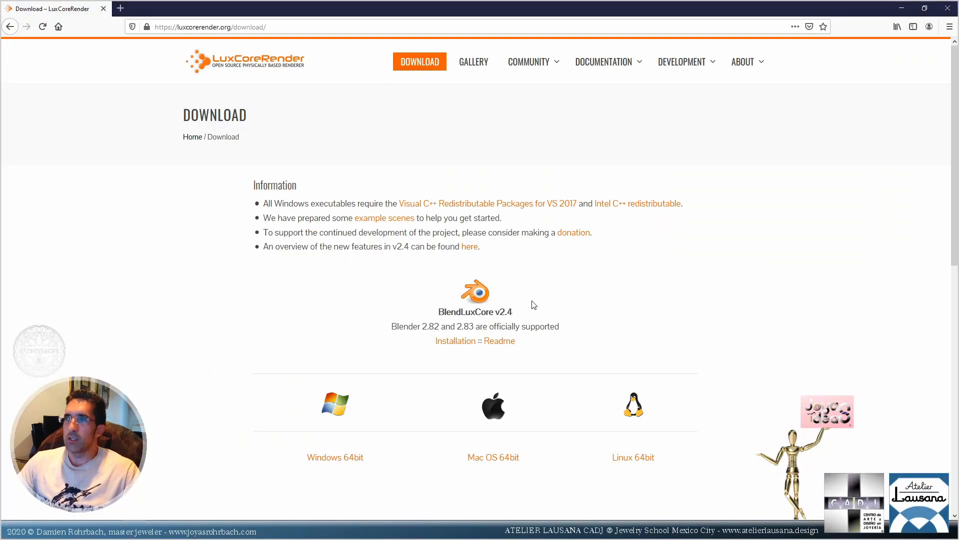
{"action": "scroll", "coordinate": [534, 305], "scroll_direction": "down", "scroll_amount": 3}
{"action": "left_click", "coordinate": [340, 373]}
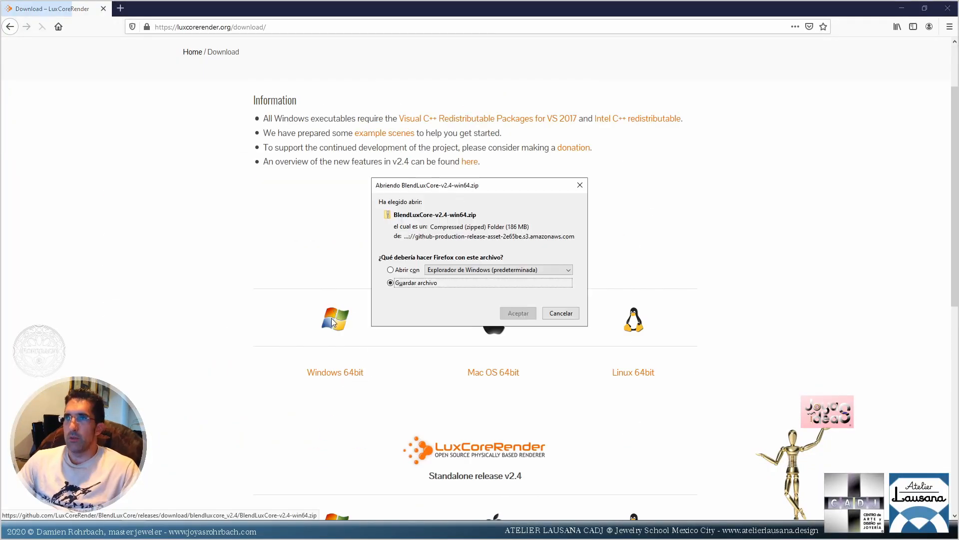
{"action": "left_click", "coordinate": [560, 313]}
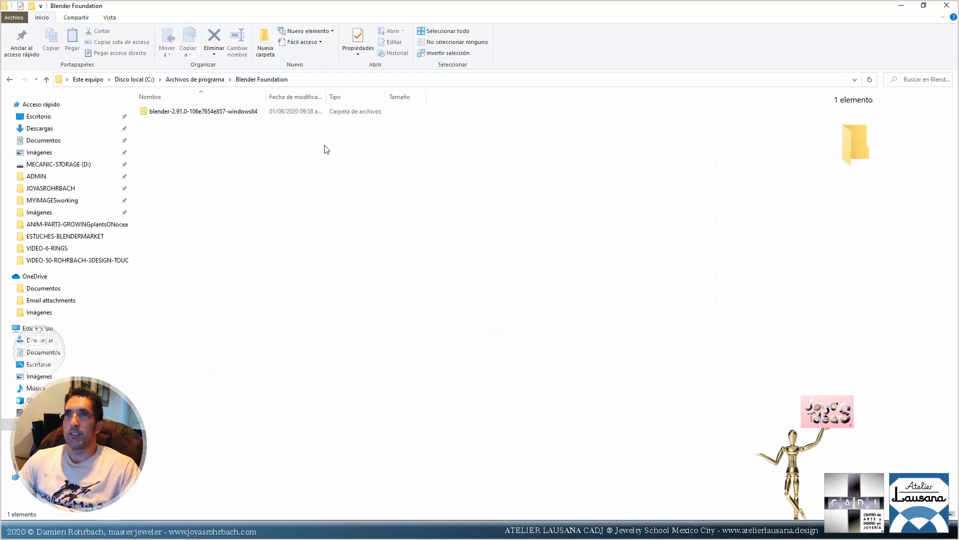
Browse the blender-2.91.0 installation folder and its subfolders, and expand the Render: LuxCore add-on details in Blender's preferences
{"action": "double_click", "coordinate": [203, 107]}
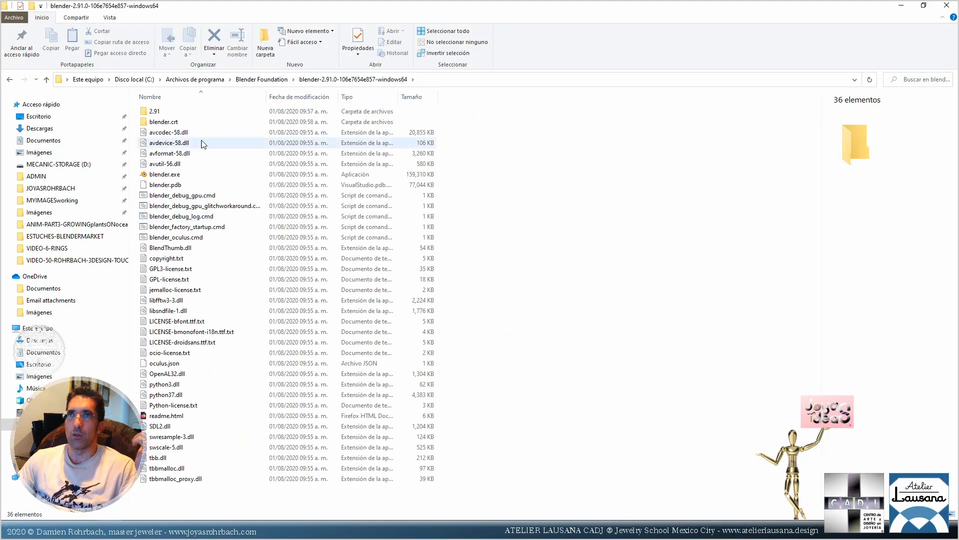
{"action": "double_click", "coordinate": [203, 107]}
{"action": "double_click", "coordinate": [170, 107]}
{"action": "left_click", "coordinate": [168, 247]}
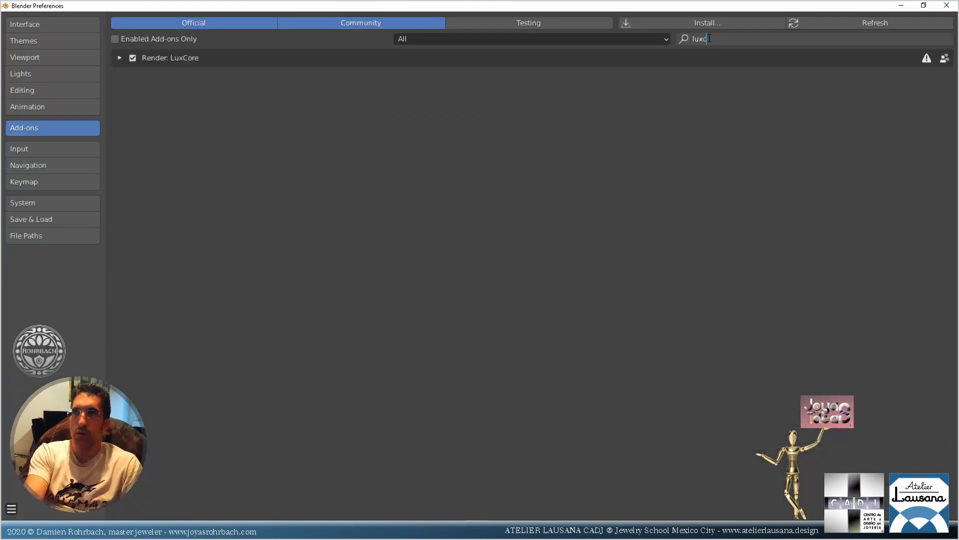
{"action": "left_click", "coordinate": [119, 58]}
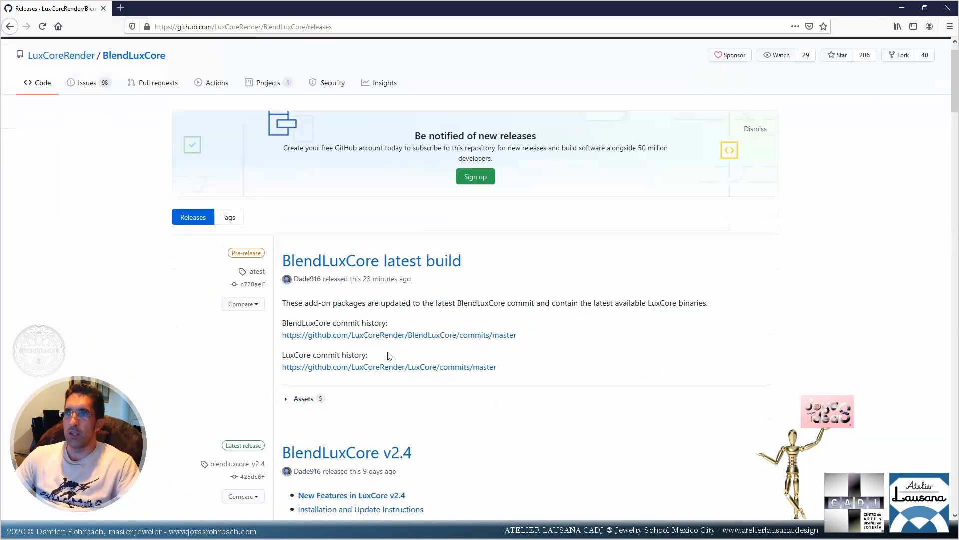
On the BlendLuxCore GitHub releases page, expand the assets of the BlendLuxCore latest build
{"action": "scroll", "coordinate": [474, 289], "scroll_direction": "down", "scroll_amount": 3}
{"action": "scroll", "coordinate": [474, 290], "scroll_direction": "up", "scroll_amount": 2}
{"action": "left_click", "coordinate": [299, 347]}
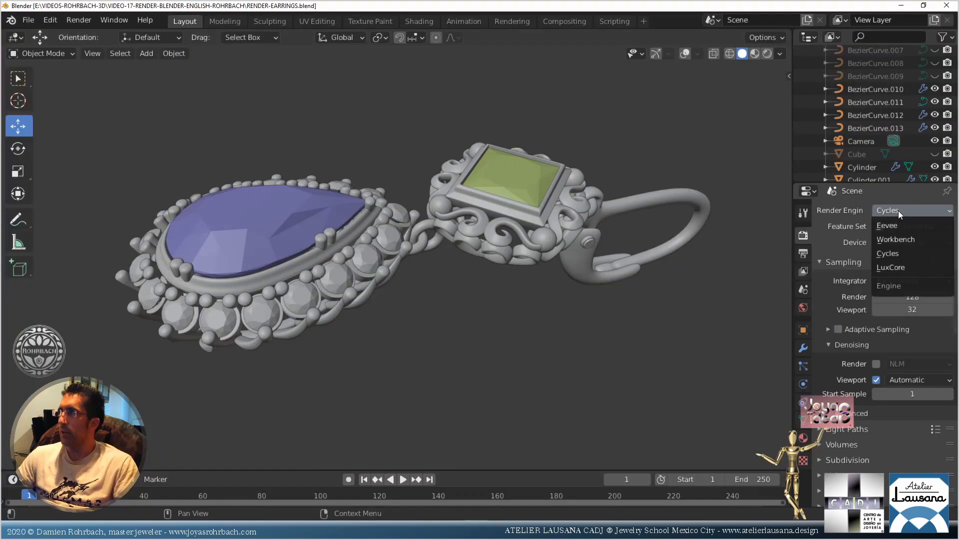
In Blender, switch the render engine to LuxCore and set the light tracing glossiness threshold to 0.03
{"action": "left_click", "coordinate": [899, 211]}
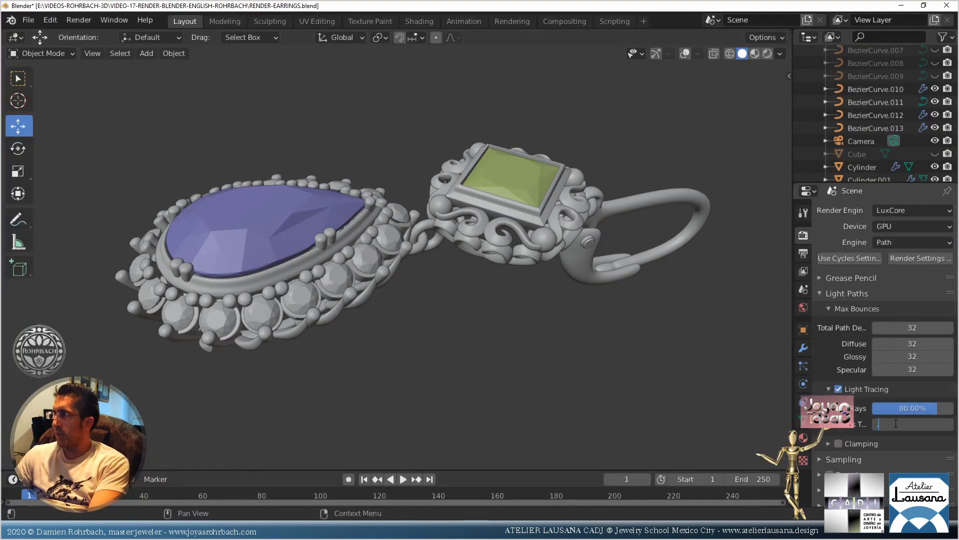
{"action": "type", "text": "03"}
{"action": "key", "text": "Return"}
Expand the denoiser settings, set its maximum memory to 9000 and save the file
{"action": "scroll", "coordinate": [896, 423], "scroll_direction": "down", "scroll_amount": 3}
{"action": "left_click", "coordinate": [820, 415]}
{"action": "double_click", "coordinate": [897, 406]}
{"action": "type", "text": "9000"}
{"action": "key", "text": "Return"}
{"action": "key", "text": "ctrl+s"}
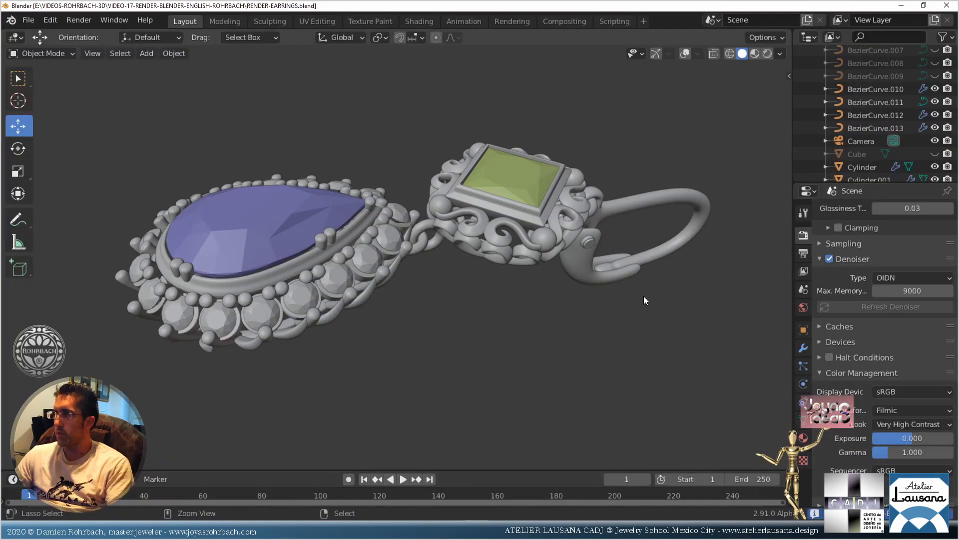
Expand the LuxCore device settings and review the render settings from the GPU devices up to the light paths
{"action": "left_click", "coordinate": [834, 341]}
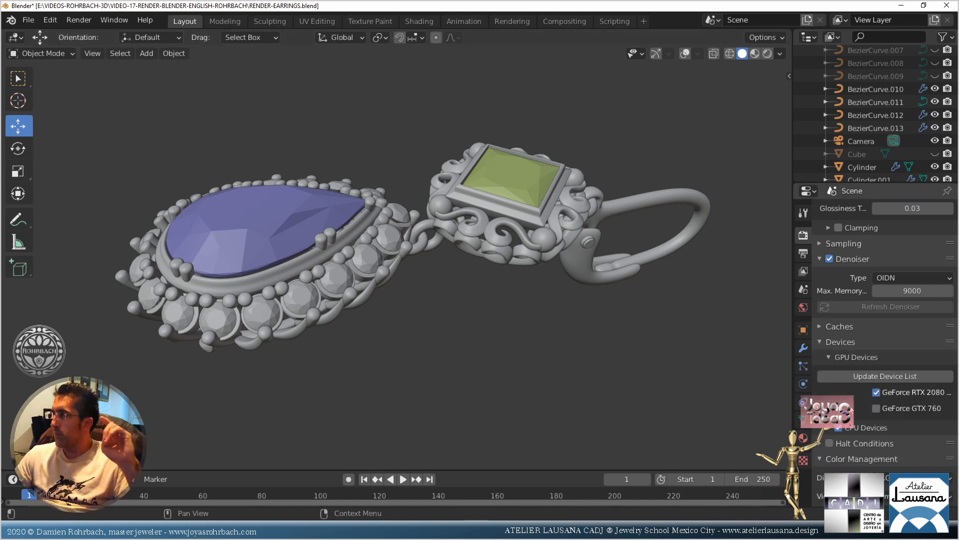
{"action": "scroll", "coordinate": [850, 380], "scroll_direction": "up", "scroll_amount": 8}
{"action": "scroll", "coordinate": [854, 414], "scroll_direction": "down", "scroll_amount": 5}
{"action": "scroll", "coordinate": [854, 415], "scroll_direction": "down", "scroll_amount": 1}
{"action": "scroll", "coordinate": [854, 414], "scroll_direction": "up", "scroll_amount": 9}
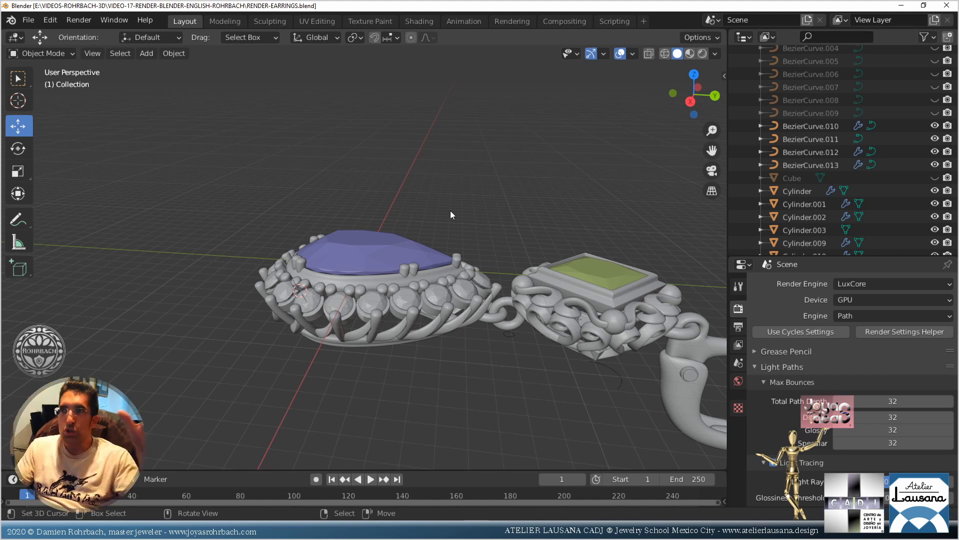
Convert the base rail under the pear-shaped setting to a mesh and rename it EARRINGS
{"action": "scroll", "coordinate": [403, 388], "scroll_direction": "up", "scroll_amount": 3}
{"action": "middle_click_drag", "start_coordinate": [403, 389], "coordinate": [388, 329]}
{"action": "right_click", "coordinate": [395, 295]}
{"action": "left_click", "coordinate": [175, 54]}
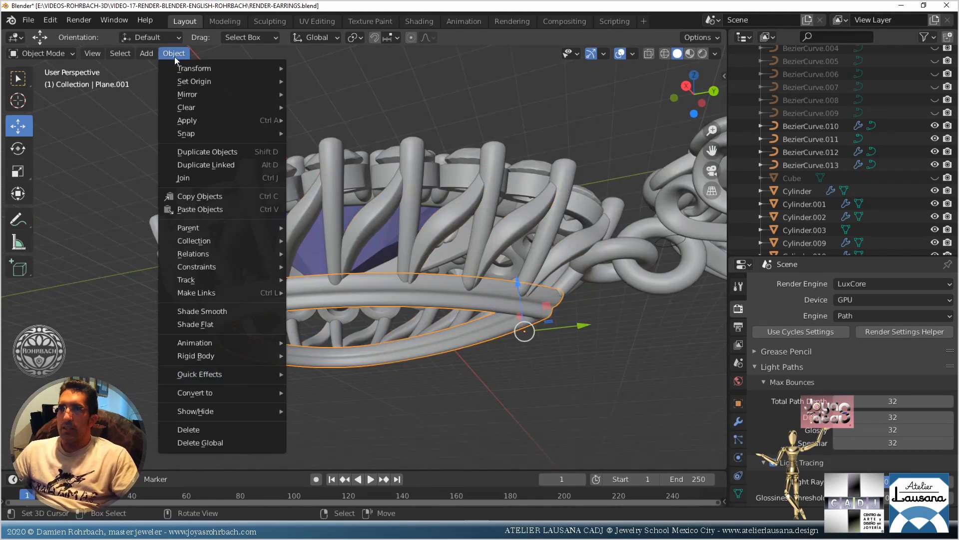
{"action": "left_click", "coordinate": [350, 405]}
{"action": "scroll", "coordinate": [847, 167], "scroll_direction": "down", "scroll_amount": 5}
{"action": "double_click", "coordinate": [800, 182]}
{"action": "type", "text": "EARRINGS"}
{"action": "key", "text": "Return"}
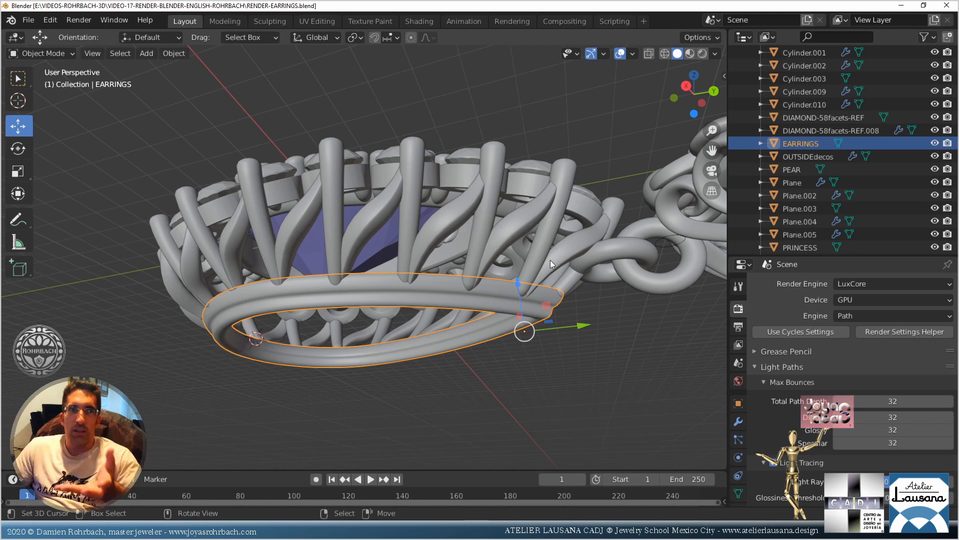
Convert the upright prongs around the pear-shaped setting to a mesh
{"action": "left_click", "coordinate": [572, 241]}
{"action": "left_click", "coordinate": [174, 53]}
{"action": "mouse_move", "coordinate": [200, 393]}
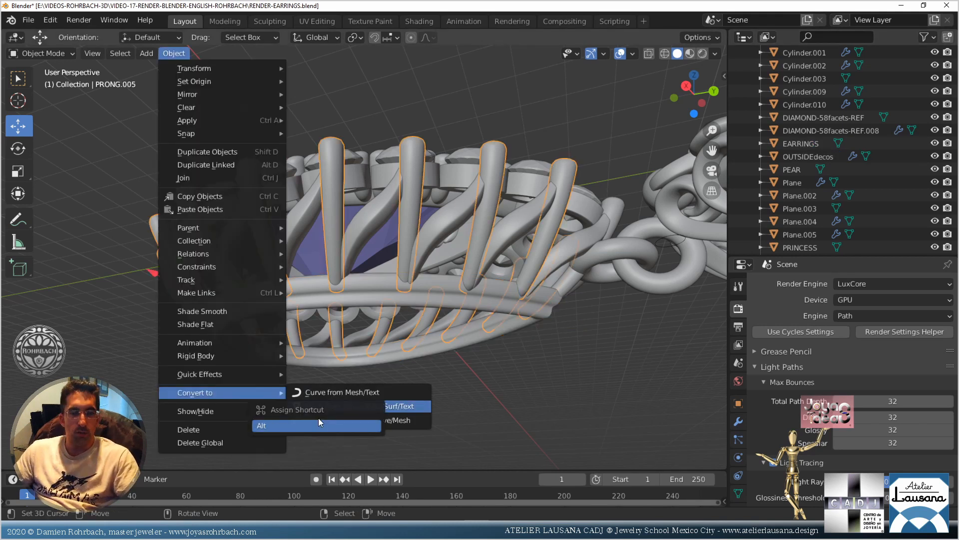
{"action": "left_click", "coordinate": [349, 406]}
Convert the heart-shaped scroll curves around the square setting to a mesh
{"action": "right_click", "coordinate": [373, 206]}
{"action": "middle_click_drag", "start_coordinate": [373, 206], "coordinate": [400, 272]}
{"action": "right_click", "coordinate": [399, 272]}
{"action": "right_click", "coordinate": [509, 284]}
{"action": "right_click", "coordinate": [440, 220]}
{"action": "left_click", "coordinate": [174, 53]}
{"action": "left_click", "coordinate": [350, 406]}
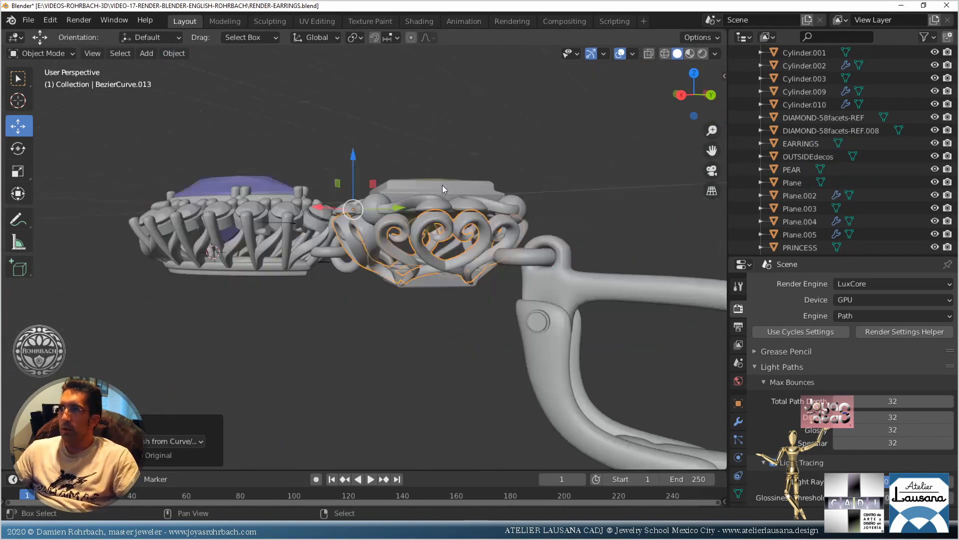
Convert the square setting's remaining parts, including the bezel around the green stone, to meshes
{"action": "scroll", "coordinate": [442, 185], "scroll_direction": "up", "scroll_amount": 4}
{"action": "right_click", "coordinate": [458, 442]}
{"action": "left_click", "coordinate": [174, 53]}
{"action": "left_click", "coordinate": [350, 407]}
{"action": "middle_click_drag", "start_coordinate": [459, 441], "coordinate": [423, 314]}
{"action": "right_click", "coordinate": [442, 385]}
{"action": "left_click", "coordinate": [174, 53]}
{"action": "left_click", "coordinate": [350, 407]}
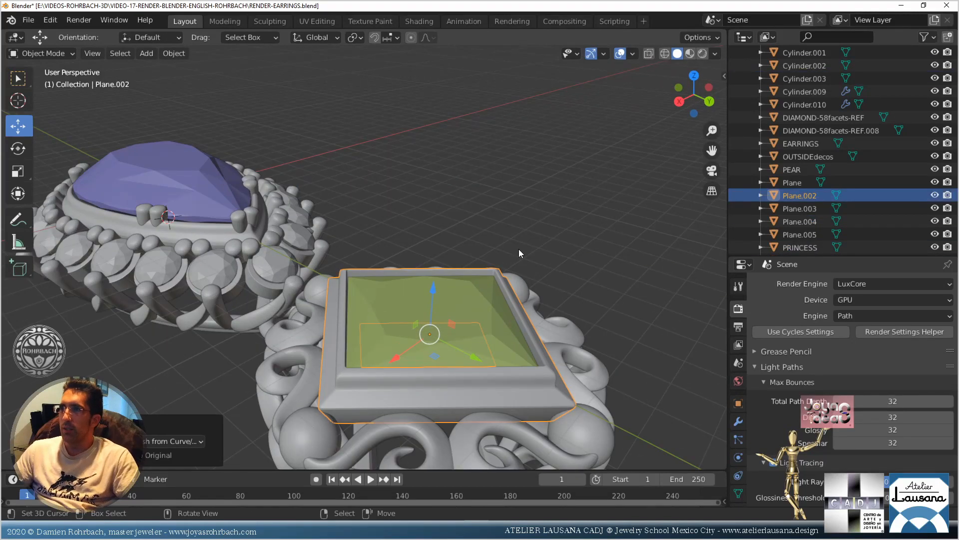
Examine the materials assigned to the pear stone, side stones, square stone and metal settings, and save the file
{"action": "middle_click_drag", "start_coordinate": [519, 249], "coordinate": [600, 235]}
{"action": "scroll", "coordinate": [738, 450], "scroll_direction": "down", "scroll_amount": 3}
{"action": "left_click", "coordinate": [738, 466]}
{"action": "right_click", "coordinate": [451, 206]}
{"action": "right_click", "coordinate": [124, 240]}
{"action": "middle_click_drag", "start_coordinate": [250, 250], "coordinate": [219, 225]}
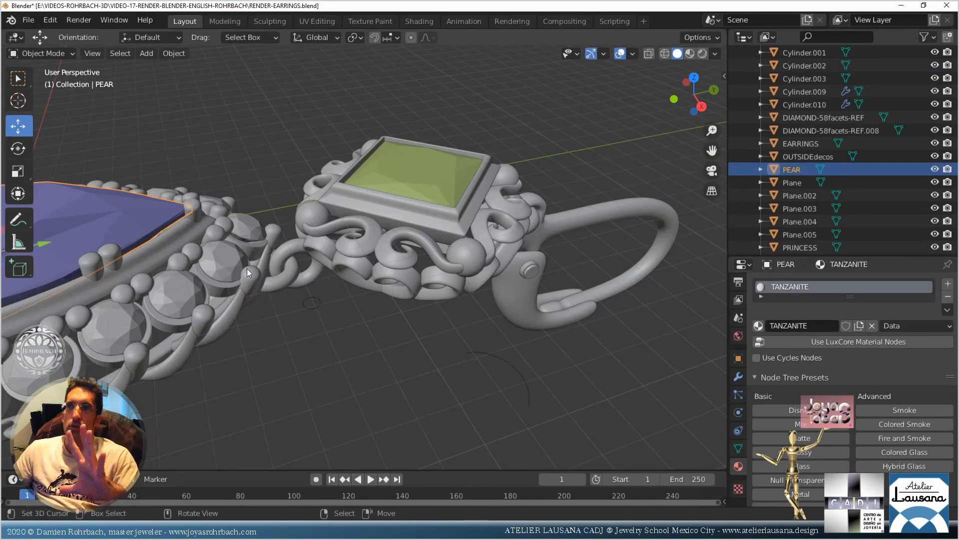
{"action": "right_click", "coordinate": [227, 261]}
{"action": "right_click", "coordinate": [246, 230]}
{"action": "right_click", "coordinate": [235, 255]}
{"action": "right_click", "coordinate": [423, 174]}
{"action": "right_click", "coordinate": [438, 223]}
{"action": "key", "text": "ctrl+s"}
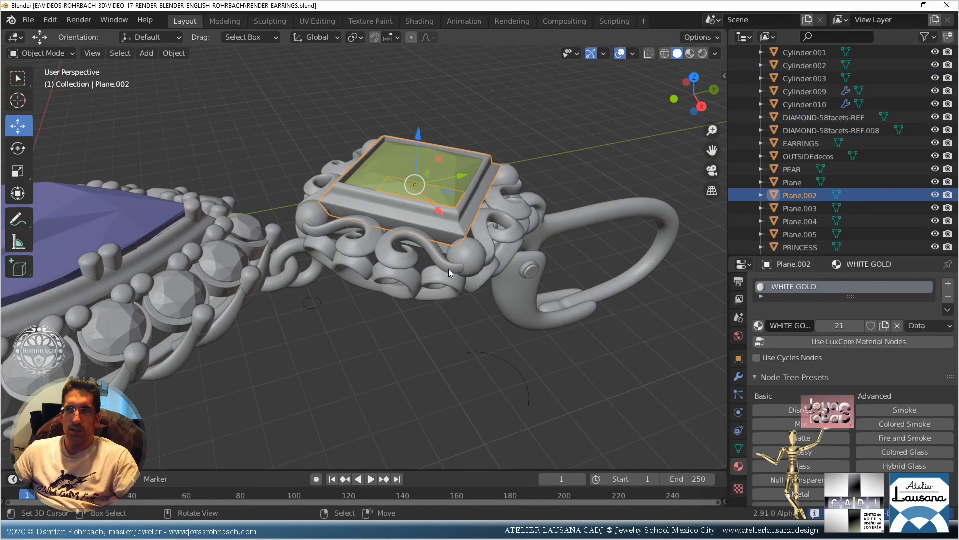
Join the pear setting's prongs, outside decorations and other selected metal parts into one object
{"action": "middle_click_drag", "start_coordinate": [445, 282], "coordinate": [480, 250]}
{"action": "right_click", "coordinate": [376, 343]}
{"action": "right_click", "coordinate": [340, 300], "text": "shift"}
{"action": "right_click", "coordinate": [312, 312], "text": "shift"}
{"action": "right_click", "coordinate": [320, 304], "text": "shift"}
{"action": "middle_click_drag", "start_coordinate": [400, 270], "coordinate": [504, 231]}
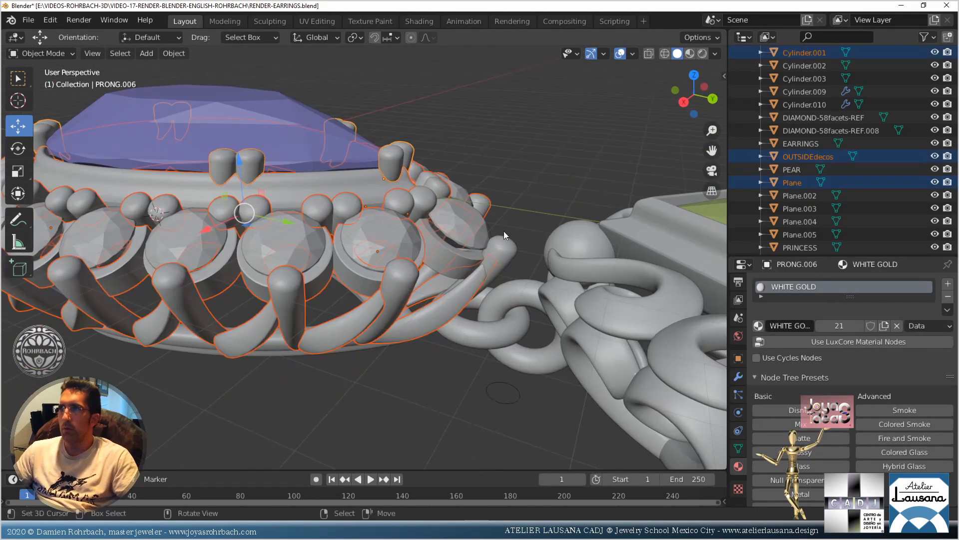
{"action": "right_click", "coordinate": [505, 251]}
{"action": "right_click", "coordinate": [415, 304], "text": "shift"}
{"action": "key", "text": "ctrl+j"}
Join the pear setting's remaining bezel and base parts, side diamonds and pear stone with the joined metal parts
{"action": "right_click", "coordinate": [360, 279], "text": "shift"}
{"action": "right_click", "coordinate": [332, 186], "text": "shift"}
{"action": "key", "text": "ctrl+j"}
{"action": "right_click", "coordinate": [322, 155]}
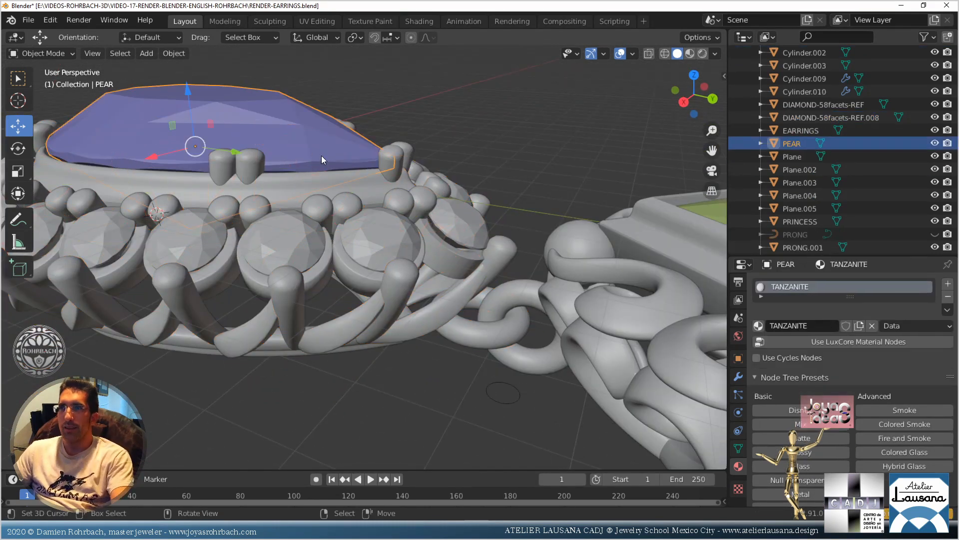
{"action": "right_click", "coordinate": [342, 184]}
{"action": "right_click", "coordinate": [305, 234], "text": "shift"}
{"action": "right_click", "coordinate": [299, 187], "text": "shift"}
{"action": "right_click", "coordinate": [295, 155], "text": "shift"}
{"action": "key", "text": "ctrl+j"}
Rename the joined pear setting PEAR-EARRING-part1
{"action": "middle_click_drag", "start_coordinate": [320, 250], "coordinate": [395, 265]}
{"action": "double_click", "coordinate": [800, 117]}
{"action": "key", "text": "Return"}
{"action": "scroll", "coordinate": [404, 229], "scroll_direction": "up", "scroll_amount": 4}
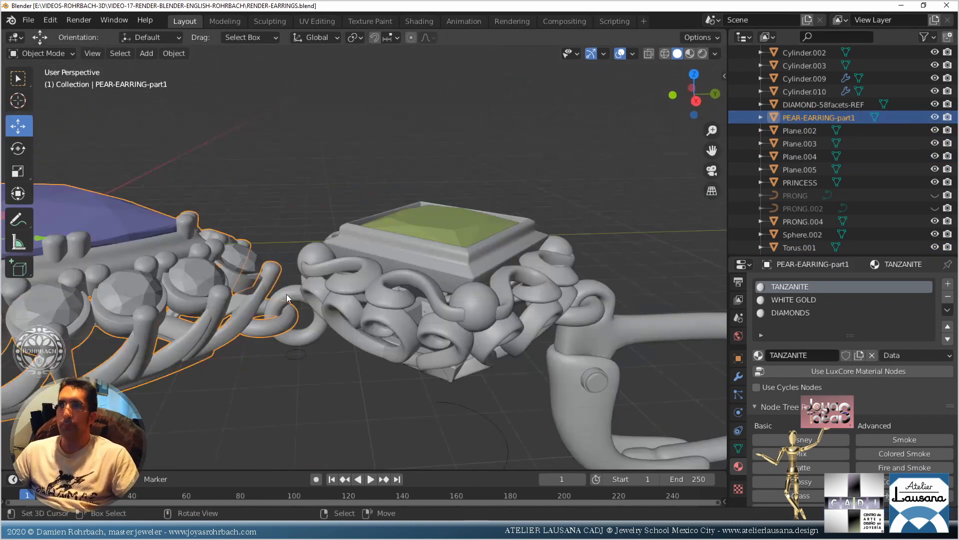
Join the square setting's scrolls, beads, bezel, connecting rings and peridot stone into one object
{"action": "scroll", "coordinate": [450, 300], "scroll_direction": "down", "scroll_amount": 4}
{"action": "right_click", "coordinate": [482, 328]}
{"action": "scroll", "coordinate": [481, 327], "scroll_direction": "up", "scroll_amount": 4}
{"action": "right_click", "coordinate": [446, 363]}
{"action": "middle_click_drag", "start_coordinate": [446, 363], "coordinate": [394, 240]}
{"action": "right_click", "coordinate": [325, 194]}
{"action": "right_click", "coordinate": [380, 144], "text": "shift"}
{"action": "right_click", "coordinate": [442, 150], "text": "shift"}
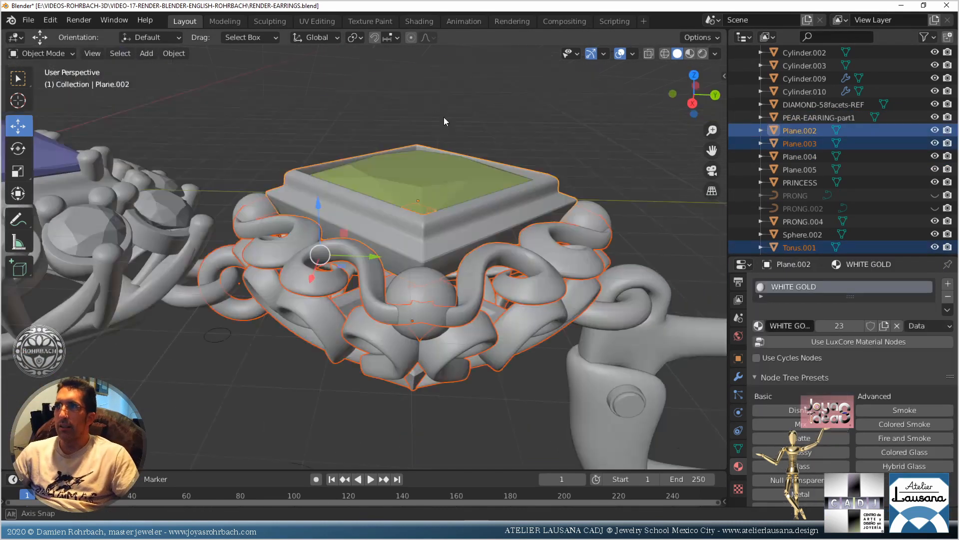
{"action": "right_click", "coordinate": [430, 175], "text": "shift"}
{"action": "right_click", "coordinate": [599, 275], "text": "shift"}
{"action": "key", "text": "ctrl+j"}
{"action": "left_click_drag", "start_coordinate": [451, 147], "coordinate": [462, 258]}
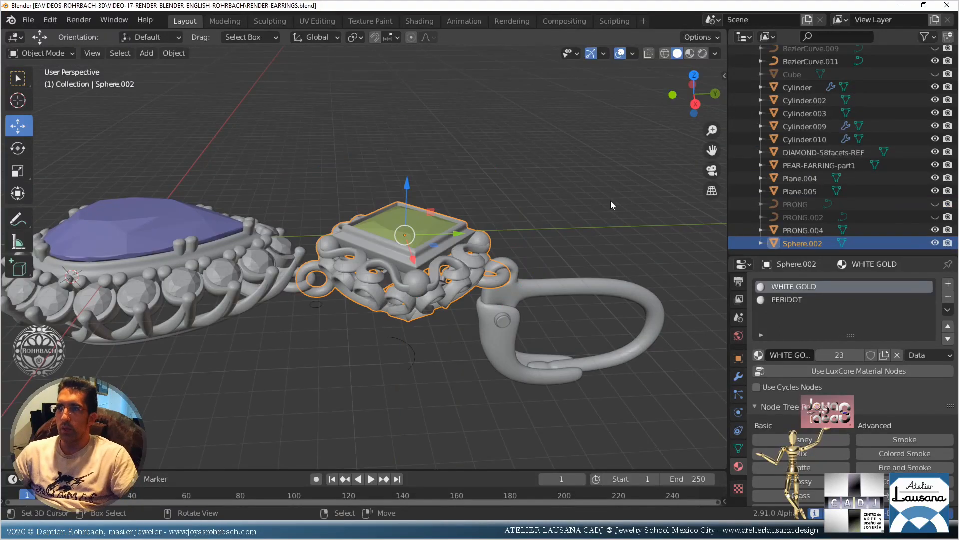
Rename the joined square setting PERIDOT-part2
{"action": "double_click", "coordinate": [799, 242]}
{"action": "type", "text": "ERIDOT-part2"}
{"action": "key", "text": "Return"}
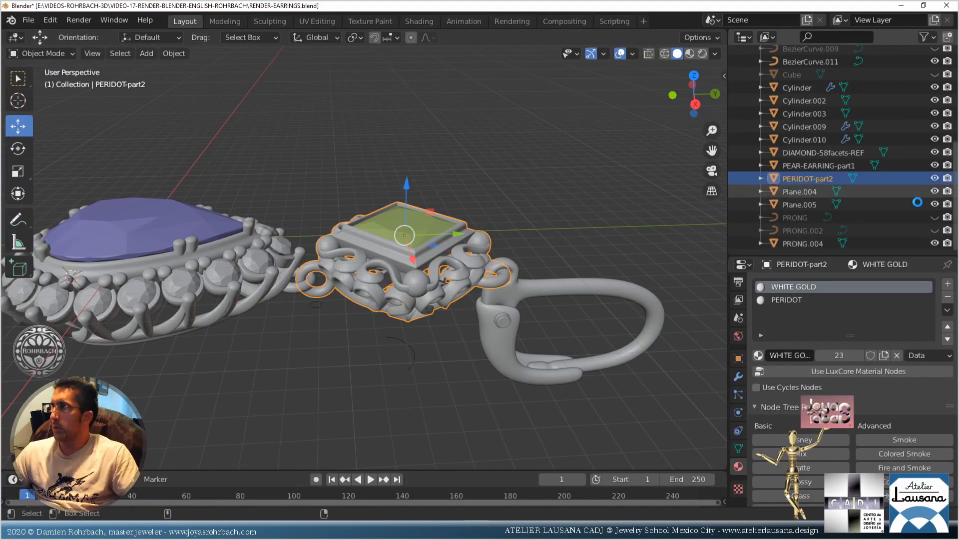
Join the clasp's loop, lever and rivet parts into a single object
{"action": "right_click", "coordinate": [592, 306]}
{"action": "scroll", "coordinate": [591, 310], "scroll_direction": "up", "scroll_amount": 4}
{"action": "right_click", "coordinate": [317, 367], "text": "shift"}
{"action": "right_click", "coordinate": [292, 328], "text": "shift"}
{"action": "key", "text": "ctrl+j"}
{"action": "key", "text": "ctrl+z"}
{"action": "middle_click_drag", "start_coordinate": [365, 337], "coordinate": [423, 248]}
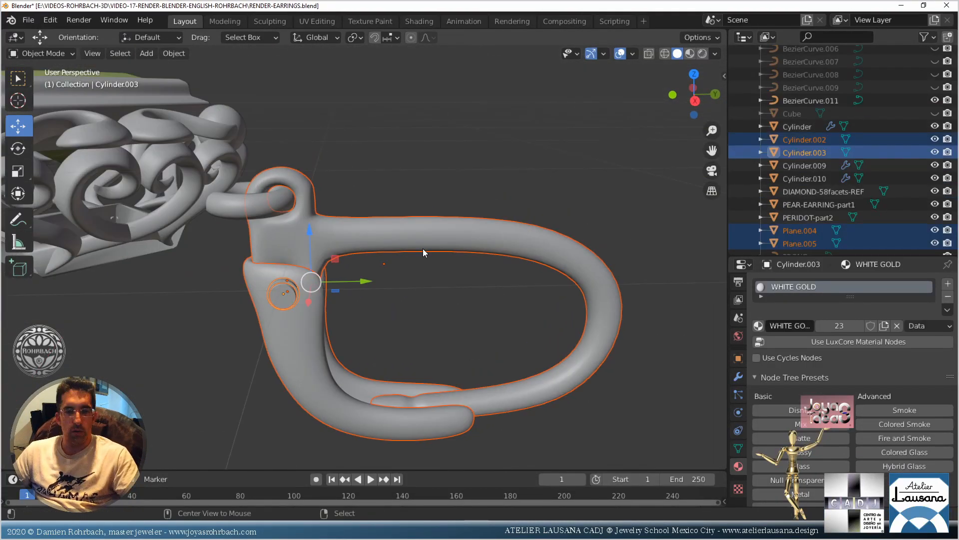
{"action": "right_click", "coordinate": [288, 300]}
{"action": "scroll", "coordinate": [288, 300], "scroll_direction": "up", "scroll_amount": 3}
{"action": "right_click", "coordinate": [217, 298]}
{"action": "scroll", "coordinate": [217, 297], "scroll_direction": "down", "scroll_amount": 4}
{"action": "right_click", "coordinate": [340, 286], "text": "shift"}
{"action": "key", "text": "ctrl+j"}
{"action": "scroll", "coordinate": [342, 290], "scroll_direction": "up", "scroll_amount": 2}
Toggle Auto Smooth in the joined clasp's normals settings and save the file
{"action": "left_click", "coordinate": [738, 448]}
{"action": "left_click", "coordinate": [760, 439]}
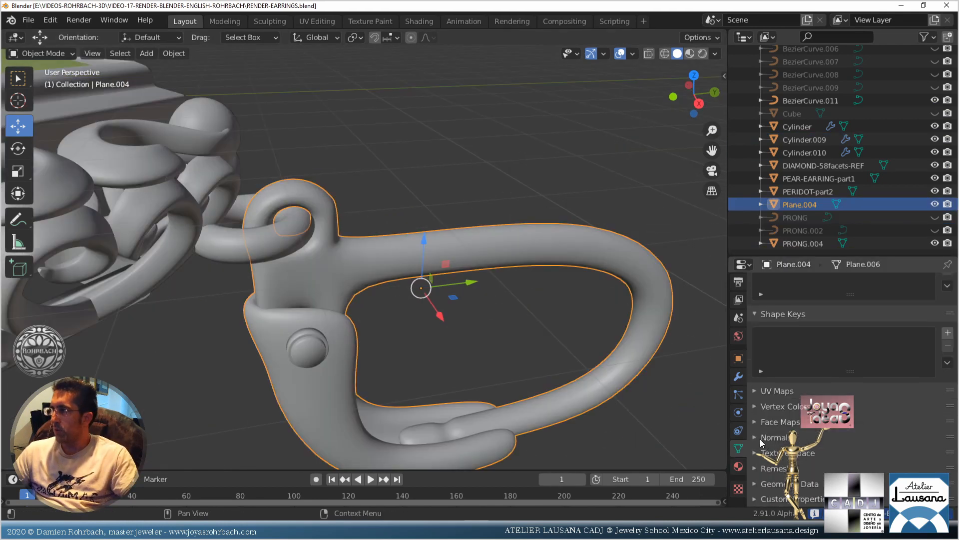
{"action": "left_click", "coordinate": [831, 456]}
{"action": "scroll", "coordinate": [350, 309], "scroll_direction": "up", "scroll_amount": 4}
{"action": "scroll", "coordinate": [369, 300], "scroll_direction": "down", "scroll_amount": 10}
{"action": "key", "text": "ctrl+s"}
Rename the joined clasp object CLASP and save the file
{"action": "left_click", "coordinate": [736, 470]}
{"action": "middle_click_drag", "start_coordinate": [519, 300], "coordinate": [509, 292]}
{"action": "double_click", "coordinate": [799, 205]}
{"action": "type", "text": "CLASP"}
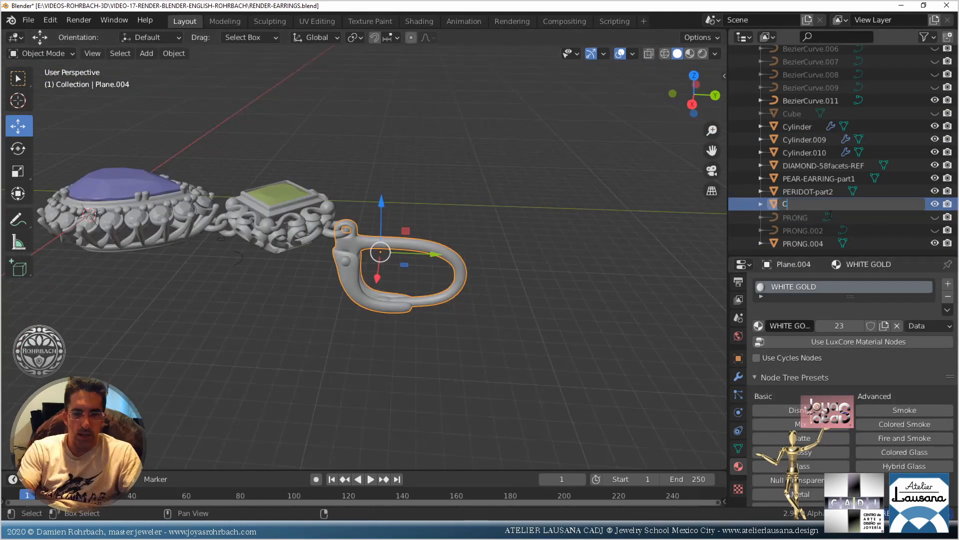
{"action": "key", "text": "Return"}
{"action": "key", "text": "ctrl+s"}
Join the loose cylinder part near the connecting link to PEAR-EARRING-part1 and save the file
{"action": "right_click", "coordinate": [201, 212]}
{"action": "key", "text": "KP_Decimal"}
{"action": "right_click", "coordinate": [440, 280], "text": "shift"}
{"action": "key", "text": "ctrl+j"}
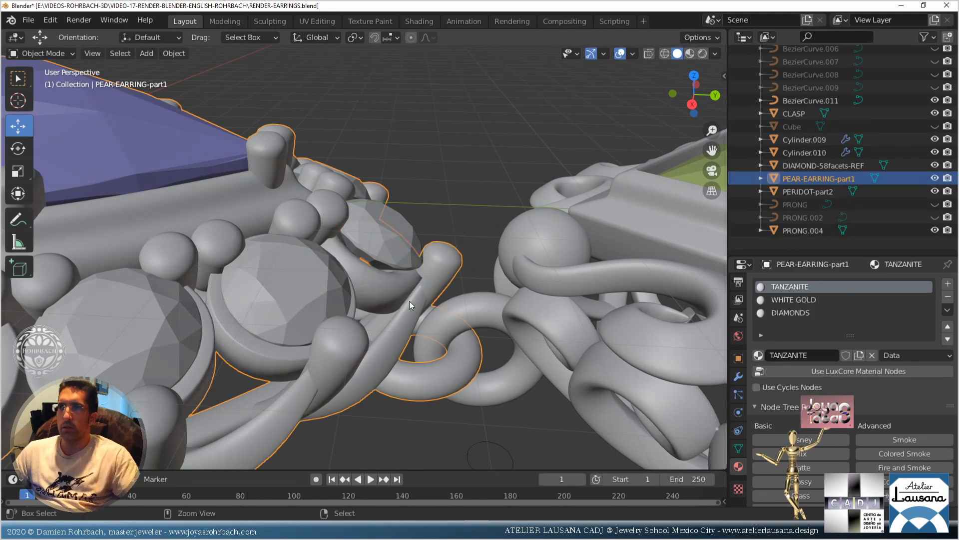
{"action": "key", "text": "ctrl+z"}
{"action": "key", "text": "ctrl+z"}
{"action": "right_click", "coordinate": [440, 262], "text": "shift"}
{"action": "key", "text": "ctrl+j"}
{"action": "key", "text": "ctrl+s"}
Join the remaining loose bezel cylinders, the separate diamond and the free prong of the pear setting into one object
{"action": "scroll", "coordinate": [440, 262], "scroll_direction": "down", "scroll_amount": 8}
{"action": "right_click", "coordinate": [374, 275]}
{"action": "right_click", "coordinate": [415, 253], "text": "shift"}
{"action": "key", "text": "ctrl+j"}
{"action": "right_click", "coordinate": [374, 239]}
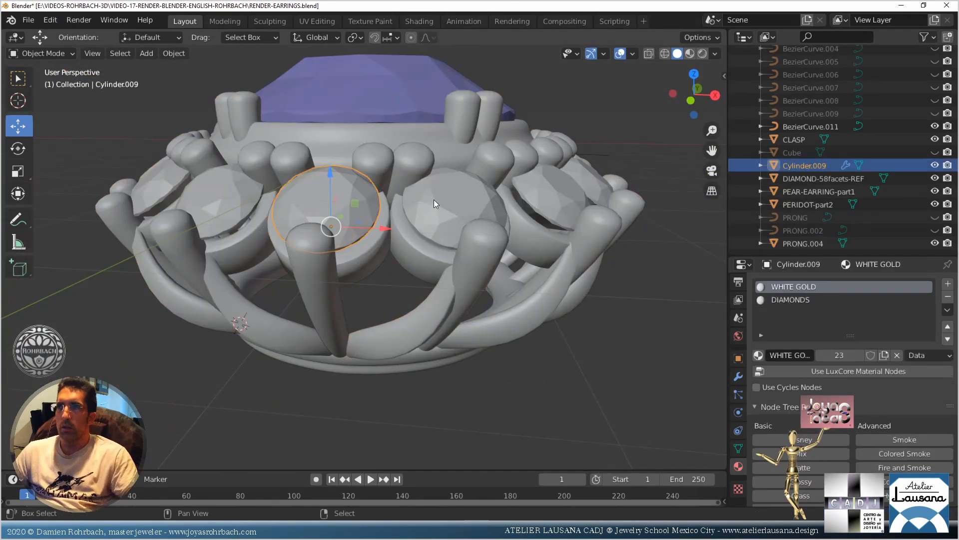
{"action": "right_click", "coordinate": [434, 199], "text": "shift"}
{"action": "key", "text": "ctrl+j"}
{"action": "scroll", "coordinate": [434, 200], "scroll_direction": "down", "scroll_amount": 8}
{"action": "middle_click_drag", "start_coordinate": [339, 300], "coordinate": [330, 244]}
{"action": "key", "text": "ctrl+j"}
{"action": "right_click", "coordinate": [354, 229]}
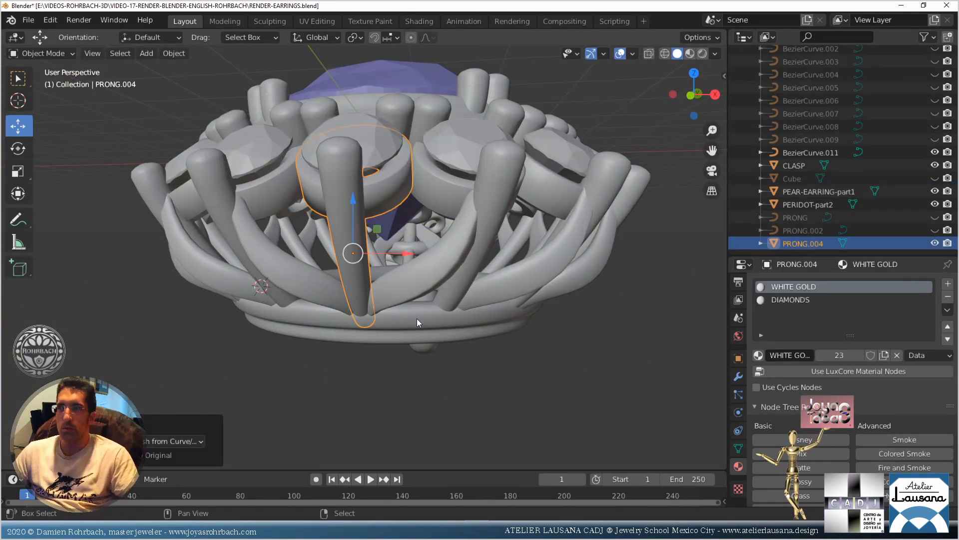
Join the combined bezel, diamond and prong to PEAR-EARRING-part1, test-move the earring and undo the move
{"action": "right_click", "coordinate": [417, 319], "text": "shift"}
{"action": "key", "text": "ctrl+j"}
{"action": "scroll", "coordinate": [417, 319], "scroll_direction": "down", "scroll_amount": 8}
{"action": "middle_click_drag", "start_coordinate": [416, 300], "coordinate": [320, 279]}
{"action": "left_click_drag", "start_coordinate": [287, 170], "coordinate": [310, 122]}
{"action": "key", "text": "ctrl+z"}
Delete the leftover prong, BezierCurve and BezierCircle curve objects from the scene and save the file
{"action": "right_click", "coordinate": [802, 230]}
{"action": "left_click", "coordinate": [811, 192]}
{"action": "scroll", "coordinate": [819, 183], "scroll_direction": "up", "scroll_amount": 3}
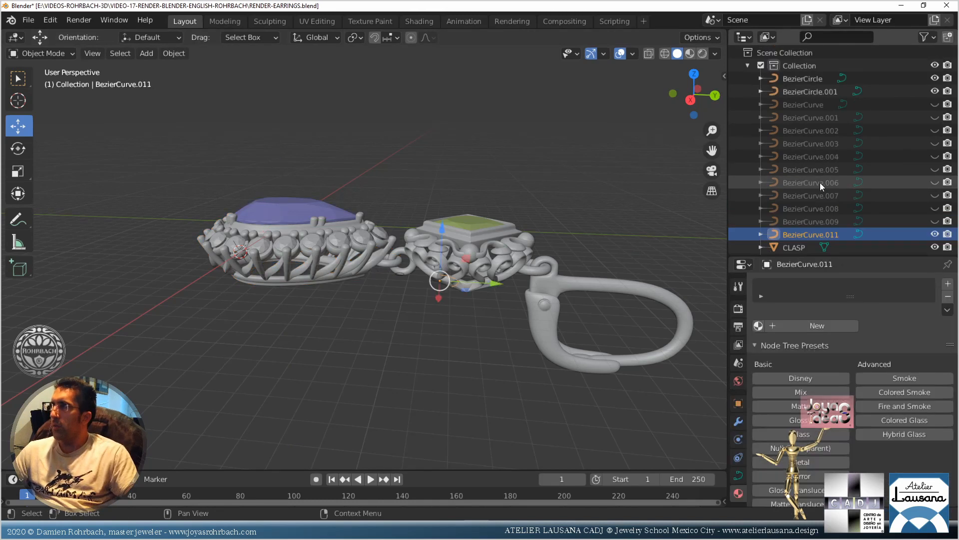
{"action": "left_click", "coordinate": [802, 78], "text": "shift"}
{"action": "key", "text": "Delete"}
{"action": "key", "text": "ctrl+s"}
Duplicate the EARRING1 collection with its clasp, pear and peridot parts, and name the copy EARRING2
{"action": "middle_click_drag", "start_coordinate": [499, 150], "coordinate": [430, 200]}
{"action": "key", "text": "KP_3"}
{"action": "right_click", "coordinate": [344, 245]}
{"action": "right_click", "coordinate": [800, 66]}
{"action": "left_click", "coordinate": [799, 81]}
{"action": "double_click", "coordinate": [801, 118]}
{"action": "type", "text": "EARRING2"}
{"action": "key", "text": "Return"}
Select all objects of the EARRING2 collection and move them away from the first earring
{"action": "middle_click_drag", "start_coordinate": [477, 167], "coordinate": [520, 200]}
{"action": "right_click", "coordinate": [800, 118]}
{"action": "left_click", "coordinate": [804, 141]}
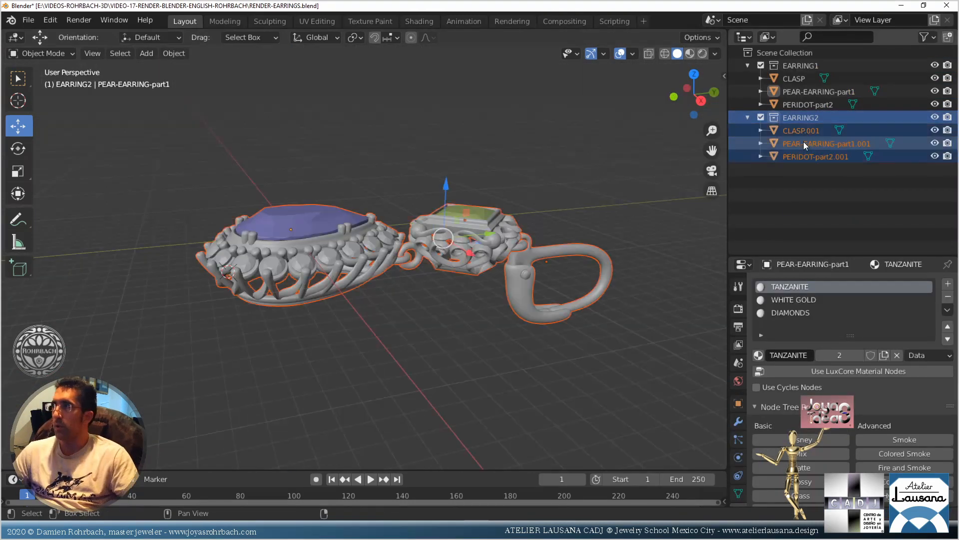
{"action": "left_click", "coordinate": [801, 130], "text": "ctrl"}
{"action": "left_click_drag", "start_coordinate": [390, 250], "coordinate": [593, 368]}
Set the origin of PEAR-EARRING-part1.001 to the connecting ring and rotate the part about -84° so it hangs down in the side view
{"action": "middle_click_drag", "start_coordinate": [441, 221], "coordinate": [415, 165]}
{"action": "right_click", "coordinate": [406, 284]}
{"action": "key", "text": "KP_3"}
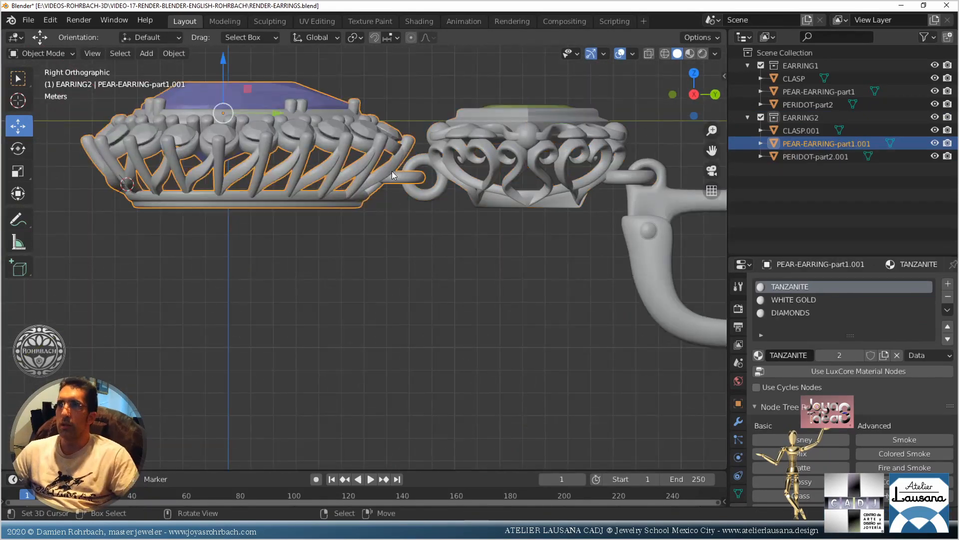
{"action": "scroll", "coordinate": [405, 189], "scroll_direction": "up", "scroll_amount": 5}
{"action": "left_click", "coordinate": [439, 185]}
{"action": "left_click", "coordinate": [174, 53]}
{"action": "mouse_move", "coordinate": [197, 82]}
{"action": "left_click", "coordinate": [325, 107]}
{"action": "scroll", "coordinate": [349, 240], "scroll_direction": "down", "scroll_amount": 8}
{"action": "key", "text": "r"}
{"action": "left_click", "coordinate": [280, 285]}
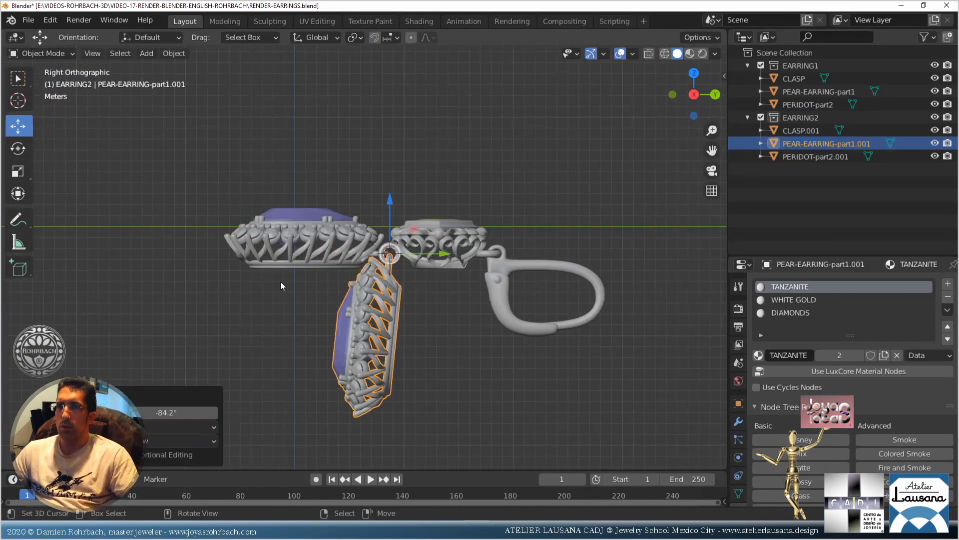
Raise PEAR-EARRING-part1.001 slightly to fit its connecting ring and save the file
{"action": "middle_click_drag", "start_coordinate": [350, 285], "coordinate": [413, 259]}
{"action": "scroll", "coordinate": [413, 259], "scroll_direction": "up", "scroll_amount": 5}
{"action": "left_click_drag", "start_coordinate": [368, 200], "coordinate": [368, 188]}
{"action": "scroll", "coordinate": [390, 240], "scroll_direction": "down", "scroll_amount": 7}
{"action": "key", "text": "ctrl+s"}
Select the second earring's clasp and peridot part and tilt them together in the front view
{"action": "middle_click_drag", "start_coordinate": [400, 239], "coordinate": [408, 290]}
{"action": "right_click", "coordinate": [492, 274]}
{"action": "right_click", "coordinate": [435, 225], "text": "shift"}
{"action": "key", "text": "KP_1"}
{"action": "key", "text": "r"}
{"action": "left_click", "coordinate": [410, 155]}
{"action": "scroll", "coordinate": [439, 217], "scroll_direction": "up", "scroll_amount": 8}
{"action": "scroll", "coordinate": [440, 216], "scroll_direction": "down", "scroll_amount": 9}
Turn CLASP.001 onto its side in the back view and move it about -1.27 m in X and 1.47 m in Z
{"action": "right_click", "coordinate": [479, 272]}
{"action": "key", "text": "KP_1"}
{"action": "key", "text": "ctrl+KP_1"}
{"action": "key", "text": "r"}
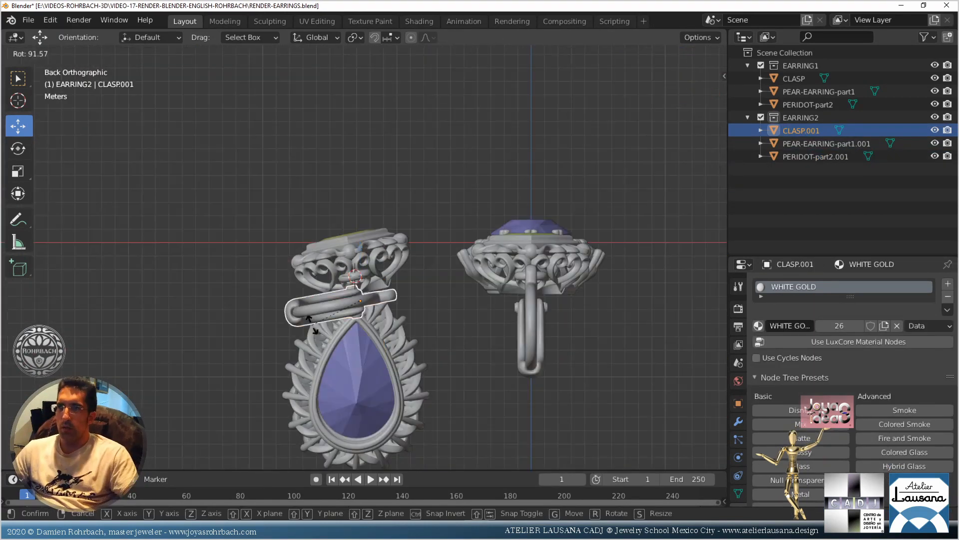
{"action": "left_click", "coordinate": [349, 240]}
{"action": "scroll", "coordinate": [368, 299], "scroll_direction": "up", "scroll_amount": 5}
{"action": "key", "text": "r"}
{"action": "left_click", "coordinate": [392, 192]}
{"action": "left_click_drag", "start_coordinate": [407, 336], "coordinate": [427, 312]}
Rotate CLASP.001 in the top view and reposition it at the peridot part's link
{"action": "middle_click_drag", "start_coordinate": [427, 319], "coordinate": [469, 361]}
{"action": "key", "text": "KP_3"}
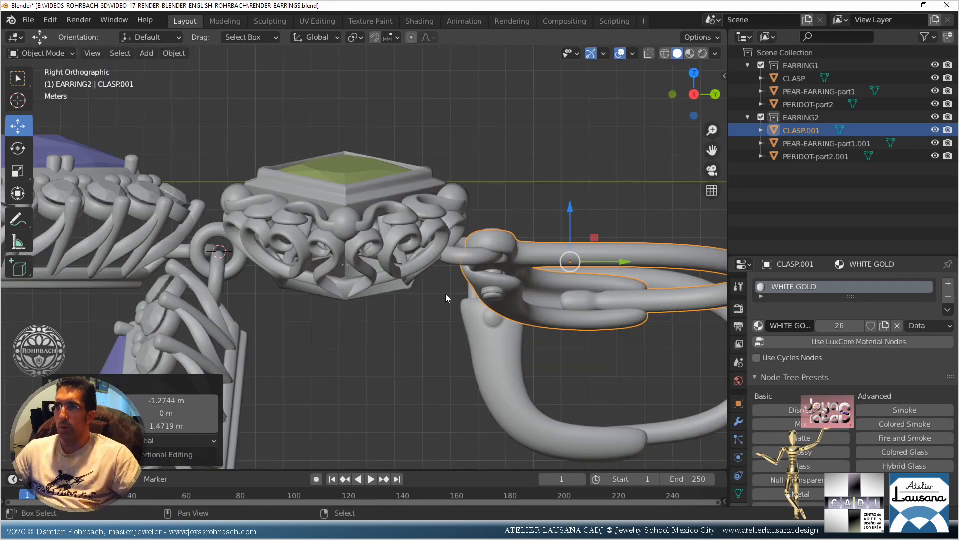
{"action": "key", "text": "KP_7"}
{"action": "key", "text": "r"}
{"action": "left_click_drag", "start_coordinate": [445, 105], "coordinate": [442, 119]}
{"action": "left_click", "coordinate": [412, 183]}
Refine the tilt of CLASP.001 in the back view and raise it about 0.29 m
{"action": "middle_click_drag", "start_coordinate": [407, 238], "coordinate": [403, 355]}
{"action": "key", "text": "KP_3"}
{"action": "key", "text": "ctrl+KP_1"}
{"action": "key", "text": "r"}
{"action": "left_click", "coordinate": [331, 295]}
{"action": "key", "text": "r"}
{"action": "left_click", "coordinate": [345, 295]}
{"action": "left_click_drag", "start_coordinate": [356, 300], "coordinate": [357, 289]}
{"action": "mouse_move", "coordinate": [356, 299]}
{"action": "middle_mouse_down"}
{"action": "mouse_move", "coordinate": [359, 338]}
{"action": "mouse_move", "coordinate": [374, 295]}
{"action": "middle_mouse_up"}
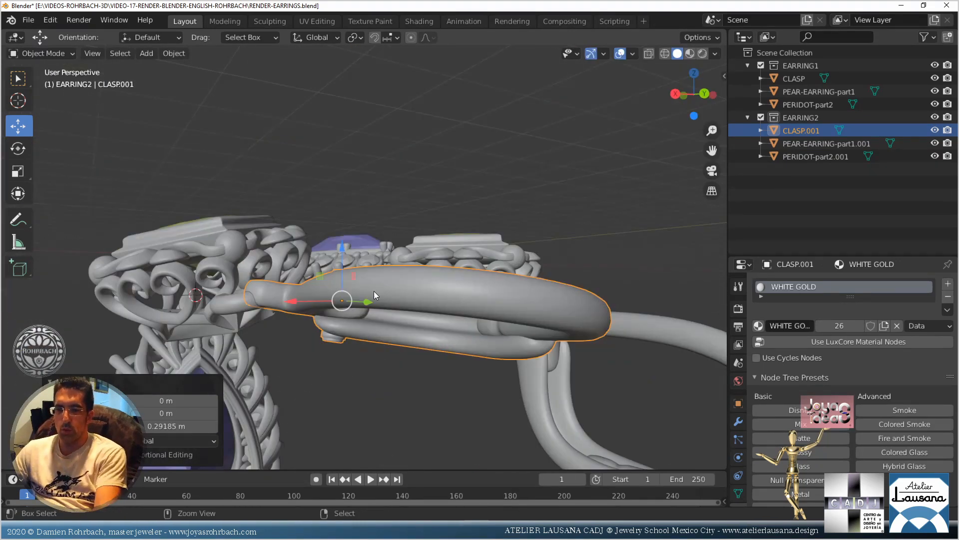
Rotate CLASP.001 in the side view and shift it to meet the peridot part's link
{"action": "key", "text": "KP_3"}
{"action": "key", "text": "r"}
{"action": "left_click", "coordinate": [510, 229]}
{"action": "left_click_drag", "start_coordinate": [457, 271], "coordinate": [461, 246]}
{"action": "left_click", "coordinate": [293, 268]}
{"action": "middle_click_drag", "start_coordinate": [300, 259], "coordinate": [320, 260], "text": "shift"}
{"action": "key", "text": "g"}
{"action": "left_click", "coordinate": [480, 304]}
Fine-tune the rotation and position of CLASP.001 around the link and raise it about 0.23 m
{"action": "key", "text": "g"}
{"action": "key", "text": "r"}
{"action": "key", "text": "g"}
{"action": "left_click", "coordinate": [432, 324]}
{"action": "middle_click_drag", "start_coordinate": [432, 324], "coordinate": [458, 272]}
{"action": "key", "text": "g"}
{"action": "key", "text": "r"}
{"action": "key", "text": "g"}
{"action": "left_click_drag", "start_coordinate": [459, 273], "coordinate": [458, 249]}
Rotate CLASP.001 in the back view and move it about 0.09 m in X, 0.04 m in Y and -0.24 m in Z
{"action": "key", "text": "KP_3"}
{"action": "key", "text": "ctrl+KP_1"}
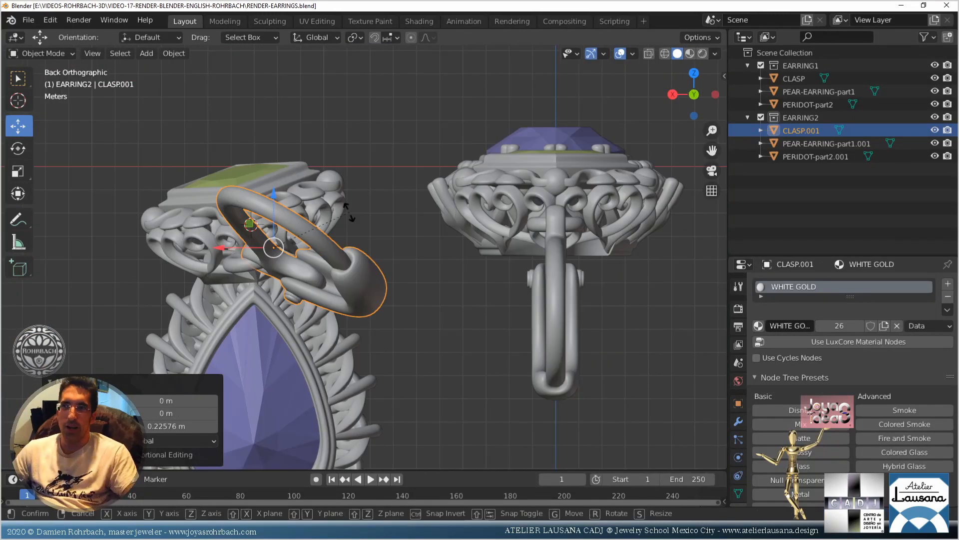
{"action": "key", "text": "r"}
{"action": "left_click", "coordinate": [353, 218]}
{"action": "key", "text": "KP_3"}
{"action": "key", "text": "g"}
{"action": "middle_click_drag", "start_coordinate": [492, 217], "coordinate": [474, 274]}
{"action": "key", "text": "g"}
{"action": "scroll", "coordinate": [474, 274], "scroll_direction": "down", "scroll_amount": 5}
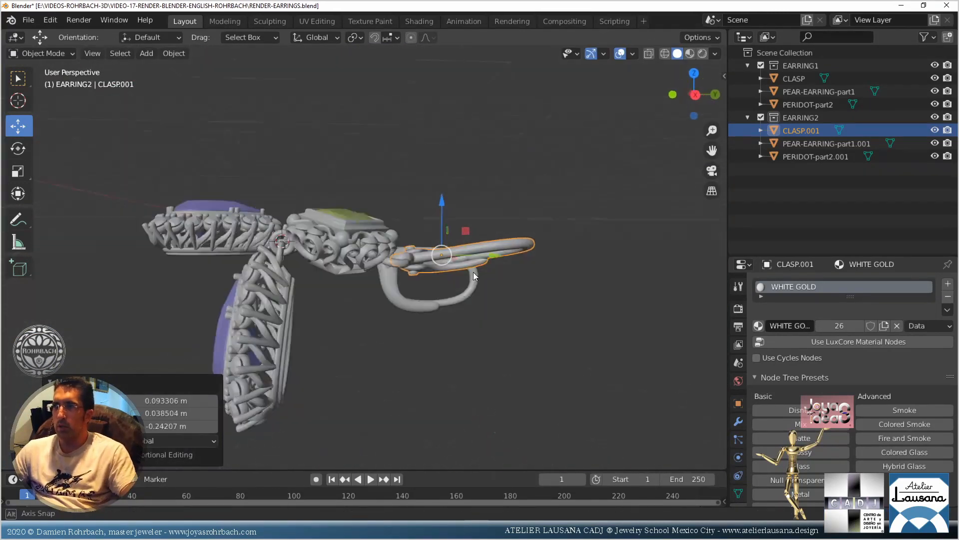
Tip CLASP.001 over to the opposite side in the back view, finishing with a rotation of about 17.4°
{"action": "key", "text": "ctrl+KP_1"}
{"action": "key", "text": "r"}
{"action": "middle_click_drag", "start_coordinate": [390, 244], "coordinate": [428, 328]}
{"action": "key", "text": "g"}
{"action": "scroll", "coordinate": [439, 320], "scroll_direction": "up", "scroll_amount": 4}
{"action": "key", "text": "ctrl+KP_1"}
{"action": "key", "text": "r"}
{"action": "left_click", "coordinate": [277, 191]}
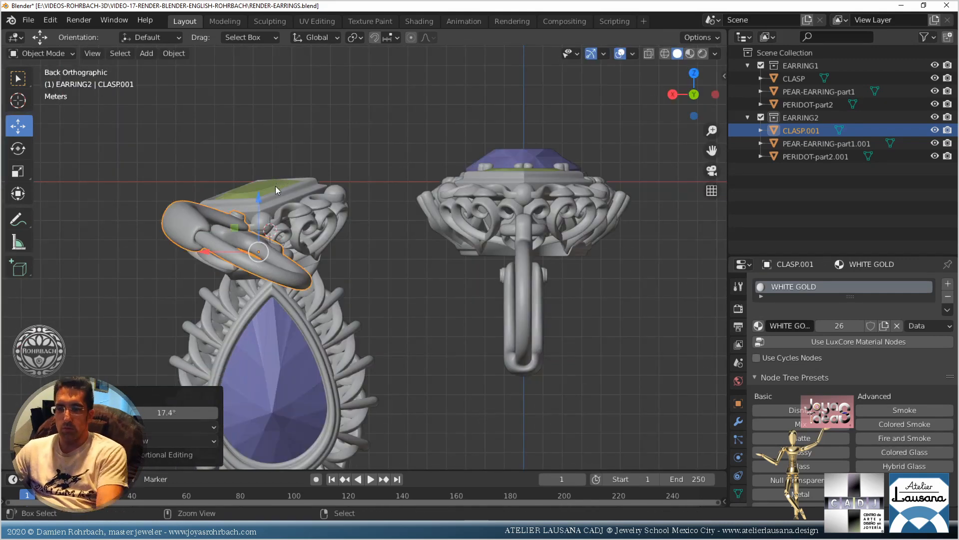
Adjust the angle of CLASP.001 in the side view and move it into its ring, lowering it slightly
{"action": "key", "text": "KP_3"}
{"action": "key", "text": "r"}
{"action": "key", "text": "g"}
{"action": "middle_click_drag", "start_coordinate": [480, 240], "coordinate": [405, 260]}
{"action": "scroll", "coordinate": [394, 254], "scroll_direction": "up", "scroll_amount": 4}
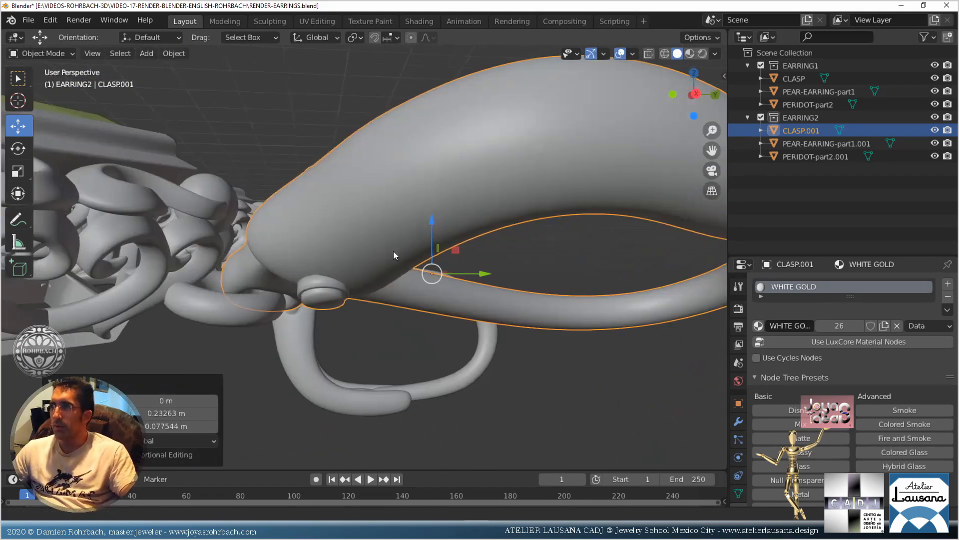
{"action": "left_click_drag", "start_coordinate": [432, 223], "coordinate": [432, 250]}
Lower the second earring's linked part to fit its neighbouring ring and save the file
{"action": "middle_click_drag", "start_coordinate": [400, 260], "coordinate": [399, 287]}
{"action": "left_click", "coordinate": [283, 240]}
{"action": "scroll", "coordinate": [282, 220], "scroll_direction": "up", "scroll_amount": 5}
{"action": "left_click_drag", "start_coordinate": [283, 85], "coordinate": [283, 130]}
{"action": "scroll", "coordinate": [319, 220], "scroll_direction": "down", "scroll_amount": 6}
{"action": "middle_click_drag", "start_coordinate": [349, 240], "coordinate": [379, 249]}
{"action": "key", "text": "ctrl+s"}
Select the three EARRING1 parts and move them about 28.64 m along X, away from the second earring
{"action": "left_click", "coordinate": [117, 175]}
{"action": "left_click", "coordinate": [265, 170], "text": "shift"}
{"action": "left_click", "coordinate": [494, 182], "text": "shift"}
{"action": "left_click_drag", "start_coordinate": [290, 197], "coordinate": [434, 250]}
{"action": "middle_click_drag", "start_coordinate": [434, 250], "coordinate": [439, 315]}
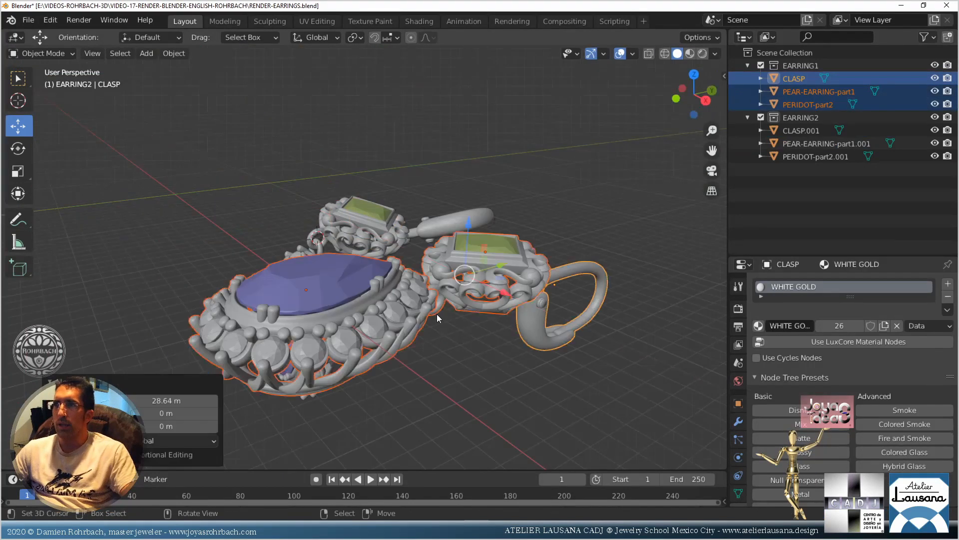
Rotate the first earring upright in the side view so it hangs vertically, and reposition it beside the second earring
{"action": "key", "text": "KP_3"}
{"action": "key", "text": "r"}
{"action": "left_click", "coordinate": [176, 412]}
{"action": "left_click_drag", "start_coordinate": [314, 201], "coordinate": [250, 408]}
{"action": "middle_click_drag", "start_coordinate": [270, 180], "coordinate": [392, 211]}
{"action": "scroll", "coordinate": [392, 212], "scroll_direction": "down", "scroll_amount": 4}
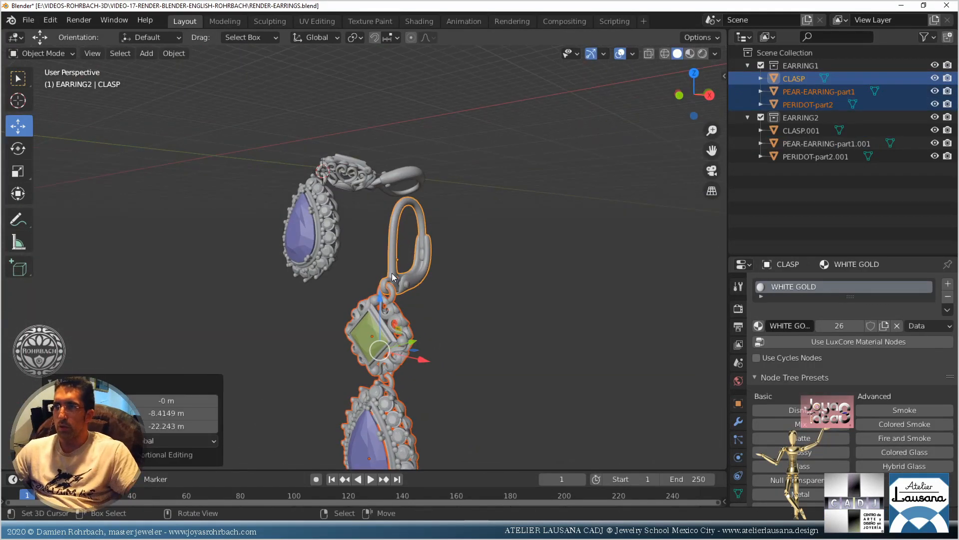
{"action": "left_click_drag", "start_coordinate": [382, 303], "coordinate": [382, 188]}
Bring the first earring closer to the second, finishing with a shift of about 3.84 m in X, and save the file
{"action": "middle_click_drag", "start_coordinate": [424, 250], "coordinate": [446, 276]}
{"action": "left_click_drag", "start_coordinate": [448, 272], "coordinate": [391, 261]}
{"action": "middle_click_drag", "start_coordinate": [392, 260], "coordinate": [425, 265]}
{"action": "scroll", "coordinate": [424, 264], "scroll_direction": "up", "scroll_amount": 3}
{"action": "left_click_drag", "start_coordinate": [340, 307], "coordinate": [353, 316]}
{"action": "middle_click_drag", "start_coordinate": [411, 328], "coordinate": [370, 311], "text": "shift"}
{"action": "key", "text": "ctrl+s"}
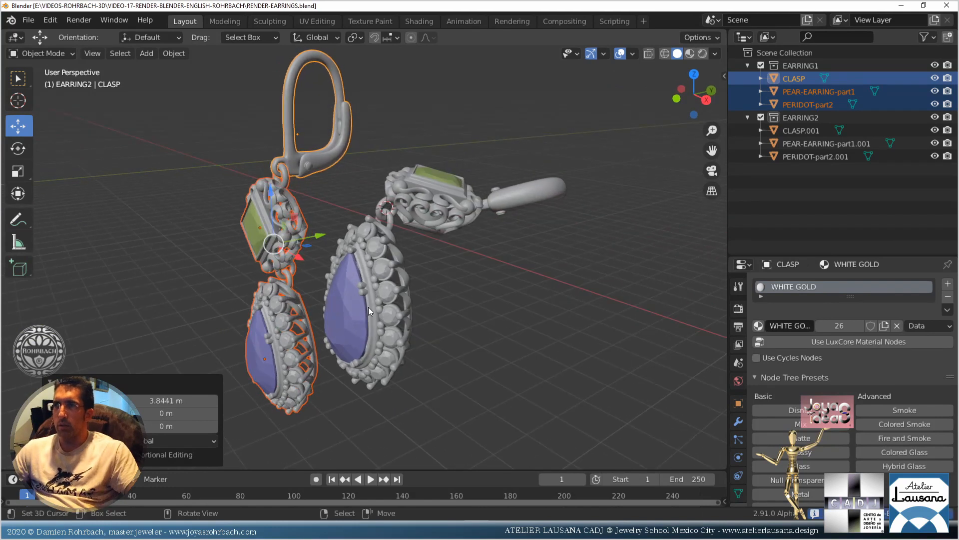
Create a new collection in the scene and name it SET
{"action": "left_click", "coordinate": [146, 54]}
{"action": "left_click", "coordinate": [801, 212]}
{"action": "right_click", "coordinate": [801, 212]}
{"action": "left_click", "coordinate": [765, 214]}
{"action": "double_click", "coordinate": [803, 168]}
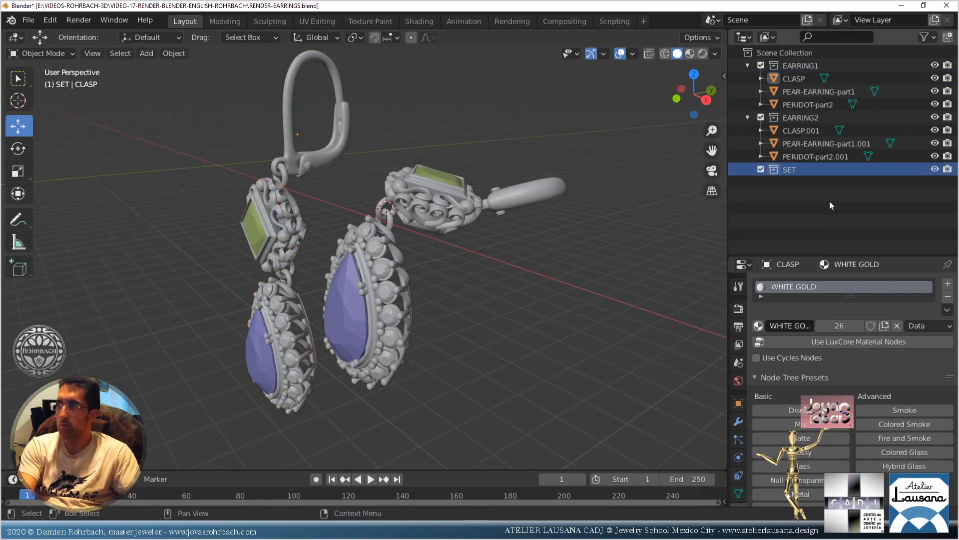
Add a cube to the SET collection, scale it up, and move it about 28.67 m in Y and -30.12 m in Z
{"action": "left_click", "coordinate": [146, 54]}
{"action": "left_click", "coordinate": [278, 81]}
{"action": "scroll", "coordinate": [379, 240], "scroll_direction": "down", "scroll_amount": 6}
{"action": "key", "text": "s"}
{"action": "left_click", "coordinate": [681, 169]}
{"action": "key", "text": "KP_3"}
{"action": "key", "text": "g"}
{"action": "left_click", "coordinate": [458, 313]}
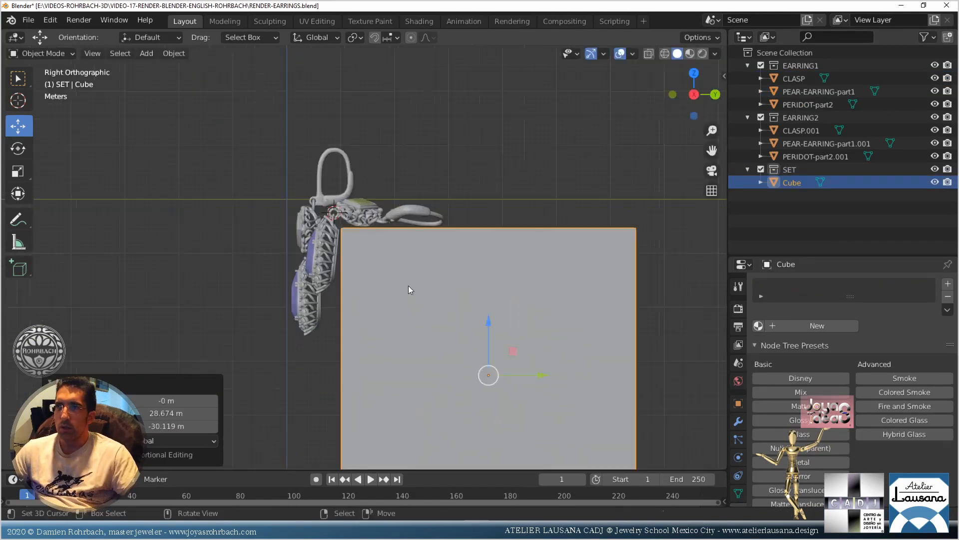
Fit the cube against the underside of the lying earring in the side view and shift it sideways beneath both earrings
{"action": "scroll", "coordinate": [408, 286], "scroll_direction": "up", "scroll_amount": 6}
{"action": "key", "text": "g"}
{"action": "left_click", "coordinate": [376, 199]}
{"action": "middle_click_drag", "start_coordinate": [376, 199], "coordinate": [449, 239]}
{"action": "left_click_drag", "start_coordinate": [555, 380], "coordinate": [508, 359]}
Add a camera to the SET collection, move it about 14.23 m in X and -9.11 m in Y, and align it to the current view
{"action": "left_click", "coordinate": [146, 53]}
{"action": "left_click", "coordinate": [167, 260]}
{"action": "middle_click_drag", "start_coordinate": [240, 265], "coordinate": [250, 247]}
{"action": "scroll", "coordinate": [250, 247], "scroll_direction": "down", "scroll_amount": 4}
{"action": "key", "text": "KP_7"}
{"action": "key", "text": "g"}
{"action": "left_click", "coordinate": [550, 400]}
{"action": "middle_click_drag", "start_coordinate": [550, 400], "coordinate": [568, 365]}
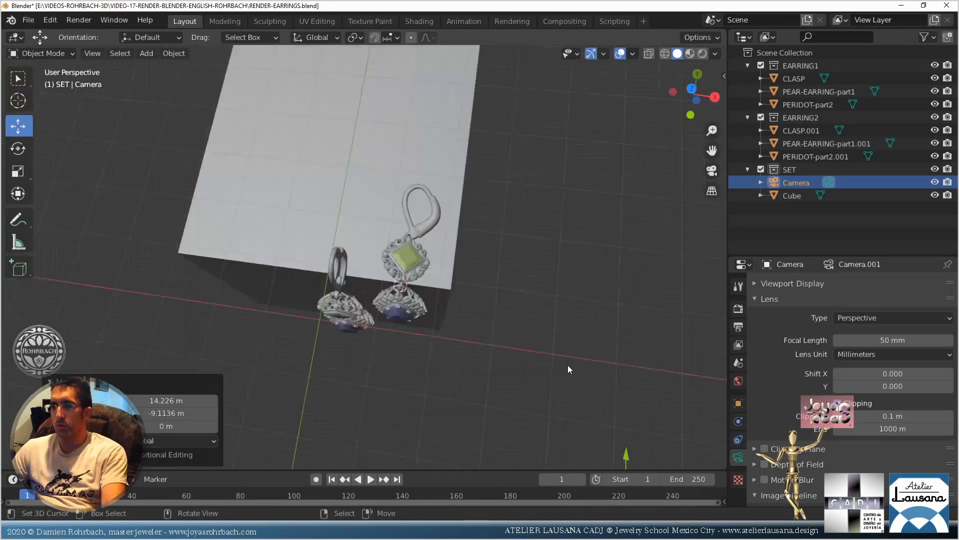
{"action": "key", "text": "ctrl+alt+KP_0"}
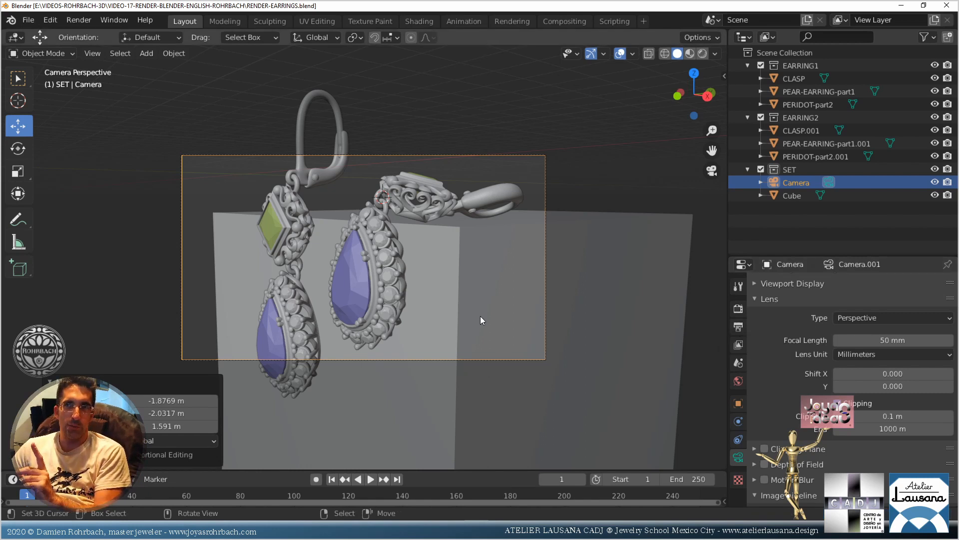
Set the render resolution to 1080 px in X and 1920 px in Y
{"action": "left_click", "coordinate": [739, 326]}
{"action": "double_click", "coordinate": [893, 299]}
{"action": "type", "text": "1080"}
{"action": "key", "text": "Tab"}
{"action": "type", "text": "1920"}
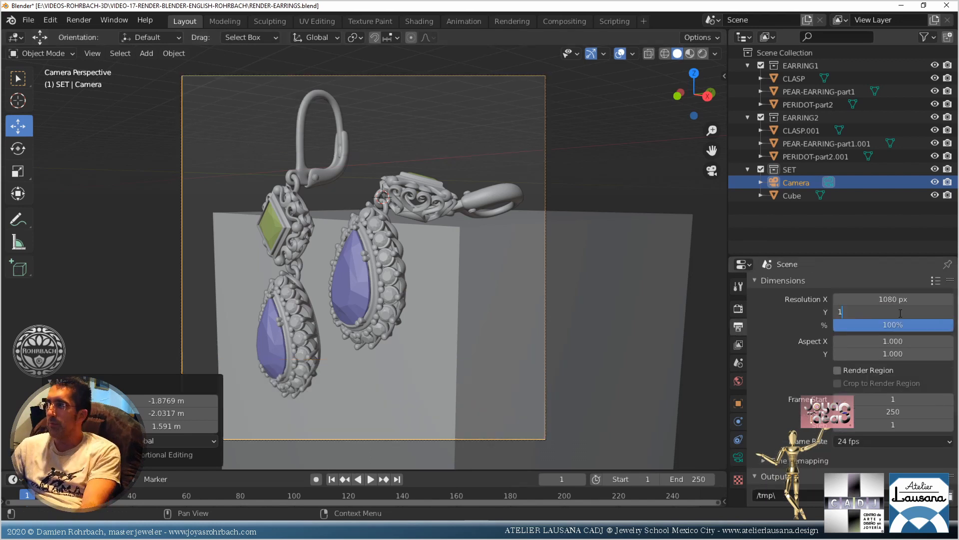
{"action": "key", "text": "Return"}
Pull the camera back in the top view, then refine its framing by about -0.59 m in X, -0.39 m in Y and 1.82 m in Z
{"action": "key", "text": "KP_7"}
{"action": "key", "text": "g"}
{"action": "key", "text": "KP_0"}
{"action": "key", "text": "KP_7"}
{"action": "scroll", "coordinate": [523, 313], "scroll_direction": "down", "scroll_amount": 2}
{"action": "key", "text": "g"}
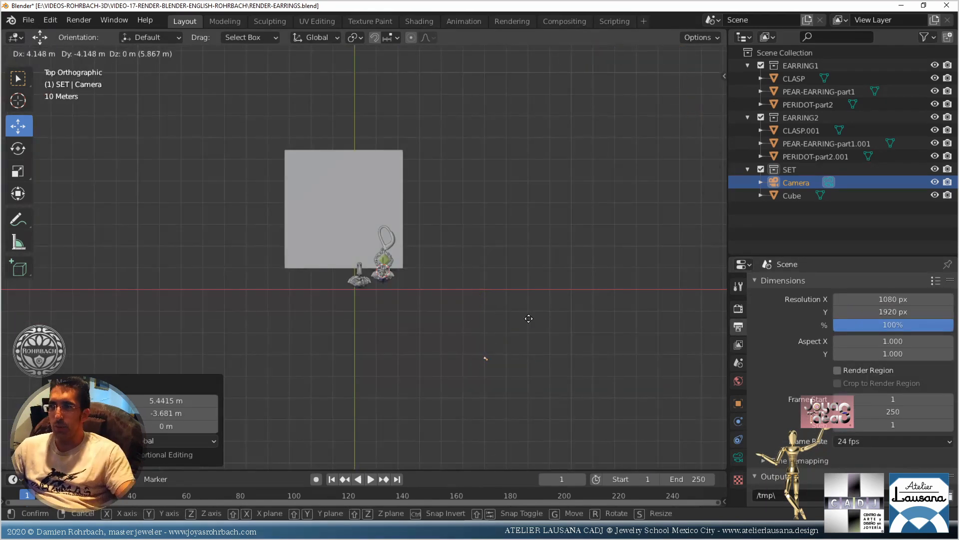
{"action": "left_click", "coordinate": [529, 318]}
{"action": "key", "text": "KP_0"}
{"action": "key", "text": "ctrl+s"}
{"action": "key", "text": "g"}
{"action": "left_click", "coordinate": [340, 259]}
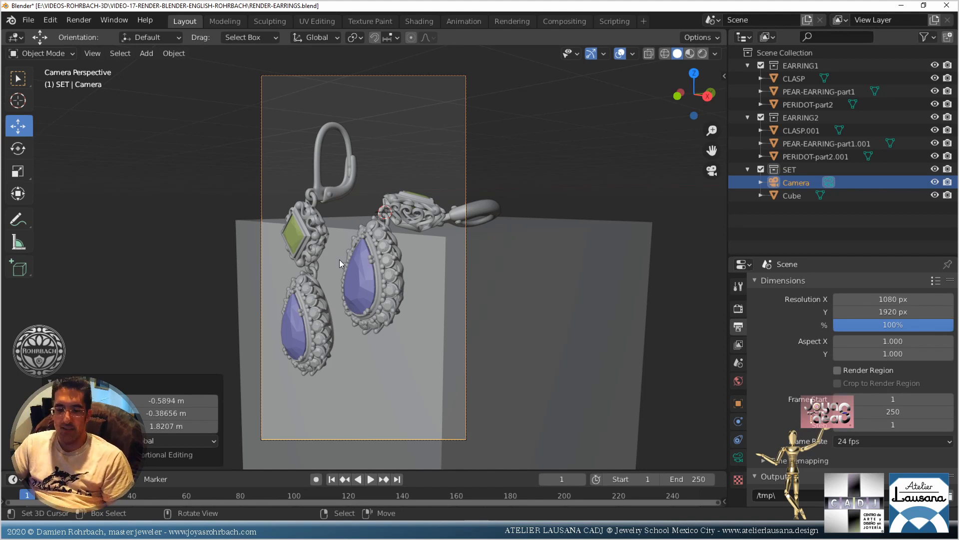
Set the render resolution to 1200 px in X and 1600 px in Y
{"action": "double_click", "coordinate": [893, 299]}
{"action": "type", "text": "1200"}
{"action": "key", "text": "Tab"}
{"action": "type", "text": "1600"}
{"action": "key", "text": "Return"}
Reframe the earrings by moving the camera about 0.94 m in X, 1.33 m in Y and 0.85 m in Z, save, and nudge it again
{"action": "key", "text": "g"}
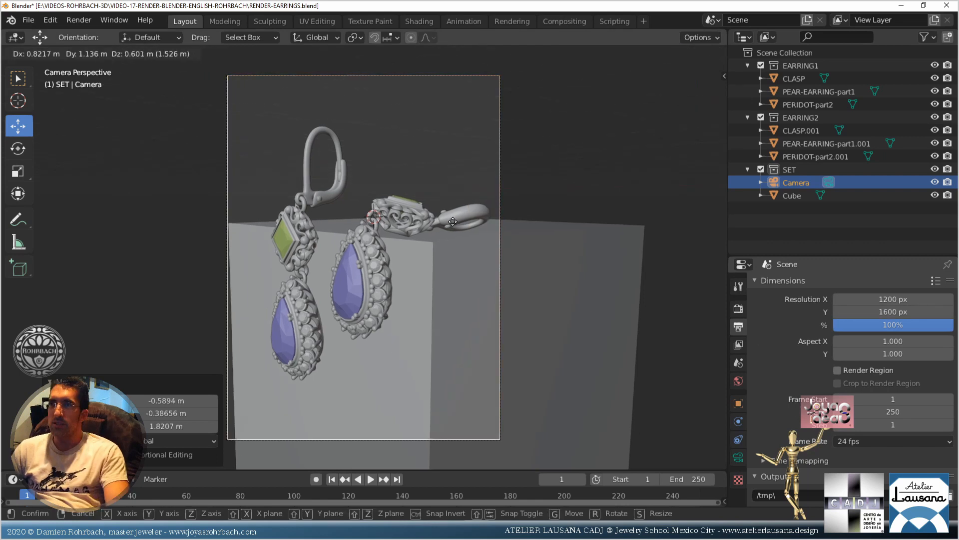
{"action": "left_click", "coordinate": [461, 239]}
{"action": "key", "text": "ctrl+s"}
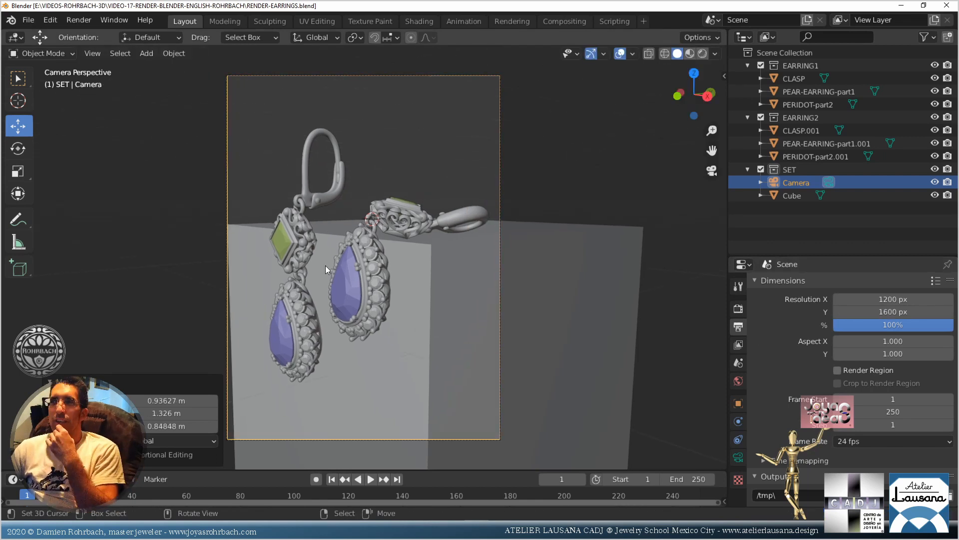
{"action": "key", "text": "g"}
{"action": "left_click", "coordinate": [360, 295]}
Move the cube about 10.71 m along X and save the file
{"action": "right_click", "coordinate": [470, 369]}
{"action": "key", "text": "g"}
{"action": "key", "text": "x"}
{"action": "left_click", "coordinate": [505, 404]}
{"action": "key", "text": "ctrl+s"}
{"action": "middle_click_drag", "start_coordinate": [399, 286], "coordinate": [358, 329]}
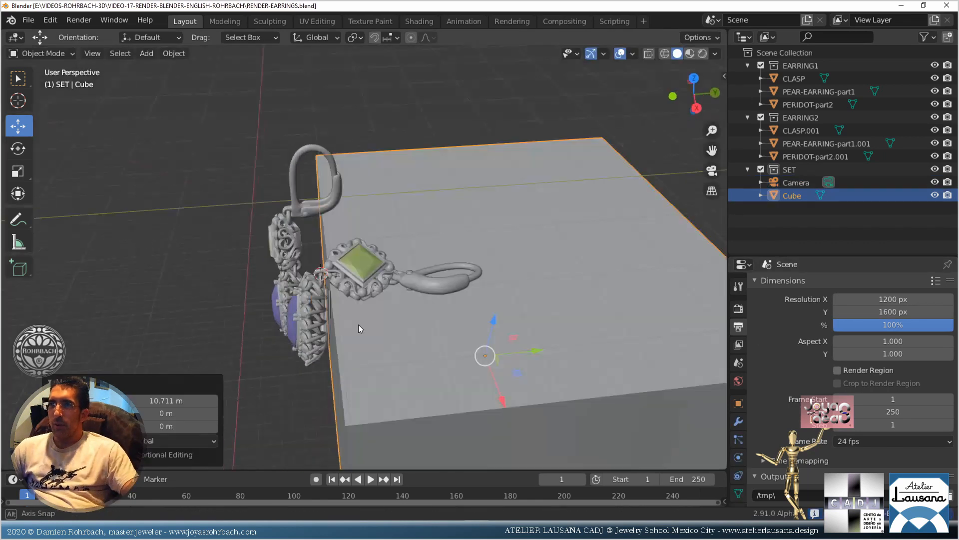
{"action": "key", "text": "KP_0"}
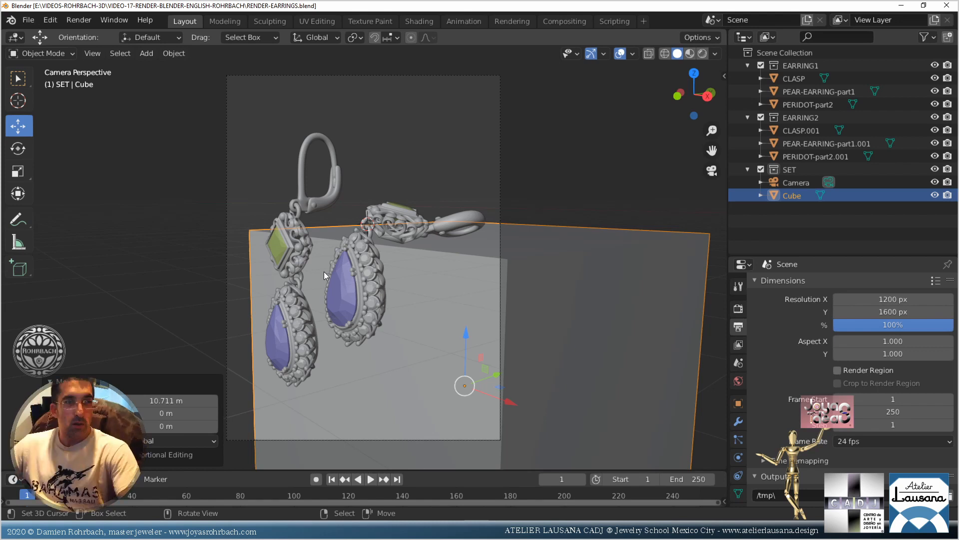
Select all parts of the first earring, move it about -0.86 m along Y in the side view, and save the file
{"action": "scroll", "coordinate": [436, 274], "scroll_direction": "down", "scroll_amount": 1}
{"action": "right_click", "coordinate": [340, 194]}
{"action": "middle_click_drag", "start_coordinate": [376, 306], "coordinate": [405, 299]}
{"action": "right_click", "coordinate": [285, 176], "text": "shift"}
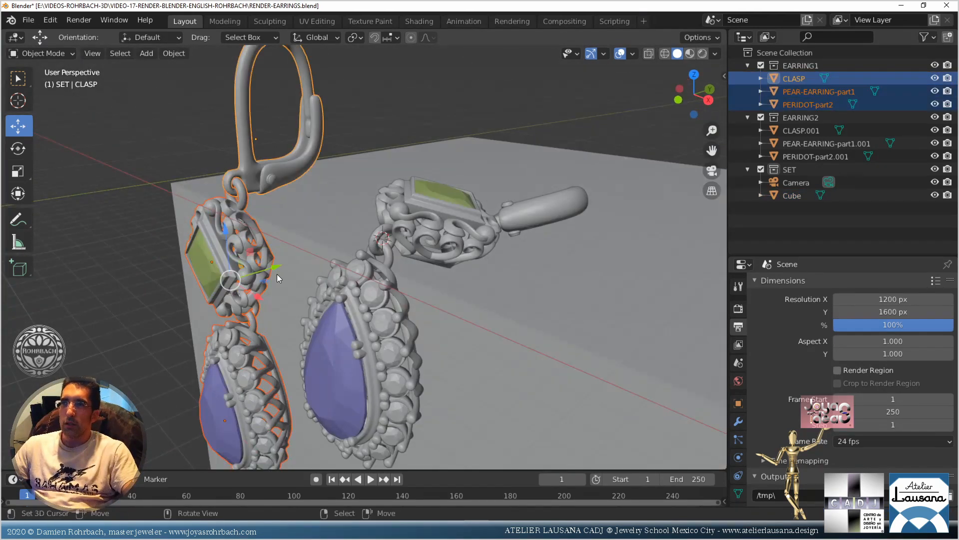
{"action": "key", "text": "KP_3"}
{"action": "left_click_drag", "start_coordinate": [277, 270], "coordinate": [344, 253]}
{"action": "scroll", "coordinate": [315, 263], "scroll_direction": "up", "scroll_amount": 2}
{"action": "middle_click_drag", "start_coordinate": [344, 253], "coordinate": [386, 303]}
{"action": "key", "text": "KP_0"}
{"action": "key", "text": "ctrl+s"}
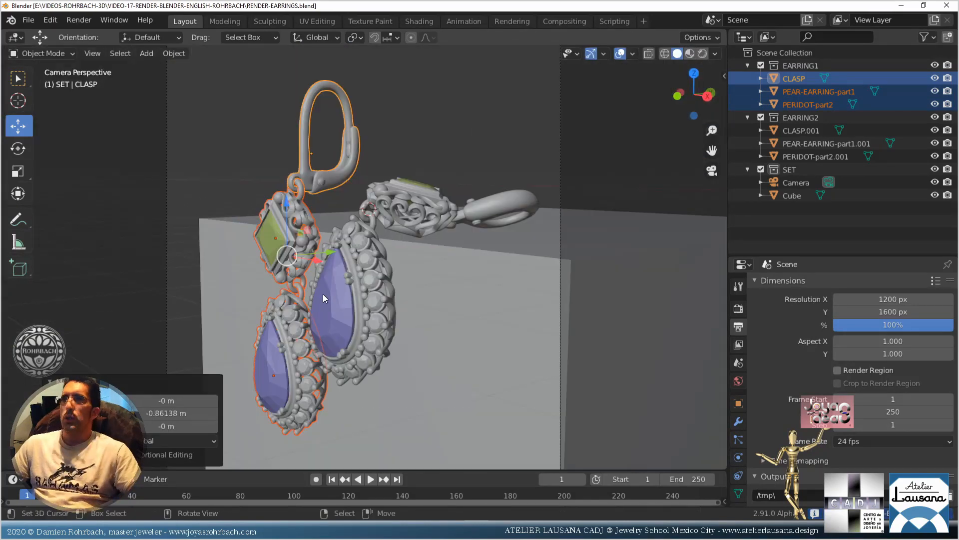
Nudge the first earring slightly along Y, shift the whole second earring along X, and save the file
{"action": "middle_click_drag", "start_coordinate": [323, 294], "coordinate": [381, 286], "text": "shift"}
{"action": "left_click_drag", "start_coordinate": [389, 244], "coordinate": [367, 246]}
{"action": "right_click", "coordinate": [403, 306], "text": "shift"}
{"action": "right_click", "coordinate": [473, 200], "text": "shift"}
{"action": "right_click", "coordinate": [557, 199], "text": "shift"}
{"action": "left_click_drag", "start_coordinate": [431, 226], "coordinate": [469, 243]}
{"action": "key", "text": "alt+a"}
{"action": "key", "text": "ctrl+s"}
Add horizontal loop cuts around the cube in Edit Mode, including one below its upper face
{"action": "middle_click_drag", "start_coordinate": [469, 251], "coordinate": [432, 258]}
{"action": "right_click", "coordinate": [433, 350]}
{"action": "key", "text": "Tab"}
{"action": "left_click", "coordinate": [18, 360]}
{"action": "left_click", "coordinate": [497, 356]}
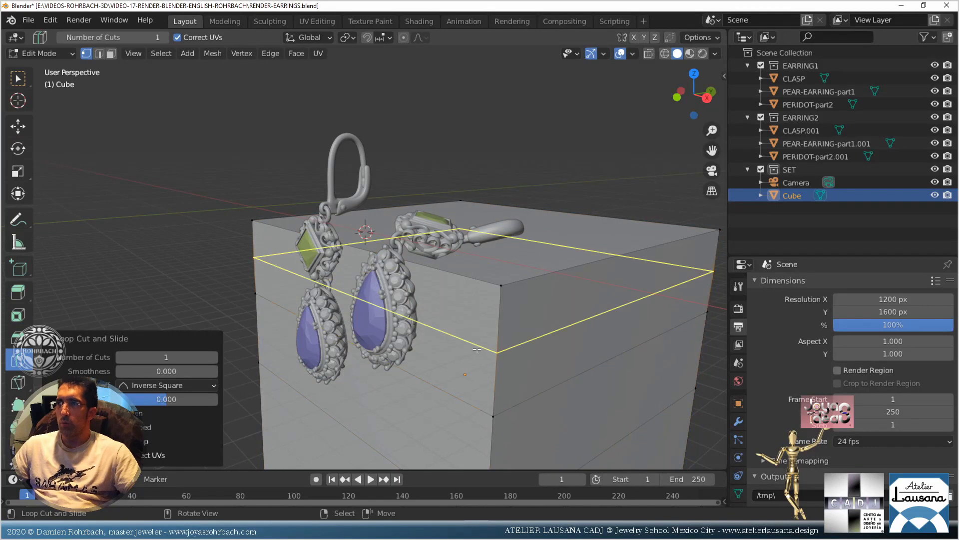
{"action": "left_click", "coordinate": [477, 349]}
Scale the cube's lower section to 0.905, stretch it along Z to leave a thin overhanging slab on top, and save the file
{"action": "left_click", "coordinate": [18, 126]}
{"action": "key", "text": "KP_1"}
{"action": "scroll", "coordinate": [372, 250], "scroll_direction": "down", "scroll_amount": 2}
{"action": "key", "text": "alt+z"}
{"action": "key", "text": "b"}
{"action": "left_click_drag", "start_coordinate": [215, 228], "coordinate": [540, 452]}
{"action": "key", "text": "s"}
{"action": "key", "text": "s"}
{"action": "key", "text": "z"}
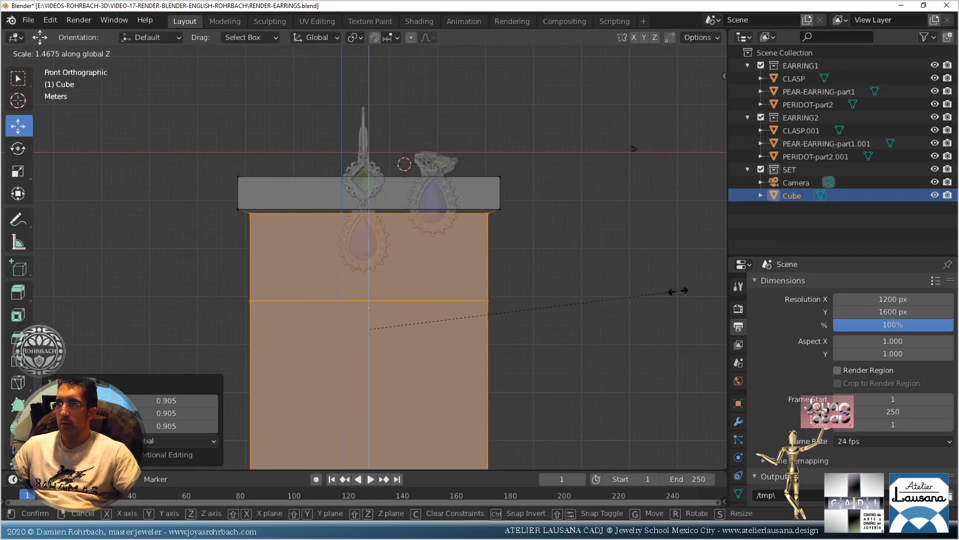
{"action": "left_click", "coordinate": [689, 288]}
{"action": "middle_click_drag", "start_coordinate": [457, 275], "coordinate": [442, 349]}
{"action": "key", "text": "alt+z"}
{"action": "key", "text": "Tab"}
{"action": "scroll", "coordinate": [406, 296], "scroll_direction": "up", "scroll_amount": 4}
{"action": "key", "text": "ctrl+s"}
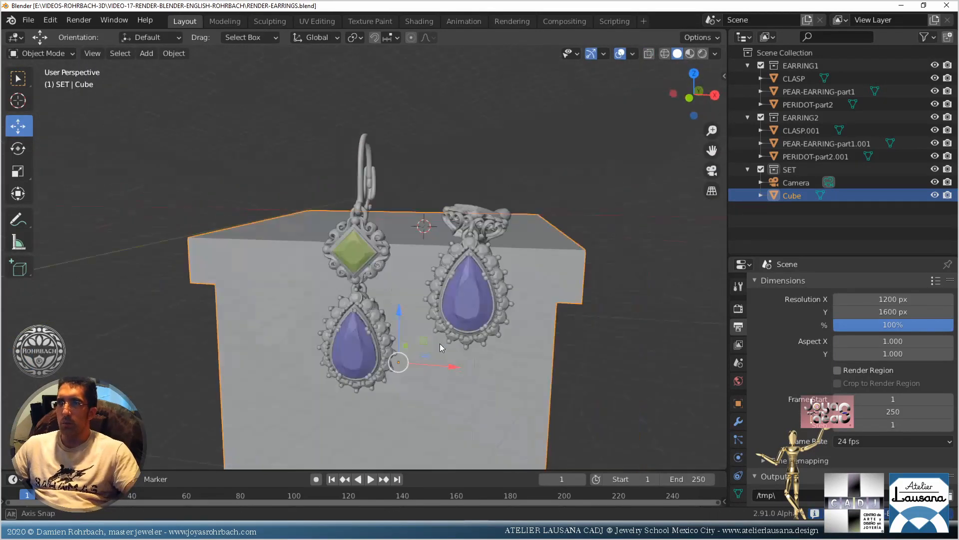
Add a Bevel modifier to the display cube and view it through the camera
{"action": "left_click", "coordinate": [739, 421]}
{"action": "left_click", "coordinate": [794, 287]}
{"action": "left_click", "coordinate": [682, 58]}
{"action": "key", "text": "KP_0"}
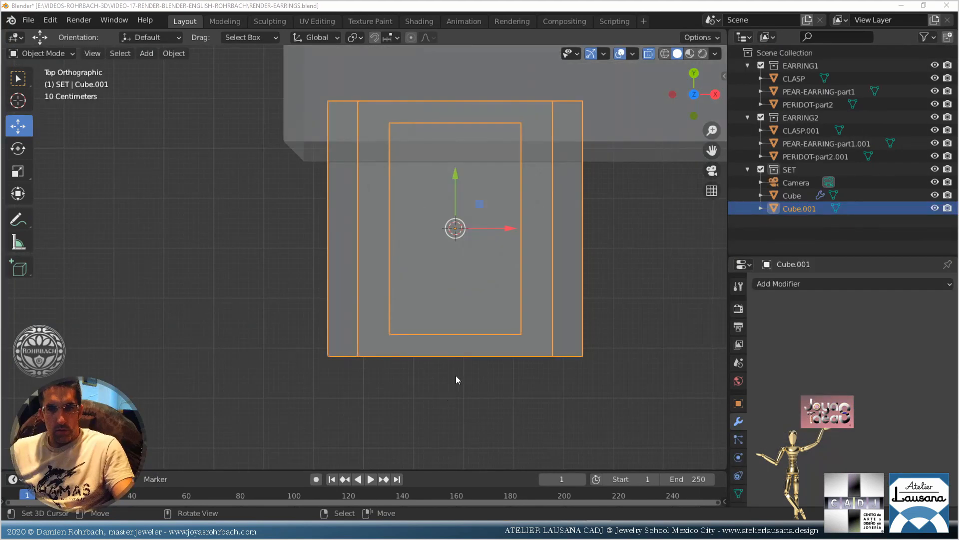
Add a plane above the pedestal slab in the front view, align it to the view, and scale it down
{"action": "middle_click_drag", "start_coordinate": [455, 376], "coordinate": [392, 295]}
{"action": "scroll", "coordinate": [443, 274], "scroll_direction": "down", "scroll_amount": 5}
{"action": "scroll", "coordinate": [450, 289], "scroll_direction": "down", "scroll_amount": 4}
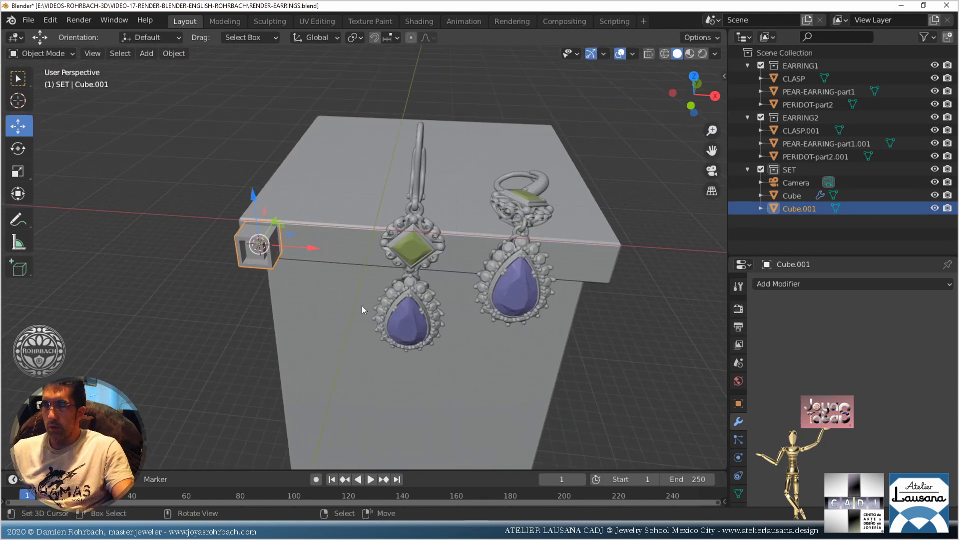
{"action": "scroll", "coordinate": [258, 311], "scroll_direction": "up", "scroll_amount": 3}
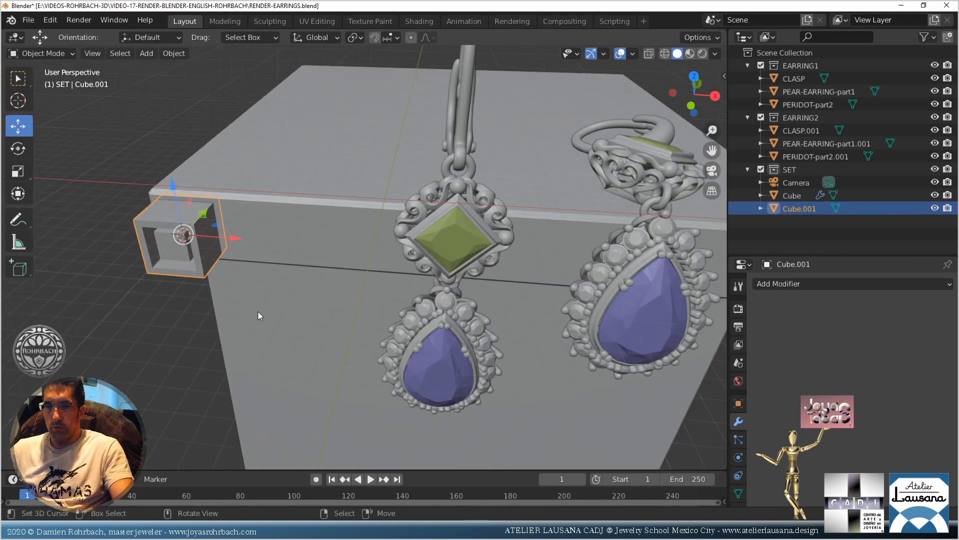
{"action": "key", "text": "KP_1"}
{"action": "scroll", "coordinate": [171, 234], "scroll_direction": "up", "scroll_amount": 2}
{"action": "middle_click_drag", "start_coordinate": [171, 235], "coordinate": [330, 300], "text": "shift"}
{"action": "scroll", "coordinate": [337, 301], "scroll_direction": "up", "scroll_amount": 3}
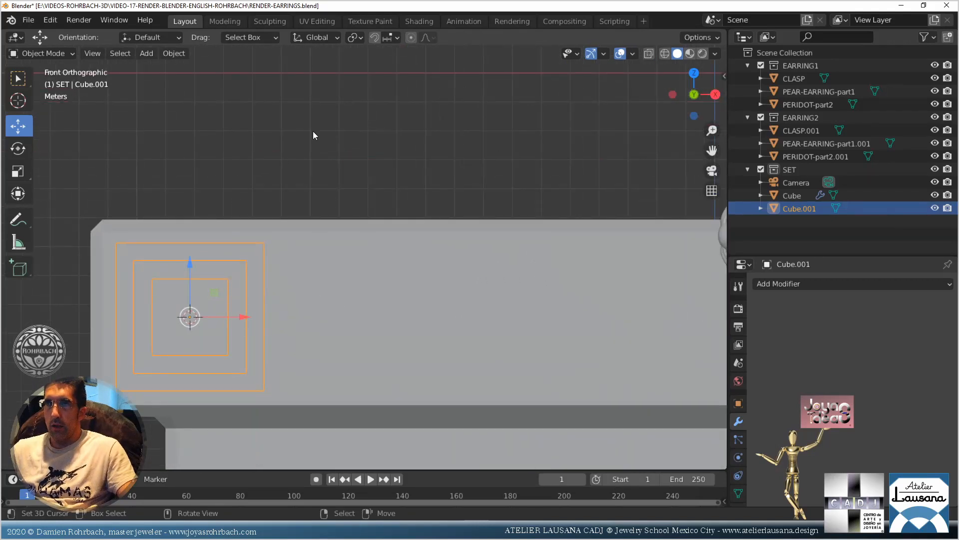
{"action": "left_click", "coordinate": [395, 38]}
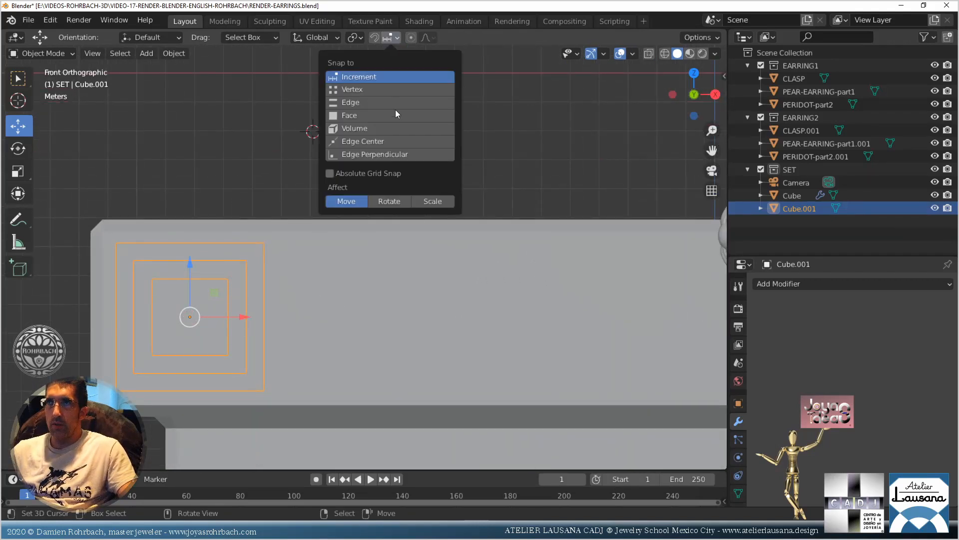
{"action": "left_click", "coordinate": [146, 53]}
{"action": "mouse_move", "coordinate": [173, 68]}
{"action": "left_click", "coordinate": [282, 69]}
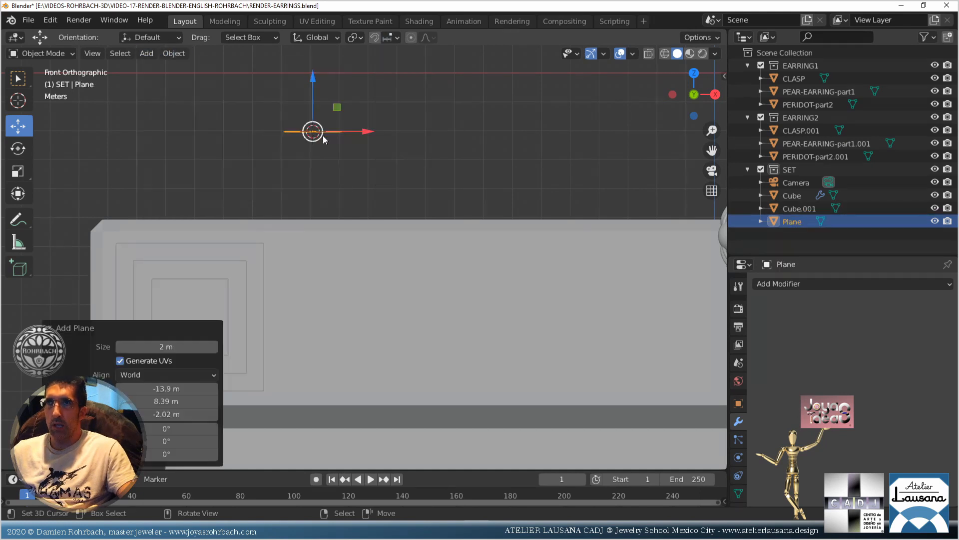
{"action": "left_click", "coordinate": [166, 374]}
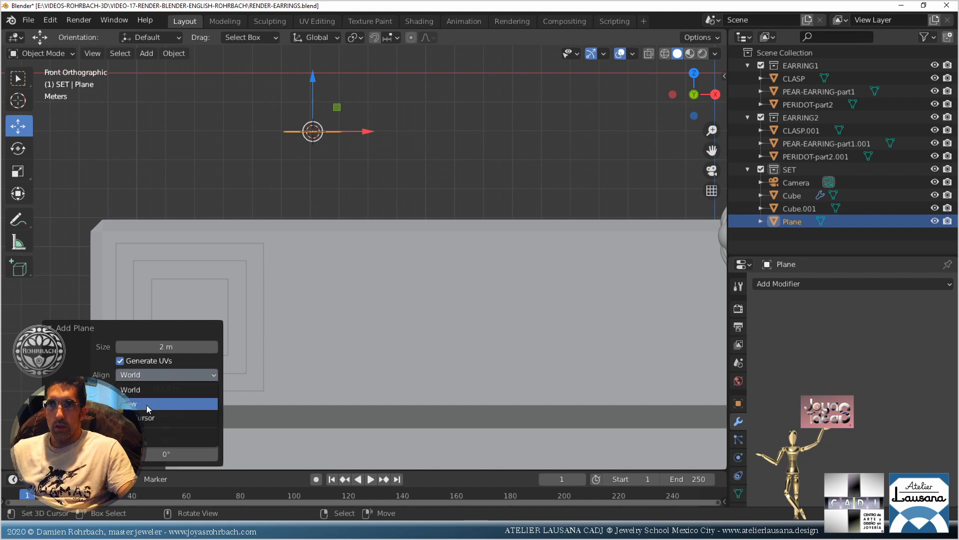
{"action": "left_click", "coordinate": [146, 403]}
{"action": "key", "text": "s"}
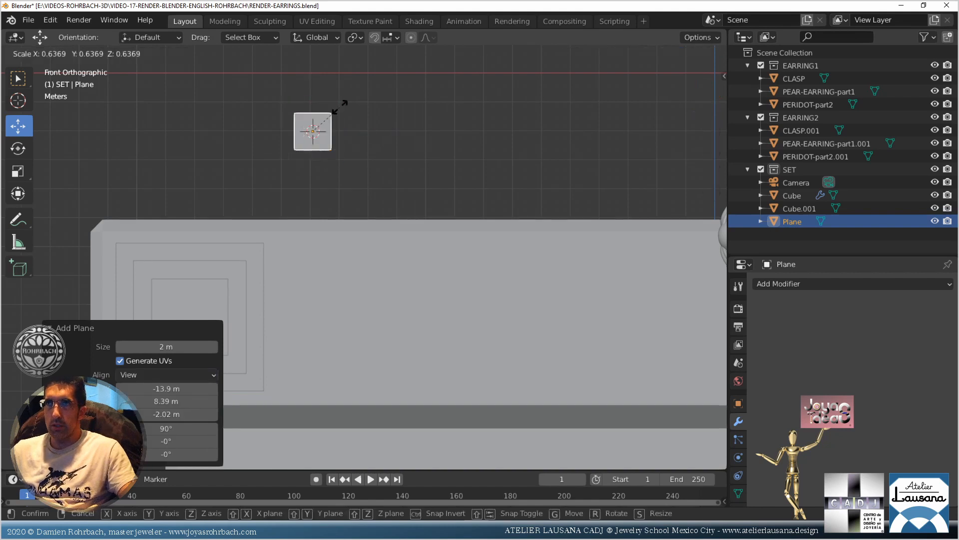
{"action": "left_click", "coordinate": [329, 121]}
Snap the small plane's vertices to the grid in Edit Mode so it fills one grid square
{"action": "key", "text": "Tab"}
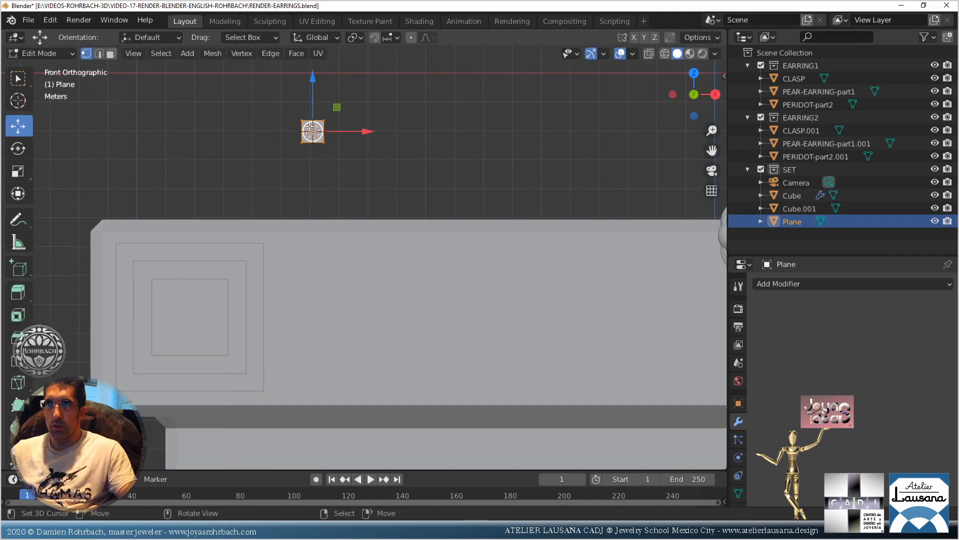
{"action": "left_click", "coordinate": [303, 121]}
{"action": "left_click_drag", "start_coordinate": [310, 116], "coordinate": [348, 103]}
{"action": "right_click", "coordinate": [330, 119]}
{"action": "right_click", "coordinate": [311, 137]}
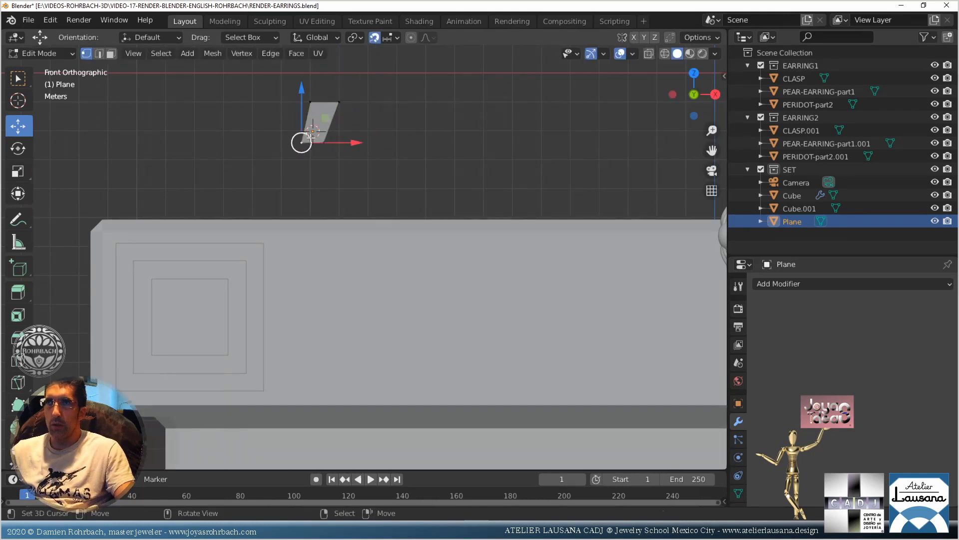
{"action": "left_click_drag", "start_coordinate": [310, 137], "coordinate": [343, 144]}
{"action": "right_click", "coordinate": [322, 141]}
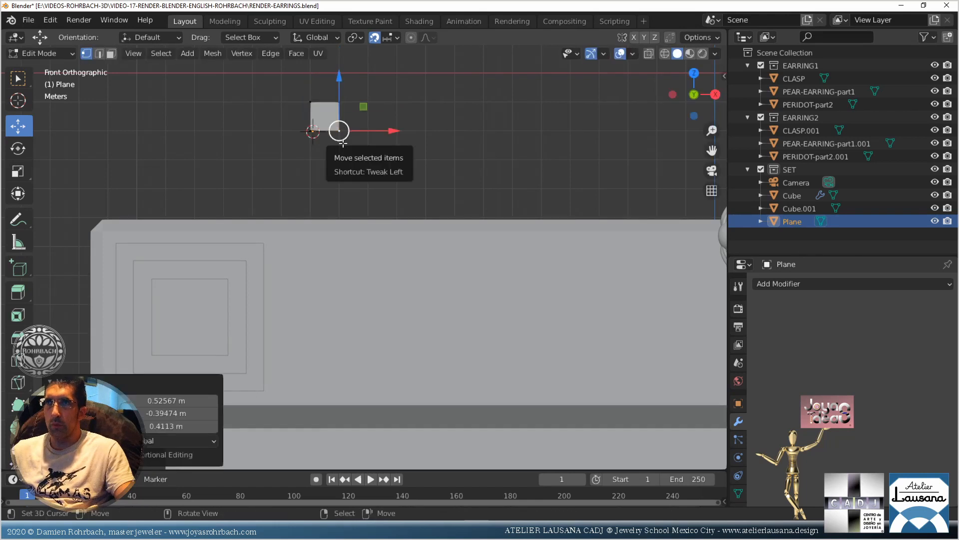
Extrude the square's lower edge down 1 m and align the new vertices with the grid
{"action": "right_click", "coordinate": [314, 137]}
{"action": "right_click", "coordinate": [342, 141], "text": "shift"}
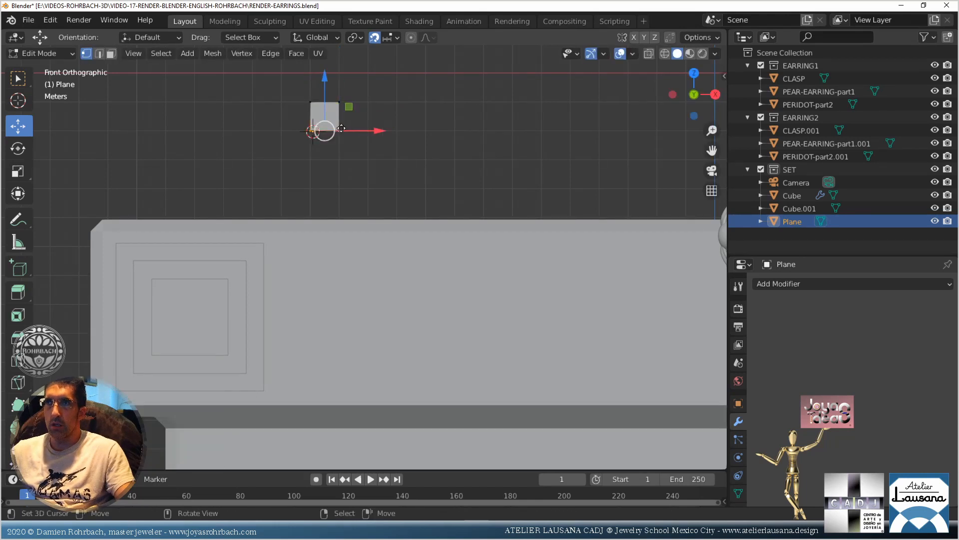
{"action": "left_click_drag", "start_coordinate": [341, 128], "coordinate": [337, 160]}
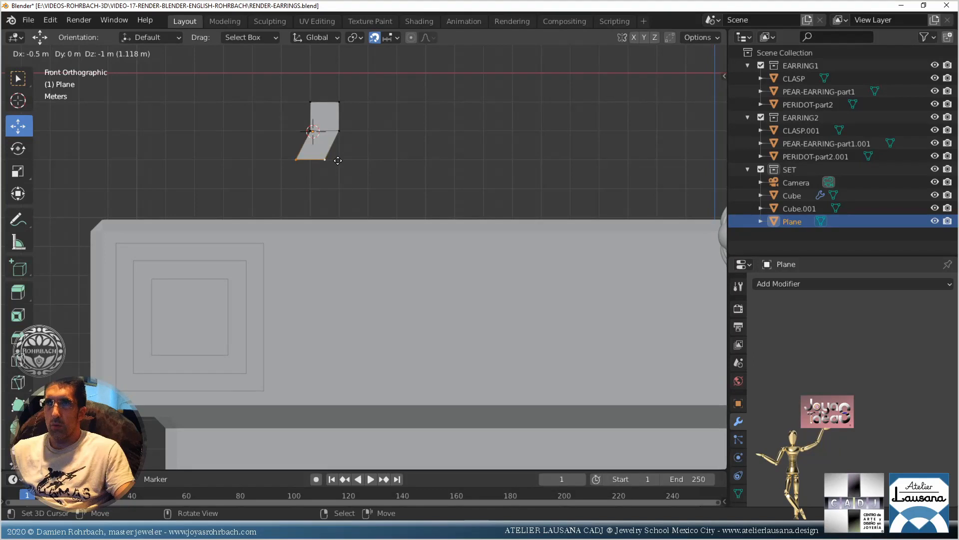
{"action": "right_click", "coordinate": [325, 169]}
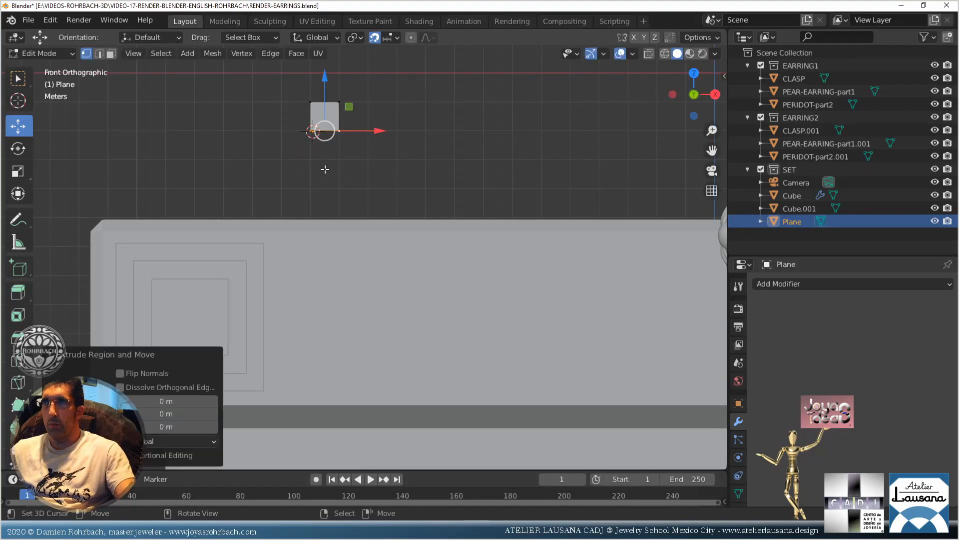
{"action": "left_click_drag", "start_coordinate": [326, 132], "coordinate": [335, 169]}
{"action": "right_click", "coordinate": [325, 161]}
{"action": "right_click", "coordinate": [353, 162]}
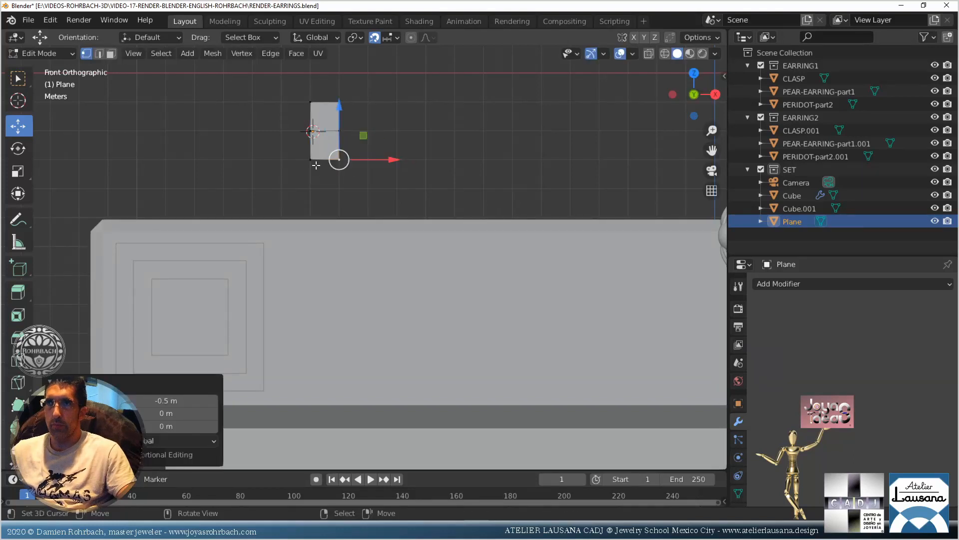
Move the strip's lowest edge down 2 m along Z
{"action": "right_click", "coordinate": [314, 162]}
{"action": "right_click", "coordinate": [336, 165], "text": "shift"}
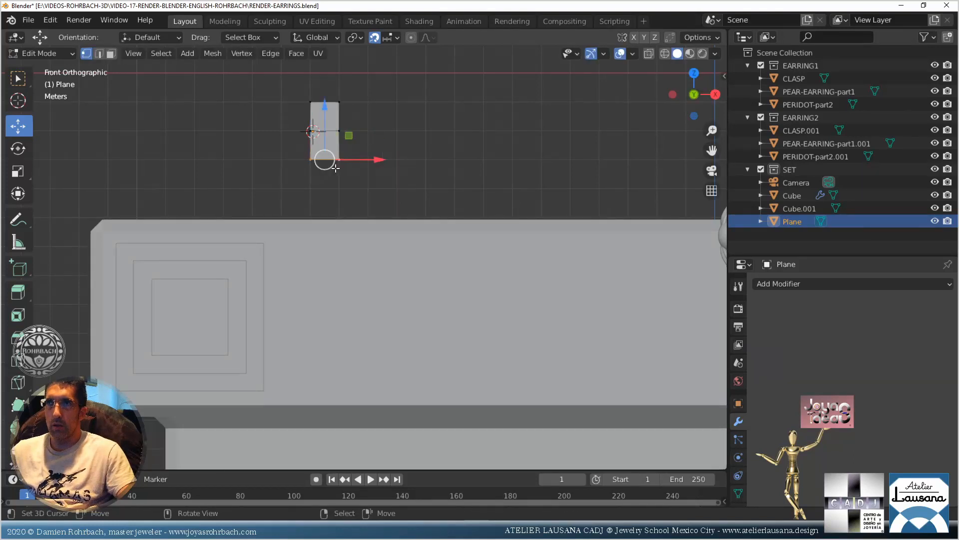
{"action": "left_click_drag", "start_coordinate": [320, 129], "coordinate": [327, 169]}
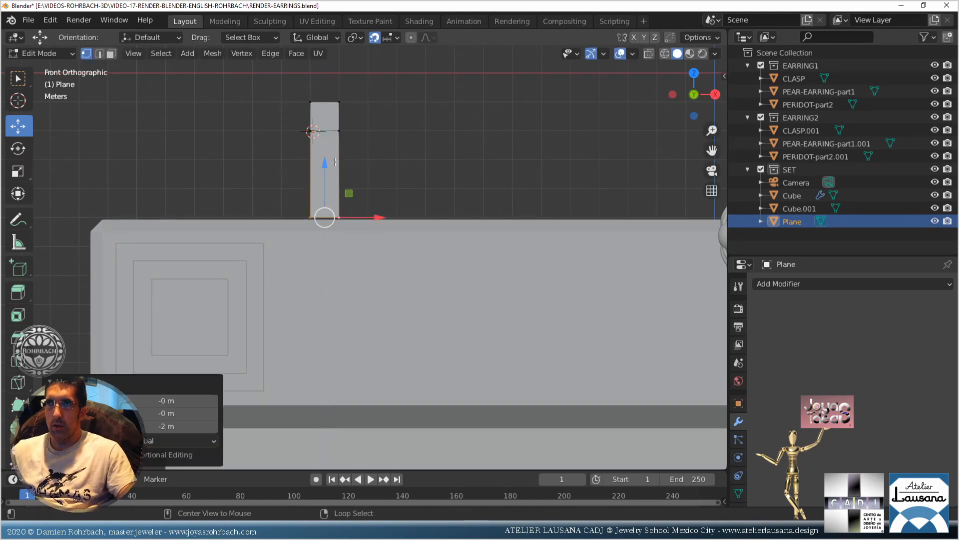
Extrude the strip's lowest edge down another 1 m and snap its two new vertices straight below the strip
{"action": "key", "text": "e"}
{"action": "left_click", "coordinate": [325, 233]}
{"action": "mouse_move", "coordinate": [338, 246]}
{"action": "left_mouse_down"}
{"action": "mouse_move", "coordinate": [320, 248]}
{"action": "mouse_move", "coordinate": [363, 246]}
{"action": "mouse_move", "coordinate": [333, 249]}
{"action": "left_mouse_up"}
{"action": "right_click", "coordinate": [324, 245]}
{"action": "right_click", "coordinate": [297, 245]}
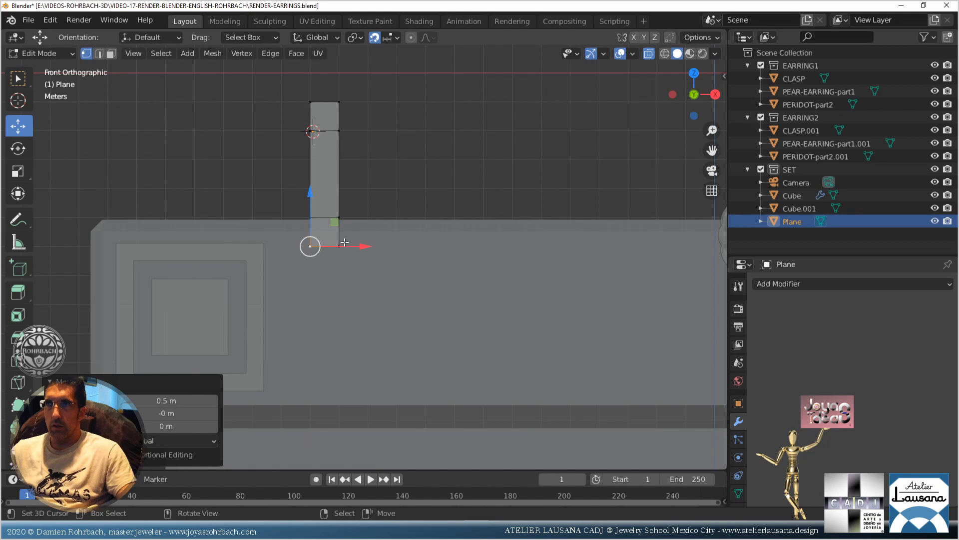
Extrude the right edge of the lowest square 3 m along X and level its end vertices to form an L shape
{"action": "right_click", "coordinate": [341, 218]}
{"action": "right_click", "coordinate": [336, 247], "text": "shift"}
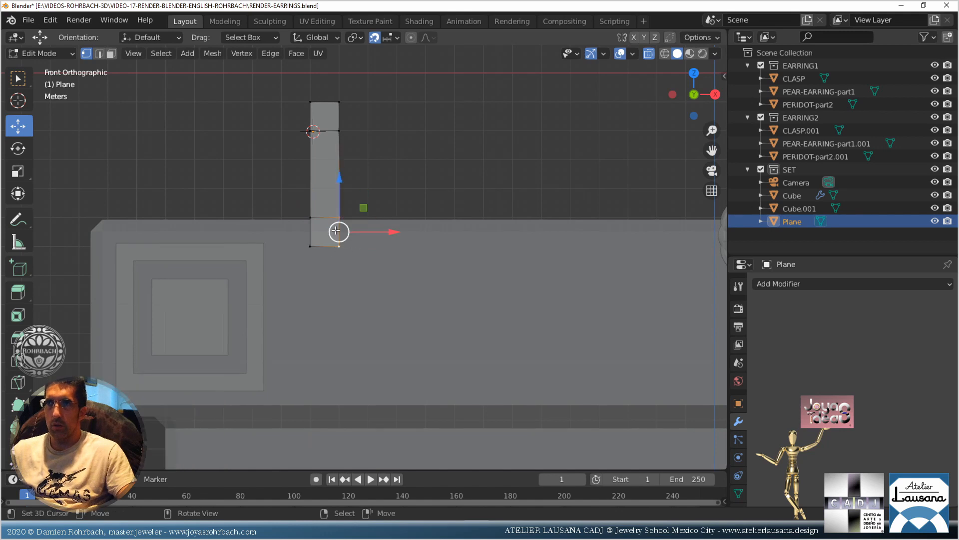
{"action": "key", "text": "e"}
{"action": "left_click", "coordinate": [427, 229]}
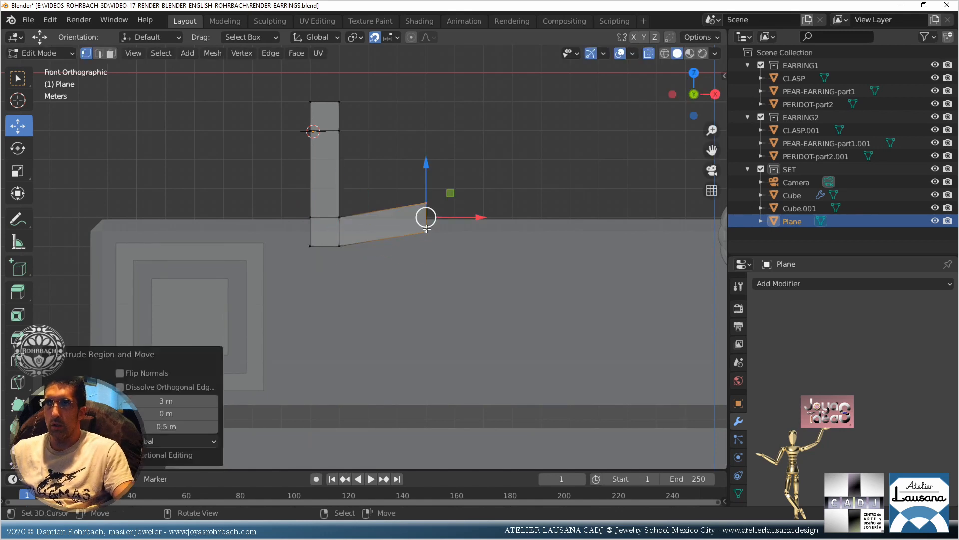
{"action": "right_click", "coordinate": [426, 202]}
{"action": "left_click_drag", "start_coordinate": [428, 204], "coordinate": [425, 242]}
{"action": "right_click", "coordinate": [426, 231]}
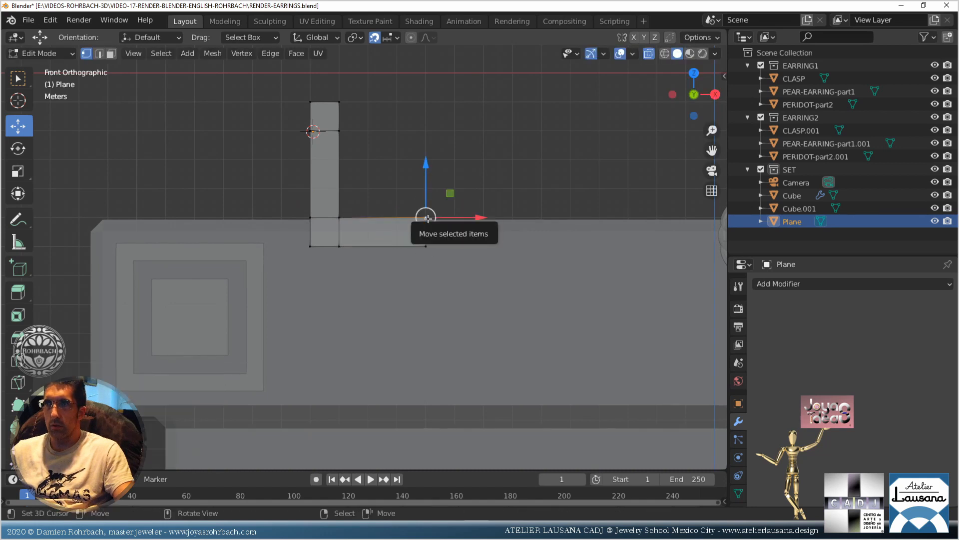
Move the end edge of the L's horizontal arm 1 m back along X to shorten the arm
{"action": "right_click", "coordinate": [426, 218], "text": "shift"}
{"action": "key", "text": "g"}
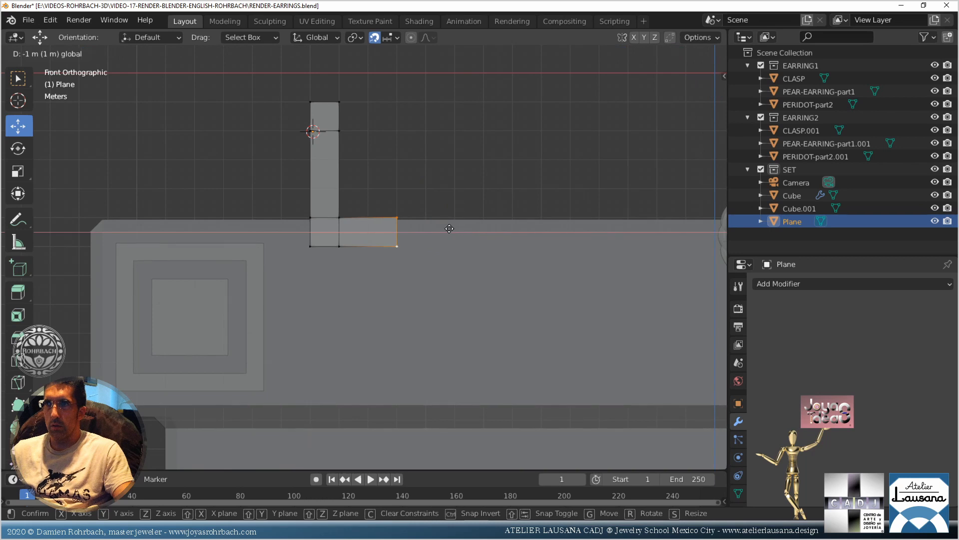
{"action": "left_click", "coordinate": [442, 232]}
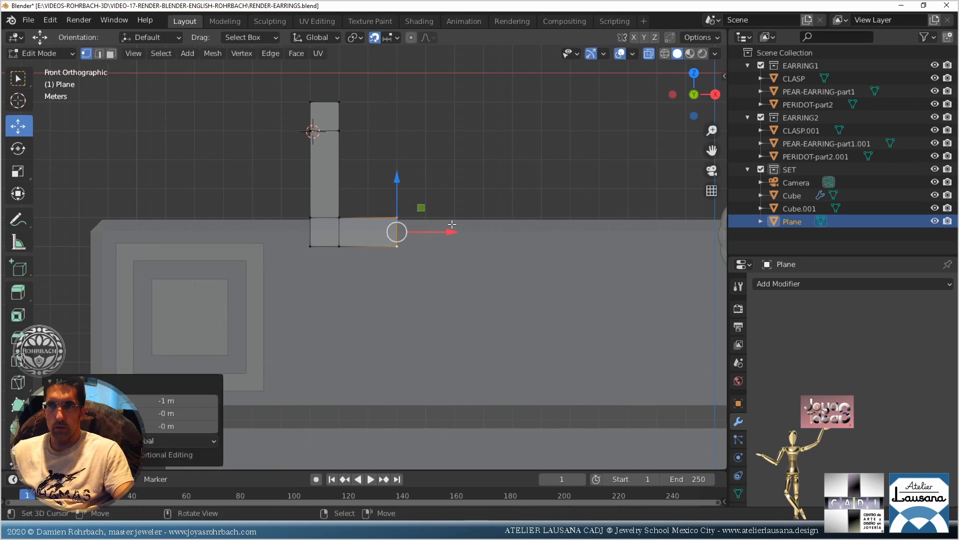
{"action": "key", "text": "e"}
{"action": "left_click", "coordinate": [451, 225]}
{"action": "key", "text": "ctrl+z"}
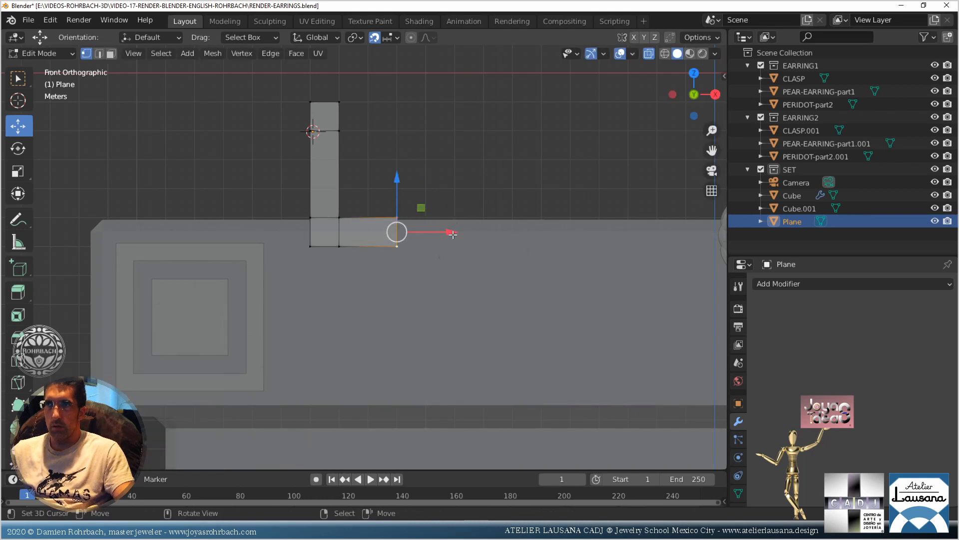
{"action": "key", "text": "g"}
{"action": "left_click", "coordinate": [488, 233]}
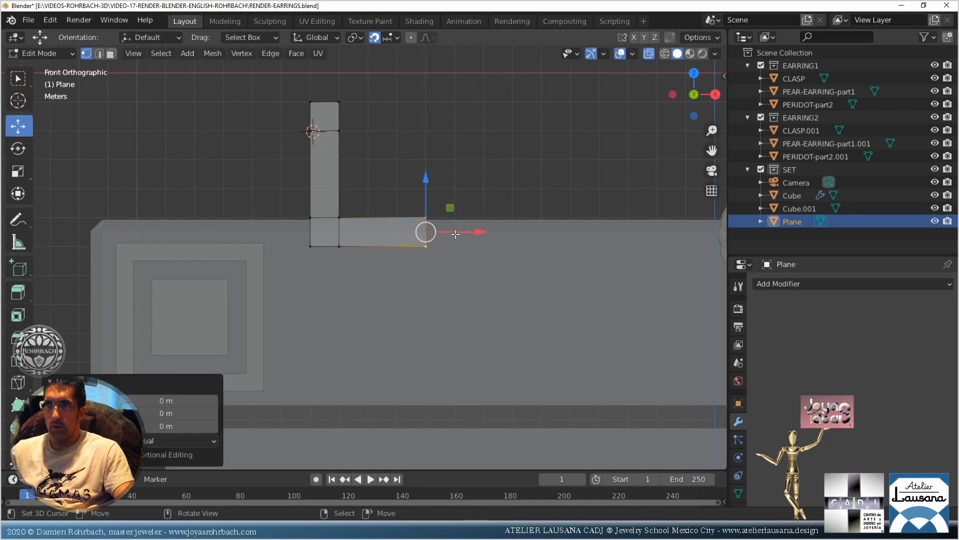
{"action": "key", "text": "ctrl+z"}
{"action": "key", "text": "ctrl+z"}
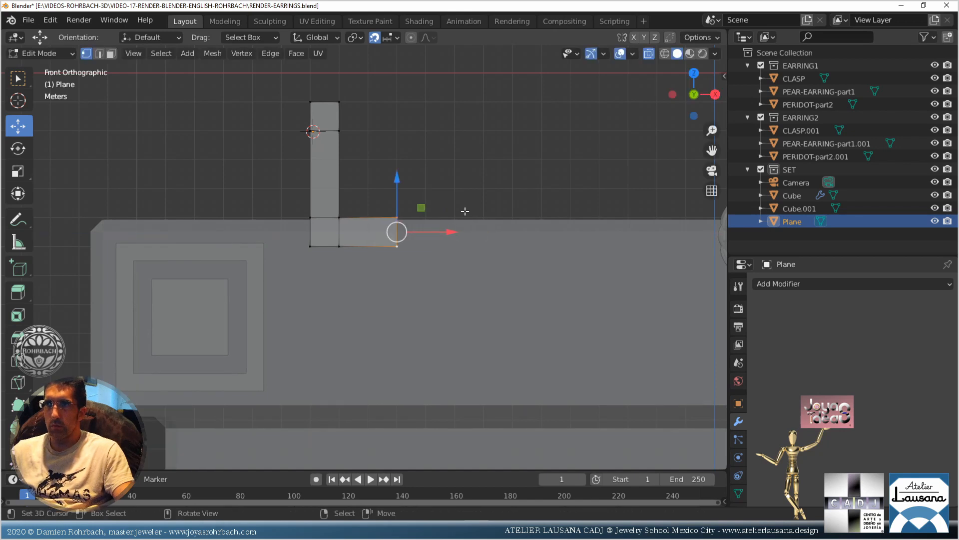
Extrude the horizontal arm's end edge along X and align its two vertices to form a 1 m square
{"action": "key", "text": "e"}
{"action": "left_click", "coordinate": [510, 208]}
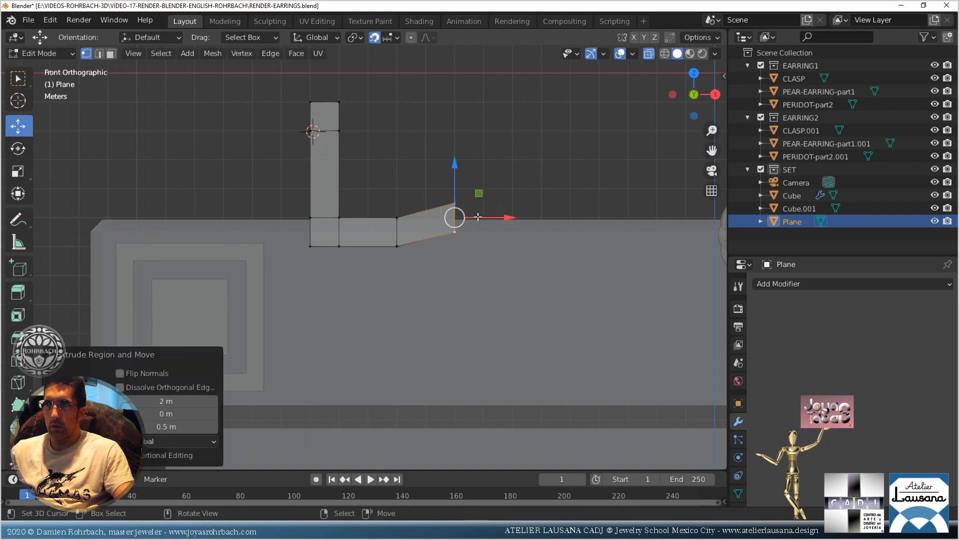
{"action": "key", "text": "g"}
{"action": "left_click", "coordinate": [440, 229]}
{"action": "right_click", "coordinate": [427, 203]}
{"action": "key", "text": "g"}
{"action": "left_click", "coordinate": [431, 229]}
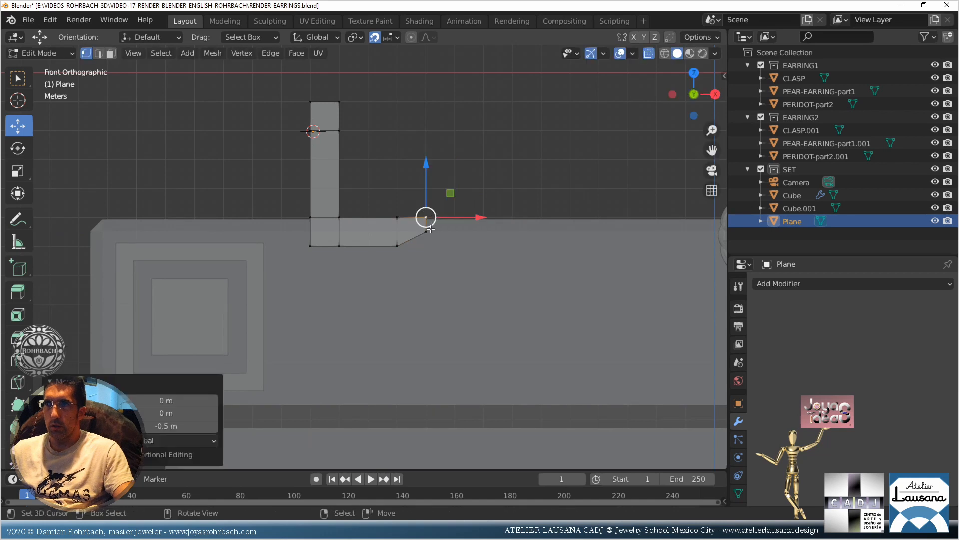
{"action": "right_click_drag", "start_coordinate": [429, 231], "coordinate": [433, 243]}
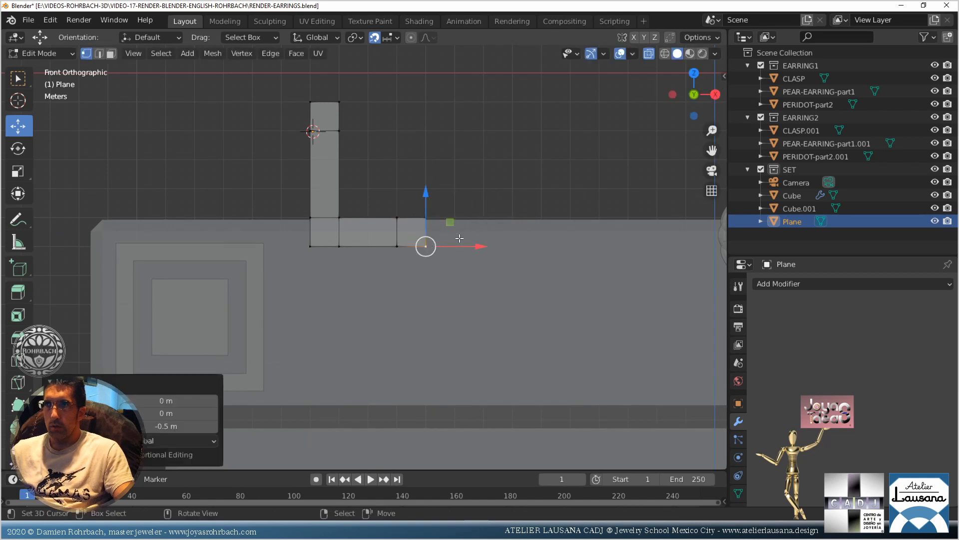
Extrude the end square's upper edge upward twice, 1 m each time, keeping the new vertices on the grid
{"action": "right_click", "coordinate": [399, 216]}
{"action": "right_click", "coordinate": [424, 216], "text": "shift"}
{"action": "key", "text": "g"}
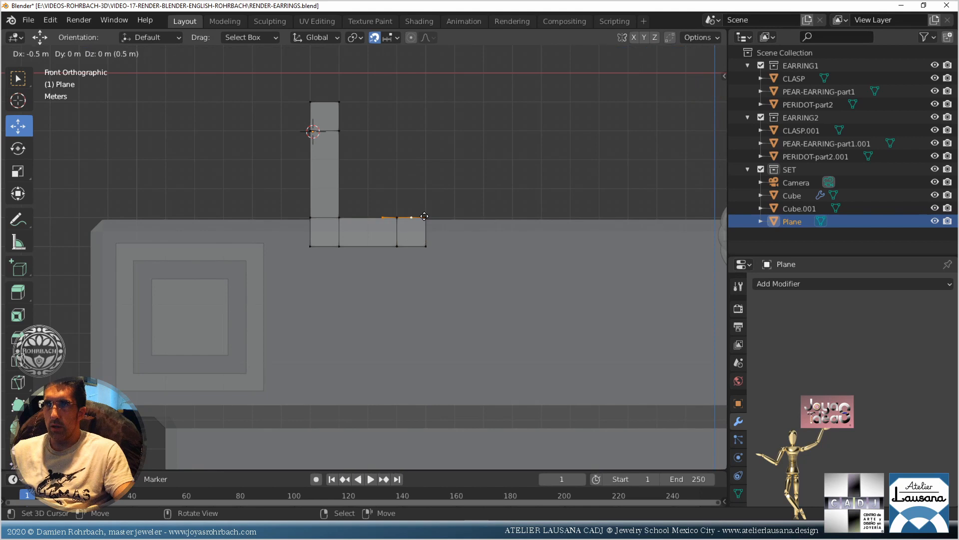
{"action": "left_click", "coordinate": [427, 145]}
{"action": "right_click_drag", "start_coordinate": [414, 156], "coordinate": [371, 190]}
{"action": "right_click", "coordinate": [399, 187]}
{"action": "key", "text": "e"}
{"action": "left_click", "coordinate": [432, 142]}
Extrude the left edge of the short column's top square 1 m inward and level its two new vertices
{"action": "right_click", "coordinate": [401, 159]}
{"action": "key", "text": "e"}
{"action": "left_click", "coordinate": [406, 184]}
{"action": "key", "text": "g"}
{"action": "left_click", "coordinate": [382, 174]}
{"action": "right_click", "coordinate": [371, 152]}
{"action": "key", "text": "g"}
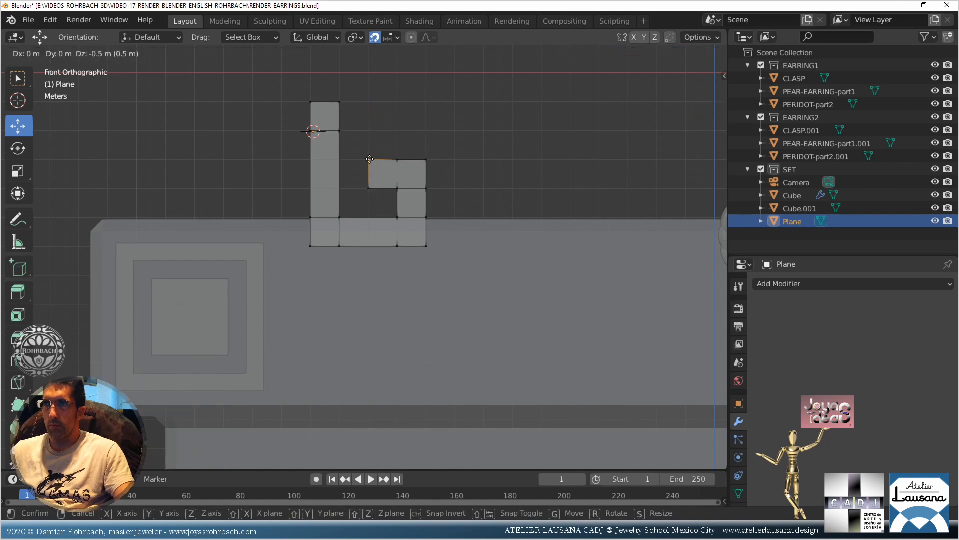
{"action": "left_click", "coordinate": [370, 172]}
Extrude the right edge of the tall column's top square 5 m along X and level its upper end vertex
{"action": "right_click", "coordinate": [339, 102]}
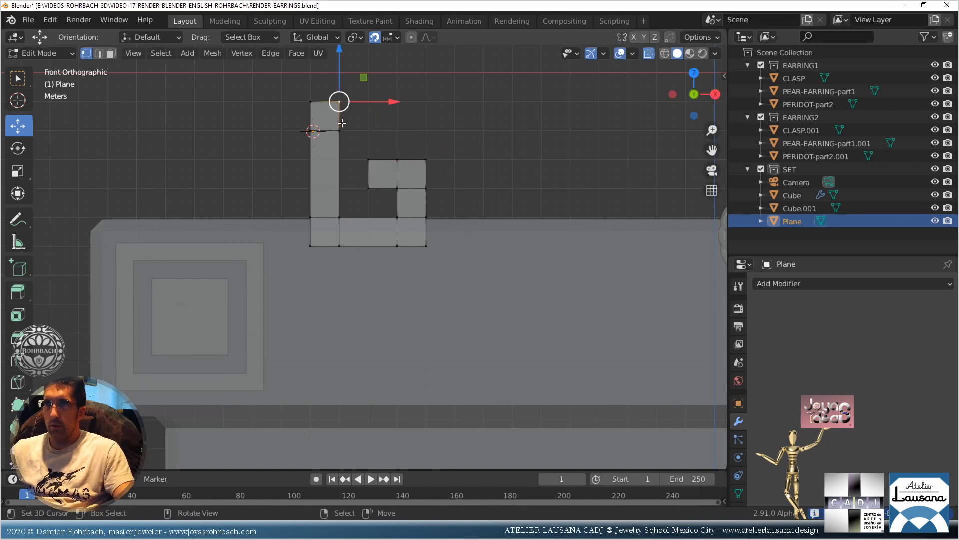
{"action": "right_click", "coordinate": [339, 130], "text": "shift"}
{"action": "key", "text": "e"}
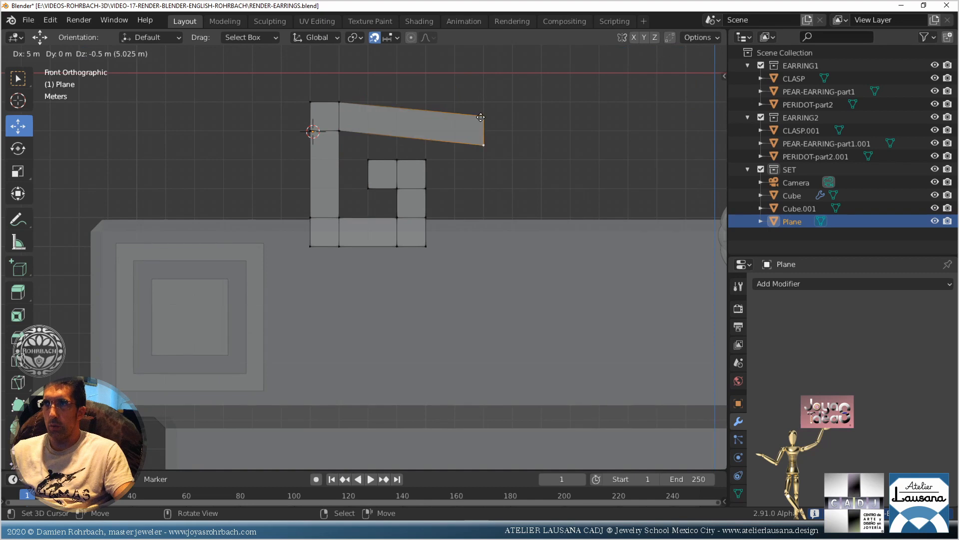
{"action": "left_click", "coordinate": [484, 132]}
{"action": "right_click", "coordinate": [483, 117]}
{"action": "key", "text": "g"}
{"action": "left_click", "coordinate": [484, 101]}
Straighten the top bar by moving its end vertices back 1 m along X and leveling the lower one
{"action": "right_click", "coordinate": [482, 142]}
{"action": "key", "text": "g"}
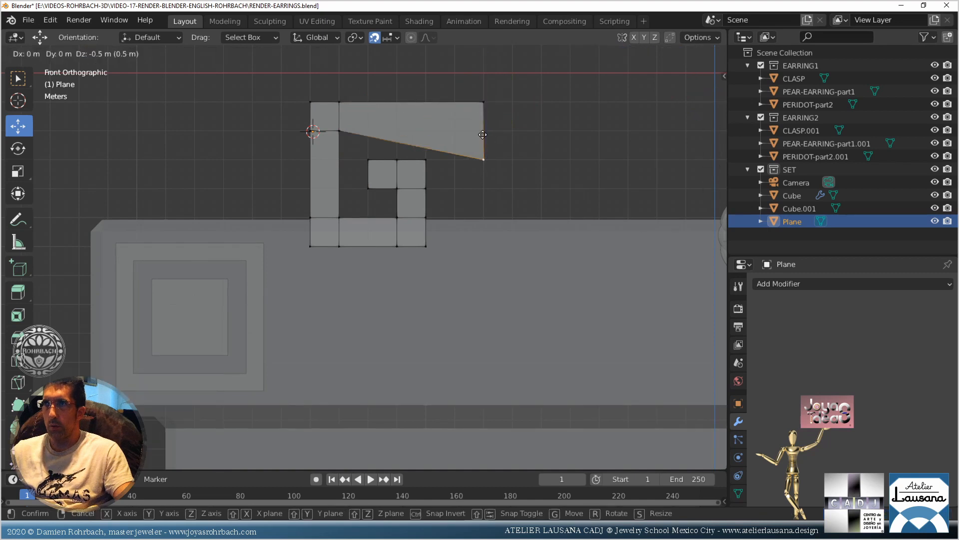
{"action": "left_click", "coordinate": [456, 131]}
{"action": "right_click", "coordinate": [484, 102]}
{"action": "key", "text": "g"}
{"action": "left_click", "coordinate": [461, 102]}
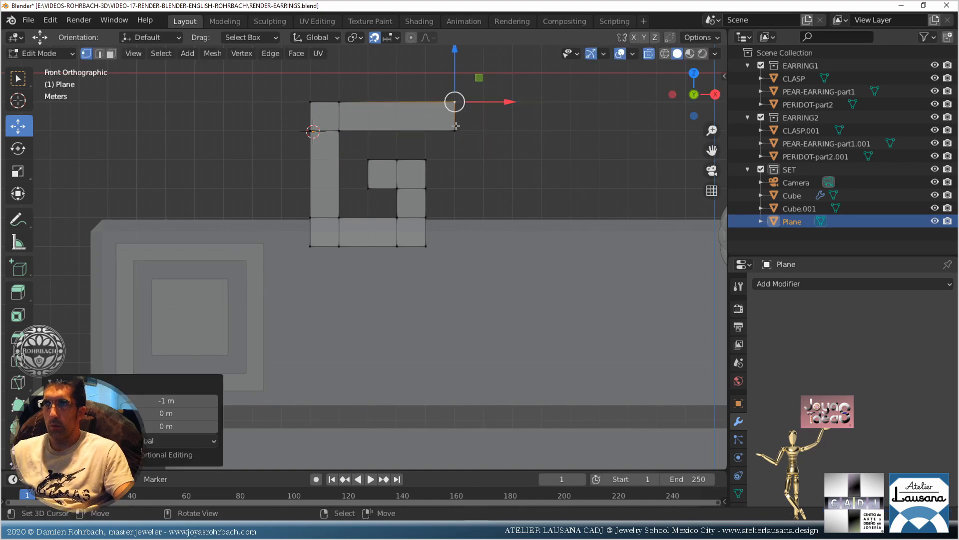
Extrude the top bar's upper and lower end vertices 1 m farther along X
{"action": "key", "text": "g"}
{"action": "left_click", "coordinate": [486, 101]}
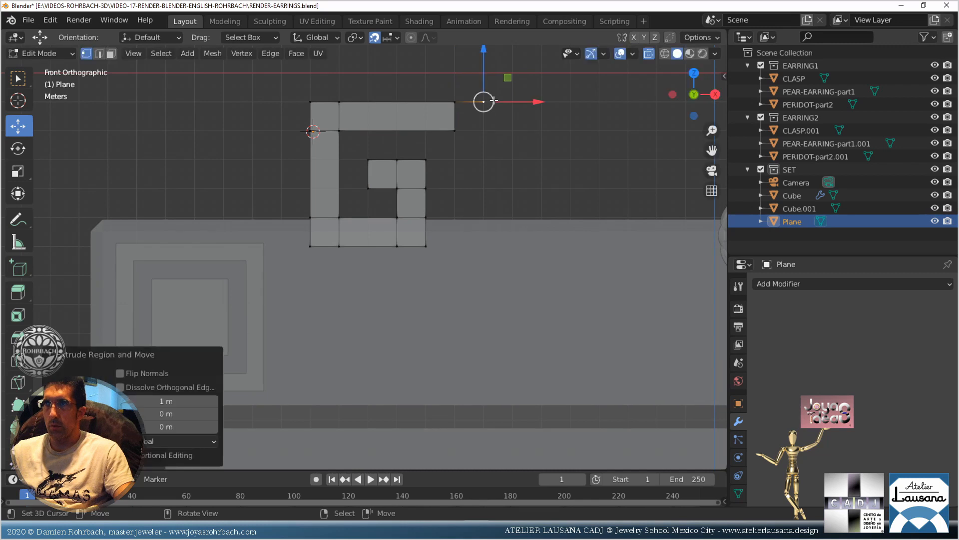
{"action": "right_click", "coordinate": [456, 133]}
{"action": "right_click", "coordinate": [484, 131], "text": "shift"}
{"action": "right_click", "coordinate": [456, 131]}
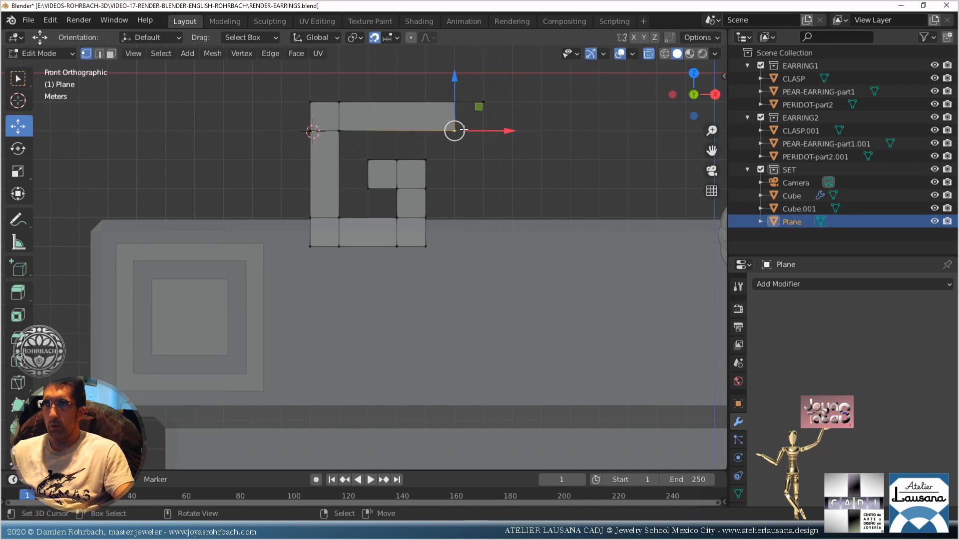
{"action": "key", "text": "e"}
{"action": "left_click", "coordinate": [487, 130]}
Fill a square face between the four vertices at the top bar's right end
{"action": "right_click", "coordinate": [456, 106]}
{"action": "right_click", "coordinate": [482, 105], "text": "shift"}
{"action": "right_click", "coordinate": [483, 130], "text": "shift"}
{"action": "right_click", "coordinate": [456, 130], "text": "shift"}
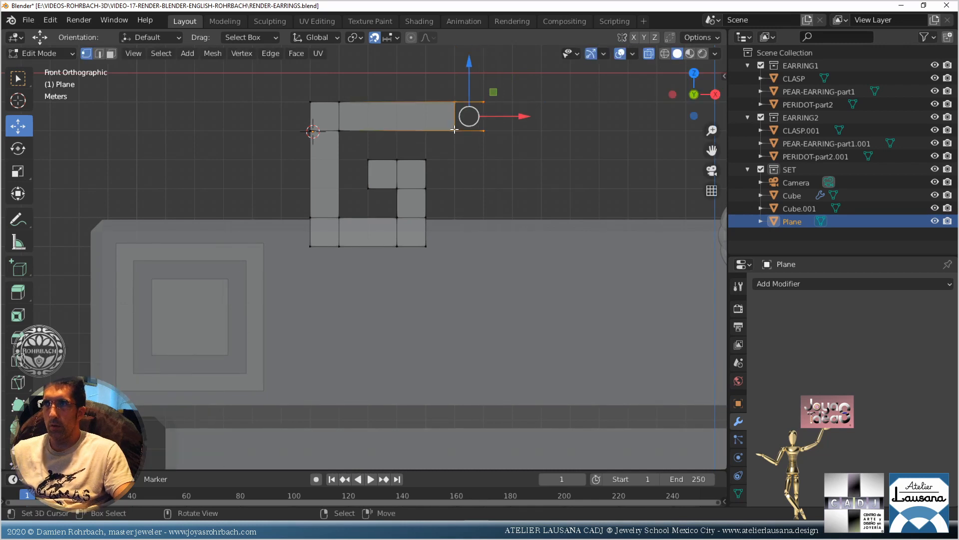
{"action": "key", "text": "f"}
Extrude the two lower vertices of the top-right corner square 3 m down
{"action": "right_click", "coordinate": [454, 129]}
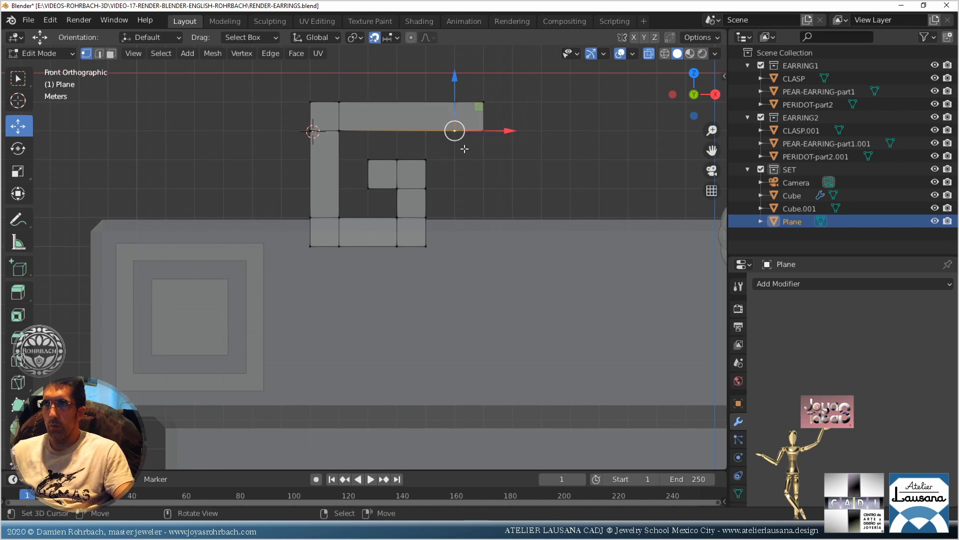
{"action": "key", "text": "e"}
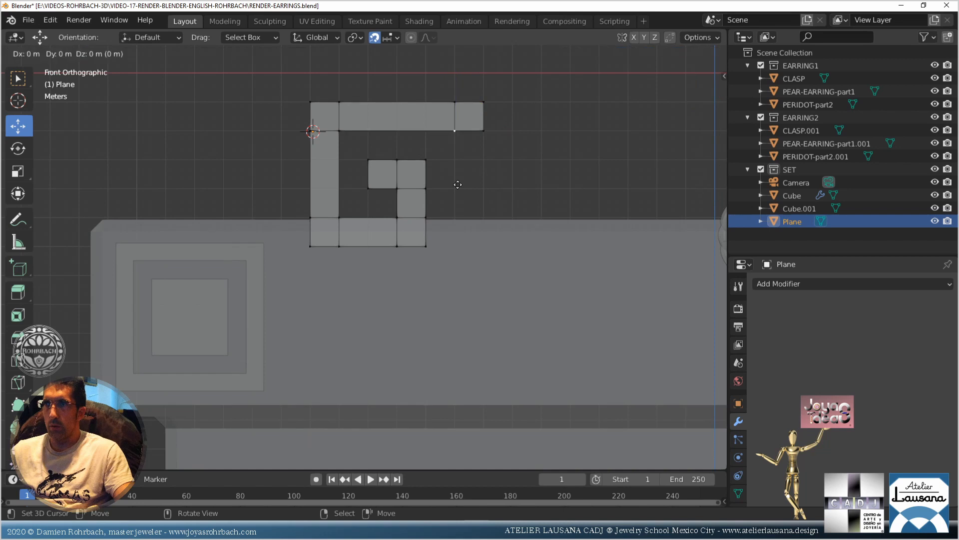
{"action": "left_click", "coordinate": [454, 218]}
{"action": "right_click", "coordinate": [484, 130]}
{"action": "key", "text": "e"}
{"action": "left_click", "coordinate": [487, 219]}
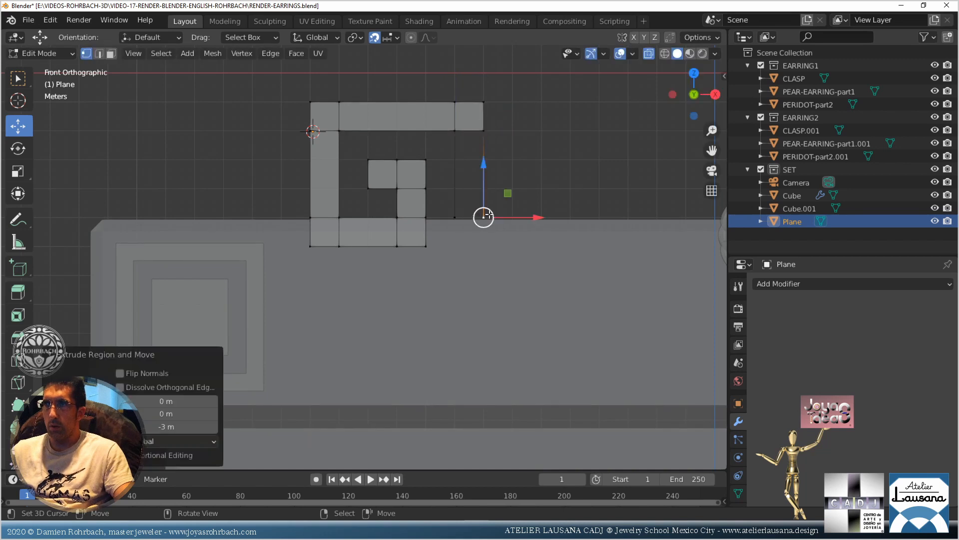
Fill the right column's face between its four corner vertices without shifting it
{"action": "right_click", "coordinate": [455, 217], "text": "shift"}
{"action": "right_click", "coordinate": [455, 131], "text": "shift"}
{"action": "right_click", "coordinate": [484, 131], "text": "shift"}
{"action": "key", "text": "f"}
{"action": "key", "text": "g"}
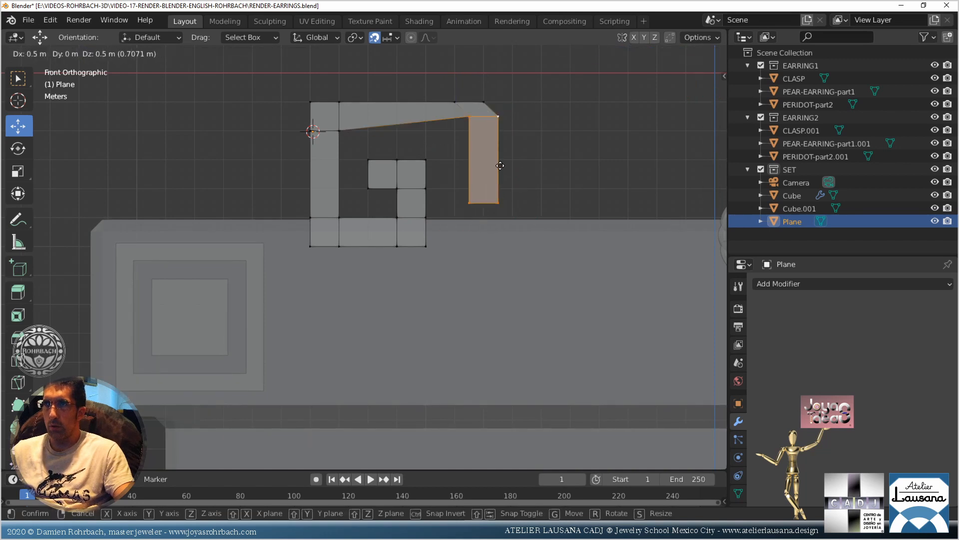
{"action": "right_click", "coordinate": [493, 169]}
Extrude the right column's two bottom vertices 1 m down
{"action": "right_click", "coordinate": [465, 225]}
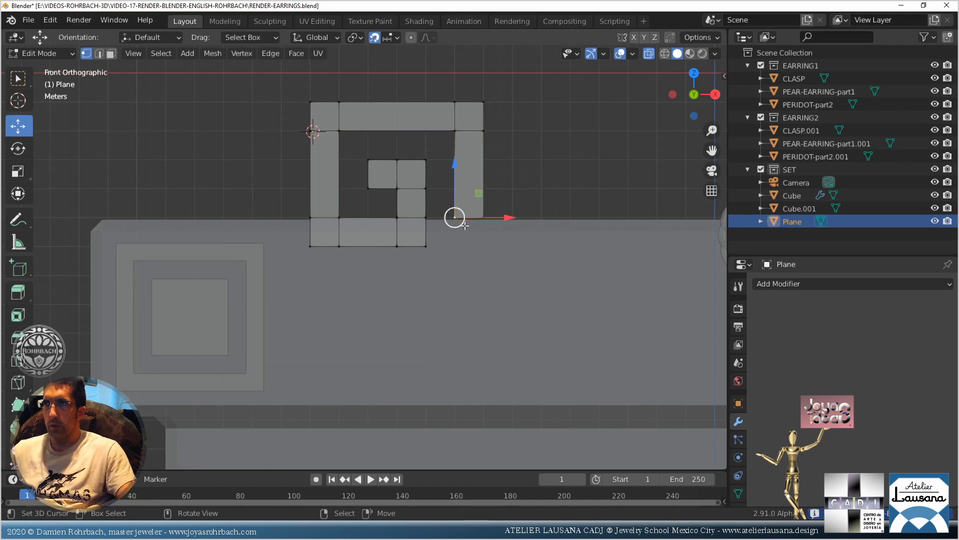
{"action": "key", "text": "e"}
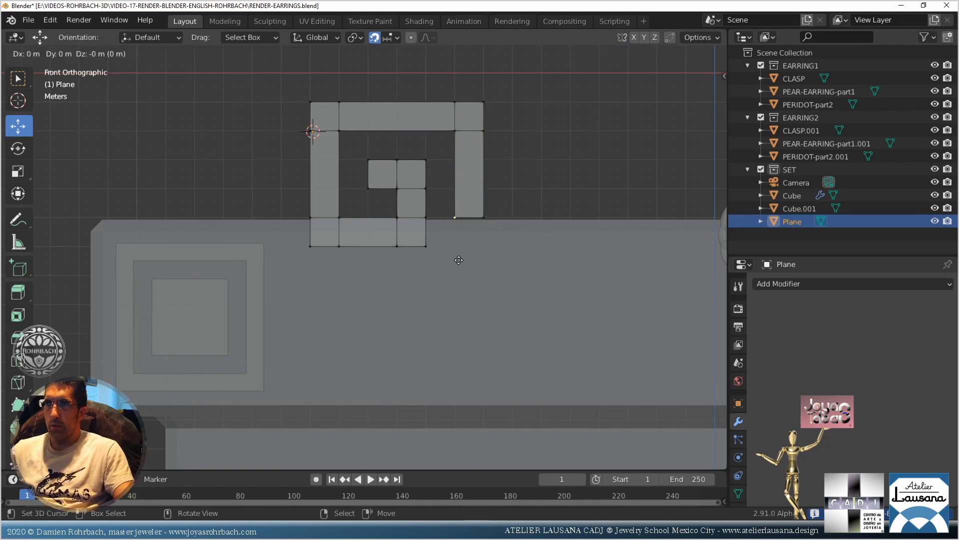
{"action": "left_click", "coordinate": [471, 251]}
{"action": "right_click", "coordinate": [483, 218]}
{"action": "key", "text": "e"}
{"action": "left_click", "coordinate": [483, 252]}
Fill the square face at the foot of the right column and save the file
{"action": "right_click", "coordinate": [455, 247]}
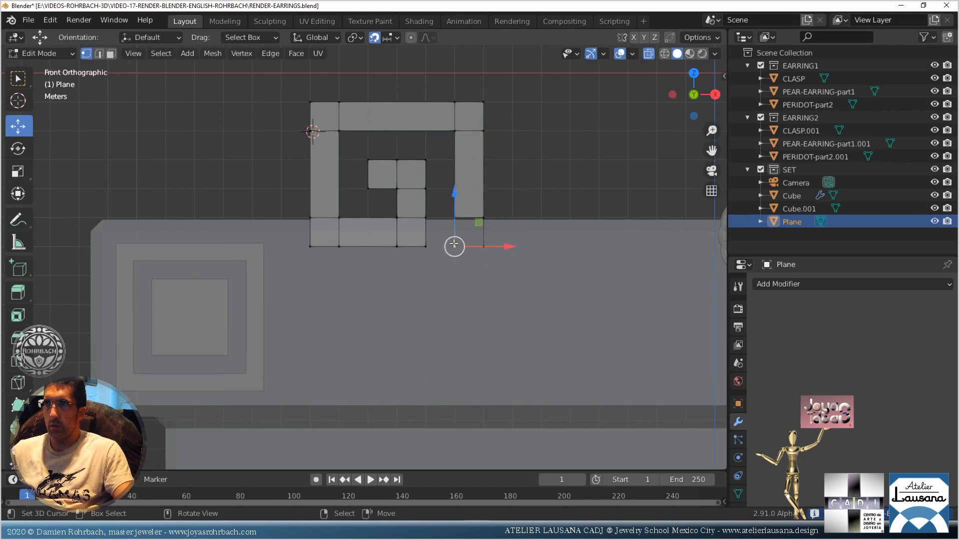
{"action": "right_click", "coordinate": [456, 217], "text": "shift"}
{"action": "right_click", "coordinate": [483, 217], "text": "shift"}
{"action": "right_click", "coordinate": [484, 255], "text": "shift"}
{"action": "key", "text": "f"}
{"action": "middle_click_drag", "start_coordinate": [490, 225], "coordinate": [391, 255], "text": "shift"}
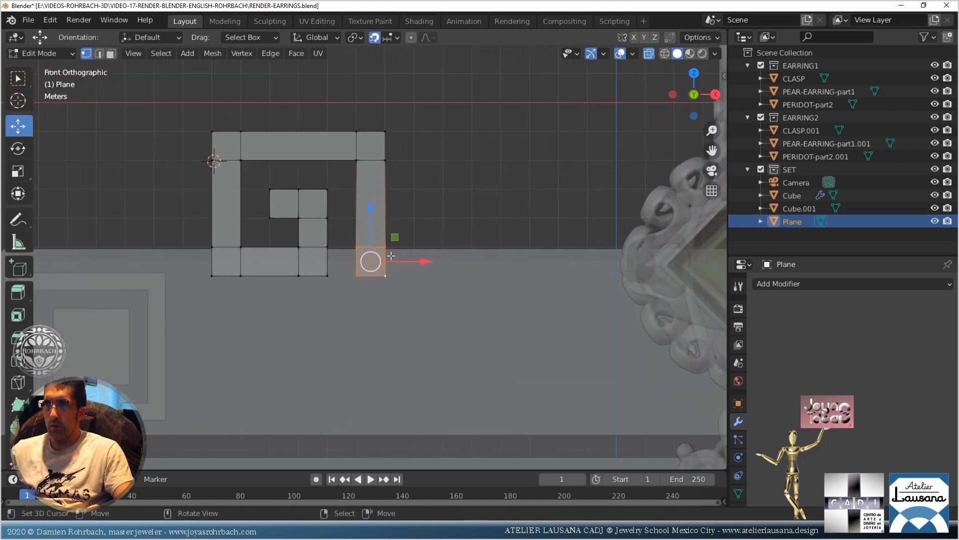
{"action": "key", "text": "ctrl+s"}
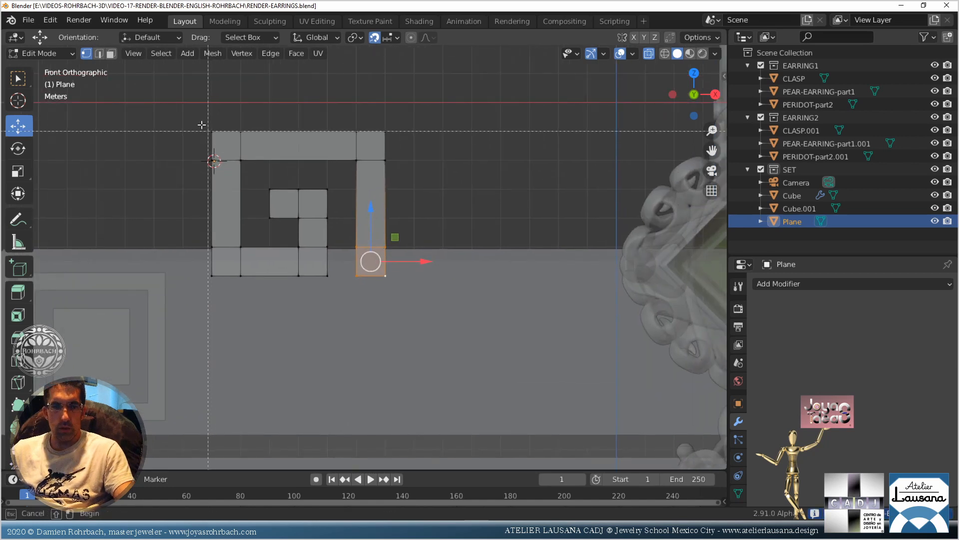
Duplicate the tall left column with its inner hook and place the copy 7 m along X
{"action": "left_click_drag", "start_coordinate": [207, 117], "coordinate": [335, 312], "text": "shift"}
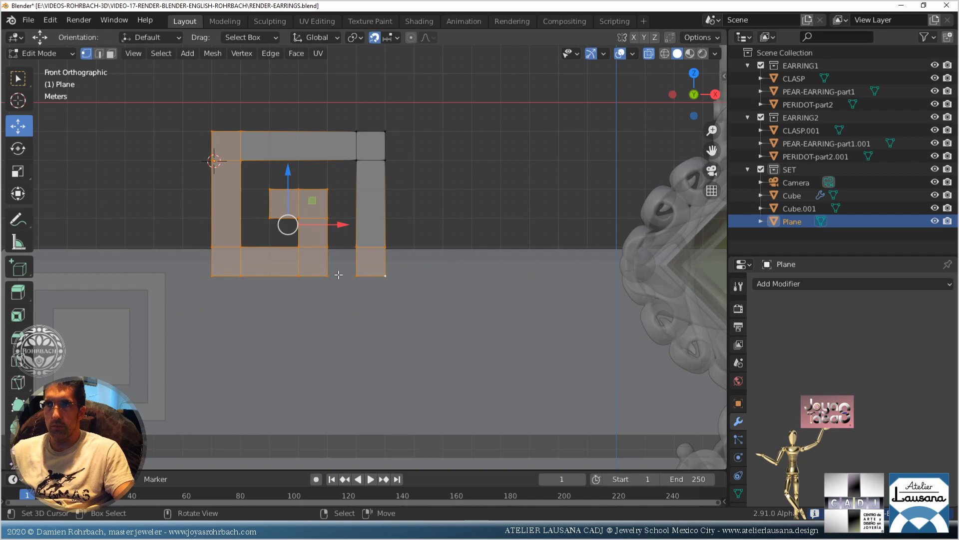
{"action": "key", "text": "alt+a"}
{"action": "left_click_drag", "start_coordinate": [187, 117], "coordinate": [347, 315]}
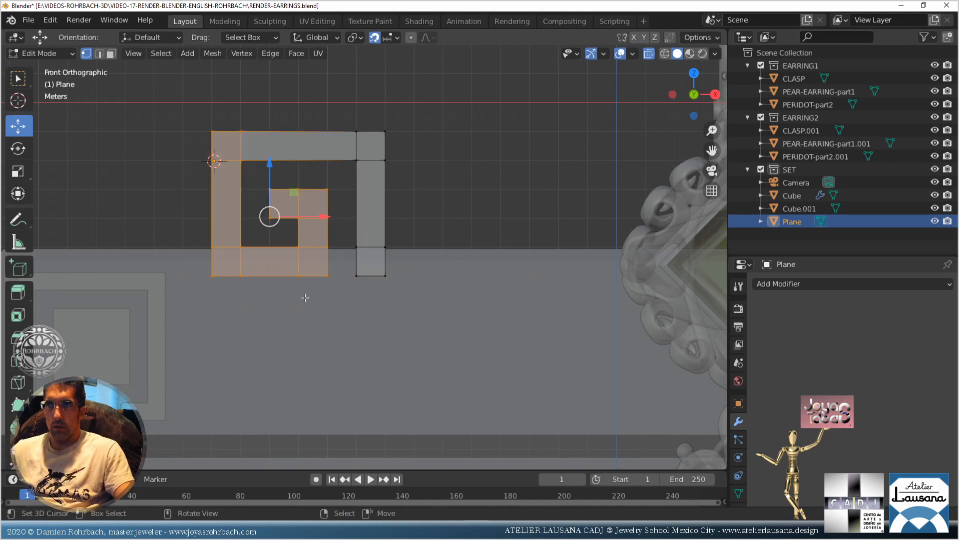
{"action": "left_click_drag", "start_coordinate": [285, 215], "coordinate": [477, 221]}
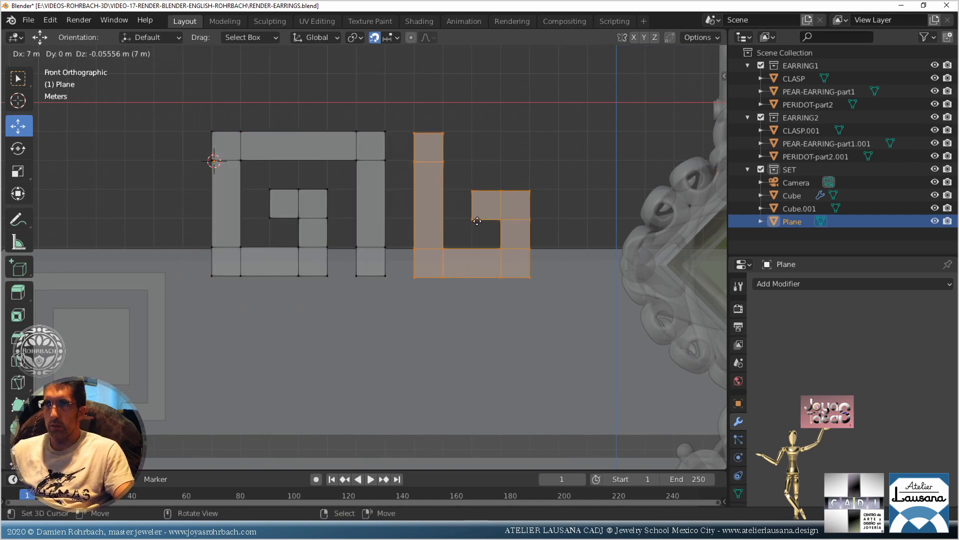
{"action": "left_click", "coordinate": [477, 221]}
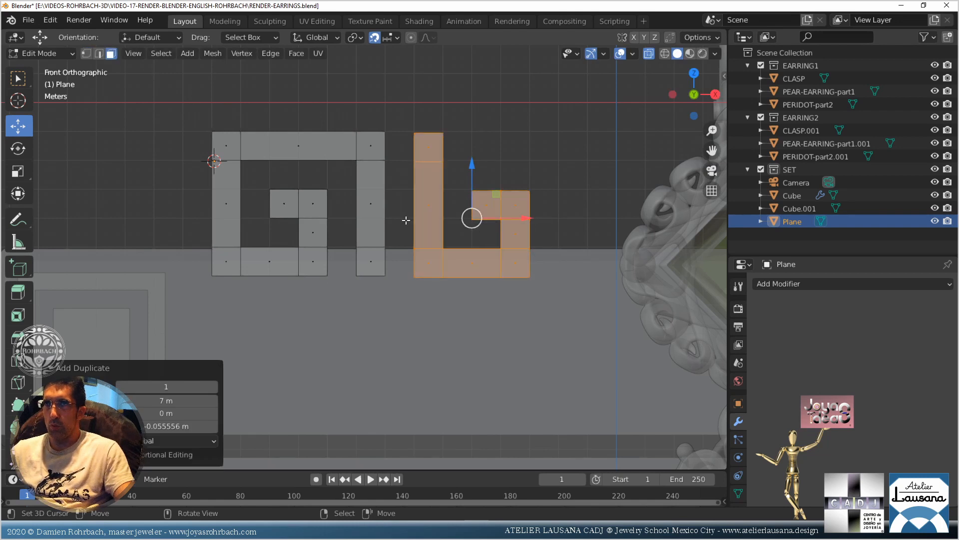
Delete only the edges and faces of the vertical bar in the copied hook
{"action": "left_click", "coordinate": [438, 201]}
{"action": "key", "text": "x"}
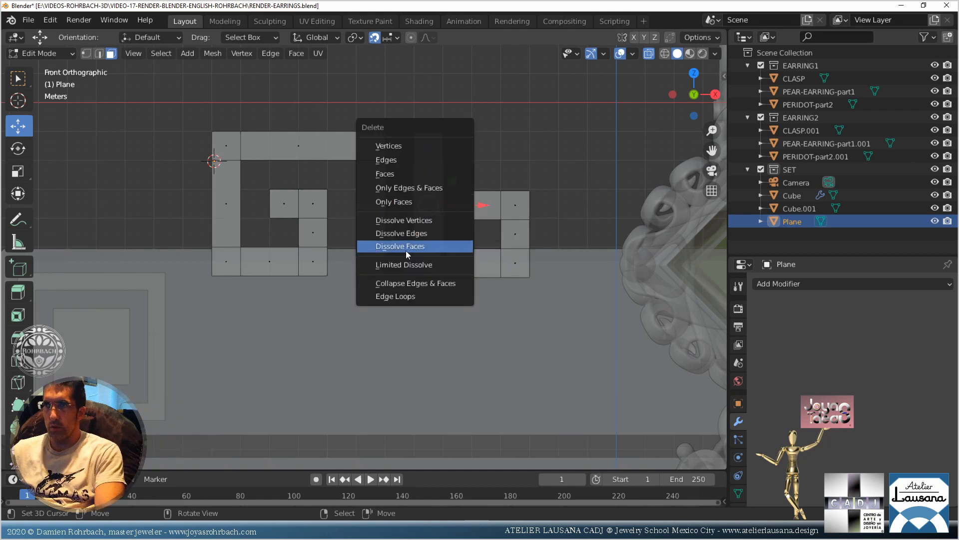
{"action": "left_click", "coordinate": [406, 248]}
{"action": "key", "text": "x"}
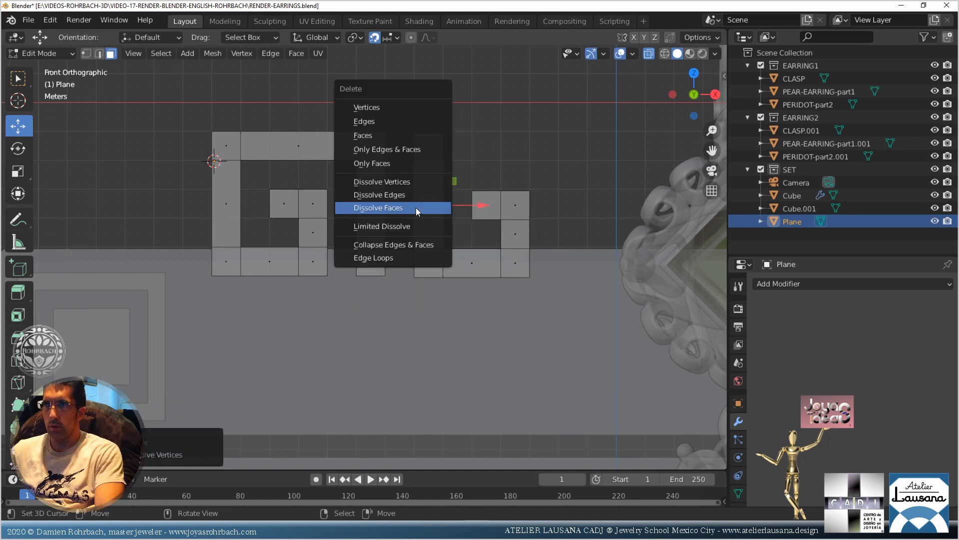
{"action": "left_click", "coordinate": [406, 150]}
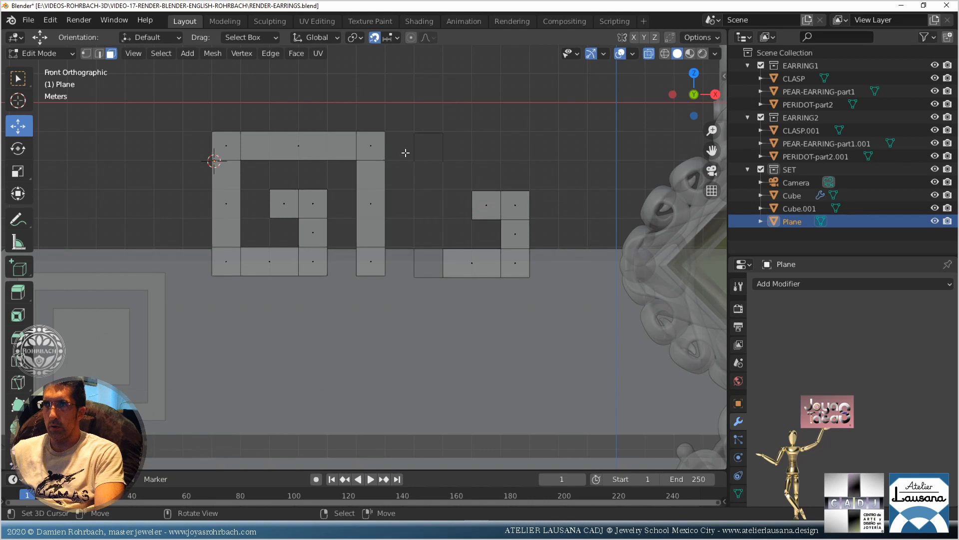
Fill the open square at the left end of the copied hook's bottom bar with a face from its four vertices
{"action": "left_click", "coordinate": [86, 53]}
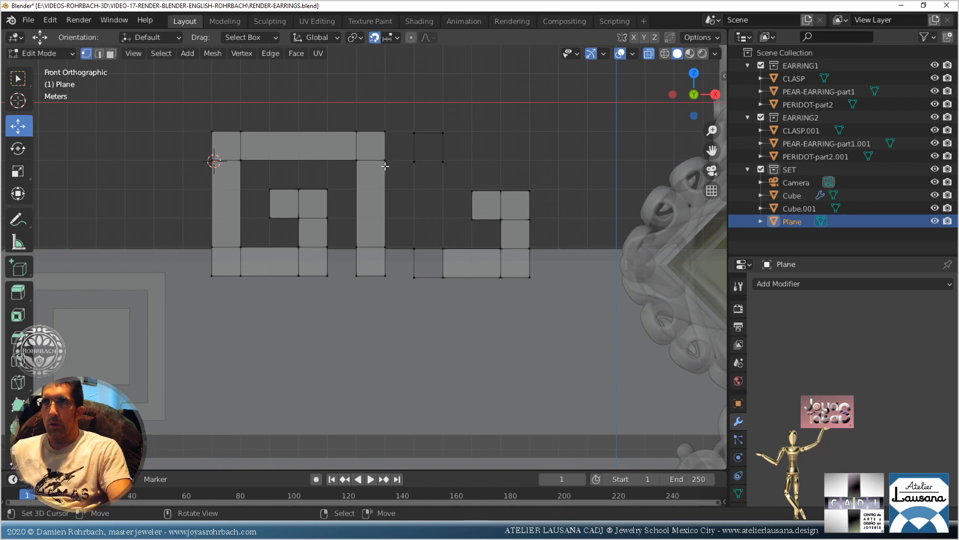
{"action": "right_click", "coordinate": [421, 250]}
{"action": "right_click", "coordinate": [448, 256], "text": "shift"}
{"action": "right_click", "coordinate": [448, 277], "text": "shift"}
{"action": "right_click", "coordinate": [419, 277], "text": "shift"}
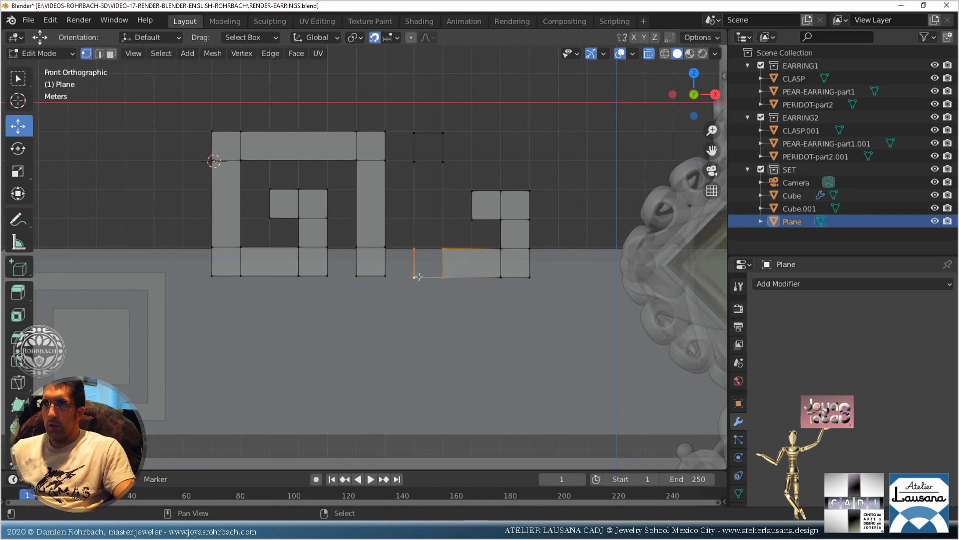
{"action": "key", "text": "f"}
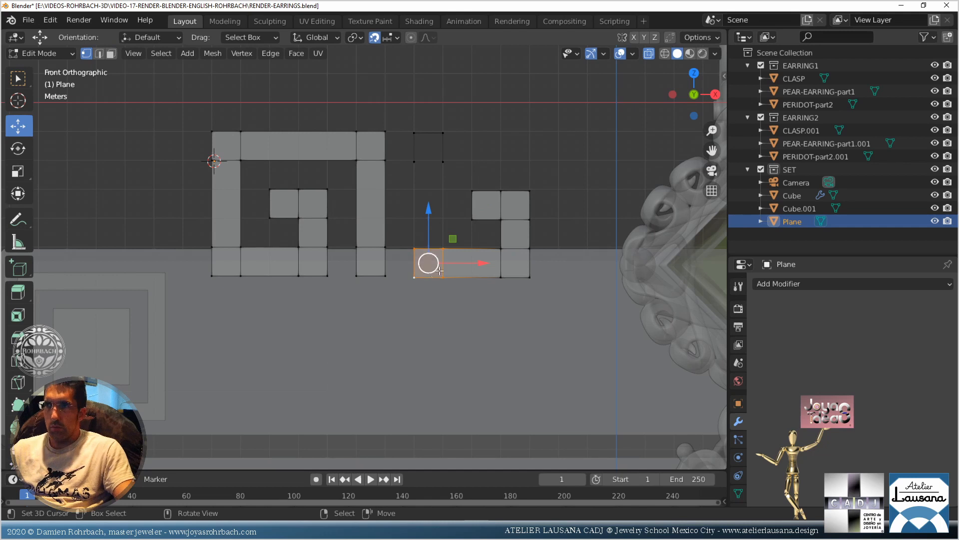
Clear the selection, return the timeline to frame 0 and save the file
{"action": "key", "text": "space"}
{"action": "key", "text": "alt+a"}
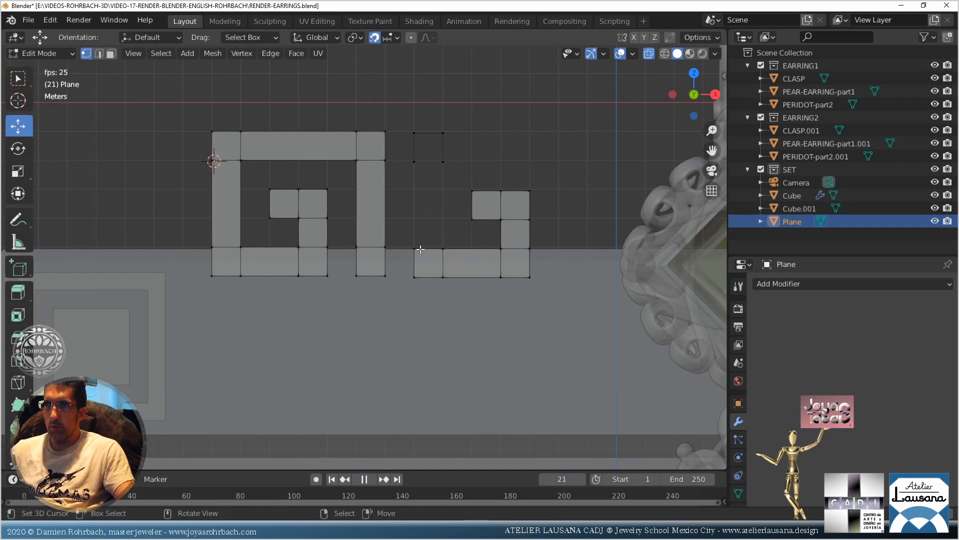
{"action": "key", "text": "space"}
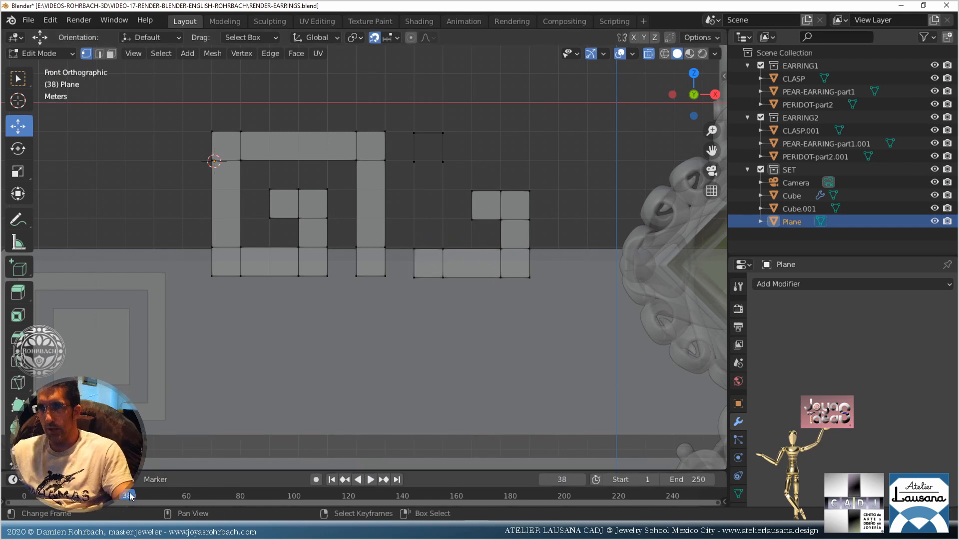
{"action": "left_click_drag", "start_coordinate": [130, 496], "coordinate": [24, 495]}
{"action": "key", "text": "ctrl+s"}
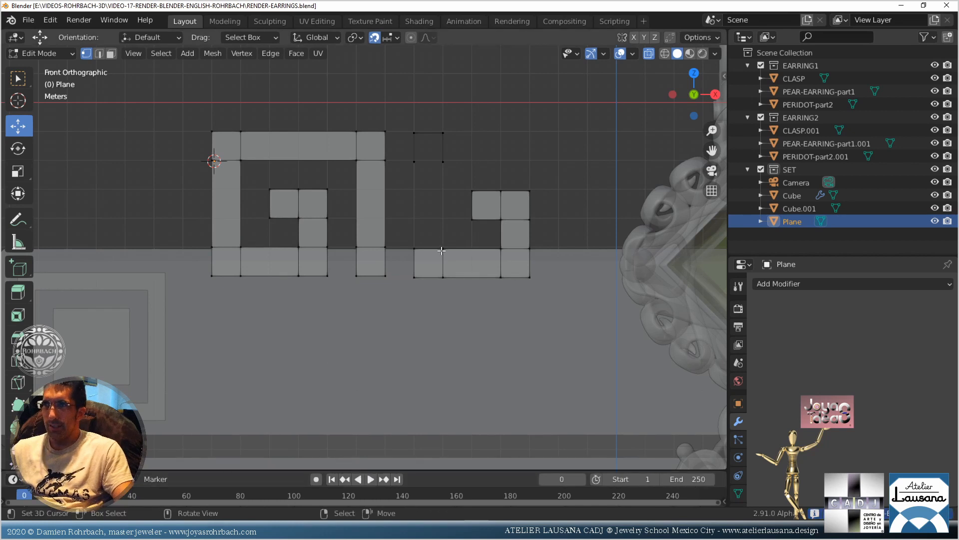
{"action": "left_click", "coordinate": [414, 249]}
{"action": "left_click", "coordinate": [443, 248], "text": "shift"}
{"action": "key", "text": "g"}
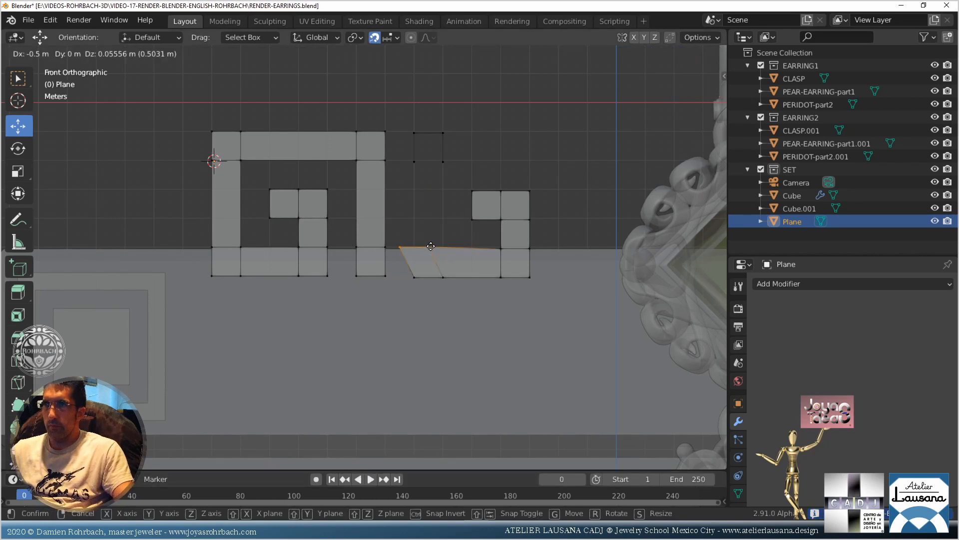
{"action": "key", "text": "Escape"}
Raise the vertices around the left square of the copied hook's bottom bar about 0.056 m onto the grid, one by one
{"action": "left_click", "coordinate": [443, 247]}
{"action": "key", "text": "g"}
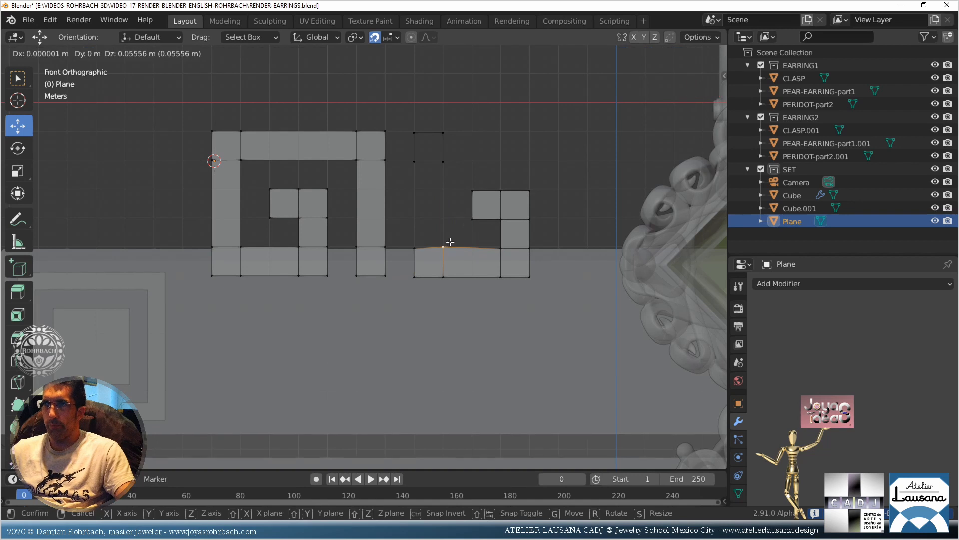
{"action": "left_click", "coordinate": [450, 242]}
{"action": "right_click", "coordinate": [421, 247]}
{"action": "key", "text": "g"}
{"action": "left_click", "coordinate": [422, 243]}
{"action": "right_click", "coordinate": [422, 278]}
{"action": "key", "text": "g"}
{"action": "left_click", "coordinate": [422, 272]}
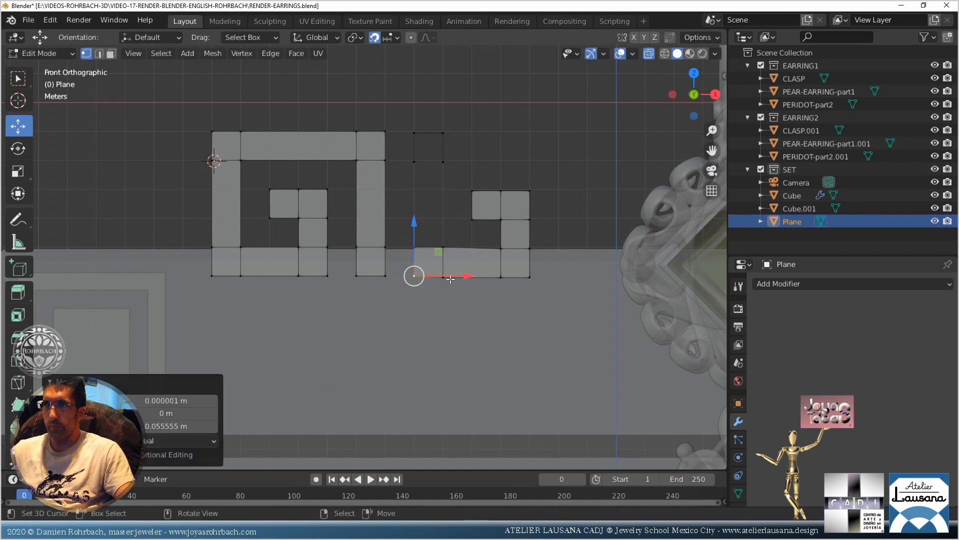
Raise the copied hook's remaining vertices about 0.056 m so they align with the original hook's height
{"action": "right_click_drag", "start_coordinate": [450, 279], "coordinate": [538, 246]}
{"action": "right_click_drag", "start_coordinate": [536, 275], "coordinate": [540, 265]}
{"action": "right_click_drag", "start_coordinate": [507, 219], "coordinate": [509, 214]}
{"action": "right_click_drag", "start_coordinate": [536, 219], "coordinate": [483, 180]}
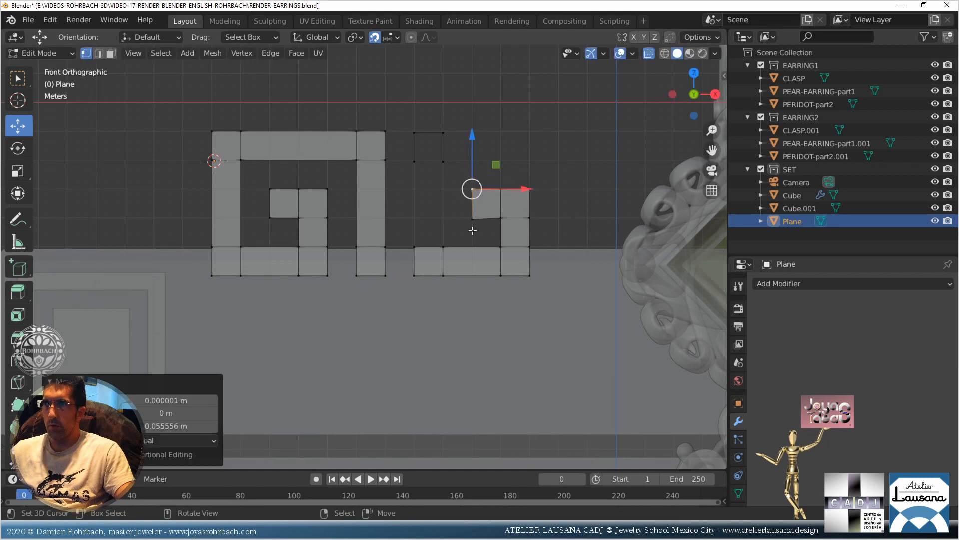
{"action": "right_click_drag", "start_coordinate": [473, 230], "coordinate": [480, 214]}
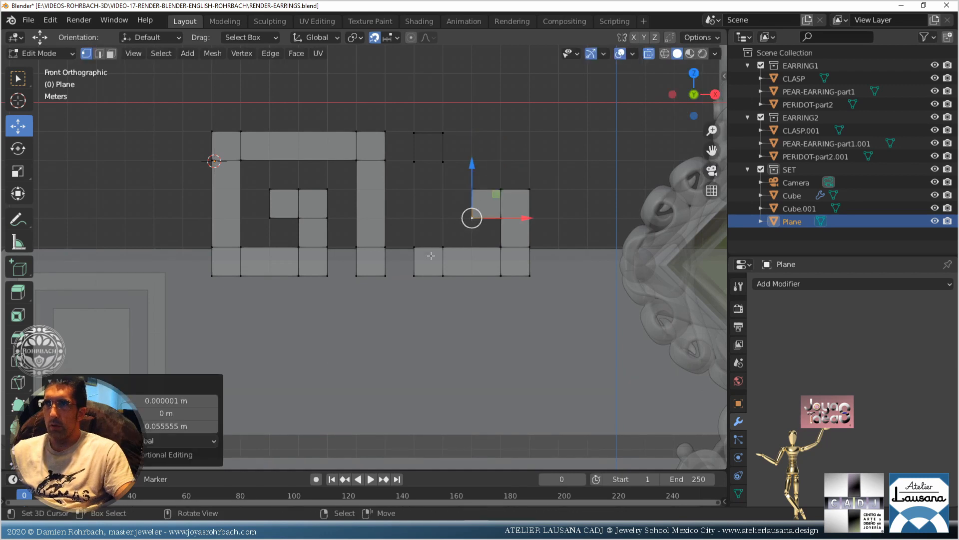
{"action": "right_click", "coordinate": [405, 243]}
{"action": "right_click", "coordinate": [397, 249], "text": "shift"}
{"action": "right_click", "coordinate": [398, 273], "text": "shift"}
{"action": "right_click", "coordinate": [422, 272], "text": "shift"}
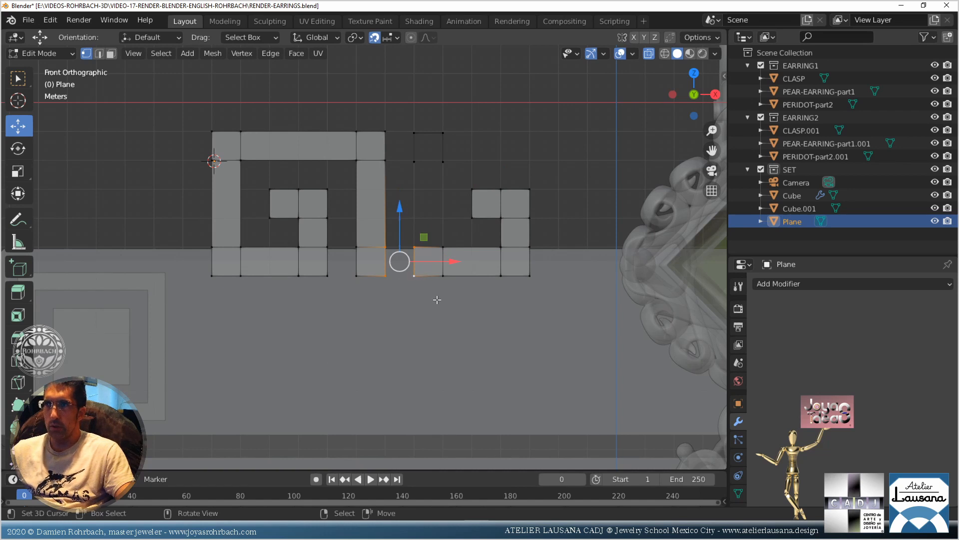
Delete the two outer vertices of the square at the left end of the copied hook's bottom bar
{"action": "right_click", "coordinate": [421, 250]}
{"action": "right_click", "coordinate": [423, 281], "text": "shift"}
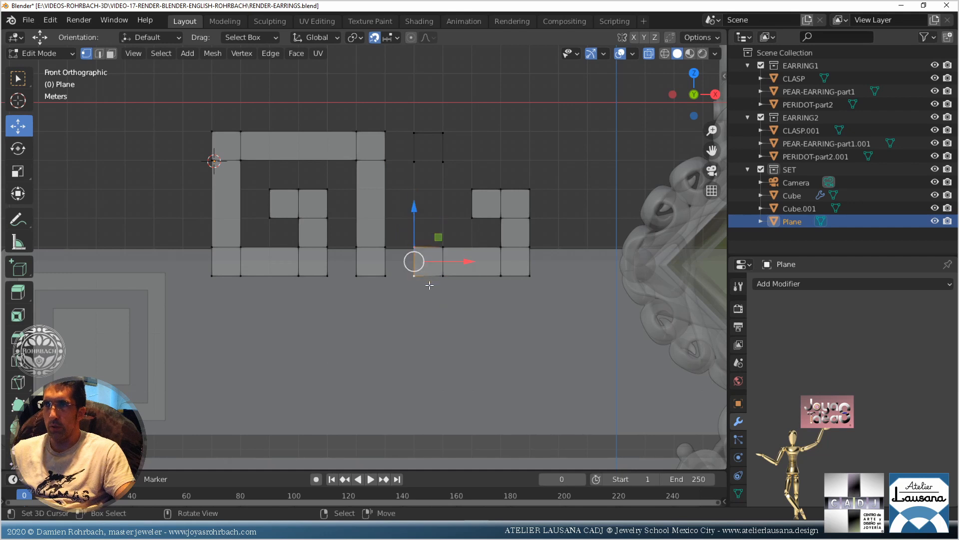
{"action": "key", "text": "x"}
{"action": "left_click", "coordinate": [417, 198]}
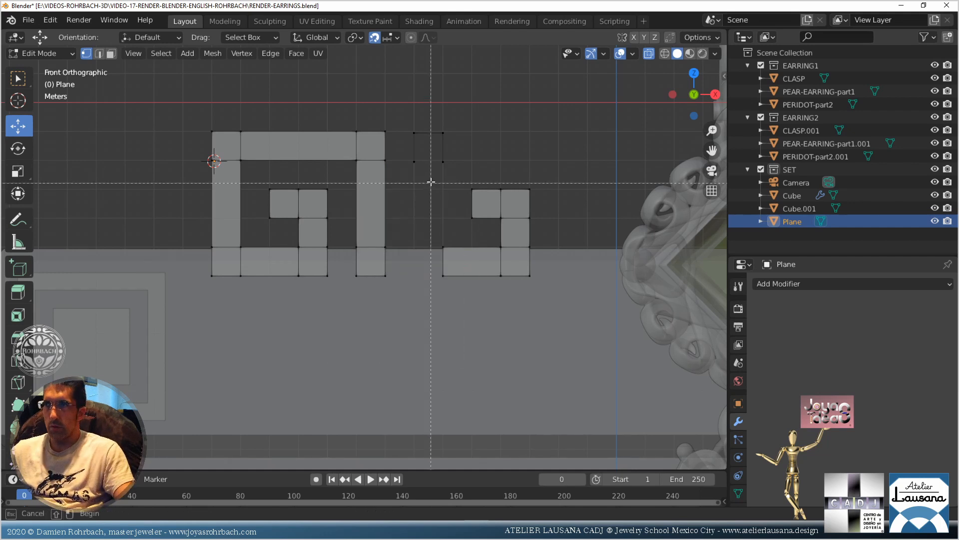
Select all of the copied hook's vertices and move them about 1.83 m toward the right column along X
{"action": "key", "text": "b"}
{"action": "left_click_drag", "start_coordinate": [526, 274], "coordinate": [547, 293]}
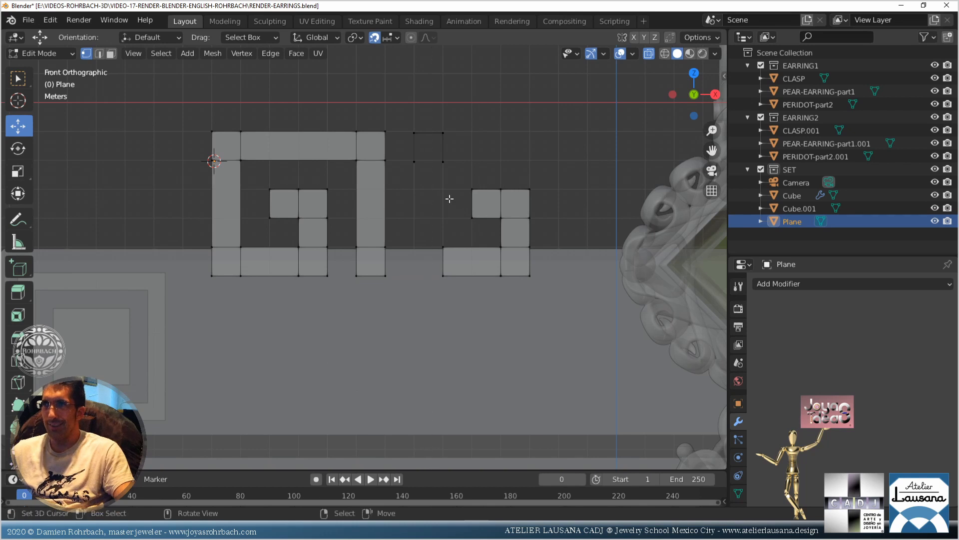
{"action": "key", "text": "b"}
{"action": "left_click_drag", "start_coordinate": [432, 187], "coordinate": [552, 290]}
{"action": "left_click_drag", "start_coordinate": [548, 234], "coordinate": [512, 232]}
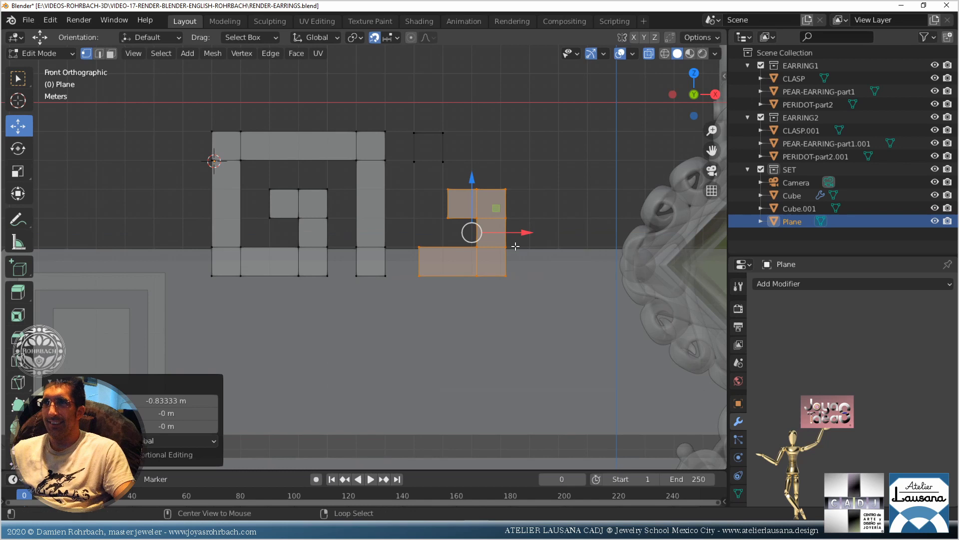
{"action": "key", "text": "ctrl+z"}
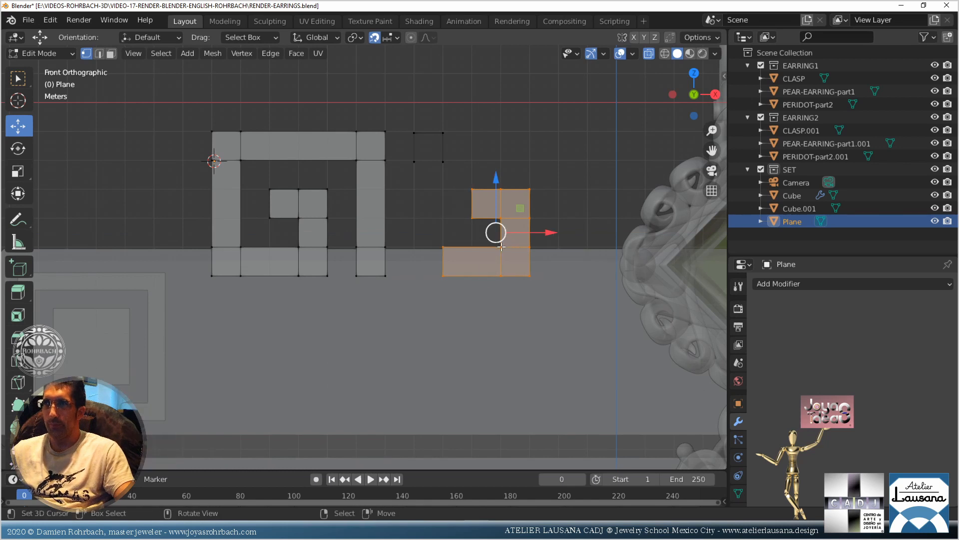
{"action": "left_click_drag", "start_coordinate": [501, 247], "coordinate": [483, 245]}
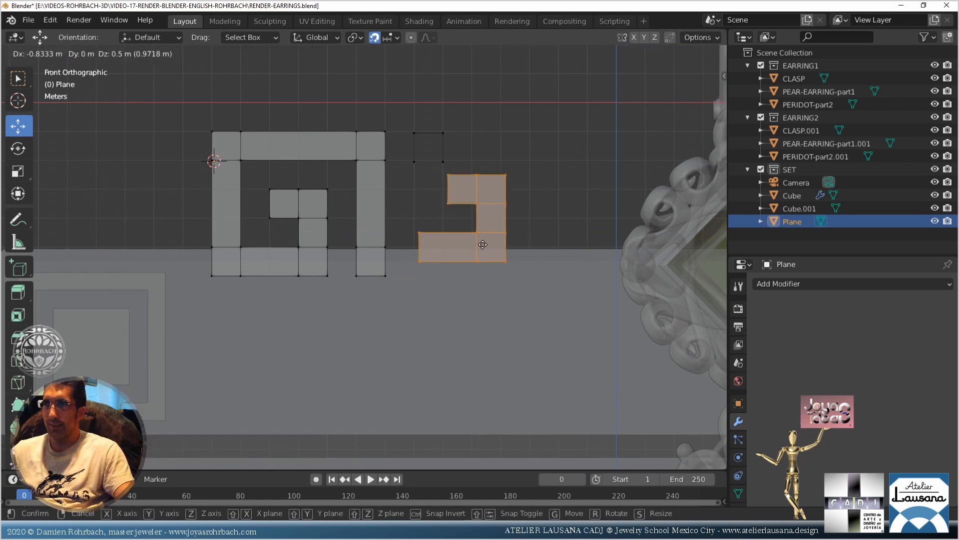
{"action": "right_click", "coordinate": [483, 245]}
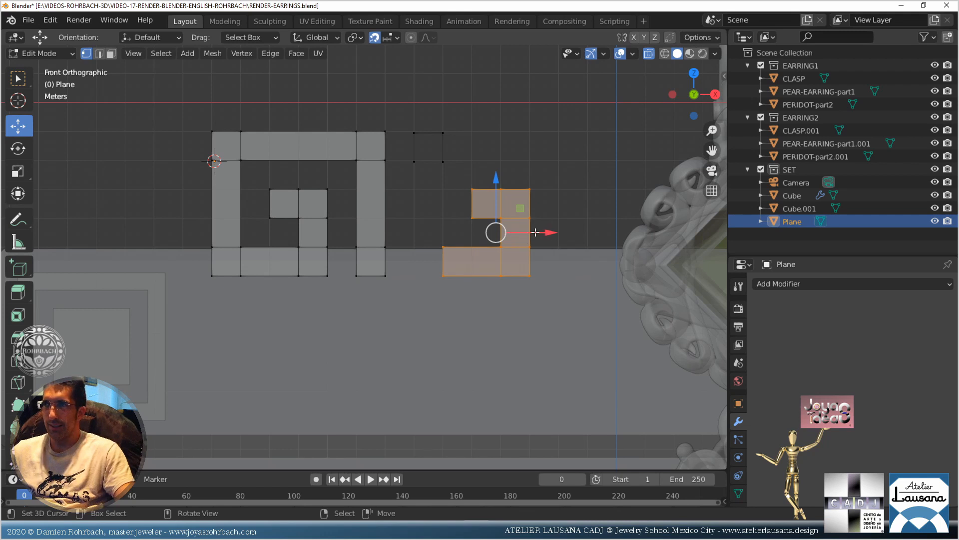
{"action": "left_click_drag", "start_coordinate": [561, 238], "coordinate": [506, 234]}
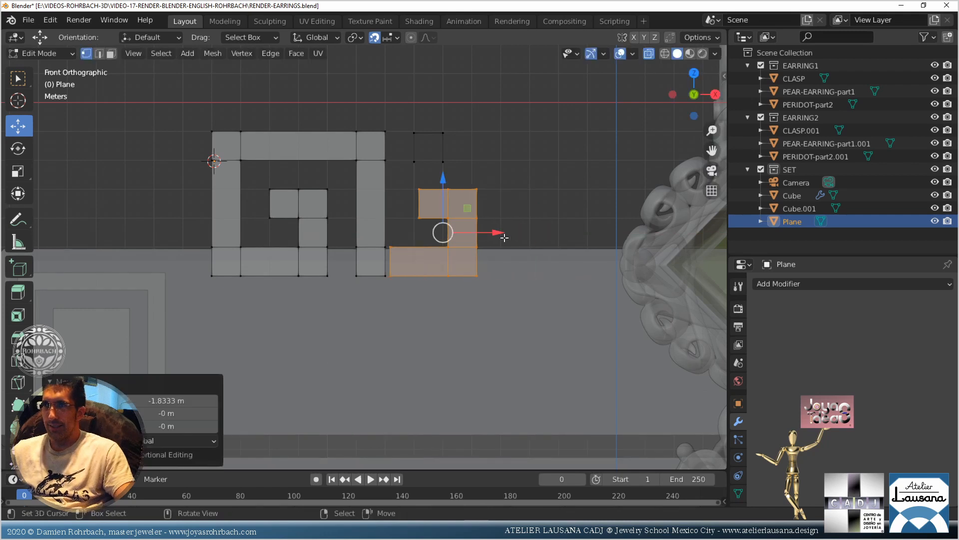
Move the copied hook 0.9 m away from the right column along X and back 0.1 m
{"action": "scroll", "coordinate": [446, 244], "scroll_direction": "up", "scroll_amount": 5}
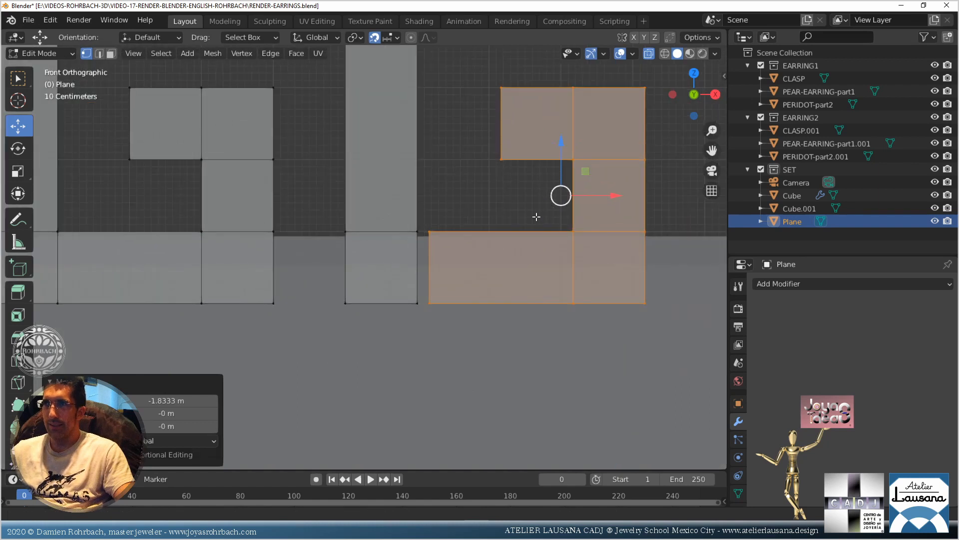
{"action": "scroll", "coordinate": [392, 267], "scroll_direction": "up", "scroll_amount": 2}
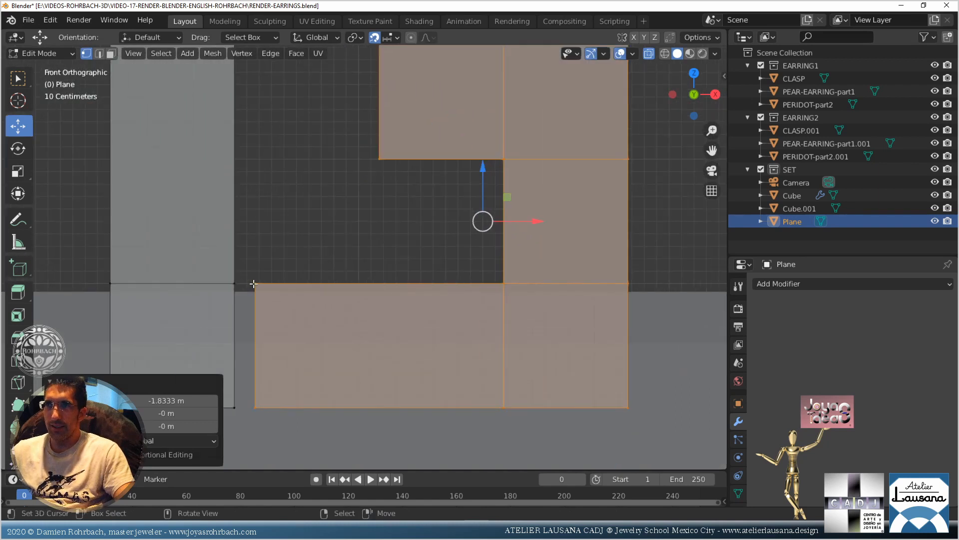
{"action": "key", "text": "g"}
{"action": "key", "text": "x"}
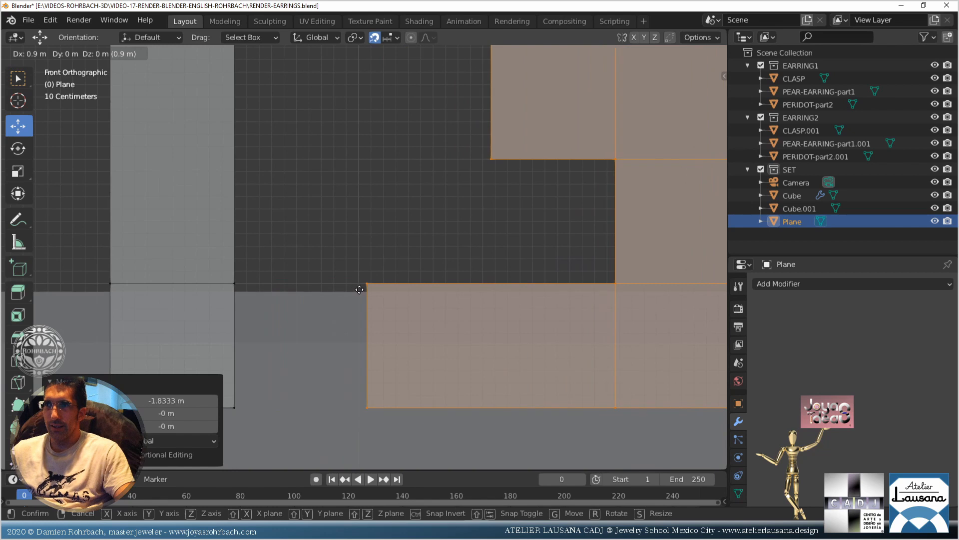
{"action": "left_click", "coordinate": [361, 293]}
{"action": "key", "text": "g"}
{"action": "key", "text": "x"}
{"action": "left_click", "coordinate": [360, 280]}
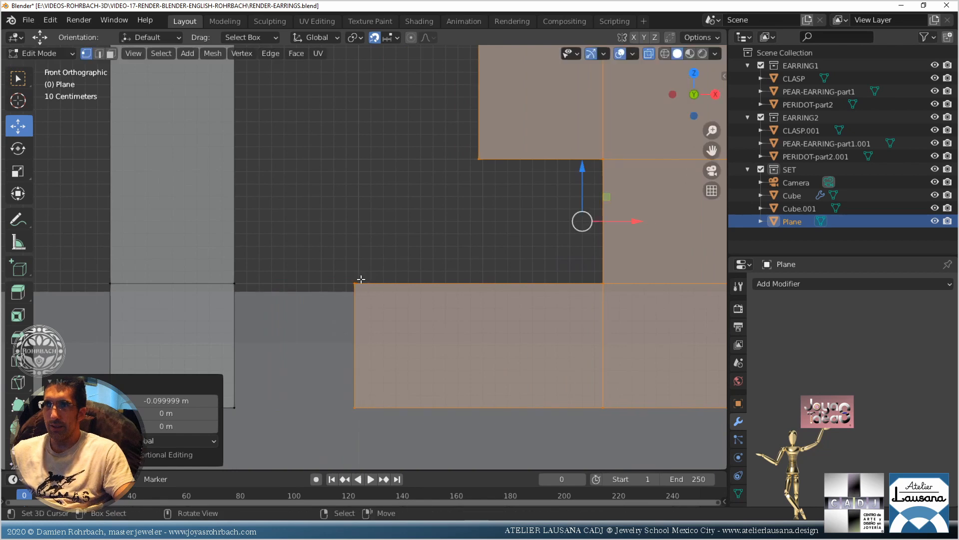
Move the two left-end vertices of the hook's bottom bar about 0.033 m right onto the grid line
{"action": "left_click", "coordinate": [360, 280]}
{"action": "key", "text": "g"}
{"action": "left_click", "coordinate": [361, 279]}
{"action": "right_click", "coordinate": [364, 391]}
{"action": "key", "text": "g"}
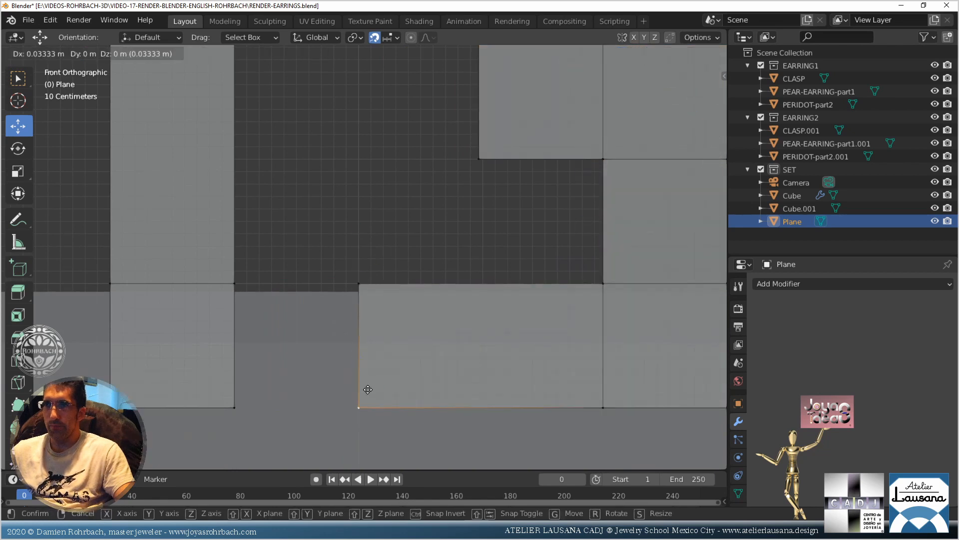
{"action": "left_click", "coordinate": [368, 390]}
{"action": "scroll", "coordinate": [392, 320], "scroll_direction": "down", "scroll_amount": 5}
{"action": "right_click", "coordinate": [313, 272]}
{"action": "right_click", "coordinate": [358, 271], "text": "shift"}
{"action": "right_click", "coordinate": [356, 315], "text": "shift"}
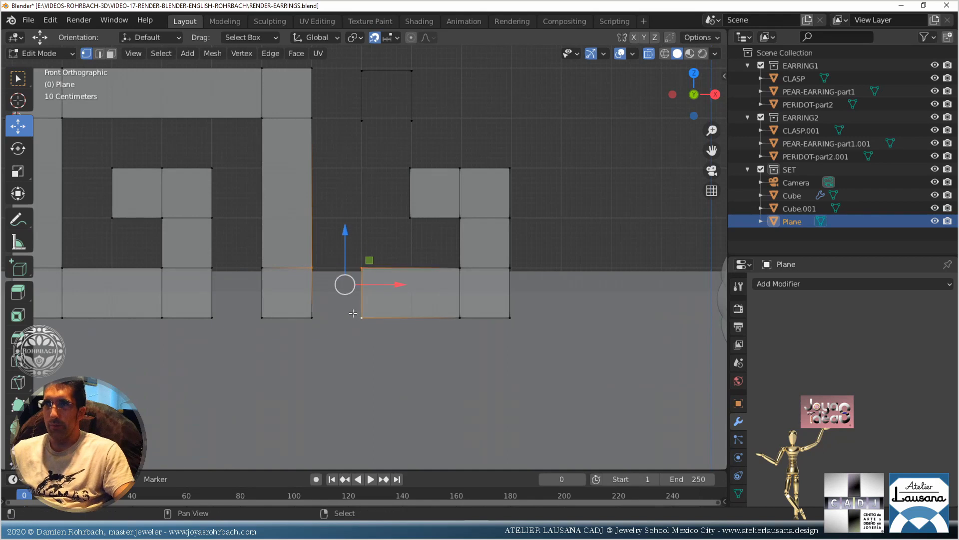
{"action": "right_click", "coordinate": [343, 315]}
Delete the bottom bar's remaining left-end vertices, leaving only the square below the hook's vertical part
{"action": "right_click", "coordinate": [361, 268]}
{"action": "right_click", "coordinate": [362, 317], "text": "shift"}
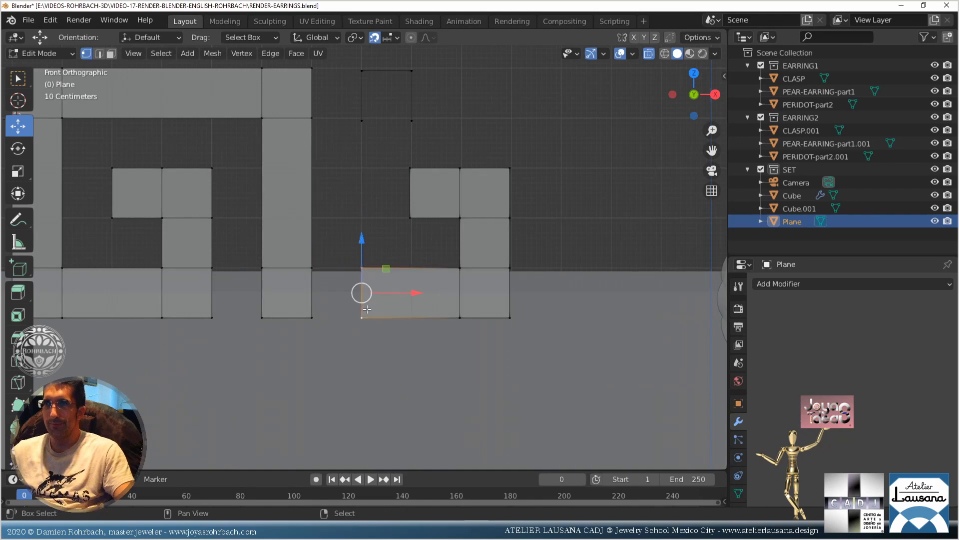
{"action": "key", "text": "x"}
{"action": "left_click", "coordinate": [355, 253]}
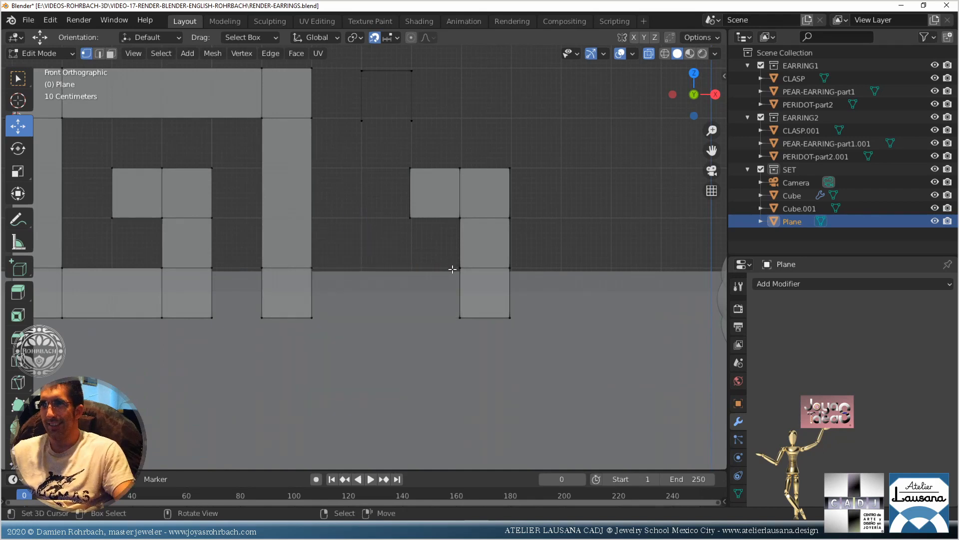
{"action": "left_click_drag", "start_coordinate": [400, 170], "coordinate": [533, 315]}
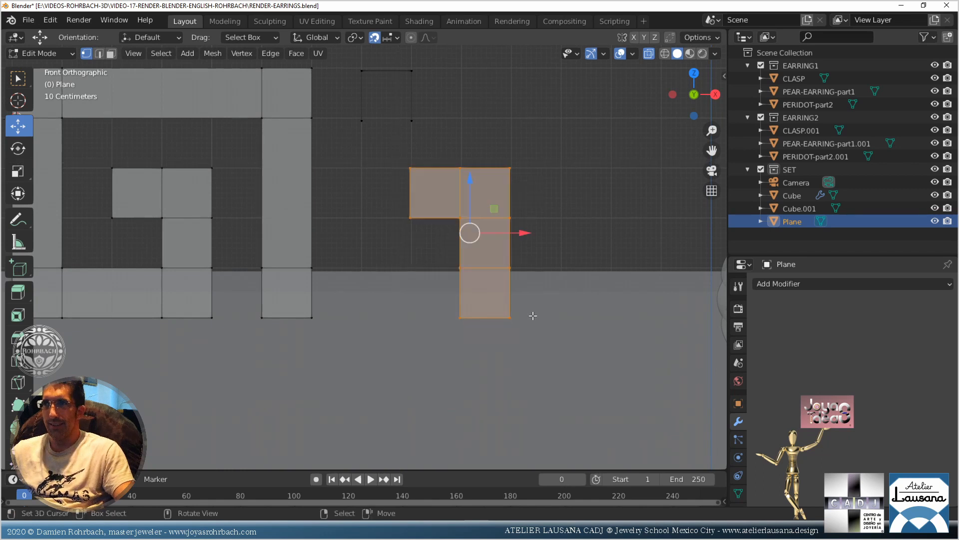
{"action": "right_click", "coordinate": [430, 247]}
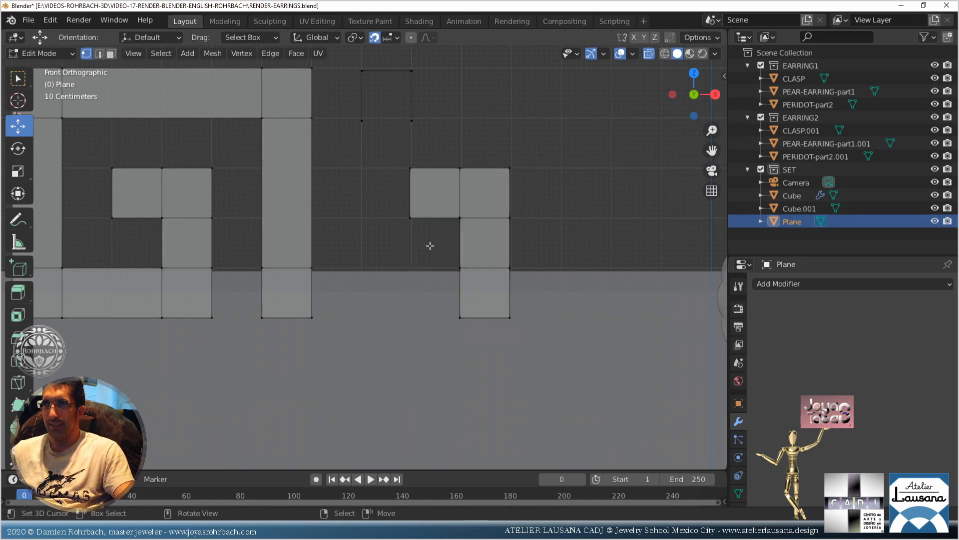
{"action": "left_click", "coordinate": [411, 169]}
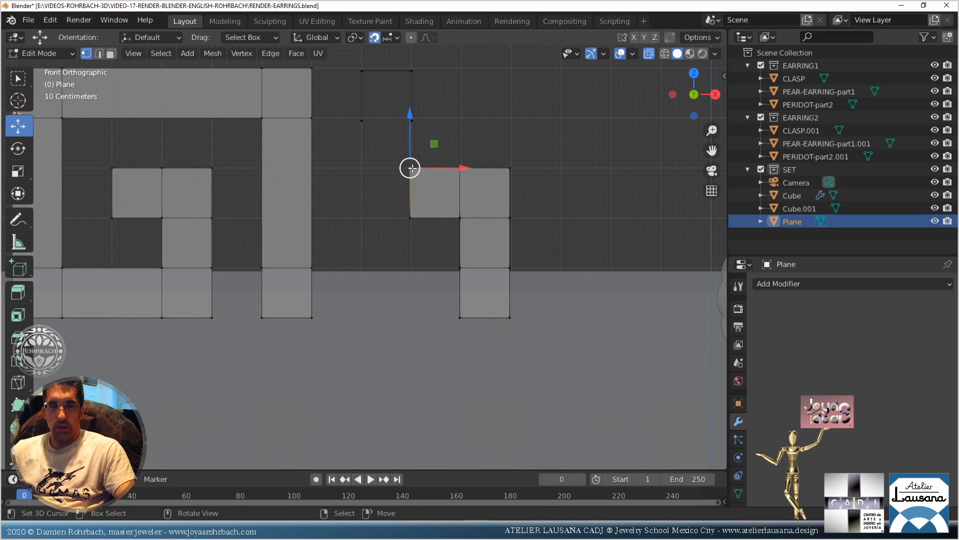
{"action": "key", "text": "g"}
{"action": "left_click", "coordinate": [361, 167]}
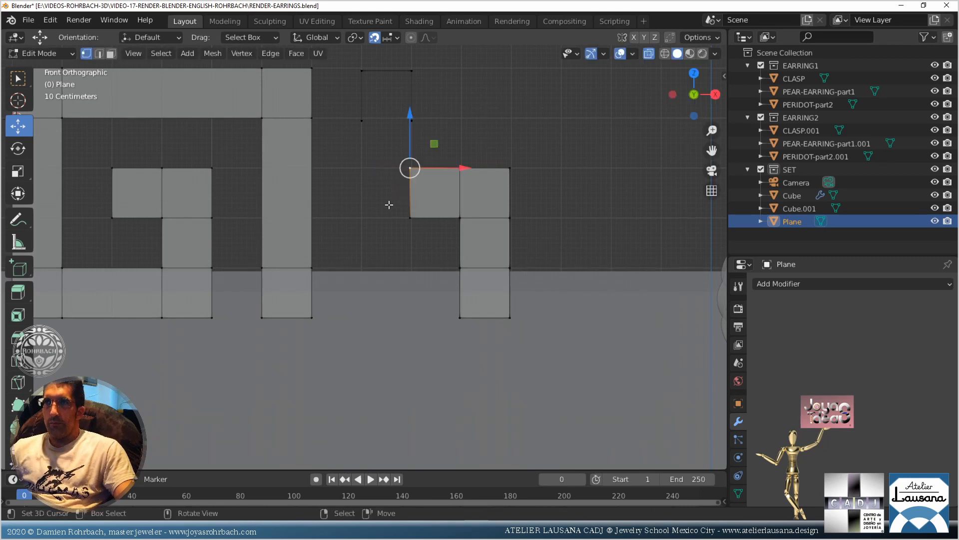
Move the hook's vertices about one grid square left, placing its inner tip one square away from the right column
{"action": "scroll", "coordinate": [384, 209], "scroll_direction": "down", "scroll_amount": 4}
{"action": "right_click_drag", "start_coordinate": [385, 237], "coordinate": [362, 237]}
{"action": "right_click_drag", "start_coordinate": [408, 212], "coordinate": [423, 280]}
{"action": "right_click", "coordinate": [444, 214]}
Fill the bottom gap between the foot of the right column and the hook with a face, and clear the selection
{"action": "right_click", "coordinate": [385, 263]}
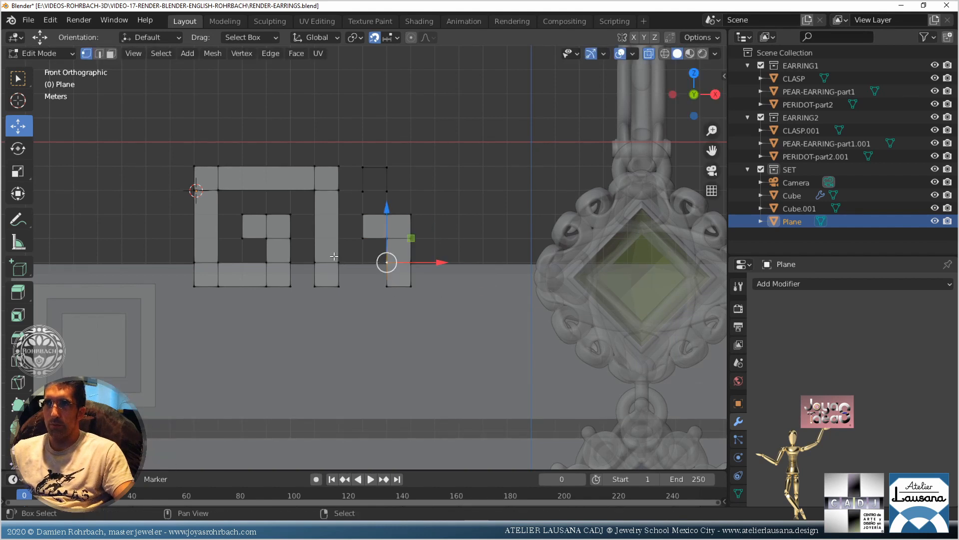
{"action": "right_click", "coordinate": [337, 261], "text": "shift"}
{"action": "right_click", "coordinate": [339, 285], "text": "shift"}
{"action": "right_click", "coordinate": [378, 284], "text": "shift"}
{"action": "key", "text": "f"}
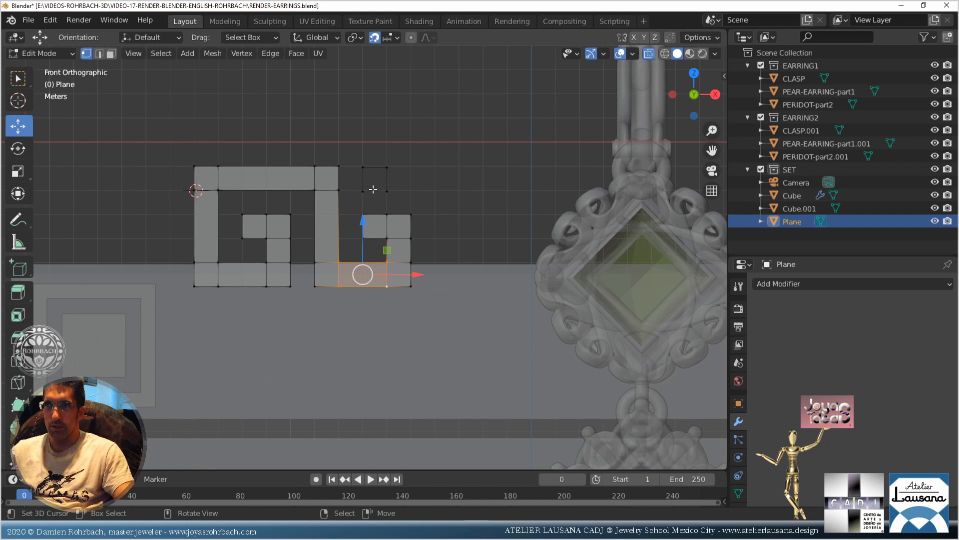
{"action": "key", "text": "alt+a"}
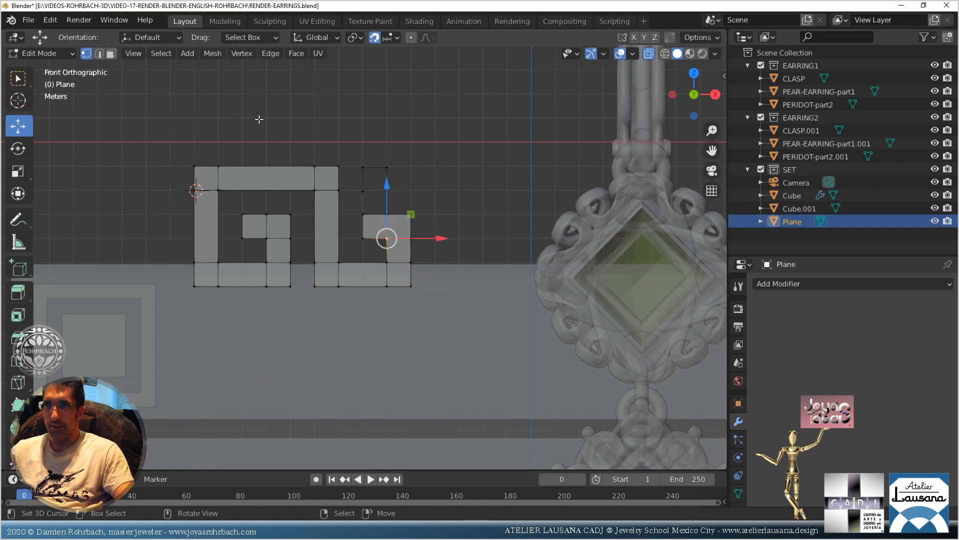
Delete the face joining the hook's upper bar to the bottom bar, using the Faces option
{"action": "left_click", "coordinate": [111, 54]}
{"action": "right_click", "coordinate": [402, 249]}
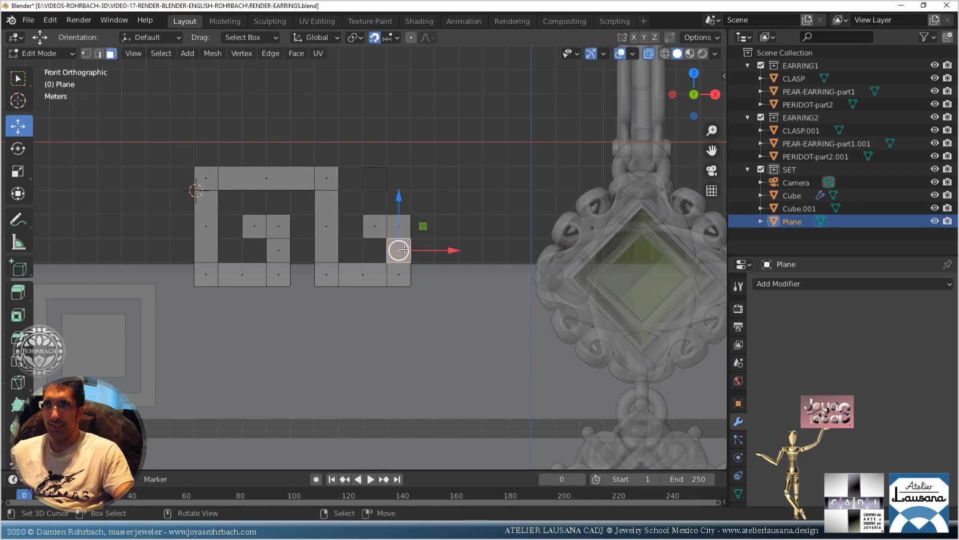
{"action": "key", "text": "x"}
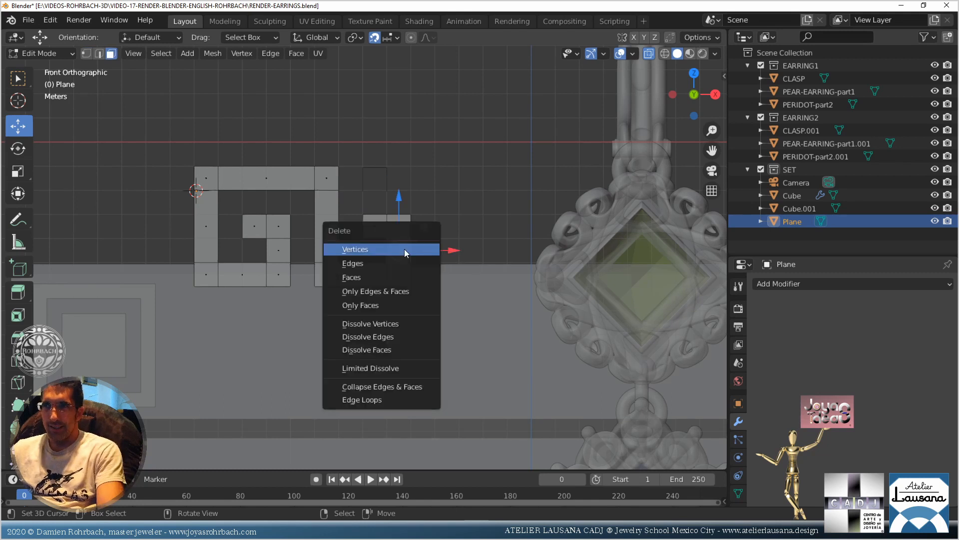
{"action": "left_click", "coordinate": [372, 278]}
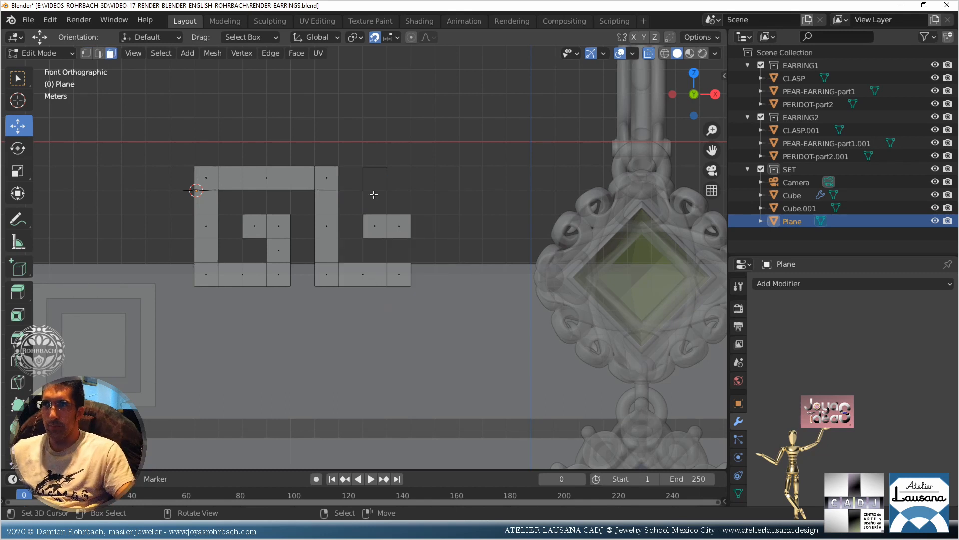
Delete the four vertices of the empty square outline above the hook
{"action": "left_click", "coordinate": [86, 53]}
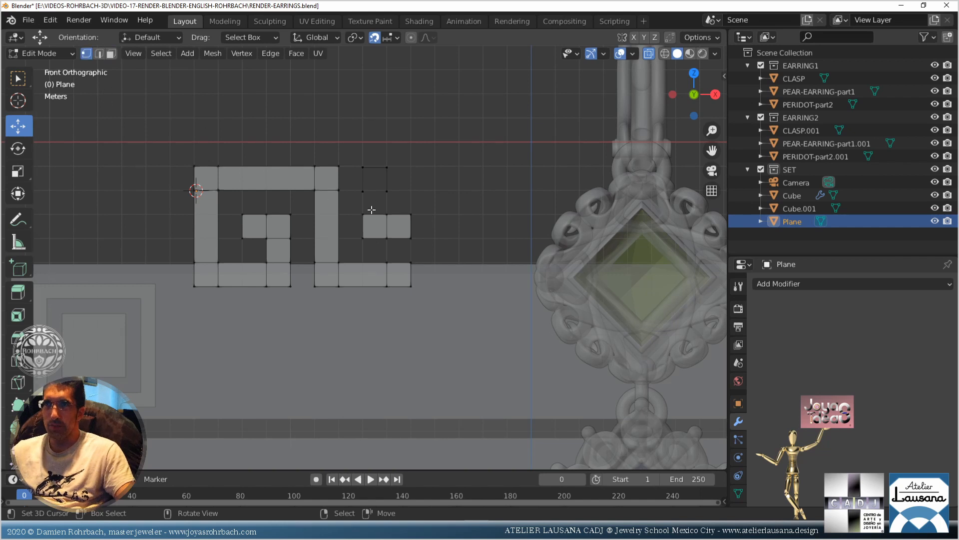
{"action": "left_click", "coordinate": [363, 191]}
{"action": "left_click", "coordinate": [363, 168]}
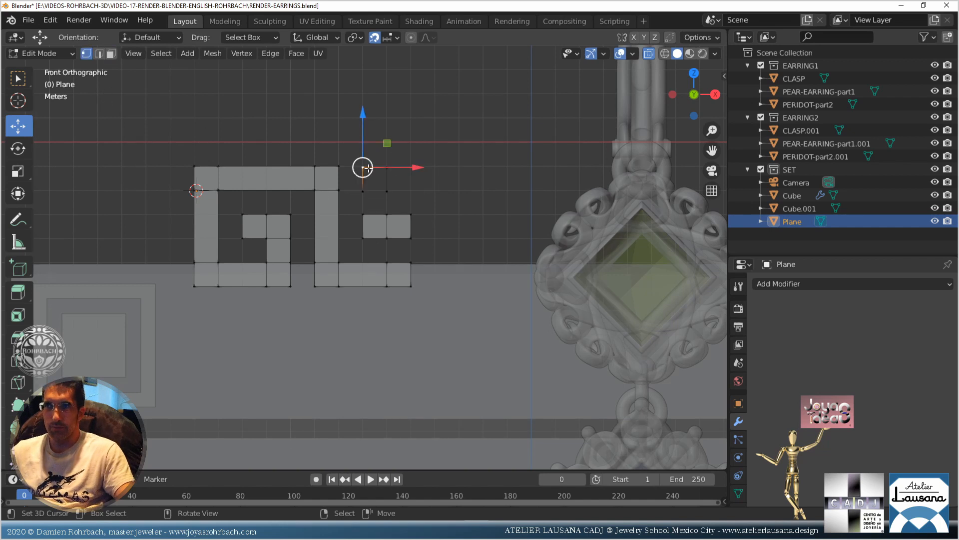
{"action": "right_click", "coordinate": [387, 168], "text": "shift"}
{"action": "right_click", "coordinate": [387, 191], "text": "shift"}
{"action": "right_click", "coordinate": [364, 190], "text": "shift"}
{"action": "key", "text": "x"}
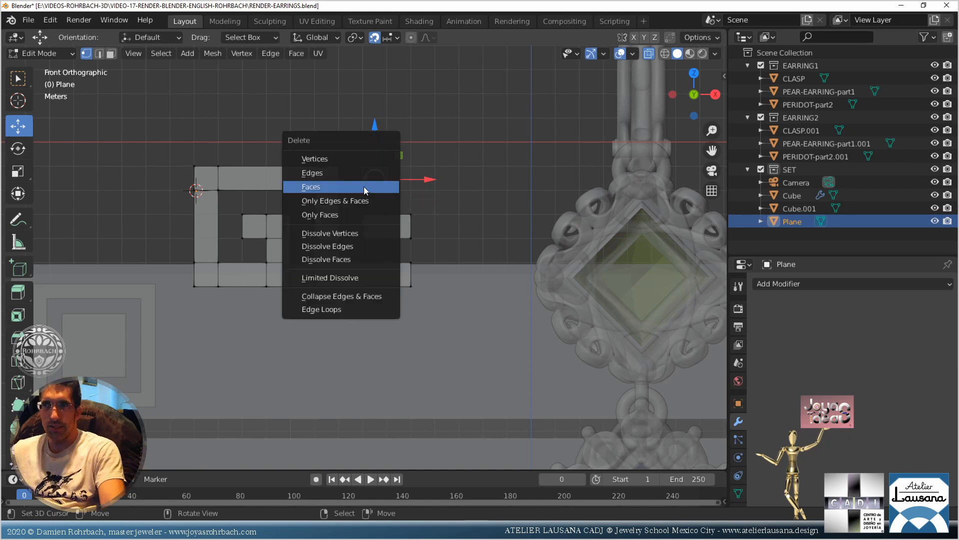
{"action": "left_click", "coordinate": [334, 159]}
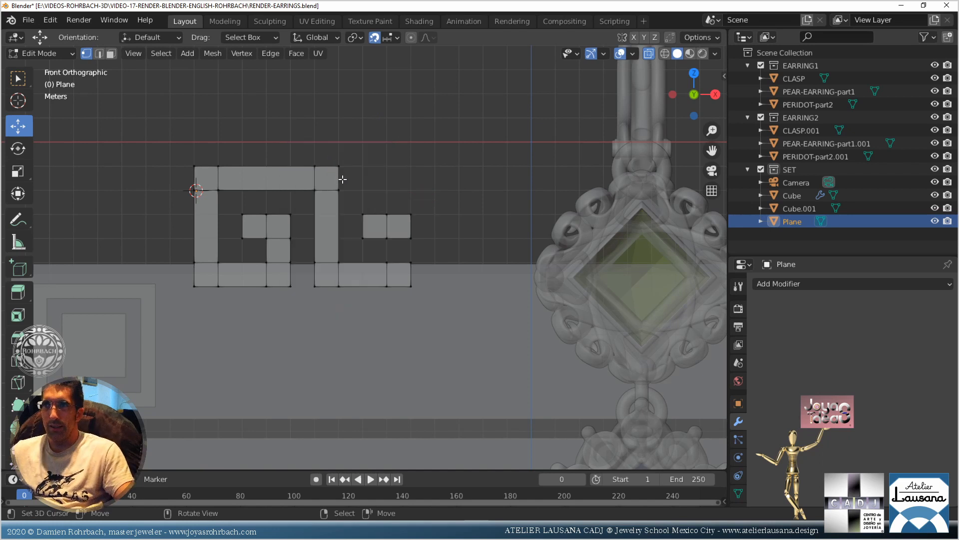
Extrude the bottom bar's right end edge one grid square to the right and align its new vertices with the bar
{"action": "right_click", "coordinate": [410, 262]}
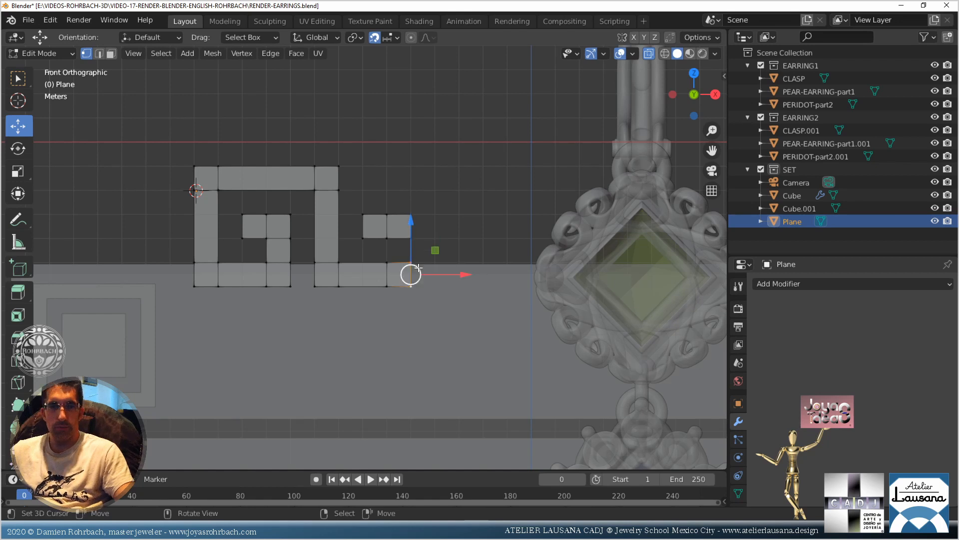
{"action": "key", "text": "e"}
{"action": "left_click", "coordinate": [433, 284]}
{"action": "key", "text": "g"}
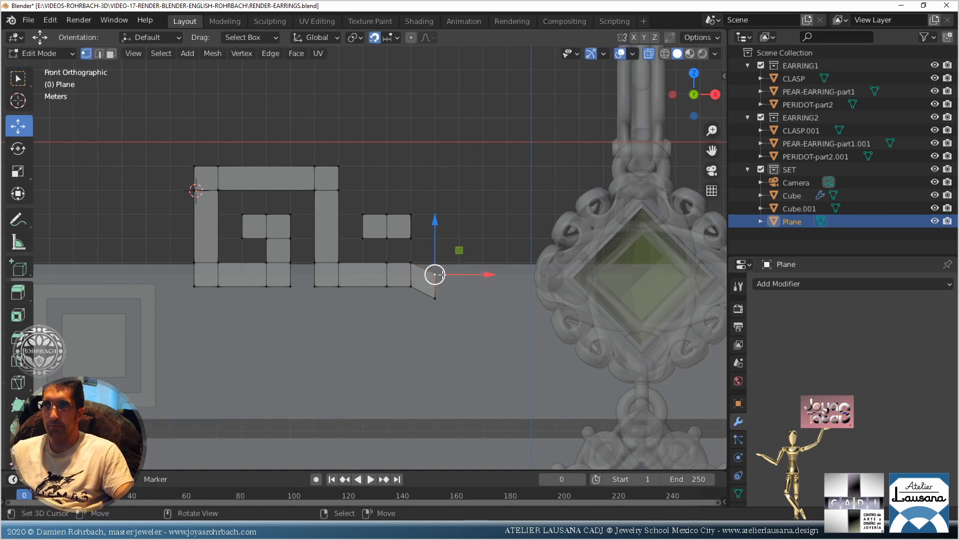
{"action": "left_click", "coordinate": [443, 265]}
{"action": "right_click", "coordinate": [435, 298]}
{"action": "key", "text": "g"}
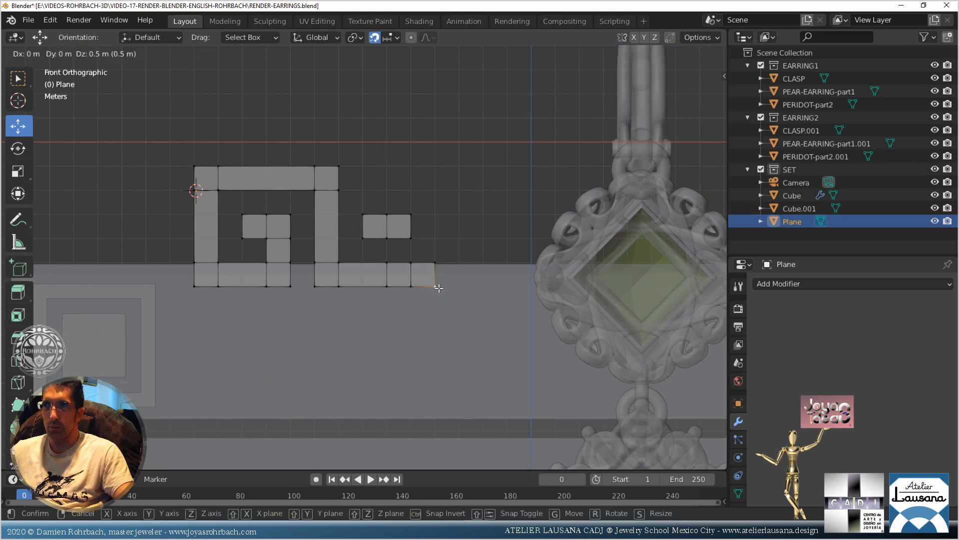
{"action": "left_click", "coordinate": [438, 289]}
Extrude the upper and lower vertices of the bottom bar's right end 1 m to the right as separate edges
{"action": "right_click", "coordinate": [435, 264]}
{"action": "right_click", "coordinate": [437, 283], "text": "shift"}
{"action": "right_click", "coordinate": [437, 261]}
{"action": "key", "text": "e"}
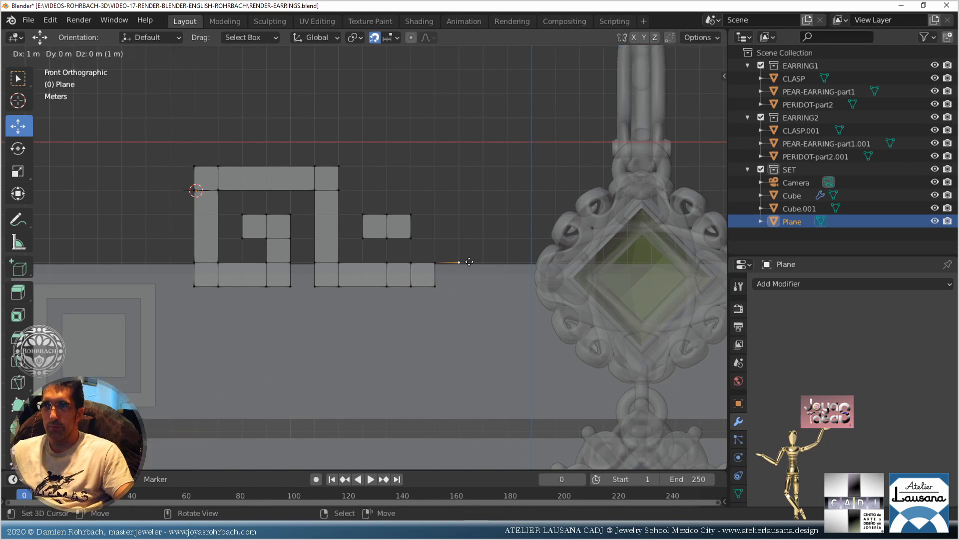
{"action": "left_click", "coordinate": [467, 261]}
{"action": "right_click", "coordinate": [438, 285]}
{"action": "key", "text": "e"}
{"action": "left_click", "coordinate": [464, 286]}
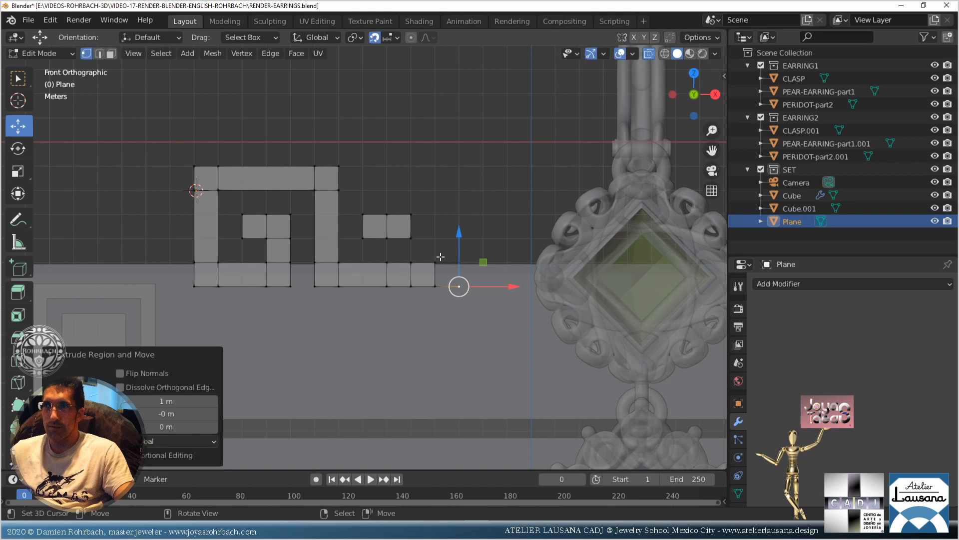
Extrude the upper loose edge upward into a column level with the pattern's top, and straighten its right side
{"action": "right_click", "coordinate": [436, 257]}
{"action": "right_click", "coordinate": [458, 259], "text": "shift"}
{"action": "key", "text": "e"}
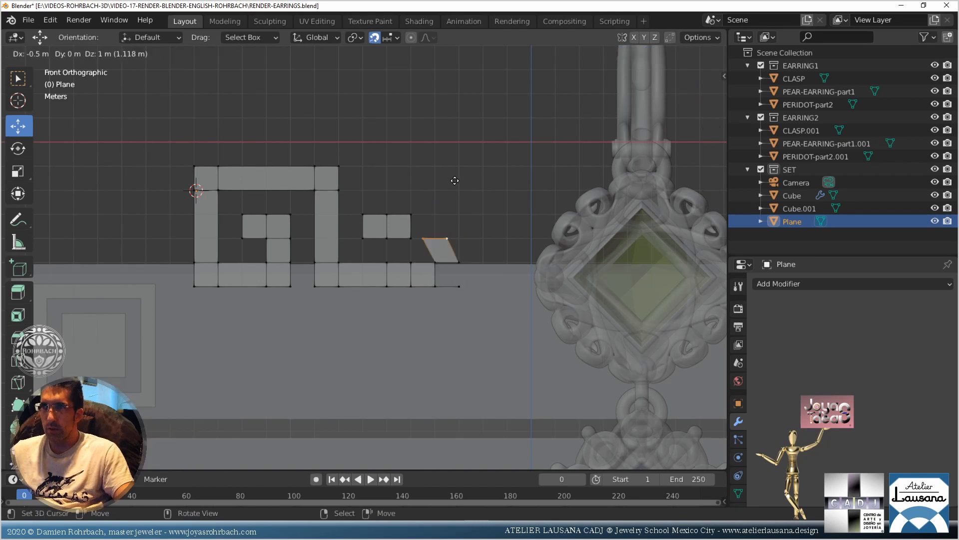
{"action": "left_click", "coordinate": [460, 156]}
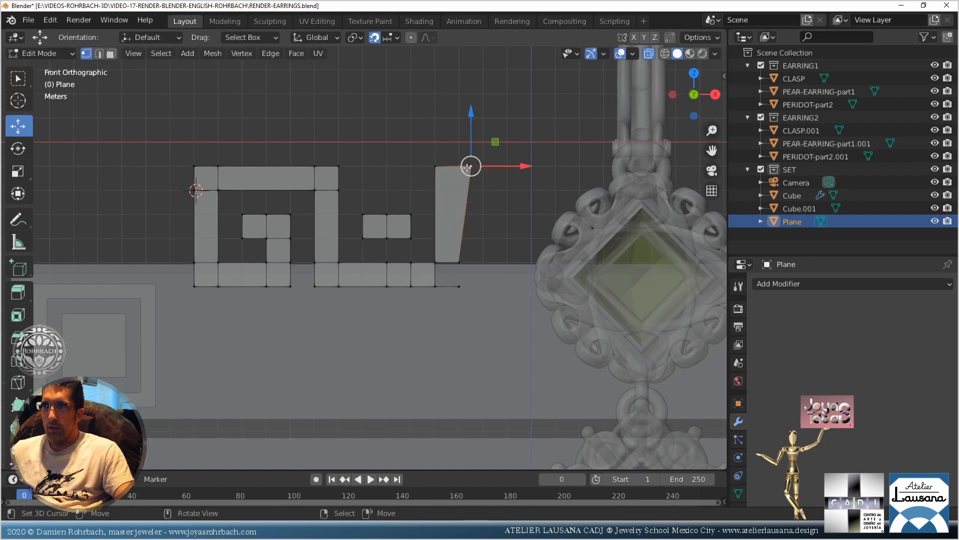
{"action": "key", "text": "g"}
{"action": "left_click", "coordinate": [452, 177]}
Lower the new right column's two top vertices by 1 m so it stands three squares tall
{"action": "right_click", "coordinate": [437, 164]}
{"action": "key", "text": "g"}
{"action": "left_click", "coordinate": [438, 187]}
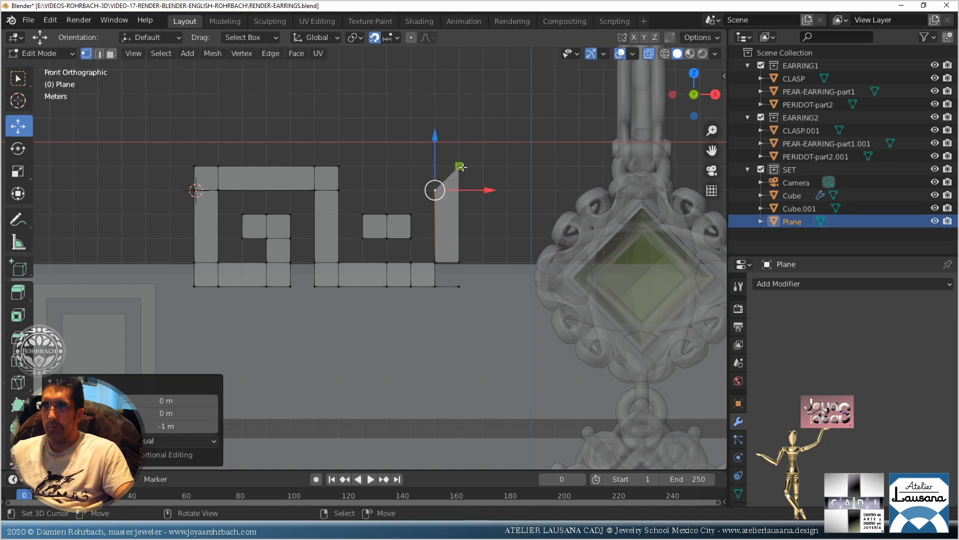
{"action": "right_click", "coordinate": [462, 164]}
{"action": "key", "text": "g"}
{"action": "left_click", "coordinate": [464, 188]}
Extrude the two top corners of the small inner bar's left square 1 m upward as separate edges
{"action": "right_click", "coordinate": [364, 213]}
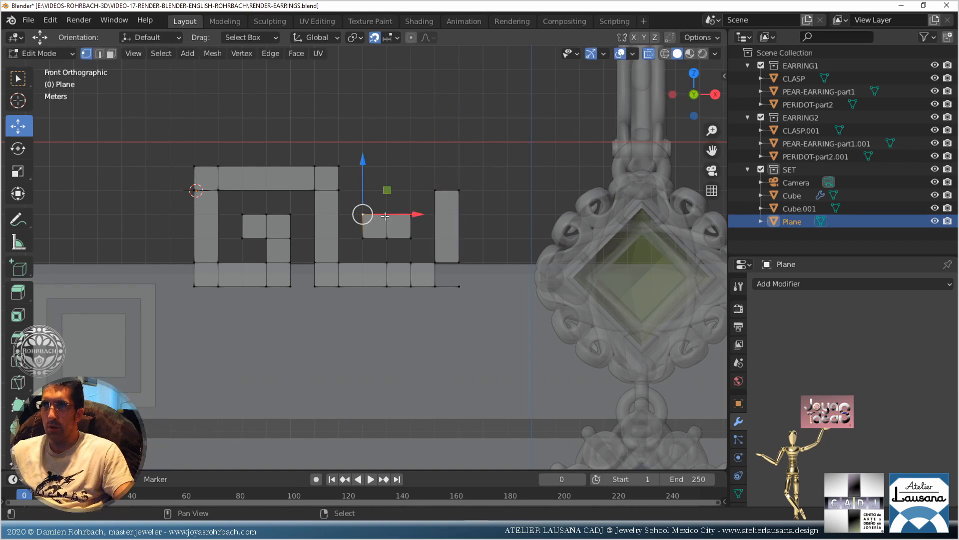
{"action": "right_click", "coordinate": [386, 213]}
{"action": "key", "text": "e"}
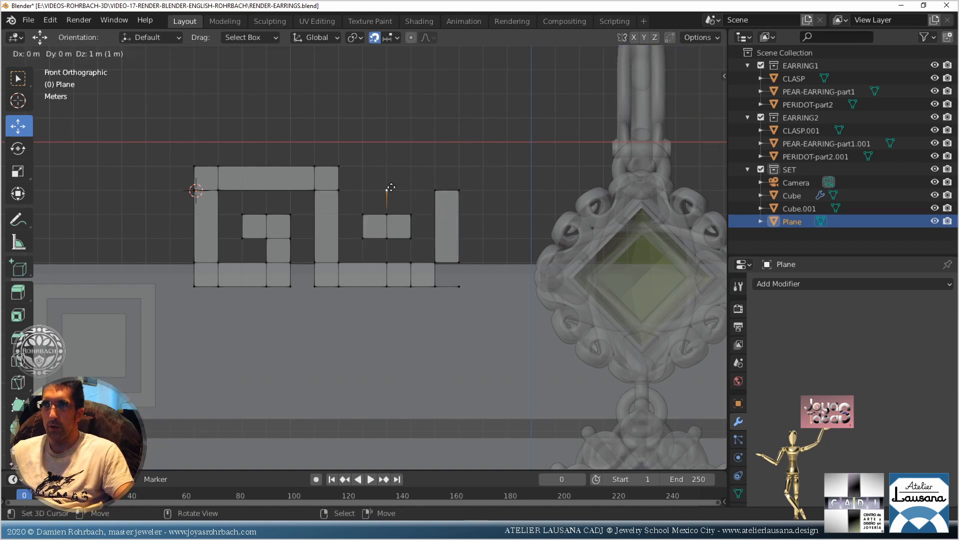
{"action": "left_click", "coordinate": [363, 213]}
{"action": "right_click", "coordinate": [363, 213]}
{"action": "key", "text": "e"}
{"action": "left_click", "coordinate": [368, 191]}
Fill the space between the two vertical edges above the small inner bar with a face
{"action": "right_click", "coordinate": [369, 191]}
{"action": "right_click", "coordinate": [390, 191], "text": "shift"}
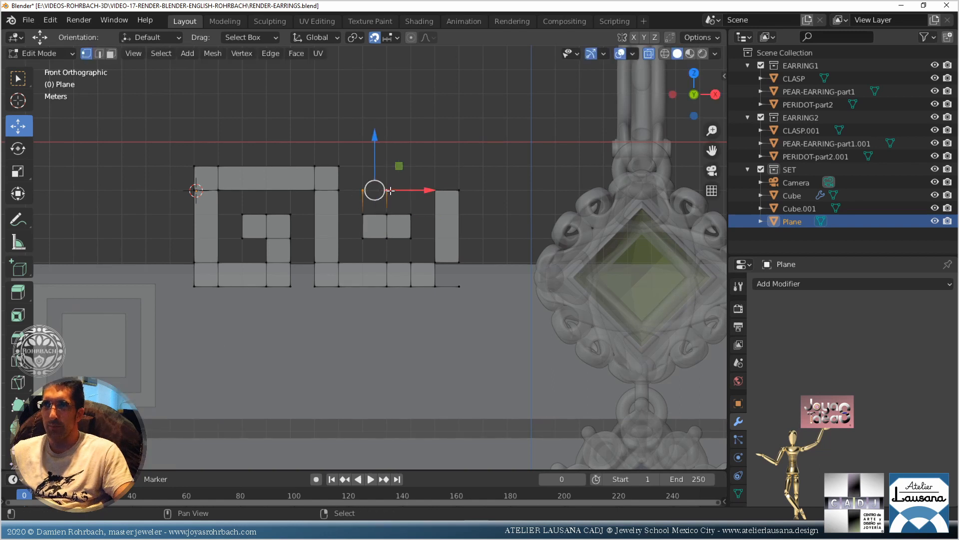
{"action": "right_click", "coordinate": [391, 214], "text": "shift"}
{"action": "right_click", "coordinate": [363, 213], "text": "shift"}
{"action": "key", "text": "f"}
Extrude the hook's top right corner and the right column's top left corner 1 m upward
{"action": "right_click", "coordinate": [362, 190]}
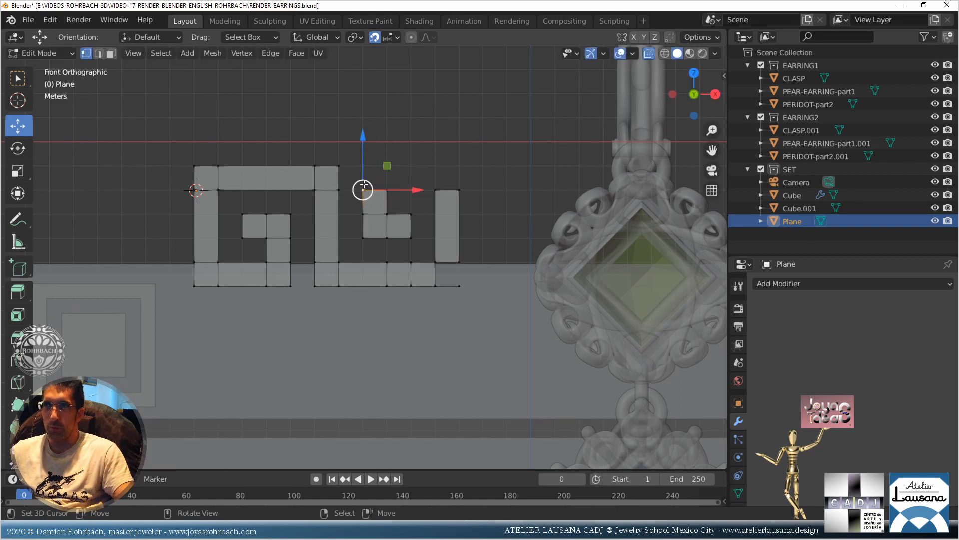
{"action": "right_click", "coordinate": [387, 189]}
{"action": "right_click", "coordinate": [435, 190], "text": "shift"}
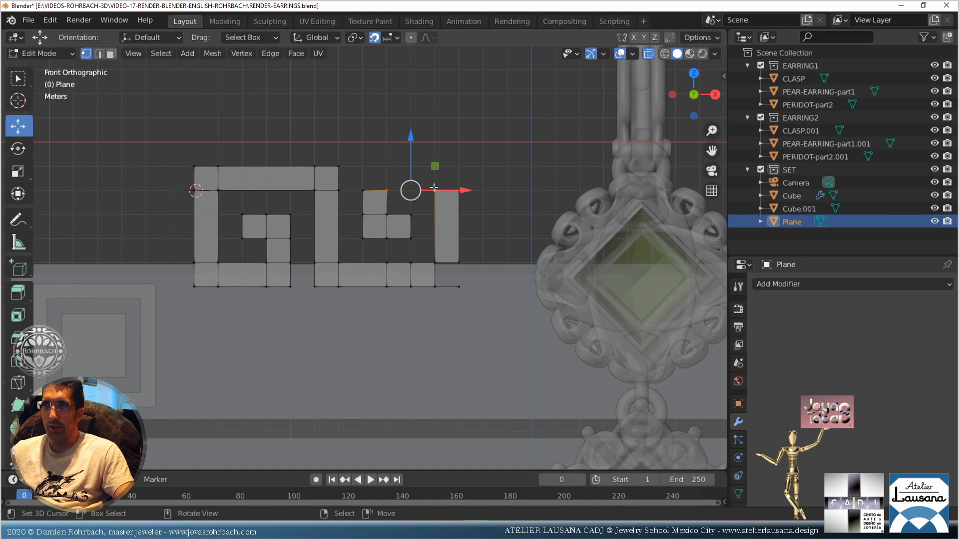
{"action": "right_click", "coordinate": [388, 178]}
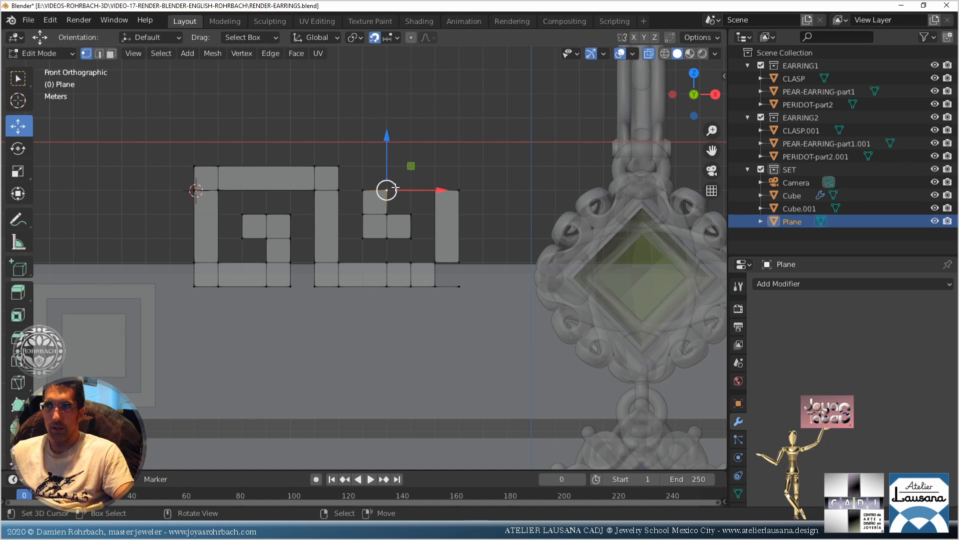
{"action": "left_click_drag", "start_coordinate": [393, 190], "coordinate": [385, 166]}
{"action": "left_click", "coordinate": [435, 190]}
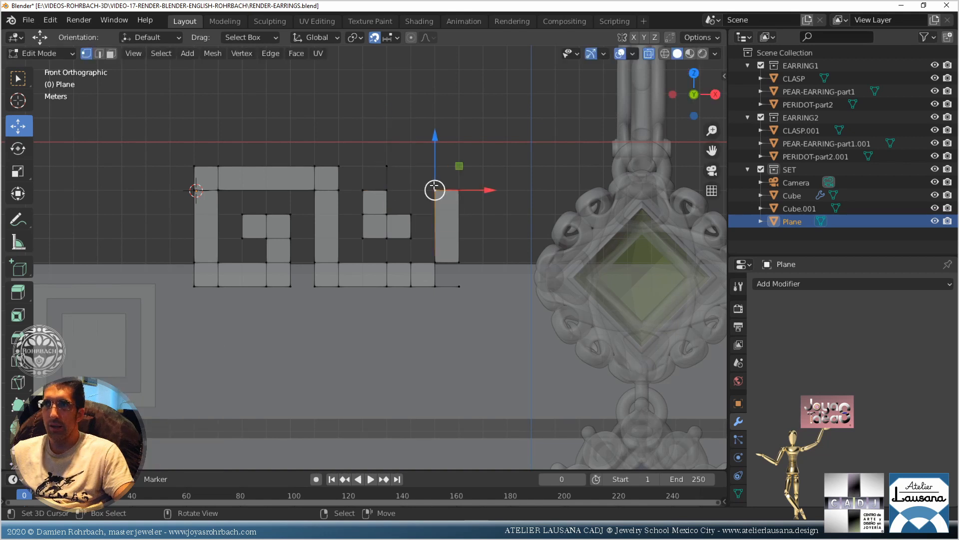
{"action": "key", "text": "e"}
{"action": "left_click", "coordinate": [430, 167]}
Fill the top gap between the hook and the right column with a face
{"action": "right_click", "coordinate": [386, 166]}
{"action": "right_click", "coordinate": [387, 190], "text": "shift"}
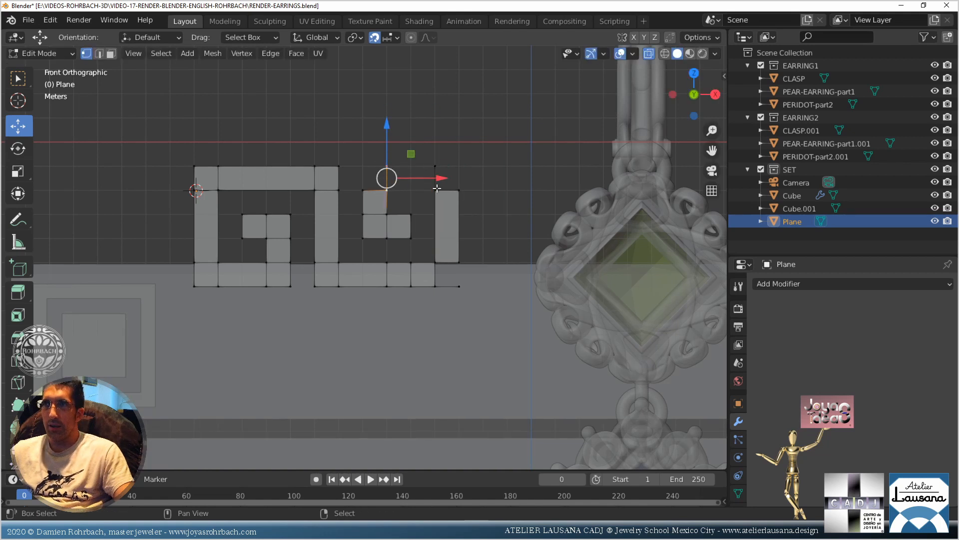
{"action": "right_click", "coordinate": [435, 189], "text": "shift"}
{"action": "right_click", "coordinate": [434, 164], "text": "shift"}
{"action": "key", "text": "f"}
Extrude the top bar's upper left vertex 1 m to the left and fill the square above the hook with a face
{"action": "right_click", "coordinate": [385, 165]}
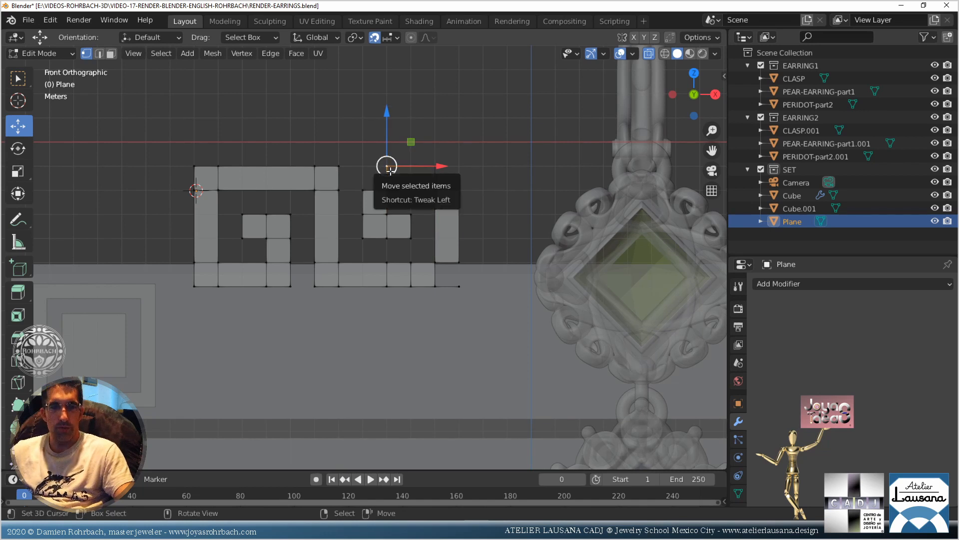
{"action": "key", "text": "e"}
{"action": "left_click", "coordinate": [366, 170]}
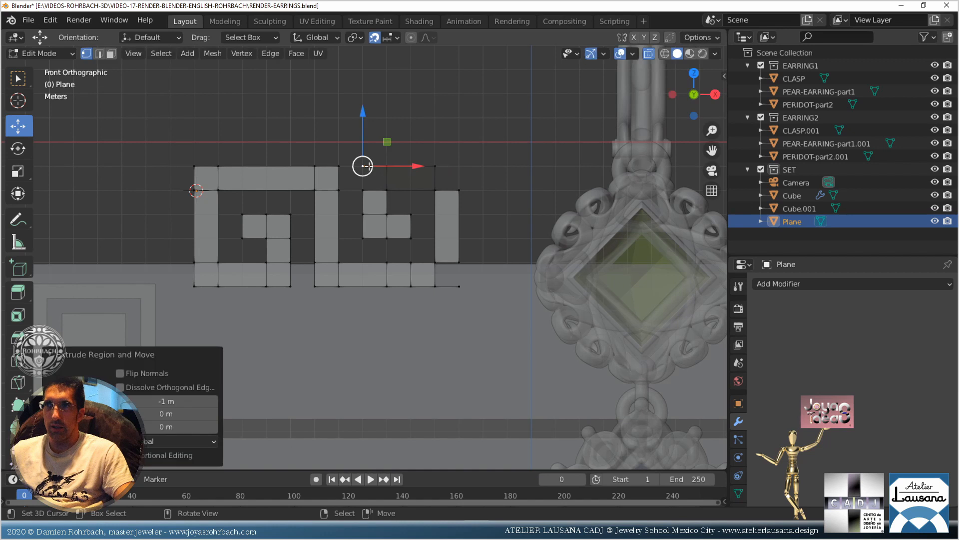
{"action": "key", "text": "f"}
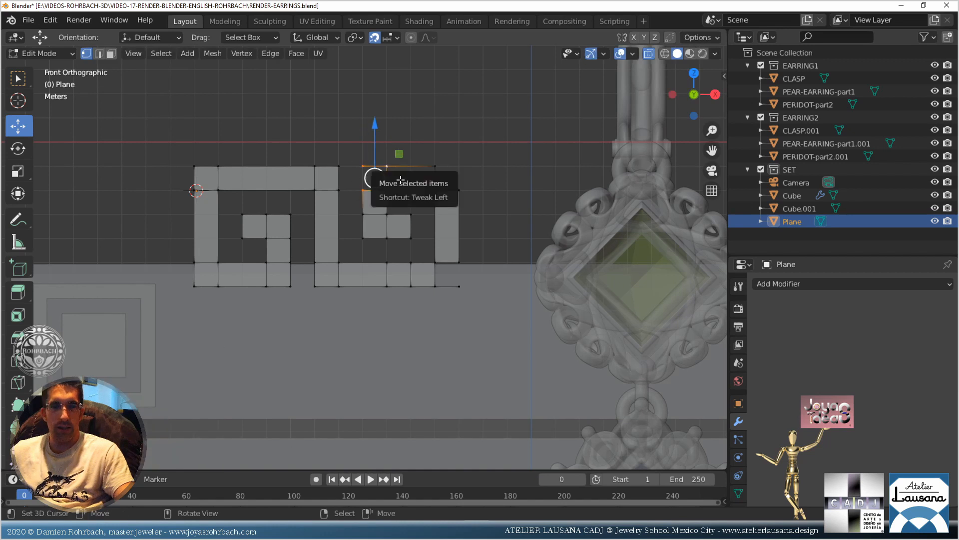
Extrude the right column's top right corner one square upward and select the corner square's four vertices to fill it
{"action": "right_click", "coordinate": [431, 168]}
{"action": "right_click", "coordinate": [463, 168], "text": "shift"}
{"action": "right_click", "coordinate": [460, 188]}
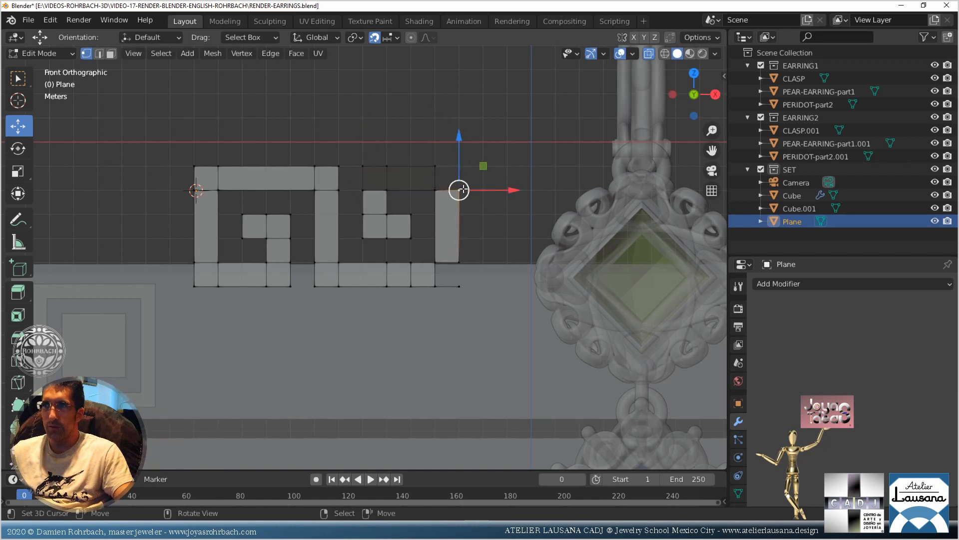
{"action": "key", "text": "e"}
{"action": "left_click", "coordinate": [458, 162]}
{"action": "right_click", "coordinate": [435, 167]}
{"action": "right_click", "coordinate": [436, 189], "text": "shift"}
{"action": "right_click", "coordinate": [458, 189], "text": "shift"}
{"action": "right_click", "coordinate": [457, 169], "text": "shift"}
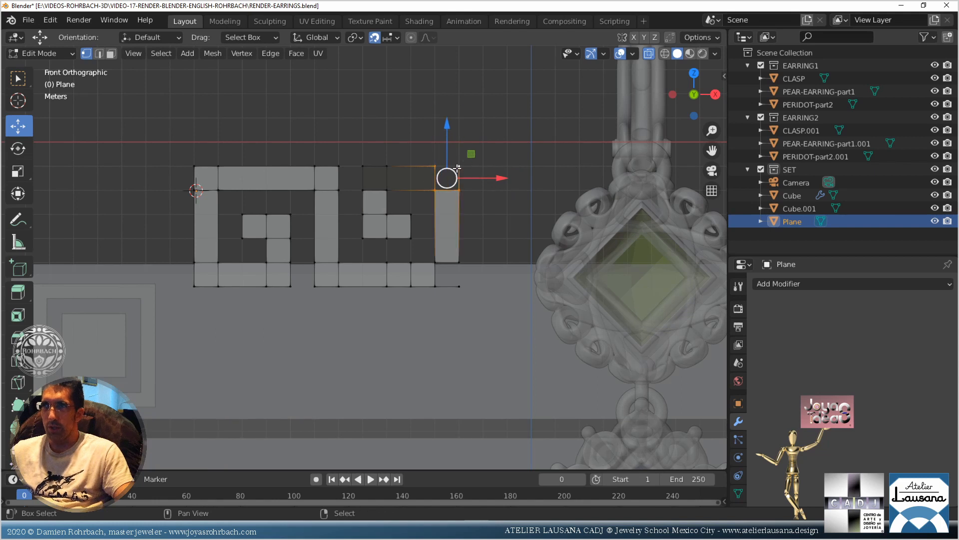
Examine the new top bar's vertices and faces up close and at an angle, and return to the front view
{"action": "right_click", "coordinate": [363, 167]}
{"action": "right_click", "coordinate": [387, 166], "text": "shift"}
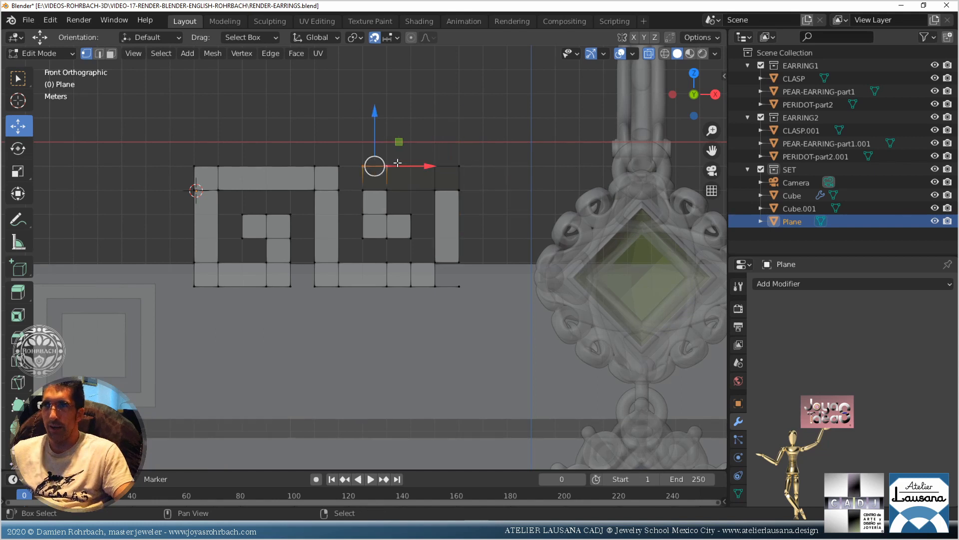
{"action": "right_click", "coordinate": [387, 190], "text": "shift"}
{"action": "right_click", "coordinate": [387, 189]}
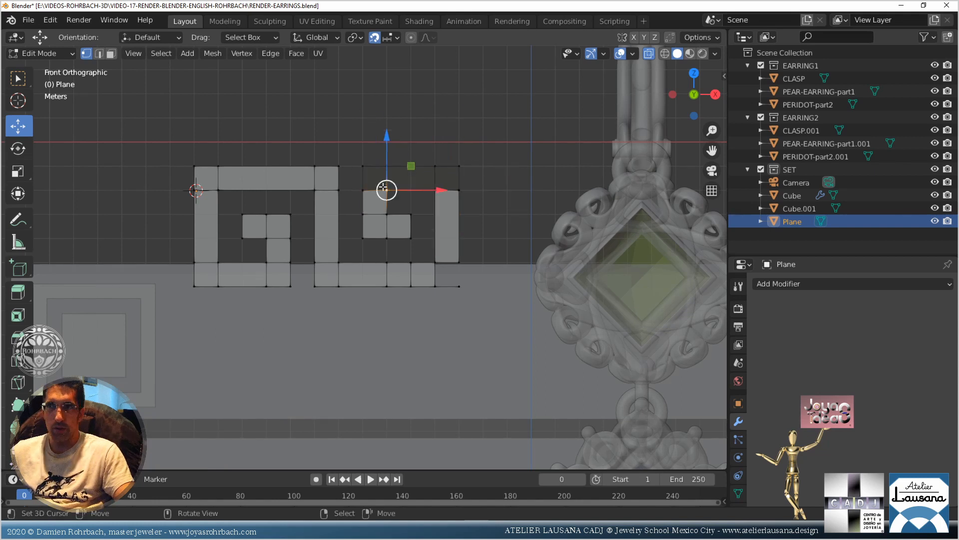
{"action": "right_click", "coordinate": [388, 166], "text": "shift"}
{"action": "right_click", "coordinate": [458, 167], "text": "shift"}
{"action": "right_click", "coordinate": [436, 189], "text": "shift"}
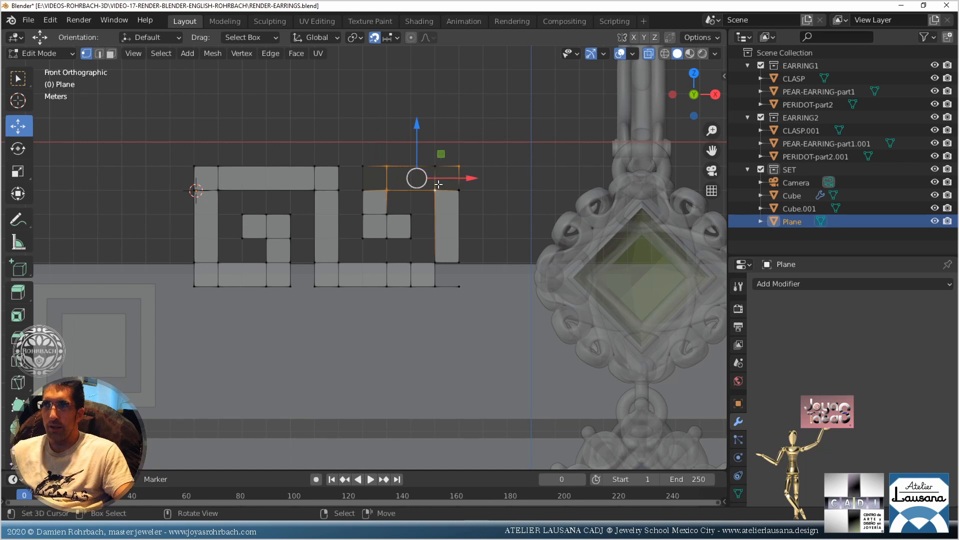
{"action": "key", "text": "KP_Decimal"}
{"action": "right_click", "coordinate": [414, 208]}
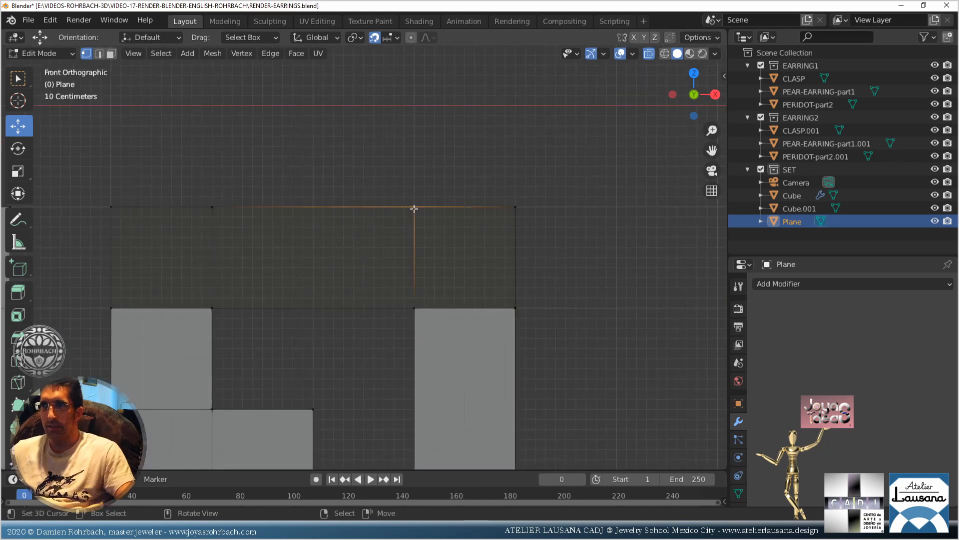
{"action": "right_click", "coordinate": [415, 307], "text": "shift"}
{"action": "right_click", "coordinate": [515, 307], "text": "shift"}
{"action": "right_click", "coordinate": [518, 208], "text": "shift"}
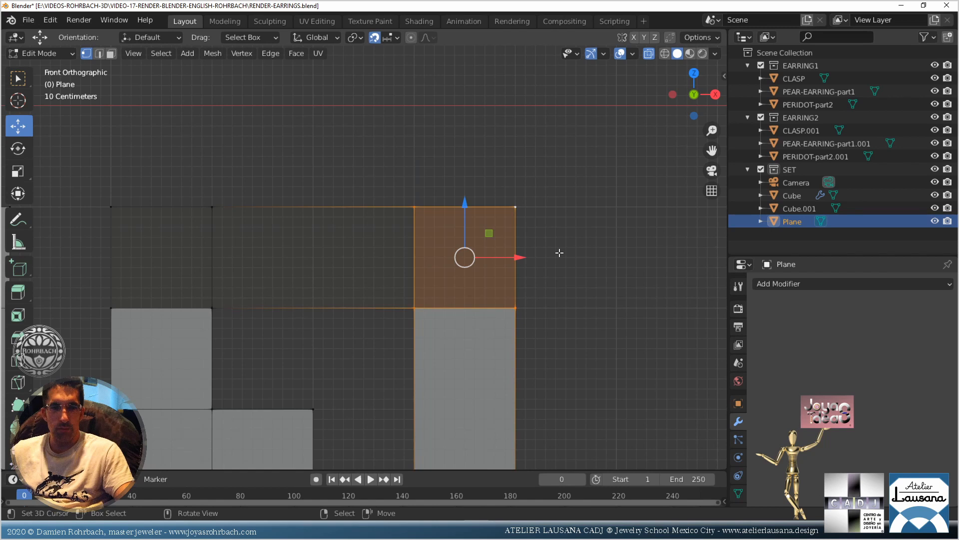
{"action": "scroll", "coordinate": [559, 252], "scroll_direction": "down", "scroll_amount": 5}
{"action": "middle_click_drag", "start_coordinate": [557, 257], "coordinate": [449, 298]}
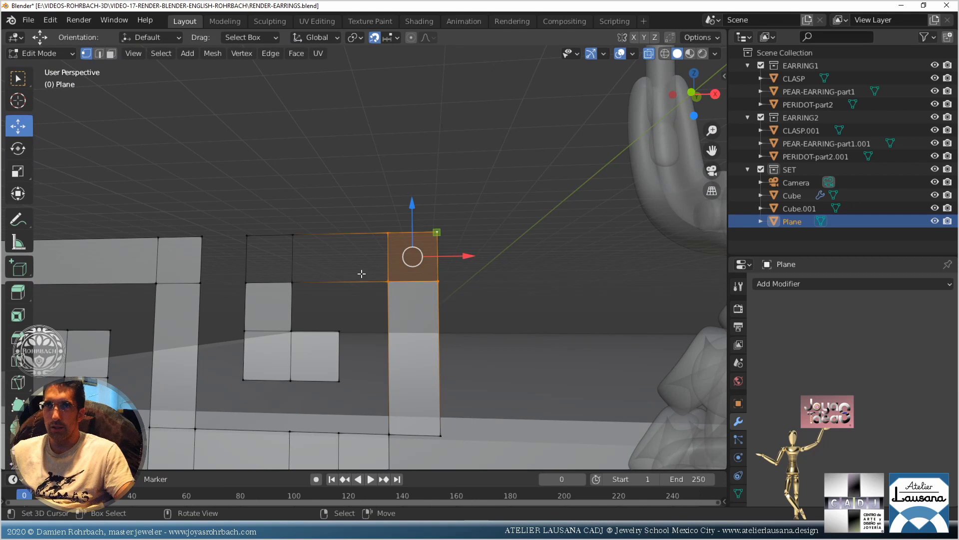
{"action": "key", "text": "KP_1"}
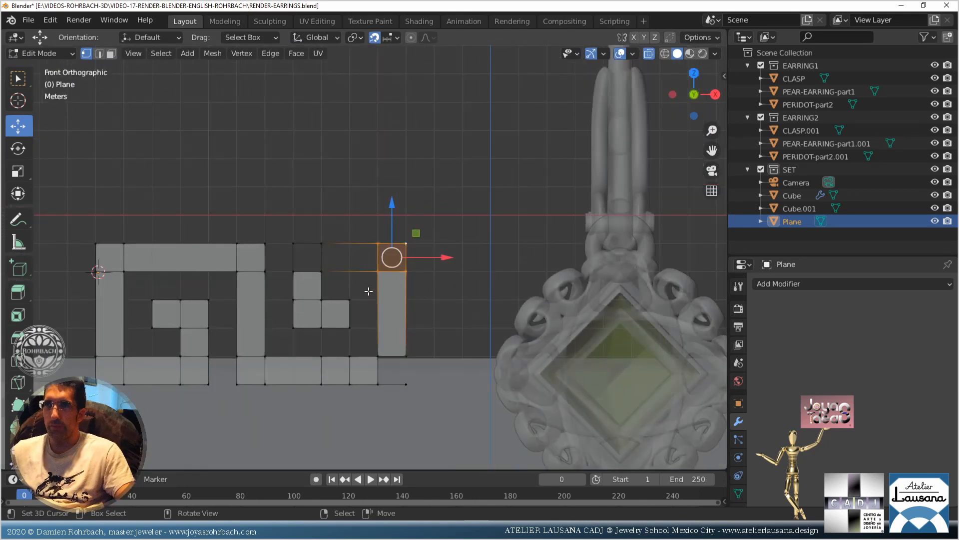
Fill the square directly below the right column with a face to close the pattern's lower right corner
{"action": "right_click", "coordinate": [378, 357]}
{"action": "right_click", "coordinate": [406, 357], "text": "shift"}
{"action": "right_click", "coordinate": [405, 384], "text": "shift"}
{"action": "right_click", "coordinate": [378, 384], "text": "shift"}
{"action": "key", "text": "f"}
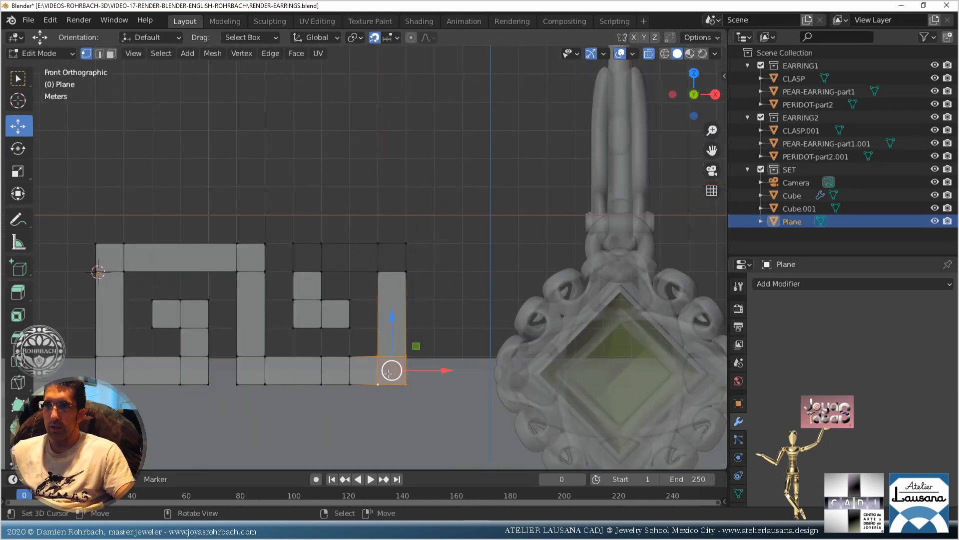
Try moving the right column's top two corner vertices to test their connection to the top bar, turning snapping off for the second vertex
{"action": "right_click", "coordinate": [377, 271]}
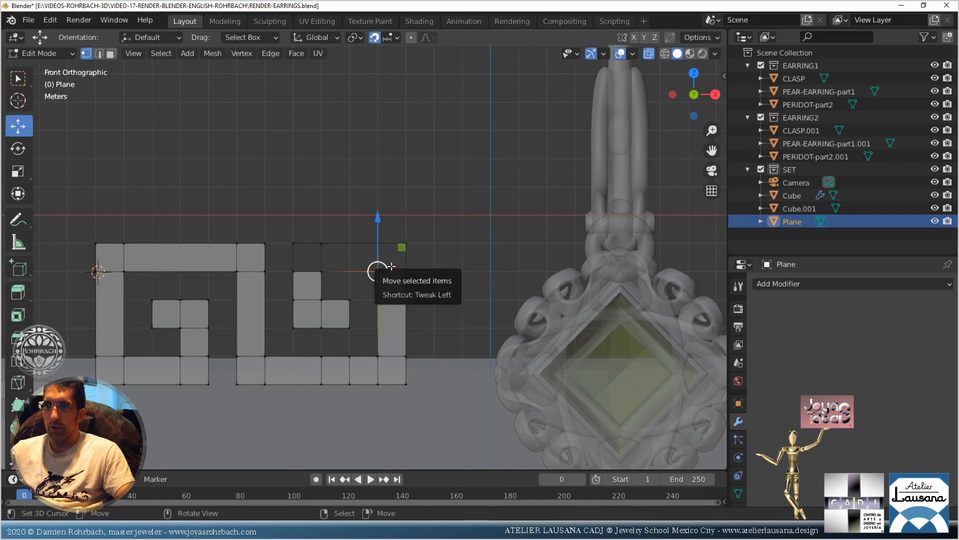
{"action": "scroll", "coordinate": [391, 266], "scroll_direction": "up", "scroll_amount": 8}
{"action": "key", "text": "g"}
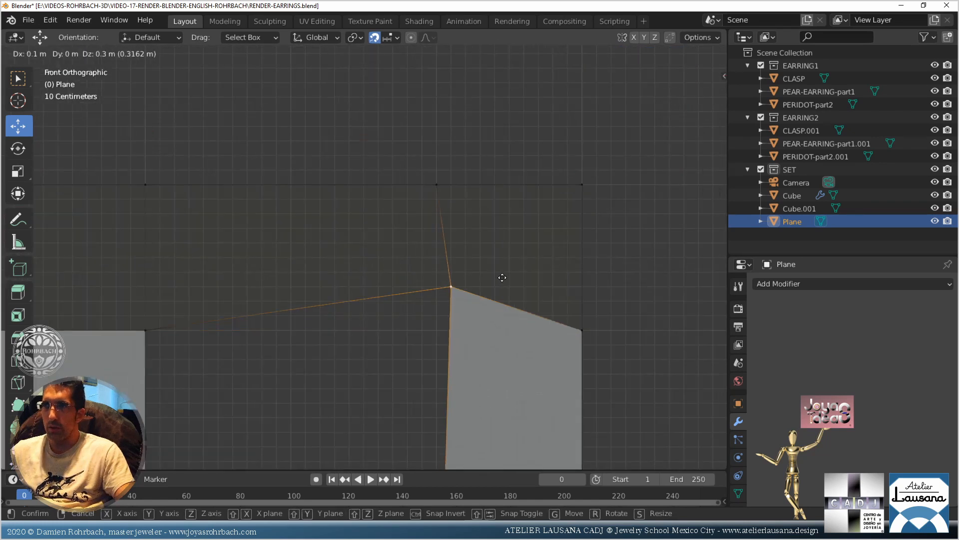
{"action": "left_click", "coordinate": [487, 319]}
{"action": "right_click", "coordinate": [437, 184]}
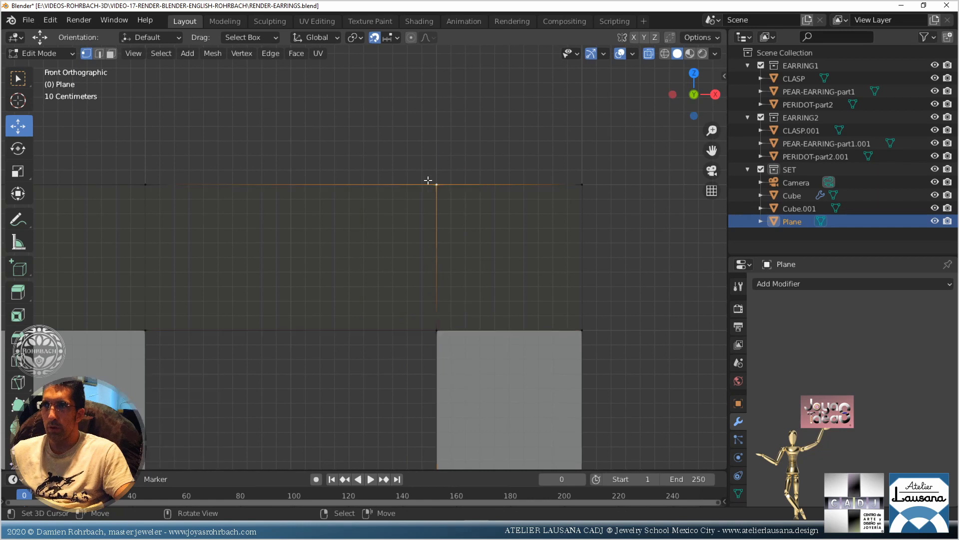
{"action": "right_click", "coordinate": [580, 184], "text": "shift"}
{"action": "right_click", "coordinate": [581, 328], "text": "shift"}
{"action": "right_click", "coordinate": [436, 319], "text": "shift"}
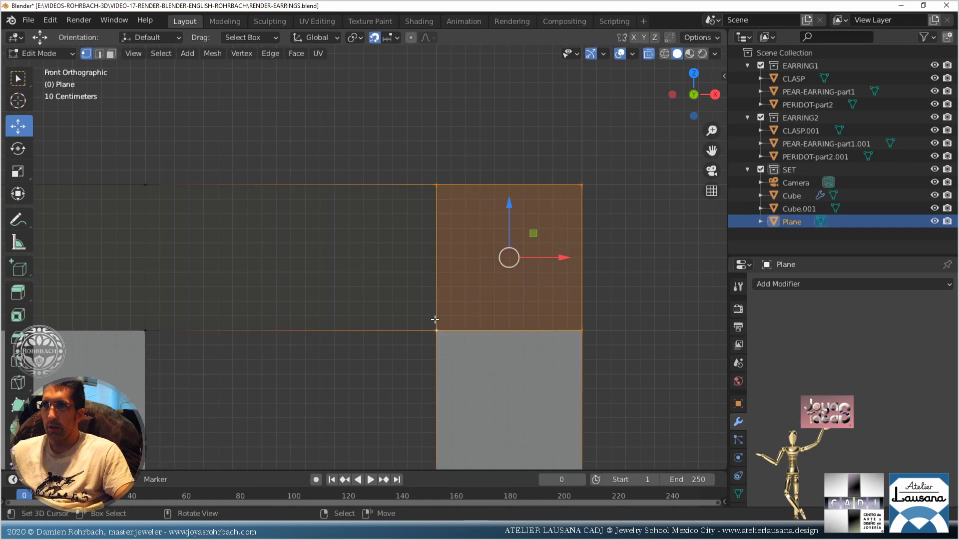
{"action": "right_click", "coordinate": [580, 314]}
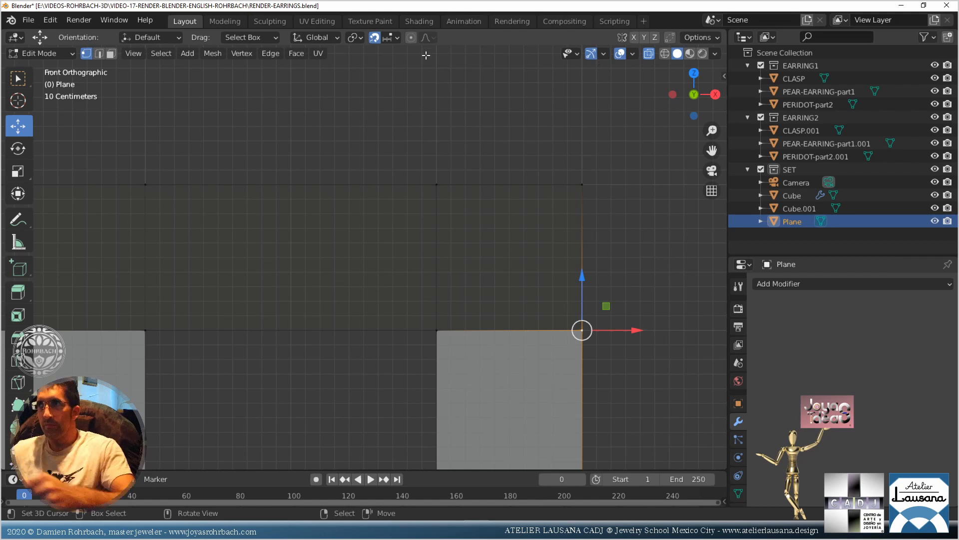
{"action": "left_click", "coordinate": [375, 38]}
{"action": "key", "text": "g"}
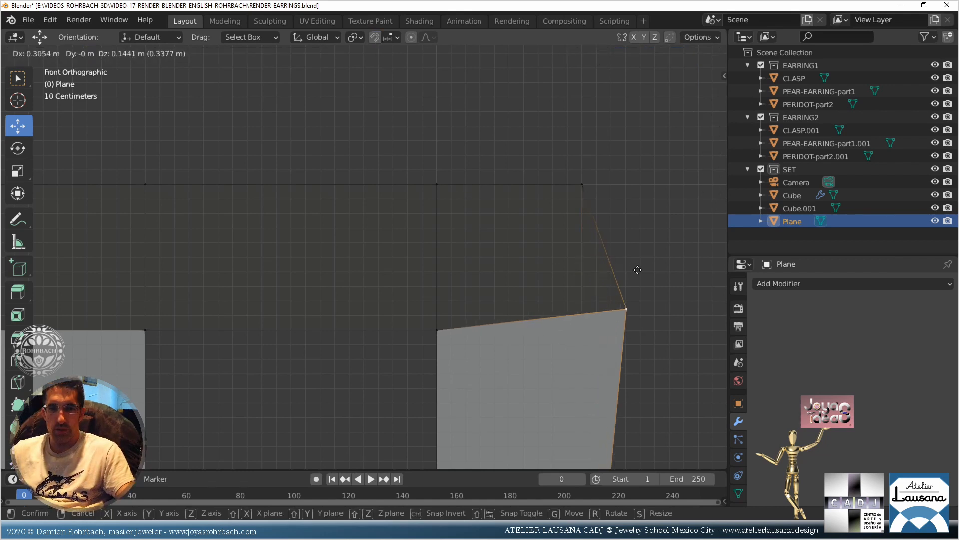
{"action": "key", "text": "Escape"}
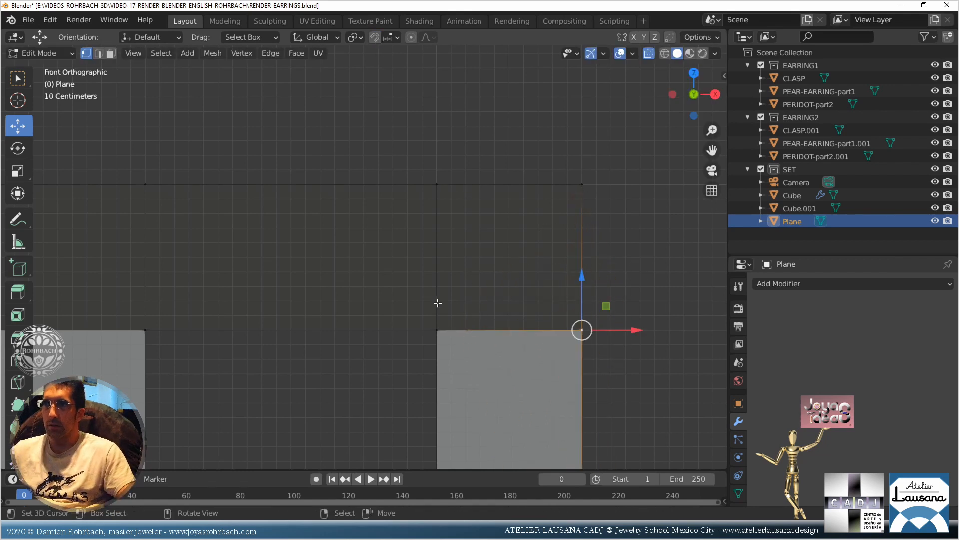
Delete the four upper vertices of the faulty top bar above the hook and the right column
{"action": "scroll", "coordinate": [435, 300], "scroll_direction": "down", "scroll_amount": 3}
{"action": "left_click", "coordinate": [237, 299]}
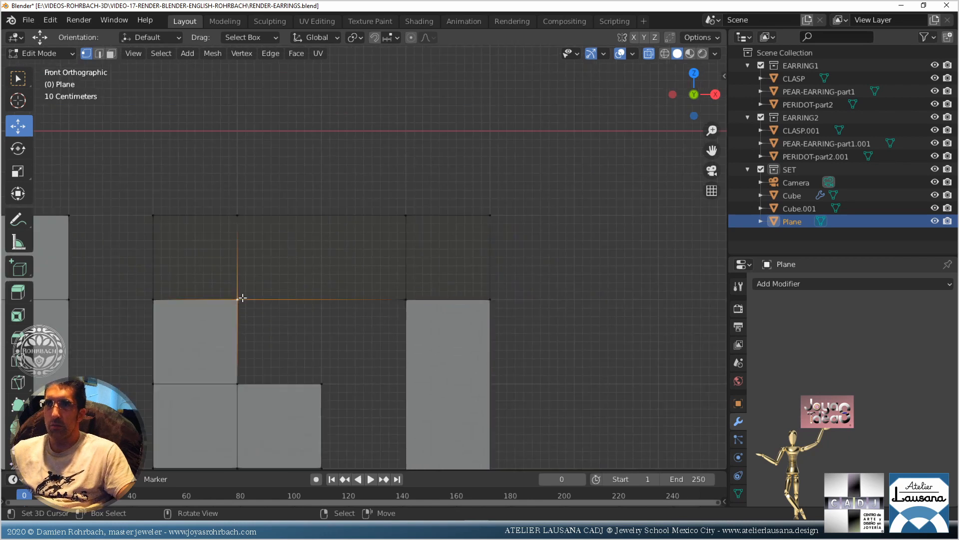
{"action": "left_click", "coordinate": [237, 215], "text": "shift"}
{"action": "left_click", "coordinate": [153, 216], "text": "shift"}
{"action": "right_click", "coordinate": [171, 290]}
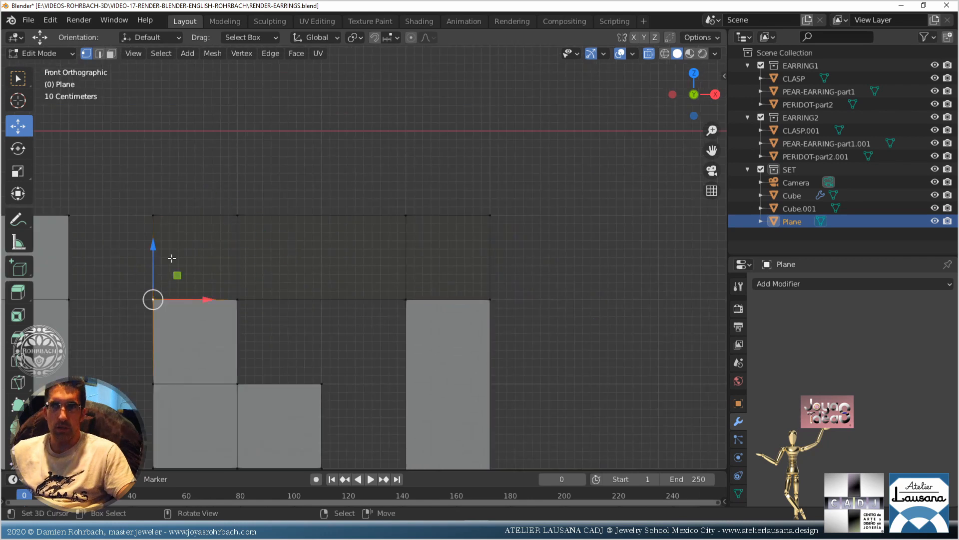
{"action": "right_click", "coordinate": [167, 223]}
{"action": "right_click", "coordinate": [253, 217], "text": "shift"}
{"action": "right_click", "coordinate": [421, 212], "text": "shift"}
{"action": "right_click", "coordinate": [510, 207], "text": "shift"}
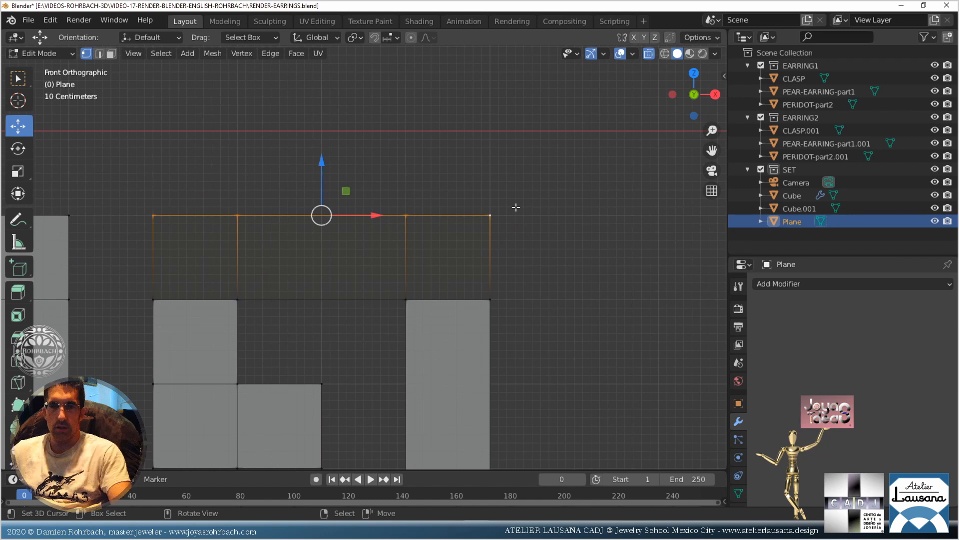
{"action": "key", "text": "x"}
{"action": "left_click", "coordinate": [468, 206]}
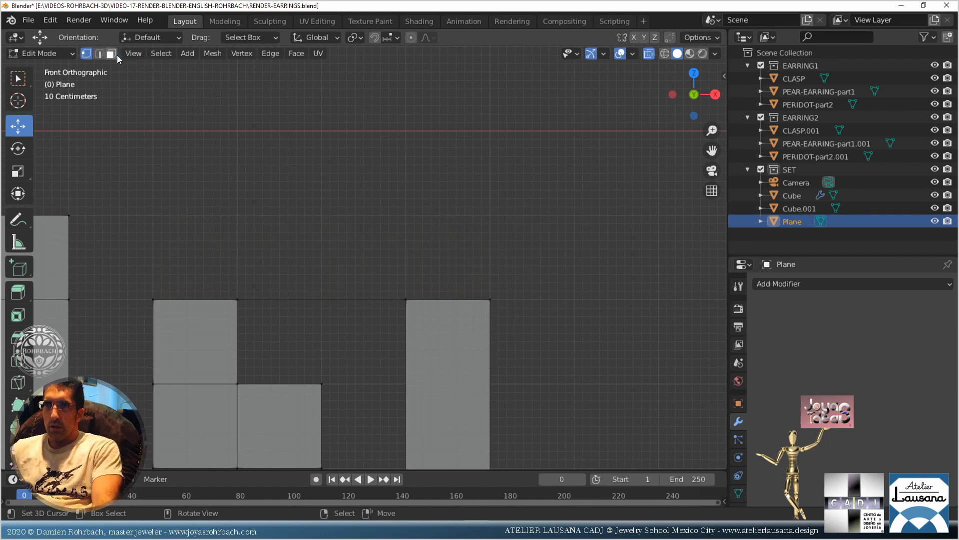
Remove the leftover edge between the hook and the right column while keeping the faces on both sides
{"action": "right_click", "coordinate": [301, 296]}
{"action": "key", "text": "x"}
{"action": "left_click", "coordinate": [301, 296]}
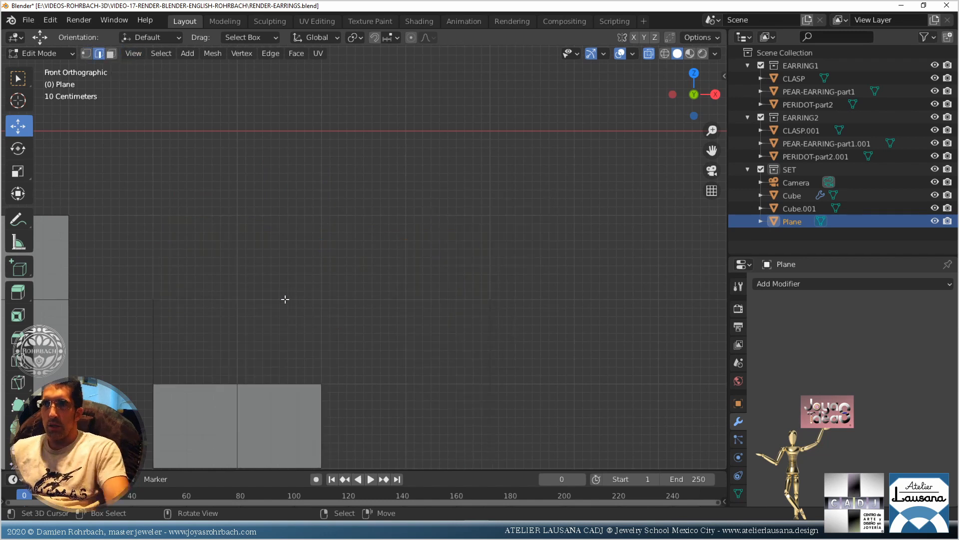
{"action": "key", "text": "ctrl+z"}
{"action": "key", "text": "x"}
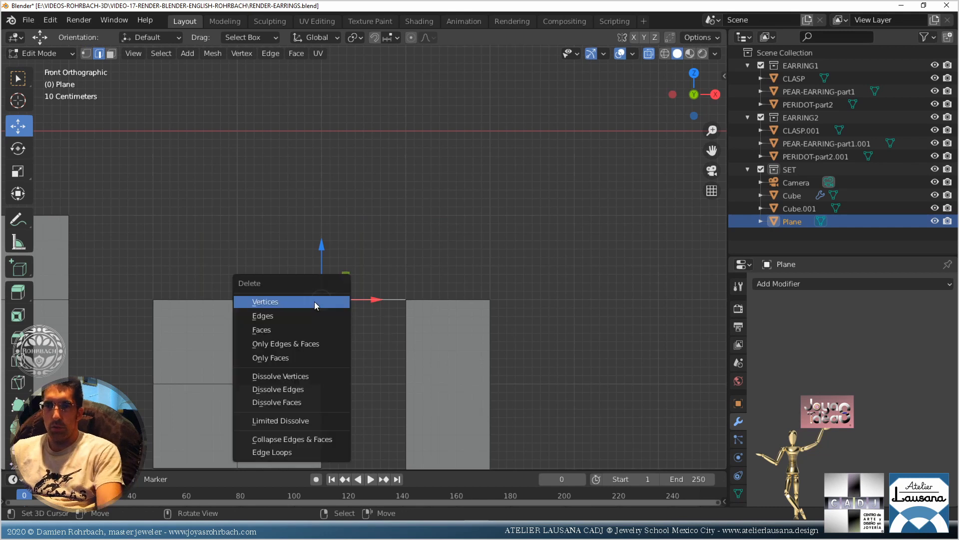
{"action": "left_click", "coordinate": [290, 358]}
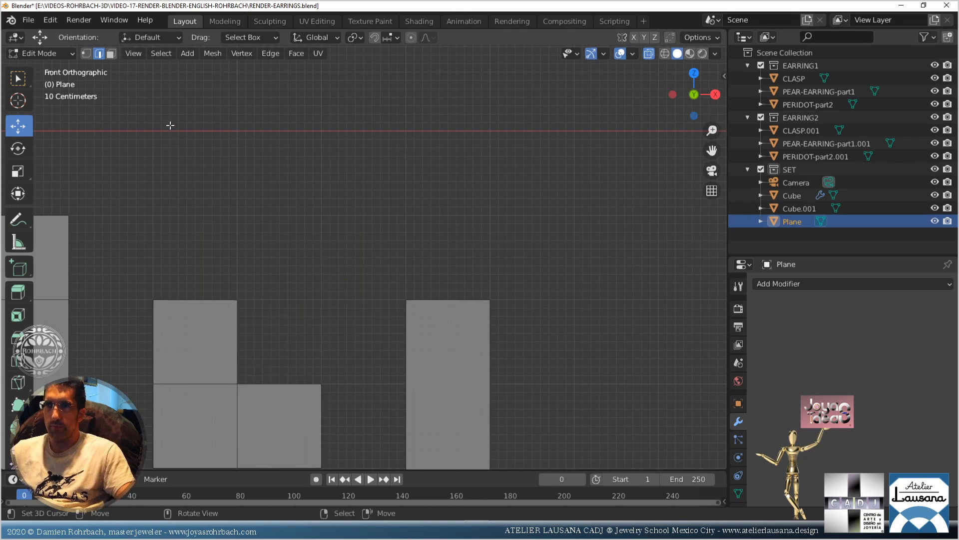
Extrude the hook's top two vertices upward about 1 m to form a new square
{"action": "left_click", "coordinate": [86, 53]}
{"action": "left_click", "coordinate": [139, 284]}
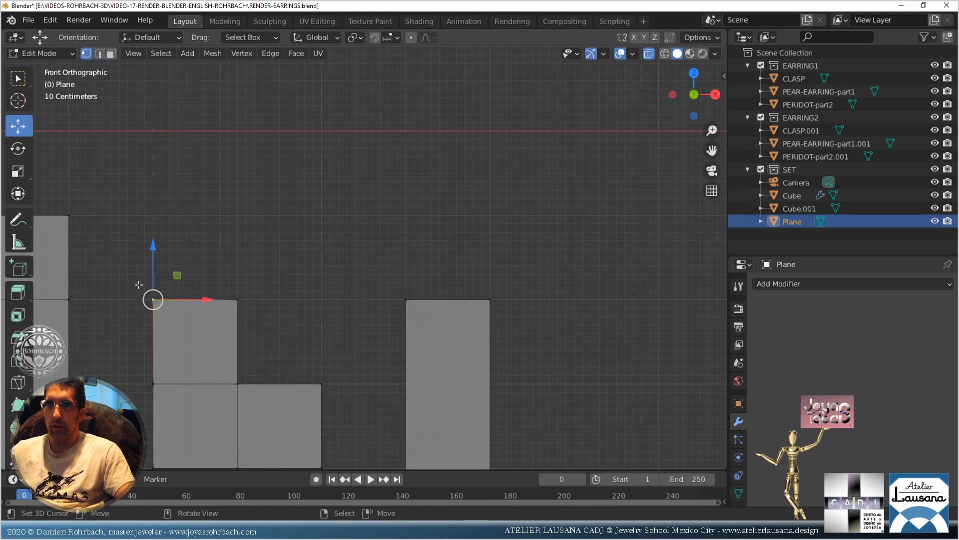
{"action": "left_click", "coordinate": [225, 299], "text": "shift"}
{"action": "key", "text": "e"}
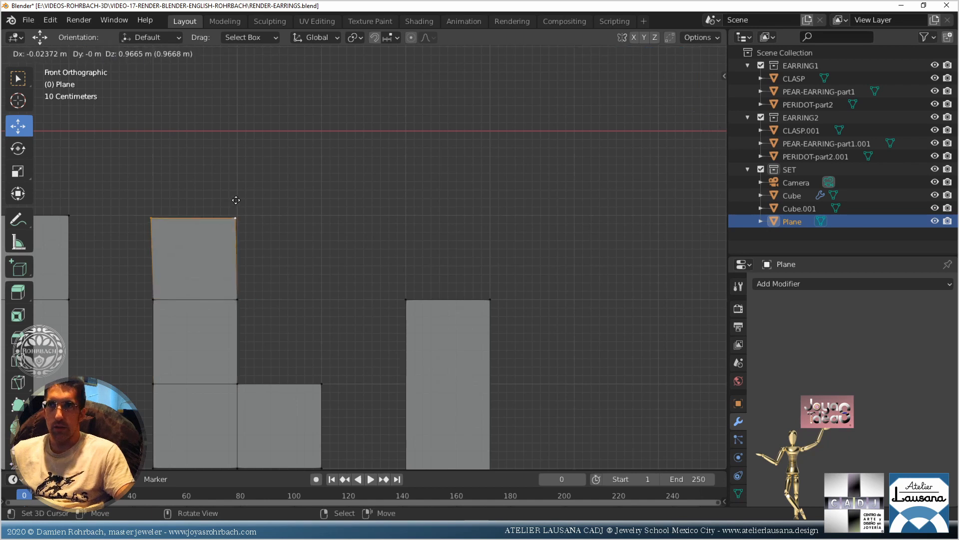
{"action": "left_click", "coordinate": [237, 197]}
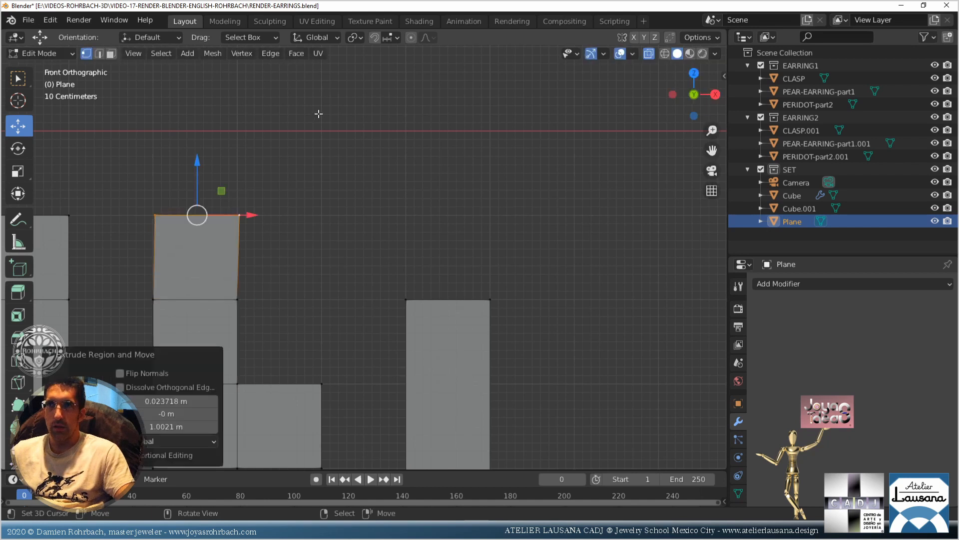
Turn snapping back on and snap the new square's two upper corners into line with the grid
{"action": "left_click", "coordinate": [374, 36]}
{"action": "left_click", "coordinate": [161, 211]}
{"action": "key", "text": "g"}
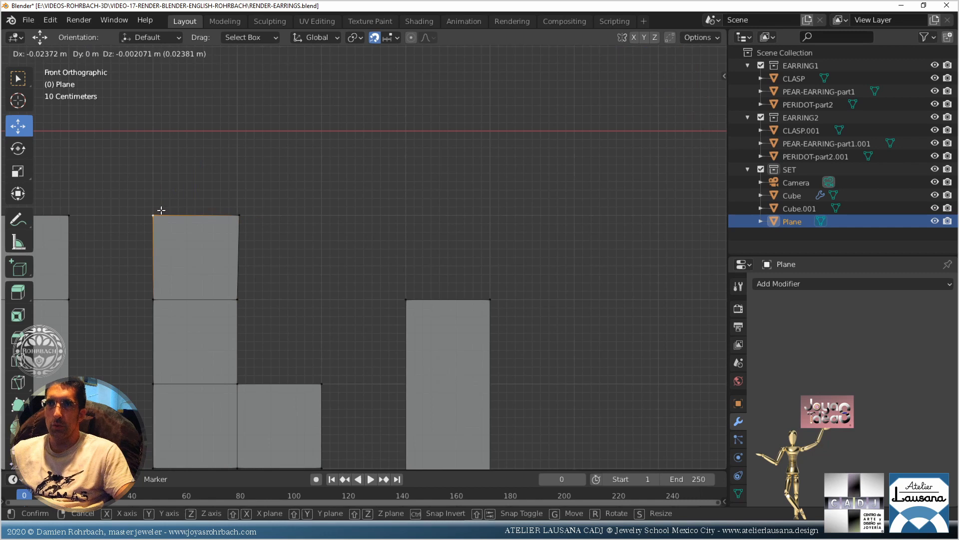
{"action": "left_click", "coordinate": [161, 210]}
{"action": "right_click", "coordinate": [241, 213]}
{"action": "key", "text": "g"}
{"action": "left_click", "coordinate": [240, 214]}
Extrude the right column's top two vertices 1 m upward
{"action": "right_click", "coordinate": [404, 299]}
{"action": "right_click", "coordinate": [479, 300], "text": "shift"}
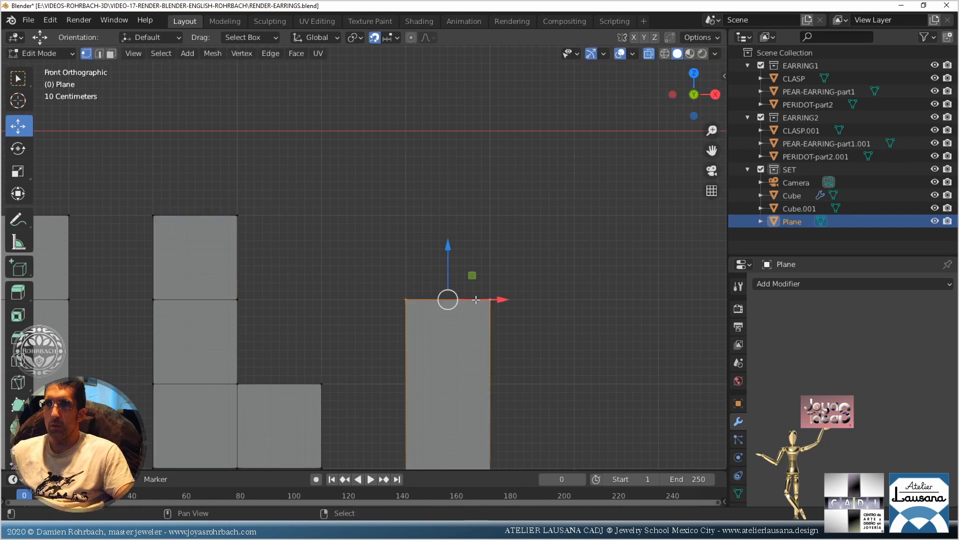
{"action": "key", "text": "e"}
{"action": "left_click", "coordinate": [482, 215]}
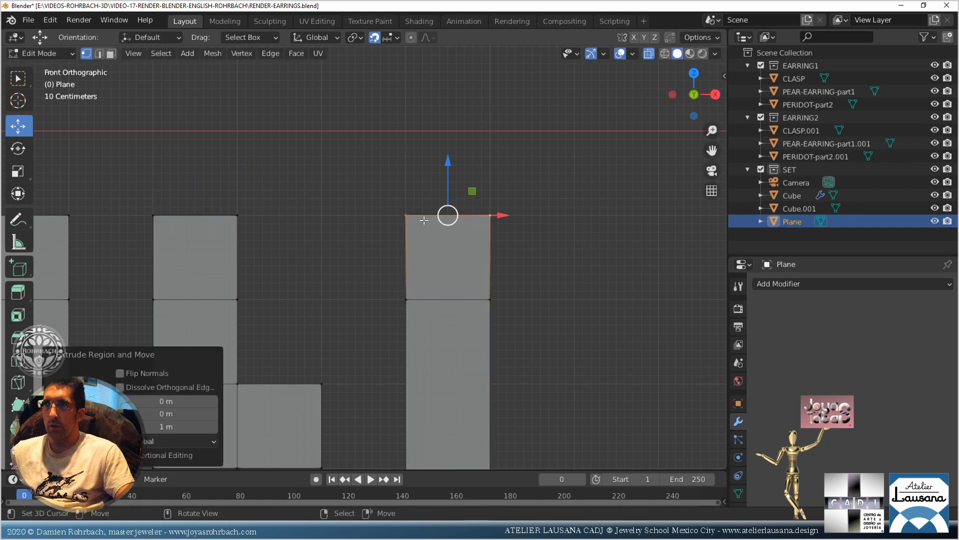
Fill the gap between the hook's top square and the right column's top square with a face and save the file
{"action": "right_click", "coordinate": [405, 215]}
{"action": "right_click", "coordinate": [237, 214], "text": "shift"}
{"action": "right_click", "coordinate": [238, 299], "text": "shift"}
{"action": "right_click", "coordinate": [405, 300], "text": "shift"}
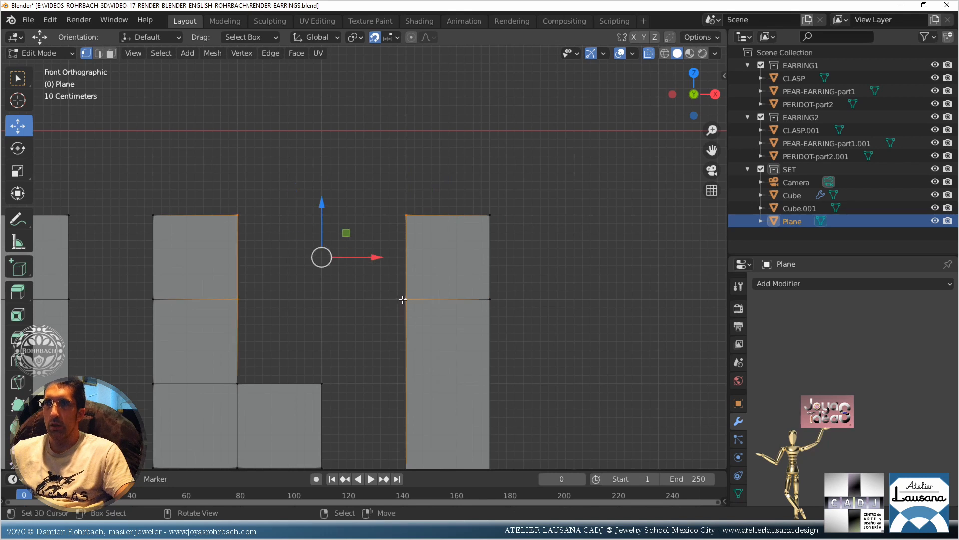
{"action": "key", "text": "f"}
{"action": "scroll", "coordinate": [400, 300], "scroll_direction": "down", "scroll_amount": 5}
{"action": "key", "text": "ctrl+s"}
{"action": "scroll", "coordinate": [402, 300], "scroll_direction": "down", "scroll_amount": 4}
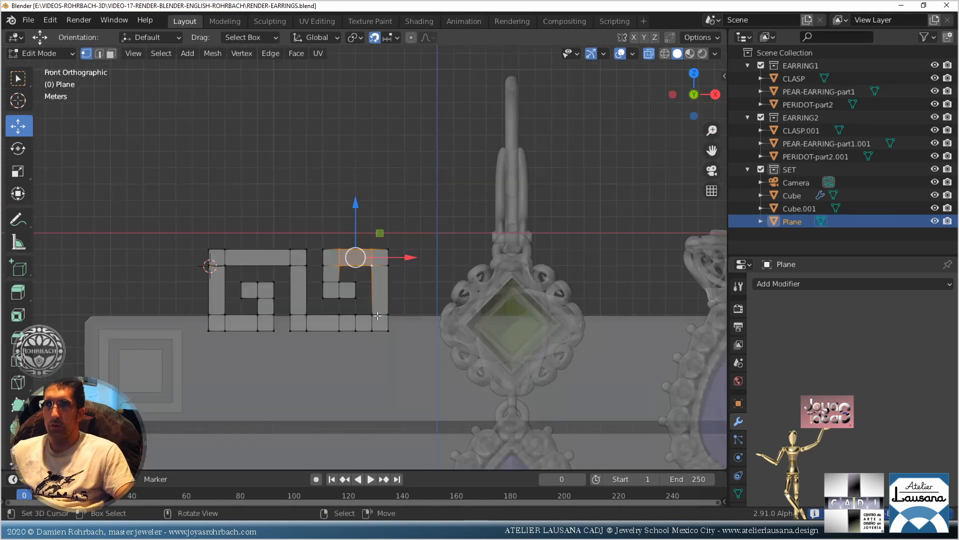
Select the whole Greek-key mesh and move it -1.75 m in X and -4.3333 m in Z onto the pedestal's front
{"action": "middle_click_drag", "start_coordinate": [311, 324], "coordinate": [434, 170], "text": "shift"}
{"action": "scroll", "coordinate": [383, 329], "scroll_direction": "up", "scroll_amount": 3}
{"action": "key", "text": "a"}
{"action": "key", "text": "KP_1"}
{"action": "key", "text": "KP_1"}
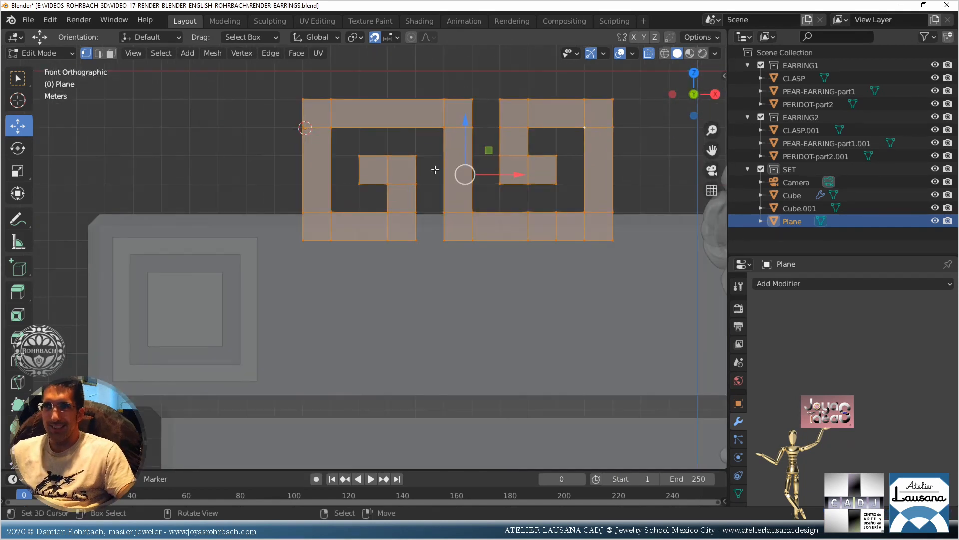
{"action": "key", "text": "g"}
{"action": "left_click", "coordinate": [386, 272]}
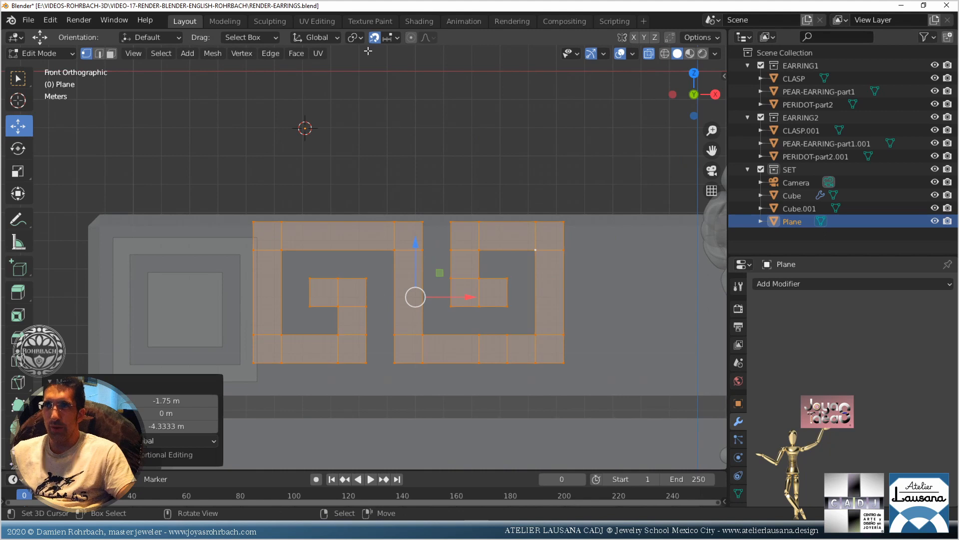
Without snapping, lower the pattern about 0.6 m, scale it to about 1.017, and shift it 1.1154 m along X beside the square ornament
{"action": "key", "text": "g"}
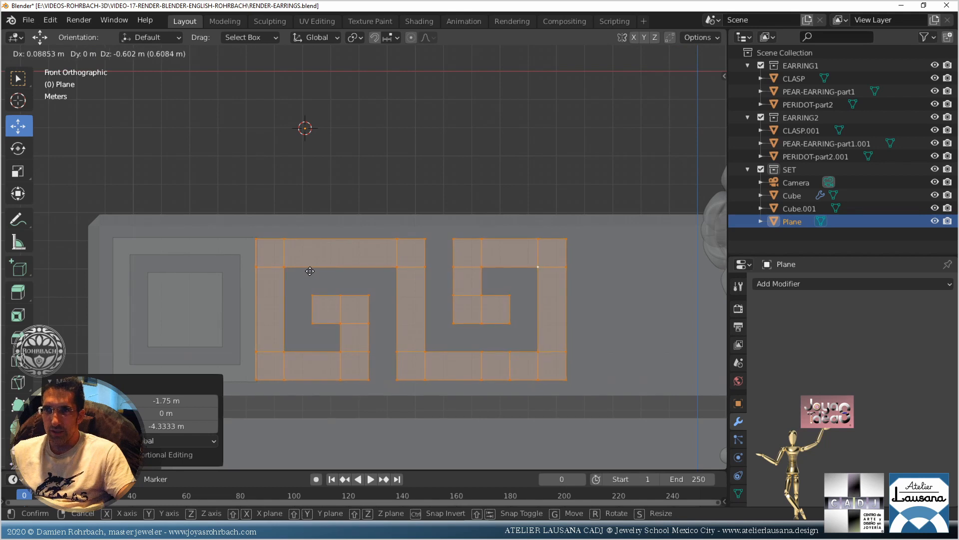
{"action": "left_click", "coordinate": [310, 270]}
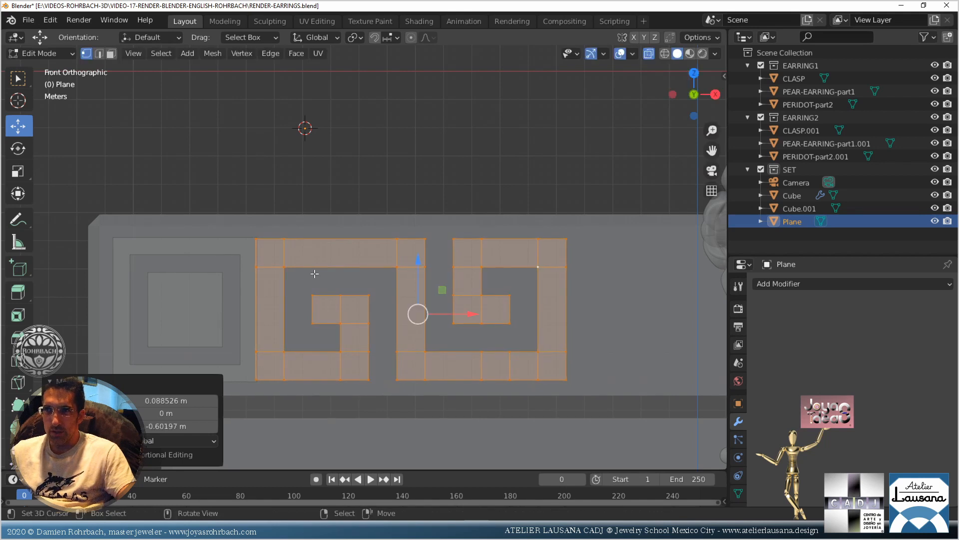
{"action": "key", "text": "s"}
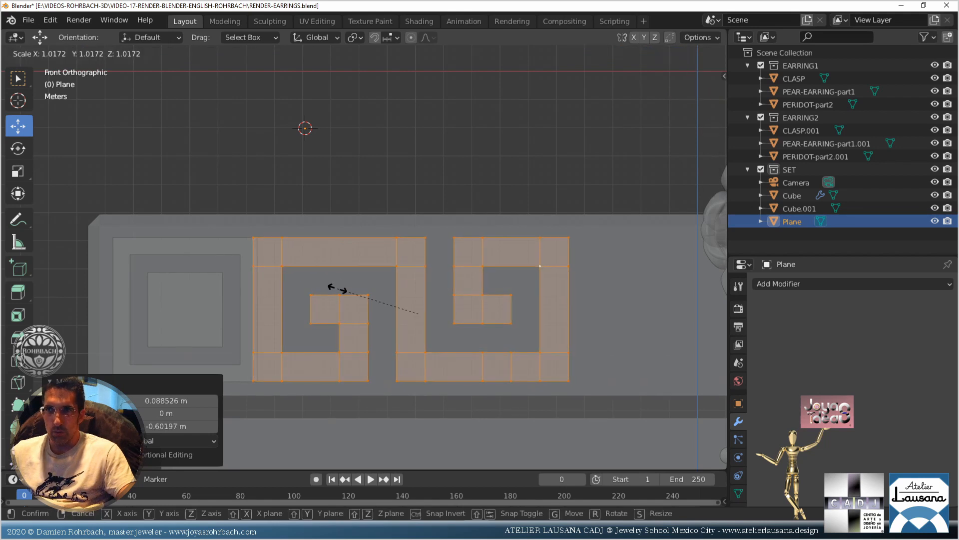
{"action": "left_click", "coordinate": [337, 289]}
{"action": "left_click_drag", "start_coordinate": [461, 312], "coordinate": [496, 317]}
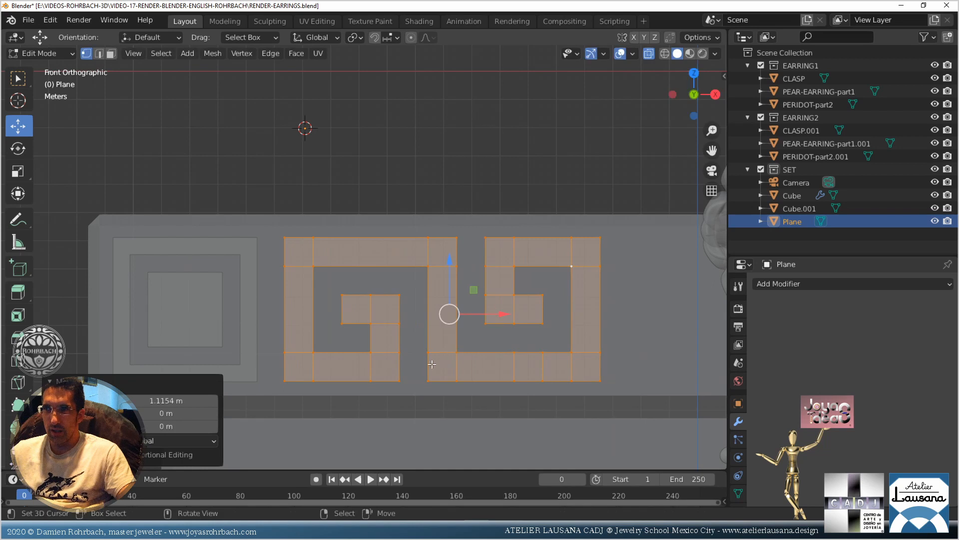
Move the pattern 2.8135 m along Y toward the pedestal and check its placement from above
{"action": "middle_click_drag", "start_coordinate": [495, 317], "coordinate": [462, 322]}
{"action": "left_click_drag", "start_coordinate": [462, 322], "coordinate": [462, 336]}
{"action": "key", "text": "KP_1"}
{"action": "key", "text": "KP_7"}
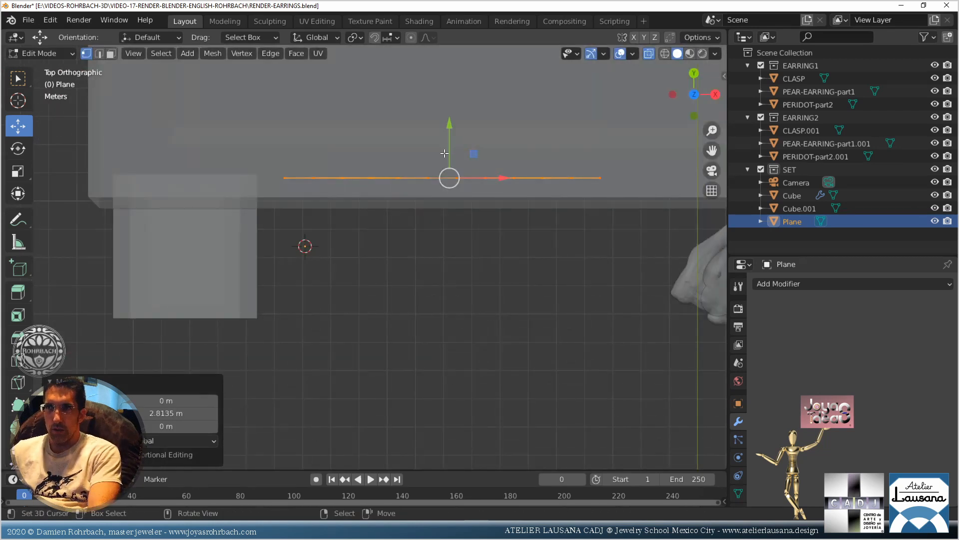
Extrude the pattern along Y to match the square ornament's depth, return to Object Mode, and save the file
{"action": "left_click_drag", "start_coordinate": [449, 148], "coordinate": [442, 267]}
{"action": "key", "text": "e"}
{"action": "key", "text": "Escape"}
{"action": "key", "text": "Tab"}
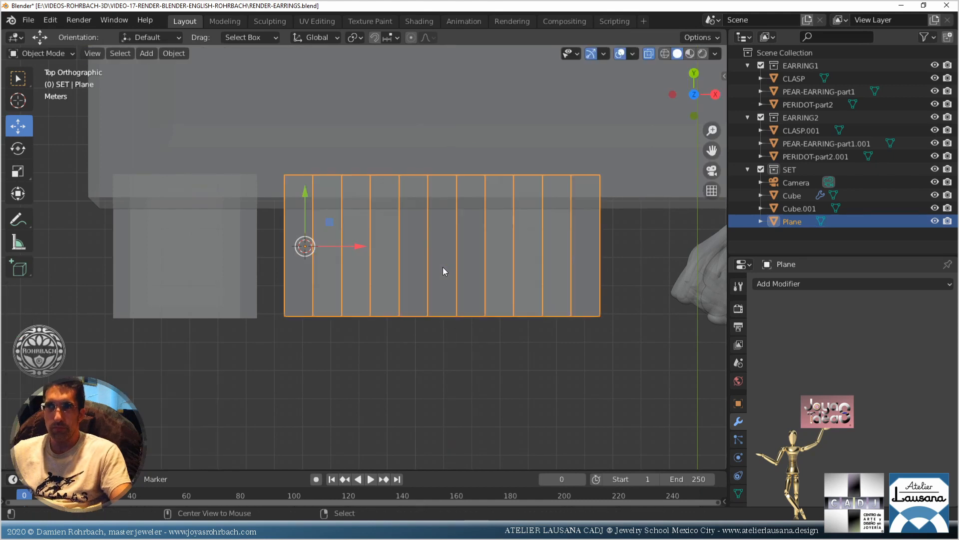
{"action": "middle_click_drag", "start_coordinate": [442, 267], "coordinate": [433, 182]}
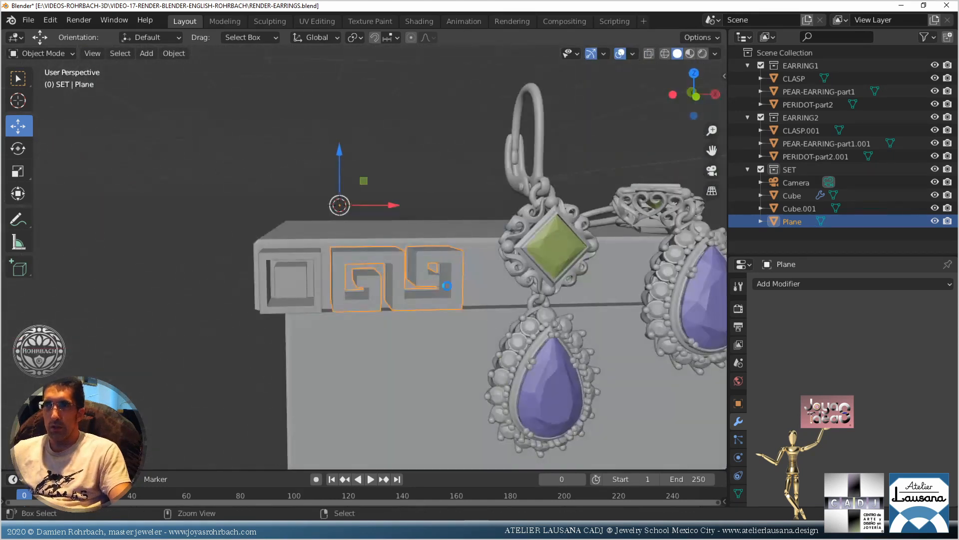
{"action": "key", "text": "ctrl+s"}
Select the square ornament together with the Greek-key pattern, leaving out the pedestal, and join them into the Plane object
{"action": "scroll", "coordinate": [508, 313], "scroll_direction": "down", "scroll_amount": 5}
{"action": "middle_click_drag", "start_coordinate": [508, 313], "coordinate": [473, 295]}
{"action": "scroll", "coordinate": [351, 311], "scroll_direction": "up", "scroll_amount": 3}
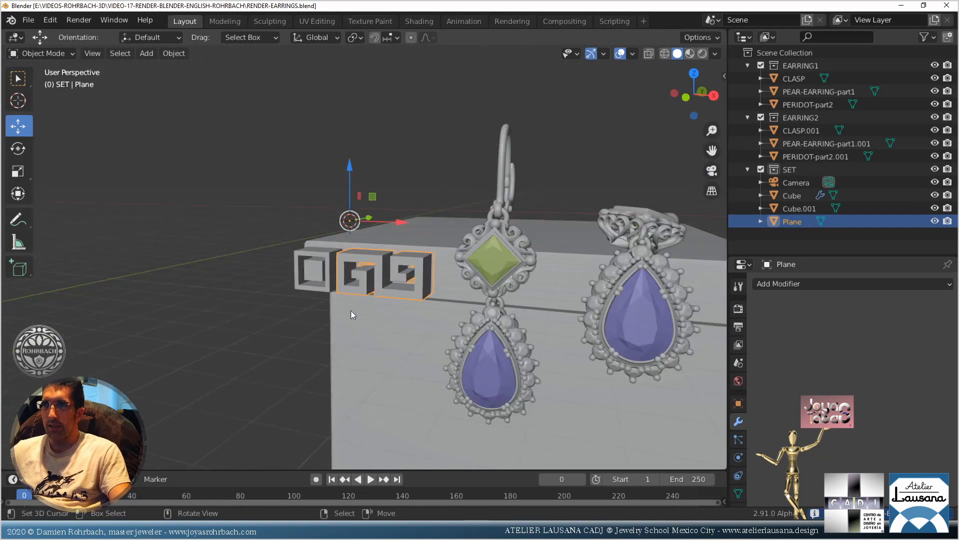
{"action": "left_click", "coordinate": [318, 255]}
{"action": "left_click", "coordinate": [316, 270]}
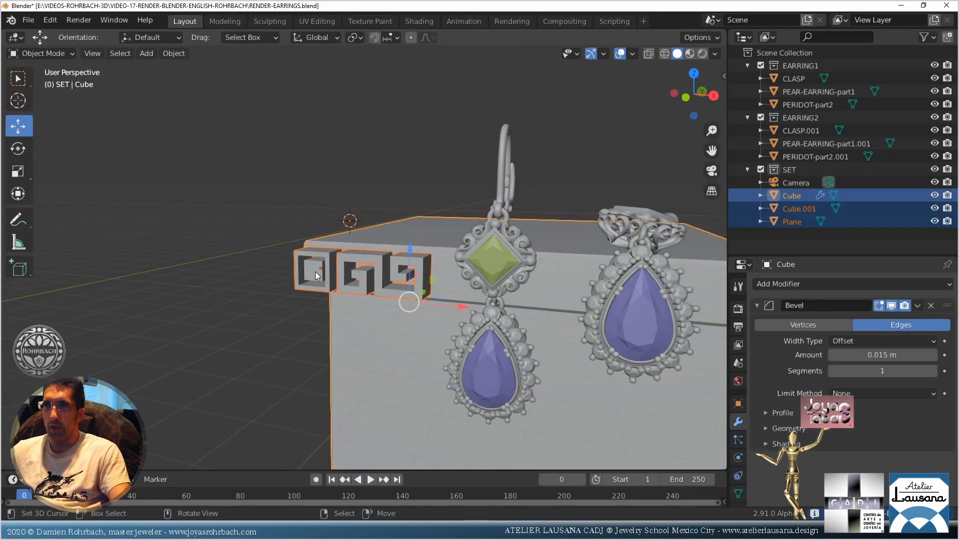
{"action": "left_click", "coordinate": [310, 277]}
{"action": "left_click", "coordinate": [364, 253]}
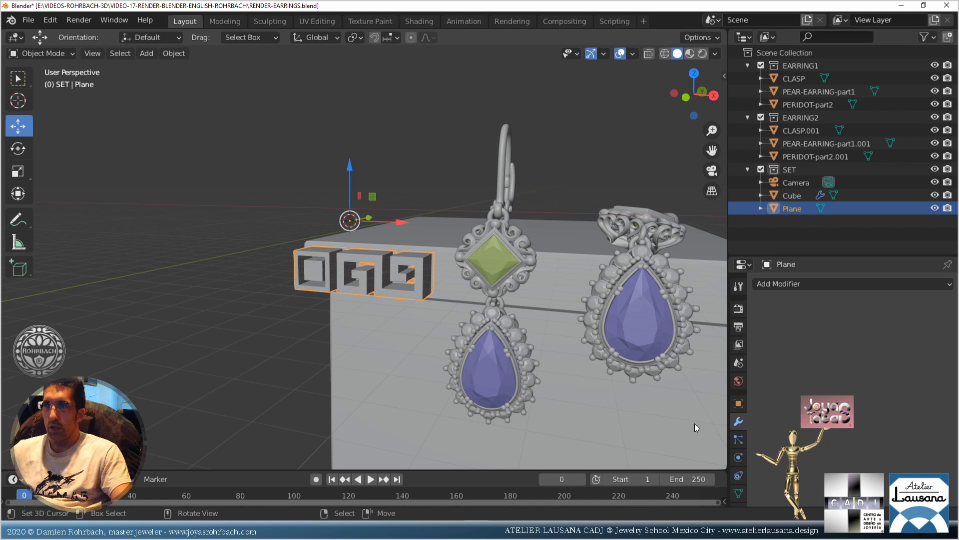
Add an Array modifier to the joined Greek-key ornament and set its relative X offset to 1.1
{"action": "left_click", "coordinate": [783, 283]}
{"action": "left_click", "coordinate": [722, 45]}
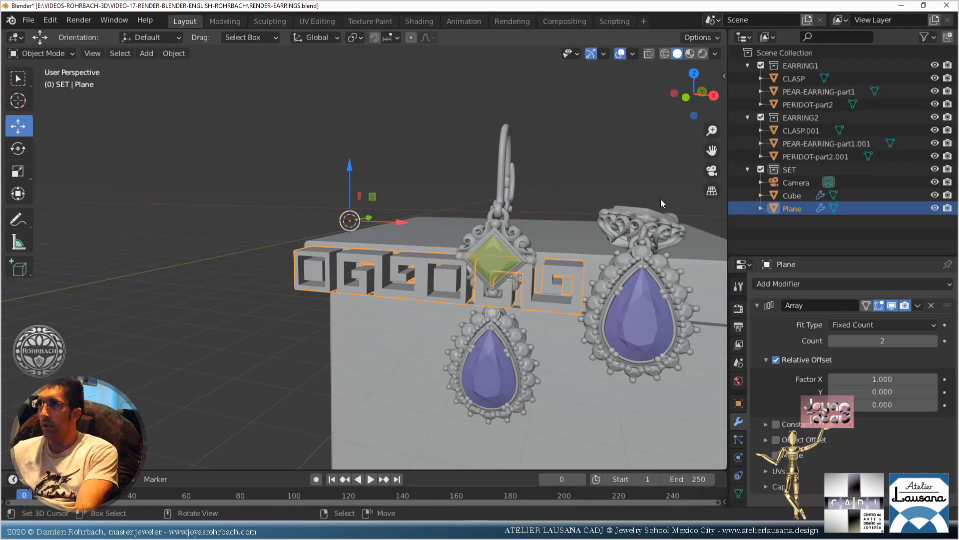
{"action": "left_click", "coordinate": [855, 379]}
{"action": "type", "text": "1.1"}
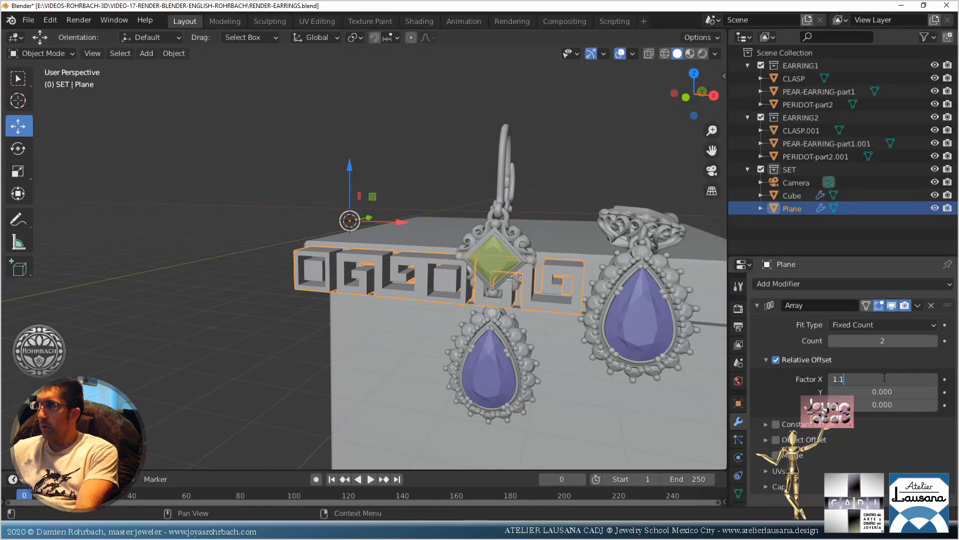
{"action": "key", "text": "Return"}
In front view, tighten the array's relative X offset to 1.05, and fine-tune it to 1.06
{"action": "key", "text": "KP_1"}
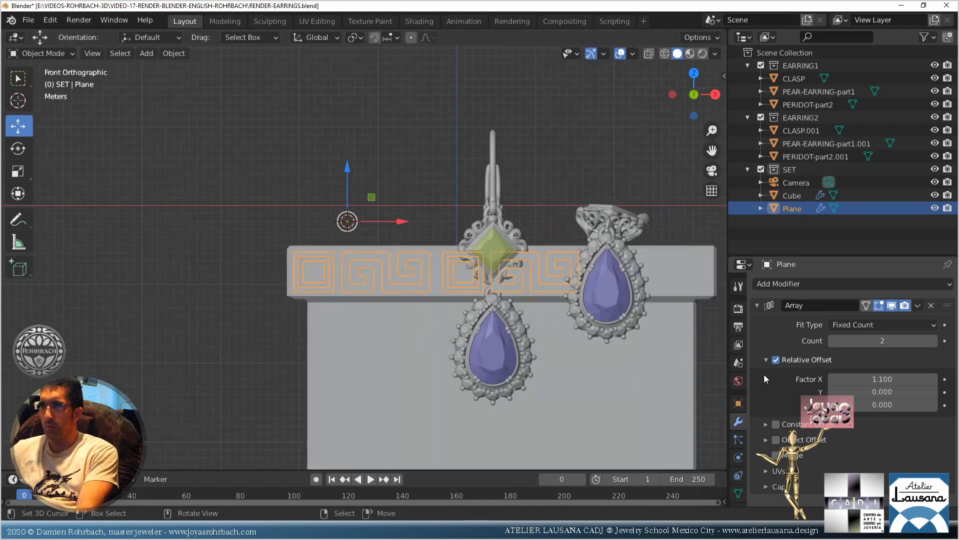
{"action": "left_click", "coordinate": [866, 379]}
{"action": "type", "text": "10"}
{"action": "left_click_drag", "start_coordinate": [866, 378], "coordinate": [740, 369]}
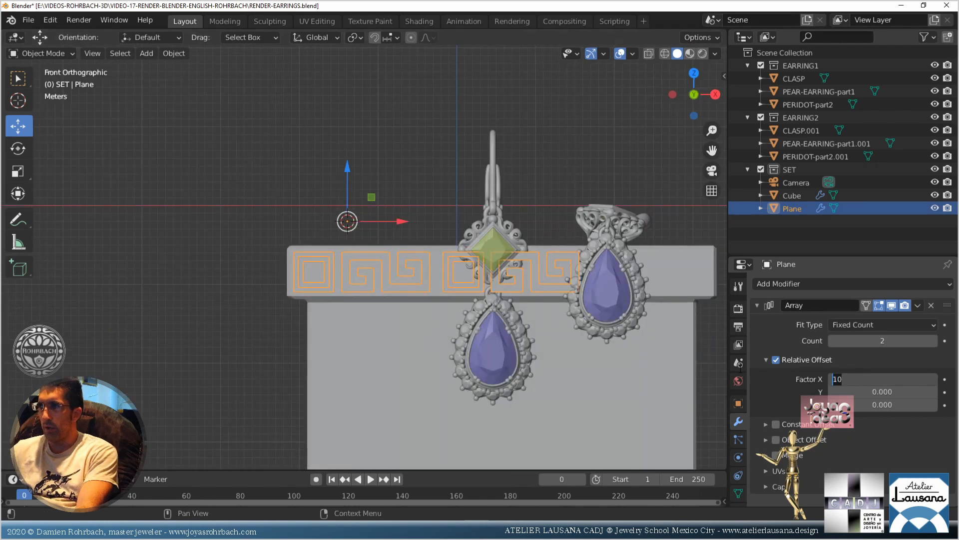
{"action": "key", "text": "Return"}
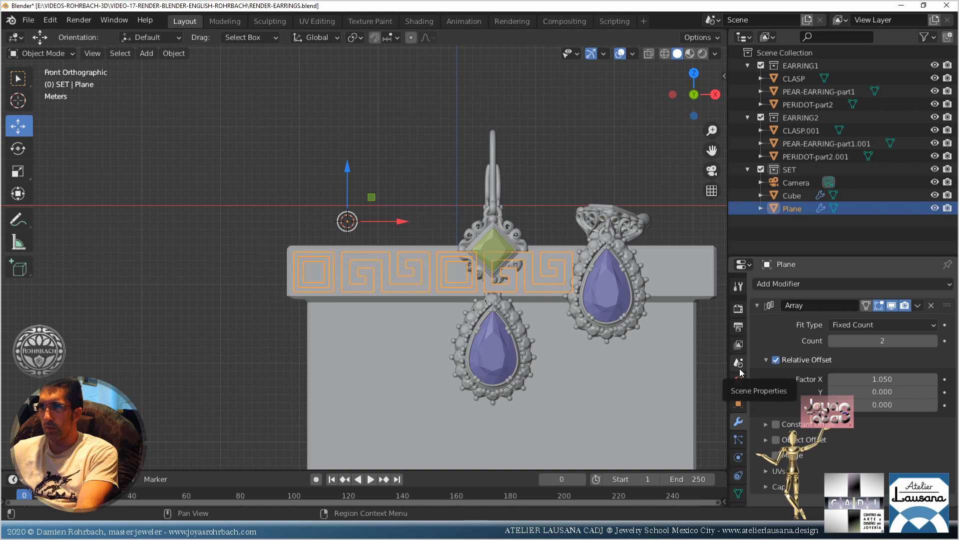
{"action": "left_click", "coordinate": [869, 376]}
{"action": "type", "text": "1."}
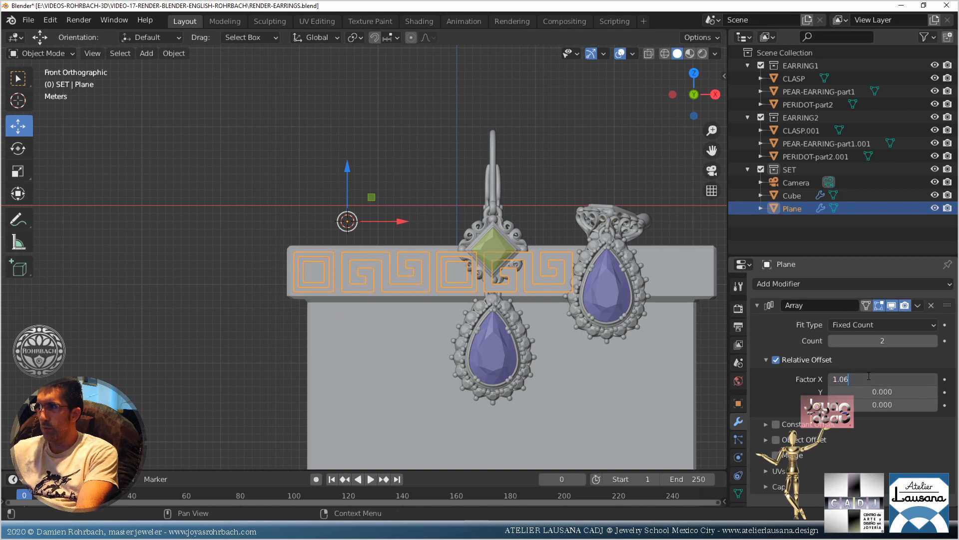
{"action": "key", "text": "Return"}
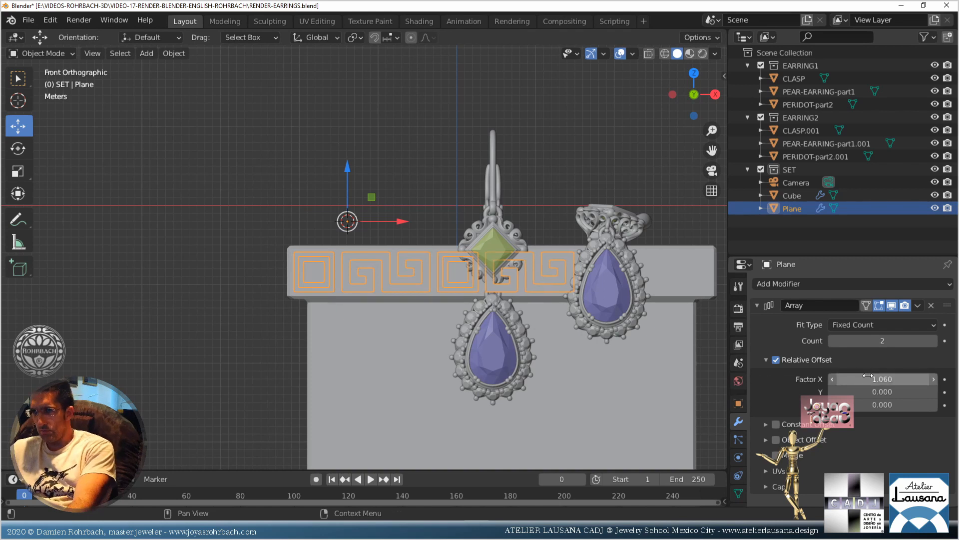
Set the array's count to 3 and check the pattern through the camera
{"action": "left_click", "coordinate": [909, 341]}
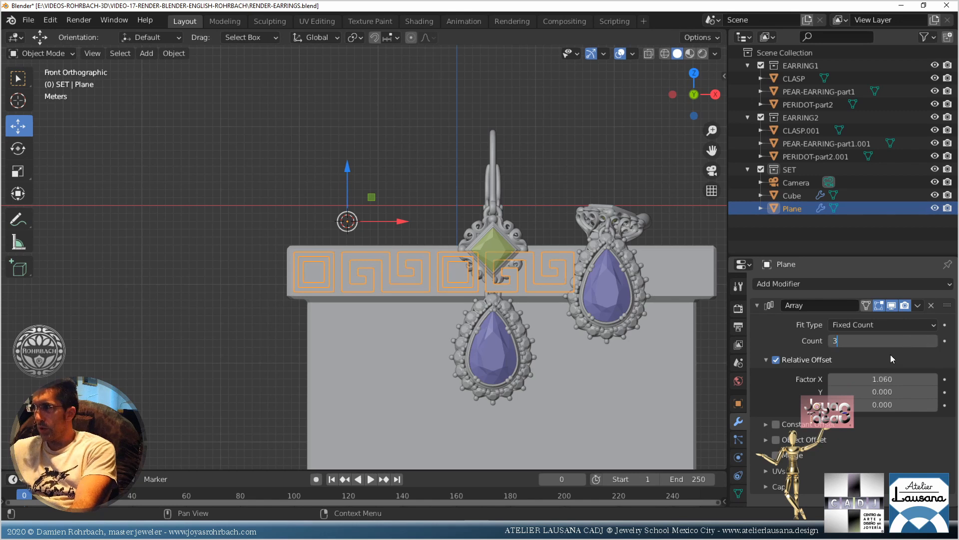
{"action": "type", "text": "3"}
{"action": "key", "text": "Return"}
{"action": "key", "text": "KP_0"}
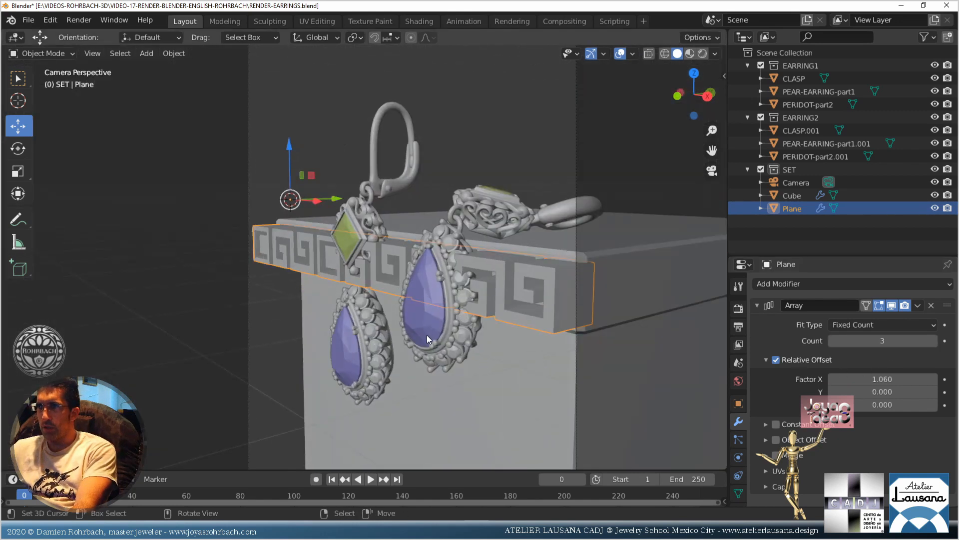
Add a Boolean modifier to the pedestal with the Greek-key pattern as its cutting object, removing the extra Bevel modifier
{"action": "left_click", "coordinate": [649, 283]}
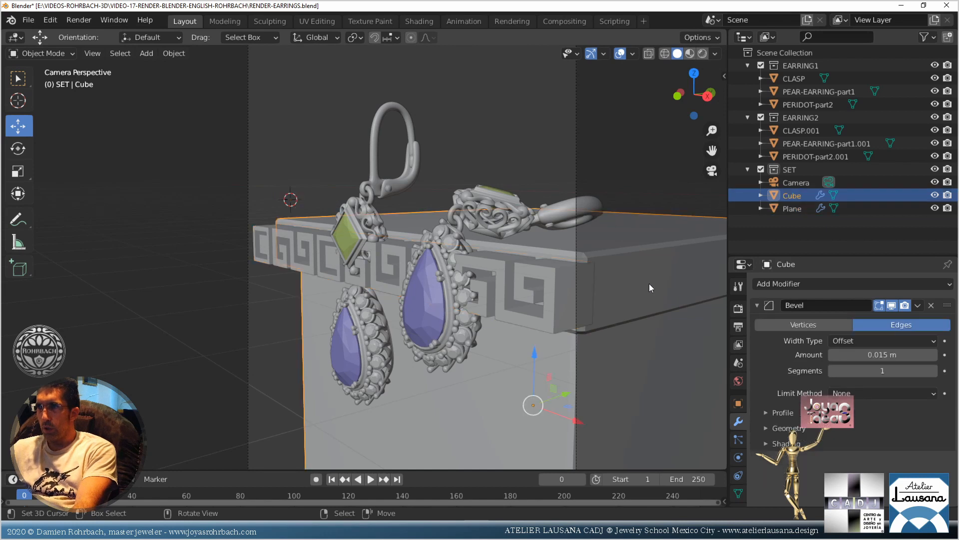
{"action": "left_click", "coordinate": [783, 283]}
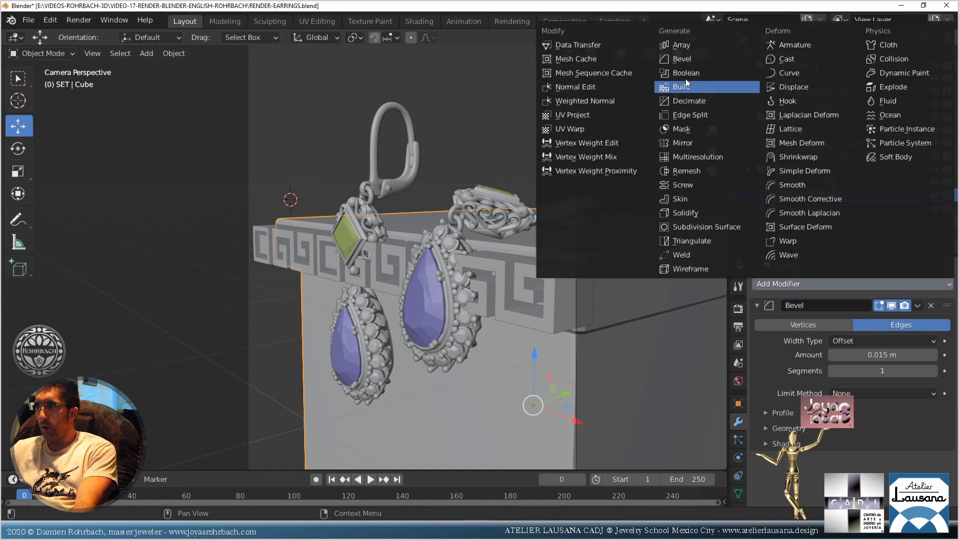
{"action": "left_click", "coordinate": [691, 59]}
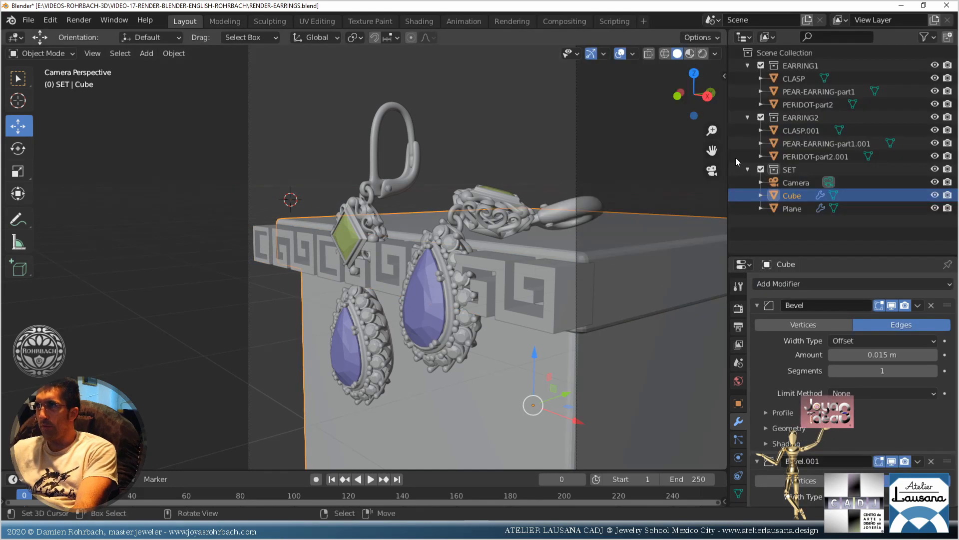
{"action": "left_click", "coordinate": [931, 461]}
{"action": "left_click", "coordinate": [798, 284]}
{"action": "left_click", "coordinate": [681, 73]}
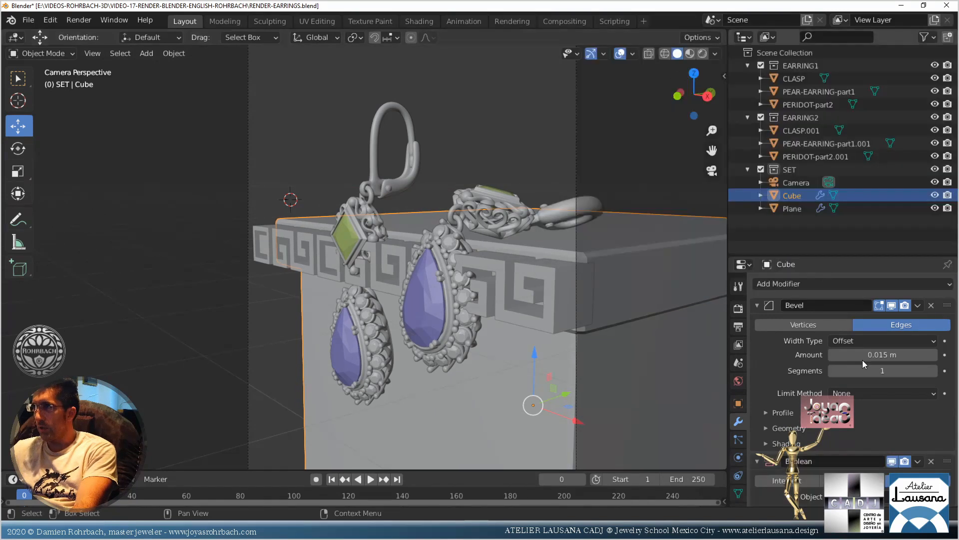
{"action": "left_click", "coordinate": [942, 496]}
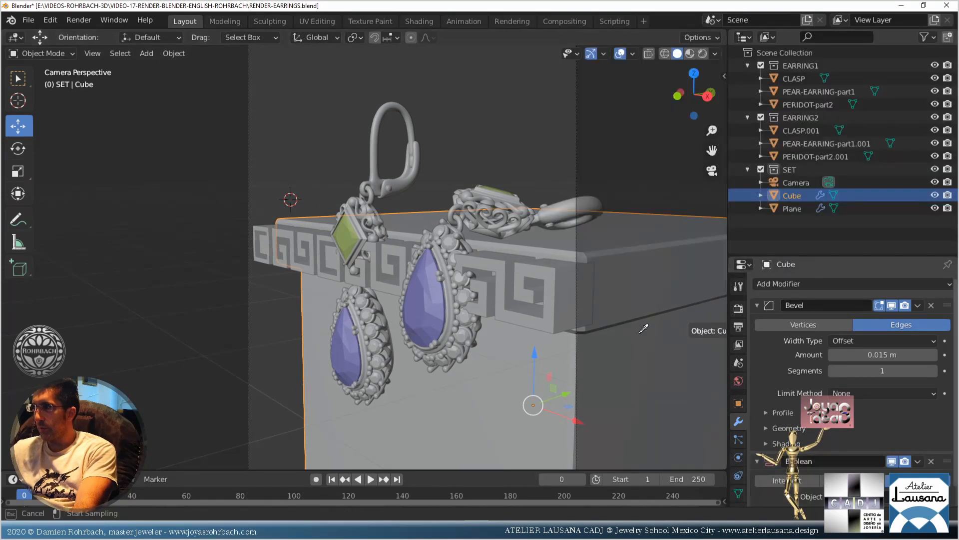
{"action": "left_click", "coordinate": [568, 300]}
Hide the Greek-key pattern object to reveal the carving, return to the camera view, and save the file
{"action": "left_click", "coordinate": [560, 301]}
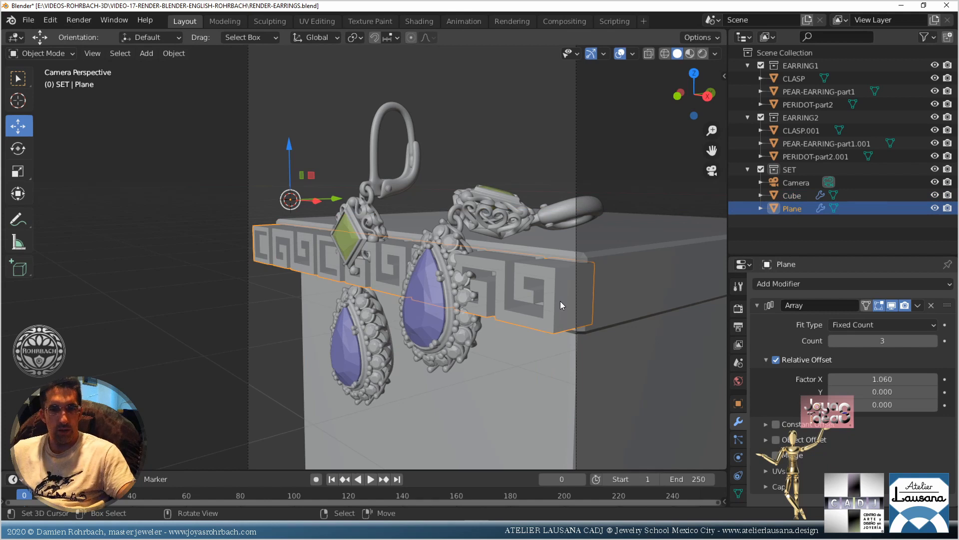
{"action": "key", "text": "h"}
{"action": "middle_click_drag", "start_coordinate": [559, 301], "coordinate": [449, 349]}
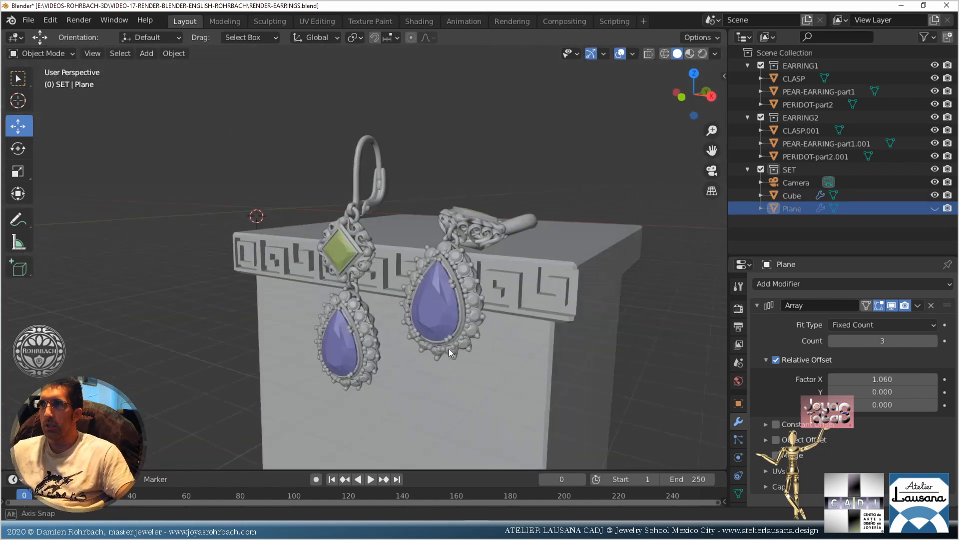
{"action": "key", "text": "KP_0"}
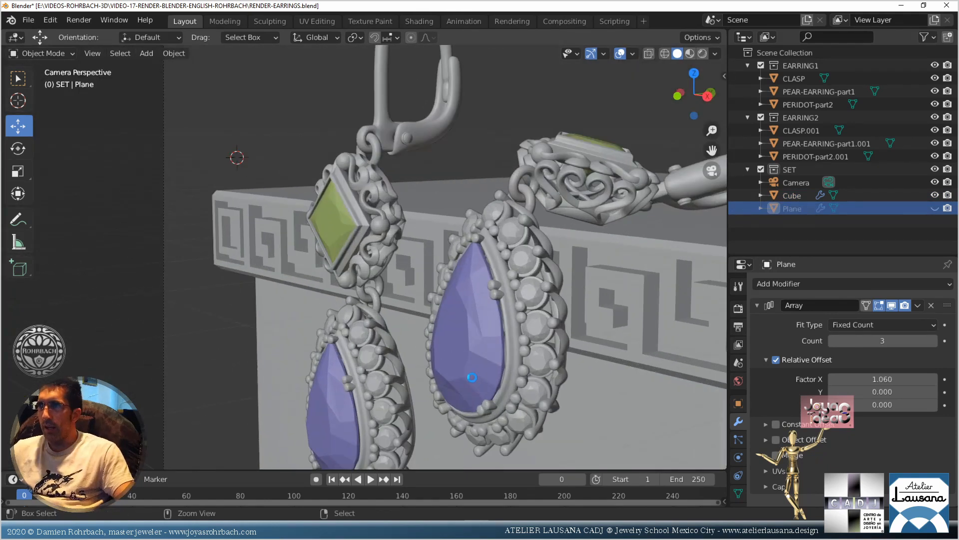
{"action": "key", "text": "ctrl+s"}
Collapse the pattern's Array modifier, and collapse the pedestal's Bevel and Boolean modifiers
{"action": "left_click", "coordinate": [757, 305]}
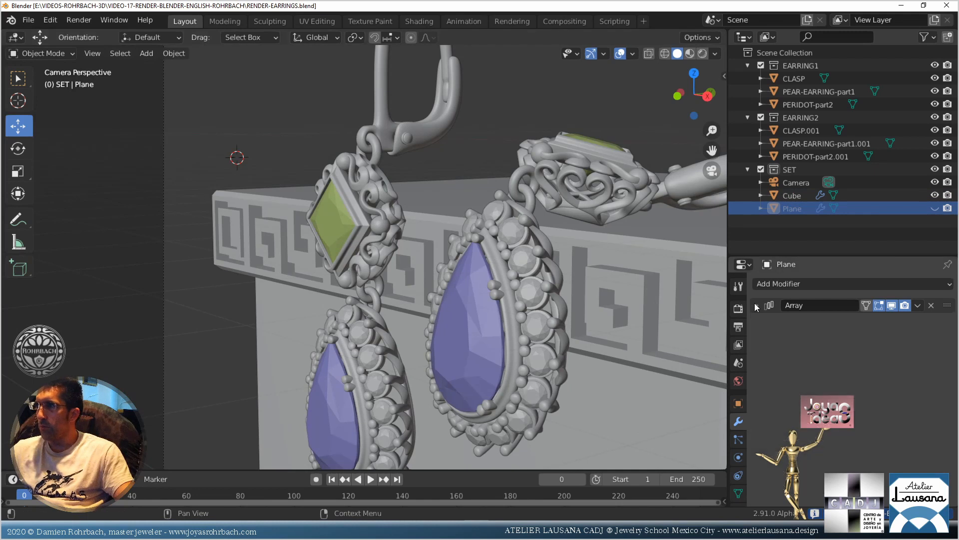
{"action": "left_click", "coordinate": [662, 349]}
{"action": "left_click", "coordinate": [759, 306]}
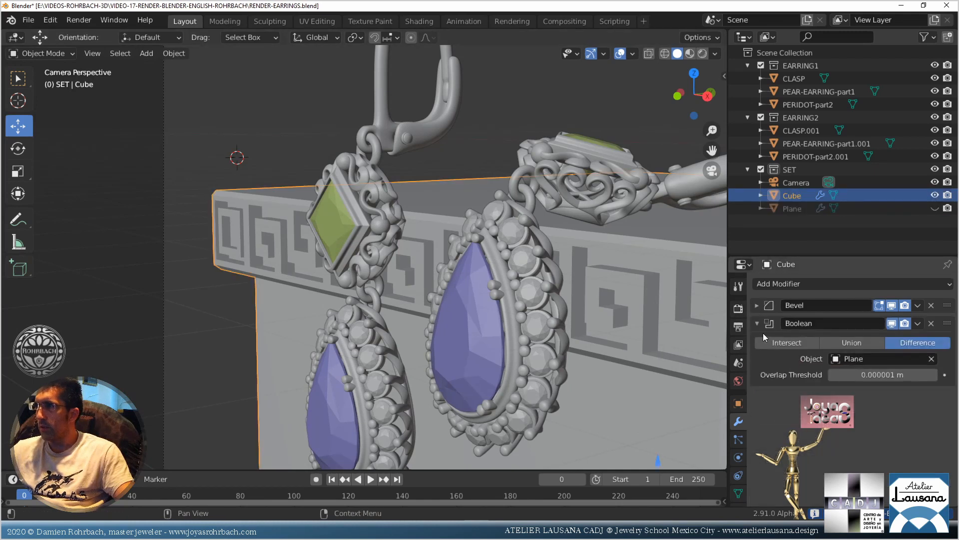
{"action": "left_click", "coordinate": [758, 324]}
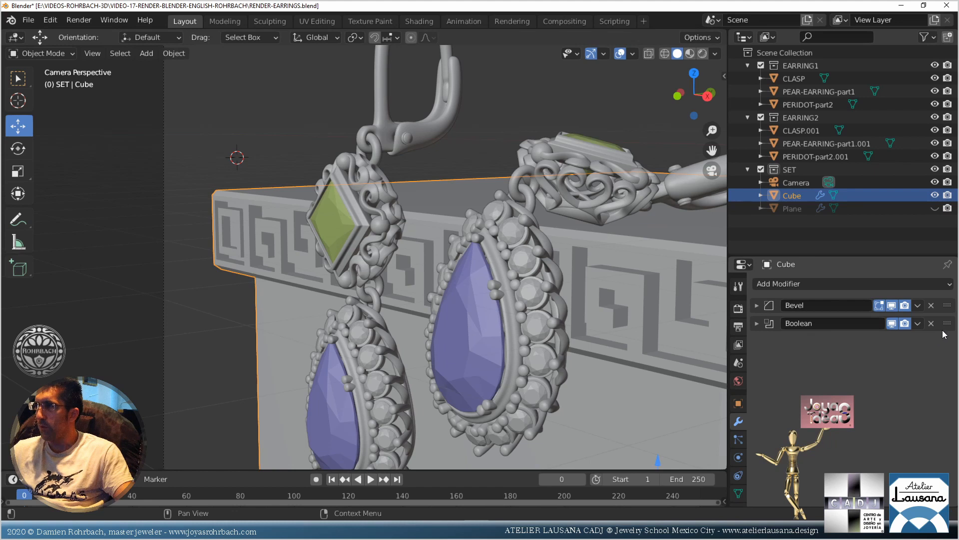
Try the Boolean modifier above the Bevel in the pedestal's stack, restore the original order, and save the file
{"action": "left_click_drag", "start_coordinate": [946, 323], "coordinate": [946, 305]}
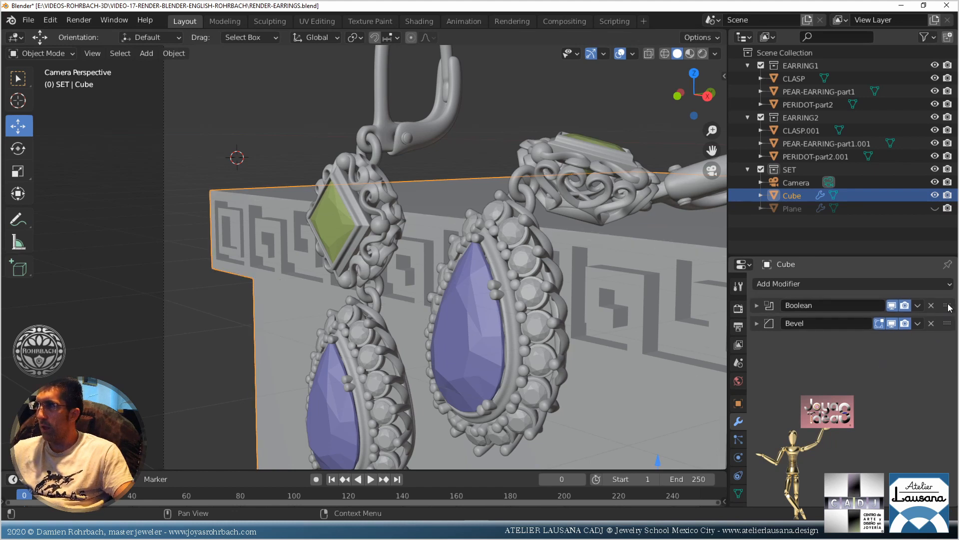
{"action": "left_click_drag", "start_coordinate": [947, 305], "coordinate": [949, 333]}
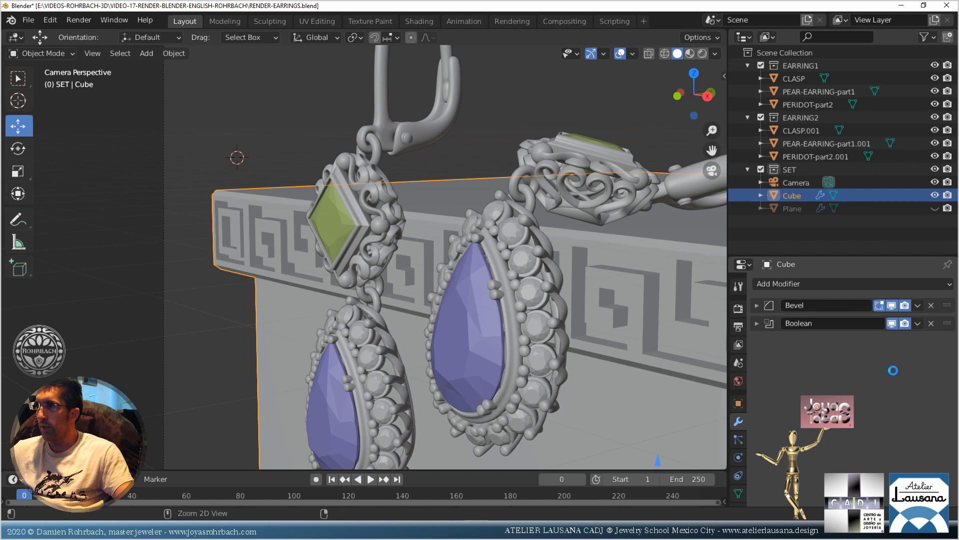
{"action": "key", "text": "ctrl+s"}
Examine the carved Greek-key pattern and the pedestal's edges up close from several angles and through the camera
{"action": "middle_click_drag", "start_coordinate": [407, 339], "coordinate": [335, 321]}
{"action": "scroll", "coordinate": [351, 323], "scroll_direction": "up", "scroll_amount": 6}
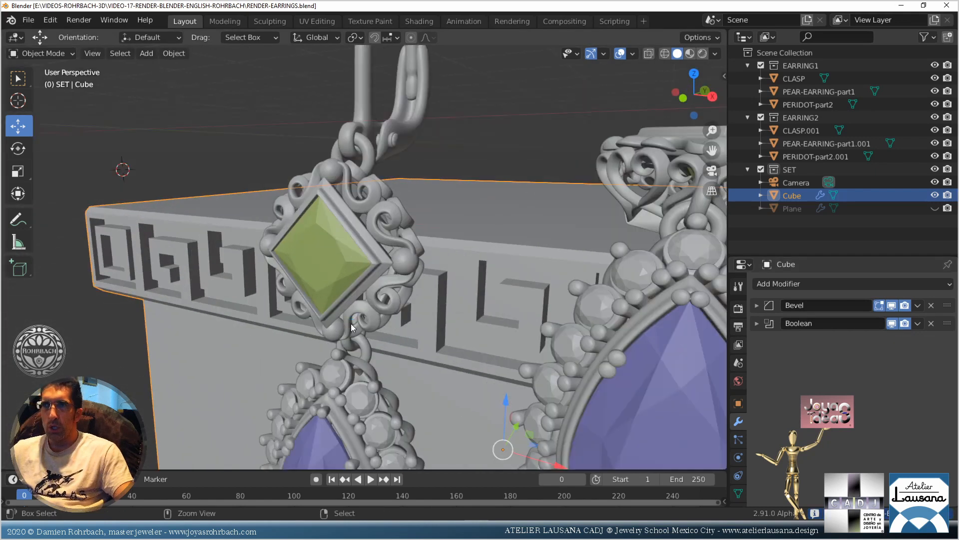
{"action": "scroll", "coordinate": [287, 361], "scroll_direction": "down", "scroll_amount": 6}
{"action": "middle_click_drag", "start_coordinate": [252, 349], "coordinate": [283, 334]}
{"action": "key", "text": "KP_0"}
{"action": "scroll", "coordinate": [472, 326], "scroll_direction": "up", "scroll_amount": 4}
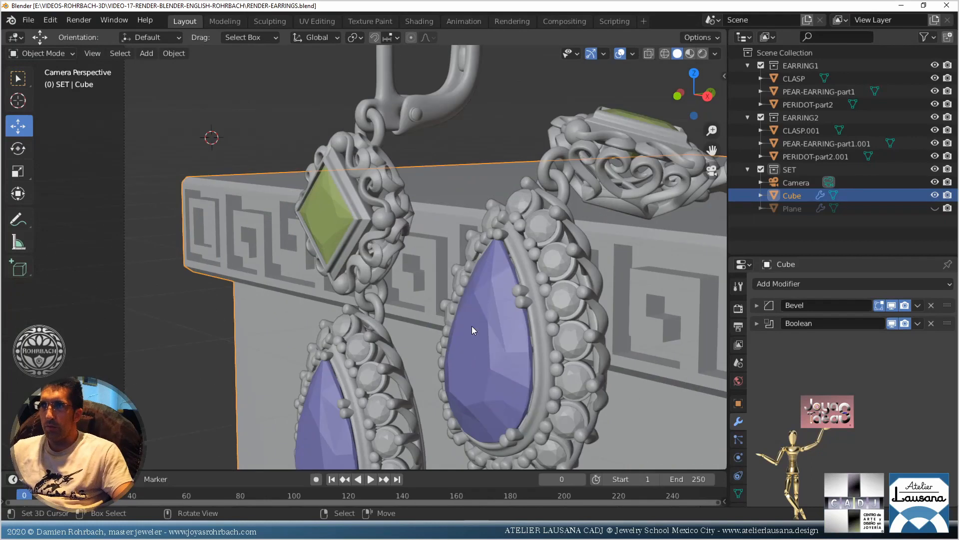
{"action": "scroll", "coordinate": [431, 307], "scroll_direction": "down", "scroll_amount": 1}
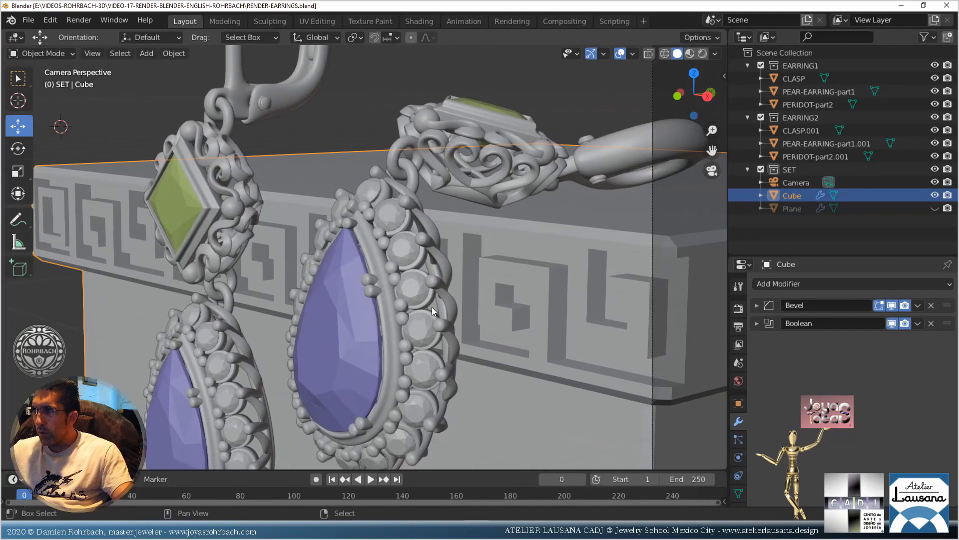
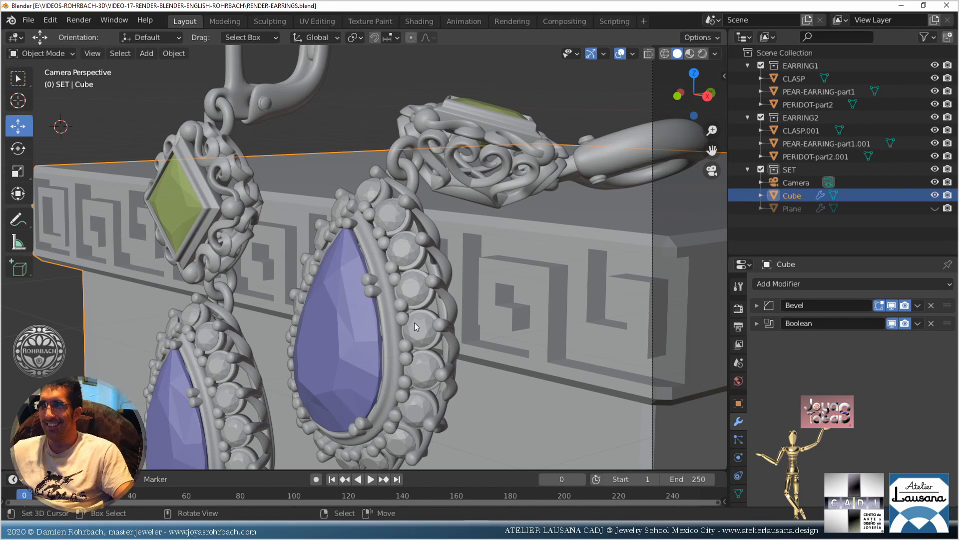
{"action": "mouse_move", "coordinate": [414, 322]}
{"action": "middle_mouse_down"}
{"action": "mouse_move", "coordinate": [384, 305]}
{"action": "mouse_move", "coordinate": [399, 311]}
{"action": "middle_mouse_up"}
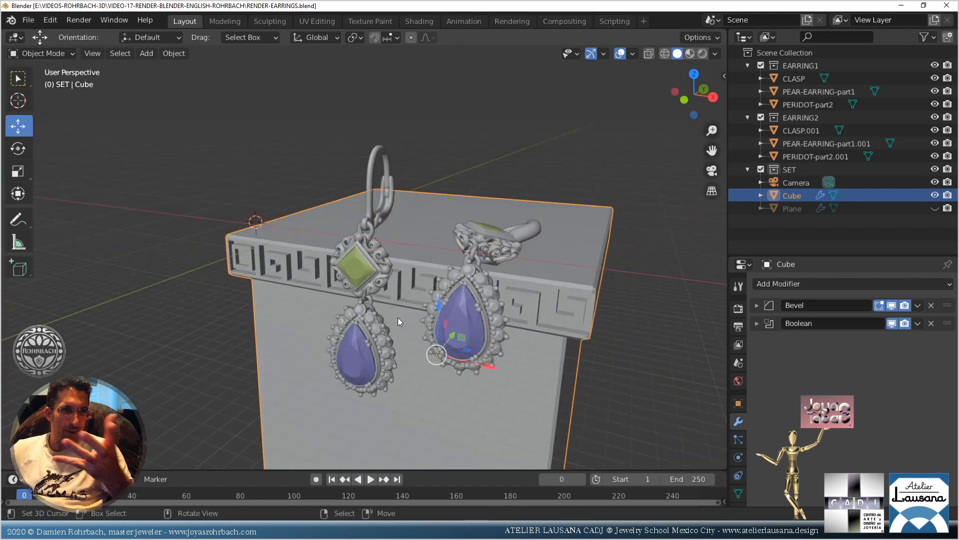
{"action": "scroll", "coordinate": [481, 394], "scroll_direction": "up", "scroll_amount": 5}
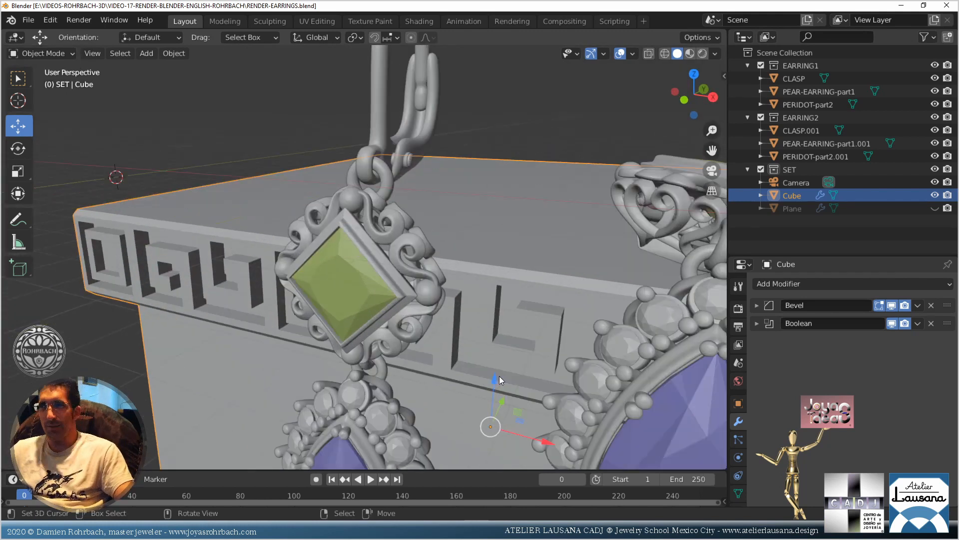
{"action": "scroll", "coordinate": [499, 376], "scroll_direction": "down", "scroll_amount": 2}
{"action": "scroll", "coordinate": [454, 360], "scroll_direction": "up", "scroll_amount": 6}
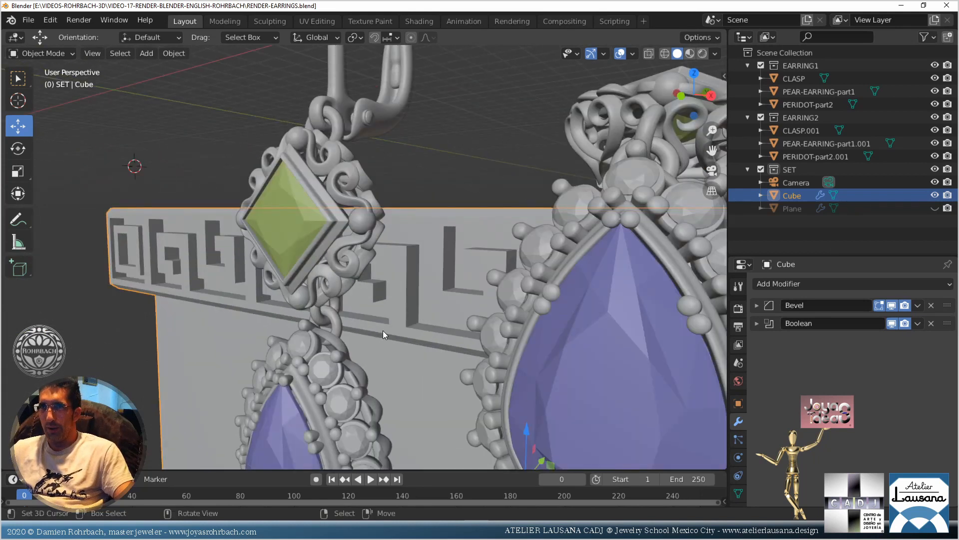
Duplicate the pedestal in place and hide the original Cube
{"action": "key", "text": "shift+d"}
{"action": "key", "text": "Escape"}
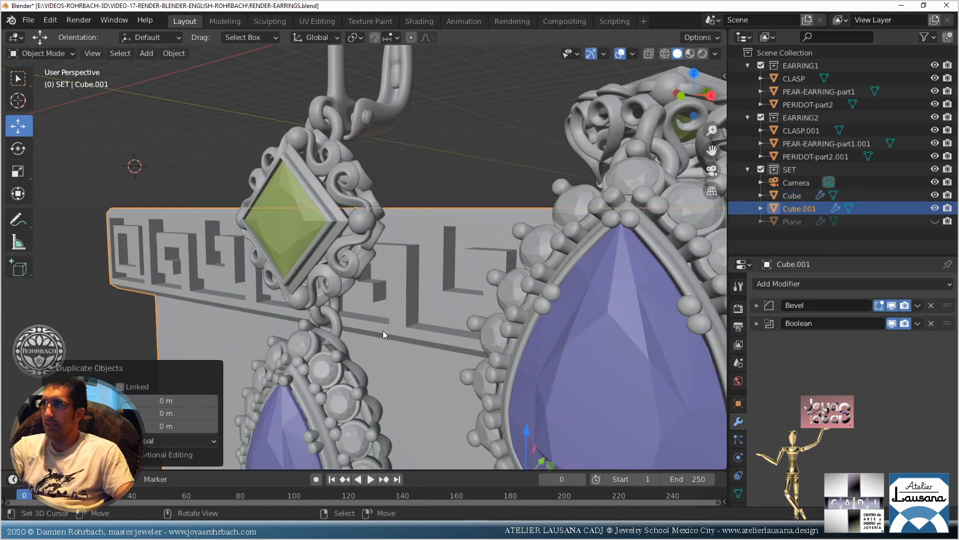
{"action": "left_click", "coordinate": [935, 196]}
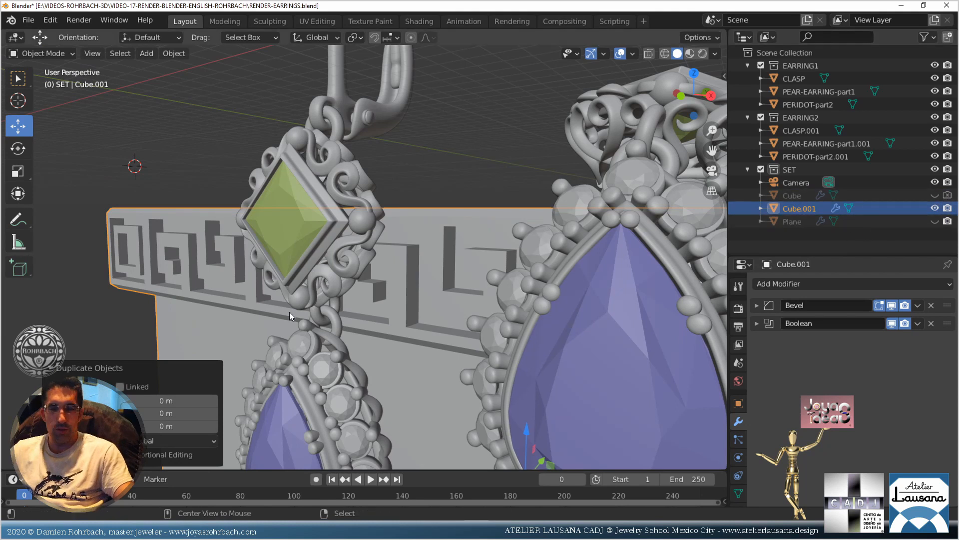
Expand the duplicate pedestal's Bevel modifier and try an amount of 0.06 m
{"action": "left_click", "coordinate": [758, 305]}
{"action": "left_click", "coordinate": [885, 354]}
{"action": "type", "text": ".0"}
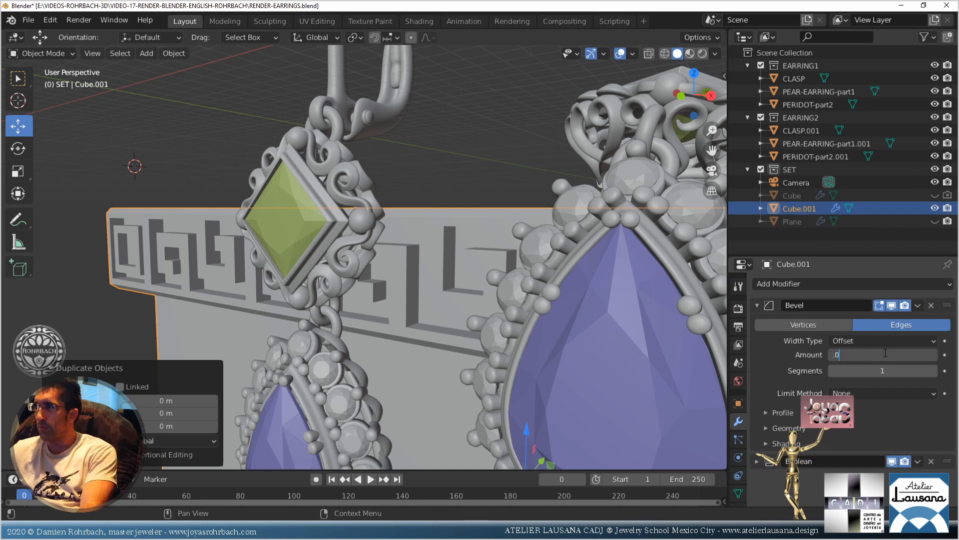
{"action": "type", "text": "6"}
{"action": "key", "text": "Return"}
Try Bevel amounts of 0.01 m, 0.006 m and 0.001 m on the duplicate pedestal
{"action": "left_click", "coordinate": [885, 354]}
{"action": "type", "text": "0"}
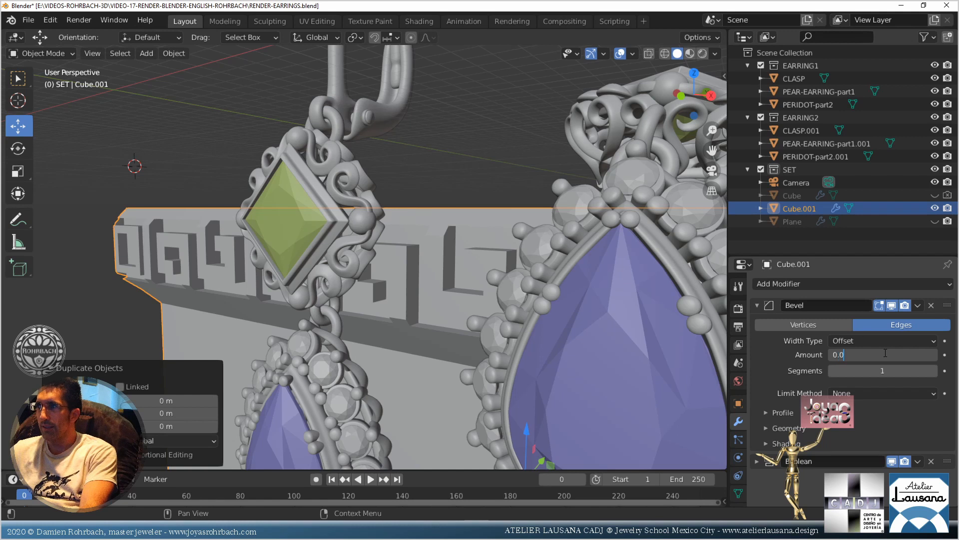
{"action": "key", "text": "Return"}
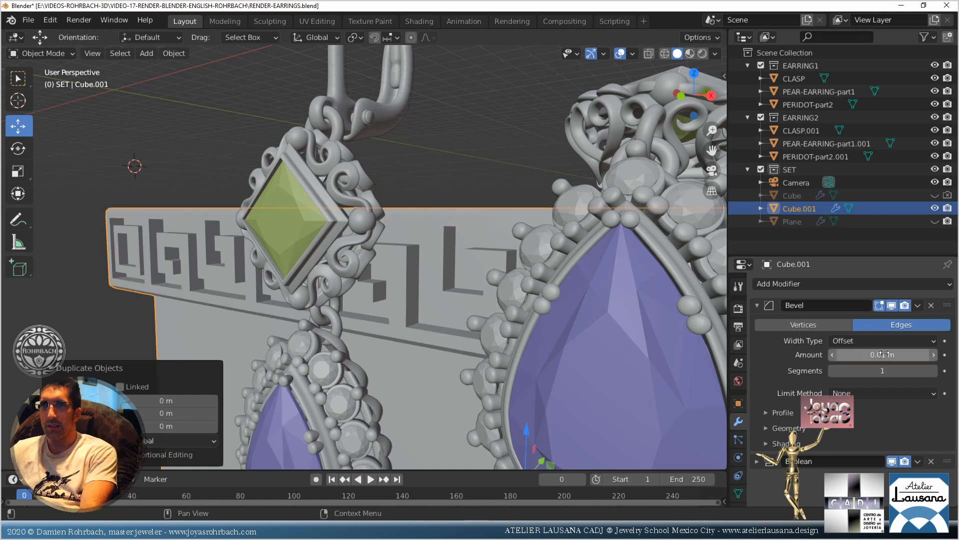
{"action": "left_click", "coordinate": [884, 354]}
{"action": "left_click", "coordinate": [843, 354]}
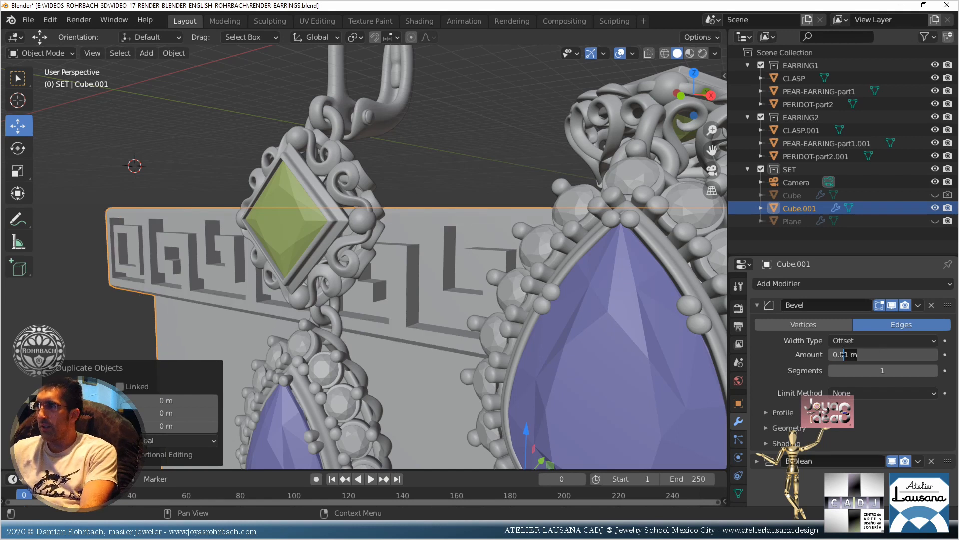
{"action": "type", "text": "06"}
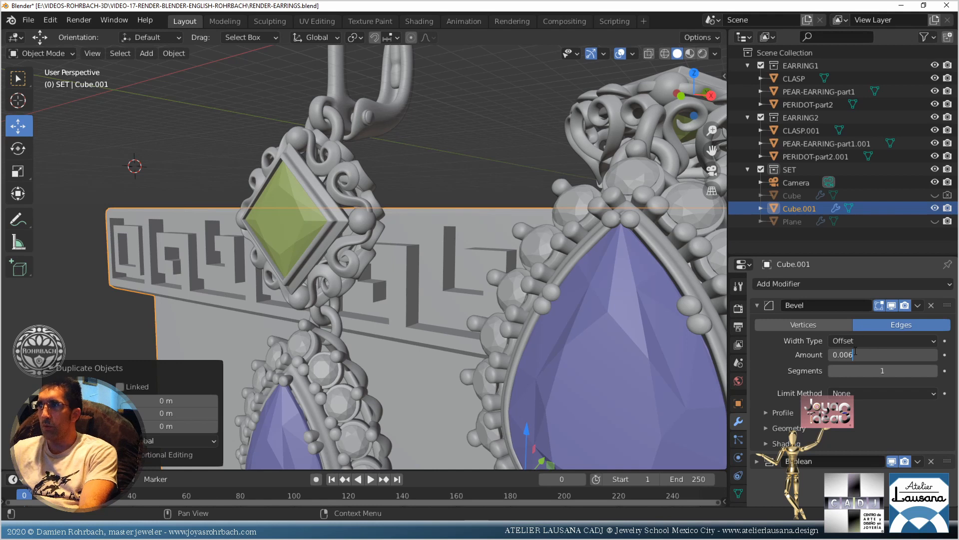
{"action": "type", "text": " m"}
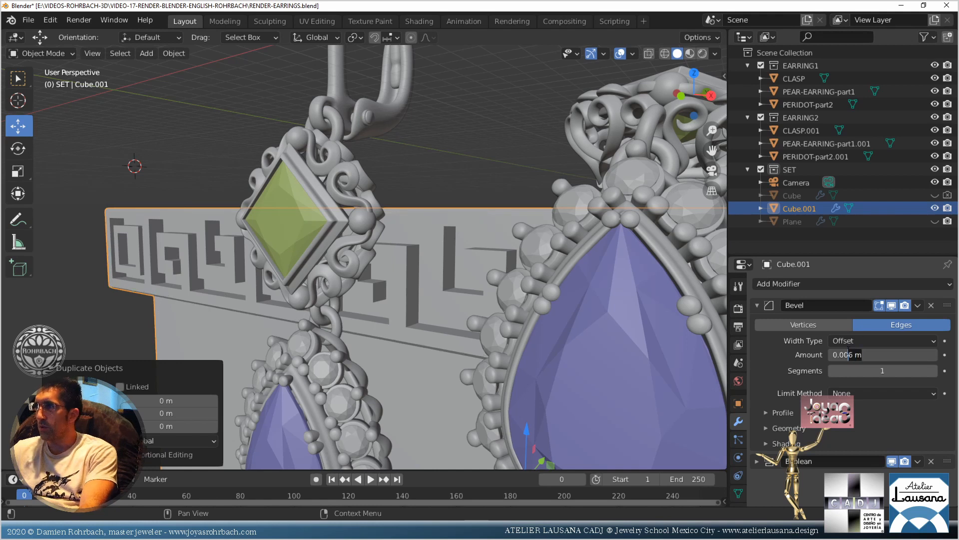
{"action": "key", "text": "Return"}
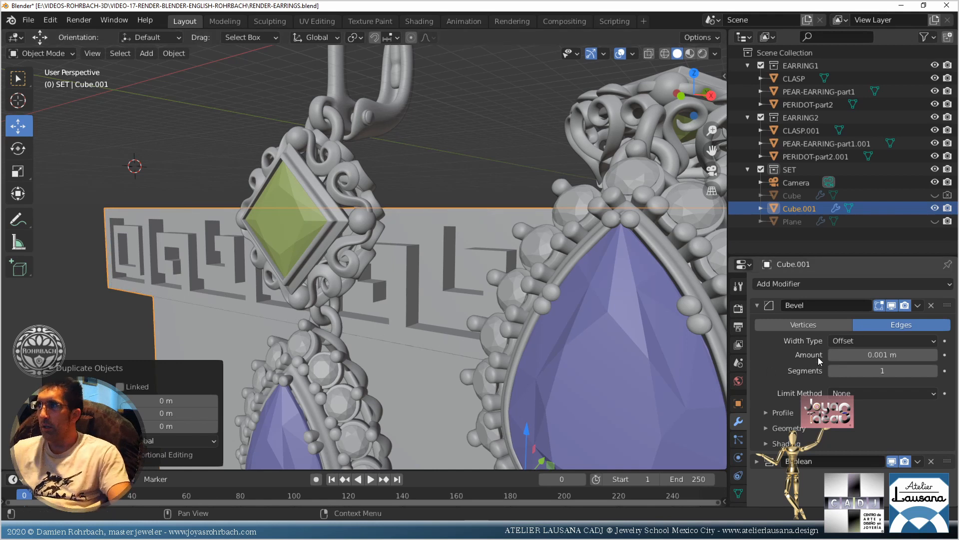
Set the duplicate pedestal's Bevel amount to 0.01 m and save the file
{"action": "left_click", "coordinate": [864, 354]}
{"action": "left_click_drag", "start_coordinate": [865, 355], "coordinate": [848, 354]}
{"action": "key", "text": "BackSpace"}
{"action": "key", "text": "Return"}
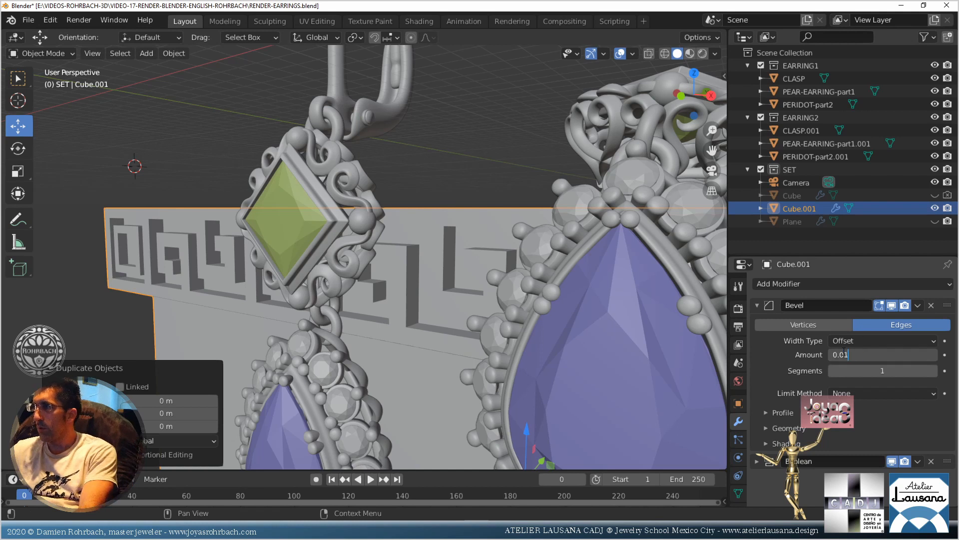
{"action": "middle_click_drag", "start_coordinate": [260, 323], "coordinate": [287, 299]}
{"action": "key", "text": "ctrl+s"}
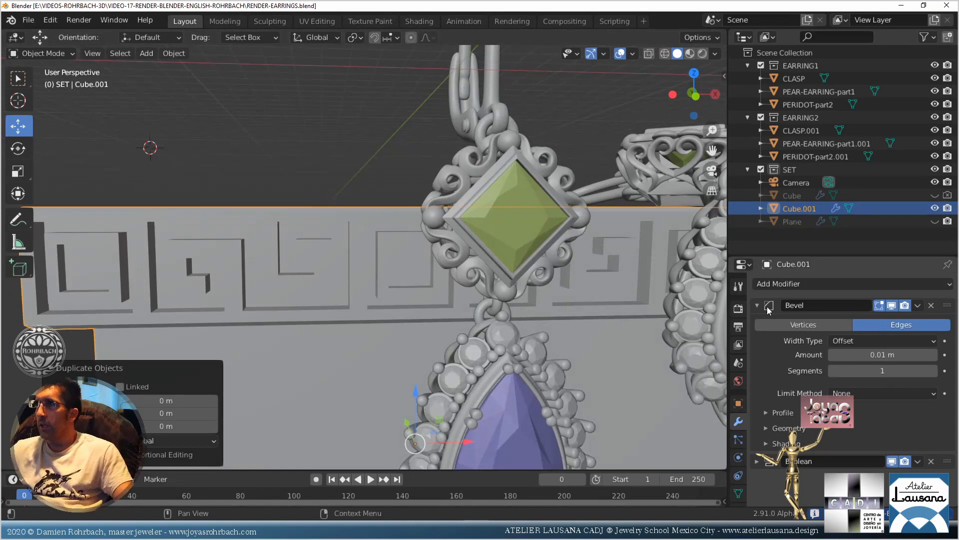
Convert the duplicate pedestal to a plain mesh with its modifiers applied, and save the file
{"action": "key", "text": "alt+c"}
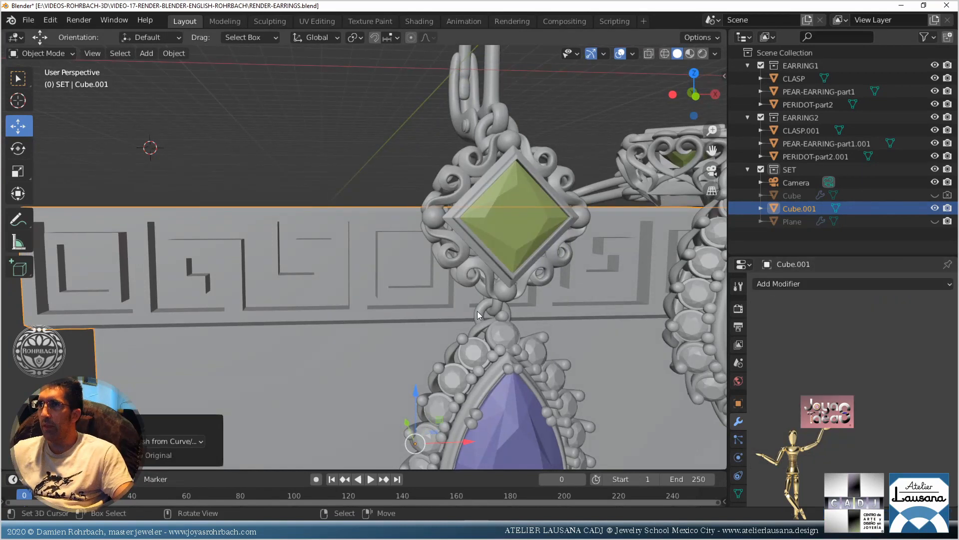
{"action": "middle_click_drag", "start_coordinate": [478, 311], "coordinate": [451, 307]}
{"action": "key", "text": "ctrl+s"}
In Edit Mode with X-ray on, select only the outline vertices of the carved pattern on the pedestal's front face
{"action": "key", "text": "Tab"}
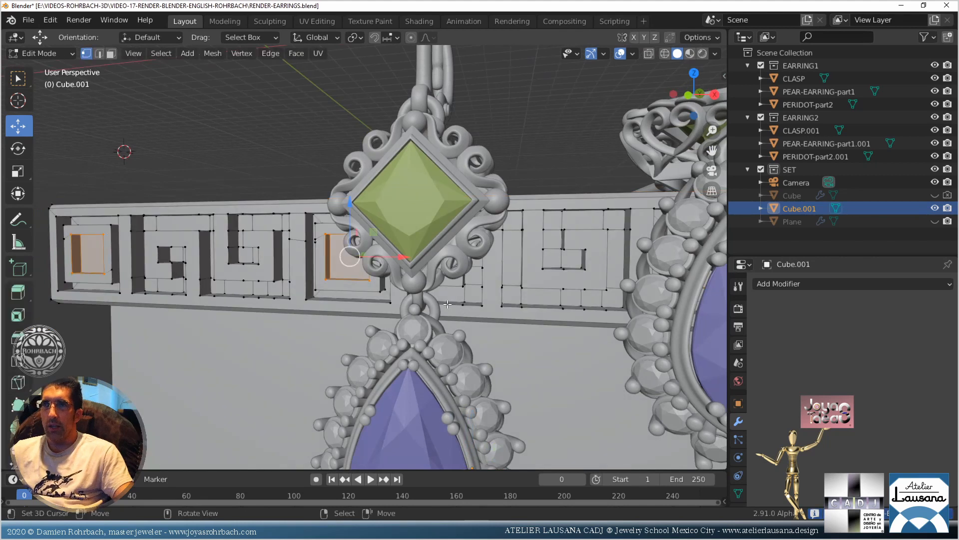
{"action": "key", "text": "KP_3"}
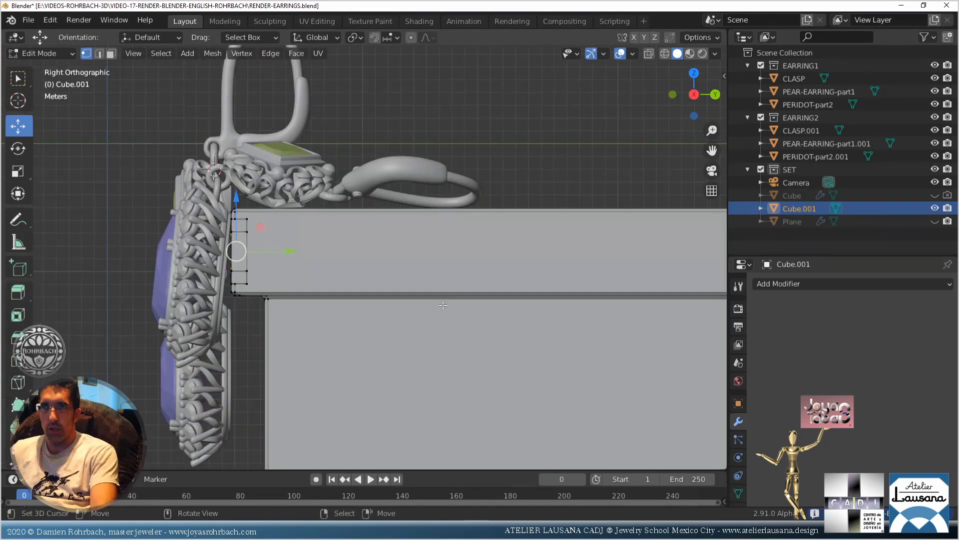
{"action": "key", "text": "alt+z"}
{"action": "middle_click_drag", "start_coordinate": [342, 280], "coordinate": [494, 302], "text": "shift"}
{"action": "scroll", "coordinate": [447, 292], "scroll_direction": "up", "scroll_amount": 3}
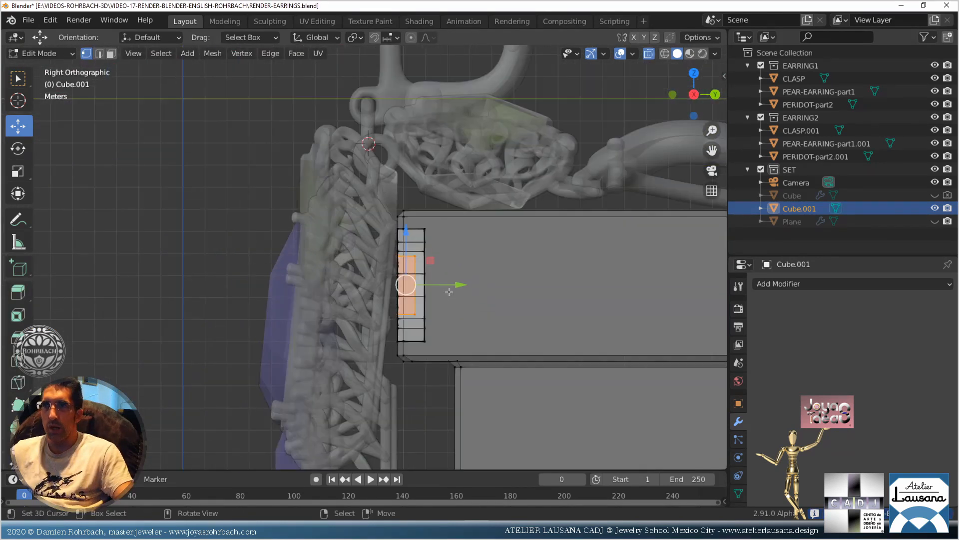
{"action": "key", "text": "alt+a"}
{"action": "scroll", "coordinate": [432, 294], "scroll_direction": "up", "scroll_amount": 3}
{"action": "key", "text": "b"}
{"action": "left_click_drag", "start_coordinate": [409, 203], "coordinate": [430, 405]}
{"action": "middle_click_drag", "start_coordinate": [430, 405], "coordinate": [332, 325]}
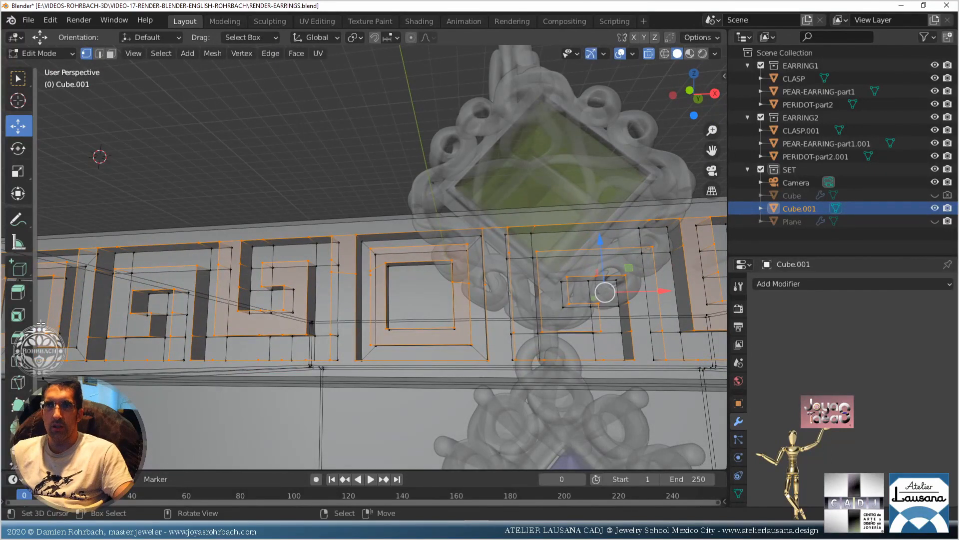
Try insetting the selected front faces of the Greek-key pattern and undo the inset
{"action": "left_click", "coordinate": [18, 315]}
{"action": "middle_click_drag", "start_coordinate": [625, 278], "coordinate": [346, 315]}
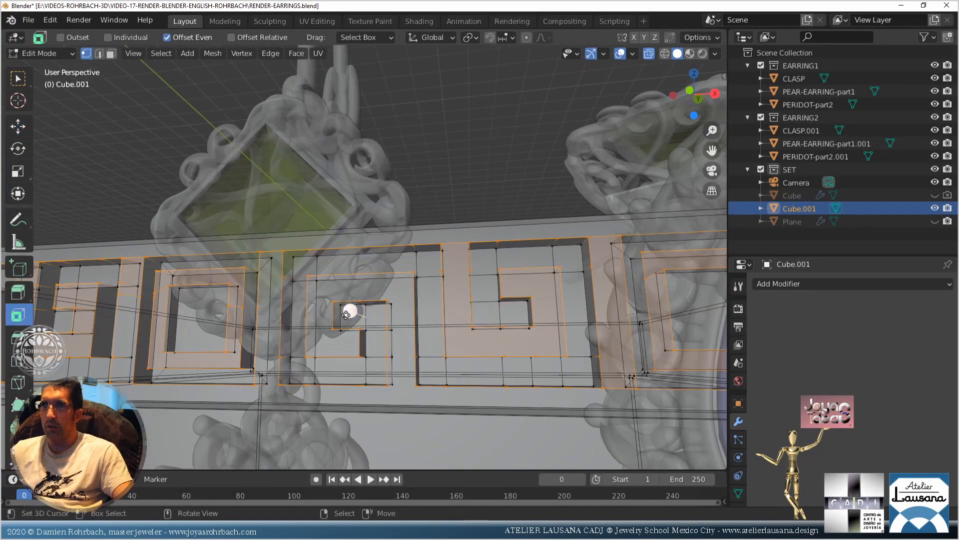
{"action": "left_click_drag", "start_coordinate": [346, 315], "coordinate": [346, 305]}
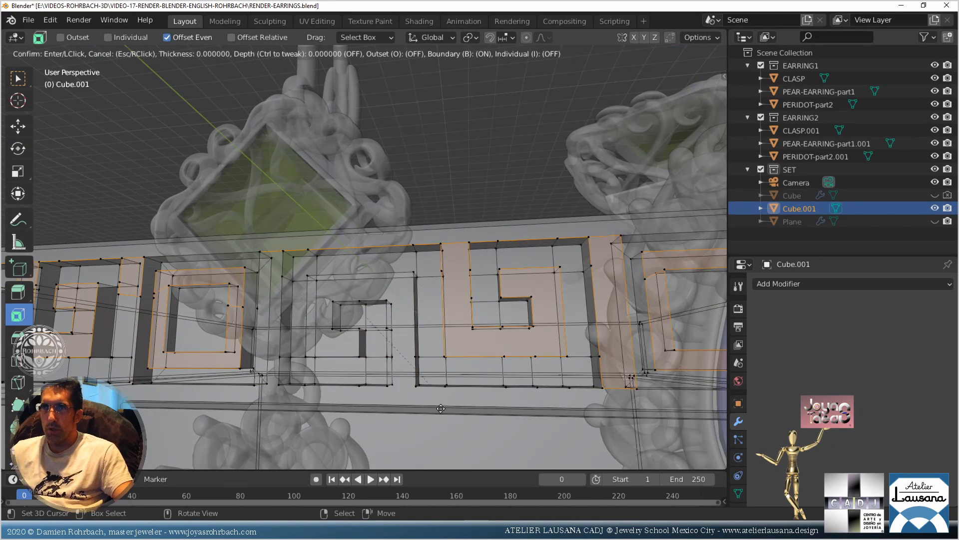
{"action": "left_click", "coordinate": [110, 240]}
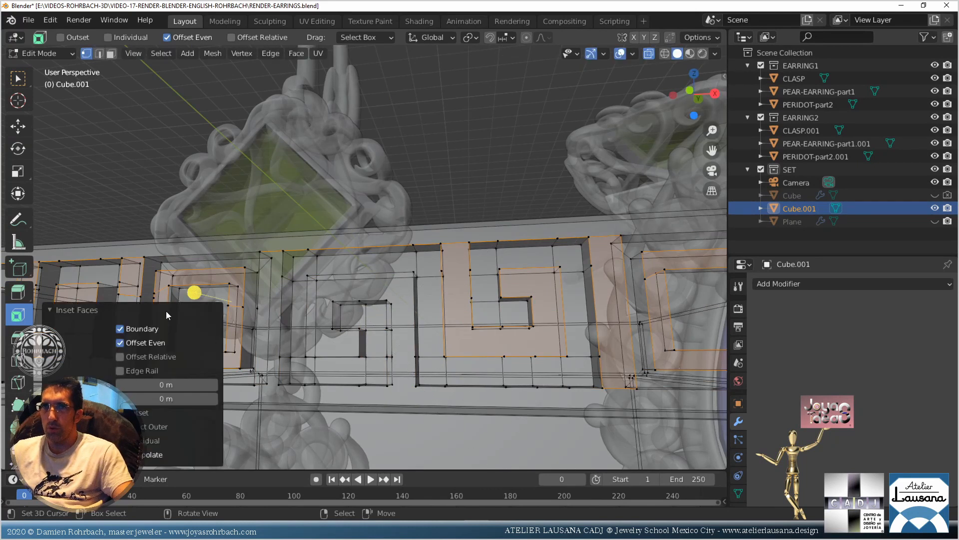
{"action": "key", "text": "ctrl+z"}
Bevel the selected front edges of the Greek-key pattern with a width of 0.005 m and one segment
{"action": "left_click", "coordinate": [18, 337]}
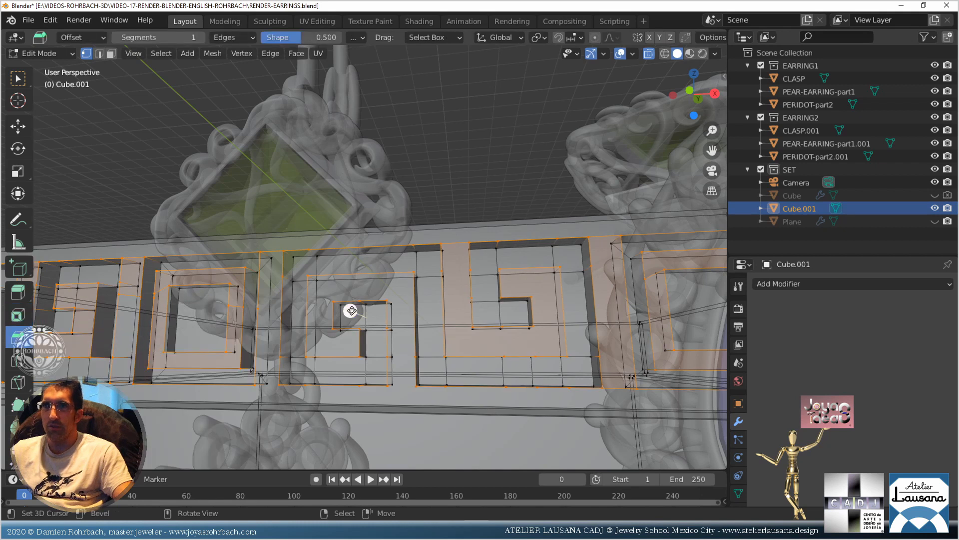
{"action": "left_click_drag", "start_coordinate": [350, 310], "coordinate": [375, 296]}
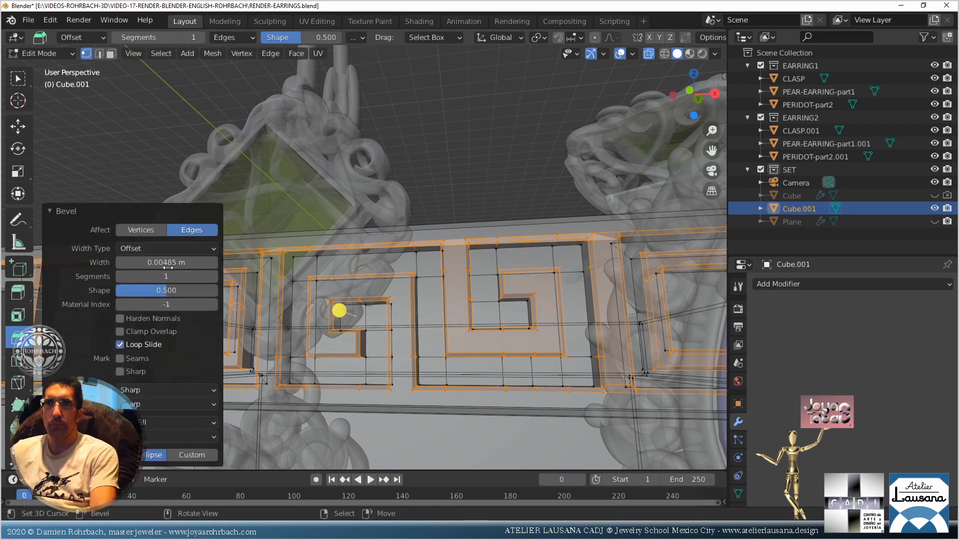
{"action": "left_click", "coordinate": [184, 266]}
{"action": "left_click_drag", "start_coordinate": [183, 265], "coordinate": [135, 263]}
{"action": "type", "text": "5"}
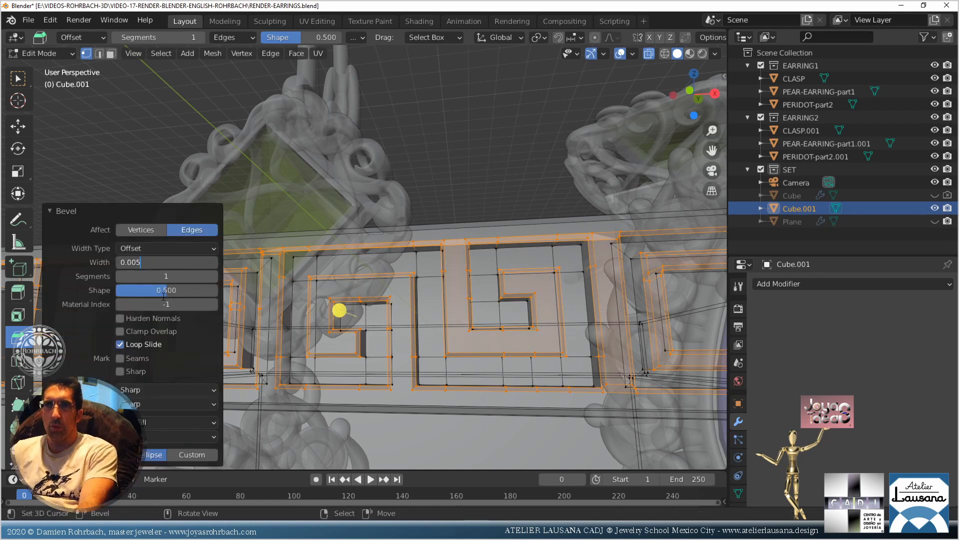
{"action": "key", "text": "Return"}
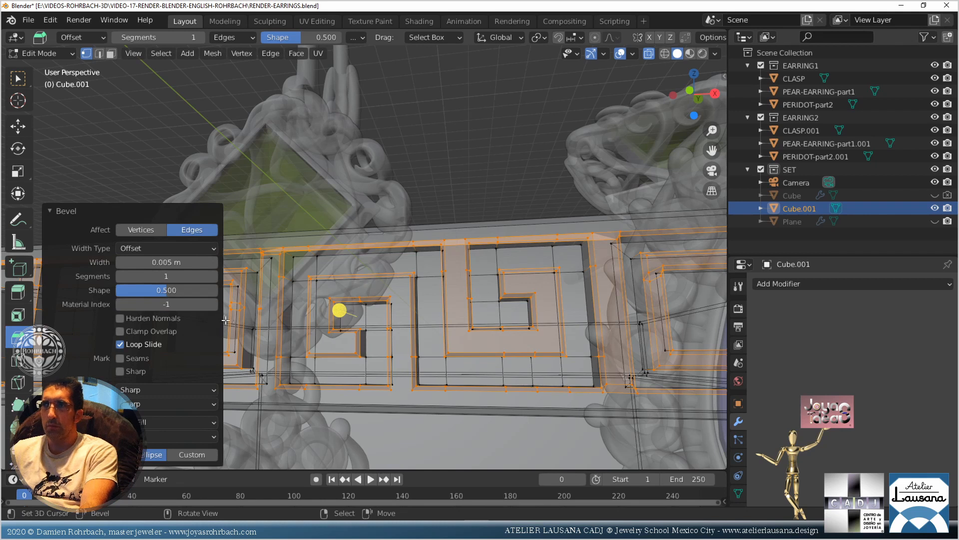
Select the recessed vertices of the carving from the side and bevel their edges by about 0.011 m
{"action": "key", "text": "KP_3"}
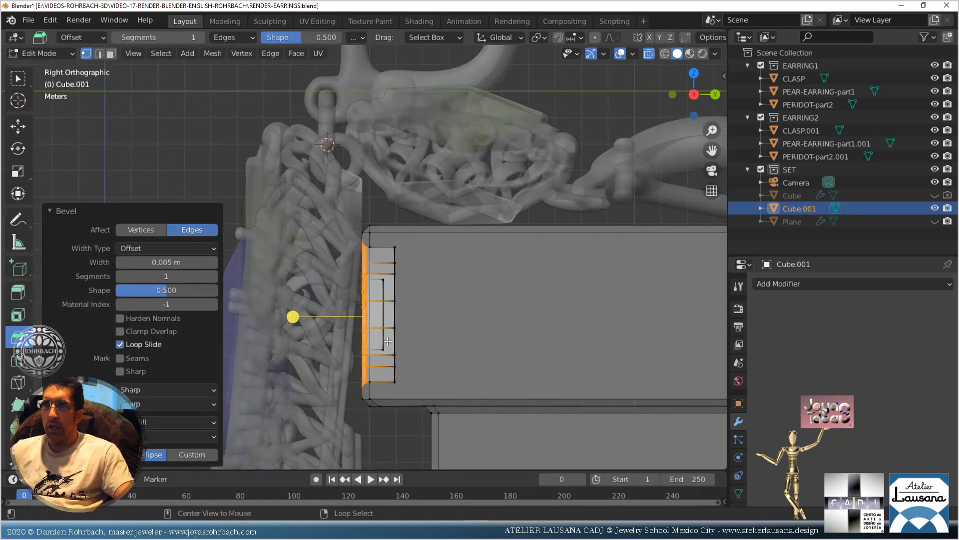
{"action": "left_click", "coordinate": [411, 278]}
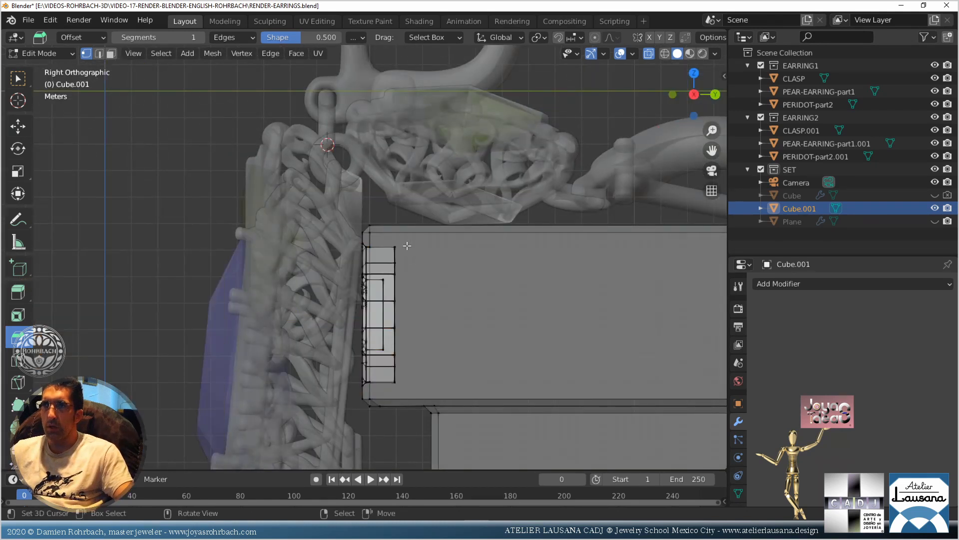
{"action": "key", "text": "b"}
{"action": "left_click_drag", "start_coordinate": [406, 242], "coordinate": [379, 387]}
{"action": "middle_click_drag", "start_coordinate": [361, 353], "coordinate": [412, 352]}
{"action": "left_click_drag", "start_coordinate": [341, 328], "coordinate": [331, 329]}
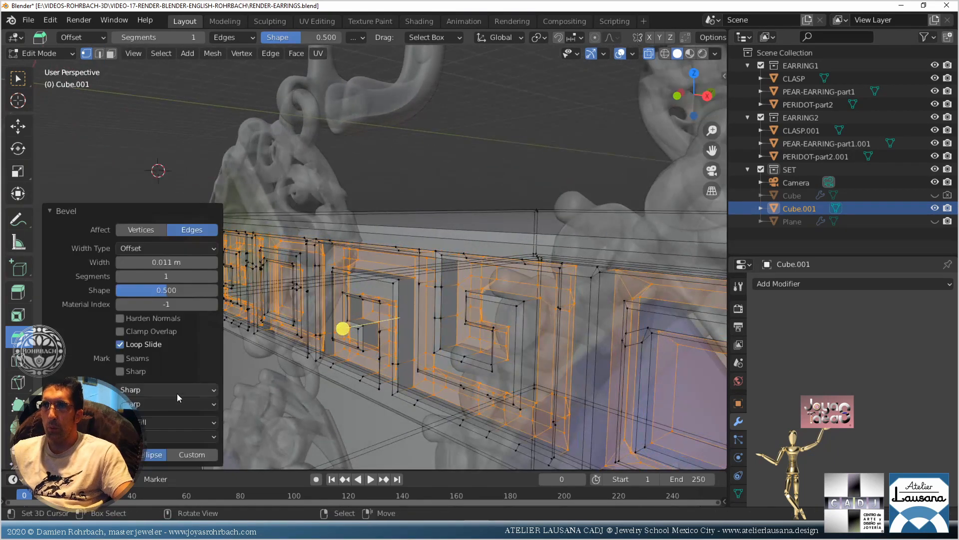
Set the width of the bevel on the carving's recessed edges to 0.005 m
{"action": "left_click", "coordinate": [165, 263]}
{"action": "type", "text": "0."}
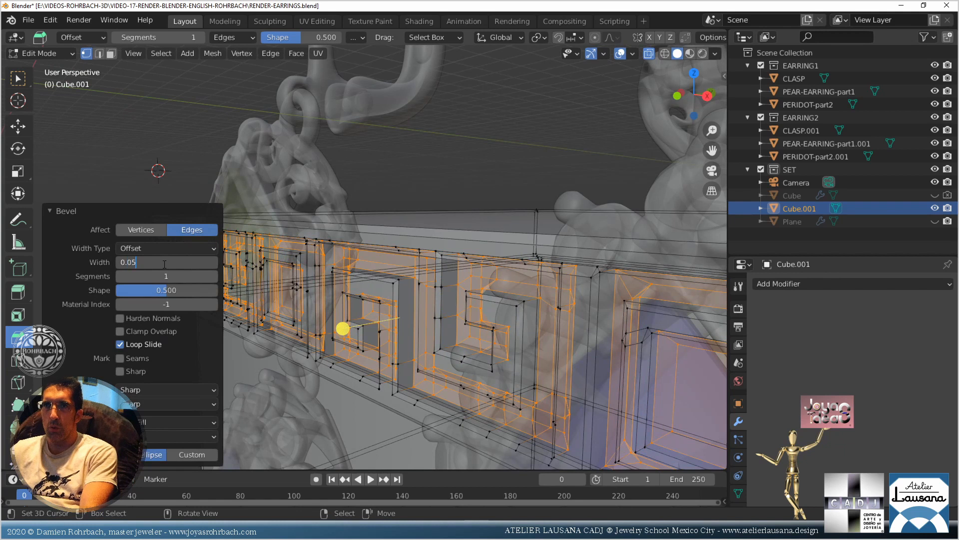
{"action": "type", "text": "05"}
{"action": "key", "text": "Return"}
{"action": "left_click", "coordinate": [184, 261]}
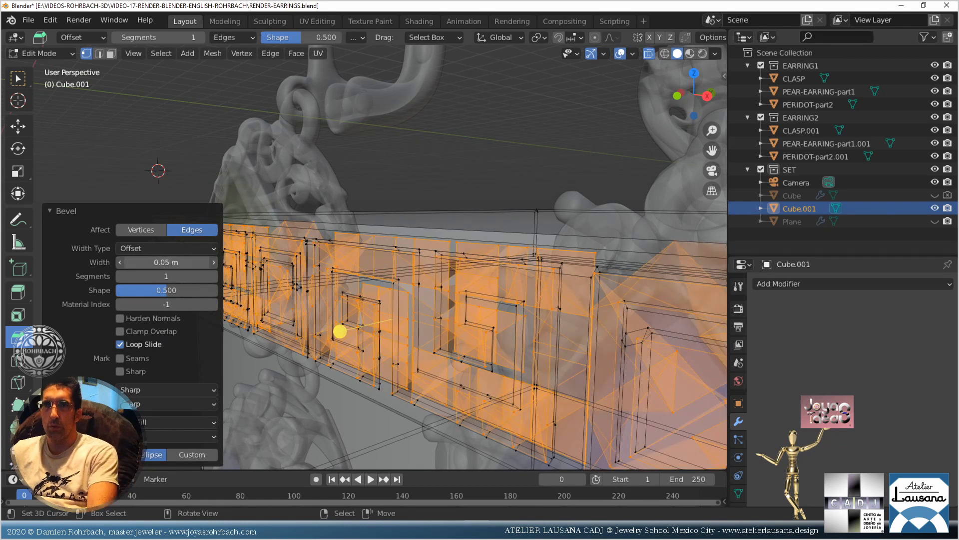
{"action": "left_click", "coordinate": [129, 262]}
{"action": "type", "text": "0"}
{"action": "key", "text": "Return"}
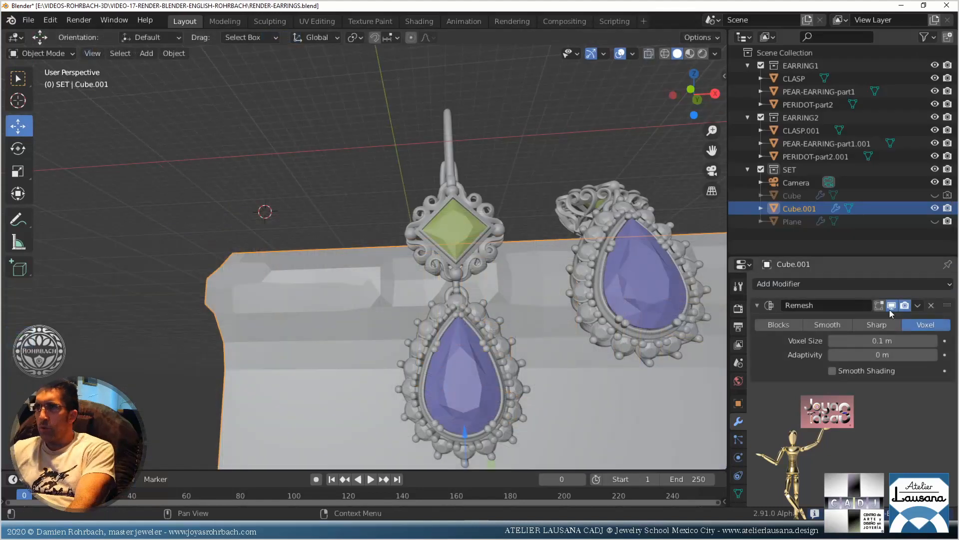
Try Remesh voxel sizes of 0.01 m and 0.005 m on the duplicate pedestal, checking the carving up close
{"action": "left_click", "coordinate": [909, 340]}
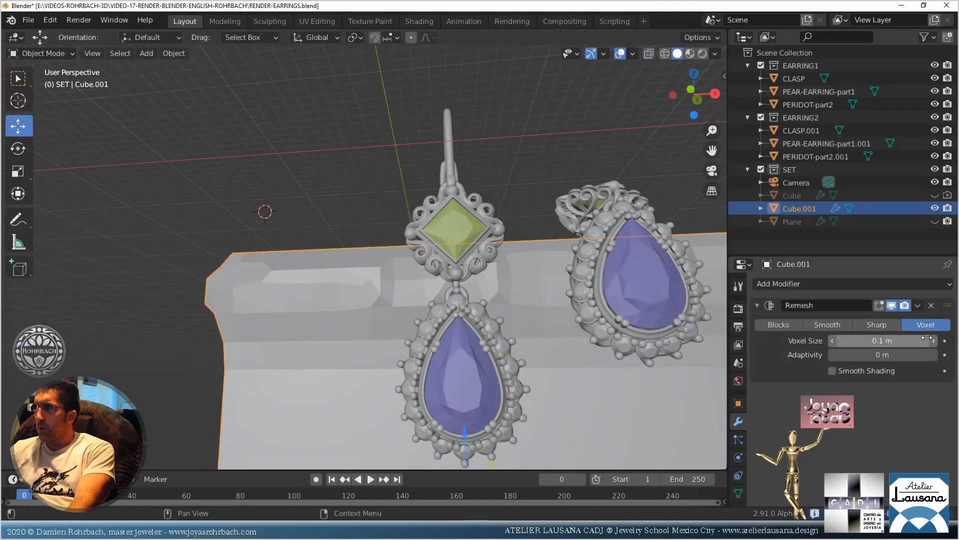
{"action": "key", "text": "BackSpace"}
{"action": "type", "text": ".01"}
{"action": "key", "text": "Return"}
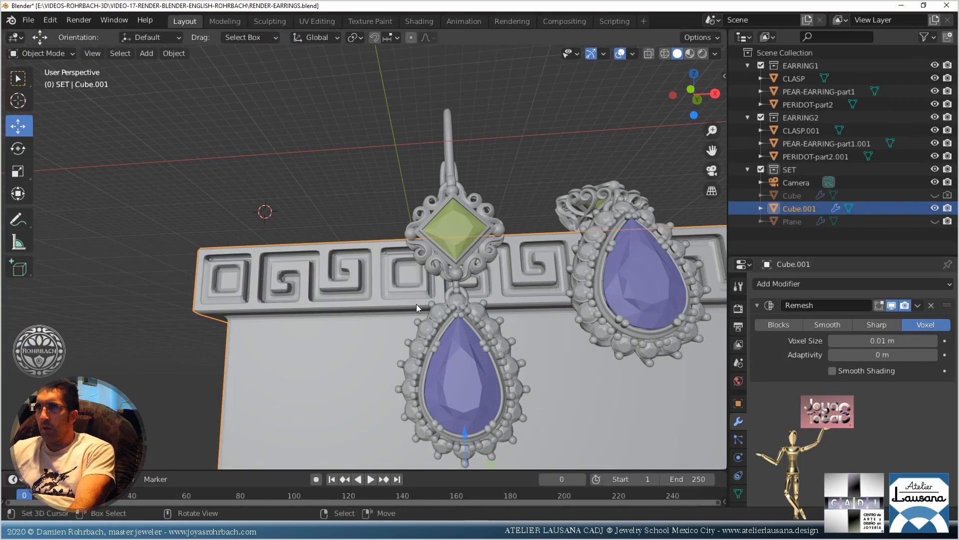
{"action": "scroll", "coordinate": [413, 302], "scroll_direction": "up", "scroll_amount": 5}
{"action": "middle_click_drag", "start_coordinate": [412, 303], "coordinate": [451, 326]}
{"action": "type", "text": ".005"}
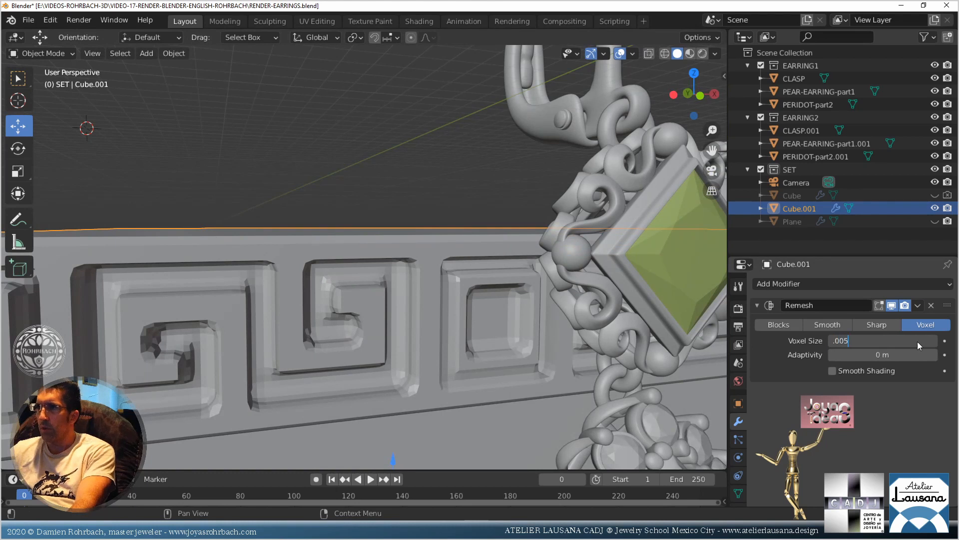
{"action": "key", "text": "Return"}
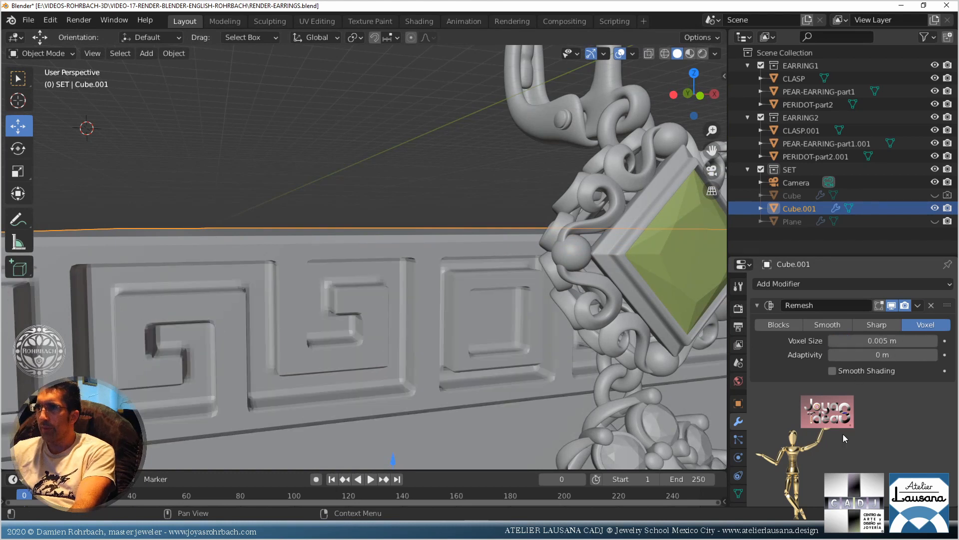
{"action": "middle_click_drag", "start_coordinate": [559, 379], "coordinate": [445, 356]}
Set the Remesh modifier's voxel size to 0.007 m and check the carving on the whole pedestal
{"action": "left_click", "coordinate": [851, 340]}
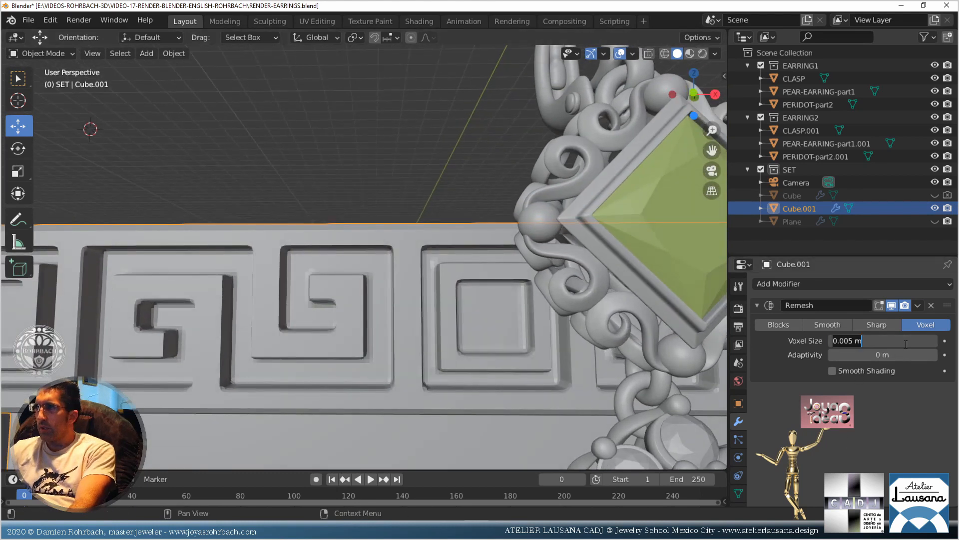
{"action": "left_click", "coordinate": [851, 340]}
{"action": "key", "text": "Delete"}
{"action": "key", "text": "Delete"}
{"action": "key", "text": "Delete"}
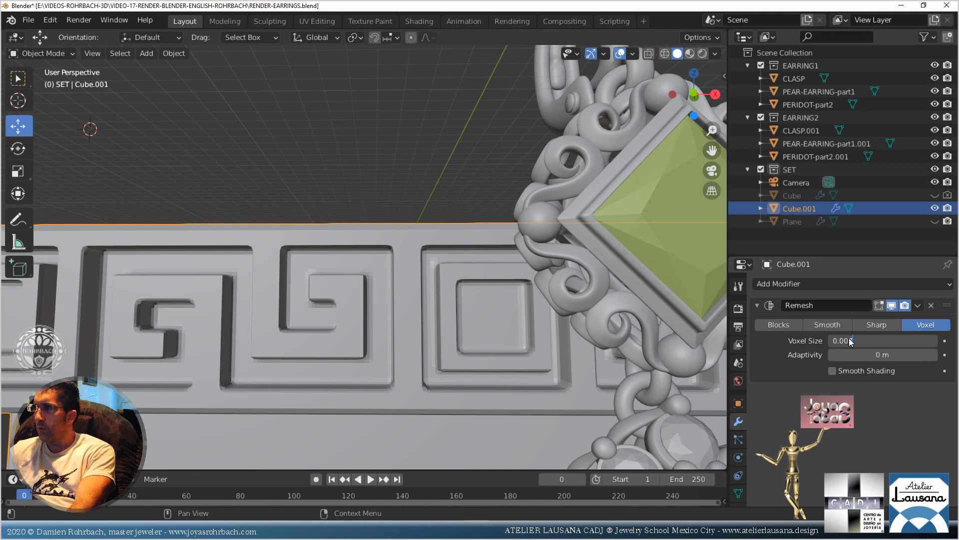
{"action": "type", "text": "7"}
{"action": "key", "text": "Return"}
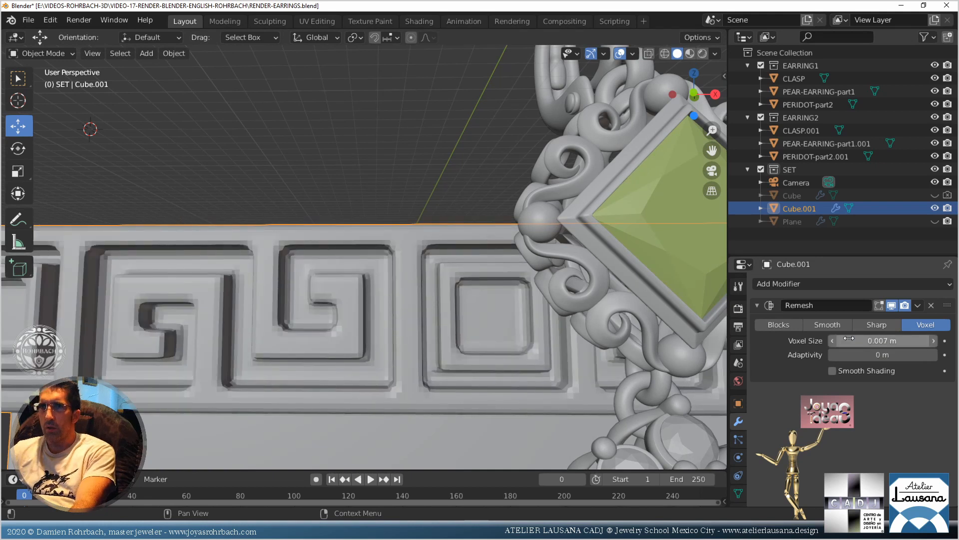
{"action": "scroll", "coordinate": [452, 322], "scroll_direction": "down", "scroll_amount": 5}
{"action": "middle_click_drag", "start_coordinate": [452, 321], "coordinate": [463, 348]}
{"action": "scroll", "coordinate": [554, 325], "scroll_direction": "down", "scroll_amount": 3}
{"action": "middle_click_drag", "start_coordinate": [554, 326], "coordinate": [520, 293]}
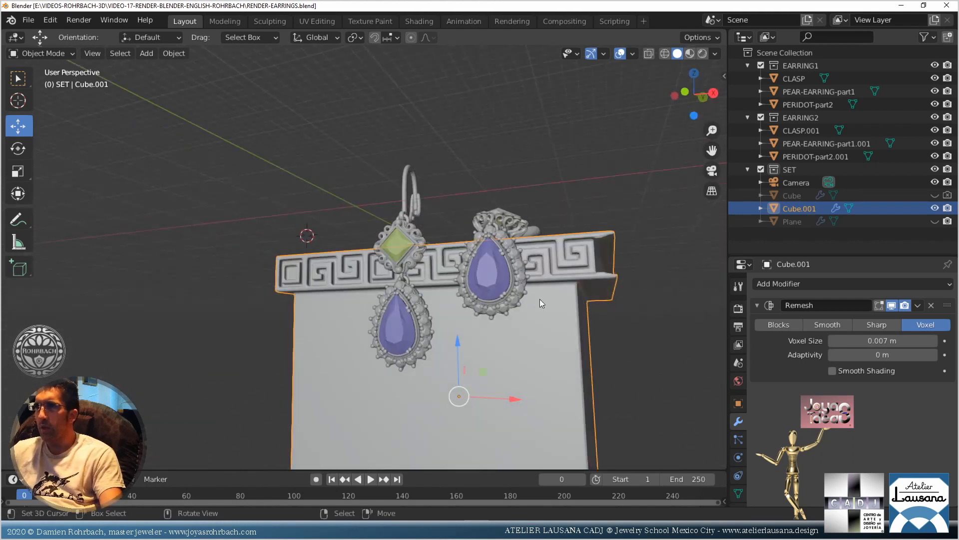
Add a Smooth modifier to the duplicate pedestal with 50 repeats and check the softened carving
{"action": "scroll", "coordinate": [540, 299], "scroll_direction": "up", "scroll_amount": 3}
{"action": "left_click", "coordinate": [797, 283]}
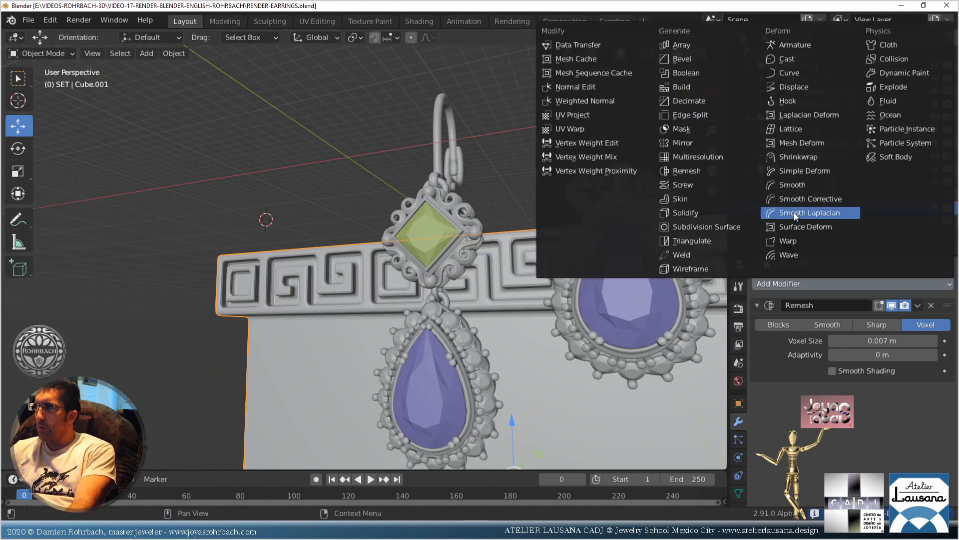
{"action": "left_click", "coordinate": [792, 185]}
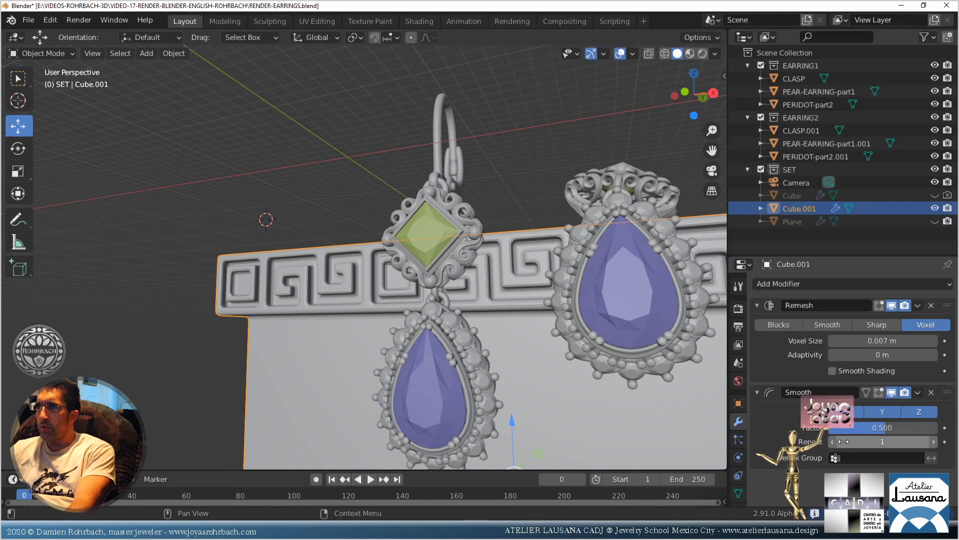
{"action": "left_click", "coordinate": [876, 440]}
{"action": "type", "text": "50"}
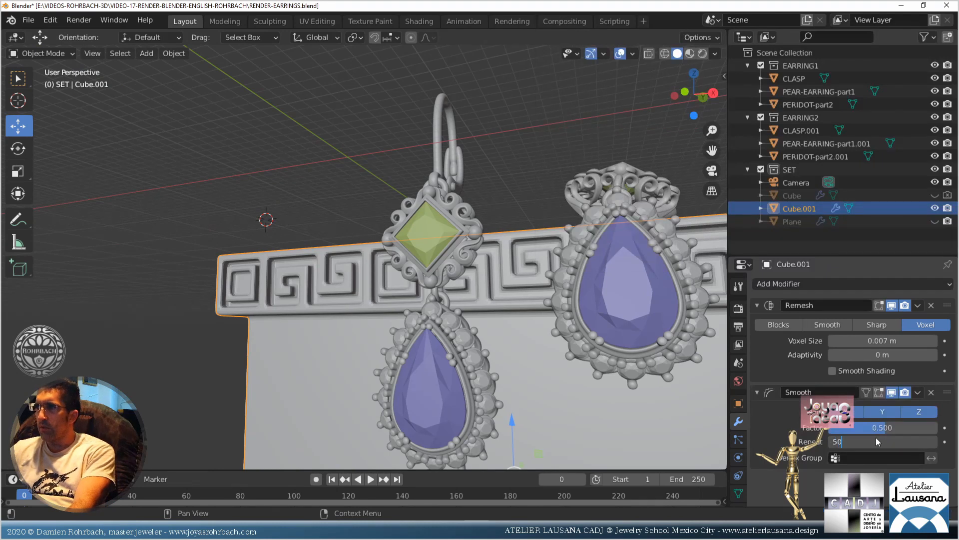
{"action": "key", "text": "Return"}
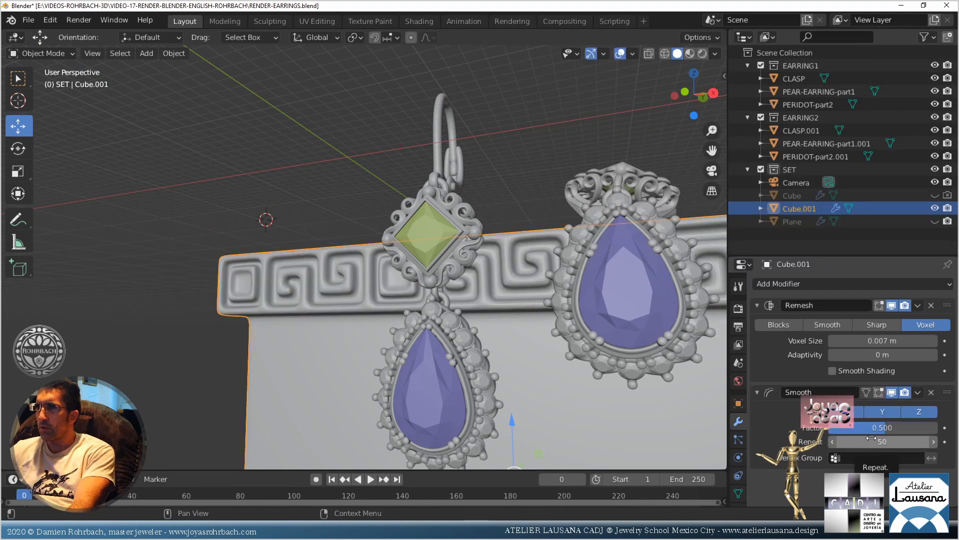
{"action": "middle_click_drag", "start_coordinate": [479, 305], "coordinate": [497, 334]}
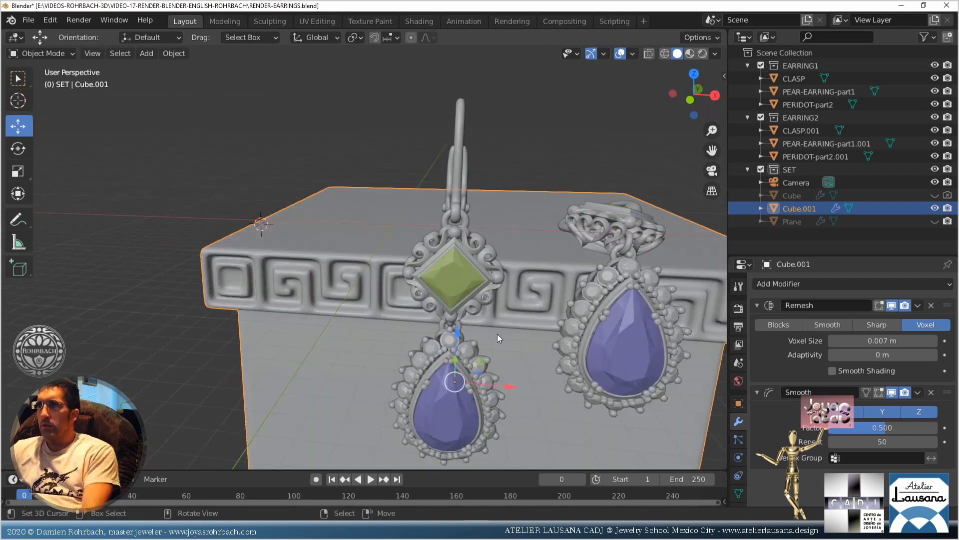
Set the pedestal's Remesh voxel size to 0.005 m and check the Greek-key carving from the front
{"action": "left_click", "coordinate": [849, 341]}
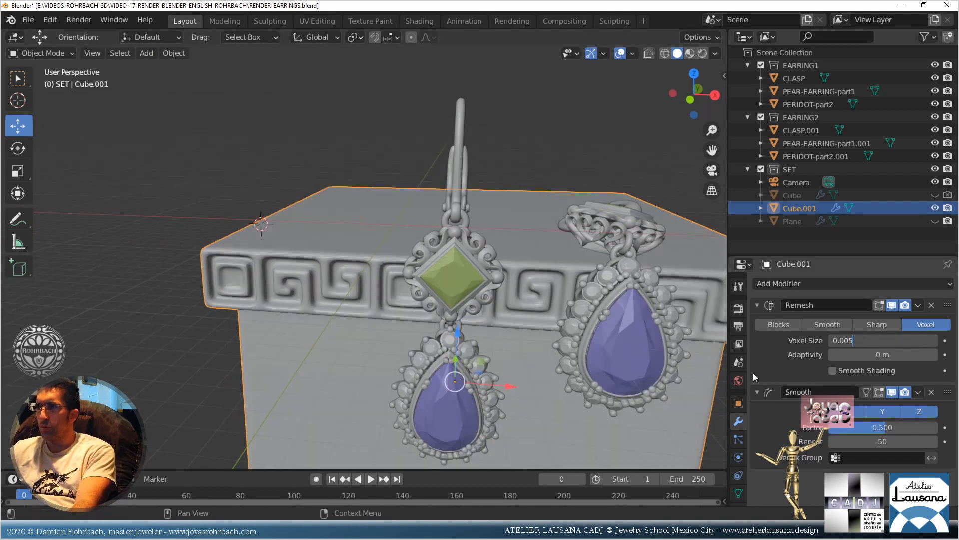
{"action": "type", "text": "0.005"}
{"action": "key", "text": "Return"}
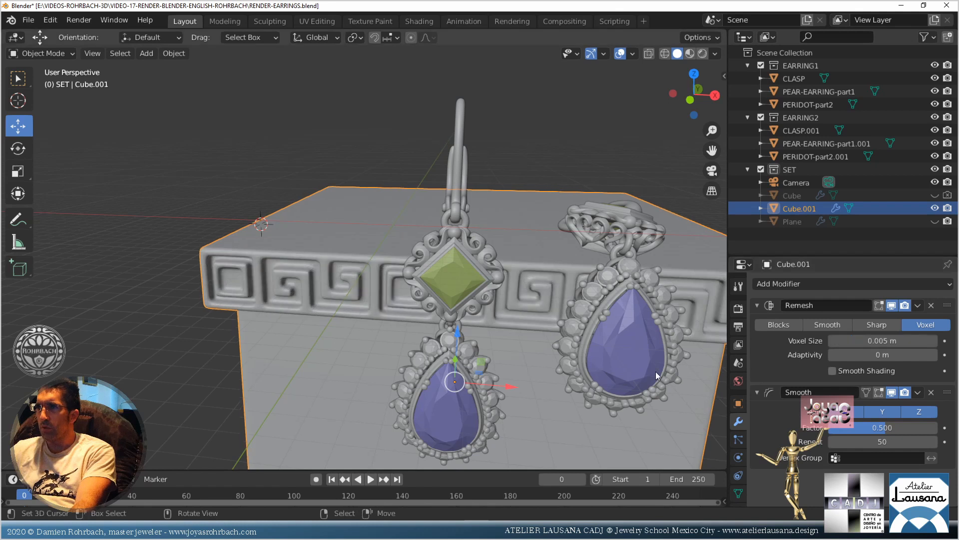
{"action": "middle_click_drag", "start_coordinate": [655, 371], "coordinate": [497, 337]}
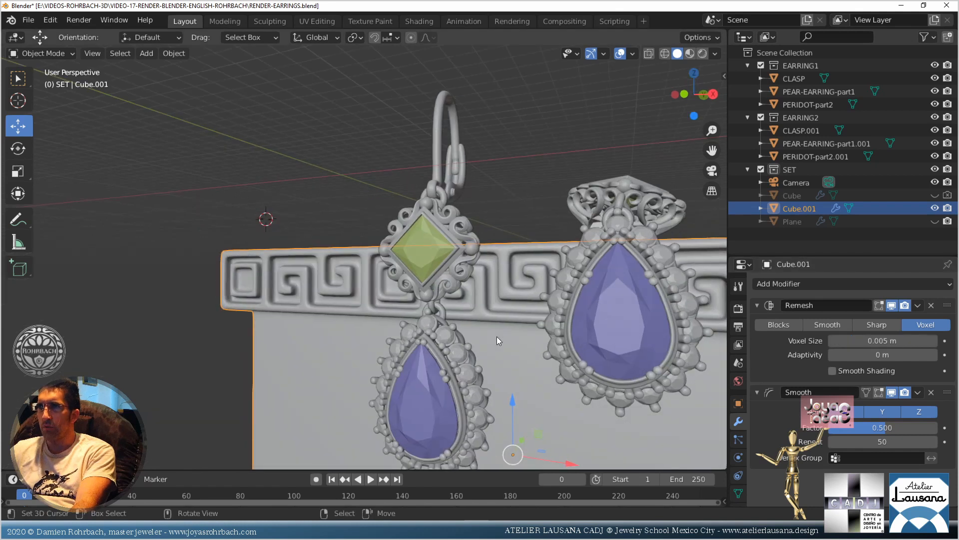
Set the Smooth modifier's repeat count to 25, check the pedestal through the camera and save the file
{"action": "left_click", "coordinate": [871, 441]}
{"action": "type", "text": "25"}
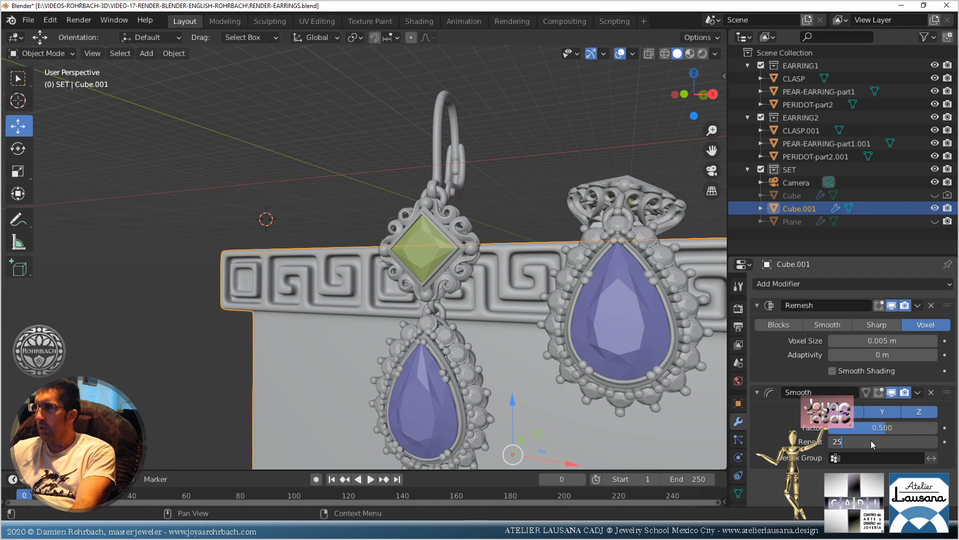
{"action": "key", "text": "Return"}
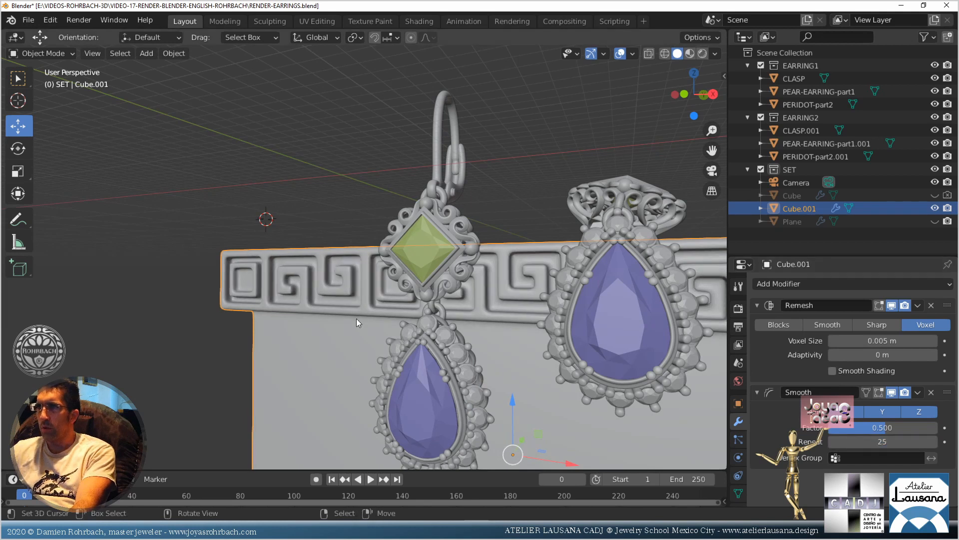
{"action": "scroll", "coordinate": [380, 295], "scroll_direction": "down", "scroll_amount": 4}
{"action": "middle_click_drag", "start_coordinate": [410, 274], "coordinate": [427, 292]}
{"action": "key", "text": "KP_0"}
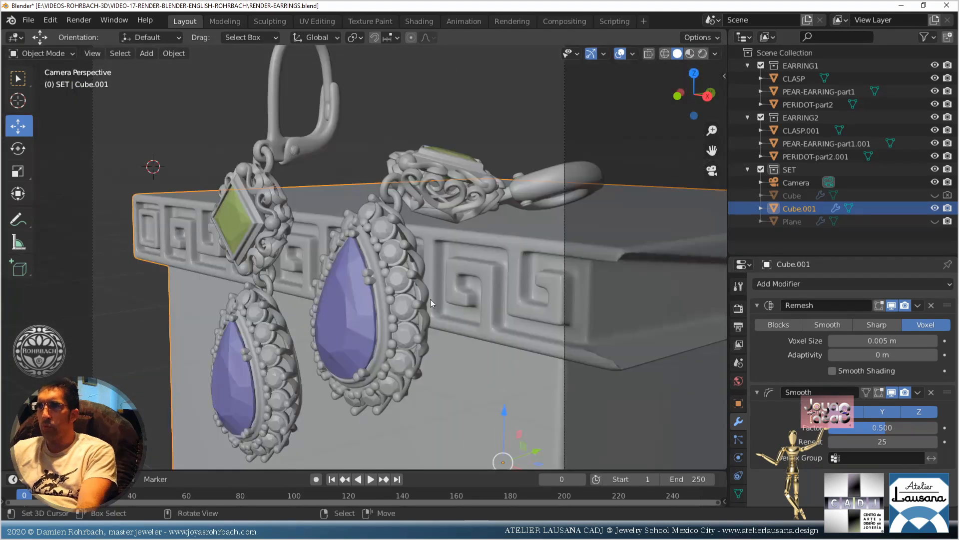
{"action": "key", "text": "ctrl+s"}
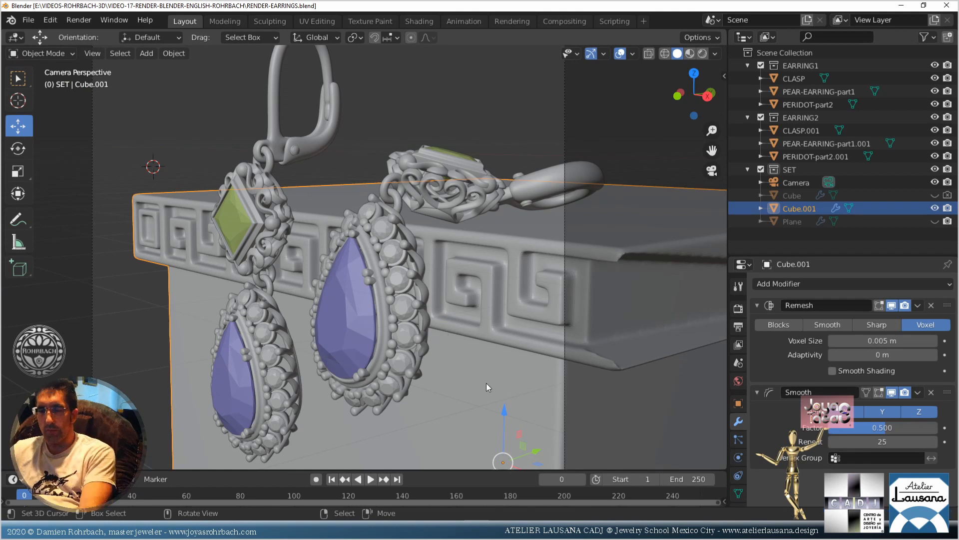
Add a cube and, in front view, move it onto the pedestal's body just below the carved ledge
{"action": "key", "text": "KP_3"}
{"action": "middle_click_drag", "start_coordinate": [486, 382], "coordinate": [422, 357]}
{"action": "key", "text": "KP_1"}
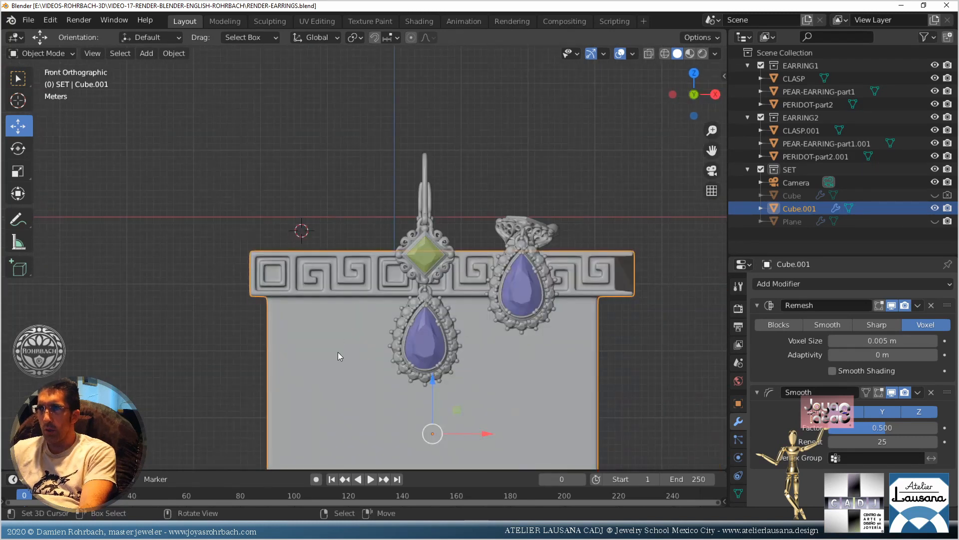
{"action": "left_click", "coordinate": [340, 316]}
{"action": "left_click", "coordinate": [147, 53]}
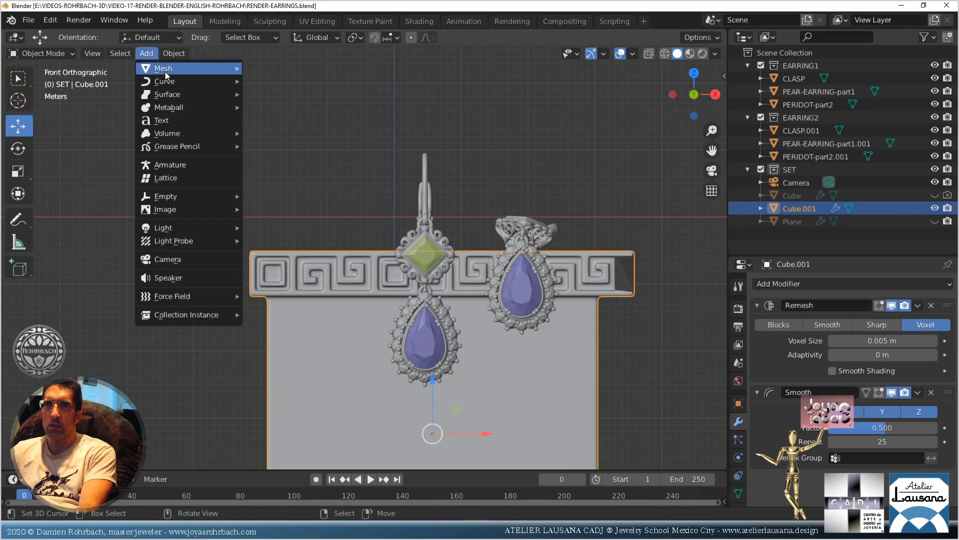
{"action": "mouse_move", "coordinate": [165, 68]}
{"action": "left_click", "coordinate": [308, 81]}
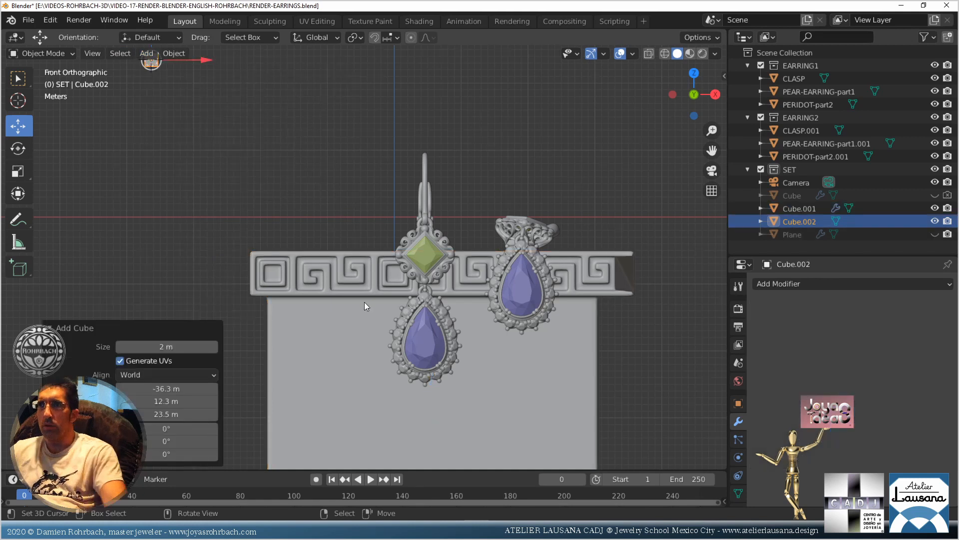
{"action": "scroll", "coordinate": [364, 302], "scroll_direction": "down", "scroll_amount": 3}
{"action": "key", "text": "g"}
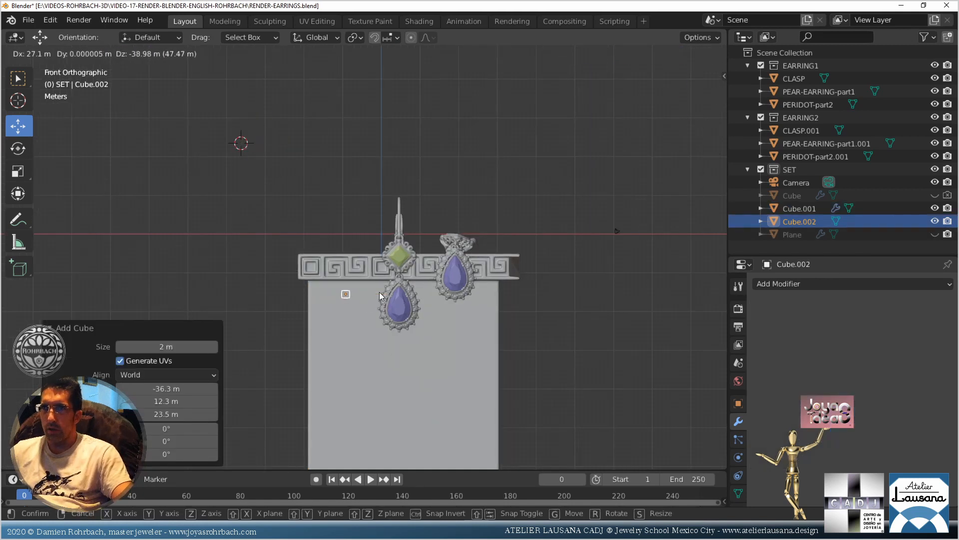
{"action": "left_click", "coordinate": [379, 291]}
Scale the cube about 47.6 times along X into a bar wider than the pedestal and lower it about 0.5 m
{"action": "key", "text": "s"}
{"action": "key", "text": "x"}
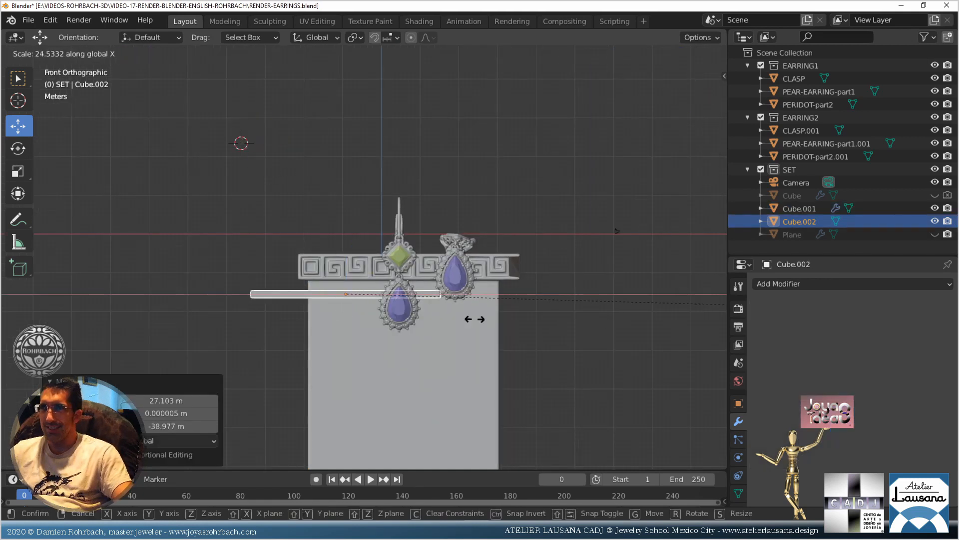
{"action": "left_click", "coordinate": [490, 328]}
{"action": "key", "text": "KP_3"}
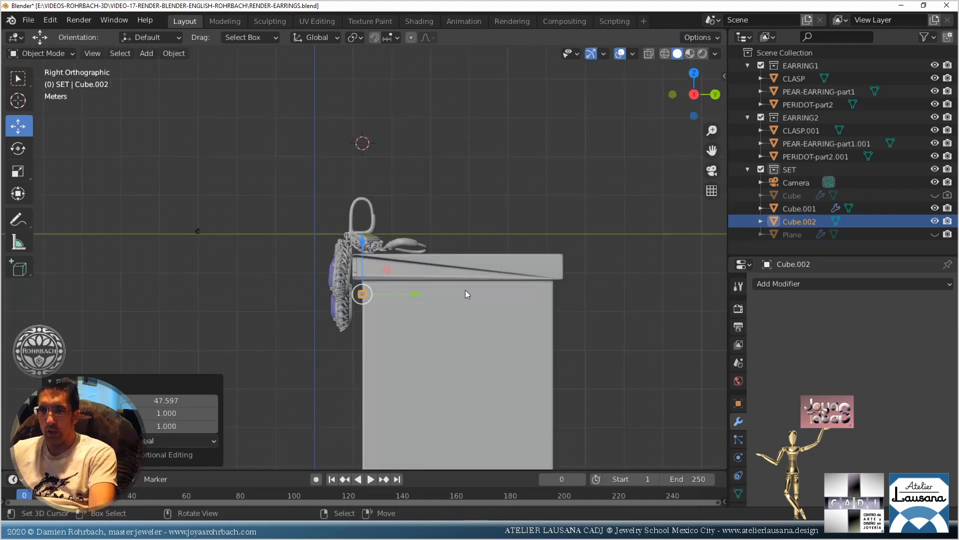
{"action": "scroll", "coordinate": [465, 294], "scroll_direction": "up", "scroll_amount": 12}
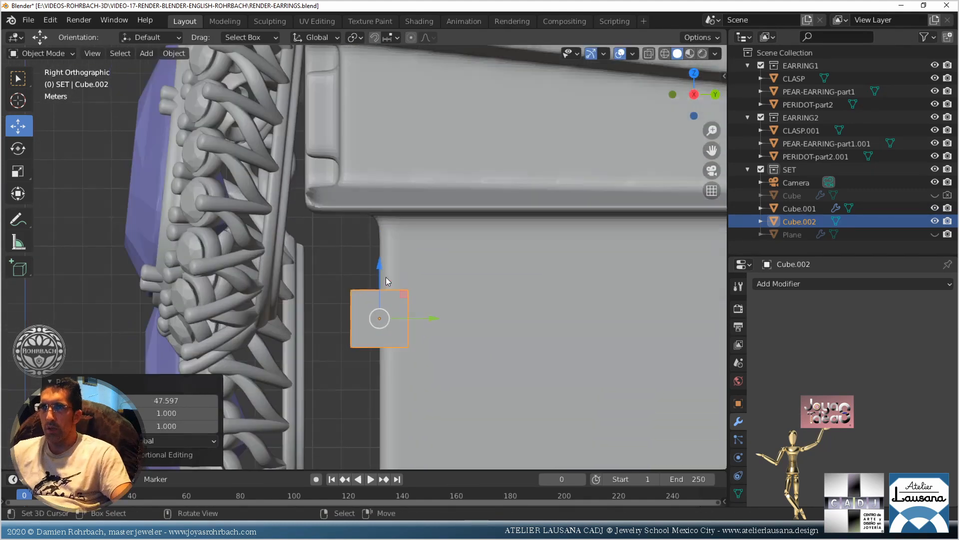
{"action": "left_click_drag", "start_coordinate": [378, 261], "coordinate": [434, 287]}
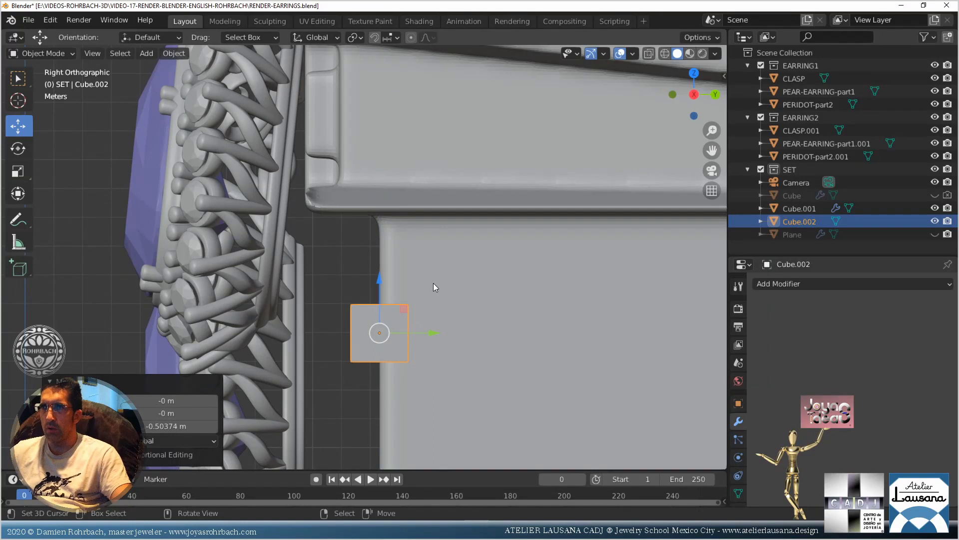
Duplicate the bar straight down the pedestal's front, slightly more than 5.35 m lower, and join both bars into one object
{"action": "key", "text": "shift+d"}
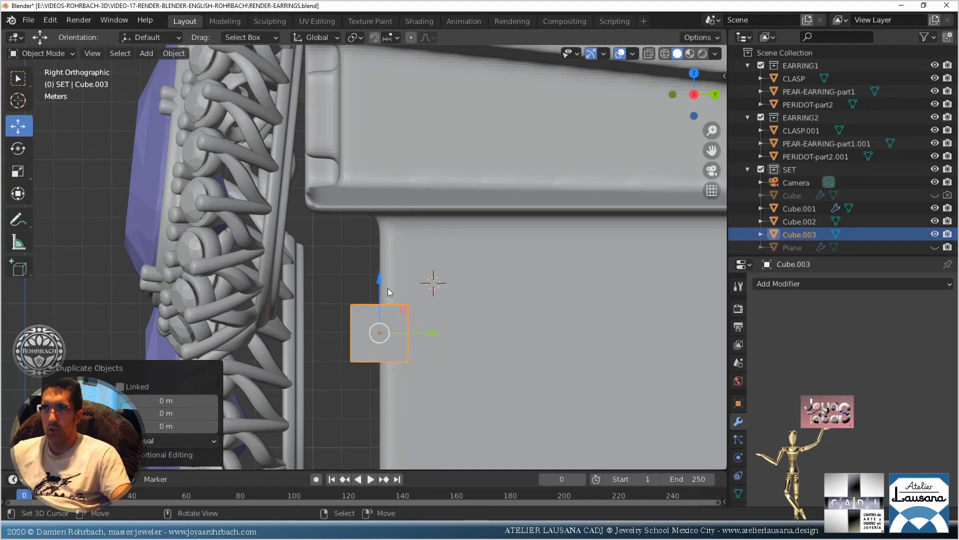
{"action": "key", "text": "z"}
{"action": "left_click", "coordinate": [395, 407]}
{"action": "key", "text": "KP_0"}
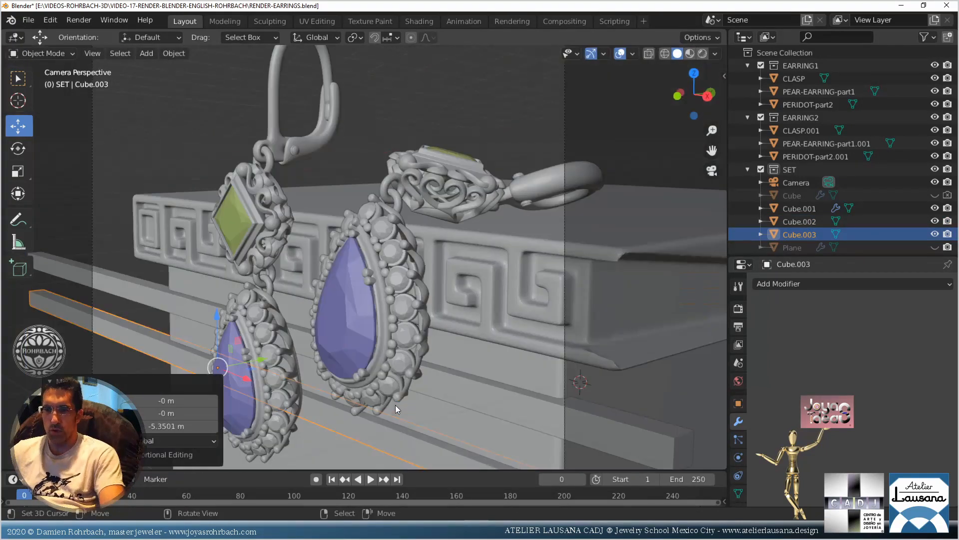
{"action": "middle_click_drag", "start_coordinate": [407, 399], "coordinate": [406, 296], "text": "shift"}
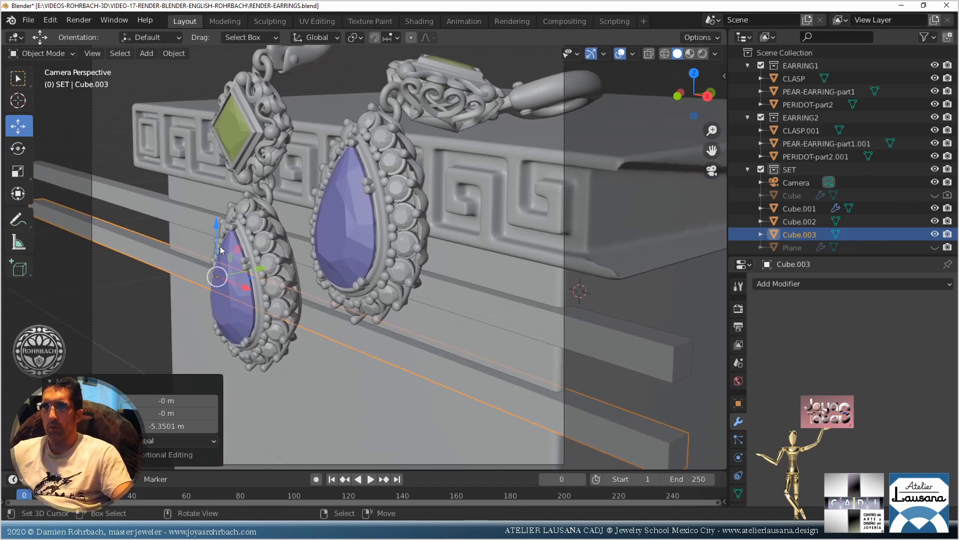
{"action": "left_click_drag", "start_coordinate": [217, 225], "coordinate": [220, 238]}
{"action": "key", "text": "Delete"}
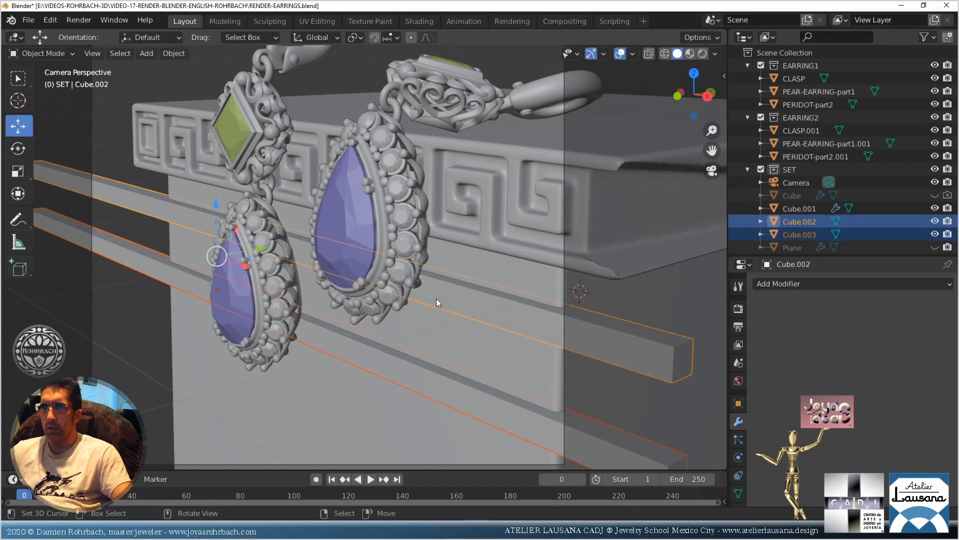
{"action": "left_click", "coordinate": [456, 313]}
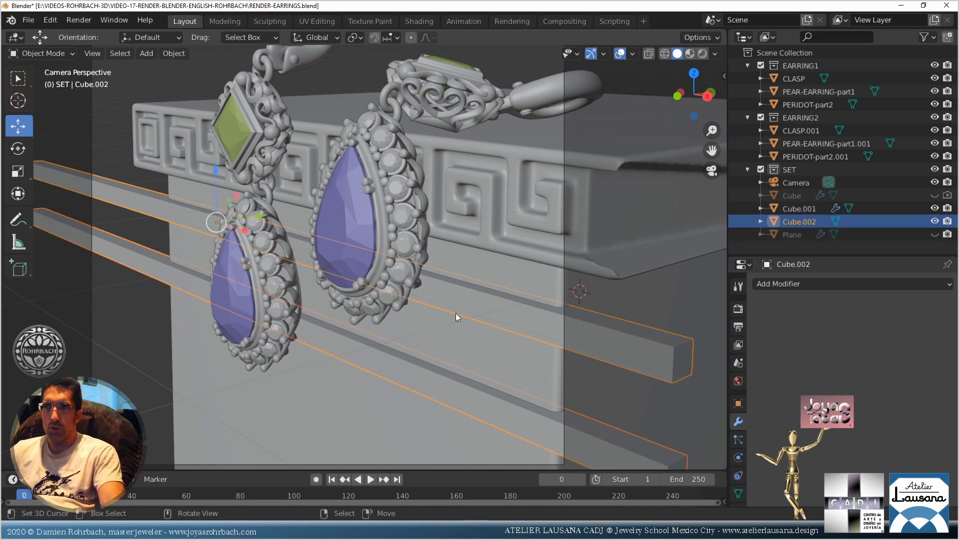
Turn off the viewport display of the pedestal's Remesh and Smooth modifiers and save the file
{"action": "left_click", "coordinate": [511, 271]}
{"action": "left_click", "coordinate": [891, 304]}
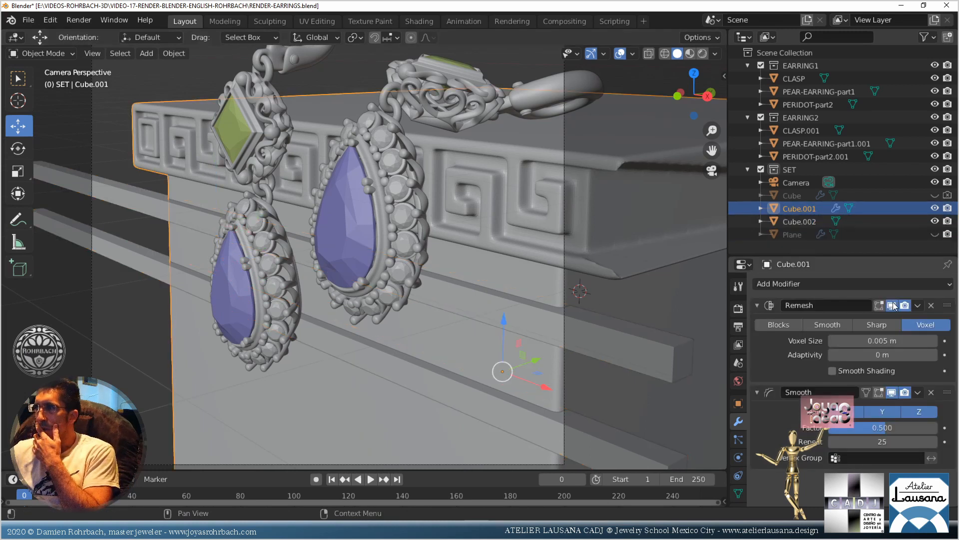
{"action": "left_click", "coordinate": [892, 392]}
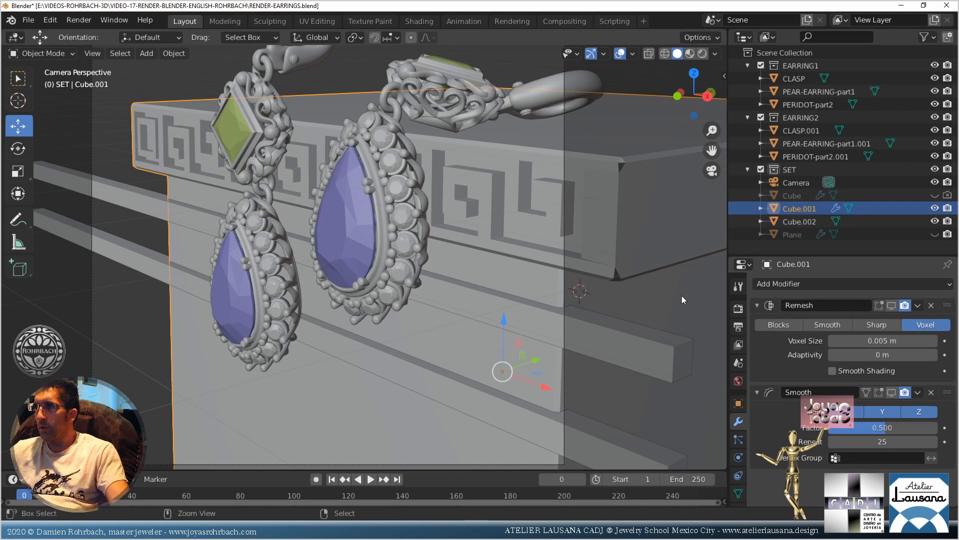
{"action": "key", "text": "ctrl+s"}
Add a Boolean Difference modifier above the pedestal's Remesh, using the joined bars as the cutter, and hide the bars
{"action": "left_click", "coordinate": [820, 284]}
{"action": "left_click", "coordinate": [686, 72]}
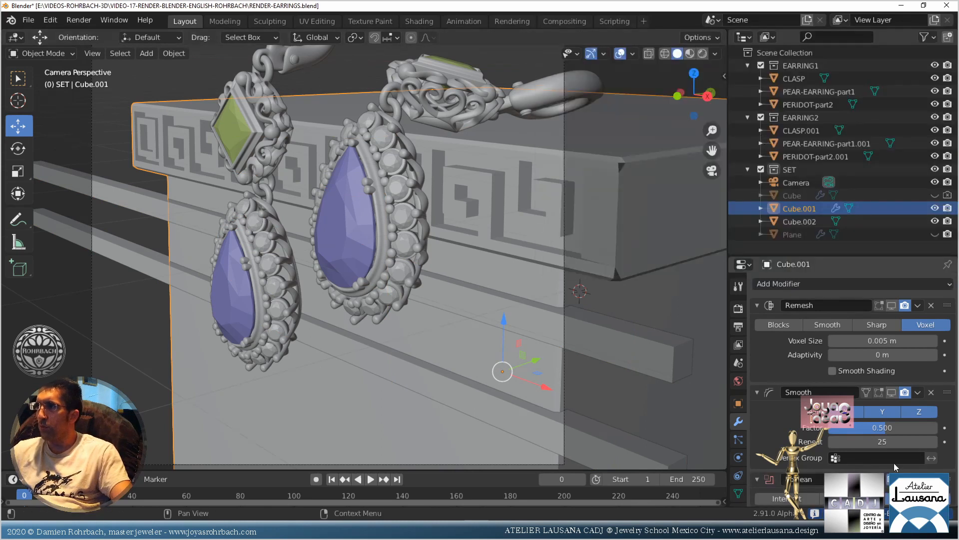
{"action": "left_click_drag", "start_coordinate": [949, 478], "coordinate": [946, 287]}
{"action": "left_click", "coordinate": [933, 342]}
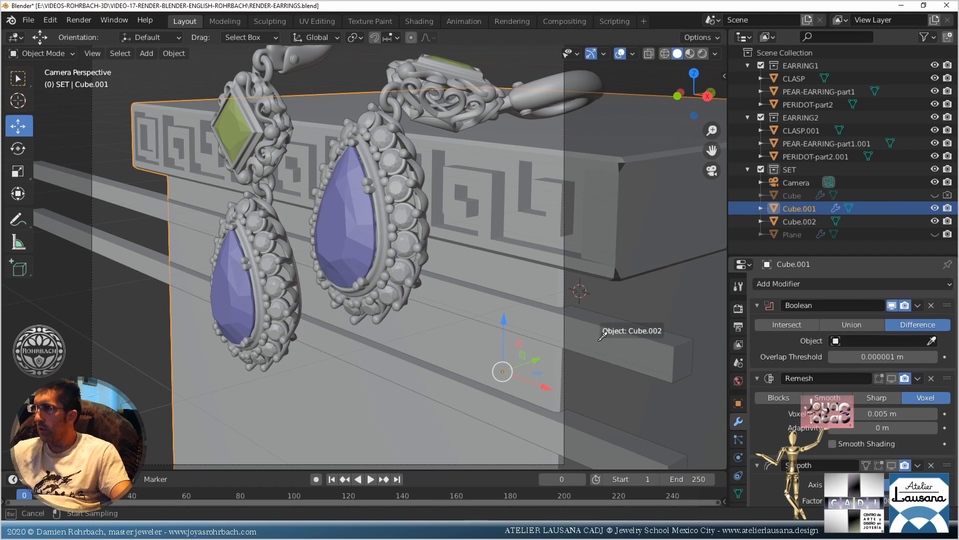
{"action": "left_click", "coordinate": [557, 330]}
{"action": "right_click", "coordinate": [556, 330]}
{"action": "key", "text": "h"}
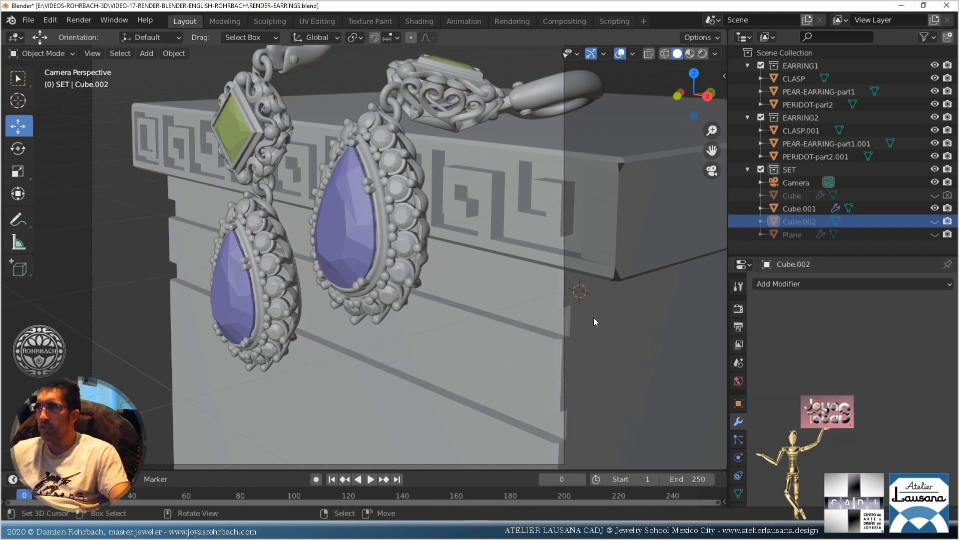
Turn the viewport display of the pedestal's Remesh and Smooth modifiers back on, comparing the grooves with and without smoothing
{"action": "left_click", "coordinate": [597, 334]}
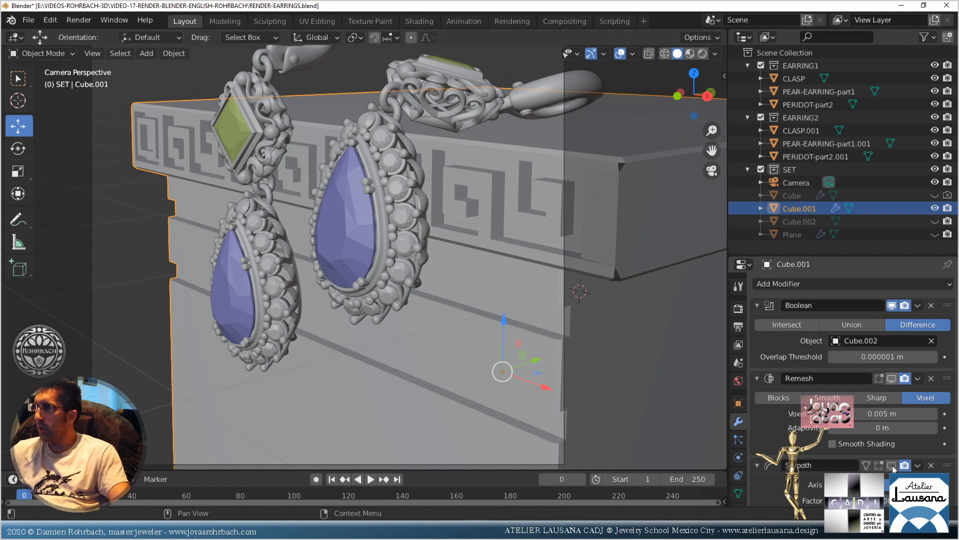
{"action": "key", "text": "ctrl+z"}
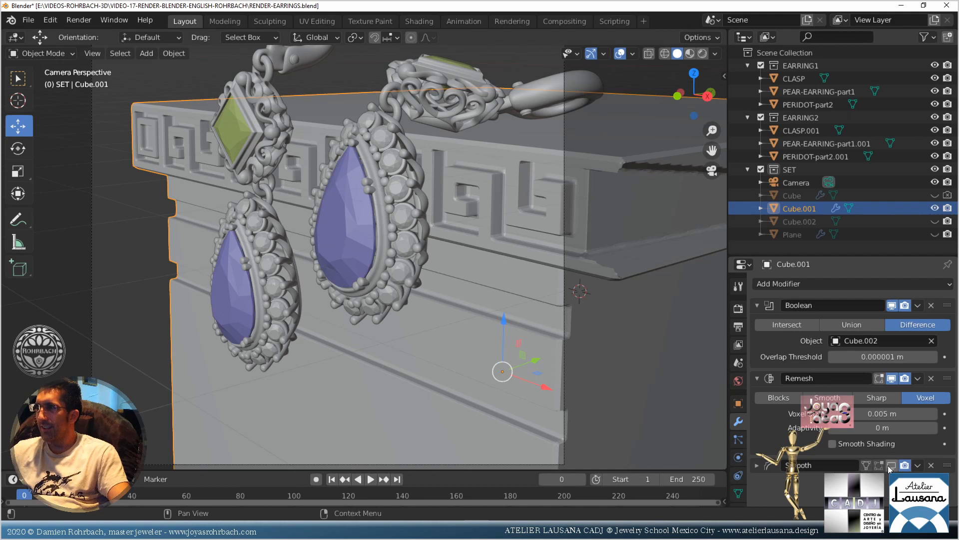
{"action": "left_click", "coordinate": [890, 465]}
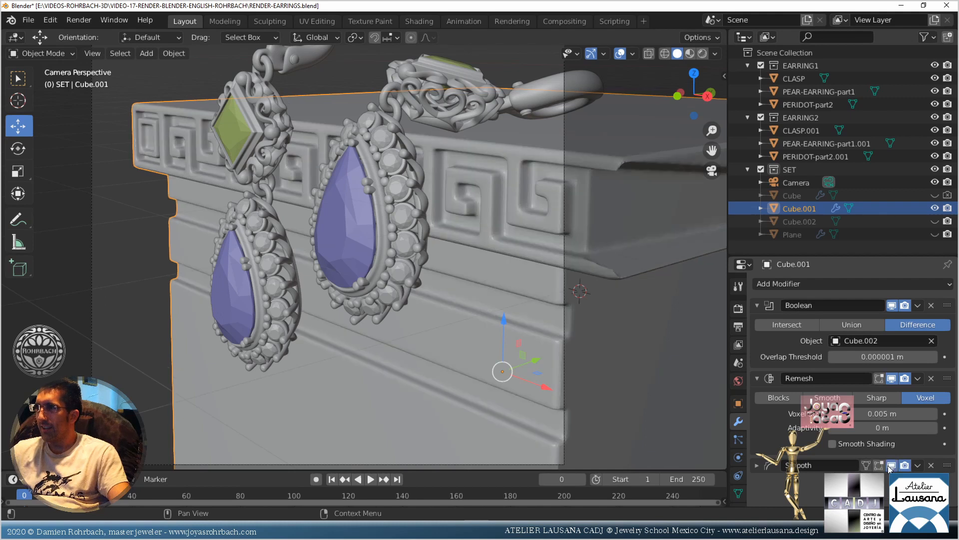
{"action": "left_click", "coordinate": [890, 465]}
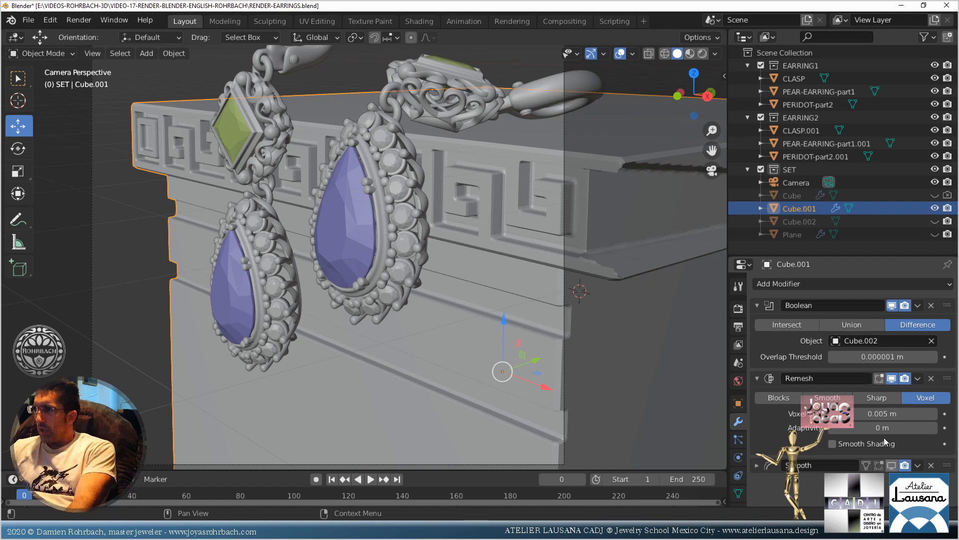
{"action": "left_click", "coordinate": [891, 466]}
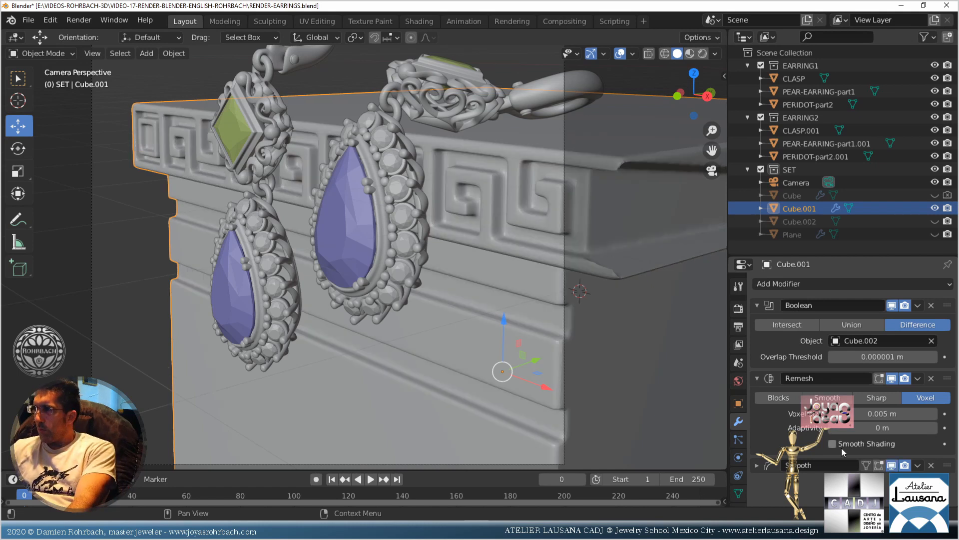
Set the factor of the pedestal's Smooth modifier to 0.1
{"action": "left_click", "coordinate": [757, 465]}
{"action": "scroll", "coordinate": [776, 419], "scroll_direction": "down", "scroll_amount": 2}
{"action": "left_click", "coordinate": [885, 465]}
{"action": "type", "text": ".1"}
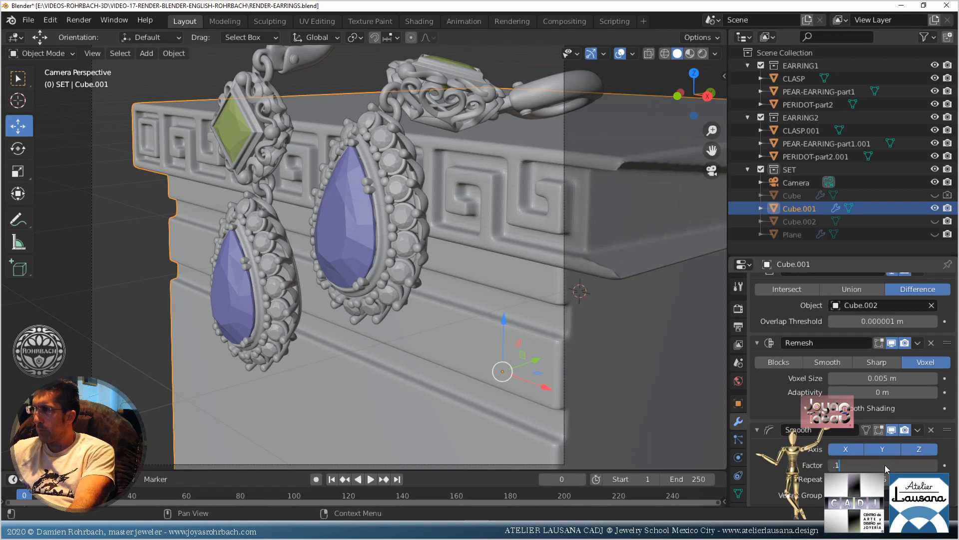
{"action": "key", "text": "Return"}
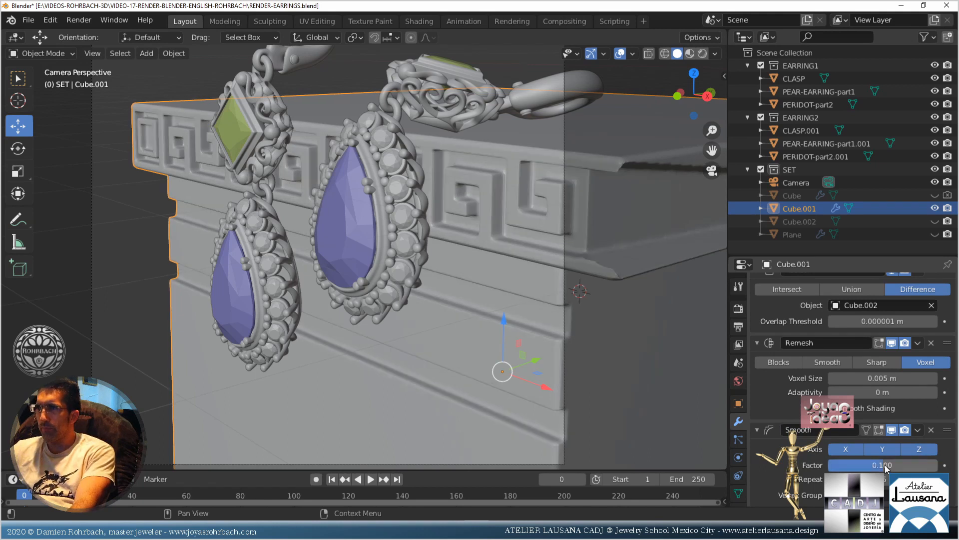
Save the file and convert the pedestal to a plain mesh, baking in its Boolean, Remesh and Smooth modifiers
{"action": "left_click", "coordinate": [182, 55]}
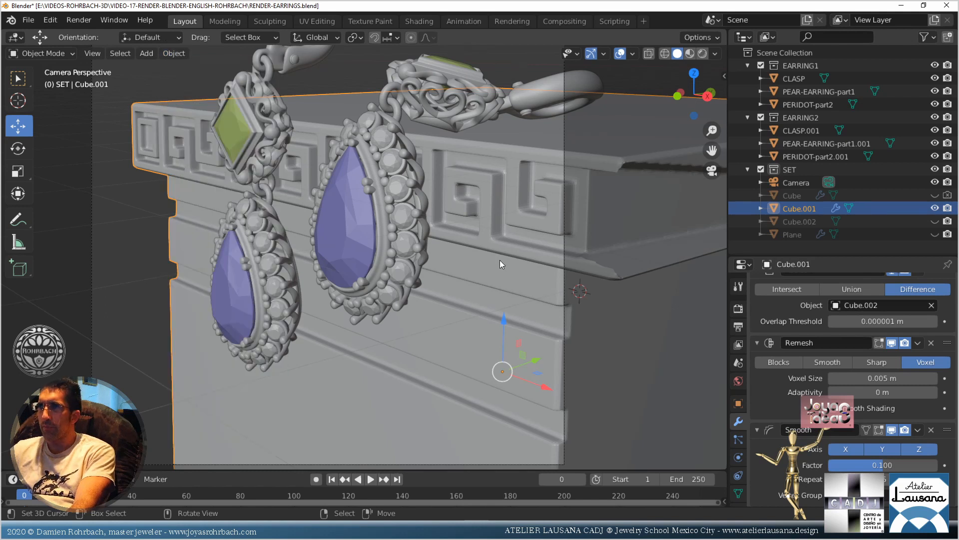
{"action": "scroll", "coordinate": [499, 260], "scroll_direction": "down", "scroll_amount": 3}
{"action": "middle_click_drag", "start_coordinate": [500, 260], "coordinate": [511, 263]}
{"action": "key", "text": "ctrl+s"}
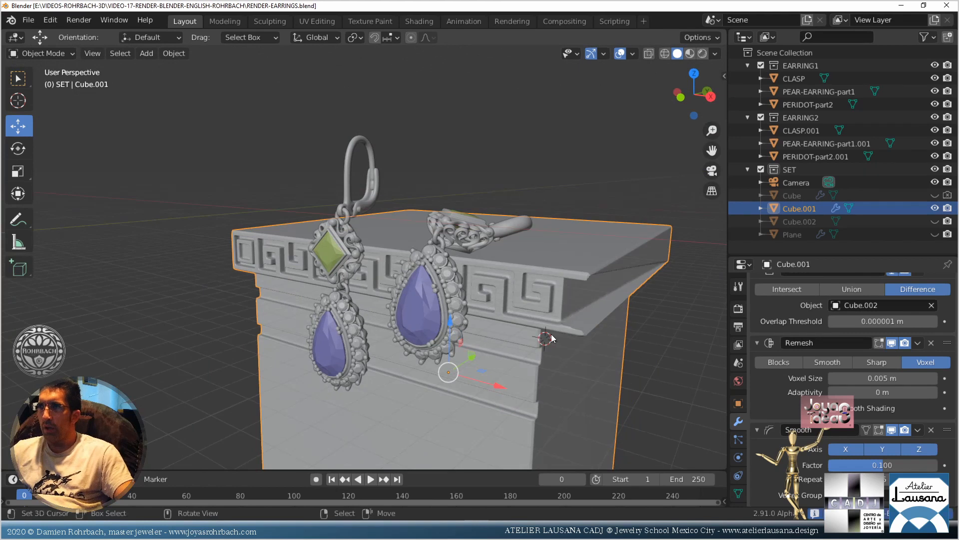
{"action": "mouse_move", "coordinate": [551, 338]}
{"action": "middle_mouse_down"}
{"action": "mouse_move", "coordinate": [567, 354]}
{"action": "mouse_move", "coordinate": [601, 358]}
{"action": "mouse_move", "coordinate": [561, 332]}
{"action": "mouse_move", "coordinate": [561, 346]}
{"action": "middle_mouse_up"}
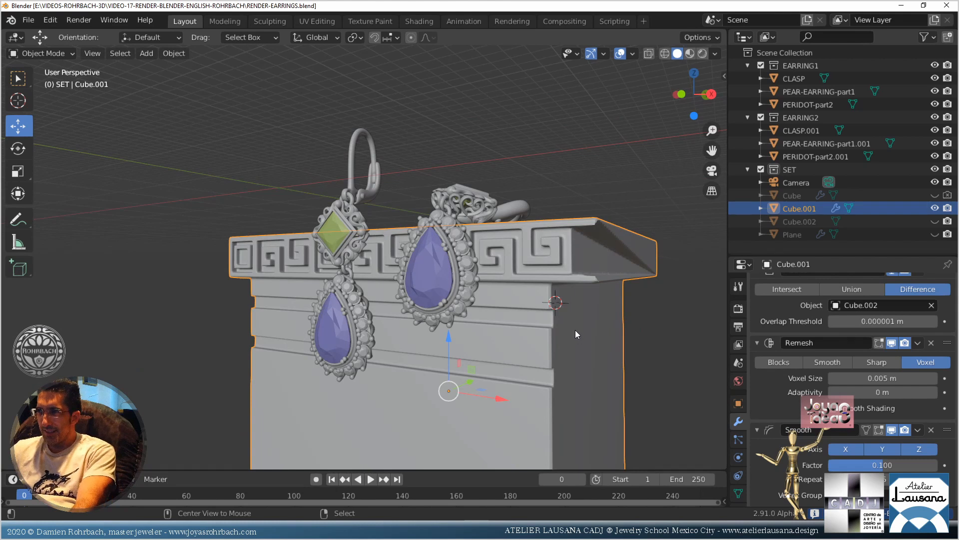
Widen the pedestal's base below the Greek-key cap by moving all its right-side vertices about 10.95 m outward along X
{"action": "key", "text": "KP_1"}
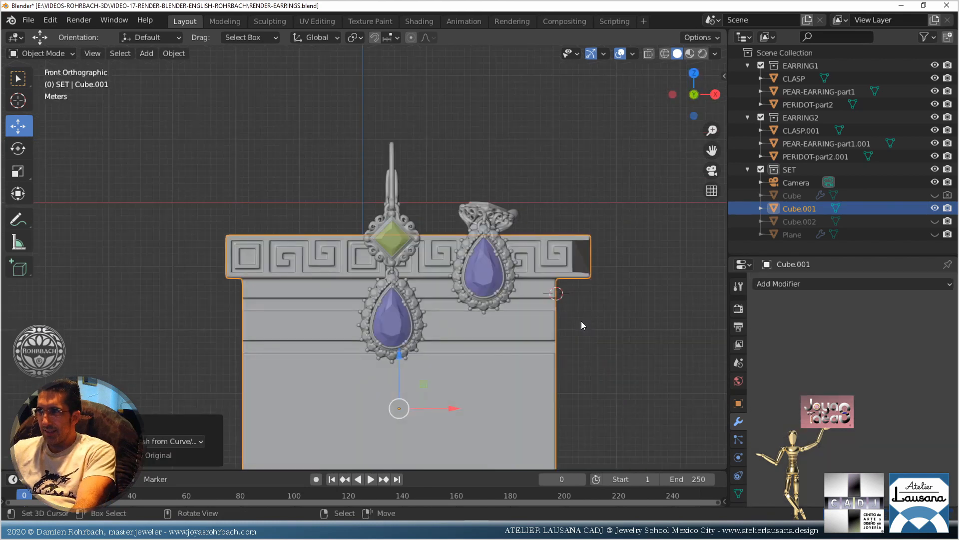
{"action": "scroll", "coordinate": [581, 321], "scroll_direction": "up", "scroll_amount": 2}
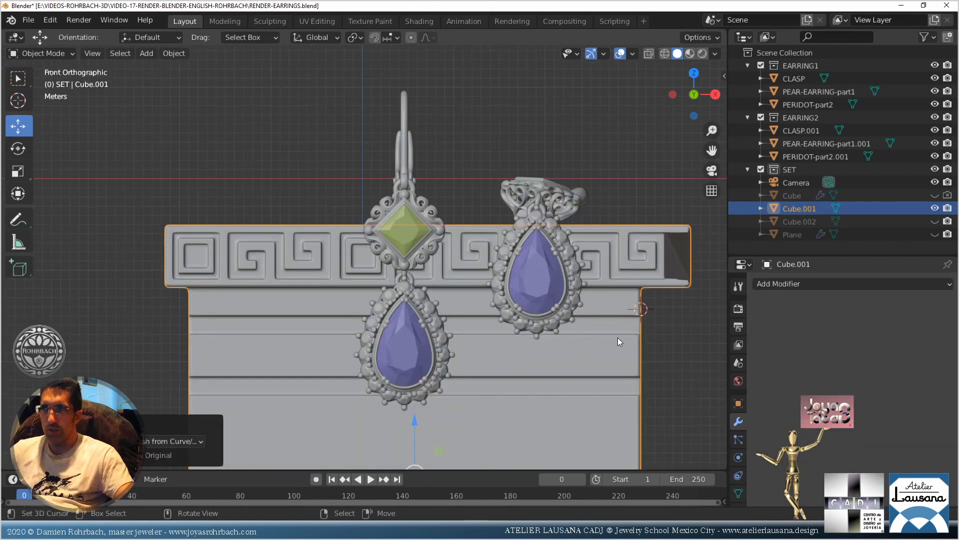
{"action": "key", "text": "Tab"}
{"action": "scroll", "coordinate": [464, 252], "scroll_direction": "up", "scroll_amount": 5}
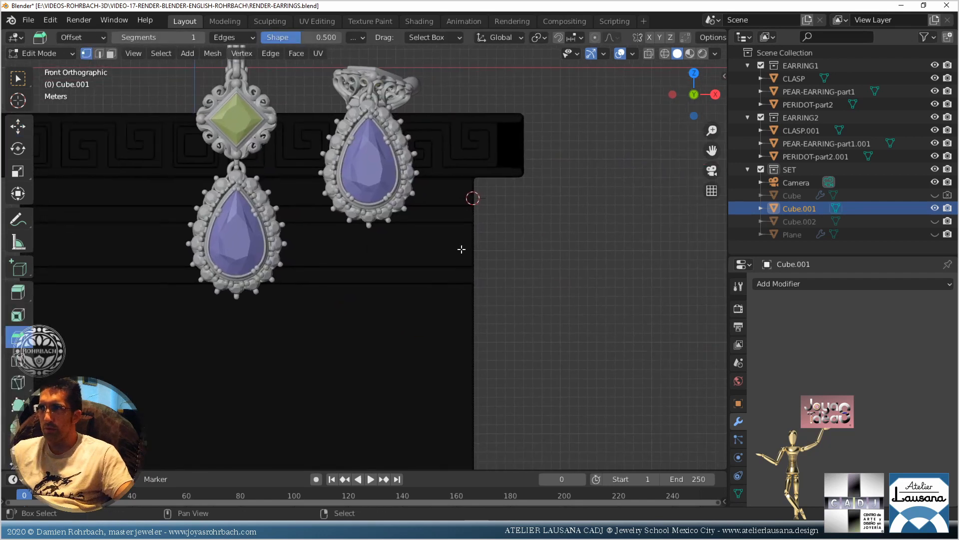
{"action": "scroll", "coordinate": [474, 256], "scroll_direction": "up", "scroll_amount": 2}
{"action": "scroll", "coordinate": [475, 252], "scroll_direction": "down", "scroll_amount": 7}
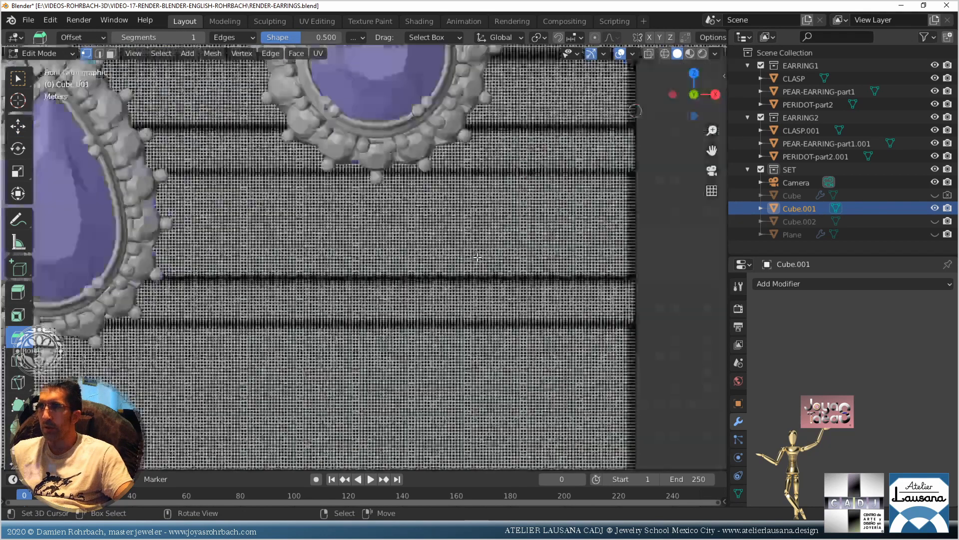
{"action": "middle_click_drag", "start_coordinate": [475, 249], "coordinate": [426, 149], "text": "shift"}
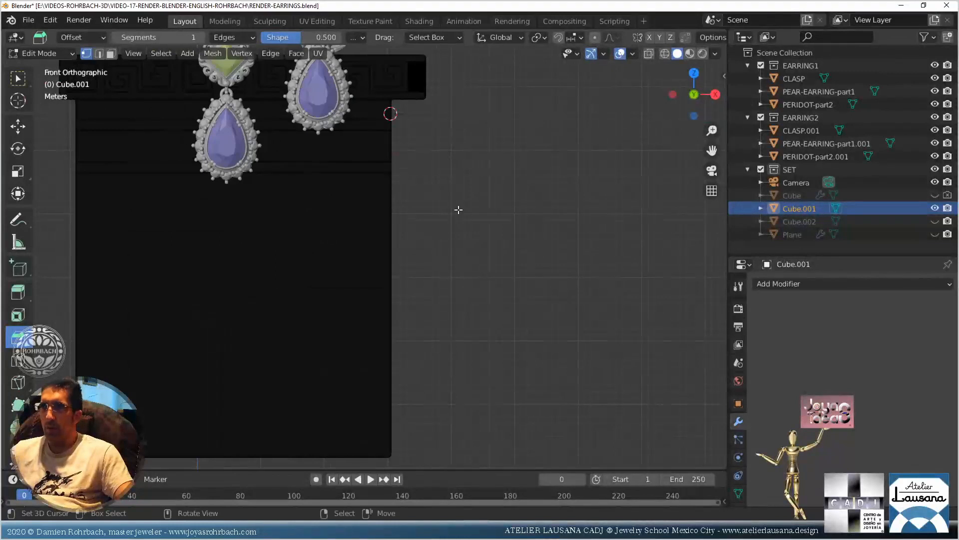
{"action": "scroll", "coordinate": [458, 209], "scroll_direction": "down", "scroll_amount": 1}
{"action": "key", "text": "b"}
{"action": "mouse_move", "coordinate": [436, 444]}
{"action": "left_mouse_down"}
{"action": "mouse_move", "coordinate": [383, 126]}
{"action": "mouse_move", "coordinate": [408, 159]}
{"action": "left_mouse_up"}
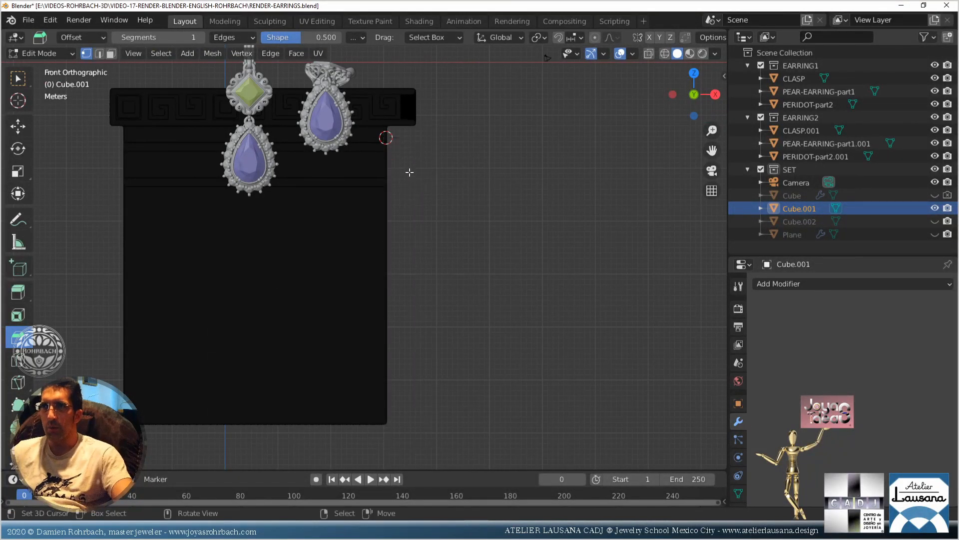
{"action": "key", "text": "alt+z"}
{"action": "key", "text": "b"}
{"action": "left_click_drag", "start_coordinate": [417, 432], "coordinate": [385, 126]}
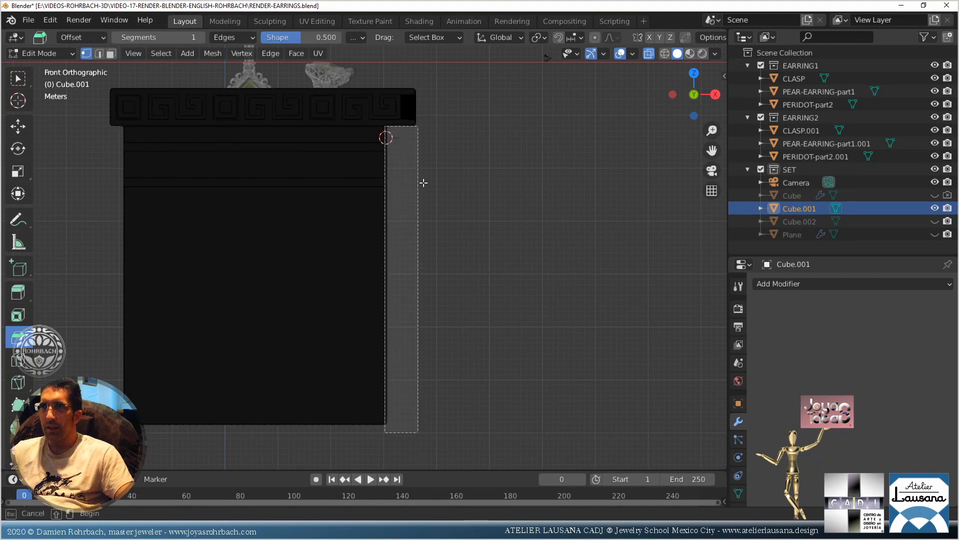
{"action": "left_click", "coordinate": [20, 126]}
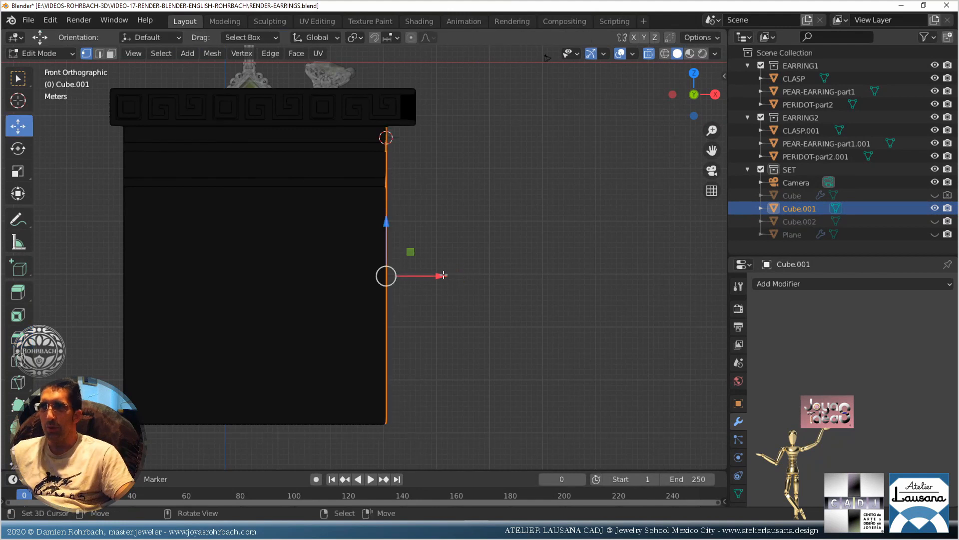
{"action": "left_click_drag", "start_coordinate": [442, 275], "coordinate": [498, 277]}
Return to Object Mode, inspect the widened pedestal and its grooves from the camera and from around, and save the file
{"action": "key", "text": "KP_0"}
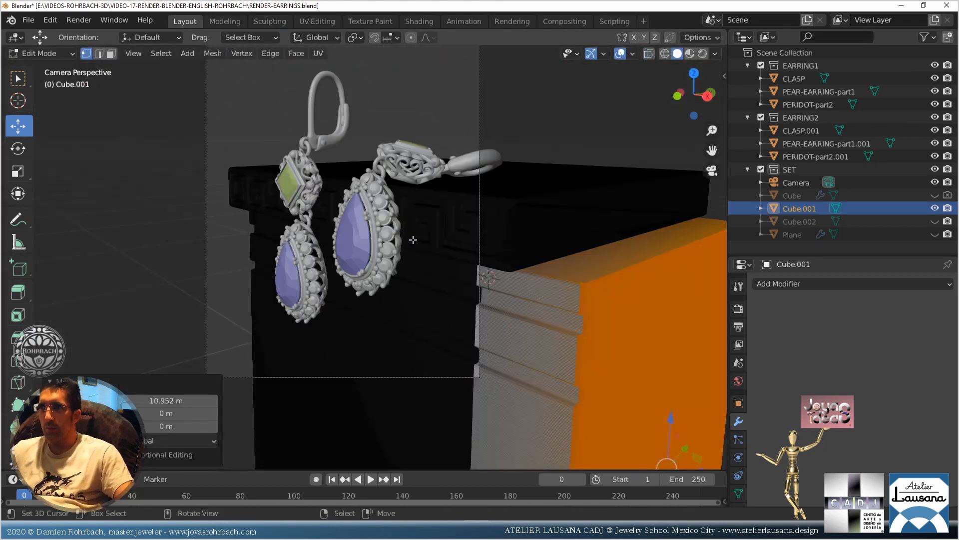
{"action": "scroll", "coordinate": [461, 318], "scroll_direction": "up", "scroll_amount": 2}
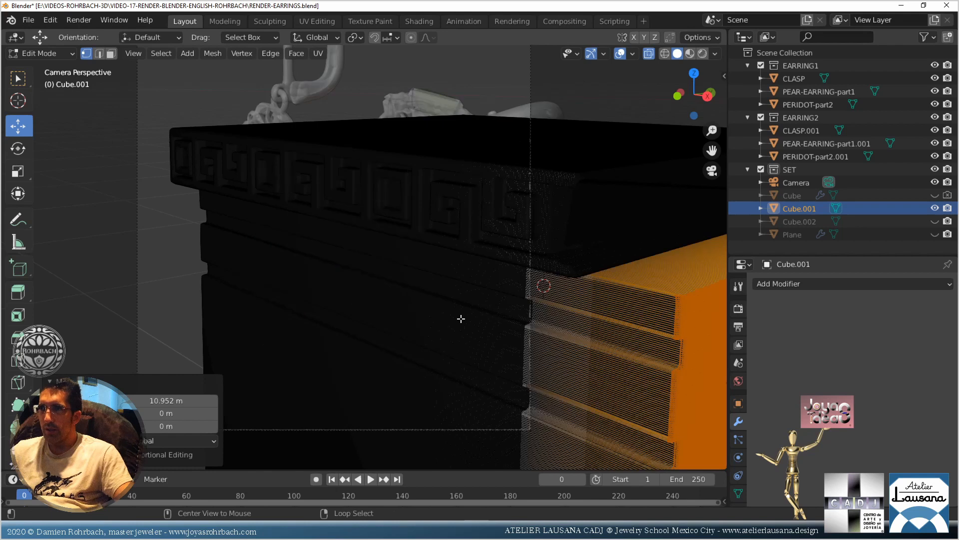
{"action": "key", "text": "Tab"}
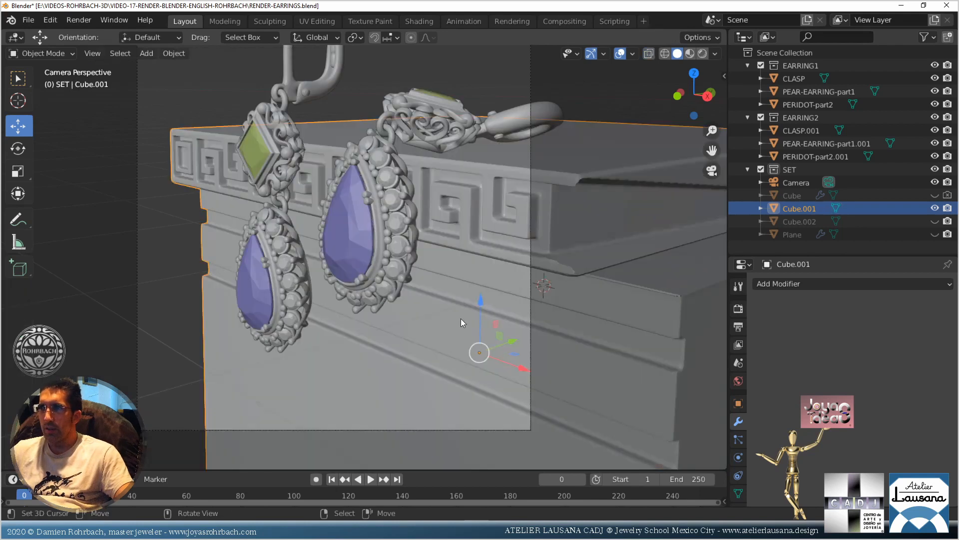
{"action": "middle_click_drag", "start_coordinate": [461, 319], "coordinate": [360, 205], "text": "shift"}
{"action": "scroll", "coordinate": [424, 232], "scroll_direction": "up", "scroll_amount": 5}
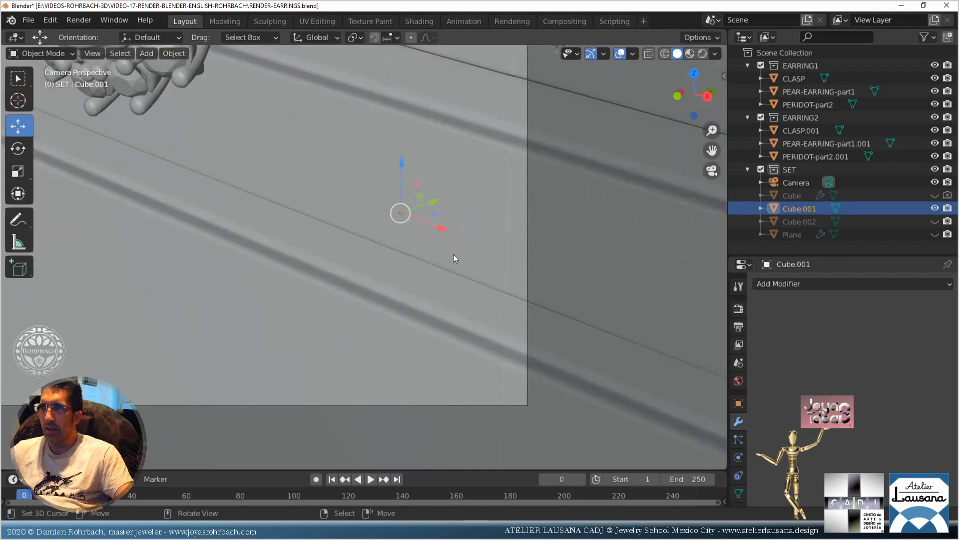
{"action": "scroll", "coordinate": [461, 252], "scroll_direction": "down", "scroll_amount": 1}
{"action": "middle_click_drag", "start_coordinate": [460, 252], "coordinate": [481, 260]}
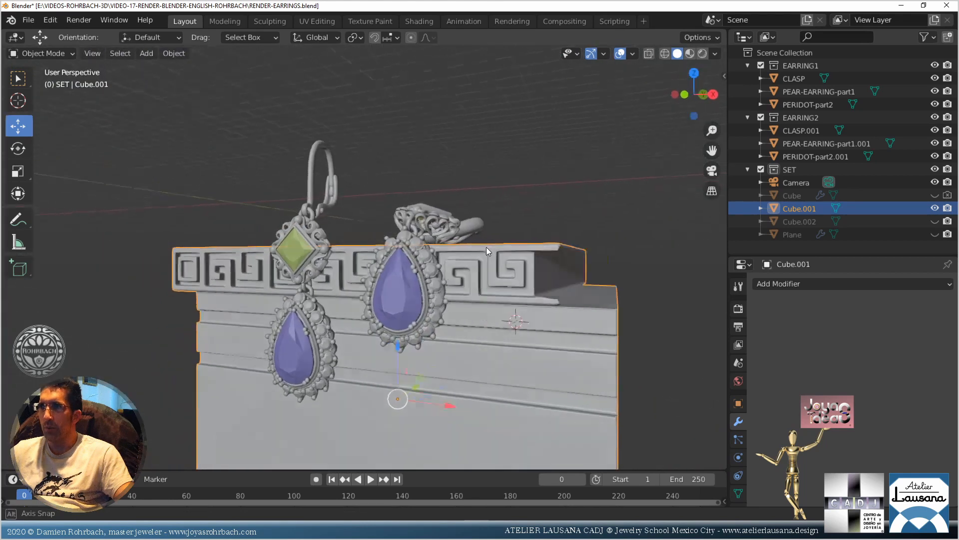
{"action": "scroll", "coordinate": [511, 306], "scroll_direction": "up", "scroll_amount": 2}
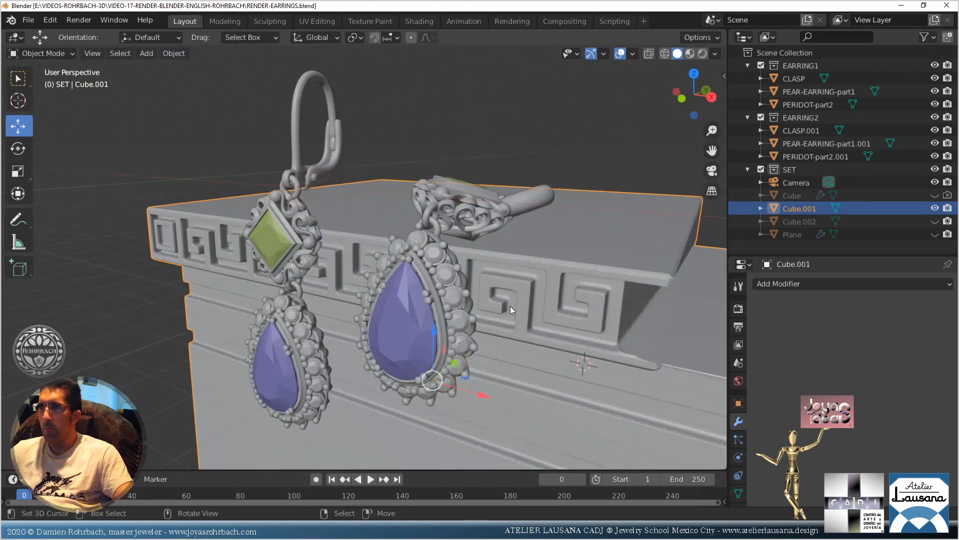
{"action": "scroll", "coordinate": [527, 344], "scroll_direction": "down", "scroll_amount": 3}
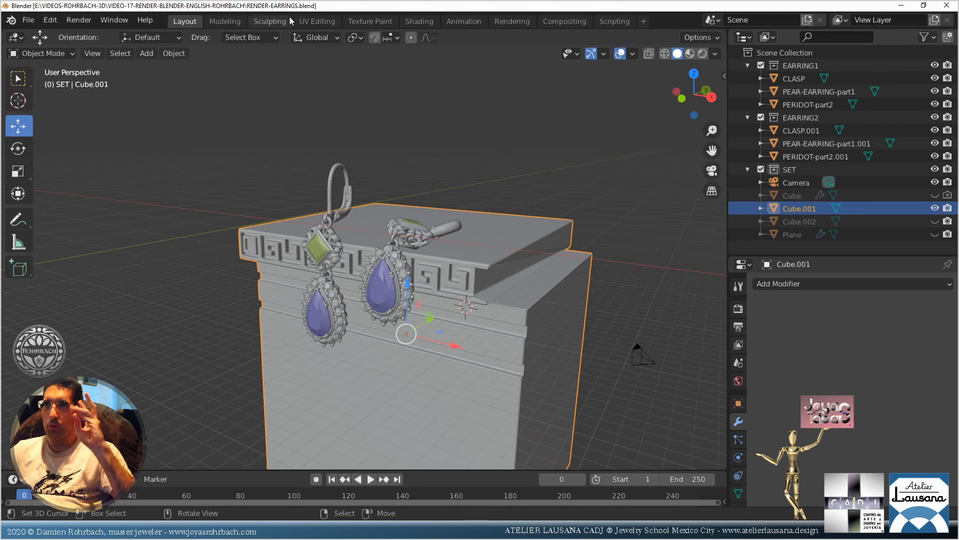
Reduce the pedestal's mesh with a Decimate modifier, trying ratio 0.3 and settling on 0.1, apply it and save the file
{"action": "left_click", "coordinate": [798, 282]}
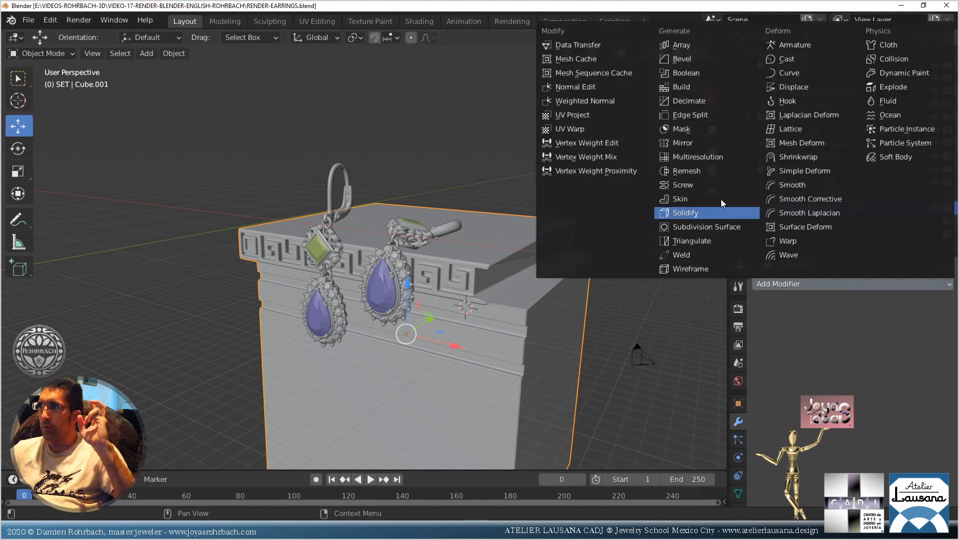
{"action": "left_click", "coordinate": [706, 98]}
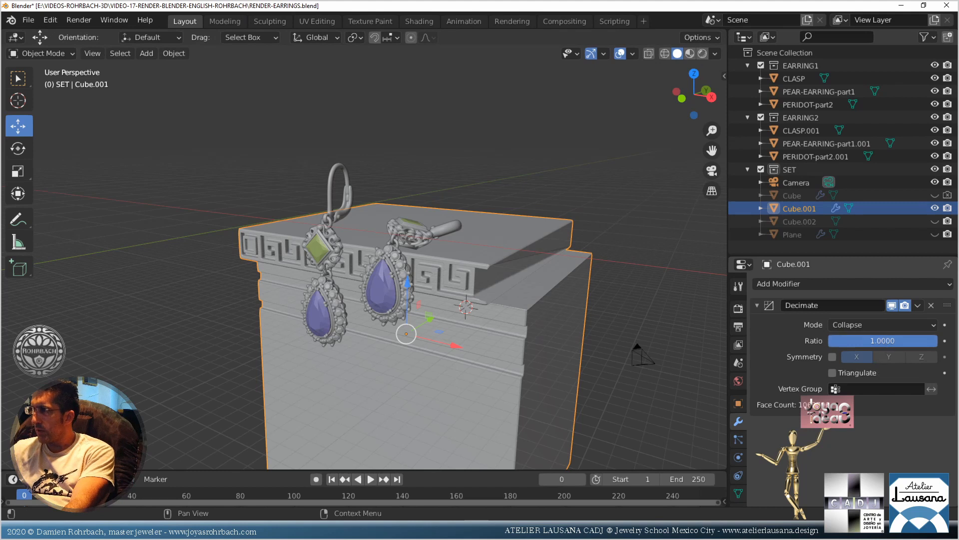
{"action": "left_click", "coordinate": [878, 340]}
{"action": "type", "text": ".3"}
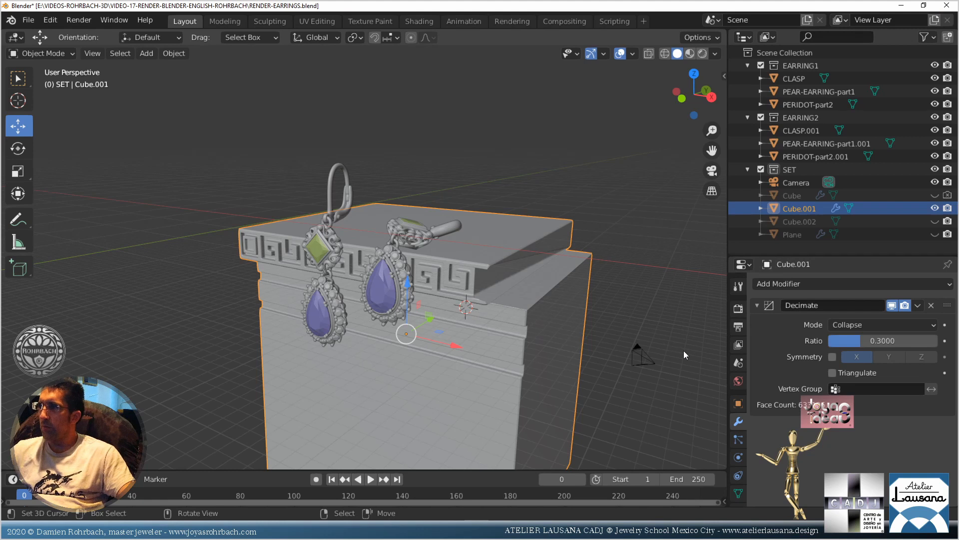
{"action": "left_click", "coordinate": [870, 343]}
{"action": "type", "text": ".1"}
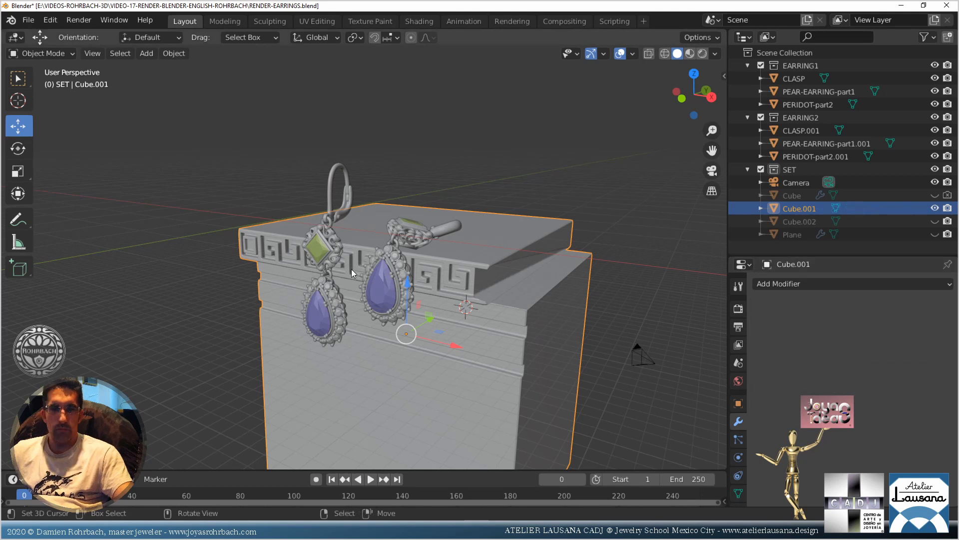
{"action": "key", "text": "ctrl+s"}
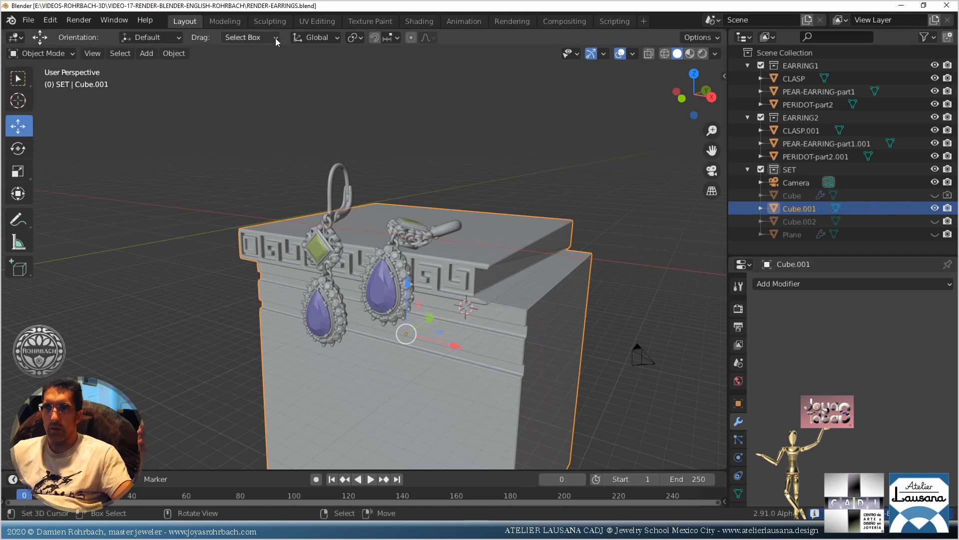
Switch to the Sculpting workspace, choose the Draw brush and give it a new image texture using CRACKS.jpg
{"action": "left_click", "coordinate": [270, 21]}
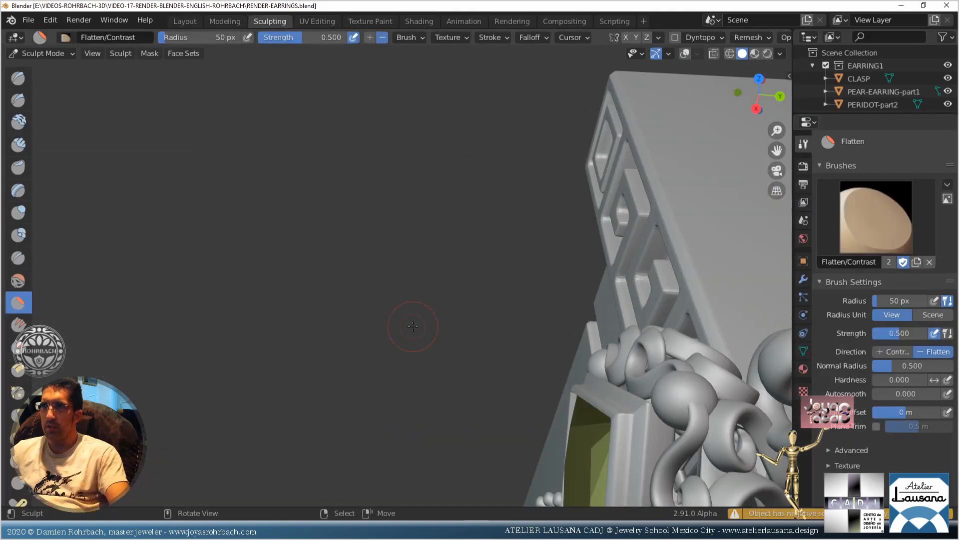
{"action": "middle_click_drag", "start_coordinate": [413, 327], "coordinate": [488, 301]}
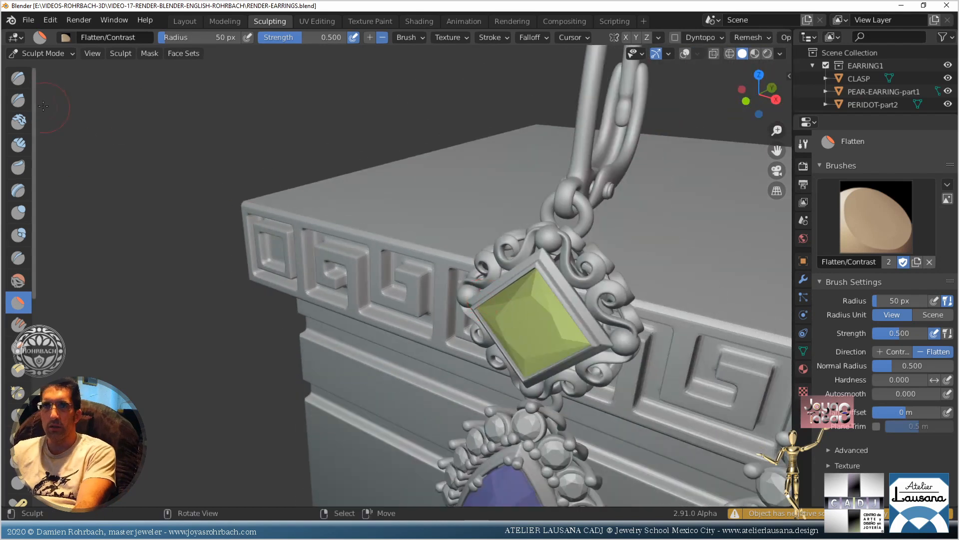
{"action": "left_click", "coordinate": [18, 77]}
{"action": "left_click", "coordinate": [455, 37]}
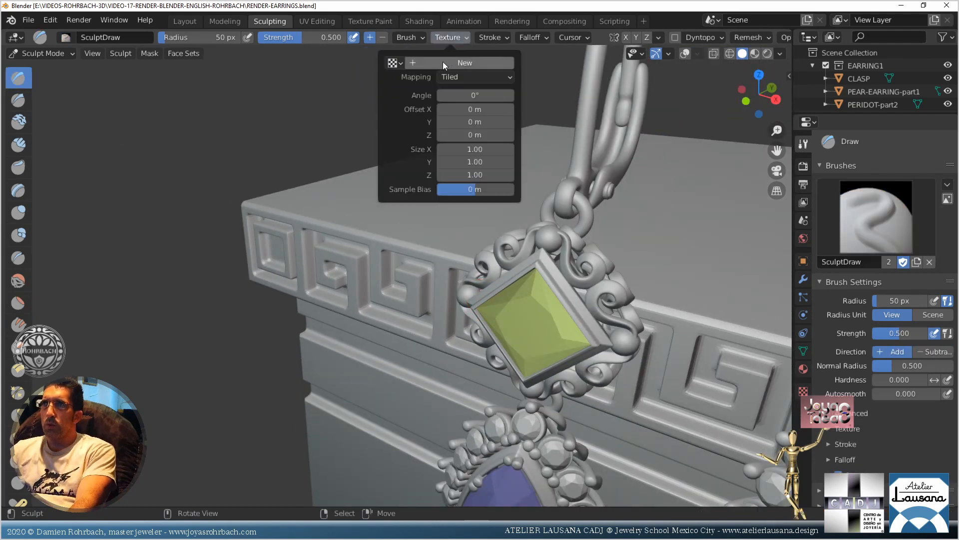
{"action": "left_click", "coordinate": [804, 391]}
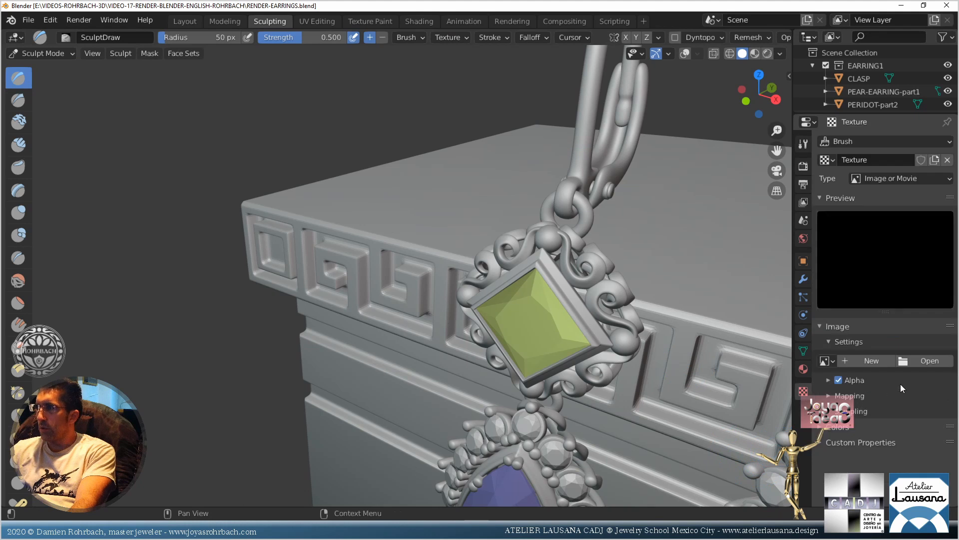
{"action": "left_click", "coordinate": [932, 361]}
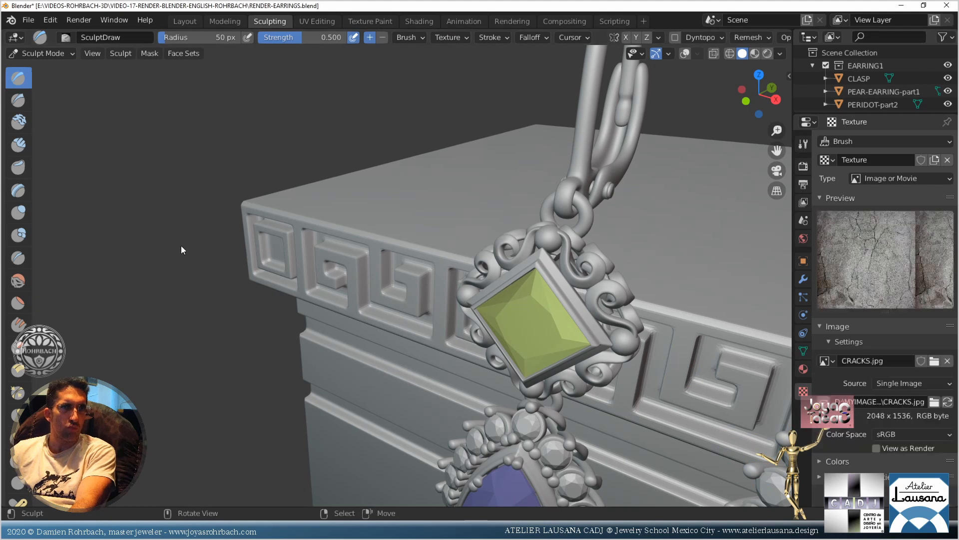
Enable dynamic topology (Dyntopo) for sculpting the pedestal and open its settings
{"action": "scroll", "coordinate": [322, 366], "scroll_direction": "up", "scroll_amount": 1}
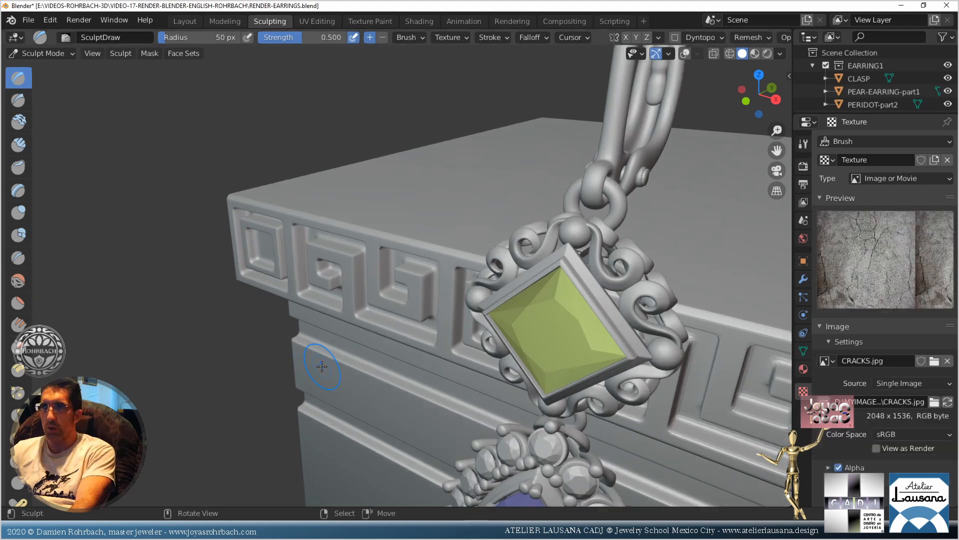
{"action": "left_click", "coordinate": [674, 38]}
{"action": "left_click", "coordinate": [711, 37]}
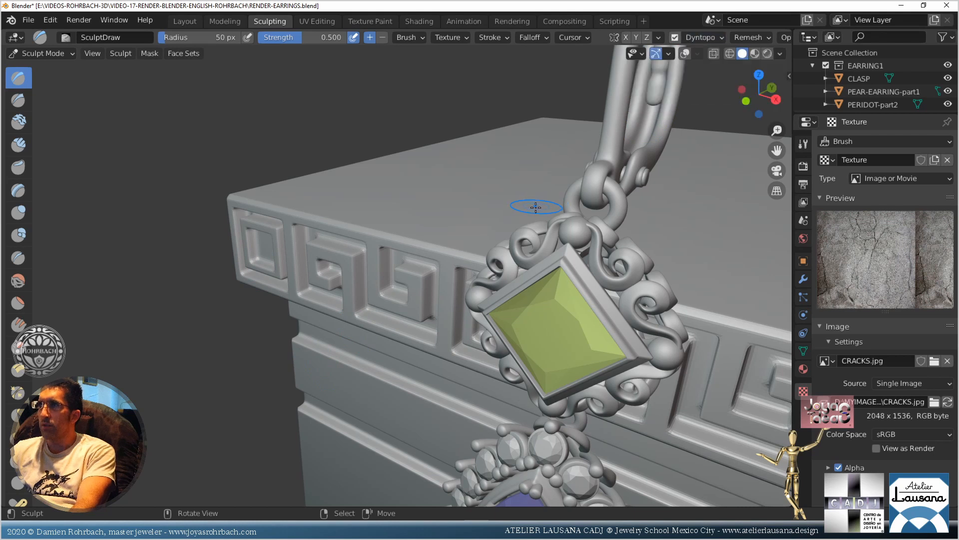
From the front view, sculpt patches of crack relief on the pedestal's front face just beneath the lowest moulding, beside and beyond the hanging earring
{"action": "key", "text": "KP_1"}
{"action": "scroll", "coordinate": [535, 220], "scroll_direction": "down", "scroll_amount": 4}
{"action": "scroll", "coordinate": [524, 349], "scroll_direction": "up", "scroll_amount": 5}
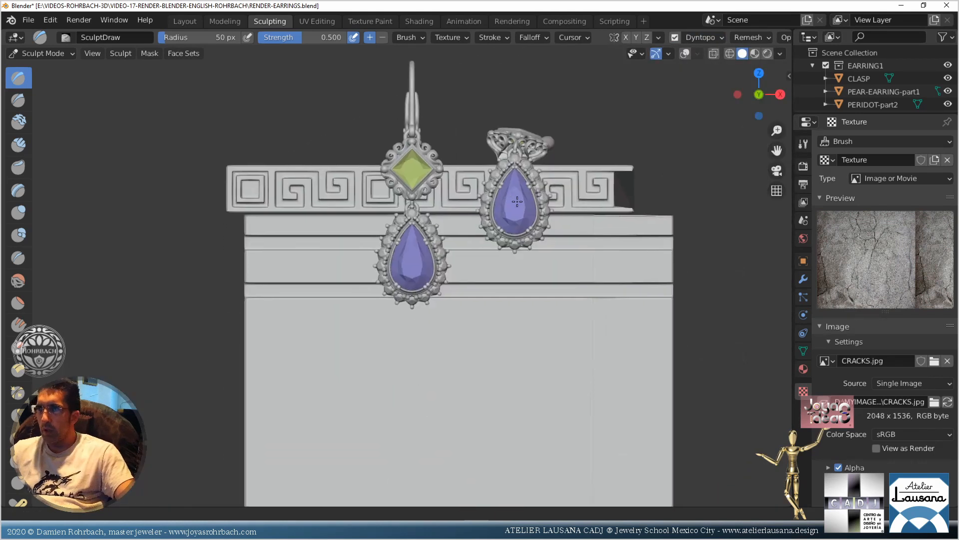
{"action": "left_click_drag", "start_coordinate": [497, 318], "coordinate": [549, 340]}
{"action": "scroll", "coordinate": [488, 311], "scroll_direction": "up", "scroll_amount": 3}
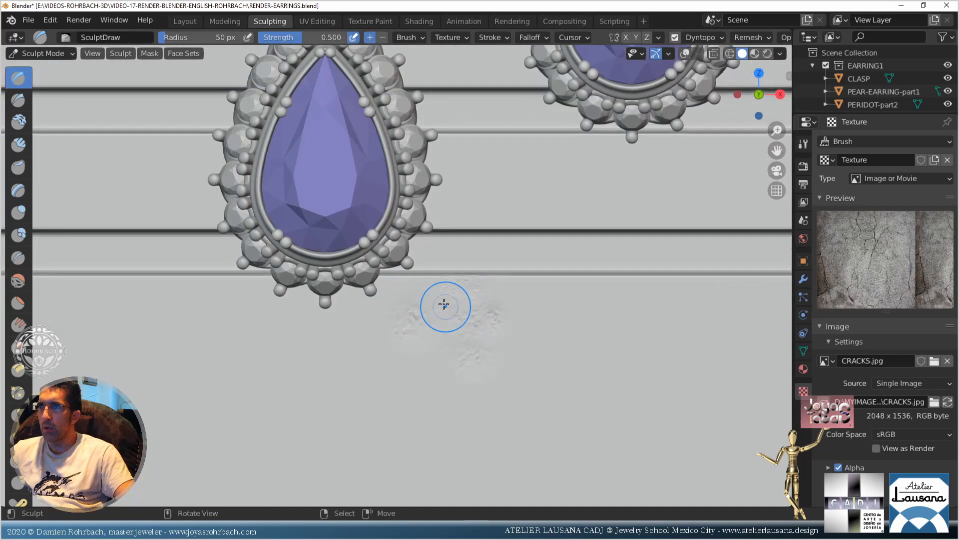
{"action": "scroll", "coordinate": [430, 364], "scroll_direction": "up", "scroll_amount": 3}
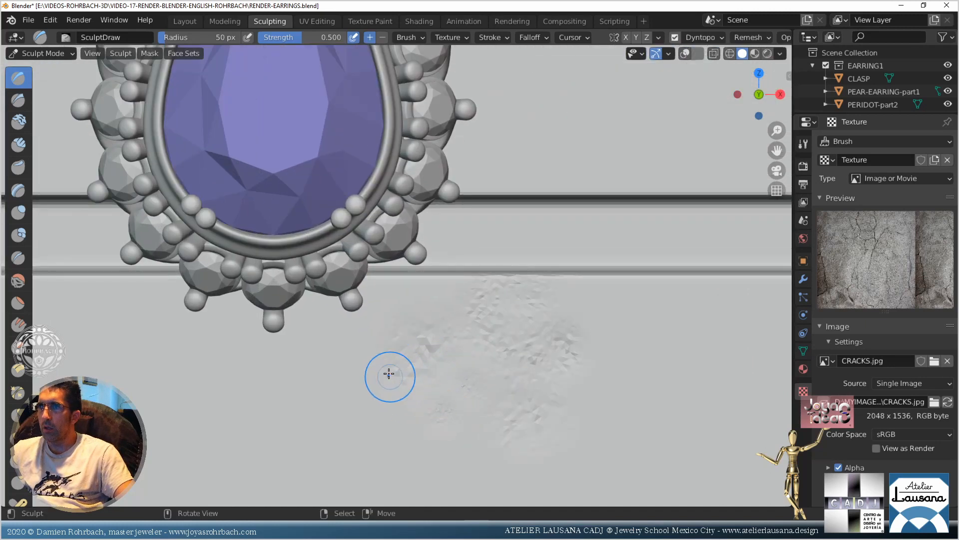
{"action": "left_click", "coordinate": [450, 287]}
{"action": "left_click", "coordinate": [612, 286]}
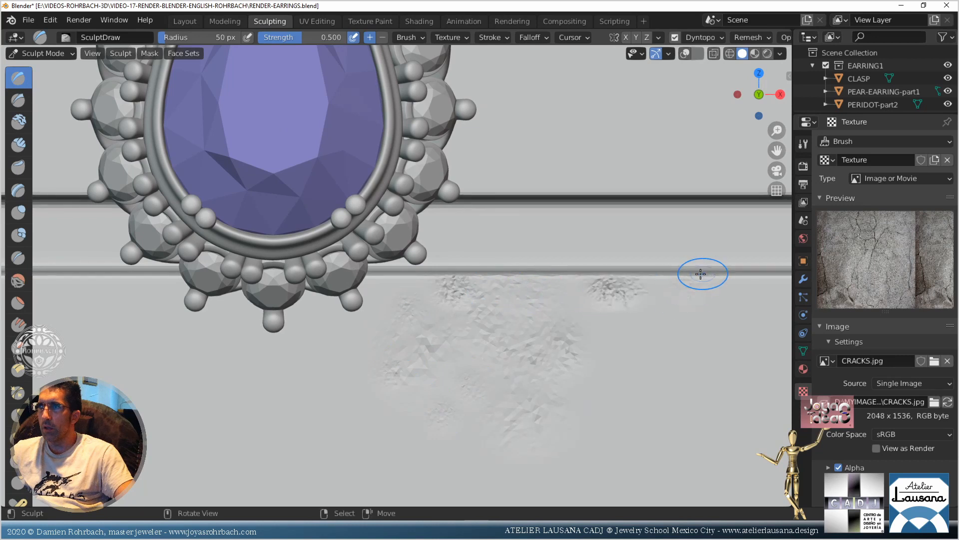
{"action": "scroll", "coordinate": [701, 273], "scroll_direction": "down", "scroll_amount": 2}
{"action": "mouse_move", "coordinate": [707, 325]}
{"action": "left_mouse_down"}
{"action": "mouse_move", "coordinate": [570, 376]}
{"action": "mouse_move", "coordinate": [541, 339]}
{"action": "left_mouse_up"}
{"action": "scroll", "coordinate": [582, 332], "scroll_direction": "down", "scroll_amount": 1}
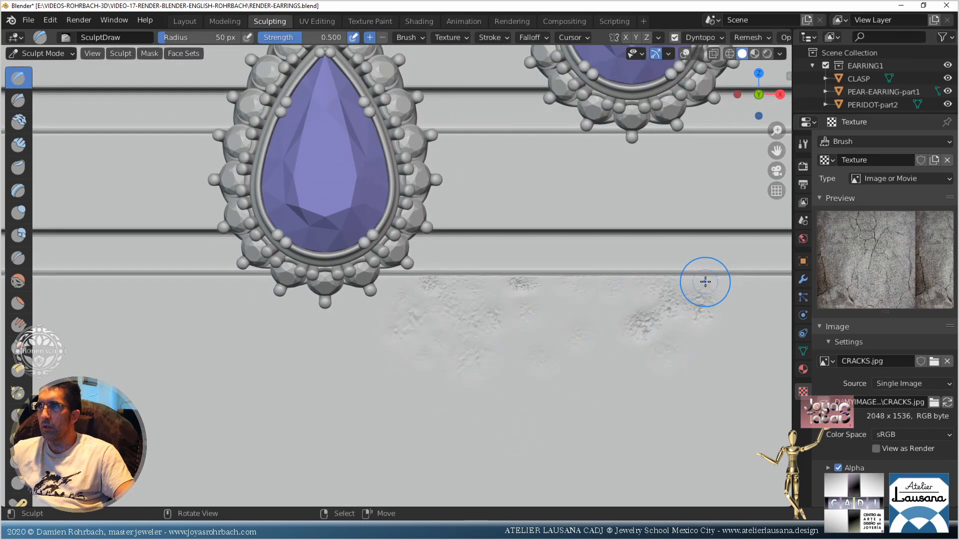
Add more crack patches with the Draw brush to the moulding bands above the front face, between and beneath the two earrings
{"action": "middle_click_drag", "start_coordinate": [705, 282], "coordinate": [540, 336], "text": "shift"}
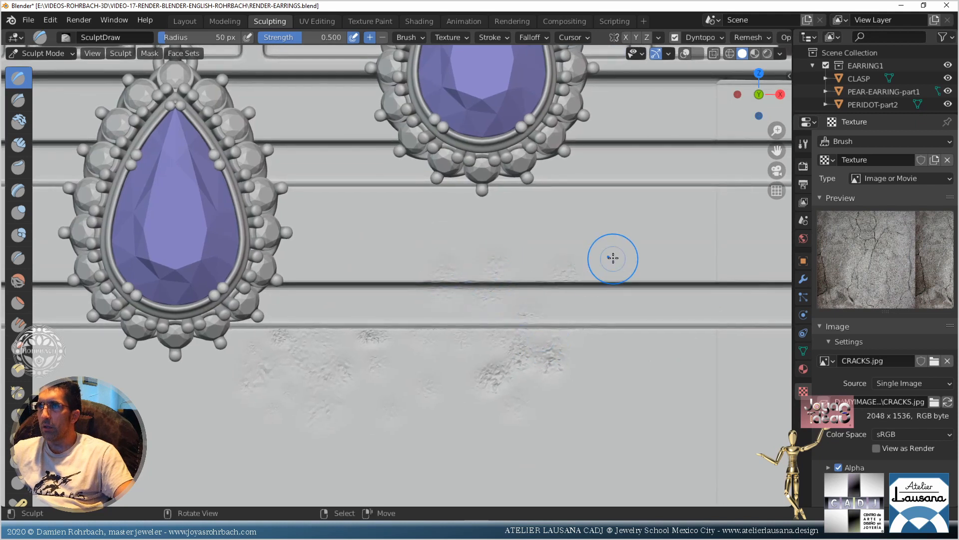
{"action": "left_click_drag", "start_coordinate": [613, 258], "coordinate": [568, 178]}
{"action": "left_click_drag", "start_coordinate": [347, 184], "coordinate": [360, 219]}
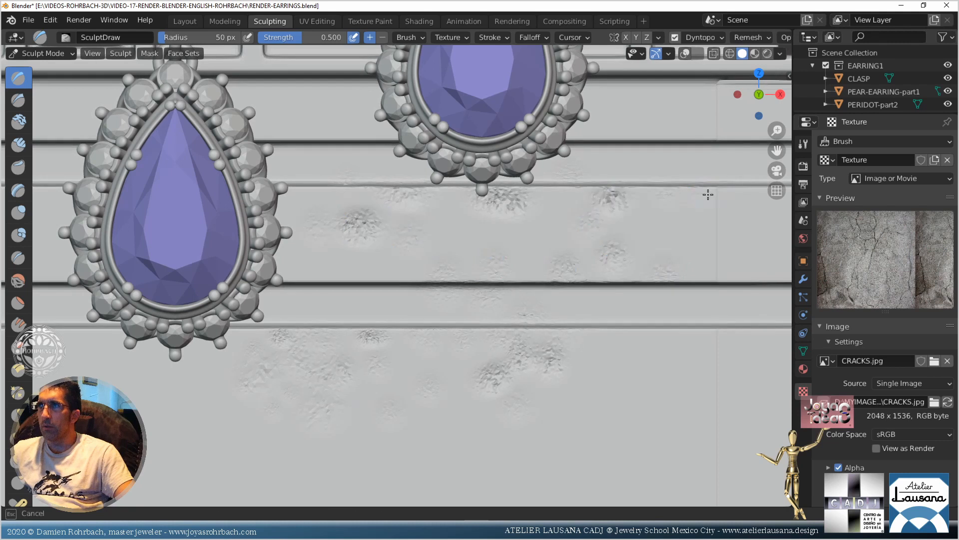
{"action": "middle_click_drag", "start_coordinate": [707, 194], "coordinate": [532, 332], "text": "shift"}
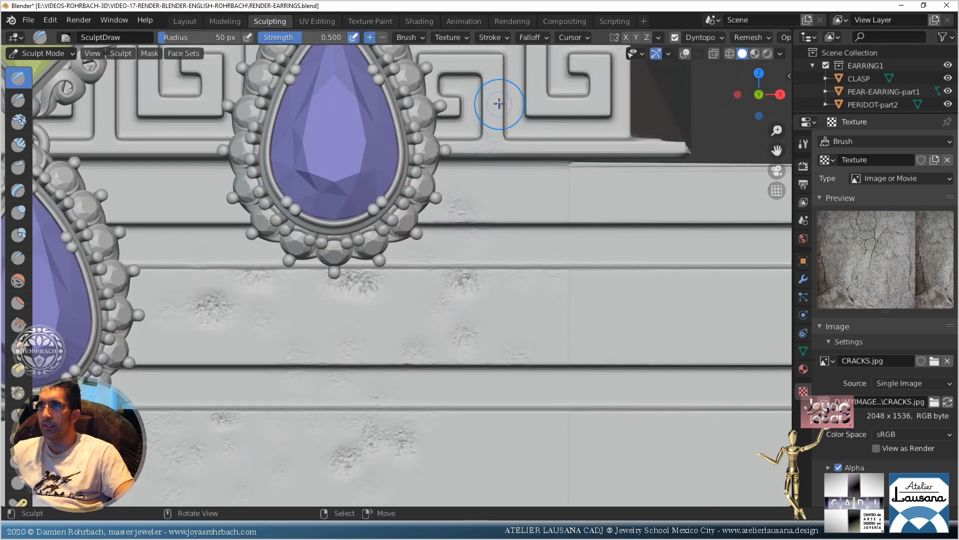
Isolate the pedestal in Local View and examine the sculpted crack patches on its upper band up close at an angle
{"action": "mouse_move", "coordinate": [496, 101]}
{"action": "middle_mouse_down", "text": "shift"}
{"action": "mouse_move", "coordinate": [496, 284]}
{"action": "mouse_move", "coordinate": [479, 303]}
{"action": "mouse_move", "coordinate": [416, 280]}
{"action": "middle_mouse_up", "text": "shift"}
{"action": "scroll", "coordinate": [480, 302], "scroll_direction": "up", "scroll_amount": 1}
{"action": "key", "text": "KP_Divide"}
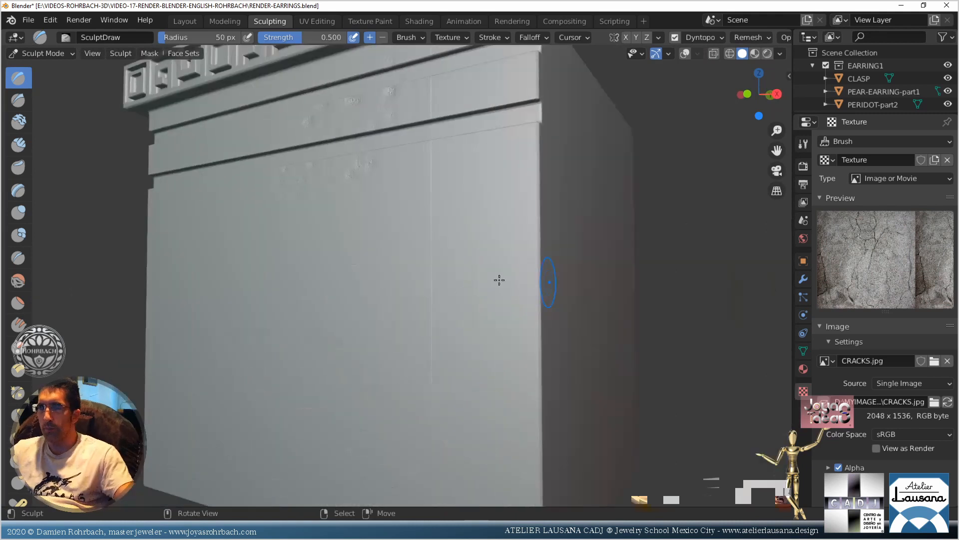
{"action": "middle_click_drag", "start_coordinate": [360, 220], "coordinate": [349, 355], "text": "shift"}
{"action": "scroll", "coordinate": [420, 225], "scroll_direction": "up", "scroll_amount": 6}
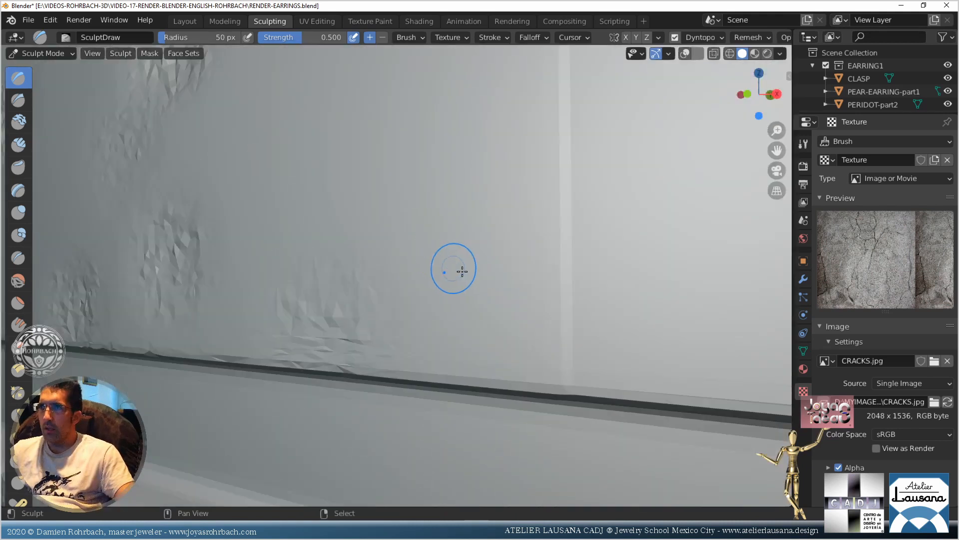
Sculpt scattered cracked-stone texture patches with the Draw brush on the flat bands and mouldings below the pedestal's frieze
{"action": "left_click", "coordinate": [561, 303]}
{"action": "scroll", "coordinate": [585, 231], "scroll_direction": "down", "scroll_amount": 5}
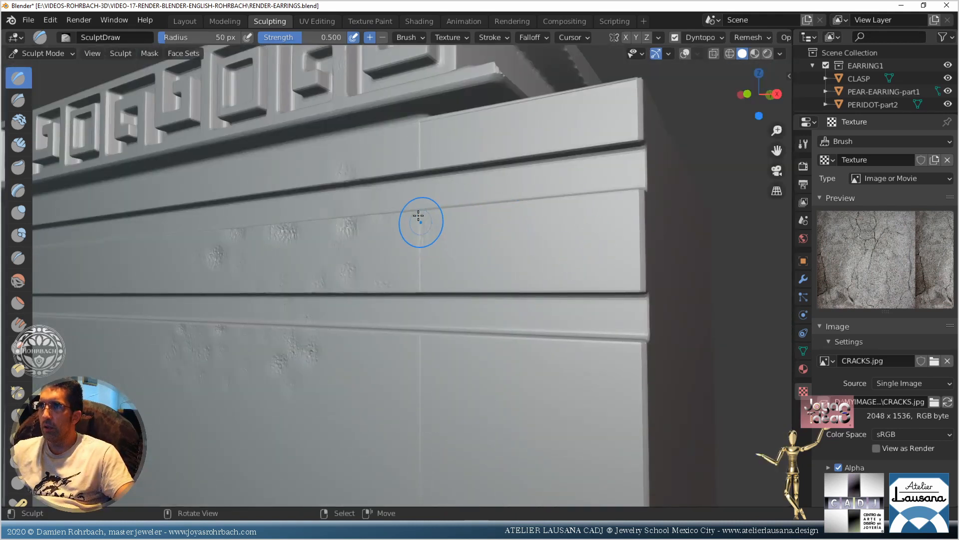
{"action": "scroll", "coordinate": [449, 246], "scroll_direction": "up", "scroll_amount": 2}
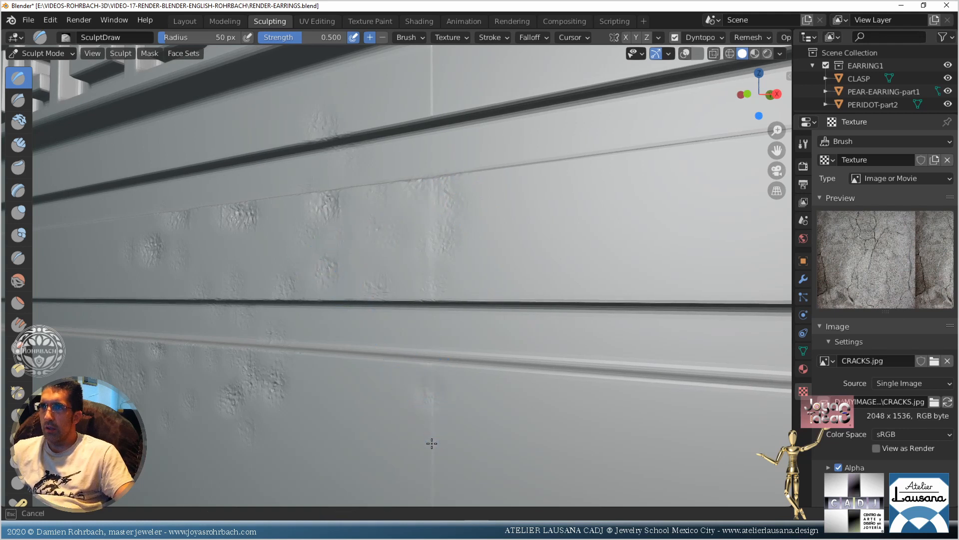
{"action": "left_click", "coordinate": [429, 459]}
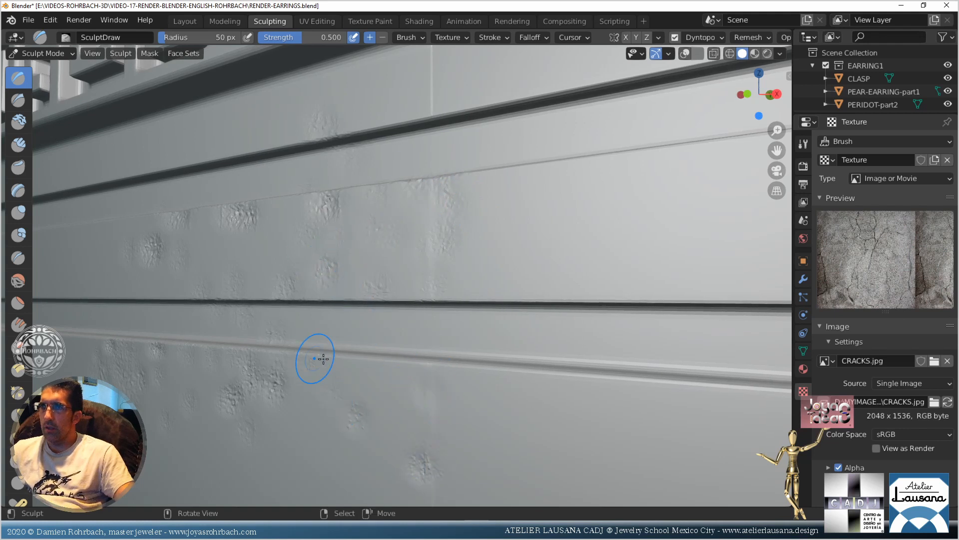
{"action": "mouse_move", "coordinate": [336, 383]}
{"action": "middle_mouse_down"}
{"action": "mouse_move", "coordinate": [370, 392]}
{"action": "mouse_move", "coordinate": [375, 383]}
{"action": "middle_mouse_up"}
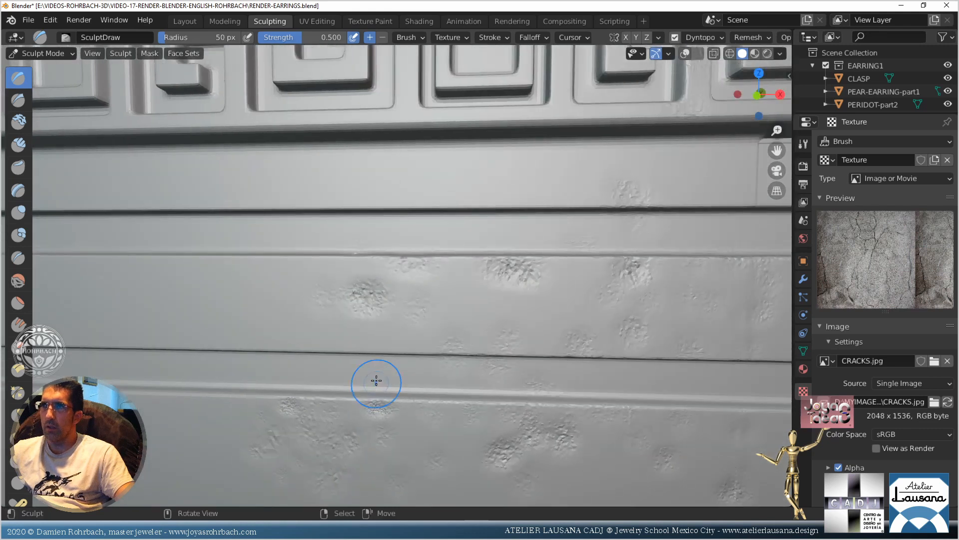
{"action": "scroll", "coordinate": [376, 381], "scroll_direction": "down", "scroll_amount": 2}
{"action": "mouse_move", "coordinate": [370, 289]}
{"action": "left_mouse_down", "text": "shift"}
{"action": "mouse_move", "coordinate": [384, 294]}
{"action": "mouse_move", "coordinate": [315, 285]}
{"action": "left_mouse_up", "text": "shift"}
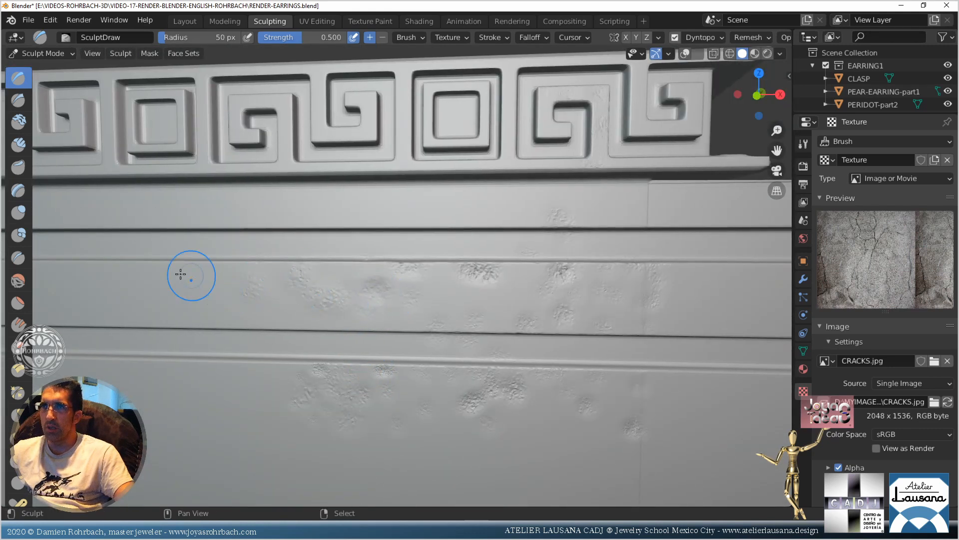
Sculpt the crack texture onto the front-left corner area of the pedestal's top slab
{"action": "middle_click_drag", "start_coordinate": [217, 175], "coordinate": [275, 320]}
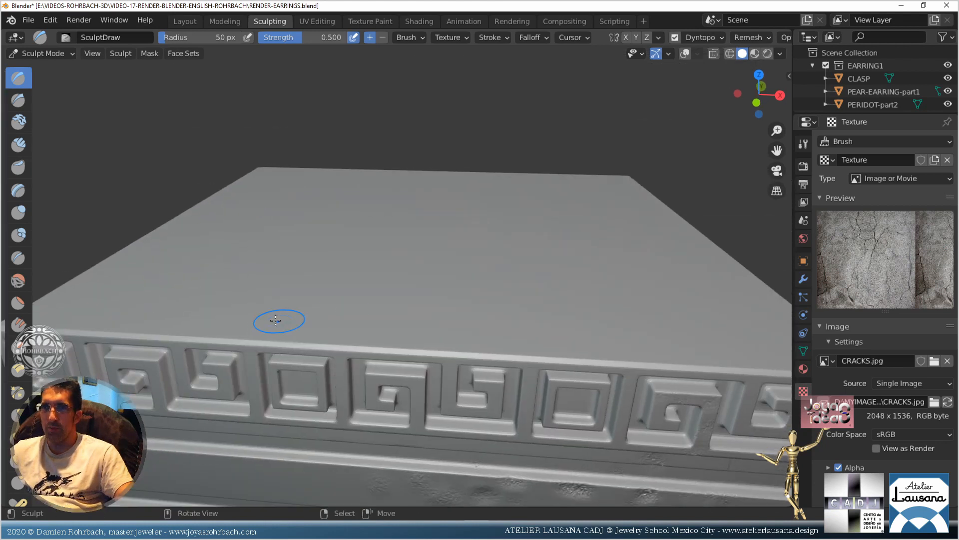
{"action": "scroll", "coordinate": [271, 305], "scroll_direction": "down", "scroll_amount": 6}
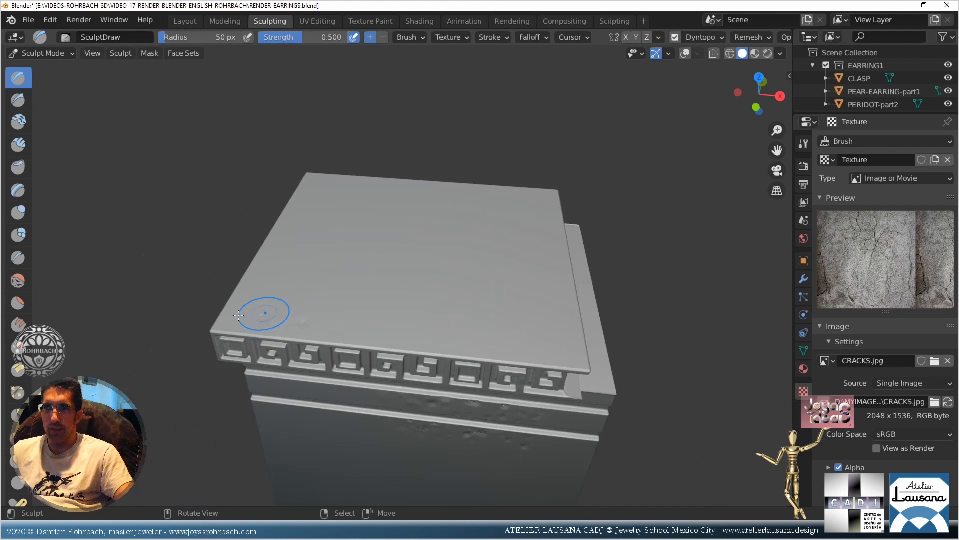
{"action": "left_click_drag", "start_coordinate": [249, 296], "coordinate": [268, 293]}
{"action": "left_click_drag", "start_coordinate": [324, 327], "coordinate": [425, 344]}
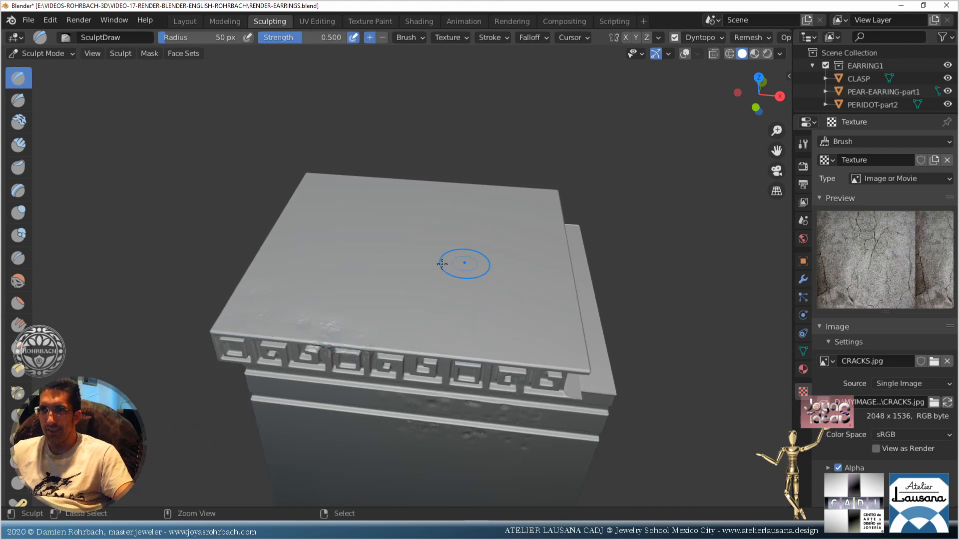
Dab crack texture spots along the front edge of the top slab, towards its right end
{"action": "scroll", "coordinate": [380, 330], "scroll_direction": "up", "scroll_amount": 2}
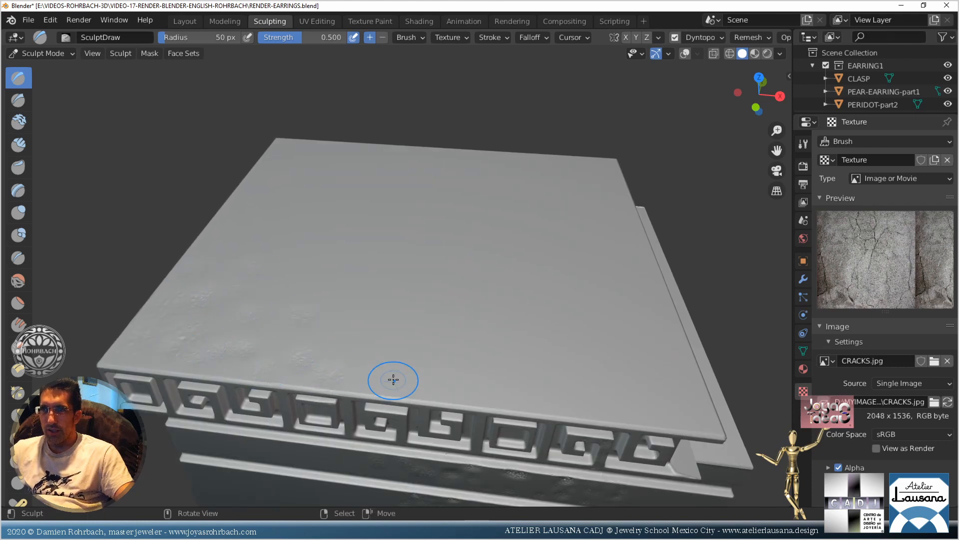
{"action": "left_click", "coordinate": [446, 385]}
{"action": "left_click", "coordinate": [495, 390]}
{"action": "left_click", "coordinate": [553, 390]}
{"action": "left_click", "coordinate": [515, 356]}
{"action": "left_click", "coordinate": [396, 352]}
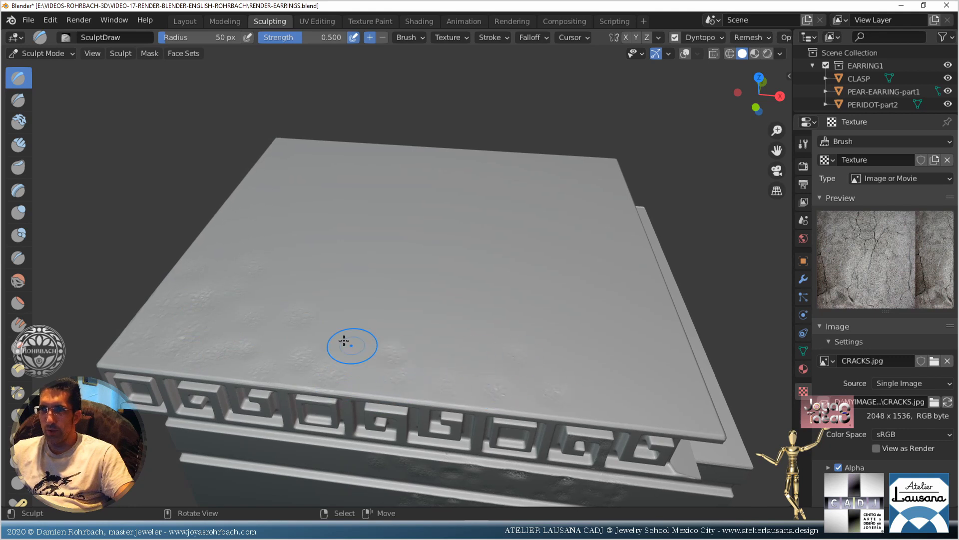
Roughen the slab surface farther back from the front edge with dabs and long overlapping crack-texture strokes
{"action": "left_click", "coordinate": [396, 299]}
{"action": "left_click", "coordinate": [466, 328]}
{"action": "left_click", "coordinate": [419, 321]}
{"action": "mouse_move", "coordinate": [346, 339]}
{"action": "left_mouse_down"}
{"action": "mouse_move", "coordinate": [263, 285]}
{"action": "mouse_move", "coordinate": [245, 289]}
{"action": "left_mouse_up"}
{"action": "mouse_move", "coordinate": [314, 341]}
{"action": "left_mouse_down"}
{"action": "mouse_move", "coordinate": [248, 335]}
{"action": "mouse_move", "coordinate": [332, 343]}
{"action": "left_mouse_up"}
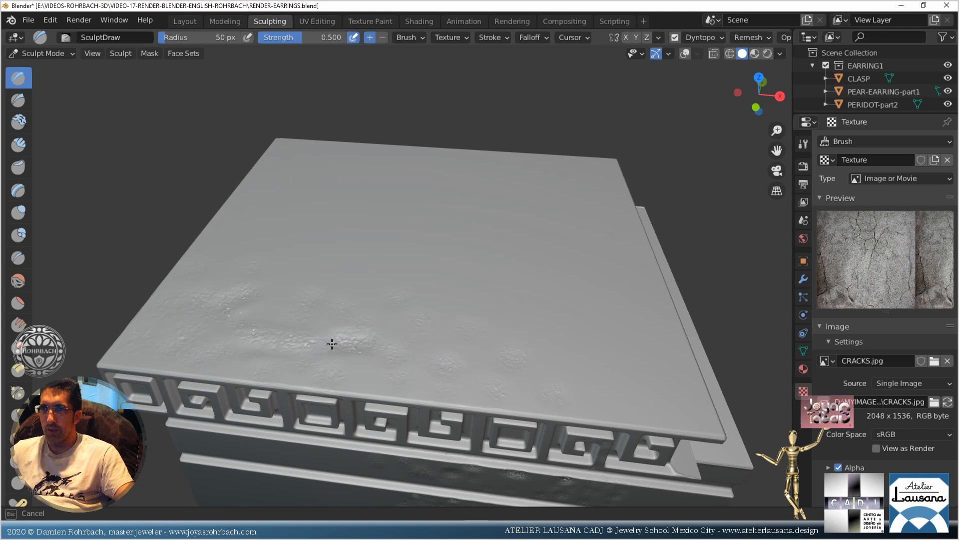
{"action": "mouse_move", "coordinate": [265, 325]}
{"action": "left_mouse_down"}
{"action": "mouse_move", "coordinate": [377, 350]}
{"action": "mouse_move", "coordinate": [264, 349]}
{"action": "mouse_move", "coordinate": [401, 358]}
{"action": "left_mouse_up"}
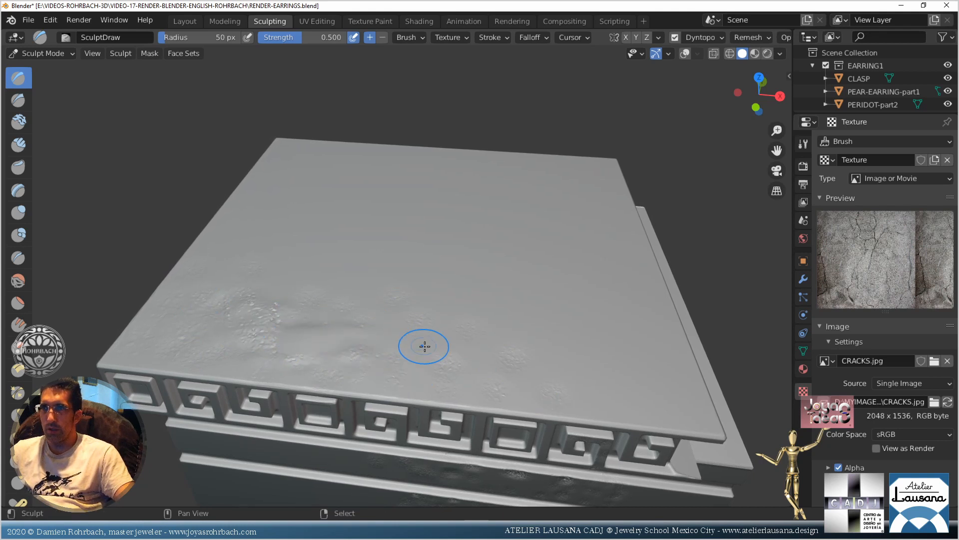
Roughen the upper recess wall and the raised frame's top of the square motif at the frieze's left end
{"action": "middle_click_drag", "start_coordinate": [208, 300], "coordinate": [413, 273]}
{"action": "scroll", "coordinate": [319, 253], "scroll_direction": "up", "scroll_amount": 4}
{"action": "middle_click_drag", "start_coordinate": [320, 253], "coordinate": [445, 354], "text": "shift"}
{"action": "scroll", "coordinate": [249, 290], "scroll_direction": "up", "scroll_amount": 5}
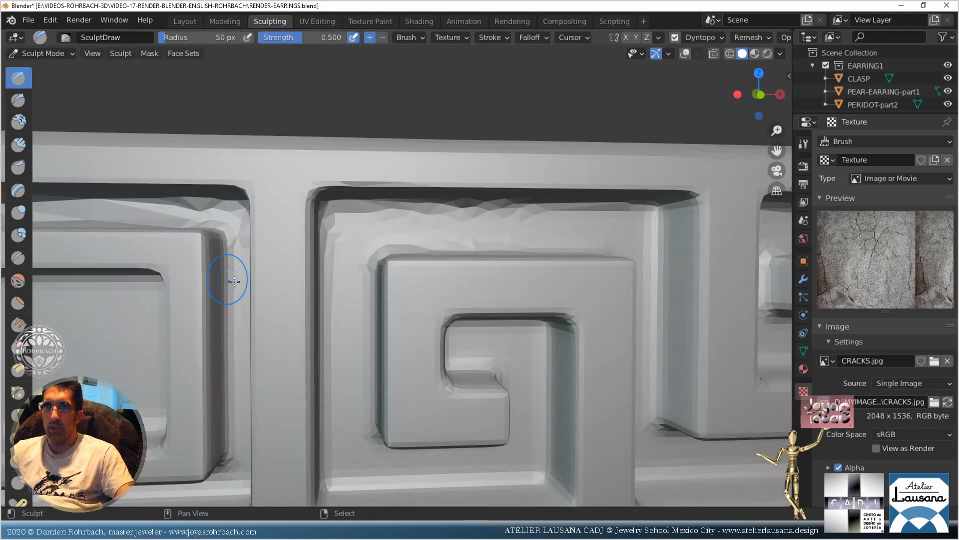
{"action": "scroll", "coordinate": [234, 281], "scroll_direction": "up", "scroll_amount": 3}
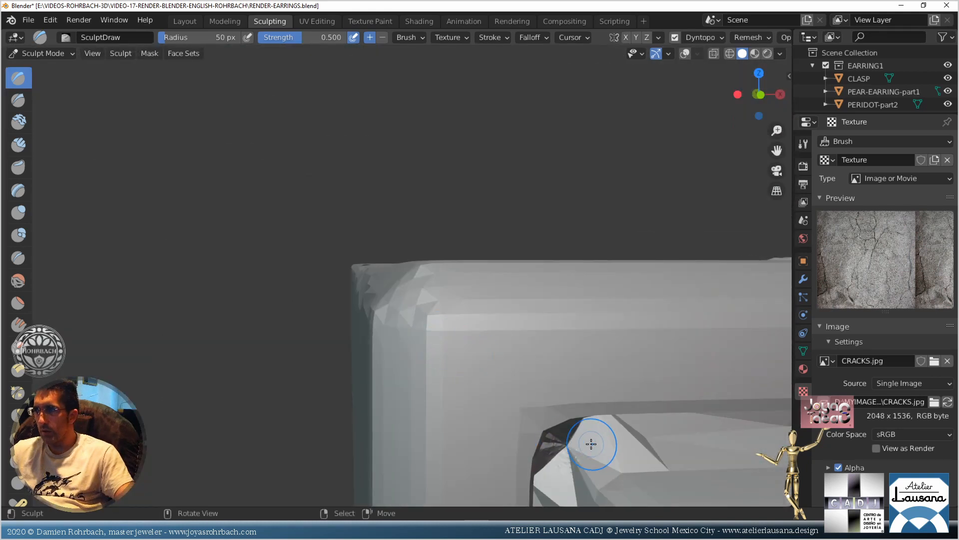
{"action": "scroll", "coordinate": [572, 433], "scroll_direction": "down", "scroll_amount": 2}
{"action": "scroll", "coordinate": [566, 425], "scroll_direction": "down", "scroll_amount": 2}
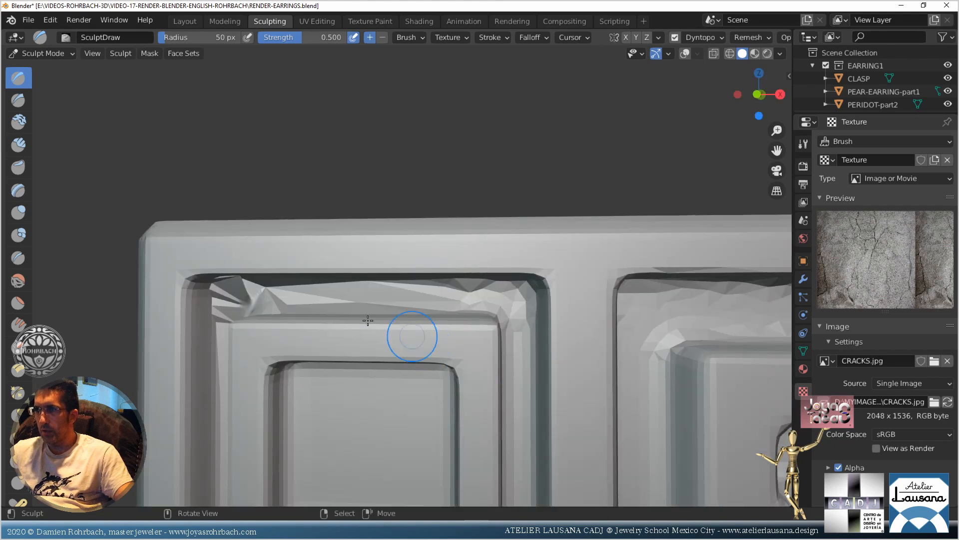
{"action": "left_click_drag", "start_coordinate": [491, 306], "coordinate": [502, 296]}
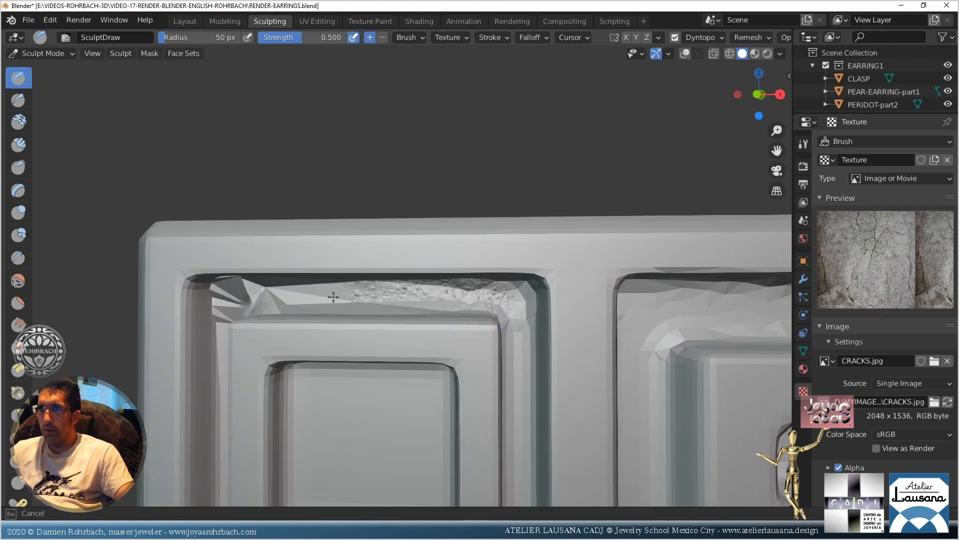
{"action": "mouse_move", "coordinate": [230, 291]}
{"action": "left_mouse_down"}
{"action": "mouse_move", "coordinate": [215, 301]}
{"action": "mouse_move", "coordinate": [281, 295]}
{"action": "mouse_move", "coordinate": [293, 312]}
{"action": "left_mouse_up"}
{"action": "left_click_drag", "start_coordinate": [452, 341], "coordinate": [477, 361]}
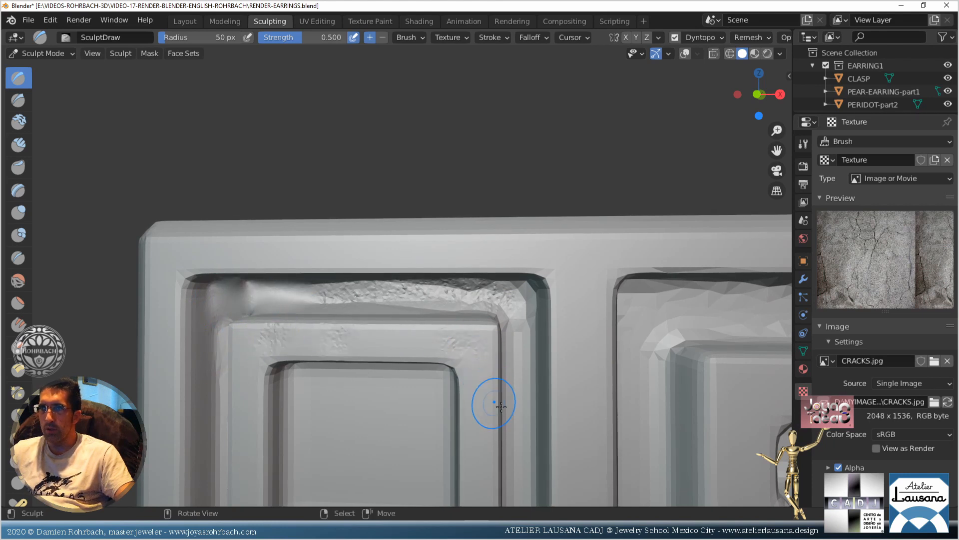
Sculpt crack texture over the square motif's remaining frame, its sunken centre and the inner walls
{"action": "middle_click_drag", "start_coordinate": [494, 403], "coordinate": [463, 331], "text": "shift"}
{"action": "mouse_move", "coordinate": [316, 215]}
{"action": "left_mouse_down"}
{"action": "mouse_move", "coordinate": [245, 180]}
{"action": "mouse_move", "coordinate": [215, 192]}
{"action": "left_mouse_up"}
{"action": "scroll", "coordinate": [242, 216], "scroll_direction": "down", "scroll_amount": 3}
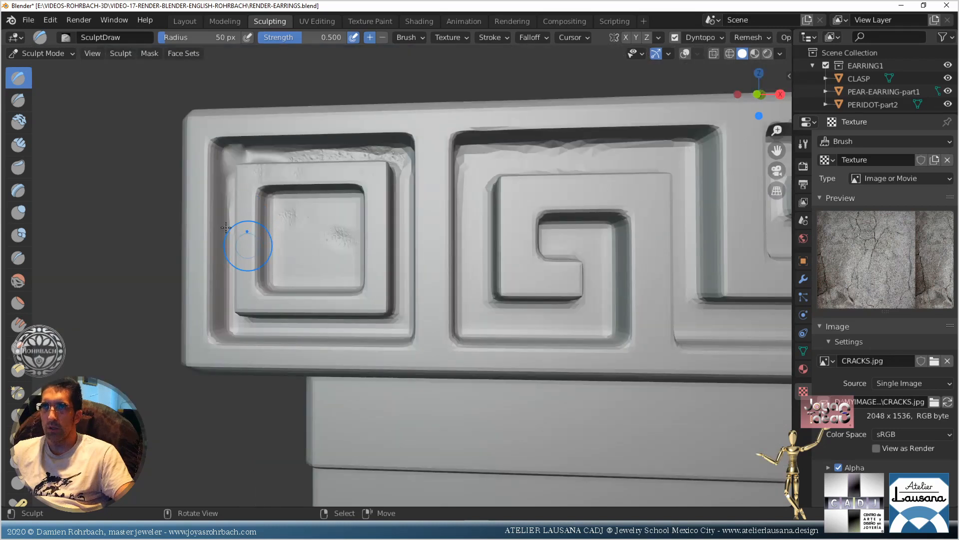
{"action": "scroll", "coordinate": [245, 232], "scroll_direction": "up", "scroll_amount": 3}
{"action": "mouse_move", "coordinate": [354, 112]}
{"action": "left_mouse_down"}
{"action": "mouse_move", "coordinate": [362, 313]}
{"action": "mouse_move", "coordinate": [242, 321]}
{"action": "mouse_move", "coordinate": [137, 321]}
{"action": "mouse_move", "coordinate": [133, 161]}
{"action": "mouse_move", "coordinate": [142, 116]}
{"action": "left_mouse_up"}
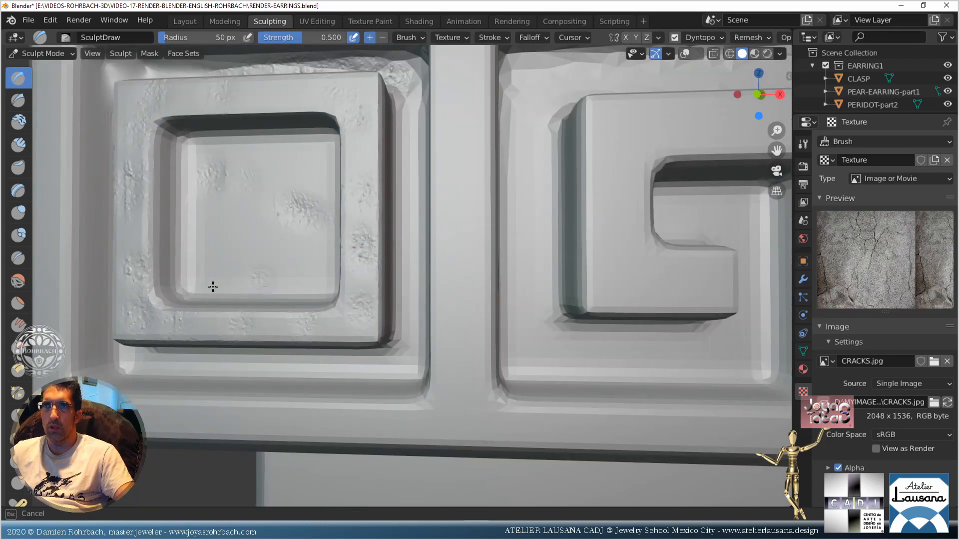
{"action": "left_click_drag", "start_coordinate": [212, 285], "coordinate": [169, 196]}
{"action": "mouse_move", "coordinate": [167, 127]}
{"action": "left_mouse_down"}
{"action": "mouse_move", "coordinate": [285, 113]}
{"action": "mouse_move", "coordinate": [333, 120]}
{"action": "left_mouse_up"}
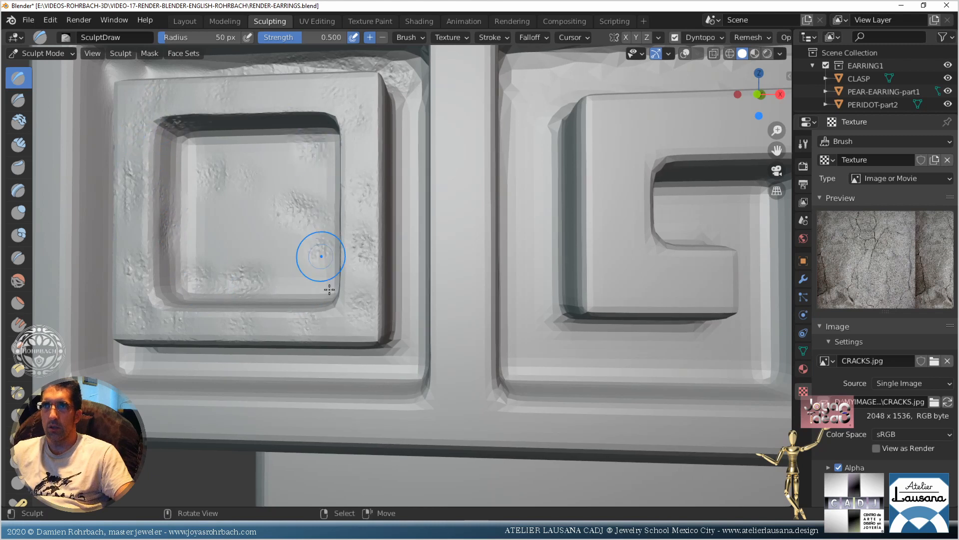
Roughen the divider beside the square motif and the faces and borders of the two adjoining Greek-key motifs
{"action": "left_click_drag", "start_coordinate": [446, 144], "coordinate": [456, 126]}
{"action": "left_click_drag", "start_coordinate": [578, 228], "coordinate": [590, 160]}
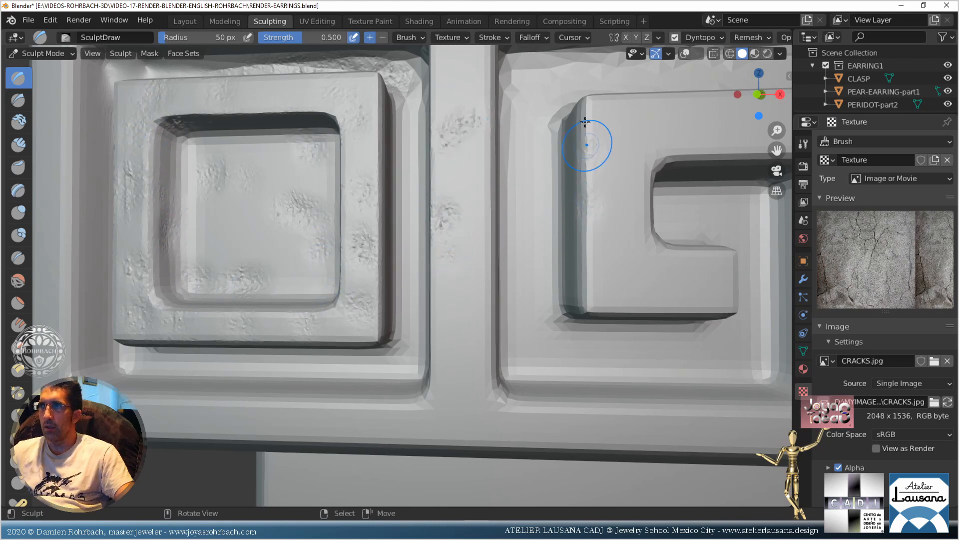
{"action": "middle_click_drag", "start_coordinate": [603, 222], "coordinate": [446, 267], "text": "shift"}
{"action": "mouse_move", "coordinate": [487, 322]}
{"action": "left_mouse_down"}
{"action": "mouse_move", "coordinate": [522, 319]}
{"action": "mouse_move", "coordinate": [542, 290]}
{"action": "left_mouse_up"}
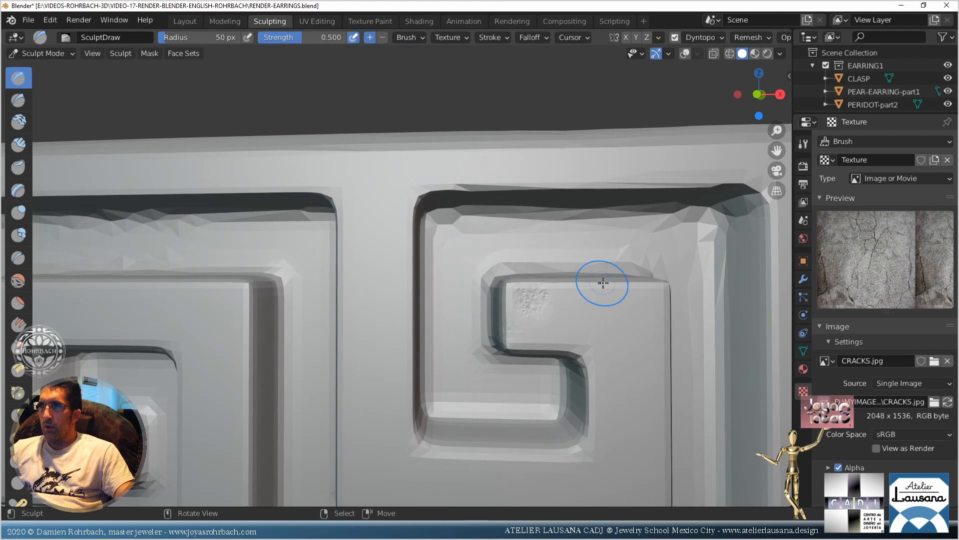
{"action": "mouse_move", "coordinate": [603, 282]}
{"action": "left_mouse_down"}
{"action": "mouse_move", "coordinate": [664, 304]}
{"action": "mouse_move", "coordinate": [570, 456]}
{"action": "mouse_move", "coordinate": [561, 457]}
{"action": "left_mouse_up"}
{"action": "left_click_drag", "start_coordinate": [400, 357], "coordinate": [324, 316]}
{"action": "mouse_move", "coordinate": [327, 278]}
{"action": "left_mouse_down"}
{"action": "mouse_move", "coordinate": [314, 188]}
{"action": "mouse_move", "coordinate": [194, 185]}
{"action": "left_mouse_up"}
{"action": "mouse_move", "coordinate": [225, 294]}
{"action": "left_mouse_down"}
{"action": "mouse_move", "coordinate": [238, 295]}
{"action": "mouse_move", "coordinate": [255, 344]}
{"action": "left_mouse_up"}
{"action": "mouse_move", "coordinate": [254, 223]}
{"action": "left_mouse_down"}
{"action": "mouse_move", "coordinate": [233, 234]}
{"action": "mouse_move", "coordinate": [273, 231]}
{"action": "left_mouse_up"}
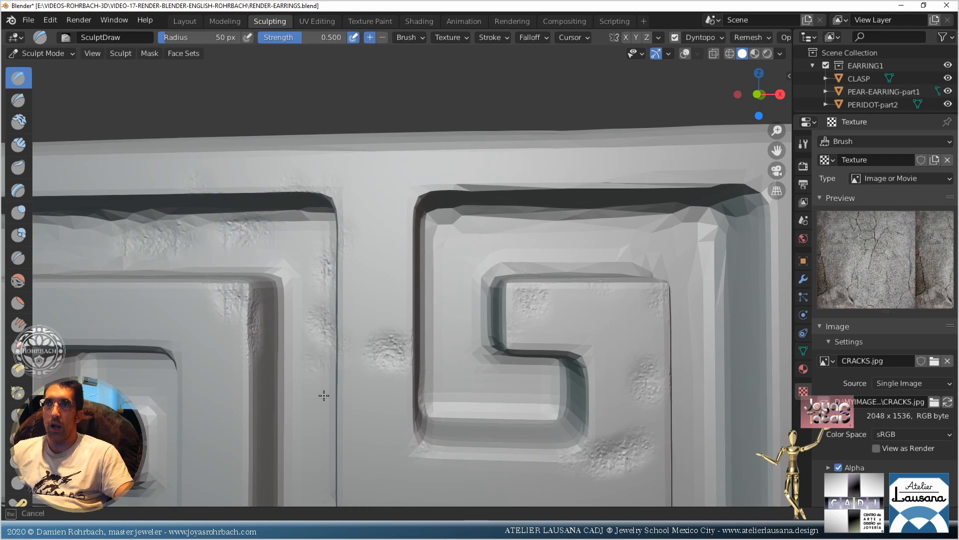
{"action": "left_click_drag", "start_coordinate": [324, 395], "coordinate": [310, 470]}
Sculpt crack texture on the hook end and inner corner of the first Greek-key motif
{"action": "middle_click_drag", "start_coordinate": [358, 387], "coordinate": [441, 322], "text": "shift"}
{"action": "left_click_drag", "start_coordinate": [406, 271], "coordinate": [396, 257]}
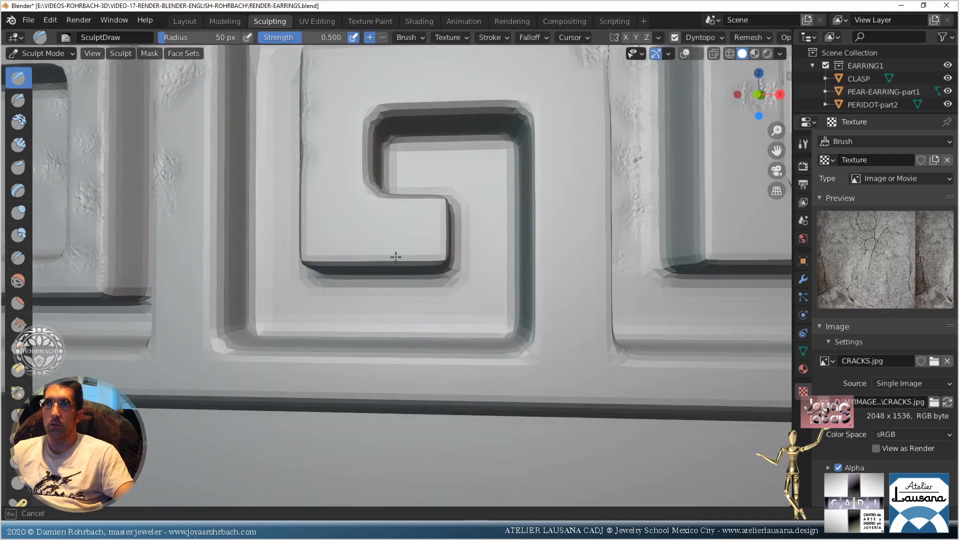
{"action": "left_click_drag", "start_coordinate": [323, 240], "coordinate": [326, 223]}
{"action": "left_click_drag", "start_coordinate": [438, 241], "coordinate": [391, 185]}
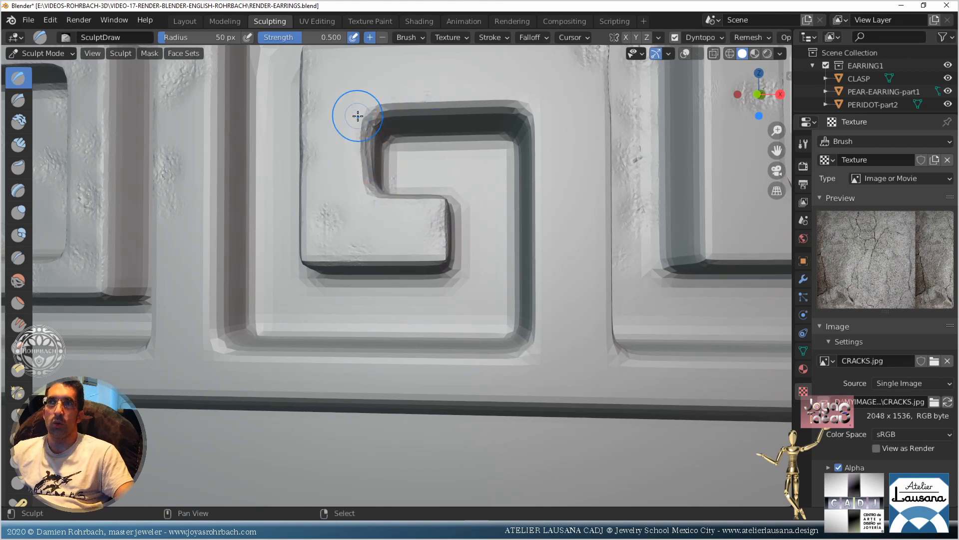
{"action": "left_click_drag", "start_coordinate": [358, 116], "coordinate": [365, 142]}
{"action": "mouse_move", "coordinate": [365, 143]}
{"action": "left_mouse_down"}
{"action": "mouse_move", "coordinate": [360, 181]}
{"action": "mouse_move", "coordinate": [361, 120]}
{"action": "left_mouse_up"}
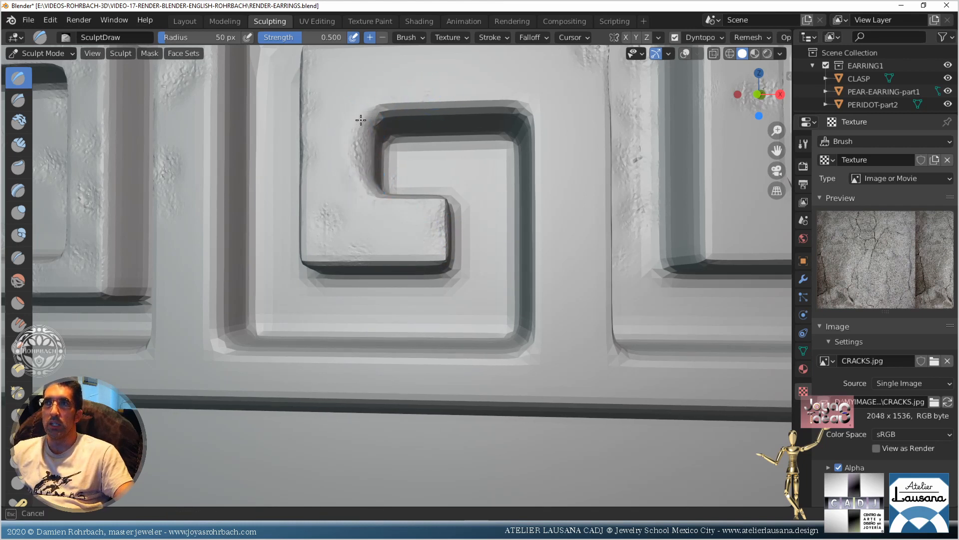
{"action": "left_click_drag", "start_coordinate": [360, 175], "coordinate": [371, 188]}
Roughen the first key motif's upper arm along its inner edge and its vertical bar down to the lower border
{"action": "middle_click_drag", "start_coordinate": [396, 101], "coordinate": [357, 228], "text": "shift"}
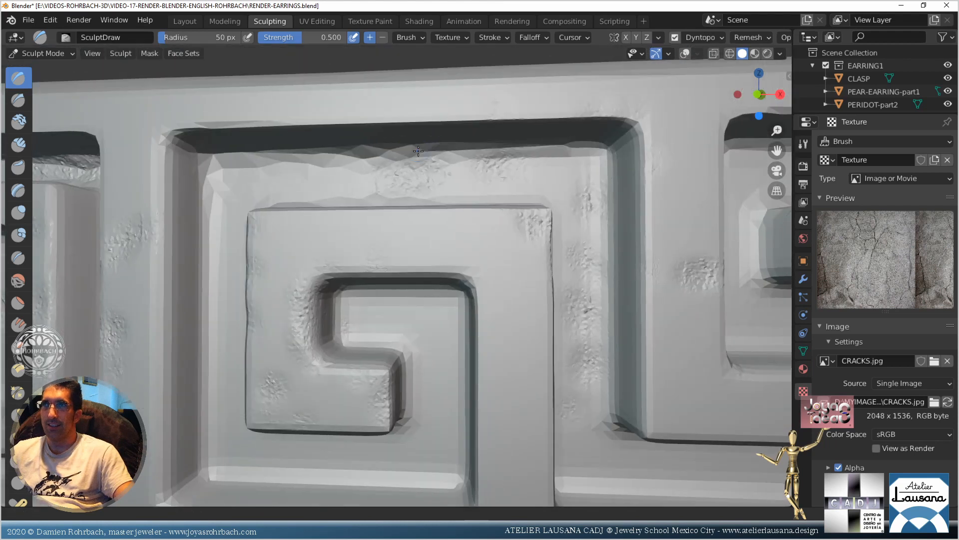
{"action": "mouse_move", "coordinate": [342, 253]}
{"action": "left_mouse_down"}
{"action": "mouse_move", "coordinate": [467, 268]}
{"action": "mouse_move", "coordinate": [336, 253]}
{"action": "mouse_move", "coordinate": [321, 268]}
{"action": "mouse_move", "coordinate": [469, 266]}
{"action": "mouse_move", "coordinate": [310, 246]}
{"action": "left_mouse_up"}
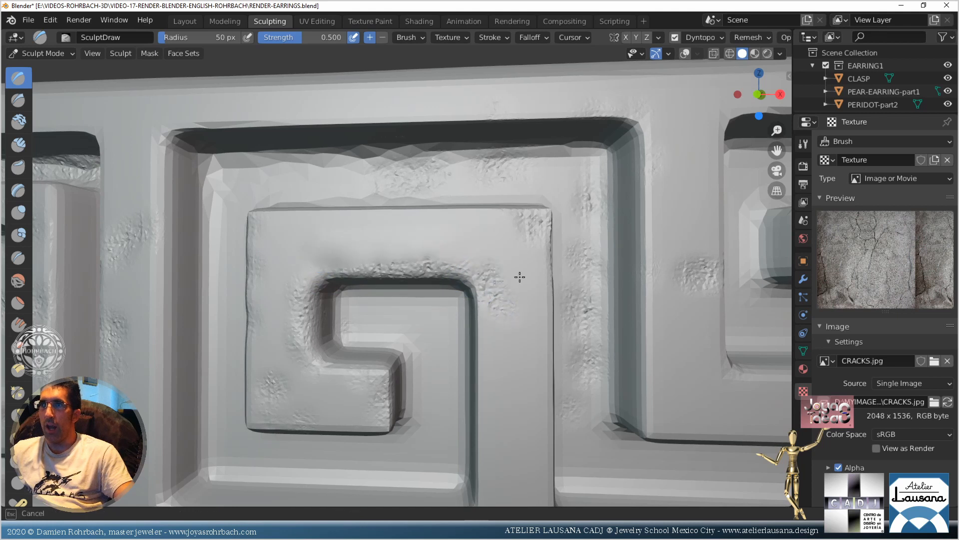
{"action": "left_click_drag", "start_coordinate": [519, 277], "coordinate": [492, 230]}
{"action": "middle_click_drag", "start_coordinate": [519, 397], "coordinate": [405, 260], "text": "shift"}
{"action": "left_click_drag", "start_coordinate": [389, 225], "coordinate": [384, 212]}
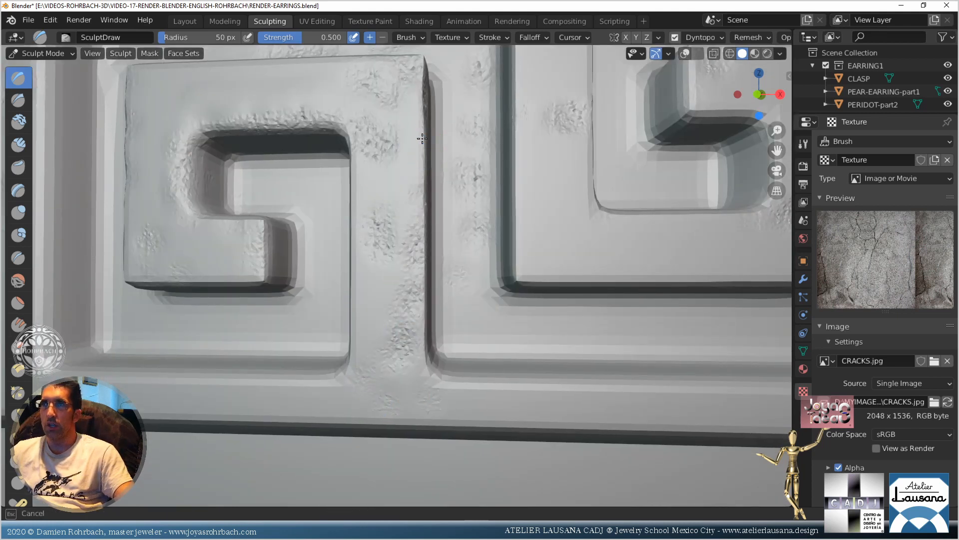
{"action": "left_click_drag", "start_coordinate": [422, 138], "coordinate": [418, 150]}
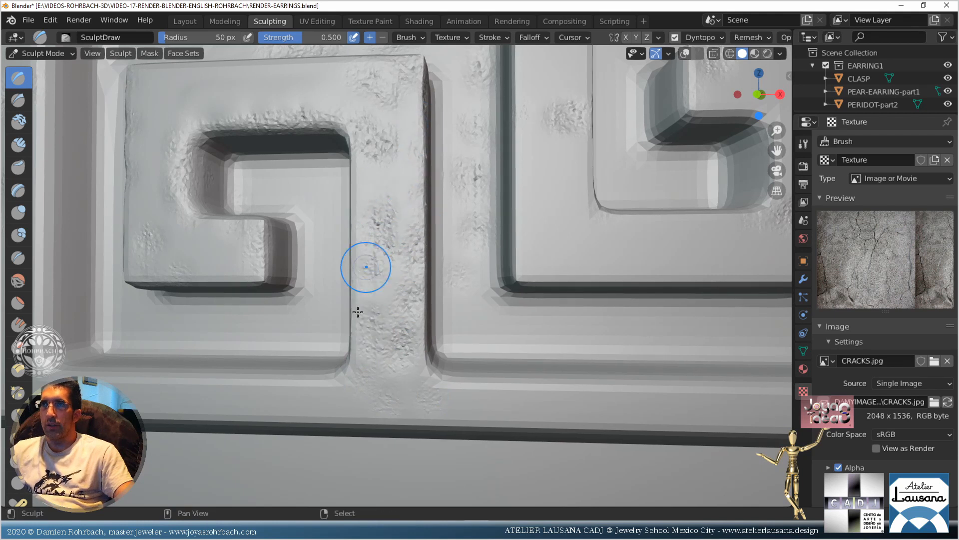
Dab crack texture on the lower divider between the square and first key motifs and along the frieze's lower border
{"action": "scroll", "coordinate": [364, 314], "scroll_direction": "down", "scroll_amount": 1}
{"action": "middle_click_drag", "start_coordinate": [365, 314], "coordinate": [439, 322], "text": "shift"}
{"action": "scroll", "coordinate": [400, 362], "scroll_direction": "up", "scroll_amount": 1}
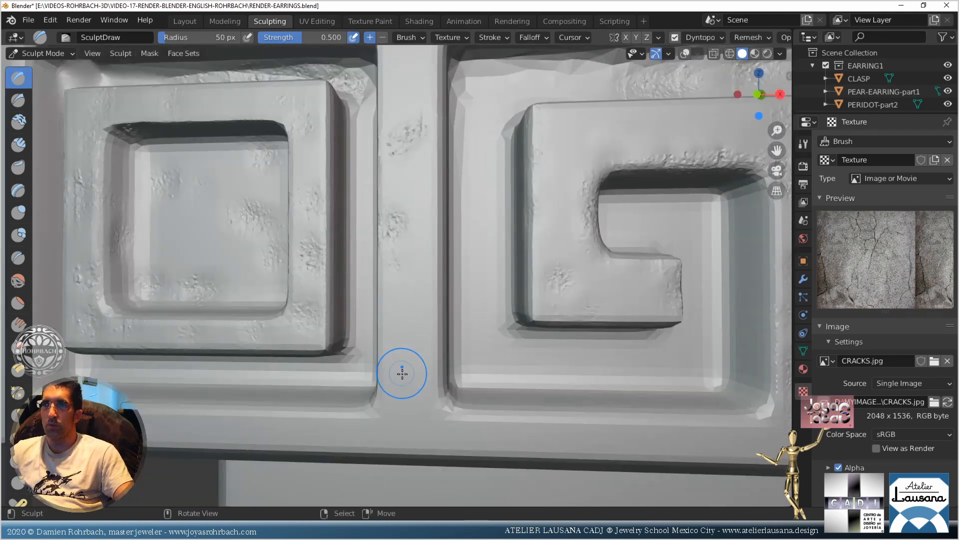
{"action": "mouse_move", "coordinate": [401, 345]}
{"action": "left_mouse_down"}
{"action": "mouse_move", "coordinate": [413, 295]}
{"action": "mouse_move", "coordinate": [419, 317]}
{"action": "left_mouse_up"}
{"action": "left_click", "coordinate": [413, 388]}
{"action": "left_click", "coordinate": [385, 441]}
{"action": "left_click", "coordinate": [328, 439]}
{"action": "left_click", "coordinate": [269, 432]}
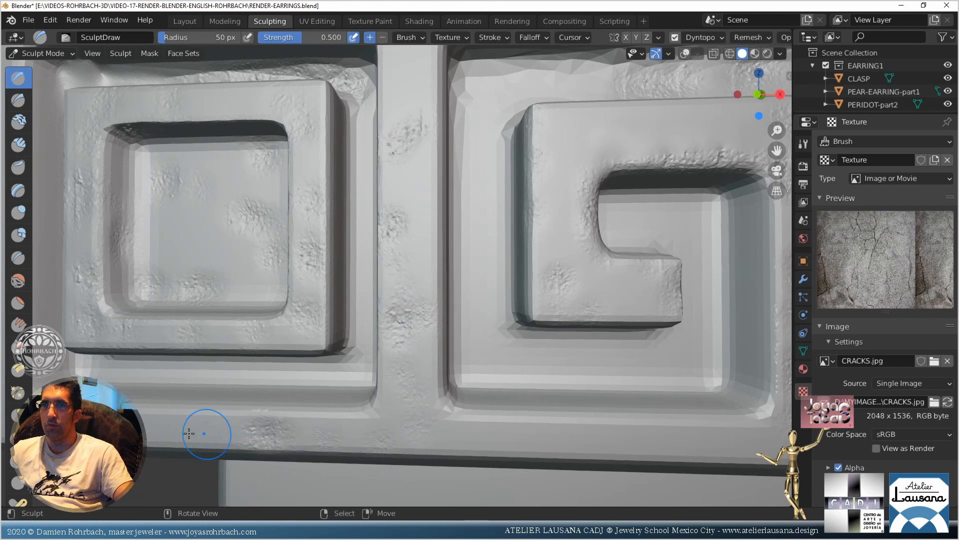
{"action": "left_click", "coordinate": [195, 434]}
{"action": "left_click", "coordinate": [159, 427]}
Roughen the frieze's lower-left outer edge and the lower and left recess walls around the square motif
{"action": "middle_click_drag", "start_coordinate": [223, 401], "coordinate": [674, 357], "text": "shift"}
{"action": "left_click_drag", "start_coordinate": [433, 384], "coordinate": [428, 286]}
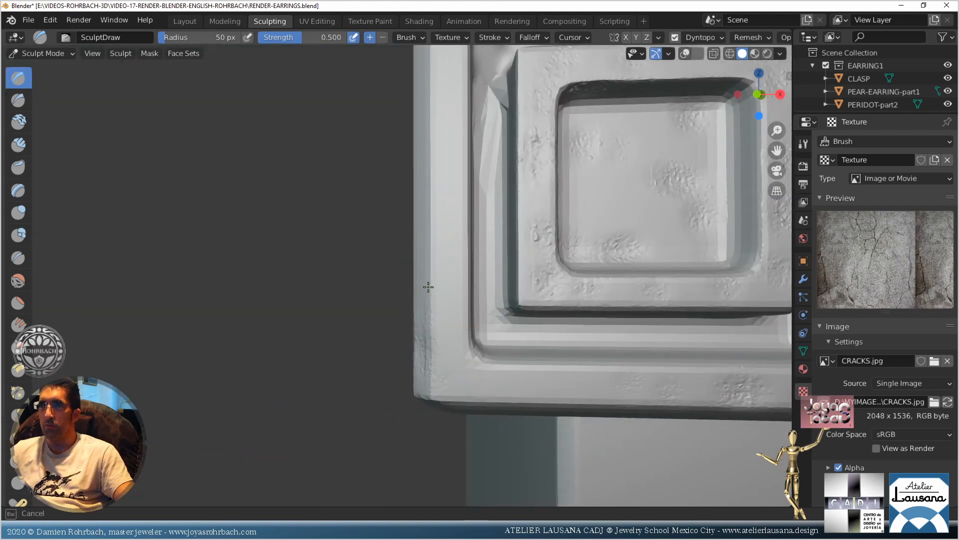
{"action": "middle_click_drag", "start_coordinate": [623, 387], "coordinate": [551, 368], "text": "shift"}
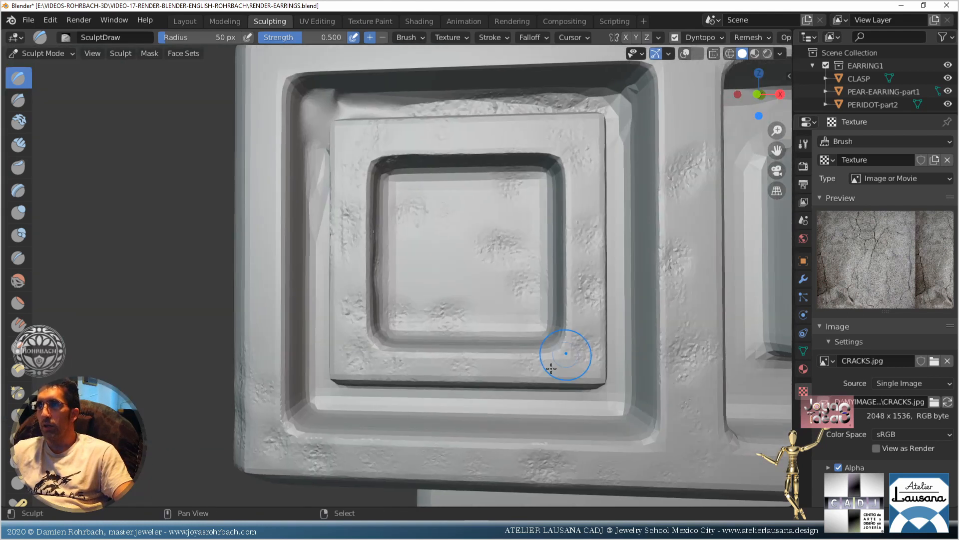
{"action": "mouse_move", "coordinate": [551, 368]}
{"action": "left_mouse_down"}
{"action": "mouse_move", "coordinate": [490, 407]}
{"action": "mouse_move", "coordinate": [357, 403]}
{"action": "left_mouse_up"}
{"action": "left_click_drag", "start_coordinate": [321, 372], "coordinate": [313, 264]}
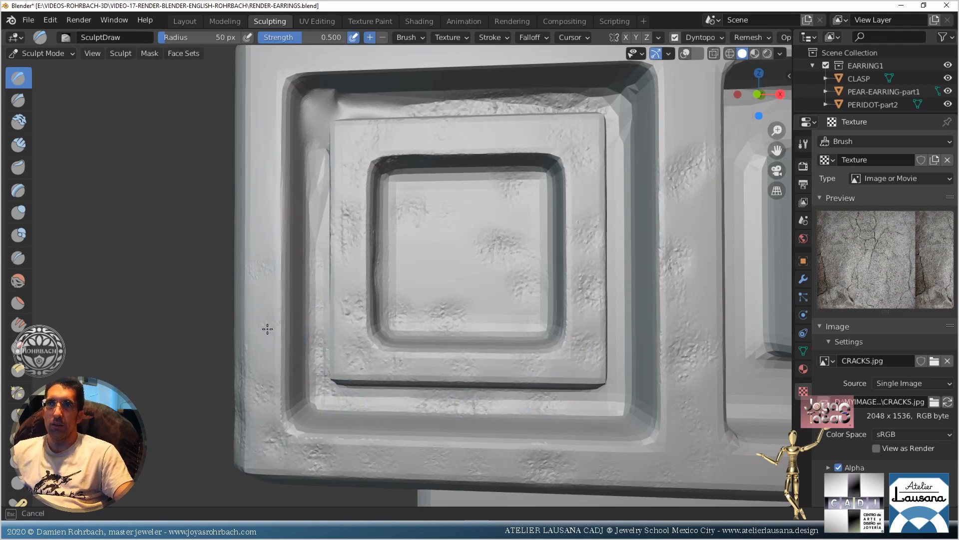
Dab crack texture on the frieze's left outer edge and along the top border above the first square motif
{"action": "middle_click_drag", "start_coordinate": [263, 199], "coordinate": [317, 370], "text": "shift"}
{"action": "left_click_drag", "start_coordinate": [317, 371], "coordinate": [304, 304]}
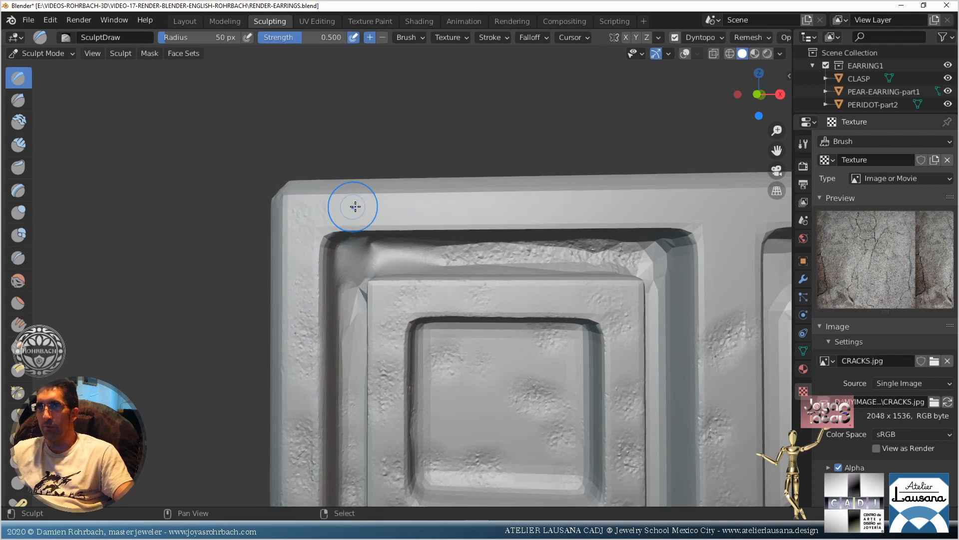
{"action": "left_click_drag", "start_coordinate": [488, 203], "coordinate": [585, 190]}
{"action": "mouse_move", "coordinate": [429, 187]}
{"action": "left_mouse_down"}
{"action": "mouse_move", "coordinate": [417, 193]}
{"action": "mouse_move", "coordinate": [581, 196]}
{"action": "left_mouse_up"}
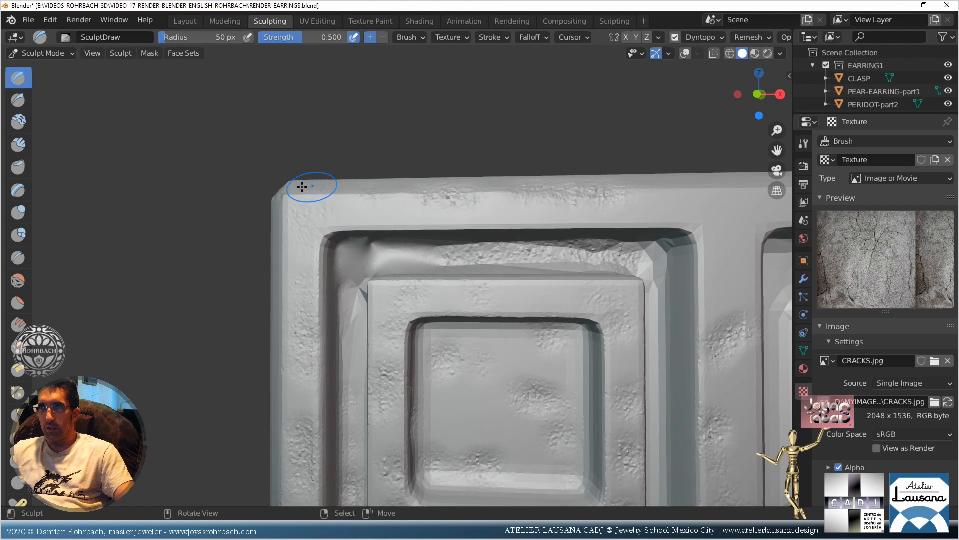
Dab crack texture on the upper divider beside the first key motif and on its lower-left recess and hook end
{"action": "middle_click_drag", "start_coordinate": [531, 266], "coordinate": [363, 282], "text": "shift"}
{"action": "mouse_move", "coordinate": [481, 217]}
{"action": "left_mouse_down"}
{"action": "mouse_move", "coordinate": [526, 228]}
{"action": "mouse_move", "coordinate": [553, 302]}
{"action": "left_mouse_up"}
{"action": "middle_click_drag", "start_coordinate": [548, 414], "coordinate": [461, 281], "text": "shift"}
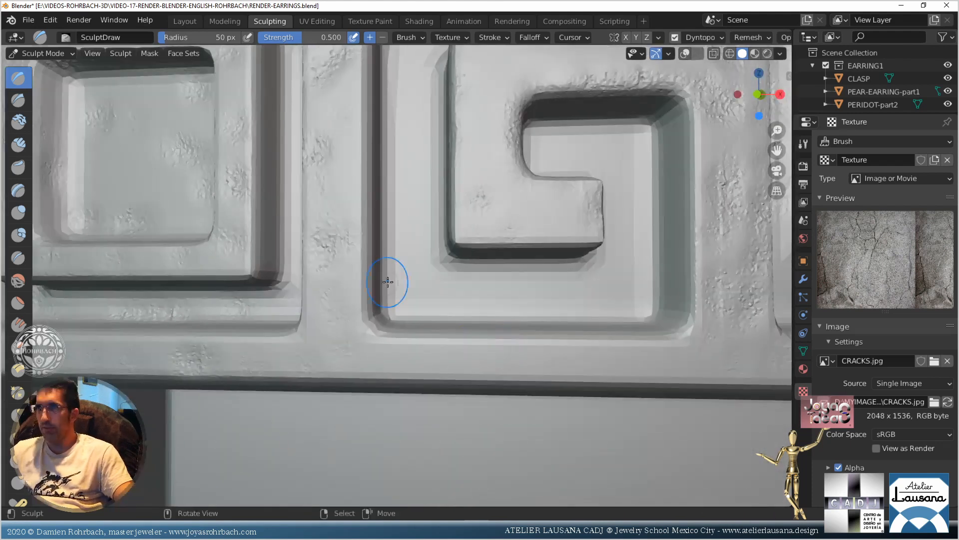
{"action": "left_click_drag", "start_coordinate": [449, 300], "coordinate": [486, 189]}
Smooth the faceted upper and left recess of the first key motif and texture it with light cracks
{"action": "middle_click_drag", "start_coordinate": [730, 120], "coordinate": [546, 287], "text": "shift"}
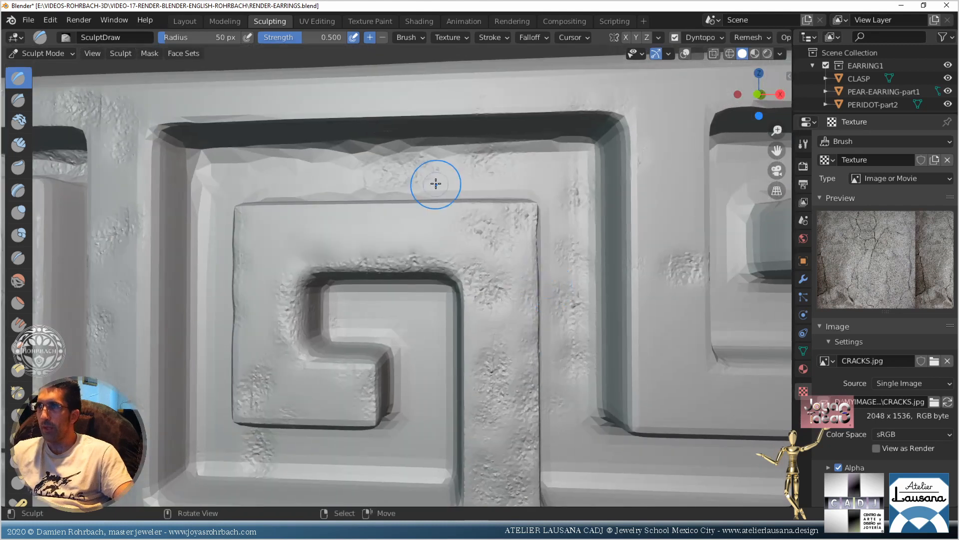
{"action": "mouse_move", "coordinate": [323, 170]}
{"action": "left_mouse_down"}
{"action": "mouse_move", "coordinate": [243, 156]}
{"action": "mouse_move", "coordinate": [204, 166]}
{"action": "mouse_move", "coordinate": [452, 158]}
{"action": "mouse_move", "coordinate": [320, 158]}
{"action": "left_mouse_up"}
{"action": "mouse_move", "coordinate": [209, 255]}
{"action": "left_mouse_down", "text": "shift"}
{"action": "mouse_move", "coordinate": [203, 242]}
{"action": "mouse_move", "coordinate": [204, 333]}
{"action": "left_mouse_up", "text": "shift"}
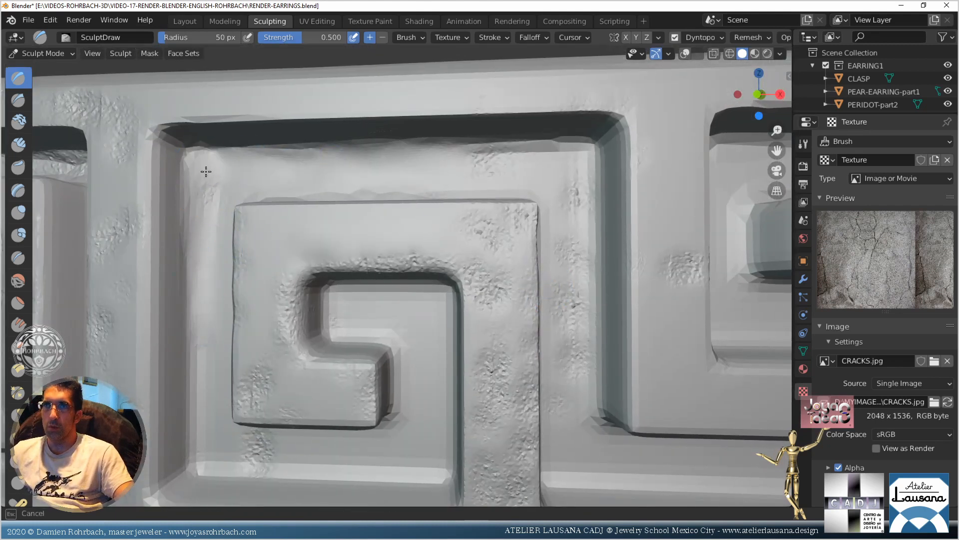
{"action": "left_click_drag", "start_coordinate": [206, 171], "coordinate": [214, 418]}
{"action": "left_click_drag", "start_coordinate": [202, 352], "coordinate": [211, 220]}
{"action": "left_click_drag", "start_coordinate": [292, 166], "coordinate": [402, 163]}
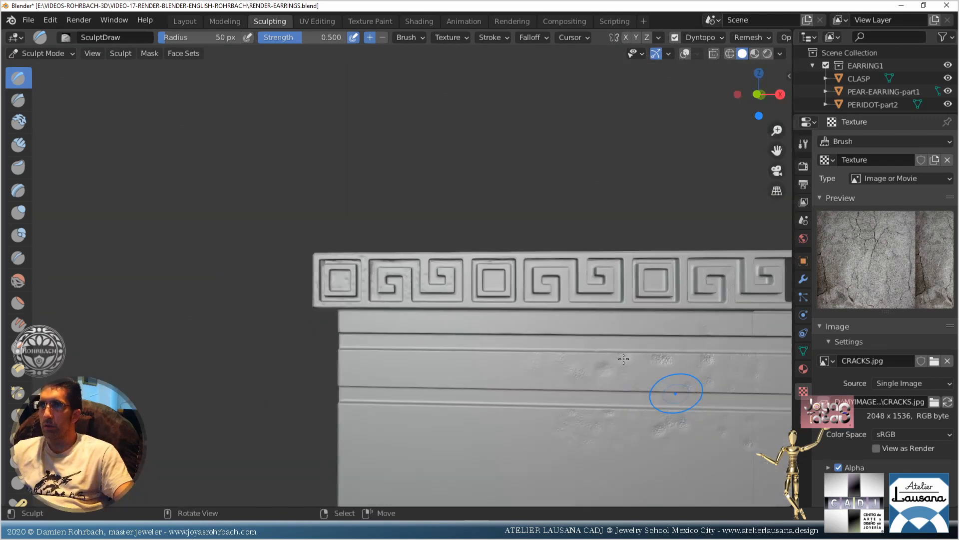
Sculpt crack texture along the lower arm and up the left vertical bar of the second key motif's right hook
{"action": "middle_click_drag", "start_coordinate": [623, 358], "coordinate": [595, 351]}
{"action": "middle_click_drag", "start_coordinate": [520, 308], "coordinate": [473, 315], "text": "shift"}
{"action": "scroll", "coordinate": [487, 299], "scroll_direction": "up", "scroll_amount": 8}
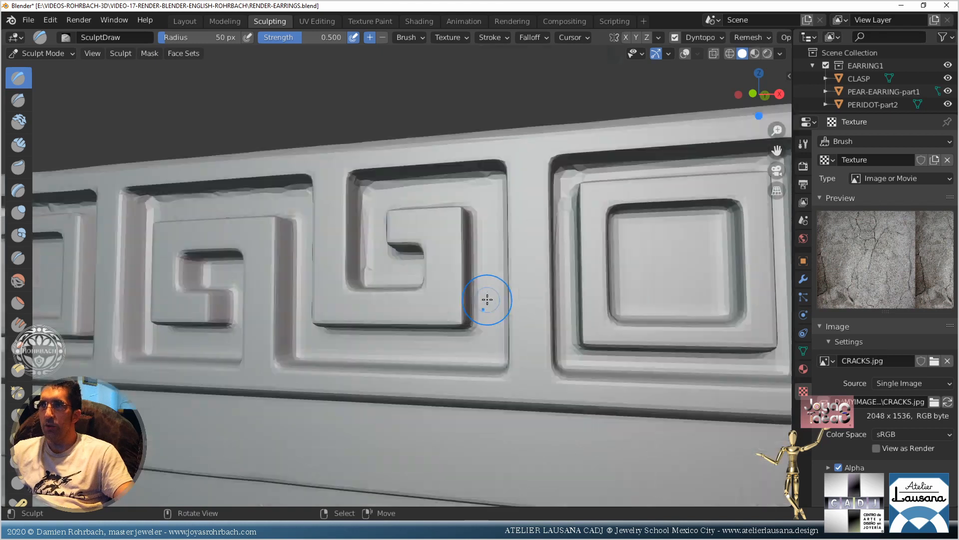
{"action": "scroll", "coordinate": [487, 300], "scroll_direction": "up", "scroll_amount": 4}
{"action": "scroll", "coordinate": [601, 374], "scroll_direction": "down", "scroll_amount": 4}
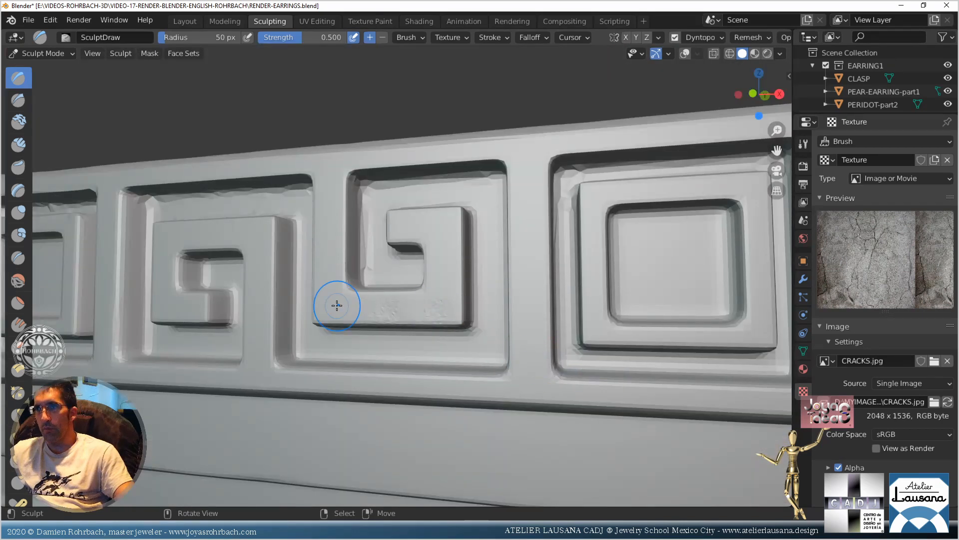
{"action": "left_click_drag", "start_coordinate": [337, 305], "coordinate": [331, 245]}
{"action": "scroll", "coordinate": [316, 290], "scroll_direction": "up", "scroll_amount": 3}
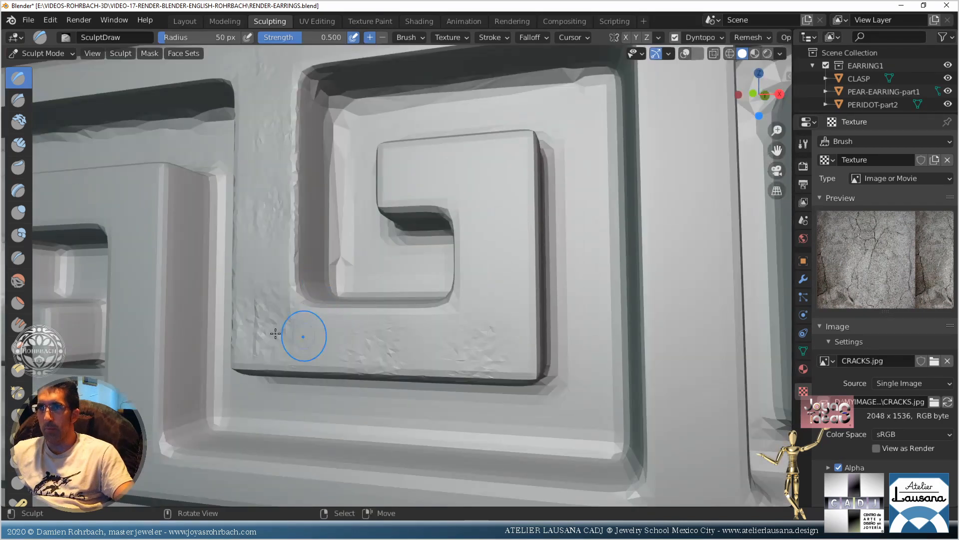
{"action": "left_click_drag", "start_coordinate": [300, 336], "coordinate": [261, 296]}
Roughen the top border above the second key motif and the left hook's upper arm and outer right edge
{"action": "middle_click_drag", "start_coordinate": [289, 299], "coordinate": [394, 332], "text": "shift"}
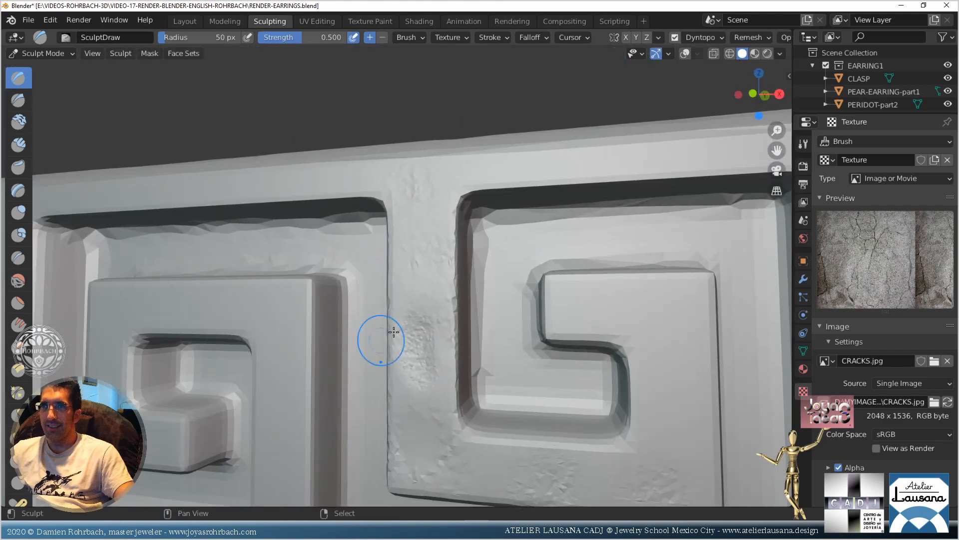
{"action": "mouse_move", "coordinate": [411, 214]}
{"action": "left_mouse_down"}
{"action": "mouse_move", "coordinate": [430, 272]}
{"action": "mouse_move", "coordinate": [415, 181]}
{"action": "mouse_move", "coordinate": [305, 170]}
{"action": "mouse_move", "coordinate": [120, 186]}
{"action": "left_mouse_up"}
{"action": "mouse_move", "coordinate": [143, 304]}
{"action": "left_mouse_down"}
{"action": "mouse_move", "coordinate": [297, 300]}
{"action": "mouse_move", "coordinate": [307, 415]}
{"action": "left_mouse_up"}
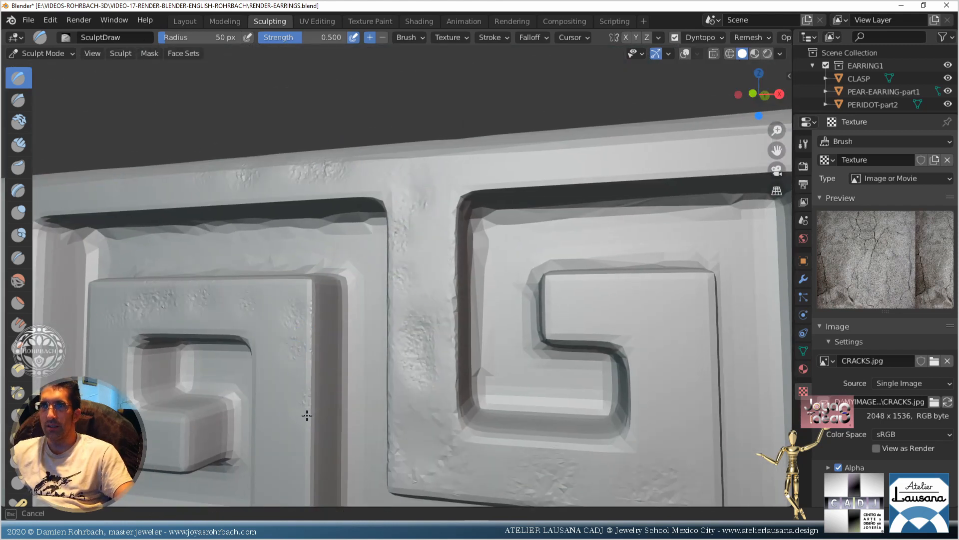
{"action": "left_click_drag", "start_coordinate": [314, 470], "coordinate": [311, 295]}
Sculpt crack texture over the second key motif's left hook end and left side, the lower border and the divider beside it
{"action": "middle_click_drag", "start_coordinate": [348, 398], "coordinate": [336, 327]}
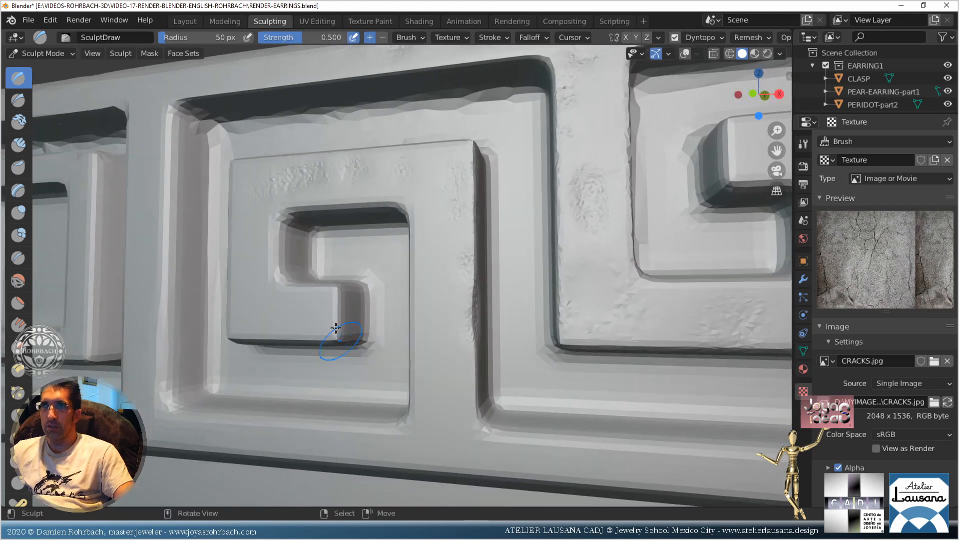
{"action": "mouse_move", "coordinate": [233, 340]}
{"action": "left_mouse_down"}
{"action": "mouse_move", "coordinate": [245, 272]}
{"action": "mouse_move", "coordinate": [241, 300]}
{"action": "left_mouse_up"}
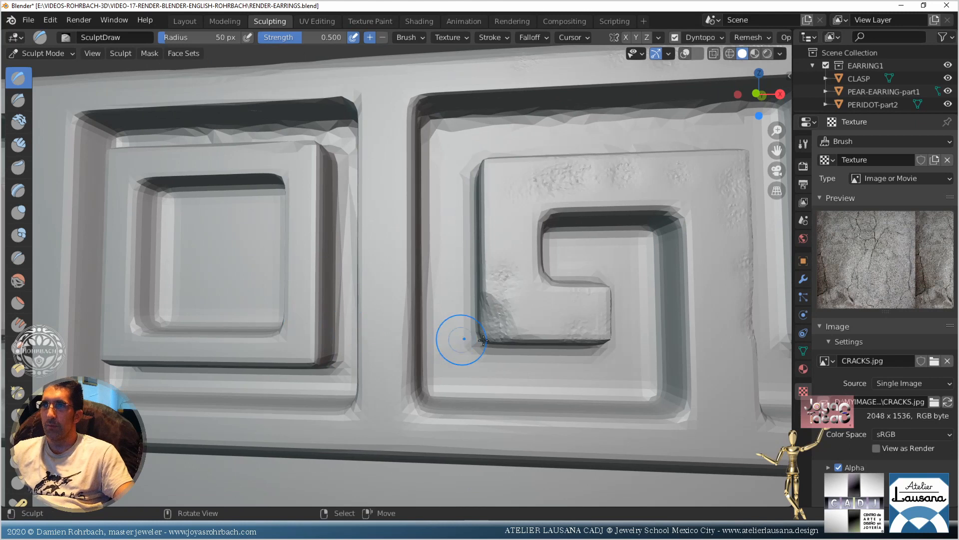
{"action": "left_click_drag", "start_coordinate": [485, 331], "coordinate": [501, 313]}
{"action": "mouse_move", "coordinate": [508, 202]}
{"action": "left_mouse_down"}
{"action": "mouse_move", "coordinate": [505, 186]}
{"action": "mouse_move", "coordinate": [538, 283]}
{"action": "mouse_move", "coordinate": [570, 275]}
{"action": "mouse_move", "coordinate": [595, 235]}
{"action": "mouse_move", "coordinate": [664, 235]}
{"action": "mouse_move", "coordinate": [696, 343]}
{"action": "mouse_move", "coordinate": [687, 225]}
{"action": "mouse_move", "coordinate": [707, 204]}
{"action": "mouse_move", "coordinate": [715, 462]}
{"action": "mouse_move", "coordinate": [420, 430]}
{"action": "left_mouse_up"}
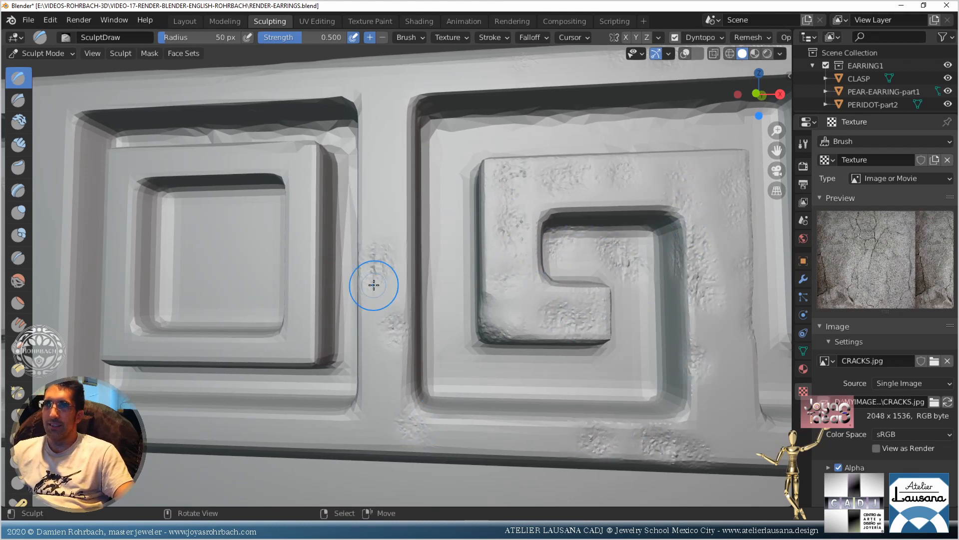
Sculpt crack texture on the left, lower and right sides of the second square motif's raised frame
{"action": "middle_click_drag", "start_coordinate": [336, 71], "coordinate": [259, 156]}
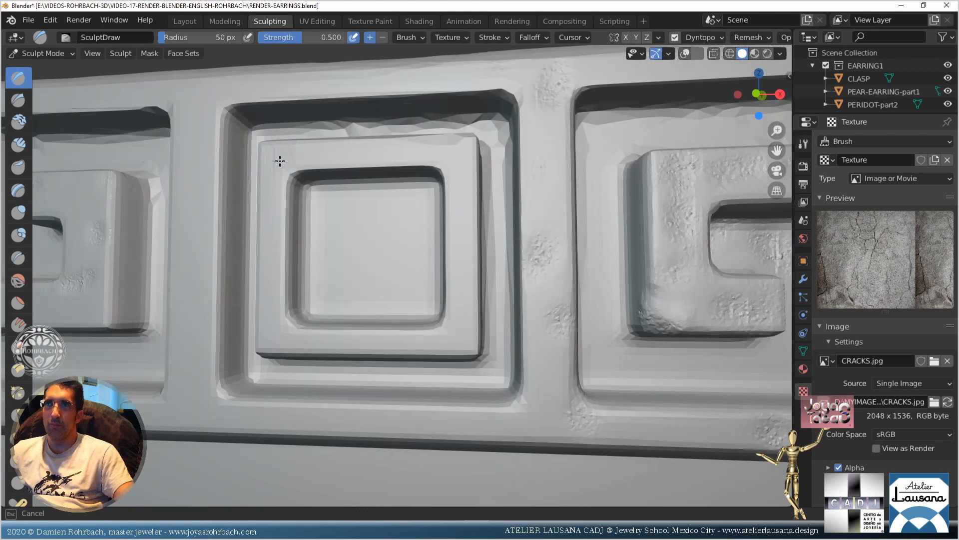
{"action": "left_click_drag", "start_coordinate": [280, 161], "coordinate": [290, 333]}
{"action": "mouse_move", "coordinate": [384, 354]}
{"action": "left_mouse_down"}
{"action": "mouse_move", "coordinate": [476, 283]}
{"action": "mouse_move", "coordinate": [460, 174]}
{"action": "left_mouse_up"}
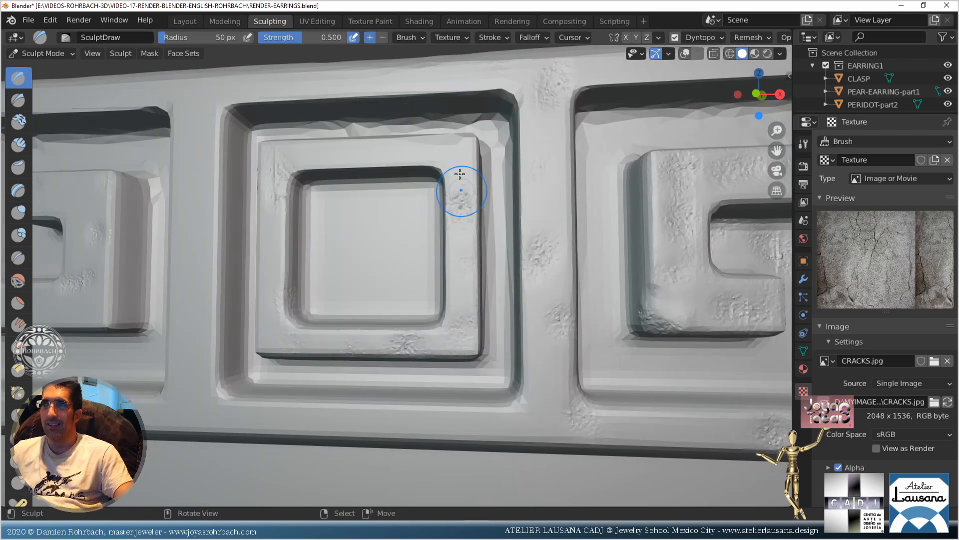
Roughen the second square motif's upper frame and recess wall, and dab cracks on the dividers and border around it
{"action": "mouse_move", "coordinate": [335, 150]}
{"action": "left_mouse_down"}
{"action": "mouse_move", "coordinate": [492, 128]}
{"action": "mouse_move", "coordinate": [440, 114]}
{"action": "mouse_move", "coordinate": [324, 113]}
{"action": "mouse_move", "coordinate": [397, 118]}
{"action": "mouse_move", "coordinate": [501, 104]}
{"action": "left_mouse_up"}
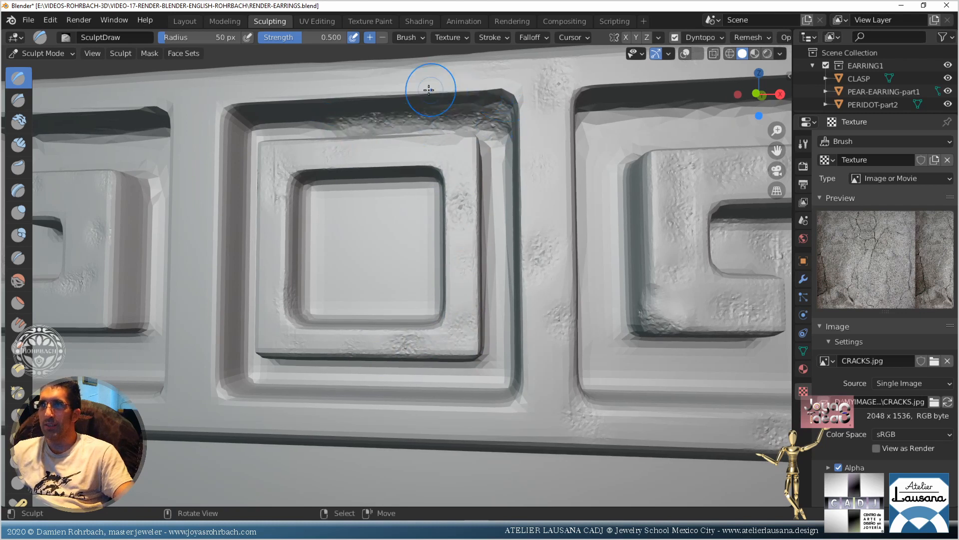
{"action": "mouse_move", "coordinate": [280, 98]}
{"action": "left_mouse_down"}
{"action": "mouse_move", "coordinate": [231, 96]}
{"action": "mouse_move", "coordinate": [204, 271]}
{"action": "mouse_move", "coordinate": [230, 414]}
{"action": "left_mouse_up"}
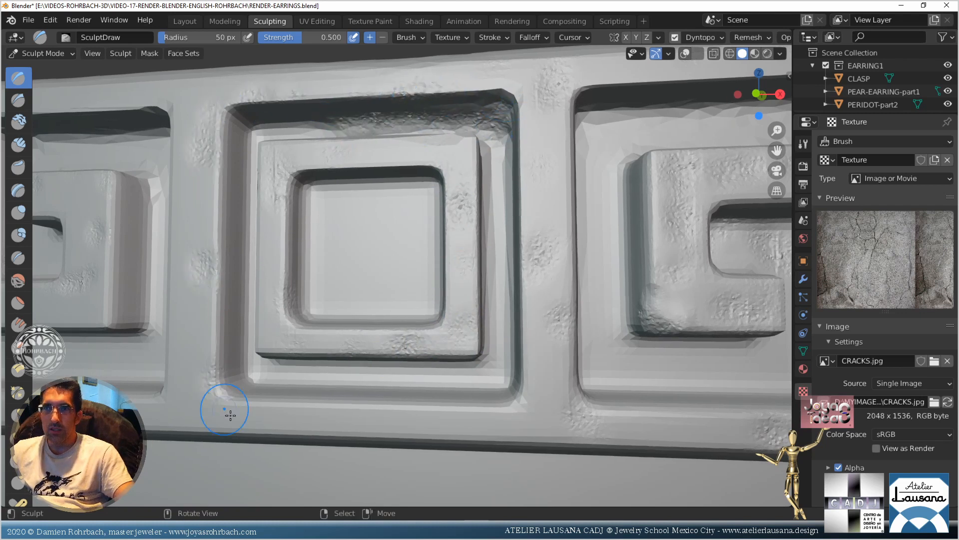
{"action": "mouse_move", "coordinate": [473, 421]}
{"action": "left_mouse_down"}
{"action": "mouse_move", "coordinate": [563, 381]}
{"action": "mouse_move", "coordinate": [550, 263]}
{"action": "mouse_move", "coordinate": [556, 103]}
{"action": "left_mouse_up"}
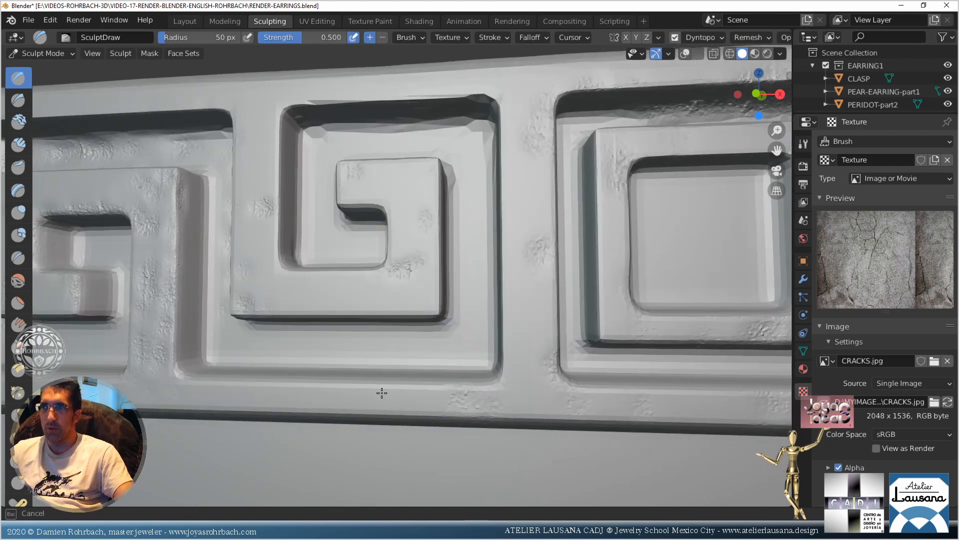
Sculpt crack texture on the first key motif's right hook, its surrounding recess and the border below
{"action": "mouse_move", "coordinate": [382, 392]}
{"action": "left_mouse_down"}
{"action": "mouse_move", "coordinate": [242, 396]}
{"action": "mouse_move", "coordinate": [247, 344]}
{"action": "mouse_move", "coordinate": [357, 349]}
{"action": "mouse_move", "coordinate": [388, 315]}
{"action": "mouse_move", "coordinate": [316, 277]}
{"action": "left_mouse_up"}
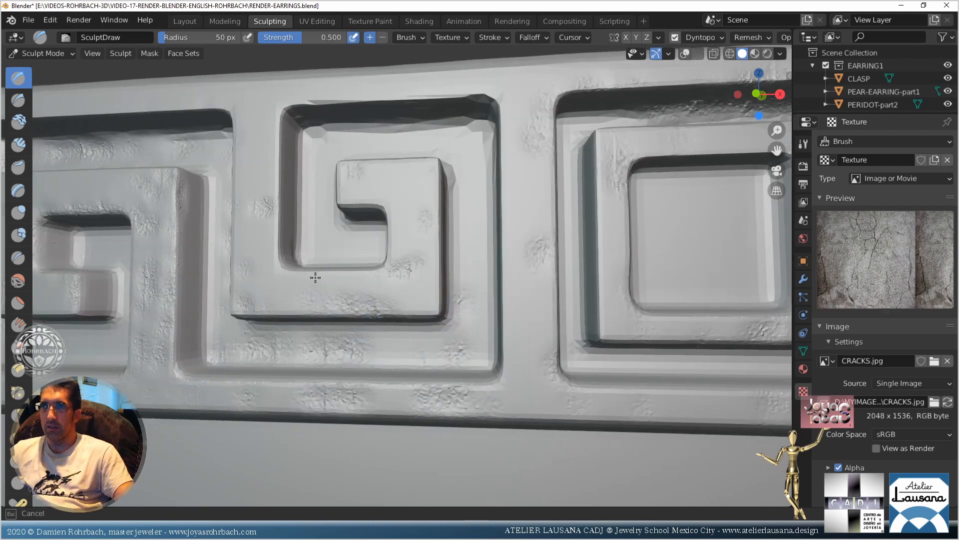
{"action": "left_click_drag", "start_coordinate": [402, 203], "coordinate": [372, 181]}
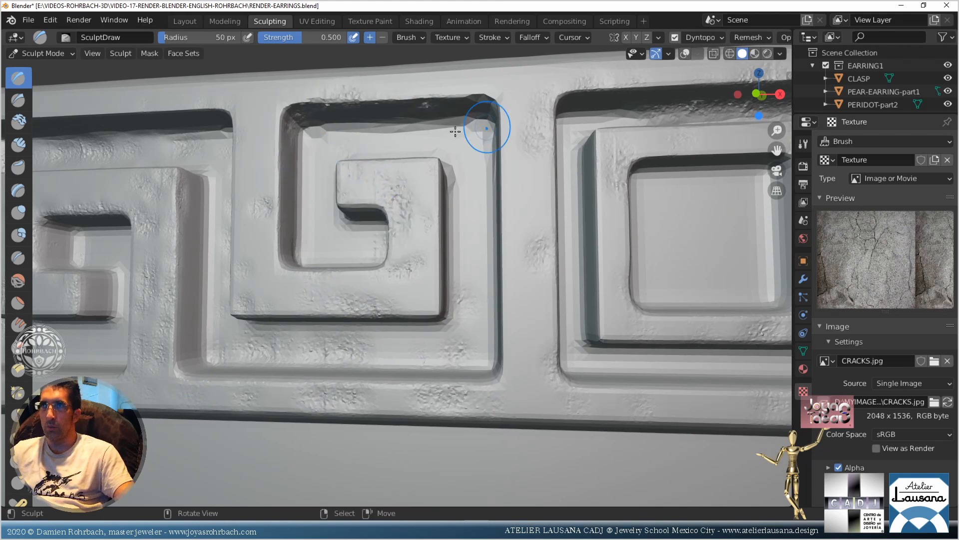
{"action": "mouse_move", "coordinate": [455, 131]}
{"action": "left_mouse_down"}
{"action": "mouse_move", "coordinate": [325, 133]}
{"action": "mouse_move", "coordinate": [453, 133]}
{"action": "mouse_move", "coordinate": [334, 135]}
{"action": "left_mouse_up"}
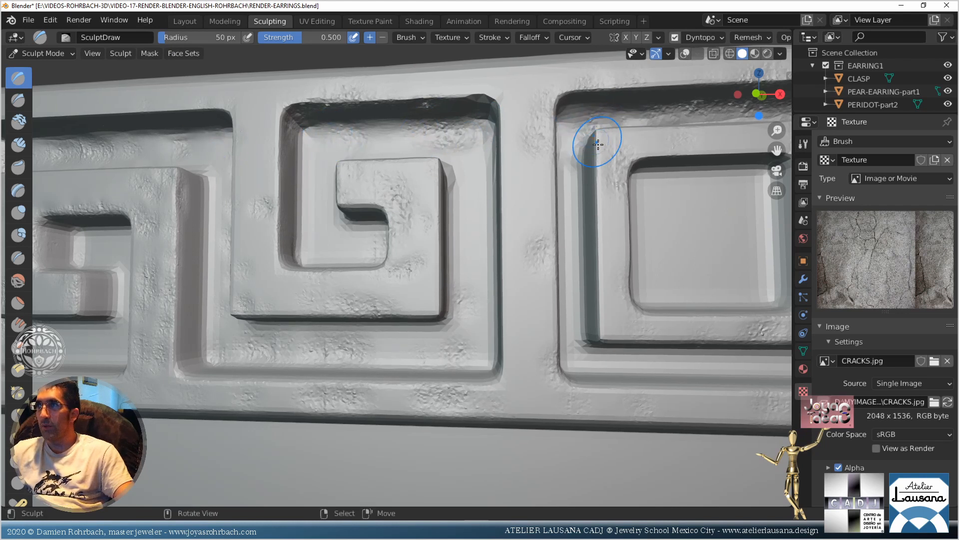
Sculpt crack texture on the end and vertical arm of the second key motif's right hook
{"action": "scroll", "coordinate": [609, 279], "scroll_direction": "down", "scroll_amount": 5}
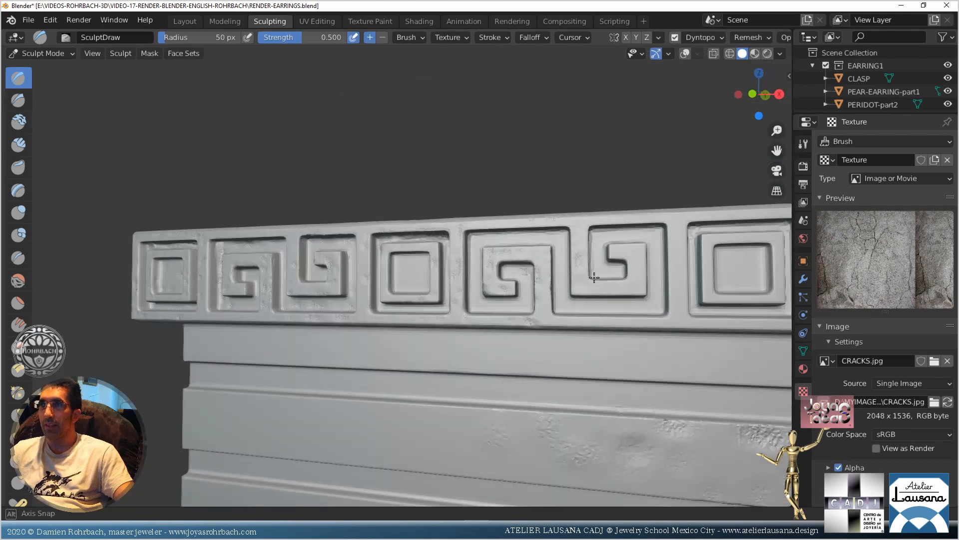
{"action": "middle_click_drag", "start_coordinate": [573, 281], "coordinate": [475, 290], "text": "shift"}
{"action": "scroll", "coordinate": [472, 286], "scroll_direction": "up", "scroll_amount": 5}
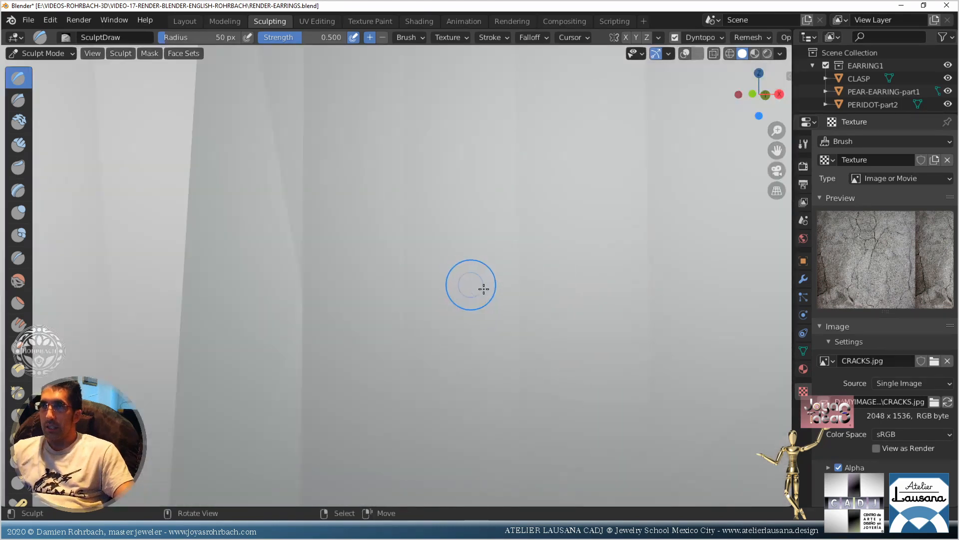
{"action": "scroll", "coordinate": [490, 297], "scroll_direction": "down", "scroll_amount": 3}
{"action": "scroll", "coordinate": [462, 288], "scroll_direction": "up", "scroll_amount": 5}
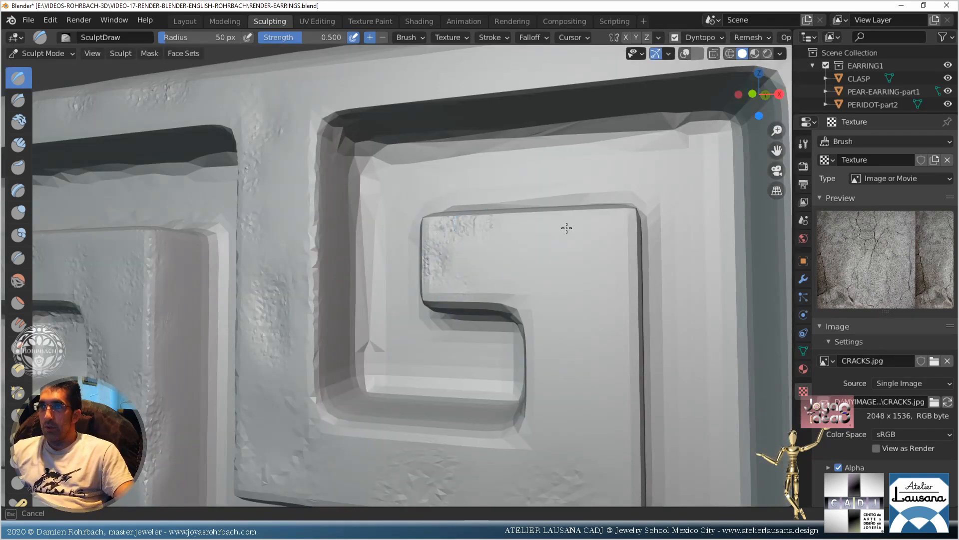
{"action": "mouse_move", "coordinate": [566, 228]}
{"action": "left_mouse_down"}
{"action": "mouse_move", "coordinate": [633, 222]}
{"action": "mouse_move", "coordinate": [494, 270]}
{"action": "mouse_move", "coordinate": [557, 425]}
{"action": "left_mouse_up"}
{"action": "scroll", "coordinate": [564, 414], "scroll_direction": "down", "scroll_amount": 5}
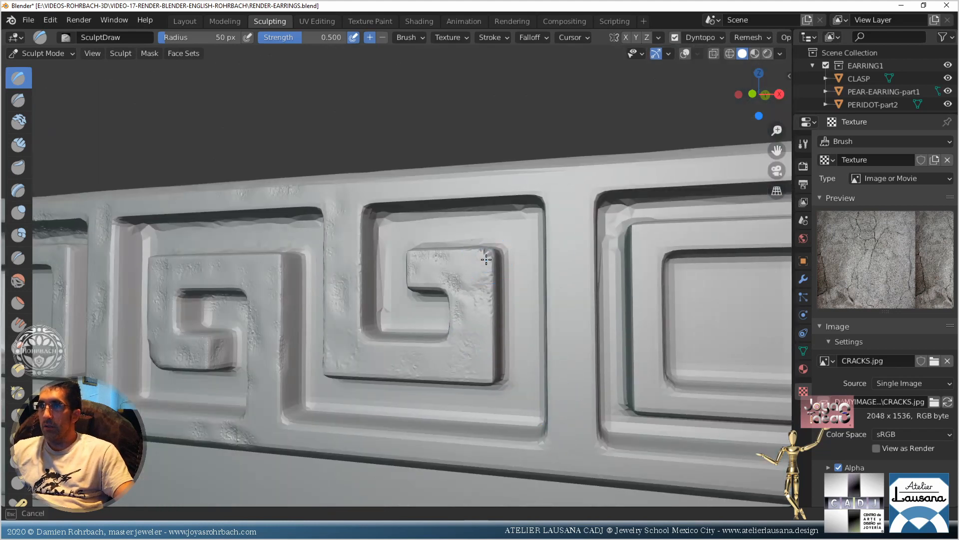
Extend the crack texture around the second key's right hook through the lower recess, up the divider and along the top border
{"action": "mouse_move", "coordinate": [486, 259]}
{"action": "left_mouse_down"}
{"action": "mouse_move", "coordinate": [488, 385]}
{"action": "mouse_move", "coordinate": [392, 378]}
{"action": "mouse_move", "coordinate": [511, 411]}
{"action": "mouse_move", "coordinate": [407, 396]}
{"action": "mouse_move", "coordinate": [317, 407]}
{"action": "left_mouse_up"}
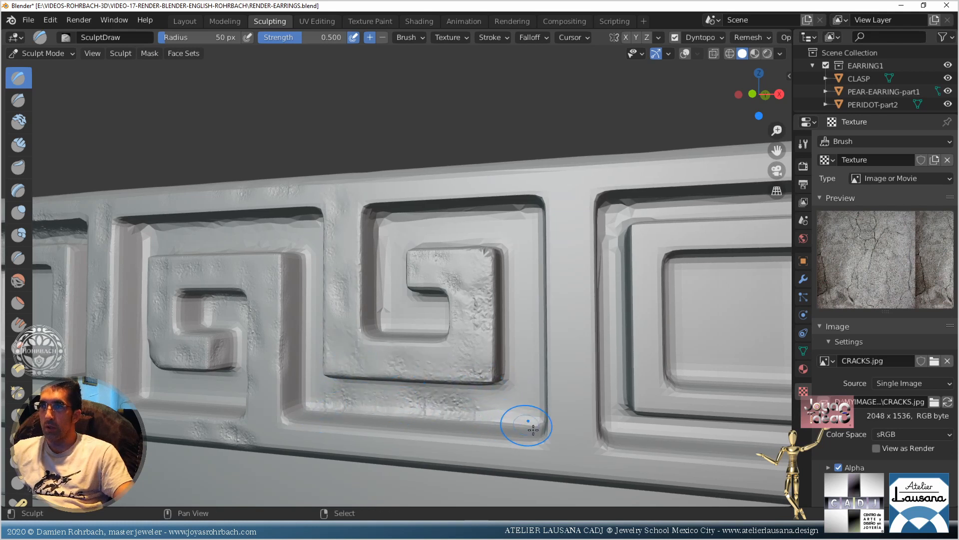
{"action": "mouse_move", "coordinate": [527, 423]}
{"action": "left_mouse_down"}
{"action": "mouse_move", "coordinate": [561, 381]}
{"action": "mouse_move", "coordinate": [554, 182]}
{"action": "mouse_move", "coordinate": [572, 189]}
{"action": "left_mouse_up"}
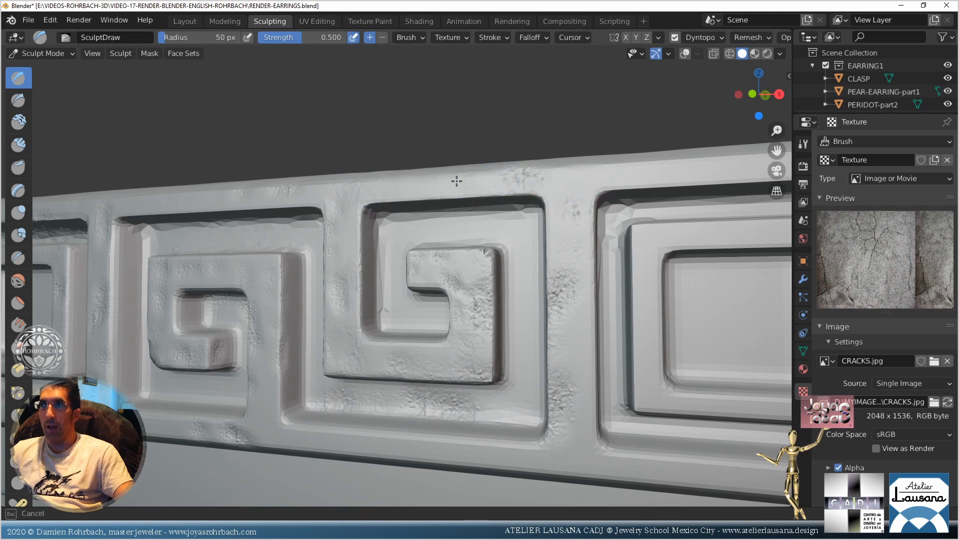
{"action": "mouse_move", "coordinate": [456, 181]}
{"action": "left_mouse_down"}
{"action": "mouse_move", "coordinate": [381, 182]}
{"action": "mouse_move", "coordinate": [351, 263]}
{"action": "left_mouse_up"}
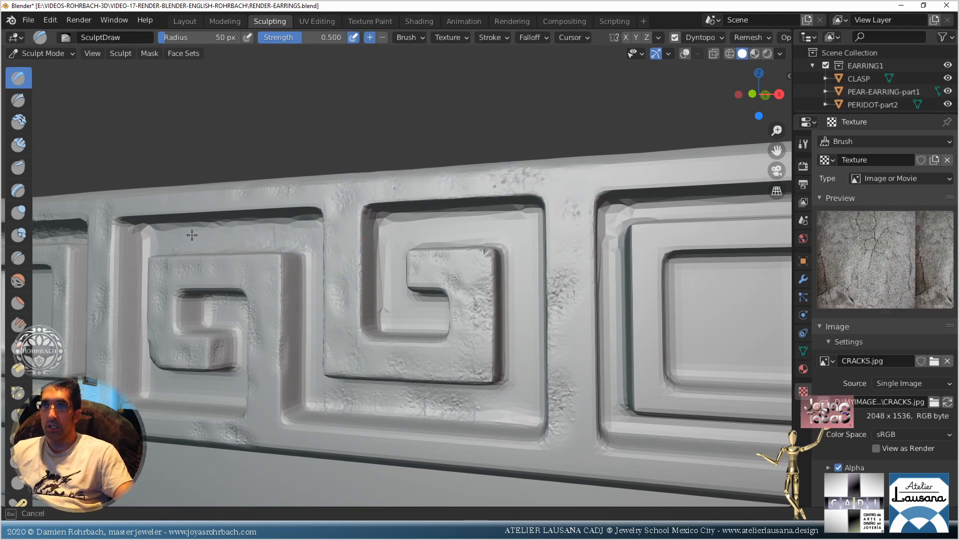
Smooth the upper recess around the second key motif's left hook and roughen it and the left recess with cracks
{"action": "mouse_move", "coordinate": [191, 235]}
{"action": "left_mouse_down"}
{"action": "mouse_move", "coordinate": [156, 238]}
{"action": "mouse_move", "coordinate": [282, 232]}
{"action": "left_mouse_up"}
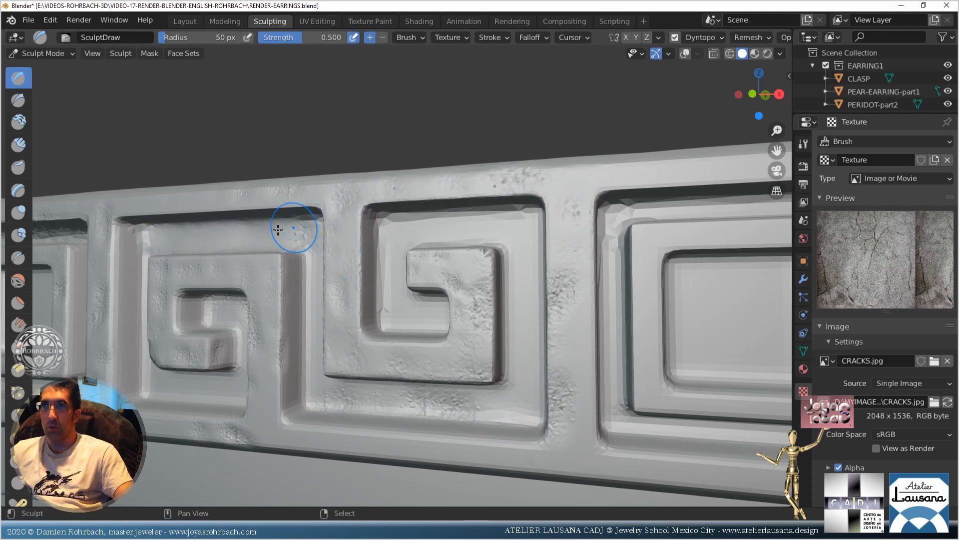
{"action": "left_click_drag", "start_coordinate": [152, 237], "coordinate": [220, 240]}
{"action": "mouse_move", "coordinate": [296, 236]}
{"action": "left_mouse_down"}
{"action": "mouse_move", "coordinate": [172, 206]}
{"action": "mouse_move", "coordinate": [118, 288]}
{"action": "left_mouse_up"}
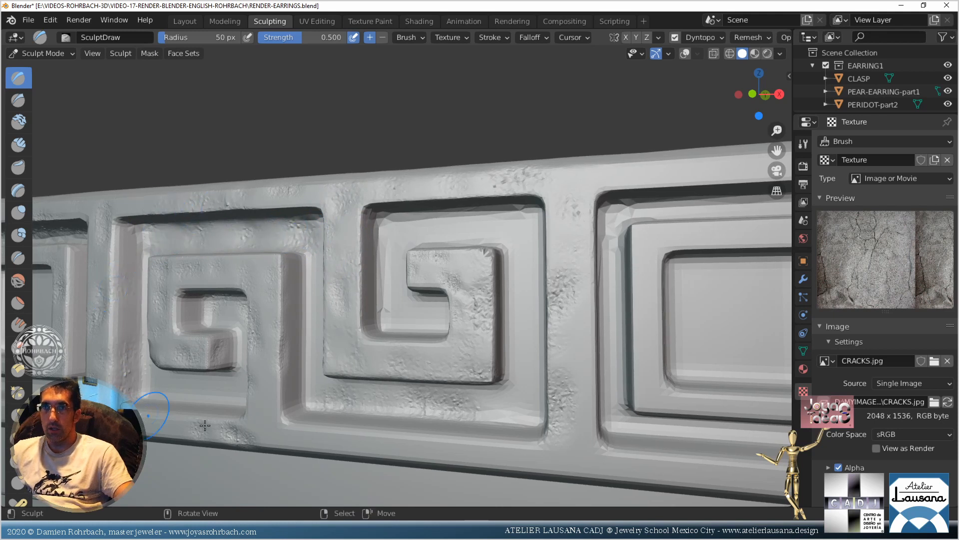
Dab crack texture on the border below the second key motif and its right recess, and soften the lower recess
{"action": "mouse_move", "coordinate": [333, 441]}
{"action": "left_mouse_down"}
{"action": "mouse_move", "coordinate": [502, 450]}
{"action": "mouse_move", "coordinate": [319, 409]}
{"action": "mouse_move", "coordinate": [482, 407]}
{"action": "left_mouse_up"}
{"action": "left_click_drag", "start_coordinate": [518, 327], "coordinate": [517, 243]}
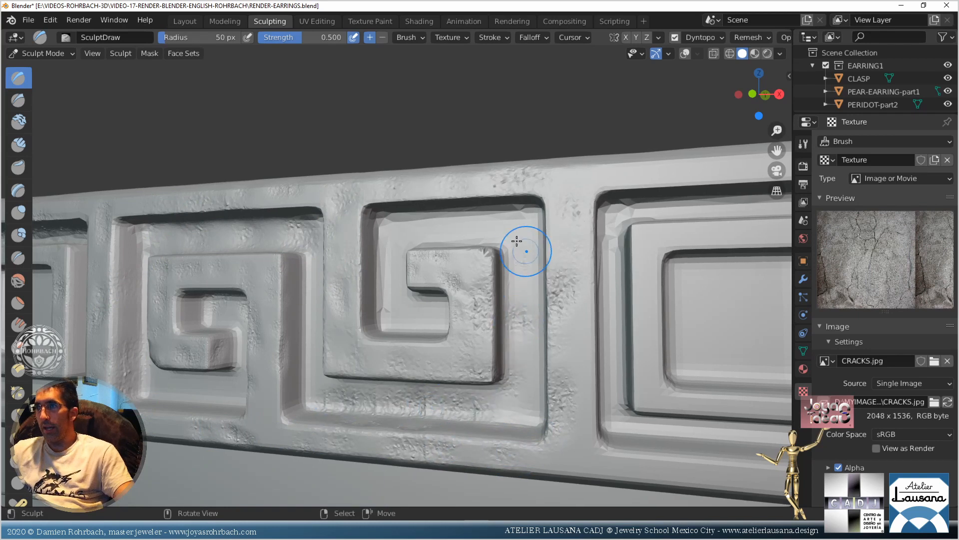
{"action": "mouse_move", "coordinate": [405, 403]}
{"action": "left_mouse_down", "text": "shift"}
{"action": "mouse_move", "coordinate": [426, 409]}
{"action": "mouse_move", "coordinate": [357, 399]}
{"action": "mouse_move", "coordinate": [387, 416]}
{"action": "left_mouse_up", "text": "shift"}
{"action": "middle_click_drag", "start_coordinate": [388, 416], "coordinate": [398, 417]}
{"action": "mouse_move", "coordinate": [402, 422]}
{"action": "left_mouse_down", "text": "shift"}
{"action": "mouse_move", "coordinate": [452, 449]}
{"action": "mouse_move", "coordinate": [430, 417]}
{"action": "mouse_move", "coordinate": [342, 399]}
{"action": "mouse_move", "coordinate": [507, 408]}
{"action": "left_mouse_up", "text": "shift"}
Roughen the right and upper recess around the second key's right hook and smooth the recess left of the hook end
{"action": "mouse_move", "coordinate": [543, 350]}
{"action": "left_mouse_down"}
{"action": "mouse_move", "coordinate": [552, 311]}
{"action": "mouse_move", "coordinate": [542, 230]}
{"action": "left_mouse_up"}
{"action": "mouse_move", "coordinate": [394, 225]}
{"action": "left_mouse_down"}
{"action": "mouse_move", "coordinate": [409, 220]}
{"action": "mouse_move", "coordinate": [414, 313]}
{"action": "mouse_move", "coordinate": [404, 246]}
{"action": "mouse_move", "coordinate": [494, 215]}
{"action": "left_mouse_up"}
{"action": "left_click_drag", "start_coordinate": [419, 226], "coordinate": [410, 306], "text": "shift"}
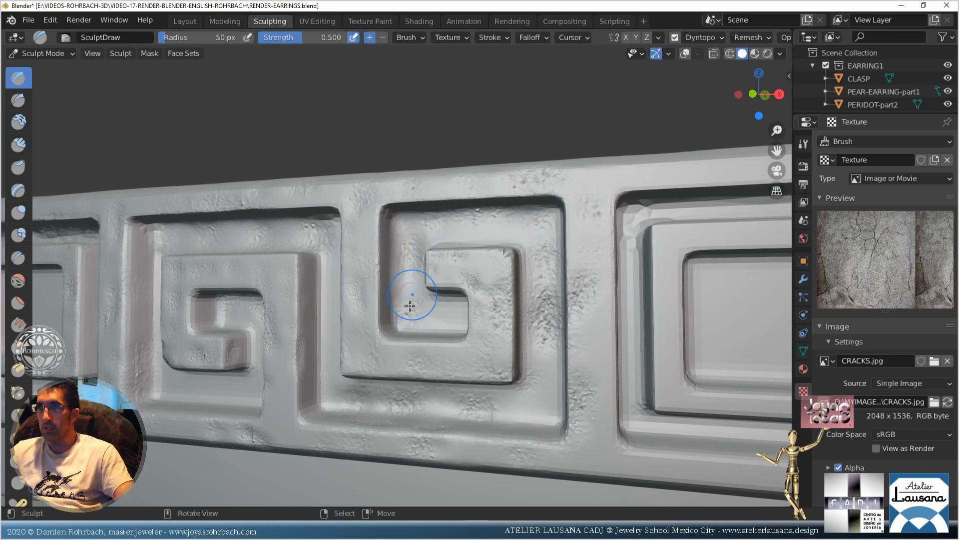
Sculpt crack texture in the recess between the second key's two hooks and in the recess below the left hook
{"action": "left_click_drag", "start_coordinate": [326, 397], "coordinate": [326, 318]}
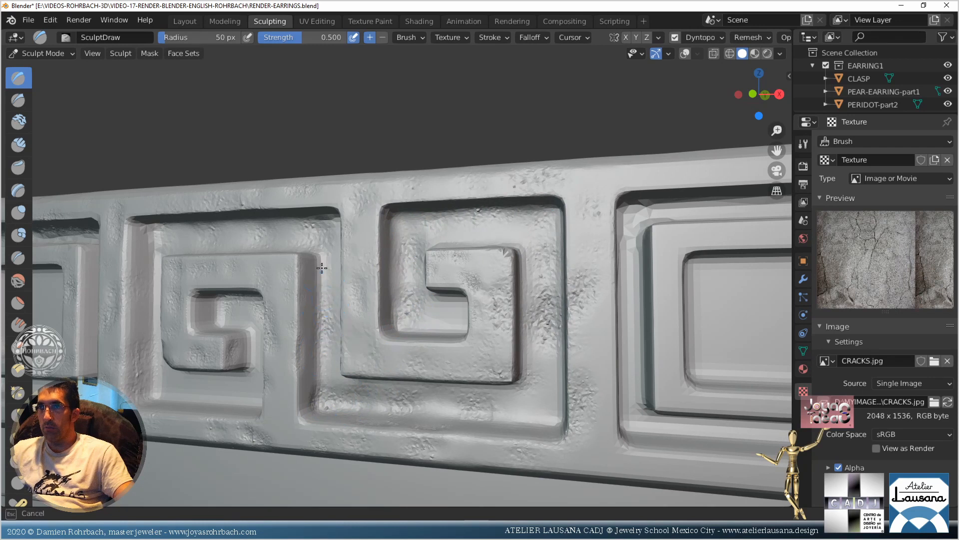
{"action": "mouse_move", "coordinate": [322, 269]}
{"action": "left_mouse_down"}
{"action": "mouse_move", "coordinate": [260, 412]}
{"action": "mouse_move", "coordinate": [236, 391]}
{"action": "left_mouse_up"}
{"action": "left_click_drag", "start_coordinate": [170, 389], "coordinate": [209, 432]}
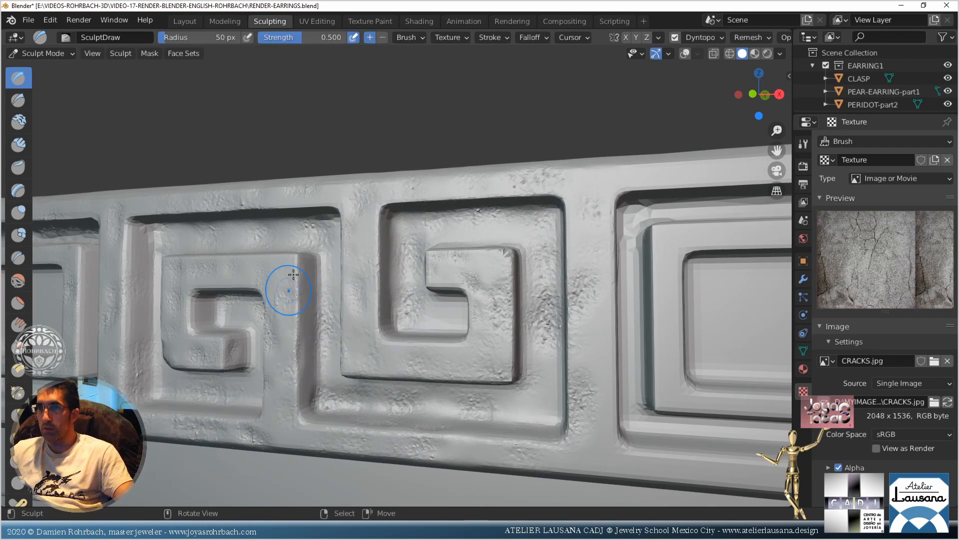
Roughen the divider right of the next square motif, the border above it, its upper recess and frame top with cracks
{"action": "middle_click_drag", "start_coordinate": [606, 401], "coordinate": [355, 395], "text": "shift"}
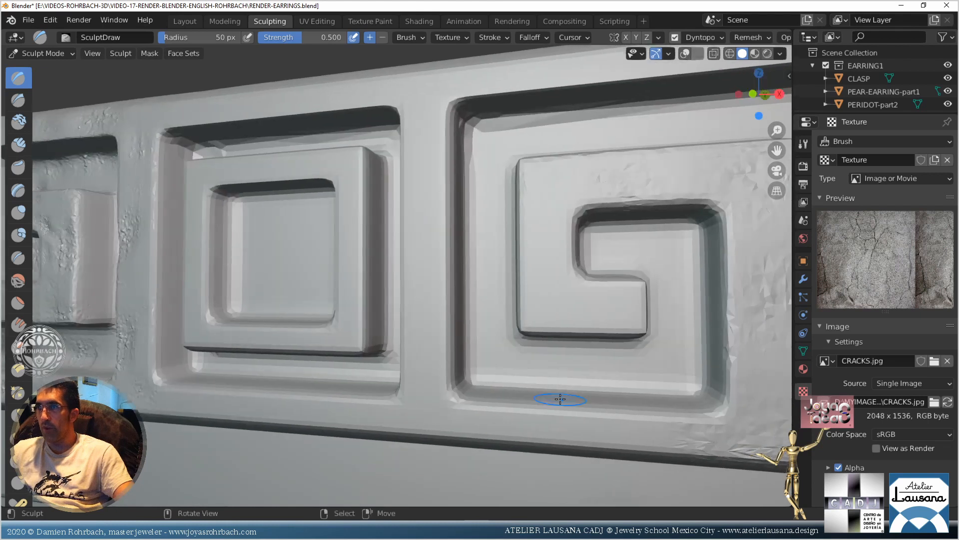
{"action": "scroll", "coordinate": [561, 399], "scroll_direction": "down", "scroll_amount": 3}
{"action": "scroll", "coordinate": [497, 333], "scroll_direction": "up", "scroll_amount": 3}
{"action": "mouse_move", "coordinate": [456, 400]}
{"action": "left_mouse_down"}
{"action": "mouse_move", "coordinate": [388, 85]}
{"action": "mouse_move", "coordinate": [317, 85]}
{"action": "left_mouse_up"}
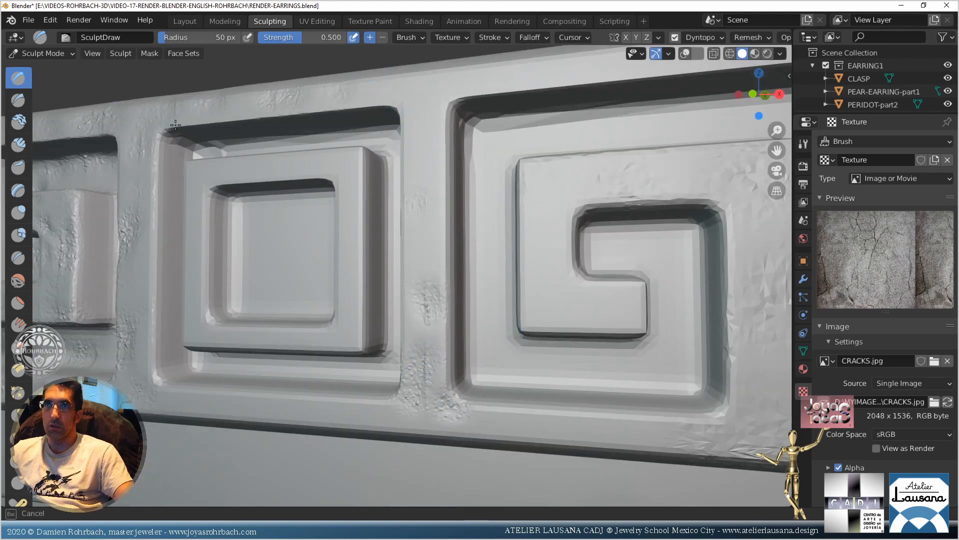
{"action": "mouse_move", "coordinate": [199, 141]}
{"action": "left_mouse_down"}
{"action": "mouse_move", "coordinate": [212, 150]}
{"action": "mouse_move", "coordinate": [301, 143]}
{"action": "left_mouse_up"}
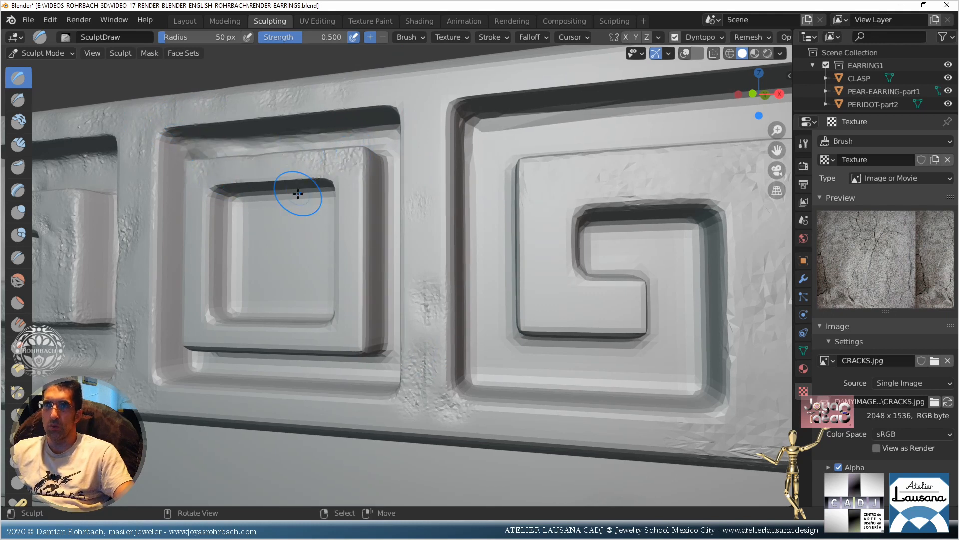
Sculpt crack texture on the square motif's sunken centre panel and the raised frame around it
{"action": "mouse_move", "coordinate": [299, 198]}
{"action": "left_mouse_down"}
{"action": "mouse_move", "coordinate": [253, 214]}
{"action": "mouse_move", "coordinate": [239, 254]}
{"action": "left_mouse_up"}
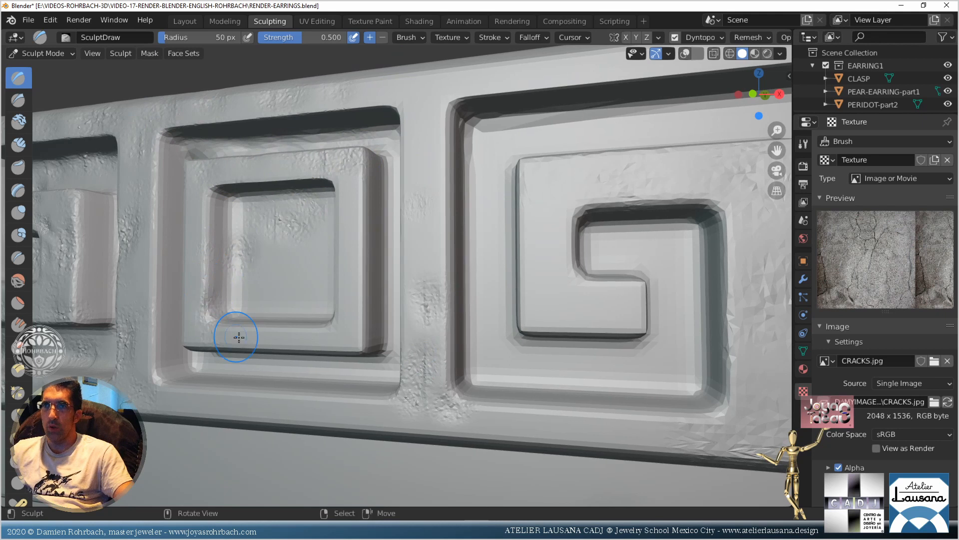
{"action": "mouse_move", "coordinate": [346, 279]}
{"action": "left_mouse_down"}
{"action": "mouse_move", "coordinate": [360, 198]}
{"action": "mouse_move", "coordinate": [315, 281]}
{"action": "mouse_move", "coordinate": [251, 277]}
{"action": "left_mouse_up"}
{"action": "left_click_drag", "start_coordinate": [313, 246], "coordinate": [323, 257]}
Roughen the divider left of the square motif and the recess surrounding its raised frame, touching up the frame's right side
{"action": "middle_click_drag", "start_coordinate": [342, 285], "coordinate": [372, 299]}
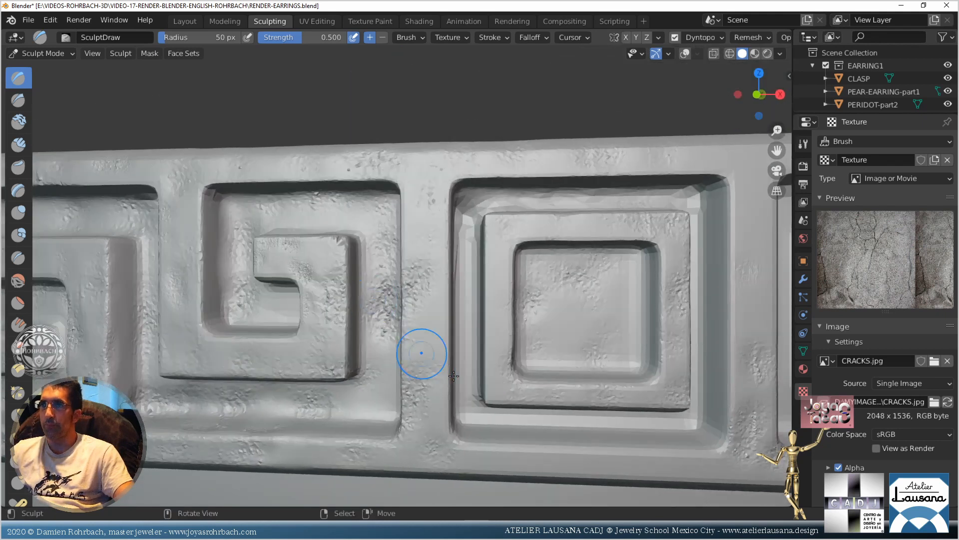
{"action": "left_click_drag", "start_coordinate": [432, 371], "coordinate": [463, 350]}
{"action": "mouse_move", "coordinate": [473, 301]}
{"action": "left_mouse_down"}
{"action": "mouse_move", "coordinate": [471, 202]}
{"action": "mouse_move", "coordinate": [470, 261]}
{"action": "left_mouse_up"}
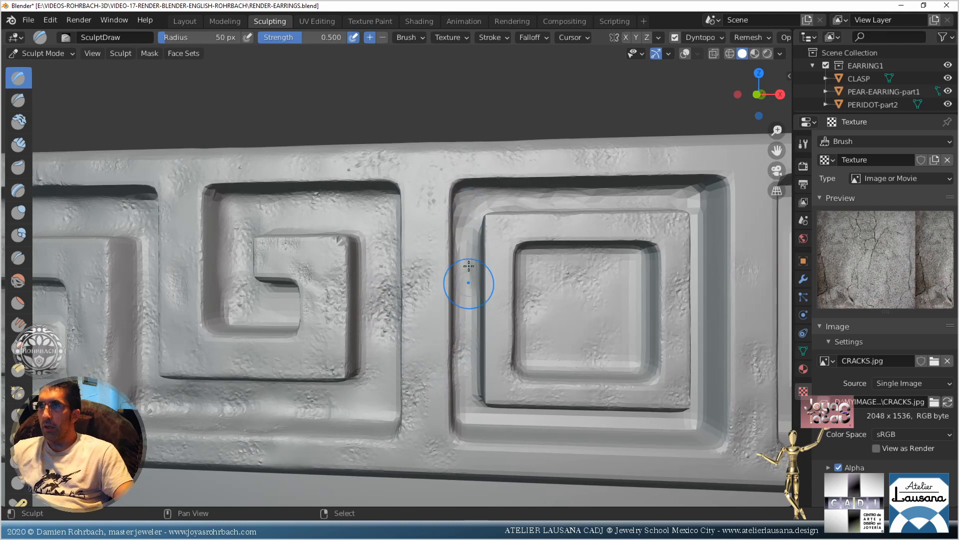
{"action": "left_click_drag", "start_coordinate": [711, 203], "coordinate": [708, 342]}
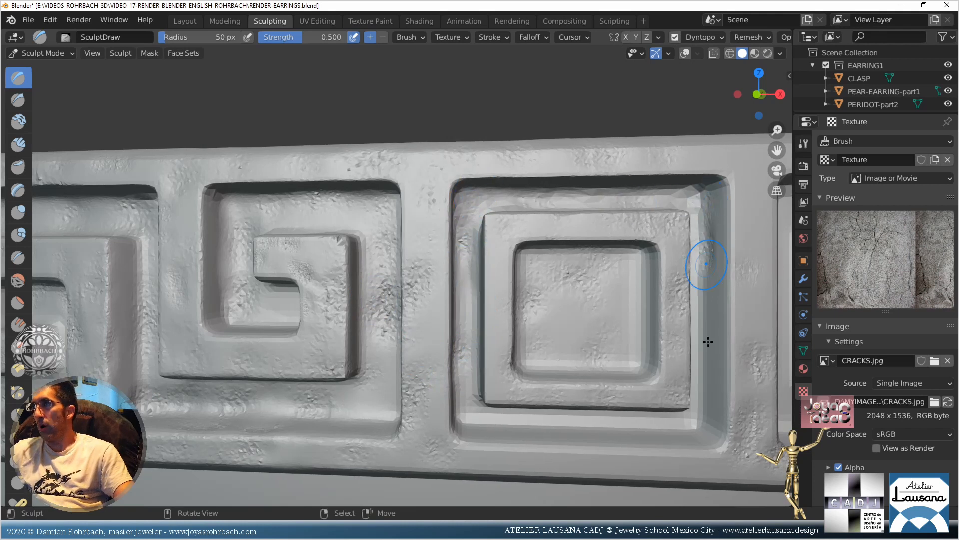
{"action": "left_click_drag", "start_coordinate": [706, 428], "coordinate": [645, 438]}
{"action": "mouse_move", "coordinate": [559, 429]}
{"action": "left_mouse_down"}
{"action": "mouse_move", "coordinate": [483, 426]}
{"action": "mouse_move", "coordinate": [469, 399]}
{"action": "left_mouse_up"}
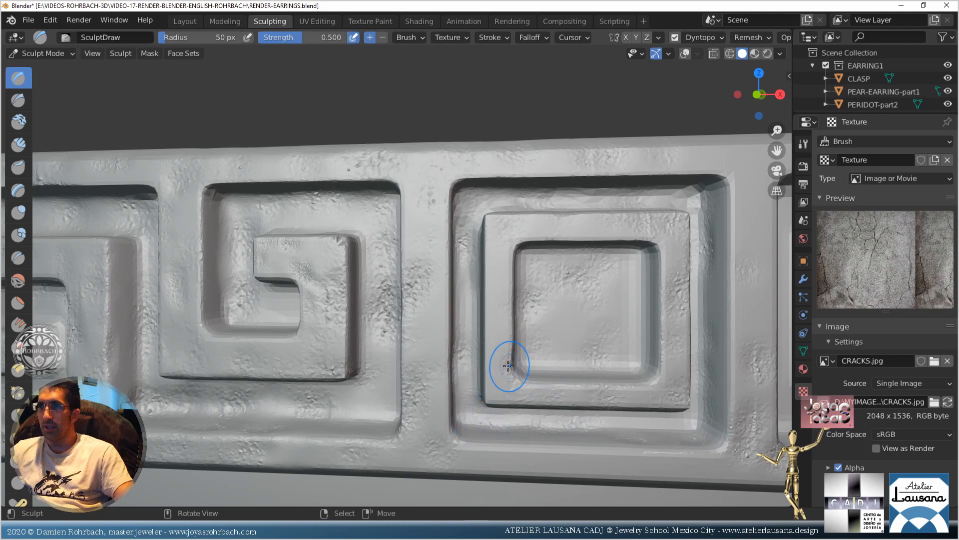
{"action": "mouse_move", "coordinate": [670, 353]}
{"action": "left_mouse_down"}
{"action": "mouse_move", "coordinate": [612, 327]}
{"action": "mouse_move", "coordinate": [617, 278]}
{"action": "left_mouse_up"}
Add crack texture to the divider right of the square motif and to the last key motif's left hook and surrounding recess
{"action": "middle_click_drag", "start_coordinate": [616, 368], "coordinate": [580, 348], "text": "shift"}
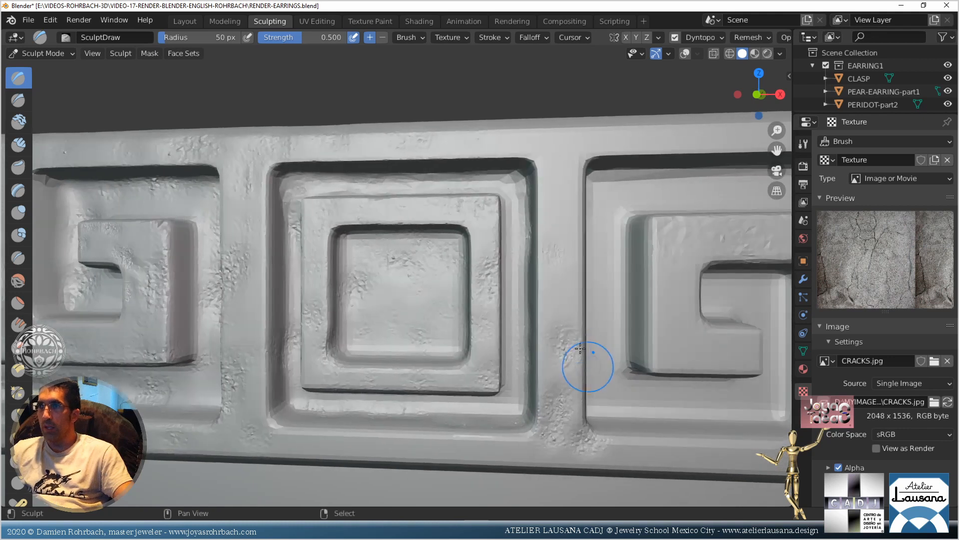
{"action": "left_click_drag", "start_coordinate": [564, 220], "coordinate": [561, 184]}
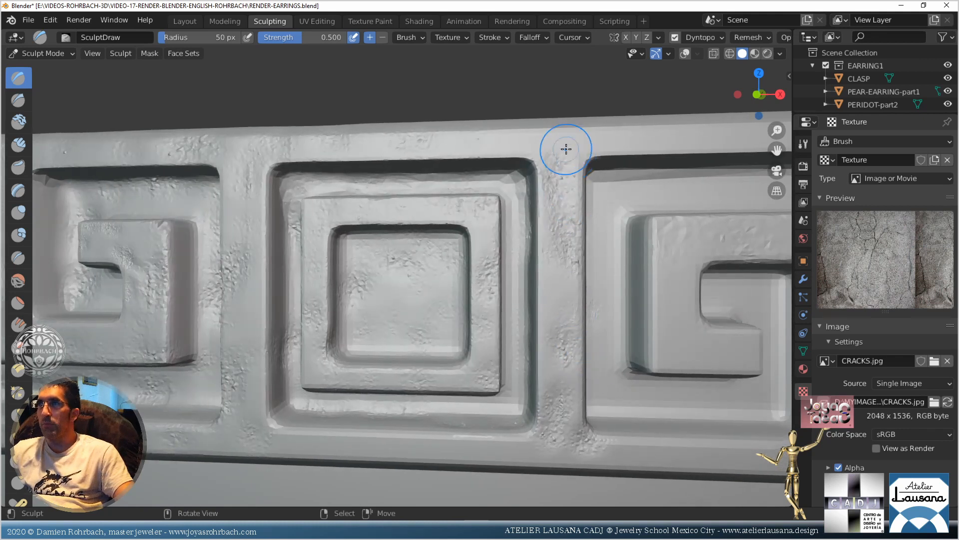
{"action": "middle_click_drag", "start_coordinate": [598, 336], "coordinate": [503, 326], "text": "shift"}
{"action": "mouse_move", "coordinate": [345, 322]}
{"action": "left_mouse_down"}
{"action": "mouse_move", "coordinate": [345, 307]}
{"action": "mouse_move", "coordinate": [281, 321]}
{"action": "mouse_move", "coordinate": [262, 197]}
{"action": "mouse_move", "coordinate": [270, 175]}
{"action": "left_mouse_up"}
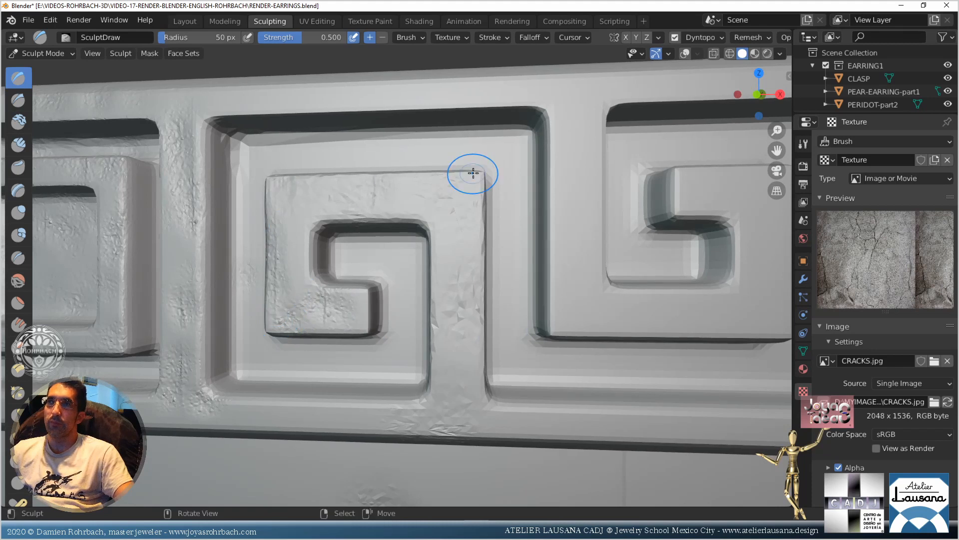
{"action": "mouse_move", "coordinate": [473, 172]}
{"action": "left_mouse_down"}
{"action": "mouse_move", "coordinate": [315, 204]}
{"action": "mouse_move", "coordinate": [274, 295]}
{"action": "mouse_move", "coordinate": [351, 318]}
{"action": "mouse_move", "coordinate": [315, 288]}
{"action": "mouse_move", "coordinate": [306, 210]}
{"action": "mouse_move", "coordinate": [356, 204]}
{"action": "left_mouse_up"}
Roughen the last key motif's right hook and lower recess, plus the frieze's upper border and the bar joining it
{"action": "scroll", "coordinate": [455, 288], "scroll_direction": "down", "scroll_amount": 3}
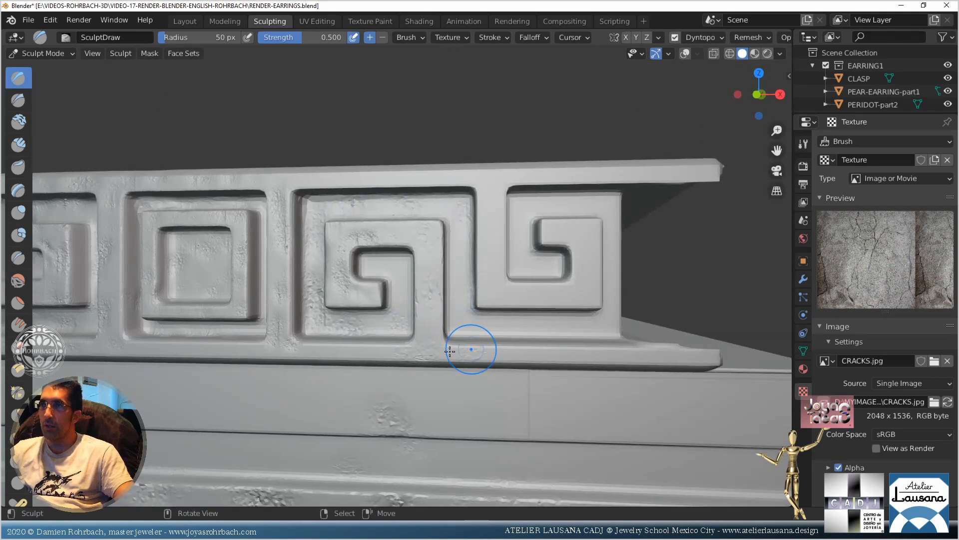
{"action": "left_click_drag", "start_coordinate": [549, 334], "coordinate": [491, 326]}
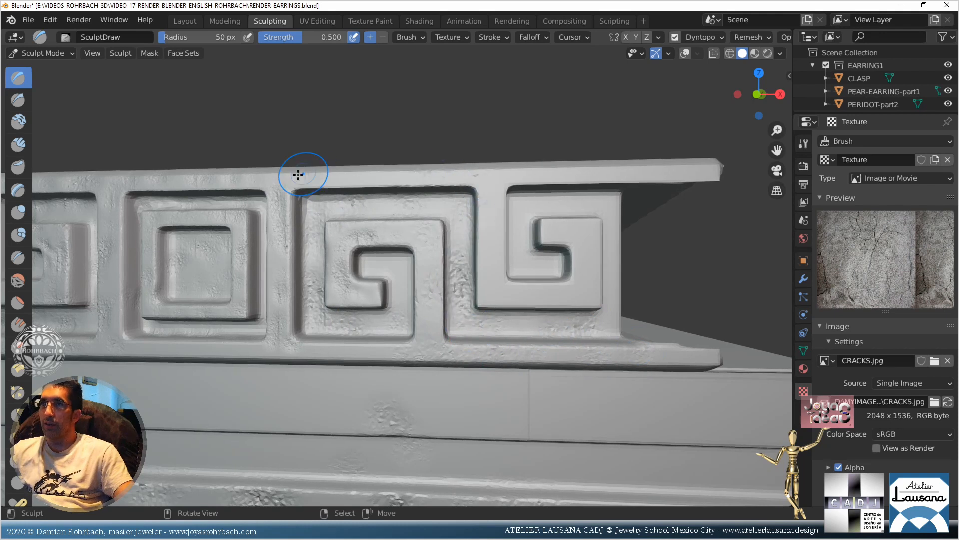
{"action": "left_click_drag", "start_coordinate": [321, 178], "coordinate": [450, 186]}
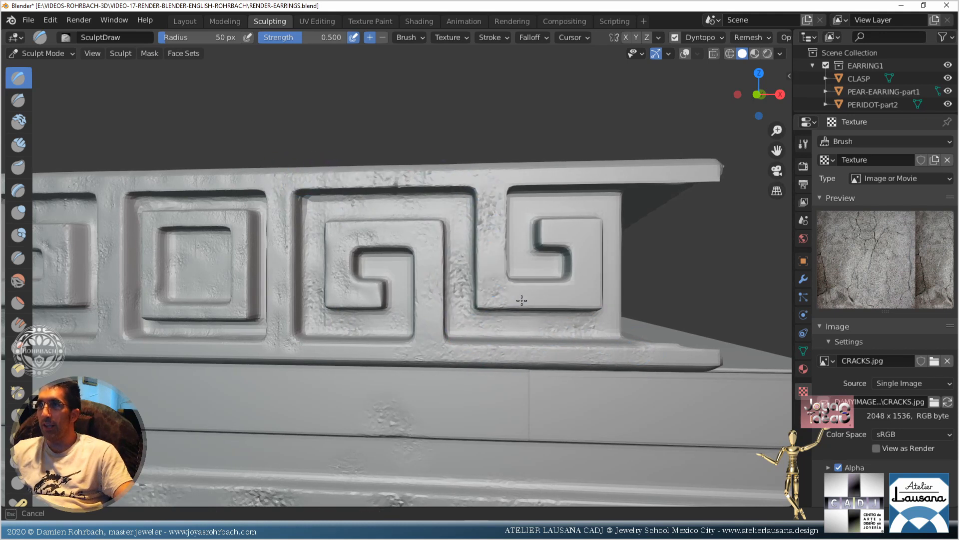
{"action": "mouse_move", "coordinate": [592, 251]}
{"action": "left_mouse_down"}
{"action": "mouse_move", "coordinate": [561, 225]}
{"action": "mouse_move", "coordinate": [527, 259]}
{"action": "left_mouse_up"}
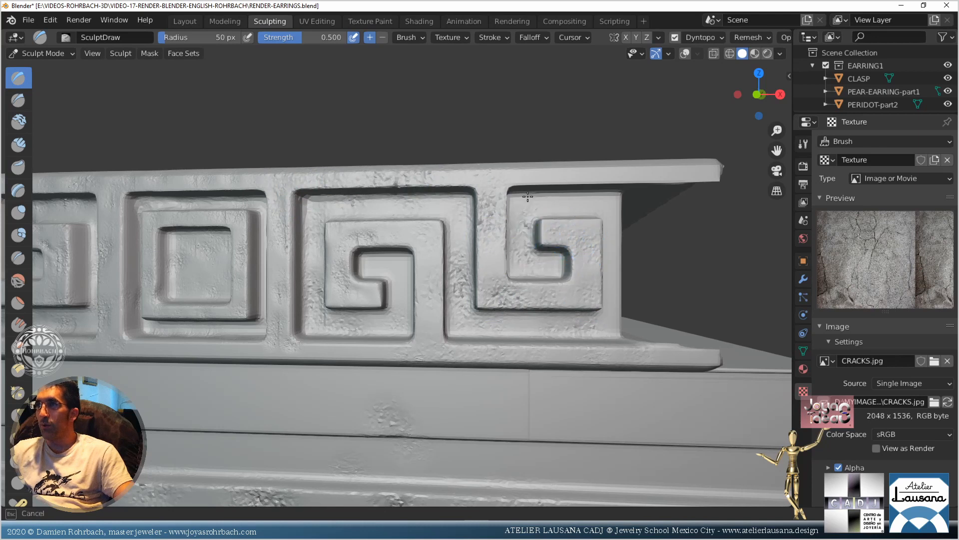
{"action": "mouse_move", "coordinate": [528, 196]}
{"action": "left_mouse_down"}
{"action": "mouse_move", "coordinate": [596, 194]}
{"action": "mouse_move", "coordinate": [619, 205]}
{"action": "mouse_move", "coordinate": [538, 177]}
{"action": "mouse_move", "coordinate": [501, 199]}
{"action": "left_mouse_up"}
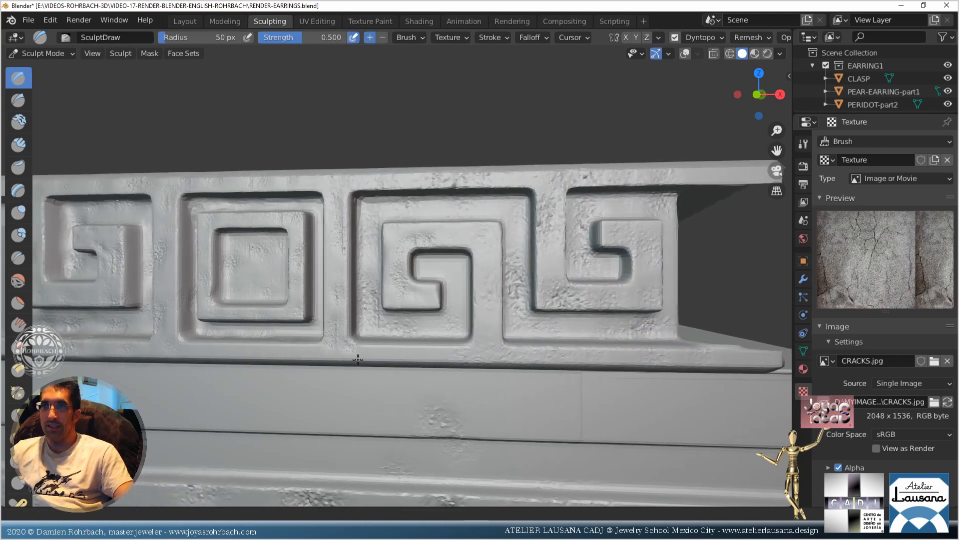
Sculpt cracks on the last key motif's left hook and lower-left recess, the divider beside it and the border below
{"action": "scroll", "coordinate": [334, 352], "scroll_direction": "up", "scroll_amount": 8}
{"action": "scroll", "coordinate": [342, 399], "scroll_direction": "down", "scroll_amount": 7}
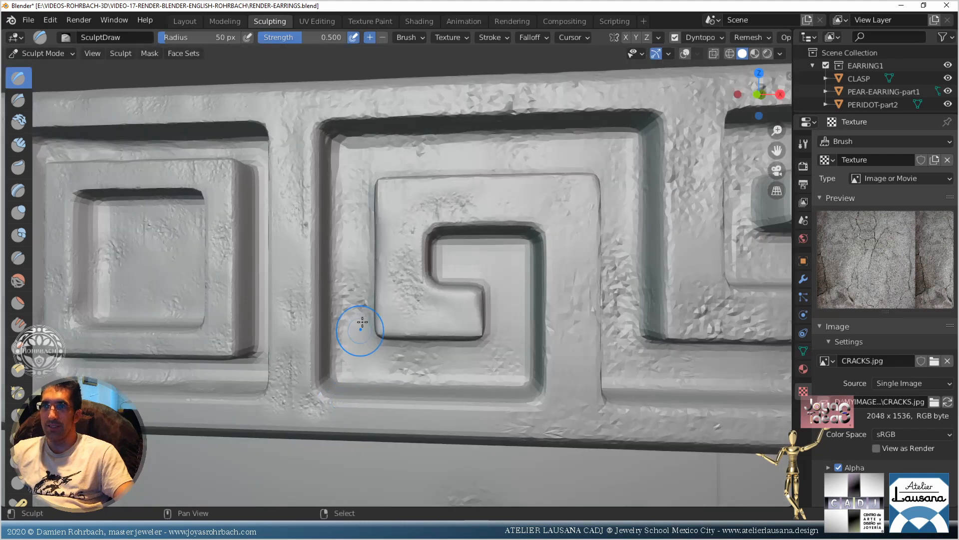
{"action": "mouse_move", "coordinate": [388, 368]}
{"action": "left_mouse_down"}
{"action": "mouse_move", "coordinate": [374, 375]}
{"action": "mouse_move", "coordinate": [368, 356]}
{"action": "mouse_move", "coordinate": [366, 364]}
{"action": "left_mouse_up"}
{"action": "left_click_drag", "start_coordinate": [364, 366], "coordinate": [374, 369]}
{"action": "mouse_move", "coordinate": [306, 413]}
{"action": "left_mouse_down"}
{"action": "mouse_move", "coordinate": [290, 397]}
{"action": "mouse_move", "coordinate": [295, 175]}
{"action": "mouse_move", "coordinate": [297, 240]}
{"action": "left_mouse_up"}
{"action": "mouse_move", "coordinate": [295, 347]}
{"action": "left_mouse_down"}
{"action": "mouse_move", "coordinate": [290, 391]}
{"action": "mouse_move", "coordinate": [294, 309]}
{"action": "left_mouse_up"}
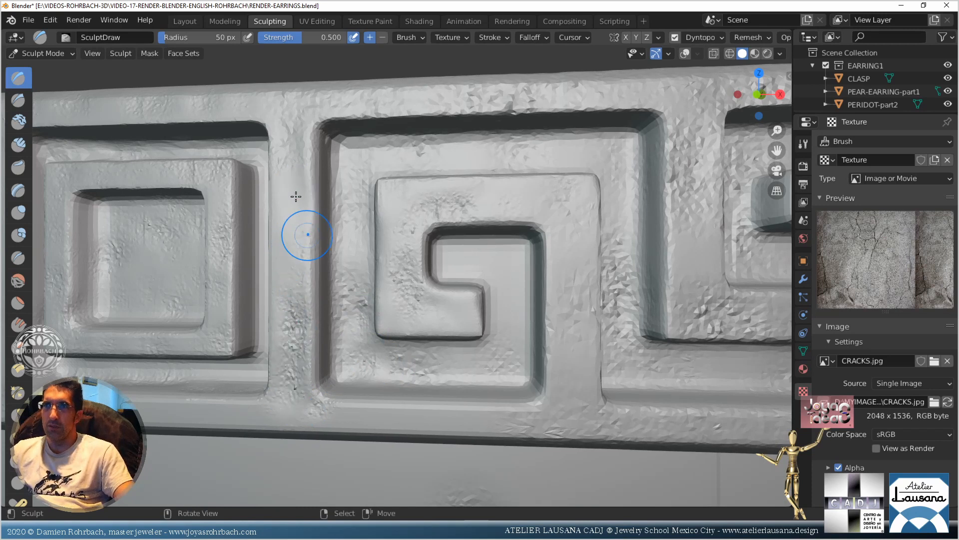
{"action": "mouse_move", "coordinate": [399, 217]}
{"action": "left_mouse_down"}
{"action": "mouse_move", "coordinate": [401, 197]}
{"action": "mouse_move", "coordinate": [581, 199]}
{"action": "left_mouse_up"}
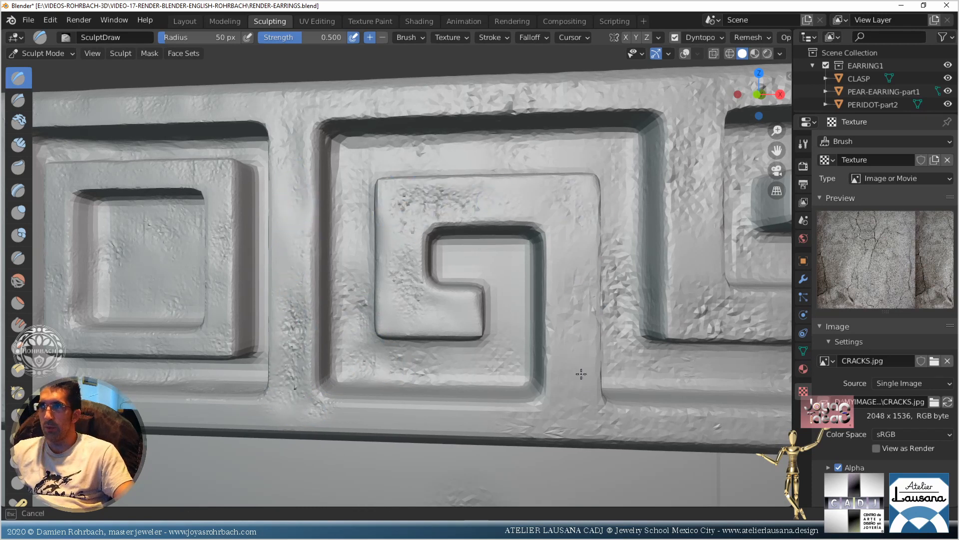
{"action": "mouse_move", "coordinate": [581, 373]}
{"action": "left_mouse_down"}
{"action": "mouse_move", "coordinate": [531, 411]}
{"action": "mouse_move", "coordinate": [183, 413]}
{"action": "left_mouse_up"}
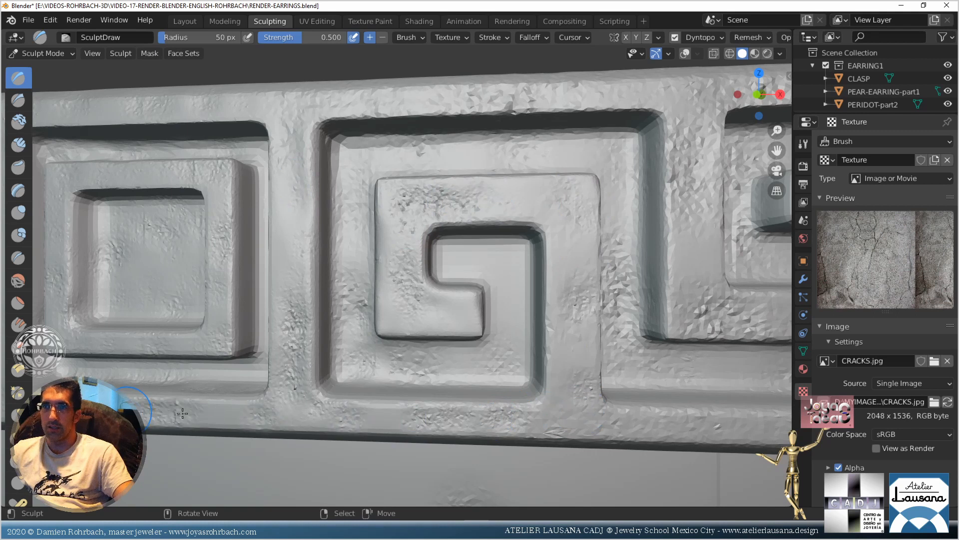
Dab crack texture along the plain band beneath the frieze, smooth its heavy central patch, and dent the band's left part
{"action": "scroll", "coordinate": [182, 413], "scroll_direction": "down", "scroll_amount": 3}
{"action": "scroll", "coordinate": [309, 358], "scroll_direction": "up", "scroll_amount": 1}
{"action": "left_click_drag", "start_coordinate": [379, 336], "coordinate": [403, 342]}
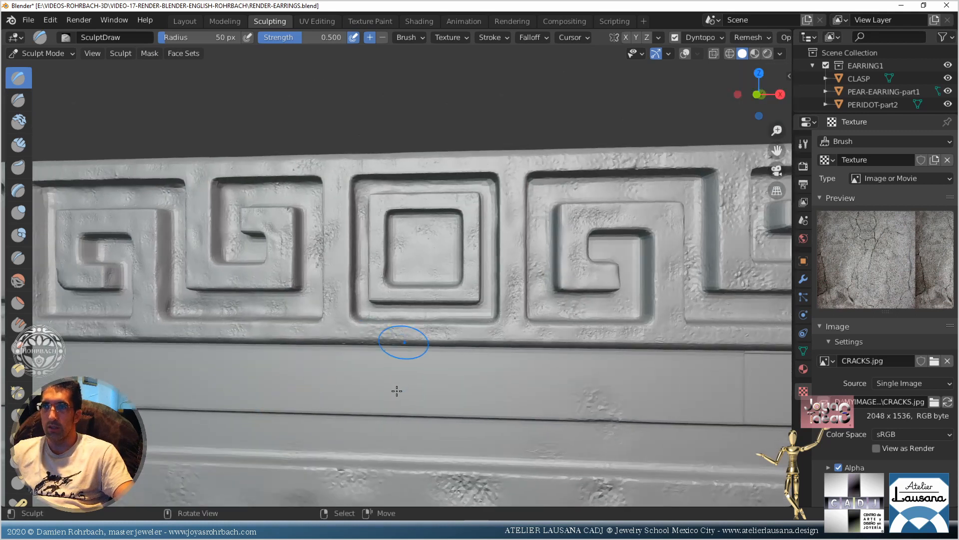
{"action": "left_click_drag", "start_coordinate": [318, 364], "coordinate": [574, 385]}
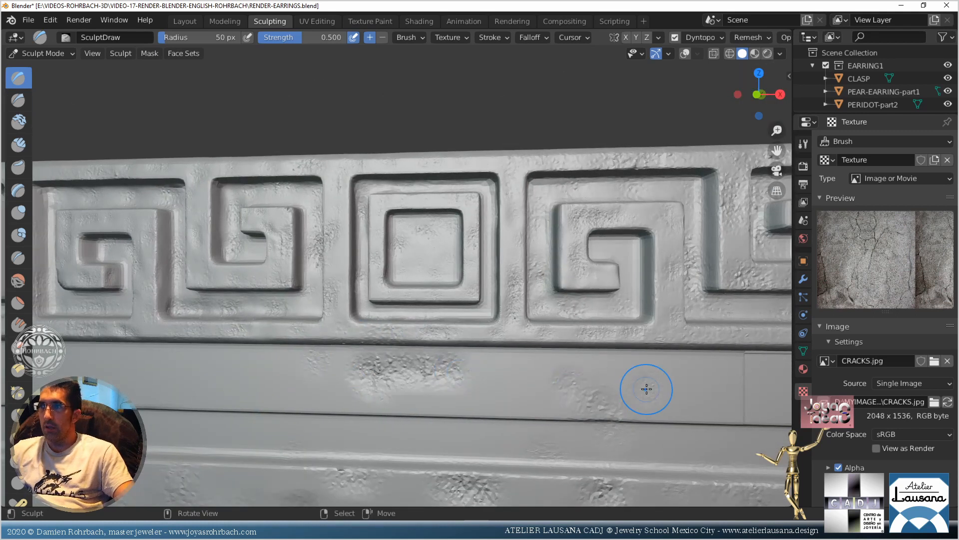
{"action": "mouse_move", "coordinate": [475, 381]}
{"action": "left_mouse_down", "text": "shift"}
{"action": "mouse_move", "coordinate": [401, 368]}
{"action": "mouse_move", "coordinate": [420, 374]}
{"action": "mouse_move", "coordinate": [329, 386]}
{"action": "mouse_move", "coordinate": [186, 373]}
{"action": "left_mouse_up", "text": "shift"}
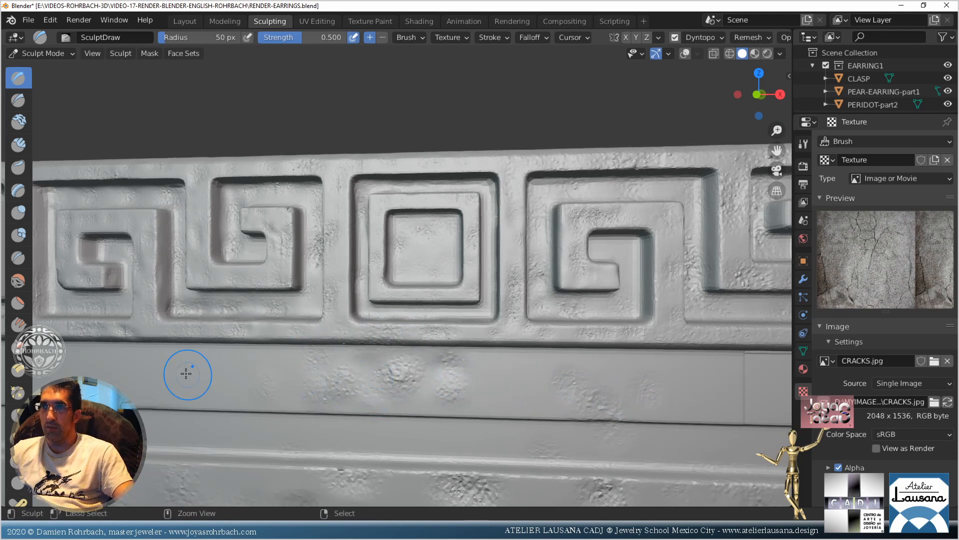
{"action": "mouse_move", "coordinate": [276, 373]}
{"action": "left_mouse_down", "text": "ctrl"}
{"action": "mouse_move", "coordinate": [204, 379]}
{"action": "mouse_move", "coordinate": [141, 360]}
{"action": "left_mouse_up", "text": "ctrl"}
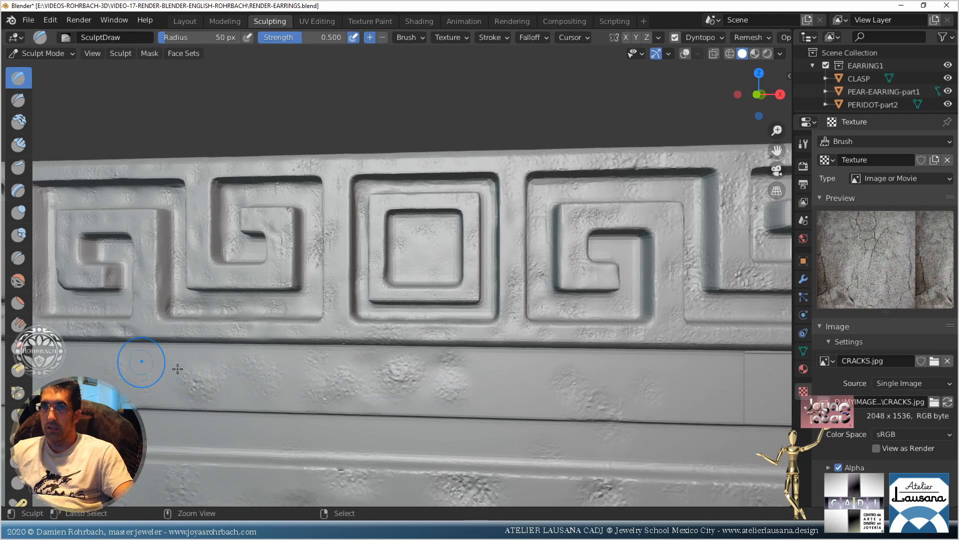
Dent crack patches into the plain band directly below the last key motif with the inverted brush
{"action": "scroll", "coordinate": [541, 398], "scroll_direction": "down", "scroll_amount": 2}
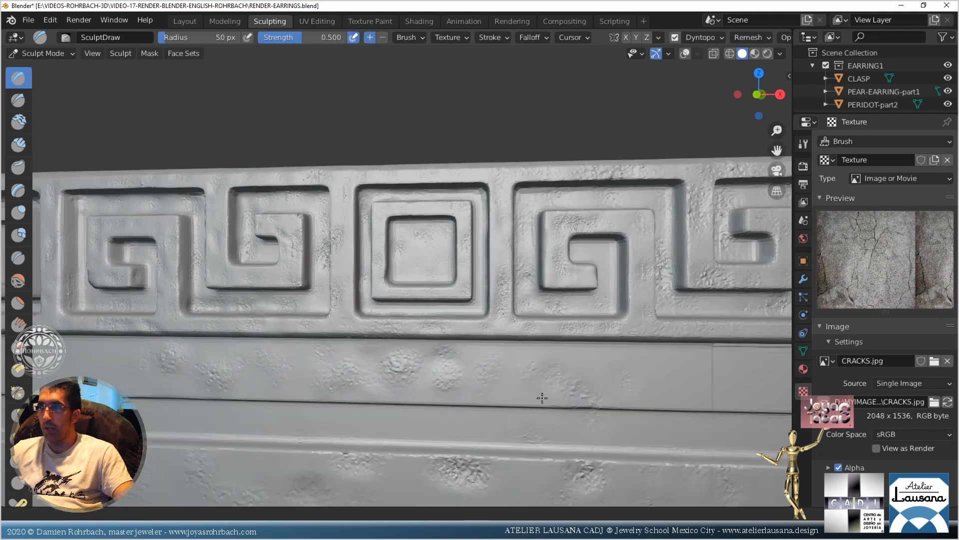
{"action": "middle_click_drag", "start_coordinate": [745, 392], "coordinate": [489, 369], "text": "shift"}
{"action": "scroll", "coordinate": [418, 395], "scroll_direction": "up", "scroll_amount": 7}
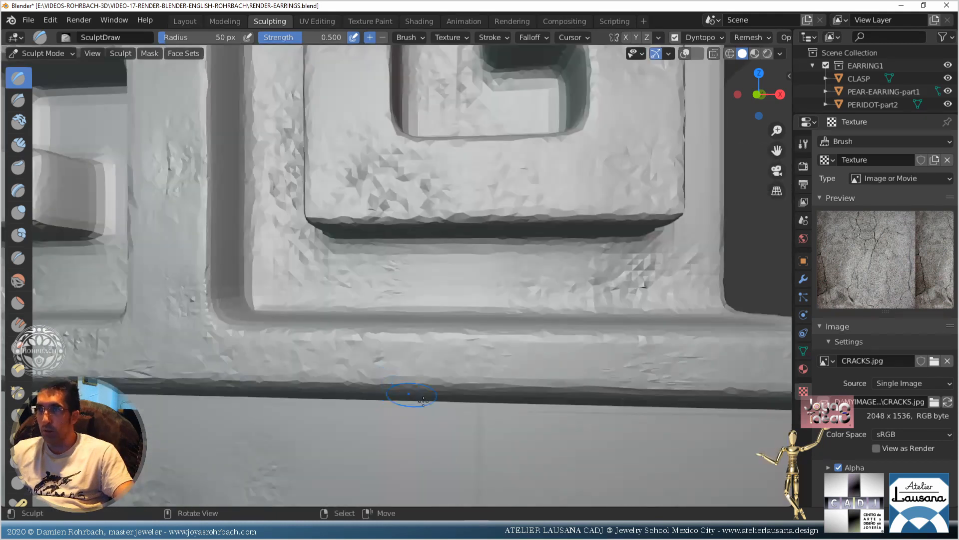
{"action": "scroll", "coordinate": [496, 448], "scroll_direction": "down", "scroll_amount": 4}
{"action": "mouse_move", "coordinate": [448, 415]}
{"action": "left_mouse_down", "text": "ctrl"}
{"action": "mouse_move", "coordinate": [441, 349]}
{"action": "mouse_move", "coordinate": [475, 360]}
{"action": "mouse_move", "coordinate": [435, 368]}
{"action": "mouse_move", "coordinate": [343, 352]}
{"action": "mouse_move", "coordinate": [352, 341]}
{"action": "left_mouse_up", "text": "ctrl"}
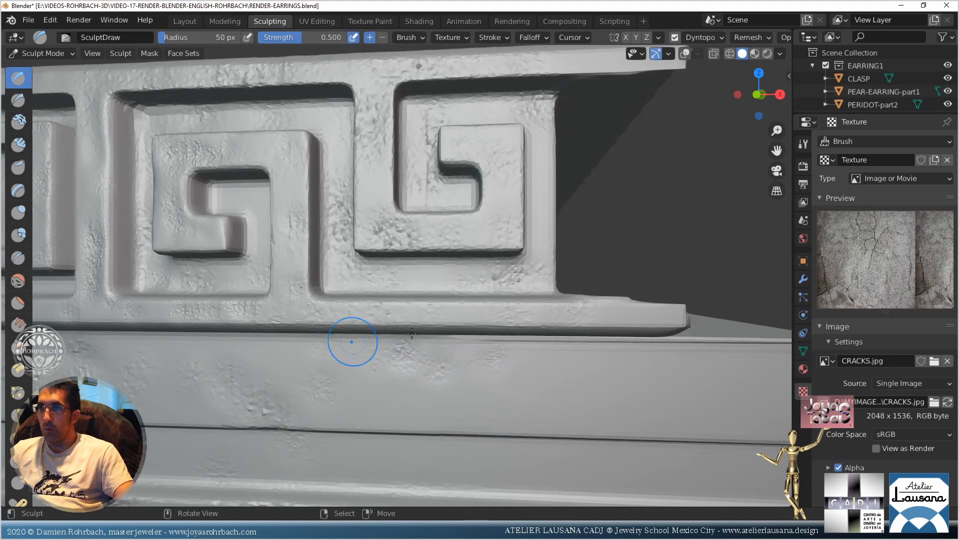
Dab crack patches on the lower narrow band and the tall panel beneath it near the pedestal's left end
{"action": "scroll", "coordinate": [440, 311], "scroll_direction": "down", "scroll_amount": 3}
{"action": "middle_click_drag", "start_coordinate": [440, 310], "coordinate": [387, 319]}
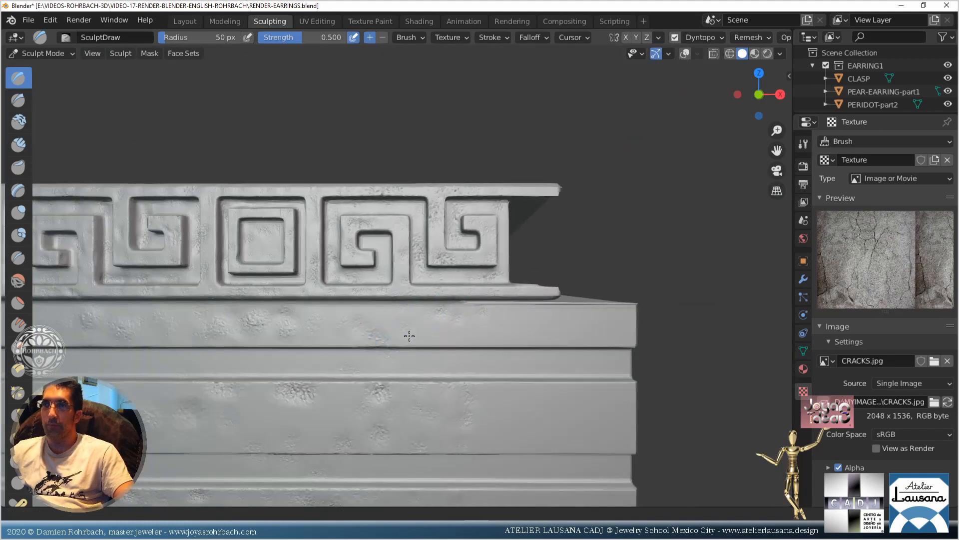
{"action": "scroll", "coordinate": [447, 328], "scroll_direction": "up", "scroll_amount": 2}
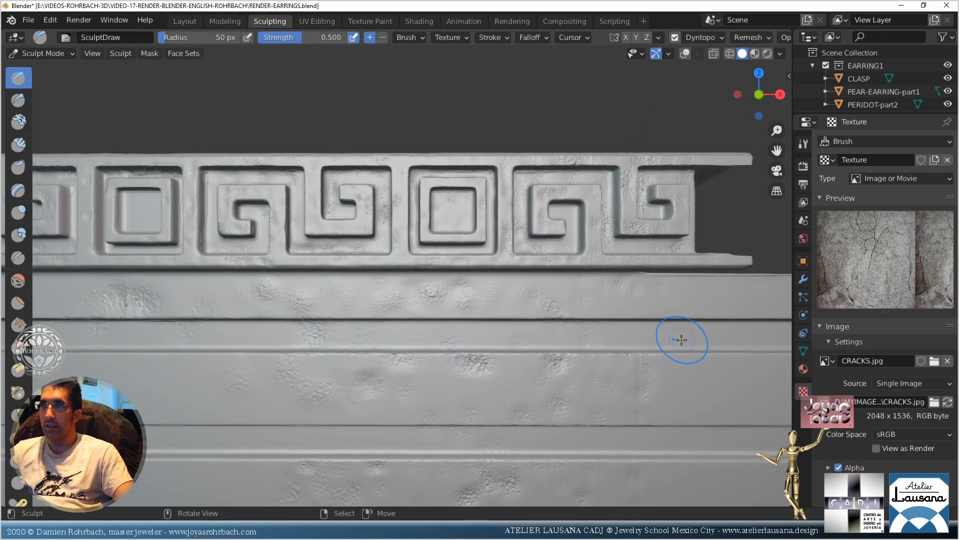
{"action": "mouse_move", "coordinate": [458, 399]}
{"action": "middle_mouse_down", "text": "shift"}
{"action": "mouse_move", "coordinate": [582, 385]}
{"action": "mouse_move", "coordinate": [580, 363]}
{"action": "middle_mouse_up", "text": "shift"}
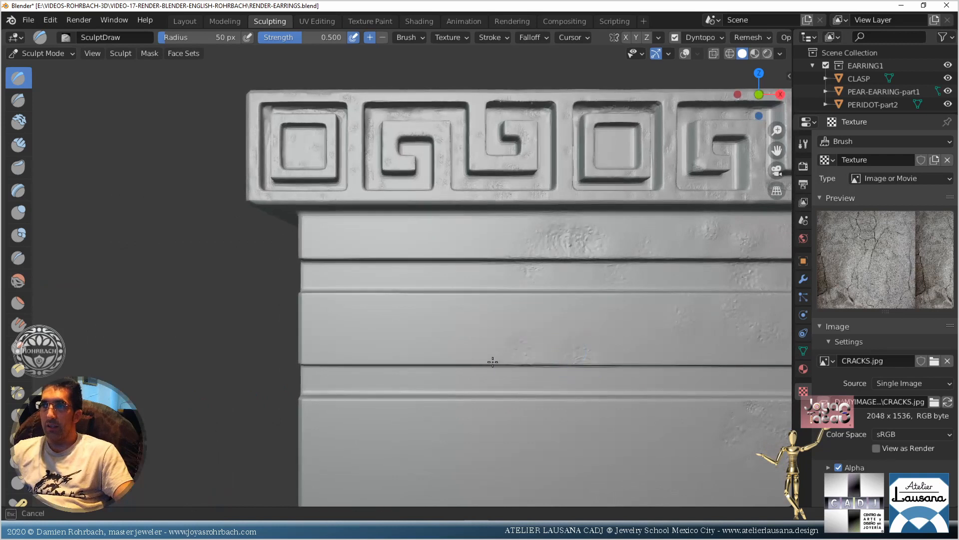
{"action": "left_click", "coordinate": [449, 374]}
{"action": "left_click_drag", "start_coordinate": [353, 422], "coordinate": [350, 487]}
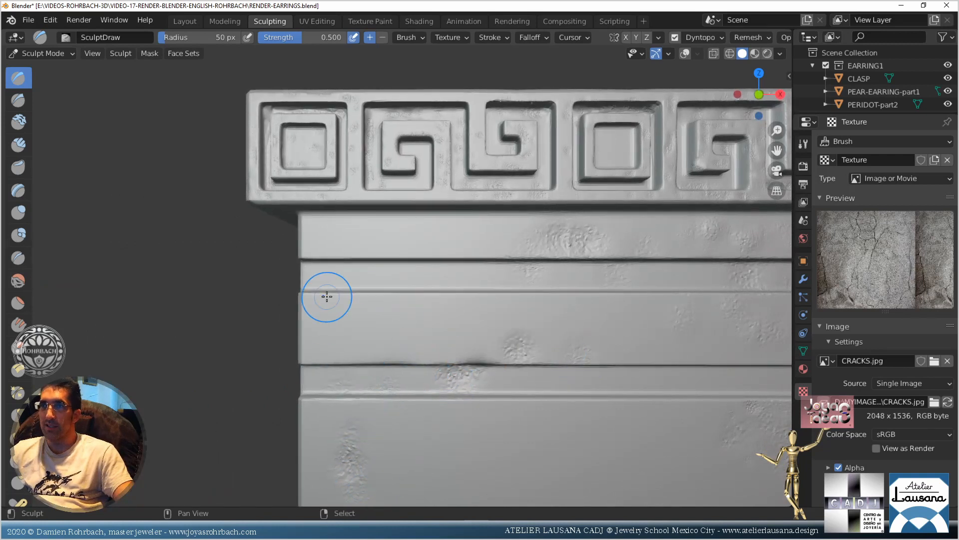
Sculpt crack patches along the left half of the pedestal's top band and the wide band below it
{"action": "mouse_move", "coordinate": [343, 242]}
{"action": "left_mouse_down"}
{"action": "mouse_move", "coordinate": [347, 253]}
{"action": "mouse_move", "coordinate": [500, 246]}
{"action": "left_mouse_up"}
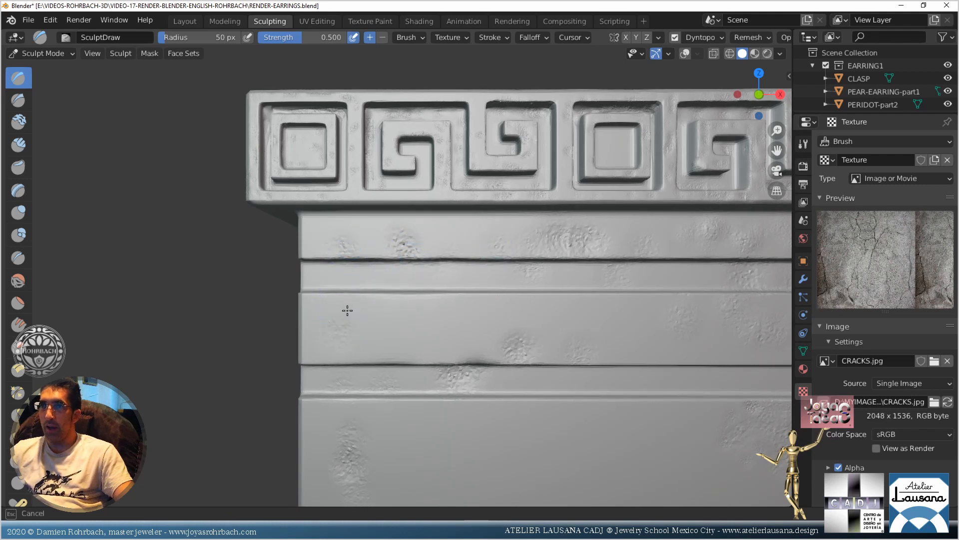
{"action": "left_click_drag", "start_coordinate": [348, 310], "coordinate": [428, 332]}
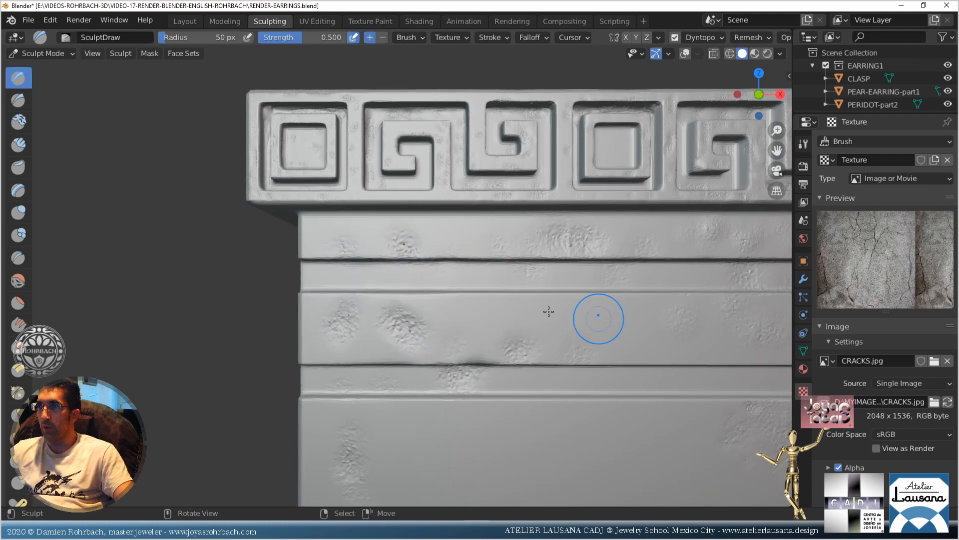
{"action": "left_click_drag", "start_coordinate": [549, 311], "coordinate": [448, 321]}
{"action": "left_click_drag", "start_coordinate": [604, 323], "coordinate": [646, 346]}
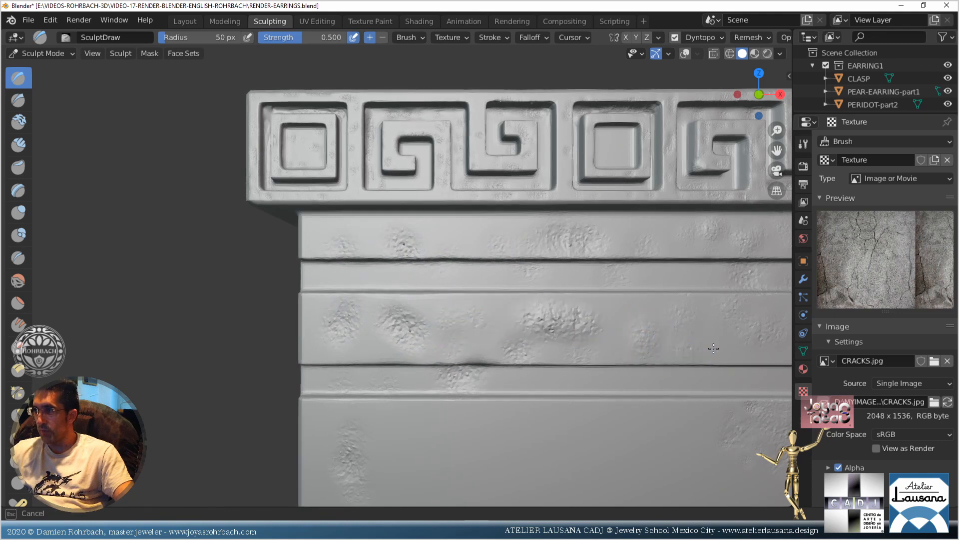
Roughen the lower edge of the wide band and the narrow band beneath it across the pedestal's middle
{"action": "left_click_drag", "start_coordinate": [713, 348], "coordinate": [684, 371]}
{"action": "middle_click_drag", "start_coordinate": [681, 370], "coordinate": [522, 351], "text": "shift"}
{"action": "left_click_drag", "start_coordinate": [365, 366], "coordinate": [599, 370]}
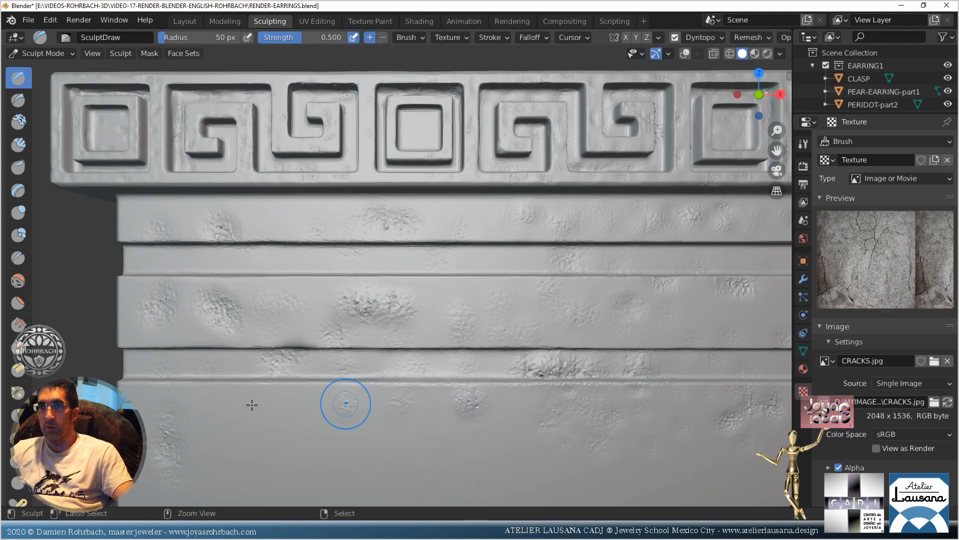
Dab crack patches across the upper part of the tall panel beneath the bands and soften some of them with smoothing
{"action": "left_click_drag", "start_coordinate": [324, 436], "coordinate": [352, 437]}
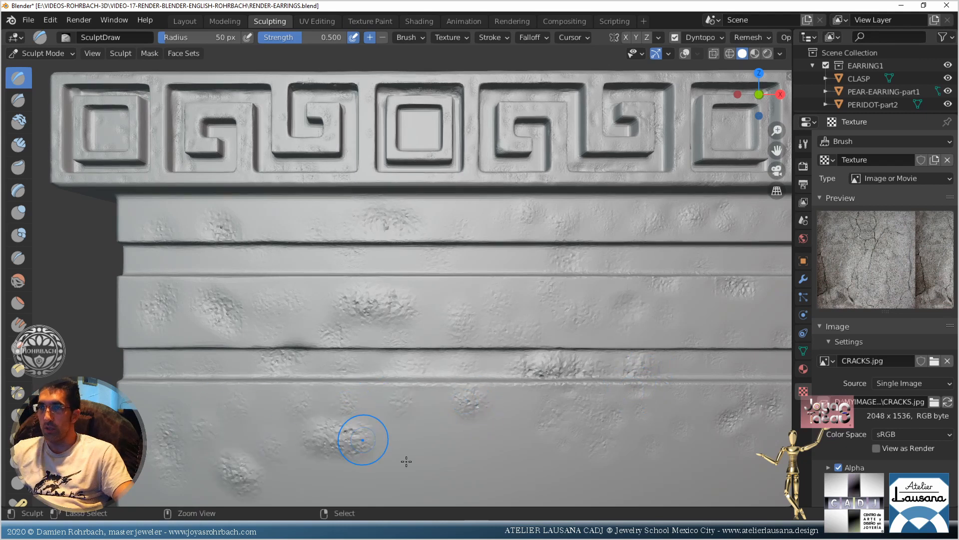
{"action": "left_click", "coordinate": [403, 460]}
{"action": "left_click", "coordinate": [452, 473]}
{"action": "left_click", "coordinate": [492, 432]}
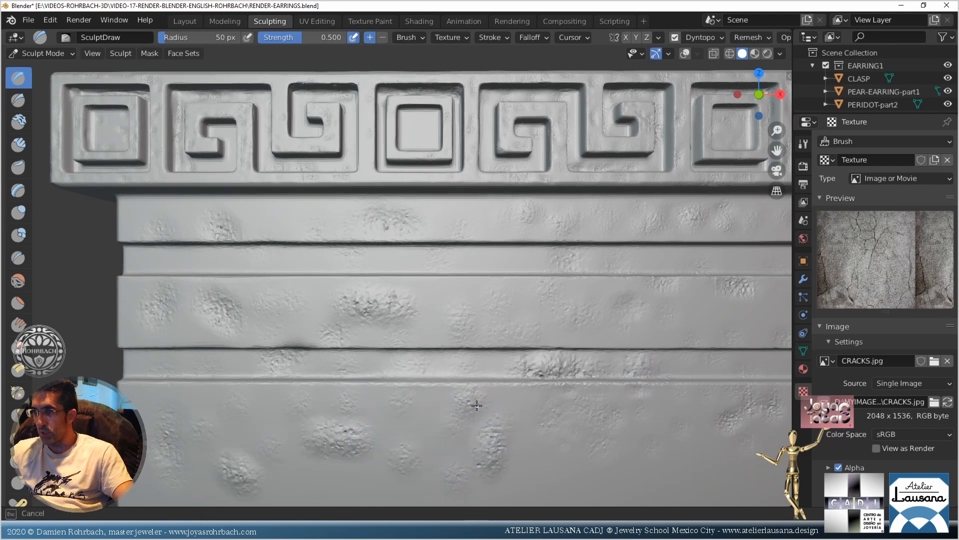
{"action": "mouse_move", "coordinate": [476, 400]}
{"action": "left_mouse_down", "text": "shift"}
{"action": "mouse_move", "coordinate": [492, 455]}
{"action": "mouse_move", "coordinate": [364, 437]}
{"action": "mouse_move", "coordinate": [345, 459]}
{"action": "left_mouse_up", "text": "shift"}
{"action": "scroll", "coordinate": [380, 430], "scroll_direction": "down", "scroll_amount": 4}
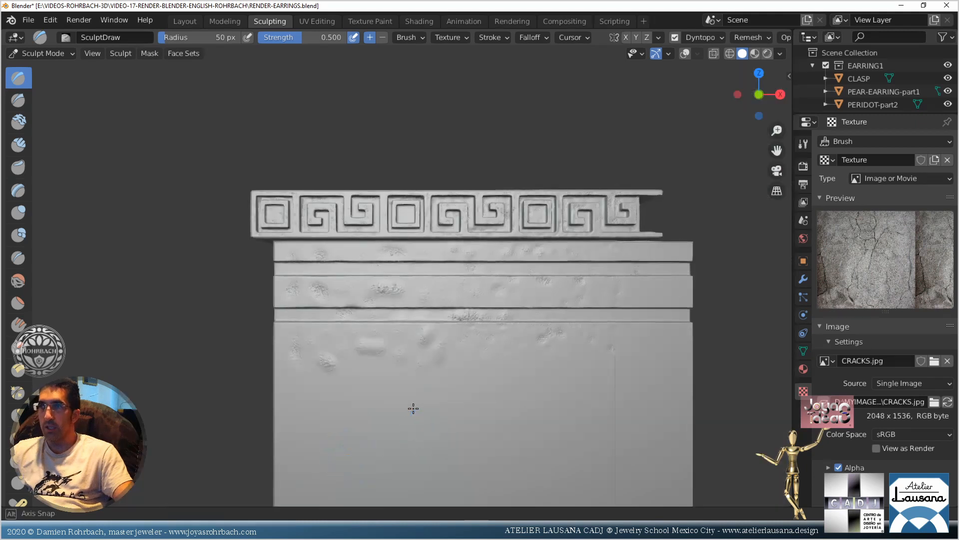
Roughen the pedestal's left edge along the tall panel and up through the bands while working in the camera view
{"action": "middle_click_drag", "start_coordinate": [412, 407], "coordinate": [405, 407]}
{"action": "key", "text": "KP_0"}
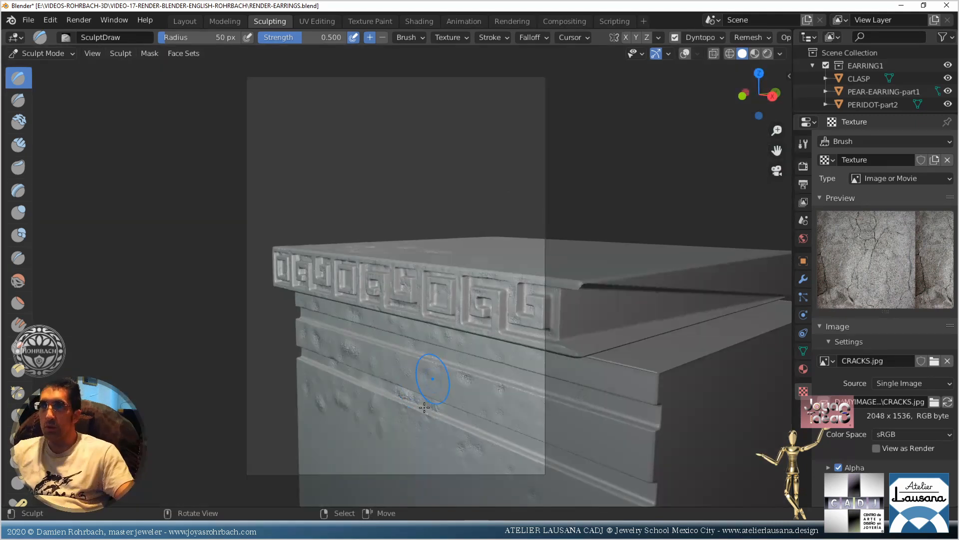
{"action": "scroll", "coordinate": [420, 411], "scroll_direction": "up", "scroll_amount": 1}
{"action": "scroll", "coordinate": [395, 422], "scroll_direction": "up", "scroll_amount": 1}
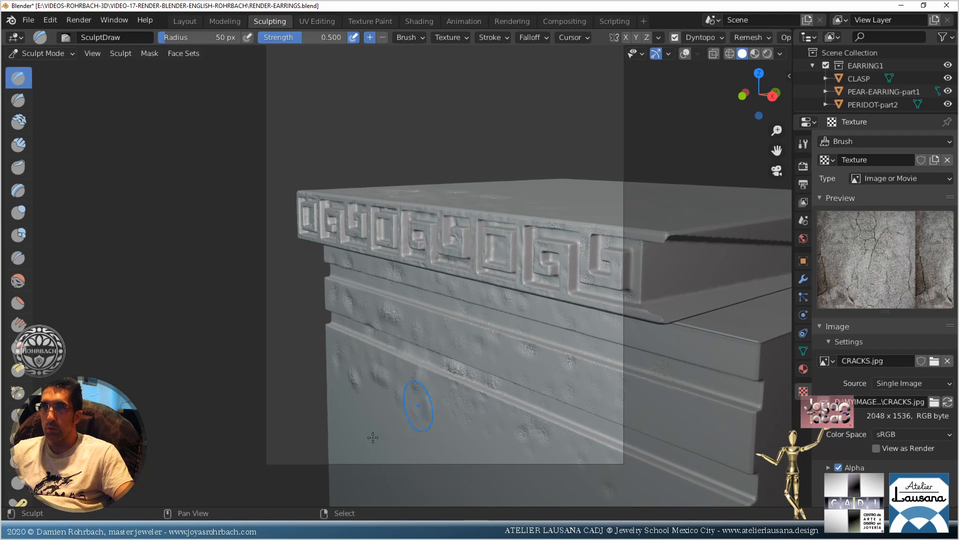
{"action": "mouse_move", "coordinate": [350, 402]}
{"action": "left_mouse_down"}
{"action": "mouse_move", "coordinate": [333, 422]}
{"action": "mouse_move", "coordinate": [345, 462]}
{"action": "left_mouse_up"}
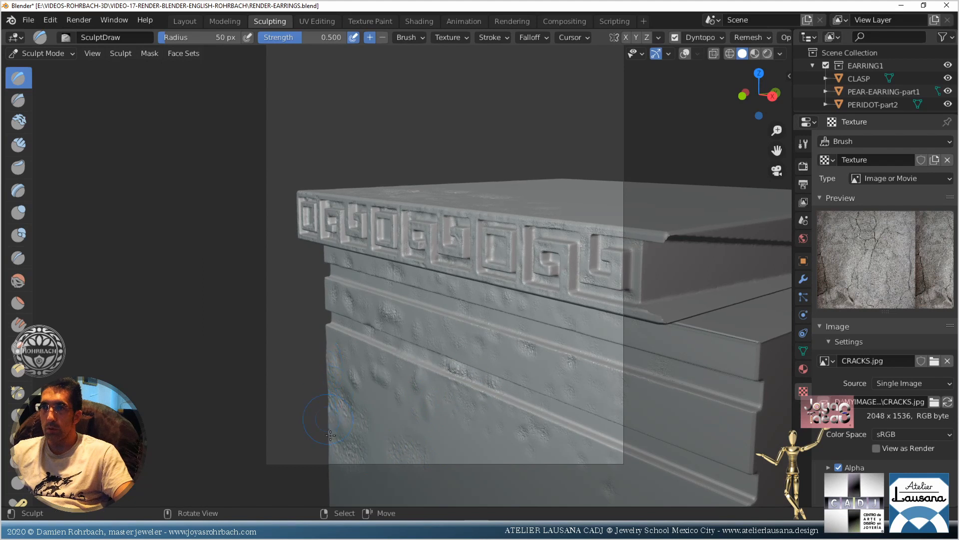
{"action": "mouse_move", "coordinate": [330, 434]}
{"action": "left_mouse_down"}
{"action": "mouse_move", "coordinate": [332, 452]}
{"action": "mouse_move", "coordinate": [332, 311]}
{"action": "left_mouse_up"}
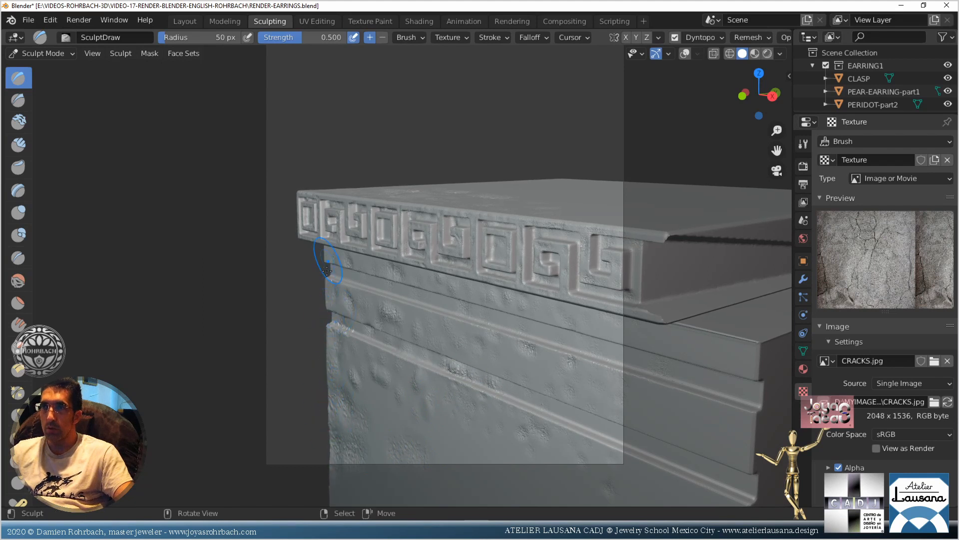
Rework the details around the frieze and the chipped ledges below it with close-up raised and inverted brush strokes
{"action": "mouse_move", "coordinate": [351, 330]}
{"action": "middle_mouse_down"}
{"action": "mouse_move", "coordinate": [321, 390]}
{"action": "mouse_move", "coordinate": [475, 364]}
{"action": "middle_mouse_up"}
{"action": "scroll", "coordinate": [275, 421], "scroll_direction": "up", "scroll_amount": 3}
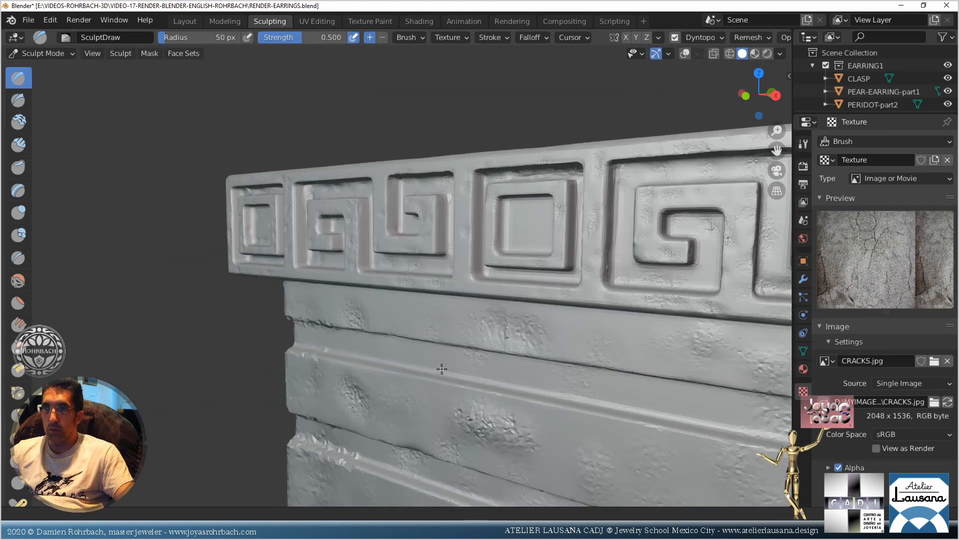
{"action": "scroll", "coordinate": [545, 256], "scroll_direction": "up", "scroll_amount": 3}
{"action": "scroll", "coordinate": [544, 256], "scroll_direction": "up", "scroll_amount": 2}
{"action": "mouse_move", "coordinate": [520, 279]}
{"action": "left_mouse_down"}
{"action": "mouse_move", "coordinate": [488, 285]}
{"action": "mouse_move", "coordinate": [525, 285]}
{"action": "mouse_move", "coordinate": [601, 313]}
{"action": "mouse_move", "coordinate": [521, 292]}
{"action": "mouse_move", "coordinate": [621, 296]}
{"action": "mouse_move", "coordinate": [546, 274]}
{"action": "mouse_move", "coordinate": [719, 250]}
{"action": "mouse_move", "coordinate": [520, 255]}
{"action": "mouse_move", "coordinate": [529, 299]}
{"action": "mouse_move", "coordinate": [740, 340]}
{"action": "mouse_move", "coordinate": [508, 316]}
{"action": "mouse_move", "coordinate": [495, 322]}
{"action": "mouse_move", "coordinate": [523, 332]}
{"action": "mouse_move", "coordinate": [494, 326]}
{"action": "mouse_move", "coordinate": [732, 349]}
{"action": "left_mouse_up"}
{"action": "scroll", "coordinate": [533, 283], "scroll_direction": "up", "scroll_amount": 3}
{"action": "left_click_drag", "start_coordinate": [664, 223], "coordinate": [495, 225], "text": "ctrl"}
{"action": "scroll", "coordinate": [523, 342], "scroll_direction": "down", "scroll_amount": 3}
{"action": "middle_click_drag", "start_coordinate": [610, 314], "coordinate": [428, 364], "text": "shift"}
{"action": "scroll", "coordinate": [426, 365], "scroll_direction": "down", "scroll_amount": 5}
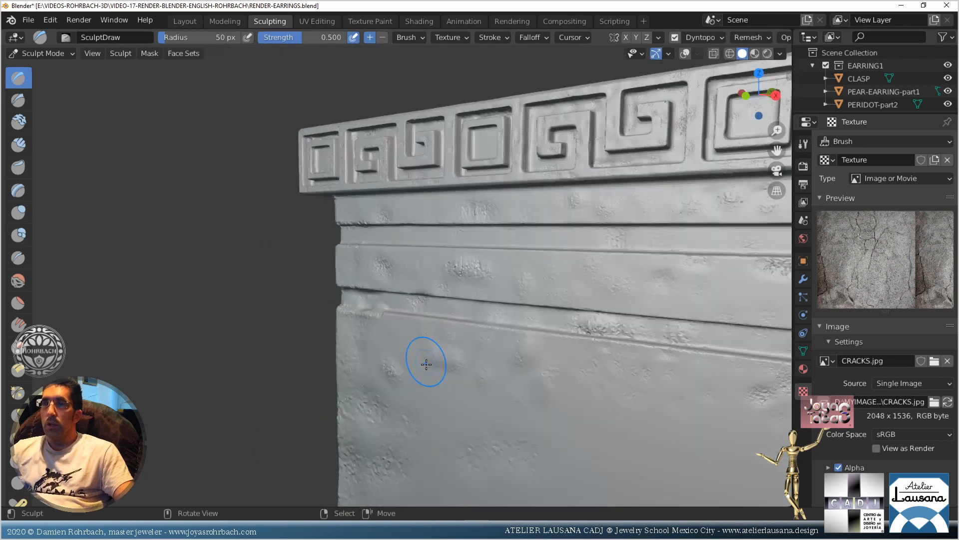
Sculpt more cracks up the tall panel's left edge and check the corner against the camera framing
{"action": "scroll", "coordinate": [433, 363], "scroll_direction": "up", "scroll_amount": 6}
{"action": "mouse_move", "coordinate": [374, 416]}
{"action": "left_mouse_down"}
{"action": "mouse_move", "coordinate": [343, 381]}
{"action": "mouse_move", "coordinate": [360, 381]}
{"action": "mouse_move", "coordinate": [332, 382]}
{"action": "mouse_move", "coordinate": [325, 356]}
{"action": "mouse_move", "coordinate": [362, 365]}
{"action": "left_mouse_up"}
{"action": "scroll", "coordinate": [423, 386], "scroll_direction": "down", "scroll_amount": 5}
{"action": "scroll", "coordinate": [423, 386], "scroll_direction": "down", "scroll_amount": 5}
{"action": "middle_click_drag", "start_coordinate": [432, 364], "coordinate": [439, 368]}
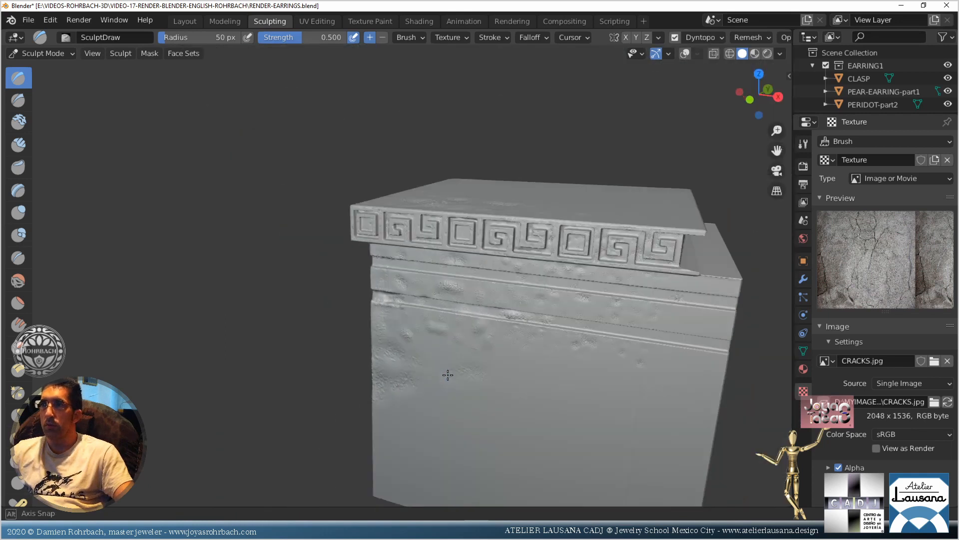
{"action": "scroll", "coordinate": [459, 325], "scroll_direction": "up", "scroll_amount": 6}
{"action": "scroll", "coordinate": [496, 366], "scroll_direction": "down", "scroll_amount": 4}
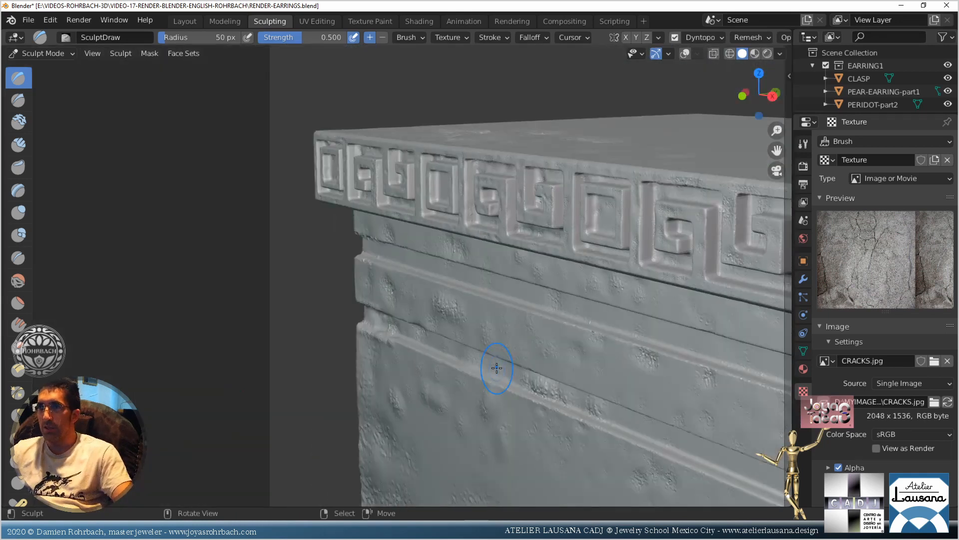
{"action": "middle_click_drag", "start_coordinate": [497, 366], "coordinate": [434, 307], "text": "shift"}
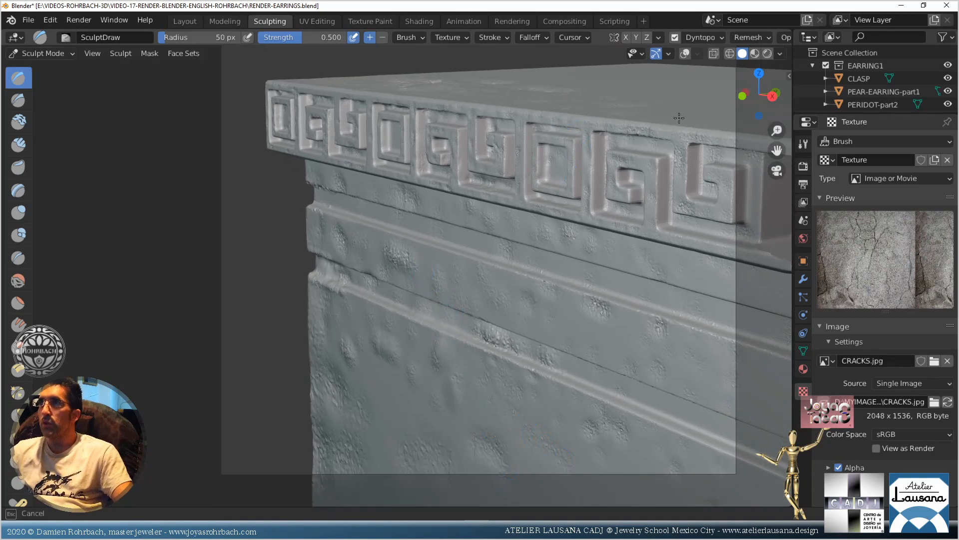
Sculpt crack patches across the top face of the pedestal's slab near its front edge
{"action": "key", "text": "KP_1"}
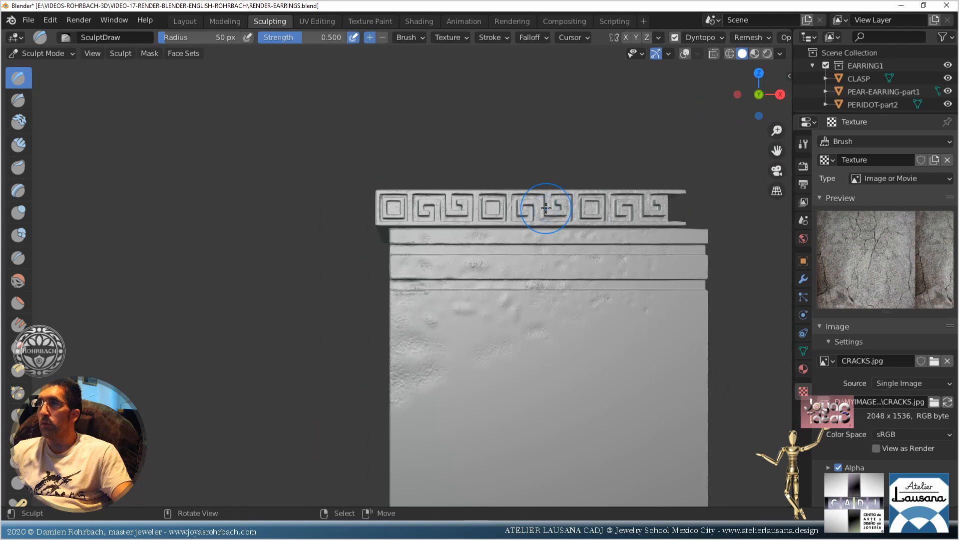
{"action": "key", "text": "KP_7"}
{"action": "scroll", "coordinate": [575, 280], "scroll_direction": "up", "scroll_amount": 2}
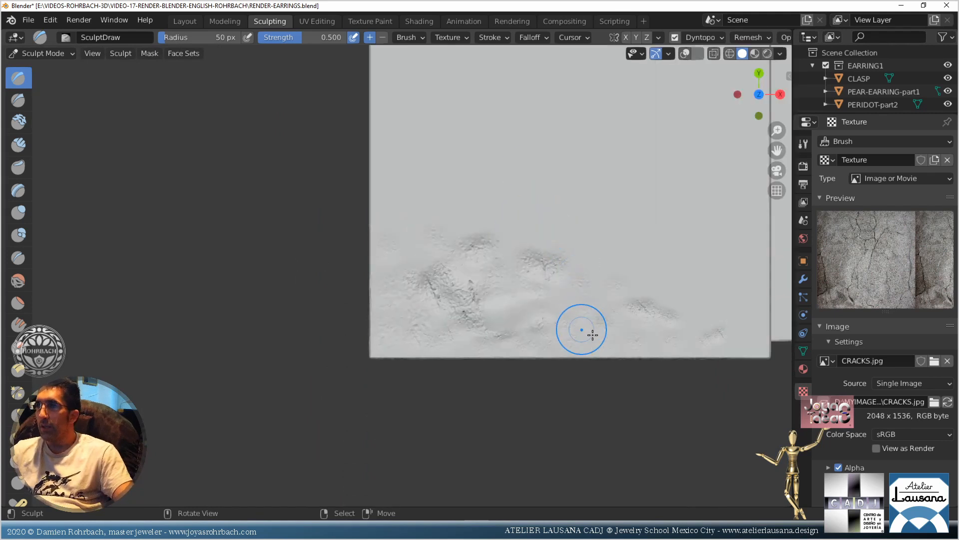
{"action": "mouse_move", "coordinate": [630, 270]}
{"action": "left_mouse_down"}
{"action": "mouse_move", "coordinate": [666, 287]}
{"action": "mouse_move", "coordinate": [696, 327]}
{"action": "mouse_move", "coordinate": [716, 325]}
{"action": "left_mouse_up"}
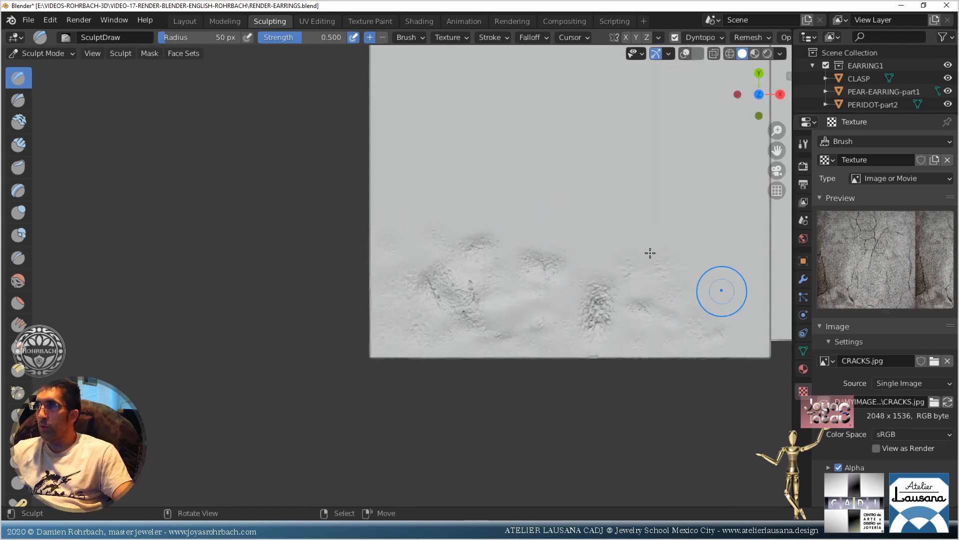
{"action": "mouse_move", "coordinate": [574, 247]}
{"action": "left_mouse_down"}
{"action": "mouse_move", "coordinate": [460, 223]}
{"action": "mouse_move", "coordinate": [411, 247]}
{"action": "mouse_move", "coordinate": [400, 208]}
{"action": "mouse_move", "coordinate": [416, 187]}
{"action": "mouse_move", "coordinate": [632, 210]}
{"action": "mouse_move", "coordinate": [673, 205]}
{"action": "mouse_move", "coordinate": [646, 251]}
{"action": "left_mouse_up"}
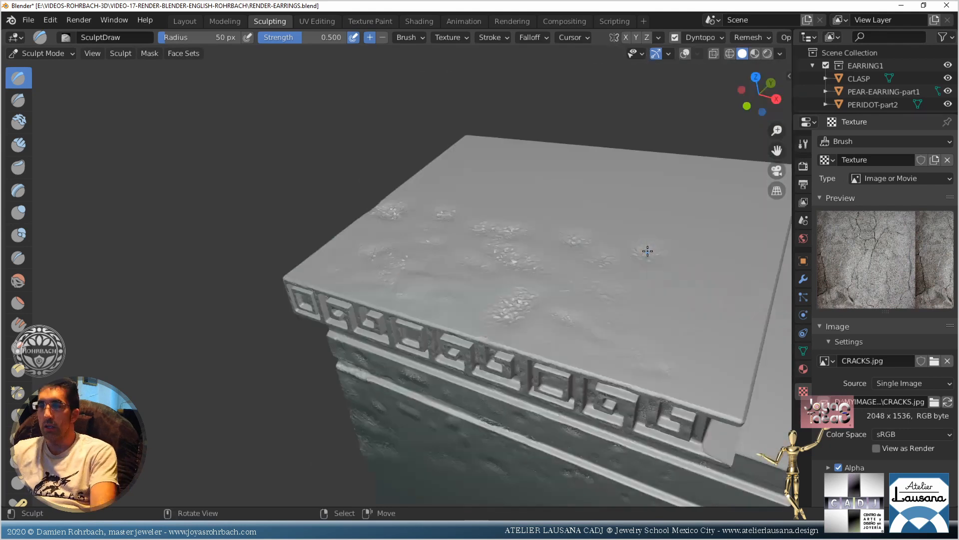
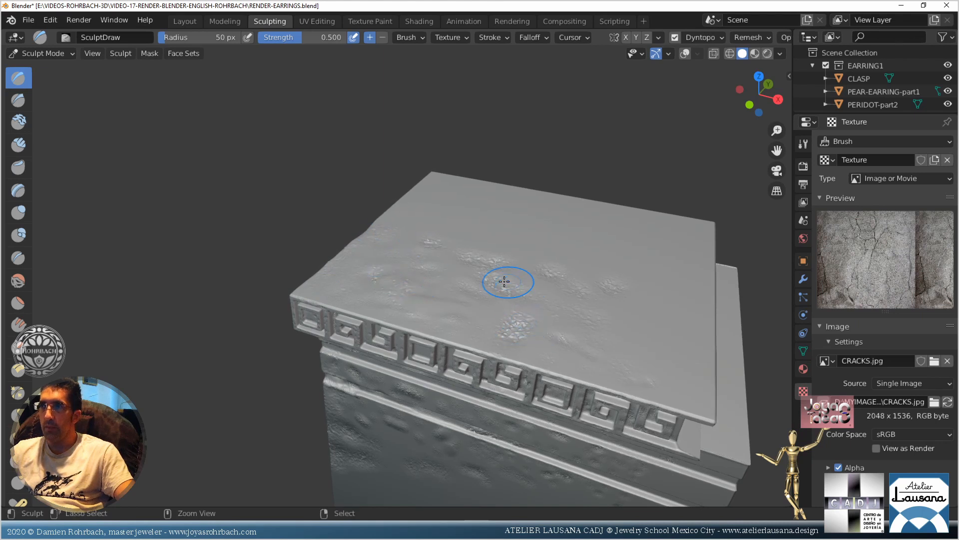
{"action": "left_click_drag", "start_coordinate": [504, 281], "coordinate": [495, 263]}
{"action": "mouse_move", "coordinate": [463, 229]}
{"action": "left_mouse_down"}
{"action": "mouse_move", "coordinate": [603, 281]}
{"action": "mouse_move", "coordinate": [574, 337]}
{"action": "mouse_move", "coordinate": [615, 320]}
{"action": "mouse_move", "coordinate": [640, 257]}
{"action": "left_mouse_up"}
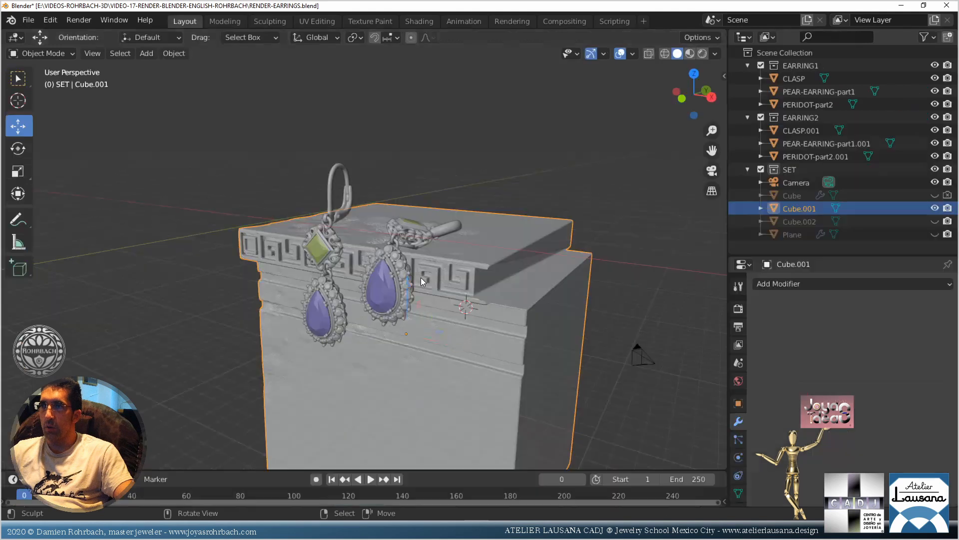
Save the file from the object layout and add a Displace modifier to the pedestal
{"action": "middle_click_drag", "start_coordinate": [442, 310], "coordinate": [445, 256]}
{"action": "scroll", "coordinate": [444, 257], "scroll_direction": "up", "scroll_amount": 3}
{"action": "key", "text": "ctrl+s"}
{"action": "left_click", "coordinate": [819, 284]}
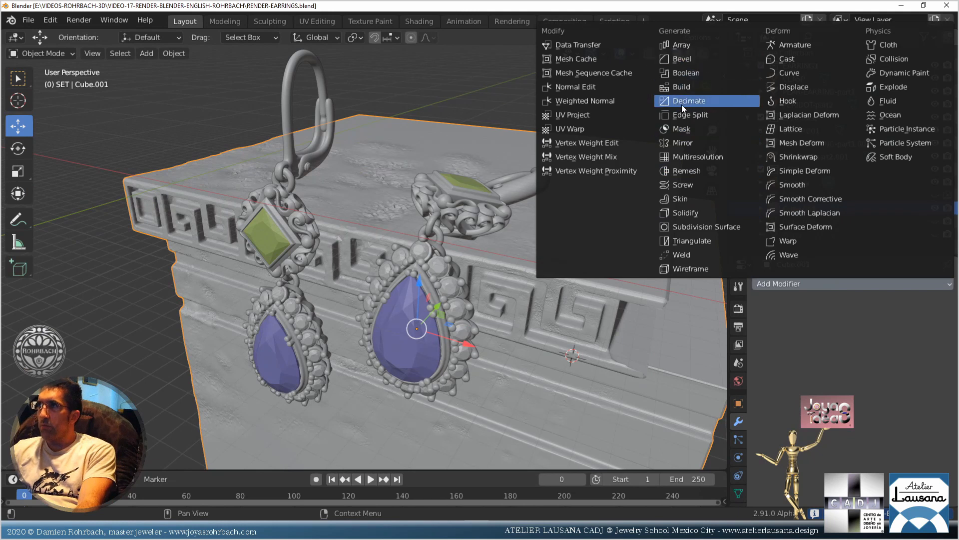
{"action": "left_click", "coordinate": [793, 83]}
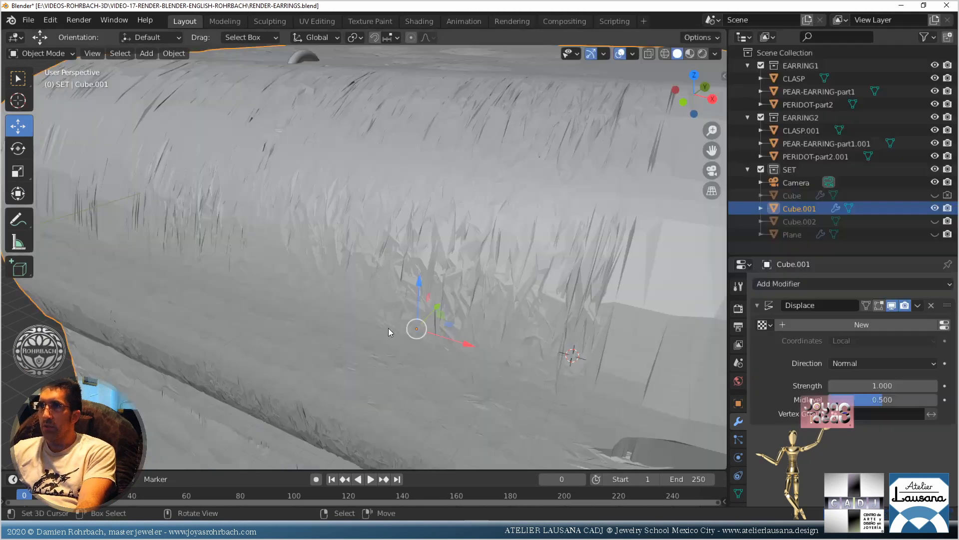
Try a Displace strength of 0.1 on the pedestal and reduce it to 0.01
{"action": "scroll", "coordinate": [387, 342], "scroll_direction": "down", "scroll_amount": 4}
{"action": "left_click", "coordinate": [879, 386]}
{"action": "key", "text": "BackSpace"}
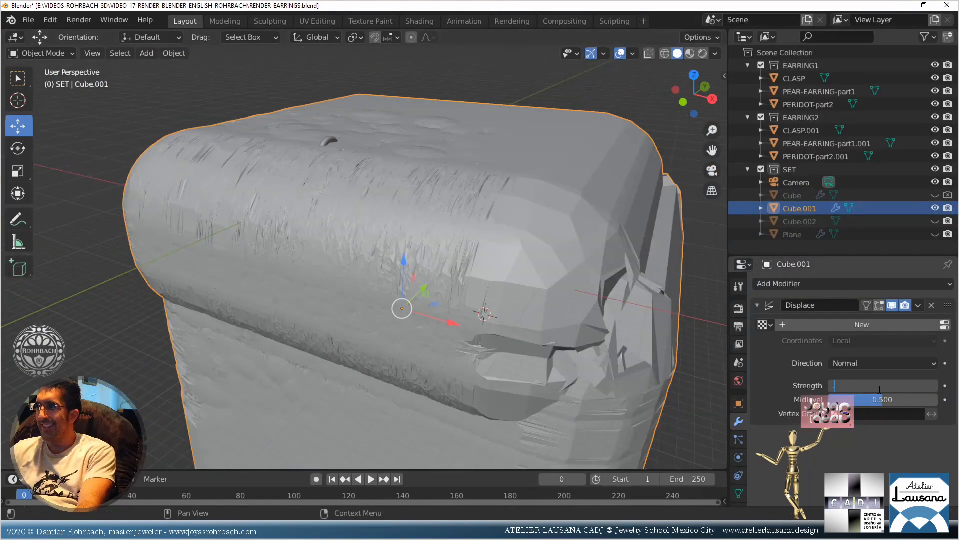
{"action": "key", "text": "Return"}
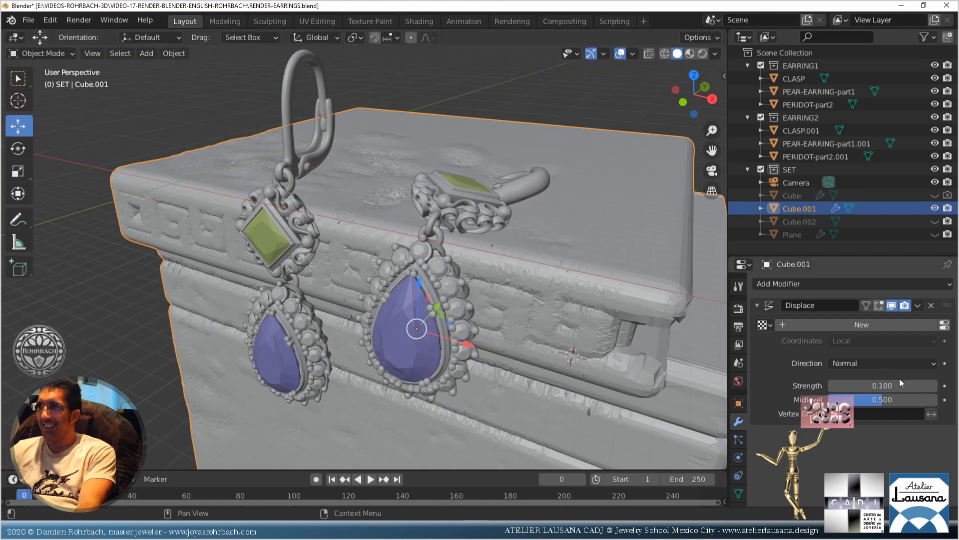
{"action": "left_click", "coordinate": [889, 383]}
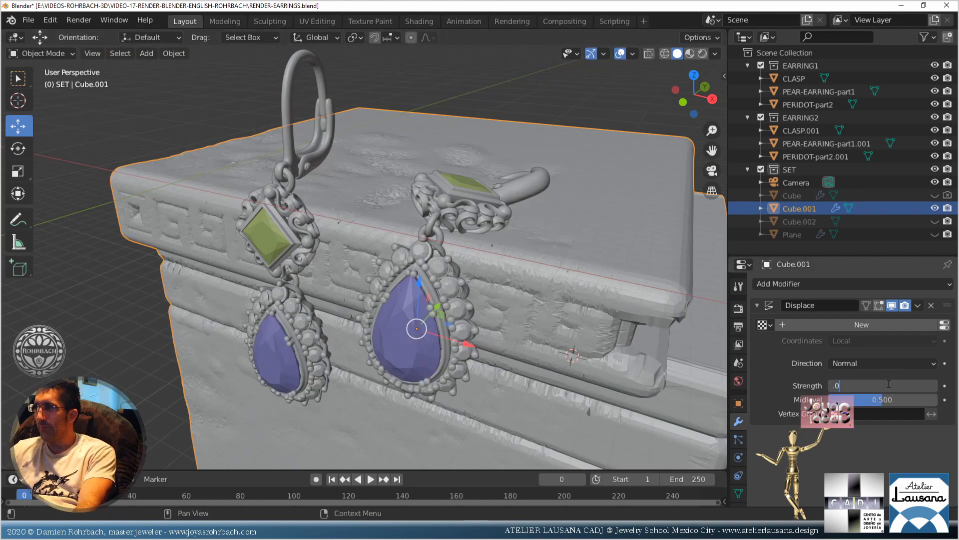
{"action": "type", "text": ".01"}
{"action": "key", "text": "Return"}
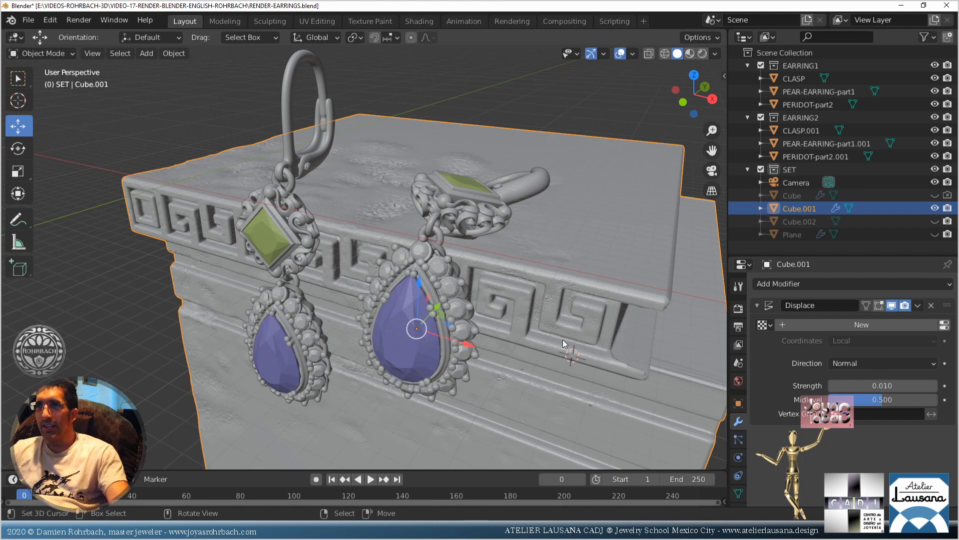
Save the file and assign the existing cracks image texture named Texture to the pedestal's Displace modifier
{"action": "key", "text": "ctrl+s"}
{"action": "left_click", "coordinate": [763, 325]}
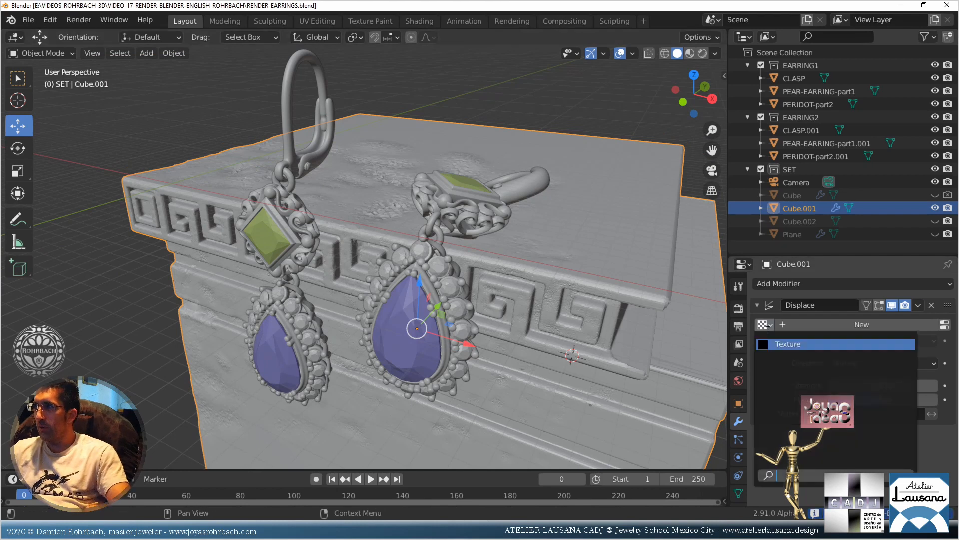
{"action": "left_click", "coordinate": [788, 343]}
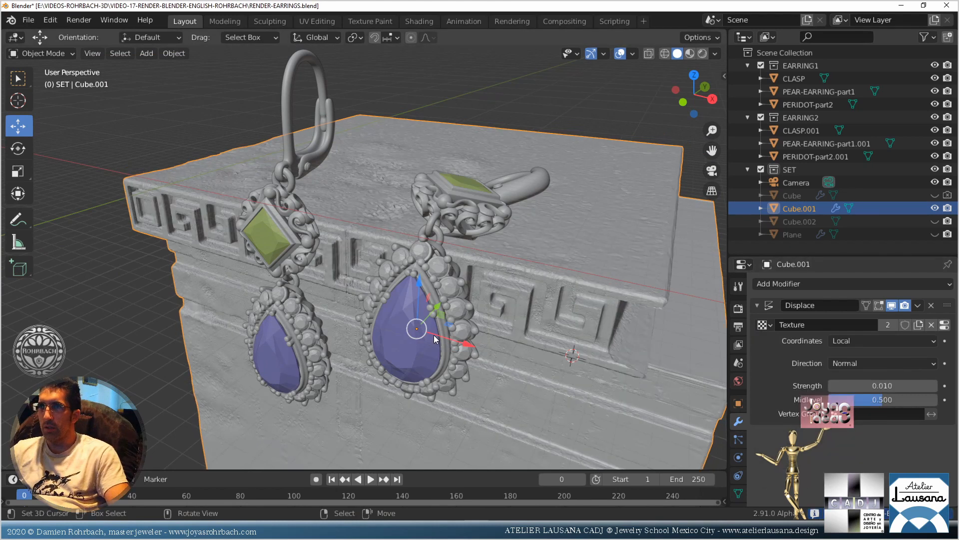
{"action": "middle_click_drag", "start_coordinate": [656, 387], "coordinate": [452, 329]}
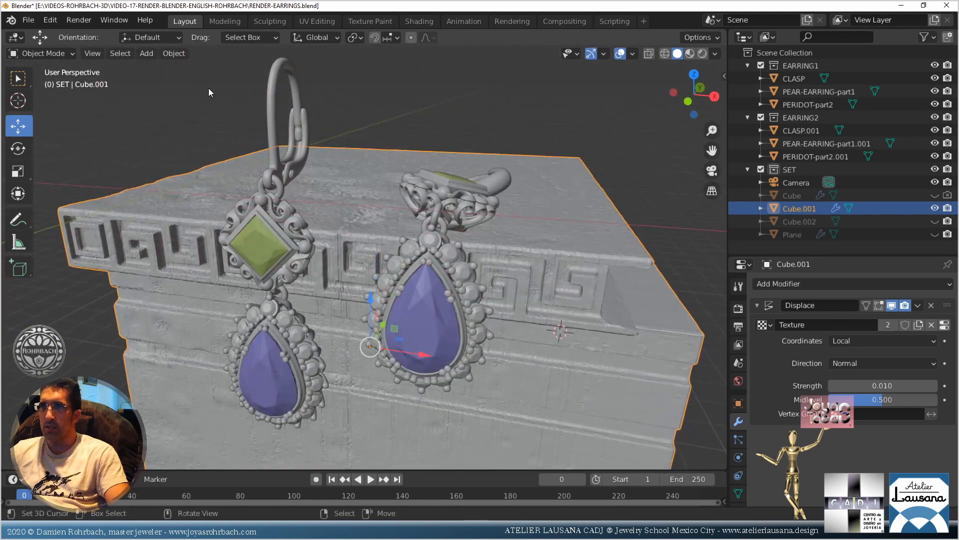
Add a 2 m mesh cube at the 3D cursor
{"action": "left_click", "coordinate": [153, 56]}
{"action": "mouse_move", "coordinate": [199, 67]}
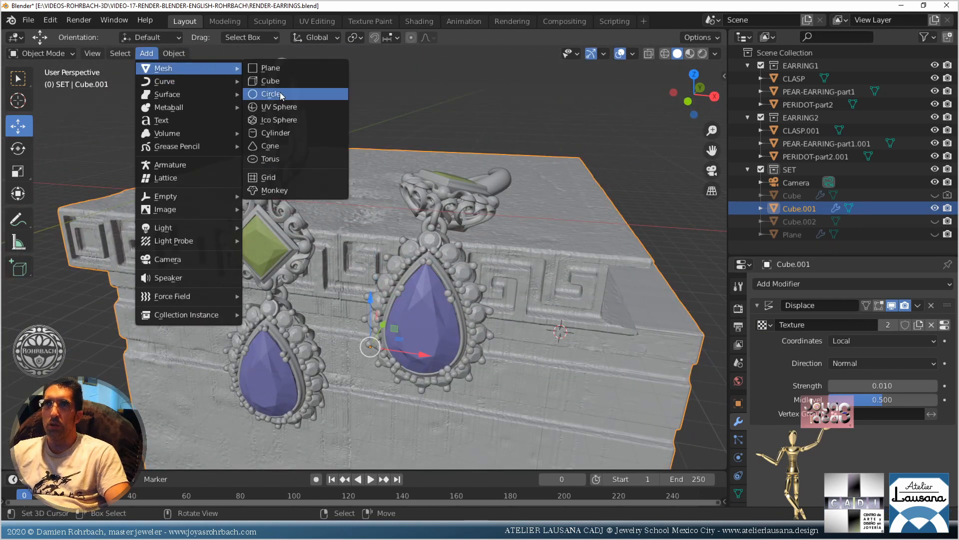
{"action": "left_click", "coordinate": [270, 81]}
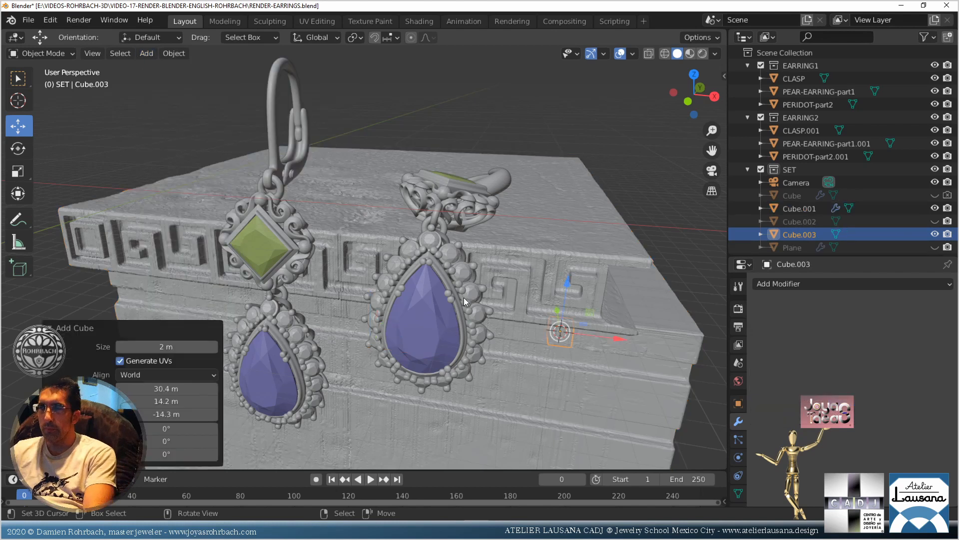
Set the pedestal's Displace texture coordinates to Object and use the new cube, Cube.003, as the reference object
{"action": "left_click", "coordinate": [559, 262]}
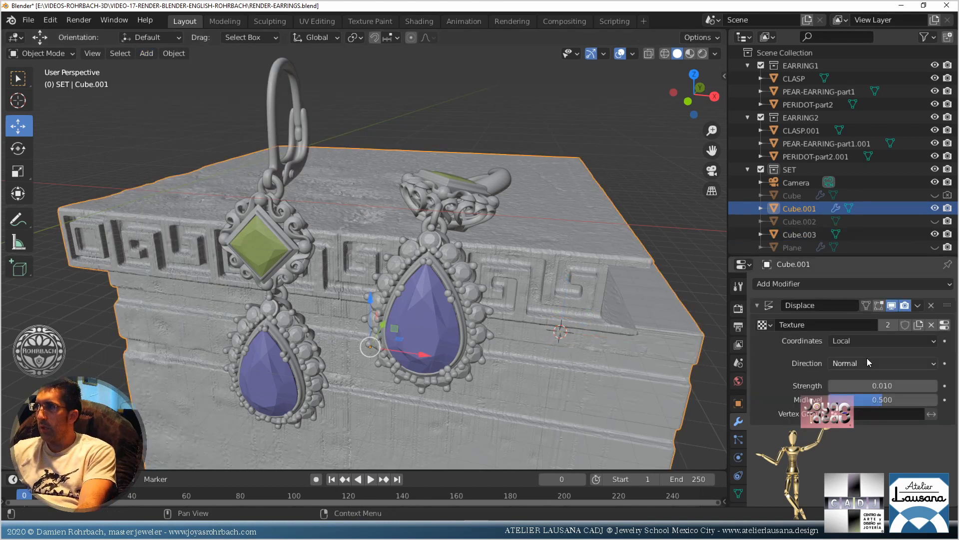
{"action": "left_click", "coordinate": [859, 340]}
{"action": "left_click", "coordinate": [856, 378]}
{"action": "left_click", "coordinate": [868, 377]}
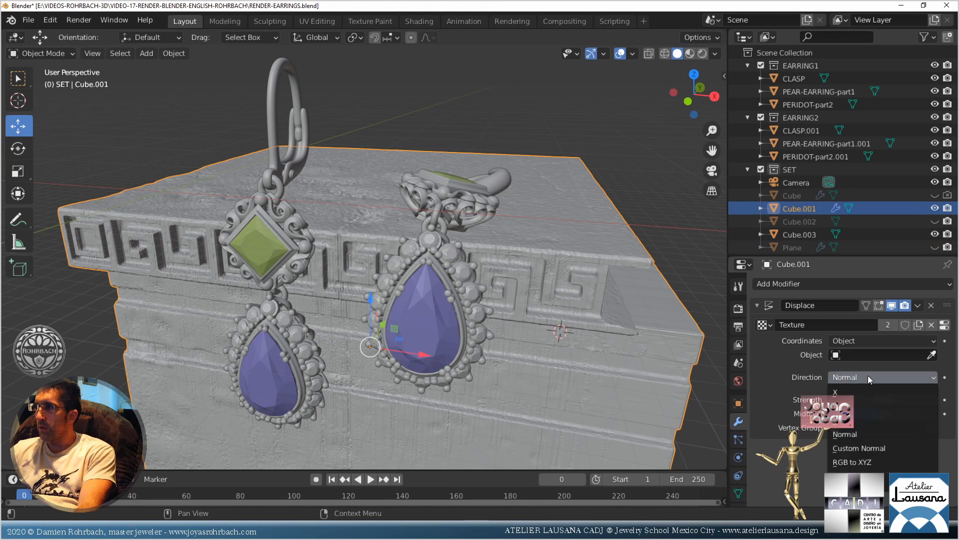
{"action": "left_click", "coordinate": [880, 354]}
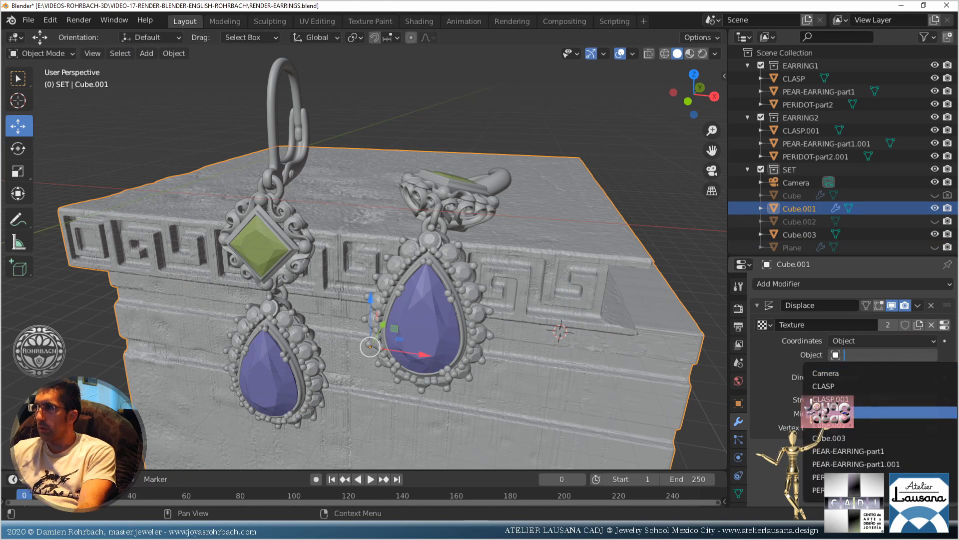
{"action": "left_click", "coordinate": [850, 412]}
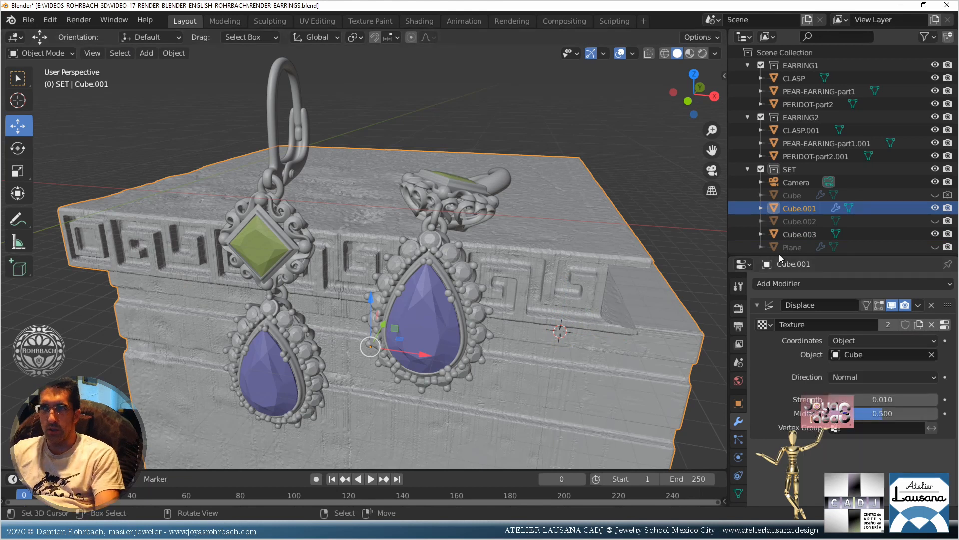
{"action": "left_click", "coordinate": [879, 354]}
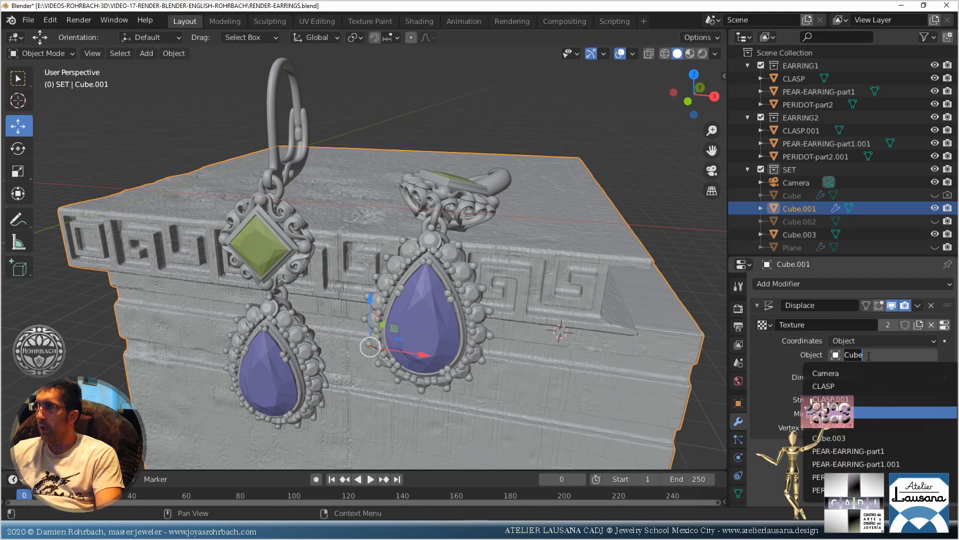
{"action": "left_click", "coordinate": [854, 433]}
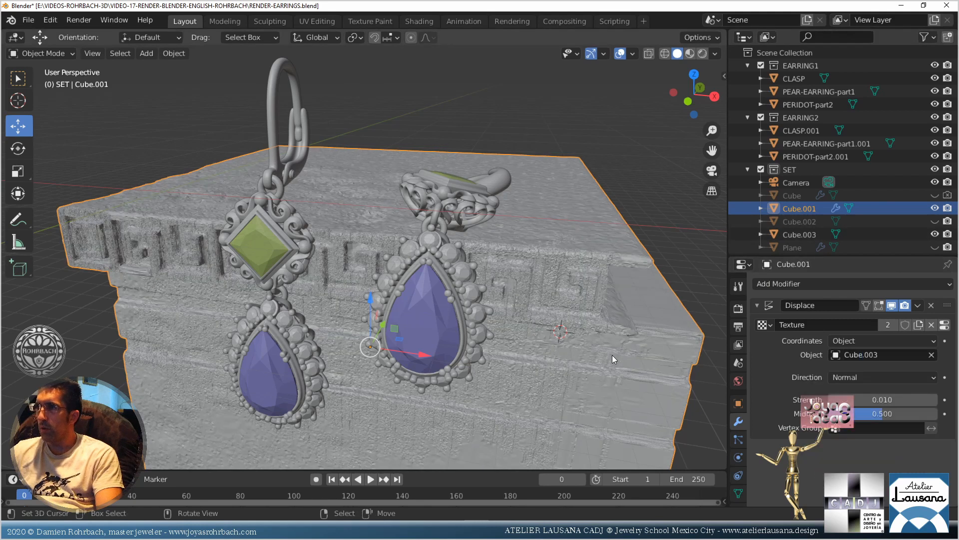
Try a 90° X rotation on the reference cube Cube.003 and reset it to 0°
{"action": "middle_click_drag", "start_coordinate": [613, 355], "coordinate": [437, 293]}
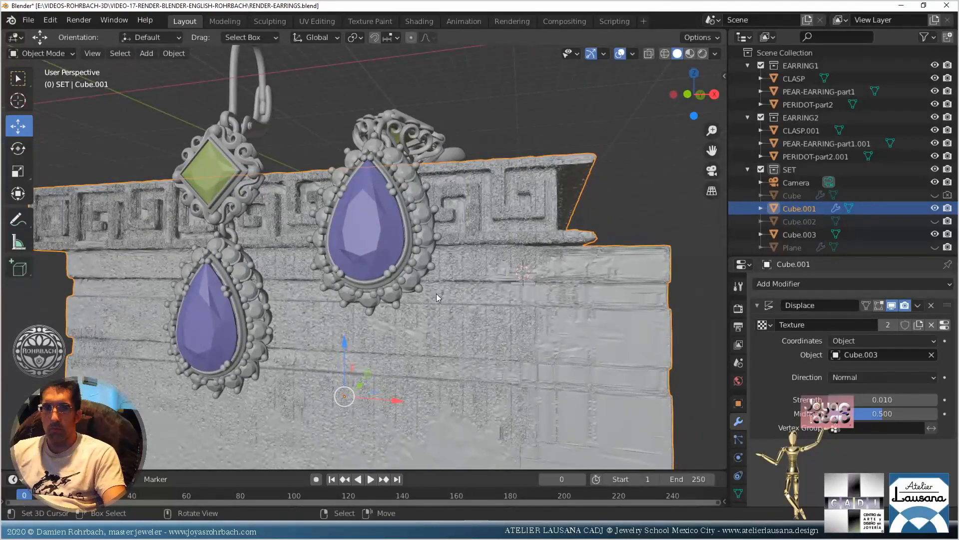
{"action": "key", "text": "n"}
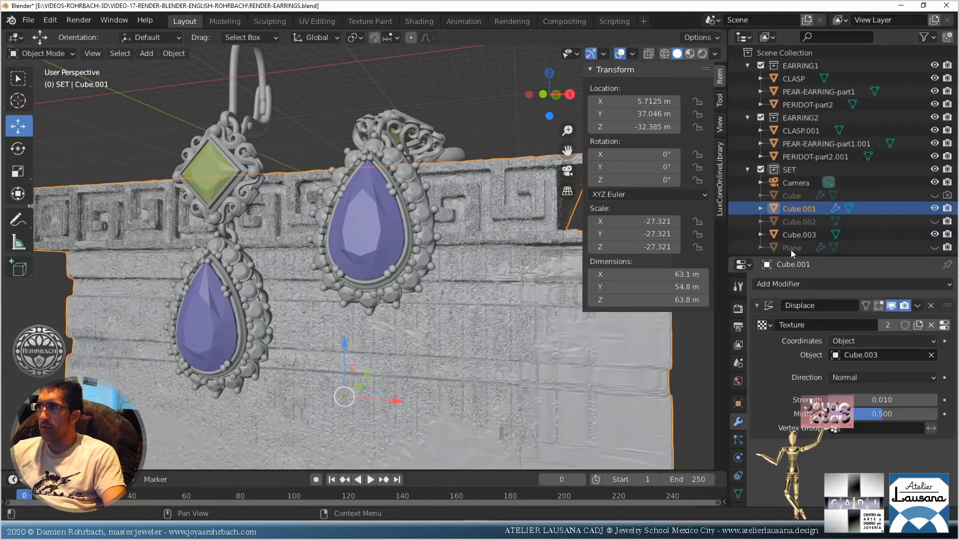
{"action": "left_click", "coordinate": [799, 234]}
{"action": "left_click", "coordinate": [621, 154]}
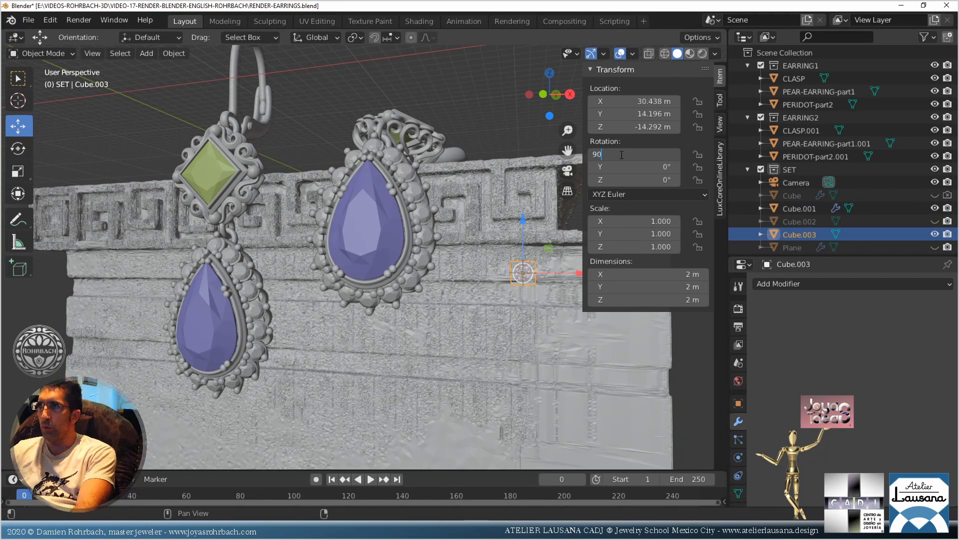
{"action": "type", "text": "90"}
{"action": "key", "text": "Return"}
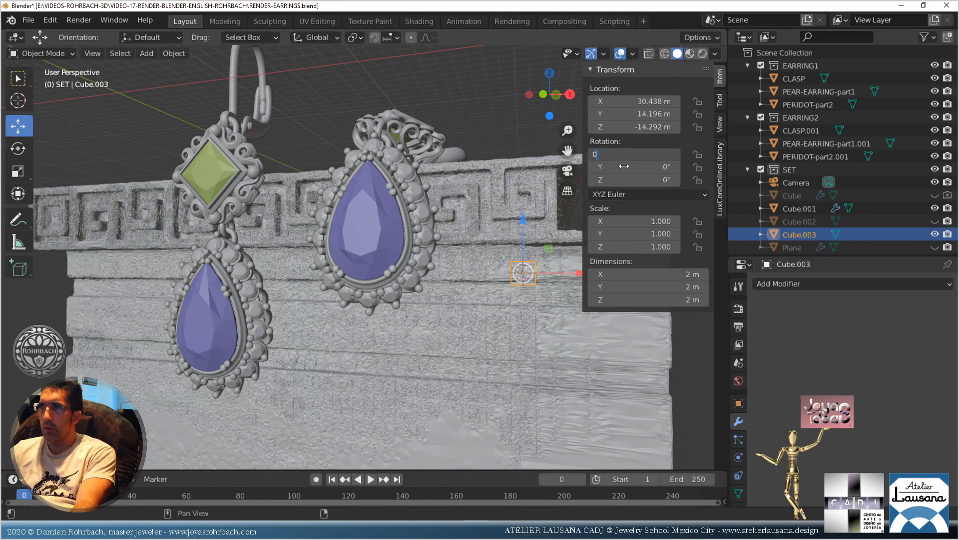
{"action": "key", "text": "ctrl+z"}
Try a 90° Y rotation on Cube.003, return it to 0° and set the Z rotation to 90°
{"action": "left_click", "coordinate": [627, 167]}
{"action": "type", "text": "90d"}
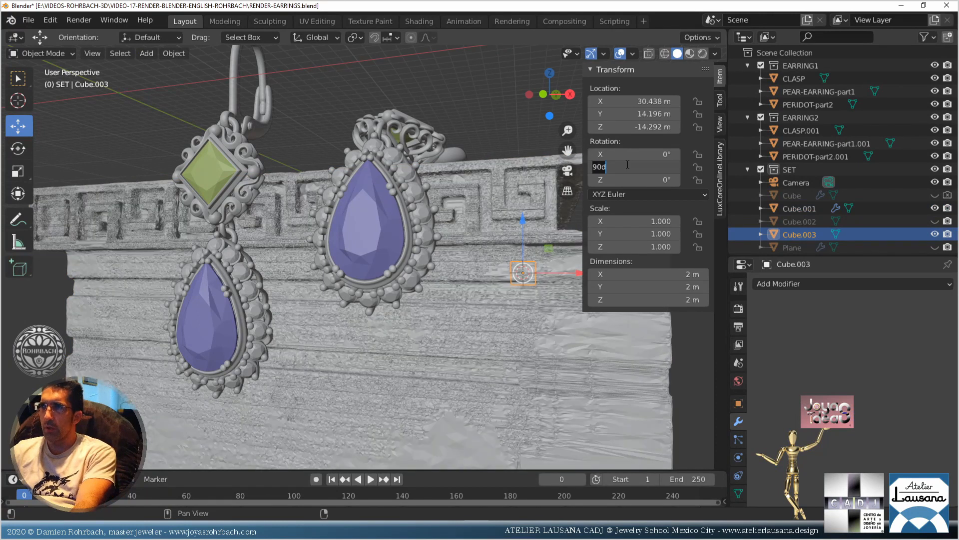
{"action": "key", "text": "Return"}
{"action": "left_click", "coordinate": [624, 177]}
{"action": "type", "text": "90"}
{"action": "key", "text": "Return"}
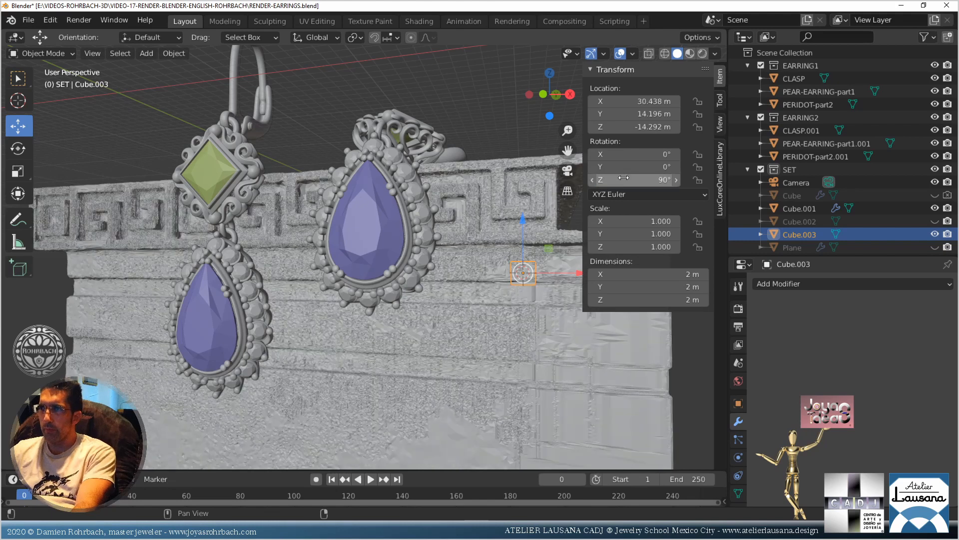
Set the Displace strength of the pedestal to 0.003 and save the file
{"action": "mouse_move", "coordinate": [347, 253]}
{"action": "middle_mouse_down"}
{"action": "mouse_move", "coordinate": [373, 271]}
{"action": "mouse_move", "coordinate": [378, 296]}
{"action": "mouse_move", "coordinate": [357, 302]}
{"action": "mouse_move", "coordinate": [339, 271]}
{"action": "mouse_move", "coordinate": [352, 256]}
{"action": "middle_mouse_up"}
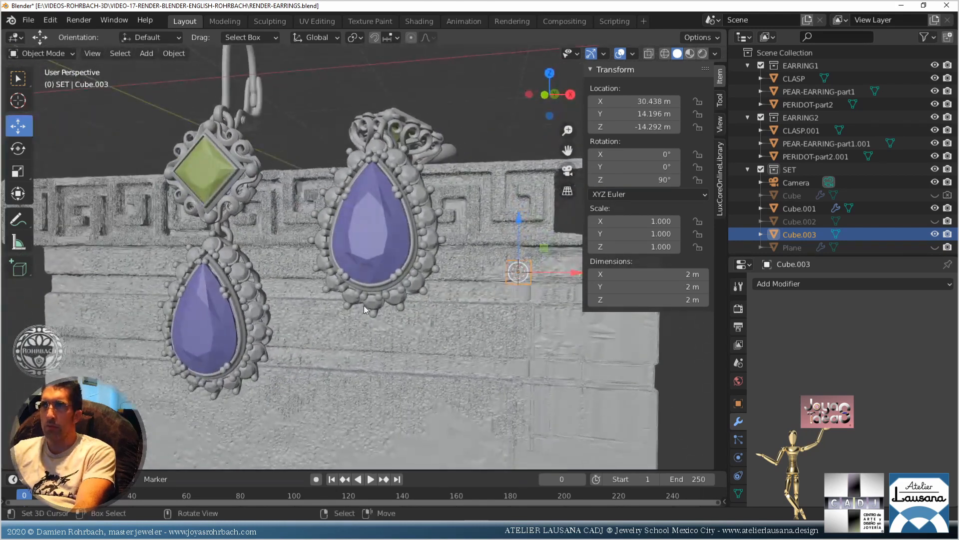
{"action": "middle_click_drag", "start_coordinate": [424, 298], "coordinate": [274, 280], "text": "shift"}
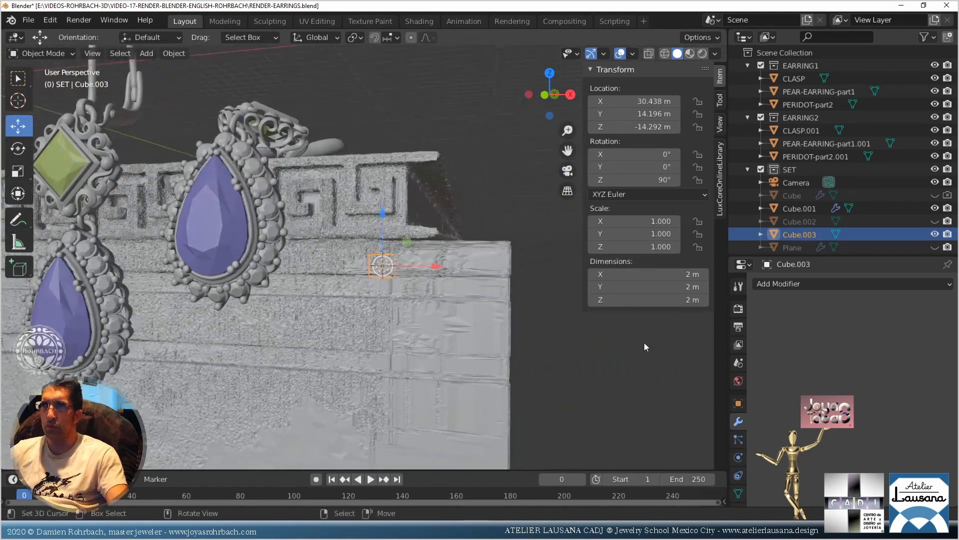
{"action": "left_click", "coordinate": [501, 387]}
{"action": "left_click", "coordinate": [884, 399]}
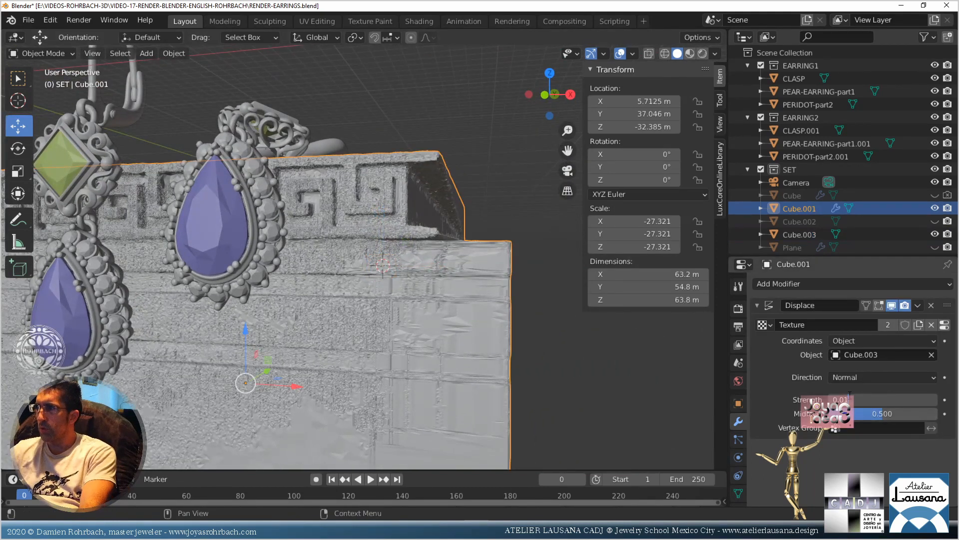
{"action": "key", "text": "Return"}
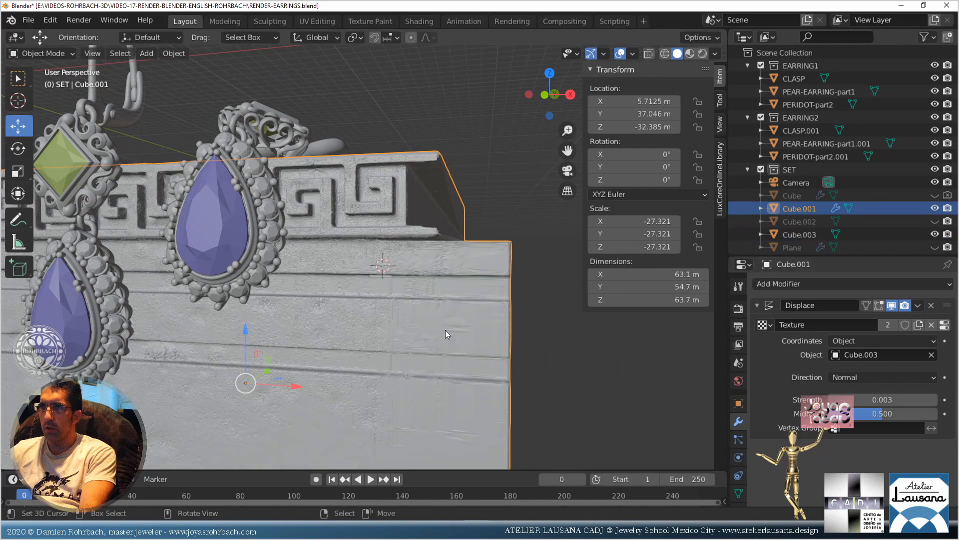
{"action": "middle_click_drag", "start_coordinate": [383, 273], "coordinate": [415, 304]}
{"action": "key", "text": "ctrl+s"}
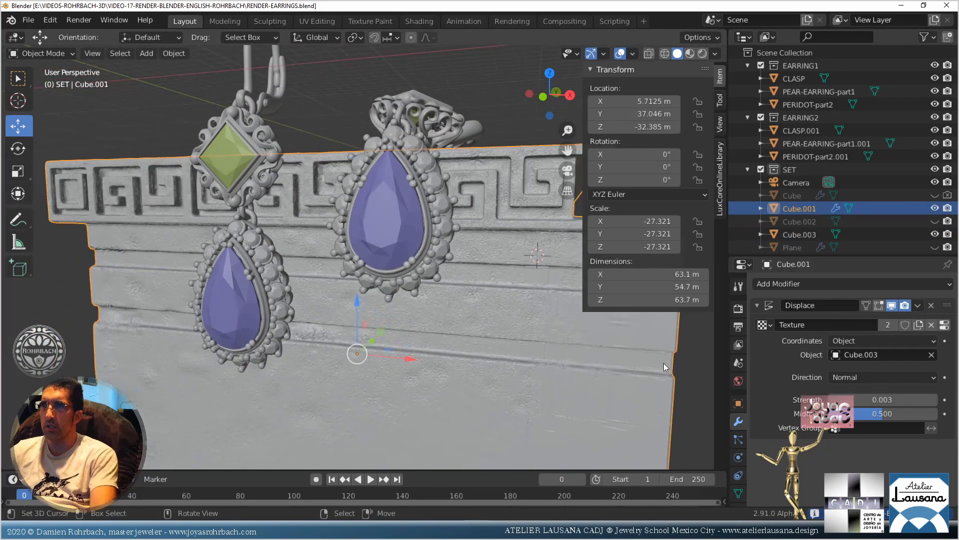
Set the pedestal's Displace strength to 0.006, check it through the camera and save the file
{"action": "left_click", "coordinate": [899, 400]}
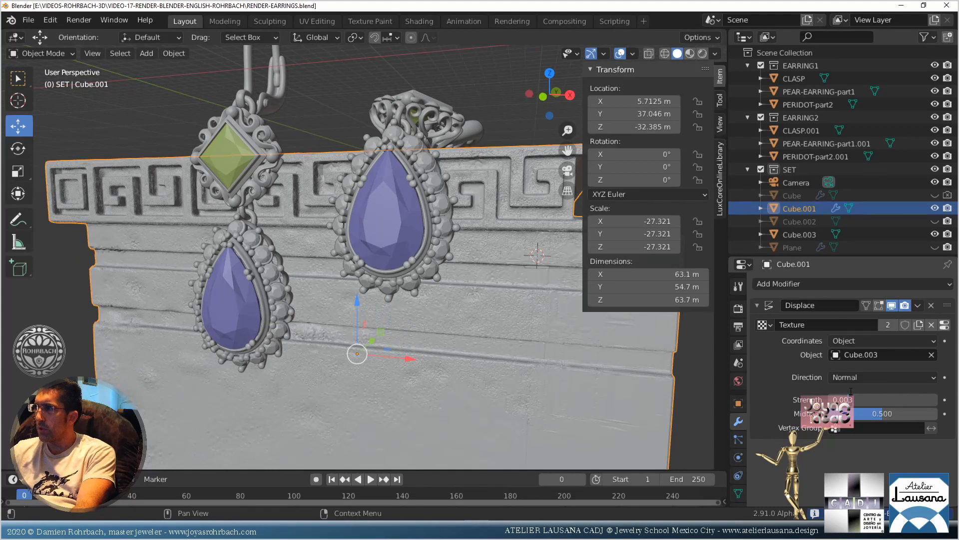
{"action": "key", "text": "Return"}
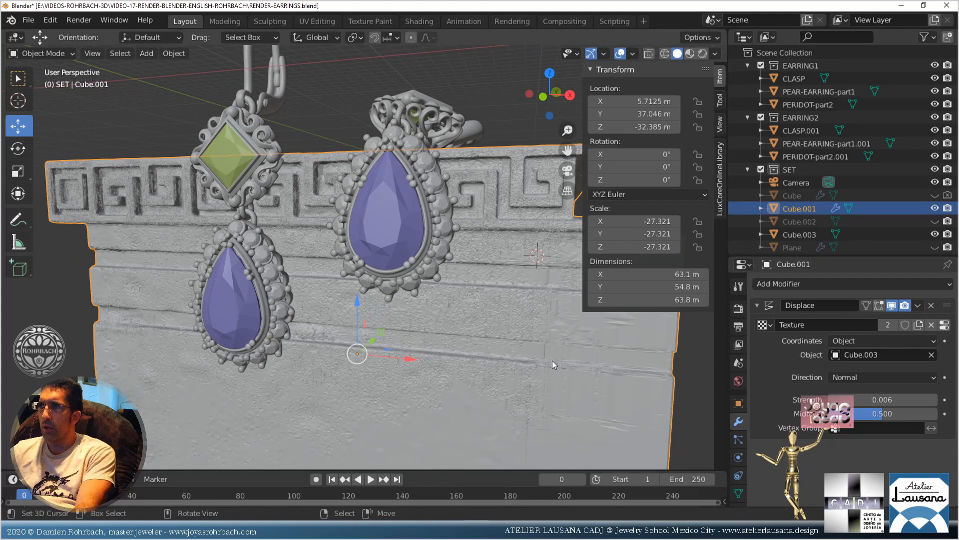
{"action": "key", "text": "KP_0"}
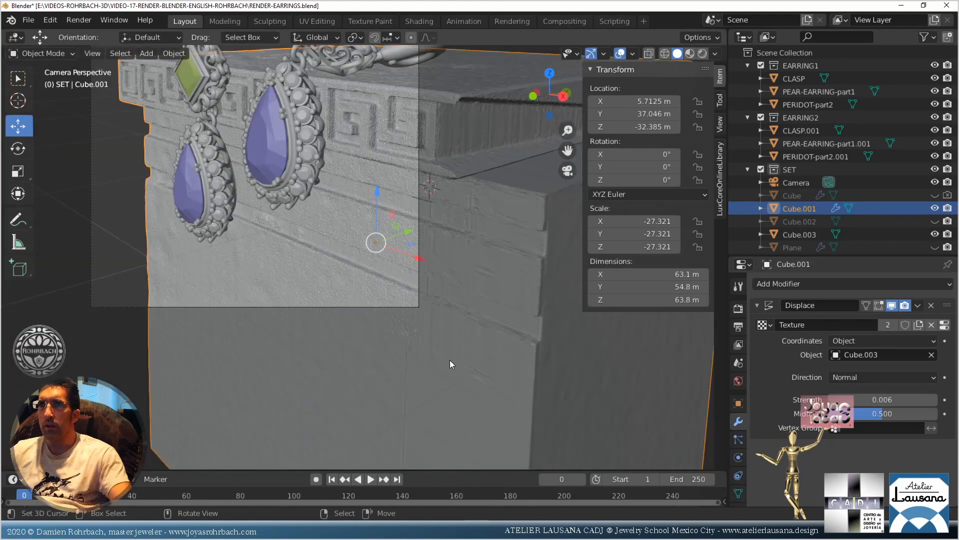
{"action": "middle_click_drag", "start_coordinate": [400, 227], "coordinate": [421, 291], "text": "shift"}
{"action": "key", "text": "ctrl+s"}
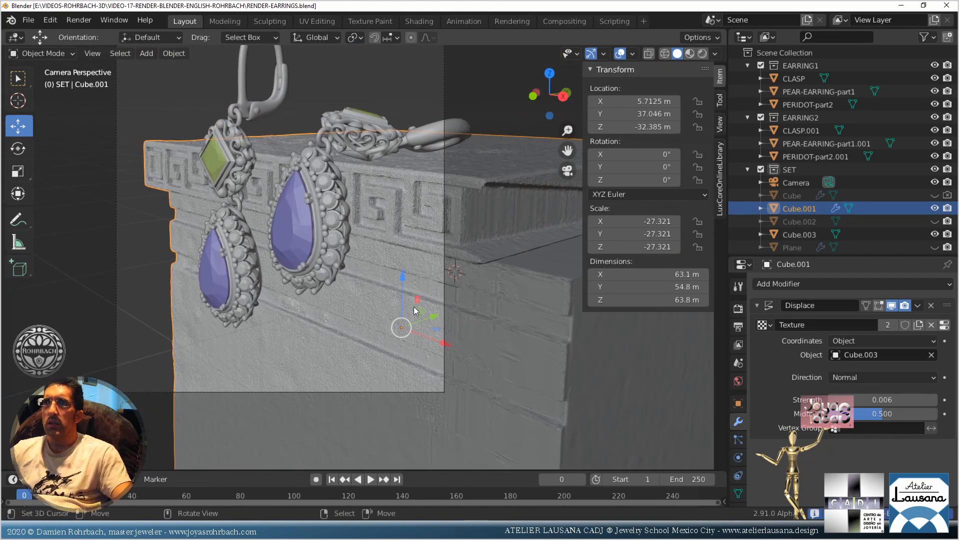
Apply the pedestal's Displace modifier and add a fresh Displace modifier with a strength of 0.003
{"action": "left_click", "coordinate": [918, 306]}
{"action": "key", "text": "ctrl+a"}
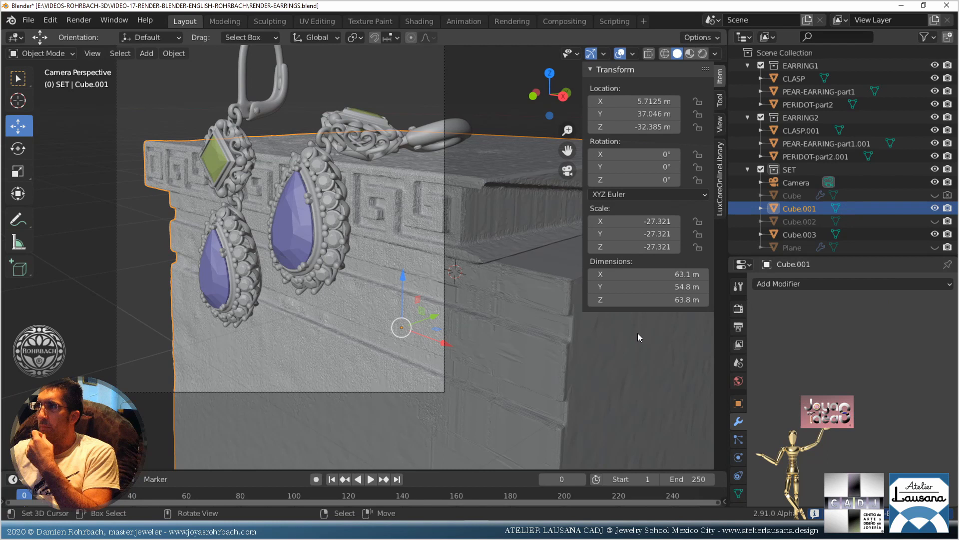
{"action": "left_click", "coordinate": [808, 284]}
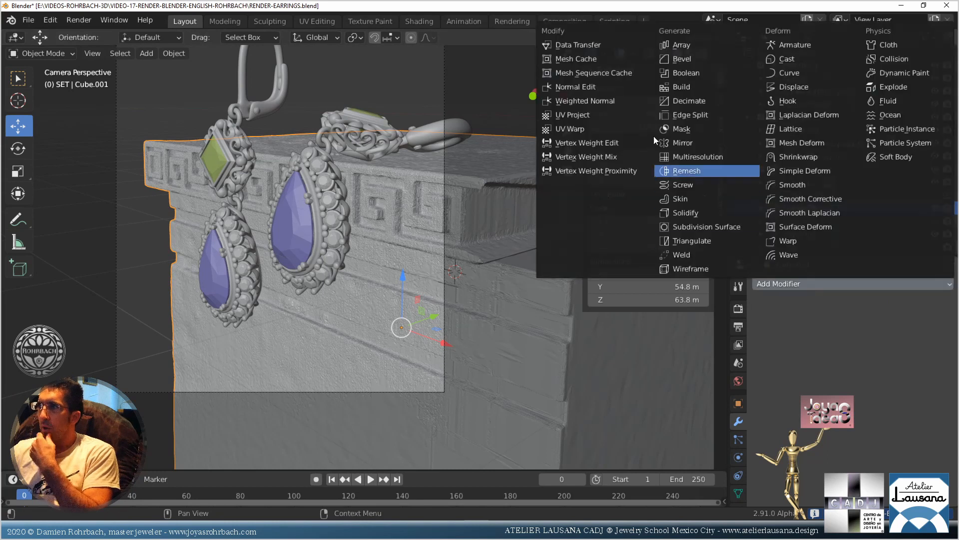
{"action": "left_click", "coordinate": [800, 86]}
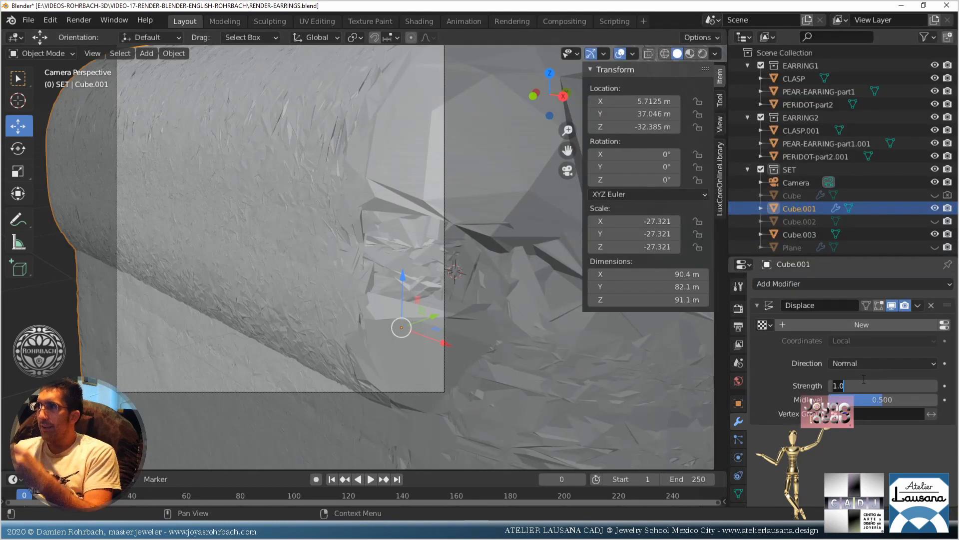
{"action": "key", "text": "Return"}
Set the new Displace modifier's coordinates to Object with Cube.003 as reference and assign the existing image texture named Texture
{"action": "left_click", "coordinate": [882, 341]}
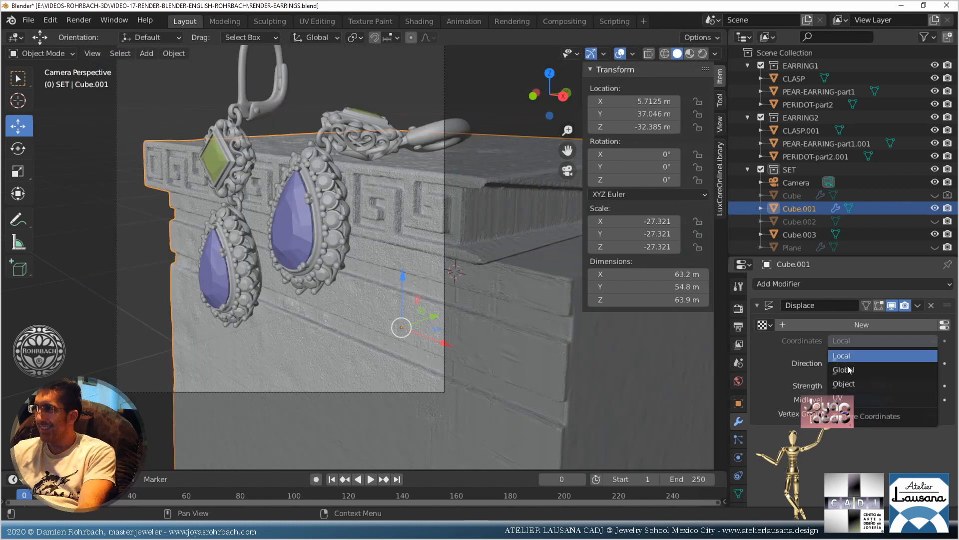
{"action": "left_click", "coordinate": [853, 384]}
{"action": "left_click", "coordinate": [862, 380]}
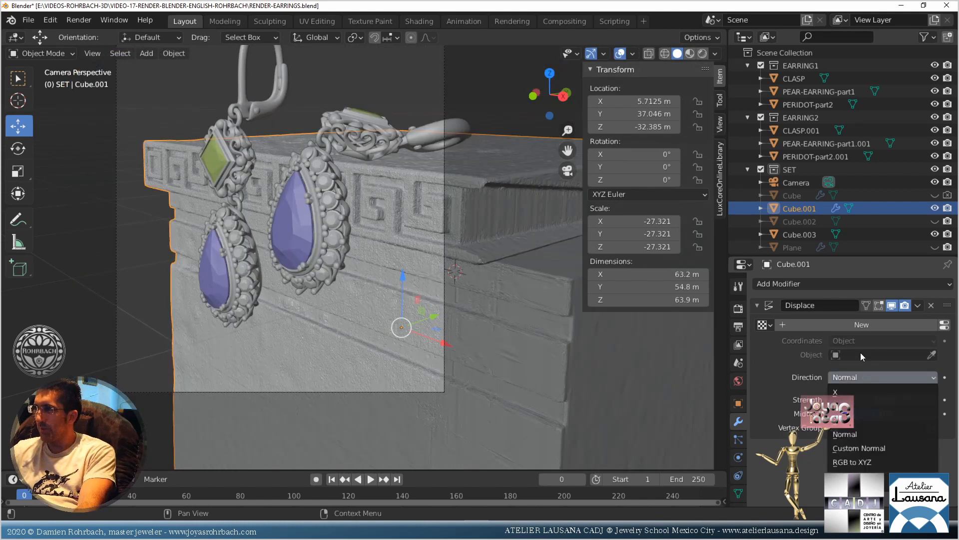
{"action": "left_click", "coordinate": [860, 353]}
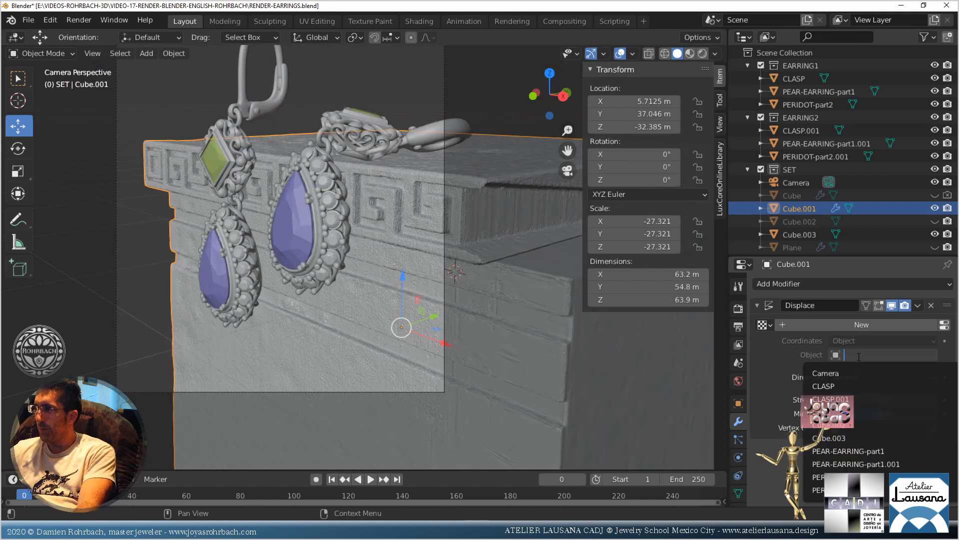
{"action": "left_click", "coordinate": [846, 430]}
{"action": "left_click", "coordinate": [764, 325]}
{"action": "left_click", "coordinate": [780, 344]}
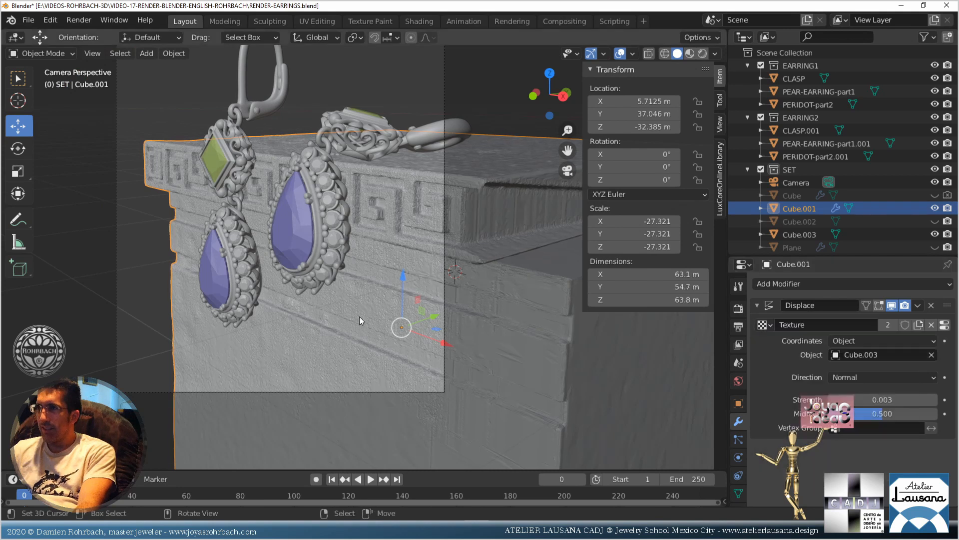
Set Cube.003's Z rotation to 0° and its X rotation to 90°
{"action": "middle_click_drag", "start_coordinate": [363, 301], "coordinate": [483, 312]}
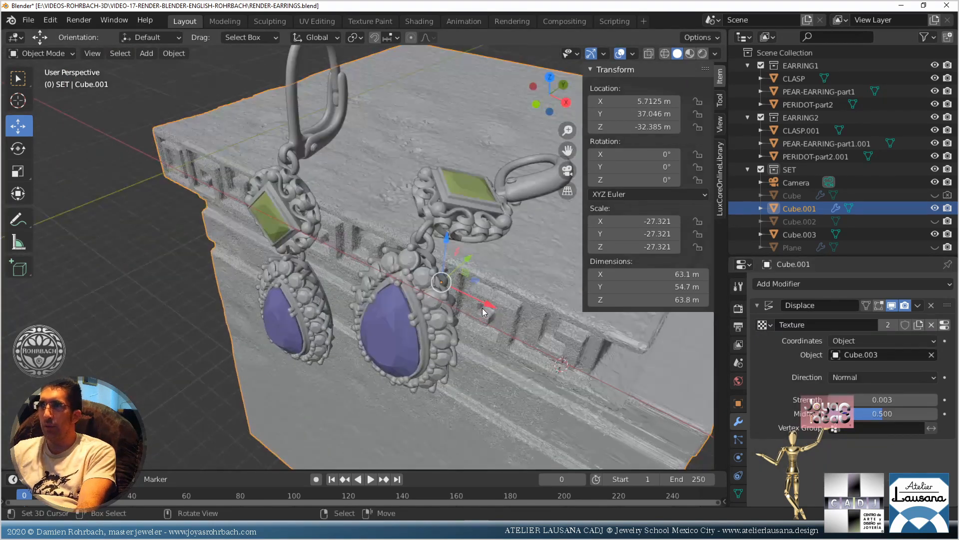
{"action": "left_click", "coordinate": [799, 235]}
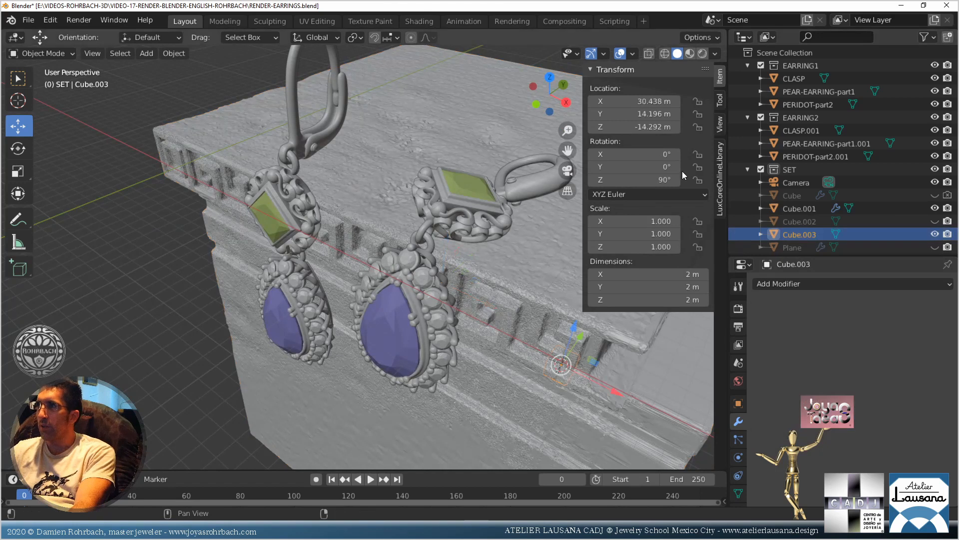
{"action": "left_click", "coordinate": [642, 180]}
{"action": "type", "text": "0"}
{"action": "key", "text": "Return"}
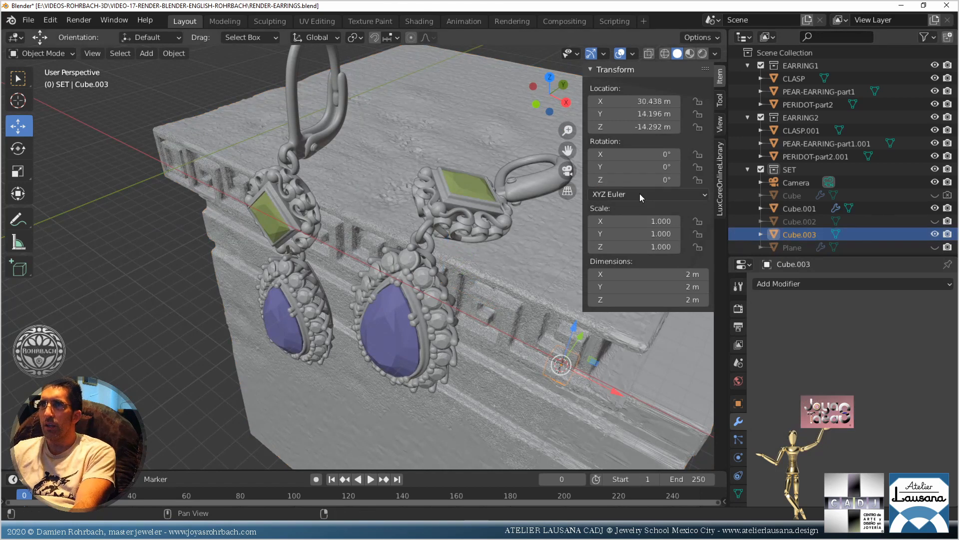
{"action": "left_click", "coordinate": [636, 157]}
{"action": "type", "text": "90"}
{"action": "key", "text": "Return"}
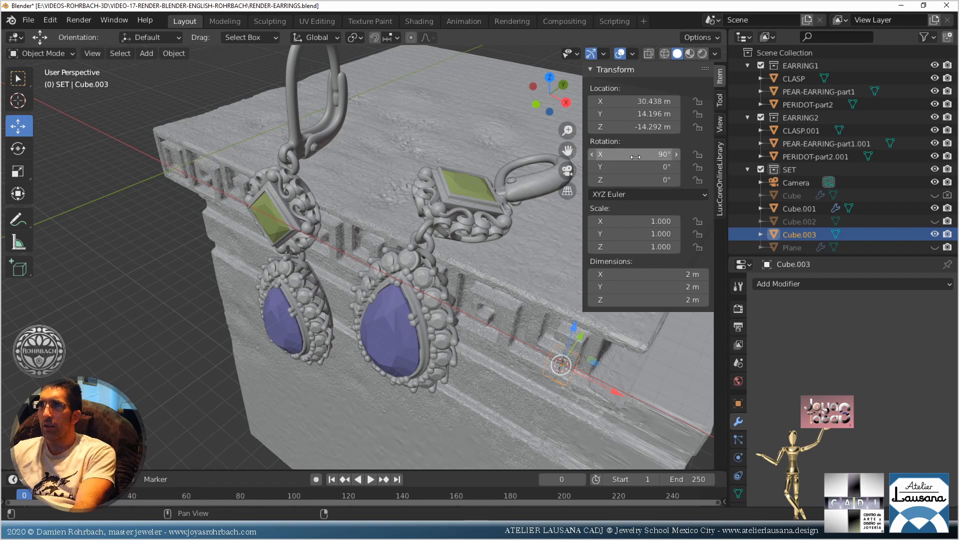
Try a Y rotation of 90° on Cube.003, return it to 0° and set the Z rotation to 90°
{"action": "left_click", "coordinate": [635, 165]}
{"action": "key", "text": "Return"}
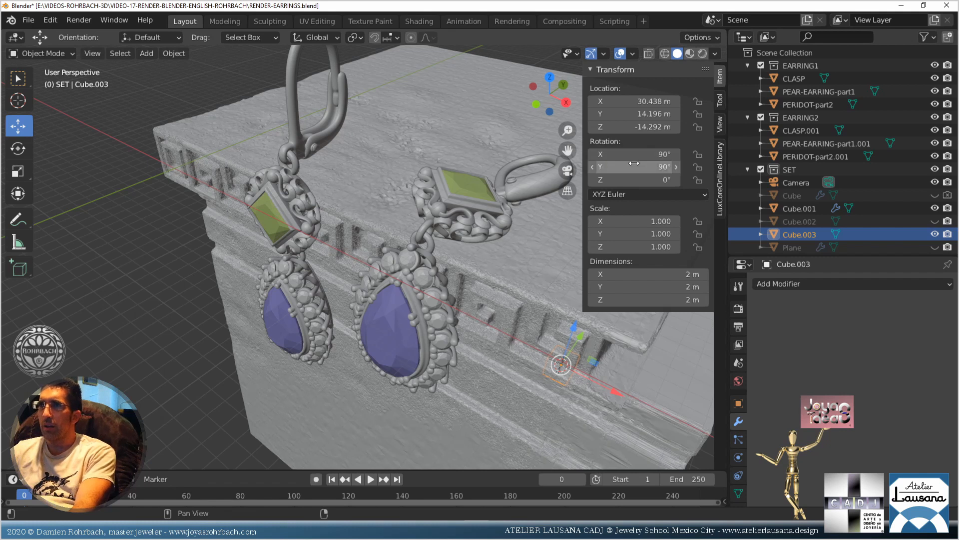
{"action": "left_click", "coordinate": [633, 168]}
{"action": "left_click", "coordinate": [630, 179]}
{"action": "type", "text": "9"}
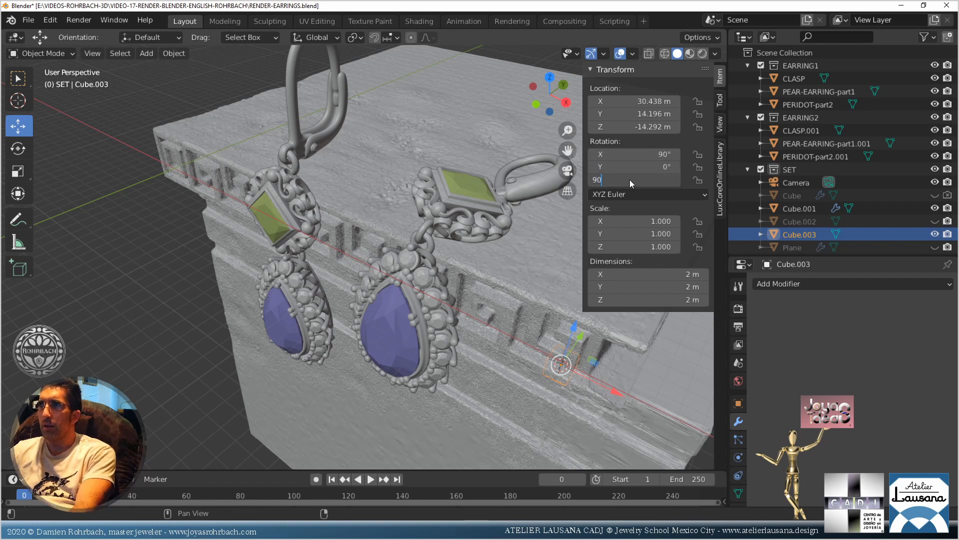
{"action": "key", "text": "Return"}
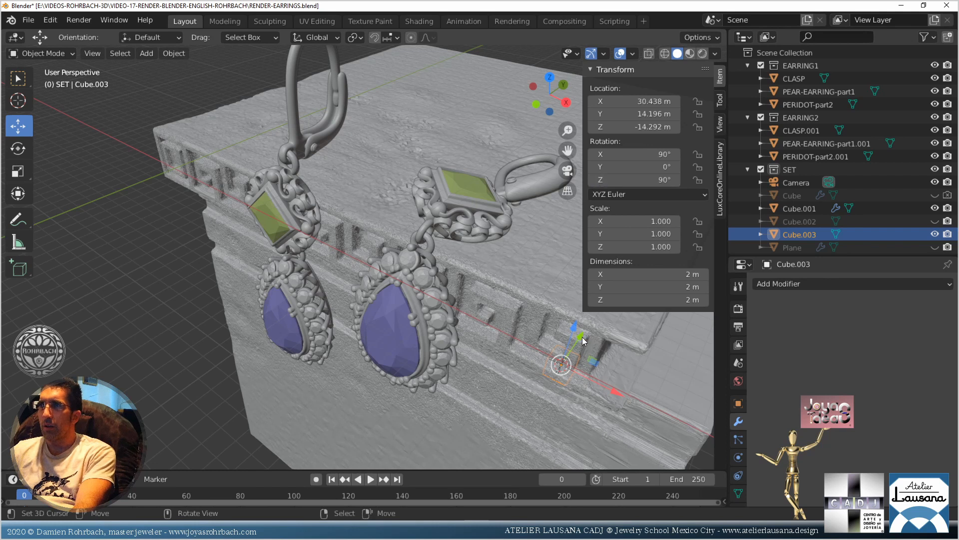
Move Cube.003 about 2.5 m along the Y axis and reselect the pedestal
{"action": "left_click_drag", "start_coordinate": [582, 337], "coordinate": [591, 315]}
{"action": "right_click", "coordinate": [519, 361]}
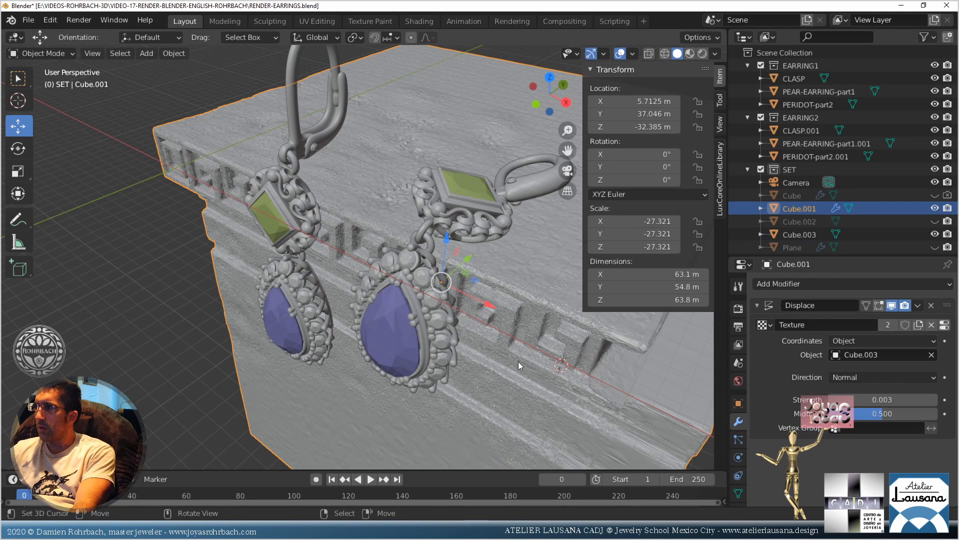
{"action": "left_click", "coordinate": [787, 235]}
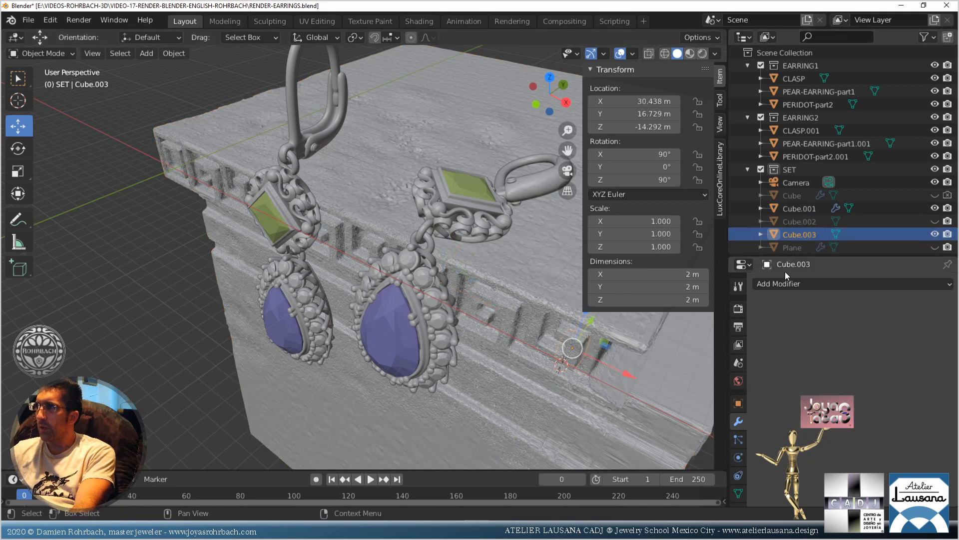
{"action": "left_click", "coordinate": [636, 391]}
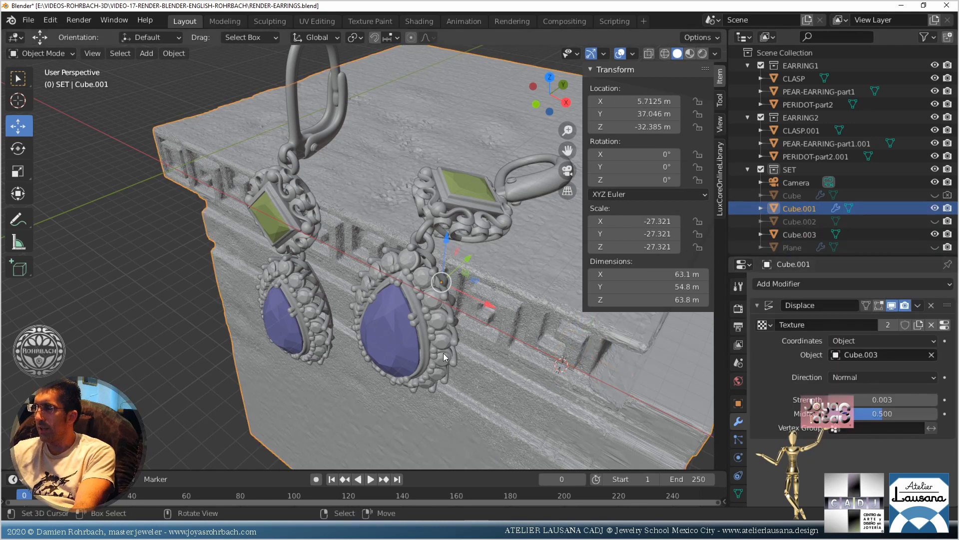
Set the pedestal's Displace strength to 0.1
{"action": "scroll", "coordinate": [442, 352], "scroll_direction": "down", "scroll_amount": 2}
{"action": "middle_click_drag", "start_coordinate": [443, 347], "coordinate": [452, 313]}
{"action": "left_click", "coordinate": [800, 235]}
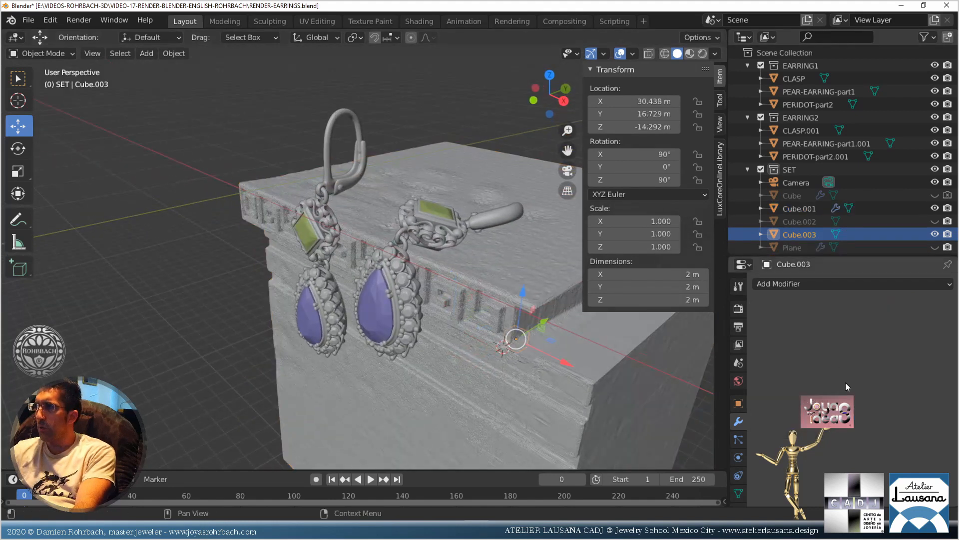
{"action": "left_click", "coordinate": [799, 208]}
{"action": "left_click", "coordinate": [874, 399]}
{"action": "key", "text": "BackSpace"}
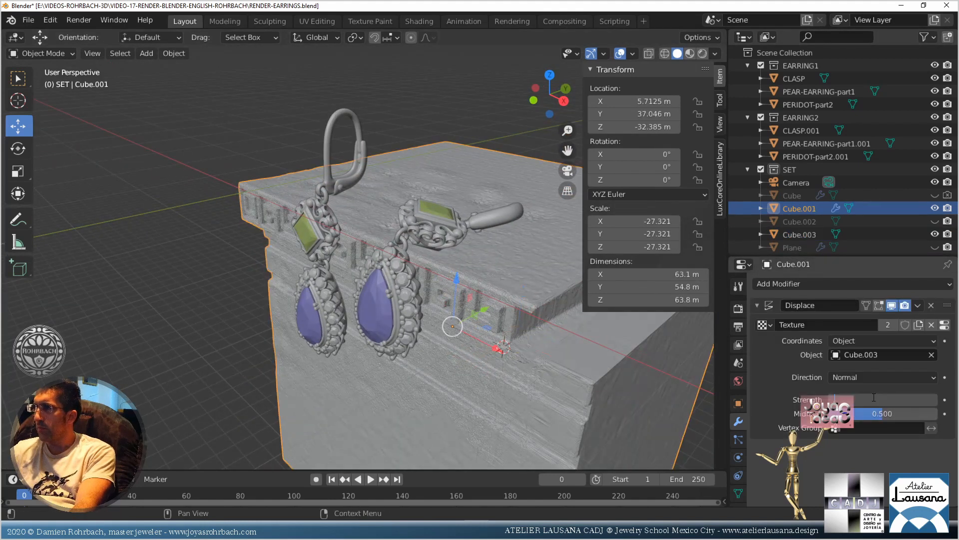
{"action": "type", "text": "0.1"}
{"action": "key", "text": "Return"}
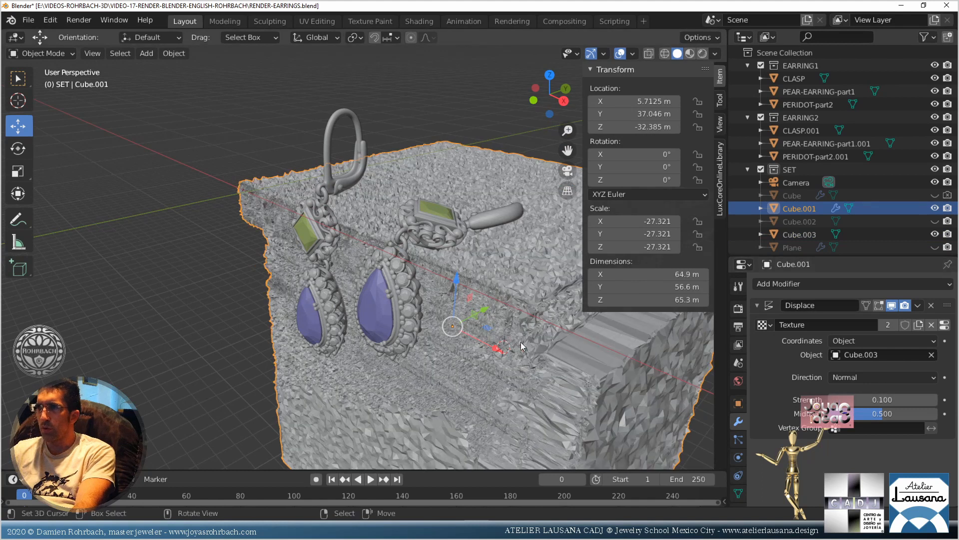
Set the pedestal's Displace strength to 0.03 and Cube.003's Z rotation to 0°
{"action": "left_click", "coordinate": [874, 400]}
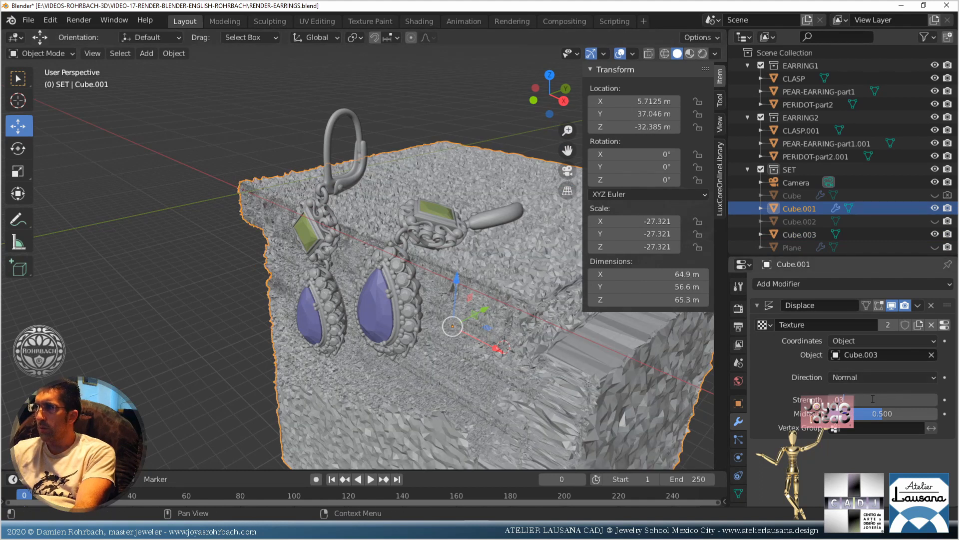
{"action": "key", "text": "Return"}
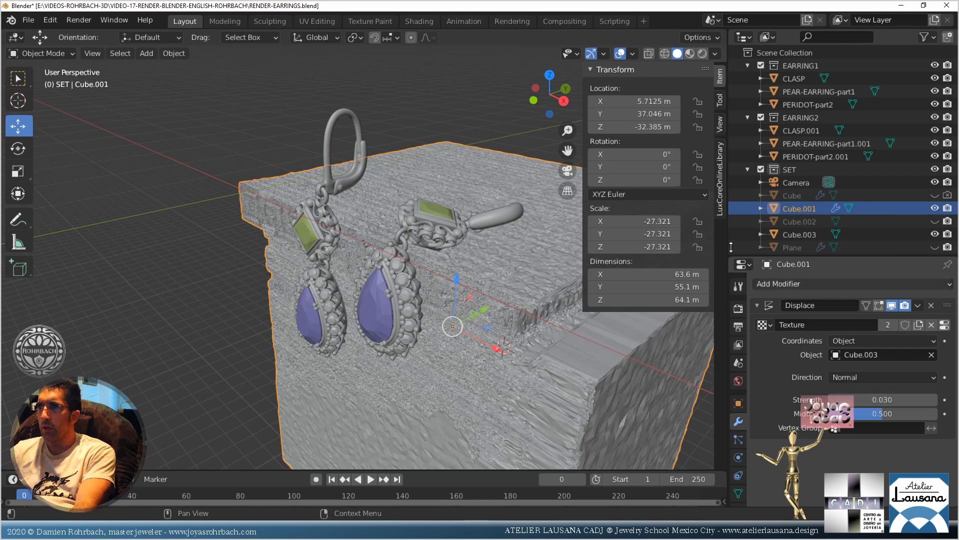
{"action": "left_click", "coordinate": [799, 234]}
{"action": "left_click_drag", "start_coordinate": [641, 154], "coordinate": [638, 176]}
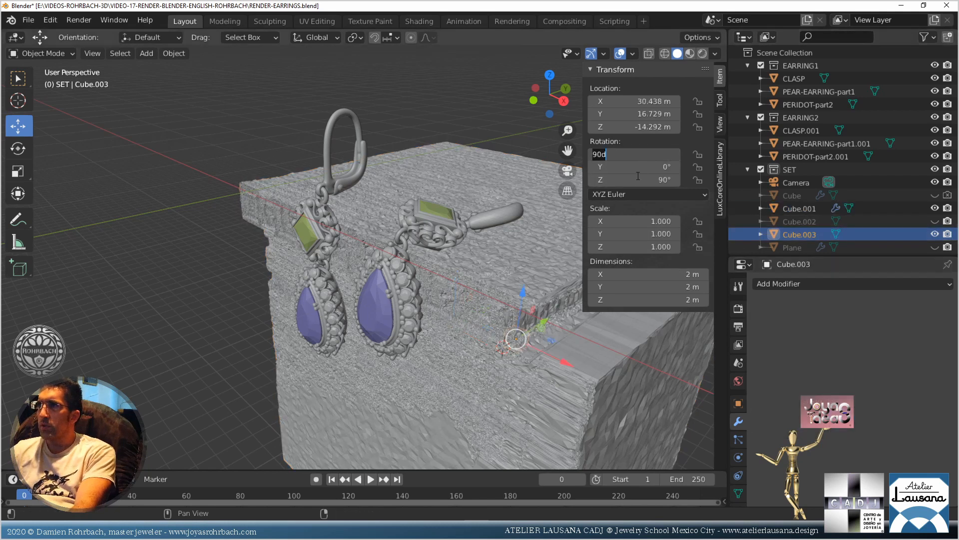
{"action": "type", "text": "0"}
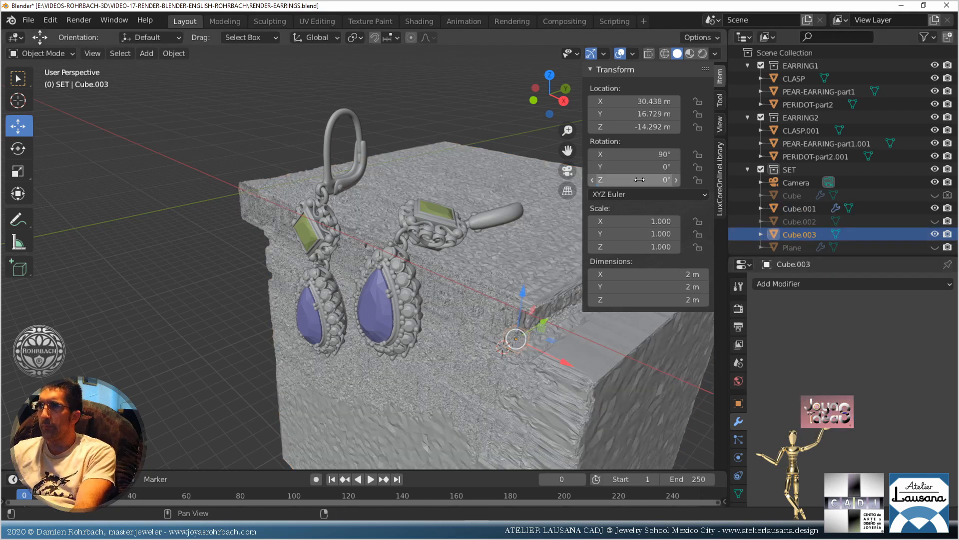
{"action": "key", "text": "Return"}
{"action": "middle_click_drag", "start_coordinate": [478, 244], "coordinate": [432, 268]}
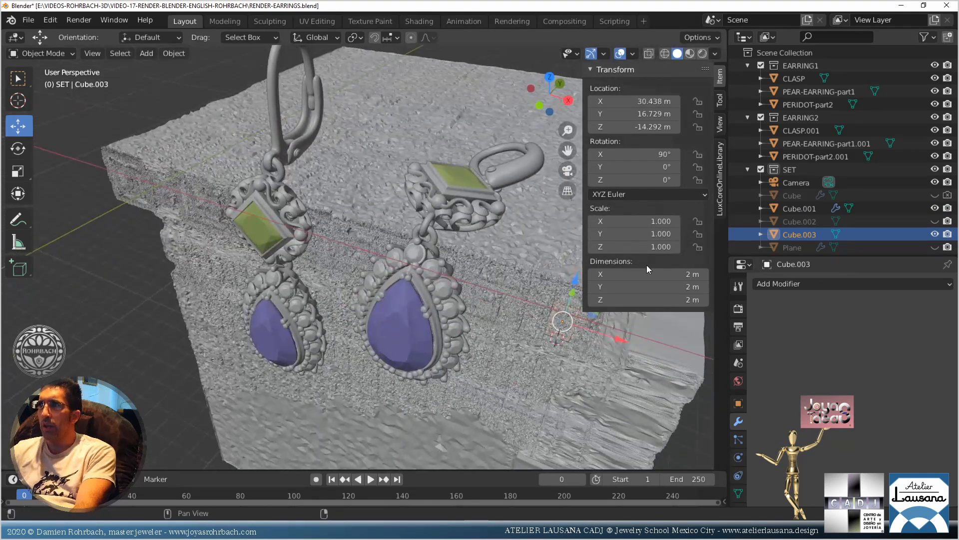
Set Cube.003's X rotation to 0°, try a Y rotation of 90° and return Y to 0°
{"action": "left_click", "coordinate": [637, 155]}
{"action": "type", "text": "0"}
{"action": "key", "text": "Return"}
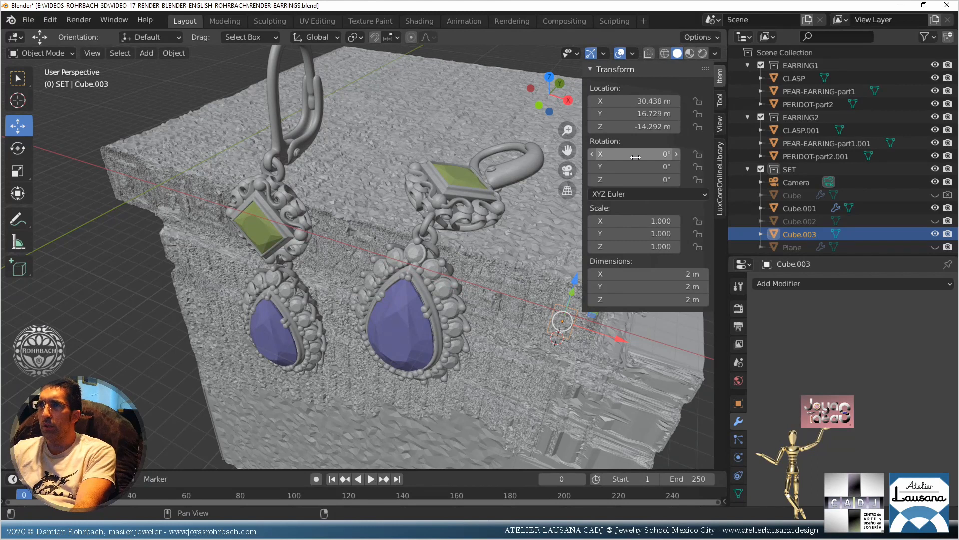
{"action": "middle_click_drag", "start_coordinate": [408, 316], "coordinate": [499, 257]}
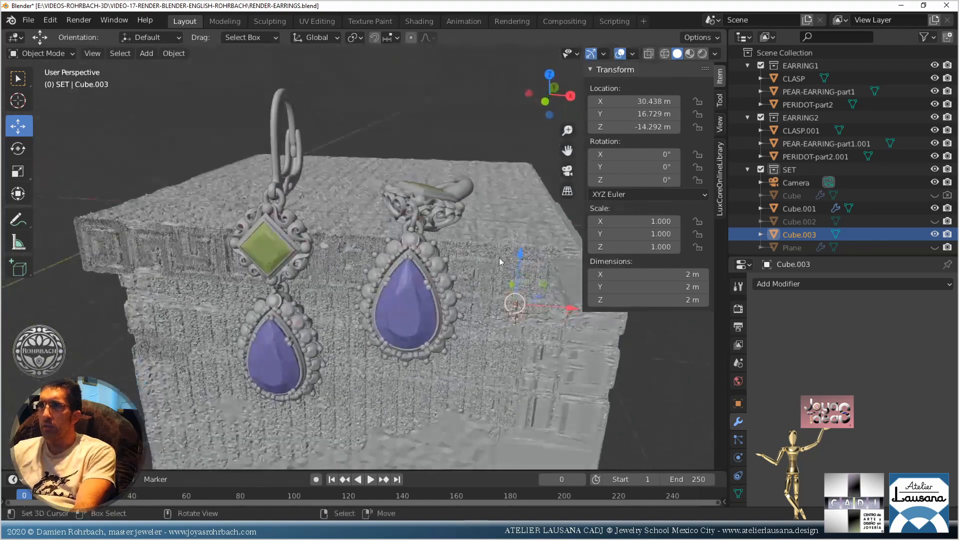
{"action": "left_click", "coordinate": [647, 163]}
{"action": "key", "text": "Return"}
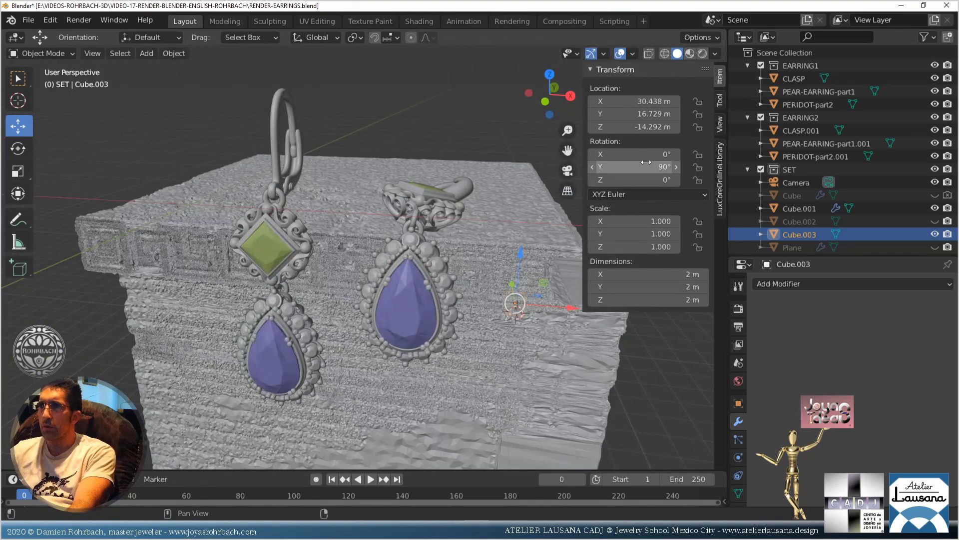
{"action": "left_click", "coordinate": [646, 163]}
{"action": "type", "text": "0"}
{"action": "key", "text": "Return"}
Set both the X and Z rotations of Cube.003 to 90°
{"action": "left_click", "coordinate": [643, 152]}
{"action": "type", "text": "90"}
{"action": "key", "text": "Return"}
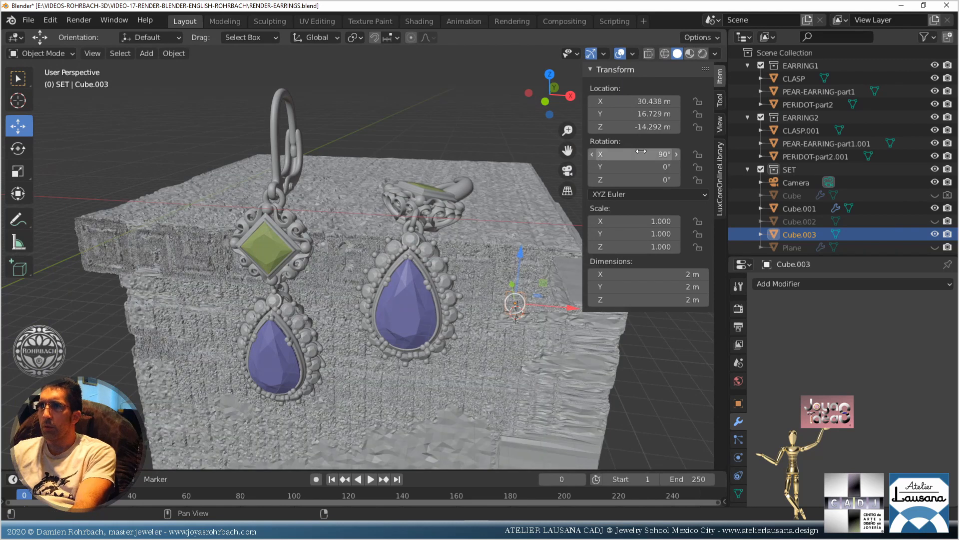
{"action": "left_click", "coordinate": [635, 180]}
{"action": "type", "text": "90"}
{"action": "key", "text": "Return"}
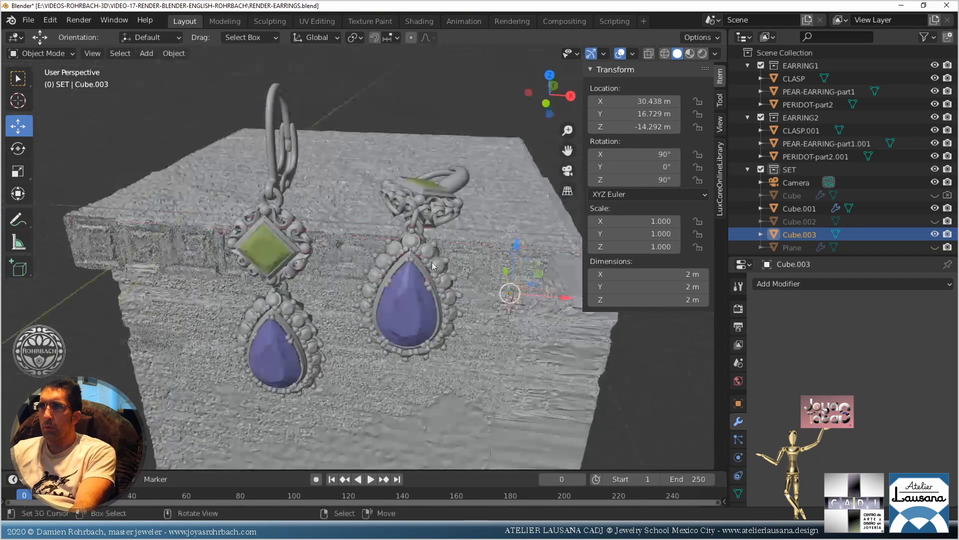
Set the pedestal's Displace strength to 0.003 and apply the modifier
{"action": "left_click", "coordinate": [525, 227]}
{"action": "left_click", "coordinate": [872, 400]}
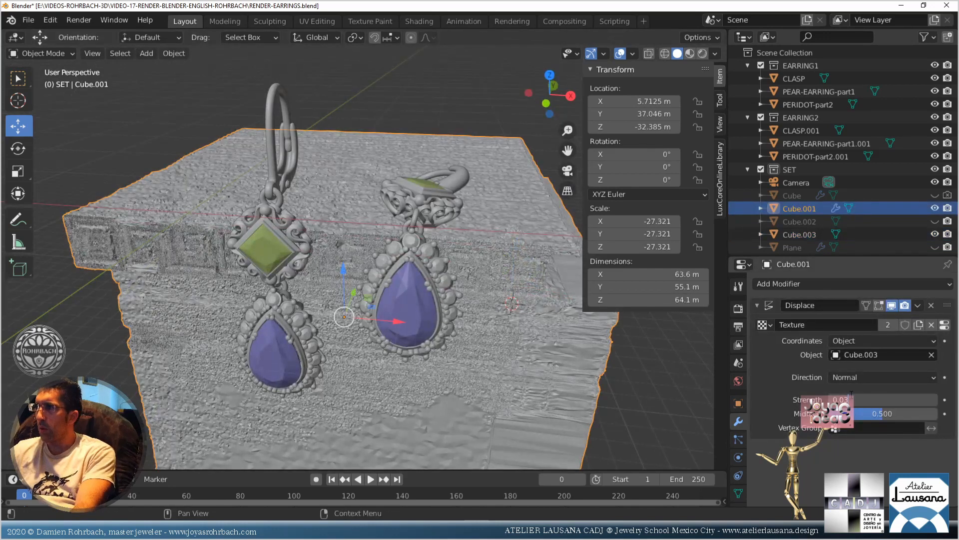
{"action": "type", "text": "0.003"}
{"action": "key", "text": "Return"}
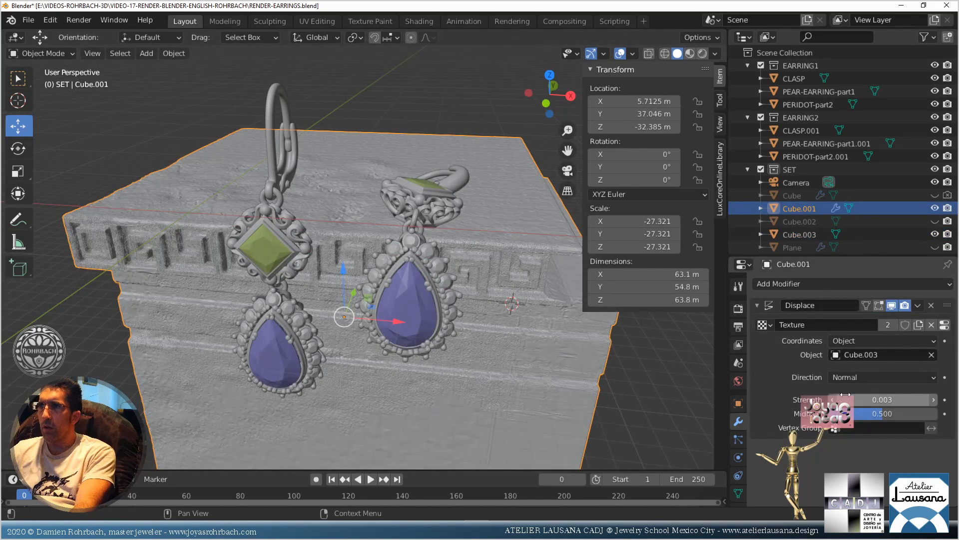
{"action": "middle_click_drag", "start_coordinate": [474, 325], "coordinate": [430, 262]}
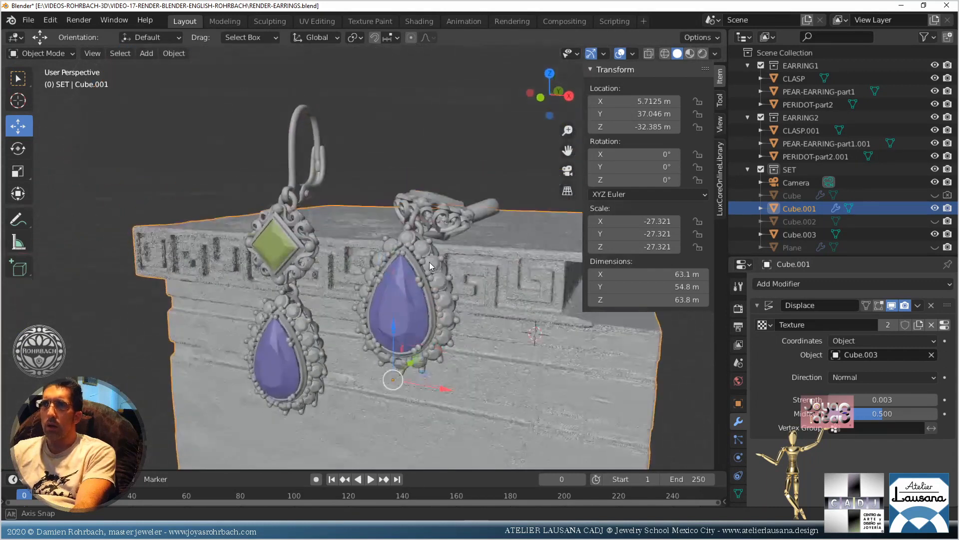
{"action": "left_click", "coordinate": [918, 305]}
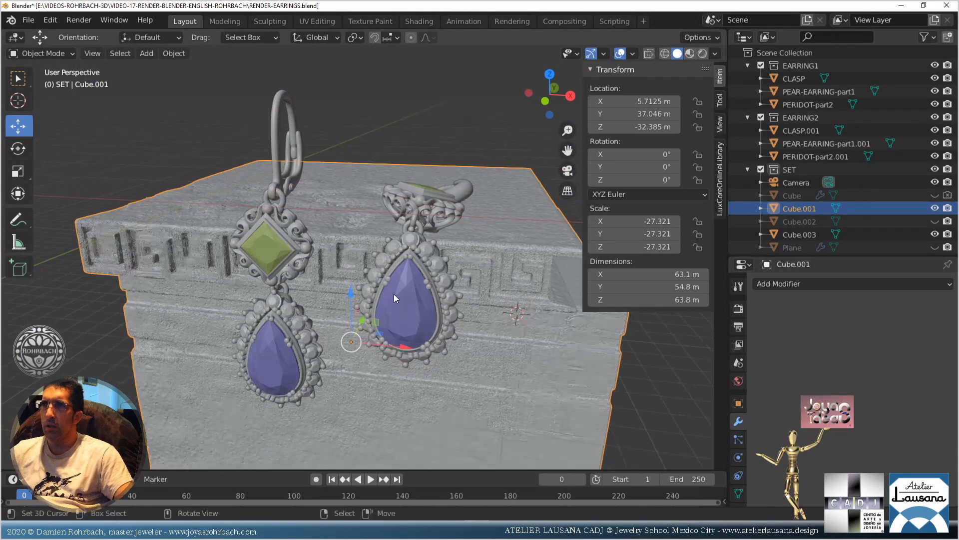
Add a Smooth modifier to the pedestal and set its Repeat to 25
{"action": "scroll", "coordinate": [394, 294], "scroll_direction": "up", "scroll_amount": 5}
{"action": "scroll", "coordinate": [394, 314], "scroll_direction": "up", "scroll_amount": 3}
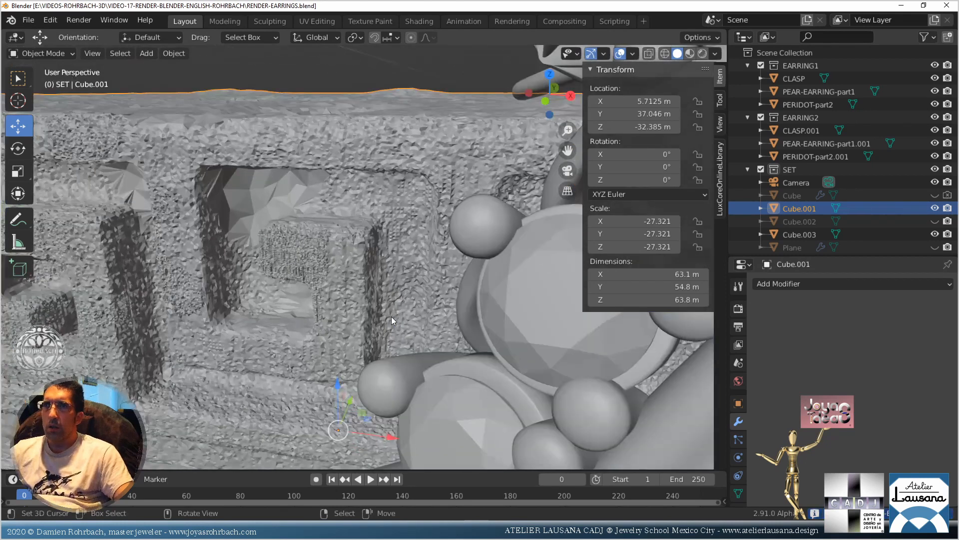
{"action": "scroll", "coordinate": [389, 324], "scroll_direction": "down", "scroll_amount": 1}
{"action": "scroll", "coordinate": [386, 334], "scroll_direction": "up", "scroll_amount": 1}
{"action": "scroll", "coordinate": [384, 335], "scroll_direction": "down", "scroll_amount": 4}
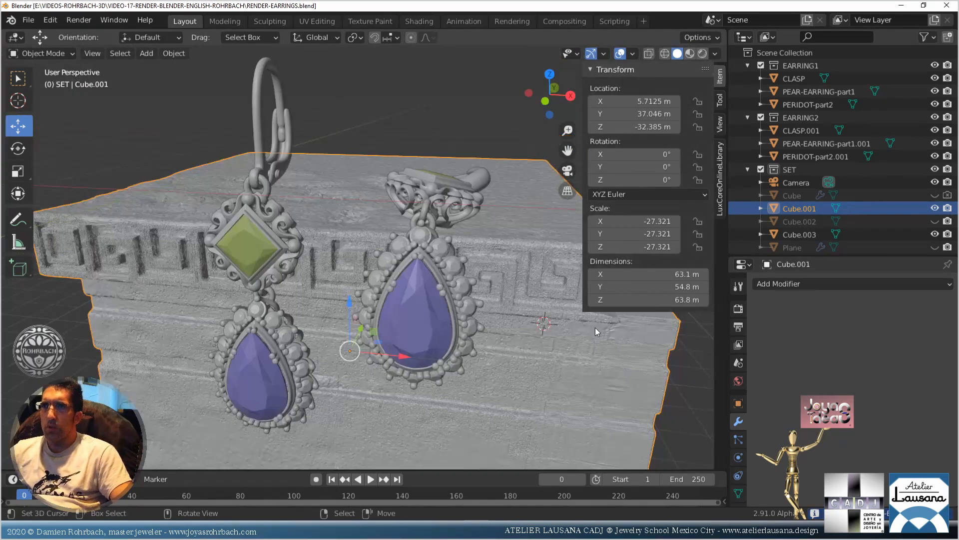
{"action": "left_click", "coordinate": [814, 283]}
{"action": "left_click", "coordinate": [792, 184]}
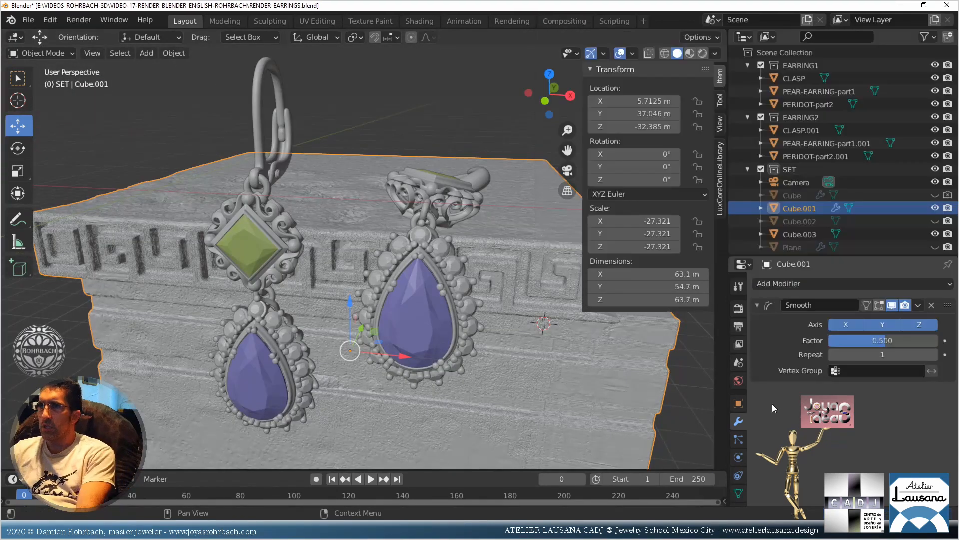
{"action": "left_click", "coordinate": [880, 354]}
{"action": "type", "text": "2"}
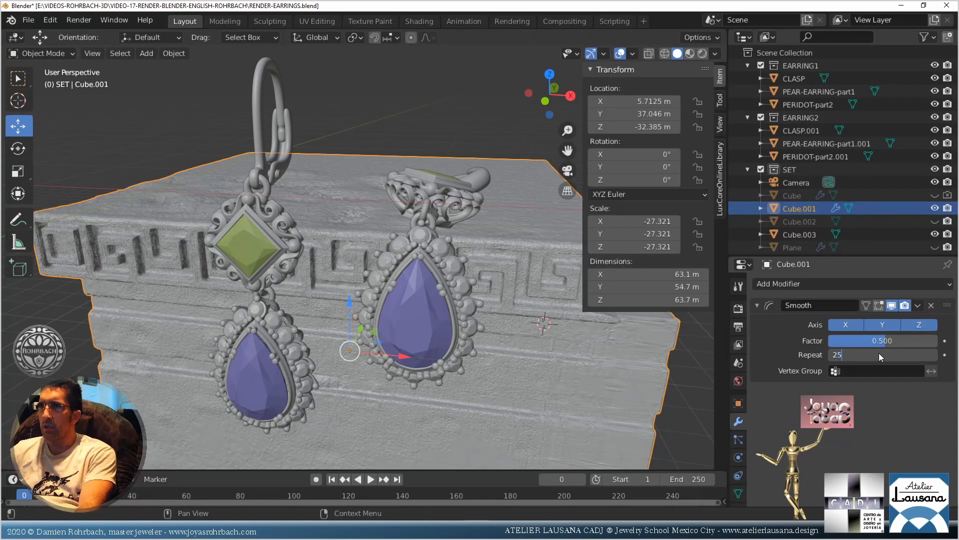
{"action": "type", "text": "5"}
{"action": "key", "text": "Return"}
Try a Repeat of 12 on the Smooth modifier and settle on 8
{"action": "left_click", "coordinate": [880, 354]}
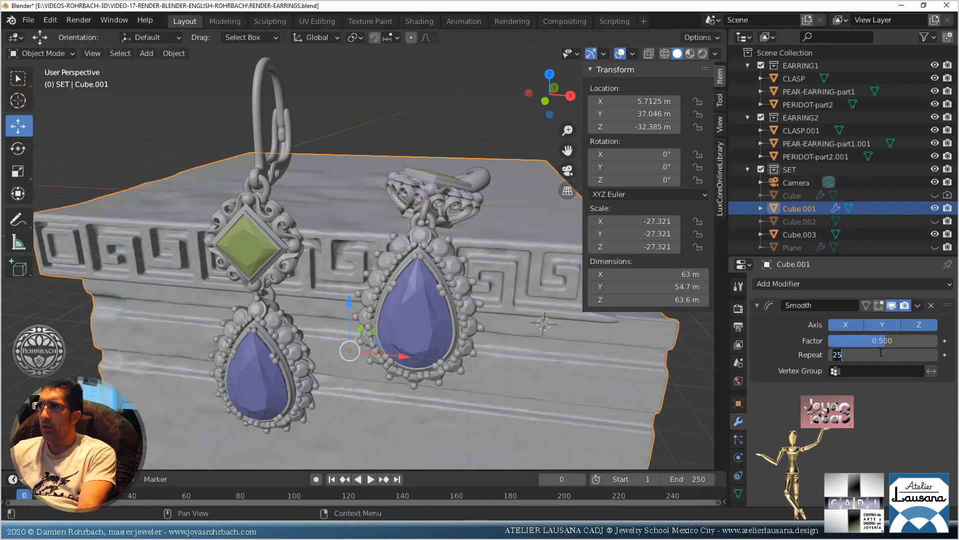
{"action": "key", "text": "Return"}
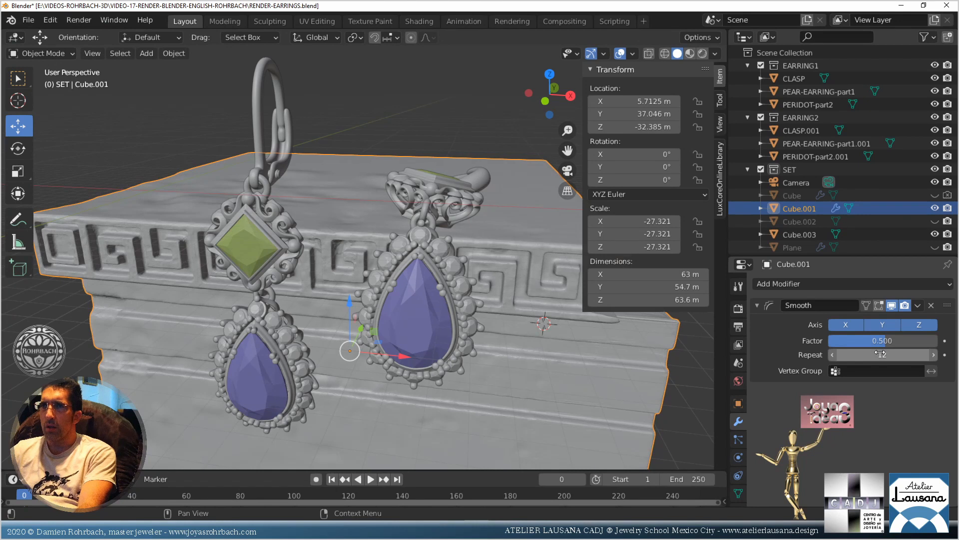
{"action": "left_click", "coordinate": [894, 356]}
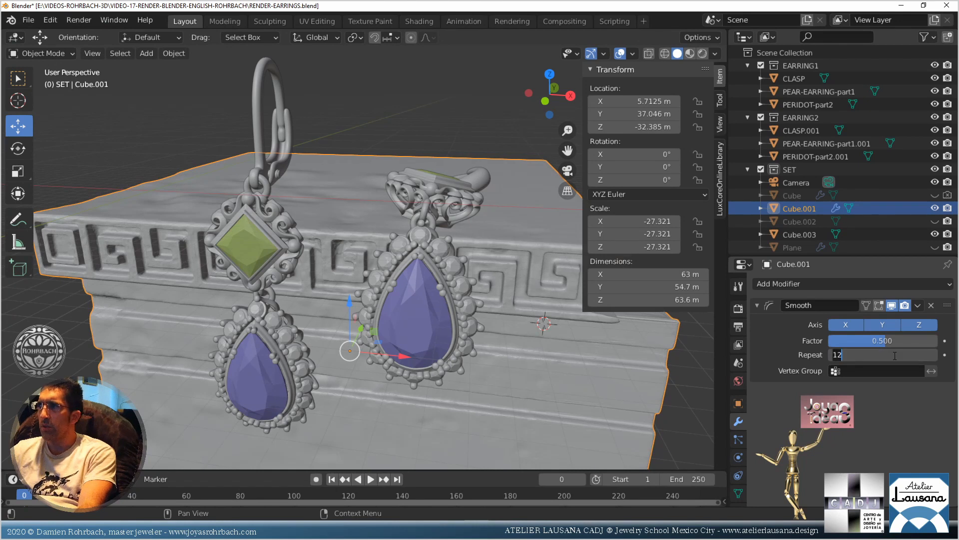
{"action": "type", "text": "8"}
{"action": "key", "text": "Return"}
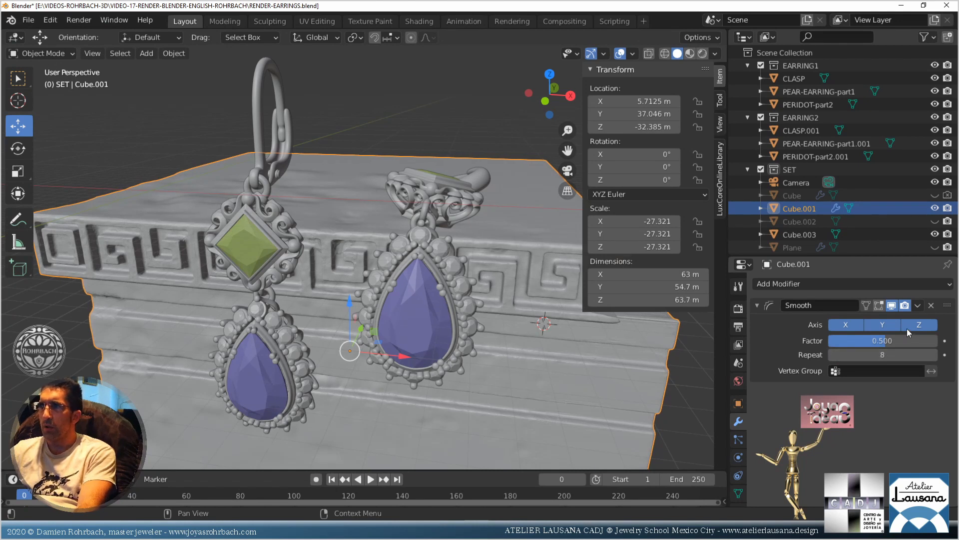
Apply the Smooth modifier to the pedestal and save the file
{"action": "left_click", "coordinate": [918, 306]}
{"action": "left_click", "coordinate": [898, 320]}
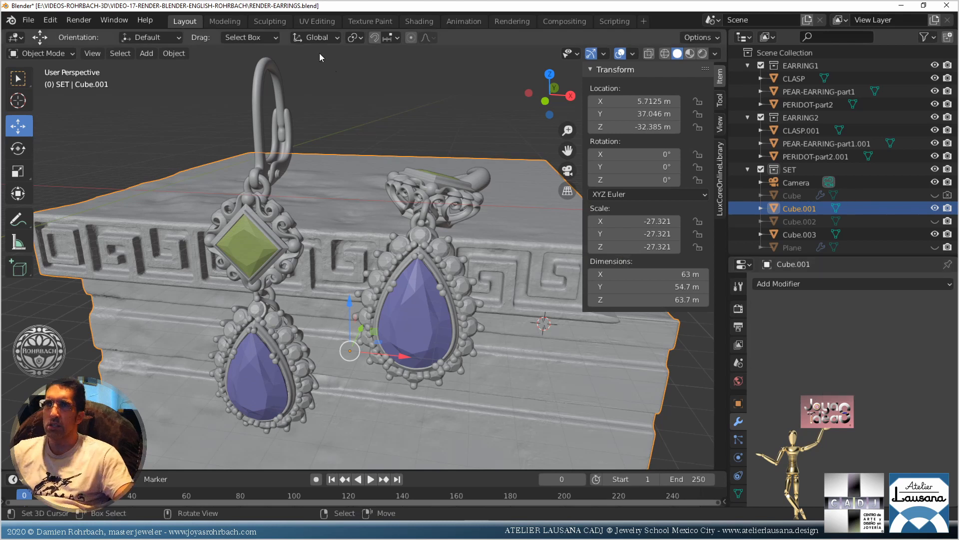
{"action": "key", "text": "ctrl+s"}
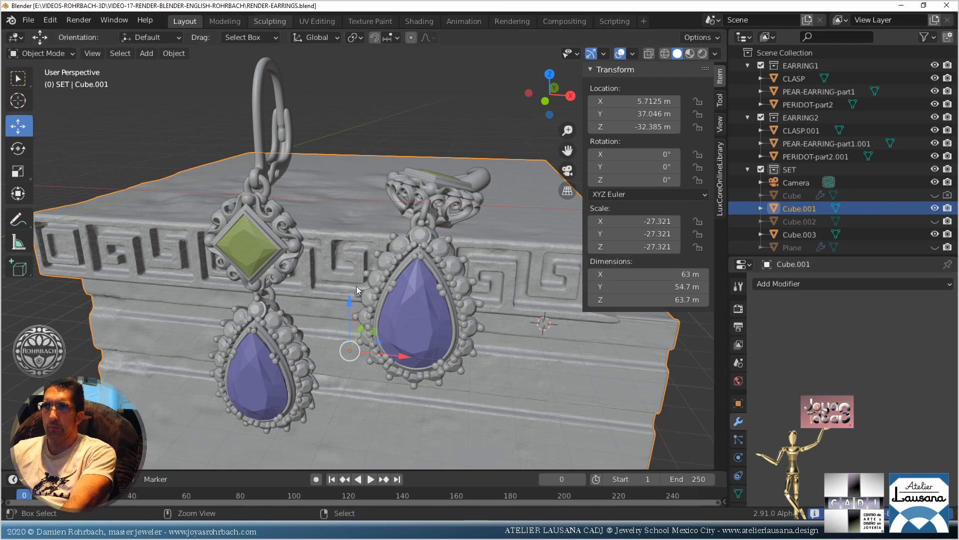
In the Sculpting workspace, brush away the faceted patch at the upper corner of the groove beside the frieze's spiral motif
{"action": "left_click", "coordinate": [269, 21]}
{"action": "scroll", "coordinate": [461, 371], "scroll_direction": "up", "scroll_amount": 4}
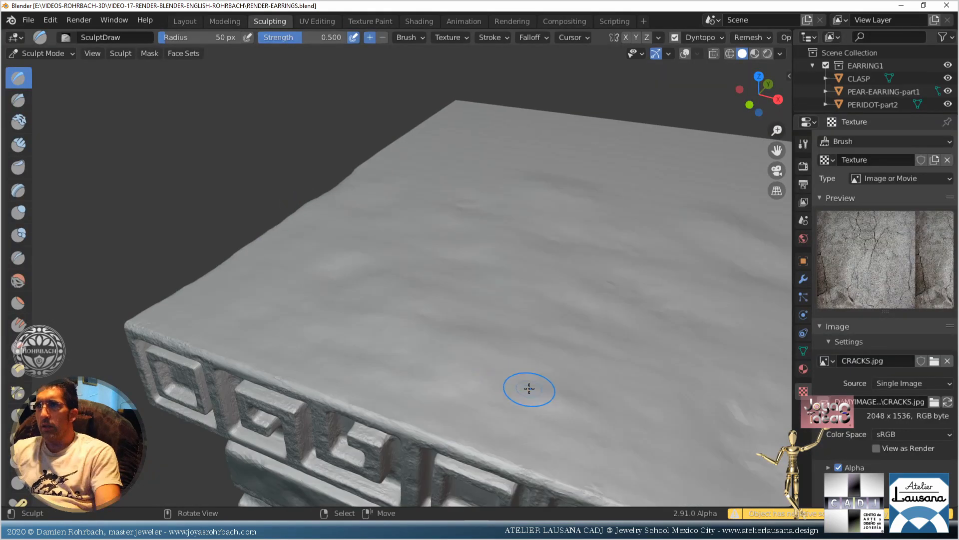
{"action": "middle_click_drag", "start_coordinate": [529, 388], "coordinate": [245, 343]}
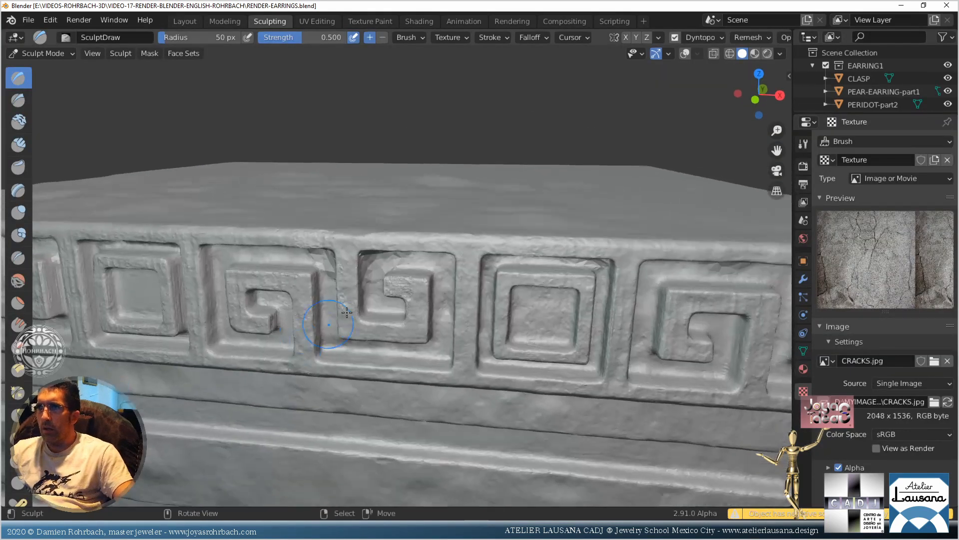
{"action": "middle_click_drag", "start_coordinate": [326, 324], "coordinate": [358, 333]}
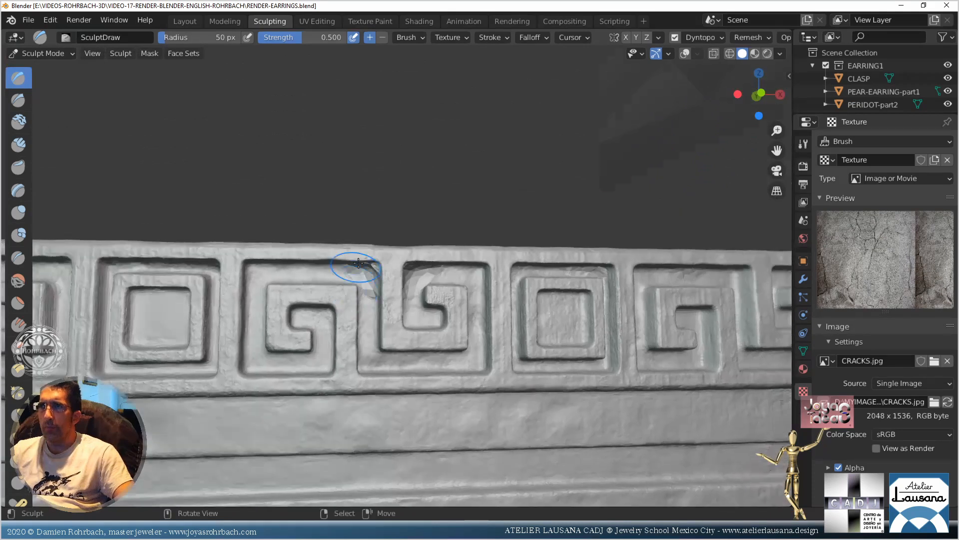
{"action": "scroll", "coordinate": [360, 267], "scroll_direction": "up", "scroll_amount": 5}
{"action": "scroll", "coordinate": [365, 260], "scroll_direction": "down", "scroll_amount": 3}
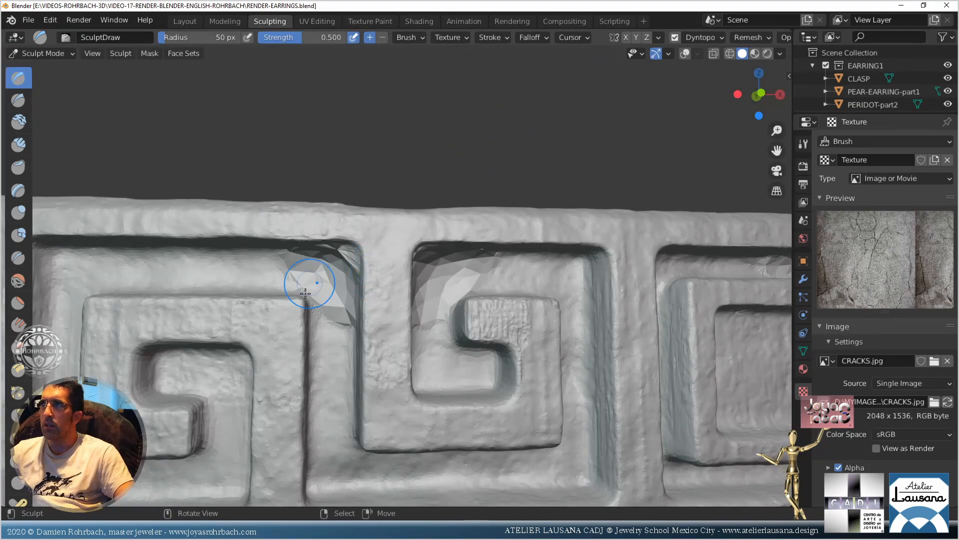
{"action": "mouse_move", "coordinate": [332, 318]}
{"action": "left_mouse_down"}
{"action": "mouse_move", "coordinate": [329, 292]}
{"action": "mouse_move", "coordinate": [338, 307]}
{"action": "left_mouse_up"}
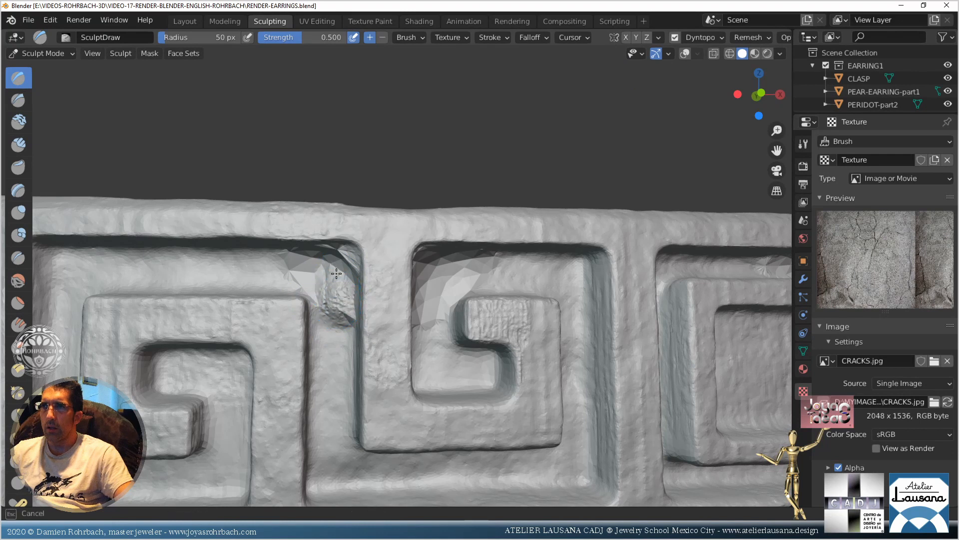
{"action": "left_click_drag", "start_coordinate": [336, 273], "coordinate": [338, 312]}
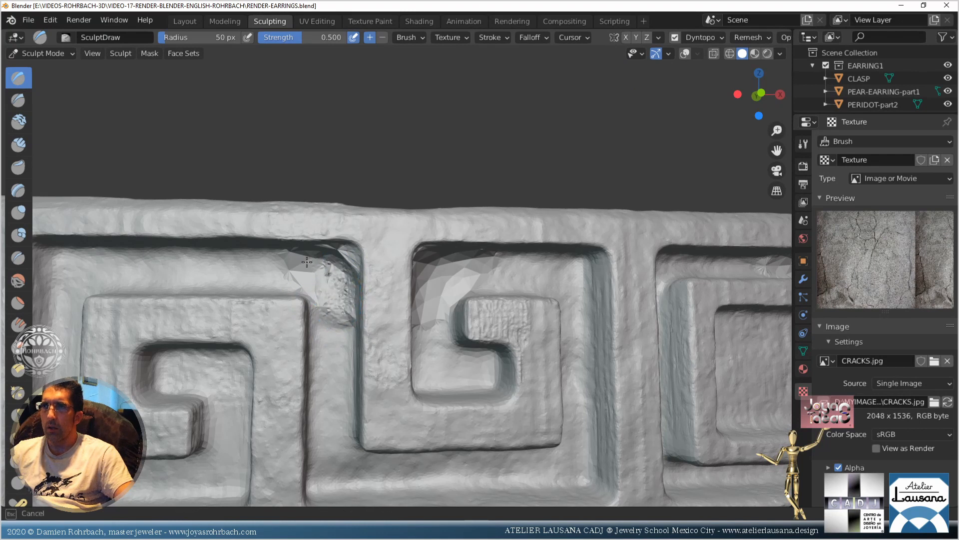
{"action": "mouse_move", "coordinate": [306, 262]}
{"action": "left_mouse_down"}
{"action": "mouse_move", "coordinate": [283, 261]}
{"action": "mouse_move", "coordinate": [337, 257]}
{"action": "left_mouse_up"}
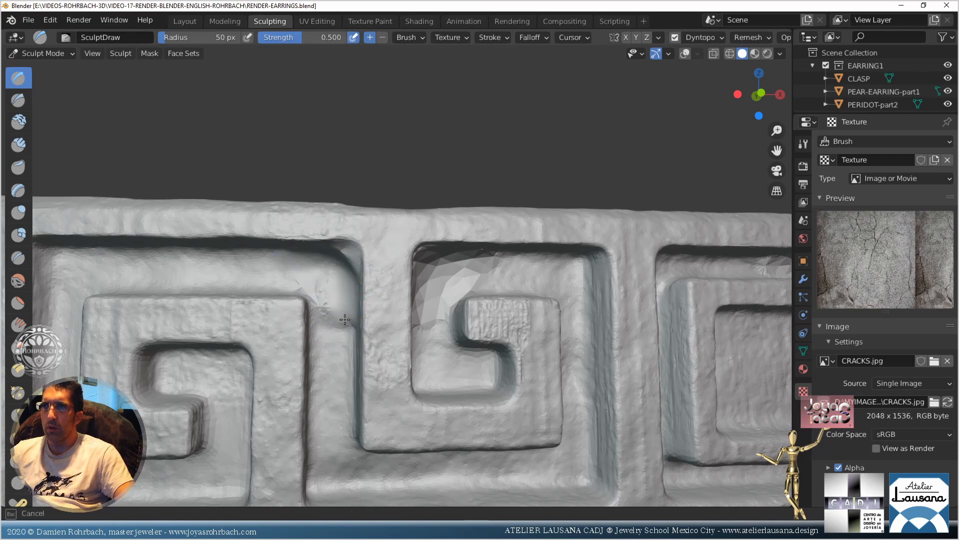
{"action": "mouse_move", "coordinate": [307, 292]}
{"action": "left_mouse_down"}
{"action": "mouse_move", "coordinate": [303, 263]}
{"action": "mouse_move", "coordinate": [327, 300]}
{"action": "mouse_move", "coordinate": [332, 343]}
{"action": "mouse_move", "coordinate": [330, 312]}
{"action": "left_mouse_up"}
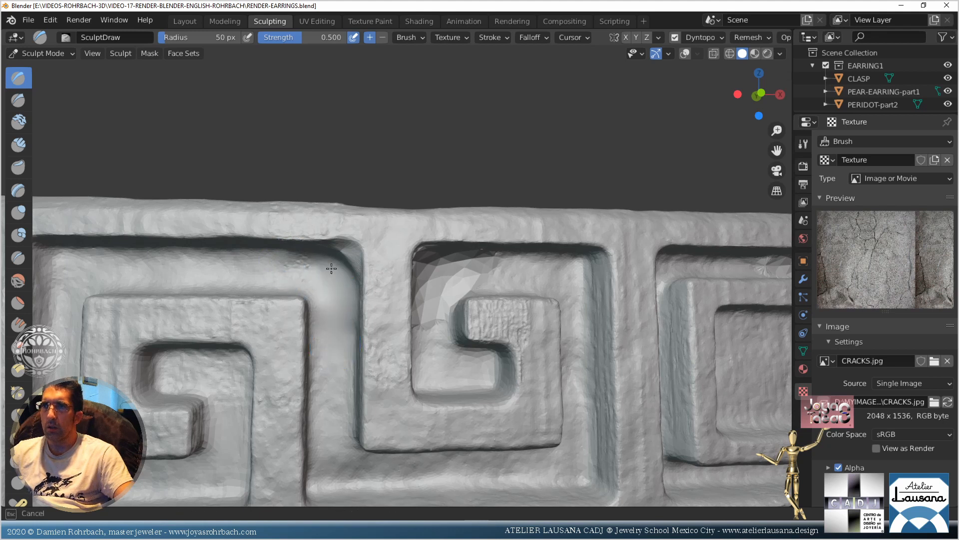
{"action": "mouse_move", "coordinate": [344, 250]}
{"action": "left_mouse_down"}
{"action": "mouse_move", "coordinate": [333, 341]}
{"action": "mouse_move", "coordinate": [338, 327]}
{"action": "left_mouse_up"}
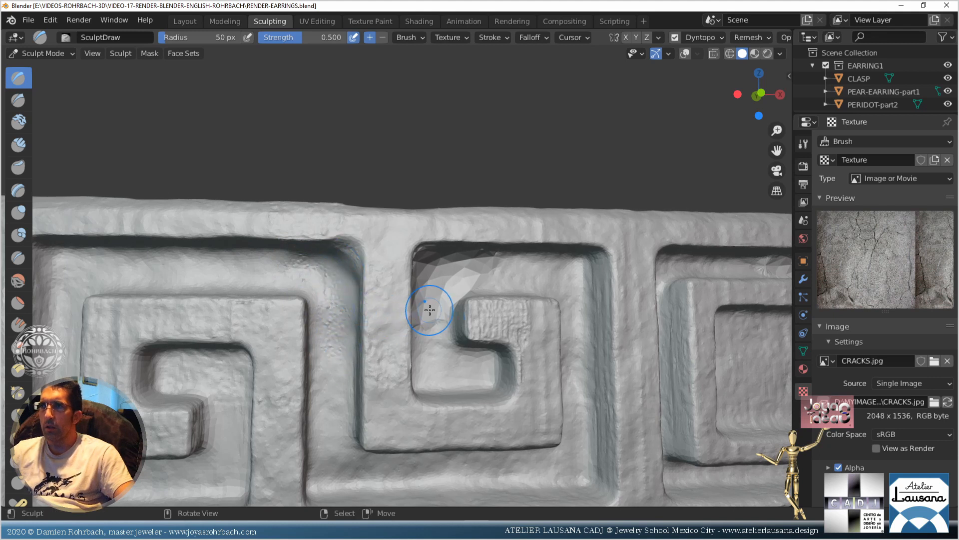
Brush away the remaining faceted patch in the upper corner and side channel of the groove around the frieze's spiral motif
{"action": "mouse_move", "coordinate": [430, 309]}
{"action": "left_mouse_down"}
{"action": "mouse_move", "coordinate": [427, 287]}
{"action": "mouse_move", "coordinate": [473, 259]}
{"action": "left_mouse_up"}
{"action": "left_click_drag", "start_coordinate": [469, 265], "coordinate": [434, 295]}
{"action": "mouse_move", "coordinate": [433, 315]}
{"action": "left_mouse_down"}
{"action": "mouse_move", "coordinate": [429, 284]}
{"action": "mouse_move", "coordinate": [456, 265]}
{"action": "left_mouse_up"}
{"action": "middle_click_drag", "start_coordinate": [456, 266], "coordinate": [312, 256]}
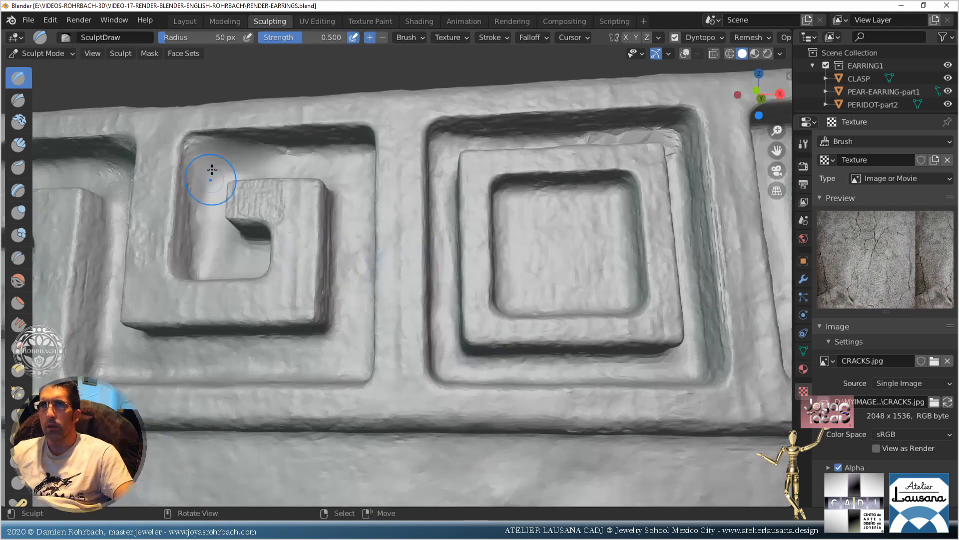
{"action": "mouse_move", "coordinate": [212, 170]}
{"action": "left_mouse_down"}
{"action": "mouse_move", "coordinate": [200, 155]}
{"action": "mouse_move", "coordinate": [215, 150]}
{"action": "mouse_move", "coordinate": [231, 164]}
{"action": "mouse_move", "coordinate": [269, 163]}
{"action": "left_mouse_up"}
{"action": "left_click_drag", "start_coordinate": [211, 175], "coordinate": [205, 259]}
Smooth the reworked corner of the spiral's groove and brush cracked stone texture along its upper corner and side channel
{"action": "left_click_drag", "start_coordinate": [203, 162], "coordinate": [210, 161], "text": "shift"}
{"action": "left_click_drag", "start_coordinate": [204, 159], "coordinate": [214, 154], "text": "shift"}
{"action": "mouse_move", "coordinate": [255, 164]}
{"action": "left_mouse_down", "text": "shift"}
{"action": "mouse_move", "coordinate": [282, 159]}
{"action": "mouse_move", "coordinate": [226, 169]}
{"action": "left_mouse_up", "text": "shift"}
{"action": "left_click_drag", "start_coordinate": [223, 171], "coordinate": [209, 167]}
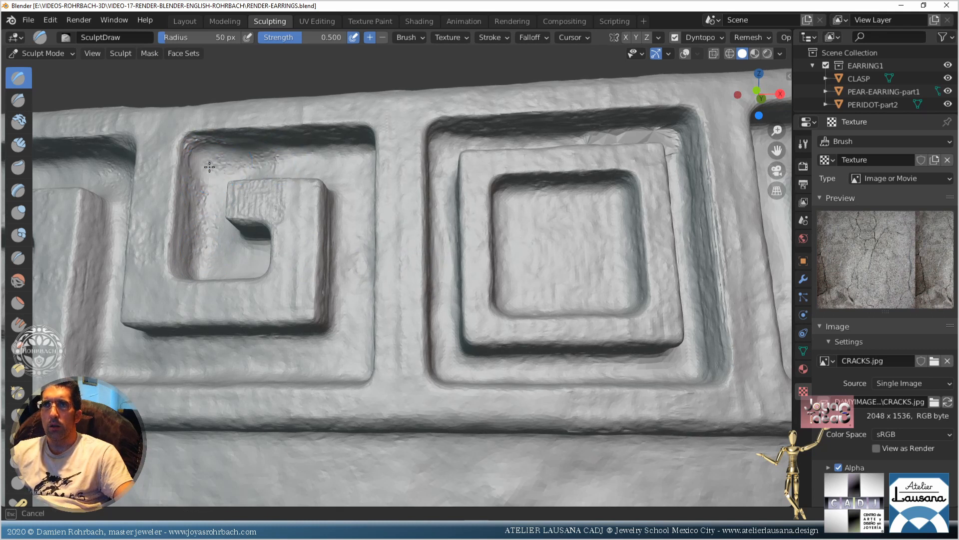
{"action": "left_click_drag", "start_coordinate": [203, 225], "coordinate": [219, 254]}
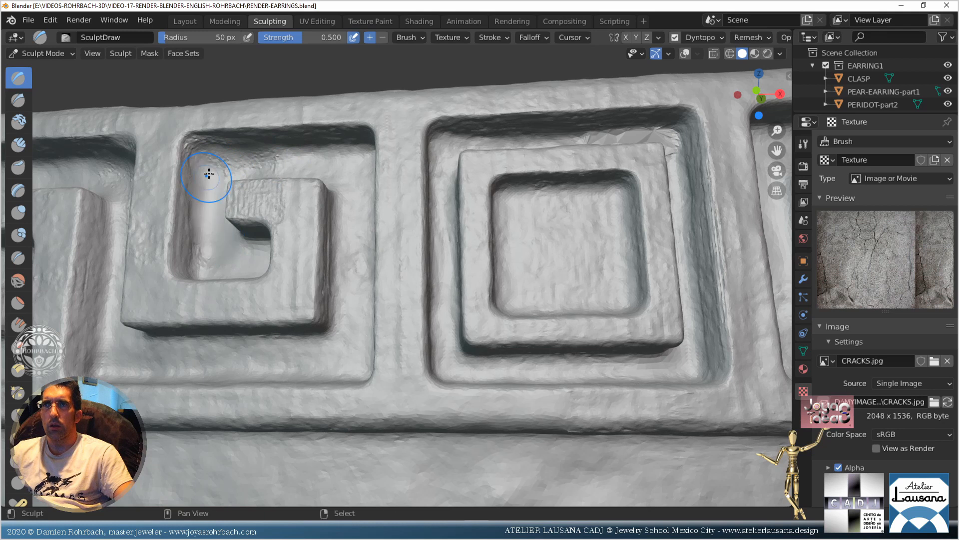
{"action": "left_click_drag", "start_coordinate": [214, 187], "coordinate": [207, 244], "text": "shift"}
{"action": "left_click_drag", "start_coordinate": [208, 245], "coordinate": [201, 215]}
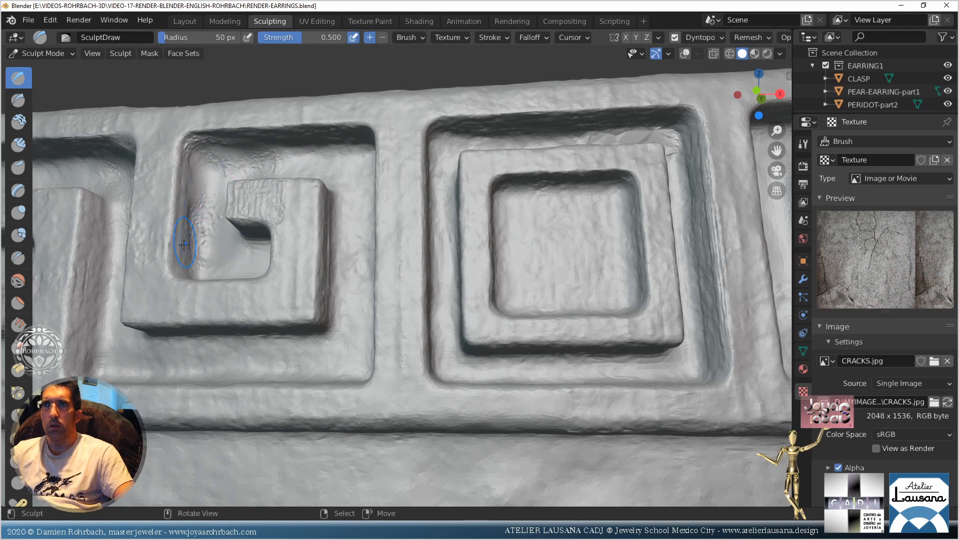
Brush rough stone texture along the lower moulding ridge near the pedestal's front corner
{"action": "scroll", "coordinate": [370, 265], "scroll_direction": "down", "scroll_amount": 5}
{"action": "middle_click_drag", "start_coordinate": [370, 265], "coordinate": [354, 307]}
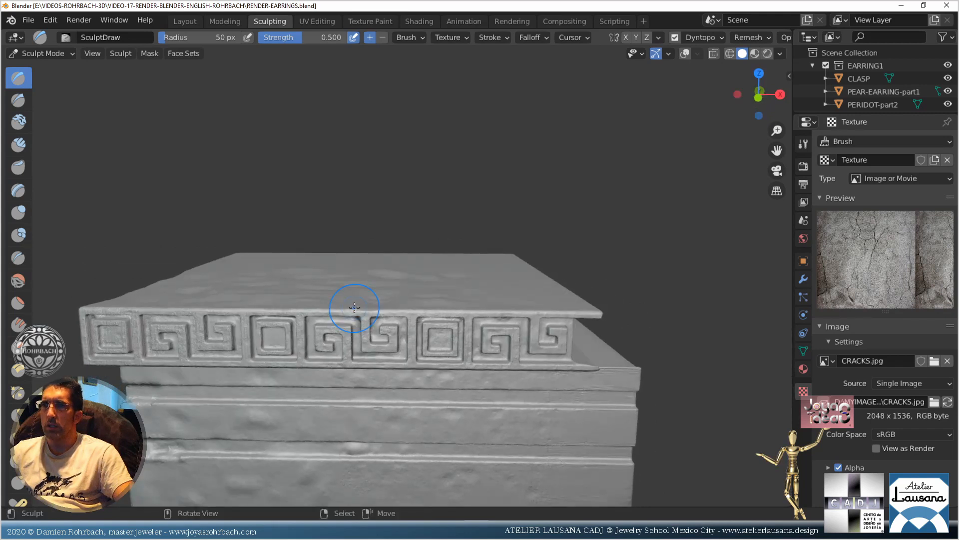
{"action": "middle_click_drag", "start_coordinate": [256, 407], "coordinate": [369, 331]}
{"action": "scroll", "coordinate": [278, 341], "scroll_direction": "up", "scroll_amount": 4}
{"action": "middle_click_drag", "start_coordinate": [285, 376], "coordinate": [440, 275], "text": "shift"}
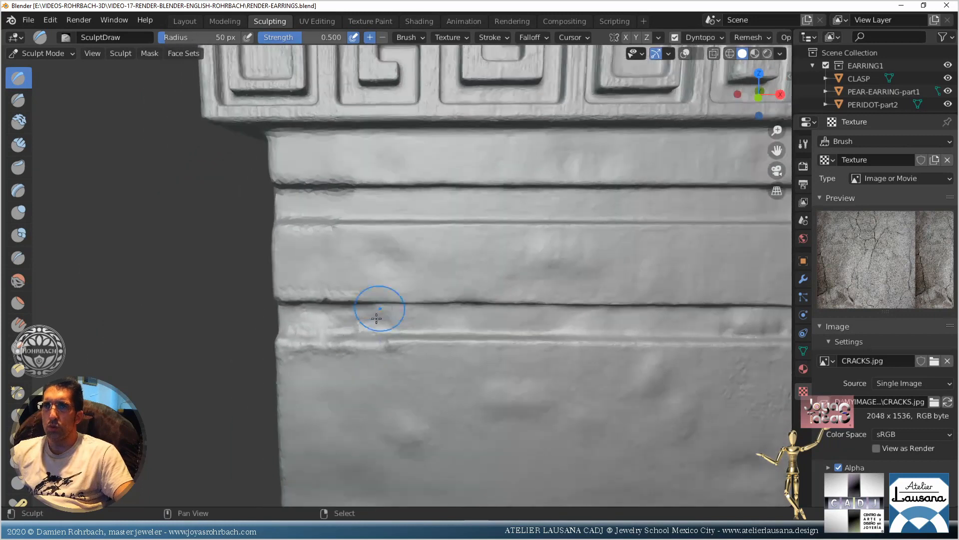
{"action": "scroll", "coordinate": [375, 322], "scroll_direction": "up", "scroll_amount": 3}
{"action": "scroll", "coordinate": [379, 427], "scroll_direction": "up", "scroll_amount": 2}
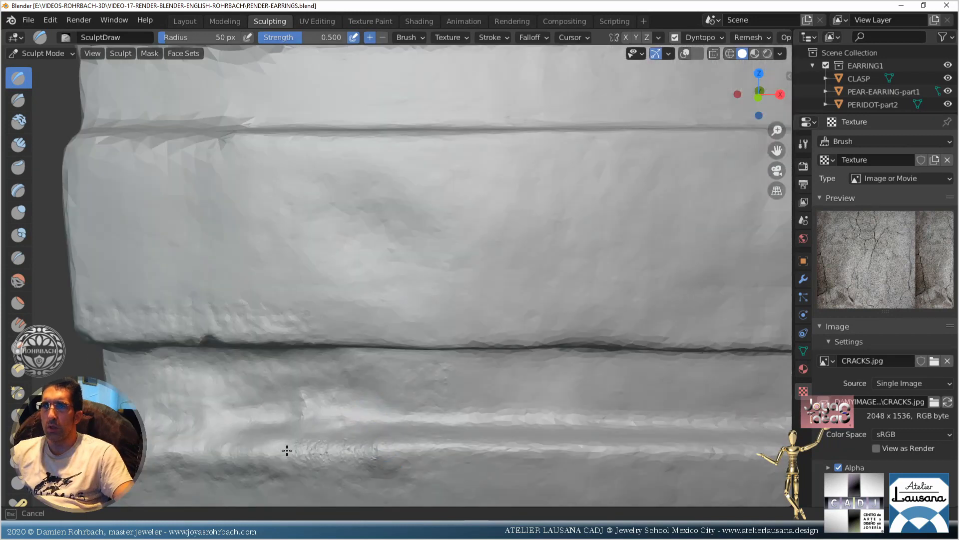
{"action": "mouse_move", "coordinate": [285, 450]}
{"action": "left_mouse_down"}
{"action": "mouse_move", "coordinate": [398, 453]}
{"action": "mouse_move", "coordinate": [220, 447]}
{"action": "mouse_move", "coordinate": [164, 433]}
{"action": "left_mouse_up"}
Roughen both sides of the thin groove above the pedestal's middle band, near the front corner
{"action": "left_click_drag", "start_coordinate": [245, 147], "coordinate": [135, 148]}
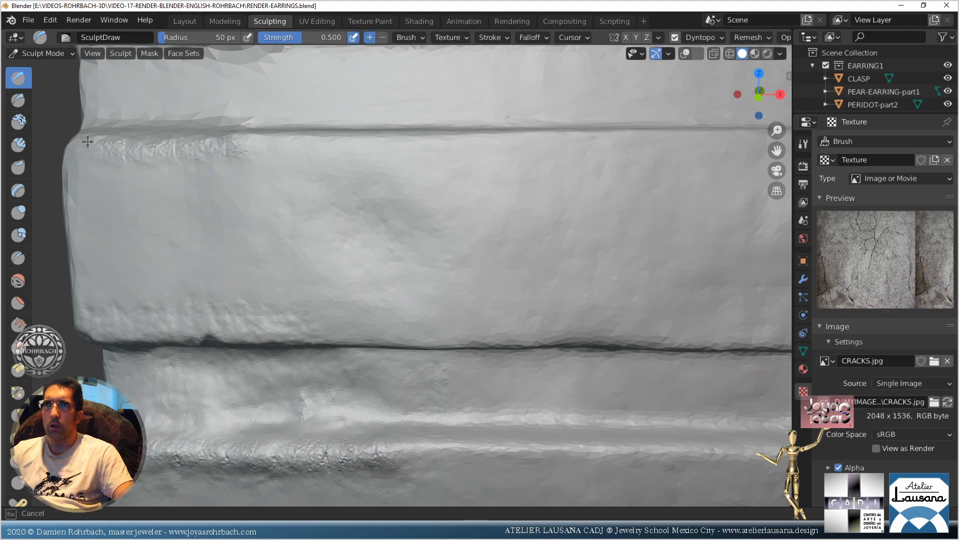
{"action": "mouse_move", "coordinate": [94, 120]}
{"action": "left_mouse_down"}
{"action": "mouse_move", "coordinate": [94, 112]}
{"action": "mouse_move", "coordinate": [230, 120]}
{"action": "left_mouse_up"}
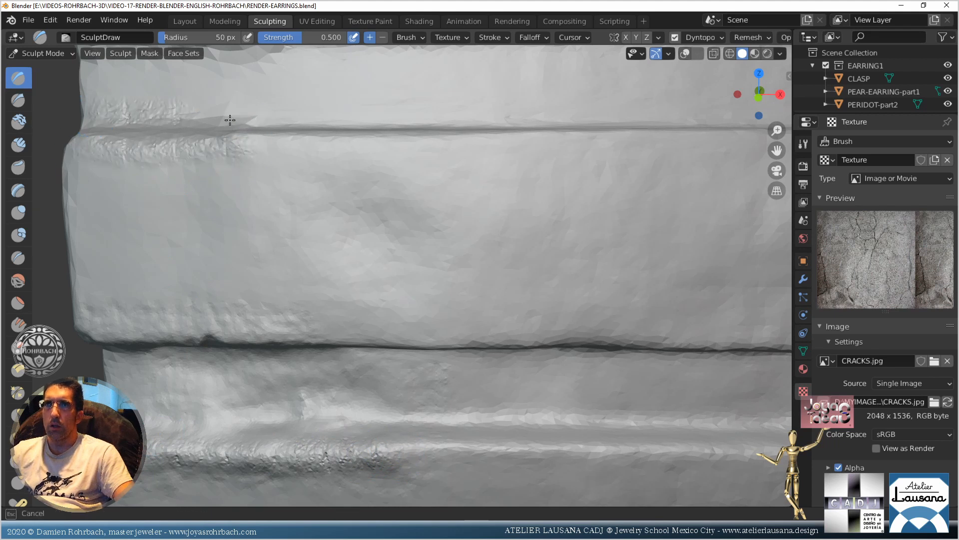
{"action": "mouse_move", "coordinate": [108, 116]}
{"action": "left_mouse_down"}
{"action": "mouse_move", "coordinate": [103, 107]}
{"action": "mouse_move", "coordinate": [223, 118]}
{"action": "mouse_move", "coordinate": [202, 107]}
{"action": "mouse_move", "coordinate": [106, 115]}
{"action": "left_mouse_up"}
{"action": "left_click_drag", "start_coordinate": [254, 121], "coordinate": [267, 106]}
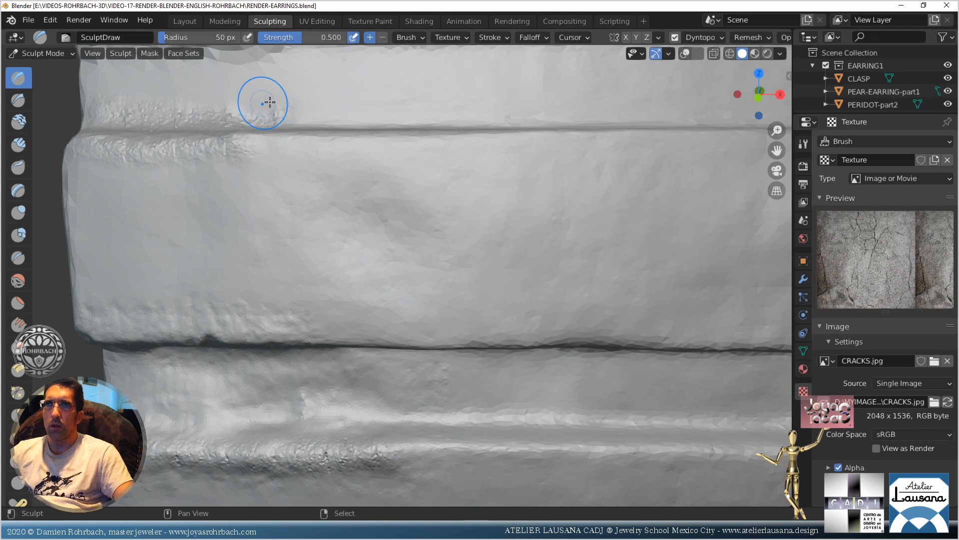
Sculpt worn, rough edges above and below the deep groove under the pedestal's upper band, undoing one stroke along the way
{"action": "middle_click_drag", "start_coordinate": [281, 116], "coordinate": [292, 188], "text": "shift"}
{"action": "mouse_move", "coordinate": [313, 200]}
{"action": "left_mouse_down"}
{"action": "mouse_move", "coordinate": [113, 203]}
{"action": "mouse_move", "coordinate": [326, 214]}
{"action": "mouse_move", "coordinate": [97, 205]}
{"action": "left_mouse_up"}
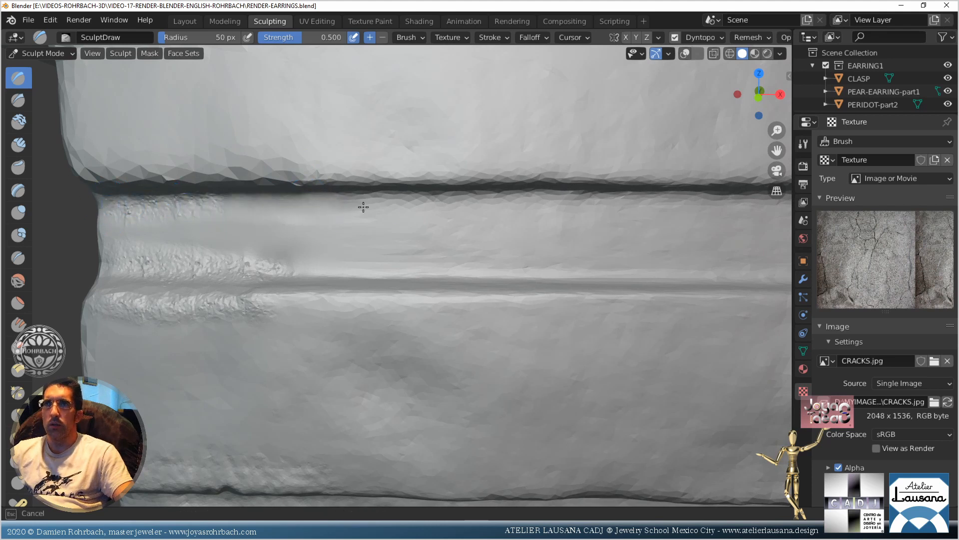
{"action": "mouse_move", "coordinate": [315, 167]}
{"action": "left_mouse_down"}
{"action": "mouse_move", "coordinate": [79, 170]}
{"action": "mouse_move", "coordinate": [434, 172]}
{"action": "mouse_move", "coordinate": [265, 158]}
{"action": "left_mouse_up"}
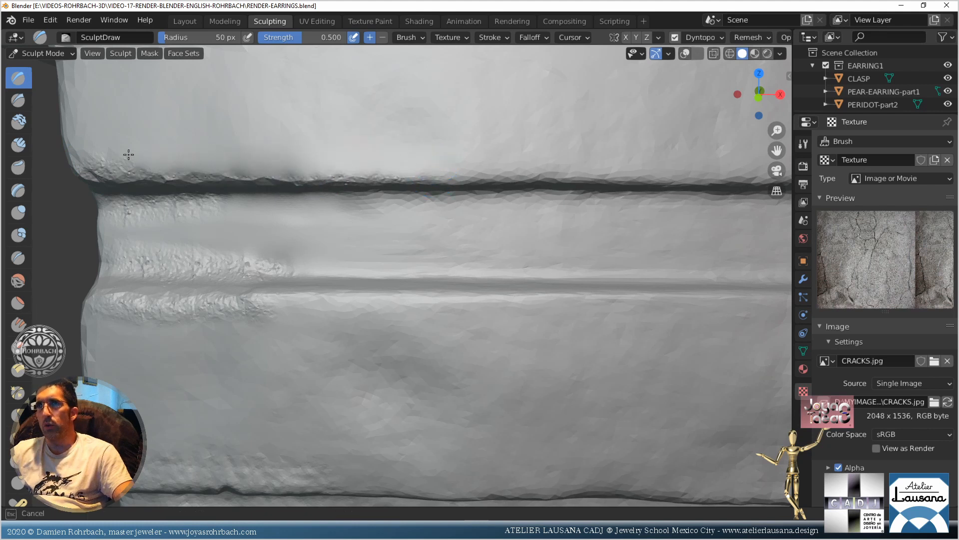
{"action": "left_click_drag", "start_coordinate": [128, 154], "coordinate": [80, 176], "text": "shift"}
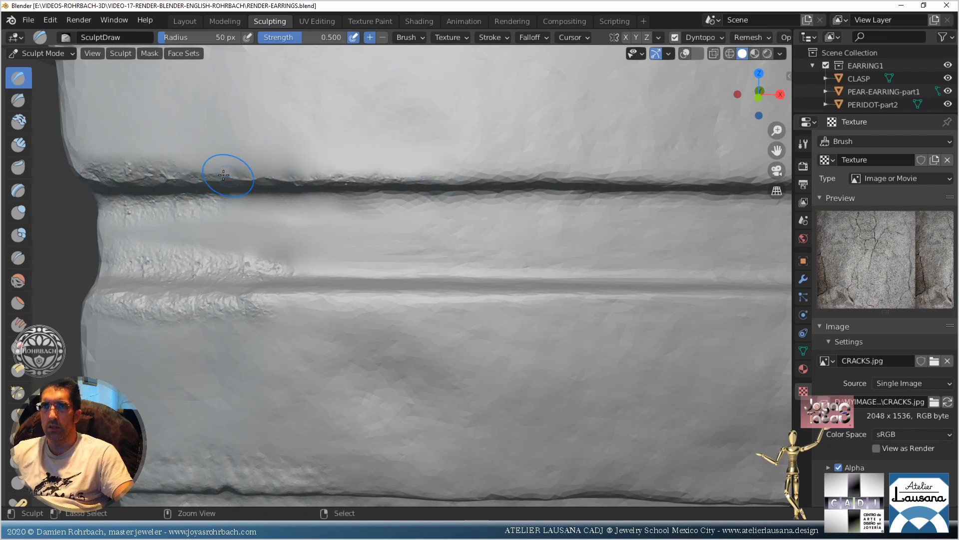
{"action": "key", "text": "ctrl+z"}
{"action": "left_click_drag", "start_coordinate": [148, 167], "coordinate": [495, 181], "text": "ctrl"}
Brush rough stone texture along the underside of the lower moulding ridge and onto the face just beneath it
{"action": "scroll", "coordinate": [407, 300], "scroll_direction": "down", "scroll_amount": 5}
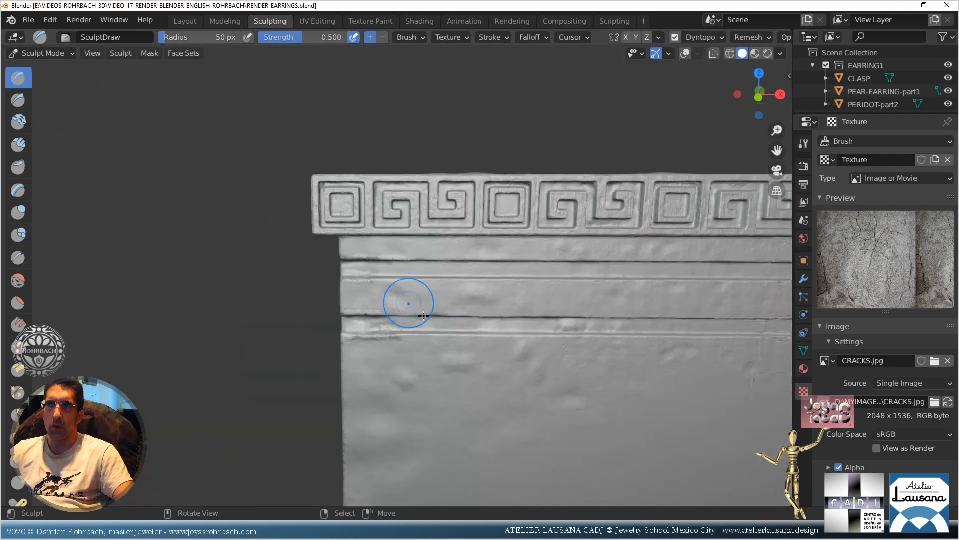
{"action": "mouse_move", "coordinate": [407, 303]}
{"action": "middle_mouse_down"}
{"action": "mouse_move", "coordinate": [387, 301]}
{"action": "mouse_move", "coordinate": [445, 314]}
{"action": "middle_mouse_up"}
{"action": "scroll", "coordinate": [418, 337], "scroll_direction": "down", "scroll_amount": 3}
{"action": "scroll", "coordinate": [418, 336], "scroll_direction": "up", "scroll_amount": 5}
{"action": "scroll", "coordinate": [440, 316], "scroll_direction": "up", "scroll_amount": 4}
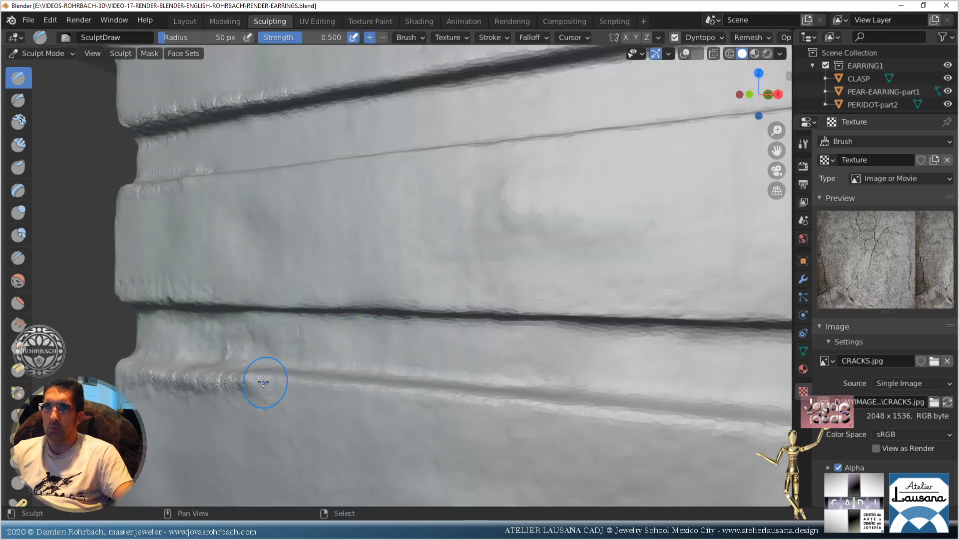
{"action": "left_click_drag", "start_coordinate": [237, 384], "coordinate": [284, 391]}
{"action": "left_click_drag", "start_coordinate": [227, 386], "coordinate": [226, 391]}
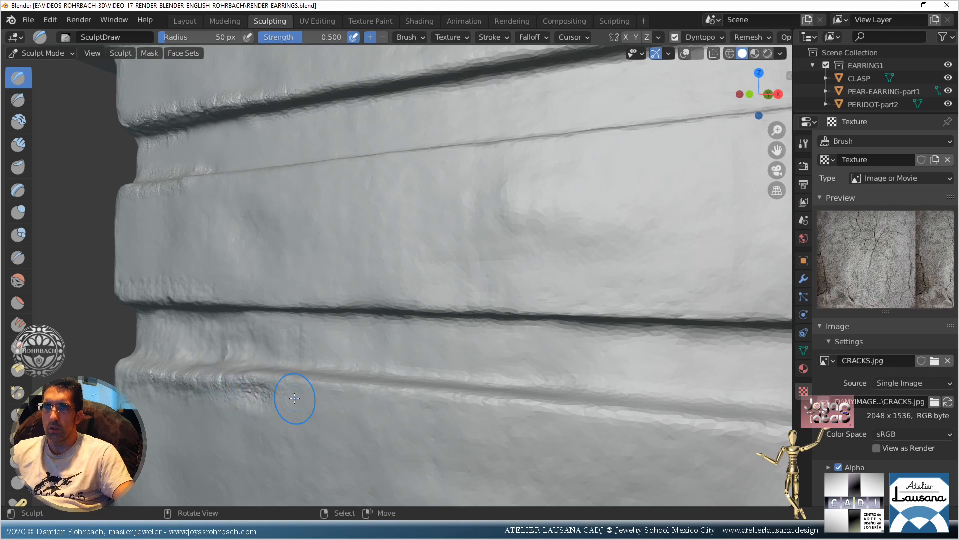
{"action": "left_click_drag", "start_coordinate": [295, 398], "coordinate": [290, 400]}
Sculpt scattered cracked-texture patches across the pedestal's middle band, starting near the front corner
{"action": "mouse_move", "coordinate": [253, 282]}
{"action": "left_mouse_down"}
{"action": "mouse_move", "coordinate": [248, 267]}
{"action": "mouse_move", "coordinate": [171, 251]}
{"action": "mouse_move", "coordinate": [155, 256]}
{"action": "left_mouse_up"}
{"action": "mouse_move", "coordinate": [152, 252]}
{"action": "left_mouse_down"}
{"action": "mouse_move", "coordinate": [141, 227]}
{"action": "mouse_move", "coordinate": [160, 220]}
{"action": "left_mouse_up"}
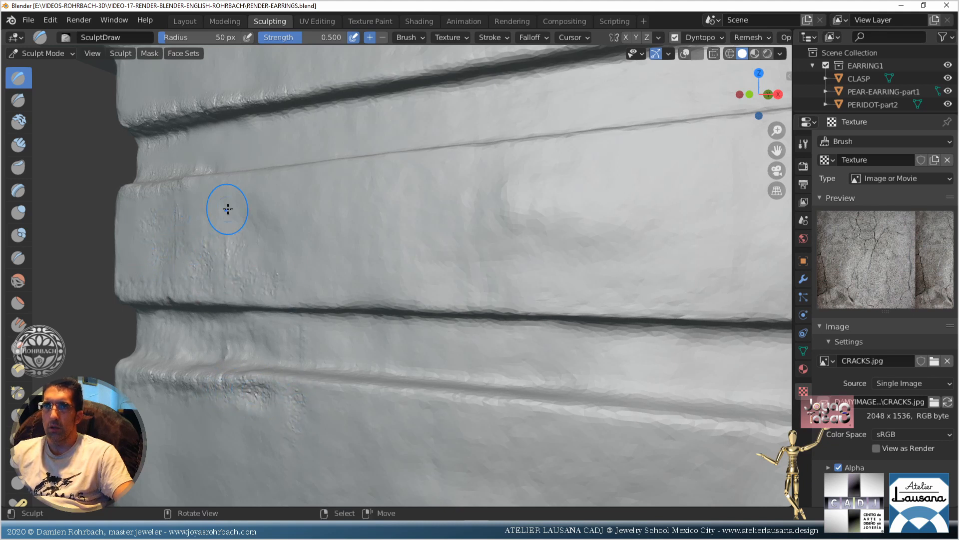
{"action": "left_click_drag", "start_coordinate": [228, 209], "coordinate": [278, 221]}
{"action": "mouse_move", "coordinate": [408, 273]}
{"action": "left_mouse_down"}
{"action": "mouse_move", "coordinate": [478, 212]}
{"action": "mouse_move", "coordinate": [522, 209]}
{"action": "left_mouse_up"}
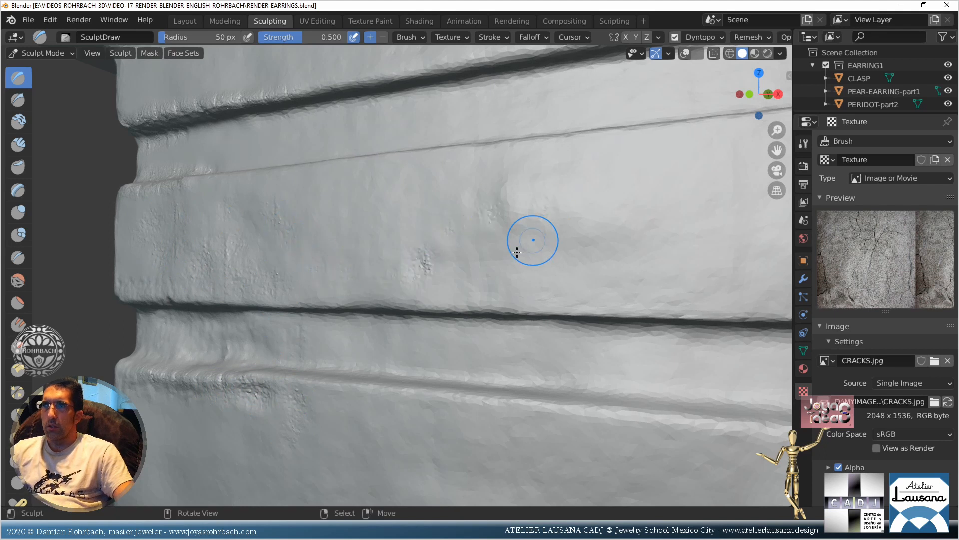
With the marble image as the brush texture, sculpt and smooth pitted dents across the pedestal's middle band
{"action": "scroll", "coordinate": [514, 255], "scroll_direction": "down", "scroll_amount": 2}
{"action": "mouse_move", "coordinate": [470, 236]}
{"action": "left_mouse_down"}
{"action": "mouse_move", "coordinate": [355, 222]}
{"action": "mouse_move", "coordinate": [376, 250]}
{"action": "mouse_move", "coordinate": [443, 214]}
{"action": "mouse_move", "coordinate": [515, 216]}
{"action": "left_mouse_up"}
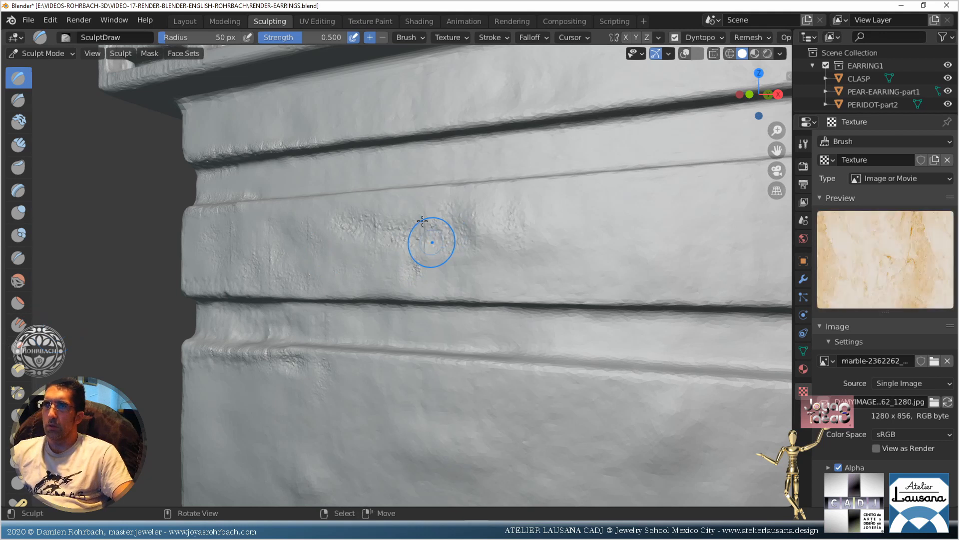
{"action": "mouse_move", "coordinate": [418, 228]}
{"action": "left_mouse_down", "text": "shift"}
{"action": "mouse_move", "coordinate": [423, 216]}
{"action": "mouse_move", "coordinate": [421, 243]}
{"action": "mouse_move", "coordinate": [370, 229]}
{"action": "left_mouse_up", "text": "shift"}
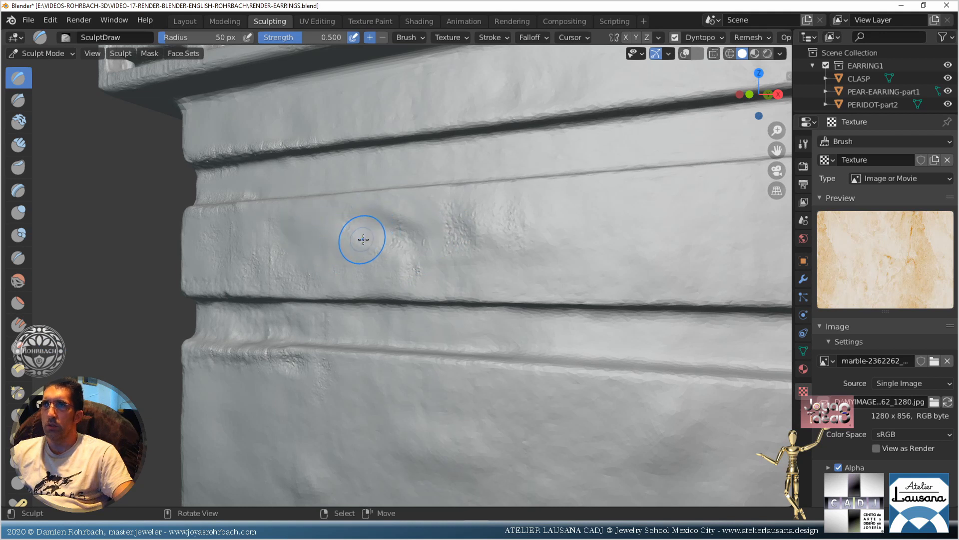
{"action": "middle_click_drag", "start_coordinate": [381, 241], "coordinate": [421, 289]}
{"action": "scroll", "coordinate": [502, 313], "scroll_direction": "up", "scroll_amount": 2}
{"action": "mouse_move", "coordinate": [531, 308]}
{"action": "left_mouse_down"}
{"action": "mouse_move", "coordinate": [499, 325]}
{"action": "mouse_move", "coordinate": [516, 339]}
{"action": "mouse_move", "coordinate": [505, 315]}
{"action": "mouse_move", "coordinate": [545, 312]}
{"action": "mouse_move", "coordinate": [503, 310]}
{"action": "mouse_move", "coordinate": [541, 312]}
{"action": "mouse_move", "coordinate": [496, 322]}
{"action": "left_mouse_up"}
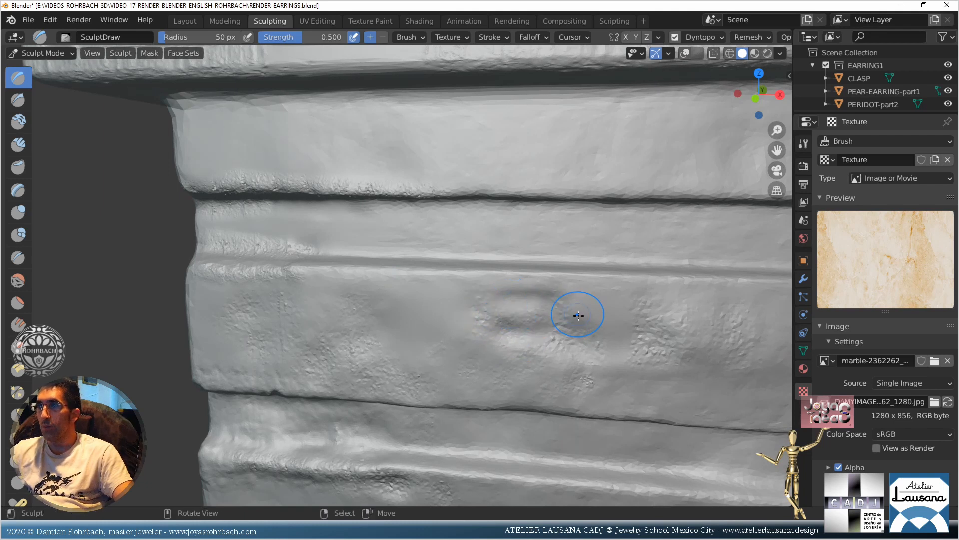
{"action": "mouse_move", "coordinate": [574, 317]}
{"action": "left_mouse_down"}
{"action": "mouse_move", "coordinate": [614, 355]}
{"action": "mouse_move", "coordinate": [530, 315]}
{"action": "mouse_move", "coordinate": [483, 307]}
{"action": "mouse_move", "coordinate": [515, 320]}
{"action": "mouse_move", "coordinate": [519, 364]}
{"action": "left_mouse_up"}
{"action": "mouse_move", "coordinate": [509, 337]}
{"action": "left_mouse_down"}
{"action": "mouse_move", "coordinate": [531, 300]}
{"action": "mouse_move", "coordinate": [576, 320]}
{"action": "left_mouse_up"}
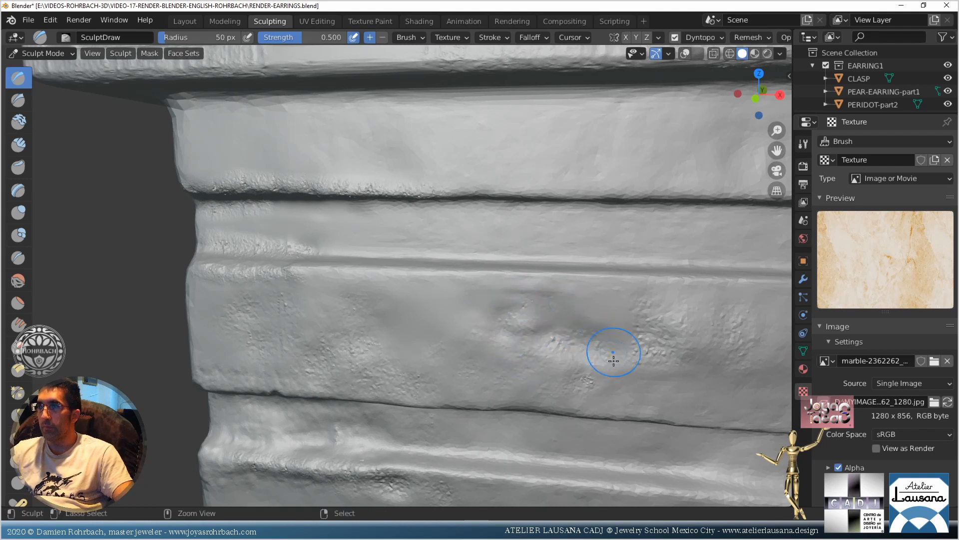
{"action": "left_click", "coordinate": [400, 332]}
Sculpt and smooth worn dents on the upper band beneath the frieze, starting at the pedestal's front corner
{"action": "mouse_move", "coordinate": [281, 311]}
{"action": "left_mouse_down"}
{"action": "mouse_move", "coordinate": [283, 337]}
{"action": "mouse_move", "coordinate": [278, 300]}
{"action": "mouse_move", "coordinate": [225, 328]}
{"action": "mouse_move", "coordinate": [201, 303]}
{"action": "mouse_move", "coordinate": [189, 125]}
{"action": "mouse_move", "coordinate": [210, 104]}
{"action": "left_mouse_up"}
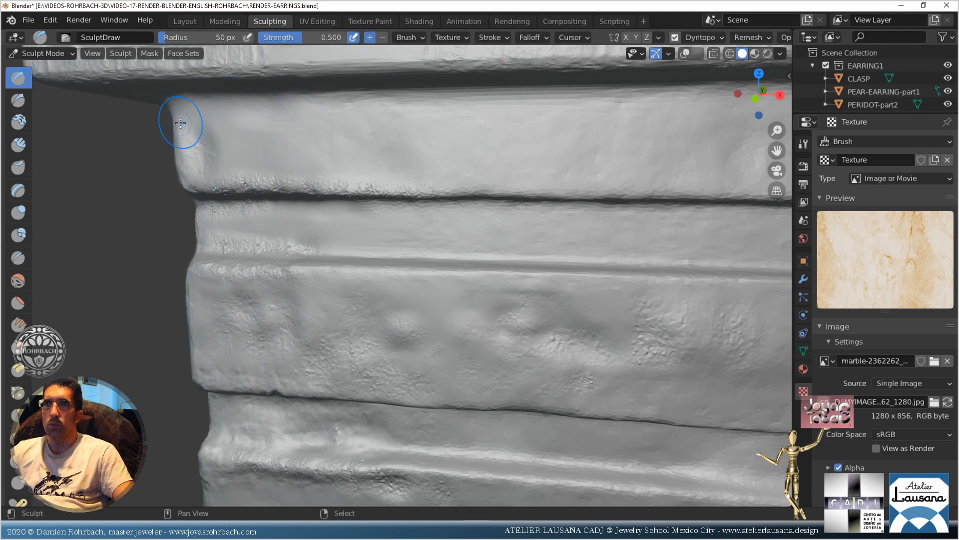
{"action": "mouse_move", "coordinate": [187, 111]}
{"action": "left_mouse_down", "text": "shift"}
{"action": "mouse_move", "coordinate": [237, 114]}
{"action": "mouse_move", "coordinate": [249, 142]}
{"action": "left_mouse_up", "text": "shift"}
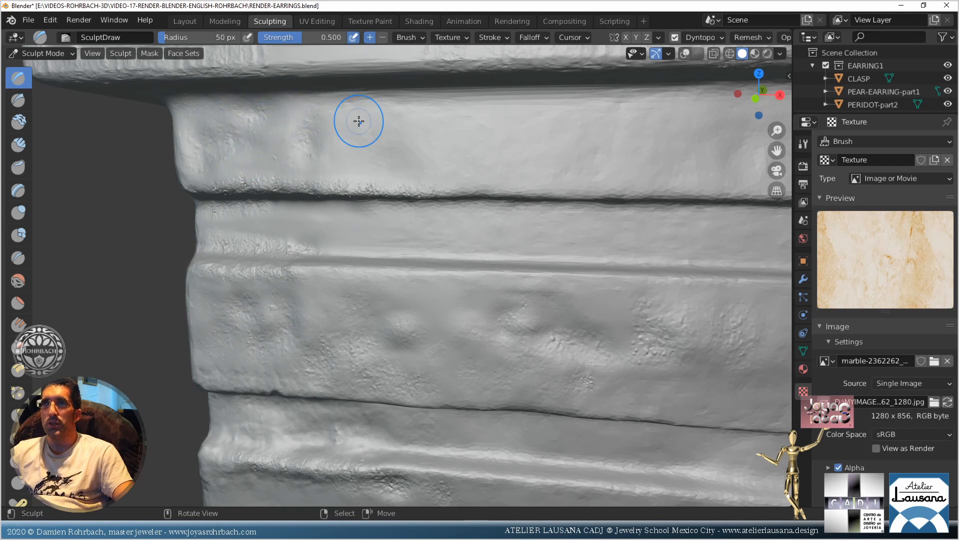
{"action": "mouse_move", "coordinate": [492, 167]}
{"action": "middle_mouse_down"}
{"action": "mouse_move", "coordinate": [495, 202]}
{"action": "mouse_move", "coordinate": [428, 226]}
{"action": "middle_mouse_up"}
{"action": "scroll", "coordinate": [495, 202], "scroll_direction": "up", "scroll_amount": 2}
{"action": "scroll", "coordinate": [419, 218], "scroll_direction": "up", "scroll_amount": 2}
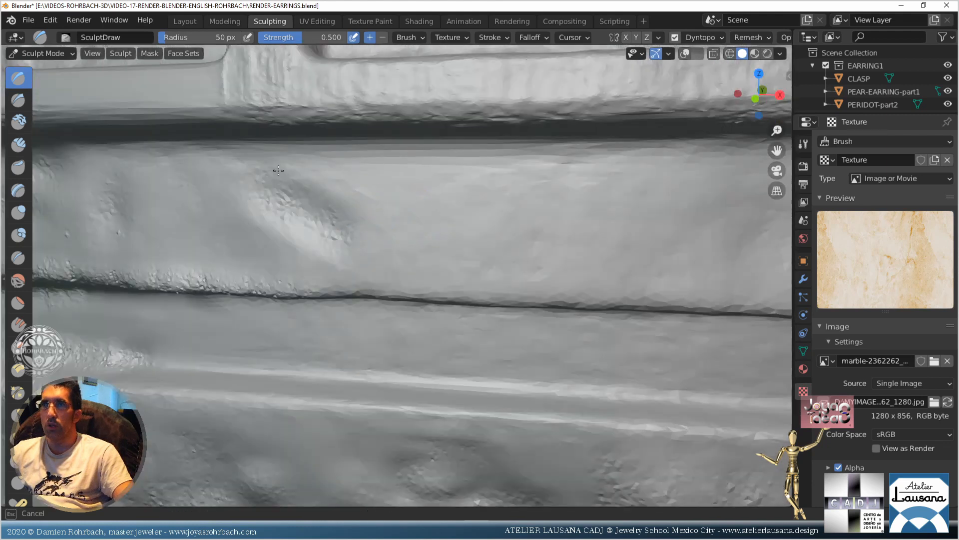
{"action": "mouse_move", "coordinate": [309, 228]}
{"action": "left_mouse_down"}
{"action": "mouse_move", "coordinate": [261, 199]}
{"action": "mouse_move", "coordinate": [302, 242]}
{"action": "mouse_move", "coordinate": [347, 199]}
{"action": "mouse_move", "coordinate": [277, 207]}
{"action": "mouse_move", "coordinate": [263, 226]}
{"action": "mouse_move", "coordinate": [364, 204]}
{"action": "mouse_move", "coordinate": [363, 176]}
{"action": "mouse_move", "coordinate": [353, 246]}
{"action": "mouse_move", "coordinate": [449, 250]}
{"action": "left_mouse_up"}
Smooth and soften the surface of the pedestal's shaft below the mouldings, close to the front corner
{"action": "scroll", "coordinate": [450, 250], "scroll_direction": "down", "scroll_amount": 4}
{"action": "scroll", "coordinate": [421, 288], "scroll_direction": "down", "scroll_amount": 2}
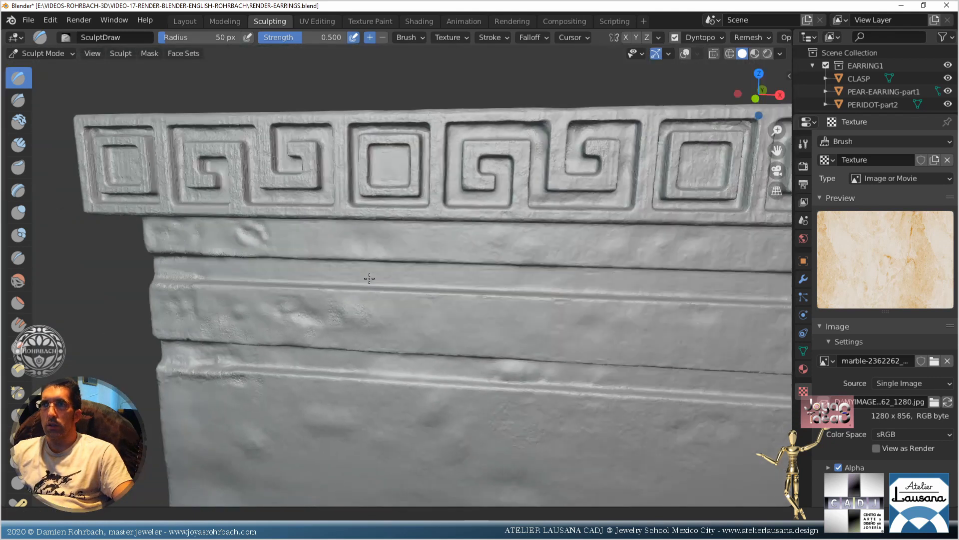
{"action": "middle_click_drag", "start_coordinate": [362, 280], "coordinate": [292, 270]}
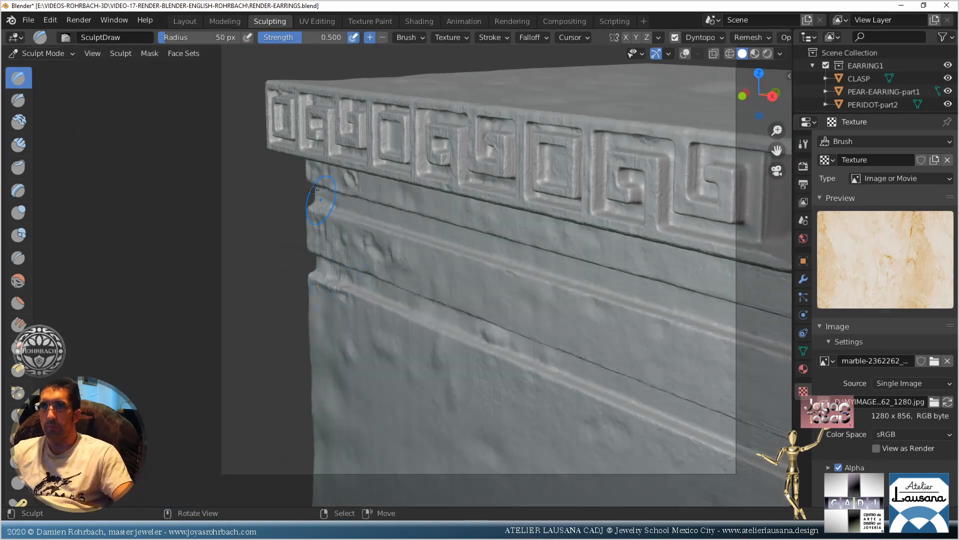
{"action": "scroll", "coordinate": [325, 249], "scroll_direction": "up", "scroll_amount": 3}
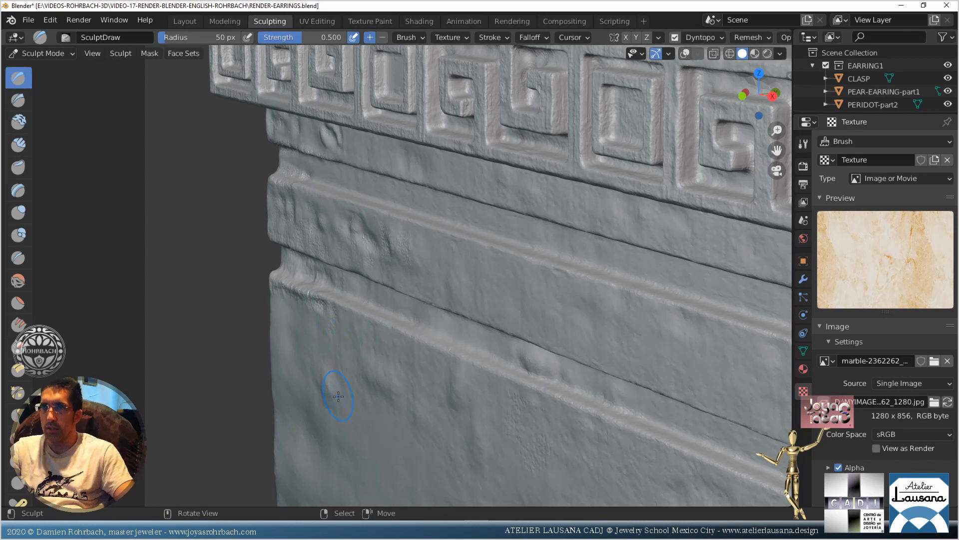
{"action": "mouse_move", "coordinate": [363, 422]}
{"action": "left_mouse_down", "text": "shift"}
{"action": "mouse_move", "coordinate": [375, 438]}
{"action": "mouse_move", "coordinate": [357, 438]}
{"action": "left_mouse_up", "text": "shift"}
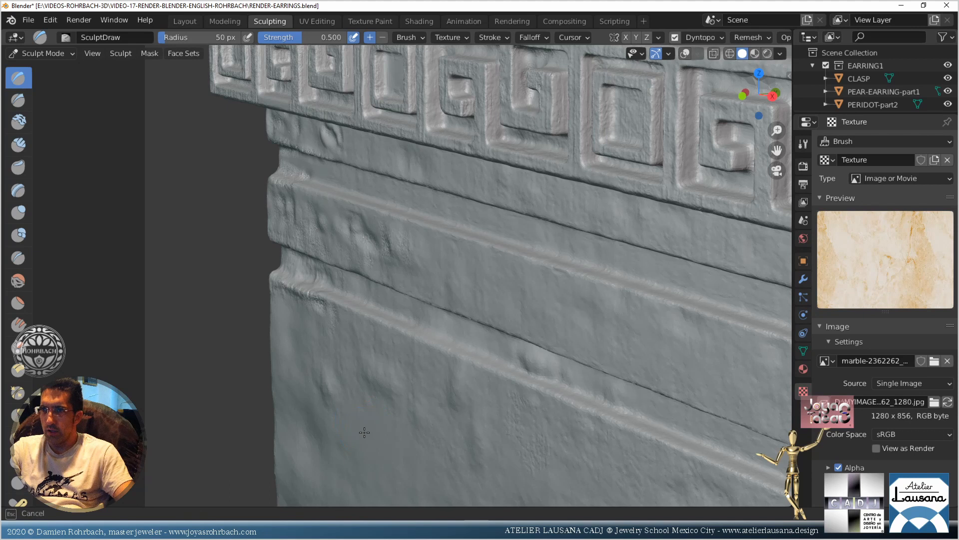
{"action": "mouse_move", "coordinate": [388, 404]}
{"action": "left_mouse_down", "text": "shift"}
{"action": "mouse_move", "coordinate": [382, 428]}
{"action": "mouse_move", "coordinate": [351, 438]}
{"action": "left_mouse_up", "text": "shift"}
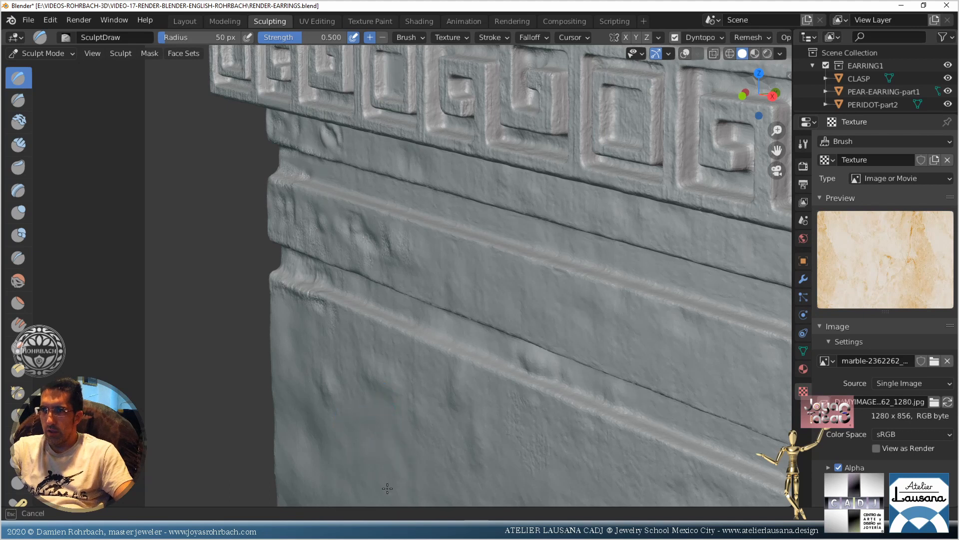
{"action": "left_click_drag", "start_coordinate": [378, 455], "coordinate": [375, 449]}
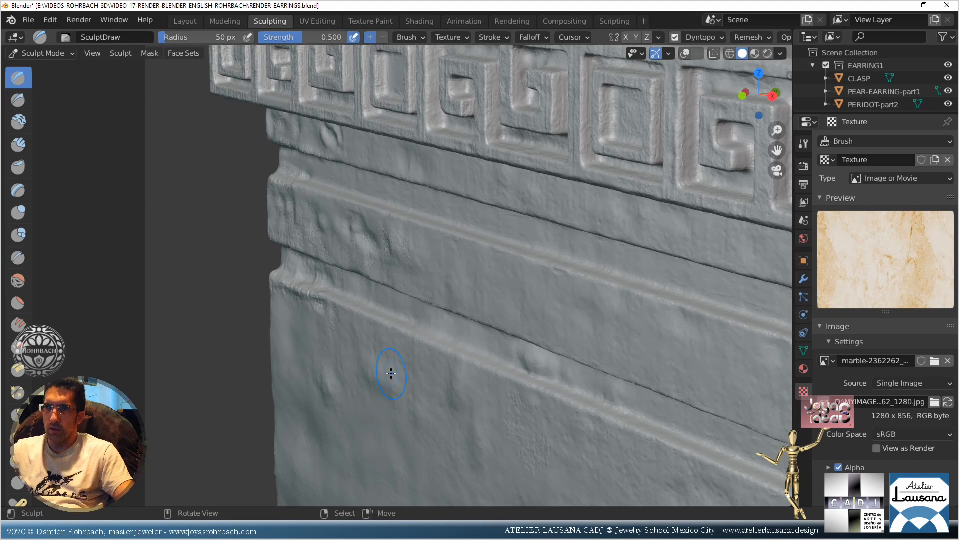
Sculpt marble-textured wear across the pedestal's shaft just below the mouldings, working from the corner towards the middle of the face
{"action": "scroll", "coordinate": [390, 361], "scroll_direction": "down", "scroll_amount": 3}
{"action": "mouse_move", "coordinate": [420, 363]}
{"action": "middle_mouse_down"}
{"action": "mouse_move", "coordinate": [467, 358]}
{"action": "mouse_move", "coordinate": [443, 345]}
{"action": "mouse_move", "coordinate": [441, 302]}
{"action": "middle_mouse_up"}
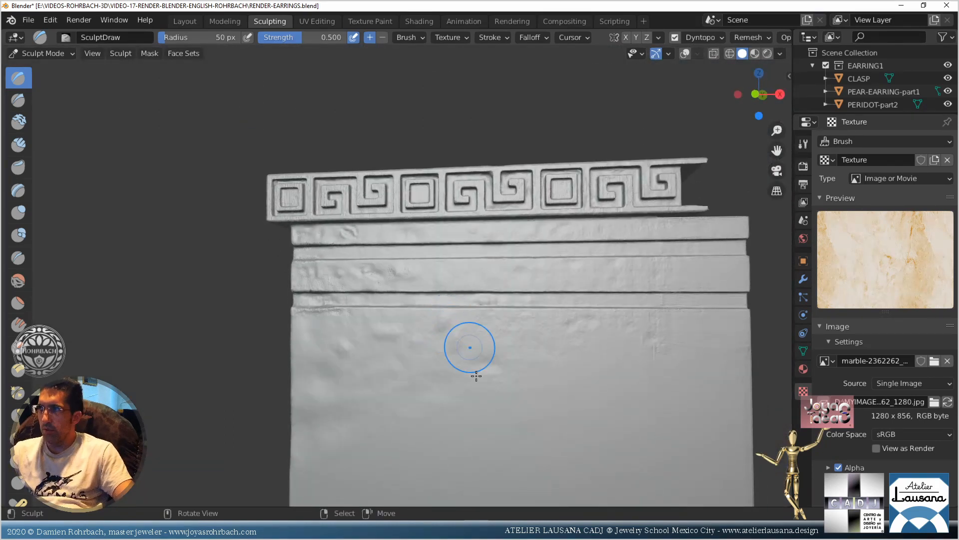
{"action": "middle_click_drag", "start_coordinate": [475, 375], "coordinate": [446, 321], "text": "shift"}
{"action": "scroll", "coordinate": [446, 322], "scroll_direction": "up", "scroll_amount": 3}
{"action": "scroll", "coordinate": [445, 322], "scroll_direction": "up", "scroll_amount": 2}
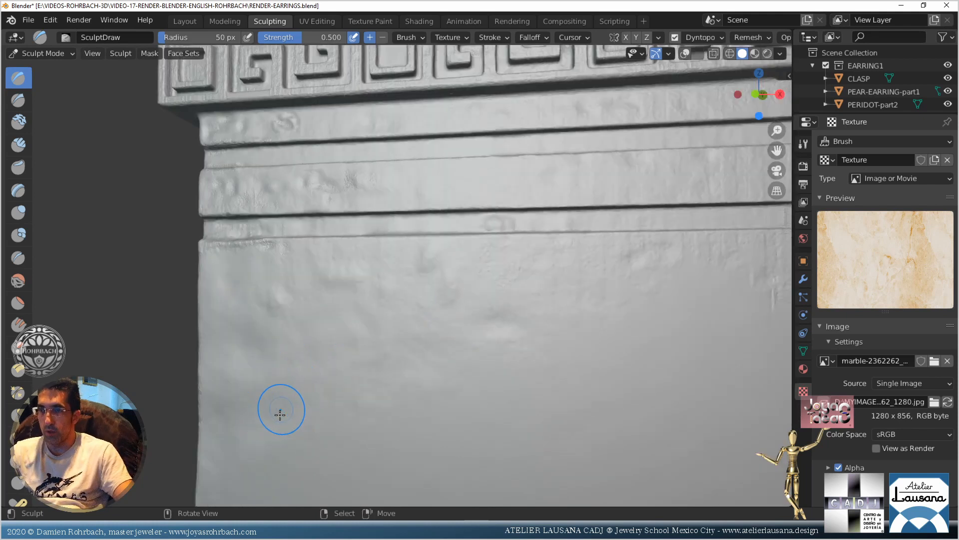
{"action": "left_click_drag", "start_coordinate": [262, 395], "coordinate": [244, 385]}
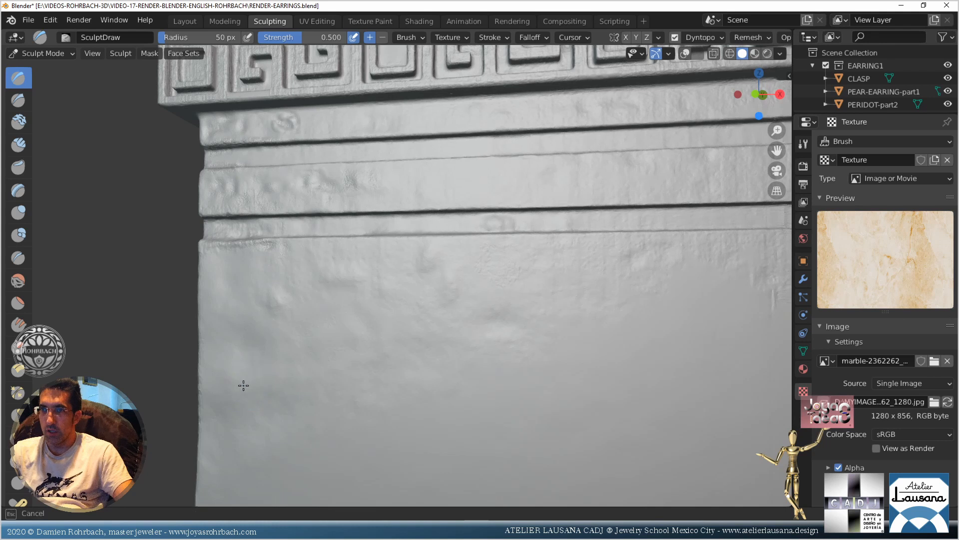
{"action": "mouse_move", "coordinate": [237, 352]}
{"action": "left_mouse_down"}
{"action": "mouse_move", "coordinate": [260, 313]}
{"action": "mouse_move", "coordinate": [246, 284]}
{"action": "mouse_move", "coordinate": [289, 281]}
{"action": "mouse_move", "coordinate": [339, 304]}
{"action": "mouse_move", "coordinate": [311, 304]}
{"action": "mouse_move", "coordinate": [352, 278]}
{"action": "mouse_move", "coordinate": [428, 261]}
{"action": "mouse_move", "coordinate": [458, 307]}
{"action": "mouse_move", "coordinate": [487, 313]}
{"action": "mouse_move", "coordinate": [542, 296]}
{"action": "mouse_move", "coordinate": [525, 284]}
{"action": "mouse_move", "coordinate": [450, 293]}
{"action": "mouse_move", "coordinate": [448, 264]}
{"action": "mouse_move", "coordinate": [405, 286]}
{"action": "mouse_move", "coordinate": [438, 349]}
{"action": "left_mouse_up"}
{"action": "left_click_drag", "start_coordinate": [445, 356], "coordinate": [490, 380]}
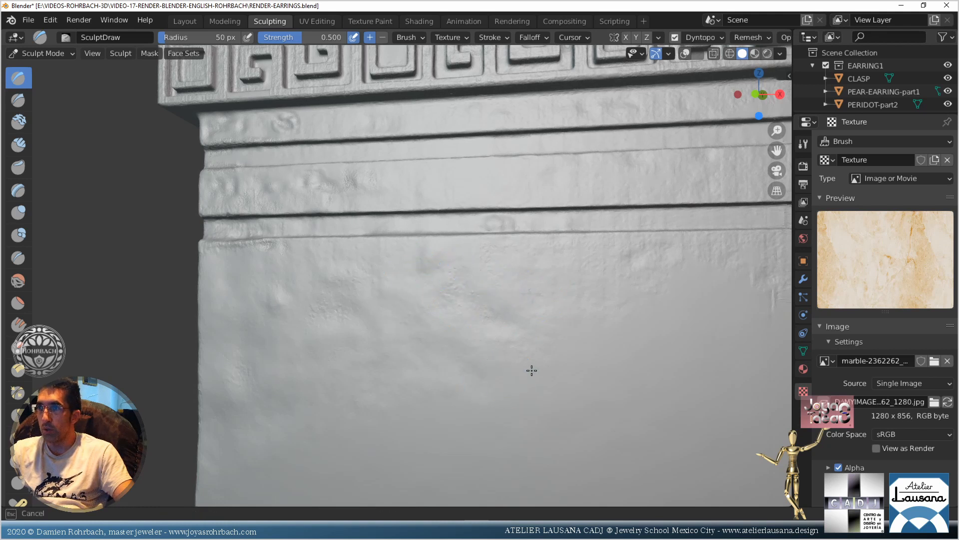
{"action": "left_click_drag", "start_coordinate": [607, 305], "coordinate": [561, 314]}
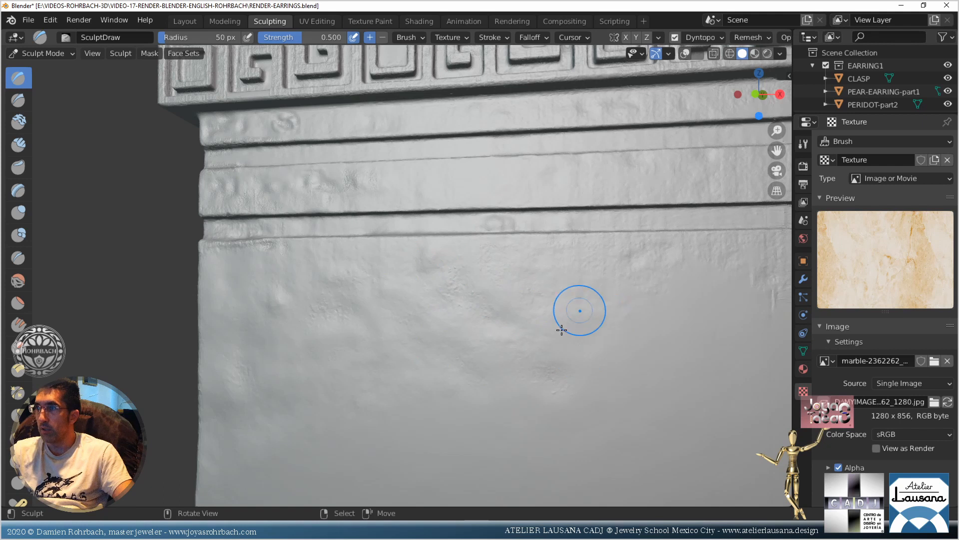
Sculpt fine textured wear along the pedestal's middle band, on the stretch beyond the pitted dents near the corner
{"action": "mouse_move", "coordinate": [452, 189]}
{"action": "left_mouse_down"}
{"action": "mouse_move", "coordinate": [448, 181]}
{"action": "mouse_move", "coordinate": [379, 191]}
{"action": "mouse_move", "coordinate": [389, 186]}
{"action": "left_mouse_up"}
{"action": "left_click_drag", "start_coordinate": [388, 186], "coordinate": [405, 181]}
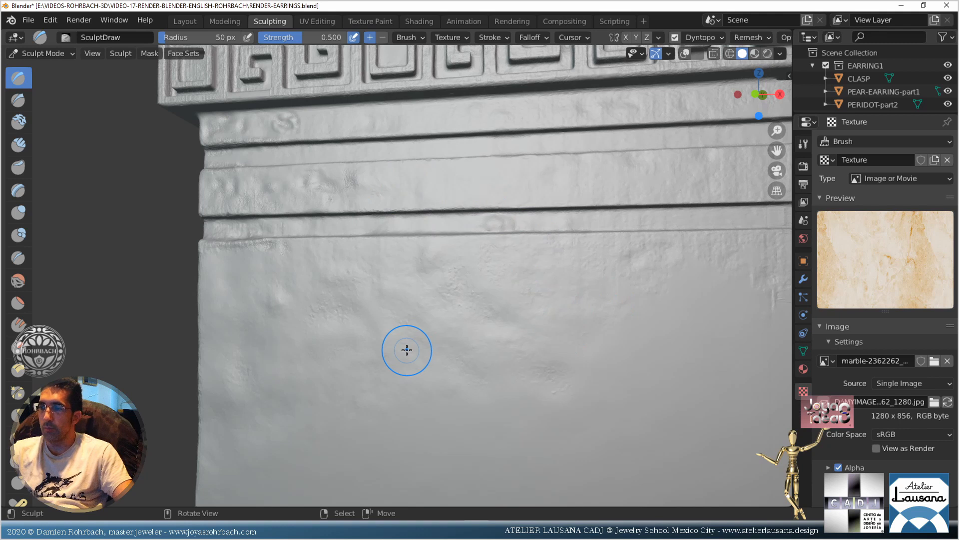
{"action": "middle_click_drag", "start_coordinate": [406, 350], "coordinate": [502, 297]}
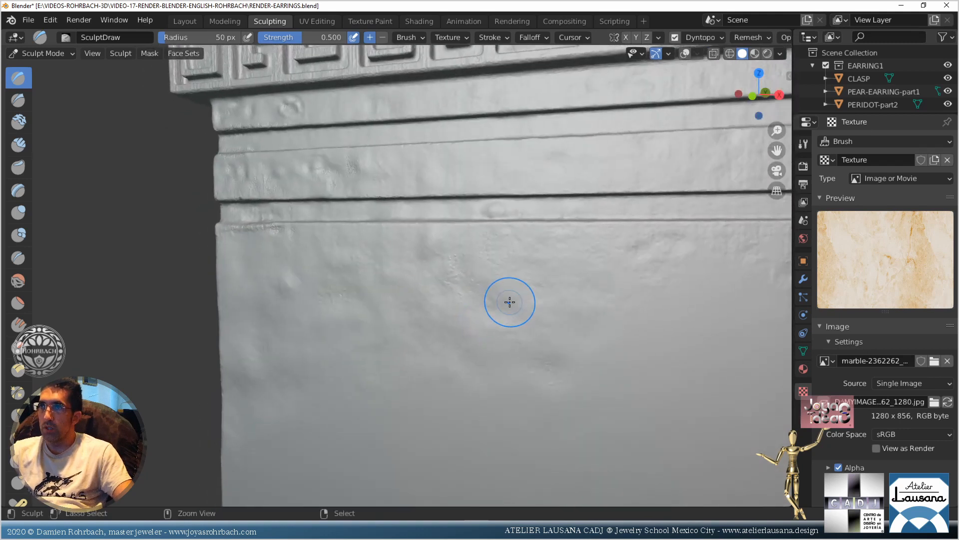
{"action": "middle_click_drag", "start_coordinate": [614, 226], "coordinate": [596, 237], "text": "ctrl"}
{"action": "middle_click_drag", "start_coordinate": [496, 287], "coordinate": [389, 376], "text": "shift"}
{"action": "middle_click_drag", "start_coordinate": [413, 336], "coordinate": [447, 311], "text": "ctrl"}
{"action": "middle_click_drag", "start_coordinate": [285, 400], "coordinate": [443, 337], "text": "shift"}
{"action": "mouse_move", "coordinate": [381, 221]}
{"action": "left_mouse_down"}
{"action": "mouse_move", "coordinate": [375, 212]}
{"action": "mouse_move", "coordinate": [493, 205]}
{"action": "mouse_move", "coordinate": [525, 240]}
{"action": "mouse_move", "coordinate": [475, 237]}
{"action": "mouse_move", "coordinate": [543, 191]}
{"action": "mouse_move", "coordinate": [531, 223]}
{"action": "left_mouse_up"}
{"action": "left_click_drag", "start_coordinate": [474, 220], "coordinate": [348, 235]}
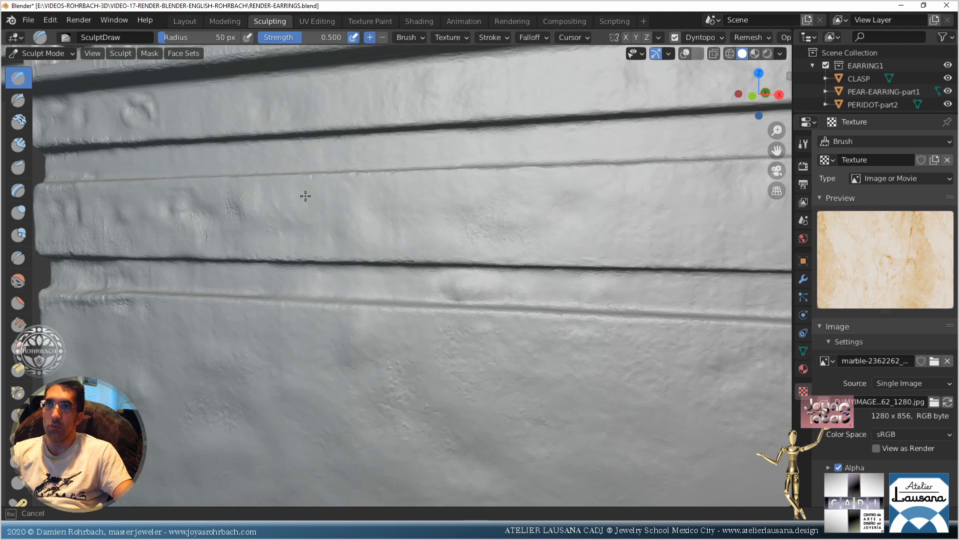
{"action": "left_click_drag", "start_coordinate": [425, 193], "coordinate": [411, 188]}
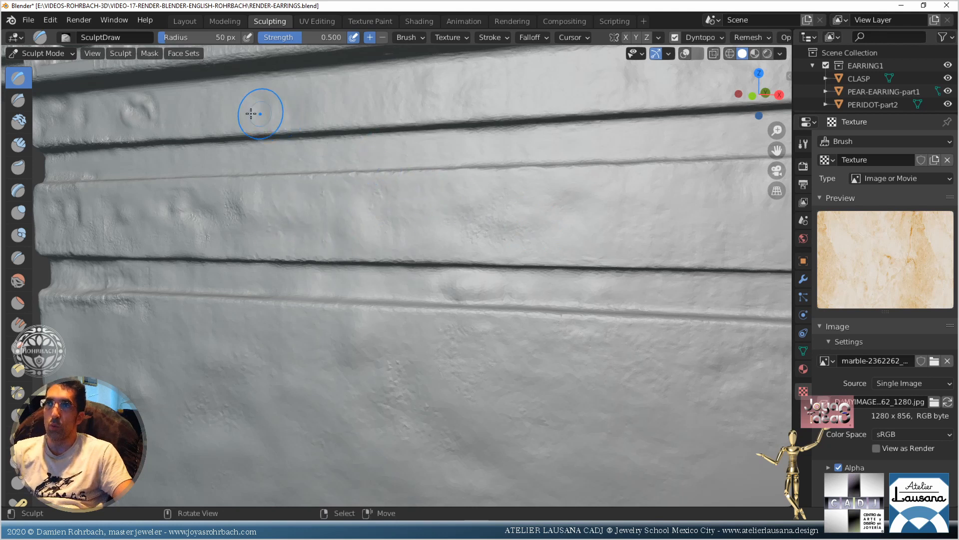
Work textured wear over the upper band beneath the frieze, with repeated strokes around the round dent near the corner
{"action": "left_click_drag", "start_coordinate": [215, 109], "coordinate": [187, 107]}
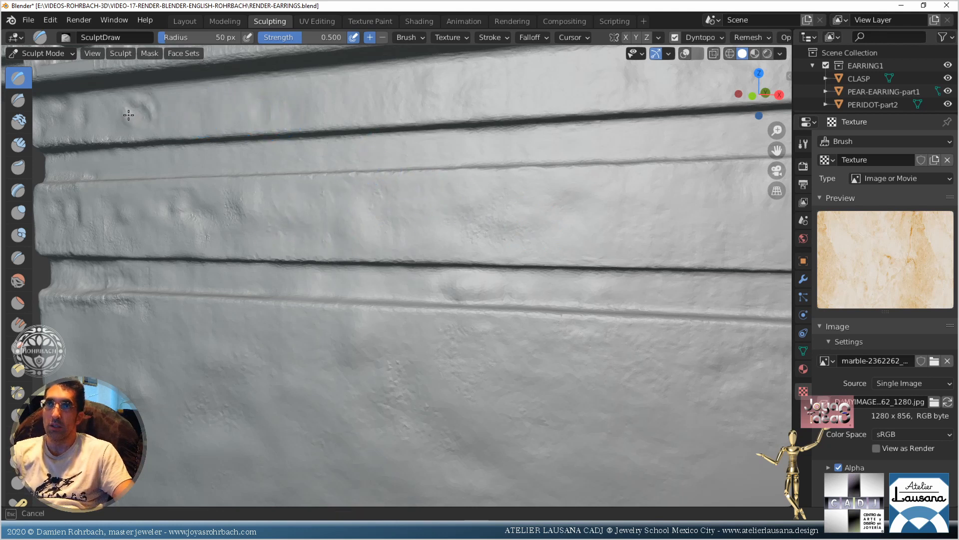
{"action": "left_click_drag", "start_coordinate": [72, 119], "coordinate": [75, 118]}
{"action": "left_click_drag", "start_coordinate": [150, 110], "coordinate": [193, 106]}
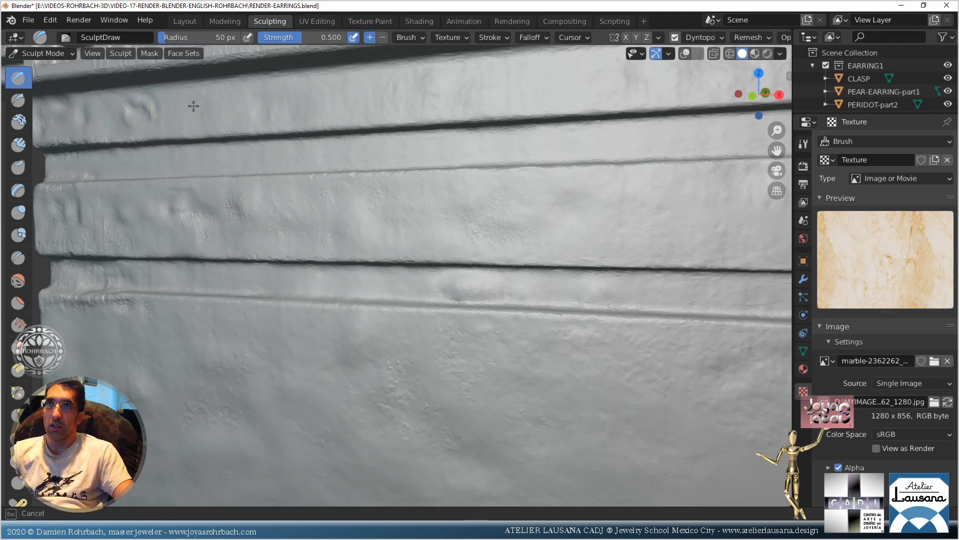
{"action": "left_click_drag", "start_coordinate": [254, 101], "coordinate": [300, 95]}
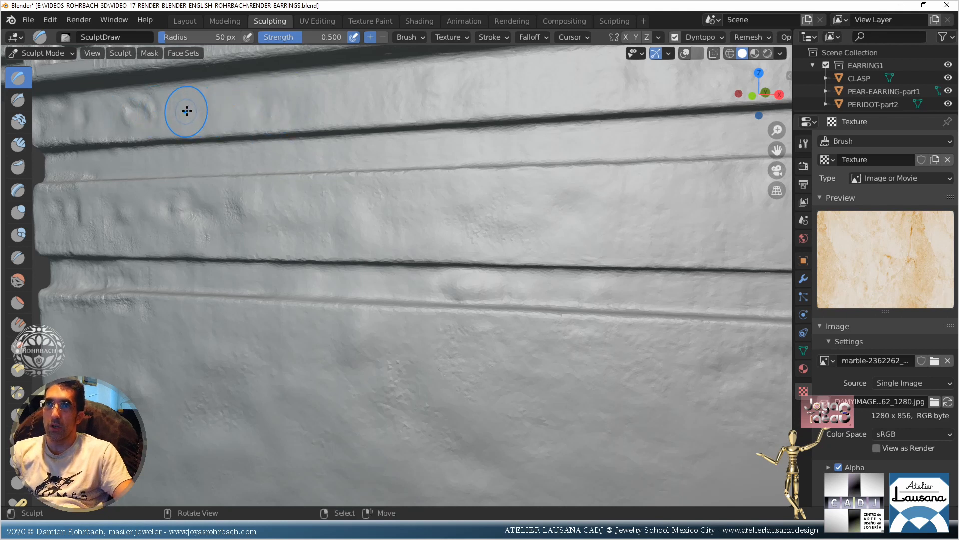
{"action": "left_click_drag", "start_coordinate": [205, 107], "coordinate": [160, 113]}
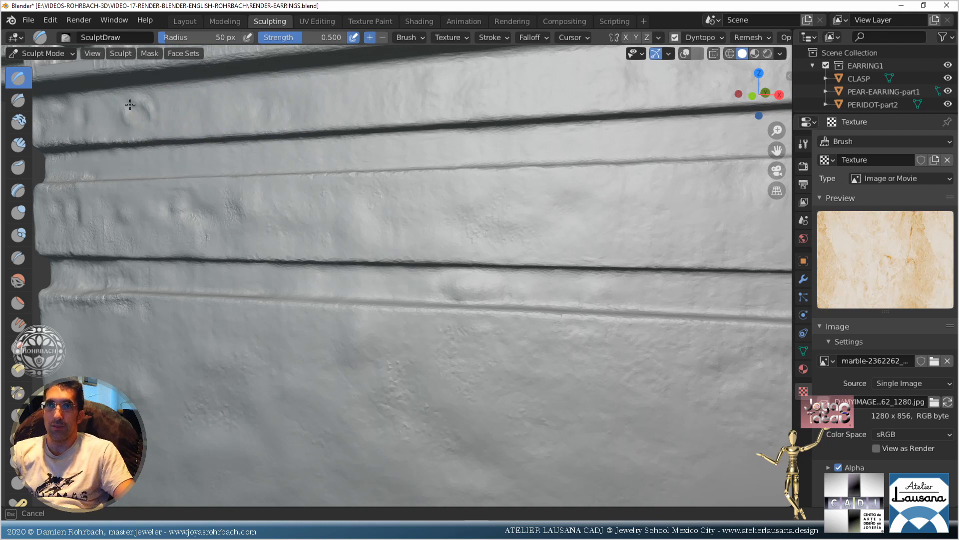
{"action": "mouse_move", "coordinate": [130, 104]}
{"action": "left_mouse_down"}
{"action": "mouse_move", "coordinate": [144, 97]}
{"action": "mouse_move", "coordinate": [131, 107]}
{"action": "mouse_move", "coordinate": [239, 104]}
{"action": "left_mouse_up"}
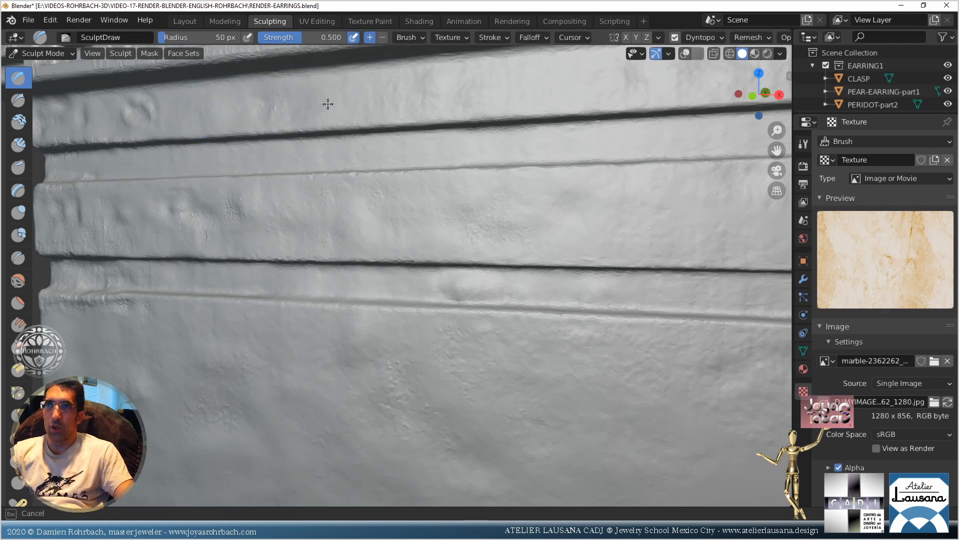
{"action": "mouse_move", "coordinate": [580, 91]}
{"action": "left_mouse_down"}
{"action": "mouse_move", "coordinate": [589, 92]}
{"action": "mouse_move", "coordinate": [562, 90]}
{"action": "left_mouse_up"}
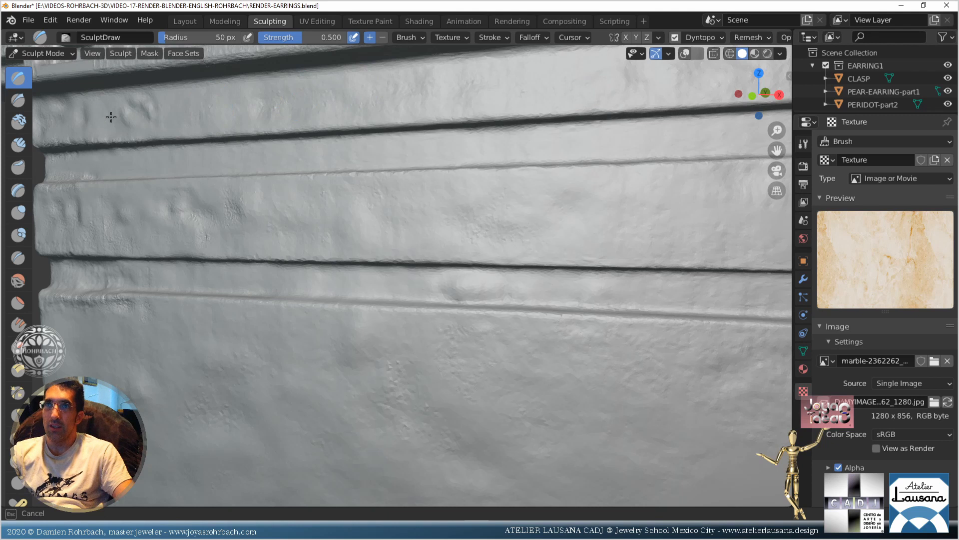
{"action": "mouse_move", "coordinate": [111, 117]}
{"action": "left_mouse_down"}
{"action": "mouse_move", "coordinate": [145, 109]}
{"action": "mouse_move", "coordinate": [60, 113]}
{"action": "mouse_move", "coordinate": [170, 111]}
{"action": "left_mouse_up"}
{"action": "mouse_move", "coordinate": [104, 118]}
{"action": "left_mouse_down"}
{"action": "mouse_move", "coordinate": [85, 107]}
{"action": "mouse_move", "coordinate": [118, 111]}
{"action": "left_mouse_up"}
Roughen the recess between the upper and middle bands, and rework the pitted surface of the middle band
{"action": "mouse_move", "coordinate": [234, 103]}
{"action": "left_mouse_down"}
{"action": "mouse_move", "coordinate": [240, 142]}
{"action": "mouse_move", "coordinate": [204, 158]}
{"action": "left_mouse_up"}
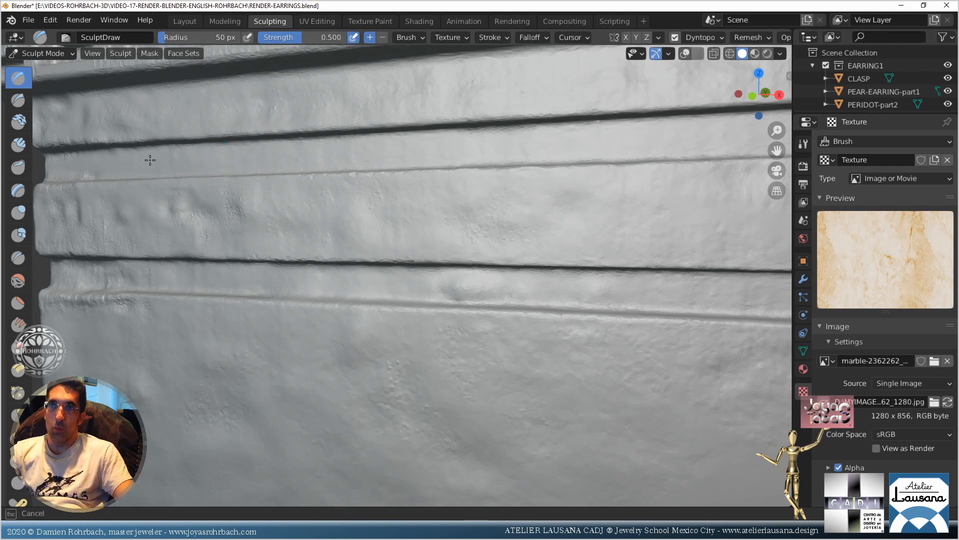
{"action": "left_click_drag", "start_coordinate": [67, 169], "coordinate": [139, 161]}
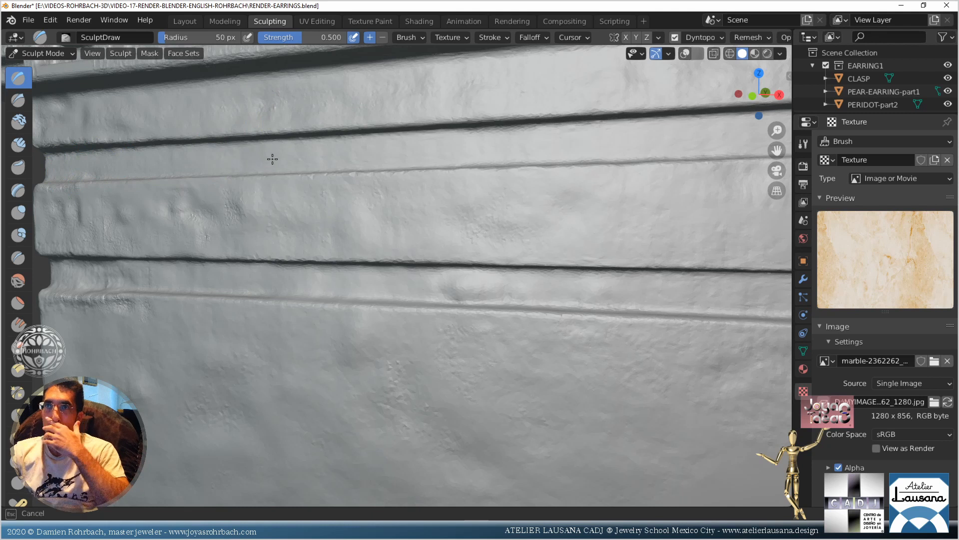
{"action": "mouse_move", "coordinate": [272, 159]}
{"action": "left_mouse_down"}
{"action": "mouse_move", "coordinate": [246, 228]}
{"action": "mouse_move", "coordinate": [207, 213]}
{"action": "left_mouse_up"}
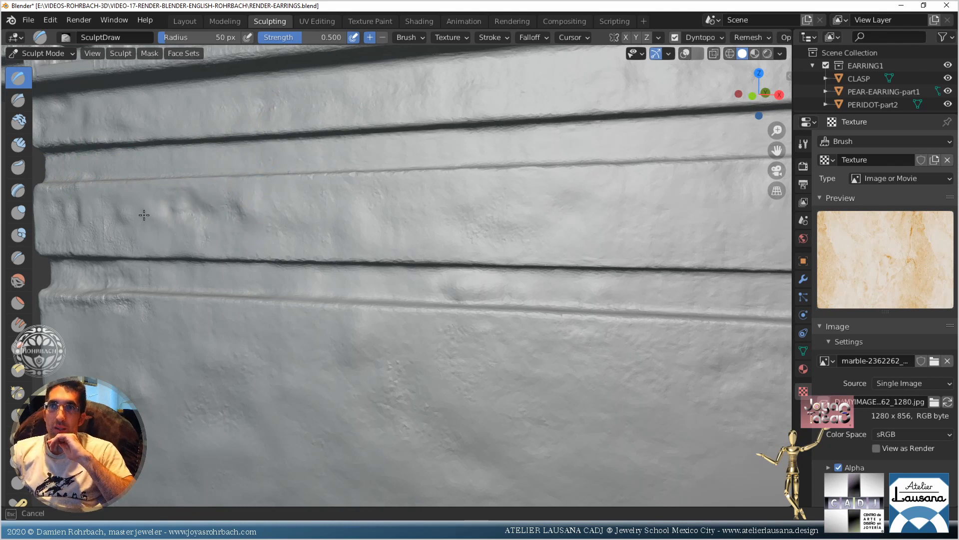
{"action": "mouse_move", "coordinate": [144, 215]}
{"action": "left_mouse_down"}
{"action": "mouse_move", "coordinate": [163, 208]}
{"action": "mouse_move", "coordinate": [155, 197]}
{"action": "mouse_move", "coordinate": [339, 202]}
{"action": "left_mouse_up"}
{"action": "left_click_drag", "start_coordinate": [453, 203], "coordinate": [499, 213]}
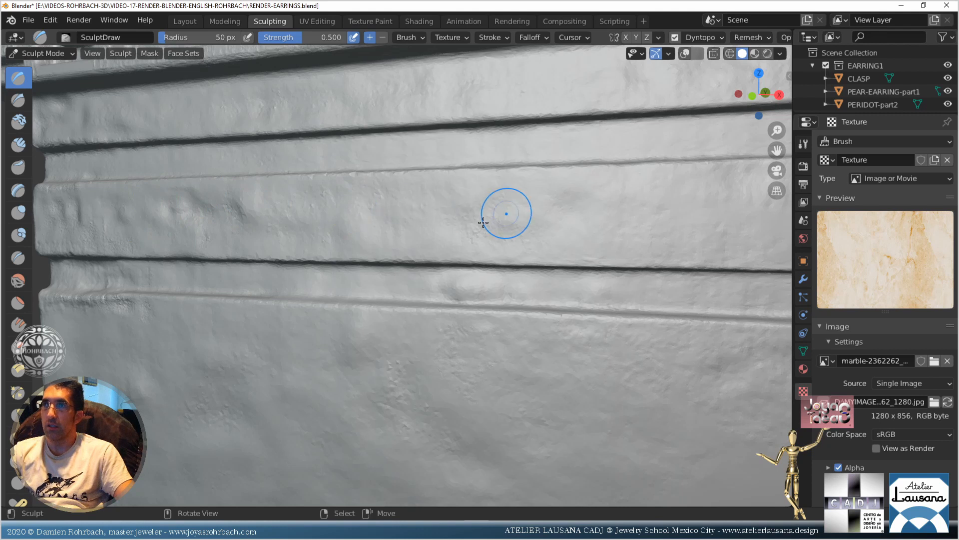
Sculpt wear along the lower edge of the middle band and the recess directly beneath it
{"action": "left_click_drag", "start_coordinate": [385, 250], "coordinate": [327, 252]}
{"action": "left_click_drag", "start_coordinate": [298, 285], "coordinate": [261, 283]}
{"action": "left_click_drag", "start_coordinate": [269, 283], "coordinate": [247, 280]}
{"action": "left_click_drag", "start_coordinate": [188, 277], "coordinate": [189, 272]}
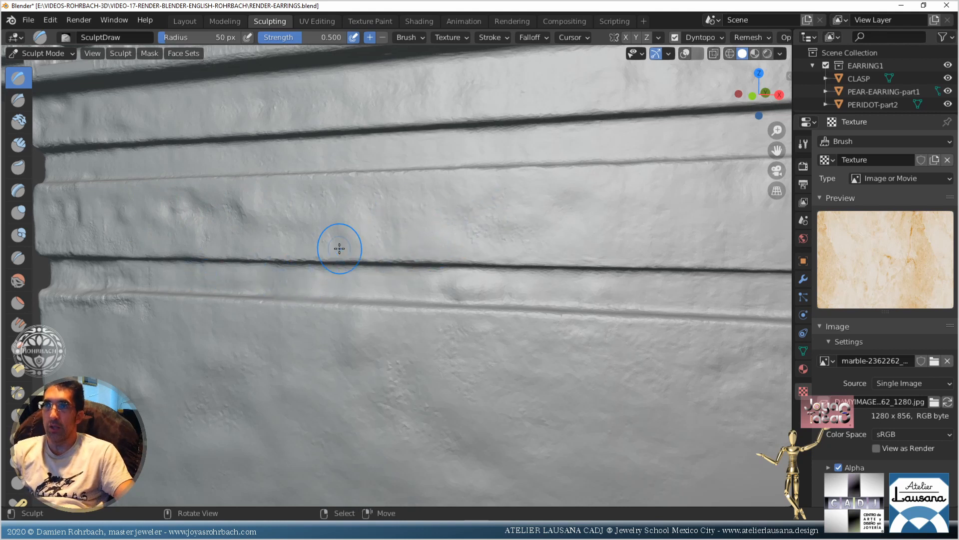
From the camera view, sculpt more uneven stone texture into the shaft below the lowest moulding
{"action": "scroll", "coordinate": [420, 255], "scroll_direction": "down", "scroll_amount": 6}
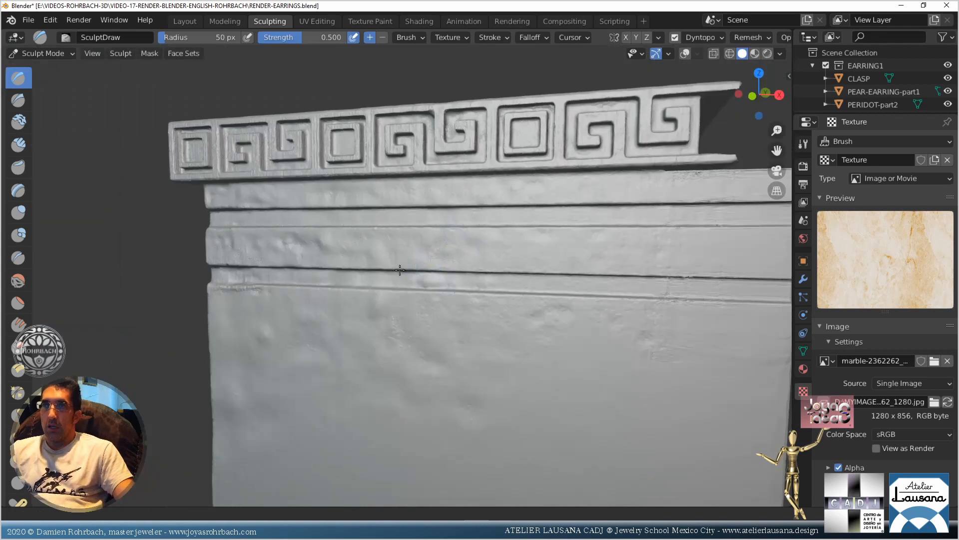
{"action": "scroll", "coordinate": [372, 295], "scroll_direction": "up", "scroll_amount": 1}
{"action": "key", "text": "KP_0"}
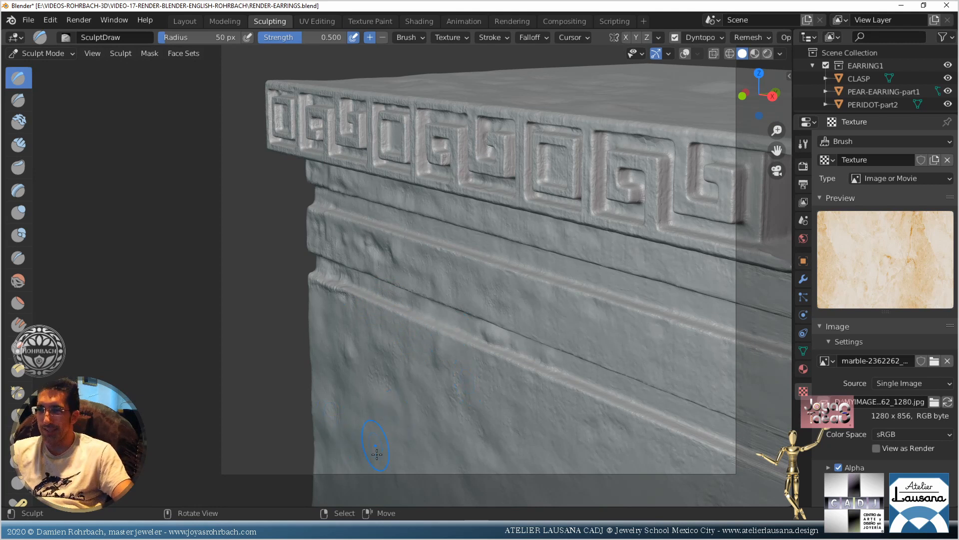
{"action": "left_click_drag", "start_coordinate": [344, 470], "coordinate": [413, 463]}
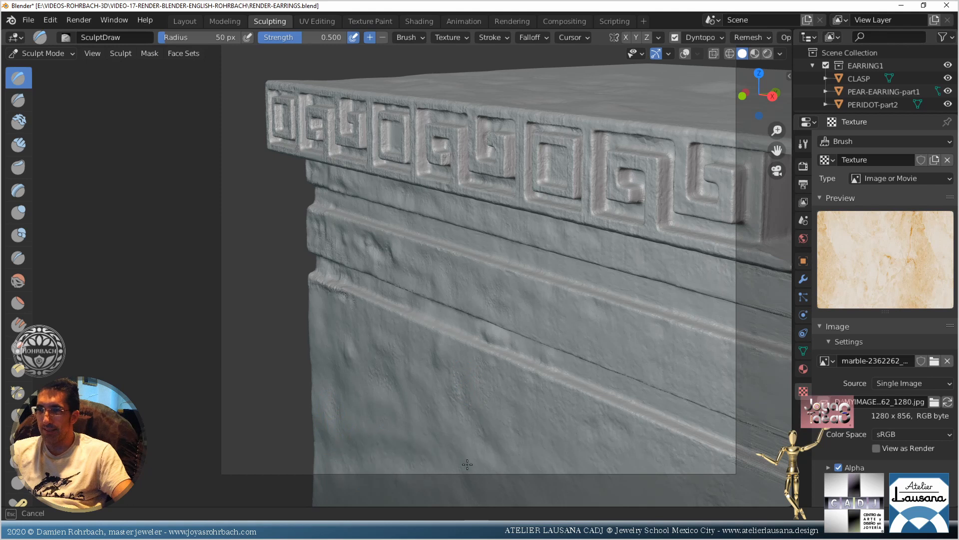
{"action": "mouse_move", "coordinate": [528, 478]}
{"action": "left_mouse_down"}
{"action": "mouse_move", "coordinate": [549, 427]}
{"action": "mouse_move", "coordinate": [520, 380]}
{"action": "left_mouse_up"}
{"action": "mouse_move", "coordinate": [518, 378]}
{"action": "left_mouse_down"}
{"action": "mouse_move", "coordinate": [512, 371]}
{"action": "mouse_move", "coordinate": [571, 387]}
{"action": "mouse_move", "coordinate": [525, 365]}
{"action": "left_mouse_up"}
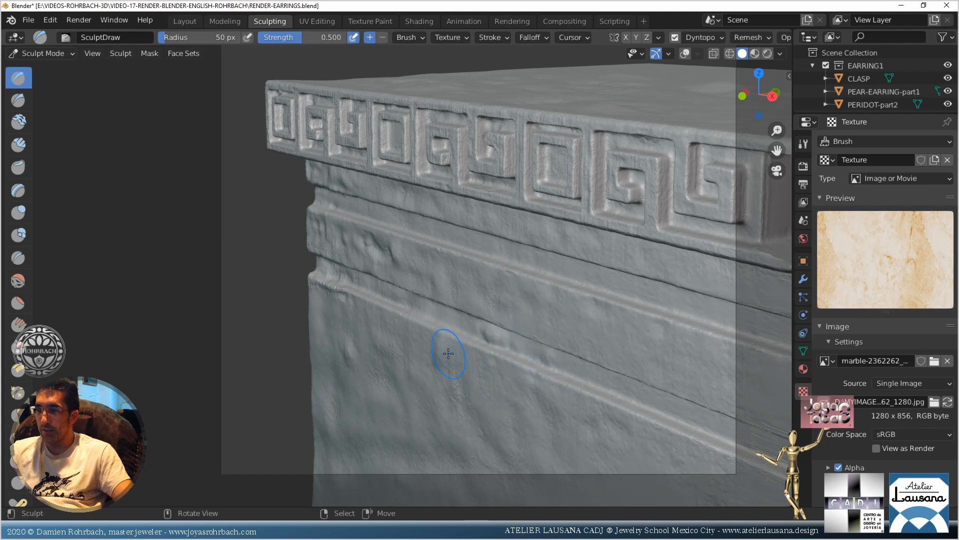
Sculpt worn dents along the lower recess and its rounded ledge above the shaft
{"action": "mouse_move", "coordinate": [476, 421]}
{"action": "middle_mouse_down", "text": "ctrl"}
{"action": "mouse_move", "coordinate": [559, 329]}
{"action": "mouse_move", "coordinate": [469, 359]}
{"action": "middle_mouse_up", "text": "ctrl"}
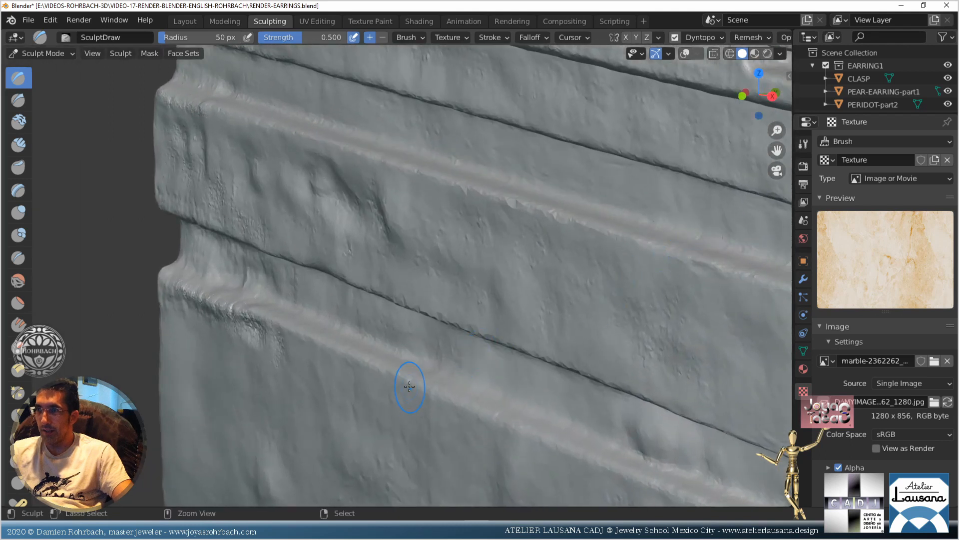
{"action": "left_click_drag", "start_coordinate": [410, 387], "coordinate": [388, 377], "text": "ctrl"}
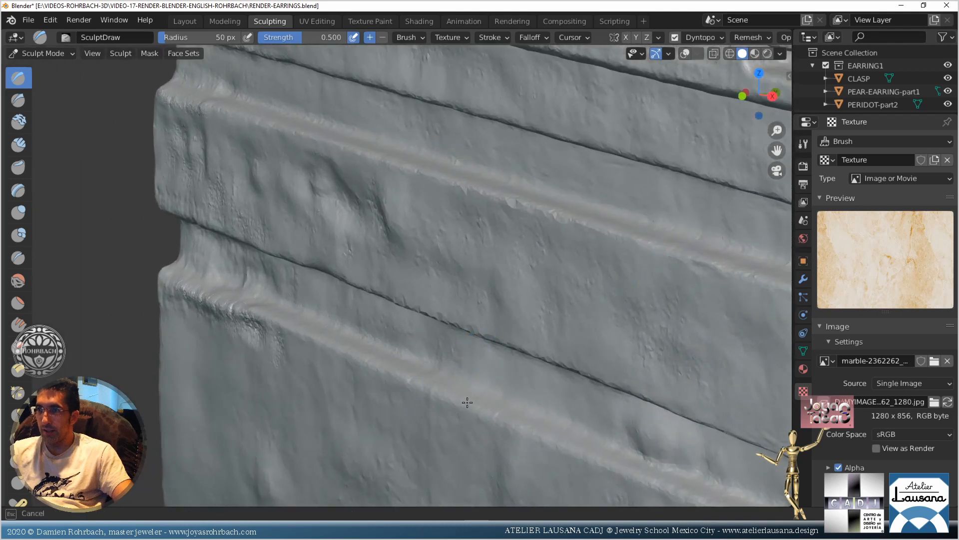
{"action": "left_click_drag", "start_coordinate": [467, 402], "coordinate": [453, 370]}
{"action": "mouse_move", "coordinate": [451, 372]}
{"action": "left_mouse_down"}
{"action": "mouse_move", "coordinate": [459, 365]}
{"action": "mouse_move", "coordinate": [477, 385]}
{"action": "left_mouse_up"}
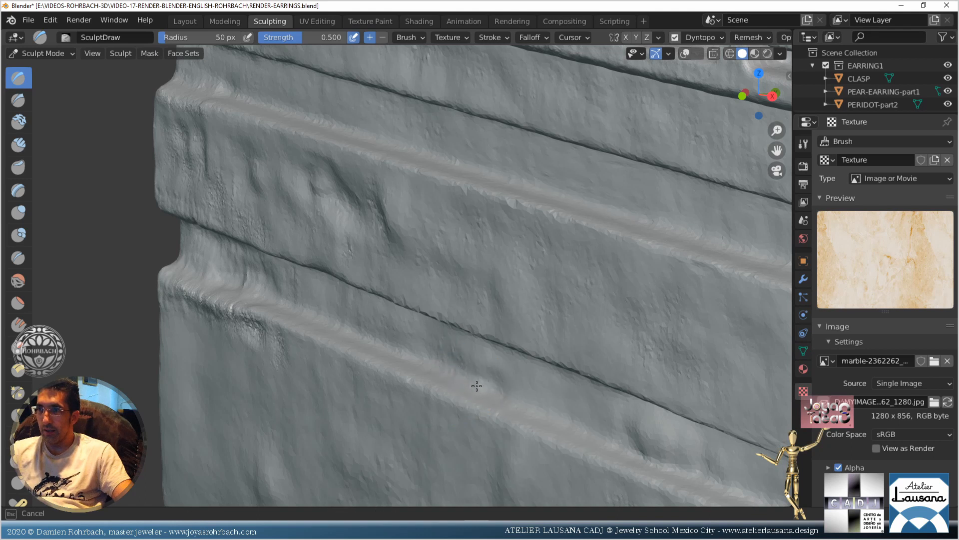
{"action": "mouse_move", "coordinate": [544, 405]}
{"action": "left_mouse_down"}
{"action": "mouse_move", "coordinate": [533, 371]}
{"action": "mouse_move", "coordinate": [572, 407]}
{"action": "mouse_move", "coordinate": [680, 452]}
{"action": "mouse_move", "coordinate": [687, 390]}
{"action": "mouse_move", "coordinate": [640, 390]}
{"action": "mouse_move", "coordinate": [539, 360]}
{"action": "mouse_move", "coordinate": [597, 364]}
{"action": "mouse_move", "coordinate": [745, 428]}
{"action": "mouse_move", "coordinate": [749, 305]}
{"action": "mouse_move", "coordinate": [678, 253]}
{"action": "left_mouse_up"}
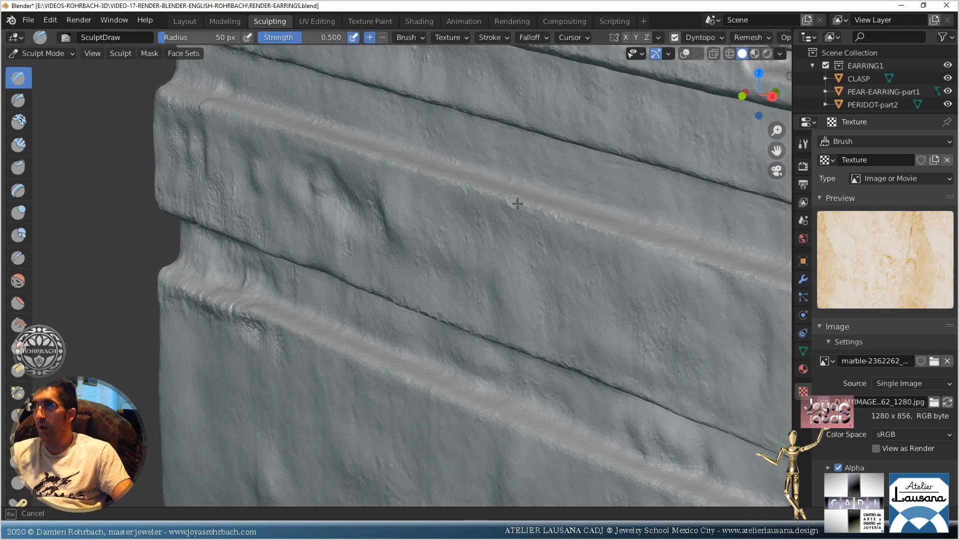
Sculpt irregular wear into the recess above the middle band, its rounded ledge and the adjoining upper band
{"action": "mouse_move", "coordinate": [471, 180]}
{"action": "left_mouse_down"}
{"action": "mouse_move", "coordinate": [439, 165]}
{"action": "mouse_move", "coordinate": [451, 154]}
{"action": "mouse_move", "coordinate": [503, 155]}
{"action": "left_mouse_up"}
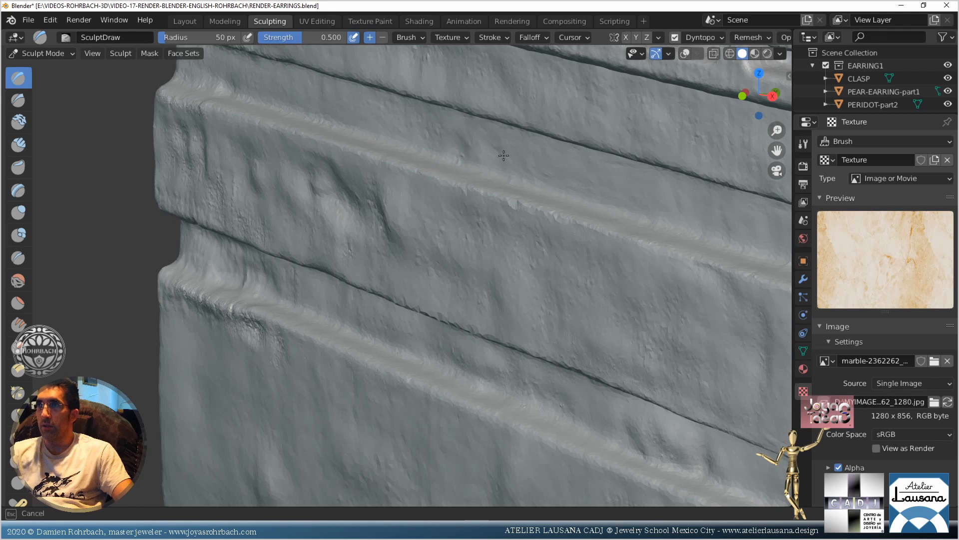
{"action": "left_click_drag", "start_coordinate": [638, 93], "coordinate": [664, 148]}
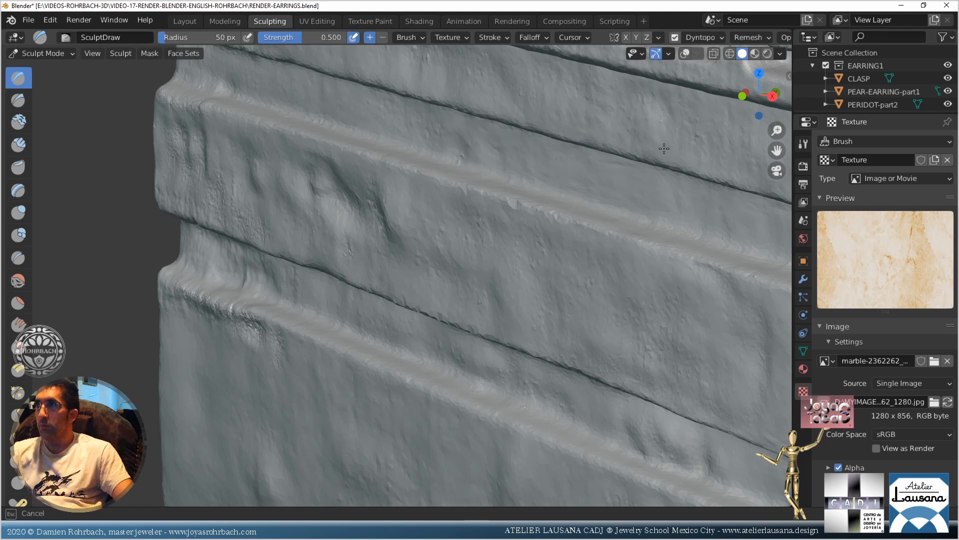
{"action": "mouse_move", "coordinate": [596, 135]}
{"action": "left_mouse_down"}
{"action": "mouse_move", "coordinate": [529, 128]}
{"action": "mouse_move", "coordinate": [583, 215]}
{"action": "mouse_move", "coordinate": [585, 168]}
{"action": "left_mouse_up"}
{"action": "left_click_drag", "start_coordinate": [573, 132], "coordinate": [636, 182]}
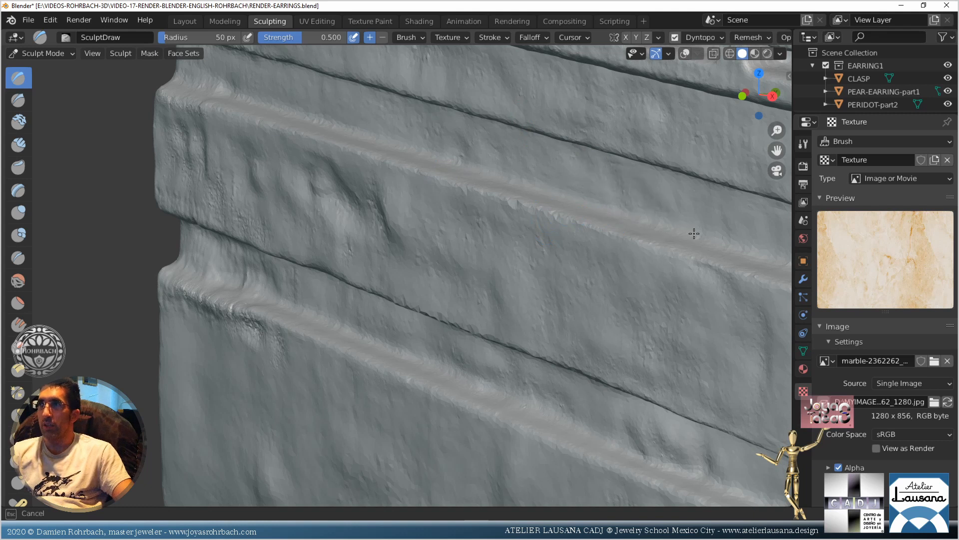
{"action": "mouse_move", "coordinate": [694, 234]}
{"action": "left_mouse_down"}
{"action": "mouse_move", "coordinate": [742, 171]}
{"action": "mouse_move", "coordinate": [657, 162]}
{"action": "mouse_move", "coordinate": [599, 141]}
{"action": "mouse_move", "coordinate": [540, 156]}
{"action": "left_mouse_up"}
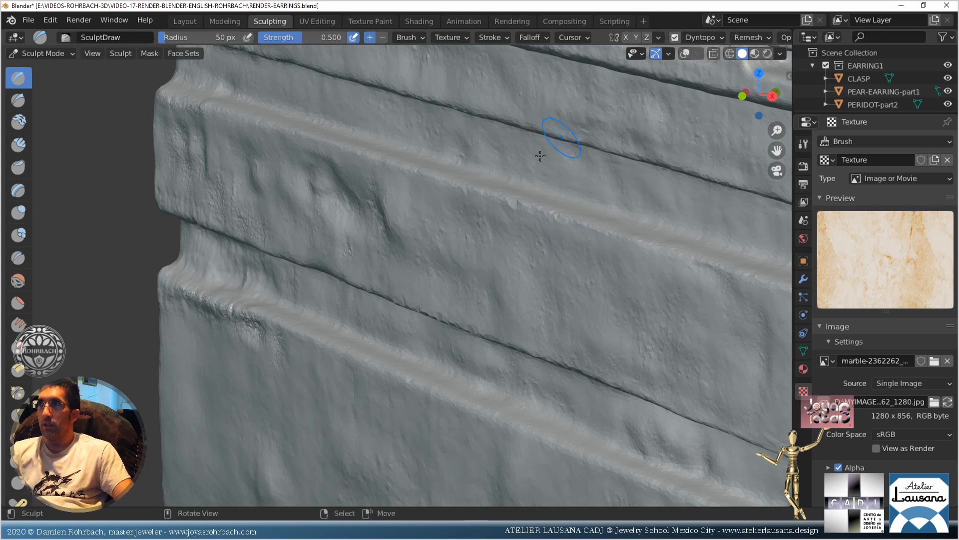
Save the file with the sculpted pedestal
{"action": "mouse_move", "coordinate": [556, 224]}
{"action": "middle_mouse_down"}
{"action": "mouse_move", "coordinate": [263, 289]}
{"action": "mouse_move", "coordinate": [314, 300]}
{"action": "middle_mouse_up"}
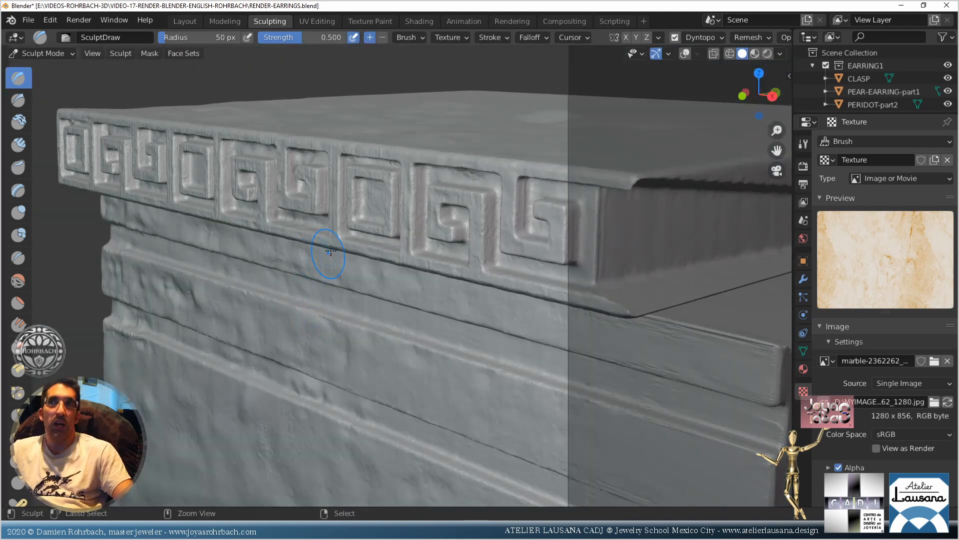
{"action": "key", "text": "ctrl+s"}
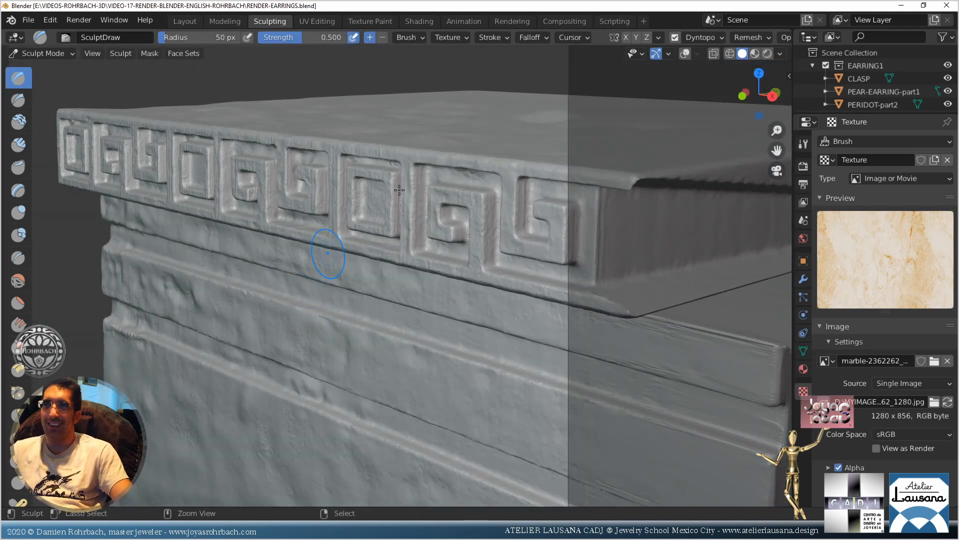
{"action": "scroll", "coordinate": [381, 194], "scroll_direction": "up", "scroll_amount": 2}
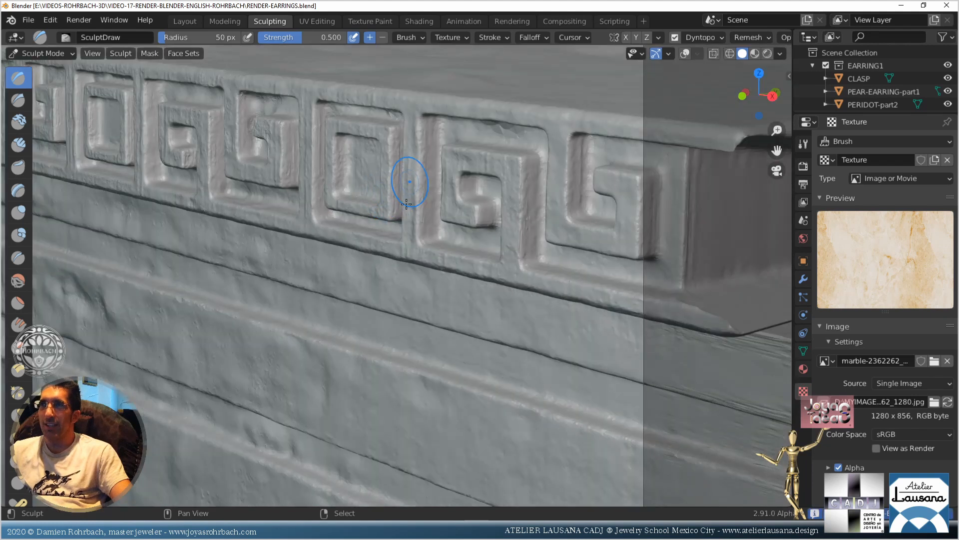
Sculpt worn stone texture into the frieze's top edge and the divider between the spiral and square key motifs
{"action": "middle_click_drag", "start_coordinate": [407, 179], "coordinate": [455, 230]}
{"action": "scroll", "coordinate": [455, 230], "scroll_direction": "up", "scroll_amount": 2}
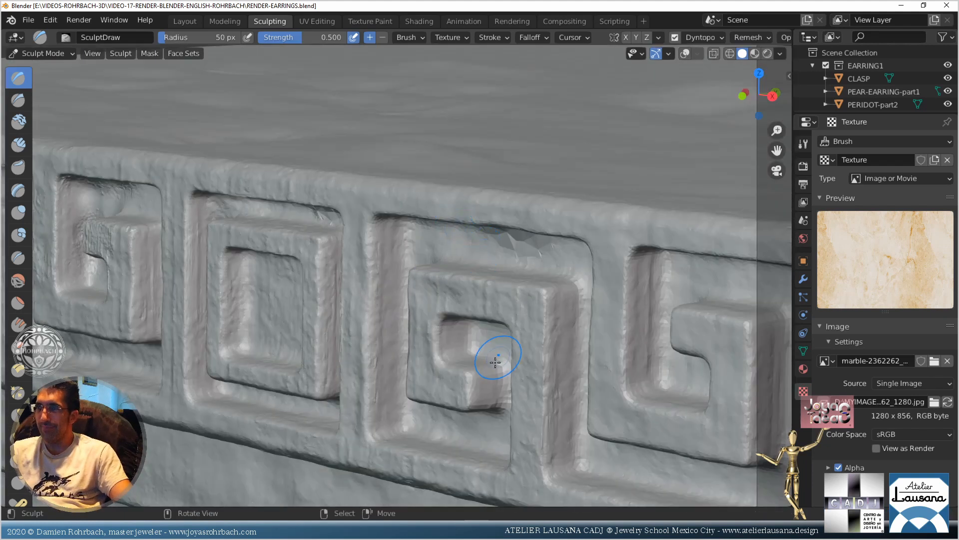
{"action": "mouse_move", "coordinate": [500, 290]}
{"action": "left_mouse_down"}
{"action": "mouse_move", "coordinate": [503, 236]}
{"action": "mouse_move", "coordinate": [550, 246]}
{"action": "mouse_move", "coordinate": [488, 240]}
{"action": "mouse_move", "coordinate": [541, 244]}
{"action": "mouse_move", "coordinate": [499, 239]}
{"action": "mouse_move", "coordinate": [600, 206]}
{"action": "mouse_move", "coordinate": [692, 212]}
{"action": "mouse_move", "coordinate": [541, 175]}
{"action": "mouse_move", "coordinate": [480, 185]}
{"action": "mouse_move", "coordinate": [503, 171]}
{"action": "mouse_move", "coordinate": [266, 164]}
{"action": "left_mouse_up"}
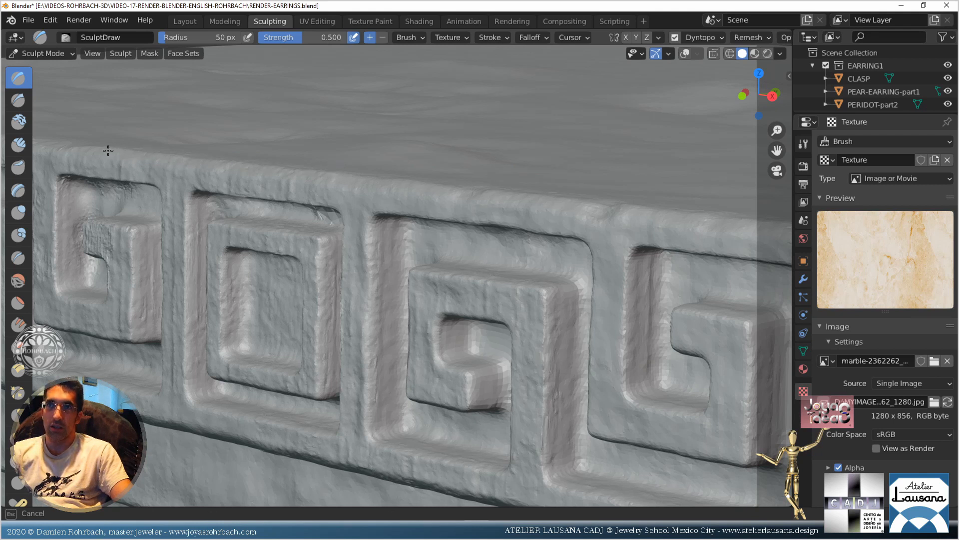
{"action": "left_click_drag", "start_coordinate": [108, 151], "coordinate": [112, 155]}
{"action": "left_click_drag", "start_coordinate": [150, 333], "coordinate": [161, 347]}
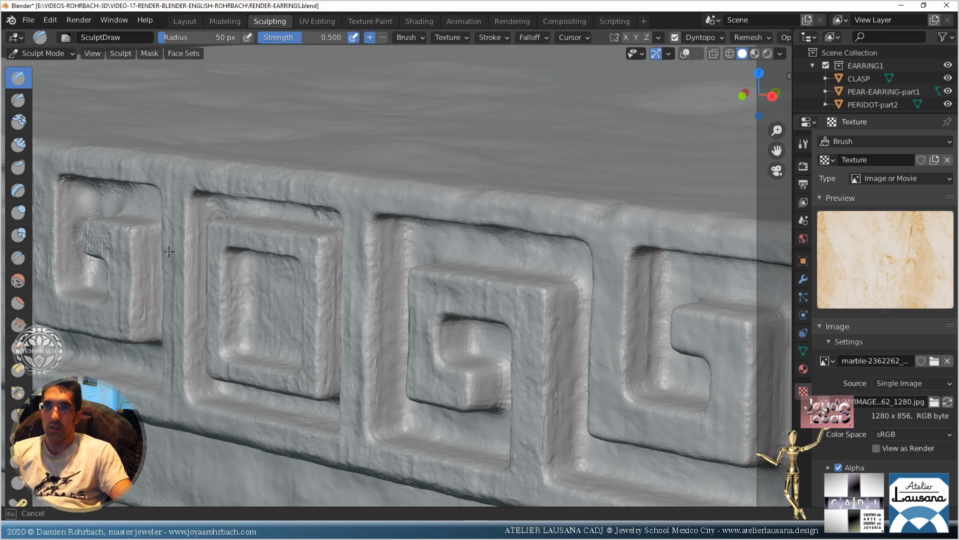
{"action": "mouse_move", "coordinate": [169, 252]}
{"action": "left_mouse_down"}
{"action": "mouse_move", "coordinate": [169, 217]}
{"action": "mouse_move", "coordinate": [190, 226]}
{"action": "mouse_move", "coordinate": [186, 312]}
{"action": "left_mouse_up"}
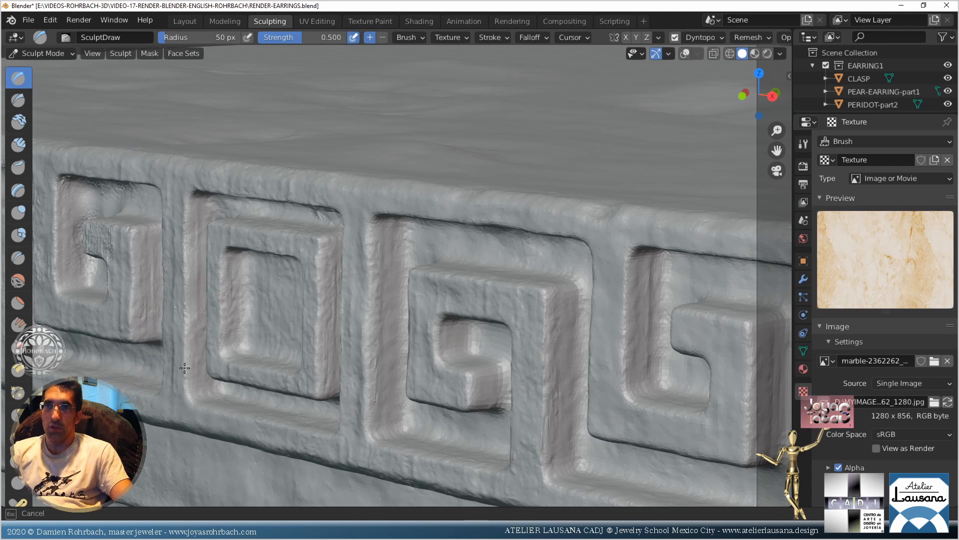
{"action": "left_click_drag", "start_coordinate": [183, 379], "coordinate": [213, 370]}
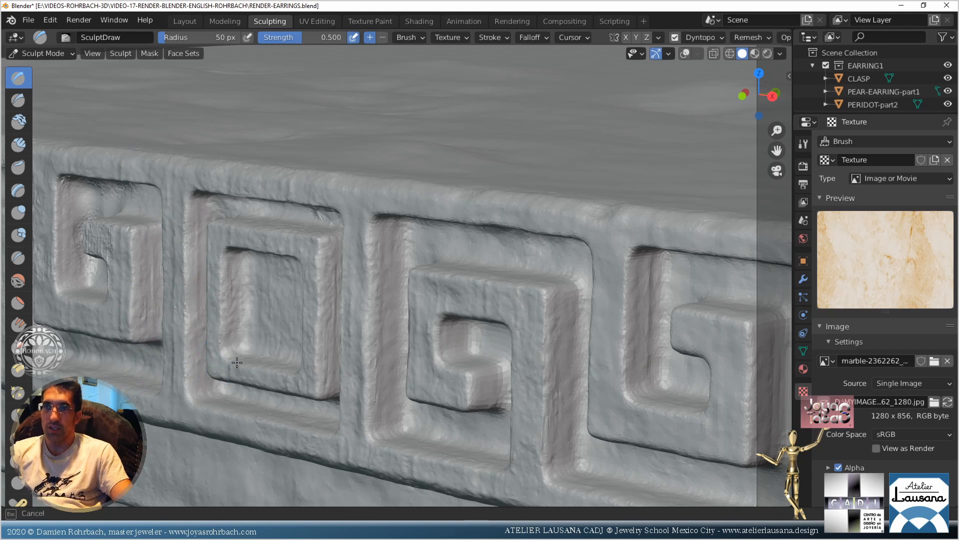
Roughen the square motif's lower edge and the raised faces and inner curl of the spiral beside it
{"action": "mouse_move", "coordinate": [287, 378]}
{"action": "left_mouse_down"}
{"action": "mouse_move", "coordinate": [317, 308]}
{"action": "mouse_move", "coordinate": [284, 252]}
{"action": "mouse_move", "coordinate": [419, 291]}
{"action": "mouse_move", "coordinate": [433, 278]}
{"action": "left_mouse_up"}
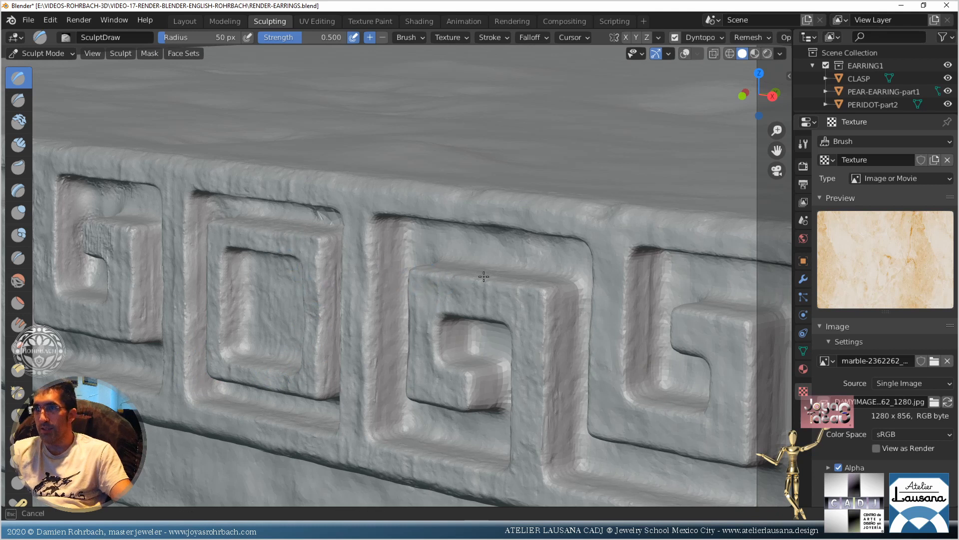
{"action": "mouse_move", "coordinate": [517, 281]}
{"action": "left_mouse_down"}
{"action": "mouse_move", "coordinate": [521, 293]}
{"action": "mouse_move", "coordinate": [548, 298]}
{"action": "left_mouse_up"}
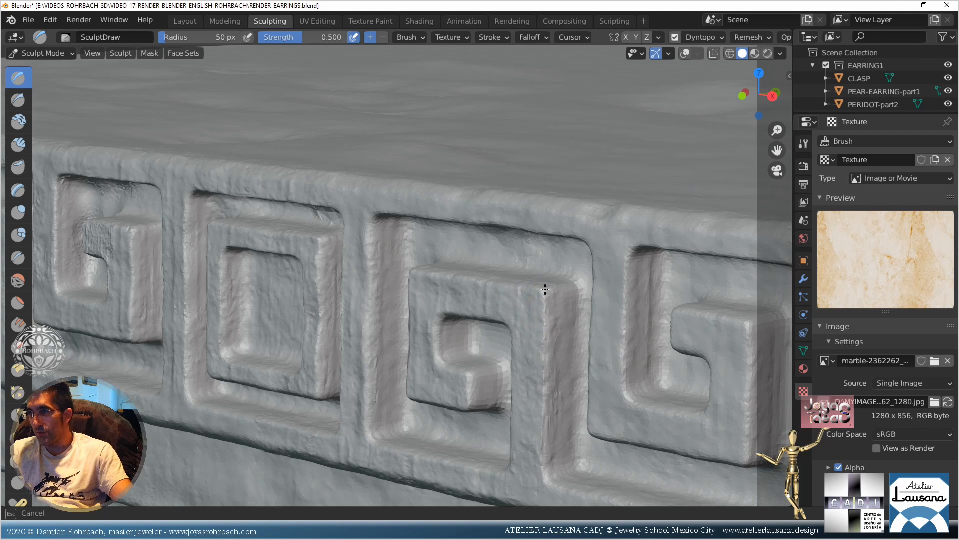
{"action": "mouse_move", "coordinate": [542, 361]}
{"action": "left_mouse_down"}
{"action": "mouse_move", "coordinate": [537, 402]}
{"action": "mouse_move", "coordinate": [468, 375]}
{"action": "mouse_move", "coordinate": [479, 346]}
{"action": "mouse_move", "coordinate": [469, 337]}
{"action": "mouse_move", "coordinate": [488, 339]}
{"action": "left_mouse_up"}
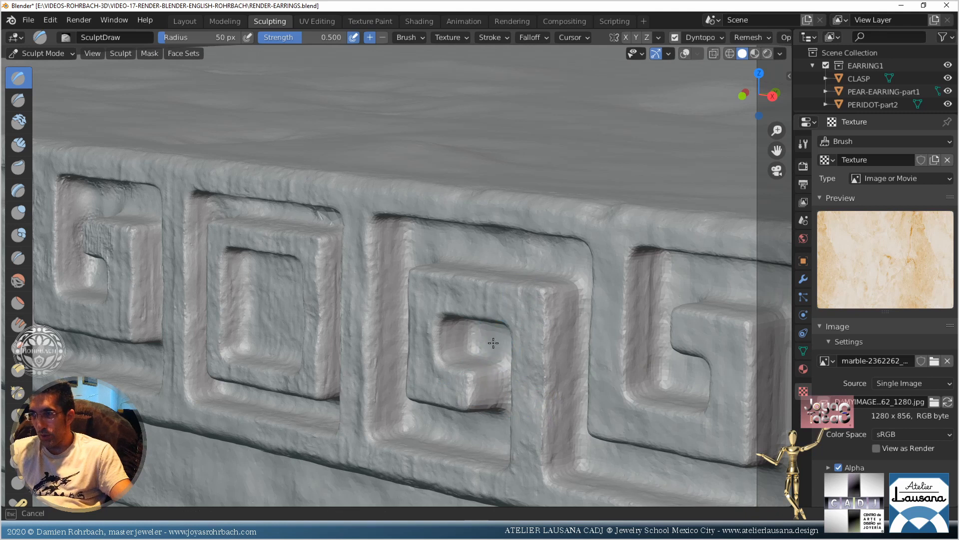
{"action": "left_click_drag", "start_coordinate": [465, 344], "coordinate": [449, 342]}
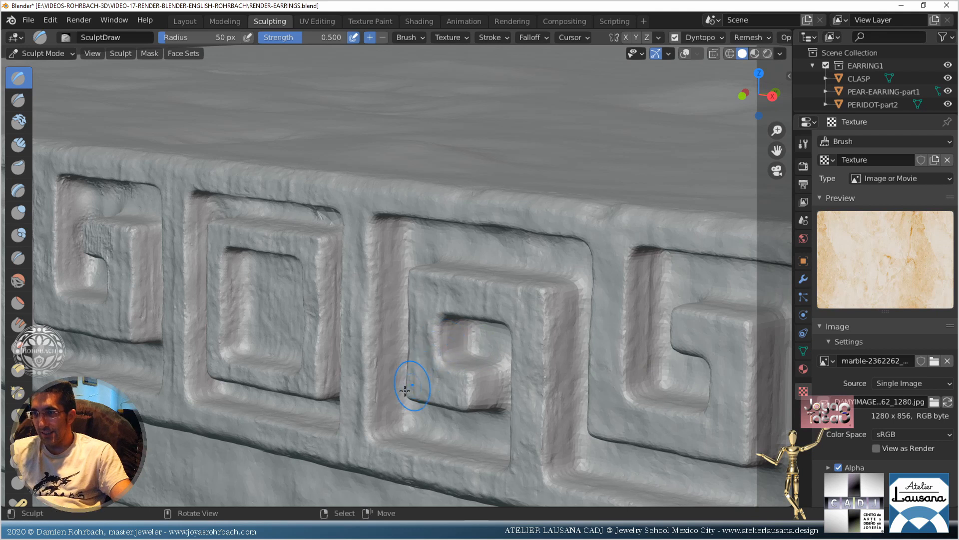
Sculpt irregular wear around the frieze's last spiral near the corner, including its outer frame and lower border
{"action": "left_click_drag", "start_coordinate": [608, 416], "coordinate": [606, 421]}
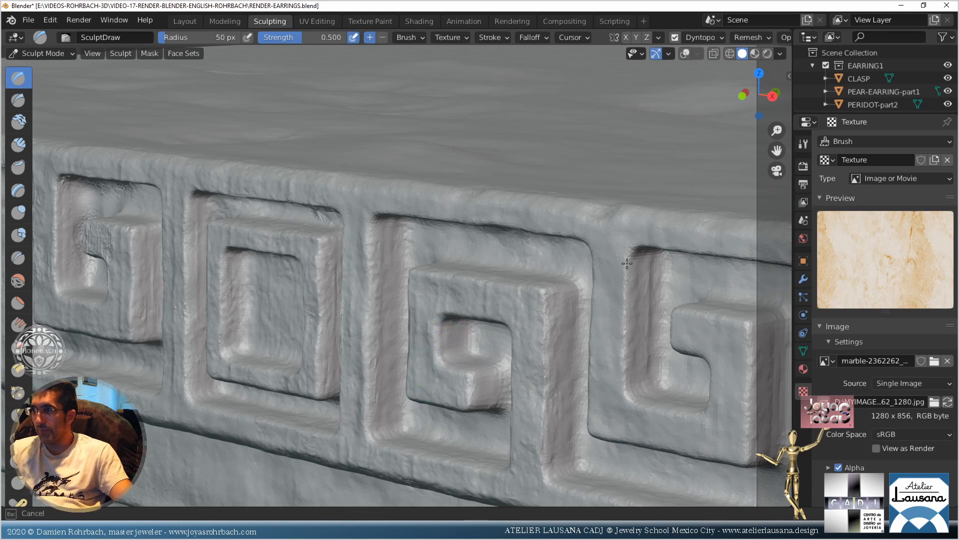
{"action": "left_click_drag", "start_coordinate": [751, 239], "coordinate": [749, 242]}
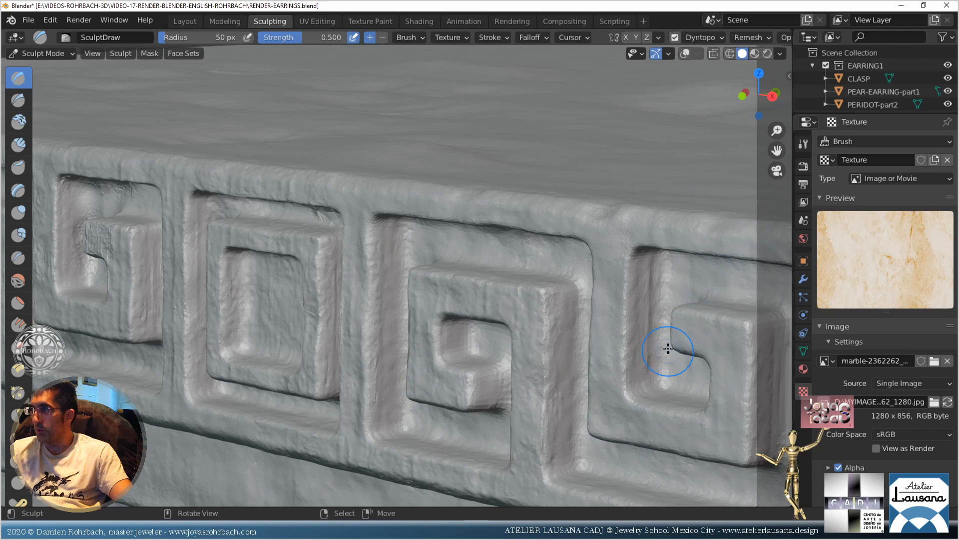
{"action": "left_click_drag", "start_coordinate": [671, 348], "coordinate": [711, 330]}
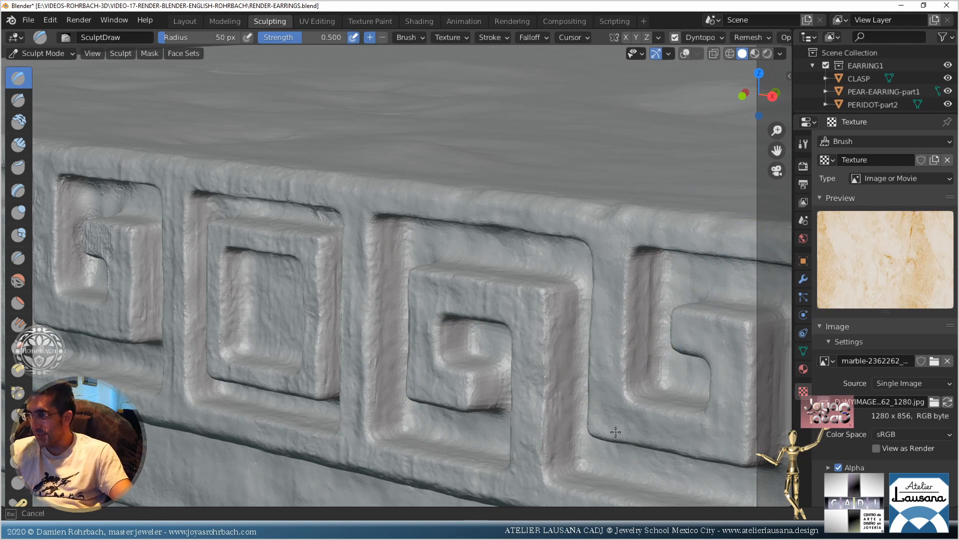
{"action": "mouse_move", "coordinate": [606, 448]}
{"action": "left_mouse_down"}
{"action": "mouse_move", "coordinate": [589, 456]}
{"action": "mouse_move", "coordinate": [670, 476]}
{"action": "left_mouse_up"}
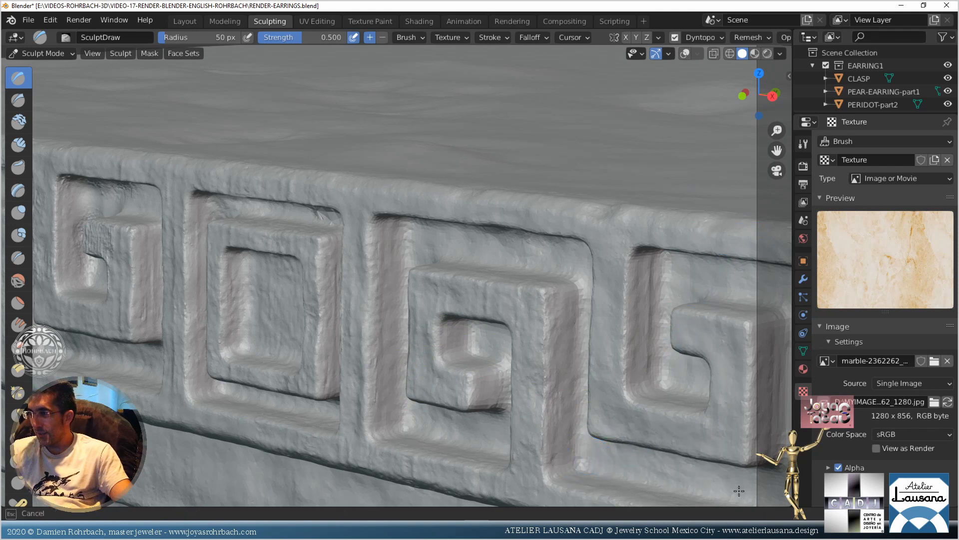
{"action": "left_click_drag", "start_coordinate": [739, 491], "coordinate": [738, 493]}
Sculpt uneven dents along the frieze's lower border beneath the last two spirals and smooth part of that edge
{"action": "middle_click_drag", "start_coordinate": [619, 398], "coordinate": [505, 283], "text": "shift"}
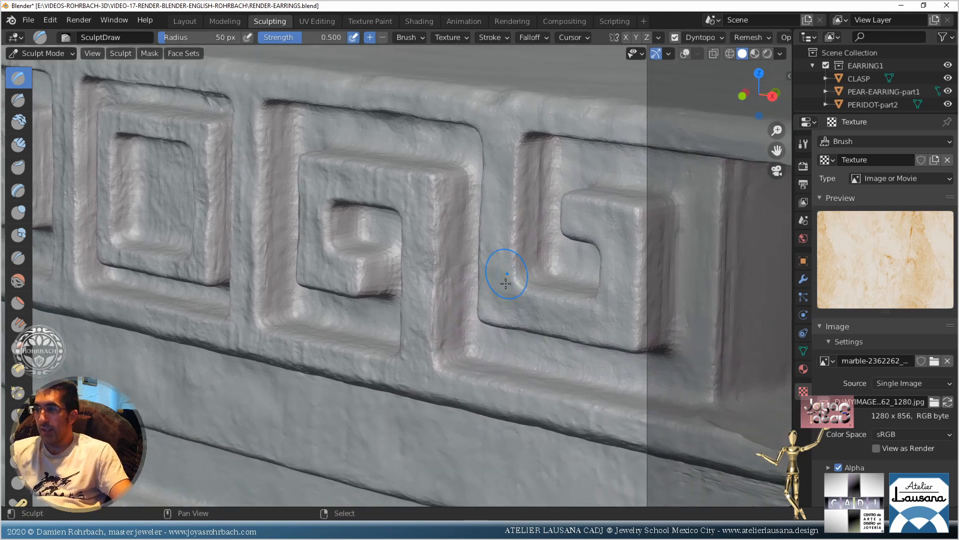
{"action": "mouse_move", "coordinate": [493, 392]}
{"action": "left_mouse_down"}
{"action": "mouse_move", "coordinate": [499, 373]}
{"action": "mouse_move", "coordinate": [575, 396]}
{"action": "left_mouse_up"}
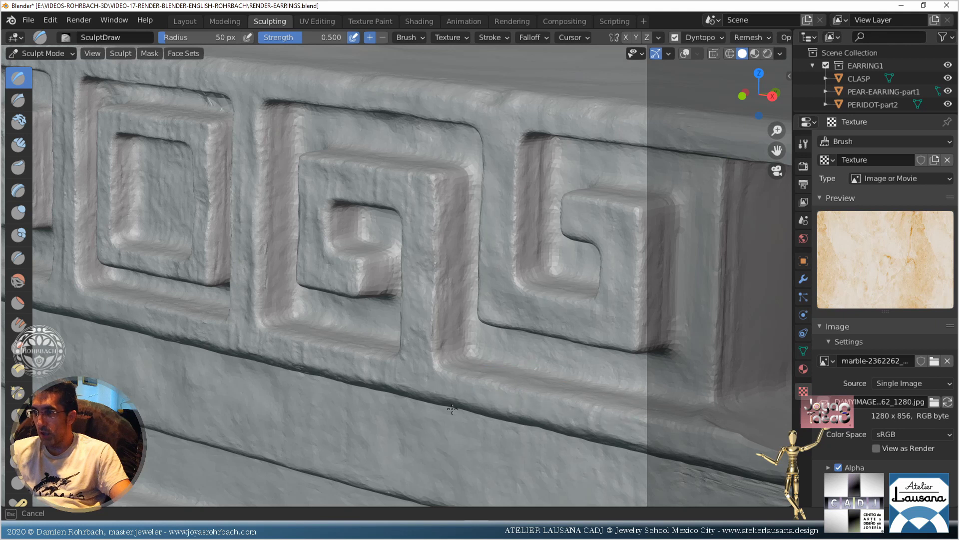
{"action": "mouse_move", "coordinate": [452, 409]}
{"action": "left_mouse_down"}
{"action": "mouse_move", "coordinate": [496, 407]}
{"action": "mouse_move", "coordinate": [488, 406]}
{"action": "left_mouse_up"}
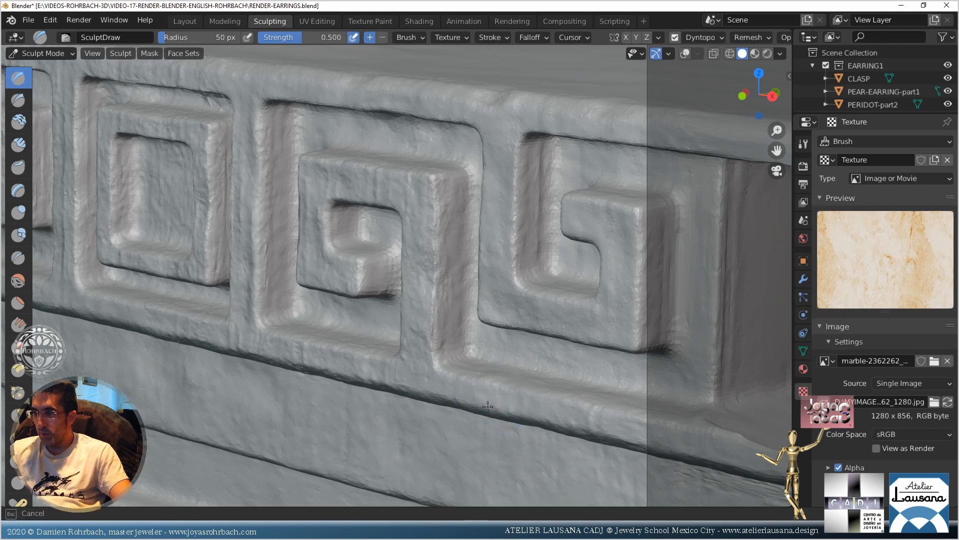
{"action": "mouse_move", "coordinate": [543, 417]}
{"action": "left_mouse_down"}
{"action": "mouse_move", "coordinate": [643, 416]}
{"action": "mouse_move", "coordinate": [644, 432]}
{"action": "mouse_move", "coordinate": [630, 430]}
{"action": "mouse_move", "coordinate": [634, 400]}
{"action": "mouse_move", "coordinate": [642, 415]}
{"action": "left_mouse_up"}
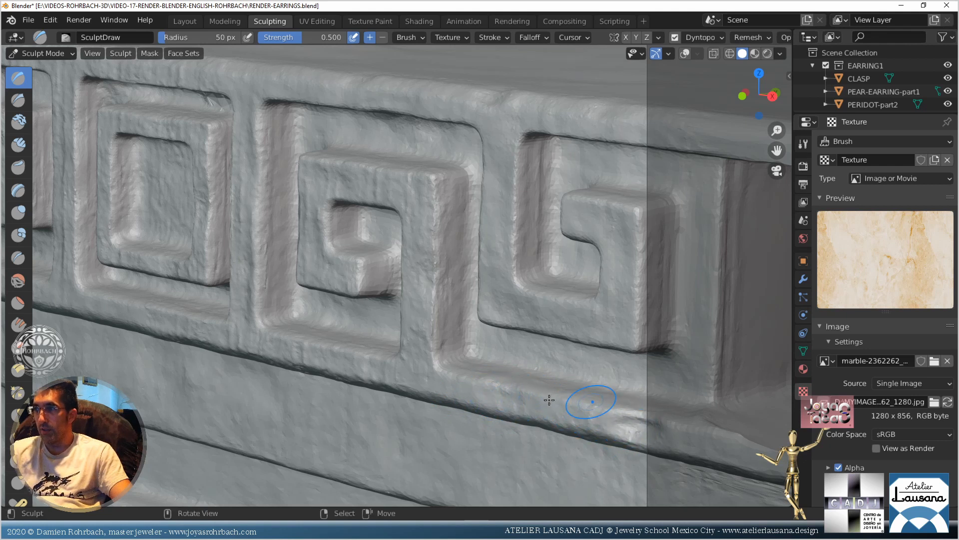
{"action": "mouse_move", "coordinate": [283, 350]}
{"action": "left_mouse_down", "text": "shift"}
{"action": "mouse_move", "coordinate": [376, 362]}
{"action": "mouse_move", "coordinate": [353, 363]}
{"action": "mouse_move", "coordinate": [378, 359]}
{"action": "mouse_move", "coordinate": [400, 331]}
{"action": "mouse_move", "coordinate": [433, 380]}
{"action": "mouse_move", "coordinate": [433, 355]}
{"action": "mouse_move", "coordinate": [422, 366]}
{"action": "left_mouse_up", "text": "shift"}
From the front, sculpt rough texture into the divider between the plain square motif and the adjacent spiral, and the rim above that spiral
{"action": "middle_click_drag", "start_coordinate": [277, 371], "coordinate": [650, 413], "text": "shift"}
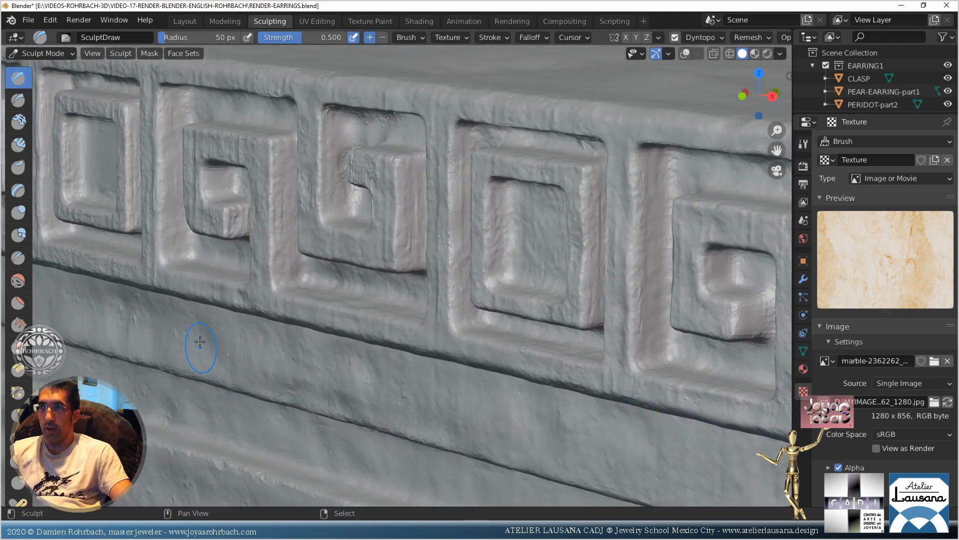
{"action": "middle_click_drag", "start_coordinate": [243, 275], "coordinate": [573, 349], "text": "shift"}
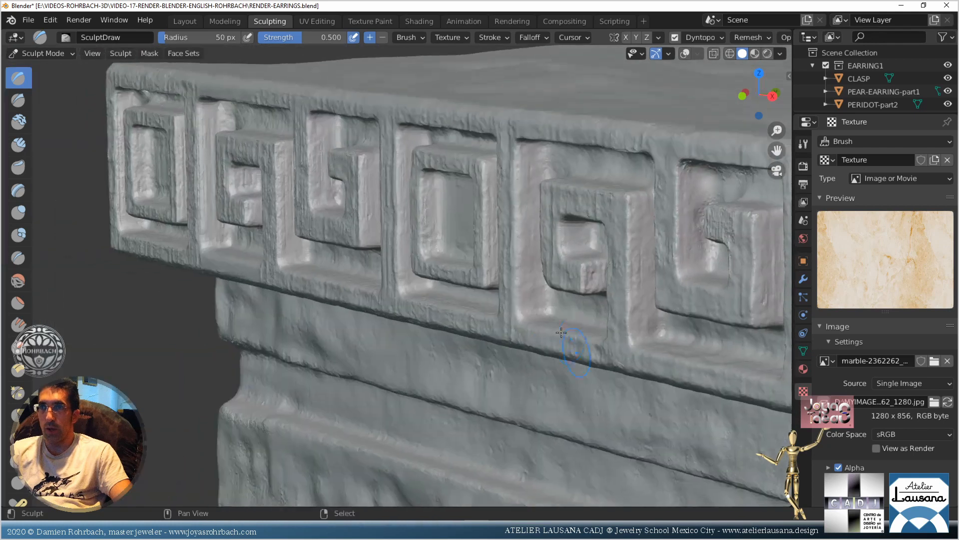
{"action": "scroll", "coordinate": [471, 302], "scroll_direction": "down", "scroll_amount": 5}
{"action": "middle_click_drag", "start_coordinate": [471, 302], "coordinate": [524, 285]}
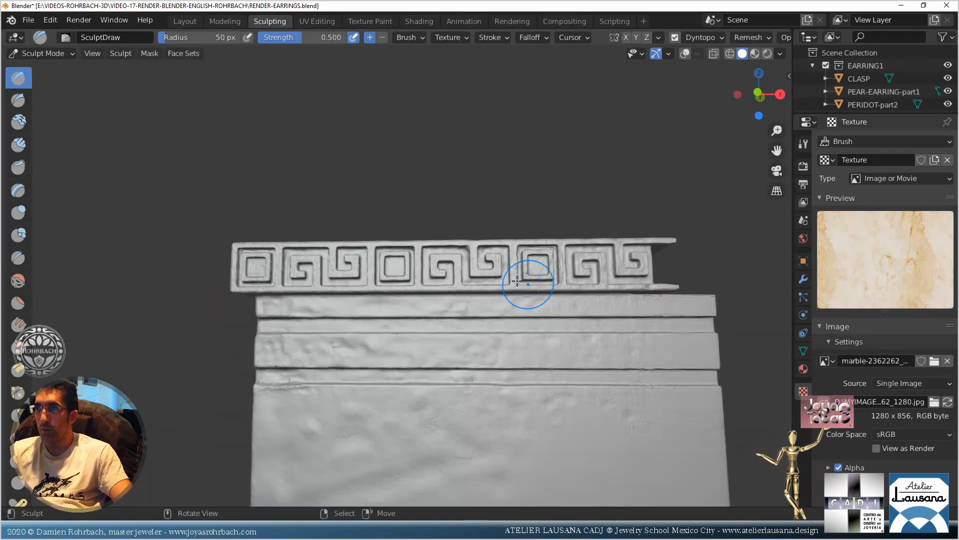
{"action": "scroll", "coordinate": [445, 300], "scroll_direction": "up", "scroll_amount": 4}
{"action": "scroll", "coordinate": [531, 242], "scroll_direction": "up", "scroll_amount": 3}
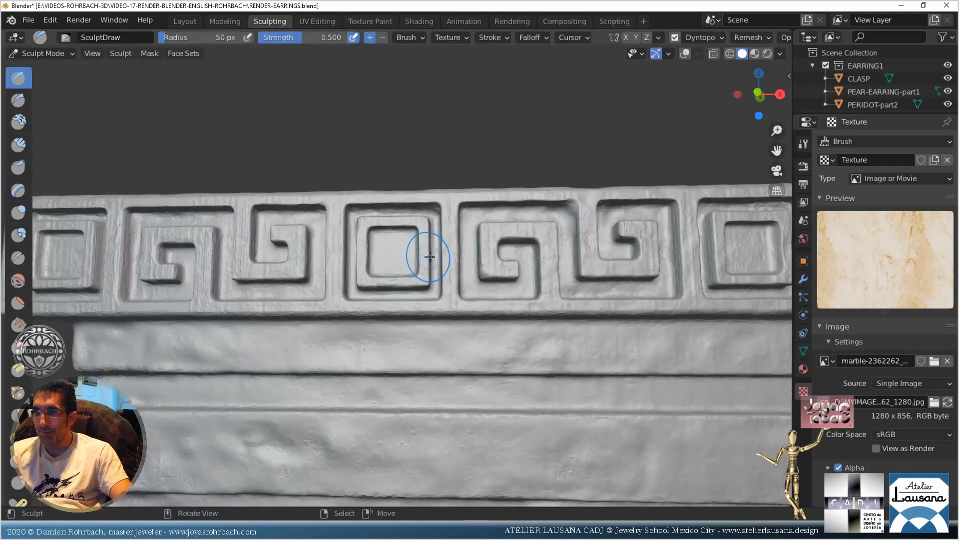
{"action": "scroll", "coordinate": [468, 236], "scroll_direction": "up", "scroll_amount": 3}
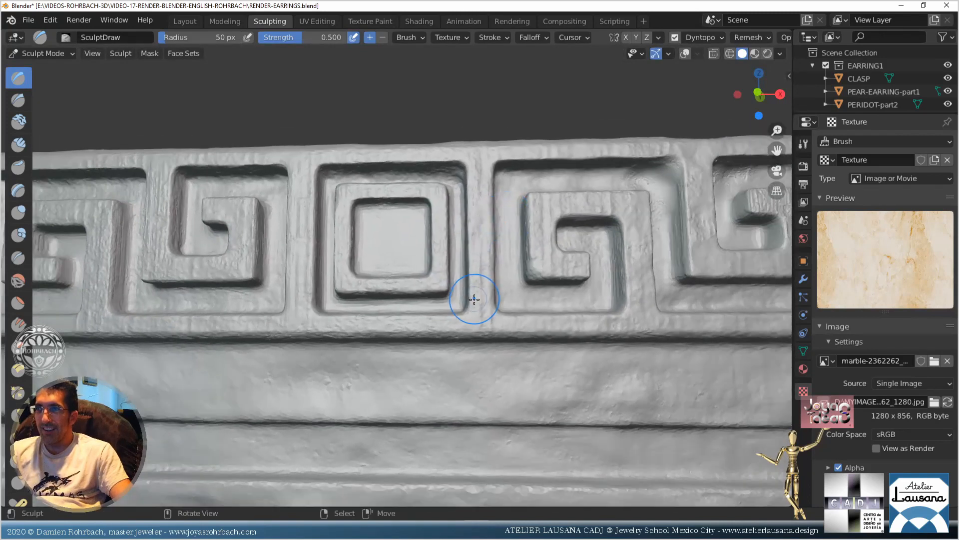
{"action": "left_click_drag", "start_coordinate": [486, 316], "coordinate": [484, 271]}
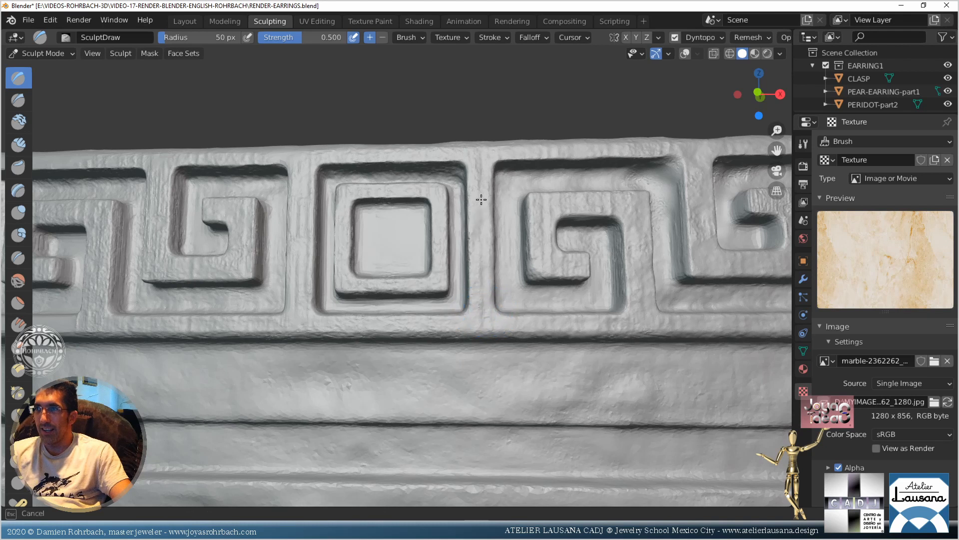
{"action": "left_click_drag", "start_coordinate": [481, 199], "coordinate": [482, 205]}
{"action": "mouse_move", "coordinate": [481, 242]}
{"action": "left_mouse_down"}
{"action": "mouse_move", "coordinate": [477, 281]}
{"action": "mouse_move", "coordinate": [491, 313]}
{"action": "mouse_move", "coordinate": [530, 318]}
{"action": "left_mouse_up"}
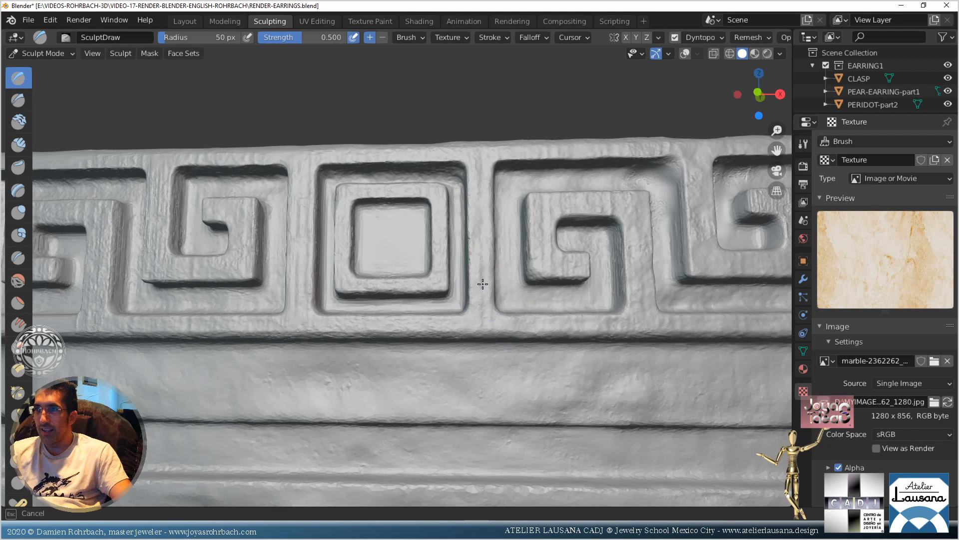
{"action": "left_click_drag", "start_coordinate": [481, 245], "coordinate": [477, 249]}
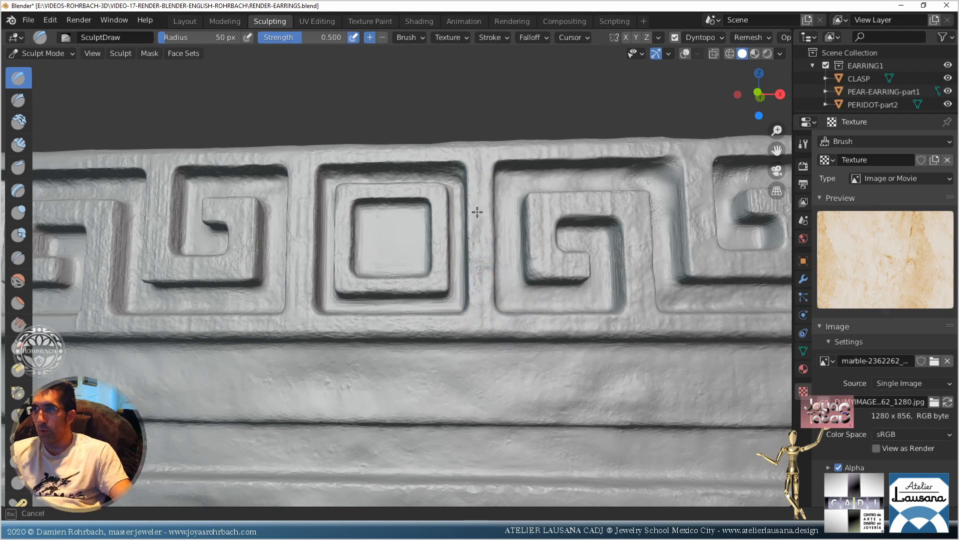
{"action": "left_click_drag", "start_coordinate": [475, 188], "coordinate": [481, 192]}
{"action": "mouse_move", "coordinate": [535, 157]}
{"action": "left_mouse_down"}
{"action": "mouse_move", "coordinate": [541, 149]}
{"action": "mouse_move", "coordinate": [524, 143]}
{"action": "mouse_move", "coordinate": [589, 150]}
{"action": "left_mouse_up"}
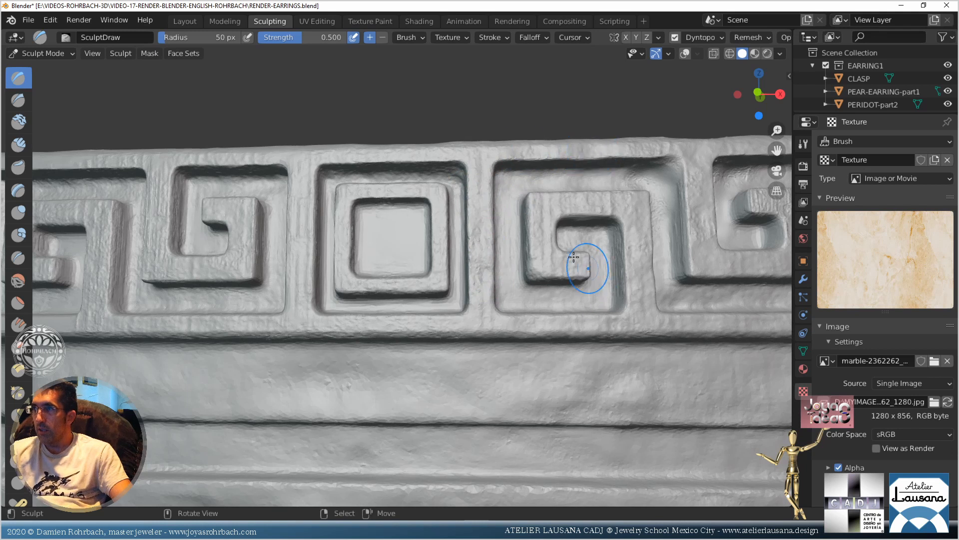
Sculpt chipped texture over the raised arms and inner curl of the spiral beside the plain square motif
{"action": "left_click_drag", "start_coordinate": [582, 268], "coordinate": [559, 262]}
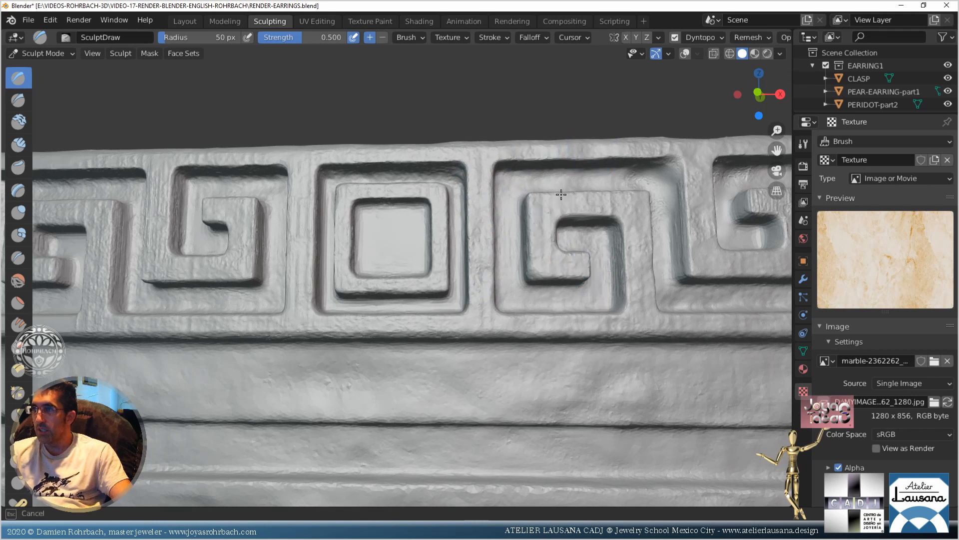
{"action": "left_click_drag", "start_coordinate": [561, 195], "coordinate": [575, 198]}
{"action": "mouse_move", "coordinate": [591, 201]}
{"action": "left_mouse_down"}
{"action": "mouse_move", "coordinate": [587, 208]}
{"action": "mouse_move", "coordinate": [609, 213]}
{"action": "left_mouse_up"}
{"action": "mouse_move", "coordinate": [624, 251]}
{"action": "left_mouse_down"}
{"action": "mouse_move", "coordinate": [613, 263]}
{"action": "mouse_move", "coordinate": [620, 273]}
{"action": "left_mouse_up"}
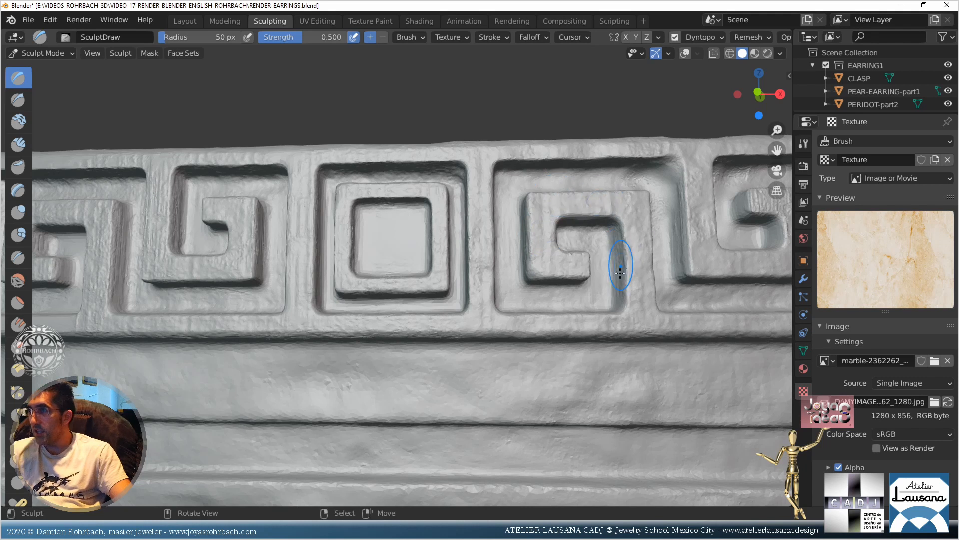
Roughen the frieze's lower border beneath the square motif and the spiral on the square's other side
{"action": "mouse_move", "coordinate": [698, 244]}
{"action": "left_mouse_down"}
{"action": "mouse_move", "coordinate": [687, 241]}
{"action": "mouse_move", "coordinate": [668, 328]}
{"action": "mouse_move", "coordinate": [582, 324]}
{"action": "left_mouse_up"}
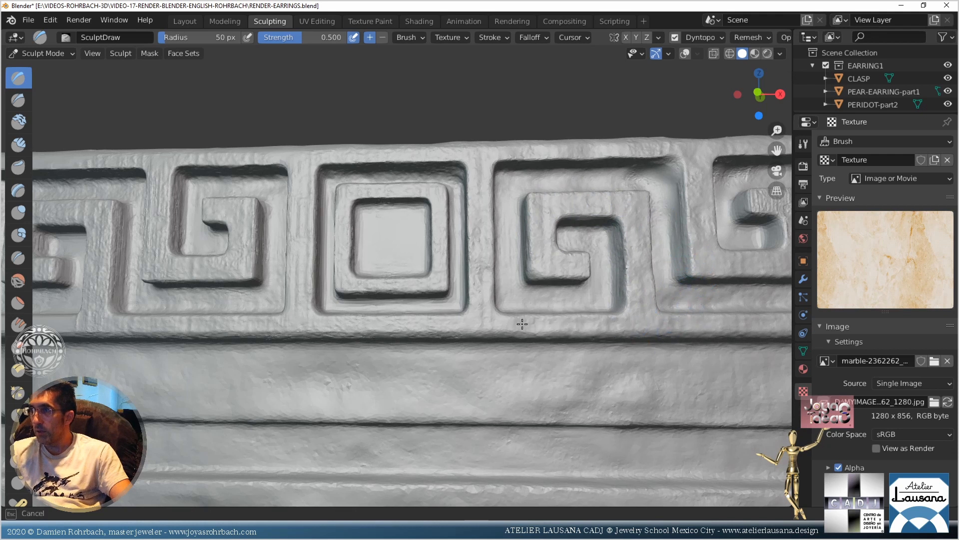
{"action": "mouse_move", "coordinate": [522, 324]}
{"action": "left_mouse_down"}
{"action": "mouse_move", "coordinate": [399, 330]}
{"action": "mouse_move", "coordinate": [285, 321]}
{"action": "left_mouse_up"}
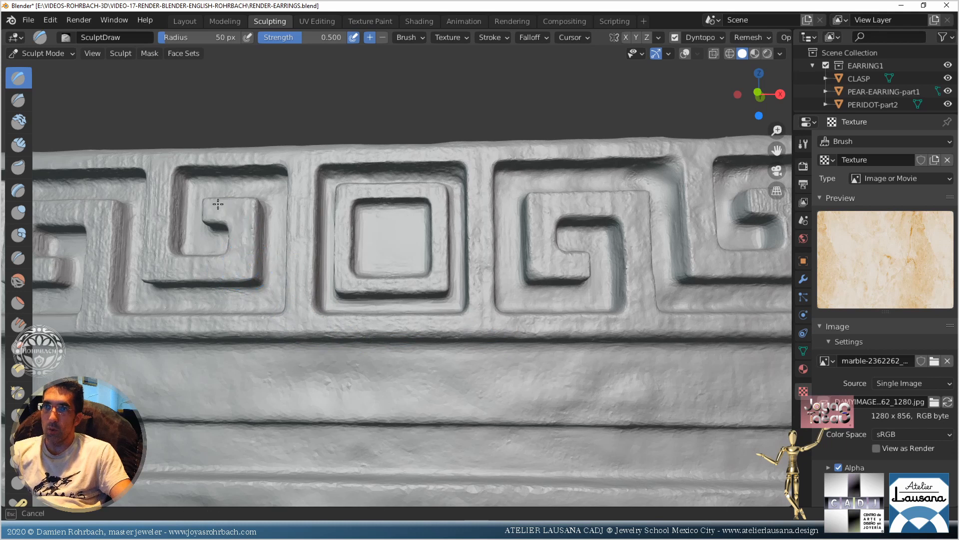
{"action": "mouse_move", "coordinate": [187, 231]}
{"action": "left_mouse_down"}
{"action": "mouse_move", "coordinate": [167, 246]}
{"action": "mouse_move", "coordinate": [154, 190]}
{"action": "mouse_move", "coordinate": [154, 257]}
{"action": "left_mouse_up"}
Sculpt rough texture into the outer arm of one spiral and the side and lower border framing its paired spiral
{"action": "mouse_move", "coordinate": [154, 257]}
{"action": "middle_mouse_down"}
{"action": "mouse_move", "coordinate": [156, 247]}
{"action": "mouse_move", "coordinate": [233, 265]}
{"action": "mouse_move", "coordinate": [342, 304]}
{"action": "middle_mouse_up"}
{"action": "middle_click_drag", "start_coordinate": [393, 283], "coordinate": [407, 257], "text": "ctrl"}
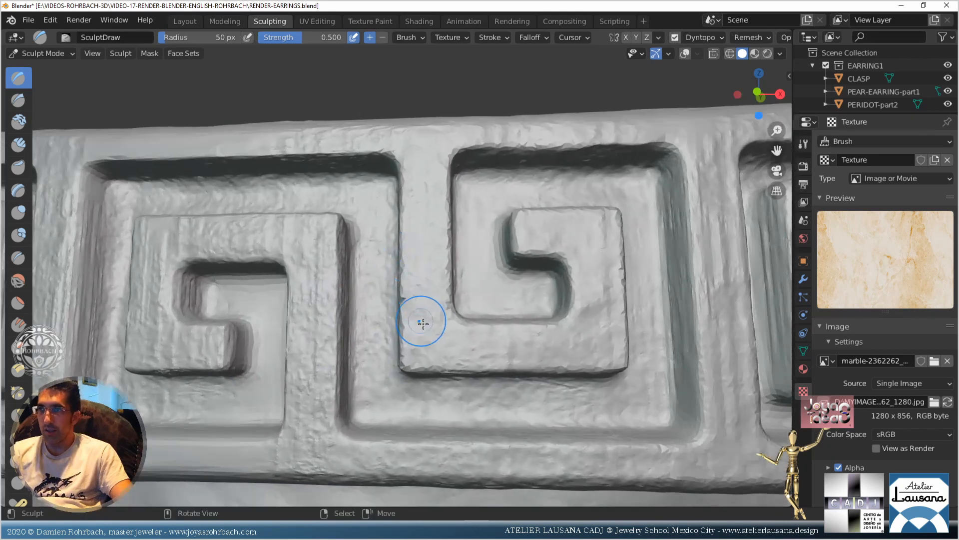
{"action": "left_click_drag", "start_coordinate": [414, 350], "coordinate": [415, 312]}
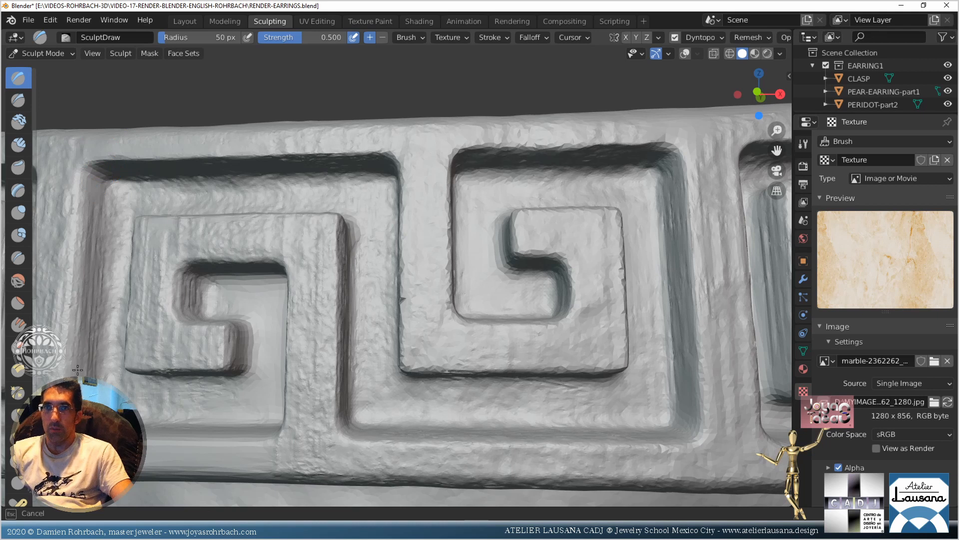
{"action": "mouse_move", "coordinate": [76, 340]}
{"action": "left_mouse_down"}
{"action": "mouse_move", "coordinate": [81, 325]}
{"action": "mouse_move", "coordinate": [95, 347]}
{"action": "left_mouse_up"}
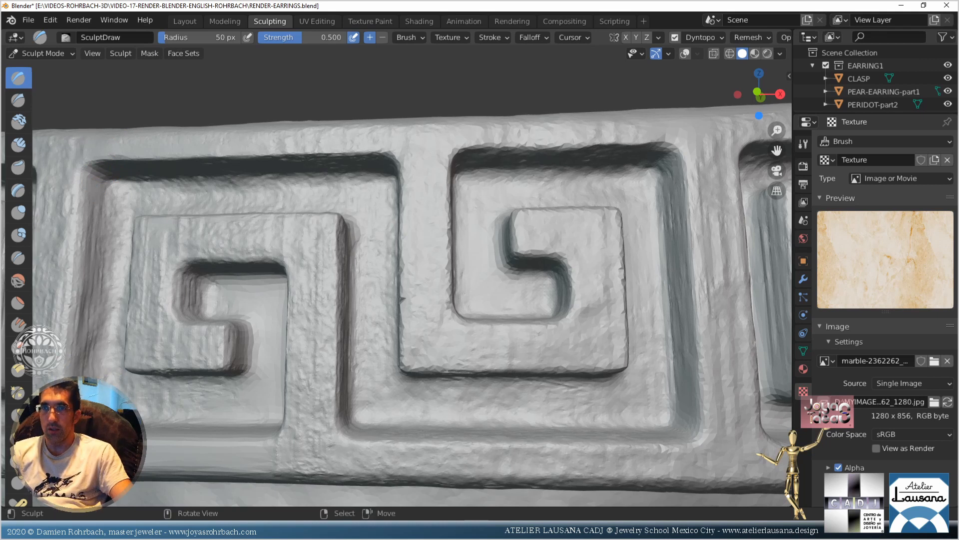
{"action": "left_click_drag", "start_coordinate": [137, 443], "coordinate": [125, 439]}
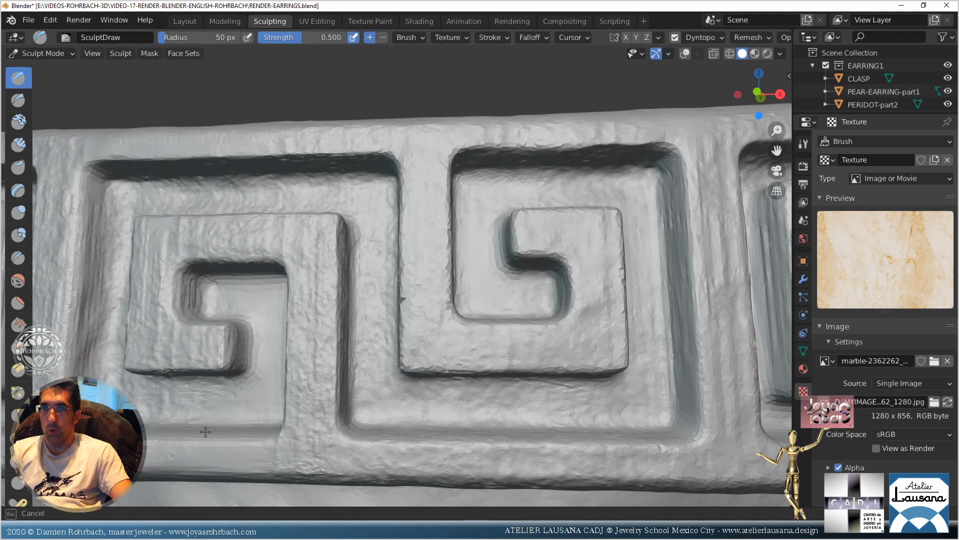
Roughen the raised arms of the paired spiral motif and the frieze border beneath them, and save the file
{"action": "mouse_move", "coordinate": [256, 453]}
{"action": "left_mouse_down"}
{"action": "mouse_move", "coordinate": [214, 343]}
{"action": "mouse_move", "coordinate": [222, 362]}
{"action": "mouse_move", "coordinate": [155, 360]}
{"action": "mouse_move", "coordinate": [135, 267]}
{"action": "left_mouse_up"}
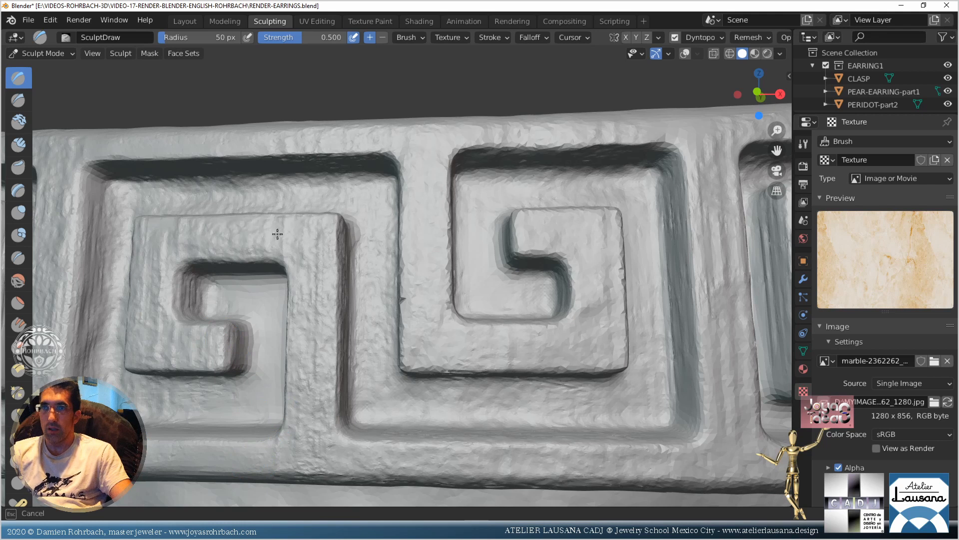
{"action": "left_click_drag", "start_coordinate": [317, 292], "coordinate": [325, 402]}
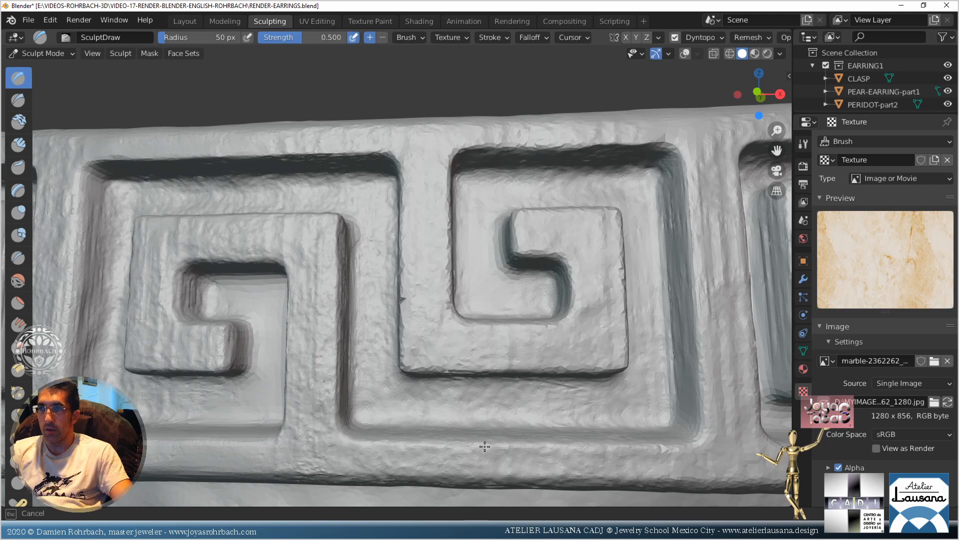
{"action": "mouse_move", "coordinate": [484, 446]}
{"action": "left_mouse_down"}
{"action": "mouse_move", "coordinate": [670, 454]}
{"action": "mouse_move", "coordinate": [628, 407]}
{"action": "mouse_move", "coordinate": [360, 422]}
{"action": "mouse_move", "coordinate": [353, 391]}
{"action": "left_mouse_up"}
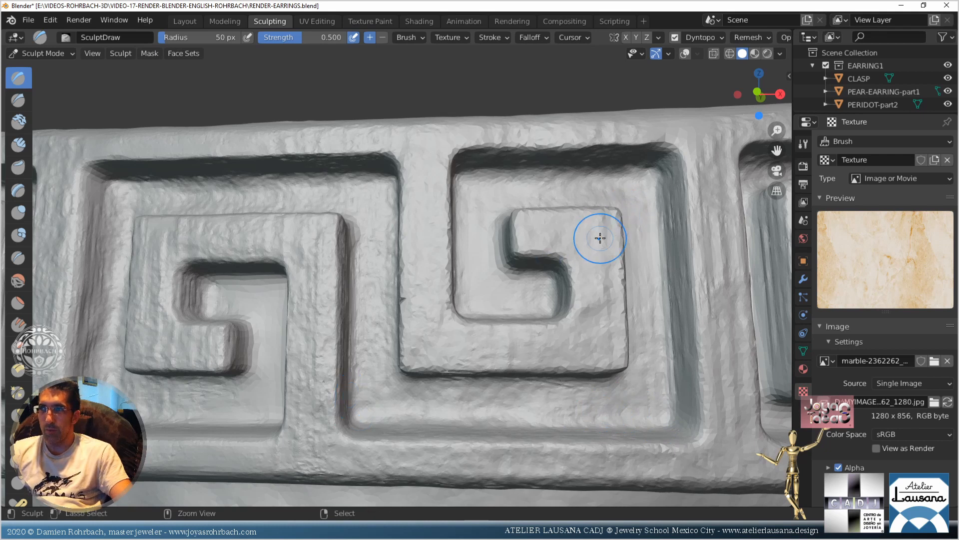
{"action": "scroll", "coordinate": [456, 293], "scroll_direction": "down", "scroll_amount": 2}
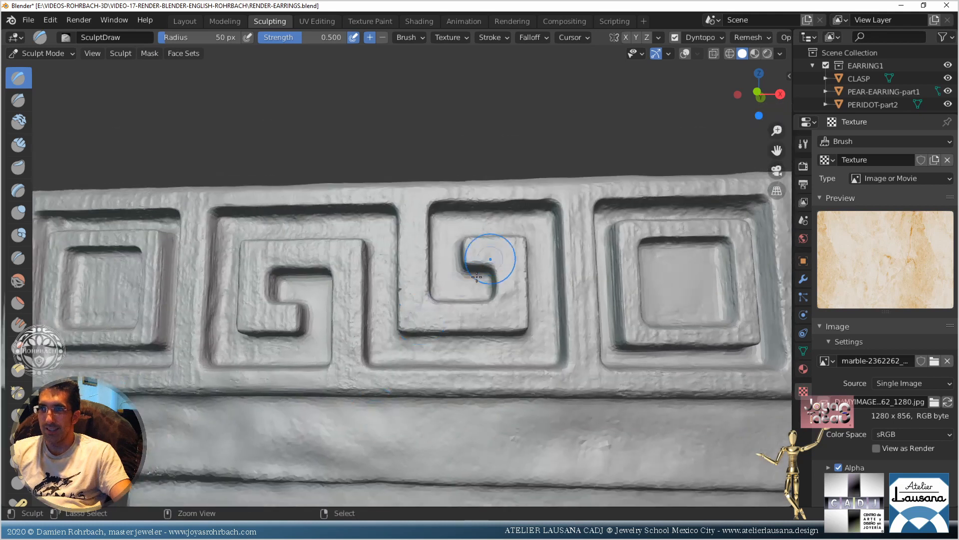
{"action": "scroll", "coordinate": [476, 276], "scroll_direction": "down", "scroll_amount": 2}
{"action": "mouse_move", "coordinate": [435, 325]}
{"action": "middle_mouse_down"}
{"action": "mouse_move", "coordinate": [442, 343]}
{"action": "mouse_move", "coordinate": [425, 350]}
{"action": "middle_mouse_up"}
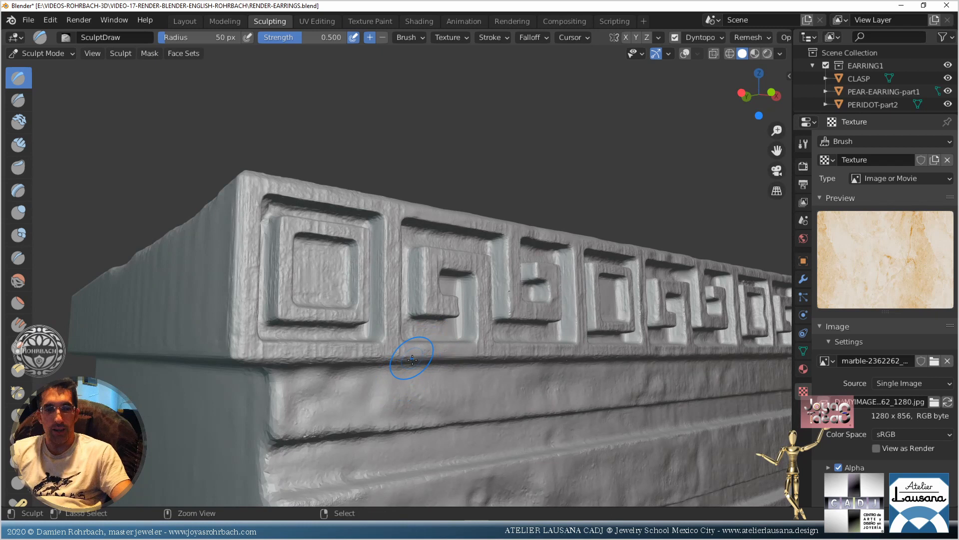
{"action": "key", "text": "ctrl+s"}
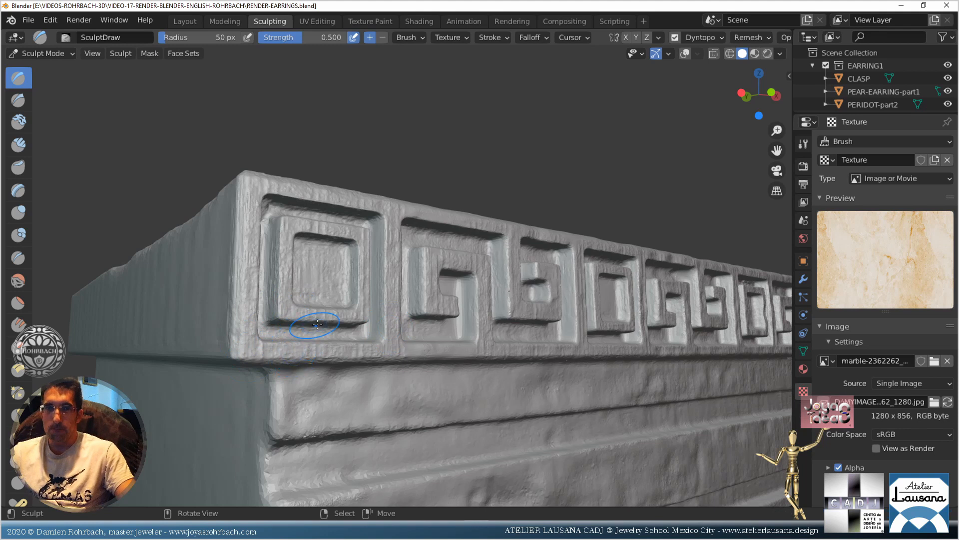
Sculpt worn texture over the corner square motif's raised frame and the upper rim and border around its recess
{"action": "middle_click_drag", "start_coordinate": [351, 324], "coordinate": [386, 313], "text": "shift"}
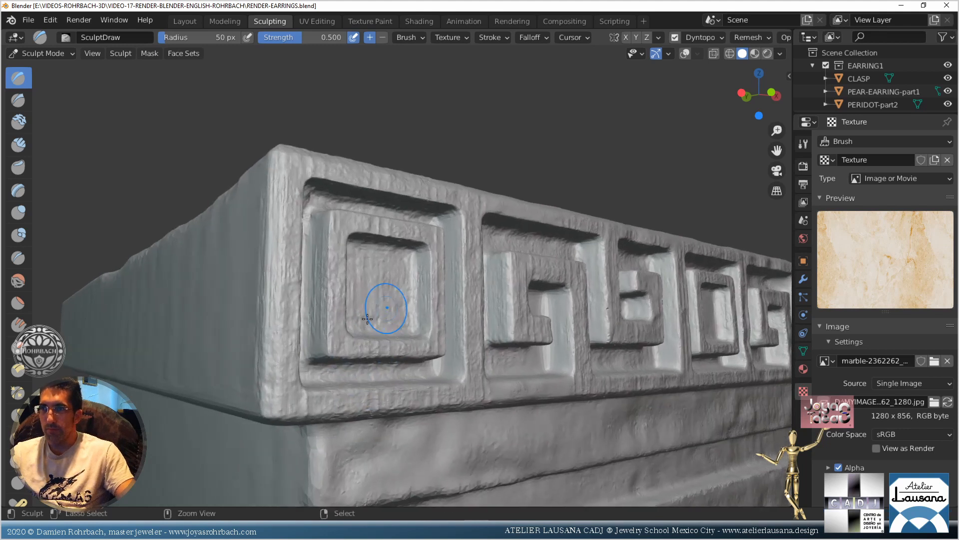
{"action": "left_click_drag", "start_coordinate": [334, 317], "coordinate": [338, 268]}
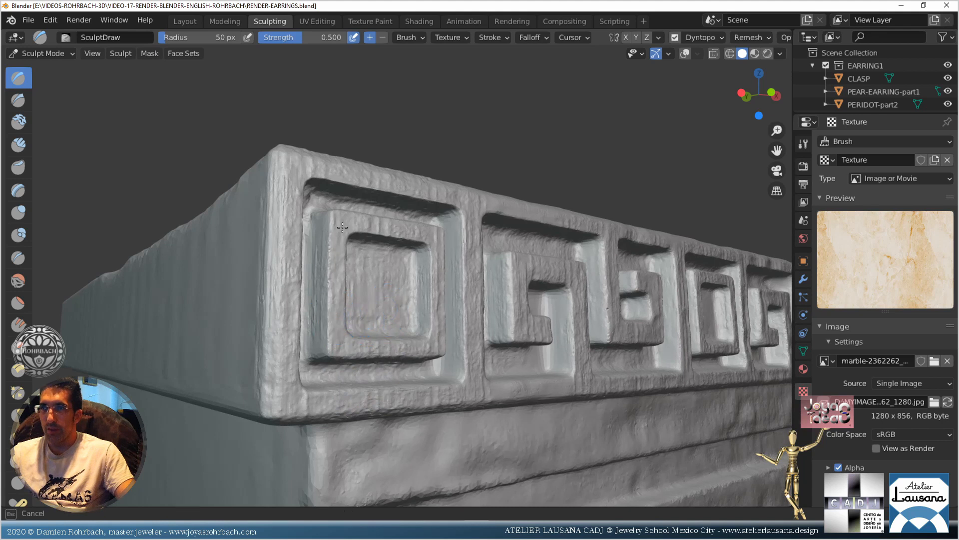
{"action": "mouse_move", "coordinate": [433, 236]}
{"action": "left_mouse_down"}
{"action": "mouse_move", "coordinate": [460, 268]}
{"action": "mouse_move", "coordinate": [469, 240]}
{"action": "mouse_move", "coordinate": [443, 195]}
{"action": "left_mouse_up"}
{"action": "mouse_move", "coordinate": [386, 188]}
{"action": "left_mouse_down"}
{"action": "mouse_move", "coordinate": [328, 175]}
{"action": "mouse_move", "coordinate": [287, 186]}
{"action": "mouse_move", "coordinate": [292, 370]}
{"action": "mouse_move", "coordinate": [309, 396]}
{"action": "left_mouse_up"}
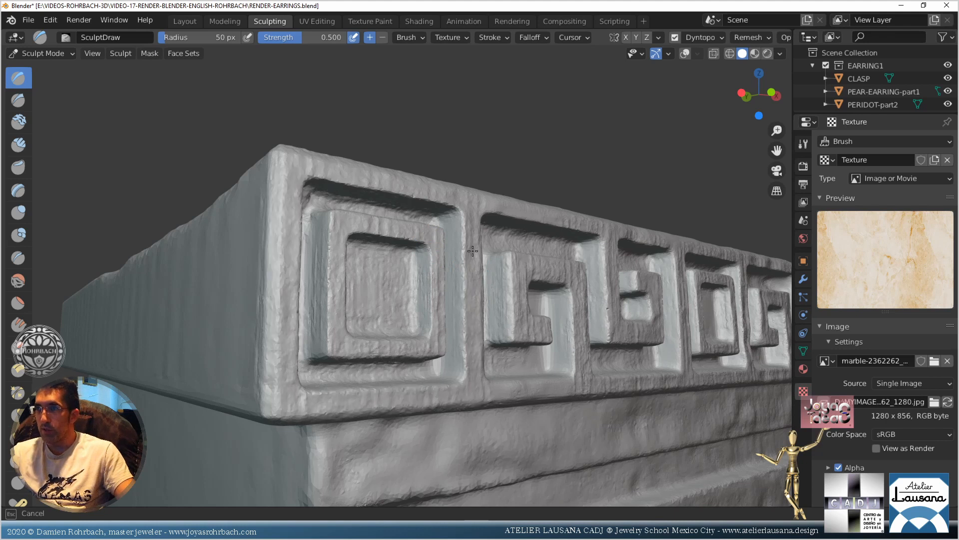
Roughen the divider beside the corner square, the rim and lower border around the adjacent spiral, and the square's inner area
{"action": "left_click_drag", "start_coordinate": [472, 250], "coordinate": [488, 205]}
{"action": "mouse_move", "coordinate": [548, 225]}
{"action": "left_mouse_down"}
{"action": "mouse_move", "coordinate": [481, 391]}
{"action": "mouse_move", "coordinate": [508, 390]}
{"action": "mouse_move", "coordinate": [495, 389]}
{"action": "left_mouse_up"}
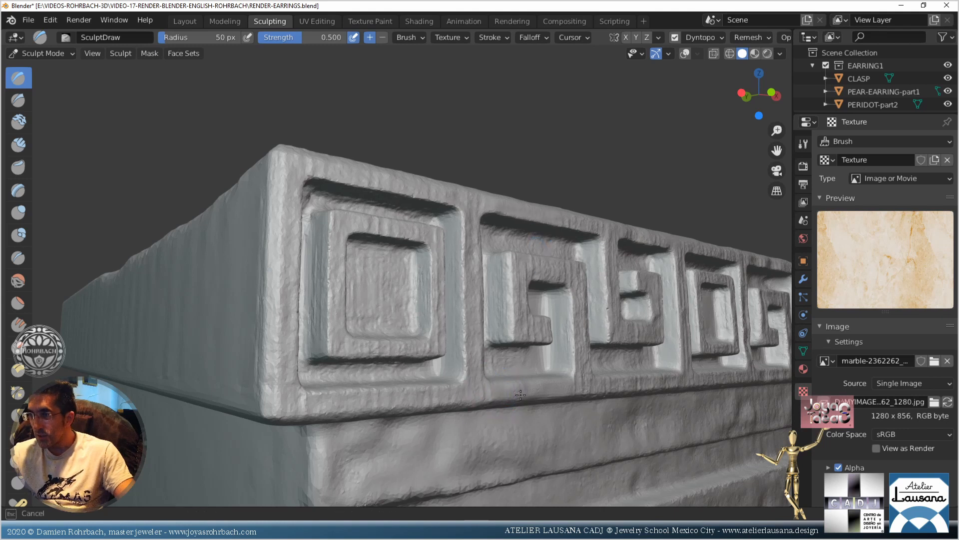
{"action": "mouse_move", "coordinate": [521, 394]}
{"action": "left_mouse_down"}
{"action": "mouse_move", "coordinate": [552, 389]}
{"action": "mouse_move", "coordinate": [368, 393]}
{"action": "mouse_move", "coordinate": [422, 385]}
{"action": "mouse_move", "coordinate": [427, 400]}
{"action": "mouse_move", "coordinate": [389, 351]}
{"action": "mouse_move", "coordinate": [366, 343]}
{"action": "left_mouse_up"}
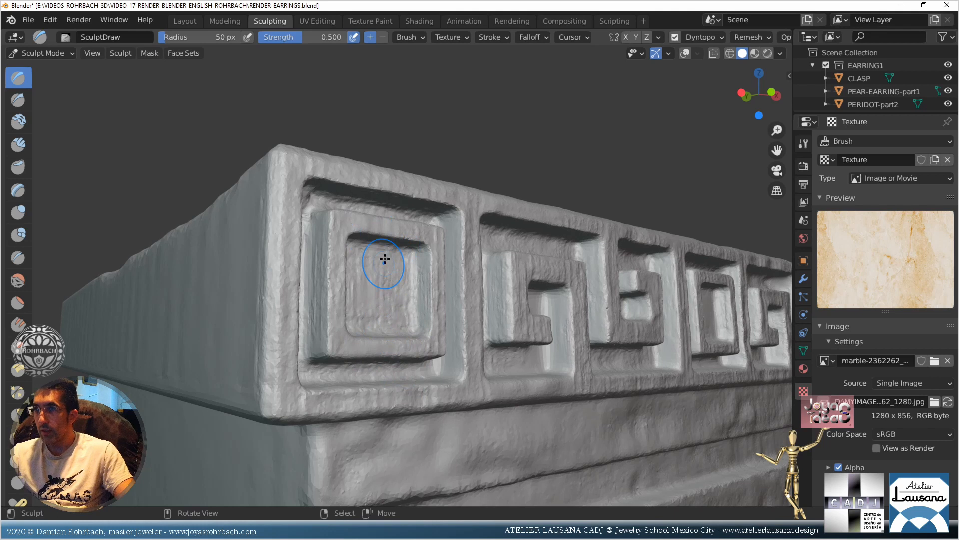
{"action": "mouse_move", "coordinate": [390, 279]}
{"action": "left_mouse_down"}
{"action": "mouse_move", "coordinate": [400, 313]}
{"action": "mouse_move", "coordinate": [410, 262]}
{"action": "mouse_move", "coordinate": [403, 319]}
{"action": "mouse_move", "coordinate": [496, 290]}
{"action": "mouse_move", "coordinate": [508, 315]}
{"action": "mouse_move", "coordinate": [515, 278]}
{"action": "mouse_move", "coordinate": [509, 311]}
{"action": "mouse_move", "coordinate": [497, 250]}
{"action": "left_mouse_up"}
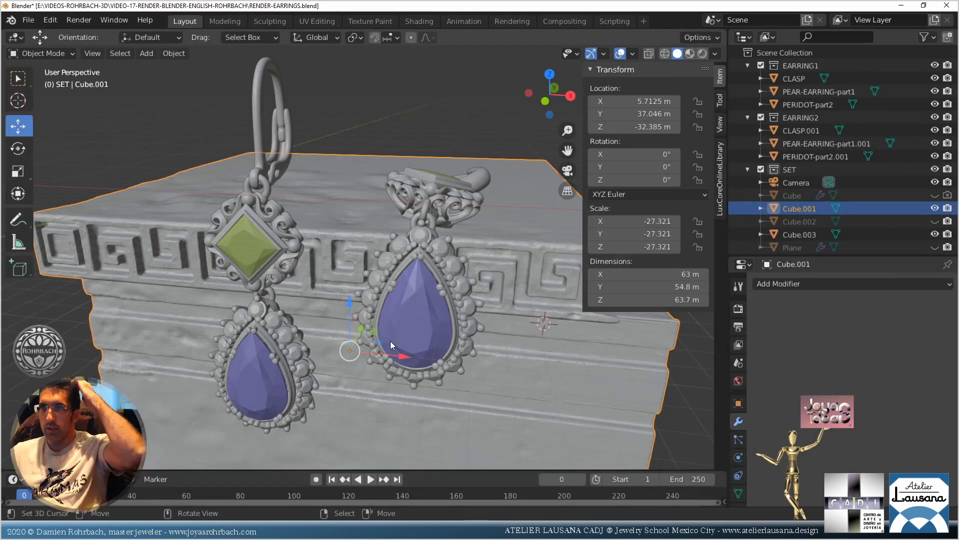
View the scene through the camera, deselect the pedestal, and save the file
{"action": "key", "text": "KP_0"}
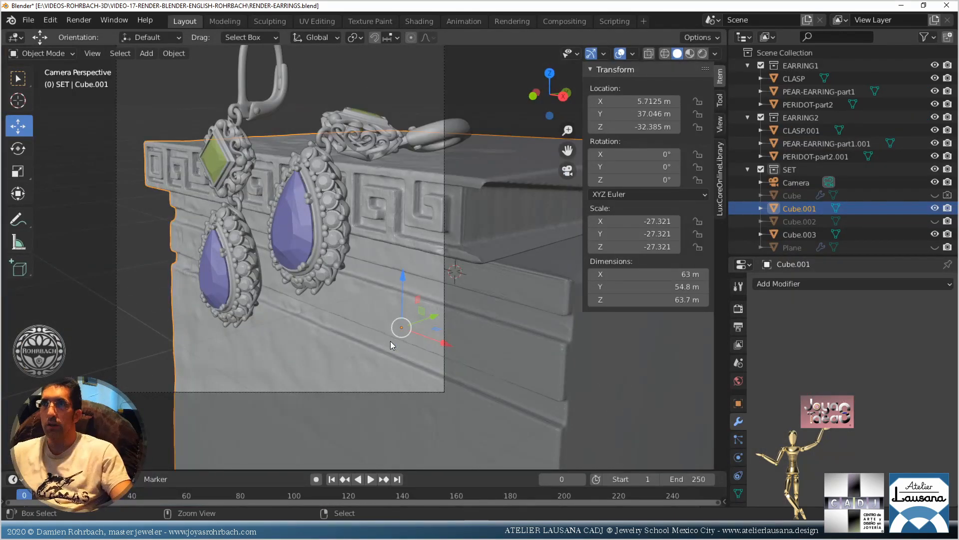
{"action": "key", "text": "alt+a"}
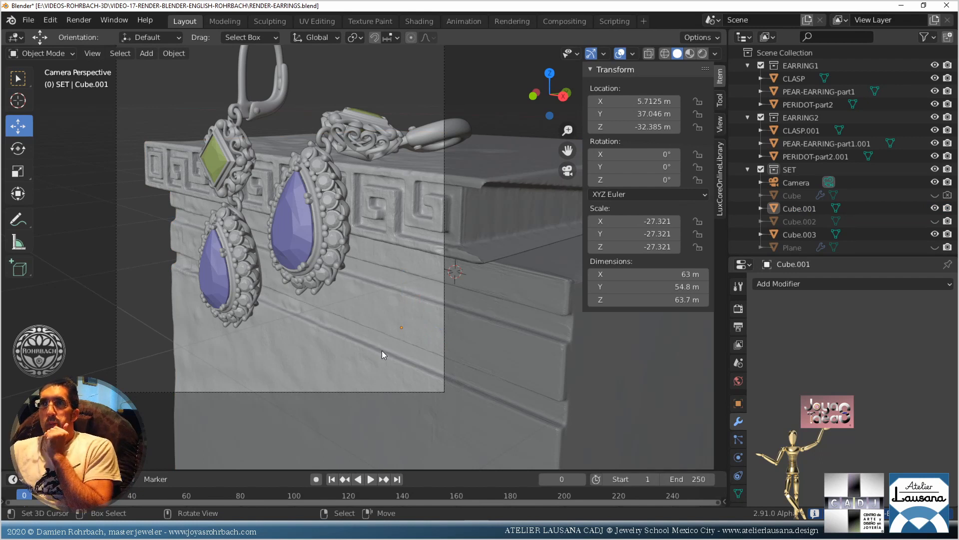
{"action": "middle_click_drag", "start_coordinate": [331, 210], "coordinate": [322, 275], "text": "shift"}
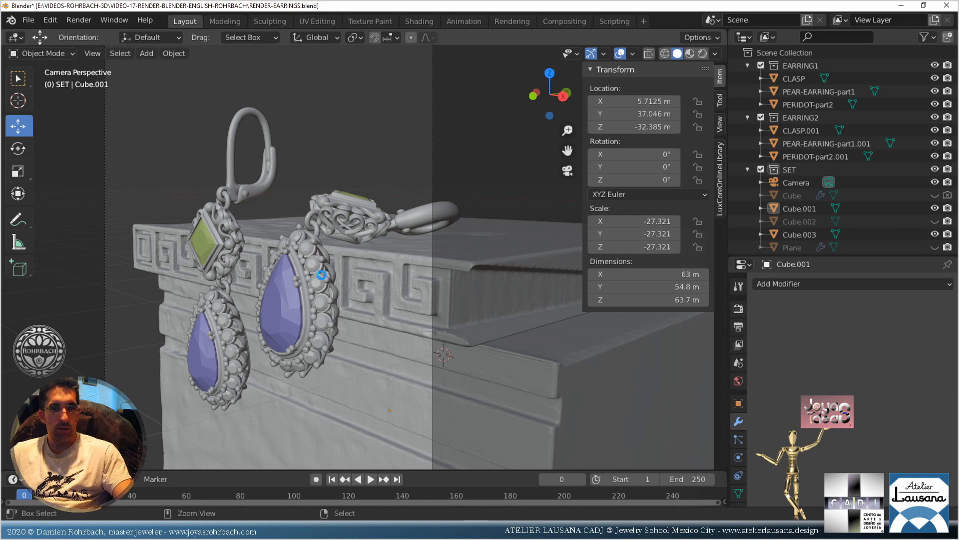
{"action": "key", "text": "ctrl+s"}
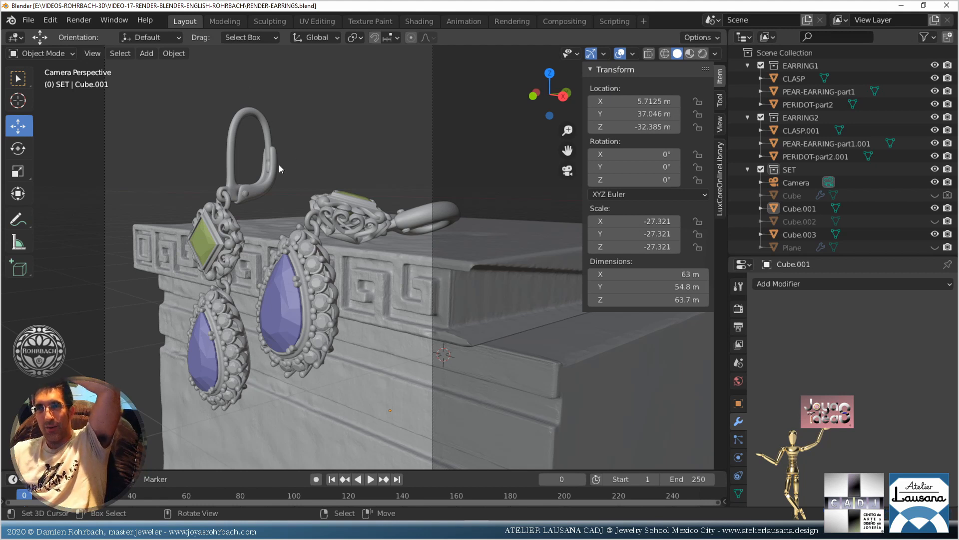
Duplicate the sculpted pedestal and place the copy higher up behind the original, offset about 10.9, 20.5 and 36.2 m in X, Y and Z
{"action": "left_click", "coordinate": [420, 286]}
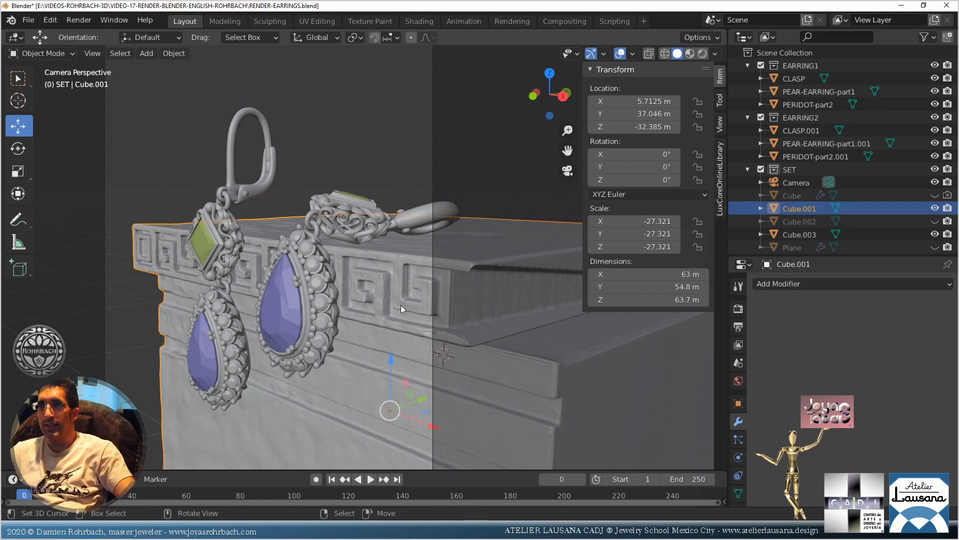
{"action": "scroll", "coordinate": [386, 341], "scroll_direction": "down", "scroll_amount": 3}
{"action": "scroll", "coordinate": [385, 341], "scroll_direction": "down", "scroll_amount": 1}
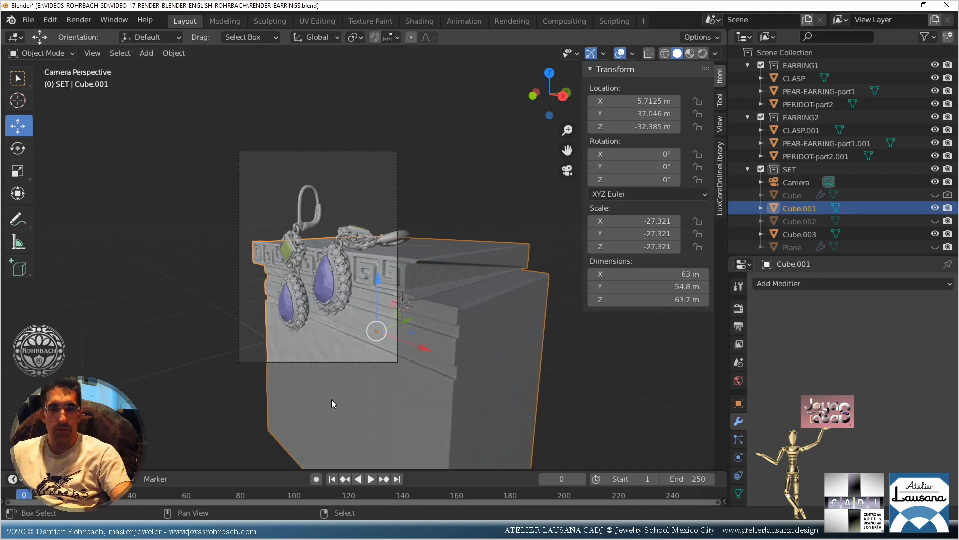
{"action": "key", "text": "shift+d"}
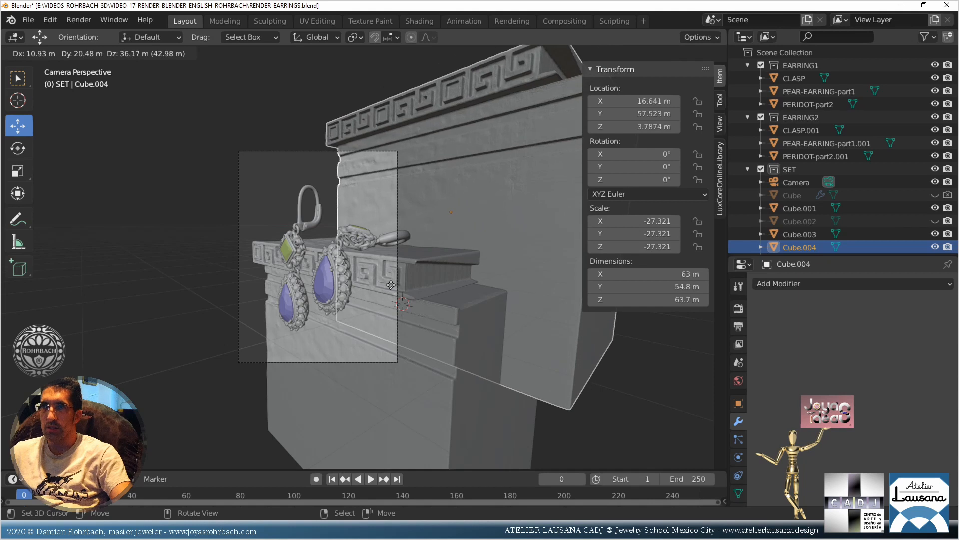
{"action": "left_click", "coordinate": [390, 285]}
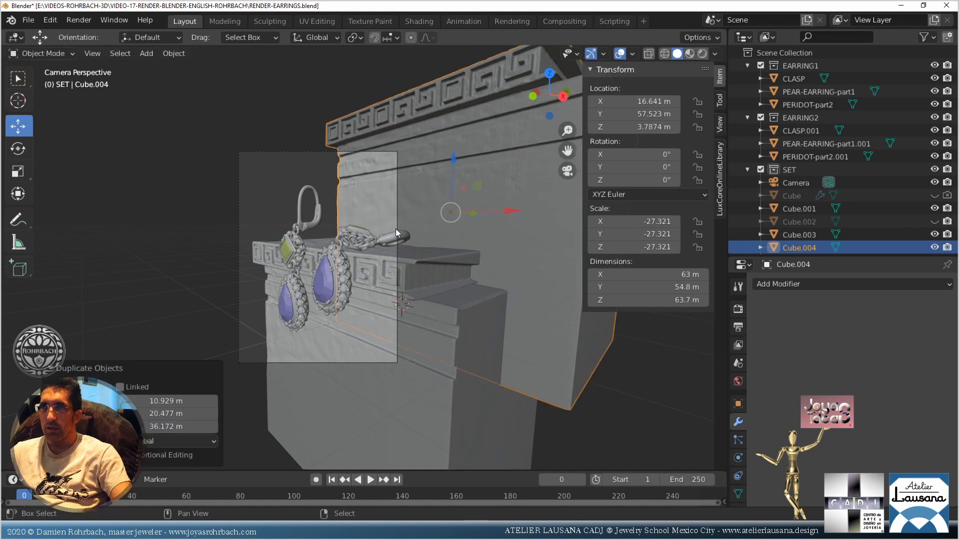
In the camera view, move the duplicated pedestal about 3.9 m along negative X and save the file
{"action": "middle_click_drag", "start_coordinate": [395, 229], "coordinate": [355, 260]}
{"action": "key", "text": "KP_0"}
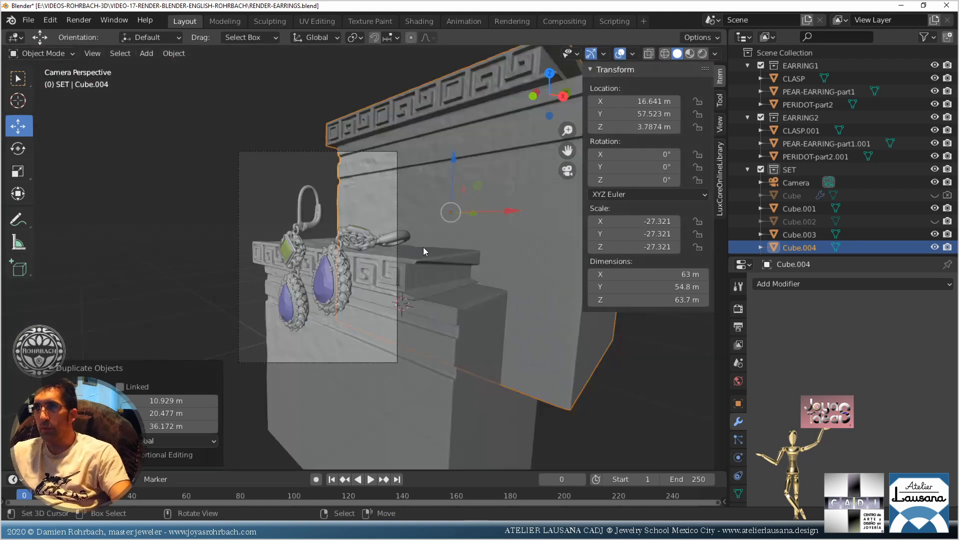
{"action": "middle_click_drag", "start_coordinate": [400, 186], "coordinate": [373, 236], "text": "shift"}
{"action": "scroll", "coordinate": [373, 236], "scroll_direction": "up", "scroll_amount": 2}
{"action": "middle_click_drag", "start_coordinate": [464, 276], "coordinate": [421, 263], "text": "shift"}
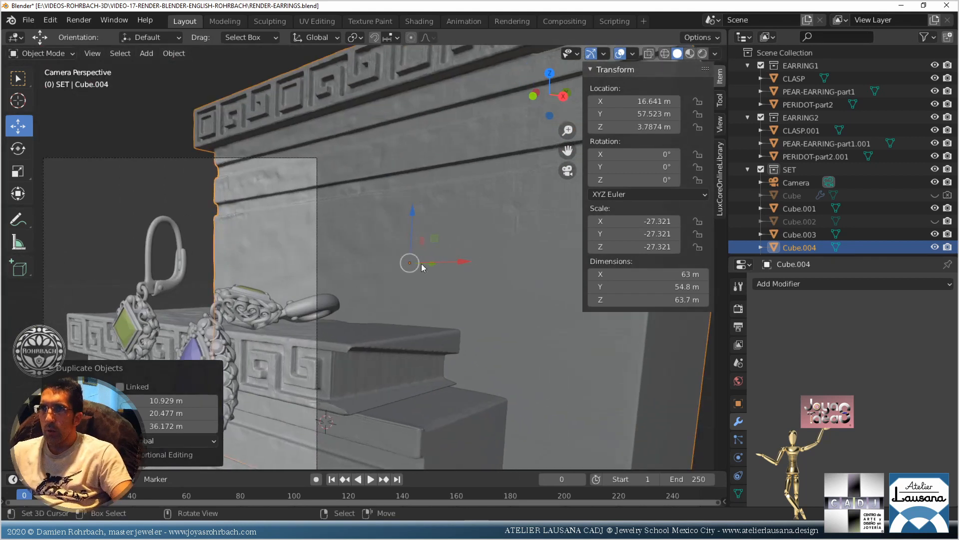
{"action": "left_click_drag", "start_coordinate": [461, 262], "coordinate": [440, 262]}
{"action": "key", "text": "ctrl+s"}
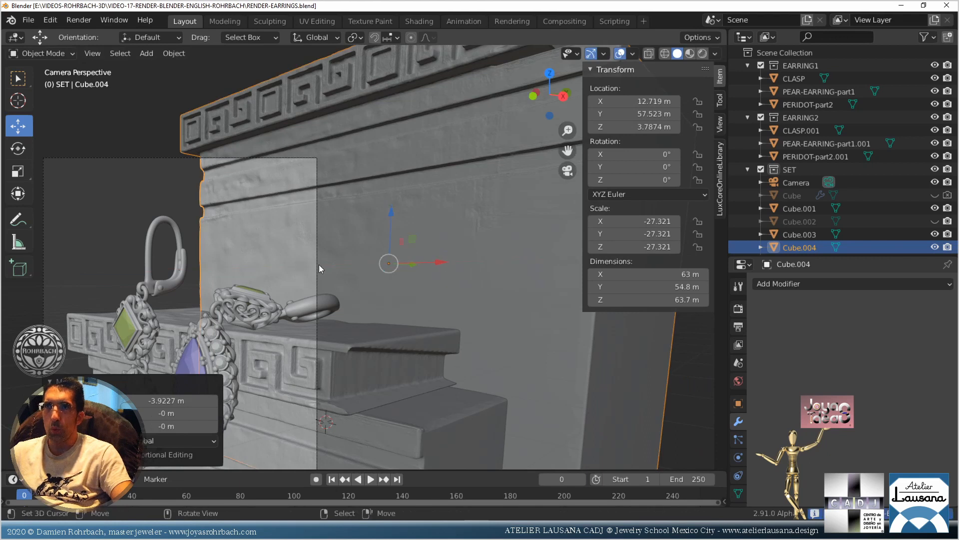
Return to the sculpting workspace and leave the isolated view so the earrings show in front of the pedestal copy
{"action": "middle_click_drag", "start_coordinate": [319, 265], "coordinate": [345, 271], "text": "shift"}
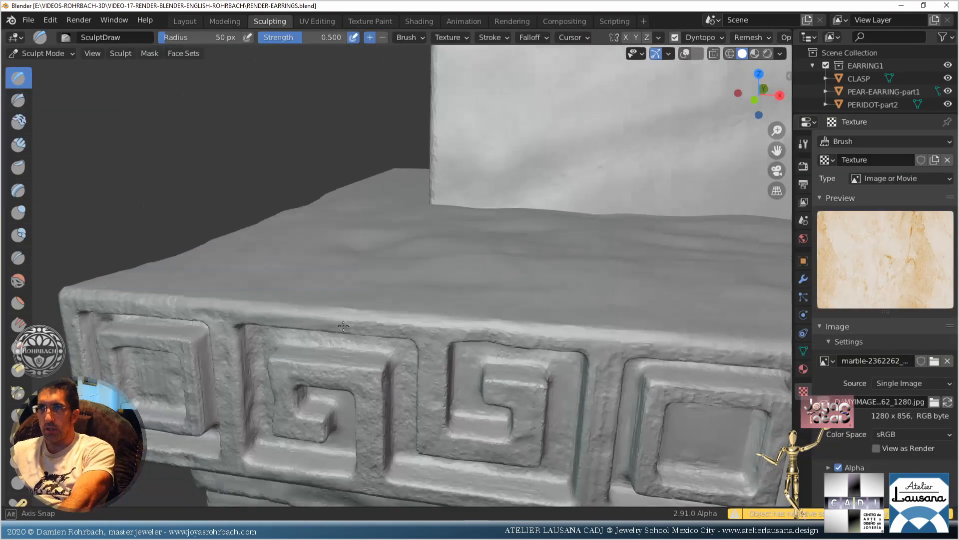
{"action": "middle_click_drag", "start_coordinate": [344, 326], "coordinate": [328, 329]}
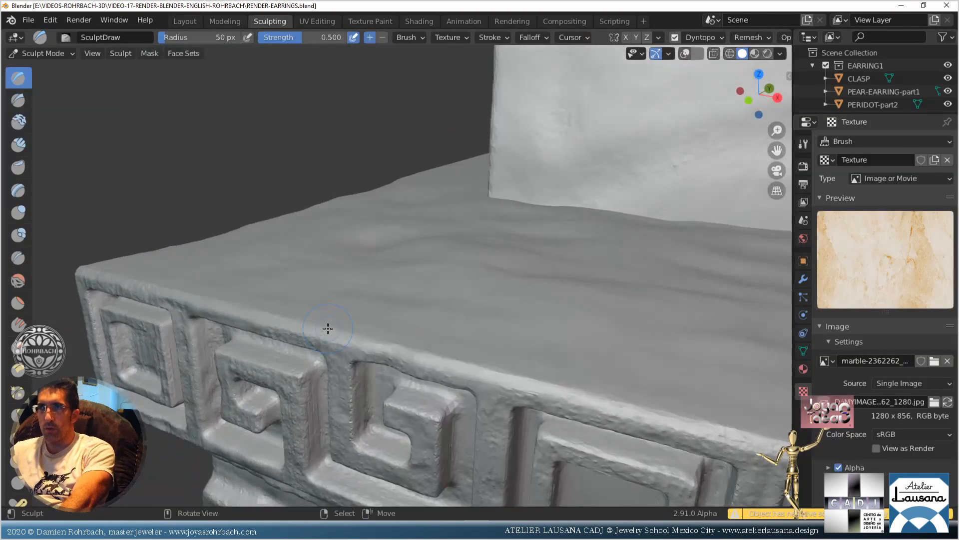
{"action": "key", "text": "KP_Divide"}
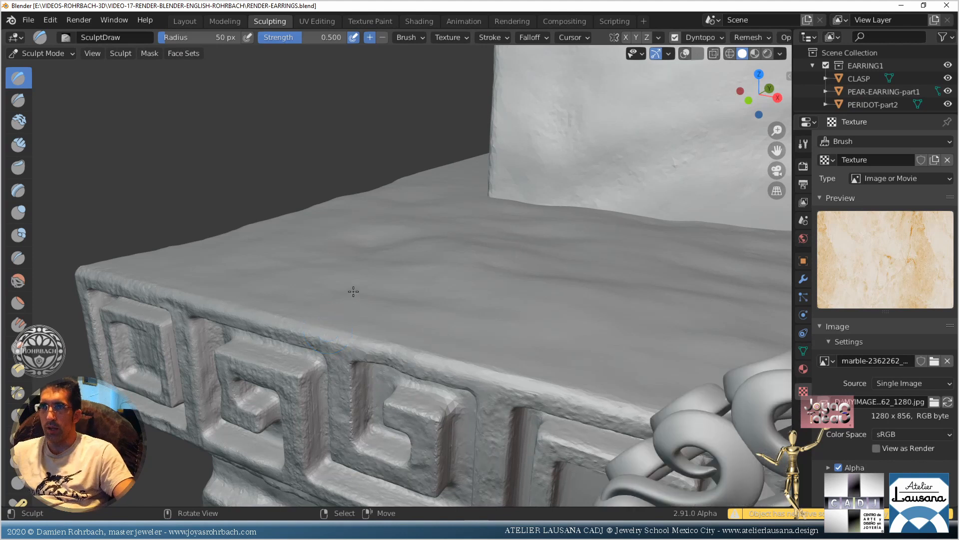
{"action": "middle_click_drag", "start_coordinate": [388, 336], "coordinate": [381, 264]}
{"action": "mouse_move", "coordinate": [366, 211]}
{"action": "middle_mouse_down"}
{"action": "mouse_move", "coordinate": [460, 156]}
{"action": "mouse_move", "coordinate": [429, 103]}
{"action": "mouse_move", "coordinate": [463, 182]}
{"action": "middle_mouse_up"}
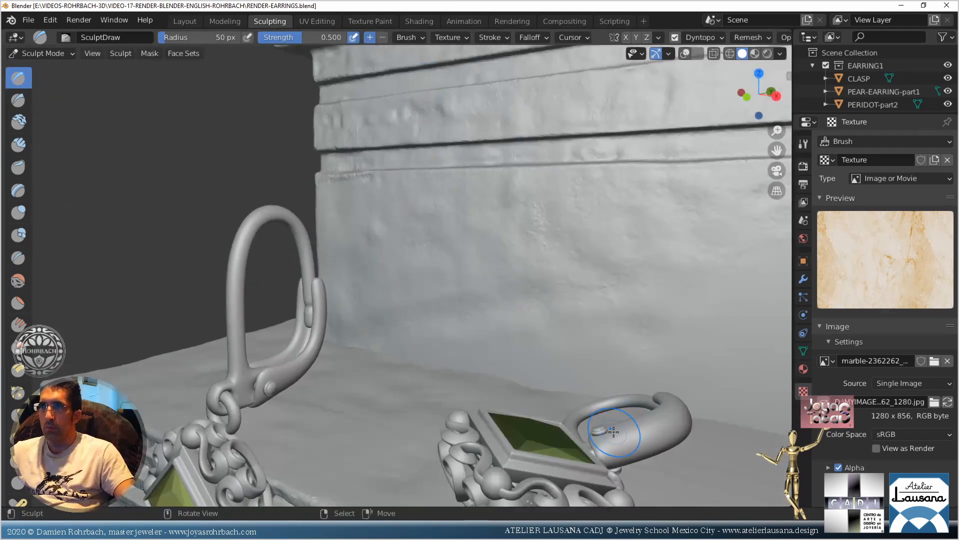
Sculpt marble-textured roughness with the Draw brush onto the lower front face of the background block behind the earrings
{"action": "scroll", "coordinate": [570, 330], "scroll_direction": "up", "scroll_amount": 1}
{"action": "middle_click_drag", "start_coordinate": [561, 310], "coordinate": [533, 223], "text": "shift"}
{"action": "scroll", "coordinate": [515, 307], "scroll_direction": "up", "scroll_amount": 1}
{"action": "scroll", "coordinate": [537, 278], "scroll_direction": "up", "scroll_amount": 1}
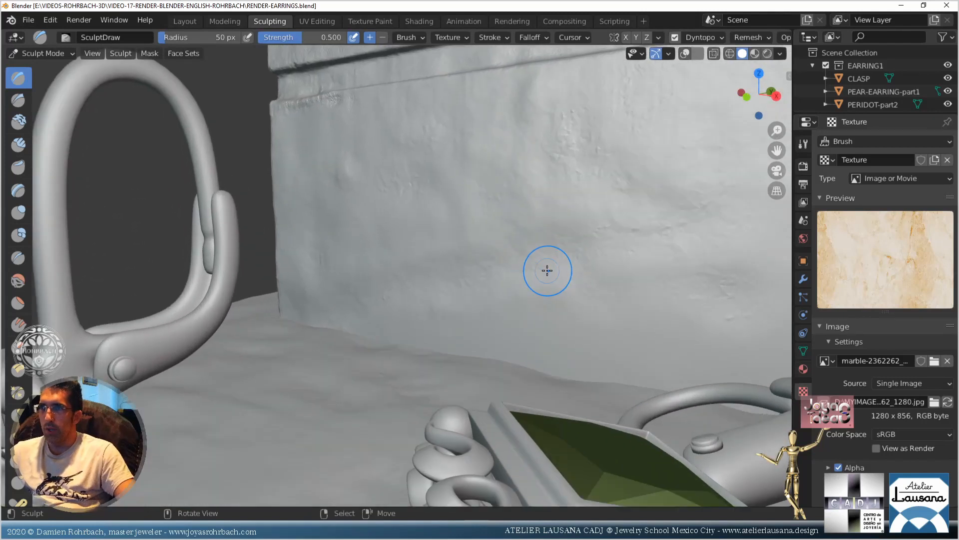
{"action": "left_click_drag", "start_coordinate": [458, 280], "coordinate": [489, 267]}
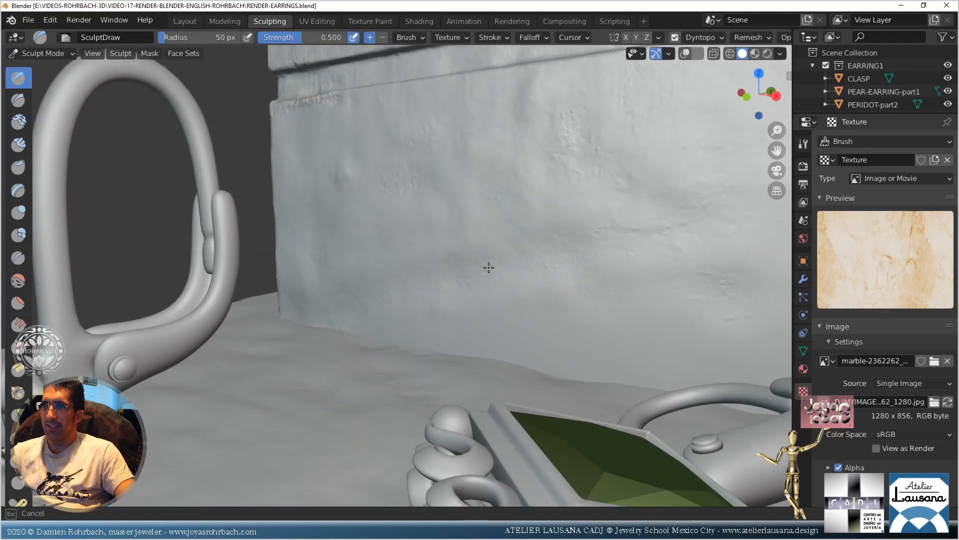
{"action": "left_click_drag", "start_coordinate": [465, 227], "coordinate": [443, 223]}
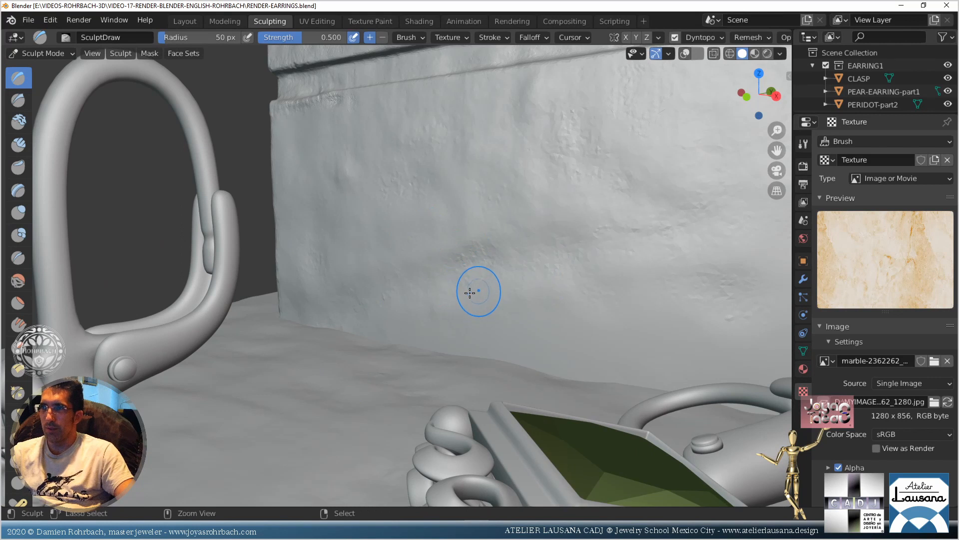
{"action": "left_click_drag", "start_coordinate": [463, 287], "coordinate": [481, 239]}
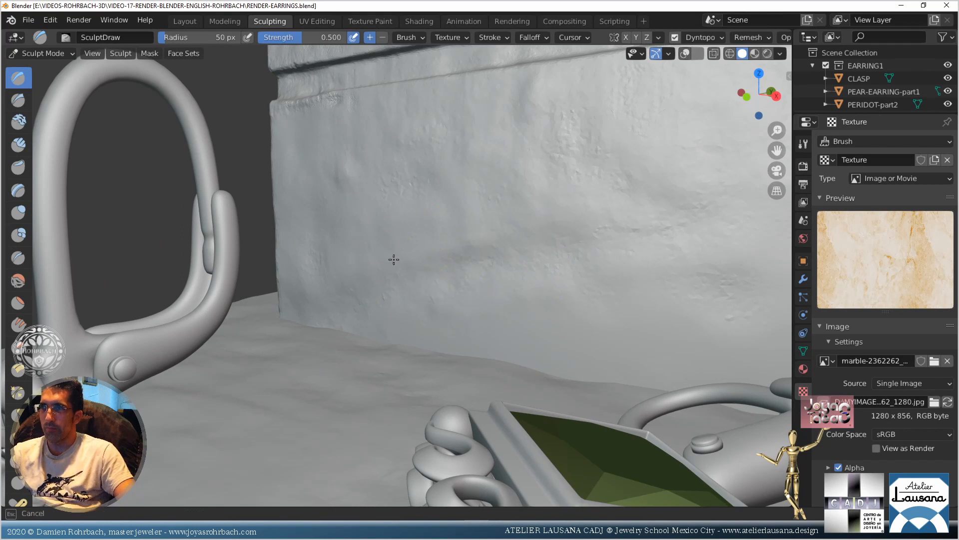
{"action": "left_click_drag", "start_coordinate": [394, 260], "coordinate": [400, 265]}
{"action": "left_click_drag", "start_coordinate": [552, 238], "coordinate": [570, 336]}
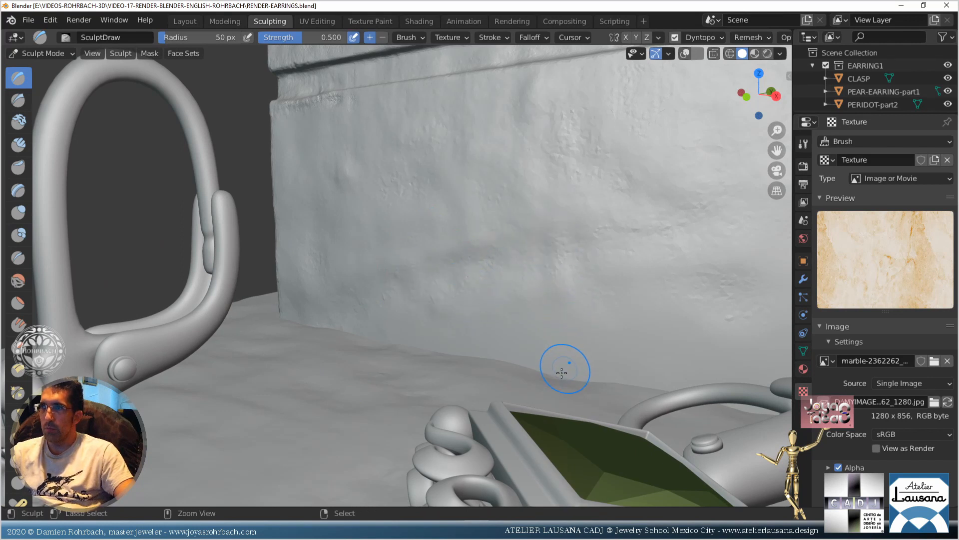
Roughen the seam where the background block meets the pedestal top, working toward the block's outer corner
{"action": "left_click_drag", "start_coordinate": [557, 375], "coordinate": [540, 368]}
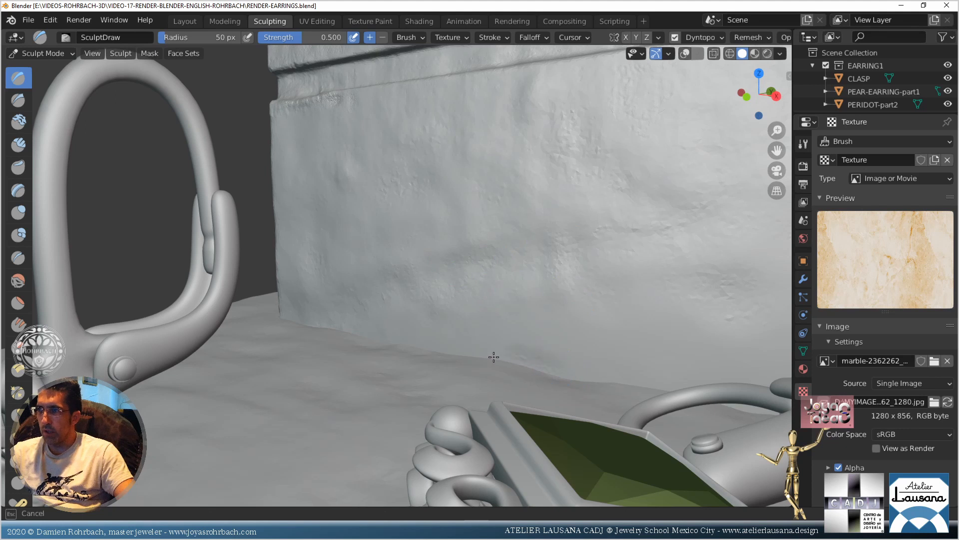
{"action": "mouse_move", "coordinate": [446, 350]}
{"action": "left_mouse_down"}
{"action": "mouse_move", "coordinate": [430, 344]}
{"action": "mouse_move", "coordinate": [471, 356]}
{"action": "left_mouse_up"}
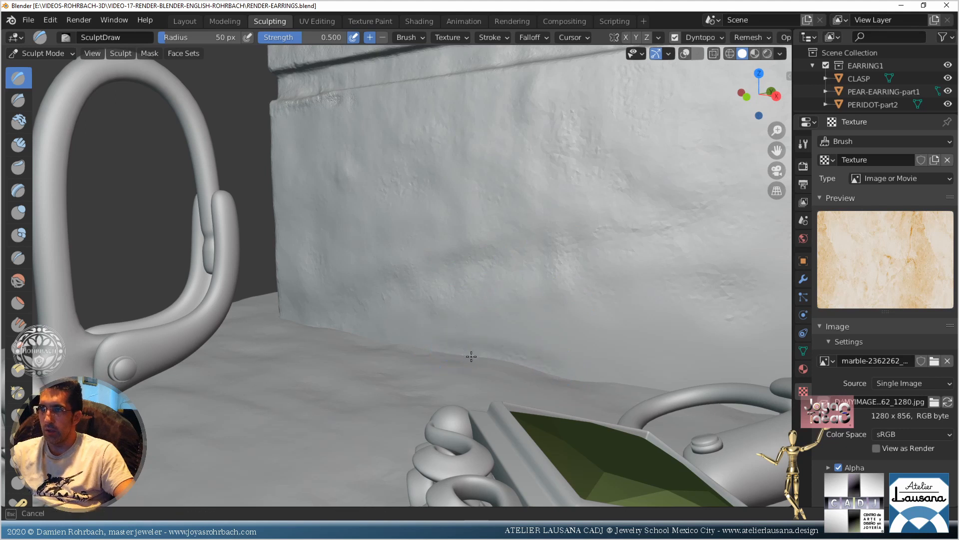
{"action": "left_click_drag", "start_coordinate": [413, 349], "coordinate": [390, 339]}
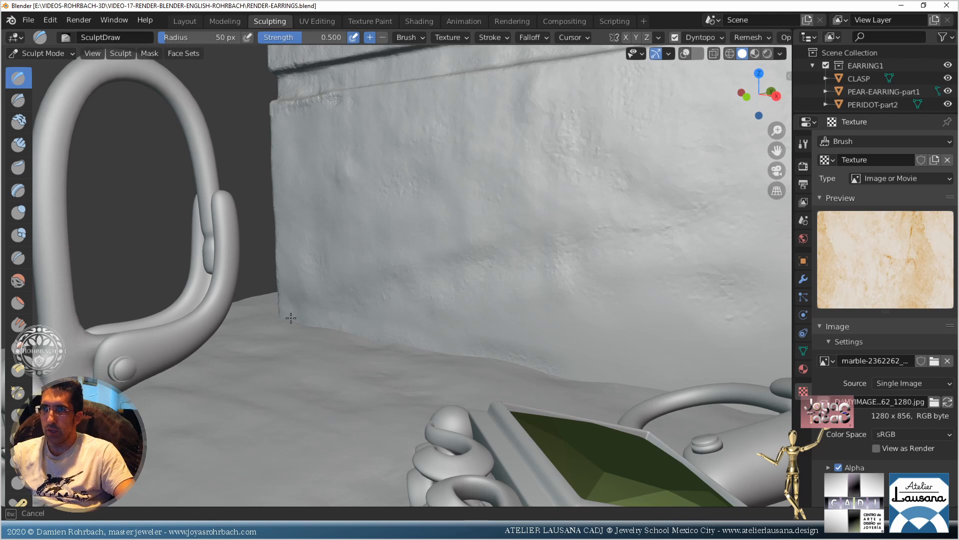
{"action": "left_click_drag", "start_coordinate": [290, 317], "coordinate": [295, 324]}
Carve a strip along the background block's bottom edge from its outer corner and smooth the strip and corner area
{"action": "mouse_move", "coordinate": [311, 416]}
{"action": "middle_mouse_down", "text": "ctrl"}
{"action": "mouse_move", "coordinate": [370, 324]}
{"action": "mouse_move", "coordinate": [607, 181]}
{"action": "middle_mouse_up", "text": "ctrl"}
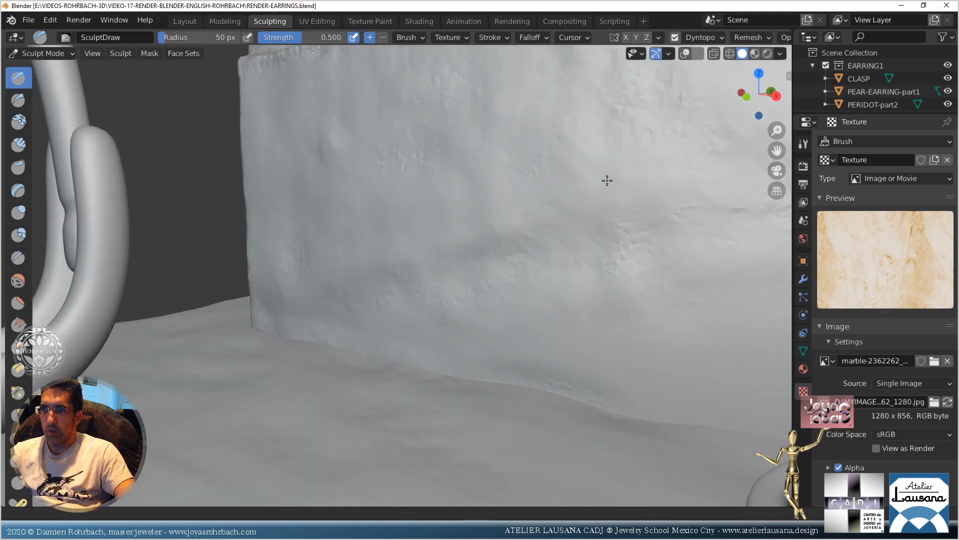
{"action": "middle_click_drag", "start_coordinate": [355, 405], "coordinate": [360, 365]}
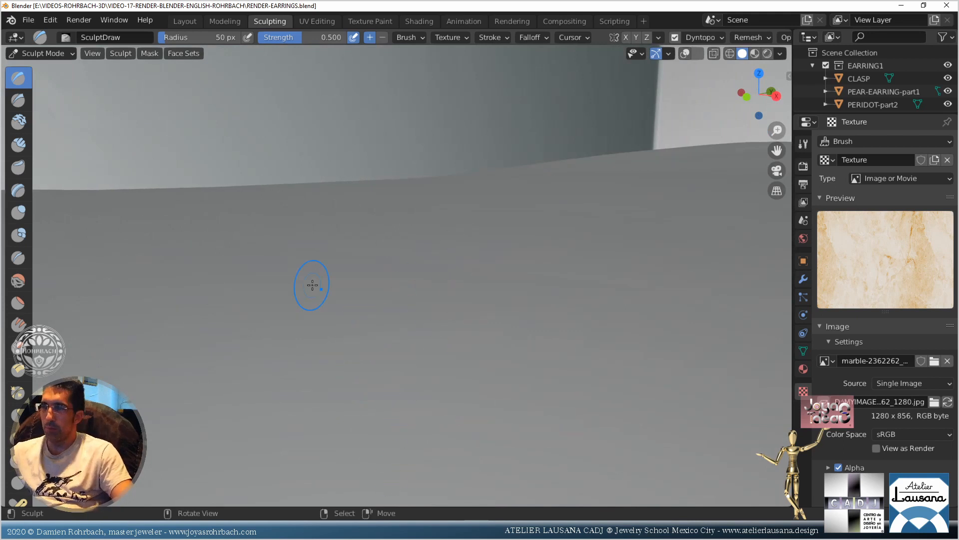
{"action": "mouse_move", "coordinate": [435, 270]}
{"action": "middle_mouse_down"}
{"action": "mouse_move", "coordinate": [298, 231]}
{"action": "mouse_move", "coordinate": [450, 283]}
{"action": "middle_mouse_up"}
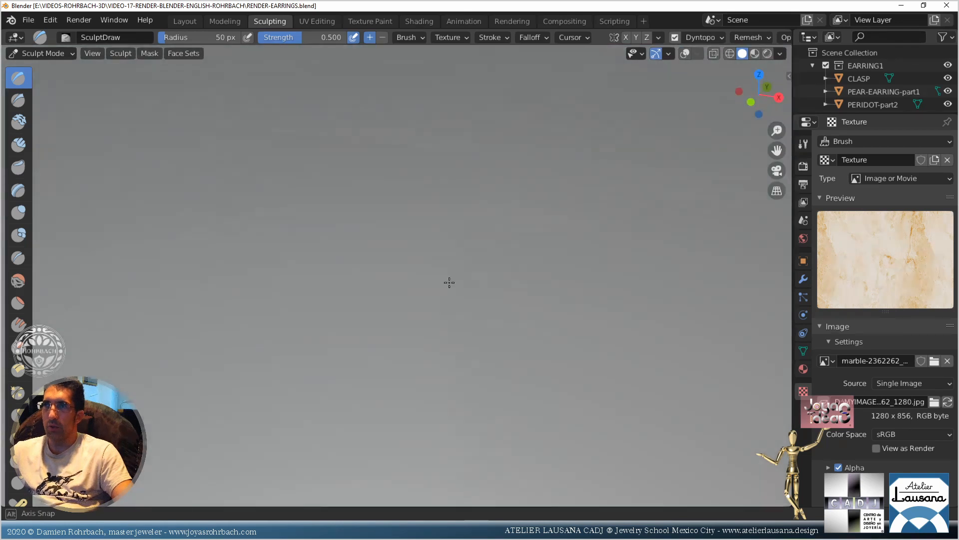
{"action": "scroll", "coordinate": [486, 278], "scroll_direction": "down", "scroll_amount": 4}
{"action": "scroll", "coordinate": [494, 279], "scroll_direction": "down", "scroll_amount": 6}
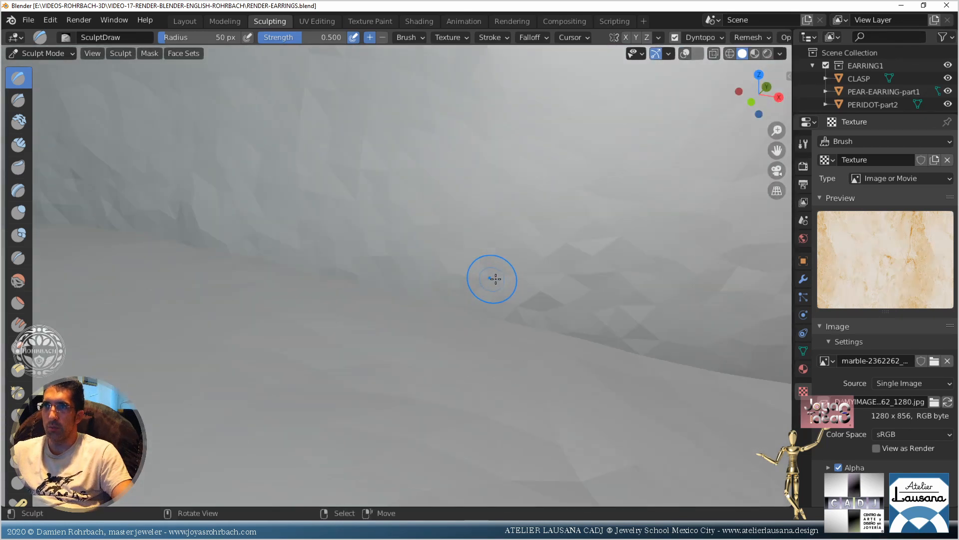
{"action": "middle_click_drag", "start_coordinate": [454, 277], "coordinate": [520, 353]}
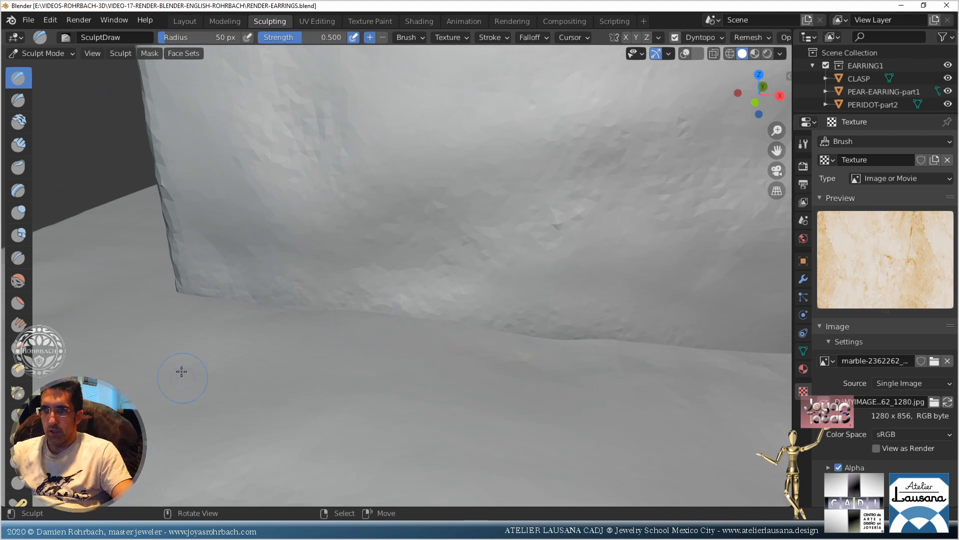
{"action": "mouse_move", "coordinate": [188, 283]}
{"action": "left_mouse_down", "text": "ctrl"}
{"action": "mouse_move", "coordinate": [524, 328]}
{"action": "mouse_move", "coordinate": [510, 323]}
{"action": "left_mouse_up", "text": "ctrl"}
{"action": "left_click_drag", "start_coordinate": [444, 296], "coordinate": [383, 299], "text": "shift"}
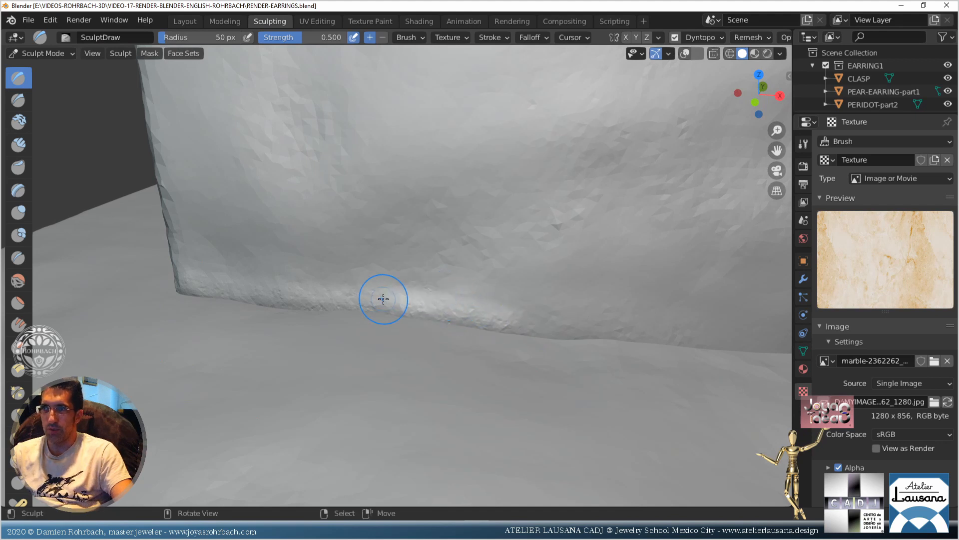
{"action": "left_click_drag", "start_coordinate": [512, 328], "coordinate": [440, 305], "text": "shift"}
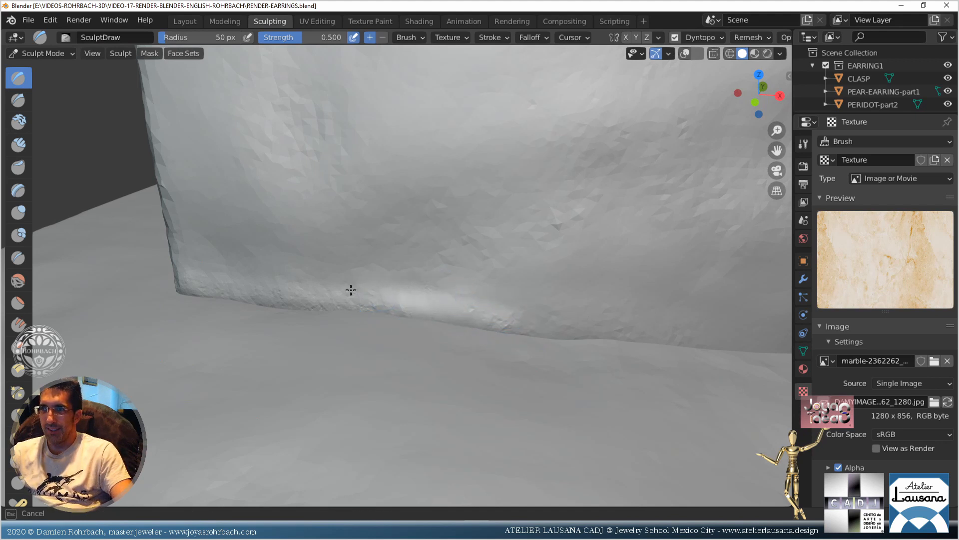
{"action": "mouse_move", "coordinate": [191, 235]}
{"action": "left_mouse_down", "text": "shift"}
{"action": "mouse_move", "coordinate": [166, 202]}
{"action": "mouse_move", "coordinate": [173, 214]}
{"action": "left_mouse_up", "text": "shift"}
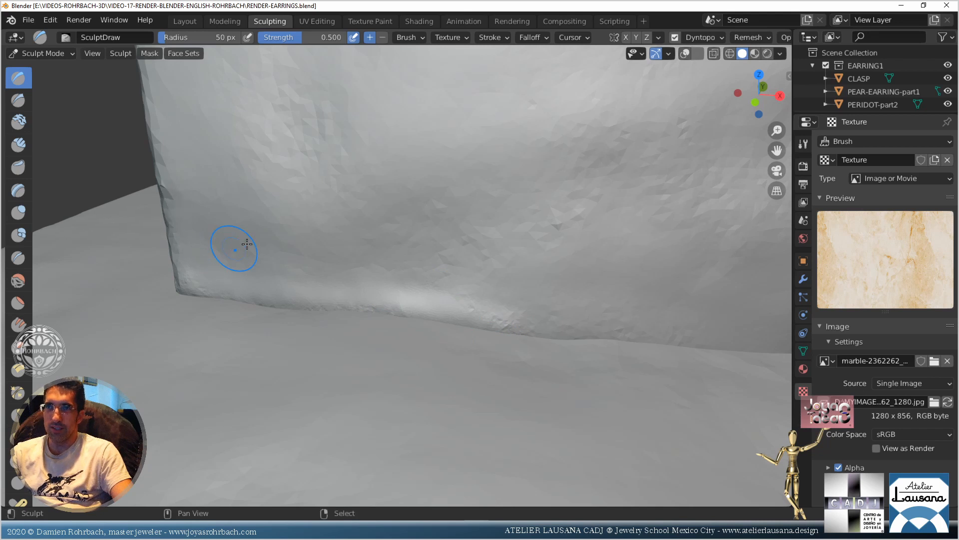
{"action": "left_click_drag", "start_coordinate": [245, 245], "coordinate": [411, 290], "text": "shift"}
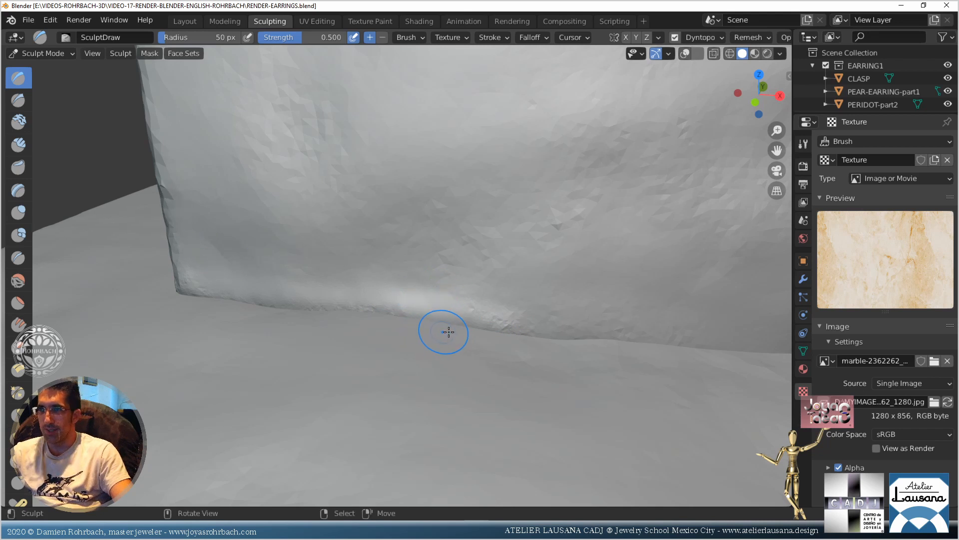
Add marble-textured Draw strokes over the smoothed strip and along the rest of the block's visible bottom edge
{"action": "mouse_move", "coordinate": [566, 335]}
{"action": "left_mouse_down"}
{"action": "mouse_move", "coordinate": [700, 351]}
{"action": "mouse_move", "coordinate": [724, 336]}
{"action": "left_mouse_up"}
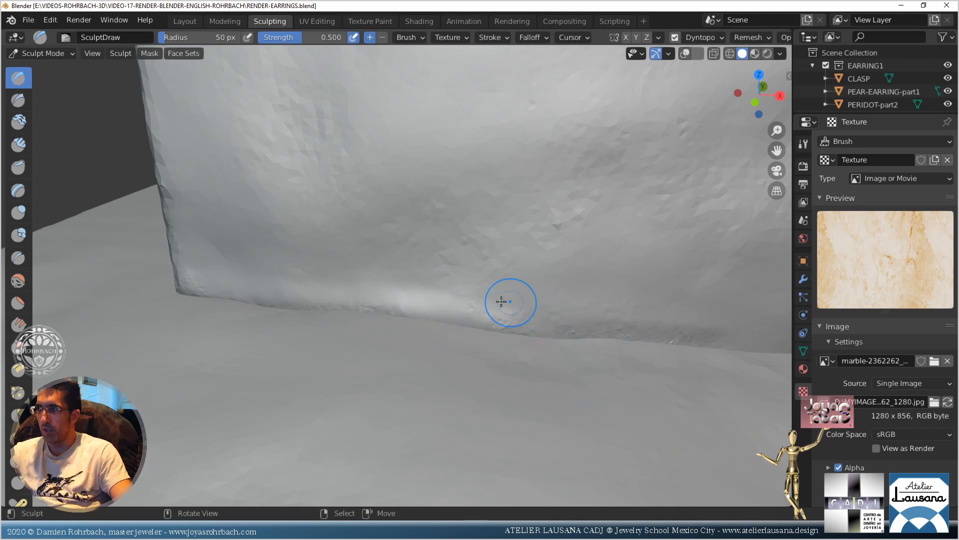
{"action": "left_click_drag", "start_coordinate": [502, 303], "coordinate": [379, 307]}
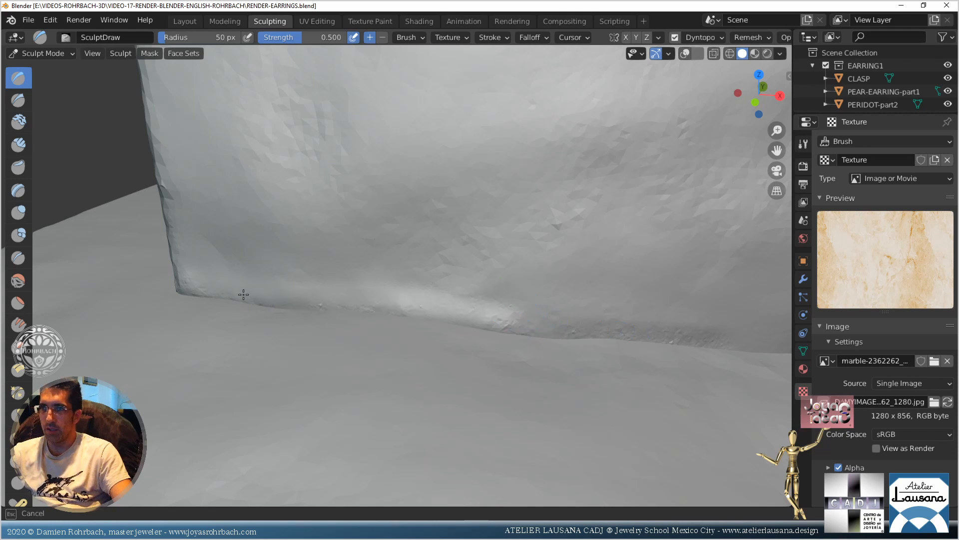
{"action": "mouse_move", "coordinate": [243, 294]}
{"action": "left_mouse_down"}
{"action": "mouse_move", "coordinate": [210, 287]}
{"action": "mouse_move", "coordinate": [220, 294]}
{"action": "left_mouse_up"}
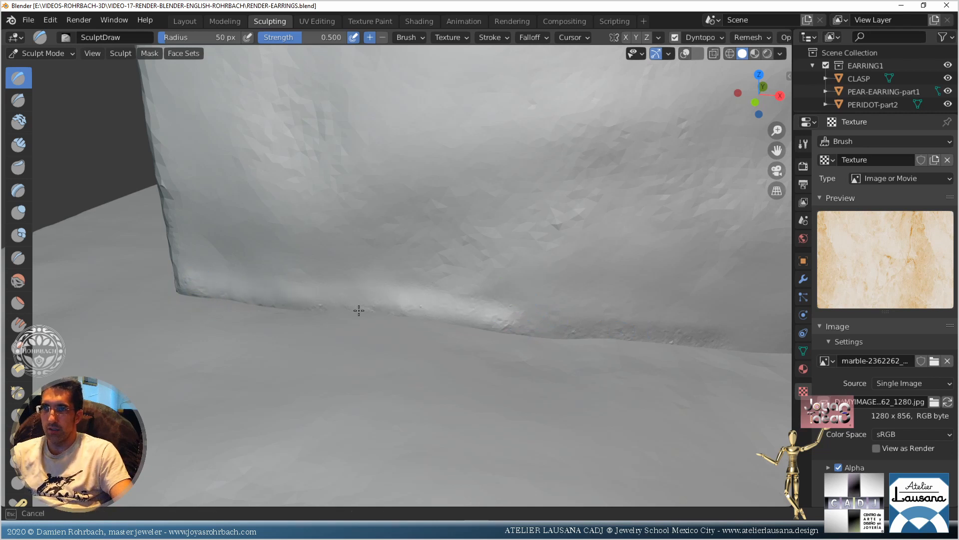
{"action": "left_click_drag", "start_coordinate": [359, 310], "coordinate": [467, 317]}
{"action": "mouse_move", "coordinate": [575, 341]}
{"action": "left_mouse_down"}
{"action": "mouse_move", "coordinate": [779, 351]}
{"action": "mouse_move", "coordinate": [763, 350]}
{"action": "left_mouse_up"}
Build up uneven textured relief along the next stretch of the block's base, farther from the outer corner
{"action": "middle_click_drag", "start_coordinate": [696, 315], "coordinate": [156, 311], "text": "shift"}
{"action": "left_click_drag", "start_coordinate": [287, 362], "coordinate": [330, 350]}
{"action": "left_click_drag", "start_coordinate": [309, 358], "coordinate": [305, 346]}
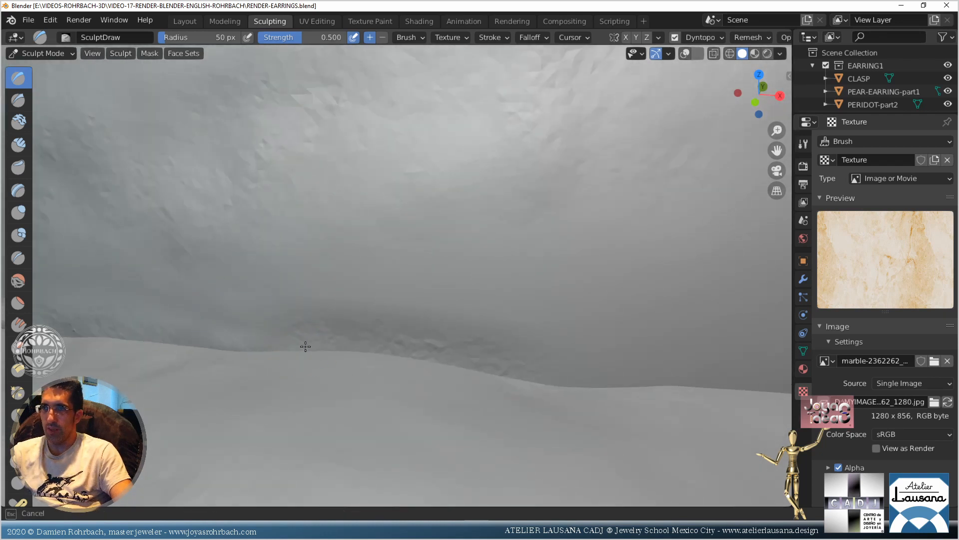
{"action": "mouse_move", "coordinate": [382, 348]}
{"action": "left_mouse_down"}
{"action": "mouse_move", "coordinate": [467, 354]}
{"action": "mouse_move", "coordinate": [507, 375]}
{"action": "mouse_move", "coordinate": [387, 350]}
{"action": "mouse_move", "coordinate": [312, 351]}
{"action": "mouse_move", "coordinate": [395, 347]}
{"action": "mouse_move", "coordinate": [575, 377]}
{"action": "mouse_move", "coordinate": [714, 375]}
{"action": "left_mouse_up"}
{"action": "mouse_move", "coordinate": [658, 353]}
{"action": "left_mouse_down"}
{"action": "mouse_move", "coordinate": [540, 326]}
{"action": "mouse_move", "coordinate": [552, 330]}
{"action": "left_mouse_up"}
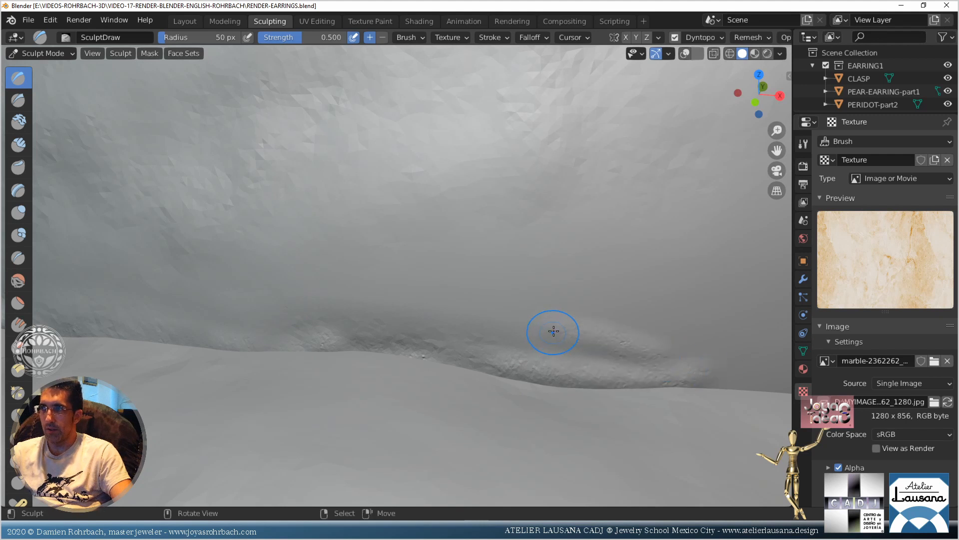
Extend the rough texture along the block's base behind the lying earring's hoop and check the scene through the camera
{"action": "middle_click_drag", "start_coordinate": [552, 330], "coordinate": [465, 484], "text": "ctrl"}
{"action": "mouse_move", "coordinate": [523, 318]}
{"action": "left_mouse_down"}
{"action": "mouse_move", "coordinate": [469, 299]}
{"action": "mouse_move", "coordinate": [496, 306]}
{"action": "left_mouse_up"}
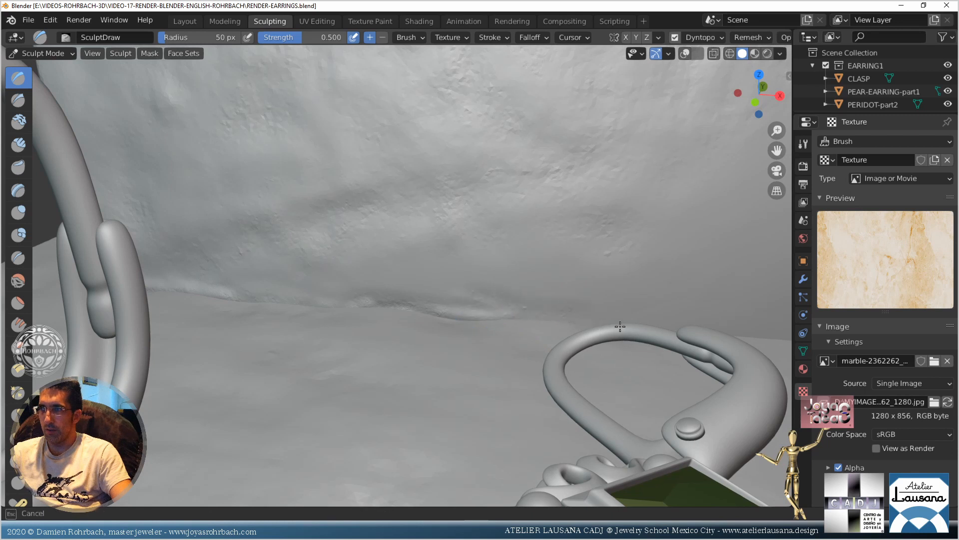
{"action": "mouse_move", "coordinate": [686, 327]}
{"action": "left_mouse_down"}
{"action": "mouse_move", "coordinate": [772, 331]}
{"action": "mouse_move", "coordinate": [645, 324]}
{"action": "mouse_move", "coordinate": [594, 296]}
{"action": "mouse_move", "coordinate": [448, 292]}
{"action": "mouse_move", "coordinate": [521, 307]}
{"action": "left_mouse_up"}
{"action": "mouse_move", "coordinate": [528, 328]}
{"action": "middle_mouse_down"}
{"action": "mouse_move", "coordinate": [595, 315]}
{"action": "mouse_move", "coordinate": [514, 306]}
{"action": "mouse_move", "coordinate": [380, 317]}
{"action": "middle_mouse_up"}
{"action": "mouse_move", "coordinate": [381, 316]}
{"action": "left_mouse_down"}
{"action": "mouse_move", "coordinate": [337, 315]}
{"action": "mouse_move", "coordinate": [356, 322]}
{"action": "left_mouse_up"}
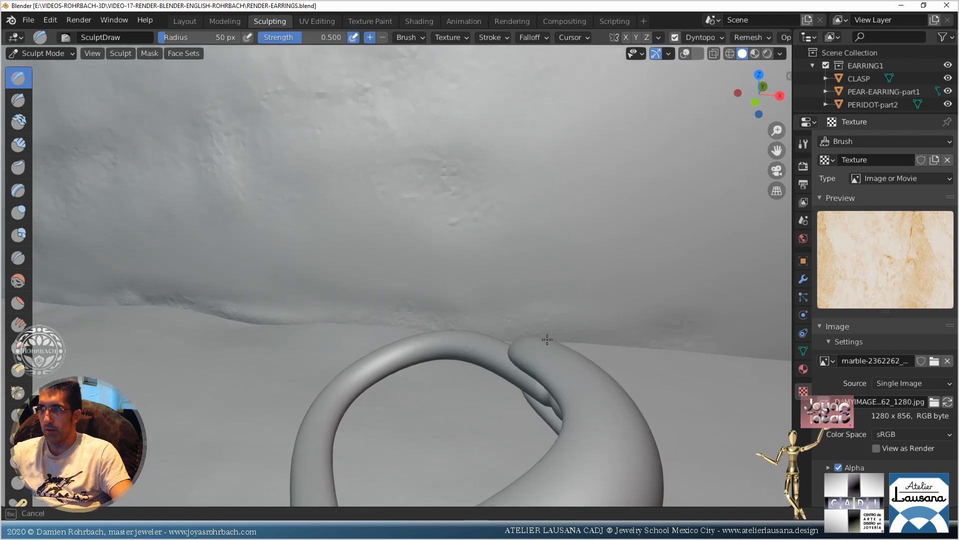
{"action": "mouse_move", "coordinate": [547, 340]}
{"action": "left_mouse_down"}
{"action": "mouse_move", "coordinate": [635, 341]}
{"action": "mouse_move", "coordinate": [712, 360]}
{"action": "left_mouse_up"}
{"action": "left_click_drag", "start_coordinate": [784, 359], "coordinate": [784, 360]}
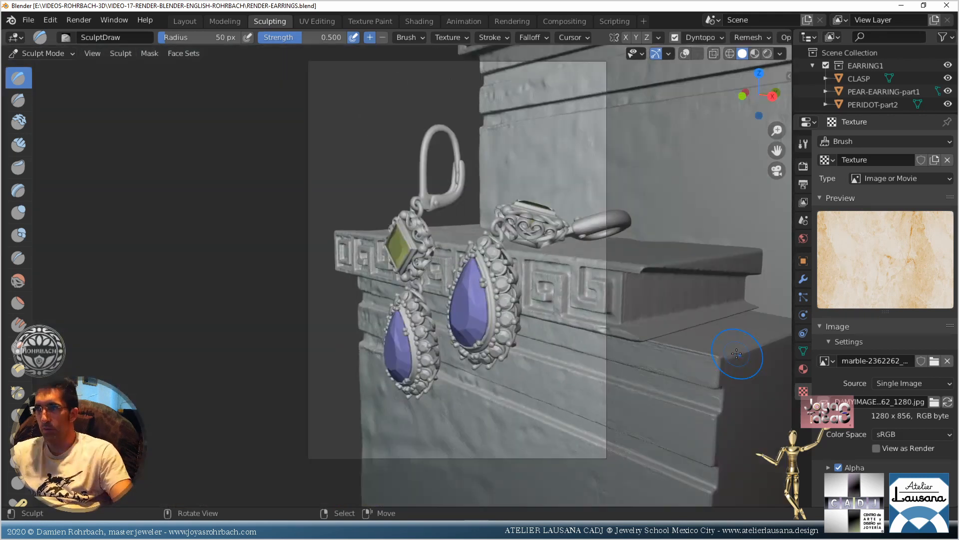
Sculpt subtle surface irregularities on the lower stone block's wall beneath the earrings with the SculptDraw brush, radius 50 px and strength 0.500
{"action": "key", "text": "ctrl"}
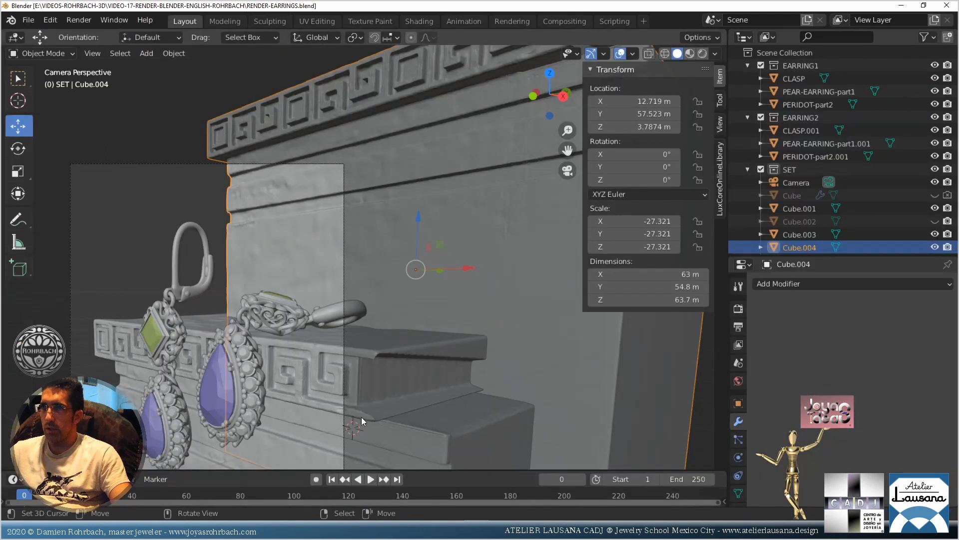
{"action": "left_click", "coordinate": [320, 384]}
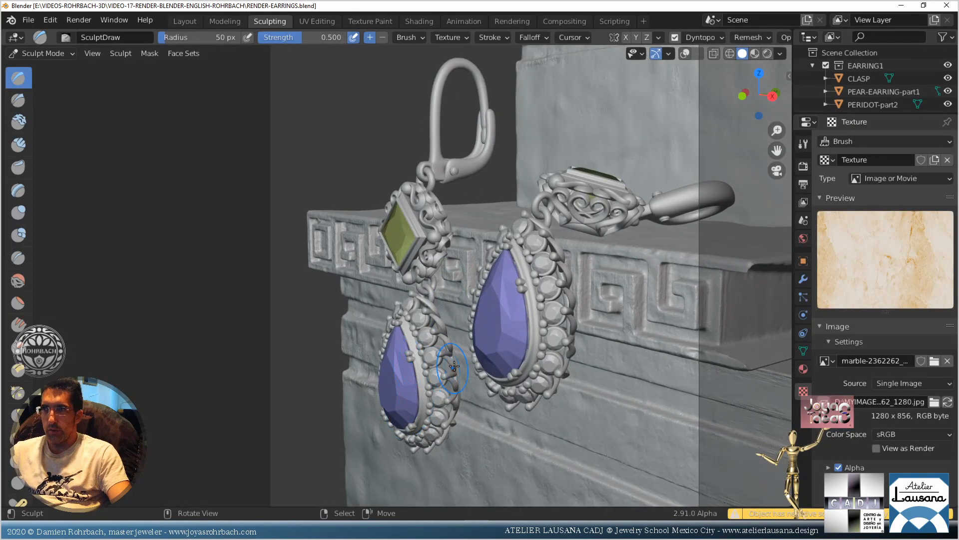
{"action": "middle_click_drag", "start_coordinate": [454, 366], "coordinate": [499, 123], "text": "shift"}
{"action": "scroll", "coordinate": [477, 364], "scroll_direction": "up", "scroll_amount": 1}
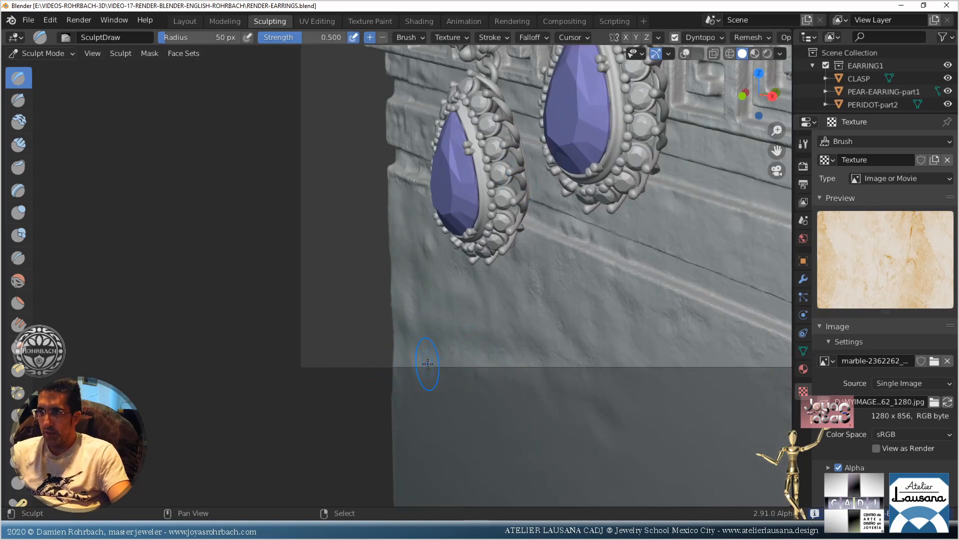
{"action": "left_click_drag", "start_coordinate": [494, 344], "coordinate": [535, 352], "text": "shift"}
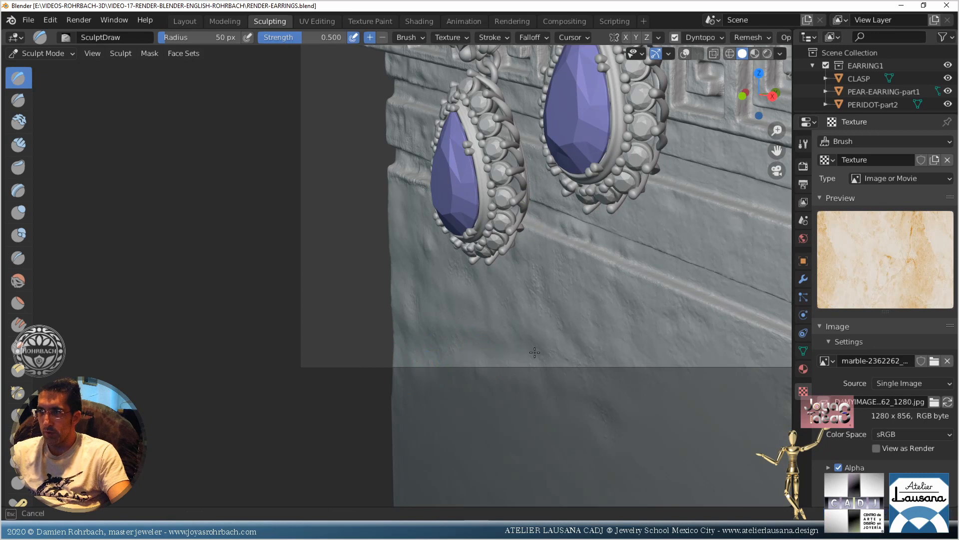
{"action": "left_click_drag", "start_coordinate": [423, 350], "coordinate": [426, 362], "text": "shift"}
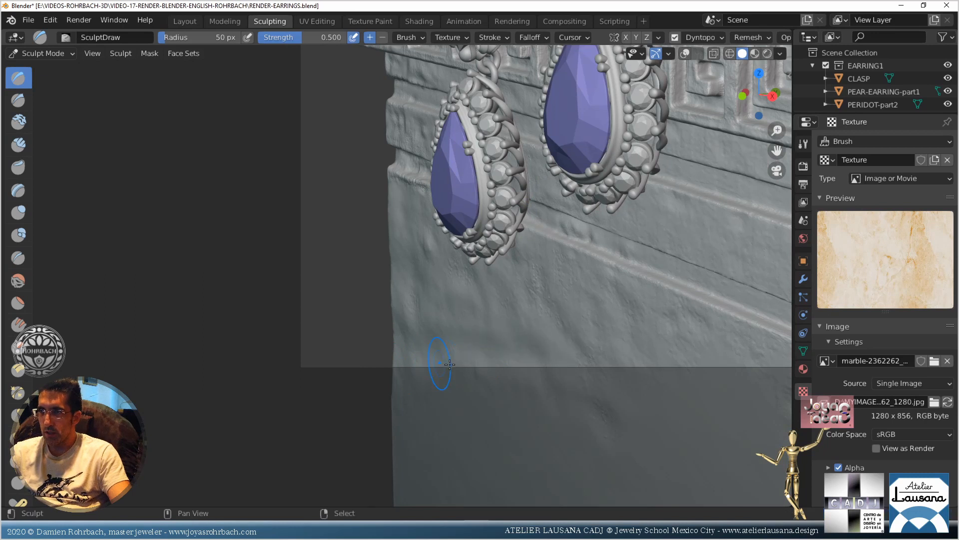
{"action": "key", "text": "ctrl+b"}
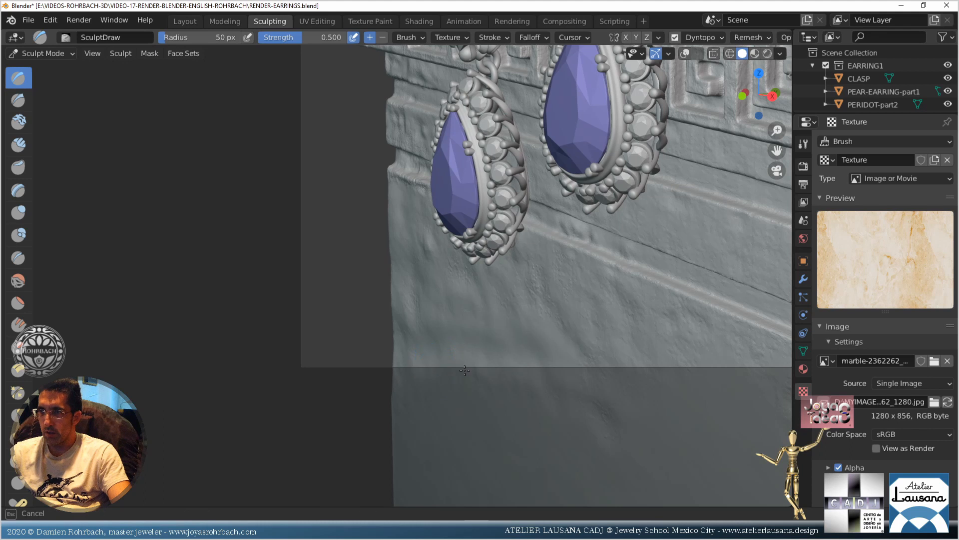
{"action": "key", "text": "Escape"}
{"action": "key", "text": "ctrl+b"}
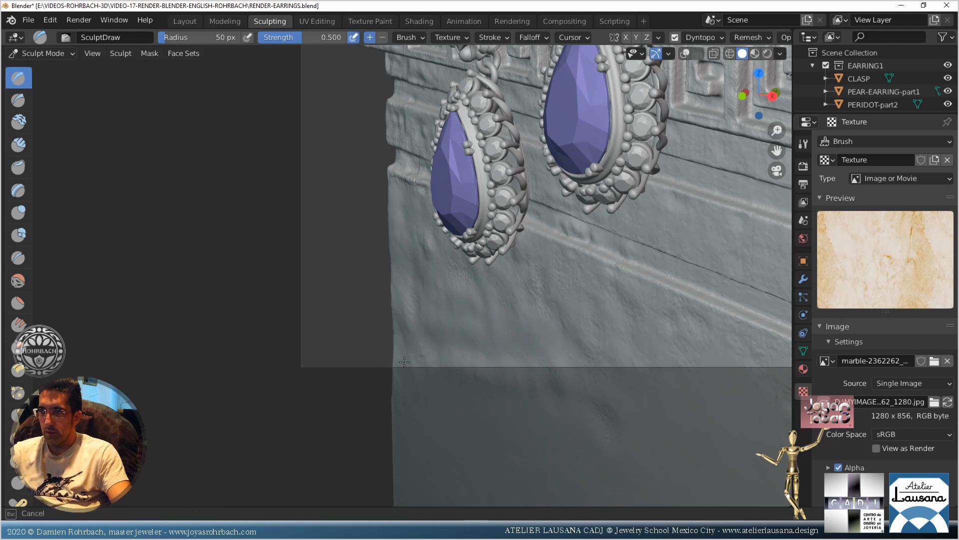
{"action": "key", "text": "Escape"}
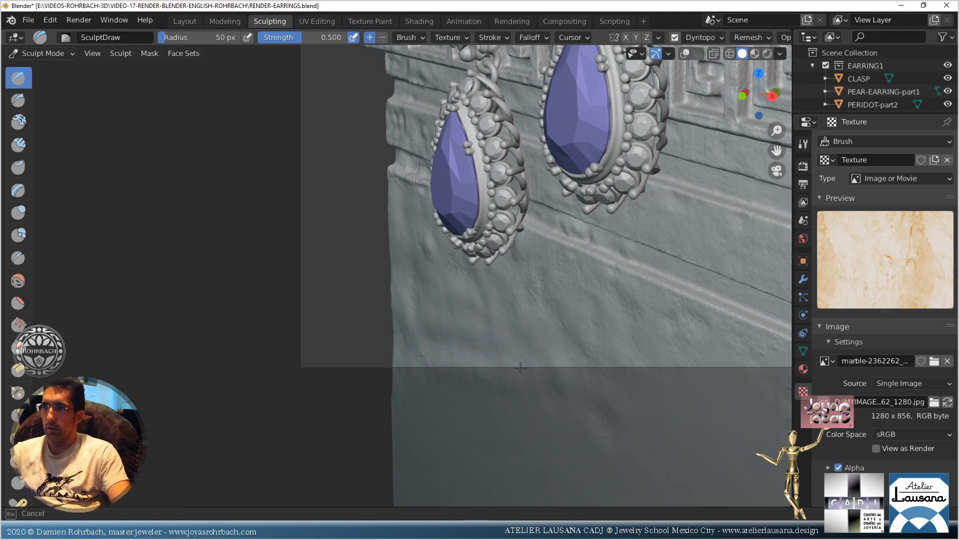
{"action": "key", "text": "ctrl+b"}
{"action": "mouse_move", "coordinate": [536, 357]}
{"action": "left_mouse_down", "text": "ctrl"}
{"action": "mouse_move", "coordinate": [553, 364]}
{"action": "mouse_move", "coordinate": [571, 350]}
{"action": "left_mouse_up", "text": "ctrl"}
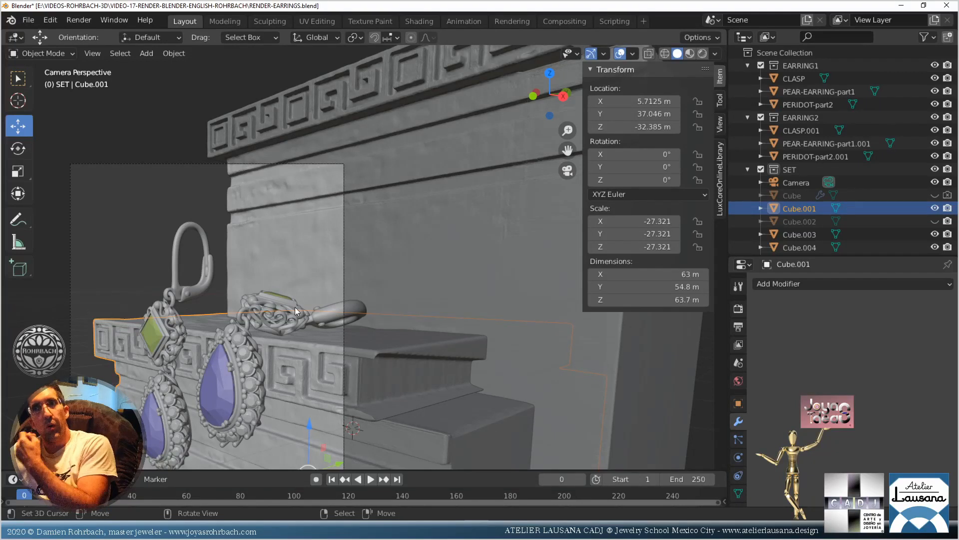
Preview the earrings and stone set in rendered viewport shading, with the transform sidebar and the overlays hidden
{"action": "scroll", "coordinate": [167, 215], "scroll_direction": "up", "scroll_amount": 2}
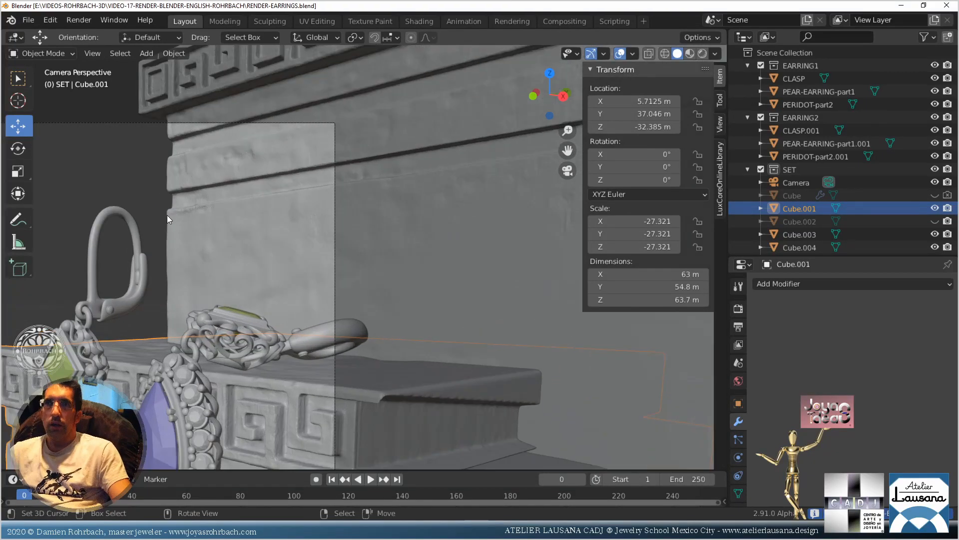
{"action": "middle_click_drag", "start_coordinate": [344, 200], "coordinate": [379, 181], "text": "shift"}
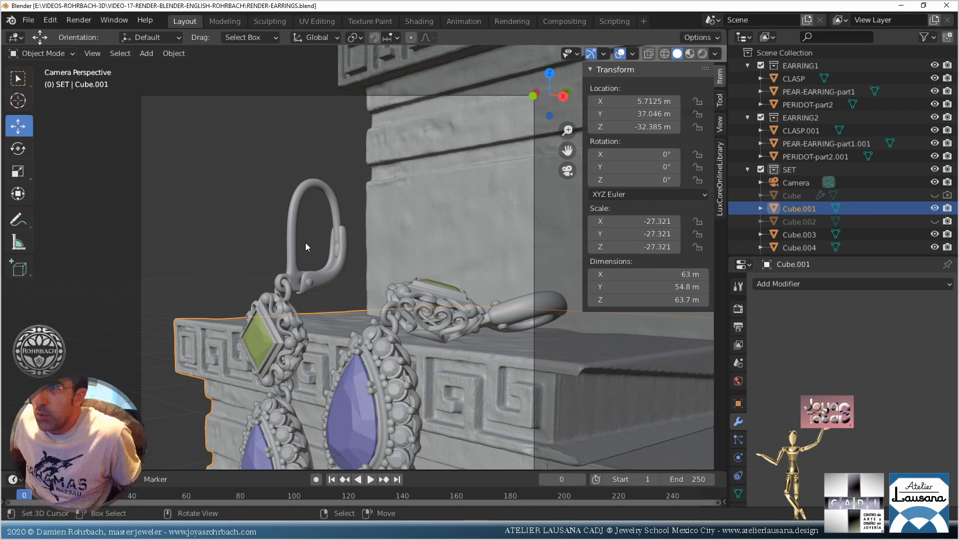
{"action": "left_click", "coordinate": [702, 54]}
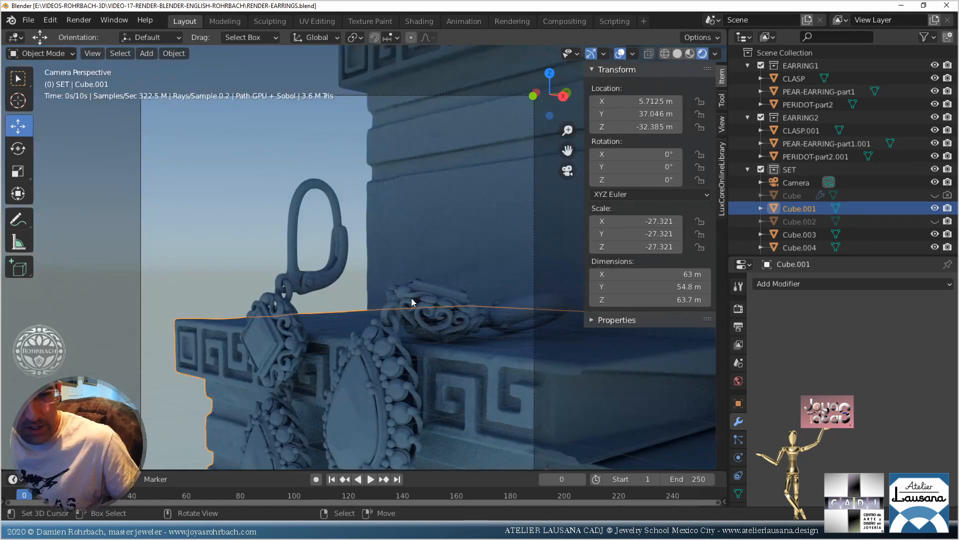
{"action": "key", "text": "n"}
{"action": "middle_click_drag", "start_coordinate": [415, 334], "coordinate": [498, 217], "text": "shift"}
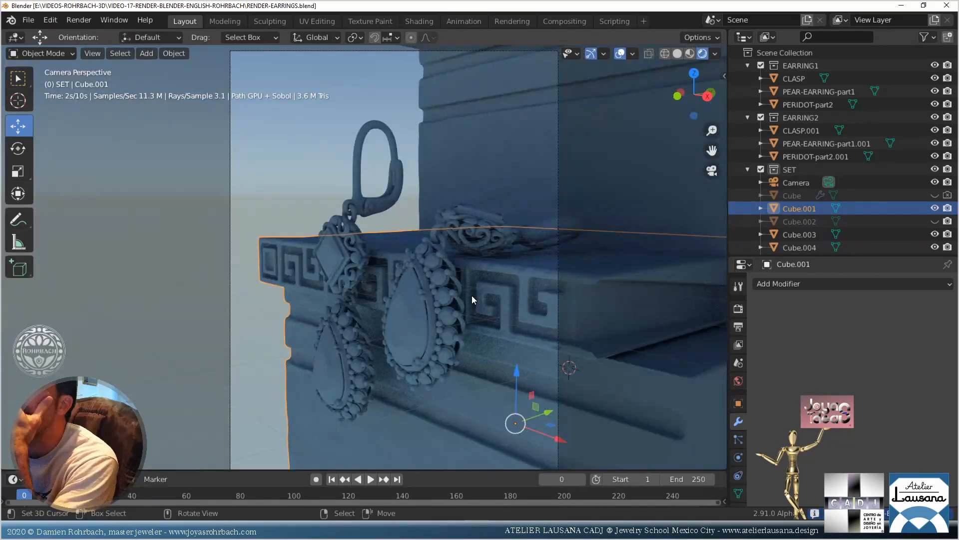
{"action": "left_click", "coordinate": [623, 53]}
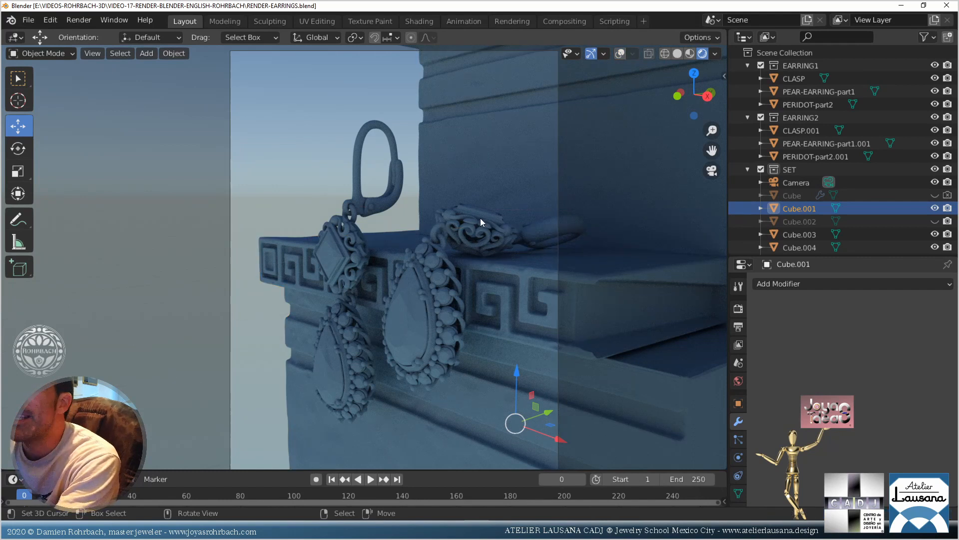
{"action": "scroll", "coordinate": [481, 218], "scroll_direction": "up", "scroll_amount": 2}
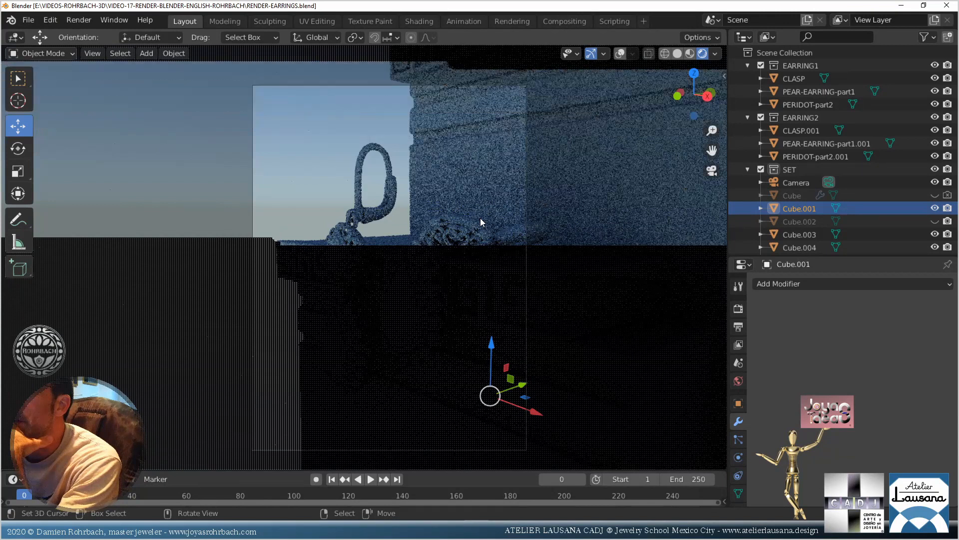
In the Shading workspace with solid viewport shading, switch the earring clasp's WHITE GOLD material to LuxCore material nodes
{"action": "left_click", "coordinate": [421, 23]}
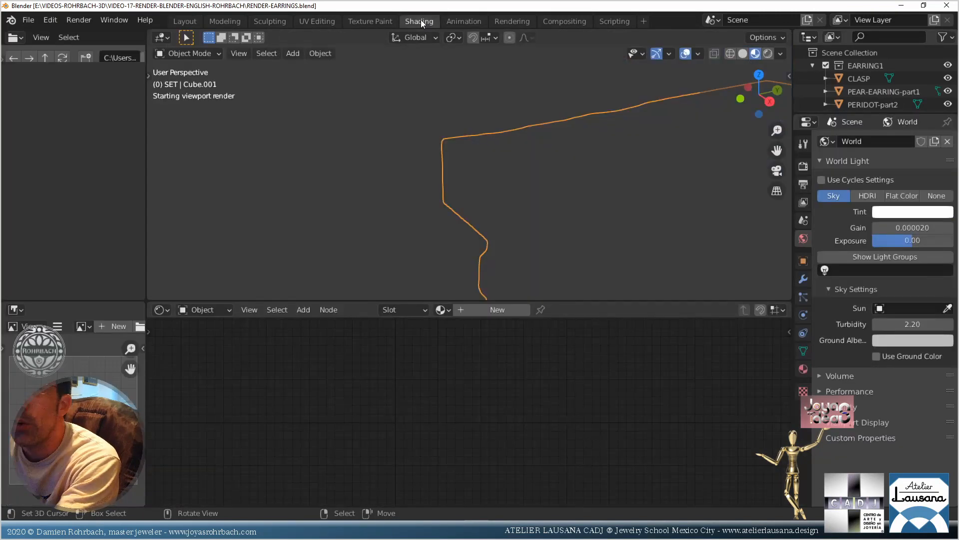
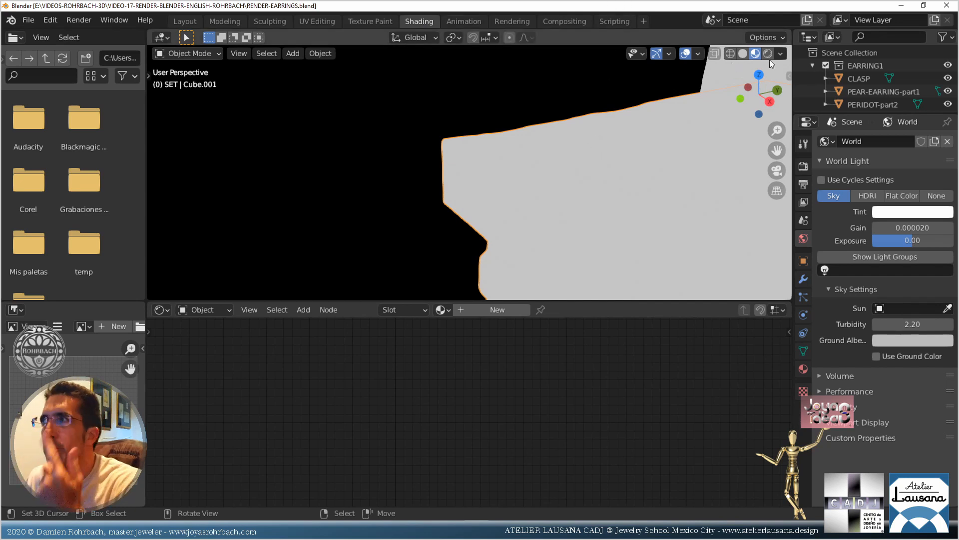
{"action": "left_click", "coordinate": [743, 54]}
{"action": "left_click", "coordinate": [607, 89]}
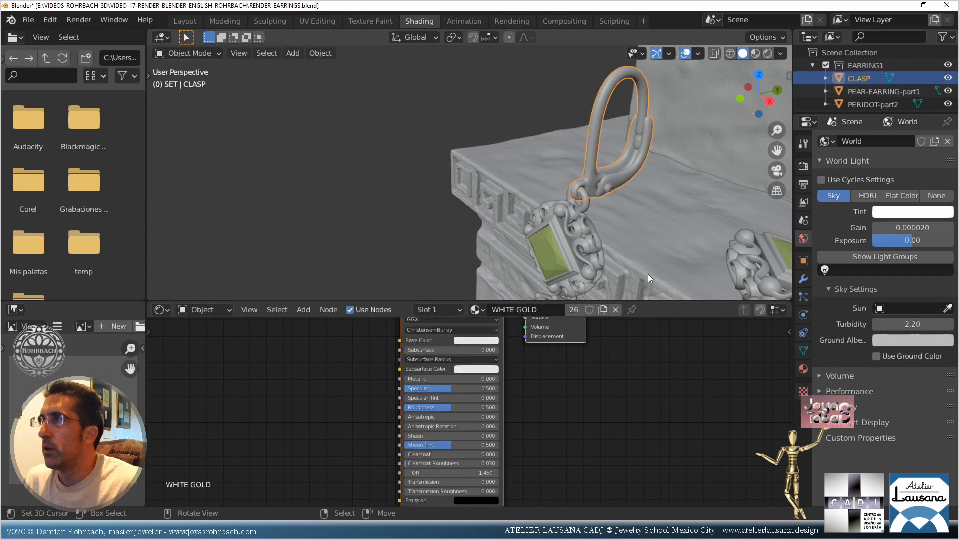
{"action": "left_click", "coordinate": [803, 369]}
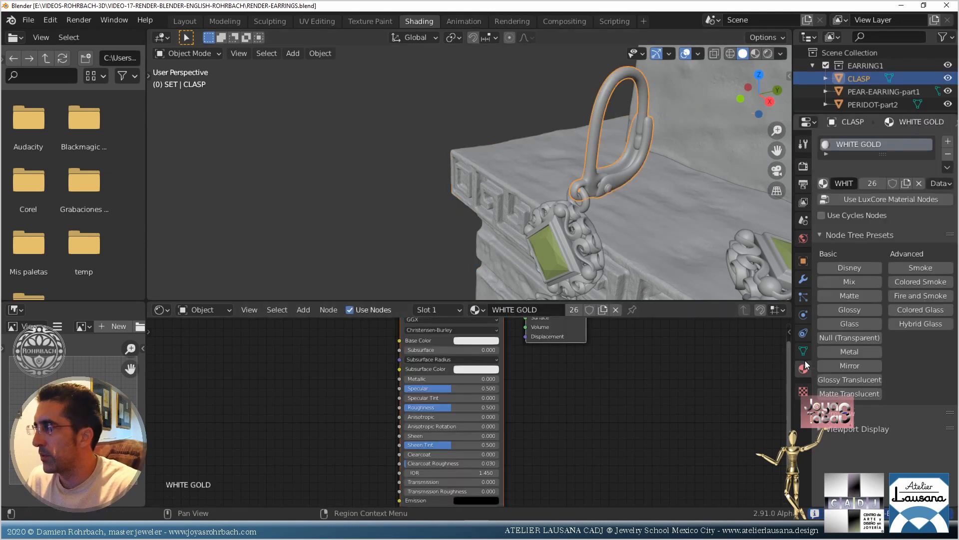
{"action": "left_click", "coordinate": [864, 200]}
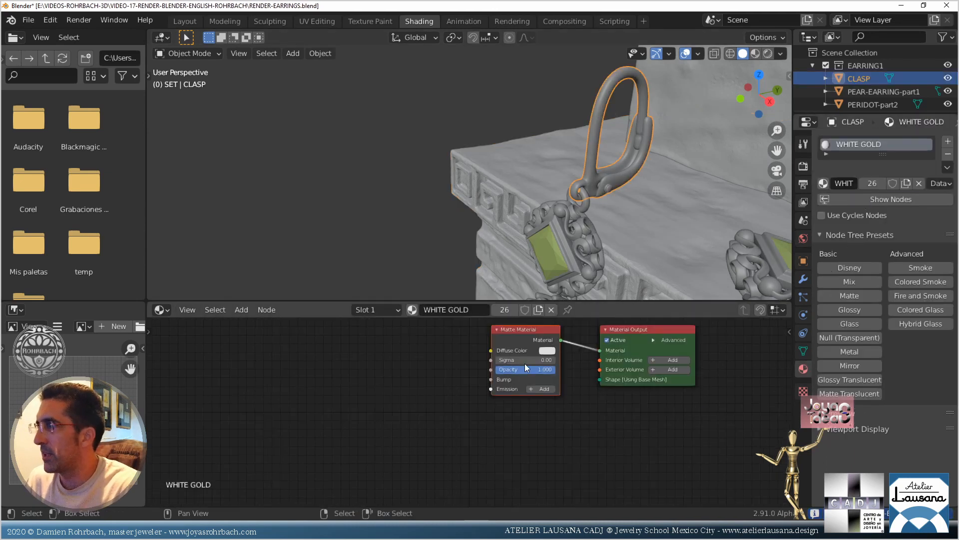
Replace the Matte node of WHITE GOLD with a Metal material node and connect it to the Material Output
{"action": "middle_click_drag", "start_coordinate": [525, 364], "coordinate": [461, 392]}
{"action": "scroll", "coordinate": [496, 358], "scroll_direction": "up", "scroll_amount": 2}
{"action": "key", "text": "Delete"}
{"action": "left_click", "coordinate": [241, 310]}
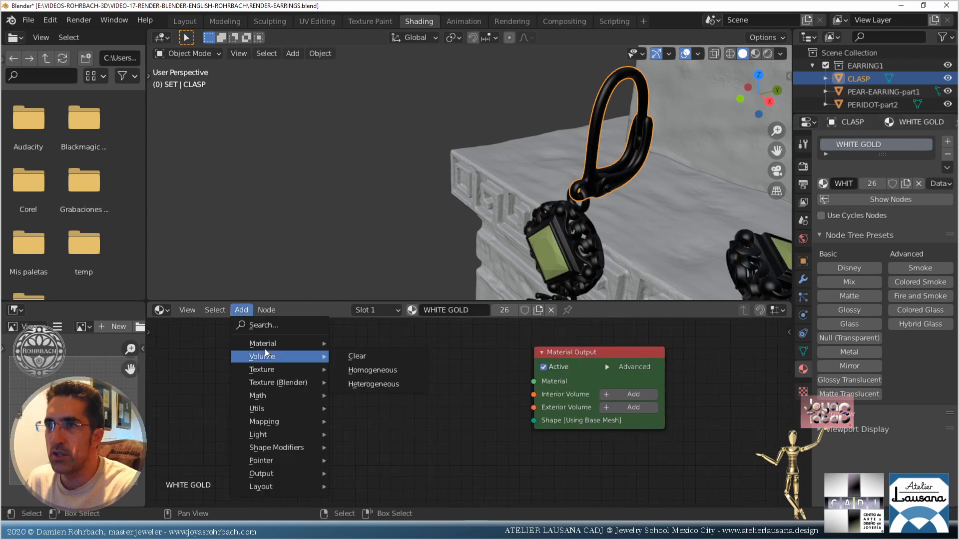
{"action": "mouse_move", "coordinate": [264, 345]}
{"action": "left_click", "coordinate": [370, 202]}
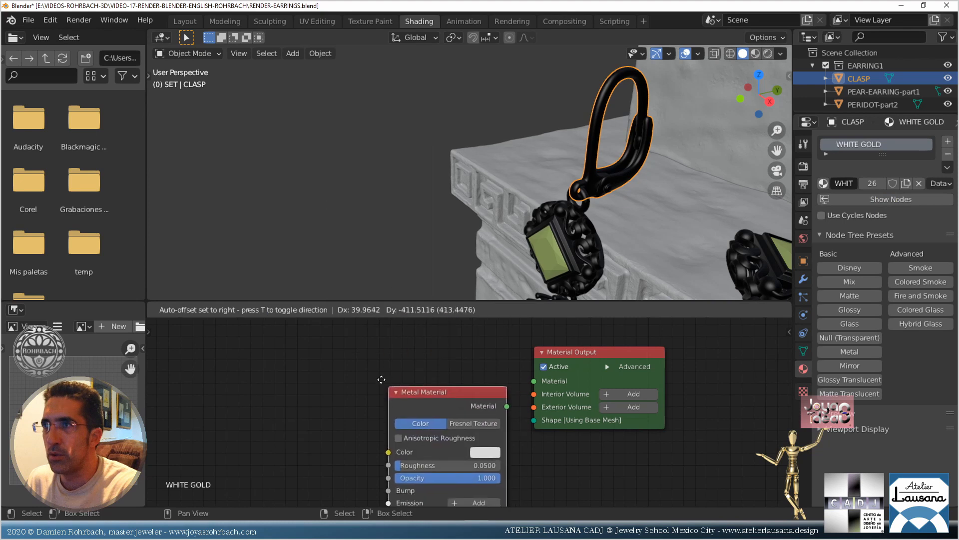
{"action": "left_click", "coordinate": [367, 367]}
{"action": "left_click_drag", "start_coordinate": [457, 376], "coordinate": [533, 381]}
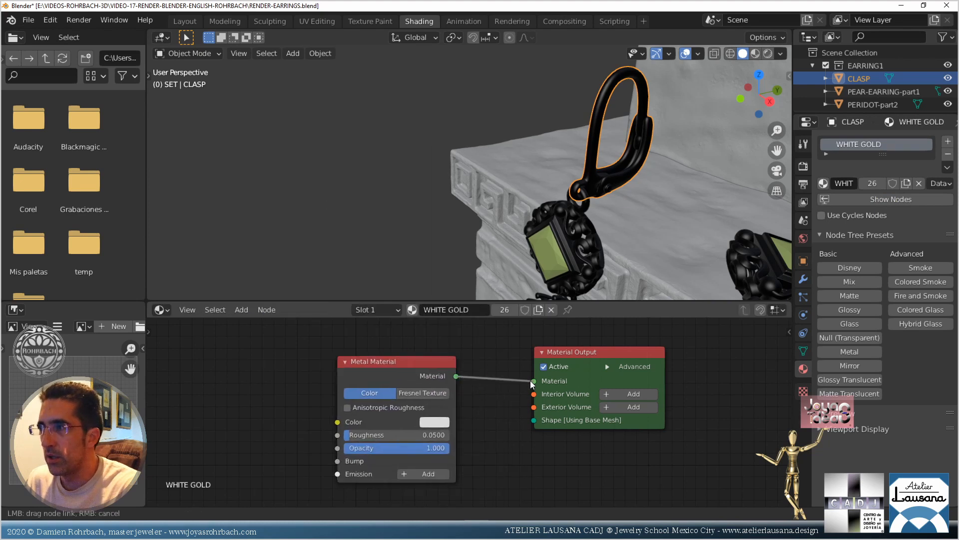
Set the roughness of the WHITE GOLD Metal node to 0.01
{"action": "left_click", "coordinate": [433, 421]}
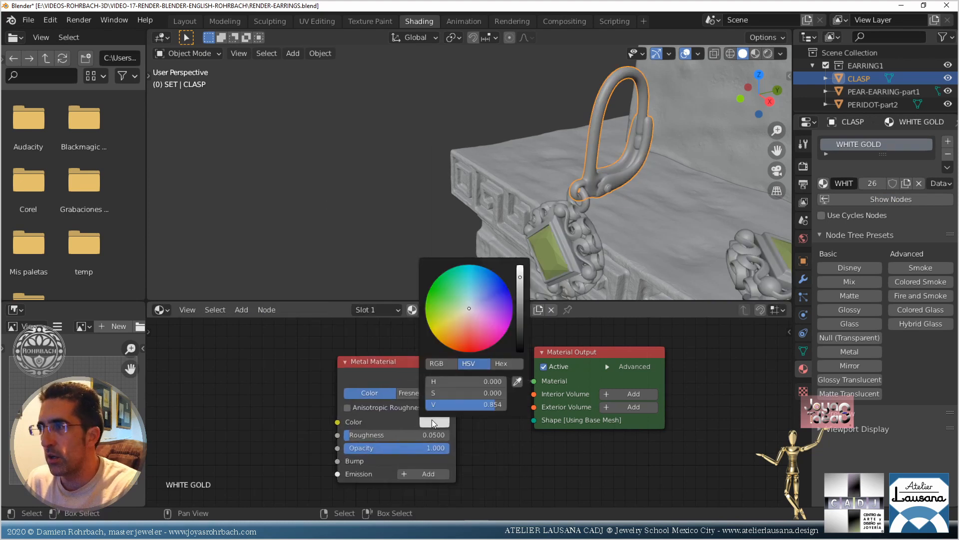
{"action": "left_click", "coordinate": [392, 435]}
{"action": "type", "text": "0.01"}
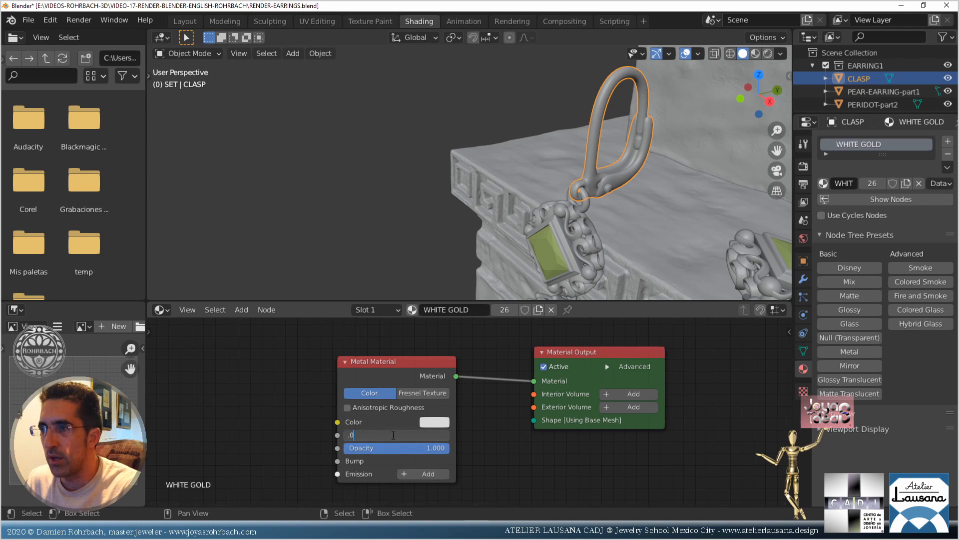
{"action": "key", "text": "Return"}
{"action": "mouse_move", "coordinate": [391, 435]}
{"action": "middle_mouse_down"}
{"action": "mouse_move", "coordinate": [431, 416]}
{"action": "mouse_move", "coordinate": [379, 427]}
{"action": "middle_mouse_up"}
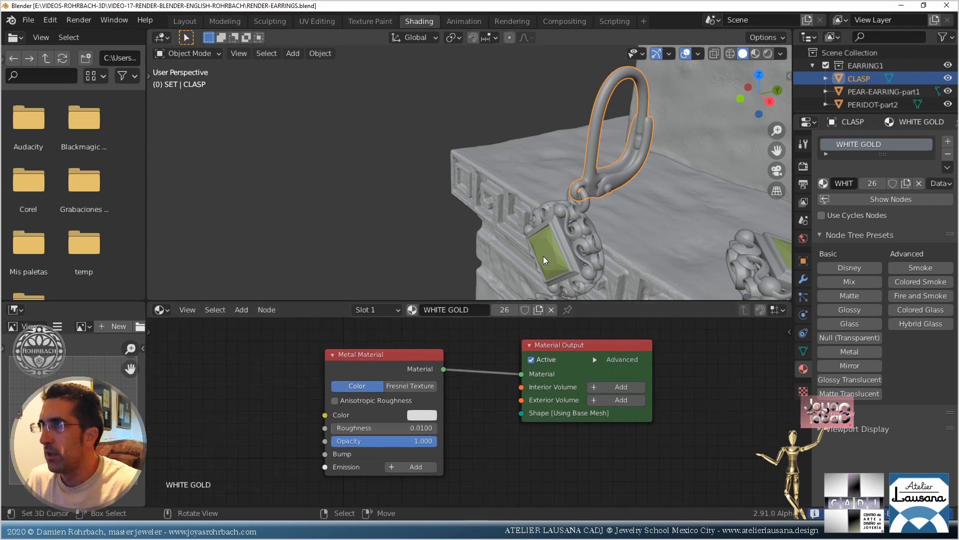
Create a new material on the lower stone block Cube.001 and name it SAND STONE
{"action": "left_click", "coordinate": [492, 176]}
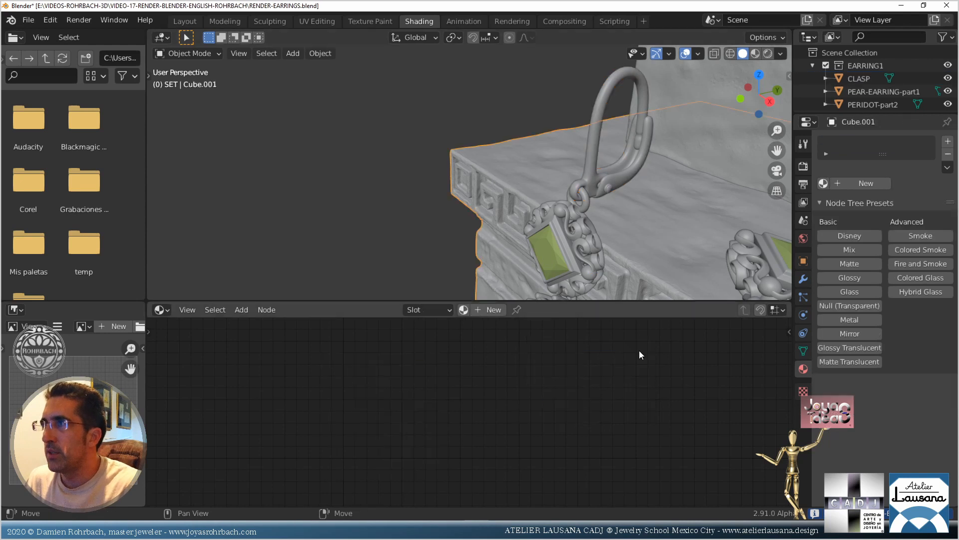
{"action": "left_click", "coordinate": [860, 184]}
{"action": "left_click", "coordinate": [848, 184]}
{"action": "type", "text": "SA"}
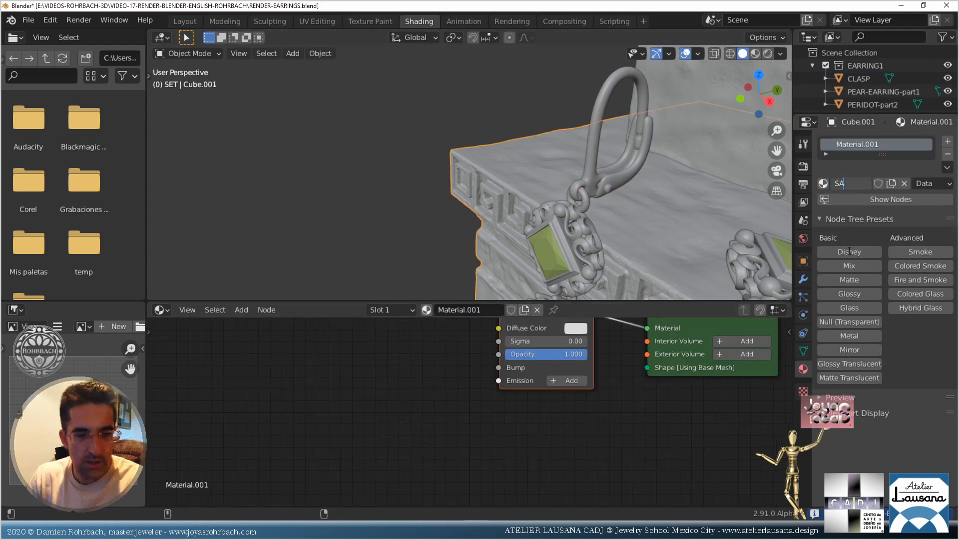
{"action": "type", "text": "NSTONE"}
{"action": "key", "text": "Return"}
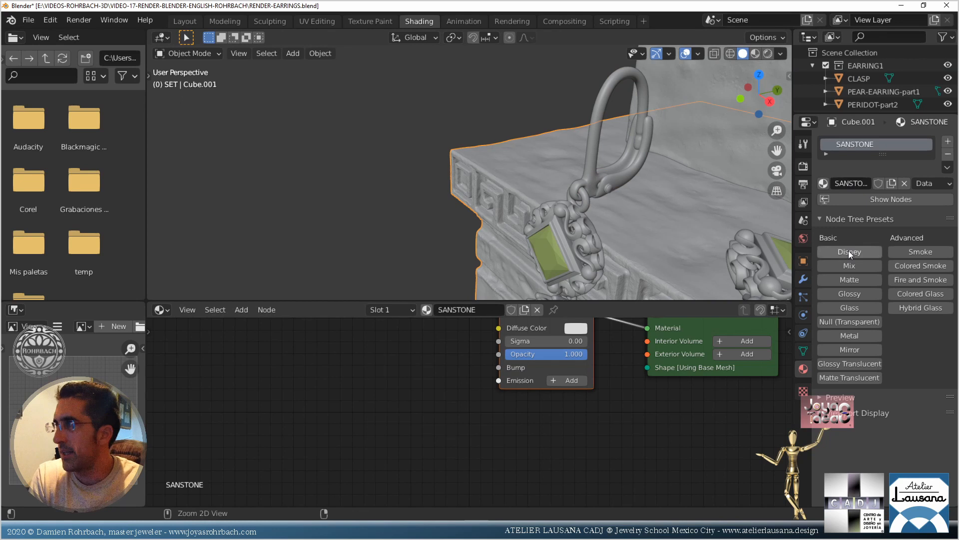
{"action": "left_click", "coordinate": [849, 185]}
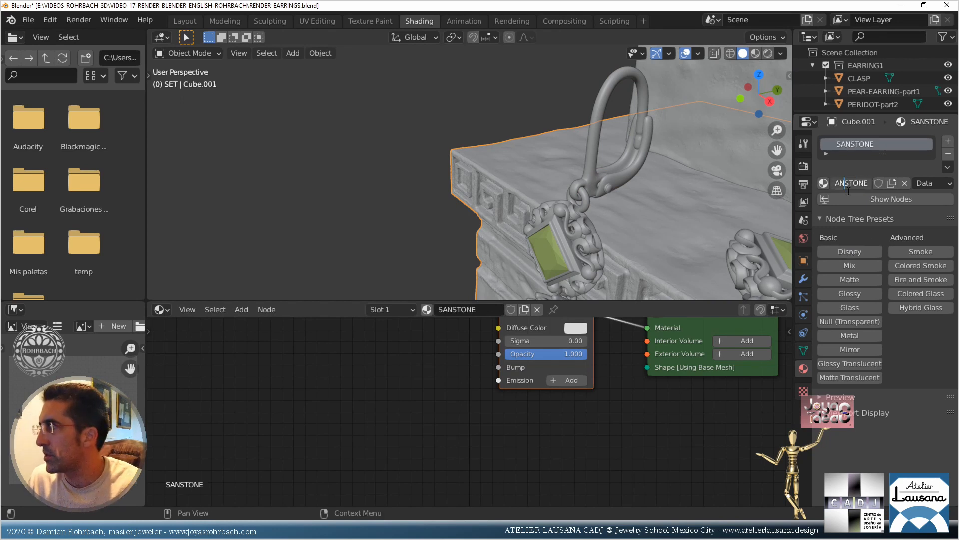
{"action": "type", "text": "D"}
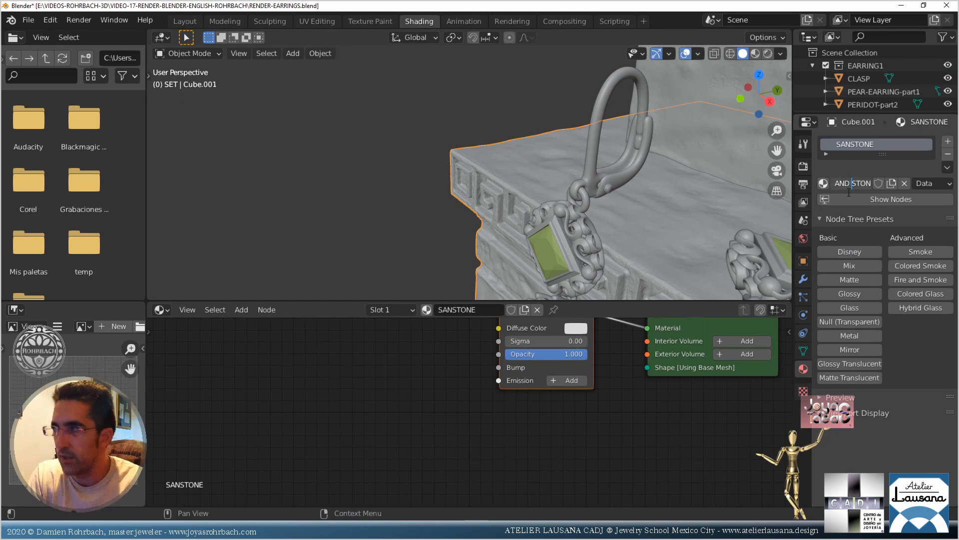
{"action": "key", "text": "Return"}
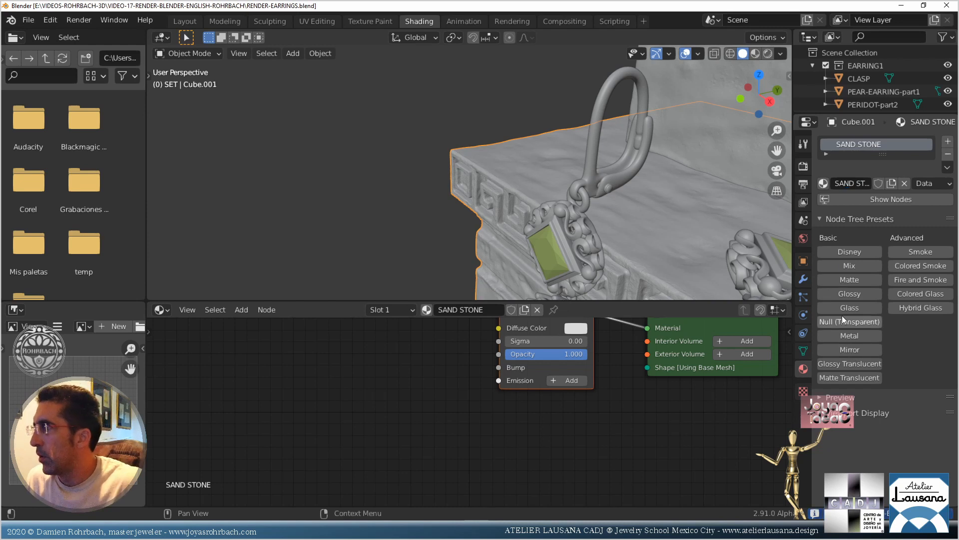
Apply the Glossy node preset to SAND STONE, move its node farther from the Material Output, and save the file
{"action": "left_click", "coordinate": [850, 293]}
{"action": "middle_click_drag", "start_coordinate": [567, 382], "coordinate": [519, 414]}
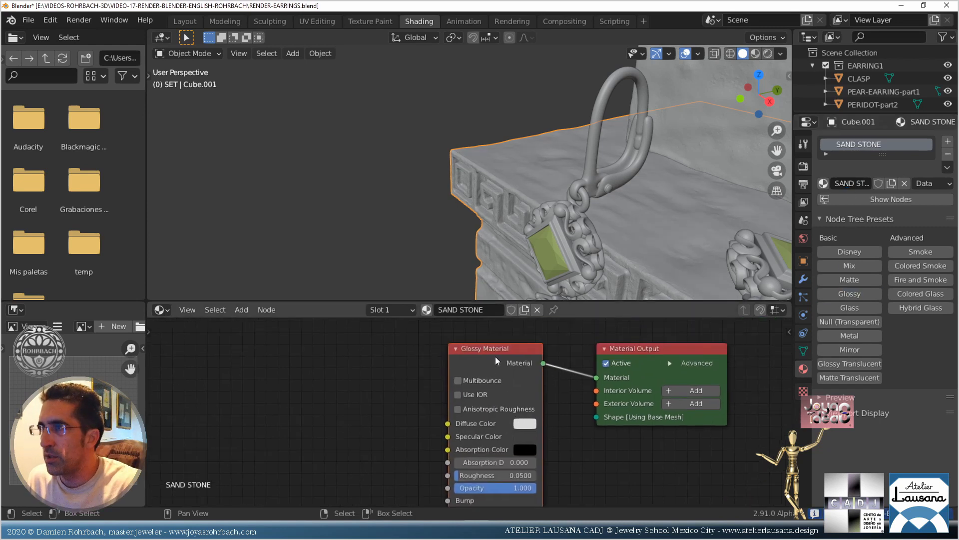
{"action": "left_click_drag", "start_coordinate": [498, 361], "coordinate": [457, 362]}
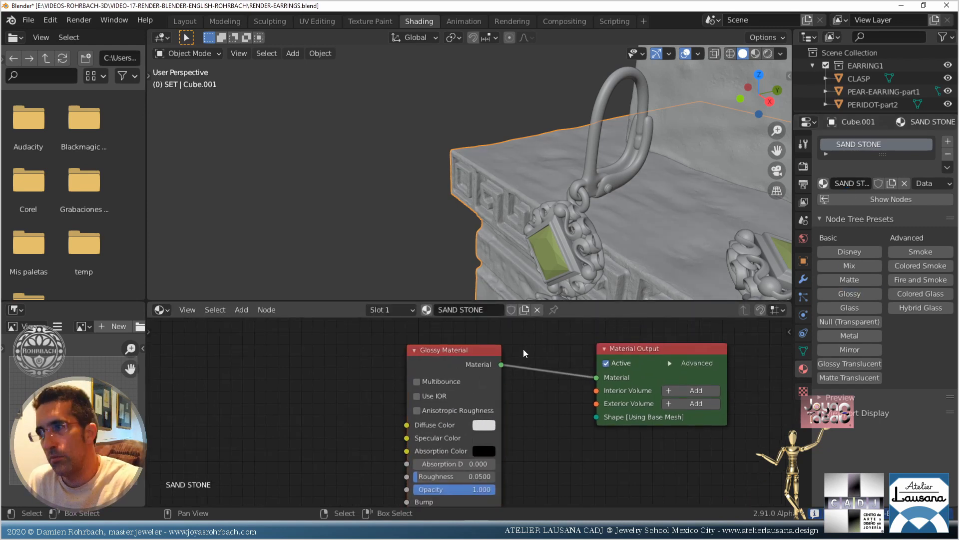
{"action": "key", "text": "ctrl+s"}
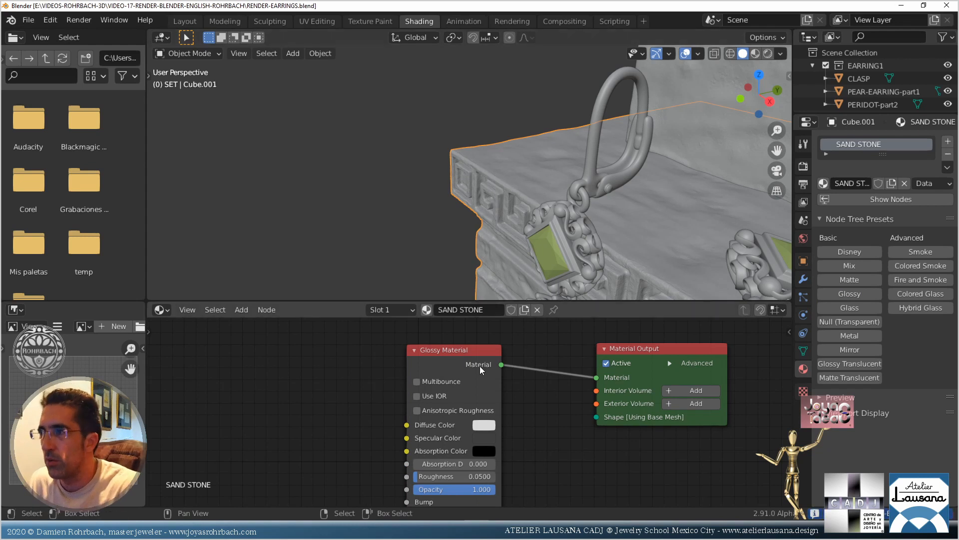
Set the diffuse color of the SAND STONE Glossy node to a pale warm cream at full brightness, value 1.000
{"action": "left_click", "coordinate": [485, 425]}
{"action": "left_click_drag", "start_coordinate": [496, 311], "coordinate": [519, 314]}
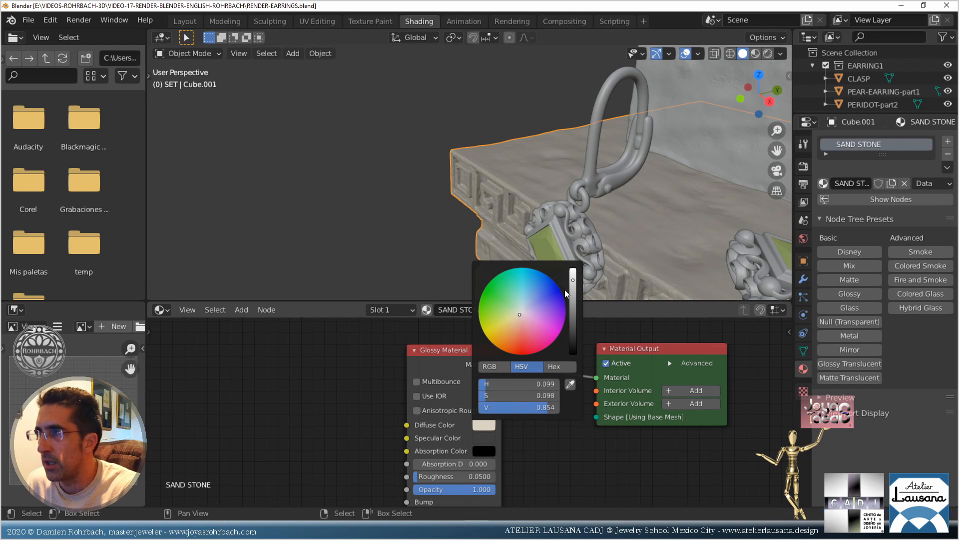
{"action": "left_click_drag", "start_coordinate": [574, 285], "coordinate": [574, 269]}
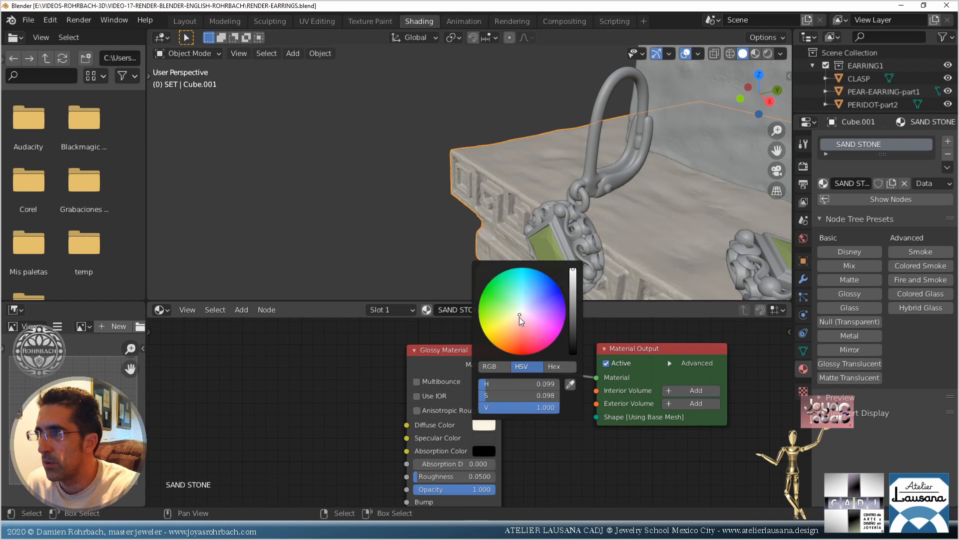
Add a Bump node to SAND STONE and connect its output to the Bump input of the Glossy Material node
{"action": "middle_click_drag", "start_coordinate": [343, 417], "coordinate": [412, 392]}
{"action": "left_click", "coordinate": [241, 309]}
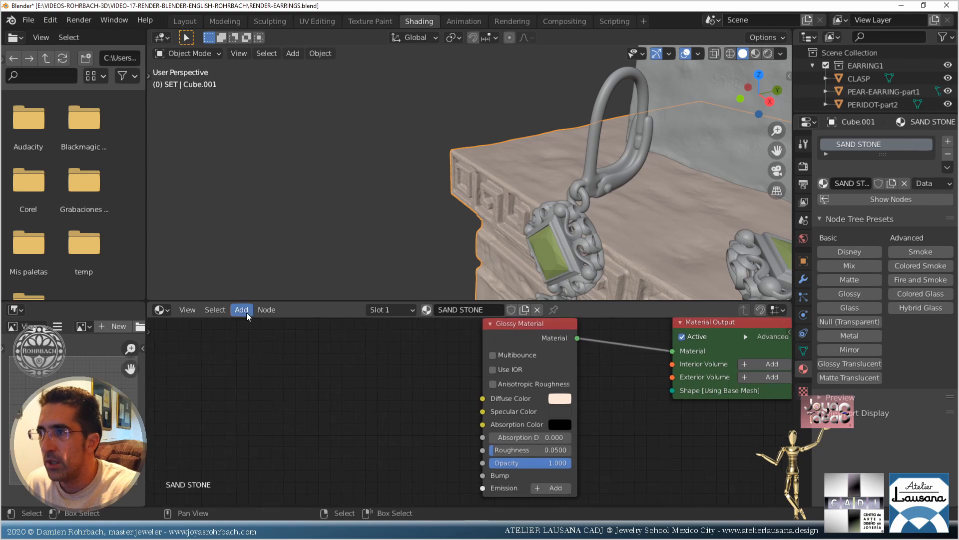
{"action": "mouse_move", "coordinate": [267, 396]}
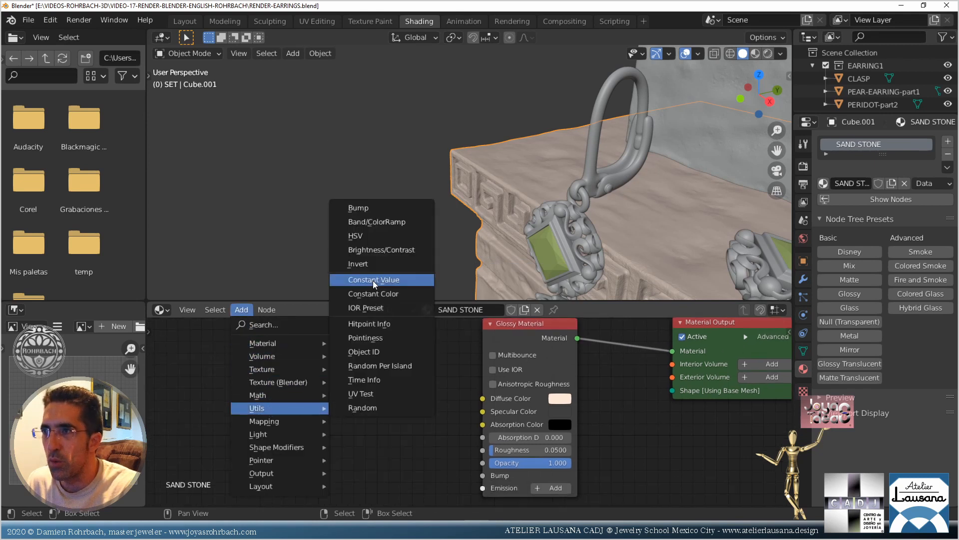
{"action": "left_click", "coordinate": [359, 207]}
{"action": "left_click", "coordinate": [307, 437]}
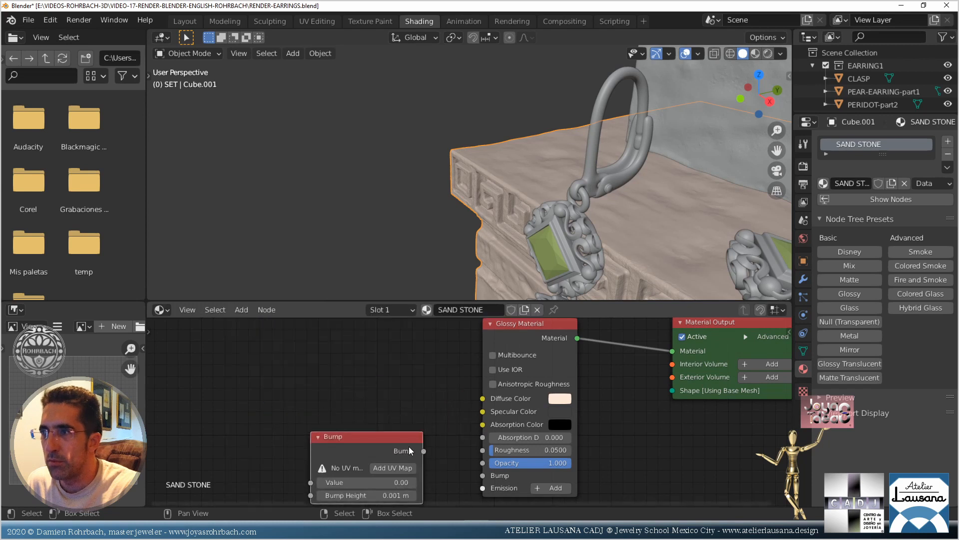
{"action": "left_click_drag", "start_coordinate": [423, 451], "coordinate": [482, 475]}
Add an Imagemap texture node, connect its Color output to the Bump node's Value input, and rearrange the Bump node
{"action": "left_click", "coordinate": [242, 310]}
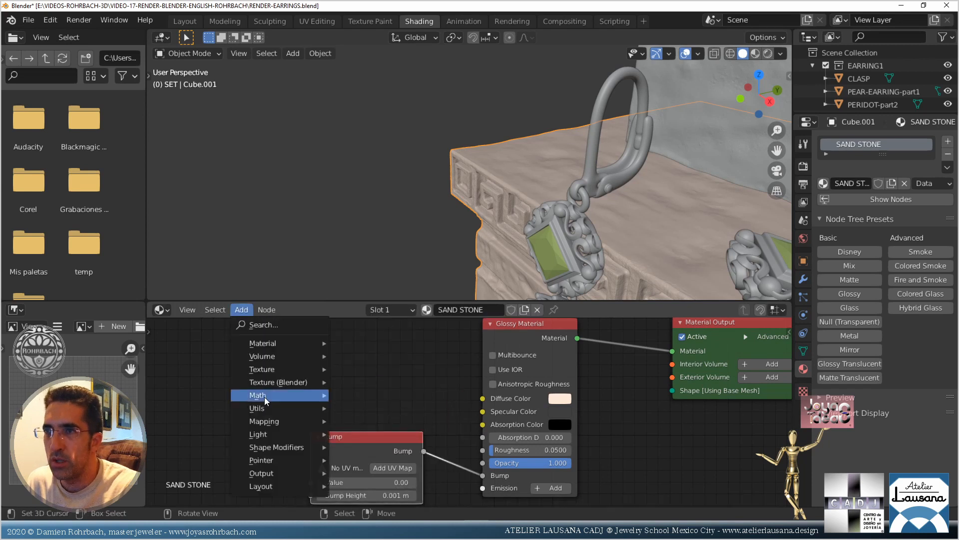
{"action": "mouse_move", "coordinate": [270, 369]}
{"action": "left_click", "coordinate": [360, 211]}
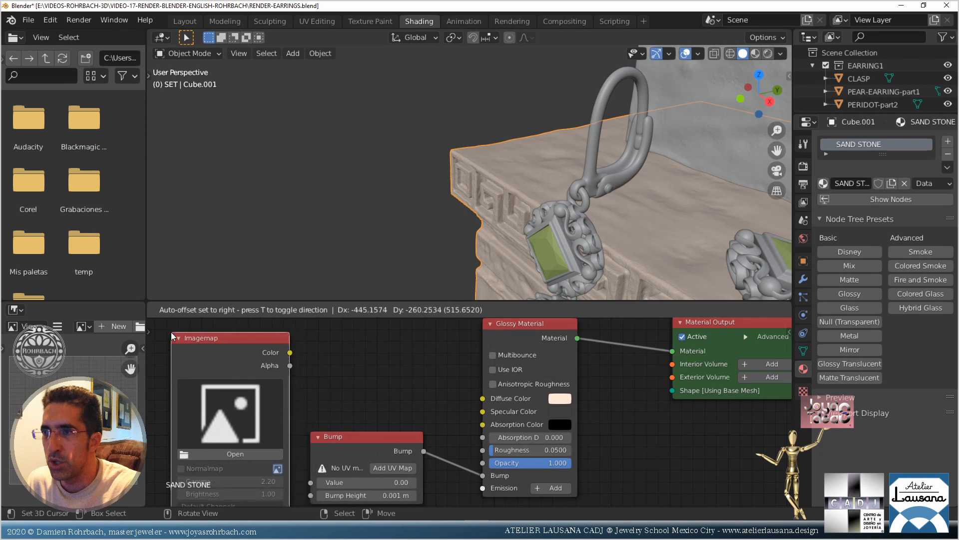
{"action": "left_click", "coordinate": [157, 324]}
{"action": "left_click_drag", "start_coordinate": [291, 352], "coordinate": [311, 482]}
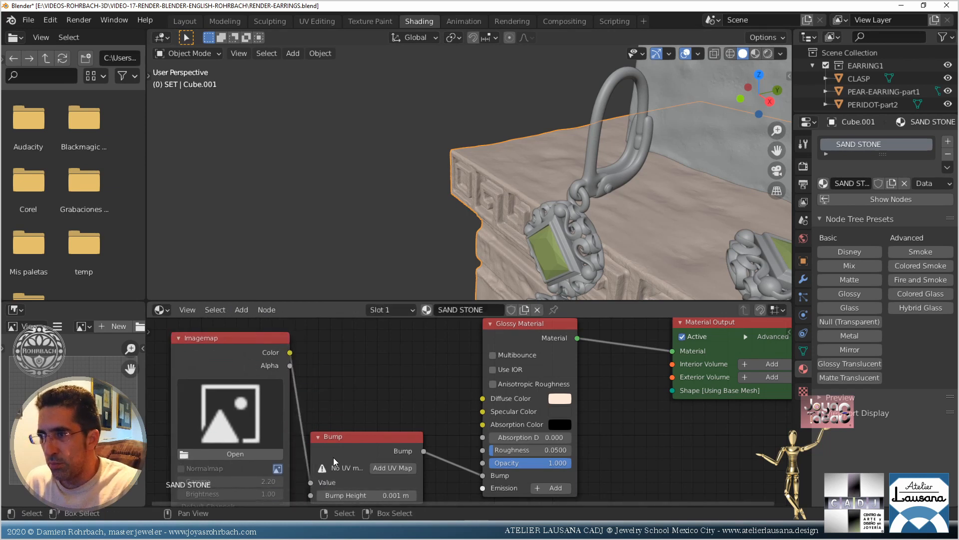
{"action": "left_click_drag", "start_coordinate": [361, 440], "coordinate": [387, 427]}
{"action": "middle_click_drag", "start_coordinate": [386, 426], "coordinate": [474, 417]}
Load caliza.jpg from the MYIMAGESworking folder into the Imagemap node and move that node farther from the Bump node
{"action": "left_click", "coordinate": [301, 400]}
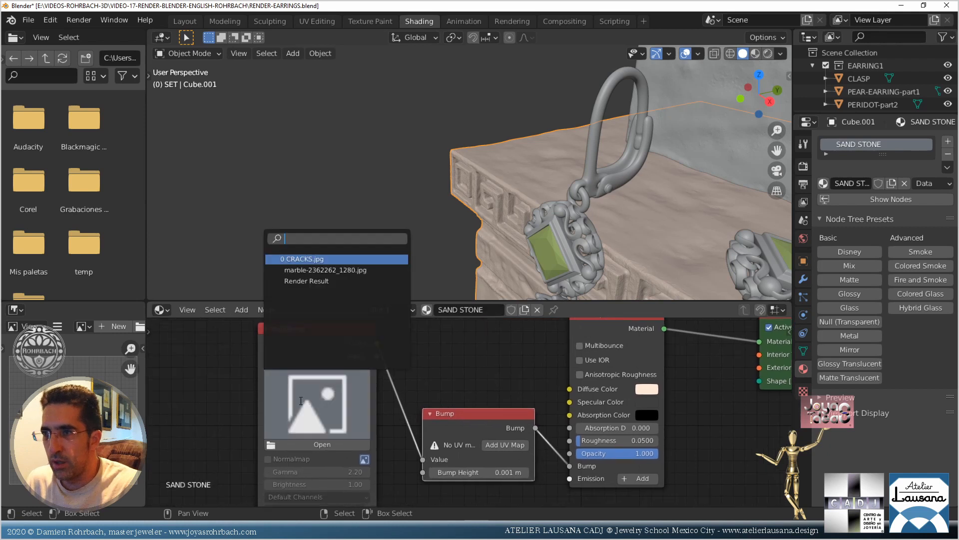
{"action": "left_click", "coordinate": [322, 445]}
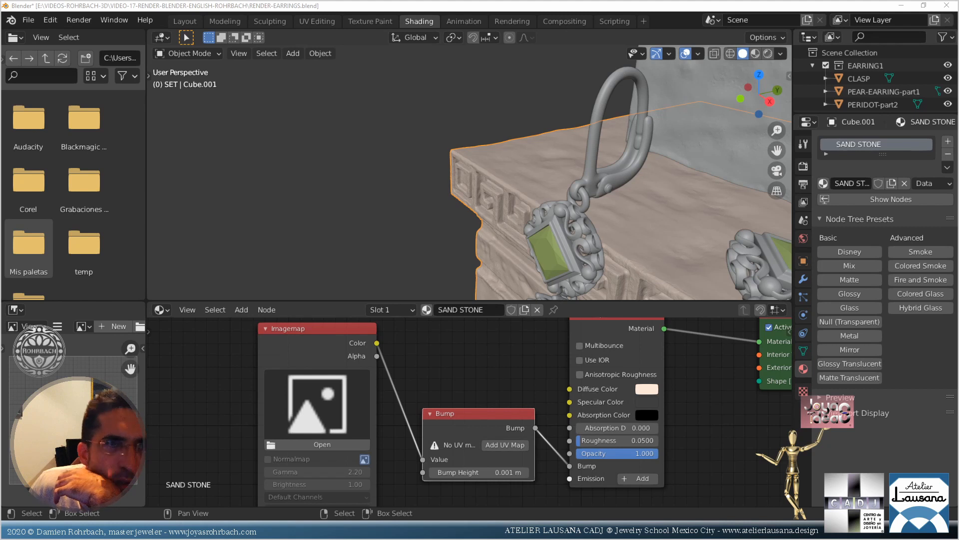
{"action": "left_click_drag", "start_coordinate": [0, 69], "coordinate": [616, 78]}
{"action": "double_click", "coordinate": [614, 71]}
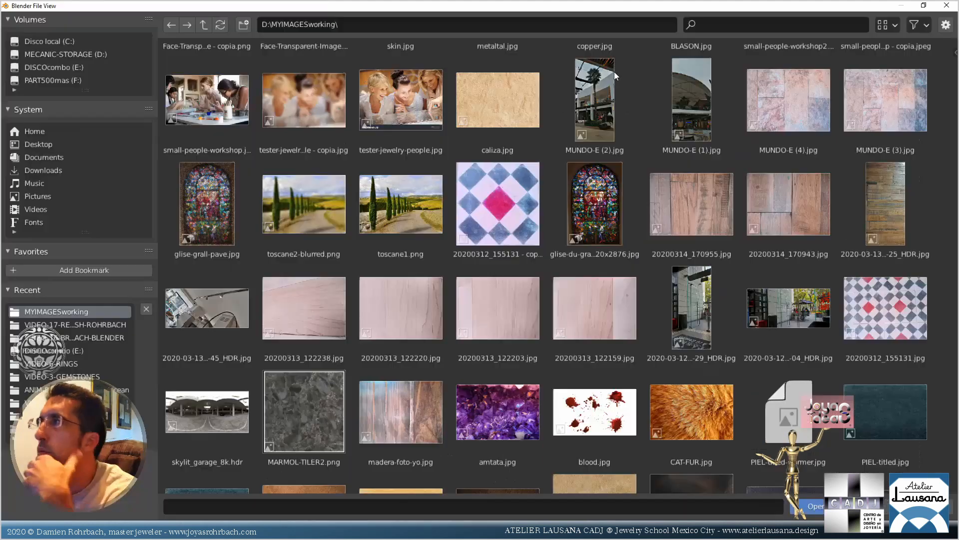
{"action": "mouse_move", "coordinate": [955, 181]}
{"action": "left_mouse_down"}
{"action": "mouse_move", "coordinate": [954, 235]}
{"action": "mouse_move", "coordinate": [955, 34]}
{"action": "mouse_move", "coordinate": [955, 178]}
{"action": "left_mouse_up"}
{"action": "double_click", "coordinate": [524, 166]}
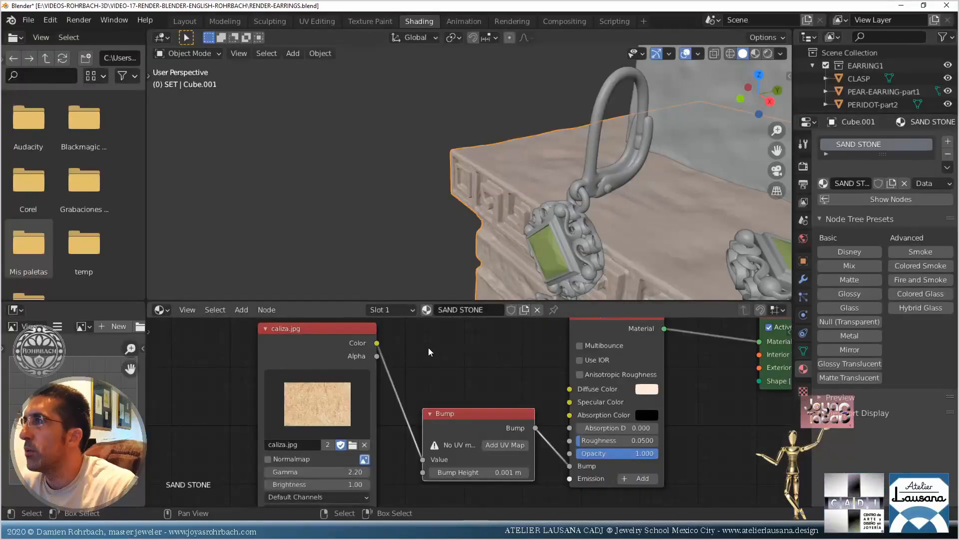
{"action": "left_click_drag", "start_coordinate": [338, 333], "coordinate": [298, 334]}
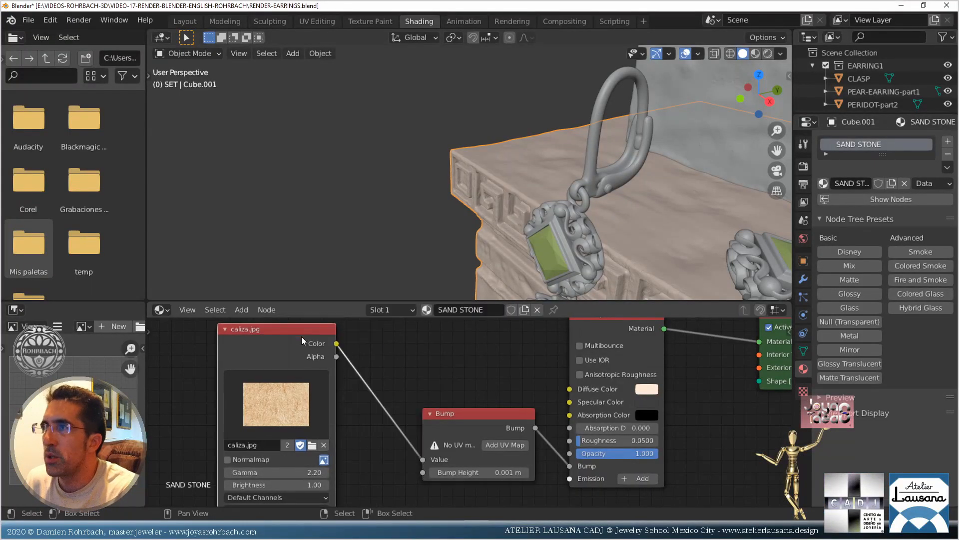
Assign the existing SAND STONE material to the upper stone block Cube.004 and save the file in camera view
{"action": "left_click", "coordinate": [659, 125]}
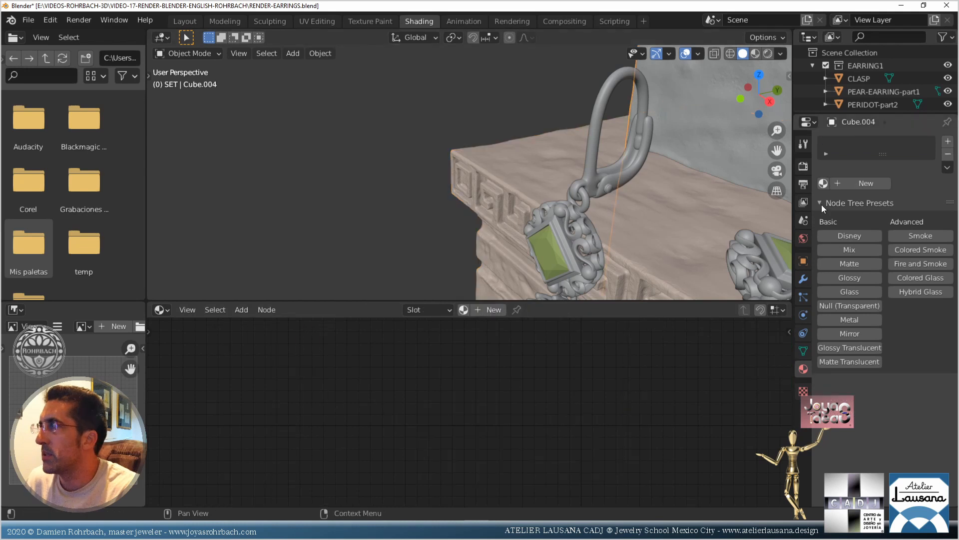
{"action": "left_click", "coordinate": [823, 183]}
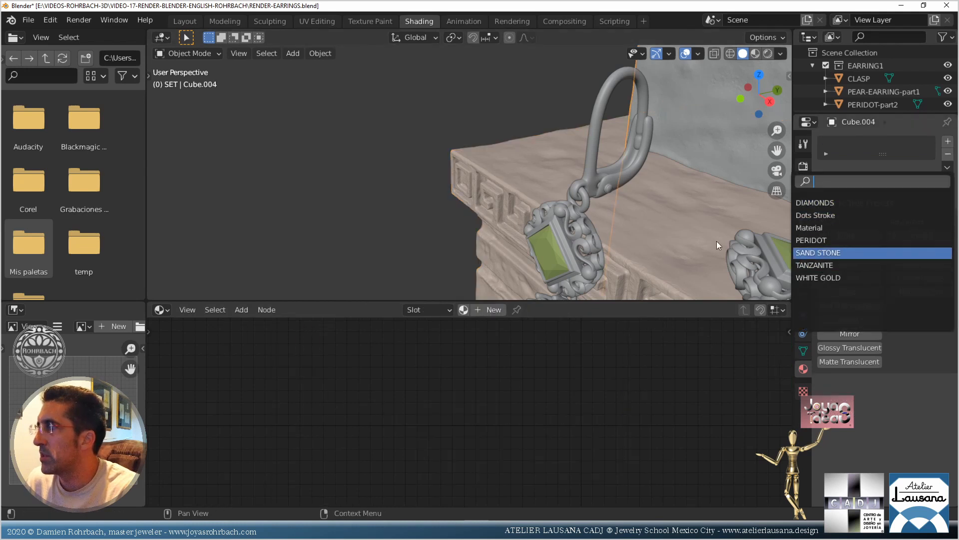
{"action": "key", "text": "Return"}
{"action": "key", "text": "KP_0"}
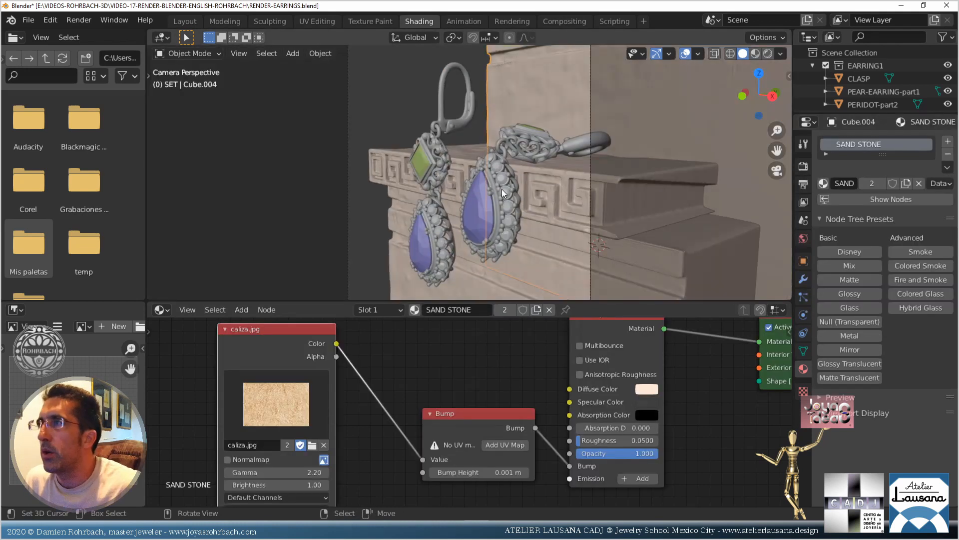
{"action": "key", "text": "ctrl+s"}
Add a 2D Mapping node to the caliza.jpg Imagemap node
{"action": "middle_click_drag", "start_coordinate": [327, 437], "coordinate": [421, 333]}
{"action": "left_click", "coordinate": [386, 459]}
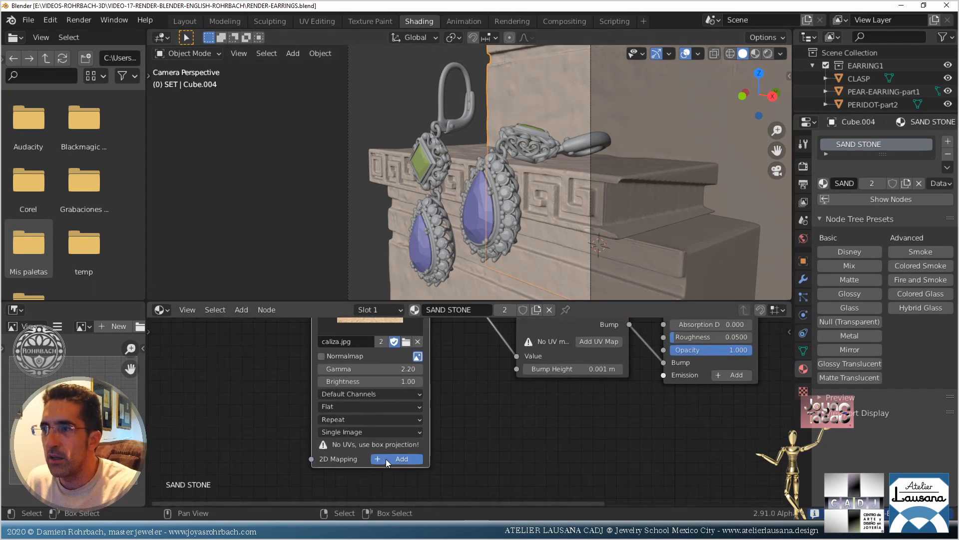
{"action": "middle_click_drag", "start_coordinate": [453, 394], "coordinate": [454, 420]}
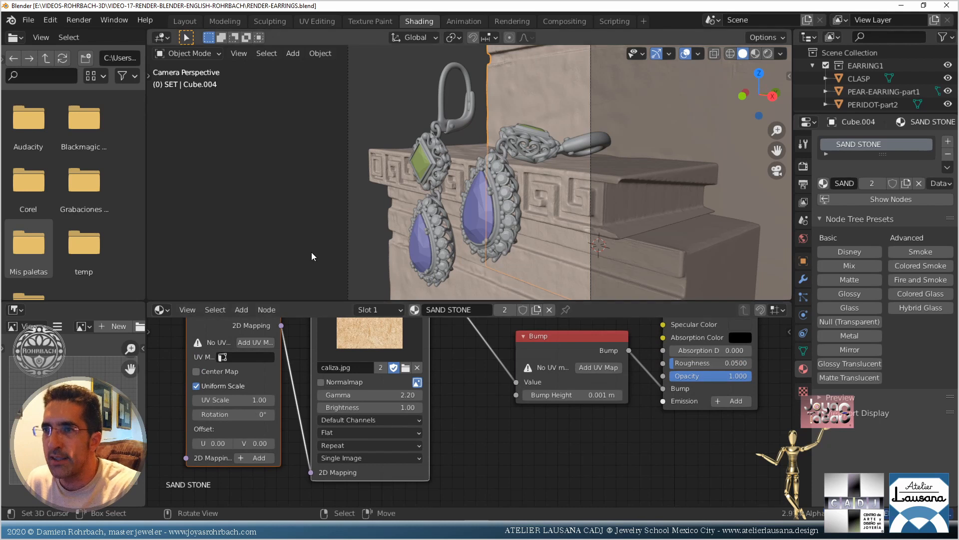
Show the rendered preview without overlays, inspect the stone relief up close, and select the lower block Cube.001
{"action": "left_click", "coordinate": [768, 53]}
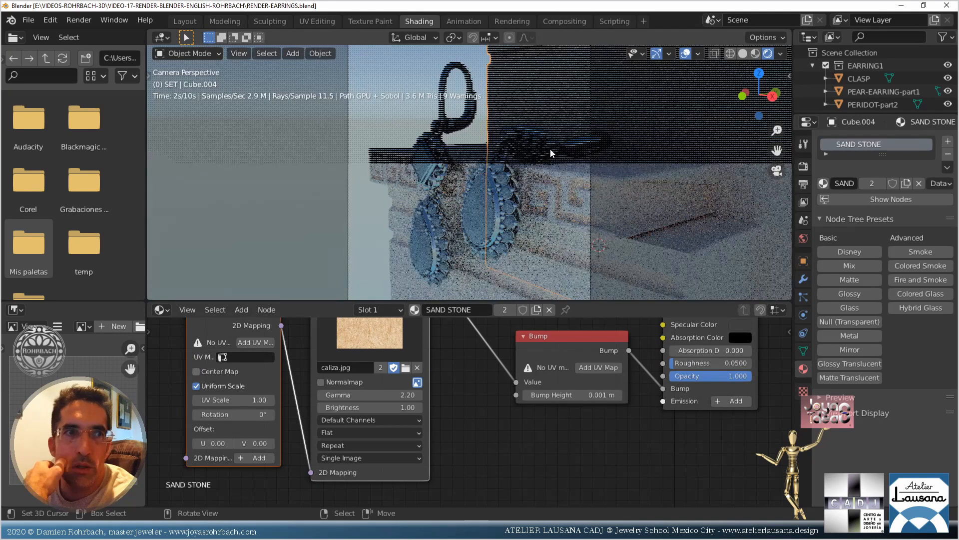
{"action": "left_click", "coordinate": [686, 54]}
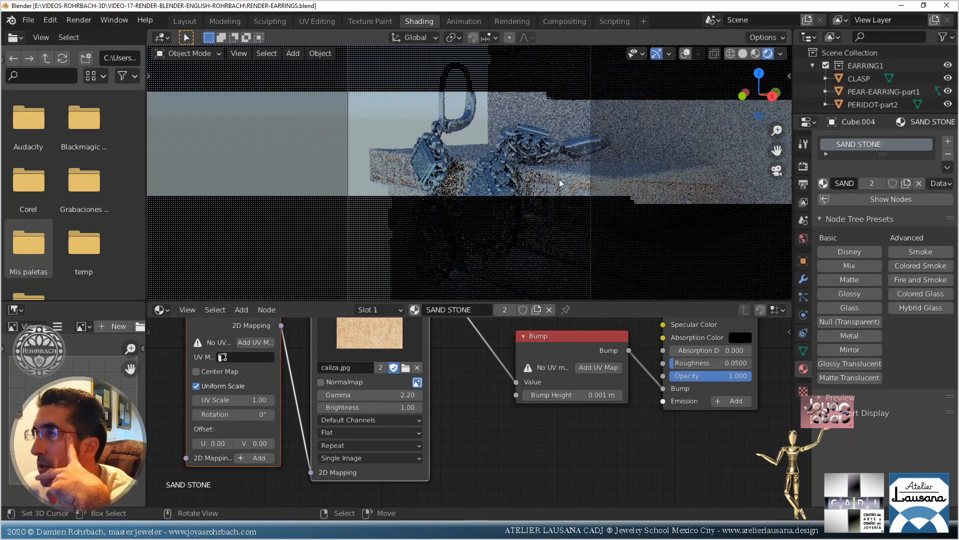
{"action": "scroll", "coordinate": [469, 206], "scroll_direction": "up", "scroll_amount": 7}
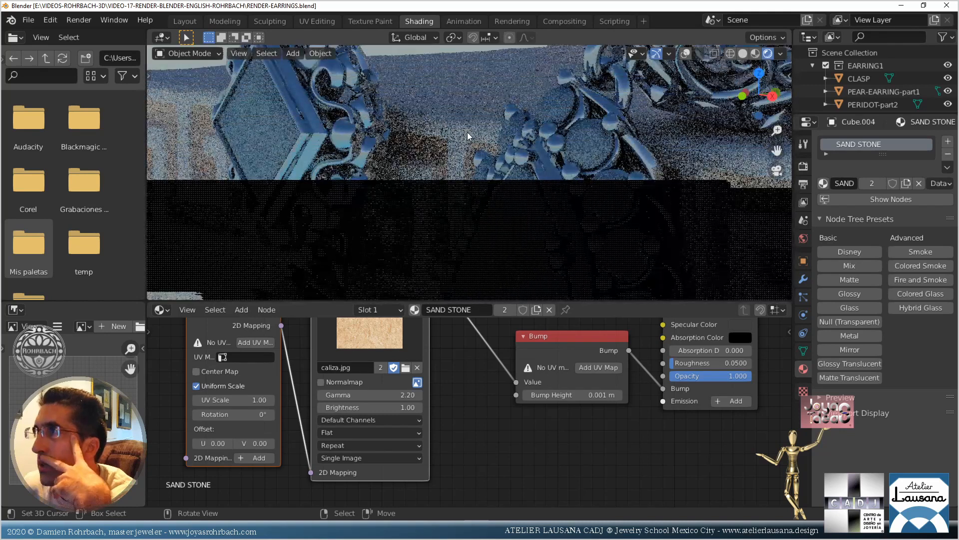
{"action": "left_click", "coordinate": [461, 131]}
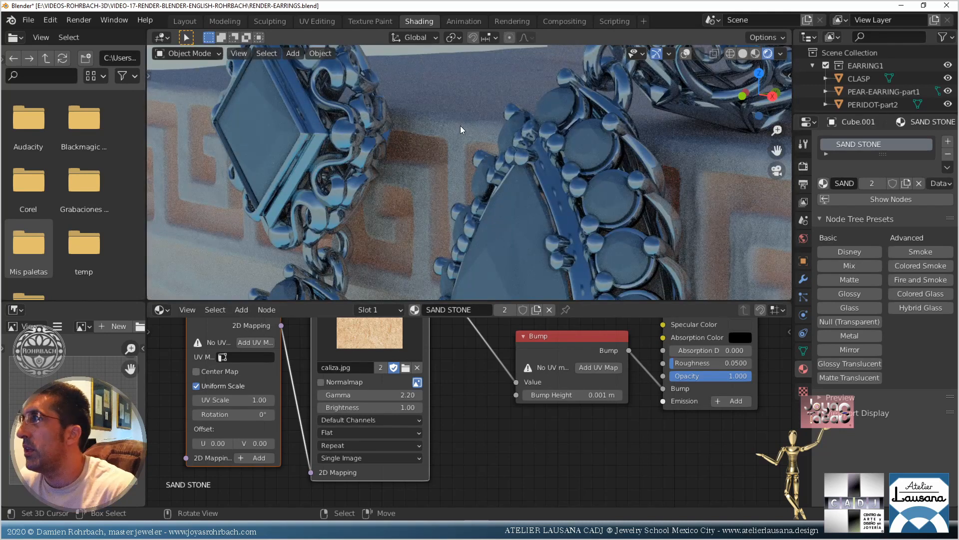
Try a bump height of 0.1 m on the SAND STONE Bump node
{"action": "left_click", "coordinate": [584, 395]}
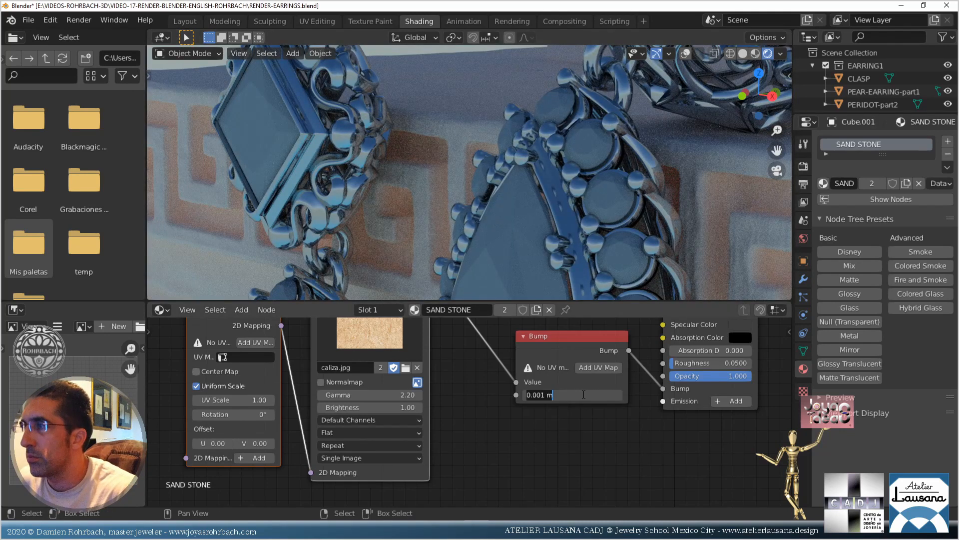
{"action": "key", "text": "BackSpace"}
{"action": "key", "text": "Return"}
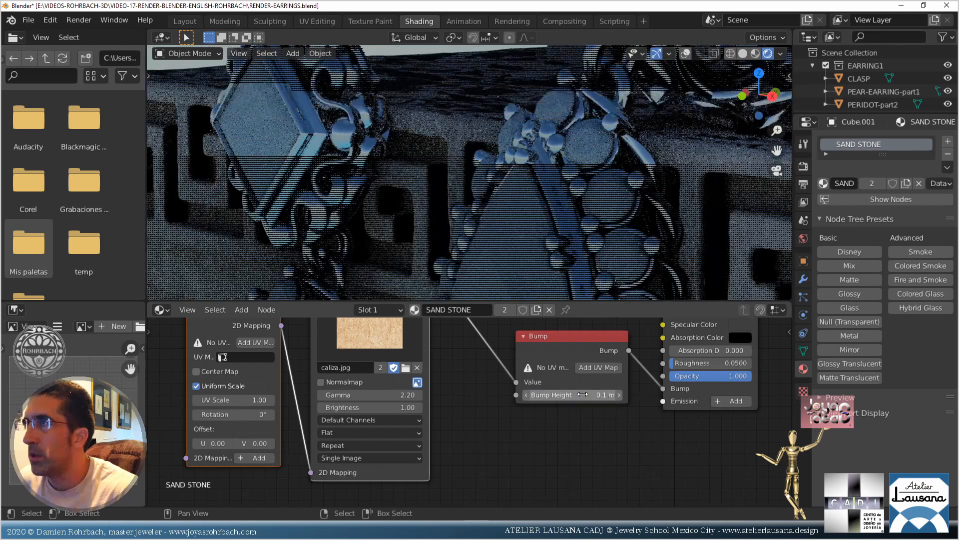
Set the SAND STONE bump height to 0.01 m and save the file
{"action": "left_click", "coordinate": [584, 394]}
{"action": "type", "text": ".01"}
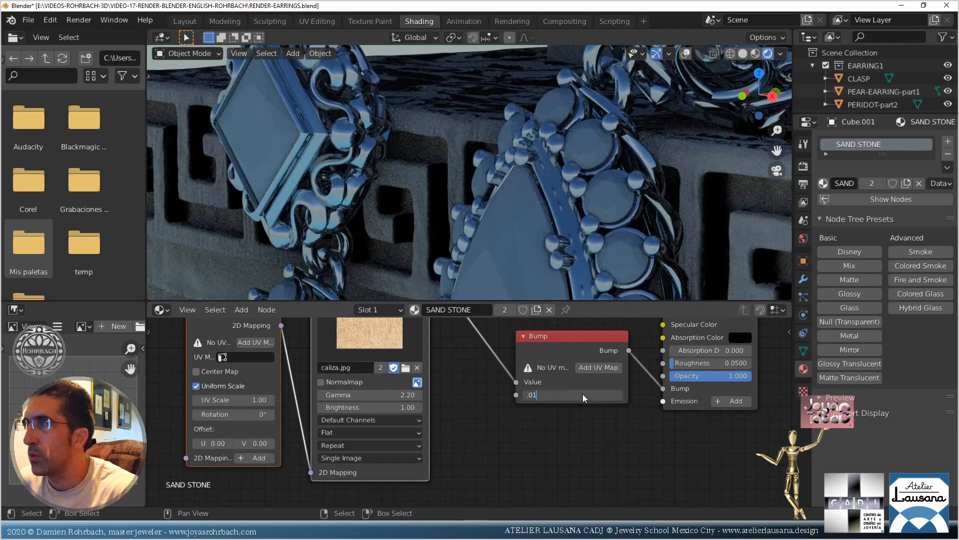
{"action": "key", "text": "Return"}
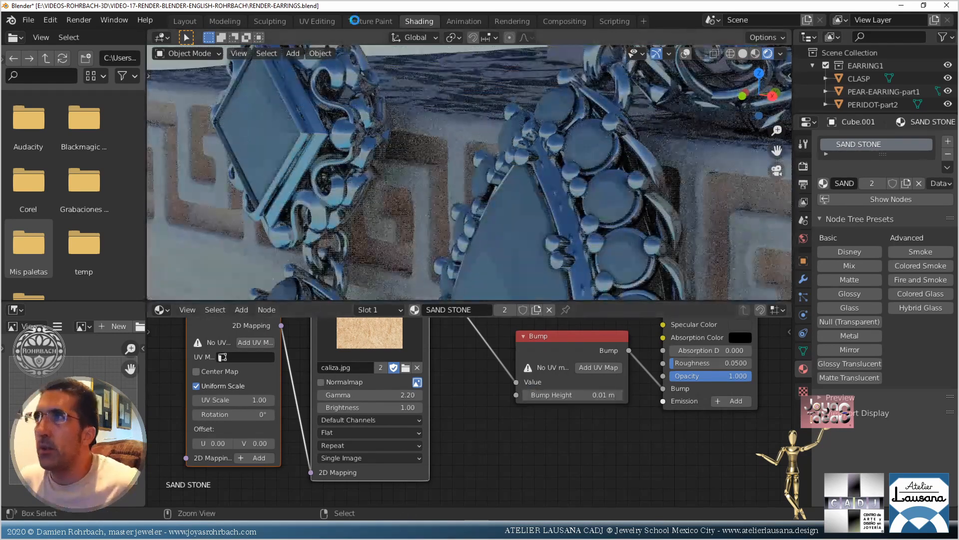
{"action": "key", "text": "ctrl+s"}
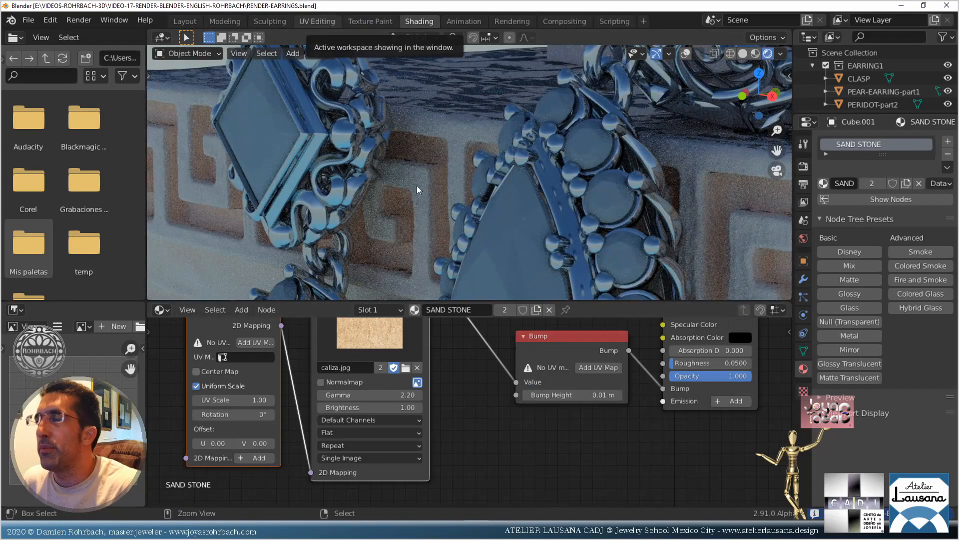
In the UV Editing workspace, unwrap the entire lower block Cube.001 with Project From View through the camera, and return to Object Mode
{"action": "scroll", "coordinate": [565, 219], "scroll_direction": "down", "scroll_amount": 5}
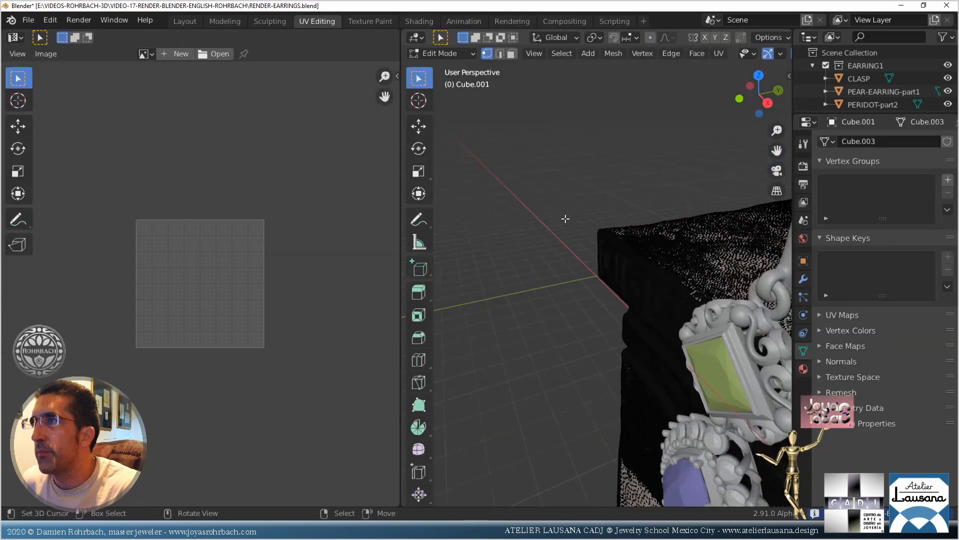
{"action": "scroll", "coordinate": [565, 219], "scroll_direction": "down", "scroll_amount": 4}
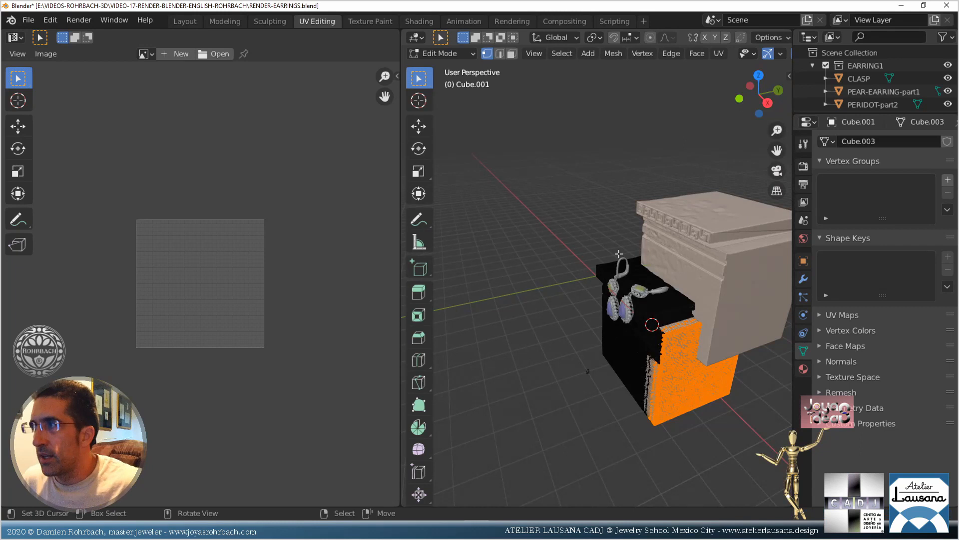
{"action": "key", "text": "a"}
{"action": "left_click", "coordinate": [723, 55]}
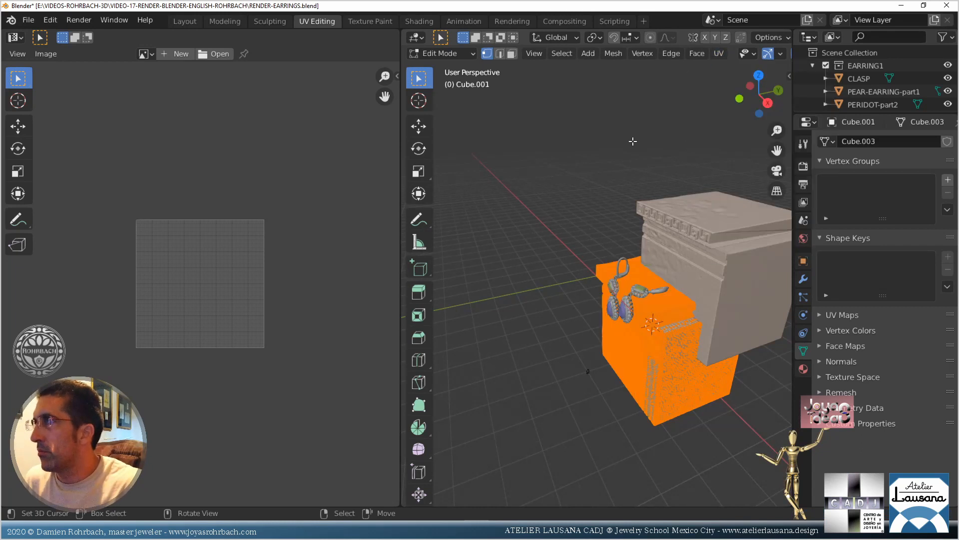
{"action": "key", "text": "KP_0"}
{"action": "left_click", "coordinate": [719, 54]}
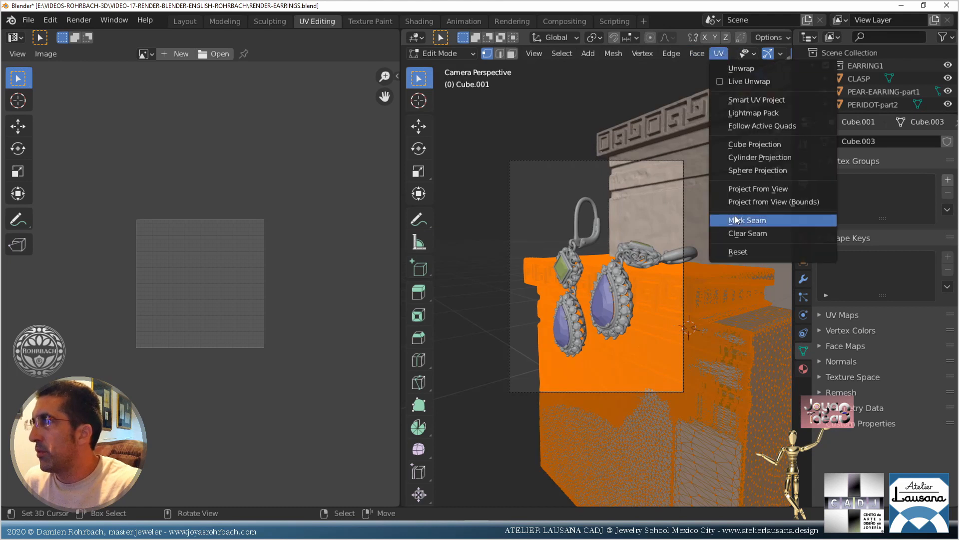
{"action": "key", "text": "Return"}
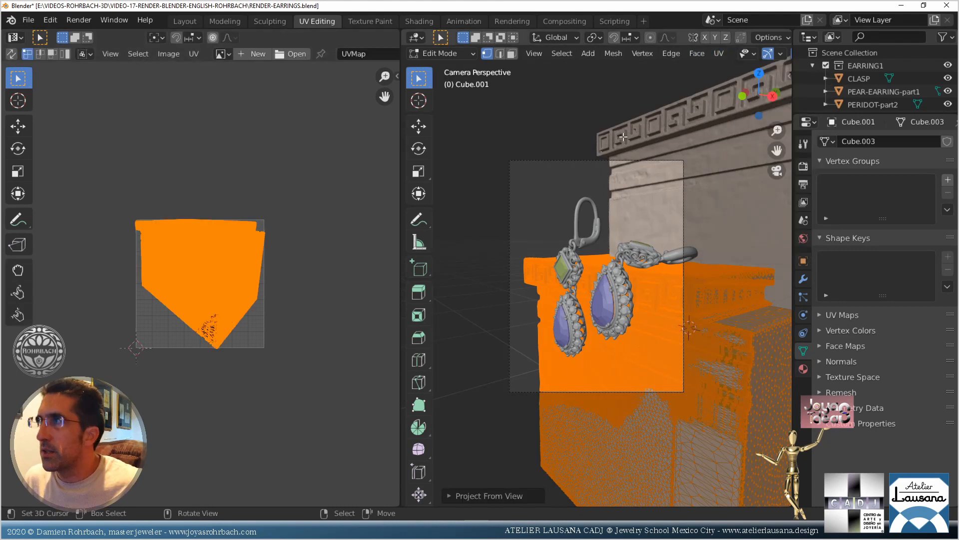
{"action": "key", "text": "Tab"}
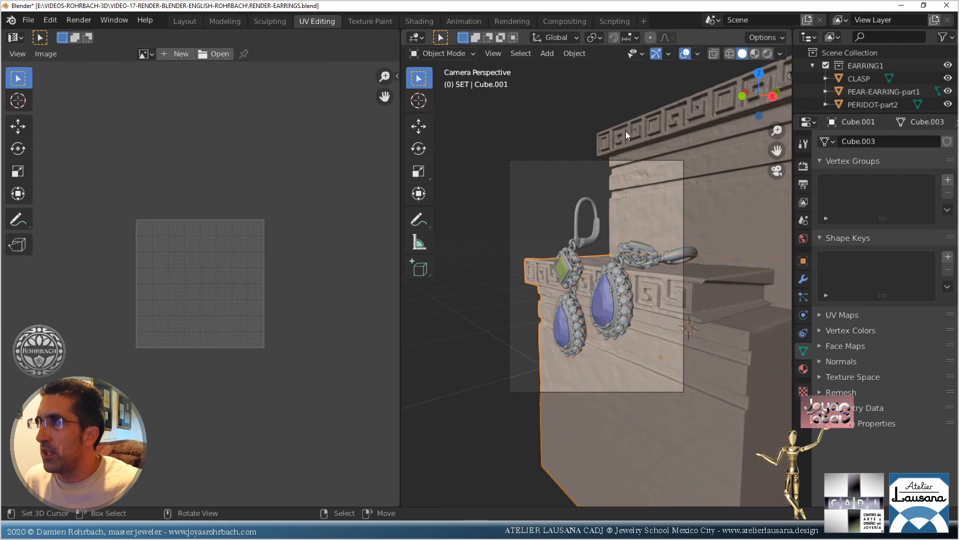
Unwrap the entire upper stone block Cube.004 through the camera with Project from View (Bounds)
{"action": "left_click", "coordinate": [626, 131]}
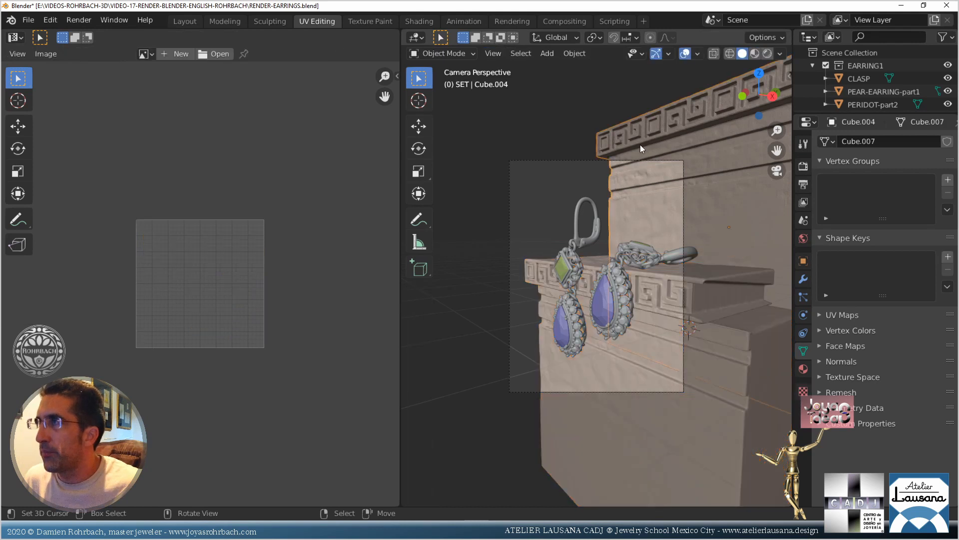
{"action": "key", "text": "Tab"}
{"action": "key", "text": "a"}
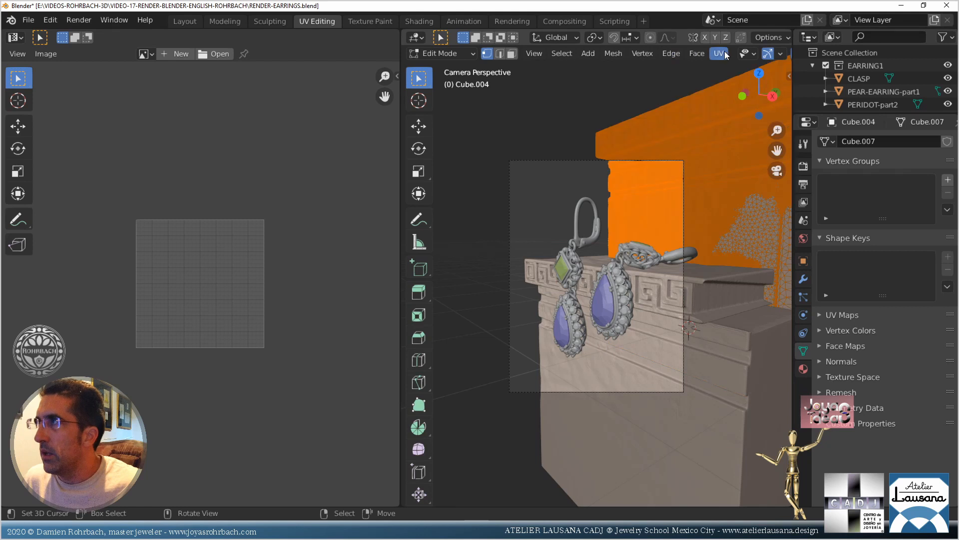
{"action": "left_click", "coordinate": [718, 53]}
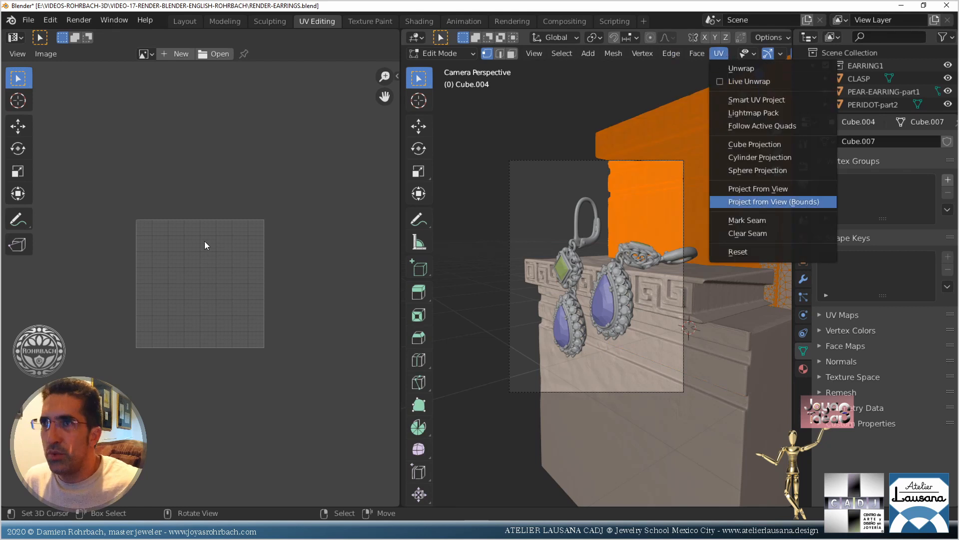
{"action": "key", "text": "Return"}
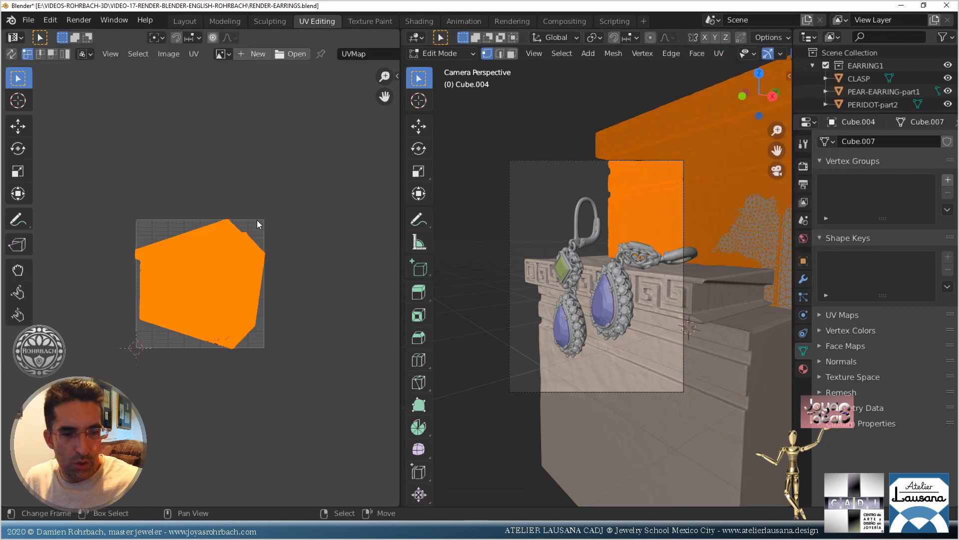
Rotate the UV layout of the upper block and scale it to about 0.85 so it fits inside the UV square
{"action": "key", "text": "r"}
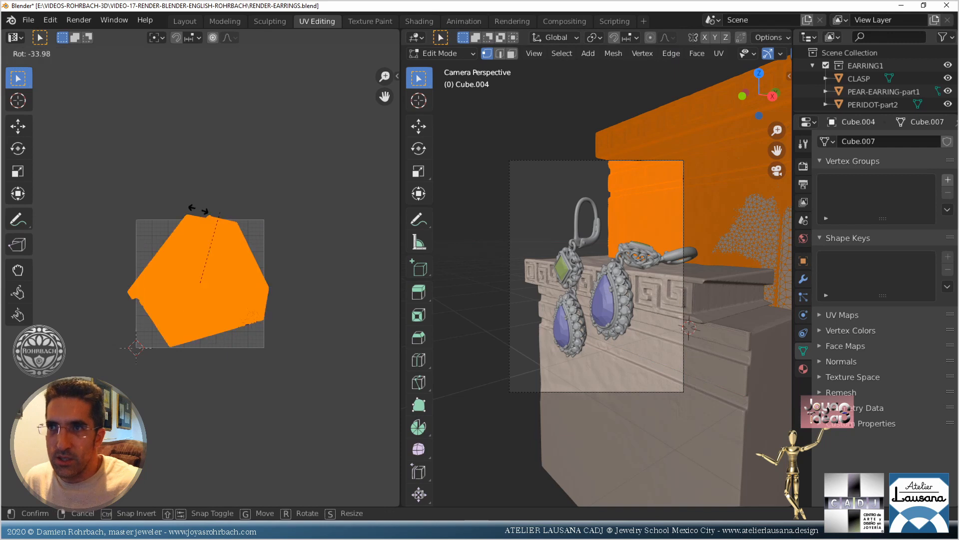
{"action": "left_click", "coordinate": [309, 239]}
{"action": "key", "text": "s"}
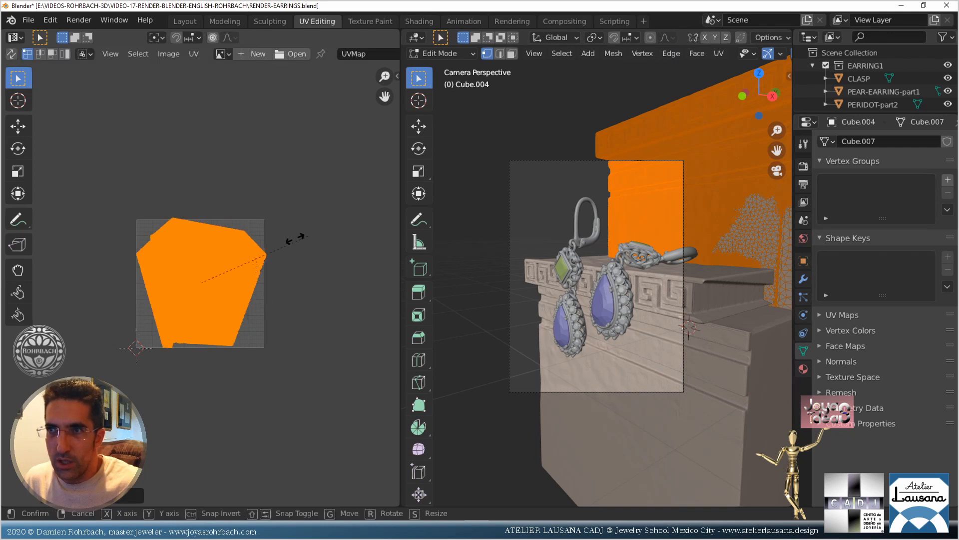
{"action": "left_click", "coordinate": [289, 244]}
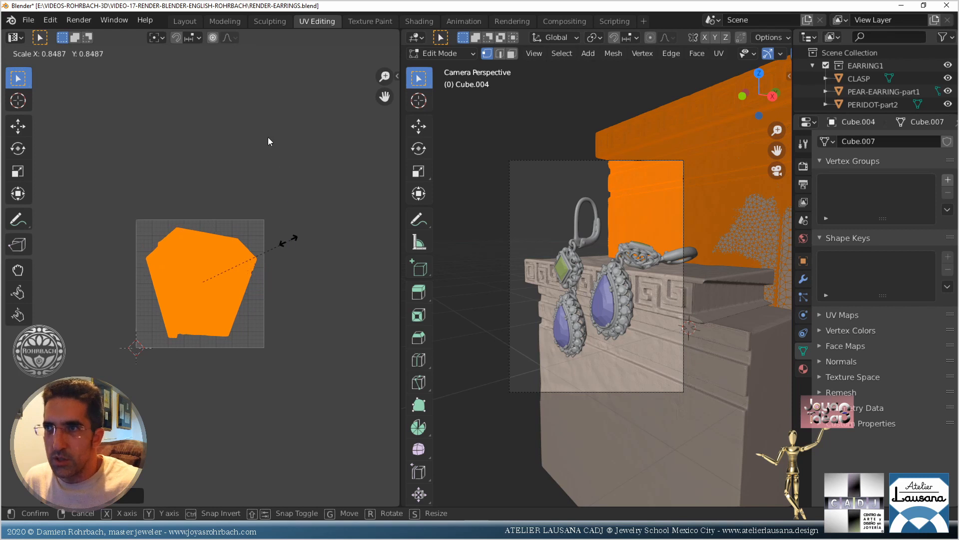
In the Shading workspace, enable Use IOR on the Glossy Material node of SAND STONE
{"action": "left_click", "coordinate": [433, 22]}
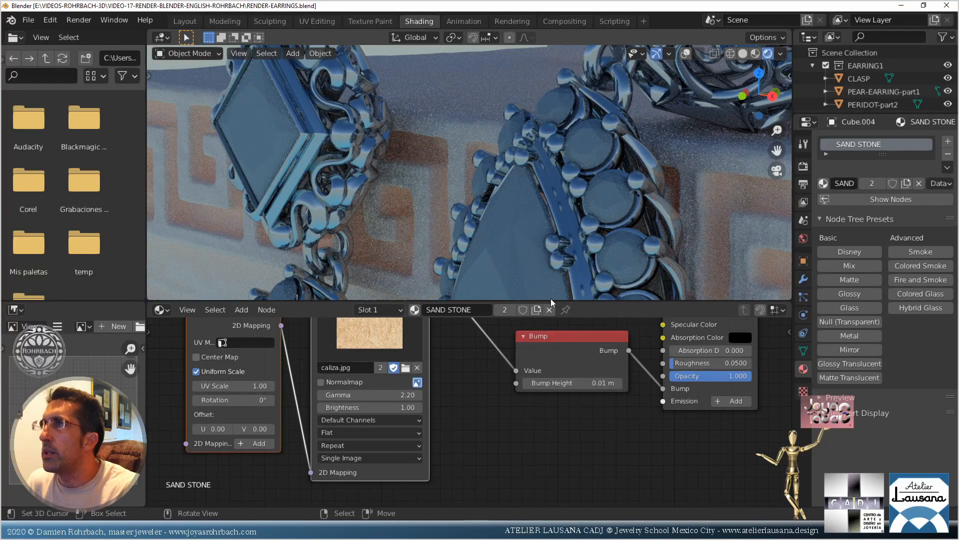
{"action": "middle_click_drag", "start_coordinate": [648, 425], "coordinate": [521, 482]}
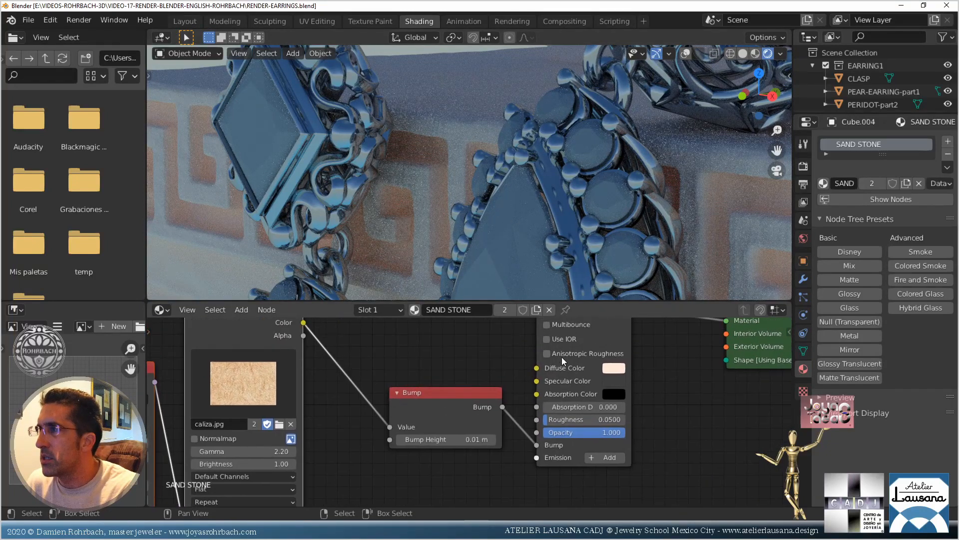
{"action": "left_click", "coordinate": [548, 339]}
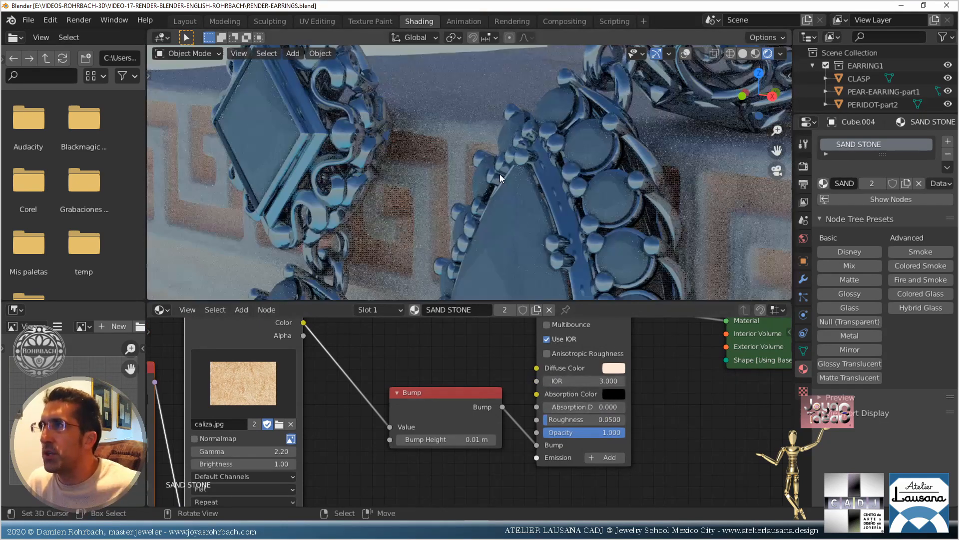
Try a bump height of 0.1 m on the Bump node of SAND STONE
{"action": "left_click", "coordinate": [446, 439]}
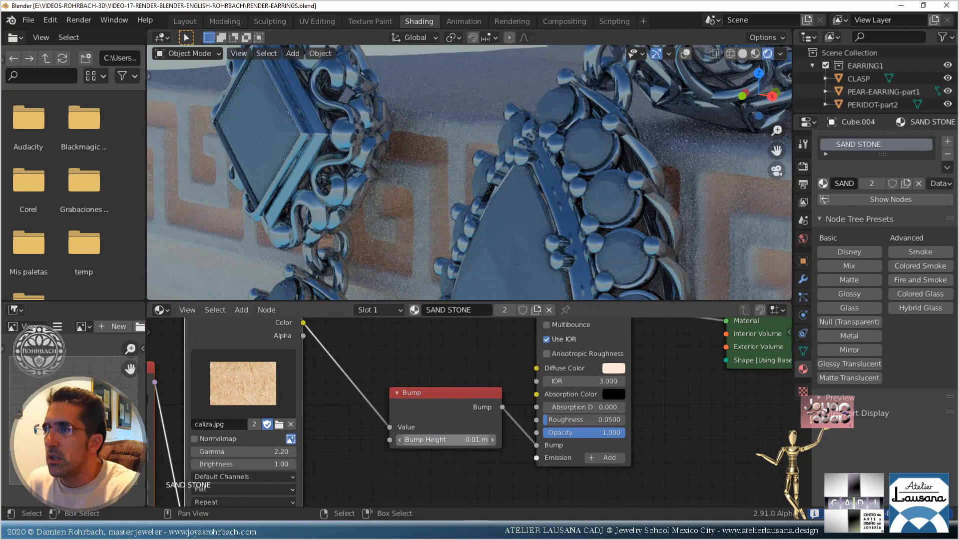
{"action": "type", "text": ".1"}
{"action": "key", "text": "Return"}
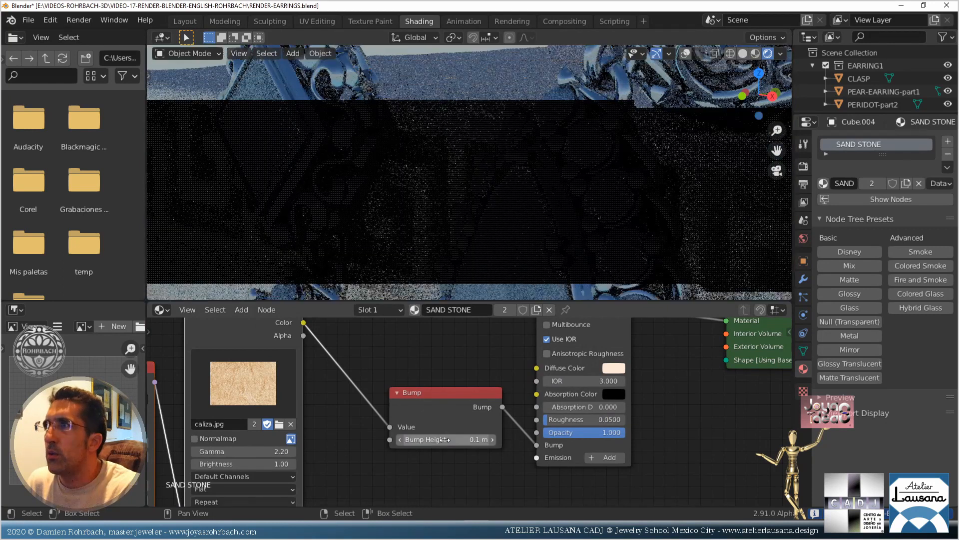
Set the bump height of the SAND STONE material to 0.03 m
{"action": "left_click", "coordinate": [444, 439]}
{"action": "type", "text": ".03"}
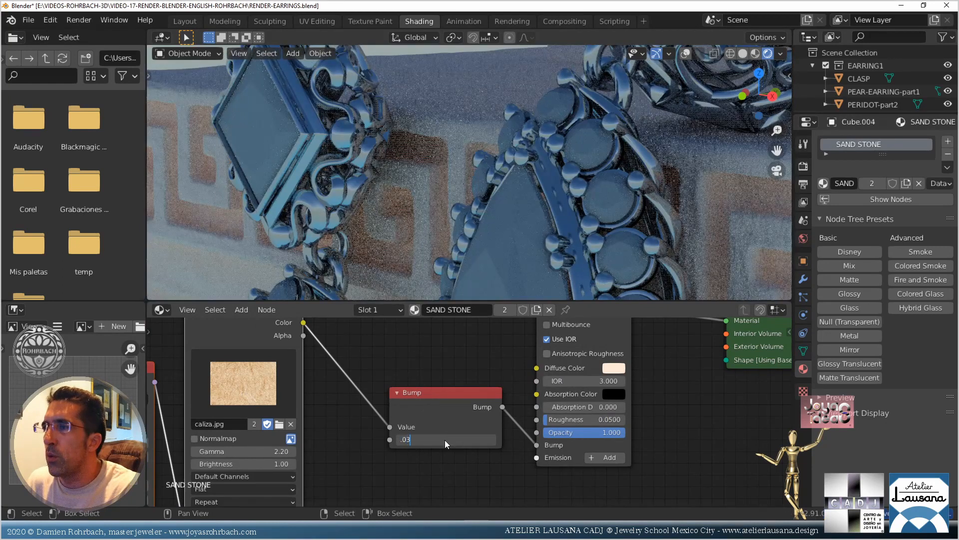
{"action": "key", "text": "Return"}
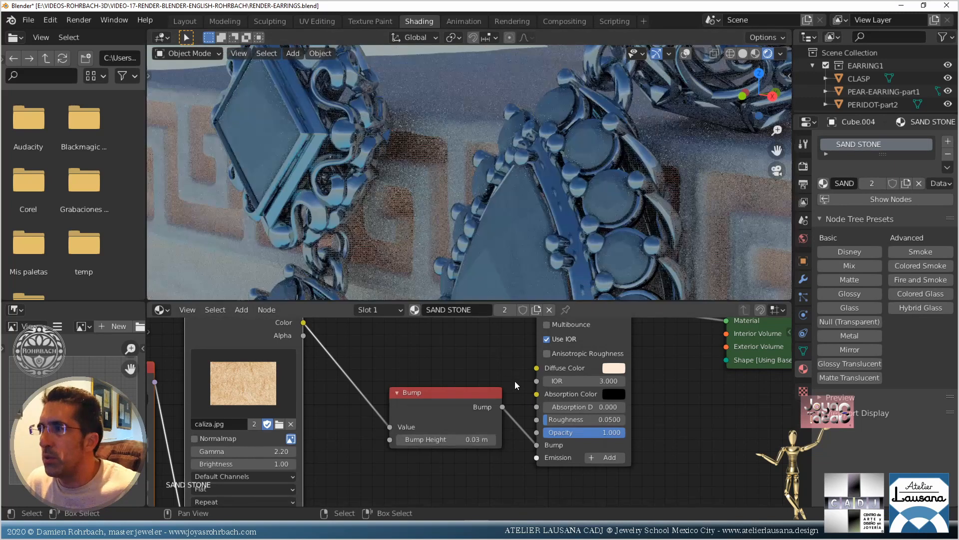
Set the roughness of the SAND STONE Glossy Material node to 0.01
{"action": "left_click", "coordinate": [592, 414]}
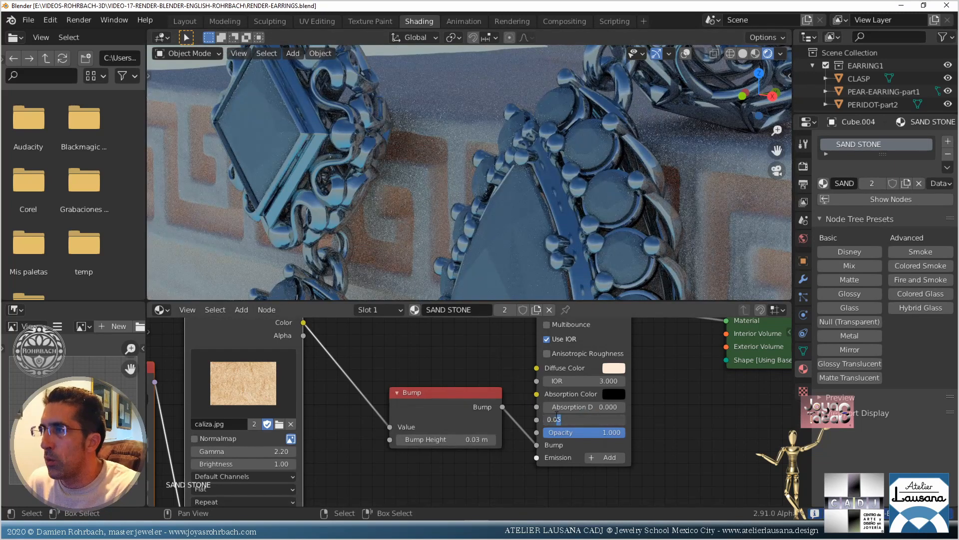
{"action": "key", "text": "BackSpace"}
{"action": "type", "text": "1"}
{"action": "key", "text": "Return"}
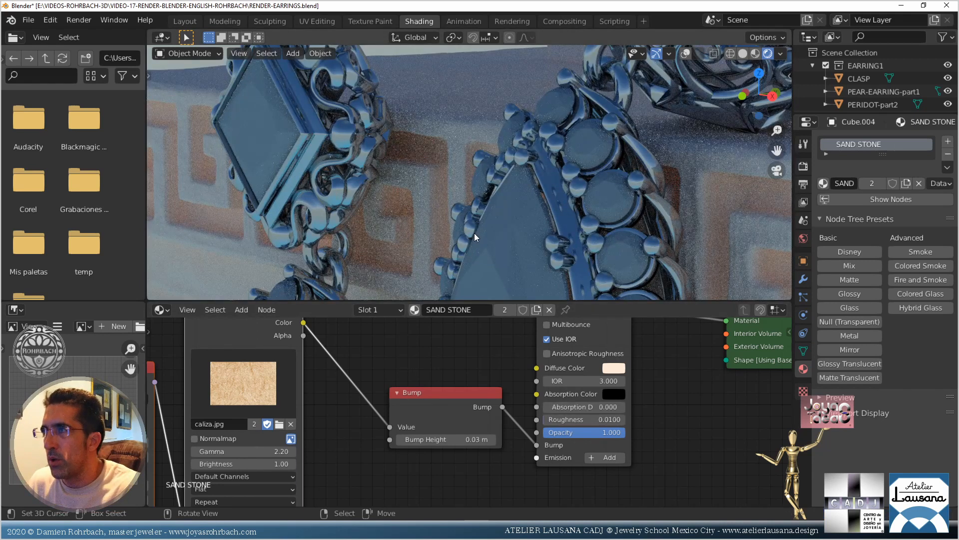
Assign UVMap as the UV map of the 2D Mapping node in SAND STONE
{"action": "scroll", "coordinate": [478, 226], "scroll_direction": "down", "scroll_amount": 2}
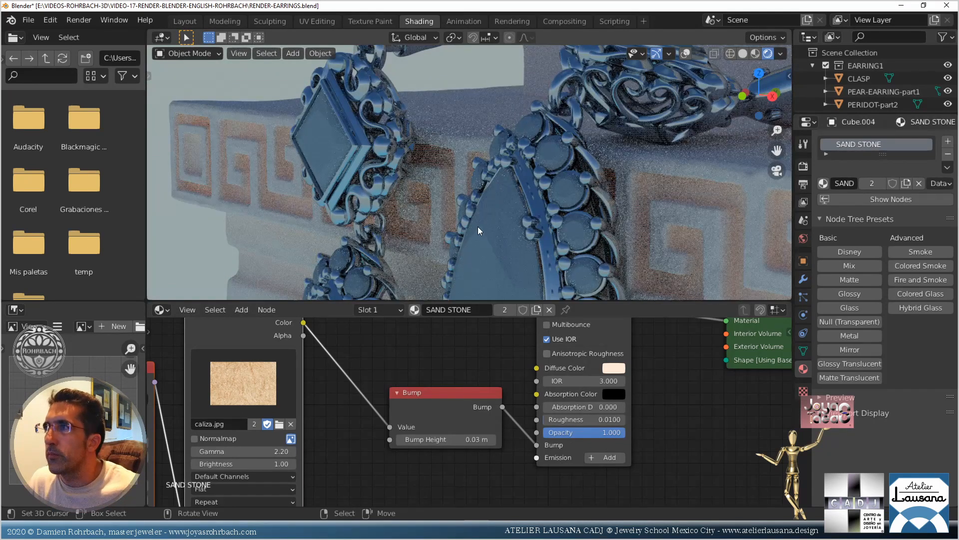
{"action": "scroll", "coordinate": [401, 365], "scroll_direction": "down", "scroll_amount": 4}
{"action": "middle_click_drag", "start_coordinate": [400, 365], "coordinate": [479, 364]}
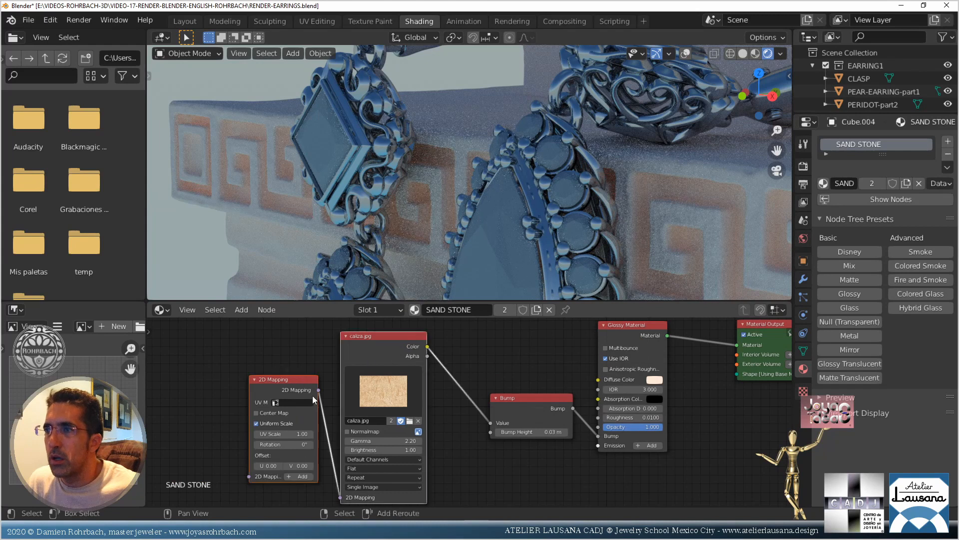
{"action": "left_click", "coordinate": [297, 402]}
{"action": "key", "text": "Return"}
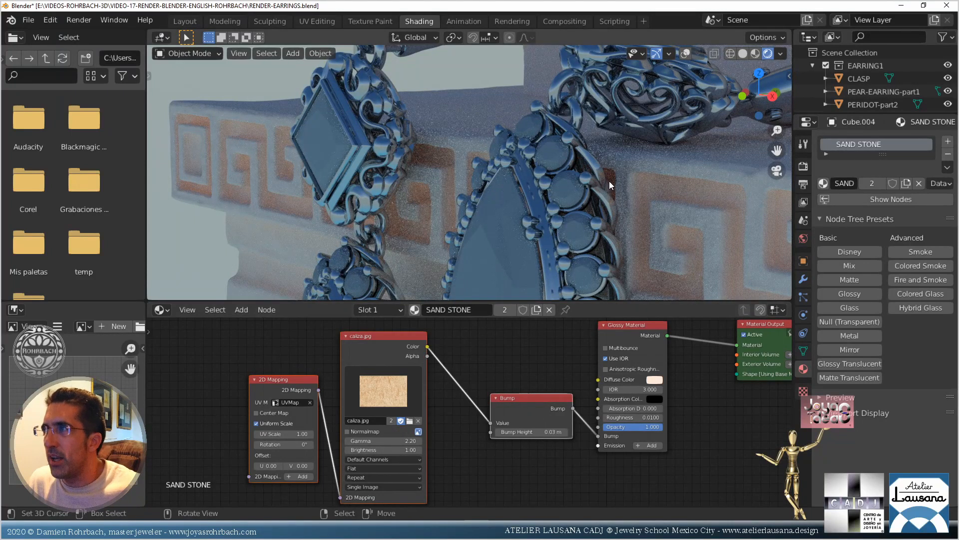
Paste the 2D Mapping, caliza.jpg and Bump nodes into the earring's WHITE GOLD material and connect Bump to the Metal Material's Bump input
{"action": "left_click", "coordinate": [597, 168]}
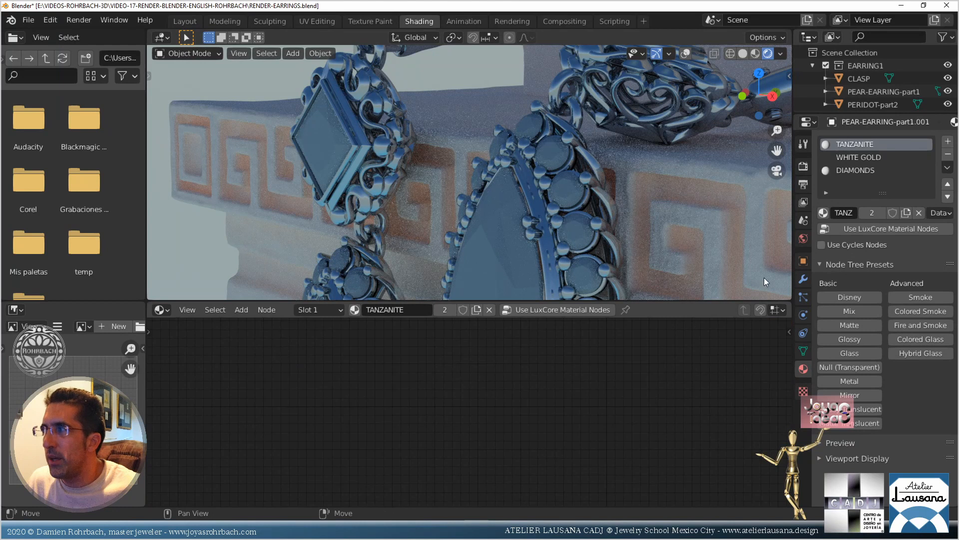
{"action": "left_click", "coordinate": [858, 156]}
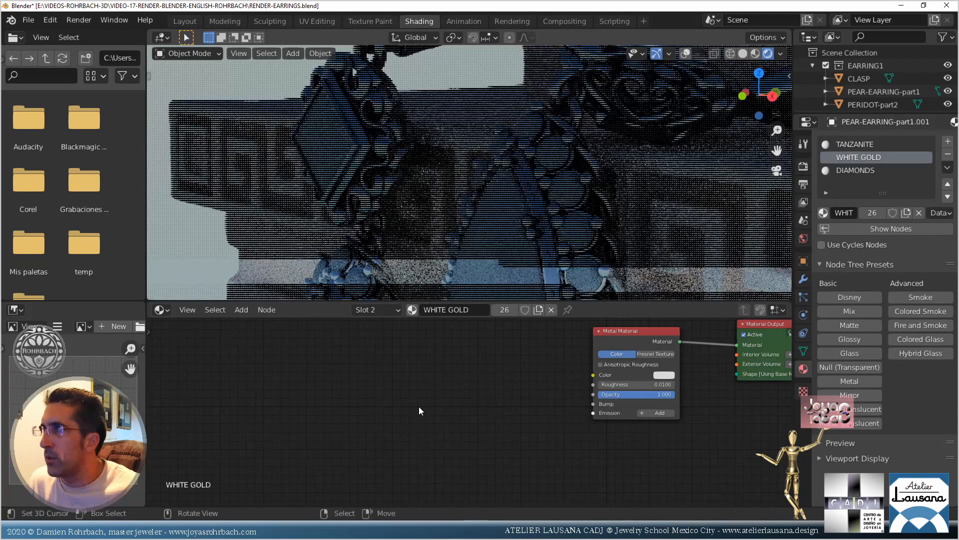
{"action": "key", "text": "ctrl+v"}
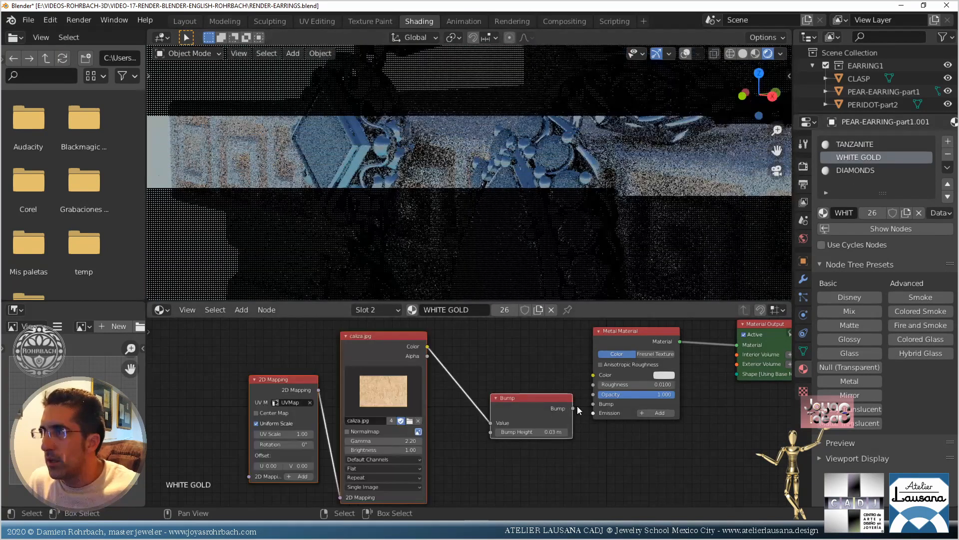
{"action": "left_click_drag", "start_coordinate": [573, 408], "coordinate": [593, 404]}
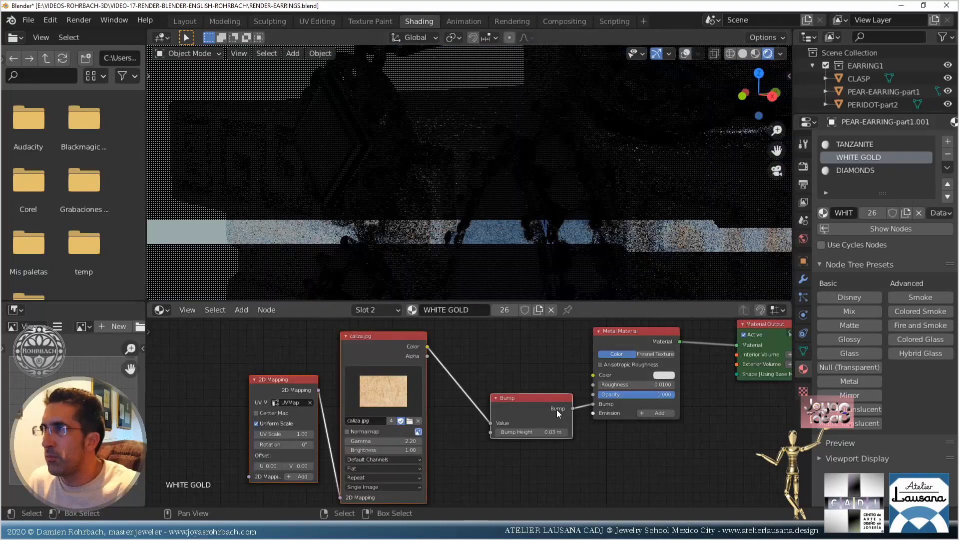
Set the bump height in the WHITE GOLD material to 0.01 m
{"action": "left_click", "coordinate": [537, 429]}
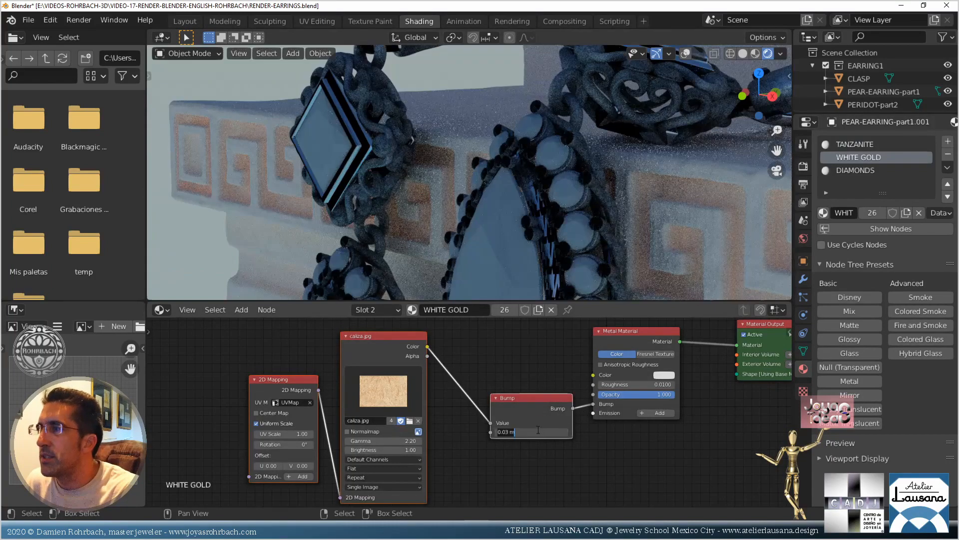
{"action": "left_click_drag", "start_coordinate": [515, 431], "coordinate": [506, 430]}
{"action": "type", "text": "1"}
{"action": "key", "text": "Return"}
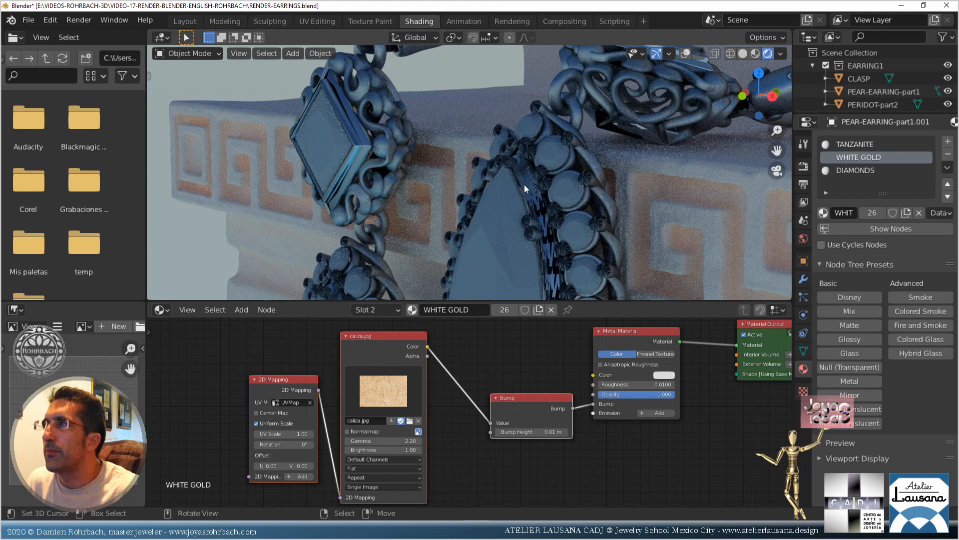
In the UV Editing workspace, return to Object Mode, select all clasp, peridot and pear parts of both earrings, and enlarge the Outliner to list them
{"action": "left_click", "coordinate": [317, 21]}
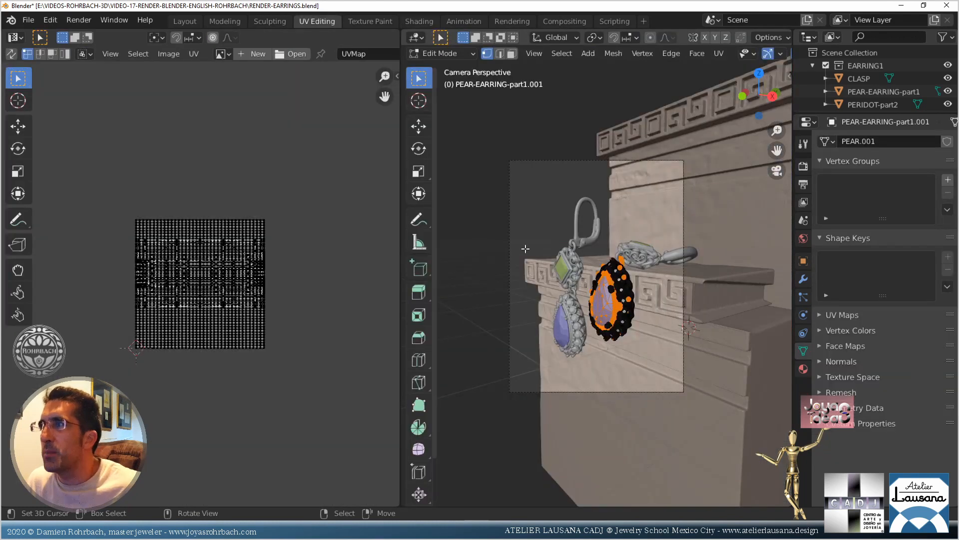
{"action": "scroll", "coordinate": [529, 247], "scroll_direction": "up", "scroll_amount": 5}
{"action": "scroll", "coordinate": [534, 244], "scroll_direction": "down", "scroll_amount": 3}
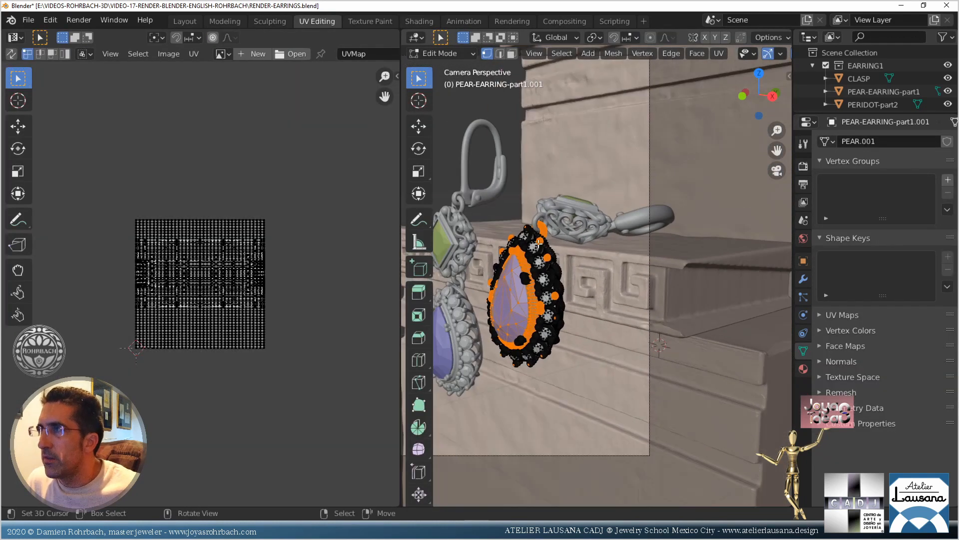
{"action": "key", "text": "Tab"}
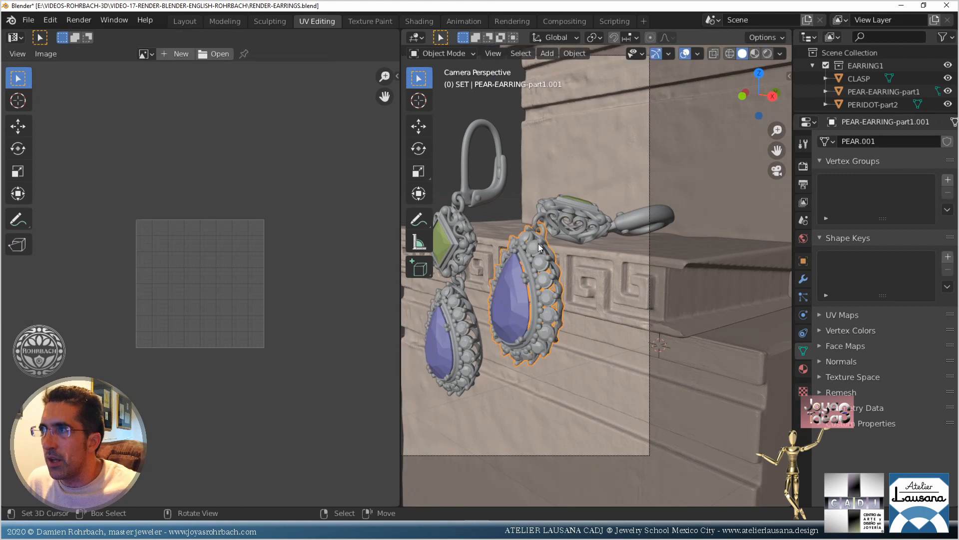
{"action": "left_click", "coordinate": [559, 222]}
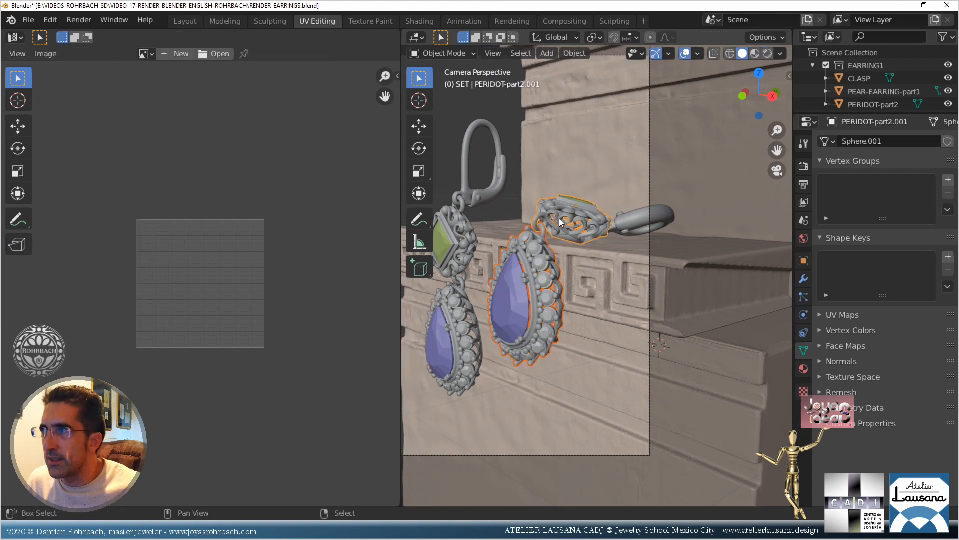
{"action": "left_click", "coordinate": [632, 224], "text": "shift"}
{"action": "left_click", "coordinate": [470, 239], "text": "shift"}
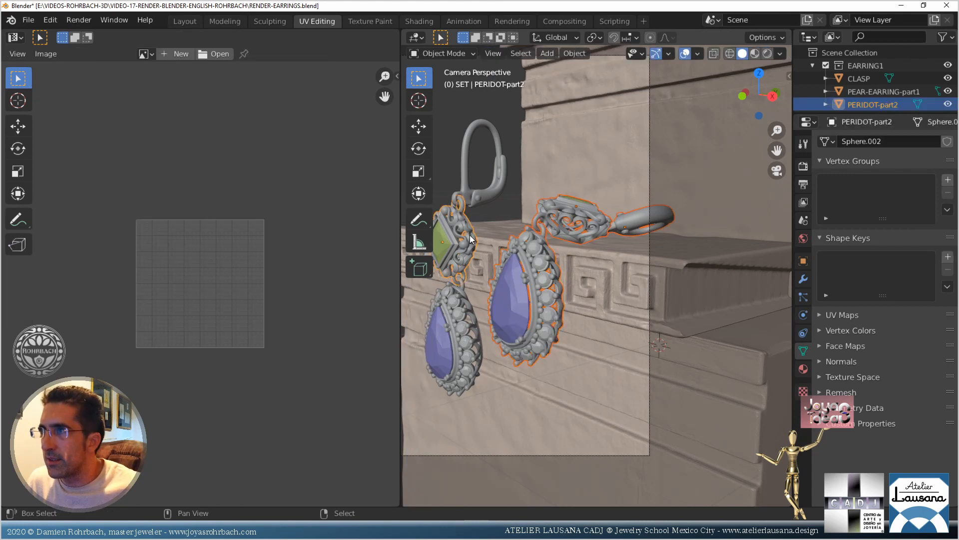
{"action": "left_click", "coordinate": [476, 199], "text": "shift"}
{"action": "left_click", "coordinate": [461, 320], "text": "shift"}
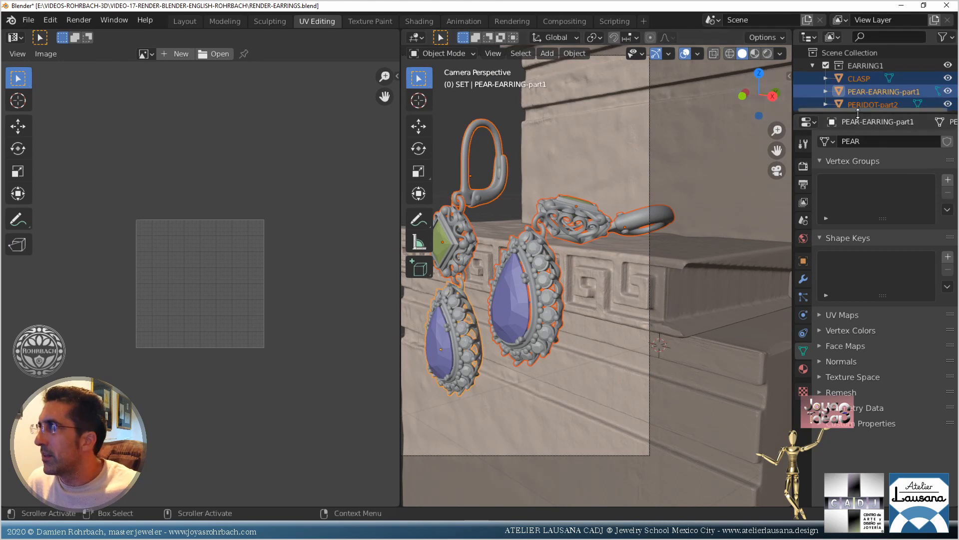
{"action": "left_click_drag", "start_coordinate": [859, 116], "coordinate": [852, 245]}
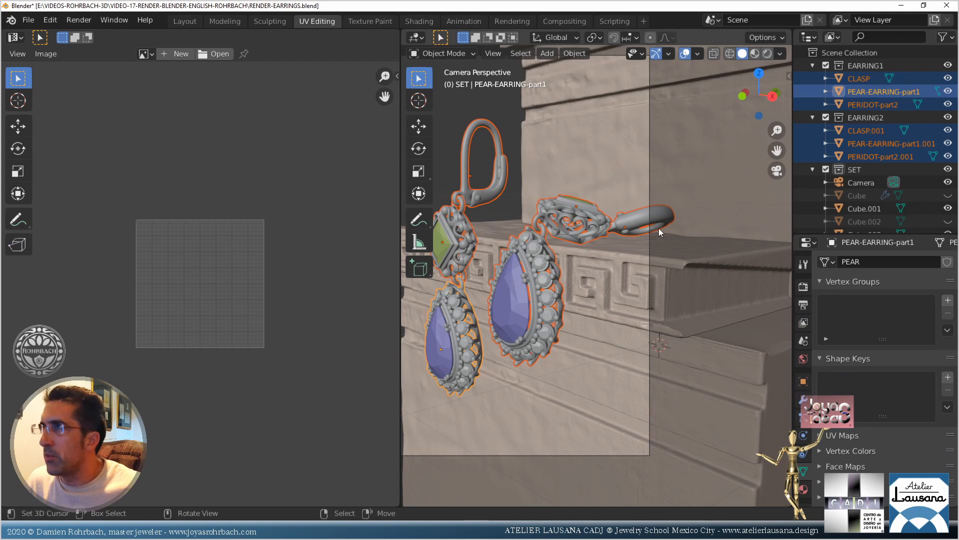
Unwrap all geometry of the selected earring parts with Project From View fitted to the UV bounds, and select the resulting UVs
{"action": "key", "text": "Tab"}
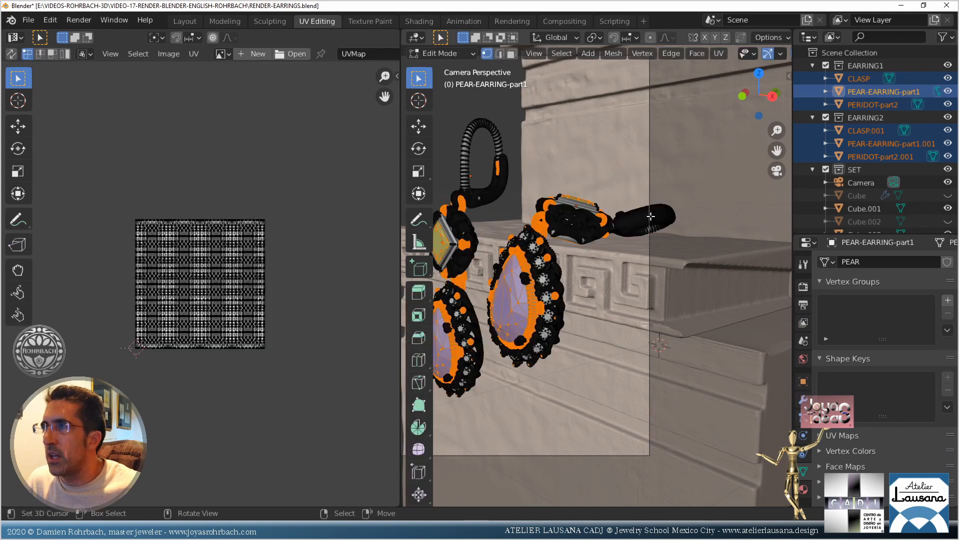
{"action": "key", "text": "a"}
{"action": "left_click", "coordinate": [718, 52]}
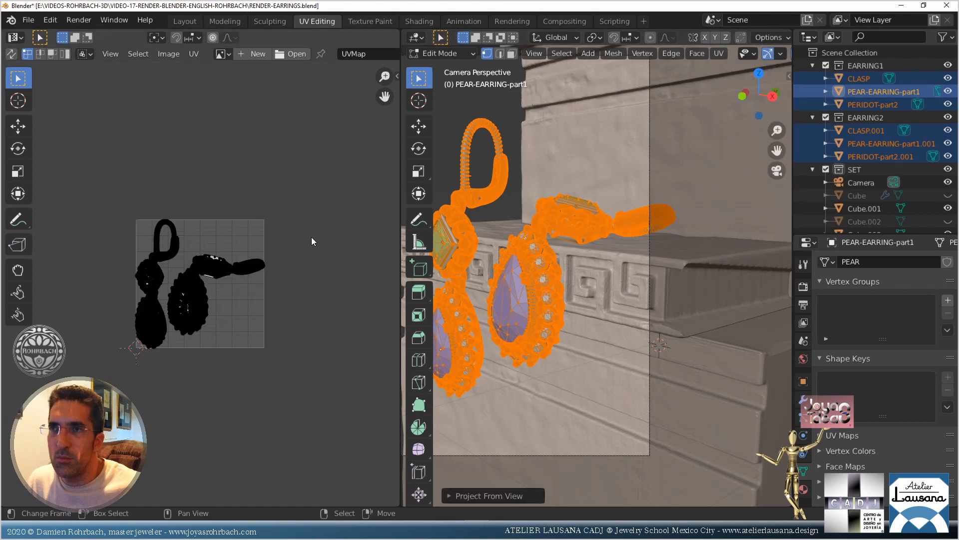
{"action": "key", "text": "a"}
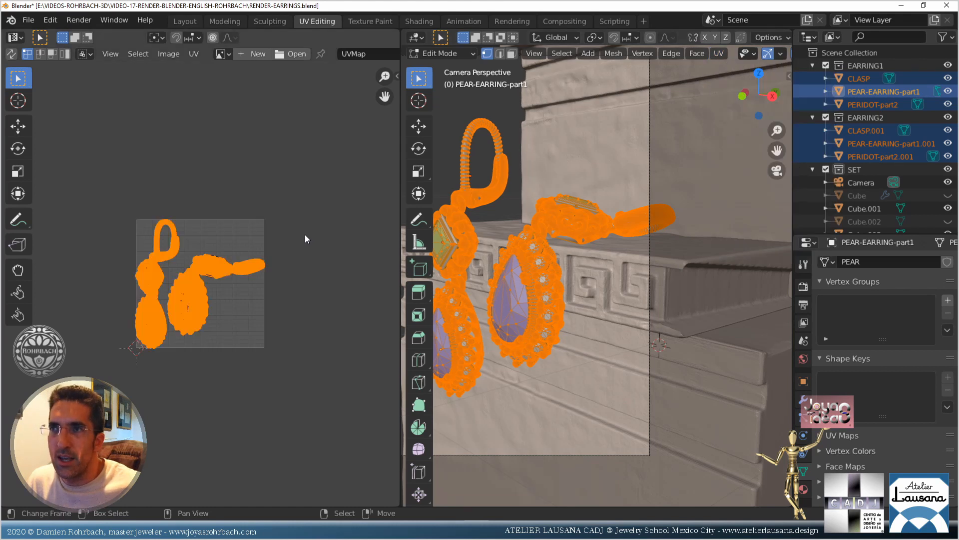
Scale the selected earring UVs down slightly so they sit inside the UV bounds, and save the file
{"action": "key", "text": "s"}
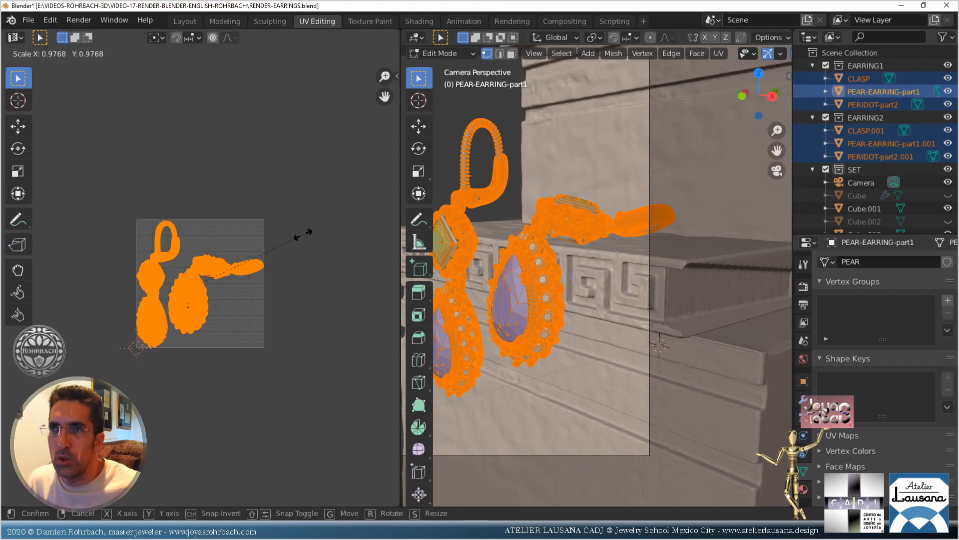
{"action": "left_click", "coordinate": [311, 159]}
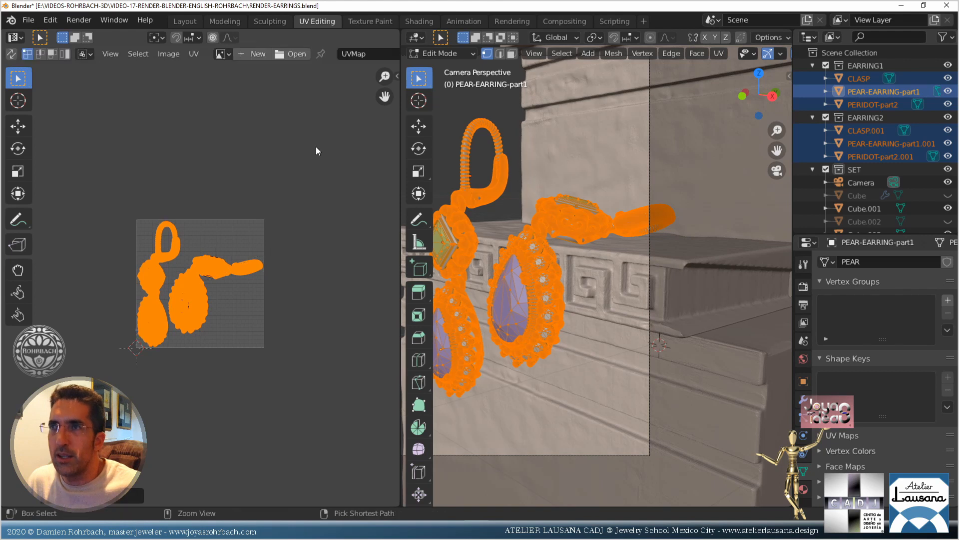
{"action": "key", "text": "ctrl+s"}
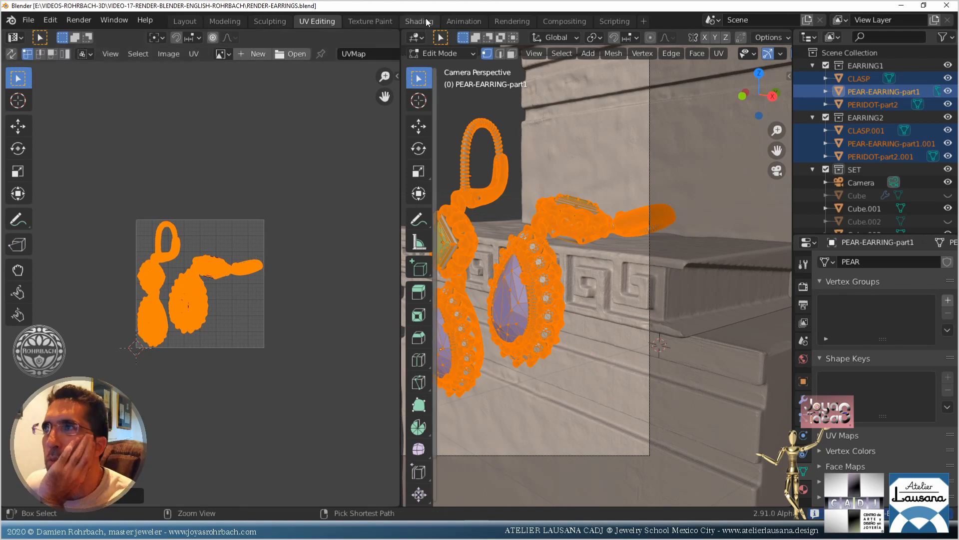
In the Shading workspace, enable LuxCore material nodes for the DIAMONDS material of PEAR-EARRING-part1 and delete its Matte Material node
{"action": "left_click", "coordinate": [425, 21]}
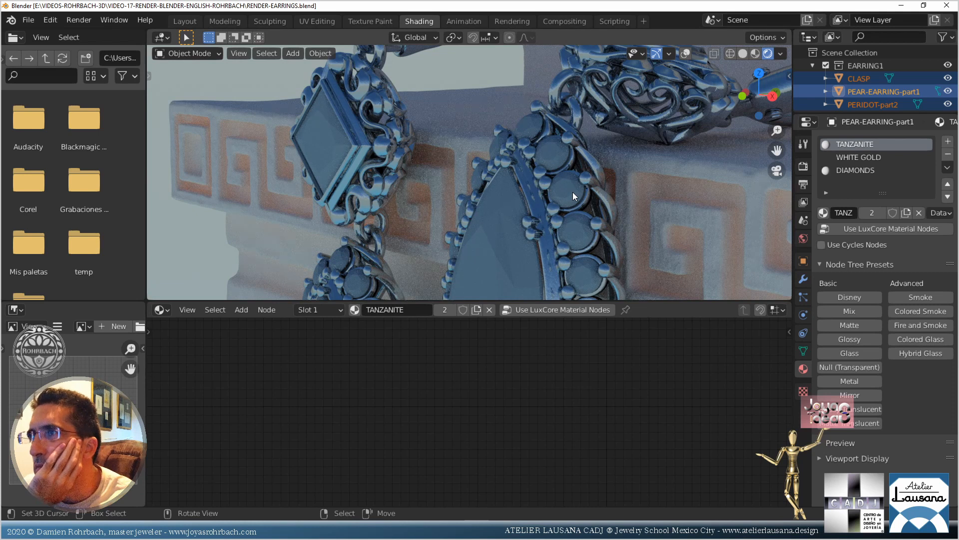
{"action": "left_click", "coordinate": [856, 170]}
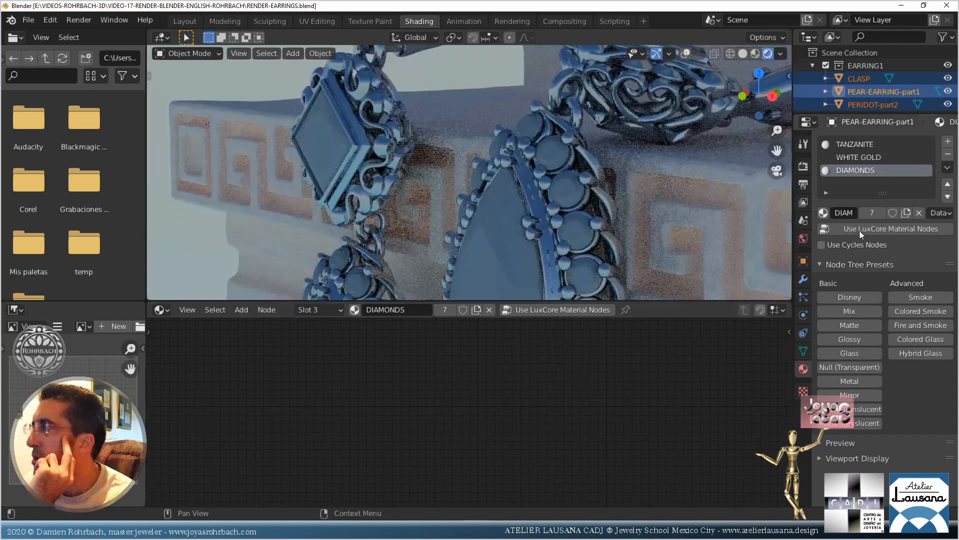
{"action": "left_click", "coordinate": [859, 229]}
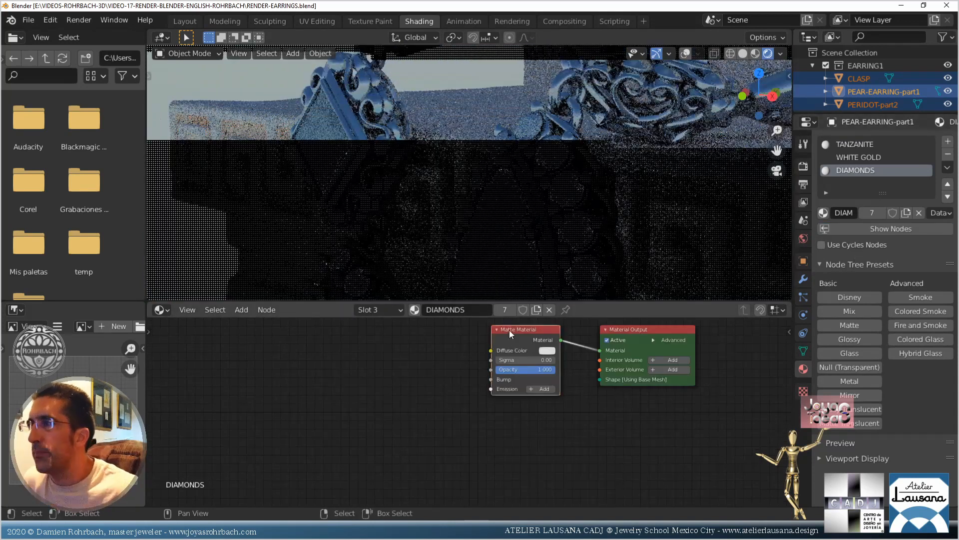
{"action": "key", "text": "Delete"}
Add a Glass Material node to the DIAMONDS material and connect it to the Material Output's Material input
{"action": "left_click", "coordinate": [250, 309]}
{"action": "mouse_move", "coordinate": [267, 343]}
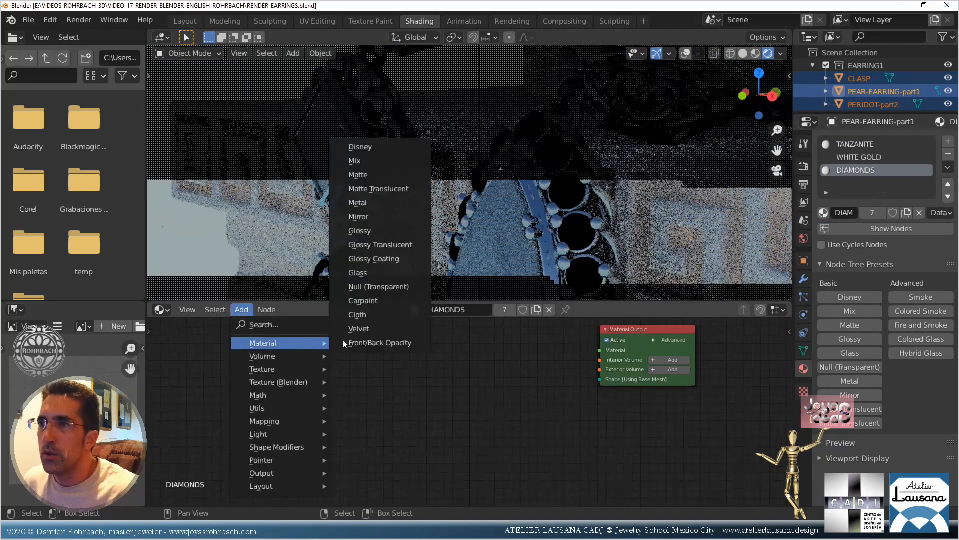
{"action": "left_click", "coordinate": [366, 272]}
{"action": "left_click", "coordinate": [484, 357]}
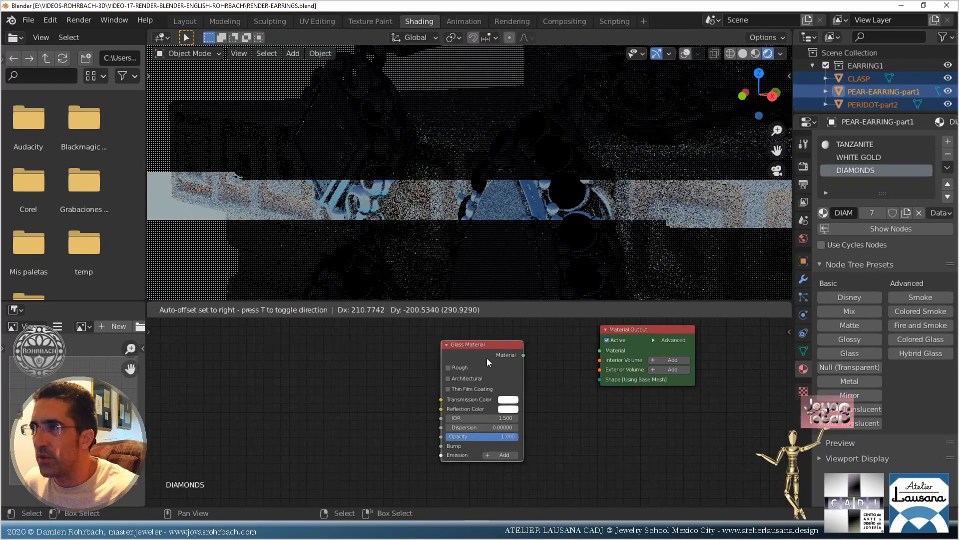
{"action": "left_click_drag", "start_coordinate": [524, 355], "coordinate": [603, 348]}
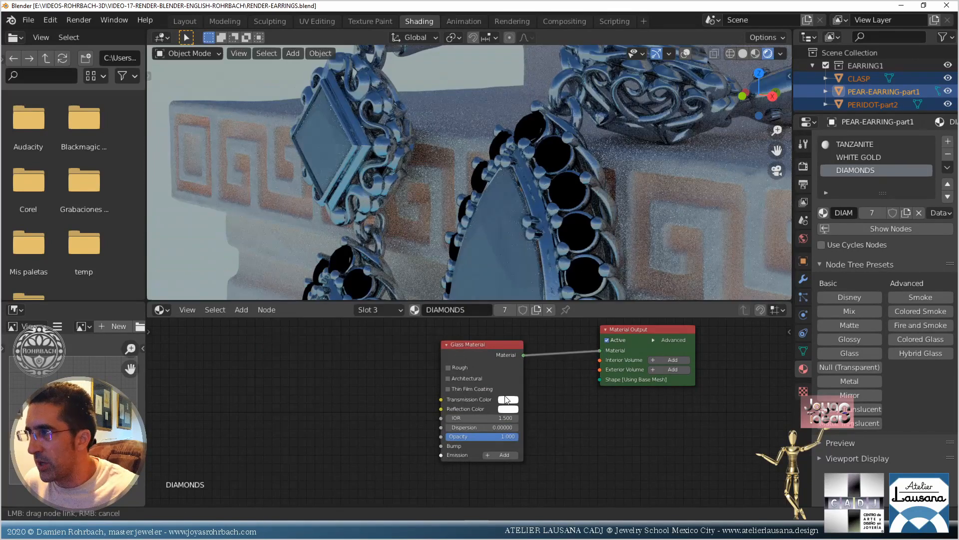
Set the DIAMONDS Glass Material's IOR to 2.418 and its dispersion to 0.01342
{"action": "left_click", "coordinate": [491, 418]}
{"action": "type", "text": "2"}
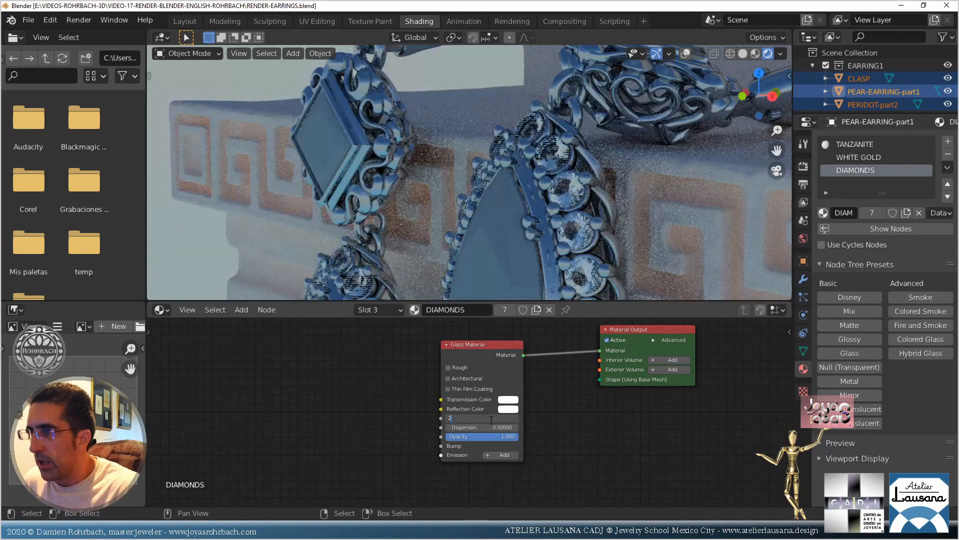
{"action": "type", "text": ".418"}
{"action": "key", "text": "Return"}
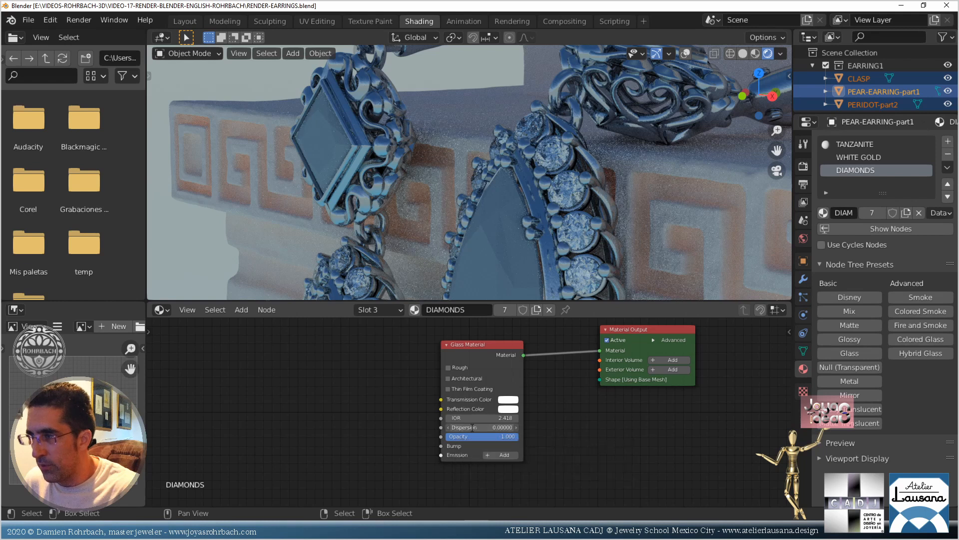
{"action": "left_click", "coordinate": [469, 428]}
{"action": "type", "text": "0."}
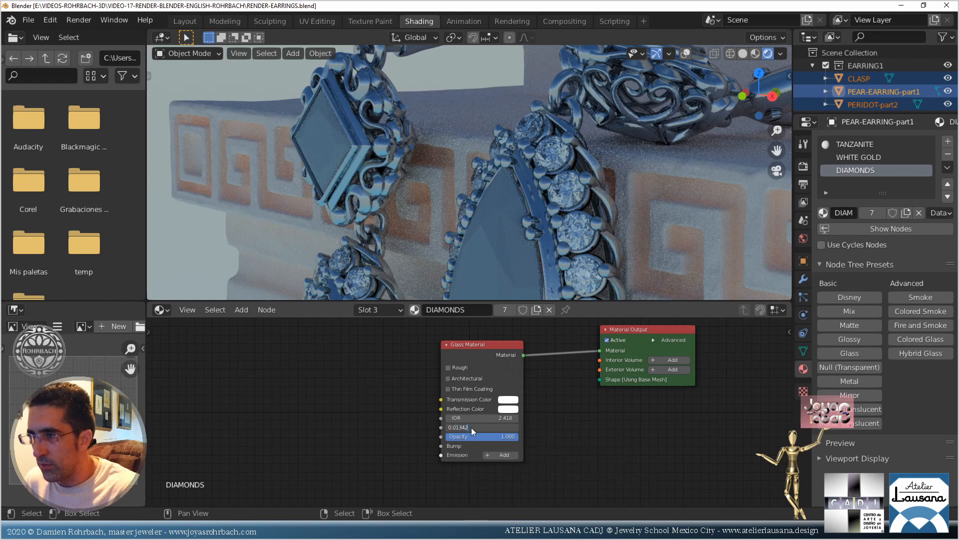
{"action": "type", "text": "01342"}
{"action": "key", "text": "Return"}
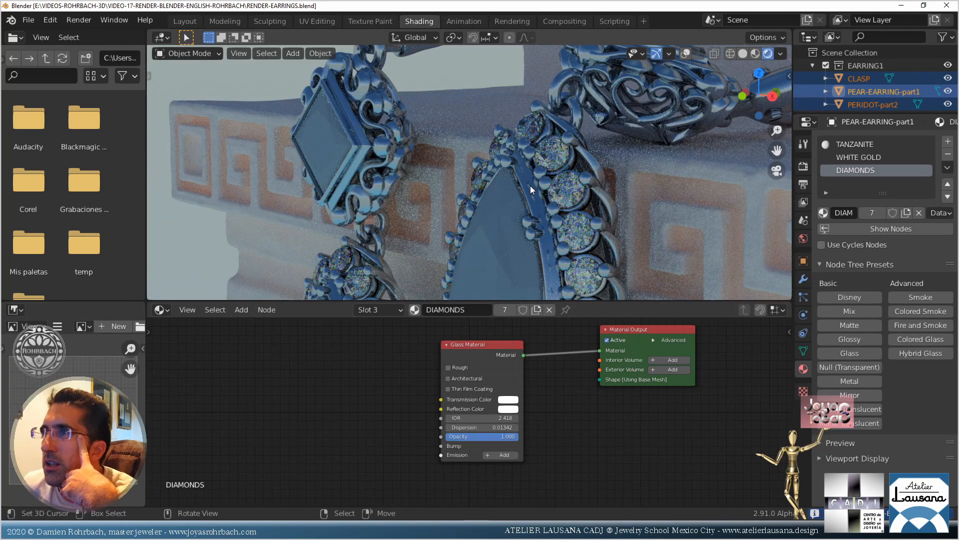
Enable LuxCore nodes for the TANZANITE material and replace its Matte node with a Glass Material connected to the Material Output
{"action": "scroll", "coordinate": [531, 190], "scroll_direction": "down", "scroll_amount": 1}
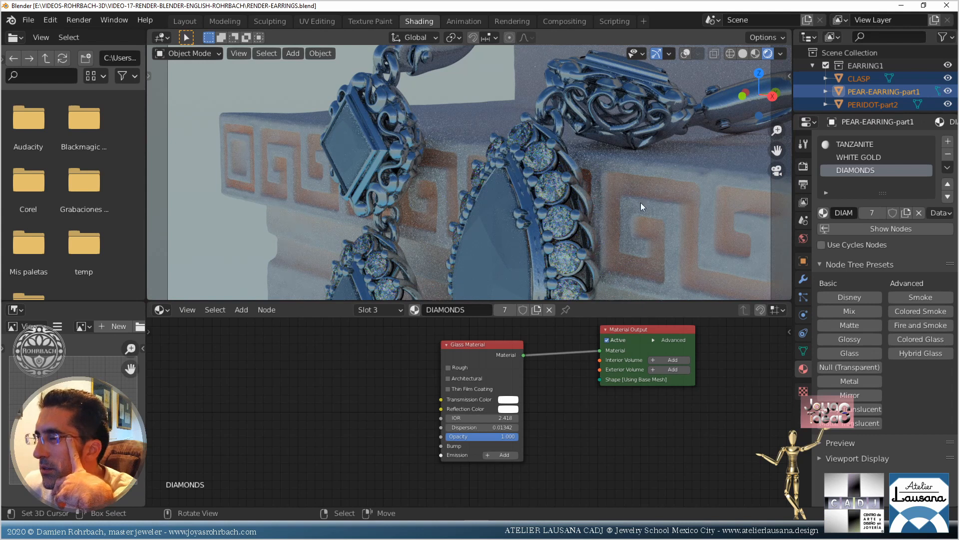
{"action": "left_click", "coordinate": [853, 144]}
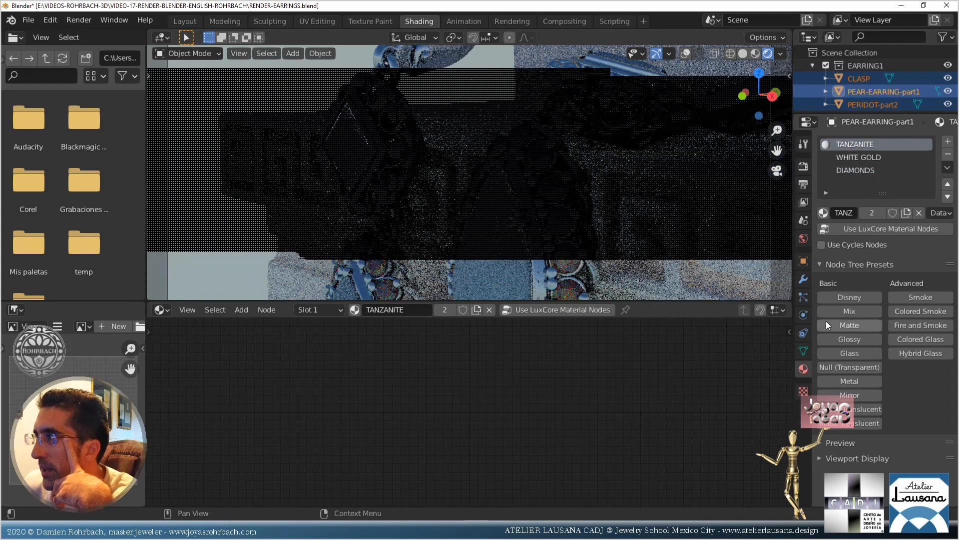
{"action": "left_click", "coordinate": [856, 229]}
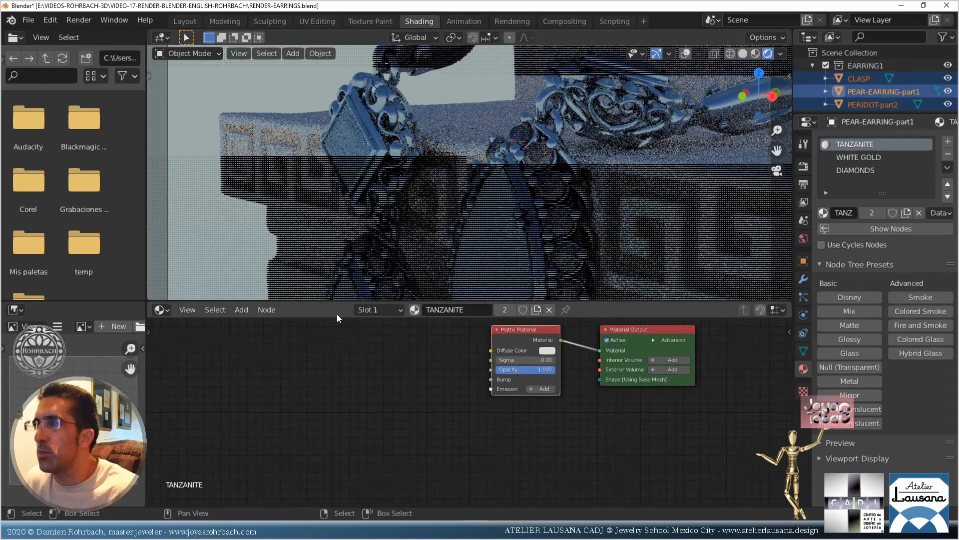
{"action": "key", "text": "Delete"}
{"action": "left_click", "coordinate": [241, 309]}
{"action": "mouse_move", "coordinate": [268, 344]}
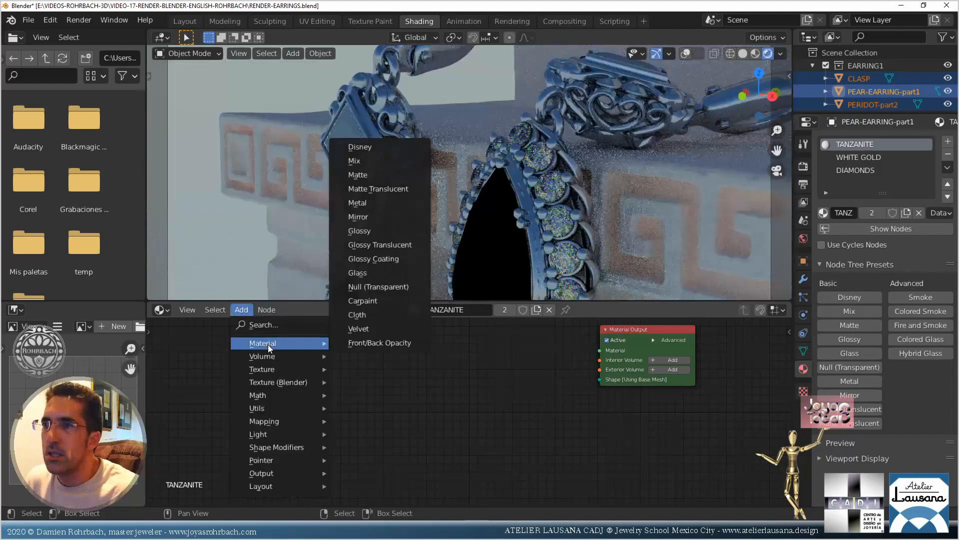
{"action": "left_click", "coordinate": [358, 272]}
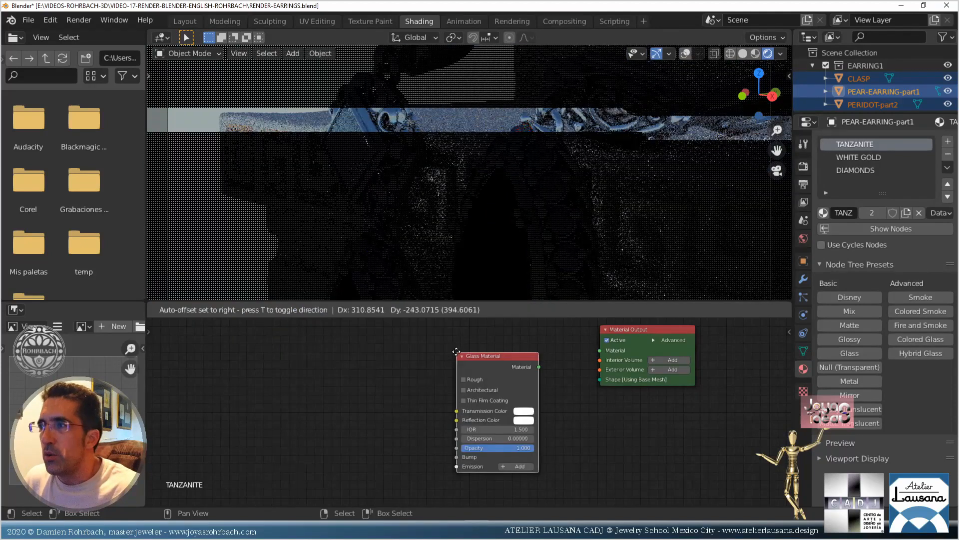
{"action": "left_click_drag", "start_coordinate": [538, 366], "coordinate": [600, 350]}
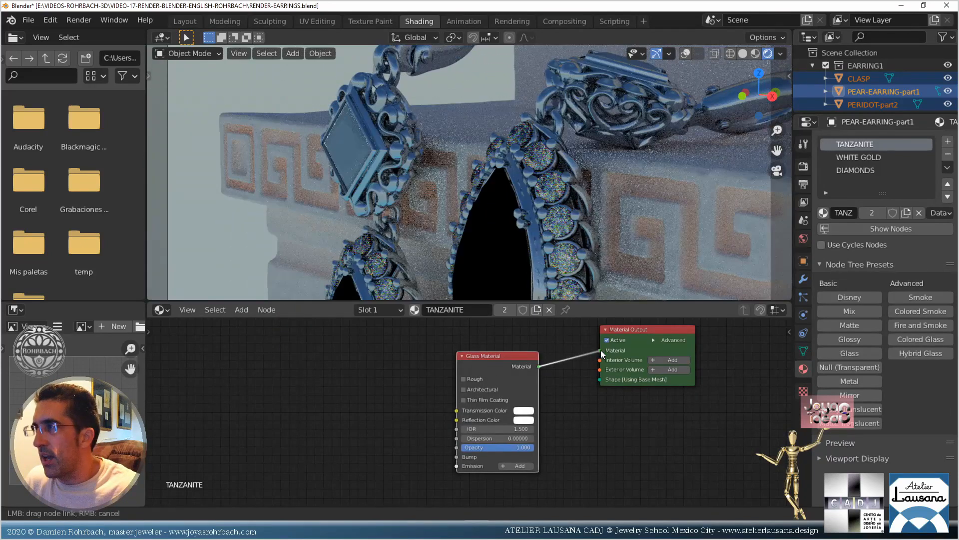
Set the TANZANITE Glass Material's transmission color to a very pale blue-violet
{"action": "left_click", "coordinate": [532, 412]}
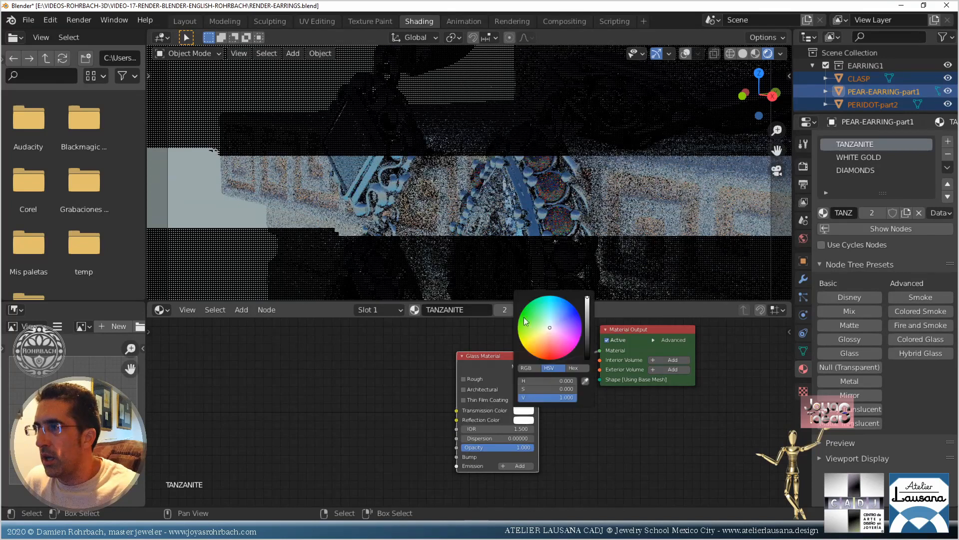
{"action": "left_click", "coordinate": [553, 325]}
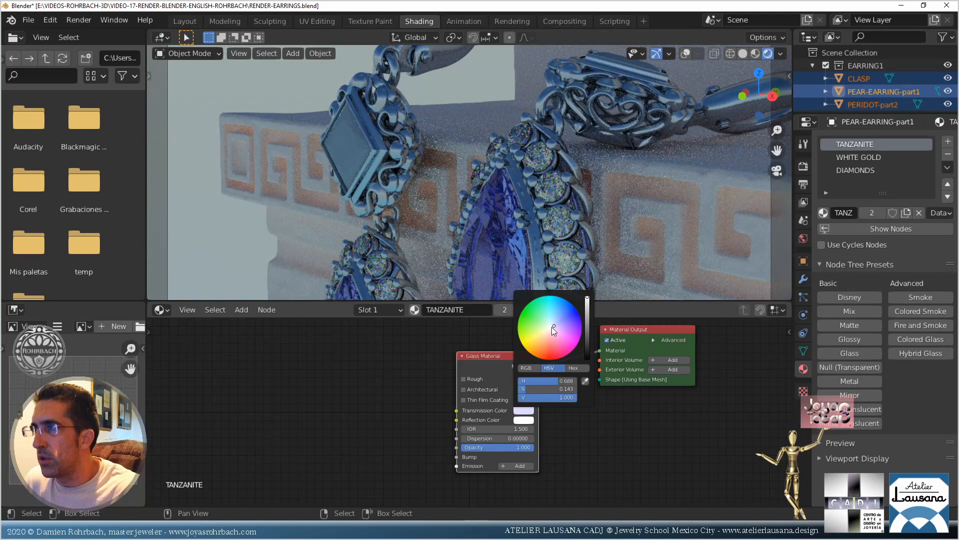
{"action": "left_click", "coordinate": [551, 328]}
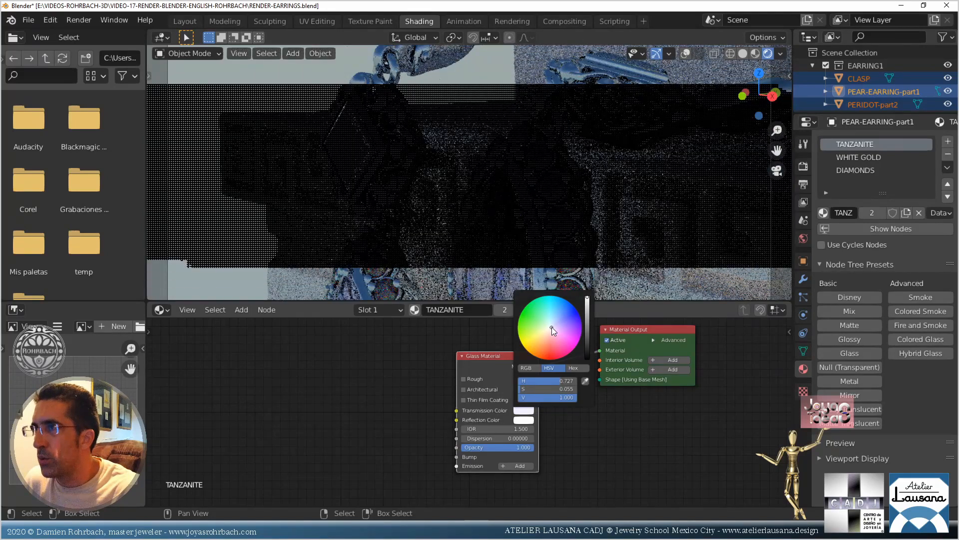
{"action": "left_click", "coordinate": [553, 327]}
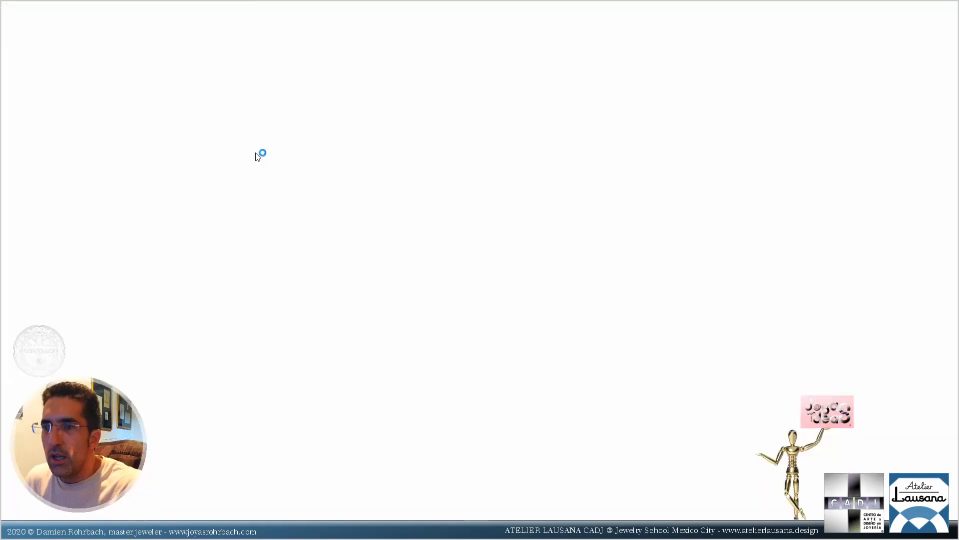
In the Firefox browser, search the web for "tanzanite ior" and open the Spanish Wikipedia article on tanzanite
{"action": "left_click", "coordinate": [397, 144]}
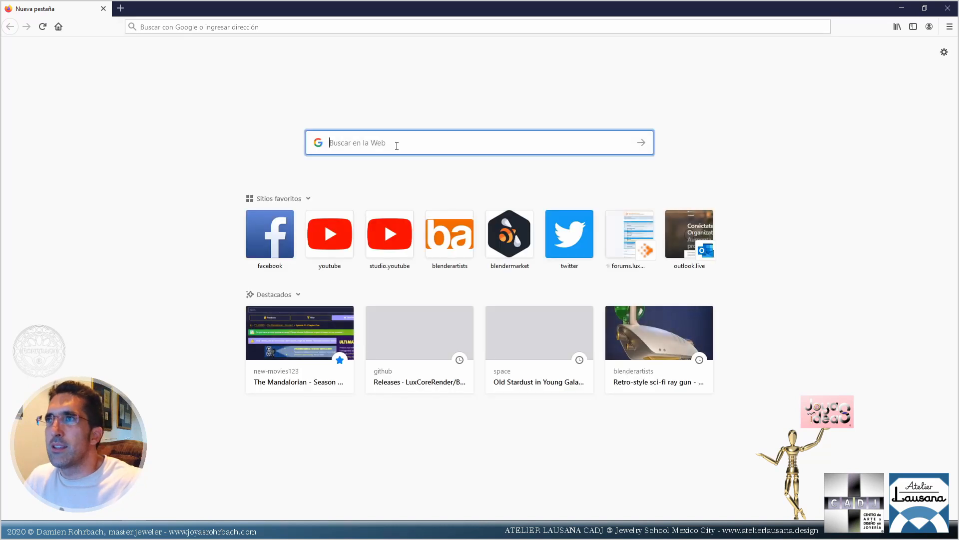
{"action": "type", "text": "tanzanite ior"}
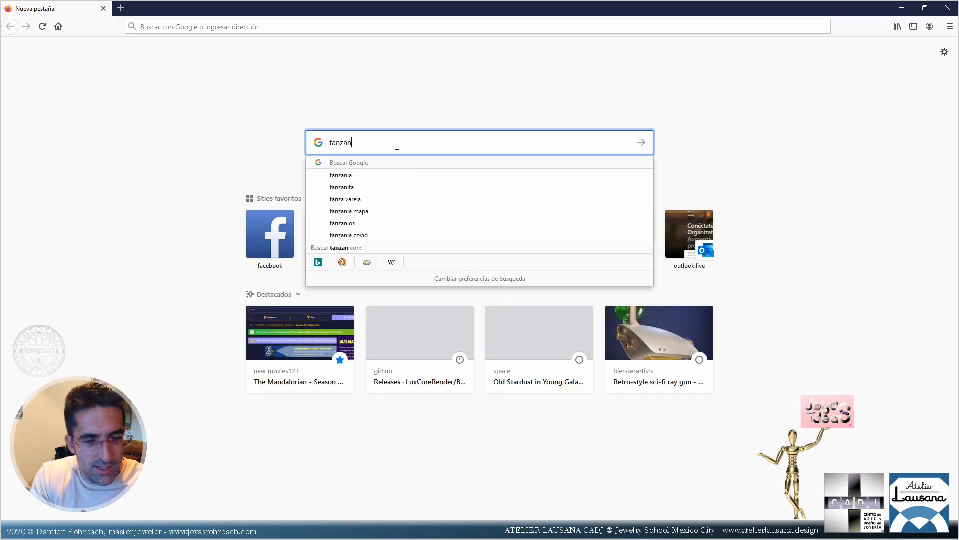
{"action": "key", "text": "Return"}
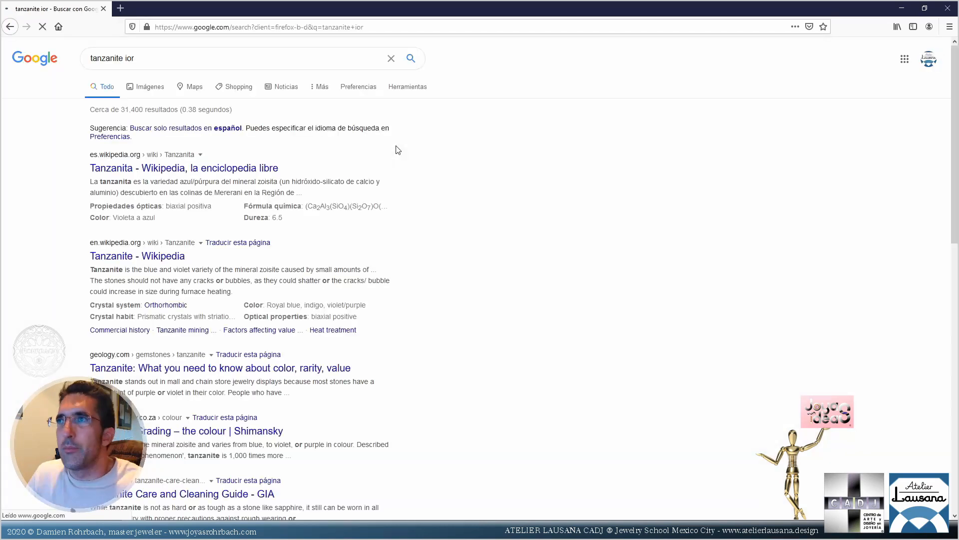
{"action": "left_click", "coordinate": [257, 170]}
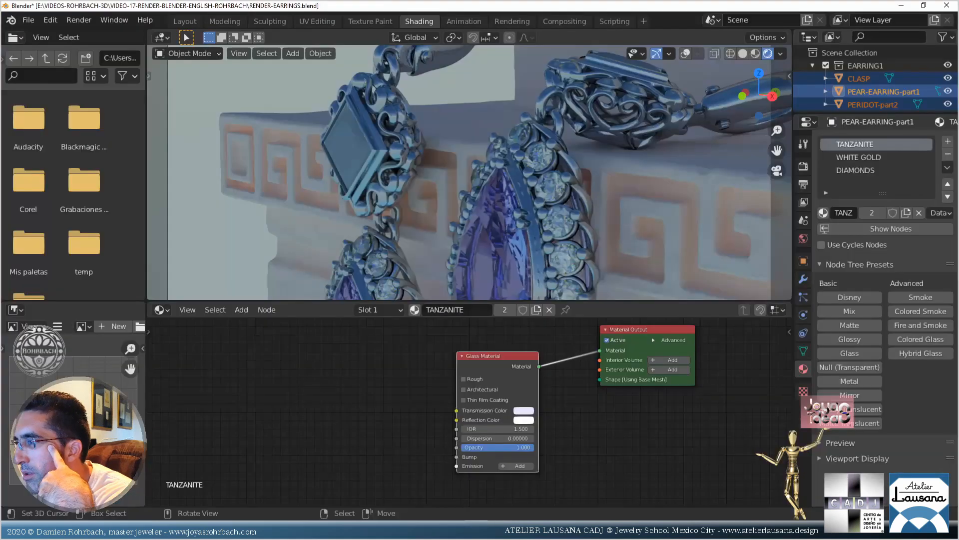
Back in Blender, set the TANZANITE Glass Material's IOR to 1.7 and save the file
{"action": "left_click", "coordinate": [506, 428]}
{"action": "type", "text": "1"}
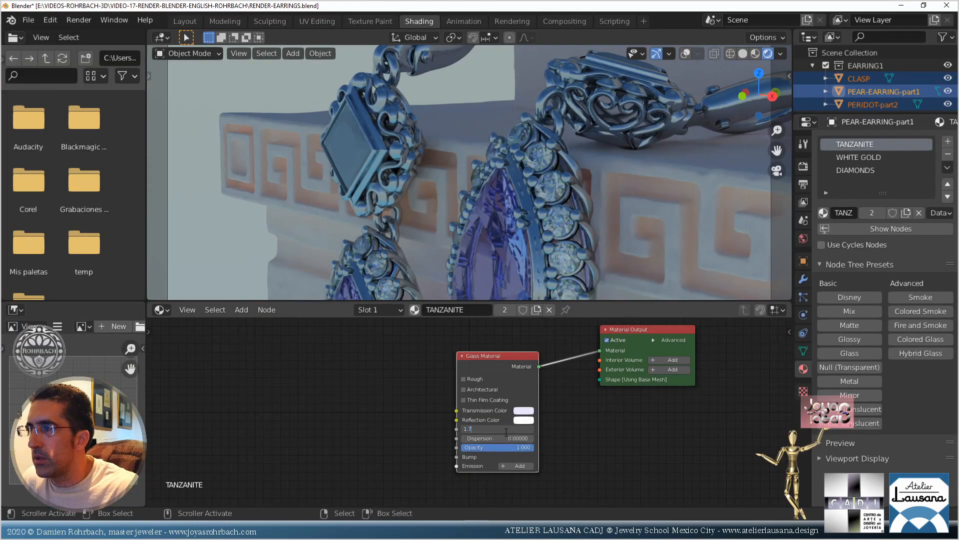
{"action": "type", "text": ".7"}
{"action": "key", "text": "Return"}
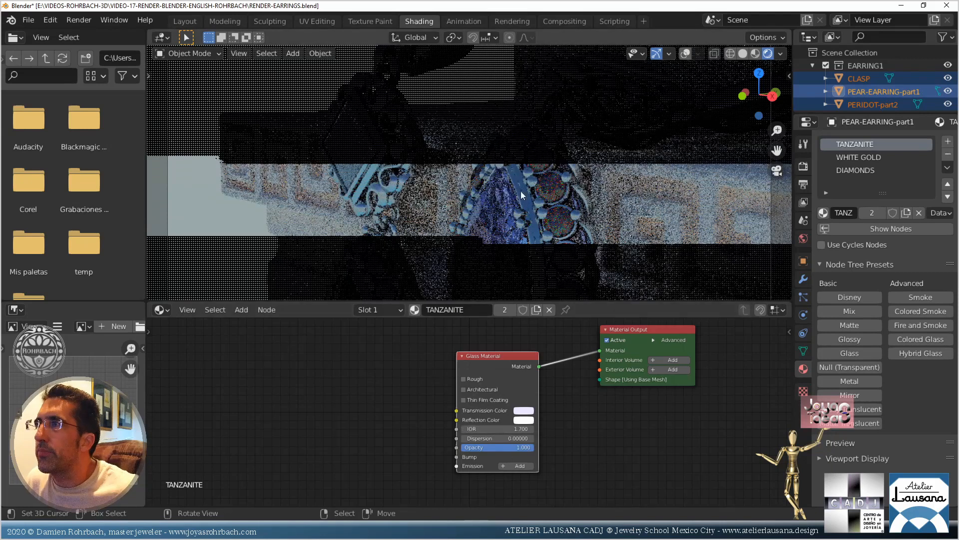
{"action": "key", "text": "ctrl+s"}
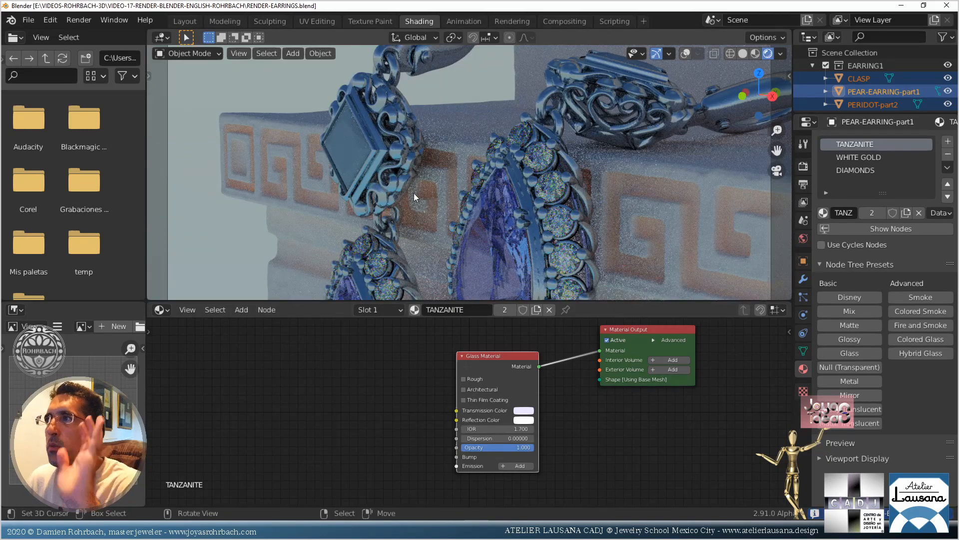
Copy the Glass Material node from the TANZANITE material on the pear-shaped earring
{"action": "left_click", "coordinate": [352, 158]}
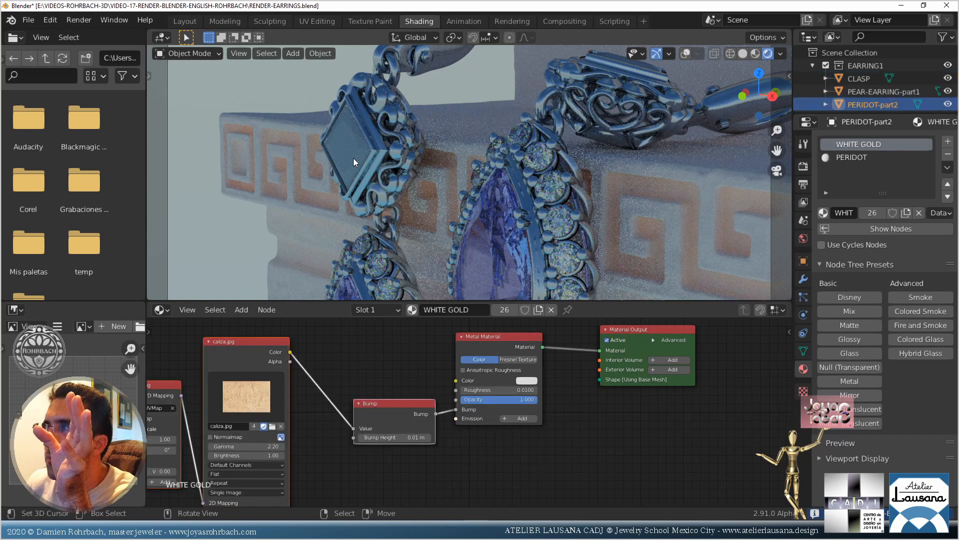
{"action": "left_click", "coordinate": [861, 157]}
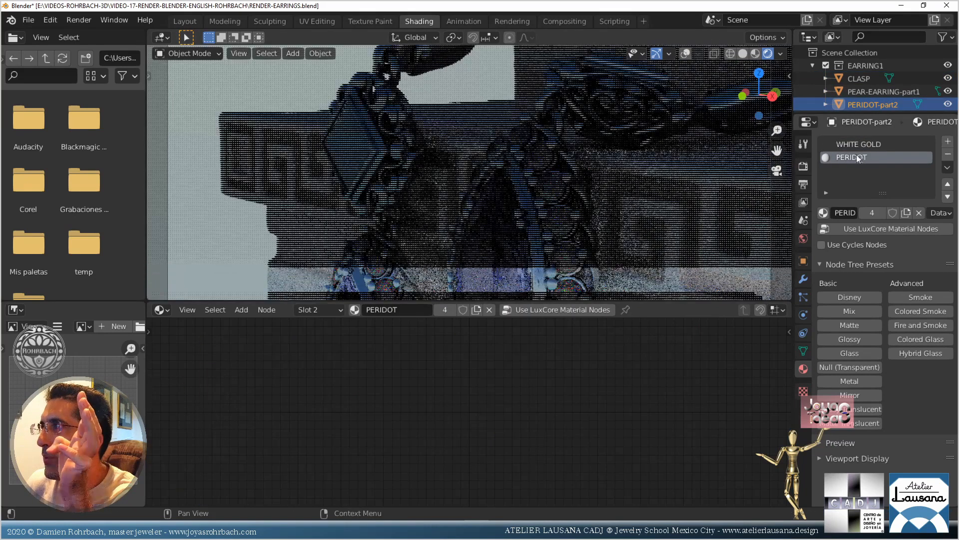
{"action": "left_click", "coordinate": [524, 207]}
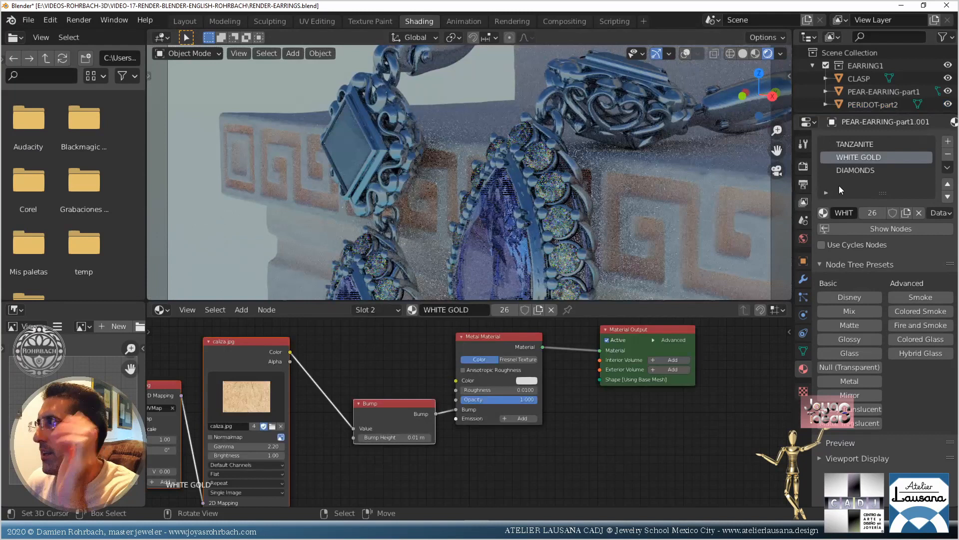
{"action": "left_click", "coordinate": [850, 144]}
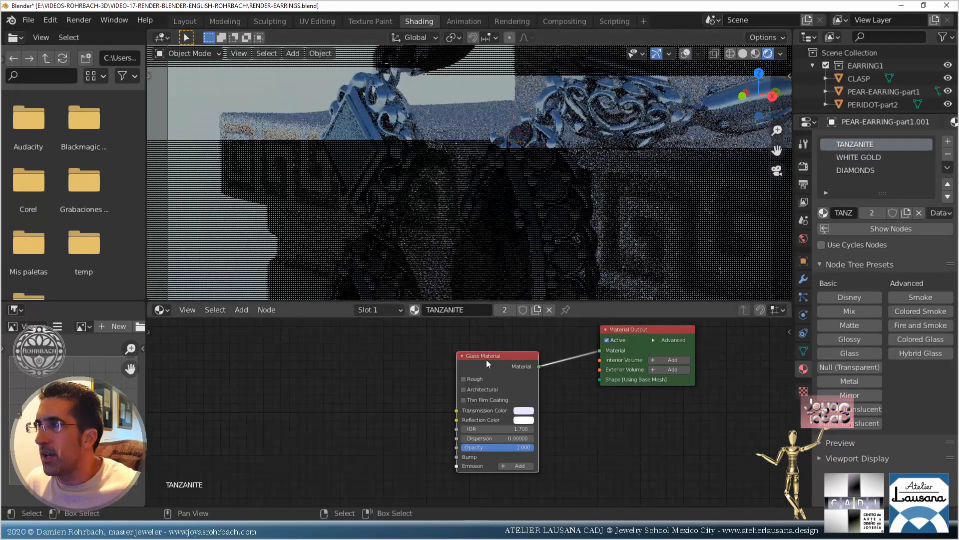
Enable LuxCore nodes for the PERIDOT material and replace its Matte node with the copied Glass Material linked to the Material Output
{"action": "left_click", "coordinate": [615, 95]}
{"action": "left_click", "coordinate": [863, 157]}
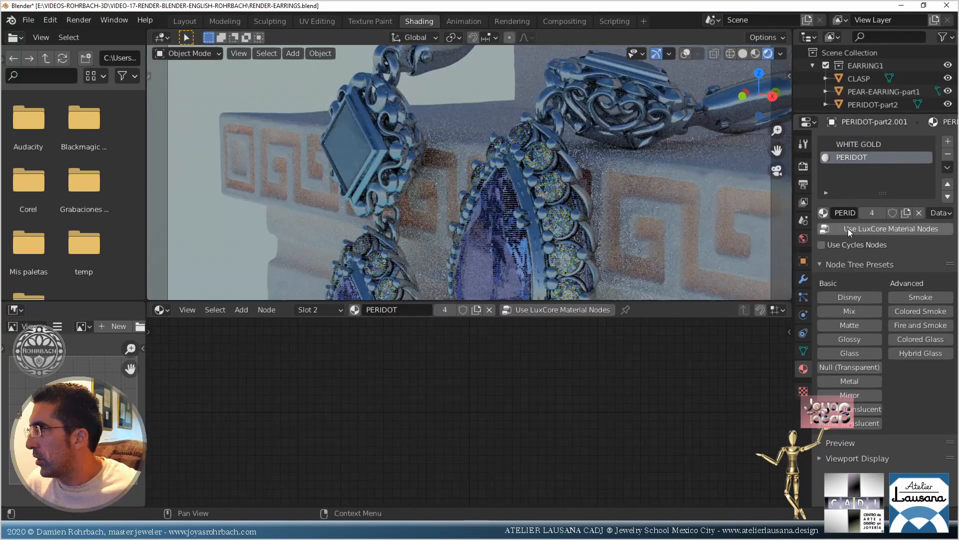
{"action": "left_click", "coordinate": [848, 229]}
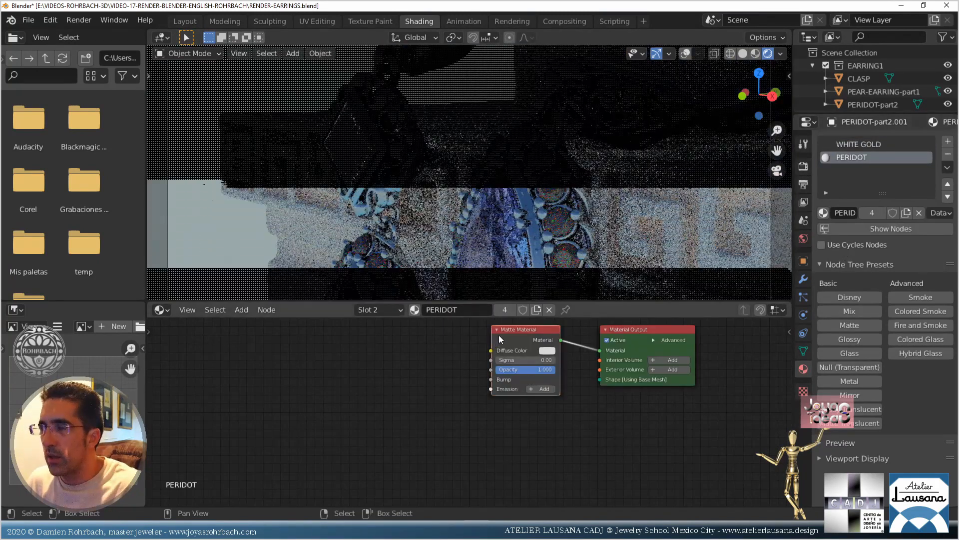
{"action": "key", "text": "x"}
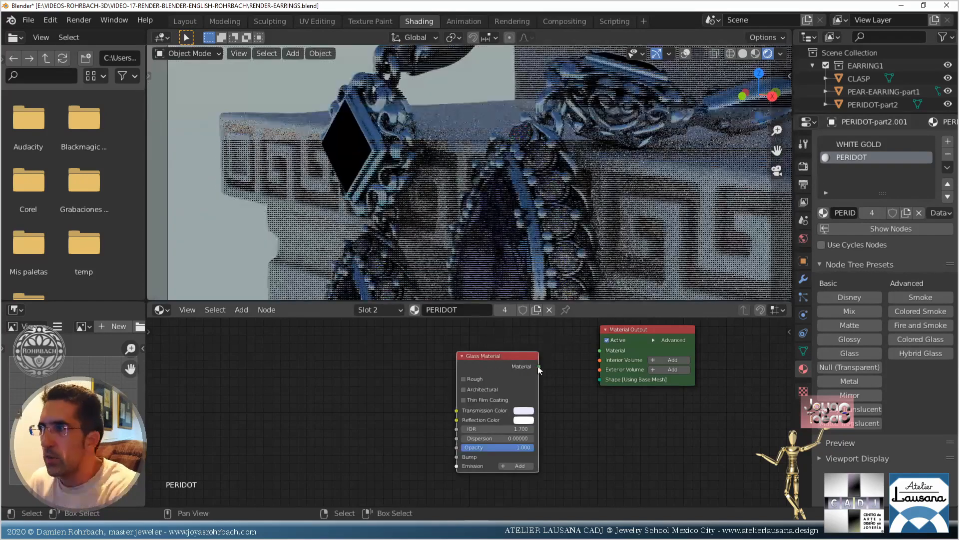
{"action": "left_click_drag", "start_coordinate": [539, 366], "coordinate": [598, 350]}
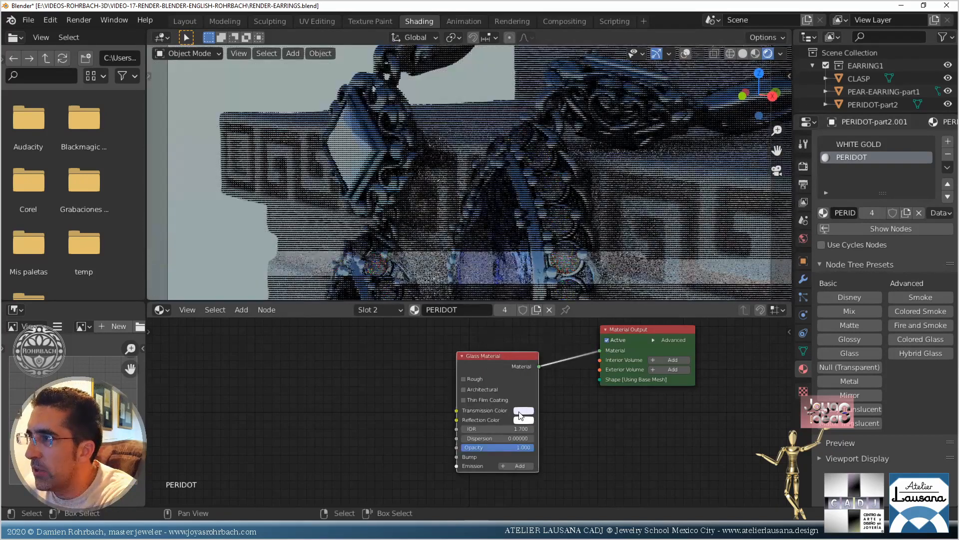
Set the PERIDOT Glass Material's transmission color to a pale yellow-green and save the file
{"action": "left_click", "coordinate": [524, 410]}
{"action": "left_click", "coordinate": [542, 330]}
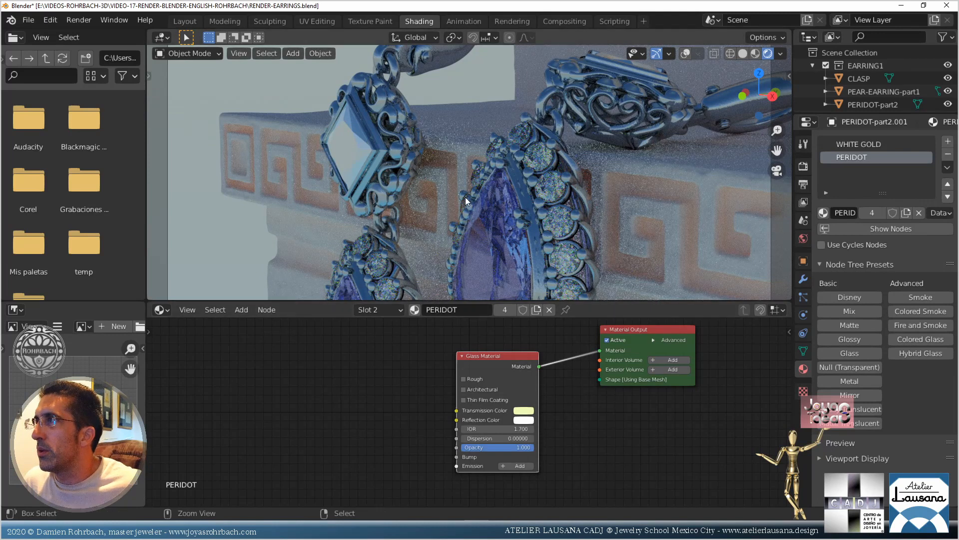
{"action": "key", "text": "ctrl+s"}
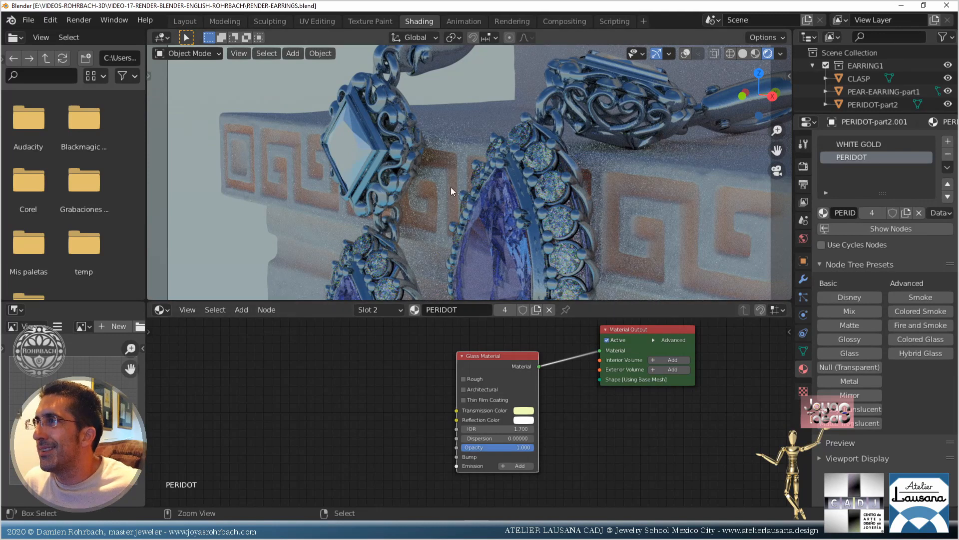
Restart the rendered preview by switching briefly to solid shading, and turn on the viewport overlays
{"action": "left_click", "coordinate": [745, 56]}
{"action": "left_click", "coordinate": [769, 56]}
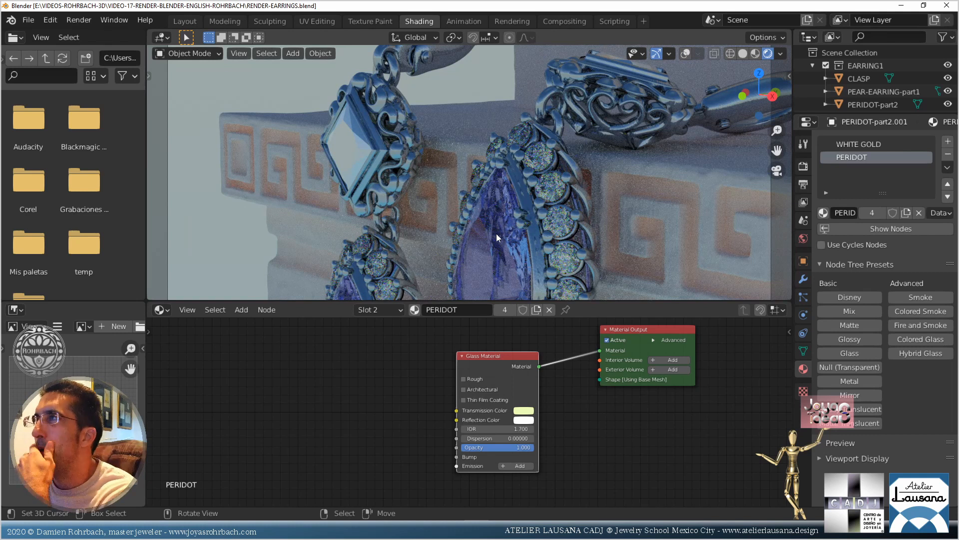
{"action": "left_click", "coordinate": [687, 54]}
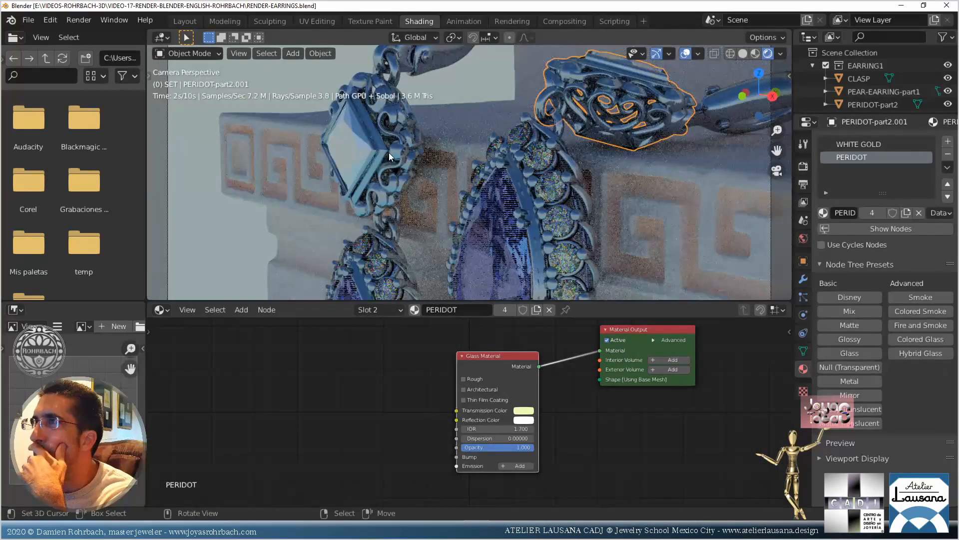
In Edit Mode on PERIDOT-part2, select only the square gem's linked geometry and assign the PERIDOT material to it
{"action": "left_click", "coordinate": [388, 152]}
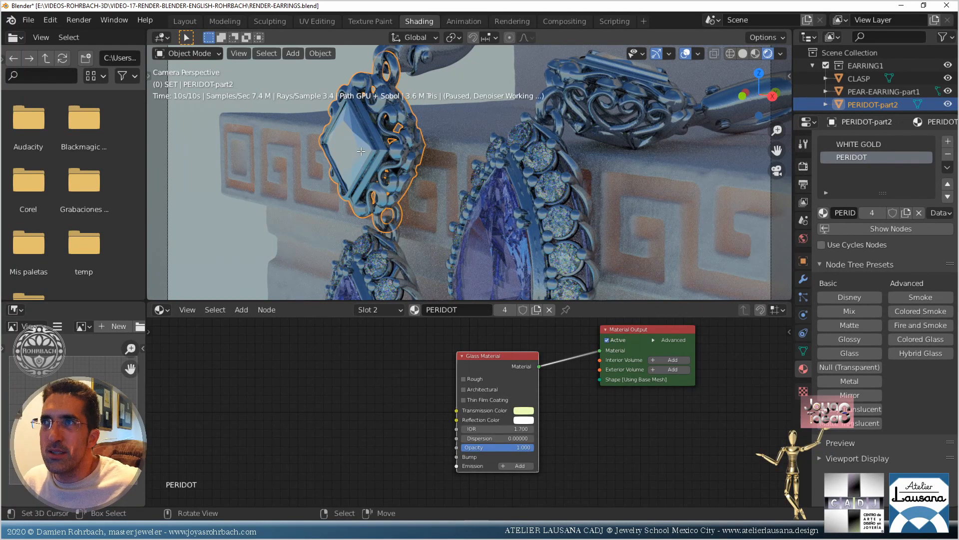
{"action": "key", "text": "Tab"}
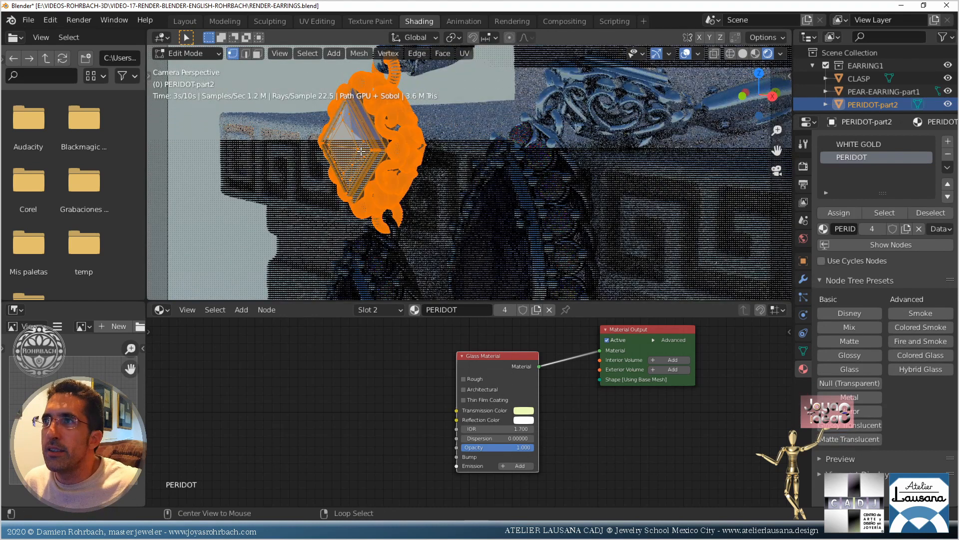
{"action": "key", "text": "alt+a"}
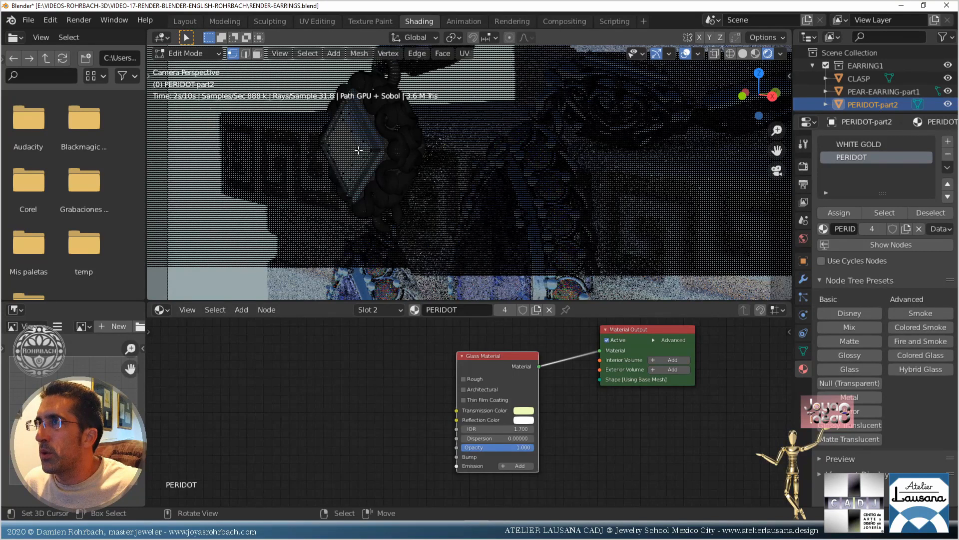
{"action": "key", "text": "l"}
{"action": "left_click", "coordinate": [849, 212]}
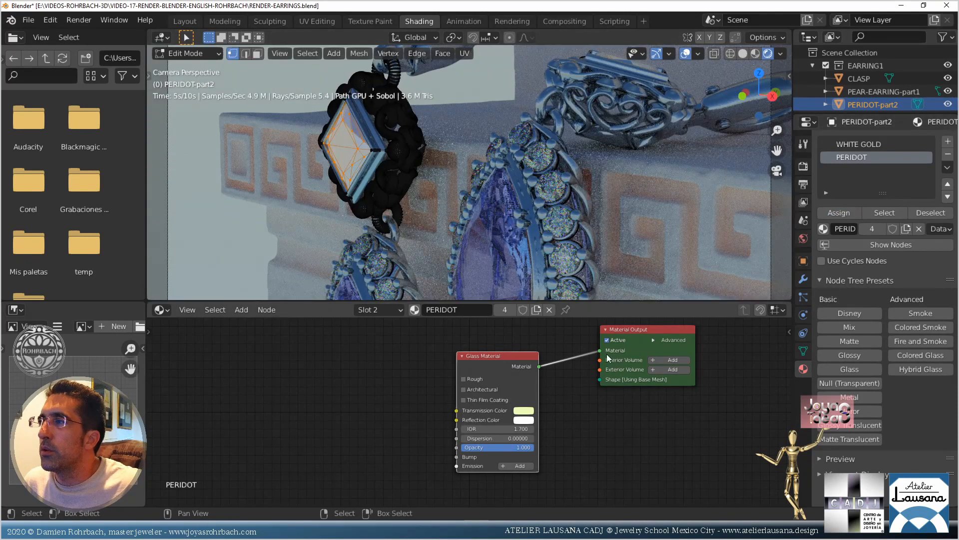
Check the gem by unlinking and relinking the PERIDOT Glass Material, and by hiding and revealing the gem's mesh
{"action": "left_click_drag", "start_coordinate": [600, 351], "coordinate": [573, 407]}
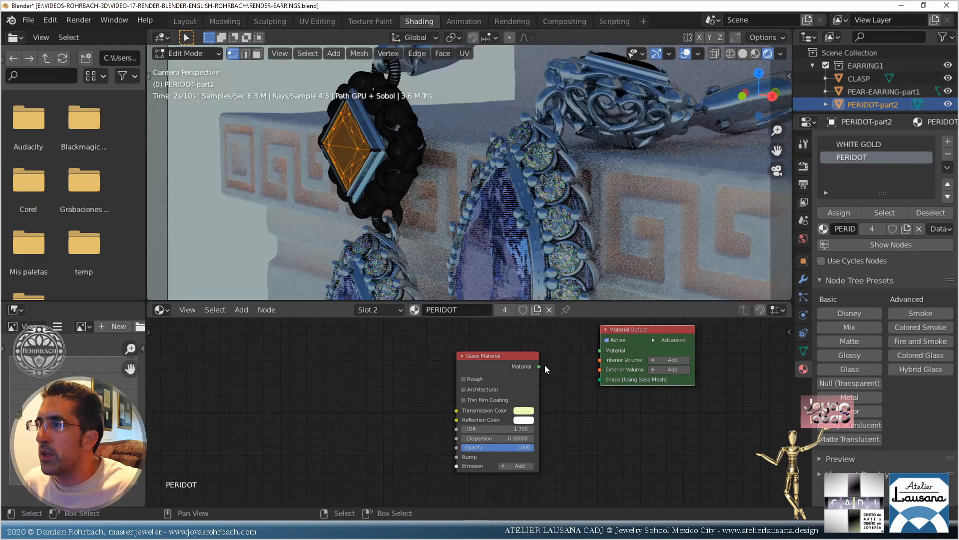
{"action": "left_click_drag", "start_coordinate": [540, 366], "coordinate": [599, 350]}
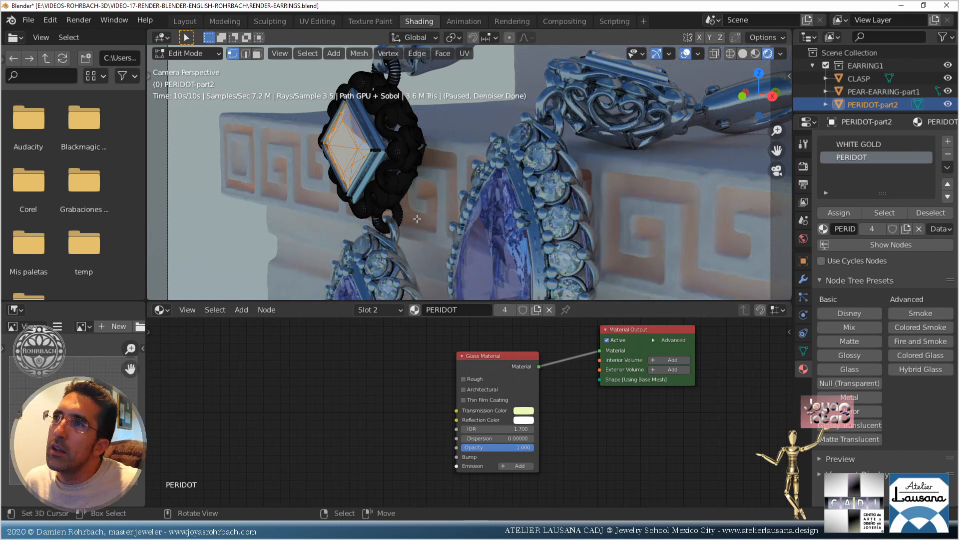
{"action": "key", "text": "h"}
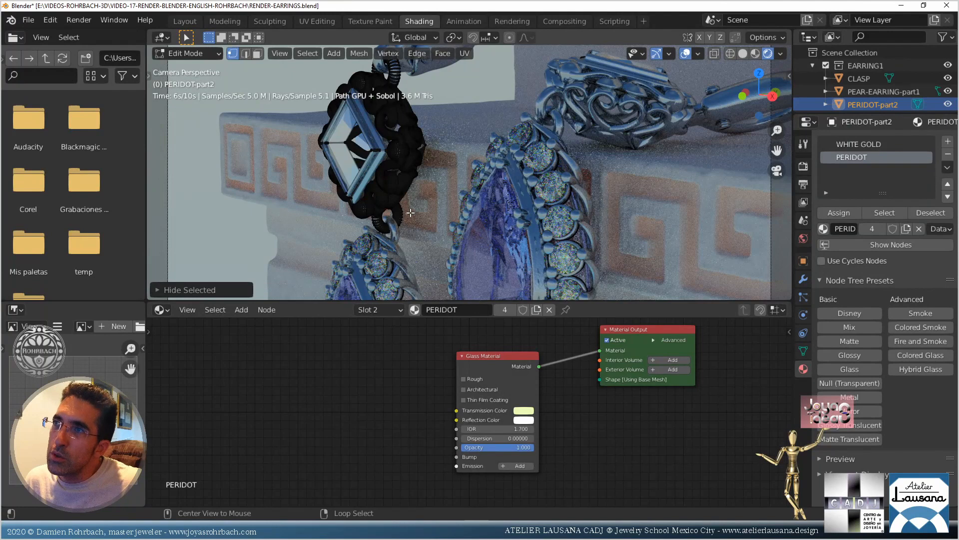
{"action": "key", "text": "alt+h"}
Examine the peridot gem's rendered glass from several angles, returning to Object Mode to view both earrings
{"action": "middle_click_drag", "start_coordinate": [413, 216], "coordinate": [446, 216]}
{"action": "scroll", "coordinate": [447, 217], "scroll_direction": "up", "scroll_amount": 3}
{"action": "scroll", "coordinate": [447, 217], "scroll_direction": "up", "scroll_amount": 3}
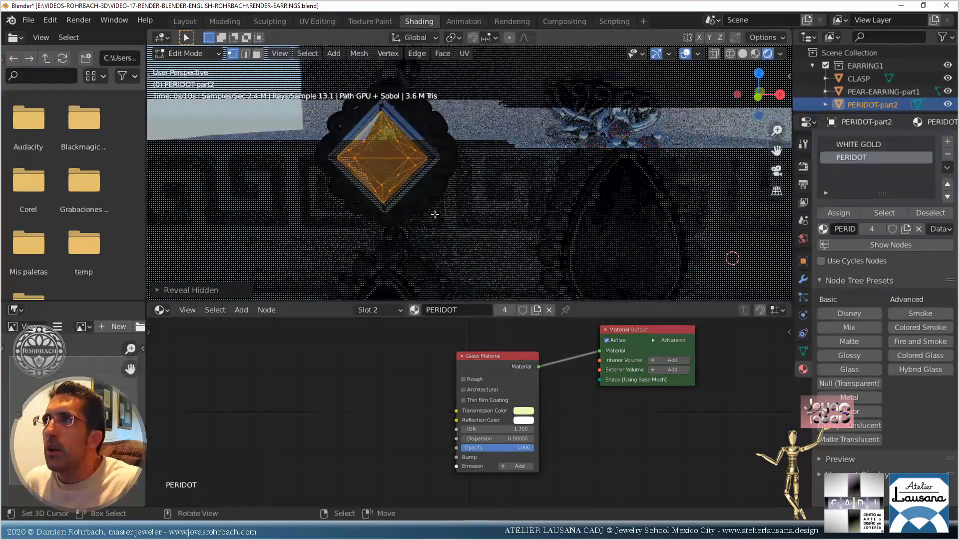
{"action": "middle_click_drag", "start_coordinate": [415, 228], "coordinate": [407, 201]}
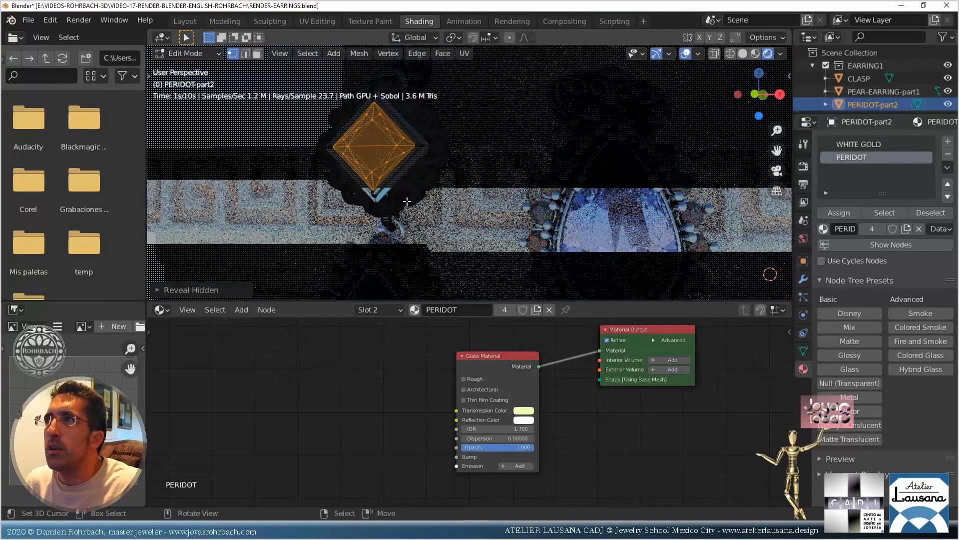
{"action": "key", "text": "KP_0"}
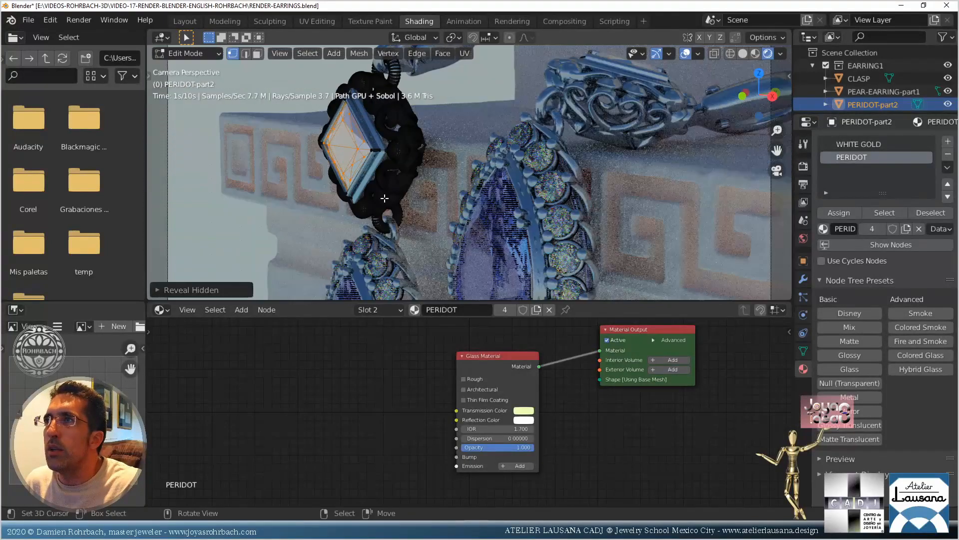
{"action": "middle_click_drag", "start_coordinate": [407, 201], "coordinate": [472, 208]}
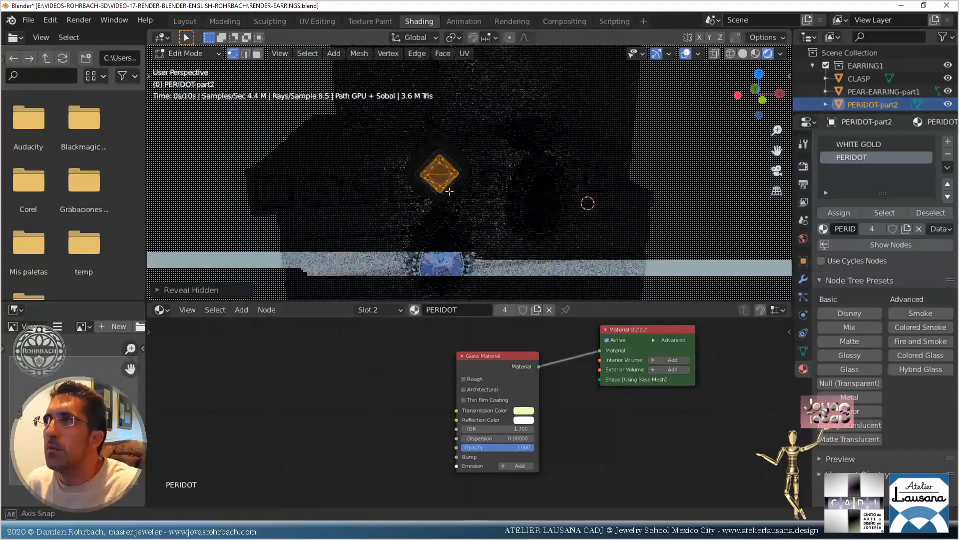
{"action": "scroll", "coordinate": [439, 178], "scroll_direction": "up", "scroll_amount": 3}
{"action": "scroll", "coordinate": [439, 177], "scroll_direction": "up", "scroll_amount": 3}
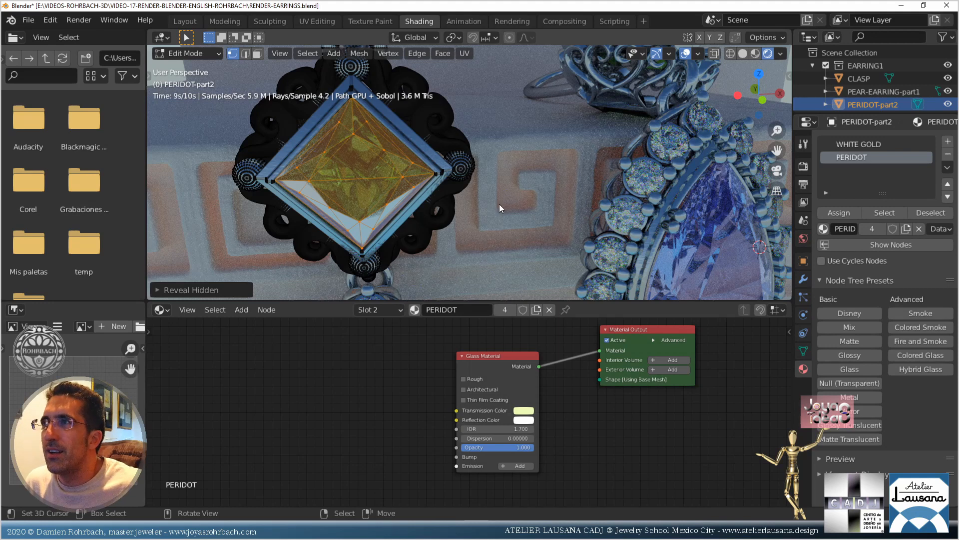
{"action": "key", "text": "Tab"}
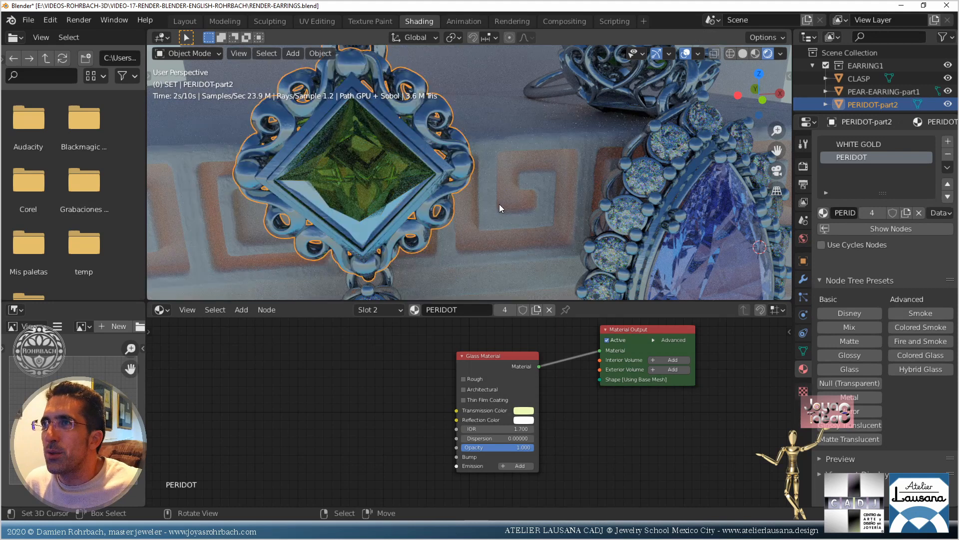
{"action": "scroll", "coordinate": [497, 197], "scroll_direction": "down", "scroll_amount": 3}
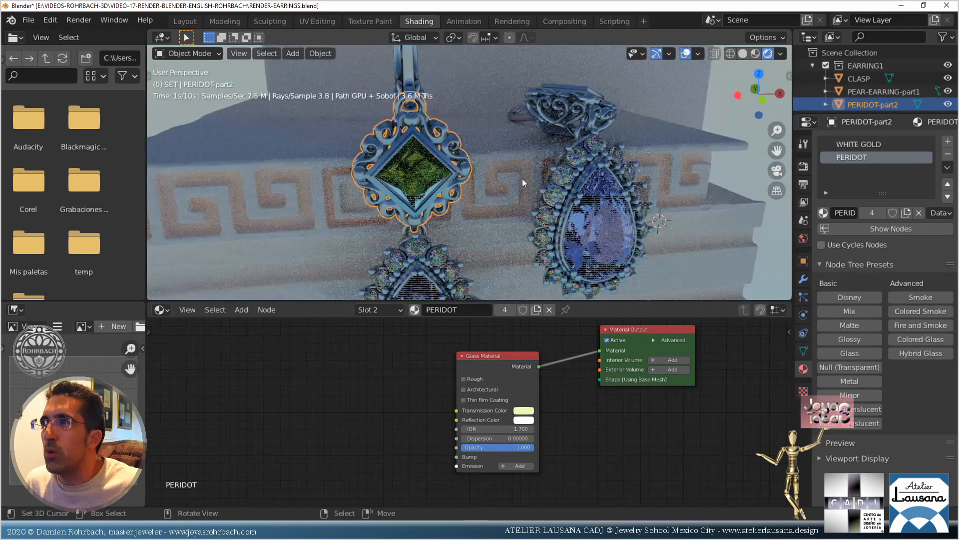
{"action": "middle_click_drag", "start_coordinate": [515, 182], "coordinate": [497, 232]}
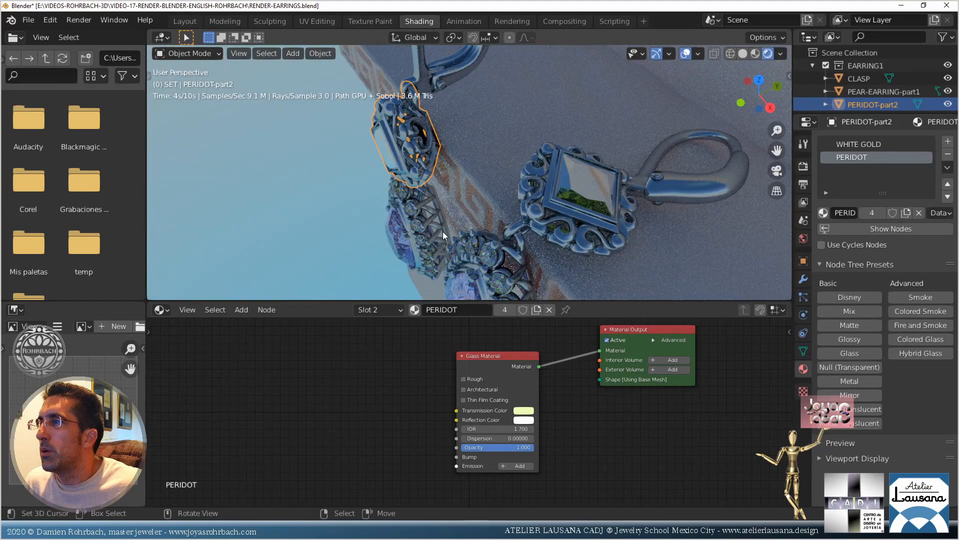
{"action": "middle_click_drag", "start_coordinate": [442, 232], "coordinate": [505, 190]}
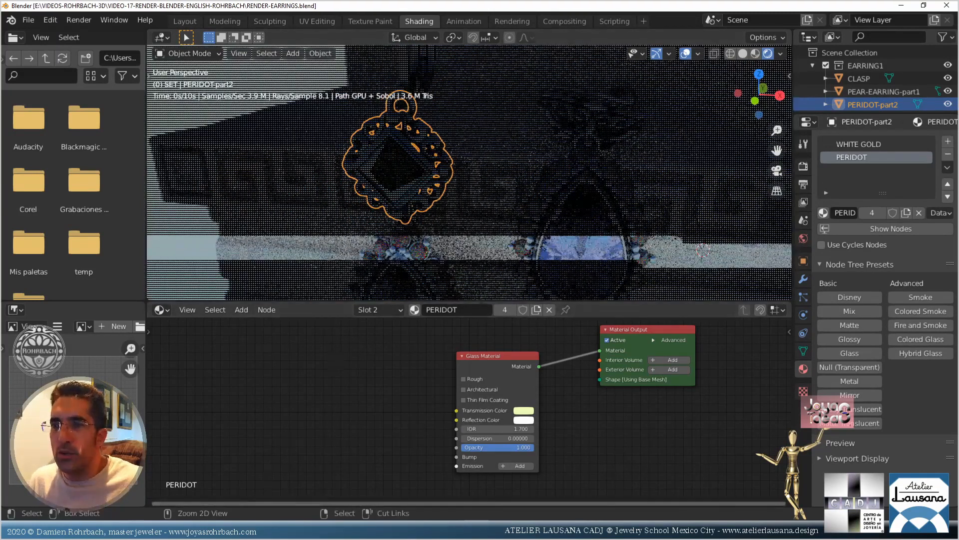
In Firefox, search the web for "peridot ior" and look up the refractive index in the English Wikipedia article on peridot
{"action": "key", "text": "alt+Tab"}
{"action": "left_click", "coordinate": [265, 27]}
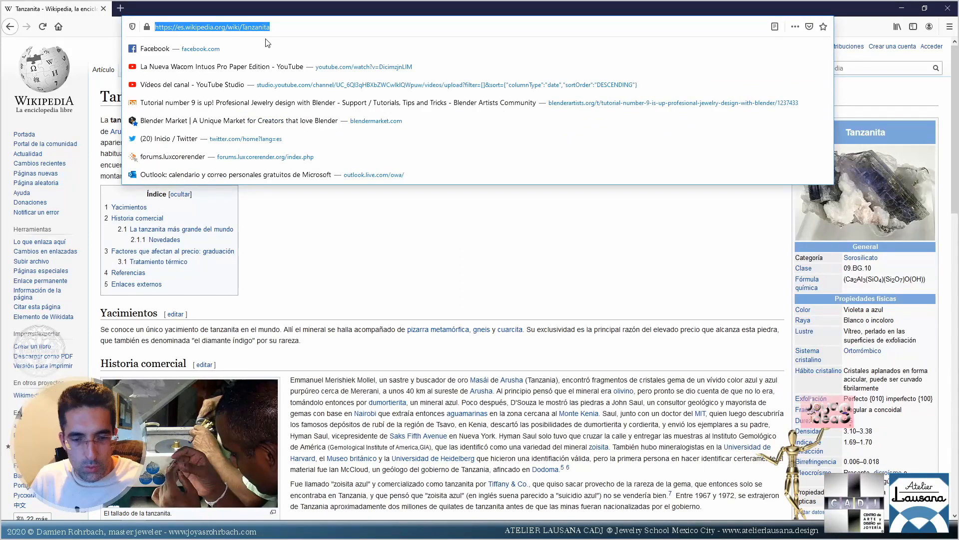
{"action": "type", "text": "peri"}
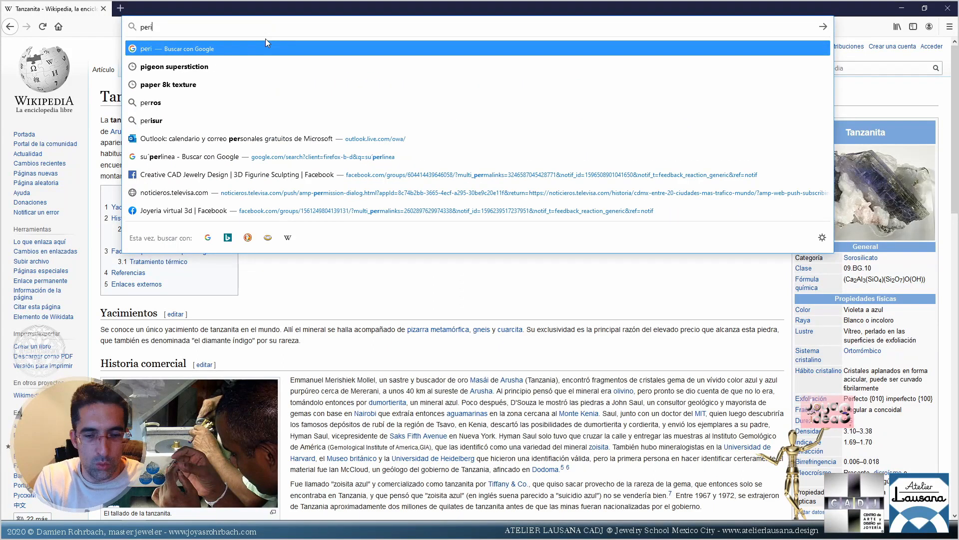
{"action": "type", "text": "dot"}
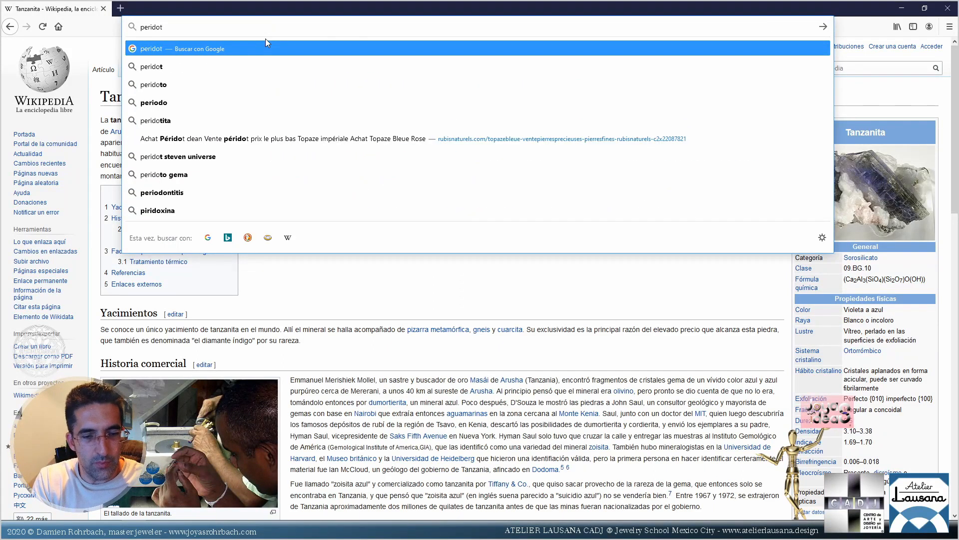
{"action": "type", "text": " ior"}
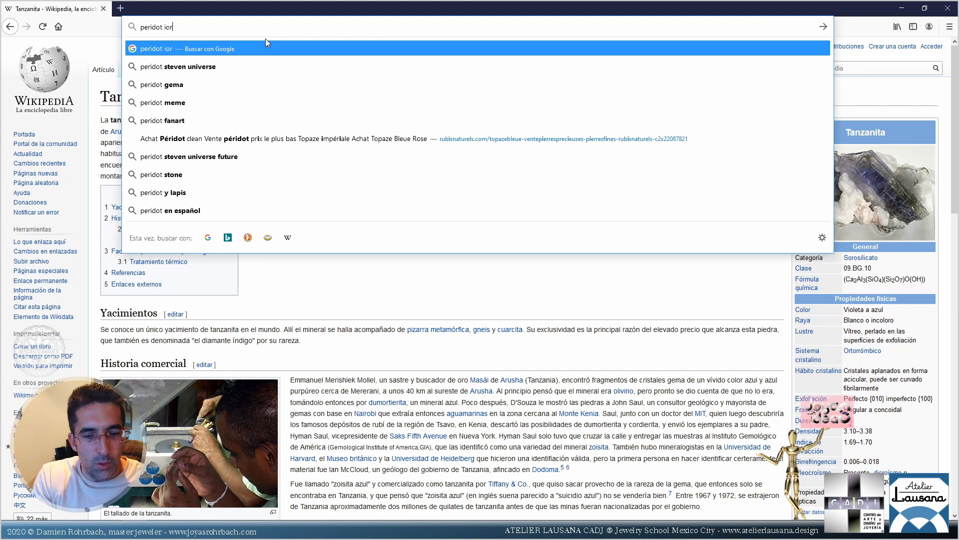
{"action": "key", "text": "Return"}
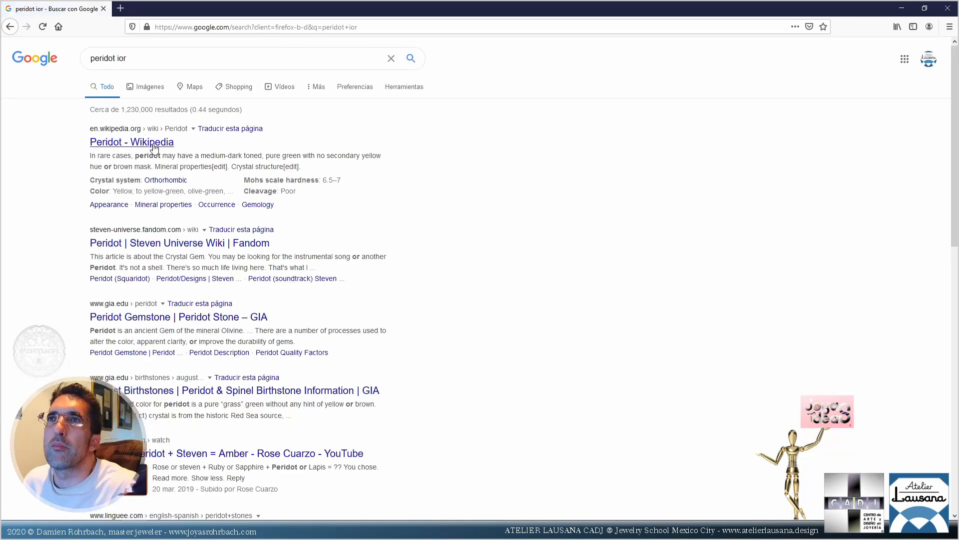
{"action": "left_click", "coordinate": [152, 144]}
{"action": "scroll", "coordinate": [794, 280], "scroll_direction": "down", "scroll_amount": 8}
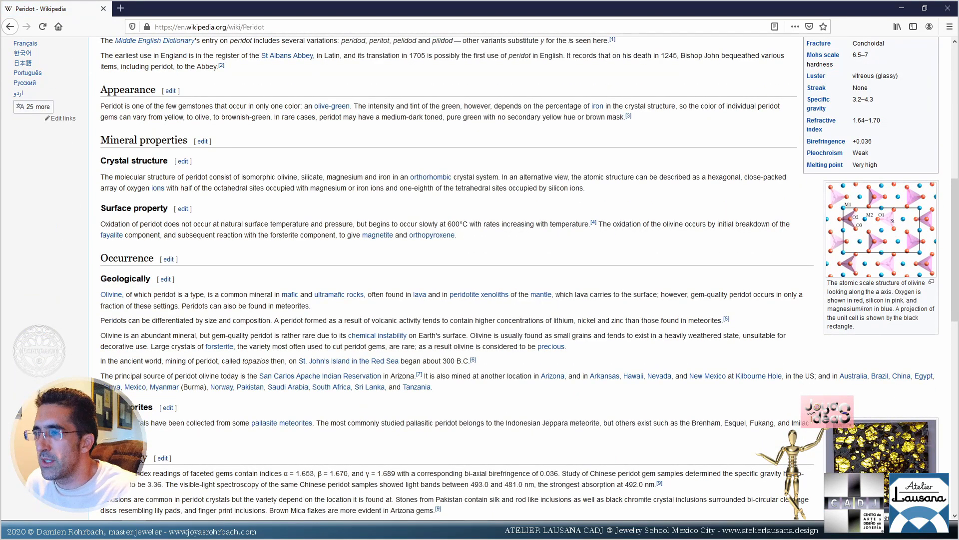
Switch back to Blender, set the PERIDOT Glass Material's IOR to 1.640, and save the file from the camera view
{"action": "left_click", "coordinate": [476, 529]}
{"action": "double_click", "coordinate": [506, 431]}
{"action": "type", "text": "1.6"}
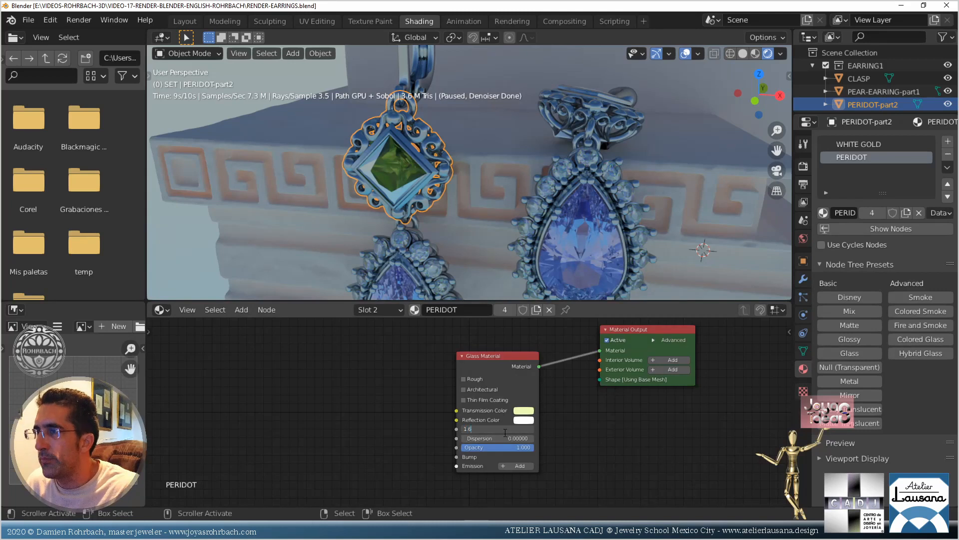
{"action": "type", "text": "40"}
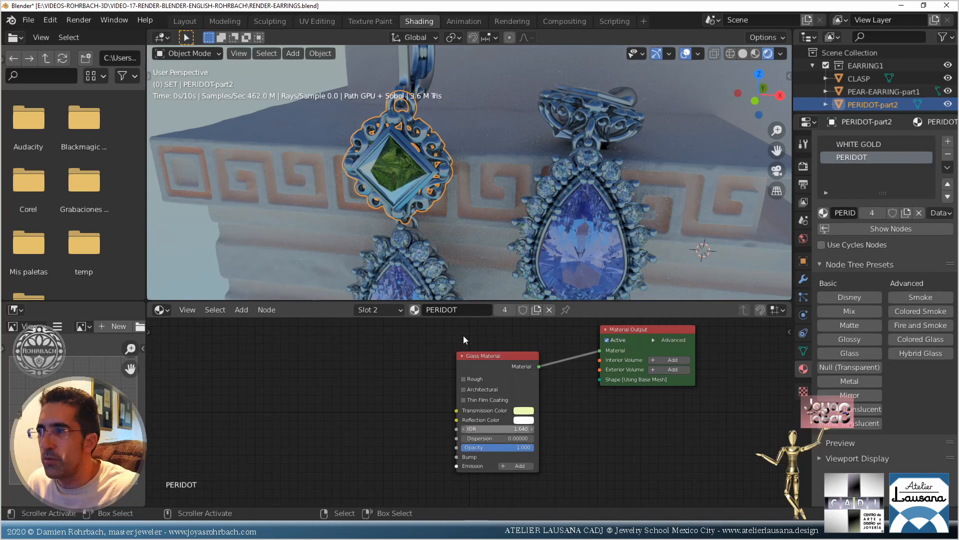
{"action": "key", "text": "Return"}
{"action": "key", "text": "KP_0"}
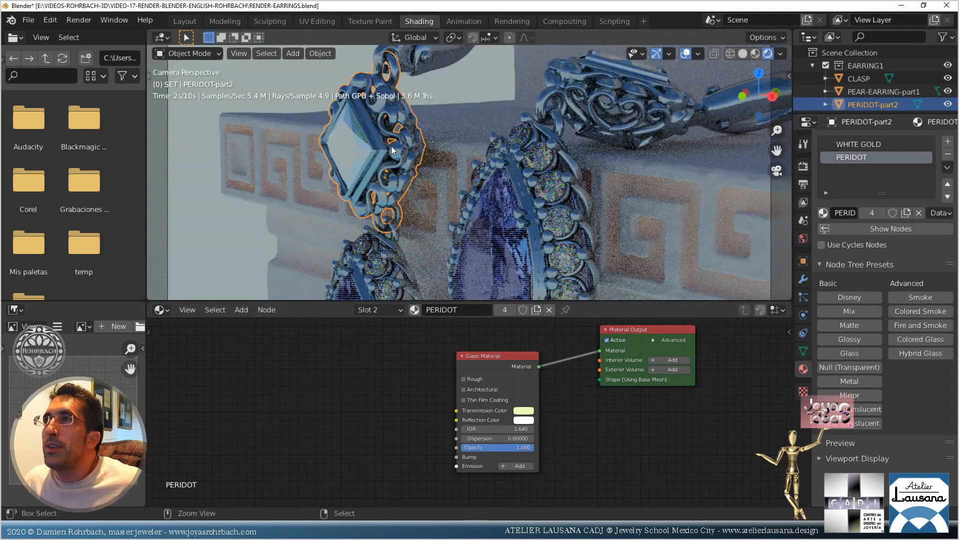
{"action": "key", "text": "ctrl+s"}
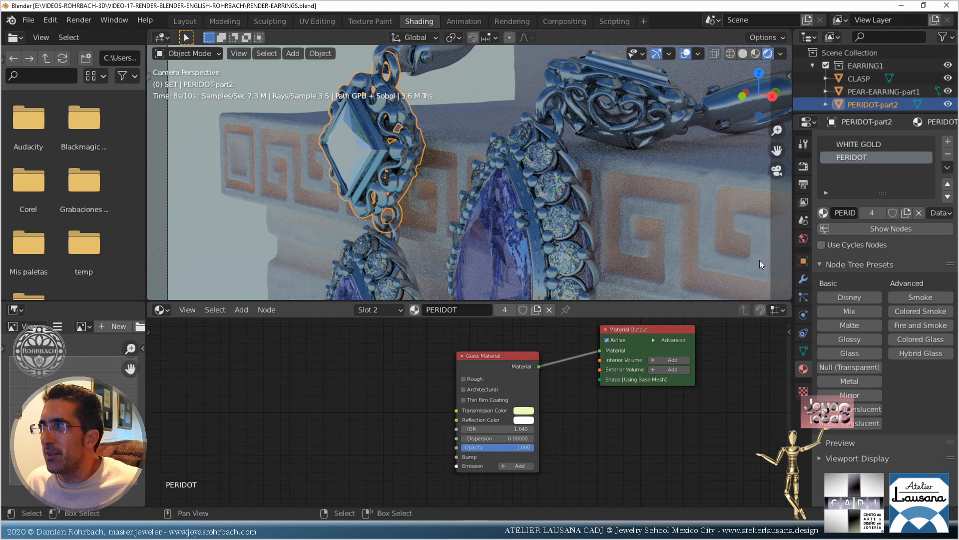
Set the world light to HDRI and load the wooden_motel HDR image as its environment
{"action": "left_click", "coordinate": [804, 238]}
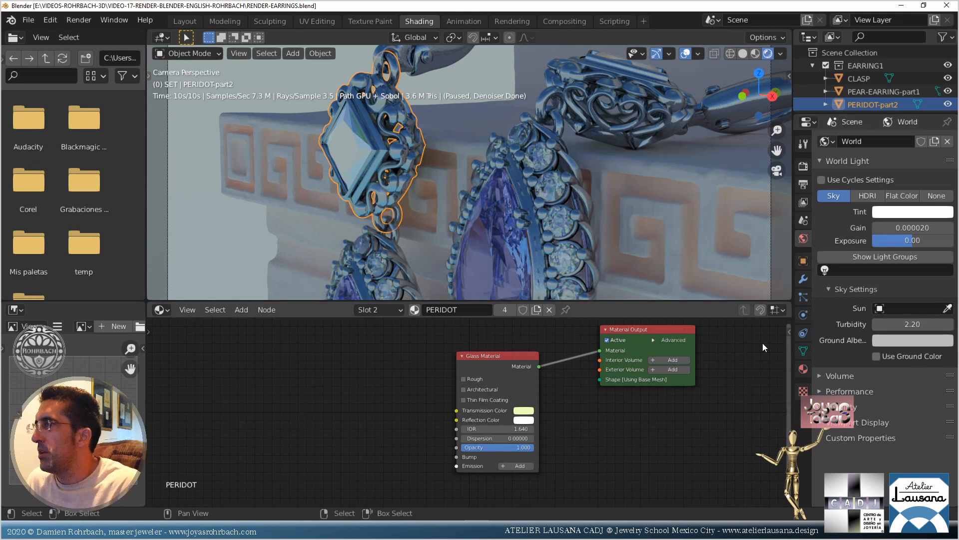
{"action": "left_click", "coordinate": [870, 196]}
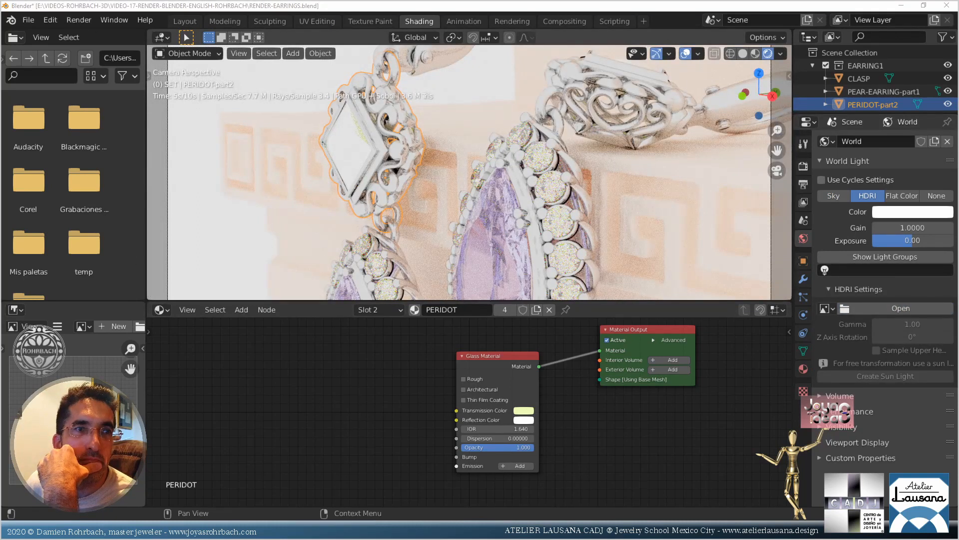
{"action": "left_click", "coordinate": [901, 308]}
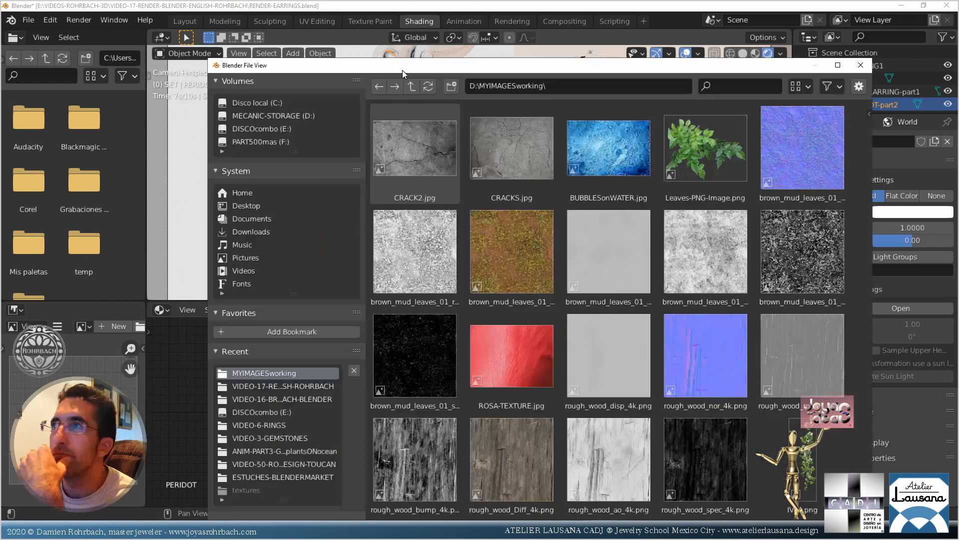
{"action": "double_click", "coordinate": [403, 69]}
{"action": "scroll", "coordinate": [618, 355], "scroll_direction": "down", "scroll_amount": 5}
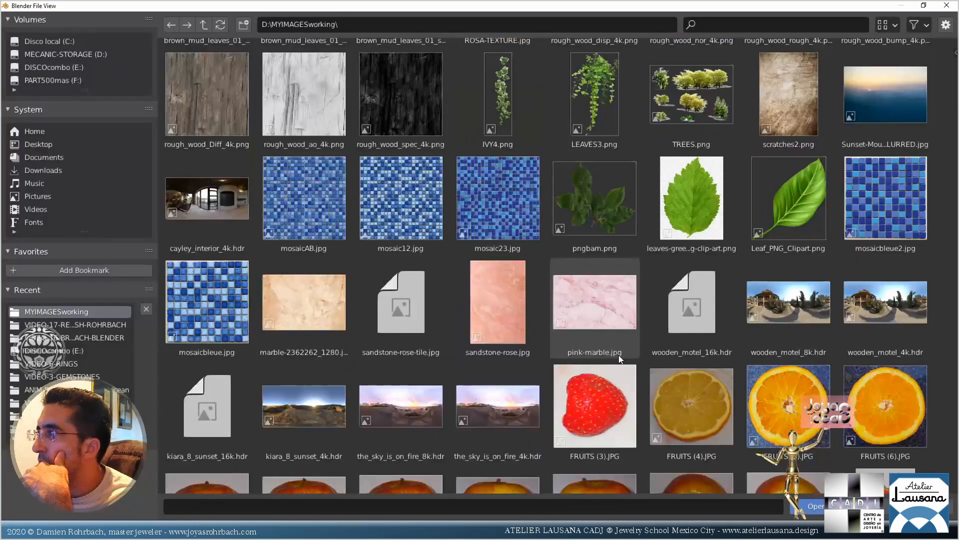
{"action": "key", "text": "Escape"}
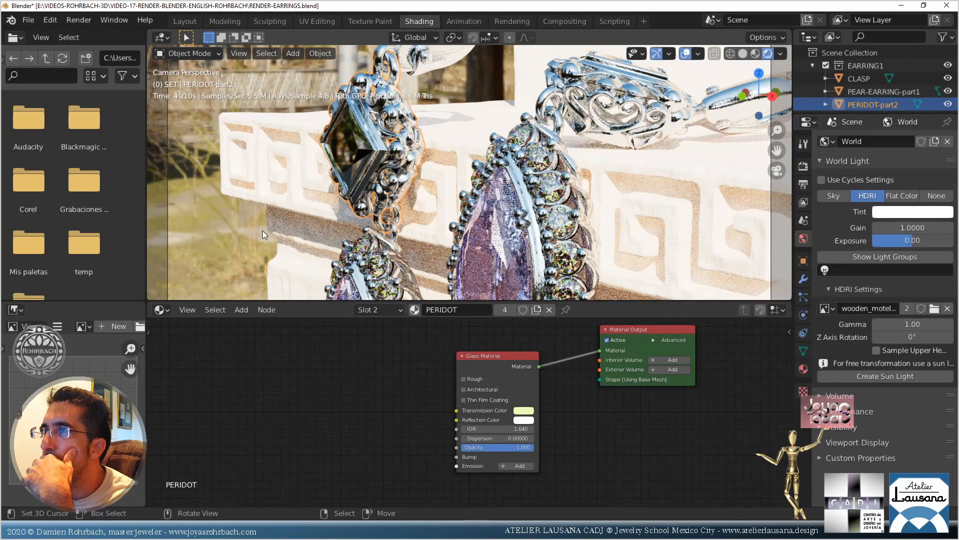
Set the HDRI world light's gain to 0.5 and save the file
{"action": "scroll", "coordinate": [410, 211], "scroll_direction": "down", "scroll_amount": 3}
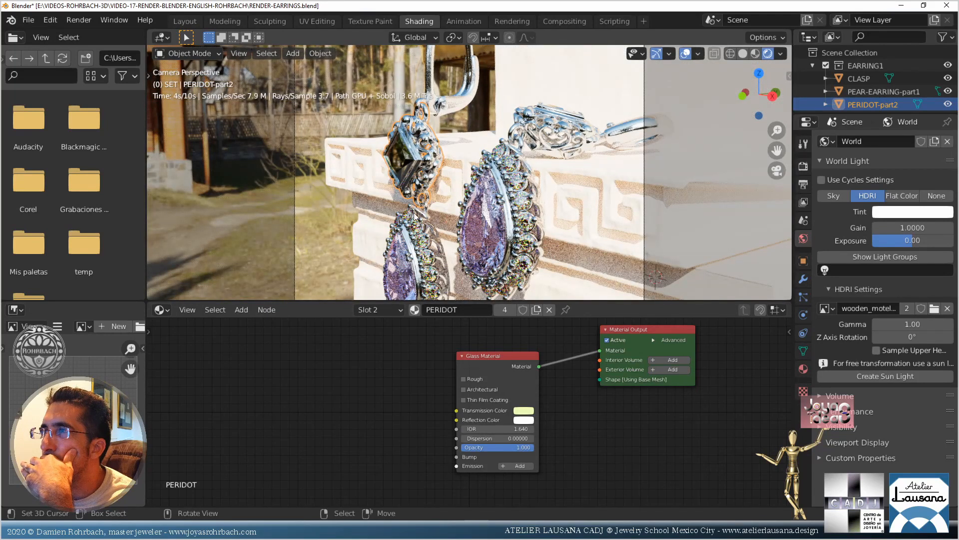
{"action": "left_click", "coordinate": [911, 226]}
{"action": "type", "text": ".5"}
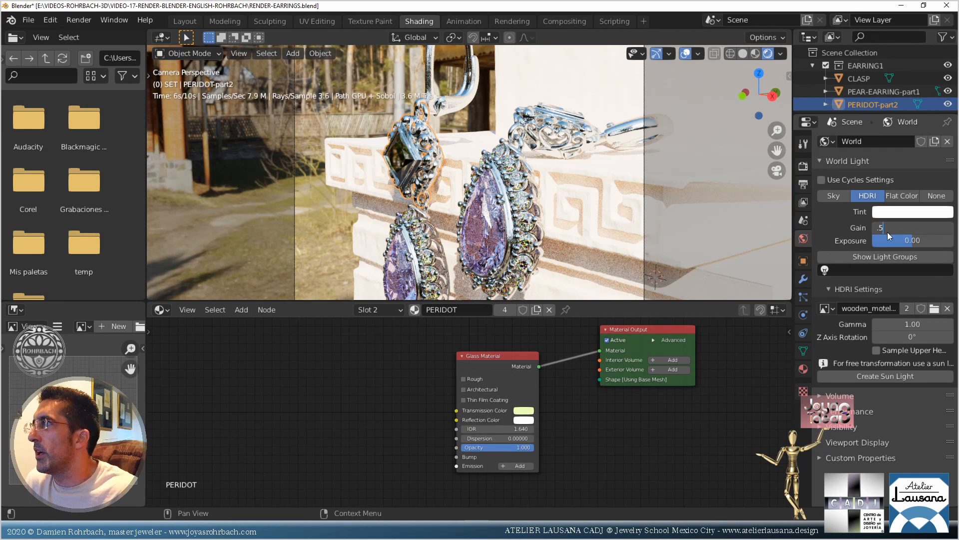
{"action": "key", "text": "Return"}
{"action": "key", "text": "ctrl+s"}
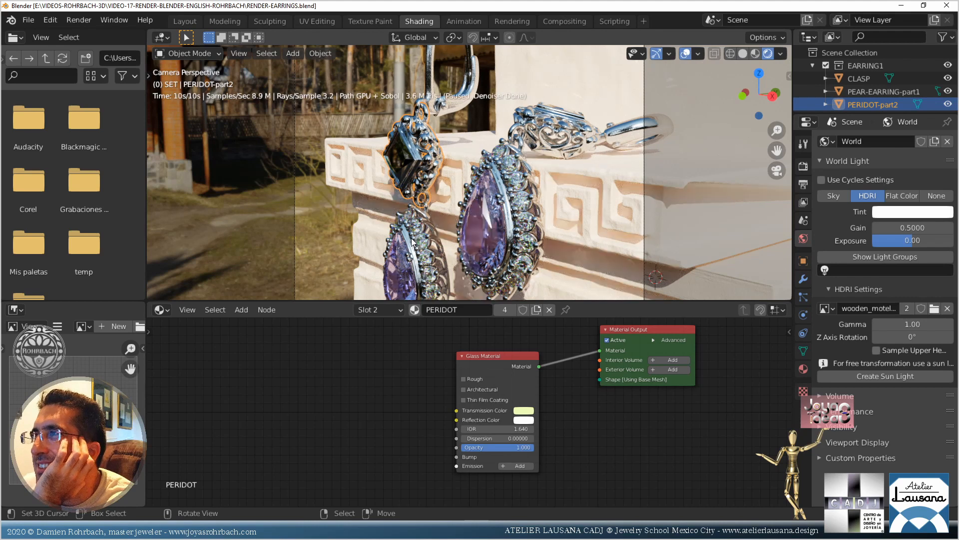
Check the earrings under the HDRI from the front, and try a 45° Z axis rotation of the environment in the camera view
{"action": "middle_click_drag", "start_coordinate": [492, 242], "coordinate": [518, 115]}
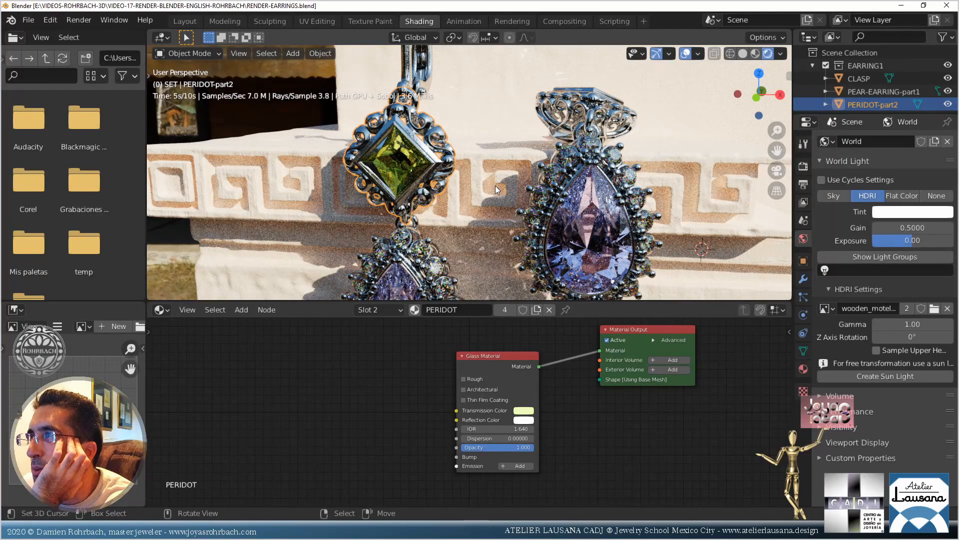
{"action": "scroll", "coordinate": [495, 185], "scroll_direction": "down", "scroll_amount": 2}
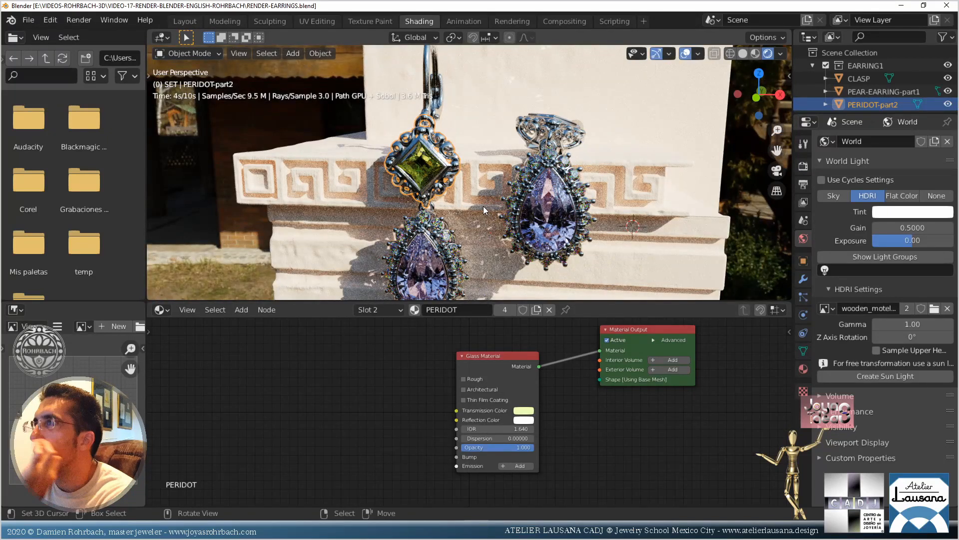
{"action": "key", "text": "KP_0"}
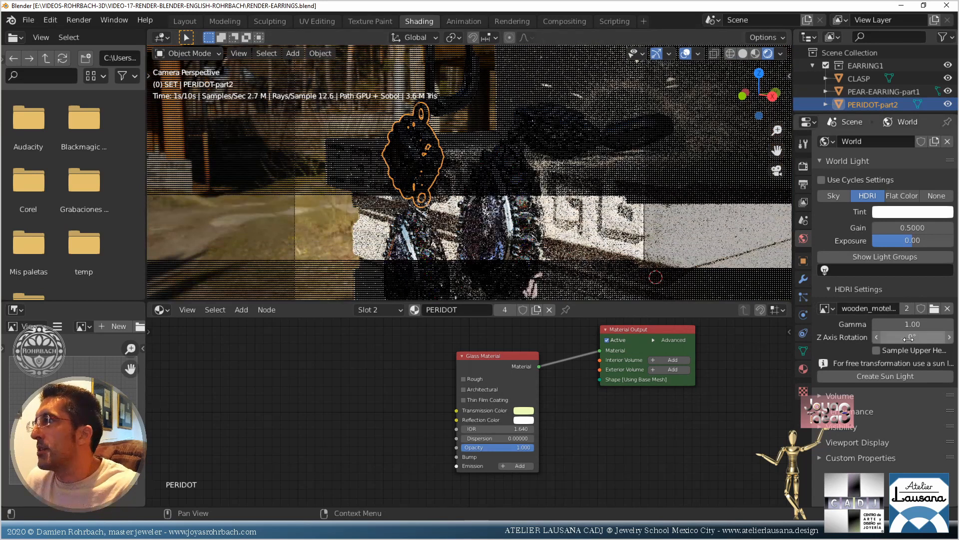
{"action": "left_click", "coordinate": [909, 337]}
{"action": "type", "text": "45"}
{"action": "key", "text": "Return"}
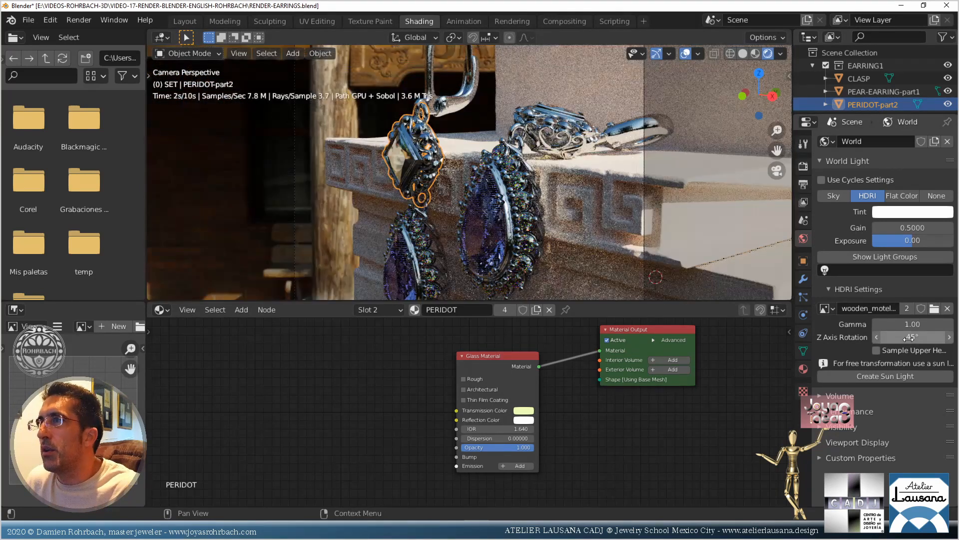
Set the HDRI environment's Z axis rotation to 180°
{"action": "left_click", "coordinate": [908, 337]}
{"action": "type", "text": "180"}
{"action": "key", "text": "Return"}
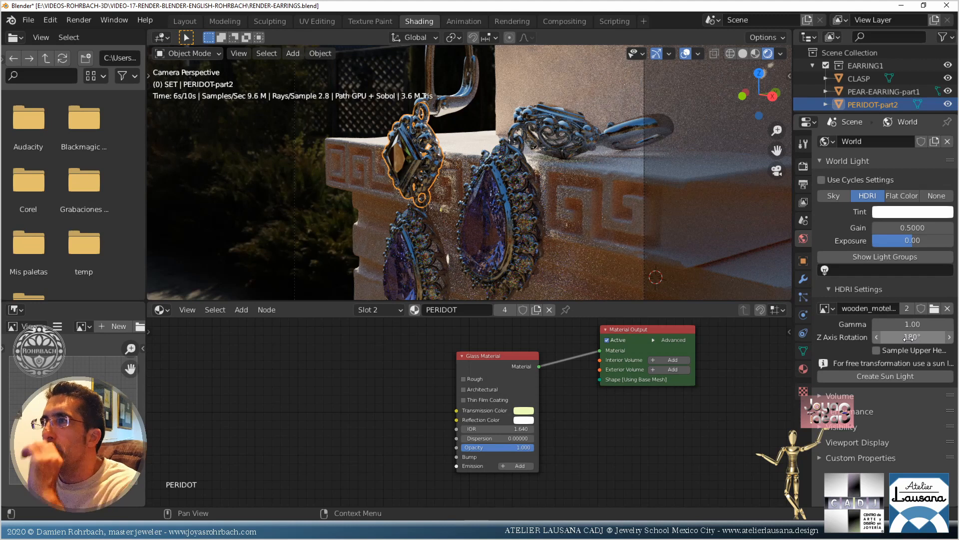
Try a Z axis rotation of 270° for the HDRI environment and return it to 180°
{"action": "left_click", "coordinate": [908, 338]}
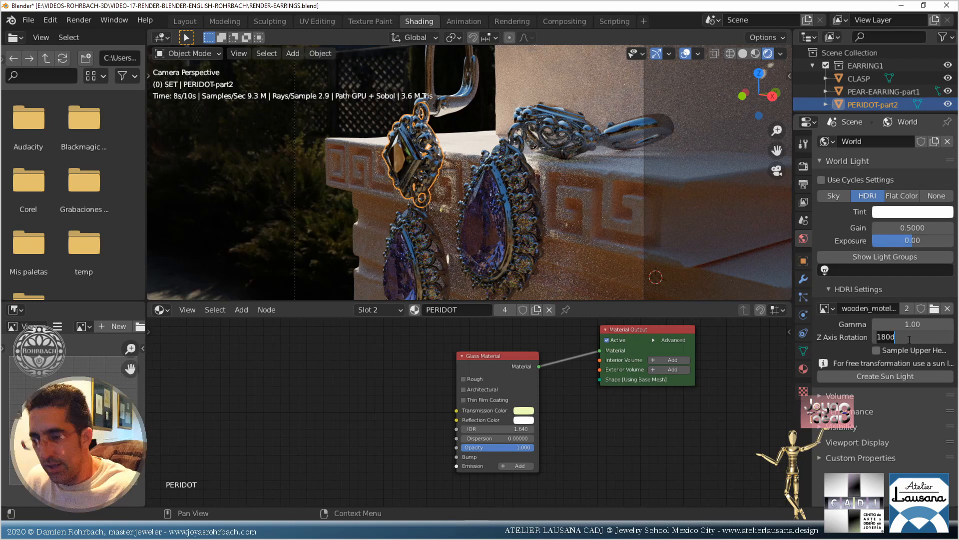
{"action": "key", "text": "BackSpace"}
{"action": "key", "text": "BackSpace"}
{"action": "key", "text": "BackSpace"}
{"action": "key", "text": "BackSpace"}
{"action": "type", "text": "270"}
{"action": "key", "text": "Return"}
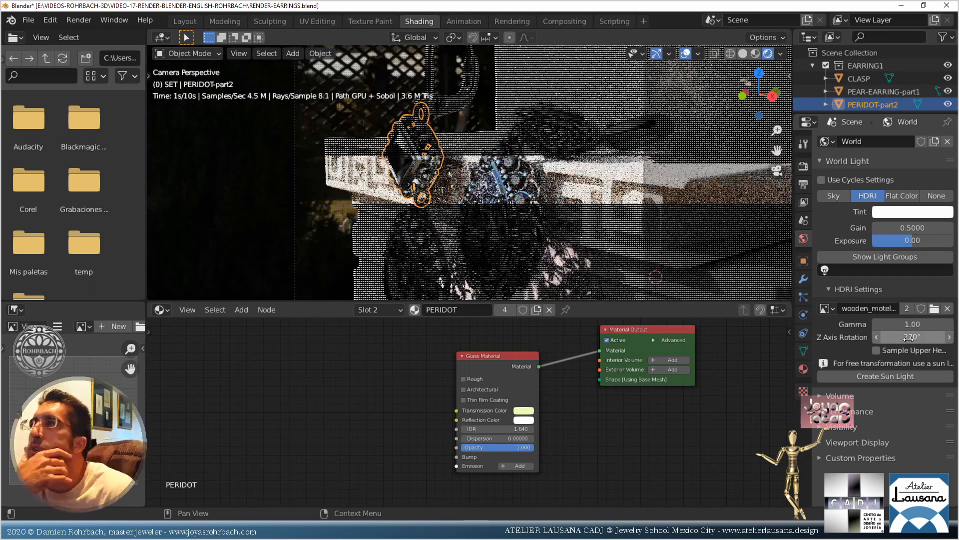
{"action": "left_click", "coordinate": [909, 338]}
{"action": "type", "text": "1"}
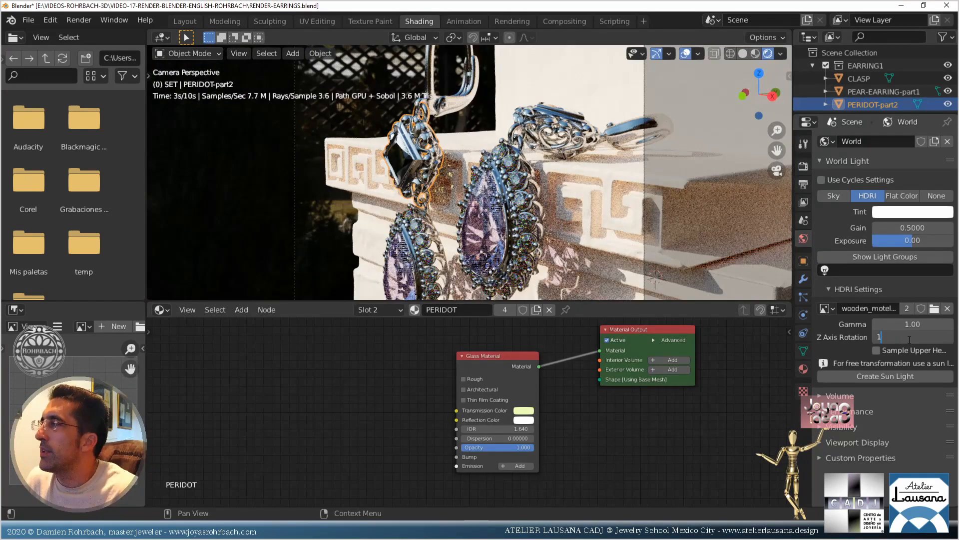
{"action": "type", "text": "80"}
{"action": "key", "text": "Return"}
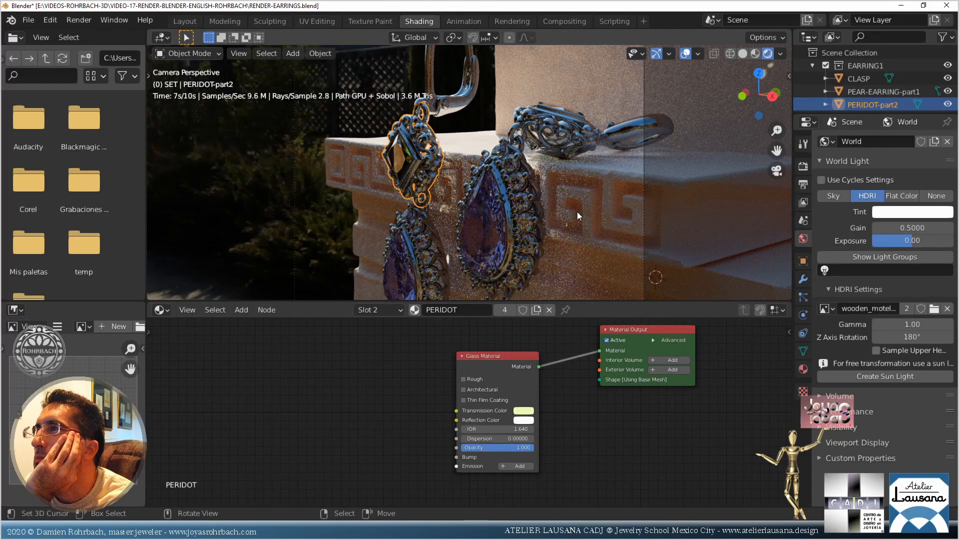
Show the whole scene in the Layout workspace with solid shading and a top view
{"action": "scroll", "coordinate": [577, 211], "scroll_direction": "down", "scroll_amount": 2}
{"action": "scroll", "coordinate": [577, 211], "scroll_direction": "down", "scroll_amount": 1}
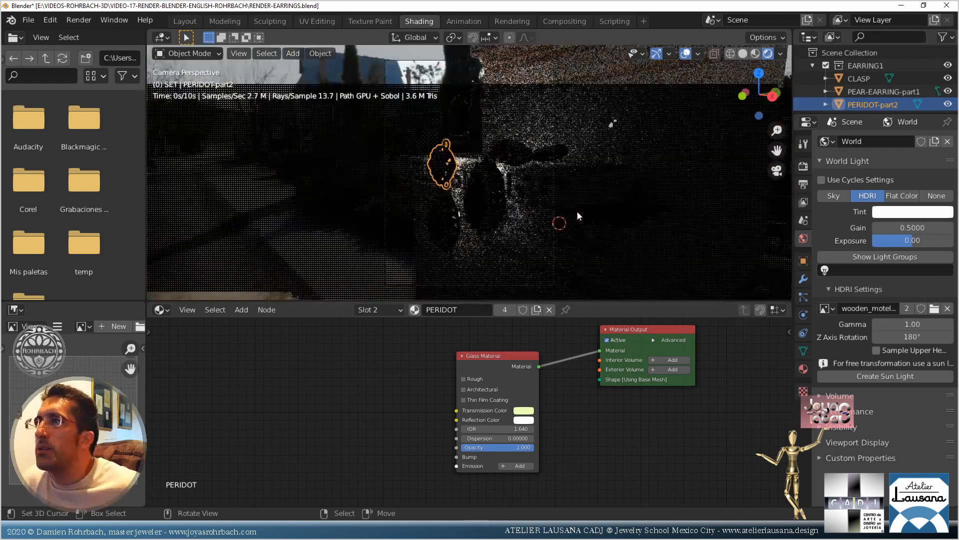
{"action": "left_click", "coordinate": [183, 21]}
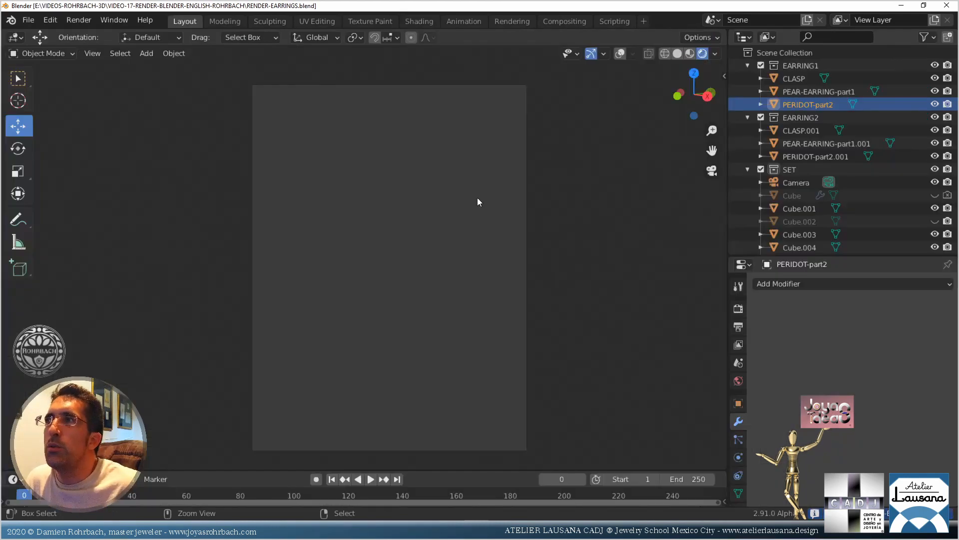
{"action": "left_click", "coordinate": [678, 53]}
{"action": "scroll", "coordinate": [463, 181], "scroll_direction": "down", "scroll_amount": 3}
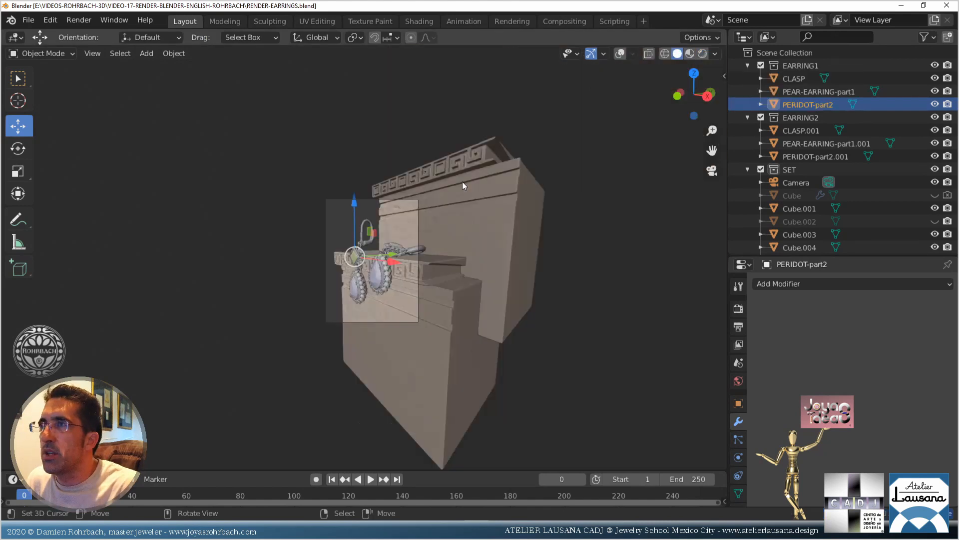
{"action": "middle_click_drag", "start_coordinate": [465, 190], "coordinate": [463, 233]}
{"action": "key", "text": "KP_7"}
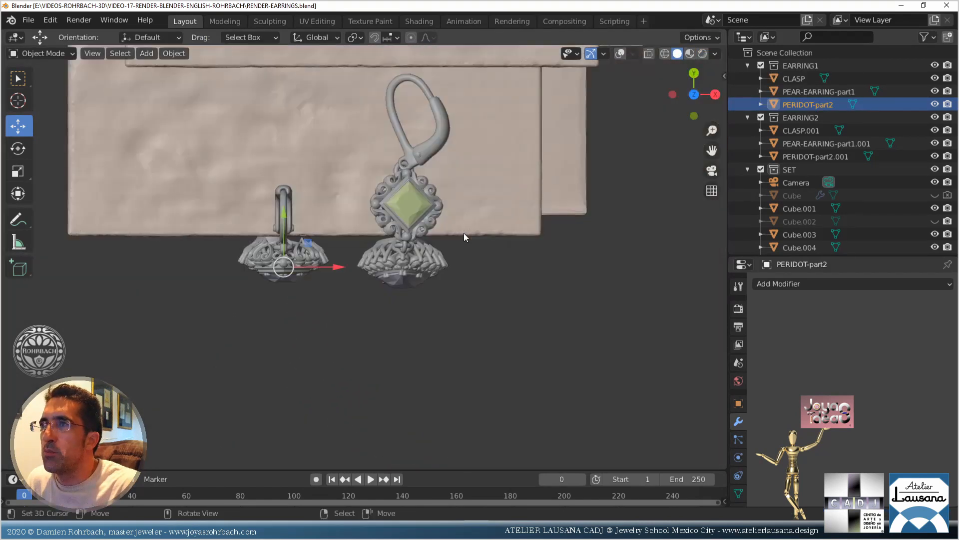
{"action": "scroll", "coordinate": [464, 233], "scroll_direction": "down", "scroll_amount": 8}
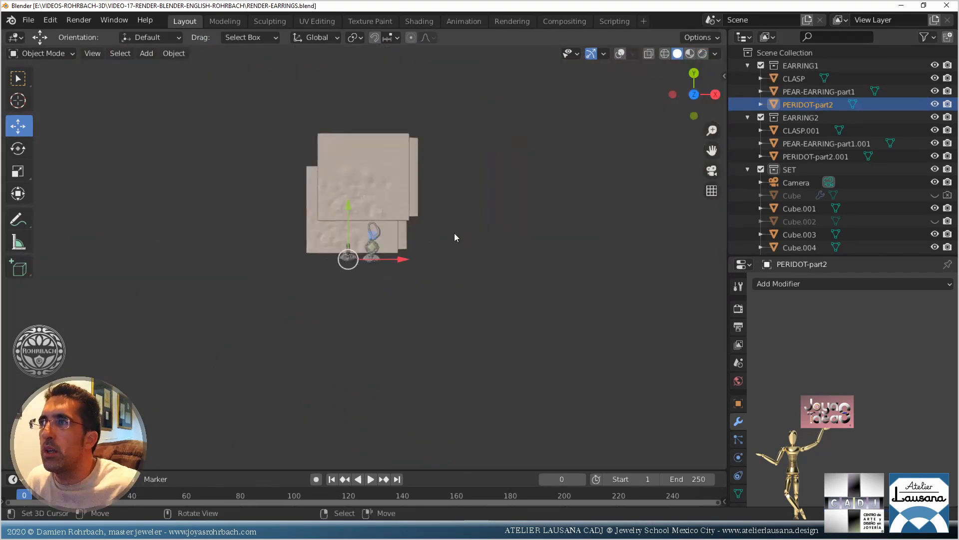
Add a mesh plane and scale it up to about 98.6 m wide
{"action": "left_click", "coordinate": [147, 53]}
{"action": "mouse_move", "coordinate": [155, 69]}
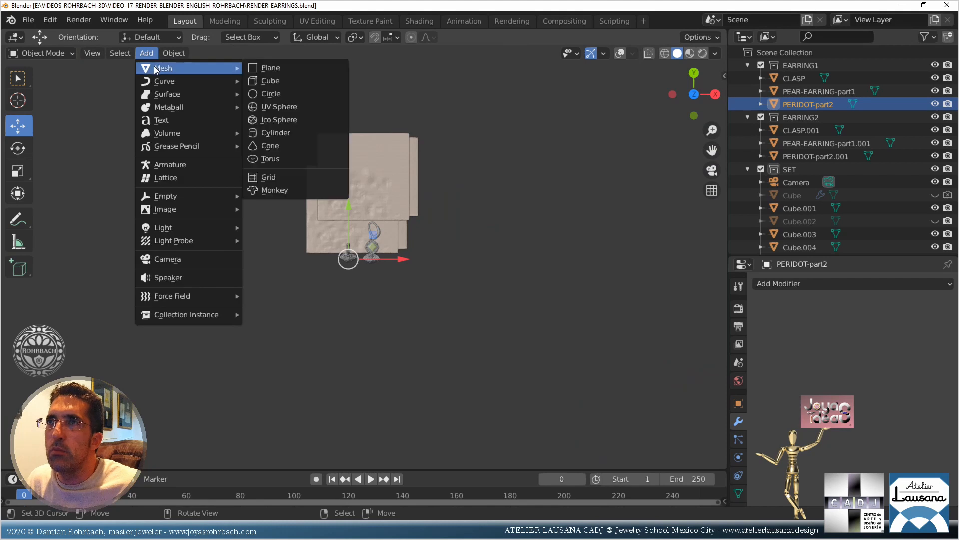
{"action": "left_click", "coordinate": [278, 70]}
{"action": "key", "text": "s"}
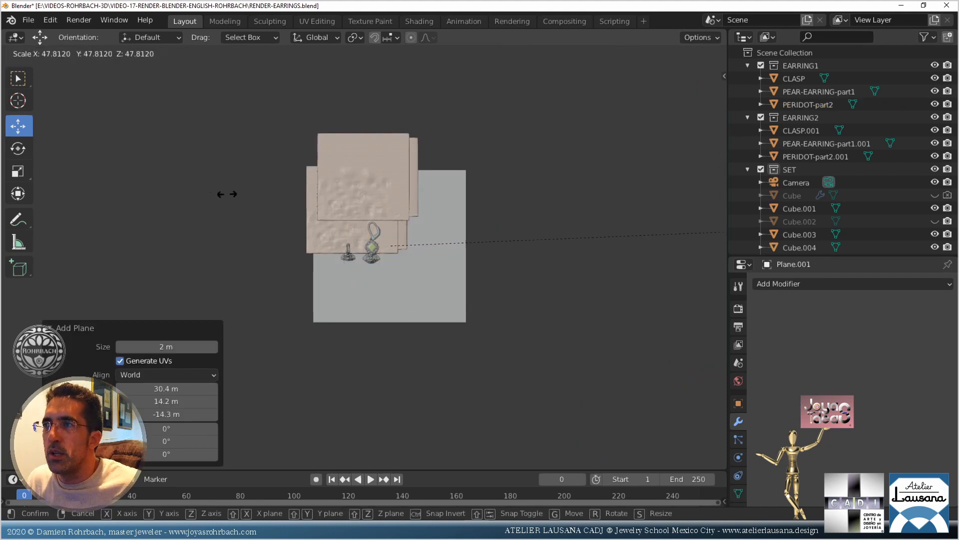
{"action": "left_click", "coordinate": [236, 275]}
Stand the new plane upright by setting its X rotation to 90°
{"action": "key", "text": "n"}
{"action": "double_click", "coordinate": [646, 154]}
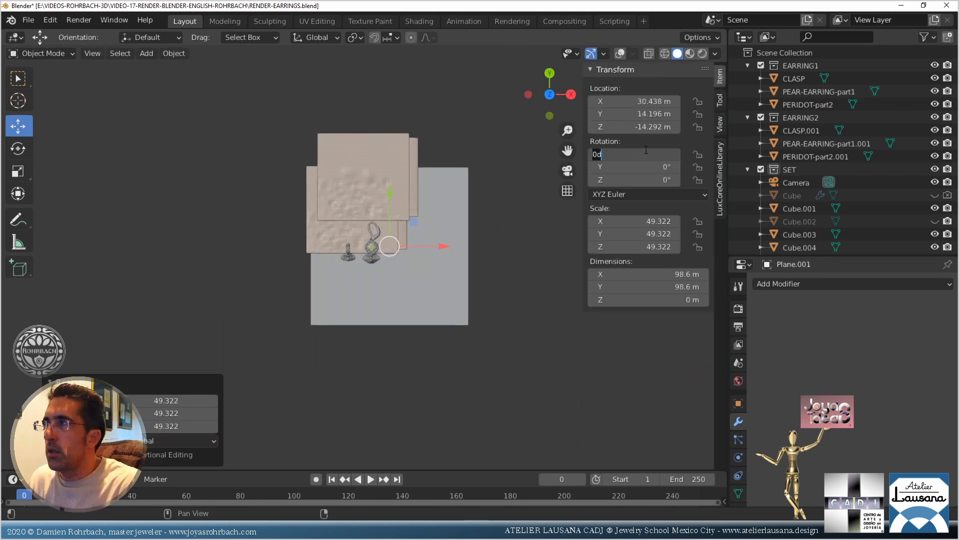
{"action": "type", "text": "90"}
{"action": "key", "text": "Return"}
Move the plane behind the stone blocks to about X -77.7 m, Y 86.7 m and turn it about 40.7° around Z
{"action": "key", "text": "g"}
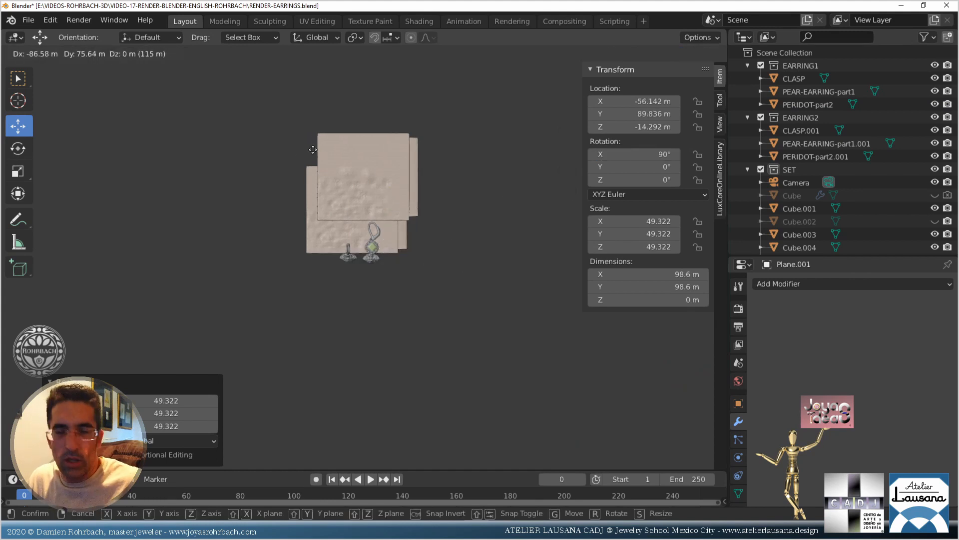
{"action": "left_click", "coordinate": [214, 128]}
{"action": "key", "text": "r"}
{"action": "left_click", "coordinate": [248, 86]}
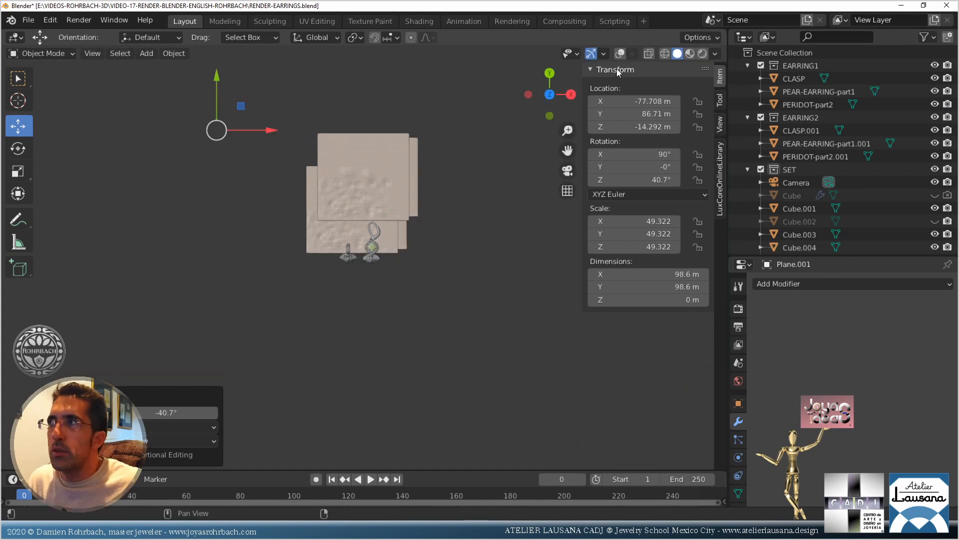
In the camera view, scale the plane to about 186 m so it covers the background behind the earrings, and save the file
{"action": "key", "text": "KP_0"}
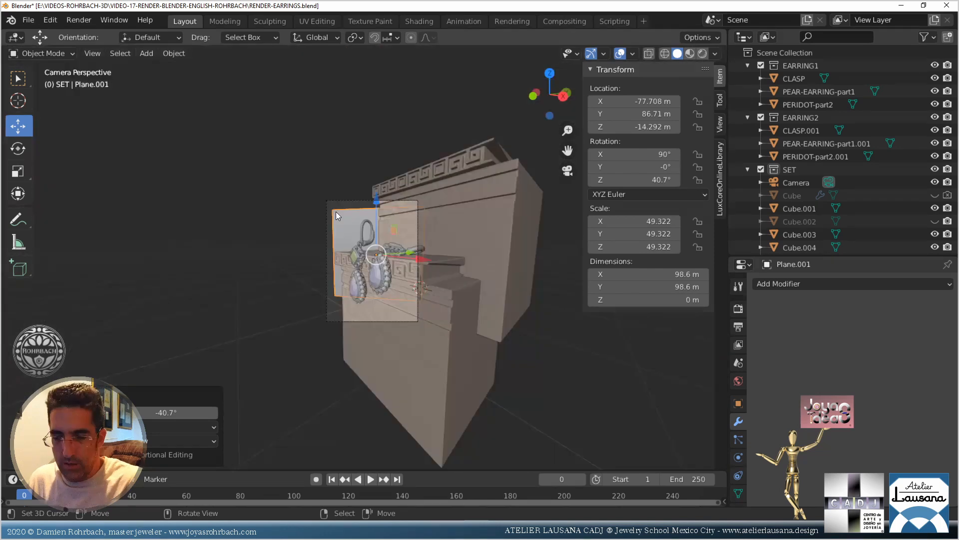
{"action": "key", "text": "s"}
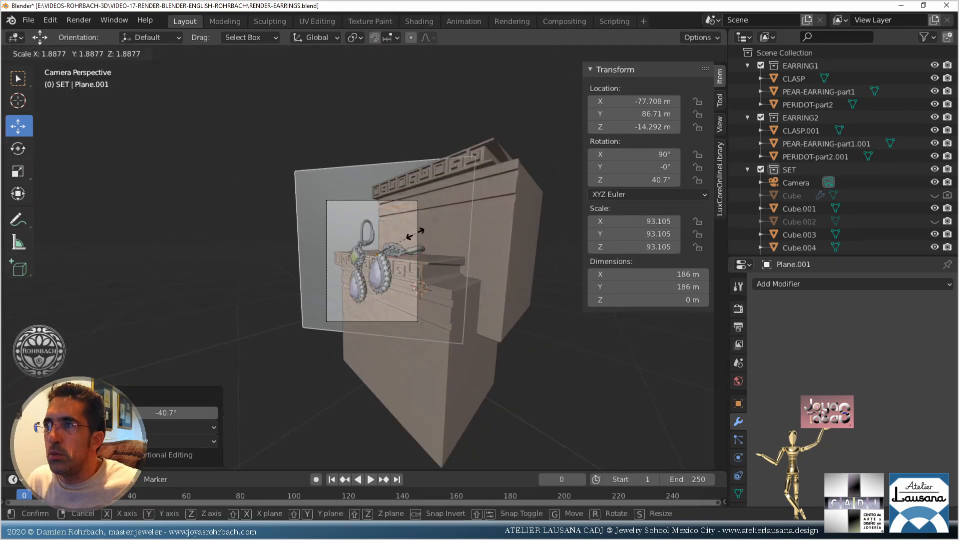
{"action": "left_click", "coordinate": [416, 238]}
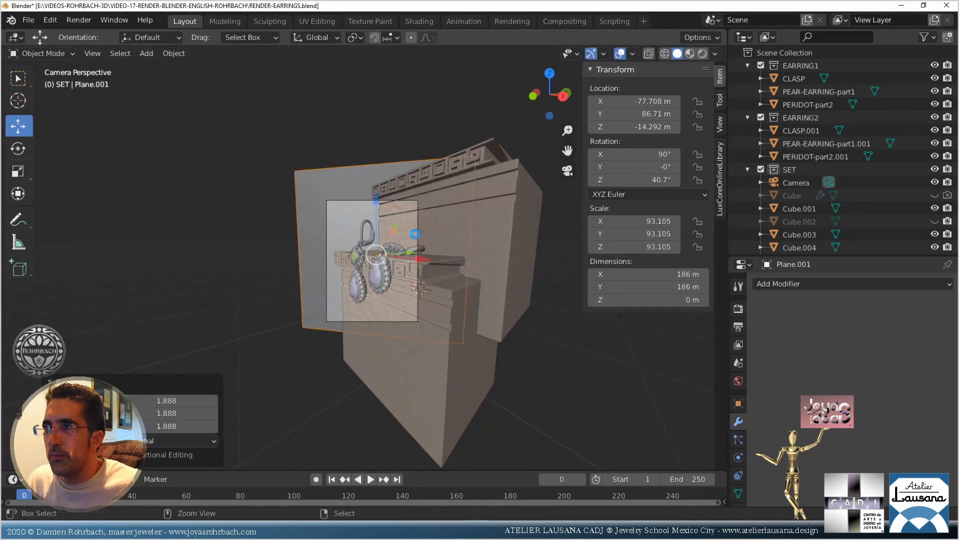
{"action": "key", "text": "ctrl+s"}
Create a new material named SKY on the background plane and save the file
{"action": "scroll", "coordinate": [740, 469], "scroll_direction": "down", "scroll_amount": 3}
{"action": "left_click", "coordinate": [739, 466]}
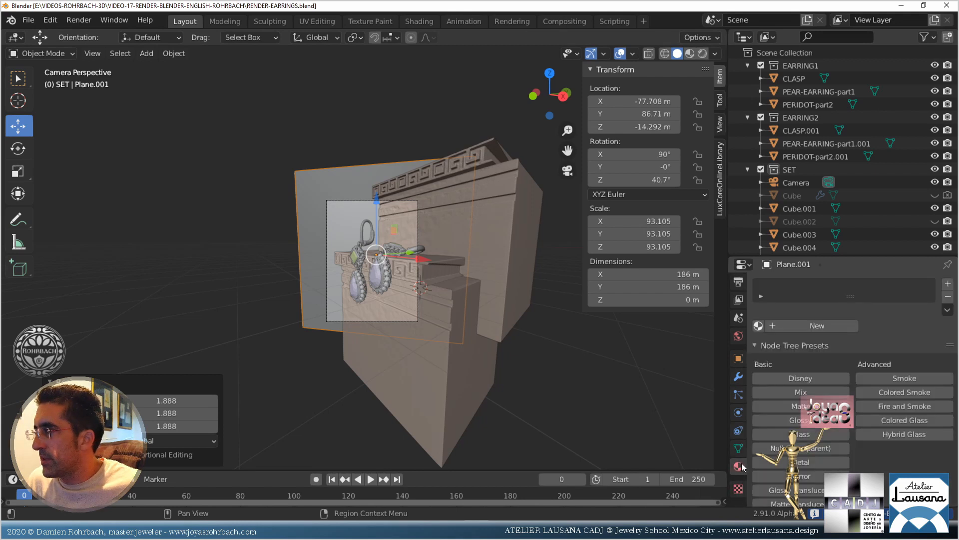
{"action": "left_click", "coordinate": [810, 326]}
{"action": "double_click", "coordinate": [800, 326]}
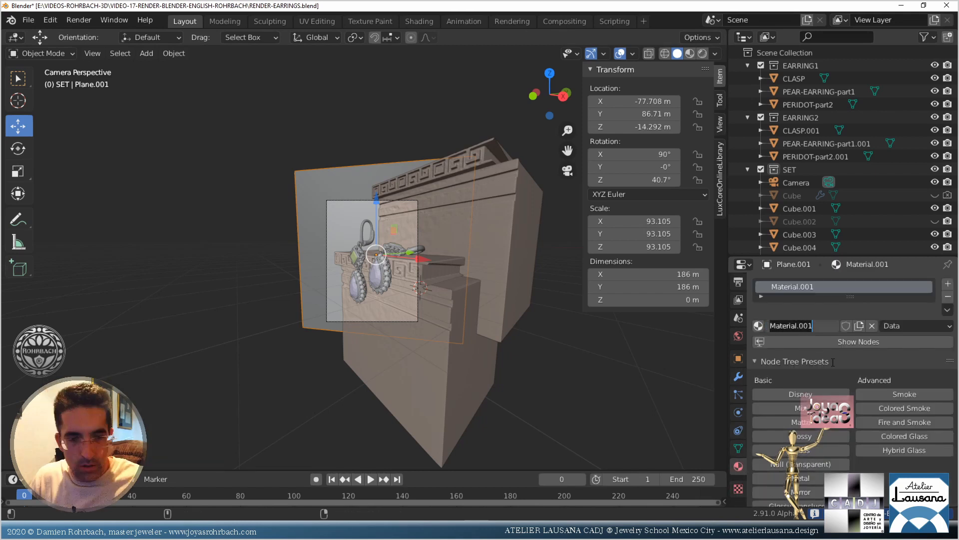
{"action": "type", "text": "SKY"}
{"action": "key", "text": "Return"}
{"action": "key", "text": "ctrl+s"}
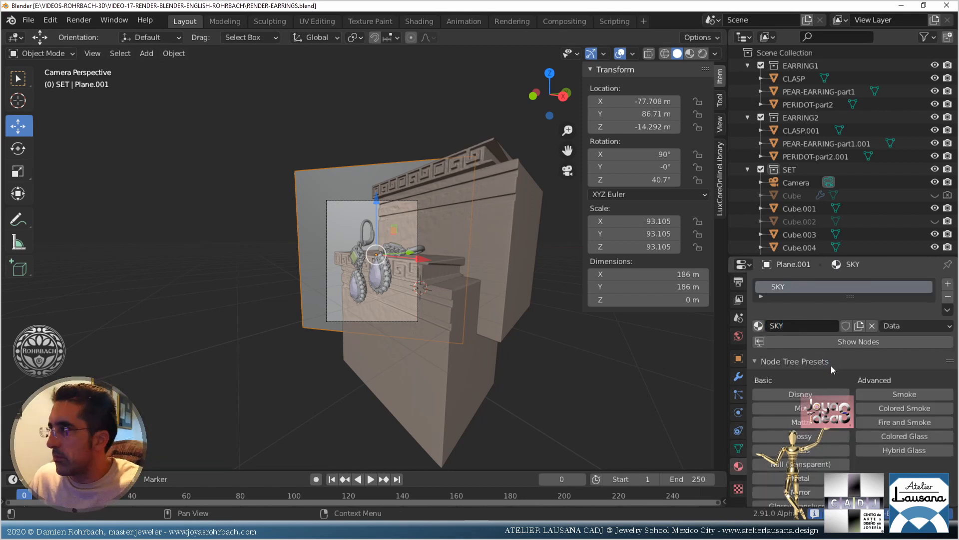
Add an Imagemap texture node to the SKY material and connect its Color to the Matte Material's Diffuse Color
{"action": "left_click", "coordinate": [420, 21]}
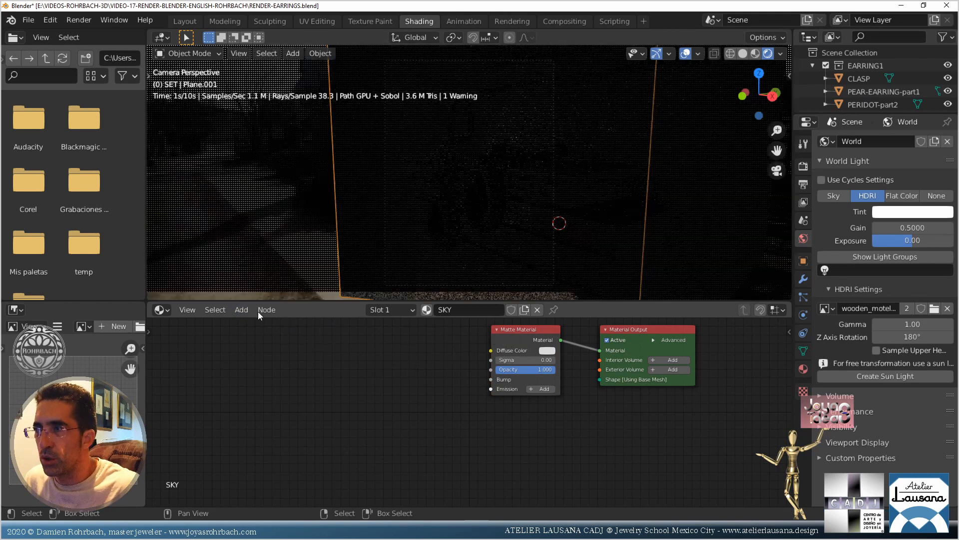
{"action": "left_click", "coordinate": [245, 310]}
{"action": "mouse_move", "coordinate": [274, 370]}
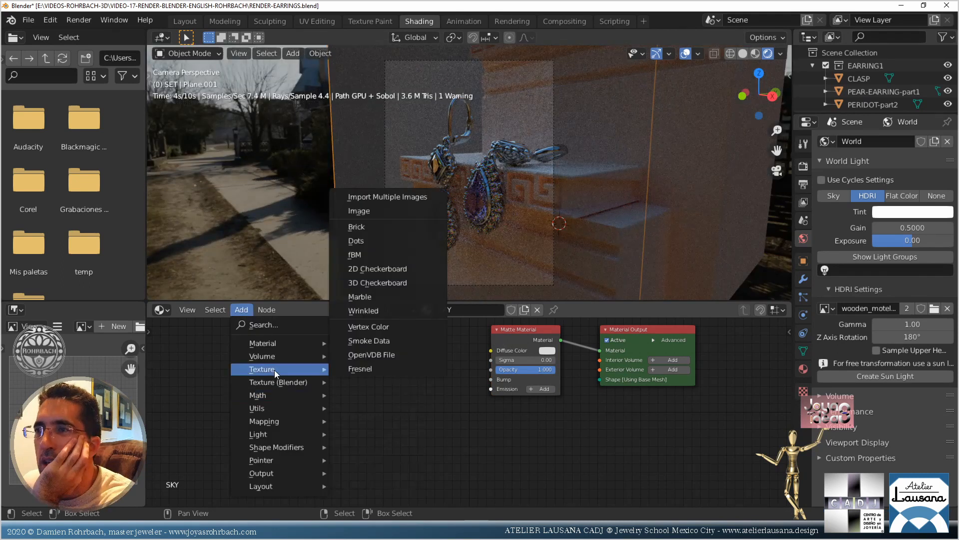
{"action": "left_click", "coordinate": [371, 211]}
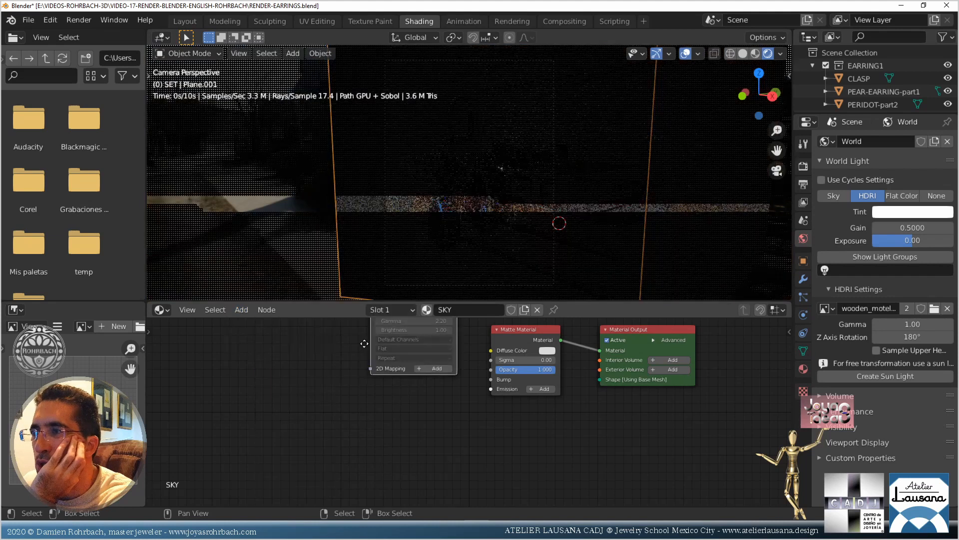
{"action": "left_click", "coordinate": [371, 363]}
{"action": "left_click_drag", "start_coordinate": [434, 368], "coordinate": [489, 352]}
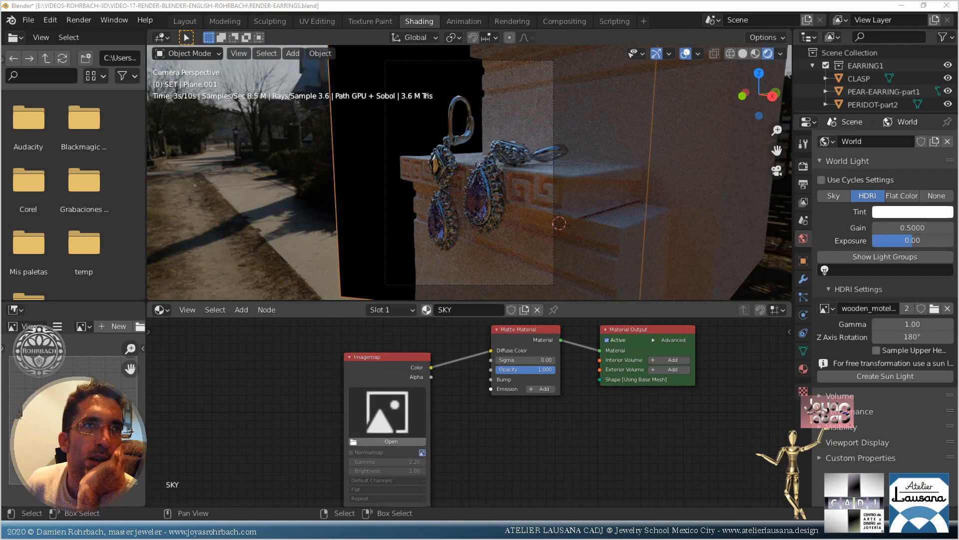
Load the sky photo 20200414_175455.jpg from the FOTOS-HASTA15abril folder on drive D into the Imagemap node
{"action": "left_click_drag", "start_coordinate": [0, 25], "coordinate": [304, 21]}
{"action": "double_click", "coordinate": [304, 20]}
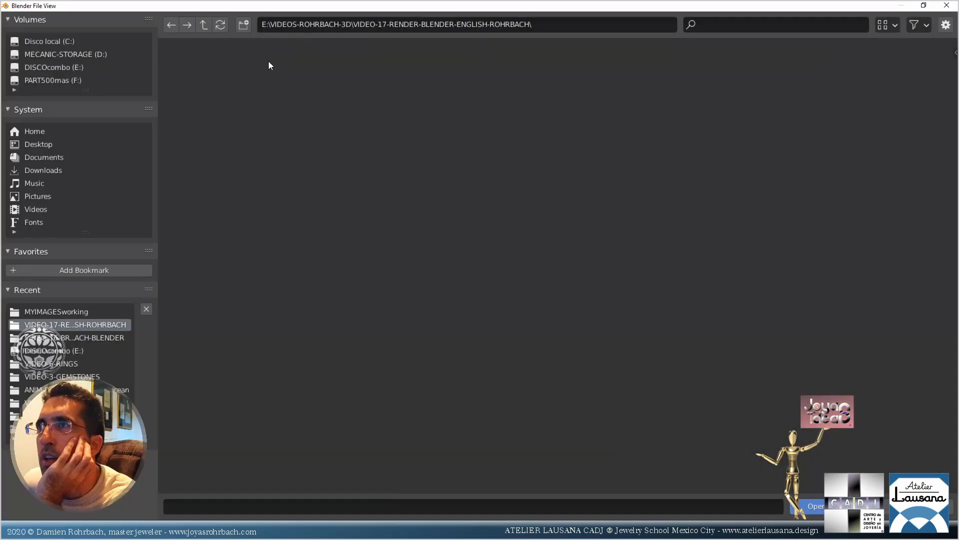
{"action": "left_click", "coordinate": [82, 55]}
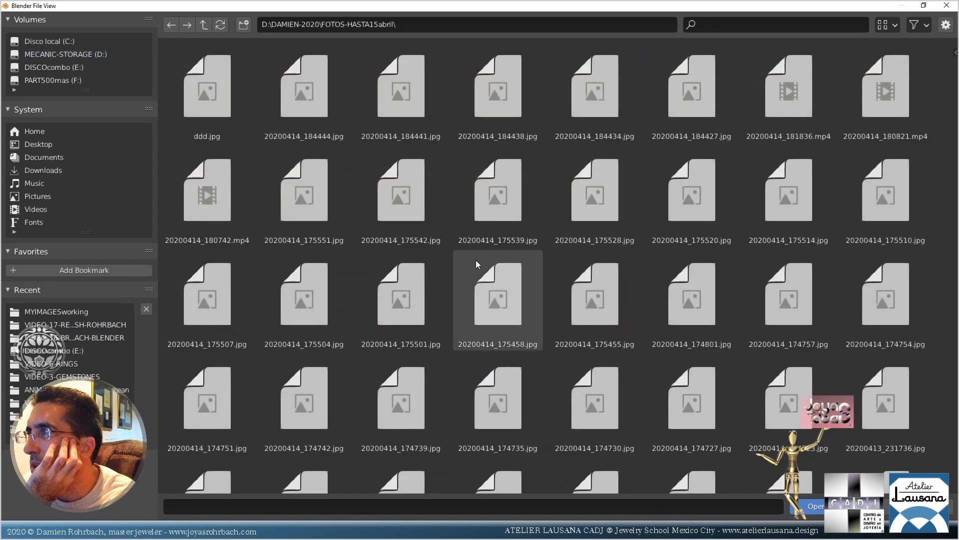
{"action": "scroll", "coordinate": [476, 260], "scroll_direction": "down", "scroll_amount": 2}
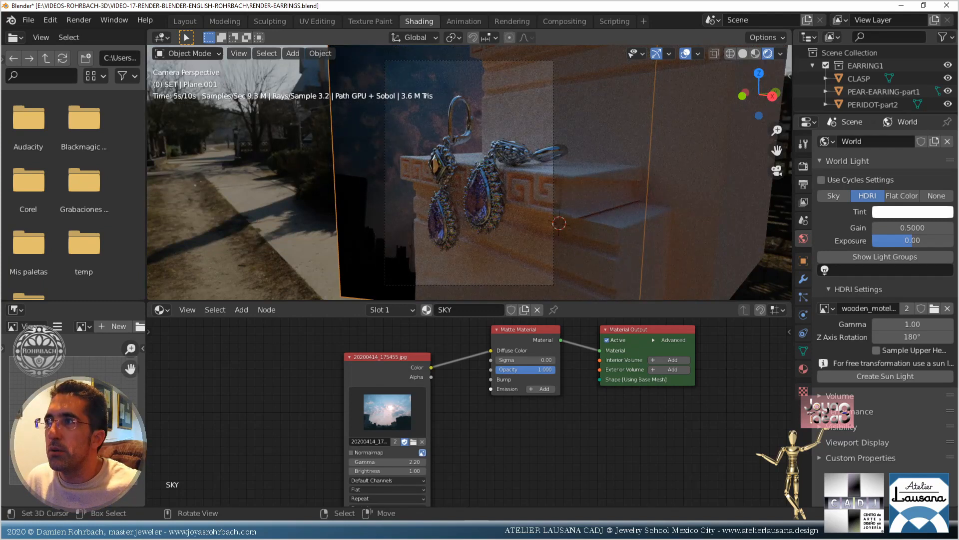
Scale the background plane up by a factor of about 1.5 and save the file
{"action": "key", "text": "s"}
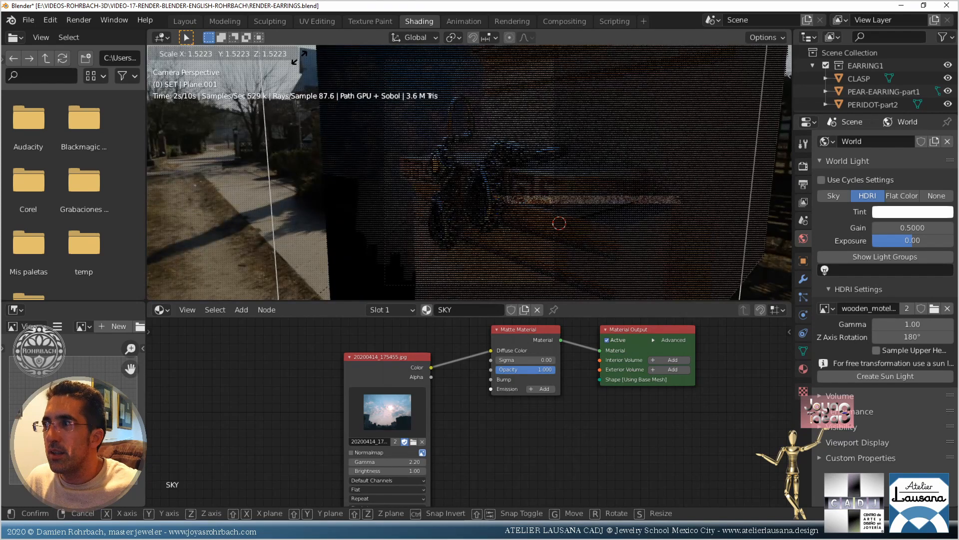
{"action": "left_click", "coordinate": [299, 57]}
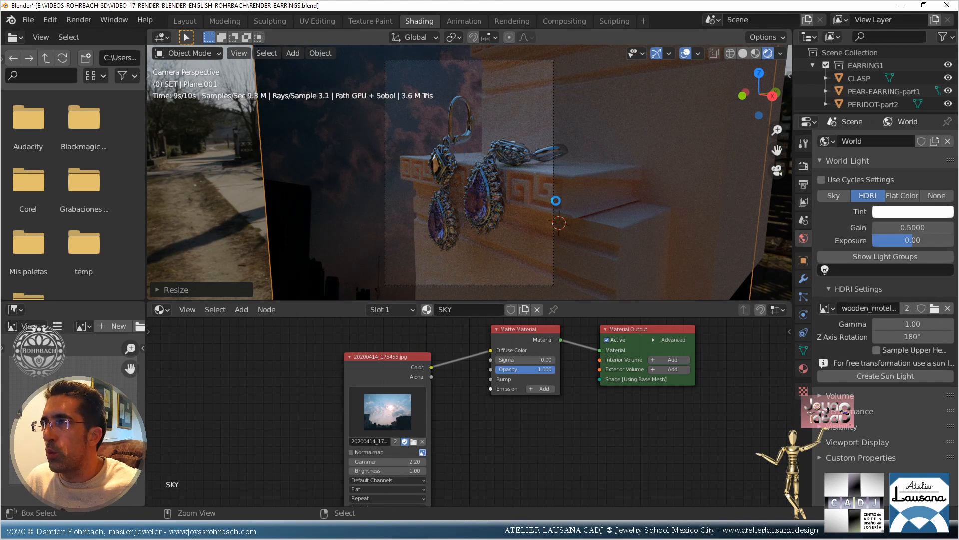
{"action": "key", "text": "ctrl+s"}
Replace the Matte Material node of the SKY material with a Glossy Material node
{"action": "left_click", "coordinate": [523, 339]}
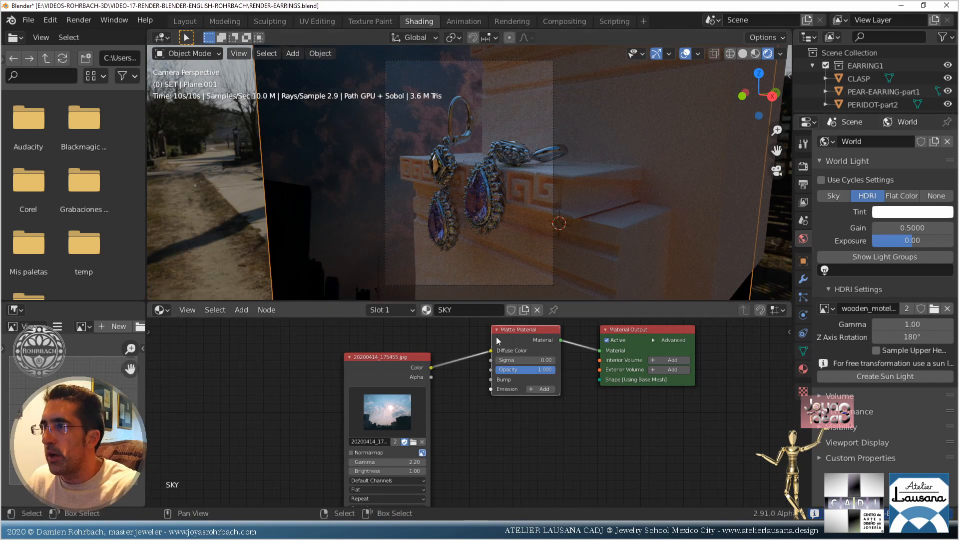
{"action": "key", "text": "Delete"}
{"action": "left_click", "coordinate": [247, 312]}
{"action": "mouse_move", "coordinate": [275, 343]}
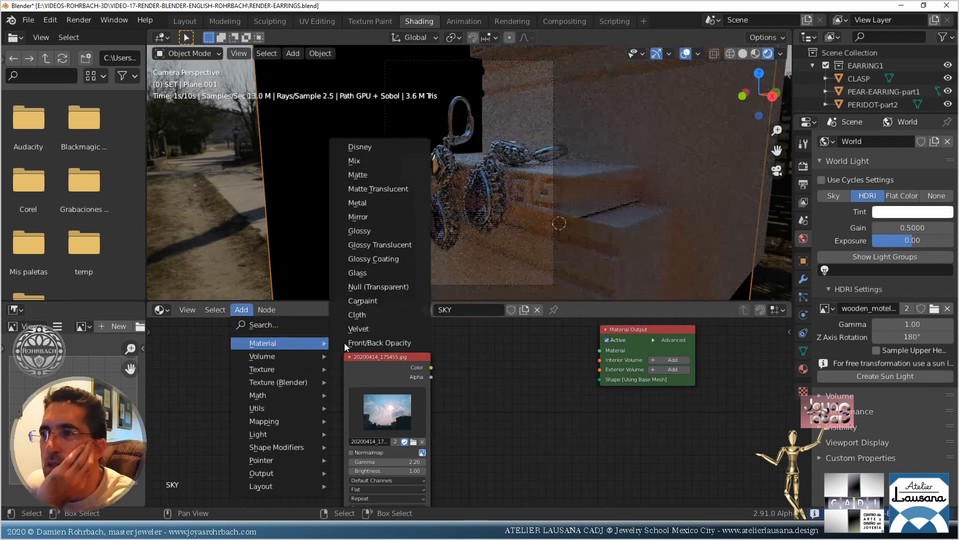
{"action": "key", "text": "Return"}
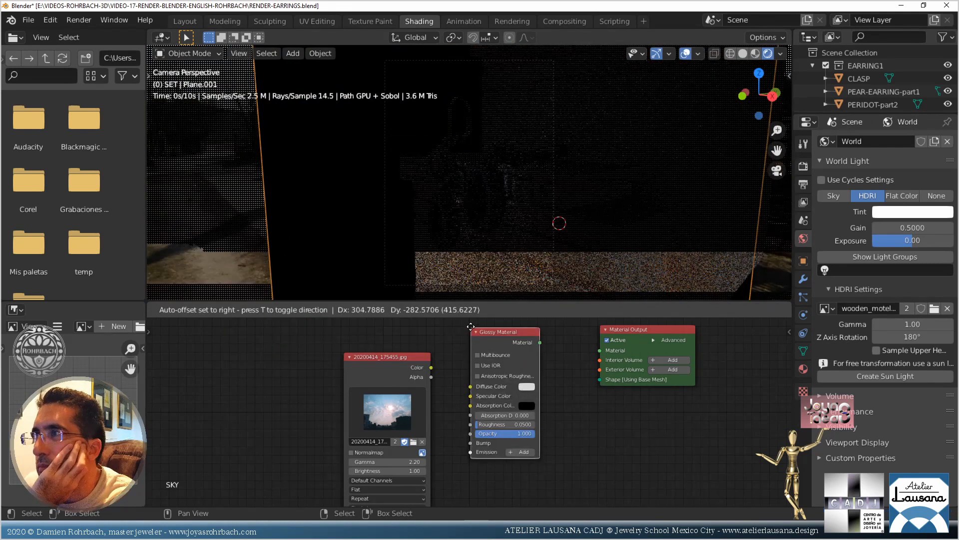
{"action": "left_click", "coordinate": [469, 329]}
Connect the photo's Color to the Glossy Diffuse Color and Glossy to the Material Output, and move the image node farther away
{"action": "left_click_drag", "start_coordinate": [431, 367], "coordinate": [470, 385]}
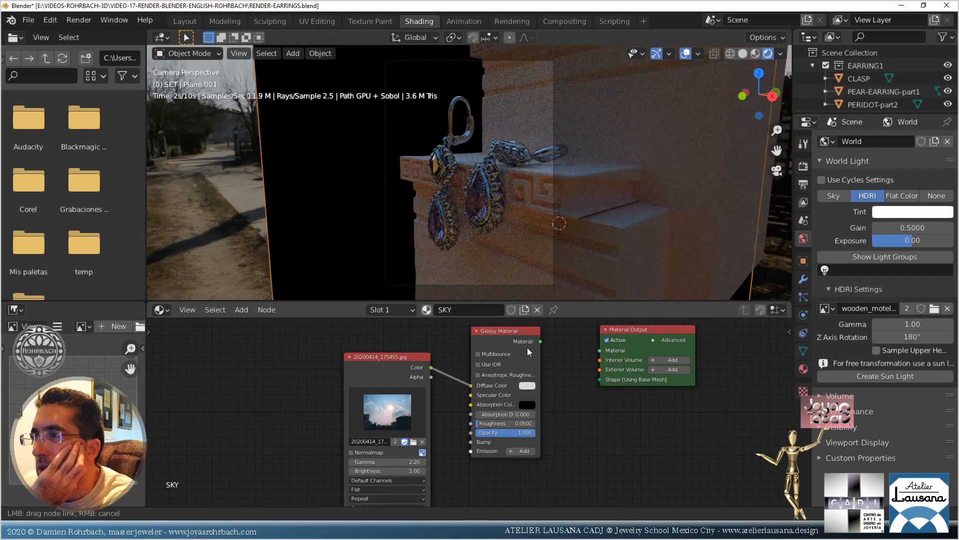
{"action": "left_click_drag", "start_coordinate": [540, 341], "coordinate": [600, 356]}
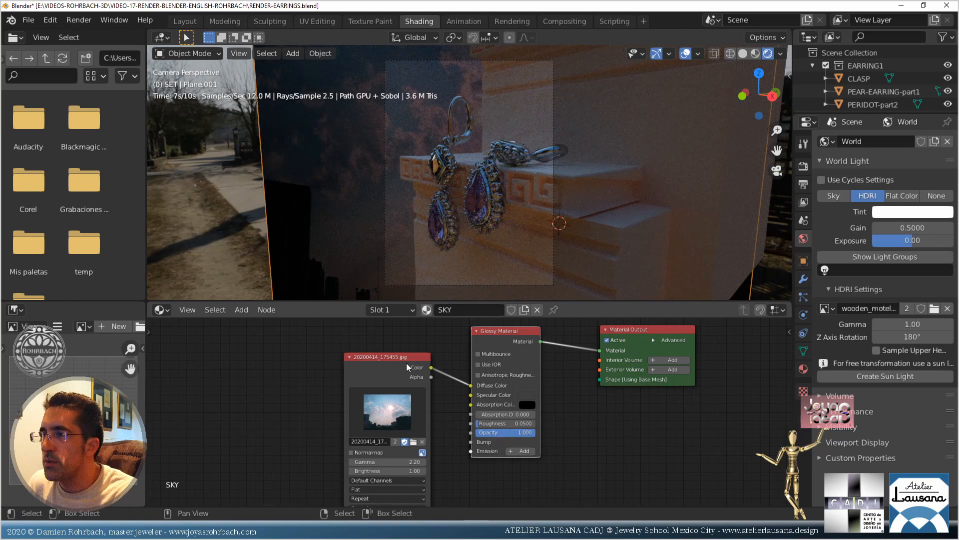
{"action": "left_click_drag", "start_coordinate": [409, 364], "coordinate": [275, 350]}
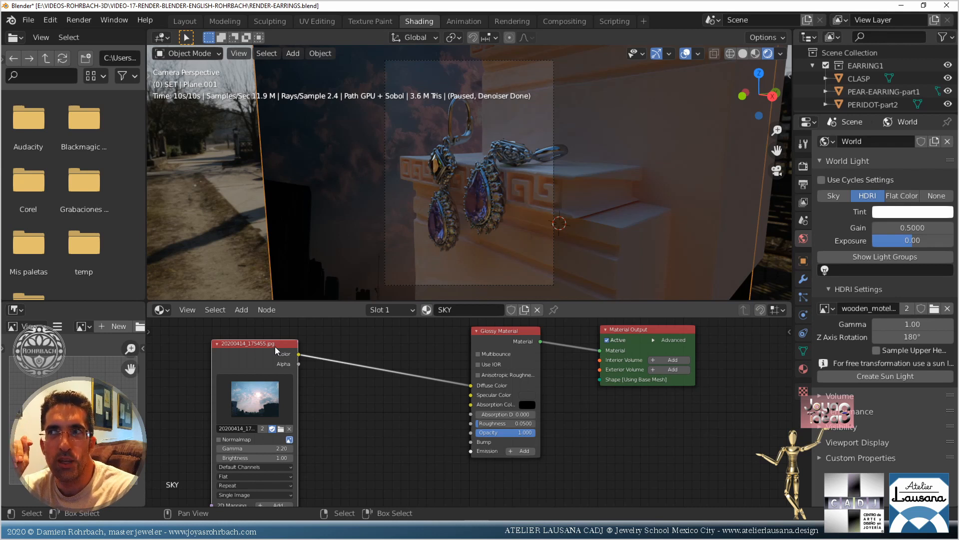
Add an Emission node to the Glossy Material and try different gain values, starting with 0.1
{"action": "left_click", "coordinate": [521, 451]}
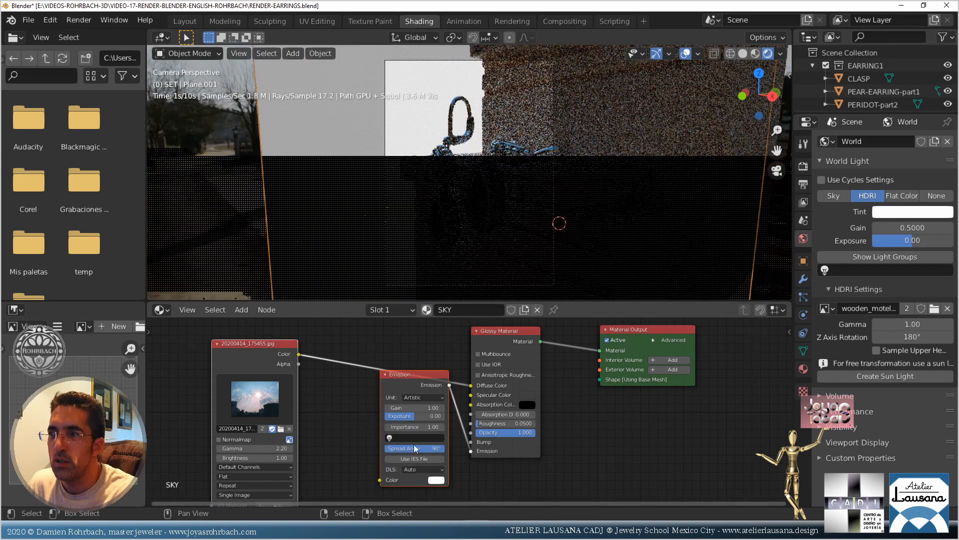
{"action": "left_click", "coordinate": [420, 408]}
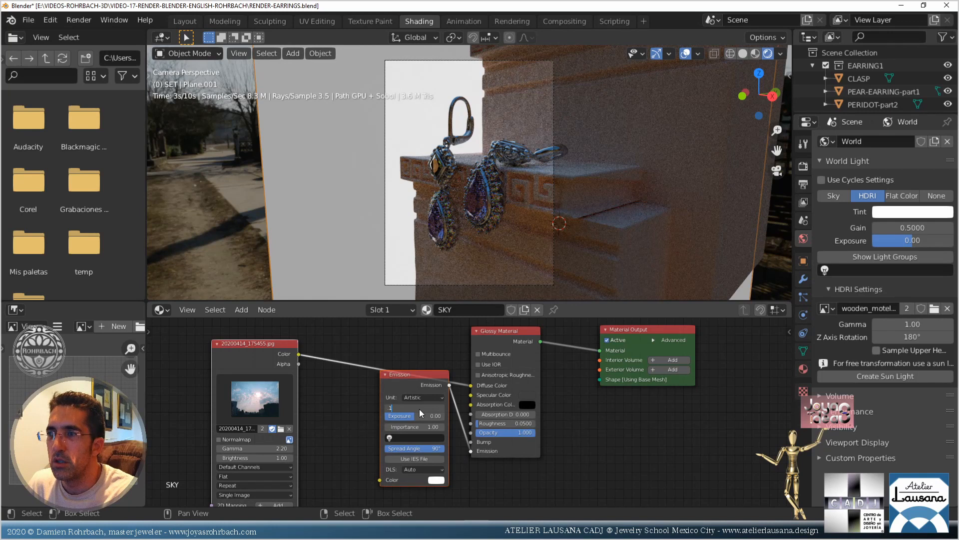
{"action": "type", "text": "0.1"}
{"action": "key", "text": "Return"}
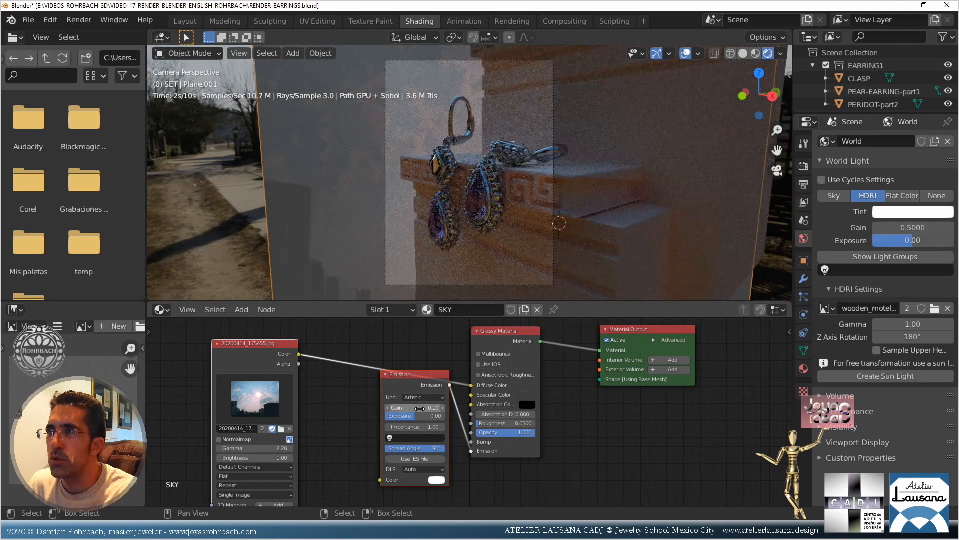
{"action": "left_click_drag", "start_coordinate": [418, 409], "coordinate": [419, 409]}
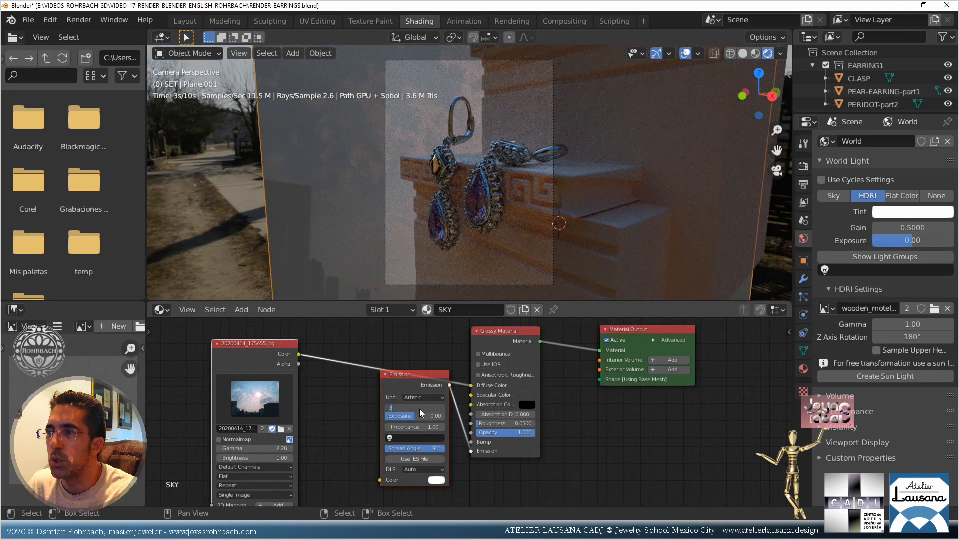
{"action": "left_click", "coordinate": [420, 408]}
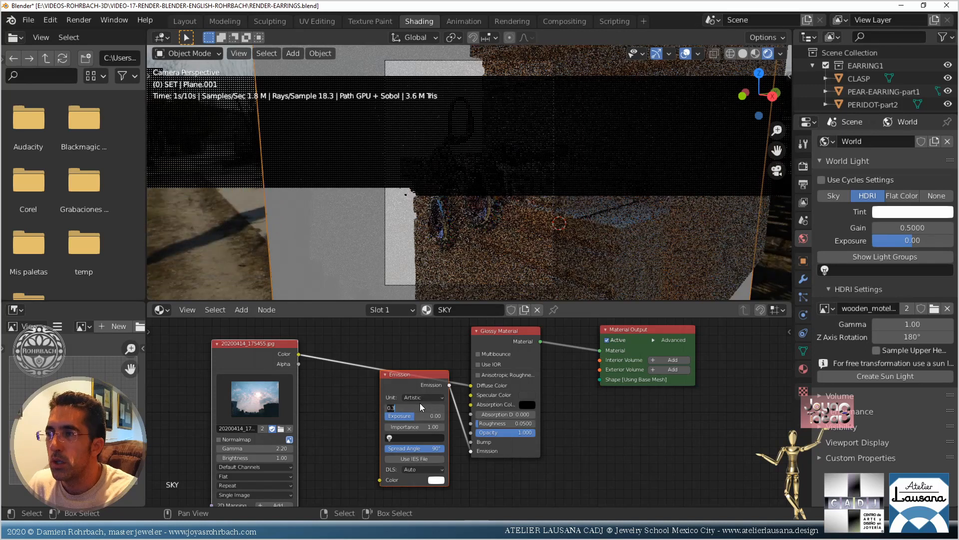
Switch the Emission node's unit to Power and save the file
{"action": "left_click", "coordinate": [422, 397]}
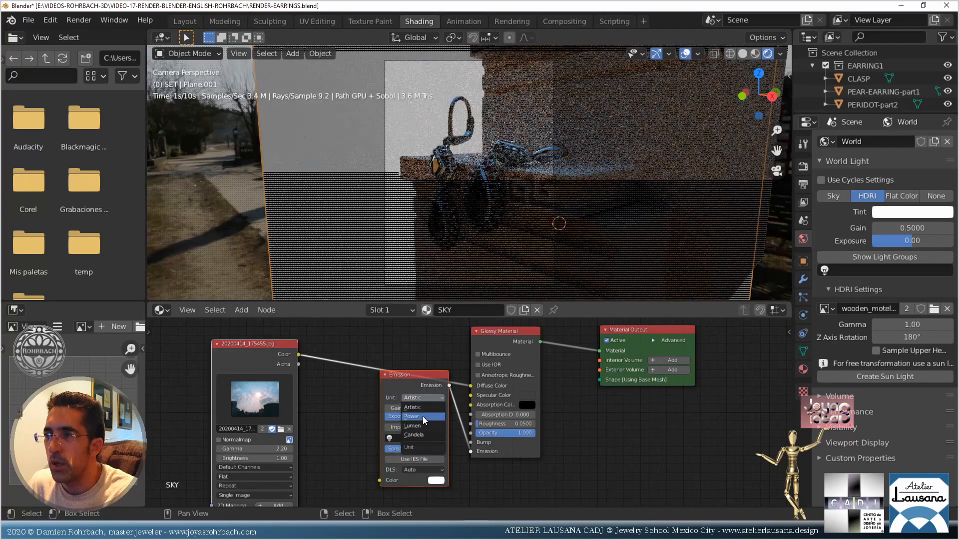
{"action": "key", "text": "Return"}
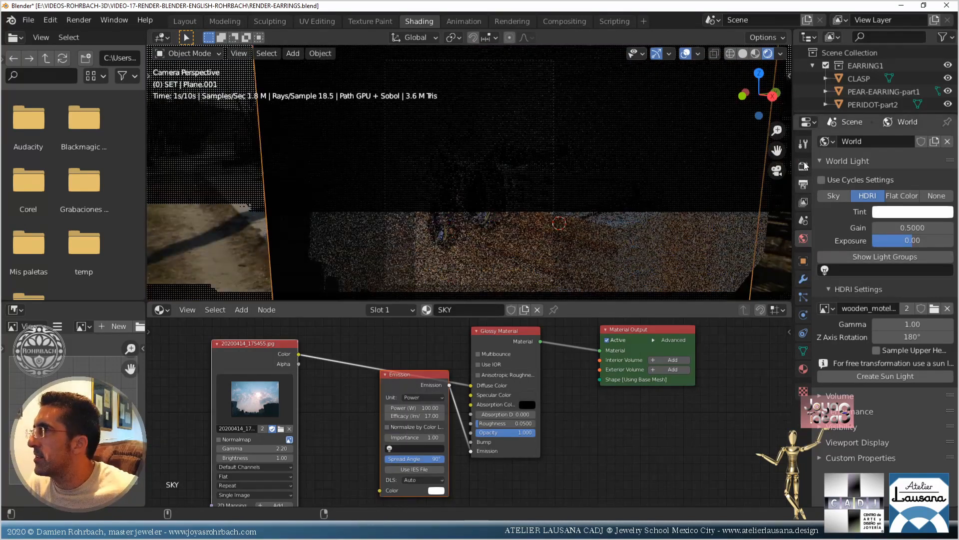
{"action": "key", "text": "ctrl+s"}
In the render settings' advanced sampling options, set the light strategy to Power and save the file
{"action": "left_click", "coordinate": [804, 167]}
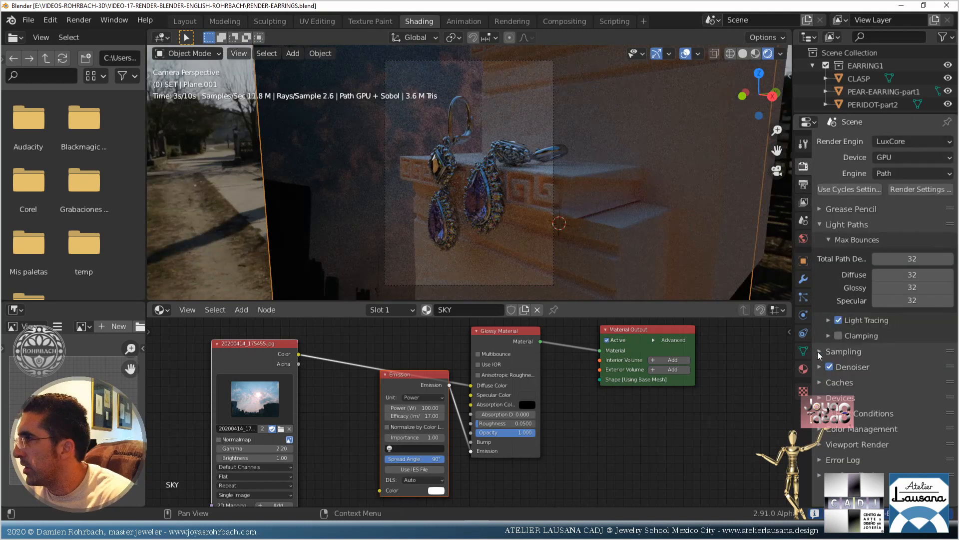
{"action": "left_click", "coordinate": [820, 352]}
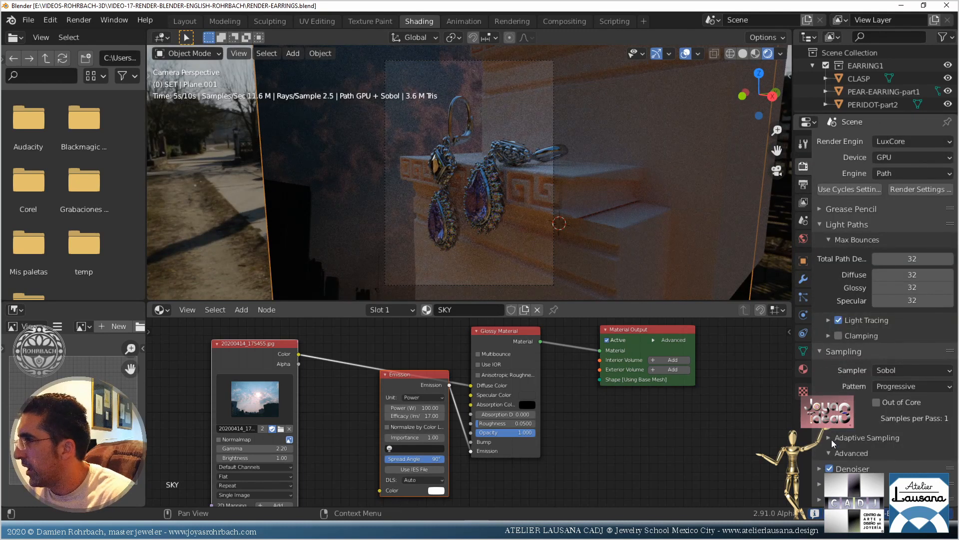
{"action": "left_click", "coordinate": [831, 451]}
{"action": "scroll", "coordinate": [840, 373], "scroll_direction": "down", "scroll_amount": 4}
{"action": "left_click", "coordinate": [892, 408]}
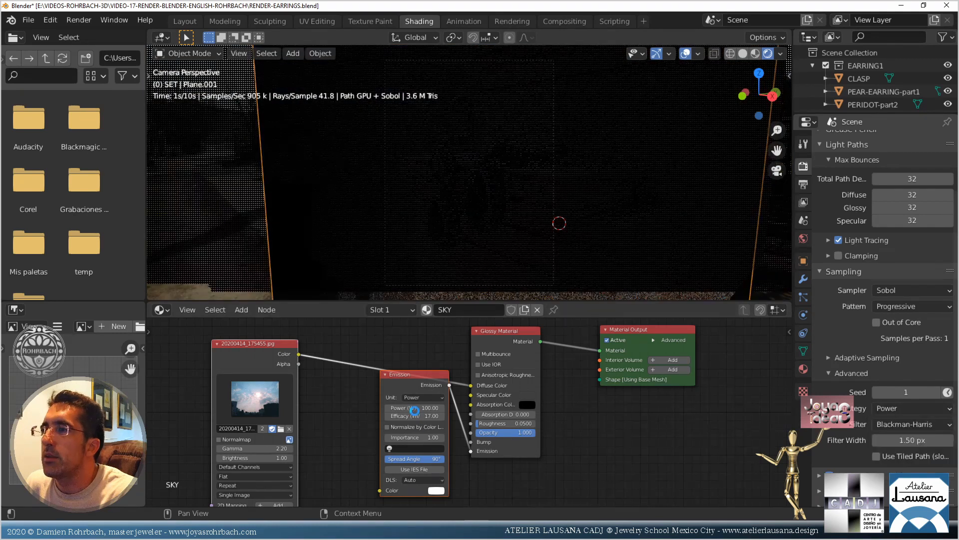
{"action": "key", "text": "ctrl+s"}
Try emission powers of 3200 W and 800 W for the SKY material
{"action": "left_click", "coordinate": [416, 407]}
{"action": "type", "text": "3200"}
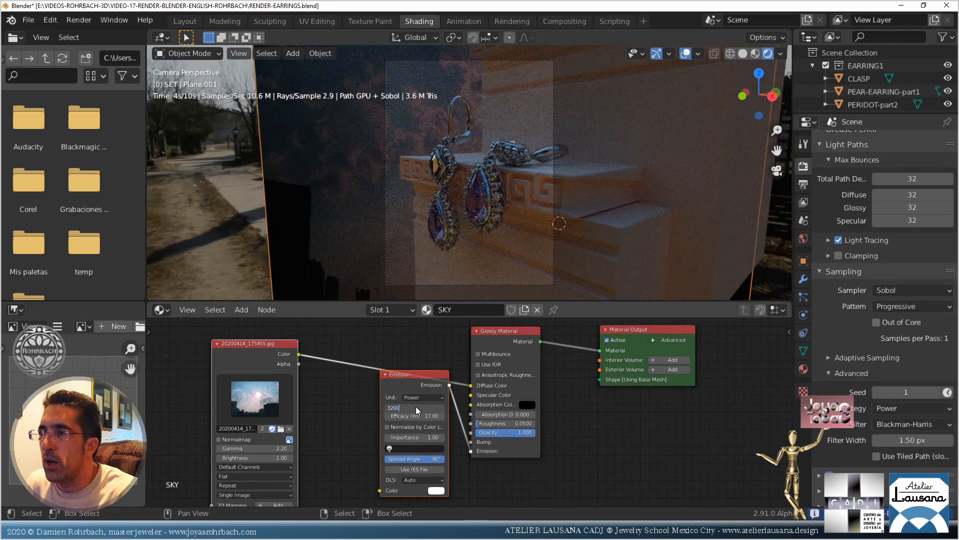
{"action": "key", "text": "Return"}
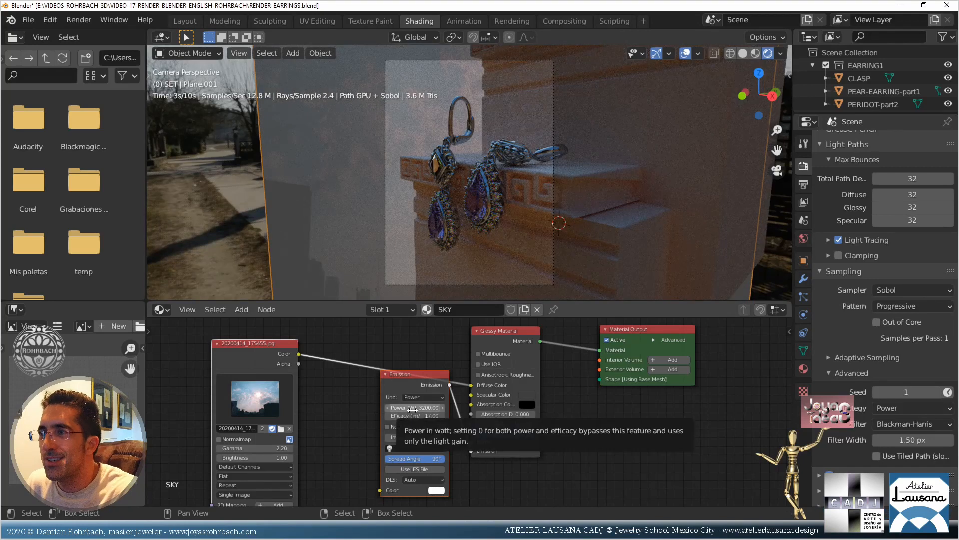
{"action": "left_click", "coordinate": [413, 408]}
{"action": "type", "text": "800"}
{"action": "key", "text": "Return"}
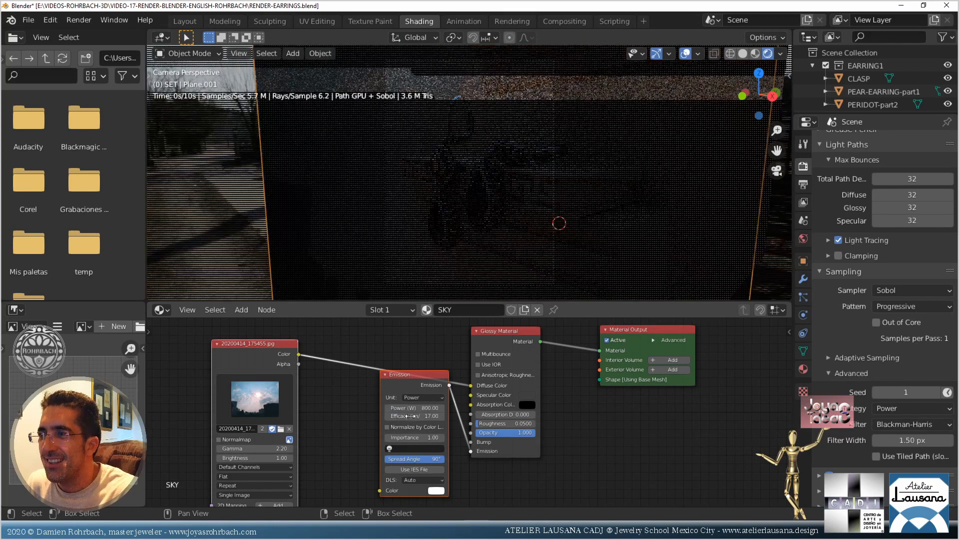
Set the Emission node's efficacy to 100 and its power to 300 W
{"action": "left_click", "coordinate": [412, 417]}
{"action": "type", "text": "100"}
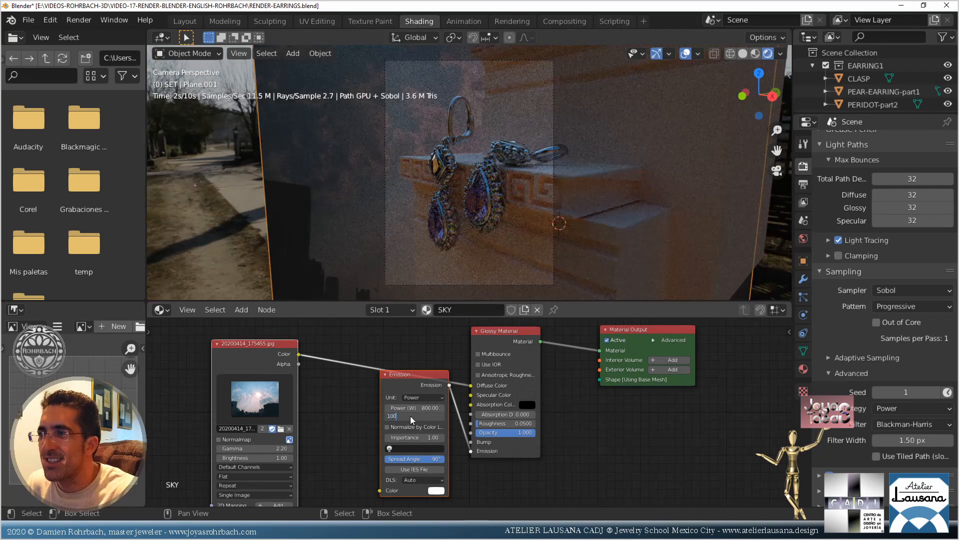
{"action": "key", "text": "Return"}
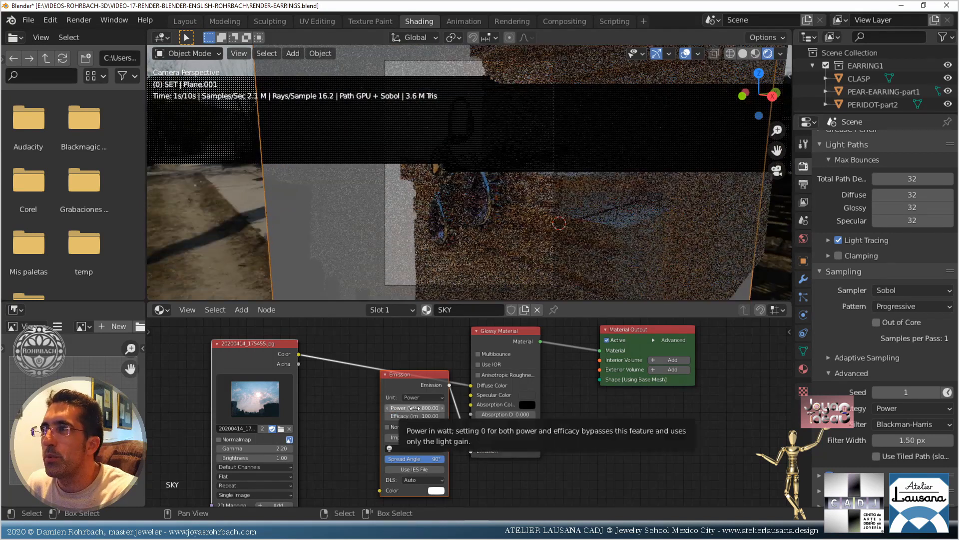
{"action": "left_click", "coordinate": [415, 407]}
{"action": "type", "text": "3"}
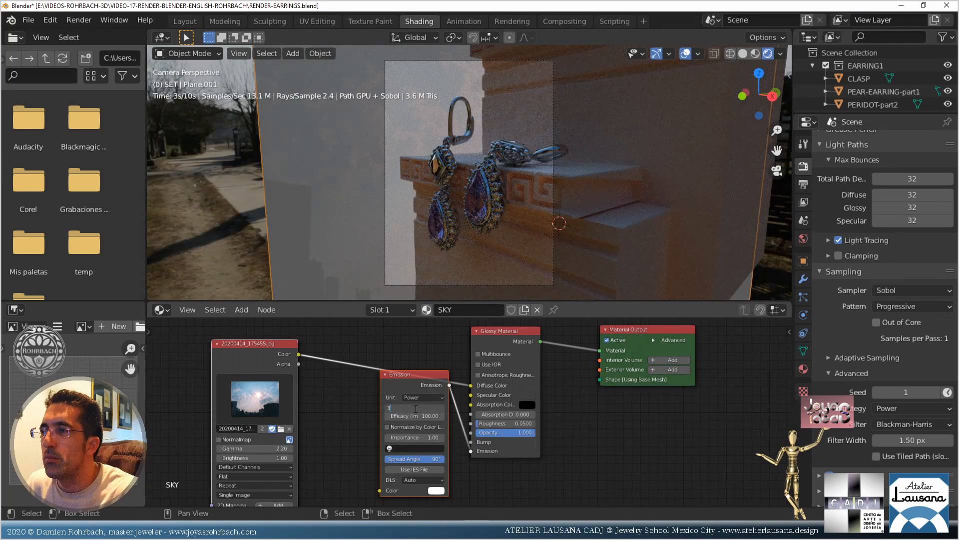
{"action": "key", "text": "Return"}
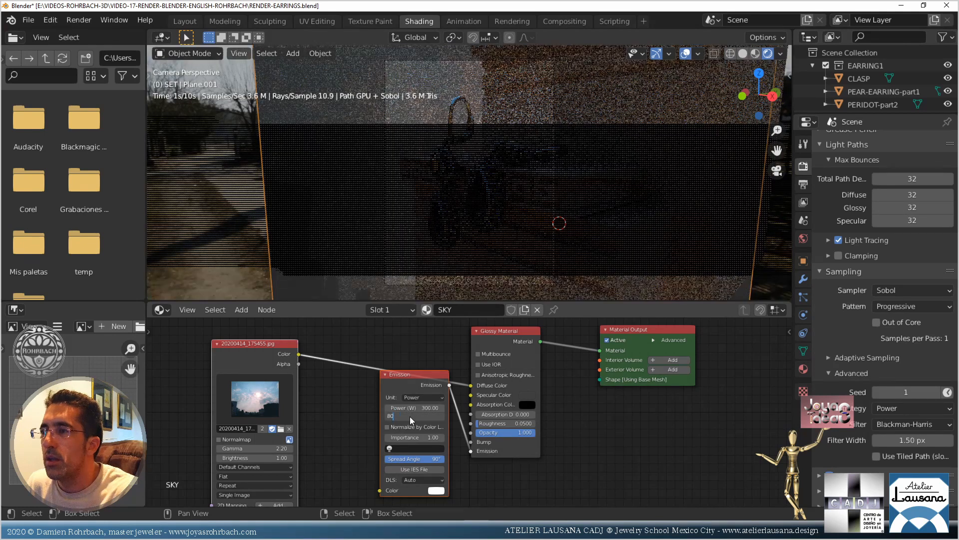
Set the Emission node's efficacy to 80 and rearrange the SKY material's Emission and image nodes
{"action": "left_click_drag", "start_coordinate": [410, 416], "coordinate": [401, 416]}
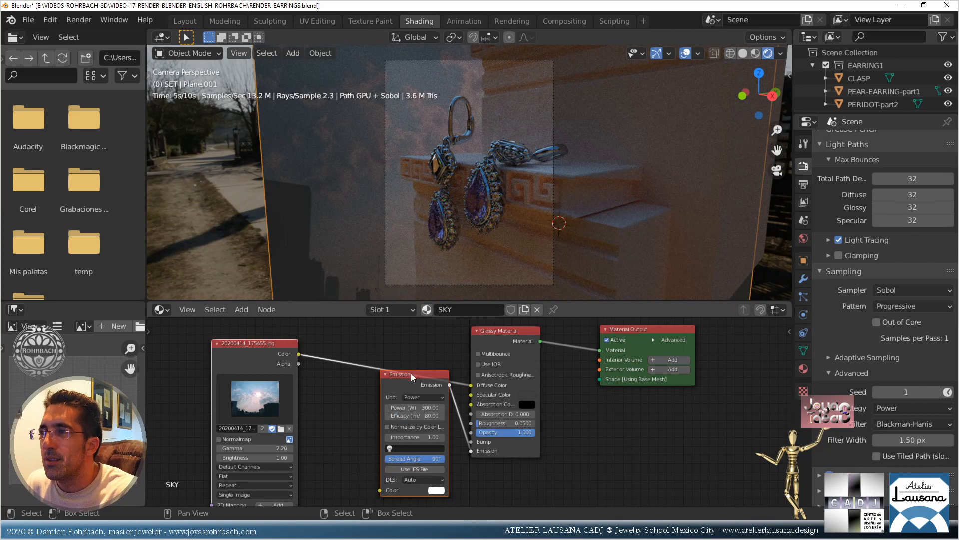
{"action": "left_click_drag", "start_coordinate": [412, 375], "coordinate": [390, 409]}
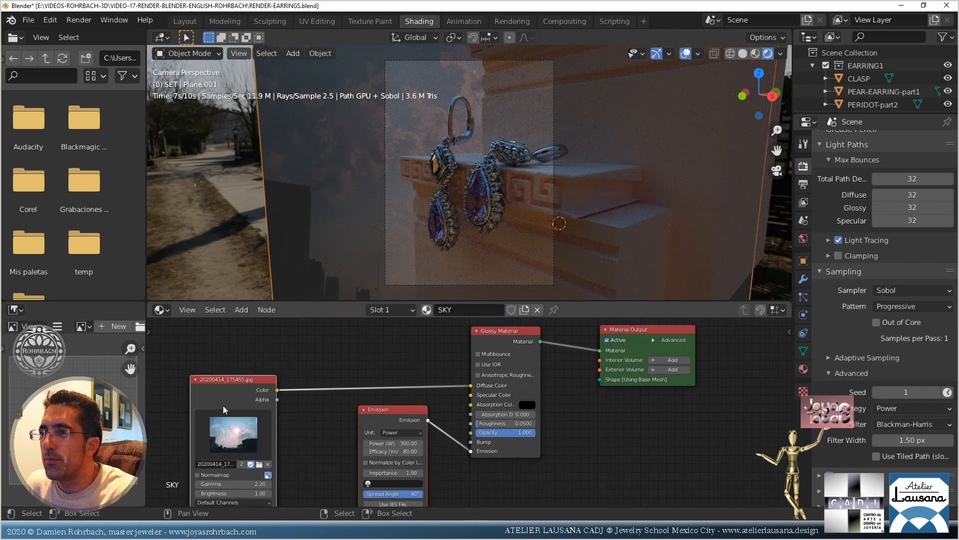
{"action": "left_click_drag", "start_coordinate": [225, 389], "coordinate": [235, 335]}
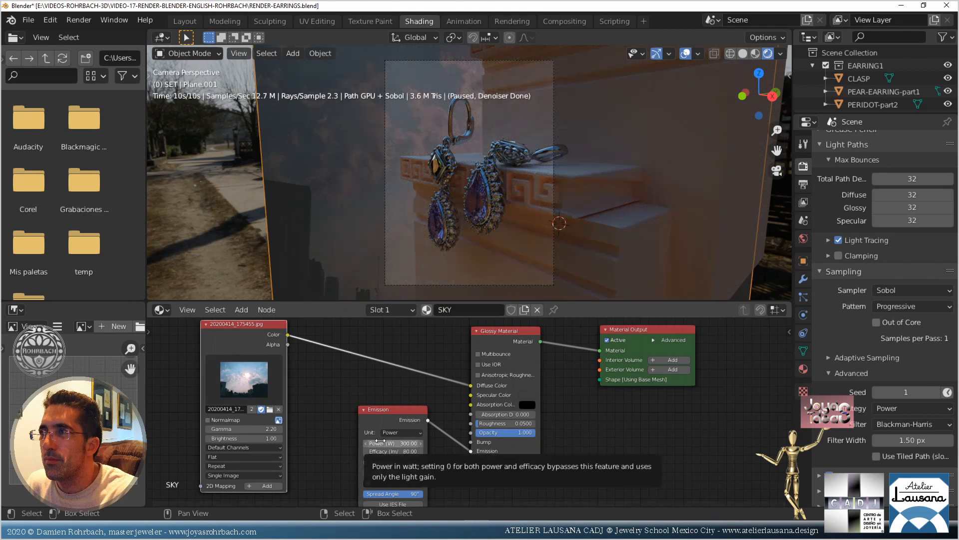
Set the Emission node's importance to 10 and save the file
{"action": "left_click", "coordinate": [395, 472]}
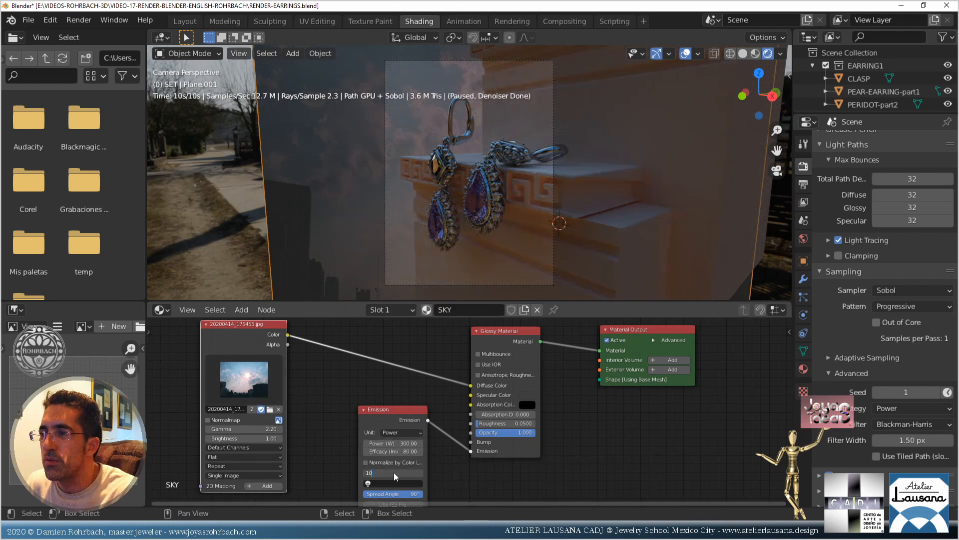
{"action": "type", "text": "10"}
{"action": "key", "text": "Return"}
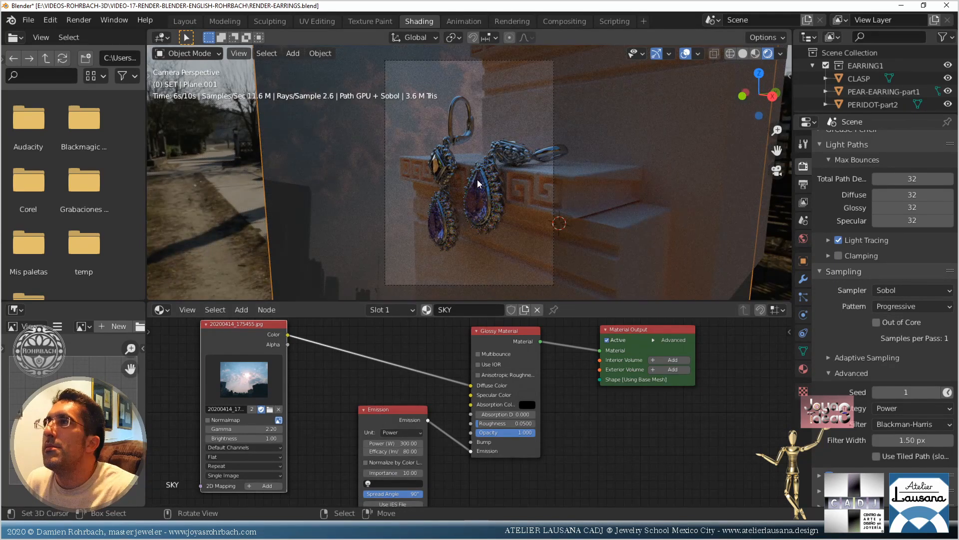
{"action": "key", "text": "ctrl+s"}
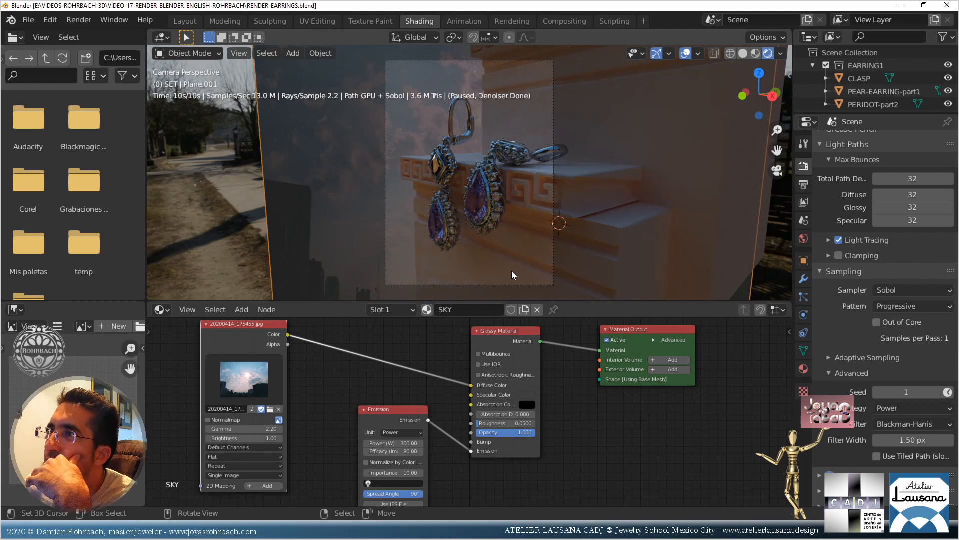
Set the IOR of the SAND STONE glossy material to 6 on the large rear stone block
{"action": "left_click", "coordinate": [699, 135]}
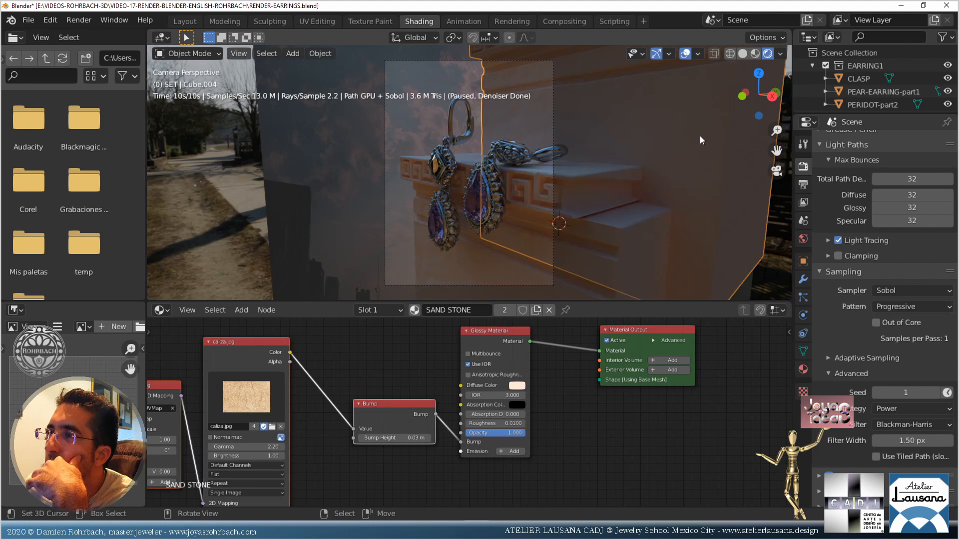
{"action": "left_click", "coordinate": [488, 395]}
{"action": "type", "text": "6"}
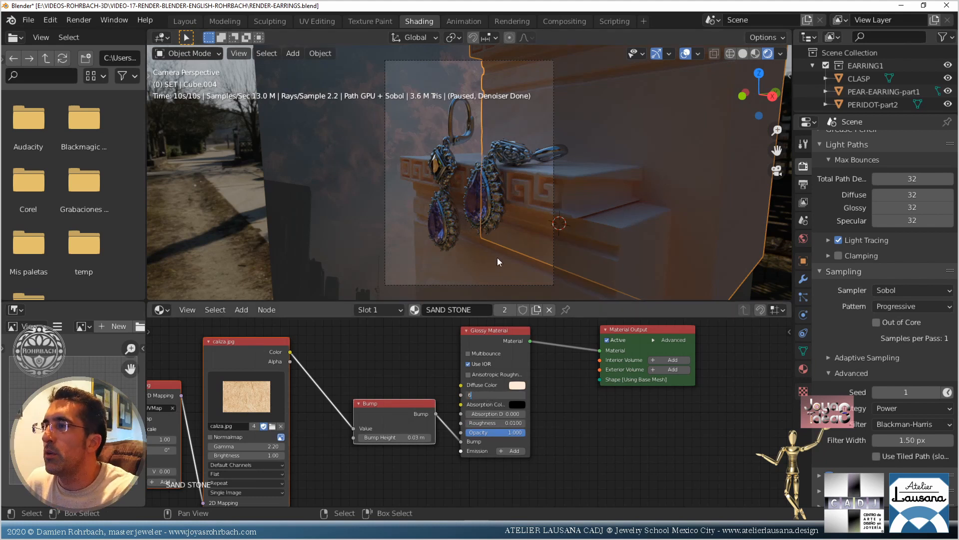
{"action": "key", "text": "Return"}
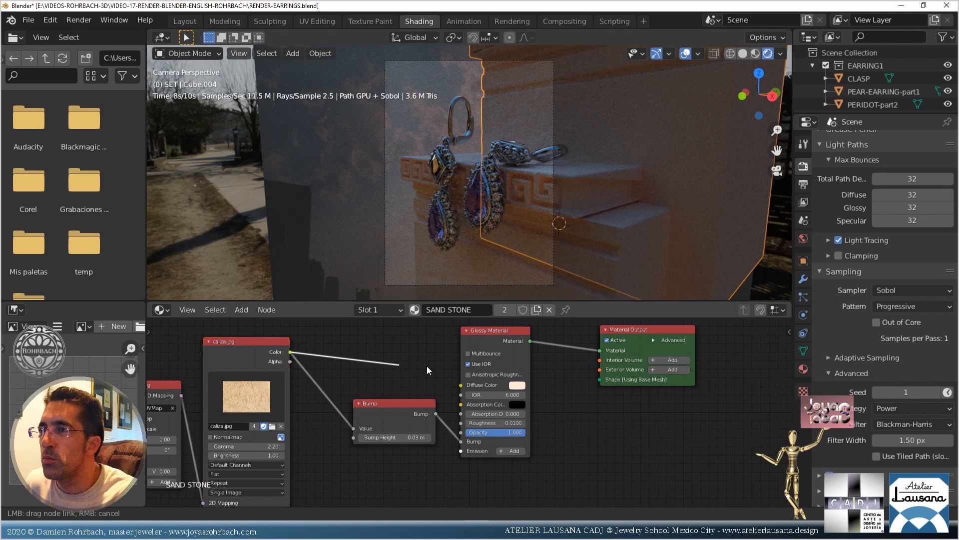
Try the caliza.jpg texture as the Glossy Material's diffuse color and remove the link again
{"action": "left_click_drag", "start_coordinate": [292, 354], "coordinate": [441, 394]}
{"action": "left_click_drag", "start_coordinate": [380, 406], "coordinate": [383, 406]}
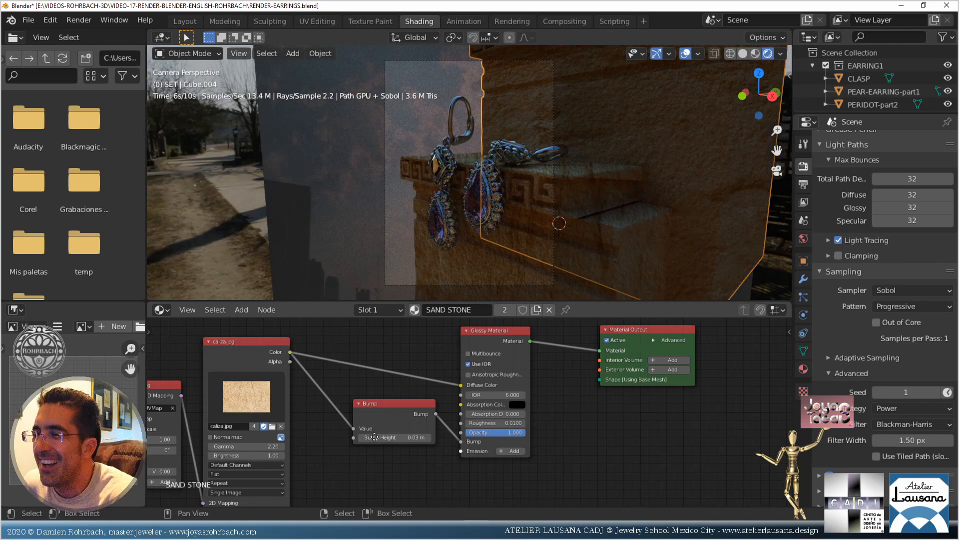
{"action": "left_click_drag", "start_coordinate": [381, 402], "coordinate": [374, 438]}
{"action": "left_click_drag", "start_coordinate": [462, 386], "coordinate": [398, 361]}
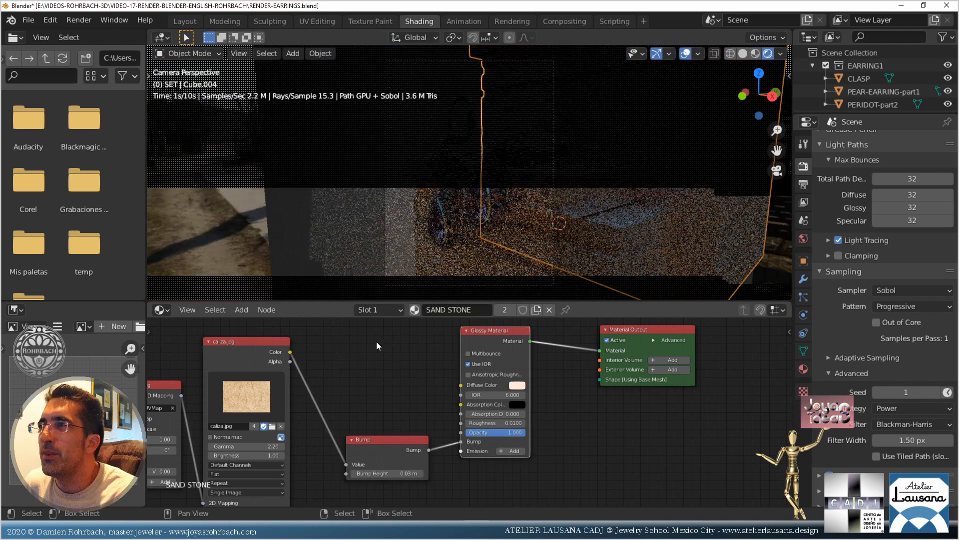
Duplicate the caliza.jpg image node in the SAND STONE material and load marble-2362262_1280.jpg into the copy
{"action": "middle_click_drag", "start_coordinate": [375, 368], "coordinate": [394, 450]}
{"action": "middle_click_drag", "start_coordinate": [412, 383], "coordinate": [578, 293]}
{"action": "left_click_drag", "start_coordinate": [339, 385], "coordinate": [219, 354]}
{"action": "left_click_drag", "start_coordinate": [423, 340], "coordinate": [406, 477]}
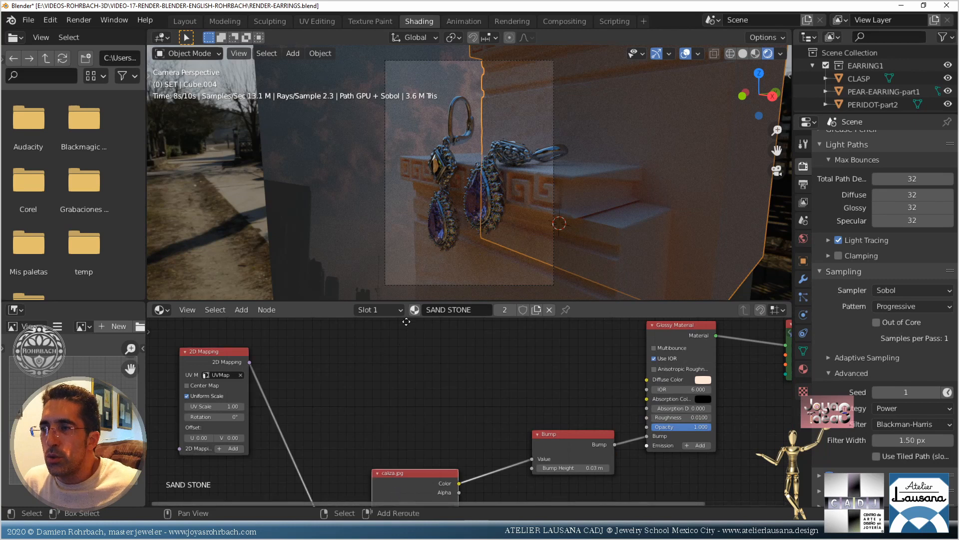
{"action": "key", "text": "shift+d"}
{"action": "left_click", "coordinate": [401, 480]}
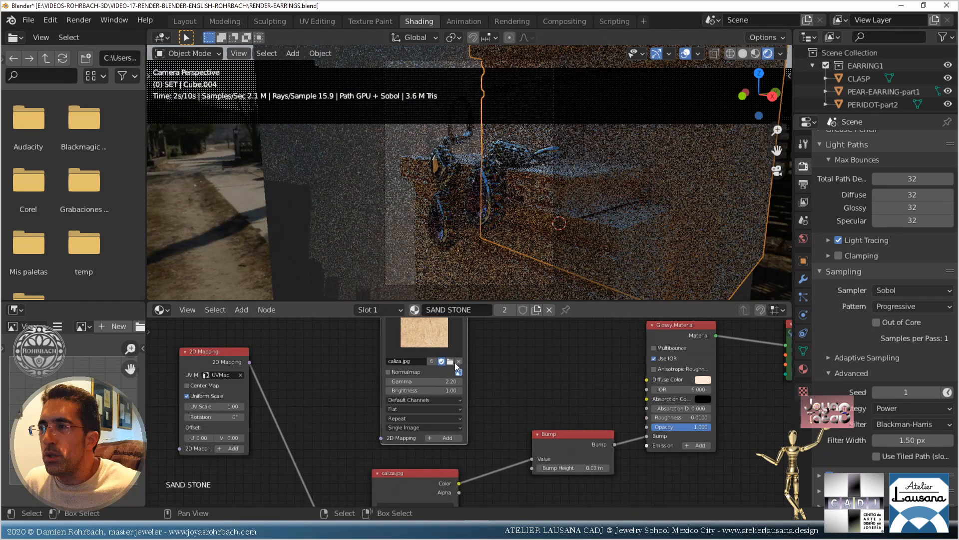
{"action": "left_click", "coordinate": [451, 362]}
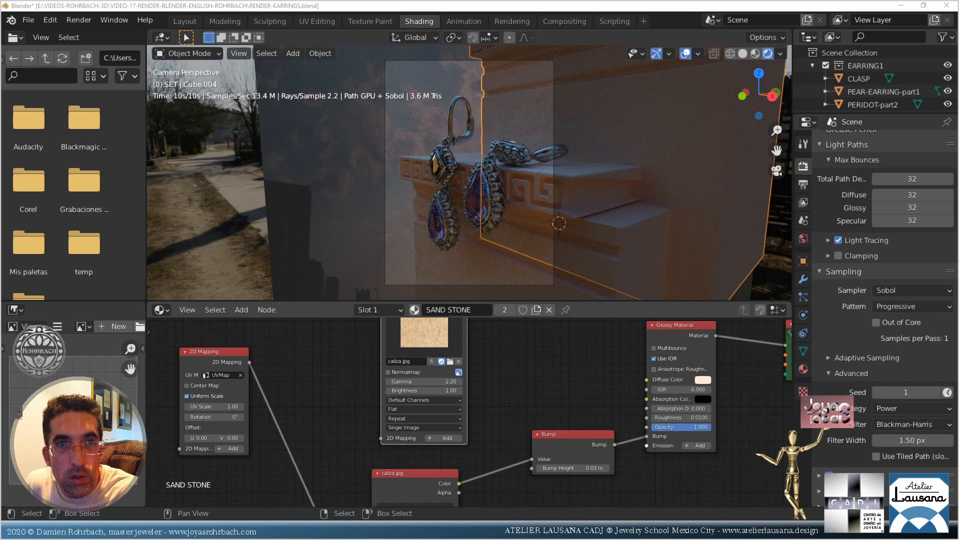
{"action": "key", "text": "Return"}
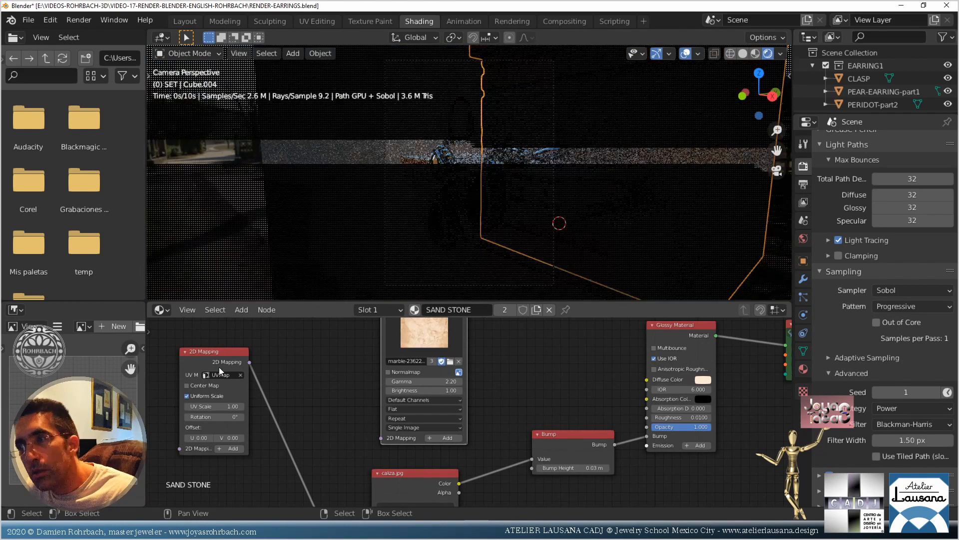
Connect the marble image's Color output to the Glossy Material's Diffuse Color
{"action": "middle_click_drag", "start_coordinate": [449, 374], "coordinate": [382, 426]}
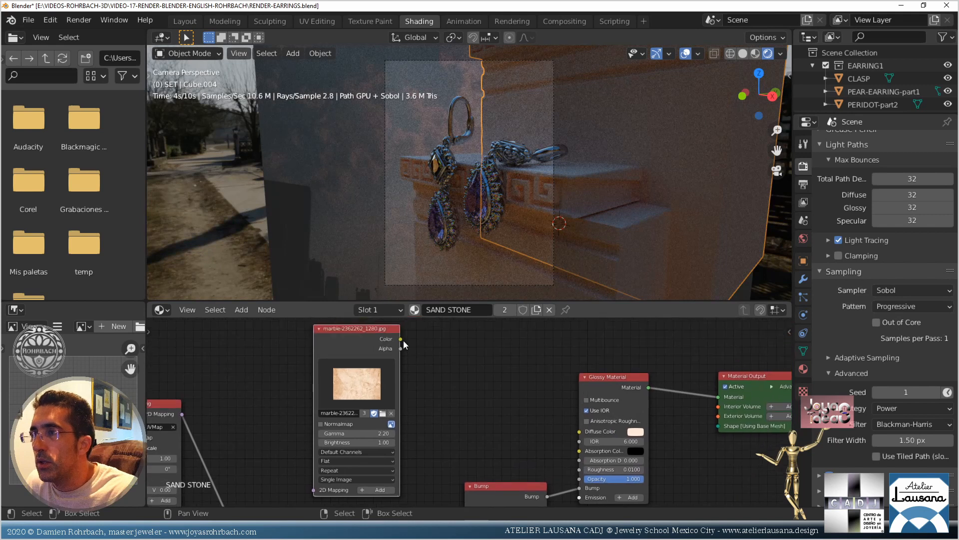
{"action": "left_click_drag", "start_coordinate": [401, 340], "coordinate": [580, 431]}
{"action": "left_click_drag", "start_coordinate": [266, 392], "coordinate": [234, 390]}
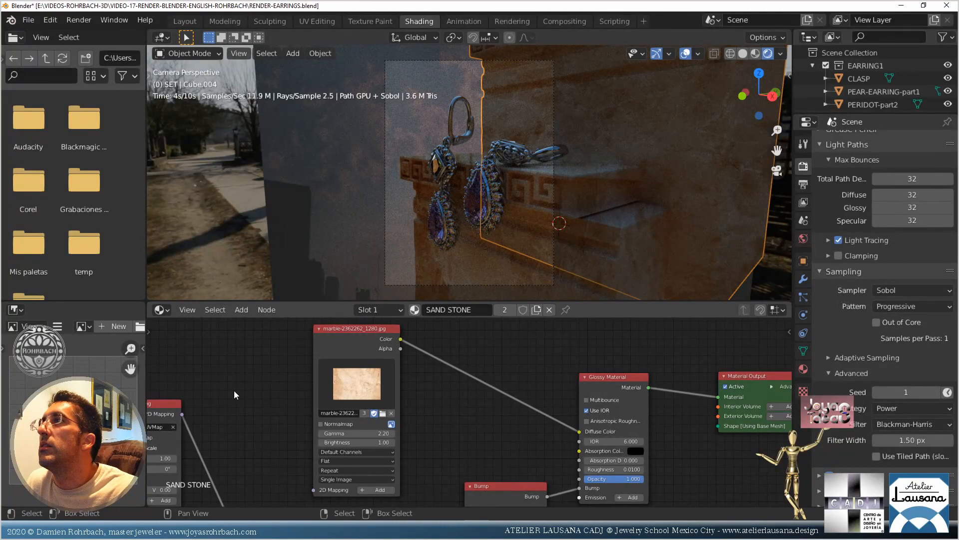
Try a bump height of 0.08 m on the Bump node and raise it to 0.15 m
{"action": "middle_click_drag", "start_coordinate": [450, 411], "coordinate": [439, 388]}
{"action": "left_click", "coordinate": [500, 495]}
{"action": "type", "text": "08"}
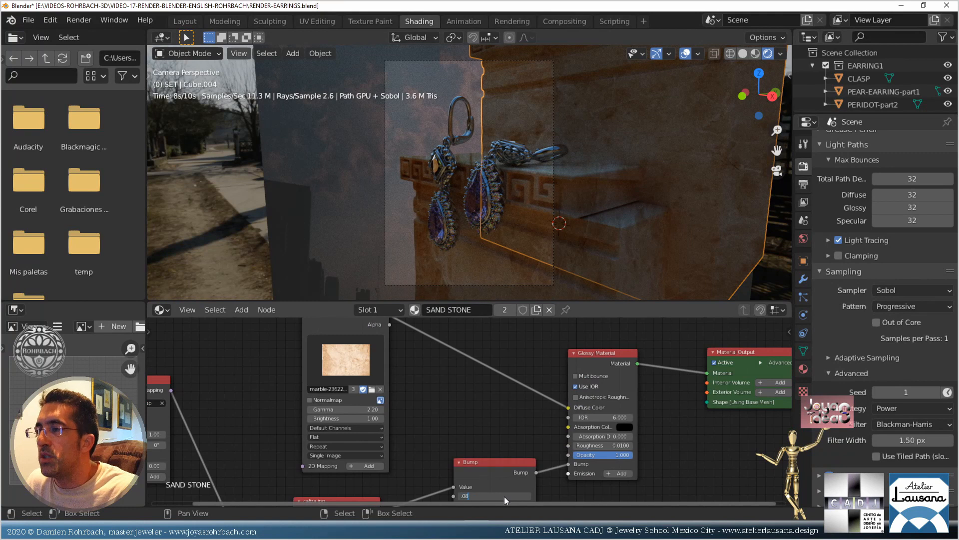
{"action": "key", "text": "Return"}
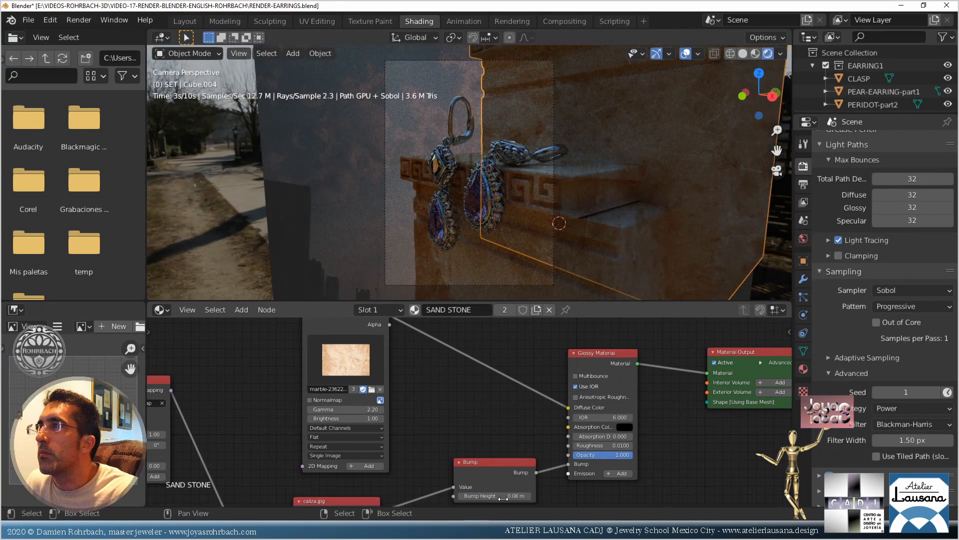
{"action": "left_click_drag", "start_coordinate": [503, 498], "coordinate": [500, 495]}
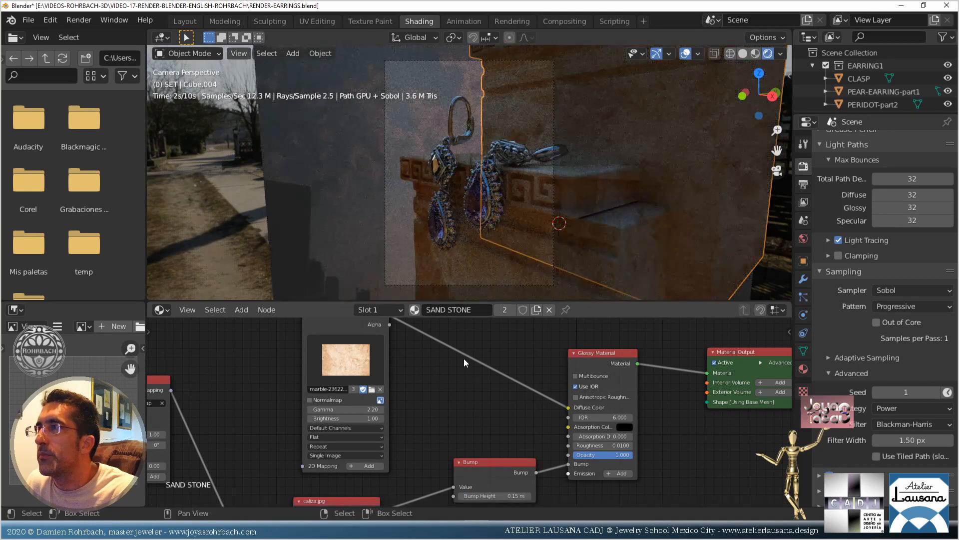
Connect the 2D Mapping node to the marble image and the marble's Color output to the Bump node's Value
{"action": "middle_click_drag", "start_coordinate": [455, 372], "coordinate": [448, 409]}
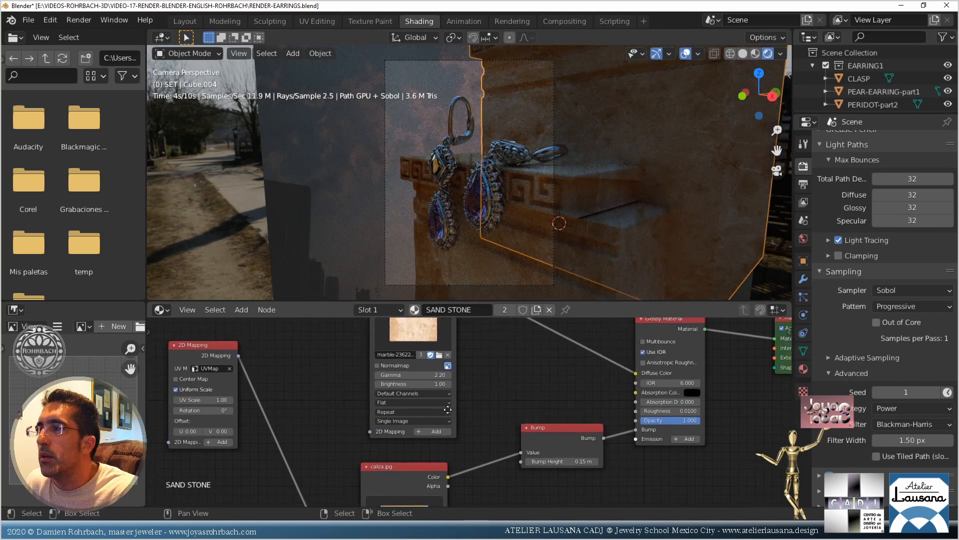
{"action": "scroll", "coordinate": [436, 379], "scroll_direction": "down", "scroll_amount": 2}
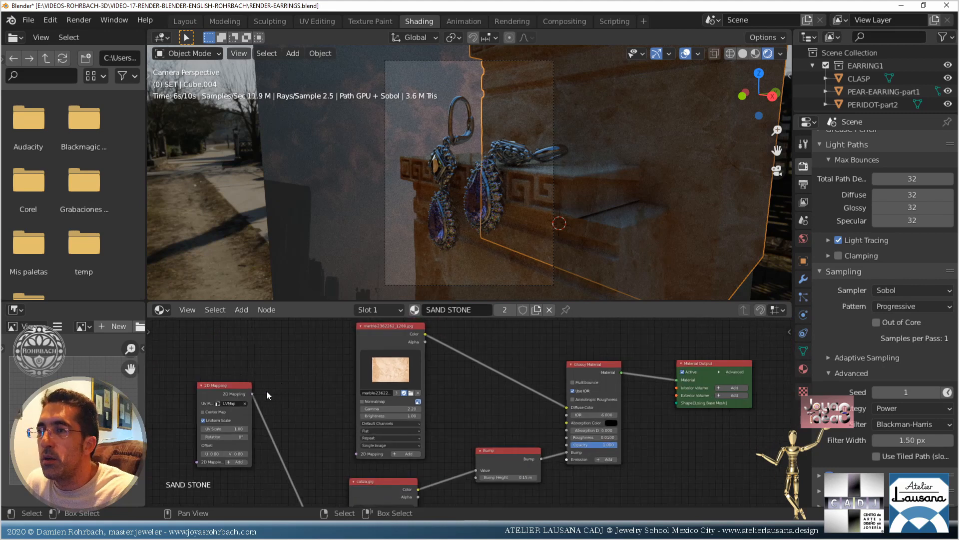
{"action": "left_click_drag", "start_coordinate": [253, 393], "coordinate": [356, 454]}
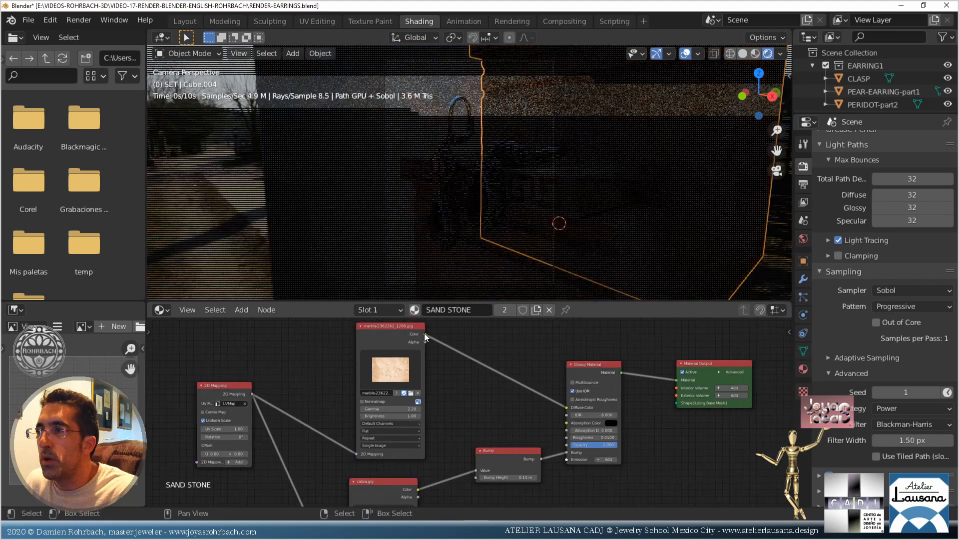
{"action": "left_click_drag", "start_coordinate": [424, 332], "coordinate": [475, 470]}
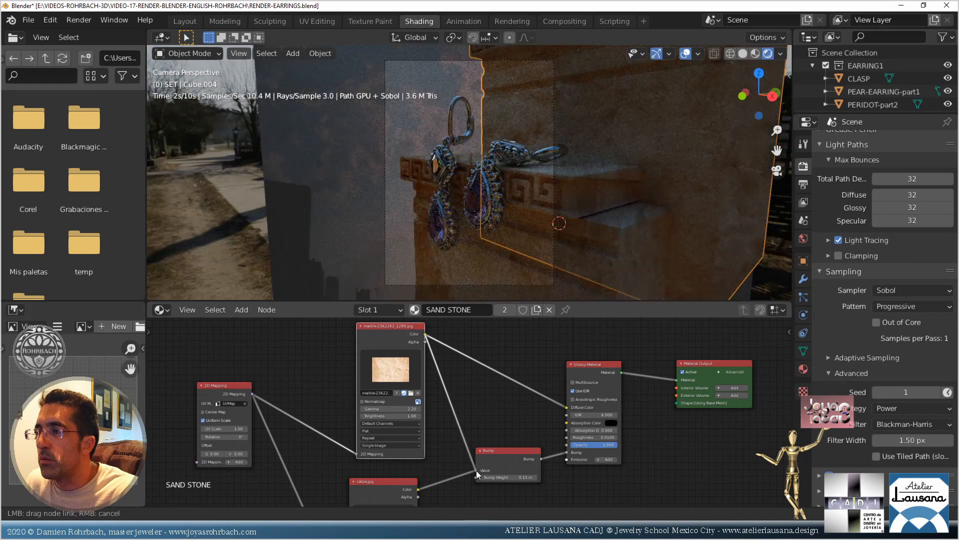
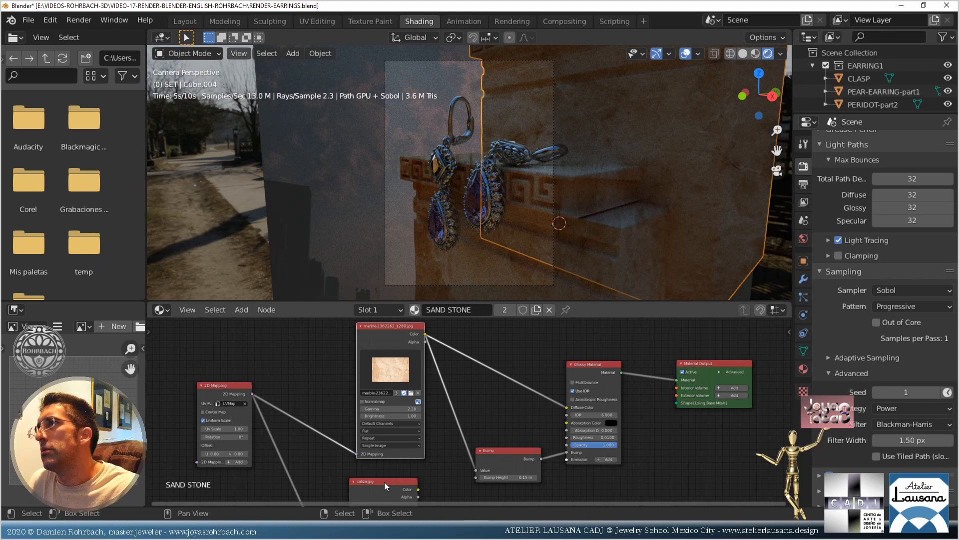
Set the 2D Mapping rotation to 90° and save the file
{"action": "left_click", "coordinate": [231, 437]}
{"action": "type", "text": "90"}
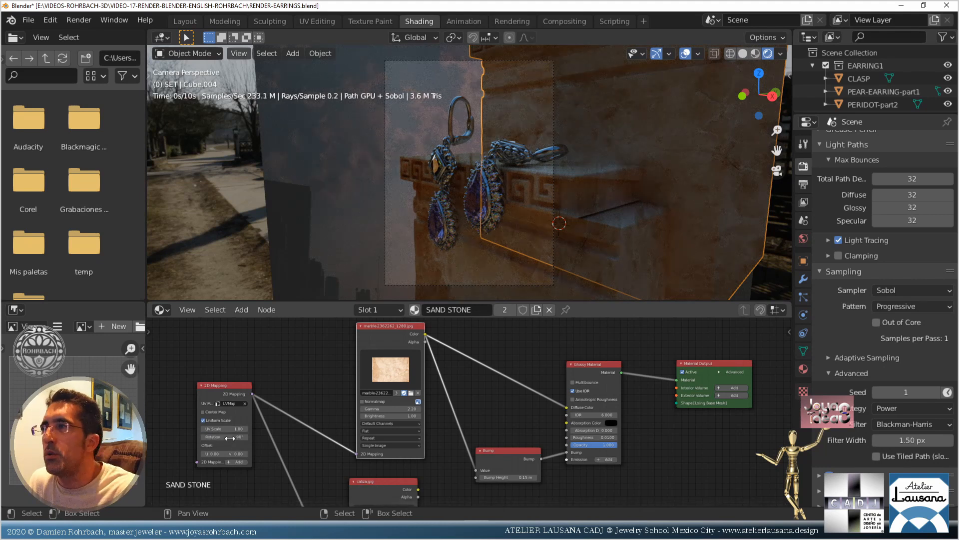
{"action": "key", "text": "Return"}
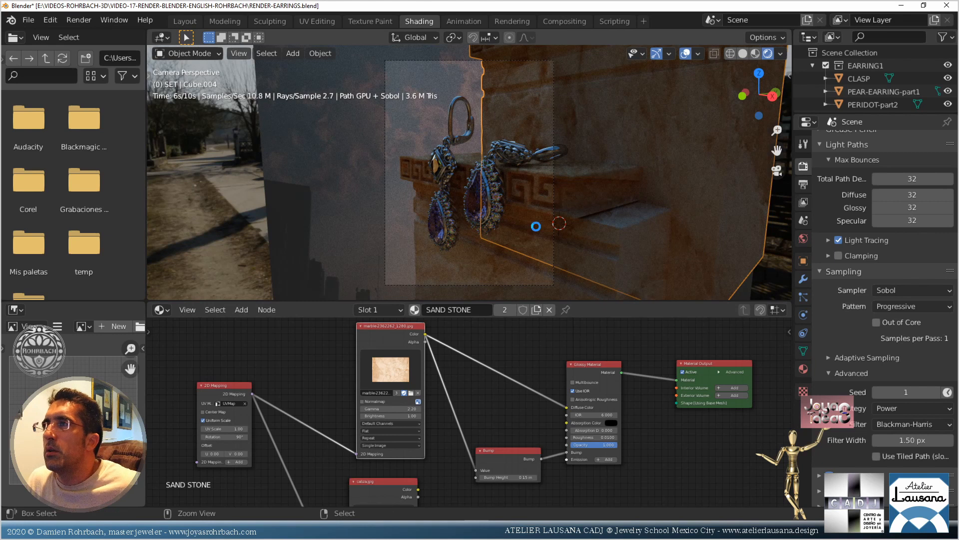
{"action": "key", "text": "ctrl+s"}
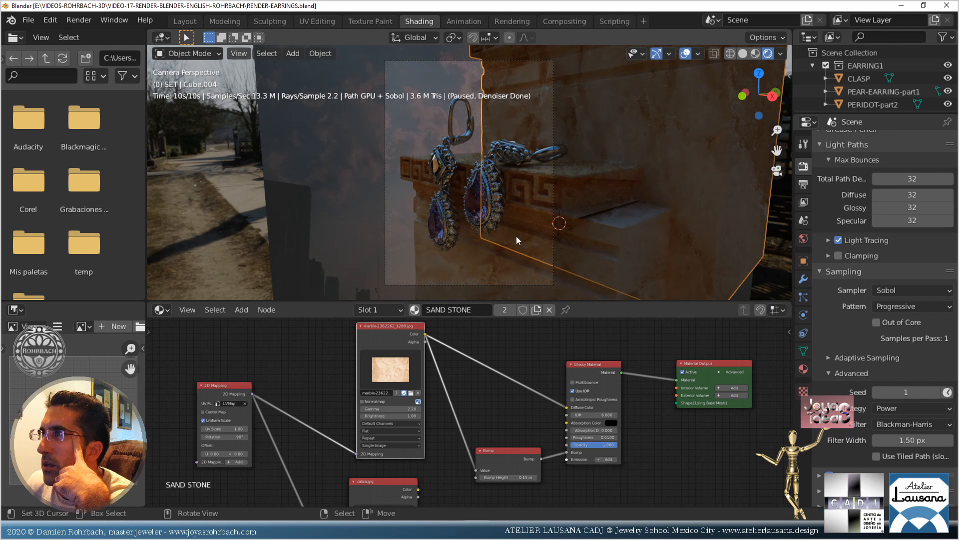
In the Layout workspace, select the background sky plane and show it through the camera with rendered shading
{"action": "left_click", "coordinate": [185, 22]}
{"action": "mouse_move", "coordinate": [487, 225]}
{"action": "middle_mouse_down"}
{"action": "mouse_move", "coordinate": [493, 257]}
{"action": "mouse_move", "coordinate": [439, 235]}
{"action": "mouse_move", "coordinate": [441, 244]}
{"action": "middle_mouse_up"}
{"action": "scroll", "coordinate": [440, 243], "scroll_direction": "down", "scroll_amount": 5}
{"action": "middle_click_drag", "start_coordinate": [406, 182], "coordinate": [416, 256], "text": "shift"}
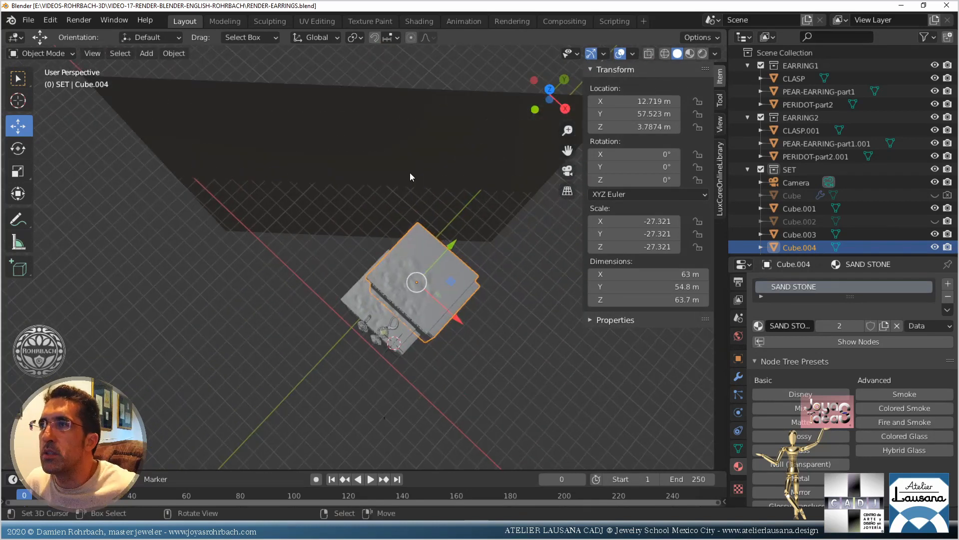
{"action": "right_click", "coordinate": [409, 172]}
{"action": "key", "text": "KP_0"}
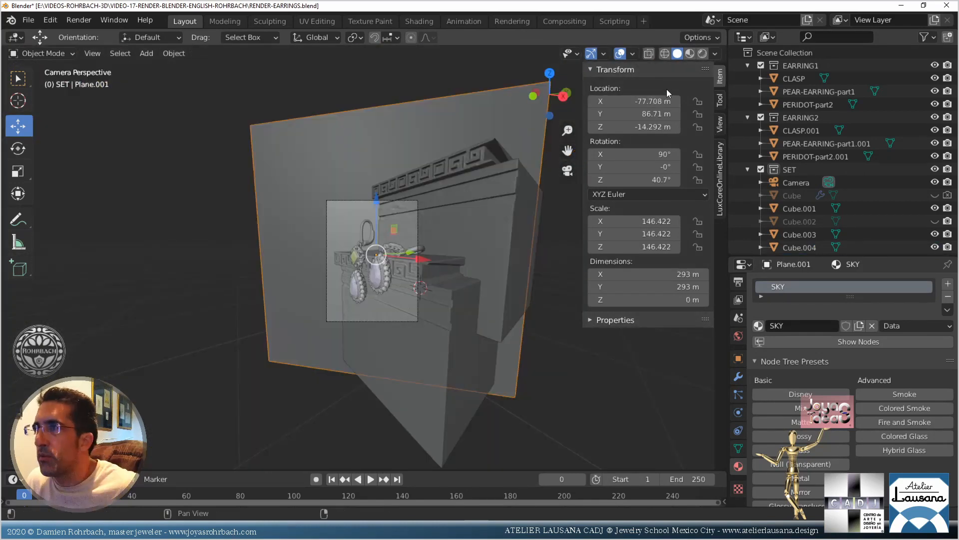
{"action": "left_click", "coordinate": [702, 53]}
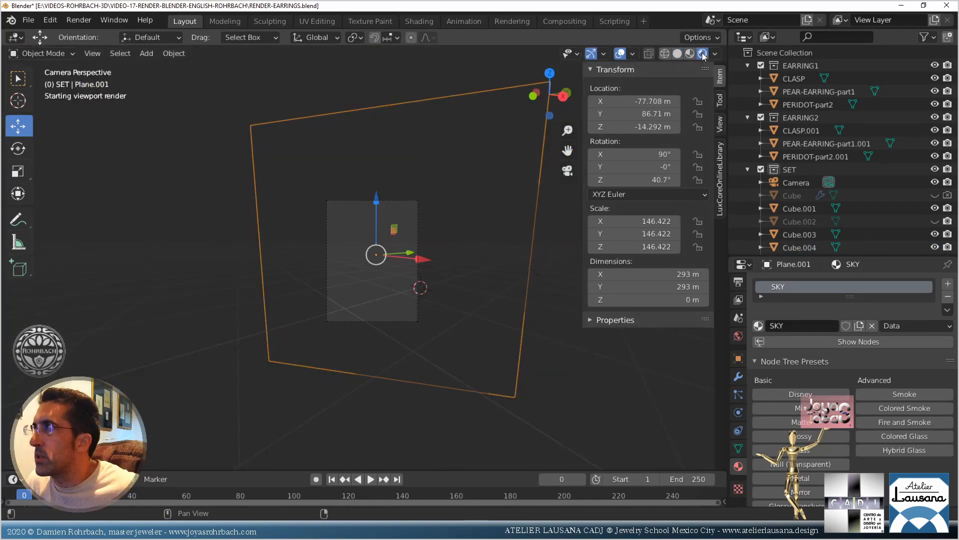
Examine the sky plane's LuxCore object settings and custom properties, plus the view layer, scene, mesh data and world settings
{"action": "left_click", "coordinate": [738, 359]}
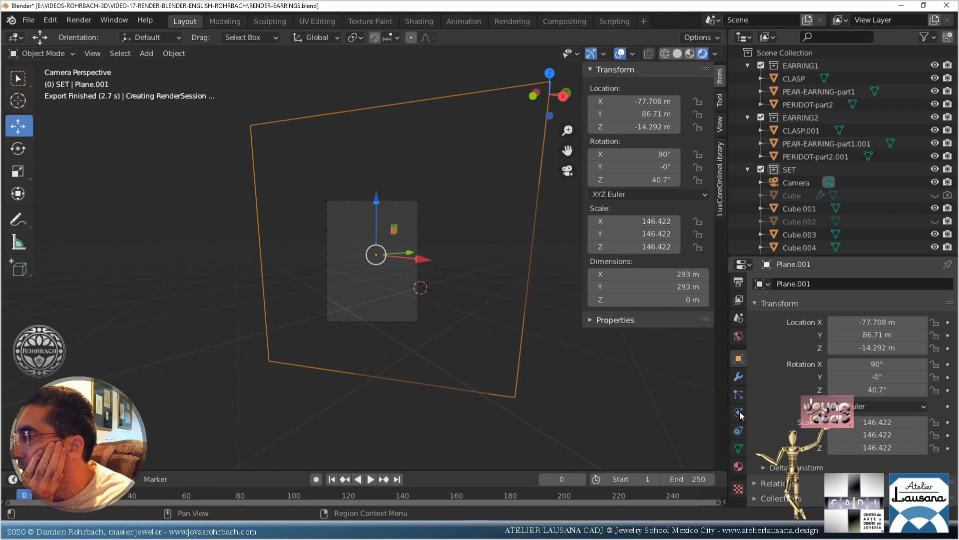
{"action": "scroll", "coordinate": [794, 406], "scroll_direction": "down", "scroll_amount": 6}
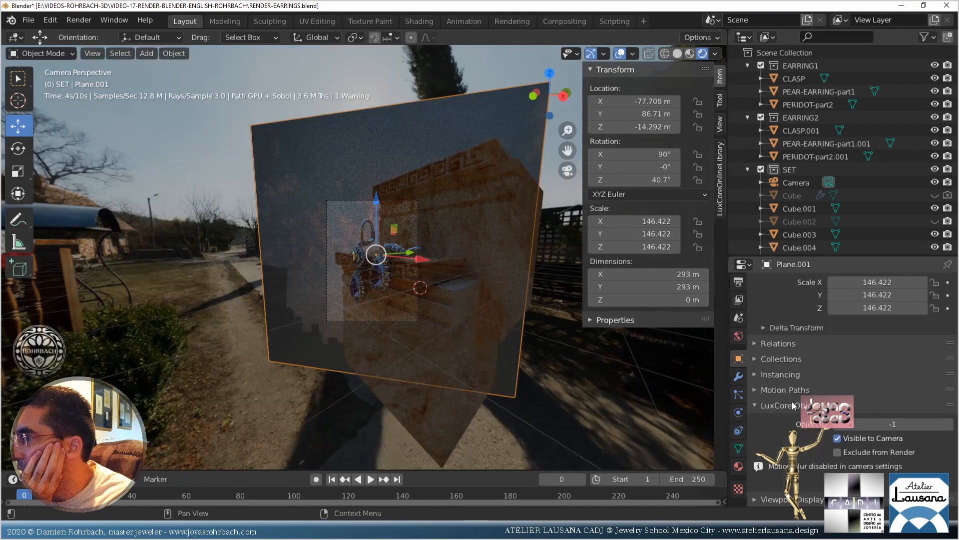
{"action": "scroll", "coordinate": [794, 406], "scroll_direction": "down", "scroll_amount": 1}
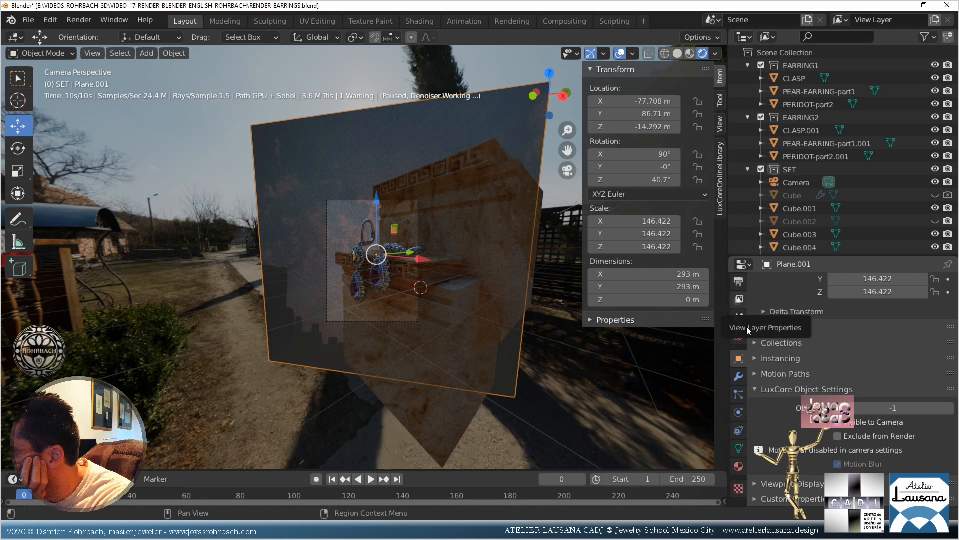
{"action": "left_click", "coordinate": [739, 300]}
{"action": "scroll", "coordinate": [766, 435], "scroll_direction": "down", "scroll_amount": 5}
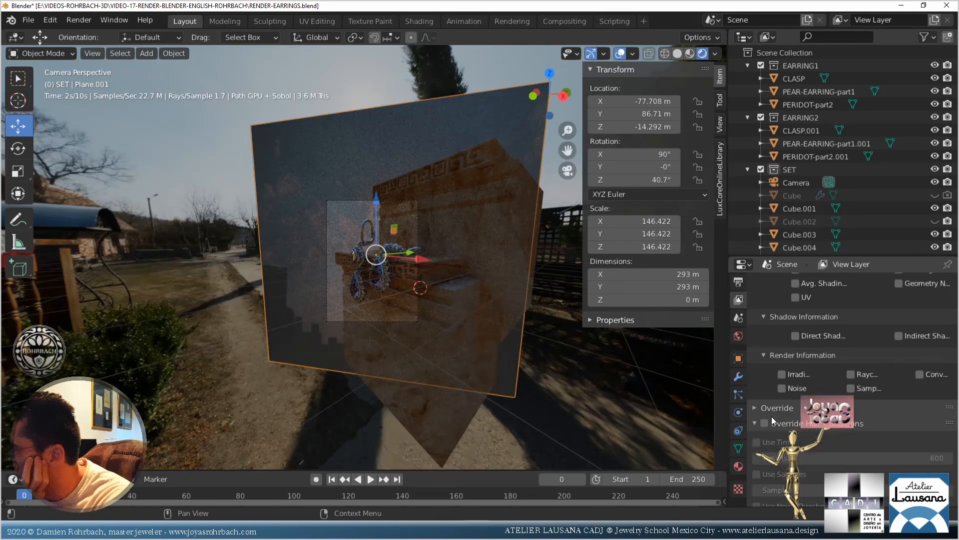
{"action": "left_click", "coordinate": [739, 317]}
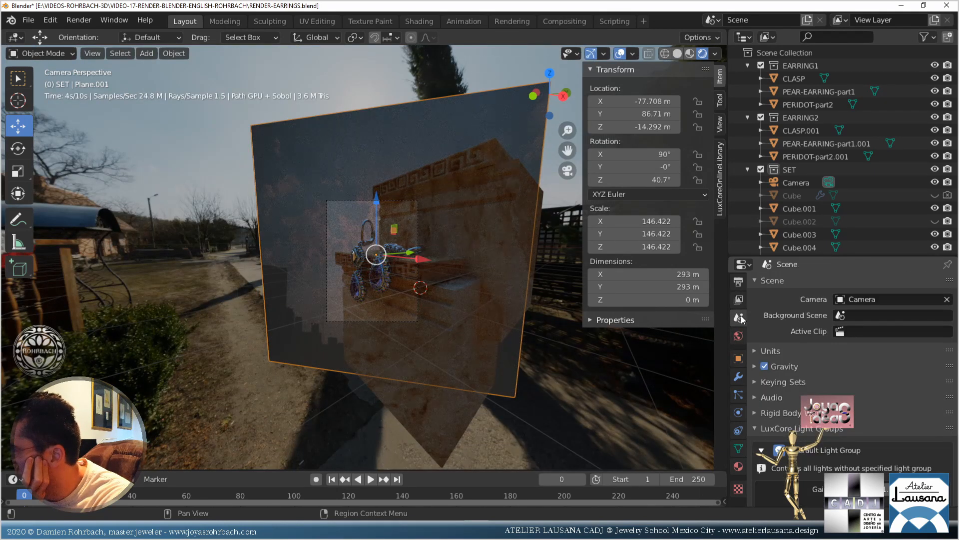
{"action": "left_click", "coordinate": [738, 363]}
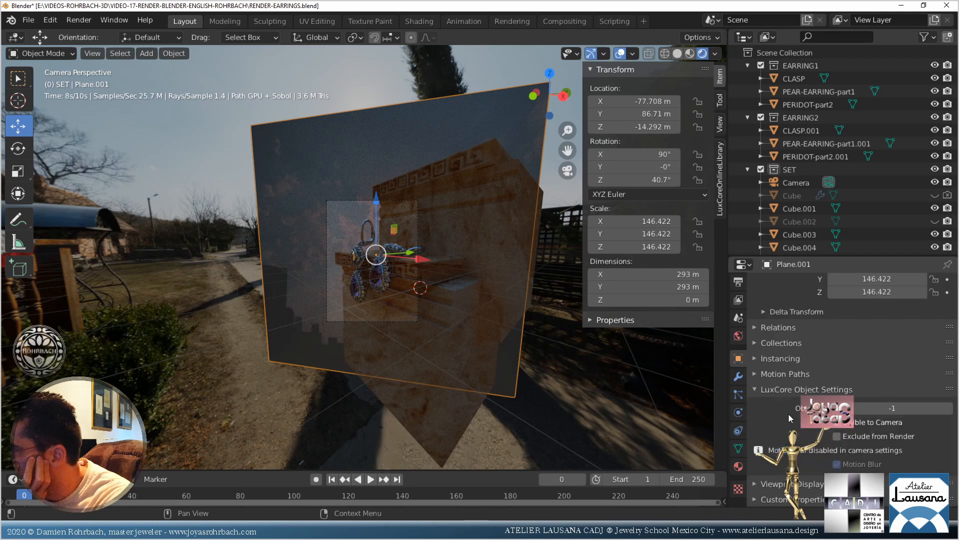
{"action": "scroll", "coordinate": [788, 414], "scroll_direction": "up", "scroll_amount": 8}
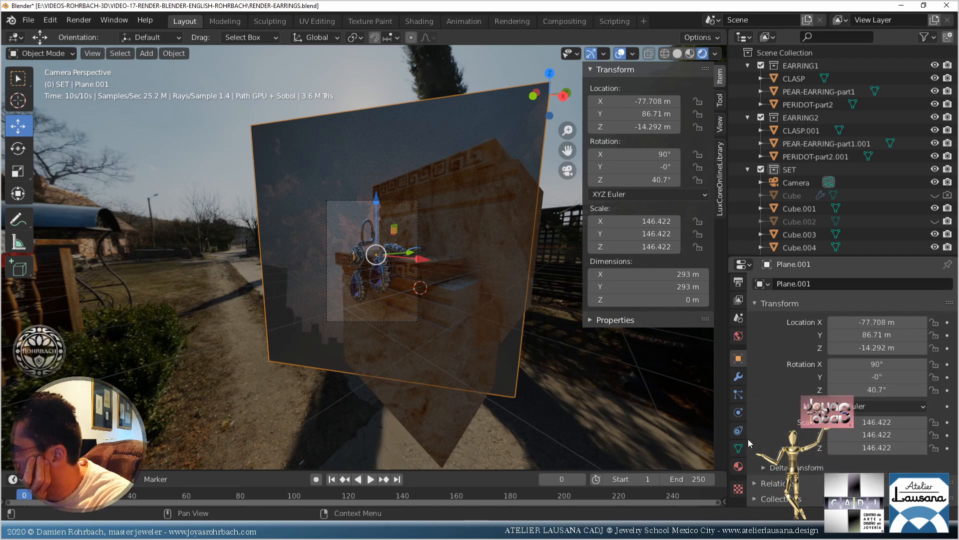
{"action": "left_click", "coordinate": [738, 448]}
{"action": "scroll", "coordinate": [798, 412], "scroll_direction": "down", "scroll_amount": 2}
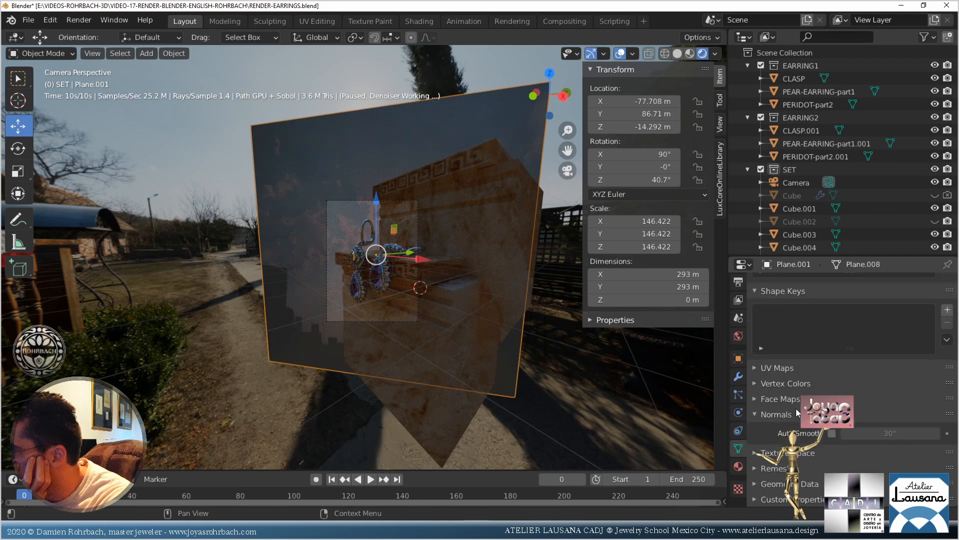
{"action": "left_click", "coordinate": [738, 336]}
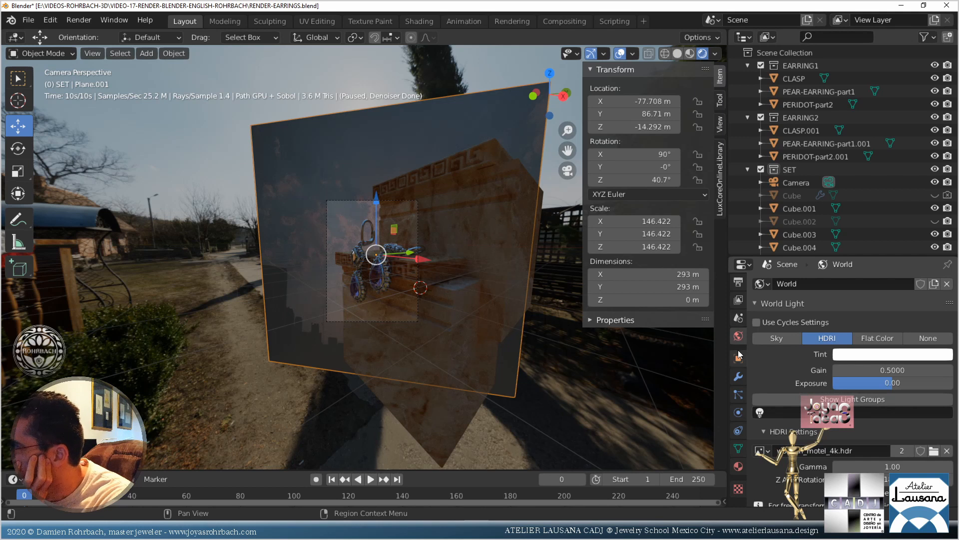
{"action": "left_click", "coordinate": [738, 356]}
{"action": "scroll", "coordinate": [794, 410], "scroll_direction": "down", "scroll_amount": 8}
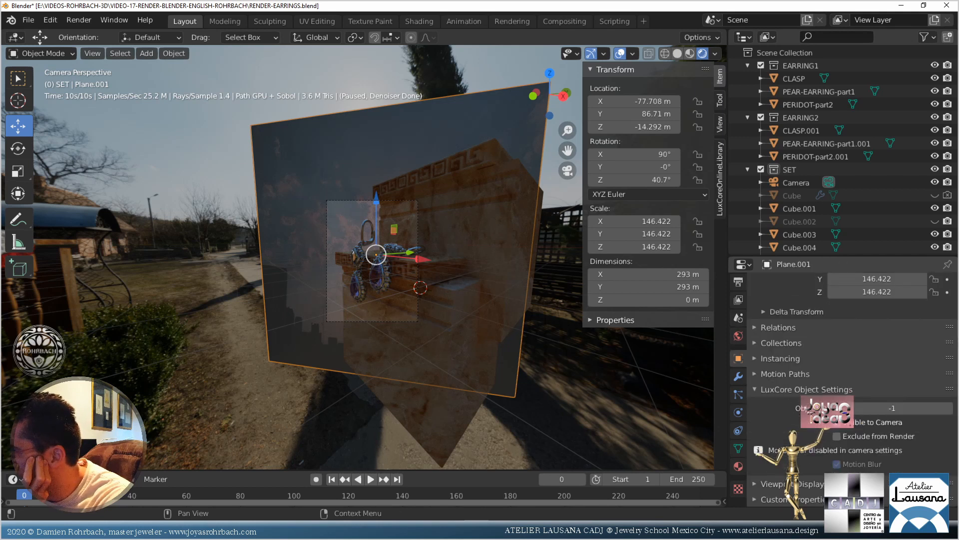
{"action": "left_click", "coordinate": [755, 499]}
{"action": "scroll", "coordinate": [772, 445], "scroll_direction": "down", "scroll_amount": 1}
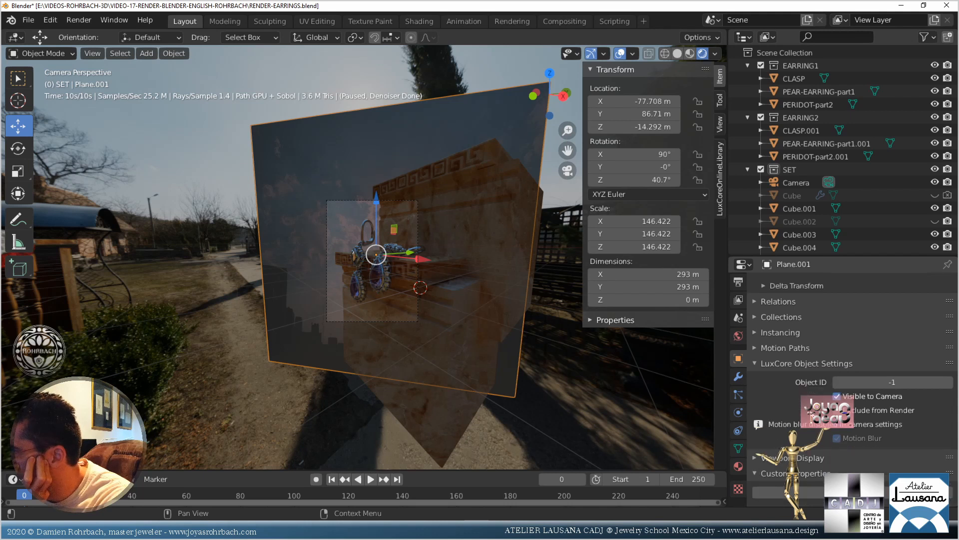
Inspect the sky plane's mesh data settings, including Geometry Data, Texture Space, Normals and Face Maps
{"action": "left_click", "coordinate": [738, 448]}
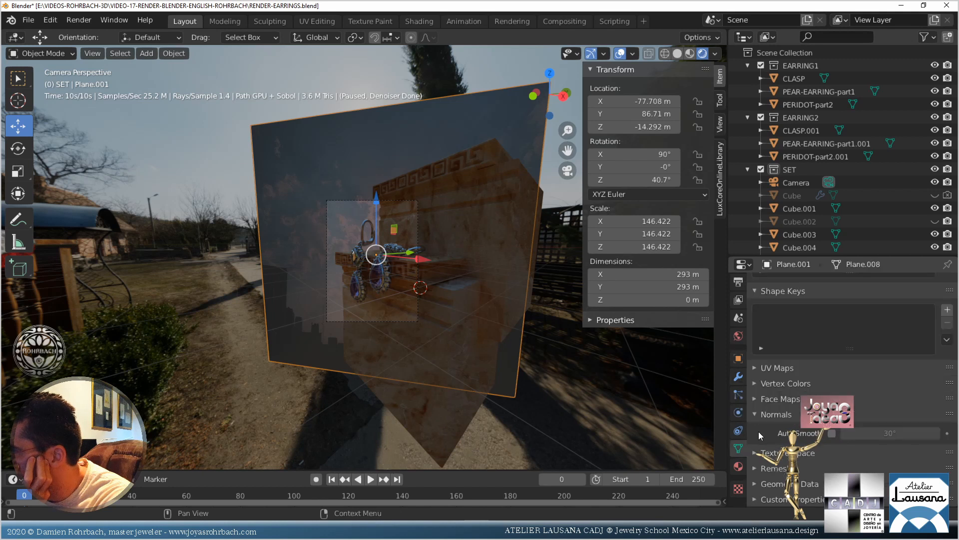
{"action": "left_click", "coordinate": [770, 484]}
{"action": "scroll", "coordinate": [783, 435], "scroll_direction": "down", "scroll_amount": 4}
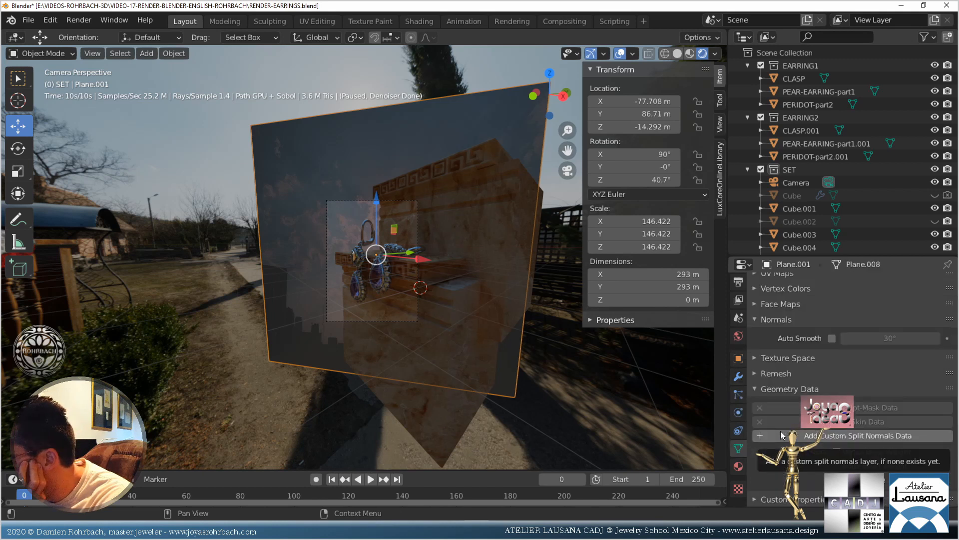
{"action": "left_click", "coordinate": [756, 355]}
{"action": "left_click", "coordinate": [756, 356]}
{"action": "scroll", "coordinate": [774, 365], "scroll_direction": "up", "scroll_amount": 2}
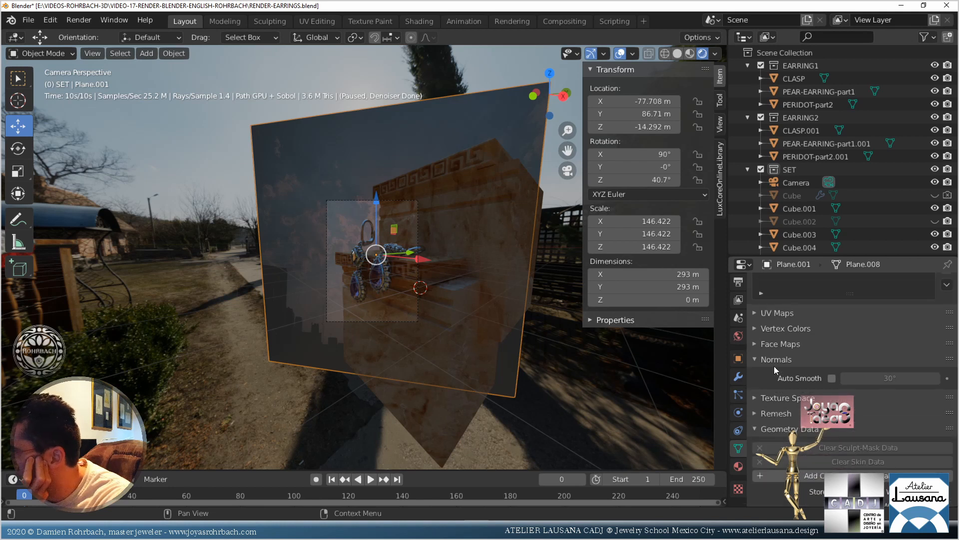
{"action": "left_click", "coordinate": [754, 342]}
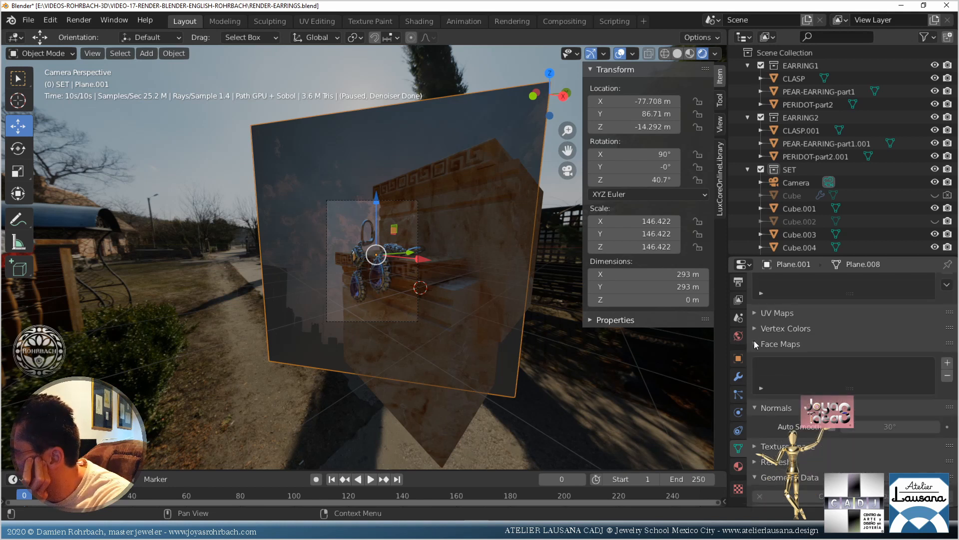
{"action": "left_click", "coordinate": [755, 342]}
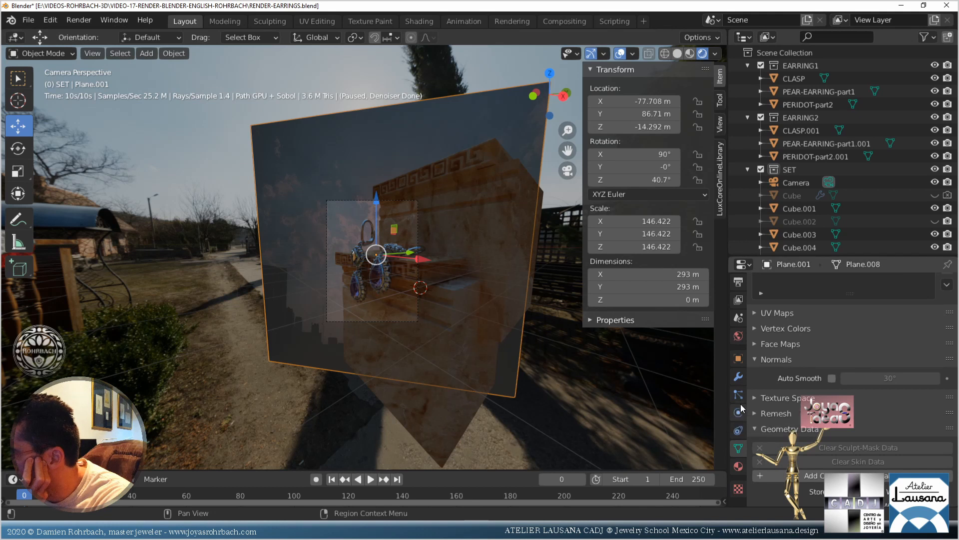
{"action": "scroll", "coordinate": [739, 400], "scroll_direction": "up", "scroll_amount": 2}
Review the view layer's AOVs, the output dimensions, the scene's LuxCore light groups and the sky plane's object settings
{"action": "left_click", "coordinate": [738, 362]}
{"action": "left_click", "coordinate": [738, 344]}
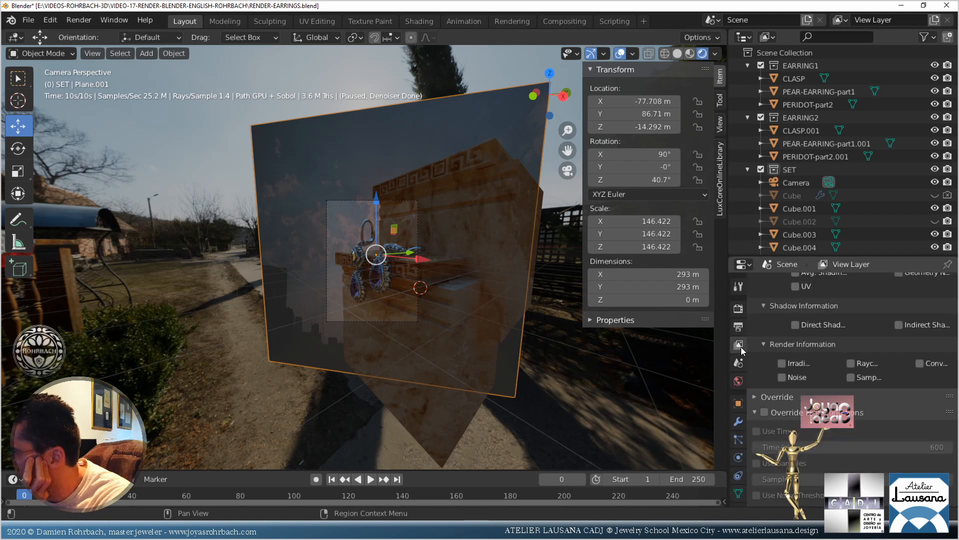
{"action": "scroll", "coordinate": [769, 376], "scroll_direction": "up", "scroll_amount": 10}
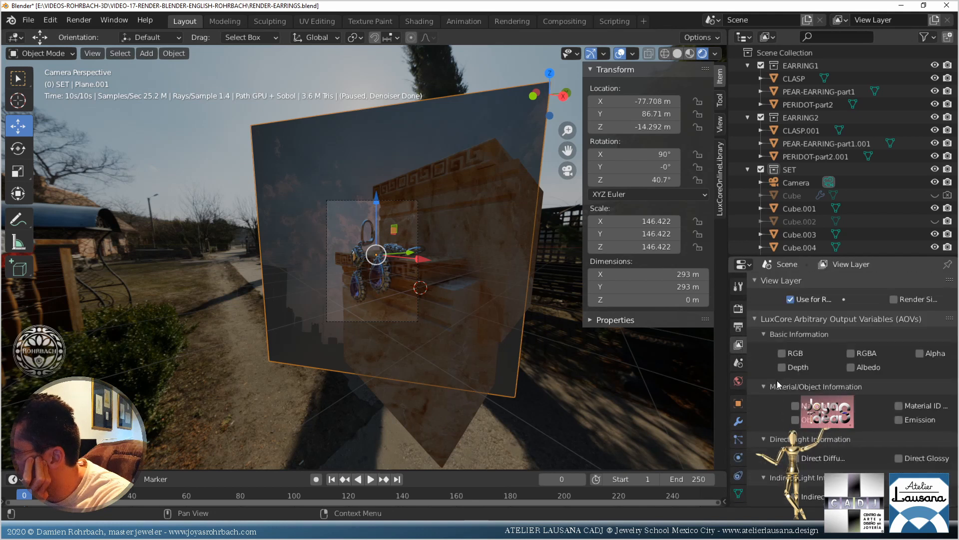
{"action": "left_click", "coordinate": [739, 326]}
{"action": "scroll", "coordinate": [810, 419], "scroll_direction": "down", "scroll_amount": 6}
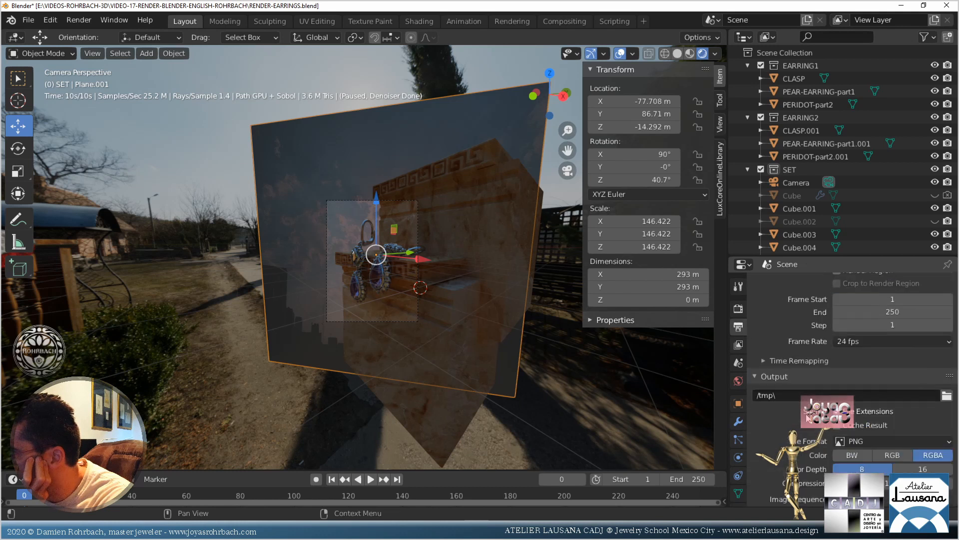
{"action": "scroll", "coordinate": [809, 418], "scroll_direction": "up", "scroll_amount": 6}
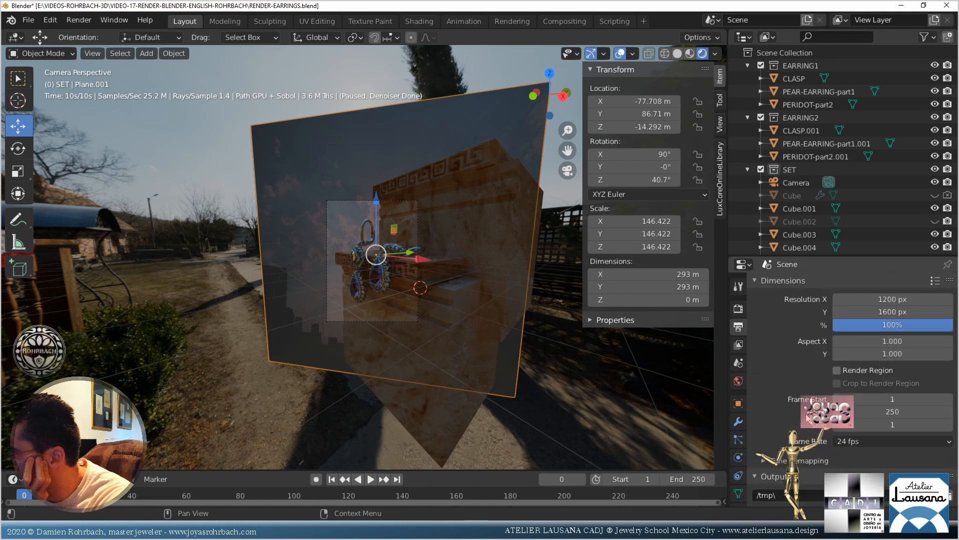
{"action": "left_click", "coordinate": [739, 364]}
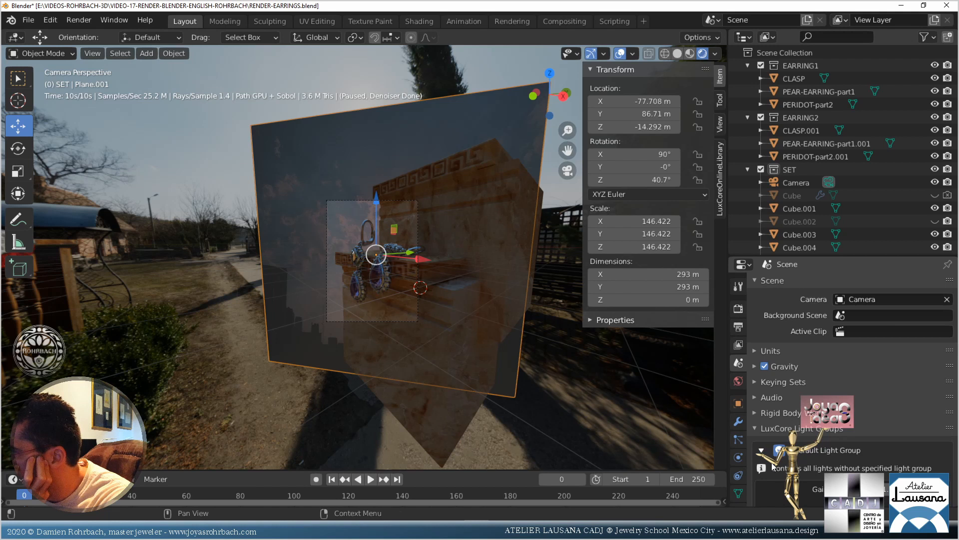
{"action": "scroll", "coordinate": [791, 485], "scroll_direction": "down", "scroll_amount": 3}
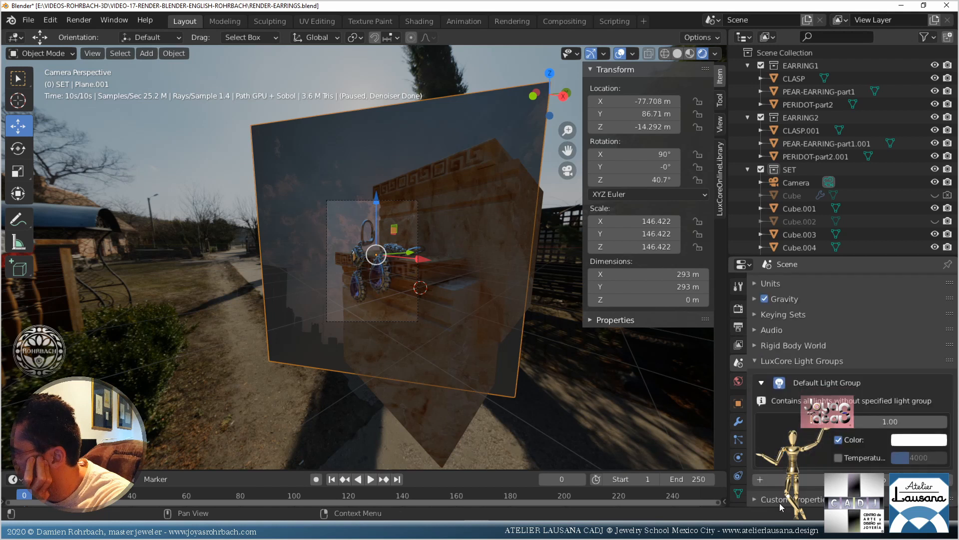
{"action": "scroll", "coordinate": [794, 479], "scroll_direction": "down", "scroll_amount": 2}
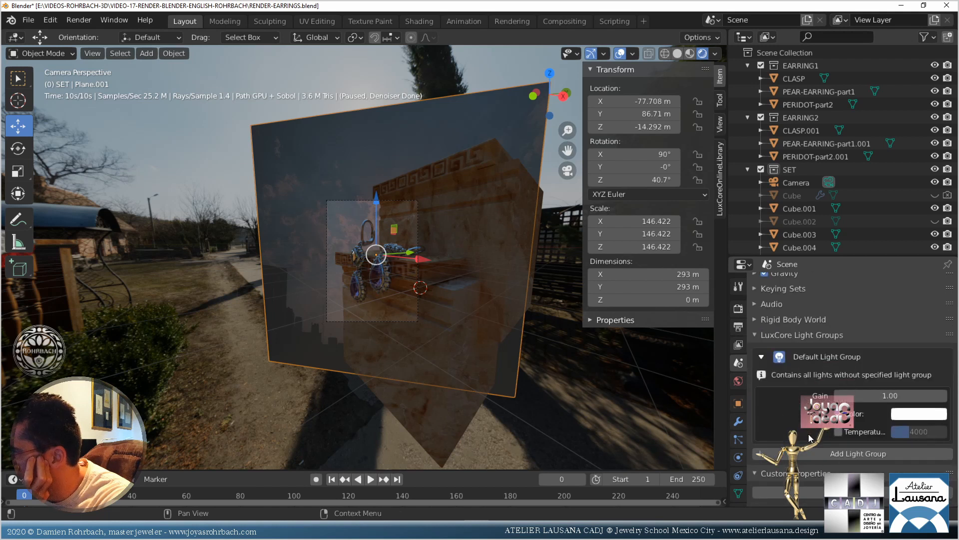
{"action": "left_click", "coordinate": [738, 344]}
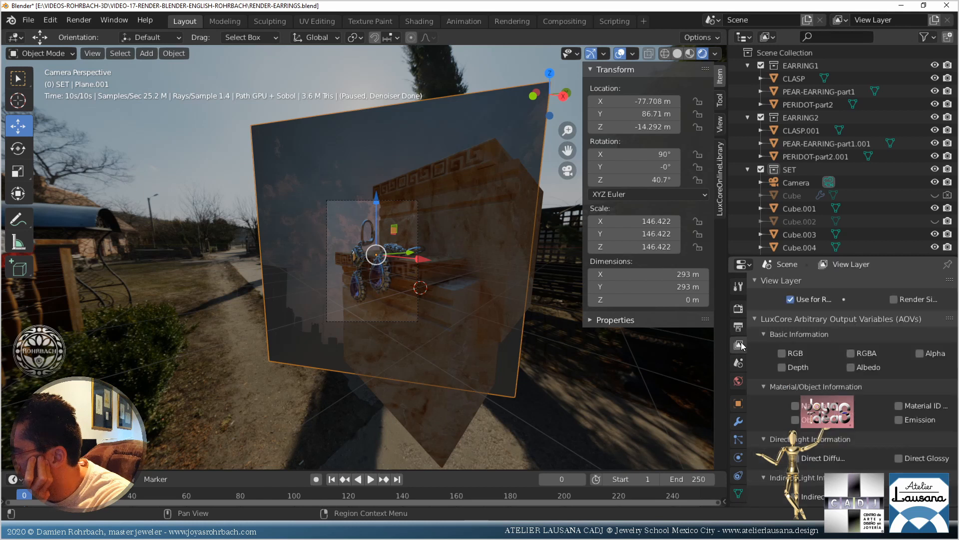
{"action": "left_click", "coordinate": [738, 403]}
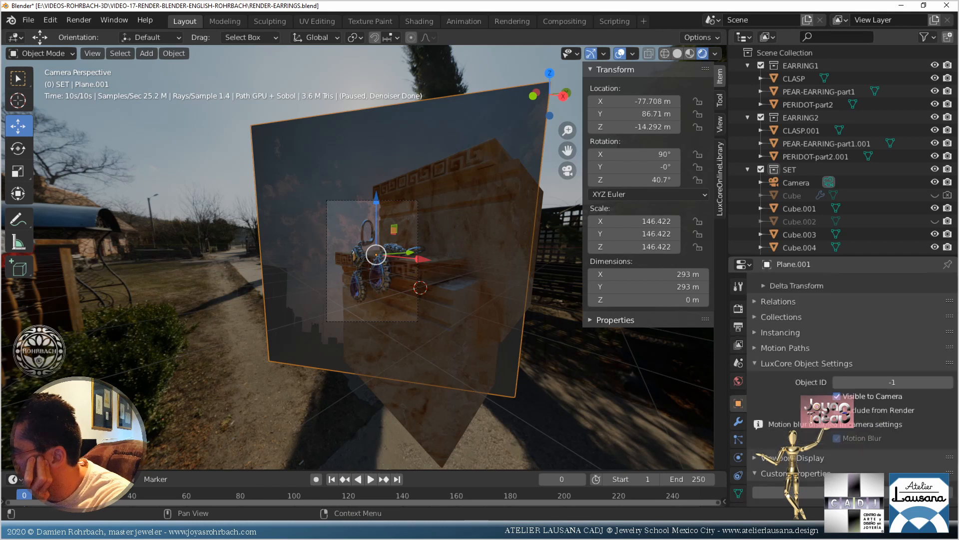
{"action": "scroll", "coordinate": [849, 374], "scroll_direction": "up", "scroll_amount": 5}
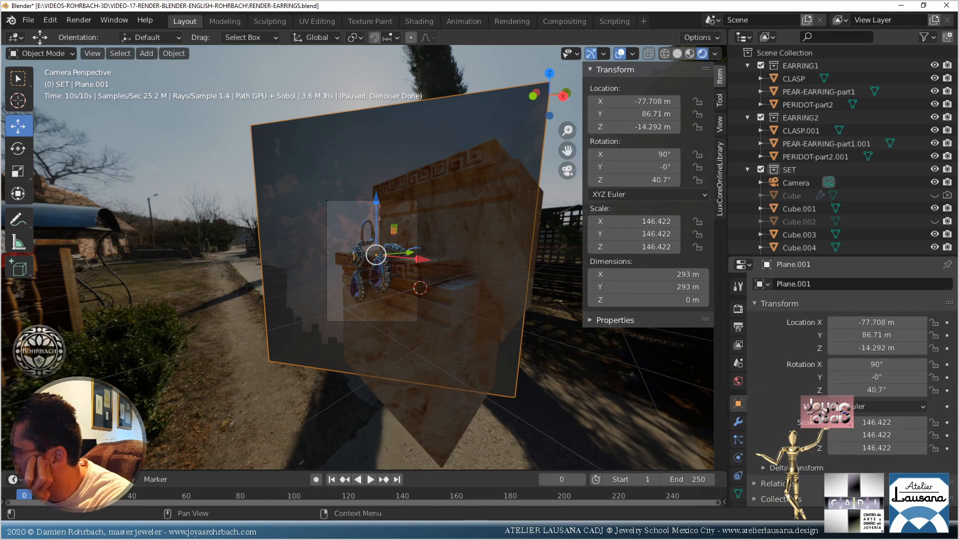
{"action": "scroll", "coordinate": [849, 375], "scroll_direction": "down", "scroll_amount": 5}
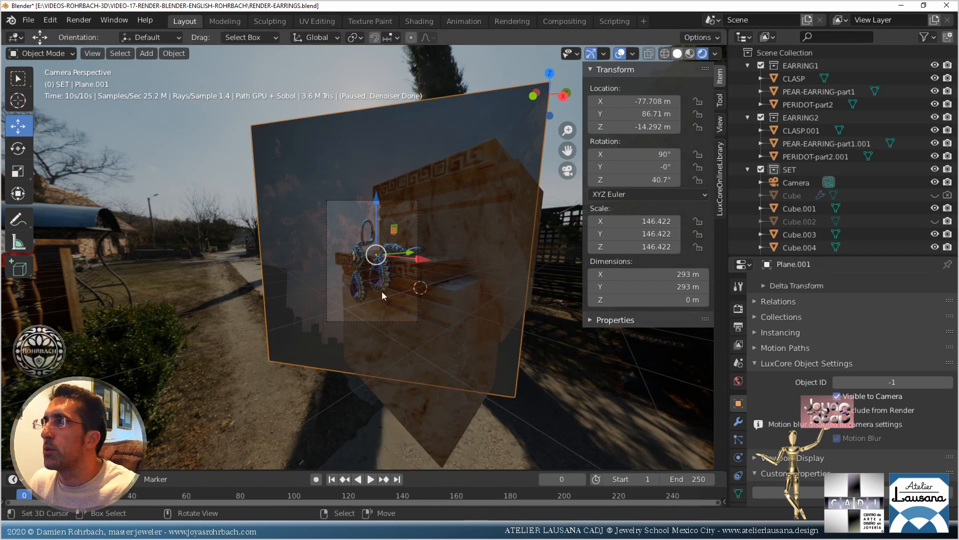
Place the 3D cursor on the sky plane's upper part in front view and add a point light at about X -66, Y 97, Z 68 m
{"action": "key", "text": "KP_7"}
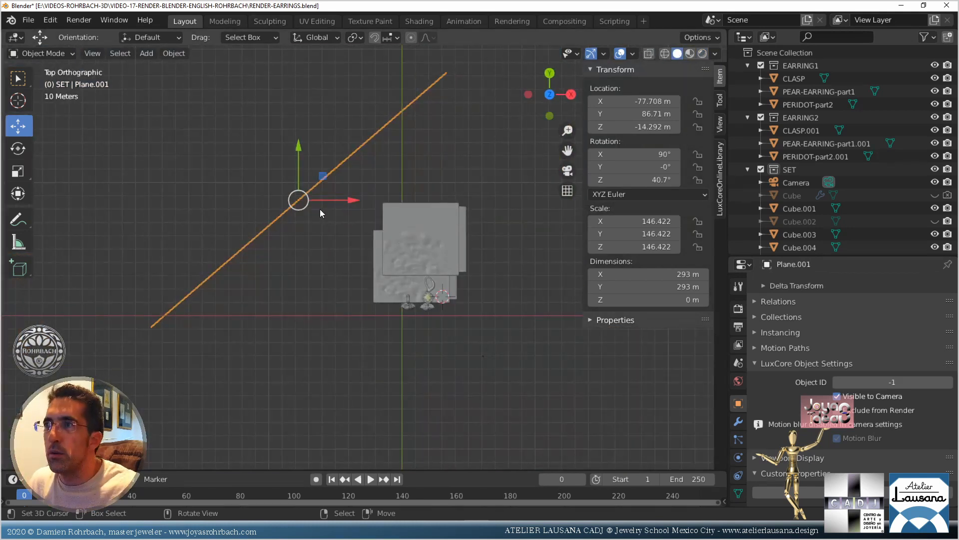
{"action": "middle_click_drag", "start_coordinate": [320, 209], "coordinate": [361, 184]}
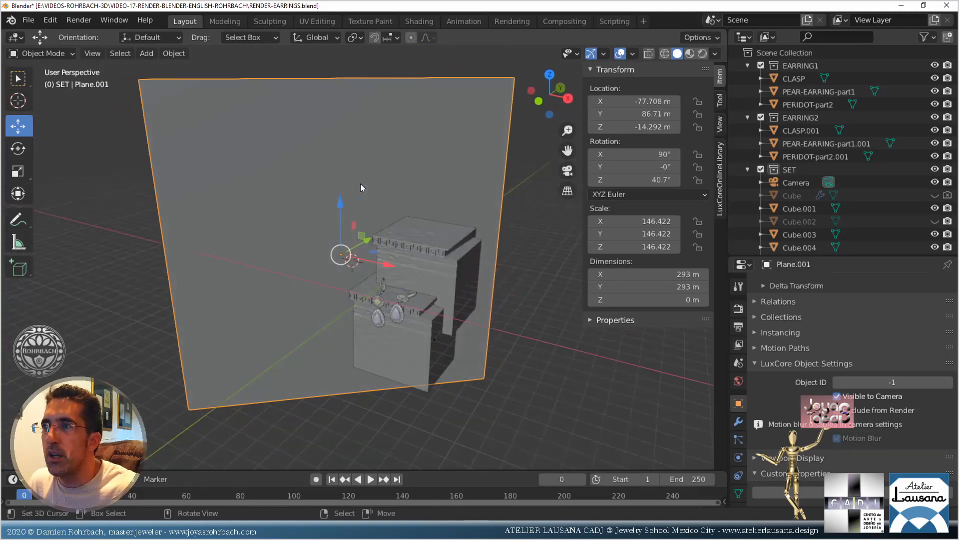
{"action": "middle_click_drag", "start_coordinate": [359, 217], "coordinate": [397, 199]}
{"action": "key", "text": "KP_1"}
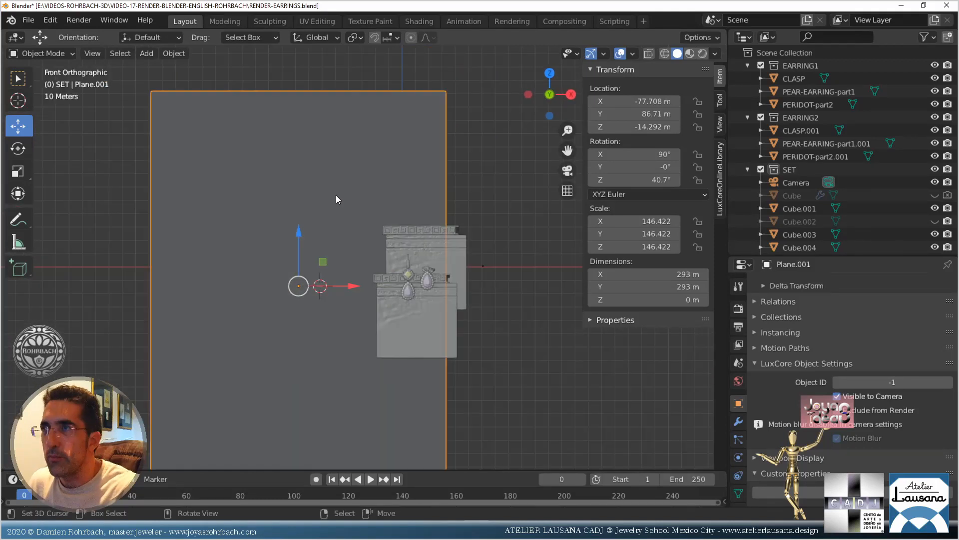
{"action": "left_click", "coordinate": [147, 53]}
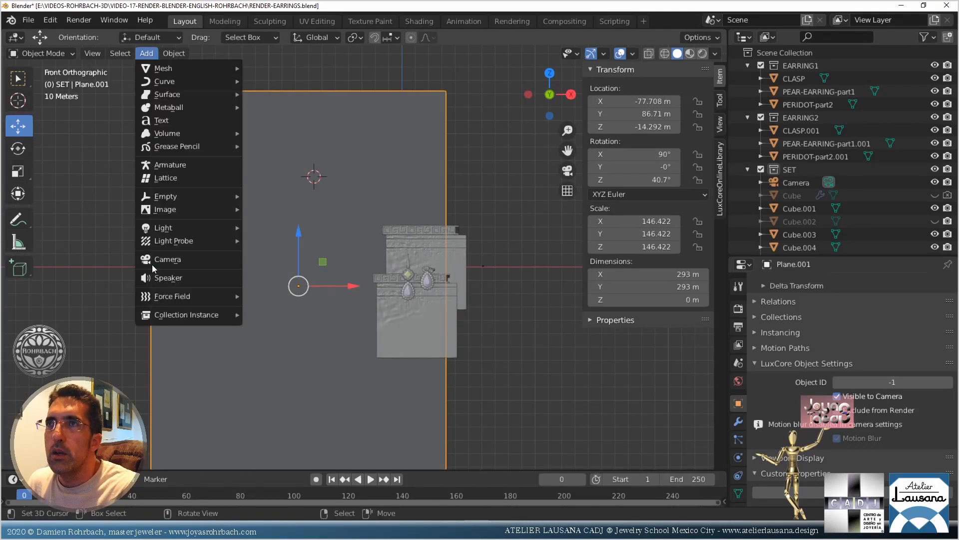
{"action": "mouse_move", "coordinate": [175, 227]}
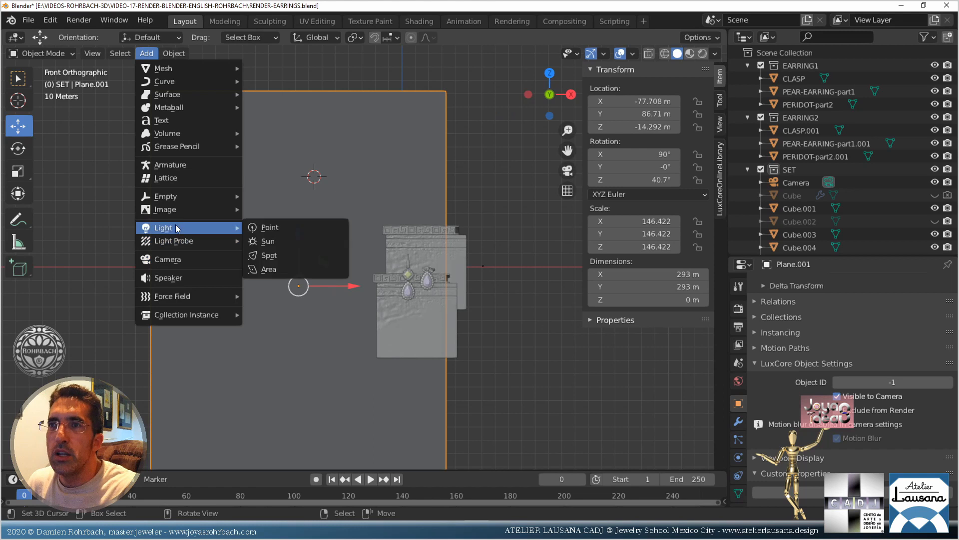
{"action": "left_click", "coordinate": [287, 230]}
{"action": "middle_click_drag", "start_coordinate": [377, 229], "coordinate": [335, 293]}
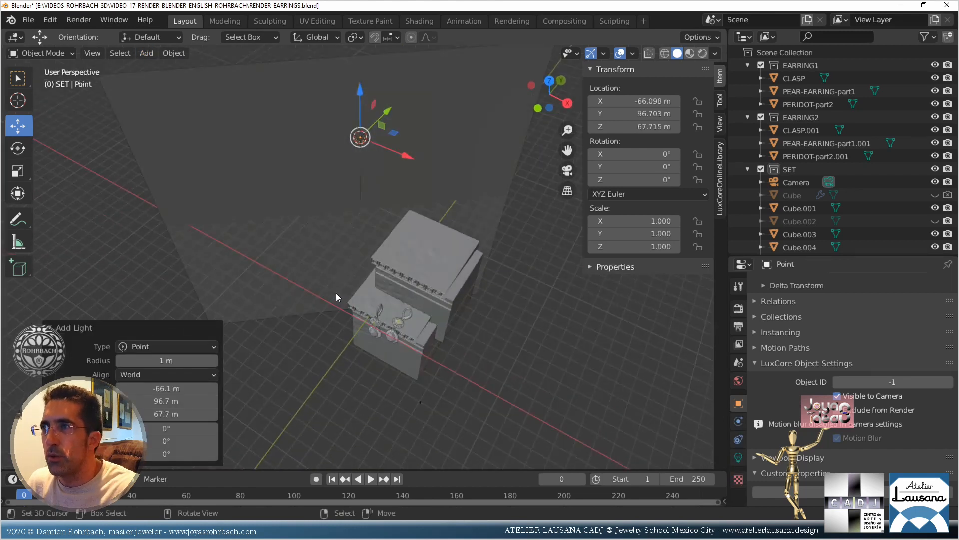
Move the point light in camera view to about X -78, Y 83, Z 75 m
{"action": "key", "text": "KP_0"}
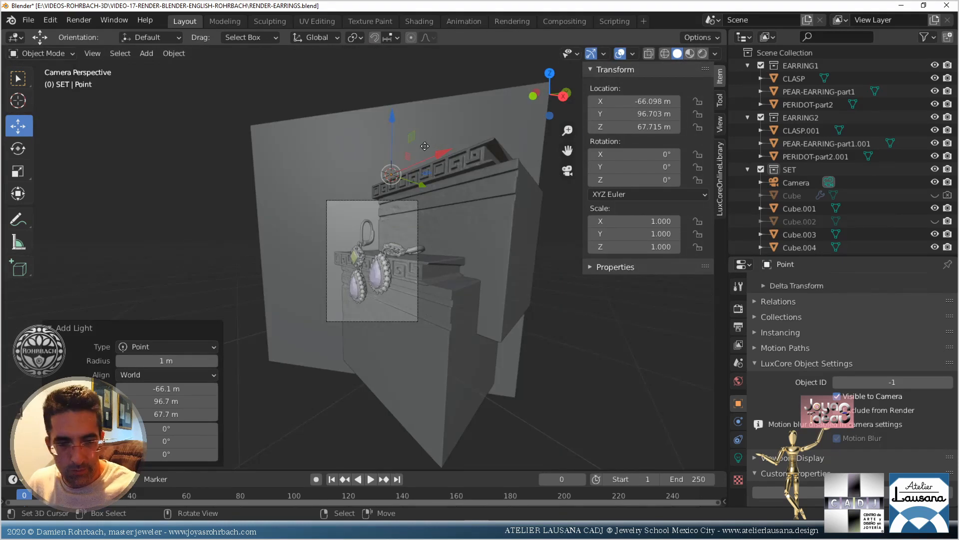
{"action": "key", "text": "g"}
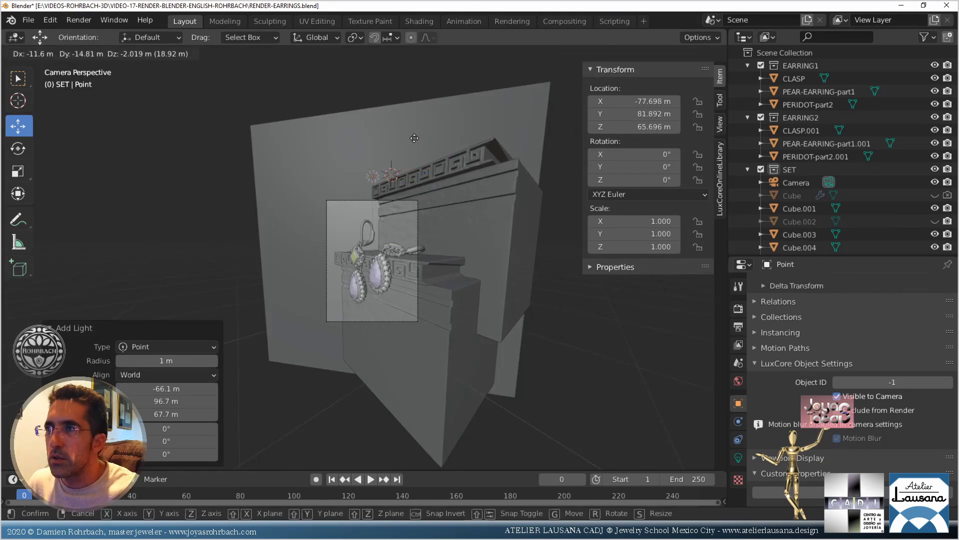
{"action": "left_click_drag", "start_coordinate": [415, 138], "coordinate": [415, 133]}
{"action": "left_click", "coordinate": [415, 132]}
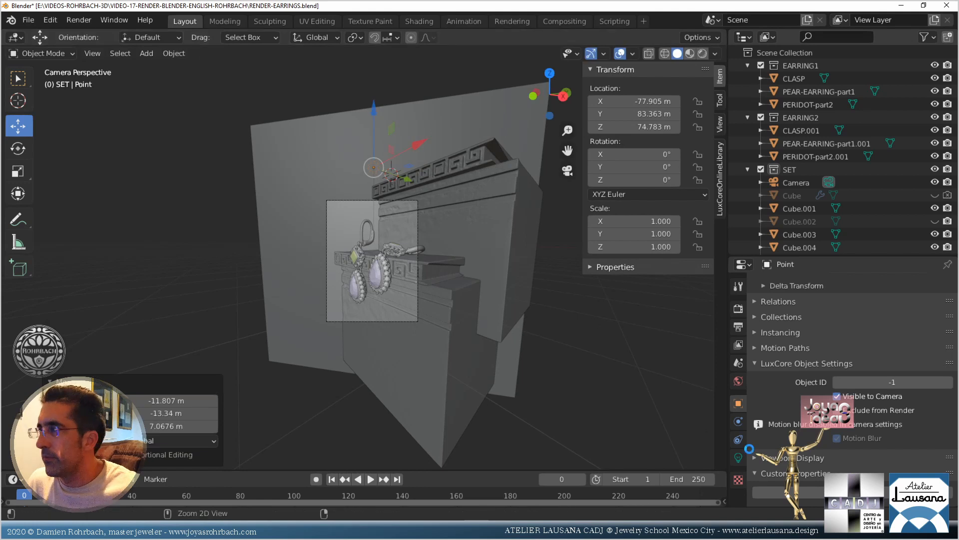
Delete the Emission node from the sky plane's SKY material
{"action": "left_click", "coordinate": [460, 146]}
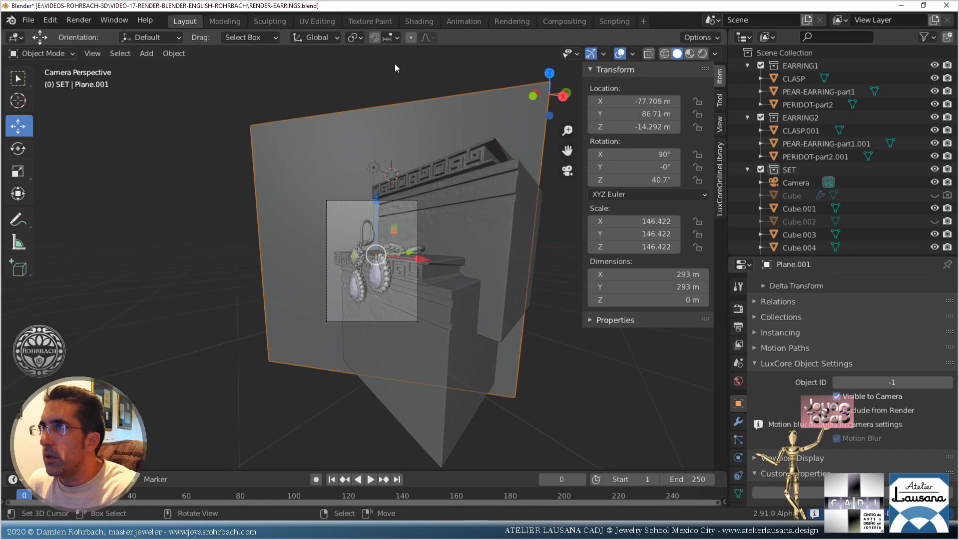
{"action": "left_click", "coordinate": [419, 21]}
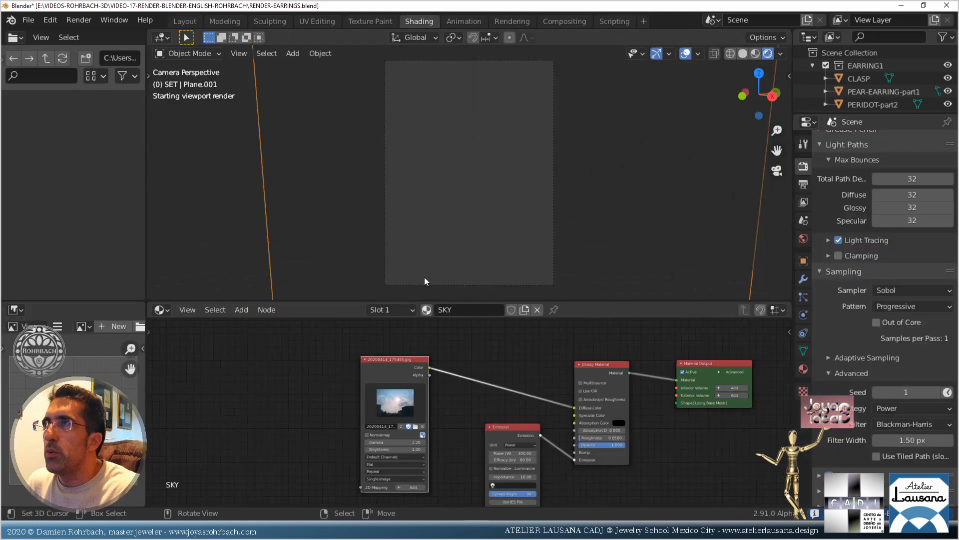
{"action": "left_click", "coordinate": [505, 429]}
{"action": "key", "text": "x"}
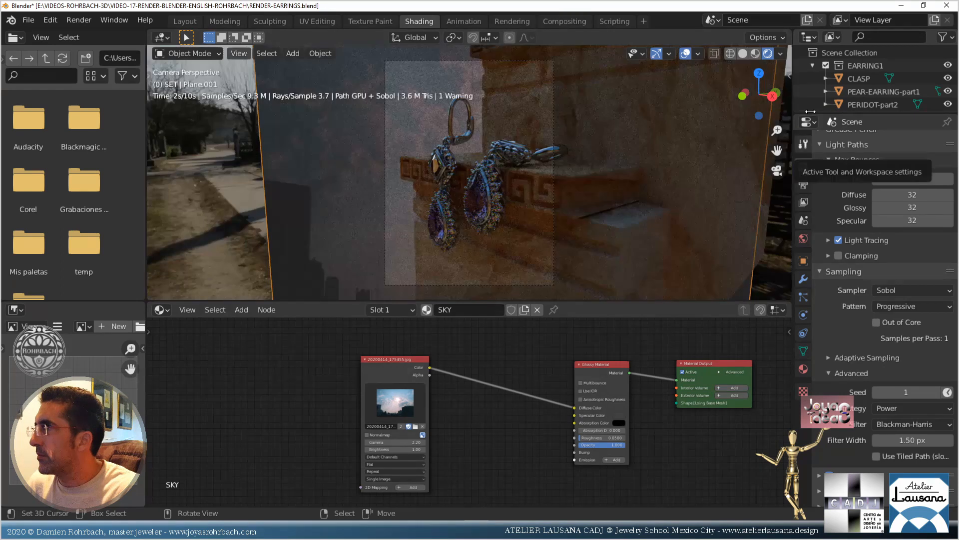
Select the point light in the SET collection and change its light unit to Power
{"action": "left_click_drag", "start_coordinate": [821, 113], "coordinate": [839, 343]}
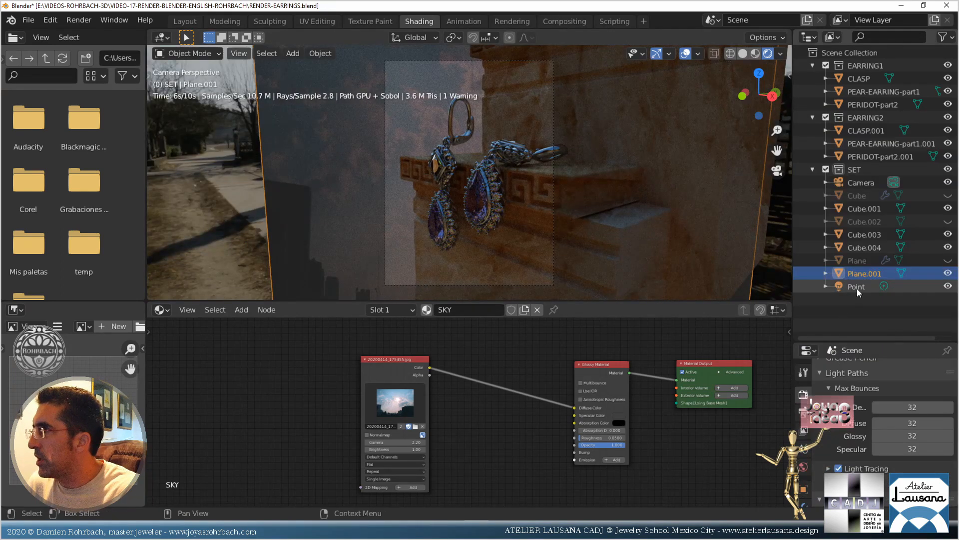
{"action": "left_click", "coordinate": [857, 289]}
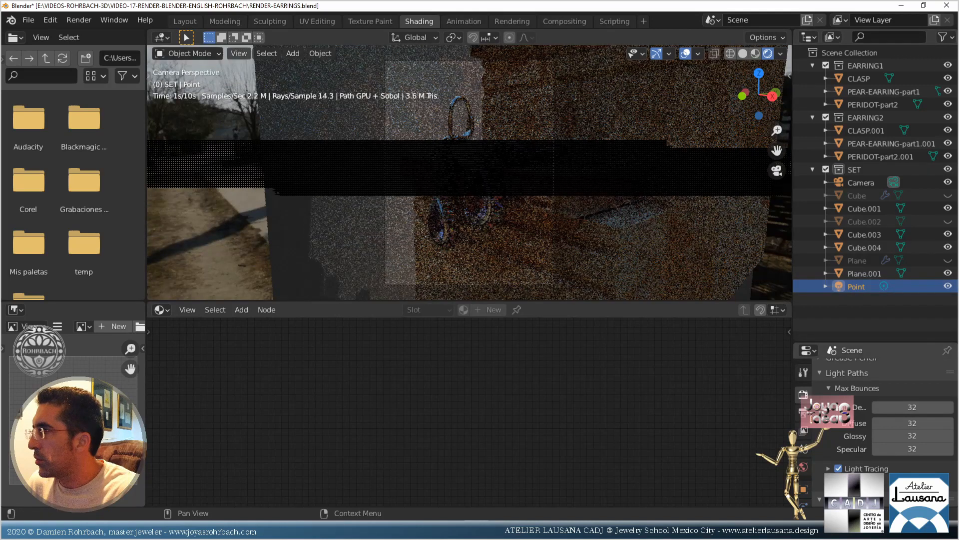
{"action": "scroll", "coordinate": [804, 482], "scroll_direction": "down", "scroll_amount": 4}
{"action": "left_click", "coordinate": [803, 467]}
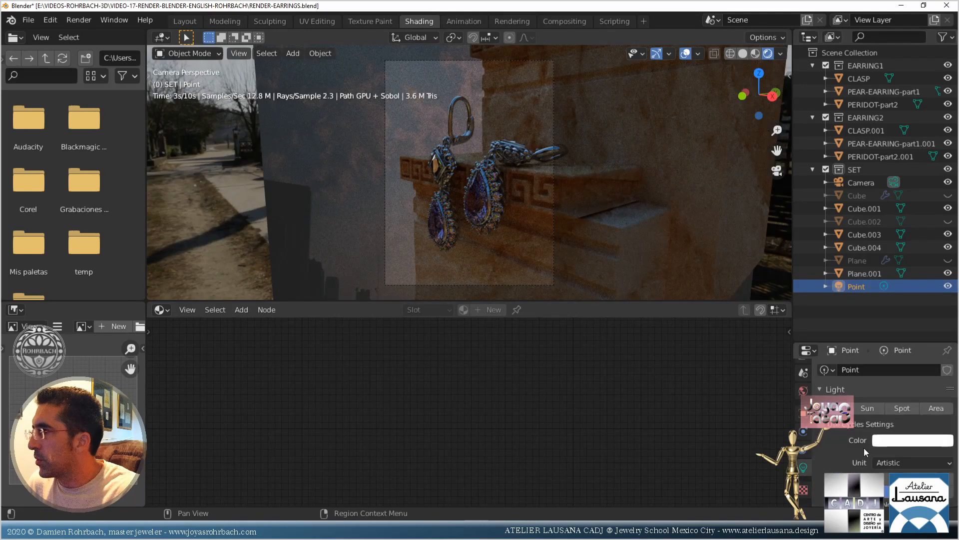
{"action": "left_click", "coordinate": [893, 463]}
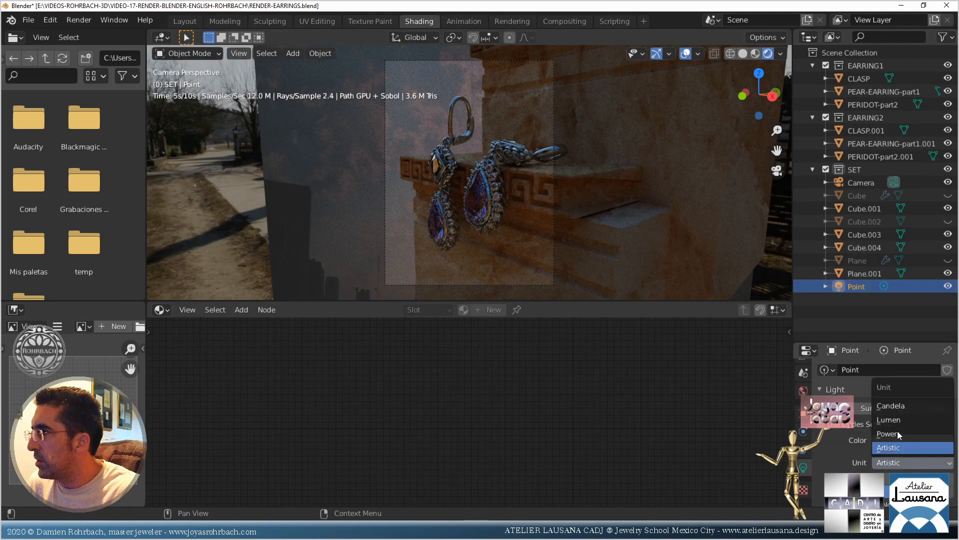
{"action": "left_click", "coordinate": [895, 435]}
{"action": "scroll", "coordinate": [850, 465], "scroll_direction": "down", "scroll_amount": 2}
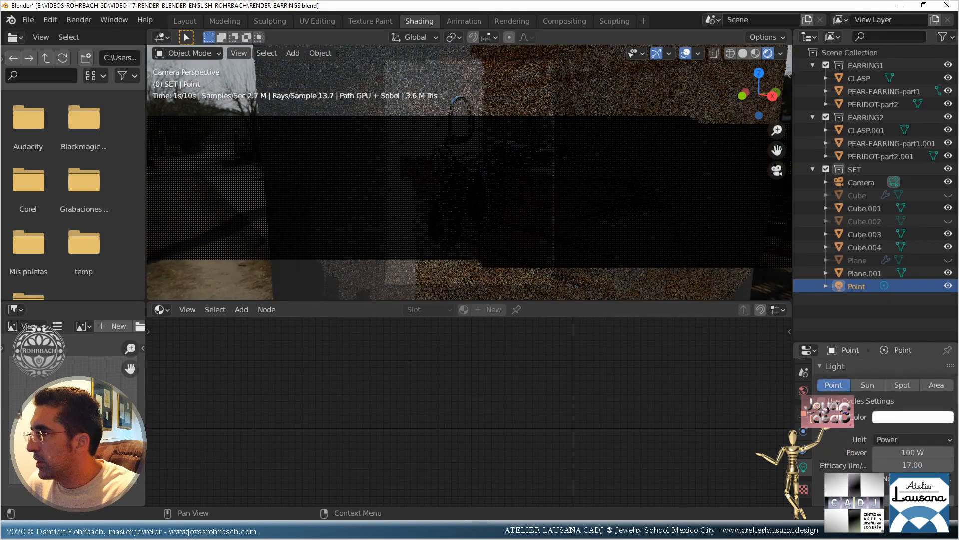
Try a power of 3200 W on the point light and raise it to 16000 W
{"action": "left_click", "coordinate": [890, 454]}
{"action": "type", "text": "3200"}
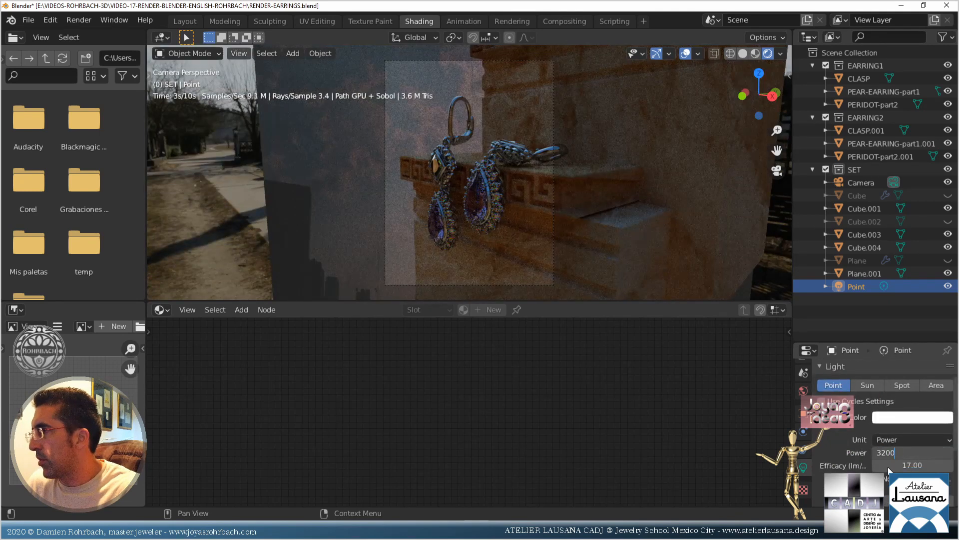
{"action": "key", "text": "Return"}
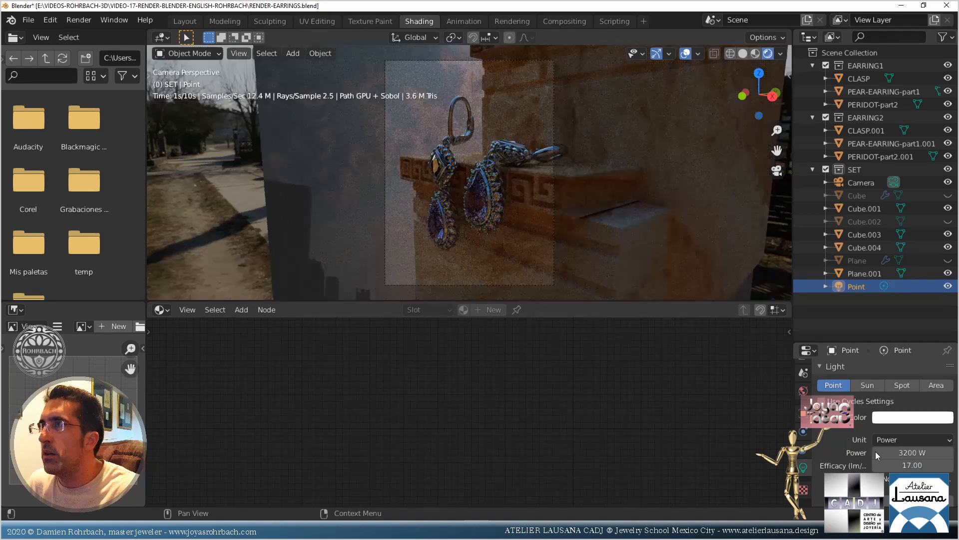
{"action": "left_click", "coordinate": [922, 452]}
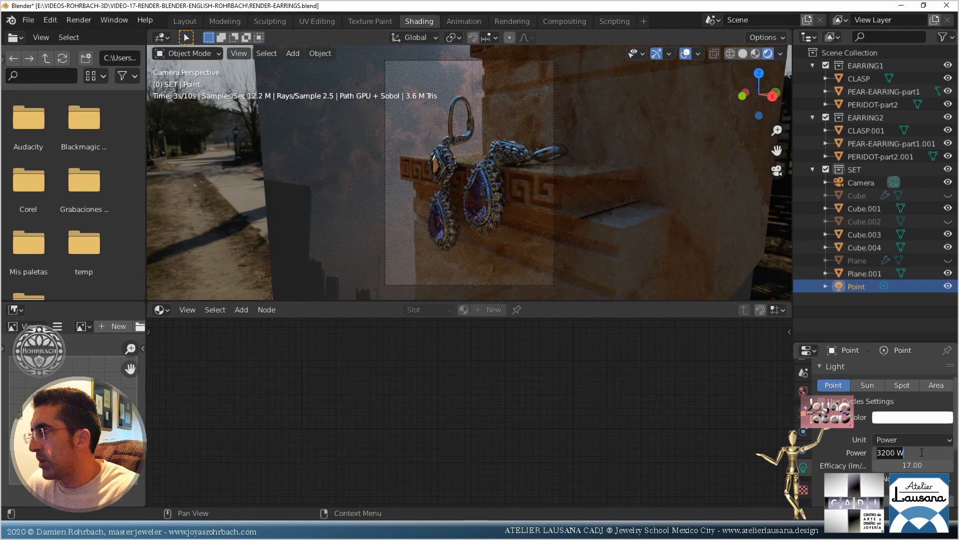
{"action": "type", "text": "16000"}
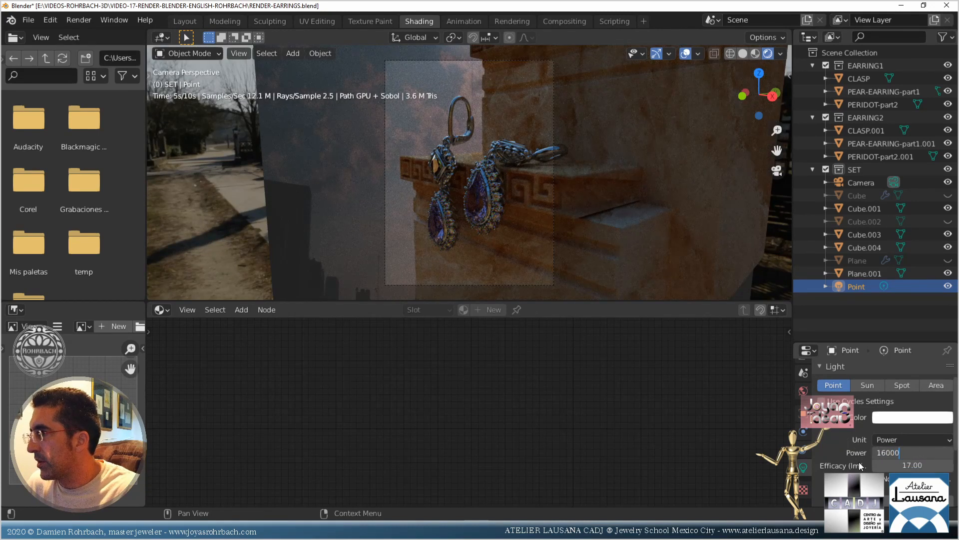
{"action": "key", "text": "Return"}
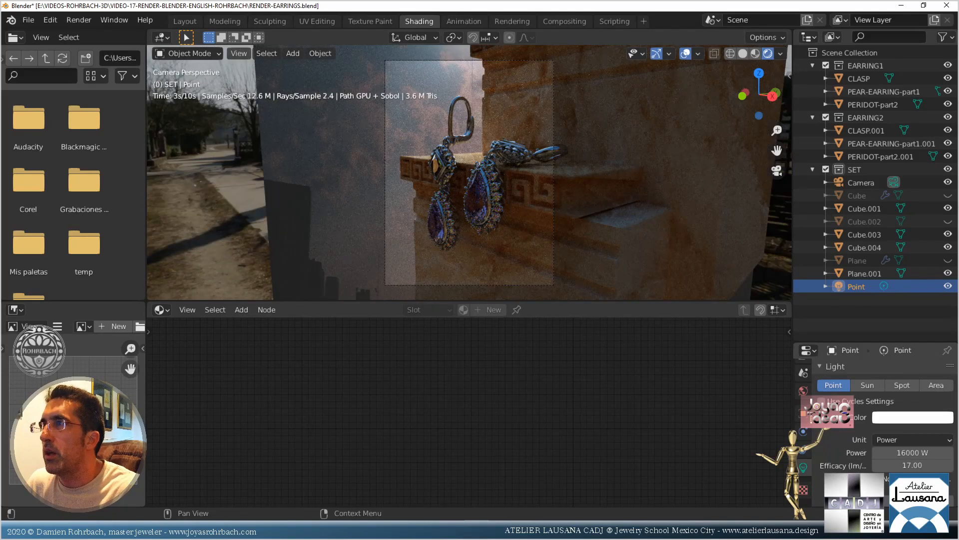
Try an efficacy of 320 lm/W on the point light and reduce it to 100
{"action": "left_click", "coordinate": [917, 465]}
{"action": "type", "text": "320"}
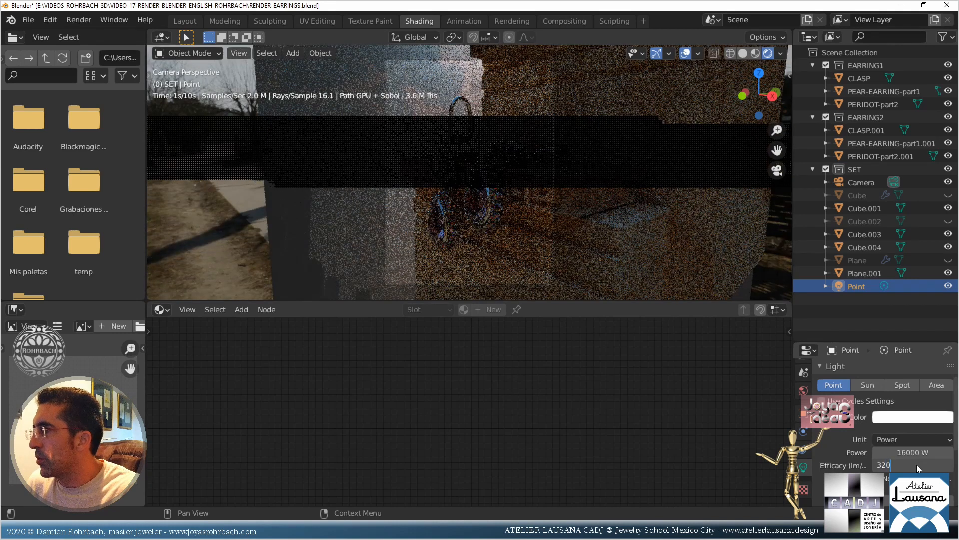
{"action": "key", "text": "Return"}
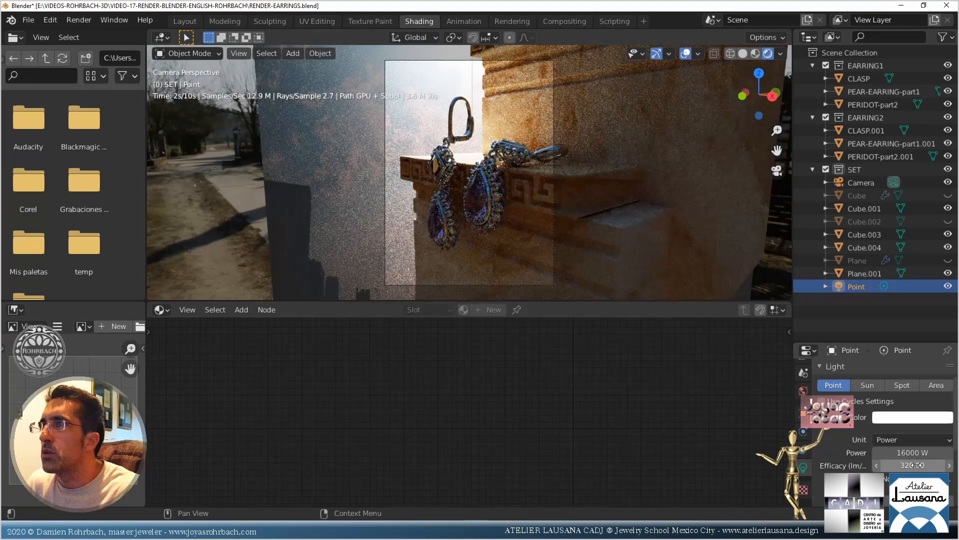
{"action": "left_click", "coordinate": [918, 465]}
{"action": "type", "text": "100"}
{"action": "key", "text": "Return"}
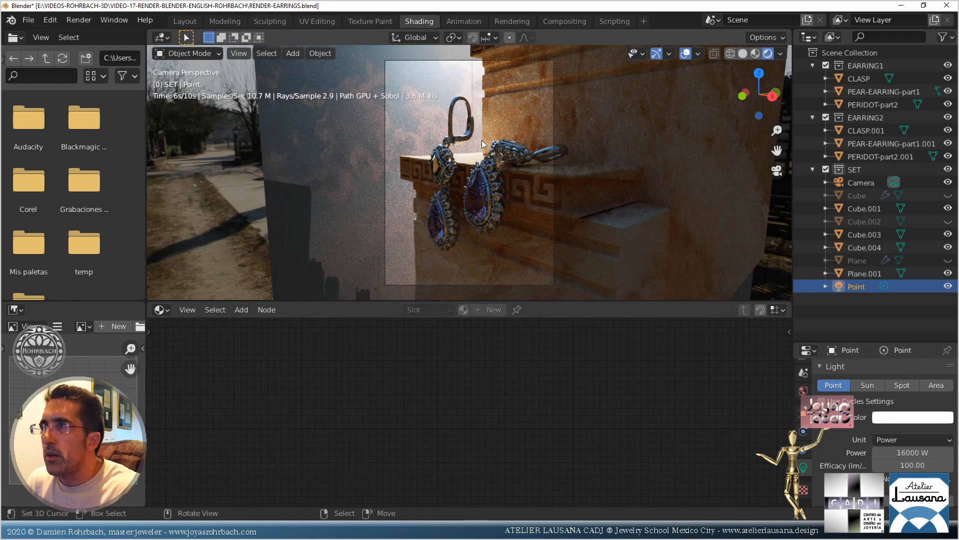
Move the point light about 10 m along the sky plane to roughly X -68, Y 88 m, and preview the rendered camera view
{"action": "left_click", "coordinate": [743, 54]}
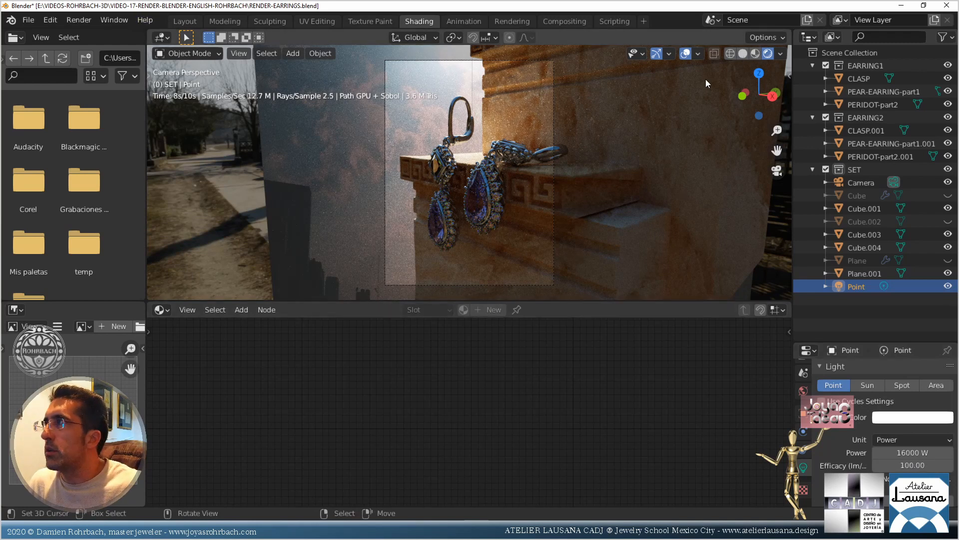
{"action": "key", "text": "KP_7"}
{"action": "scroll", "coordinate": [460, 215], "scroll_direction": "down", "scroll_amount": 6}
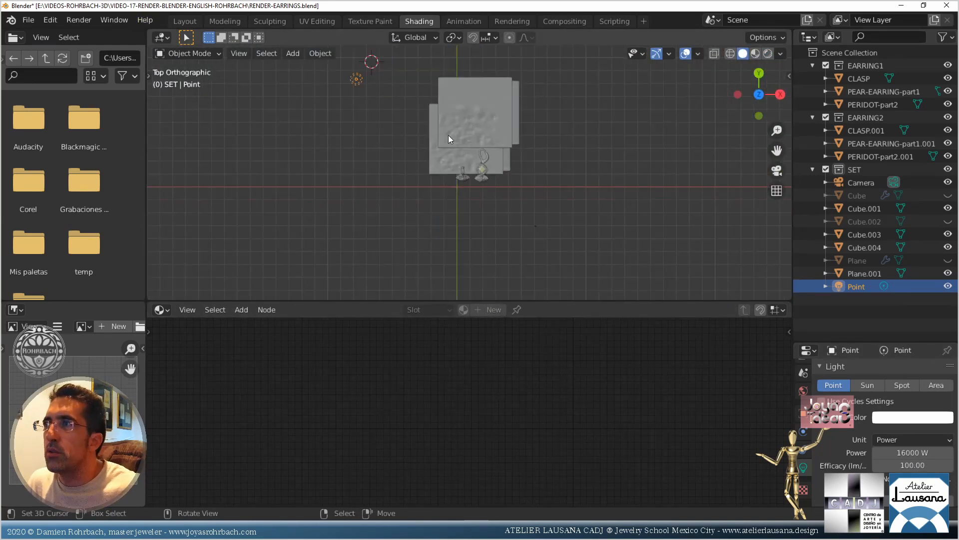
{"action": "middle_click_drag", "start_coordinate": [456, 169], "coordinate": [457, 170], "text": "shift"}
{"action": "middle_click_drag", "start_coordinate": [656, 79], "coordinate": [460, 163]}
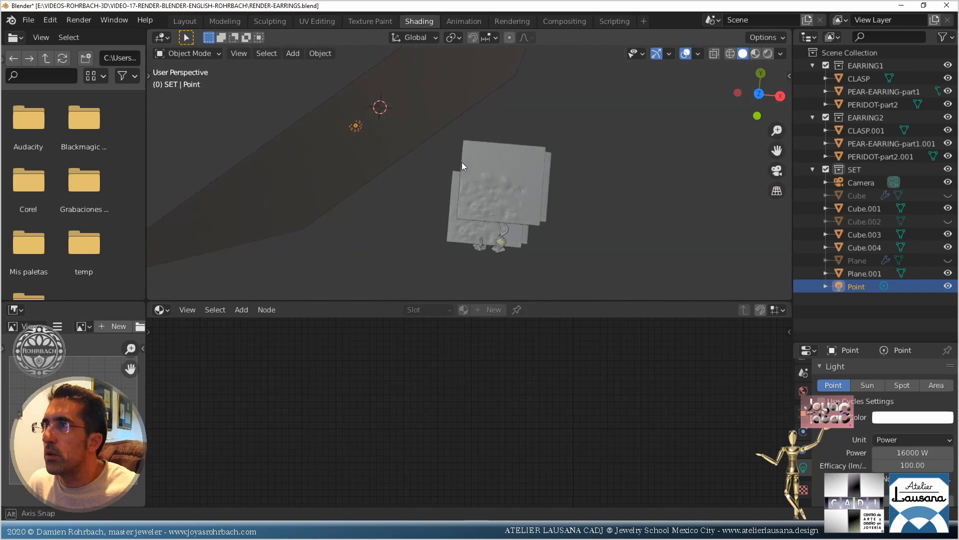
{"action": "key", "text": "g"}
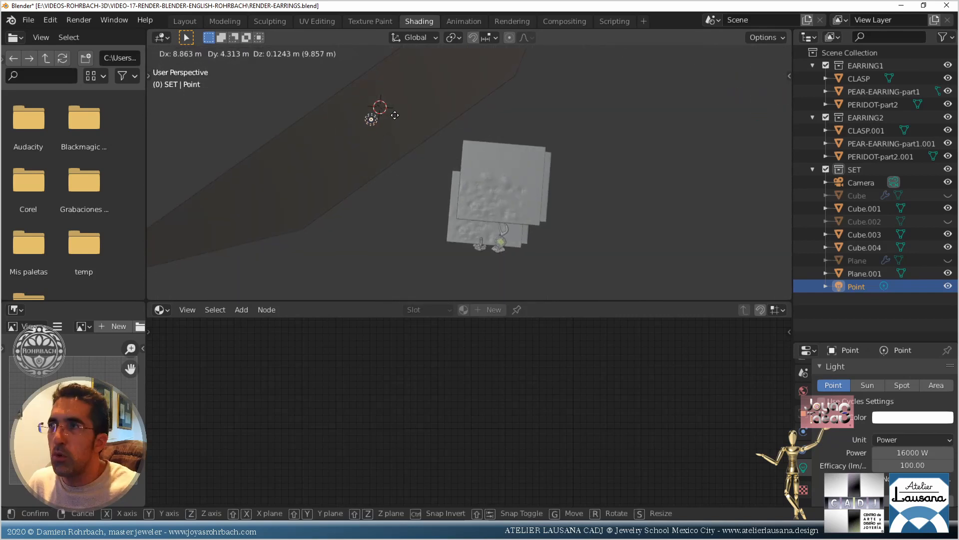
{"action": "left_click", "coordinate": [392, 115]}
{"action": "key", "text": "KP_0"}
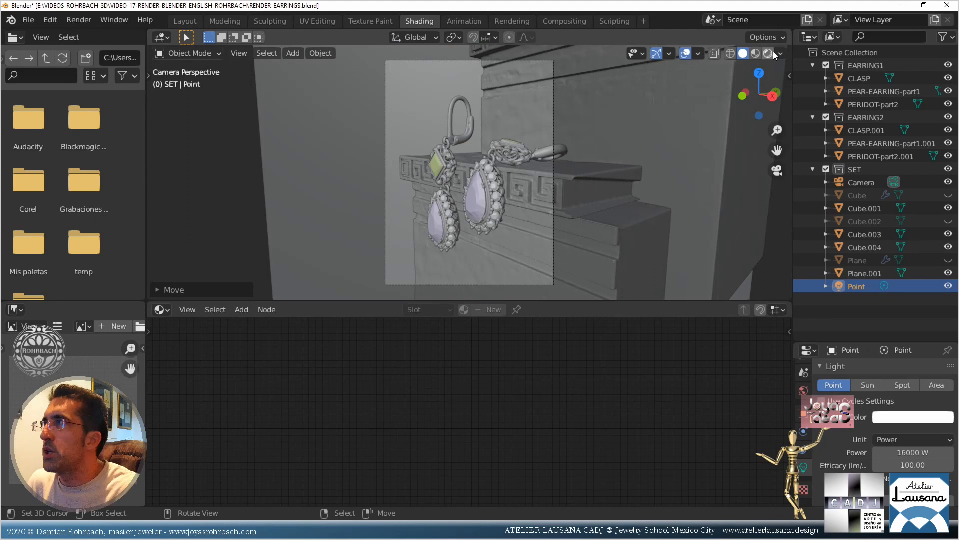
{"action": "left_click", "coordinate": [764, 55]}
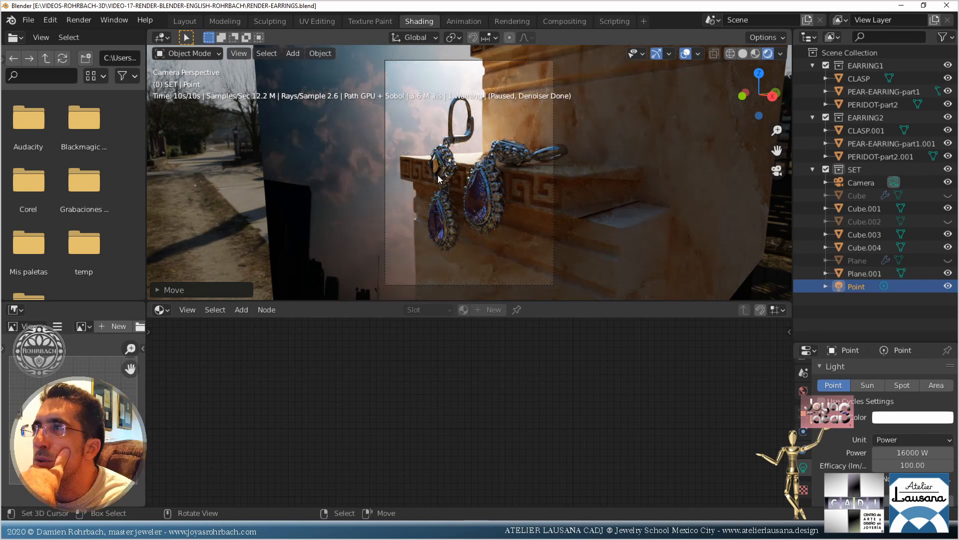
{"action": "key", "text": "ctrl+alt+b"}
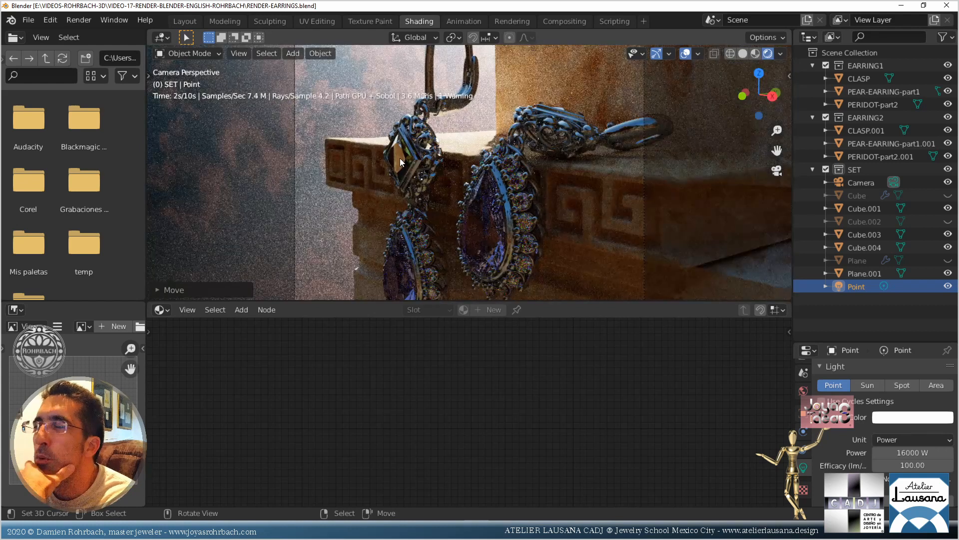
Duplicate the point light in top view and place the copy in front of the blocks at about X -10, Y -55 m
{"action": "left_click", "coordinate": [185, 21]}
{"action": "key", "text": "KP_7"}
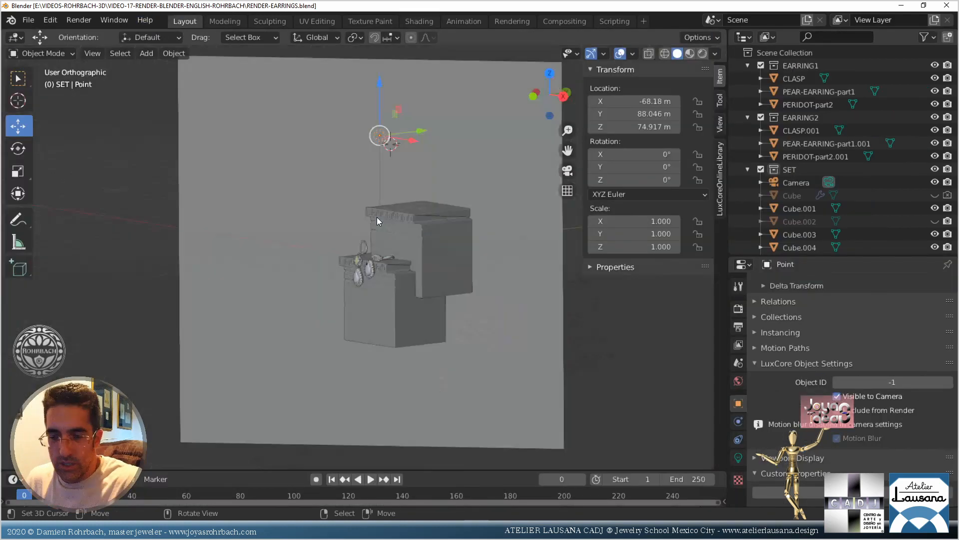
{"action": "key", "text": "shift+d"}
{"action": "left_click", "coordinate": [386, 286]}
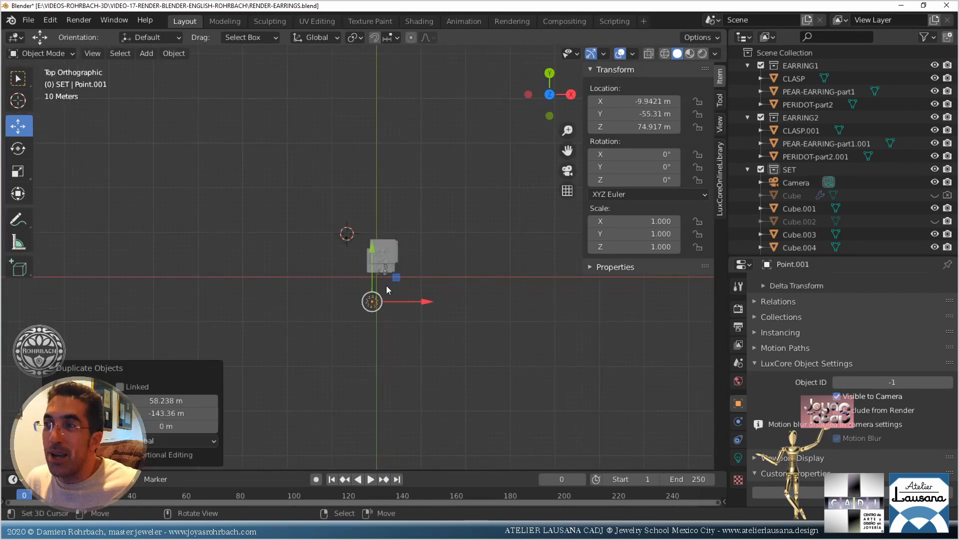
Lower the duplicated point light along Z to about 20.5 m and preview its effect in the rendered camera view
{"action": "middle_click_drag", "start_coordinate": [385, 286], "coordinate": [325, 253]}
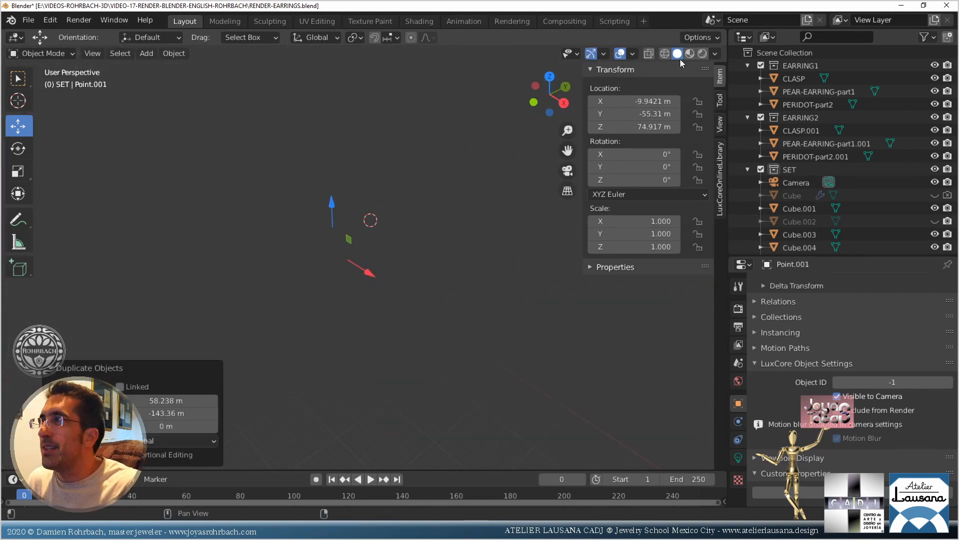
{"action": "middle_click_drag", "start_coordinate": [456, 205], "coordinate": [410, 196]}
{"action": "key", "text": "KP_Decimal"}
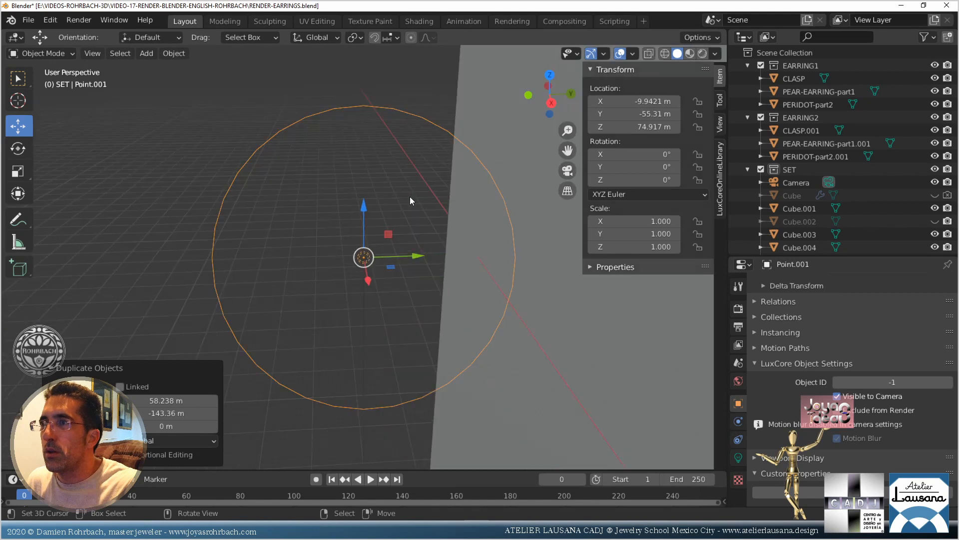
{"action": "scroll", "coordinate": [410, 196], "scroll_direction": "down", "scroll_amount": 10}
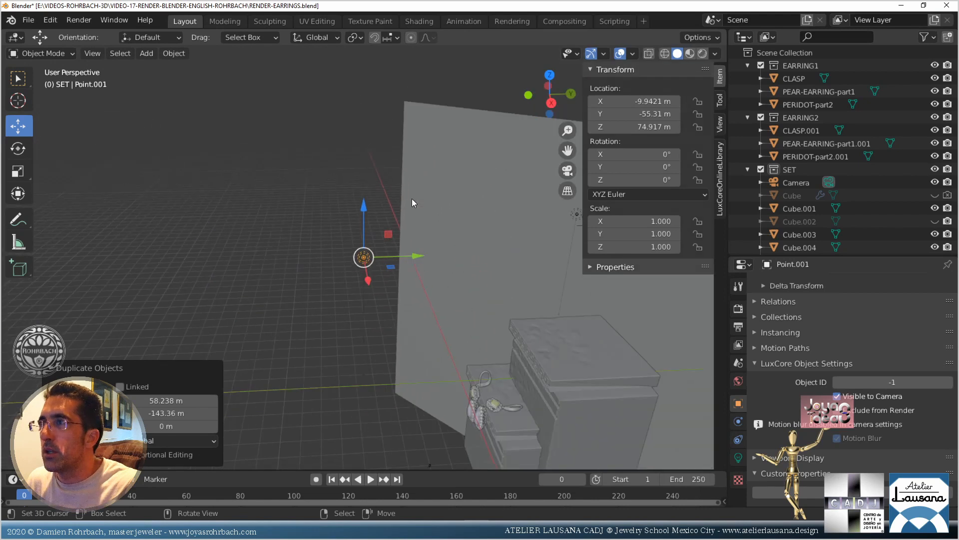
{"action": "middle_click_drag", "start_coordinate": [434, 241], "coordinate": [418, 223]}
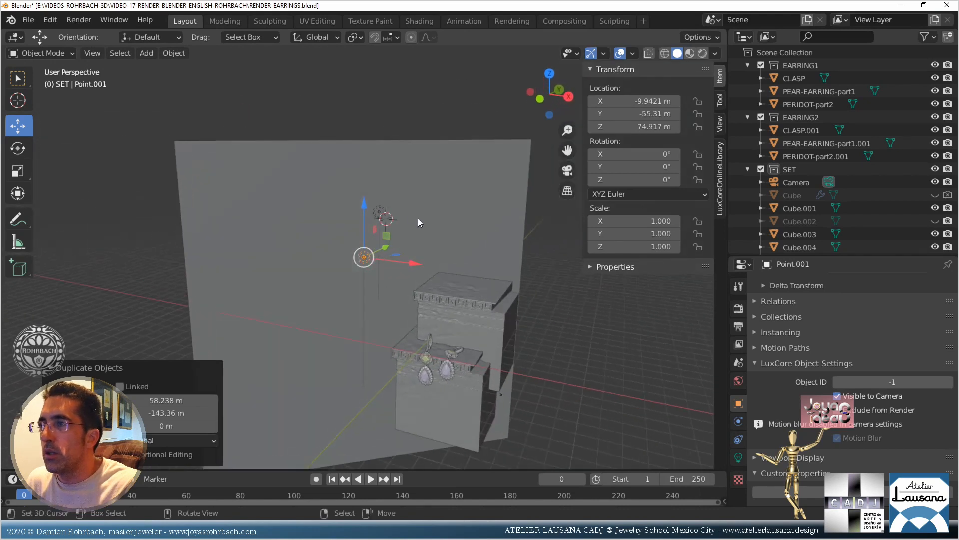
{"action": "key", "text": "g"}
{"action": "key", "text": "z"}
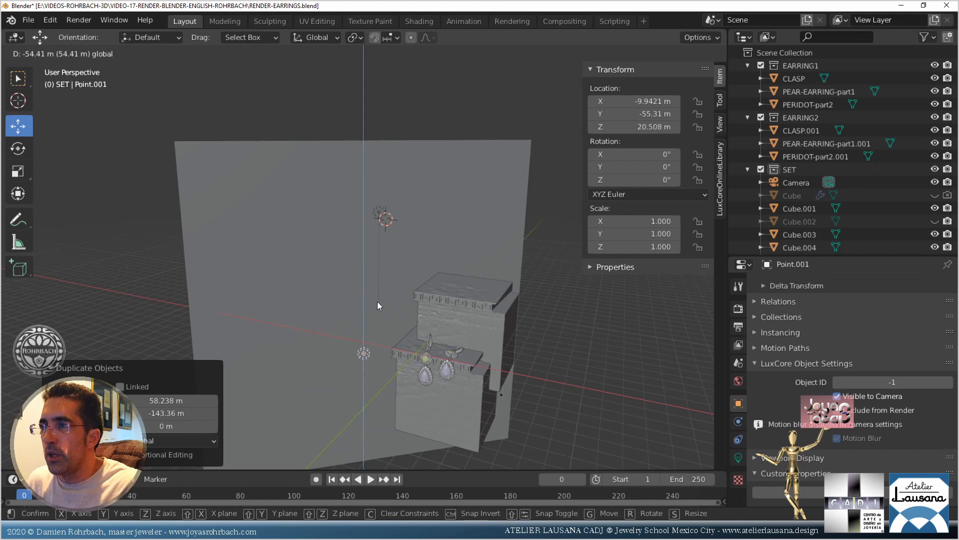
{"action": "left_click", "coordinate": [378, 306]}
{"action": "left_click", "coordinate": [429, 21]}
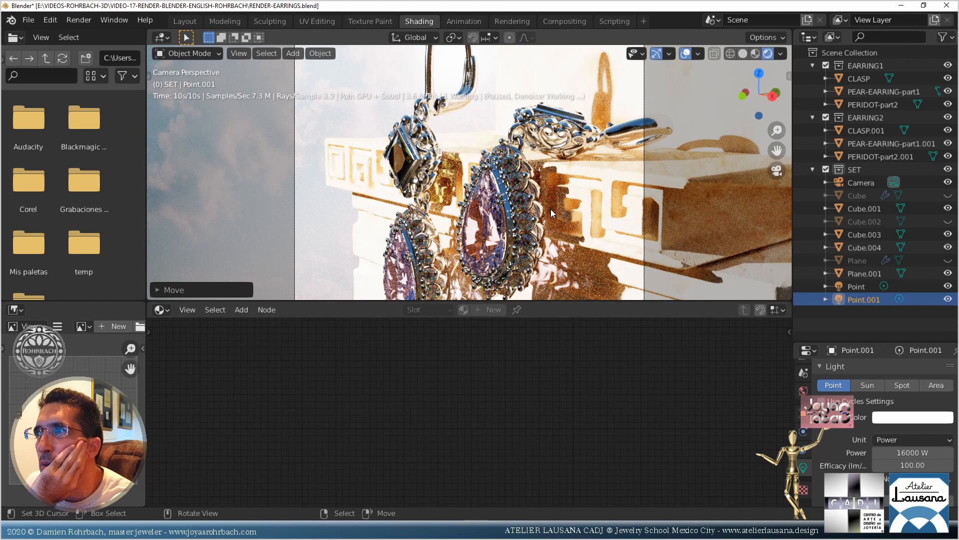
{"action": "scroll", "coordinate": [551, 209], "scroll_direction": "down", "scroll_amount": 2}
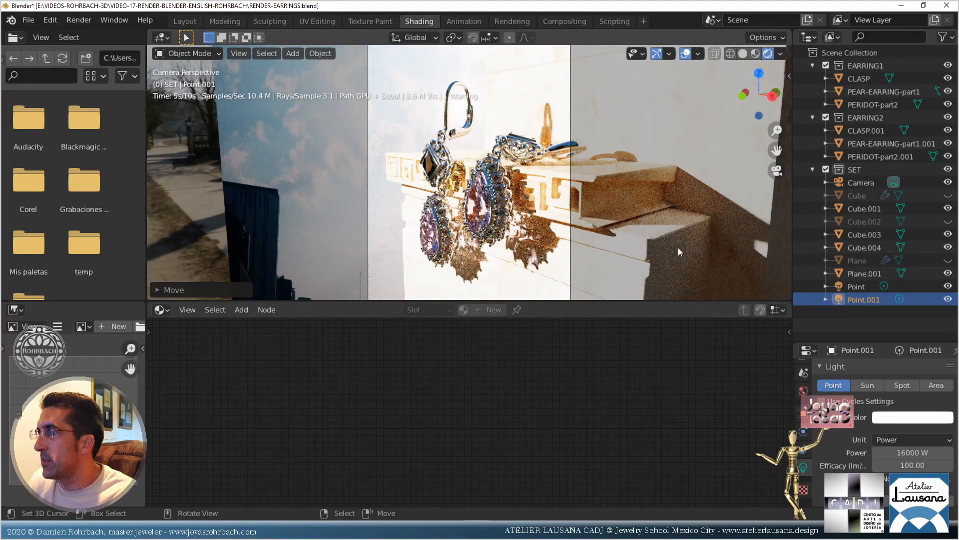
Try a power of 6000 W and an efficacy of 60 lm/W on the duplicated point light, and save the file
{"action": "left_click", "coordinate": [916, 452]}
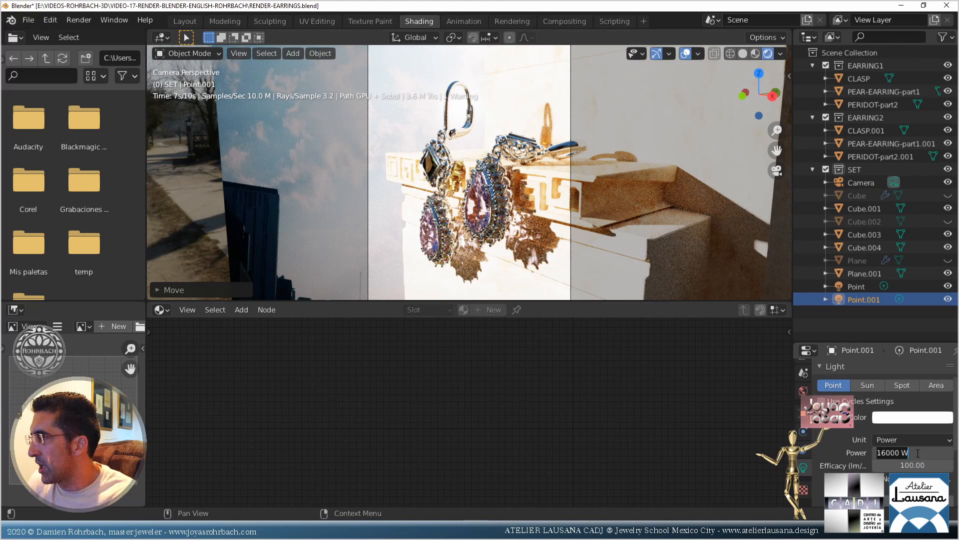
{"action": "type", "text": "6000"}
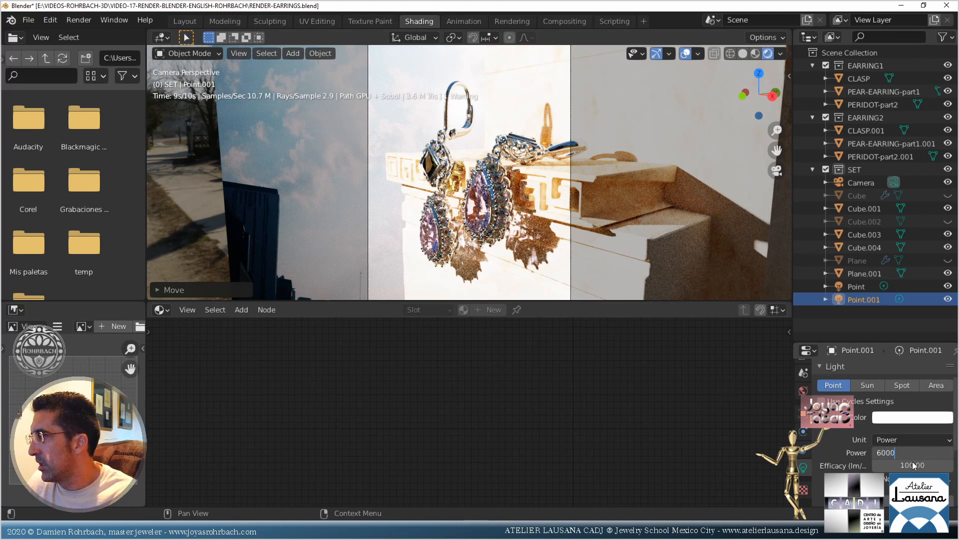
{"action": "key", "text": "Return"}
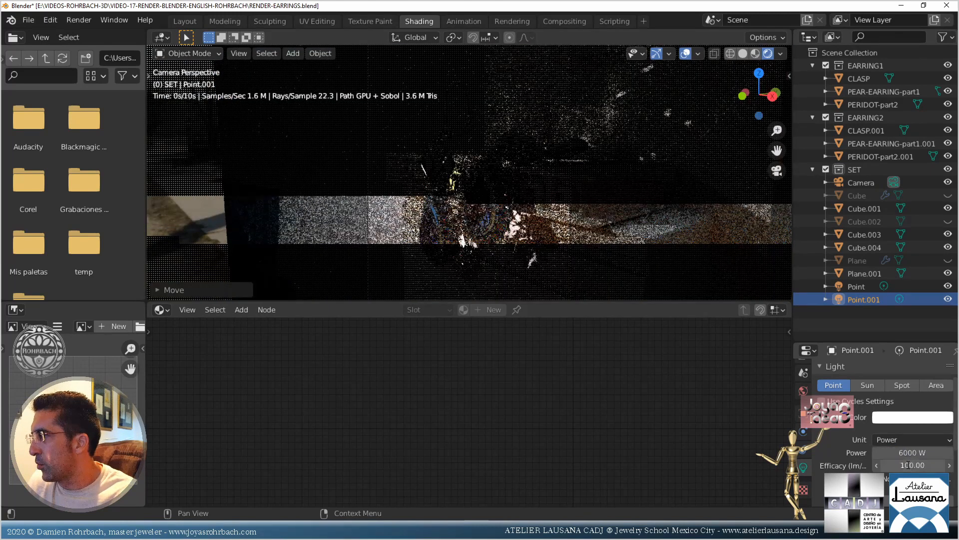
{"action": "left_click", "coordinate": [909, 467]}
{"action": "type", "text": "60"}
{"action": "key", "text": "Return"}
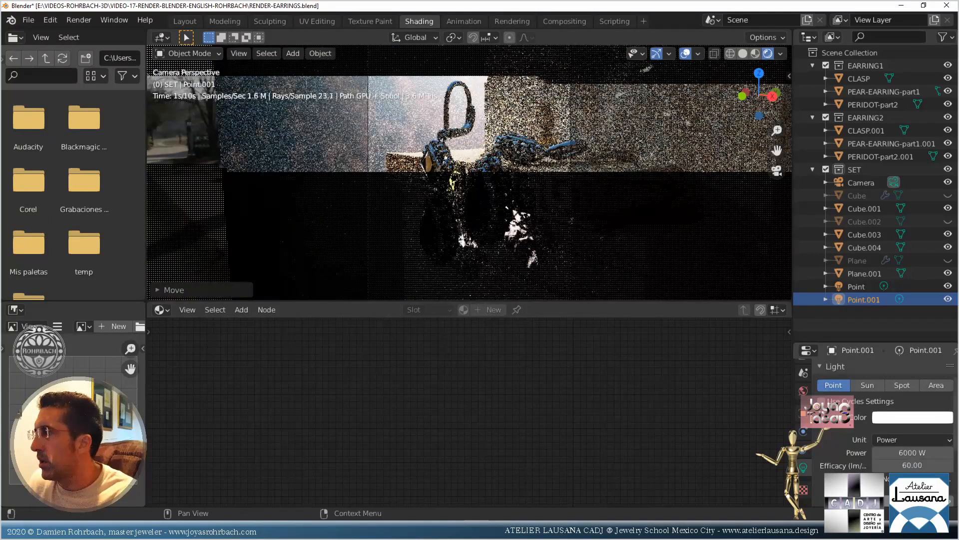
{"action": "left_click", "coordinate": [914, 500]}
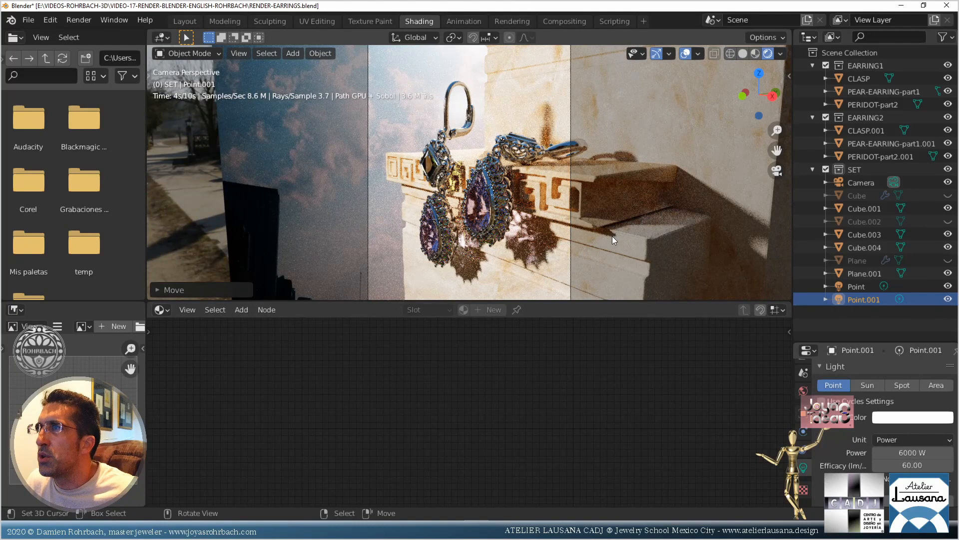
{"action": "key", "text": "ctrl+s"}
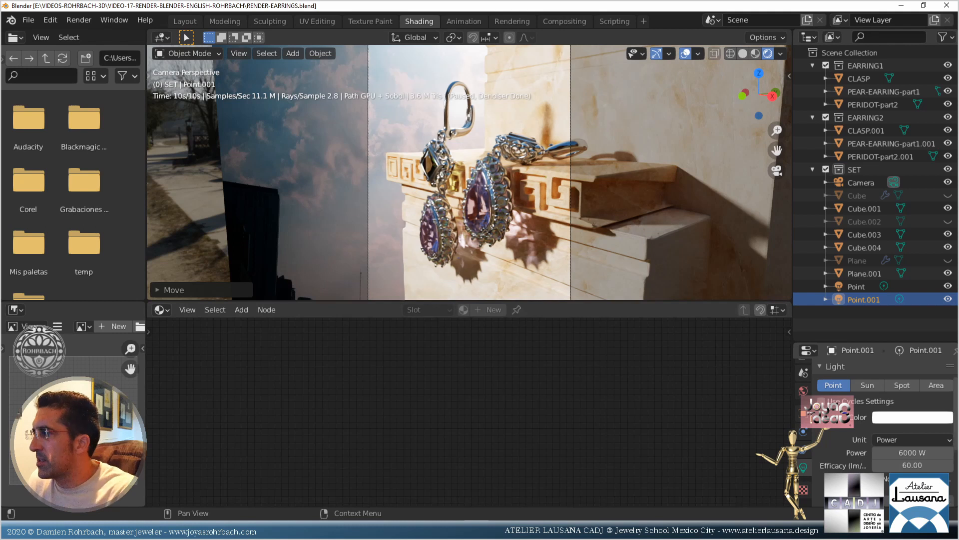
{"action": "key", "text": "Return"}
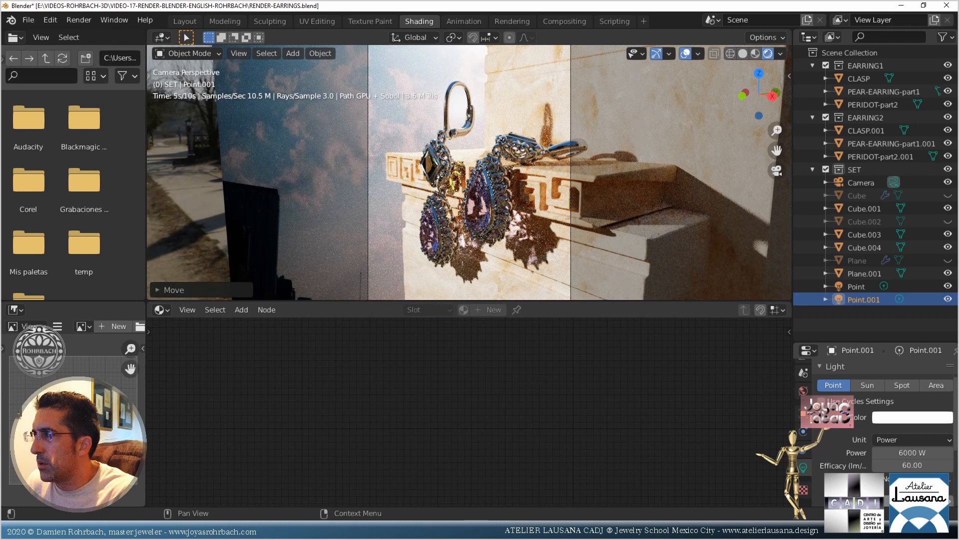
Set the duplicated point light's power to 3000 W
{"action": "double_click", "coordinate": [914, 453]}
{"action": "type", "text": "30"}
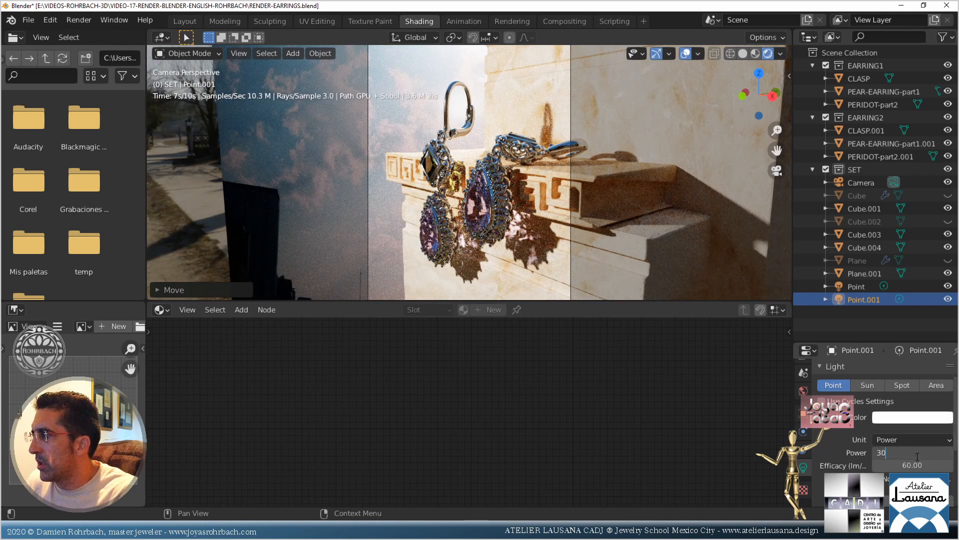
{"action": "type", "text": "00"}
{"action": "key", "text": "Return"}
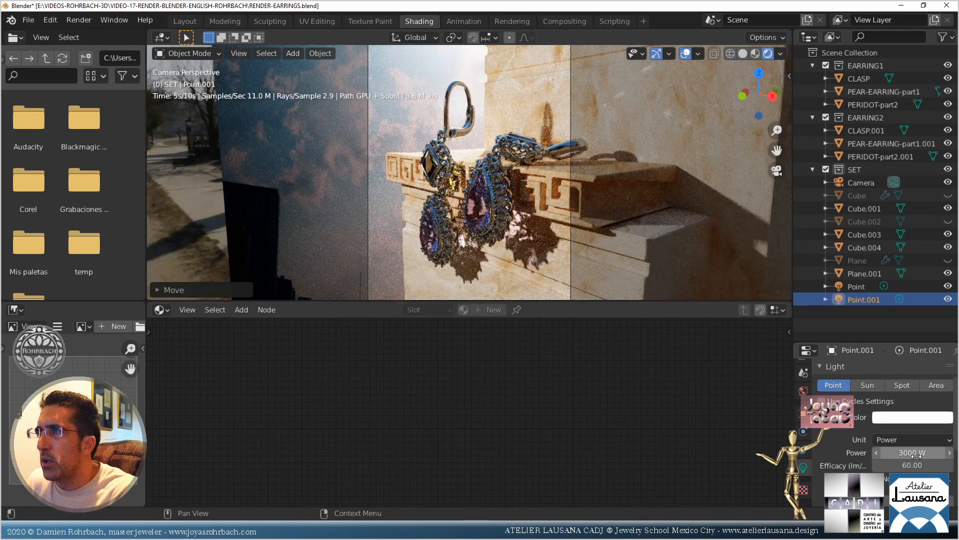
Tint the duplicated point light pale warm pink with RGB values of 1.0, 0.85 and 0.82, and save the file
{"action": "left_click", "coordinate": [919, 418]}
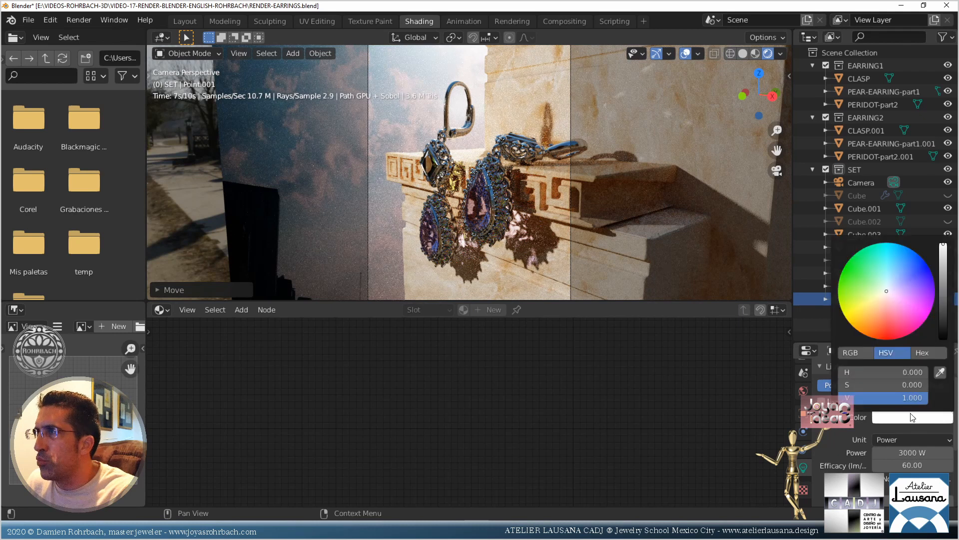
{"action": "left_click", "coordinate": [885, 300]}
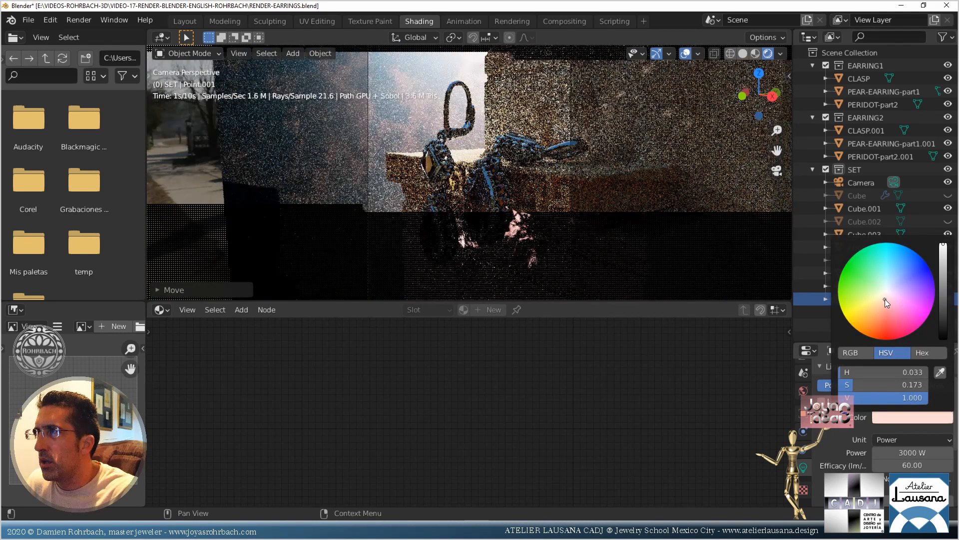
{"action": "left_click", "coordinate": [864, 352]}
{"action": "left_click", "coordinate": [892, 383]}
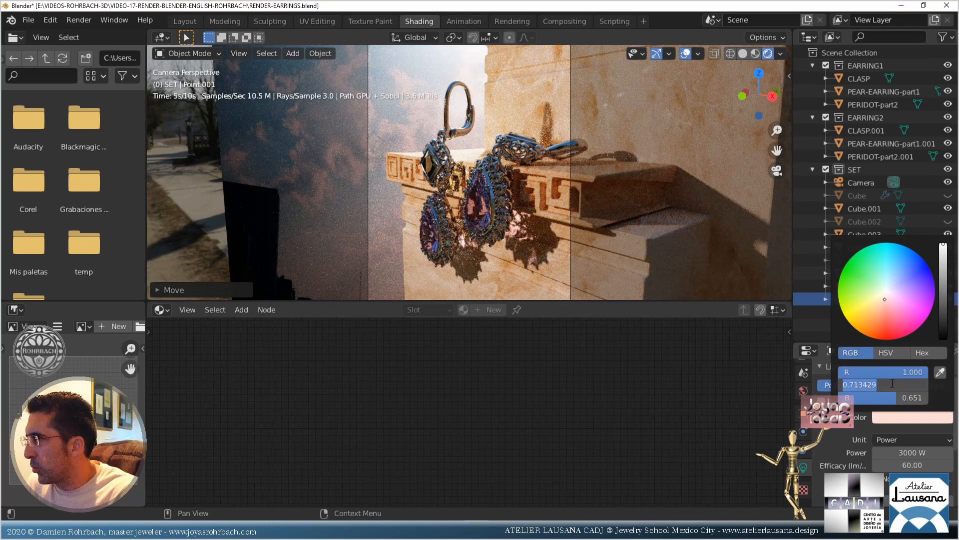
{"action": "type", "text": ".85"}
{"action": "left_click", "coordinate": [895, 396]}
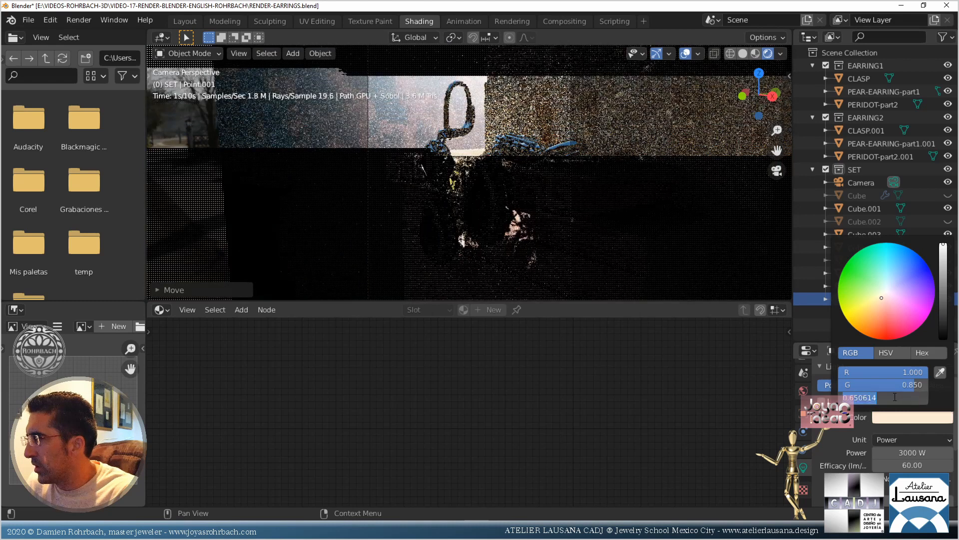
{"action": "type", "text": ".82"}
{"action": "key", "text": "Return"}
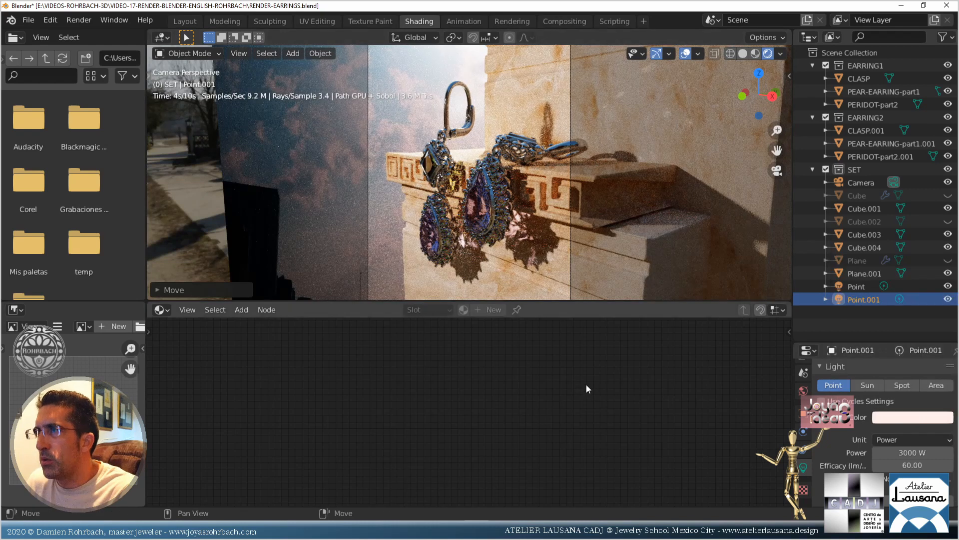
{"action": "key", "text": "ctrl+s"}
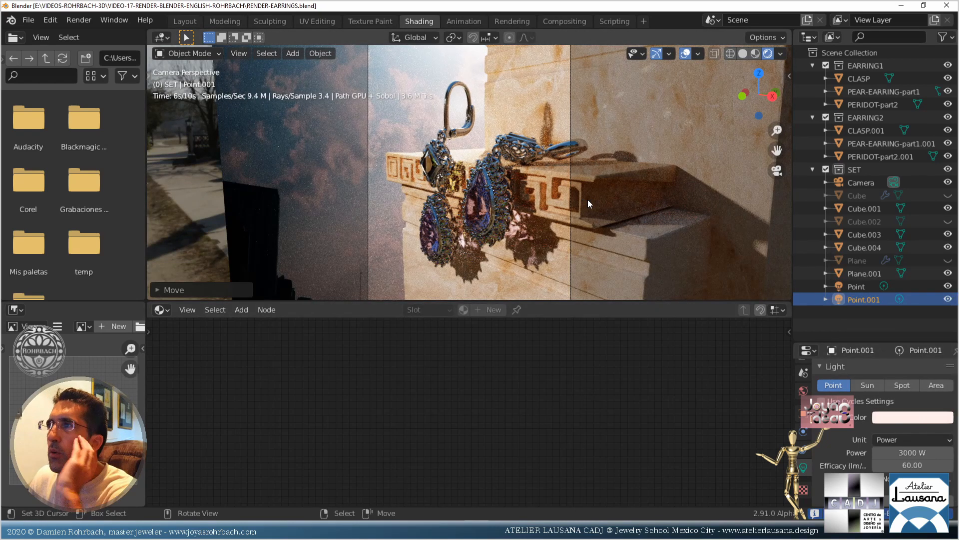
Set the duplicated point light's efficacy to 75 lm/W
{"action": "left_click", "coordinate": [905, 465]}
{"action": "type", "text": "75"}
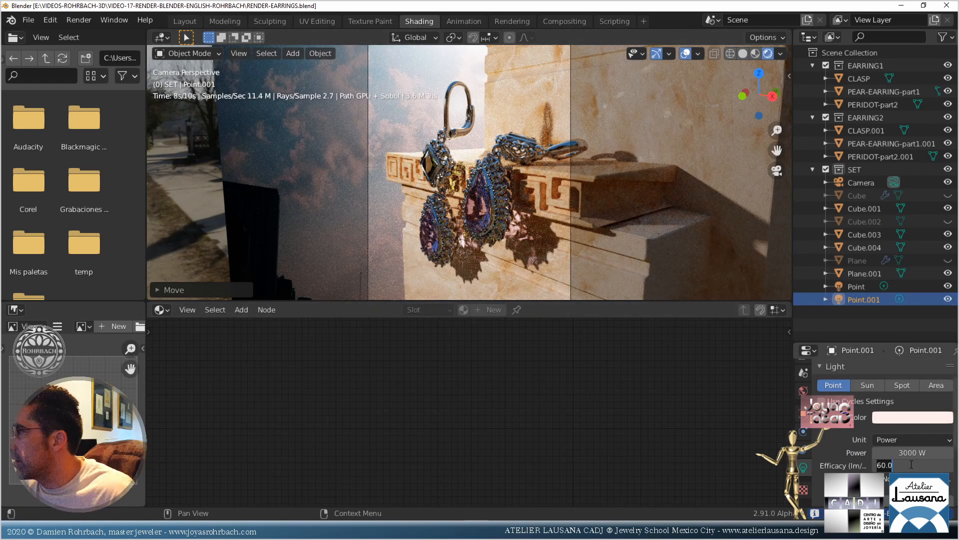
{"action": "key", "text": "Return"}
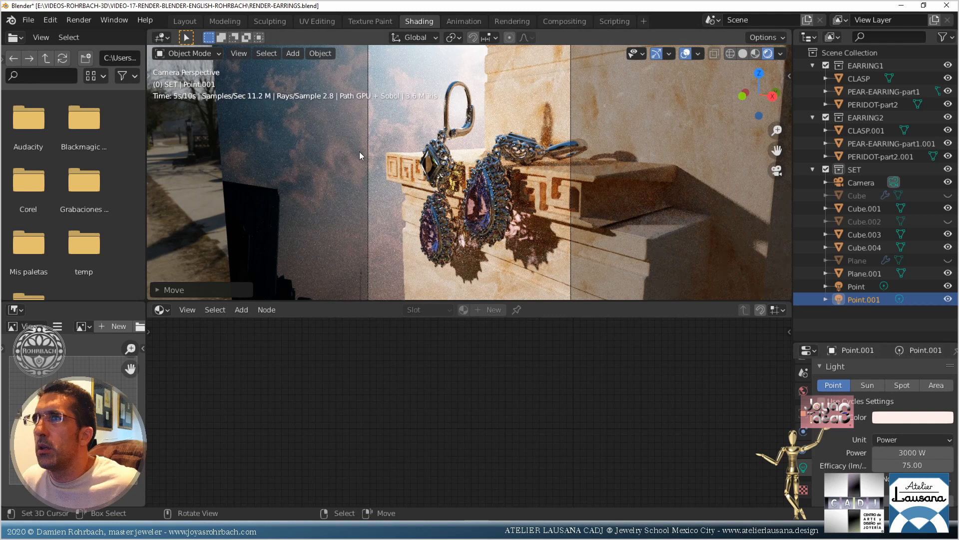
Try an X dimension of 320 m on the sky plane and widen it further to 380 m
{"action": "left_click", "coordinate": [344, 139]}
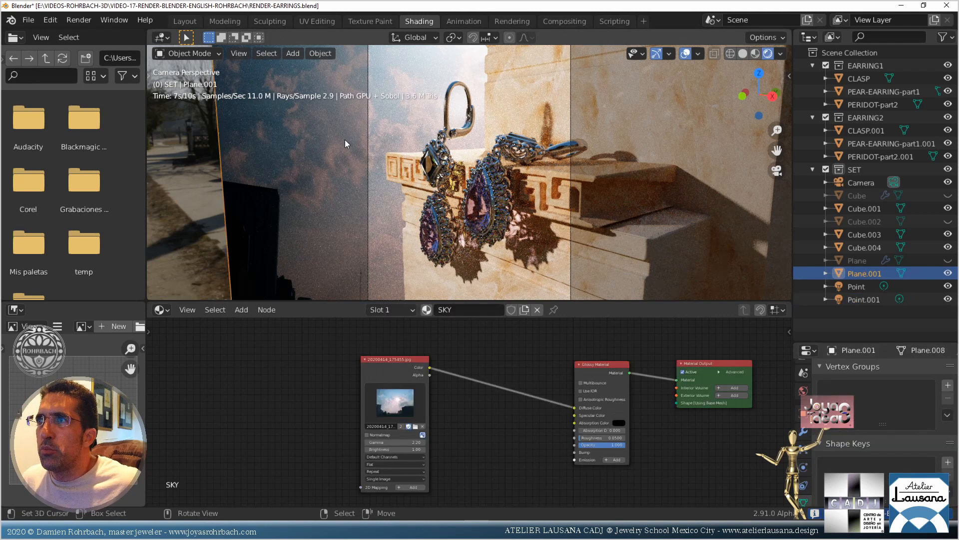
{"action": "key", "text": "n"}
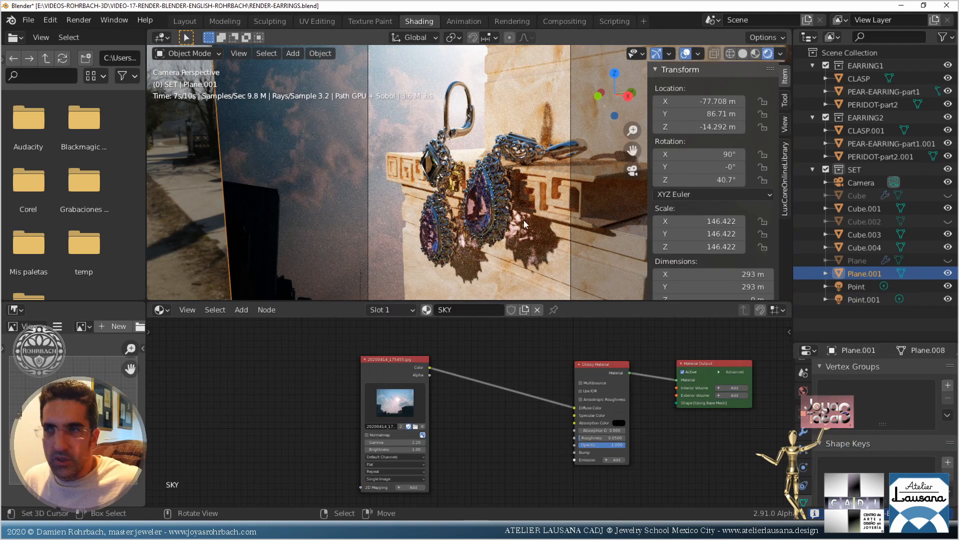
{"action": "left_click", "coordinate": [727, 274]}
{"action": "type", "text": "320"}
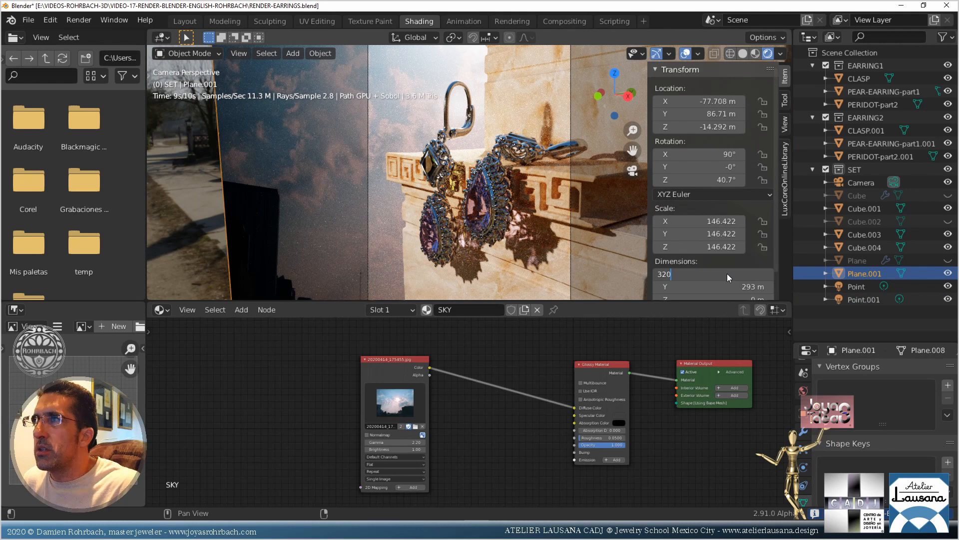
{"action": "key", "text": "Return"}
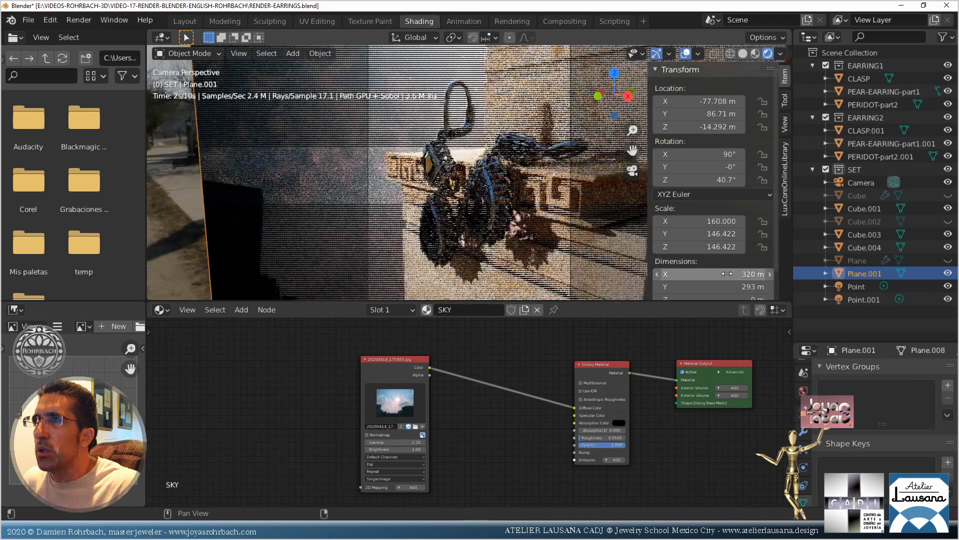
{"action": "left_click", "coordinate": [727, 274]}
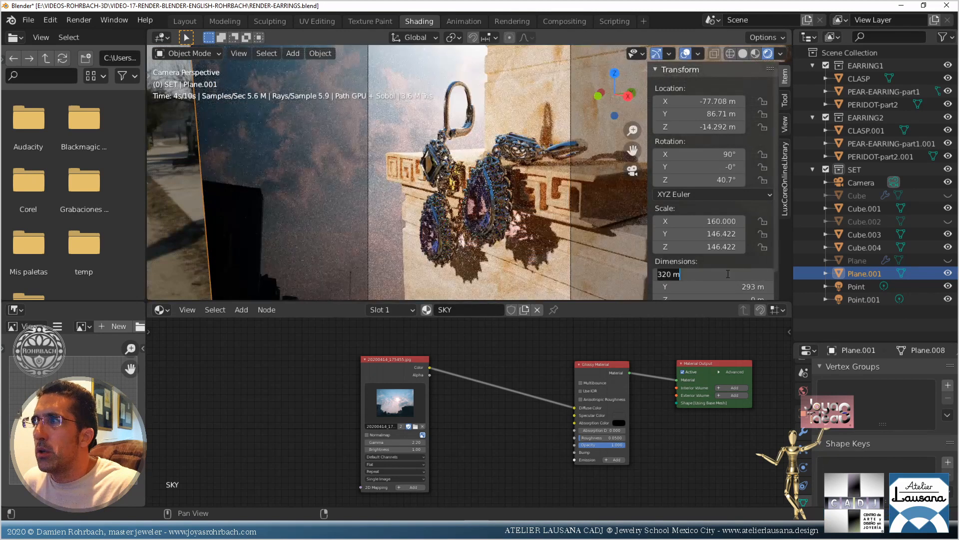
{"action": "type", "text": "380"}
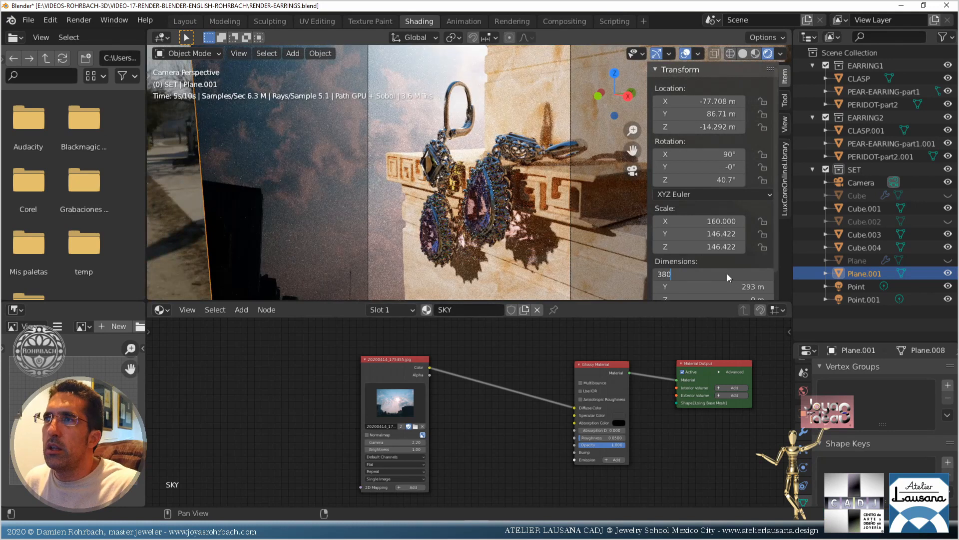
{"action": "key", "text": "Return"}
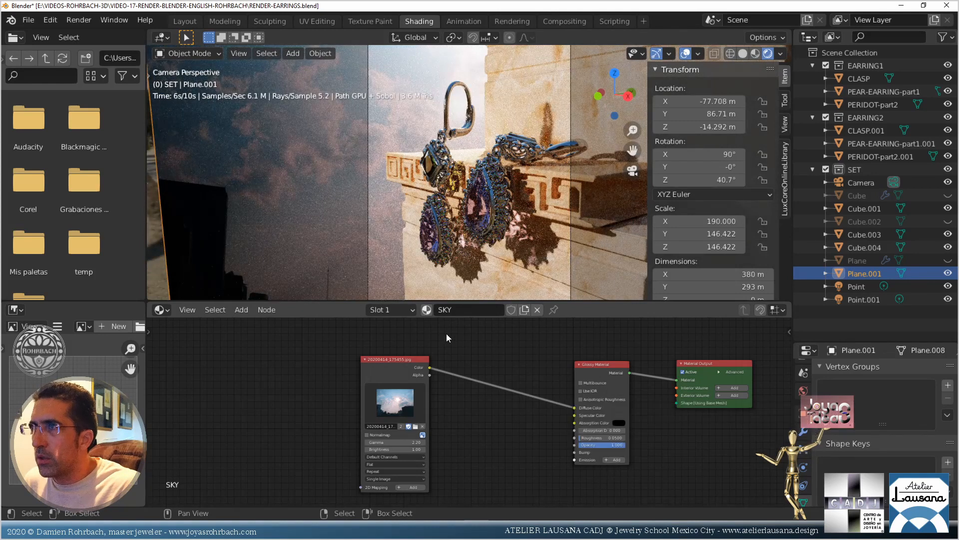
{"action": "scroll", "coordinate": [500, 197], "scroll_direction": "down", "scroll_amount": 1}
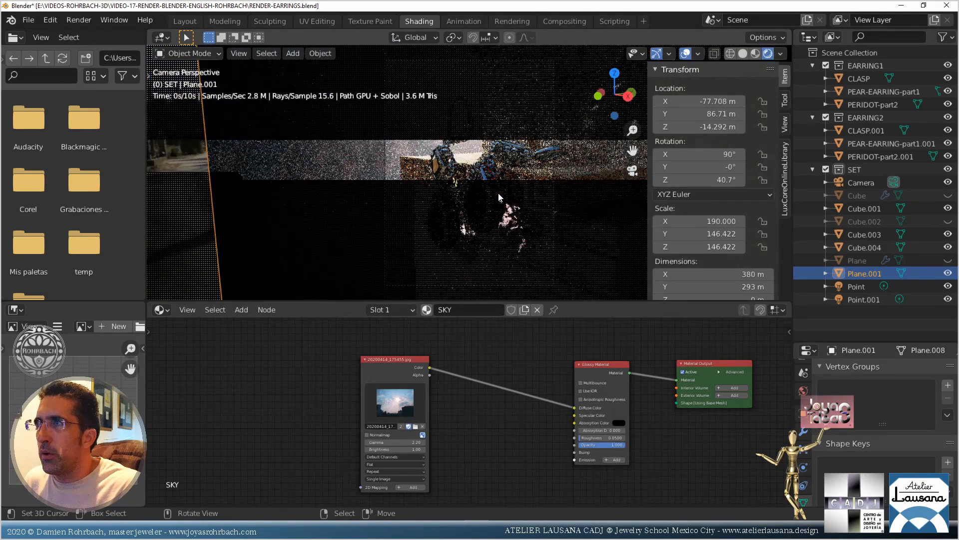
{"action": "key", "text": "n"}
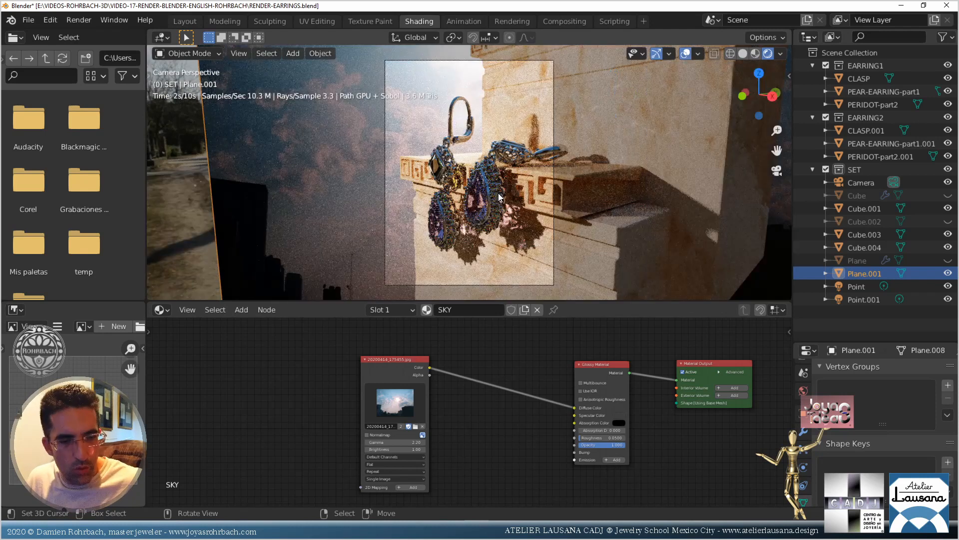
Save the file and connect the second image texture's color output to the Bump value in Cube.001's SAND STONE material
{"action": "key", "text": "ctrl+s"}
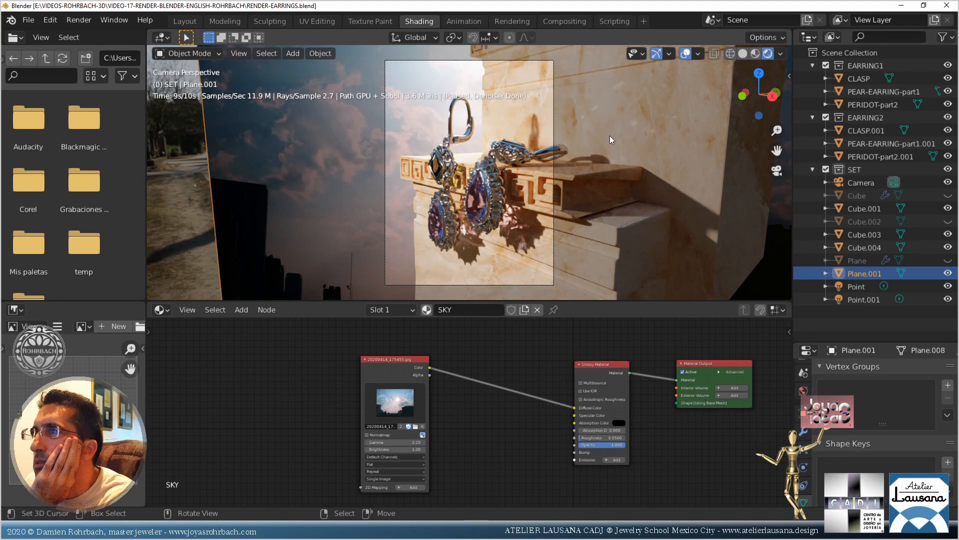
{"action": "scroll", "coordinate": [427, 171], "scroll_direction": "up", "scroll_amount": 3}
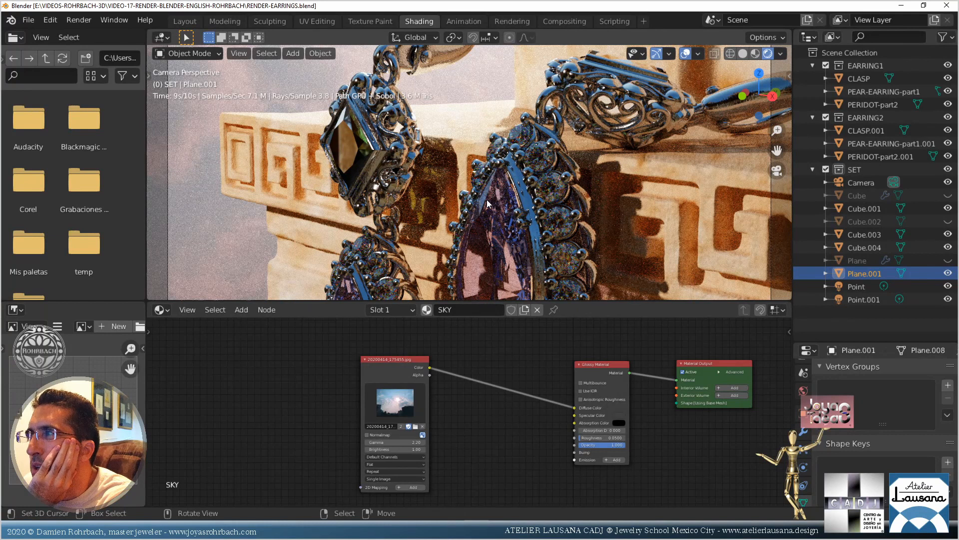
{"action": "left_click", "coordinate": [742, 181]}
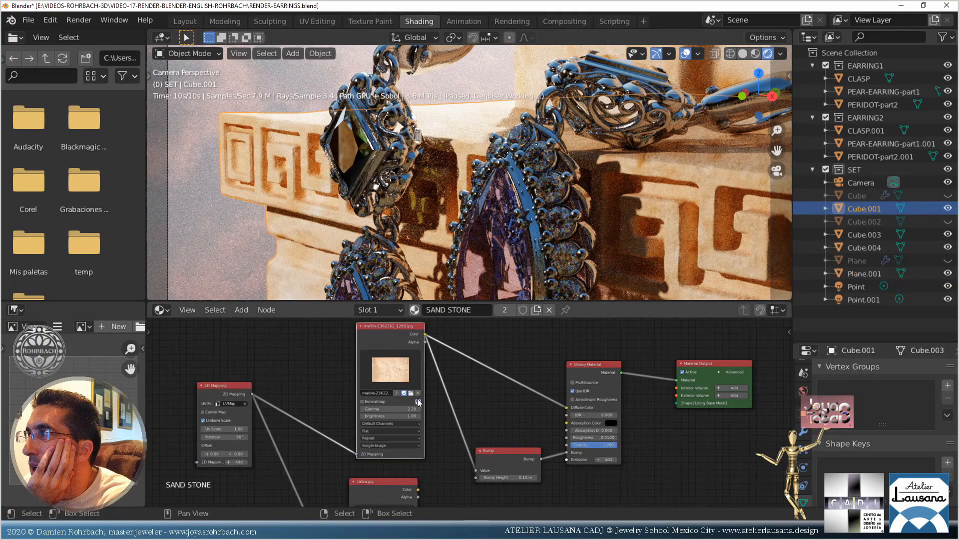
{"action": "middle_click_drag", "start_coordinate": [454, 438], "coordinate": [488, 382]}
{"action": "left_click_drag", "start_coordinate": [453, 433], "coordinate": [506, 415]}
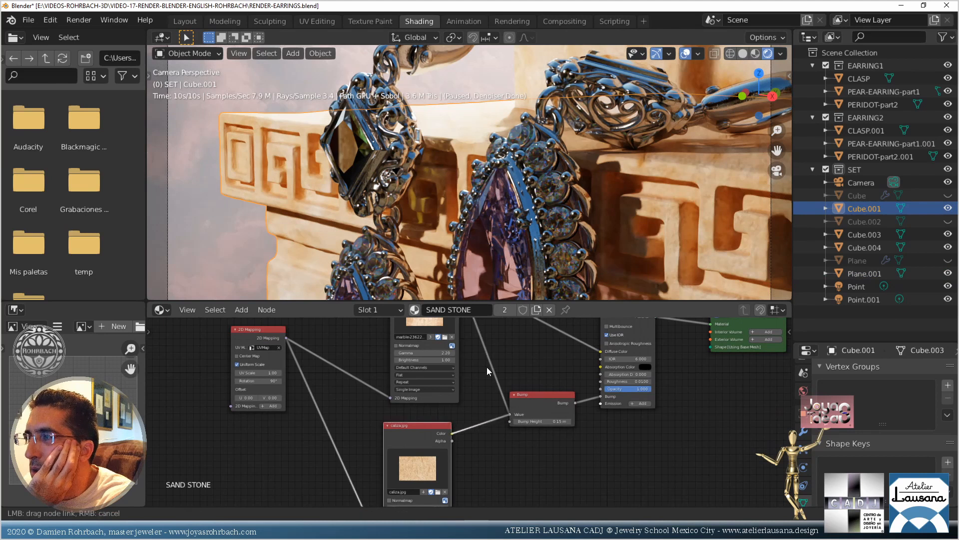
Load paper3.jpg as the SAND STONE diffuse image and the brown_mud_leaves_01 rough image as its bump texture
{"action": "middle_click_drag", "start_coordinate": [486, 413], "coordinate": [490, 466]}
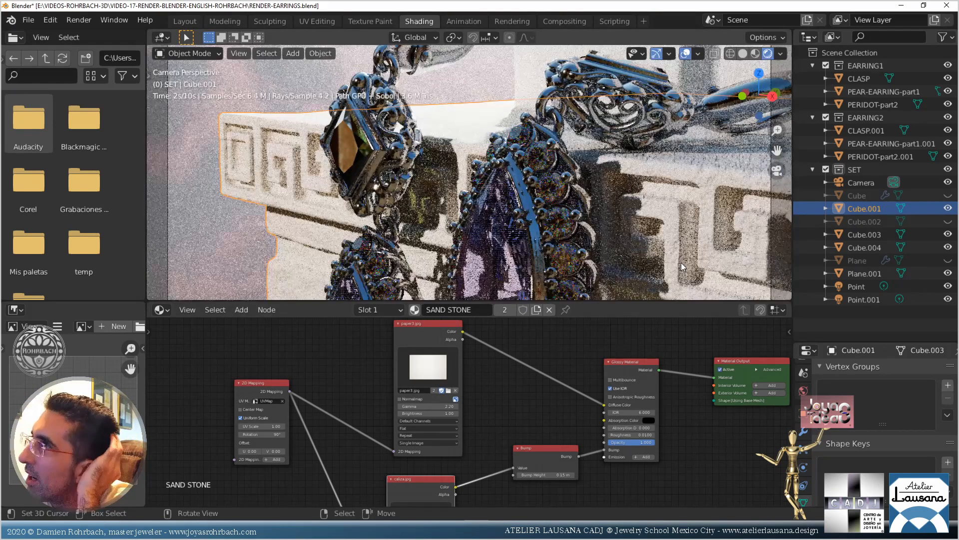
{"action": "middle_click_drag", "start_coordinate": [510, 392], "coordinate": [551, 318]}
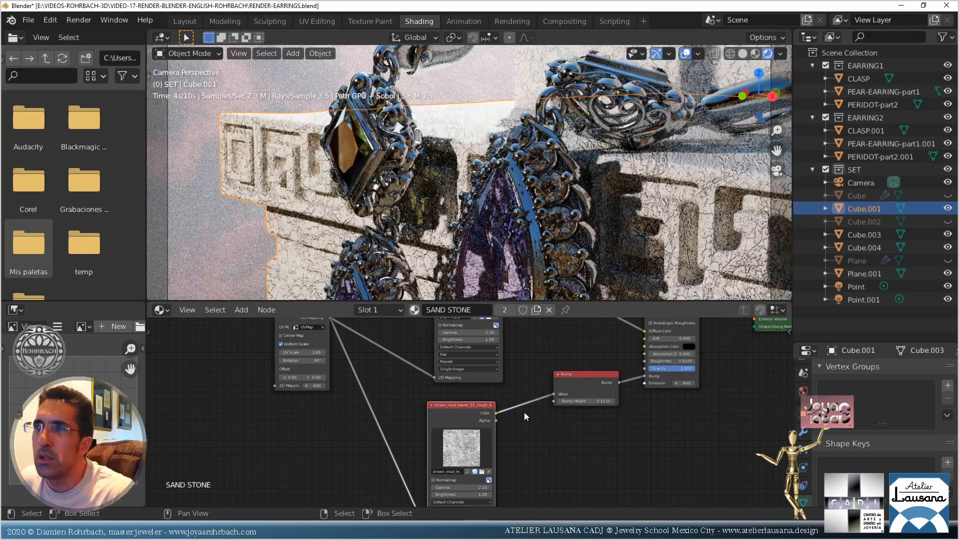
Try a Bump Height of 0.03 m and then 0.012 m on the SAND STONE material's Bump node
{"action": "left_click", "coordinate": [588, 400]}
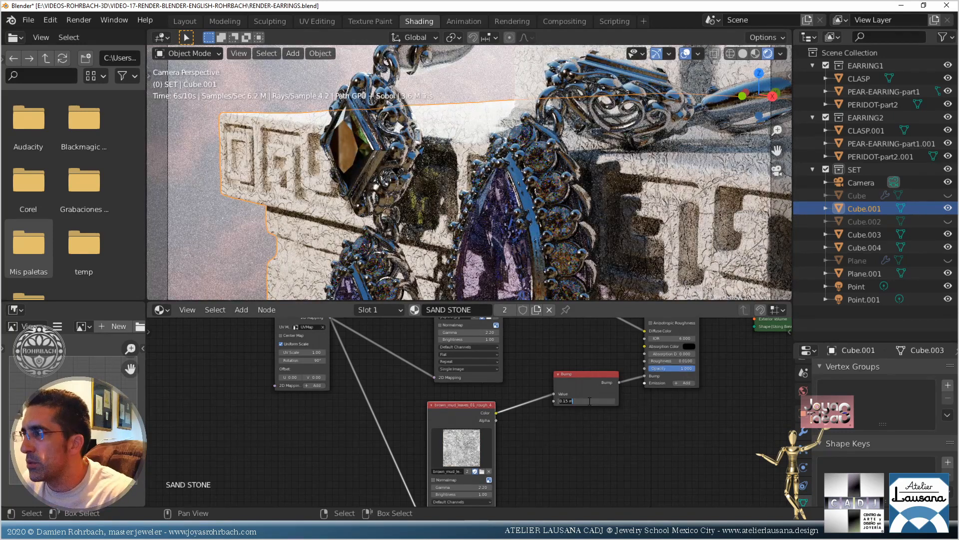
{"action": "type", "text": "0.03"}
{"action": "key", "text": "Return"}
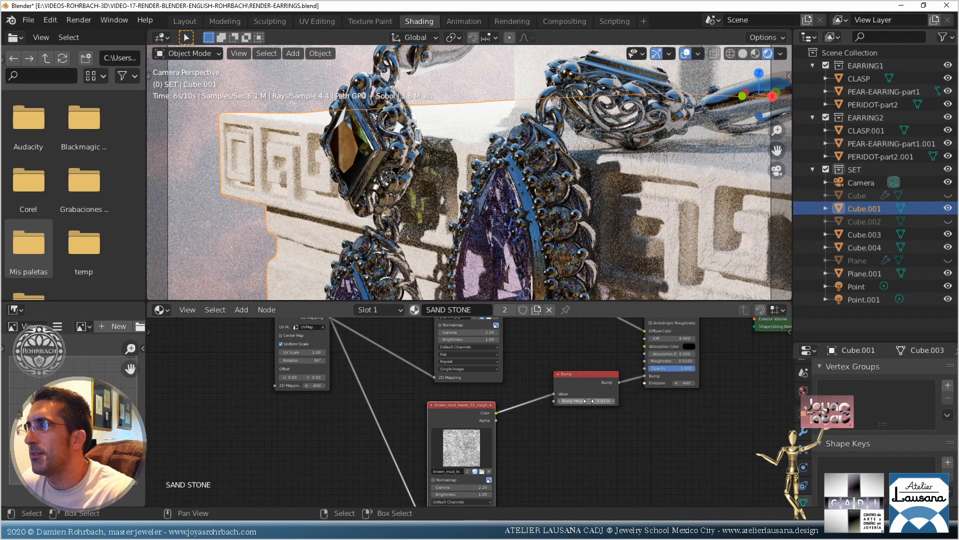
{"action": "left_click", "coordinate": [588, 401]}
{"action": "type", "text": "012"}
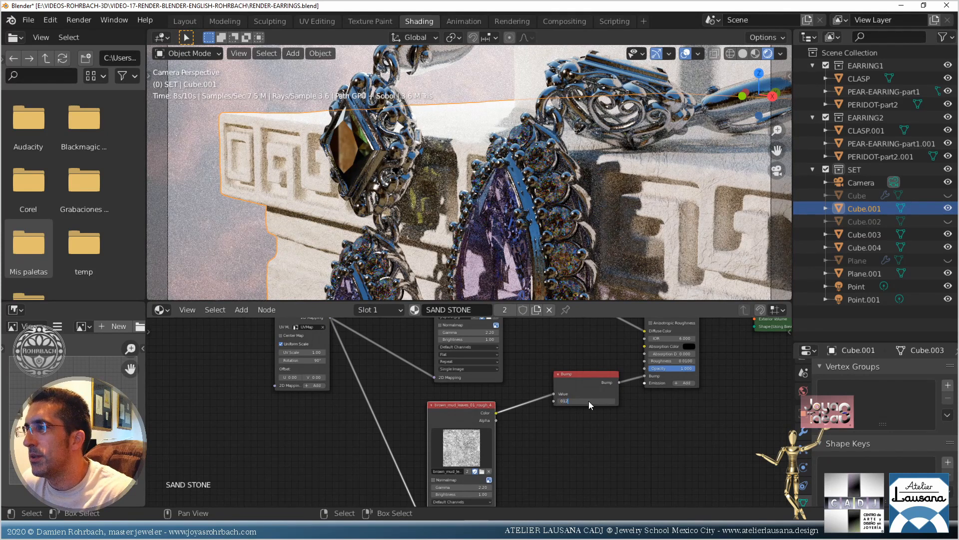
{"action": "key", "text": "Return"}
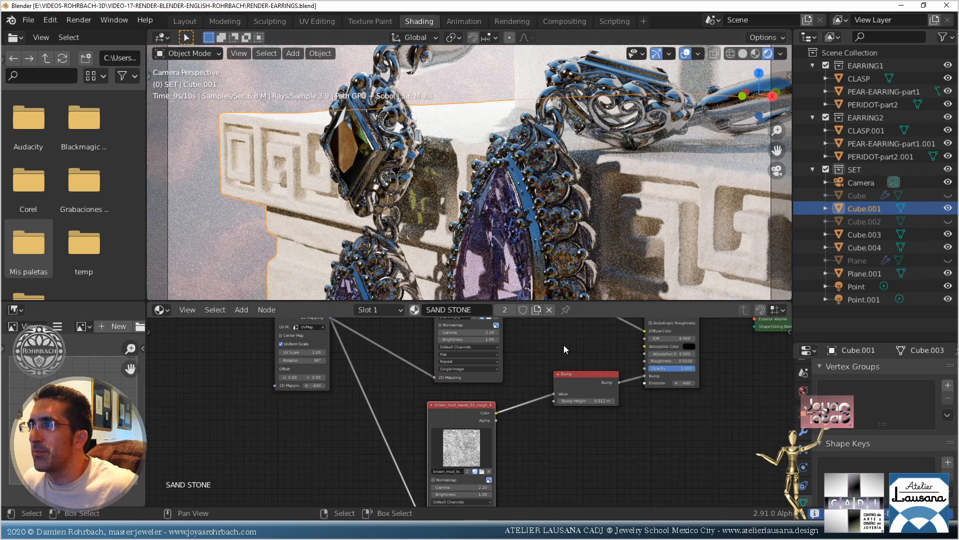
Replace the bump image with Dirt ground soil sand seamless texture 2048x2048.jpg and set the Bump Height to 0.1 m
{"action": "middle_click_drag", "start_coordinate": [551, 351], "coordinate": [486, 394]}
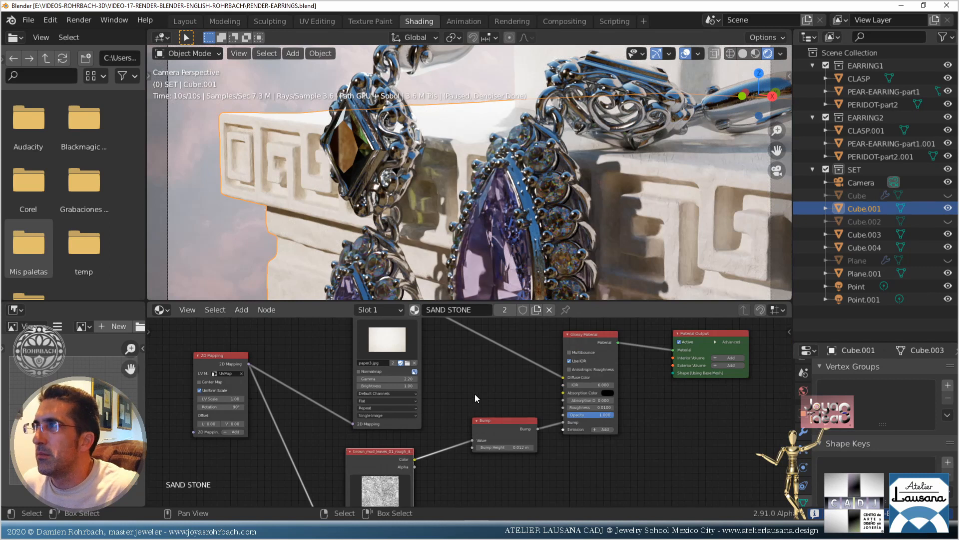
{"action": "middle_click_drag", "start_coordinate": [390, 488], "coordinate": [463, 402]}
{"action": "scroll", "coordinate": [464, 441], "scroll_direction": "up", "scroll_amount": 5}
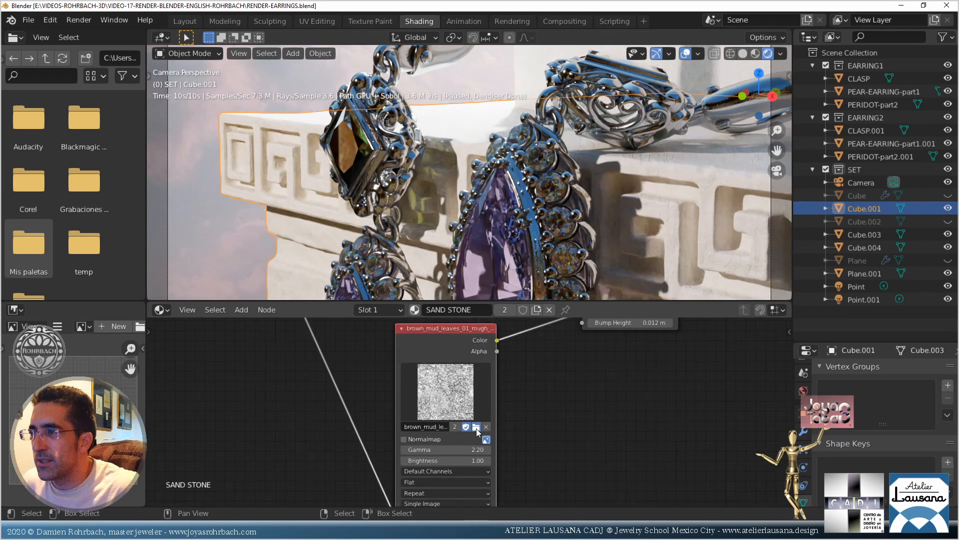
{"action": "left_click", "coordinate": [476, 428]}
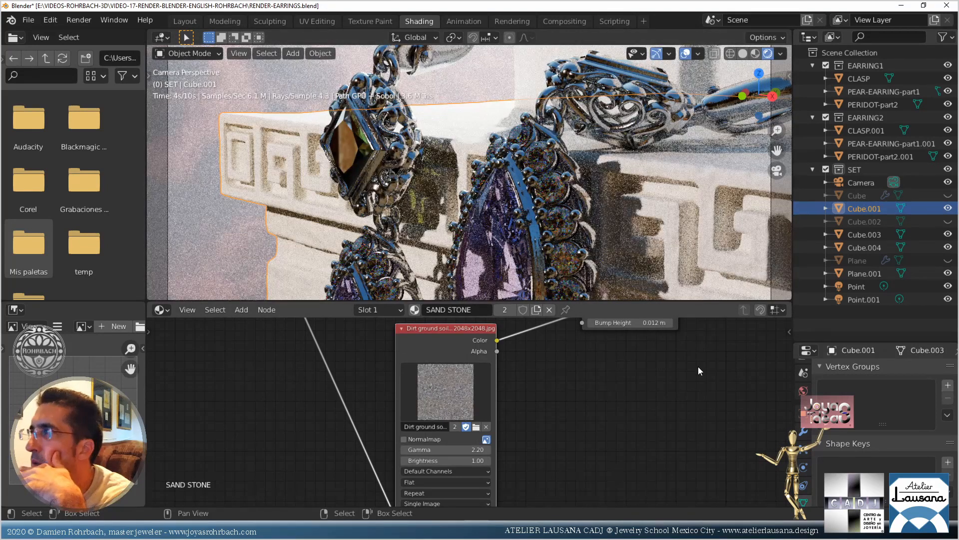
{"action": "middle_click_drag", "start_coordinate": [560, 421], "coordinate": [436, 483]}
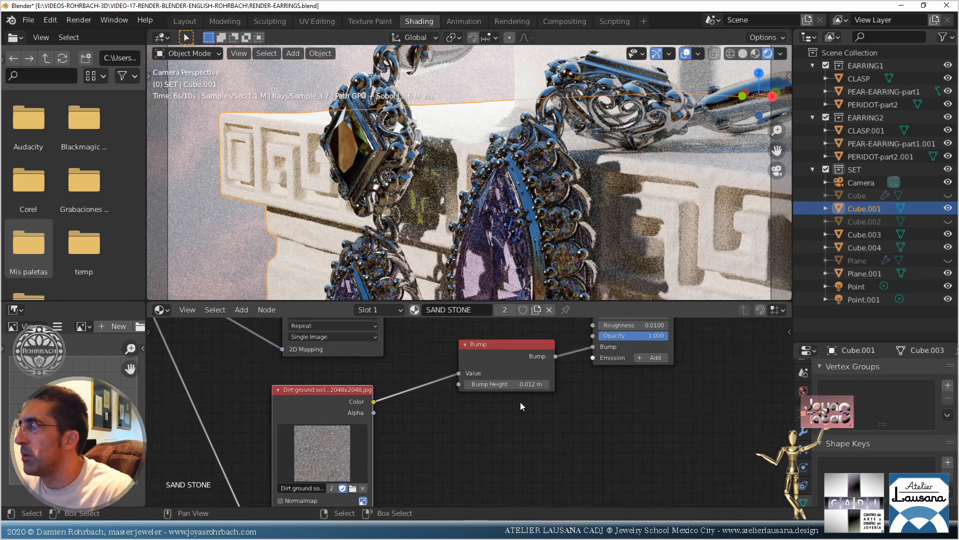
{"action": "double_click", "coordinate": [521, 384]}
{"action": "type", "text": ".1"}
{"action": "key", "text": "Return"}
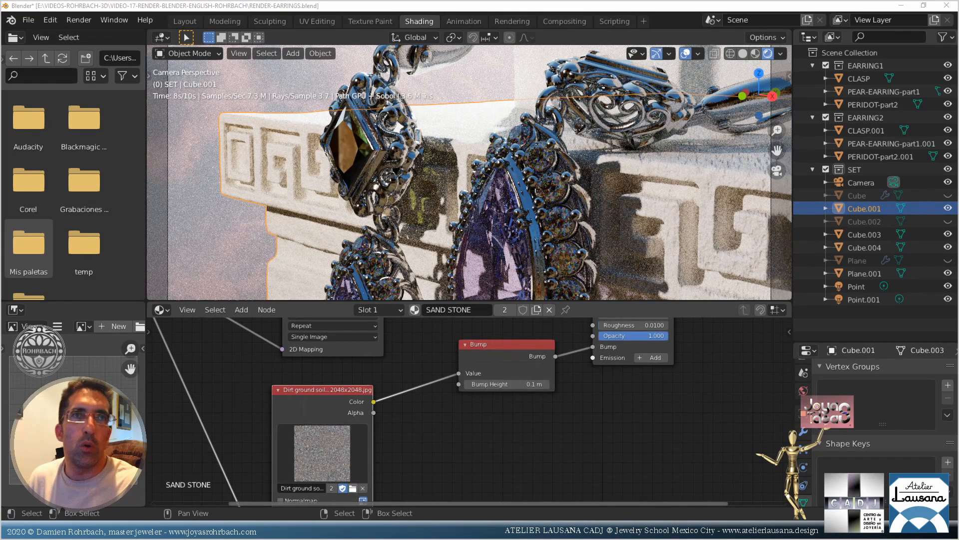
Replace the bump texture's image with rock_01_bump_4k.png from the MYIMAGESworking folder
{"action": "left_click", "coordinate": [353, 489]}
{"action": "double_click", "coordinate": [675, 9]}
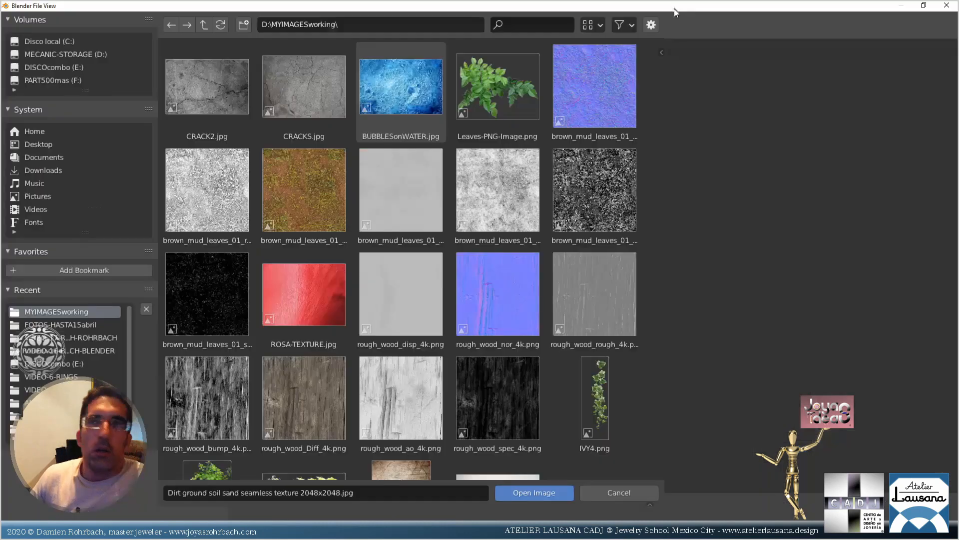
{"action": "left_click_drag", "start_coordinate": [955, 70], "coordinate": [956, 260]}
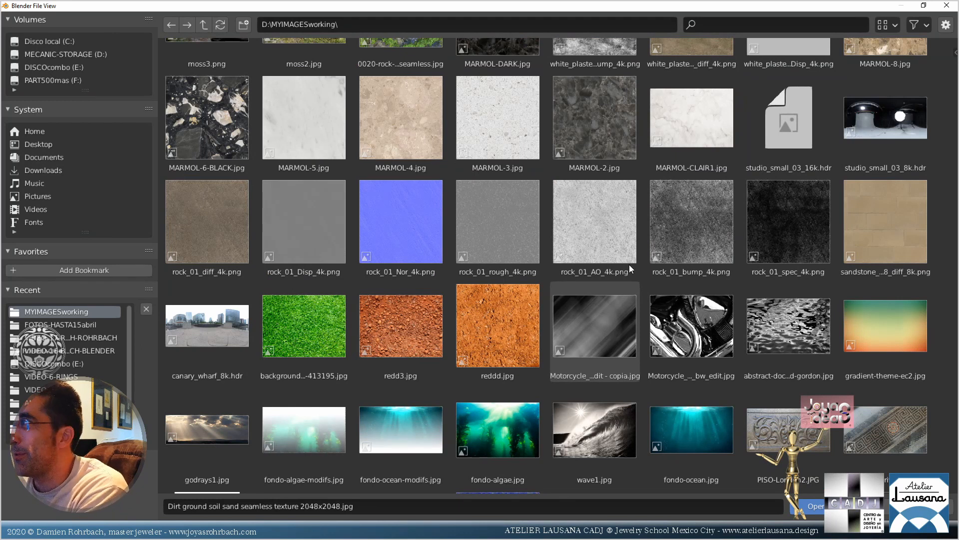
{"action": "double_click", "coordinate": [683, 218]}
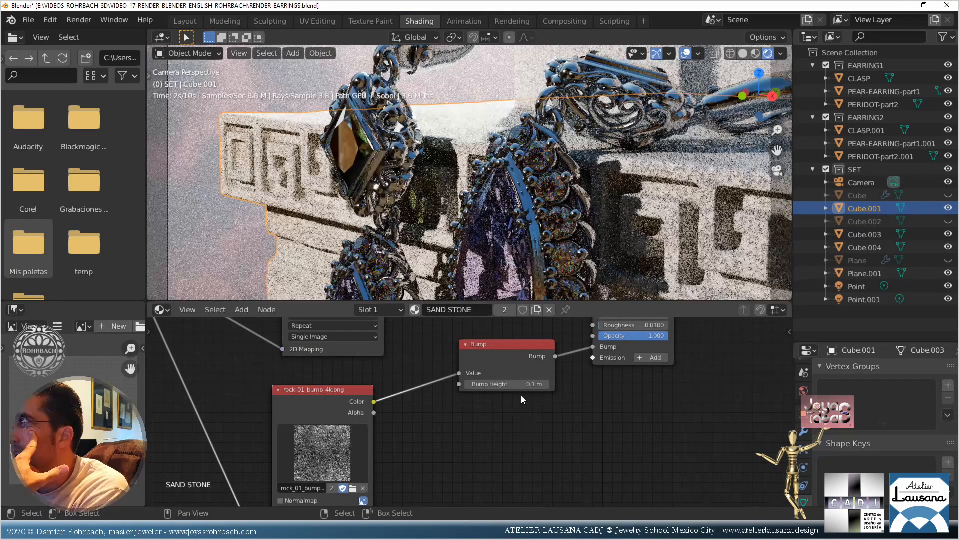
Set the Bump Height of the SAND STONE material to 0.032 m and save the file
{"action": "left_click", "coordinate": [528, 383]}
{"action": "type", "text": "0.032"}
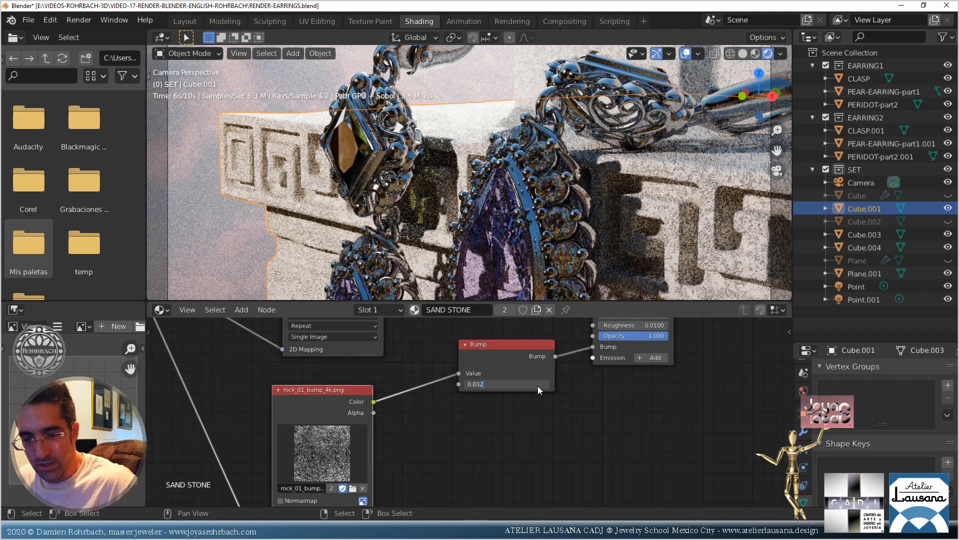
{"action": "key", "text": "Return"}
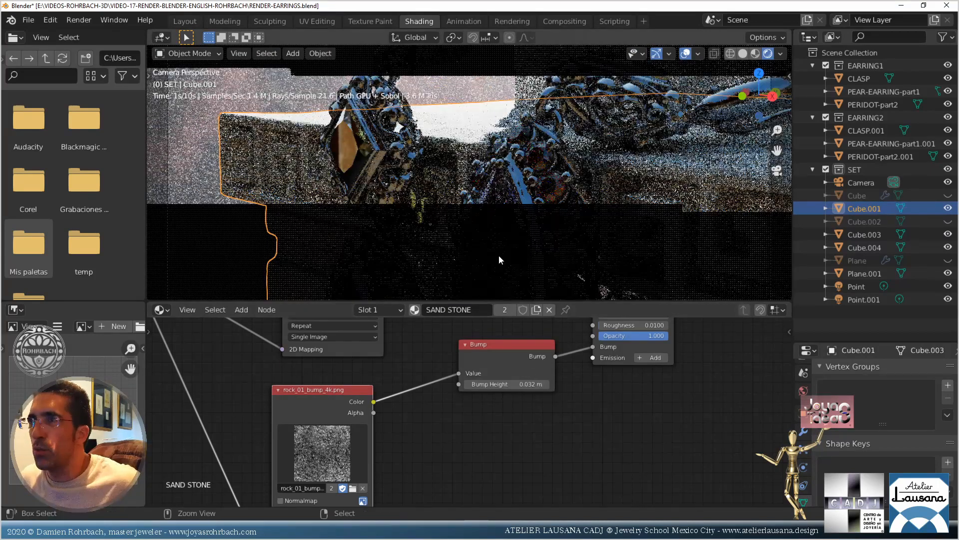
{"action": "key", "text": "ctrl+s"}
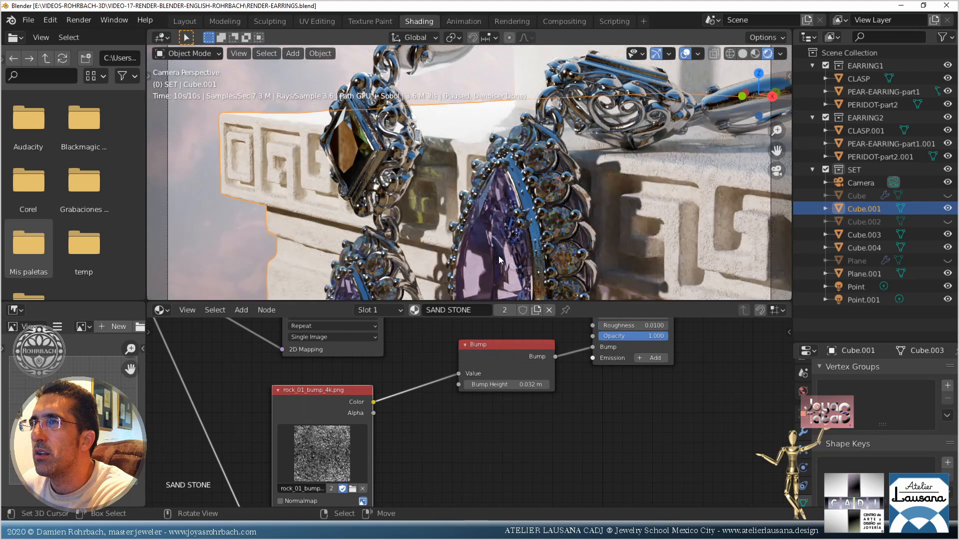
Select the 2D Mapping node of the SAND STONE material and save the file again
{"action": "middle_click_drag", "start_coordinate": [259, 363], "coordinate": [494, 455]}
{"action": "scroll", "coordinate": [494, 455], "scroll_direction": "down", "scroll_amount": 1}
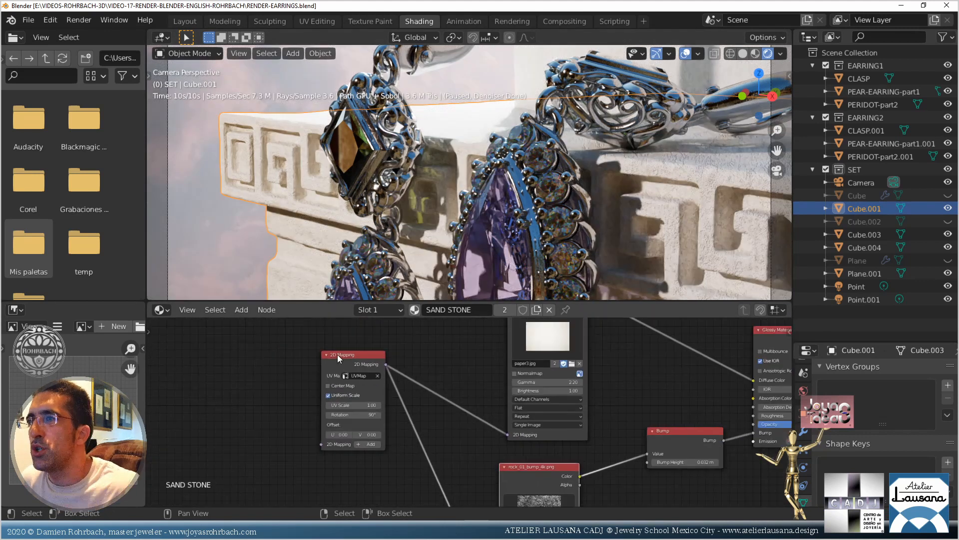
{"action": "left_click", "coordinate": [360, 361]}
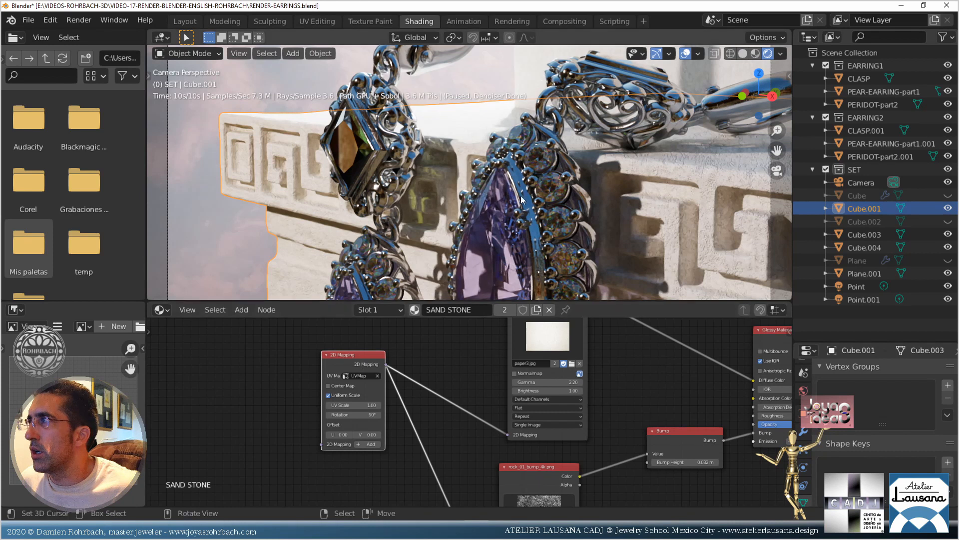
{"action": "key", "text": "ctrl+s"}
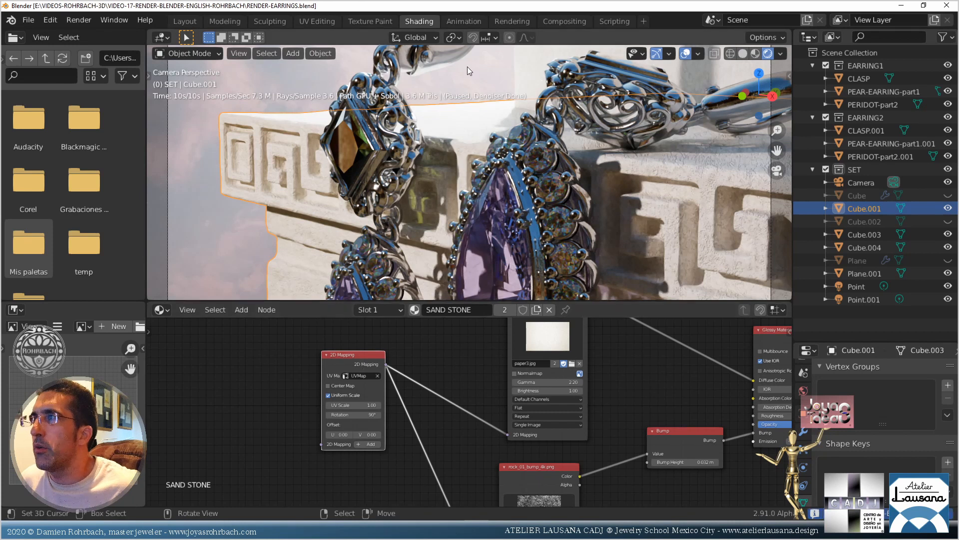
Unwrap the Cube.001 mesh with Cube Projection and scale its UV layout down by about 0.75 within the UV bounds
{"action": "left_click", "coordinate": [319, 21]}
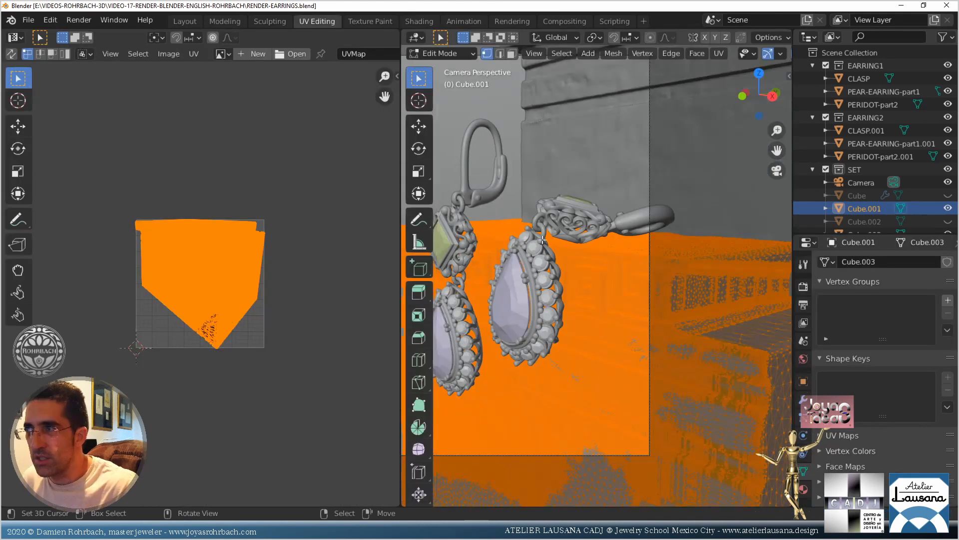
{"action": "left_click", "coordinate": [719, 54]}
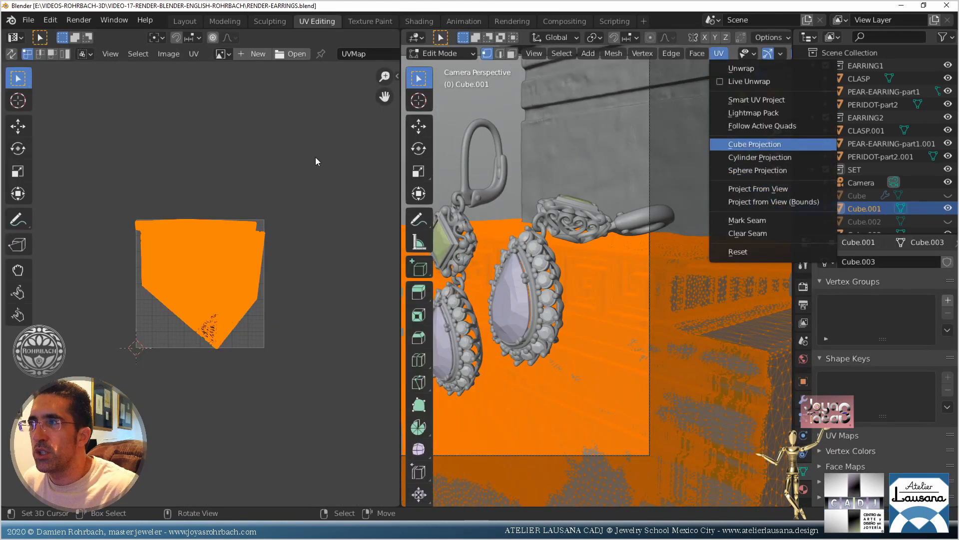
{"action": "left_click", "coordinate": [230, 54]}
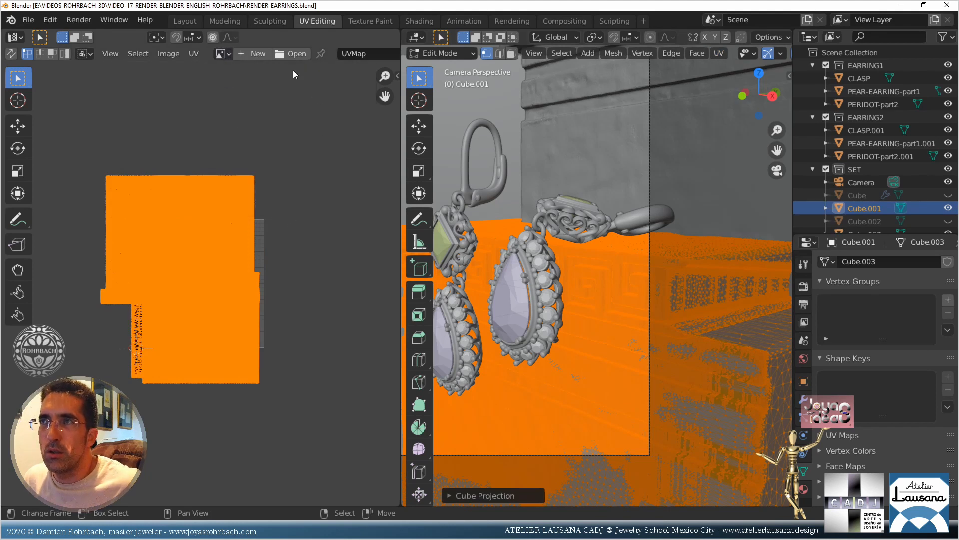
{"action": "left_click", "coordinate": [194, 54]}
{"action": "left_click", "coordinate": [236, 120]}
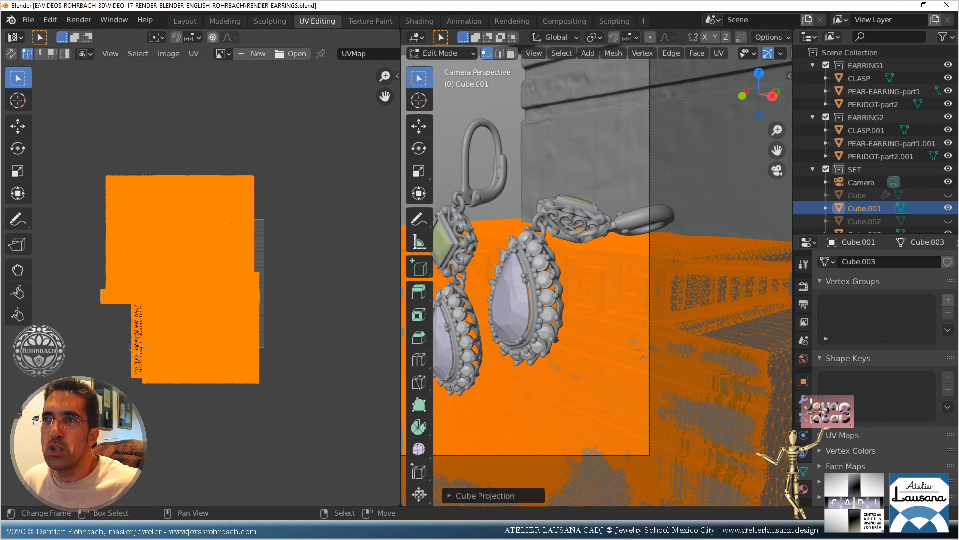
{"action": "key", "text": "s"}
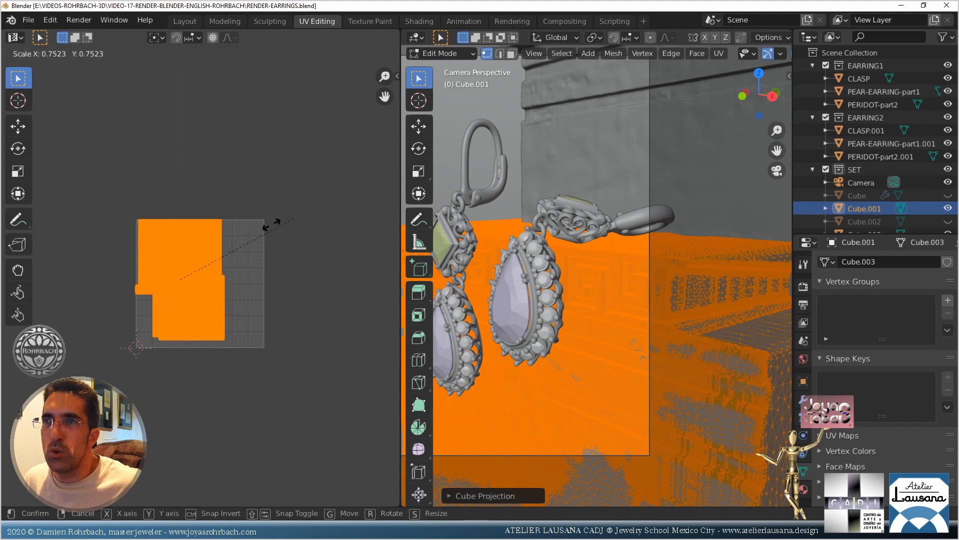
{"action": "left_click", "coordinate": [266, 193]}
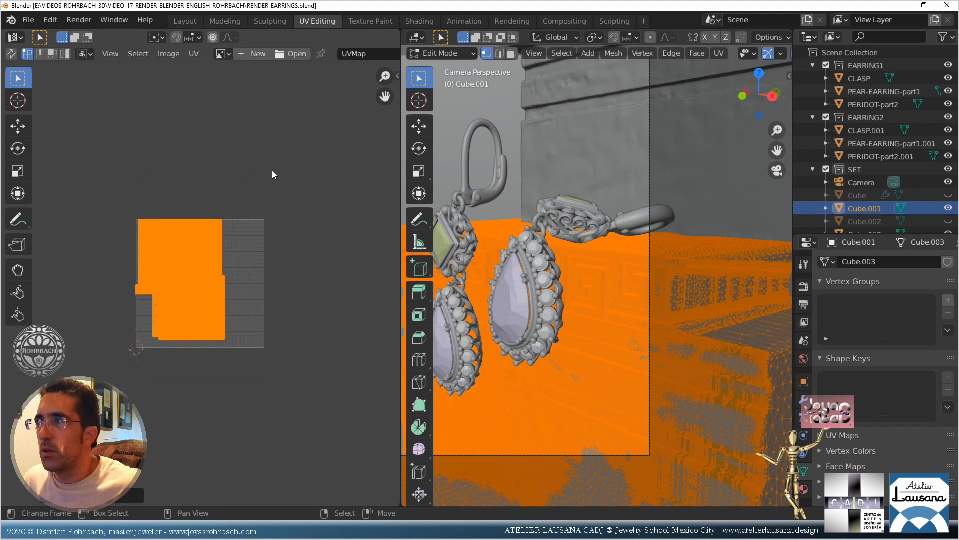
Return to the SAND STONE shader nodes and move Material Output and Glossy Material farther from the paper3.jpg image node
{"action": "left_click", "coordinate": [420, 21]}
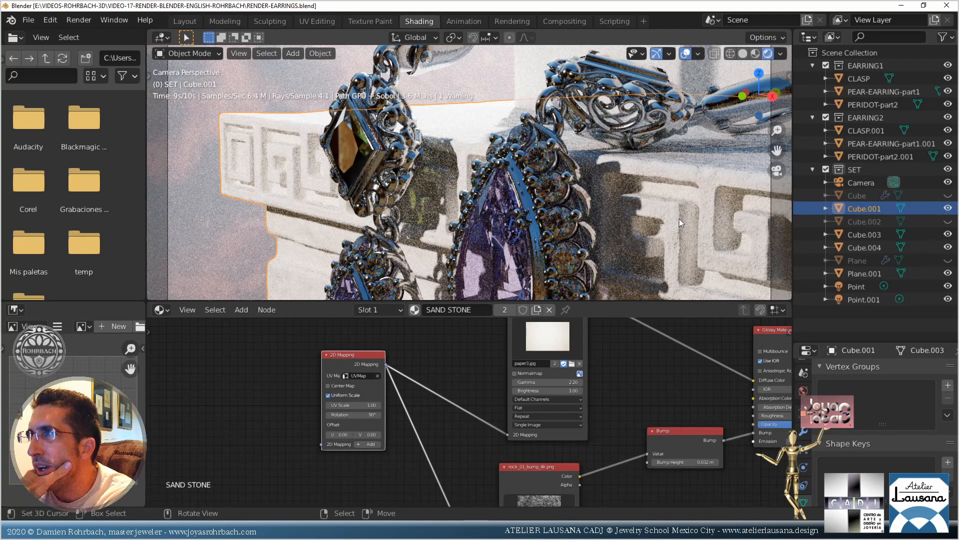
{"action": "scroll", "coordinate": [679, 217], "scroll_direction": "down", "scroll_amount": 5}
{"action": "middle_click_drag", "start_coordinate": [517, 368], "coordinate": [202, 439]}
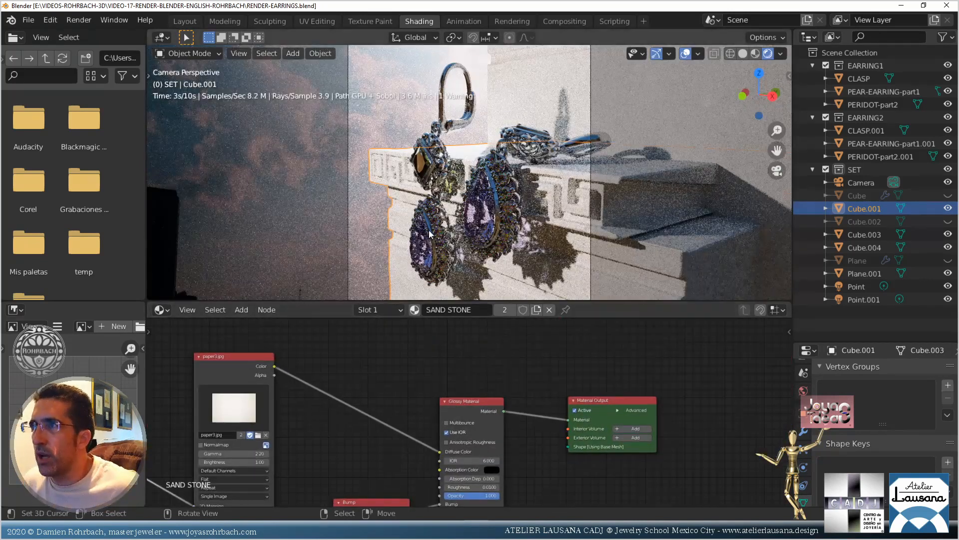
{"action": "left_click", "coordinate": [661, 401]}
{"action": "left_click_drag", "start_coordinate": [662, 400], "coordinate": [745, 378]}
{"action": "left_click_drag", "start_coordinate": [462, 409], "coordinate": [662, 410]}
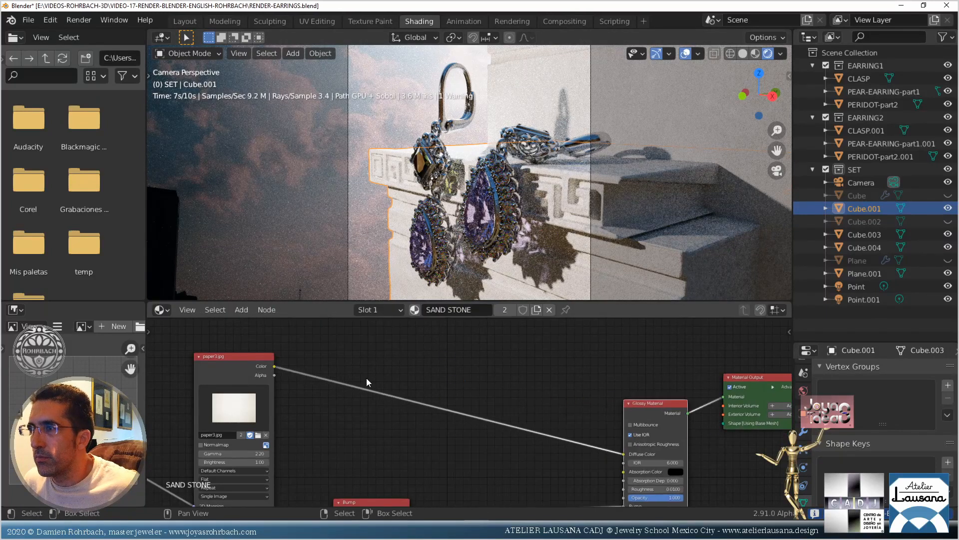
{"action": "left_click", "coordinate": [242, 310]}
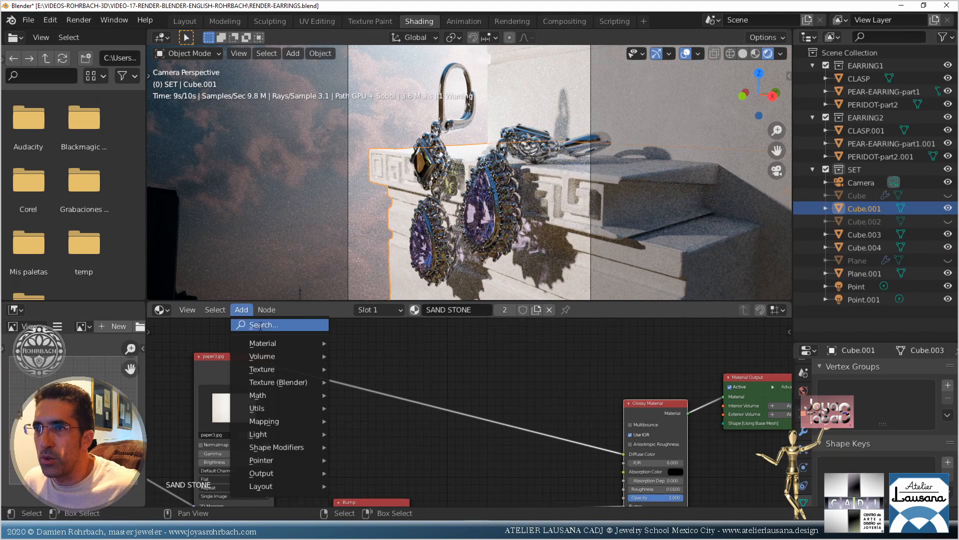
{"action": "left_click", "coordinate": [259, 325]}
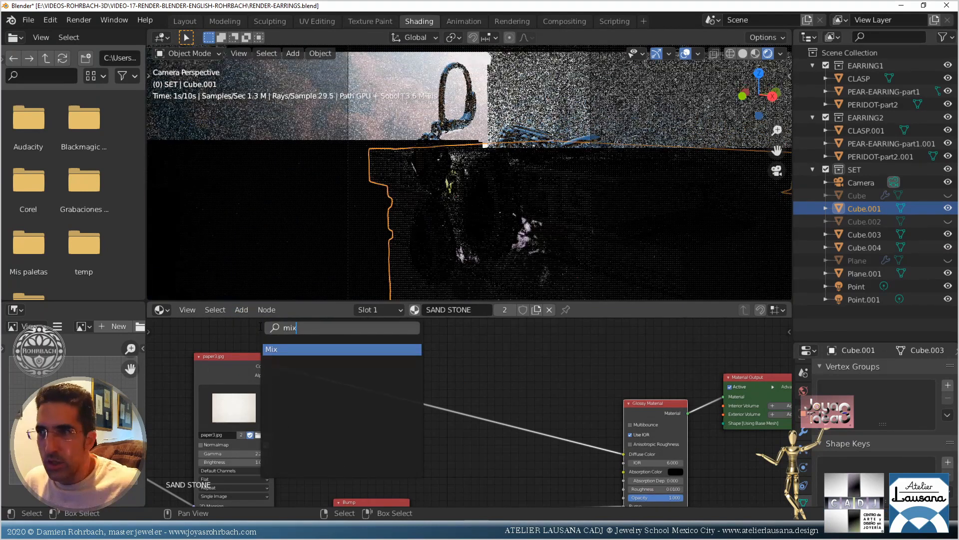
{"action": "key", "text": "Escape"}
Insert a Color Math Mix node between paper3.jpg and Glossy Material, and link the image's Color to the Color 2 input
{"action": "left_click", "coordinate": [241, 311]}
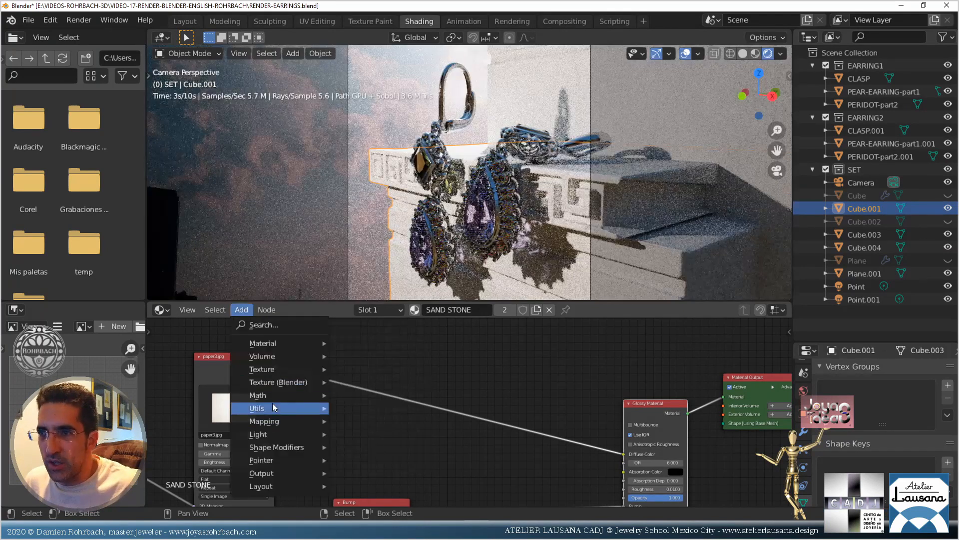
{"action": "mouse_move", "coordinate": [273, 408]}
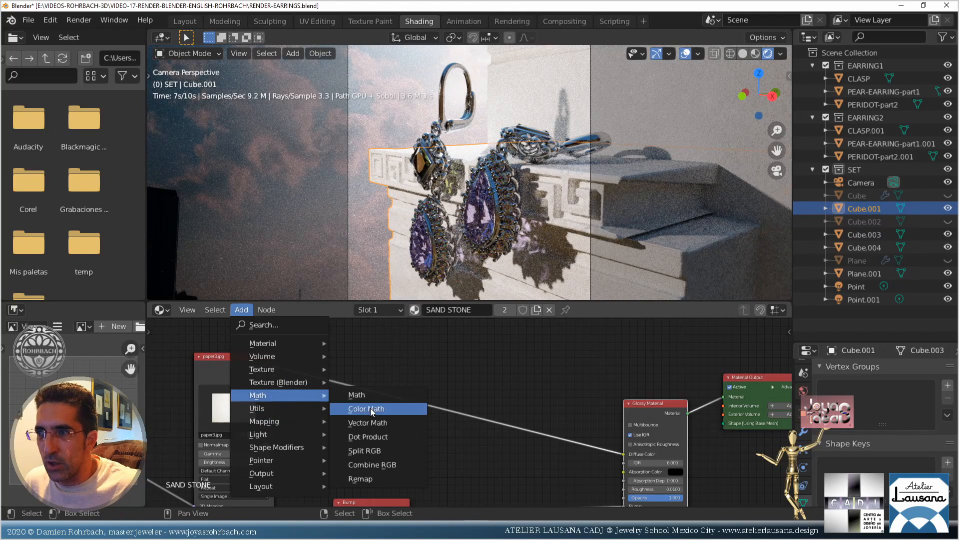
{"action": "left_click", "coordinate": [370, 407]}
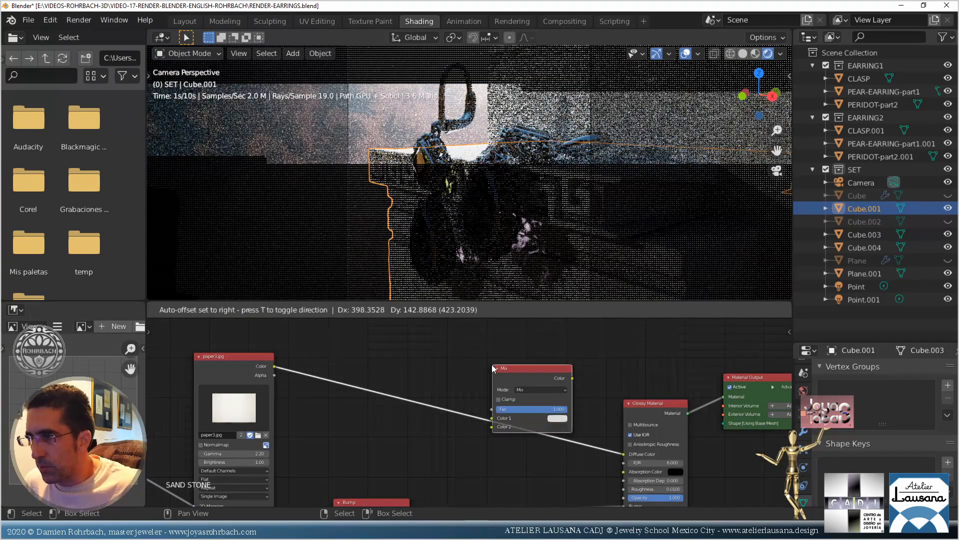
{"action": "left_click", "coordinate": [493, 369]}
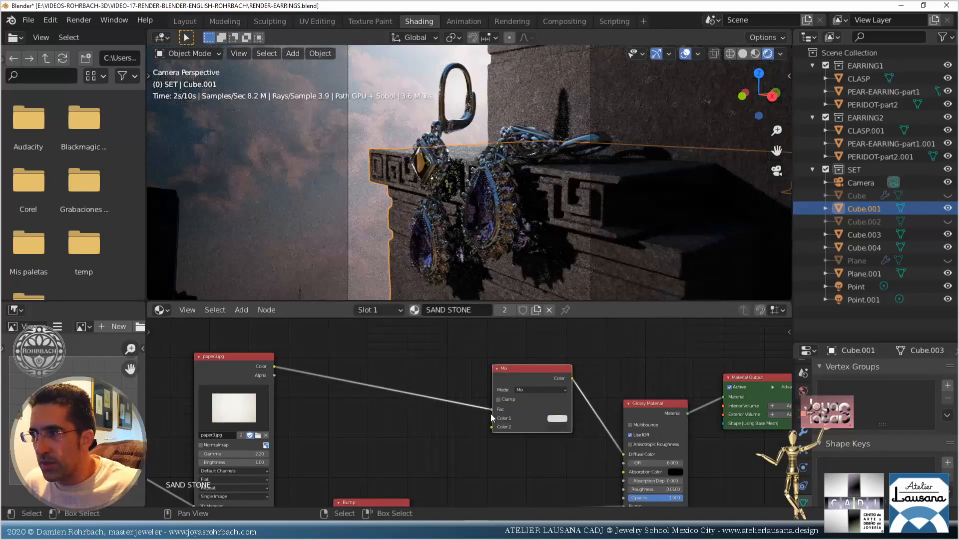
{"action": "left_click_drag", "start_coordinate": [492, 409], "coordinate": [491, 429]}
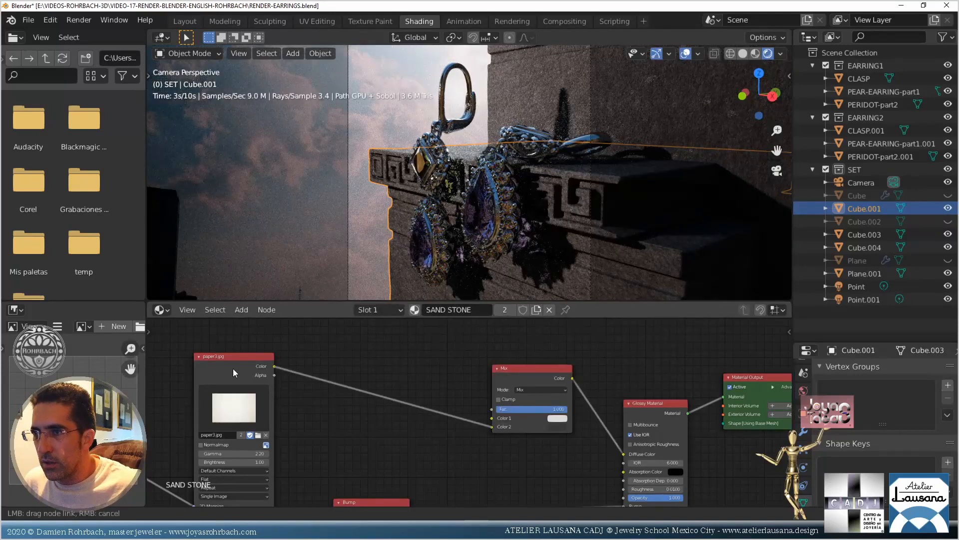
Duplicate the paper3.jpg node above the original, feeding the copy into Color 1 of the Mix node and the original into Color 2
{"action": "left_click_drag", "start_coordinate": [233, 368], "coordinate": [232, 367]}
{"action": "middle_click_drag", "start_coordinate": [311, 378], "coordinate": [403, 402]}
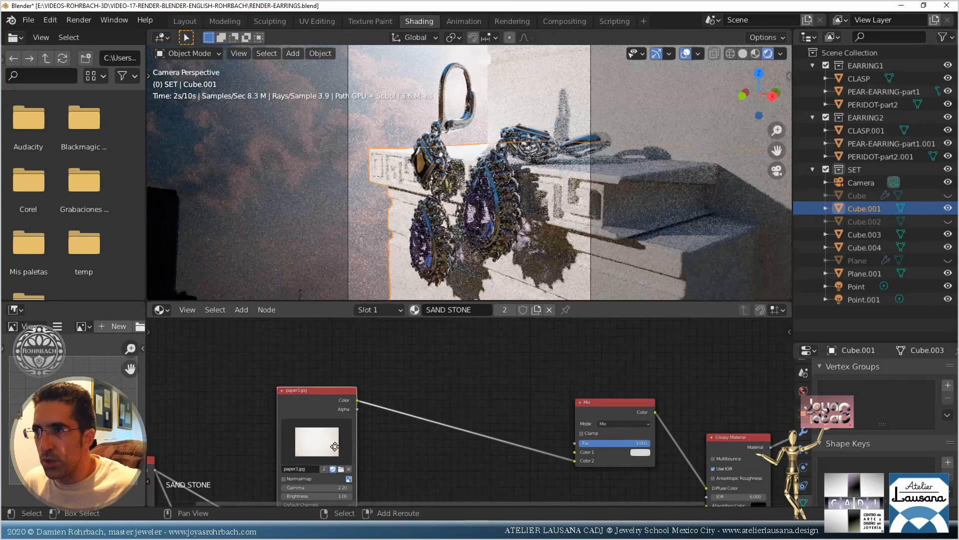
{"action": "key", "text": "shift+d"}
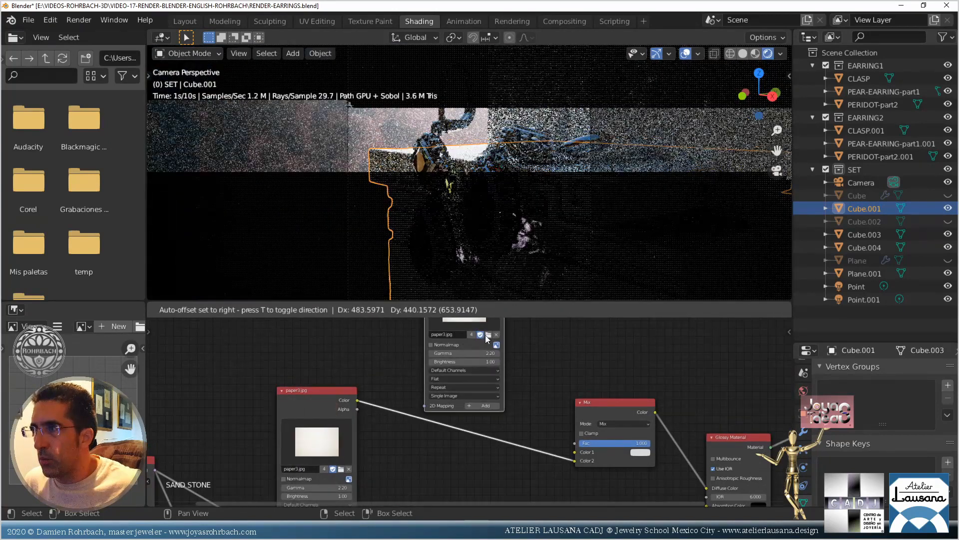
{"action": "left_click", "coordinate": [457, 338]}
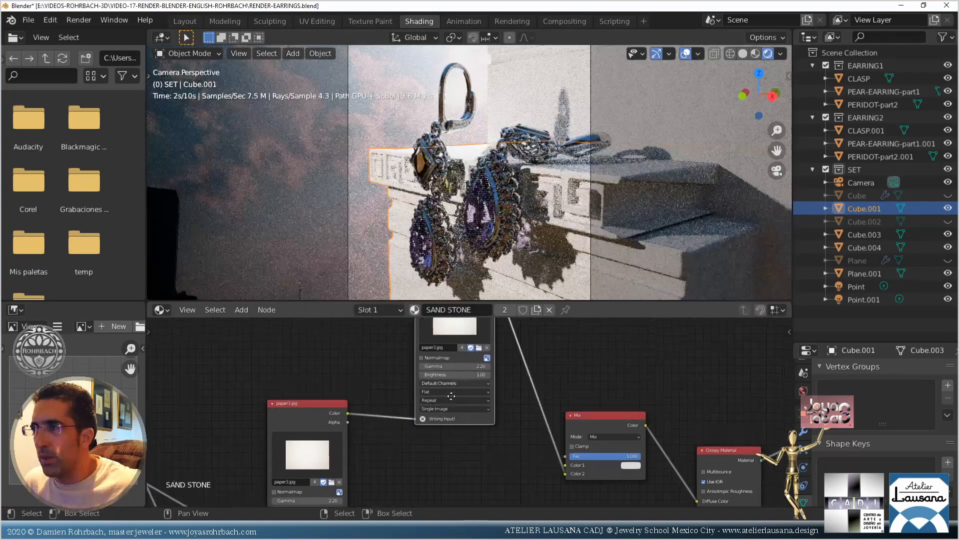
{"action": "scroll", "coordinate": [400, 404], "scroll_direction": "down", "scroll_amount": 3}
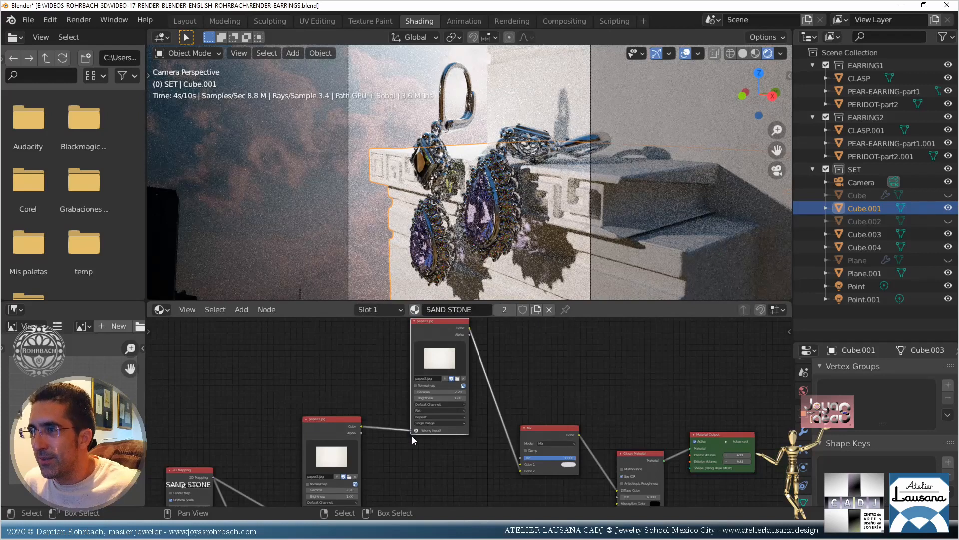
{"action": "left_click_drag", "start_coordinate": [412, 434], "coordinate": [519, 470]}
{"action": "left_click_drag", "start_coordinate": [361, 426], "coordinate": [521, 471]}
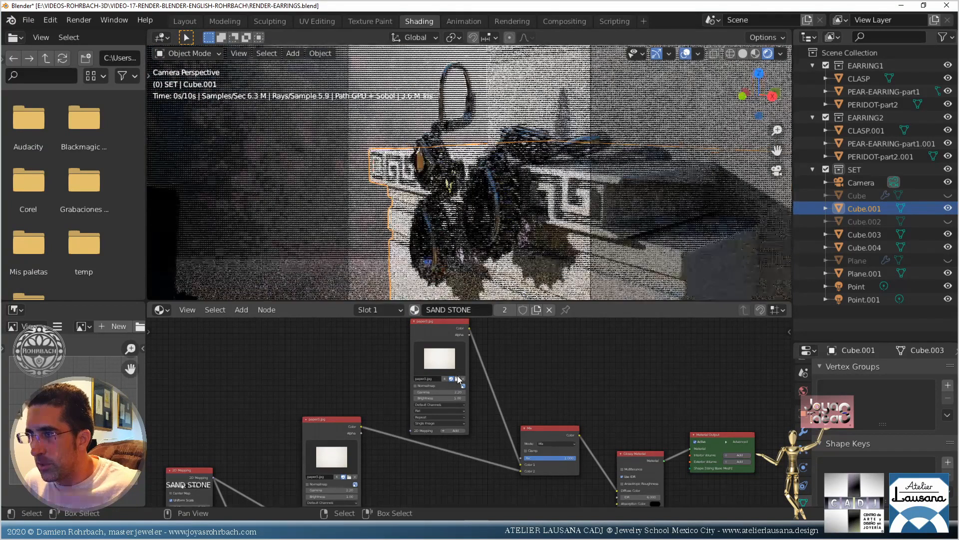
Load caliza.jpg from D:\MYIMAGESworking into the duplicated image node and save the file
{"action": "key", "text": "ctrl+shift+t"}
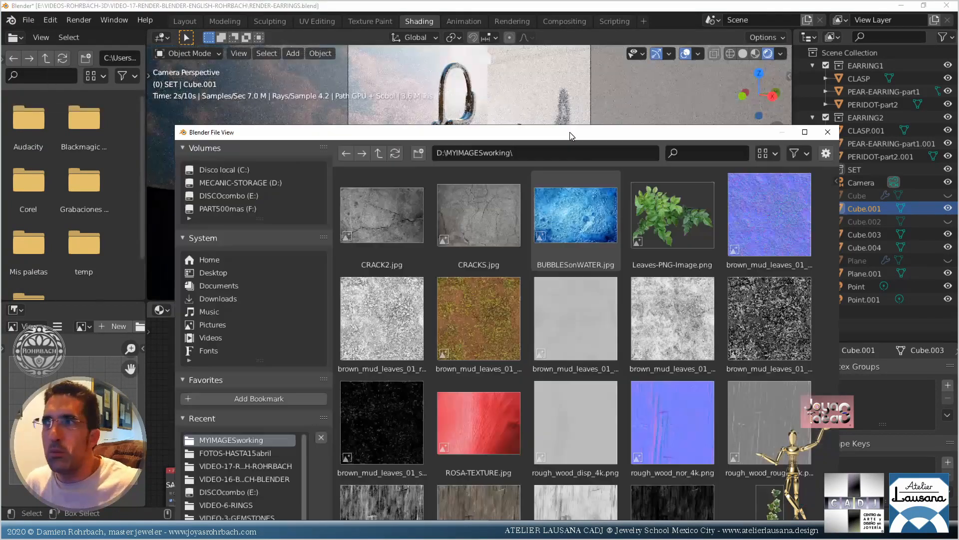
{"action": "left_click_drag", "start_coordinate": [837, 188], "coordinate": [824, 304]}
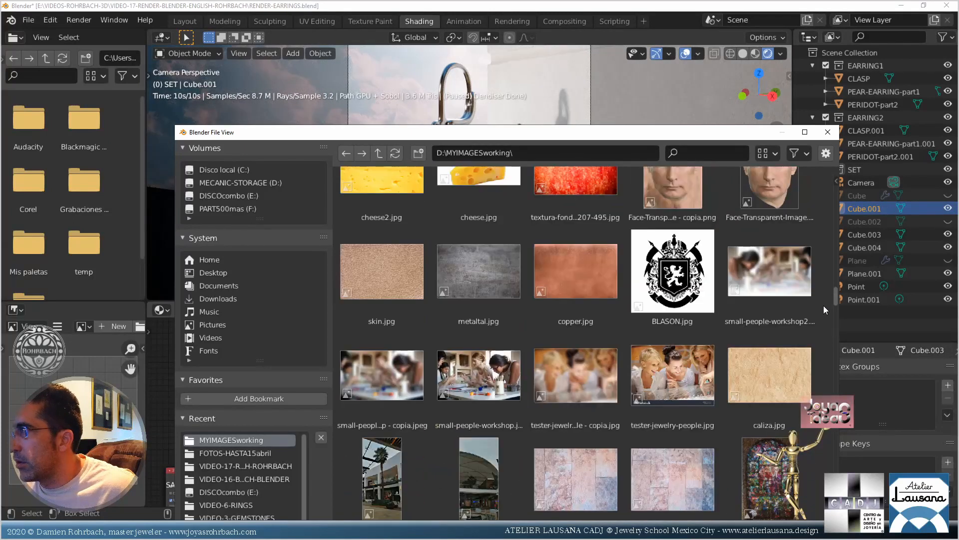
{"action": "double_click", "coordinate": [782, 359]}
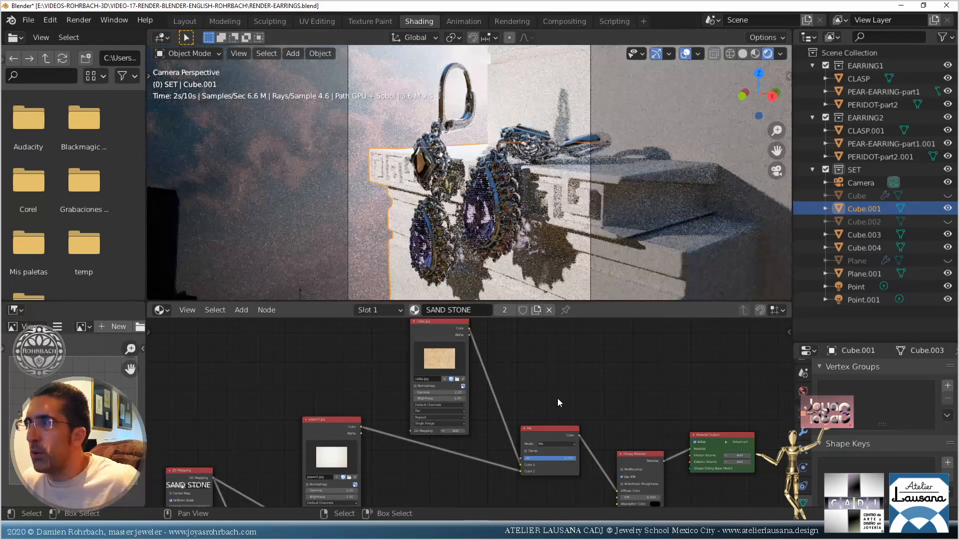
{"action": "key", "text": "ctrl+s"}
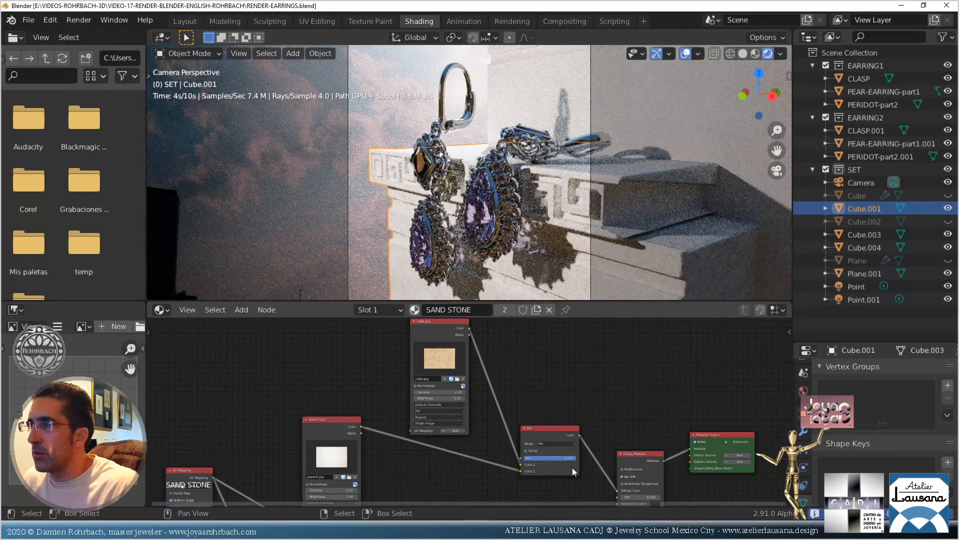
Set the Mix node's Fac to 0.5, check the stone close up in the render preview, and save the file
{"action": "middle_click_drag", "start_coordinate": [537, 413], "coordinate": [516, 385]}
{"action": "scroll", "coordinate": [502, 397], "scroll_direction": "up", "scroll_amount": 3}
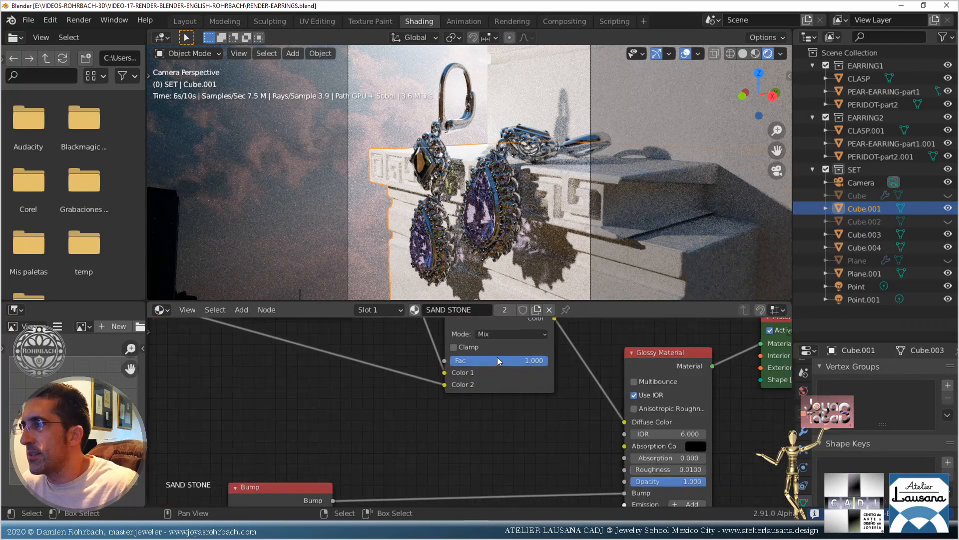
{"action": "left_click", "coordinate": [499, 356]}
{"action": "type", "text": "0.5"}
{"action": "key", "text": "Return"}
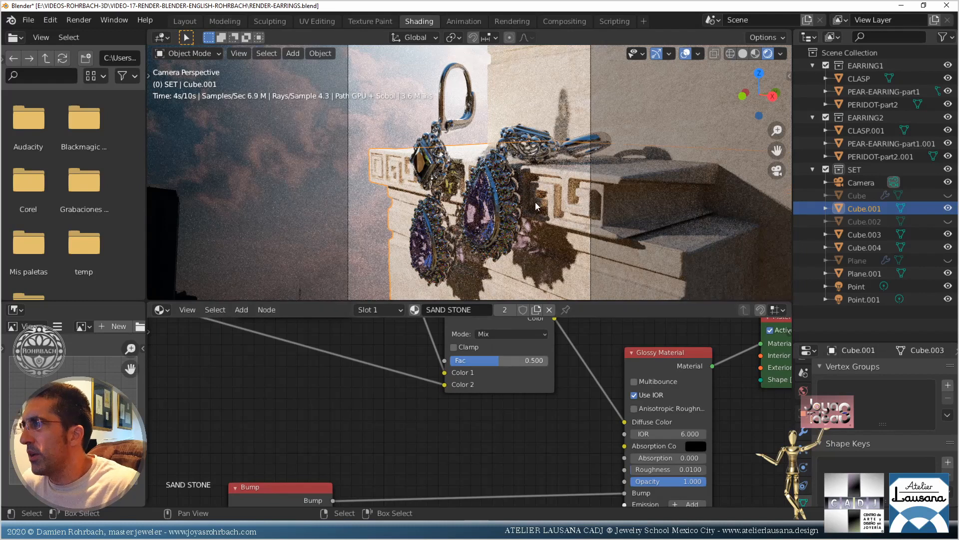
{"action": "scroll", "coordinate": [541, 205], "scroll_direction": "up", "scroll_amount": 4}
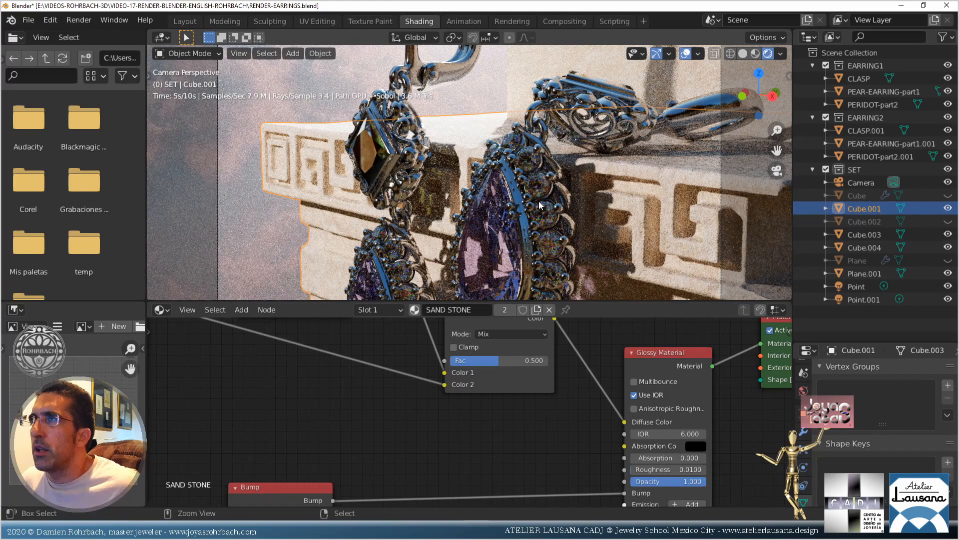
{"action": "key", "text": "ctrl+s"}
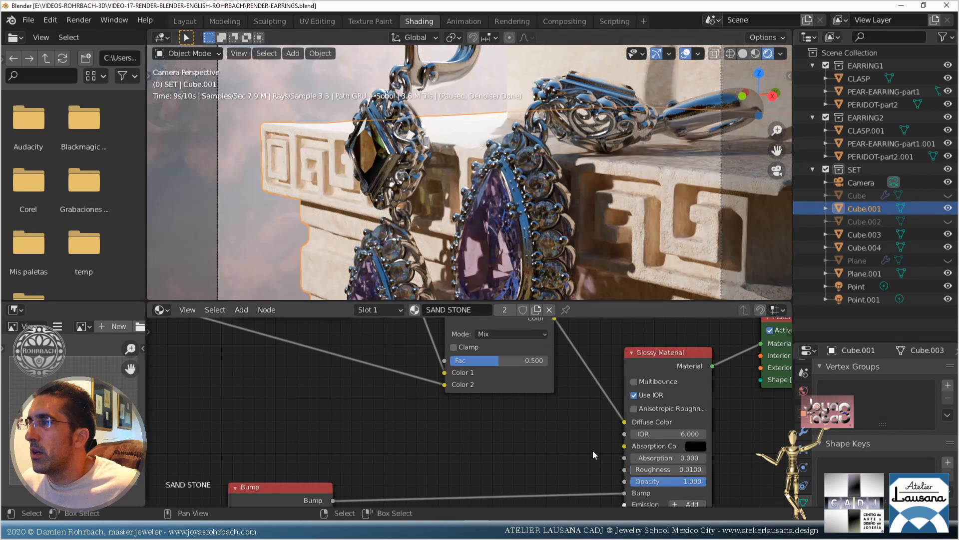
Set the Roughness of the Glossy Material node to 0.1
{"action": "left_click", "coordinate": [656, 471]}
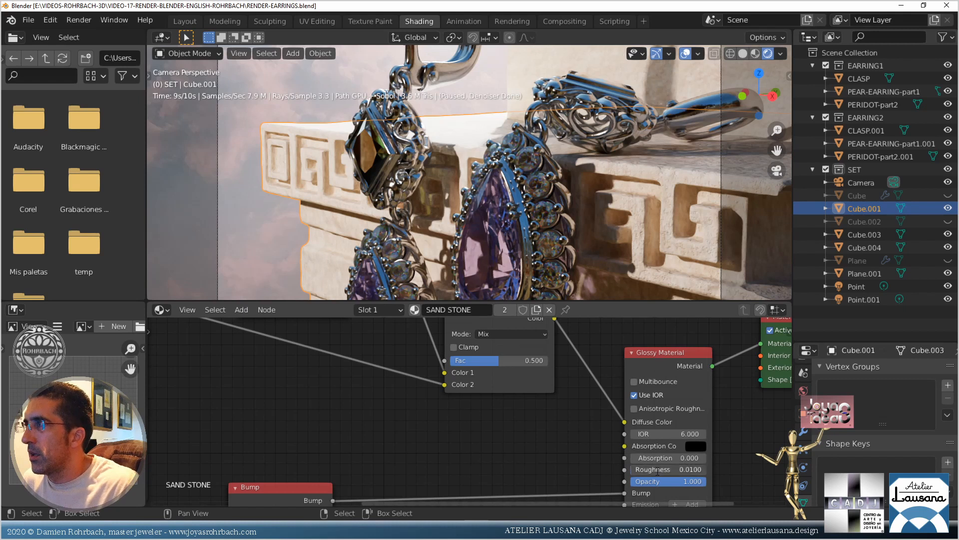
{"action": "type", "text": "0.1"}
{"action": "key", "text": "Return"}
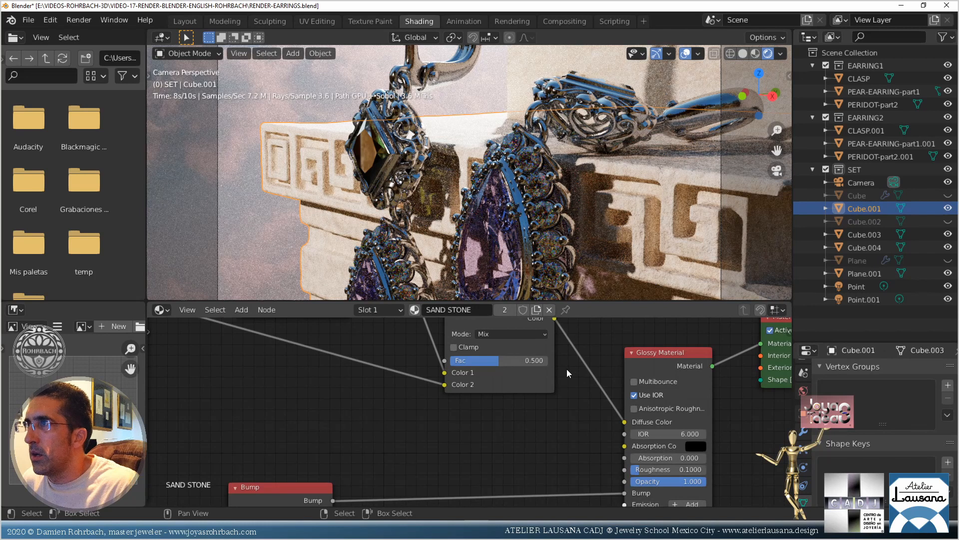
Replace the caliza.jpg texture in the duplicated image node with the yellow photos_2017 grunge image from D:\MYIMAGESworking
{"action": "mouse_move", "coordinate": [519, 415]}
{"action": "middle_mouse_down"}
{"action": "mouse_move", "coordinate": [537, 456]}
{"action": "mouse_move", "coordinate": [623, 499]}
{"action": "middle_mouse_up"}
{"action": "middle_click_drag", "start_coordinate": [471, 374], "coordinate": [488, 456]}
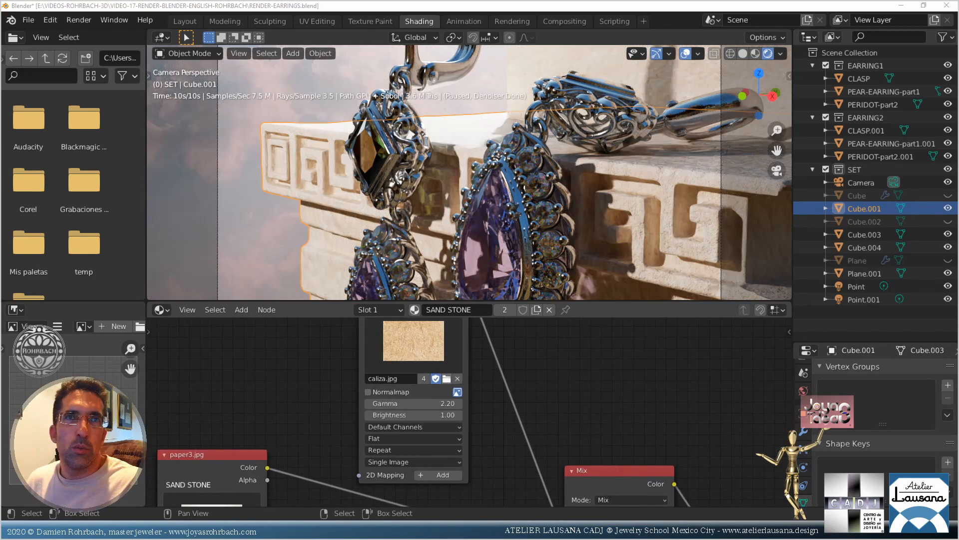
{"action": "left_click", "coordinate": [447, 379]}
{"action": "double_click", "coordinate": [758, 48]}
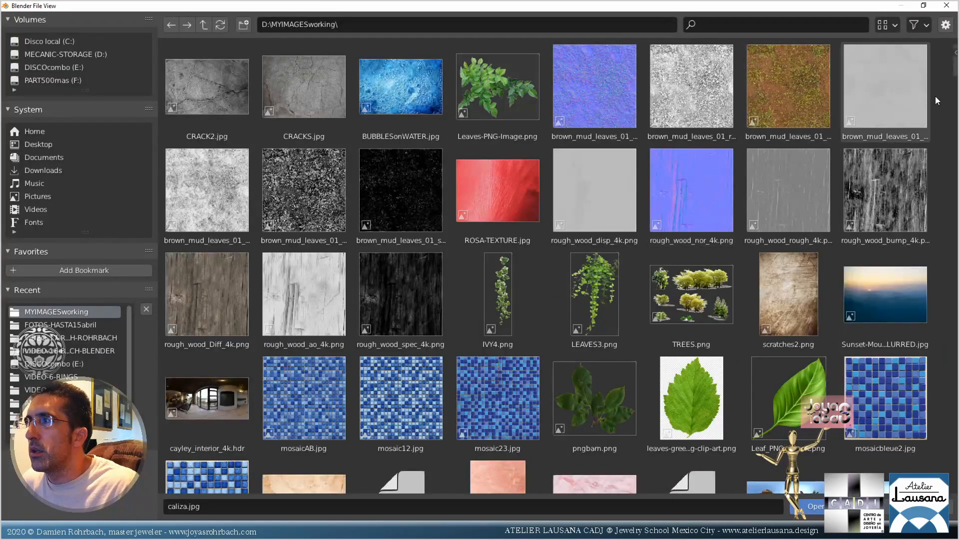
{"action": "left_click_drag", "start_coordinate": [956, 56], "coordinate": [954, 265]}
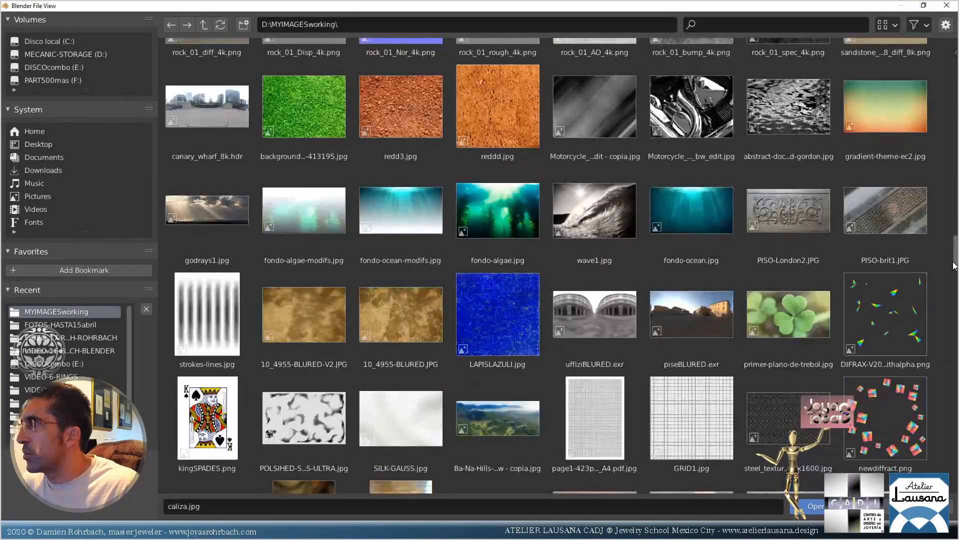
{"action": "left_click_drag", "start_coordinate": [954, 266], "coordinate": [956, 296]}
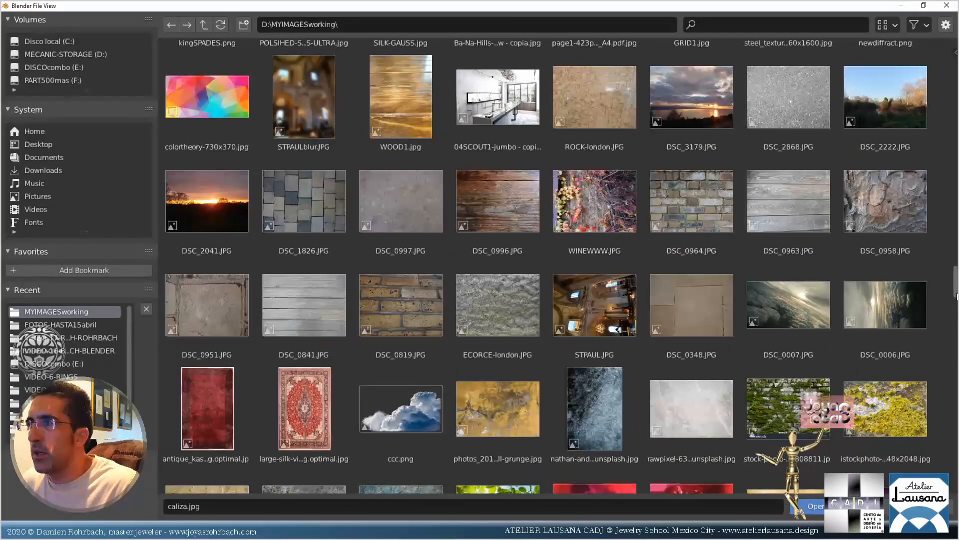
{"action": "double_click", "coordinate": [490, 411]}
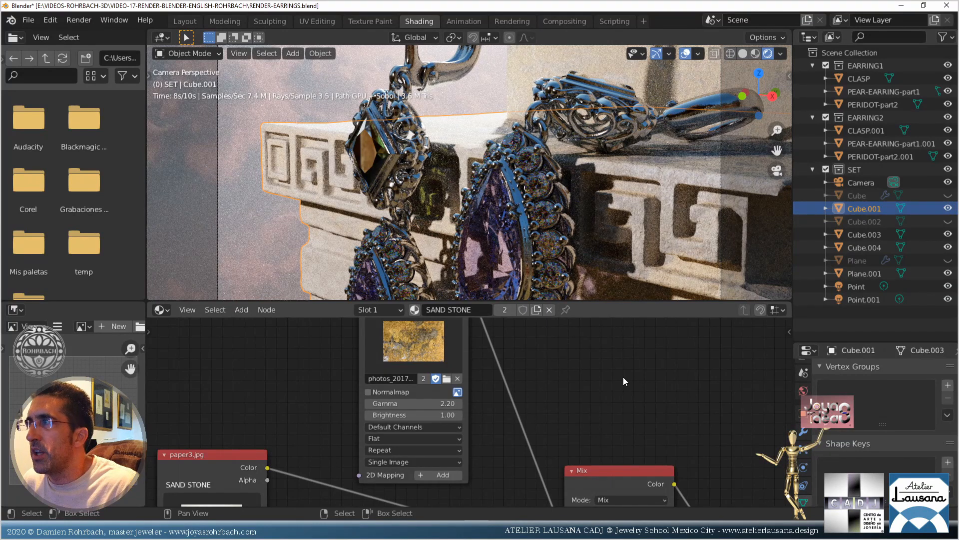
Move the Mix node slightly closer to the Glossy Material node and save the file
{"action": "middle_click_drag", "start_coordinate": [629, 448], "coordinate": [581, 376]}
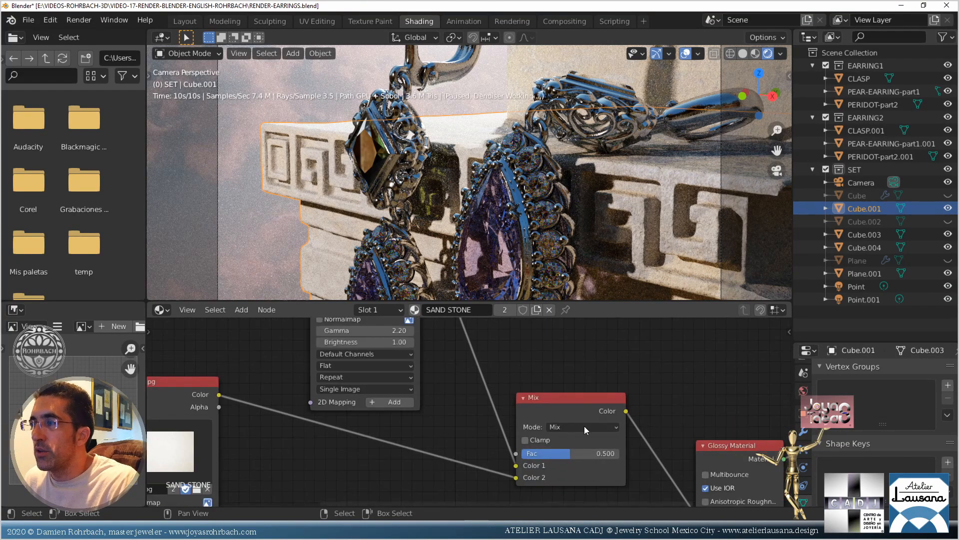
{"action": "left_click_drag", "start_coordinate": [584, 398], "coordinate": [611, 398]}
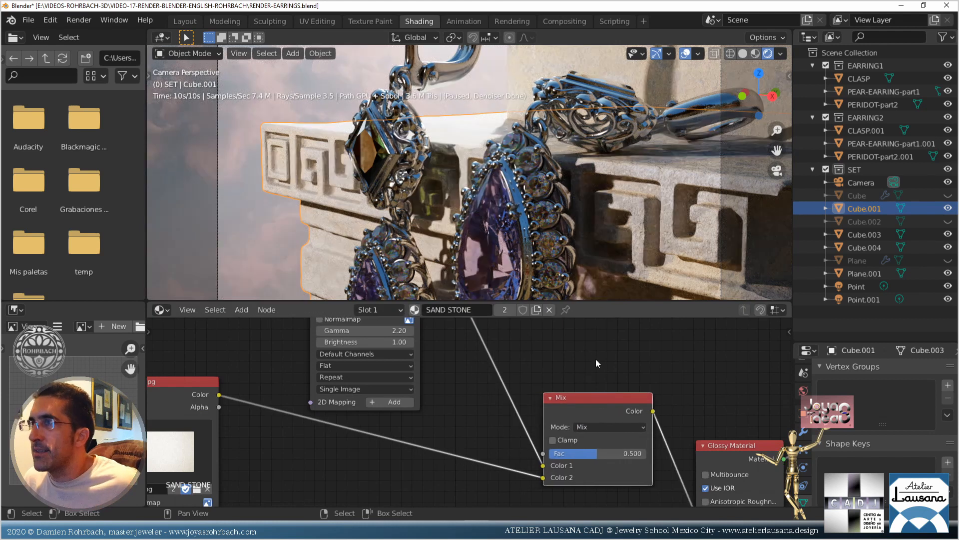
{"action": "key", "text": "ctrl+s"}
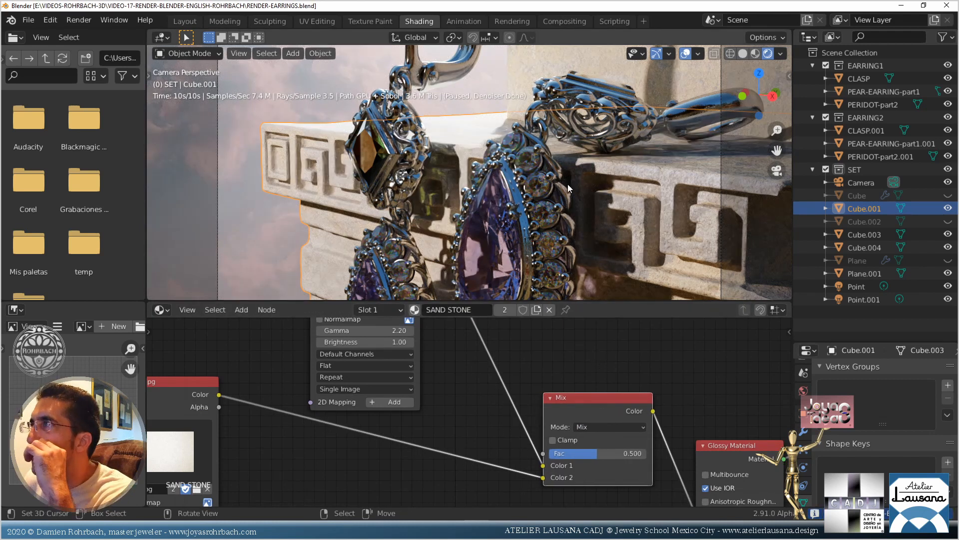
Select PERIDOT-part2 and review the World Light and HDRI settings of the scene
{"action": "scroll", "coordinate": [580, 220], "scroll_direction": "down", "scroll_amount": 1}
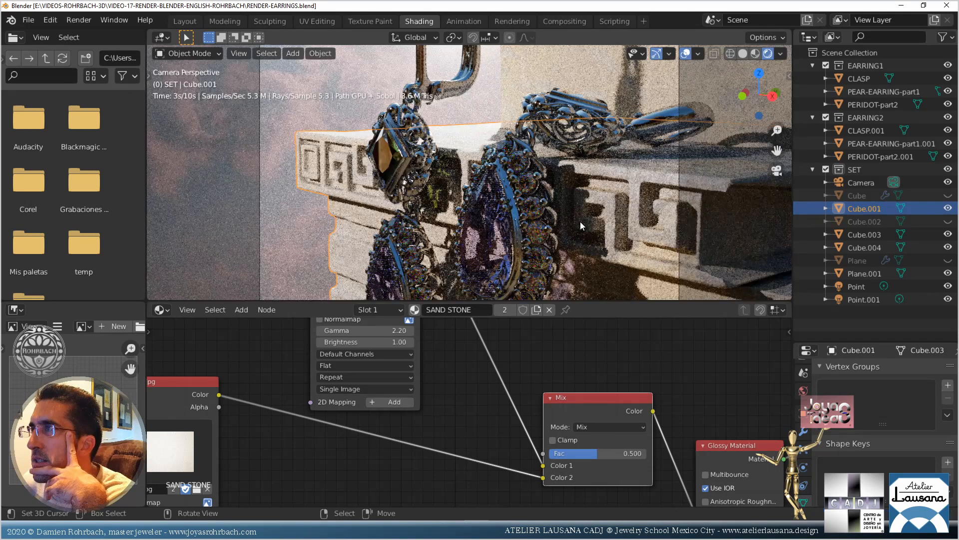
{"action": "left_click", "coordinate": [390, 155]}
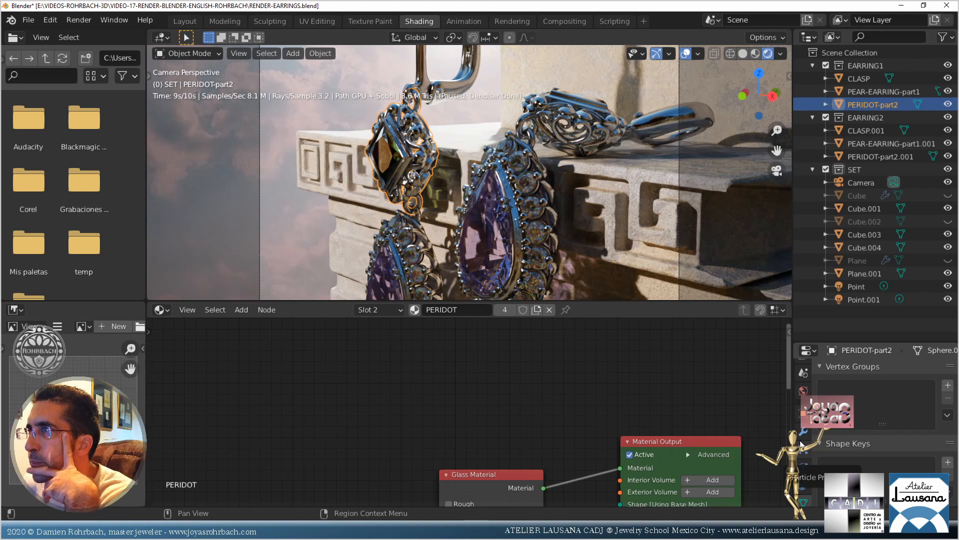
{"action": "left_click", "coordinate": [804, 389]}
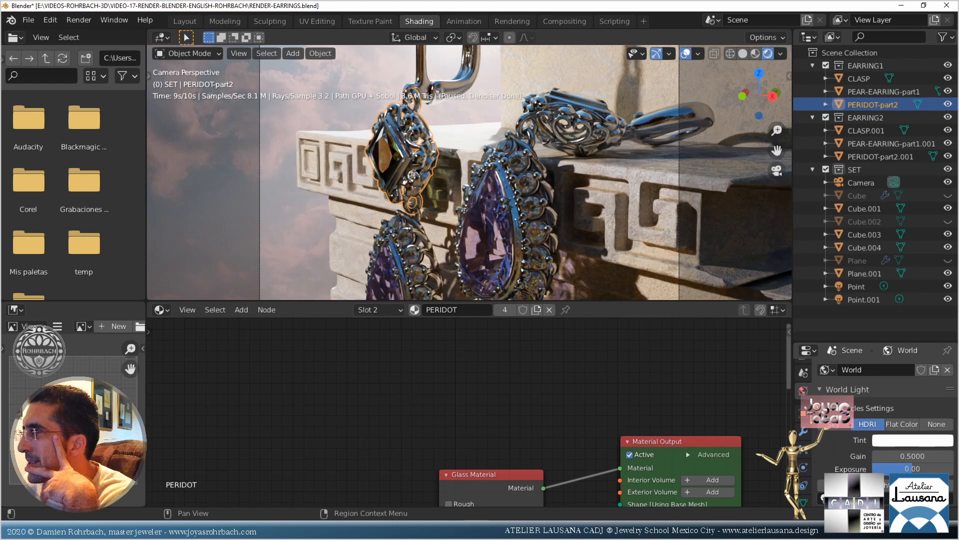
{"action": "scroll", "coordinate": [874, 415], "scroll_direction": "down", "scroll_amount": 5}
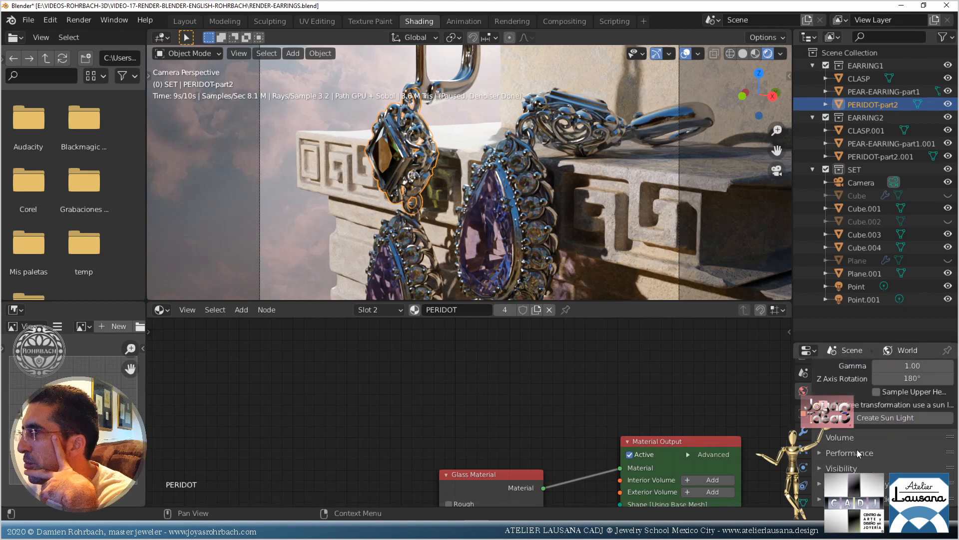
{"action": "scroll", "coordinate": [884, 414], "scroll_direction": "up", "scroll_amount": 3}
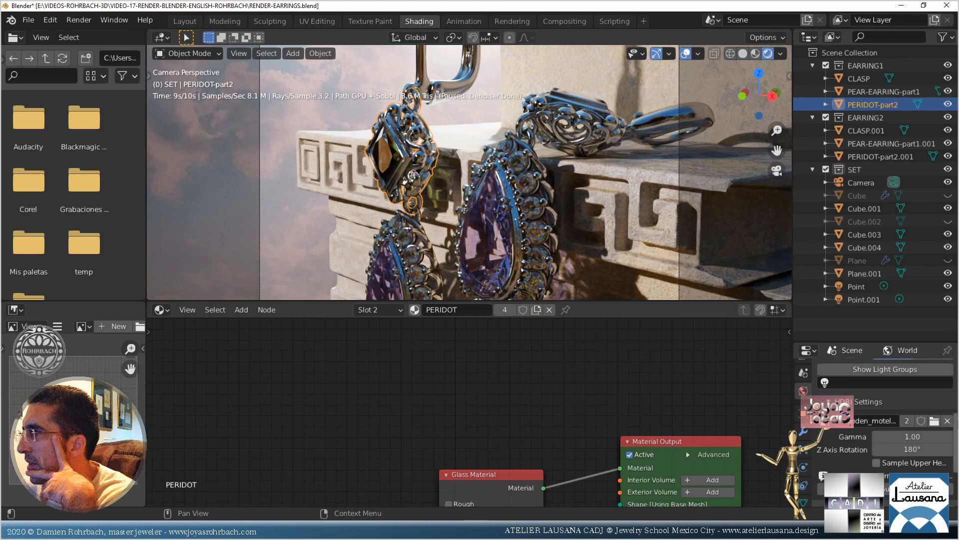
{"action": "left_click", "coordinate": [947, 420]}
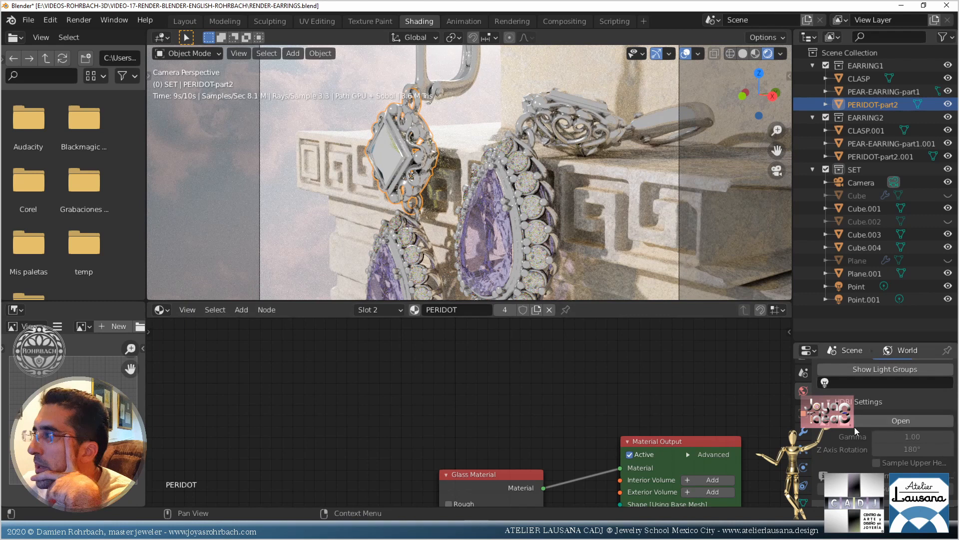
{"action": "left_click", "coordinate": [828, 421]}
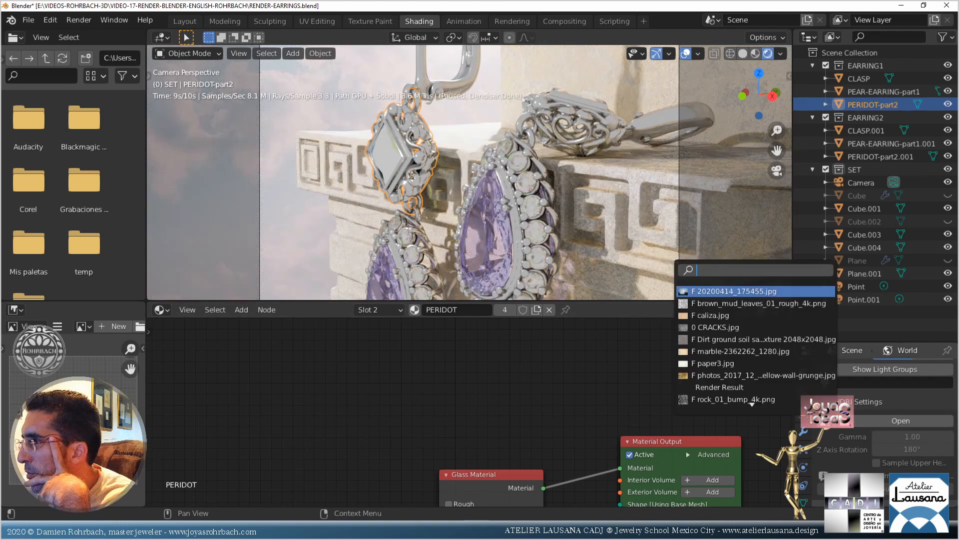
{"action": "left_click", "coordinate": [595, 380]}
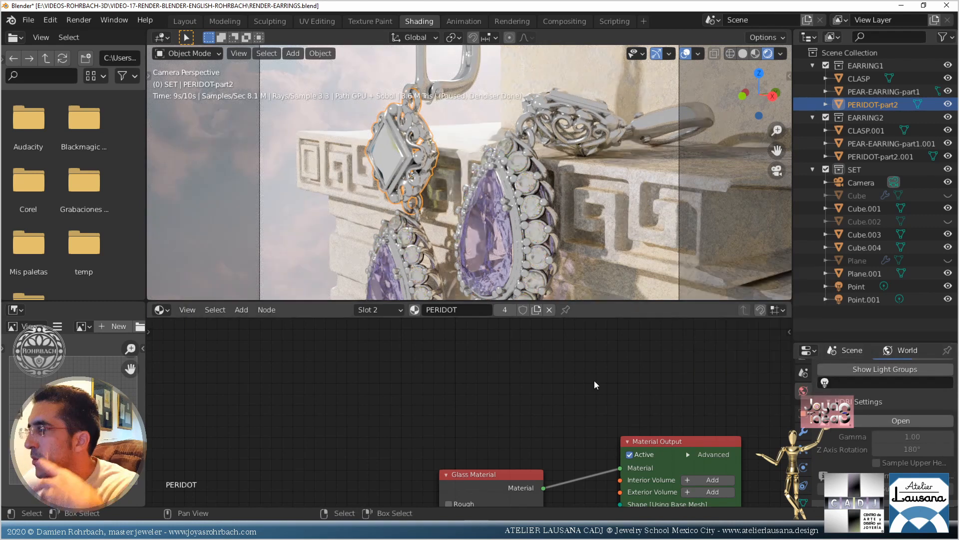
{"action": "key", "text": "ctrl+z"}
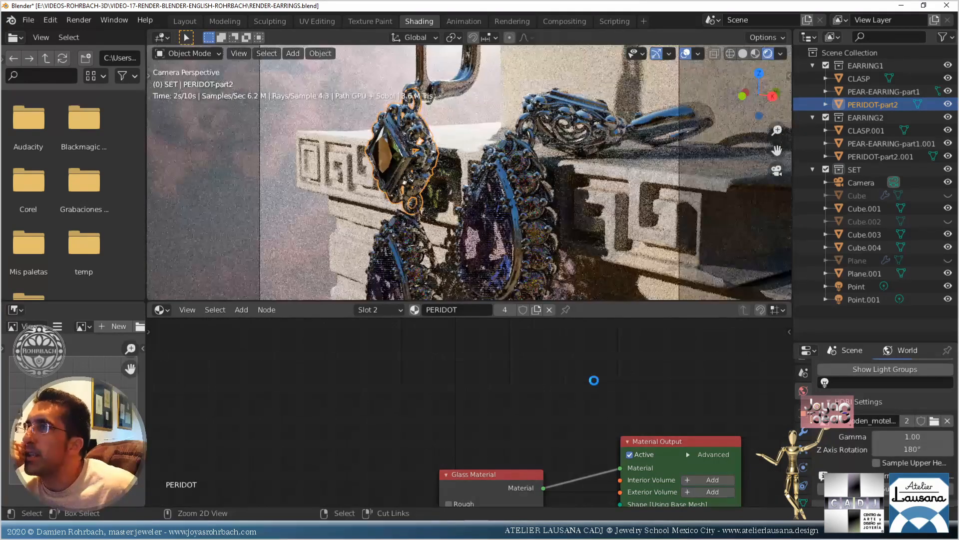
Save the file, then duplicate the sky backdrop plane in the Layout workspace's top view and place the copy in front of the earrings
{"action": "key", "text": "ctrl+s"}
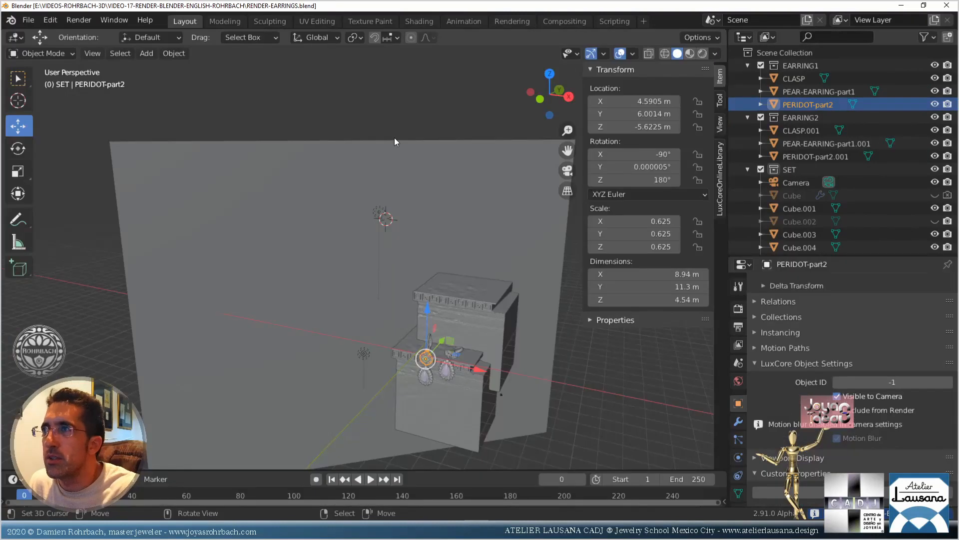
{"action": "key", "text": "KP_7"}
{"action": "middle_click_drag", "start_coordinate": [443, 156], "coordinate": [331, 140]}
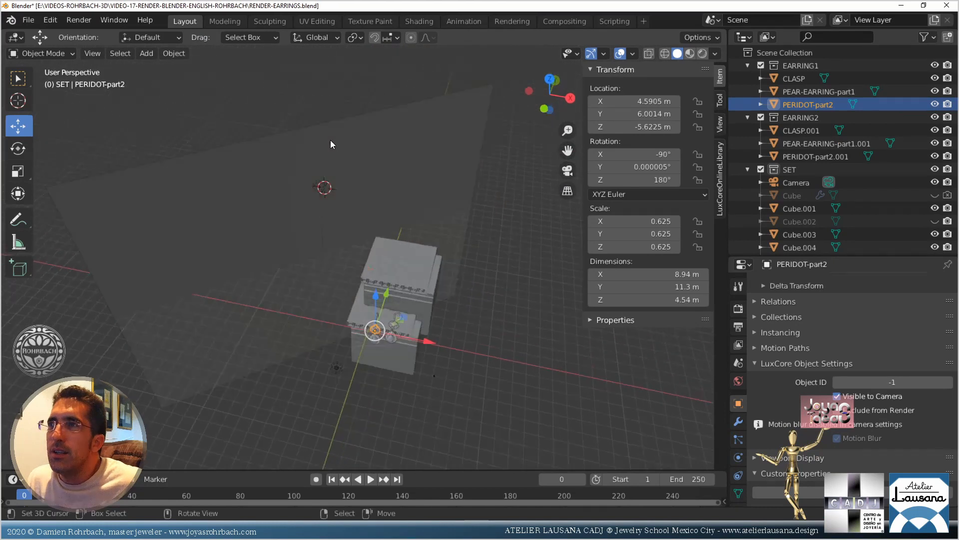
{"action": "left_click", "coordinate": [377, 203]}
{"action": "key", "text": "KP_7"}
{"action": "key", "text": "shift+d"}
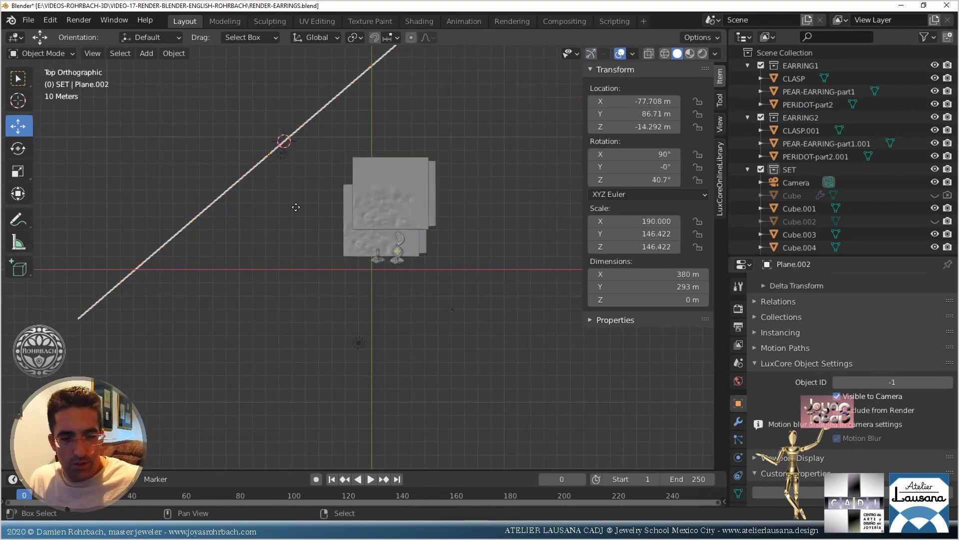
{"action": "left_click", "coordinate": [522, 366]}
Rotate the duplicated plane by about -135° and scale it down by a factor of about 0.168
{"action": "key", "text": "r"}
{"action": "left_click", "coordinate": [264, 279]}
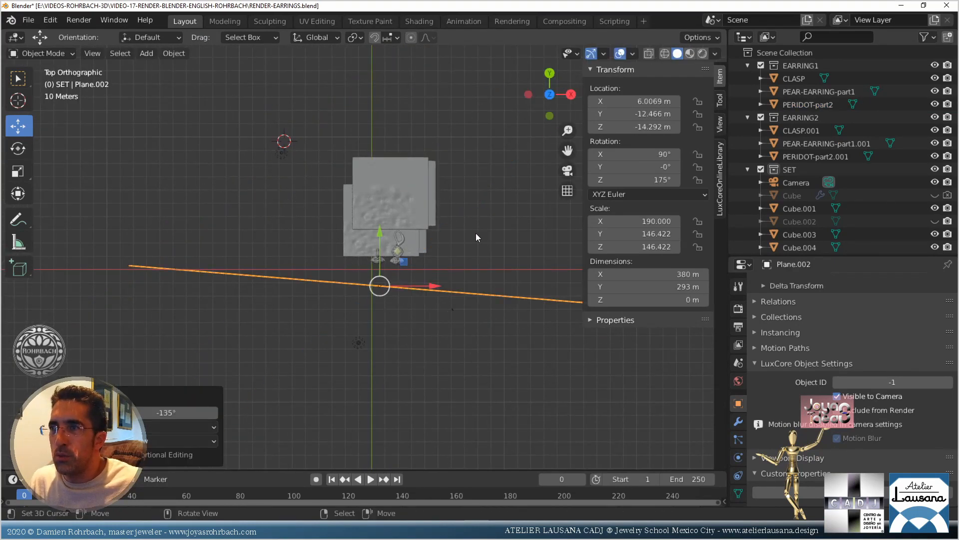
{"action": "key", "text": "s"}
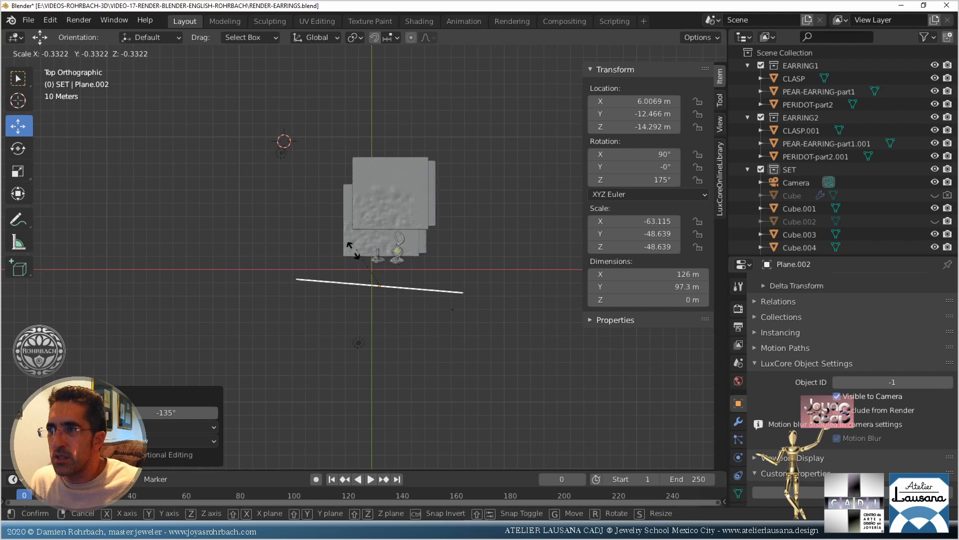
{"action": "left_click", "coordinate": [391, 321]}
Rotate the small plane by about 48° in top view and move it about -37.3 m in X and -32.4 m in Y
{"action": "middle_click_drag", "start_coordinate": [391, 320], "coordinate": [376, 299]}
{"action": "key", "text": "KP_7"}
{"action": "key", "text": "r"}
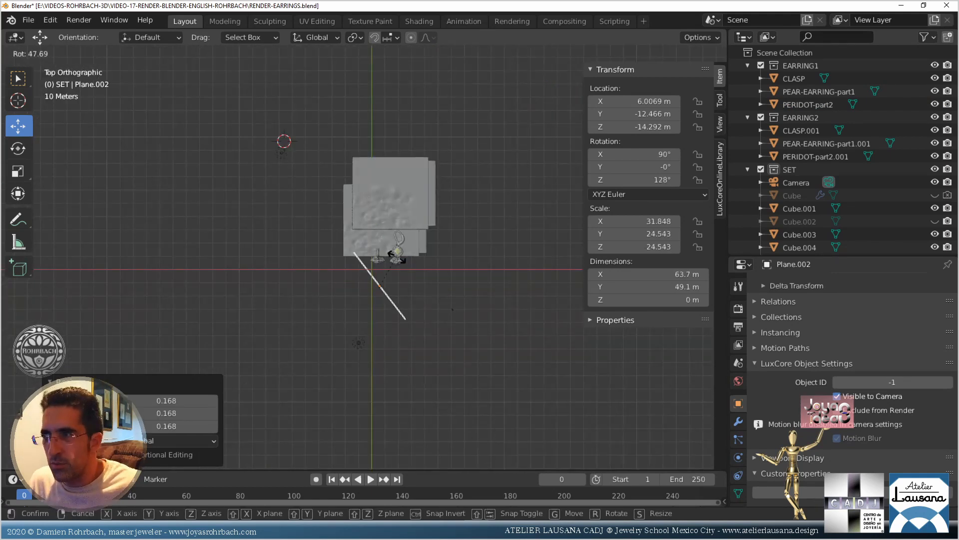
{"action": "left_click", "coordinate": [394, 323]}
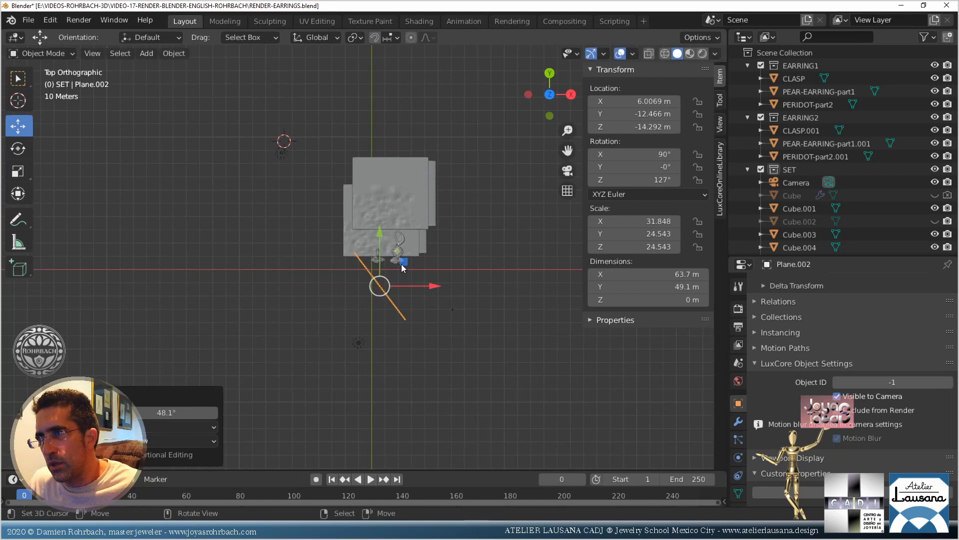
{"action": "key", "text": "g"}
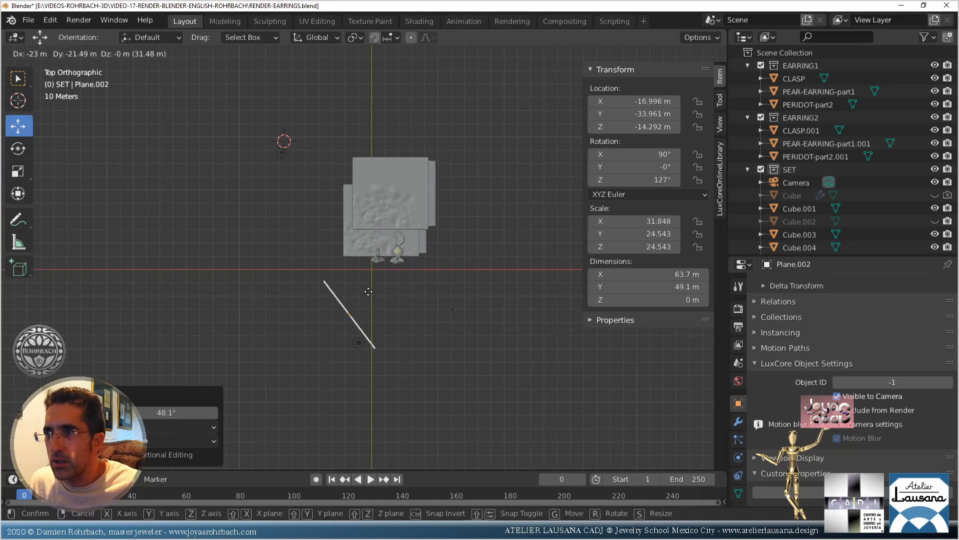
{"action": "left_click", "coordinate": [349, 305]}
Check the plane's reflection in the earrings through the camera in rendered shading, hide the sidebar, and save the file
{"action": "key", "text": "KP_0"}
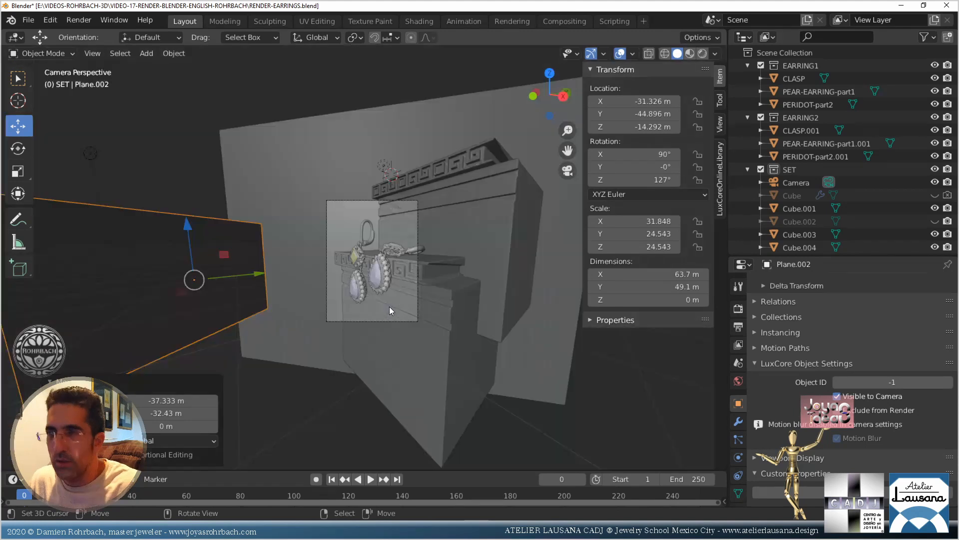
{"action": "left_click", "coordinate": [702, 54]}
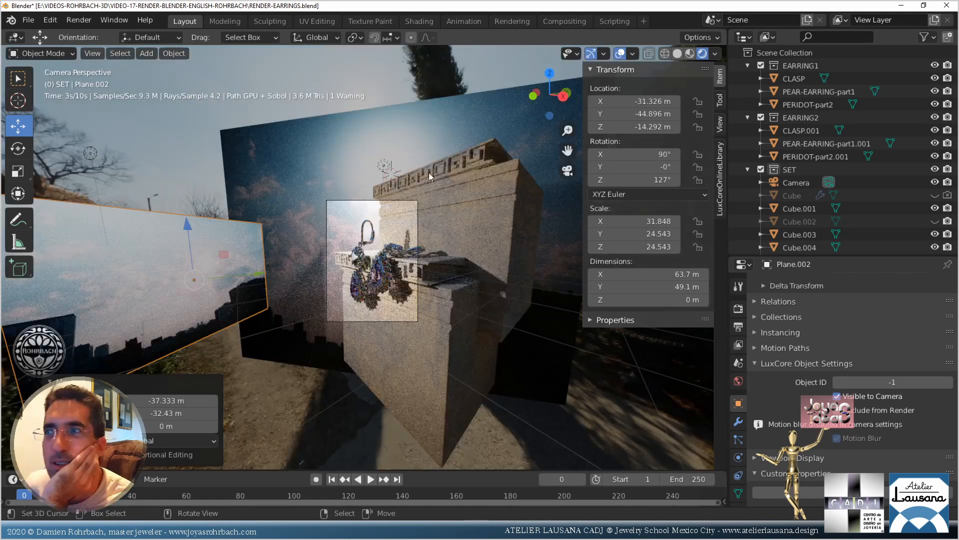
{"action": "scroll", "coordinate": [354, 280], "scroll_direction": "up", "scroll_amount": 9}
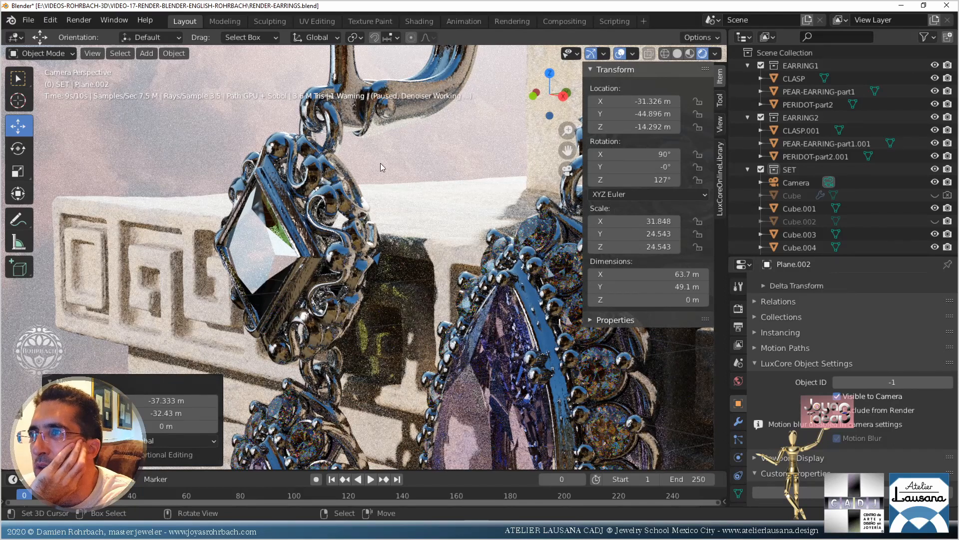
{"action": "scroll", "coordinate": [381, 164], "scroll_direction": "down", "scroll_amount": 5}
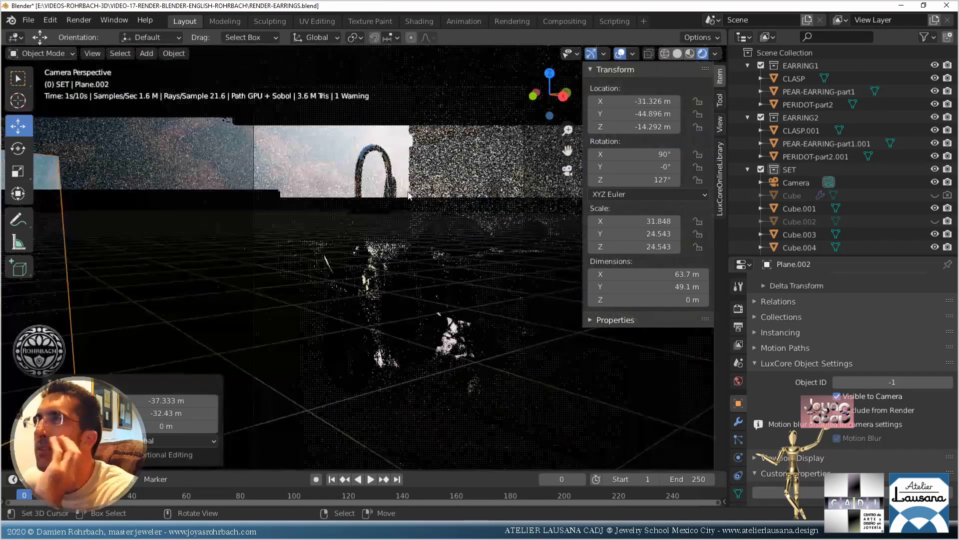
{"action": "key", "text": "n"}
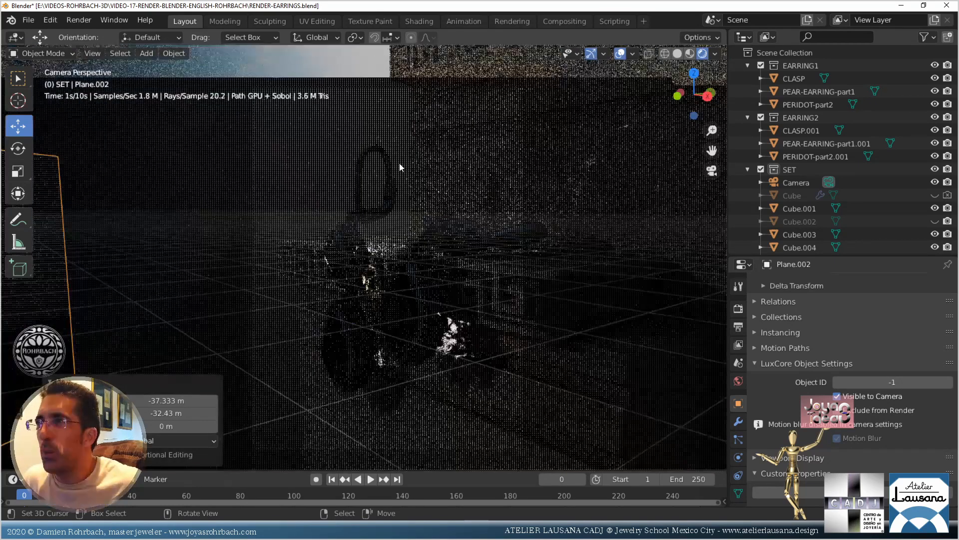
{"action": "key", "text": "ctrl+s"}
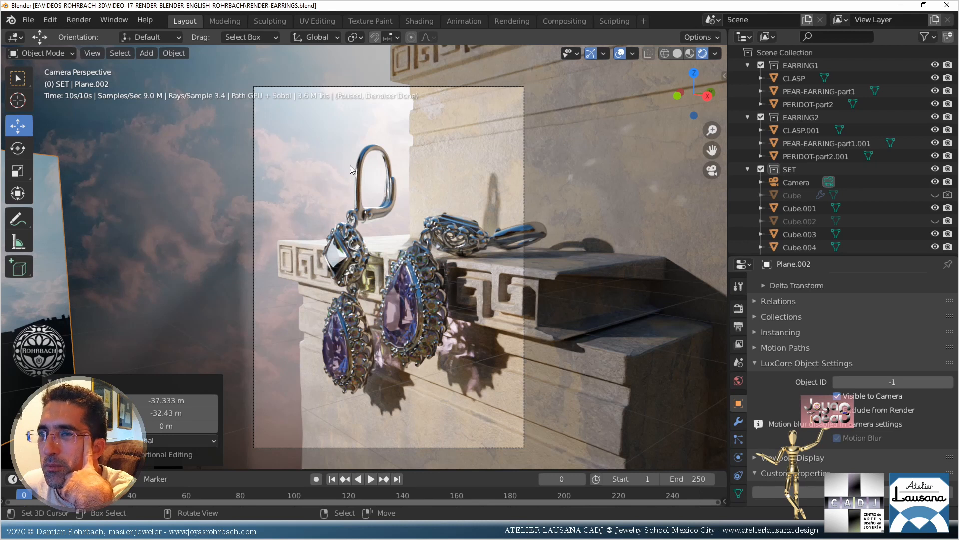
In the Shading workspace, give Plane.002 its own single-user copy of the SKY material and rename it greenish
{"action": "left_click", "coordinate": [419, 22]}
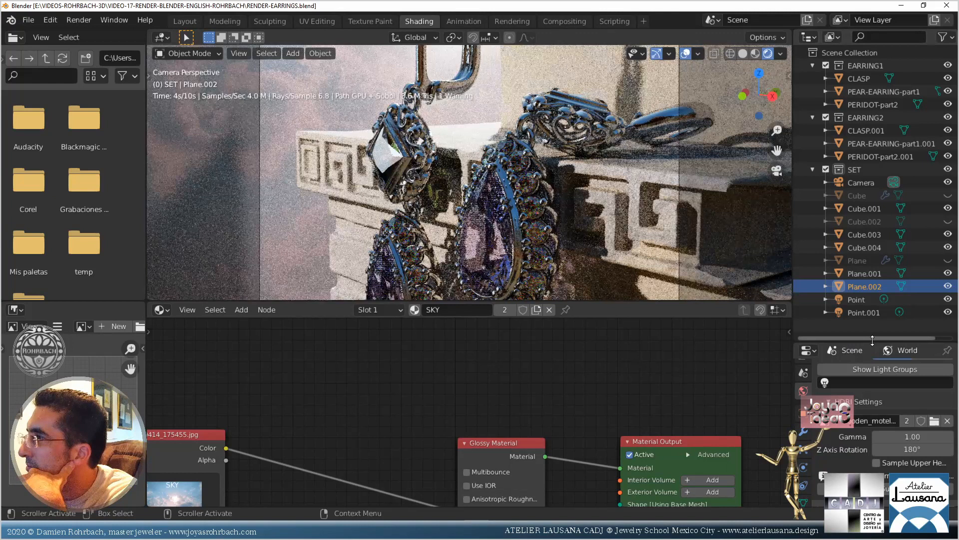
{"action": "left_click_drag", "start_coordinate": [872, 340], "coordinate": [873, 174]}
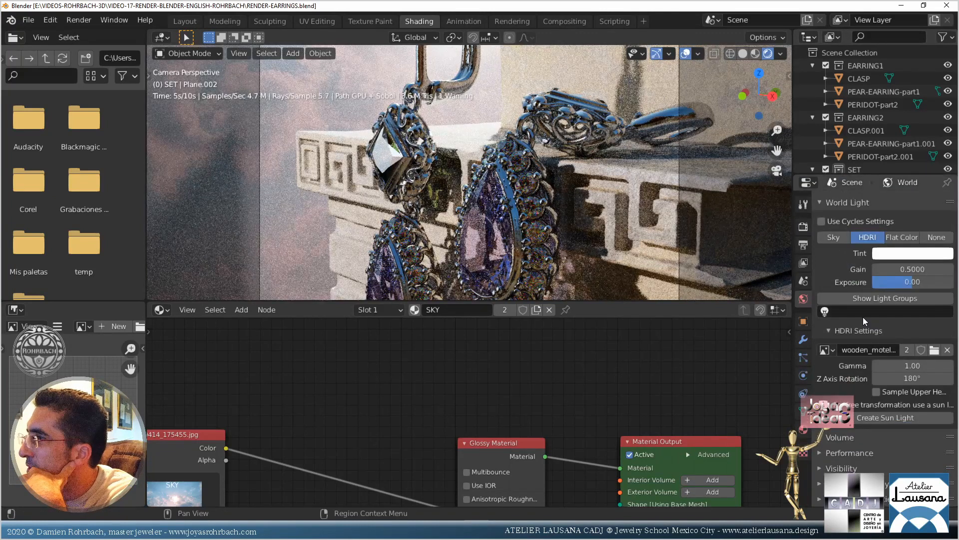
{"action": "left_click", "coordinate": [804, 429]}
{"action": "left_click", "coordinate": [907, 244]}
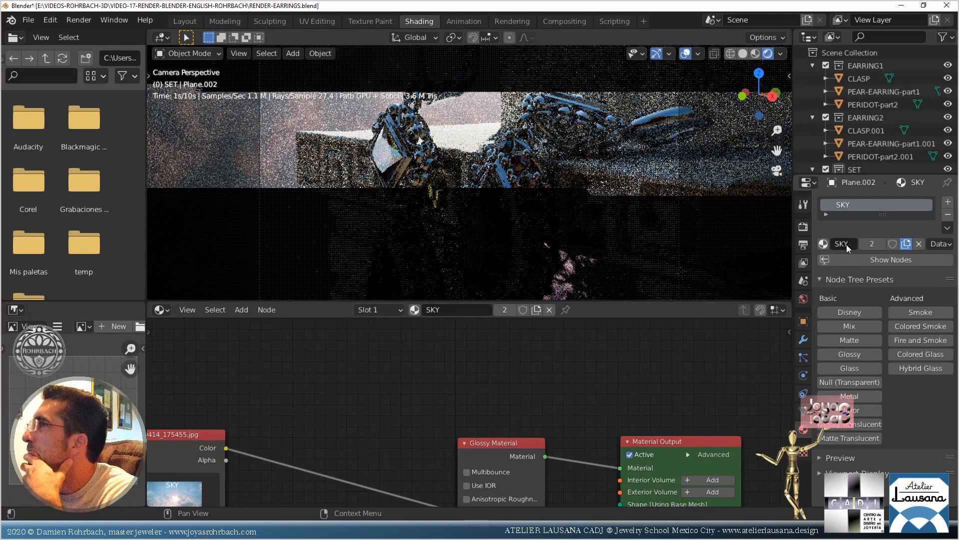
{"action": "left_click", "coordinate": [846, 244]}
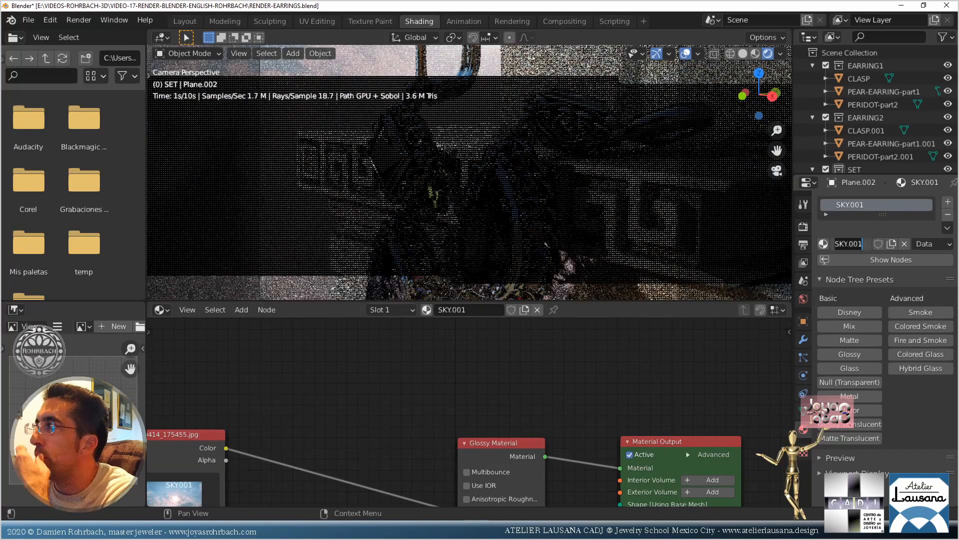
{"action": "type", "text": "greenish"}
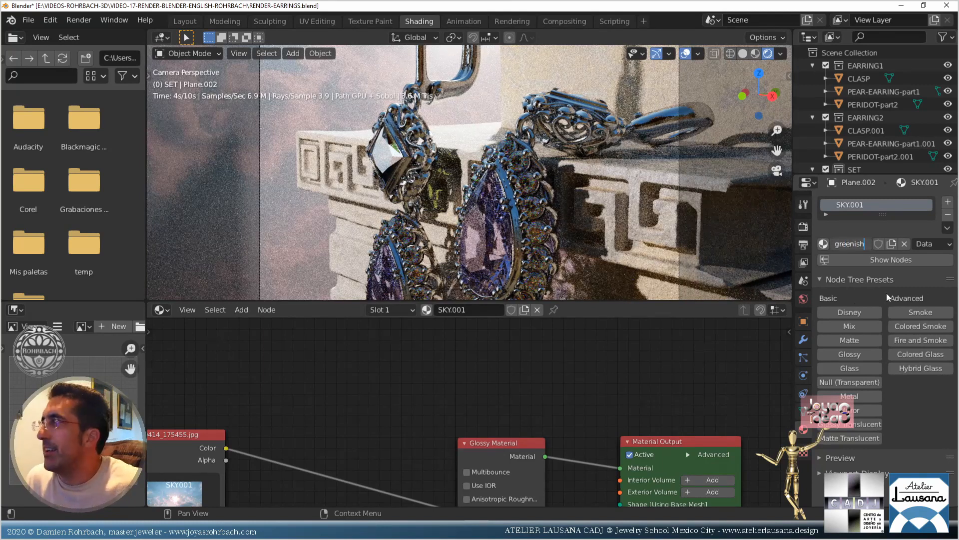
{"action": "key", "text": "Return"}
Replace the greenish material's sky image with 0020-rock-moss-texture-seamless.jpg from D:\MYIMAGESworking
{"action": "key", "text": "Home"}
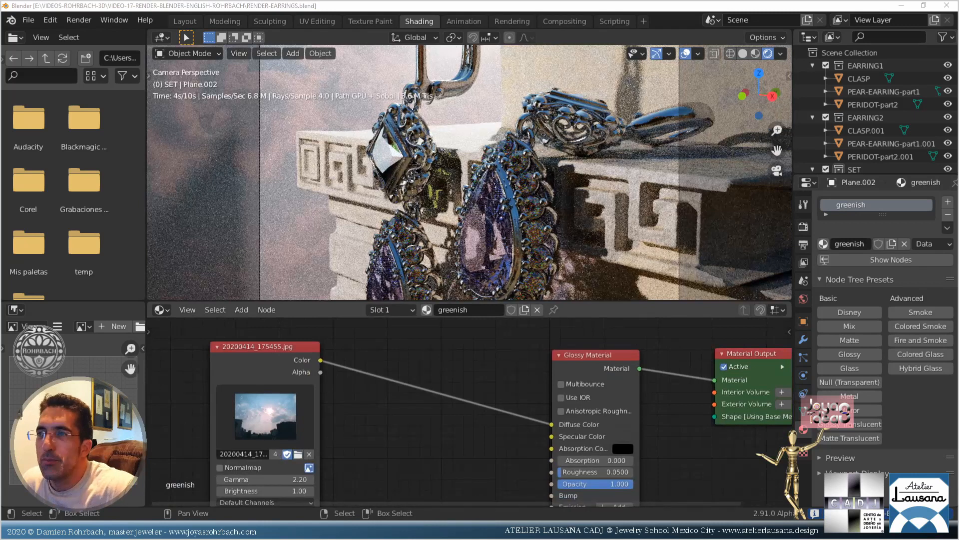
{"action": "left_click", "coordinate": [298, 455]}
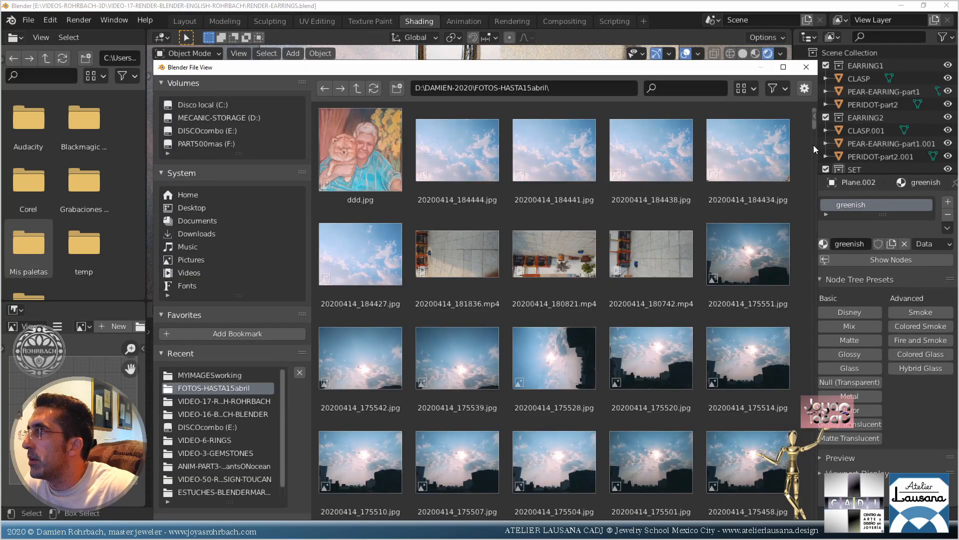
{"action": "left_click_drag", "start_coordinate": [814, 145], "coordinate": [814, 175]}
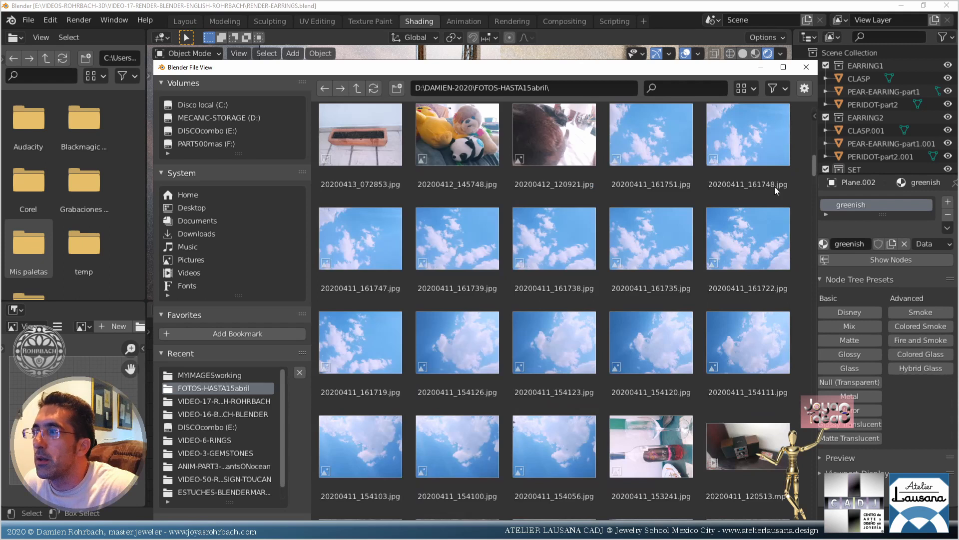
{"action": "left_click", "coordinate": [211, 375]}
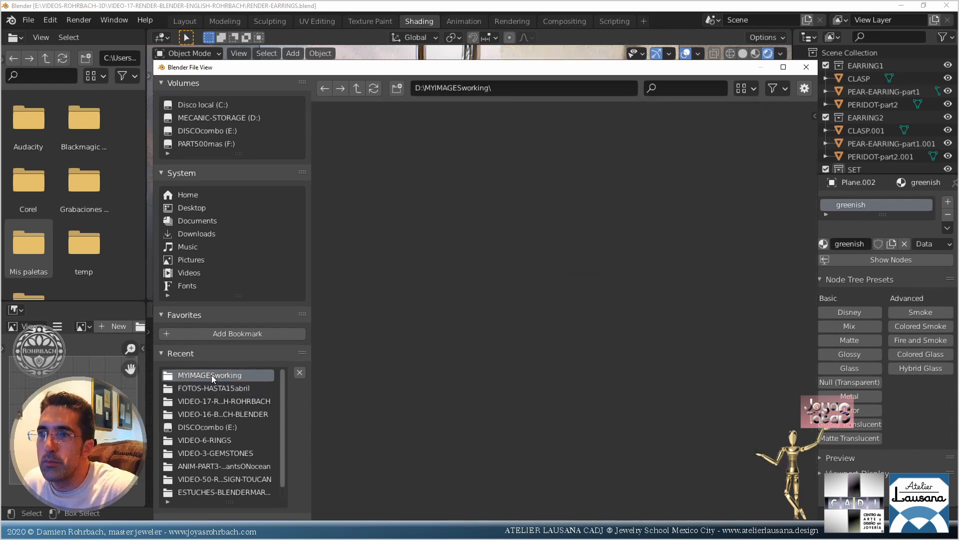
{"action": "double_click", "coordinate": [680, 69]}
{"action": "left_click_drag", "start_coordinate": [956, 72], "coordinate": [955, 240]}
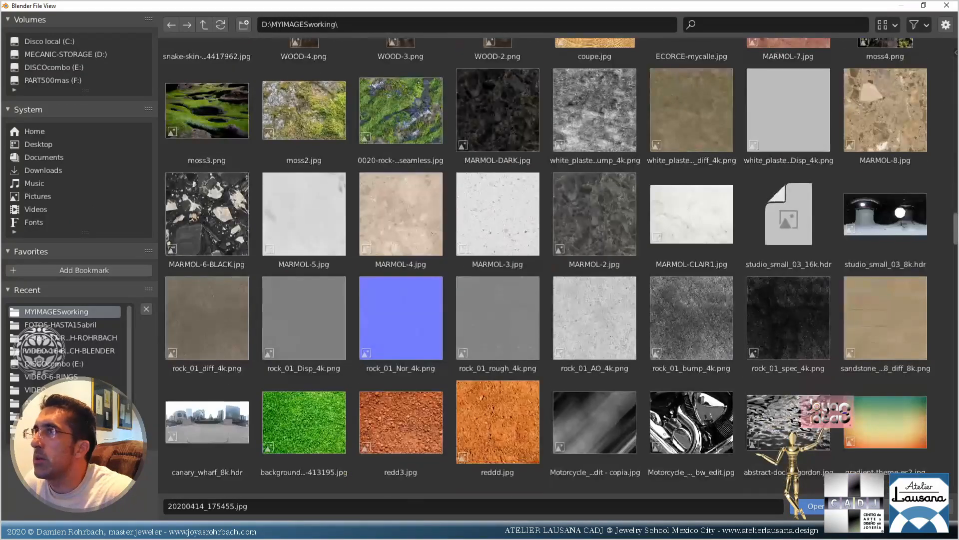
{"action": "double_click", "coordinate": [403, 115]}
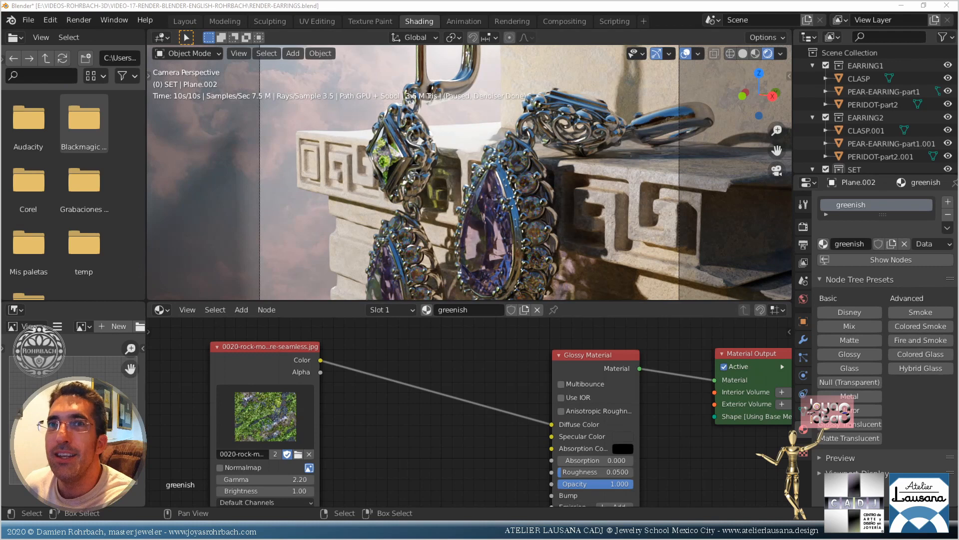
Replace the greenish material's moss image with EMERALDOOOOO.png from D:\MYIMAGESworking and save the file
{"action": "left_click", "coordinate": [299, 454]}
{"action": "double_click", "coordinate": [768, 30]}
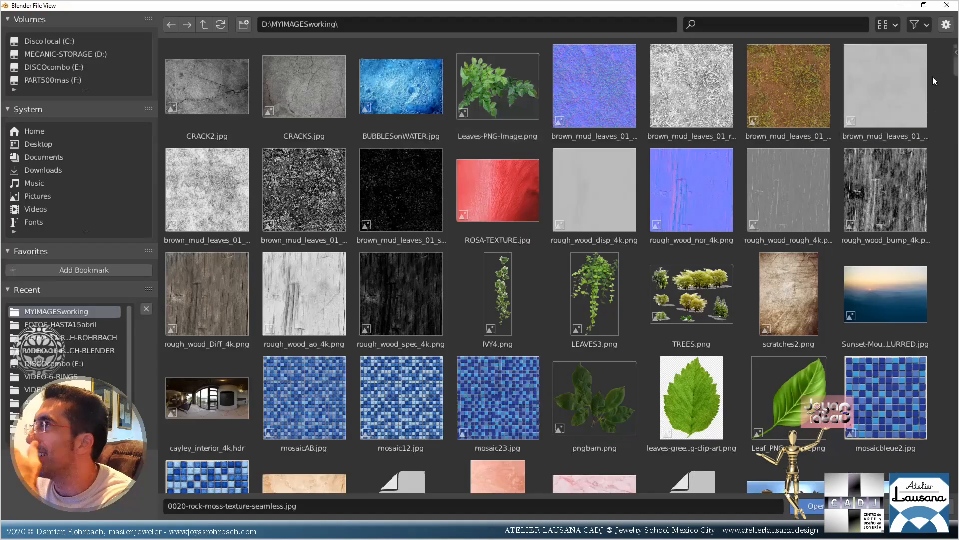
{"action": "left_click_drag", "start_coordinate": [957, 69], "coordinate": [956, 414]}
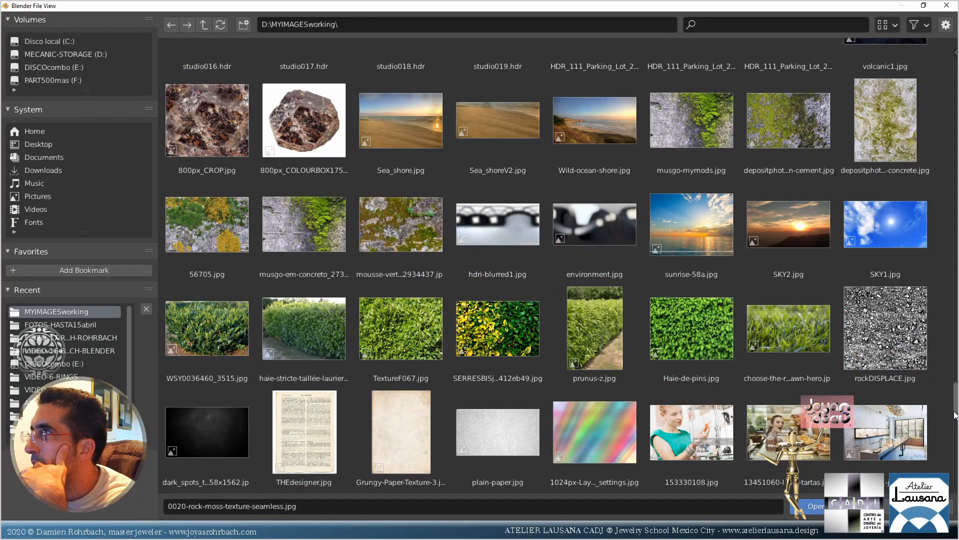
{"action": "left_click_drag", "start_coordinate": [955, 415], "coordinate": [956, 465]}
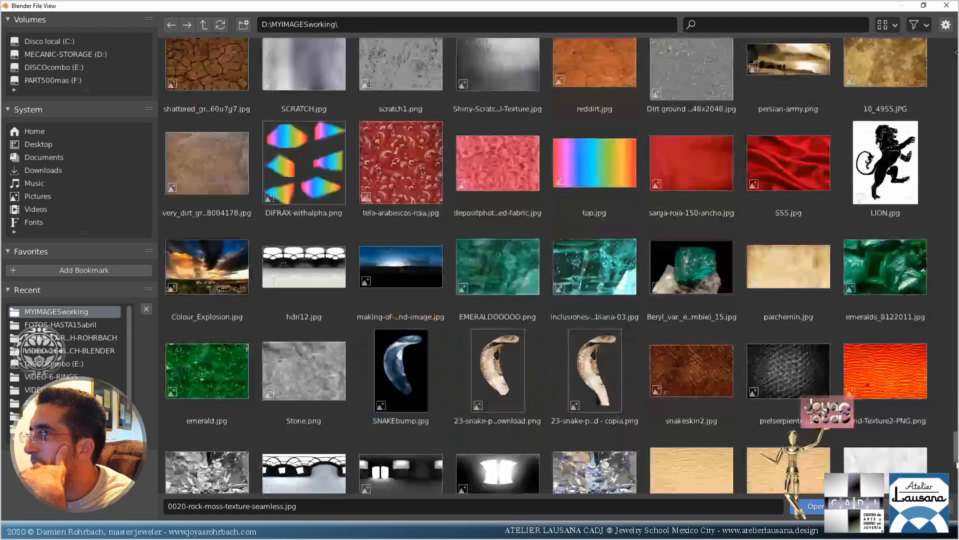
{"action": "double_click", "coordinate": [506, 270]}
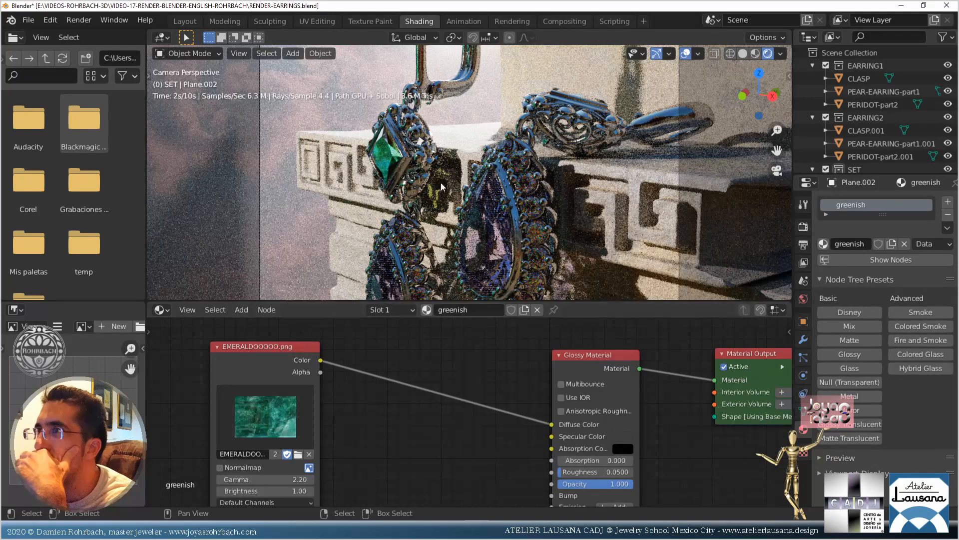
{"action": "key", "text": "ctrl+s"}
Add an HSV node on the link between the emerald image's colour and the Glossy Material's diffuse colour
{"action": "left_click", "coordinate": [240, 309]}
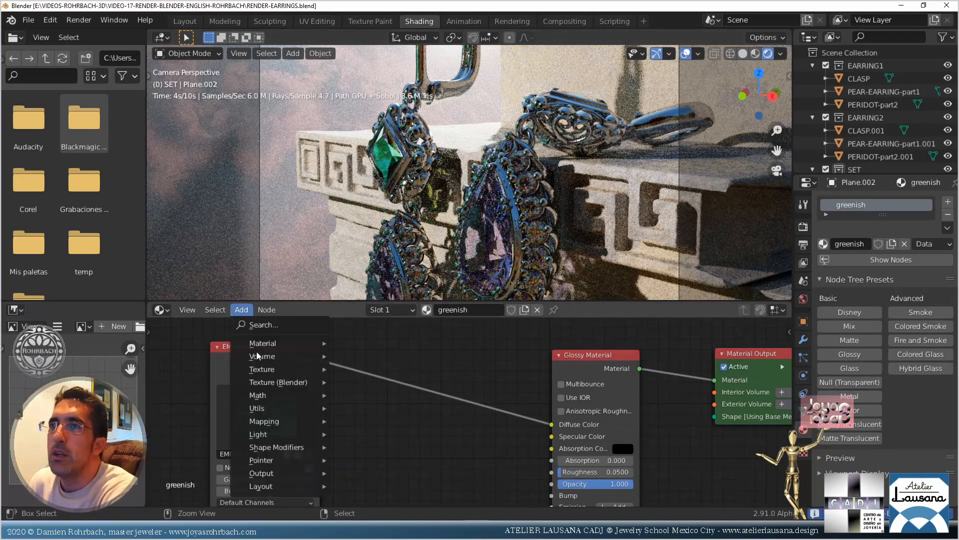
{"action": "mouse_move", "coordinate": [263, 408]}
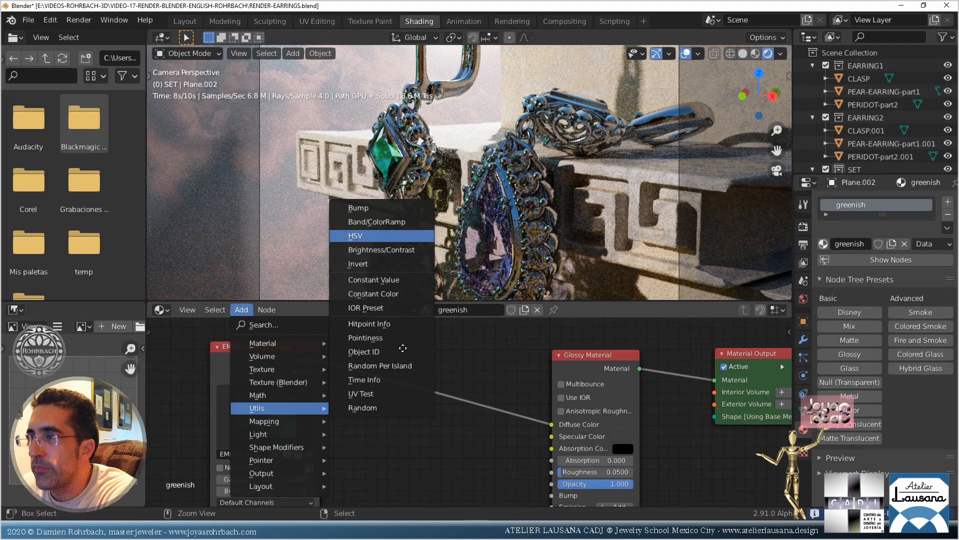
{"action": "left_click", "coordinate": [356, 236]}
{"action": "left_click", "coordinate": [448, 395]}
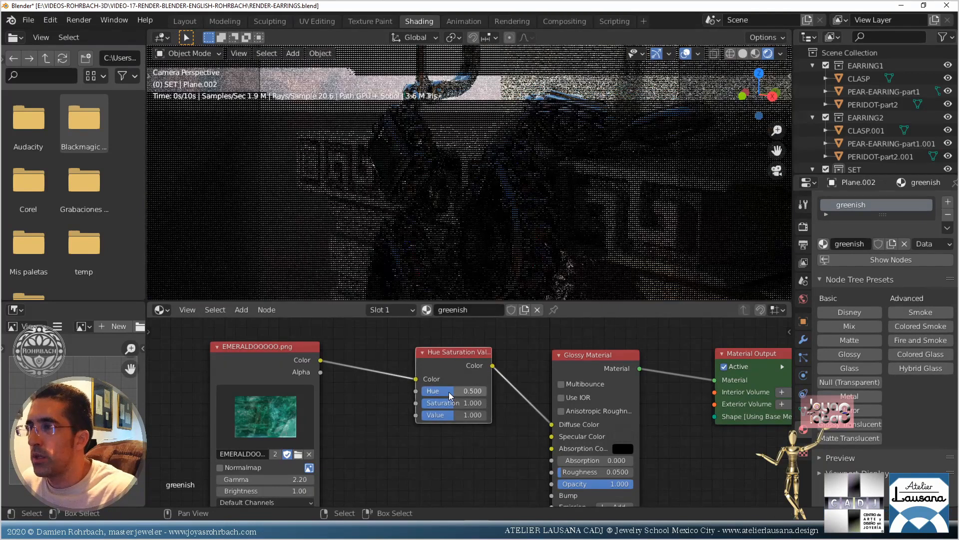
Try a hue of 0.6 and then 0.45 in the Hue Saturation Value node
{"action": "left_click", "coordinate": [448, 392]}
{"action": "type", "text": ".6"}
{"action": "key", "text": "Return"}
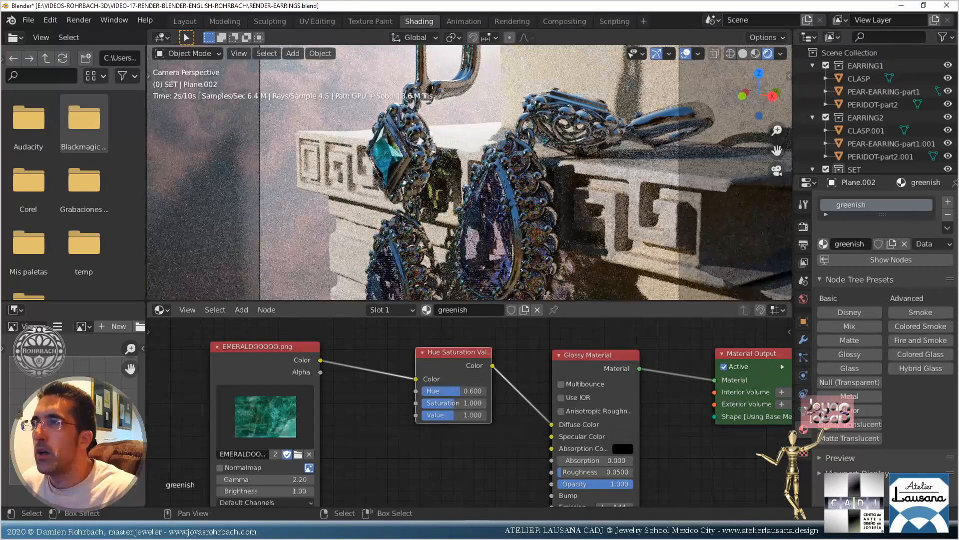
{"action": "double_click", "coordinate": [455, 391]}
{"action": "type", "text": ".45"}
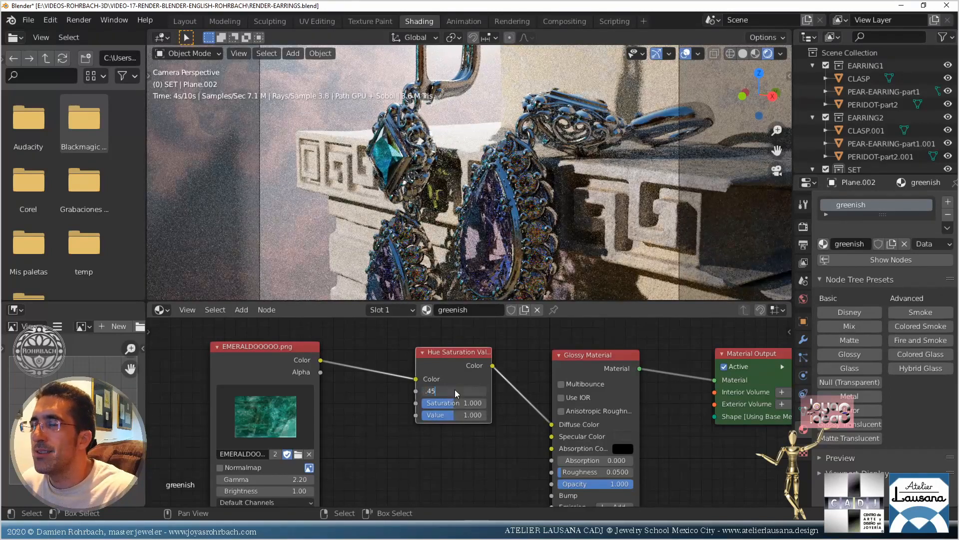
{"action": "key", "text": "Return"}
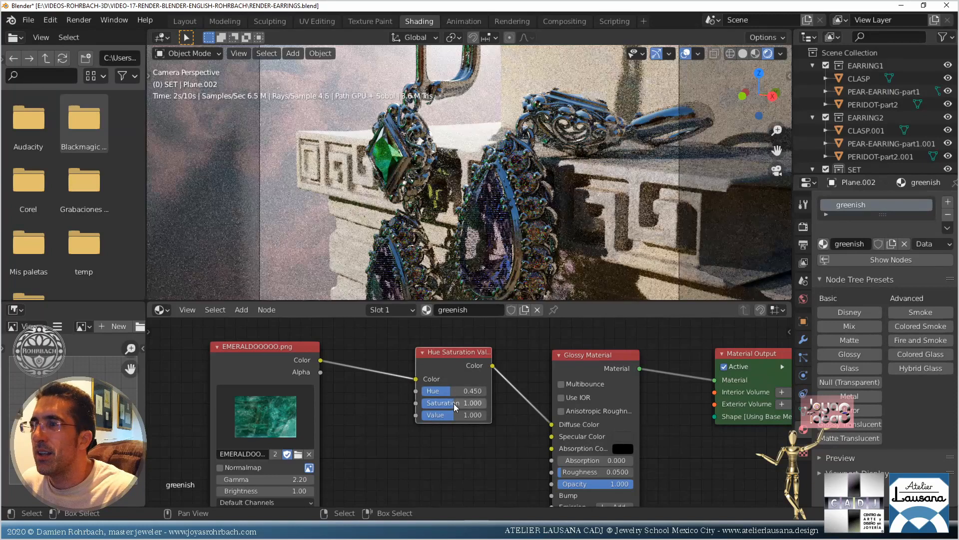
Try a saturation of 0.5 and a hue of 0.4 in the Hue Saturation Value node
{"action": "double_click", "coordinate": [454, 403]}
{"action": "type", "text": ".5"}
{"action": "key", "text": "Return"}
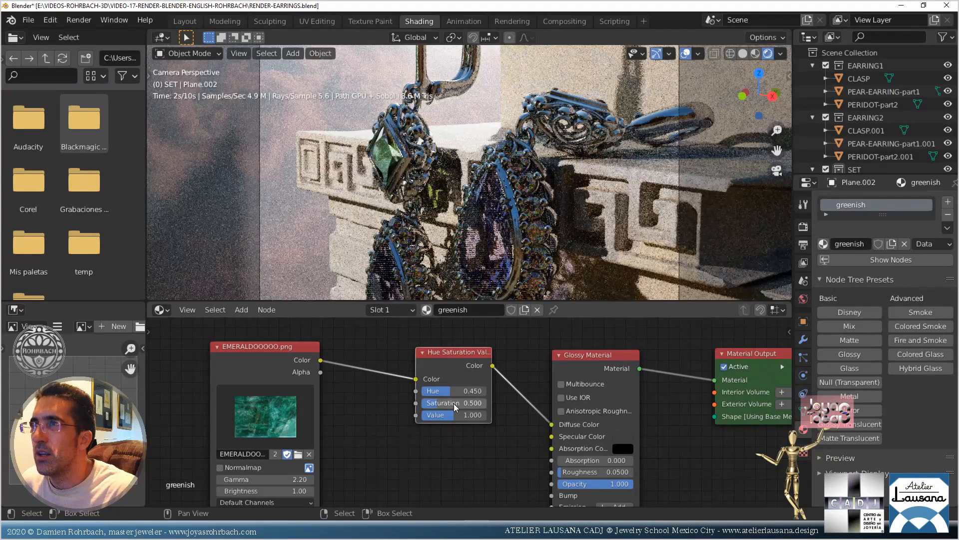
{"action": "double_click", "coordinate": [462, 392]}
{"action": "type", "text": ".4"}
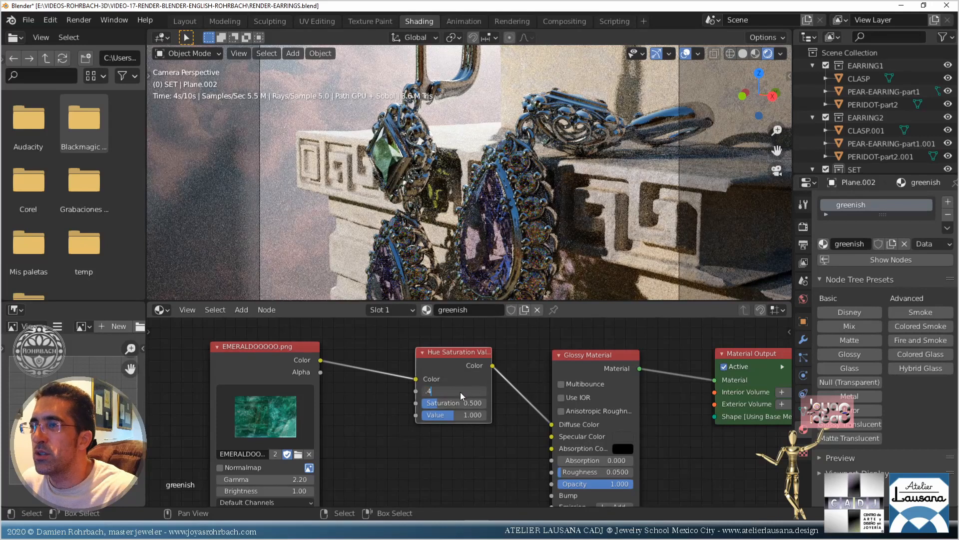
{"action": "key", "text": "Return"}
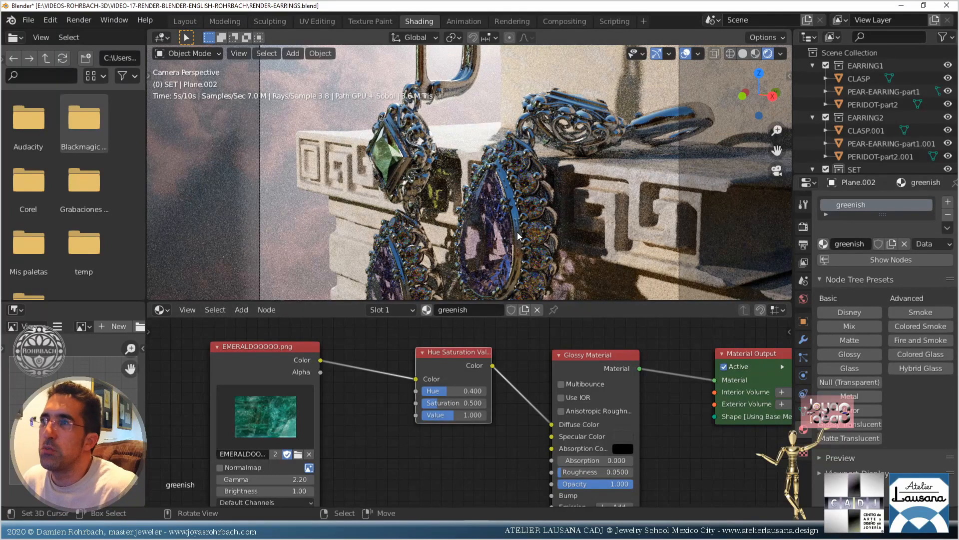
Try a saturation of 0.75 and a hue of 0.36 in the Hue Saturation Value node
{"action": "double_click", "coordinate": [449, 403]}
{"action": "type", "text": ".75"}
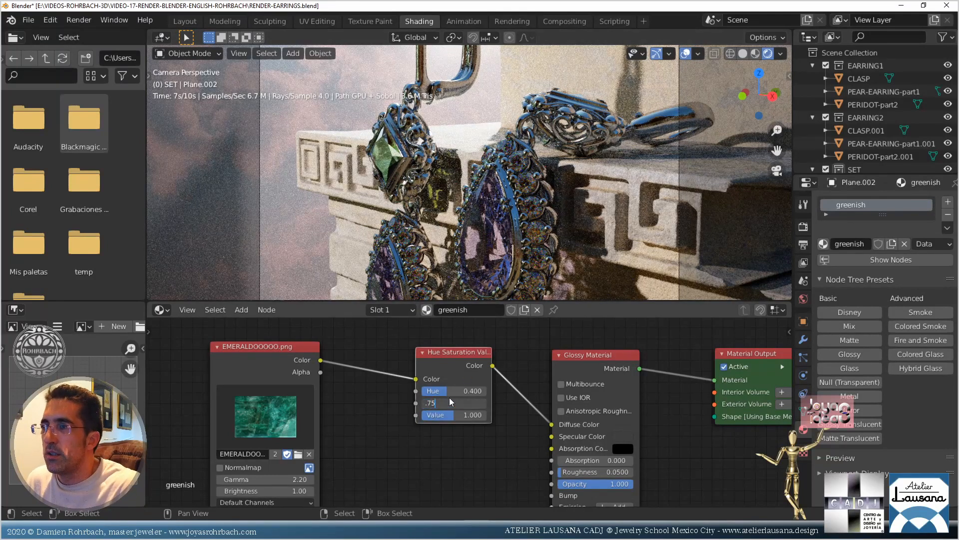
{"action": "key", "text": "Return"}
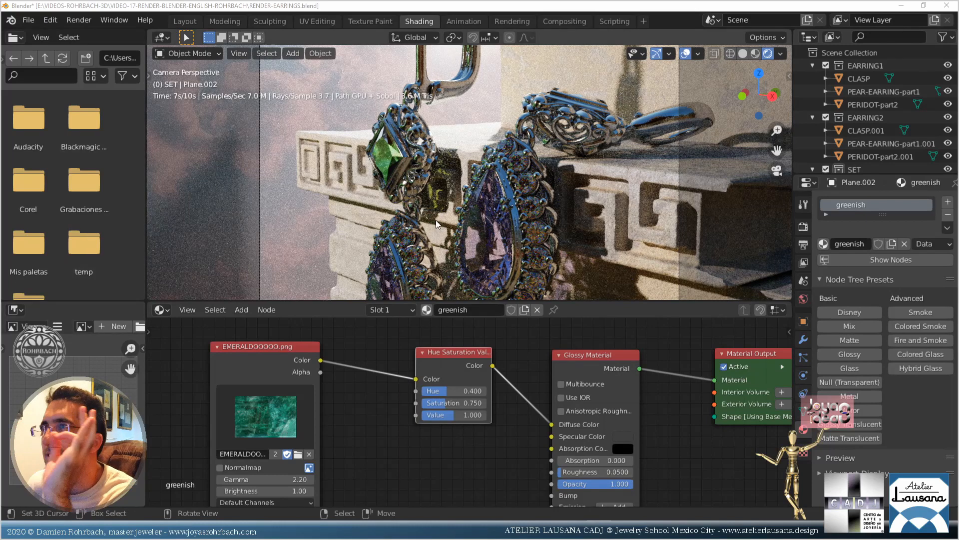
{"action": "left_click", "coordinate": [465, 392]}
{"action": "key", "text": "BackSpace"}
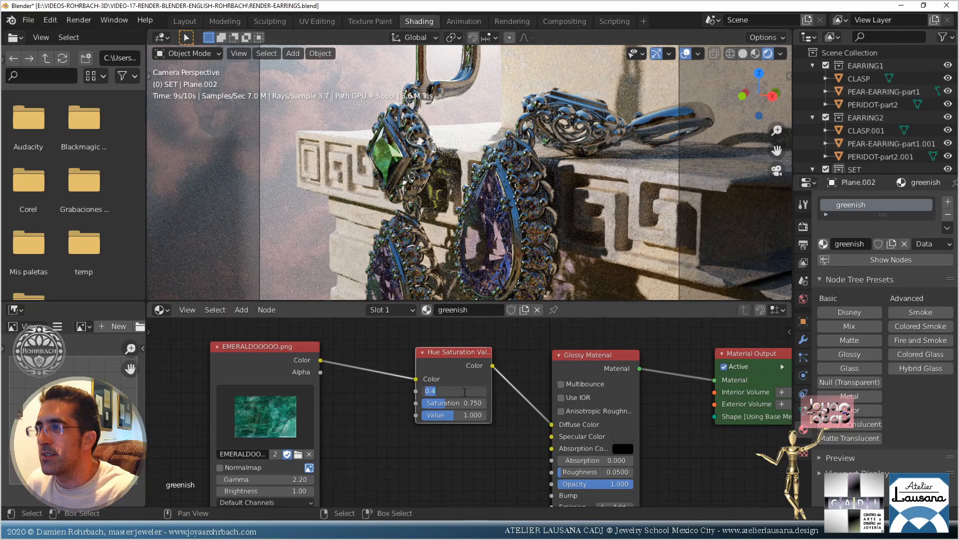
{"action": "type", "text": ".36"}
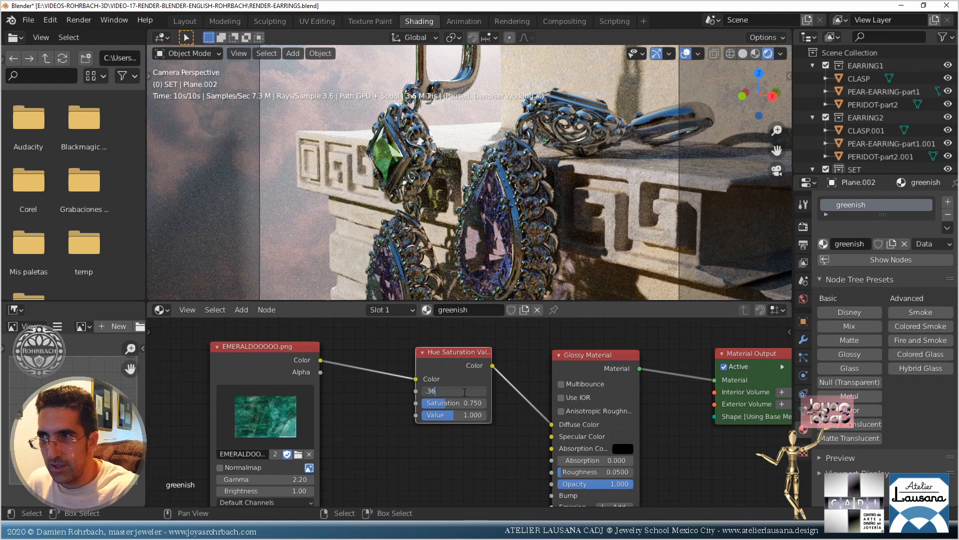
{"action": "key", "text": "Return"}
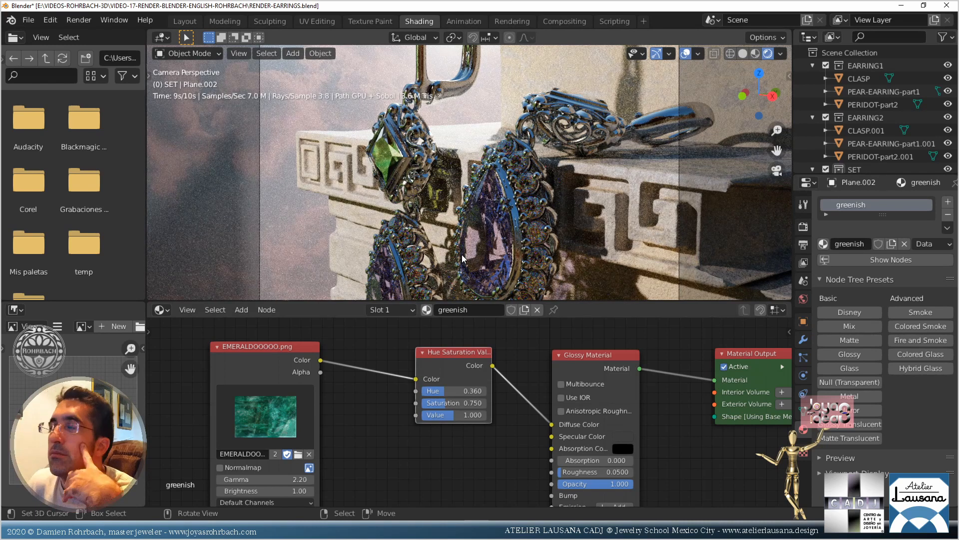
Set the Hue Saturation Value node's saturation to 0.68 and hue to 0.32, and save the file
{"action": "left_click", "coordinate": [459, 403]}
{"action": "key", "text": "BackSpace"}
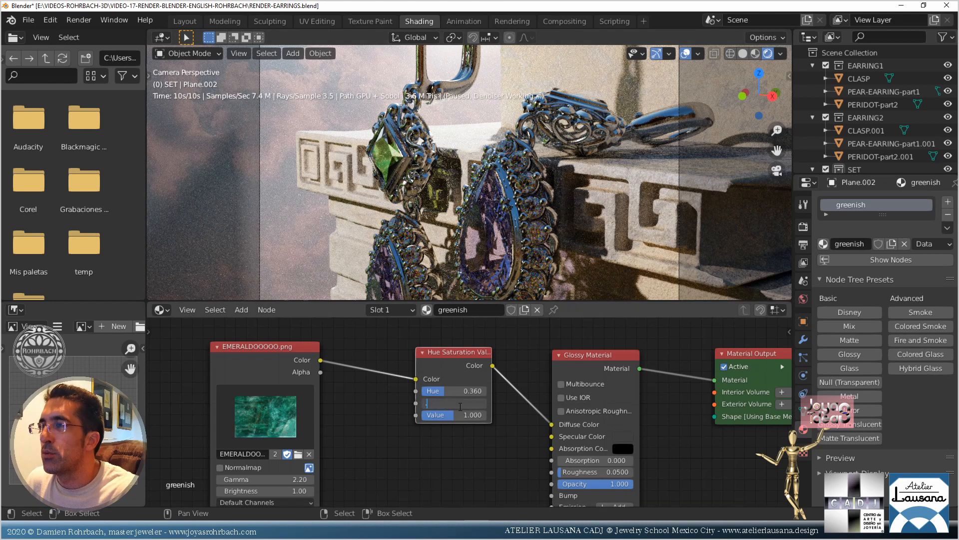
{"action": "type", "text": ".68"}
{"action": "key", "text": "Return"}
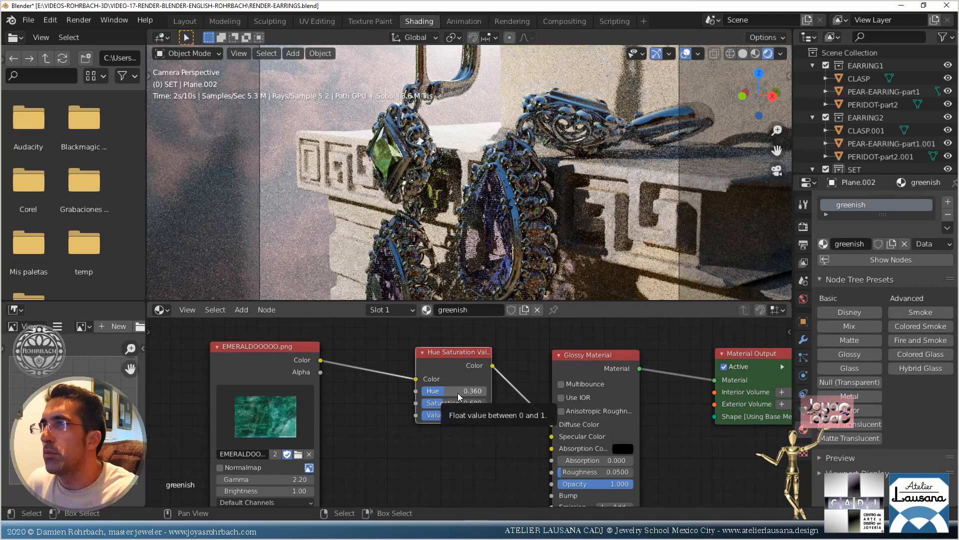
{"action": "left_click", "coordinate": [457, 391]}
{"action": "type", "text": ".32"}
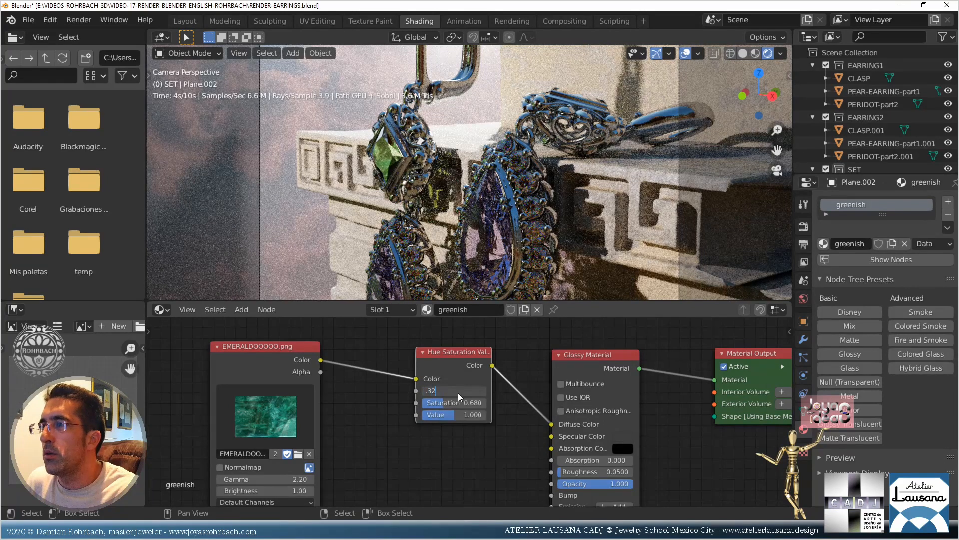
{"action": "key", "text": "Return"}
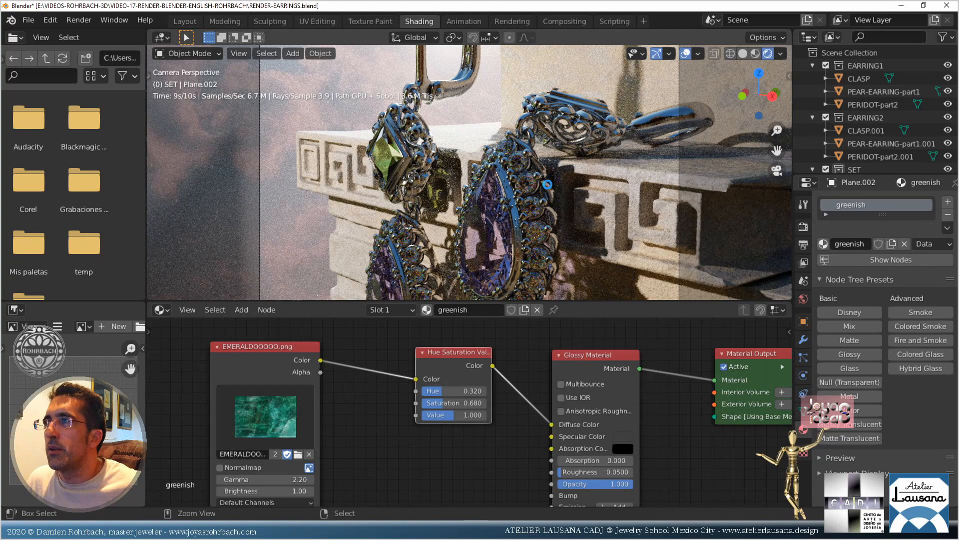
{"action": "key", "text": "ctrl+s"}
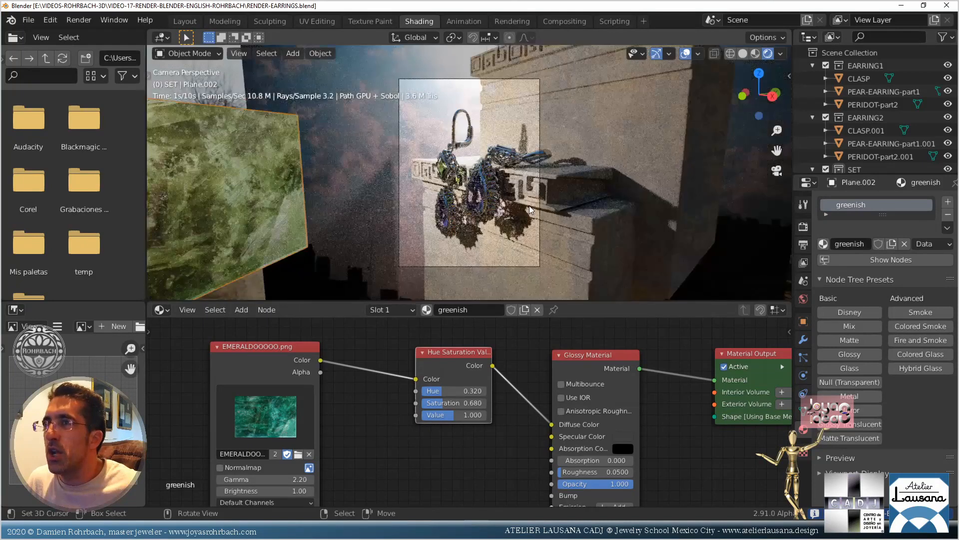
Select the Point.001 light and examine its placement relative to the greenish plane in perspective, camera and top views
{"action": "middle_click_drag", "start_coordinate": [517, 204], "coordinate": [622, 109]}
{"action": "scroll", "coordinate": [854, 165], "scroll_direction": "down", "scroll_amount": 6}
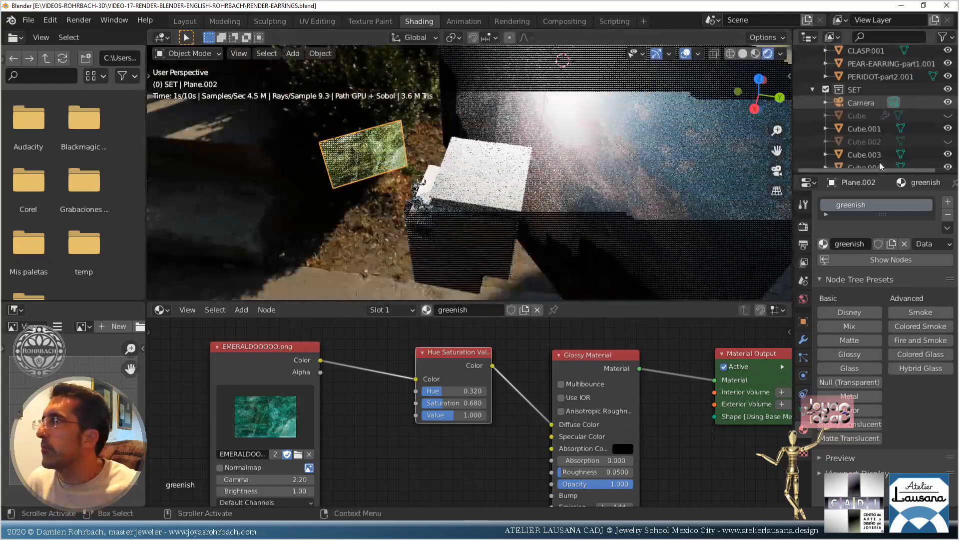
{"action": "left_click", "coordinate": [852, 161]}
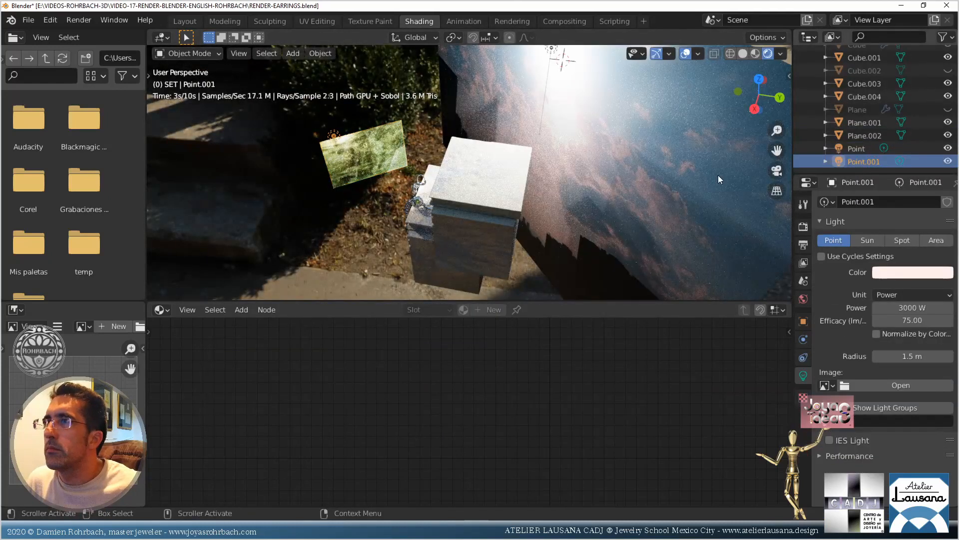
{"action": "middle_click_drag", "start_coordinate": [318, 176], "coordinate": [454, 262]}
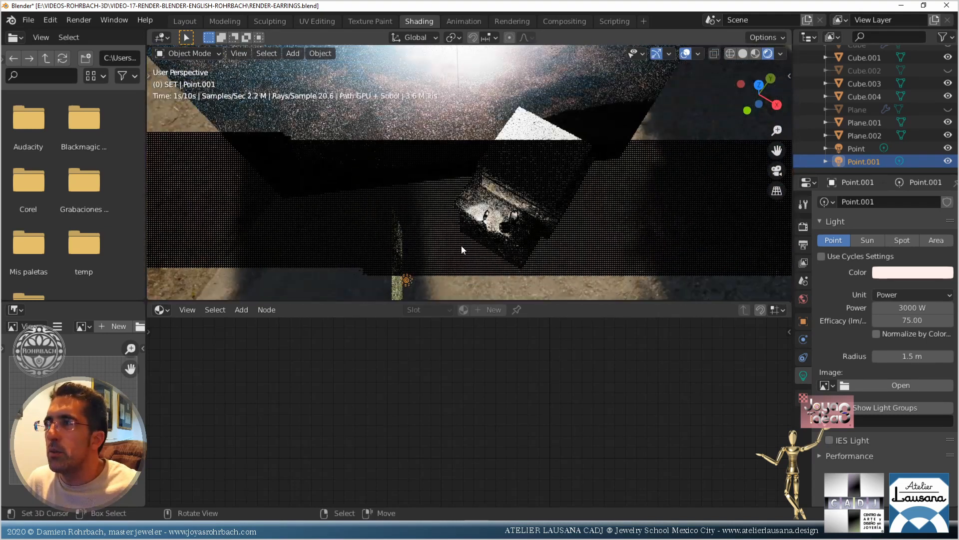
{"action": "key", "text": "KP_0"}
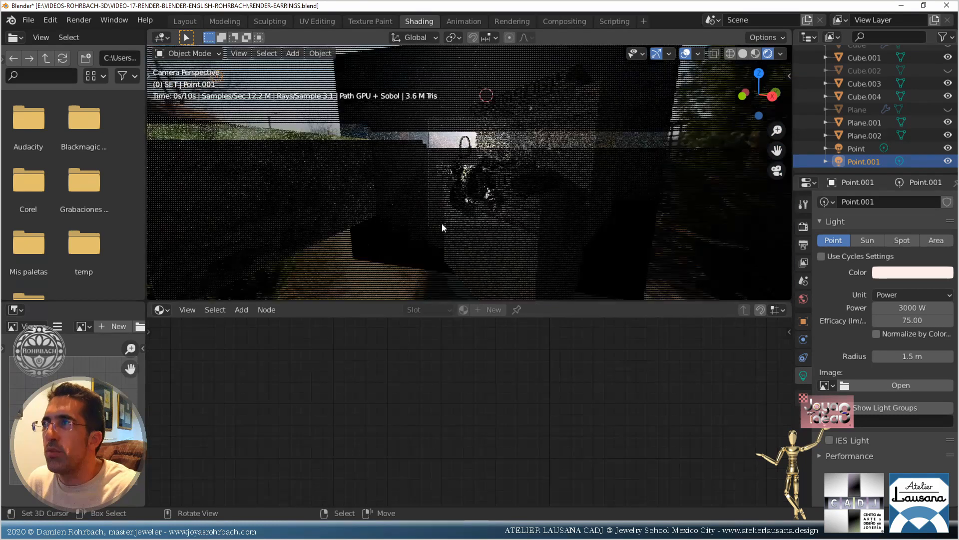
{"action": "key", "text": "KP_7"}
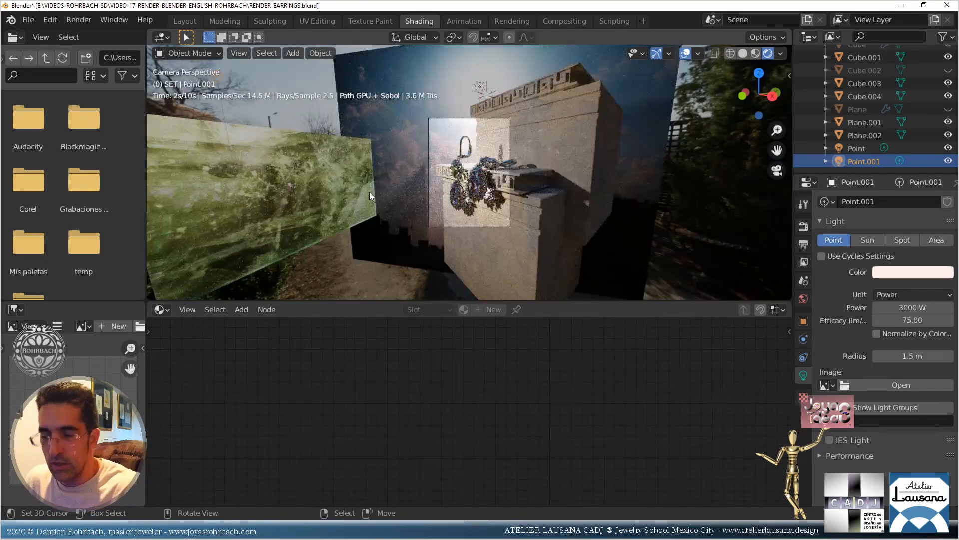
{"action": "left_click", "coordinate": [348, 158]}
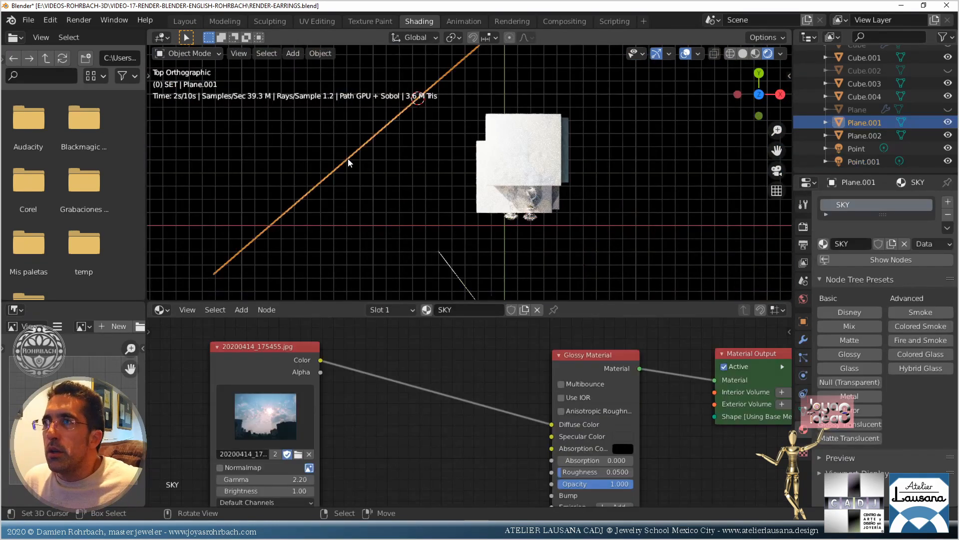
{"action": "key", "text": "n"}
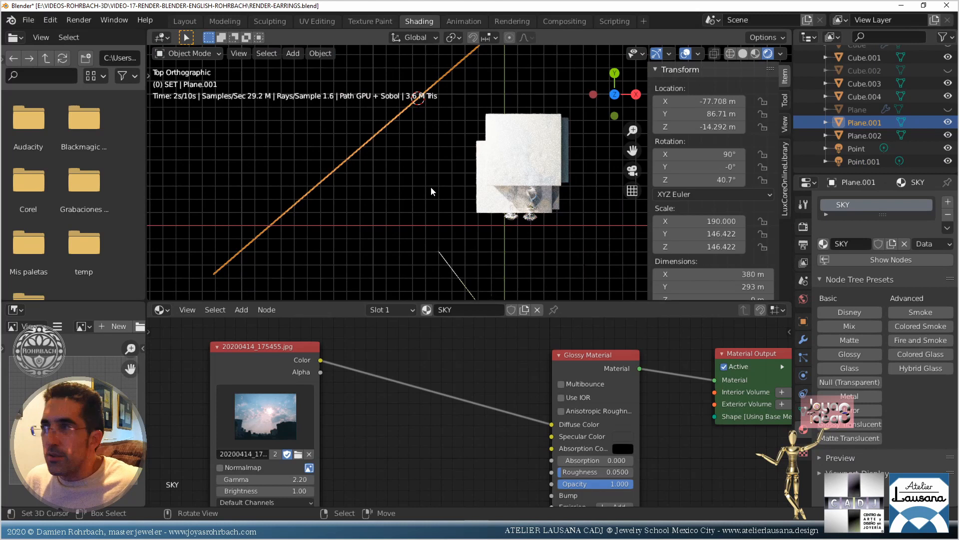
{"action": "left_click", "coordinate": [730, 274]}
{"action": "type", "text": "280"}
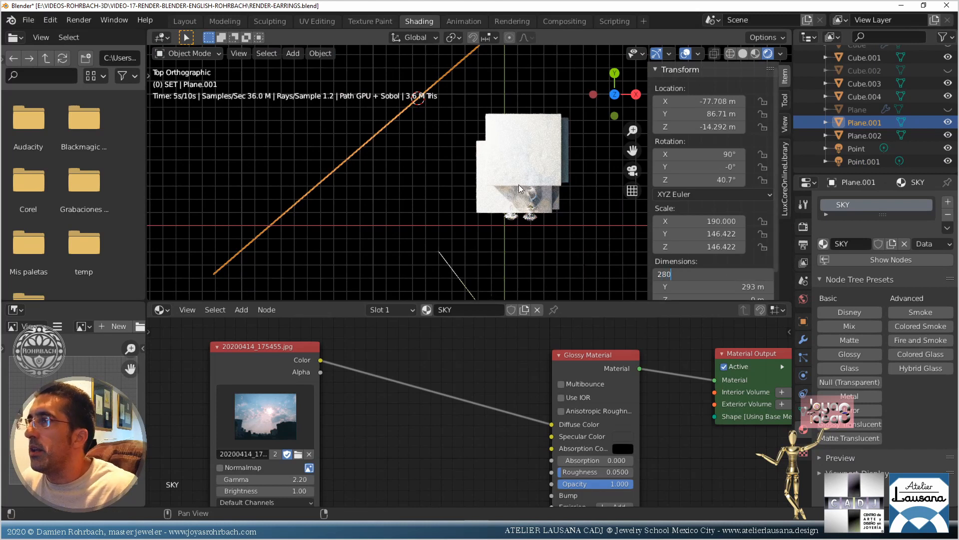
{"action": "key", "text": "Return"}
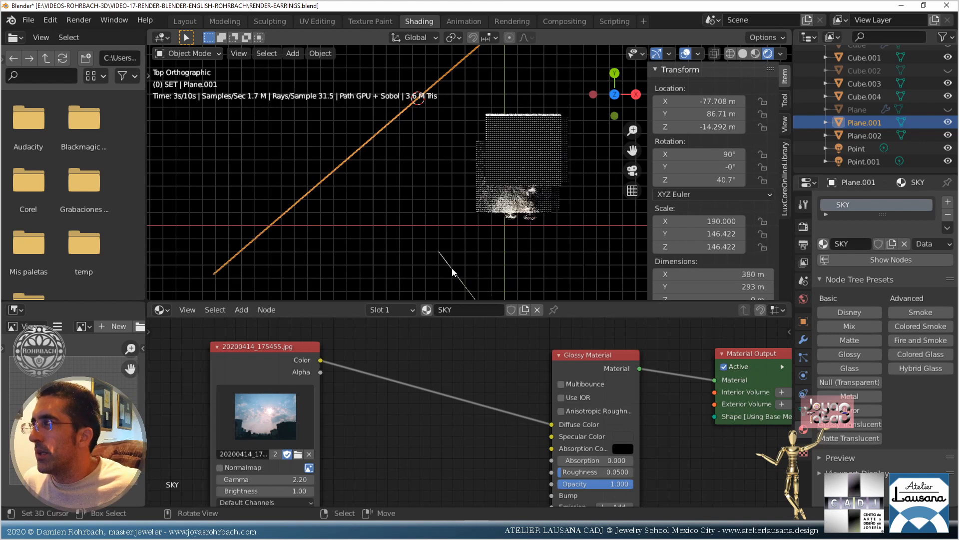
Select the small greenish plane, Plane.002, and set its X dimension to 40 m
{"action": "left_click", "coordinate": [456, 271]}
{"action": "left_click", "coordinate": [715, 274]}
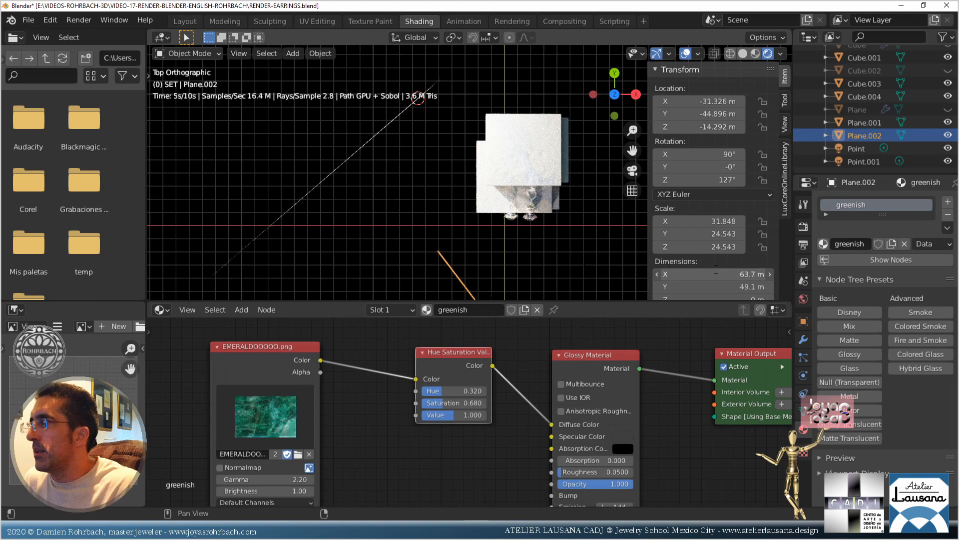
{"action": "type", "text": "40"}
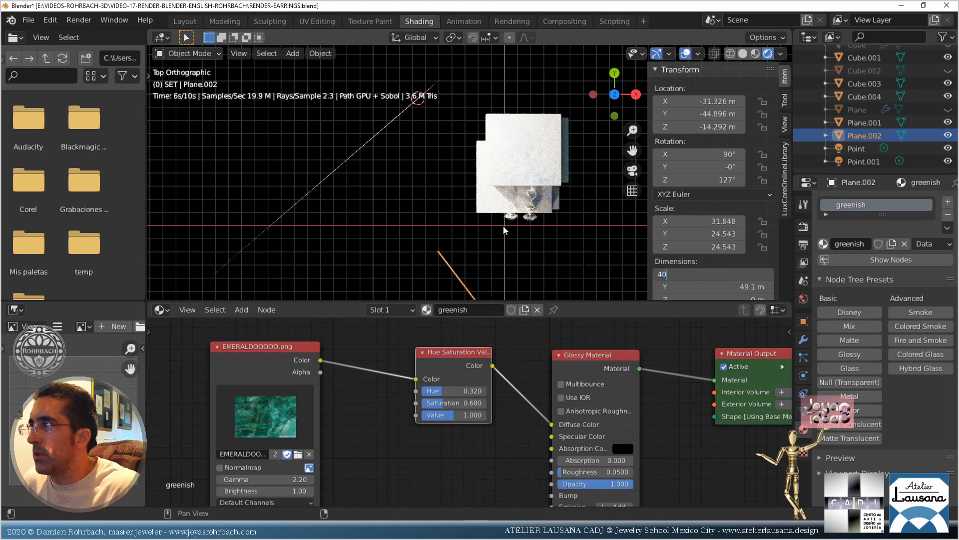
{"action": "key", "text": "Return"}
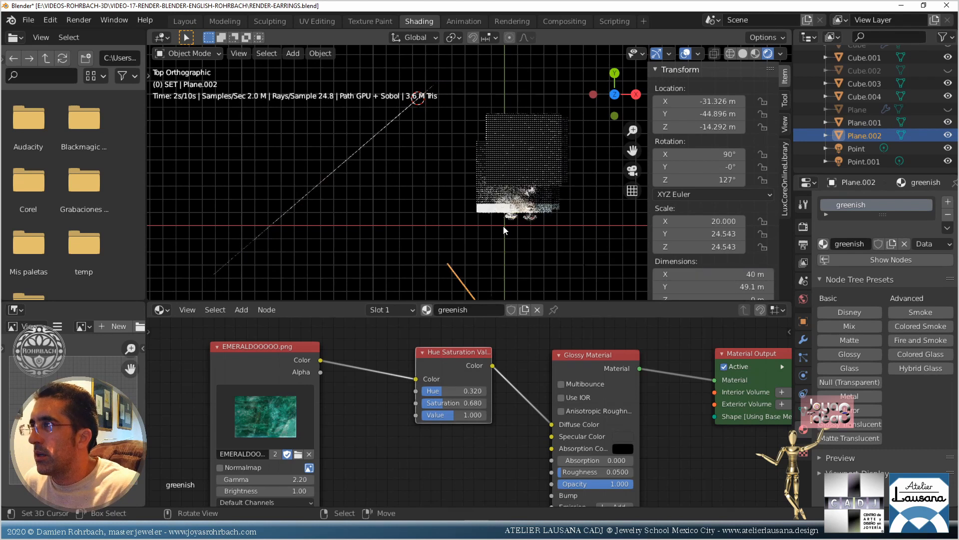
Set Plane.002's X dimension to 30 m while checking the gemstone reflections through the camera
{"action": "key", "text": "KP_0"}
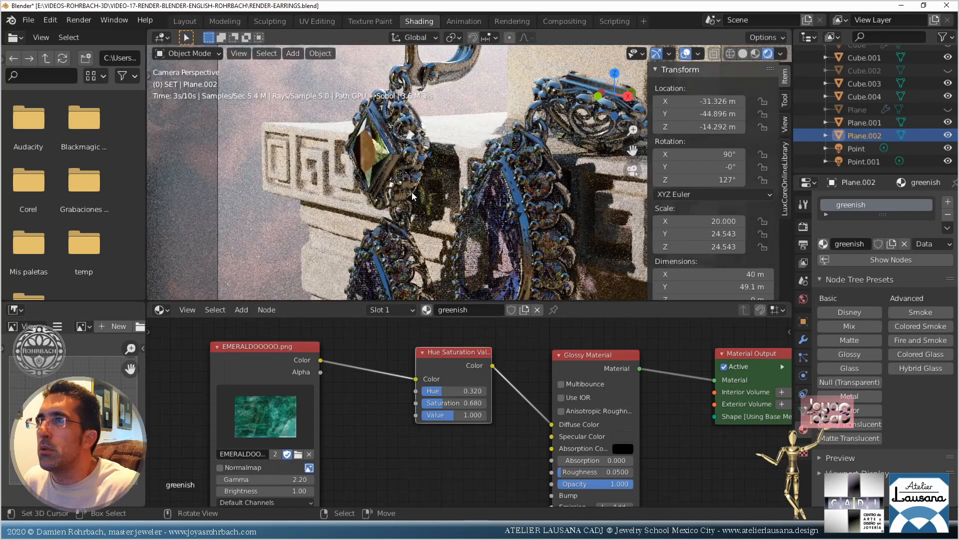
{"action": "left_click", "coordinate": [709, 274]}
{"action": "type", "text": "30"}
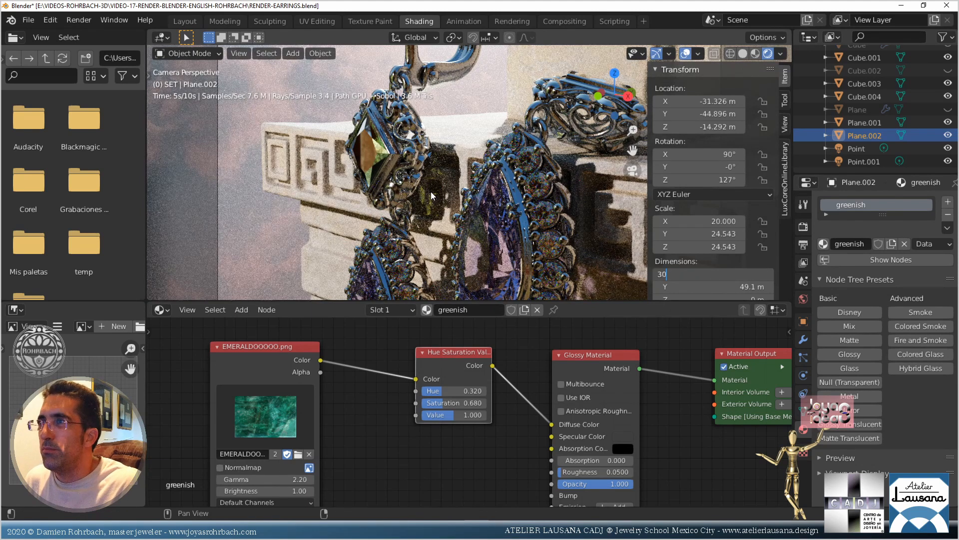
{"action": "key", "text": "Return"}
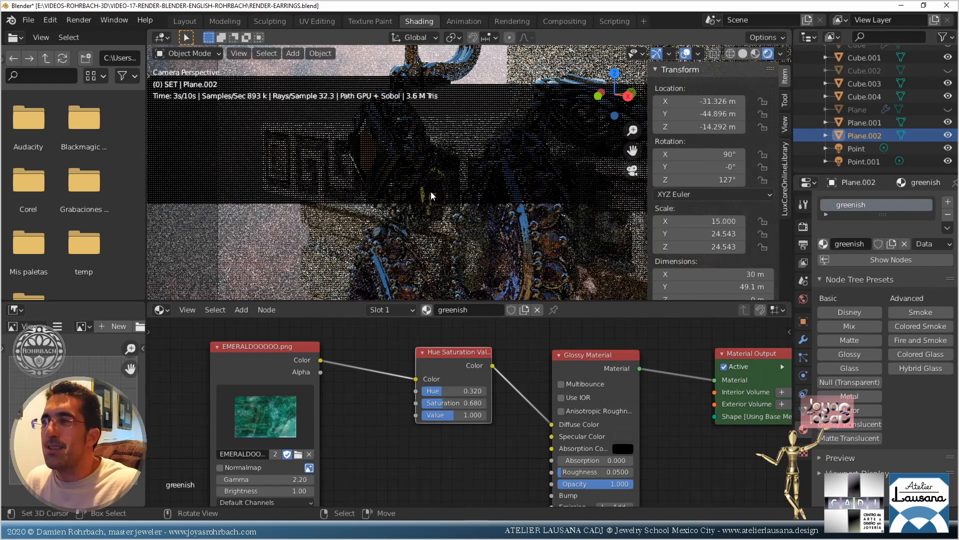
Try moving the greenish plane in top view to about X -14.9 m, Y -63 m, and check the camera view
{"action": "key", "text": "KP_7"}
{"action": "scroll", "coordinate": [431, 191], "scroll_direction": "down", "scroll_amount": 3}
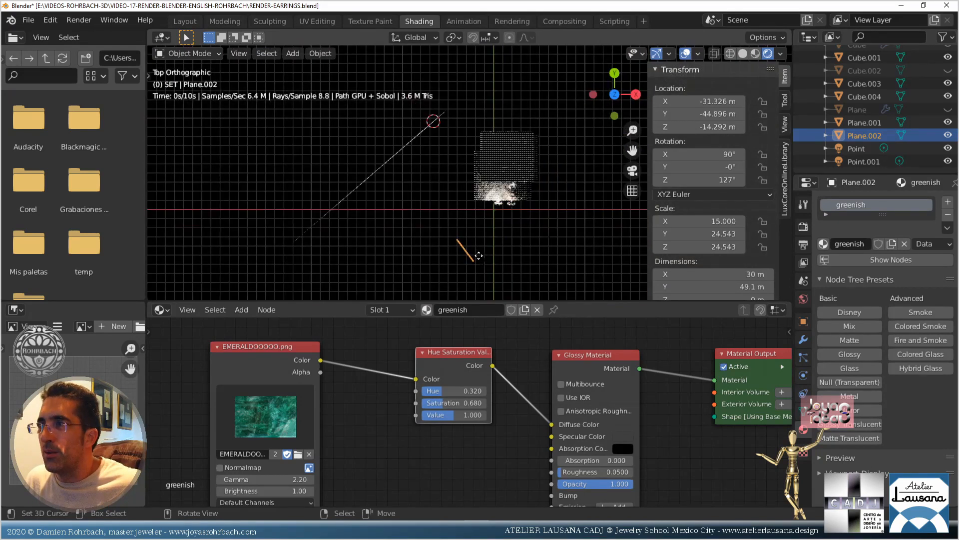
{"action": "key", "text": "g"}
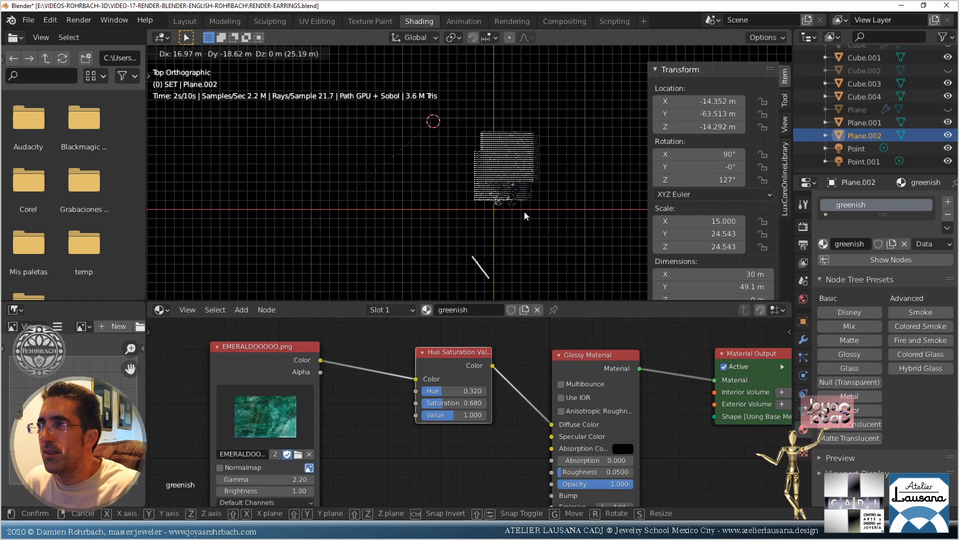
{"action": "left_click", "coordinate": [513, 182]}
{"action": "key", "text": "KP_0"}
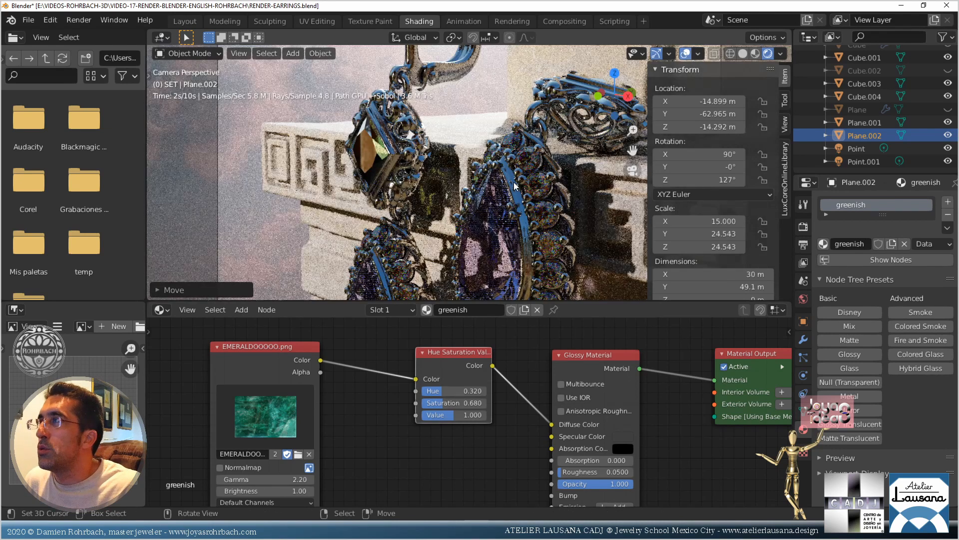
Try the greenish plane at about X -22 m, Y -56.4 m and check its reflections through the camera
{"action": "key", "text": "KP_7"}
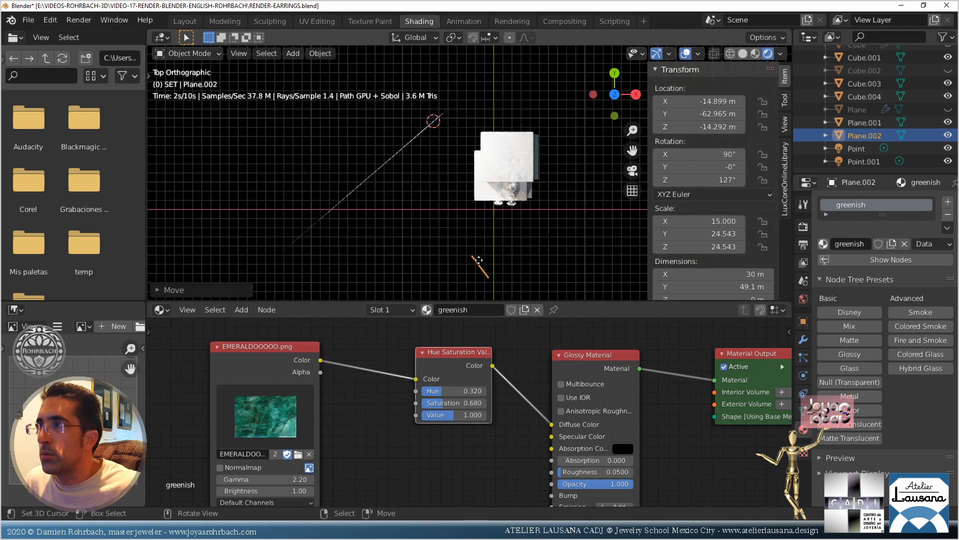
{"action": "key", "text": "g"}
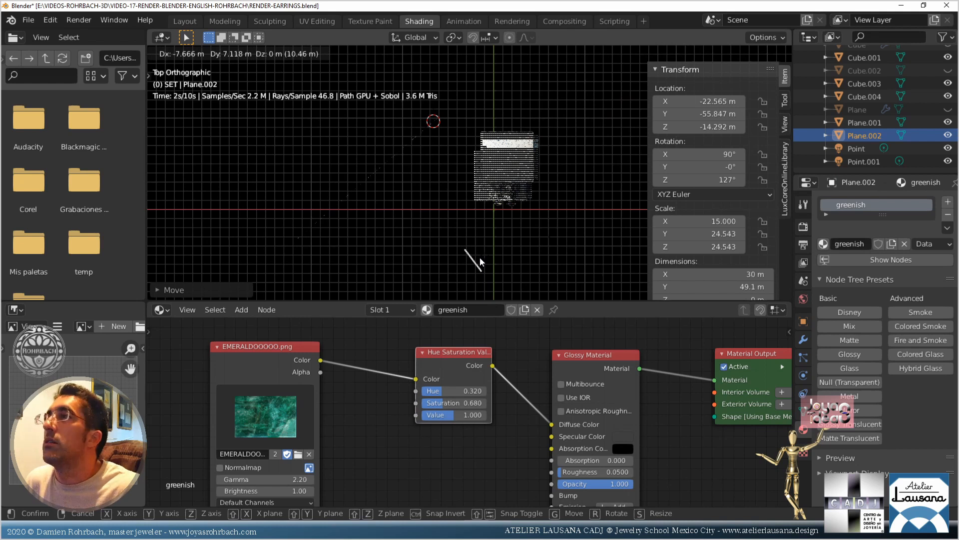
{"action": "left_click", "coordinate": [480, 257]}
{"action": "key", "text": "KP_0"}
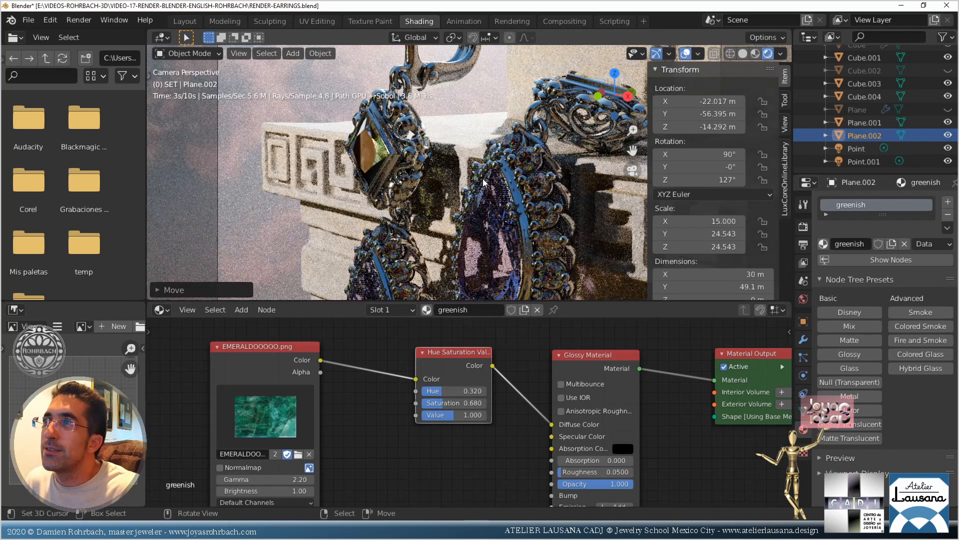
Move the greenish plane in top view to about X -50.5 m, Y -20.3 m and check the camera view
{"action": "key", "text": "KP_7"}
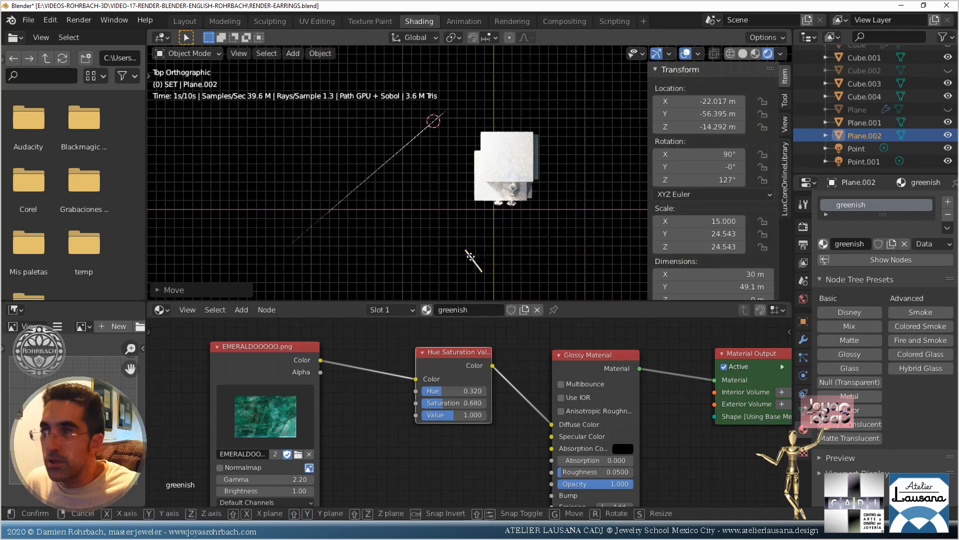
{"action": "key", "text": "g"}
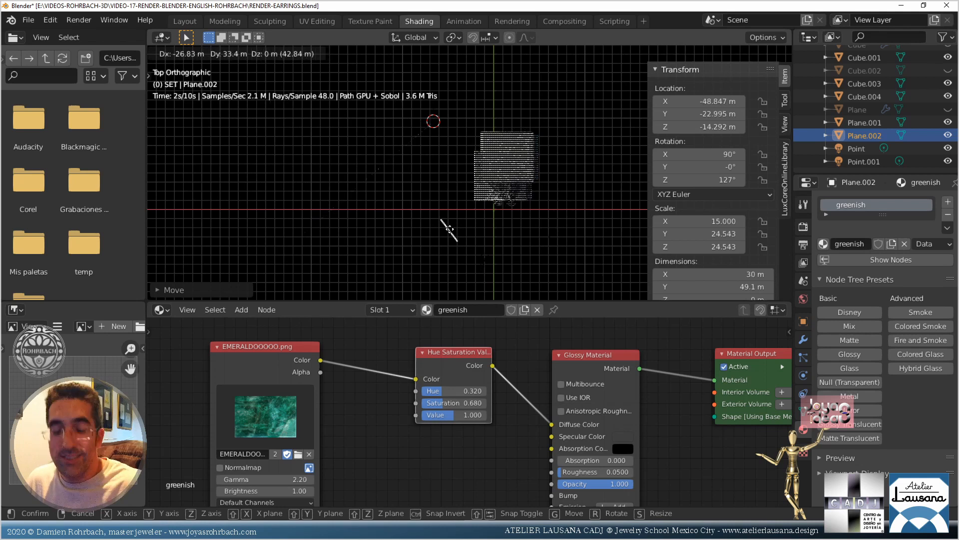
{"action": "left_click", "coordinate": [443, 227]}
{"action": "key", "text": "KP_0"}
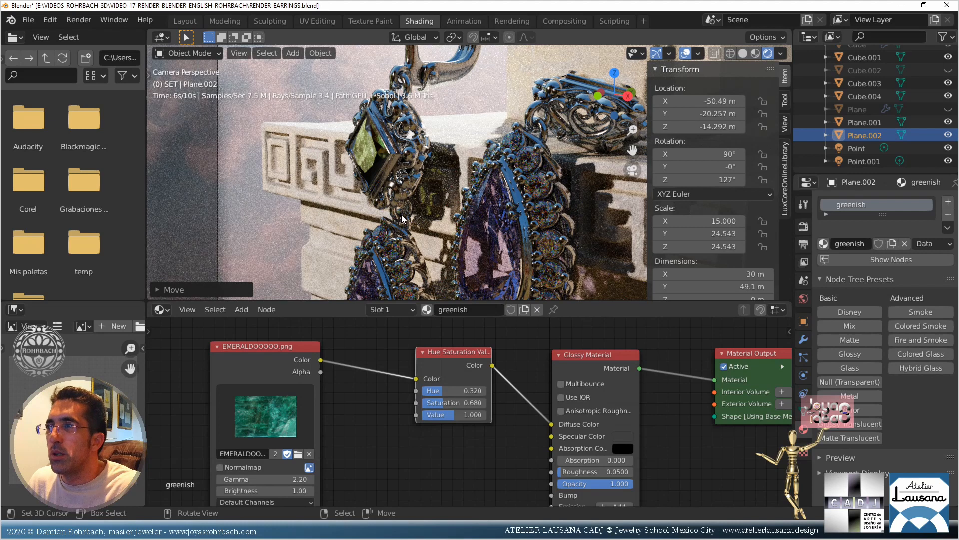
Set the greenish plane's Y dimension to 20 m
{"action": "left_click", "coordinate": [718, 287]}
{"action": "type", "text": "20"}
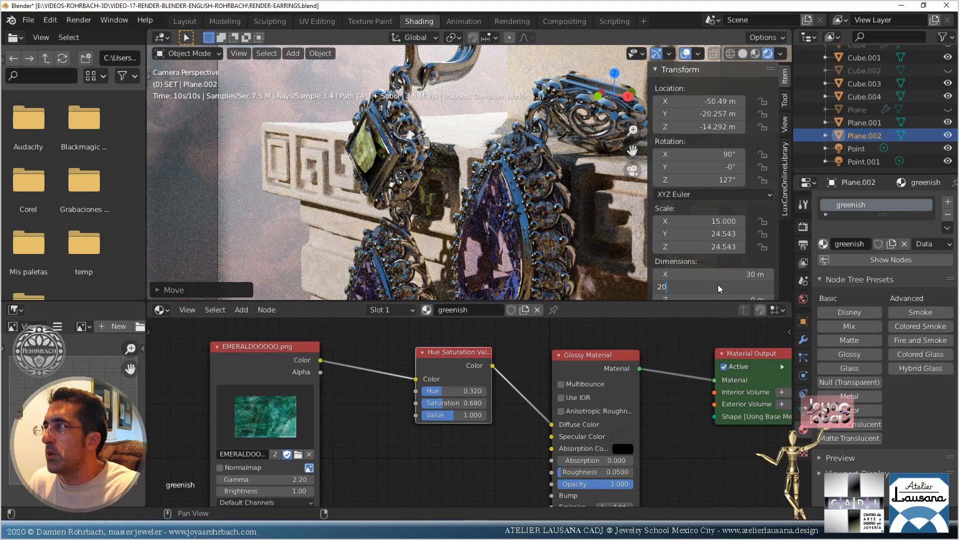
{"action": "key", "text": "Return"}
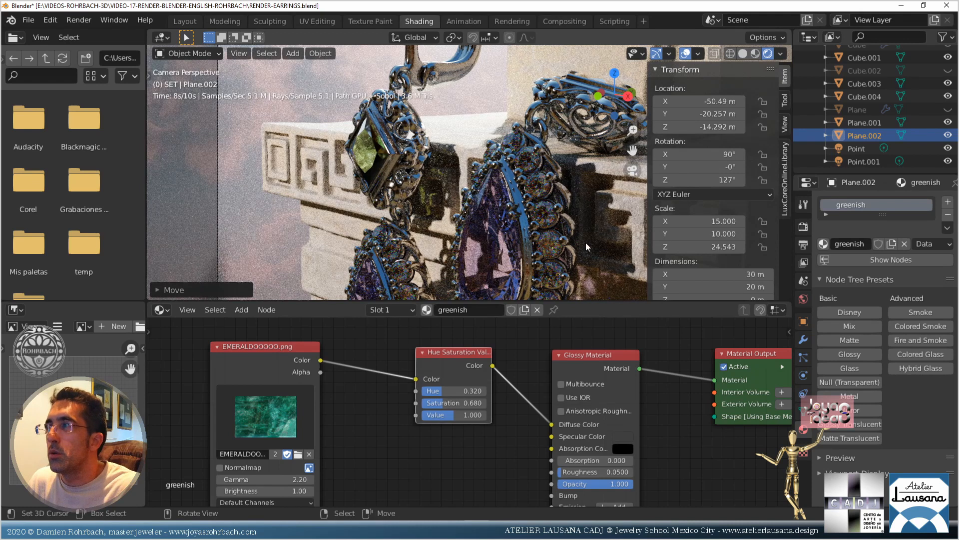
Set the gain of the world's HDRI light to 1 and save the file
{"action": "scroll", "coordinate": [436, 216], "scroll_direction": "down", "scroll_amount": 3}
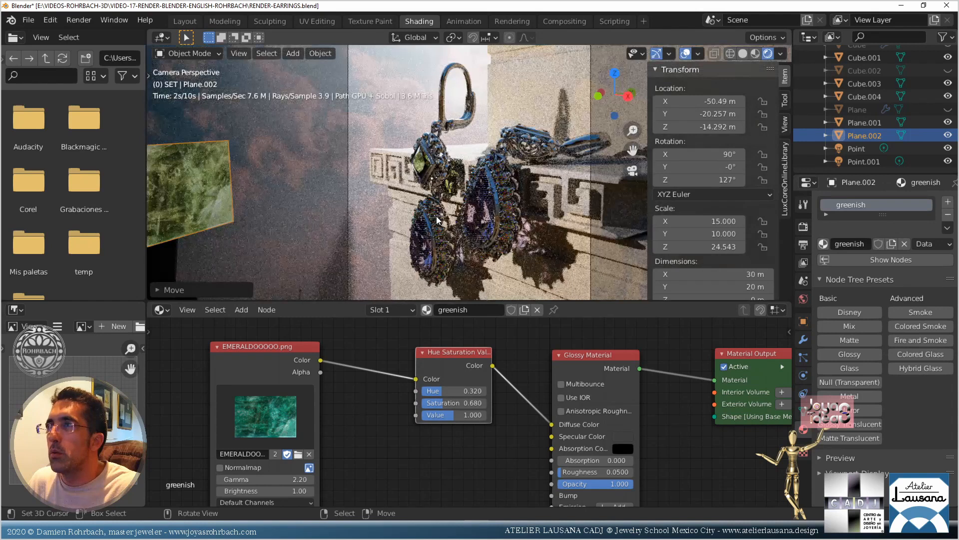
{"action": "left_click", "coordinate": [804, 298]}
{"action": "left_click", "coordinate": [899, 271]}
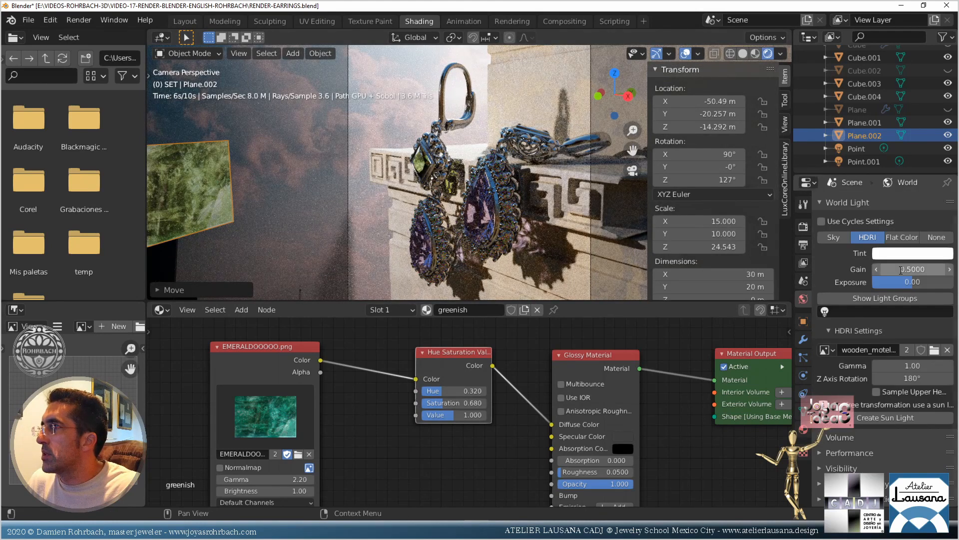
{"action": "type", "text": "1"}
{"action": "key", "text": "Return"}
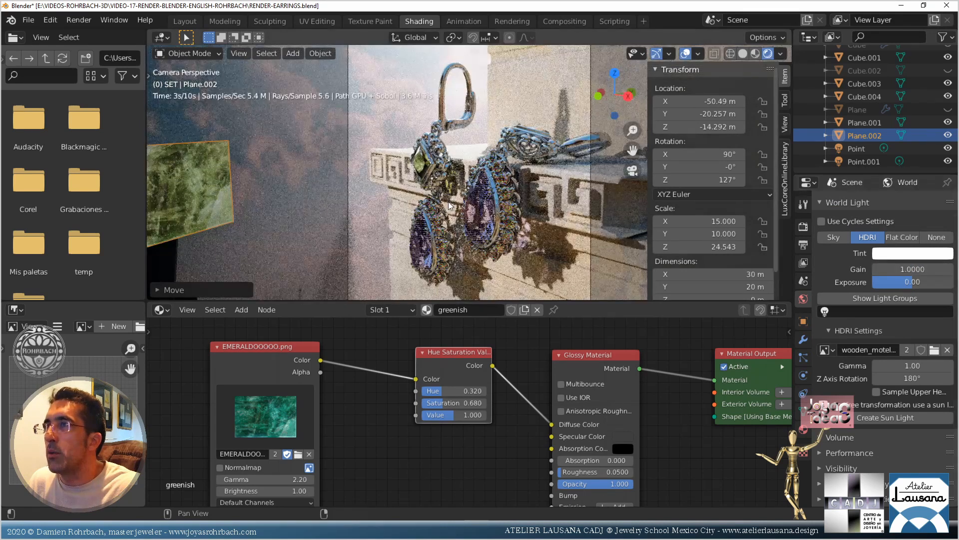
{"action": "key", "text": "ctrl+s"}
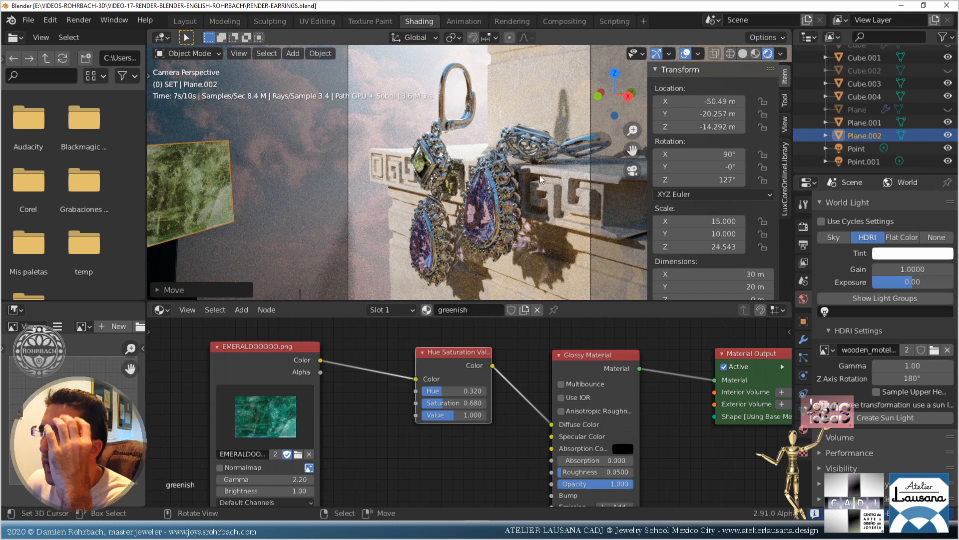
Save the file with the viewport in solid shading and run a test render of the camera view
{"action": "middle_click_drag", "start_coordinate": [530, 132], "coordinate": [497, 201], "text": "shift"}
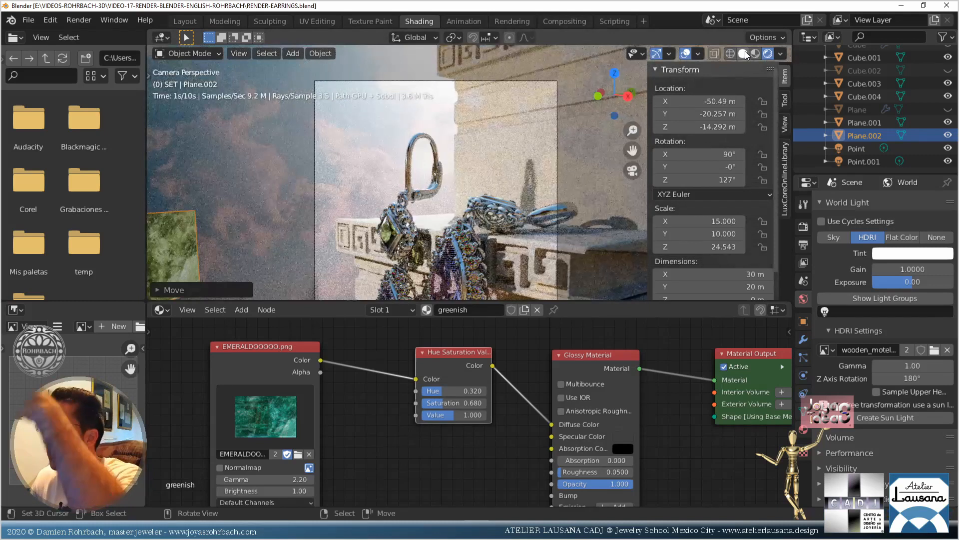
{"action": "left_click", "coordinate": [742, 53]}
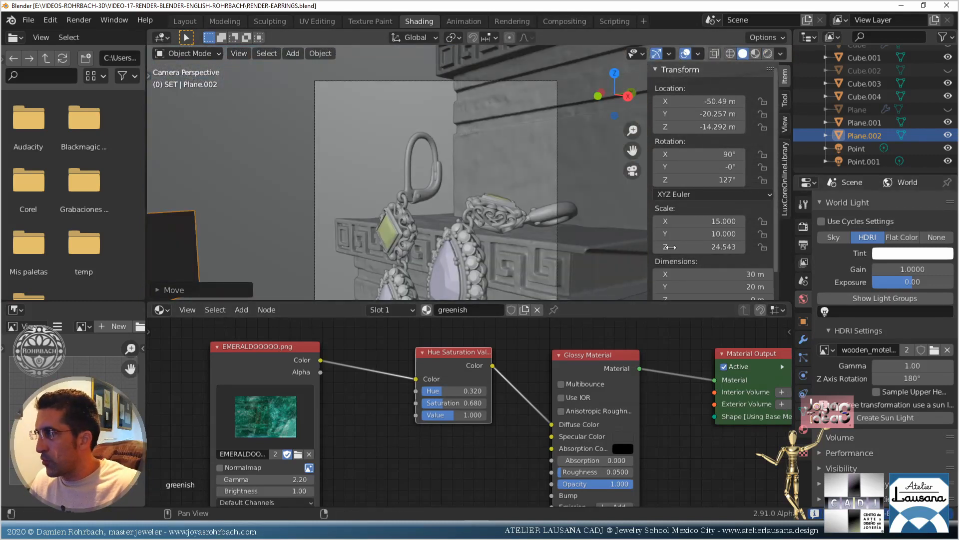
{"action": "key", "text": "ctrl+s"}
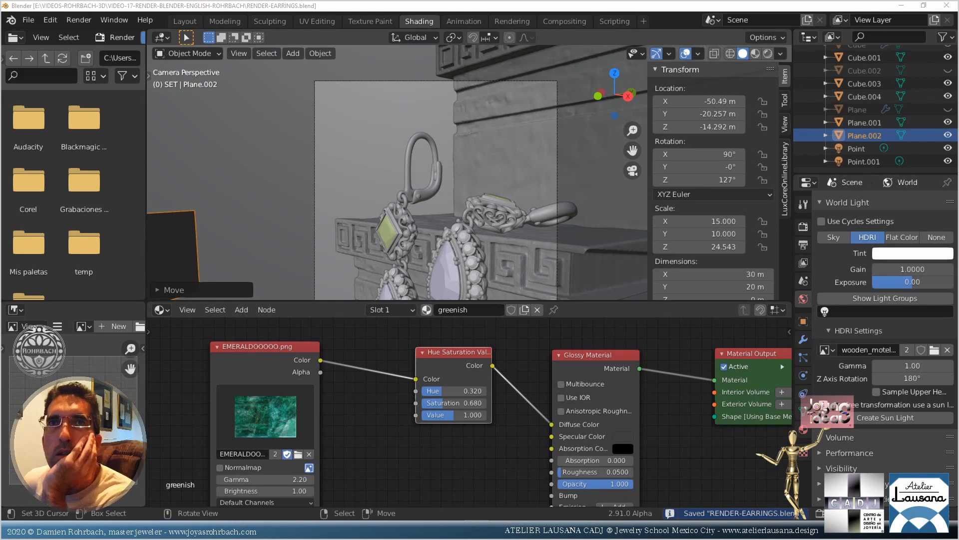
{"action": "key", "text": "F12"}
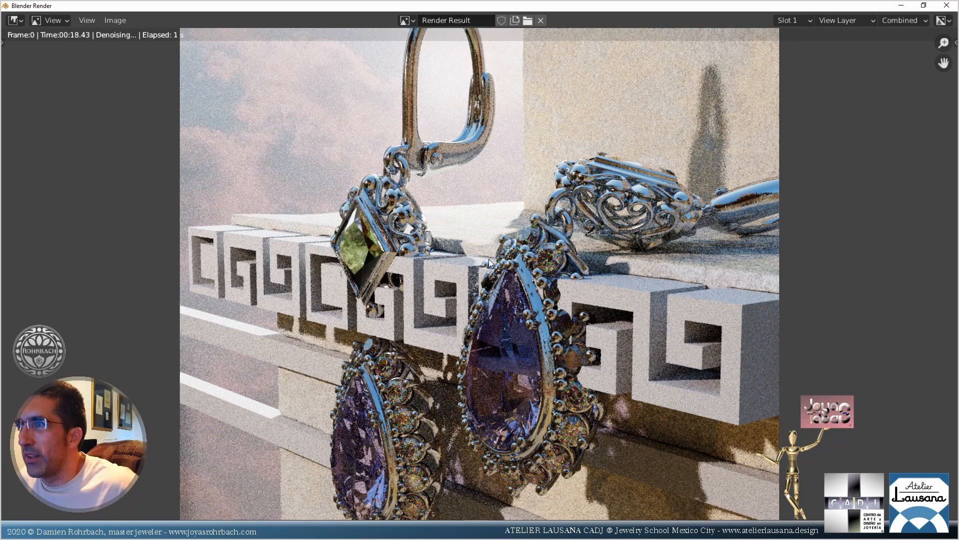
{"action": "left_click", "coordinate": [947, 5]}
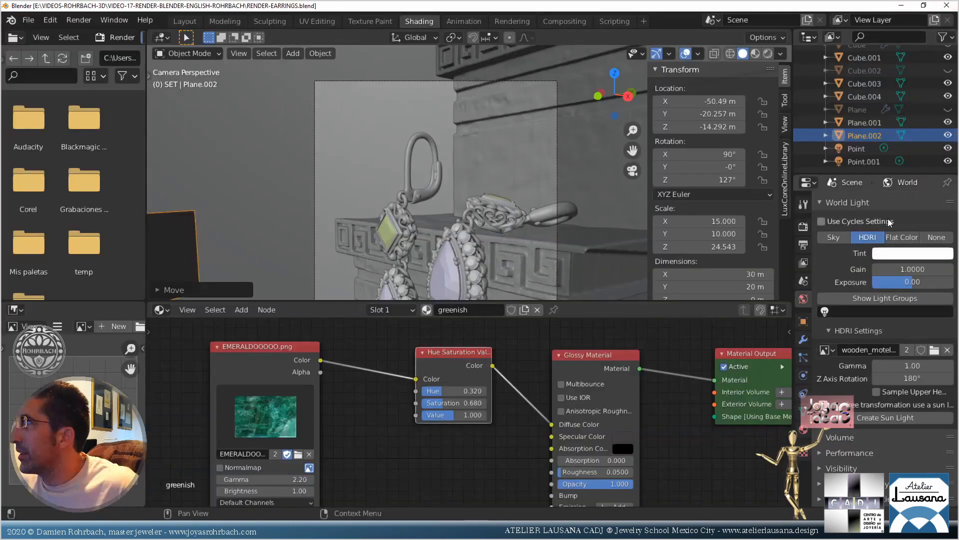
Show the render-visibility toggles in the Outliner, exclude the hidden Cube, Cube.002 and Plane from rendering, and save the file
{"action": "left_click", "coordinate": [942, 37]}
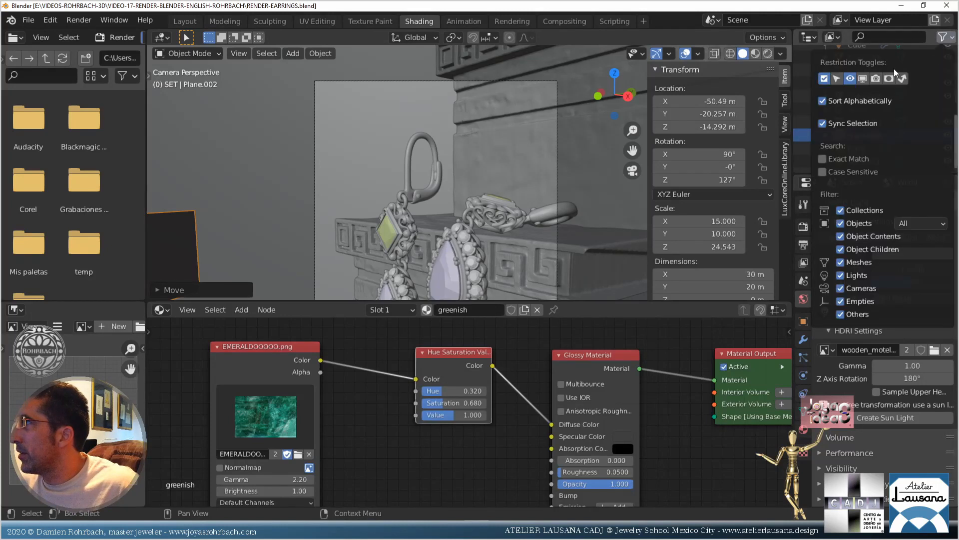
{"action": "left_click", "coordinate": [876, 79]}
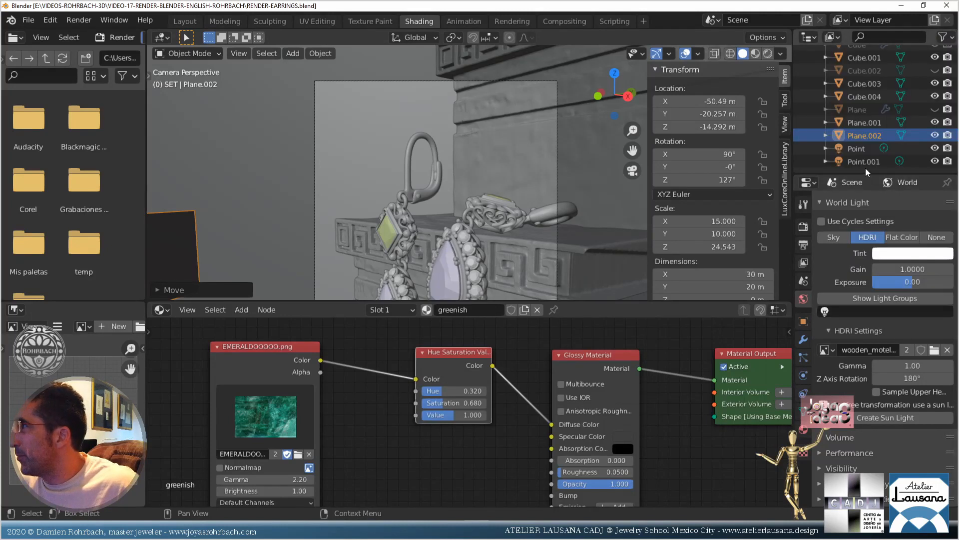
{"action": "left_click_drag", "start_coordinate": [865, 172], "coordinate": [867, 337]}
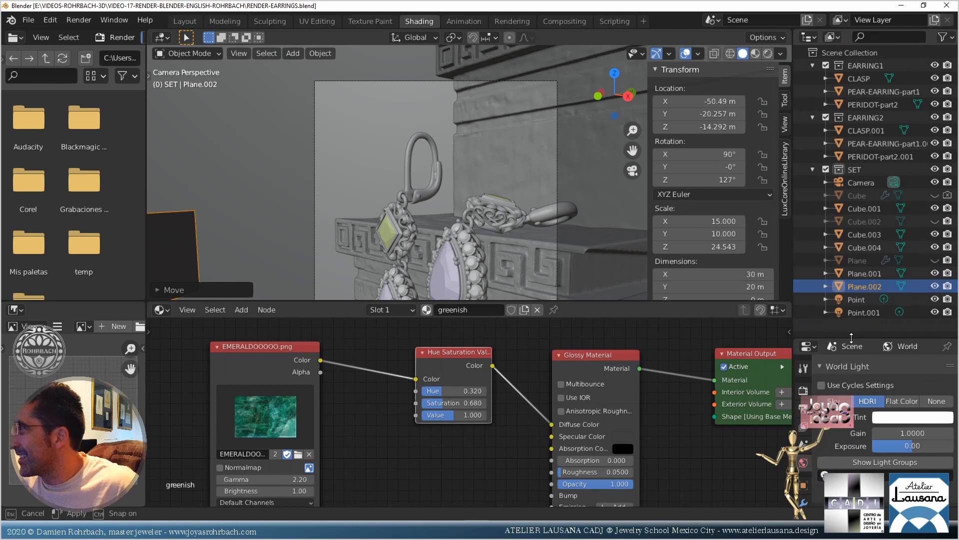
{"action": "left_click", "coordinate": [948, 260]}
{"action": "left_click", "coordinate": [947, 221]}
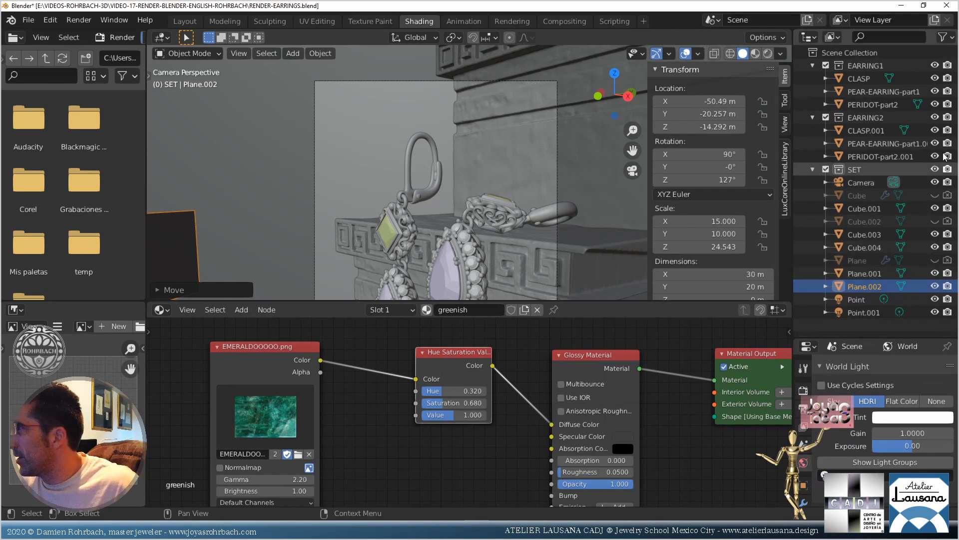
{"action": "key", "text": "ctrl+s"}
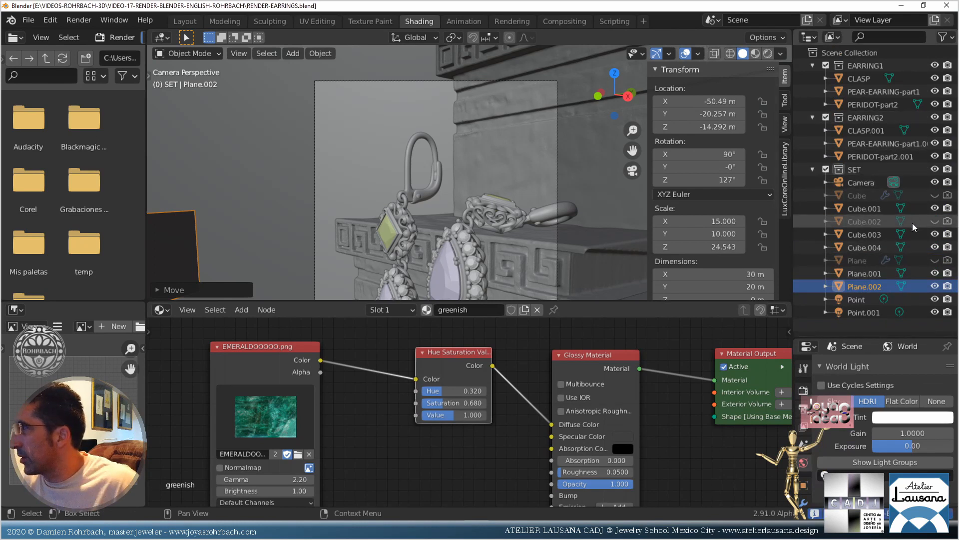
{"action": "key", "text": "ctrl+s"}
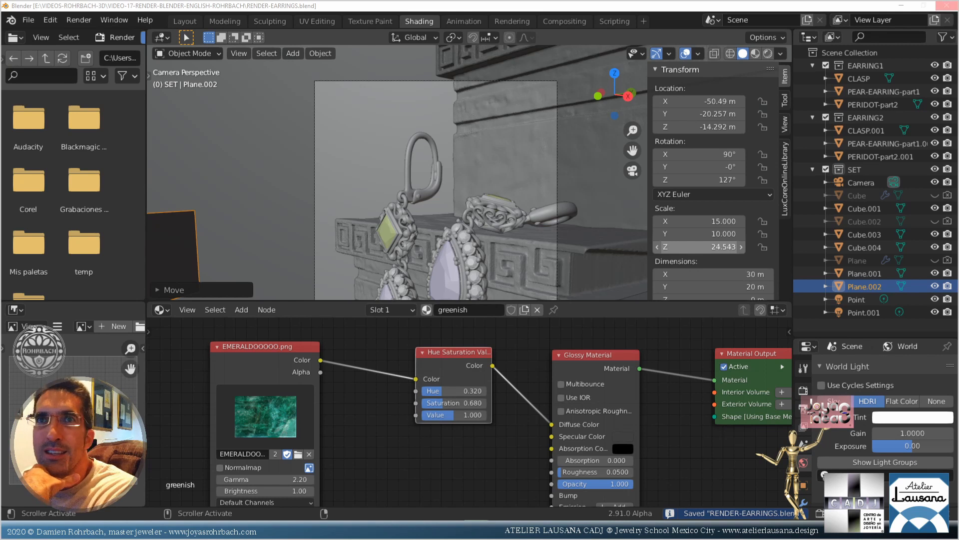
Render the camera view again and examine the stones and the whole composition in the enlarged render window
{"action": "key", "text": "F12"}
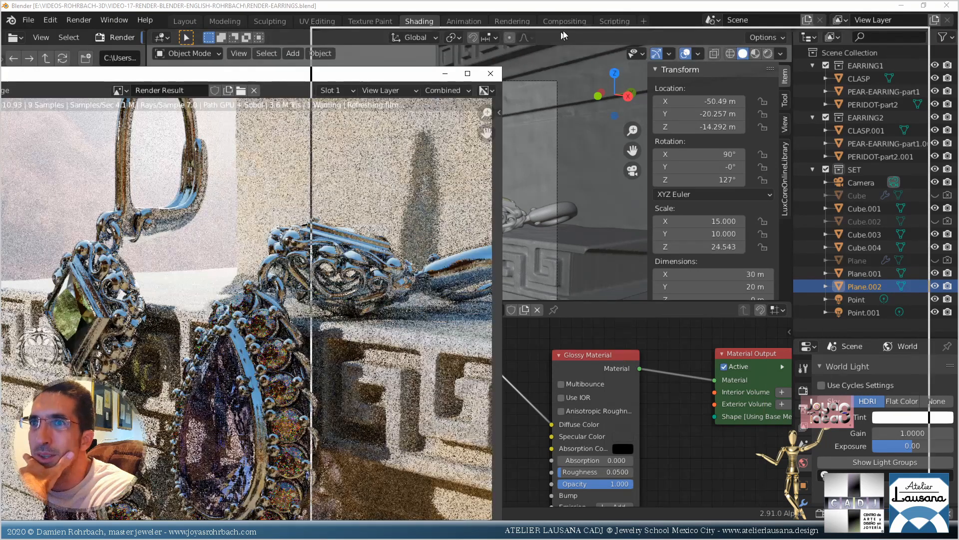
{"action": "left_click_drag", "start_coordinate": [561, 32], "coordinate": [564, 31]}
{"action": "double_click", "coordinate": [564, 31]}
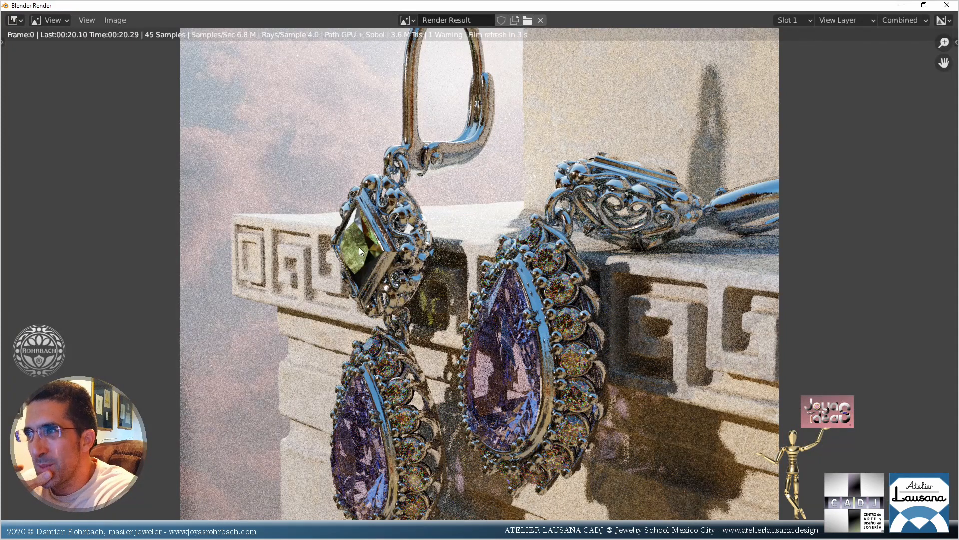
{"action": "scroll", "coordinate": [371, 253], "scroll_direction": "down", "scroll_amount": 5}
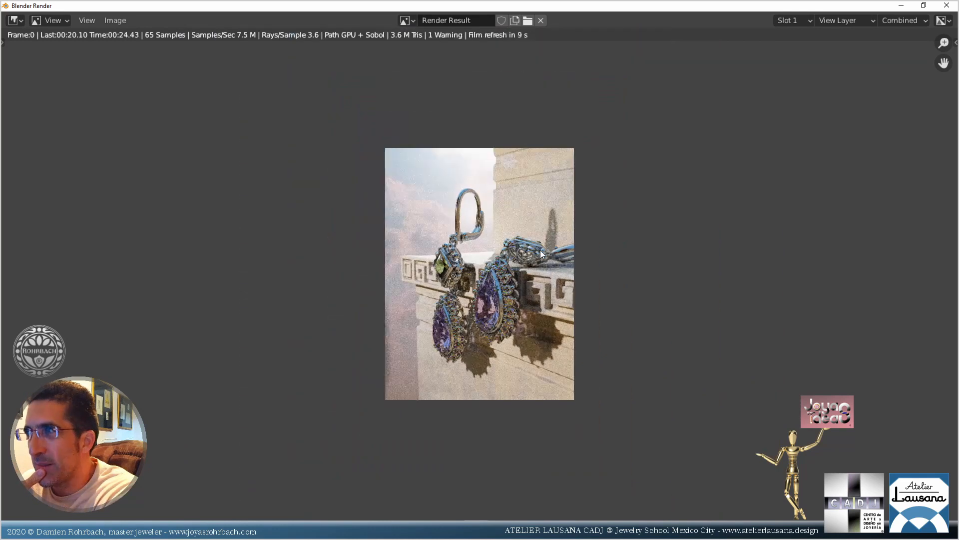
{"action": "scroll", "coordinate": [543, 251], "scroll_direction": "up", "scroll_amount": 2}
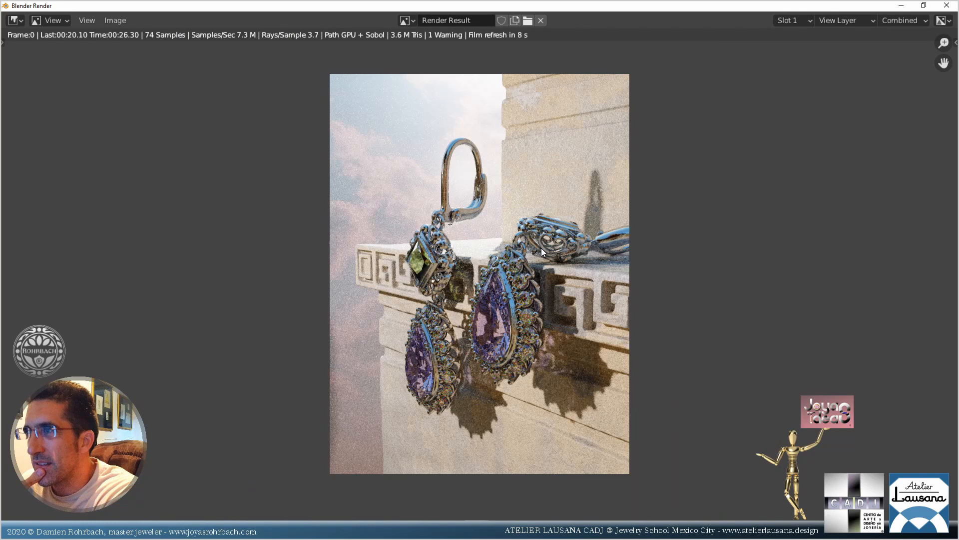
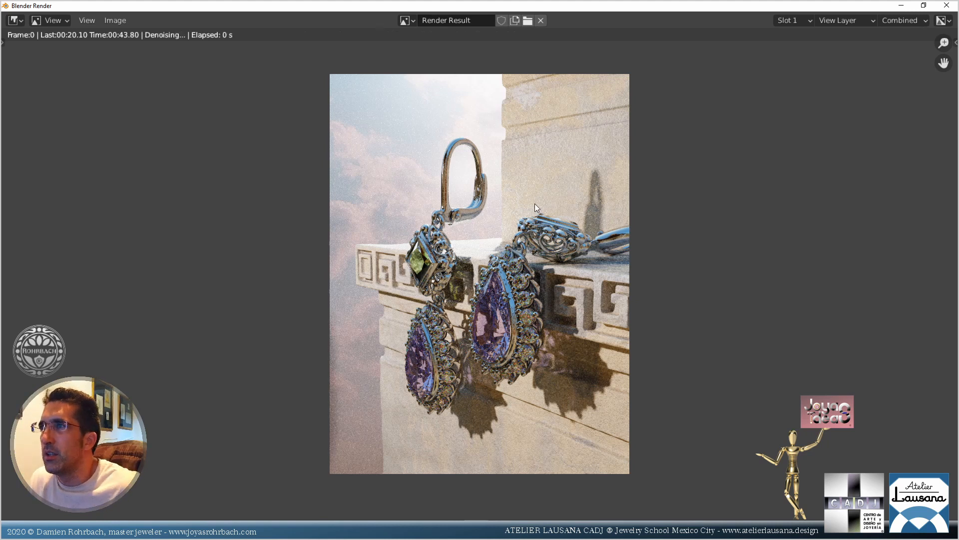
{"action": "left_click", "coordinate": [947, 6]}
Select the pear earring in front of the stone ledge and preview the camera view in rendered shading
{"action": "left_click", "coordinate": [449, 264]}
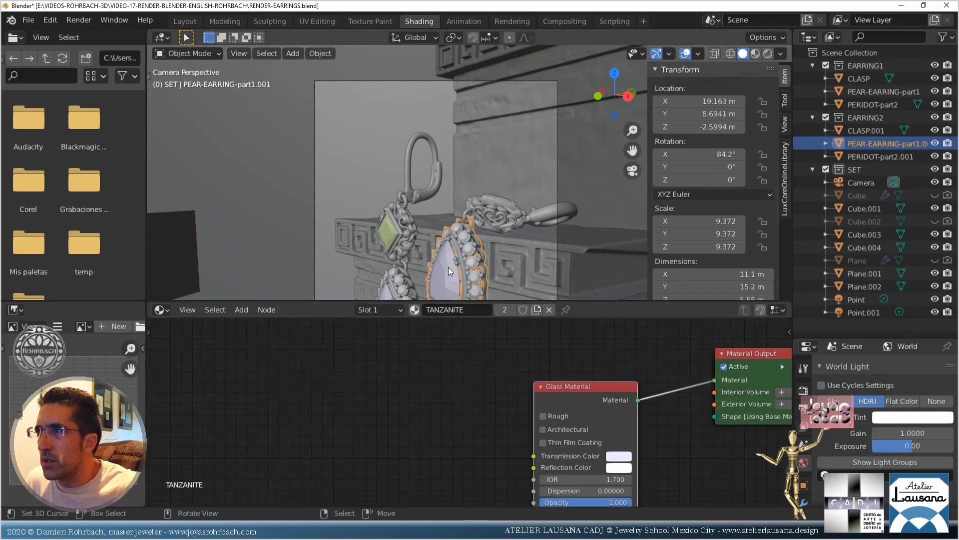
{"action": "scroll", "coordinate": [718, 450], "scroll_direction": "down", "scroll_amount": 3}
{"action": "scroll", "coordinate": [849, 440], "scroll_direction": "down", "scroll_amount": 5}
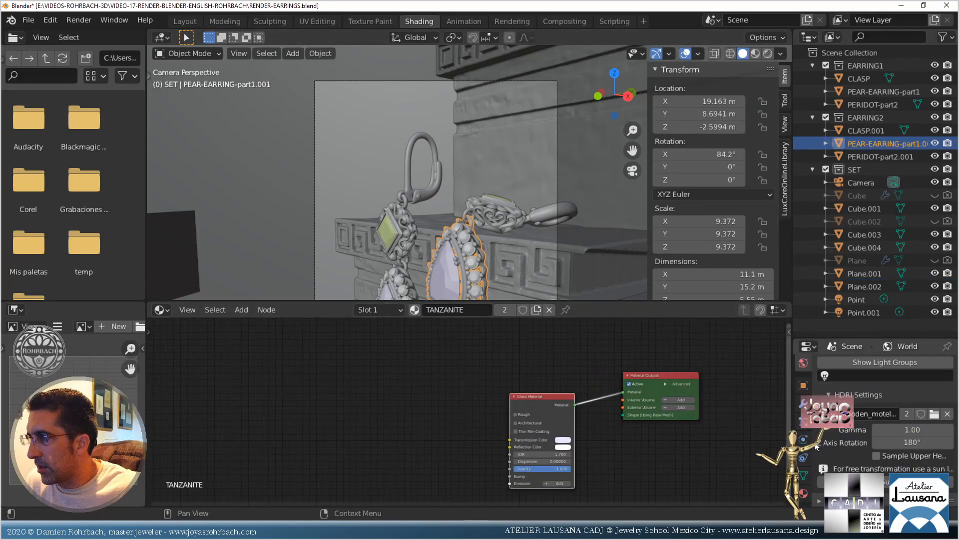
{"action": "scroll", "coordinate": [628, 460], "scroll_direction": "up", "scroll_amount": 1}
{"action": "scroll", "coordinate": [628, 459], "scroll_direction": "up", "scroll_amount": 1}
{"action": "middle_click_drag", "start_coordinate": [628, 459], "coordinate": [584, 412]}
{"action": "scroll", "coordinate": [504, 262], "scroll_direction": "up", "scroll_amount": 2}
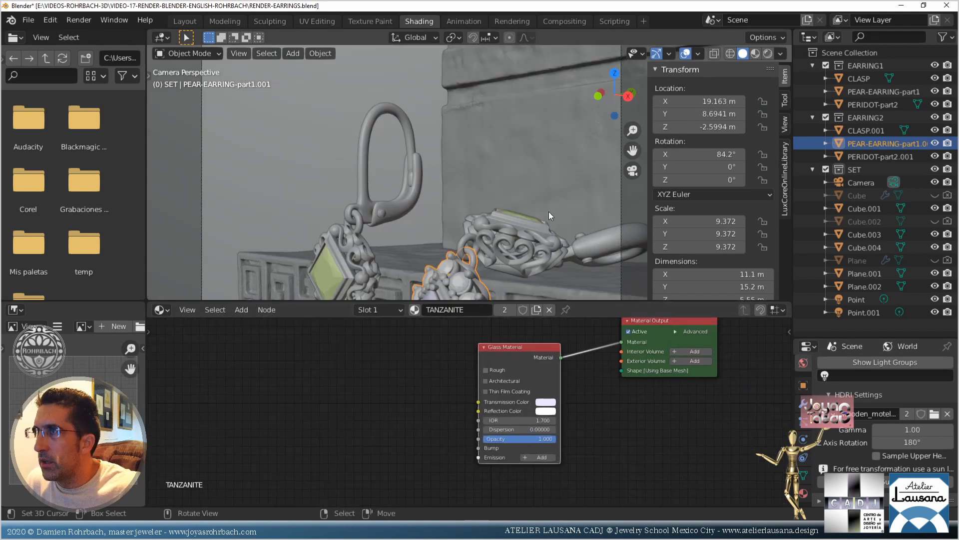
{"action": "middle_click_drag", "start_coordinate": [548, 214], "coordinate": [504, 81], "text": "shift"}
{"action": "left_click", "coordinate": [767, 53]}
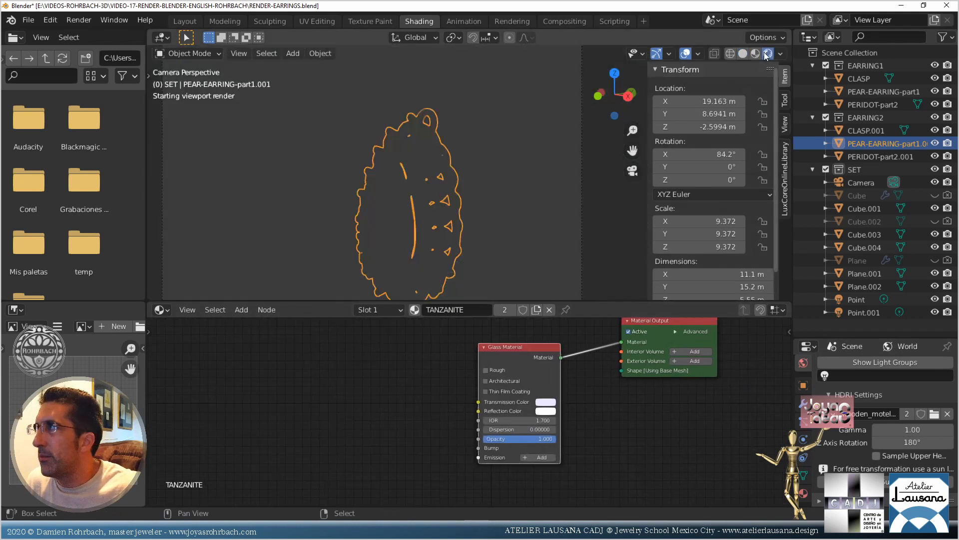
Tint the TANZANITE glass material's transmission color a slightly stronger light violet and save the file
{"action": "left_click", "coordinate": [549, 402]}
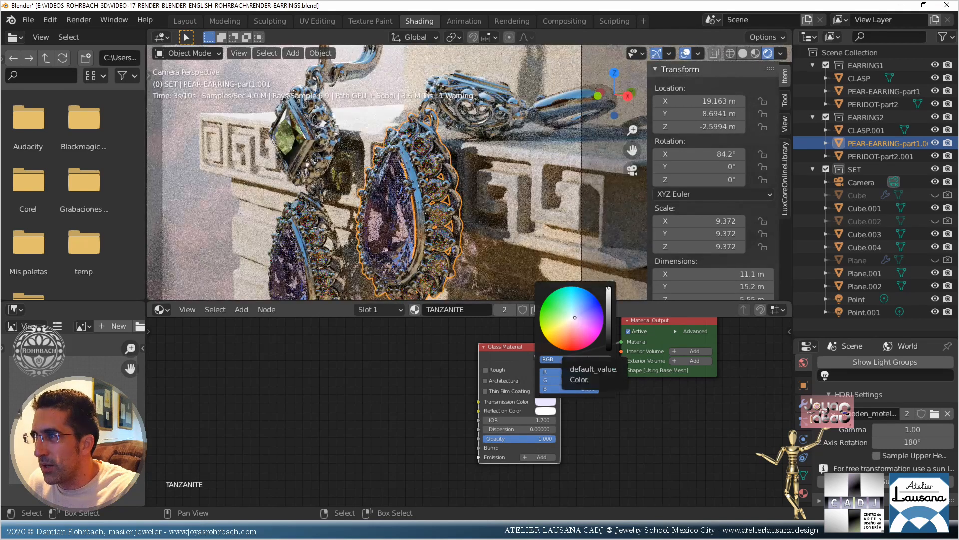
{"action": "left_click", "coordinate": [578, 317]}
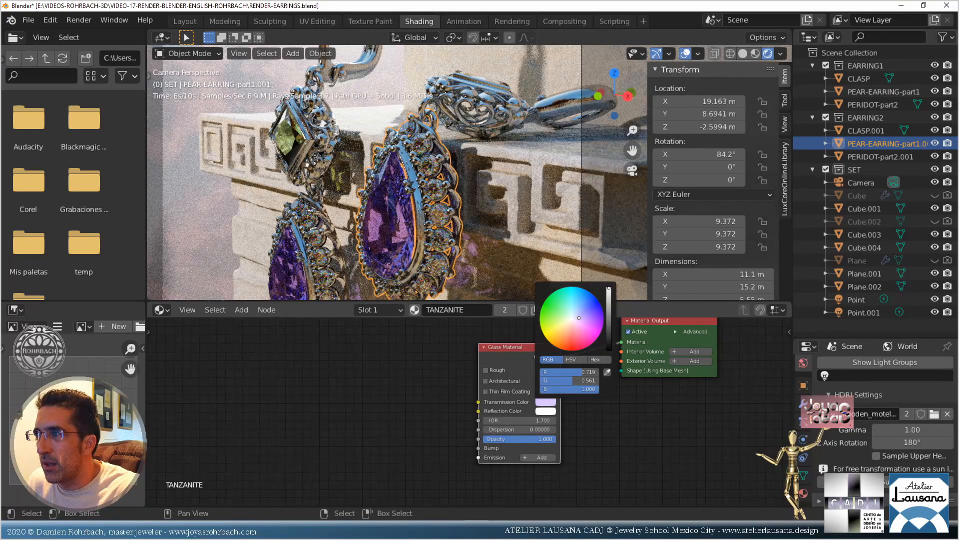
{"action": "left_click", "coordinate": [577, 318]}
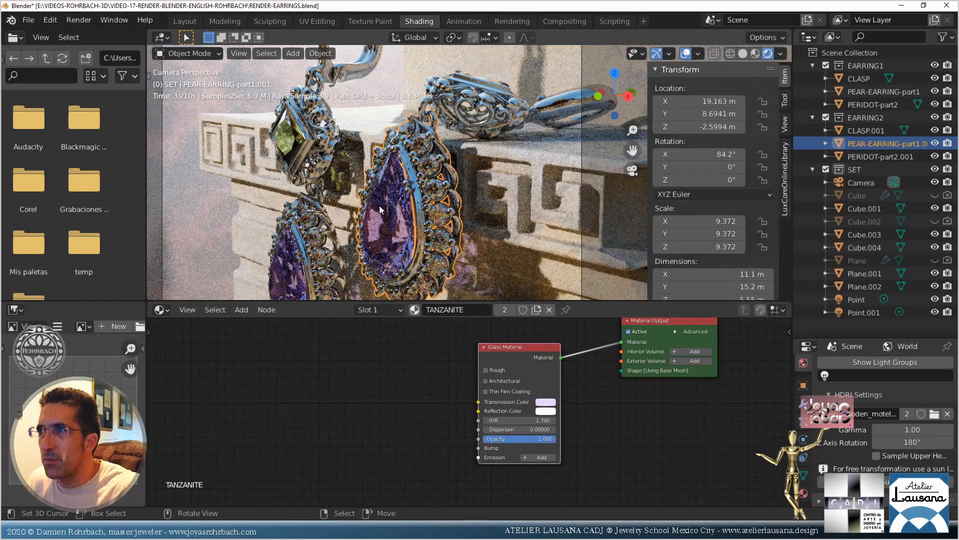
{"action": "key", "text": "ctrl+s"}
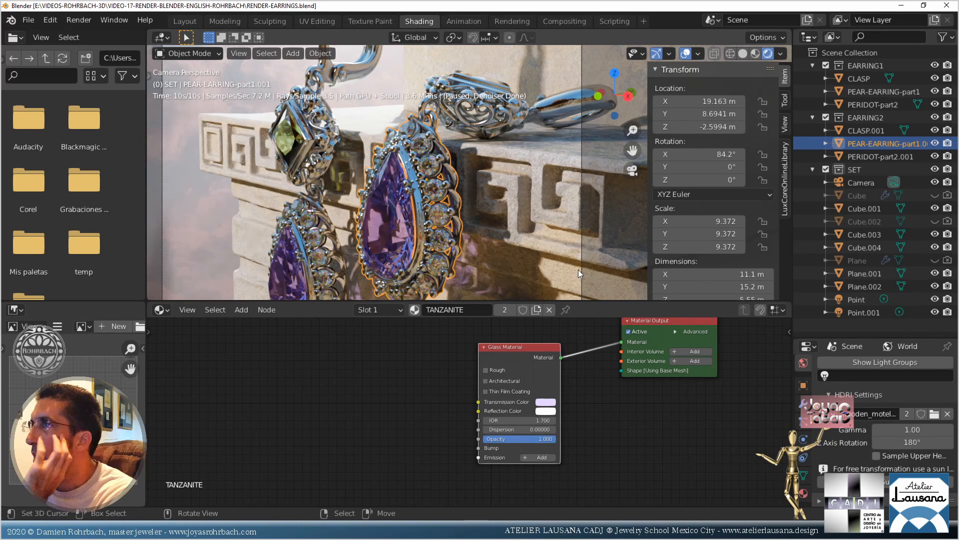
Select the stone block Cube.001 and replace the world's HDRI image with the wharf HDR
{"action": "left_click", "coordinate": [547, 214]}
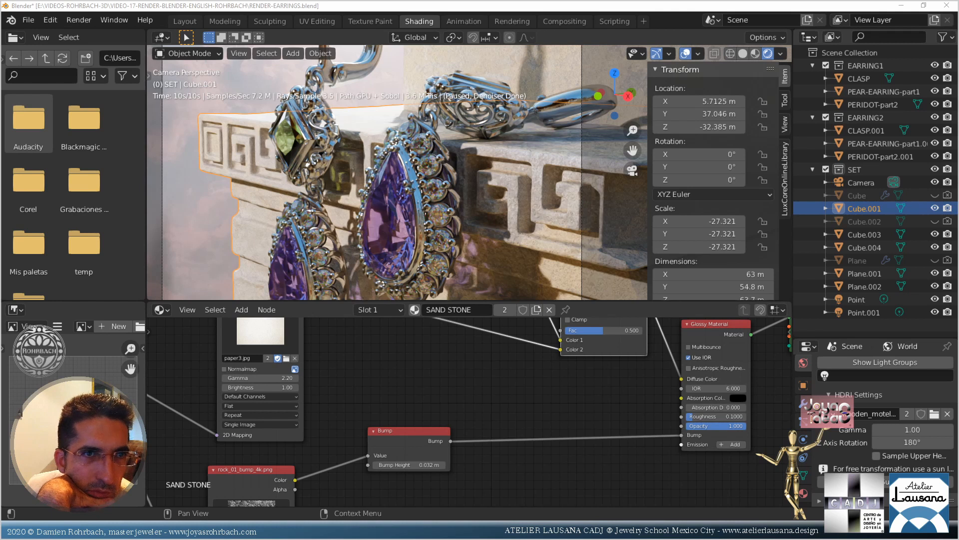
{"action": "double_click", "coordinate": [421, 263]}
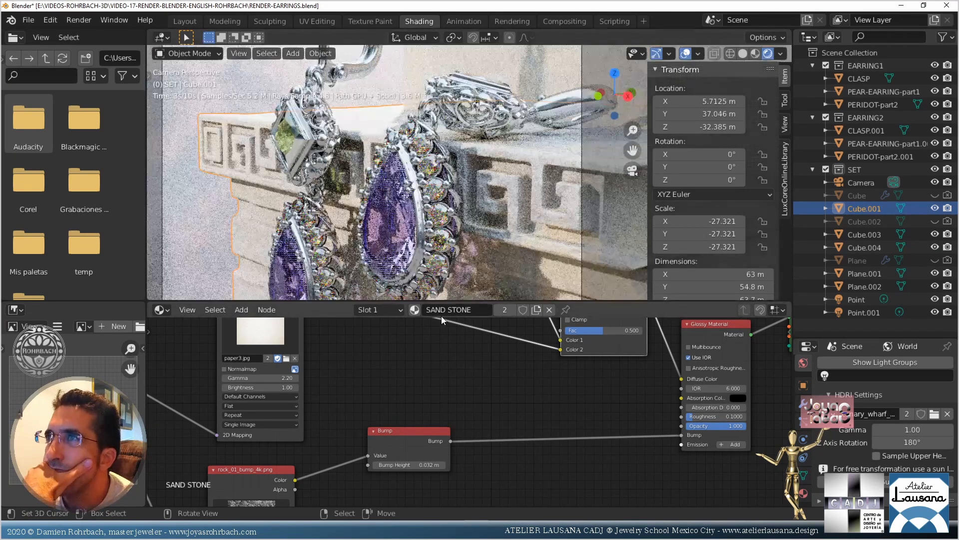
Try gamma values of 0.6, 0.31 and 2.2 on the world's HDRI image
{"action": "left_click", "coordinate": [918, 430]}
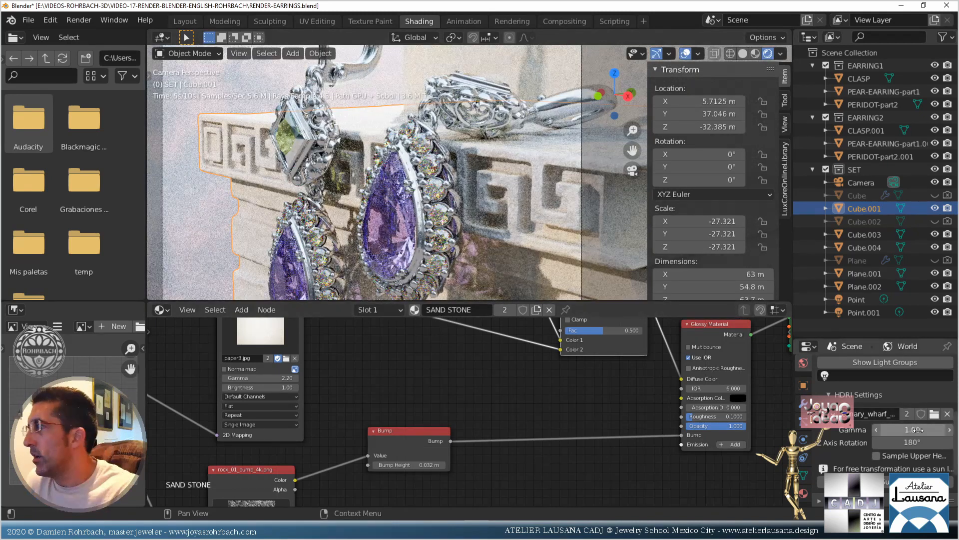
{"action": "key", "text": "BackSpace"}
{"action": "type", "text": ".6"}
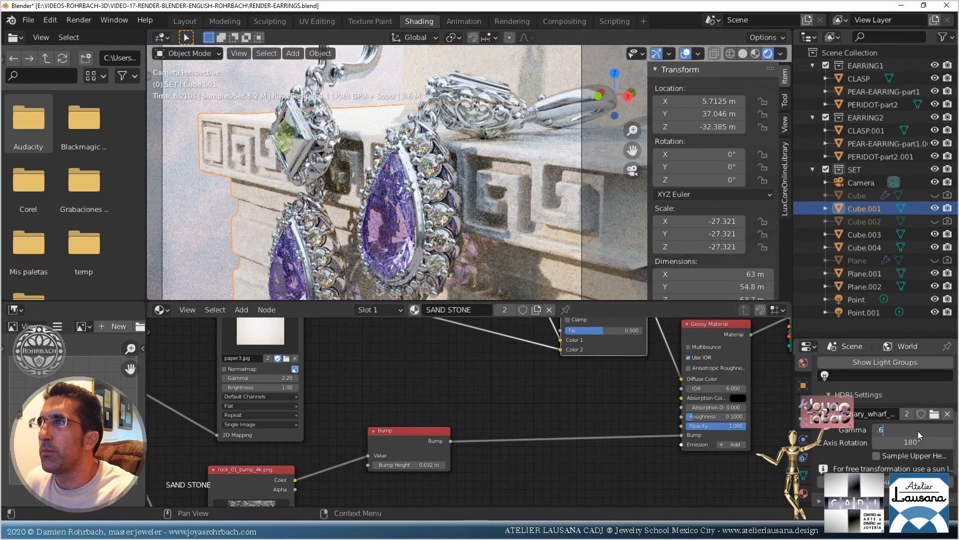
{"action": "key", "text": "Return"}
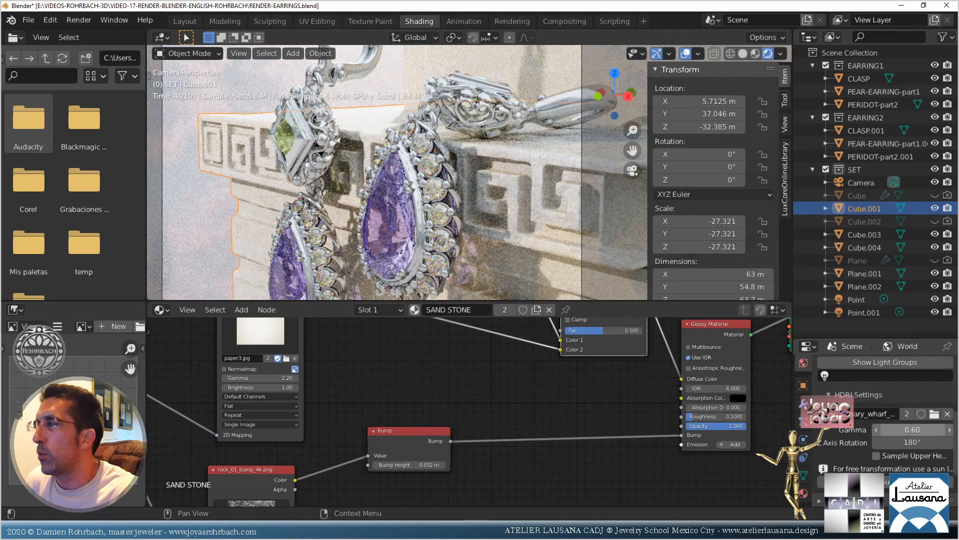
{"action": "left_click", "coordinate": [919, 430]}
{"action": "type", "text": ".31"}
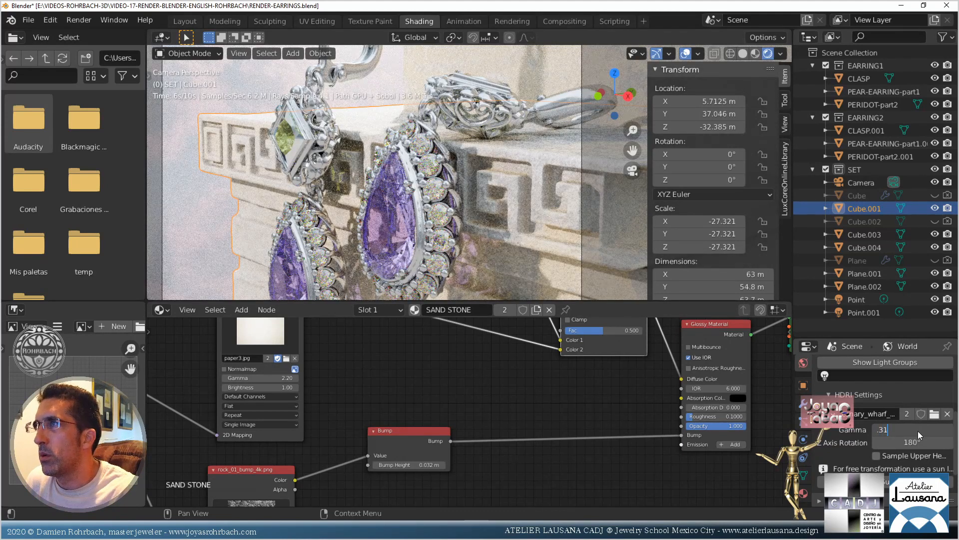
{"action": "key", "text": "Return"}
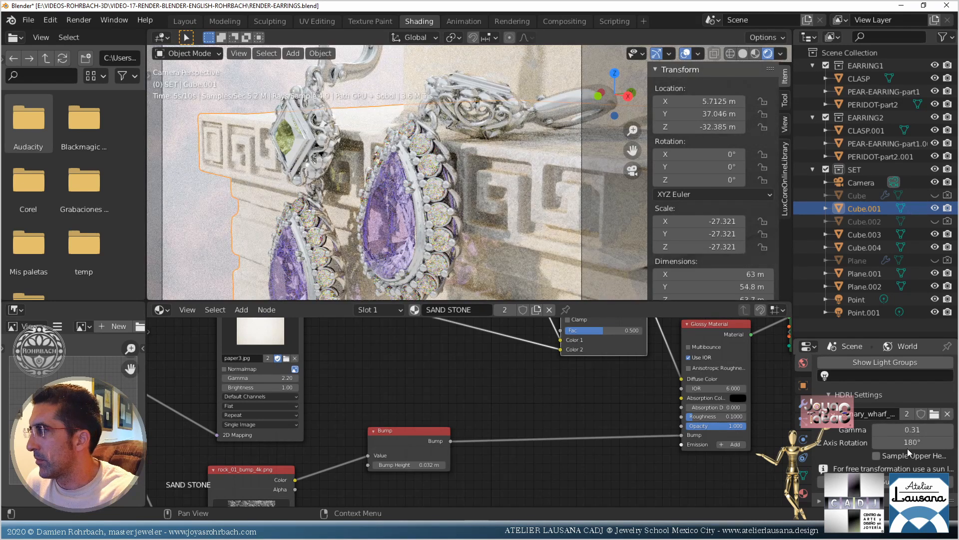
{"action": "left_click", "coordinate": [918, 431]}
{"action": "type", "text": "2."}
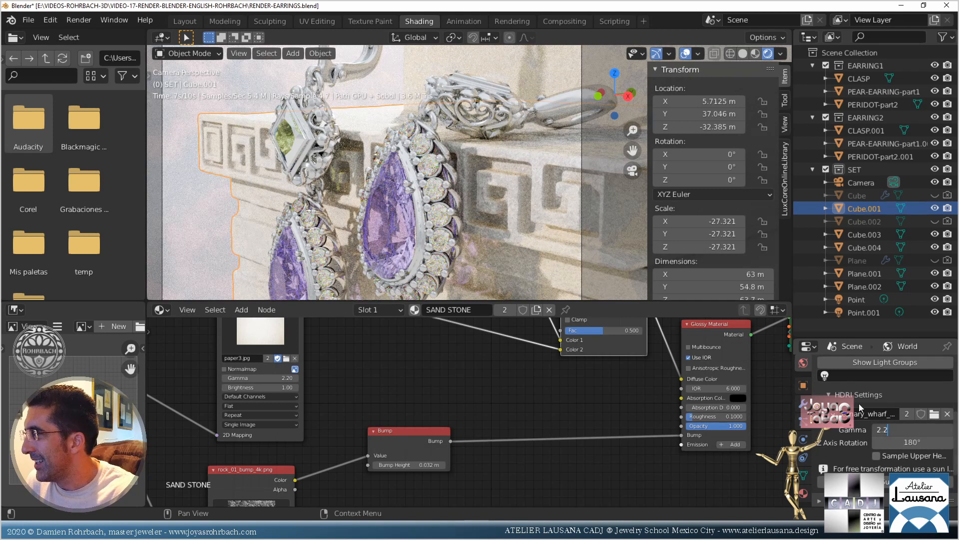
{"action": "type", "text": "2"}
{"action": "key", "text": "Return"}
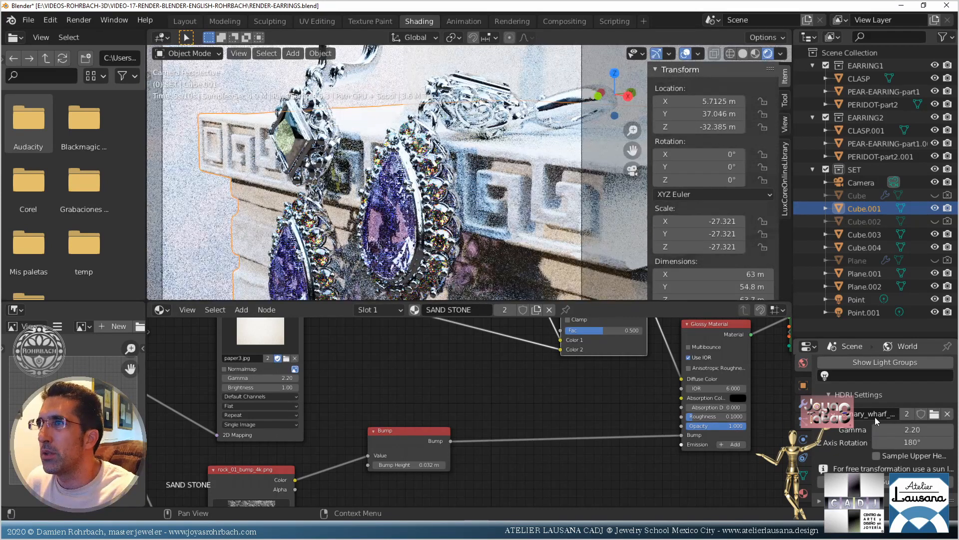
Set the gamma of the world's HDRI image to 1.6
{"action": "scroll", "coordinate": [904, 401], "scroll_direction": "up", "scroll_amount": 4}
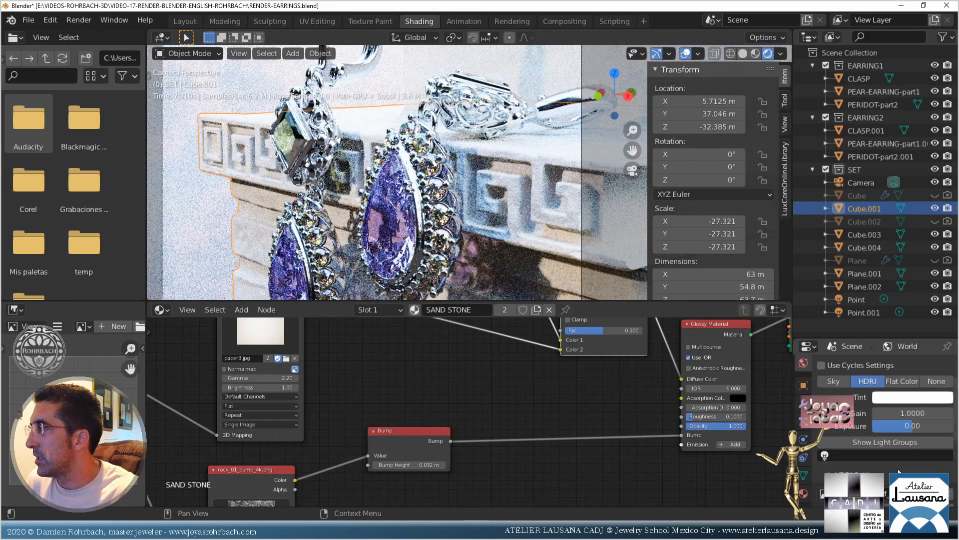
{"action": "scroll", "coordinate": [898, 471], "scroll_direction": "down", "scroll_amount": 4}
{"action": "double_click", "coordinate": [918, 429]}
{"action": "type", "text": "1."}
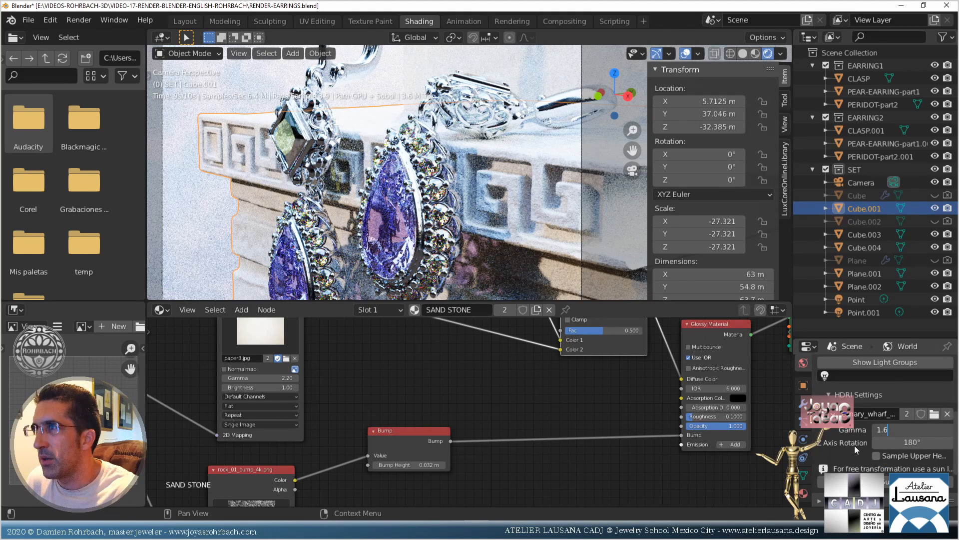
{"action": "type", "text": "6"}
{"action": "key", "text": "Return"}
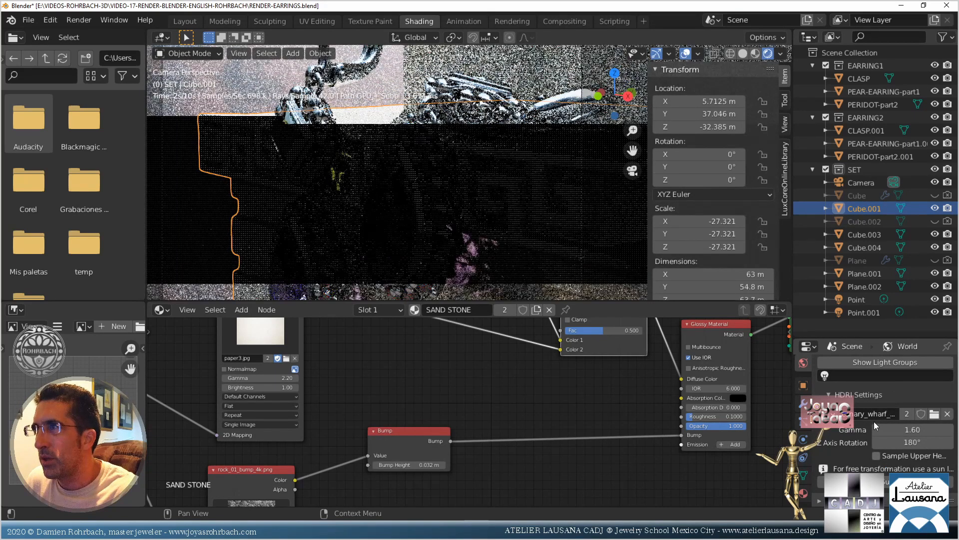
Set the gain of the world's HDRI light to 0.5 and save the file
{"action": "scroll", "coordinate": [905, 410], "scroll_direction": "up", "scroll_amount": 3}
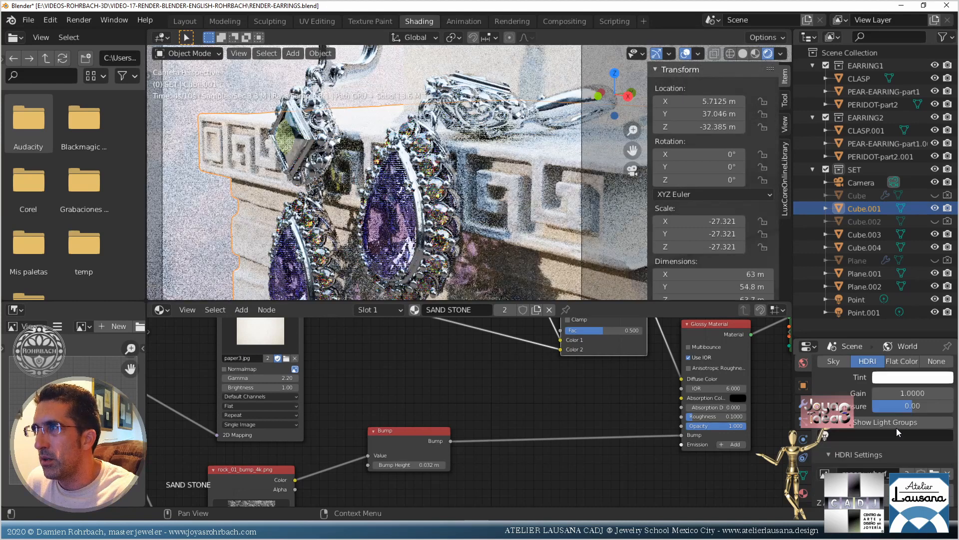
{"action": "double_click", "coordinate": [914, 393]}
{"action": "key", "text": "BackSpace"}
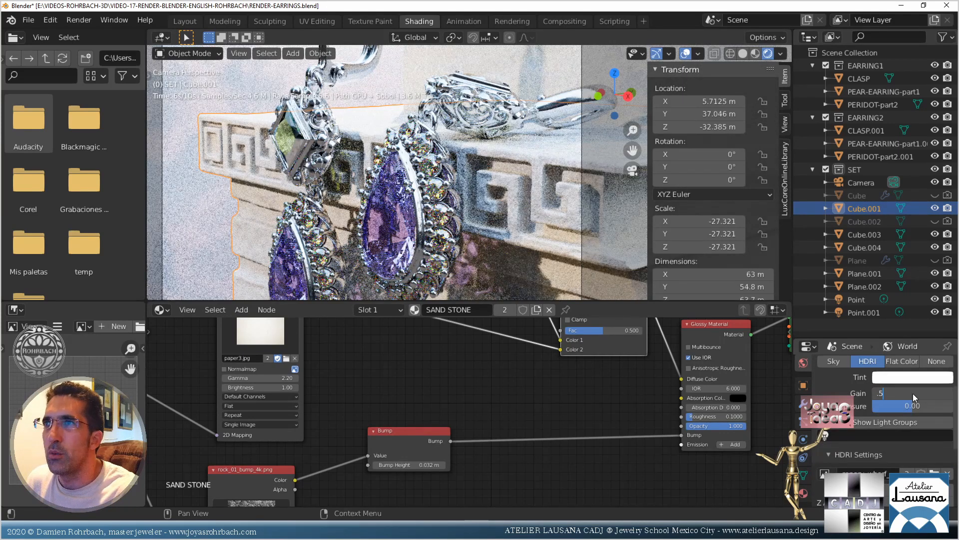
{"action": "key", "text": "Return"}
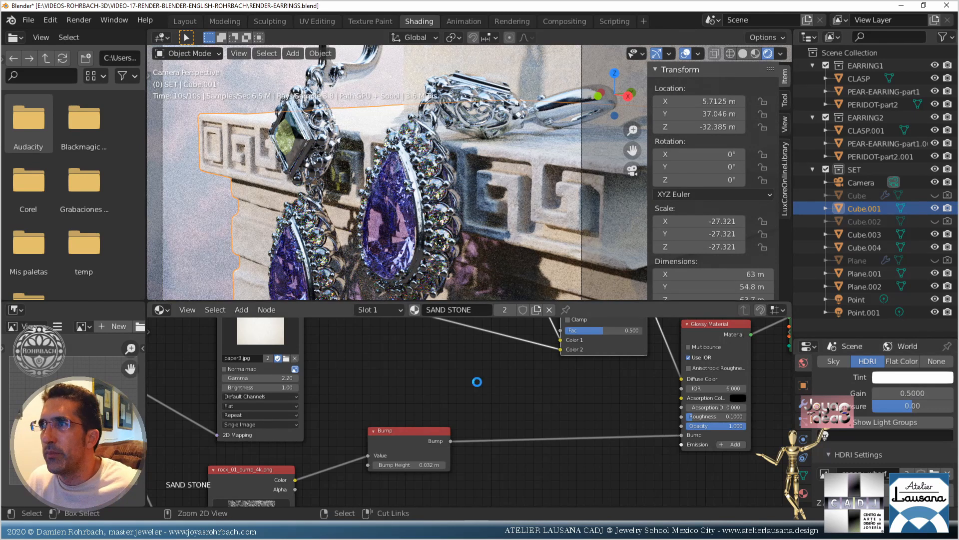
{"action": "key", "text": "ctrl+s"}
{"action": "mouse_move", "coordinate": [134, 530]}
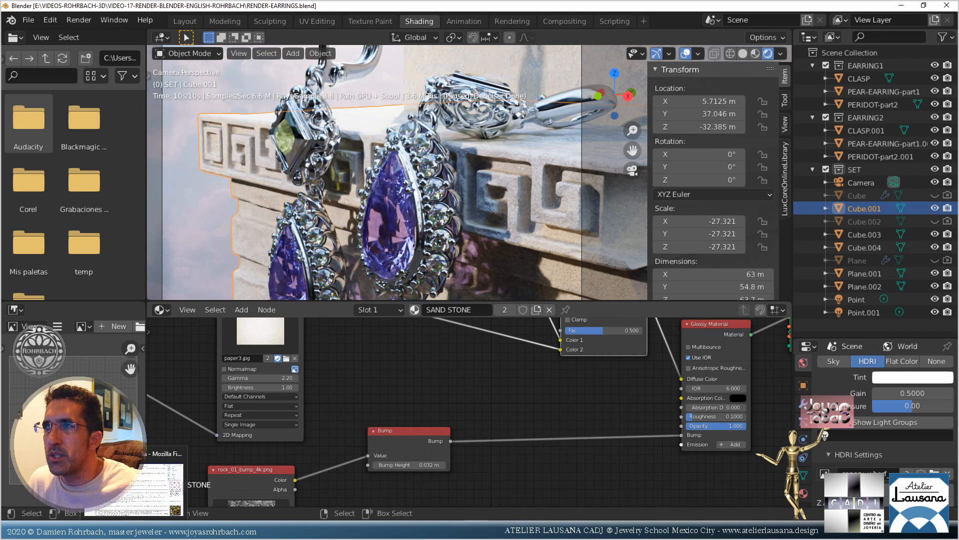
Duplicate the yellow grunge image texture node in the SAND STONE material and place the copy above the Mix node
{"action": "scroll", "coordinate": [364, 442], "scroll_direction": "down", "scroll_amount": 4}
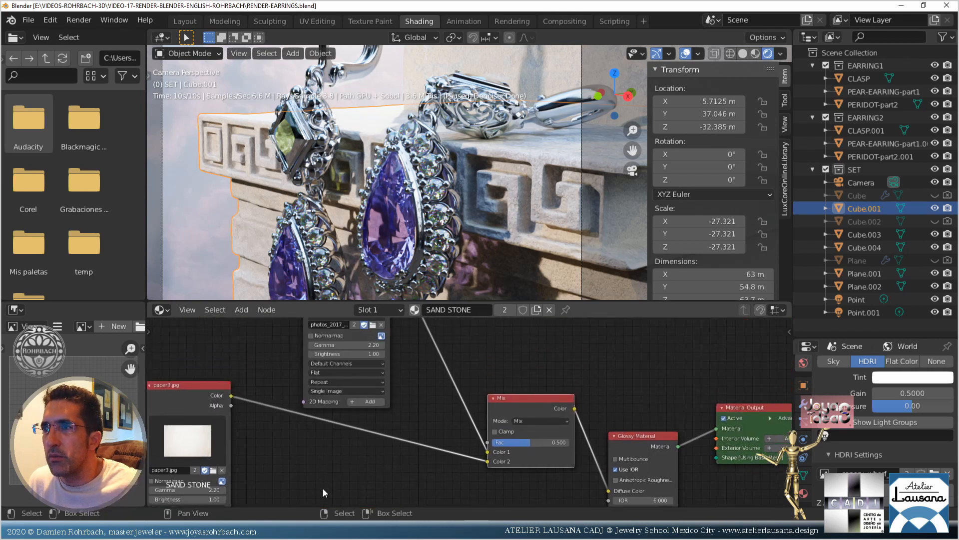
{"action": "middle_click_drag", "start_coordinate": [364, 441], "coordinate": [321, 476]}
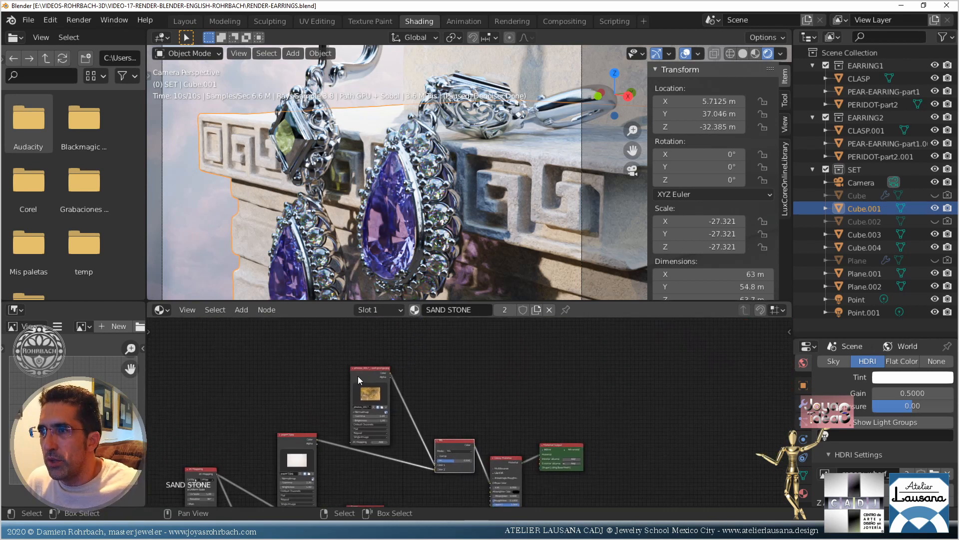
{"action": "left_click", "coordinate": [356, 384]}
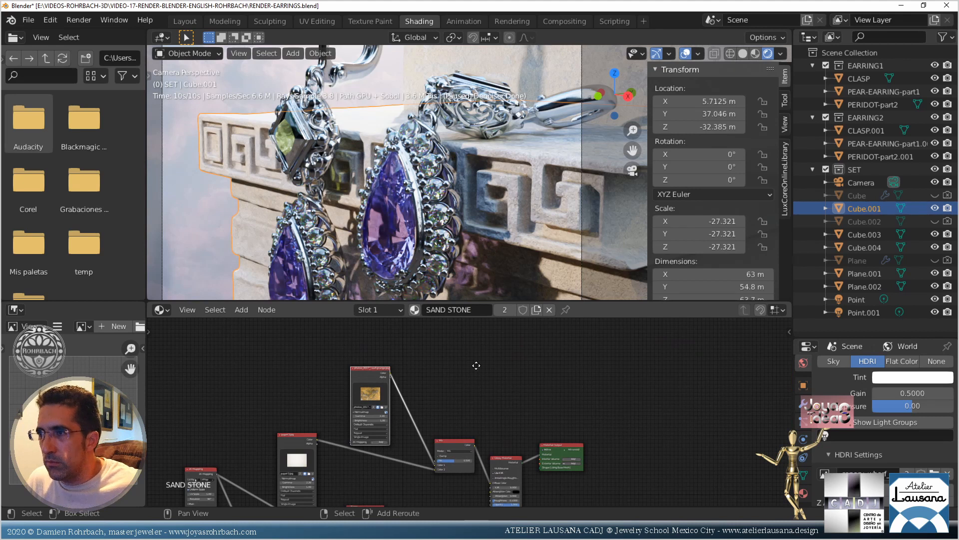
{"action": "key", "text": "shift+d"}
{"action": "left_click", "coordinate": [425, 403]}
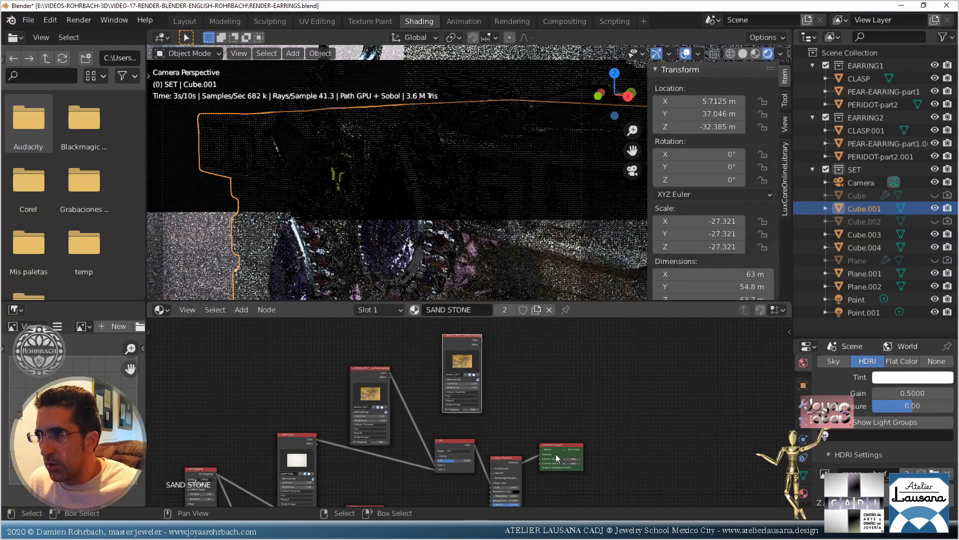
Move the Material Output and Glossy Material nodes apart from the Mix node and insert a duplicate Mix node before the Glossy Material
{"action": "left_click_drag", "start_coordinate": [564, 444], "coordinate": [722, 411]}
{"action": "left_click_drag", "start_coordinate": [519, 457], "coordinate": [619, 437]}
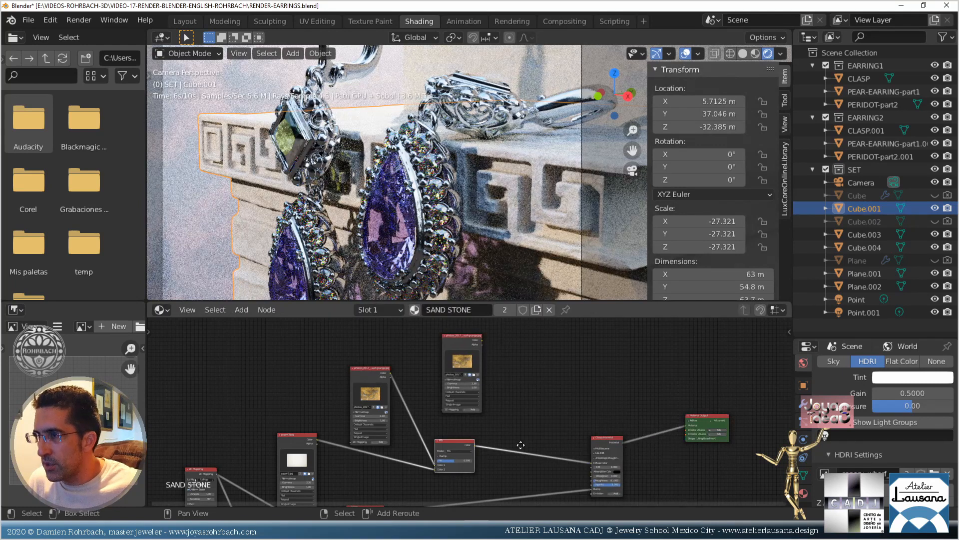
{"action": "key", "text": "shift+d"}
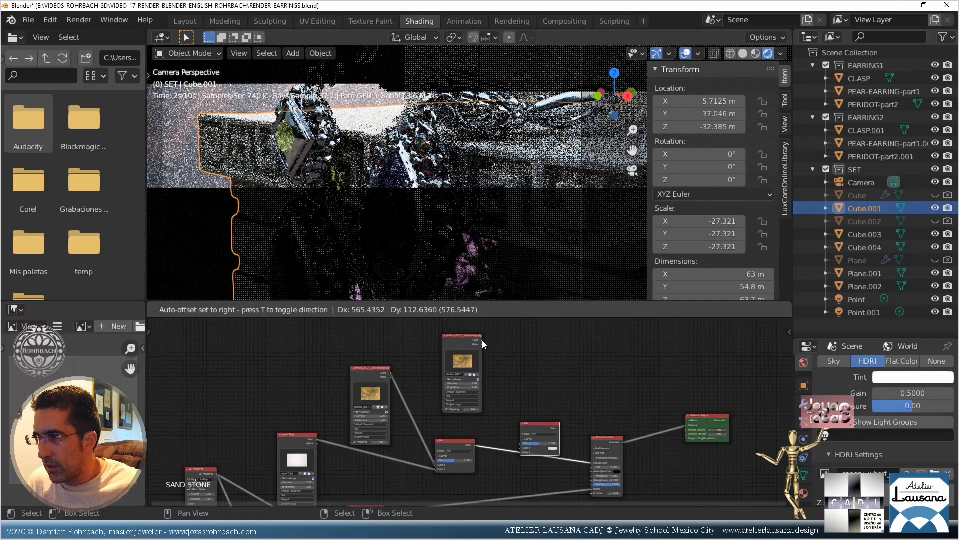
{"action": "left_click", "coordinate": [482, 341]}
Connect the duplicated image texture's color to the second Mix node and save the file
{"action": "left_click_drag", "start_coordinate": [491, 348], "coordinate": [517, 446]}
{"action": "left_click_drag", "start_coordinate": [482, 340], "coordinate": [520, 453]}
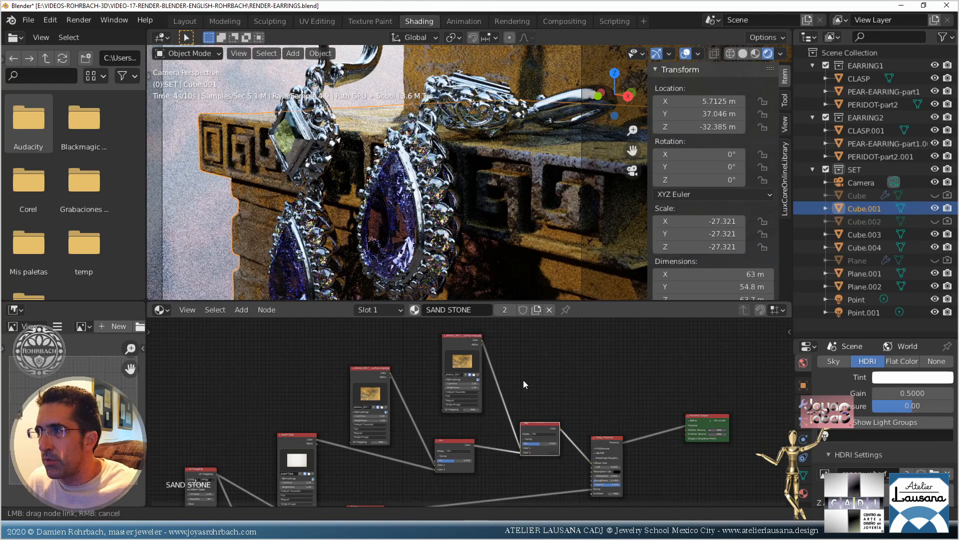
{"action": "left_click_drag", "start_coordinate": [524, 381], "coordinate": [522, 381]}
{"action": "key", "text": "ctrl+s"}
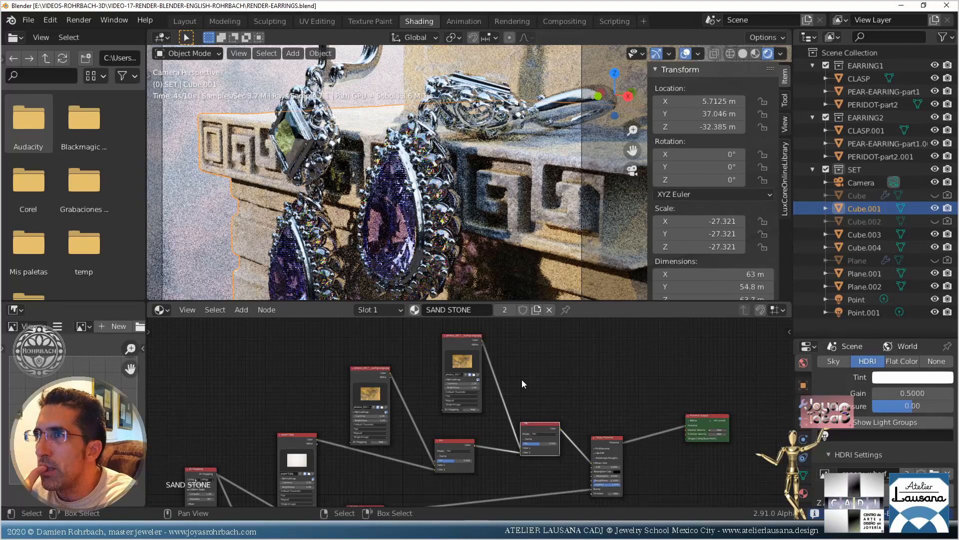
Replace the image in the duplicated texture node with the Free-Textures-design image from the MYIMAGESworking folder
{"action": "left_click", "coordinate": [474, 373]}
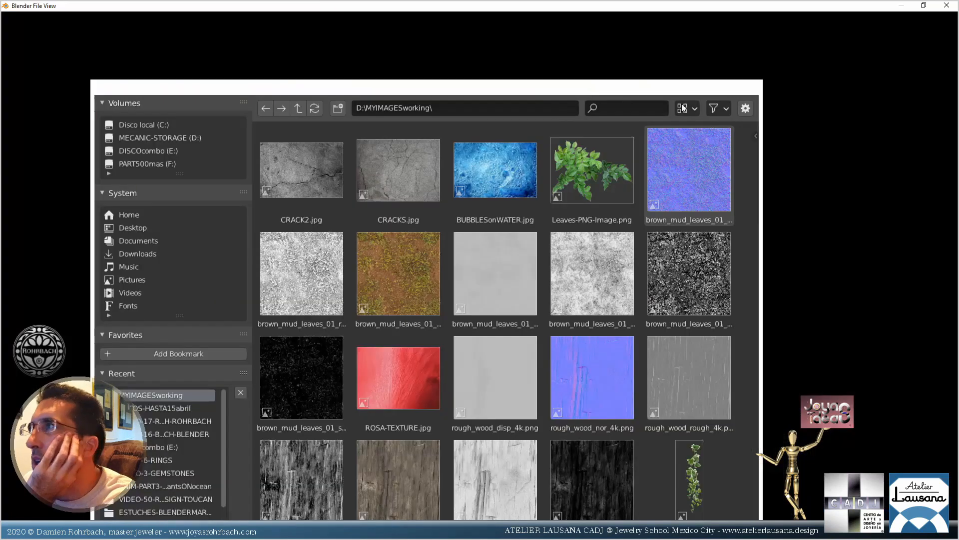
{"action": "scroll", "coordinate": [934, 244], "scroll_direction": "down", "scroll_amount": 20}
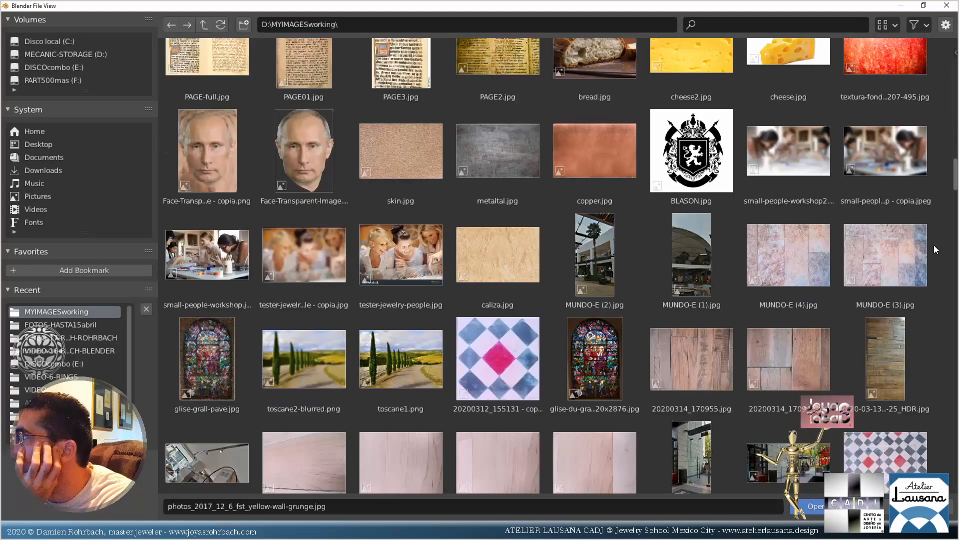
{"action": "scroll", "coordinate": [945, 282], "scroll_direction": "down", "scroll_amount": 8}
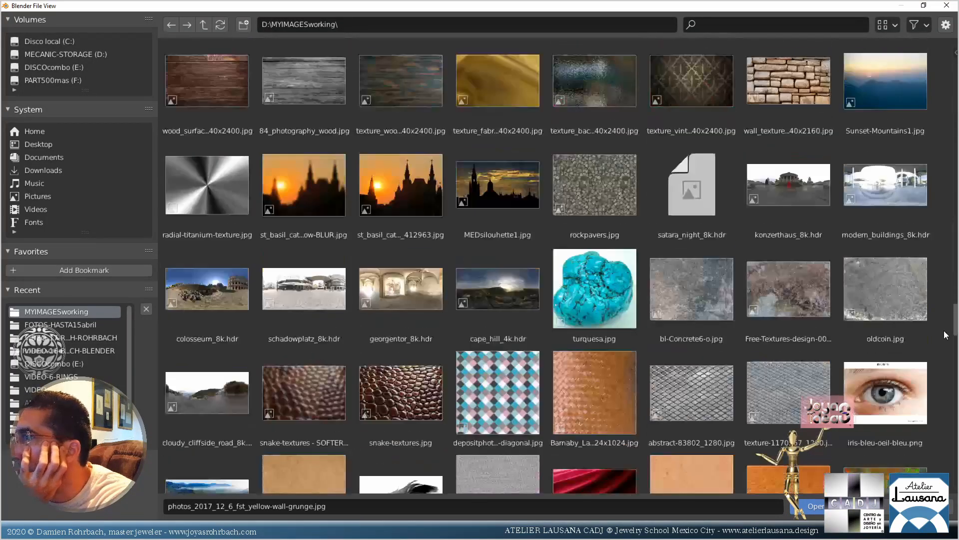
{"action": "double_click", "coordinate": [743, 315]}
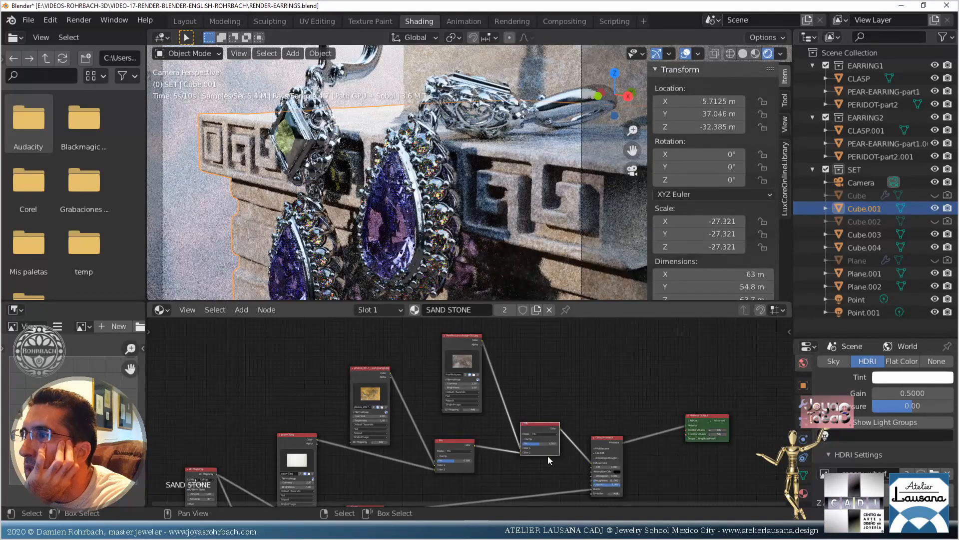
Test the second Mix node's factor at 1 and at 0 to compare both inputs in the rendered preview
{"action": "scroll", "coordinate": [547, 456], "scroll_direction": "up", "scroll_amount": 2}
{"action": "middle_click_drag", "start_coordinate": [581, 461], "coordinate": [505, 400]}
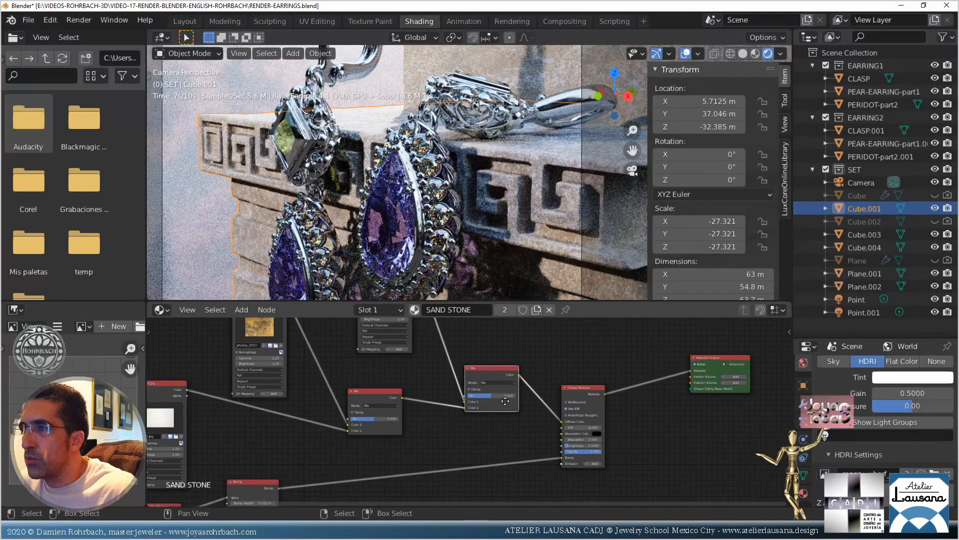
{"action": "scroll", "coordinate": [499, 417], "scroll_direction": "up", "scroll_amount": 1}
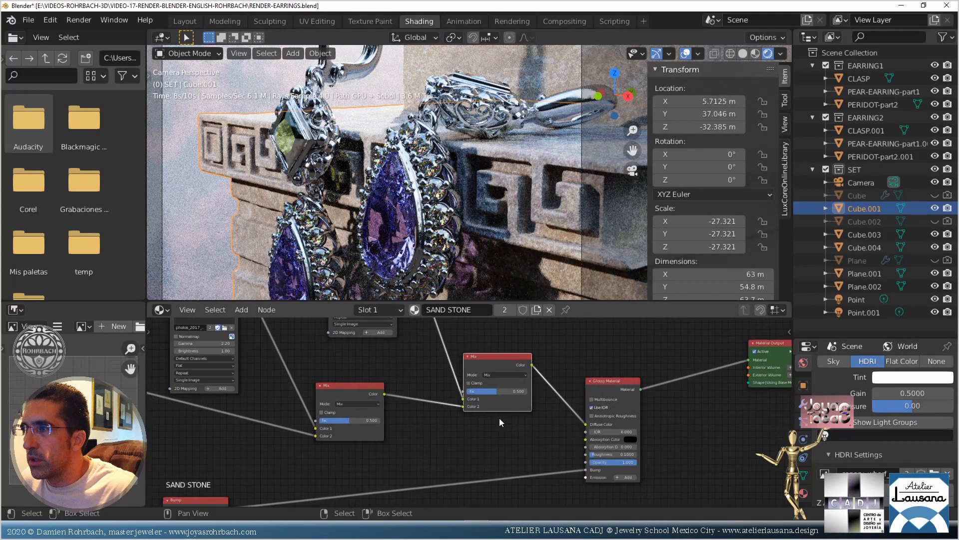
{"action": "left_click", "coordinate": [508, 391]}
{"action": "type", "text": "1"}
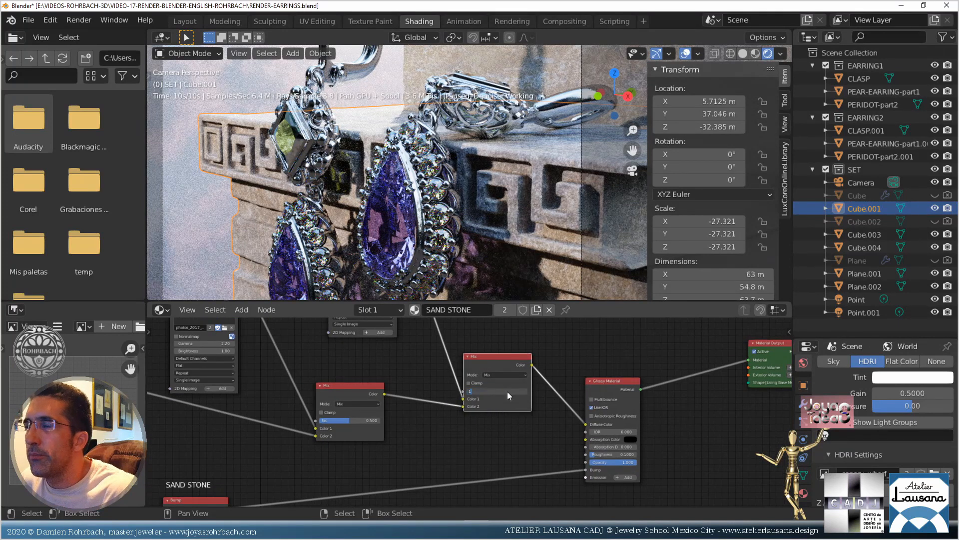
{"action": "key", "text": "Return"}
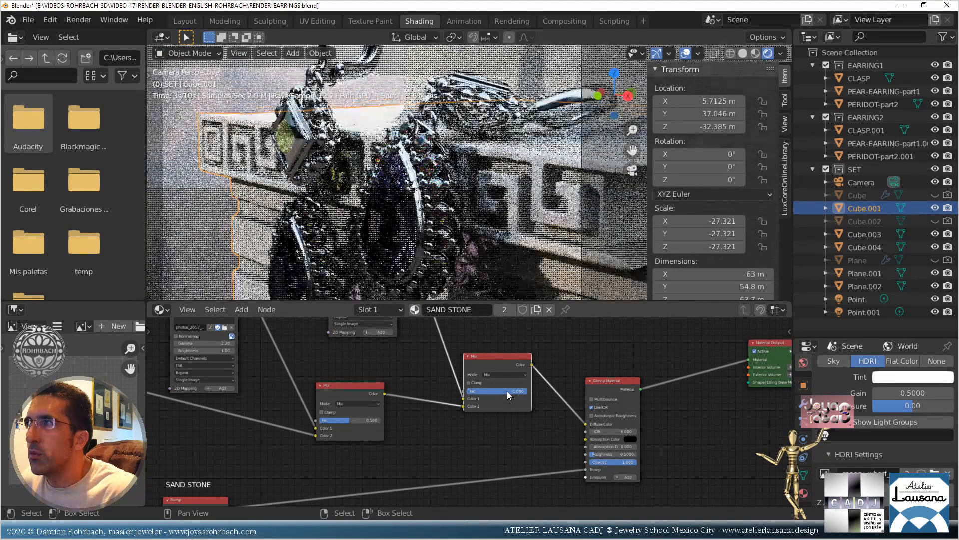
{"action": "left_click", "coordinate": [507, 392]}
{"action": "type", "text": "0"}
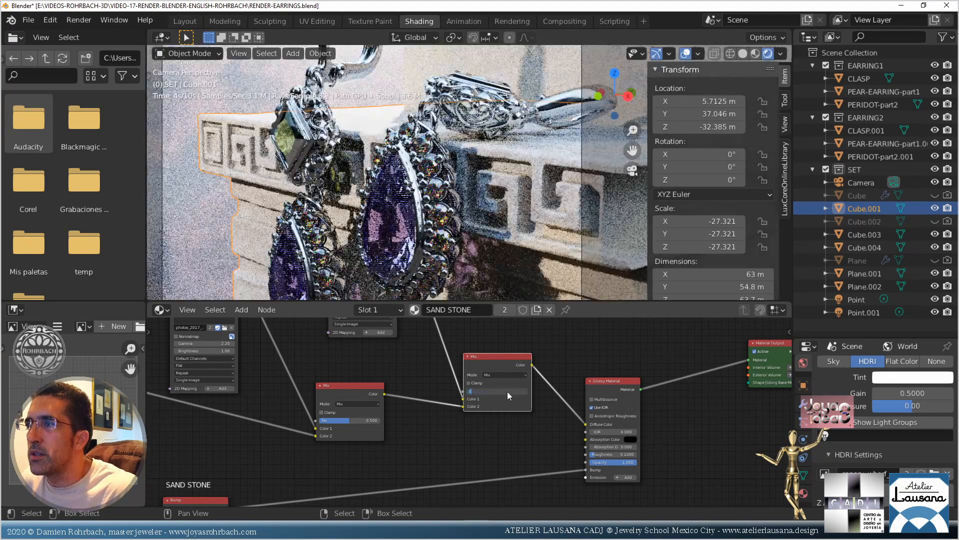
{"action": "key", "text": "Return"}
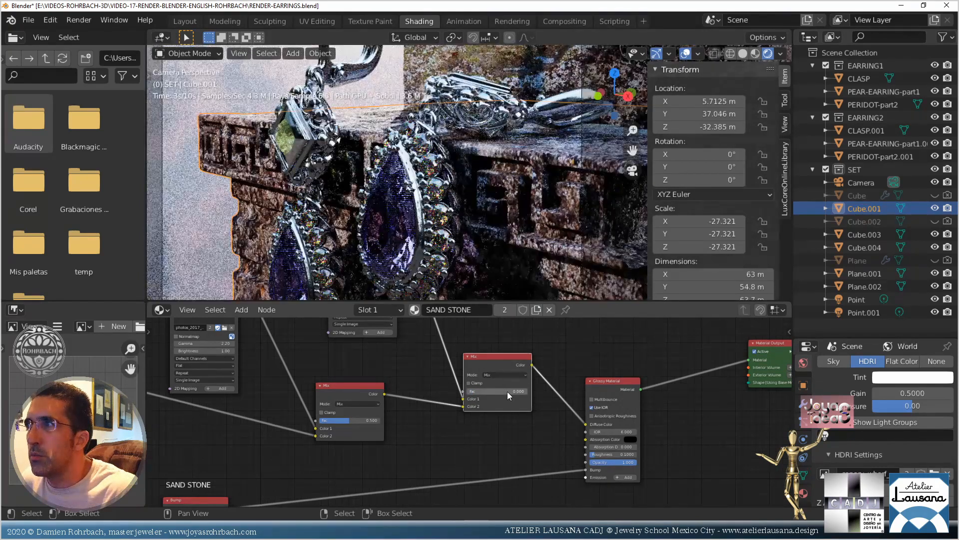
Set the second Mix node's factor to 0.6
{"action": "left_click", "coordinate": [508, 391]}
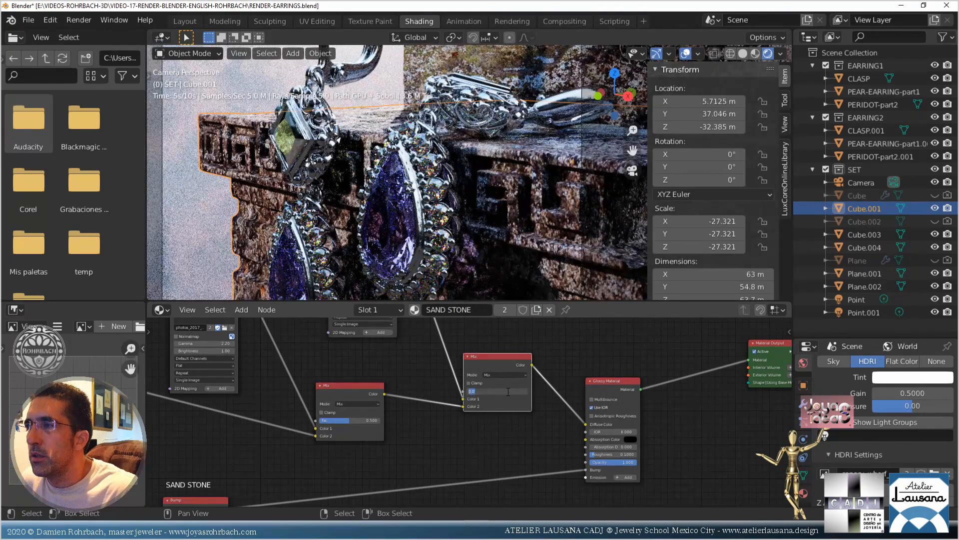
{"action": "type", "text": "6"}
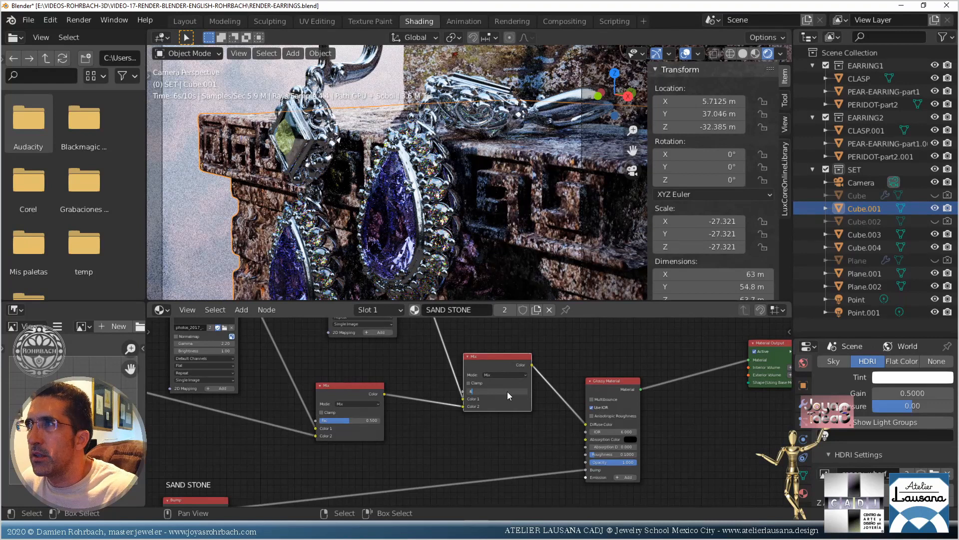
{"action": "key", "text": "Return"}
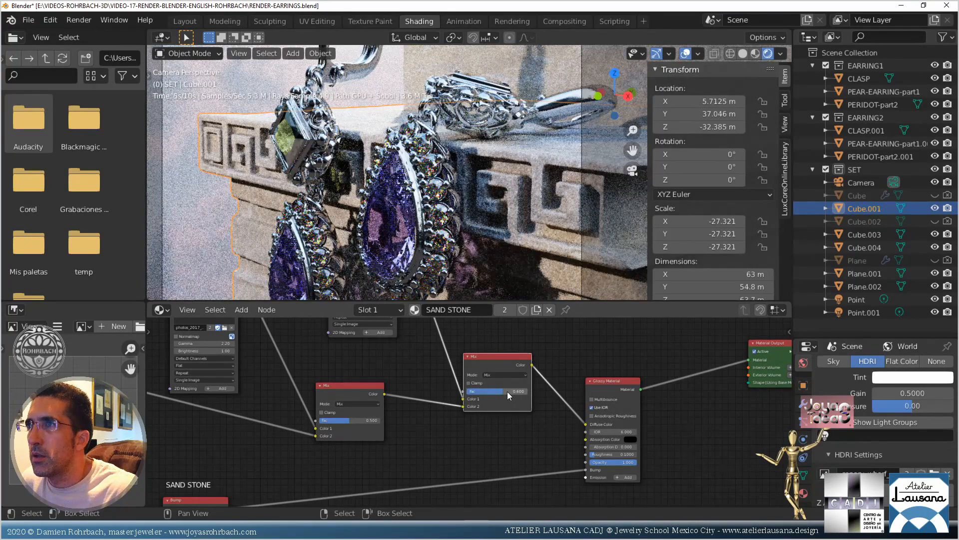
Move the second Mix, Glossy Material and Material Output nodes farther from the image textures to make room before the Mix node
{"action": "left_click_drag", "start_coordinate": [373, 387], "coordinate": [344, 413]}
{"action": "middle_click_drag", "start_coordinate": [567, 363], "coordinate": [391, 420]}
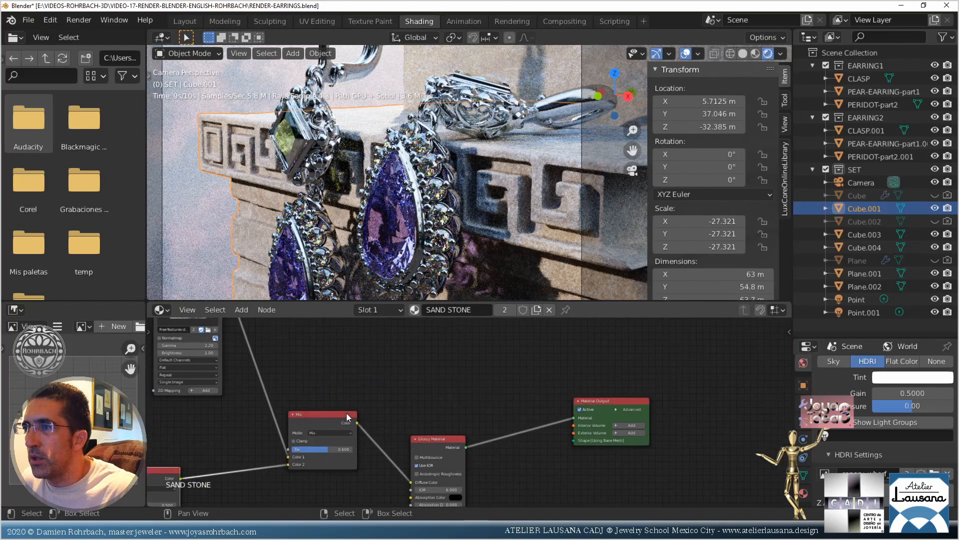
{"action": "left_click_drag", "start_coordinate": [346, 412], "coordinate": [441, 420]}
Add a Blender Musgrave texture node beside the new image texture and connect its color to the second Mix node's factor
{"action": "left_click", "coordinate": [251, 313]}
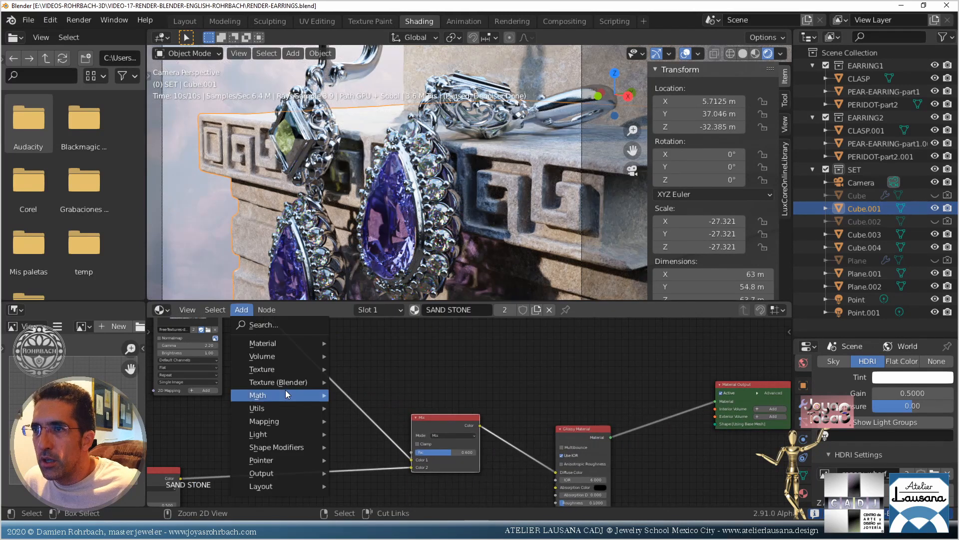
{"action": "mouse_move", "coordinate": [284, 369]}
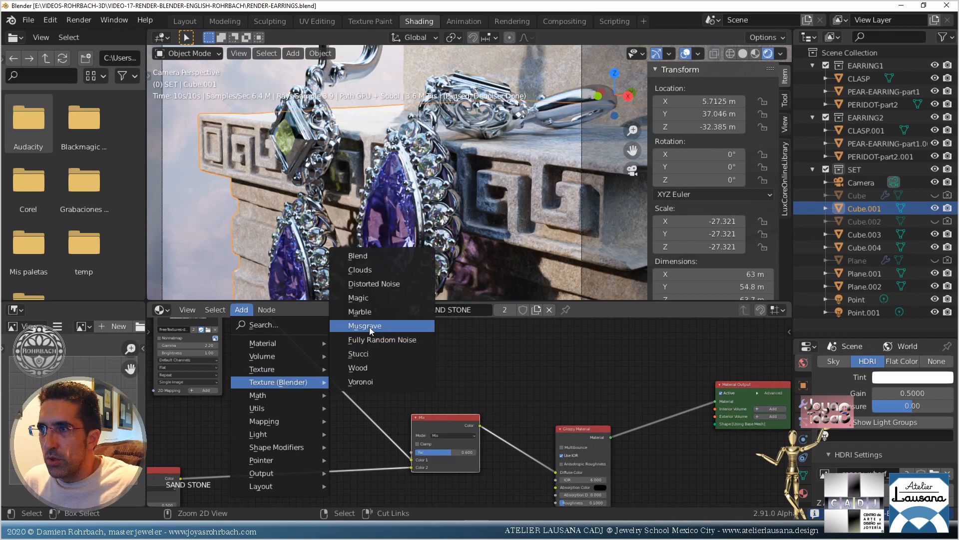
{"action": "left_click", "coordinate": [406, 326]}
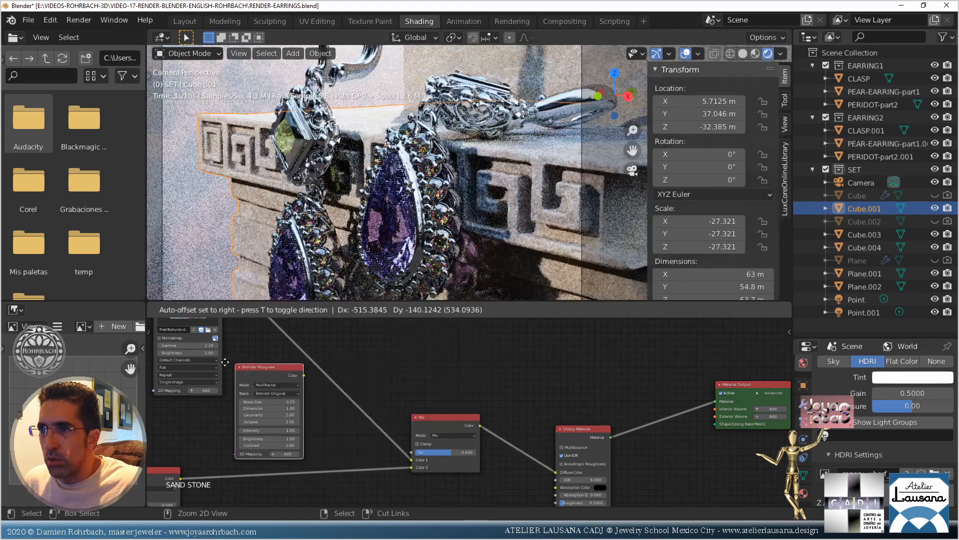
{"action": "left_click", "coordinate": [250, 371]}
{"action": "left_click_drag", "start_coordinate": [294, 374], "coordinate": [413, 455]}
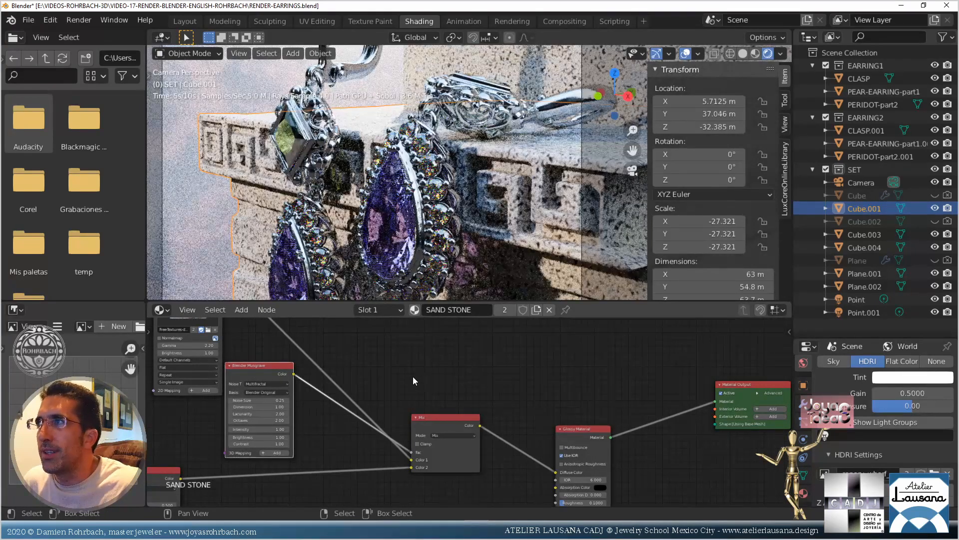
Try noise sizes of 20 and 10 on the Blender Musgrave texture node
{"action": "left_click", "coordinate": [257, 400]}
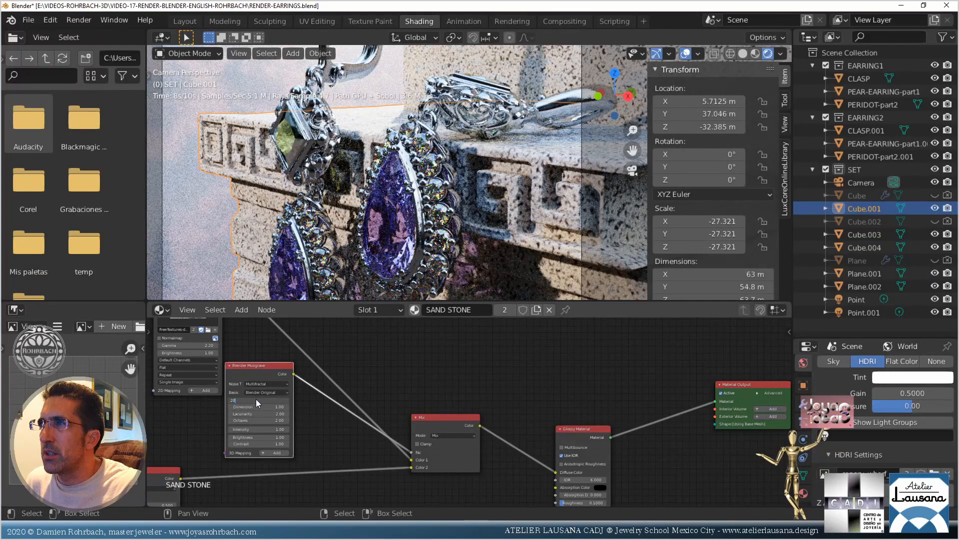
{"action": "key", "text": "Return"}
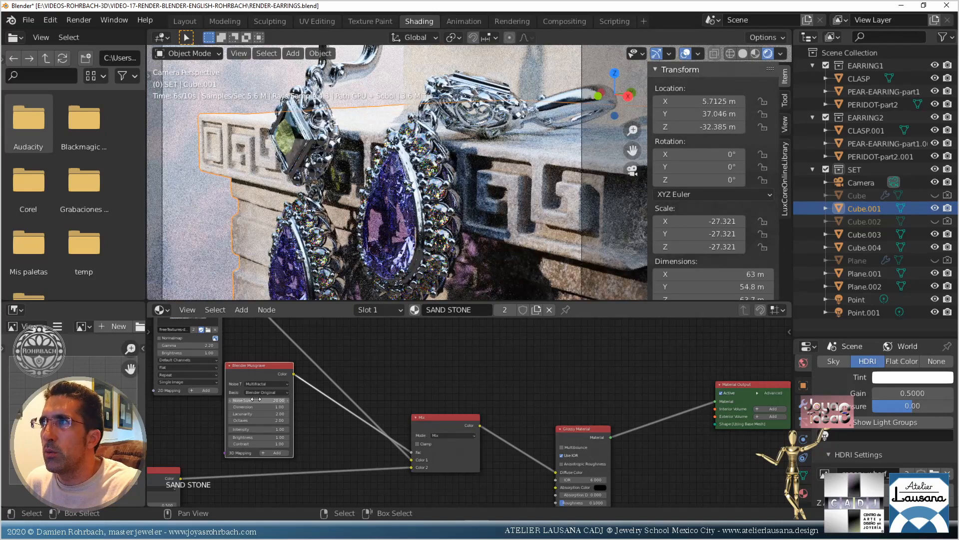
{"action": "left_click", "coordinate": [256, 398]}
{"action": "type", "text": "10"}
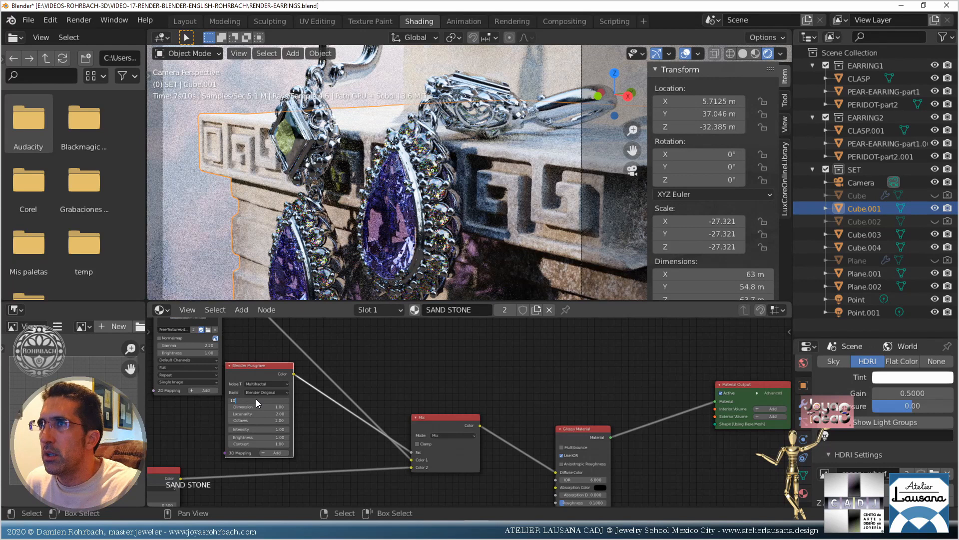
{"action": "key", "text": "Return"}
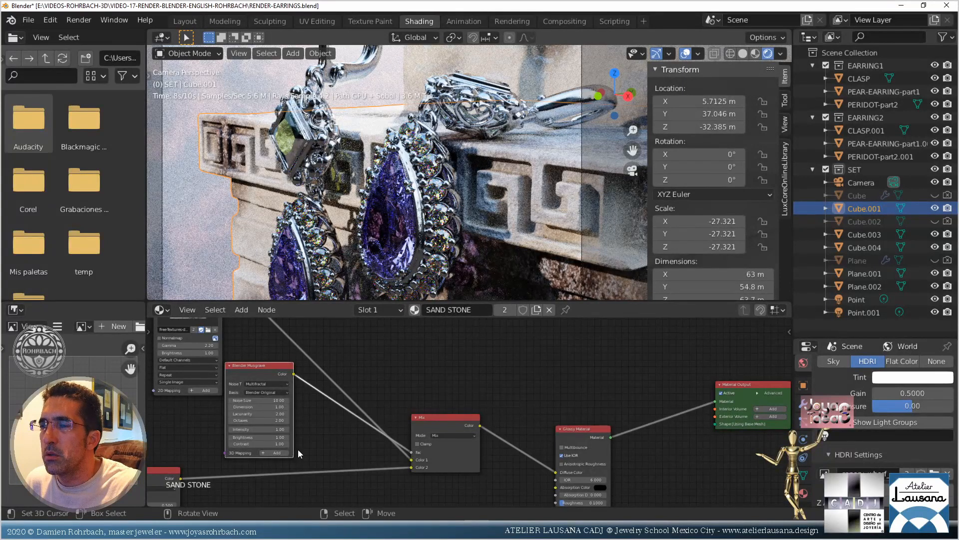
Set the Blender Musgrave texture's dimension to 5 and its noise size to 5, and save the file
{"action": "left_click", "coordinate": [263, 408]}
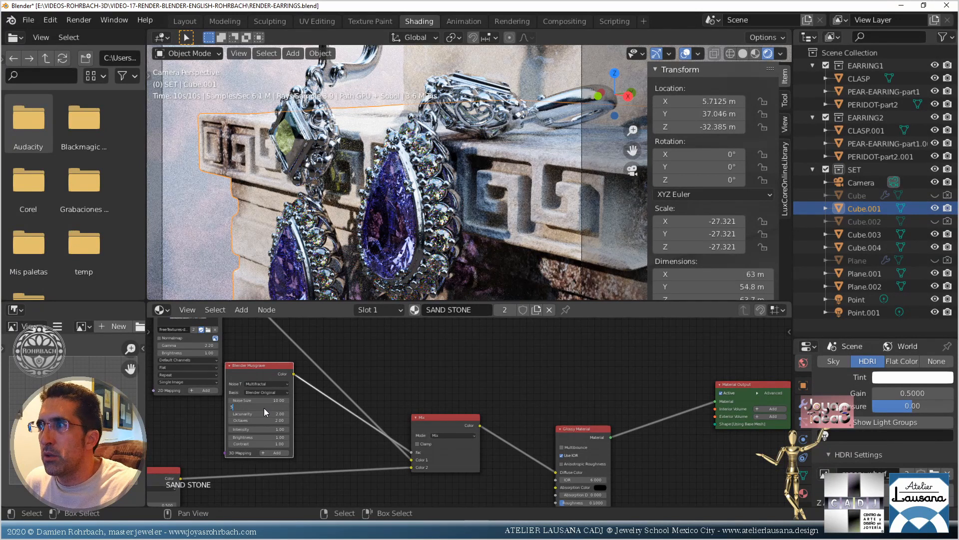
{"action": "key", "text": "Return"}
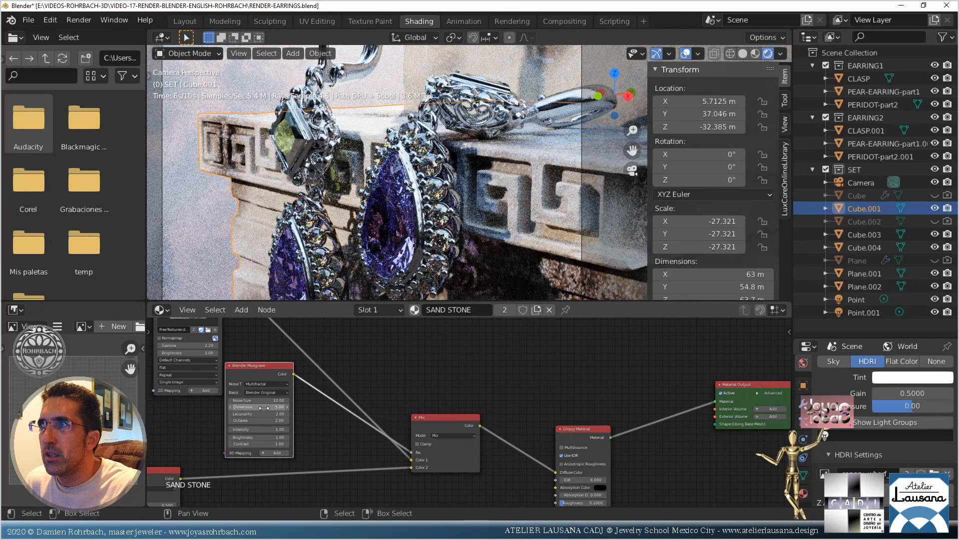
{"action": "left_click", "coordinate": [264, 400]}
{"action": "type", "text": "5"}
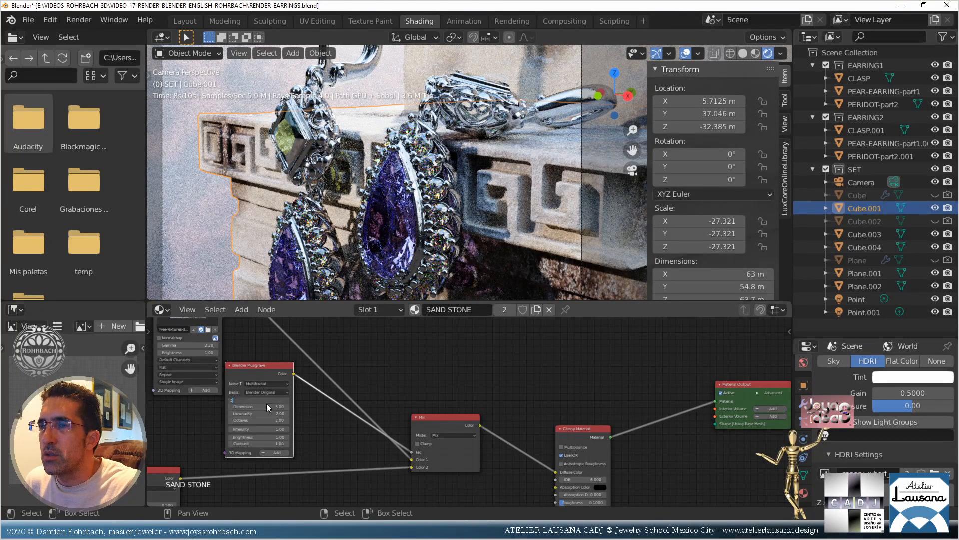
{"action": "key", "text": "Return"}
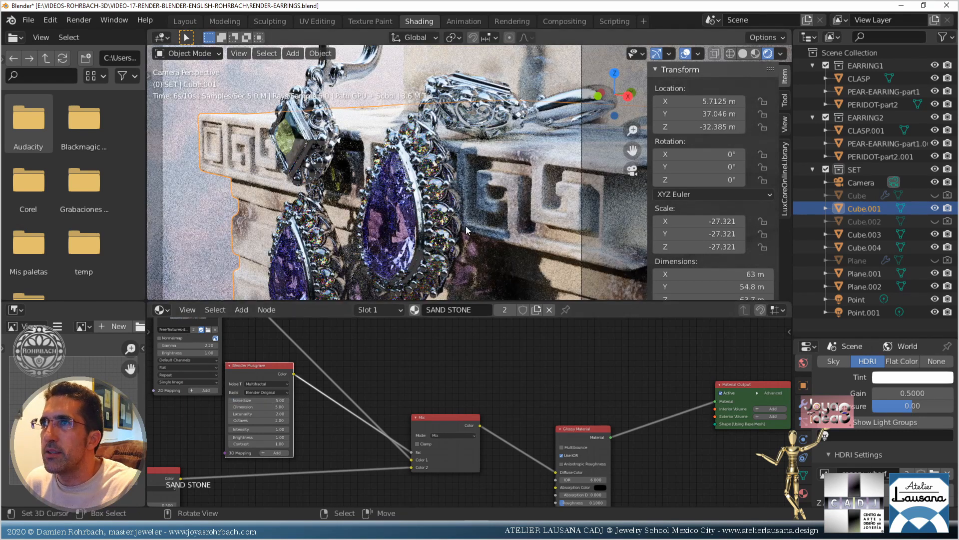
{"action": "scroll", "coordinate": [466, 229], "scroll_direction": "down", "scroll_amount": 1}
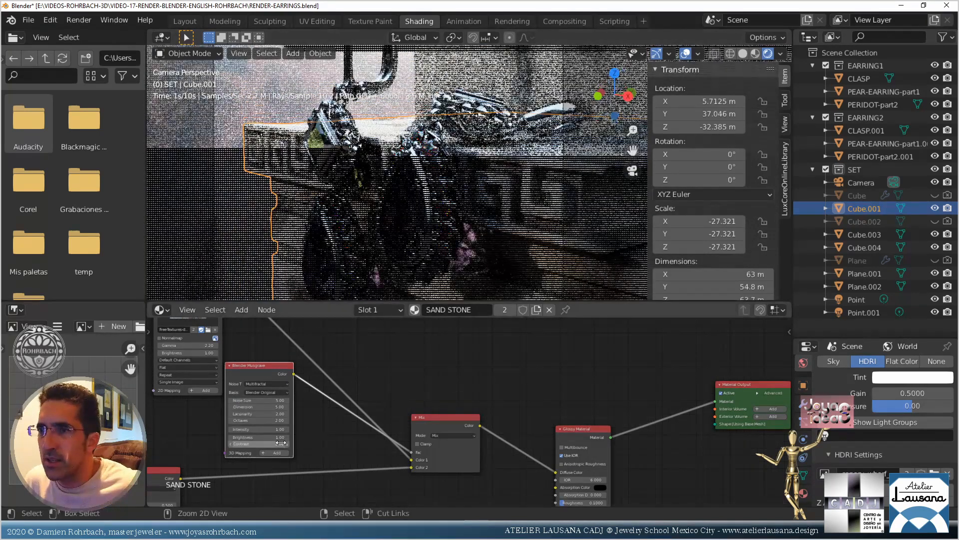
{"action": "key", "text": "ctrl+s"}
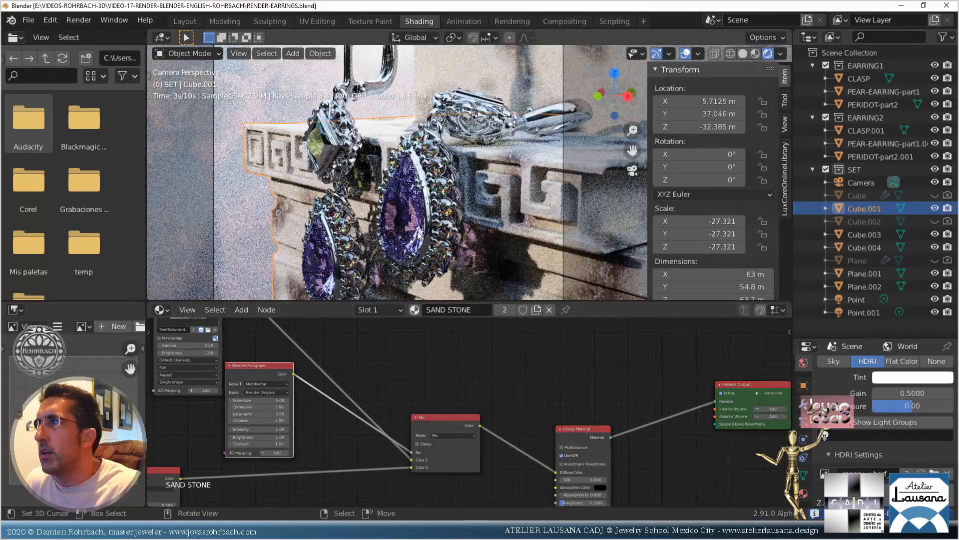
Try a noise size of 12 on the Blender Musgrave texture while viewing the whole camera frame
{"action": "scroll", "coordinate": [434, 223], "scroll_direction": "down", "scroll_amount": 3}
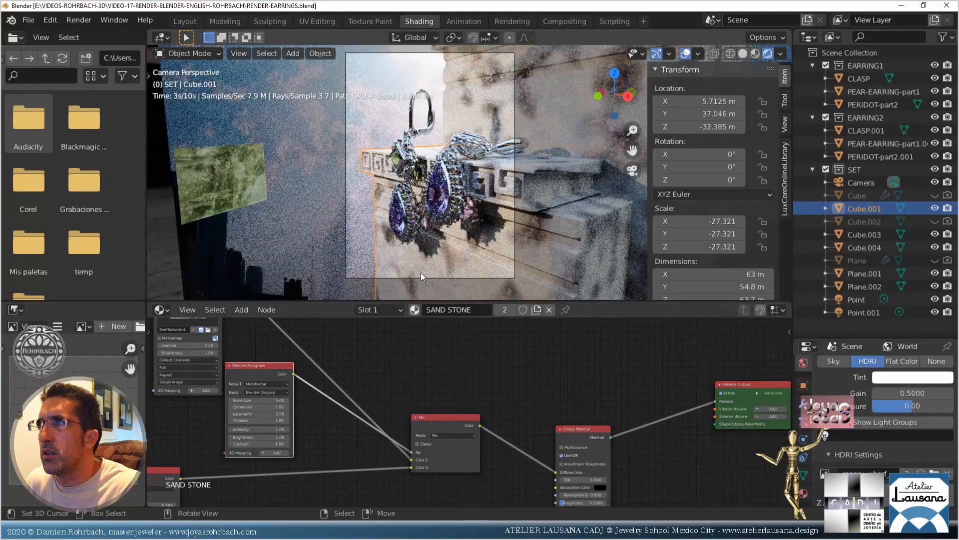
{"action": "left_click", "coordinate": [267, 401]}
{"action": "type", "text": "12"}
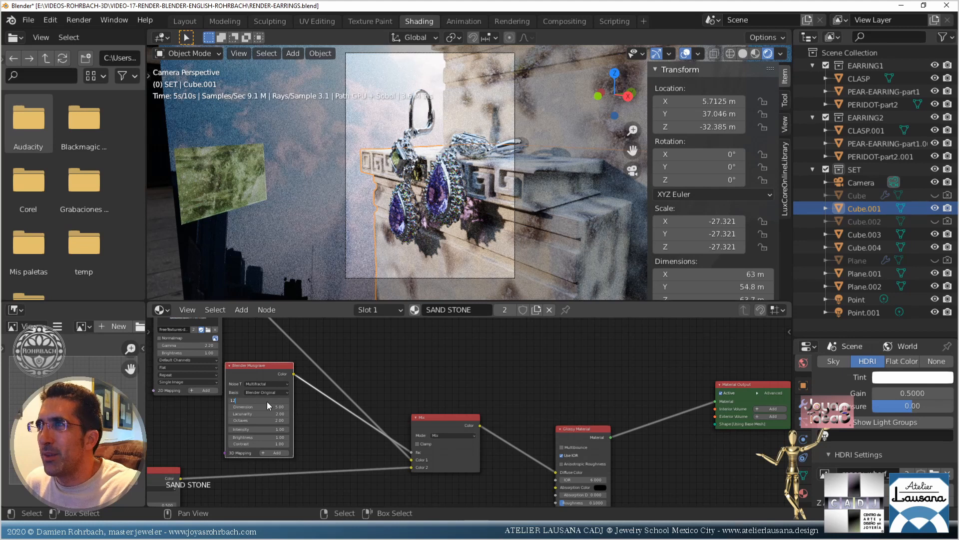
{"action": "key", "text": "Return"}
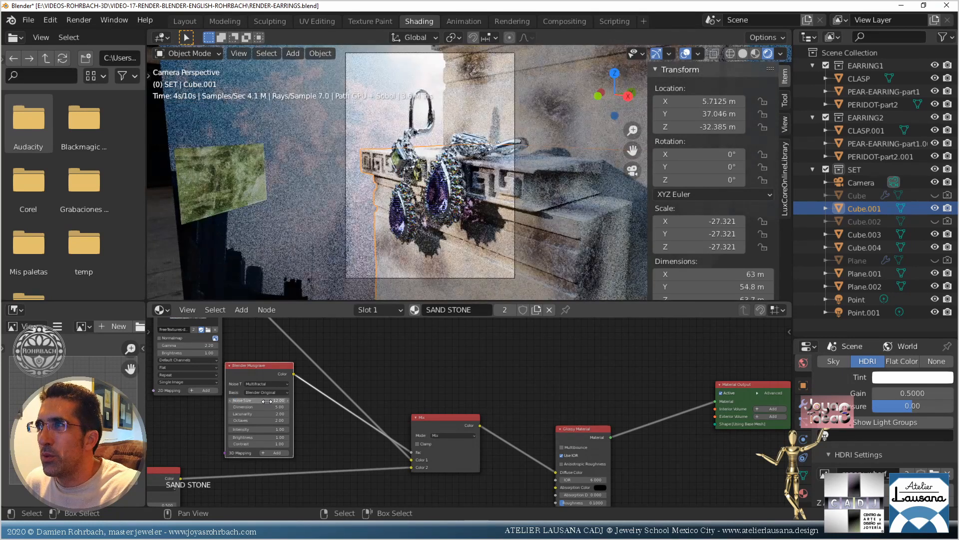
Set the Blender Musgrave texture's noise size to 18
{"action": "left_click", "coordinate": [267, 400]}
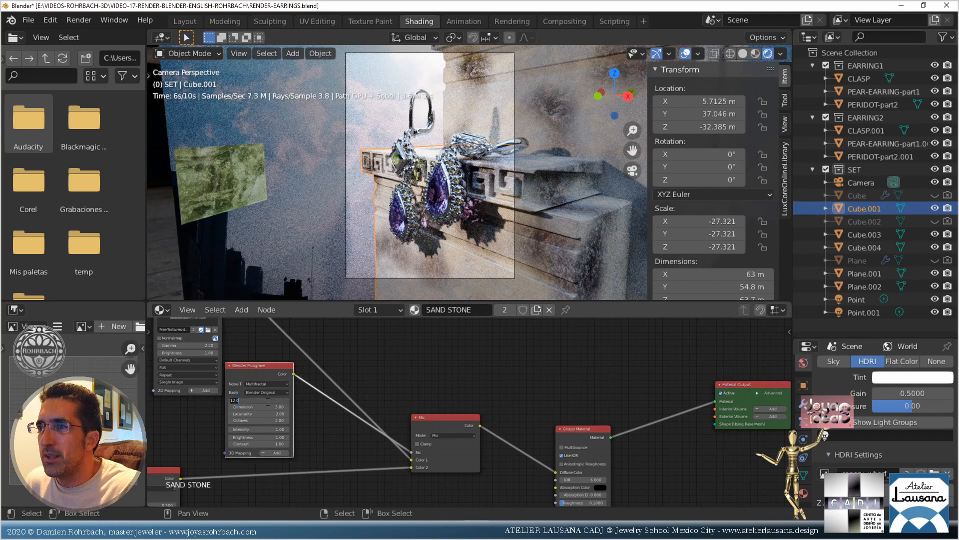
{"action": "type", "text": "1"}
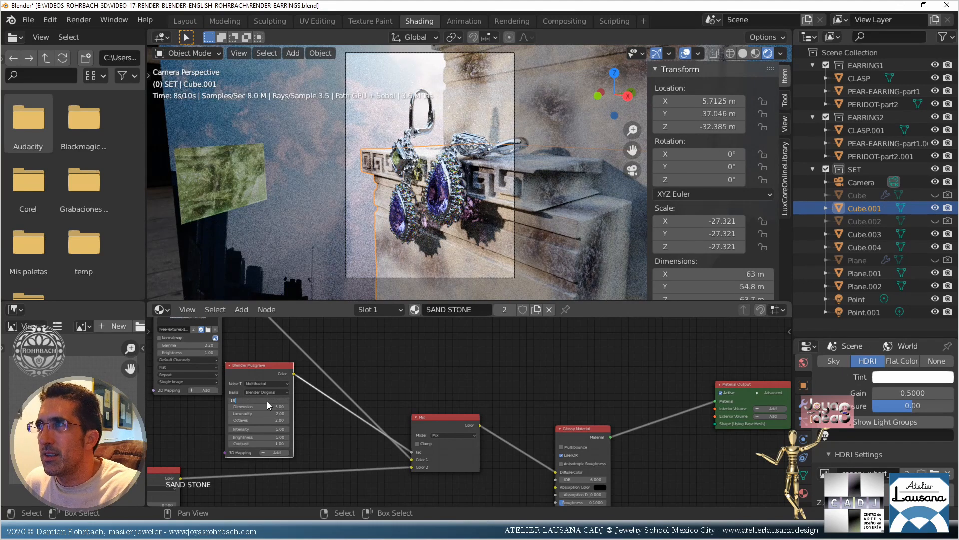
{"action": "type", "text": "8"}
{"action": "key", "text": "Return"}
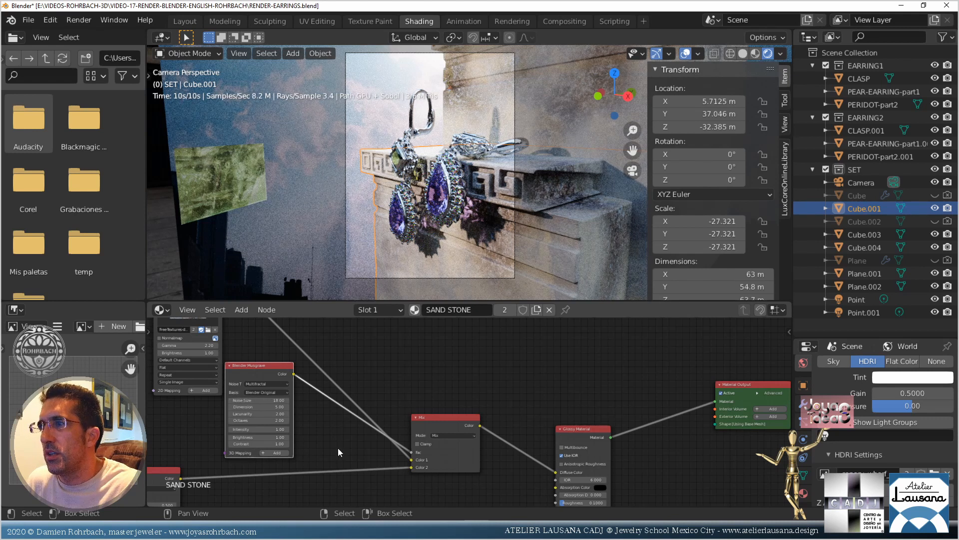
{"action": "scroll", "coordinate": [347, 416], "scroll_direction": "down", "scroll_amount": 2}
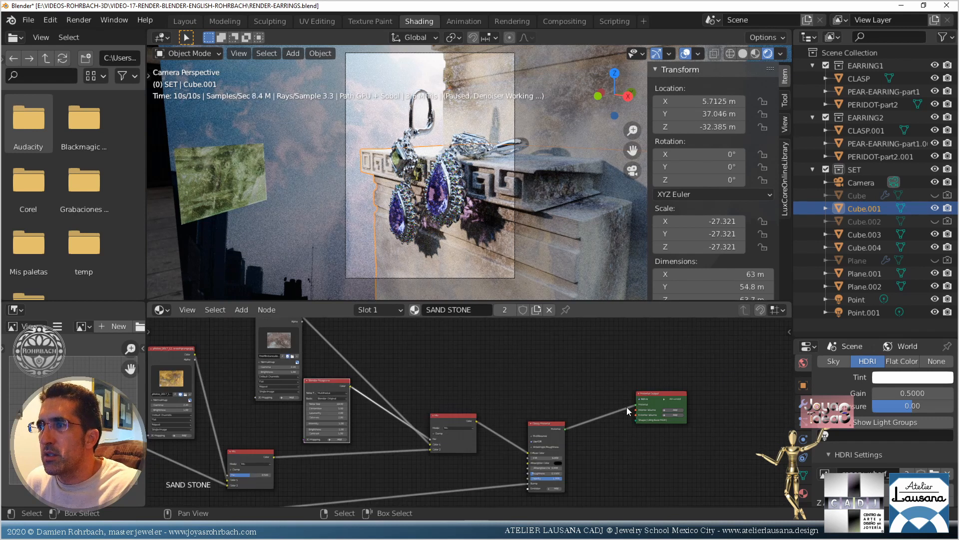
Spread out the SAND STONE nodes, moving the Material Output and the rocky image texture outward, and save the file
{"action": "left_click_drag", "start_coordinate": [652, 393], "coordinate": [733, 352]}
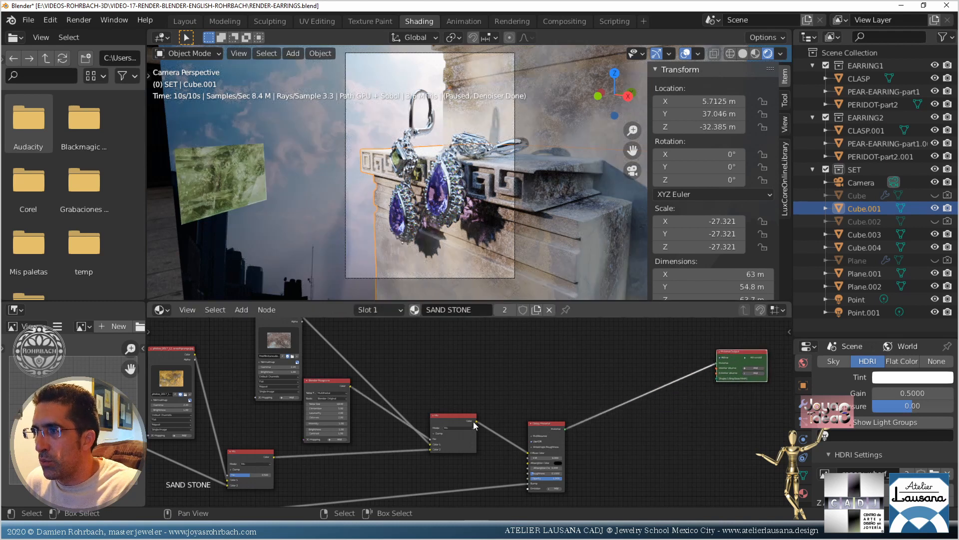
{"action": "middle_click_drag", "start_coordinate": [434, 458], "coordinate": [464, 395]}
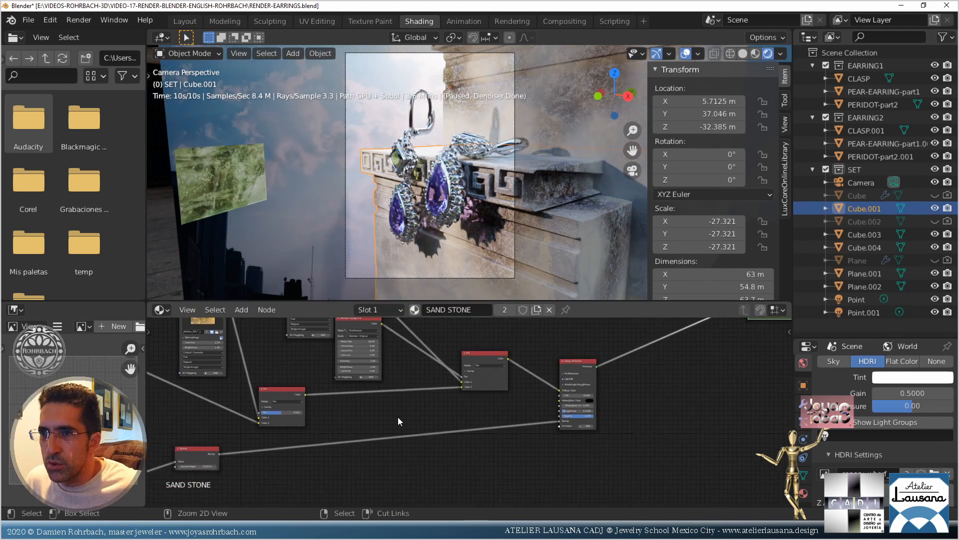
{"action": "key", "text": "ctrl+s"}
{"action": "middle_click_drag", "start_coordinate": [341, 454], "coordinate": [455, 466]}
{"action": "scroll", "coordinate": [455, 466], "scroll_direction": "down", "scroll_amount": 2}
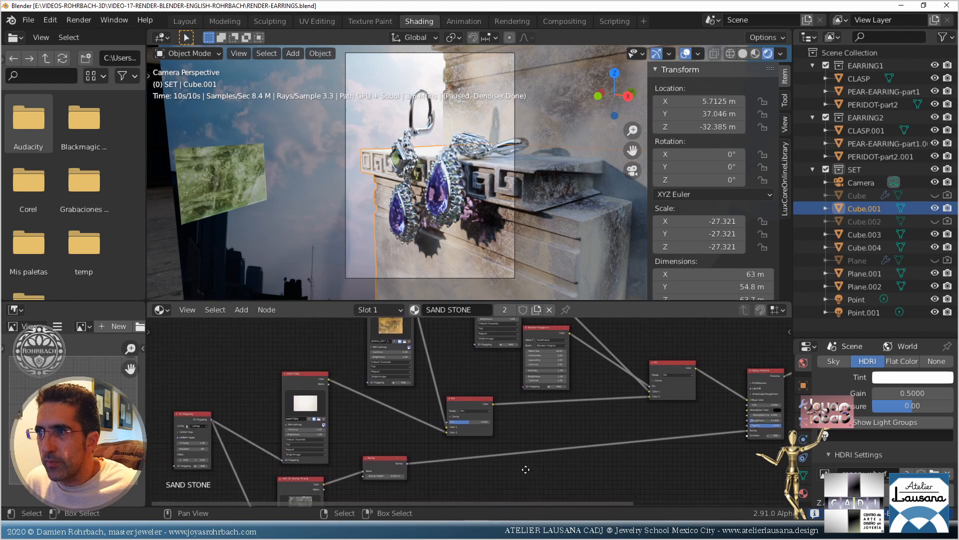
{"action": "middle_click_drag", "start_coordinate": [461, 384], "coordinate": [438, 405]}
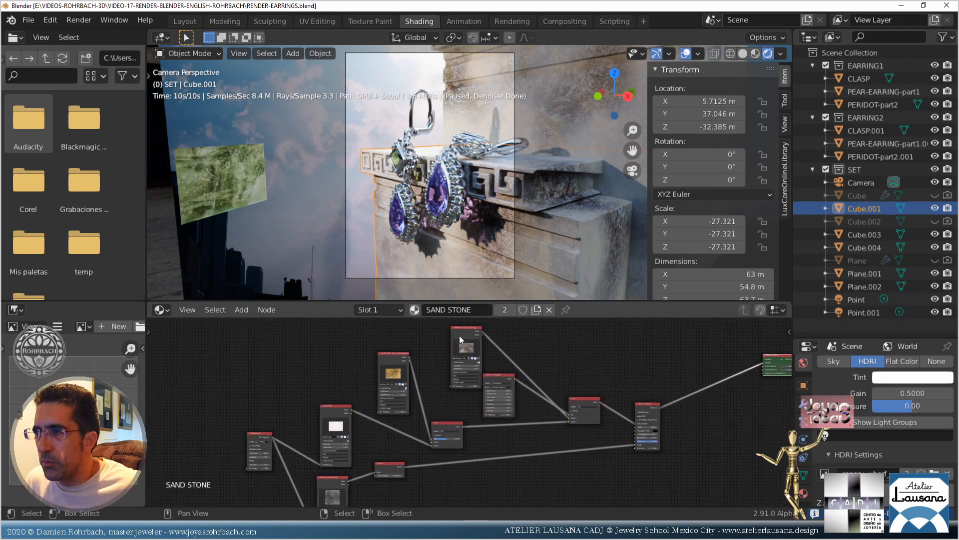
{"action": "left_click_drag", "start_coordinate": [462, 342], "coordinate": [239, 331]}
{"action": "middle_click_drag", "start_coordinate": [271, 378], "coordinate": [321, 332]}
Duplicate the final Mix node, insert the copy between the grey bump image texture and the Bump node, and shift the Bump node aside
{"action": "left_click", "coordinate": [631, 359]}
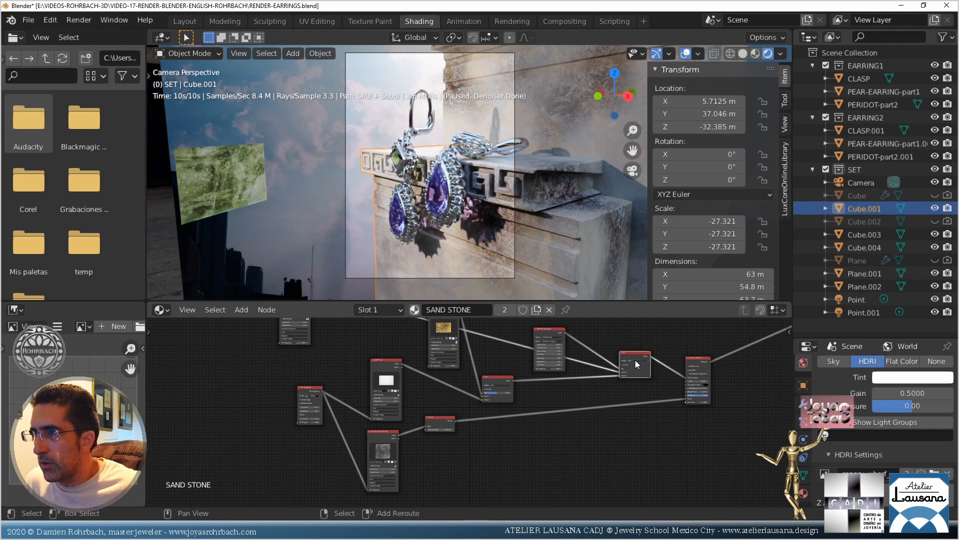
{"action": "key", "text": "shift+d"}
{"action": "left_click", "coordinate": [429, 426]}
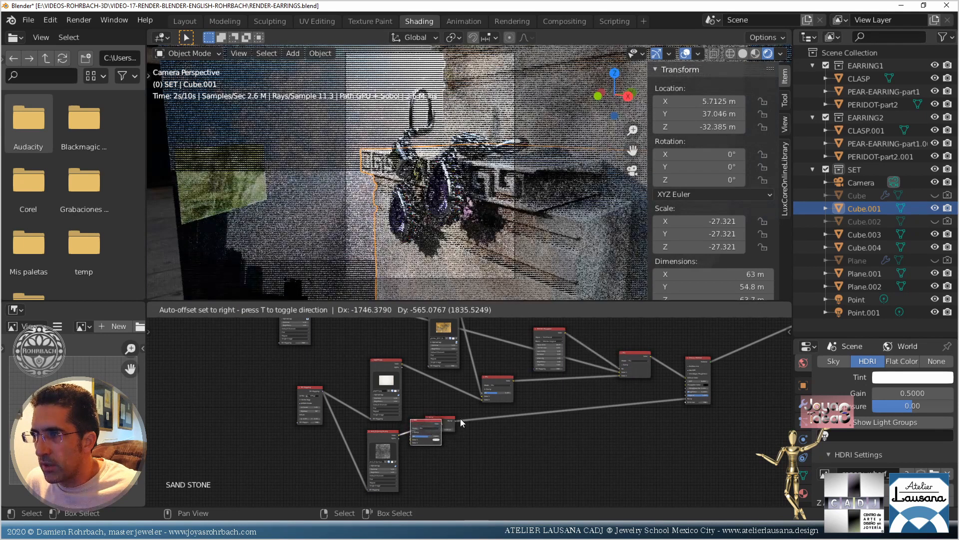
{"action": "left_click_drag", "start_coordinate": [460, 417], "coordinate": [502, 421]}
Move the rocky image texture near the bump texture, link it to the duplicated Mix node's second color, and save the file
{"action": "left_click_drag", "start_coordinate": [280, 331], "coordinate": [324, 479]}
{"action": "scroll", "coordinate": [320, 477], "scroll_direction": "up", "scroll_amount": 1}
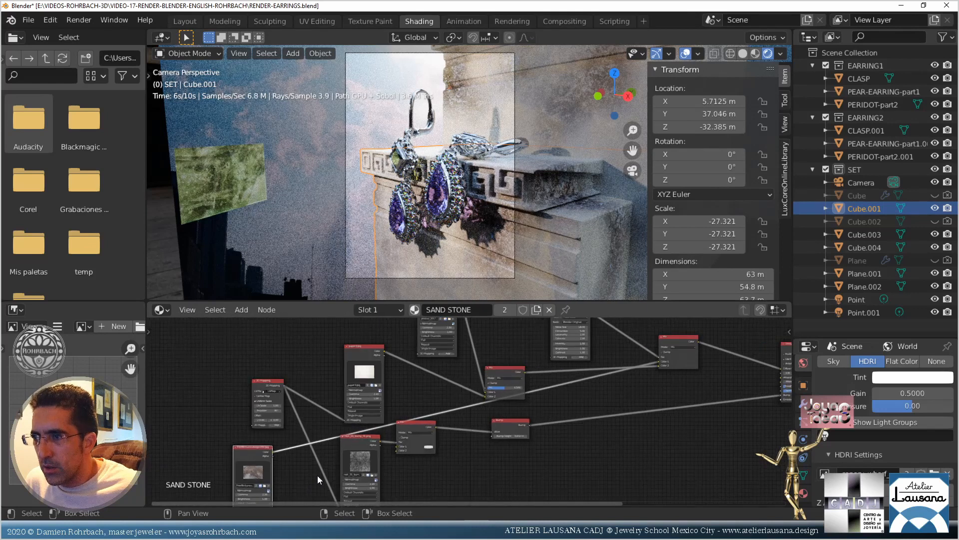
{"action": "left_click_drag", "start_coordinate": [275, 453], "coordinate": [395, 448]}
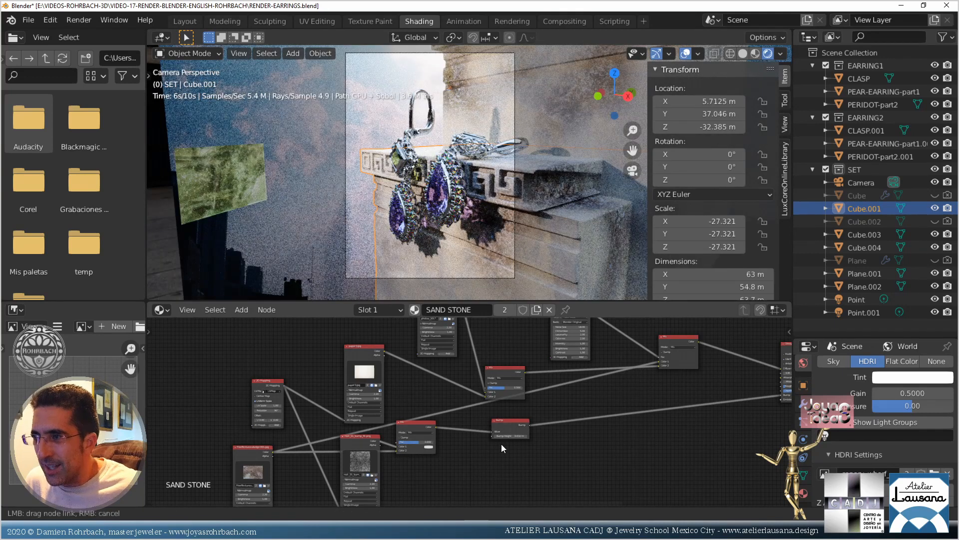
{"action": "key", "text": "ctrl+s"}
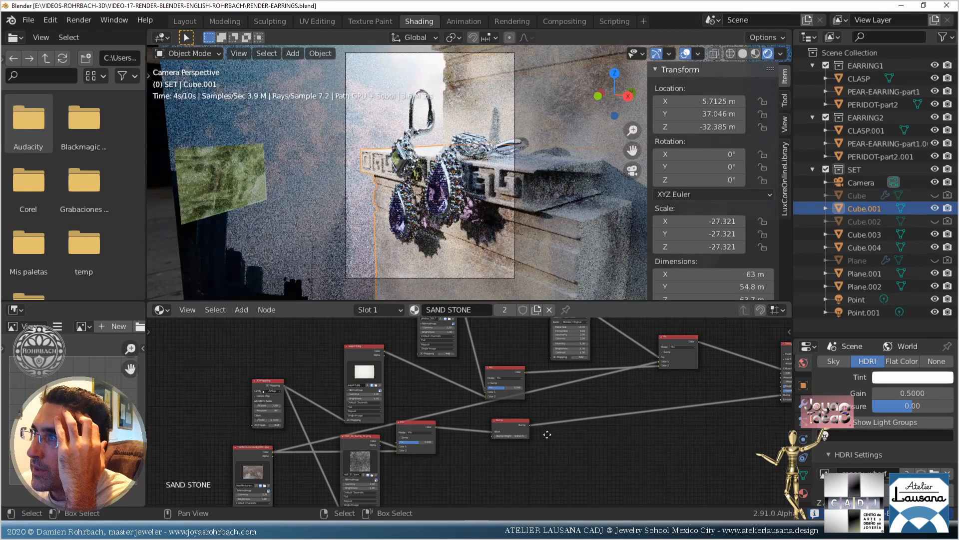
Link the Blender Musgrave output to the bump Mix node's amount as a mask, and save the file
{"action": "middle_click_drag", "start_coordinate": [558, 409], "coordinate": [560, 433]}
{"action": "left_click_drag", "start_coordinate": [577, 341], "coordinate": [402, 481]}
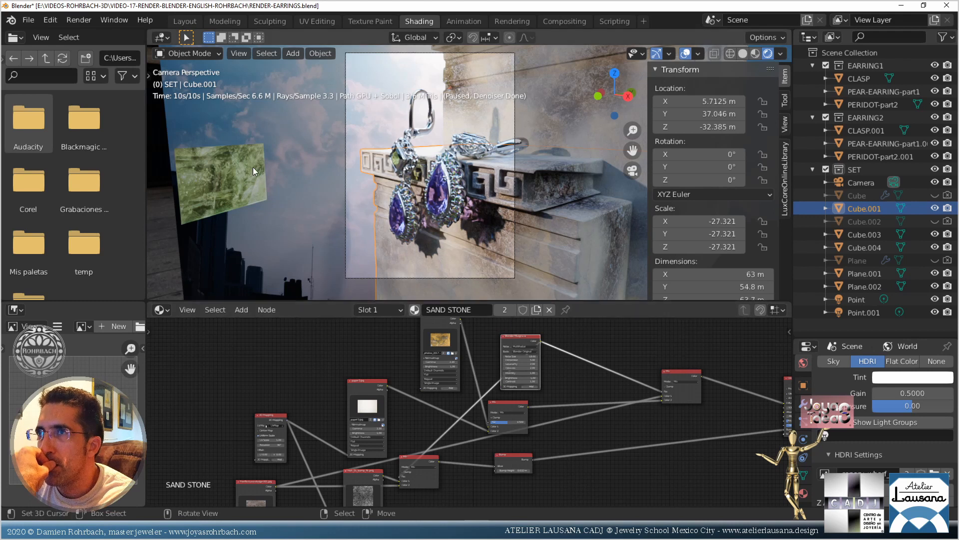
{"action": "scroll", "coordinate": [404, 170], "scroll_direction": "up", "scroll_amount": 1}
{"action": "middle_click_drag", "start_coordinate": [340, 192], "coordinate": [541, 220], "text": "shift"}
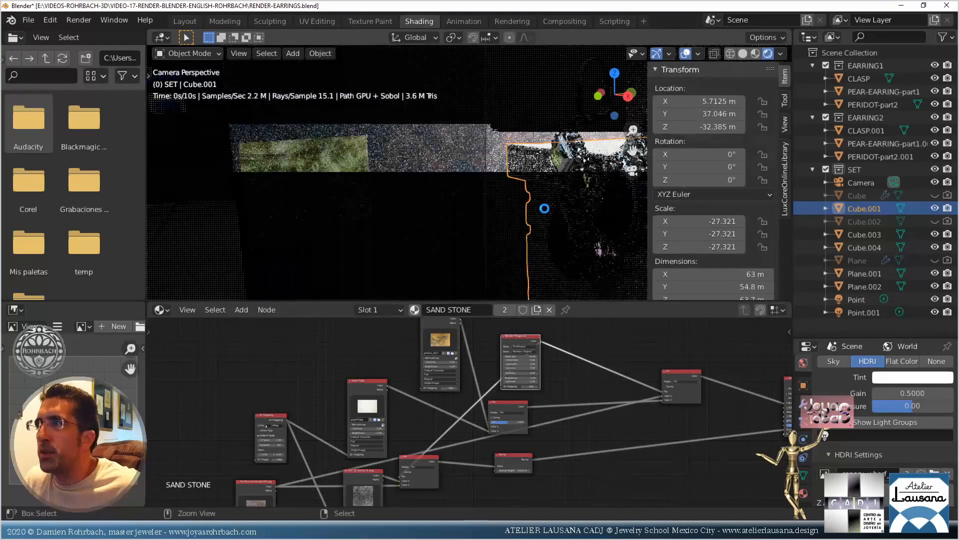
{"action": "key", "text": "ctrl+s"}
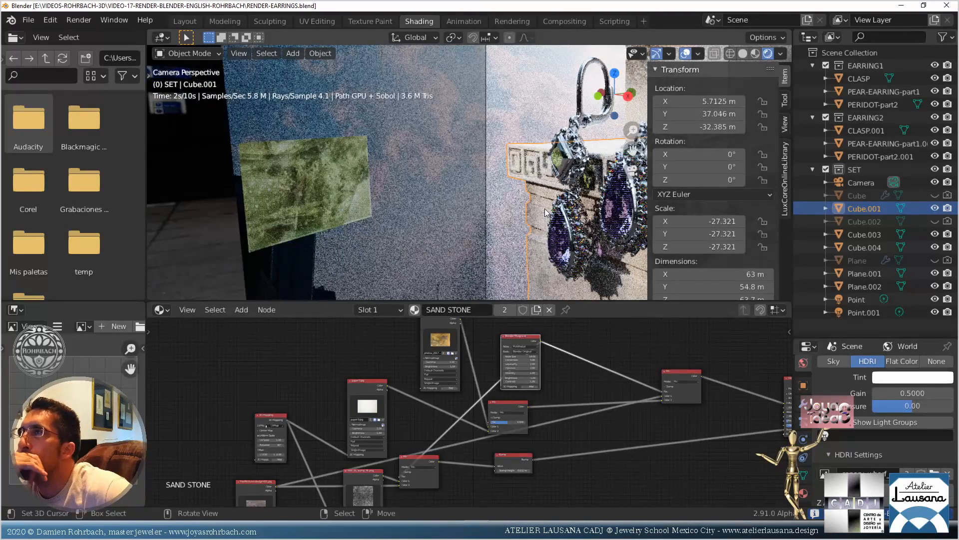
Scale the green textured plane down uniformly by a factor of about 0.70 and save the file
{"action": "left_click", "coordinate": [314, 156]}
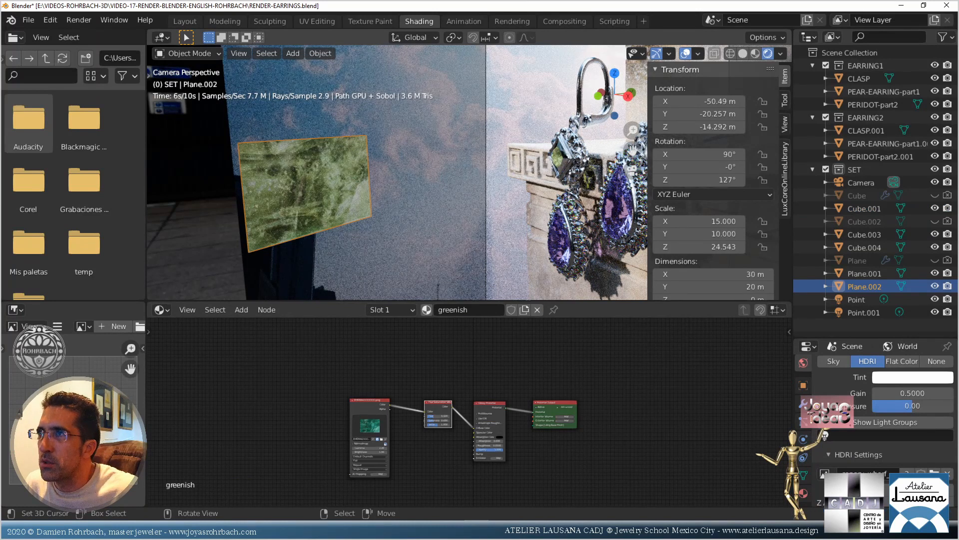
{"action": "key", "text": "s"}
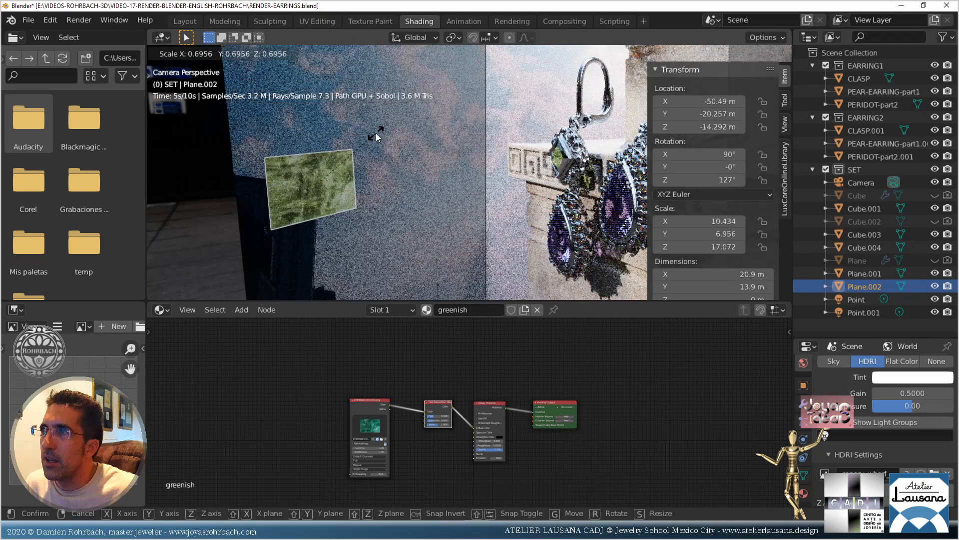
{"action": "left_click", "coordinate": [376, 133]}
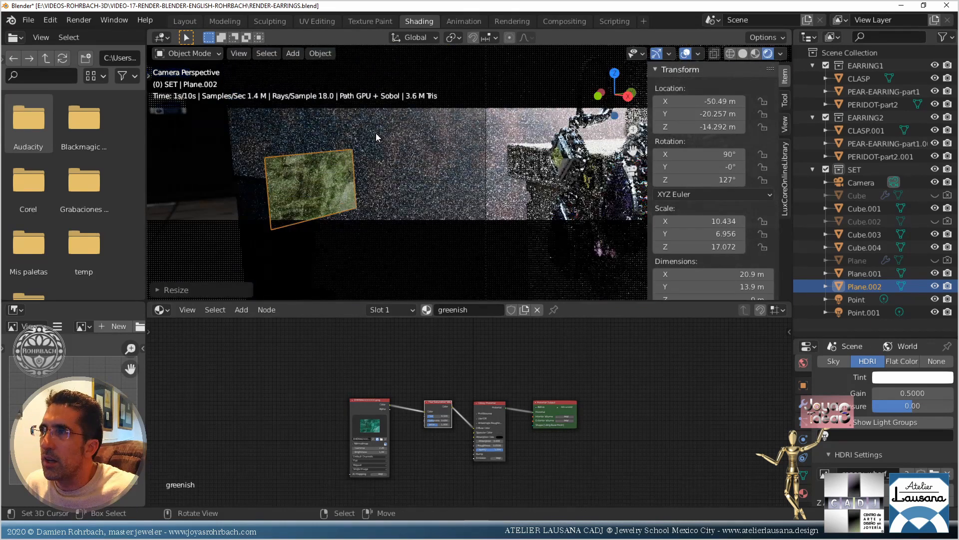
{"action": "key", "text": "ctrl+s"}
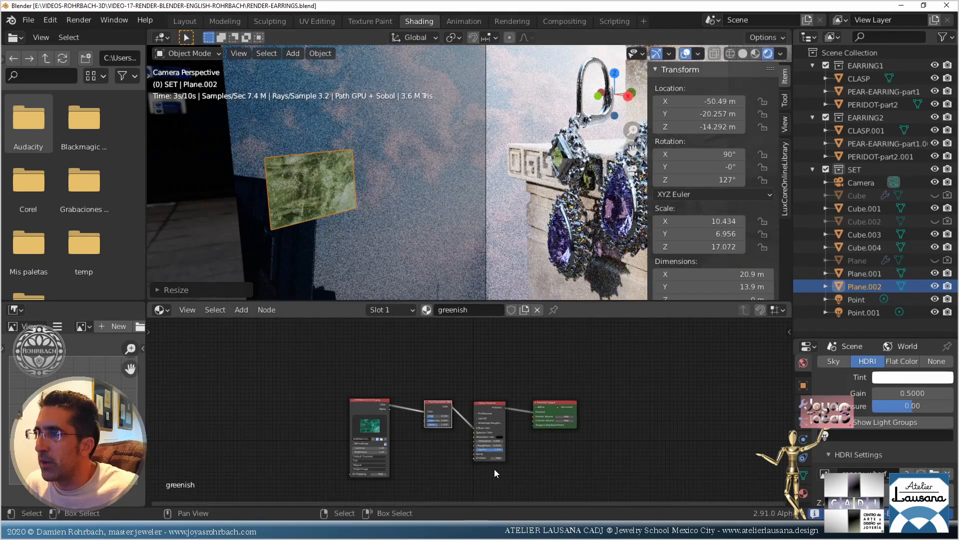
Try opacities of 0.5 and 0.2 on the greenish material's glossy node
{"action": "middle_click_drag", "start_coordinate": [508, 492], "coordinate": [466, 436]}
{"action": "scroll", "coordinate": [461, 407], "scroll_direction": "up", "scroll_amount": 6}
{"action": "scroll", "coordinate": [460, 405], "scroll_direction": "up", "scroll_amount": 4}
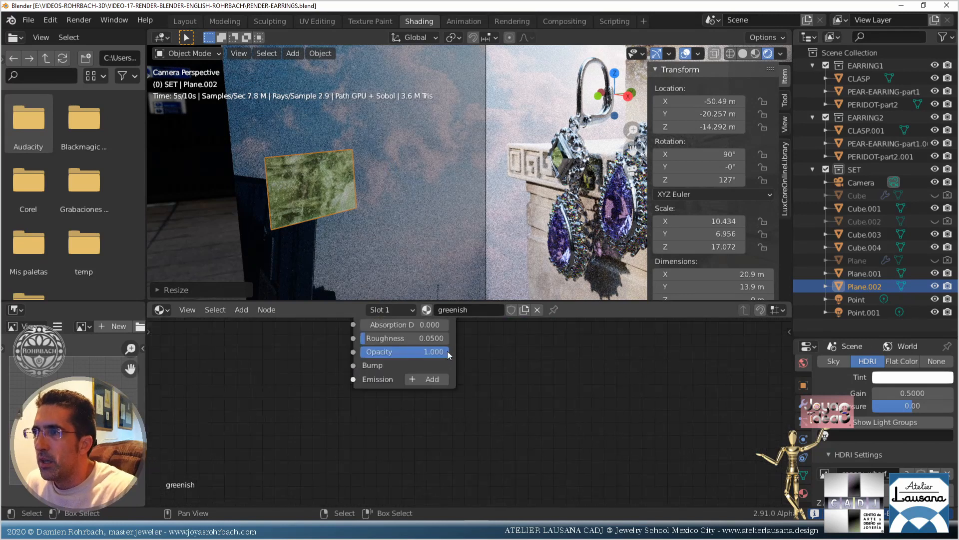
{"action": "middle_click_drag", "start_coordinate": [448, 351], "coordinate": [497, 429]}
{"action": "double_click", "coordinate": [460, 428]}
{"action": "type", "text": ".5"}
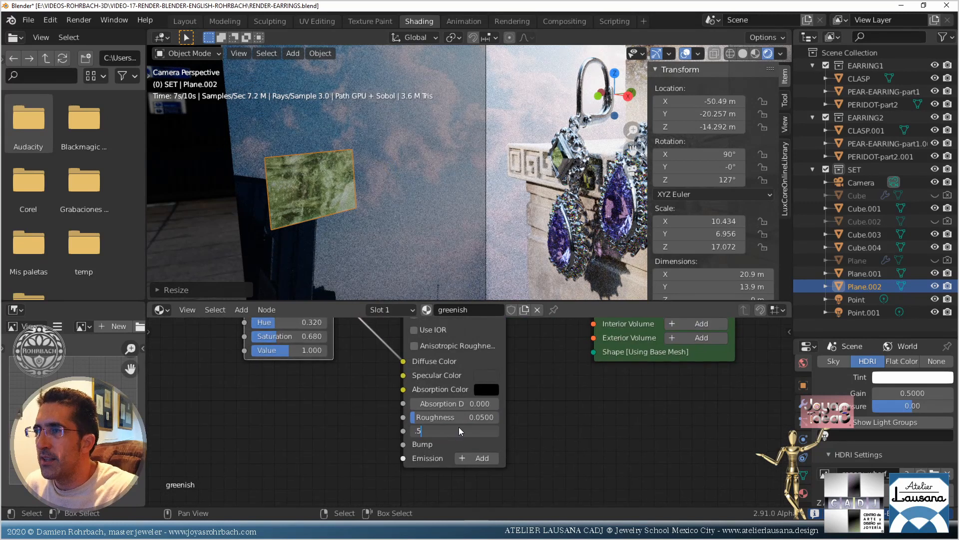
{"action": "key", "text": "Return"}
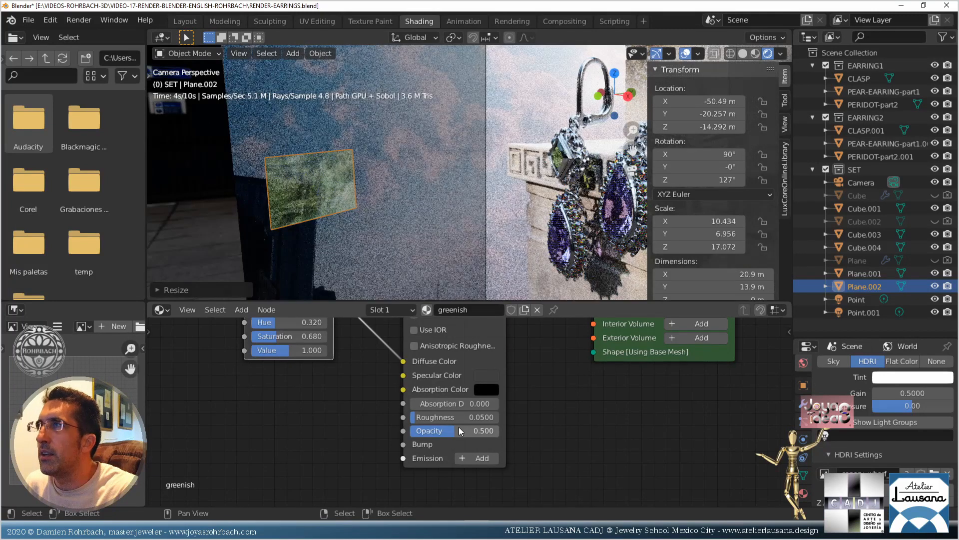
{"action": "left_click", "coordinate": [459, 434]}
{"action": "type", "text": ".2"}
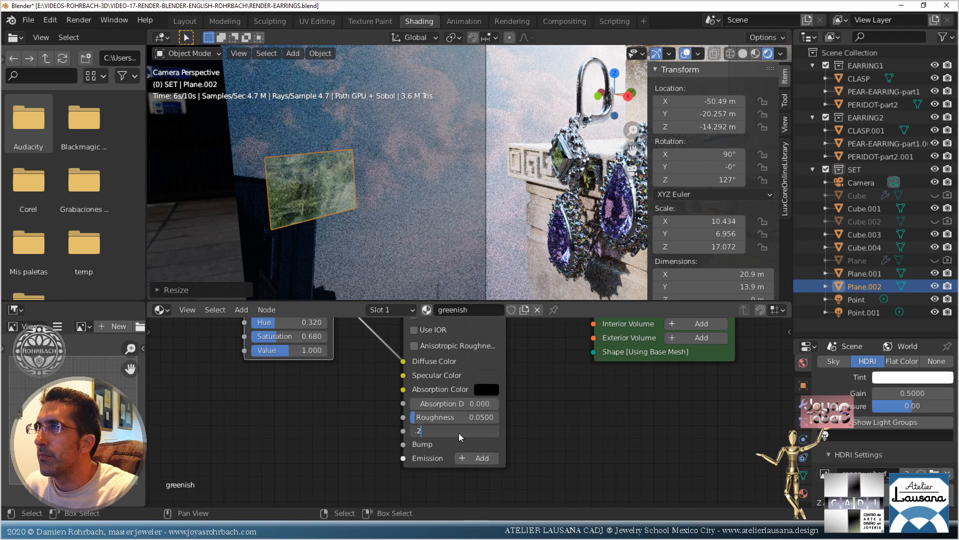
{"action": "key", "text": "Return"}
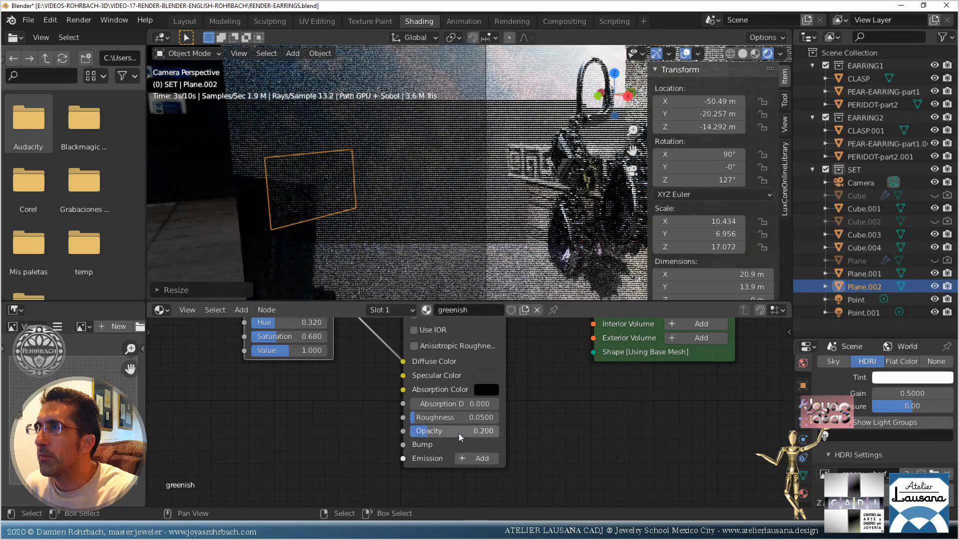
Set the greenish material's opacity to 0.35
{"action": "left_click", "coordinate": [459, 434]}
{"action": "key", "text": "BackSpace"}
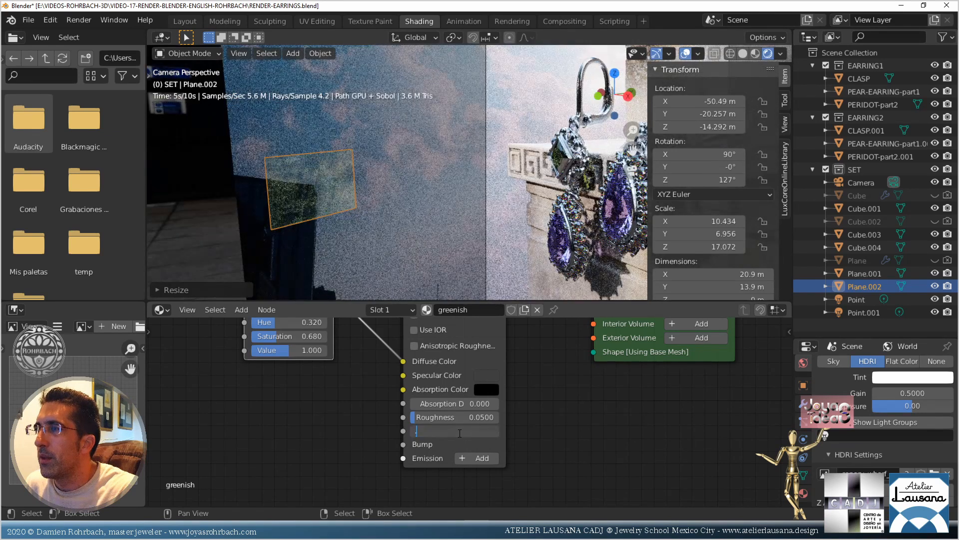
{"action": "type", "text": ".35"}
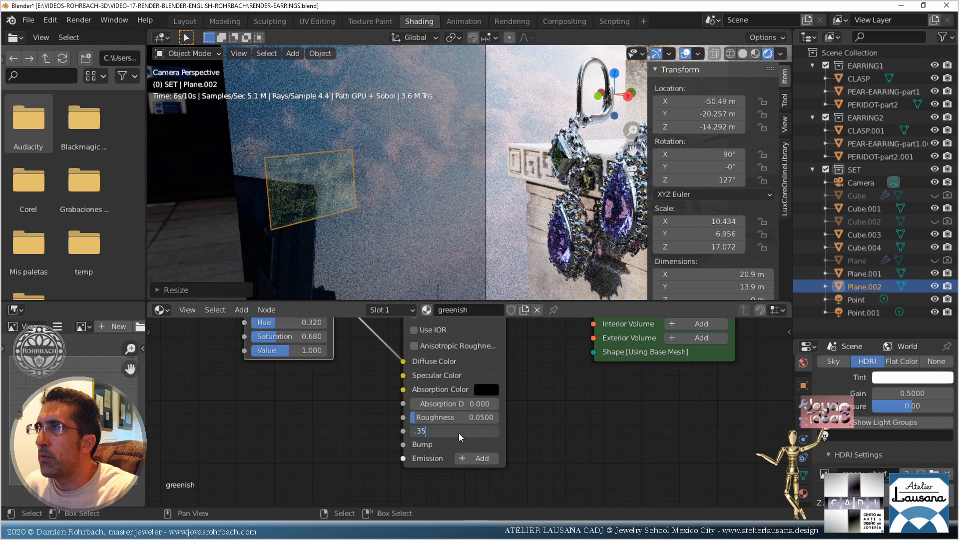
{"action": "key", "text": "Return"}
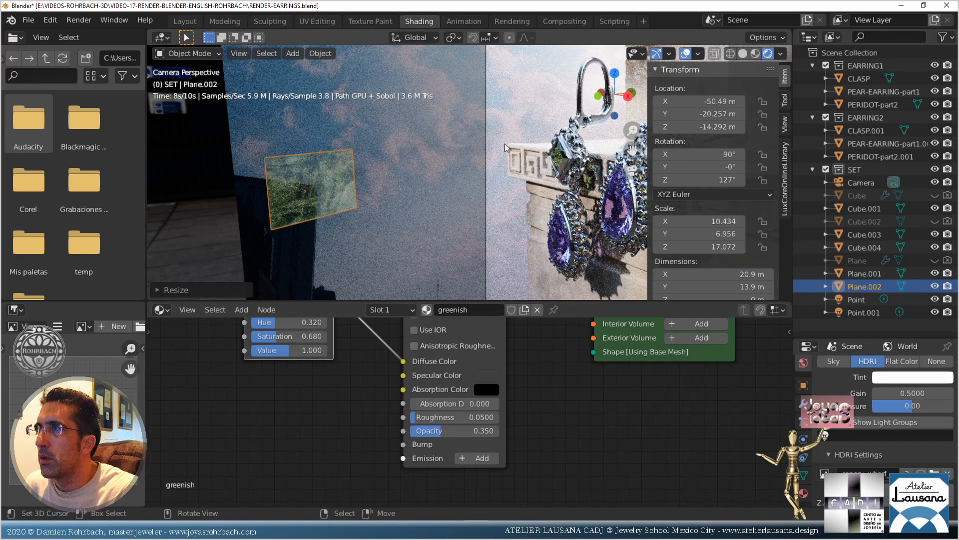
Save the file and insert an HSV node between the image texture and the Glossy Material on the sky plane
{"action": "left_click", "coordinate": [515, 115]}
{"action": "scroll", "coordinate": [541, 401], "scroll_direction": "down", "scroll_amount": 4}
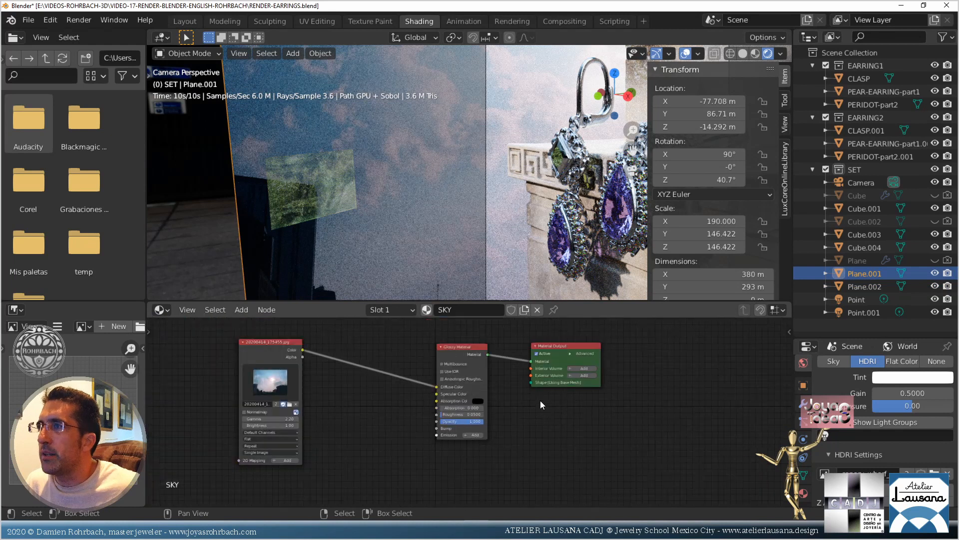
{"action": "key", "text": "ctrl+s"}
{"action": "left_click", "coordinate": [242, 309]}
{"action": "mouse_move", "coordinate": [265, 398]}
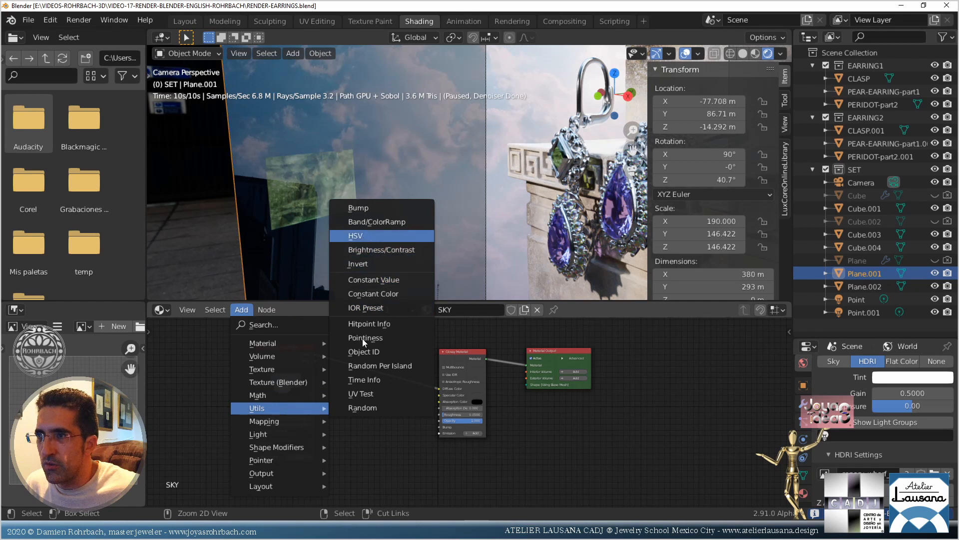
{"action": "left_click", "coordinate": [355, 236]}
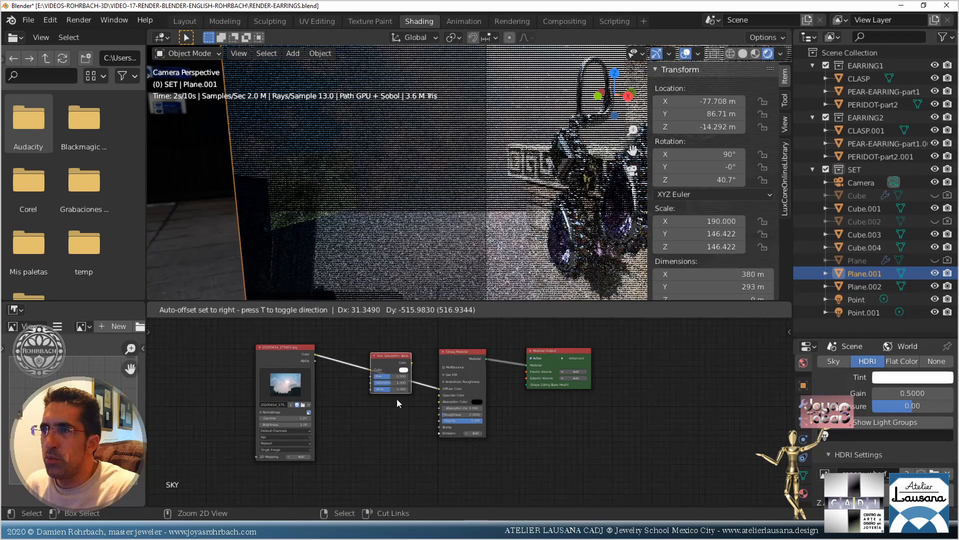
{"action": "left_click", "coordinate": [397, 386]}
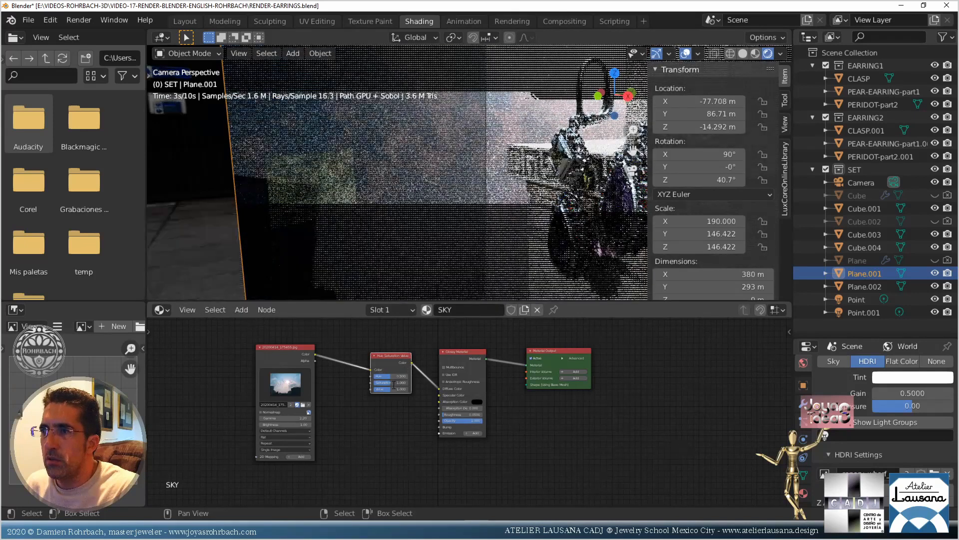
Set the saturation of the SKY material's HSV node to 1.5
{"action": "double_click", "coordinate": [393, 384]}
{"action": "type", "text": "1.5"}
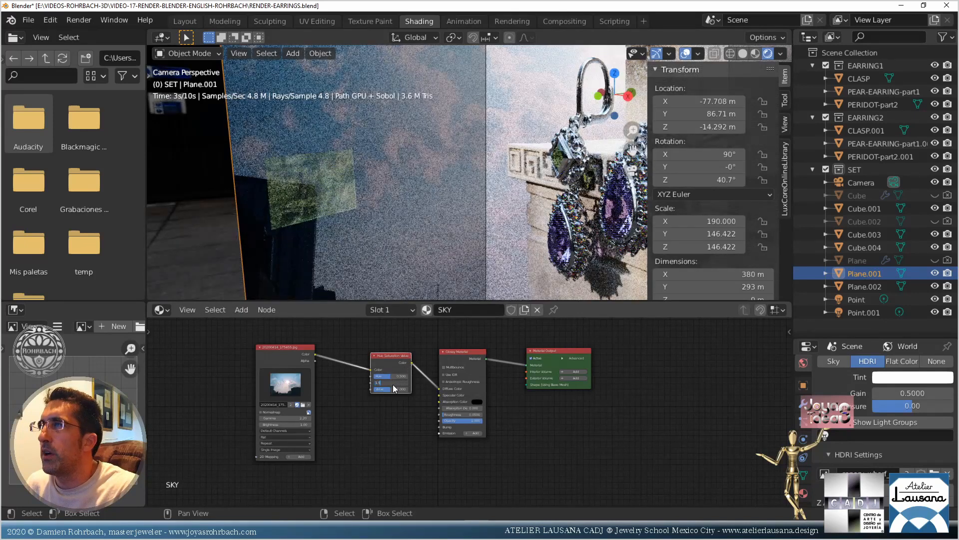
{"action": "key", "text": "Return"}
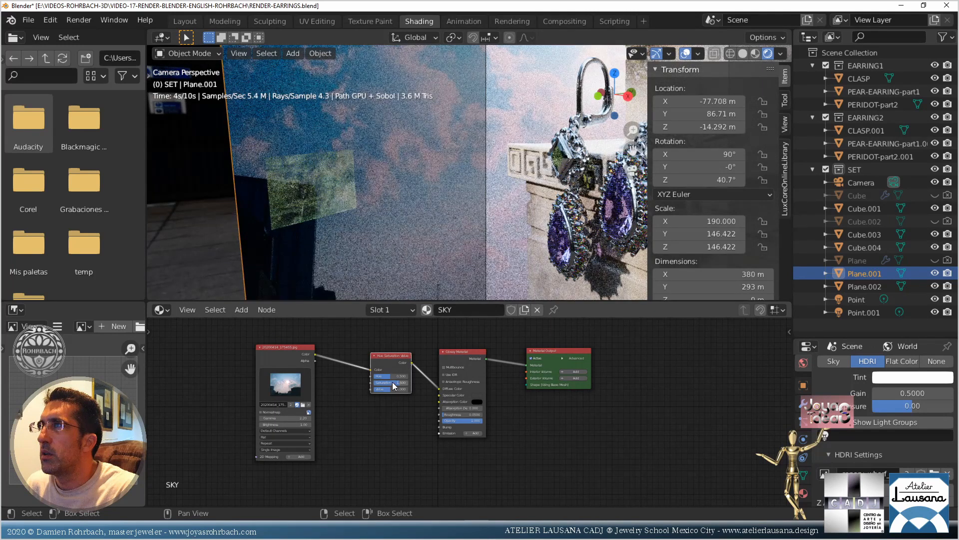
{"action": "scroll", "coordinate": [406, 225], "scroll_direction": "down", "scroll_amount": 3}
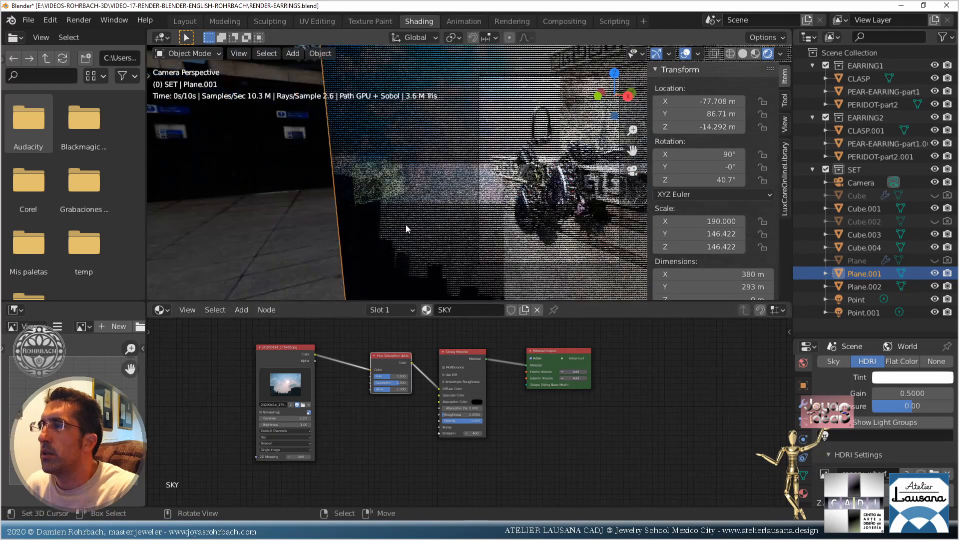
Switch to the Layout workspace in solid shading and add a cube over the sandstone block in top view
{"action": "left_click", "coordinate": [196, 23]}
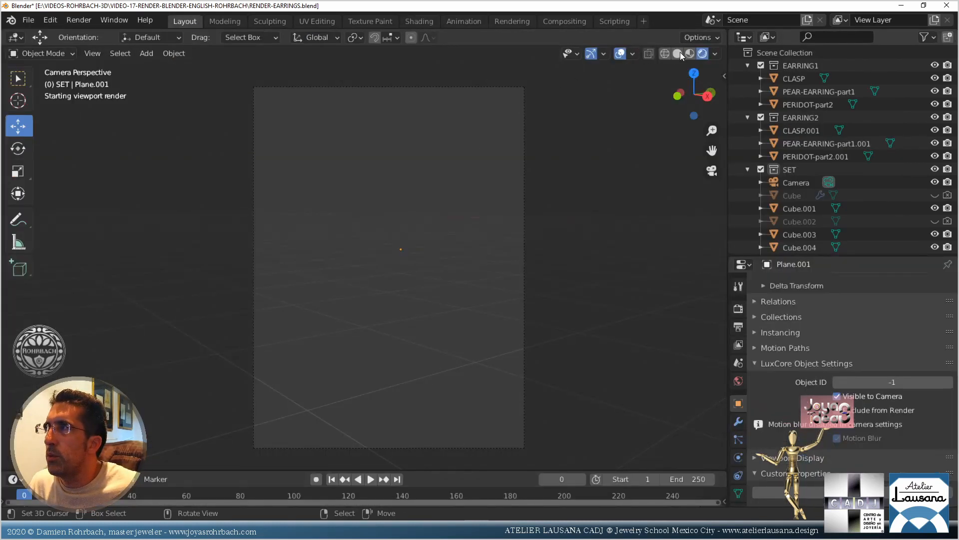
{"action": "left_click", "coordinate": [679, 53]}
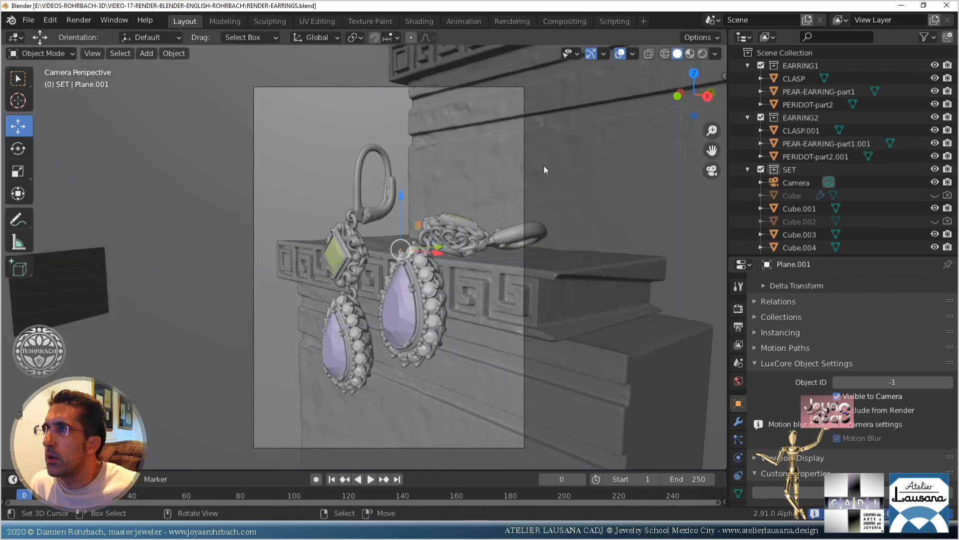
{"action": "key", "text": "KP_7"}
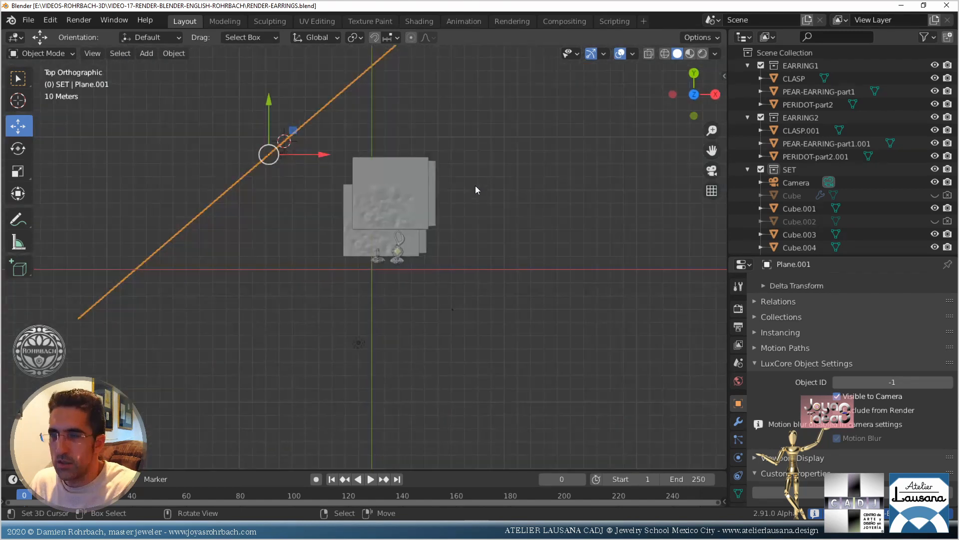
{"action": "right_click", "coordinate": [373, 226], "text": "shift"}
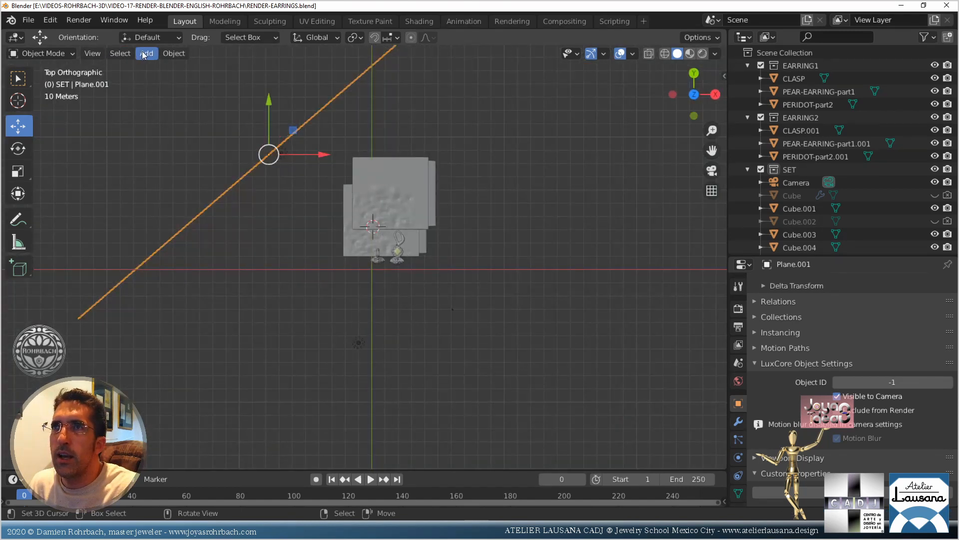
{"action": "left_click", "coordinate": [146, 53]}
{"action": "mouse_move", "coordinate": [154, 75]}
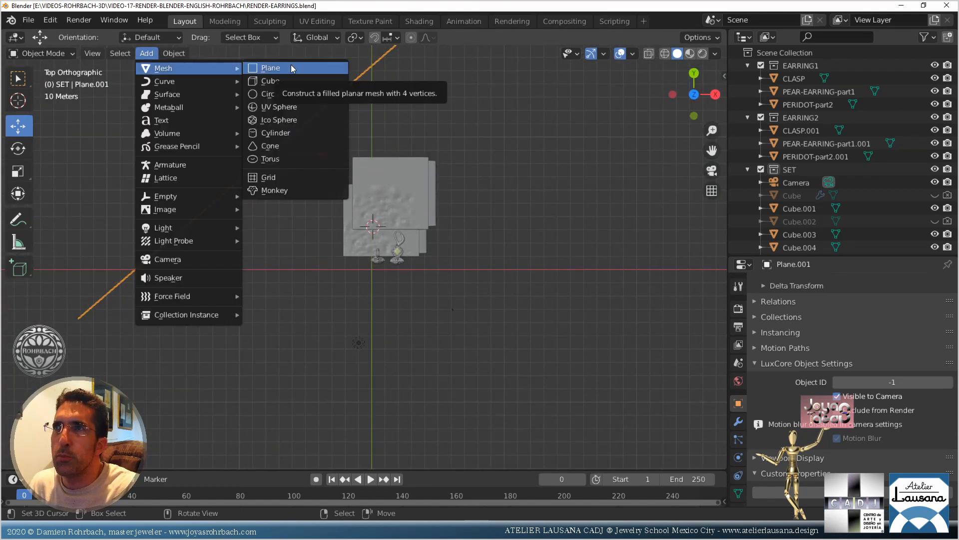
{"action": "left_click", "coordinate": [288, 80]}
{"action": "scroll", "coordinate": [360, 196], "scroll_direction": "up", "scroll_amount": 8}
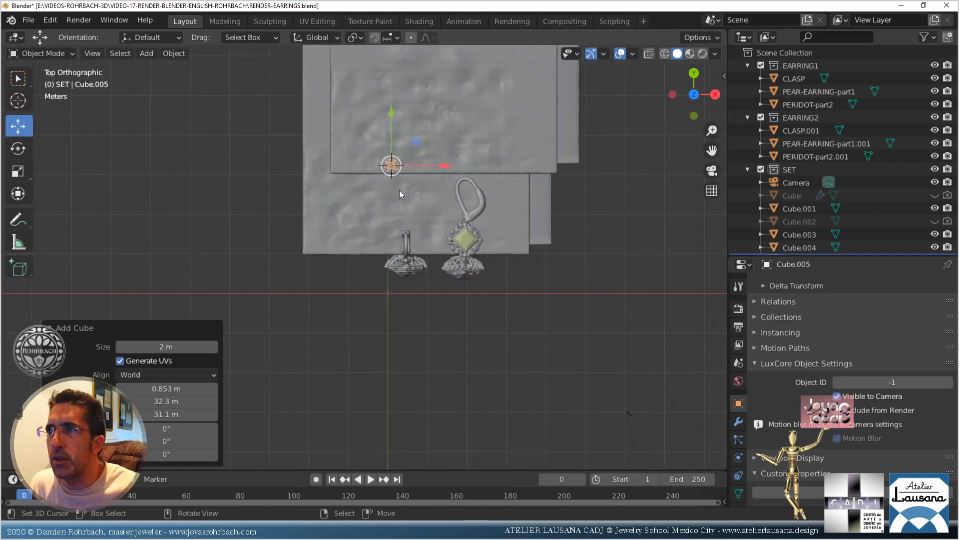
Stretch the new cube into a bar by scaling it about 5.7 times along Y
{"action": "key", "text": "s"}
{"action": "key", "text": "x"}
{"action": "key", "text": "Escape"}
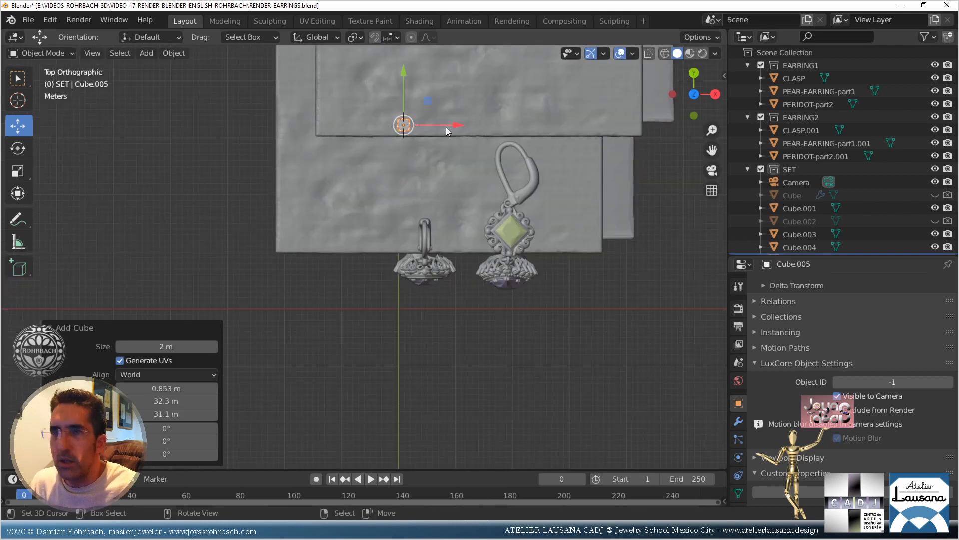
{"action": "key", "text": "s"}
{"action": "key", "text": "y"}
{"action": "key", "text": "Return"}
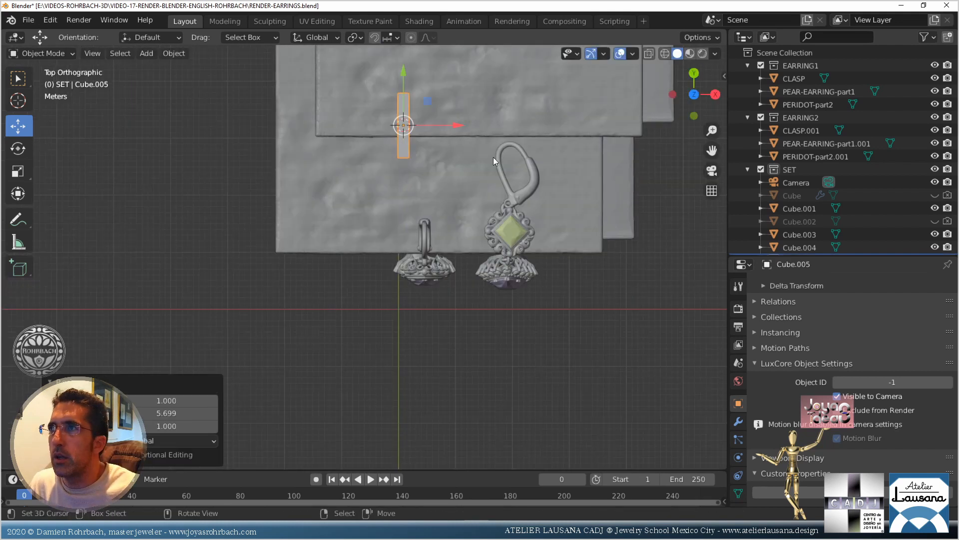
Move the bar forward toward the standing earring's hook and scale it about 1.76 times along Y
{"action": "key", "text": "g"}
{"action": "key", "text": "Return"}
{"action": "key", "text": "s"}
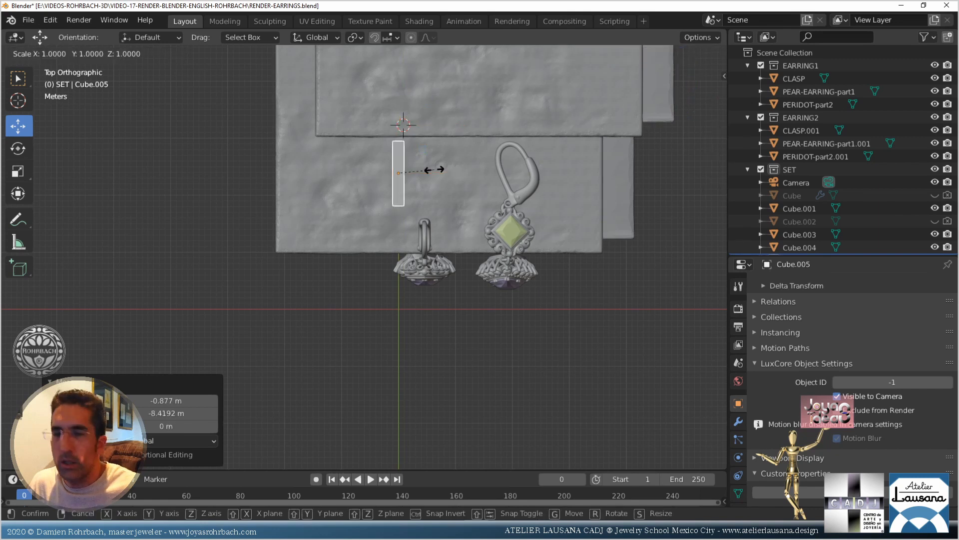
{"action": "key", "text": "y"}
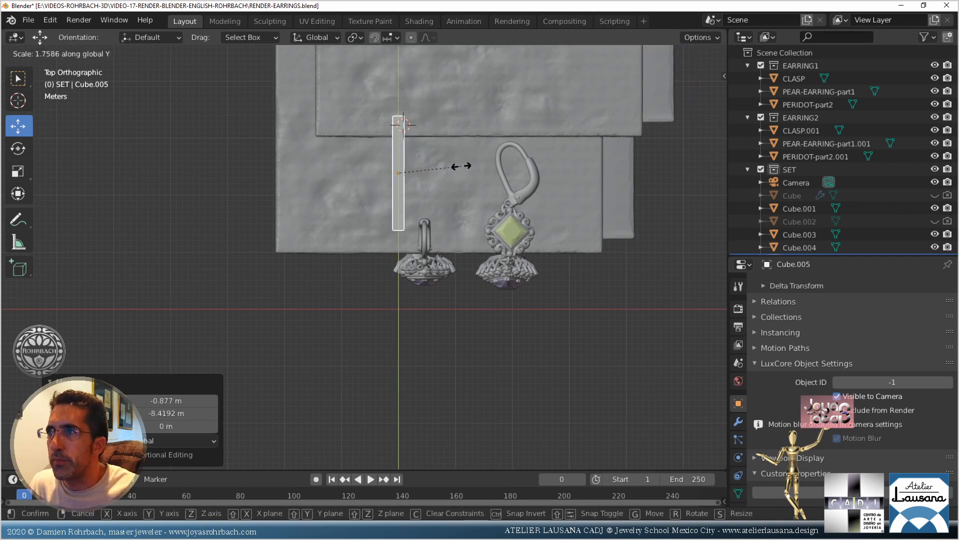
{"action": "left_click", "coordinate": [456, 168]}
{"action": "key", "text": "g"}
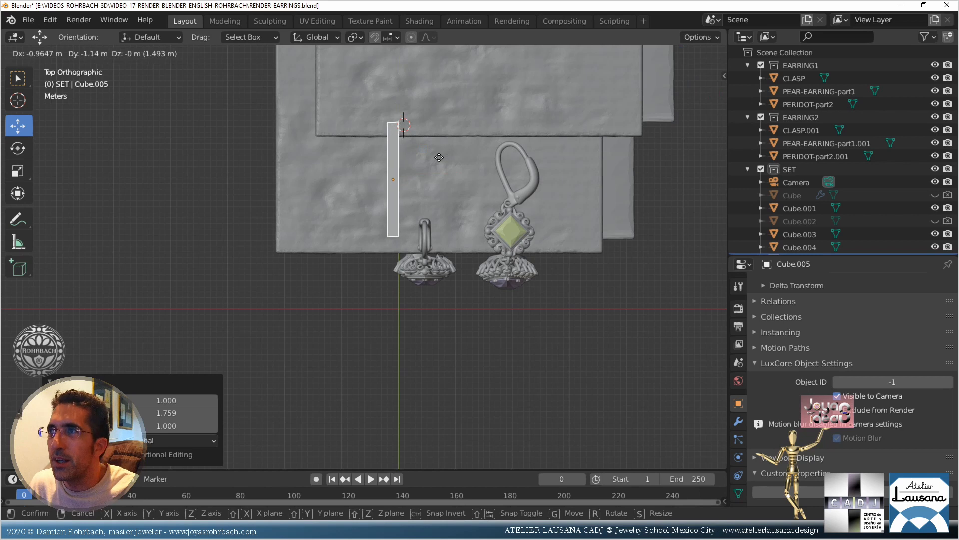
{"action": "left_click", "coordinate": [432, 183]}
Lower the bar about 17.9 m along Z so it sits just above the earring hook
{"action": "middle_click_drag", "start_coordinate": [432, 183], "coordinate": [385, 261]}
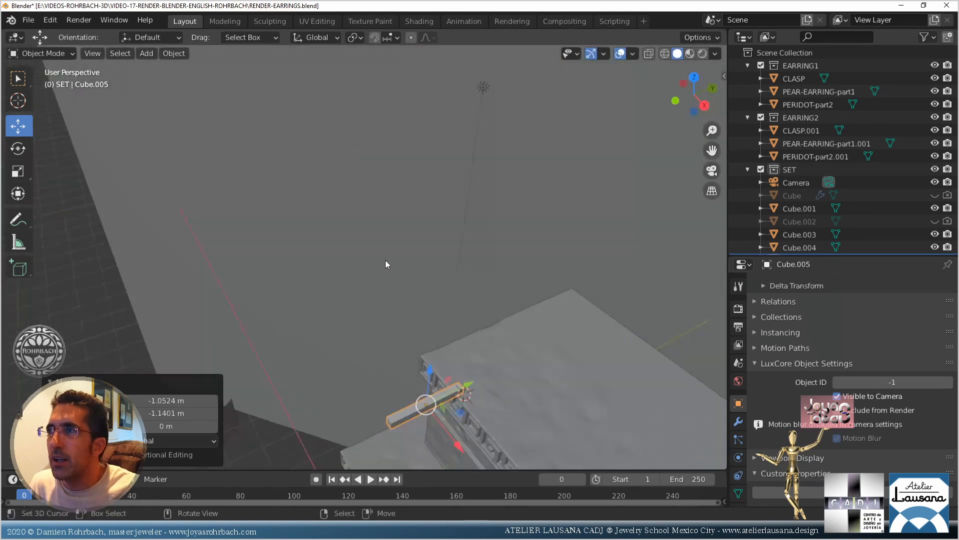
{"action": "key", "text": "KP_3"}
{"action": "scroll", "coordinate": [390, 280], "scroll_direction": "down", "scroll_amount": 3}
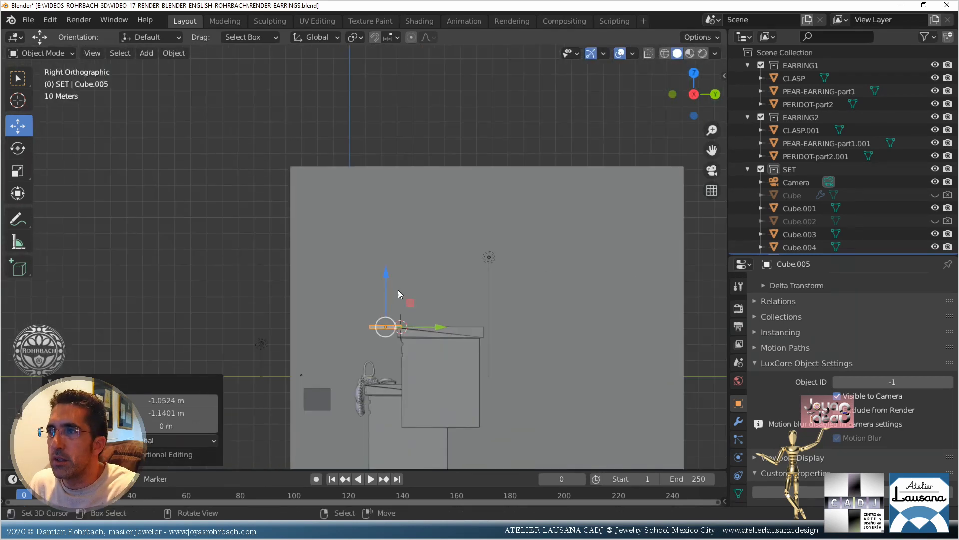
{"action": "key", "text": "g"}
{"action": "key", "text": "z"}
{"action": "left_click", "coordinate": [386, 304]}
{"action": "key", "text": "KP_Decimal"}
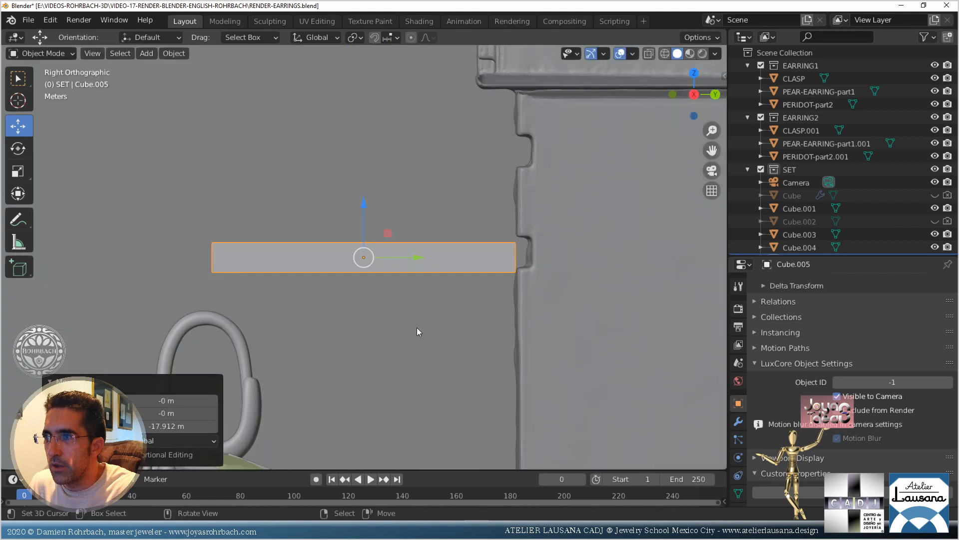
Lengthen the bar slightly along Y into the wall and fine-tune its position, lowering it and shifting it about -0.52 m along X
{"action": "key", "text": "s"}
{"action": "key", "text": "y"}
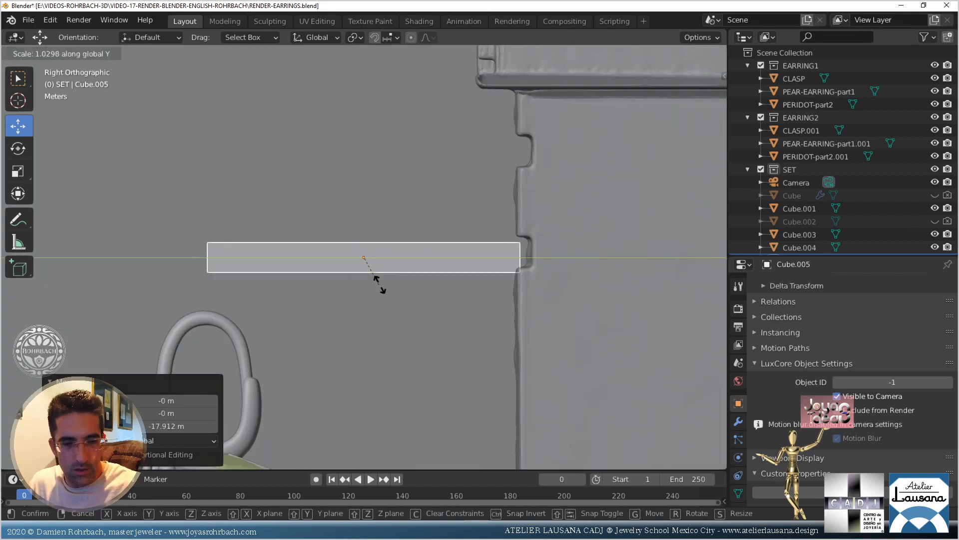
{"action": "left_click", "coordinate": [385, 284]}
{"action": "left_click_drag", "start_coordinate": [359, 216], "coordinate": [357, 296]}
{"action": "middle_click_drag", "start_coordinate": [357, 295], "coordinate": [447, 329]}
{"action": "left_click_drag", "start_coordinate": [418, 352], "coordinate": [410, 352]}
Add a Bevel modifier to the bar and apply the object's scale
{"action": "left_click", "coordinate": [738, 421]}
{"action": "left_click", "coordinate": [799, 286]}
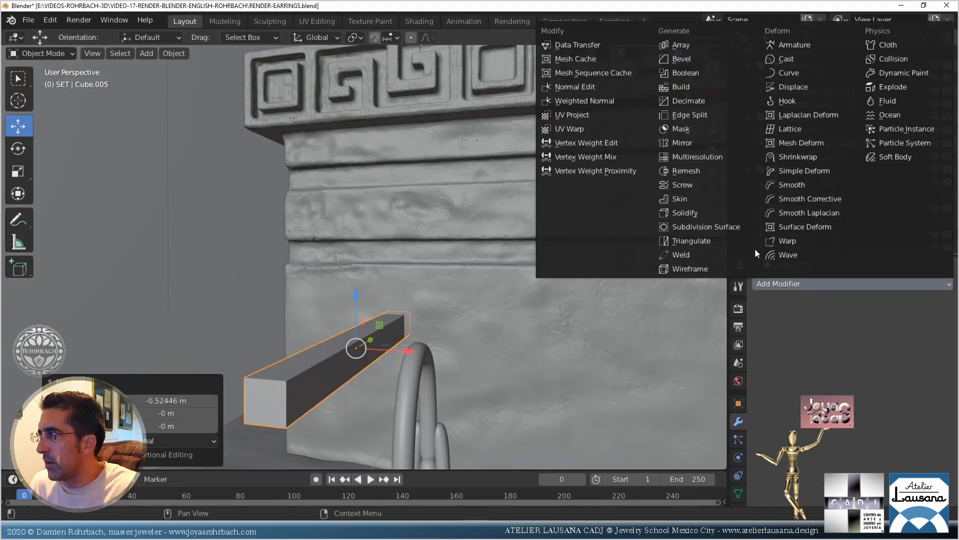
{"action": "left_click", "coordinate": [695, 57]}
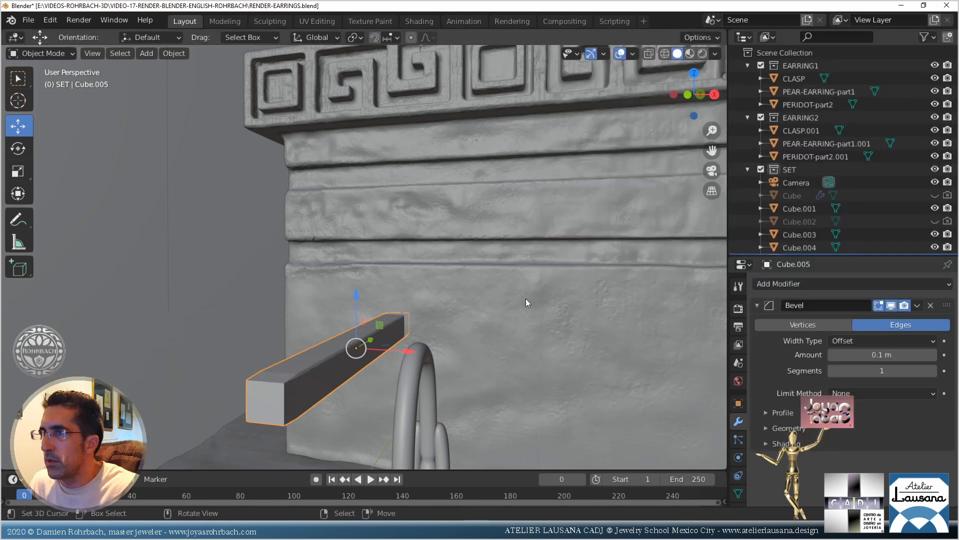
{"action": "key", "text": "ctrl+a"}
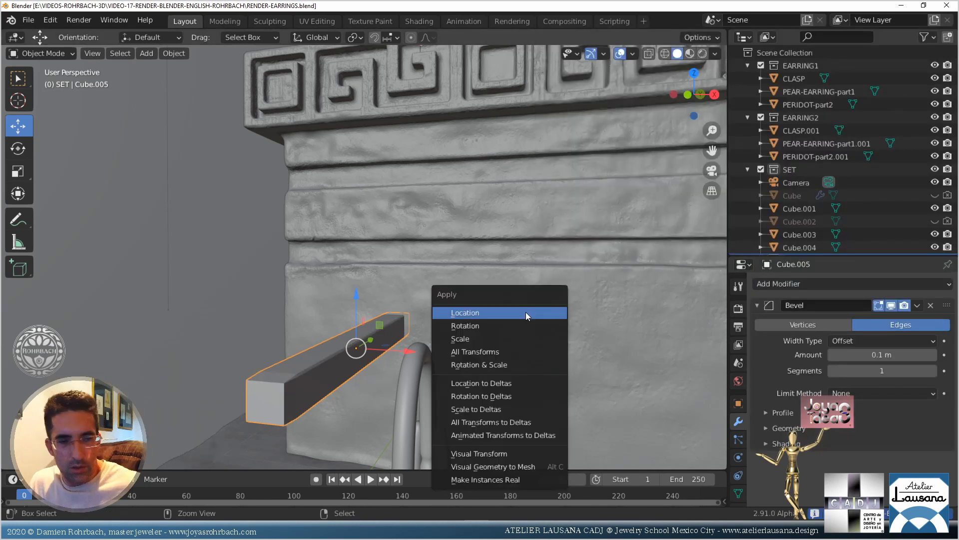
{"action": "left_click", "coordinate": [510, 338]}
Add a Displace modifier to the bar with a new texture that uses the rough wood image from the MYIMAGESworking folder
{"action": "left_click", "coordinate": [817, 285]}
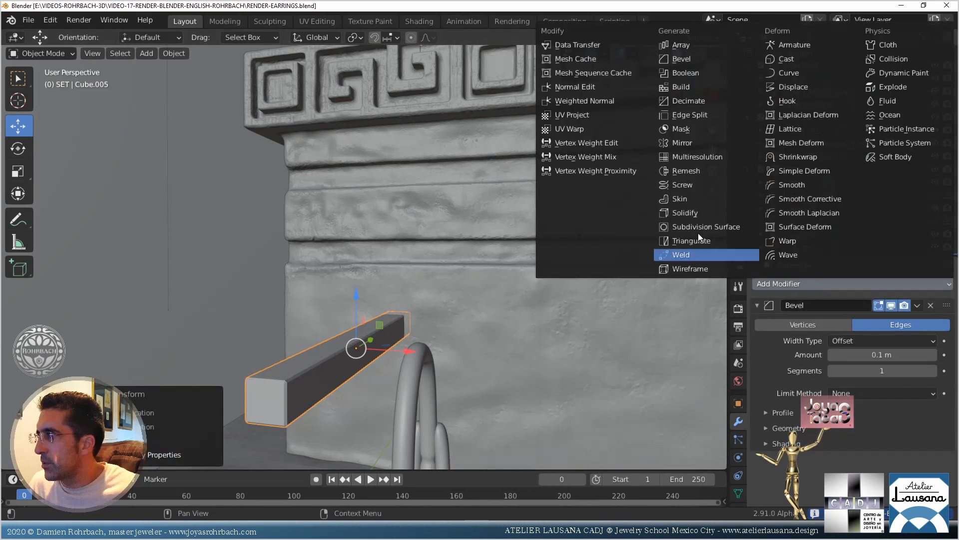
{"action": "left_click", "coordinate": [789, 86]}
{"action": "scroll", "coordinate": [798, 415], "scroll_direction": "down", "scroll_amount": 3}
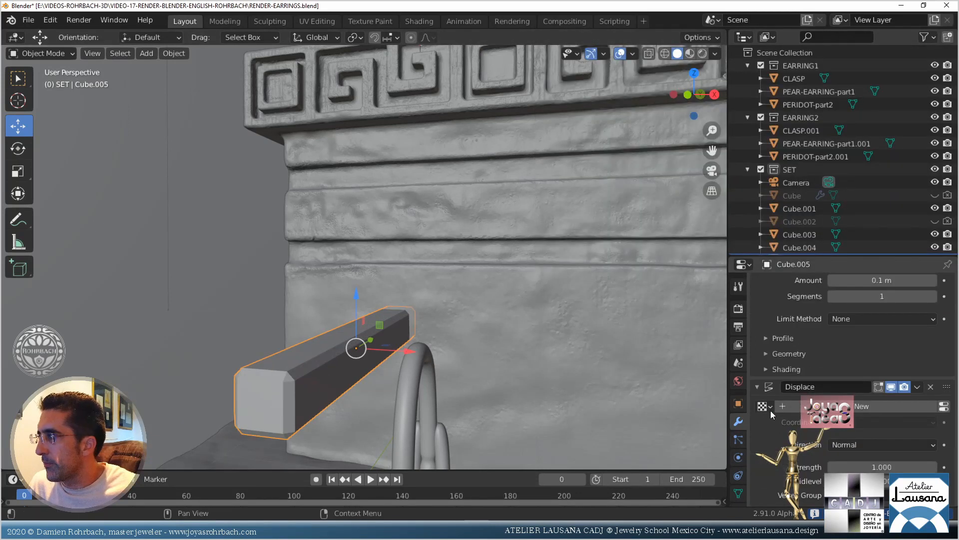
{"action": "left_click", "coordinate": [763, 406]}
{"action": "left_click", "coordinate": [790, 395]}
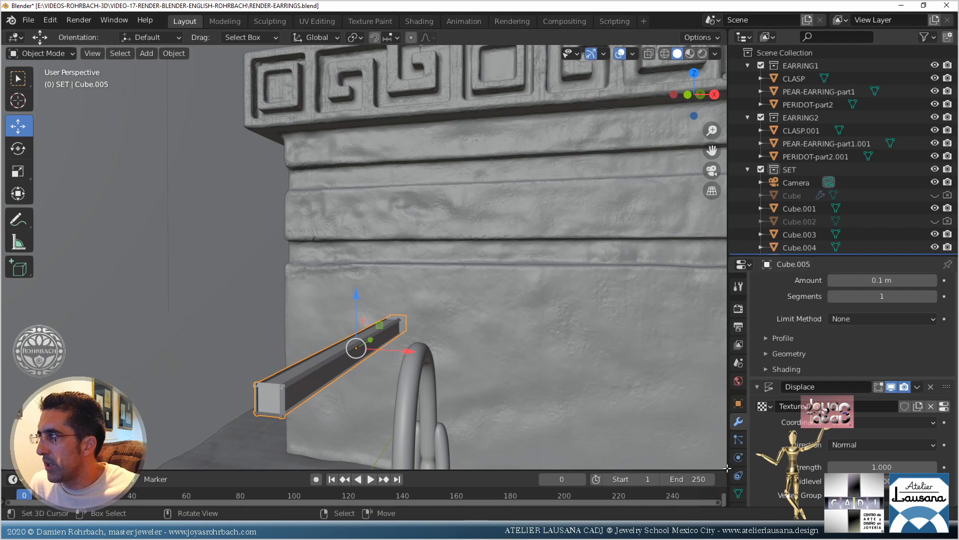
{"action": "scroll", "coordinate": [737, 467], "scroll_direction": "down", "scroll_amount": 3}
{"action": "left_click", "coordinate": [739, 489]}
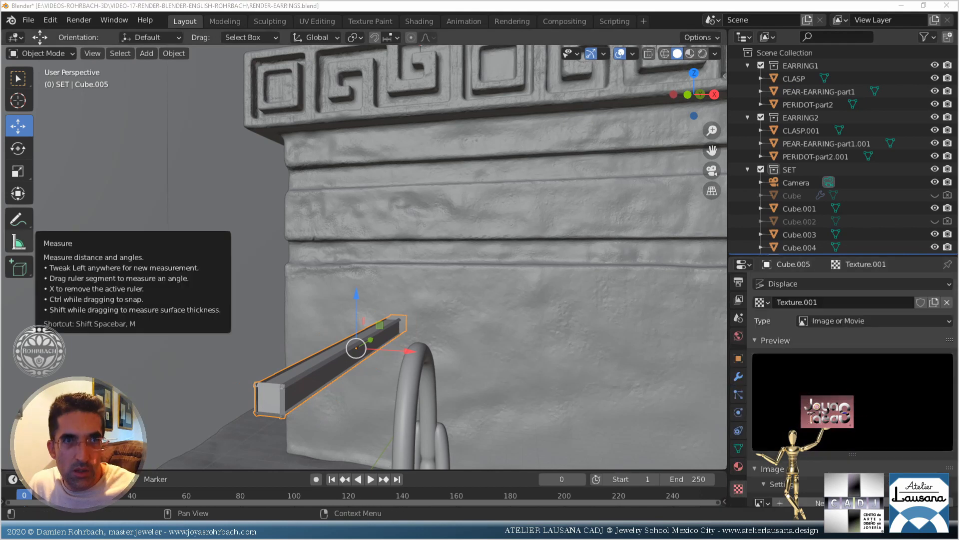
{"action": "left_click_drag", "start_coordinate": [0, 137], "coordinate": [479, 128]}
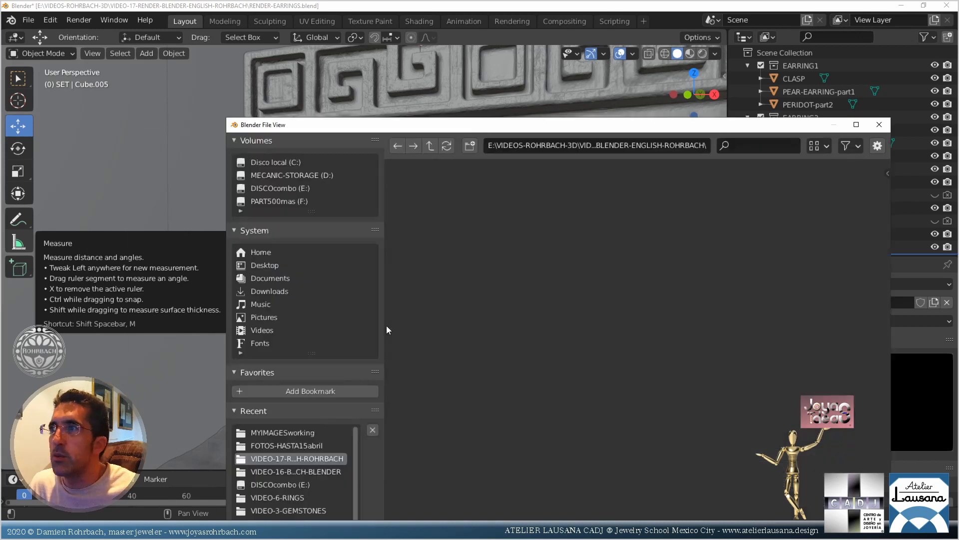
{"action": "left_click", "coordinate": [299, 432]}
{"action": "double_click", "coordinate": [638, 401]}
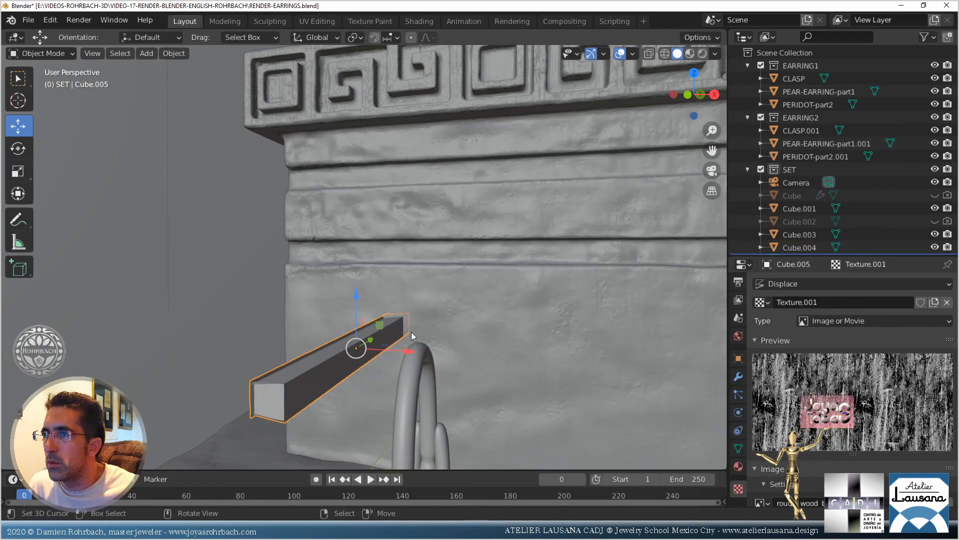
Add a Subdivision Surface modifier to the bar and place it between the Bevel and Displace modifiers
{"action": "left_click", "coordinate": [738, 377]}
{"action": "left_click", "coordinate": [826, 284]}
{"action": "left_click", "coordinate": [818, 319]}
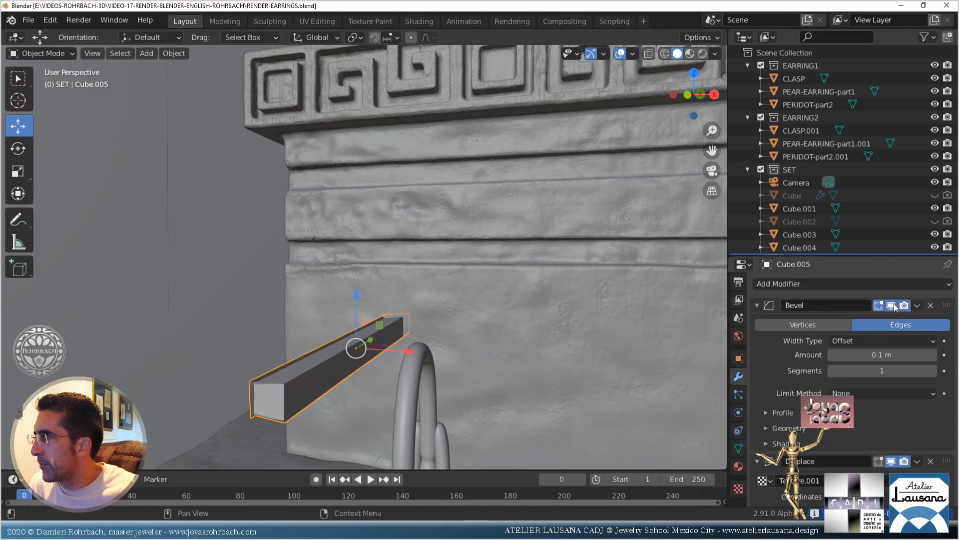
{"action": "left_click", "coordinate": [757, 305]}
{"action": "left_click", "coordinate": [757, 323]}
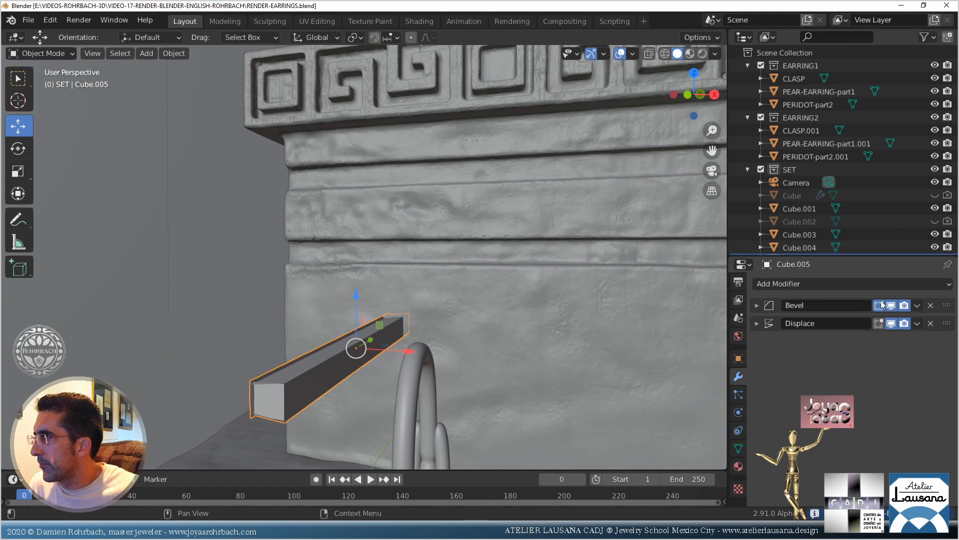
{"action": "left_click", "coordinate": [892, 286]}
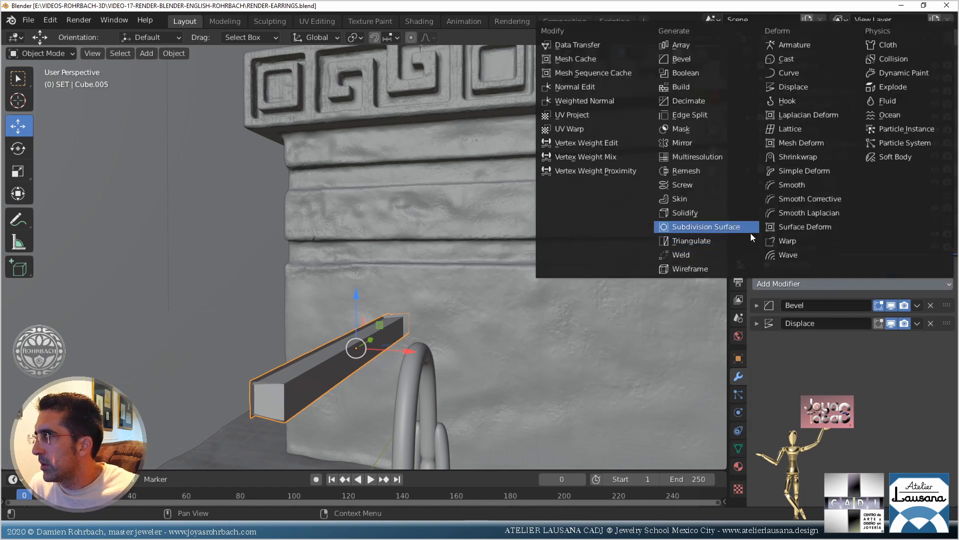
{"action": "left_click", "coordinate": [690, 227]}
{"action": "left_click_drag", "start_coordinate": [947, 342], "coordinate": [946, 312]}
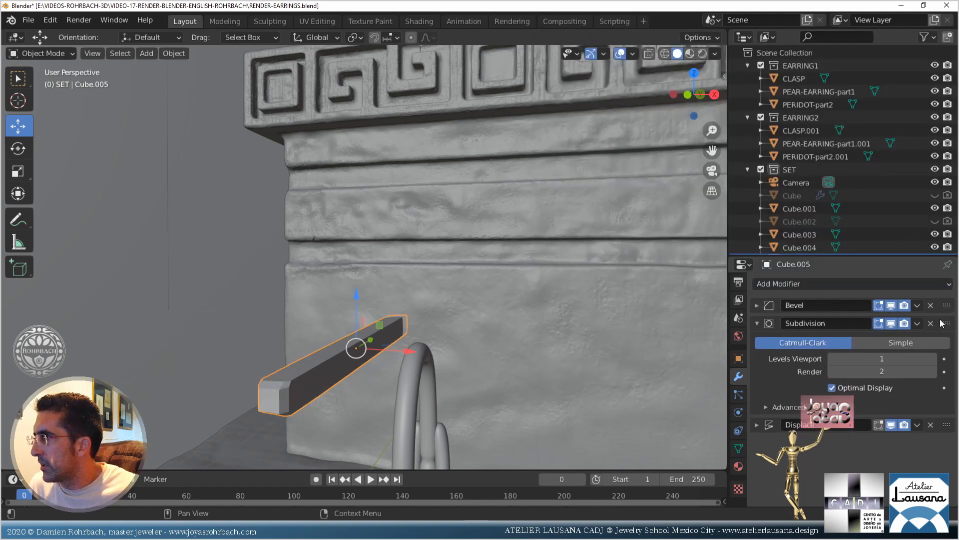
Set both the viewport and render levels of the Subdivision modifier to 3
{"action": "left_click", "coordinate": [874, 358]}
{"action": "type", "text": "3"}
{"action": "key", "text": "Return"}
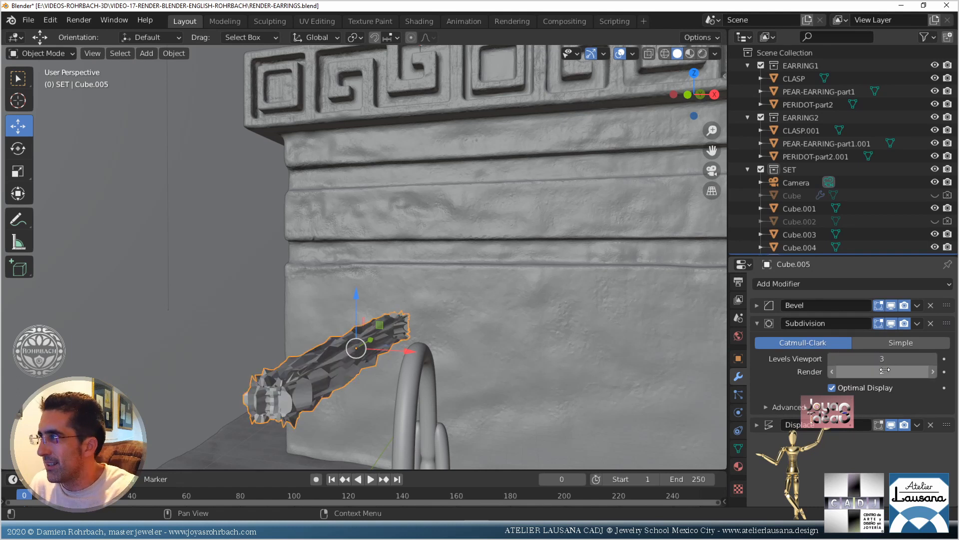
{"action": "left_click", "coordinate": [881, 372]}
{"action": "type", "text": "3"}
{"action": "key", "text": "Return"}
Set the Displace strength to 0.1 and raise the Subdivision viewport level to 6
{"action": "left_click", "coordinate": [757, 425]}
{"action": "scroll", "coordinate": [826, 450], "scroll_direction": "down", "scroll_amount": 3}
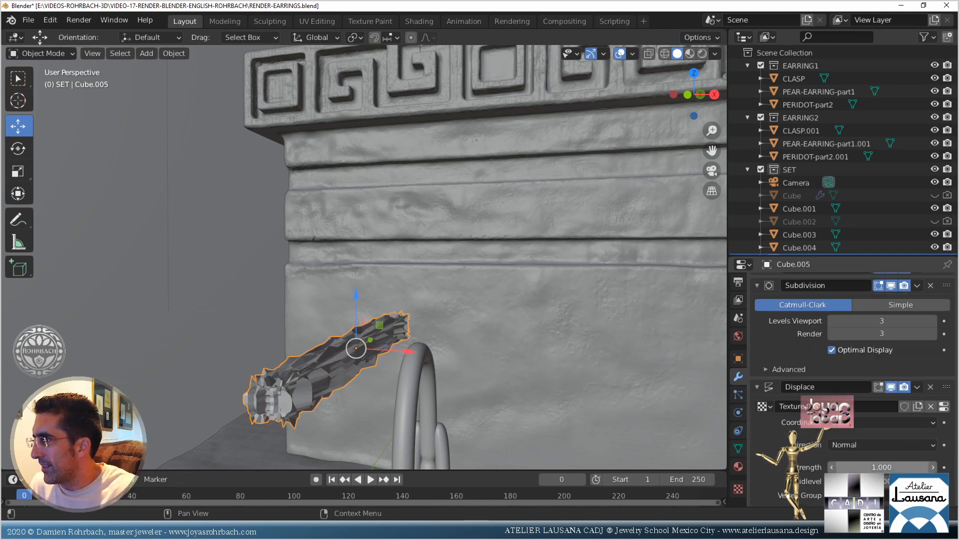
{"action": "left_click", "coordinate": [882, 465]}
{"action": "type", "text": ".1"}
{"action": "key", "text": "Return"}
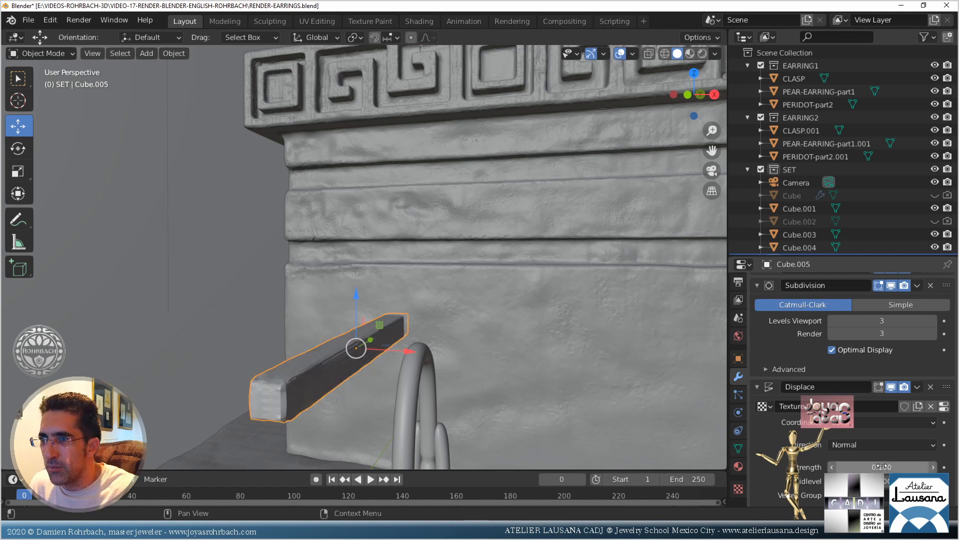
{"action": "left_click", "coordinate": [886, 321]}
{"action": "type", "text": "6"}
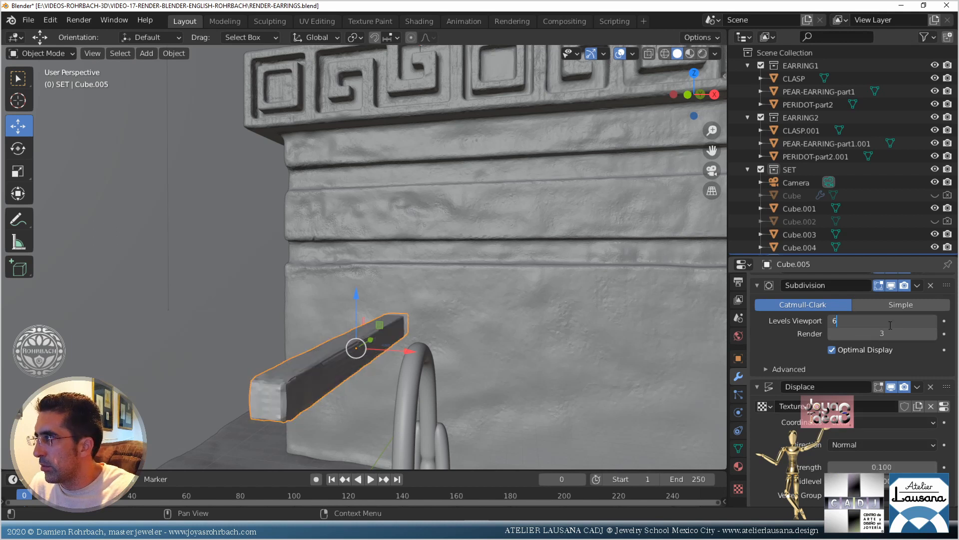
{"action": "key", "text": "Return"}
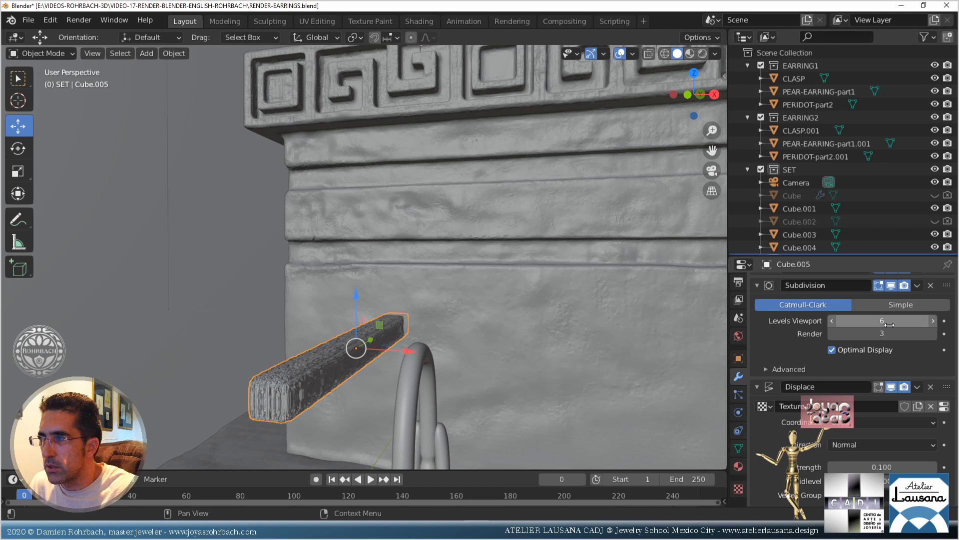
Reduce the Displace strength to 0.03 and save the file
{"action": "left_click", "coordinate": [882, 466]}
{"action": "type", "text": ".03"}
{"action": "key", "text": "Return"}
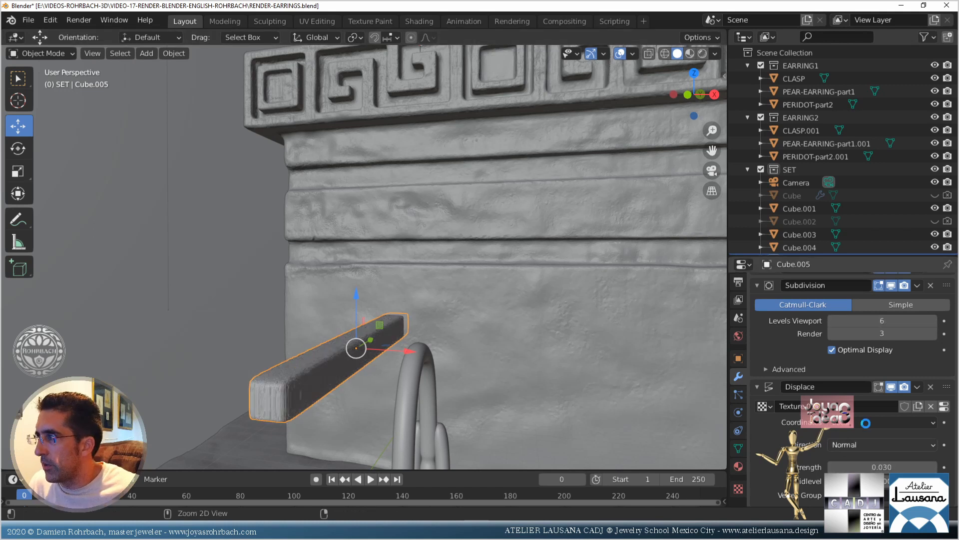
{"action": "key", "text": "ctrl+s"}
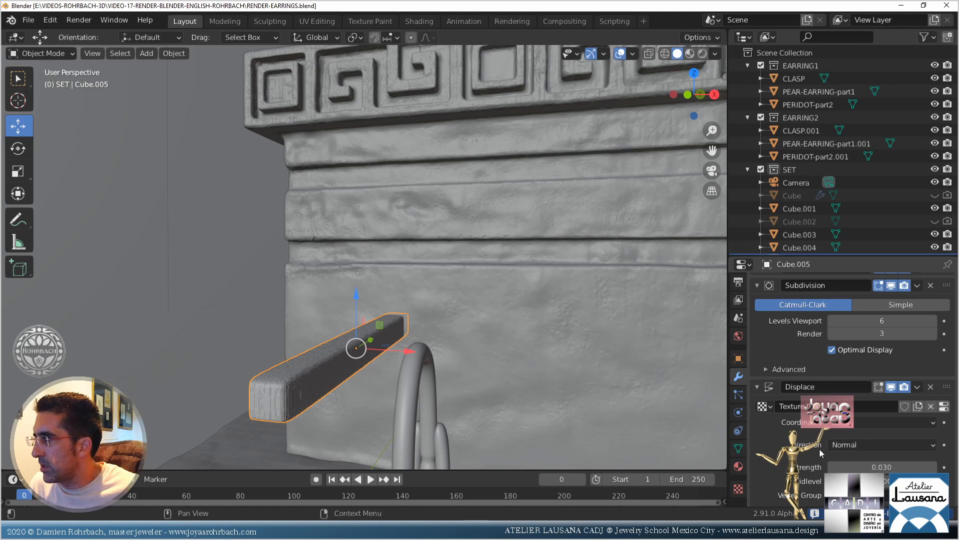
Try the X direction for the bar's Displace modifier, settle on Custom Normal, and save the file
{"action": "left_click", "coordinate": [852, 440]}
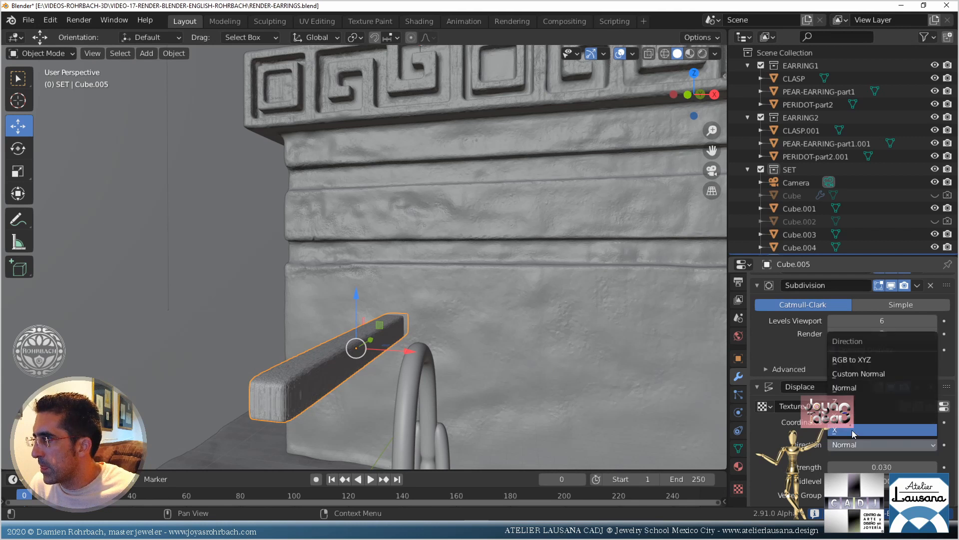
{"action": "left_click", "coordinate": [852, 430]}
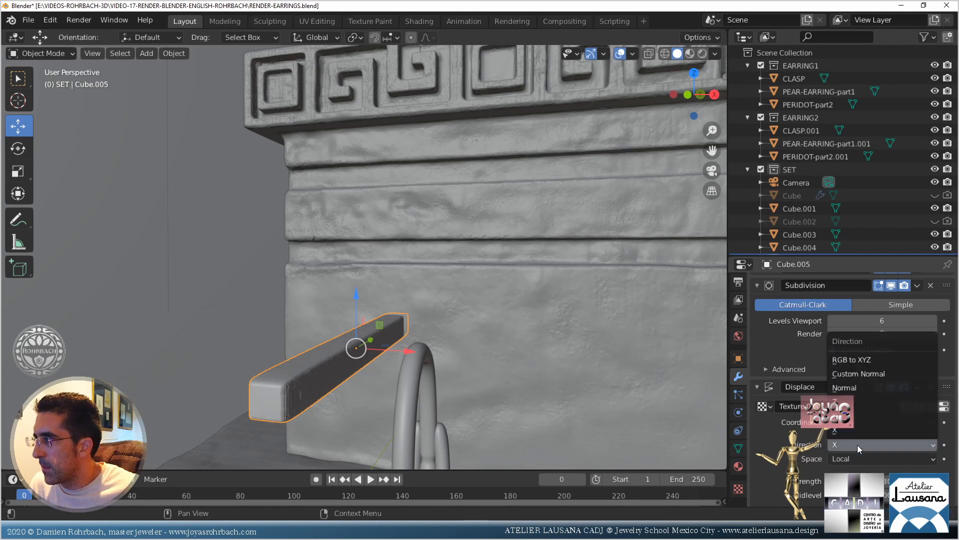
{"action": "left_click", "coordinate": [856, 374]}
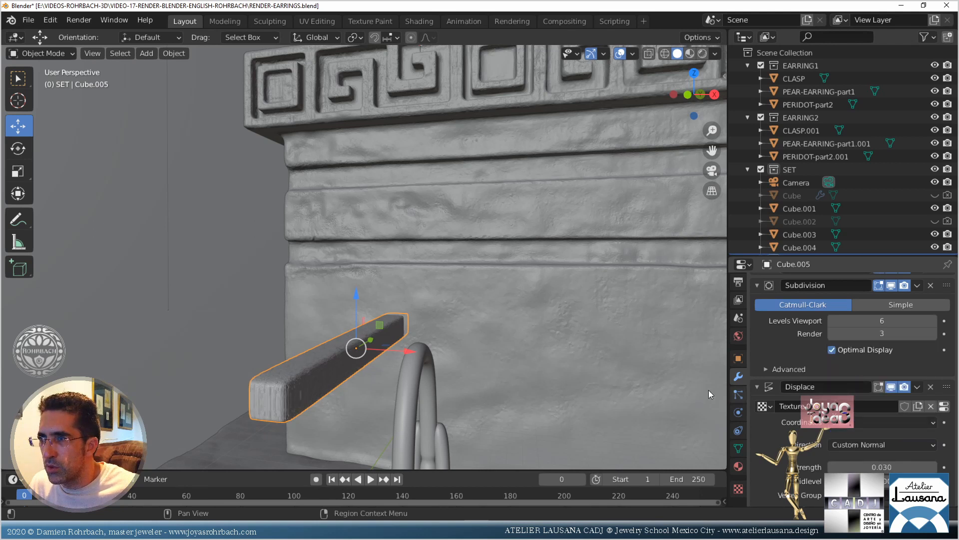
{"action": "key", "text": "ctrl+s"}
Snap the 3D cursor to the selected bar and add a 2 m cube at that point
{"action": "key", "text": "shift+s"}
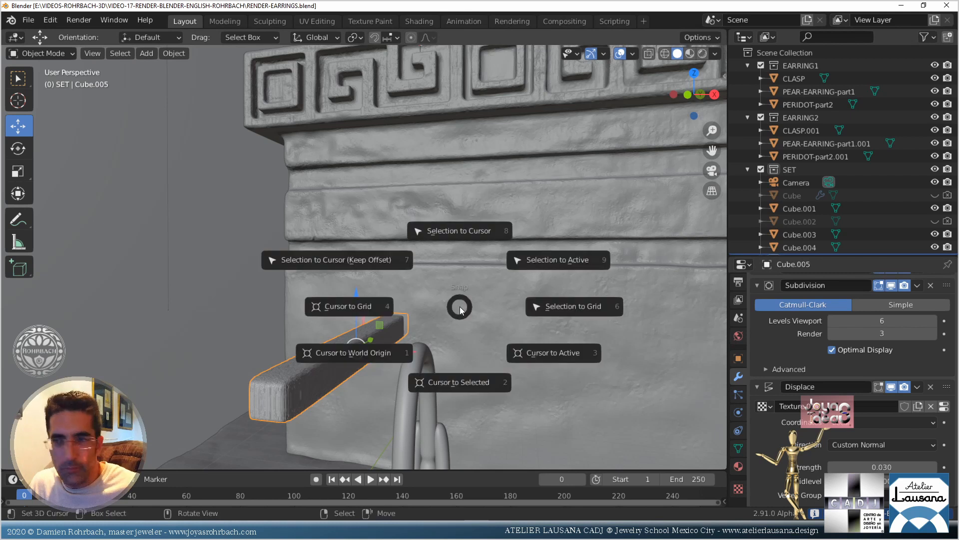
{"action": "left_click", "coordinate": [485, 387]}
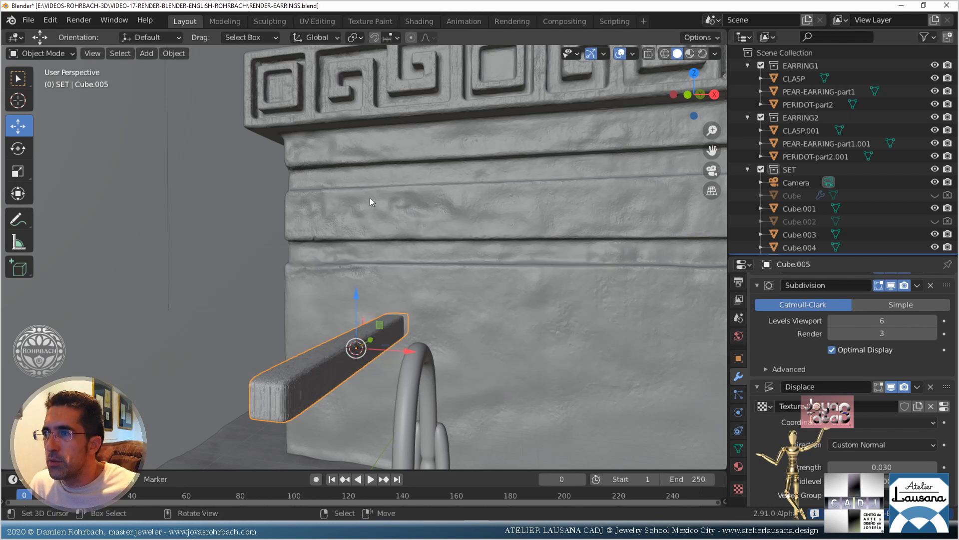
{"action": "left_click", "coordinate": [145, 55]}
{"action": "mouse_move", "coordinate": [165, 72]}
{"action": "left_click", "coordinate": [289, 79]}
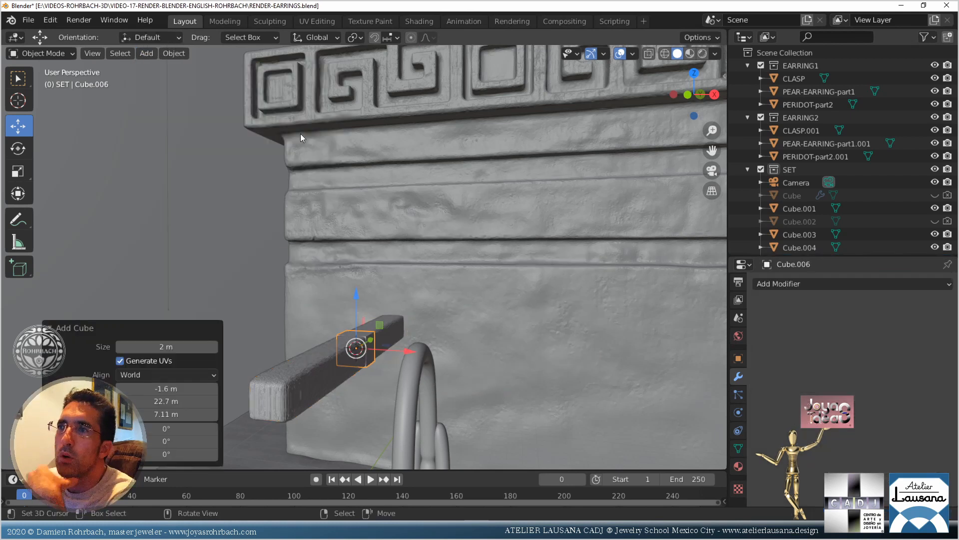
Set the bar's Displace texture coordinates to Object, using Cube.004 as the reference object
{"action": "left_click", "coordinate": [313, 365]}
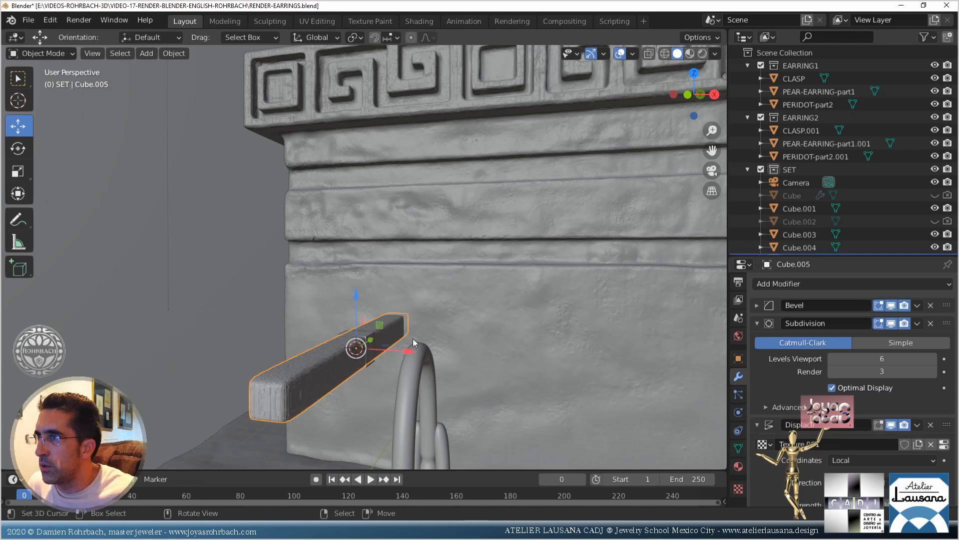
{"action": "scroll", "coordinate": [805, 434], "scroll_direction": "down", "scroll_amount": 2}
{"action": "left_click", "coordinate": [879, 423]}
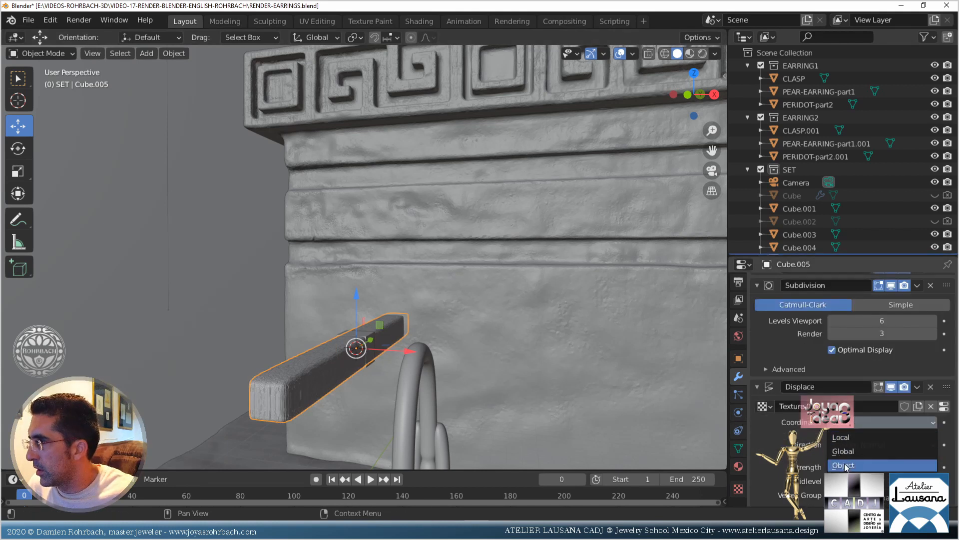
{"action": "left_click", "coordinate": [875, 458]}
{"action": "left_click", "coordinate": [880, 436]}
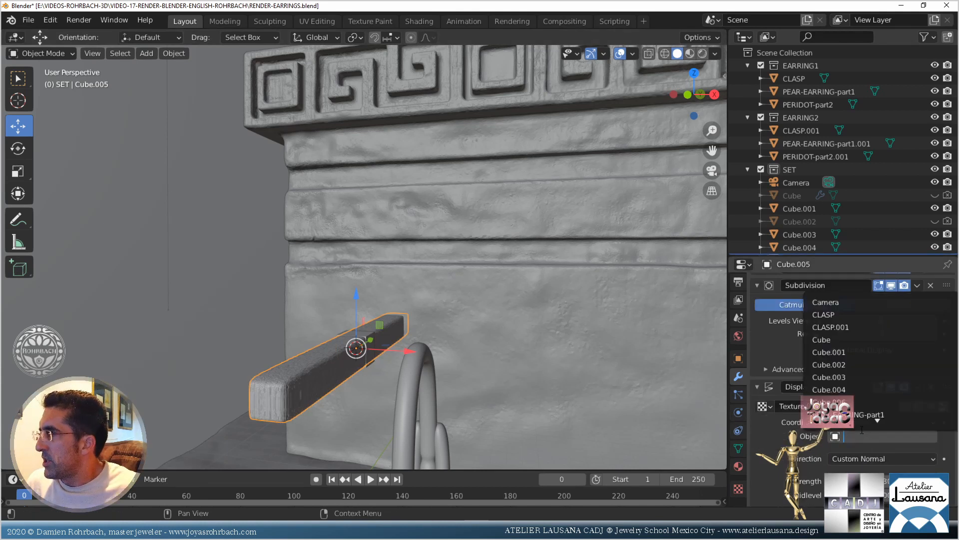
{"action": "left_click", "coordinate": [848, 390]}
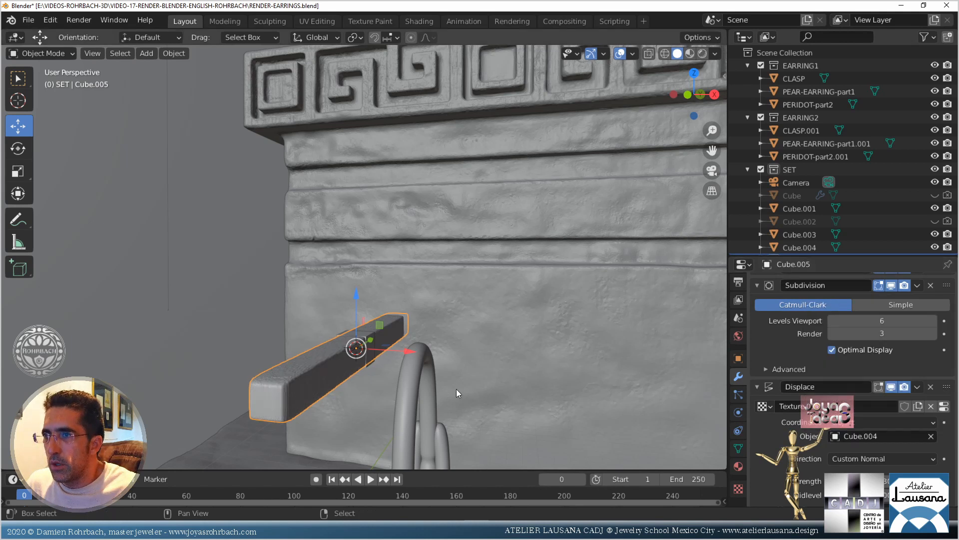
Rotate the new cube at the bar's centre to 90° on X
{"action": "middle_click_drag", "start_coordinate": [457, 389], "coordinate": [466, 312]}
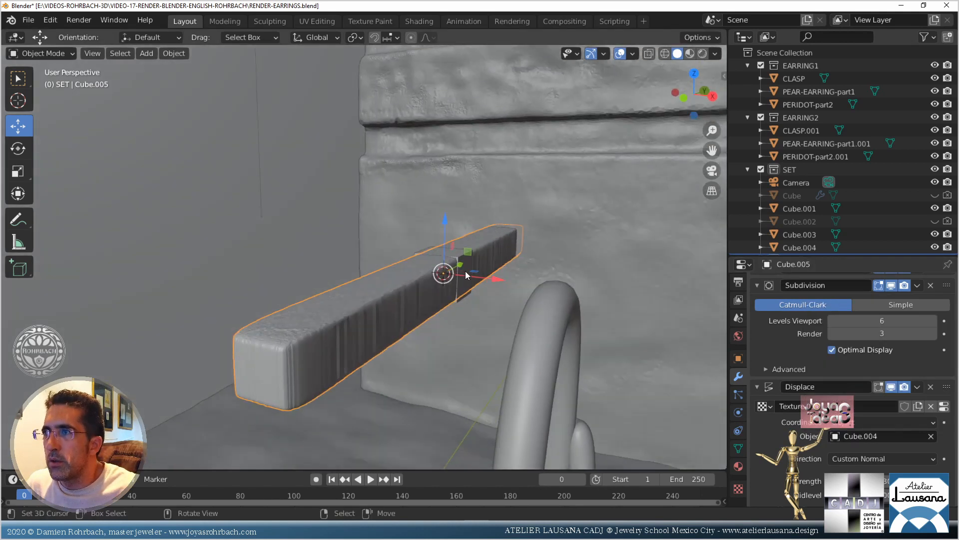
{"action": "left_click", "coordinate": [465, 272]}
{"action": "key", "text": "n"}
{"action": "left_click", "coordinate": [639, 154]}
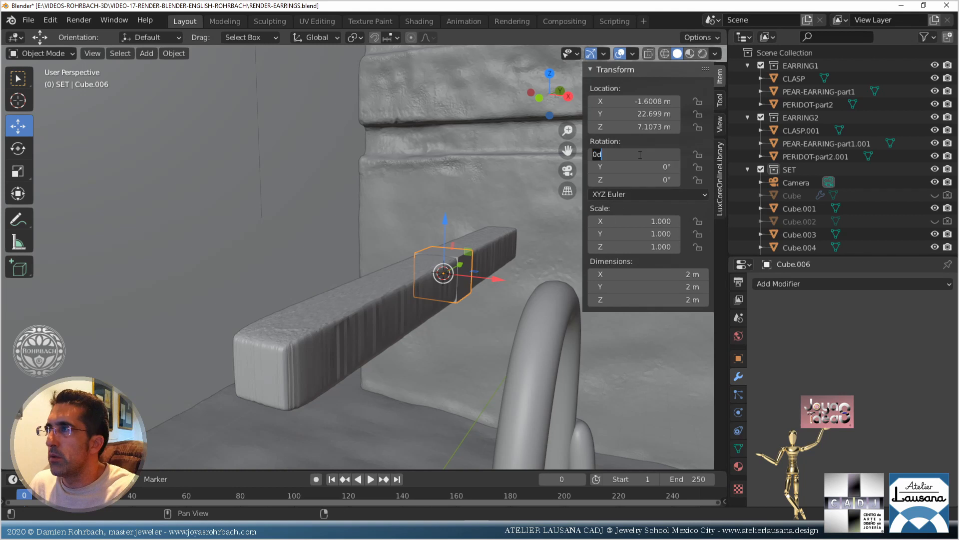
{"action": "type", "text": "90"}
{"action": "key", "text": "Return"}
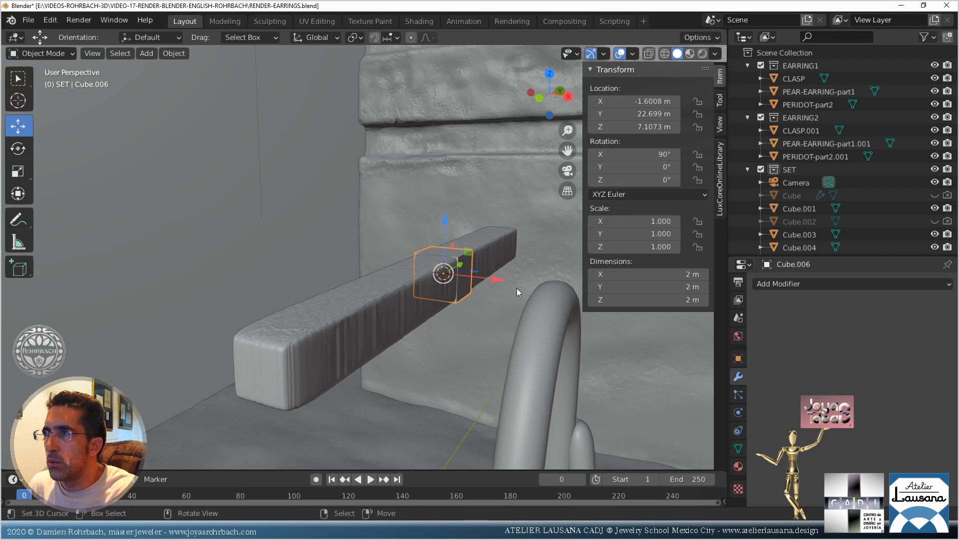
Change the bar's Displace reference object to the rotated cube, Cube.006, and select that cube
{"action": "scroll", "coordinate": [824, 200], "scroll_direction": "down", "scroll_amount": 4}
{"action": "left_click", "coordinate": [800, 165]}
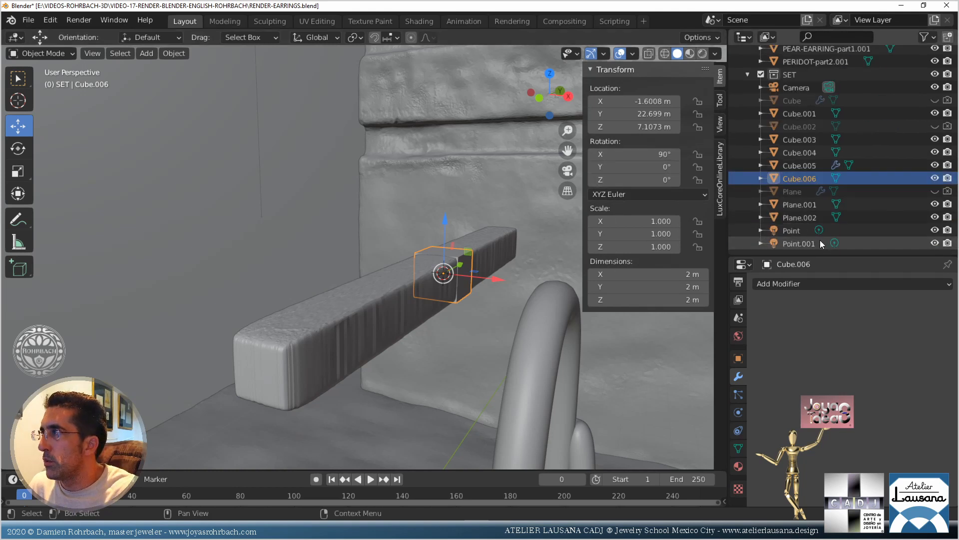
{"action": "left_click", "coordinate": [879, 474]}
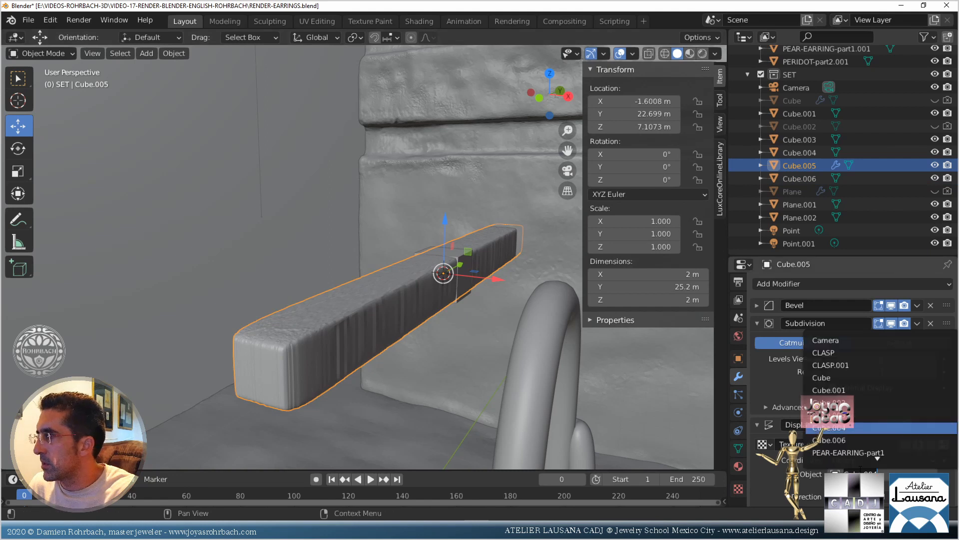
{"action": "left_click", "coordinate": [844, 434]}
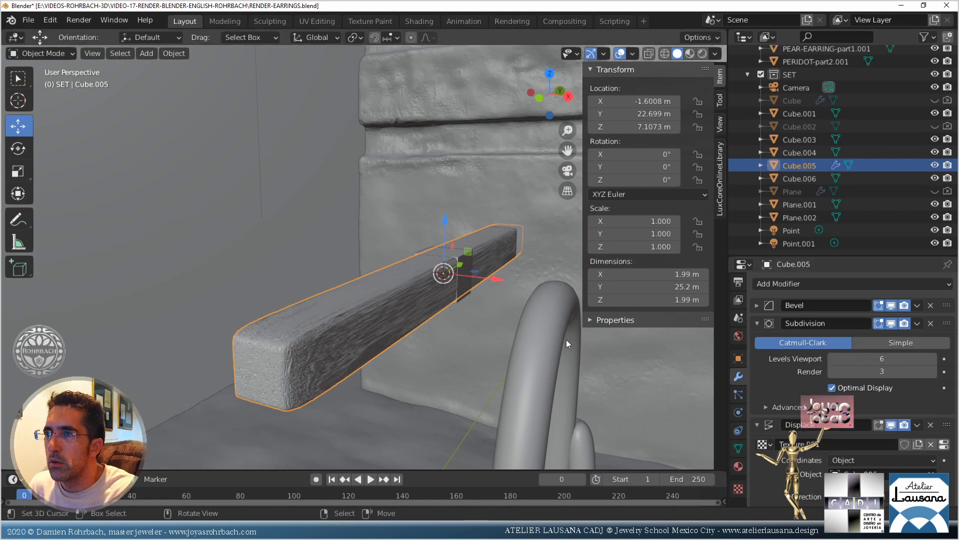
{"action": "middle_click_drag", "start_coordinate": [524, 349], "coordinate": [457, 364]}
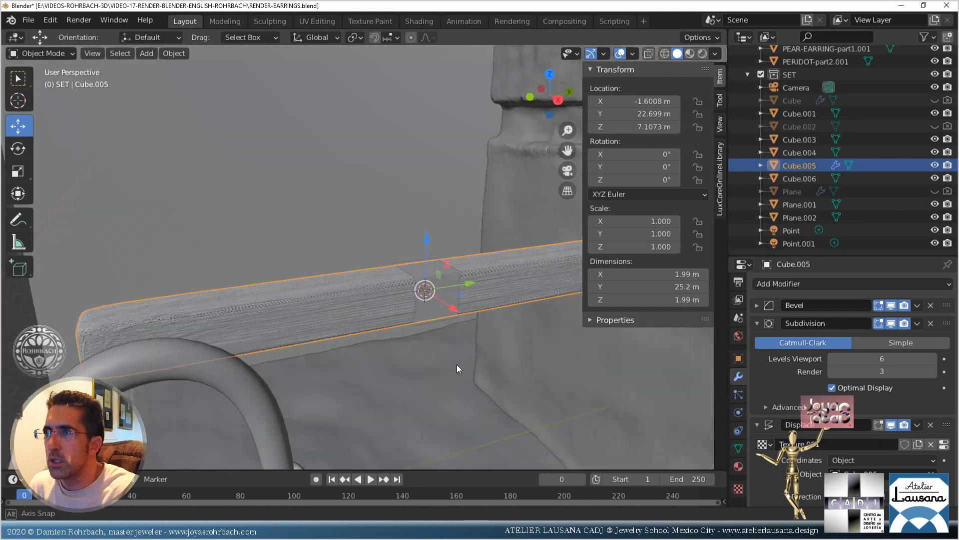
{"action": "left_click", "coordinate": [451, 274]}
{"action": "key", "text": "s"}
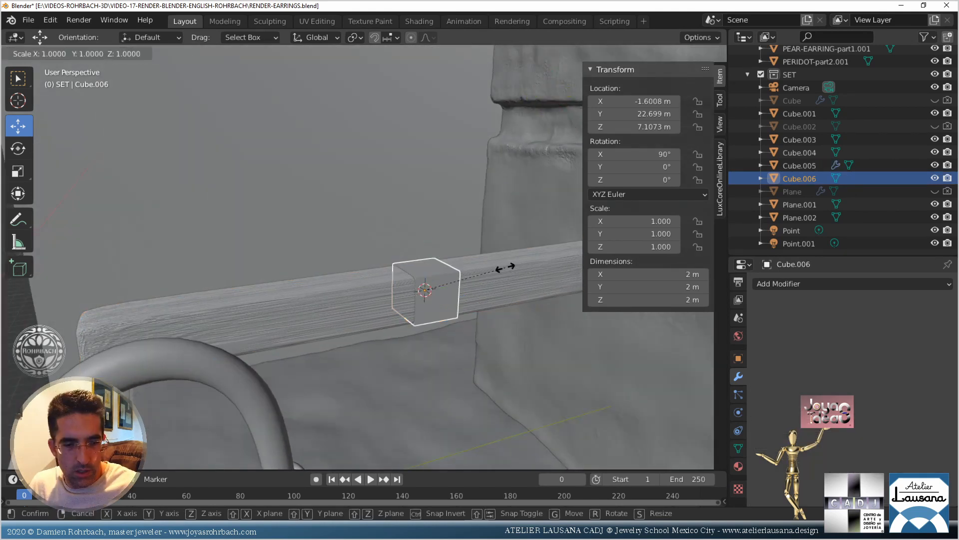
{"action": "key", "text": "y"}
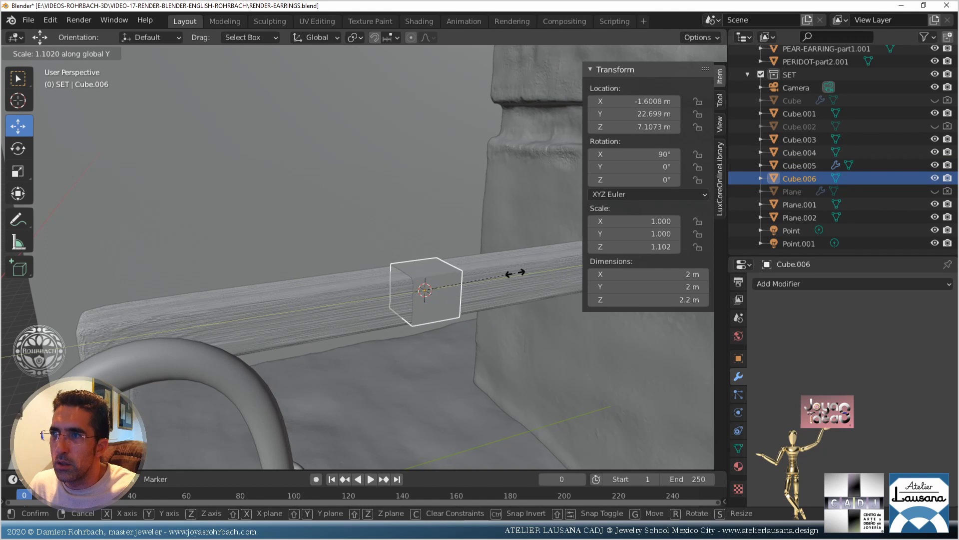
{"action": "key", "text": "Escape"}
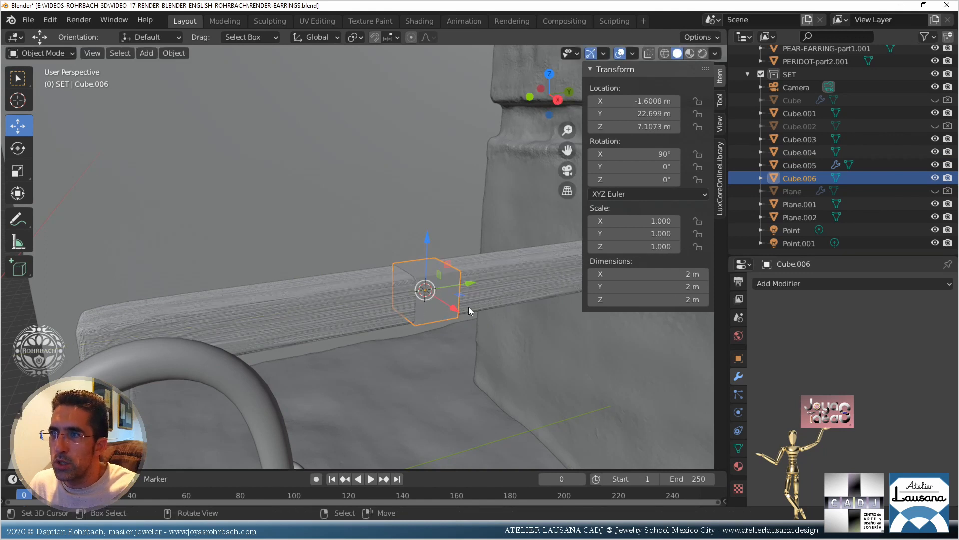
Scale the reference cube up uniformly to about 4.78 and hide it in the viewport
{"action": "key", "text": "s"}
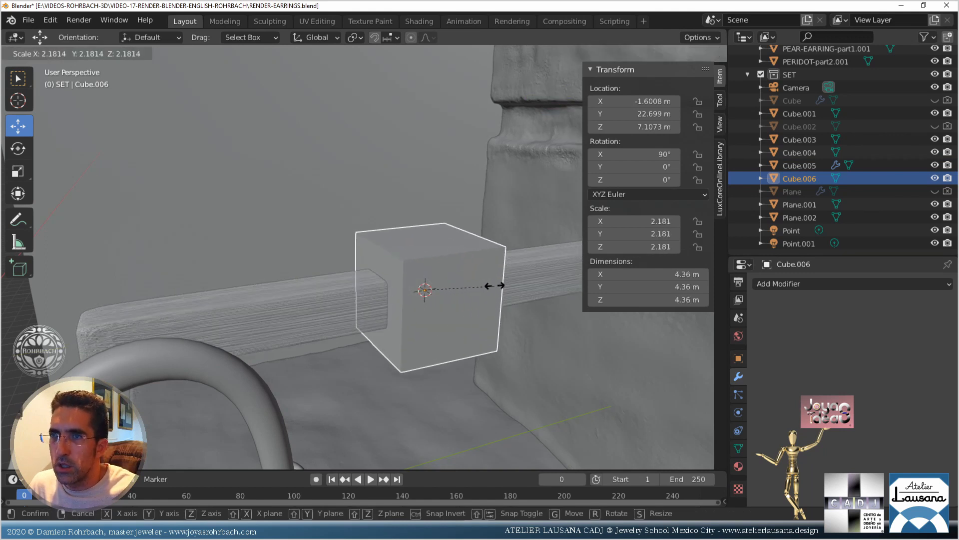
{"action": "left_click", "coordinate": [574, 267]}
{"action": "scroll", "coordinate": [411, 323], "scroll_direction": "down", "scroll_amount": 2}
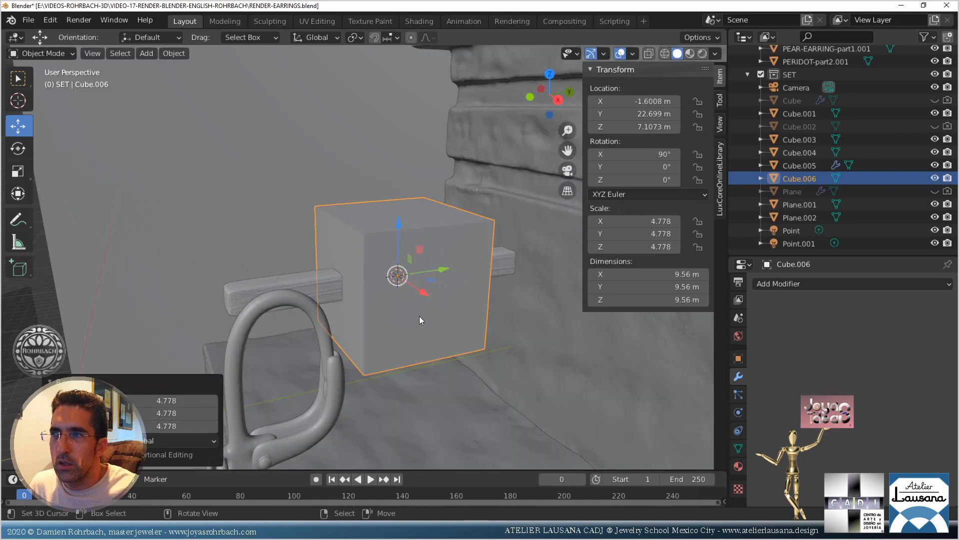
{"action": "key", "text": "h"}
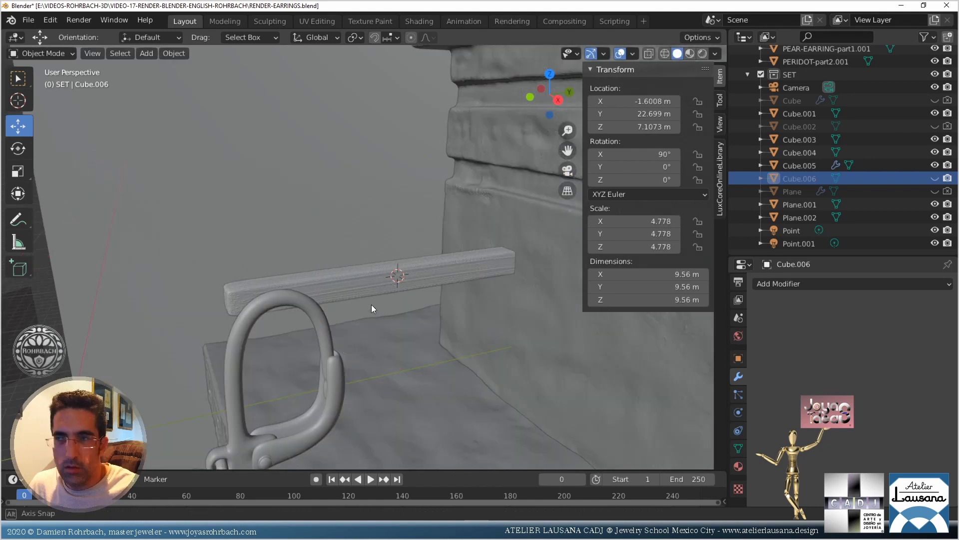
Set both the viewport and render levels of the bar's Subdivision modifier to 7
{"action": "middle_click_drag", "start_coordinate": [371, 304], "coordinate": [410, 310]}
{"action": "scroll", "coordinate": [412, 307], "scroll_direction": "up", "scroll_amount": 3}
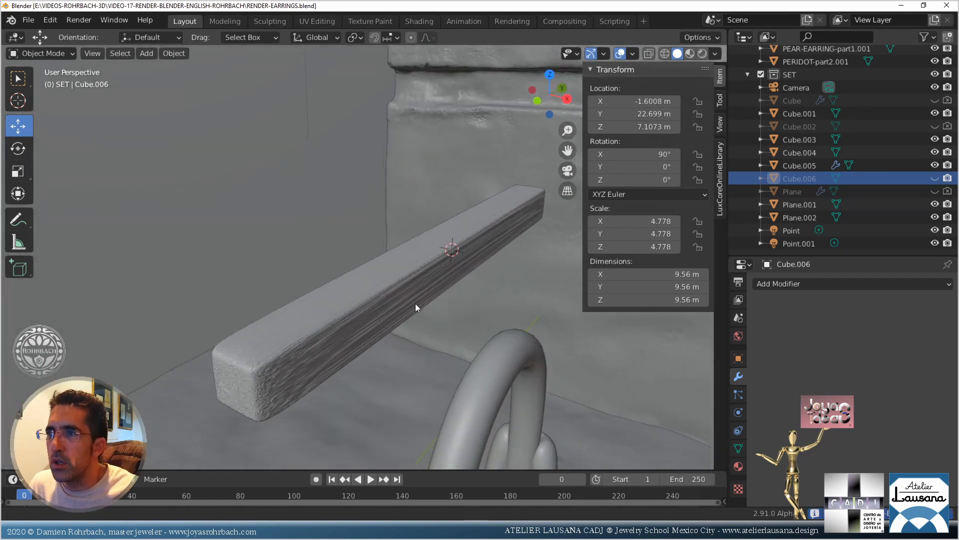
{"action": "left_click", "coordinate": [399, 293]}
{"action": "left_click", "coordinate": [896, 360]}
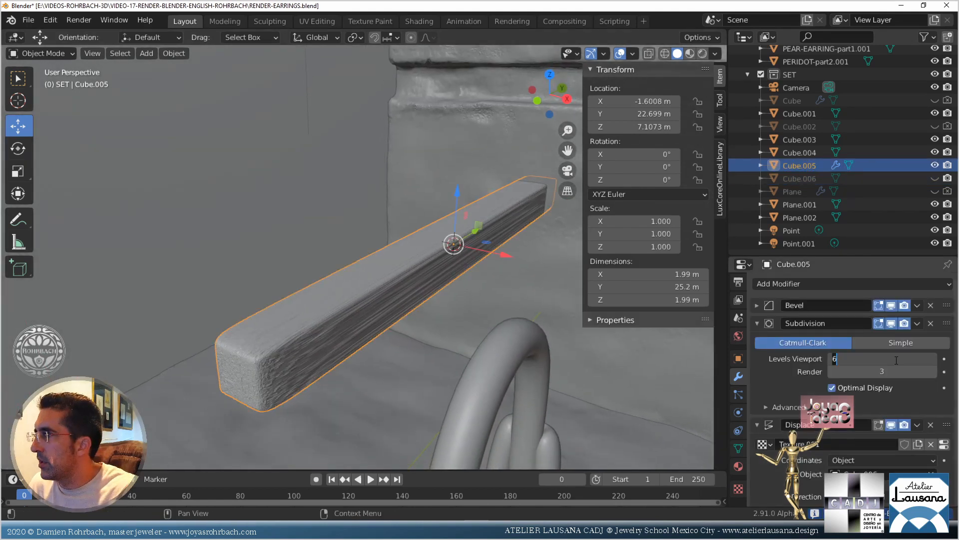
{"action": "type", "text": "7"}
{"action": "key", "text": "Return"}
{"action": "left_click", "coordinate": [891, 373]}
{"action": "type", "text": "7"}
{"action": "key", "text": "Return"}
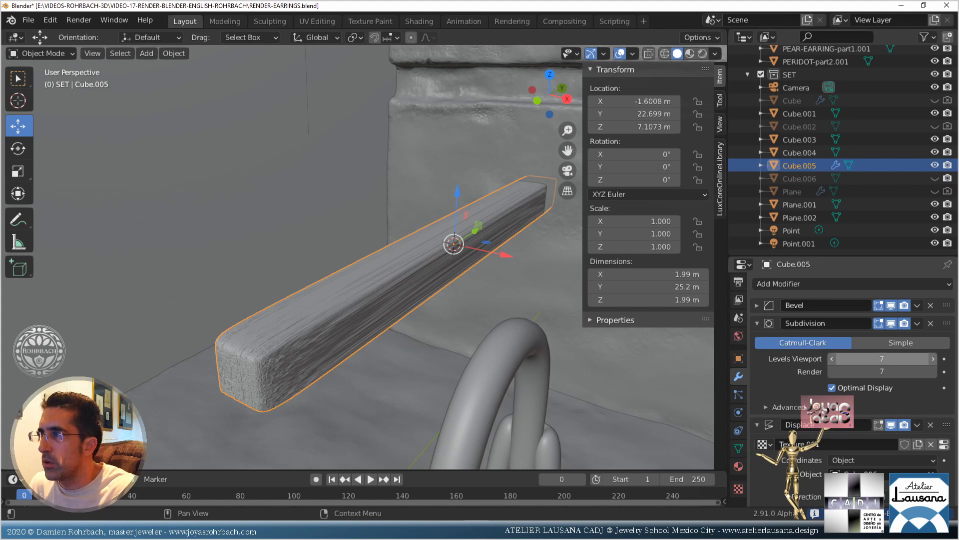
Try a Subdivision viewport level of 9 on the bar, and set it back to 7
{"action": "left_click", "coordinate": [886, 361]}
{"action": "type", "text": "9"}
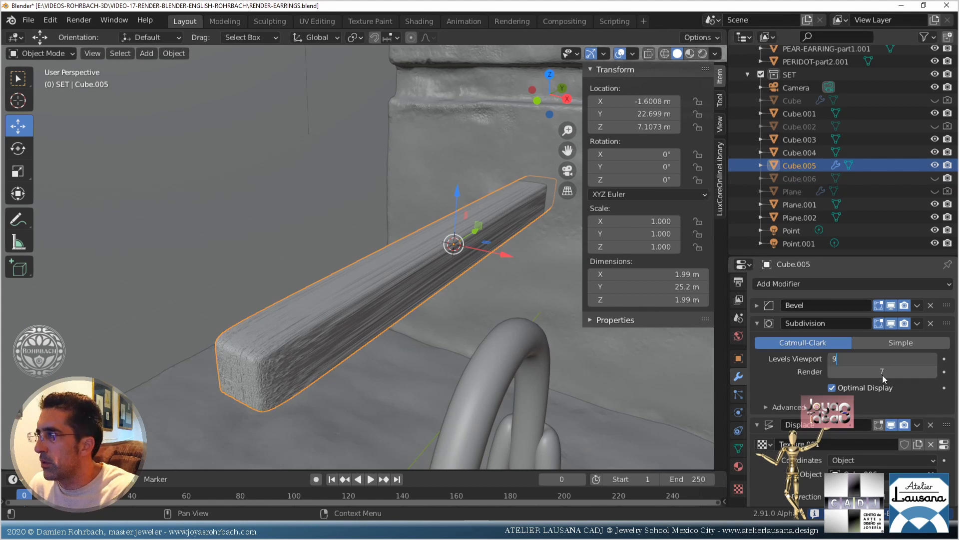
{"action": "key", "text": "Tab"}
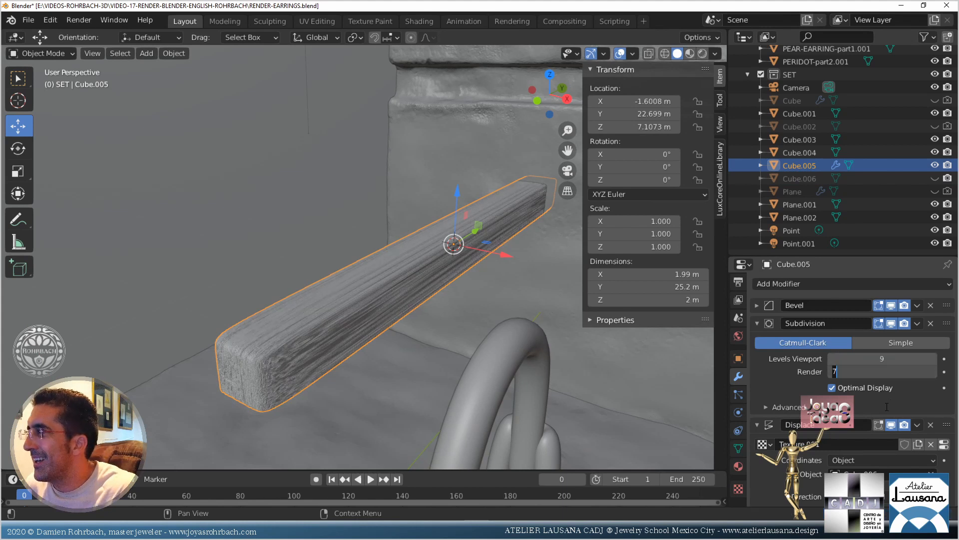
{"action": "key", "text": "Return"}
{"action": "left_click", "coordinate": [885, 361]}
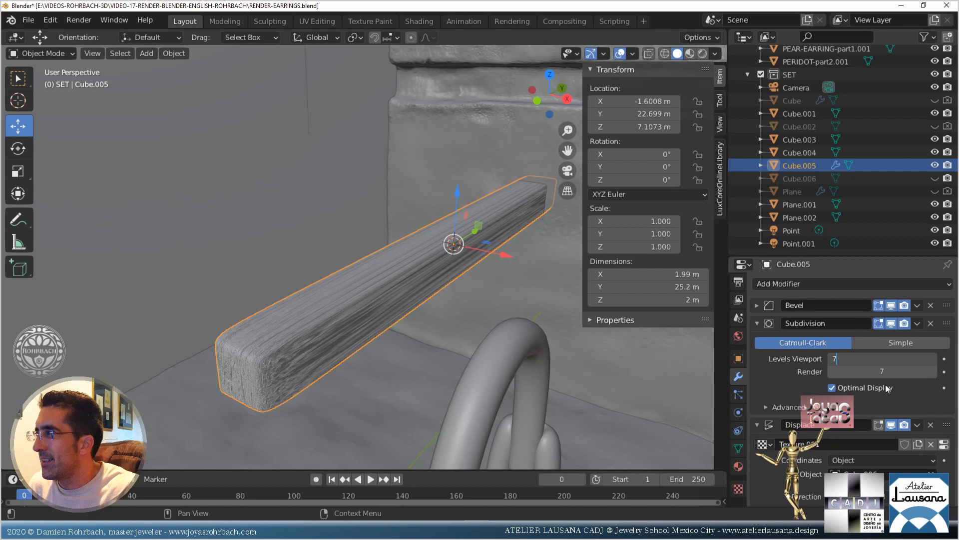
{"action": "type", "text": "7"}
{"action": "key", "text": "Return"}
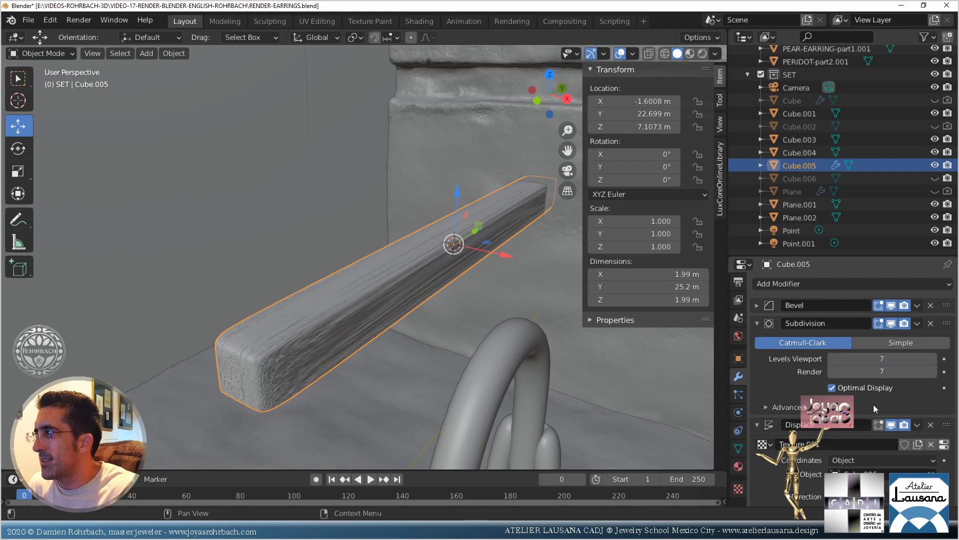
Replace the bar's Subdivision modifier with repeated one-cut subdivisions of its whole mesh, and save the file
{"action": "left_click", "coordinate": [931, 324]}
{"action": "key", "text": "Tab"}
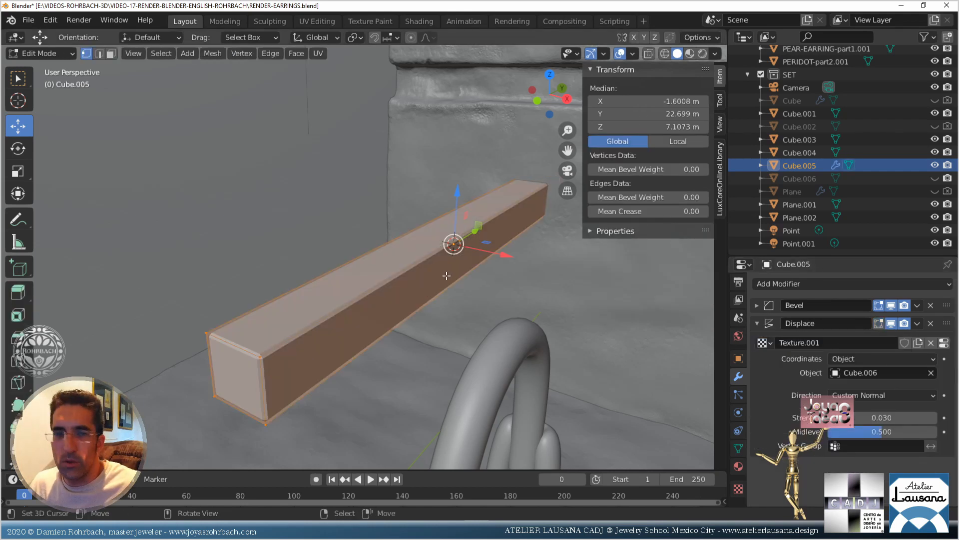
{"action": "right_click", "coordinate": [431, 194]}
{"action": "left_click", "coordinate": [431, 194]}
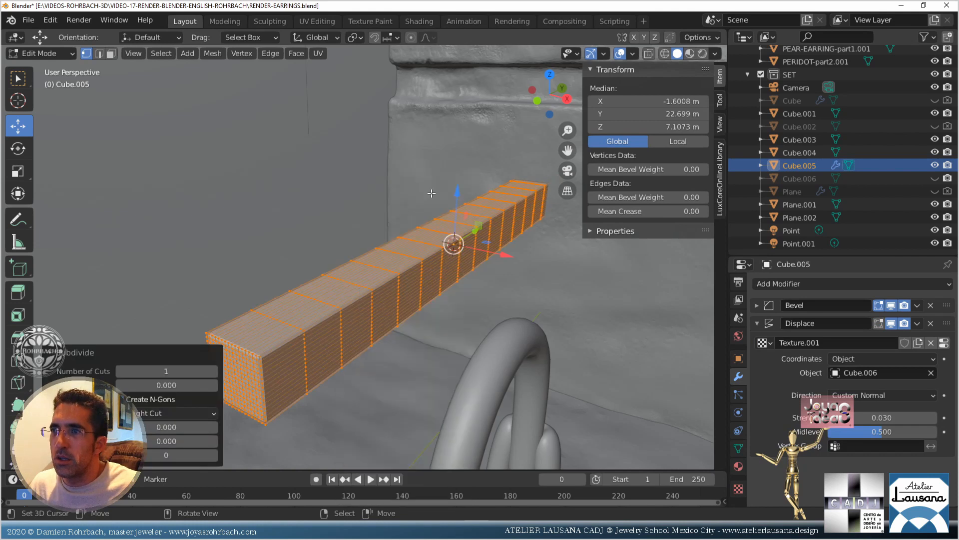
{"action": "right_click", "coordinate": [431, 193]}
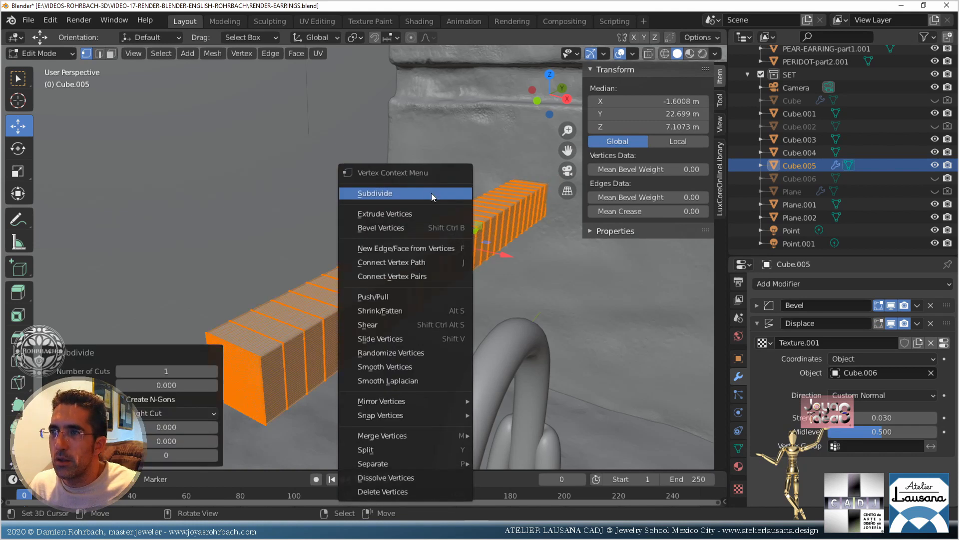
{"action": "left_click", "coordinate": [430, 193]}
{"action": "key", "text": "Tab"}
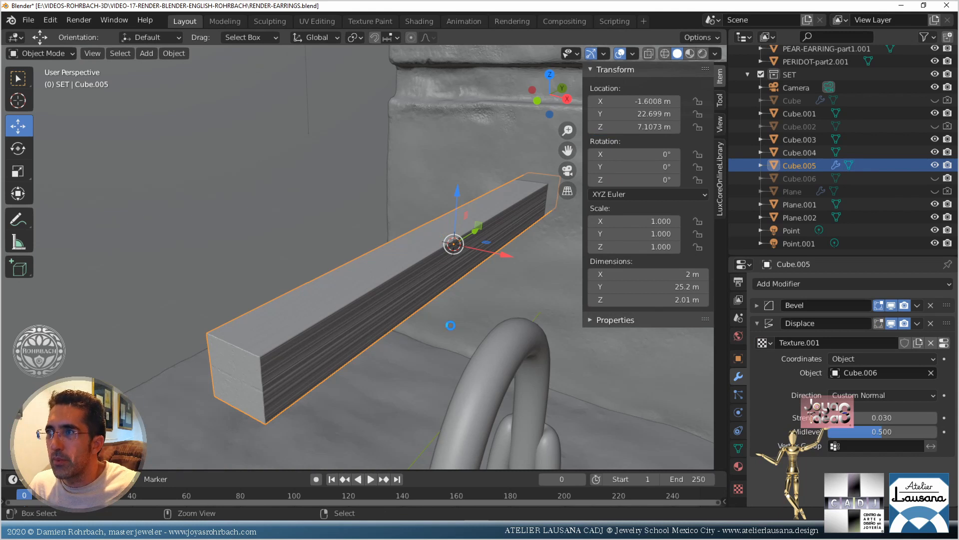
{"action": "key", "text": "ctrl+s"}
{"action": "middle_click_drag", "start_coordinate": [412, 309], "coordinate": [432, 297]}
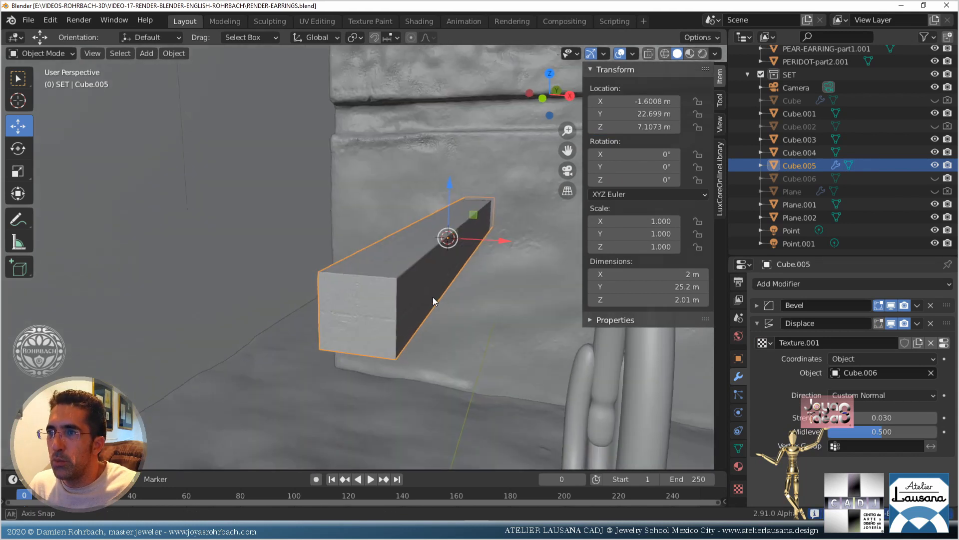
Unhide the reference cube Cube.006 and scale it down uniformly to about 2.447
{"action": "left_click", "coordinate": [801, 177]}
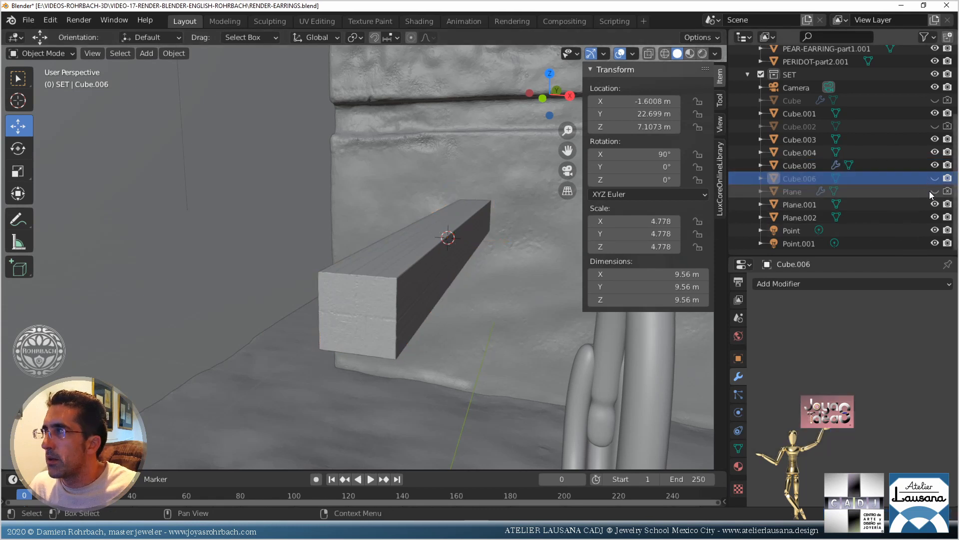
{"action": "left_click", "coordinate": [934, 178]}
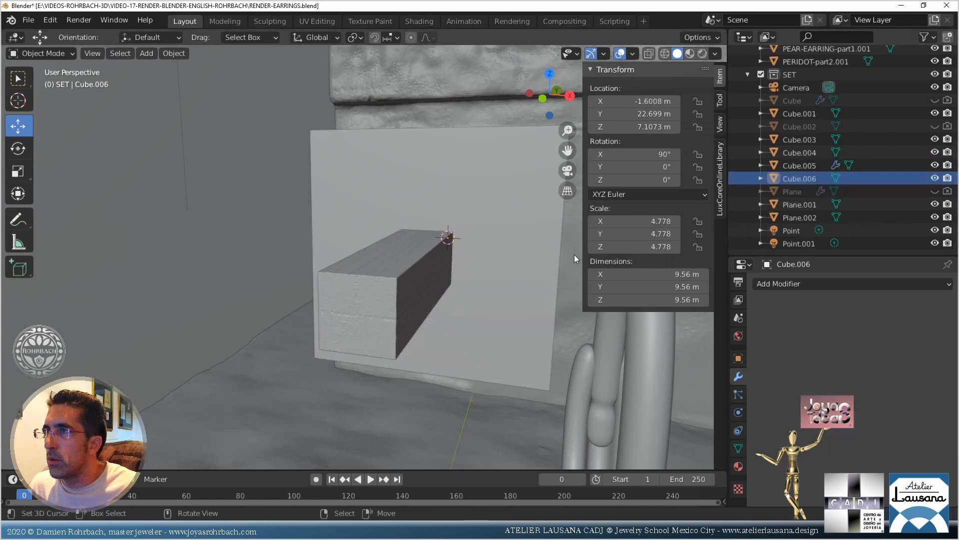
{"action": "left_click", "coordinate": [538, 263]}
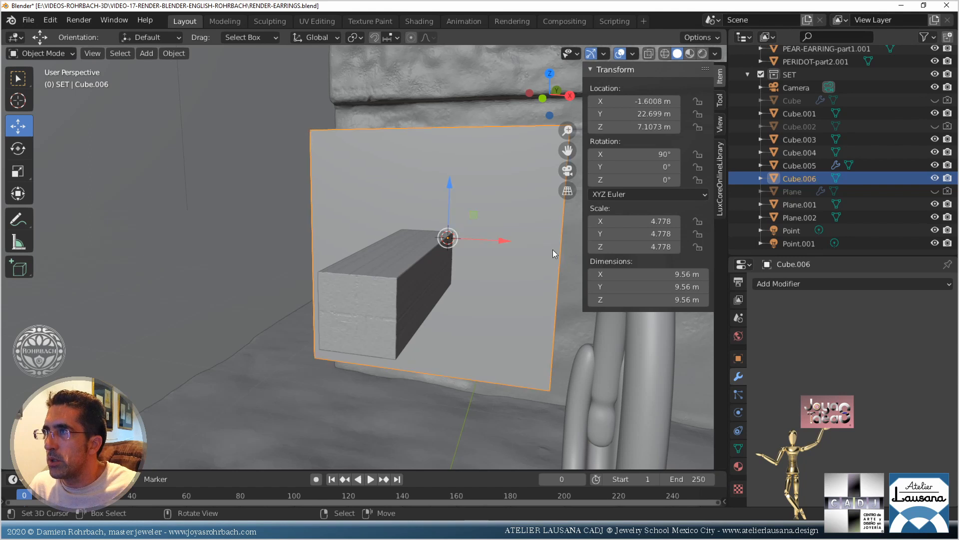
{"action": "key", "text": "s"}
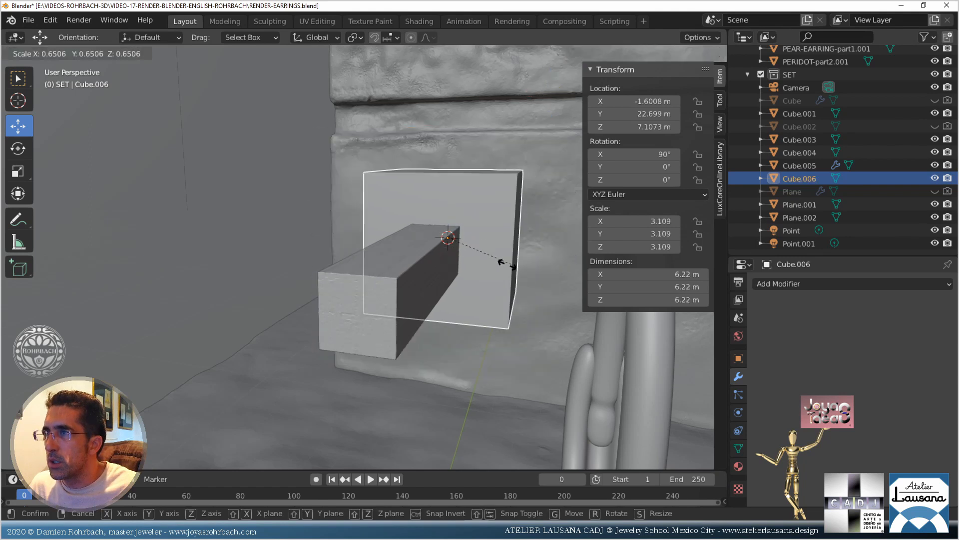
{"action": "left_click", "coordinate": [464, 289]}
{"action": "left_click", "coordinate": [416, 319]}
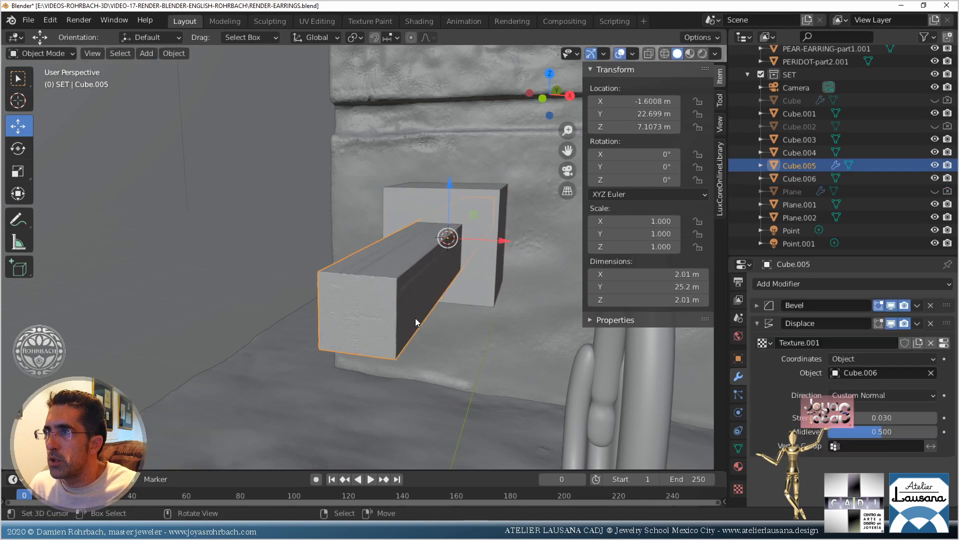
Set the reference cube's X, Y and Z dimensions to 2 m each
{"action": "left_click", "coordinate": [473, 198]}
{"action": "double_click", "coordinate": [650, 274]}
{"action": "type", "text": "20"}
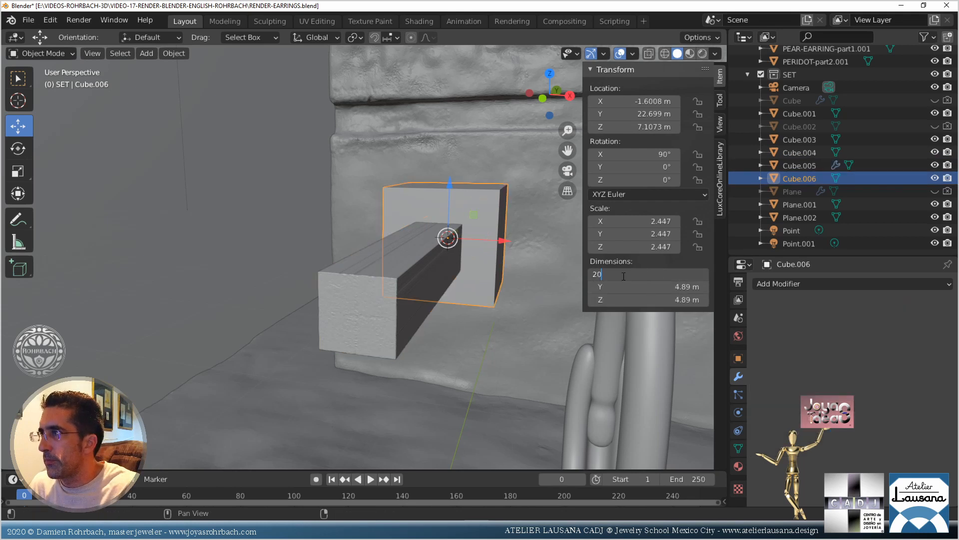
{"action": "key", "text": "BackSpace"}
{"action": "left_click", "coordinate": [620, 284]}
{"action": "type", "text": "2"}
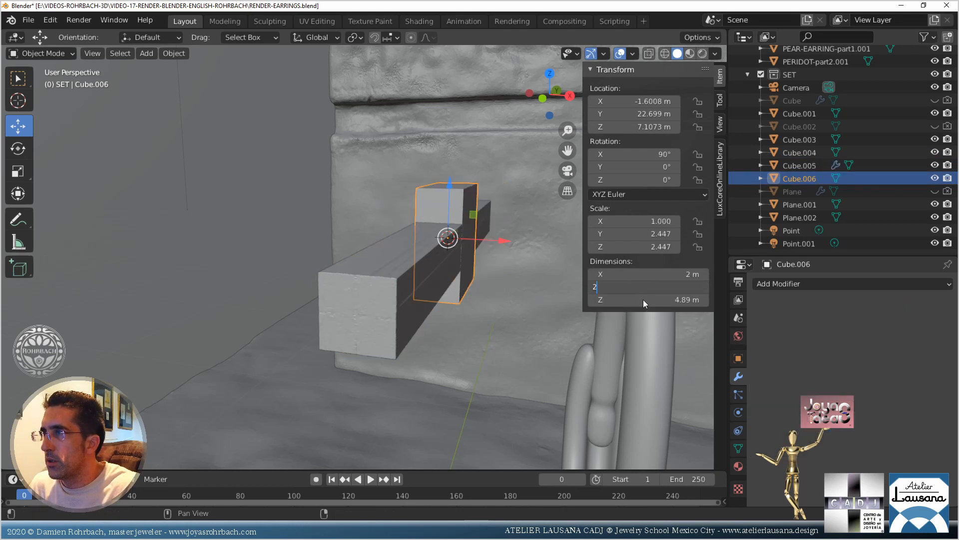
{"action": "left_click", "coordinate": [643, 300]}
{"action": "type", "text": "2"}
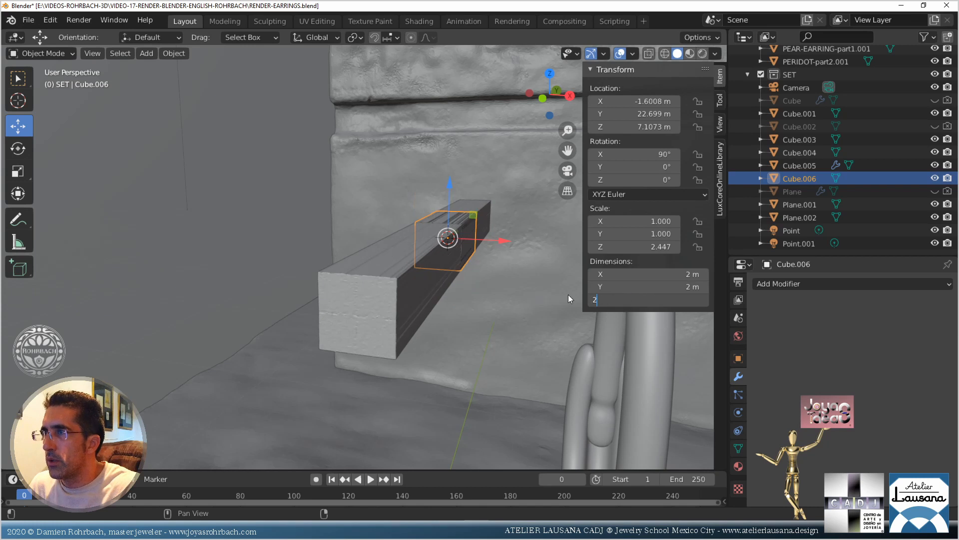
{"action": "key", "text": "Return"}
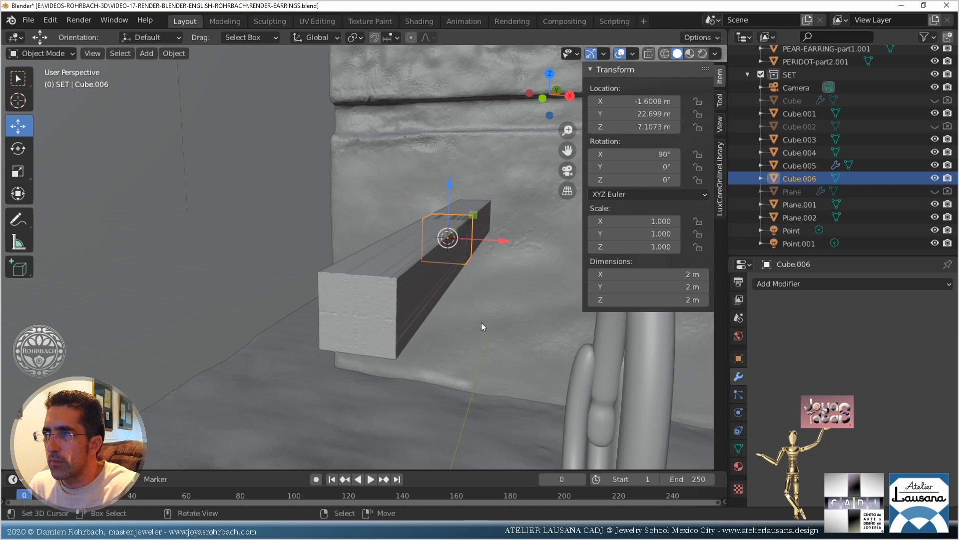
Apply the reference cube's scale and enlarge it uniformly to about 3.489
{"action": "key", "text": "ctrl+a"}
{"action": "left_click", "coordinate": [429, 348]}
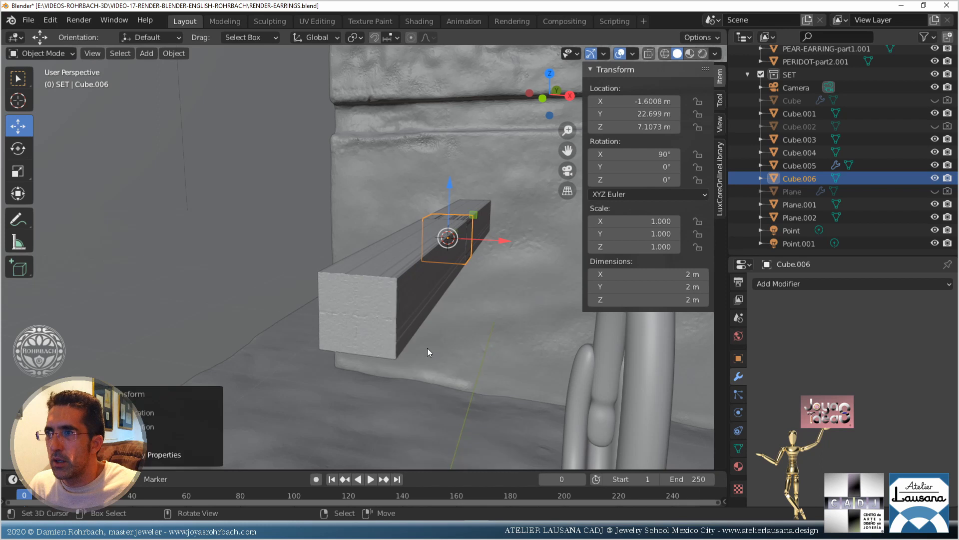
{"action": "key", "text": "s"}
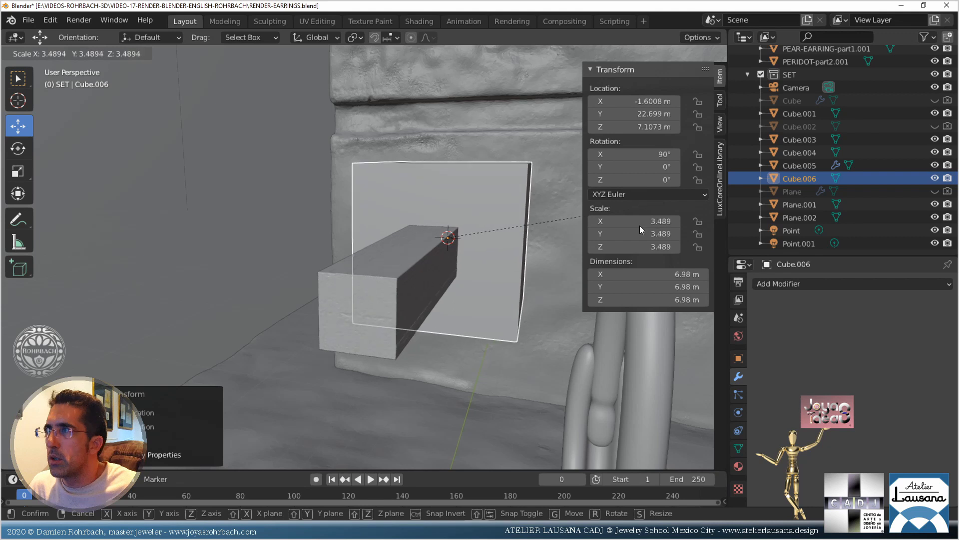
{"action": "left_click", "coordinate": [608, 165]}
Set the reference cube's X rotation to 0° and its Y rotation to 90°
{"action": "left_click", "coordinate": [634, 154]}
{"action": "type", "text": "0"}
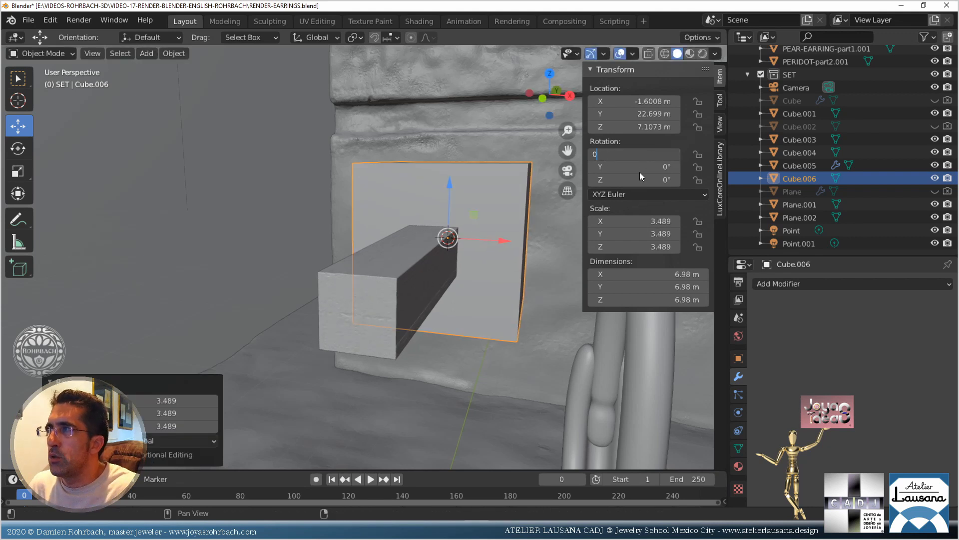
{"action": "left_click", "coordinate": [634, 168]}
{"action": "type", "text": "90"}
{"action": "key", "text": "Return"}
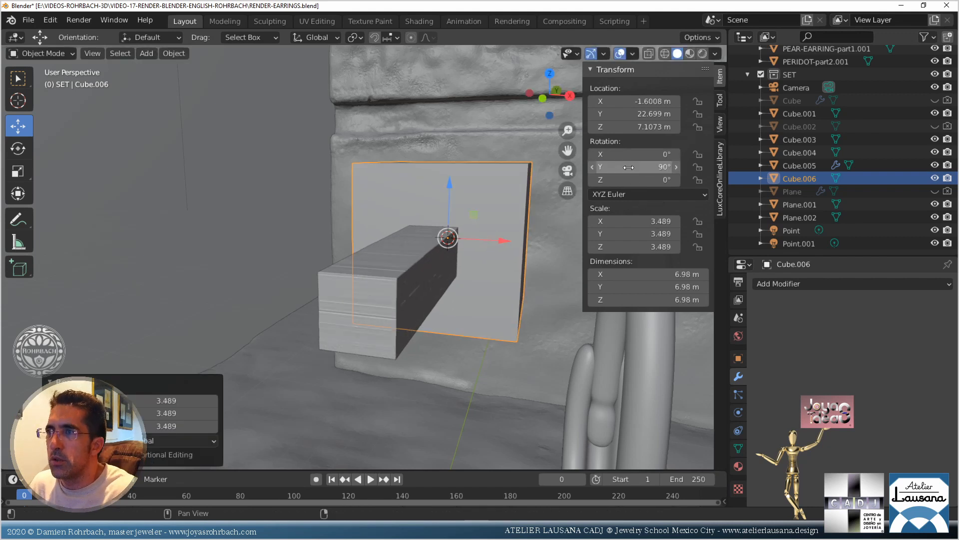
Set the reference cube's Y rotation to 0° and its Z rotation to 90°
{"action": "left_click", "coordinate": [634, 172]}
{"action": "type", "text": "0"}
{"action": "key", "text": "Return"}
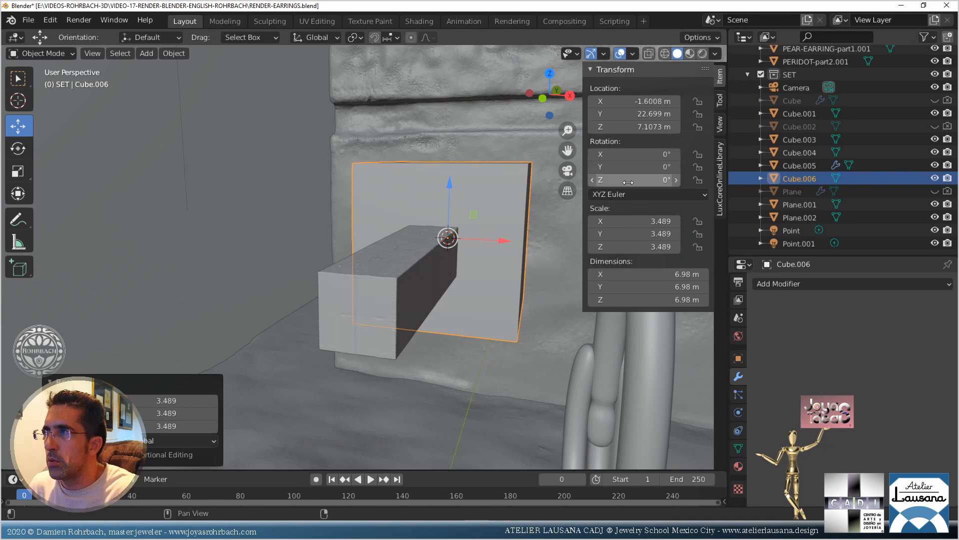
{"action": "left_click", "coordinate": [629, 181]}
{"action": "type", "text": "90"}
{"action": "key", "text": "Return"}
Set the reference cube's X and Y rotations to 90° and inspect the displaced grain on the bar
{"action": "left_click", "coordinate": [634, 155]}
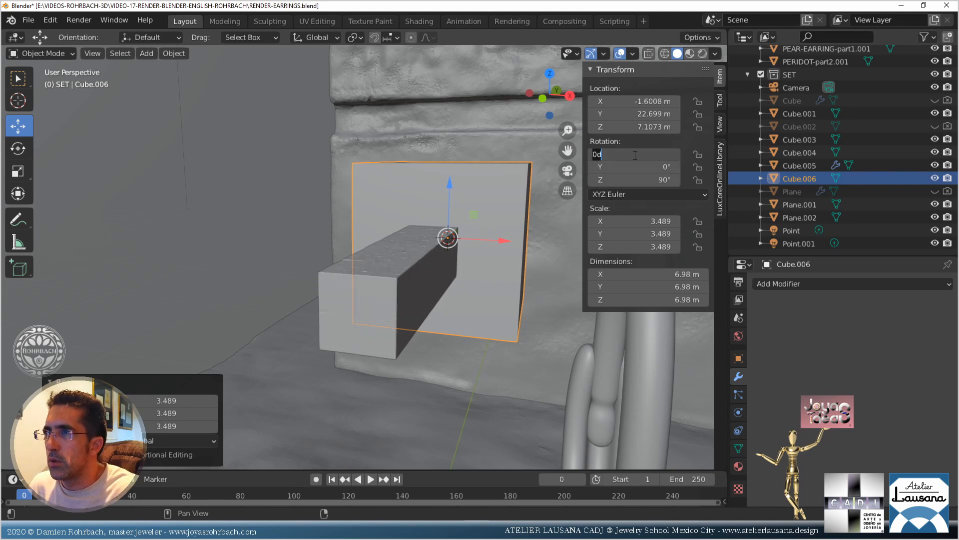
{"action": "type", "text": "90"}
{"action": "key", "text": "Return"}
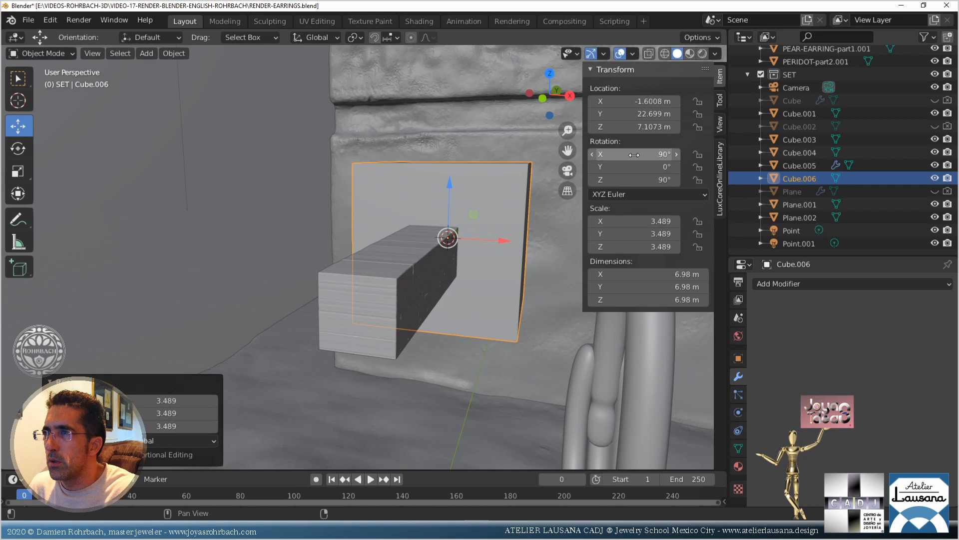
{"action": "left_click", "coordinate": [634, 165]}
{"action": "type", "text": "90"}
{"action": "key", "text": "Return"}
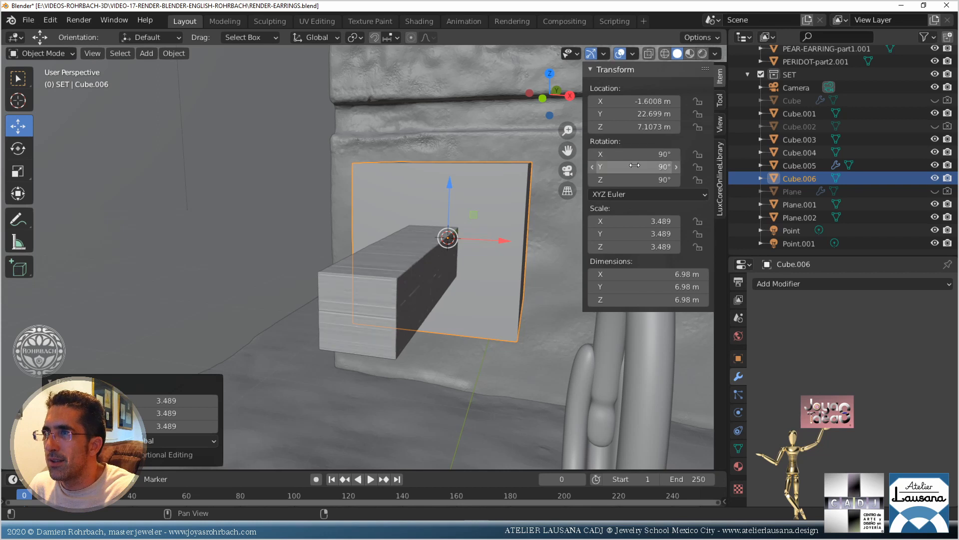
{"action": "middle_click_drag", "start_coordinate": [479, 260], "coordinate": [433, 295]}
{"action": "left_click", "coordinate": [295, 293]}
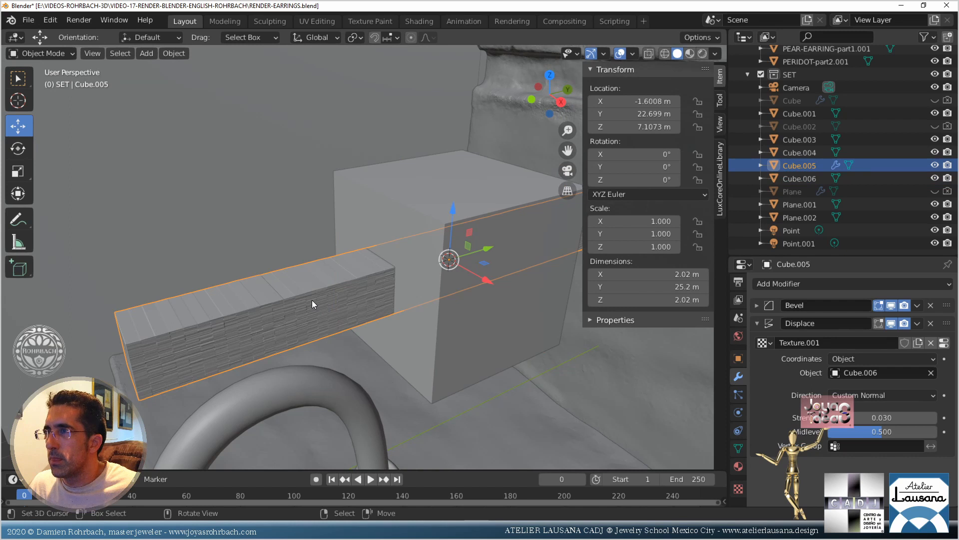
{"action": "middle_click_drag", "start_coordinate": [312, 299], "coordinate": [359, 263]}
Delete the reference cube and save the file
{"action": "left_click", "coordinate": [421, 234]}
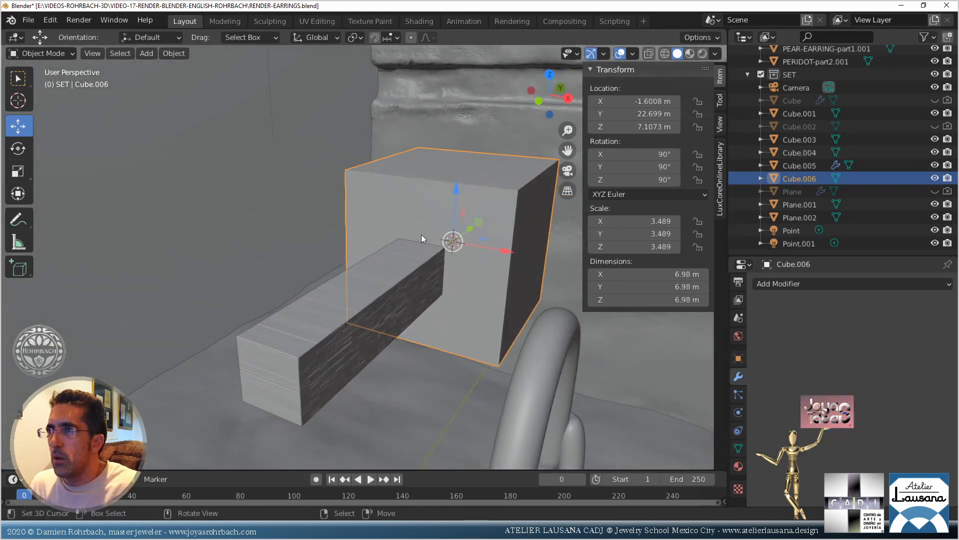
{"action": "key", "text": "Delete"}
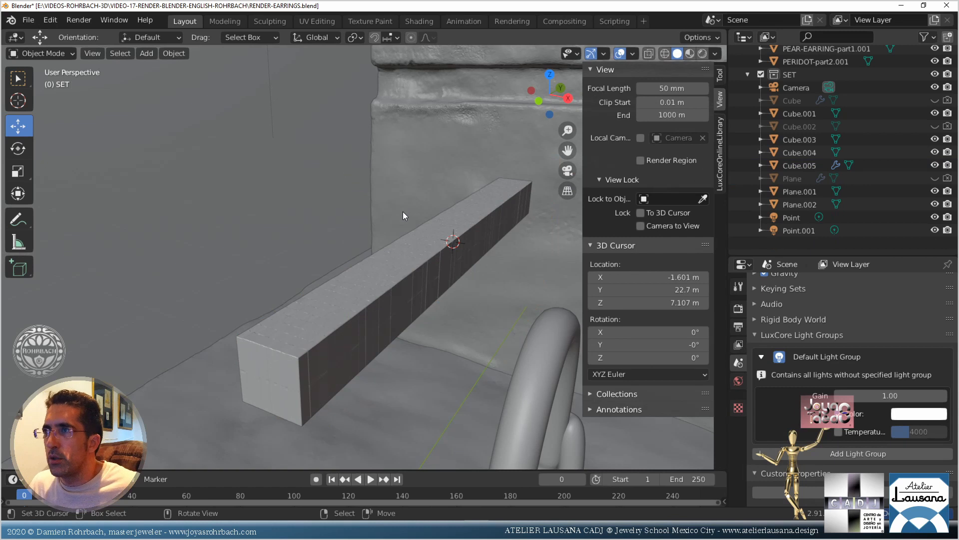
{"action": "key", "text": "ctrl+s"}
Remove the bar's Displace modifier and set its Bevel amount to 0.2 m
{"action": "left_click", "coordinate": [403, 290]}
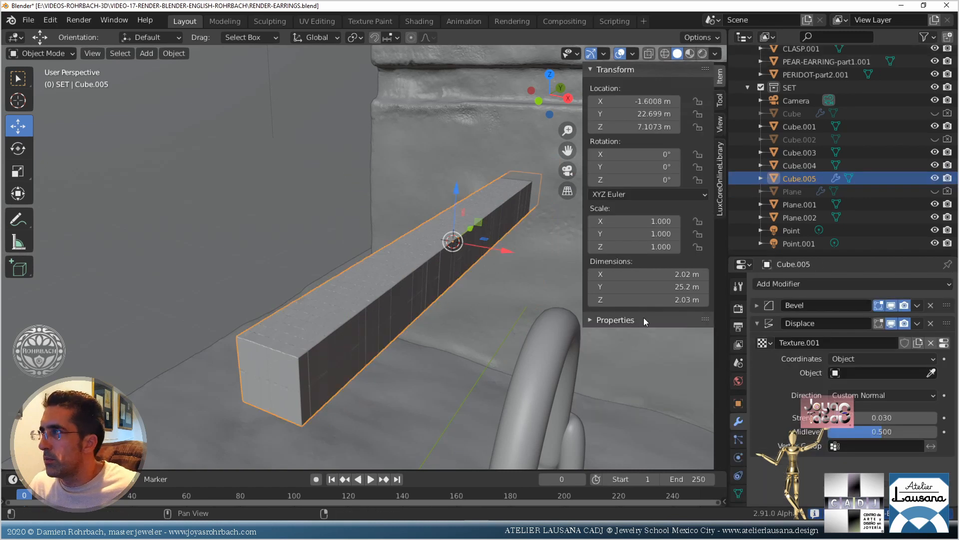
{"action": "left_click", "coordinate": [928, 323]}
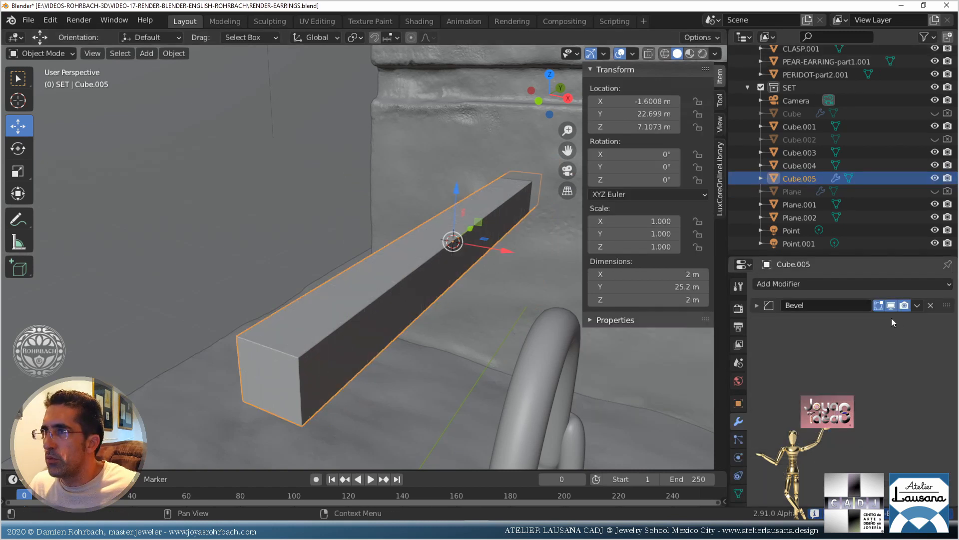
{"action": "left_click", "coordinate": [766, 307]}
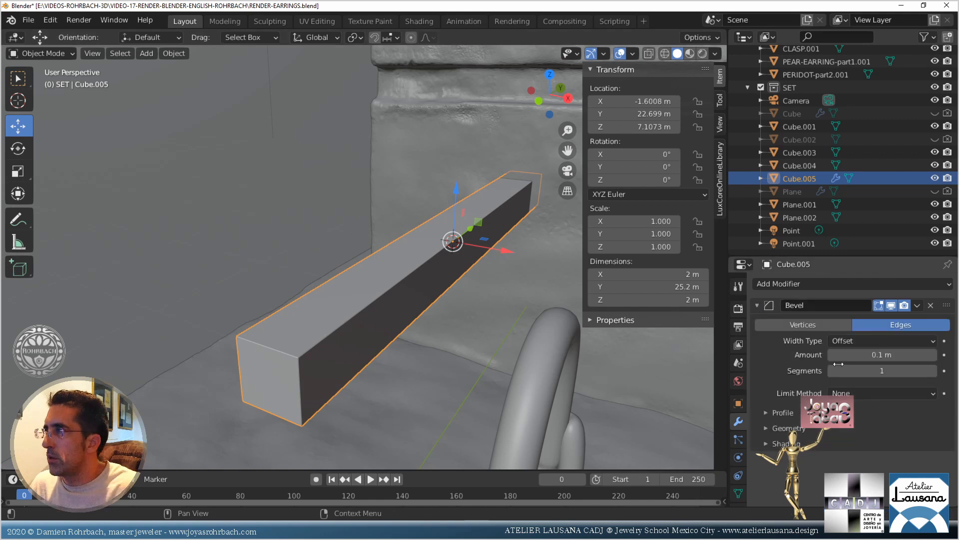
{"action": "left_click", "coordinate": [868, 357]}
{"action": "type", "text": ".2"}
{"action": "key", "text": "Return"}
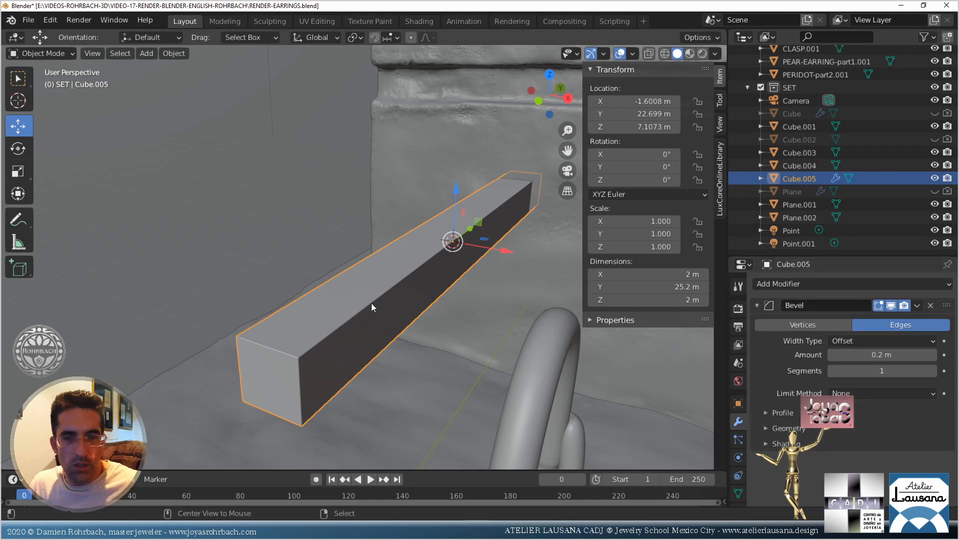
Switch to the Sculpting workspace and browse the existing images for the sculpt brush's texture
{"action": "left_click", "coordinate": [280, 22]}
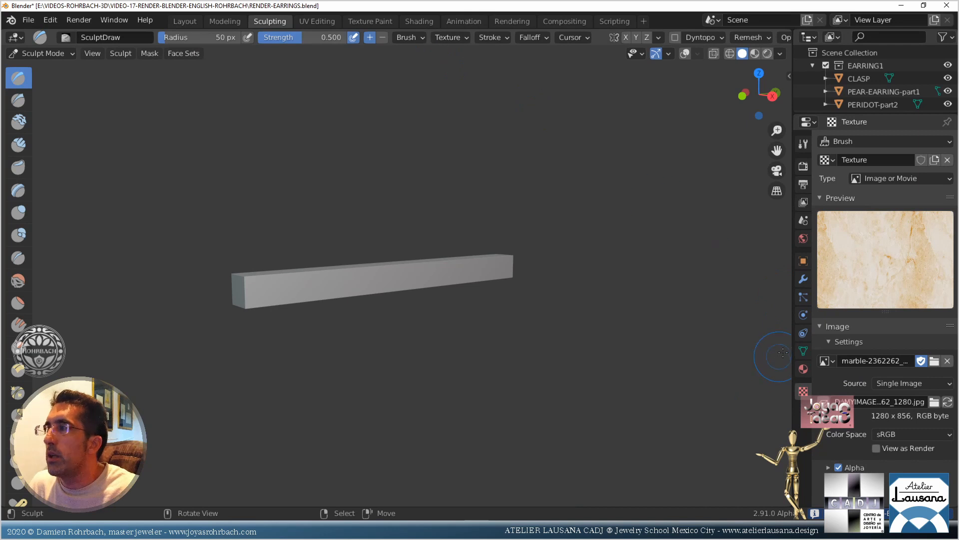
{"action": "left_click", "coordinate": [827, 361]}
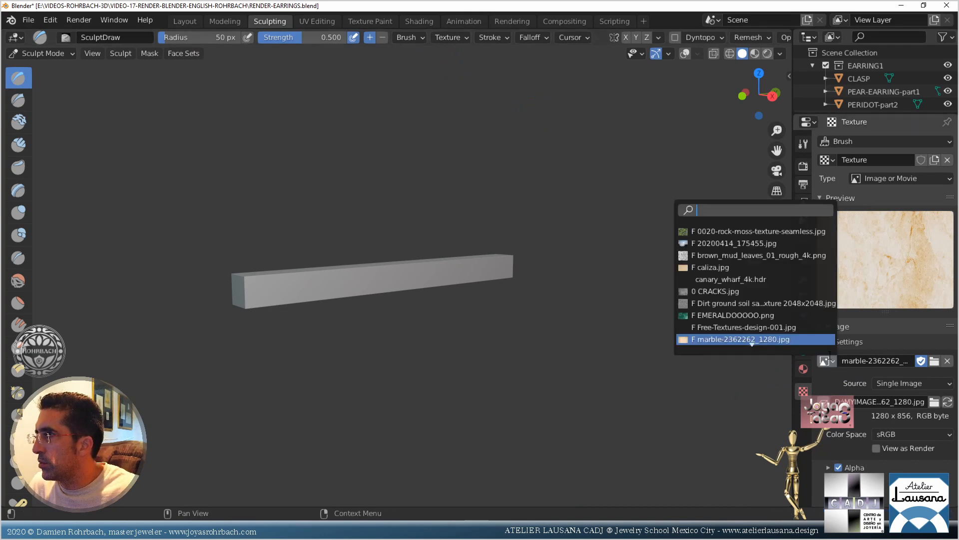
{"action": "scroll", "coordinate": [762, 306], "scroll_direction": "down", "scroll_amount": 9}
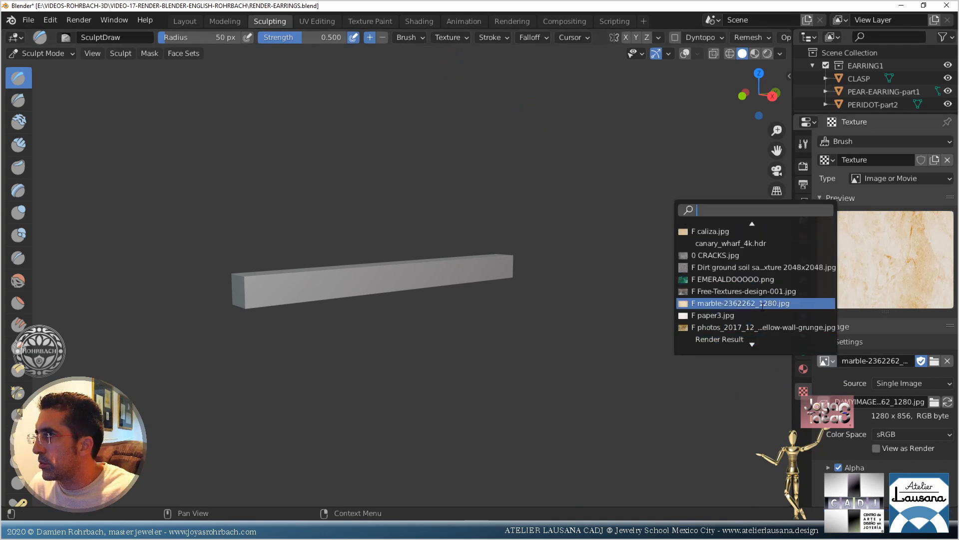
Load the rough wood bump 4K image into the SculptDraw brush texture and sculpt test strokes on the near half of the beam's front face
{"action": "left_click", "coordinate": [754, 326]}
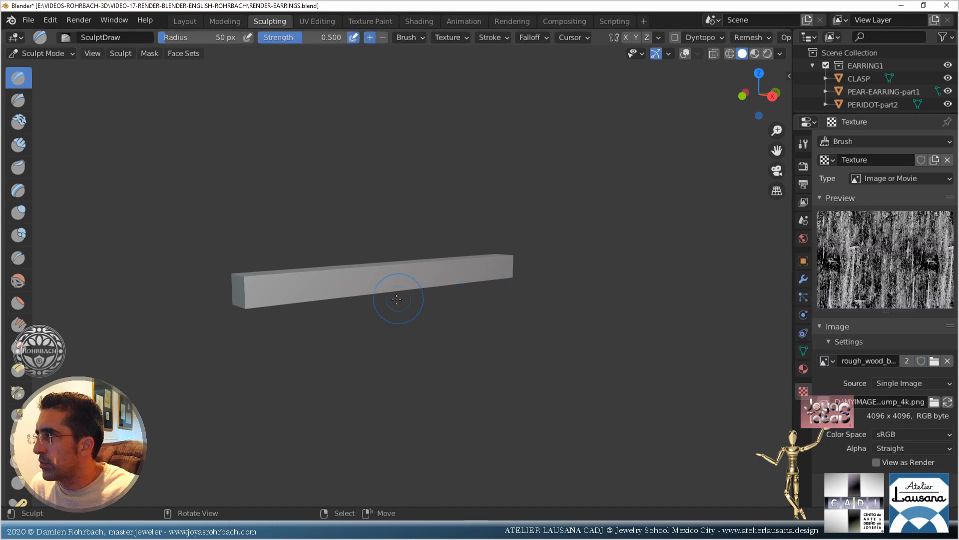
{"action": "scroll", "coordinate": [380, 284], "scroll_direction": "up", "scroll_amount": 3}
{"action": "left_click_drag", "start_coordinate": [360, 285], "coordinate": [349, 287]}
{"action": "mouse_move", "coordinate": [257, 291]}
{"action": "left_mouse_down"}
{"action": "mouse_move", "coordinate": [181, 309]}
{"action": "mouse_move", "coordinate": [85, 293]}
{"action": "mouse_move", "coordinate": [300, 285]}
{"action": "mouse_move", "coordinate": [332, 308]}
{"action": "mouse_move", "coordinate": [250, 313]}
{"action": "left_mouse_up"}
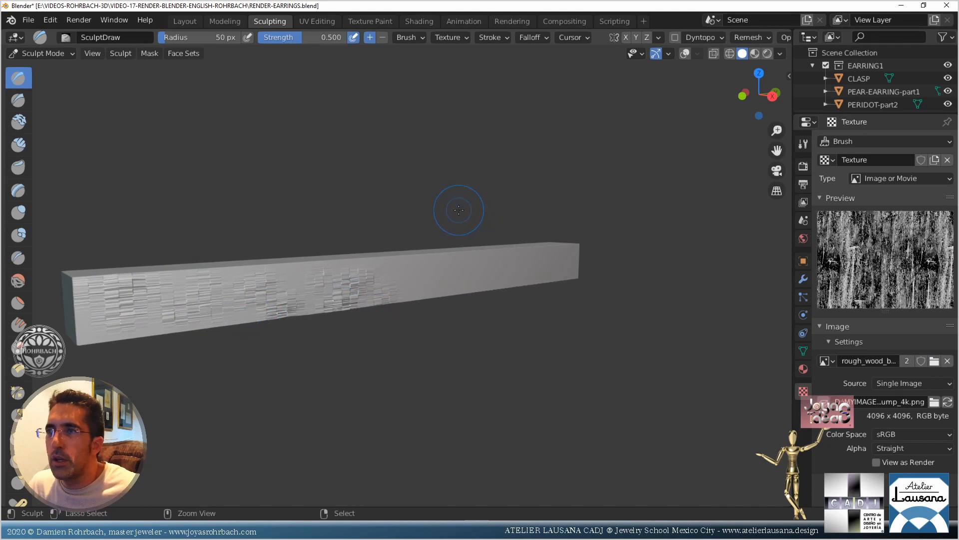
Enable Dyntopo for the beam, then resculpt and smooth the textured part of its front face
{"action": "left_click", "coordinate": [674, 37]}
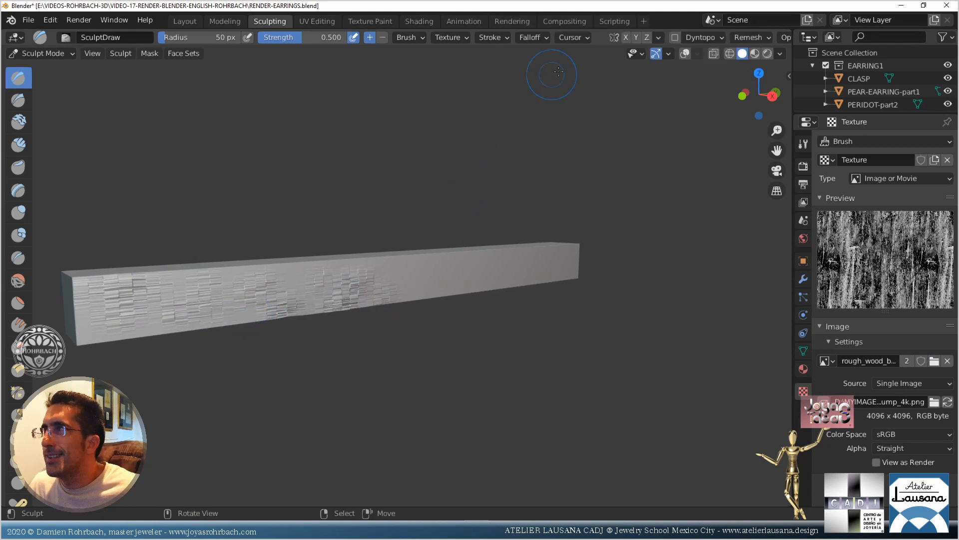
{"action": "left_click", "coordinate": [679, 37]}
{"action": "left_click", "coordinate": [664, 75]}
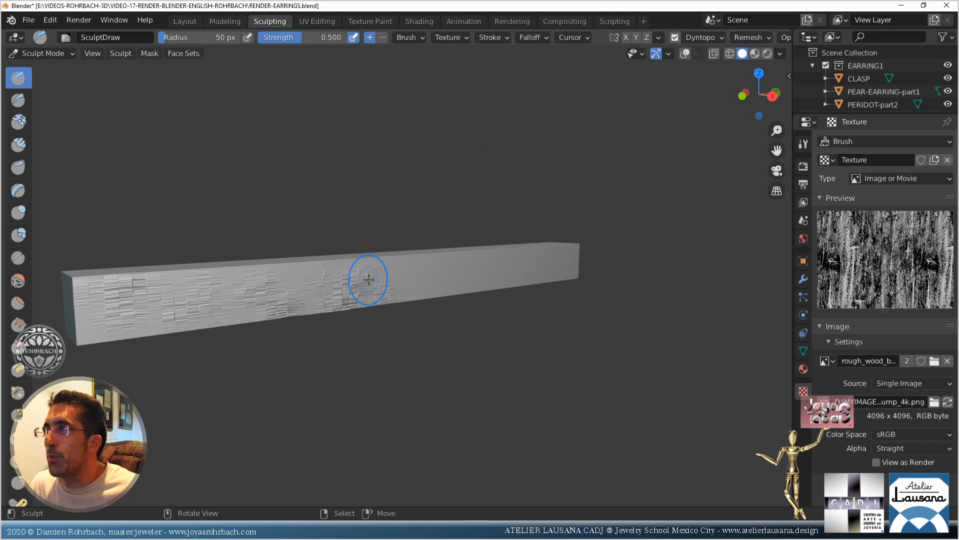
{"action": "mouse_move", "coordinate": [393, 286]}
{"action": "left_mouse_down"}
{"action": "mouse_move", "coordinate": [182, 297]}
{"action": "mouse_move", "coordinate": [108, 293]}
{"action": "mouse_move", "coordinate": [104, 283]}
{"action": "left_mouse_up"}
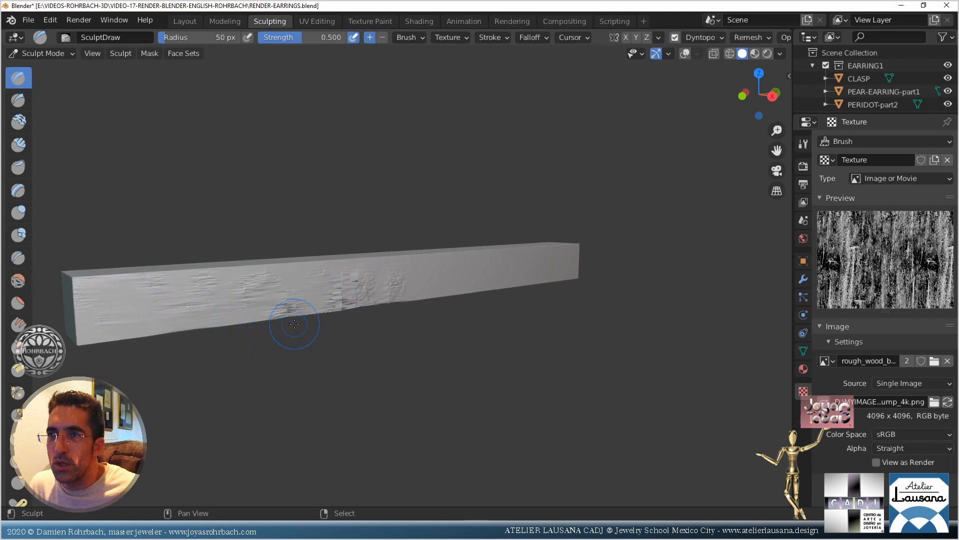
{"action": "mouse_move", "coordinate": [233, 288]}
{"action": "left_mouse_down", "text": "shift"}
{"action": "mouse_move", "coordinate": [327, 294]}
{"action": "mouse_move", "coordinate": [440, 273]}
{"action": "mouse_move", "coordinate": [369, 275]}
{"action": "left_mouse_up", "text": "shift"}
Sculpt separate dabs of the wood texture at intervals along the beam's front face
{"action": "left_click", "coordinate": [490, 271]}
{"action": "left_click", "coordinate": [448, 274]}
{"action": "left_click", "coordinate": [278, 280]}
{"action": "left_click", "coordinate": [240, 291]}
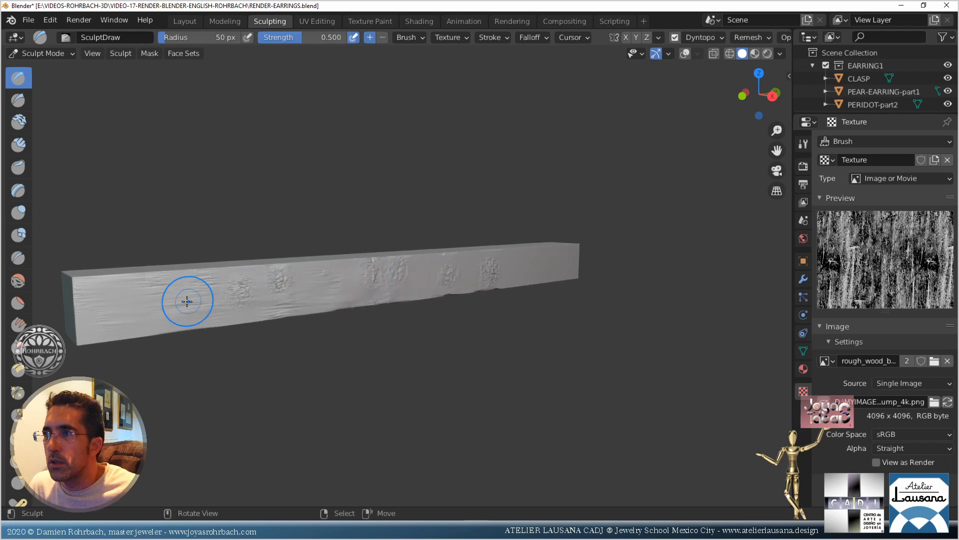
{"action": "left_click", "coordinate": [184, 304]}
{"action": "left_click", "coordinate": [129, 318]}
Add small textured dabs to the front face around the beam's near end and its vertical corner edge
{"action": "middle_click_drag", "start_coordinate": [116, 321], "coordinate": [426, 299], "text": "shift"}
{"action": "scroll", "coordinate": [422, 299], "scroll_direction": "up", "scroll_amount": 6}
{"action": "left_click", "coordinate": [340, 317]}
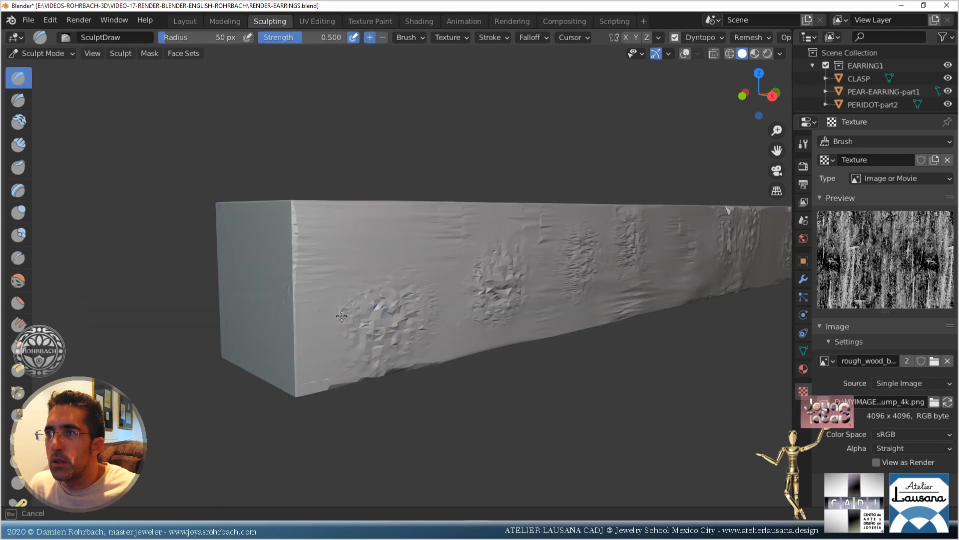
{"action": "left_click", "coordinate": [301, 352]}
{"action": "left_click", "coordinate": [318, 231]}
{"action": "left_click", "coordinate": [372, 229]}
{"action": "left_click", "coordinate": [424, 234]}
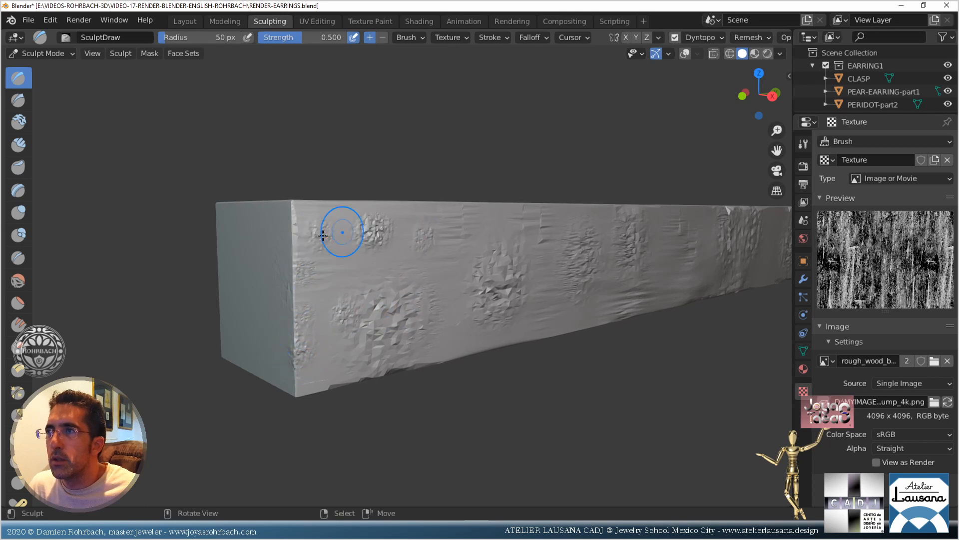
Sculpt the near end of the front face using a 150 px brush radius and a Dyntopo detail size of 2
{"action": "left_click", "coordinate": [224, 39]}
{"action": "type", "text": "150"}
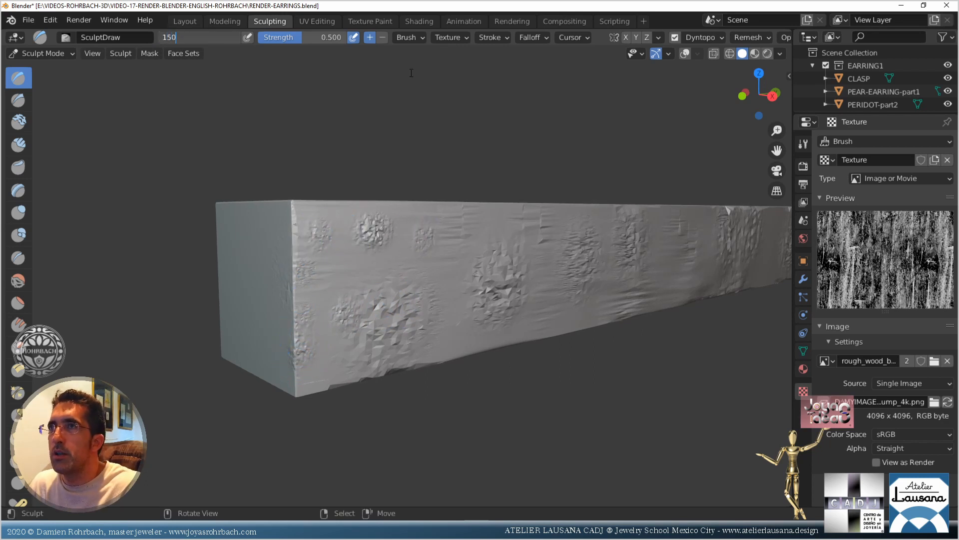
{"action": "key", "text": "Return"}
{"action": "left_click", "coordinate": [702, 37]}
{"action": "left_click", "coordinate": [719, 62]}
{"action": "type", "text": "2"}
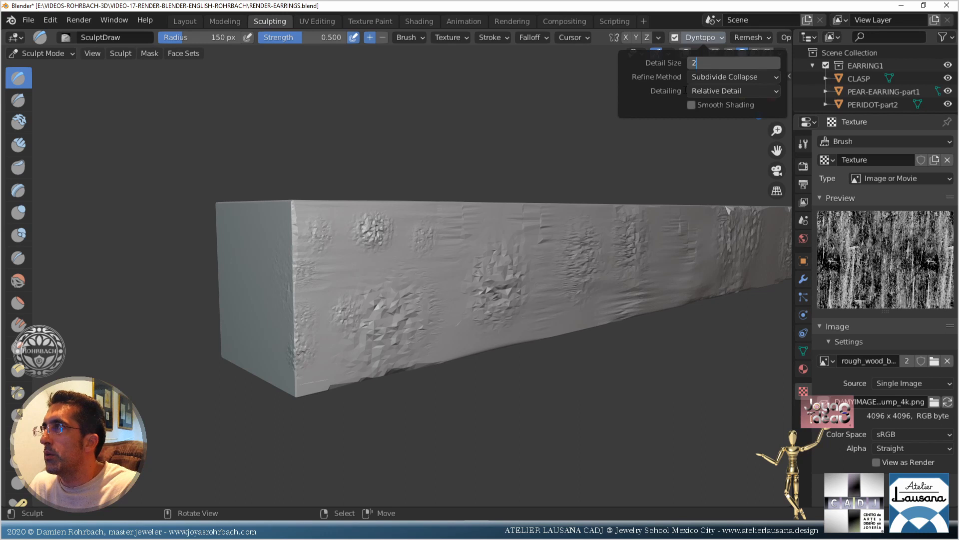
{"action": "key", "text": "Return"}
{"action": "mouse_move", "coordinate": [504, 235]}
{"action": "left_mouse_down"}
{"action": "mouse_move", "coordinate": [480, 272]}
{"action": "mouse_move", "coordinate": [439, 300]}
{"action": "mouse_move", "coordinate": [385, 285]}
{"action": "mouse_move", "coordinate": [310, 355]}
{"action": "mouse_move", "coordinate": [283, 364]}
{"action": "left_mouse_up"}
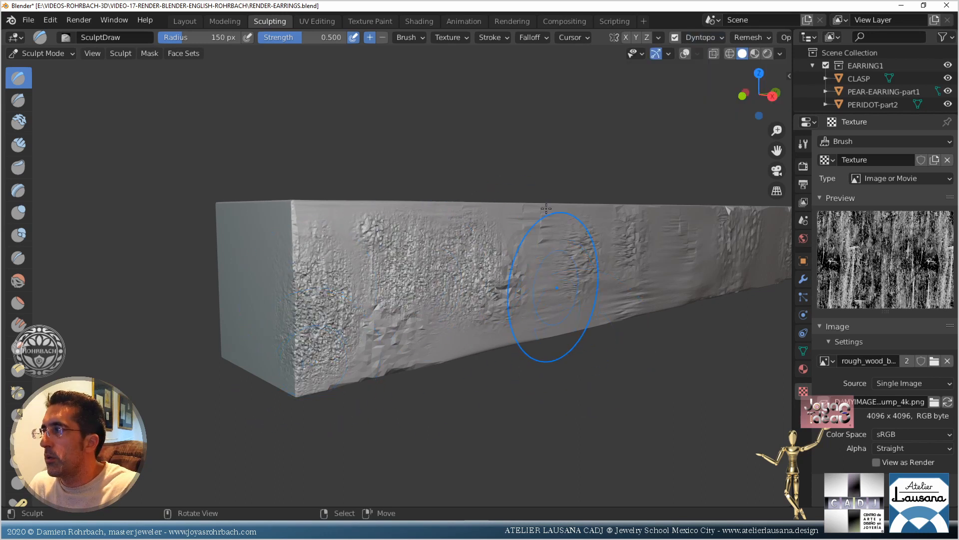
Set the brush texture's X size to 9 and sculpt the fine roughness over the near end face and the front face's middle section
{"action": "left_click", "coordinate": [451, 38]}
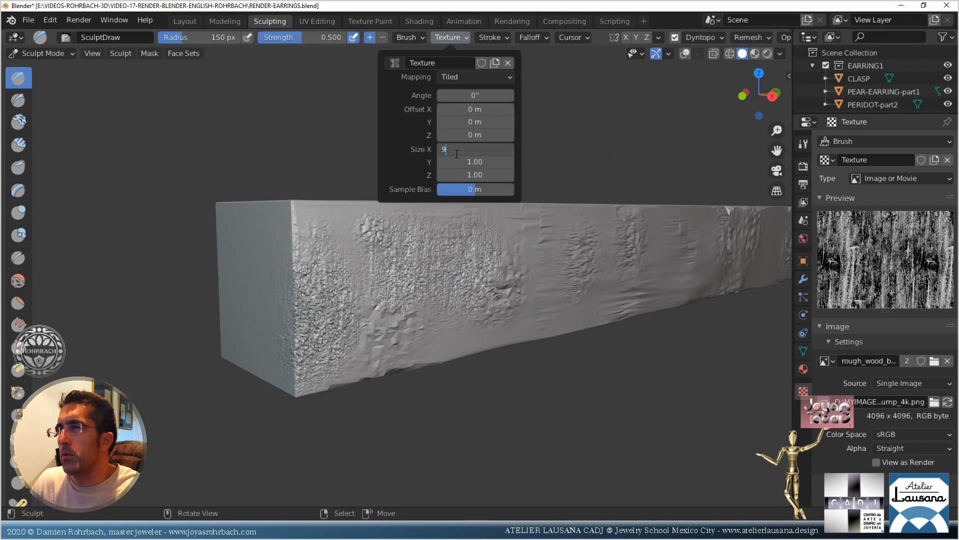
{"action": "mouse_move", "coordinate": [506, 225]}
{"action": "left_mouse_down"}
{"action": "mouse_move", "coordinate": [504, 195]}
{"action": "mouse_move", "coordinate": [439, 188]}
{"action": "mouse_move", "coordinate": [304, 203]}
{"action": "mouse_move", "coordinate": [286, 270]}
{"action": "mouse_move", "coordinate": [268, 247]}
{"action": "mouse_move", "coordinate": [268, 390]}
{"action": "mouse_move", "coordinate": [235, 322]}
{"action": "mouse_move", "coordinate": [241, 245]}
{"action": "mouse_move", "coordinate": [257, 225]}
{"action": "mouse_move", "coordinate": [325, 390]}
{"action": "mouse_move", "coordinate": [414, 335]}
{"action": "mouse_move", "coordinate": [610, 303]}
{"action": "mouse_move", "coordinate": [597, 321]}
{"action": "mouse_move", "coordinate": [600, 214]}
{"action": "mouse_move", "coordinate": [571, 310]}
{"action": "left_mouse_up"}
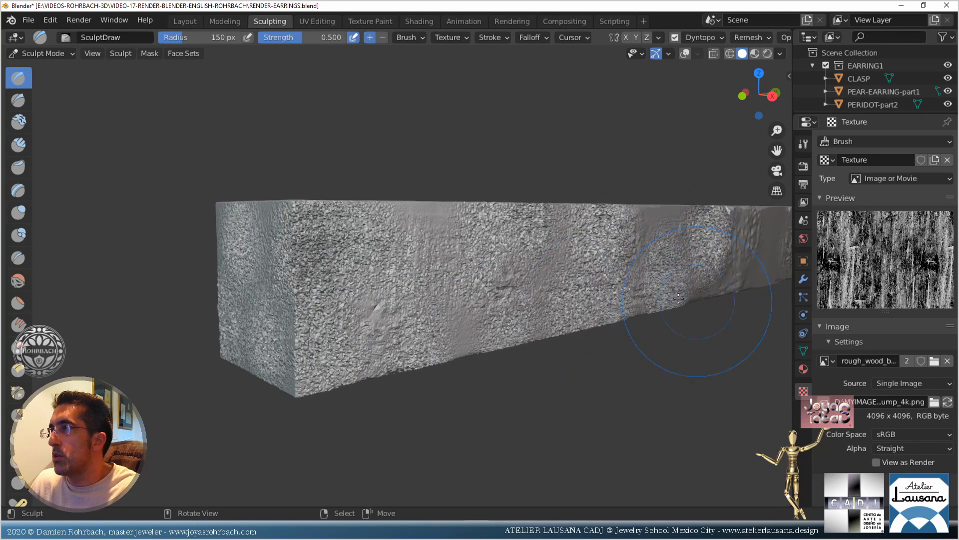
{"action": "mouse_move", "coordinate": [664, 299]}
{"action": "middle_mouse_down"}
{"action": "mouse_move", "coordinate": [569, 330]}
{"action": "mouse_move", "coordinate": [530, 322]}
{"action": "middle_mouse_up"}
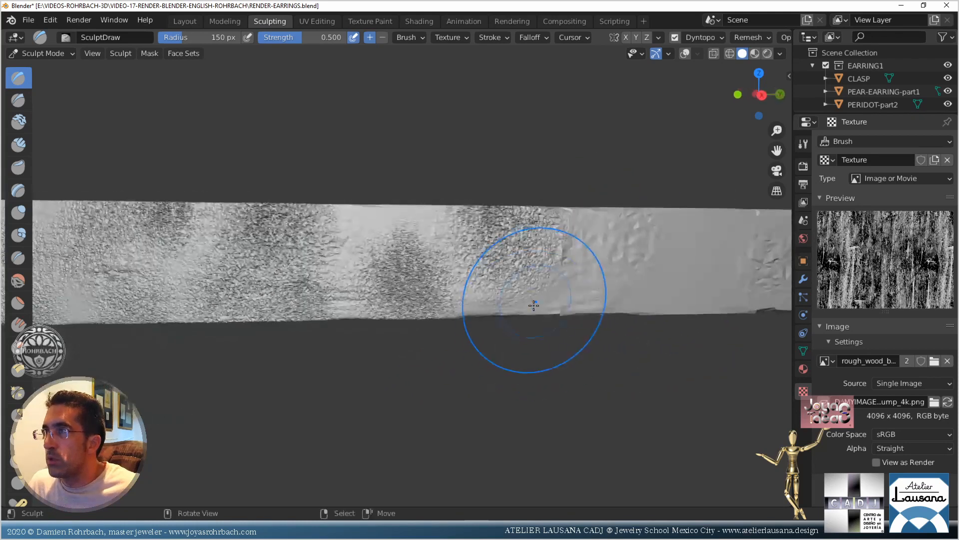
{"action": "left_click_drag", "start_coordinate": [529, 252], "coordinate": [477, 255], "text": "shift"}
{"action": "mouse_move", "coordinate": [394, 273]}
{"action": "left_mouse_down", "text": "shift"}
{"action": "mouse_move", "coordinate": [321, 224]}
{"action": "mouse_move", "coordinate": [487, 276]}
{"action": "left_mouse_up", "text": "shift"}
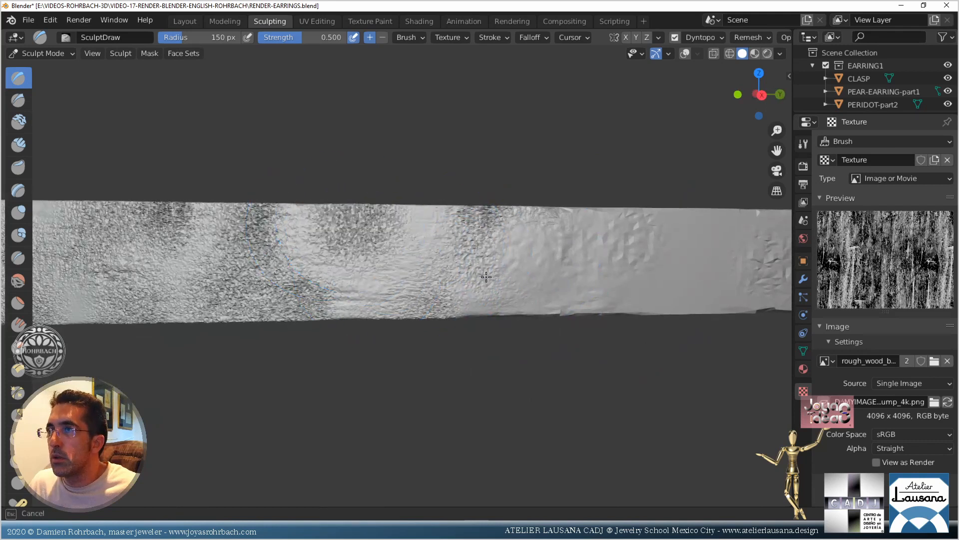
{"action": "left_click_drag", "start_coordinate": [420, 255], "coordinate": [460, 270]}
{"action": "left_click_drag", "start_coordinate": [613, 286], "coordinate": [642, 285]}
Continue sculpting the fine rough texture over the rest of the front face up to the beam's far end
{"action": "middle_click_drag", "start_coordinate": [702, 289], "coordinate": [398, 304], "text": "shift"}
{"action": "mouse_move", "coordinate": [406, 290]}
{"action": "left_mouse_down"}
{"action": "mouse_move", "coordinate": [442, 271]}
{"action": "mouse_move", "coordinate": [544, 261]}
{"action": "left_mouse_up"}
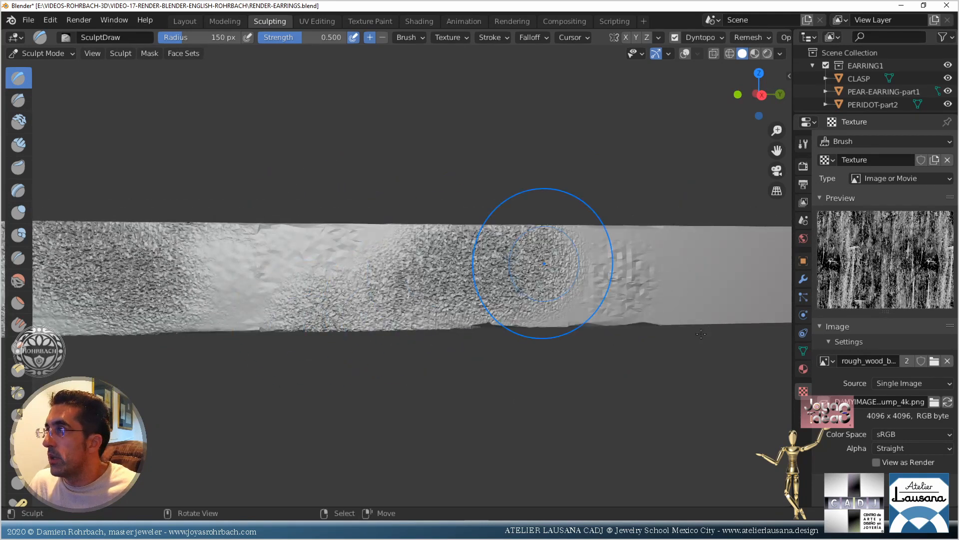
{"action": "middle_click_drag", "start_coordinate": [740, 299], "coordinate": [311, 321], "text": "shift"}
{"action": "left_click_drag", "start_coordinate": [391, 321], "coordinate": [254, 276]}
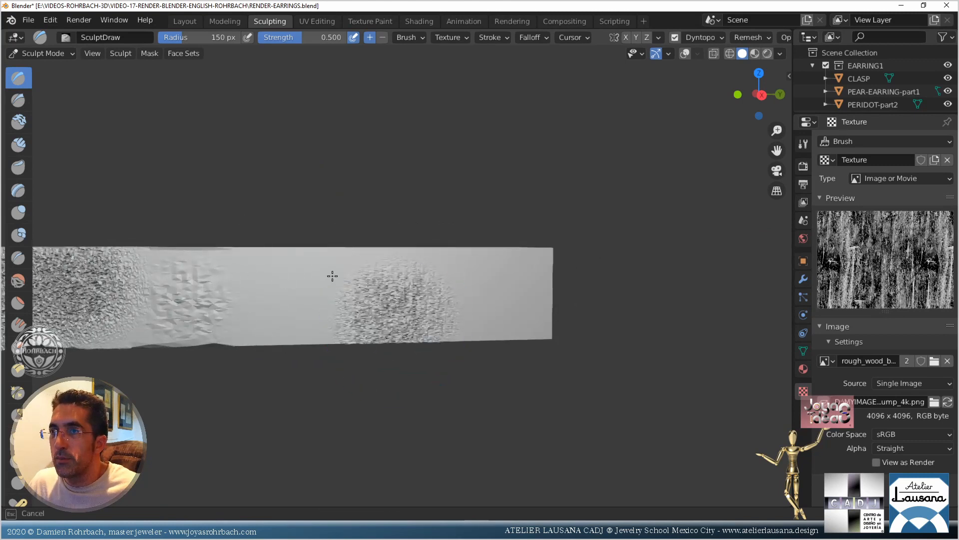
{"action": "left_click_drag", "start_coordinate": [377, 259], "coordinate": [378, 261]}
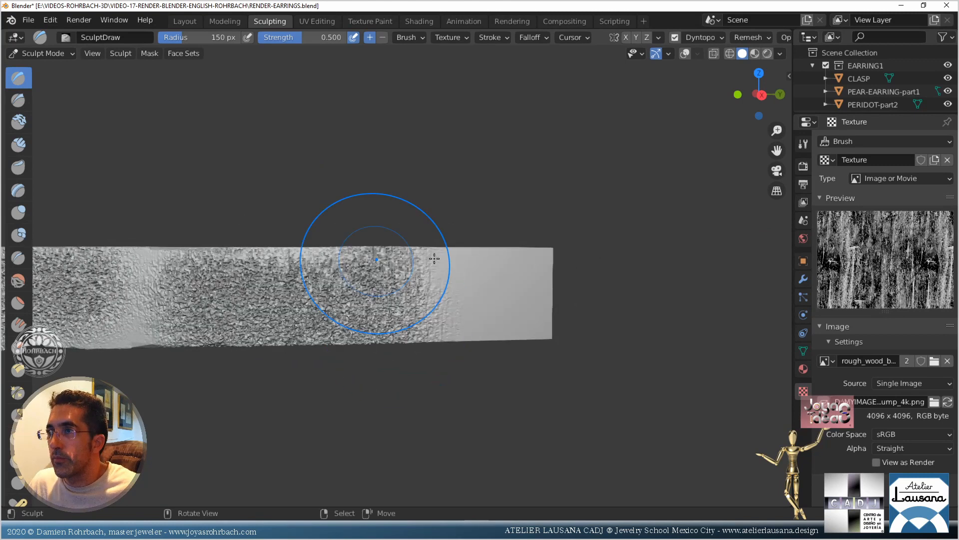
{"action": "left_click", "coordinate": [528, 273]}
Sculpt the fine rough texture along the beam's top face from one end to the other
{"action": "mouse_move", "coordinate": [499, 335]}
{"action": "middle_mouse_down"}
{"action": "mouse_move", "coordinate": [454, 344]}
{"action": "mouse_move", "coordinate": [428, 331]}
{"action": "middle_mouse_up"}
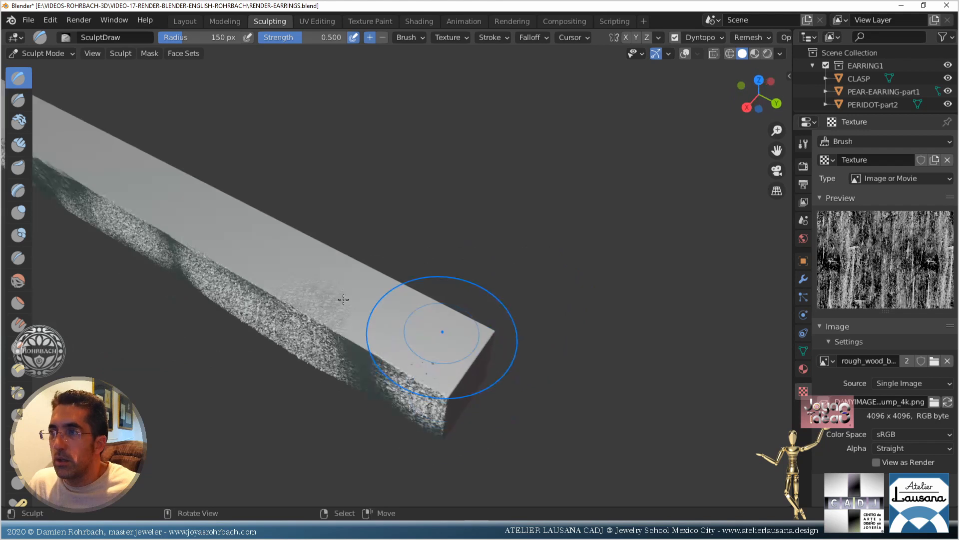
{"action": "left_click_drag", "start_coordinate": [428, 331], "coordinate": [213, 229]}
{"action": "mouse_move", "coordinate": [292, 267]}
{"action": "middle_mouse_down", "text": "shift"}
{"action": "mouse_move", "coordinate": [403, 311]}
{"action": "mouse_move", "coordinate": [446, 315]}
{"action": "middle_mouse_up", "text": "shift"}
{"action": "mouse_move", "coordinate": [224, 185]}
{"action": "left_mouse_down"}
{"action": "mouse_move", "coordinate": [195, 169]}
{"action": "mouse_move", "coordinate": [225, 185]}
{"action": "left_mouse_up"}
{"action": "middle_click_drag", "start_coordinate": [327, 316], "coordinate": [346, 326], "text": "shift"}
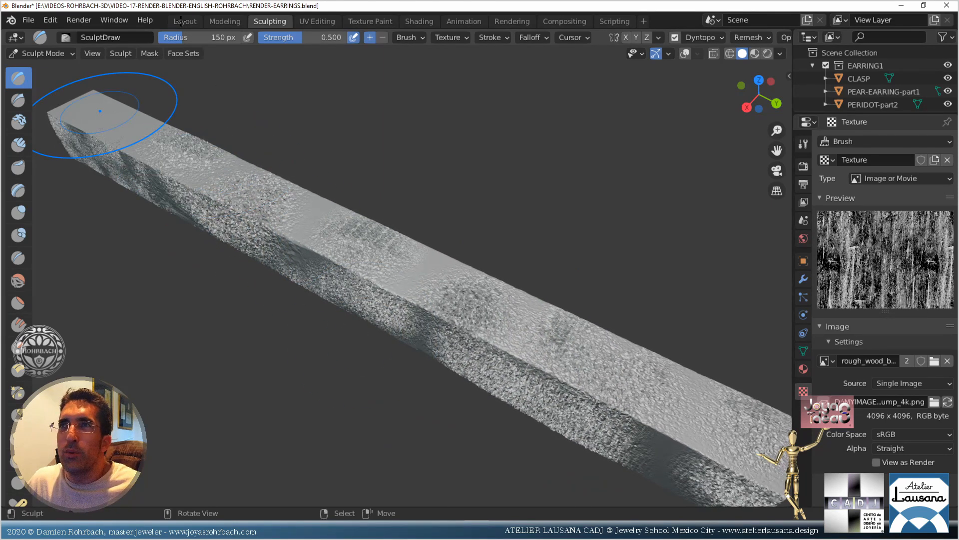
{"action": "left_click_drag", "start_coordinate": [100, 111], "coordinate": [217, 70]}
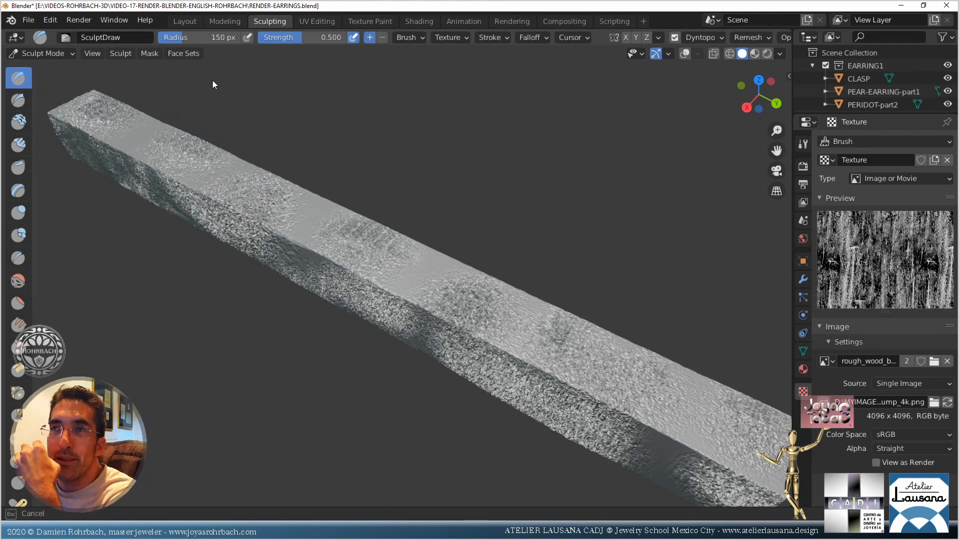
Return to the Layout workspace, check the beam together with the earrings and save the file
{"action": "left_click", "coordinate": [195, 19]}
{"action": "scroll", "coordinate": [406, 197], "scroll_direction": "down", "scroll_amount": 3}
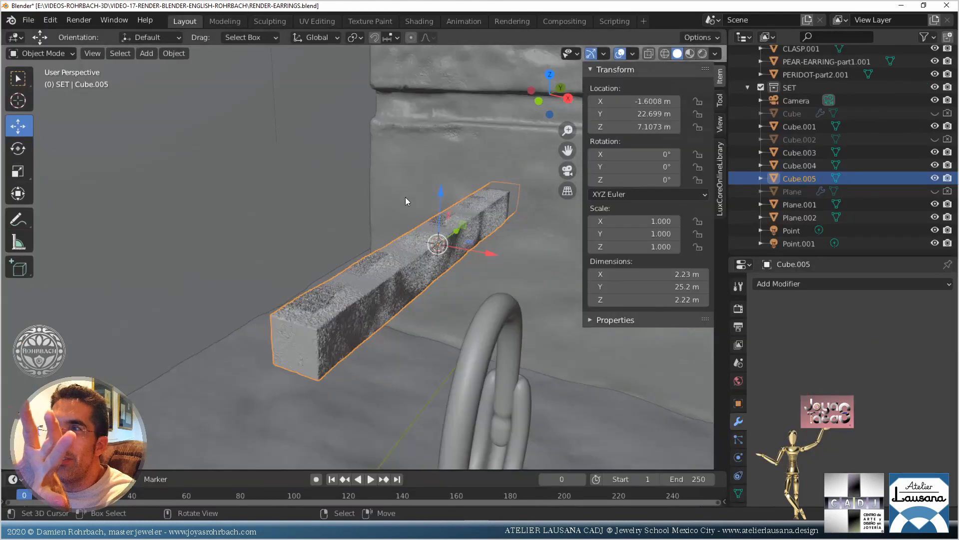
{"action": "middle_click_drag", "start_coordinate": [482, 337], "coordinate": [450, 125]}
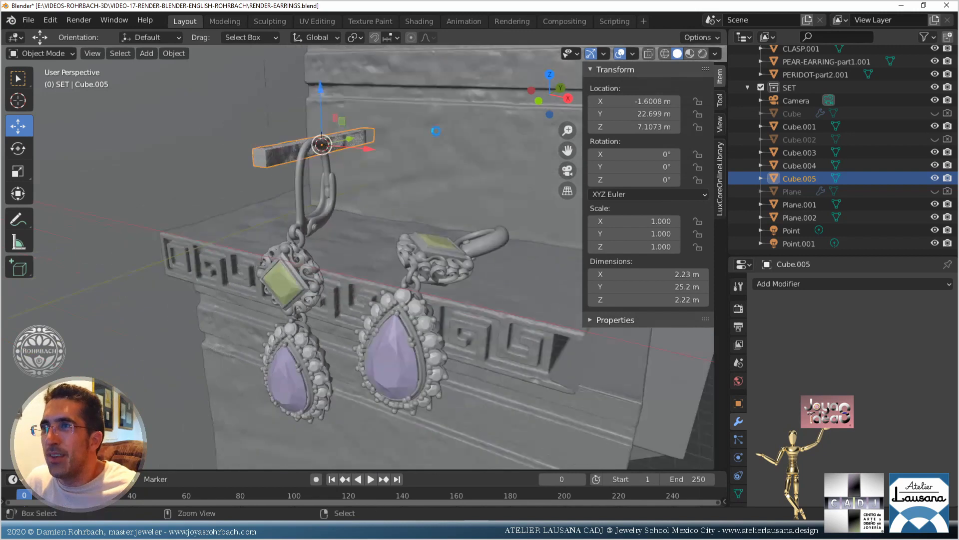
{"action": "key", "text": "ctrl+s"}
Enable the Face Orientation overlay to check the normals of the diamond-shaped earring parts
{"action": "left_click", "coordinate": [633, 53]}
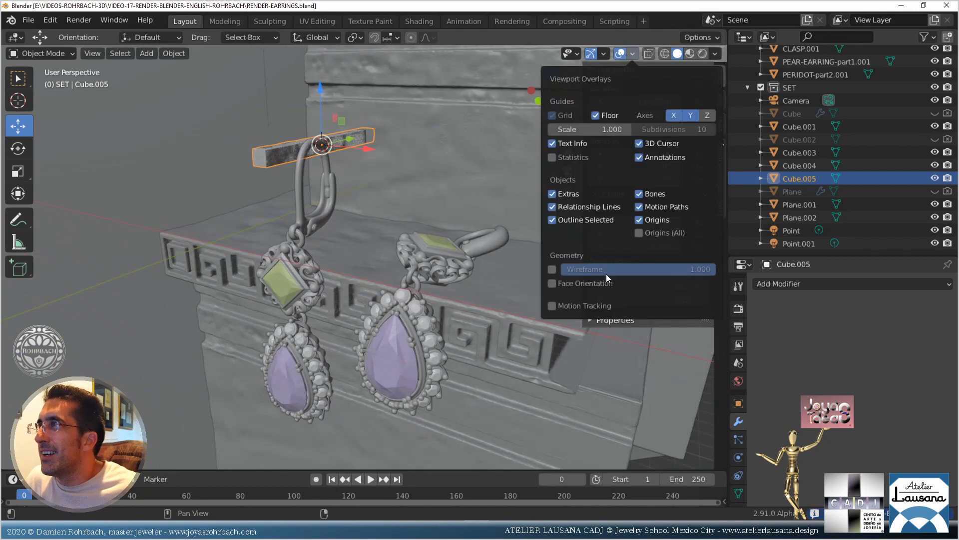
{"action": "left_click", "coordinate": [552, 283]}
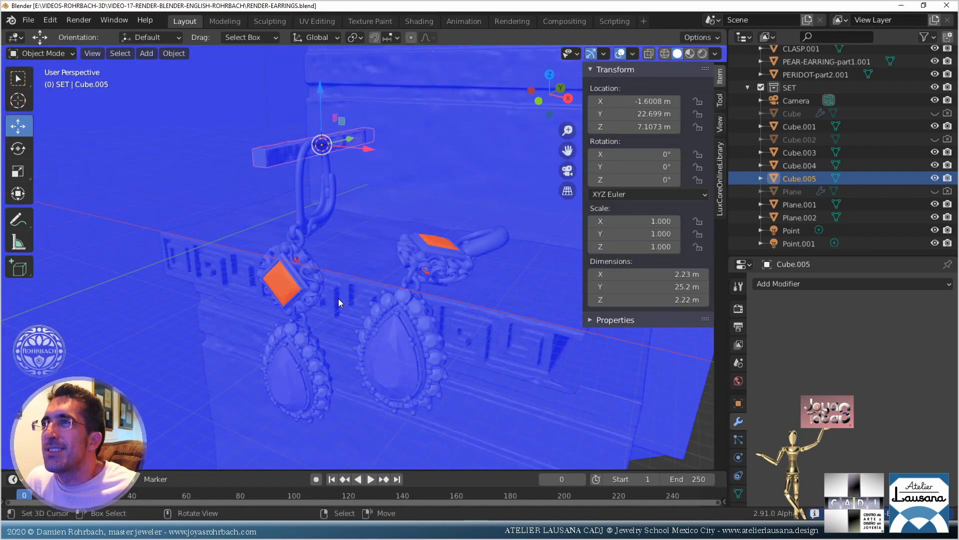
{"action": "scroll", "coordinate": [315, 306], "scroll_direction": "up", "scroll_amount": 4}
Recalculate all normals of the hanging earring's PERIDOT-part2 mesh to the outside
{"action": "left_click", "coordinate": [182, 316]}
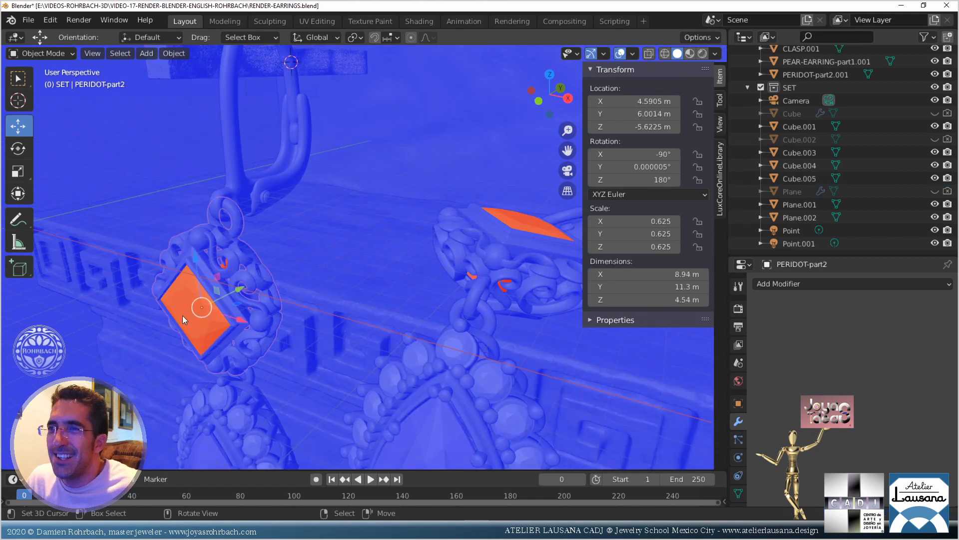
{"action": "key", "text": "Tab"}
{"action": "key", "text": "a"}
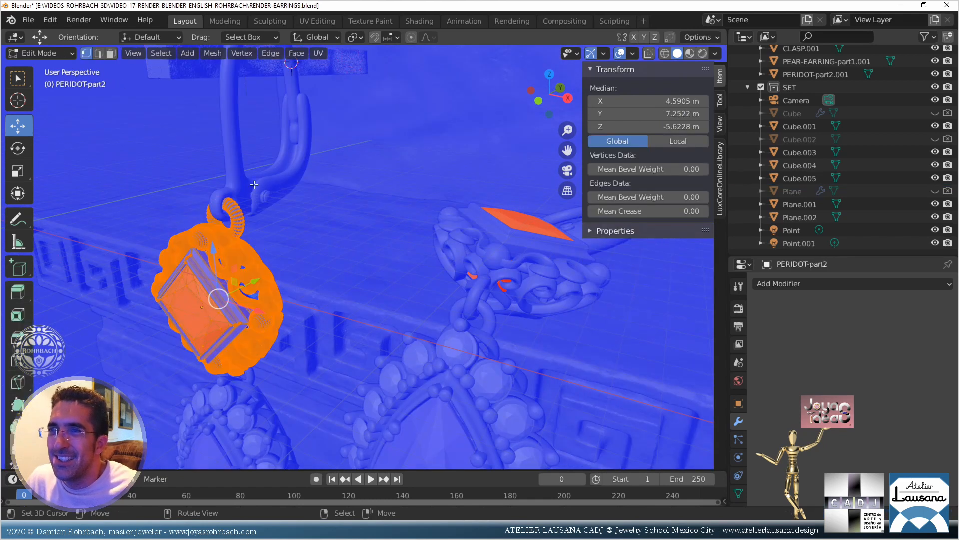
{"action": "left_click", "coordinate": [219, 55]}
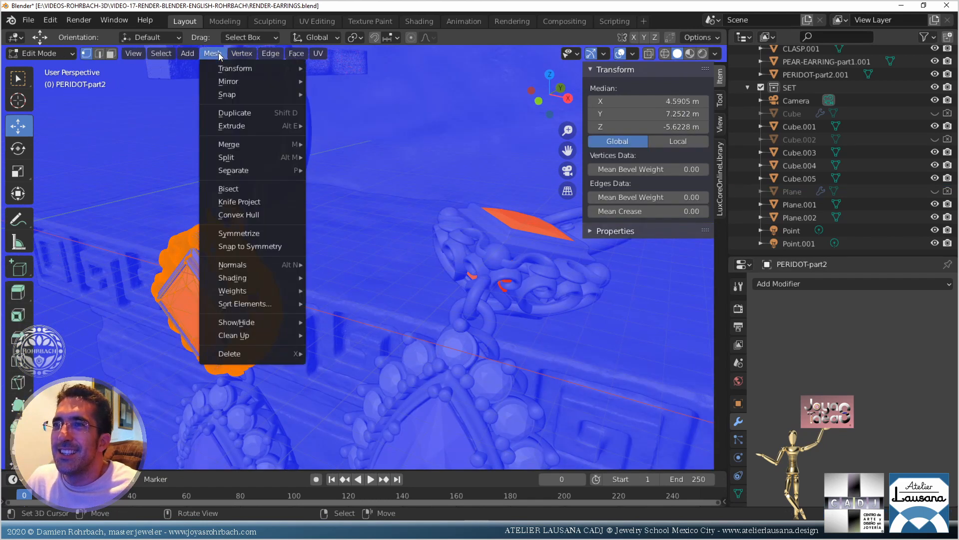
{"action": "mouse_move", "coordinate": [262, 267]}
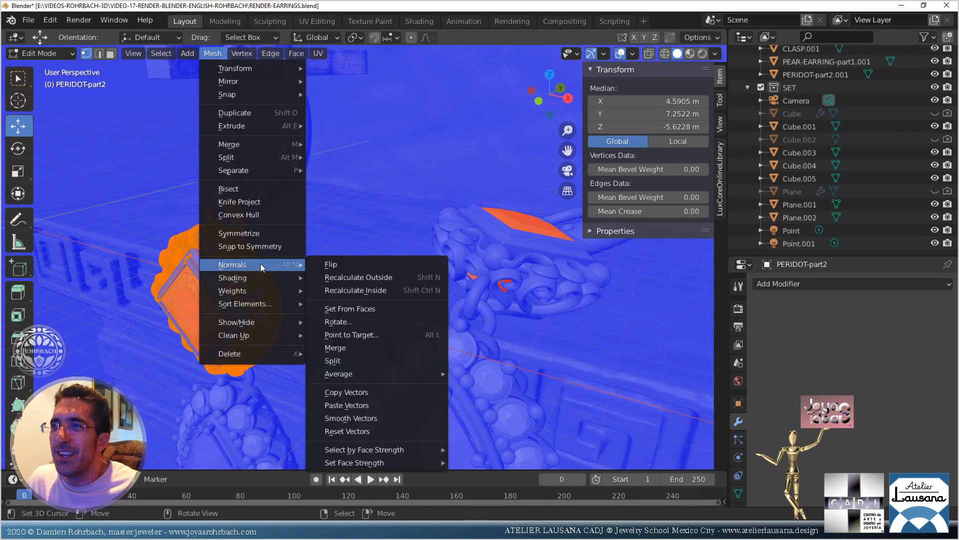
{"action": "left_click", "coordinate": [357, 279]}
{"action": "key", "text": "Tab"}
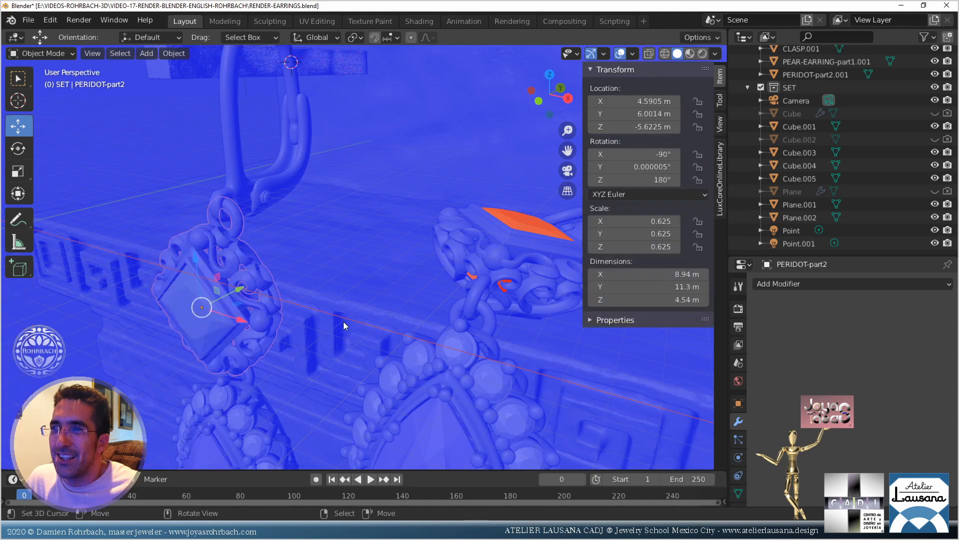
Recalculate the normals of the resting earring's PERIDOT-part2.001 mesh to the outside and save the file
{"action": "left_click", "coordinate": [497, 222]}
{"action": "key", "text": "Tab"}
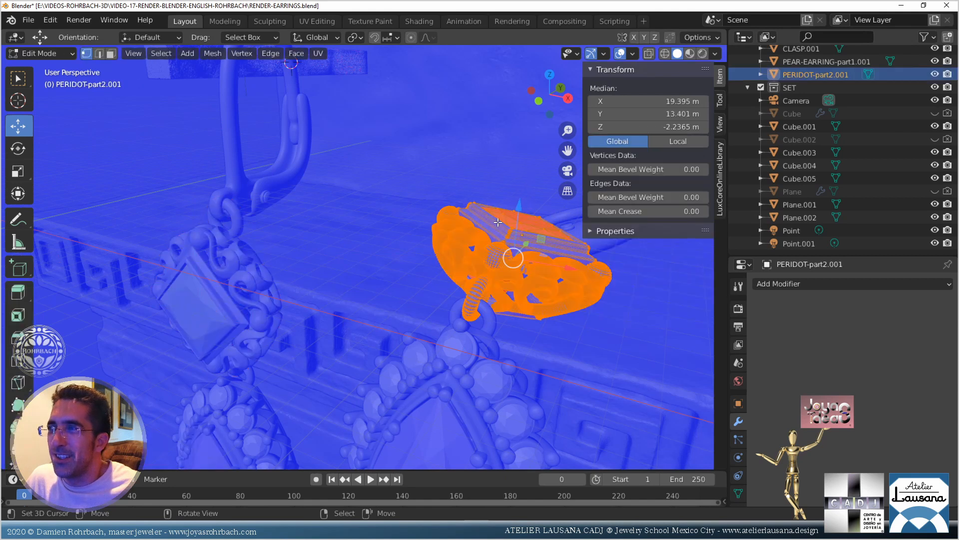
{"action": "left_click", "coordinate": [213, 53]}
{"action": "mouse_move", "coordinate": [269, 265]}
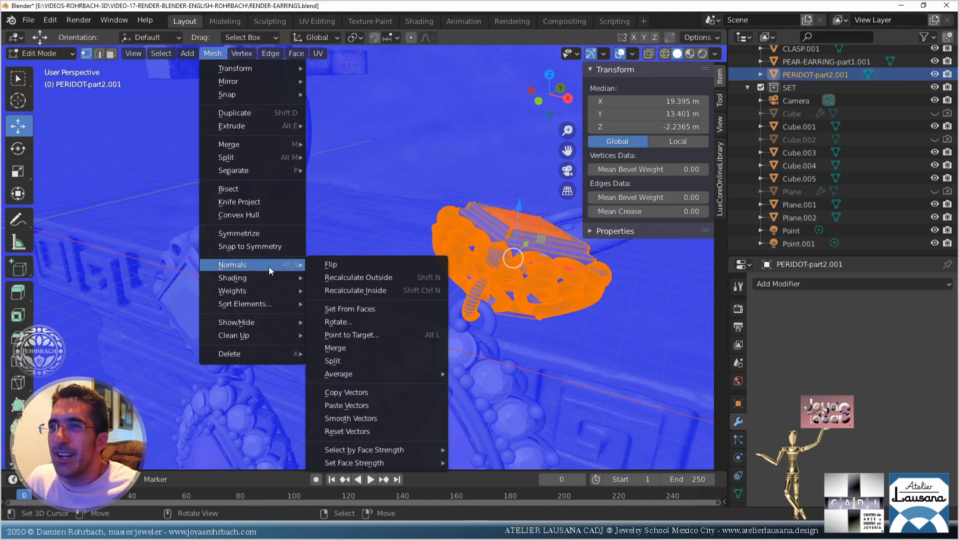
{"action": "left_click", "coordinate": [361, 278]}
{"action": "scroll", "coordinate": [359, 275], "scroll_direction": "down", "scroll_amount": 5}
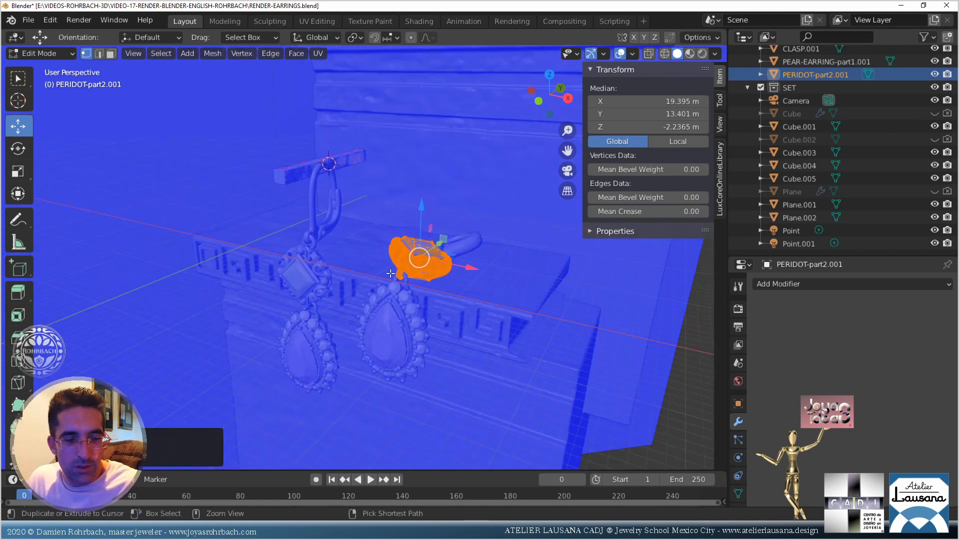
{"action": "key", "text": "ctrl+s"}
{"action": "key", "text": "Tab"}
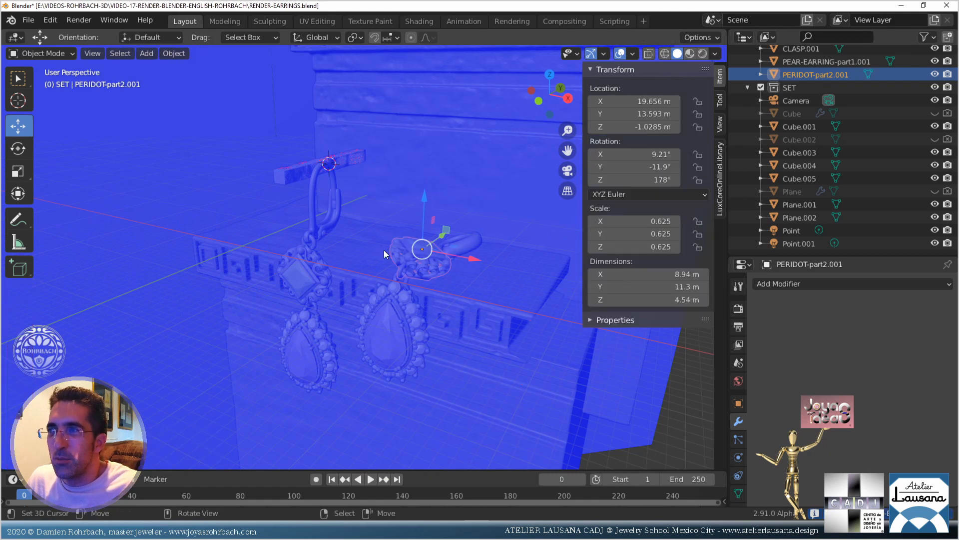
{"action": "middle_click_drag", "start_coordinate": [386, 272], "coordinate": [349, 235]}
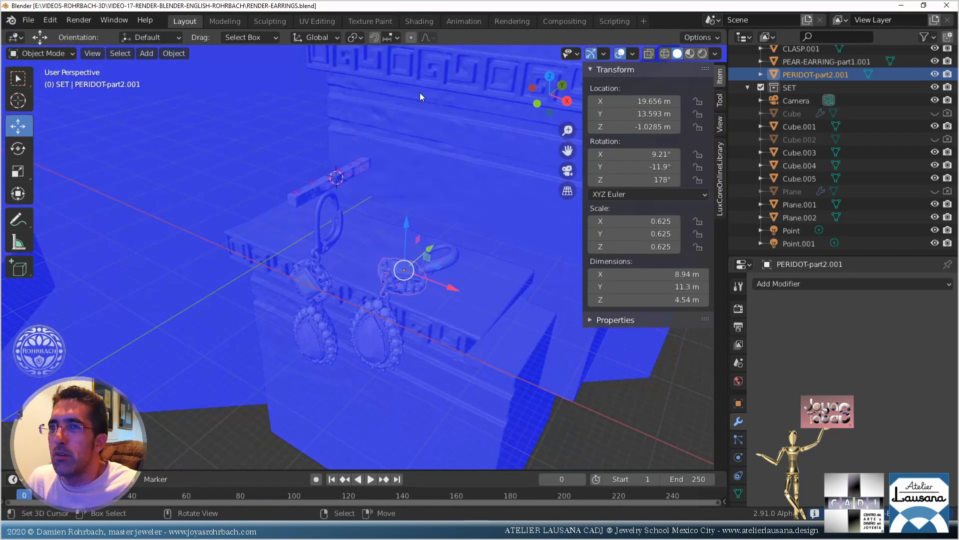
Turn off the Face Orientation overlay and preview the camera view in rendered shading
{"action": "key", "text": "KP_0"}
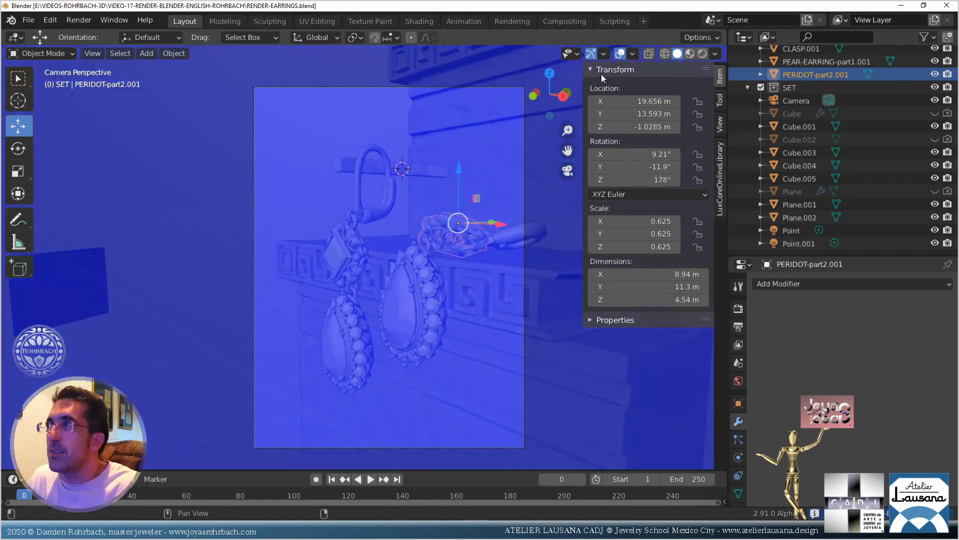
{"action": "left_click", "coordinate": [632, 53]}
{"action": "left_click", "coordinate": [553, 283]}
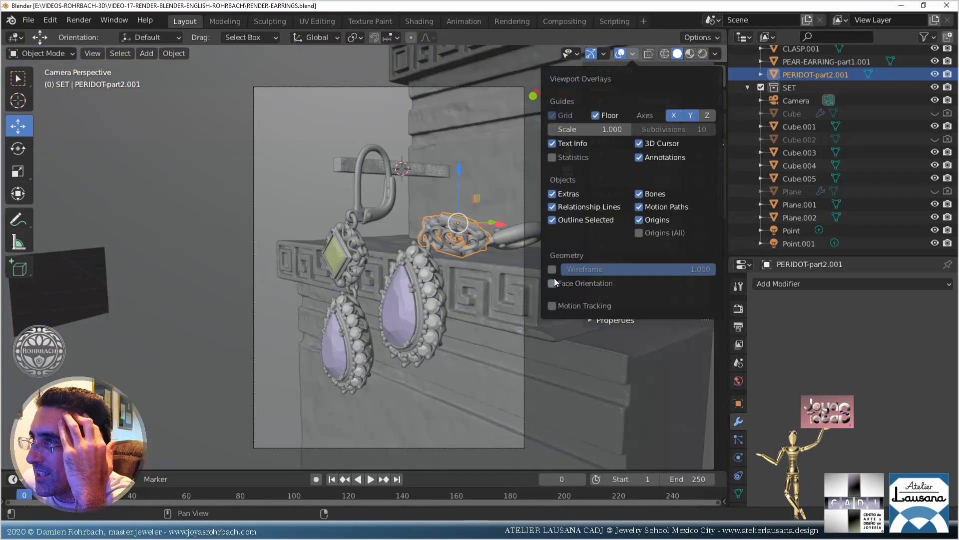
{"action": "left_click", "coordinate": [702, 53]}
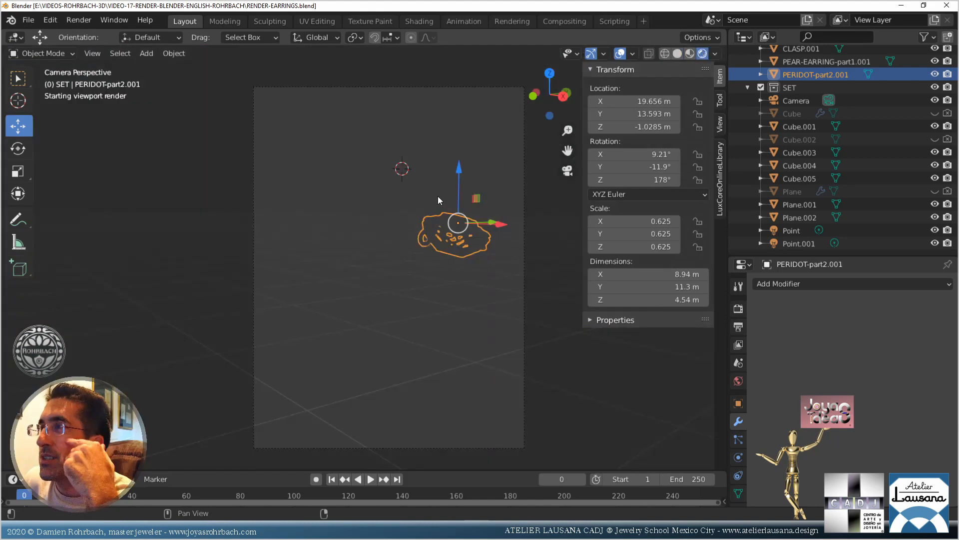
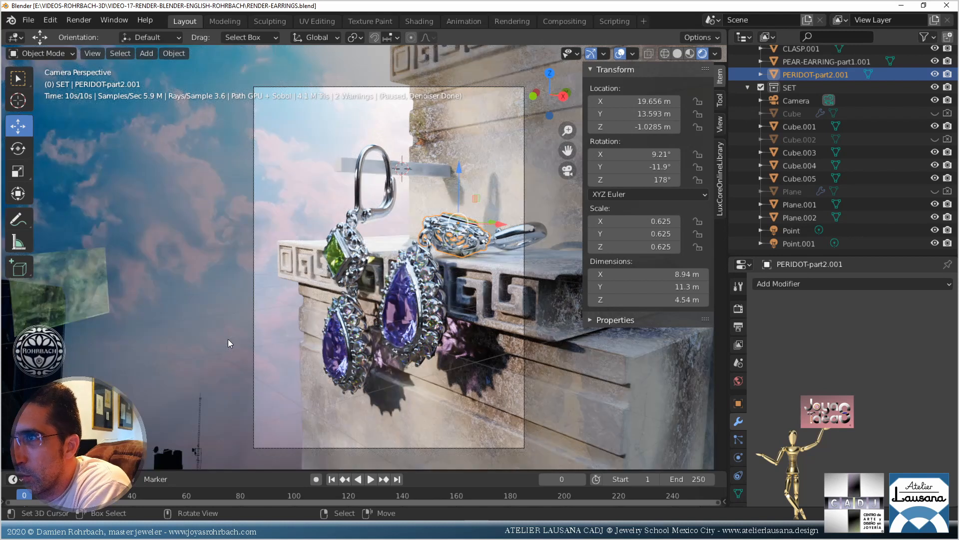
Delete the rectangular panel Plane.002 beside the camera frame
{"action": "left_click", "coordinate": [100, 292]}
{"action": "left_click", "coordinate": [100, 293]}
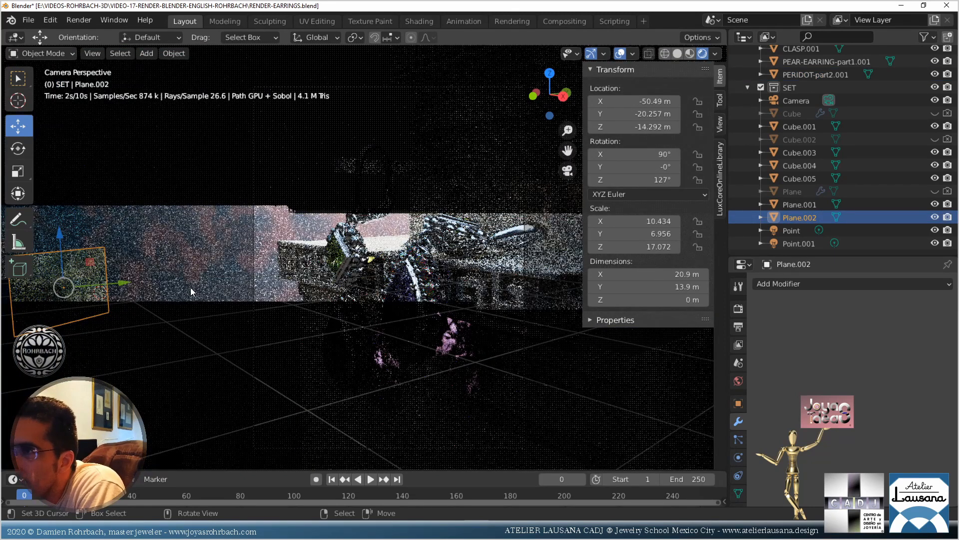
{"action": "key", "text": "Delete"}
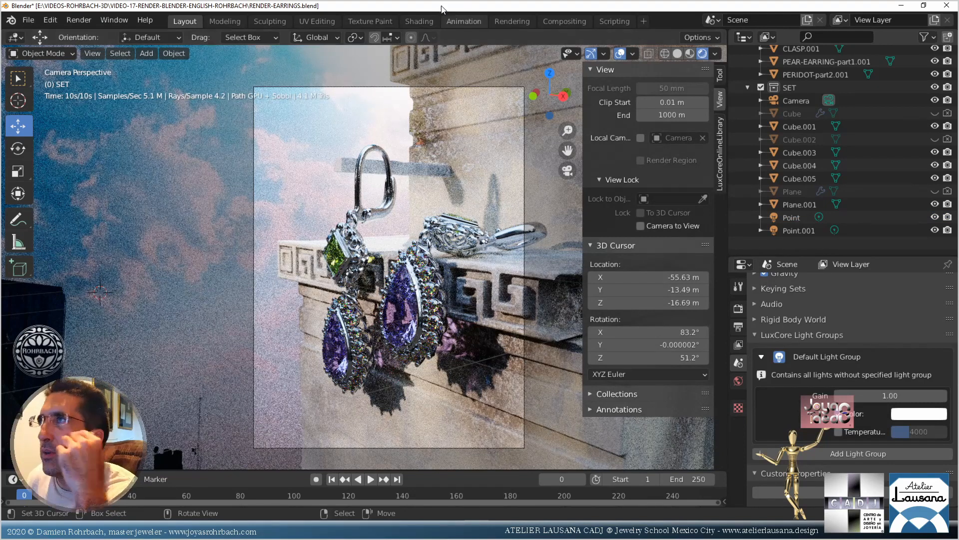
In the Shading workspace, lighten the PERIDOT glass material's transmission color to R 0.943, G 1.000, B 0.679 on PERIDOT-part2.001
{"action": "left_click", "coordinate": [425, 20]}
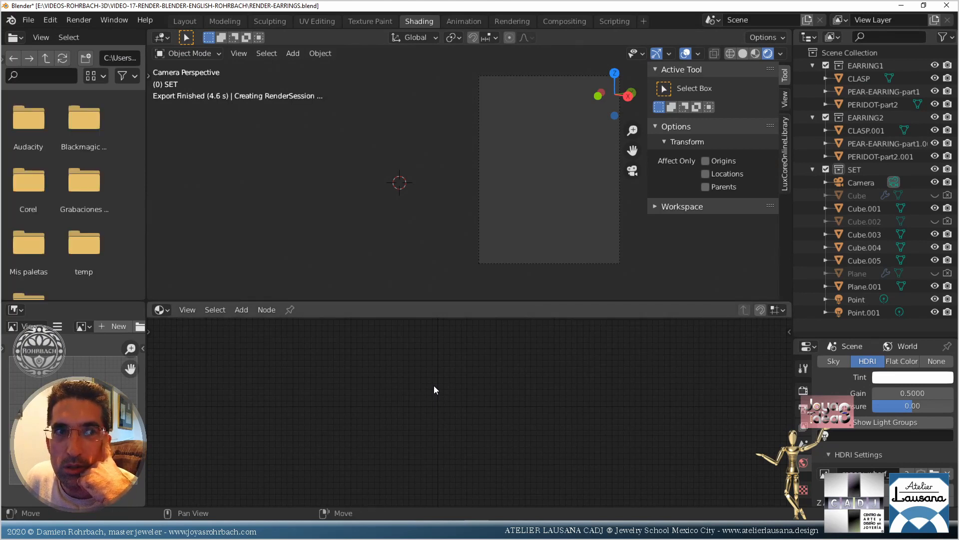
{"action": "left_click", "coordinate": [862, 143]}
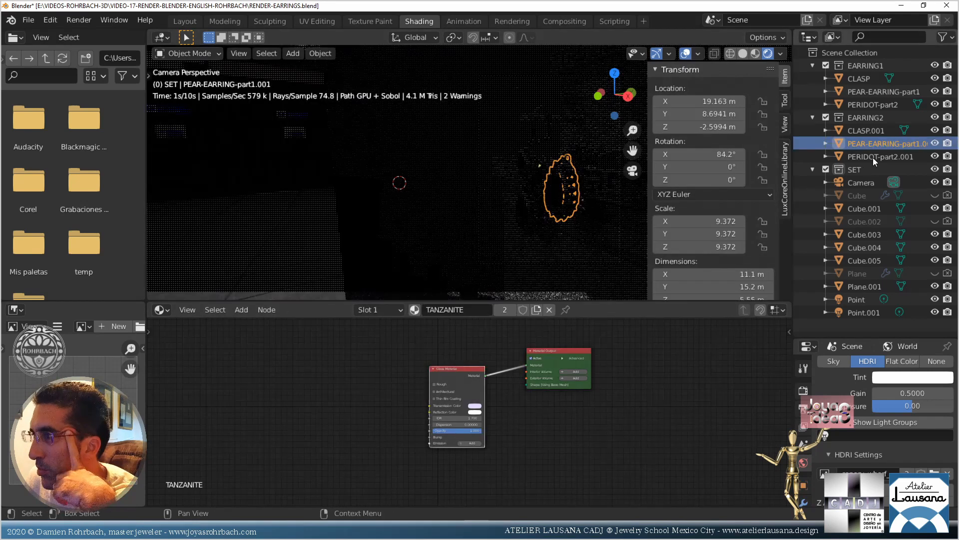
{"action": "left_click", "coordinate": [873, 158]}
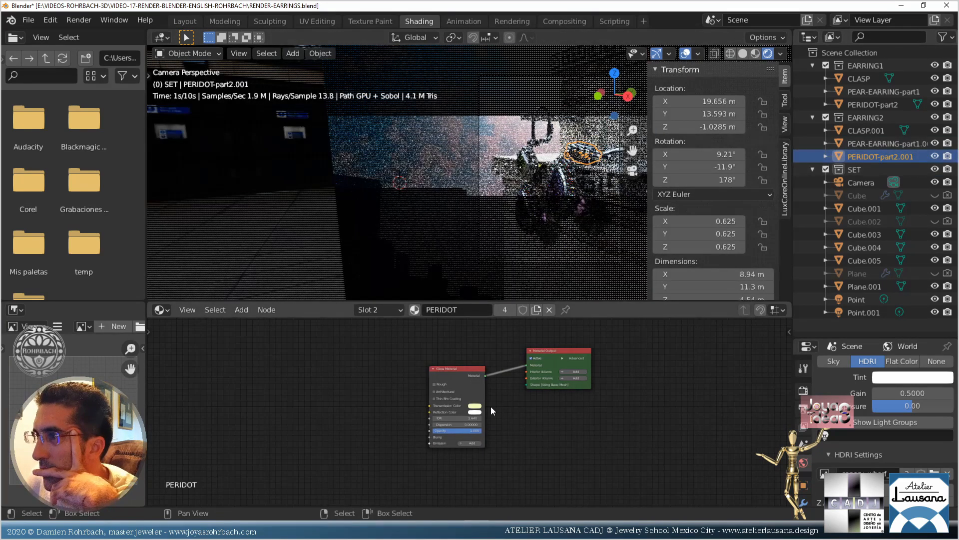
{"action": "left_click", "coordinate": [474, 407]}
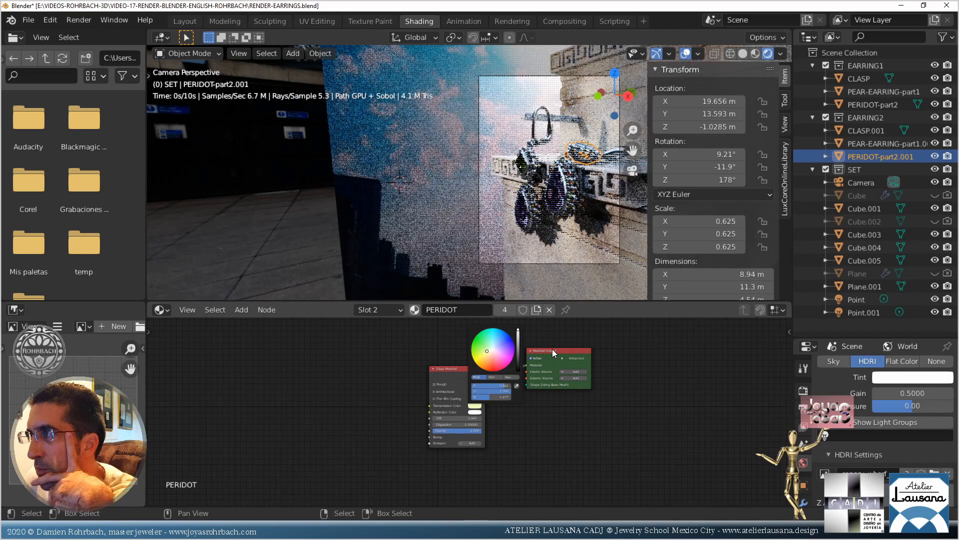
{"action": "scroll", "coordinate": [500, 410], "scroll_direction": "up", "scroll_amount": 2}
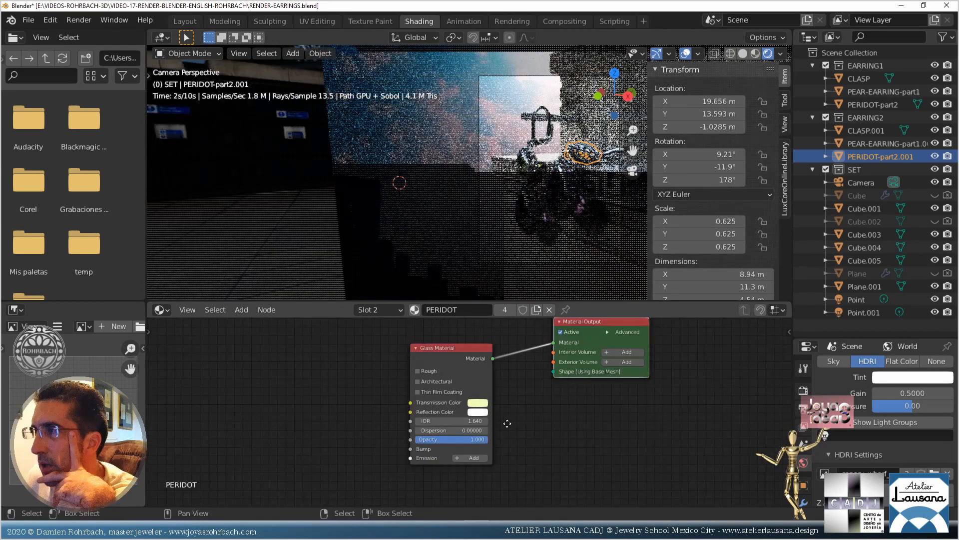
{"action": "middle_click_drag", "start_coordinate": [507, 423], "coordinate": [505, 424]}
{"action": "left_click", "coordinate": [441, 436]}
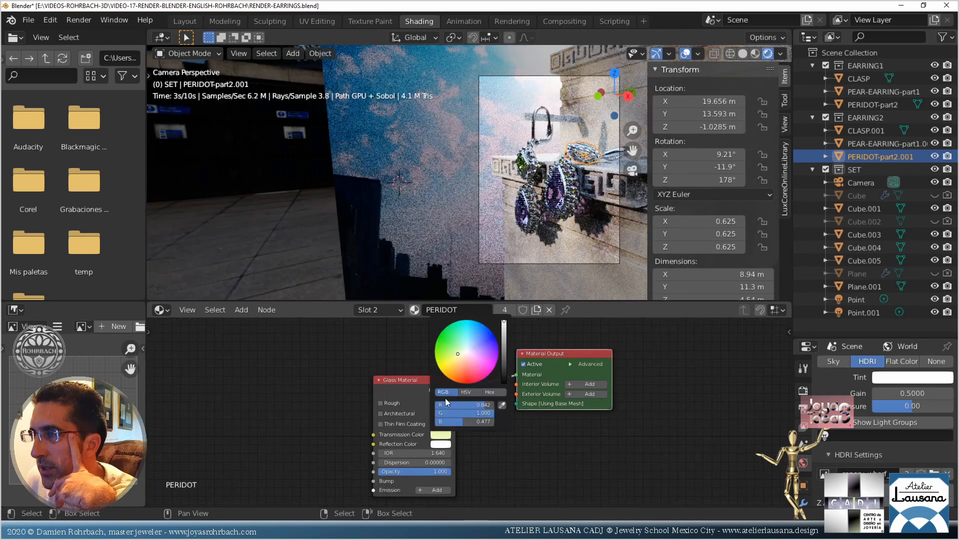
{"action": "left_click", "coordinate": [461, 353]}
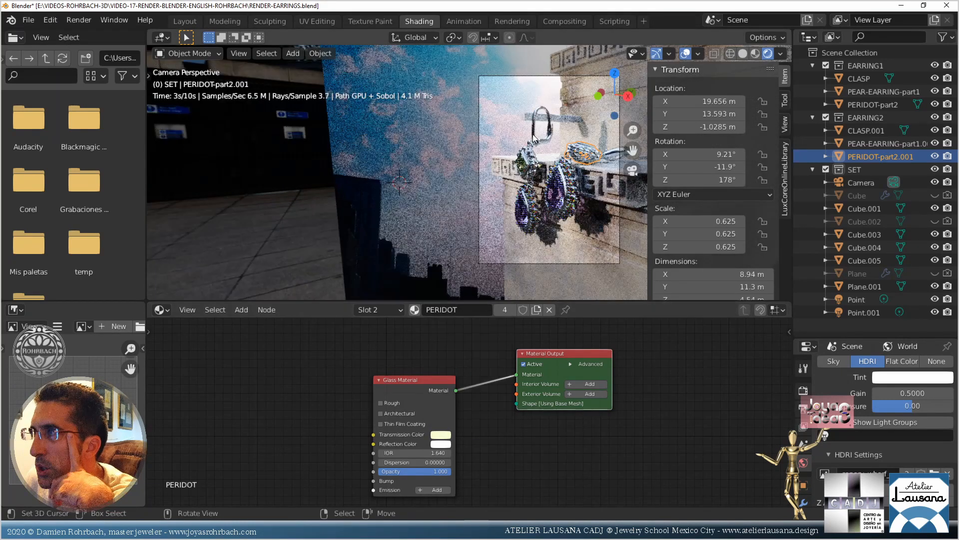
Zoom in on the hanging earring's diamond-shaped gem and shift the PERIDOT transmission color to a slightly more saturated yellow-green
{"action": "scroll", "coordinate": [533, 135], "scroll_direction": "up", "scroll_amount": 3}
{"action": "key", "text": "n"}
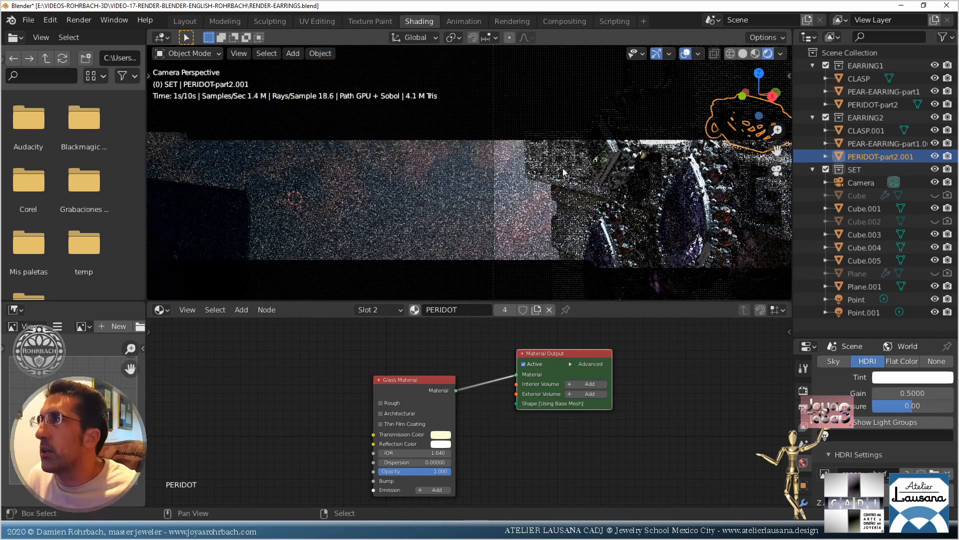
{"action": "middle_click_drag", "start_coordinate": [591, 152], "coordinate": [520, 137], "text": "shift"}
{"action": "scroll", "coordinate": [502, 206], "scroll_direction": "up", "scroll_amount": 4}
{"action": "scroll", "coordinate": [504, 205], "scroll_direction": "up", "scroll_amount": 8}
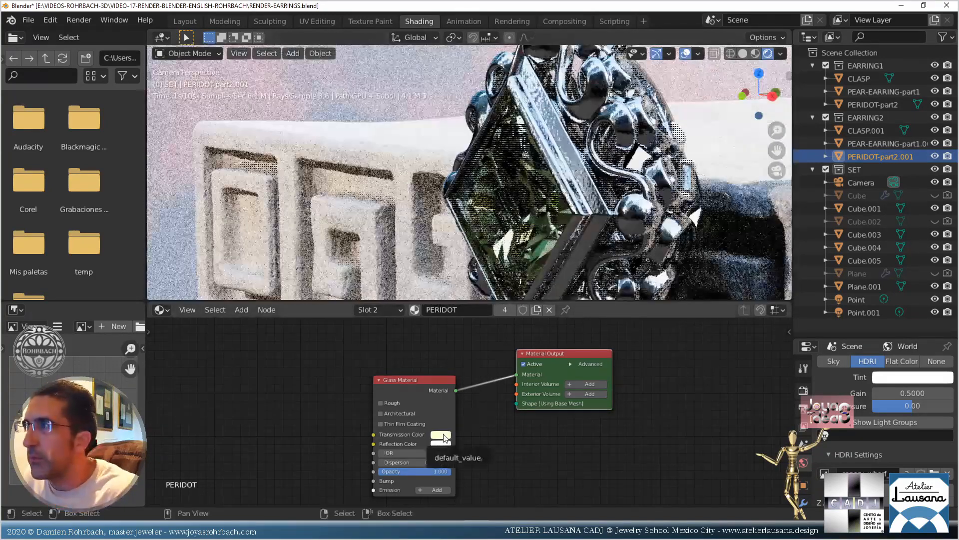
{"action": "left_click", "coordinate": [444, 438]}
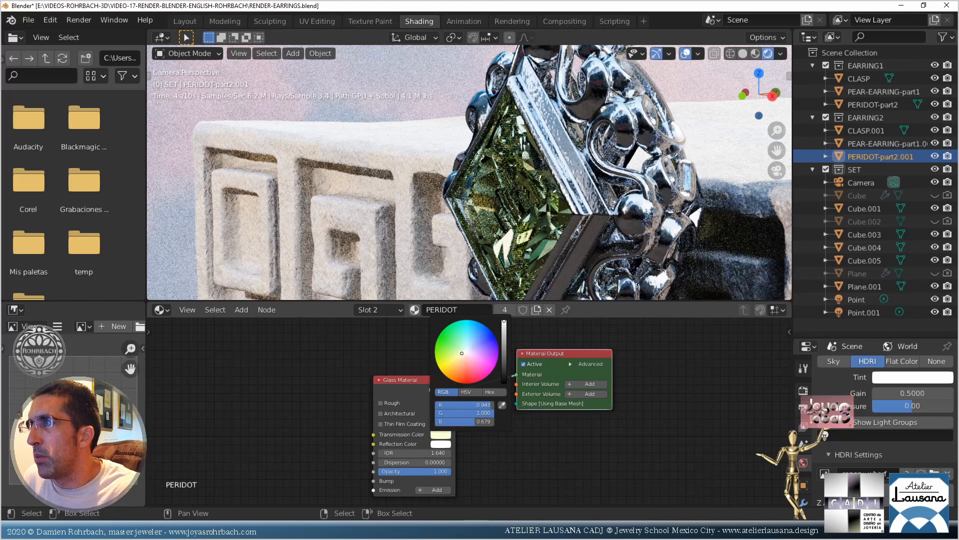
{"action": "left_click", "coordinate": [459, 354]}
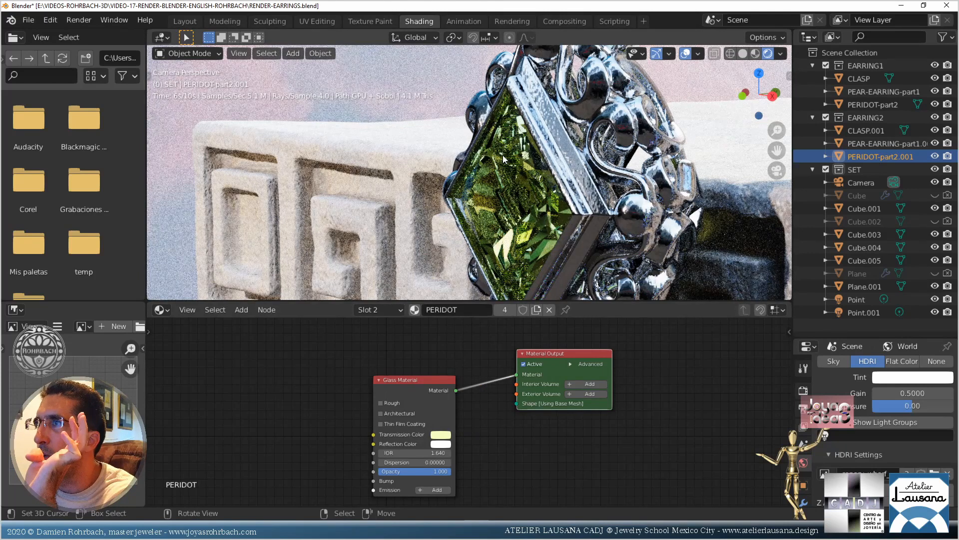
Select the stone base Cube.001 and set its SAND STONE Glossy Material node to IOR 2 and roughness 0.01
{"action": "left_click", "coordinate": [418, 168]}
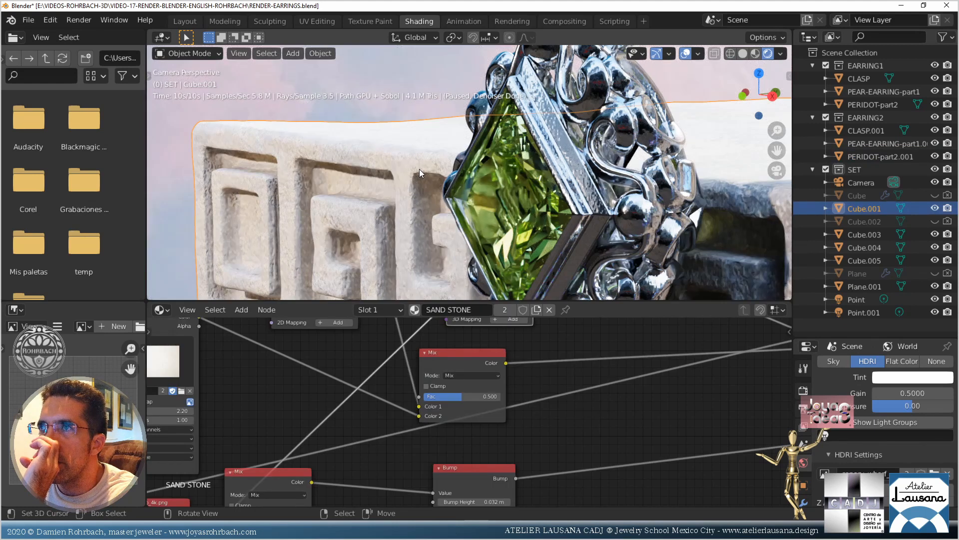
{"action": "middle_click_drag", "start_coordinate": [501, 382], "coordinate": [258, 511]}
{"action": "middle_click_drag", "start_coordinate": [589, 505], "coordinate": [463, 415]}
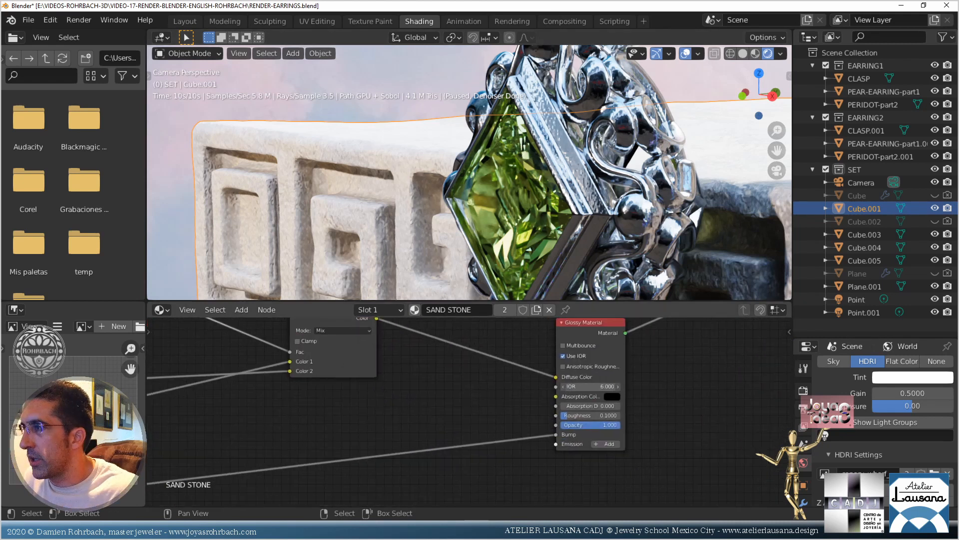
{"action": "left_click", "coordinate": [587, 386]}
{"action": "type", "text": "2"}
{"action": "key", "text": "Return"}
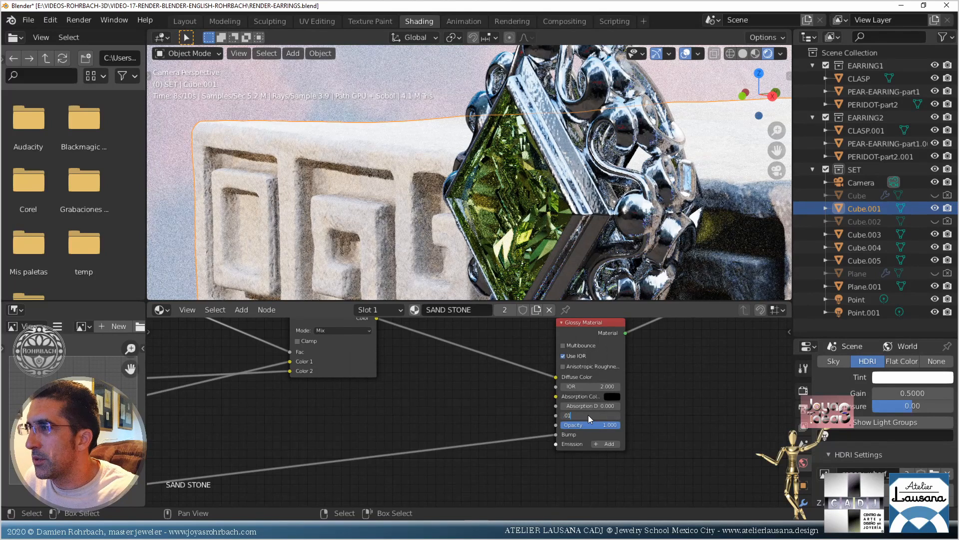
{"action": "key", "text": "Return"}
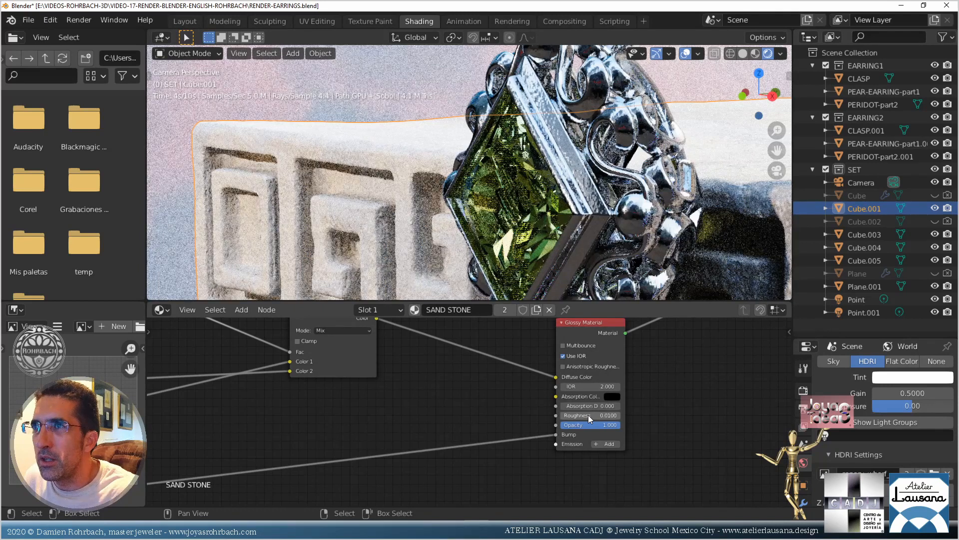
Set the IOR of the SAND STONE Glossy Material node to 15
{"action": "left_click", "coordinate": [604, 386]}
{"action": "type", "text": "2.0"}
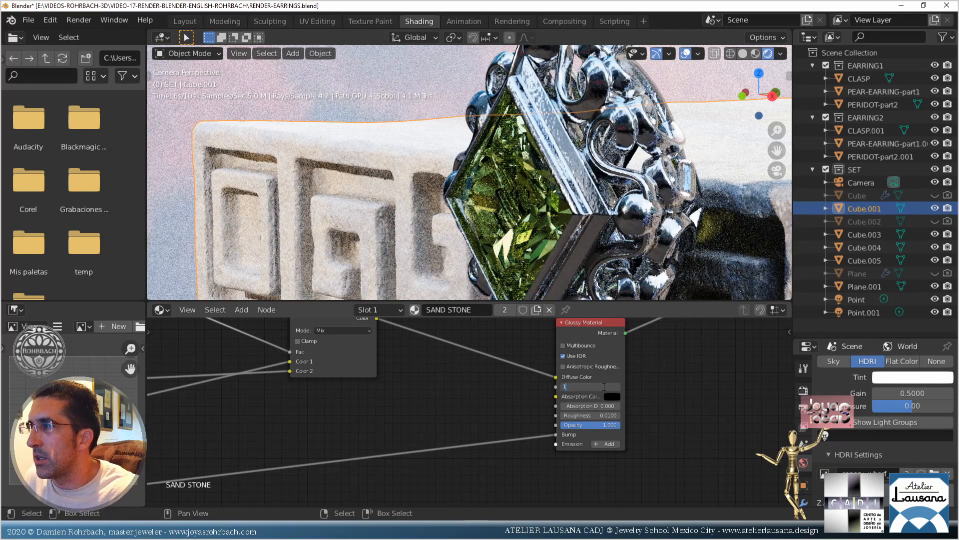
{"action": "key", "text": "Return"}
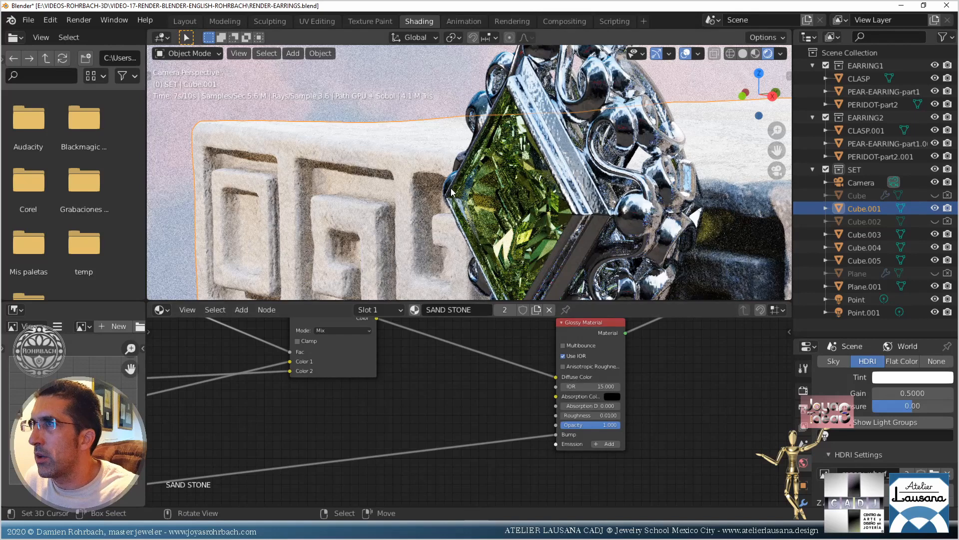
{"action": "scroll", "coordinate": [452, 193], "scroll_direction": "down", "scroll_amount": 6}
Return to the Layout workspace in solid shading, select the supporting beam Cube.005 and open it in the Sculpting workspace
{"action": "left_click", "coordinate": [192, 23]}
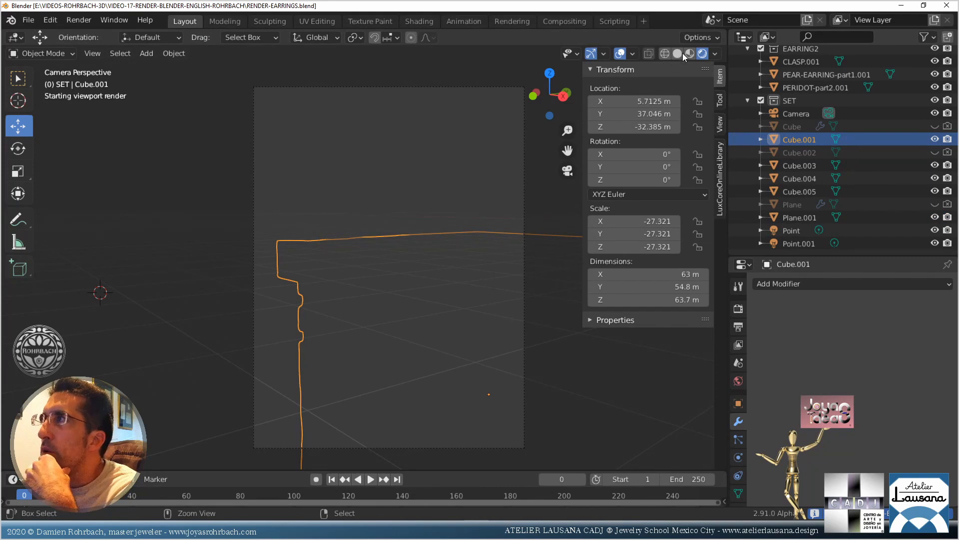
{"action": "left_click", "coordinate": [678, 54]}
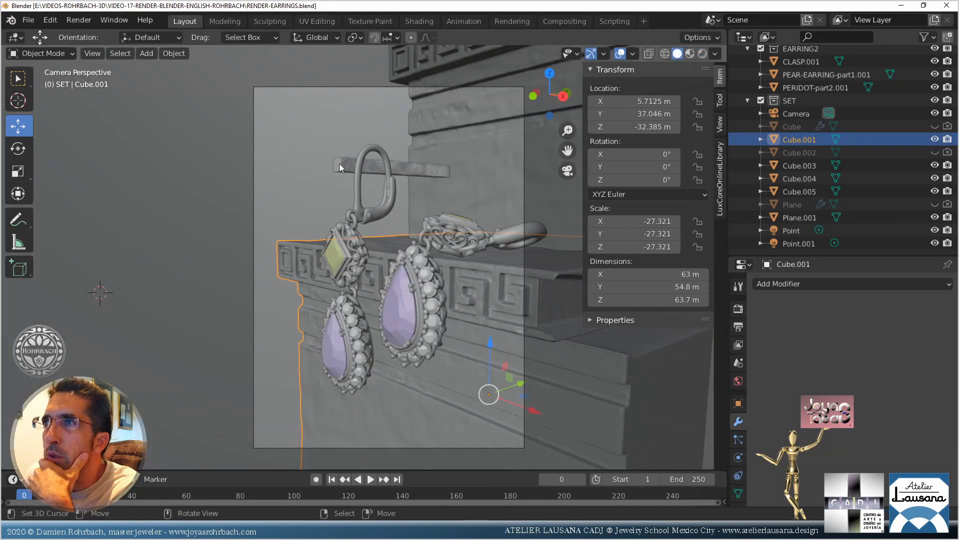
{"action": "left_click", "coordinate": [353, 163]}
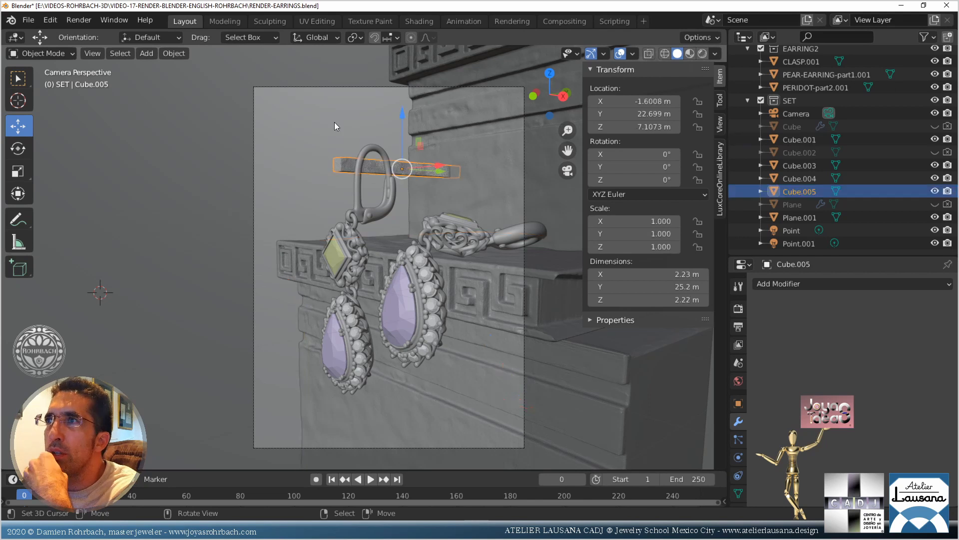
{"action": "left_click", "coordinate": [274, 20]}
Frame the end of the beam and set the SculptDraw brush to a 20 px radius and strength 1
{"action": "scroll", "coordinate": [358, 235], "scroll_direction": "down", "scroll_amount": 3}
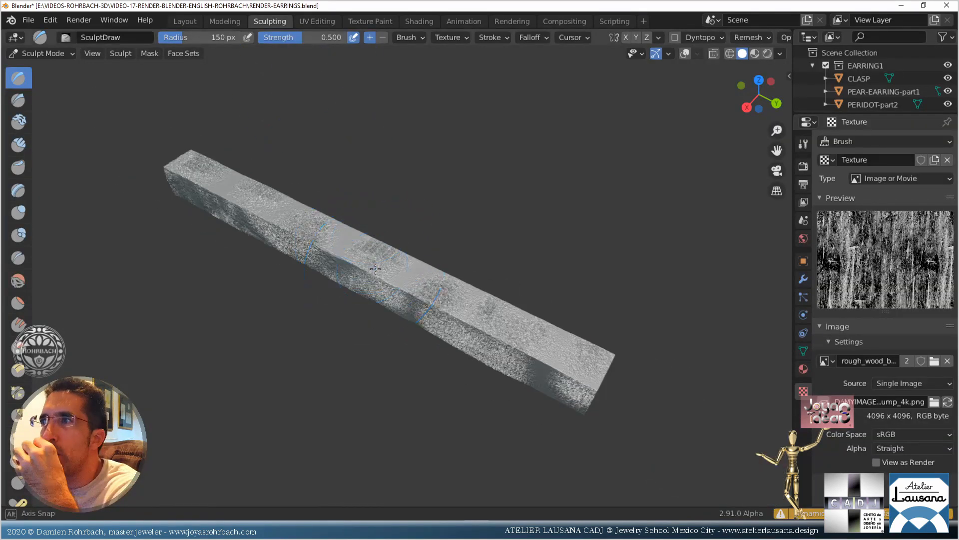
{"action": "middle_click_drag", "start_coordinate": [375, 268], "coordinate": [402, 268]}
{"action": "scroll", "coordinate": [395, 235], "scroll_direction": "up", "scroll_amount": 5}
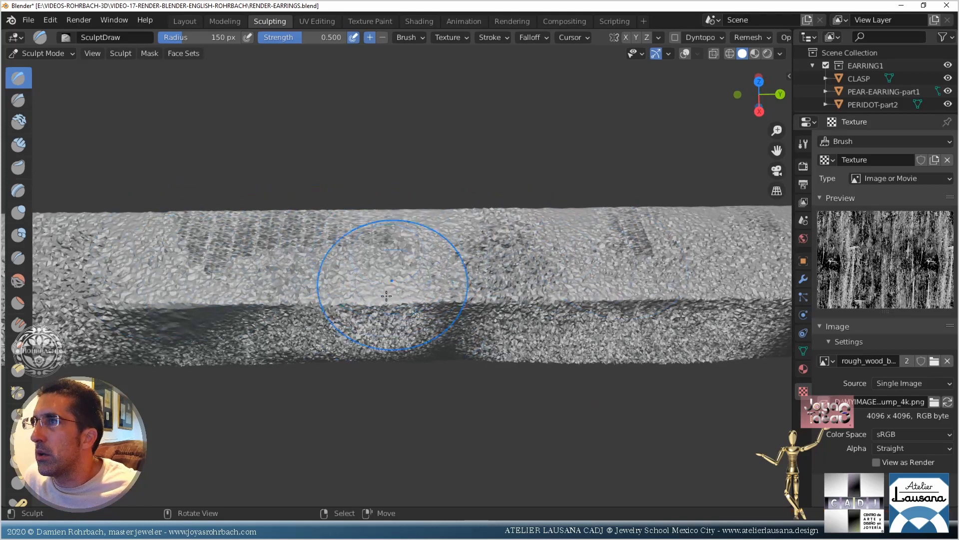
{"action": "mouse_move", "coordinate": [382, 276]}
{"action": "middle_mouse_down", "text": "shift"}
{"action": "mouse_move", "coordinate": [619, 282]}
{"action": "mouse_move", "coordinate": [667, 270]}
{"action": "middle_mouse_up", "text": "shift"}
{"action": "middle_click_drag", "start_coordinate": [195, 263], "coordinate": [423, 260], "text": "shift"}
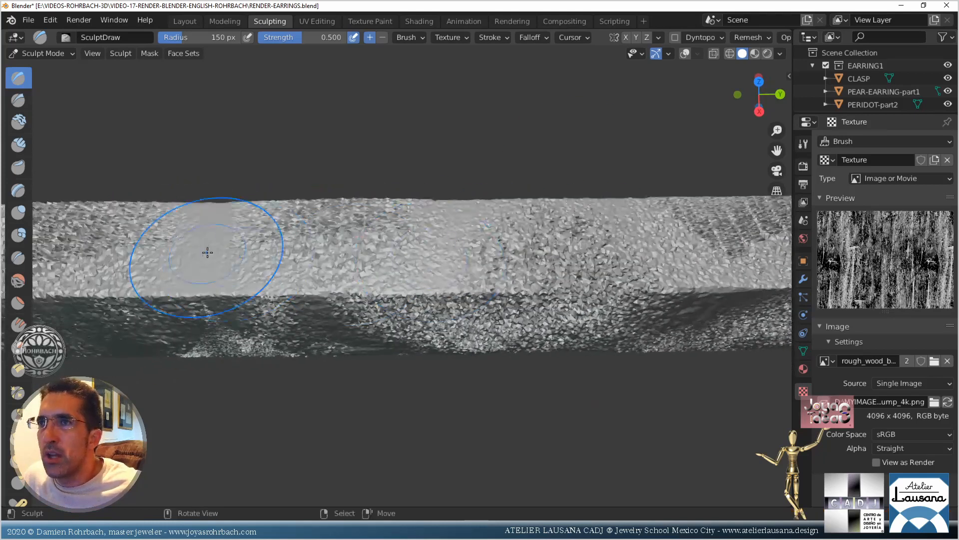
{"action": "scroll", "coordinate": [299, 263], "scroll_direction": "down", "scroll_amount": 3}
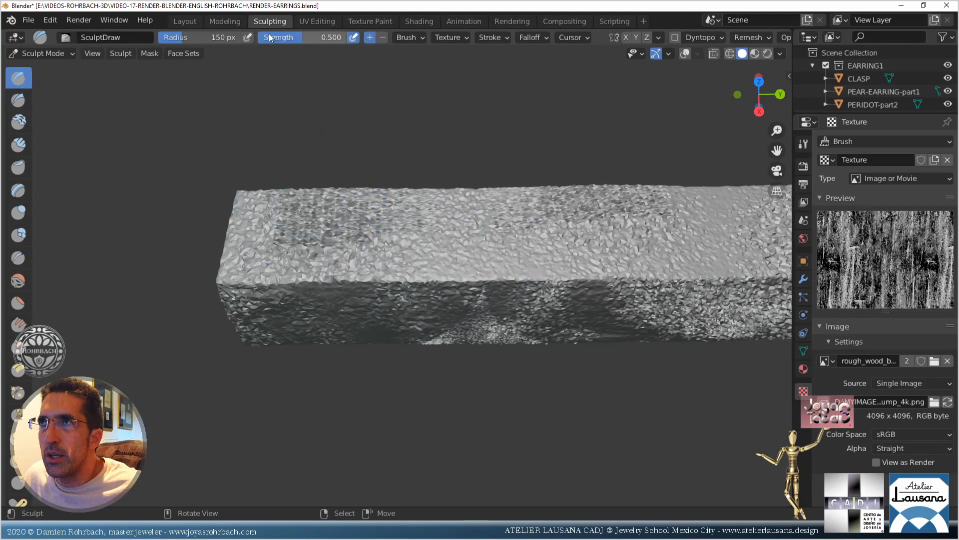
{"action": "key", "text": "Return"}
{"action": "double_click", "coordinate": [306, 42]}
{"action": "type", "text": "1"}
{"action": "key", "text": "Return"}
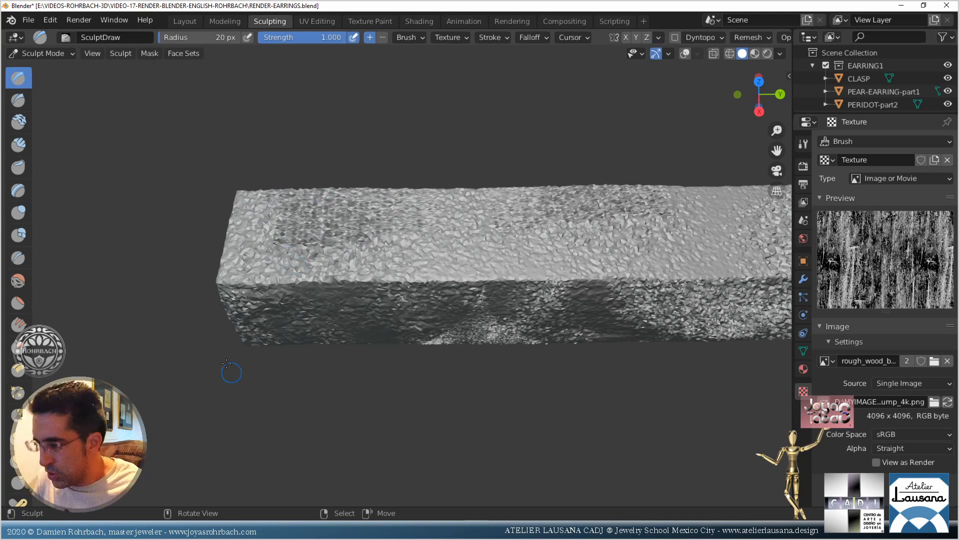
Sculpt fine strokes along the beam's upper front edge and across its top face near the end
{"action": "left_click_drag", "start_coordinate": [237, 276], "coordinate": [270, 280]}
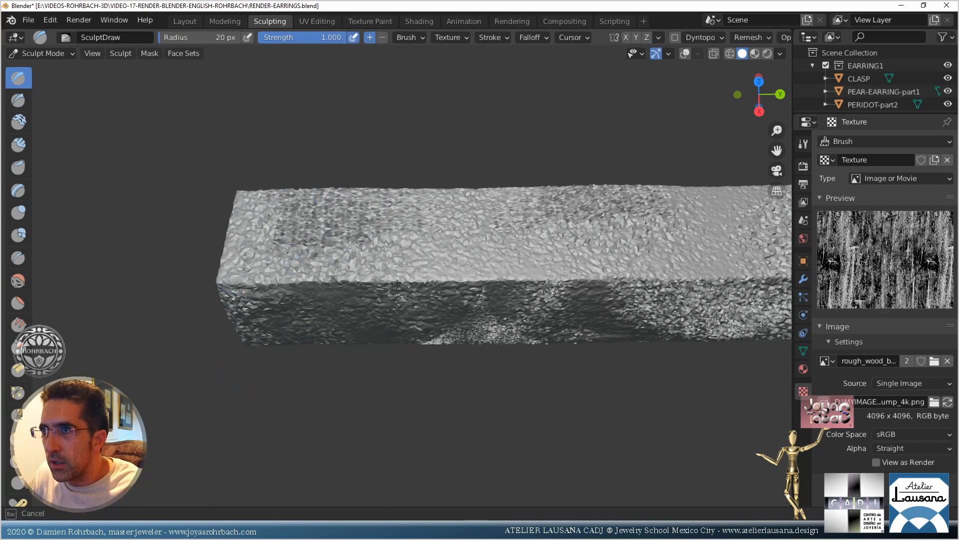
{"action": "mouse_move", "coordinate": [397, 284]}
{"action": "left_mouse_down"}
{"action": "mouse_move", "coordinate": [509, 285]}
{"action": "mouse_move", "coordinate": [464, 274]}
{"action": "mouse_move", "coordinate": [461, 255]}
{"action": "mouse_move", "coordinate": [492, 243]}
{"action": "mouse_move", "coordinate": [565, 246]}
{"action": "left_mouse_up"}
{"action": "left_click_drag", "start_coordinate": [336, 250], "coordinate": [619, 247]}
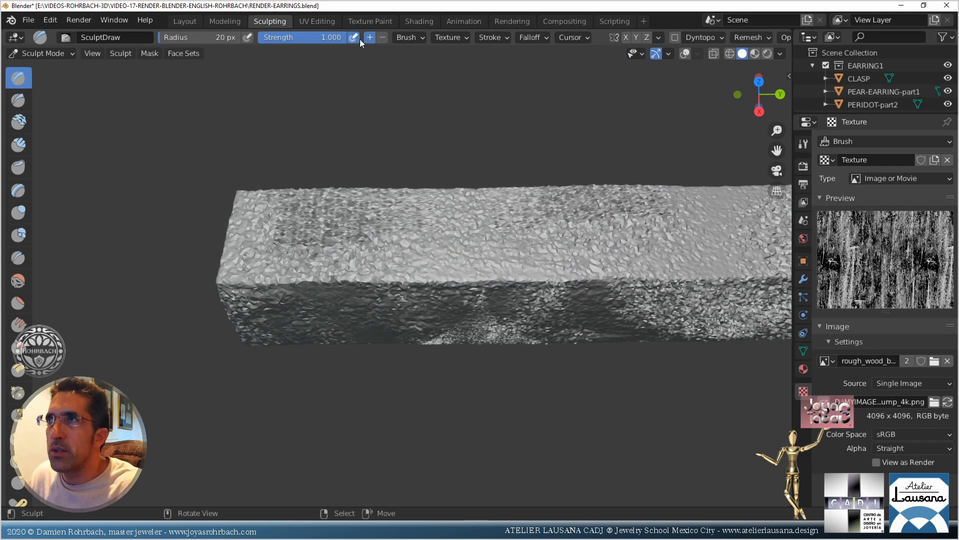
Set the SculptDraw brush strength to 3
{"action": "left_click", "coordinate": [313, 38]}
{"action": "type", "text": "3"}
{"action": "key", "text": "Return"}
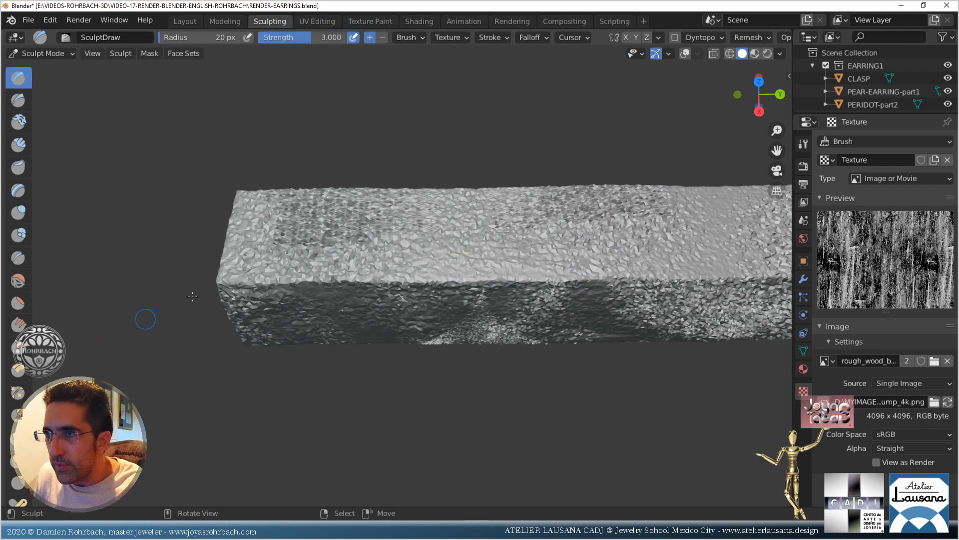
Try stronger sculpt strokes along the beam's front edge and across its top face, and undo them
{"action": "mouse_move", "coordinate": [220, 267]}
{"action": "left_mouse_down"}
{"action": "mouse_move", "coordinate": [498, 263]}
{"action": "mouse_move", "coordinate": [637, 279]}
{"action": "left_mouse_up"}
{"action": "left_click_drag", "start_coordinate": [334, 239], "coordinate": [623, 241]}
{"action": "key", "text": "ctrl+z"}
{"action": "key", "text": "ctrl+z"}
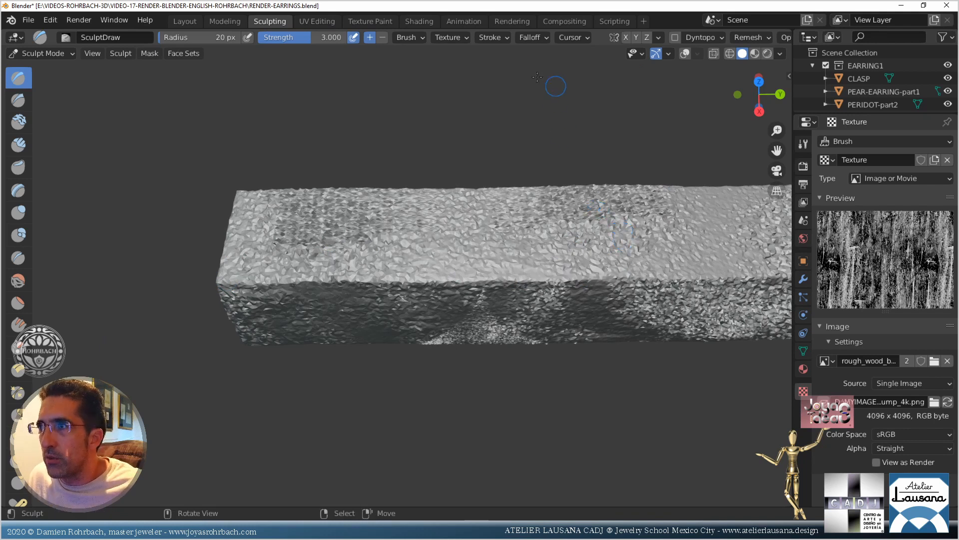
Unlink the rough wood image from the SculptDraw brush texture and remove the texture from the brush
{"action": "left_click", "coordinate": [947, 361]}
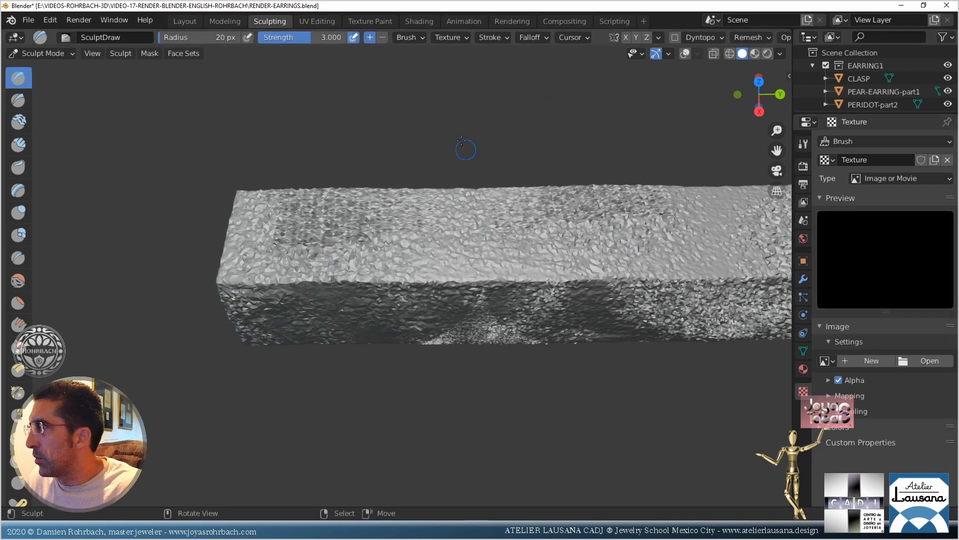
{"action": "left_click", "coordinate": [444, 40]}
{"action": "left_click", "coordinate": [496, 62]}
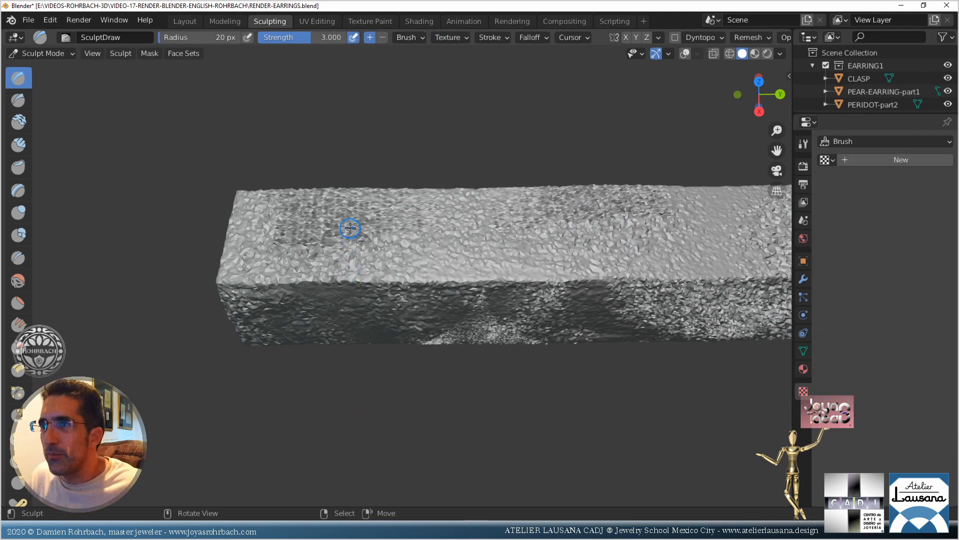
Set the SculptDraw brush strength to 1.5
{"action": "left_click", "coordinate": [299, 37]}
{"action": "type", "text": "1"}
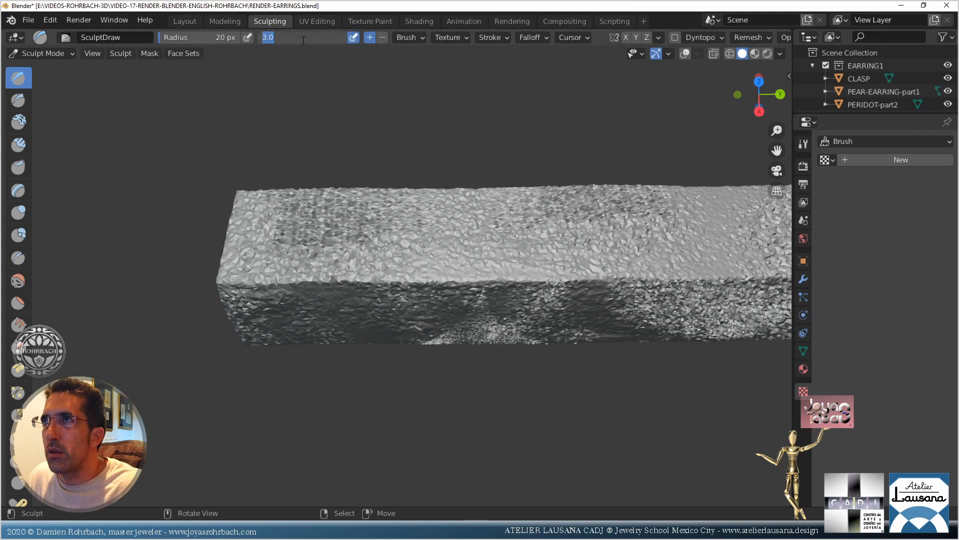
{"action": "key", "text": "Return"}
{"action": "left_click", "coordinate": [320, 38]}
{"action": "type", "text": "1.5"}
{"action": "key", "text": "Return"}
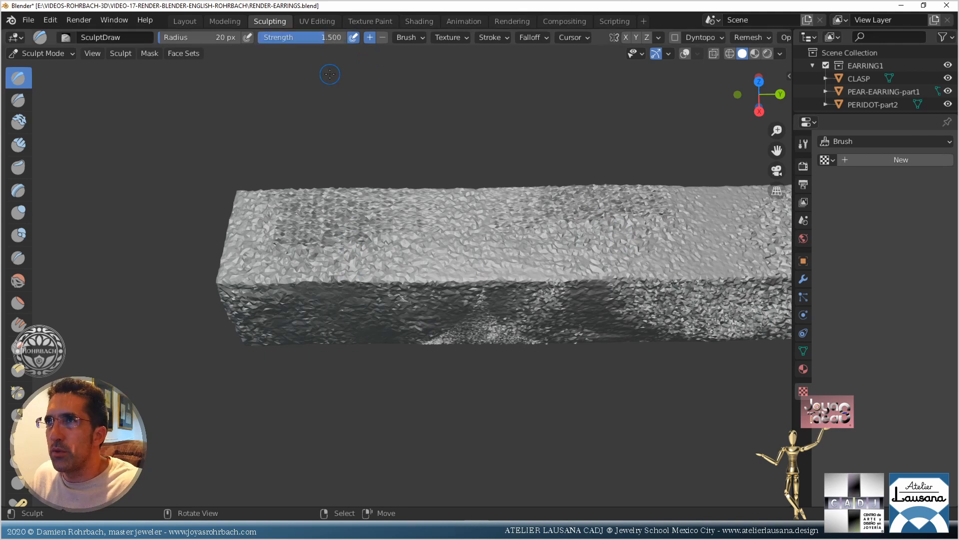
Sculpt lengthwise wood-grain strokes along the front edge and across the top face of the beam's near end
{"action": "left_click_drag", "start_coordinate": [227, 280], "coordinate": [625, 281]}
{"action": "left_click_drag", "start_coordinate": [428, 269], "coordinate": [555, 266]}
{"action": "left_click_drag", "start_coordinate": [433, 245], "coordinate": [500, 246]}
{"action": "mouse_move", "coordinate": [414, 242]}
{"action": "left_mouse_down"}
{"action": "mouse_move", "coordinate": [538, 244]}
{"action": "mouse_move", "coordinate": [696, 273]}
{"action": "left_mouse_up"}
{"action": "left_click_drag", "start_coordinate": [597, 265], "coordinate": [773, 260]}
{"action": "left_click_drag", "start_coordinate": [596, 235], "coordinate": [762, 231]}
{"action": "left_click_drag", "start_coordinate": [545, 244], "coordinate": [712, 252]}
{"action": "left_click_drag", "start_coordinate": [607, 221], "coordinate": [724, 220]}
{"action": "left_click_drag", "start_coordinate": [518, 218], "coordinate": [482, 219]}
{"action": "left_click_drag", "start_coordinate": [239, 260], "coordinate": [334, 260]}
{"action": "left_click_drag", "start_coordinate": [280, 279], "coordinate": [376, 277]}
{"action": "left_click_drag", "start_coordinate": [360, 252], "coordinate": [230, 248]}
{"action": "mouse_move", "coordinate": [240, 237]}
{"action": "left_mouse_down"}
{"action": "mouse_move", "coordinate": [438, 230]}
{"action": "mouse_move", "coordinate": [294, 228]}
{"action": "left_mouse_up"}
{"action": "mouse_move", "coordinate": [249, 220]}
{"action": "left_mouse_down"}
{"action": "mouse_move", "coordinate": [507, 217]}
{"action": "mouse_move", "coordinate": [345, 206]}
{"action": "mouse_move", "coordinate": [698, 218]}
{"action": "mouse_move", "coordinate": [553, 197]}
{"action": "mouse_move", "coordinate": [729, 201]}
{"action": "mouse_move", "coordinate": [615, 204]}
{"action": "mouse_move", "coordinate": [697, 215]}
{"action": "mouse_move", "coordinate": [403, 209]}
{"action": "mouse_move", "coordinate": [584, 212]}
{"action": "mouse_move", "coordinate": [504, 211]}
{"action": "mouse_move", "coordinate": [589, 200]}
{"action": "mouse_move", "coordinate": [300, 229]}
{"action": "mouse_move", "coordinate": [331, 246]}
{"action": "mouse_move", "coordinate": [343, 242]}
{"action": "mouse_move", "coordinate": [238, 229]}
{"action": "mouse_move", "coordinate": [398, 219]}
{"action": "mouse_move", "coordinate": [235, 205]}
{"action": "mouse_move", "coordinate": [280, 264]}
{"action": "mouse_move", "coordinate": [420, 250]}
{"action": "mouse_move", "coordinate": [532, 255]}
{"action": "left_mouse_up"}
{"action": "left_click_drag", "start_coordinate": [386, 241], "coordinate": [572, 247]}
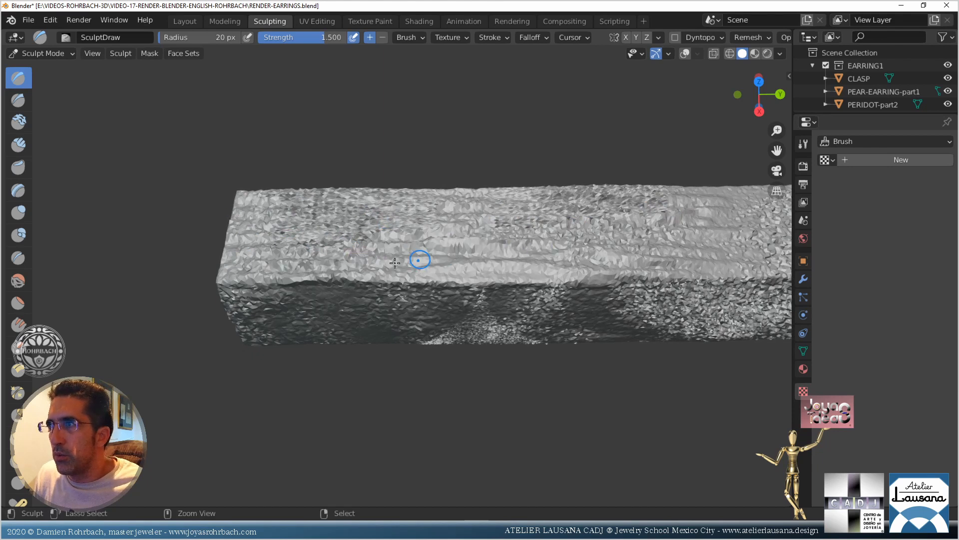
{"action": "left_click_drag", "start_coordinate": [420, 260], "coordinate": [771, 263]}
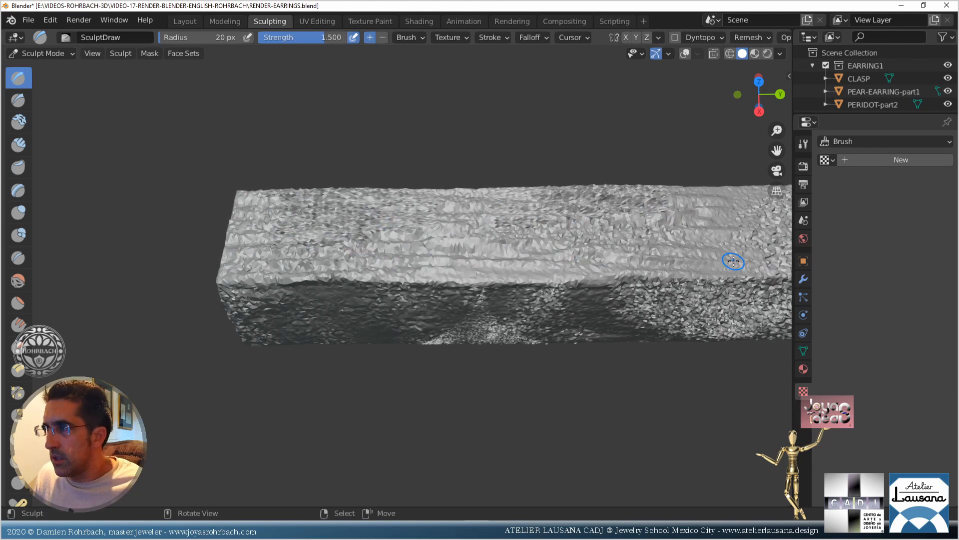
Continue the lengthwise grain strokes over the top face along the middle section of the beam
{"action": "middle_click_drag", "start_coordinate": [386, 286], "coordinate": [325, 284], "text": "shift"}
{"action": "scroll", "coordinate": [459, 252], "scroll_direction": "up", "scroll_amount": 4}
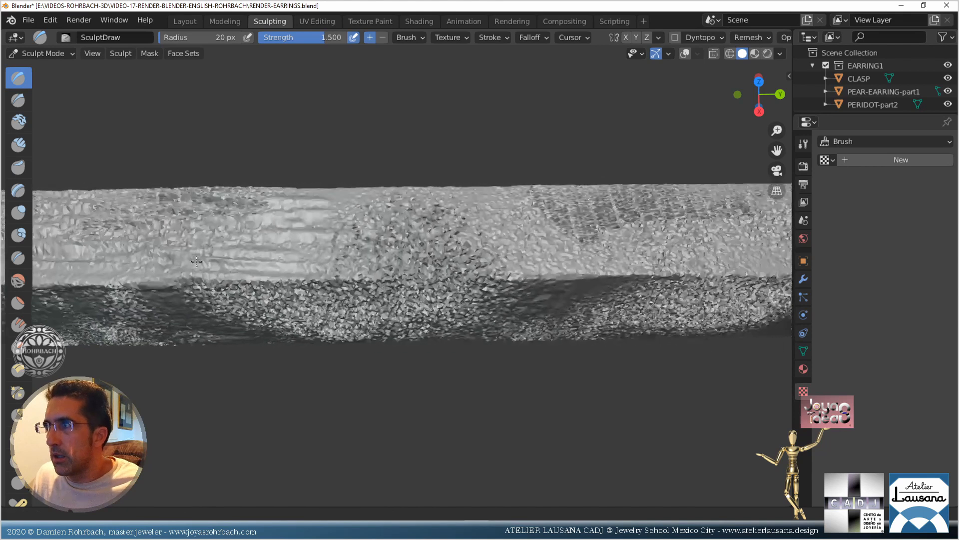
{"action": "mouse_move", "coordinate": [242, 286]}
{"action": "left_mouse_down"}
{"action": "mouse_move", "coordinate": [699, 290]}
{"action": "mouse_move", "coordinate": [714, 269]}
{"action": "mouse_move", "coordinate": [373, 246]}
{"action": "mouse_move", "coordinate": [200, 270]}
{"action": "mouse_move", "coordinate": [595, 282]}
{"action": "mouse_move", "coordinate": [749, 264]}
{"action": "mouse_move", "coordinate": [295, 228]}
{"action": "mouse_move", "coordinate": [760, 244]}
{"action": "left_mouse_up"}
{"action": "left_click_drag", "start_coordinate": [769, 236], "coordinate": [537, 207]}
{"action": "mouse_move", "coordinate": [221, 217]}
{"action": "left_mouse_down"}
{"action": "mouse_move", "coordinate": [747, 231]}
{"action": "mouse_move", "coordinate": [701, 218]}
{"action": "left_mouse_up"}
Sculpt lengthwise grain ridges over the top face from the beam's middle to its opposite end
{"action": "middle_click_drag", "start_coordinate": [676, 280], "coordinate": [244, 267], "text": "shift"}
{"action": "scroll", "coordinate": [370, 249], "scroll_direction": "down", "scroll_amount": 2}
{"action": "mouse_move", "coordinate": [393, 260]}
{"action": "left_mouse_down"}
{"action": "mouse_move", "coordinate": [575, 252]}
{"action": "mouse_move", "coordinate": [443, 250]}
{"action": "left_mouse_up"}
{"action": "mouse_move", "coordinate": [463, 228]}
{"action": "left_mouse_down"}
{"action": "mouse_move", "coordinate": [320, 229]}
{"action": "mouse_move", "coordinate": [662, 241]}
{"action": "left_mouse_up"}
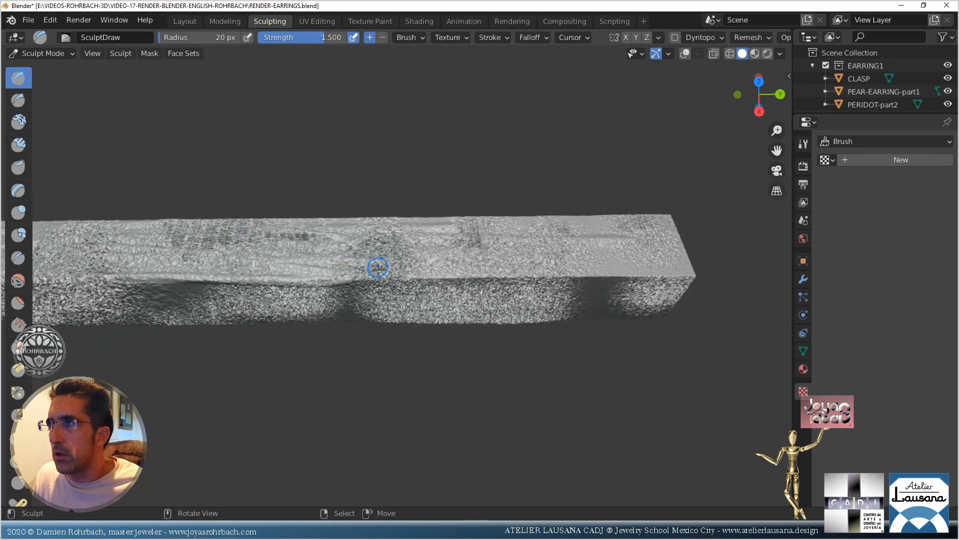
{"action": "left_click_drag", "start_coordinate": [379, 267], "coordinate": [649, 266]}
{"action": "left_click_drag", "start_coordinate": [469, 249], "coordinate": [694, 254]}
{"action": "left_click_drag", "start_coordinate": [531, 271], "coordinate": [671, 259]}
{"action": "left_click_drag", "start_coordinate": [462, 229], "coordinate": [667, 232]}
{"action": "left_click_drag", "start_coordinate": [431, 252], "coordinate": [586, 247]}
{"action": "left_click_drag", "start_coordinate": [444, 233], "coordinate": [680, 232]}
{"action": "left_click_drag", "start_coordinate": [323, 222], "coordinate": [629, 225]}
{"action": "left_click_drag", "start_coordinate": [502, 255], "coordinate": [672, 250]}
{"action": "left_click_drag", "start_coordinate": [562, 220], "coordinate": [676, 225]}
{"action": "left_click_drag", "start_coordinate": [574, 266], "coordinate": [687, 275]}
{"action": "left_click_drag", "start_coordinate": [577, 222], "coordinate": [677, 223]}
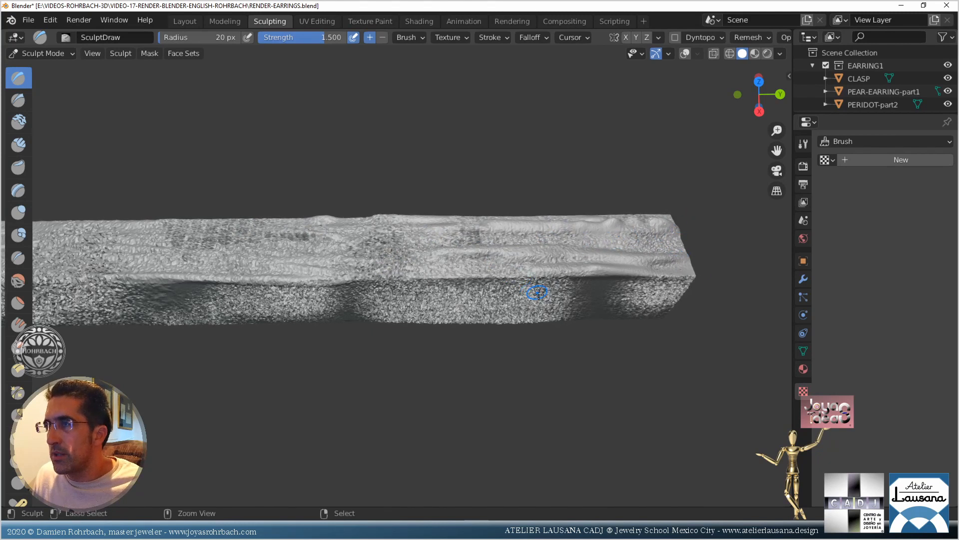
Turn to the beam's front face and sculpt long grain strokes along the half nearest the far end
{"action": "scroll", "coordinate": [510, 189], "scroll_direction": "up", "scroll_amount": 4}
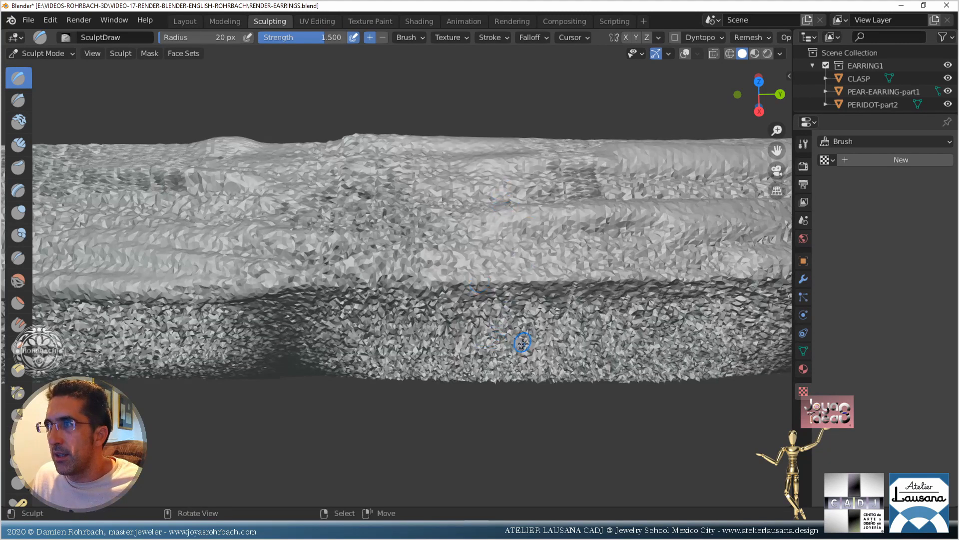
{"action": "middle_click_drag", "start_coordinate": [523, 343], "coordinate": [490, 274]}
{"action": "mouse_move", "coordinate": [481, 351]}
{"action": "middle_mouse_down"}
{"action": "mouse_move", "coordinate": [507, 291]}
{"action": "mouse_move", "coordinate": [440, 336]}
{"action": "middle_mouse_up"}
{"action": "scroll", "coordinate": [529, 320], "scroll_direction": "down", "scroll_amount": 2}
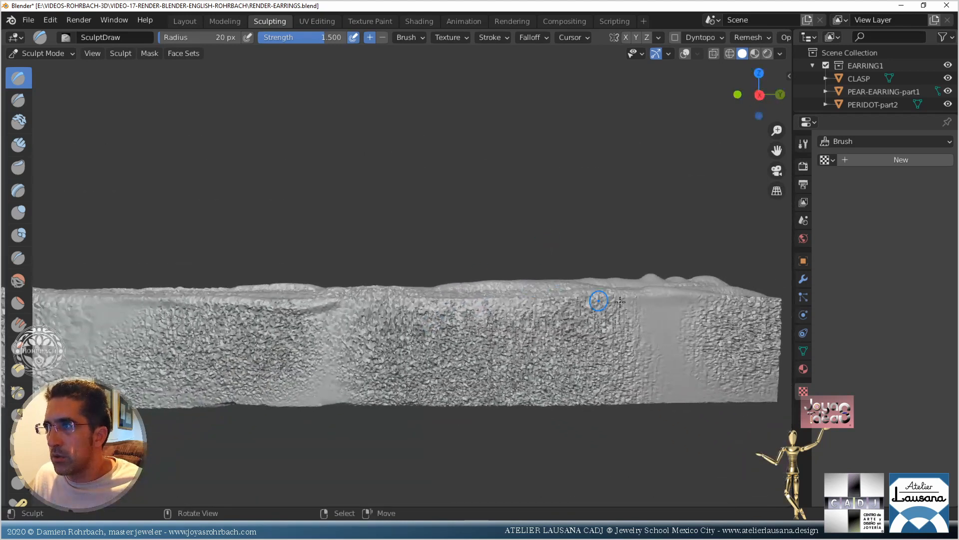
{"action": "left_click_drag", "start_coordinate": [753, 313], "coordinate": [225, 298]}
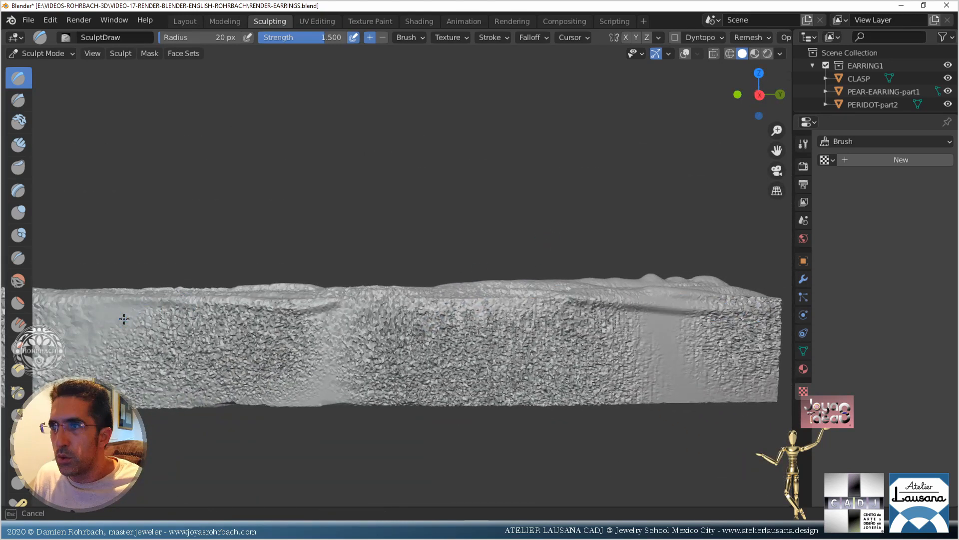
{"action": "left_click_drag", "start_coordinate": [124, 319], "coordinate": [702, 325]}
{"action": "left_click_drag", "start_coordinate": [272, 362], "coordinate": [674, 371]}
{"action": "left_click_drag", "start_coordinate": [280, 395], "coordinate": [717, 396]}
{"action": "left_click_drag", "start_coordinate": [374, 344], "coordinate": [734, 340]}
{"action": "left_click_drag", "start_coordinate": [540, 371], "coordinate": [750, 372]}
{"action": "left_click_drag", "start_coordinate": [505, 359], "coordinate": [787, 358]}
Sculpt lengthwise grain lines on the front face across the middle section and out to the near end
{"action": "middle_click_drag", "start_coordinate": [172, 322], "coordinate": [184, 321], "text": "shift"}
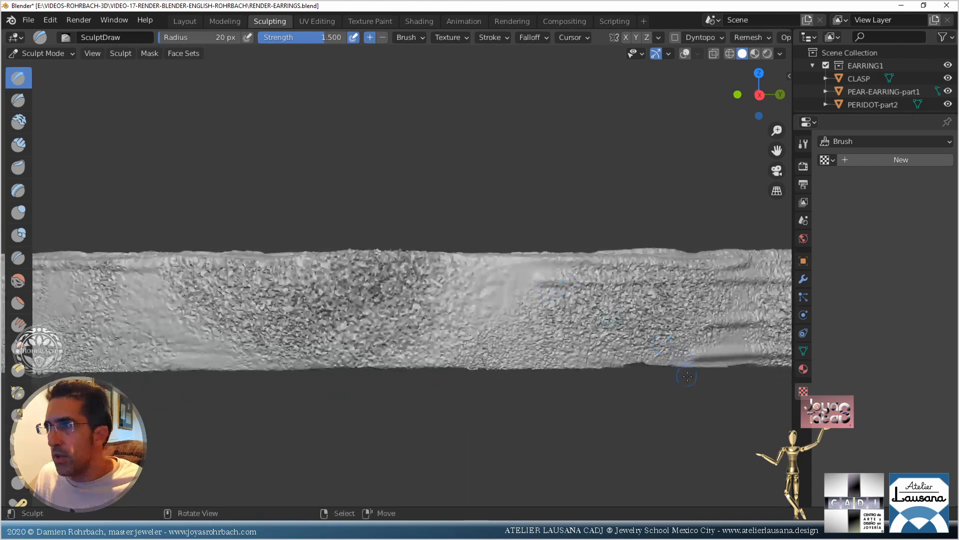
{"action": "mouse_move", "coordinate": [685, 356]}
{"action": "left_mouse_down"}
{"action": "mouse_move", "coordinate": [189, 336]}
{"action": "mouse_move", "coordinate": [709, 355]}
{"action": "mouse_move", "coordinate": [545, 324]}
{"action": "mouse_move", "coordinate": [146, 321]}
{"action": "mouse_move", "coordinate": [698, 315]}
{"action": "mouse_move", "coordinate": [335, 289]}
{"action": "mouse_move", "coordinate": [95, 288]}
{"action": "mouse_move", "coordinate": [615, 285]}
{"action": "left_mouse_up"}
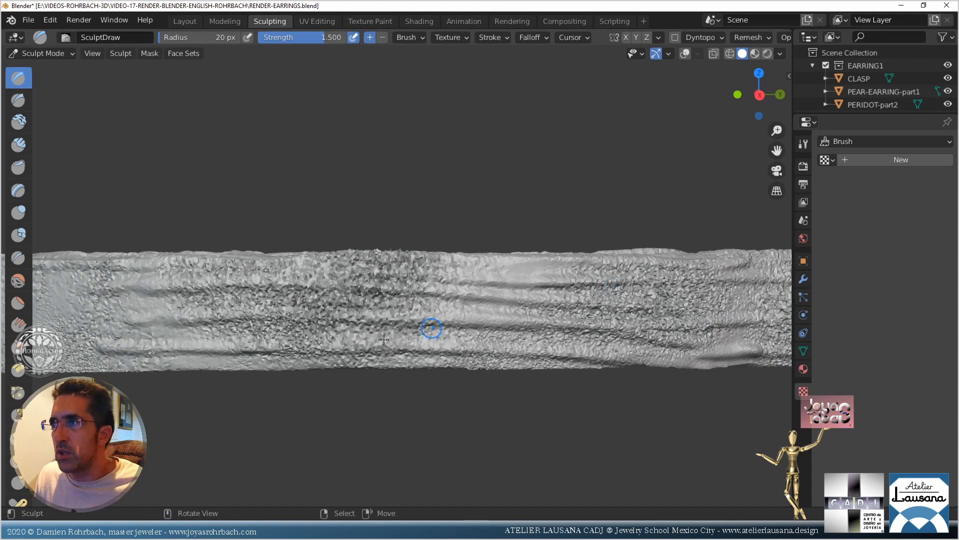
{"action": "middle_click_drag", "start_coordinate": [172, 341], "coordinate": [428, 285], "text": "shift"}
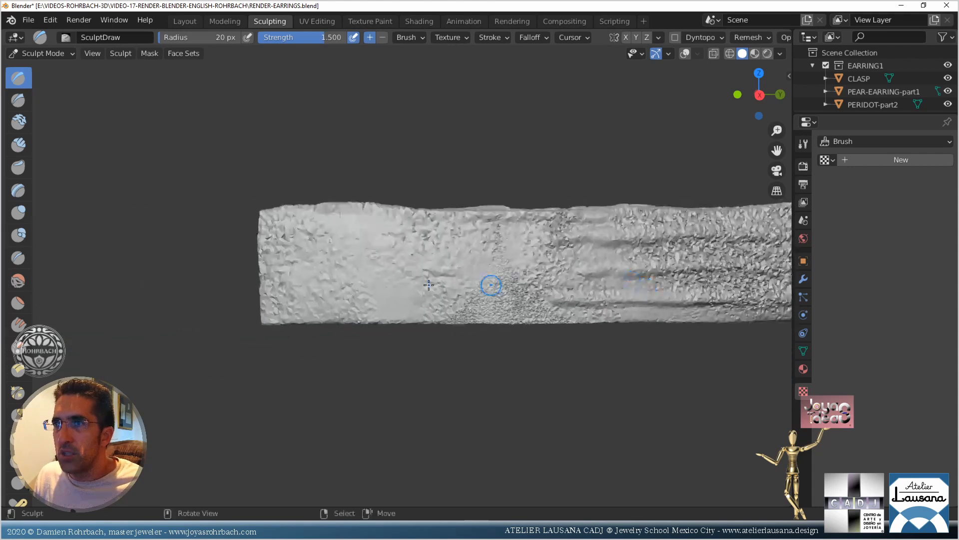
{"action": "mouse_move", "coordinate": [217, 310]}
{"action": "left_mouse_down"}
{"action": "mouse_move", "coordinate": [629, 295]}
{"action": "mouse_move", "coordinate": [274, 276]}
{"action": "mouse_move", "coordinate": [581, 281]}
{"action": "mouse_move", "coordinate": [369, 267]}
{"action": "mouse_move", "coordinate": [335, 250]}
{"action": "mouse_move", "coordinate": [624, 242]}
{"action": "mouse_move", "coordinate": [235, 234]}
{"action": "left_mouse_up"}
{"action": "mouse_move", "coordinate": [280, 289]}
{"action": "left_mouse_down"}
{"action": "mouse_move", "coordinate": [349, 284]}
{"action": "mouse_move", "coordinate": [285, 307]}
{"action": "mouse_move", "coordinate": [517, 315]}
{"action": "mouse_move", "coordinate": [400, 278]}
{"action": "mouse_move", "coordinate": [280, 258]}
{"action": "mouse_move", "coordinate": [650, 240]}
{"action": "mouse_move", "coordinate": [270, 223]}
{"action": "mouse_move", "coordinate": [789, 247]}
{"action": "left_mouse_up"}
Add more lengthwise grain strokes to the under-textured areas in the middle of the front face
{"action": "middle_click_drag", "start_coordinate": [724, 265], "coordinate": [250, 268], "text": "shift"}
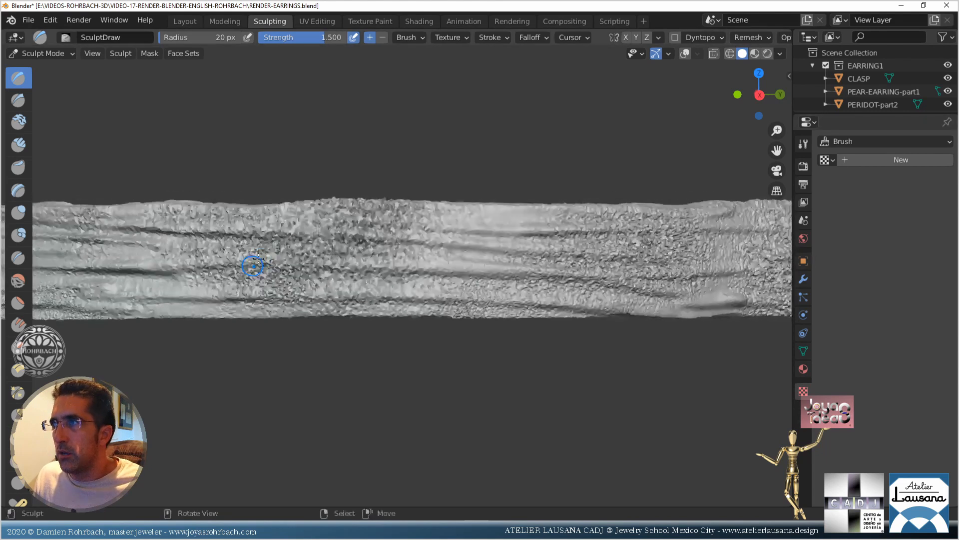
{"action": "mouse_move", "coordinate": [510, 216]}
{"action": "left_mouse_down"}
{"action": "mouse_move", "coordinate": [163, 229]}
{"action": "mouse_move", "coordinate": [575, 232]}
{"action": "mouse_move", "coordinate": [509, 268]}
{"action": "mouse_move", "coordinate": [182, 293]}
{"action": "mouse_move", "coordinate": [625, 280]}
{"action": "mouse_move", "coordinate": [210, 244]}
{"action": "mouse_move", "coordinate": [728, 265]}
{"action": "left_mouse_up"}
{"action": "middle_click_drag", "start_coordinate": [729, 265], "coordinate": [410, 254], "text": "shift"}
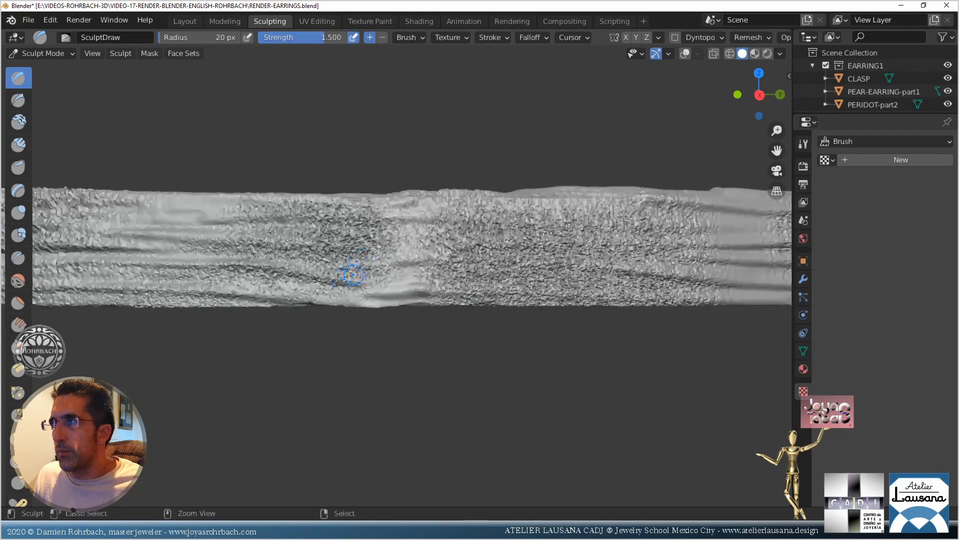
{"action": "left_click_drag", "start_coordinate": [305, 280], "coordinate": [539, 287]}
{"action": "mouse_move", "coordinate": [606, 269]}
{"action": "left_mouse_down"}
{"action": "mouse_move", "coordinate": [381, 257]}
{"action": "mouse_move", "coordinate": [752, 274]}
{"action": "mouse_move", "coordinate": [360, 235]}
{"action": "mouse_move", "coordinate": [773, 239]}
{"action": "mouse_move", "coordinate": [440, 206]}
{"action": "left_mouse_up"}
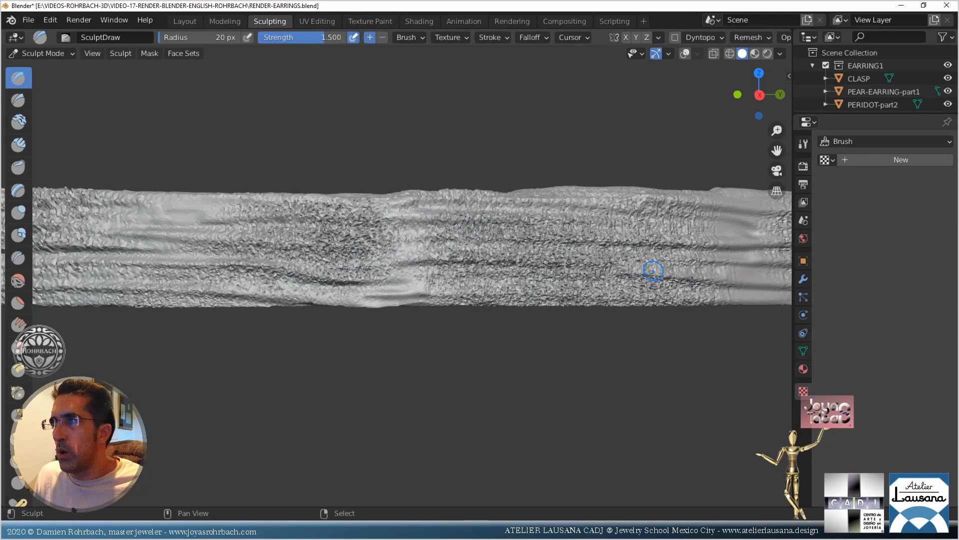
Sculpt short grain strokes over the smooth area at the far end of the front face
{"action": "middle_click_drag", "start_coordinate": [709, 283], "coordinate": [425, 262], "text": "shift"}
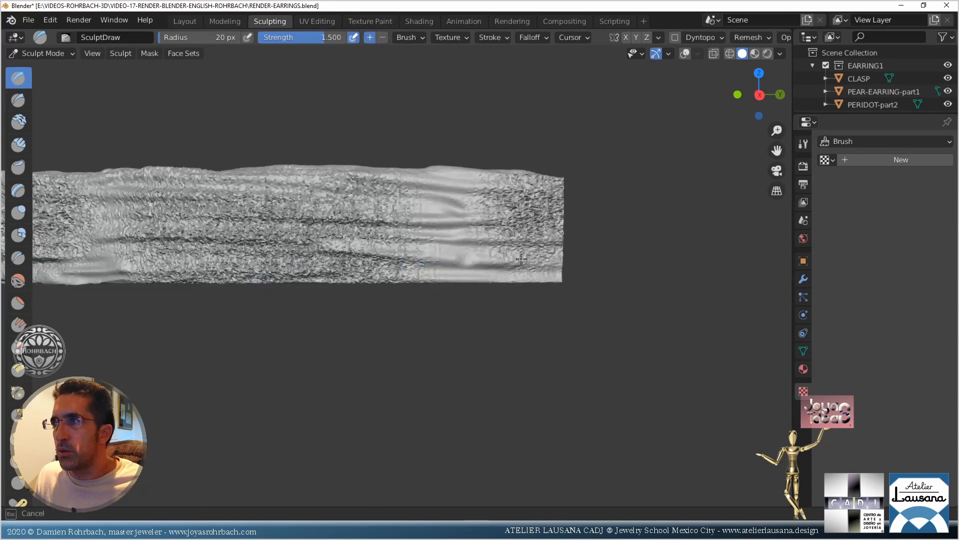
{"action": "mouse_move", "coordinate": [521, 258]}
{"action": "left_mouse_down"}
{"action": "mouse_move", "coordinate": [310, 253]}
{"action": "mouse_move", "coordinate": [577, 214]}
{"action": "left_mouse_up"}
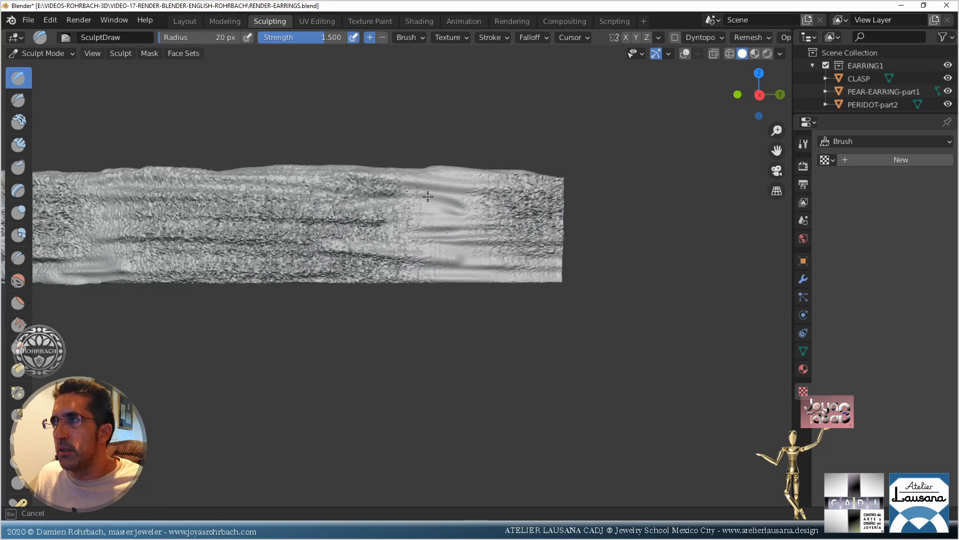
{"action": "mouse_move", "coordinate": [427, 196]}
{"action": "left_mouse_down"}
{"action": "mouse_move", "coordinate": [360, 188]}
{"action": "mouse_move", "coordinate": [538, 189]}
{"action": "left_mouse_up"}
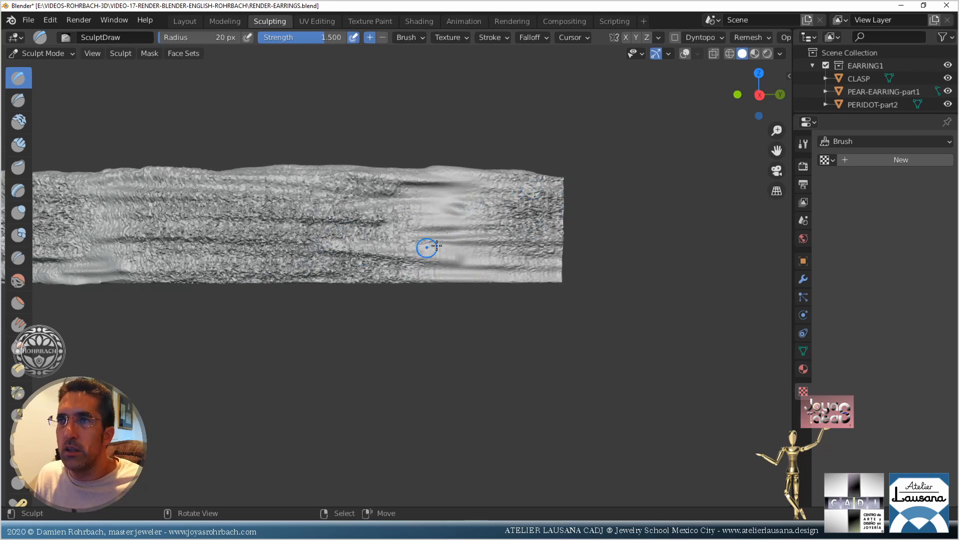
Turn to the beam's square end face and sculpt strokes across it
{"action": "mouse_move", "coordinate": [436, 246]}
{"action": "middle_mouse_down"}
{"action": "mouse_move", "coordinate": [412, 268]}
{"action": "mouse_move", "coordinate": [474, 243]}
{"action": "middle_mouse_up"}
{"action": "mouse_move", "coordinate": [475, 243]}
{"action": "middle_mouse_down", "text": "ctrl"}
{"action": "mouse_move", "coordinate": [428, 300]}
{"action": "mouse_move", "coordinate": [430, 233]}
{"action": "mouse_move", "coordinate": [454, 255]}
{"action": "mouse_move", "coordinate": [451, 246]}
{"action": "middle_mouse_up", "text": "ctrl"}
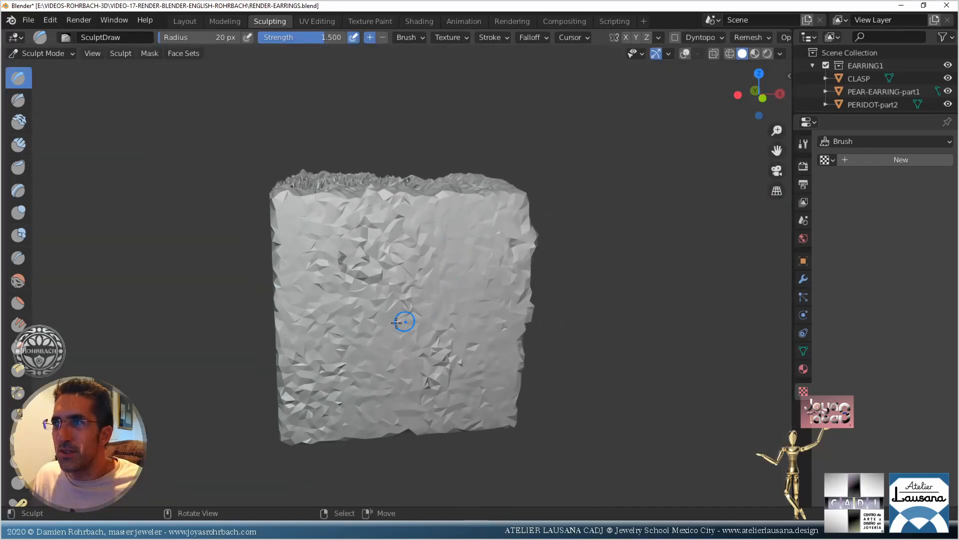
{"action": "mouse_move", "coordinate": [377, 319]}
{"action": "left_mouse_down", "text": "ctrl"}
{"action": "mouse_move", "coordinate": [402, 319]}
{"action": "mouse_move", "coordinate": [412, 332]}
{"action": "mouse_move", "coordinate": [430, 304]}
{"action": "mouse_move", "coordinate": [404, 331]}
{"action": "mouse_move", "coordinate": [359, 349]}
{"action": "mouse_move", "coordinate": [464, 291]}
{"action": "mouse_move", "coordinate": [380, 285]}
{"action": "mouse_move", "coordinate": [469, 338]}
{"action": "mouse_move", "coordinate": [382, 266]}
{"action": "mouse_move", "coordinate": [306, 377]}
{"action": "mouse_move", "coordinate": [314, 324]}
{"action": "mouse_move", "coordinate": [457, 223]}
{"action": "mouse_move", "coordinate": [483, 392]}
{"action": "mouse_move", "coordinate": [297, 410]}
{"action": "mouse_move", "coordinate": [320, 262]}
{"action": "mouse_move", "coordinate": [295, 234]}
{"action": "mouse_move", "coordinate": [389, 215]}
{"action": "mouse_move", "coordinate": [497, 260]}
{"action": "mouse_move", "coordinate": [448, 411]}
{"action": "mouse_move", "coordinate": [325, 422]}
{"action": "mouse_move", "coordinate": [519, 349]}
{"action": "mouse_move", "coordinate": [503, 183]}
{"action": "left_mouse_up", "text": "ctrl"}
Return to the camera view in the Layout workspace and give the beam a new material named WOOD
{"action": "scroll", "coordinate": [534, 134], "scroll_direction": "down", "scroll_amount": 9}
{"action": "middle_click_drag", "start_coordinate": [594, 202], "coordinate": [534, 209]}
{"action": "key", "text": "KP_0"}
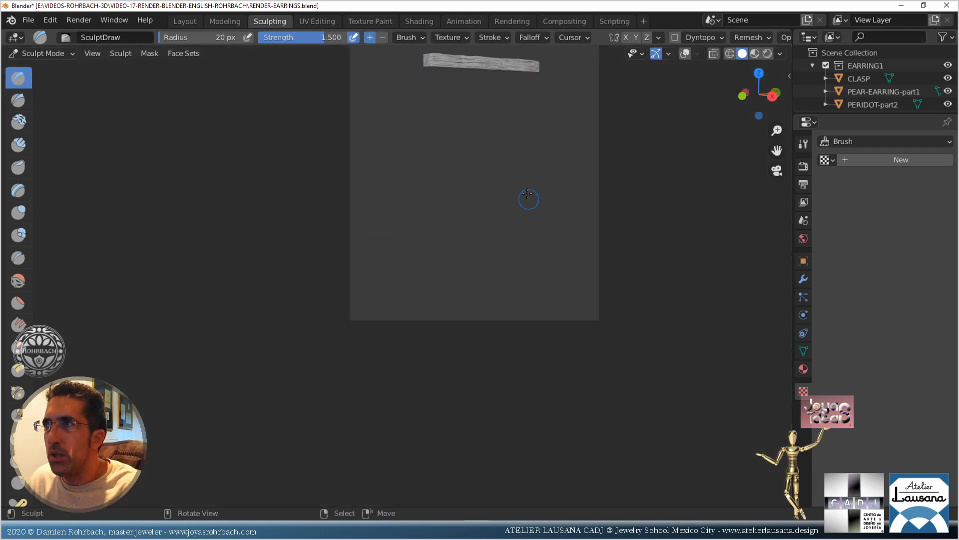
{"action": "left_click", "coordinate": [192, 23]}
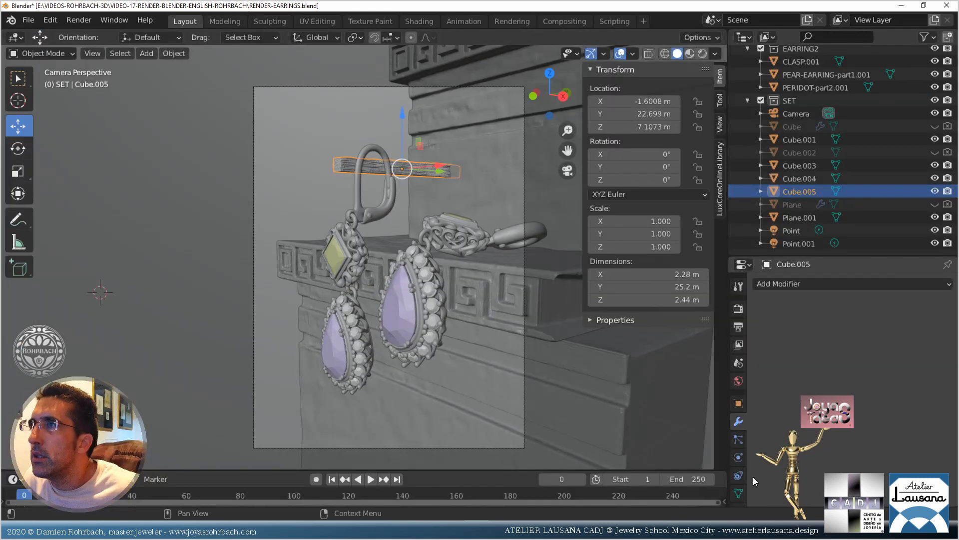
{"action": "scroll", "coordinate": [739, 478], "scroll_direction": "down", "scroll_amount": 2}
{"action": "left_click", "coordinate": [738, 467]}
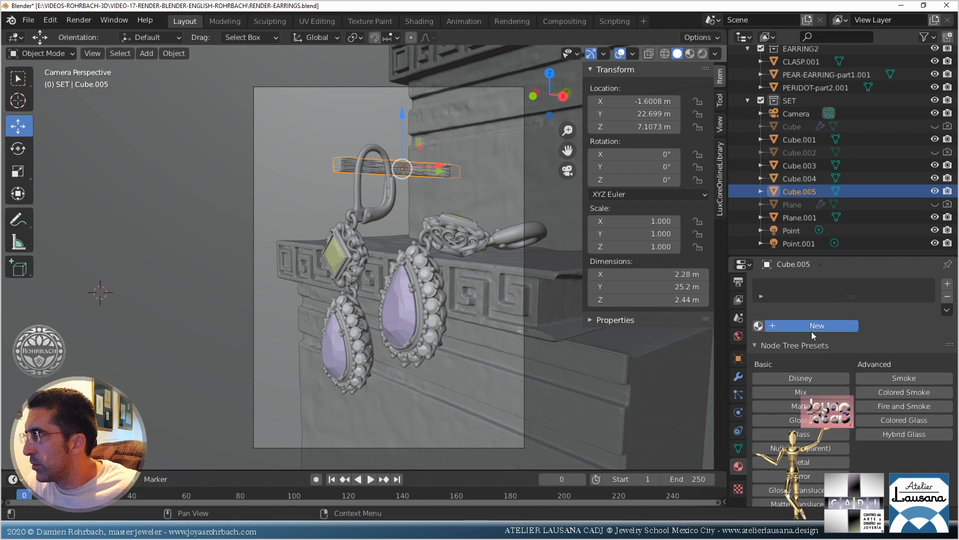
{"action": "left_click", "coordinate": [812, 327]}
{"action": "type", "text": "WOOD"}
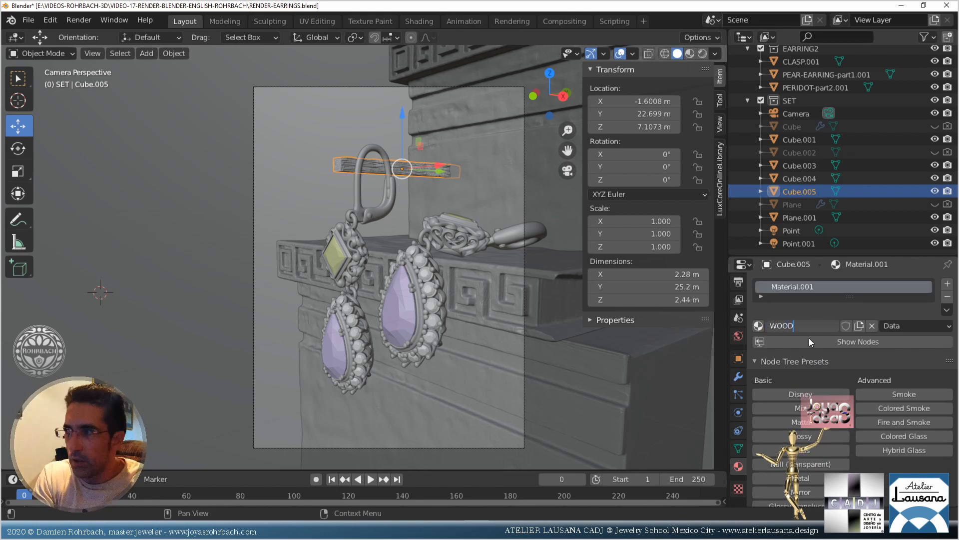
{"action": "key", "text": "Return"}
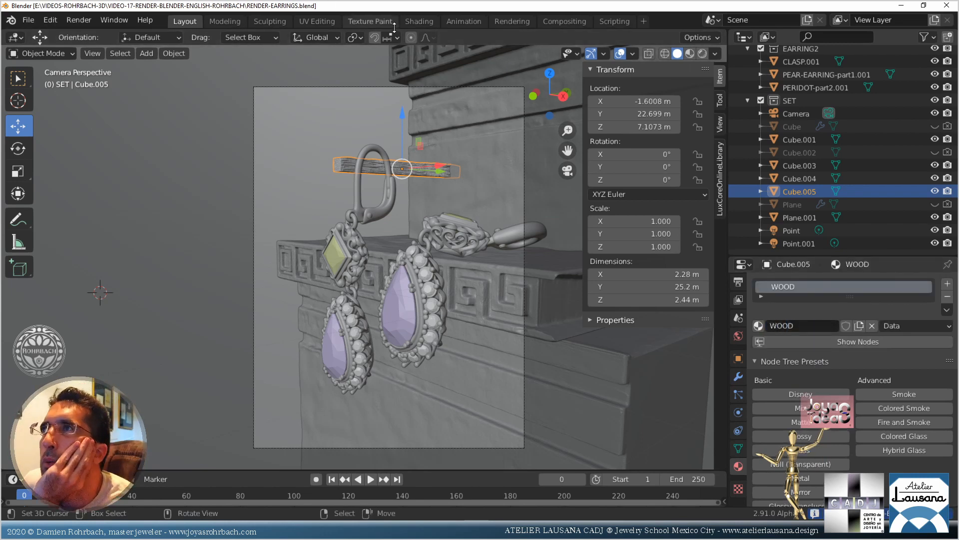
In the Shading workspace, bring the beam into view and apply the Matte node tree preset to the WOOD material
{"action": "left_click", "coordinate": [418, 23]}
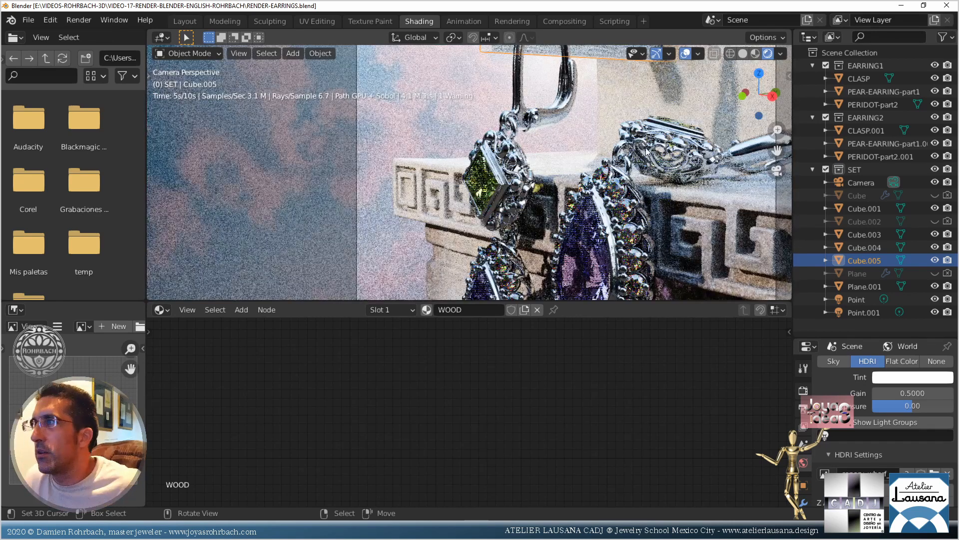
{"action": "middle_click_drag", "start_coordinate": [642, 151], "coordinate": [572, 202], "text": "shift"}
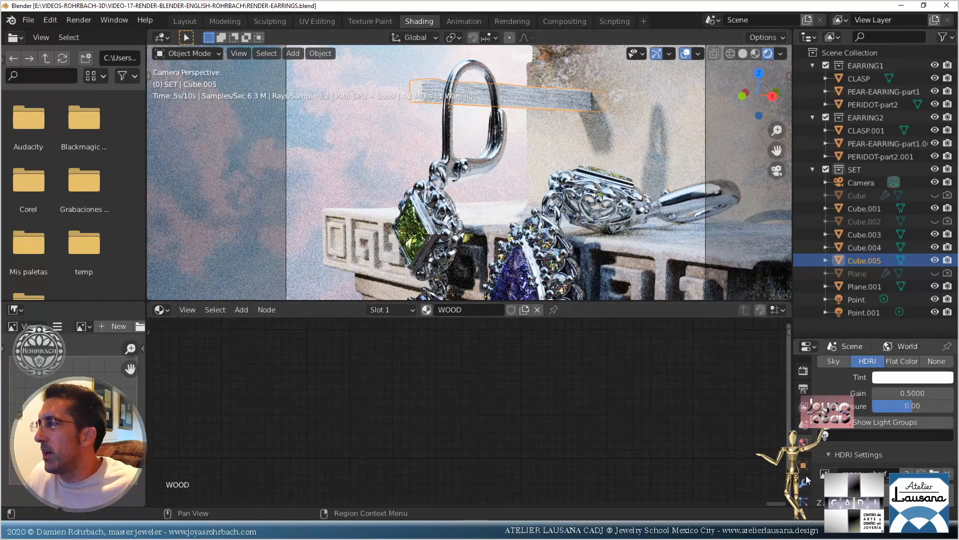
{"action": "scroll", "coordinate": [805, 464], "scroll_direction": "down", "scroll_amount": 5}
{"action": "left_click", "coordinate": [804, 466]}
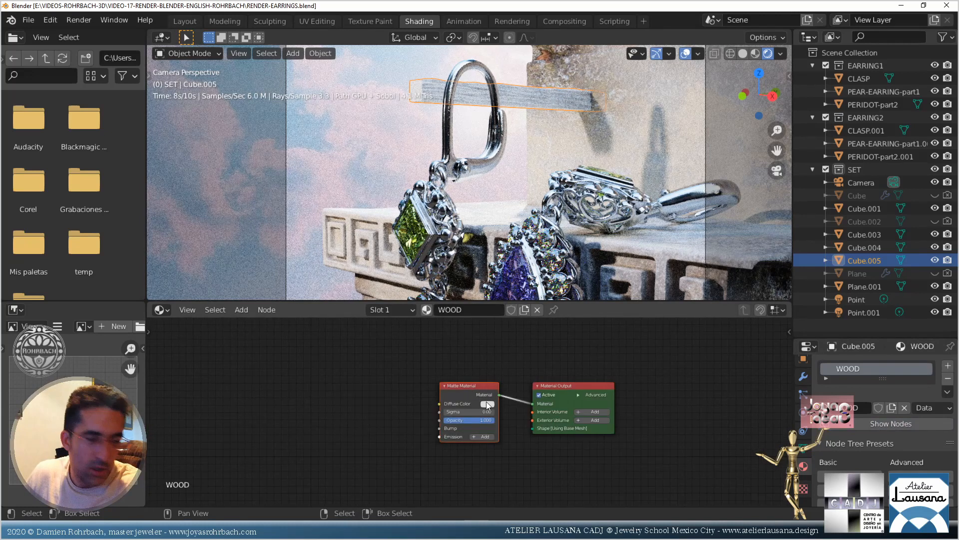
{"action": "scroll", "coordinate": [497, 431], "scroll_direction": "up", "scroll_amount": 1}
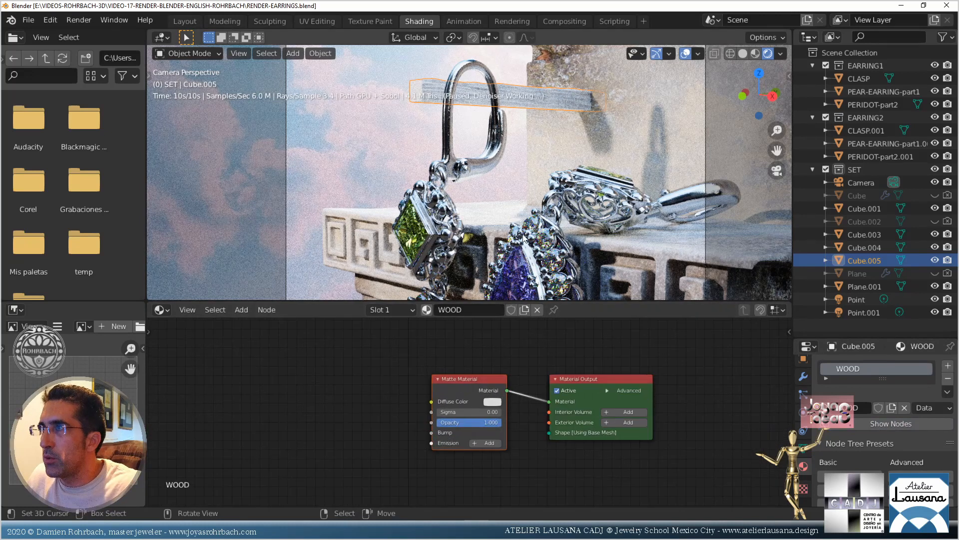
In the wall's SAND STONE material, select the 2D Mapping, rock bump image, Bump and Glossy material nodes as the set to reuse
{"action": "left_click", "coordinate": [604, 154]}
{"action": "scroll", "coordinate": [506, 351], "scroll_direction": "down", "scroll_amount": 3}
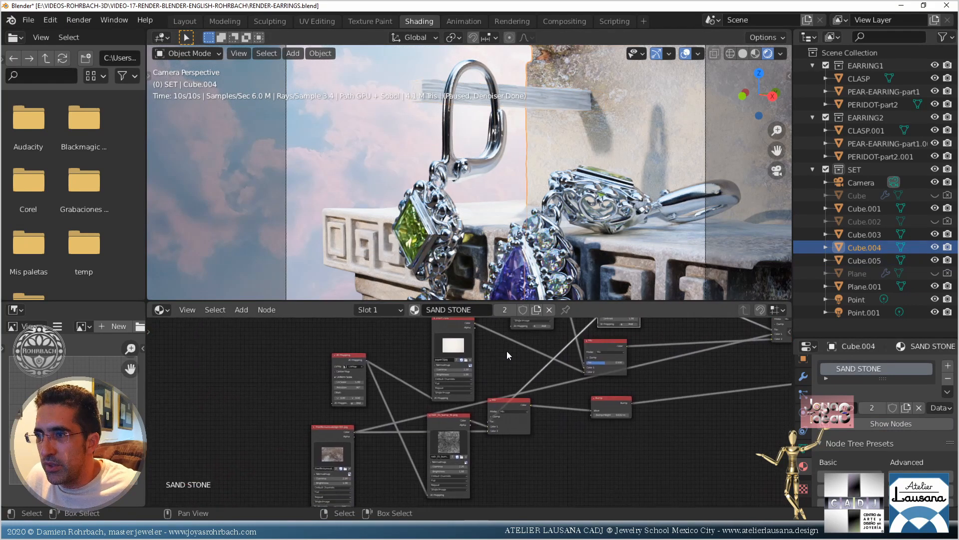
{"action": "left_click", "coordinate": [327, 436]}
{"action": "left_click", "coordinate": [349, 354]}
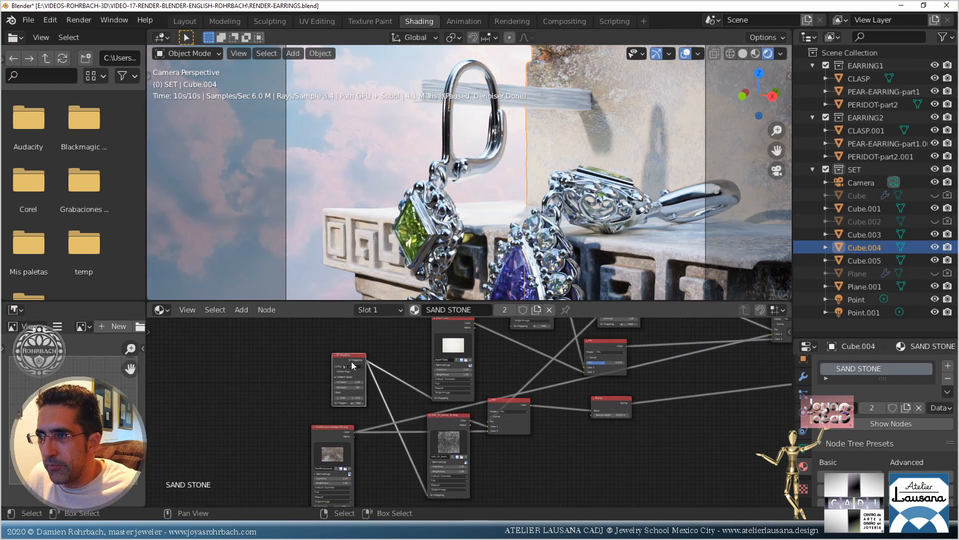
{"action": "left_click", "coordinate": [451, 425]}
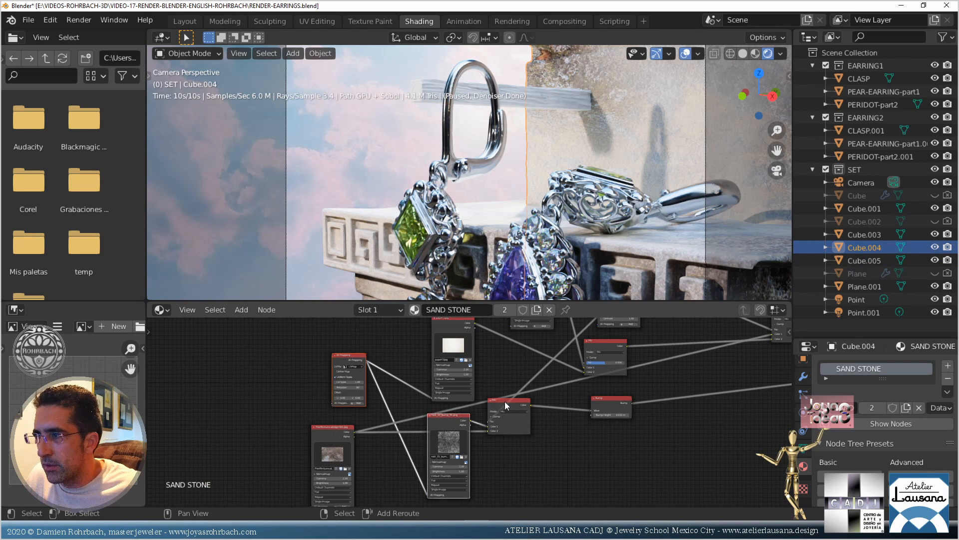
{"action": "middle_click_drag", "start_coordinate": [607, 405], "coordinate": [469, 447]}
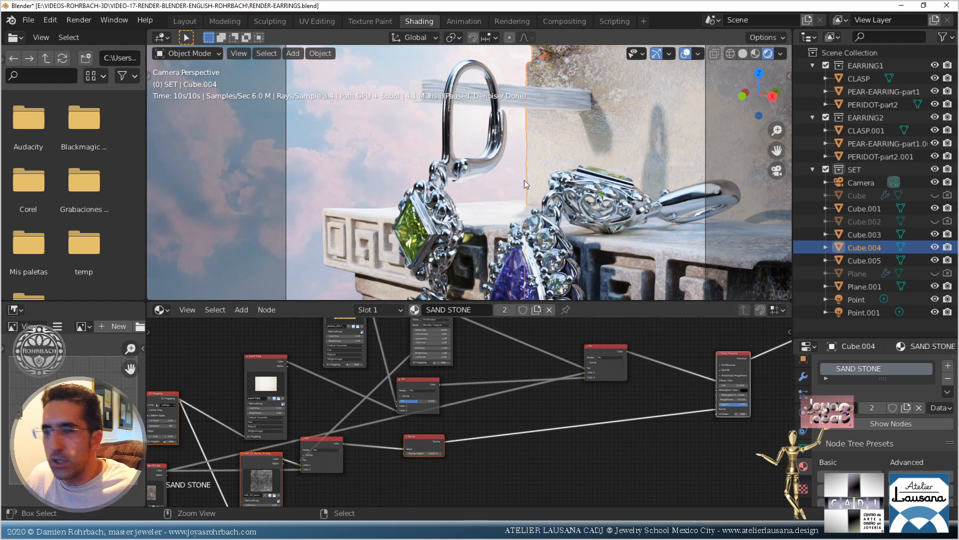
Delete the Matte Material node from the beam's WOOD material and move the Material Output node aside to make room
{"action": "left_click", "coordinate": [550, 94]}
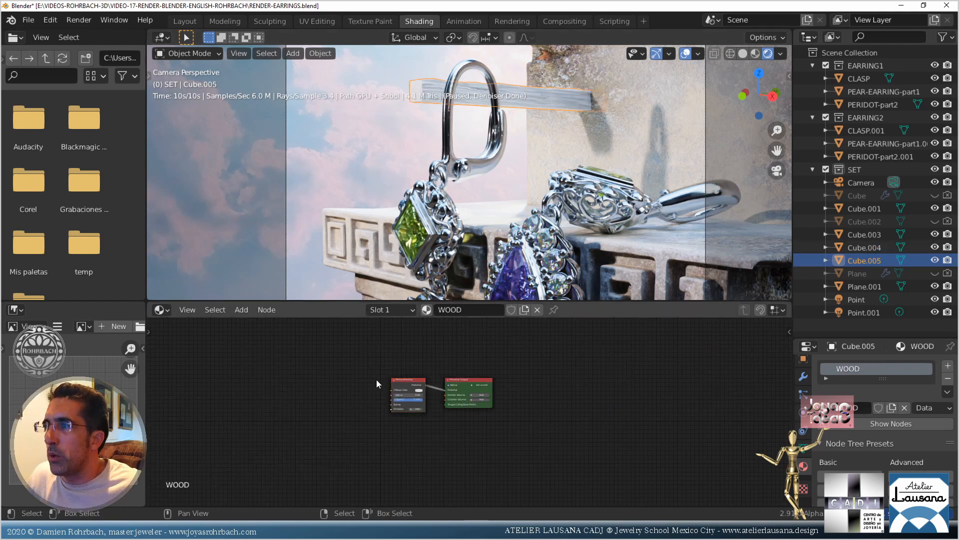
{"action": "key", "text": "x"}
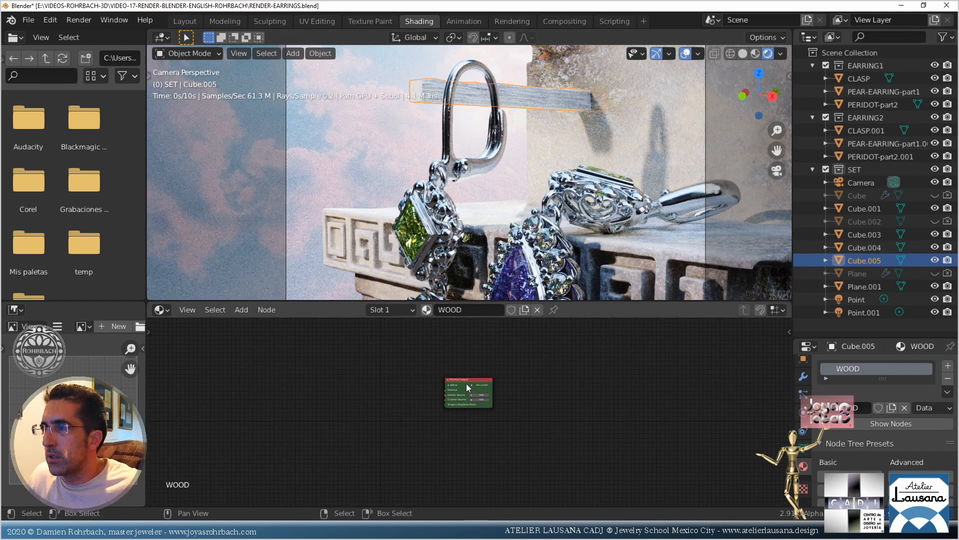
{"action": "left_click_drag", "start_coordinate": [466, 380], "coordinate": [597, 356]}
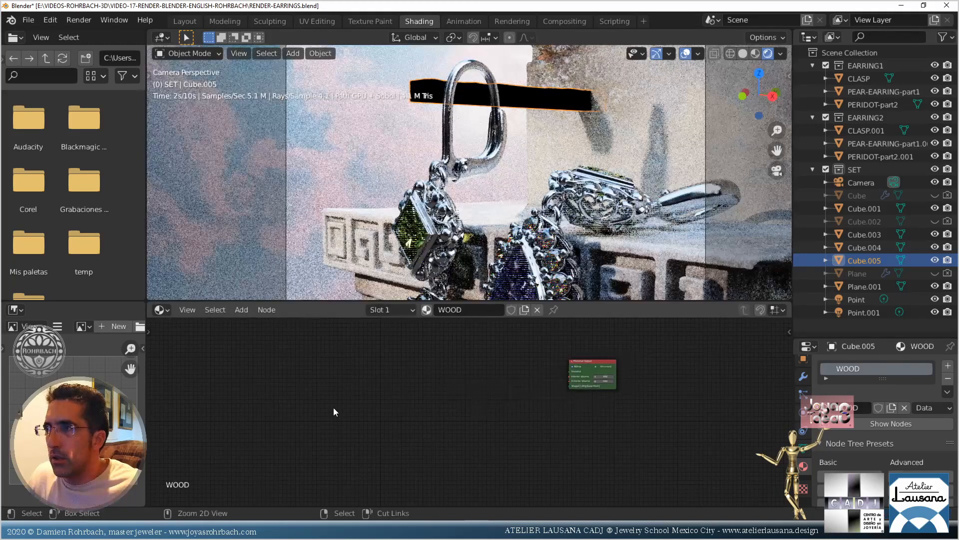
Undo the wrong node paste, and copy the selected SAND STONE nodes into the beam's WOOD material instead
{"action": "key", "text": "ctrl+v"}
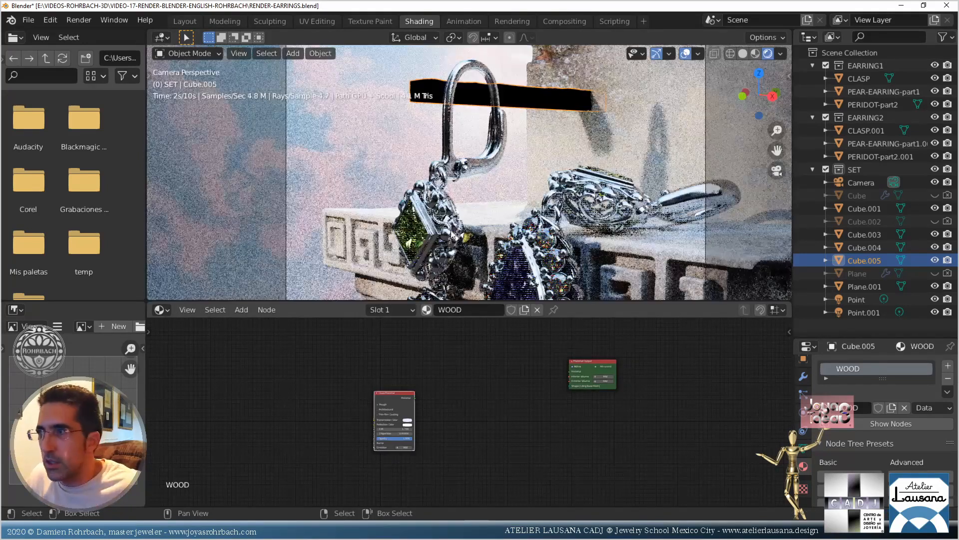
{"action": "key", "text": "ctrl+z"}
{"action": "left_click", "coordinate": [527, 118]}
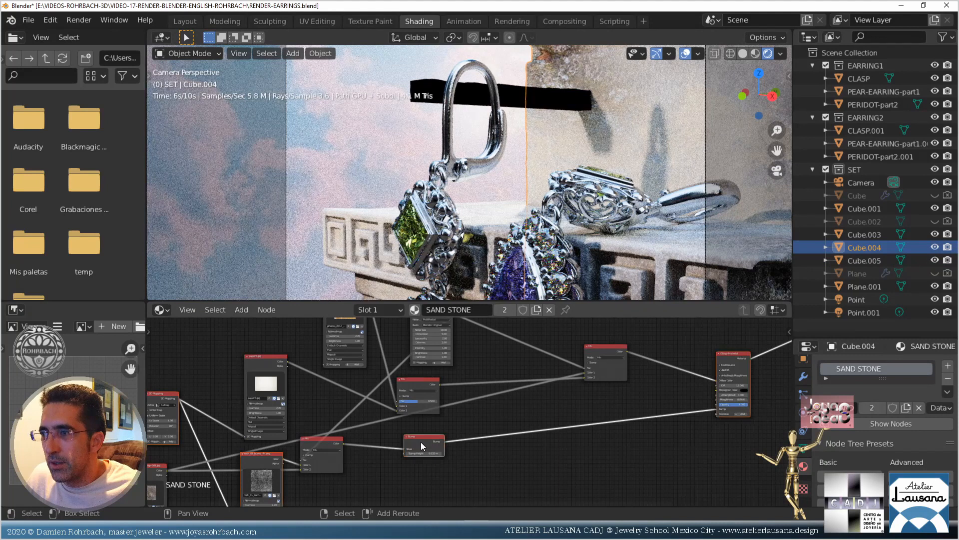
{"action": "left_click", "coordinate": [631, 152]}
{"action": "left_click", "coordinate": [547, 109]}
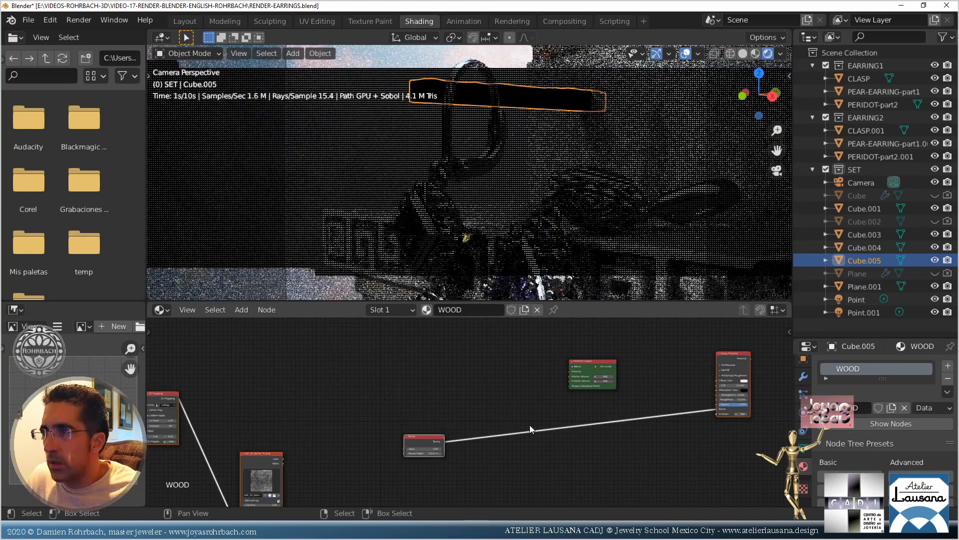
Connect the rock image's color to the Bump value and the Glossy material to the output, gathering the copied nodes close together
{"action": "left_click_drag", "start_coordinate": [285, 461], "coordinate": [403, 449]}
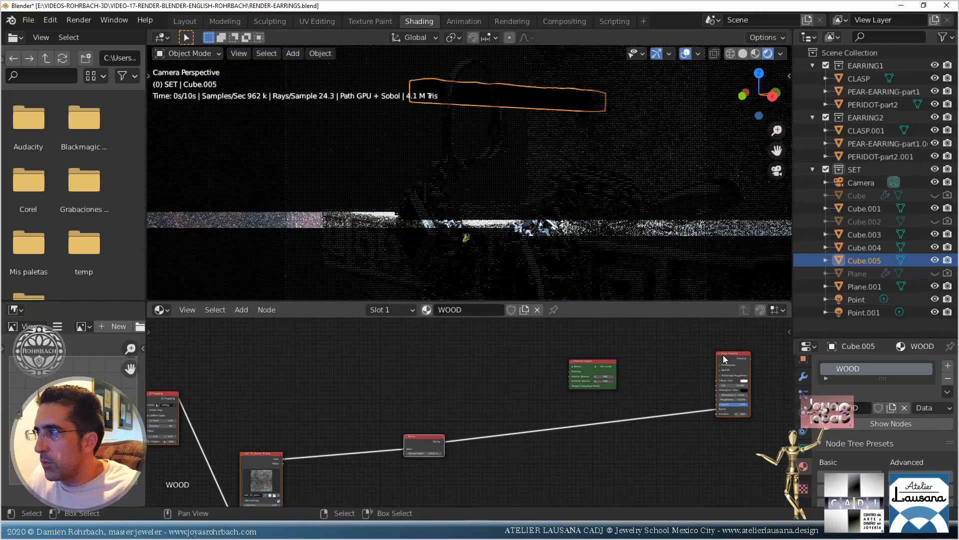
{"action": "left_click_drag", "start_coordinate": [726, 354], "coordinate": [569, 373]}
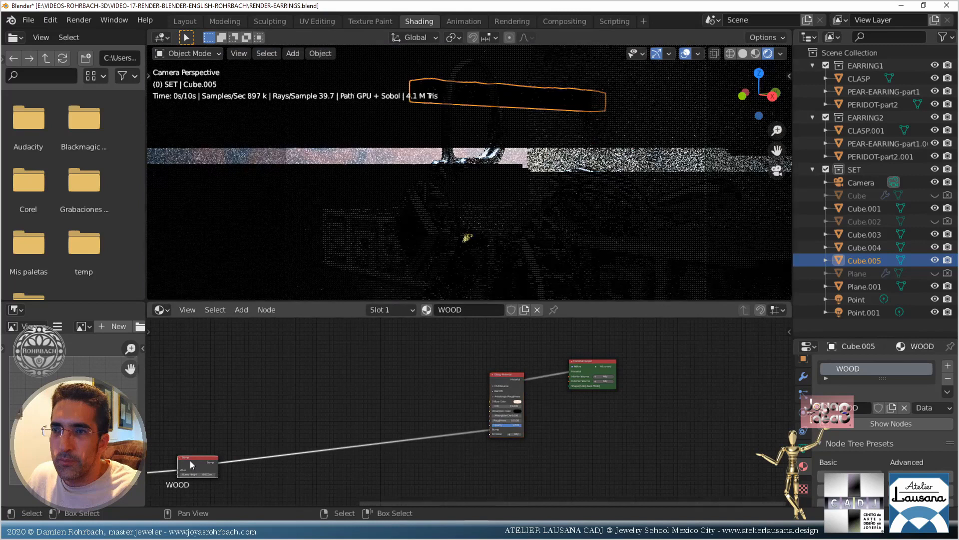
{"action": "left_click_drag", "start_coordinate": [190, 460], "coordinate": [447, 417]}
{"action": "middle_click_drag", "start_coordinate": [430, 431], "coordinate": [520, 403]}
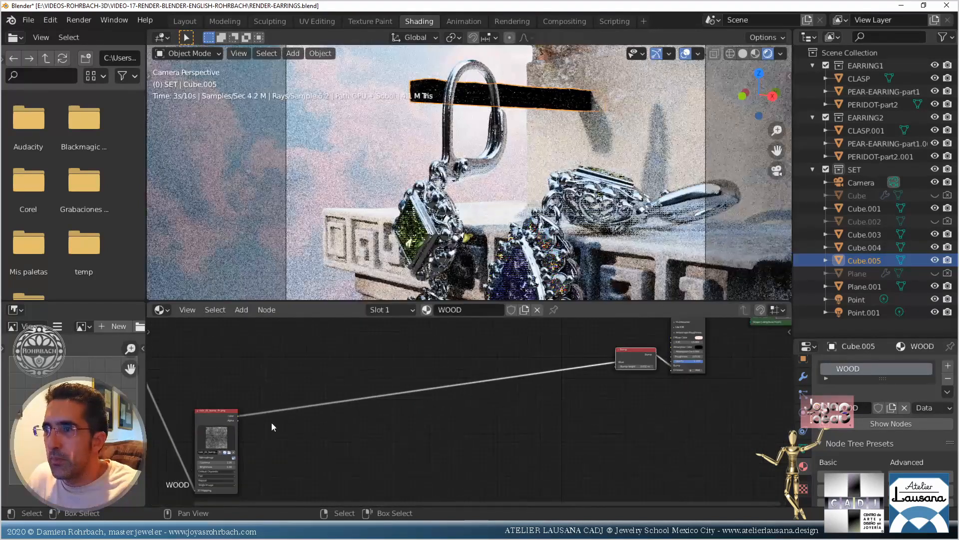
{"action": "left_click_drag", "start_coordinate": [223, 422], "coordinate": [579, 367]}
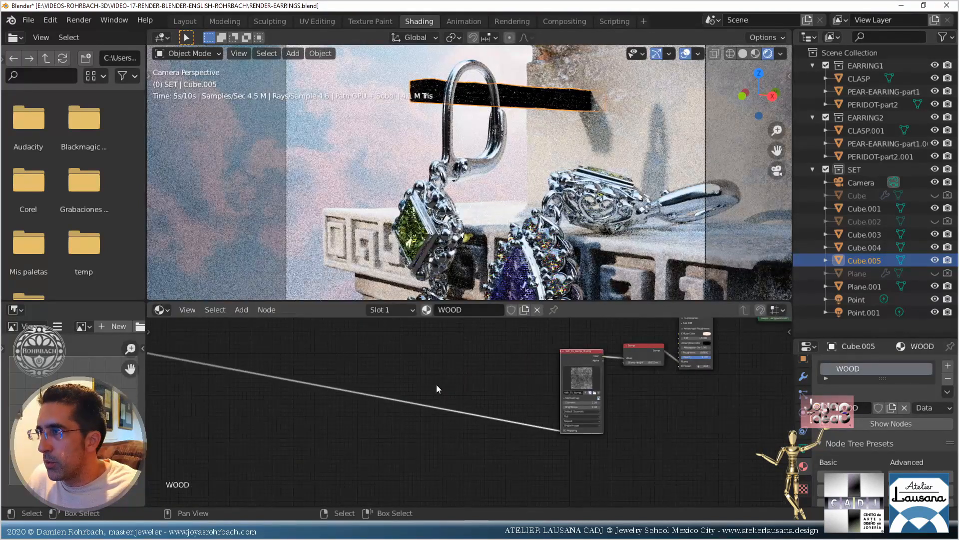
{"action": "scroll", "coordinate": [227, 353], "scroll_direction": "down", "scroll_amount": 1}
{"action": "left_click_drag", "start_coordinate": [186, 361], "coordinate": [542, 399]}
Replace the image in the WOOD material's bump texture node with rough_wood_bump_4k.png
{"action": "scroll", "coordinate": [630, 404], "scroll_direction": "up", "scroll_amount": 1}
{"action": "scroll", "coordinate": [630, 404], "scroll_direction": "up", "scroll_amount": 4}
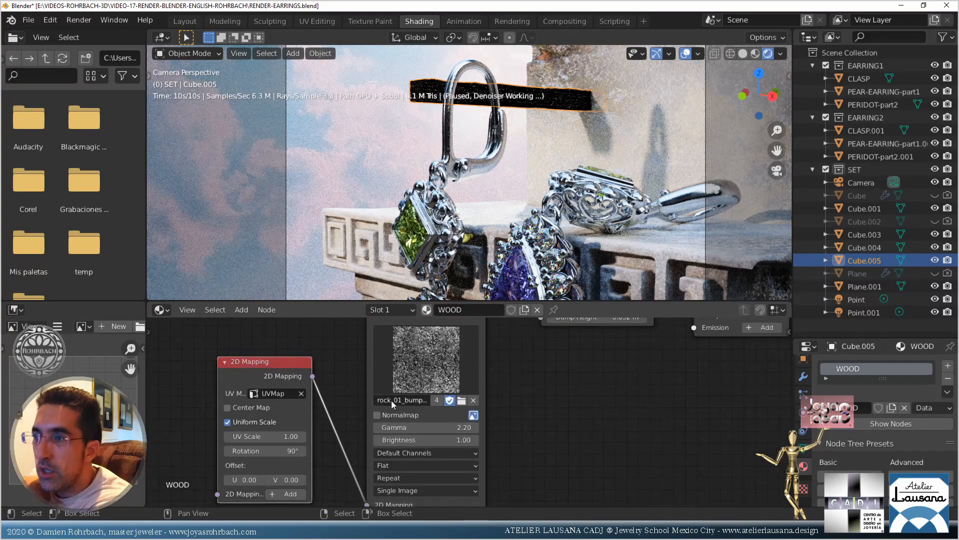
{"action": "left_click", "coordinate": [441, 367]}
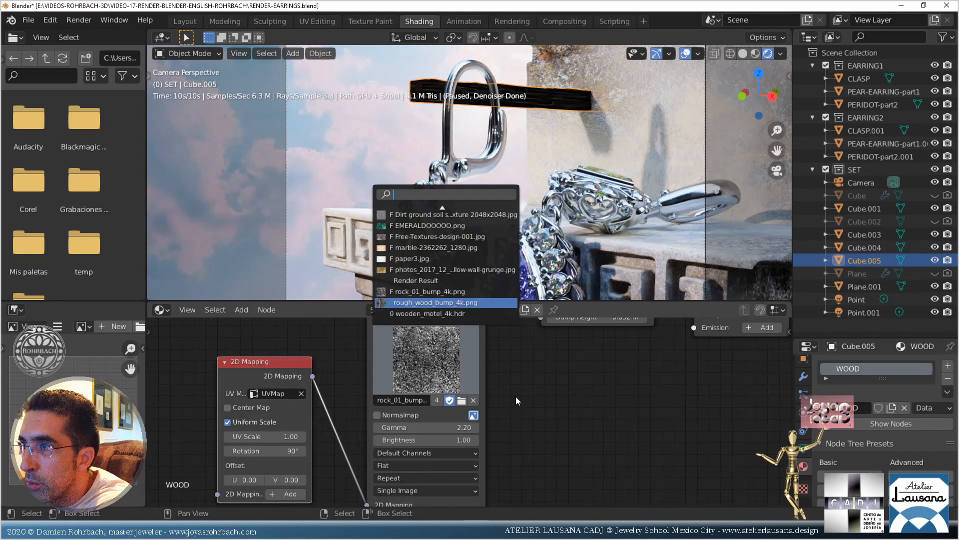
{"action": "key", "text": "Return"}
Reposition the Bump node beside the wood image node and set the Glossy material's IOR to 3
{"action": "middle_click_drag", "start_coordinate": [565, 368], "coordinate": [289, 482]}
{"action": "scroll", "coordinate": [466, 415], "scroll_direction": "down", "scroll_amount": 4}
{"action": "left_click_drag", "start_coordinate": [392, 372], "coordinate": [391, 422]}
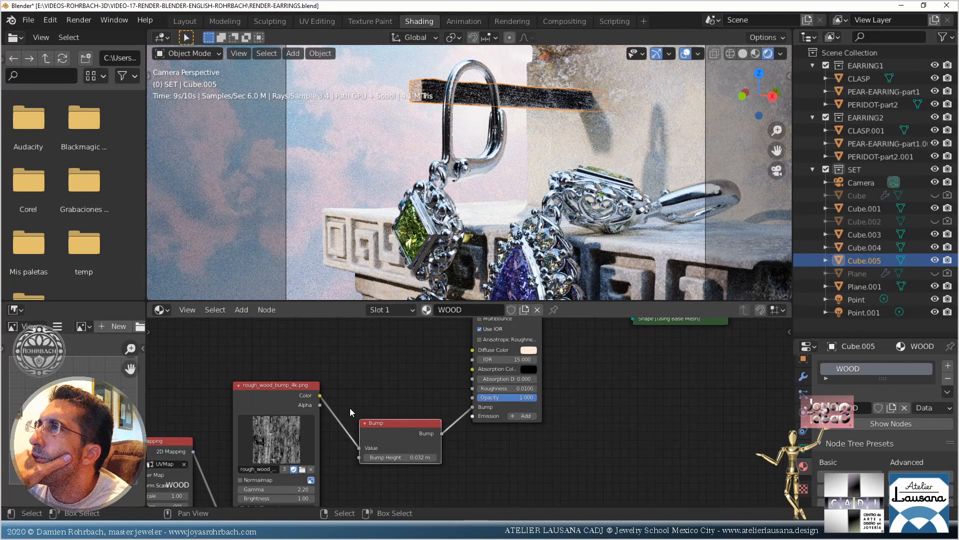
{"action": "left_click", "coordinate": [509, 360]}
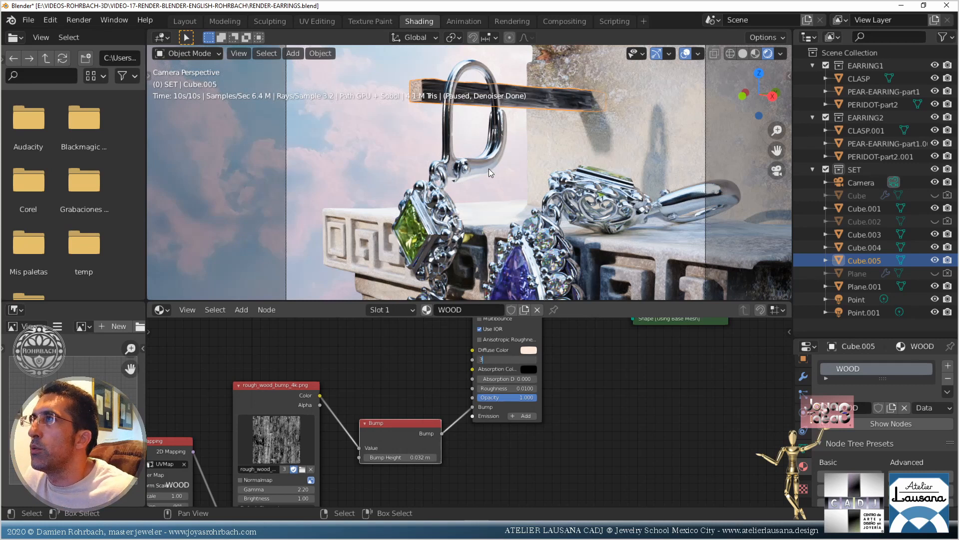
{"action": "key", "text": "Return"}
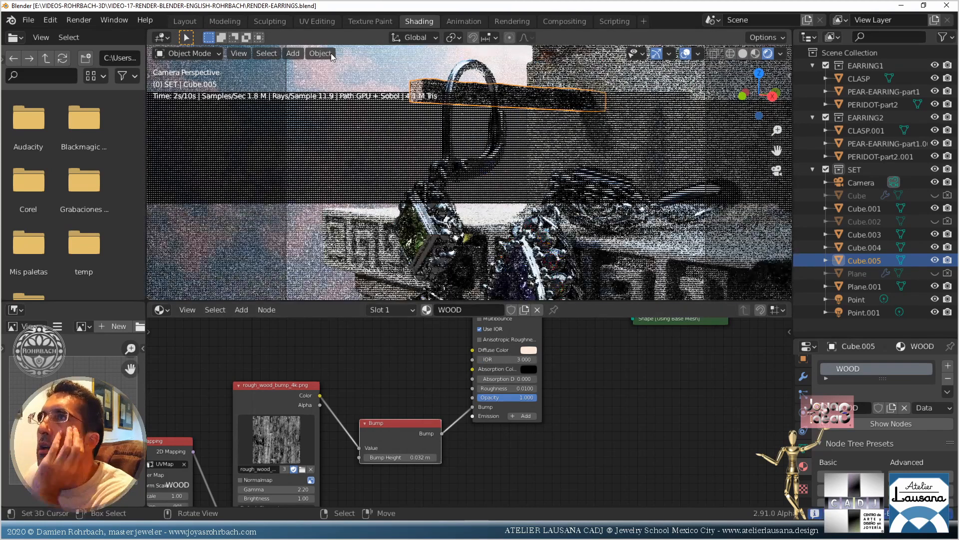
Apply Shade Smooth to the beam, check it in the wider camera render, and save the file
{"action": "left_click", "coordinate": [321, 53]}
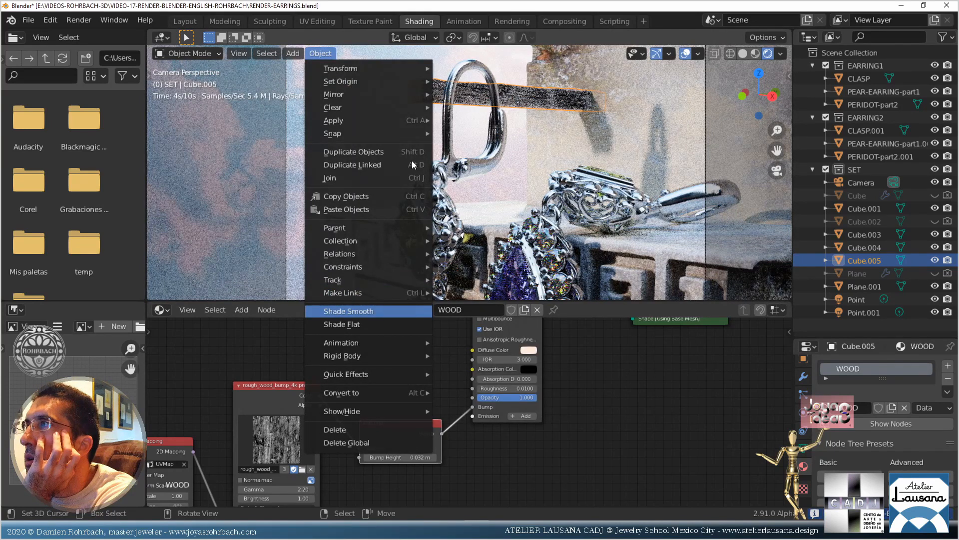
{"action": "key", "text": "Return"}
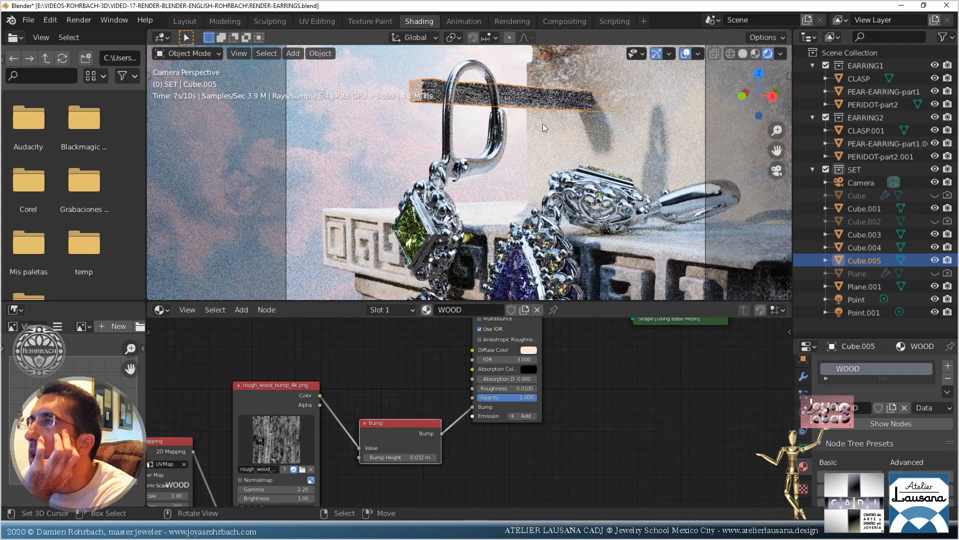
{"action": "scroll", "coordinate": [593, 151], "scroll_direction": "down", "scroll_amount": 1}
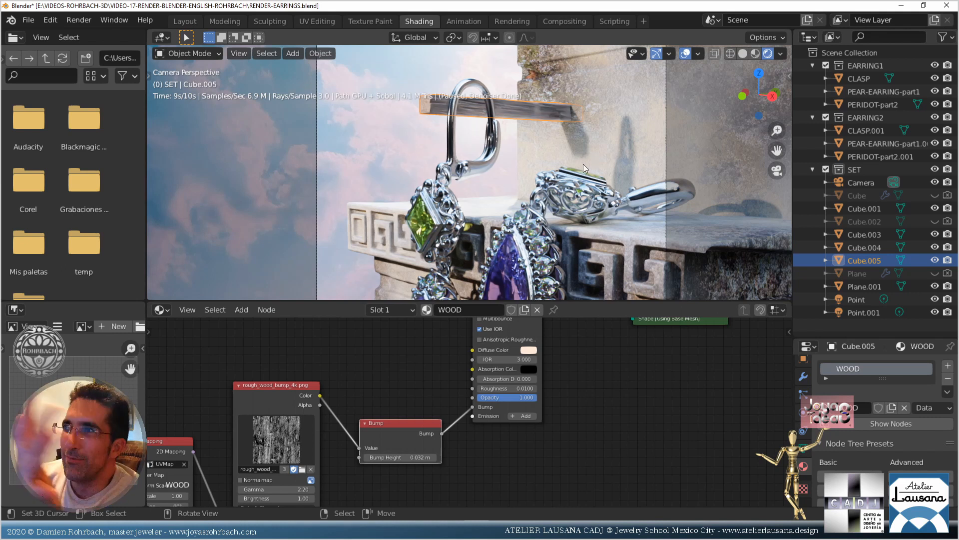
{"action": "scroll", "coordinate": [567, 191], "scroll_direction": "down", "scroll_amount": 2}
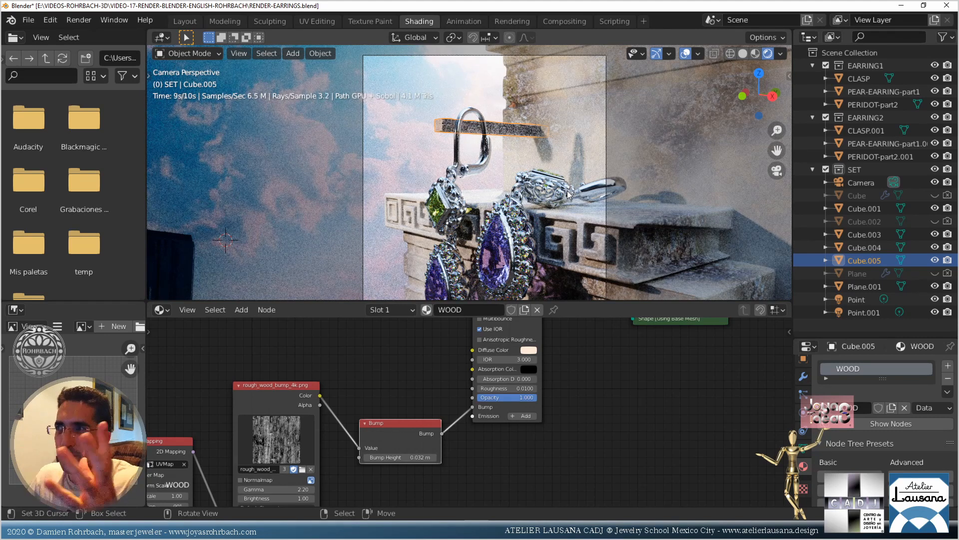
{"action": "scroll", "coordinate": [653, 137], "scroll_direction": "down", "scroll_amount": 1}
{"action": "middle_click_drag", "start_coordinate": [608, 193], "coordinate": [538, 152], "text": "shift"}
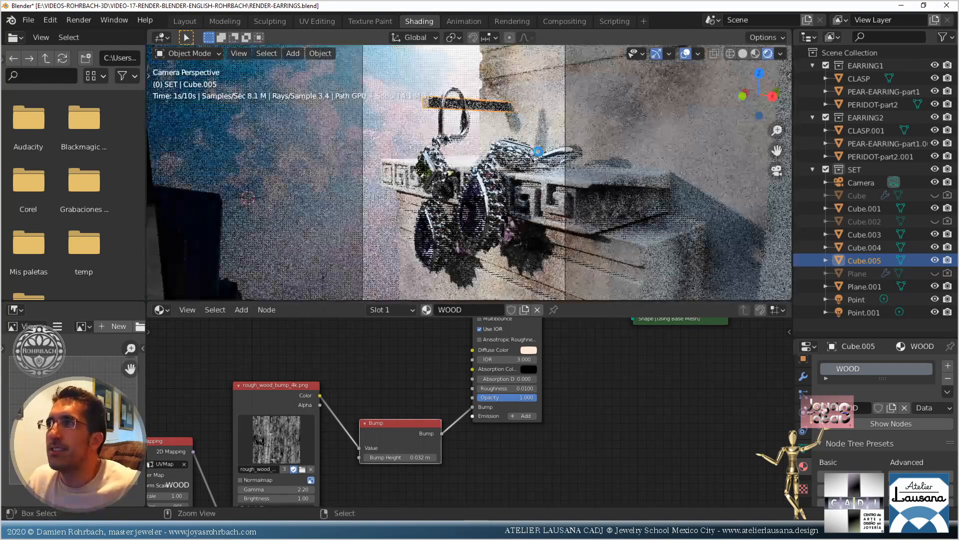
{"action": "key", "text": "ctrl+s"}
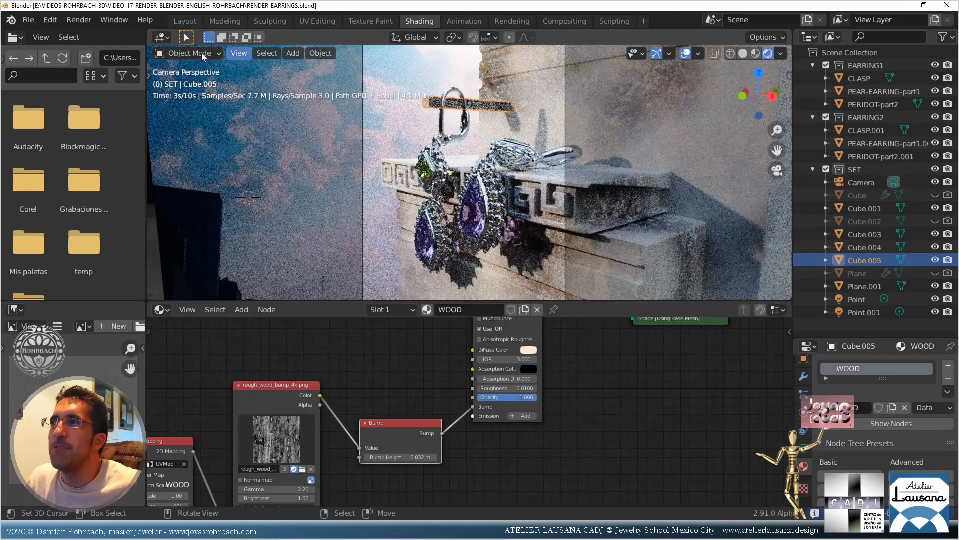
In the Layout workspace's top view, duplicate the wooden beam and move the copy 12.5 m along X
{"action": "left_click", "coordinate": [185, 21]}
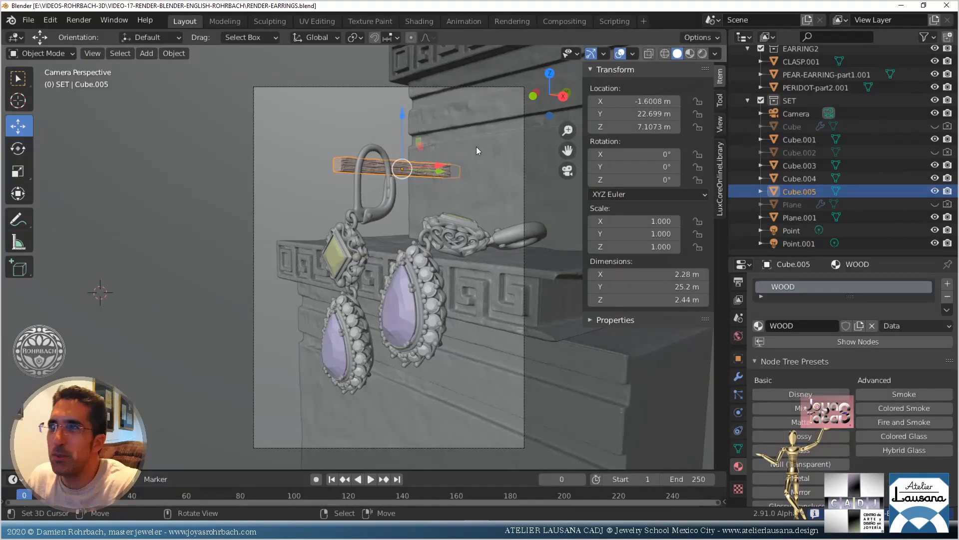
{"action": "mouse_move", "coordinate": [476, 145]}
{"action": "middle_mouse_down"}
{"action": "mouse_move", "coordinate": [453, 184]}
{"action": "mouse_move", "coordinate": [470, 202]}
{"action": "middle_mouse_up"}
{"action": "key", "text": "KP_7"}
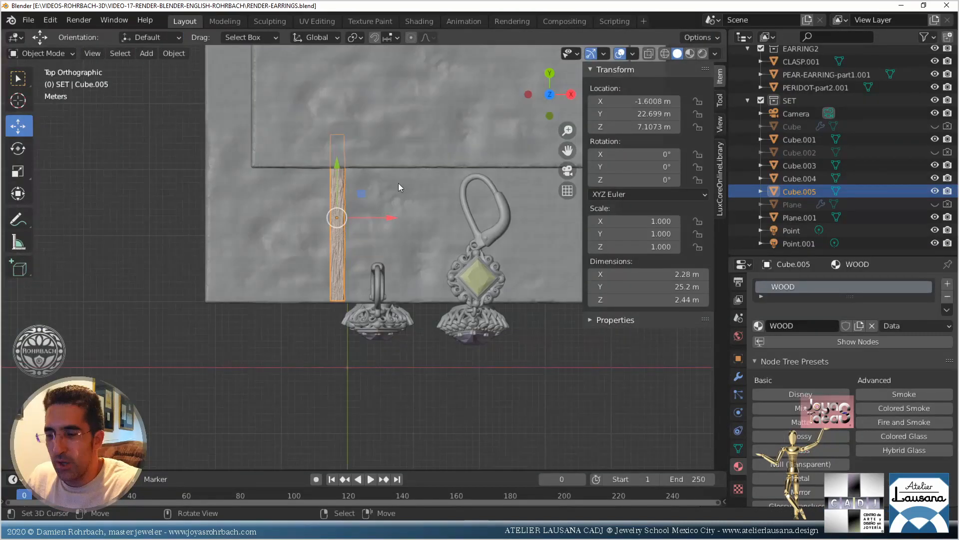
{"action": "key", "text": "shift+d"}
{"action": "key", "text": "Escape"}
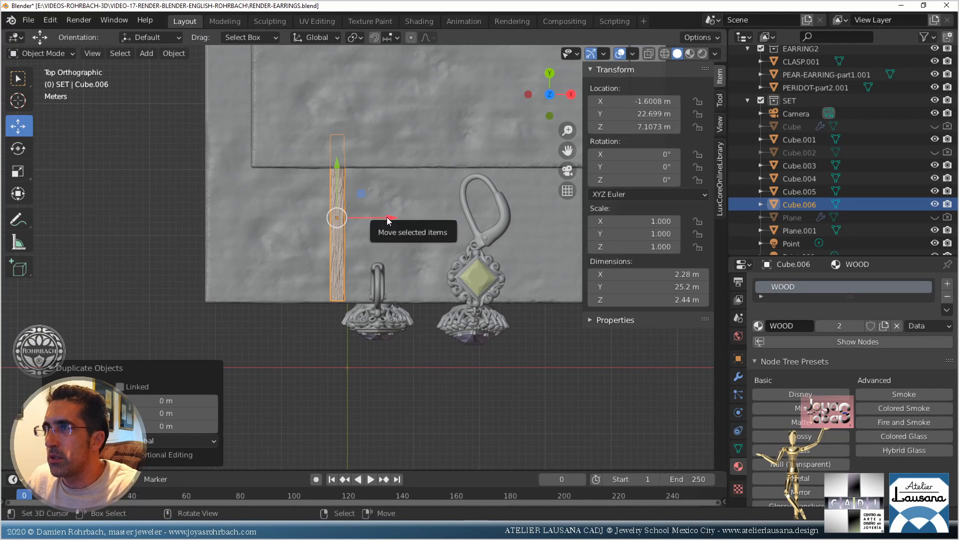
{"action": "left_click_drag", "start_coordinate": [391, 218], "coordinate": [469, 222]}
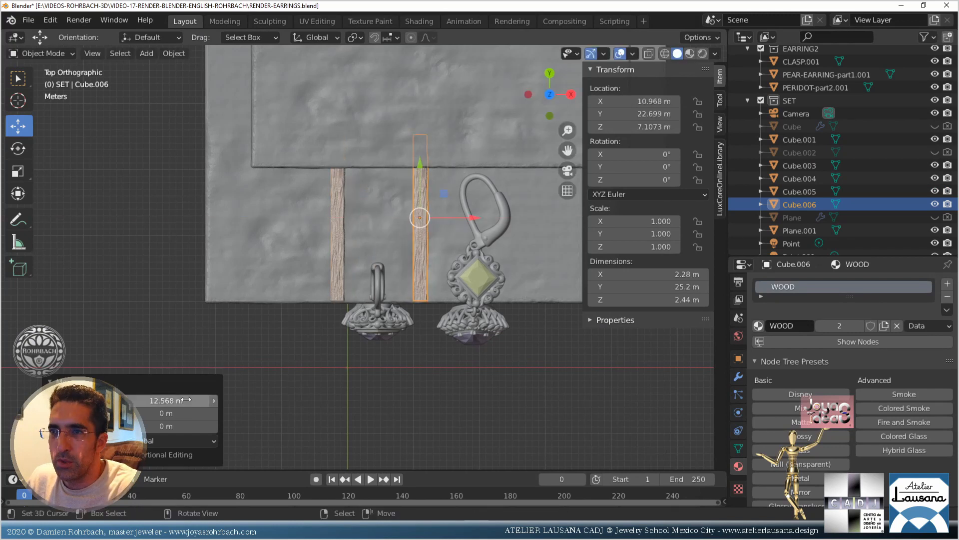
{"action": "left_click", "coordinate": [188, 401]}
{"action": "type", "text": "12.5"}
{"action": "key", "text": "Return"}
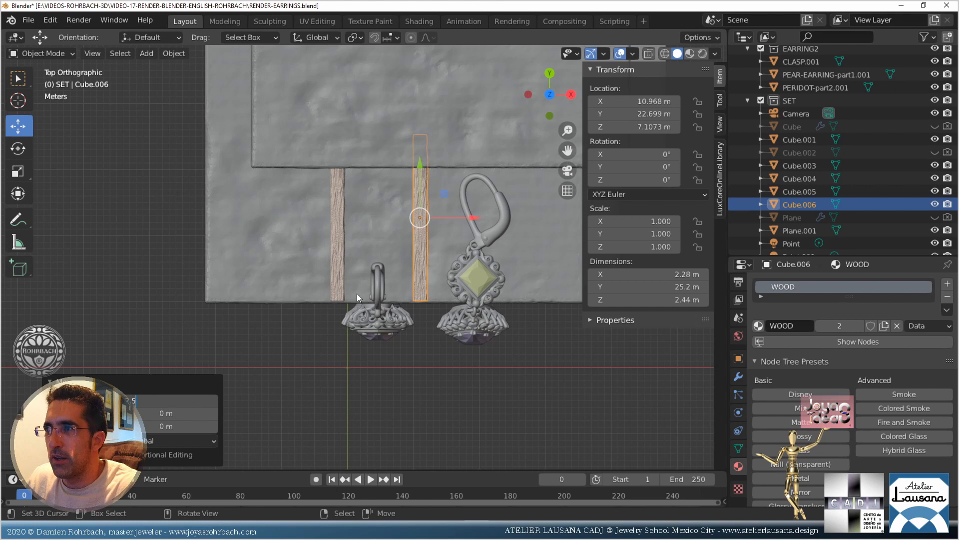
Judging from the camera view, change the beam copy's X move distance to 13 m
{"action": "key", "text": "KP_0"}
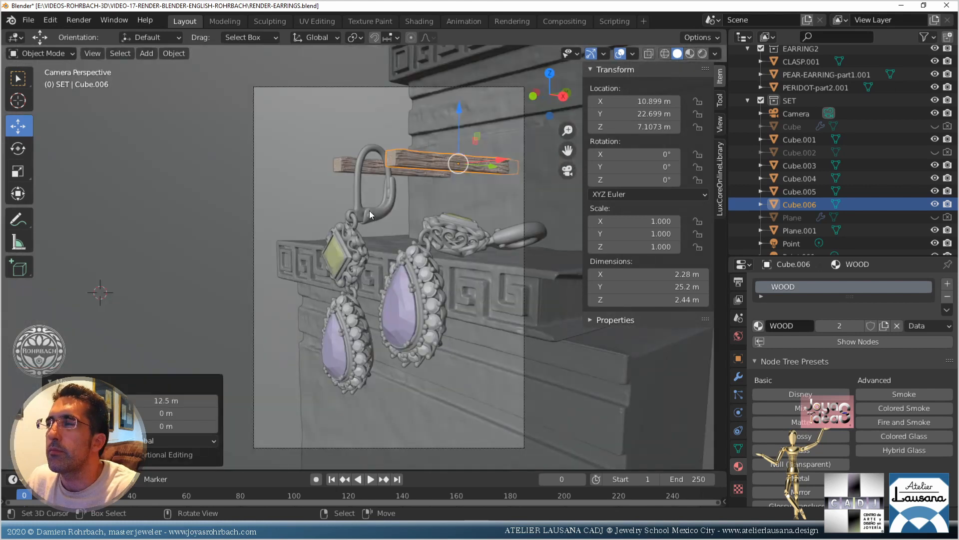
{"action": "left_click", "coordinate": [176, 400]}
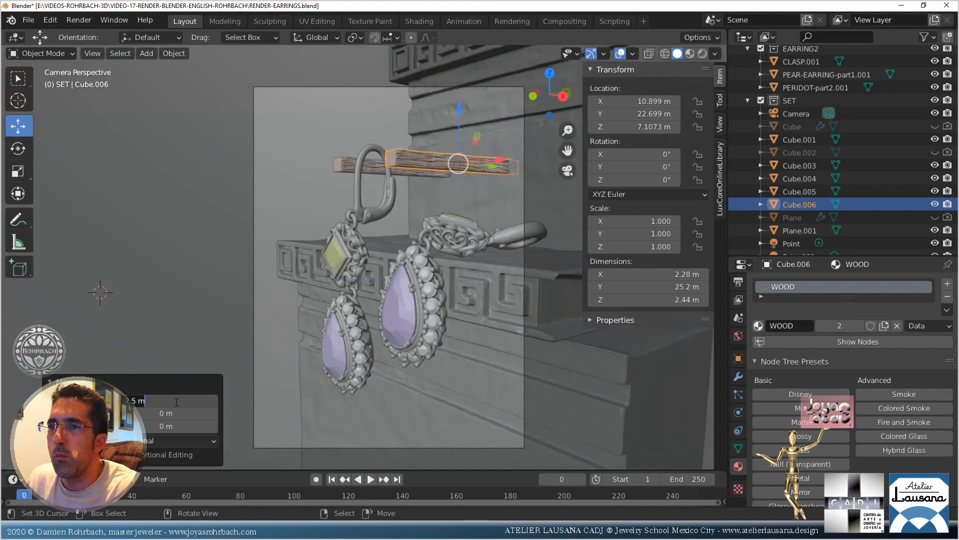
{"action": "key", "text": "BackSpace"}
{"action": "type", "text": "13"}
{"action": "key", "text": "Return"}
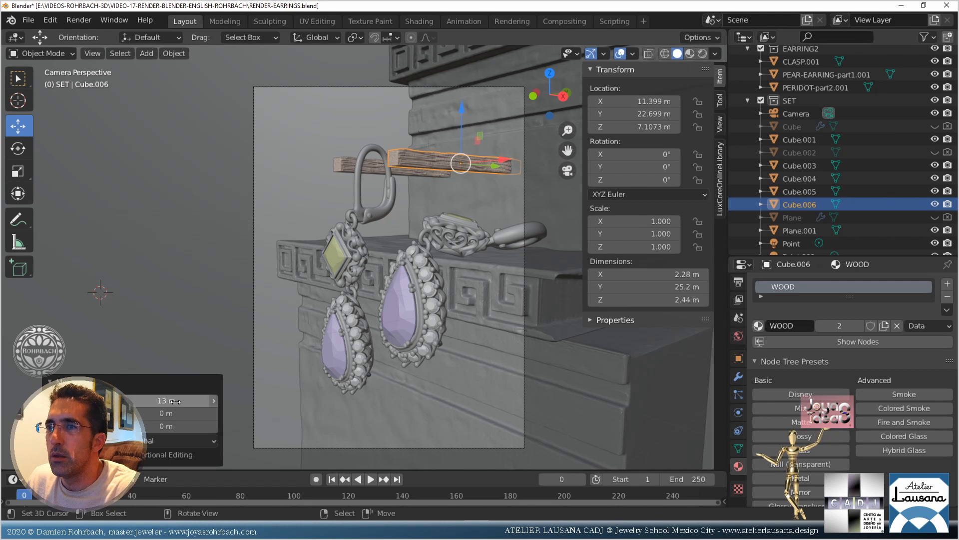
Judging from the camera view, try a 14 m X move distance for the beam copy and settle on 15 m
{"action": "left_click", "coordinate": [175, 402]}
{"action": "key", "text": "BackSpace"}
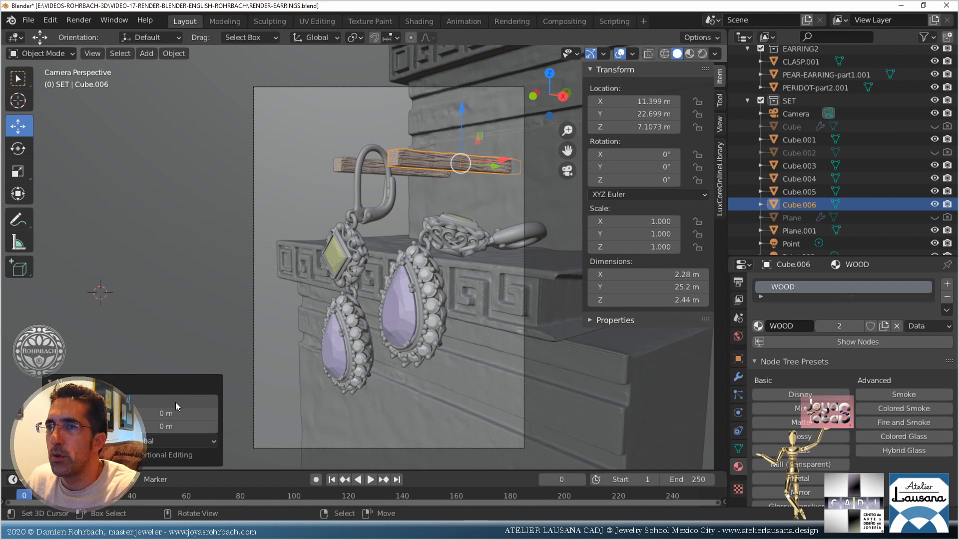
{"action": "type", "text": "14"}
{"action": "key", "text": "Return"}
{"action": "left_click", "coordinate": [175, 401]}
{"action": "key", "text": "BackSpace"}
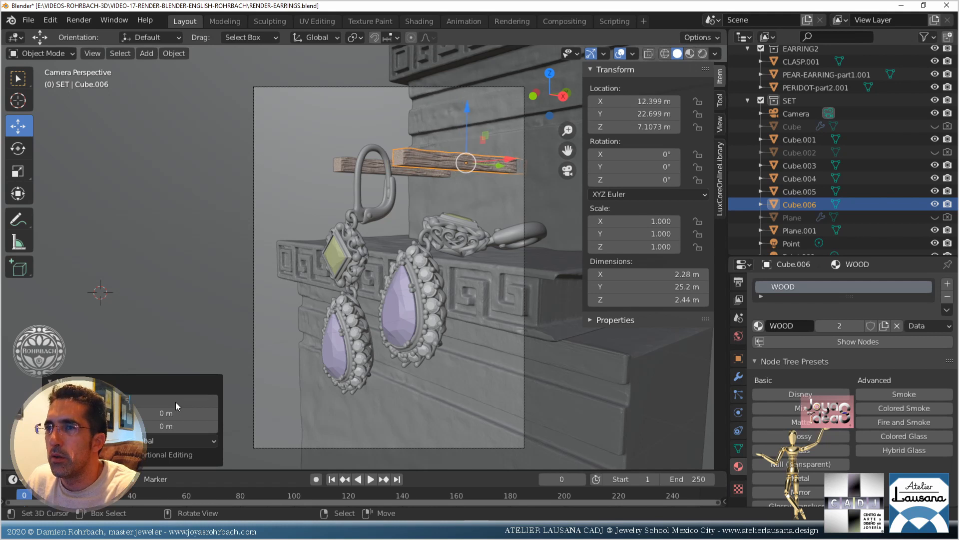
{"action": "type", "text": "15"}
{"action": "key", "text": "Return"}
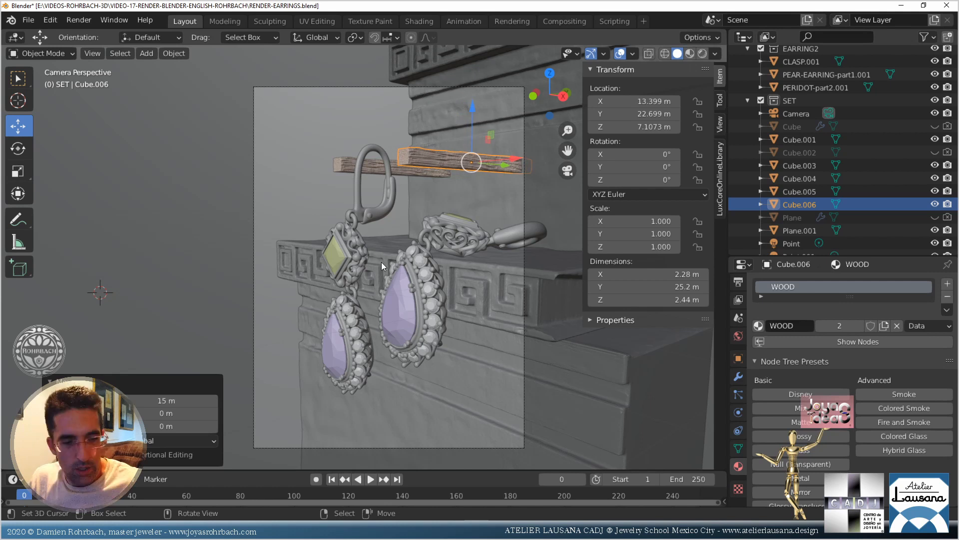
Duplicate the second beam and offset the copy 15 m along X
{"action": "key", "text": "shift+d"}
{"action": "key", "text": "Escape"}
{"action": "left_click", "coordinate": [175, 400]}
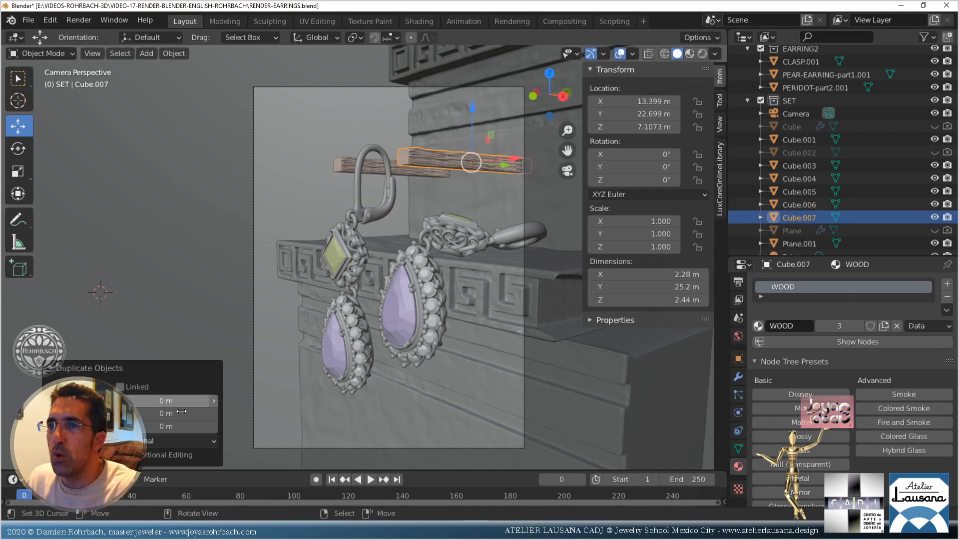
{"action": "key", "text": "BackSpace"}
{"action": "type", "text": "15"}
{"action": "key", "text": "Return"}
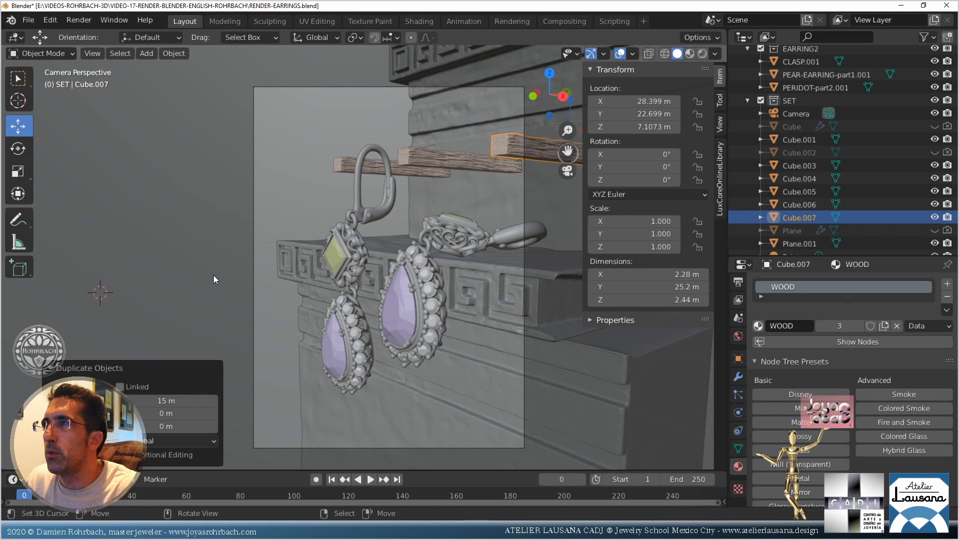
In the top view, duplicate the middle beam in place and rotate the copy 90° to make a crossbar
{"action": "middle_click_drag", "start_coordinate": [214, 275], "coordinate": [363, 224]}
{"action": "left_click", "coordinate": [414, 186]}
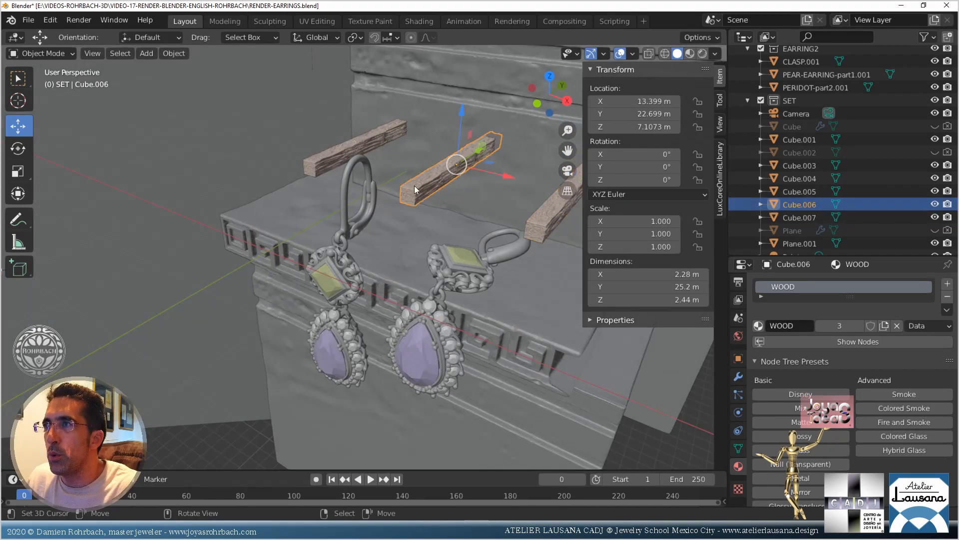
{"action": "key", "text": "KP_7"}
{"action": "key", "text": "shift+d"}
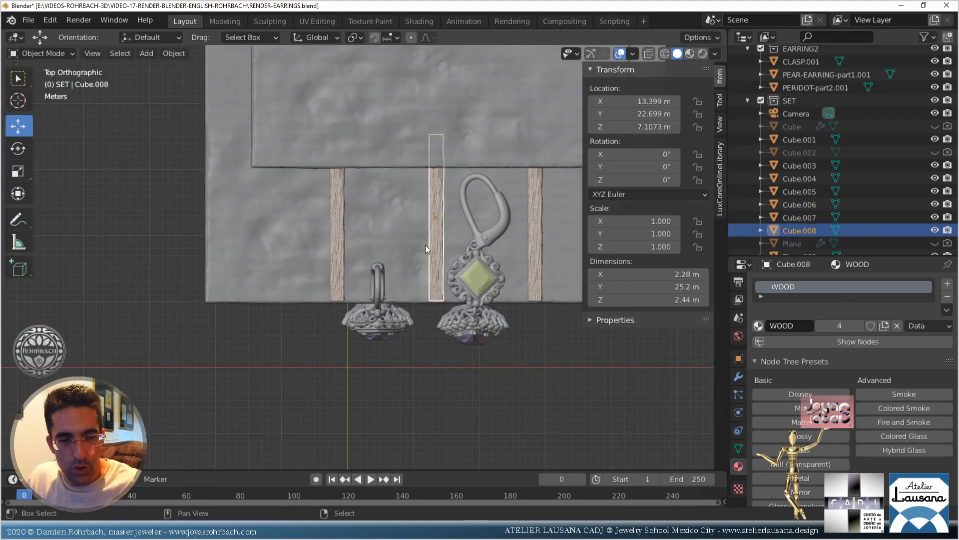
{"action": "key", "text": "r"}
{"action": "left_click", "coordinate": [450, 230]}
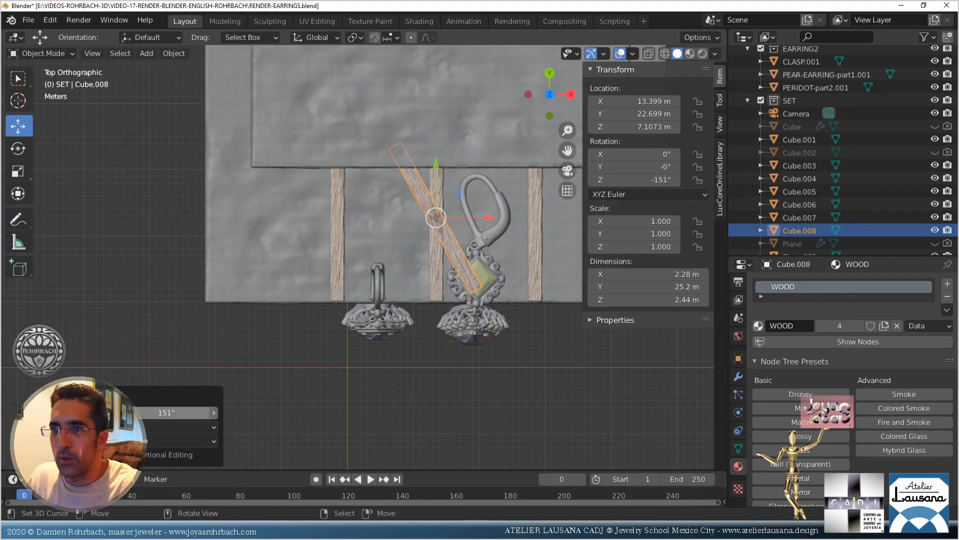
{"action": "type", "text": "90"}
{"action": "key", "text": "Return"}
Scale the crossbar to about 0.591 and move it between the first two beams, checking its fit through the earring hook
{"action": "key", "text": "s"}
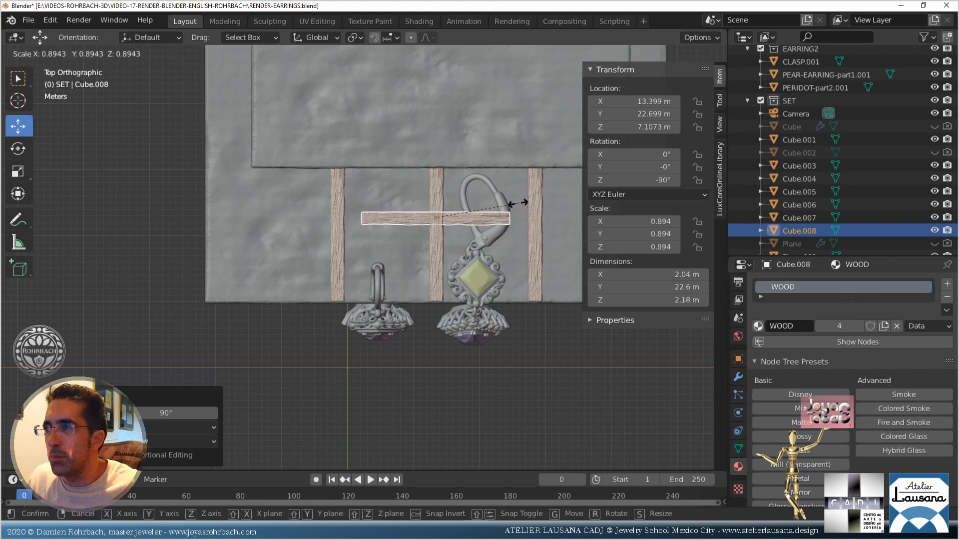
{"action": "left_click", "coordinate": [495, 214]}
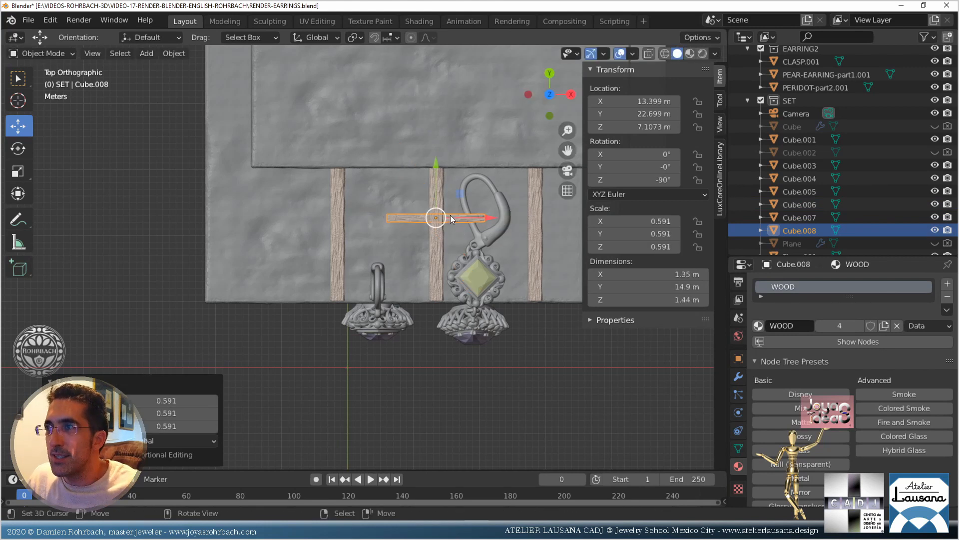
{"action": "key", "text": "g"}
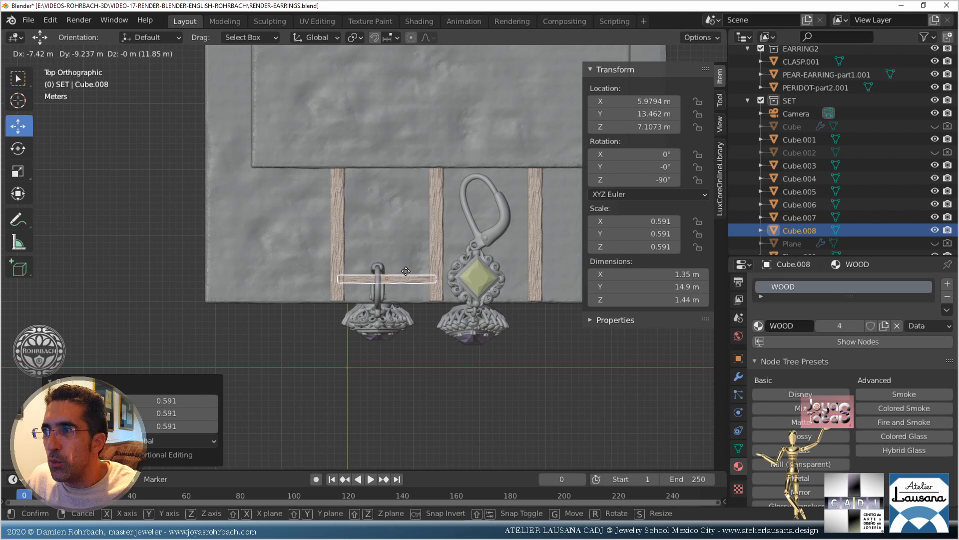
{"action": "left_click", "coordinate": [406, 271]}
{"action": "middle_click_drag", "start_coordinate": [406, 271], "coordinate": [376, 235]}
{"action": "scroll", "coordinate": [400, 213], "scroll_direction": "up", "scroll_amount": 4}
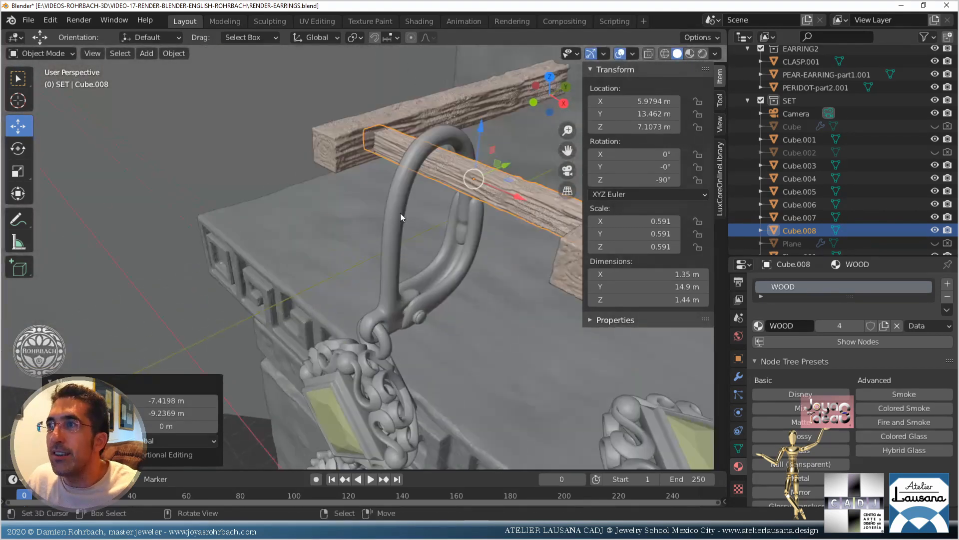
{"action": "scroll", "coordinate": [400, 213], "scroll_direction": "up", "scroll_amount": 4}
{"action": "scroll", "coordinate": [398, 193], "scroll_direction": "down", "scroll_amount": 1}
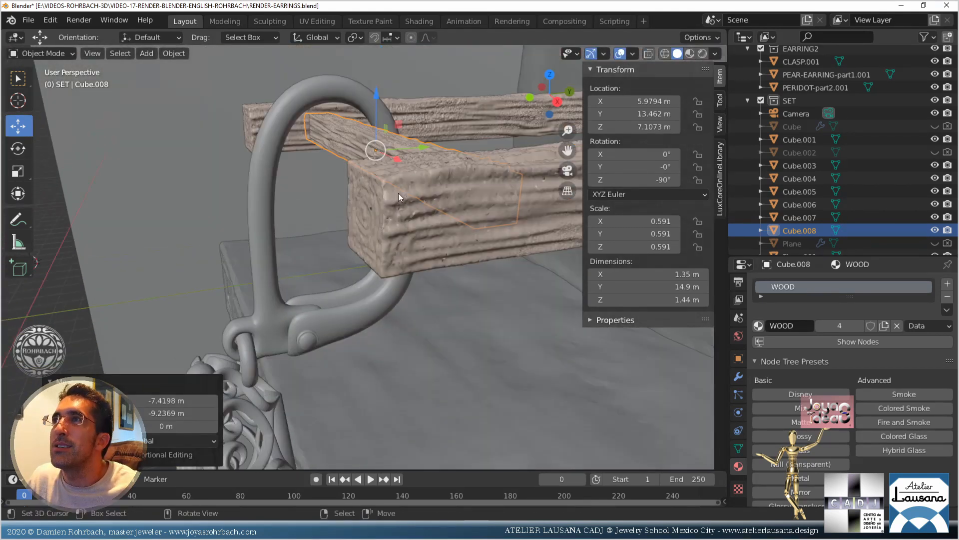
{"action": "scroll", "coordinate": [398, 193], "scroll_direction": "down", "scroll_amount": 2}
{"action": "scroll", "coordinate": [368, 276], "scroll_direction": "down", "scroll_amount": 2}
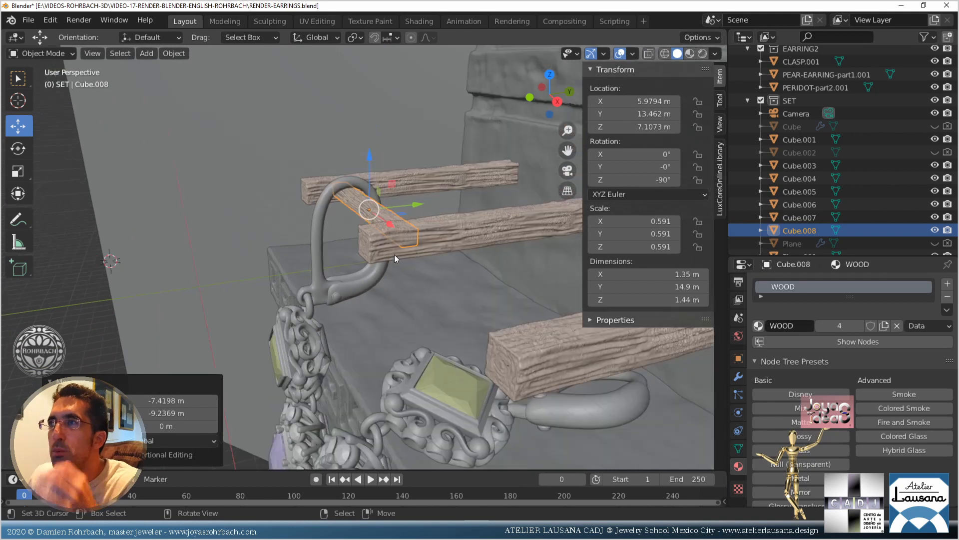
Select the three beams and the crossbar, and raise them together about 1.03 m along Z
{"action": "right_click", "coordinate": [421, 190]}
{"action": "right_click", "coordinate": [437, 232], "text": "shift"}
{"action": "right_click", "coordinate": [383, 210], "text": "shift"}
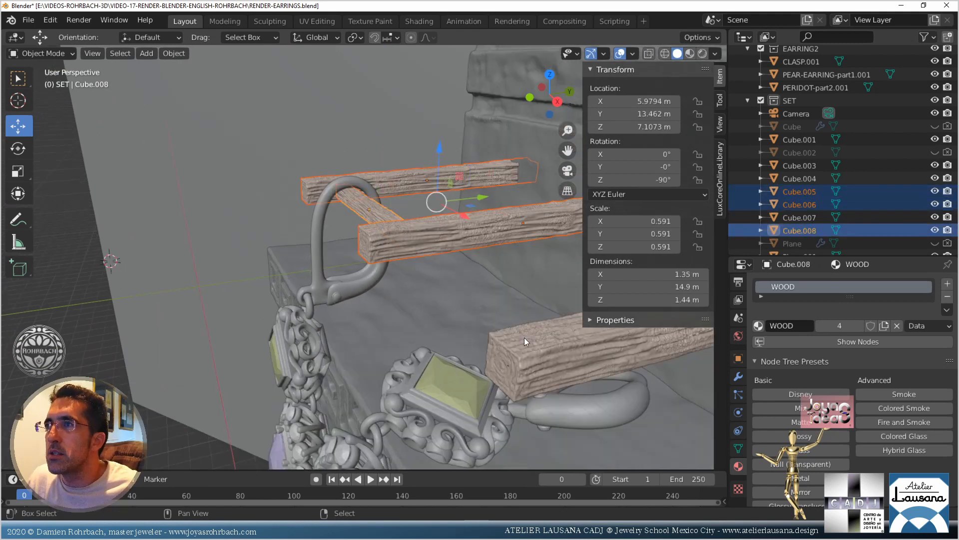
{"action": "right_click", "coordinate": [524, 338], "text": "shift"}
{"action": "mouse_move", "coordinate": [419, 235]}
{"action": "middle_mouse_down"}
{"action": "mouse_move", "coordinate": [433, 200]}
{"action": "mouse_move", "coordinate": [391, 250]}
{"action": "mouse_move", "coordinate": [407, 238]}
{"action": "mouse_move", "coordinate": [403, 227]}
{"action": "middle_mouse_up"}
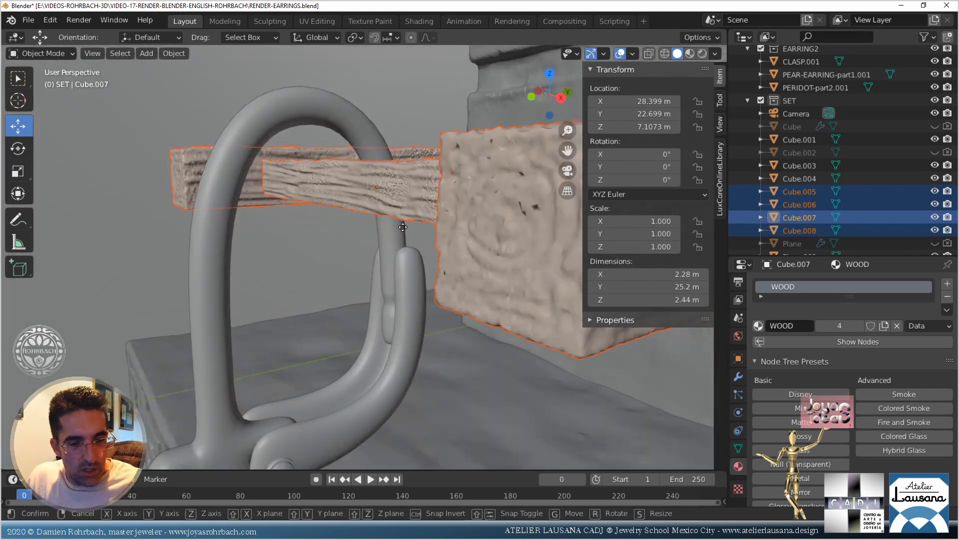
{"action": "key", "text": "g"}
{"action": "key", "text": "z"}
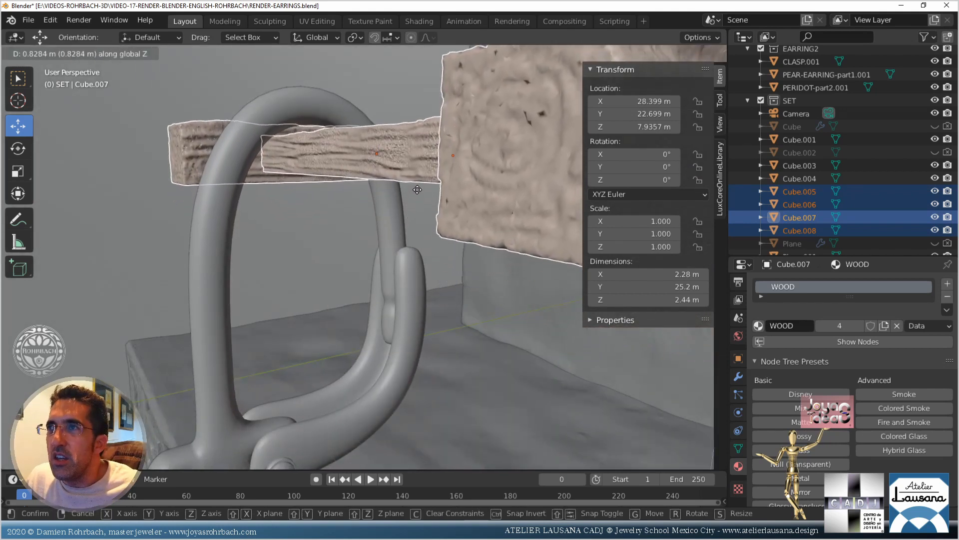
{"action": "left_click", "coordinate": [418, 182]}
Move only the crossbar about 1.02 m along negative Y, toward the front ends of the beams
{"action": "scroll", "coordinate": [397, 253], "scroll_direction": "down", "scroll_amount": 5}
{"action": "middle_click_drag", "start_coordinate": [398, 254], "coordinate": [433, 244]}
{"action": "left_click", "coordinate": [370, 255]}
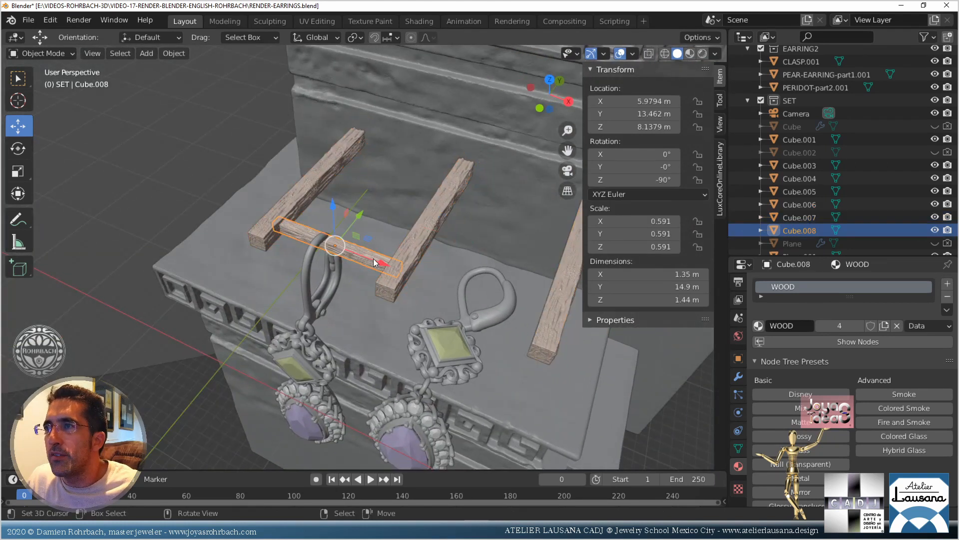
{"action": "scroll", "coordinate": [369, 244], "scroll_direction": "up", "scroll_amount": 4}
{"action": "scroll", "coordinate": [368, 241], "scroll_direction": "up", "scroll_amount": 2}
{"action": "left_click_drag", "start_coordinate": [315, 204], "coordinate": [302, 221]}
Select the crossbar and all three beams, and lower them together about 0.15 m along Z onto the hook
{"action": "middle_click_drag", "start_coordinate": [302, 221], "coordinate": [284, 184]}
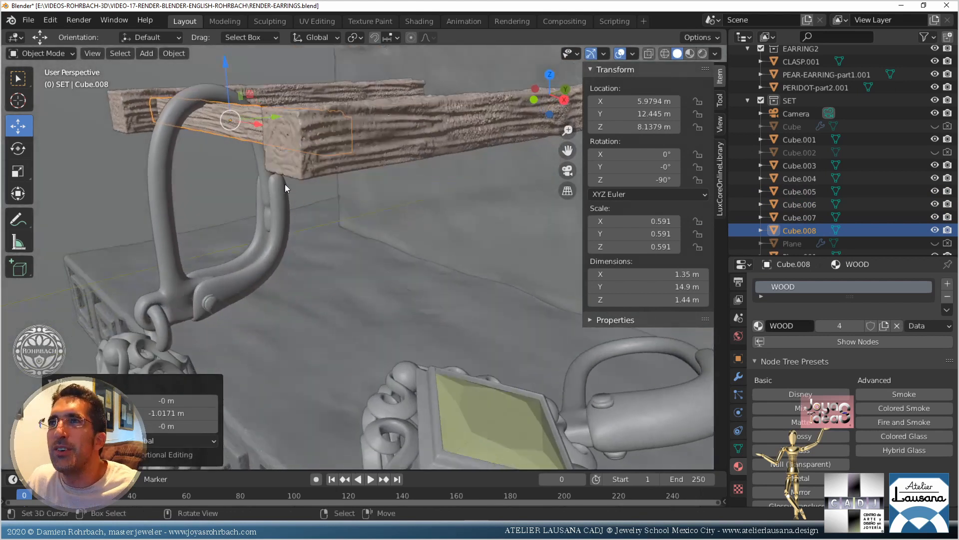
{"action": "left_click", "coordinate": [313, 86], "text": "shift"}
{"action": "left_click", "coordinate": [374, 124], "text": "shift"}
{"action": "scroll", "coordinate": [369, 184], "scroll_direction": "down", "scroll_amount": 3}
{"action": "middle_click_drag", "start_coordinate": [393, 199], "coordinate": [361, 191], "text": "shift"}
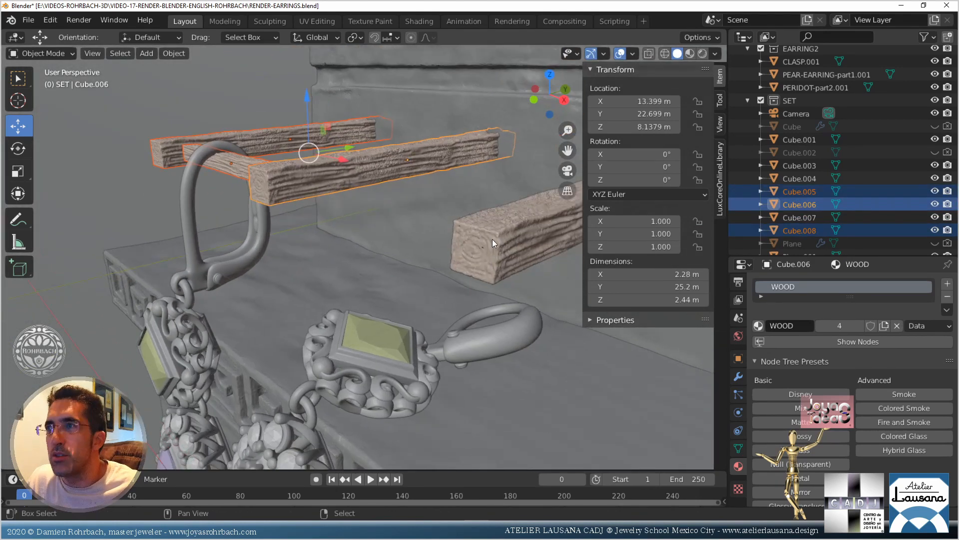
{"action": "left_click", "coordinate": [492, 239], "text": "shift"}
{"action": "left_click_drag", "start_coordinate": [364, 108], "coordinate": [337, 180]}
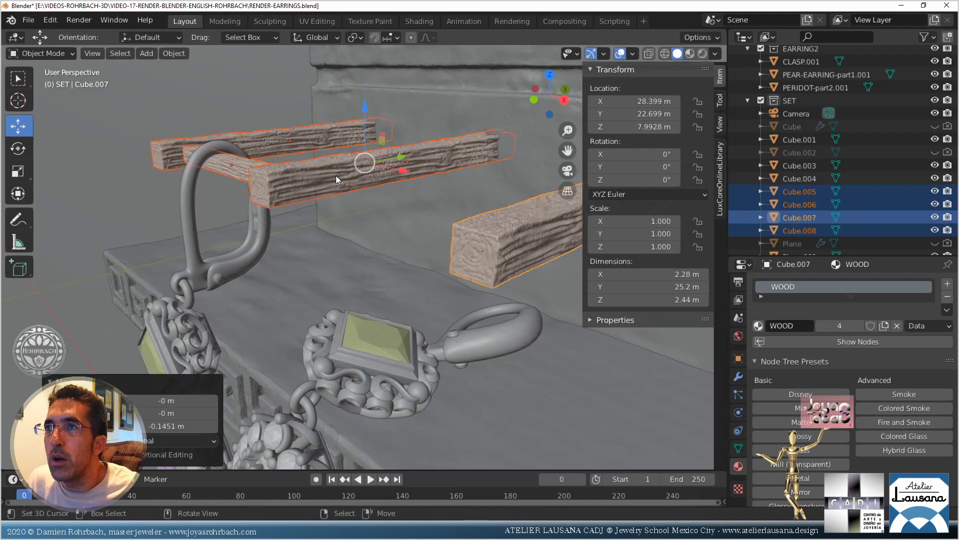
In the top view, duplicate the crossbar and move the copy about 15.25 m along X, between the second and third beams
{"action": "left_click", "coordinate": [241, 167]}
{"action": "key", "text": "KP_7"}
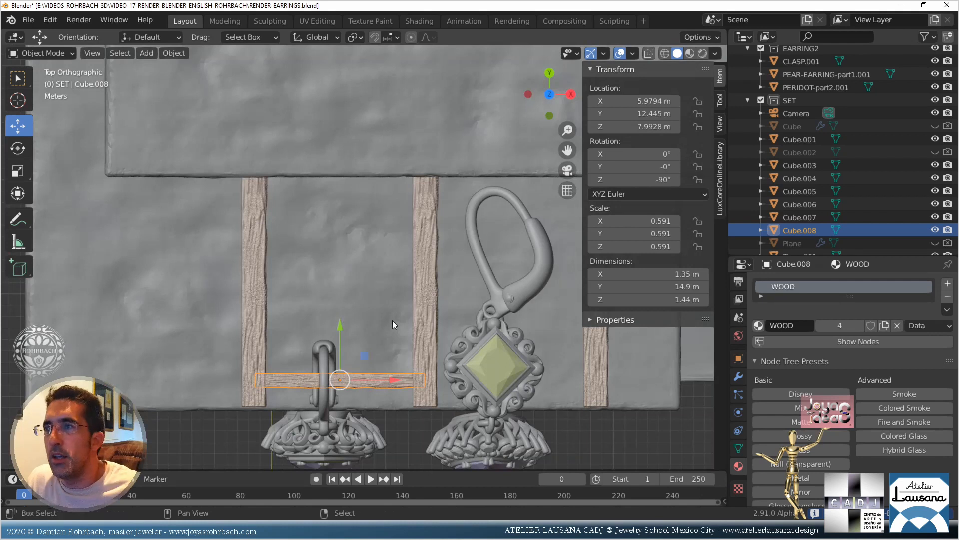
{"action": "middle_click_drag", "start_coordinate": [392, 319], "coordinate": [282, 217], "text": "shift"}
{"action": "key", "text": "shift+d"}
{"action": "right_click", "coordinate": [286, 224]}
{"action": "key", "text": "g"}
{"action": "key", "text": "x"}
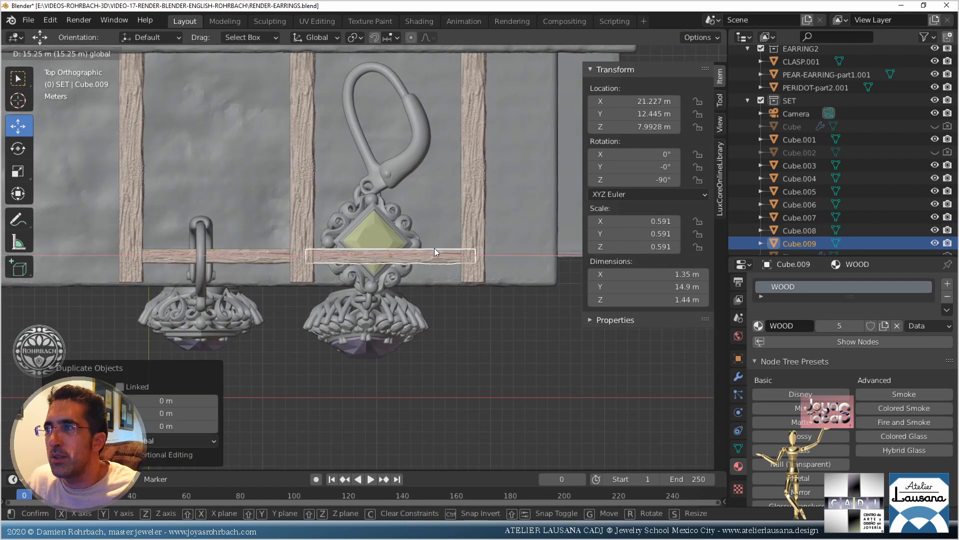
{"action": "left_click", "coordinate": [425, 254]}
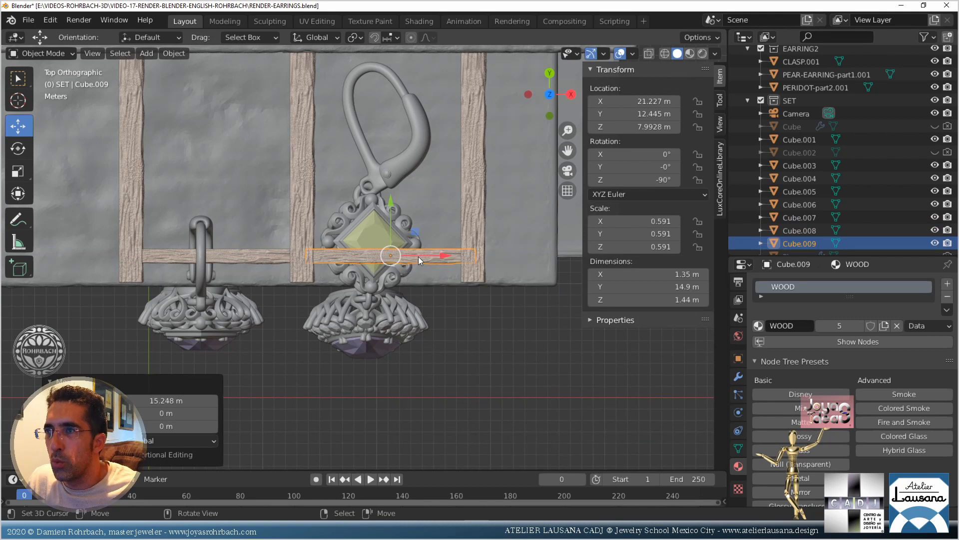
Scale the second crossbar by about 0.857 and reposition it about 5.8 m back along X and 4.1 m along Y, checking the camera view
{"action": "left_click_drag", "start_coordinate": [437, 254], "coordinate": [394, 254]}
{"action": "key", "text": "s"}
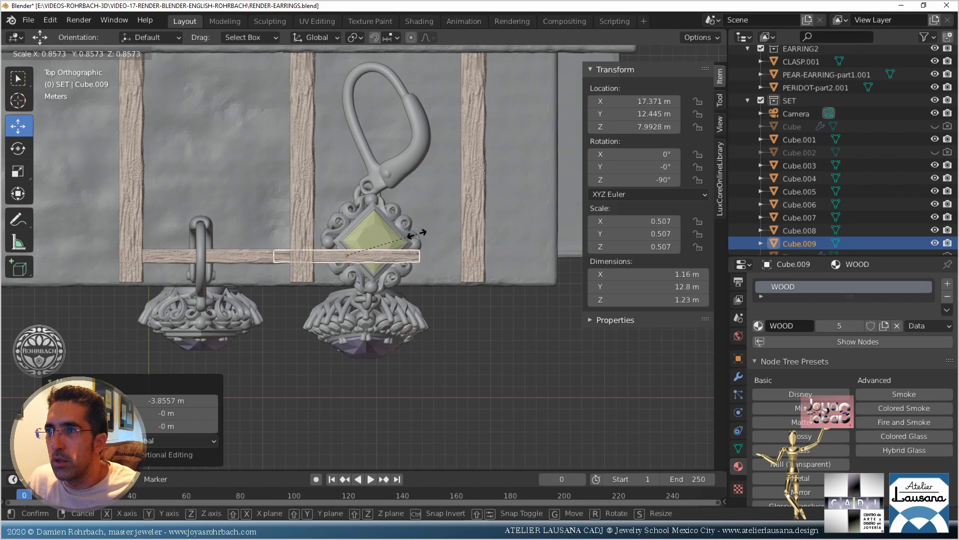
{"action": "left_click", "coordinate": [395, 252]}
{"action": "key", "text": "g"}
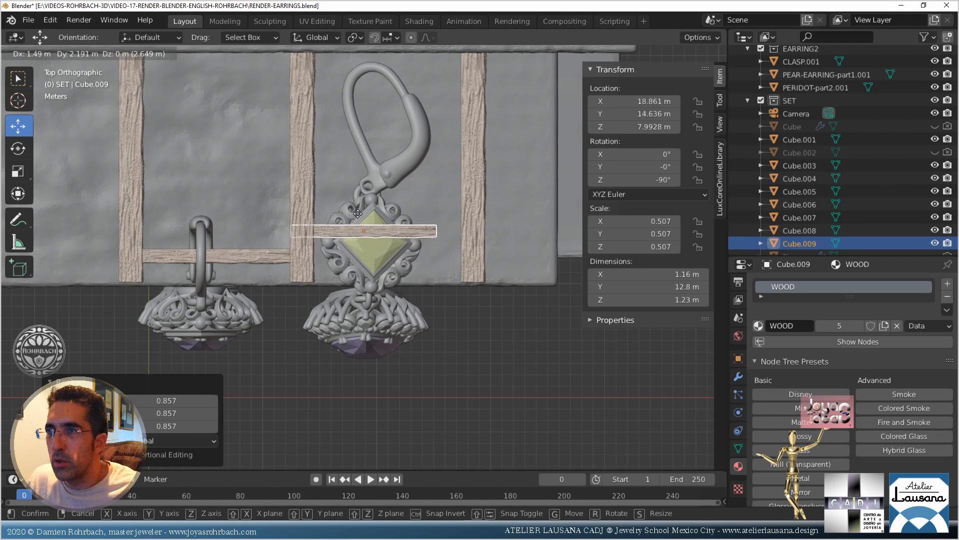
{"action": "left_click", "coordinate": [322, 192]}
{"action": "mouse_move", "coordinate": [322, 193]}
{"action": "middle_mouse_down"}
{"action": "mouse_move", "coordinate": [312, 202]}
{"action": "mouse_move", "coordinate": [322, 175]}
{"action": "middle_mouse_up"}
{"action": "key", "text": "KP_0"}
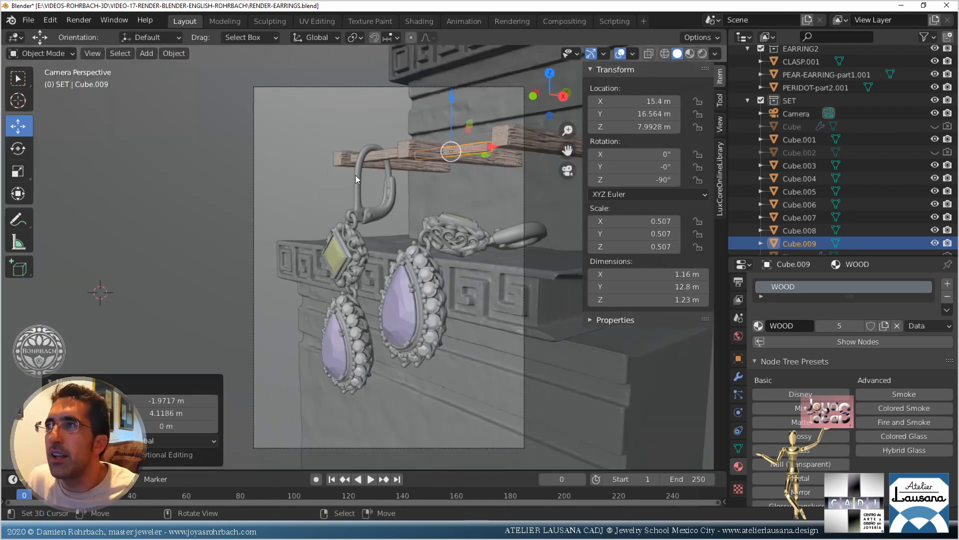
In the top view, move the second crossbar about 5.35 m along X and scale it by about 1.162 to span the beams
{"action": "key", "text": "KP_7"}
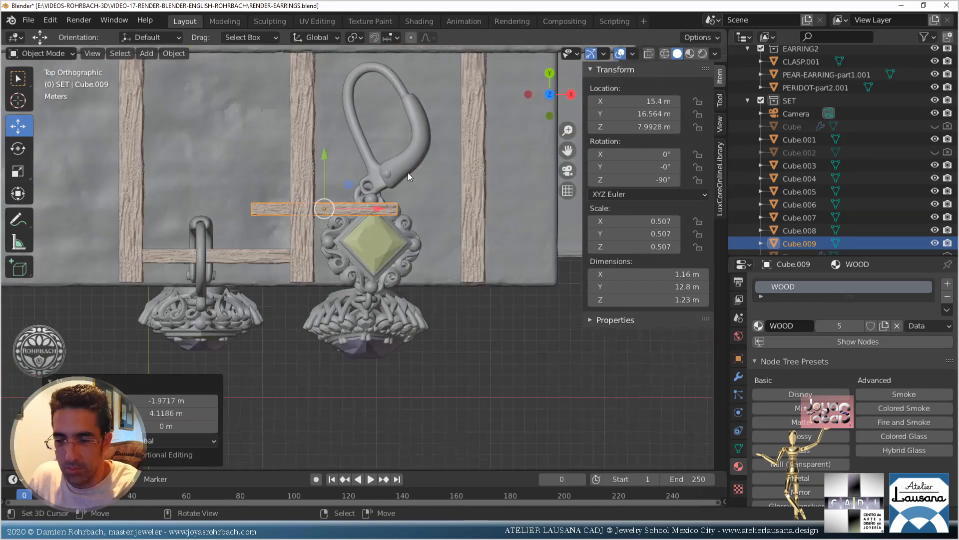
{"action": "left_click_drag", "start_coordinate": [380, 212], "coordinate": [442, 213]}
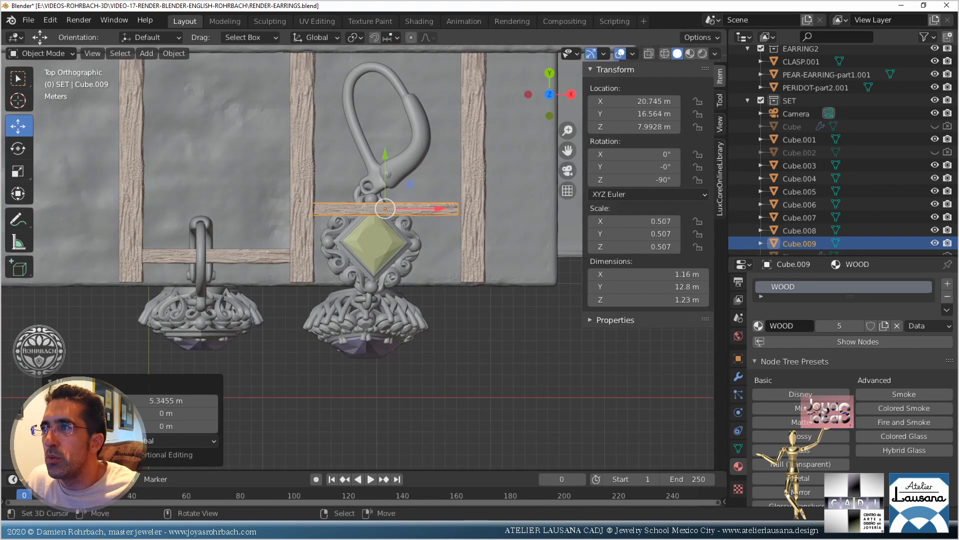
{"action": "key", "text": "s"}
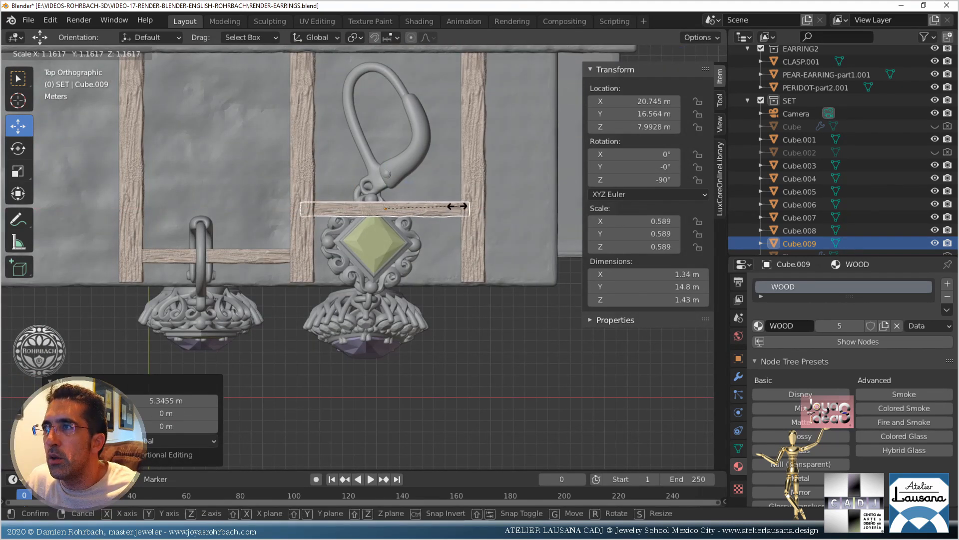
{"action": "left_click", "coordinate": [448, 214]}
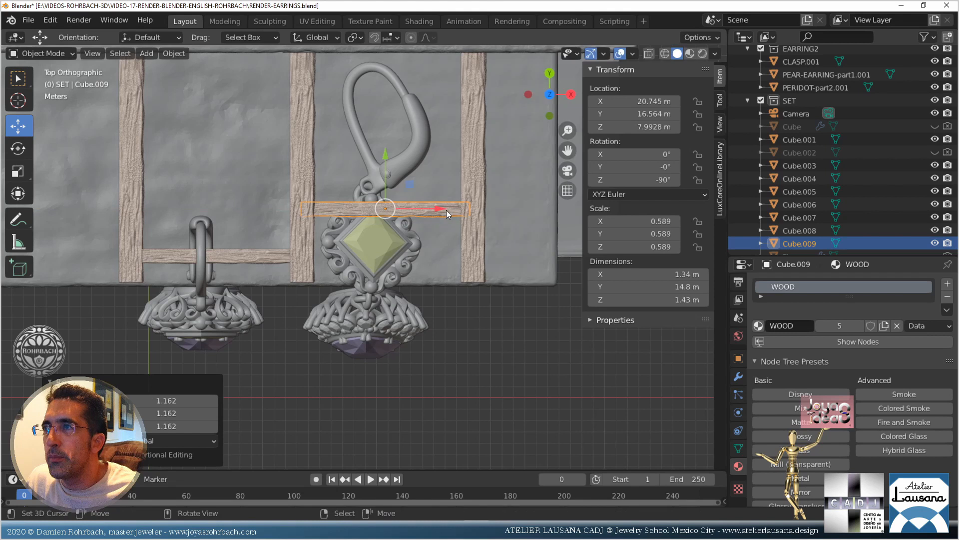
Duplicate the crossbar between the first two beams and move the copy about 11.79 m along Y, toward the wall
{"action": "left_click", "coordinate": [270, 256]}
{"action": "key", "text": "shift+d"}
{"action": "key", "text": "y"}
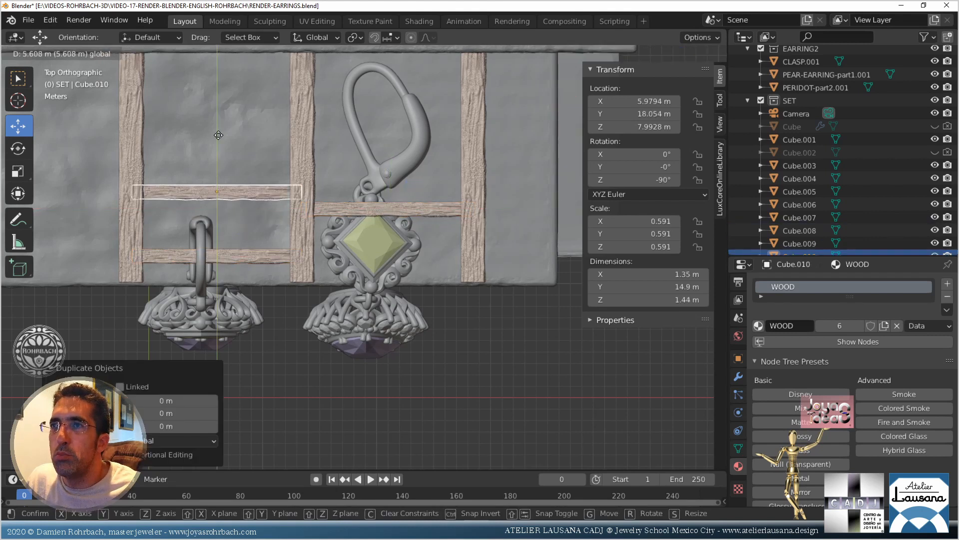
{"action": "left_click", "coordinate": [230, 95]}
Duplicate the rear crossbar and place the copy between the second and third beams, about 15.03 m in X and -3.02 m in Y
{"action": "middle_click_drag", "start_coordinate": [262, 151], "coordinate": [220, 207], "text": "shift"}
{"action": "key", "text": "shift+d"}
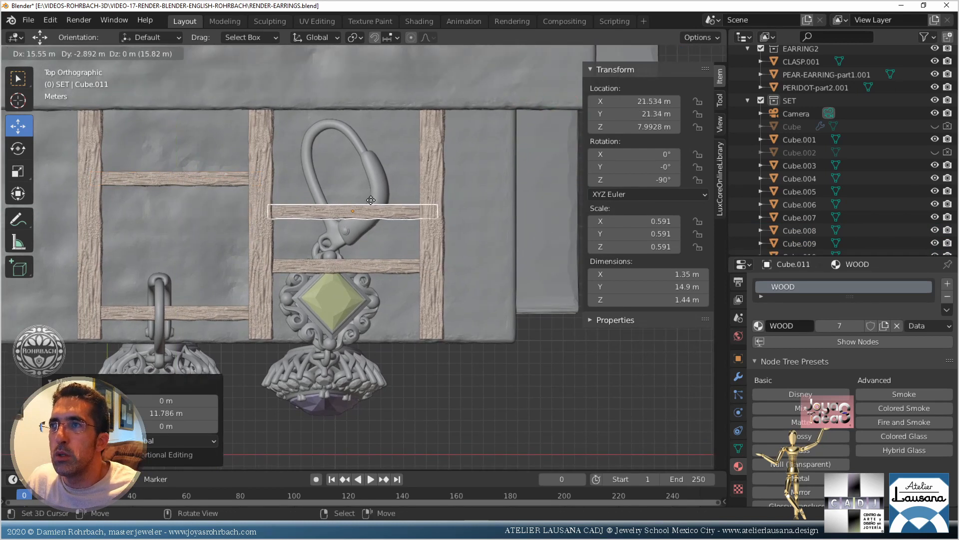
{"action": "left_click", "coordinate": [367, 200]}
Nudge the rear crossbars of both lattice bays slightly along Z
{"action": "middle_click_drag", "start_coordinate": [406, 310], "coordinate": [364, 214]}
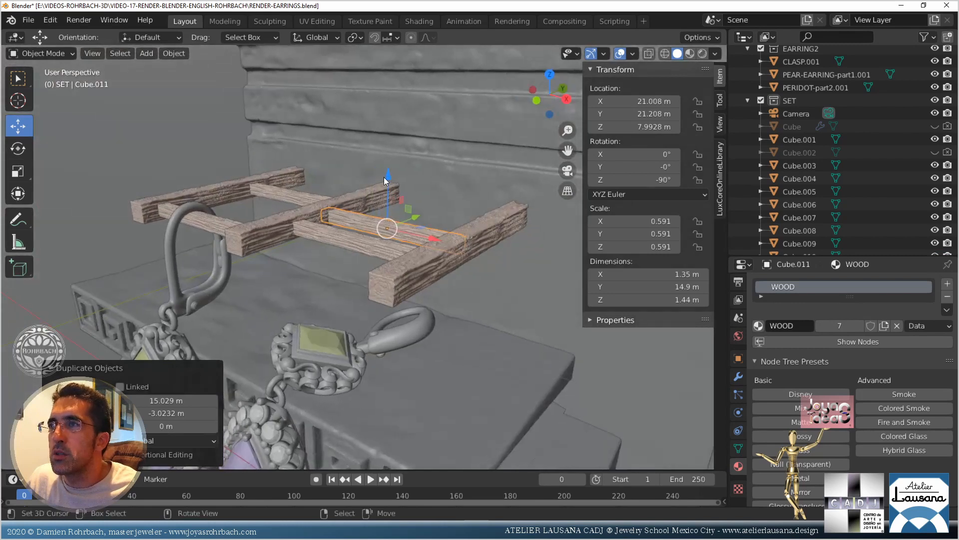
{"action": "left_click_drag", "start_coordinate": [385, 178], "coordinate": [386, 175]}
{"action": "right_click", "coordinate": [281, 191]}
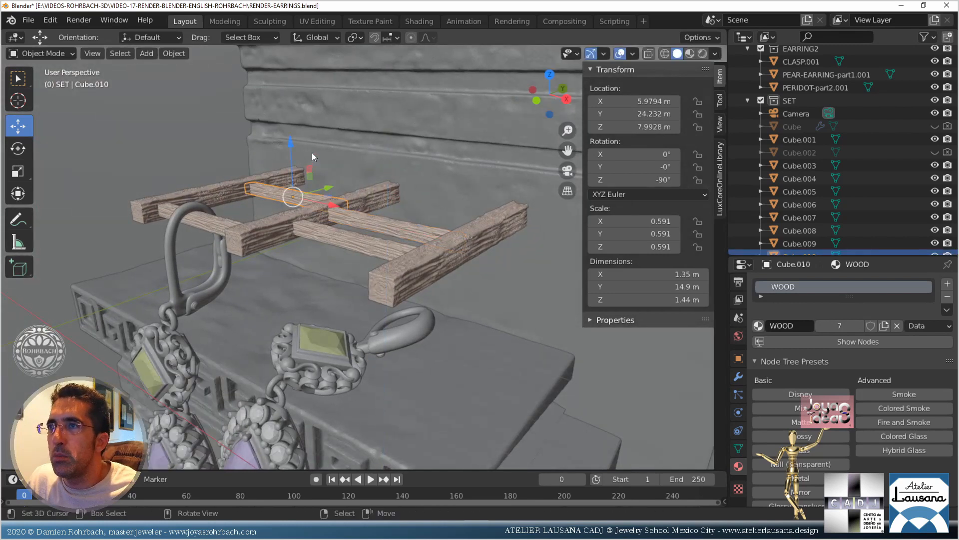
{"action": "left_click_drag", "start_coordinate": [290, 144], "coordinate": [336, 151]}
Raise the middle beam about 0.098 m and lower the third beam about 0.091 m along Z, saving the file between moves
{"action": "right_click", "coordinate": [274, 240]}
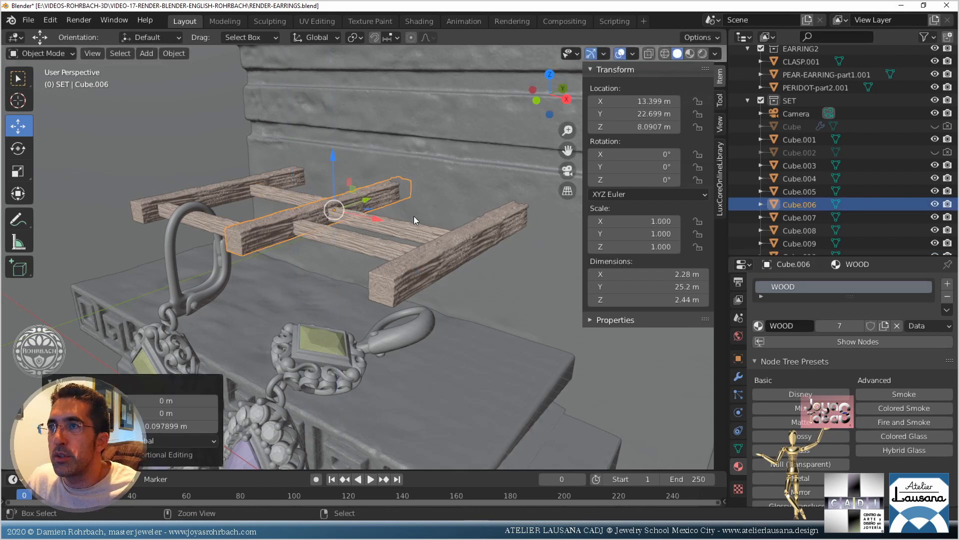
{"action": "key", "text": "ctrl+s"}
{"action": "right_click", "coordinate": [440, 244]}
{"action": "left_click_drag", "start_coordinate": [473, 189], "coordinate": [473, 197]}
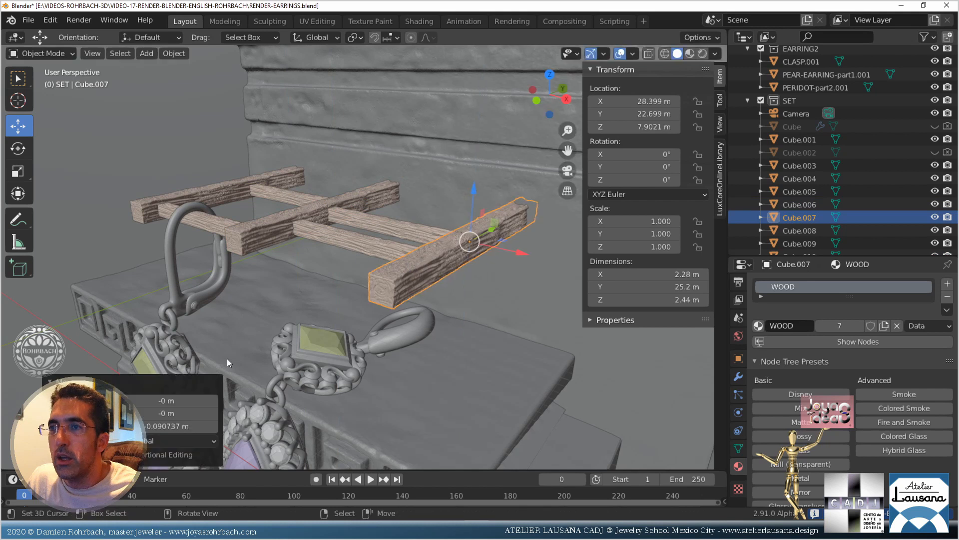
Select the sandstone base, save the file, and switch to sculpting close up on the square end of its Greek-key frieze
{"action": "right_click", "coordinate": [232, 351]}
{"action": "key", "text": "ctrl+s"}
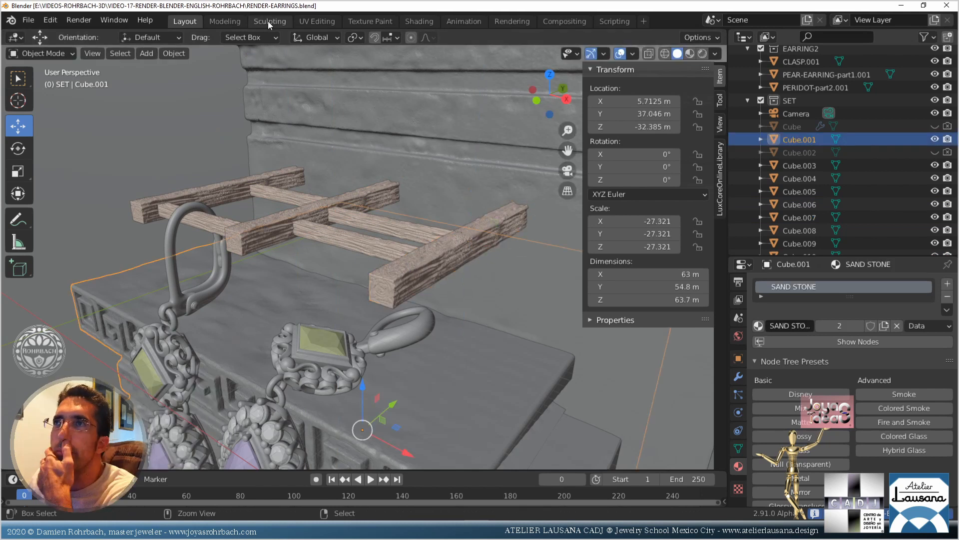
{"action": "left_click", "coordinate": [268, 21]}
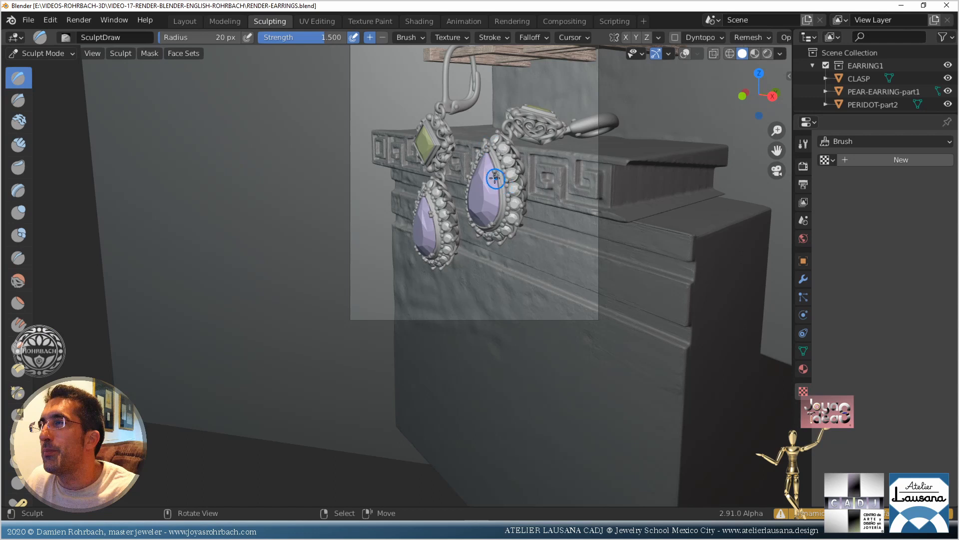
{"action": "middle_click", "coordinate": [478, 178]}
{"action": "scroll", "coordinate": [428, 227], "scroll_direction": "up", "scroll_amount": 4}
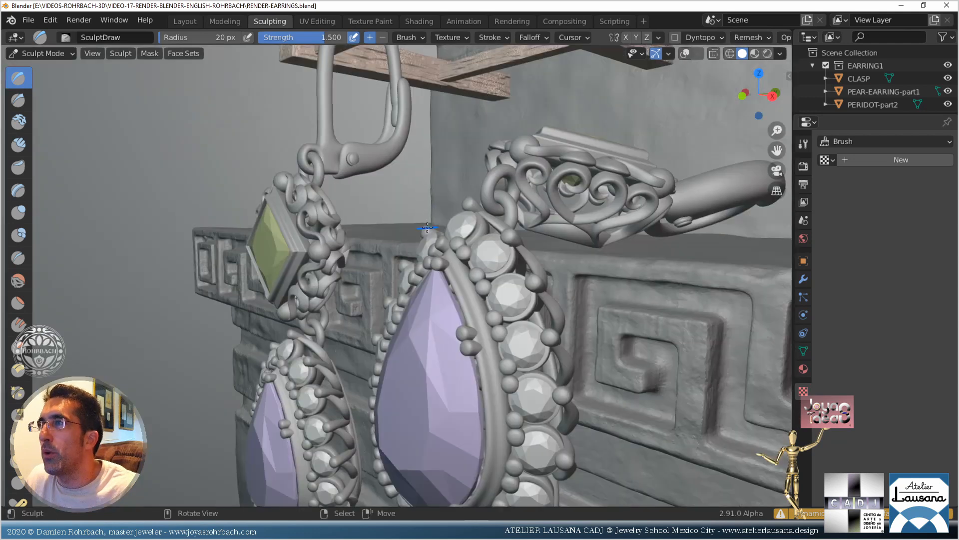
{"action": "scroll", "coordinate": [379, 263], "scroll_direction": "up", "scroll_amount": 5}
{"action": "middle_click_drag", "start_coordinate": [379, 263], "coordinate": [488, 231]}
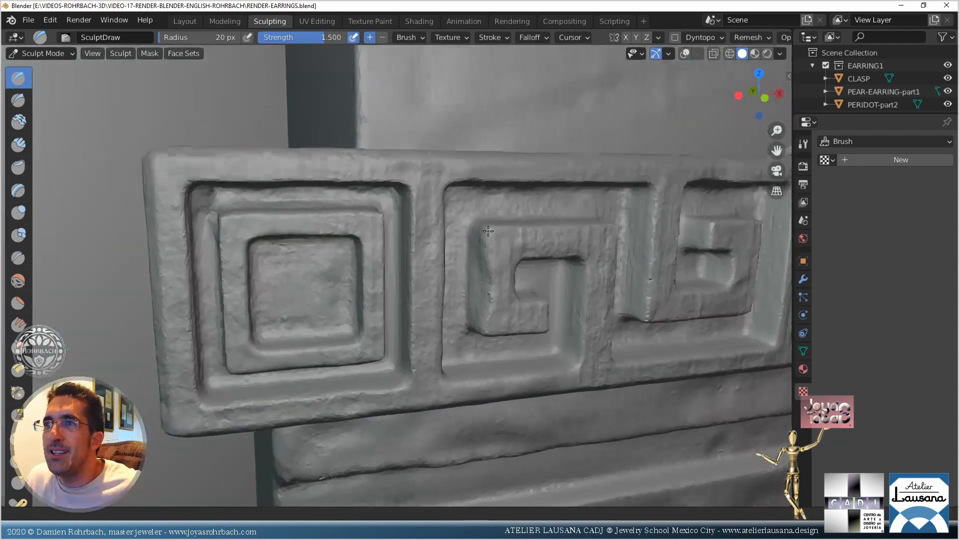
{"action": "left_click_drag", "start_coordinate": [488, 231], "coordinate": [567, 211]}
{"action": "scroll", "coordinate": [213, 145], "scroll_direction": "up", "scroll_amount": 2}
{"action": "scroll", "coordinate": [216, 136], "scroll_direction": "down", "scroll_amount": 2}
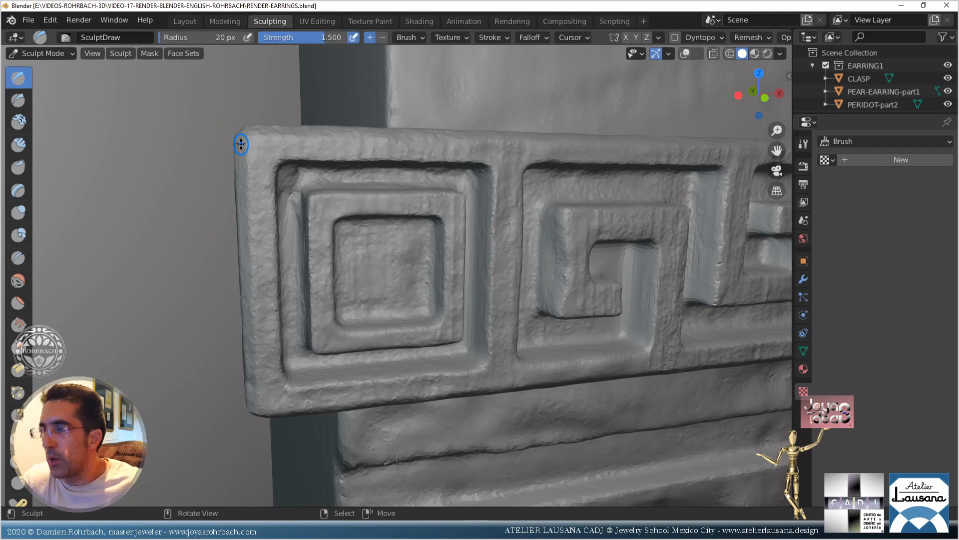
Enable dynamic topology for the stone base and assign Texture.001, the rough wood bump image, as the draw brush texture
{"action": "left_click", "coordinate": [674, 38]}
{"action": "left_click", "coordinate": [617, 72]}
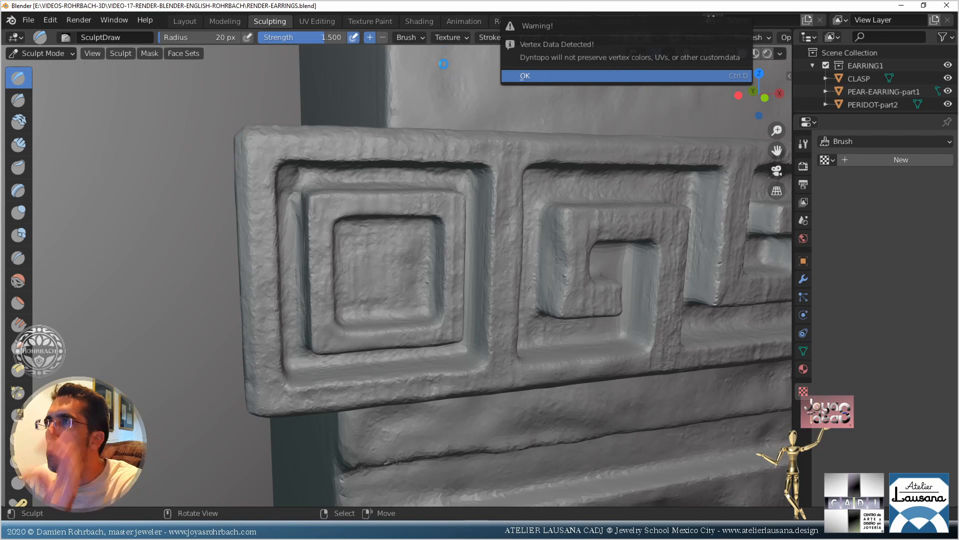
{"action": "left_click", "coordinate": [455, 37]}
{"action": "left_click", "coordinate": [394, 62]}
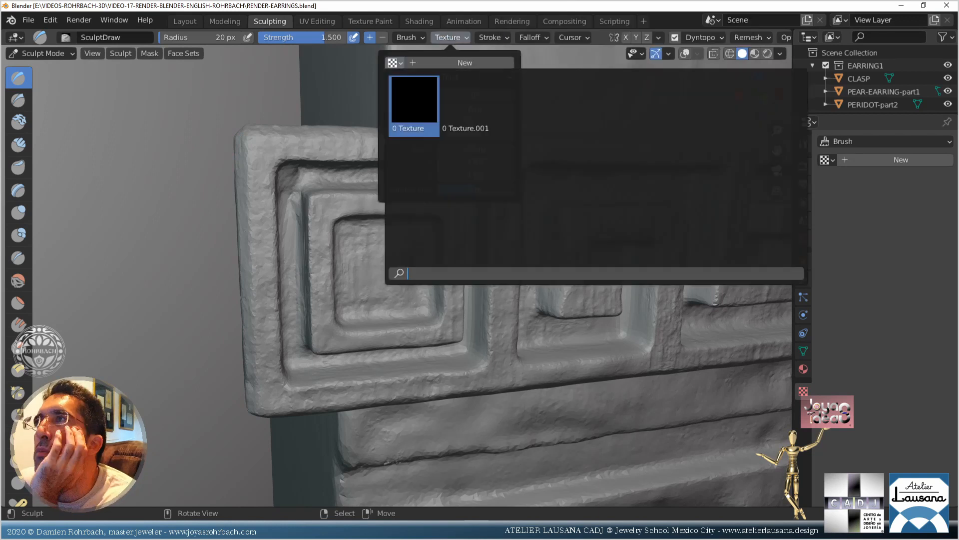
{"action": "left_click", "coordinate": [464, 104]}
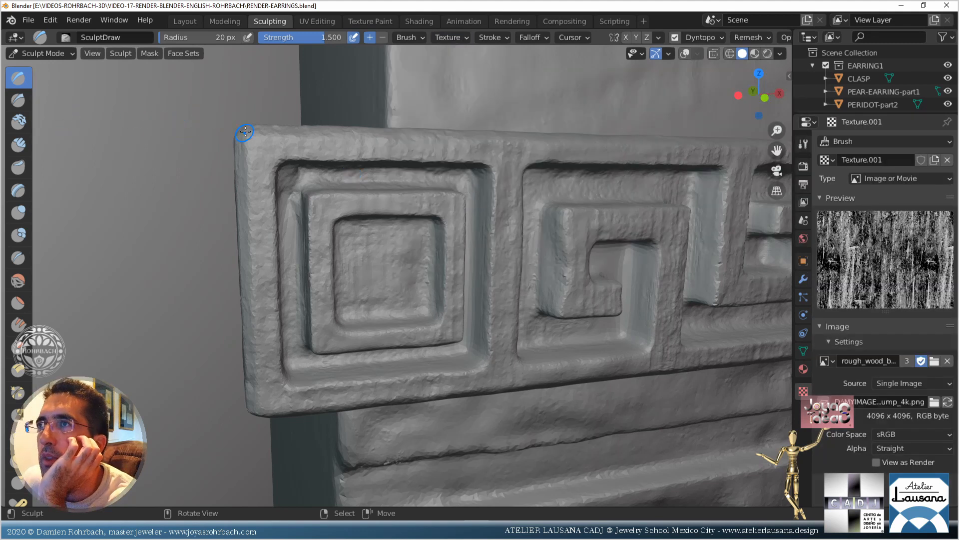
Undo a trial stroke on the frieze corner and set the brush strength to 0.65, with dynamic topology off
{"action": "mouse_move", "coordinate": [246, 132]}
{"action": "left_mouse_down"}
{"action": "mouse_move", "coordinate": [247, 148]}
{"action": "mouse_move", "coordinate": [266, 132]}
{"action": "left_mouse_up"}
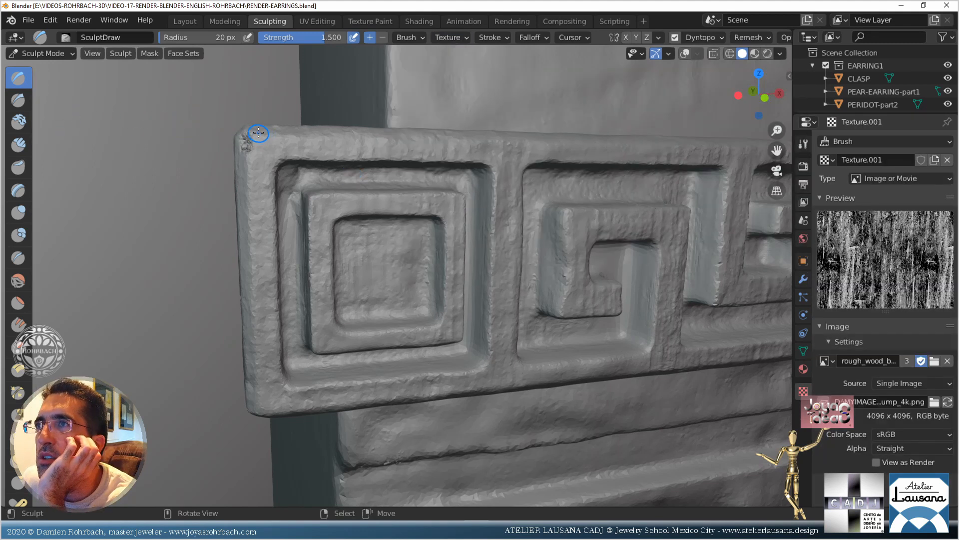
{"action": "key", "text": "ctrl+z"}
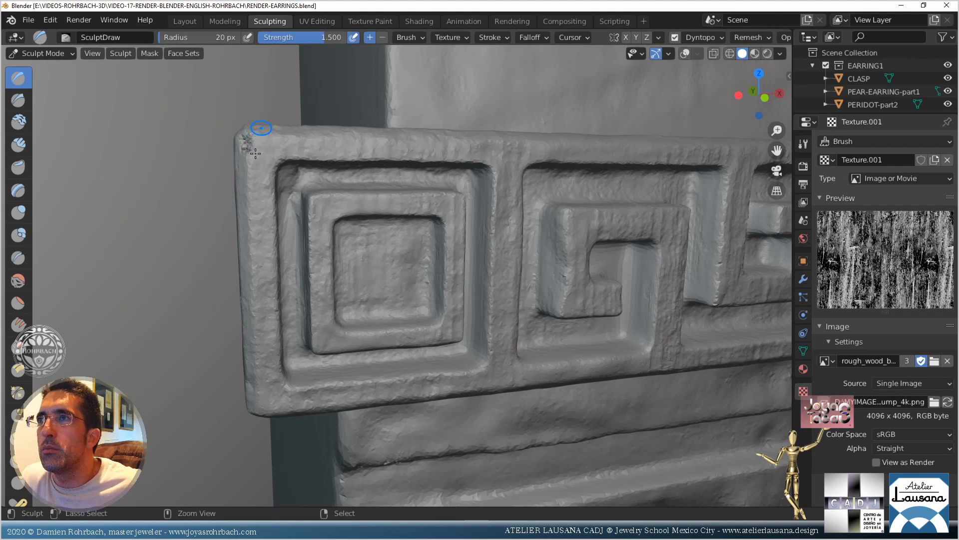
{"action": "double_click", "coordinate": [335, 36]}
{"action": "type", "text": "1"}
{"action": "key", "text": "Return"}
{"action": "left_click", "coordinate": [308, 37]}
{"action": "key", "text": "BackSpace"}
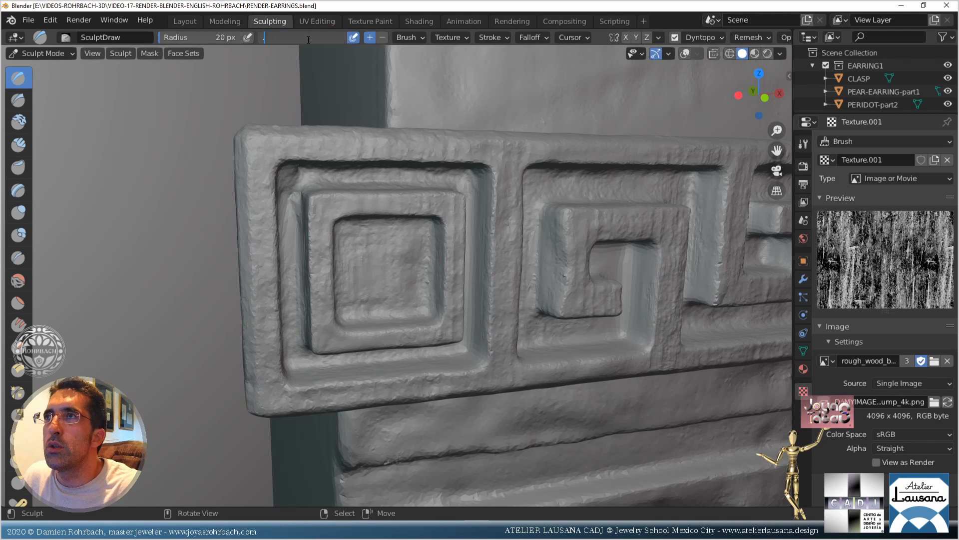
{"action": "type", "text": ".65"}
{"action": "key", "text": "Return"}
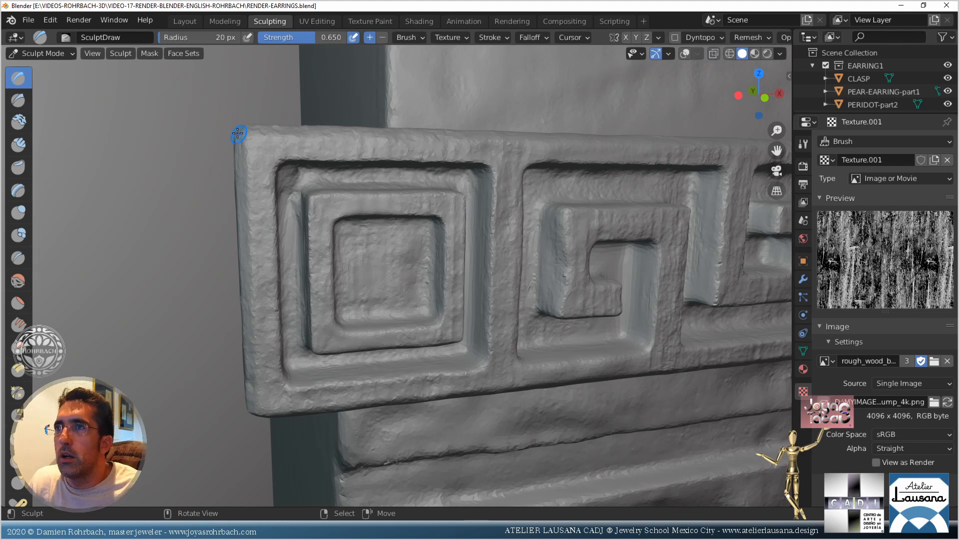
Roughen the outer corner, end edge and inner rim of the frame around the frieze's first square motif with the textured brush
{"action": "left_click_drag", "start_coordinate": [238, 134], "coordinate": [263, 130]}
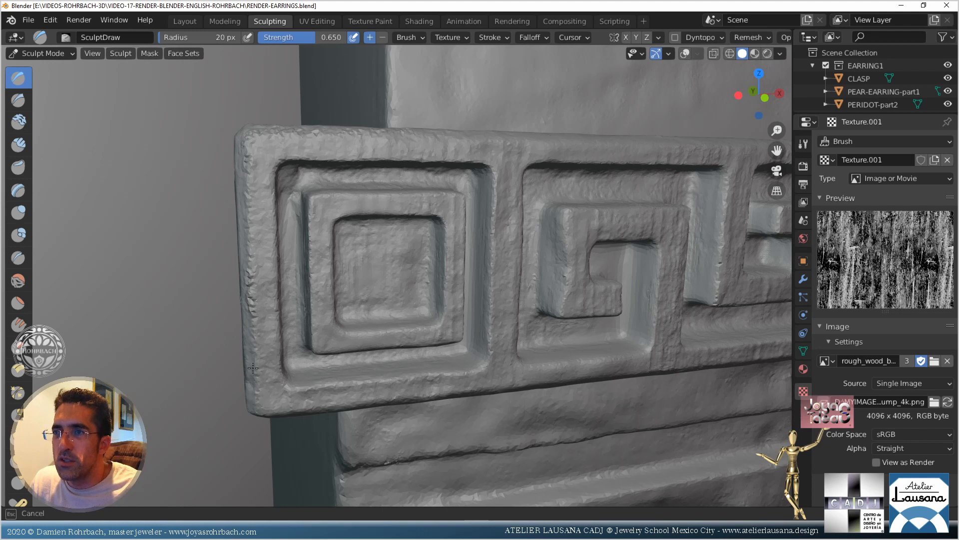
{"action": "mouse_move", "coordinate": [263, 402]}
{"action": "left_mouse_down"}
{"action": "mouse_move", "coordinate": [277, 386]}
{"action": "mouse_move", "coordinate": [276, 350]}
{"action": "left_mouse_up"}
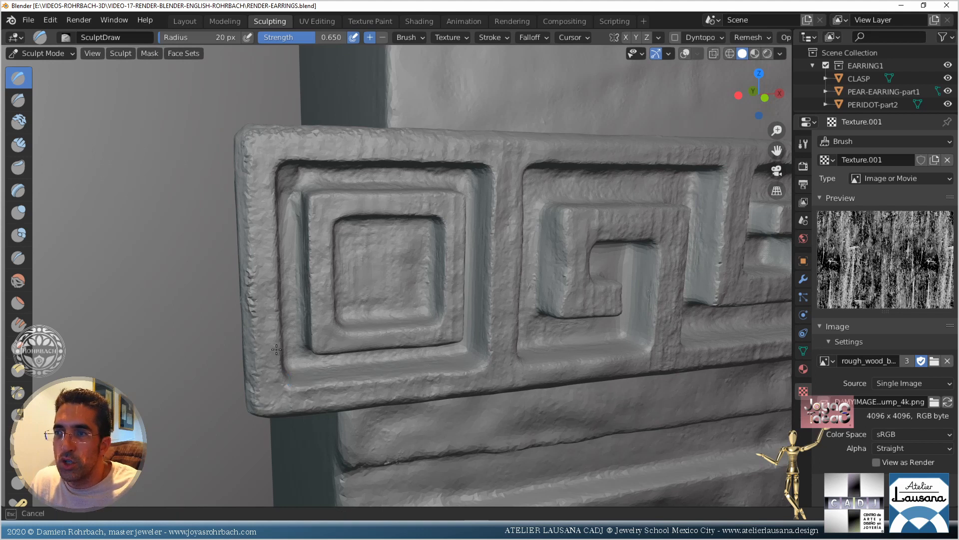
{"action": "left_click_drag", "start_coordinate": [271, 308], "coordinate": [269, 253]}
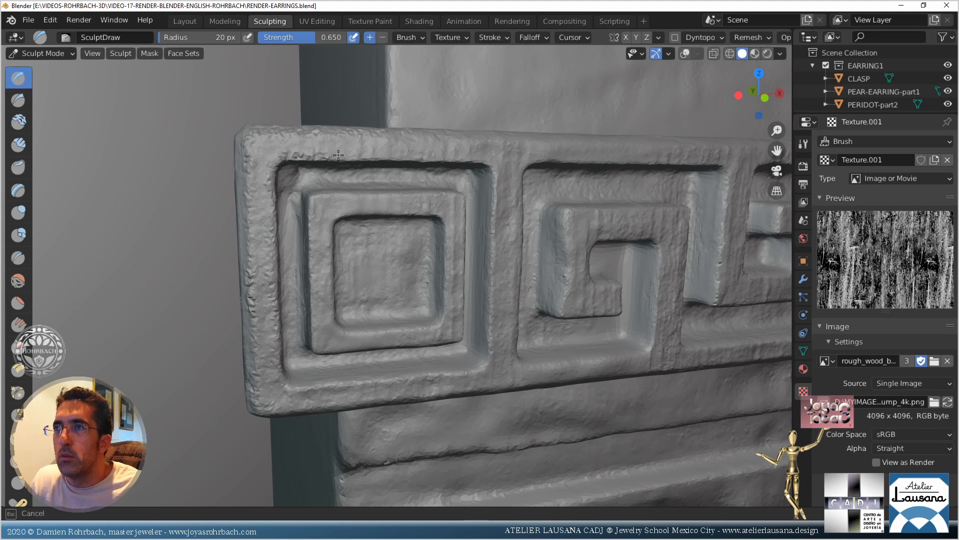
{"action": "left_click_drag", "start_coordinate": [339, 155], "coordinate": [334, 161]}
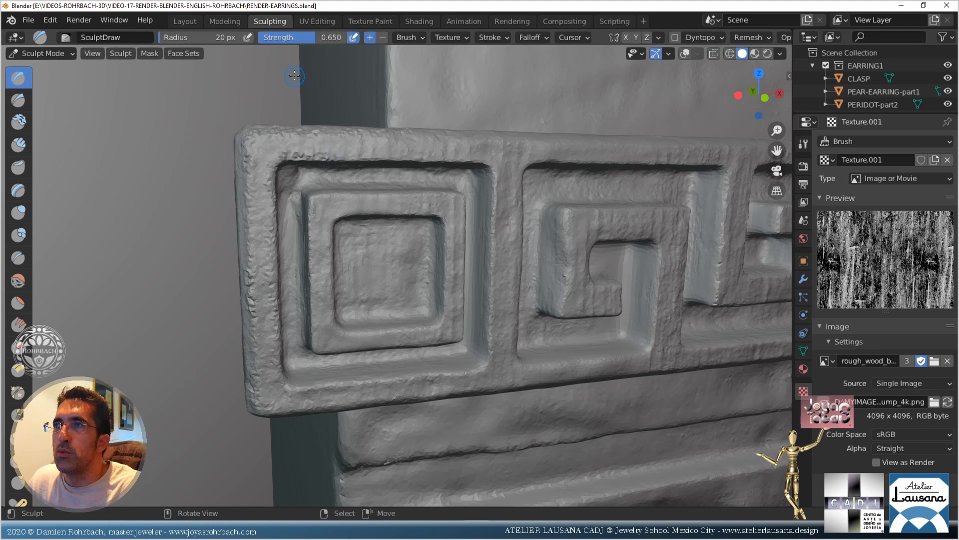
Set the brush strength to 0.85 and roughen the frieze's upper border and the divider beside the square motif in front view
{"action": "left_click", "coordinate": [305, 40]}
{"action": "type", "text": "0.85"}
{"action": "key", "text": "Return"}
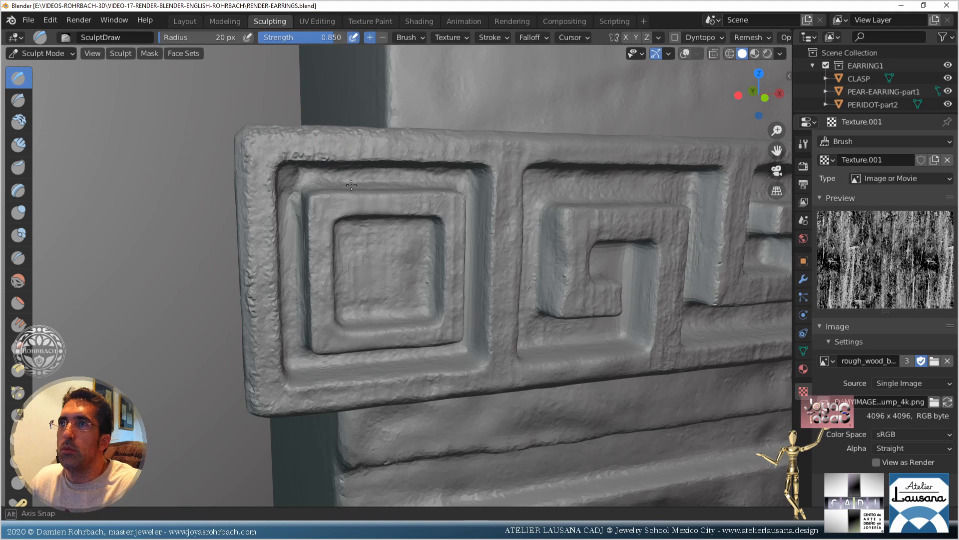
{"action": "key", "text": "KP_1"}
{"action": "middle_click_drag", "start_coordinate": [347, 184], "coordinate": [378, 202], "text": "shift"}
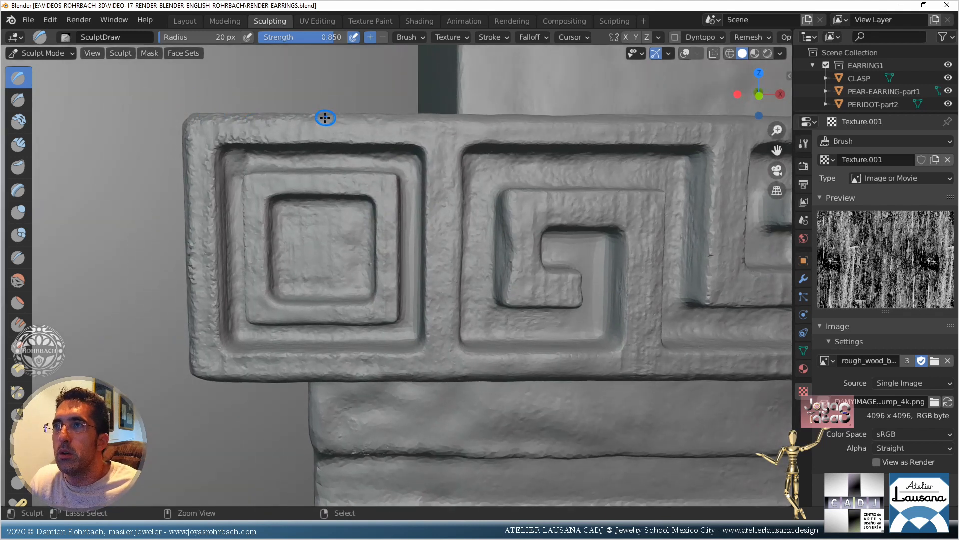
{"action": "left_click_drag", "start_coordinate": [325, 118], "coordinate": [686, 125]}
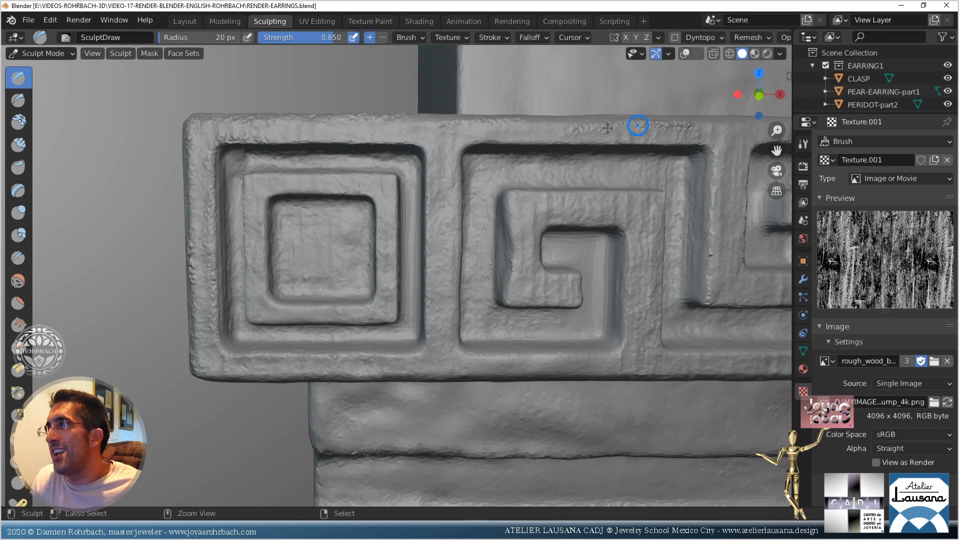
{"action": "left_click_drag", "start_coordinate": [455, 149], "coordinate": [457, 225]}
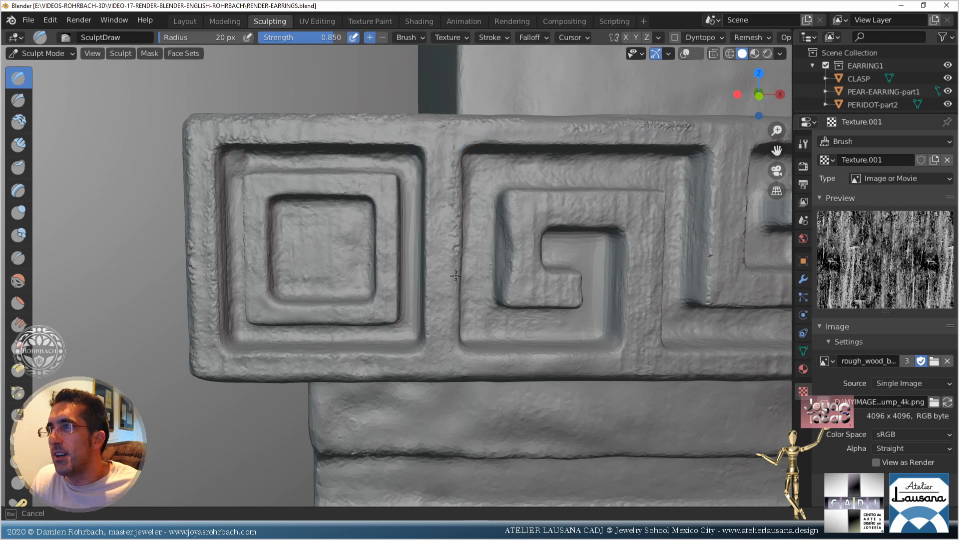
{"action": "mouse_move", "coordinate": [456, 275]}
{"action": "left_mouse_down"}
{"action": "mouse_move", "coordinate": [450, 300]}
{"action": "mouse_move", "coordinate": [440, 149]}
{"action": "mouse_move", "coordinate": [419, 132]}
{"action": "mouse_move", "coordinate": [368, 131]}
{"action": "left_mouse_up"}
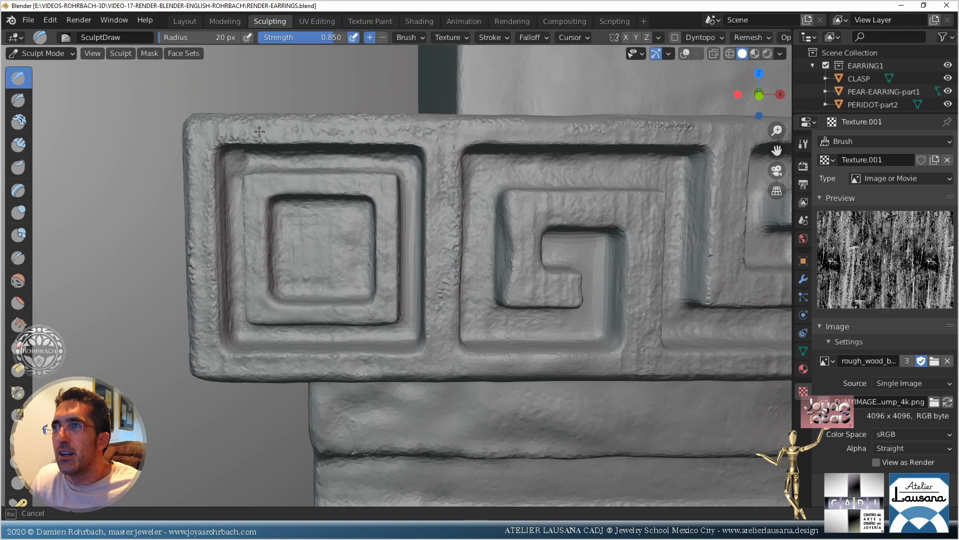
Roughen the frieze's upper border above the square motif and its vertical border at the outer end
{"action": "left_click_drag", "start_coordinate": [259, 131], "coordinate": [215, 136]}
{"action": "left_click_drag", "start_coordinate": [204, 170], "coordinate": [210, 243]}
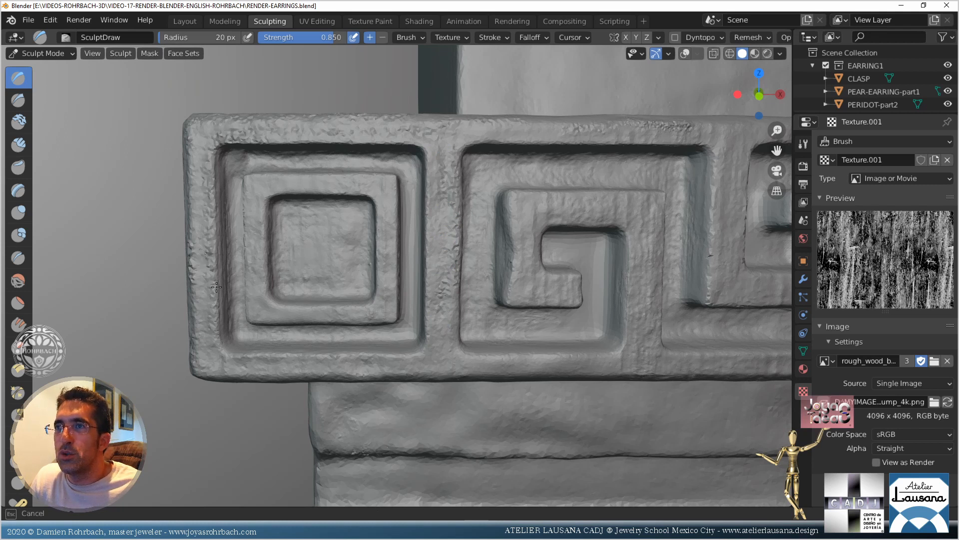
{"action": "mouse_move", "coordinate": [216, 287]}
{"action": "left_mouse_down"}
{"action": "mouse_move", "coordinate": [212, 220]}
{"action": "mouse_move", "coordinate": [217, 294]}
{"action": "left_mouse_up"}
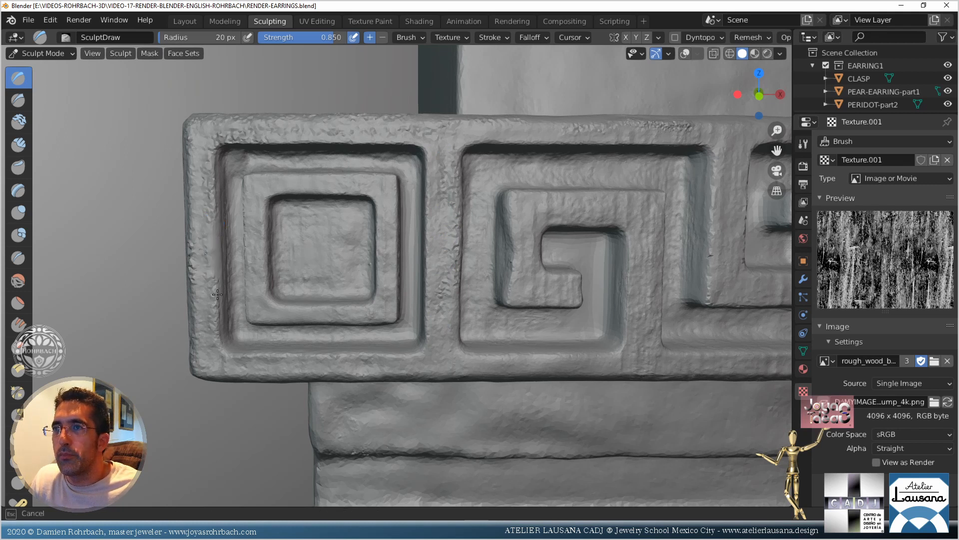
{"action": "mouse_move", "coordinate": [209, 223]}
{"action": "left_mouse_down"}
{"action": "mouse_move", "coordinate": [216, 301]}
{"action": "mouse_move", "coordinate": [213, 217]}
{"action": "left_mouse_up"}
{"action": "left_click_drag", "start_coordinate": [217, 274], "coordinate": [215, 211]}
Sculpt rough texture around the raised inner ring of the square motif and into the groove surrounding it
{"action": "mouse_move", "coordinate": [220, 305]}
{"action": "left_mouse_down"}
{"action": "mouse_move", "coordinate": [215, 322]}
{"action": "mouse_move", "coordinate": [213, 212]}
{"action": "mouse_move", "coordinate": [219, 287]}
{"action": "mouse_move", "coordinate": [252, 275]}
{"action": "mouse_move", "coordinate": [249, 181]}
{"action": "mouse_move", "coordinate": [266, 182]}
{"action": "mouse_move", "coordinate": [257, 178]}
{"action": "left_mouse_up"}
{"action": "mouse_move", "coordinate": [321, 175]}
{"action": "left_mouse_down"}
{"action": "mouse_move", "coordinate": [375, 178]}
{"action": "mouse_move", "coordinate": [398, 272]}
{"action": "left_mouse_up"}
{"action": "mouse_move", "coordinate": [388, 317]}
{"action": "left_mouse_down"}
{"action": "mouse_move", "coordinate": [277, 318]}
{"action": "mouse_move", "coordinate": [257, 307]}
{"action": "left_mouse_up"}
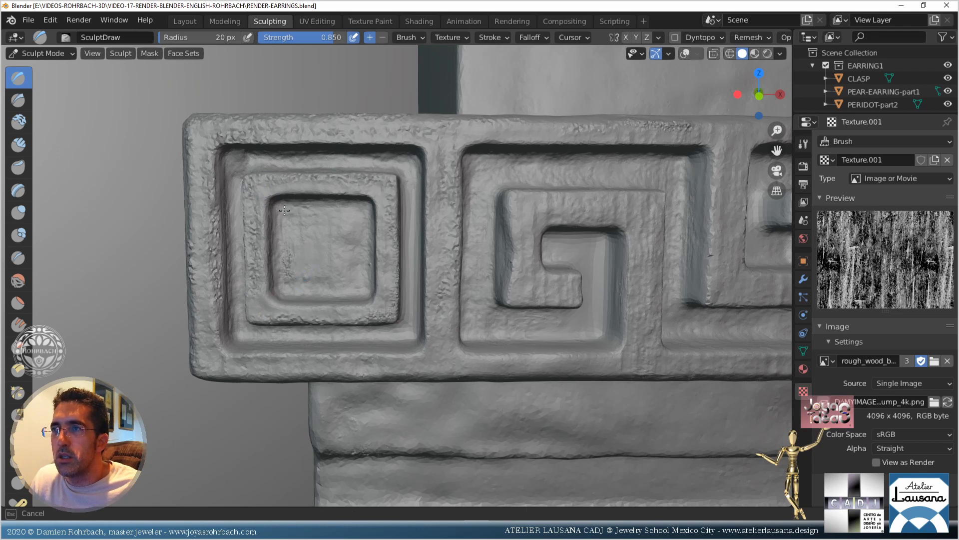
{"action": "mouse_move", "coordinate": [252, 168]}
{"action": "left_mouse_down"}
{"action": "mouse_move", "coordinate": [225, 164]}
{"action": "mouse_move", "coordinate": [220, 228]}
{"action": "mouse_move", "coordinate": [240, 149]}
{"action": "mouse_move", "coordinate": [210, 169]}
{"action": "left_mouse_up"}
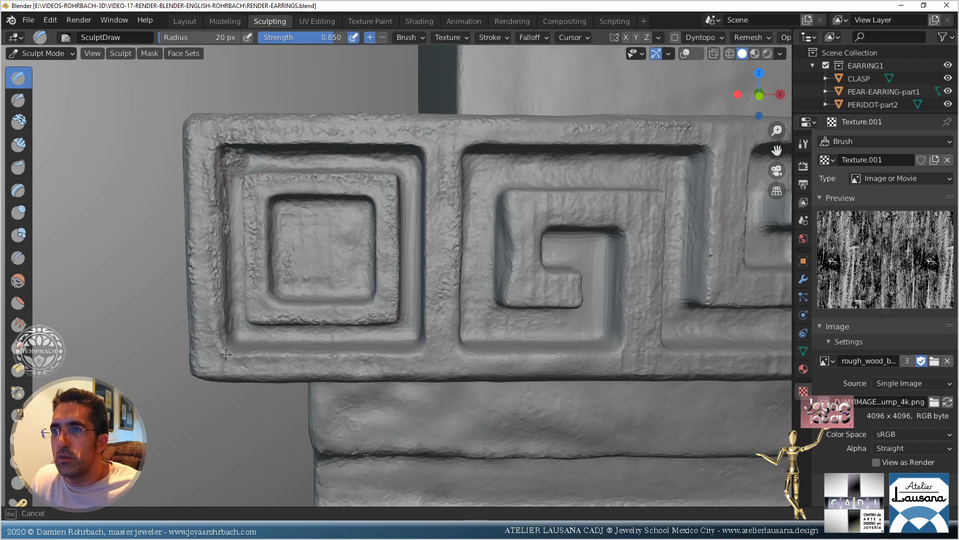
Sculpt rough texture over the raised band of the first Greek-key spiral and along the frieze's lower border
{"action": "mouse_move", "coordinate": [298, 354]}
{"action": "left_mouse_down"}
{"action": "mouse_move", "coordinate": [389, 346]}
{"action": "mouse_move", "coordinate": [490, 306]}
{"action": "mouse_move", "coordinate": [515, 282]}
{"action": "mouse_move", "coordinate": [512, 210]}
{"action": "mouse_move", "coordinate": [541, 194]}
{"action": "mouse_move", "coordinate": [655, 198]}
{"action": "mouse_move", "coordinate": [658, 318]}
{"action": "mouse_move", "coordinate": [664, 220]}
{"action": "mouse_move", "coordinate": [651, 281]}
{"action": "left_mouse_up"}
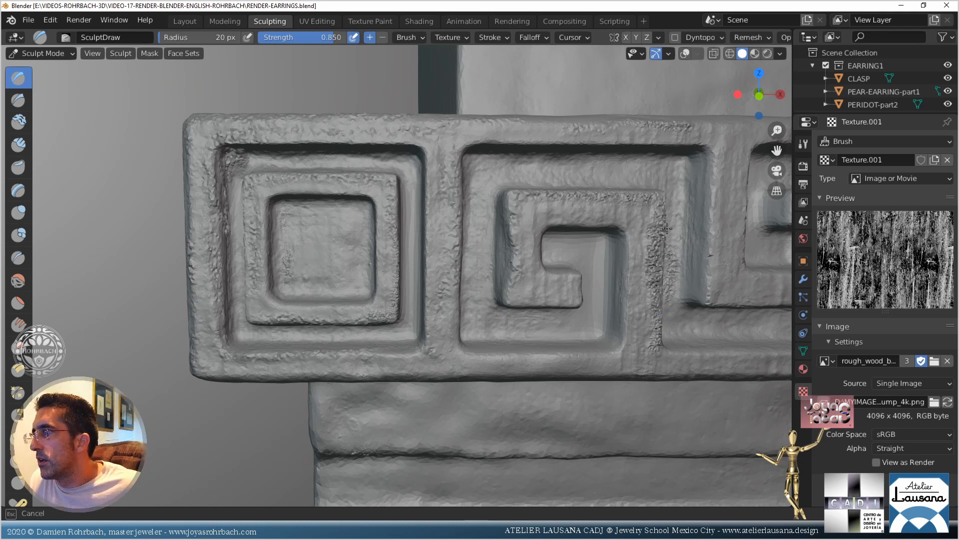
{"action": "mouse_move", "coordinate": [667, 229]}
{"action": "left_mouse_down"}
{"action": "mouse_move", "coordinate": [642, 229]}
{"action": "mouse_move", "coordinate": [638, 325]}
{"action": "mouse_move", "coordinate": [653, 271]}
{"action": "mouse_move", "coordinate": [628, 350]}
{"action": "mouse_move", "coordinate": [629, 235]}
{"action": "mouse_move", "coordinate": [596, 223]}
{"action": "left_mouse_up"}
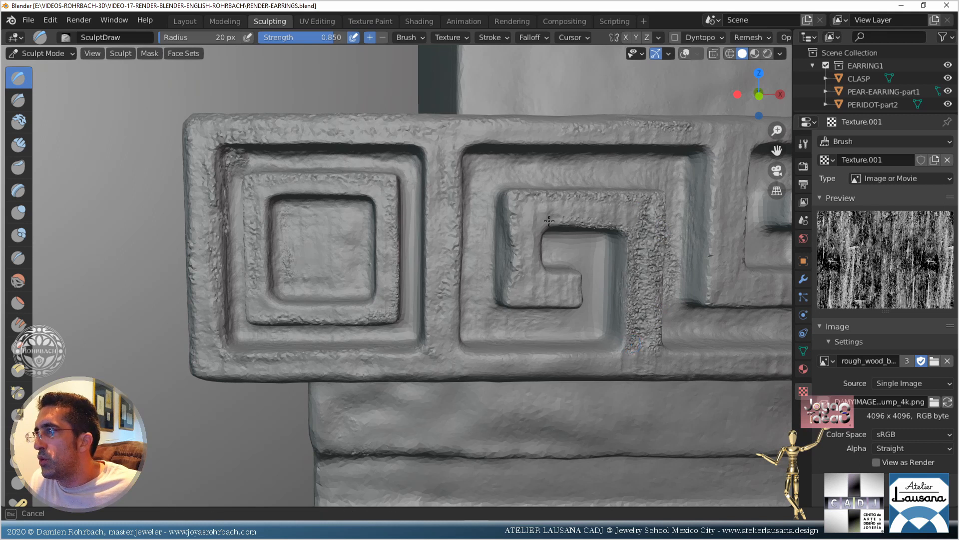
{"action": "mouse_move", "coordinate": [575, 305]}
{"action": "left_mouse_down"}
{"action": "mouse_move", "coordinate": [507, 297]}
{"action": "mouse_move", "coordinate": [521, 285]}
{"action": "mouse_move", "coordinate": [531, 213]}
{"action": "left_mouse_up"}
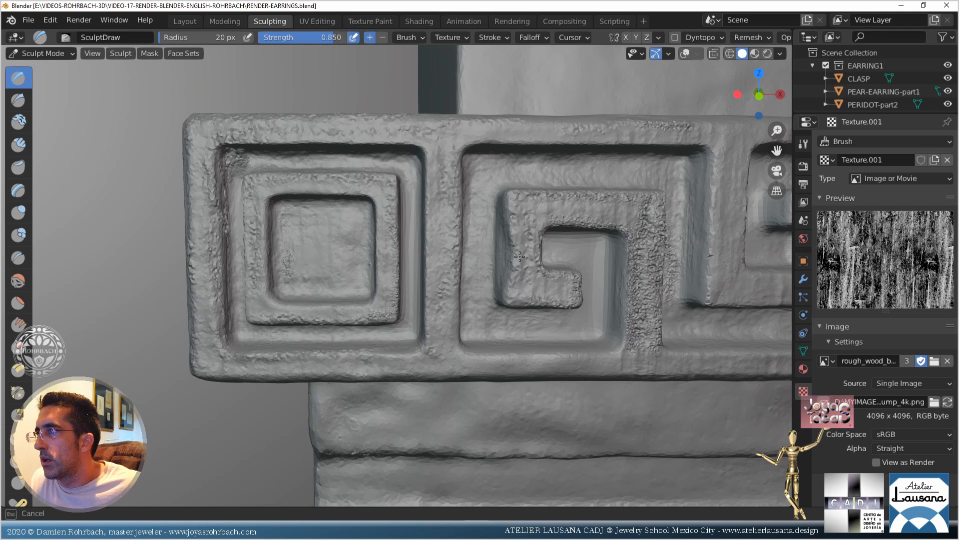
{"action": "mouse_move", "coordinate": [519, 256]}
{"action": "left_mouse_down"}
{"action": "mouse_move", "coordinate": [522, 280]}
{"action": "mouse_move", "coordinate": [526, 229]}
{"action": "left_mouse_up"}
{"action": "left_click_drag", "start_coordinate": [558, 283], "coordinate": [549, 290]}
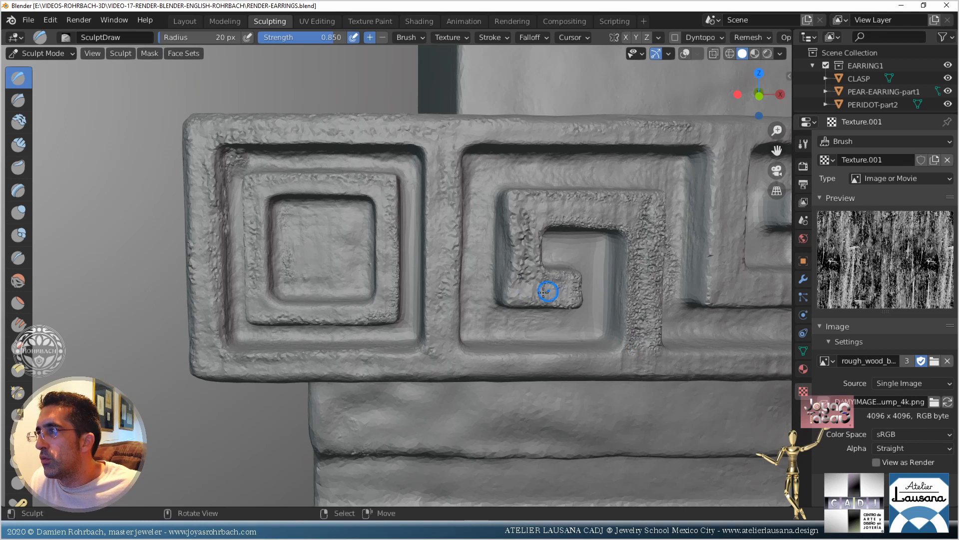
{"action": "mouse_move", "coordinate": [485, 356]}
{"action": "left_mouse_down"}
{"action": "mouse_move", "coordinate": [584, 359]}
{"action": "mouse_move", "coordinate": [575, 372]}
{"action": "mouse_move", "coordinate": [385, 378]}
{"action": "mouse_move", "coordinate": [410, 354]}
{"action": "mouse_move", "coordinate": [210, 375]}
{"action": "mouse_move", "coordinate": [229, 364]}
{"action": "mouse_move", "coordinate": [430, 362]}
{"action": "mouse_move", "coordinate": [452, 349]}
{"action": "mouse_move", "coordinate": [444, 319]}
{"action": "mouse_move", "coordinate": [433, 375]}
{"action": "mouse_move", "coordinate": [442, 165]}
{"action": "mouse_move", "coordinate": [446, 345]}
{"action": "mouse_move", "coordinate": [465, 363]}
{"action": "mouse_move", "coordinate": [539, 364]}
{"action": "mouse_move", "coordinate": [241, 367]}
{"action": "mouse_move", "coordinate": [292, 351]}
{"action": "mouse_move", "coordinate": [255, 368]}
{"action": "mouse_move", "coordinate": [226, 361]}
{"action": "mouse_move", "coordinate": [201, 326]}
{"action": "mouse_move", "coordinate": [205, 362]}
{"action": "left_mouse_up"}
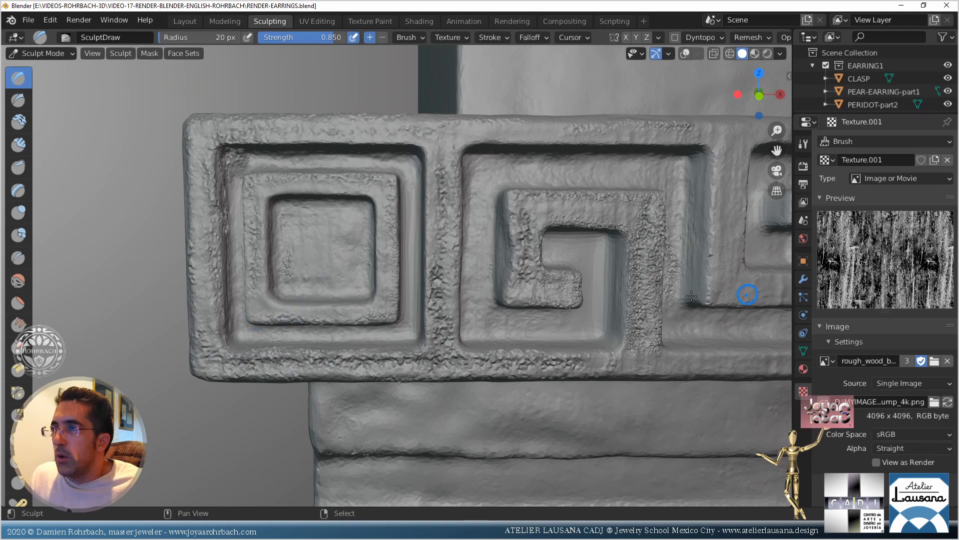
Sculpt rough texture over the second Greek-key spiral's raised band, the divider beyond it and the side of the first spiral's vertical arm
{"action": "middle_click_drag", "start_coordinate": [765, 288], "coordinate": [329, 273], "text": "shift"}
{"action": "mouse_move", "coordinate": [278, 289]}
{"action": "left_mouse_down"}
{"action": "mouse_move", "coordinate": [267, 131]}
{"action": "mouse_move", "coordinate": [310, 109]}
{"action": "mouse_move", "coordinate": [481, 116]}
{"action": "mouse_move", "coordinate": [491, 290]}
{"action": "mouse_move", "coordinate": [469, 341]}
{"action": "mouse_move", "coordinate": [481, 145]}
{"action": "left_mouse_up"}
{"action": "mouse_move", "coordinate": [426, 127]}
{"action": "left_mouse_down"}
{"action": "mouse_move", "coordinate": [308, 134]}
{"action": "mouse_move", "coordinate": [306, 235]}
{"action": "mouse_move", "coordinate": [301, 135]}
{"action": "mouse_move", "coordinate": [312, 258]}
{"action": "mouse_move", "coordinate": [368, 257]}
{"action": "mouse_move", "coordinate": [397, 215]}
{"action": "mouse_move", "coordinate": [356, 191]}
{"action": "left_mouse_up"}
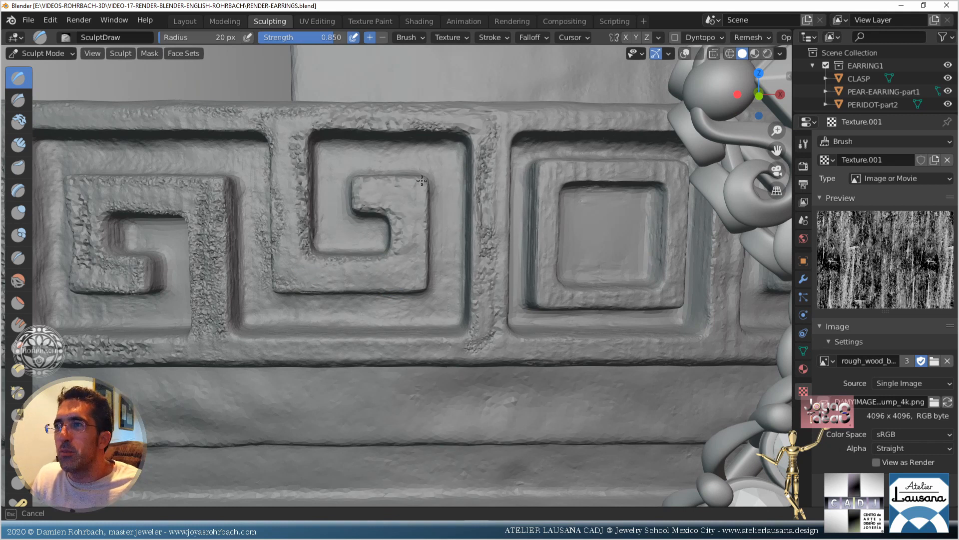
{"action": "mouse_move", "coordinate": [422, 181]}
{"action": "left_mouse_down"}
{"action": "mouse_move", "coordinate": [416, 267]}
{"action": "mouse_move", "coordinate": [395, 282]}
{"action": "mouse_move", "coordinate": [279, 287]}
{"action": "mouse_move", "coordinate": [405, 235]}
{"action": "mouse_move", "coordinate": [361, 193]}
{"action": "mouse_move", "coordinate": [402, 198]}
{"action": "mouse_move", "coordinate": [408, 260]}
{"action": "left_mouse_up"}
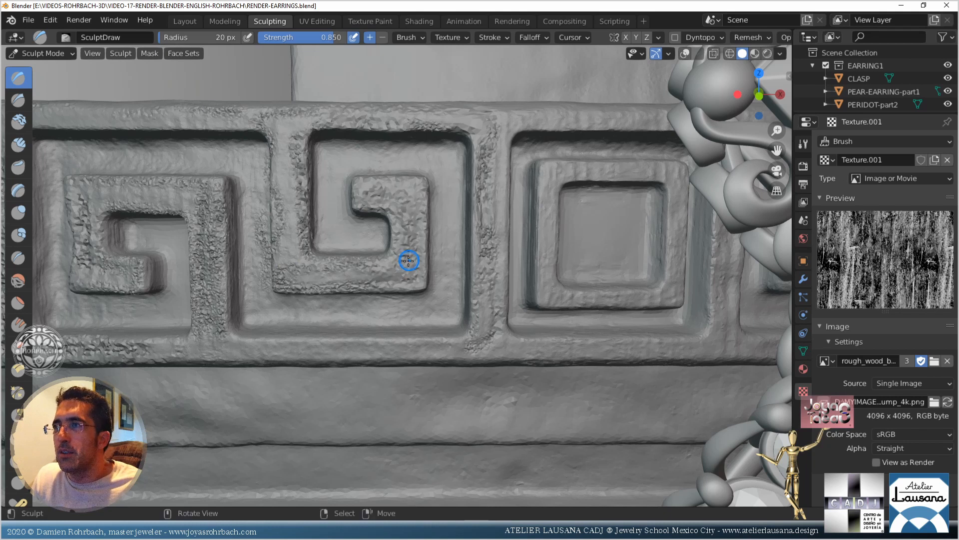
{"action": "left_click_drag", "start_coordinate": [250, 227], "coordinate": [233, 263]}
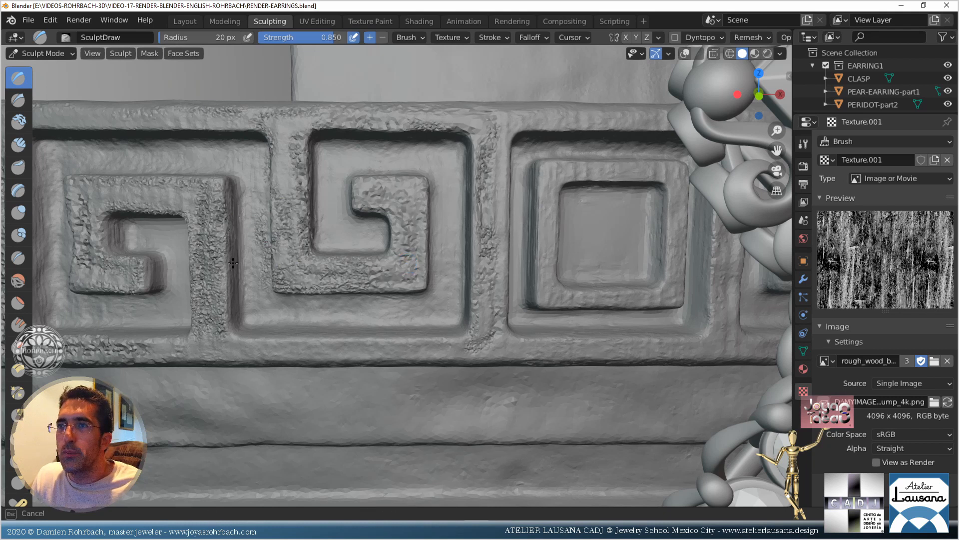
{"action": "left_click_drag", "start_coordinate": [228, 228], "coordinate": [233, 310]}
{"action": "mouse_move", "coordinate": [225, 223]}
{"action": "left_mouse_down"}
{"action": "mouse_move", "coordinate": [237, 294]}
{"action": "mouse_move", "coordinate": [229, 302]}
{"action": "left_mouse_up"}
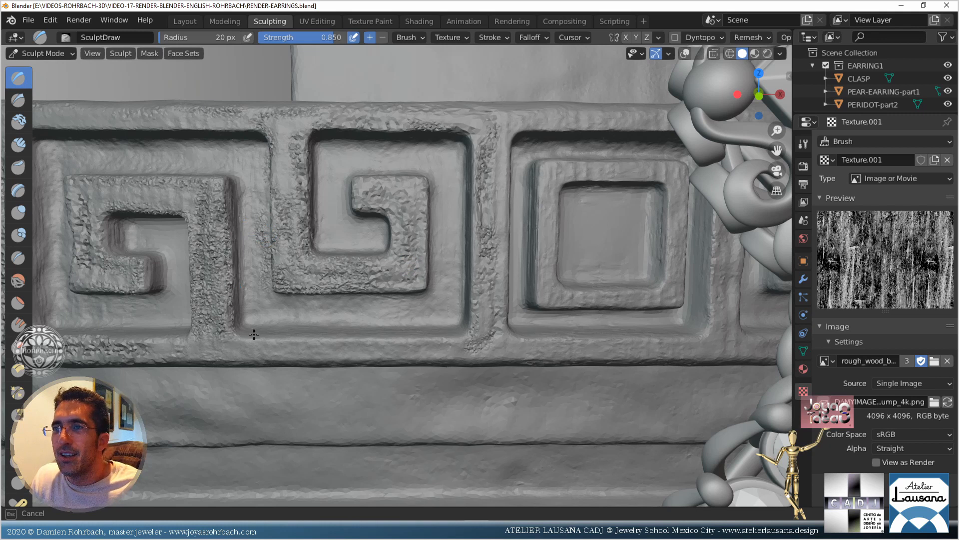
Roughen the lower border and groove around the second spiral, plus the upper border and raised ring of the second square motif
{"action": "mouse_move", "coordinate": [254, 334]}
{"action": "left_mouse_down"}
{"action": "mouse_move", "coordinate": [367, 352]}
{"action": "mouse_move", "coordinate": [471, 329]}
{"action": "left_mouse_up"}
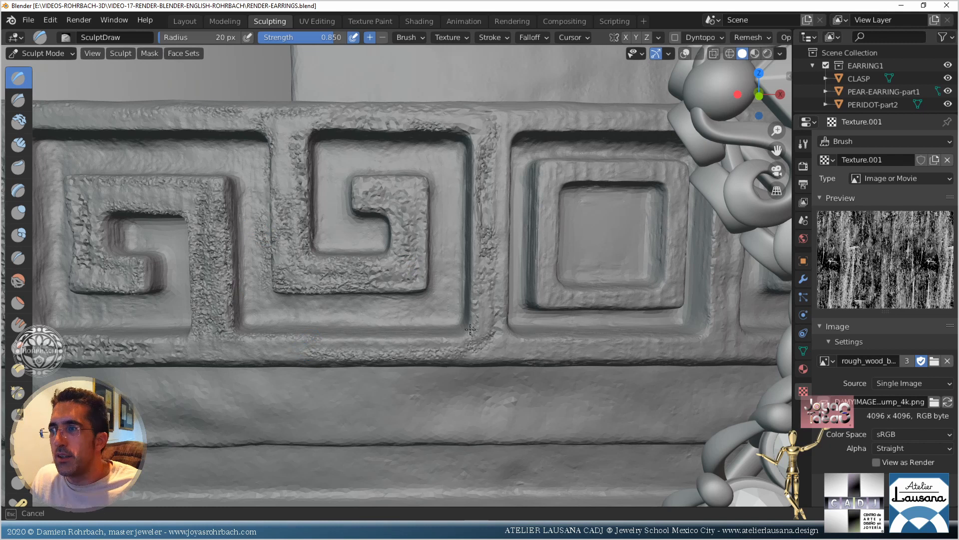
{"action": "mouse_move", "coordinate": [360, 331]}
{"action": "left_mouse_down"}
{"action": "mouse_move", "coordinate": [429, 320]}
{"action": "mouse_move", "coordinate": [316, 310]}
{"action": "mouse_move", "coordinate": [432, 300]}
{"action": "mouse_move", "coordinate": [453, 225]}
{"action": "mouse_move", "coordinate": [380, 160]}
{"action": "mouse_move", "coordinate": [373, 223]}
{"action": "mouse_move", "coordinate": [331, 186]}
{"action": "mouse_move", "coordinate": [320, 154]}
{"action": "mouse_move", "coordinate": [450, 145]}
{"action": "mouse_move", "coordinate": [554, 153]}
{"action": "left_mouse_up"}
{"action": "left_click_drag", "start_coordinate": [514, 108], "coordinate": [665, 110]}
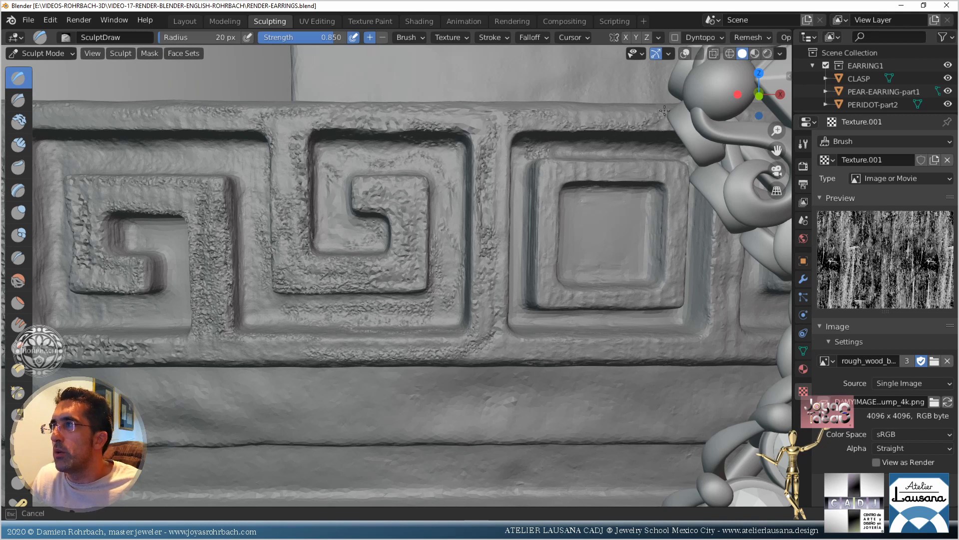
{"action": "mouse_move", "coordinate": [588, 169]}
{"action": "left_mouse_down"}
{"action": "mouse_move", "coordinate": [539, 172]}
{"action": "mouse_move", "coordinate": [537, 332]}
{"action": "mouse_move", "coordinate": [709, 345]}
{"action": "mouse_move", "coordinate": [744, 309]}
{"action": "mouse_move", "coordinate": [747, 279]}
{"action": "mouse_move", "coordinate": [709, 196]}
{"action": "mouse_move", "coordinate": [625, 267]}
{"action": "mouse_move", "coordinate": [547, 243]}
{"action": "mouse_move", "coordinate": [585, 299]}
{"action": "mouse_move", "coordinate": [549, 195]}
{"action": "mouse_move", "coordinate": [637, 200]}
{"action": "mouse_move", "coordinate": [654, 168]}
{"action": "mouse_move", "coordinate": [659, 226]}
{"action": "mouse_move", "coordinate": [622, 195]}
{"action": "mouse_move", "coordinate": [592, 237]}
{"action": "mouse_move", "coordinate": [606, 238]}
{"action": "mouse_move", "coordinate": [592, 240]}
{"action": "mouse_move", "coordinate": [597, 249]}
{"action": "mouse_move", "coordinate": [622, 230]}
{"action": "left_mouse_up"}
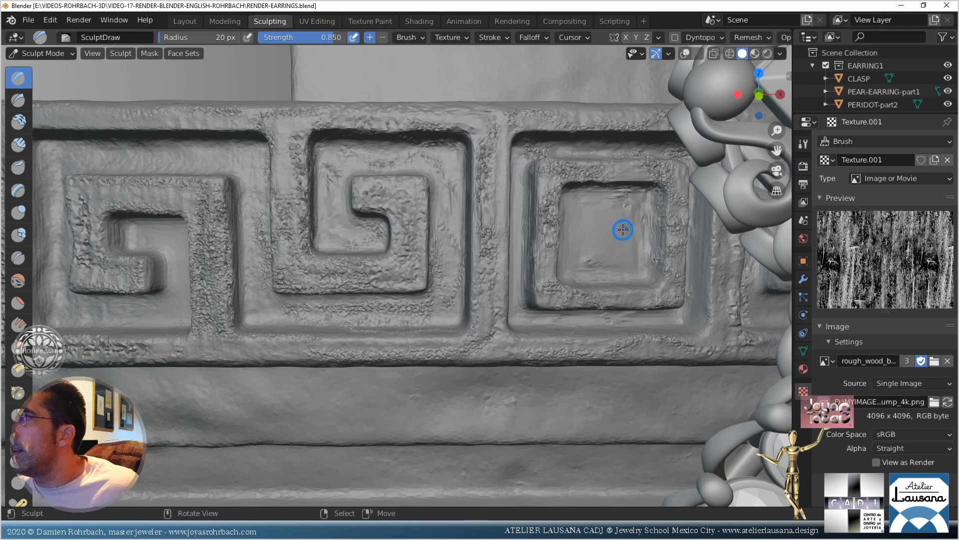
Show the viewport overlays, enable Dyntopo and sculpt rough texture onto the recessed centre panel of the second square motif
{"action": "left_click", "coordinate": [686, 55]}
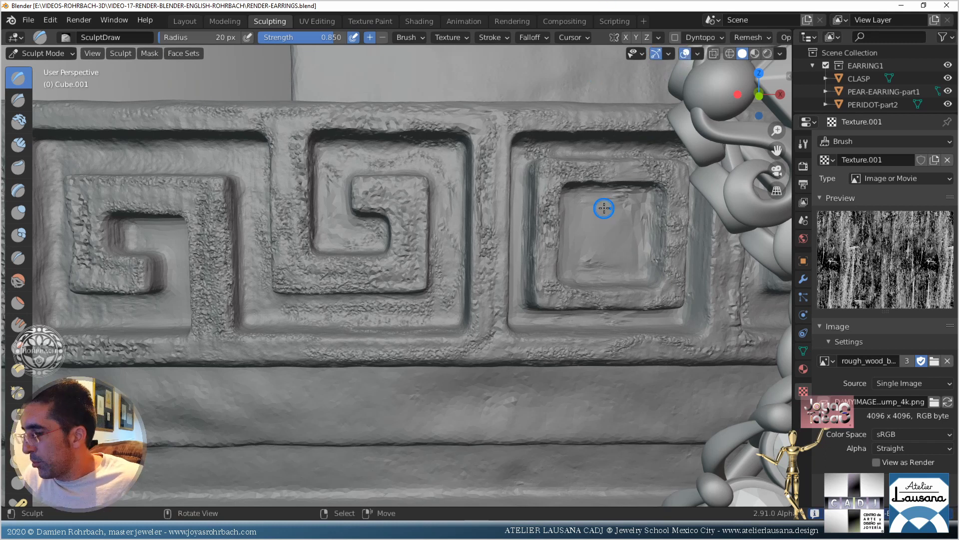
{"action": "left_click", "coordinate": [674, 37]}
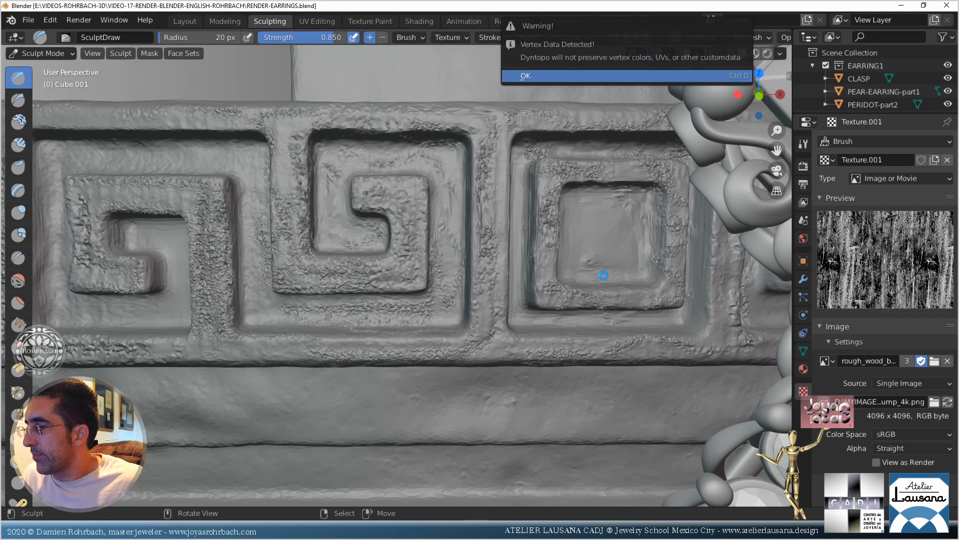
{"action": "key", "text": "Return"}
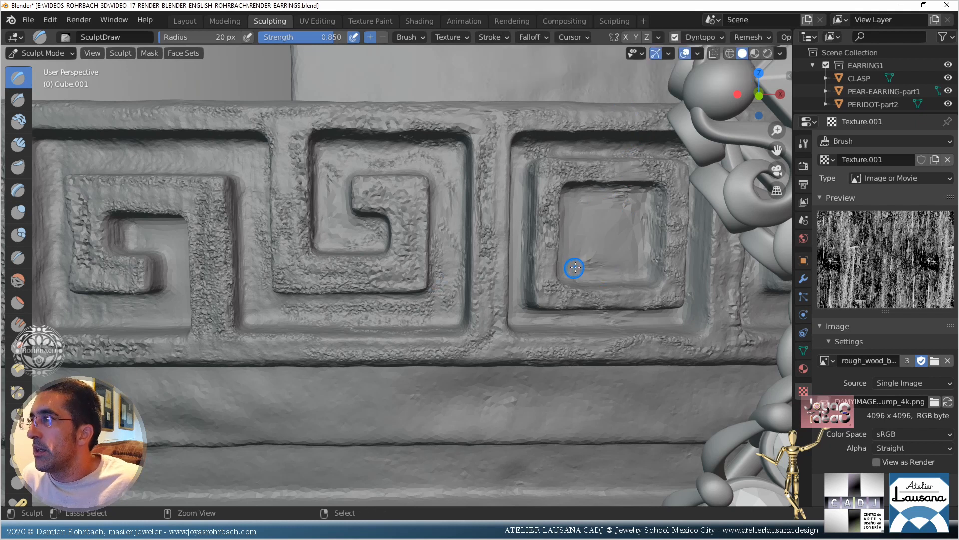
{"action": "mouse_move", "coordinate": [588, 209]}
{"action": "left_mouse_down"}
{"action": "mouse_move", "coordinate": [621, 203]}
{"action": "mouse_move", "coordinate": [617, 240]}
{"action": "mouse_move", "coordinate": [618, 188]}
{"action": "left_mouse_up"}
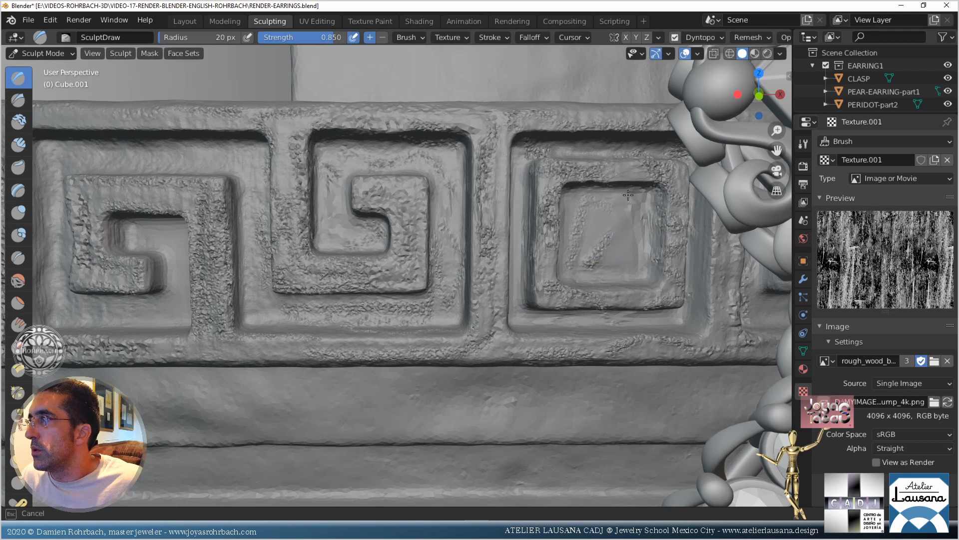
{"action": "mouse_move", "coordinate": [649, 253]}
{"action": "left_mouse_down"}
{"action": "mouse_move", "coordinate": [600, 269]}
{"action": "mouse_move", "coordinate": [597, 255]}
{"action": "left_mouse_up"}
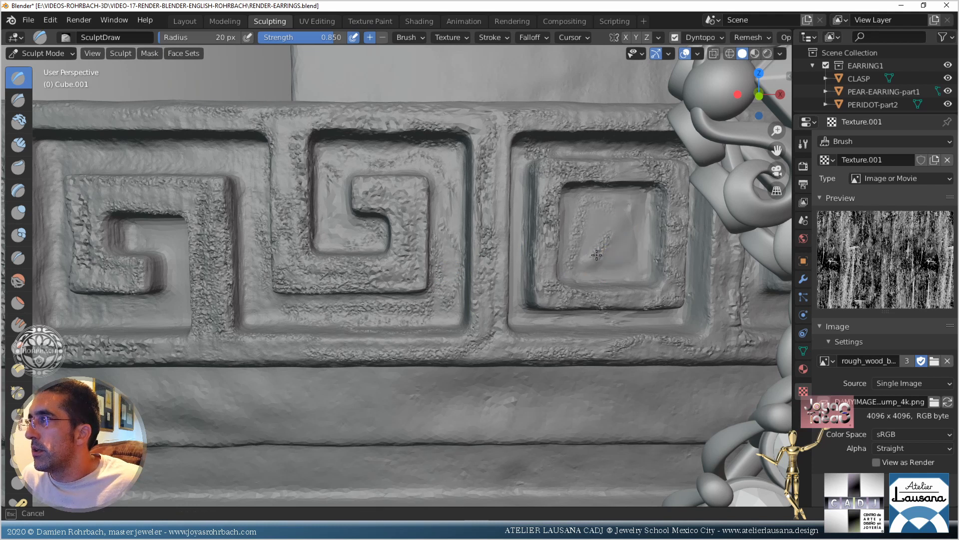
{"action": "mouse_move", "coordinate": [616, 222]}
{"action": "left_mouse_down"}
{"action": "mouse_move", "coordinate": [641, 201]}
{"action": "mouse_move", "coordinate": [636, 271]}
{"action": "mouse_move", "coordinate": [578, 278]}
{"action": "left_mouse_up"}
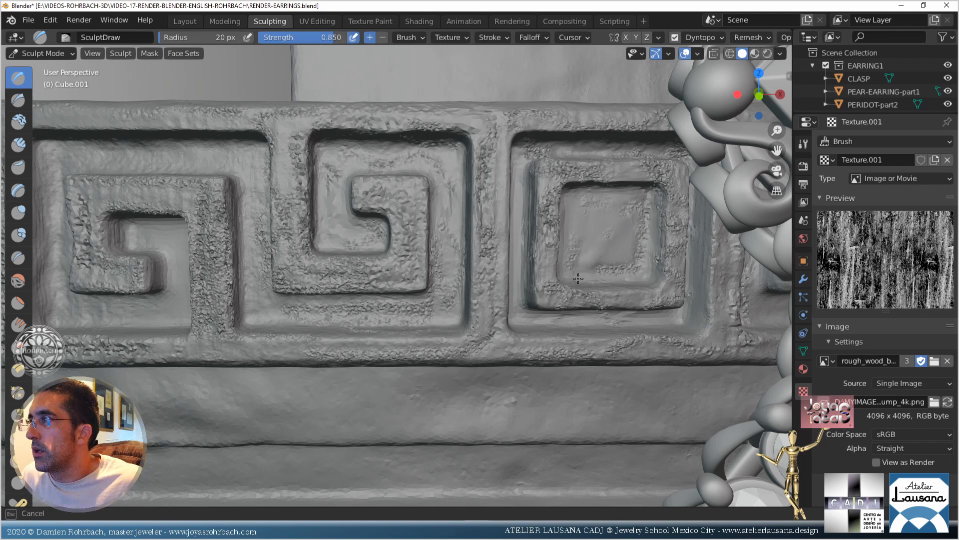
Roughen the second square motif's outer edge, its surrounding groove and the frieze's lower border beneath it
{"action": "mouse_move", "coordinate": [608, 239]}
{"action": "left_mouse_down"}
{"action": "mouse_move", "coordinate": [577, 191]}
{"action": "mouse_move", "coordinate": [532, 244]}
{"action": "mouse_move", "coordinate": [531, 200]}
{"action": "left_mouse_up"}
{"action": "left_click_drag", "start_coordinate": [520, 265], "coordinate": [534, 199]}
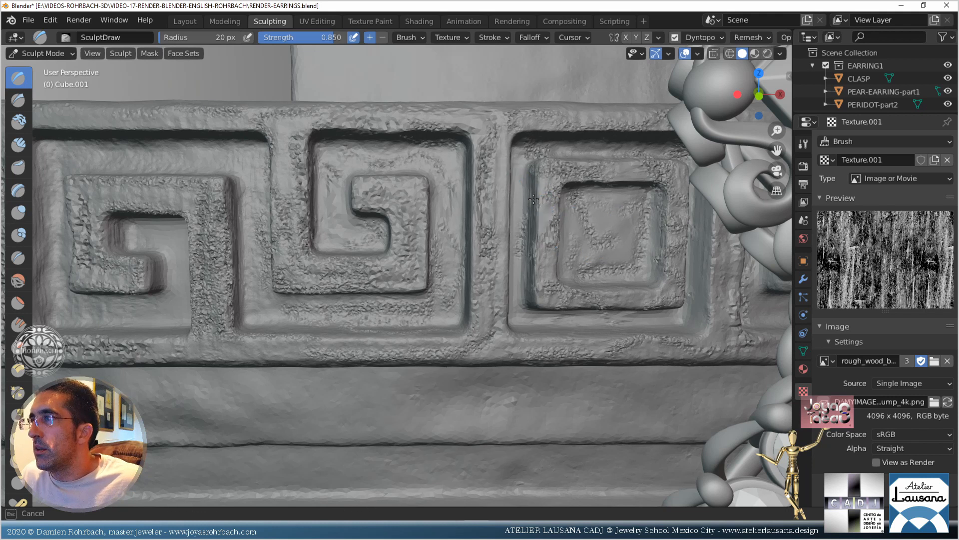
{"action": "left_click_drag", "start_coordinate": [530, 271], "coordinate": [527, 227]}
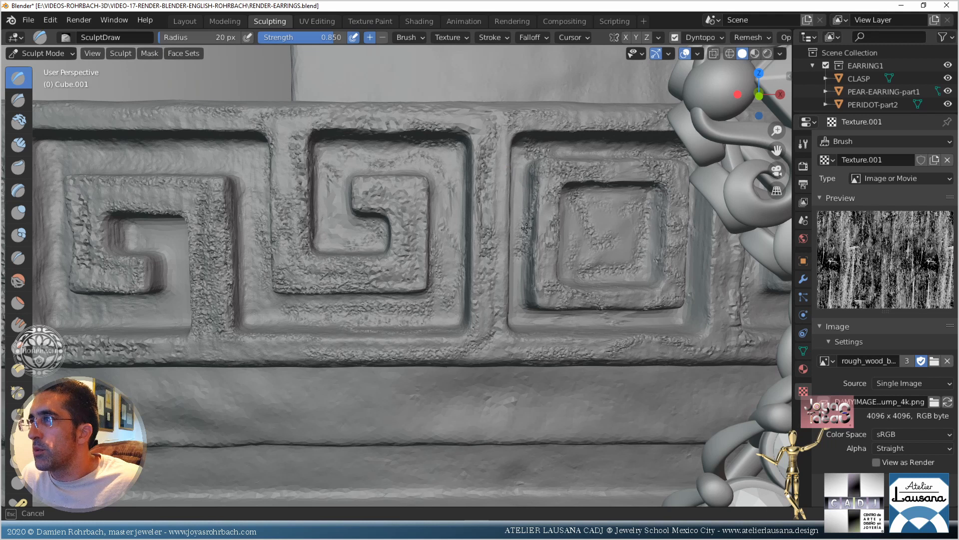
{"action": "left_click_drag", "start_coordinate": [537, 273], "coordinate": [533, 244]}
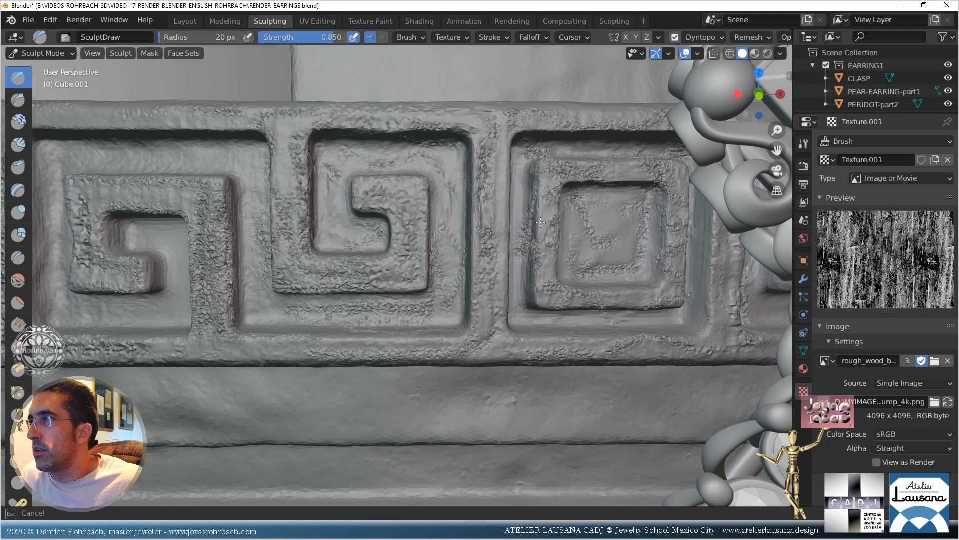
{"action": "left_click_drag", "start_coordinate": [531, 293], "coordinate": [549, 318]}
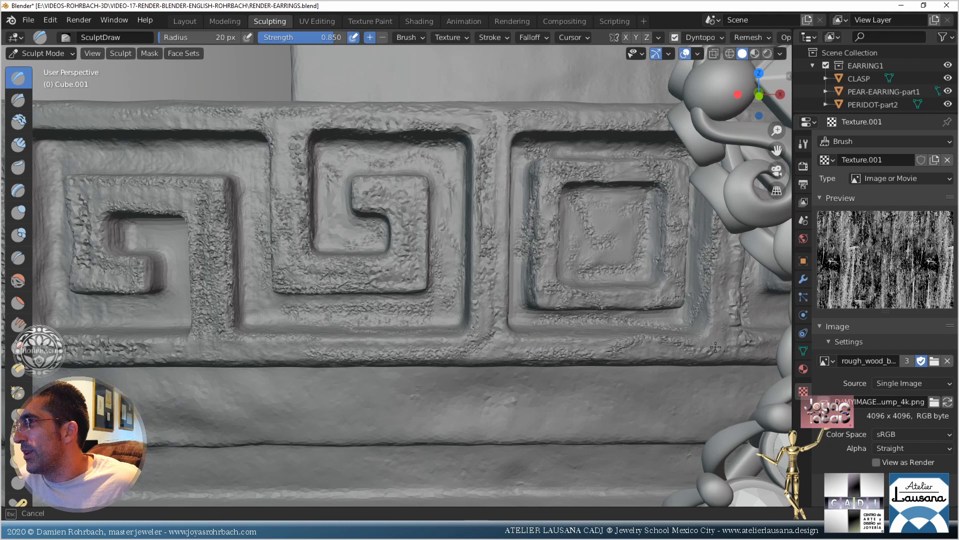
{"action": "left_click_drag", "start_coordinate": [631, 340], "coordinate": [628, 299]}
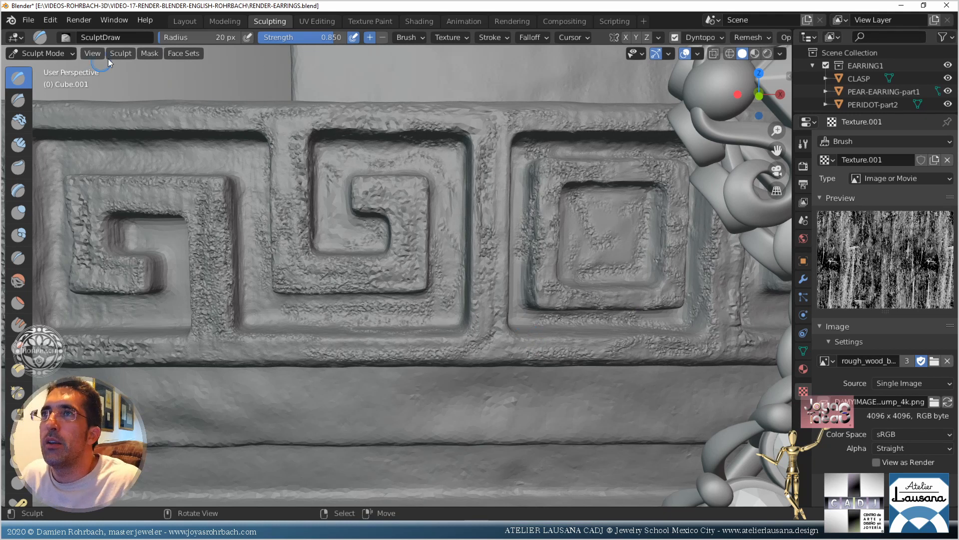
Set the brush radius to 50 px and turn Dyntopo off
{"action": "left_click", "coordinate": [204, 36]}
{"action": "type", "text": "50"}
{"action": "key", "text": "Return"}
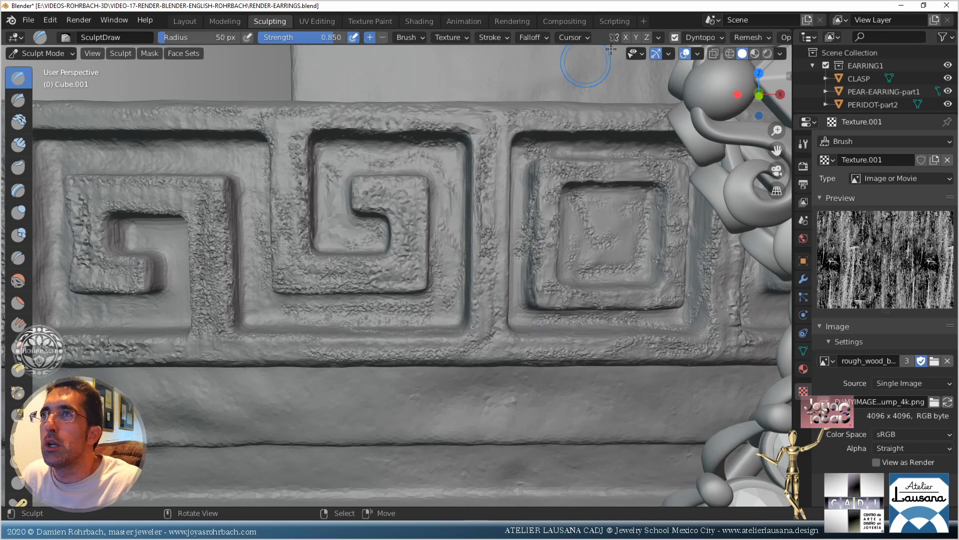
{"action": "left_click", "coordinate": [674, 38]}
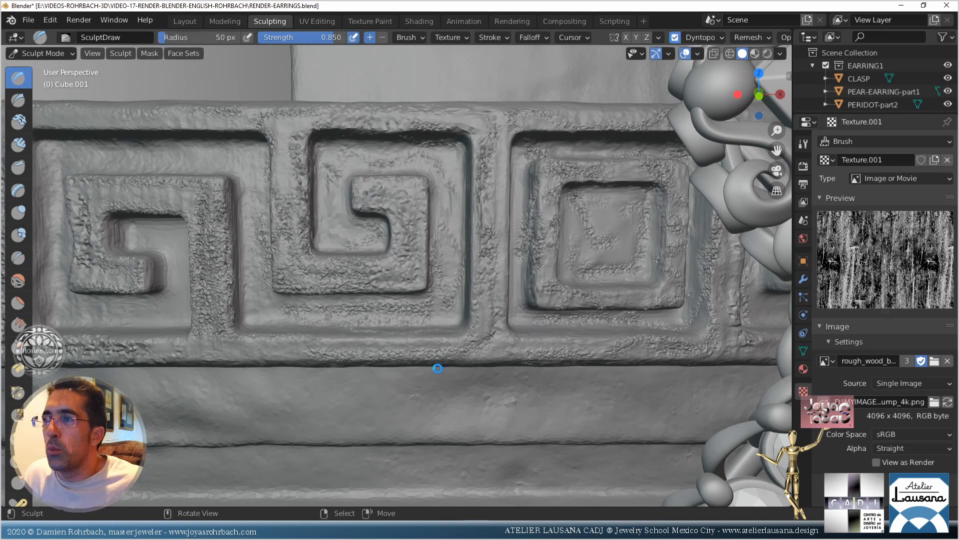
{"action": "key", "text": "ctrl+d"}
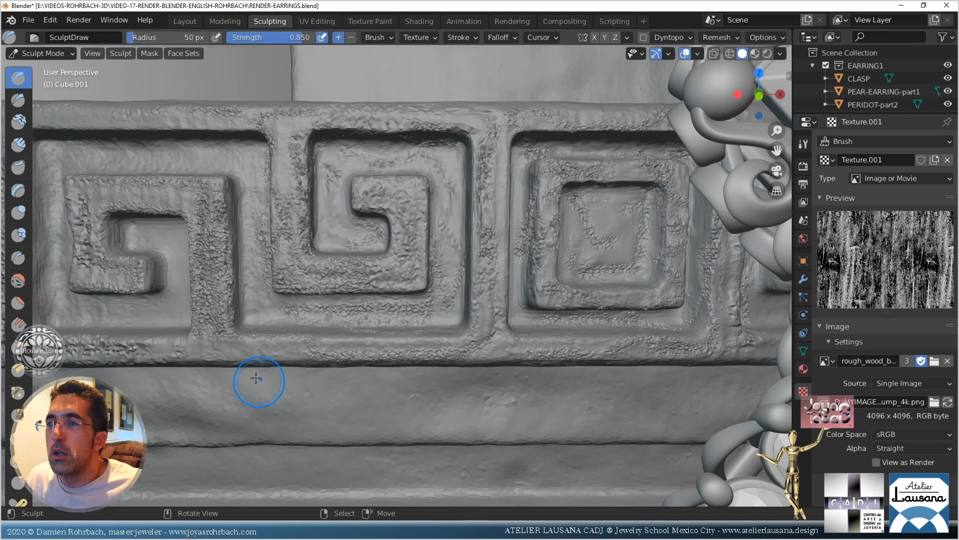
Sculpt raised and carved patches of rough texture onto the stone mouldings and wall below the frieze
{"action": "middle_click_drag", "start_coordinate": [182, 368], "coordinate": [424, 303]}
{"action": "scroll", "coordinate": [372, 274], "scroll_direction": "down", "scroll_amount": 4}
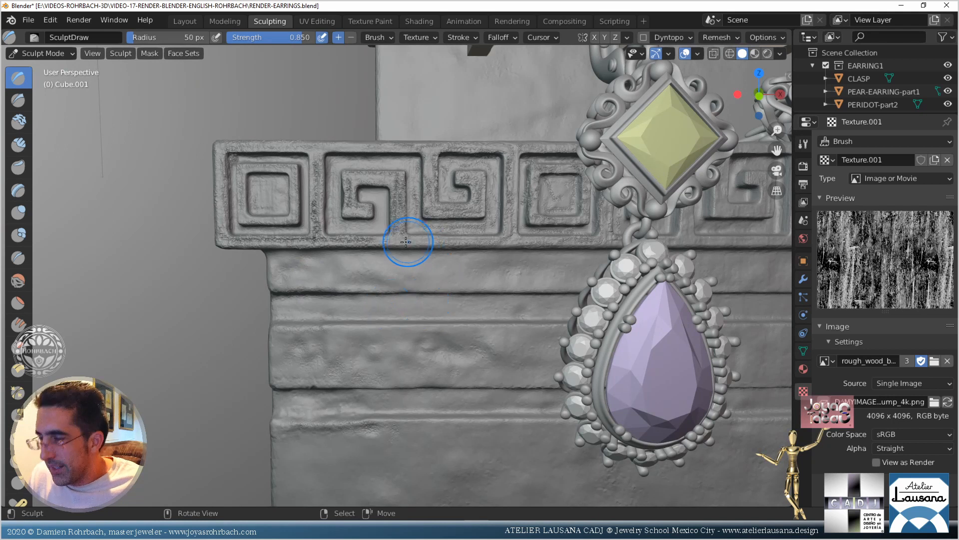
{"action": "left_click_drag", "start_coordinate": [278, 270], "coordinate": [575, 273], "text": "ctrl"}
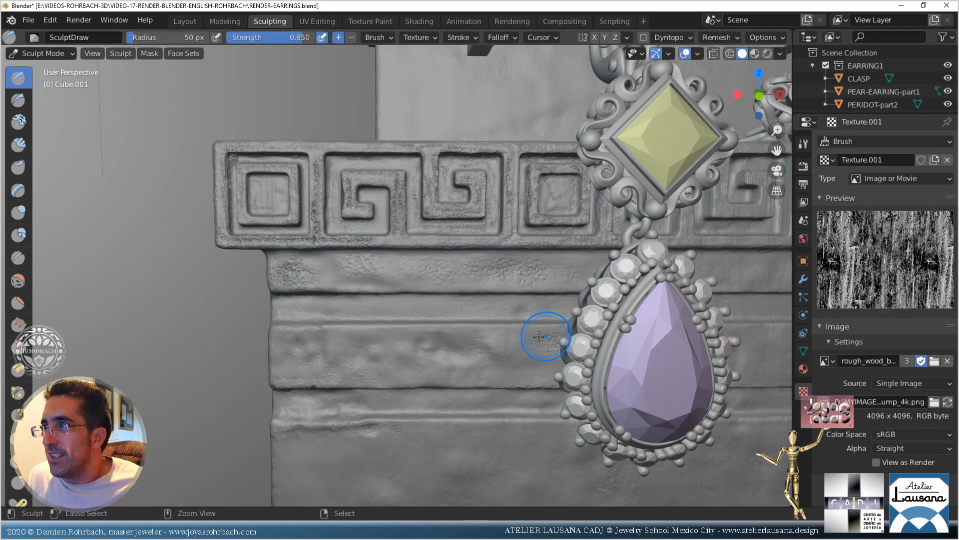
{"action": "mouse_move", "coordinate": [548, 336]}
{"action": "left_mouse_down", "text": "ctrl"}
{"action": "mouse_move", "coordinate": [440, 343]}
{"action": "mouse_move", "coordinate": [293, 320]}
{"action": "mouse_move", "coordinate": [273, 305]}
{"action": "mouse_move", "coordinate": [286, 308]}
{"action": "left_mouse_up", "text": "ctrl"}
{"action": "left_click", "coordinate": [273, 305], "text": "ctrl"}
{"action": "mouse_move", "coordinate": [286, 350]}
{"action": "left_mouse_down"}
{"action": "mouse_move", "coordinate": [274, 353]}
{"action": "mouse_move", "coordinate": [295, 379]}
{"action": "left_mouse_up"}
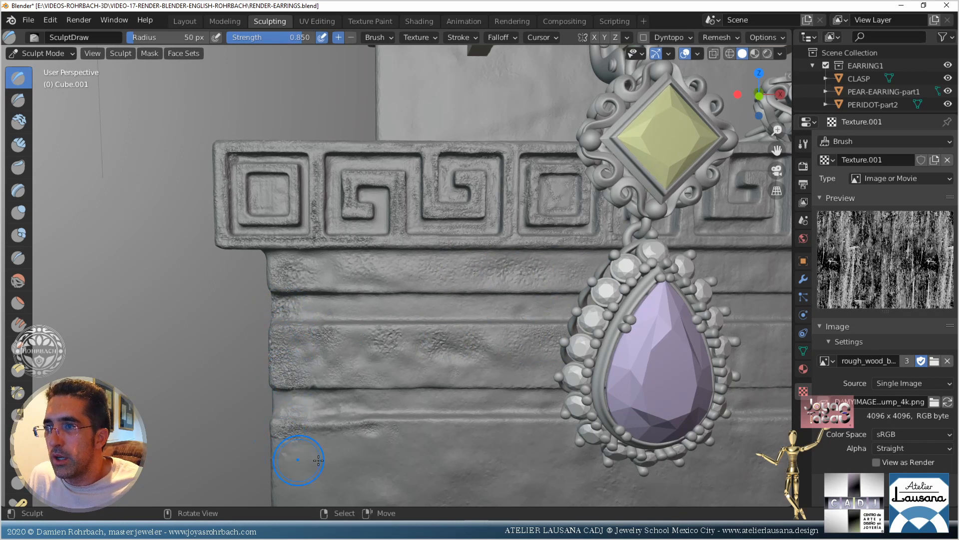
{"action": "mouse_move", "coordinate": [345, 434]}
{"action": "left_mouse_down"}
{"action": "mouse_move", "coordinate": [384, 431]}
{"action": "mouse_move", "coordinate": [412, 471]}
{"action": "mouse_move", "coordinate": [396, 482]}
{"action": "left_mouse_up"}
{"action": "mouse_move", "coordinate": [305, 481]}
{"action": "left_mouse_down"}
{"action": "mouse_move", "coordinate": [290, 477]}
{"action": "mouse_move", "coordinate": [300, 415]}
{"action": "left_mouse_up"}
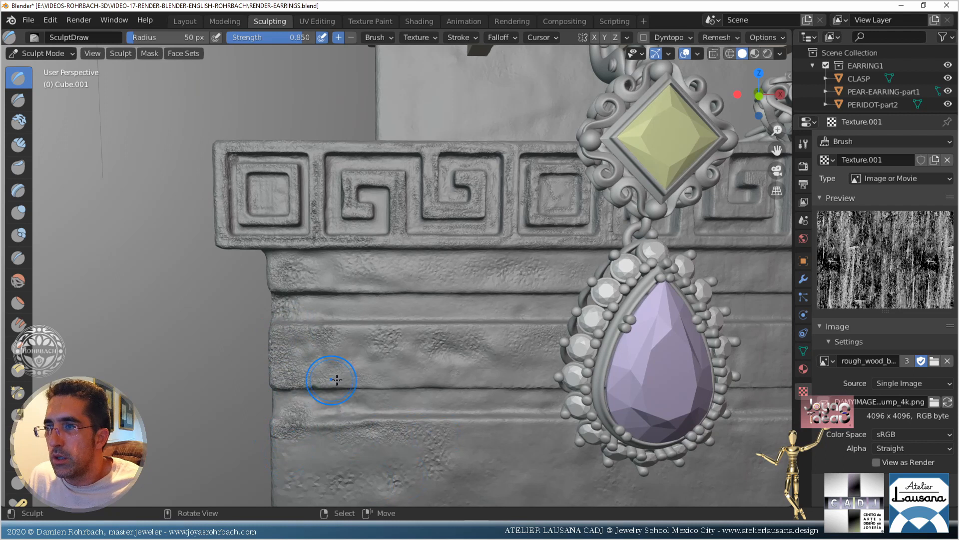
{"action": "left_click_drag", "start_coordinate": [358, 318], "coordinate": [358, 299]}
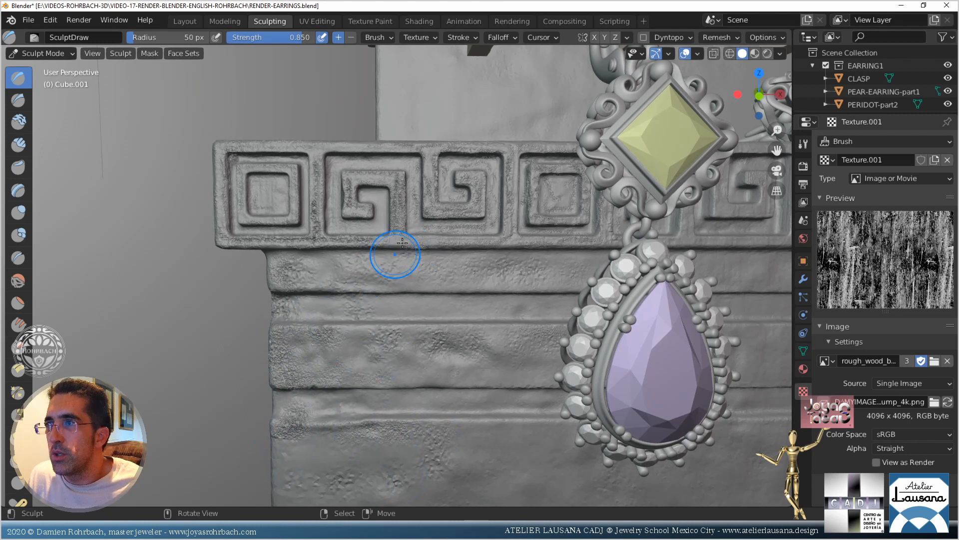
{"action": "mouse_move", "coordinate": [401, 243]}
{"action": "left_mouse_down"}
{"action": "mouse_move", "coordinate": [412, 244]}
{"action": "mouse_move", "coordinate": [399, 244]}
{"action": "left_mouse_up"}
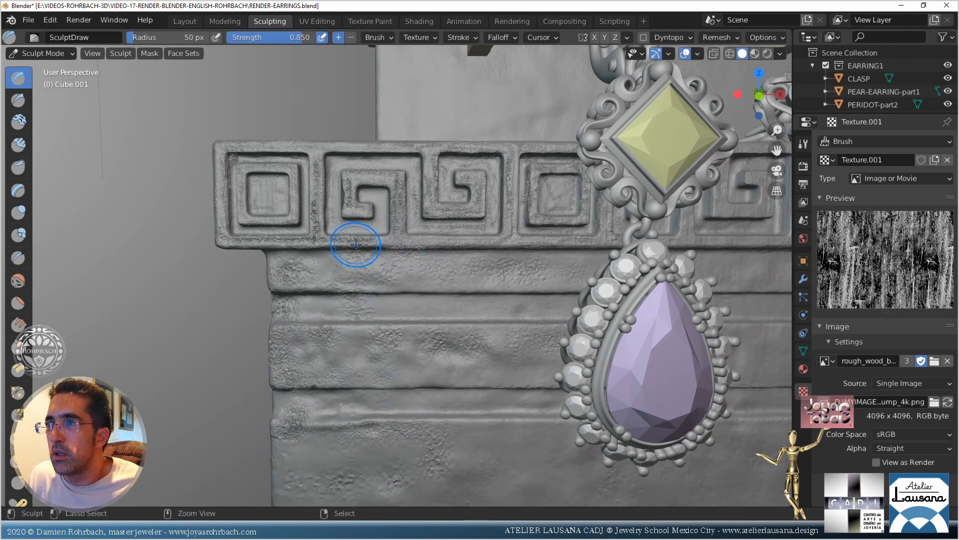
Roughen the smooth stretch of the frieze's lower border beneath the arm between the first and second spirals
{"action": "middle_click_drag", "start_coordinate": [349, 251], "coordinate": [349, 188], "text": "ctrl"}
{"action": "mouse_move", "coordinate": [379, 190]}
{"action": "left_mouse_down"}
{"action": "mouse_move", "coordinate": [406, 163]}
{"action": "mouse_move", "coordinate": [391, 171]}
{"action": "mouse_move", "coordinate": [419, 179]}
{"action": "mouse_move", "coordinate": [400, 156]}
{"action": "left_mouse_up"}
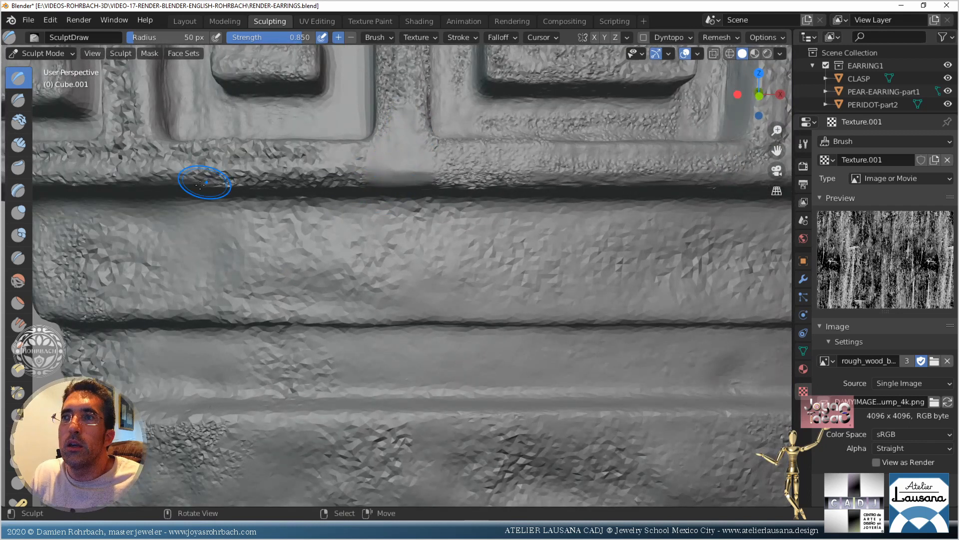
{"action": "mouse_move", "coordinate": [210, 180]}
{"action": "left_mouse_down"}
{"action": "mouse_move", "coordinate": [260, 165]}
{"action": "mouse_move", "coordinate": [494, 180]}
{"action": "mouse_move", "coordinate": [362, 171]}
{"action": "mouse_move", "coordinate": [407, 151]}
{"action": "left_mouse_up"}
{"action": "mouse_move", "coordinate": [402, 155]}
{"action": "left_mouse_down", "text": "shift"}
{"action": "mouse_move", "coordinate": [404, 170]}
{"action": "mouse_move", "coordinate": [519, 174]}
{"action": "mouse_move", "coordinate": [482, 180]}
{"action": "left_mouse_up", "text": "shift"}
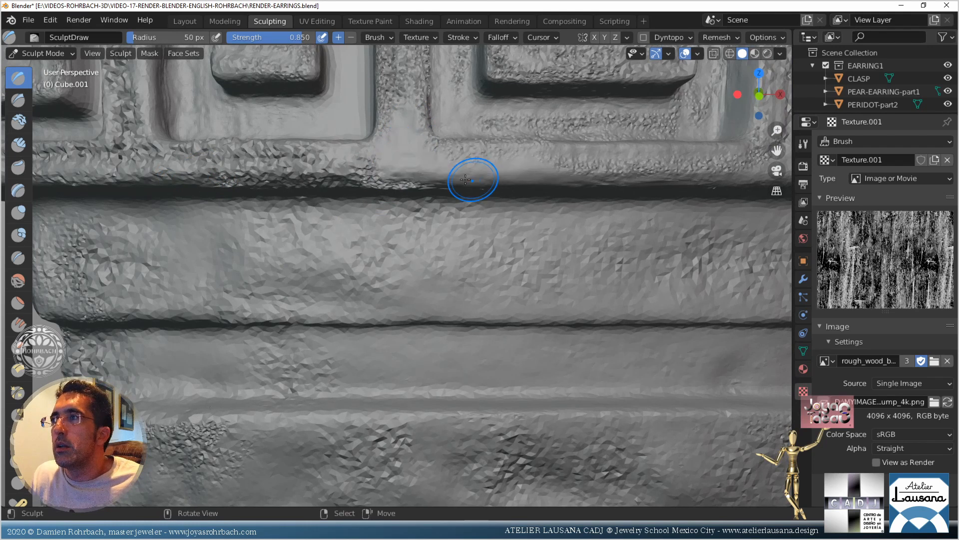
{"action": "left_click_drag", "start_coordinate": [380, 163], "coordinate": [580, 180], "text": "ctrl"}
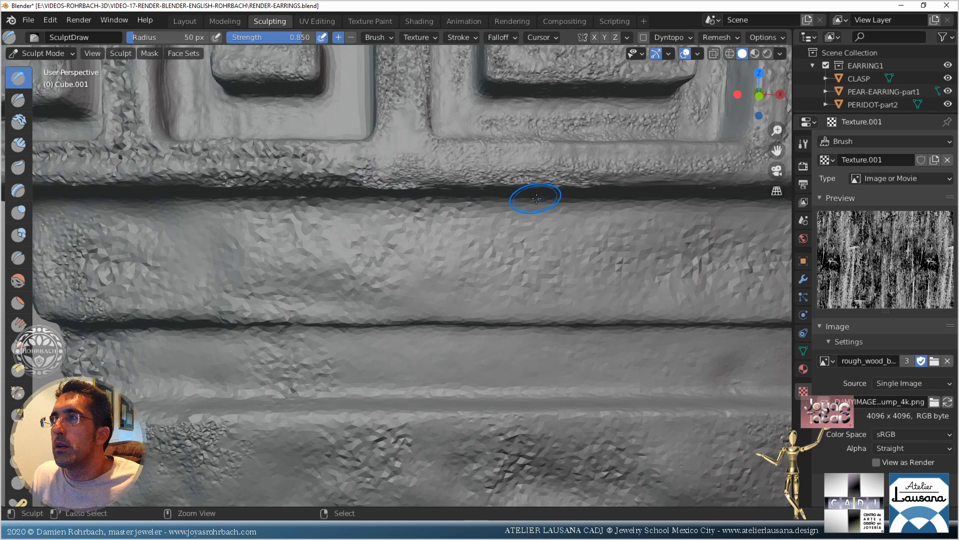
Through the camera, roughen the Greek-key spiral visible between the two earrings, including its centre and surrounding groove
{"action": "middle_click_drag", "start_coordinate": [473, 240], "coordinate": [440, 273]}
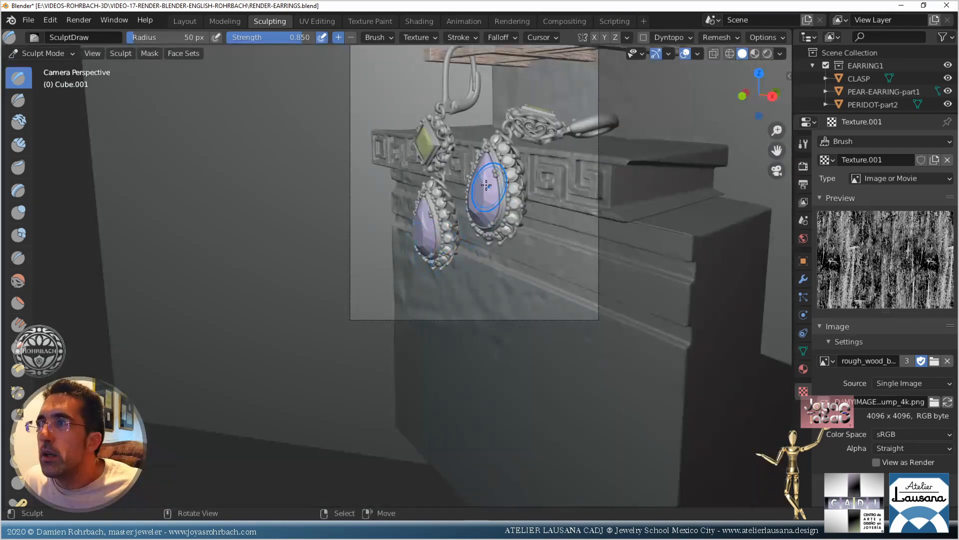
{"action": "middle_click_drag", "start_coordinate": [431, 220], "coordinate": [328, 221], "text": "shift"}
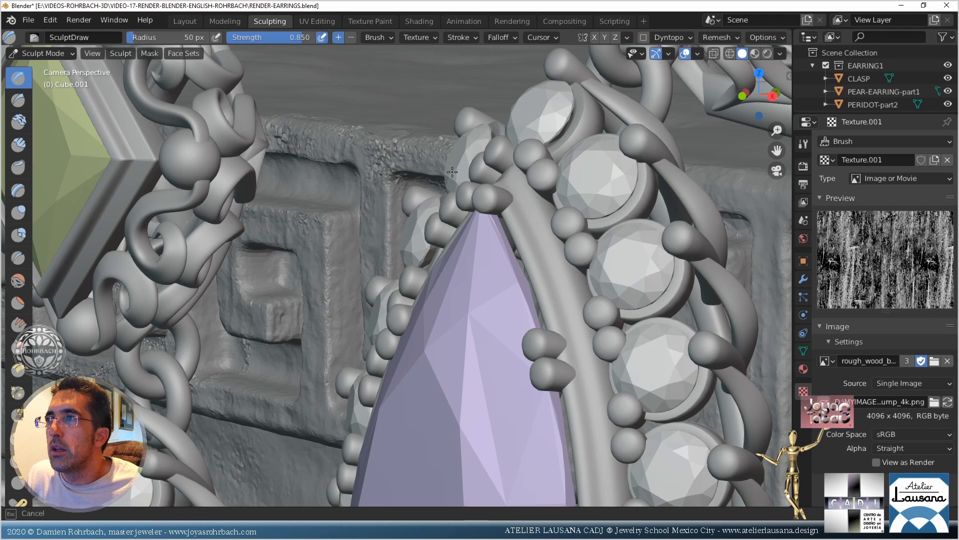
{"action": "mouse_move", "coordinate": [374, 263]}
{"action": "left_mouse_down"}
{"action": "mouse_move", "coordinate": [355, 358]}
{"action": "mouse_move", "coordinate": [328, 354]}
{"action": "mouse_move", "coordinate": [317, 363]}
{"action": "mouse_move", "coordinate": [313, 275]}
{"action": "left_mouse_up"}
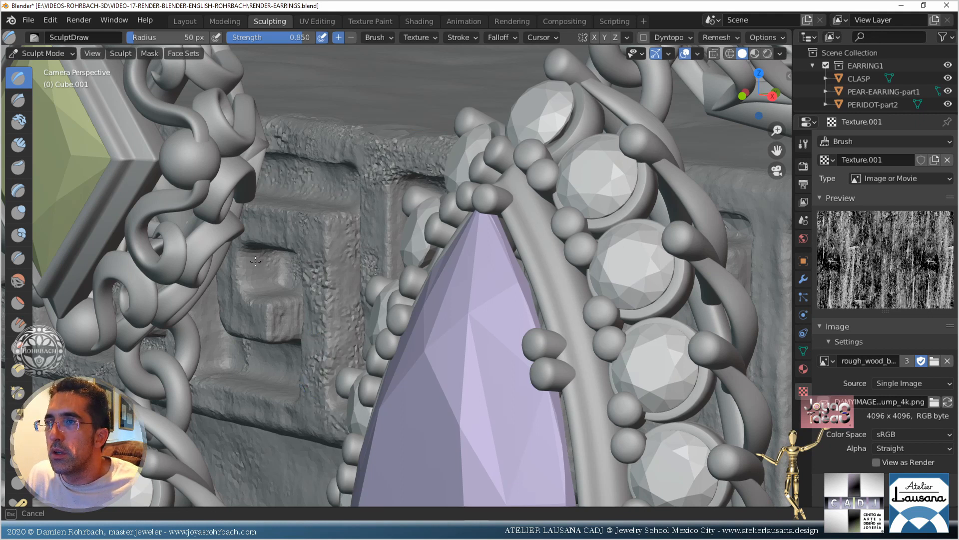
{"action": "left_click_drag", "start_coordinate": [256, 262], "coordinate": [246, 329]}
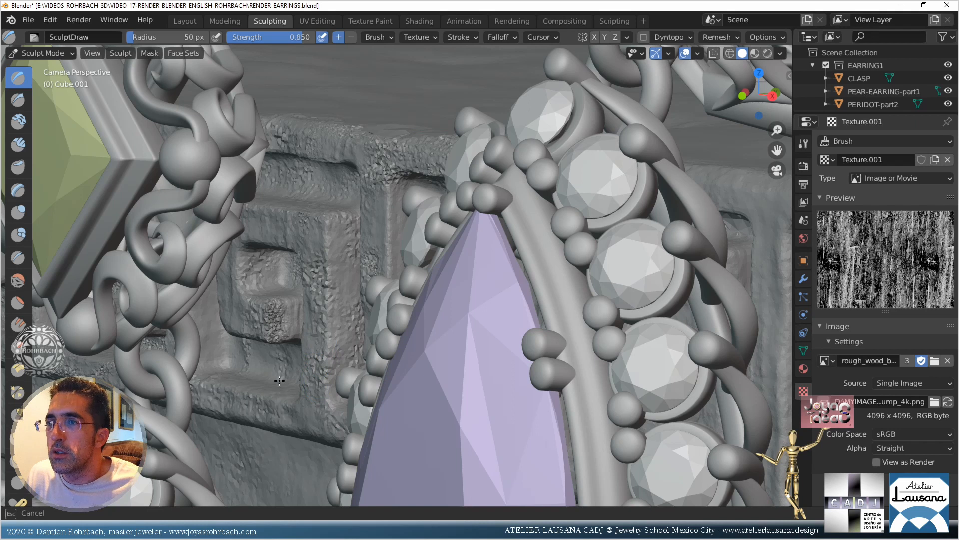
{"action": "mouse_move", "coordinate": [279, 381]}
{"action": "left_mouse_down"}
{"action": "mouse_move", "coordinate": [204, 309]}
{"action": "mouse_move", "coordinate": [233, 399]}
{"action": "left_mouse_up"}
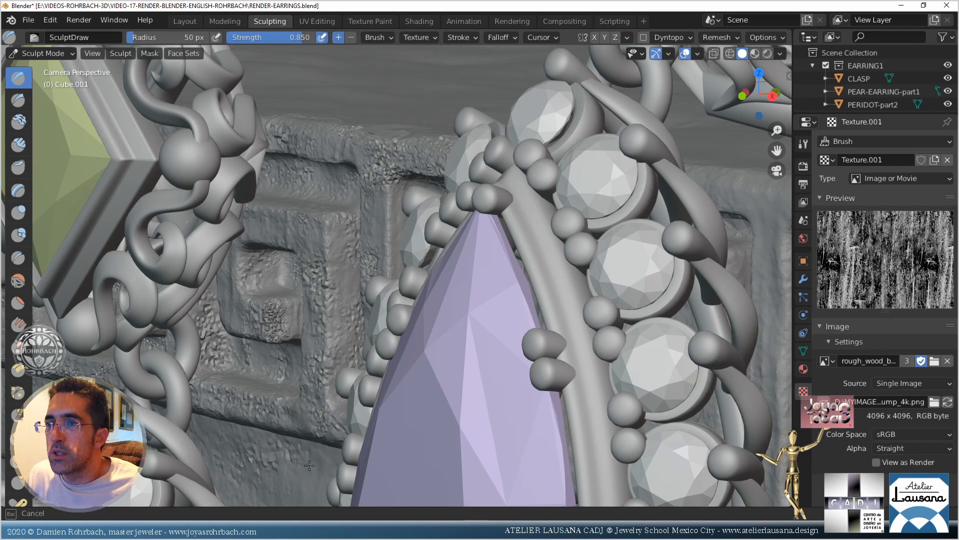
Roughen the stone mouldings directly below the frieze in the gap between the two pear-shaped pendants
{"action": "middle_click_drag", "start_coordinate": [311, 466], "coordinate": [389, 254], "text": "shift"}
{"action": "left_click_drag", "start_coordinate": [383, 290], "coordinate": [319, 315]}
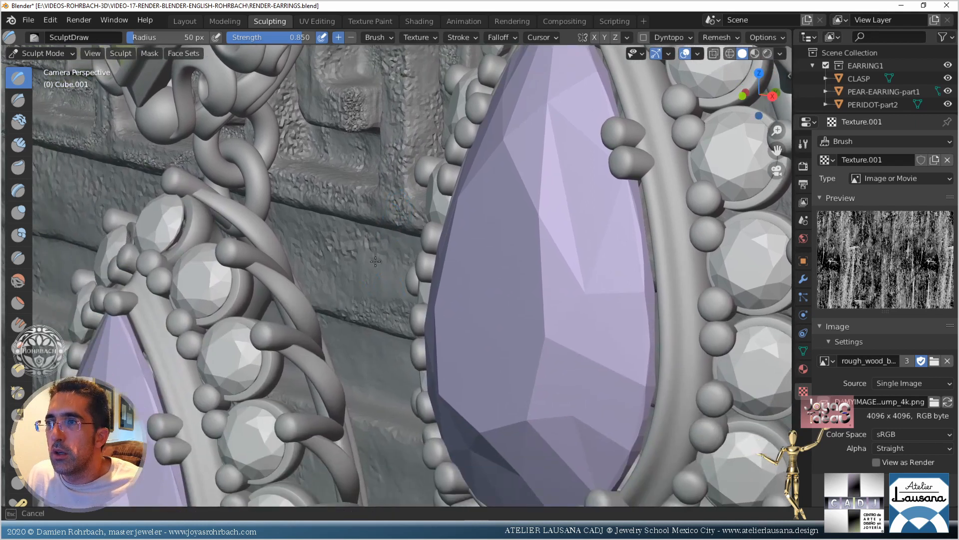
{"action": "left_click_drag", "start_coordinate": [375, 261], "coordinate": [343, 280]}
{"action": "mouse_move", "coordinate": [395, 257]}
{"action": "left_mouse_down"}
{"action": "mouse_move", "coordinate": [407, 244]}
{"action": "mouse_move", "coordinate": [360, 375]}
{"action": "mouse_move", "coordinate": [317, 406]}
{"action": "left_mouse_up"}
{"action": "mouse_move", "coordinate": [274, 382]}
{"action": "left_mouse_down"}
{"action": "mouse_move", "coordinate": [380, 440]}
{"action": "mouse_move", "coordinate": [407, 472]}
{"action": "mouse_move", "coordinate": [417, 464]}
{"action": "left_mouse_up"}
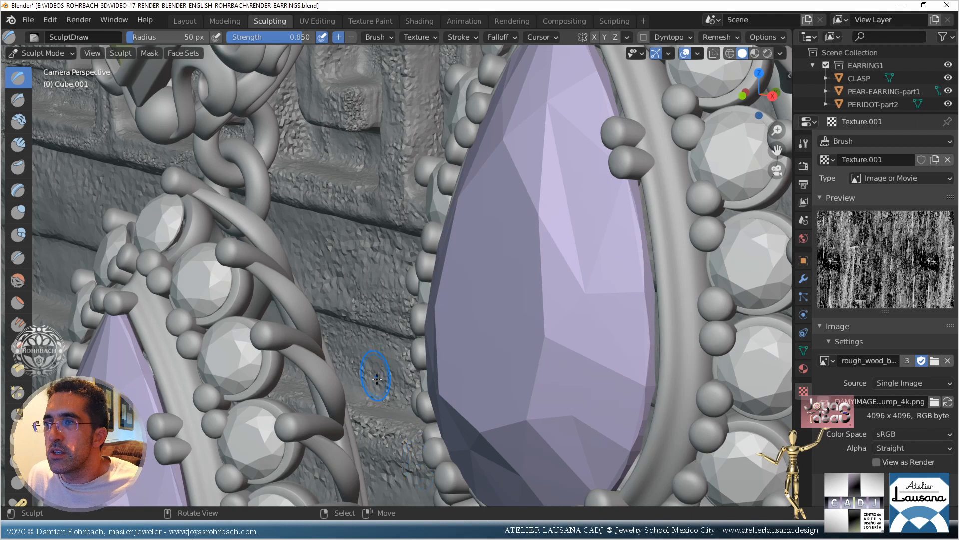
Sculpt rough texture onto the lower mouldings beneath the nearer pendant and around the groove under it
{"action": "mouse_move", "coordinate": [377, 380]}
{"action": "middle_mouse_down", "text": "ctrl"}
{"action": "mouse_move", "coordinate": [376, 317]}
{"action": "mouse_move", "coordinate": [370, 433]}
{"action": "mouse_move", "coordinate": [444, 209]}
{"action": "mouse_move", "coordinate": [469, 167]}
{"action": "middle_mouse_up", "text": "ctrl"}
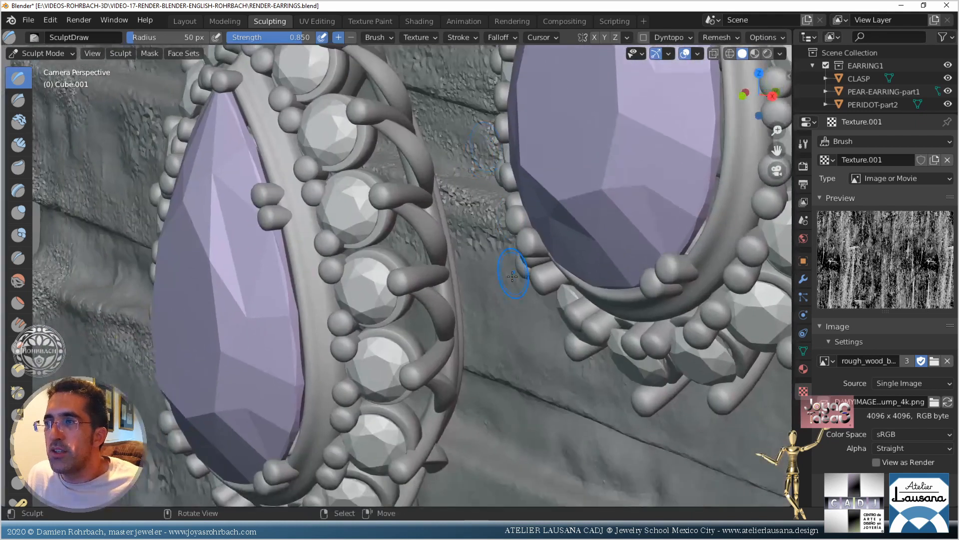
{"action": "left_click_drag", "start_coordinate": [511, 270], "coordinate": [460, 263]}
{"action": "mouse_move", "coordinate": [530, 361]}
{"action": "left_mouse_down"}
{"action": "mouse_move", "coordinate": [539, 289]}
{"action": "mouse_move", "coordinate": [625, 404]}
{"action": "mouse_move", "coordinate": [755, 474]}
{"action": "mouse_move", "coordinate": [424, 389]}
{"action": "mouse_move", "coordinate": [624, 488]}
{"action": "left_mouse_up"}
{"action": "middle_click_drag", "start_coordinate": [570, 337], "coordinate": [476, 404], "text": "ctrl"}
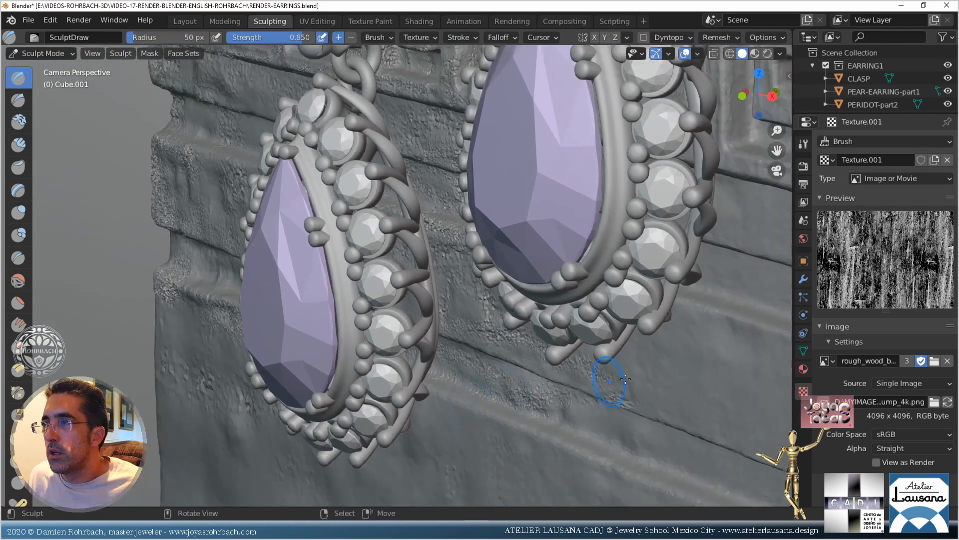
{"action": "mouse_move", "coordinate": [626, 379]}
{"action": "left_mouse_down"}
{"action": "mouse_move", "coordinate": [689, 395]}
{"action": "mouse_move", "coordinate": [770, 345]}
{"action": "mouse_move", "coordinate": [694, 420]}
{"action": "mouse_move", "coordinate": [633, 341]}
{"action": "left_mouse_up"}
{"action": "middle_click_drag", "start_coordinate": [395, 409], "coordinate": [353, 268], "text": "shift"}
{"action": "left_click_drag", "start_coordinate": [379, 260], "coordinate": [385, 263]}
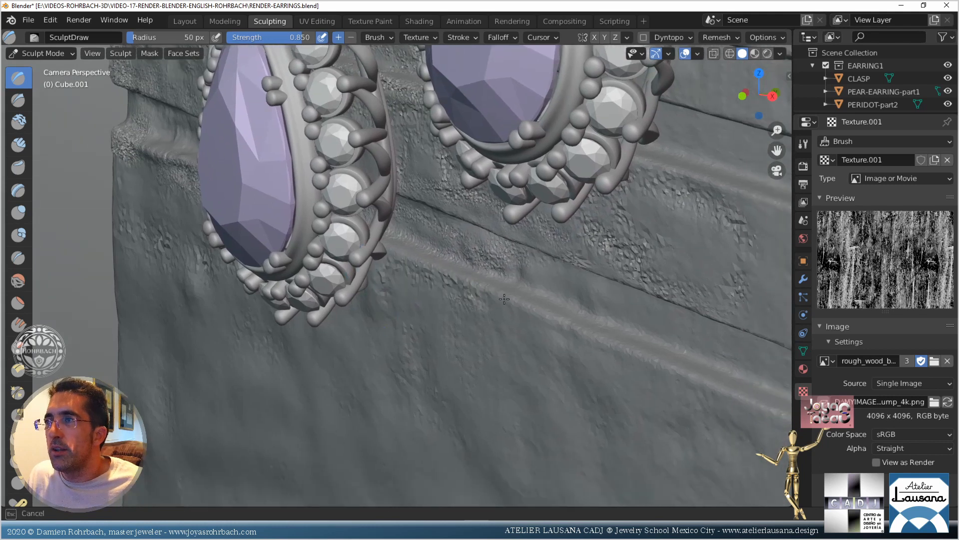
Cover the plain wall below the lowest moulding with rough texture, from its outer corner across beneath both pendants
{"action": "mouse_move", "coordinate": [504, 299]}
{"action": "left_mouse_down"}
{"action": "mouse_move", "coordinate": [399, 269]}
{"action": "mouse_move", "coordinate": [640, 367]}
{"action": "mouse_move", "coordinate": [460, 420]}
{"action": "mouse_move", "coordinate": [347, 375]}
{"action": "left_mouse_up"}
{"action": "scroll", "coordinate": [348, 373], "scroll_direction": "down", "scroll_amount": 3}
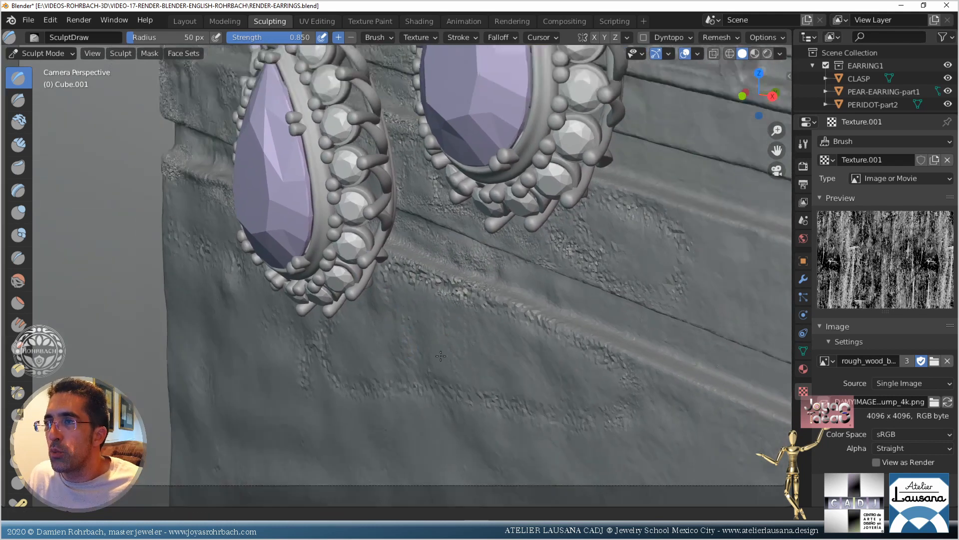
{"action": "left_click_drag", "start_coordinate": [400, 405], "coordinate": [309, 365]}
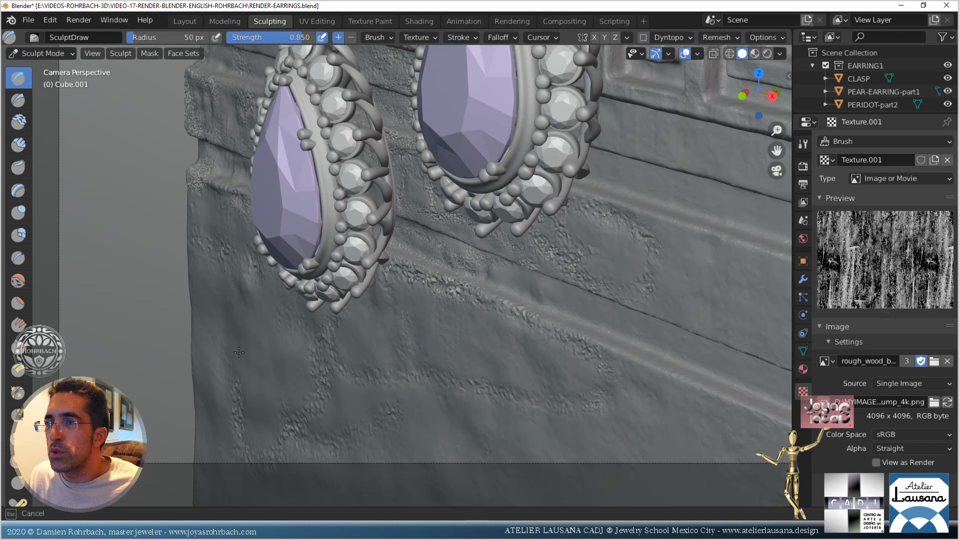
{"action": "left_click_drag", "start_coordinate": [238, 351], "coordinate": [233, 447]}
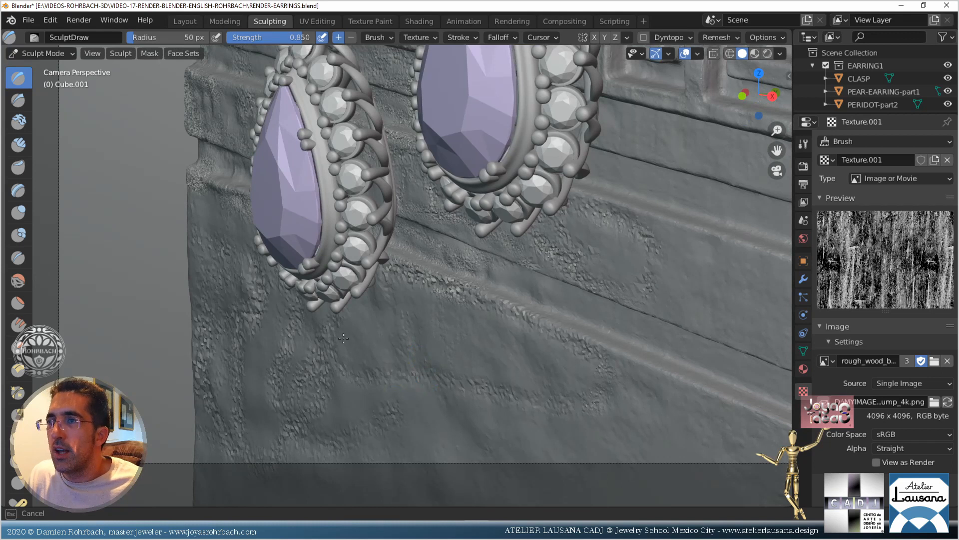
{"action": "mouse_move", "coordinate": [343, 338]}
{"action": "left_mouse_down"}
{"action": "mouse_move", "coordinate": [395, 450]}
{"action": "mouse_move", "coordinate": [478, 331]}
{"action": "mouse_move", "coordinate": [649, 434]}
{"action": "mouse_move", "coordinate": [784, 465]}
{"action": "mouse_move", "coordinate": [575, 369]}
{"action": "mouse_move", "coordinate": [519, 459]}
{"action": "mouse_move", "coordinate": [340, 451]}
{"action": "left_mouse_up"}
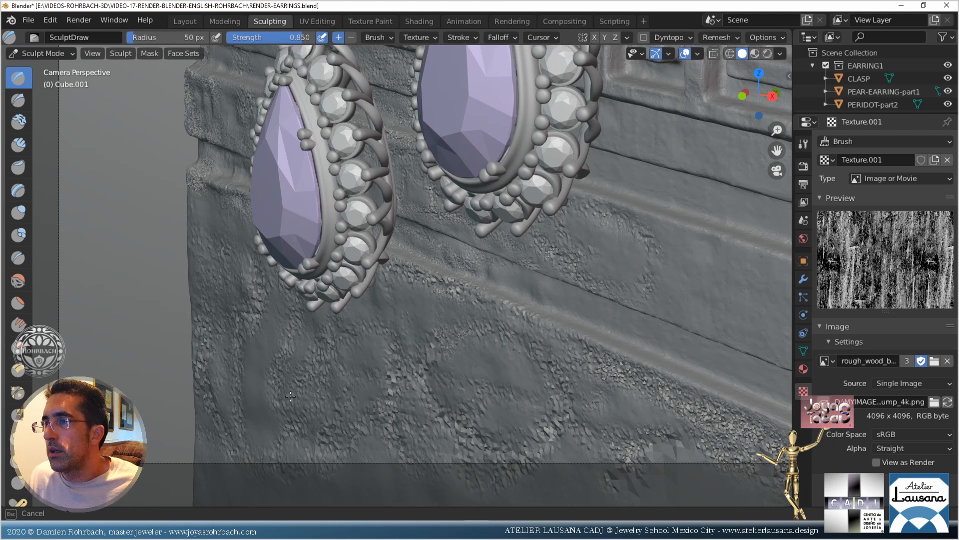
{"action": "mouse_move", "coordinate": [205, 424]}
{"action": "left_mouse_down"}
{"action": "mouse_move", "coordinate": [245, 395]}
{"action": "mouse_move", "coordinate": [264, 325]}
{"action": "mouse_move", "coordinate": [287, 379]}
{"action": "mouse_move", "coordinate": [364, 466]}
{"action": "mouse_move", "coordinate": [477, 303]}
{"action": "mouse_move", "coordinate": [354, 295]}
{"action": "mouse_move", "coordinate": [555, 392]}
{"action": "mouse_move", "coordinate": [712, 448]}
{"action": "mouse_move", "coordinate": [444, 378]}
{"action": "left_mouse_up"}
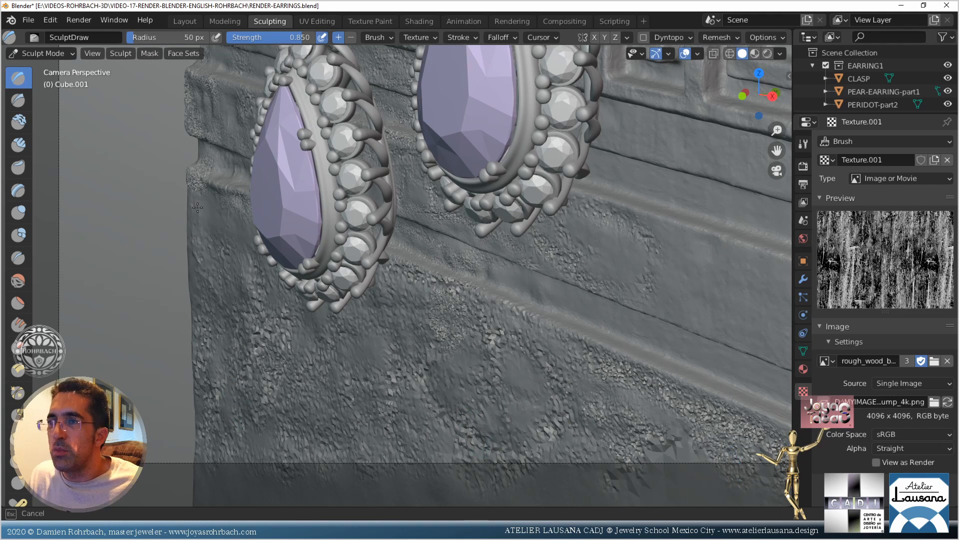
{"action": "left_click_drag", "start_coordinate": [282, 242], "coordinate": [290, 244]}
Roughen the flat moulding bands beside the larger pendant up to the lower edge of the frieze
{"action": "middle_click_drag", "start_coordinate": [634, 270], "coordinate": [400, 304], "text": "shift"}
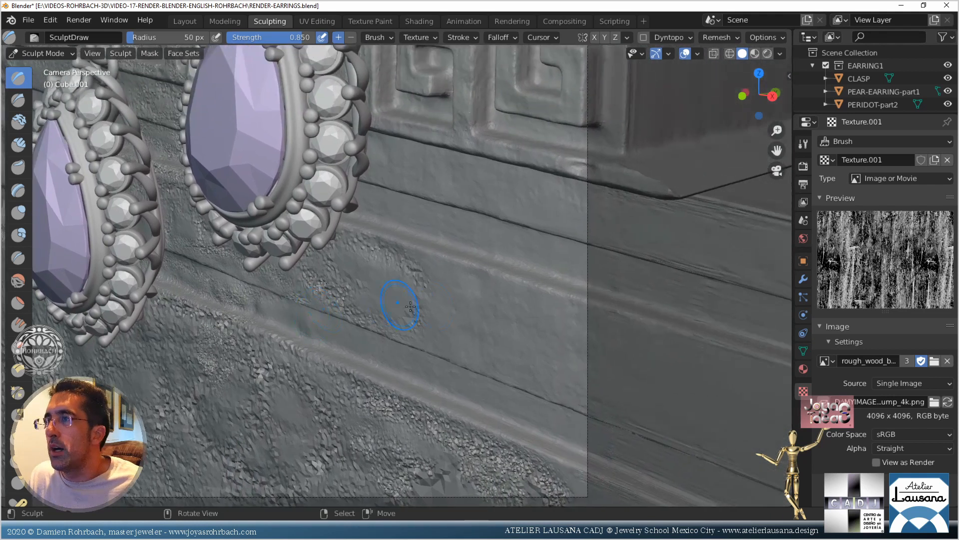
{"action": "mouse_move", "coordinate": [453, 308]}
{"action": "left_mouse_down"}
{"action": "mouse_move", "coordinate": [466, 282]}
{"action": "mouse_move", "coordinate": [589, 345]}
{"action": "mouse_move", "coordinate": [372, 306]}
{"action": "left_mouse_up"}
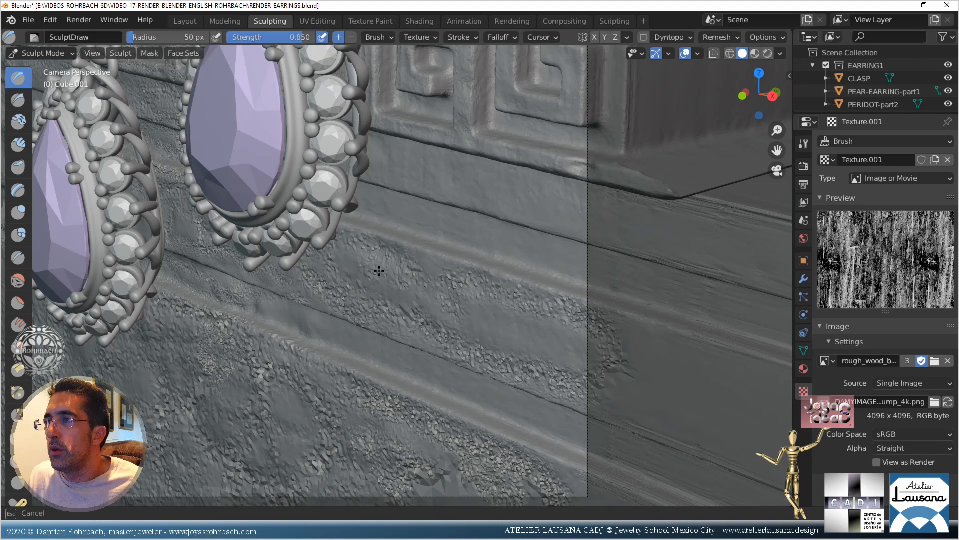
{"action": "mouse_move", "coordinate": [379, 271]}
{"action": "left_mouse_down"}
{"action": "mouse_move", "coordinate": [567, 322]}
{"action": "mouse_move", "coordinate": [459, 221]}
{"action": "left_mouse_up"}
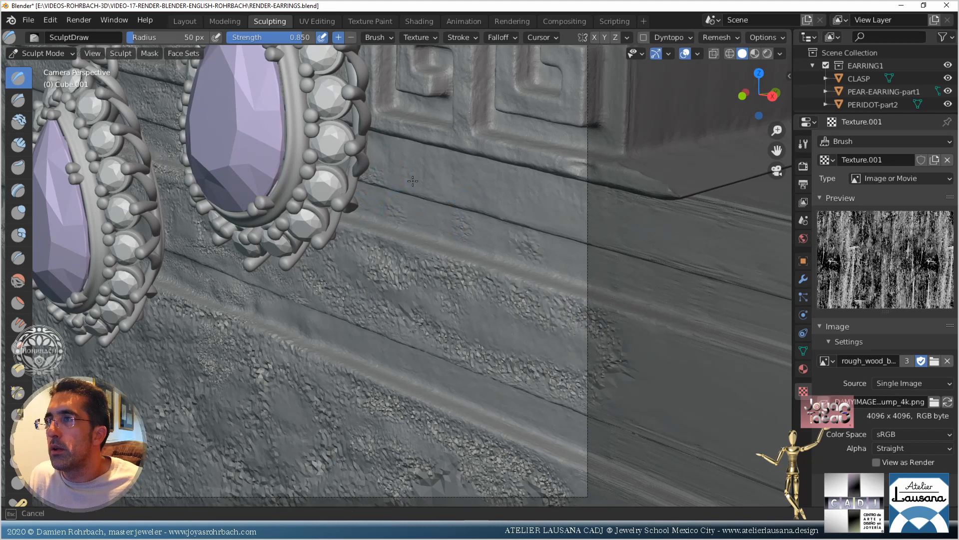
{"action": "mouse_move", "coordinate": [412, 154]}
{"action": "left_mouse_down"}
{"action": "mouse_move", "coordinate": [574, 184]}
{"action": "mouse_move", "coordinate": [581, 175]}
{"action": "mouse_move", "coordinate": [489, 136]}
{"action": "mouse_move", "coordinate": [428, 133]}
{"action": "mouse_move", "coordinate": [533, 164]}
{"action": "left_mouse_up"}
Roughen the last two frieze spirals, the border above them and the mouldings beneath, out to the camera frame's edge
{"action": "mouse_move", "coordinate": [520, 75]}
{"action": "middle_mouse_down", "text": "shift"}
{"action": "mouse_move", "coordinate": [461, 201]}
{"action": "mouse_move", "coordinate": [492, 206]}
{"action": "mouse_move", "coordinate": [502, 192]}
{"action": "mouse_move", "coordinate": [514, 167]}
{"action": "mouse_move", "coordinate": [430, 228]}
{"action": "mouse_move", "coordinate": [433, 241]}
{"action": "middle_mouse_up", "text": "shift"}
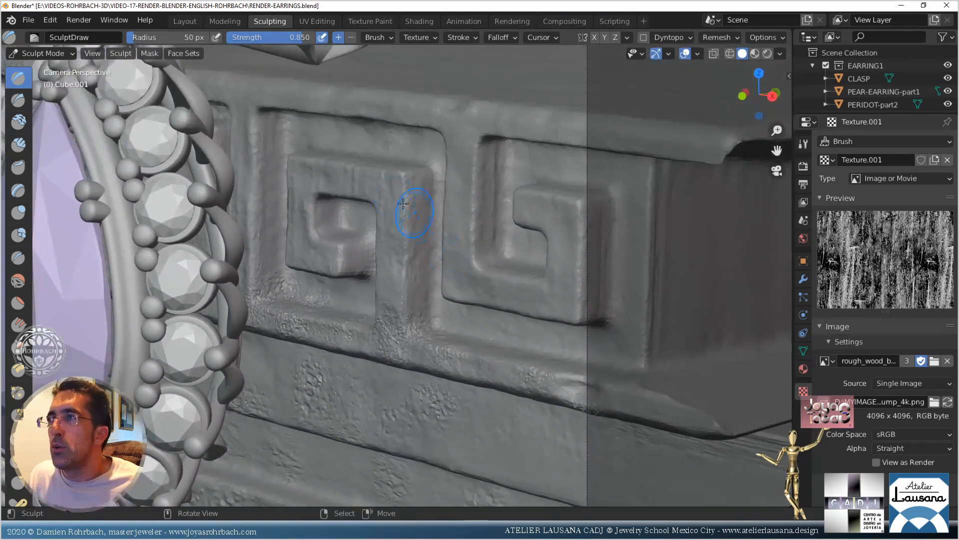
{"action": "mouse_move", "coordinate": [394, 163]}
{"action": "left_mouse_down"}
{"action": "mouse_move", "coordinate": [396, 152]}
{"action": "mouse_move", "coordinate": [353, 182]}
{"action": "mouse_move", "coordinate": [307, 187]}
{"action": "left_mouse_up"}
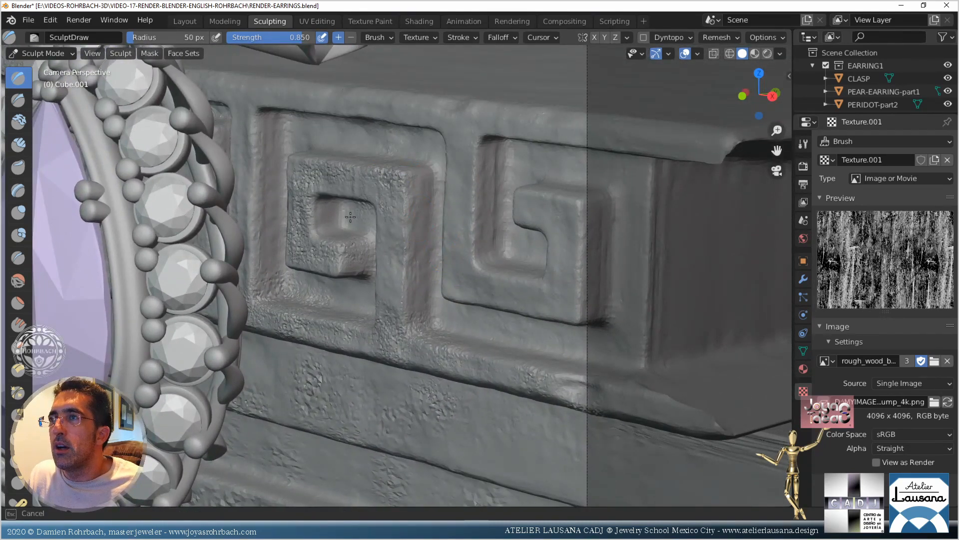
{"action": "mouse_move", "coordinate": [350, 216]}
{"action": "left_mouse_down"}
{"action": "mouse_move", "coordinate": [372, 280]}
{"action": "mouse_move", "coordinate": [412, 167]}
{"action": "left_mouse_up"}
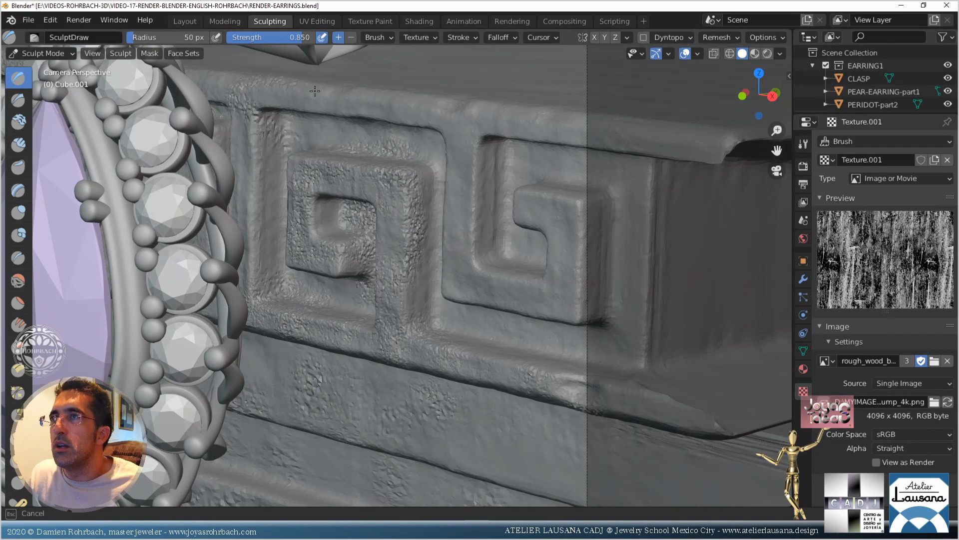
{"action": "left_click_drag", "start_coordinate": [443, 89], "coordinate": [575, 113]}
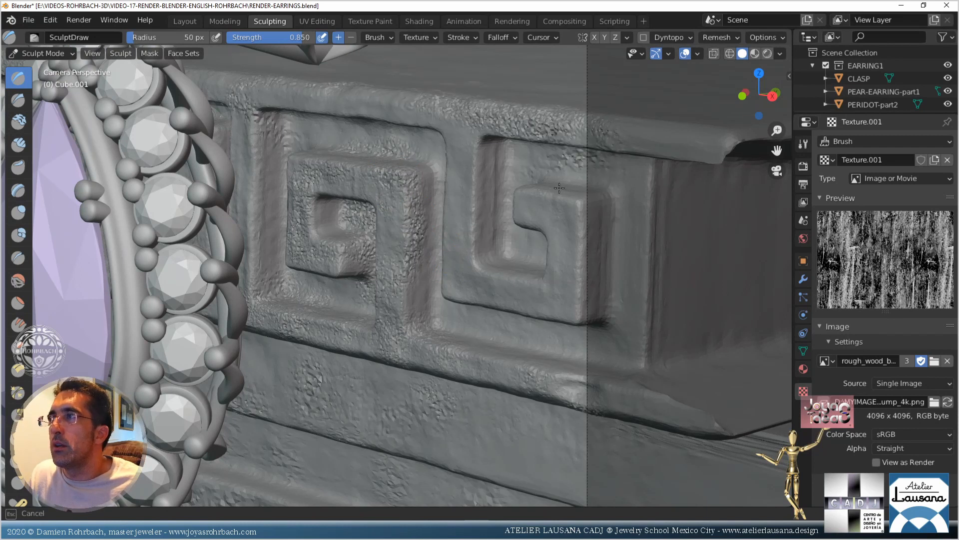
{"action": "mouse_move", "coordinate": [559, 187]}
{"action": "left_mouse_down"}
{"action": "mouse_move", "coordinate": [554, 319]}
{"action": "mouse_move", "coordinate": [444, 367]}
{"action": "mouse_move", "coordinate": [574, 444]}
{"action": "mouse_move", "coordinate": [489, 470]}
{"action": "mouse_move", "coordinate": [488, 422]}
{"action": "mouse_move", "coordinate": [508, 456]}
{"action": "mouse_move", "coordinate": [499, 349]}
{"action": "mouse_move", "coordinate": [461, 299]}
{"action": "mouse_move", "coordinate": [475, 135]}
{"action": "mouse_move", "coordinate": [537, 150]}
{"action": "mouse_move", "coordinate": [599, 142]}
{"action": "mouse_move", "coordinate": [386, 96]}
{"action": "mouse_move", "coordinate": [250, 82]}
{"action": "mouse_move", "coordinate": [247, 182]}
{"action": "mouse_move", "coordinate": [315, 381]}
{"action": "left_mouse_up"}
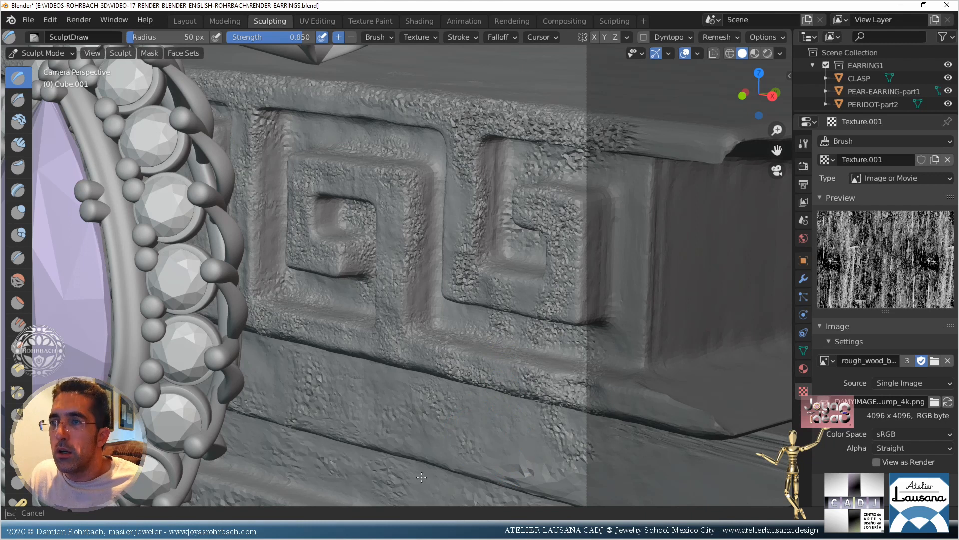
{"action": "scroll", "coordinate": [422, 435], "scroll_direction": "down", "scroll_amount": 3}
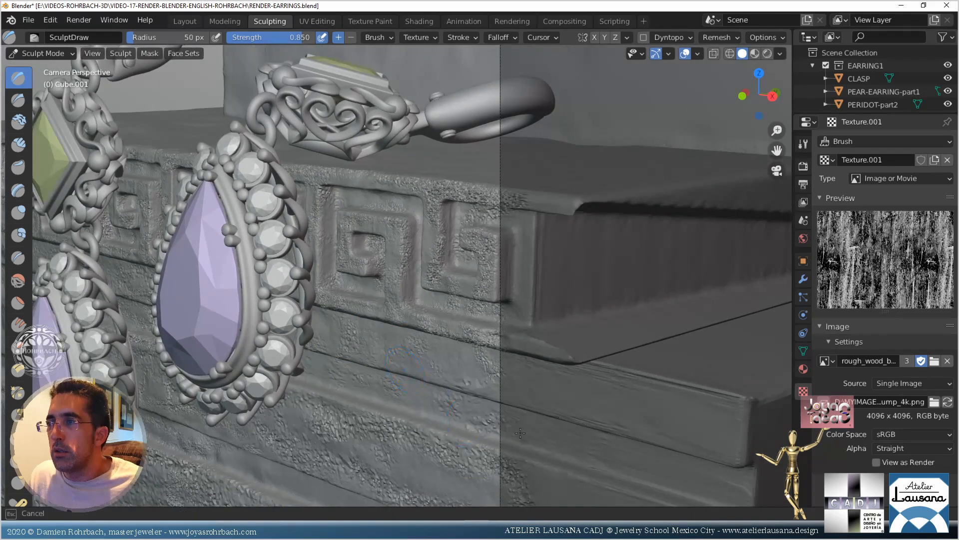
{"action": "mouse_move", "coordinate": [520, 432]}
{"action": "left_mouse_down"}
{"action": "mouse_move", "coordinate": [468, 379]}
{"action": "mouse_move", "coordinate": [439, 390]}
{"action": "mouse_move", "coordinate": [462, 494]}
{"action": "mouse_move", "coordinate": [351, 372]}
{"action": "left_mouse_up"}
Sculpt rough texture along the front of the stone slab's top surface, behind the frieze and hanging earrings
{"action": "middle_click_drag", "start_coordinate": [339, 195], "coordinate": [466, 333], "text": "shift"}
{"action": "left_click_drag", "start_coordinate": [431, 330], "coordinate": [364, 305]}
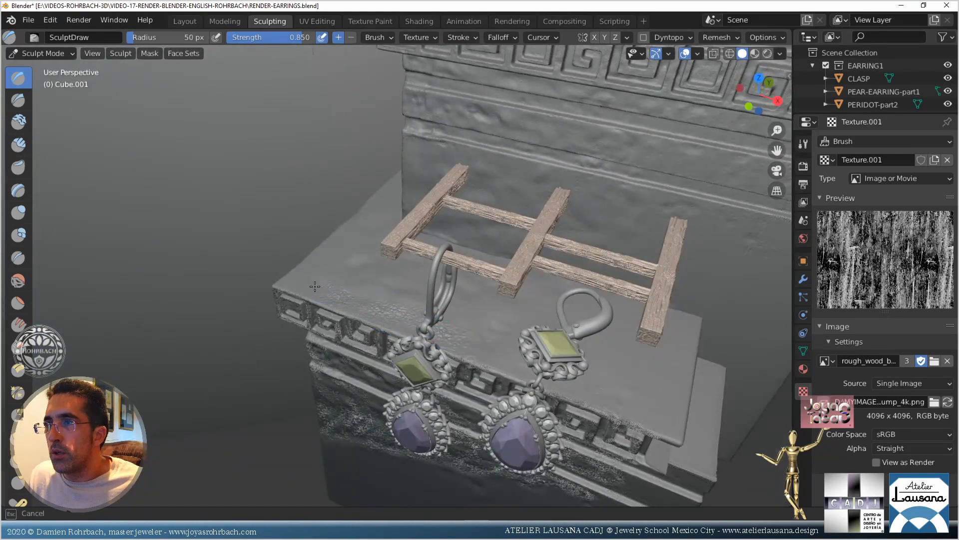
{"action": "left_click_drag", "start_coordinate": [315, 286], "coordinate": [303, 282]}
{"action": "mouse_move", "coordinate": [304, 278]}
{"action": "left_mouse_down"}
{"action": "mouse_move", "coordinate": [312, 265]}
{"action": "mouse_move", "coordinate": [402, 327]}
{"action": "left_mouse_up"}
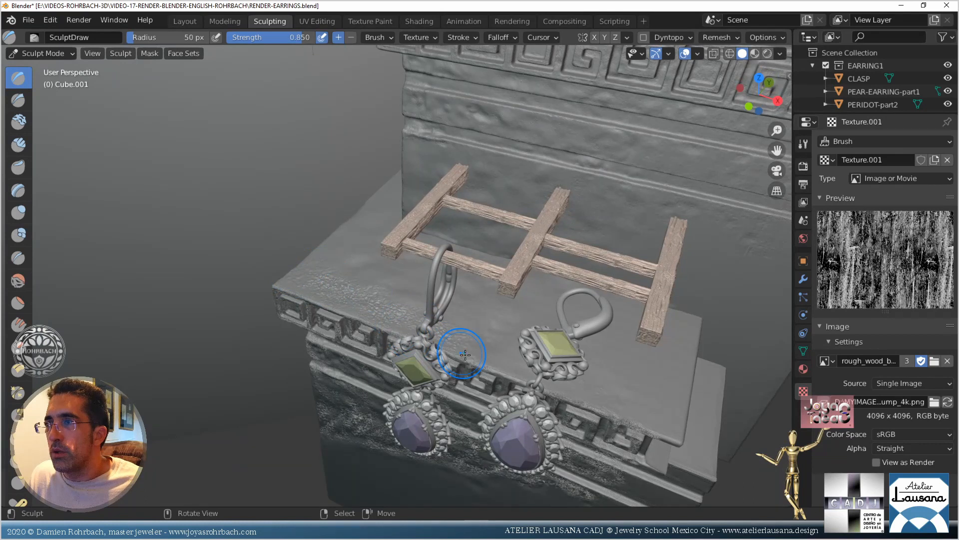
{"action": "left_click_drag", "start_coordinate": [465, 355], "coordinate": [669, 407]}
{"action": "left_click_drag", "start_coordinate": [632, 360], "coordinate": [587, 351]}
{"action": "left_click_drag", "start_coordinate": [478, 302], "coordinate": [455, 309]}
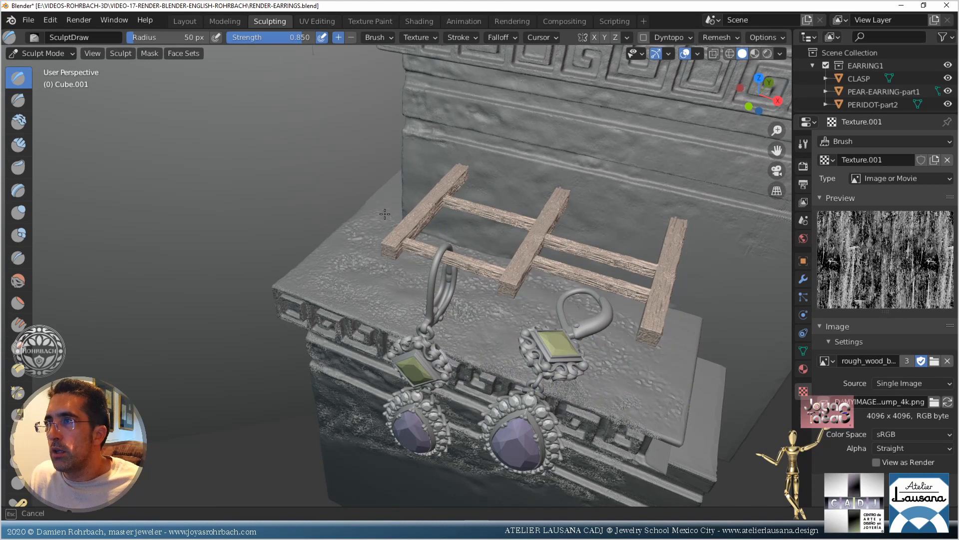
Extend the rough texture over the slab's top surface around and beneath the wooden rack
{"action": "mouse_move", "coordinate": [384, 214]}
{"action": "left_mouse_down"}
{"action": "mouse_move", "coordinate": [440, 255]}
{"action": "mouse_move", "coordinate": [417, 234]}
{"action": "left_mouse_up"}
{"action": "left_click_drag", "start_coordinate": [590, 289], "coordinate": [675, 347]}
{"action": "left_click_drag", "start_coordinate": [469, 281], "coordinate": [498, 287]}
{"action": "left_click_drag", "start_coordinate": [504, 321], "coordinate": [493, 328]}
{"action": "left_click_drag", "start_coordinate": [405, 291], "coordinate": [351, 260]}
Check the textured base through the camera and save the Blender file
{"action": "key", "text": "KP_0"}
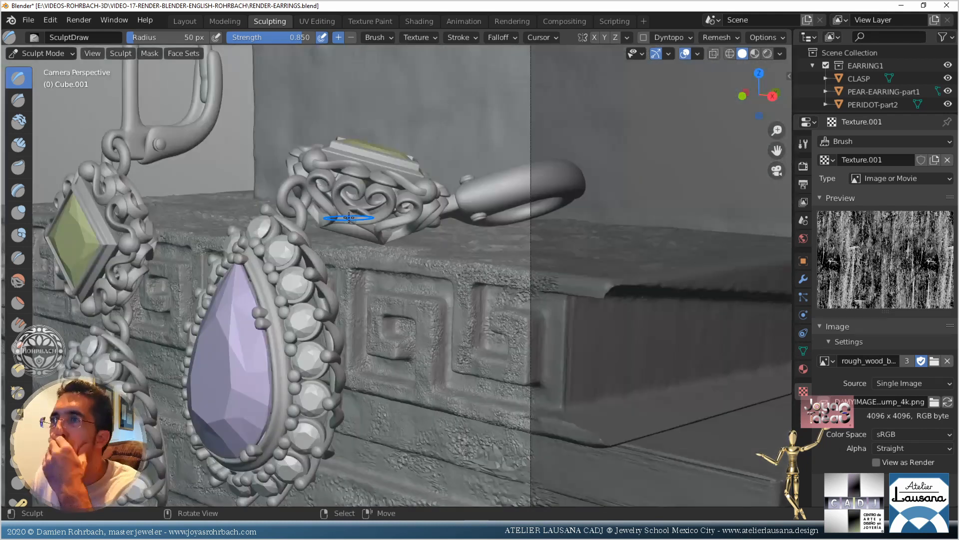
{"action": "scroll", "coordinate": [578, 356], "scroll_direction": "down", "scroll_amount": 2}
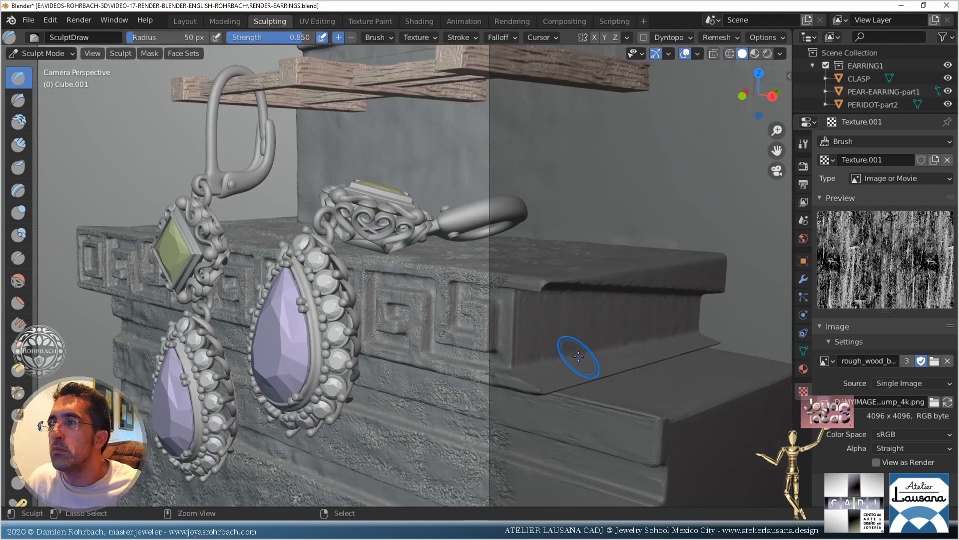
{"action": "key", "text": "ctrl+s"}
Add more roughness to the frieze spirals on both sides of the diamond-shaped green stone, as seen by the camera
{"action": "middle_click_drag", "start_coordinate": [220, 285], "coordinate": [422, 287], "text": "shift"}
{"action": "scroll", "coordinate": [576, 296], "scroll_direction": "up", "scroll_amount": 2}
{"action": "scroll", "coordinate": [422, 287], "scroll_direction": "up", "scroll_amount": 1}
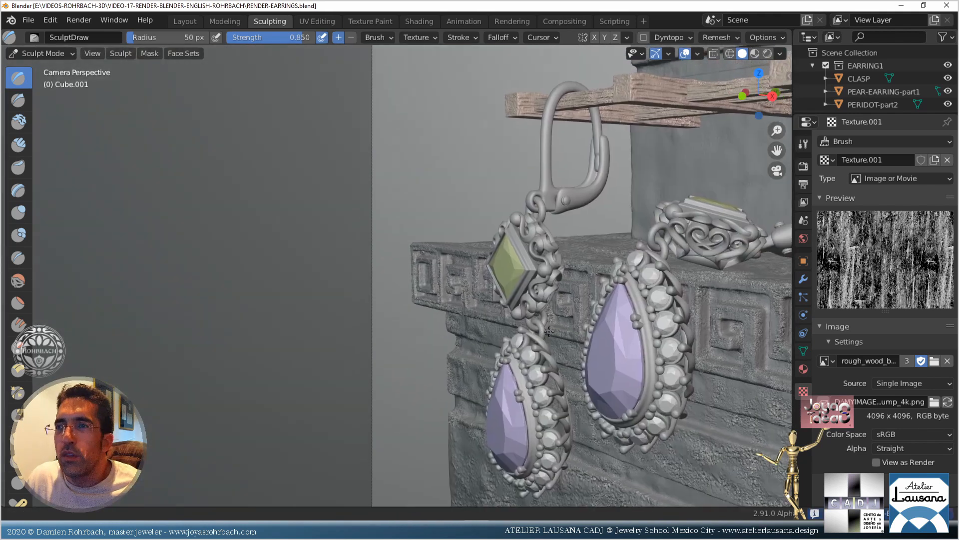
{"action": "scroll", "coordinate": [423, 288], "scroll_direction": "up", "scroll_amount": 8}
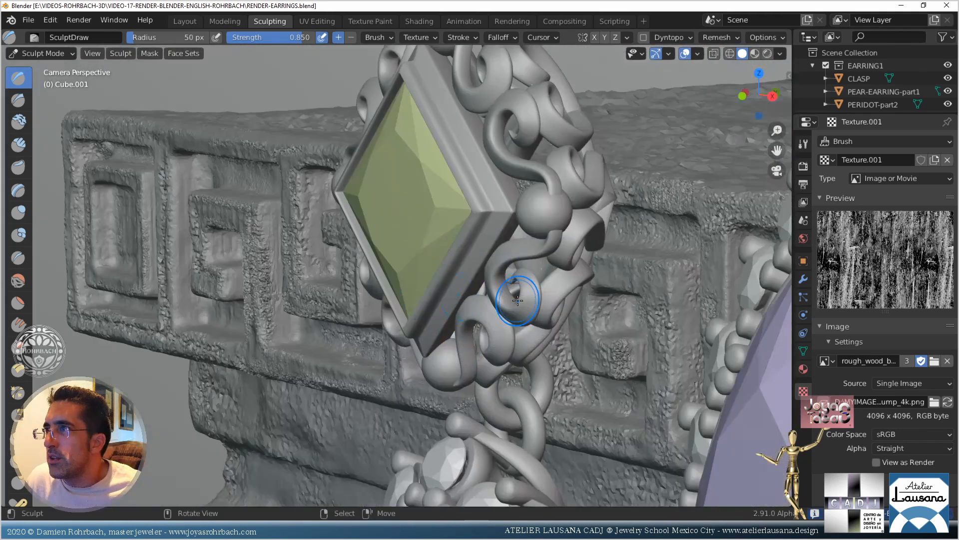
{"action": "middle_click_drag", "start_coordinate": [505, 297], "coordinate": [399, 280], "text": "shift"}
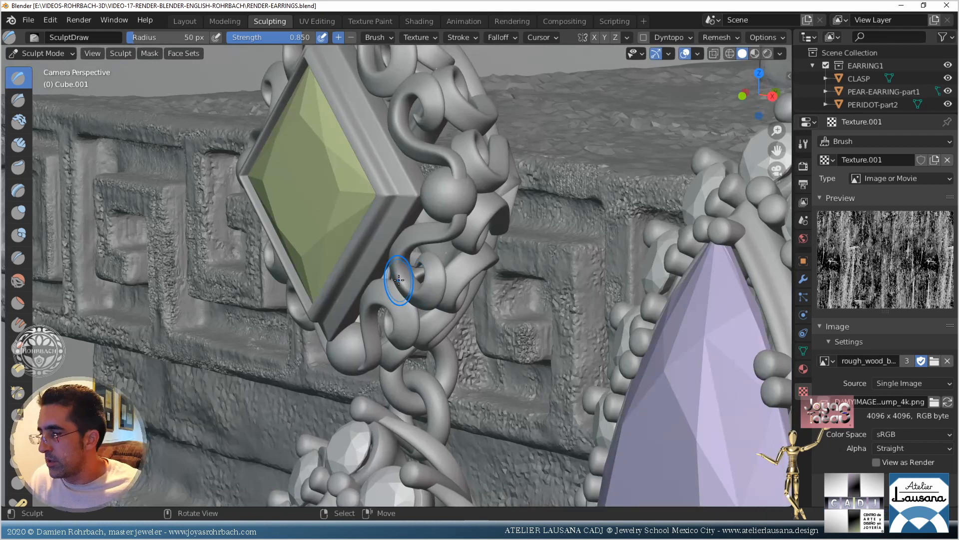
{"action": "mouse_move", "coordinate": [535, 252]}
{"action": "left_mouse_down"}
{"action": "mouse_move", "coordinate": [509, 240]}
{"action": "mouse_move", "coordinate": [469, 294]}
{"action": "mouse_move", "coordinate": [489, 306]}
{"action": "left_mouse_up"}
{"action": "mouse_move", "coordinate": [569, 305]}
{"action": "left_mouse_down"}
{"action": "mouse_move", "coordinate": [572, 277]}
{"action": "mouse_move", "coordinate": [579, 332]}
{"action": "mouse_move", "coordinate": [577, 279]}
{"action": "mouse_move", "coordinate": [579, 312]}
{"action": "mouse_move", "coordinate": [566, 275]}
{"action": "left_mouse_up"}
{"action": "mouse_move", "coordinate": [131, 190]}
{"action": "left_mouse_down"}
{"action": "mouse_move", "coordinate": [112, 170]}
{"action": "mouse_move", "coordinate": [131, 150]}
{"action": "left_mouse_up"}
Sculpt rough texture onto the nested-square panel at the outer end of the stone base's frieze
{"action": "middle_click_drag", "start_coordinate": [137, 270], "coordinate": [302, 276]}
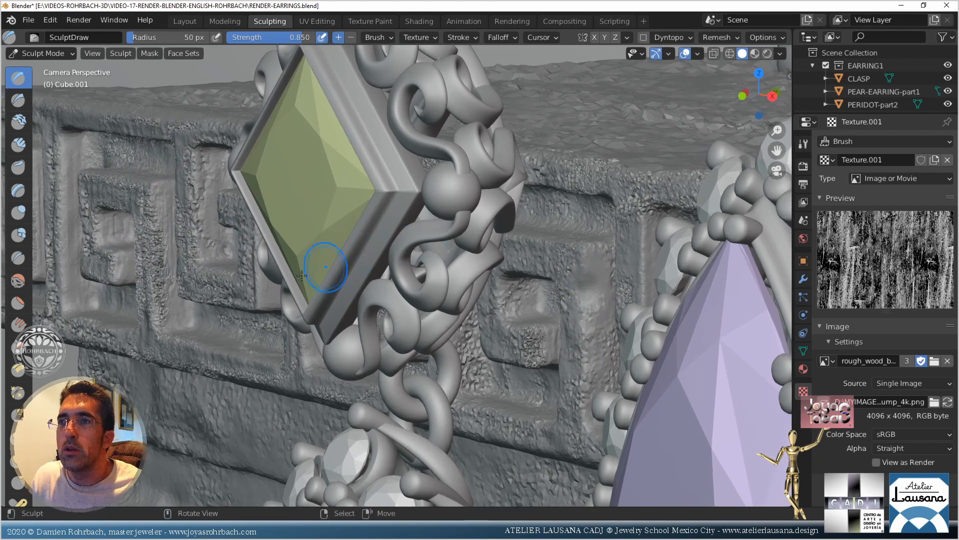
{"action": "middle_click_drag", "start_coordinate": [213, 308], "coordinate": [245, 307]}
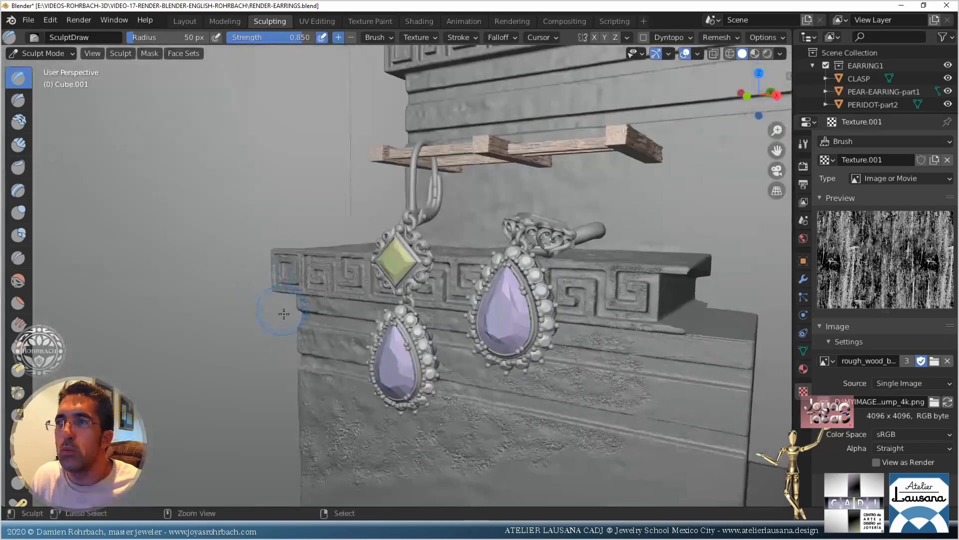
{"action": "scroll", "coordinate": [386, 258], "scroll_direction": "up", "scroll_amount": 3}
{"action": "middle_click_drag", "start_coordinate": [386, 258], "coordinate": [398, 254]}
{"action": "mouse_move", "coordinate": [282, 309]}
{"action": "middle_mouse_down", "text": "shift"}
{"action": "mouse_move", "coordinate": [366, 266]}
{"action": "mouse_move", "coordinate": [386, 236]}
{"action": "mouse_move", "coordinate": [377, 272]}
{"action": "mouse_move", "coordinate": [432, 172]}
{"action": "middle_mouse_up", "text": "shift"}
{"action": "middle_click_drag", "start_coordinate": [404, 214], "coordinate": [481, 274], "text": "shift"}
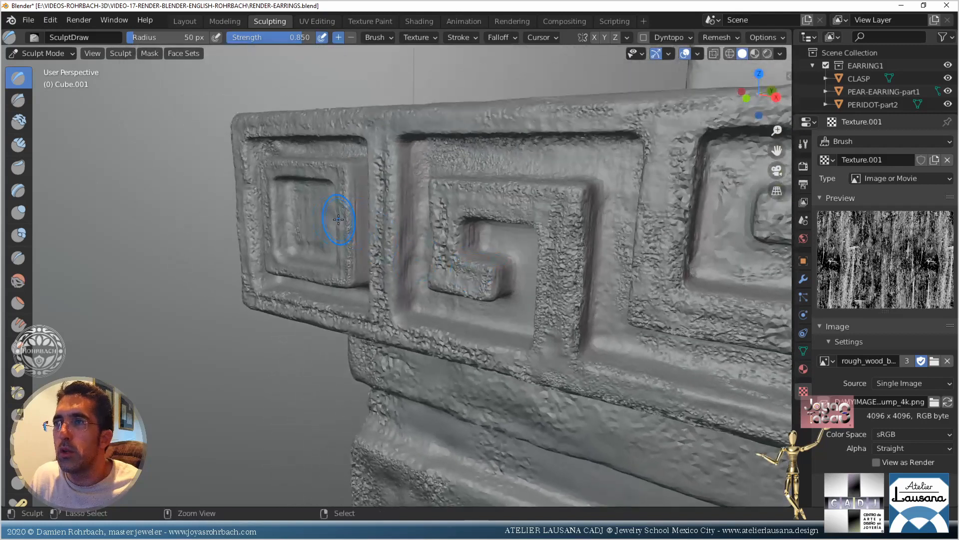
{"action": "left_click_drag", "start_coordinate": [338, 219], "coordinate": [342, 207], "text": "ctrl"}
{"action": "mouse_move", "coordinate": [279, 198]}
{"action": "left_mouse_down", "text": "ctrl"}
{"action": "mouse_move", "coordinate": [293, 255]}
{"action": "mouse_move", "coordinate": [345, 220]}
{"action": "mouse_move", "coordinate": [363, 193]}
{"action": "left_mouse_up", "text": "ctrl"}
{"action": "left_click_drag", "start_coordinate": [324, 242], "coordinate": [322, 293]}
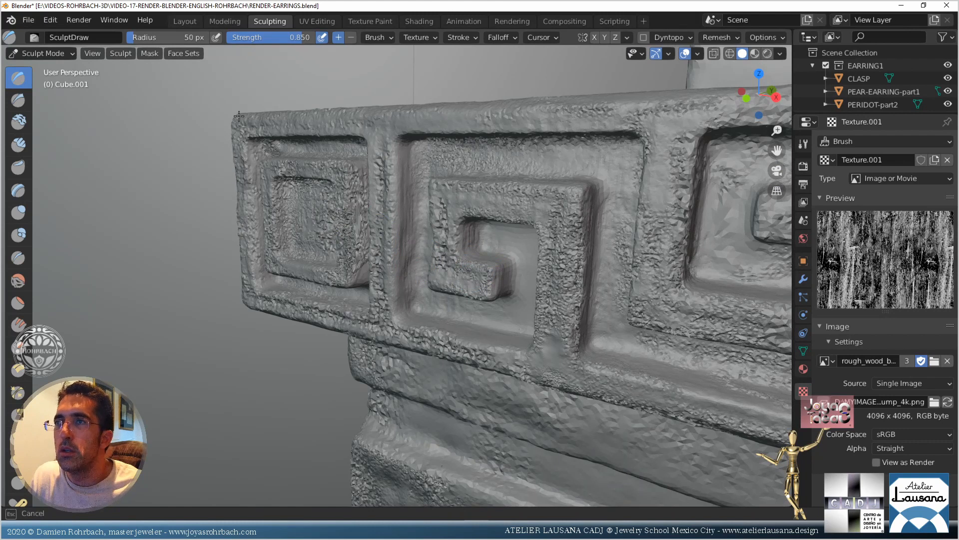
Roughen the raised frame and outer corner edge around the frieze's end panel
{"action": "mouse_move", "coordinate": [373, 115]}
{"action": "left_mouse_down"}
{"action": "mouse_move", "coordinate": [239, 130]}
{"action": "mouse_move", "coordinate": [246, 118]}
{"action": "mouse_move", "coordinate": [238, 126]}
{"action": "mouse_move", "coordinate": [265, 118]}
{"action": "mouse_move", "coordinate": [247, 149]}
{"action": "left_mouse_up"}
{"action": "mouse_move", "coordinate": [264, 210]}
{"action": "left_mouse_down"}
{"action": "mouse_move", "coordinate": [245, 255]}
{"action": "mouse_move", "coordinate": [255, 289]}
{"action": "left_mouse_up"}
{"action": "mouse_move", "coordinate": [253, 252]}
{"action": "left_mouse_down"}
{"action": "mouse_move", "coordinate": [375, 148]}
{"action": "mouse_move", "coordinate": [398, 300]}
{"action": "mouse_move", "coordinate": [413, 129]}
{"action": "mouse_move", "coordinate": [475, 106]}
{"action": "mouse_move", "coordinate": [444, 112]}
{"action": "left_mouse_up"}
{"action": "mouse_move", "coordinate": [462, 118]}
{"action": "middle_mouse_down", "text": "ctrl"}
{"action": "mouse_move", "coordinate": [463, 95]}
{"action": "mouse_move", "coordinate": [482, 143]}
{"action": "middle_mouse_up", "text": "ctrl"}
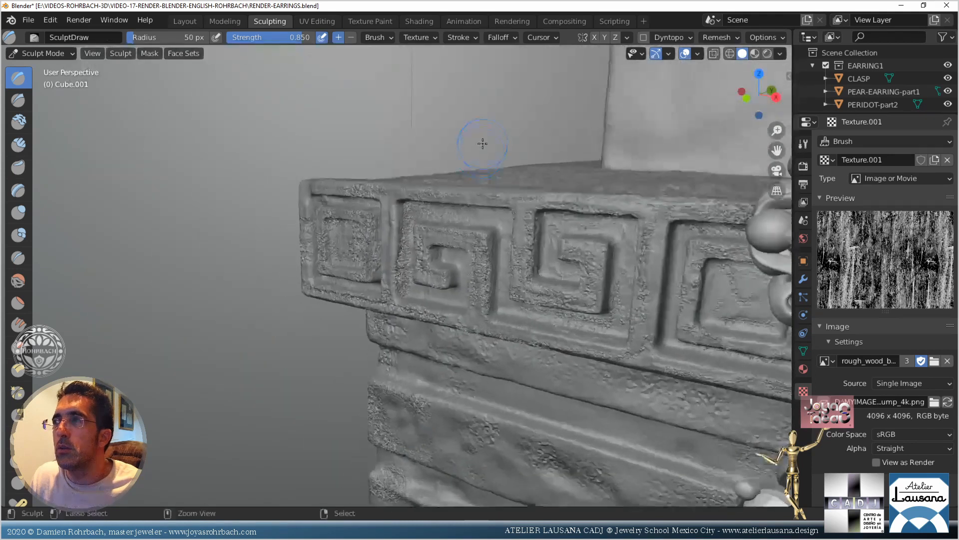
Add rough texture to the upper rim, frame and recess of the frieze's second panel, beside the nested-square panel
{"action": "middle_click_drag", "start_coordinate": [447, 184], "coordinate": [450, 175], "text": "ctrl"}
{"action": "left_click_drag", "start_coordinate": [454, 127], "coordinate": [430, 132]}
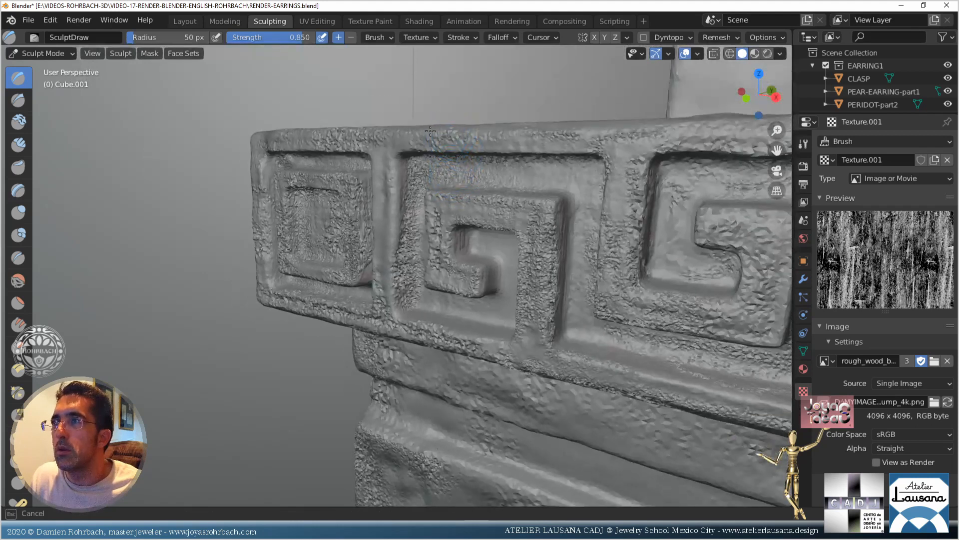
{"action": "left_click_drag", "start_coordinate": [400, 176], "coordinate": [415, 298]}
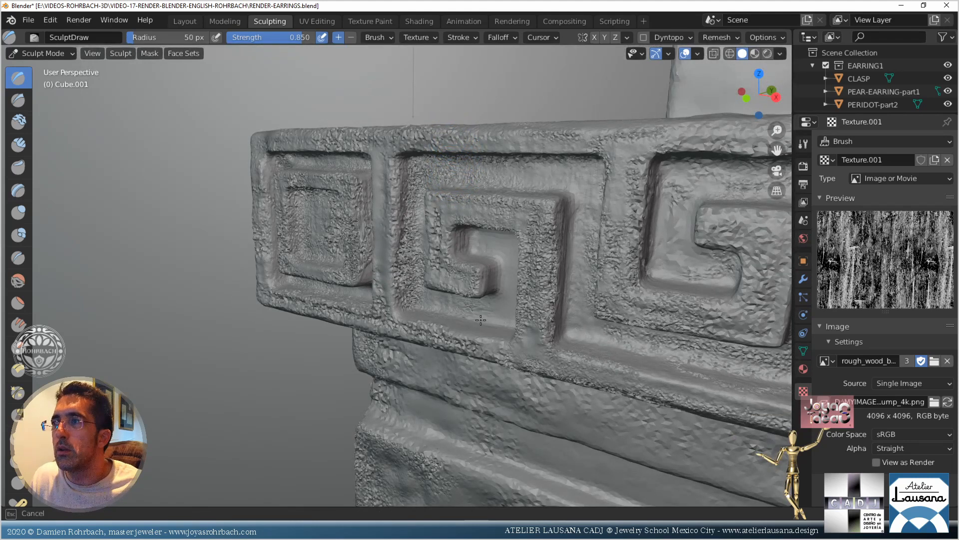
{"action": "mouse_move", "coordinate": [480, 320]}
{"action": "left_mouse_down"}
{"action": "mouse_move", "coordinate": [487, 272]}
{"action": "mouse_move", "coordinate": [525, 260]}
{"action": "mouse_move", "coordinate": [575, 145]}
{"action": "mouse_move", "coordinate": [565, 335]}
{"action": "mouse_move", "coordinate": [700, 395]}
{"action": "mouse_move", "coordinate": [582, 279]}
{"action": "mouse_move", "coordinate": [578, 245]}
{"action": "mouse_move", "coordinate": [745, 285]}
{"action": "mouse_move", "coordinate": [720, 179]}
{"action": "mouse_move", "coordinate": [689, 140]}
{"action": "mouse_move", "coordinate": [650, 130]}
{"action": "left_mouse_up"}
Roughen the stone mouldings below the frieze around the smaller pear-shaped earring drop, as seen by the camera
{"action": "mouse_move", "coordinate": [568, 240]}
{"action": "middle_mouse_down"}
{"action": "mouse_move", "coordinate": [478, 312]}
{"action": "mouse_move", "coordinate": [444, 326]}
{"action": "middle_mouse_up"}
{"action": "scroll", "coordinate": [449, 193], "scroll_direction": "up", "scroll_amount": 5}
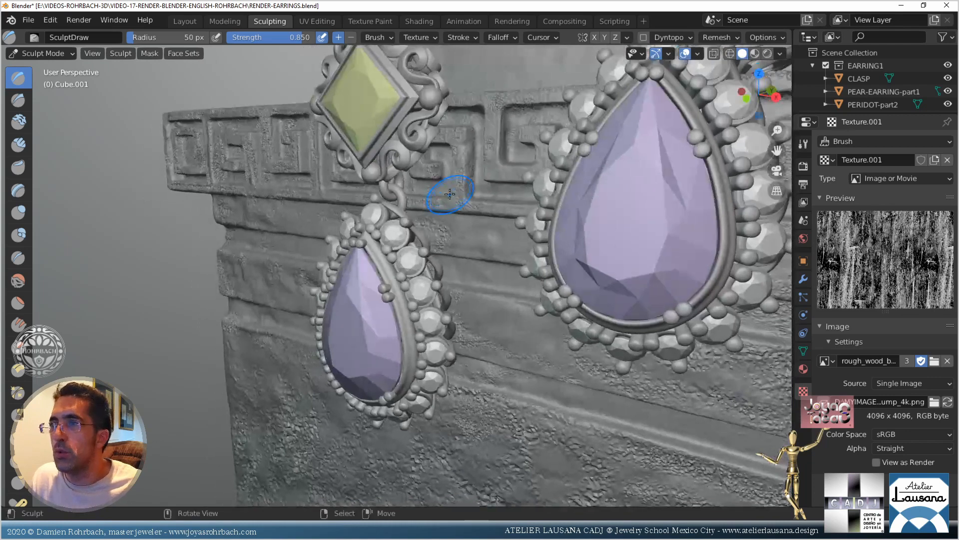
{"action": "key", "text": "KP_0"}
{"action": "scroll", "coordinate": [352, 299], "scroll_direction": "up", "scroll_amount": 6}
{"action": "middle_click_drag", "start_coordinate": [203, 310], "coordinate": [255, 148], "text": "shift"}
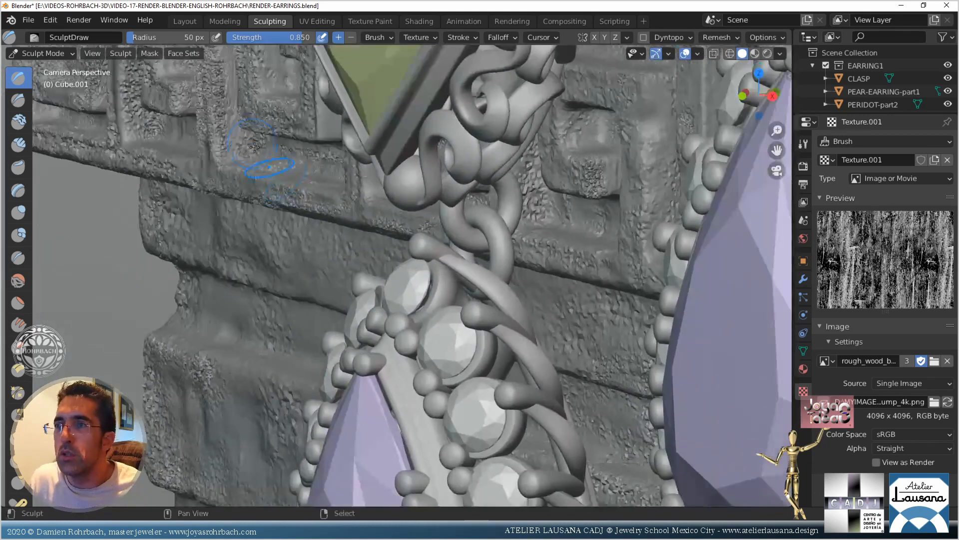
{"action": "middle_click_drag", "start_coordinate": [416, 379], "coordinate": [325, 217], "text": "shift"}
{"action": "middle_click_drag", "start_coordinate": [450, 161], "coordinate": [433, 182], "text": "ctrl"}
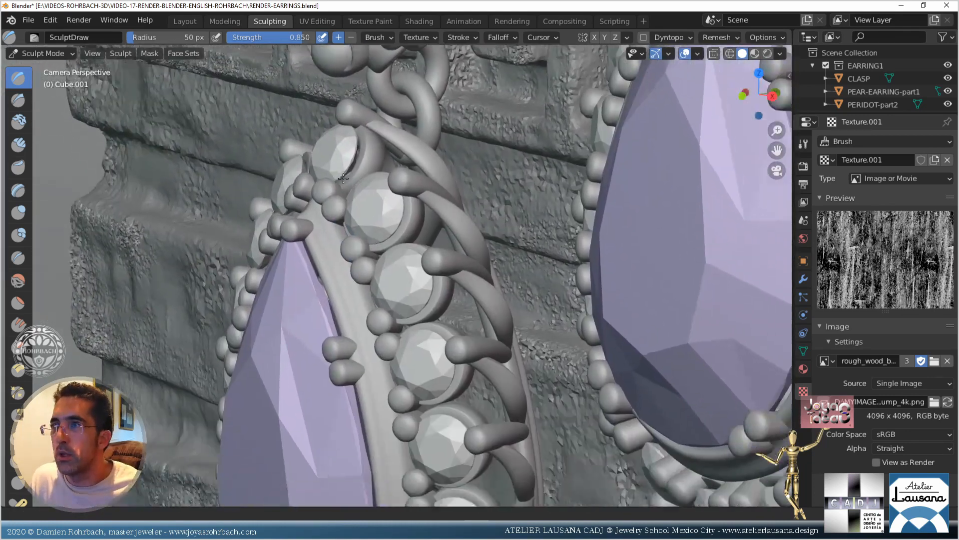
{"action": "left_click_drag", "start_coordinate": [272, 222], "coordinate": [220, 224]}
{"action": "left_click_drag", "start_coordinate": [270, 245], "coordinate": [190, 220]}
{"action": "mouse_move", "coordinate": [255, 146]}
{"action": "left_mouse_down"}
{"action": "mouse_move", "coordinate": [190, 127]}
{"action": "mouse_move", "coordinate": [480, 259]}
{"action": "mouse_move", "coordinate": [334, 366]}
{"action": "mouse_move", "coordinate": [570, 419]}
{"action": "left_mouse_up"}
Extend the rough texture over the ledge and wall beneath both pear-shaped earring drops
{"action": "mouse_move", "coordinate": [581, 409]}
{"action": "middle_mouse_down", "text": "shift"}
{"action": "mouse_move", "coordinate": [500, 332]}
{"action": "mouse_move", "coordinate": [463, 206]}
{"action": "middle_mouse_up", "text": "shift"}
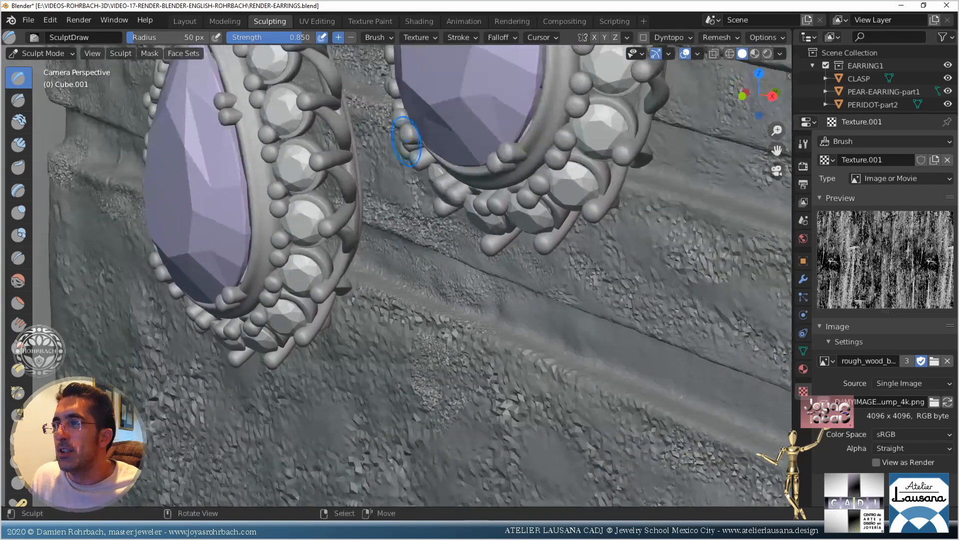
{"action": "left_click_drag", "start_coordinate": [411, 282], "coordinate": [608, 352]}
{"action": "mouse_move", "coordinate": [779, 428]}
{"action": "left_mouse_down"}
{"action": "mouse_move", "coordinate": [550, 310]}
{"action": "mouse_move", "coordinate": [163, 162]}
{"action": "mouse_move", "coordinate": [215, 277]}
{"action": "left_mouse_up"}
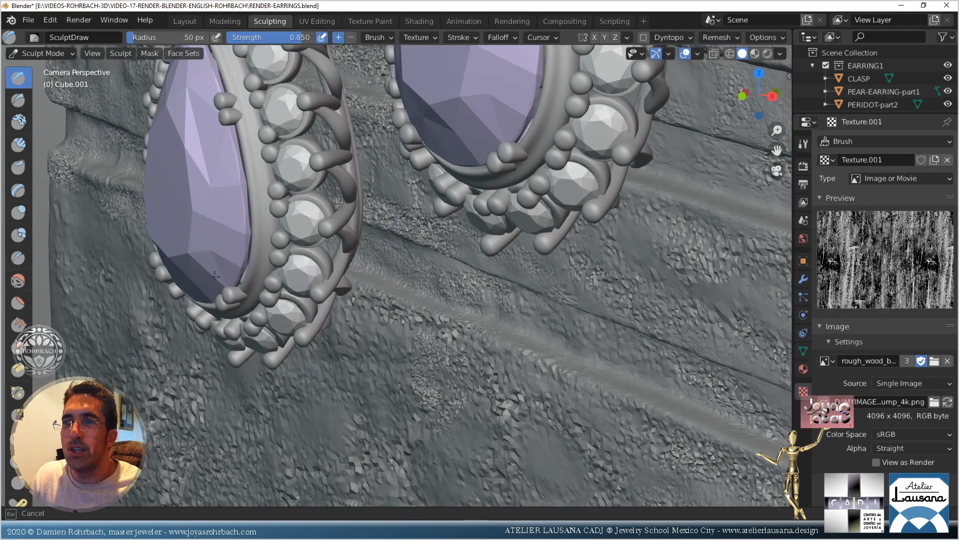
{"action": "mouse_move", "coordinate": [66, 186]}
{"action": "left_mouse_down"}
{"action": "mouse_move", "coordinate": [159, 265]}
{"action": "mouse_move", "coordinate": [152, 277]}
{"action": "left_mouse_up"}
{"action": "mouse_move", "coordinate": [201, 231]}
{"action": "left_mouse_down"}
{"action": "mouse_move", "coordinate": [220, 250]}
{"action": "mouse_move", "coordinate": [240, 248]}
{"action": "left_mouse_up"}
Break up the wall's straight outer vertical edge below the earrings with rough, chipped texture
{"action": "middle_click_drag", "start_coordinate": [207, 317], "coordinate": [336, 202], "text": "shift"}
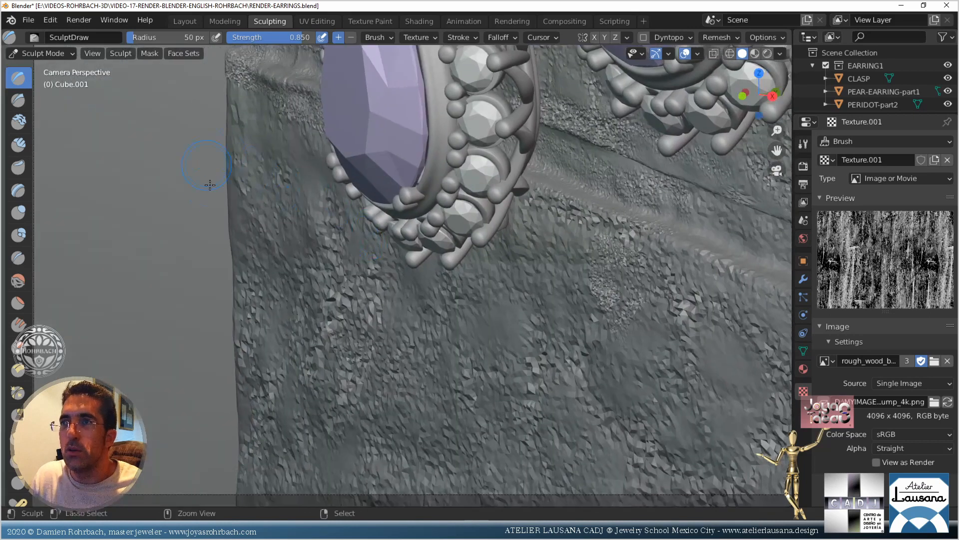
{"action": "mouse_move", "coordinate": [210, 185]}
{"action": "left_mouse_down"}
{"action": "mouse_move", "coordinate": [231, 149]}
{"action": "mouse_move", "coordinate": [240, 187]}
{"action": "mouse_move", "coordinate": [230, 245]}
{"action": "left_mouse_up"}
{"action": "mouse_move", "coordinate": [230, 205]}
{"action": "left_mouse_down"}
{"action": "mouse_move", "coordinate": [262, 349]}
{"action": "mouse_move", "coordinate": [270, 462]}
{"action": "mouse_move", "coordinate": [287, 395]}
{"action": "mouse_move", "coordinate": [291, 444]}
{"action": "mouse_move", "coordinate": [287, 365]}
{"action": "mouse_move", "coordinate": [252, 425]}
{"action": "mouse_move", "coordinate": [232, 233]}
{"action": "left_mouse_up"}
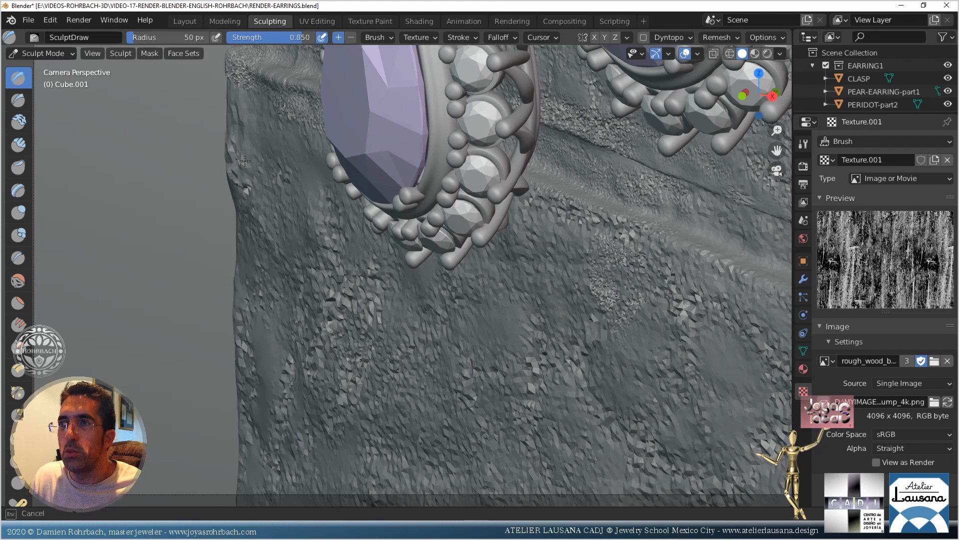
{"action": "mouse_move", "coordinate": [245, 160]}
{"action": "left_mouse_down"}
{"action": "mouse_move", "coordinate": [252, 415]}
{"action": "mouse_move", "coordinate": [236, 442]}
{"action": "mouse_move", "coordinate": [243, 479]}
{"action": "mouse_move", "coordinate": [239, 407]}
{"action": "mouse_move", "coordinate": [250, 439]}
{"action": "mouse_move", "coordinate": [312, 482]}
{"action": "mouse_move", "coordinate": [244, 332]}
{"action": "mouse_move", "coordinate": [233, 365]}
{"action": "left_mouse_up"}
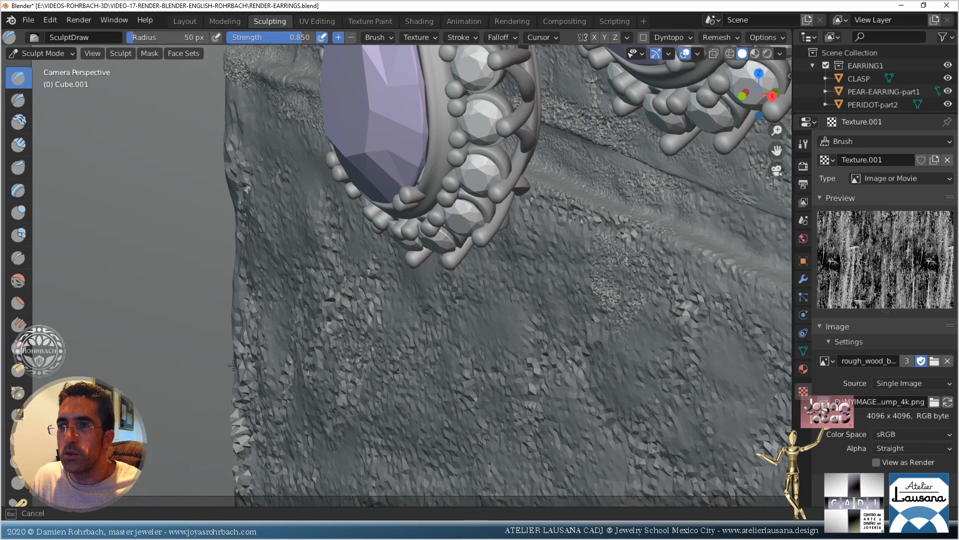
{"action": "mouse_move", "coordinate": [239, 303]}
{"action": "left_mouse_down"}
{"action": "mouse_move", "coordinate": [242, 280]}
{"action": "mouse_move", "coordinate": [239, 430]}
{"action": "mouse_move", "coordinate": [244, 324]}
{"action": "mouse_move", "coordinate": [235, 345]}
{"action": "mouse_move", "coordinate": [246, 490]}
{"action": "mouse_move", "coordinate": [246, 393]}
{"action": "left_mouse_up"}
{"action": "mouse_move", "coordinate": [230, 292]}
{"action": "left_mouse_down"}
{"action": "mouse_move", "coordinate": [267, 311]}
{"action": "mouse_move", "coordinate": [245, 165]}
{"action": "mouse_move", "coordinate": [321, 220]}
{"action": "mouse_move", "coordinate": [331, 296]}
{"action": "left_mouse_up"}
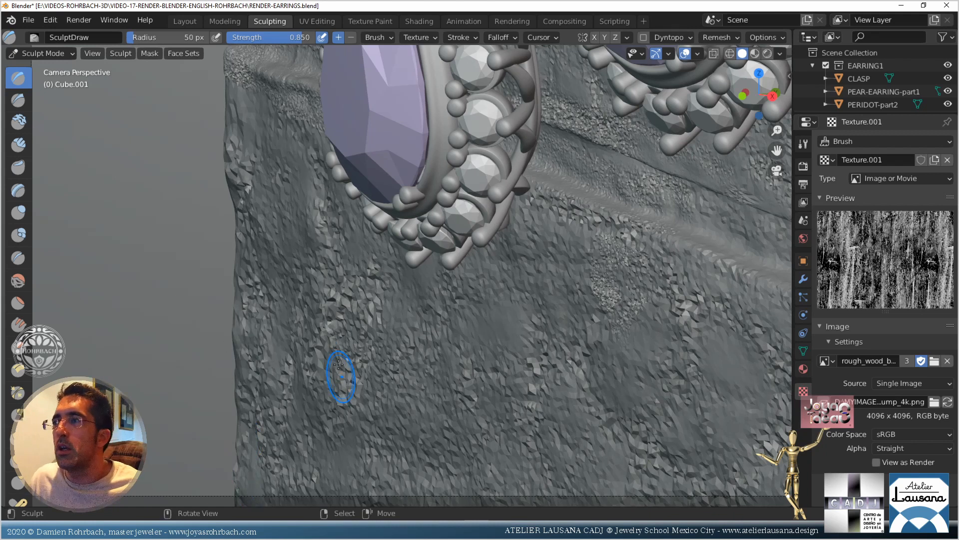
Check the textured base in the full camera frame, save the Blender file and bring the wooden rack into close view
{"action": "scroll", "coordinate": [338, 364], "scroll_direction": "down", "scroll_amount": 8}
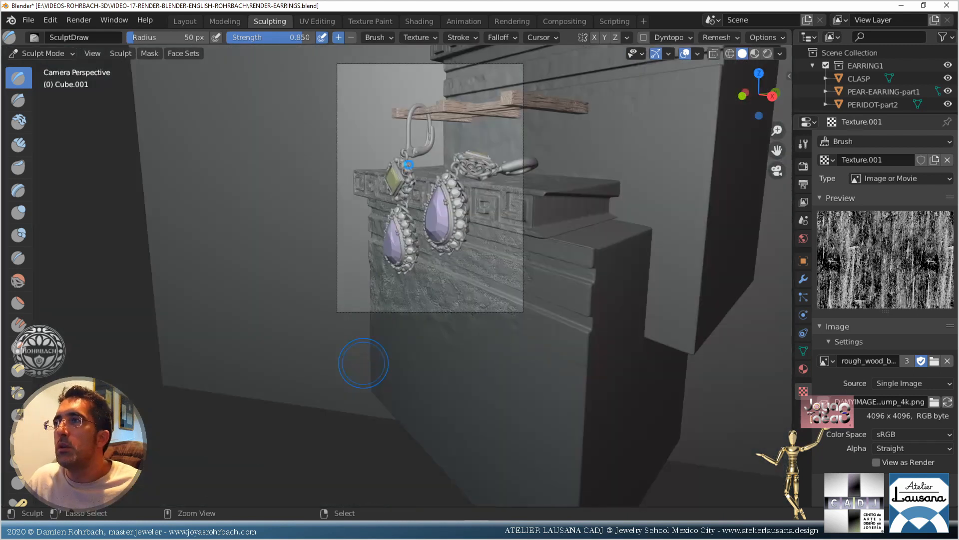
{"action": "key", "text": "ctrl+s"}
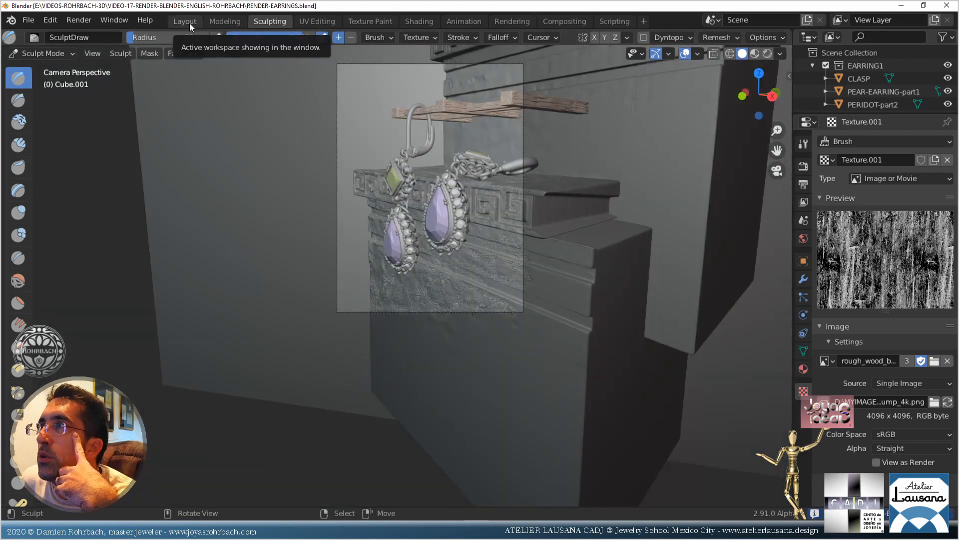
{"action": "middle_click_drag", "start_coordinate": [429, 123], "coordinate": [332, 308], "text": "shift"}
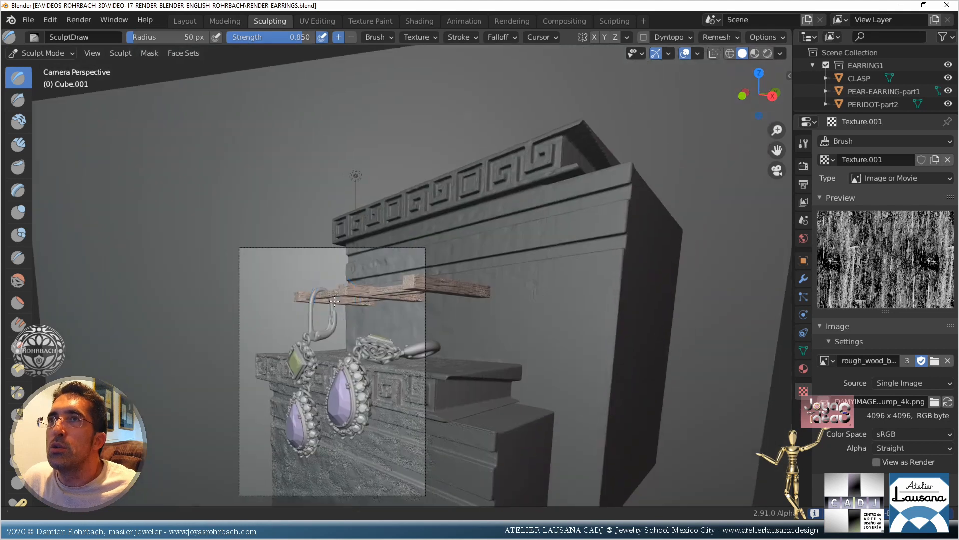
{"action": "scroll", "coordinate": [470, 336], "scroll_direction": "up", "scroll_amount": 5}
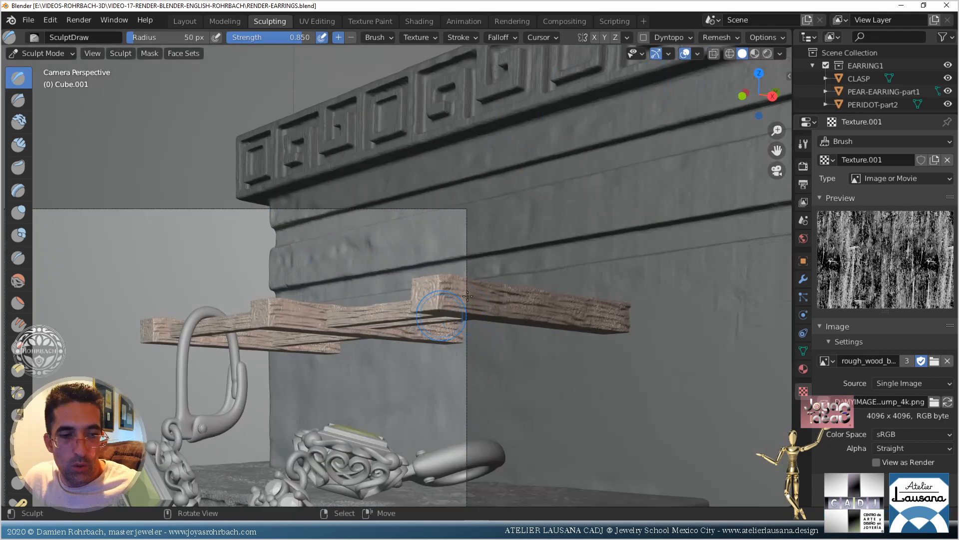
In the Layout workspace, select all seven beams of the wooden rack, save the file and join the beams into one object
{"action": "key", "text": "Tab"}
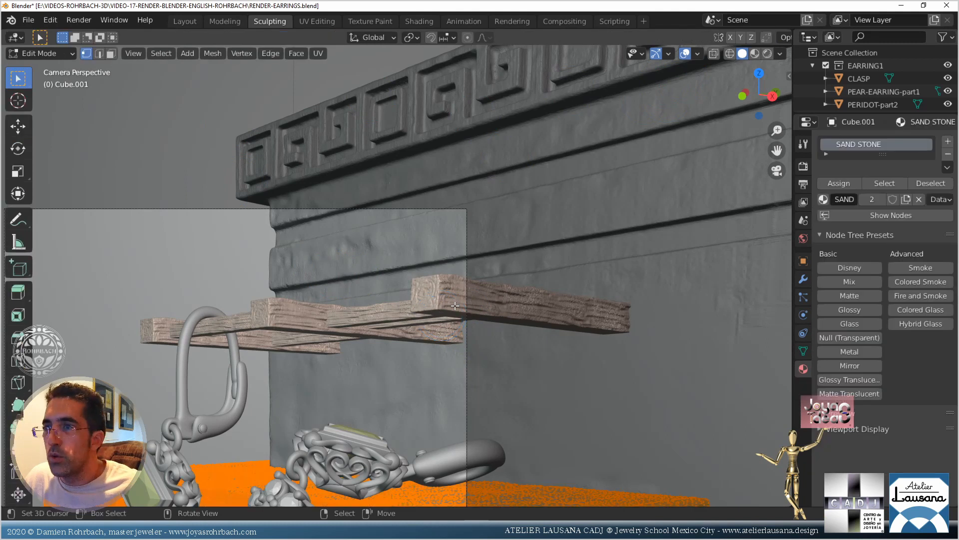
{"action": "key", "text": "Tab"}
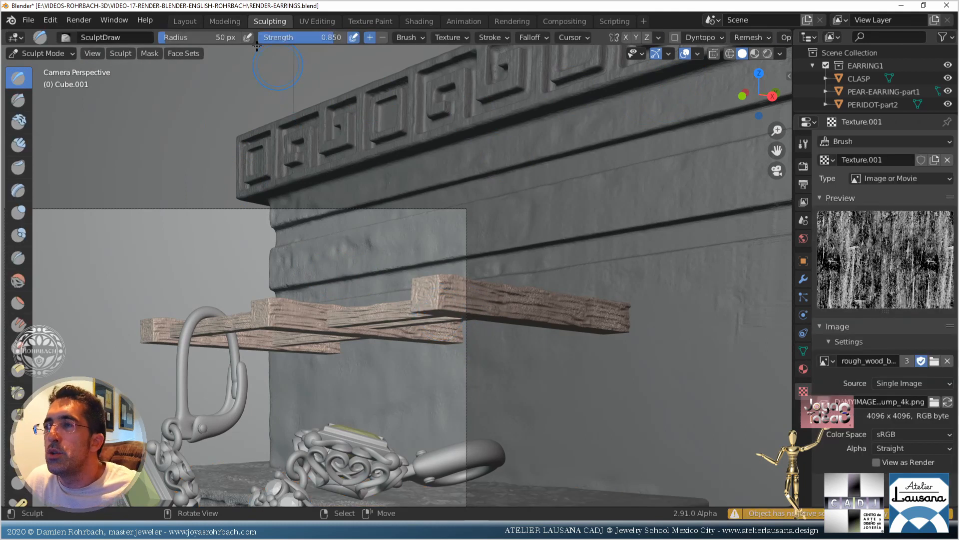
{"action": "left_click", "coordinate": [185, 21]}
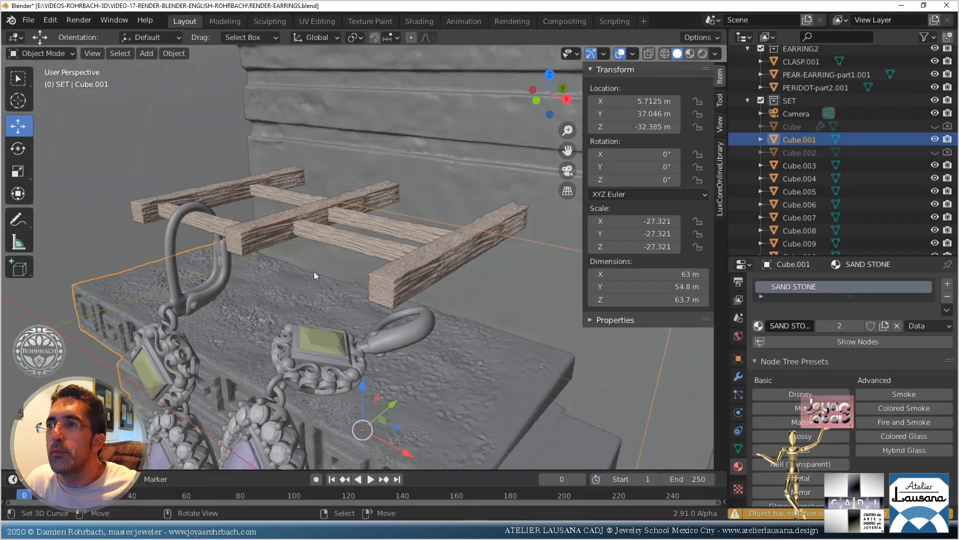
{"action": "left_click", "coordinate": [209, 190]}
{"action": "left_click", "coordinate": [248, 236], "text": "shift"}
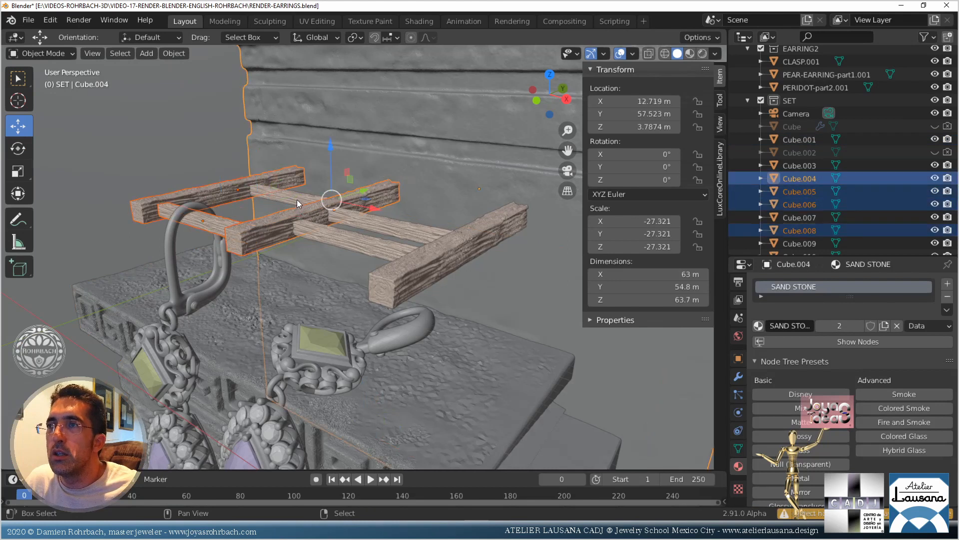
{"action": "left_click", "coordinate": [280, 189]}
{"action": "left_click", "coordinate": [276, 181]}
{"action": "left_click", "coordinate": [257, 234], "text": "shift"}
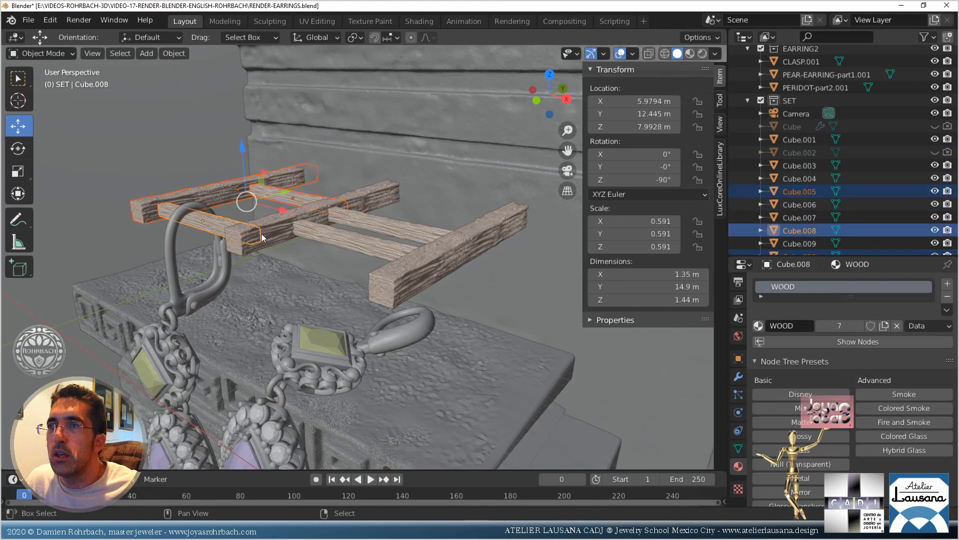
{"action": "left_click", "coordinate": [300, 227], "text": "shift"}
{"action": "left_click", "coordinate": [367, 227], "text": "shift"}
{"action": "left_click", "coordinate": [482, 240], "text": "shift"}
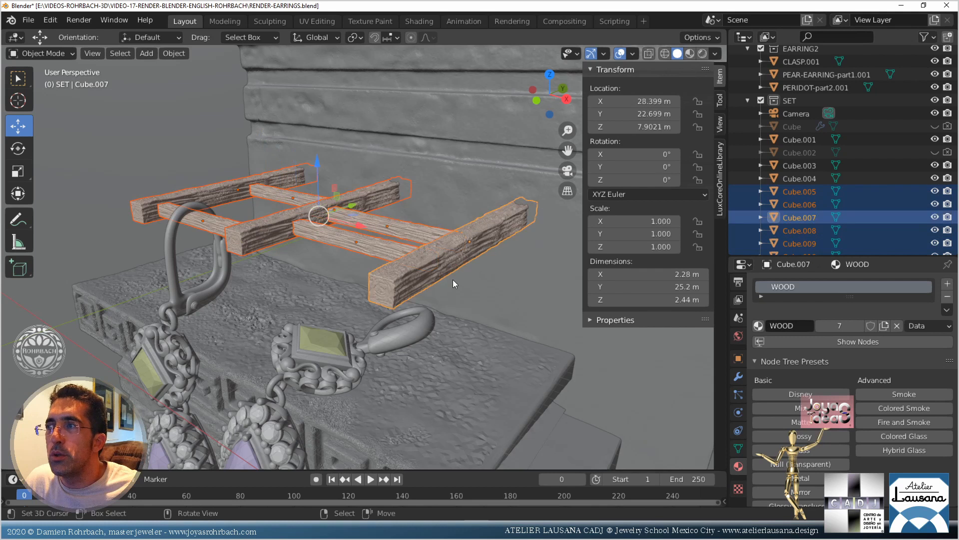
{"action": "key", "text": "ctrl+s"}
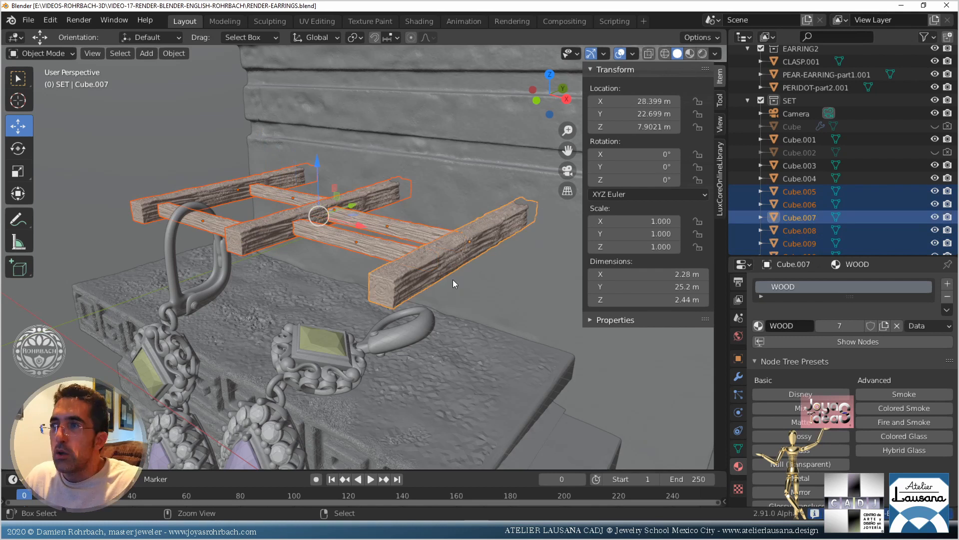
{"action": "key", "text": "ctrl+j"}
{"action": "left_click", "coordinate": [738, 376]}
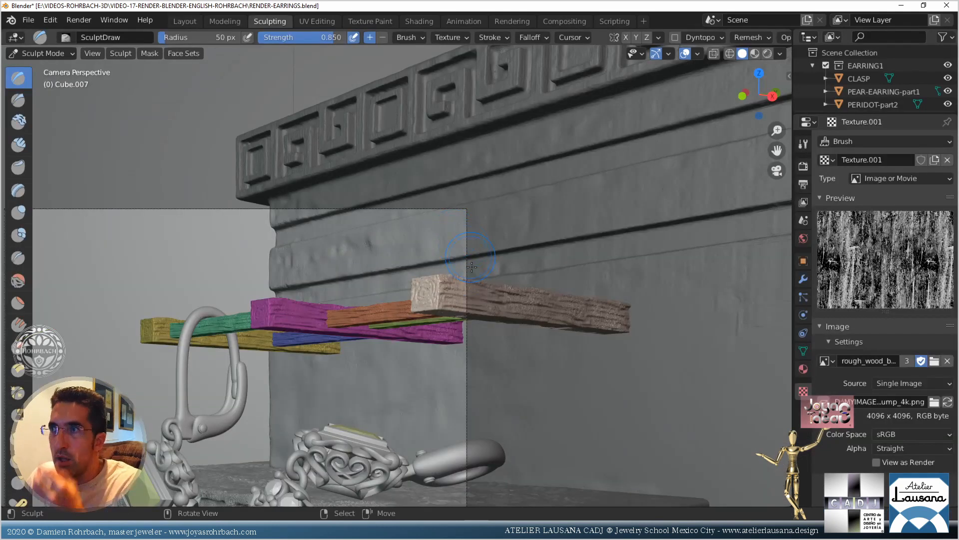
Sculpt rough texture onto the front end face of the rack's outermost thick beam with the SculptDraw brush
{"action": "scroll", "coordinate": [473, 269], "scroll_direction": "up", "scroll_amount": 2}
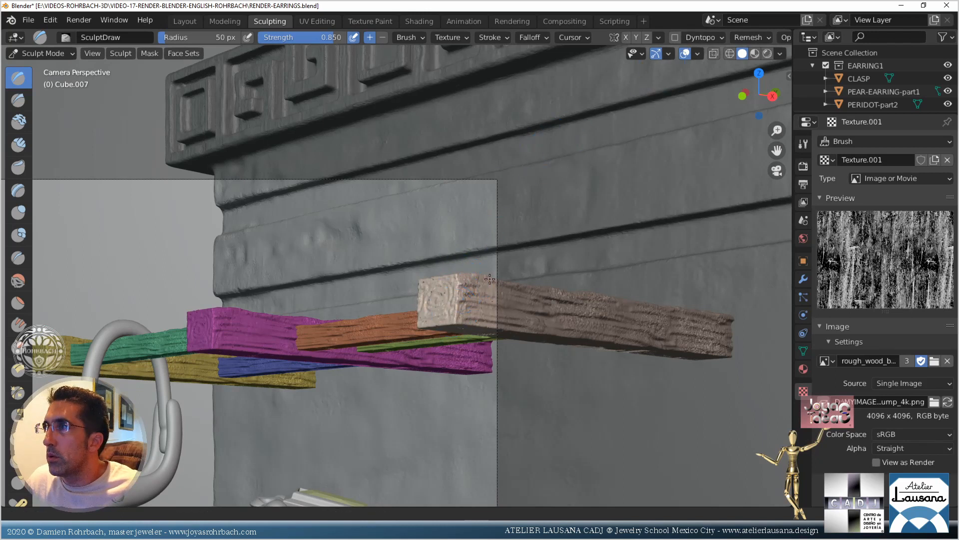
{"action": "scroll", "coordinate": [550, 220], "scroll_direction": "up", "scroll_amount": 5}
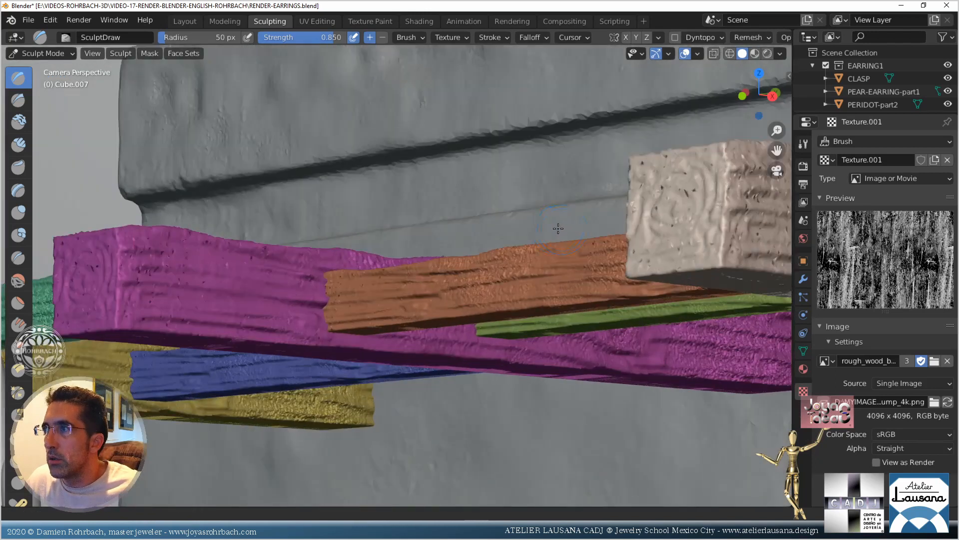
{"action": "middle_click_drag", "start_coordinate": [558, 228], "coordinate": [292, 287], "text": "shift"}
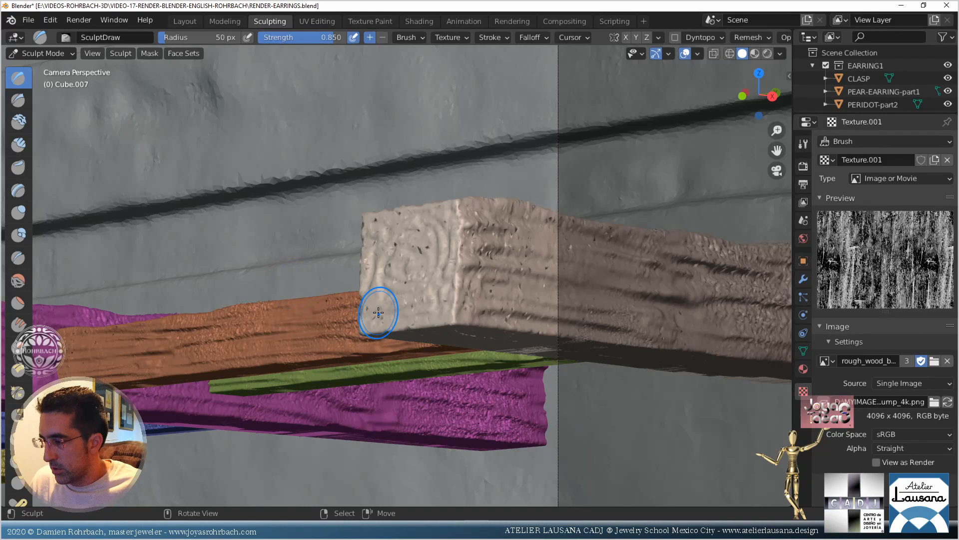
{"action": "mouse_move", "coordinate": [378, 313]}
{"action": "left_mouse_down"}
{"action": "mouse_move", "coordinate": [402, 282]}
{"action": "mouse_move", "coordinate": [399, 311]}
{"action": "mouse_move", "coordinate": [374, 313]}
{"action": "mouse_move", "coordinate": [433, 282]}
{"action": "mouse_move", "coordinate": [371, 219]}
{"action": "mouse_move", "coordinate": [382, 238]}
{"action": "mouse_move", "coordinate": [379, 323]}
{"action": "mouse_move", "coordinate": [567, 315]}
{"action": "mouse_move", "coordinate": [504, 209]}
{"action": "mouse_move", "coordinate": [473, 214]}
{"action": "mouse_move", "coordinate": [570, 229]}
{"action": "mouse_move", "coordinate": [525, 285]}
{"action": "mouse_move", "coordinate": [462, 313]}
{"action": "mouse_move", "coordinate": [389, 299]}
{"action": "mouse_move", "coordinate": [372, 269]}
{"action": "mouse_move", "coordinate": [382, 213]}
{"action": "mouse_move", "coordinate": [377, 241]}
{"action": "left_mouse_up"}
Roughen the inner vertical edge and upper edge of the outermost thick beam's front end face
{"action": "mouse_move", "coordinate": [410, 240]}
{"action": "middle_mouse_down"}
{"action": "mouse_move", "coordinate": [492, 240]}
{"action": "mouse_move", "coordinate": [579, 185]}
{"action": "mouse_move", "coordinate": [345, 324]}
{"action": "middle_mouse_up"}
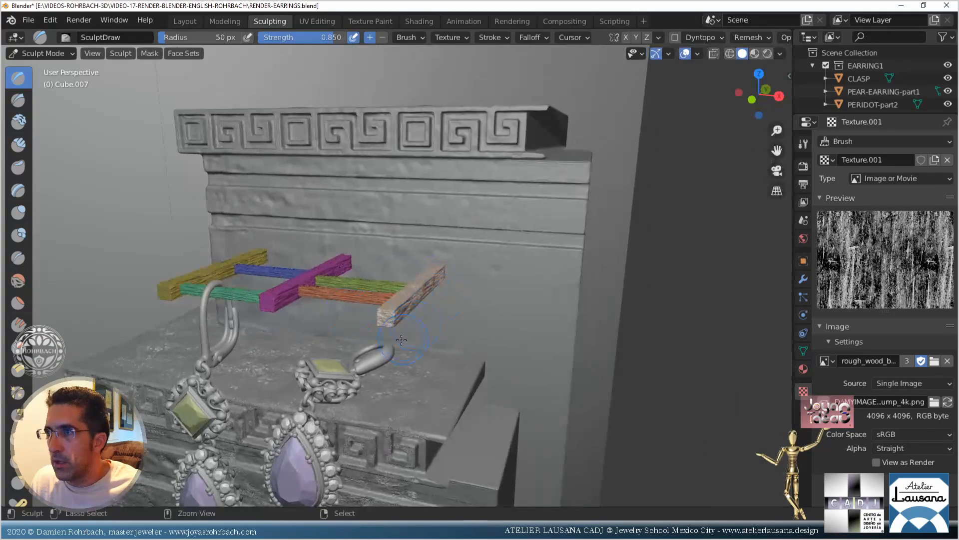
{"action": "scroll", "coordinate": [418, 320], "scroll_direction": "up", "scroll_amount": 6}
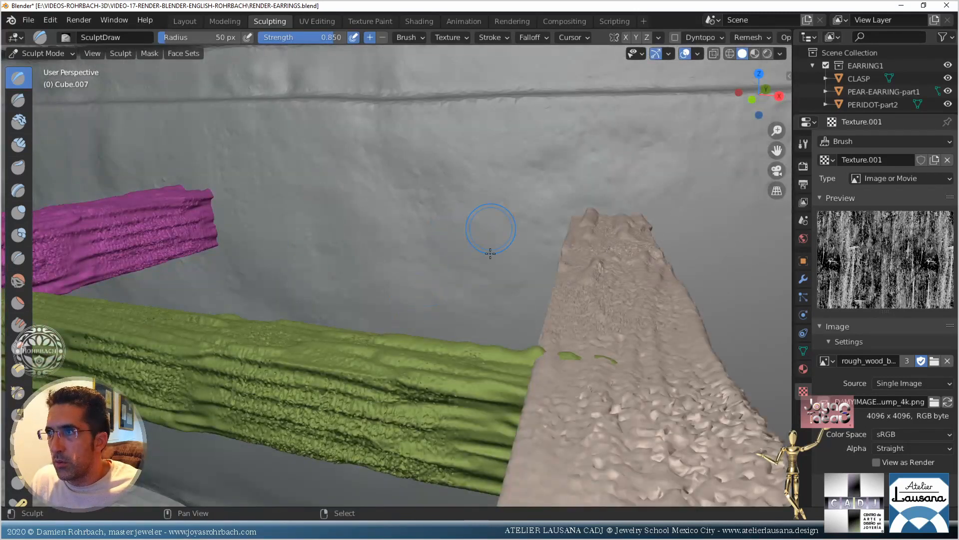
{"action": "scroll", "coordinate": [595, 261], "scroll_direction": "down", "scroll_amount": 3}
{"action": "middle_click_drag", "start_coordinate": [527, 315], "coordinate": [542, 240], "text": "shift"}
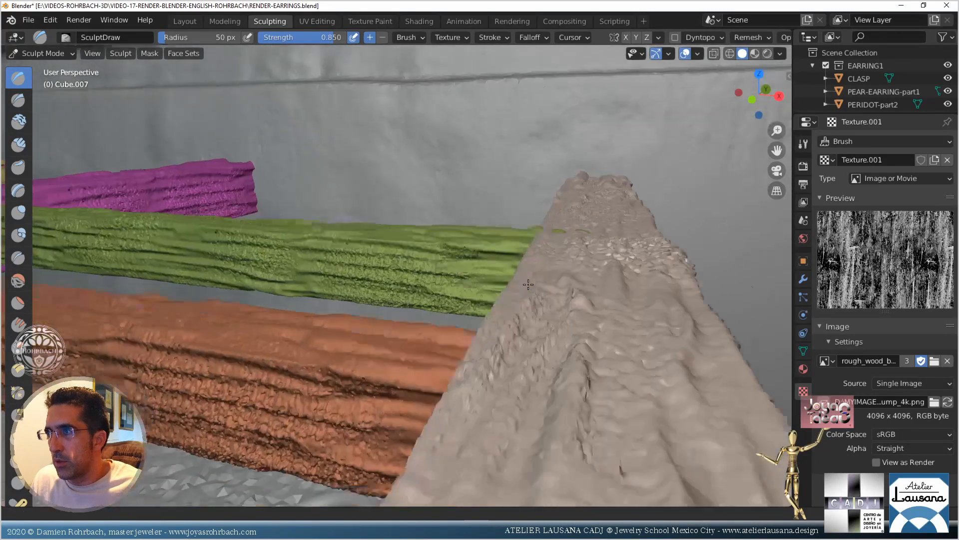
{"action": "scroll", "coordinate": [512, 261], "scroll_direction": "up", "scroll_amount": 6}
{"action": "scroll", "coordinate": [519, 250], "scroll_direction": "down", "scroll_amount": 5}
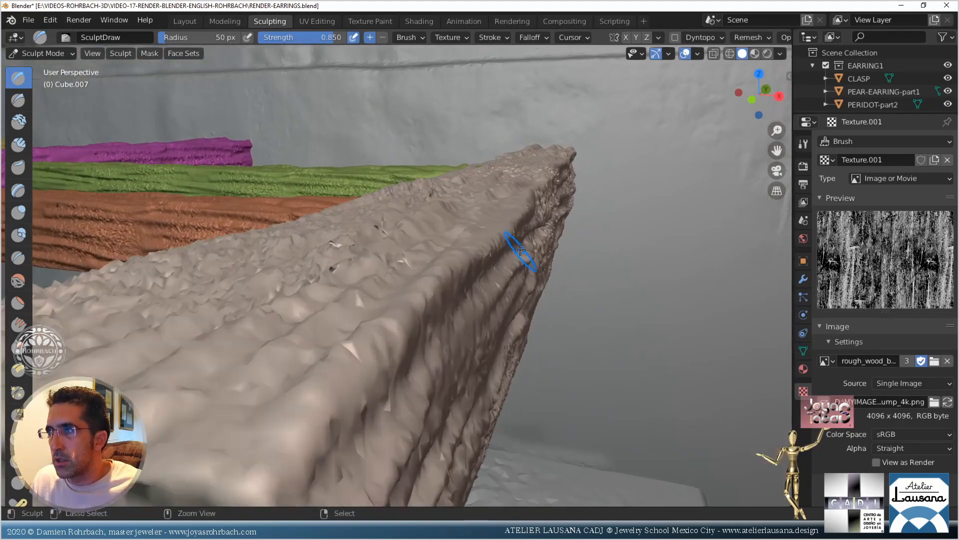
{"action": "scroll", "coordinate": [514, 264], "scroll_direction": "down", "scroll_amount": 2}
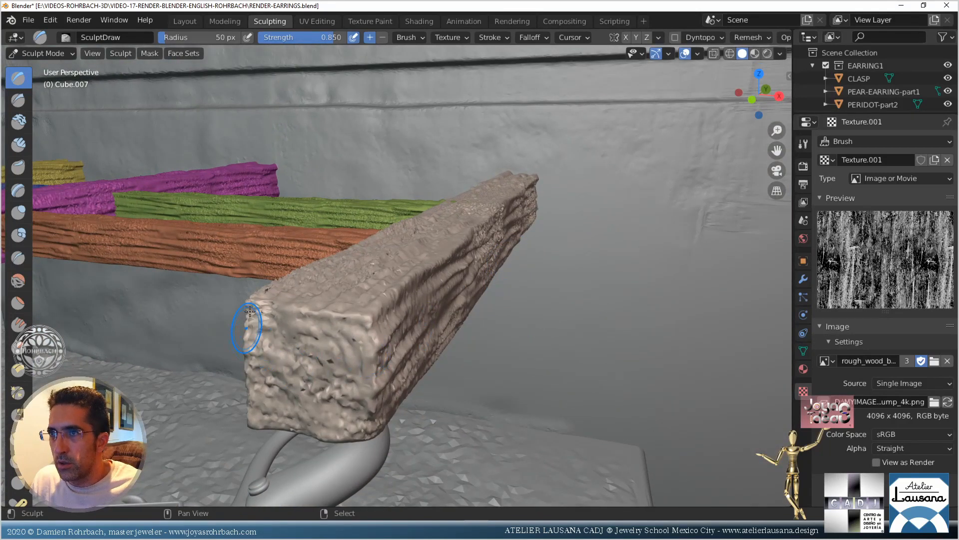
{"action": "mouse_move", "coordinate": [256, 326]}
{"action": "left_mouse_down"}
{"action": "mouse_move", "coordinate": [263, 331]}
{"action": "mouse_move", "coordinate": [274, 302]}
{"action": "mouse_move", "coordinate": [252, 385]}
{"action": "mouse_move", "coordinate": [258, 347]}
{"action": "left_mouse_up"}
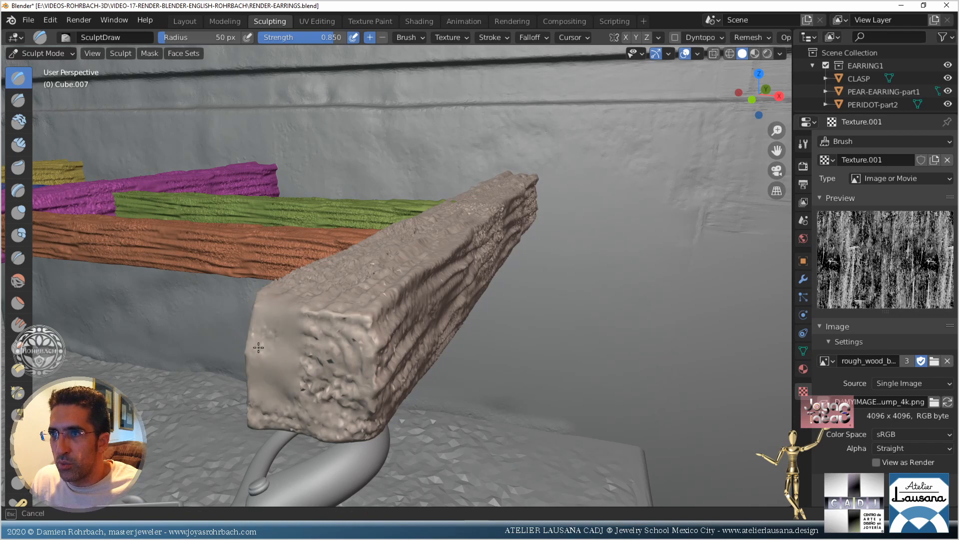
{"action": "mouse_move", "coordinate": [254, 303]}
{"action": "left_mouse_down"}
{"action": "mouse_move", "coordinate": [287, 340]}
{"action": "mouse_move", "coordinate": [272, 400]}
{"action": "mouse_move", "coordinate": [299, 323]}
{"action": "mouse_move", "coordinate": [312, 337]}
{"action": "mouse_move", "coordinate": [302, 300]}
{"action": "left_mouse_up"}
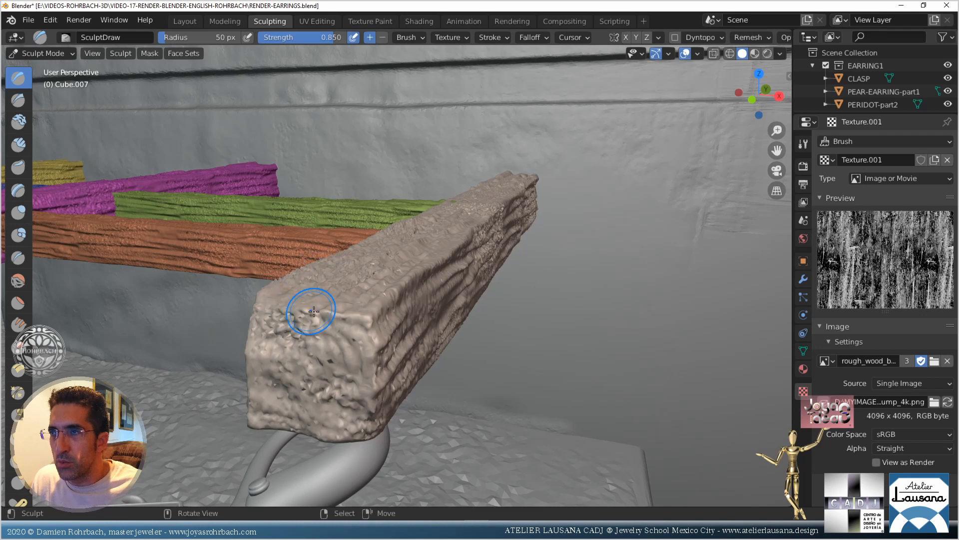
Sculpt rough wood texture onto the middle purple beam's front end face and along its side
{"action": "middle_click_drag", "start_coordinate": [302, 314], "coordinate": [297, 214]}
{"action": "left_click_drag", "start_coordinate": [322, 214], "coordinate": [305, 281]}
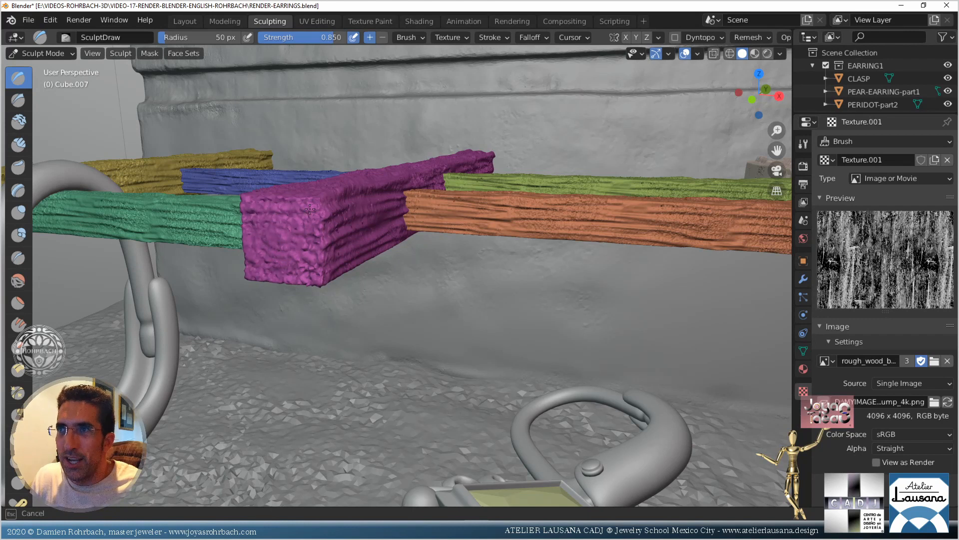
{"action": "mouse_move", "coordinate": [310, 209]}
{"action": "left_mouse_down"}
{"action": "mouse_move", "coordinate": [271, 260]}
{"action": "mouse_move", "coordinate": [299, 263]}
{"action": "mouse_move", "coordinate": [269, 233]}
{"action": "left_mouse_up"}
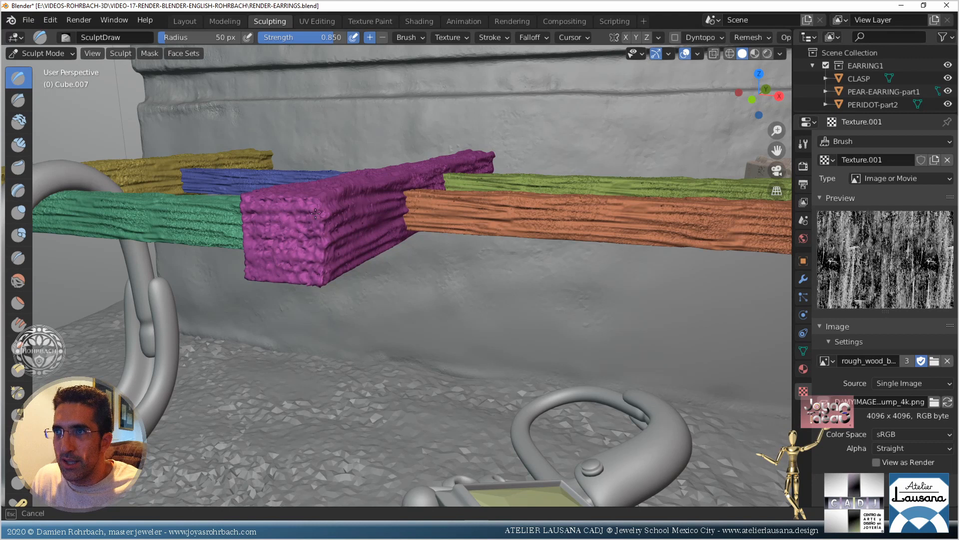
{"action": "left_click_drag", "start_coordinate": [345, 244], "coordinate": [364, 235]}
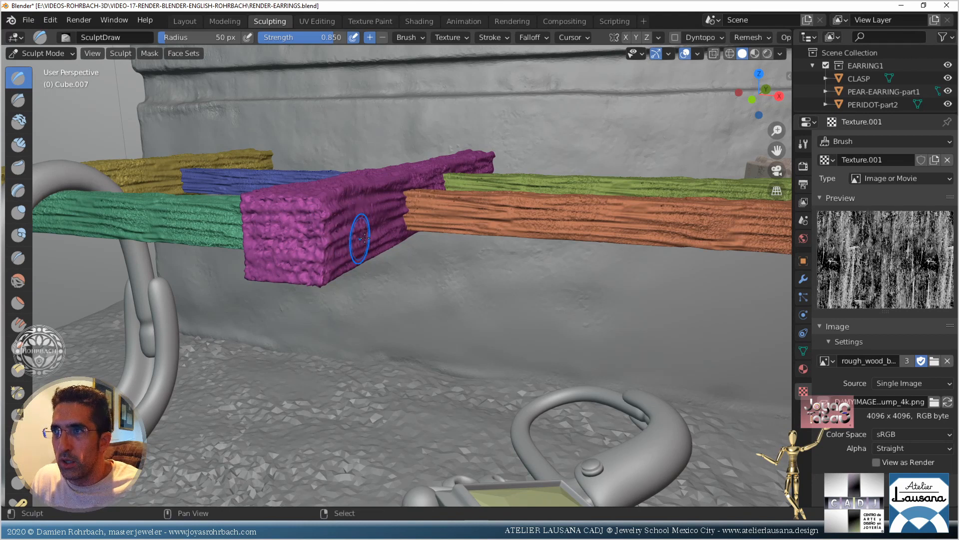
{"action": "middle_click_drag", "start_coordinate": [345, 239], "coordinate": [321, 276]}
{"action": "left_click_drag", "start_coordinate": [248, 254], "coordinate": [259, 247]}
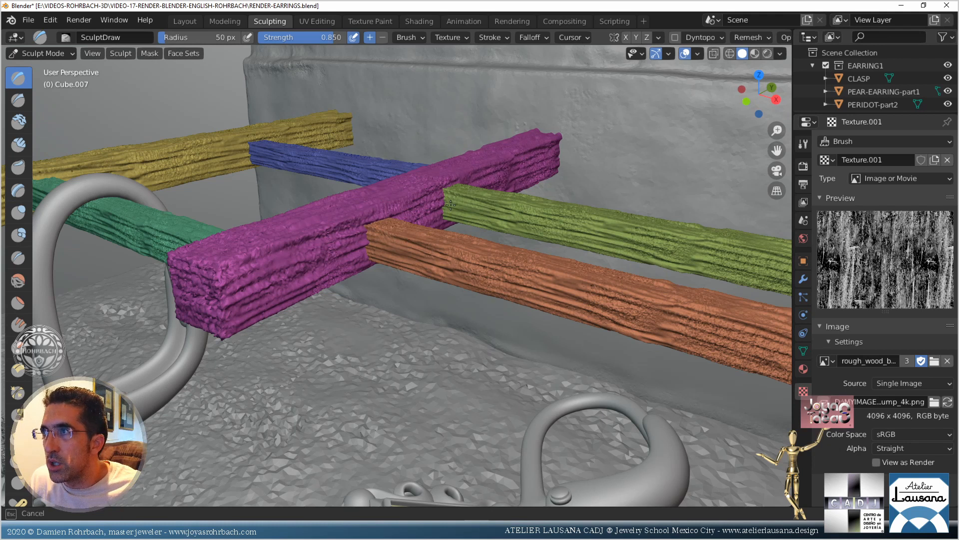
{"action": "left_click_drag", "start_coordinate": [316, 279], "coordinate": [344, 265]}
Add rough wood texture along the orange and green crossbars and where they meet the outermost beam
{"action": "left_click_drag", "start_coordinate": [381, 245], "coordinate": [745, 356]}
{"action": "middle_click_drag", "start_coordinate": [642, 324], "coordinate": [520, 296], "text": "shift"}
{"action": "mouse_move", "coordinate": [393, 287]}
{"action": "left_mouse_down"}
{"action": "mouse_move", "coordinate": [185, 223]}
{"action": "mouse_move", "coordinate": [212, 218]}
{"action": "mouse_move", "coordinate": [460, 307]}
{"action": "left_mouse_up"}
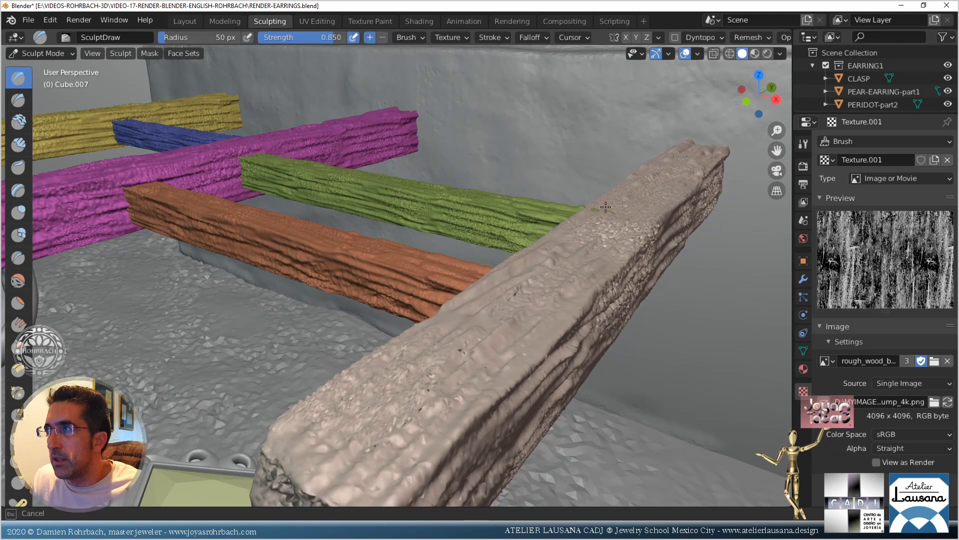
{"action": "left_click_drag", "start_coordinate": [608, 208], "coordinate": [574, 215]}
{"action": "left_click_drag", "start_coordinate": [501, 219], "coordinate": [482, 217]}
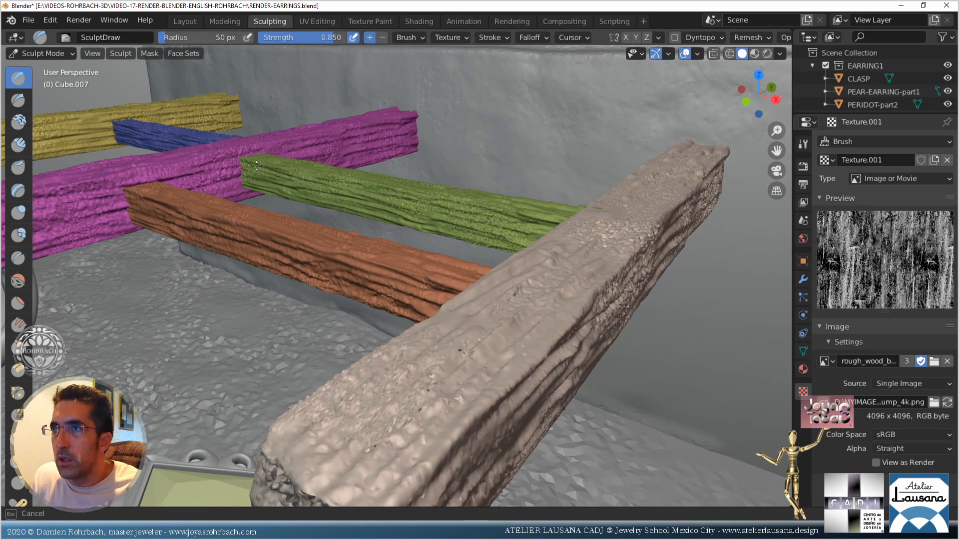
{"action": "mouse_move", "coordinate": [393, 212]}
{"action": "left_mouse_down"}
{"action": "mouse_move", "coordinate": [514, 225]}
{"action": "mouse_move", "coordinate": [494, 198]}
{"action": "left_mouse_up"}
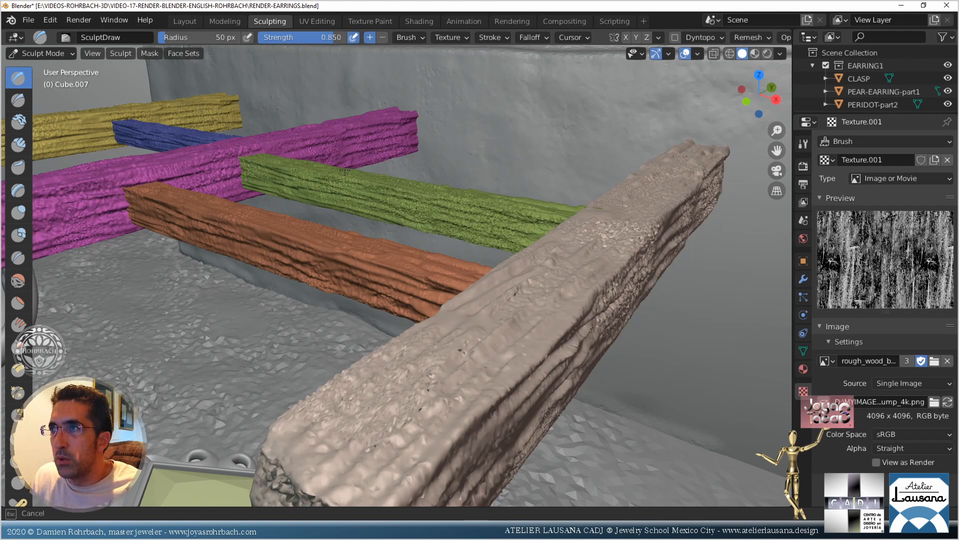
{"action": "mouse_move", "coordinate": [374, 194]}
{"action": "left_mouse_down"}
{"action": "mouse_move", "coordinate": [520, 234]}
{"action": "mouse_move", "coordinate": [520, 214]}
{"action": "mouse_move", "coordinate": [243, 174]}
{"action": "mouse_move", "coordinate": [257, 167]}
{"action": "mouse_move", "coordinate": [524, 224]}
{"action": "mouse_move", "coordinate": [460, 205]}
{"action": "left_mouse_up"}
Extend the rough wood texture across the blue crossbar and yellow beam on the other side of the middle beam
{"action": "middle_click_drag", "start_coordinate": [398, 207], "coordinate": [434, 206]}
{"action": "left_click_drag", "start_coordinate": [350, 169], "coordinate": [197, 169]}
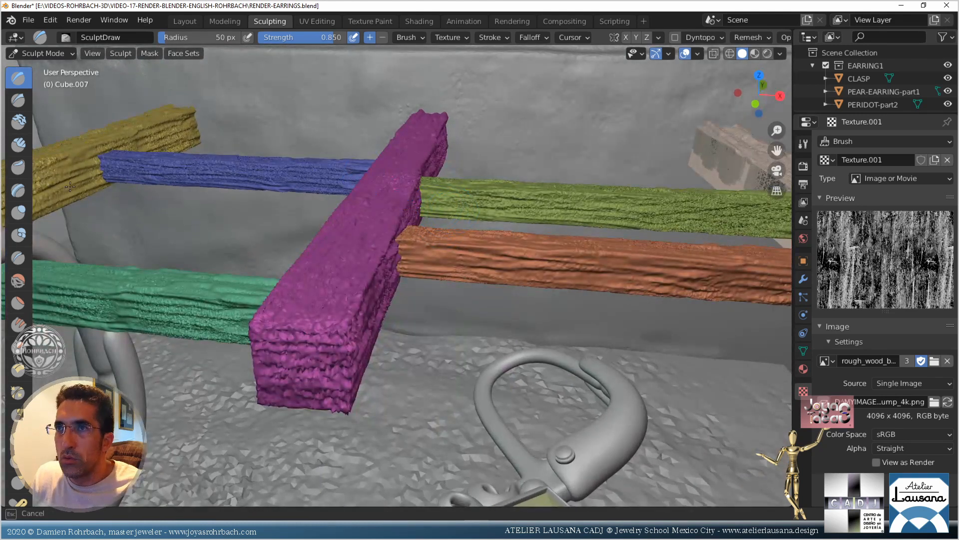
{"action": "left_click_drag", "start_coordinate": [137, 134], "coordinate": [281, 271]}
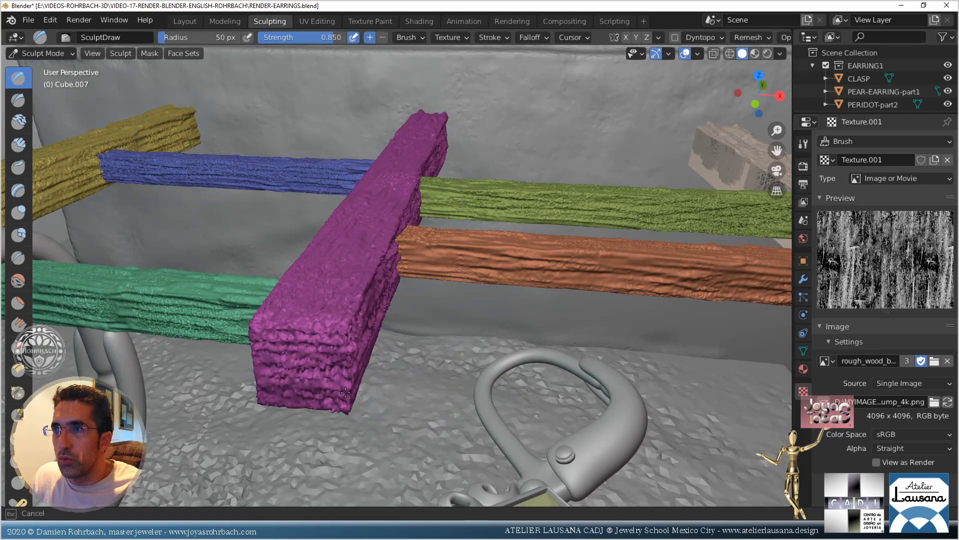
Smooth the middle beam's front end face and remove the texture from the SculptDraw brush
{"action": "mouse_move", "coordinate": [345, 393]}
{"action": "left_mouse_down"}
{"action": "mouse_move", "coordinate": [332, 392]}
{"action": "mouse_move", "coordinate": [344, 407]}
{"action": "left_mouse_up"}
{"action": "mouse_move", "coordinate": [344, 409]}
{"action": "left_mouse_down", "text": "shift"}
{"action": "mouse_move", "coordinate": [325, 340]}
{"action": "mouse_move", "coordinate": [282, 365]}
{"action": "mouse_move", "coordinate": [273, 329]}
{"action": "mouse_move", "coordinate": [320, 384]}
{"action": "left_mouse_up", "text": "shift"}
{"action": "middle_click_drag", "start_coordinate": [320, 385], "coordinate": [345, 313]}
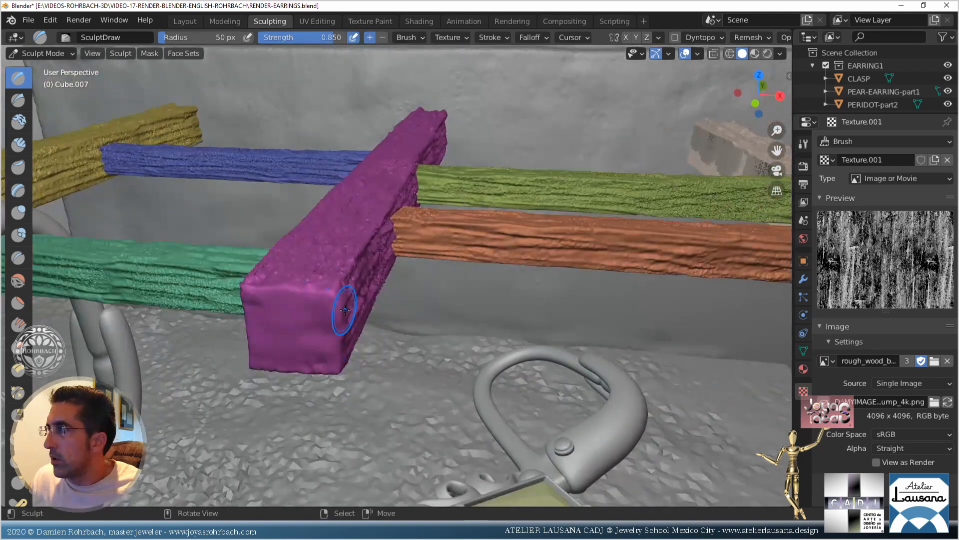
{"action": "left_click", "coordinate": [448, 38]}
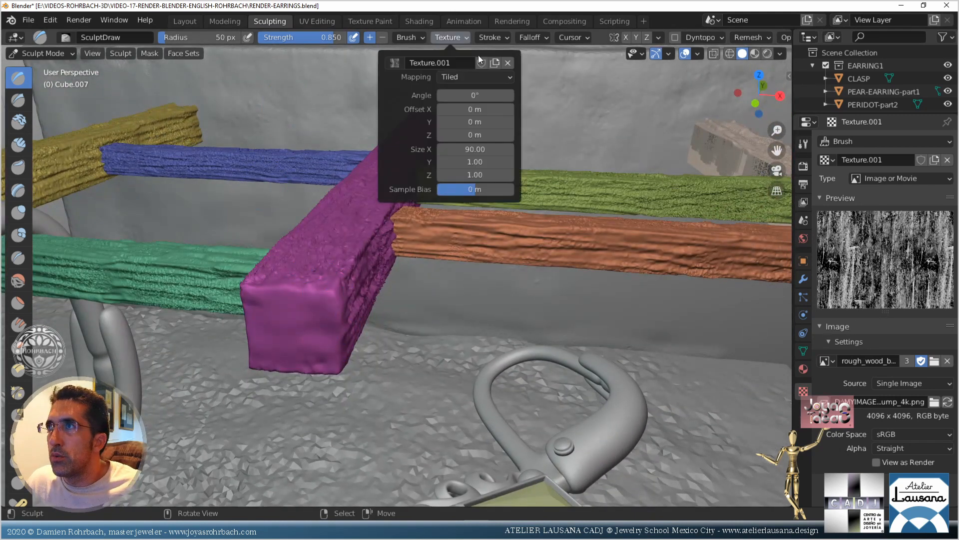
{"action": "left_click", "coordinate": [507, 62]}
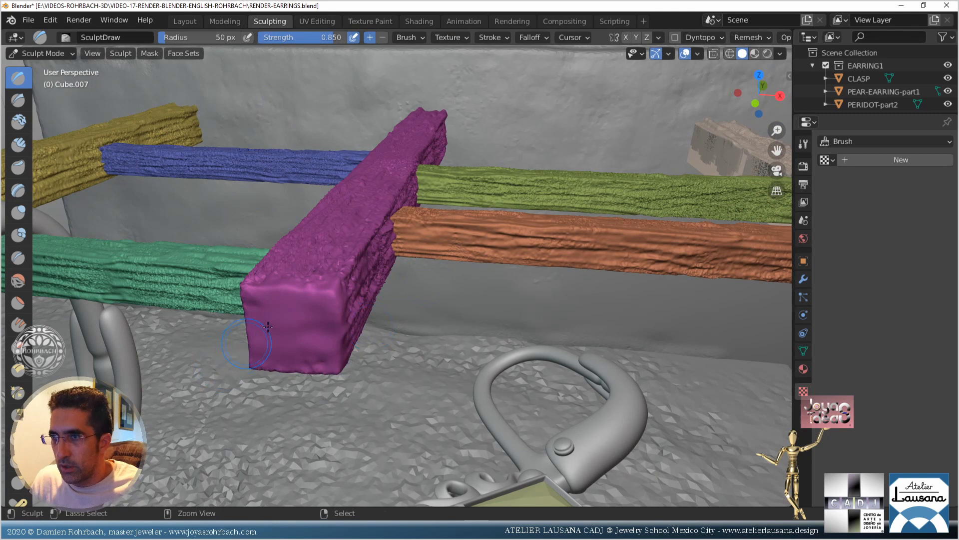
Sculpt curved growth-ring grooves and ridges into the middle beam's front end face with the untextured brush
{"action": "mouse_move", "coordinate": [257, 352]}
{"action": "left_mouse_down"}
{"action": "mouse_move", "coordinate": [252, 294]}
{"action": "mouse_move", "coordinate": [322, 354]}
{"action": "mouse_move", "coordinate": [287, 325]}
{"action": "mouse_move", "coordinate": [325, 290]}
{"action": "mouse_move", "coordinate": [260, 287]}
{"action": "mouse_move", "coordinate": [253, 294]}
{"action": "mouse_move", "coordinate": [275, 347]}
{"action": "mouse_move", "coordinate": [340, 365]}
{"action": "mouse_move", "coordinate": [316, 355]}
{"action": "mouse_move", "coordinate": [255, 361]}
{"action": "mouse_move", "coordinate": [303, 339]}
{"action": "mouse_move", "coordinate": [340, 282]}
{"action": "mouse_move", "coordinate": [357, 294]}
{"action": "mouse_move", "coordinate": [332, 344]}
{"action": "mouse_move", "coordinate": [340, 294]}
{"action": "mouse_move", "coordinate": [345, 351]}
{"action": "mouse_move", "coordinate": [346, 318]}
{"action": "left_mouse_up"}
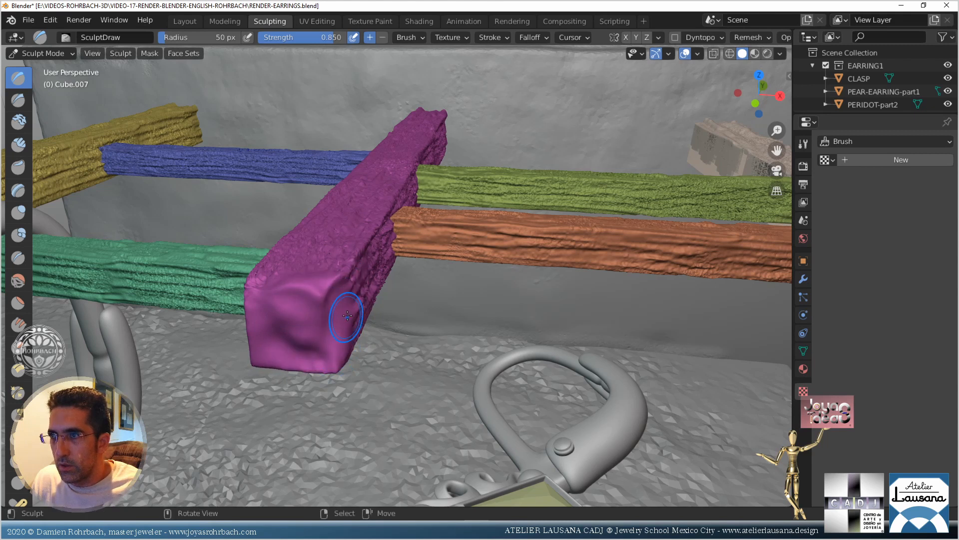
{"action": "mouse_move", "coordinate": [346, 318]}
{"action": "middle_mouse_down"}
{"action": "mouse_move", "coordinate": [345, 306]}
{"action": "mouse_move", "coordinate": [326, 344]}
{"action": "mouse_move", "coordinate": [321, 337]}
{"action": "middle_mouse_up"}
{"action": "middle_click_drag", "start_coordinate": [284, 275], "coordinate": [336, 315], "text": "shift"}
{"action": "scroll", "coordinate": [336, 316], "scroll_direction": "up", "scroll_amount": 3}
{"action": "mouse_move", "coordinate": [273, 222]}
{"action": "left_mouse_down"}
{"action": "mouse_move", "coordinate": [237, 170]}
{"action": "mouse_move", "coordinate": [245, 317]}
{"action": "mouse_move", "coordinate": [240, 225]}
{"action": "mouse_move", "coordinate": [209, 204]}
{"action": "mouse_move", "coordinate": [222, 300]}
{"action": "mouse_move", "coordinate": [192, 175]}
{"action": "mouse_move", "coordinate": [132, 183]}
{"action": "mouse_move", "coordinate": [181, 160]}
{"action": "mouse_move", "coordinate": [155, 152]}
{"action": "mouse_move", "coordinate": [119, 171]}
{"action": "left_mouse_up"}
{"action": "middle_click_drag", "start_coordinate": [140, 172], "coordinate": [300, 214]}
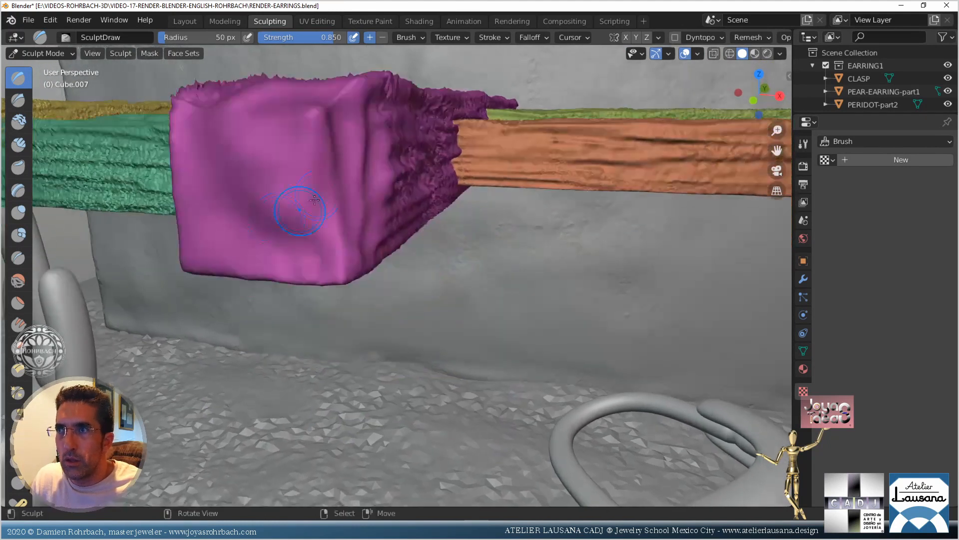
{"action": "mouse_move", "coordinate": [234, 96]}
{"action": "left_mouse_down"}
{"action": "mouse_move", "coordinate": [294, 100]}
{"action": "mouse_move", "coordinate": [260, 110]}
{"action": "mouse_move", "coordinate": [310, 125]}
{"action": "mouse_move", "coordinate": [307, 149]}
{"action": "left_mouse_up"}
{"action": "mouse_move", "coordinate": [206, 255]}
{"action": "left_mouse_down"}
{"action": "mouse_move", "coordinate": [198, 160]}
{"action": "mouse_move", "coordinate": [306, 142]}
{"action": "mouse_move", "coordinate": [219, 273]}
{"action": "mouse_move", "coordinate": [204, 188]}
{"action": "mouse_move", "coordinate": [265, 185]}
{"action": "mouse_move", "coordinate": [220, 215]}
{"action": "mouse_move", "coordinate": [311, 177]}
{"action": "mouse_move", "coordinate": [257, 220]}
{"action": "mouse_move", "coordinate": [237, 179]}
{"action": "mouse_move", "coordinate": [280, 229]}
{"action": "mouse_move", "coordinate": [279, 181]}
{"action": "mouse_move", "coordinate": [220, 162]}
{"action": "mouse_move", "coordinate": [315, 131]}
{"action": "mouse_move", "coordinate": [297, 260]}
{"action": "mouse_move", "coordinate": [256, 169]}
{"action": "mouse_move", "coordinate": [249, 203]}
{"action": "mouse_move", "coordinate": [247, 155]}
{"action": "mouse_move", "coordinate": [244, 209]}
{"action": "mouse_move", "coordinate": [292, 202]}
{"action": "mouse_move", "coordinate": [267, 194]}
{"action": "mouse_move", "coordinate": [274, 201]}
{"action": "left_mouse_up"}
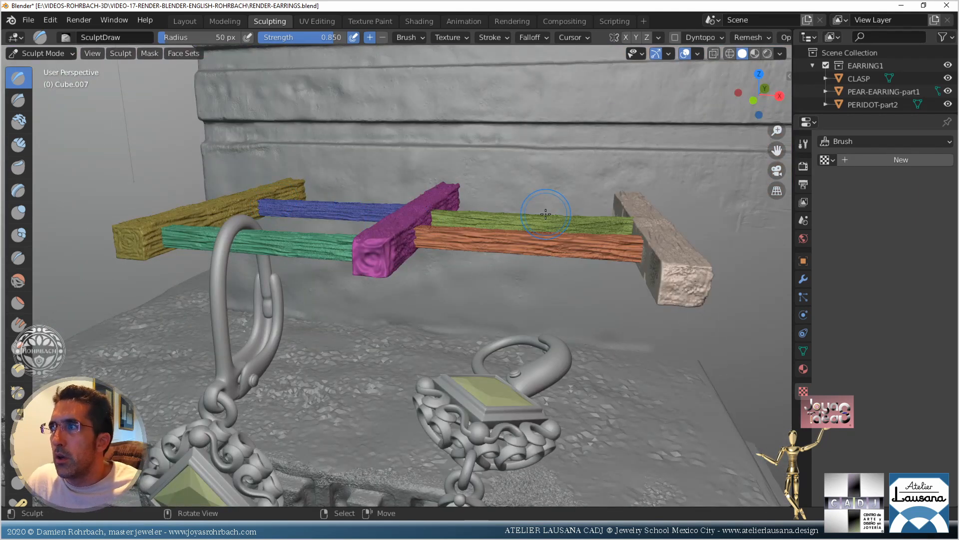
Inspect the sculpted growth rings from several distances and assign Texture.001 to the SculptDraw brush
{"action": "scroll", "coordinate": [432, 242], "scroll_direction": "up", "scroll_amount": 5}
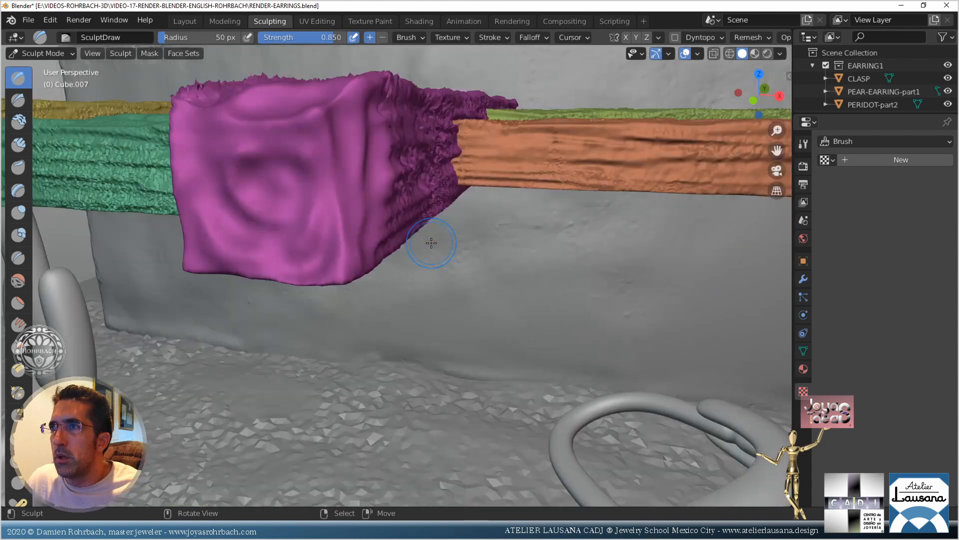
{"action": "middle_click_drag", "start_coordinate": [431, 243], "coordinate": [429, 235]}
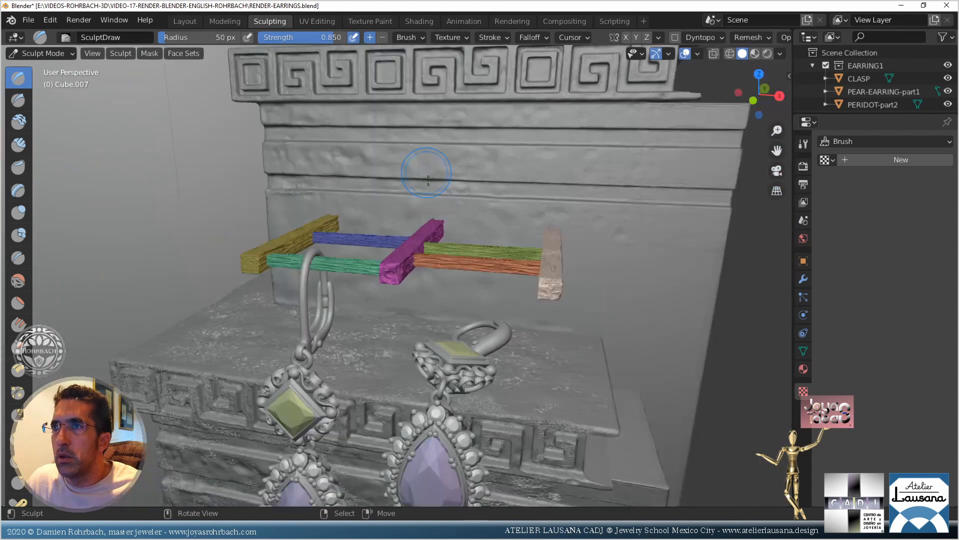
{"action": "middle_click_drag", "start_coordinate": [428, 160], "coordinate": [425, 160]}
{"action": "scroll", "coordinate": [371, 160], "scroll_direction": "up", "scroll_amount": 5}
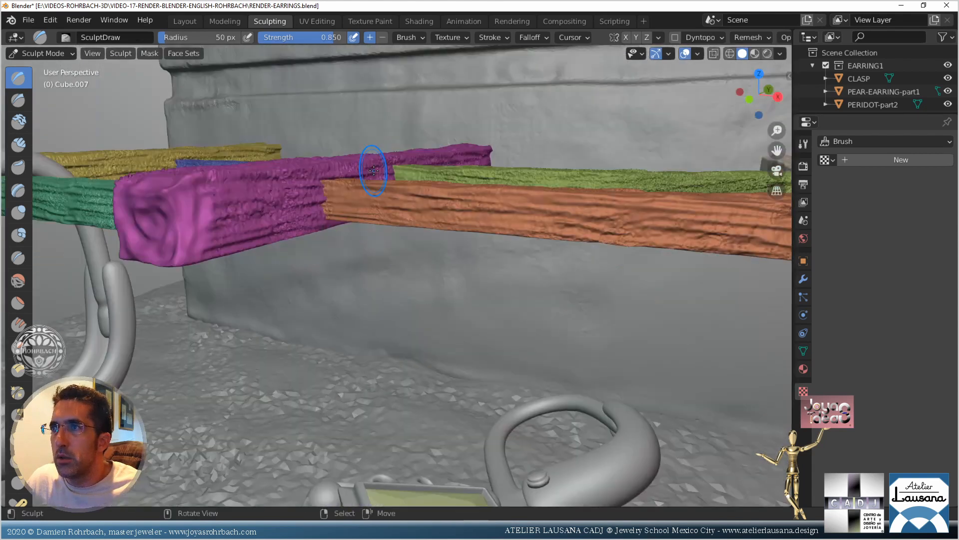
{"action": "left_click", "coordinate": [450, 37]}
{"action": "left_click", "coordinate": [397, 63]}
{"action": "left_click", "coordinate": [466, 100]}
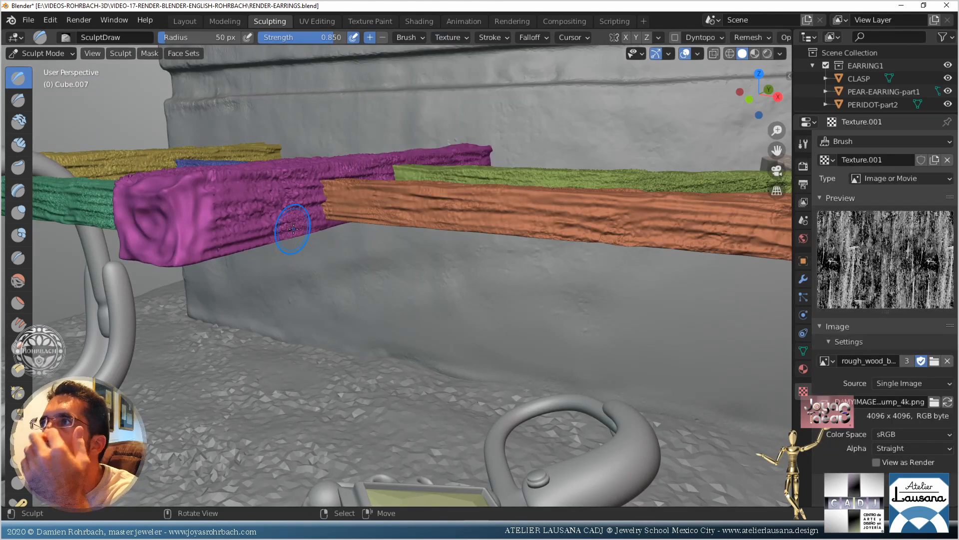
Set the brush radius to 25 px and sculpt fine wood texture over the middle beam's ringed front end face
{"action": "middle_click_drag", "start_coordinate": [413, 173], "coordinate": [290, 260]}
{"action": "scroll", "coordinate": [285, 271], "scroll_direction": "up", "scroll_amount": 3}
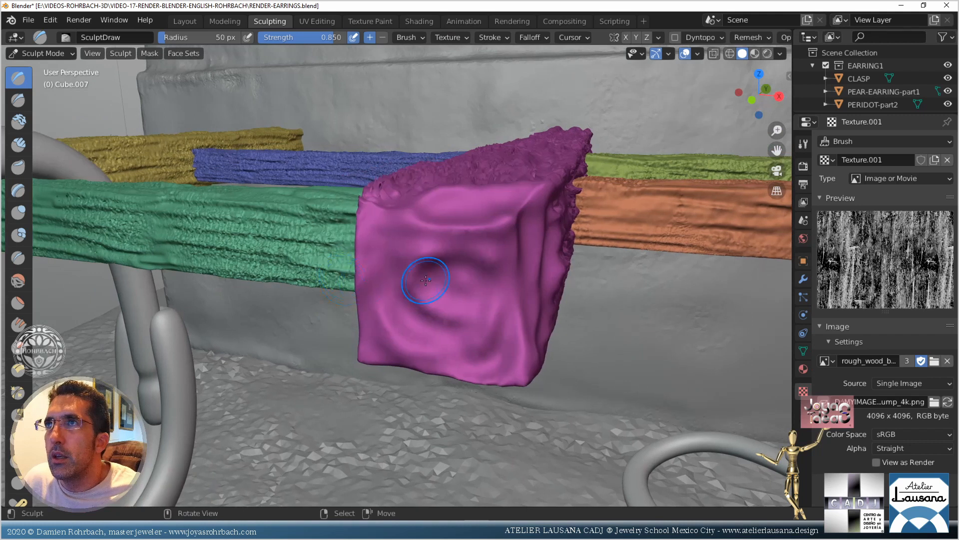
{"action": "scroll", "coordinate": [425, 273], "scroll_direction": "up", "scroll_amount": 5}
{"action": "scroll", "coordinate": [422, 278], "scroll_direction": "down", "scroll_amount": 5}
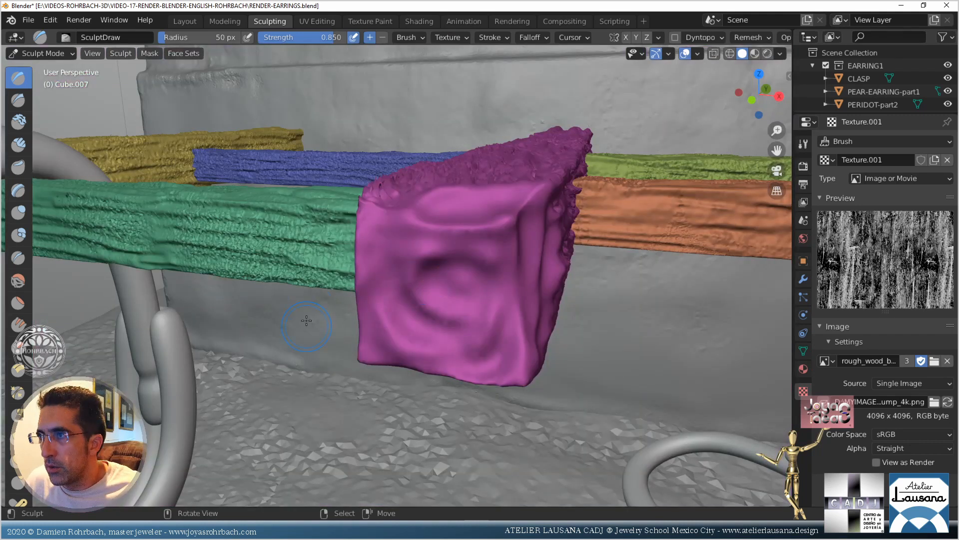
{"action": "left_click_drag", "start_coordinate": [217, 34], "coordinate": [202, 35]}
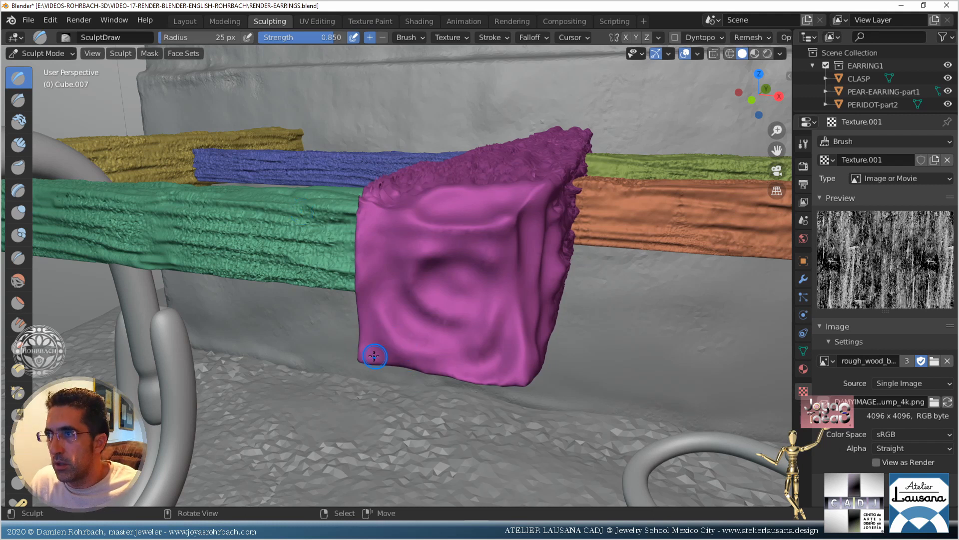
{"action": "mouse_move", "coordinate": [374, 353]}
{"action": "left_mouse_down"}
{"action": "mouse_move", "coordinate": [365, 322]}
{"action": "mouse_move", "coordinate": [371, 256]}
{"action": "mouse_move", "coordinate": [471, 233]}
{"action": "mouse_move", "coordinate": [522, 289]}
{"action": "mouse_move", "coordinate": [400, 350]}
{"action": "mouse_move", "coordinate": [455, 246]}
{"action": "mouse_move", "coordinate": [473, 291]}
{"action": "mouse_move", "coordinate": [445, 325]}
{"action": "mouse_move", "coordinate": [494, 305]}
{"action": "mouse_move", "coordinate": [422, 237]}
{"action": "mouse_move", "coordinate": [448, 198]}
{"action": "mouse_move", "coordinate": [490, 195]}
{"action": "mouse_move", "coordinate": [531, 256]}
{"action": "mouse_move", "coordinate": [548, 323]}
{"action": "mouse_move", "coordinate": [563, 276]}
{"action": "mouse_move", "coordinate": [527, 291]}
{"action": "left_mouse_up"}
{"action": "middle_click_drag", "start_coordinate": [509, 298], "coordinate": [457, 316]}
{"action": "mouse_move", "coordinate": [303, 234]}
{"action": "left_mouse_down"}
{"action": "mouse_move", "coordinate": [229, 218]}
{"action": "mouse_move", "coordinate": [275, 156]}
{"action": "mouse_move", "coordinate": [296, 151]}
{"action": "mouse_move", "coordinate": [314, 230]}
{"action": "left_mouse_up"}
{"action": "mouse_move", "coordinate": [323, 170]}
{"action": "left_mouse_down"}
{"action": "mouse_move", "coordinate": [313, 171]}
{"action": "mouse_move", "coordinate": [303, 241]}
{"action": "mouse_move", "coordinate": [266, 192]}
{"action": "mouse_move", "coordinate": [275, 120]}
{"action": "mouse_move", "coordinate": [270, 196]}
{"action": "mouse_move", "coordinate": [267, 128]}
{"action": "mouse_move", "coordinate": [286, 197]}
{"action": "mouse_move", "coordinate": [266, 266]}
{"action": "mouse_move", "coordinate": [259, 109]}
{"action": "mouse_move", "coordinate": [210, 235]}
{"action": "mouse_move", "coordinate": [137, 209]}
{"action": "mouse_move", "coordinate": [172, 209]}
{"action": "left_mouse_up"}
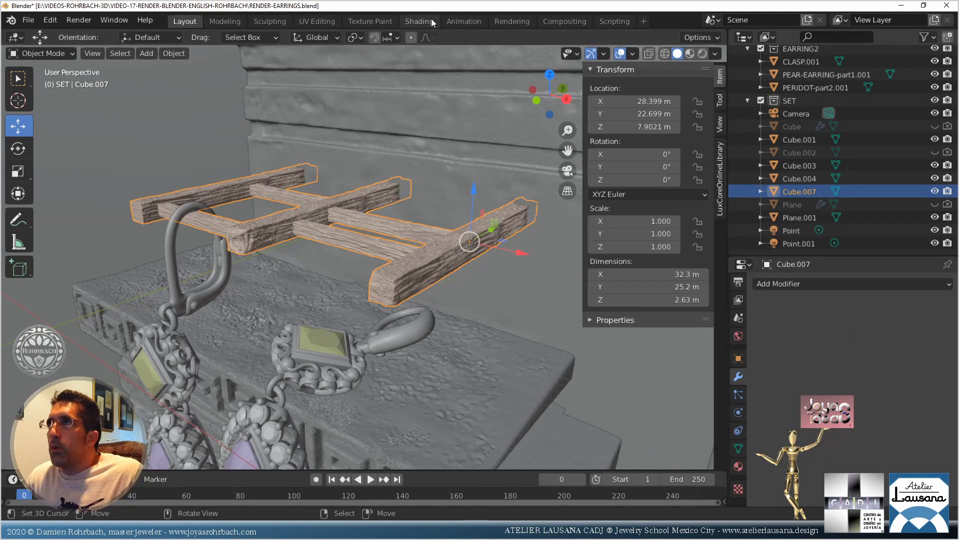
Preview the camera render in the Shading workspace and apply smooth shading to the wooden rack
{"action": "left_click", "coordinate": [419, 21]}
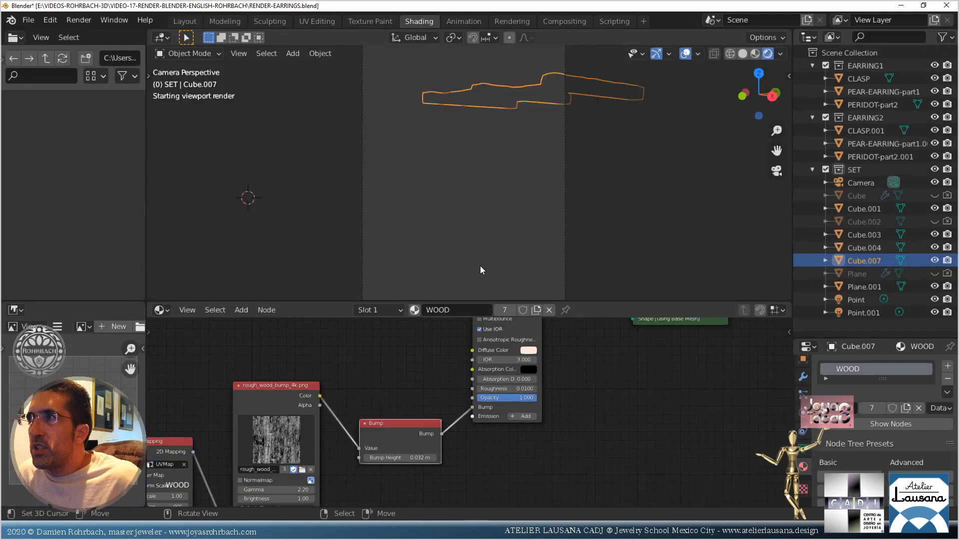
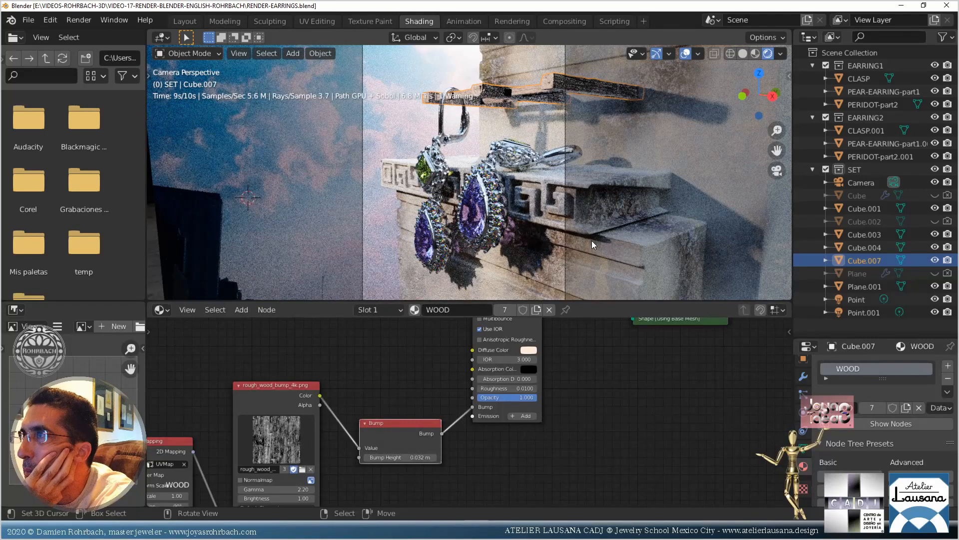
{"action": "left_click", "coordinate": [319, 53]}
{"action": "left_click", "coordinate": [353, 307]}
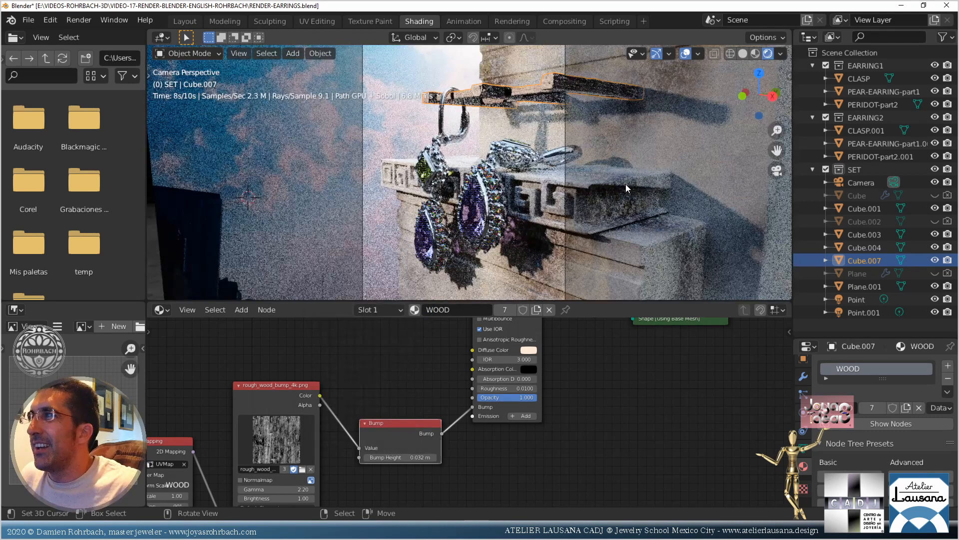
Apply a cube projection to the stone base's UVs in the UV Editing workspace and scale them down to about 0.68
{"action": "left_click", "coordinate": [626, 184]}
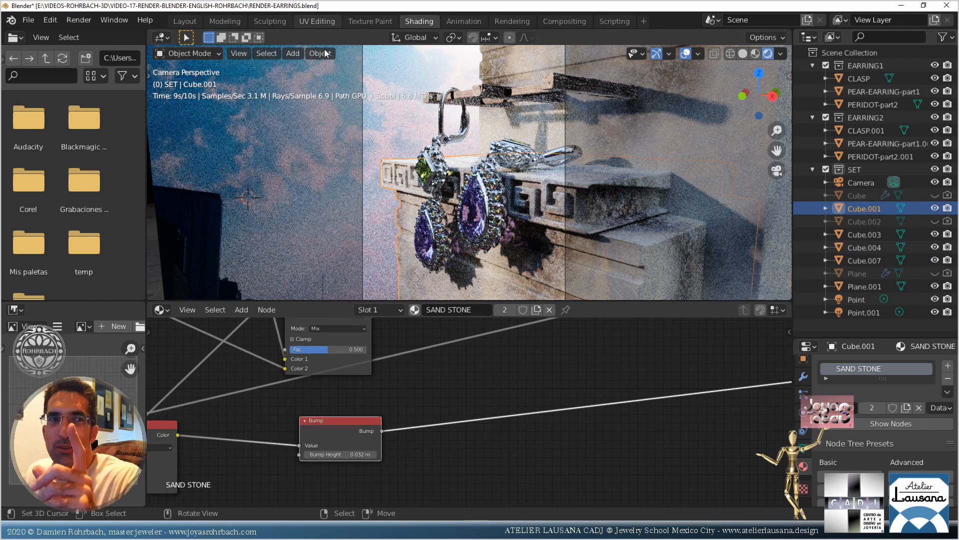
{"action": "left_click", "coordinate": [317, 21]}
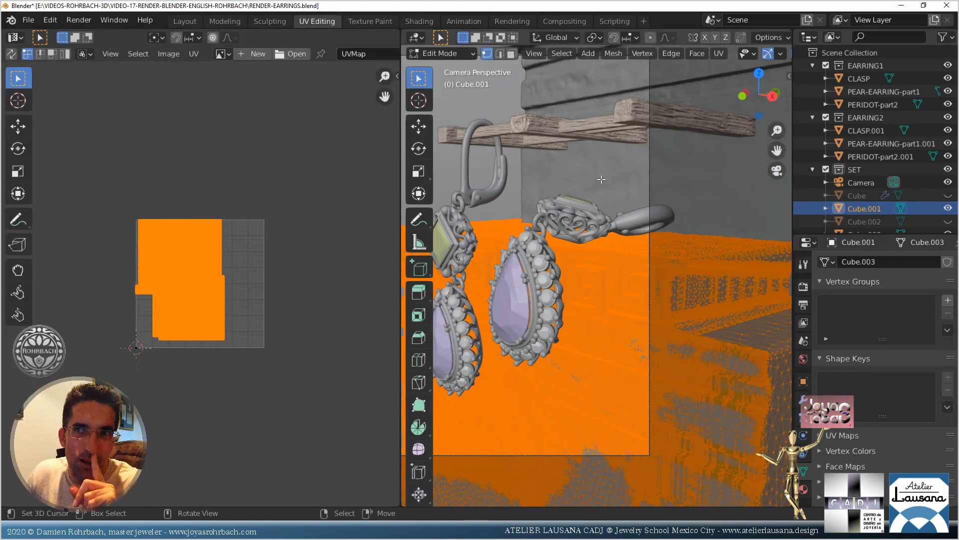
{"action": "left_click", "coordinate": [720, 54]}
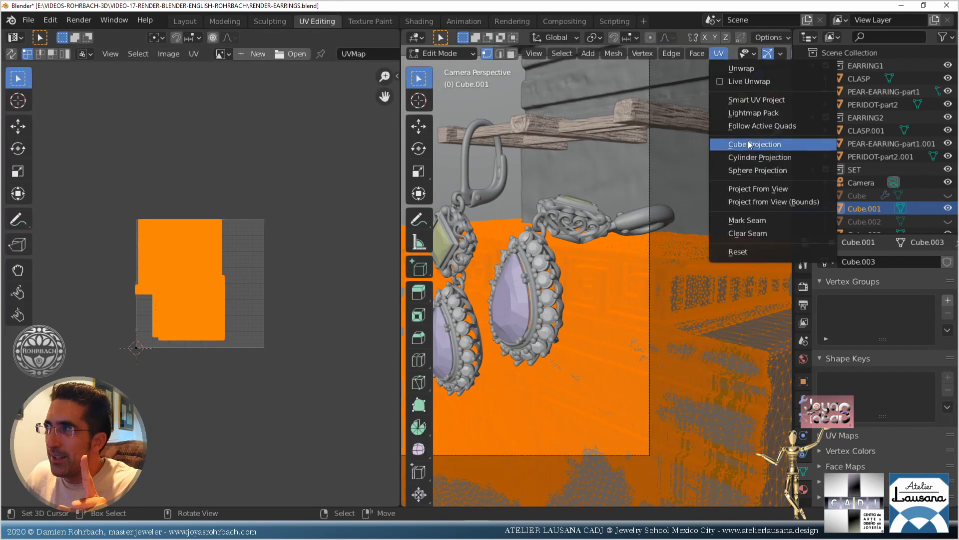
{"action": "left_click", "coordinate": [748, 143]}
{"action": "scroll", "coordinate": [607, 298], "scroll_direction": "down", "scroll_amount": 2}
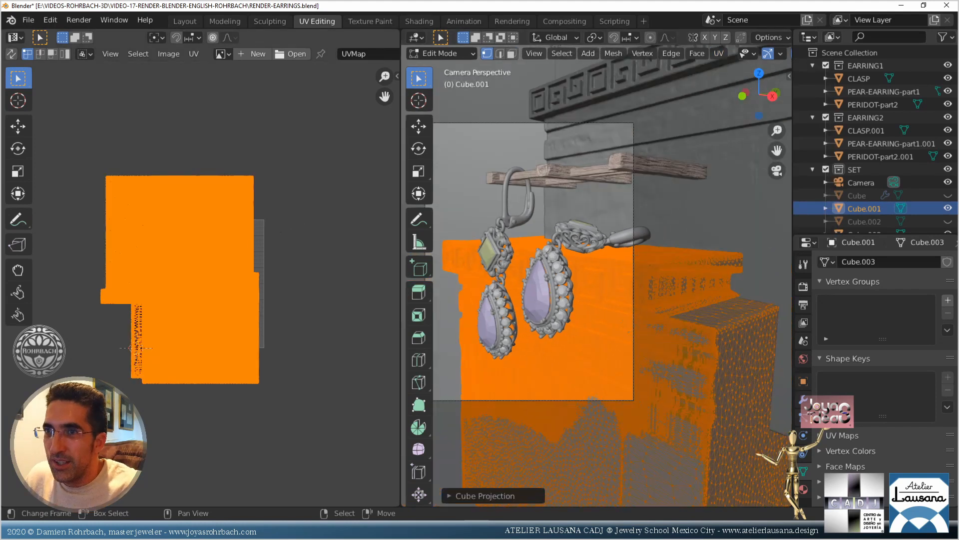
{"action": "key", "text": "s"}
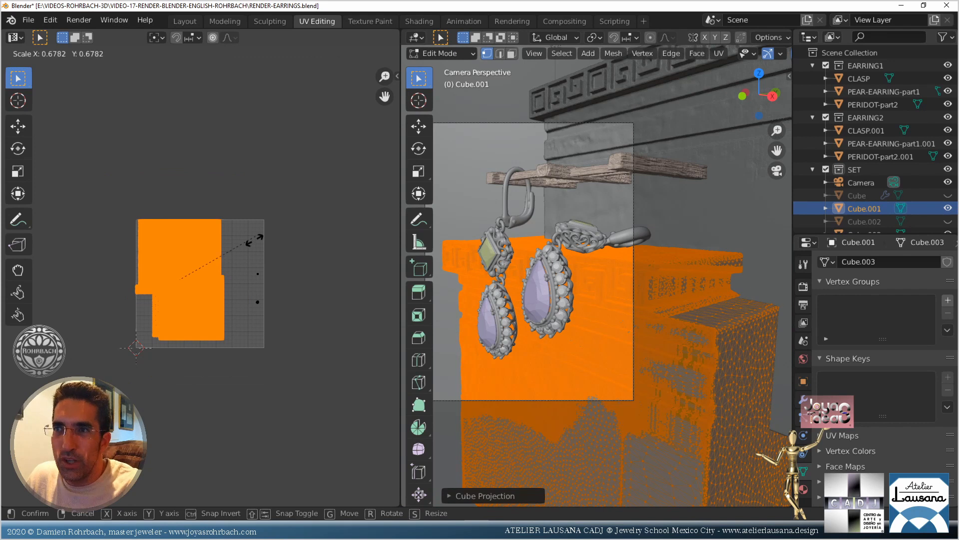
{"action": "left_click", "coordinate": [280, 248]}
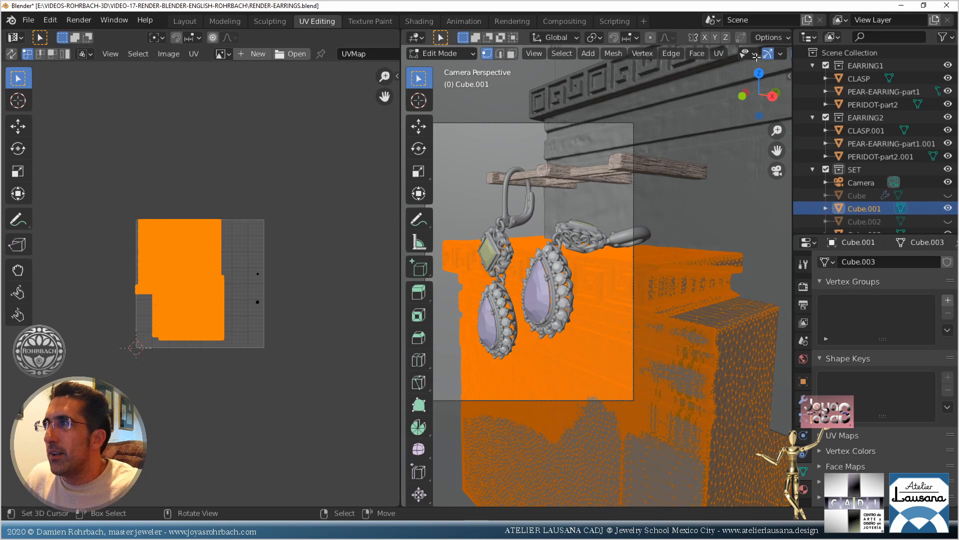
Reapply the cube projection to all of the stone base's faces and shrink the resulting UVs back within the UV square's height
{"action": "key", "text": "alt+a"}
{"action": "key", "text": "a"}
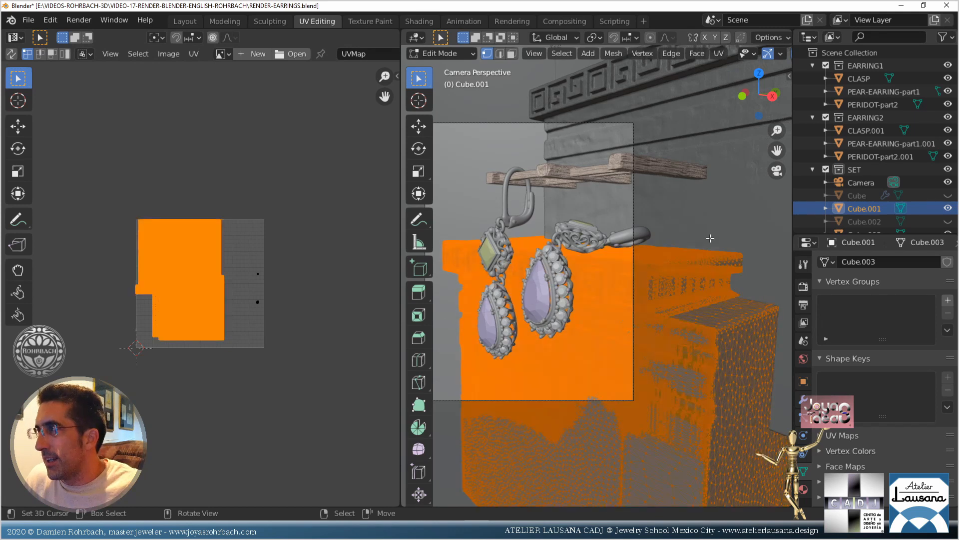
{"action": "left_click", "coordinate": [718, 53]}
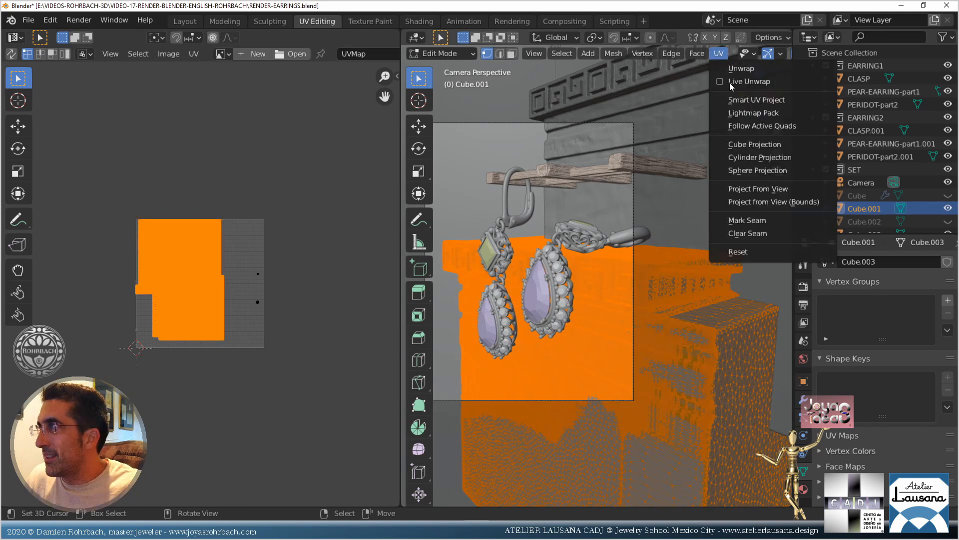
{"action": "key", "text": "Return"}
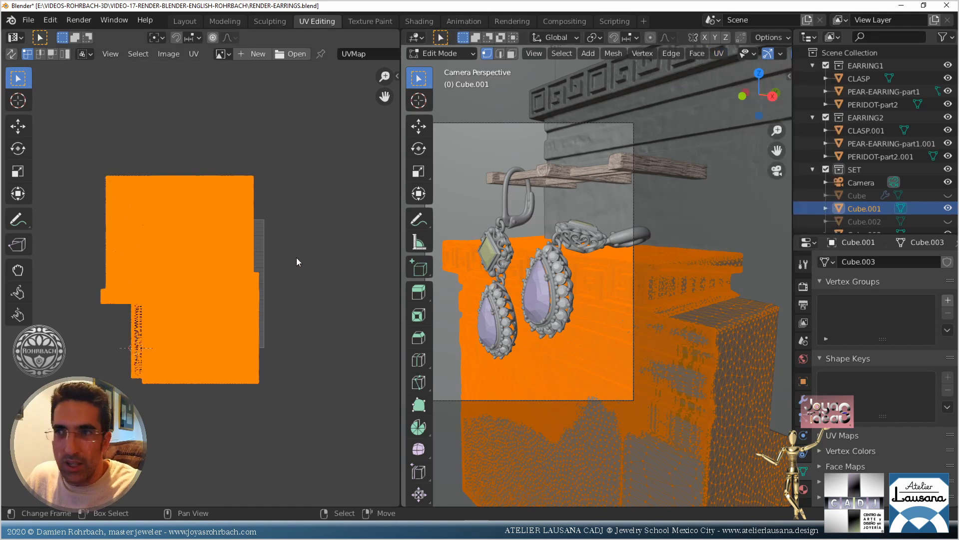
{"action": "key", "text": "s"}
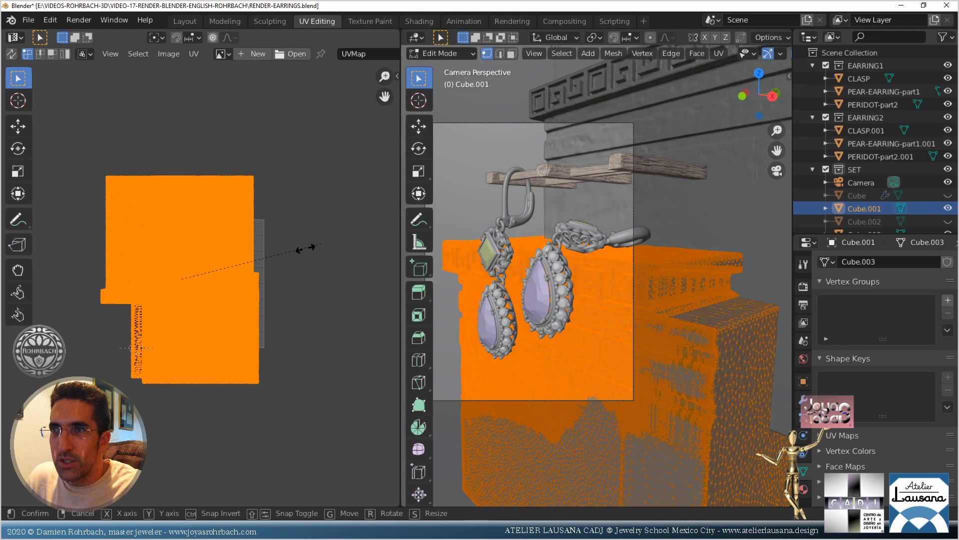
{"action": "left_click", "coordinate": [297, 252]}
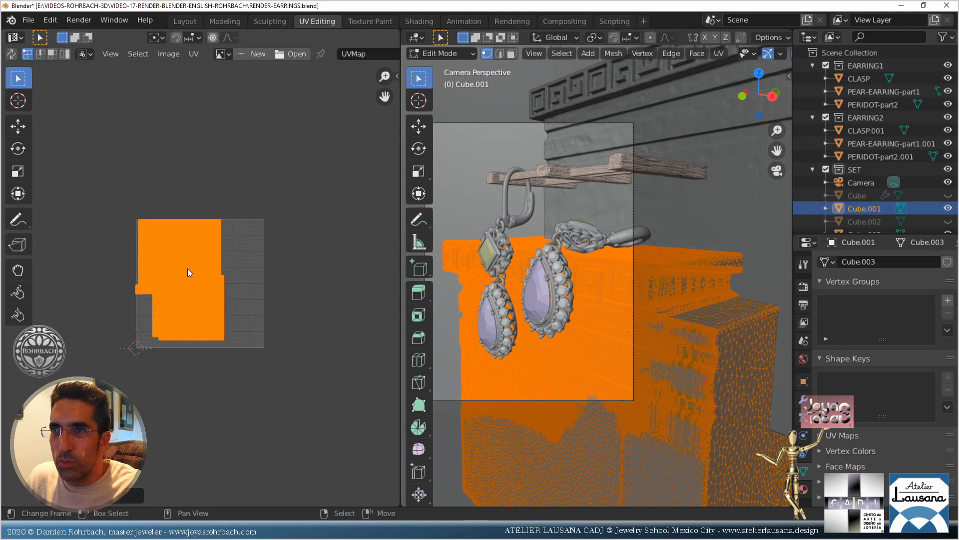
{"action": "key", "text": "Tab"}
Select the wooden rack's entire mesh and unwrap it with a cube projection
{"action": "left_click", "coordinate": [622, 162]}
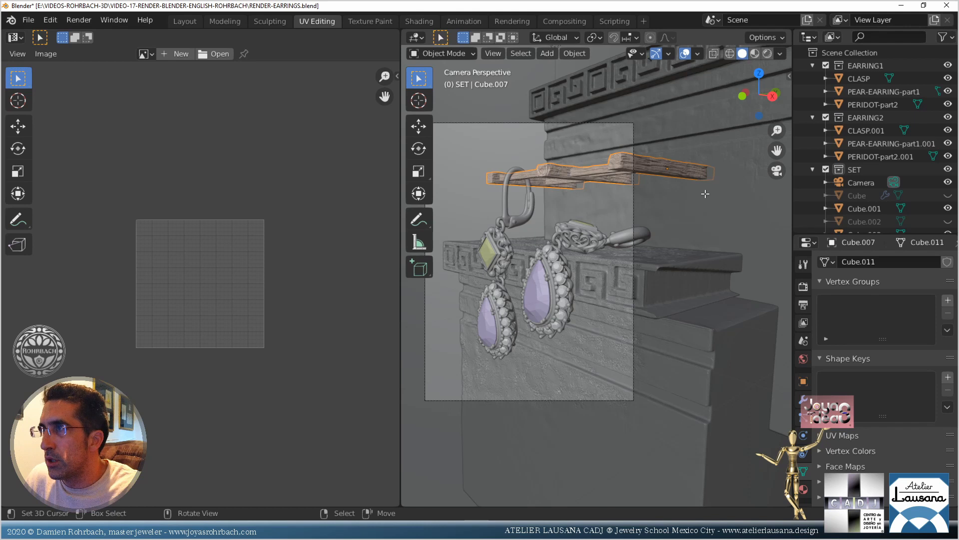
{"action": "key", "text": "Tab"}
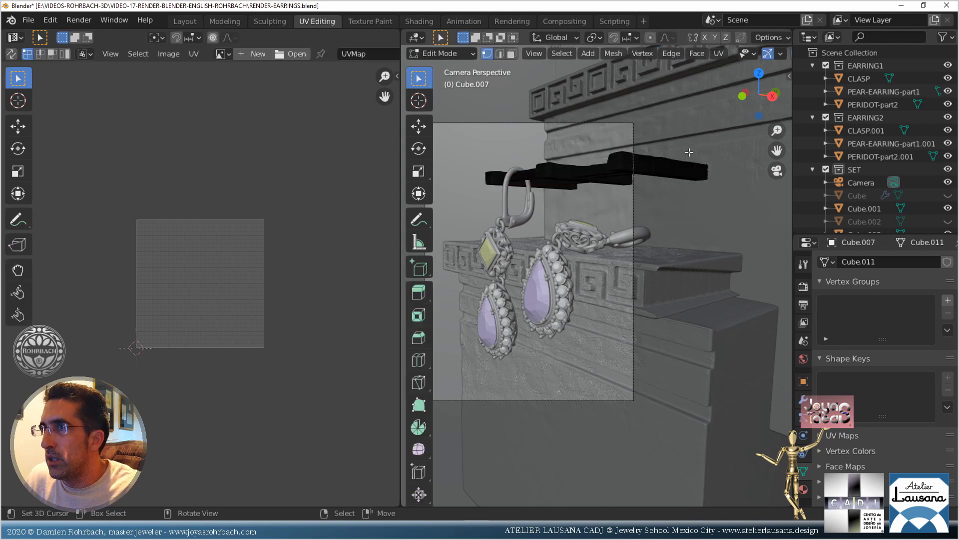
{"action": "key", "text": "a"}
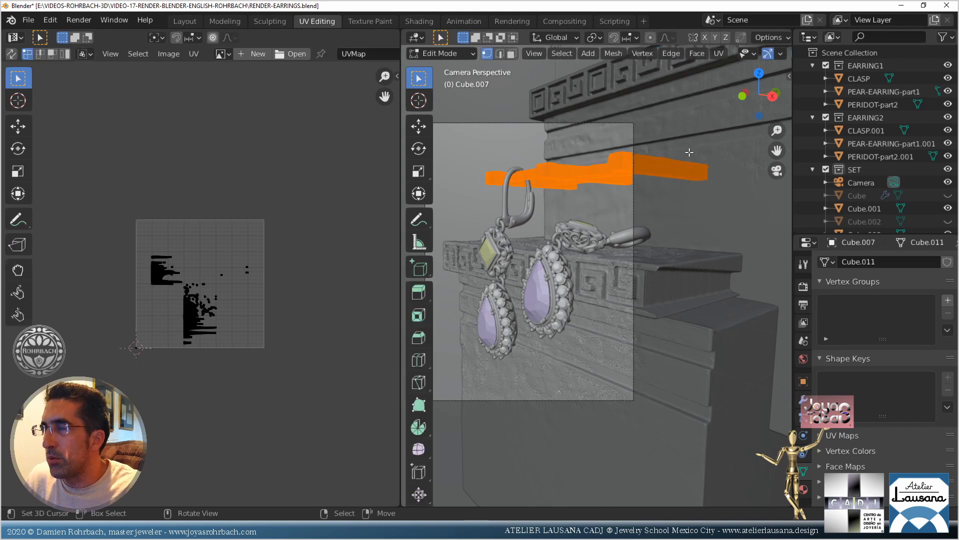
{"action": "left_click", "coordinate": [720, 53]}
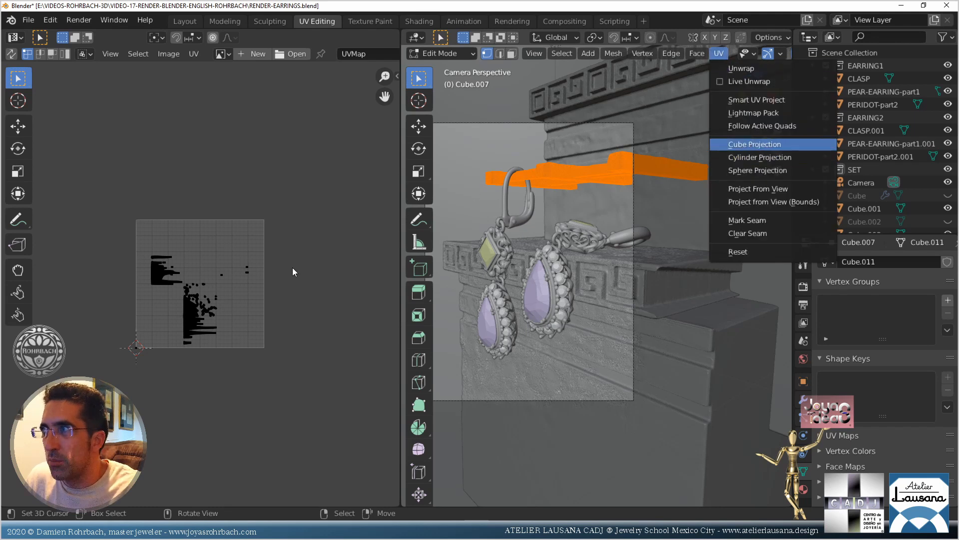
{"action": "key", "text": "Return"}
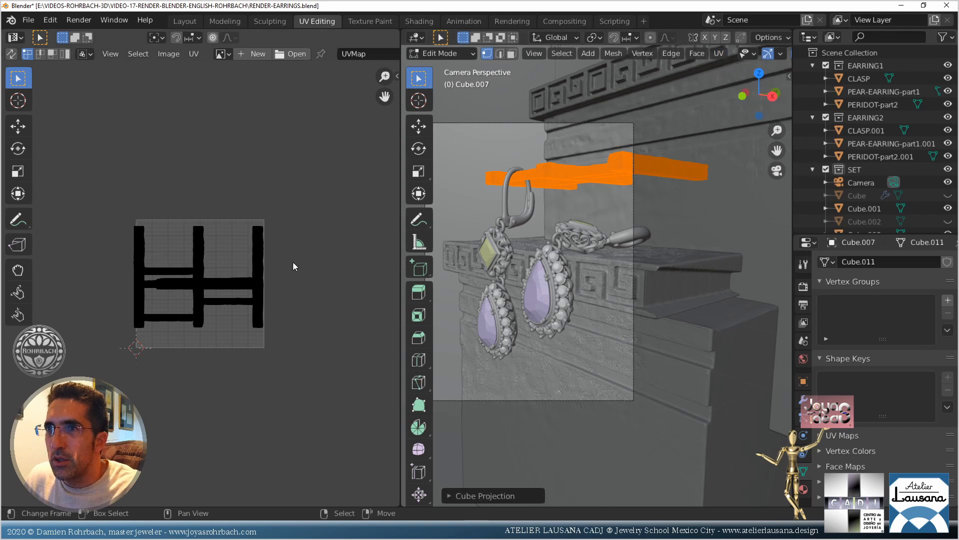
Scale all of the wooden rack's UVs down slightly to fit inside the UV square and save the file
{"action": "right_click", "coordinate": [272, 256]}
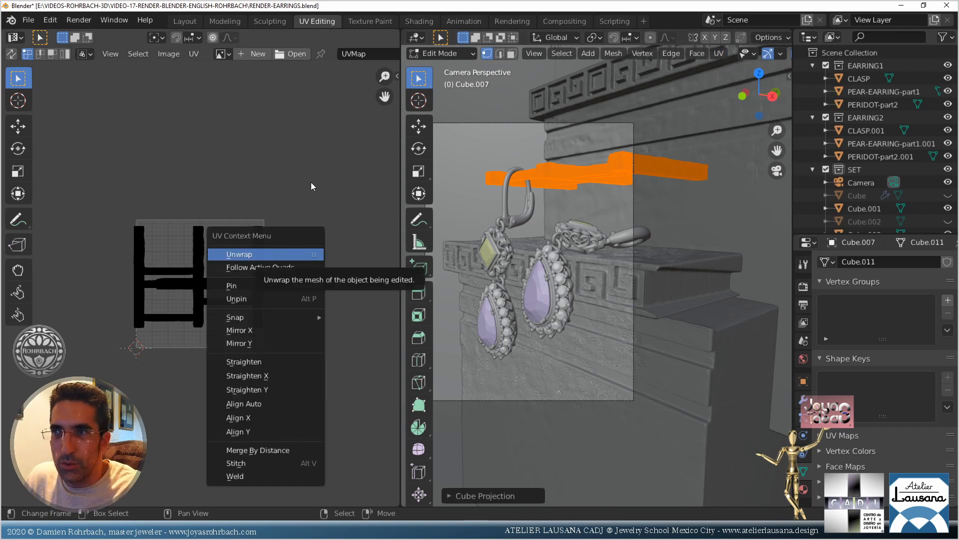
{"action": "right_click", "coordinate": [333, 210], "text": "shift"}
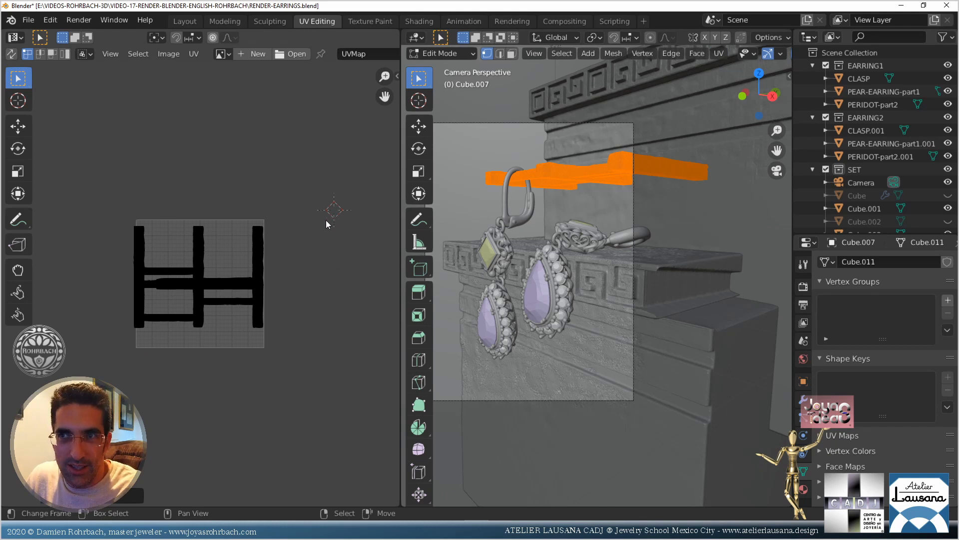
{"action": "key", "text": "a"}
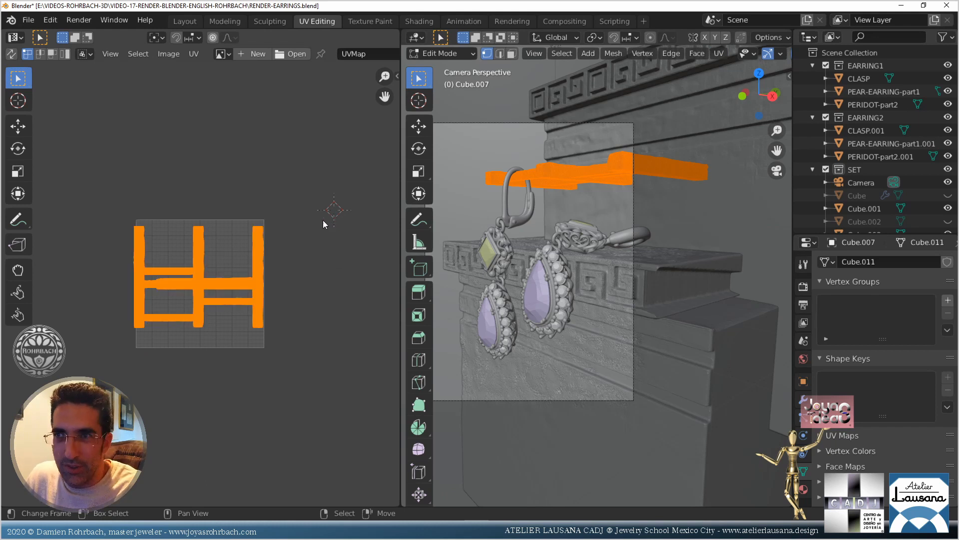
{"action": "key", "text": "r"}
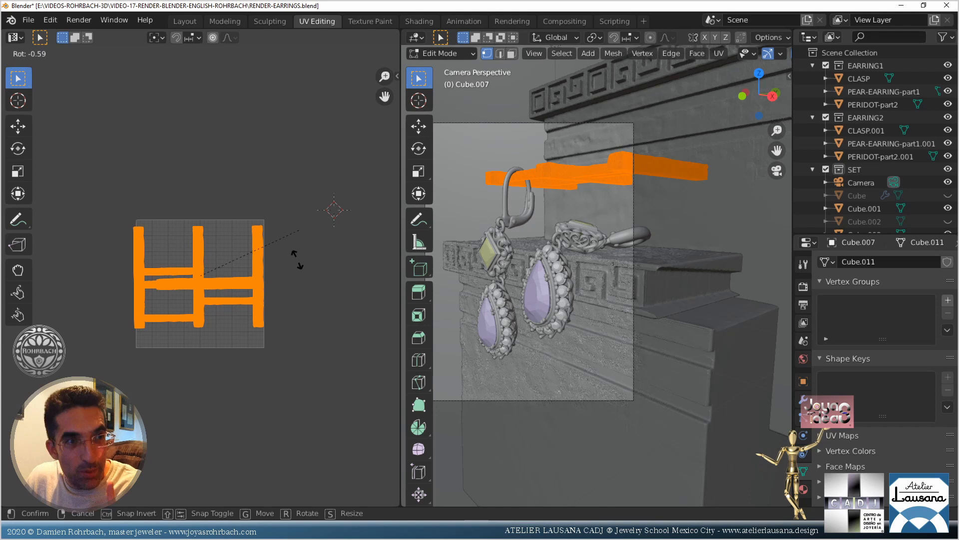
{"action": "key", "text": "s"}
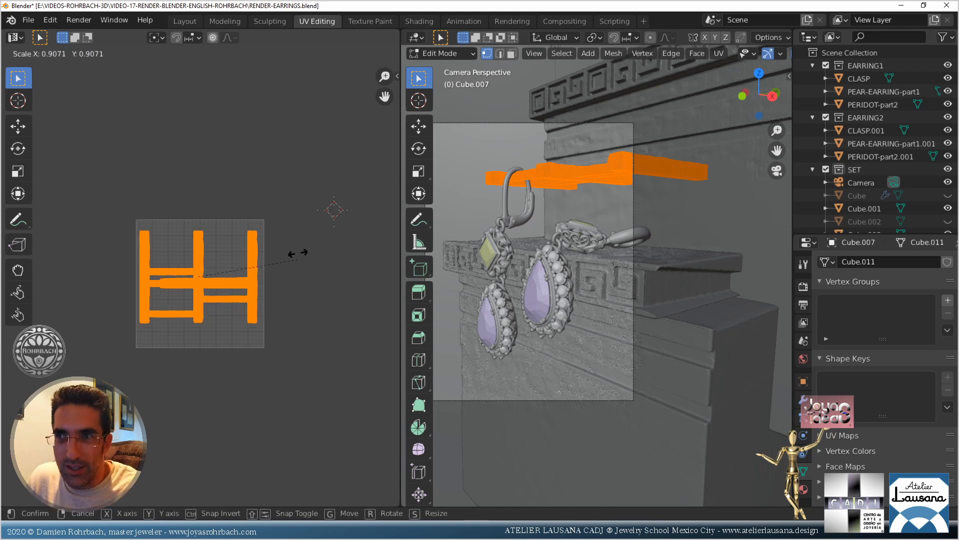
{"action": "left_click", "coordinate": [273, 200]}
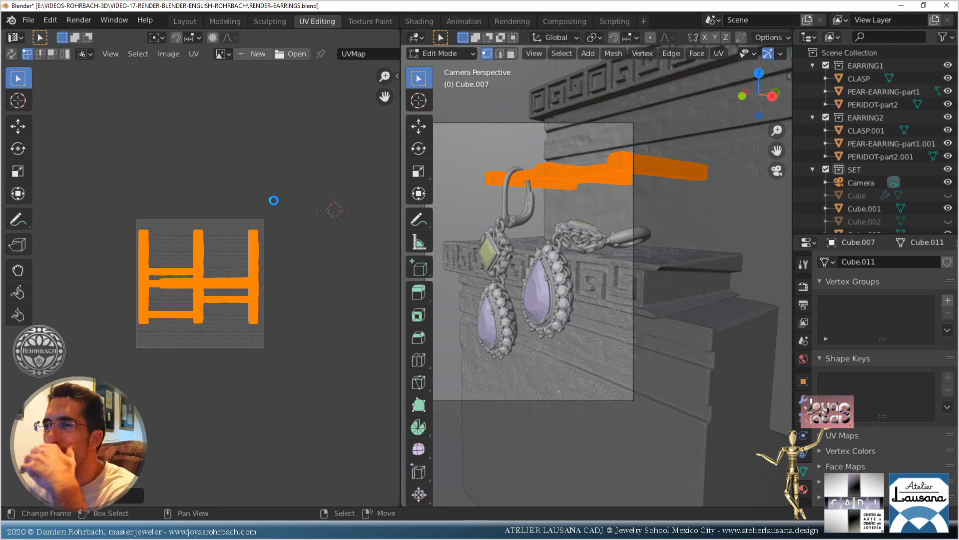
{"action": "key", "text": "ctrl+s"}
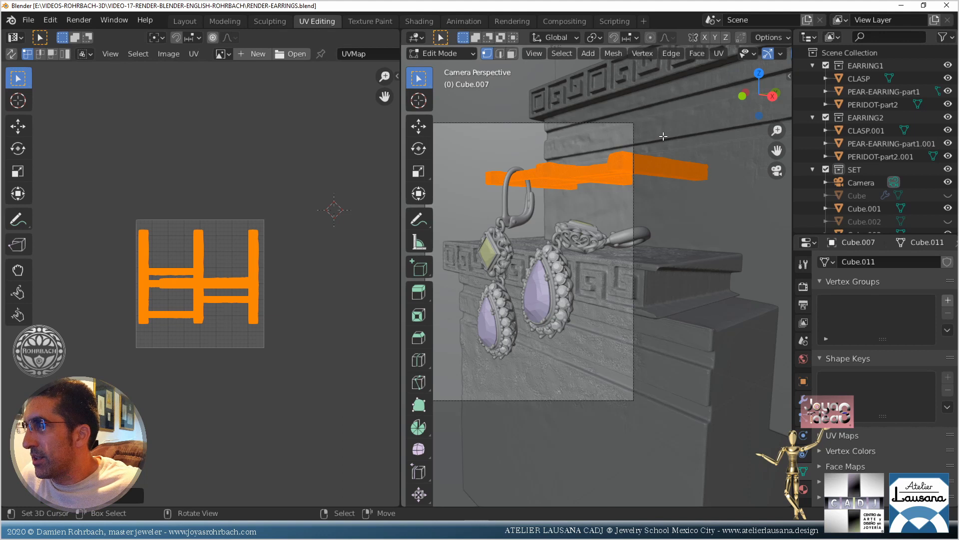
{"action": "key", "text": "Tab"}
Open the rear stone block's mesh for editing, save the file and inspect its UV layout up close
{"action": "left_click", "coordinate": [693, 136]}
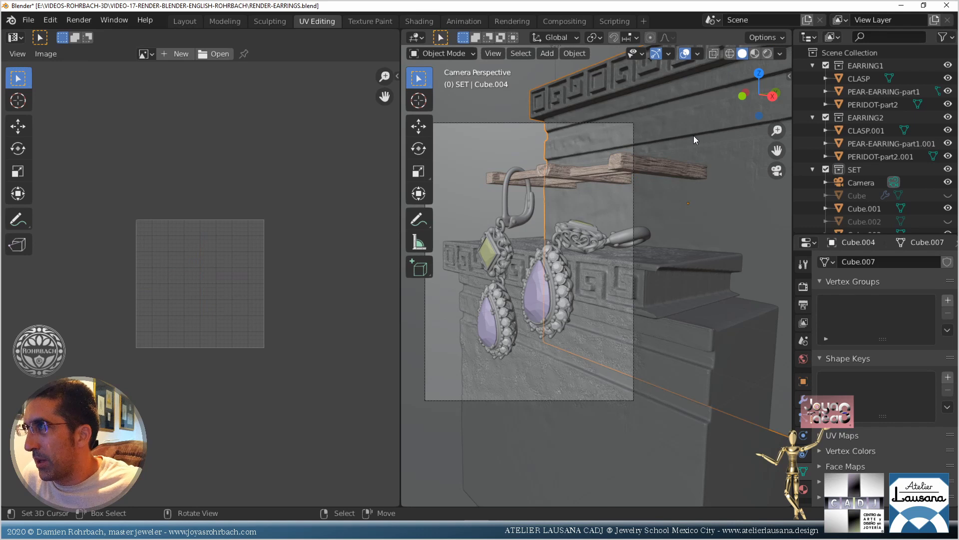
{"action": "key", "text": "Tab"}
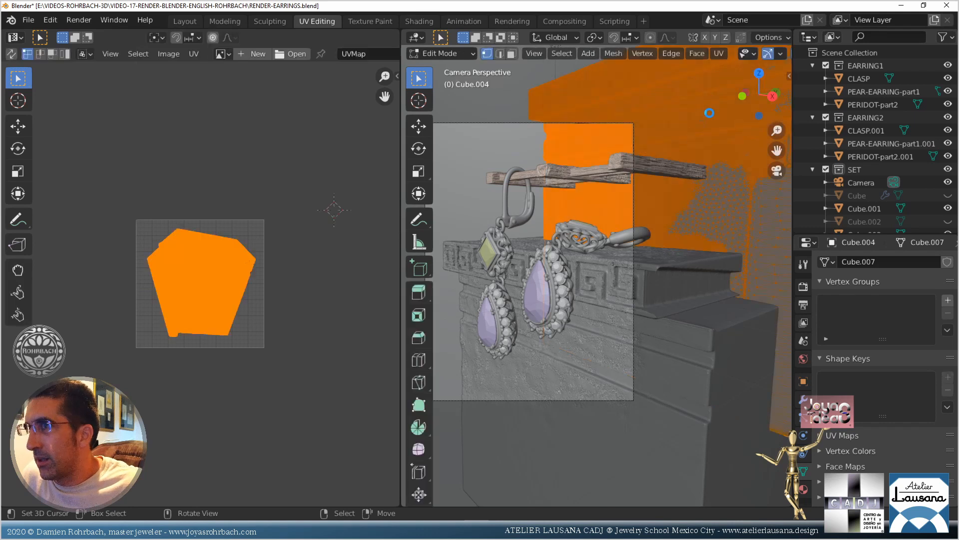
{"action": "key", "text": "ctrl+s"}
{"action": "left_click", "coordinate": [719, 53]}
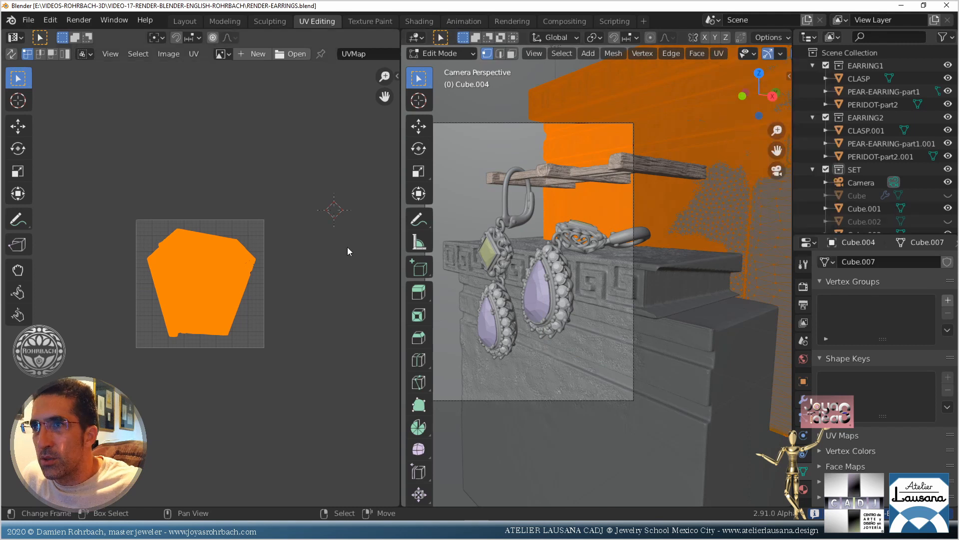
{"action": "scroll", "coordinate": [272, 267], "scroll_direction": "up", "scroll_amount": 2}
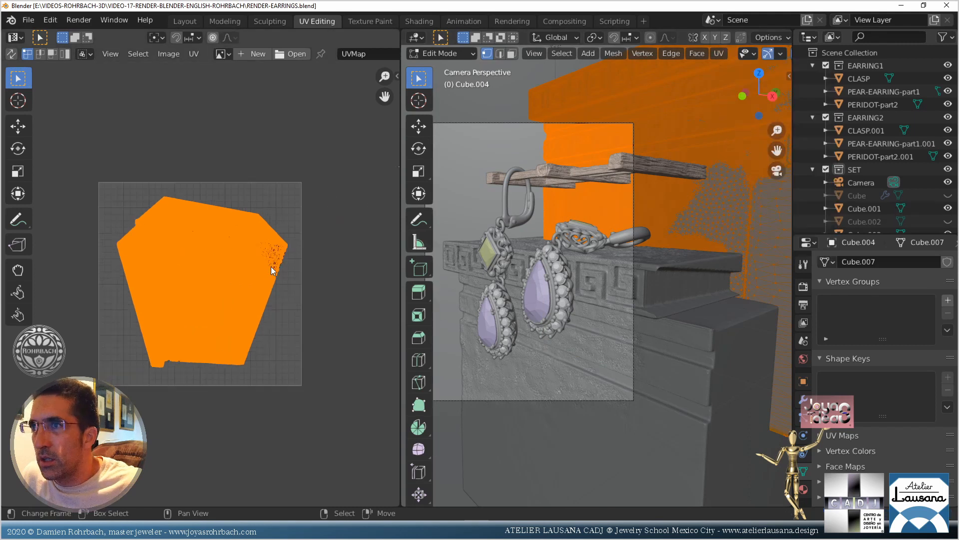
{"action": "scroll", "coordinate": [275, 267], "scroll_direction": "up", "scroll_amount": 5}
{"action": "scroll", "coordinate": [279, 269], "scroll_direction": "down", "scroll_amount": 5}
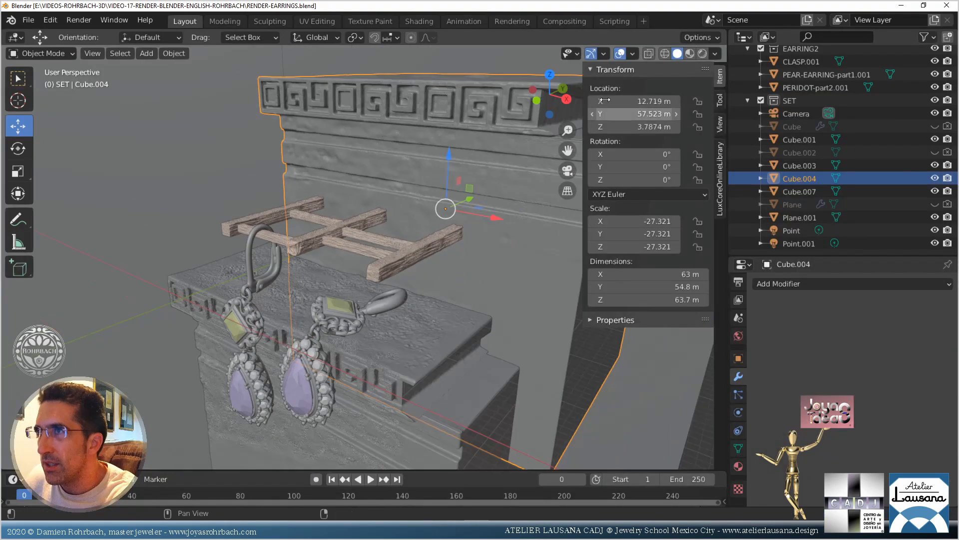
Preview the rendered scene in the Layout workspace, from the camera view, and in the Shading workspace
{"action": "left_click", "coordinate": [703, 54]}
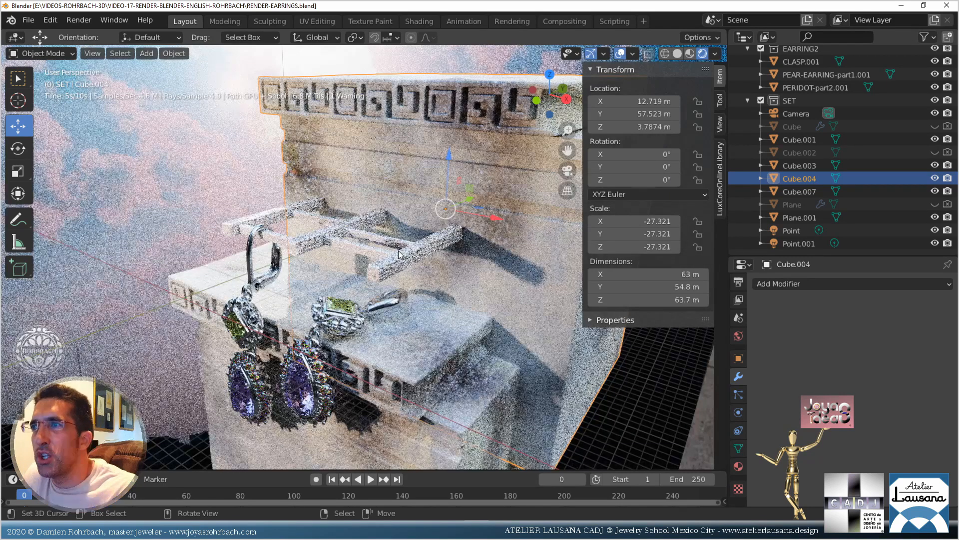
{"action": "key", "text": "KP_0"}
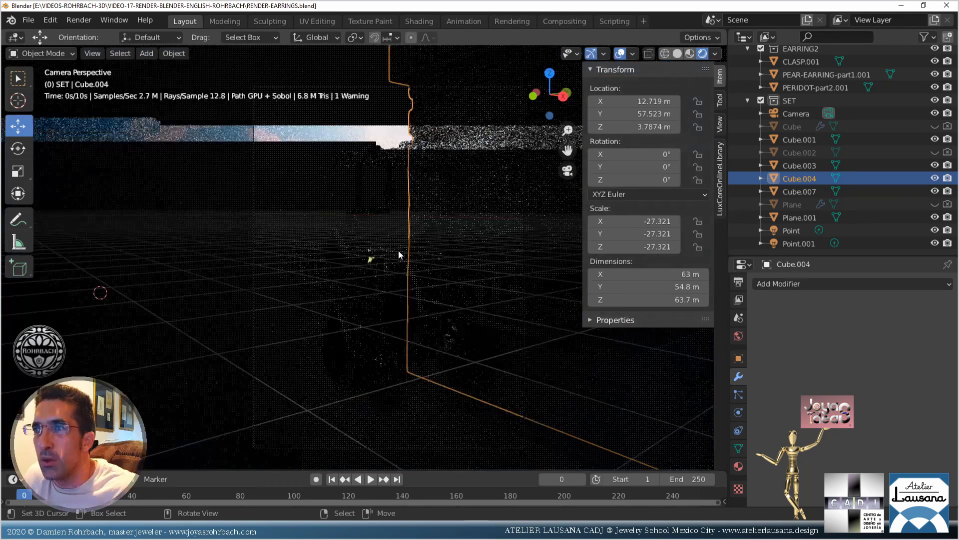
{"action": "left_click", "coordinate": [418, 21]}
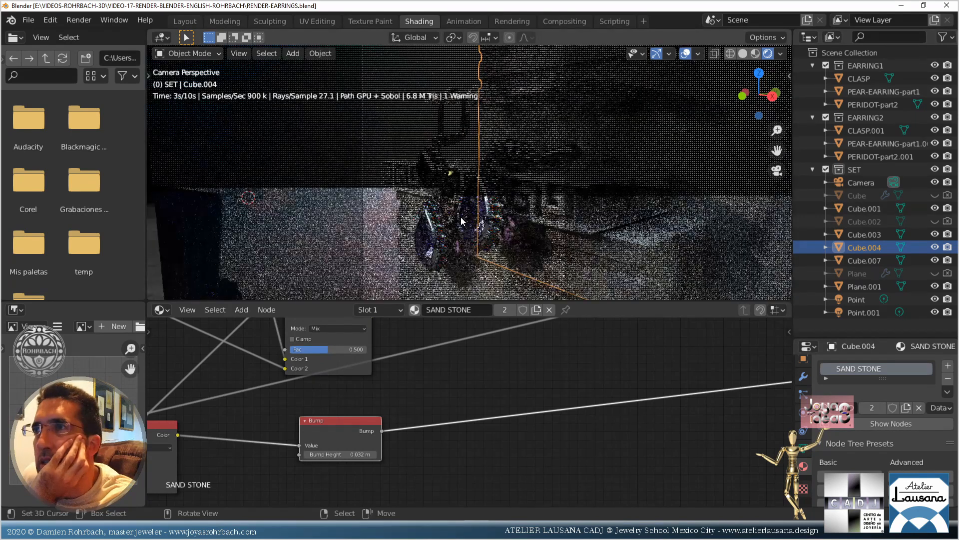
Connect the rough_wood_bump_4k.png Color output to the Diffuse Color of the rack's WOOD Glossy Material
{"action": "left_click", "coordinate": [514, 92]}
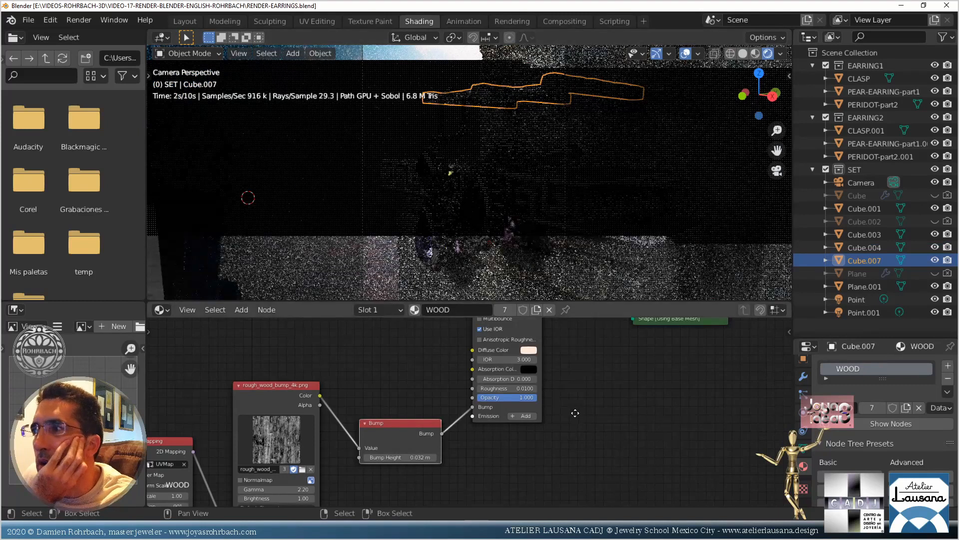
{"action": "middle_click_drag", "start_coordinate": [281, 479], "coordinate": [346, 438]}
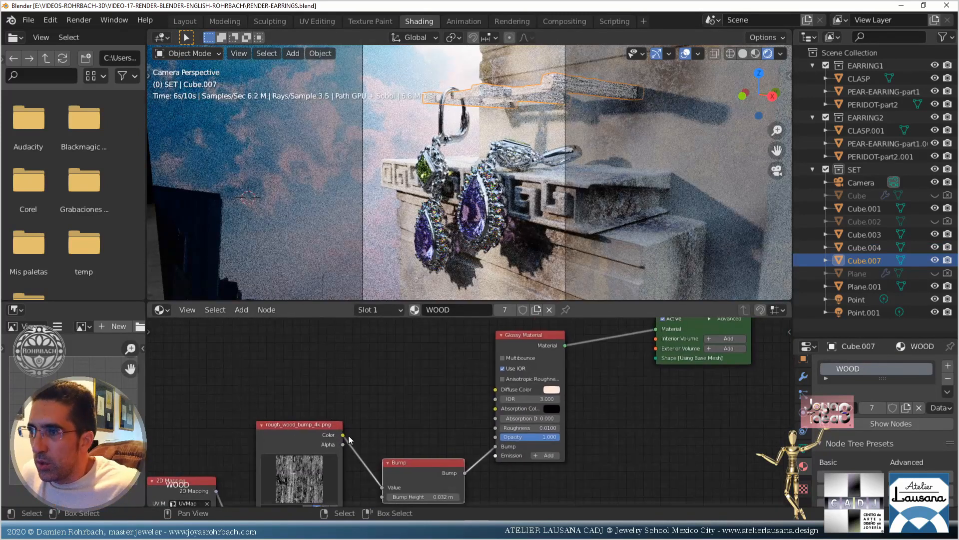
{"action": "left_click_drag", "start_coordinate": [343, 436], "coordinate": [495, 389]}
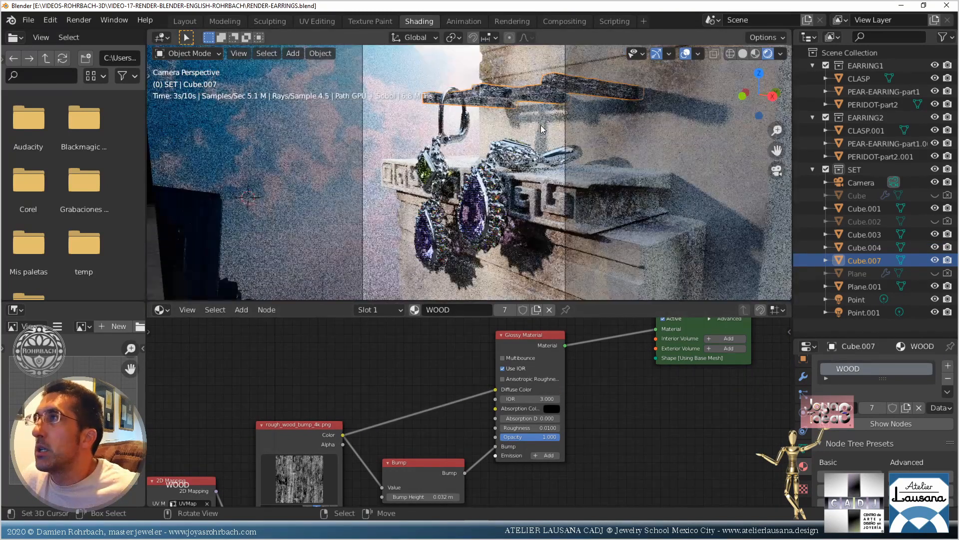
Apply smooth shading to the wooden beam structure above the earrings
{"action": "left_click_drag", "start_coordinate": [538, 106], "coordinate": [523, 196]}
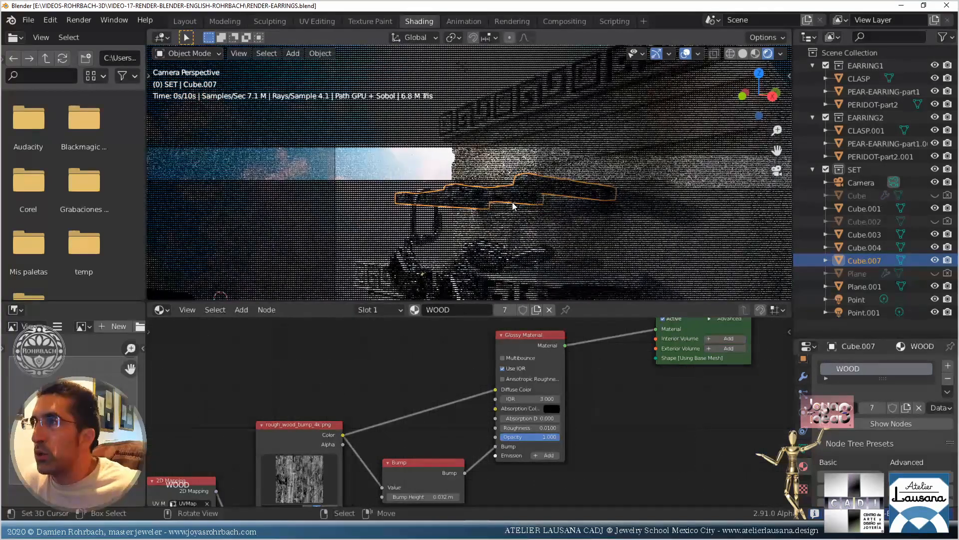
{"action": "scroll", "coordinate": [512, 202], "scroll_direction": "up", "scroll_amount": 5}
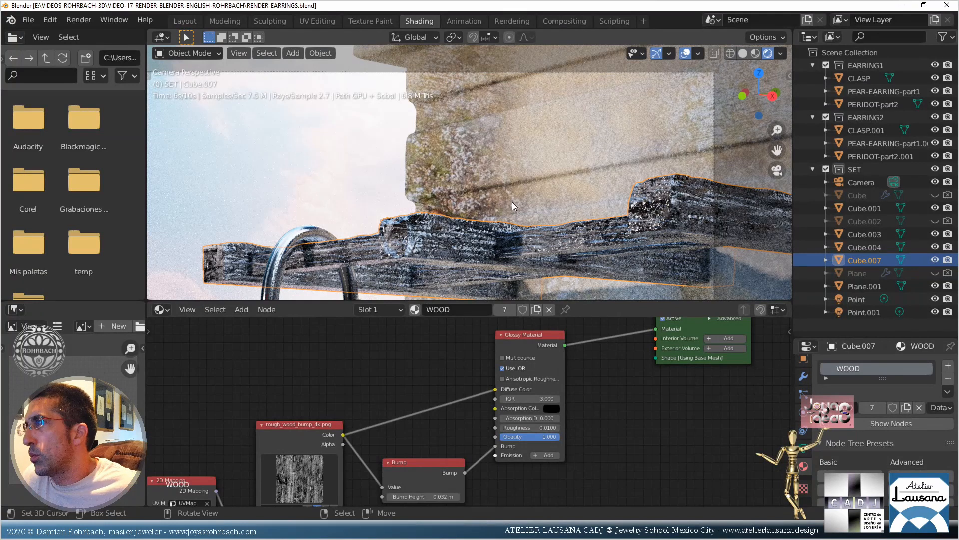
{"action": "left_click", "coordinate": [322, 53]}
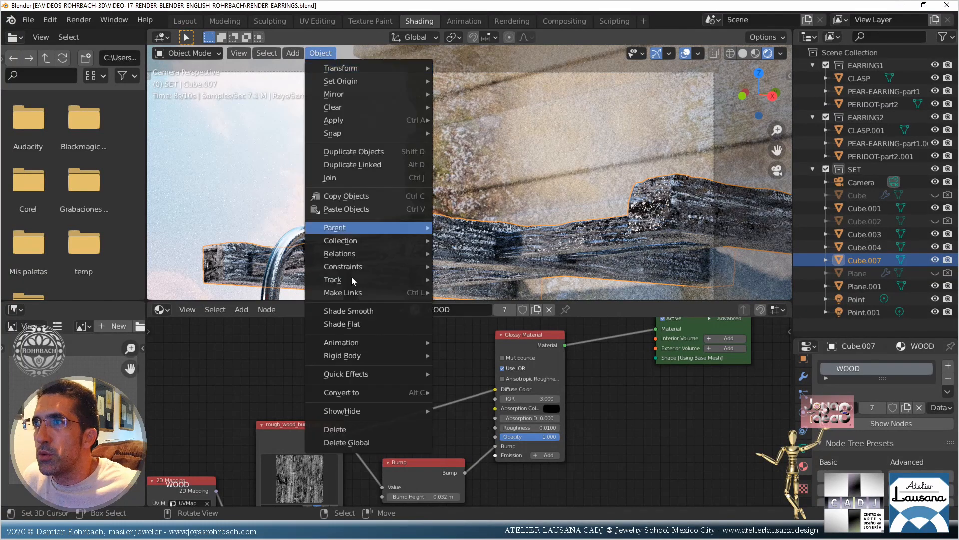
{"action": "left_click", "coordinate": [352, 314]}
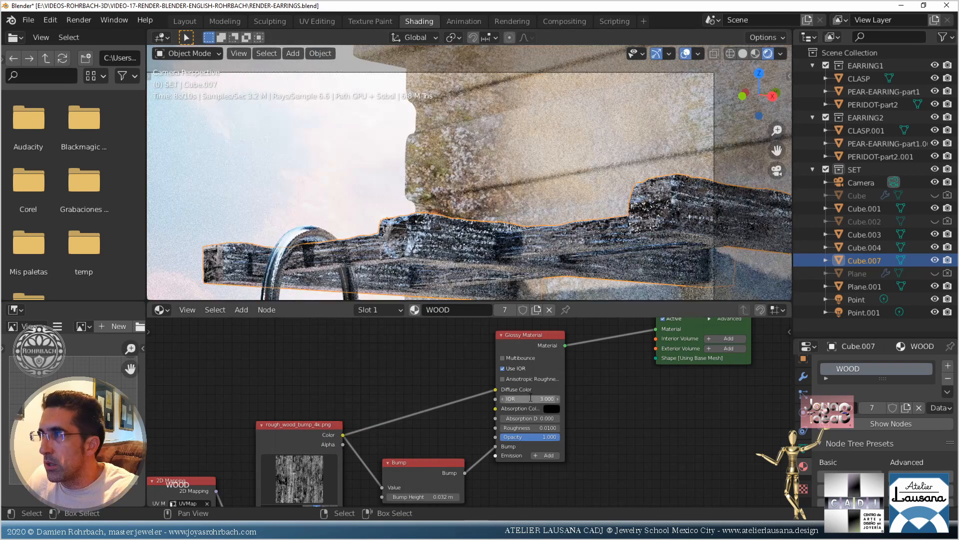
Set the WOOD material's Glossy IOR to 1.5 and its roughness to 0.1
{"action": "left_click", "coordinate": [530, 397]}
{"action": "type", "text": "1.5"}
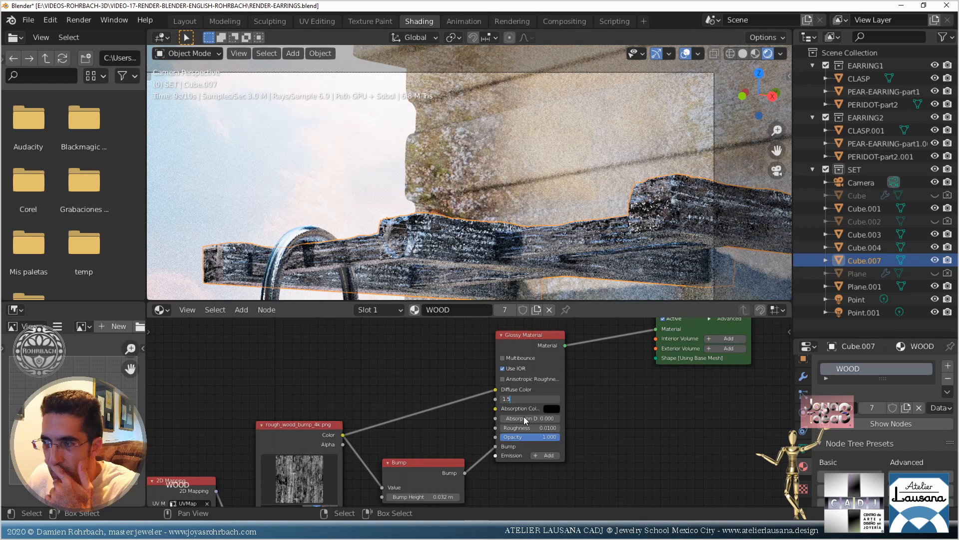
{"action": "key", "text": "Return"}
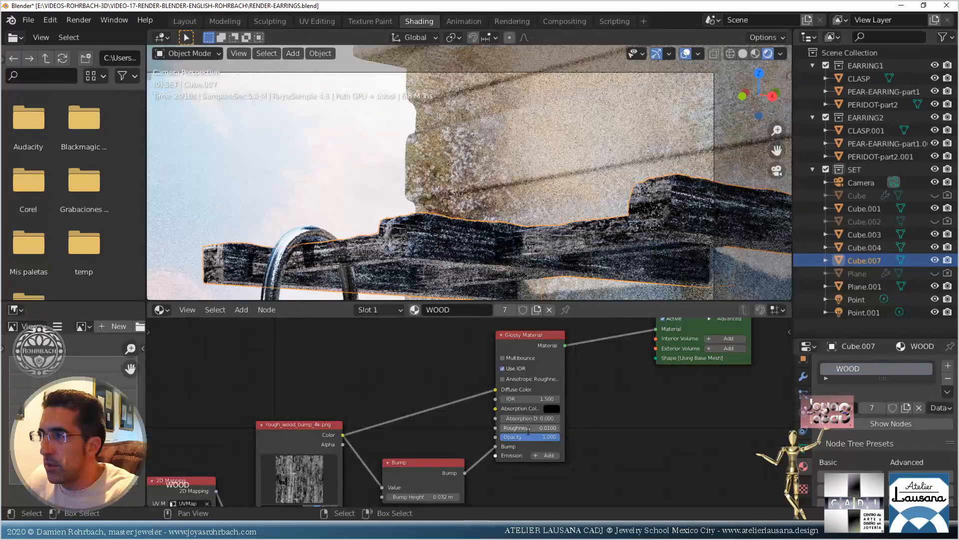
{"action": "left_click", "coordinate": [527, 430]}
{"action": "type", "text": ".1"}
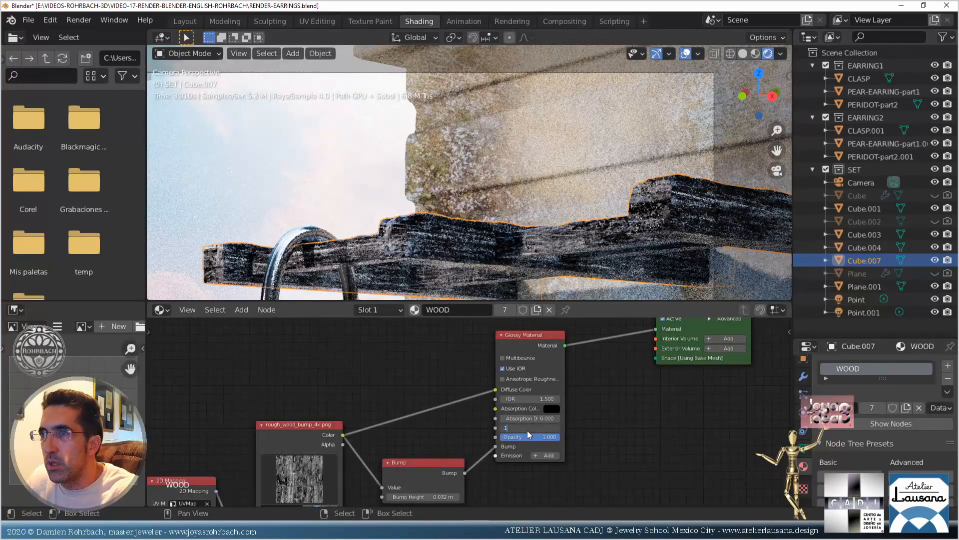
{"action": "key", "text": "Return"}
Set the wood texture's 2D Mapping rotation to 0°
{"action": "middle_click_drag", "start_coordinate": [375, 446], "coordinate": [488, 358]}
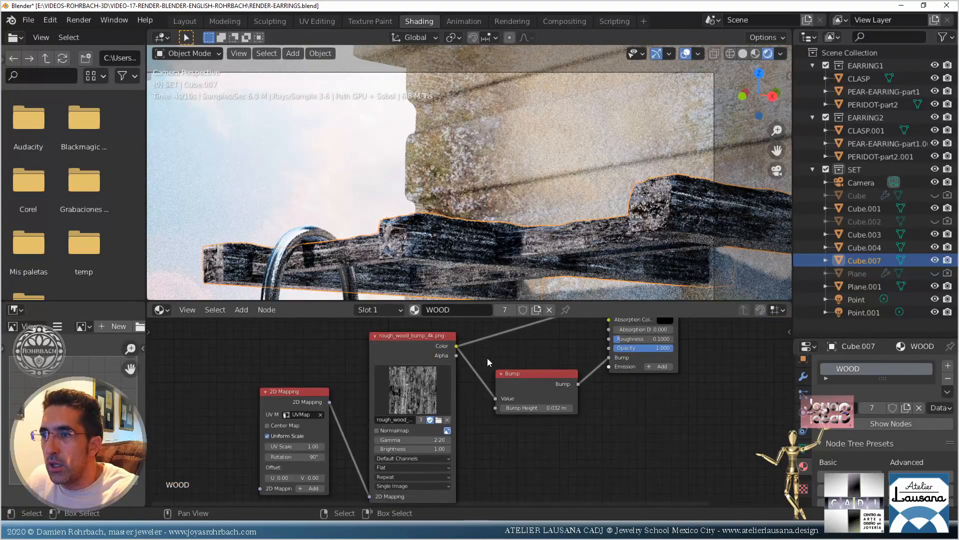
{"action": "left_click", "coordinate": [290, 457]}
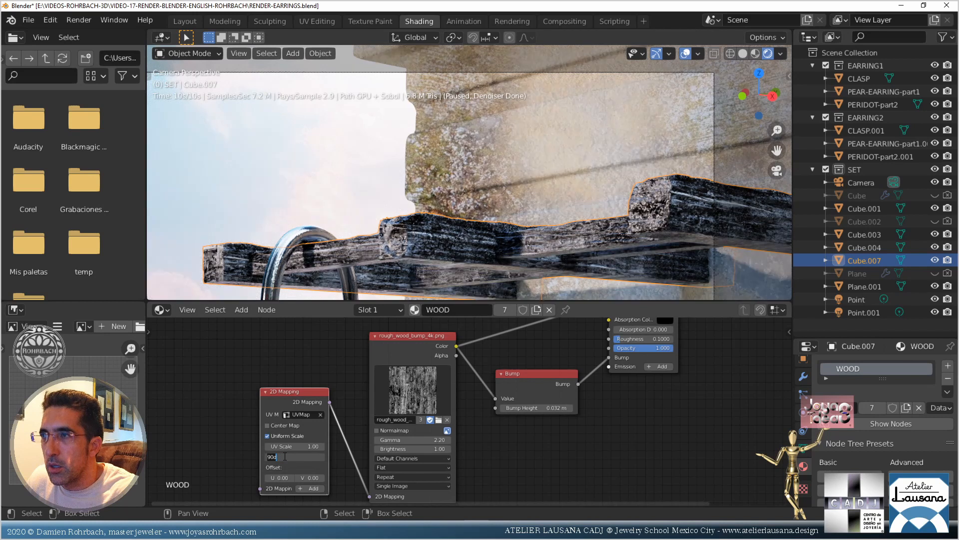
{"action": "key", "text": "BackSpace"}
{"action": "key", "text": "BackSpace"}
{"action": "key", "text": "BackSpace"}
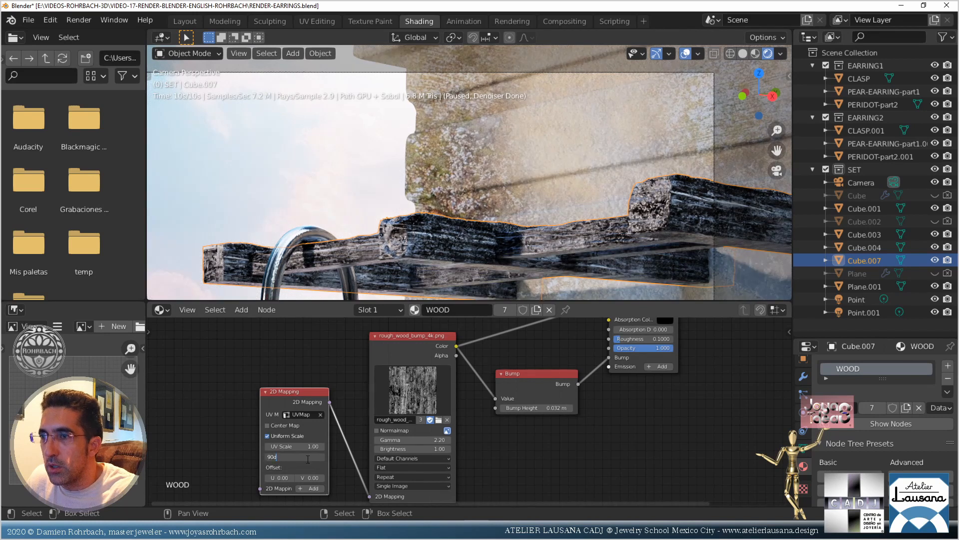
{"action": "type", "text": "0"}
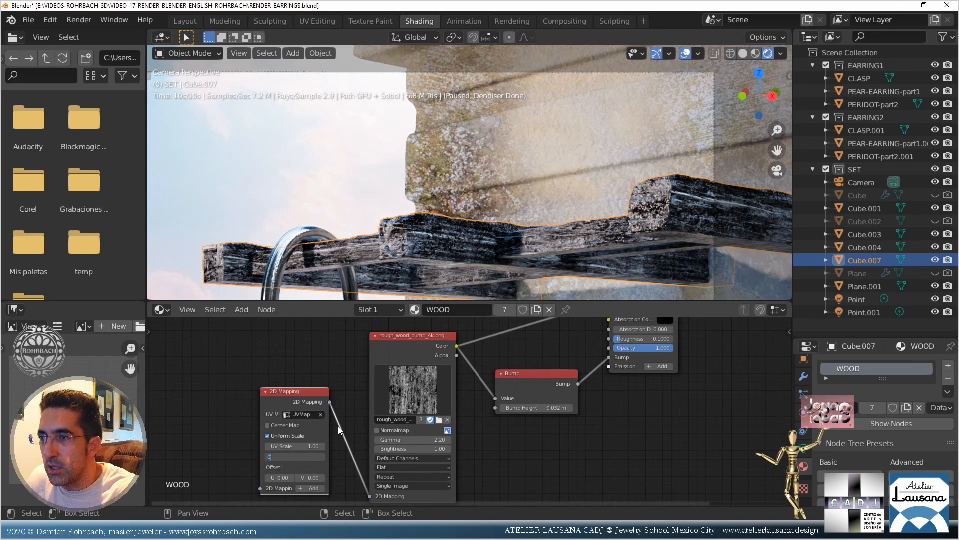
{"action": "key", "text": "Return"}
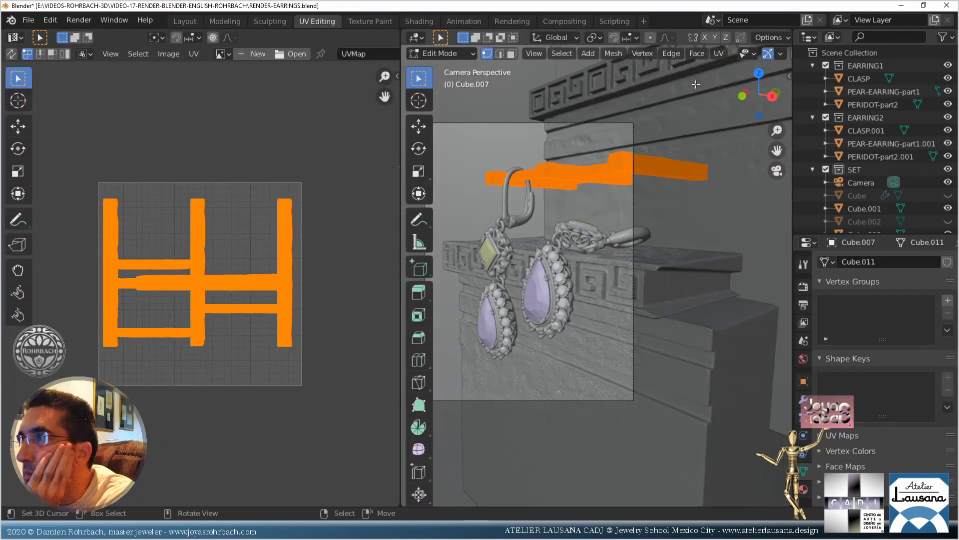
Try to unwrap the wooden beams from the camera view using Project from View (Bounds)
{"action": "left_click", "coordinate": [725, 53]}
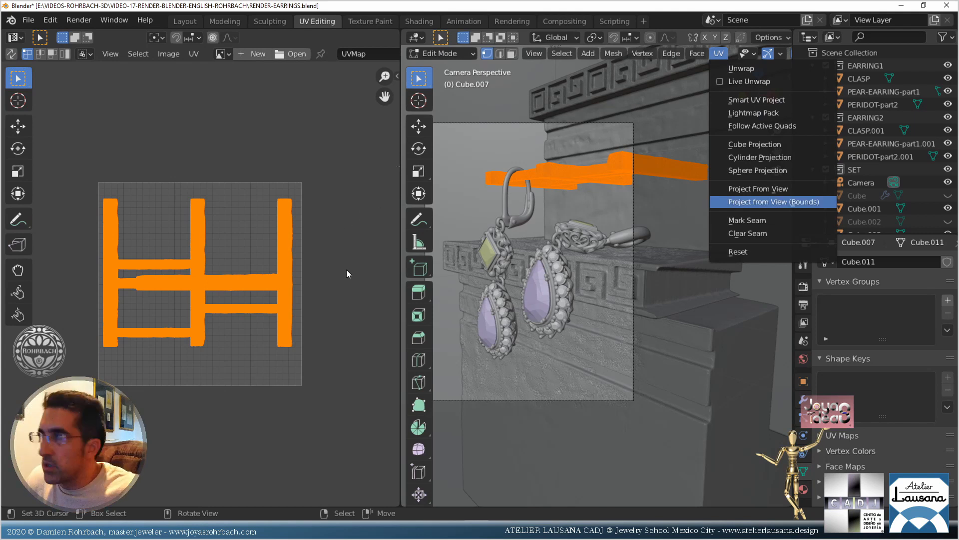
{"action": "key", "text": "Return"}
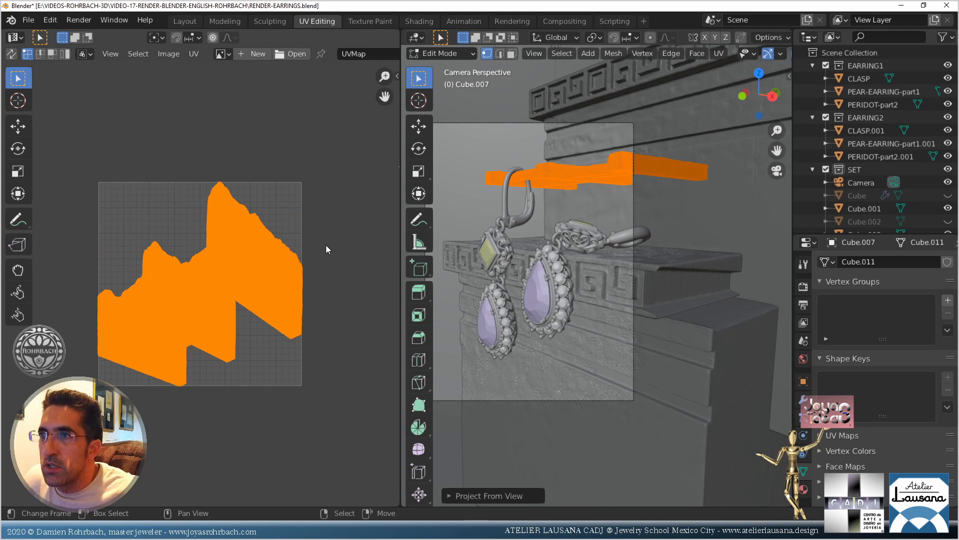
{"action": "key", "text": "s"}
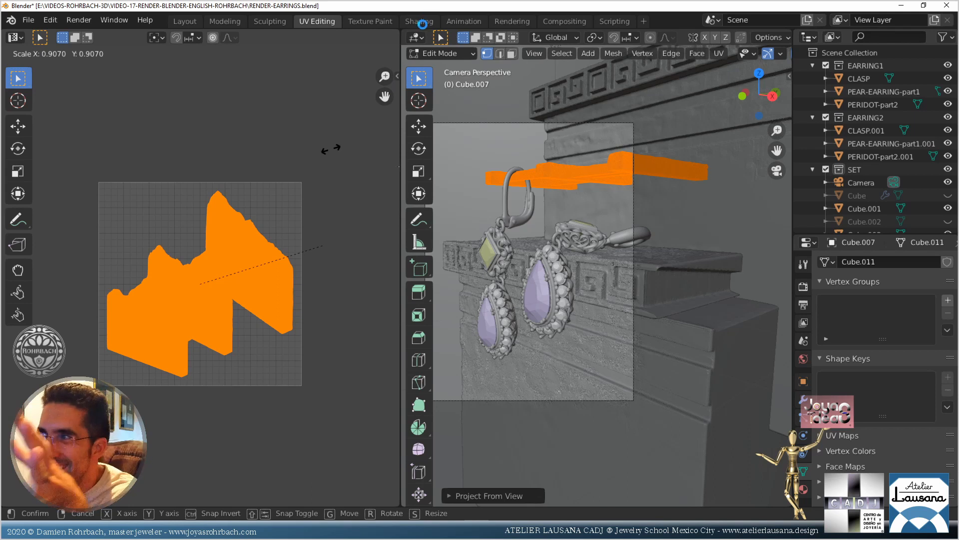
{"action": "key", "text": "Escape"}
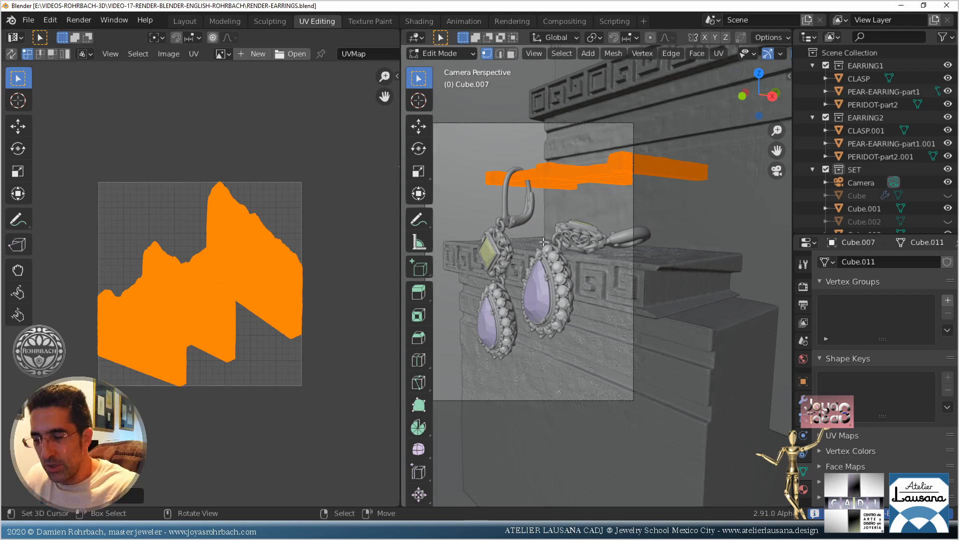
Unwrap the wooden beams from the top view with Project from View (Bounds) and scale the UVs to about 0.93
{"action": "key", "text": "KP_7"}
{"action": "scroll", "coordinate": [678, 251], "scroll_direction": "up", "scroll_amount": 3}
{"action": "scroll", "coordinate": [677, 251], "scroll_direction": "up", "scroll_amount": 3}
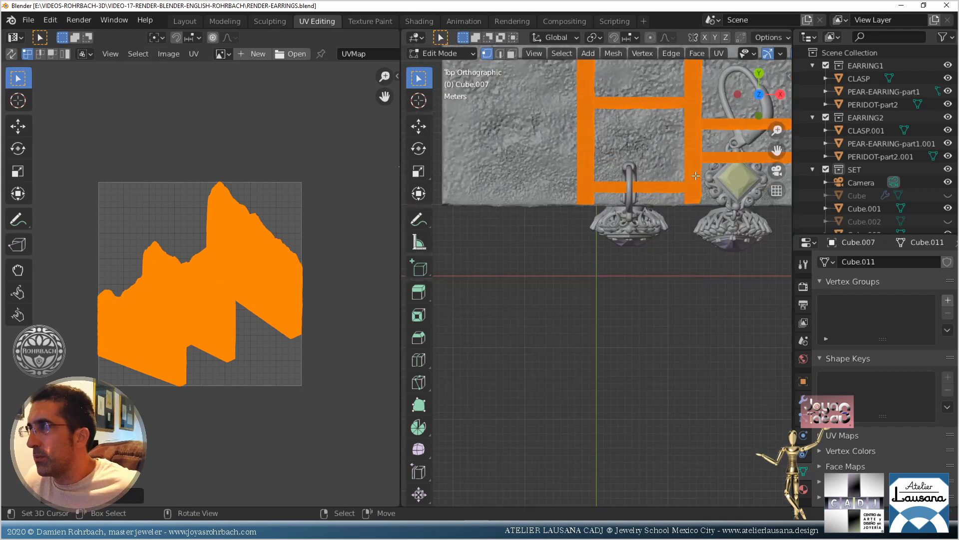
{"action": "middle_click_drag", "start_coordinate": [699, 172], "coordinate": [594, 271], "text": "shift"}
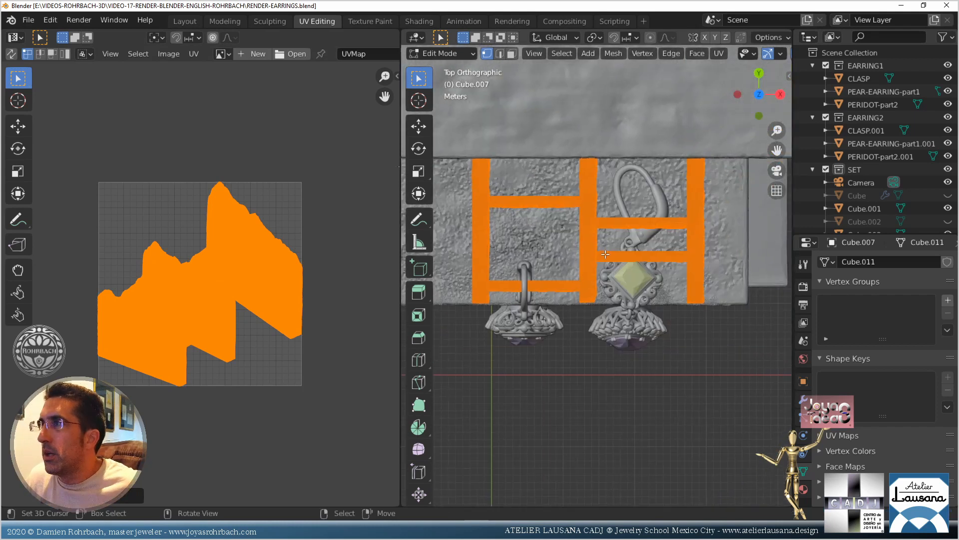
{"action": "left_click", "coordinate": [719, 53]}
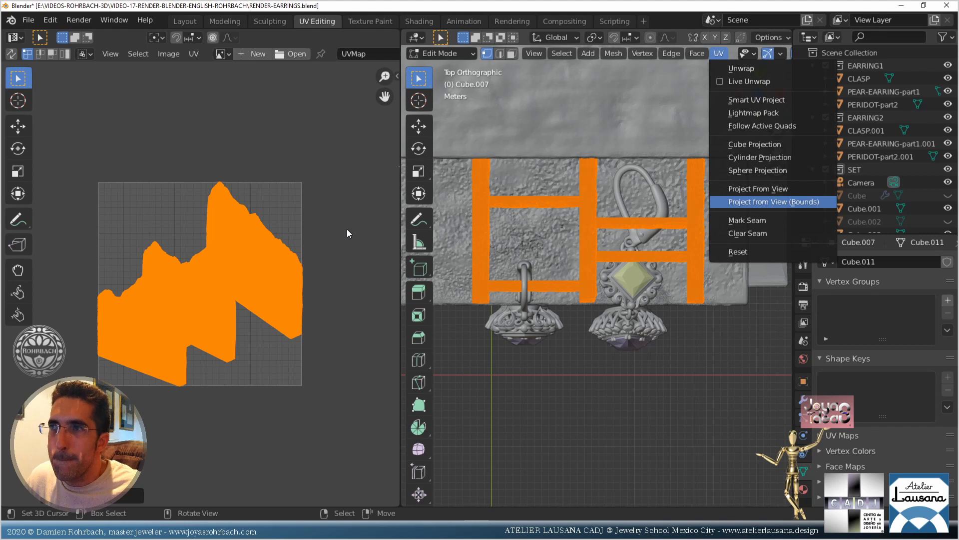
{"action": "key", "text": "Return"}
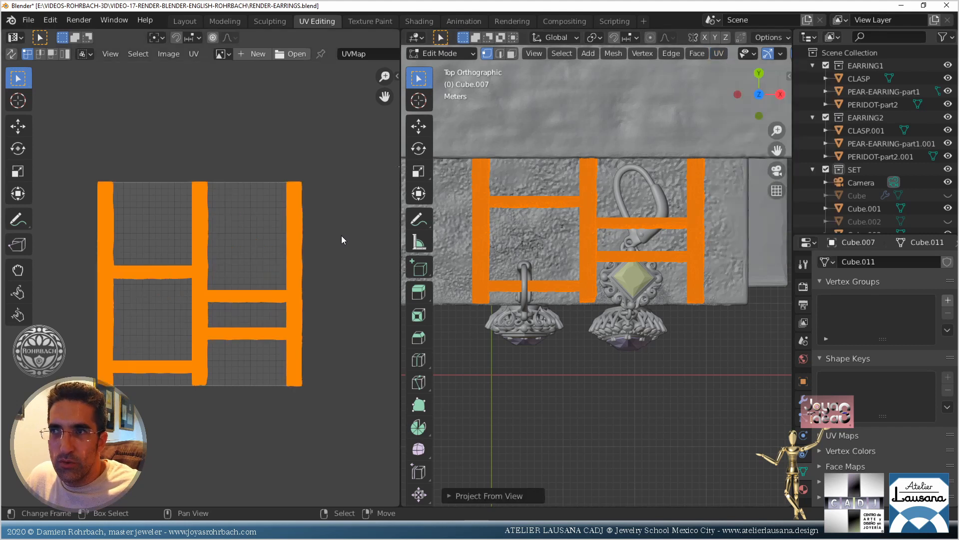
{"action": "key", "text": "s"}
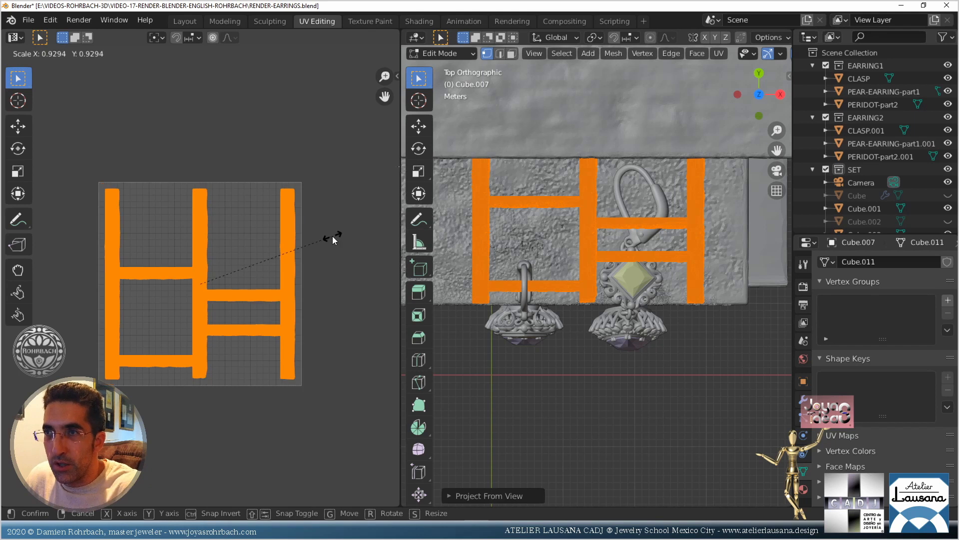
{"action": "left_click", "coordinate": [333, 236]}
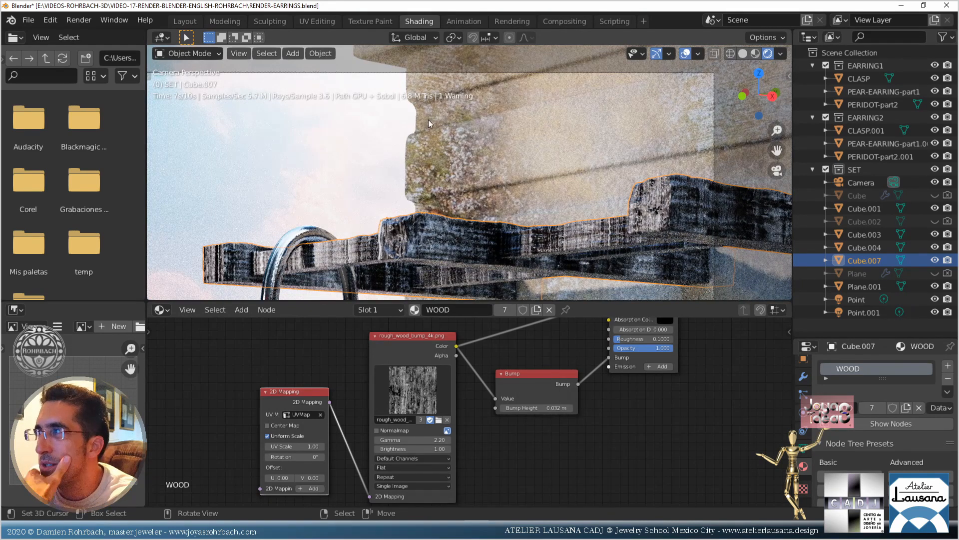
Disconnect the wood bump image from the Glossy material's Diffuse Color and darken that colour to a medium brownish grey
{"action": "middle_click_drag", "start_coordinate": [529, 341], "coordinate": [421, 384]}
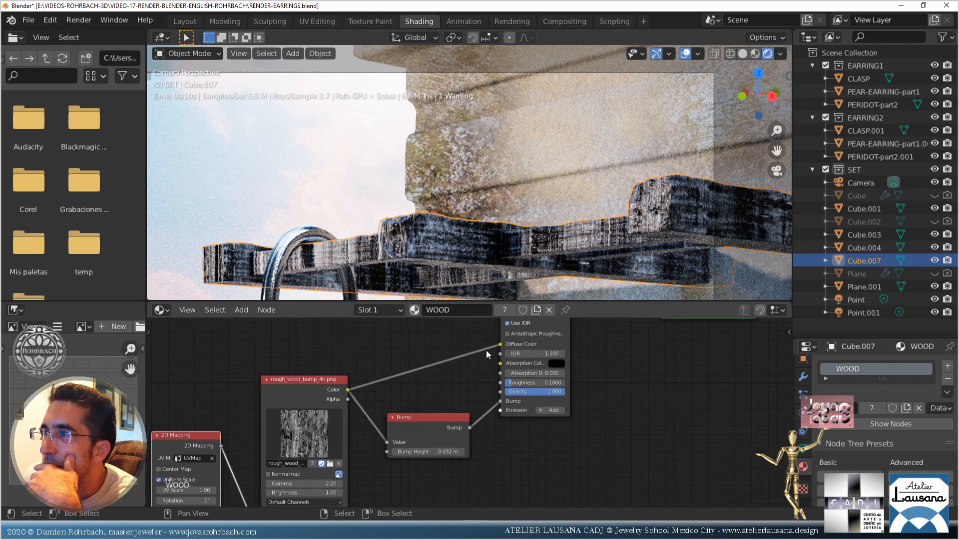
{"action": "left_click_drag", "start_coordinate": [501, 343], "coordinate": [449, 353]}
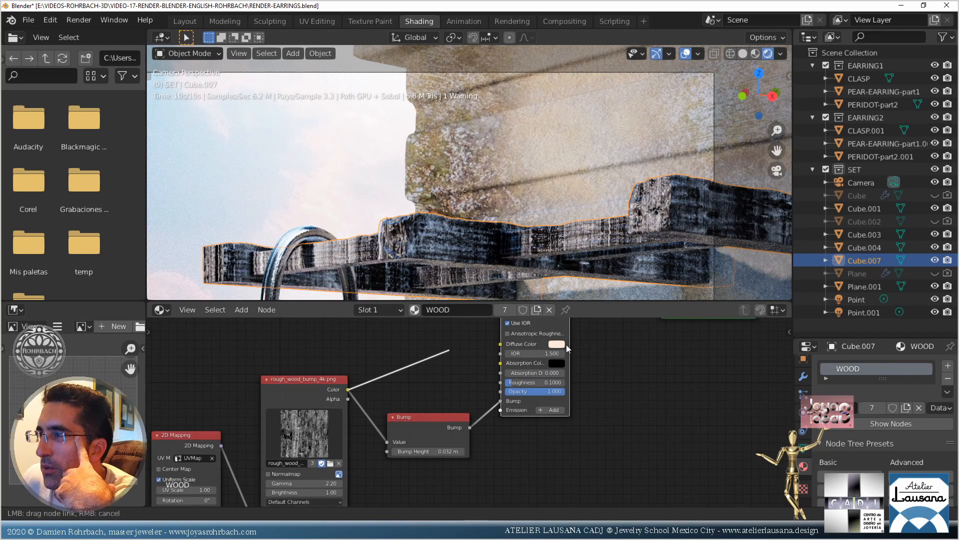
{"action": "left_click_drag", "start_coordinate": [566, 344], "coordinate": [566, 344]}
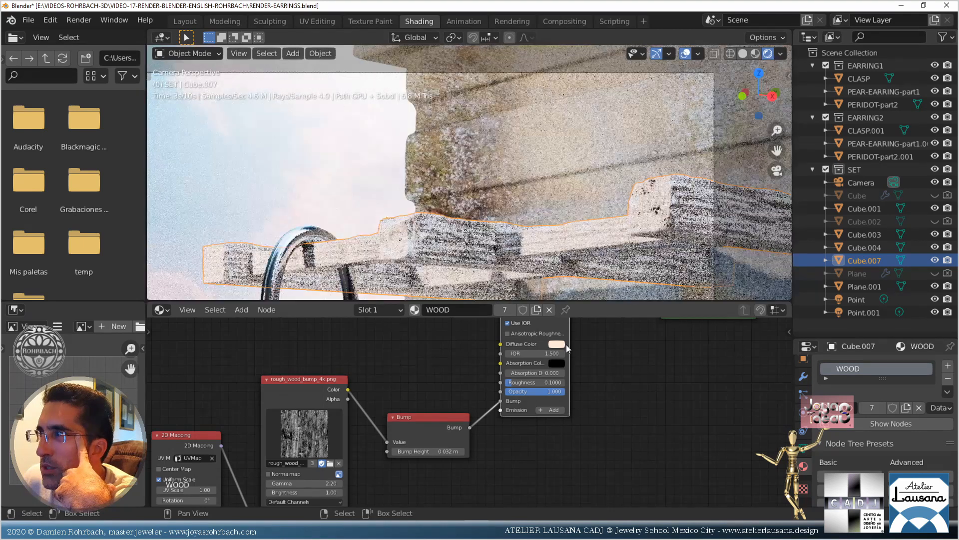
{"action": "left_click", "coordinate": [562, 343]}
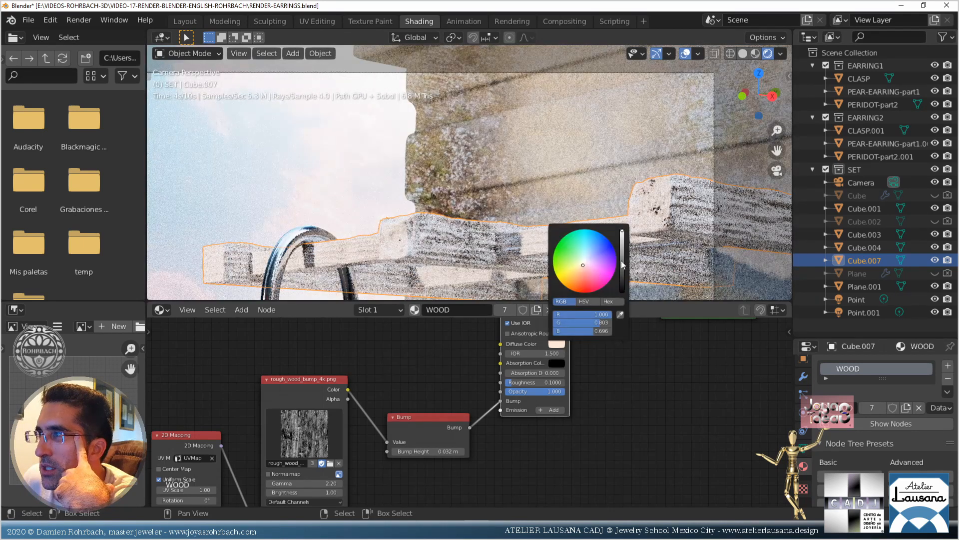
{"action": "left_click_drag", "start_coordinate": [622, 232], "coordinate": [622, 258]}
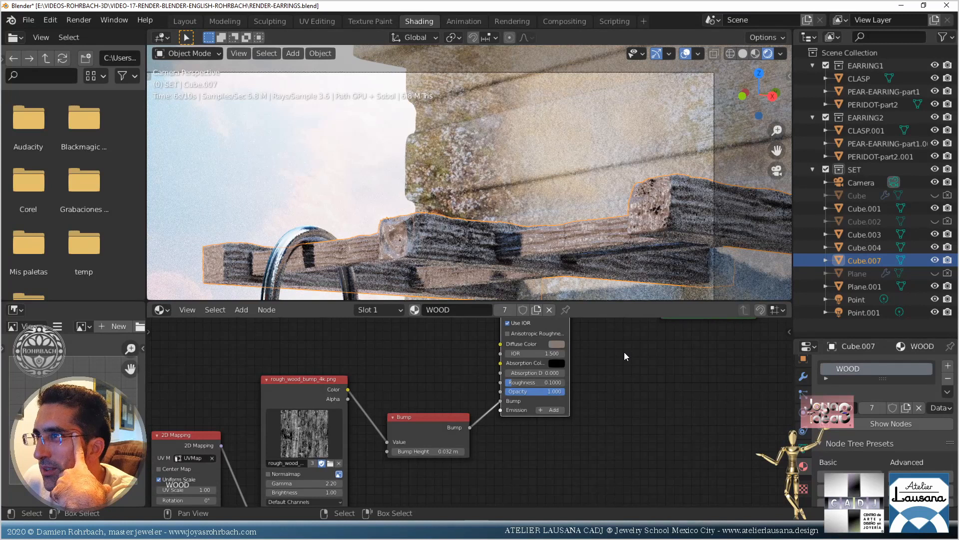
Set the WOOD material's bump height to 0.1 m
{"action": "left_click", "coordinate": [446, 448]}
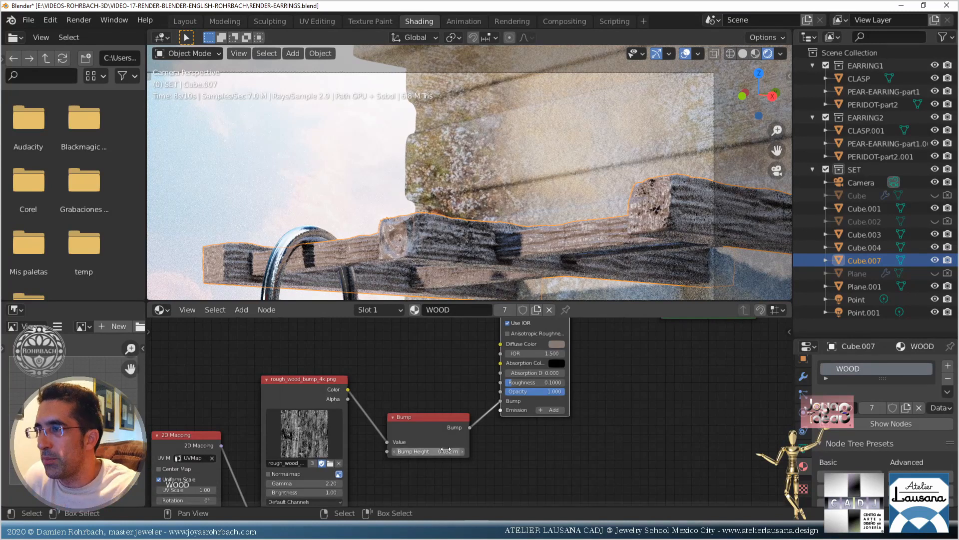
{"action": "type", "text": "1"}
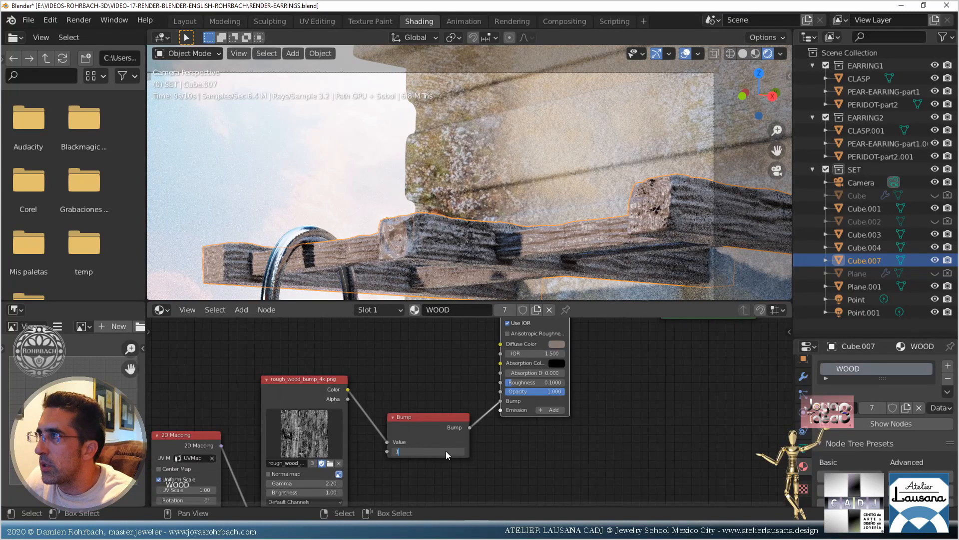
{"action": "key", "text": "Return"}
Try 2D Mapping rotations of 90° and 270° for the wood texture
{"action": "middle_click_drag", "start_coordinate": [438, 448], "coordinate": [537, 352]}
{"action": "left_click", "coordinate": [293, 402]}
{"action": "type", "text": "90"}
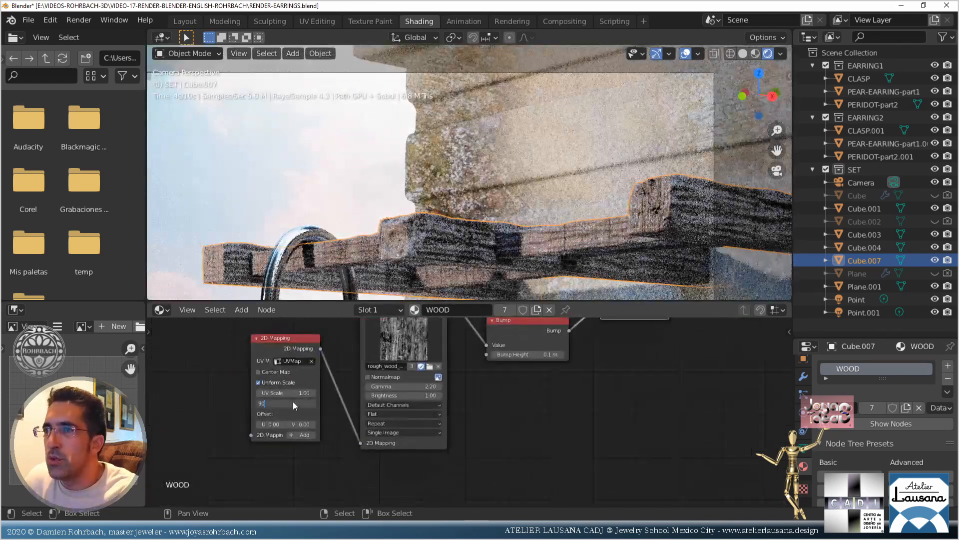
{"action": "key", "text": "Return"}
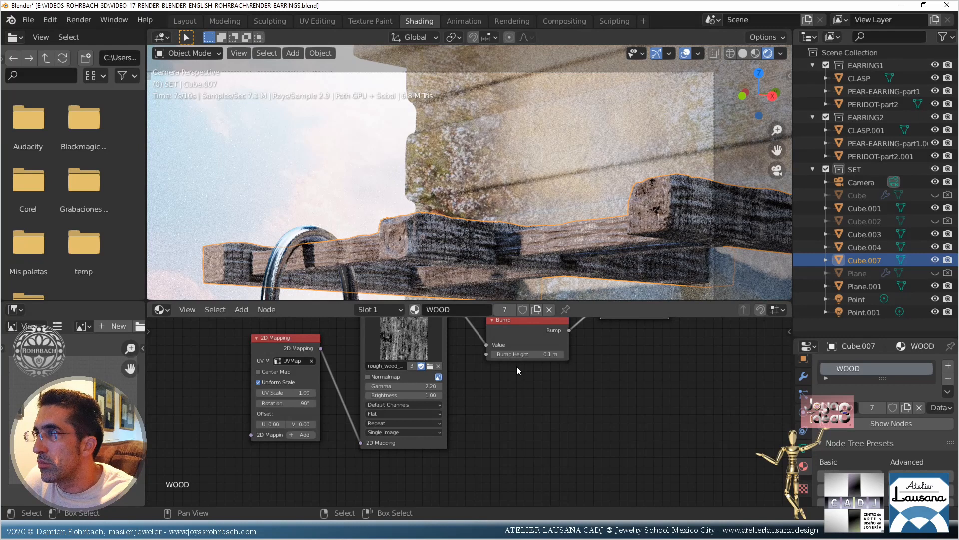
{"action": "left_click", "coordinate": [294, 403]}
{"action": "type", "text": "270"}
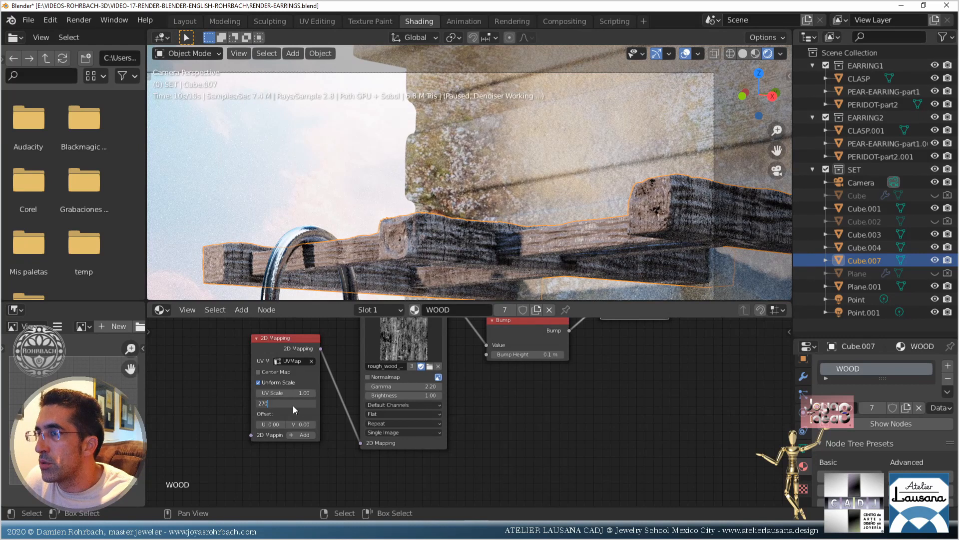
{"action": "key", "text": "Return"}
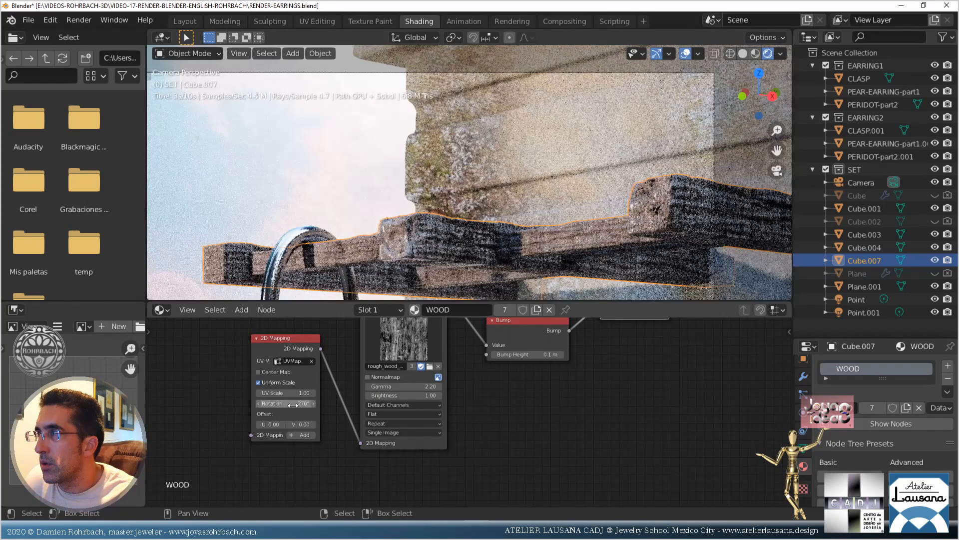
Set the wood texture's 2D Mapping rotation to 20°
{"action": "left_click", "coordinate": [293, 404]}
{"action": "type", "text": "20"}
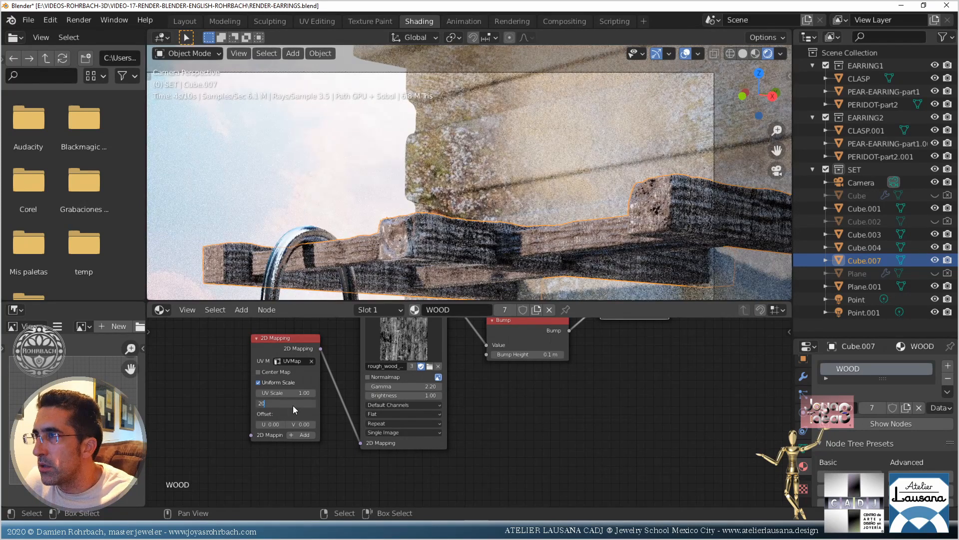
{"action": "key", "text": "Return"}
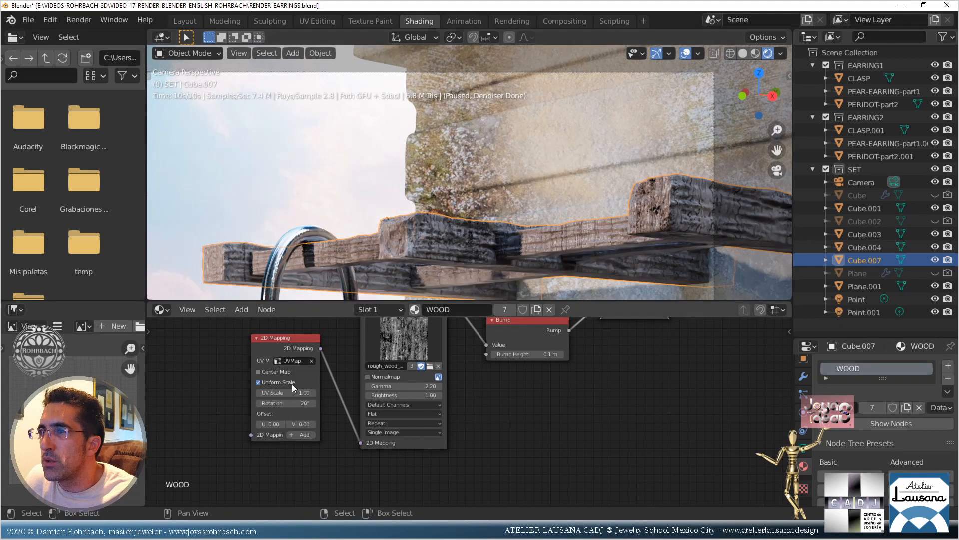
Try a 2D Mapping rotation of 0° for the wood bump texture
{"action": "left_click", "coordinate": [294, 403]}
{"action": "type", "text": "0"}
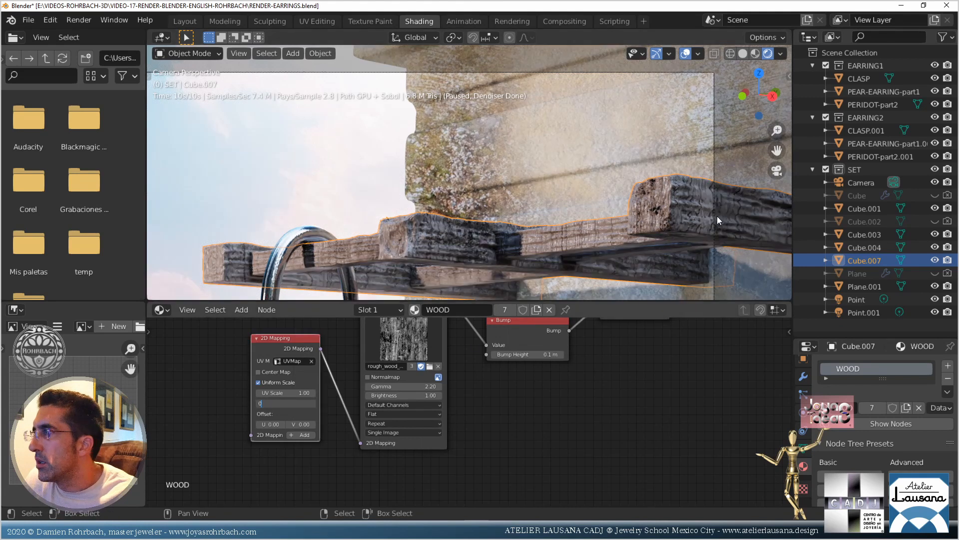
{"action": "key", "text": "Return"}
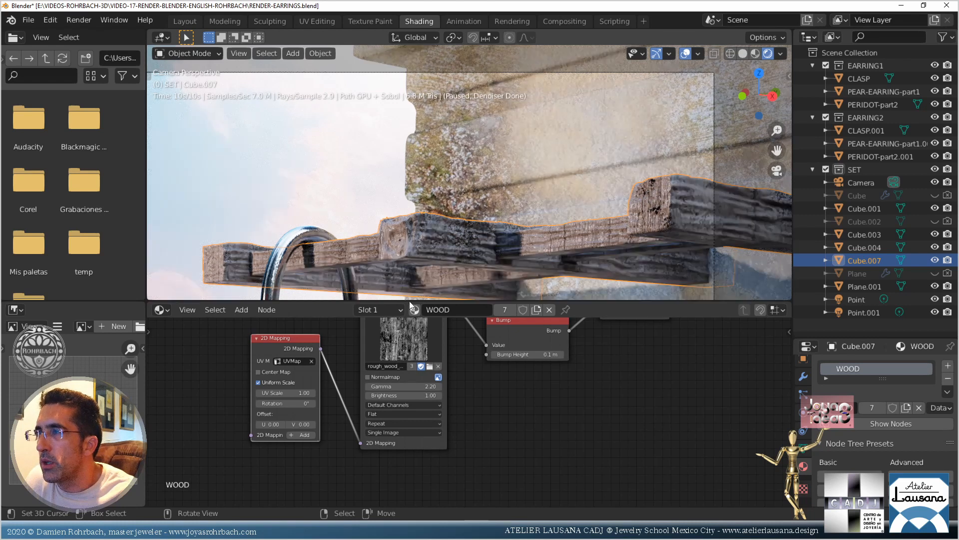
Set the wood bump texture's 2D Mapping rotation to 90°
{"action": "left_click", "coordinate": [287, 402]}
{"action": "type", "text": "90"}
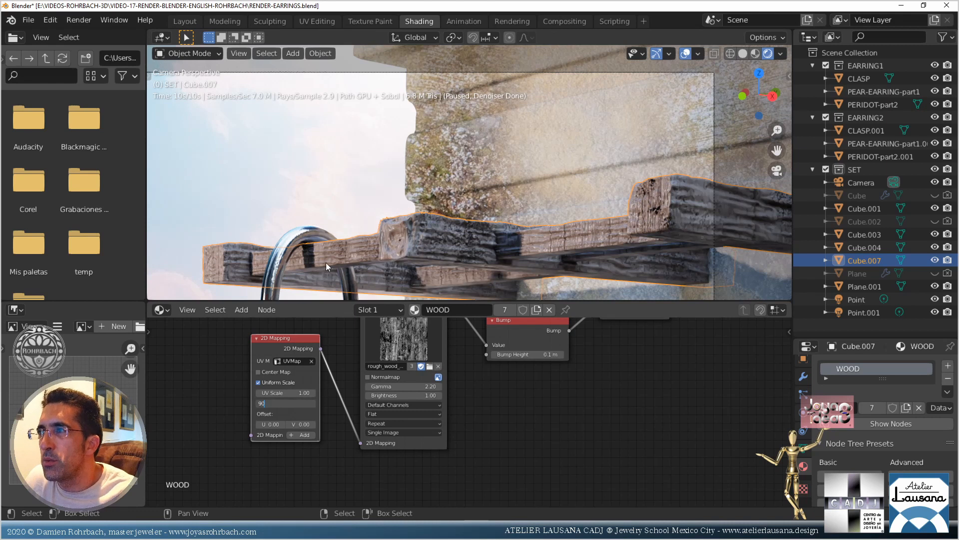
{"action": "key", "text": "Return"}
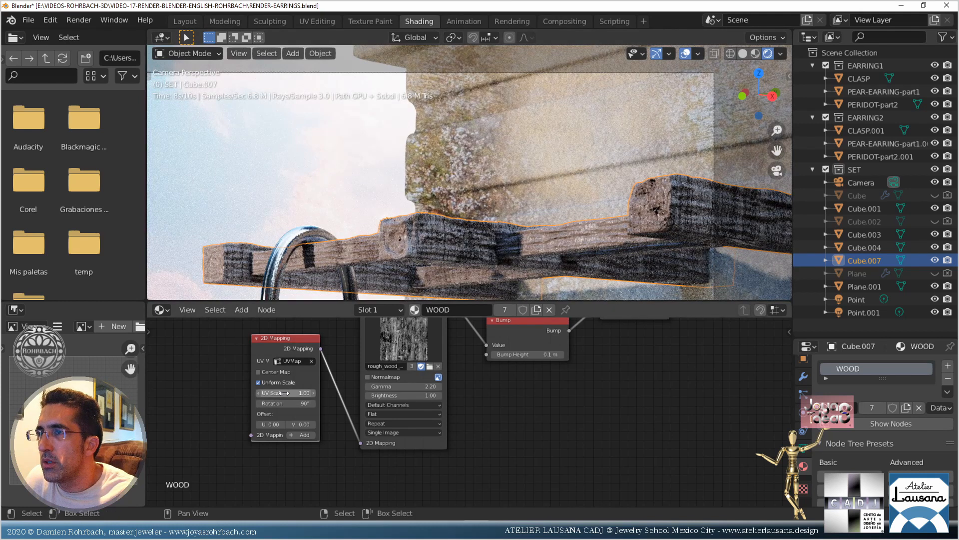
Turn off Uniform Scale in the wood texture's 2D Mapping and set the U scale to 2
{"action": "left_click", "coordinate": [259, 382]}
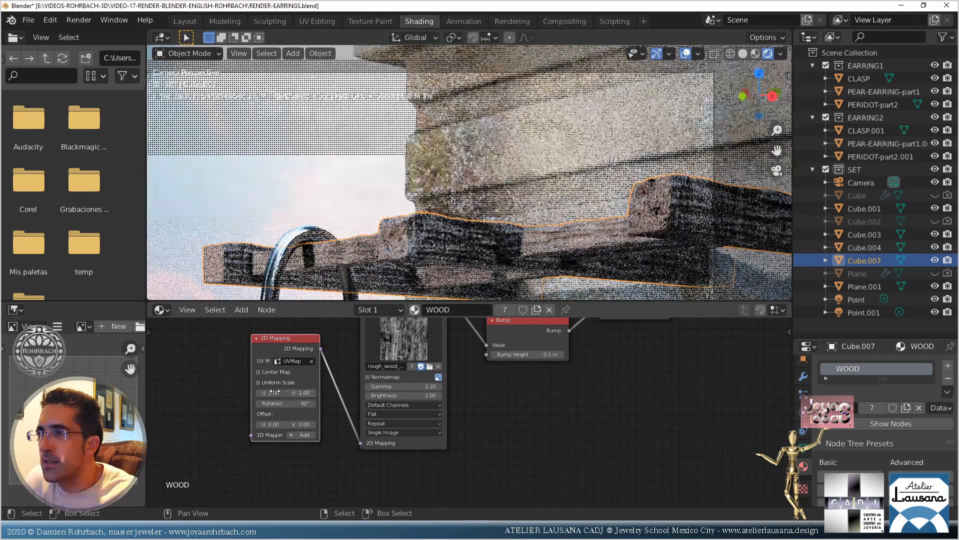
{"action": "left_click", "coordinate": [275, 392]}
{"action": "type", "text": "5"}
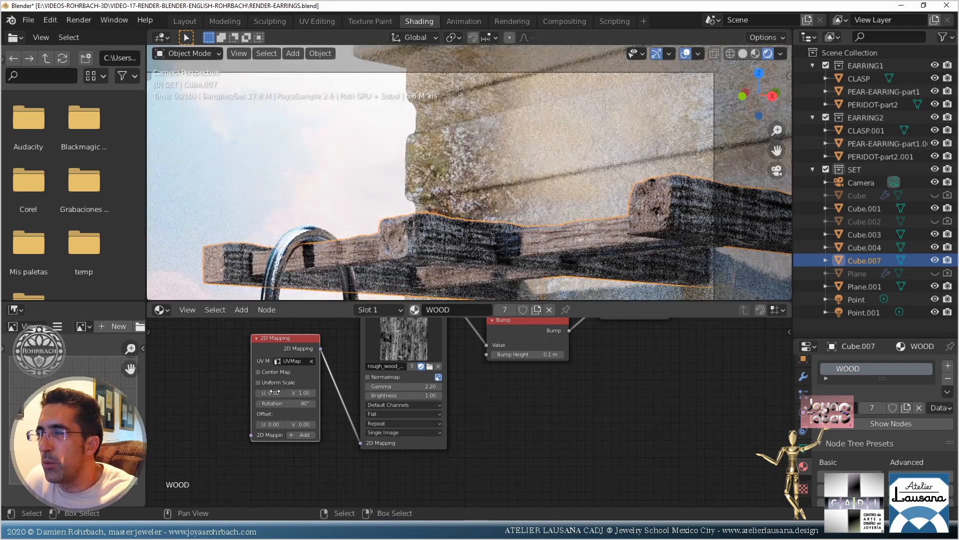
{"action": "key", "text": "Return"}
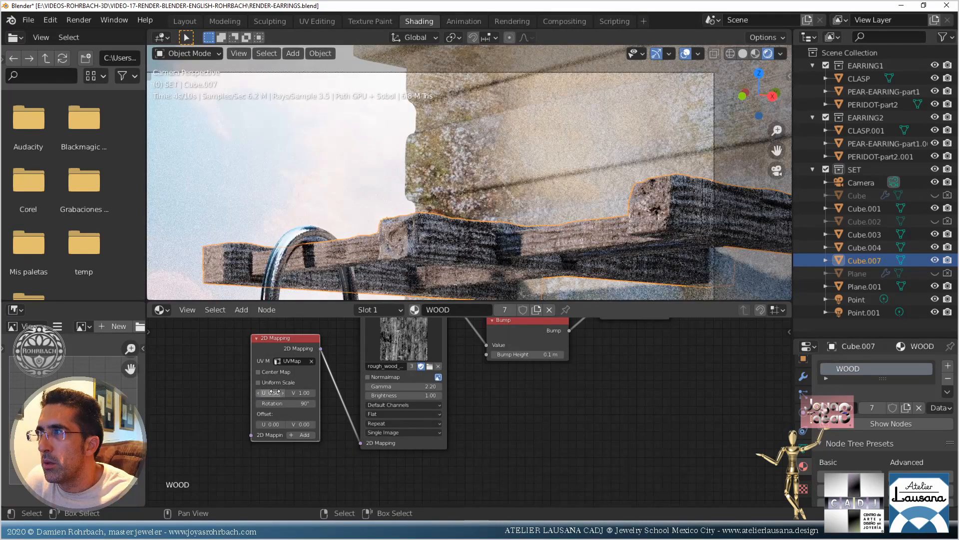
{"action": "left_click", "coordinate": [274, 392]}
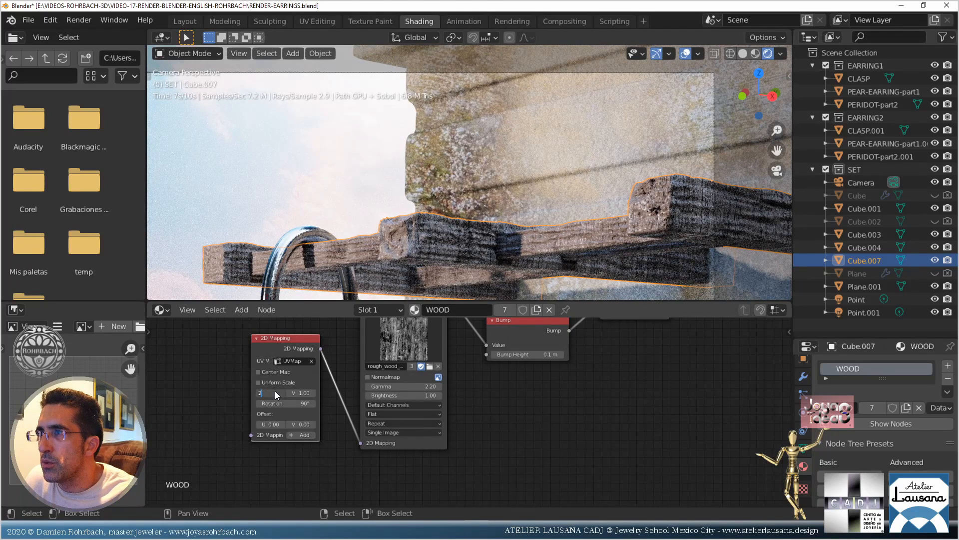
{"action": "key", "text": "Return"}
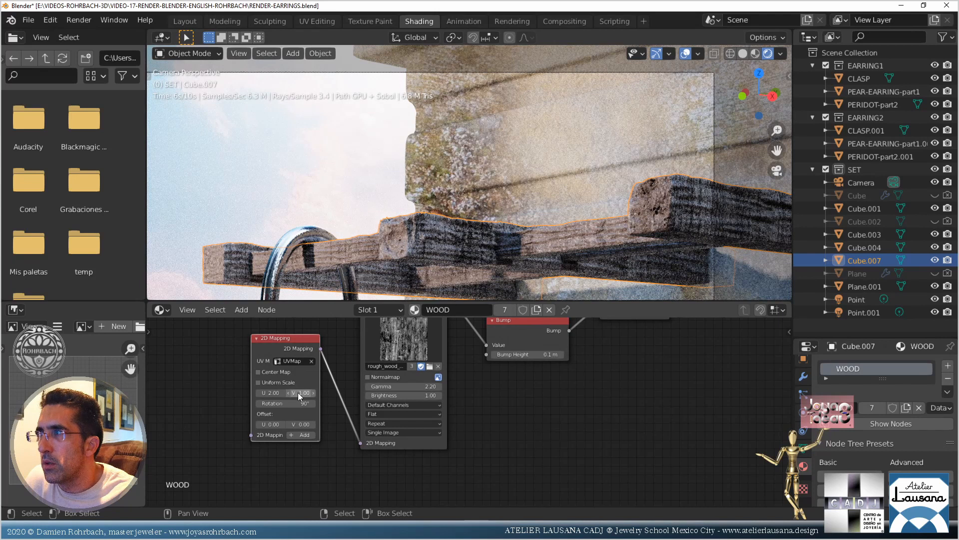
Adjust the V scale of the wood texture's 2D Mapping, trying 2 before entering another value
{"action": "double_click", "coordinate": [298, 393]}
{"action": "type", "text": "2"}
{"action": "key", "text": "Return"}
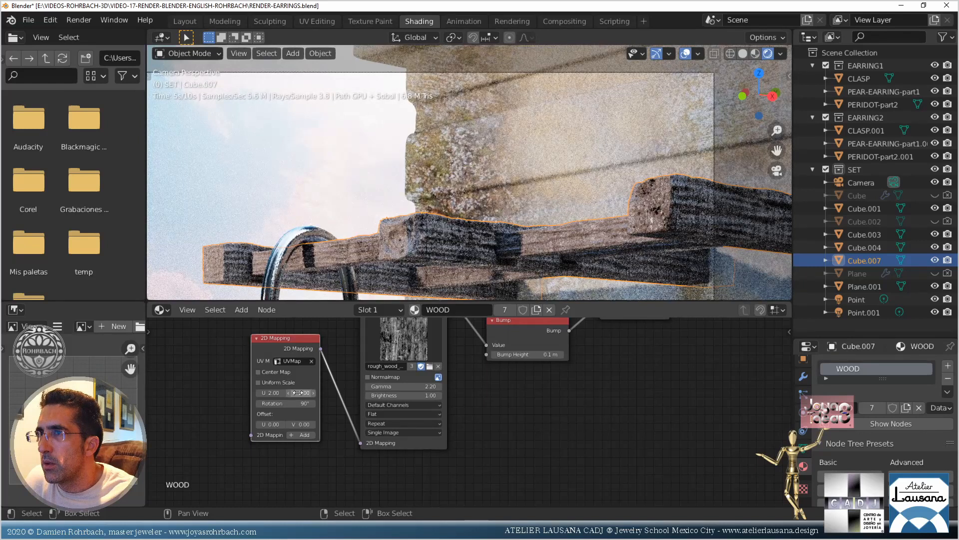
{"action": "left_click", "coordinate": [298, 393]}
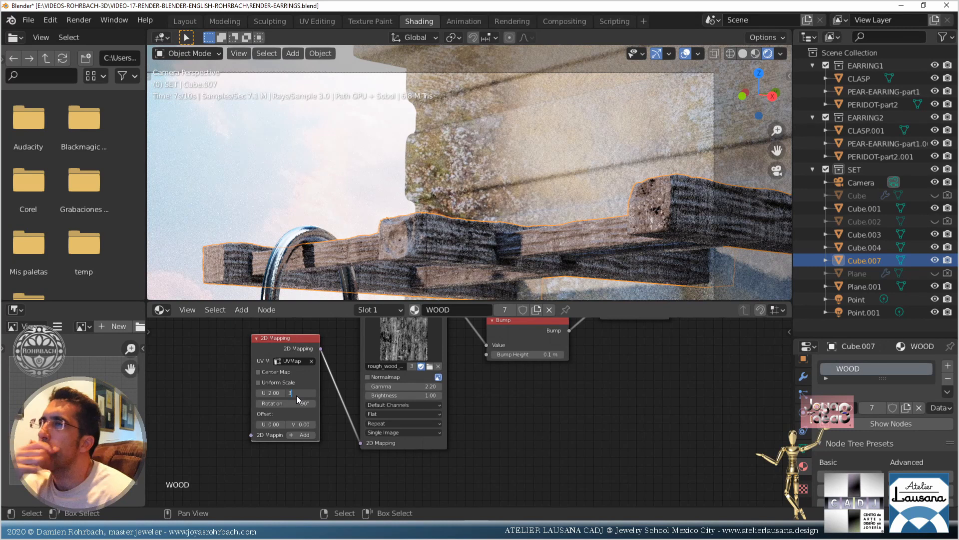
{"action": "key", "text": "Return"}
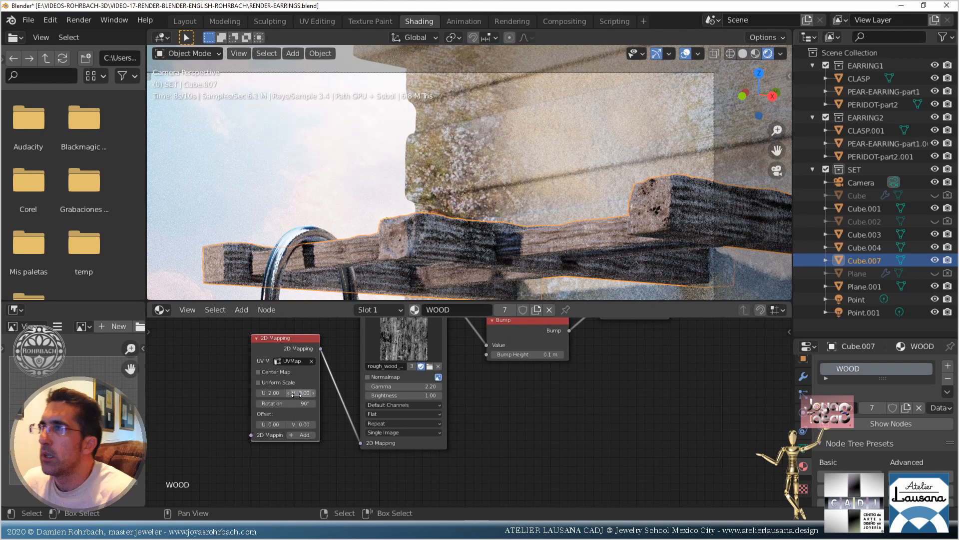
Duplicate the rough_wood_bump_4k.png texture node, connect its Color to the Glossy Material's Diffuse Color, and save the file
{"action": "middle_click_drag", "start_coordinate": [559, 420], "coordinate": [339, 465]}
{"action": "key", "text": "shift+d"}
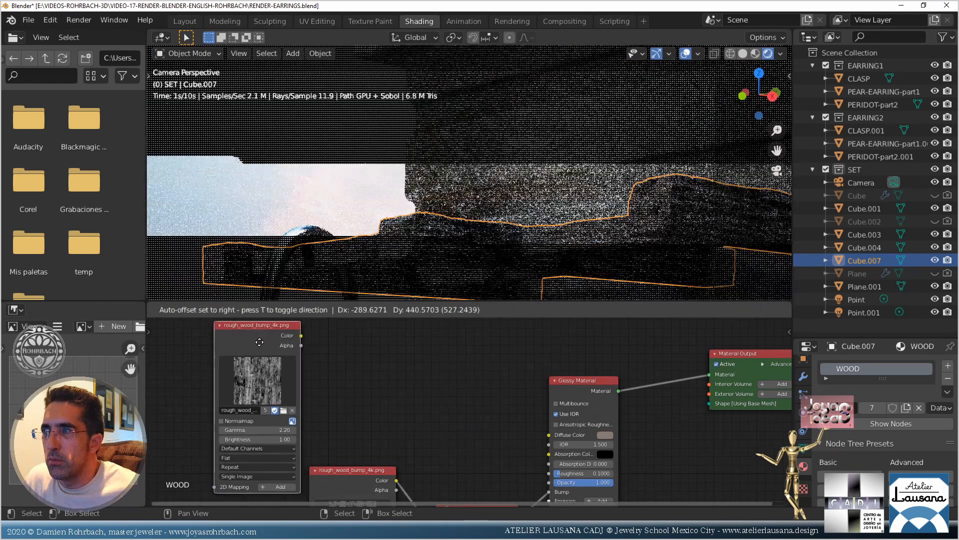
{"action": "left_click", "coordinate": [256, 339]}
{"action": "left_click_drag", "start_coordinate": [311, 340], "coordinate": [413, 384]}
{"action": "left_click_drag", "start_coordinate": [319, 406], "coordinate": [313, 417]}
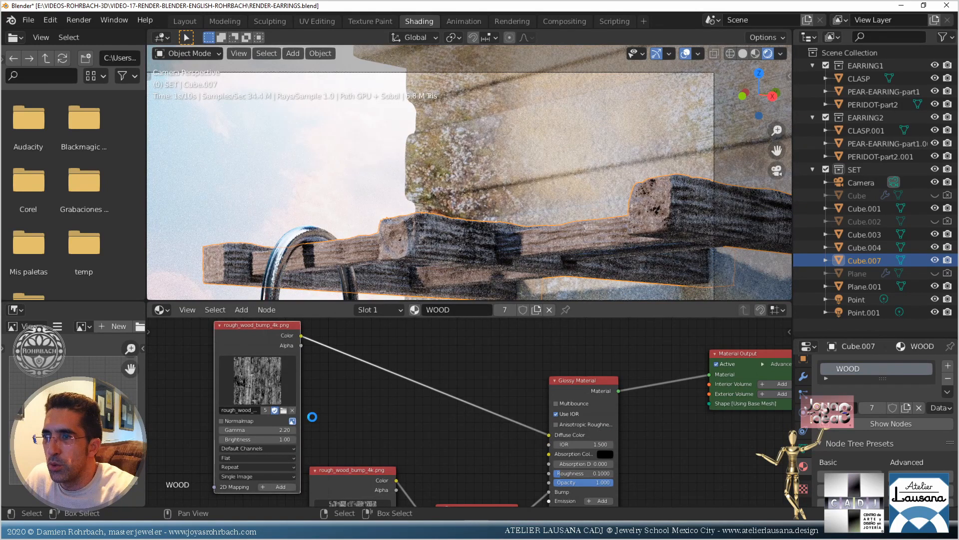
{"action": "key", "text": "ctrl+s"}
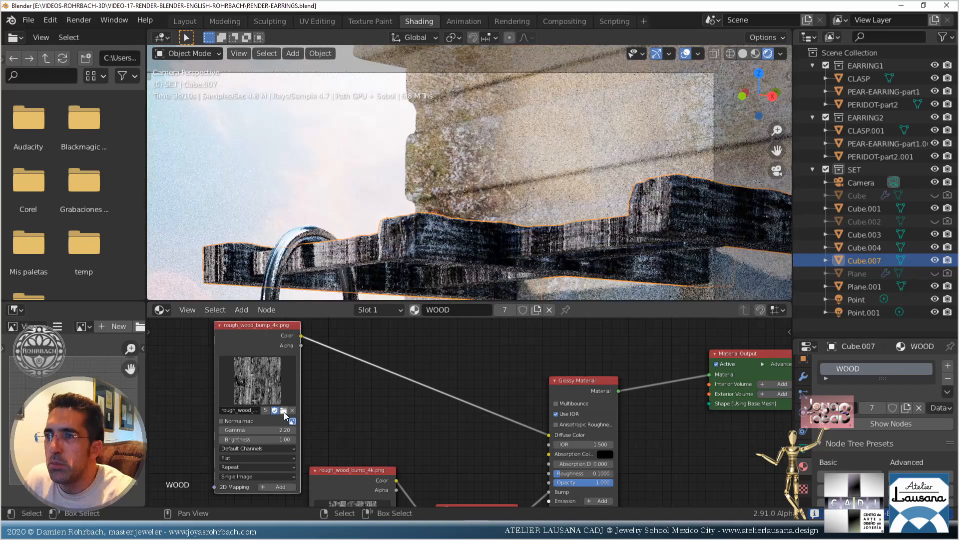
Replace the duplicated texture's image with the dark_cherry wood JPG from D:\MYIMAGESworking and move the node aside
{"action": "left_click", "coordinate": [283, 411]}
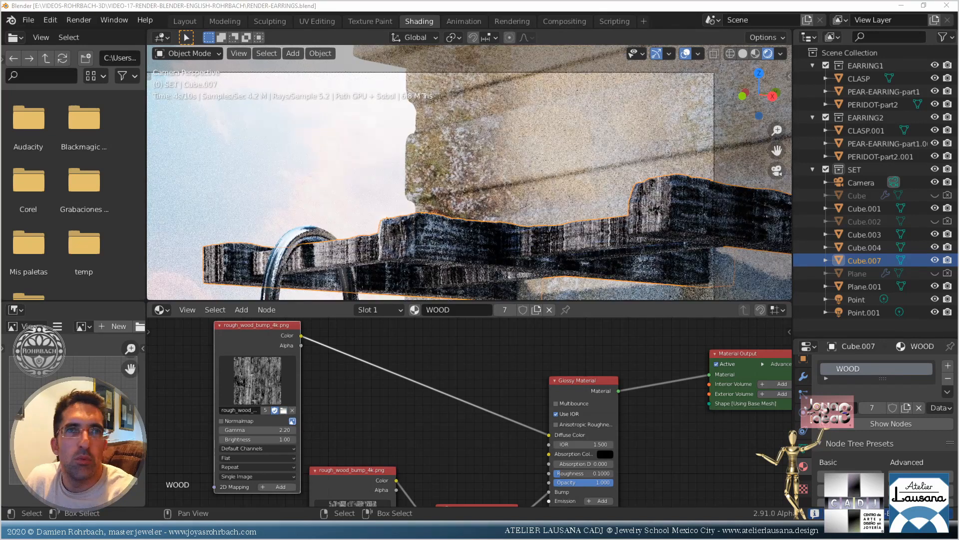
{"action": "double_click", "coordinate": [446, 31]}
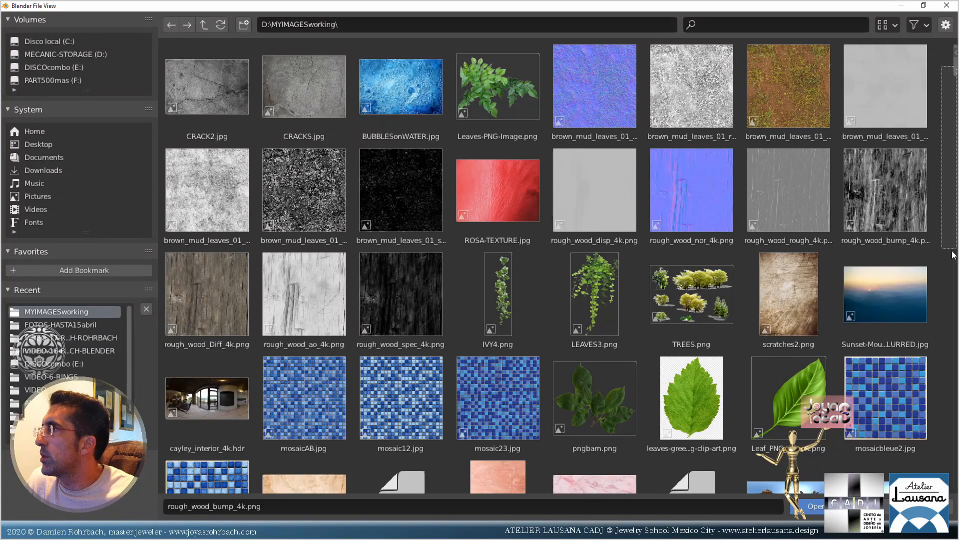
{"action": "left_click_drag", "start_coordinate": [953, 251], "coordinate": [952, 259]}
{"action": "left_click_drag", "start_coordinate": [957, 68], "coordinate": [957, 474]}
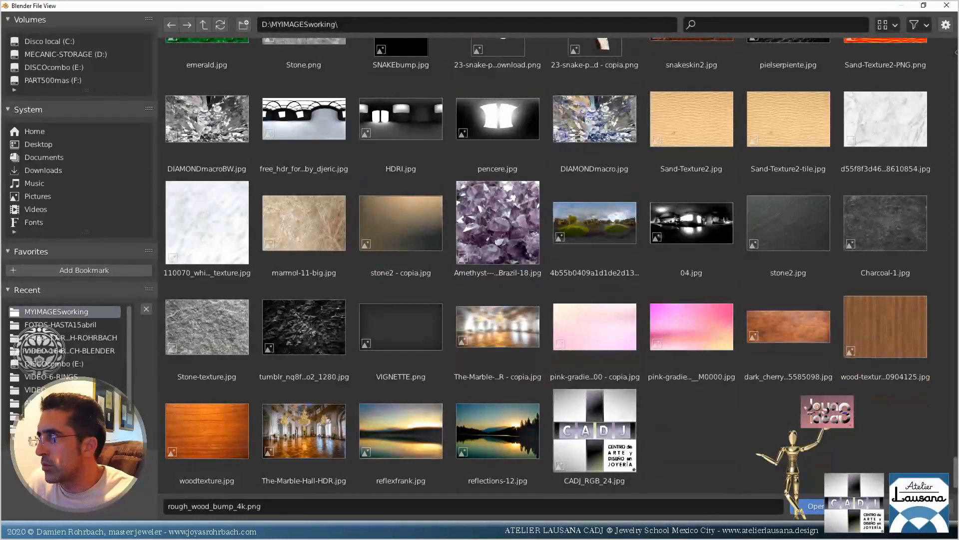
{"action": "left_click", "coordinate": [816, 506]}
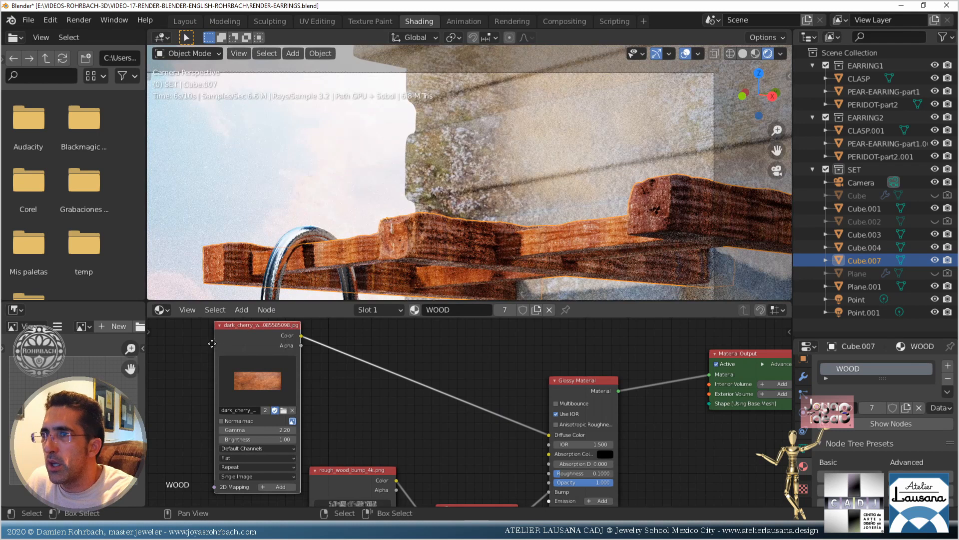
{"action": "left_click_drag", "start_coordinate": [235, 335], "coordinate": [184, 365]}
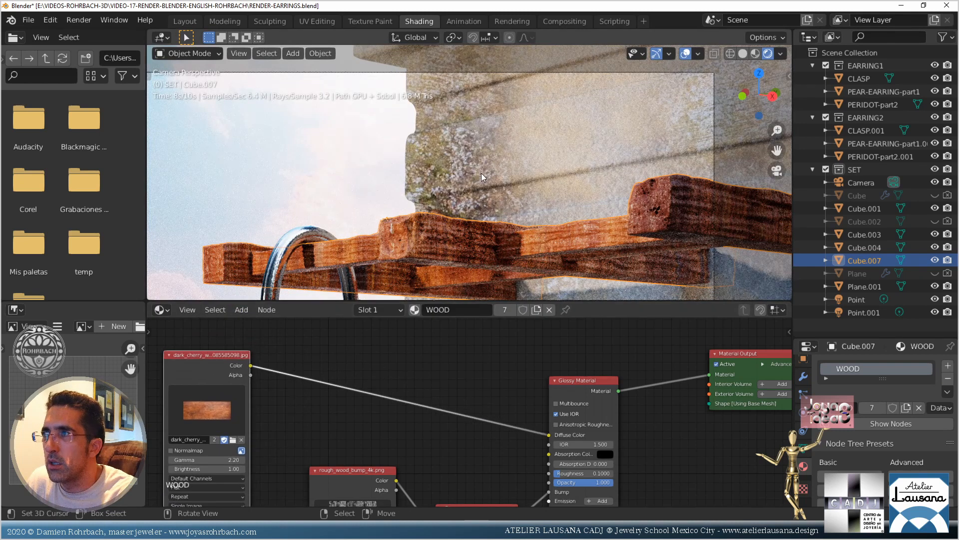
Copy the Blender Musgrave and Mix nodes from the wall's SAND STONE material into the WOOD material of the beams
{"action": "left_click", "coordinate": [481, 173]}
{"action": "scroll", "coordinate": [477, 391], "scroll_direction": "up", "scroll_amount": 3}
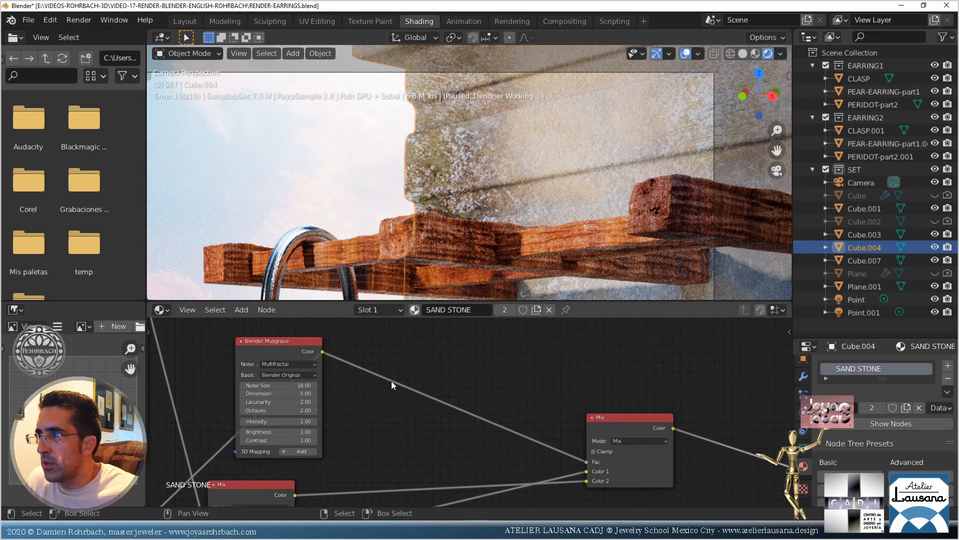
{"action": "left_click", "coordinate": [292, 343]}
{"action": "left_click", "coordinate": [628, 422], "text": "shift"}
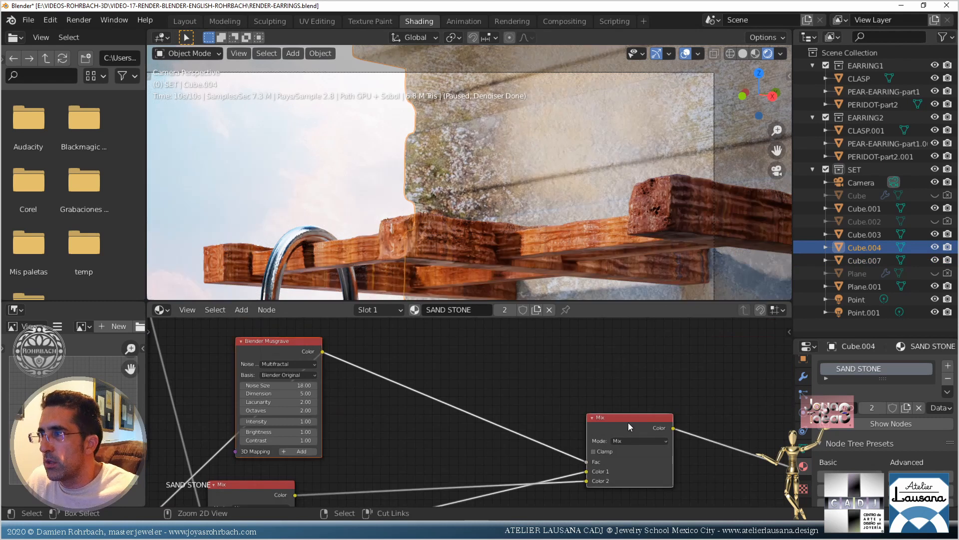
{"action": "left_click", "coordinate": [472, 234]}
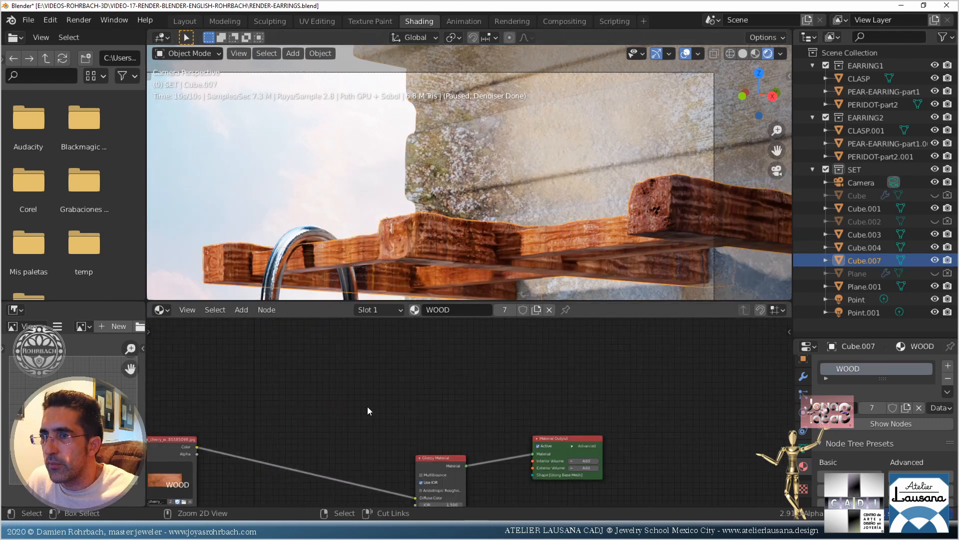
{"action": "key", "text": "ctrl+v"}
{"action": "key", "text": "g"}
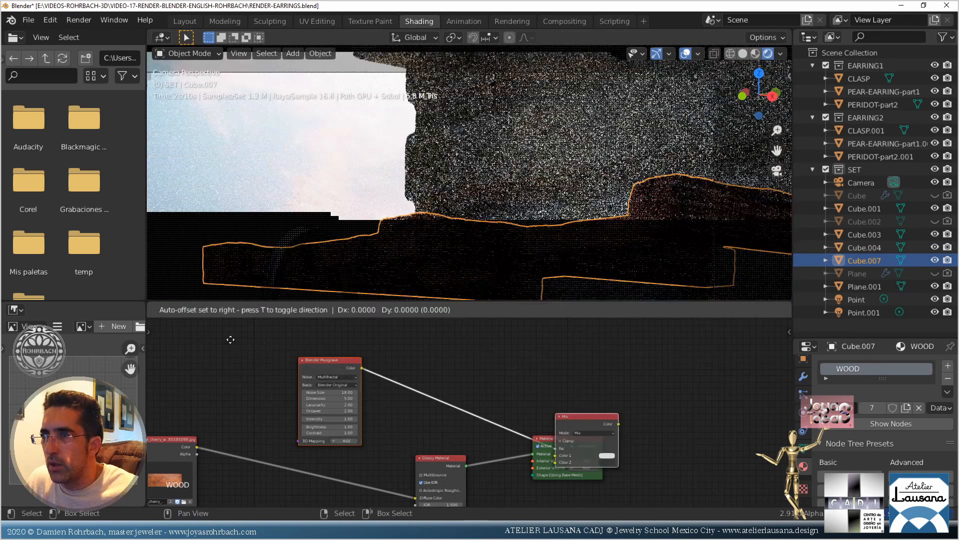
{"action": "left_click", "coordinate": [439, 391]}
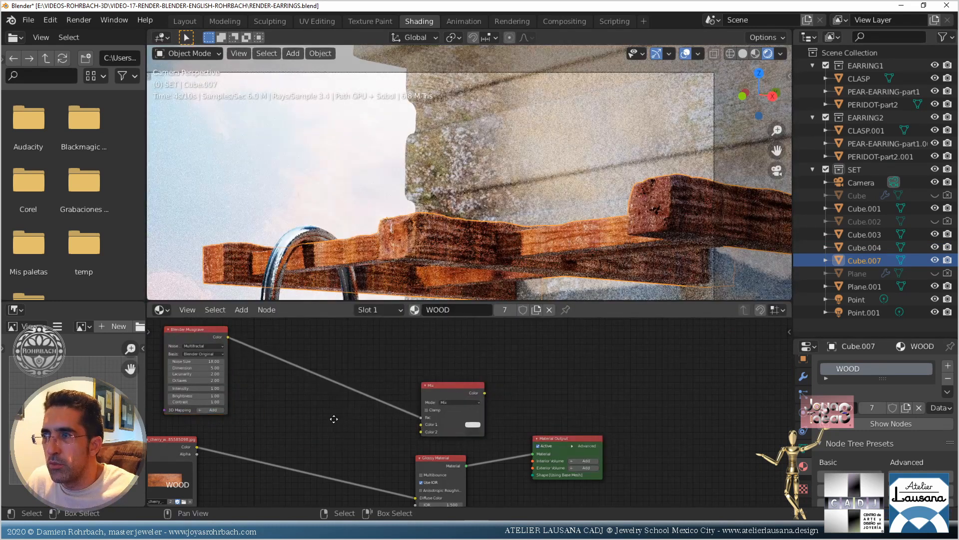
Route the dark cherry image into the Mix node's Color 1 and the Mix output into Diffuse Color, then save
{"action": "left_click_drag", "start_coordinate": [450, 385], "coordinate": [329, 431]}
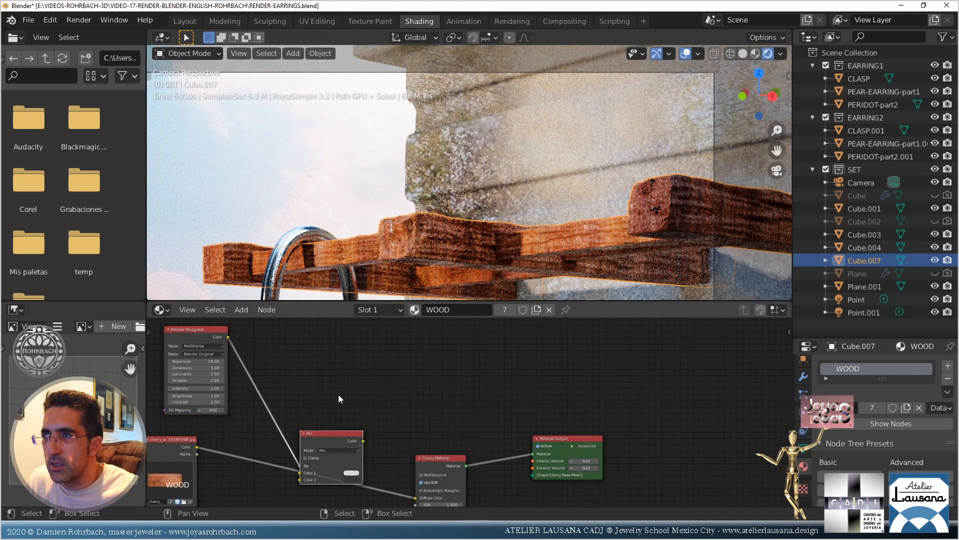
{"action": "middle_click_drag", "start_coordinate": [324, 401], "coordinate": [468, 385]}
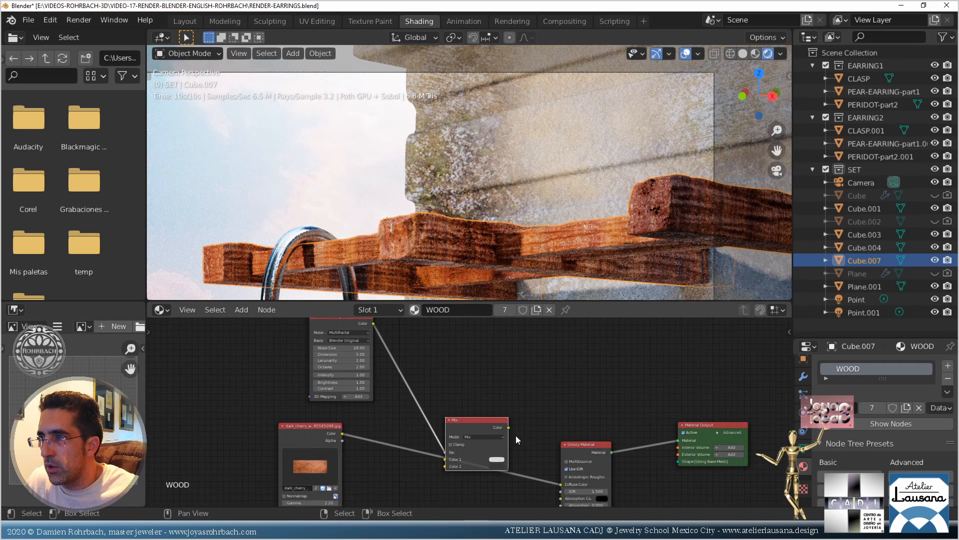
{"action": "left_click_drag", "start_coordinate": [508, 428], "coordinate": [476, 469]}
{"action": "left_click_drag", "start_coordinate": [425, 451], "coordinate": [436, 453]}
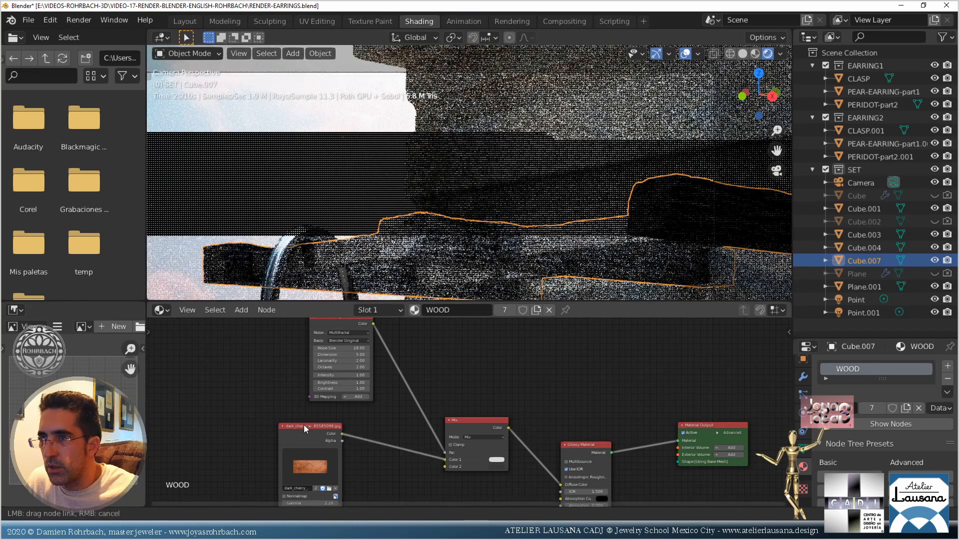
{"action": "left_click_drag", "start_coordinate": [304, 431], "coordinate": [305, 430]}
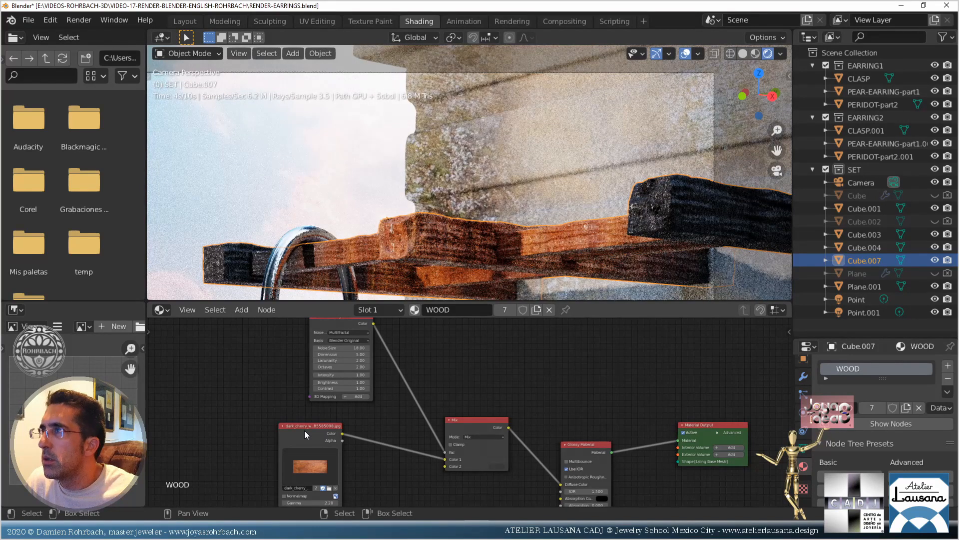
{"action": "key", "text": "ctrl+s"}
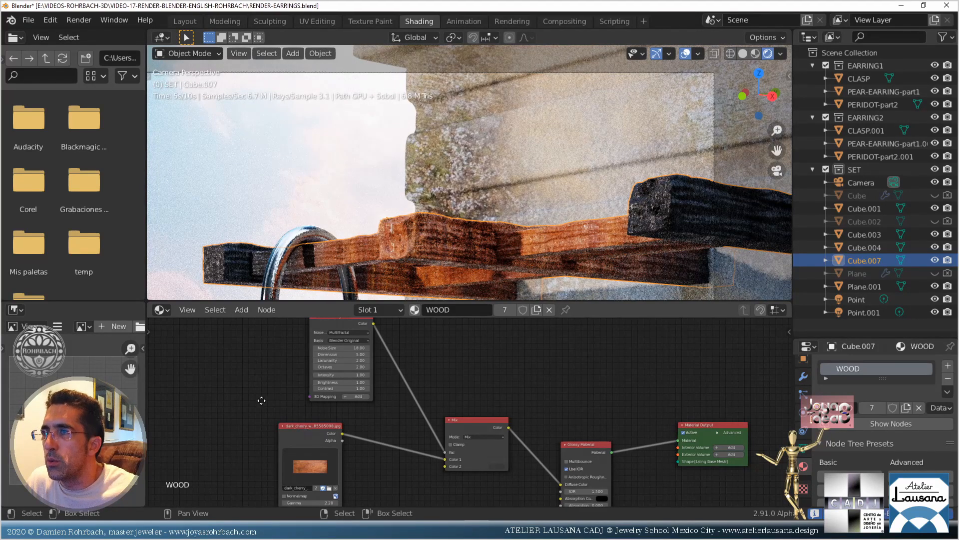
Duplicate the dark cherry image node and connect the copy's Color to the Mix node's Color 2
{"action": "left_click_drag", "start_coordinate": [309, 430], "coordinate": [251, 393]}
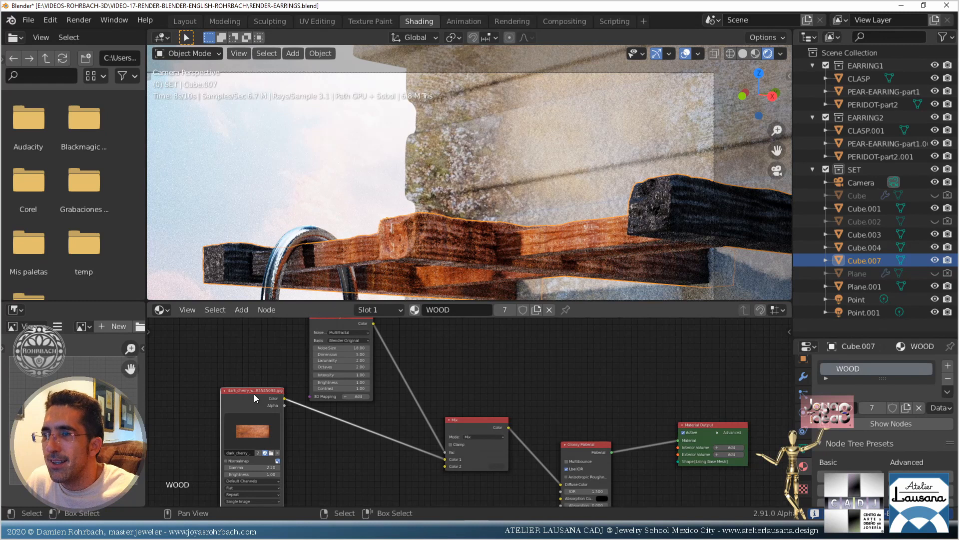
{"action": "key", "text": "shift+d"}
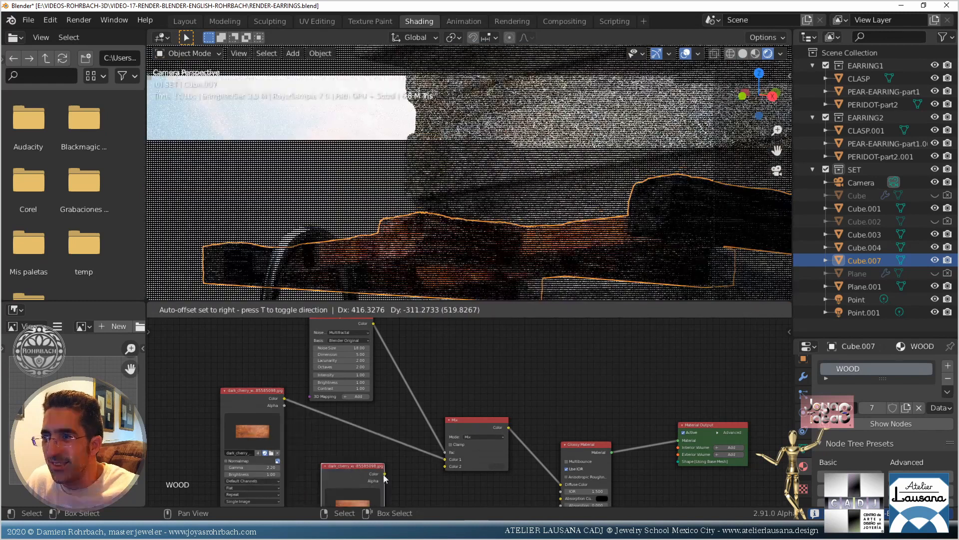
{"action": "left_click", "coordinate": [354, 469]}
{"action": "left_click_drag", "start_coordinate": [385, 473], "coordinate": [444, 466]}
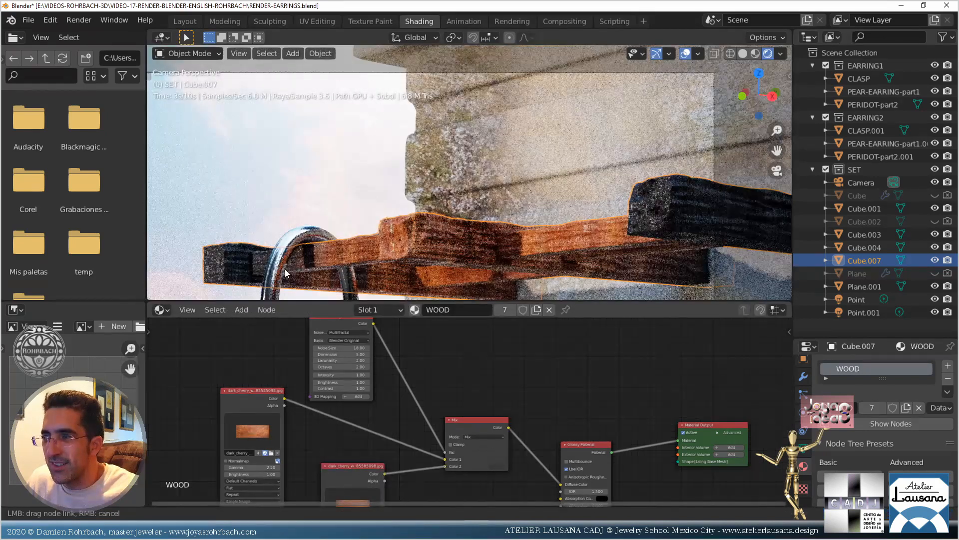
Insert an HSV node between the dark cherry image and the Mix node's Color 1, with Saturation set to 0.5
{"action": "left_click", "coordinate": [241, 310]}
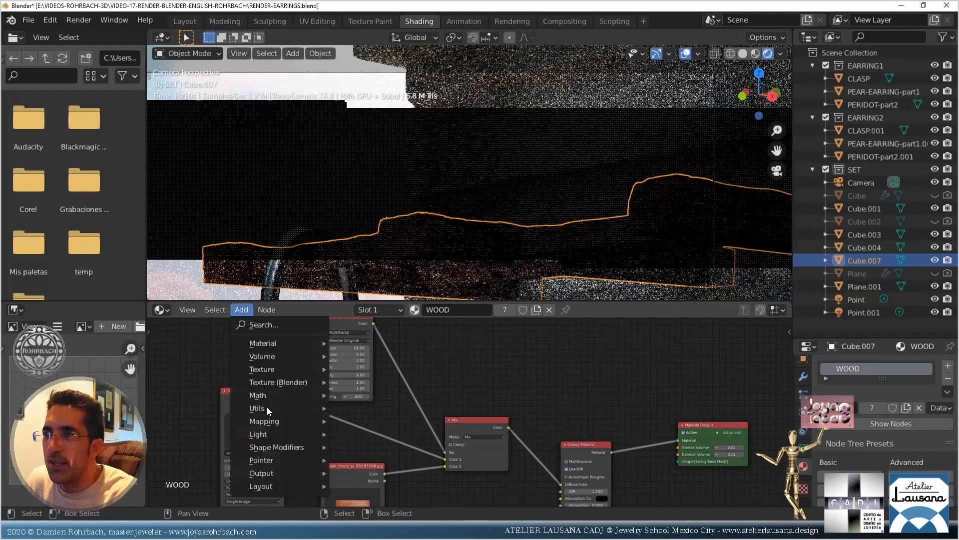
{"action": "mouse_move", "coordinate": [267, 407]}
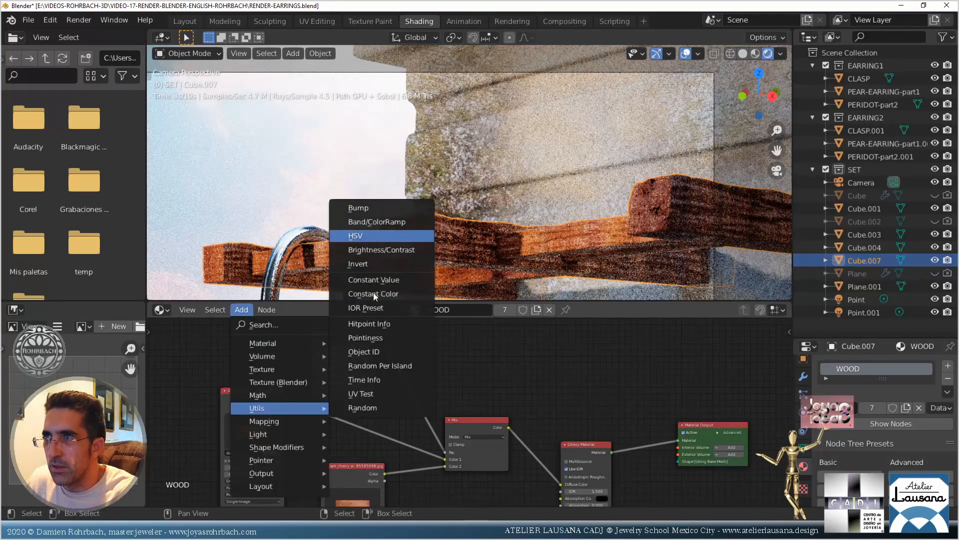
{"action": "left_click", "coordinate": [367, 235]}
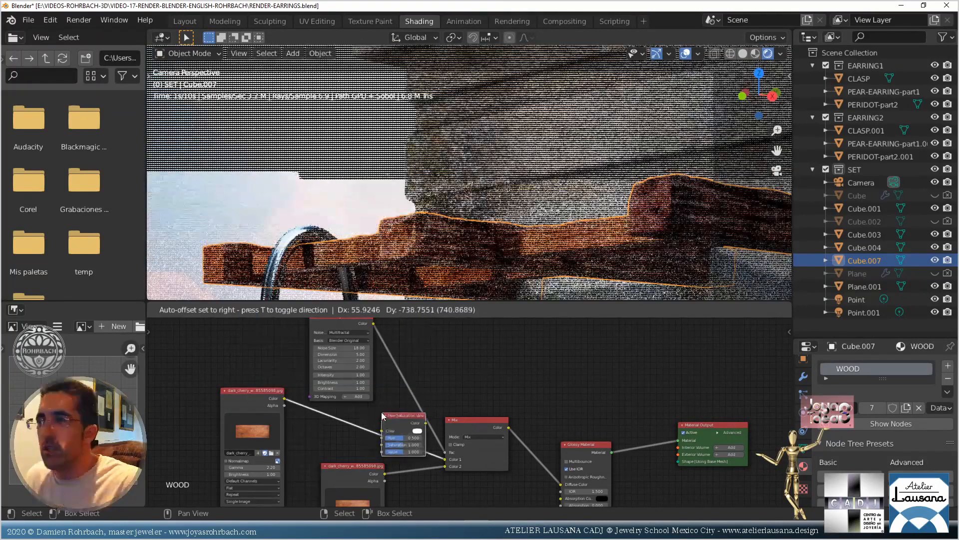
{"action": "left_click", "coordinate": [379, 413]}
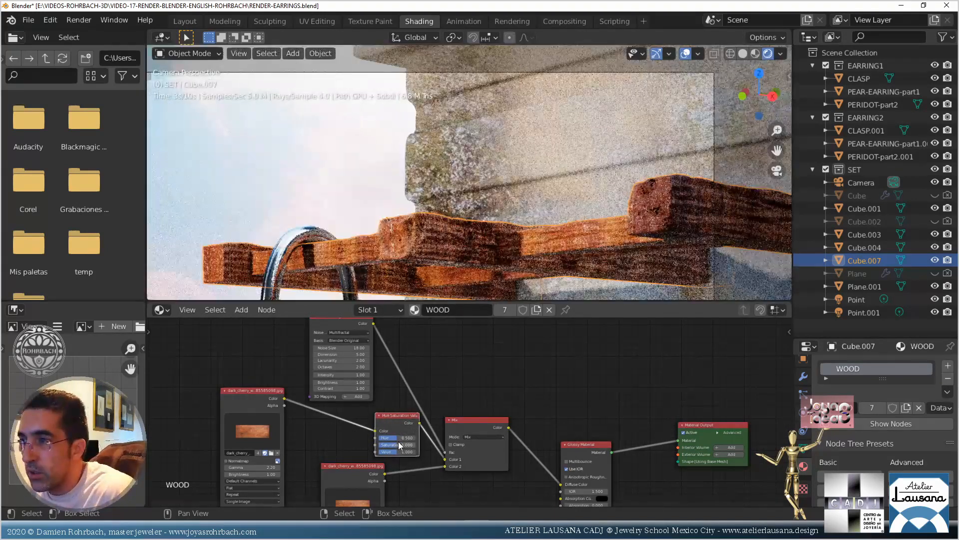
{"action": "type", "text": "0.5"}
{"action": "key", "text": "Return"}
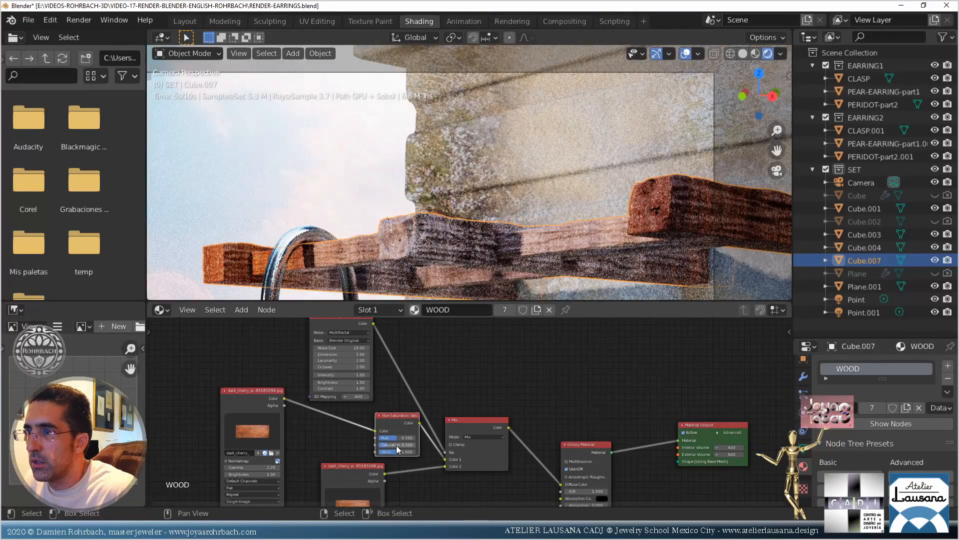
Replace the image feeding the Mix node's Color 2 with WOOD-2.png from D:\MYIMAGESworking
{"action": "middle_click_drag", "start_coordinate": [301, 451], "coordinate": [310, 388]}
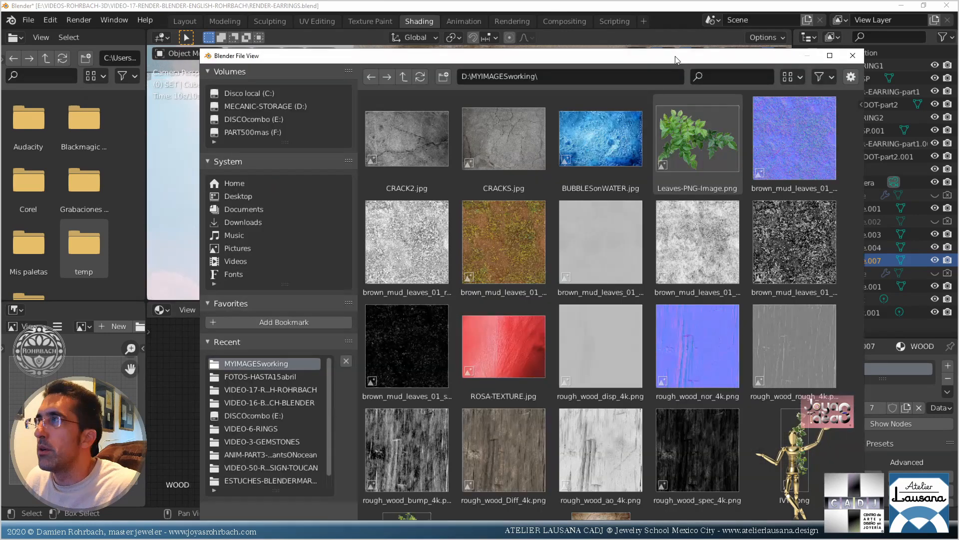
{"action": "double_click", "coordinate": [676, 56]}
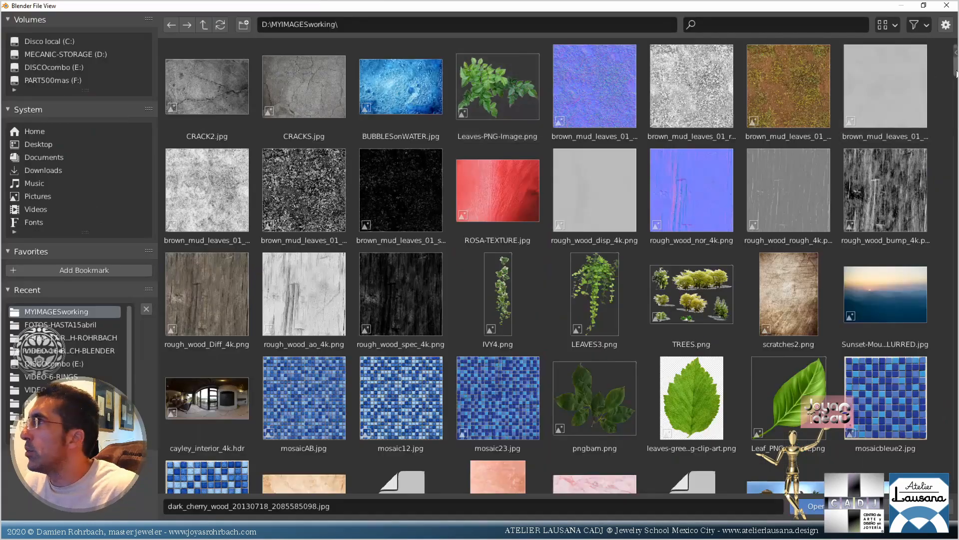
{"action": "left_click_drag", "start_coordinate": [954, 70], "coordinate": [956, 236]}
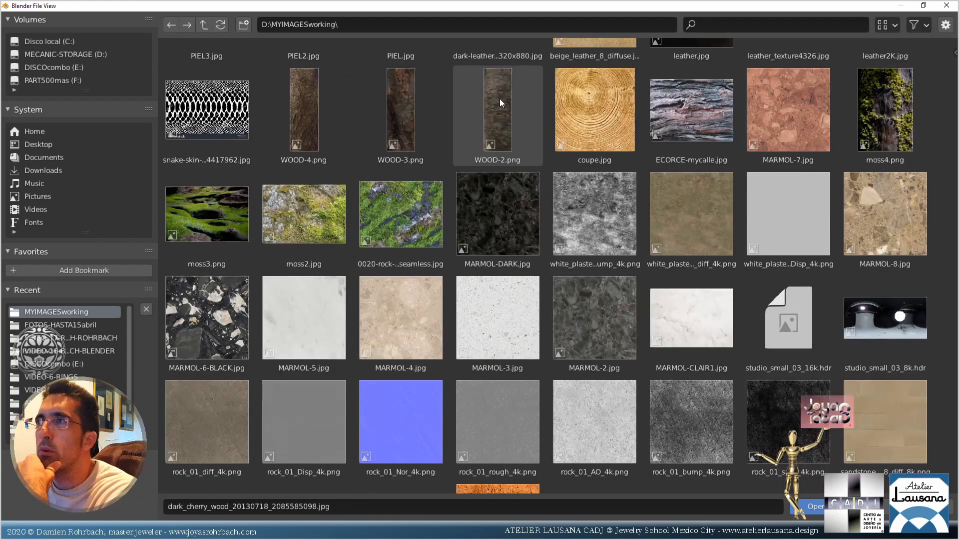
{"action": "key", "text": "Escape"}
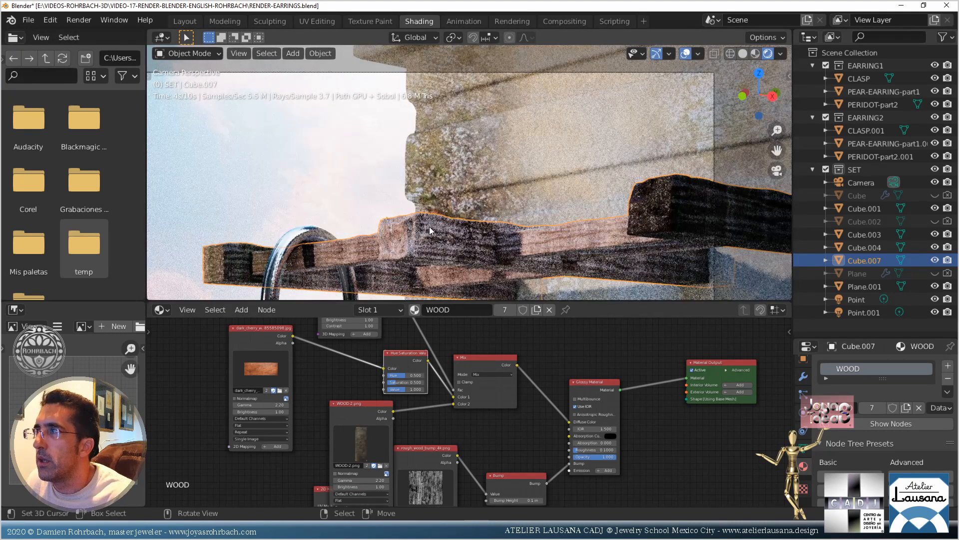
Set the Blender Musgrave node's noise size to 6
{"action": "middle_click_drag", "start_coordinate": [538, 371], "coordinate": [573, 427]}
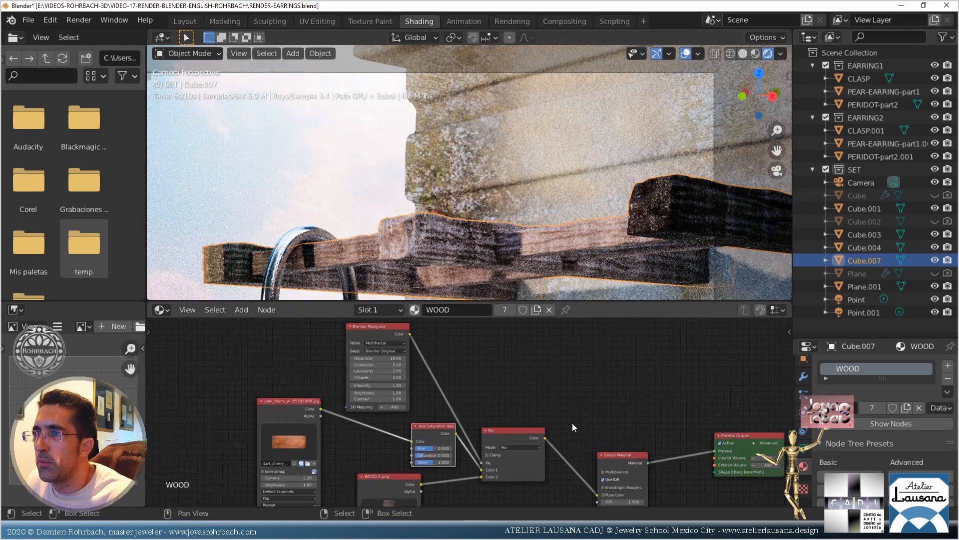
{"action": "left_click", "coordinate": [378, 358]}
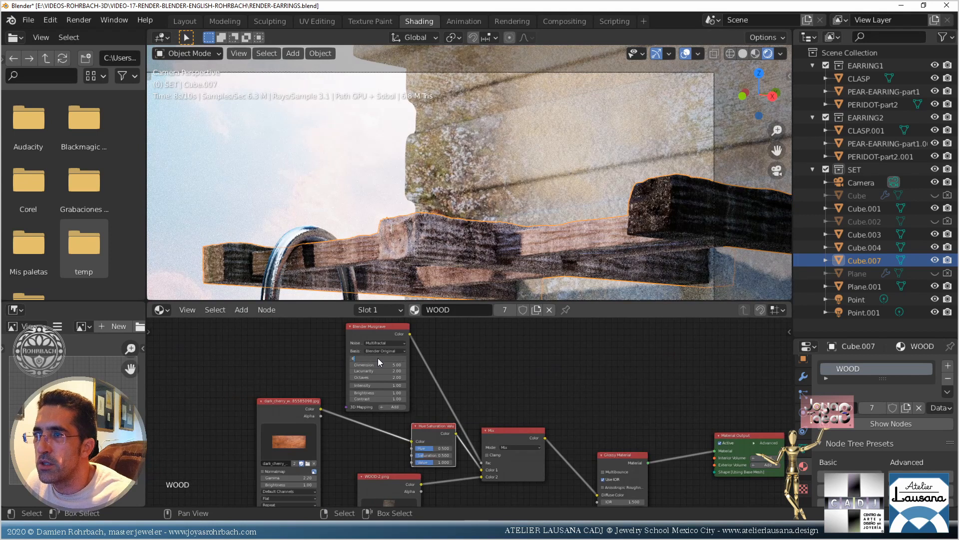
{"action": "type", "text": "6"}
{"action": "key", "text": "Return"}
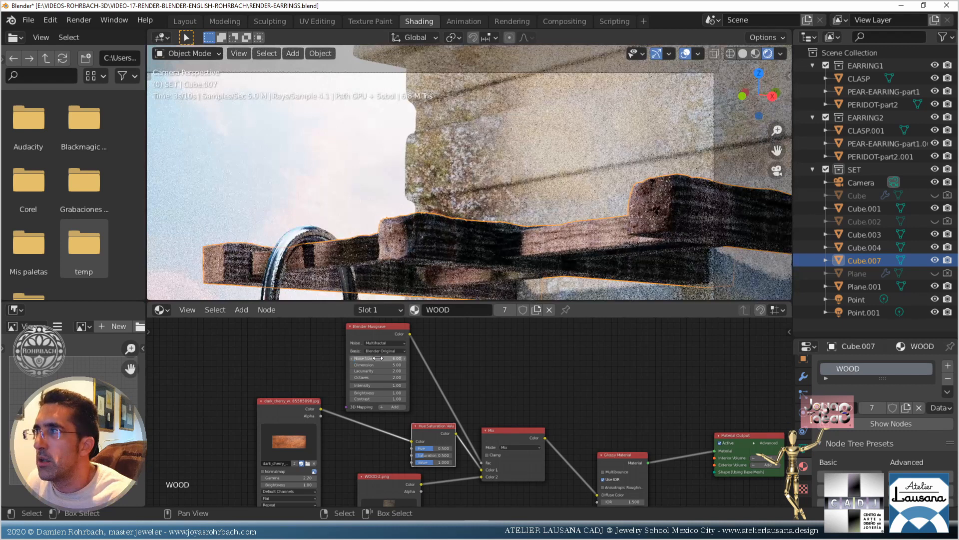
Move the WOOD-2.png node aside and insert a Brightness/Contrast node between it and the Mix node's Color 2
{"action": "middle_click_drag", "start_coordinate": [472, 436], "coordinate": [483, 392]}
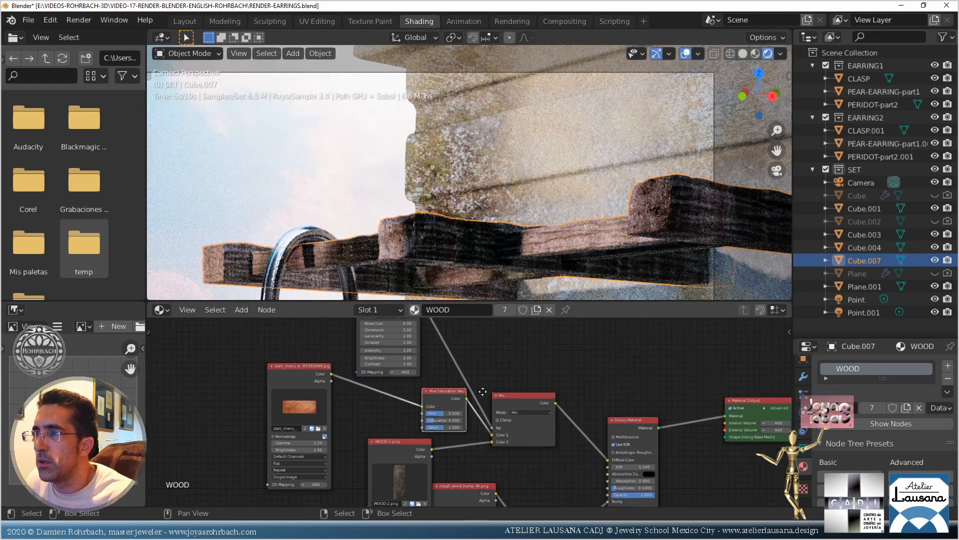
{"action": "scroll", "coordinate": [479, 395], "scroll_direction": "down", "scroll_amount": 1}
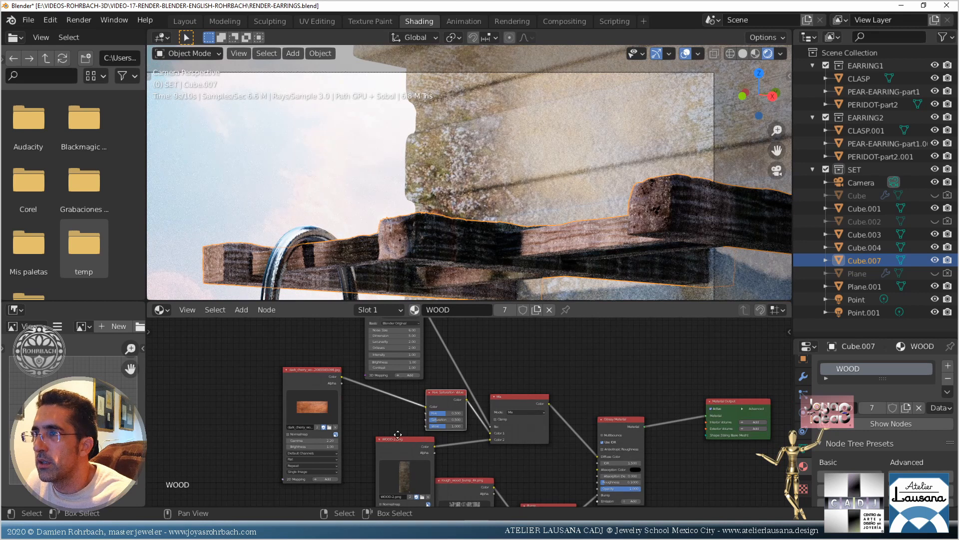
{"action": "left_click_drag", "start_coordinate": [398, 434], "coordinate": [379, 432]}
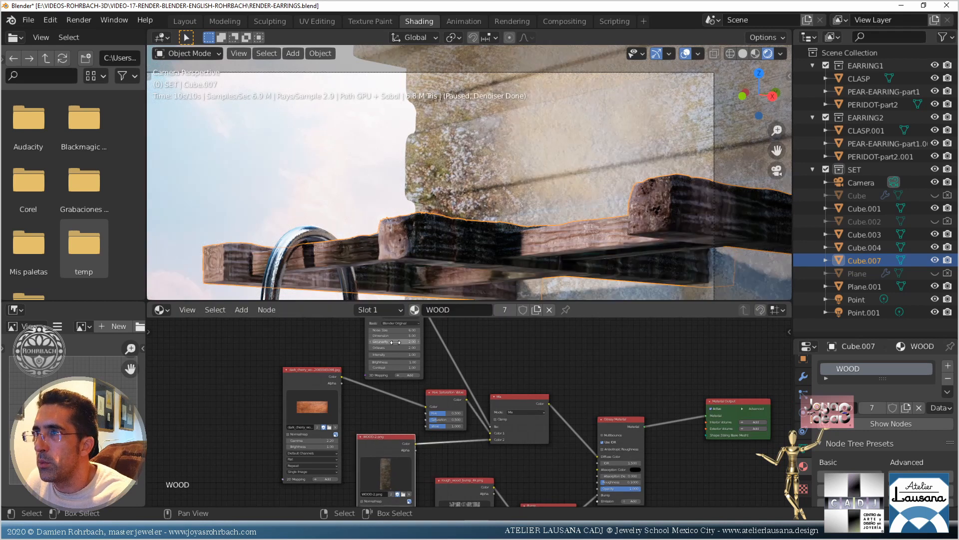
{"action": "left_click", "coordinate": [251, 313]}
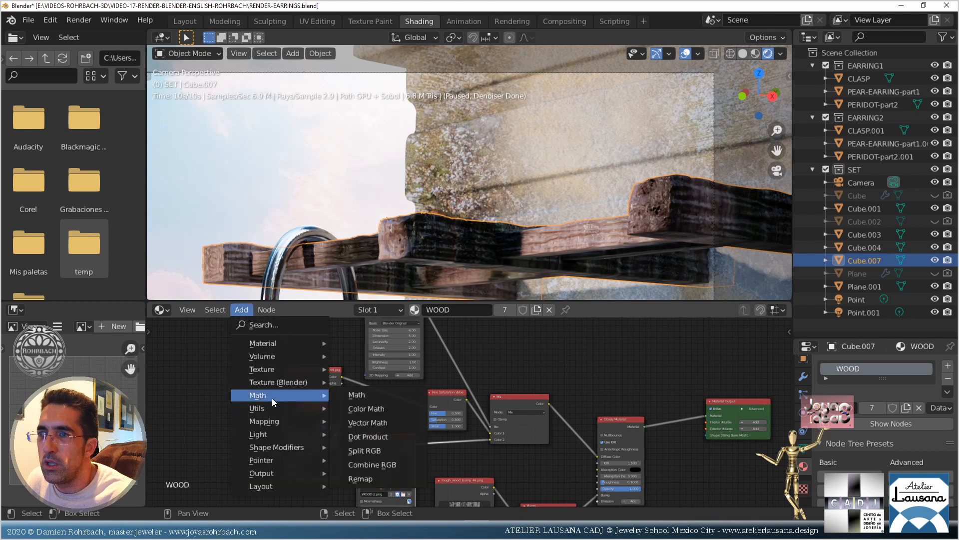
{"action": "mouse_move", "coordinate": [272, 409]}
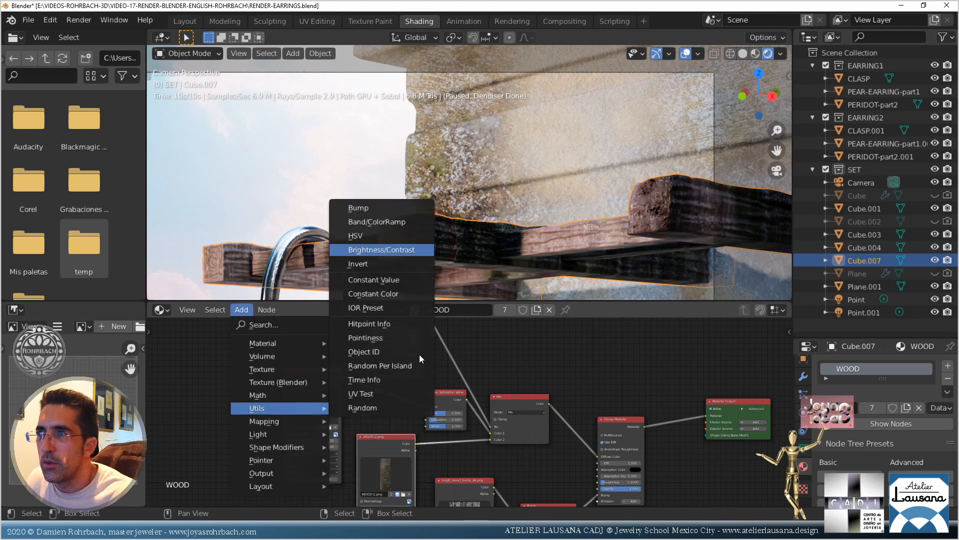
{"action": "left_click", "coordinate": [382, 249]}
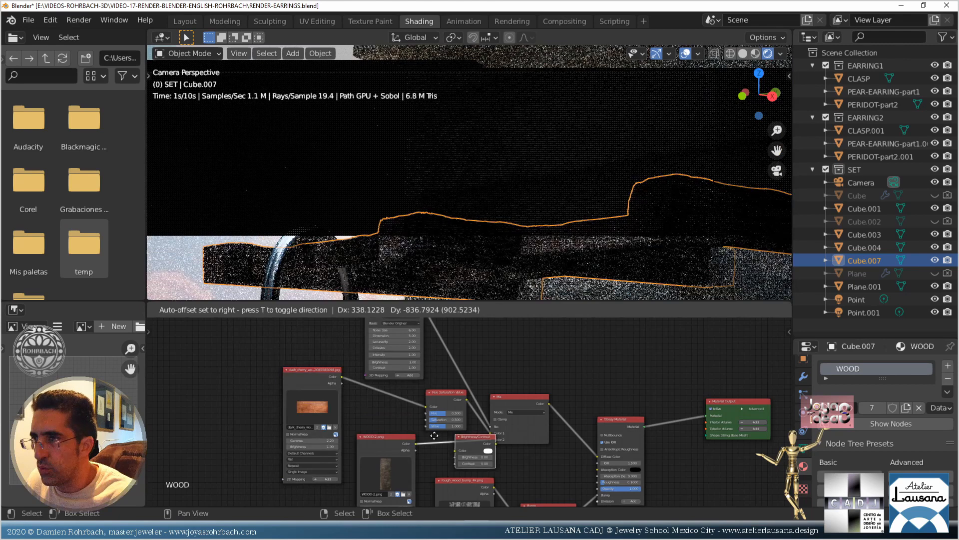
{"action": "left_click", "coordinate": [461, 464]}
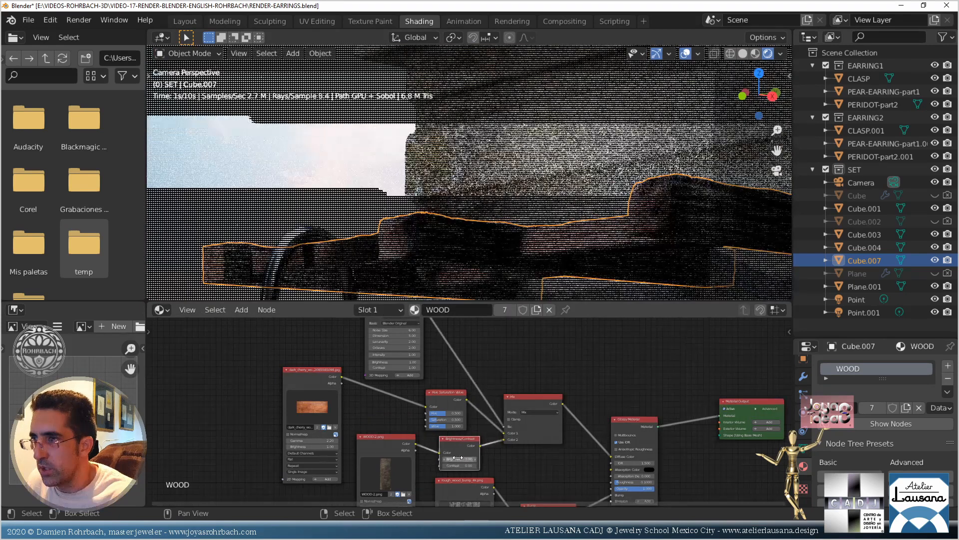
Try a Brightness of 0.5 on the Brightness/Contrast node, and reduce it to 0.2
{"action": "type", "text": ".5"}
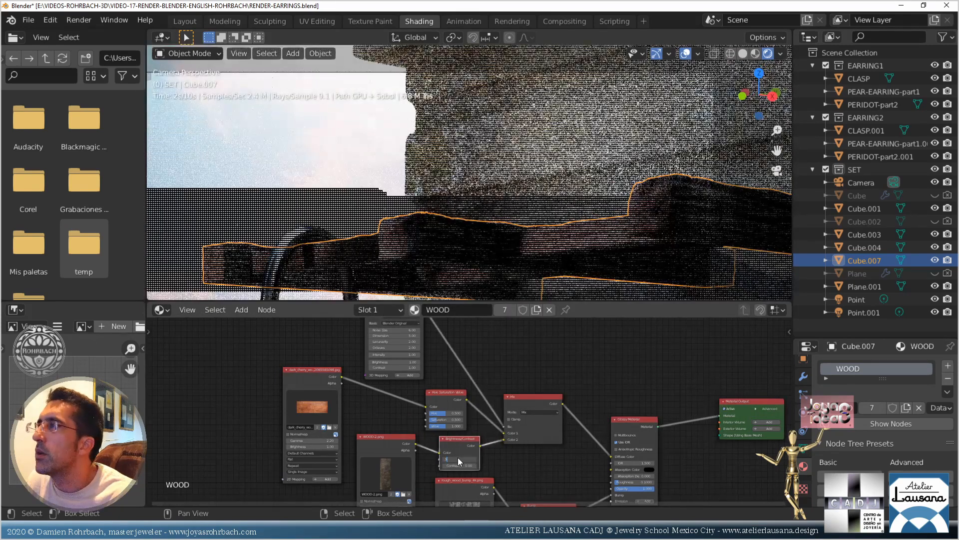
{"action": "key", "text": "Return"}
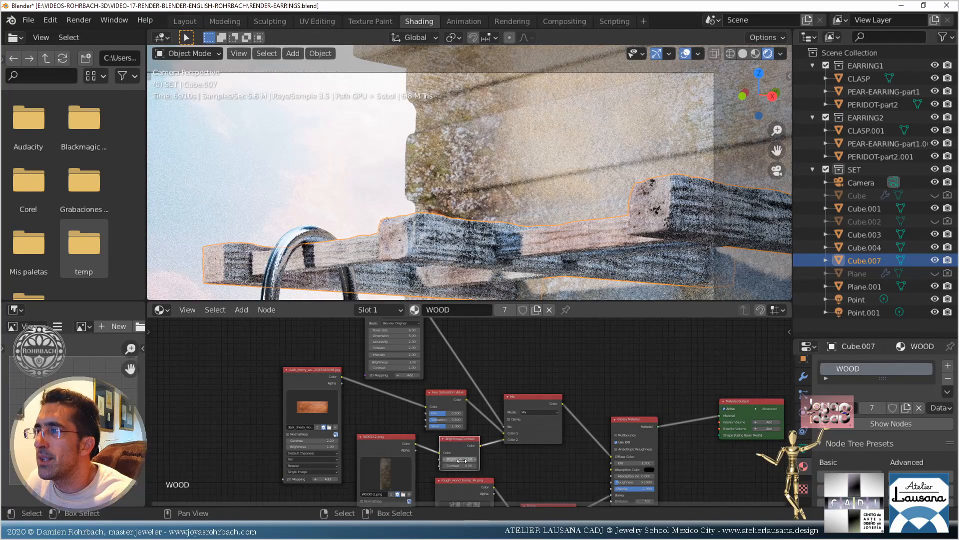
{"action": "left_click", "coordinate": [457, 458]}
{"action": "type", "text": ".2"}
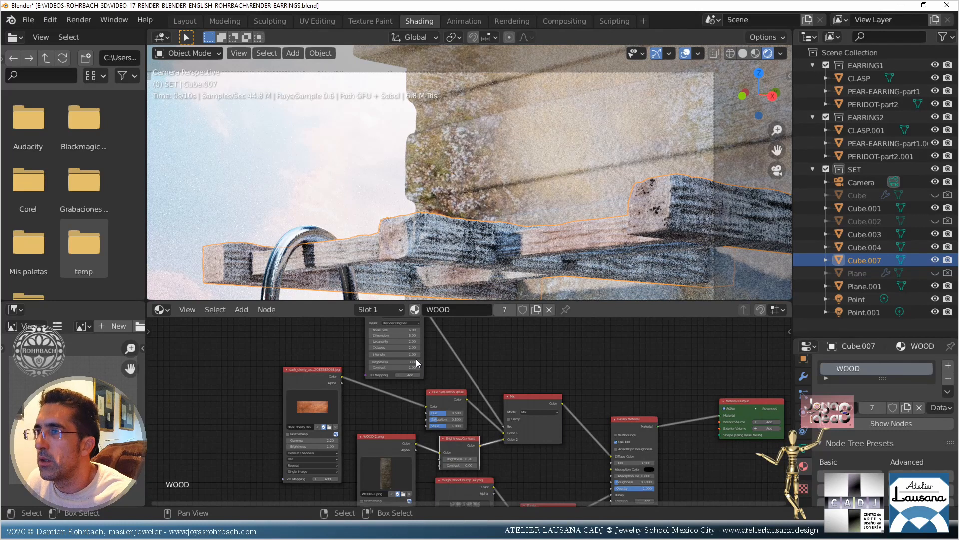
{"action": "key", "text": "Return"}
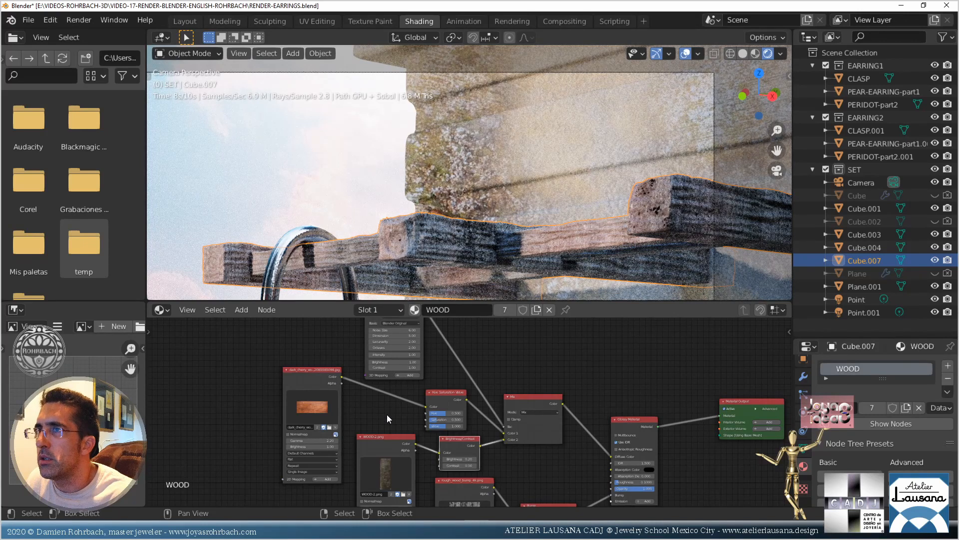
Shift the dark cherry texture's Hue in the Hue Saturation Value node and set it to 0.55
{"action": "left_click", "coordinate": [453, 413]}
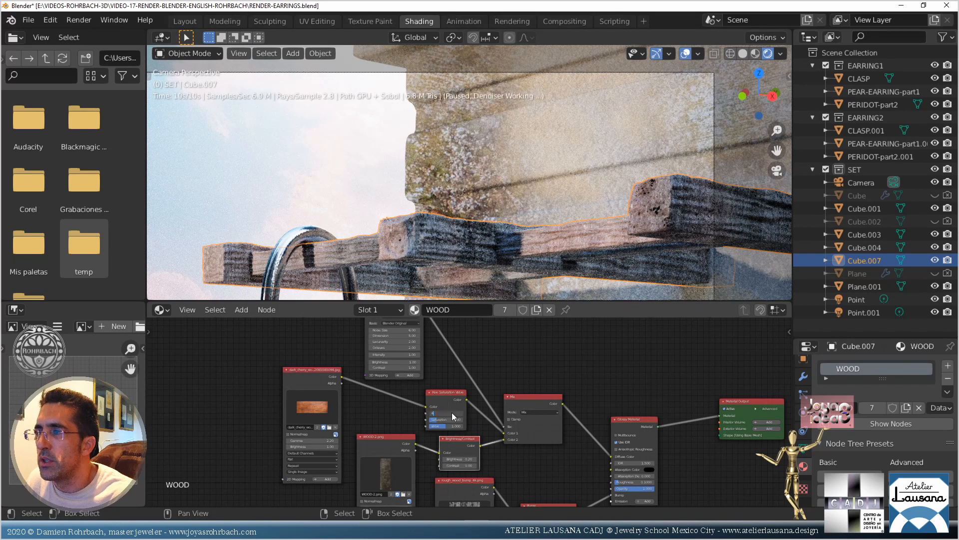
{"action": "key", "text": "Return"}
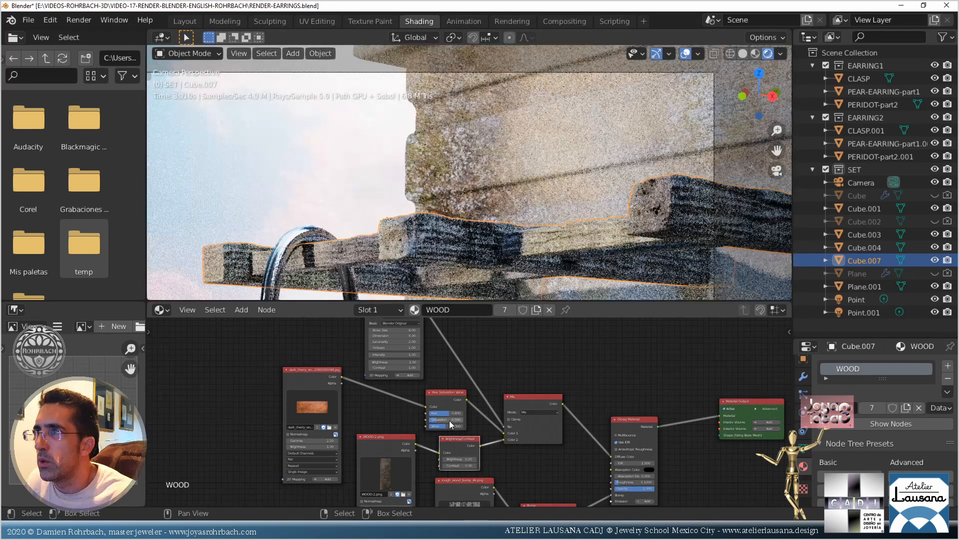
{"action": "left_click", "coordinate": [451, 413]}
{"action": "key", "text": "BackSpace"}
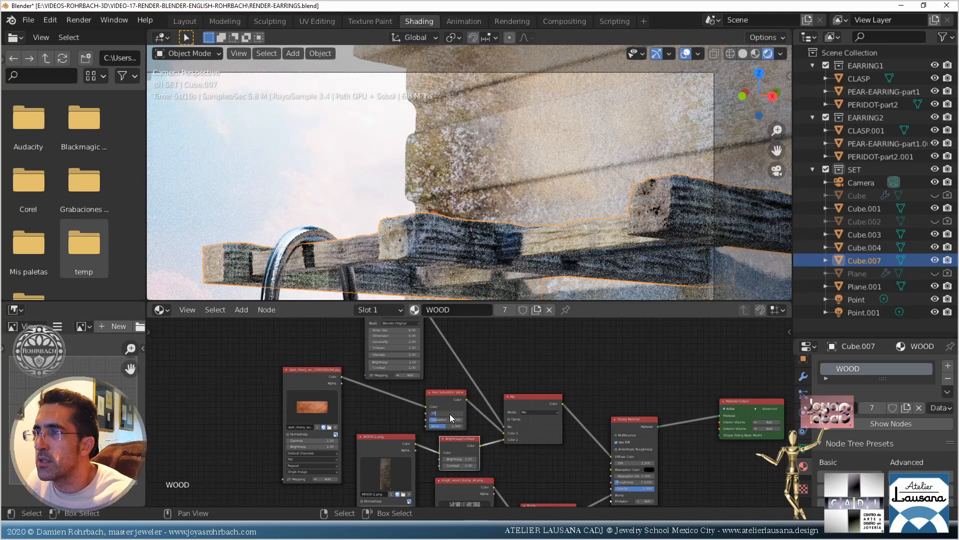
{"action": "type", "text": ".55"}
{"action": "key", "text": "Return"}
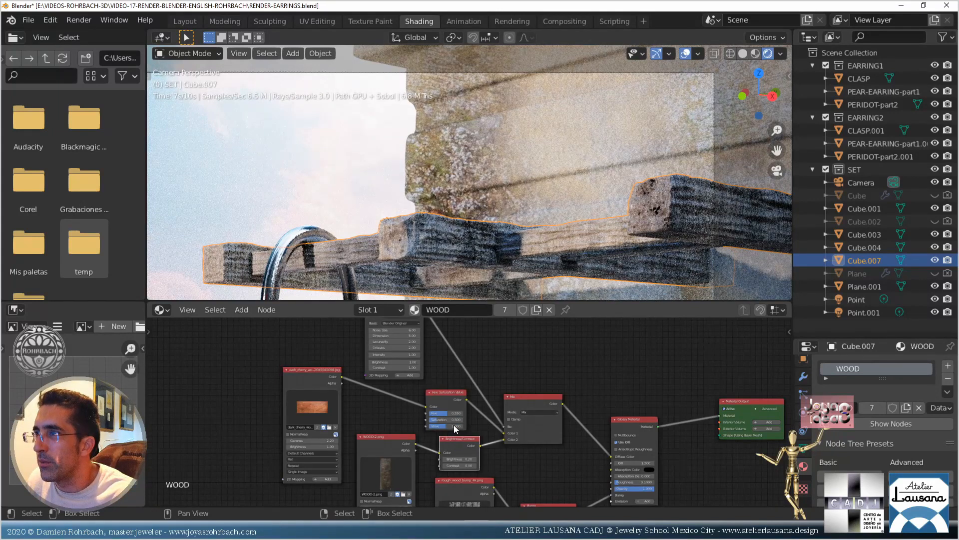
Raise the Saturation of the dark cherry texture in the Hue Saturation Value node
{"action": "double_click", "coordinate": [450, 421]}
{"action": "type", "text": "1"}
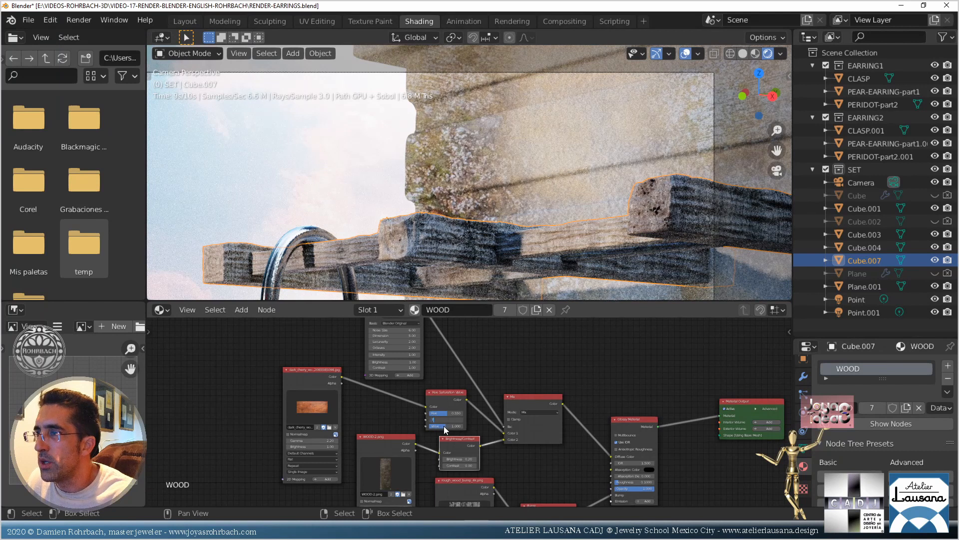
{"action": "key", "text": "Return"}
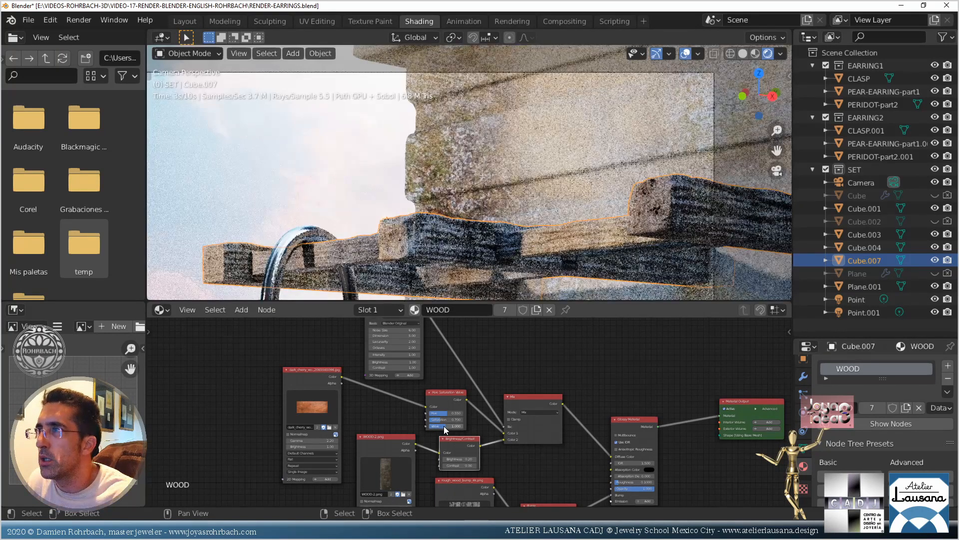
Set the Hue Saturation Value node's Hue to 0.52 and save the file
{"action": "left_click", "coordinate": [445, 413]}
{"action": "type", "text": ".52"}
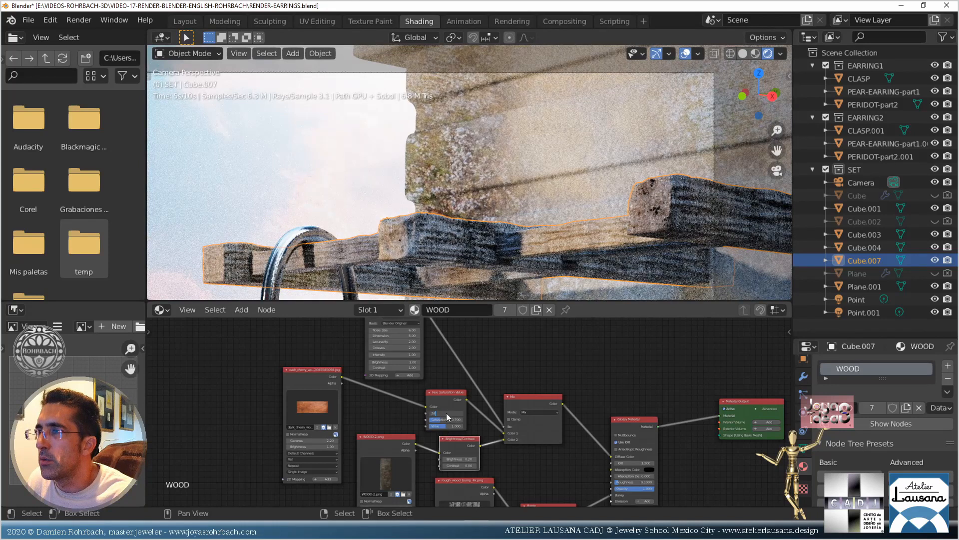
{"action": "key", "text": "Return"}
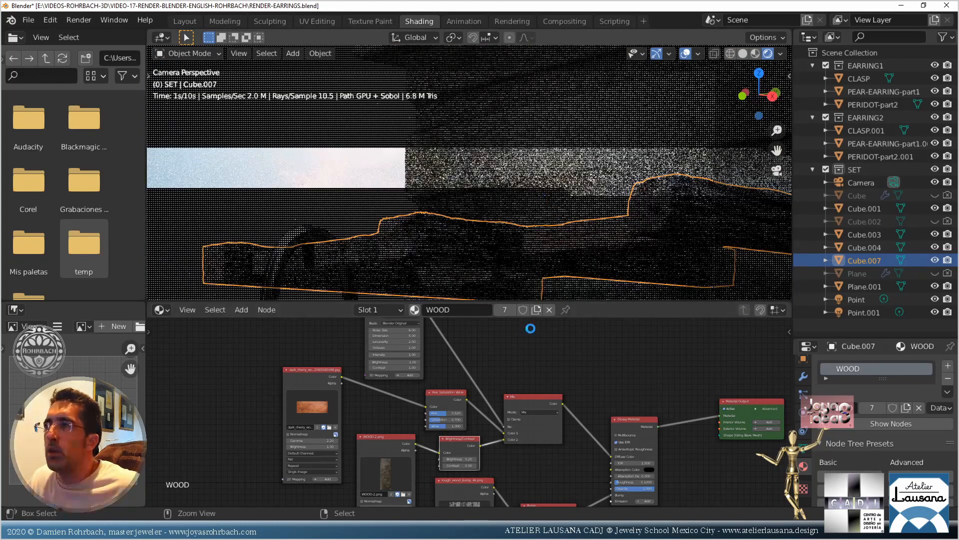
{"action": "key", "text": "ctrl+s"}
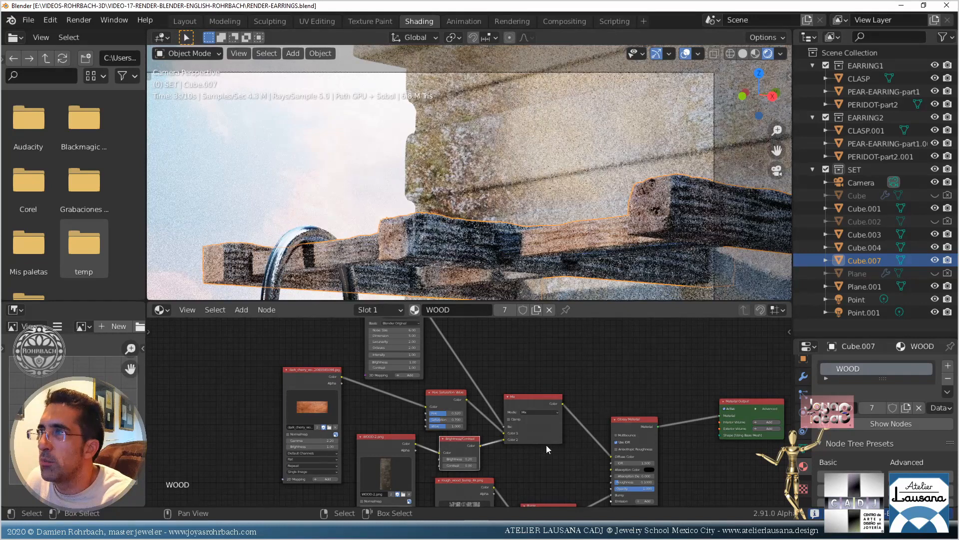
Disconnect the Bump node from the Glossy Material's Bump input
{"action": "middle_click_drag", "start_coordinate": [533, 442], "coordinate": [450, 354]}
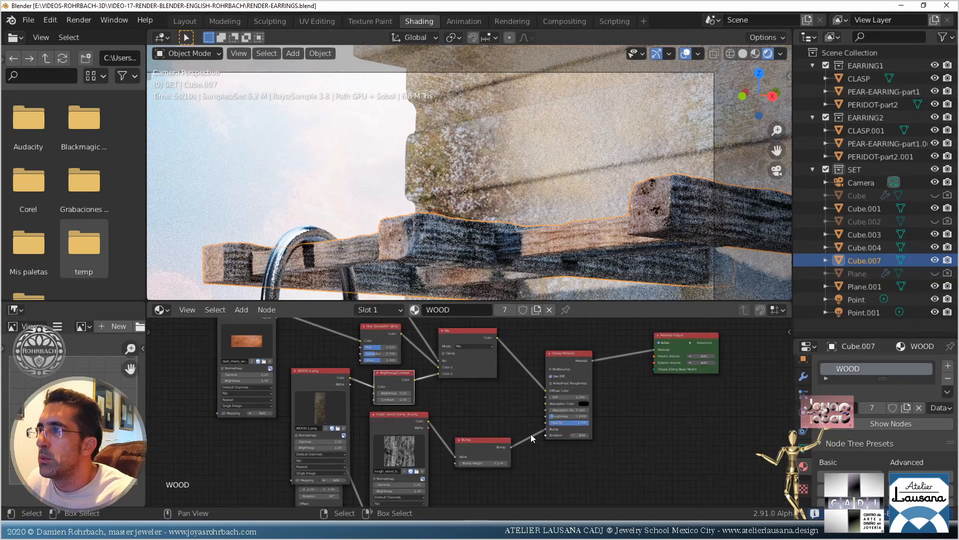
{"action": "left_click_drag", "start_coordinate": [546, 430], "coordinate": [406, 414]}
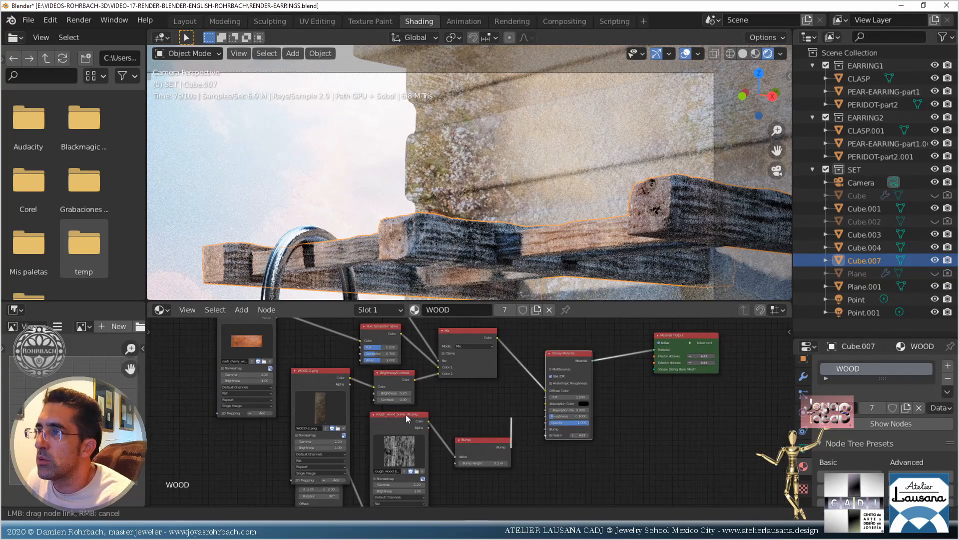
{"action": "left_click_drag", "start_coordinate": [361, 479], "coordinate": [331, 500]}
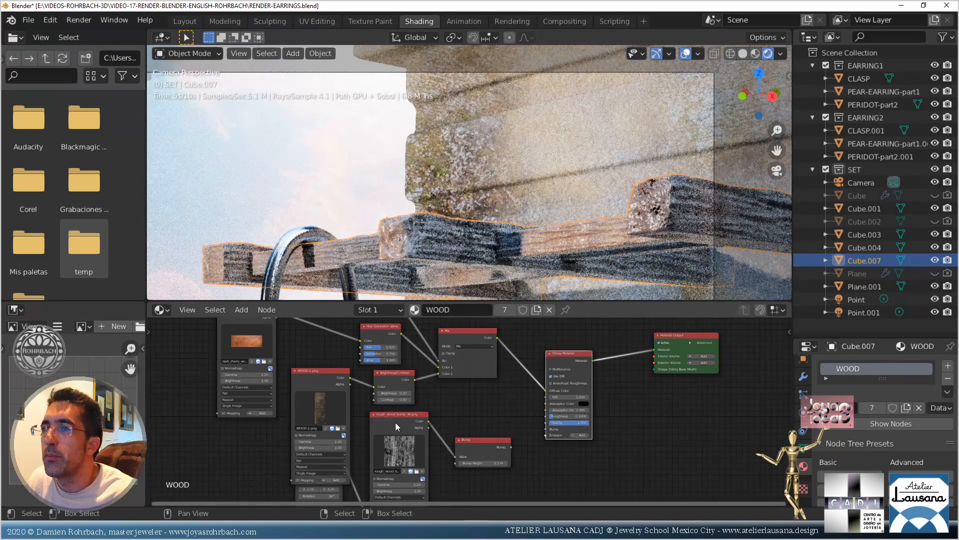
Move the bump texture's 2D Mapping node clear of the other nodes and reconnect the Bump node to the Glossy Material's Bump input
{"action": "key", "text": "x"}
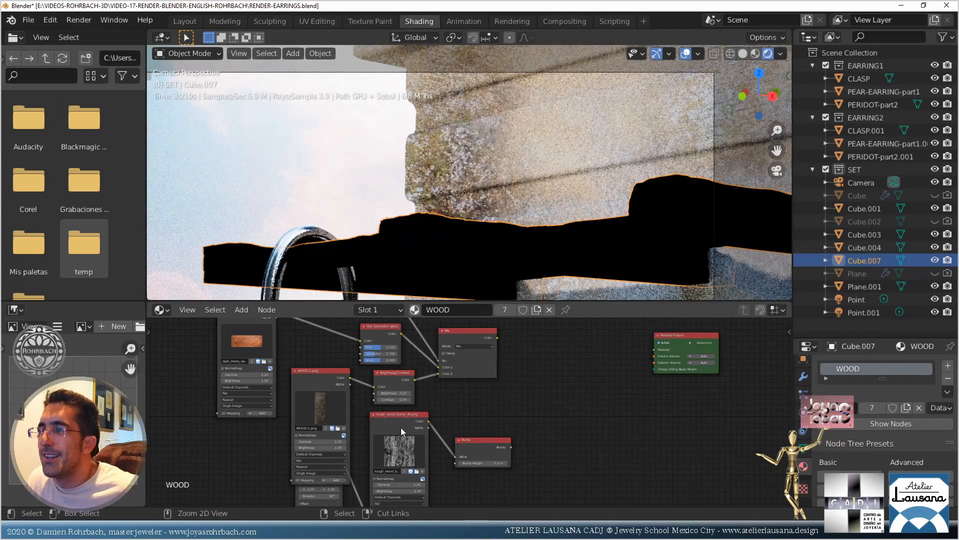
{"action": "key", "text": "ctrl+z"}
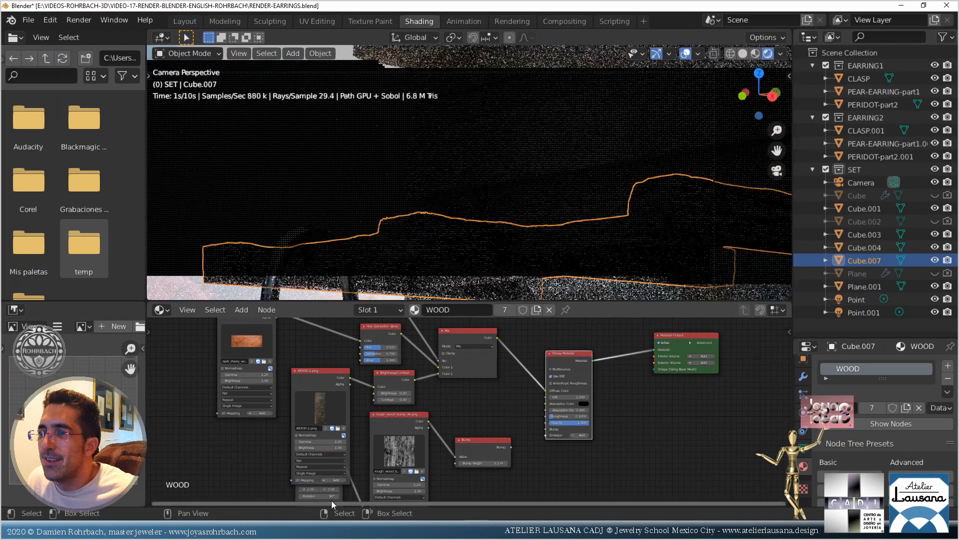
{"action": "middle_click_drag", "start_coordinate": [333, 500], "coordinate": [342, 421]}
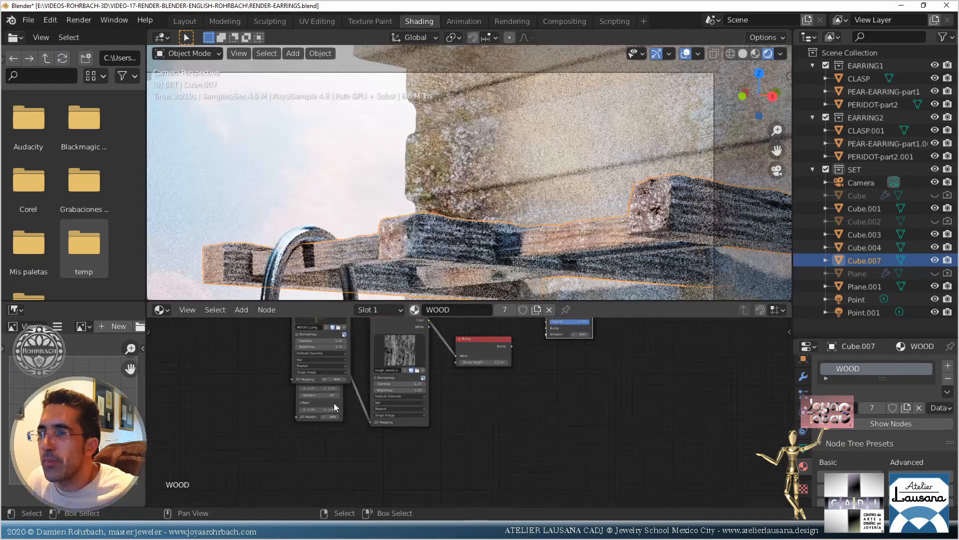
{"action": "left_click_drag", "start_coordinate": [333, 403], "coordinate": [297, 464]}
{"action": "middle_click_drag", "start_coordinate": [430, 421], "coordinate": [390, 479]}
{"action": "left_click_drag", "start_coordinate": [472, 406], "coordinate": [505, 388]}
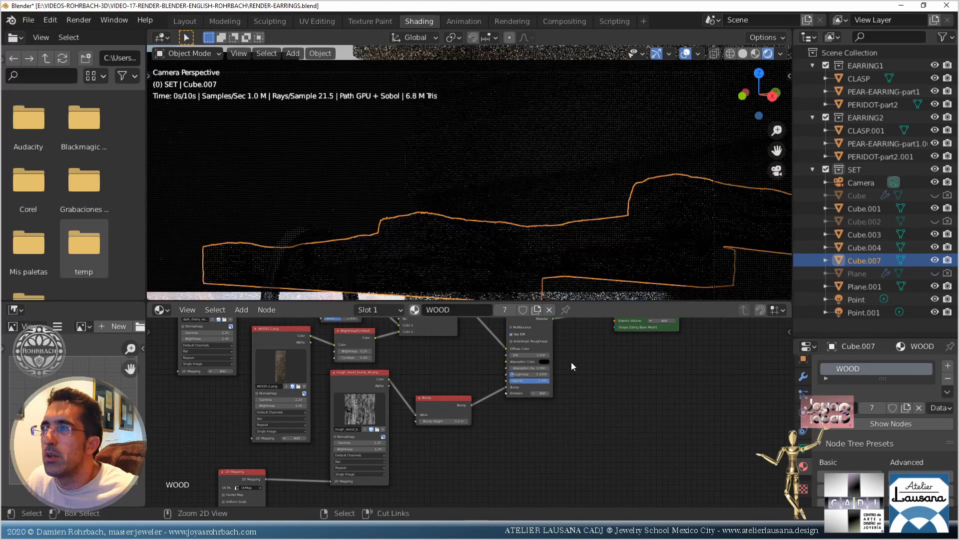
Set the Glossy Material's IOR to 1 and its Roughness to 0.3
{"action": "scroll", "coordinate": [582, 344], "scroll_direction": "up", "scroll_amount": 3}
{"action": "middle_click_drag", "start_coordinate": [547, 372], "coordinate": [463, 459]}
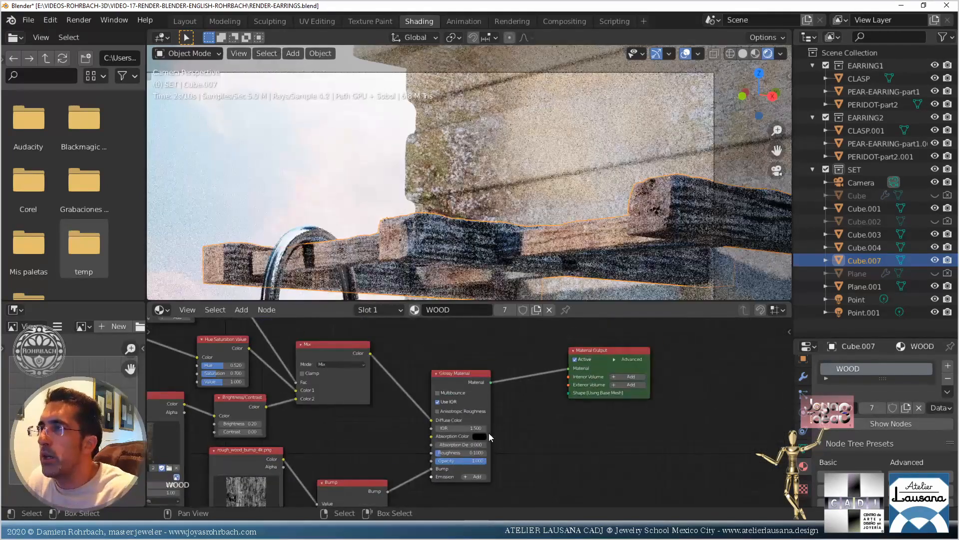
{"action": "scroll", "coordinate": [482, 435], "scroll_direction": "up", "scroll_amount": 3}
{"action": "left_click", "coordinate": [464, 431]}
{"action": "type", "text": "1"}
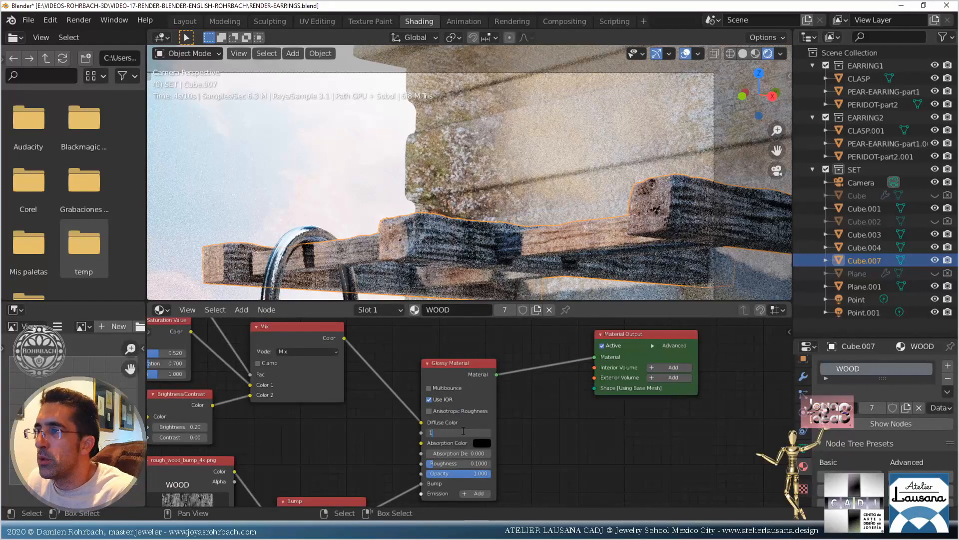
{"action": "left_click", "coordinate": [452, 461]}
{"action": "type", "text": "3"}
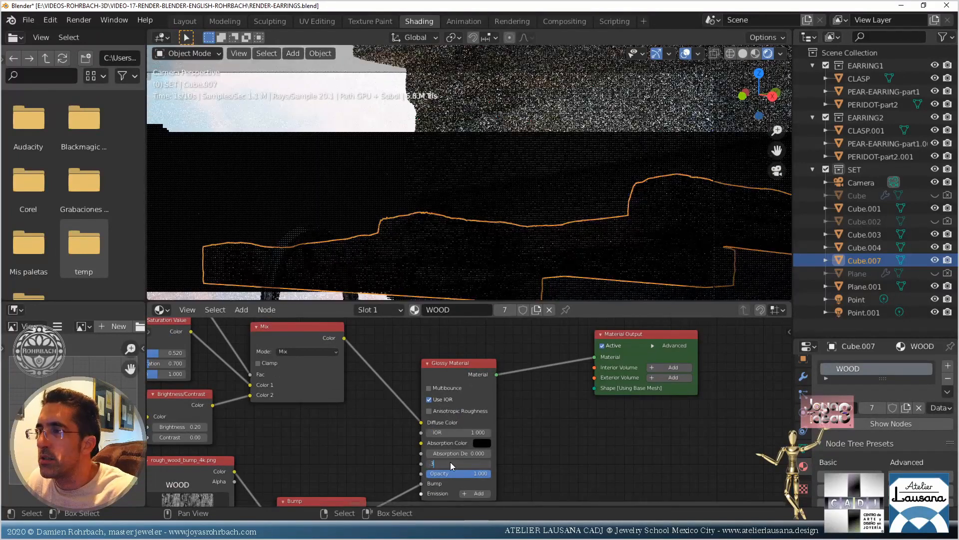
{"action": "key", "text": "Return"}
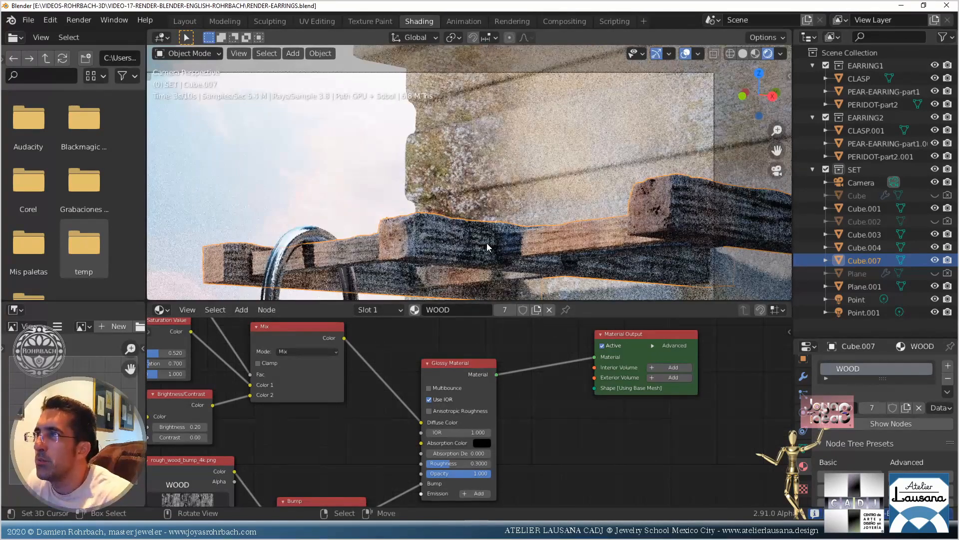
Move the Glossy Material node farther from the Mix node and set the Blender Musgrave's Noise Size to 3 and Dimension to 2
{"action": "middle_click_drag", "start_coordinate": [318, 344], "coordinate": [348, 418]}
{"action": "left_click_drag", "start_coordinate": [515, 429], "coordinate": [603, 392]}
{"action": "middle_click_drag", "start_coordinate": [200, 330], "coordinate": [326, 375]}
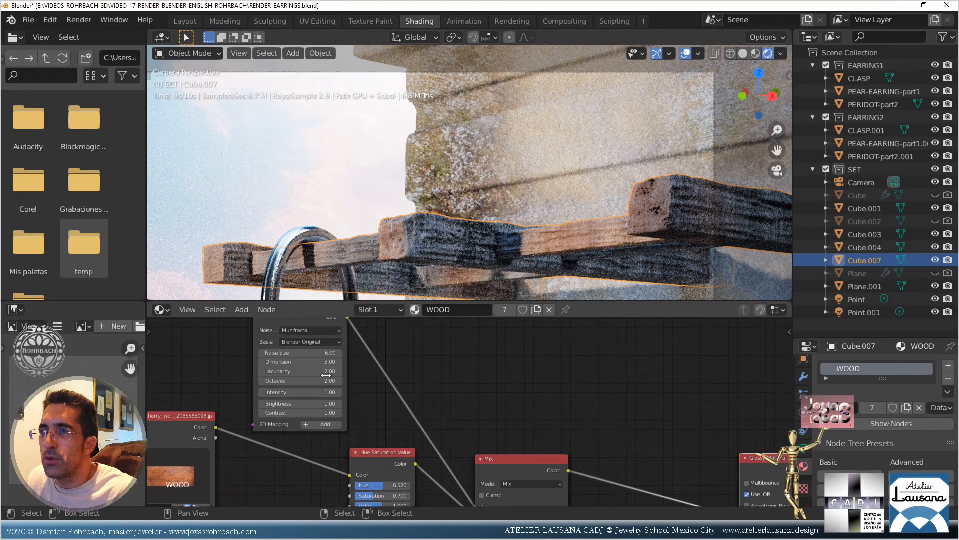
{"action": "left_click", "coordinate": [310, 353]}
{"action": "type", "text": "3"}
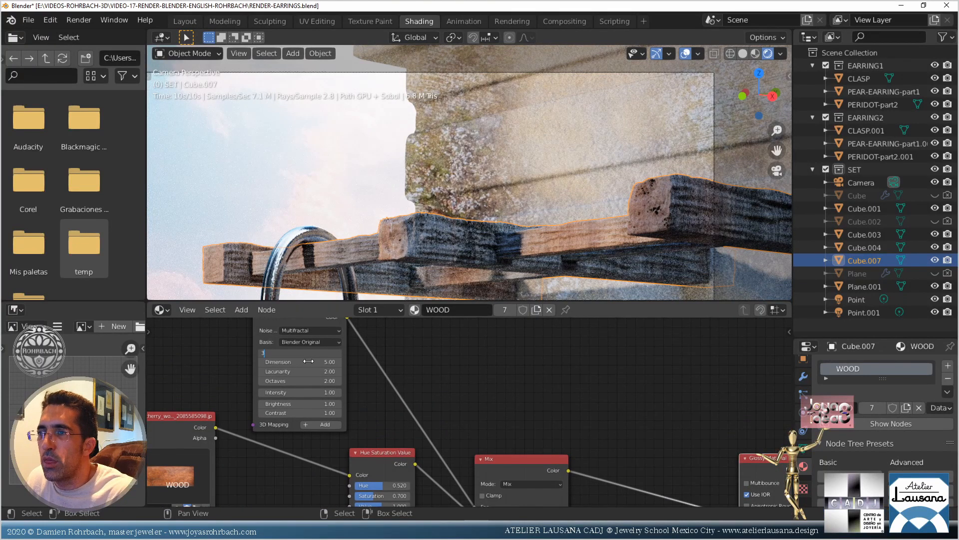
{"action": "key", "text": "Return"}
{"action": "left_click", "coordinate": [308, 360]}
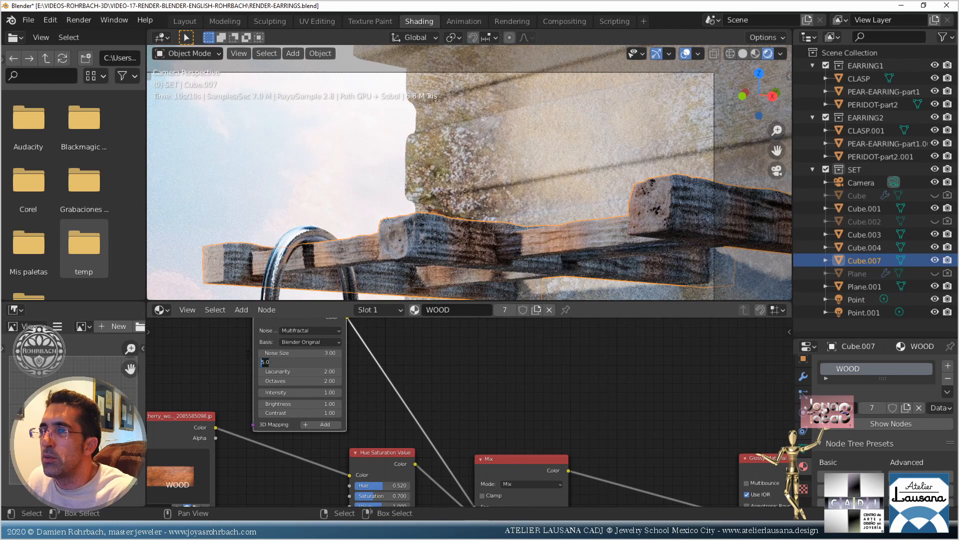
{"action": "type", "text": "2"}
{"action": "key", "text": "Return"}
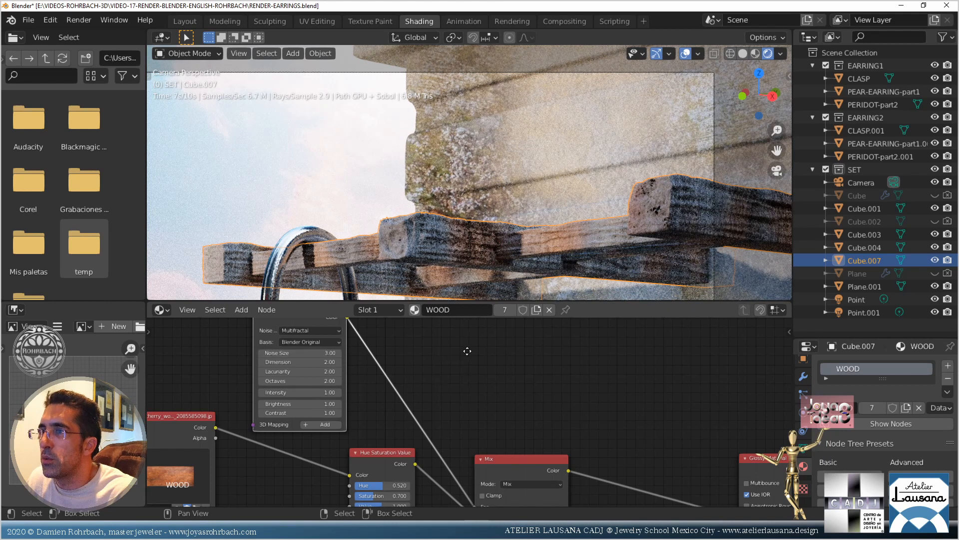
Try Noise Size values of 5 and 8 on the Blender Musgrave node, ending with it set back to 3
{"action": "middle_click_drag", "start_coordinate": [467, 351], "coordinate": [370, 355]}
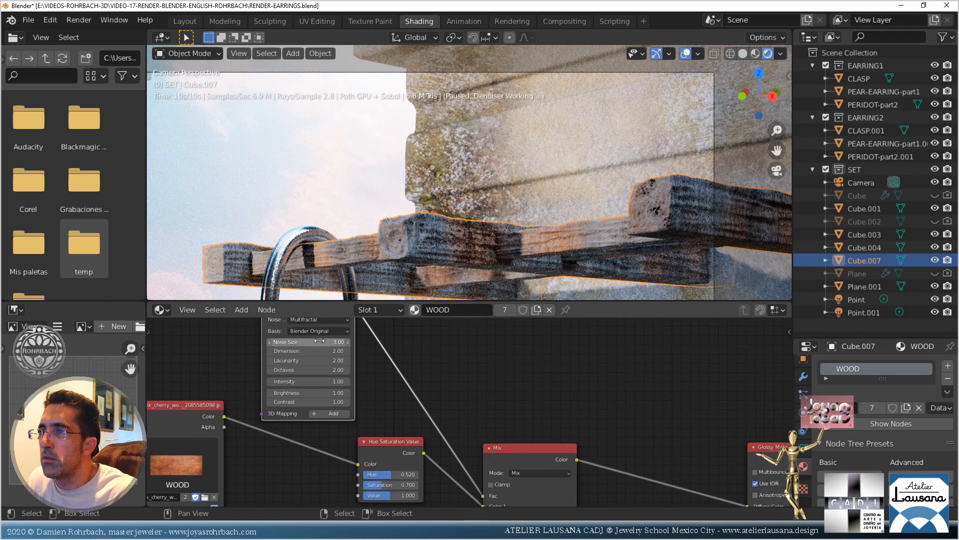
{"action": "left_click", "coordinate": [319, 340]}
{"action": "type", "text": "5"}
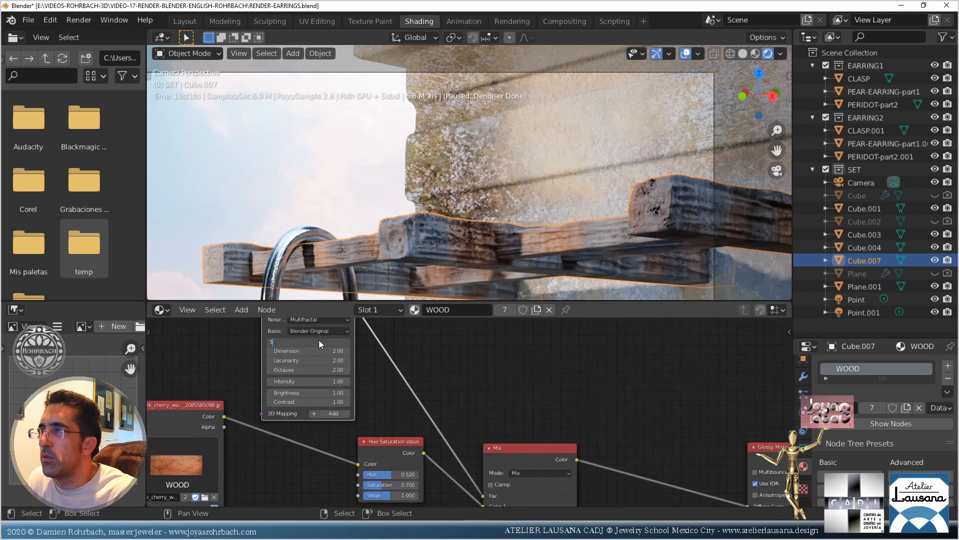
{"action": "key", "text": "Return"}
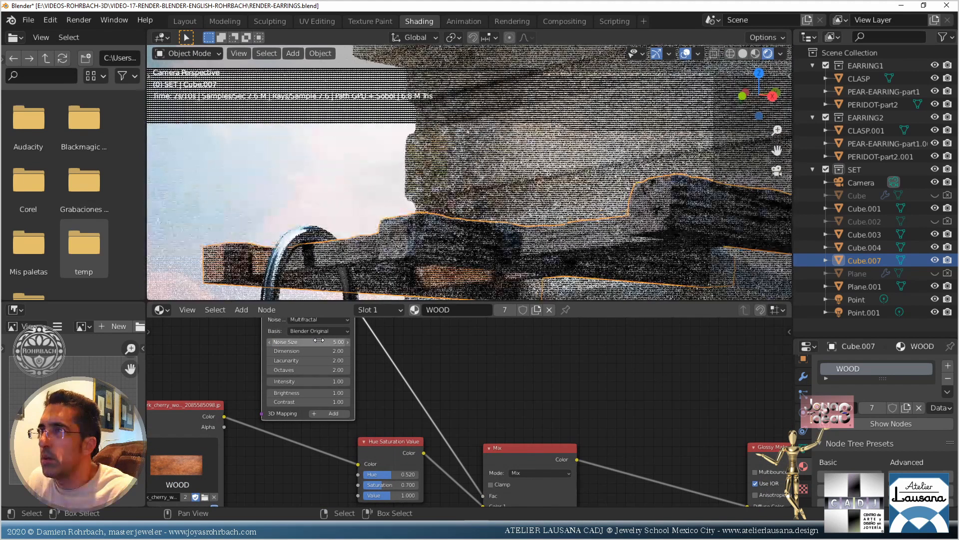
{"action": "left_click", "coordinate": [319, 341]}
{"action": "type", "text": "8"}
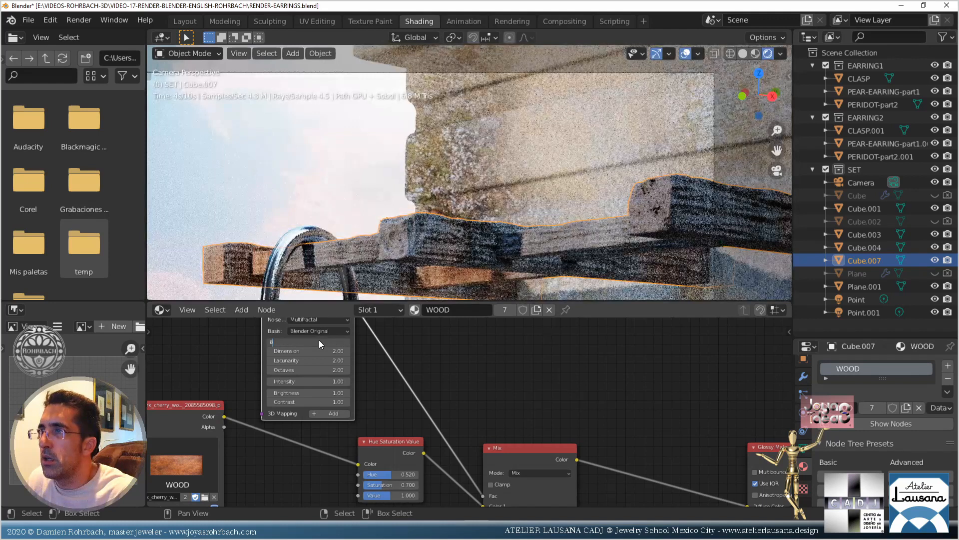
{"action": "key", "text": "Return"}
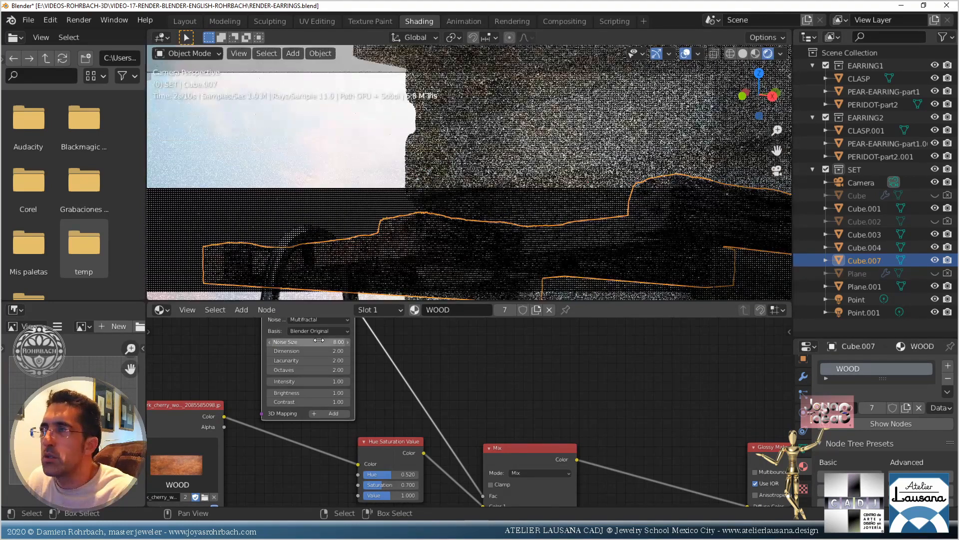
{"action": "left_click", "coordinate": [319, 341]}
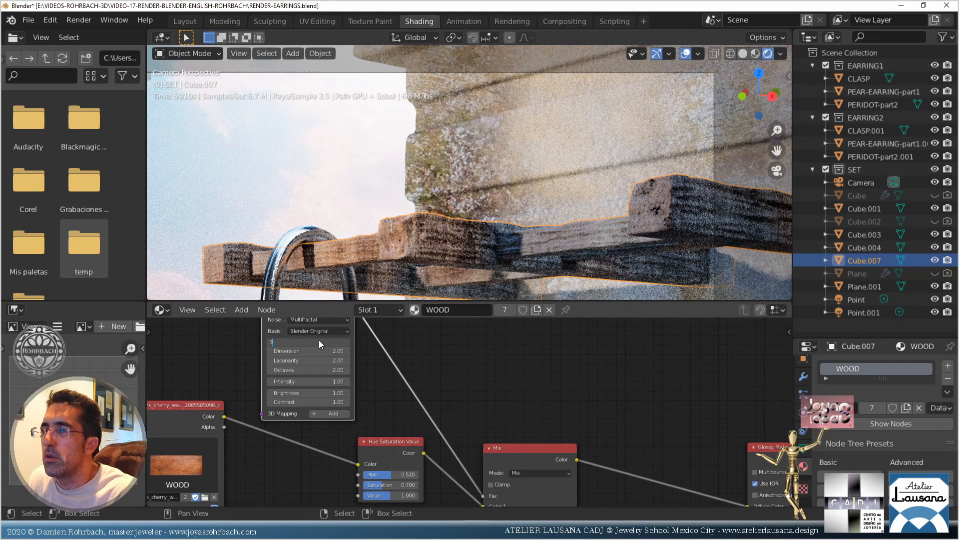
{"action": "key", "text": "Return"}
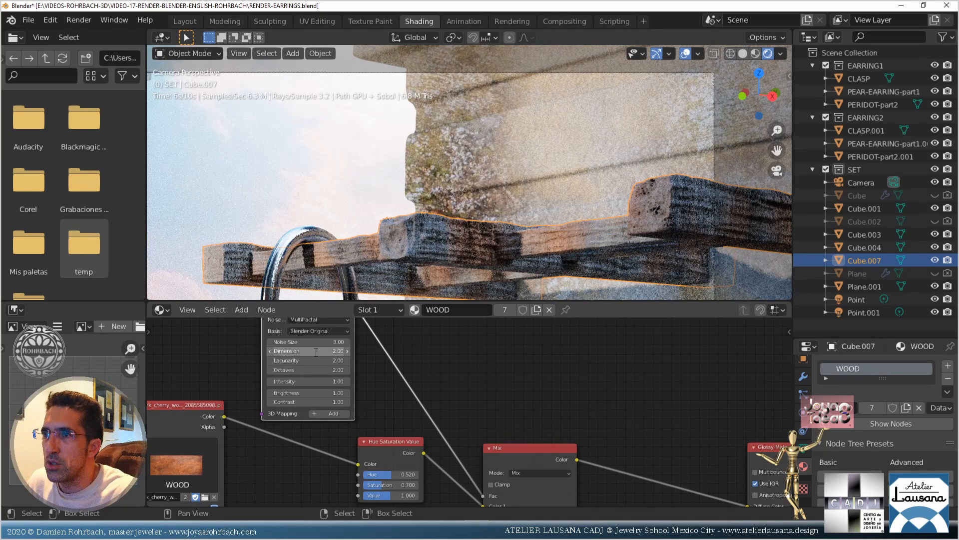
Set the Blender Musgrave node's Dimension to 8 and its Lacunarity to 6
{"action": "left_click", "coordinate": [316, 352]}
{"action": "type", "text": "8"}
{"action": "key", "text": "Return"}
{"action": "left_click", "coordinate": [314, 362]}
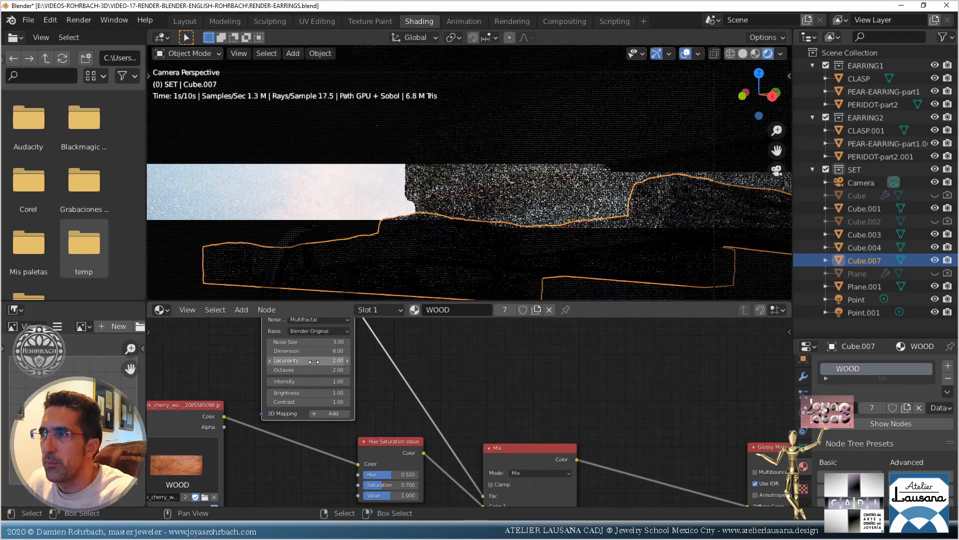
{"action": "type", "text": "6"}
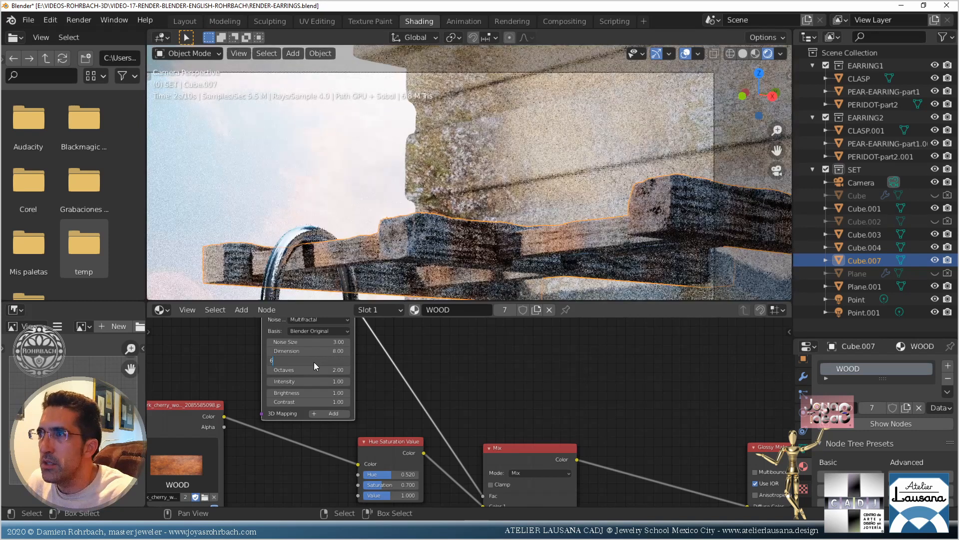
{"action": "key", "text": "Return"}
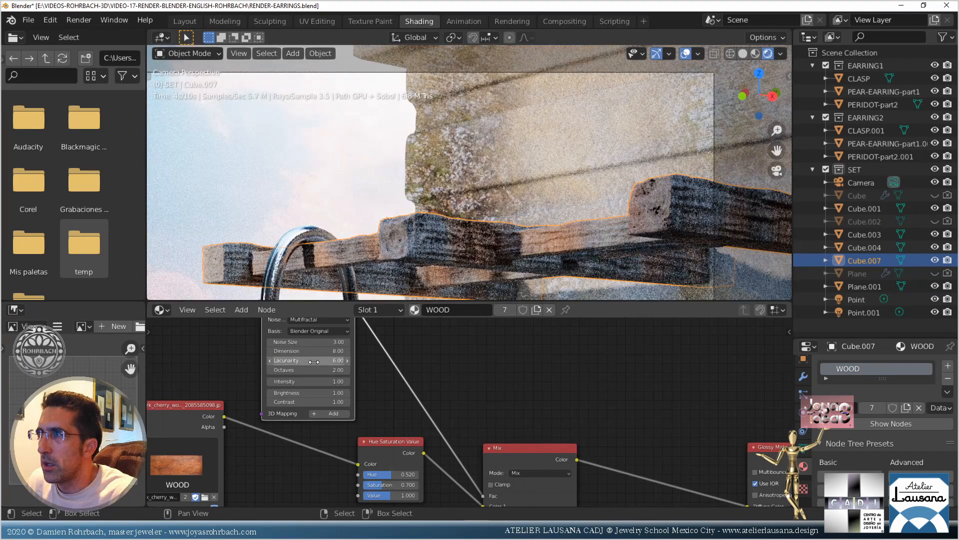
Duplicate the Mix node and insert the copy between the first Mix node and the Glossy Material
{"action": "scroll", "coordinate": [526, 432], "scroll_direction": "down", "scroll_amount": 3}
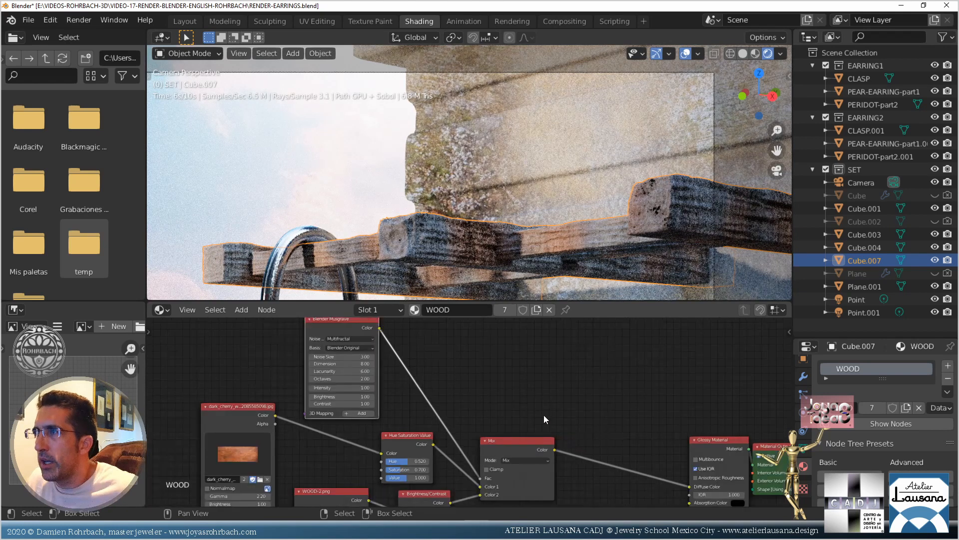
{"action": "middle_click_drag", "start_coordinate": [498, 391], "coordinate": [416, 364]}
{"action": "key", "text": "shift+d"}
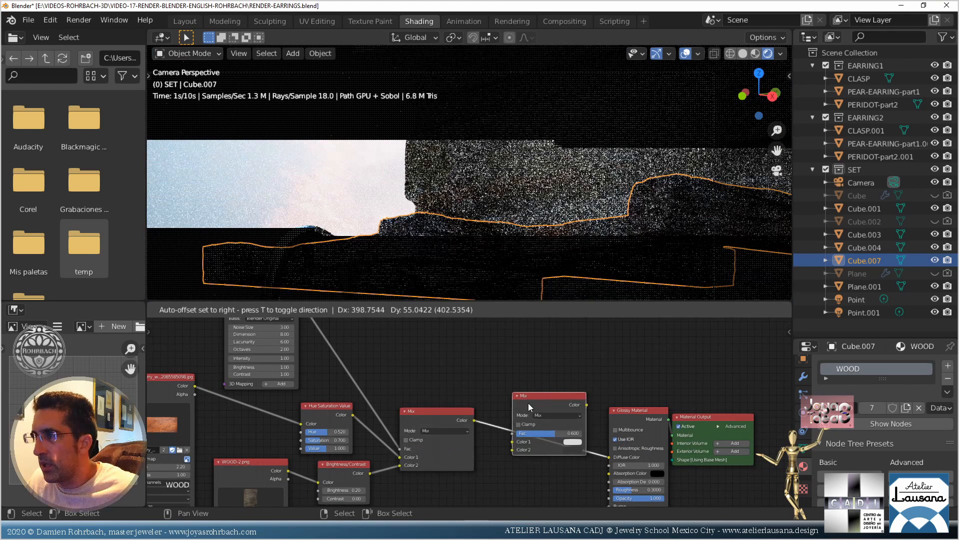
{"action": "left_click", "coordinate": [529, 403]}
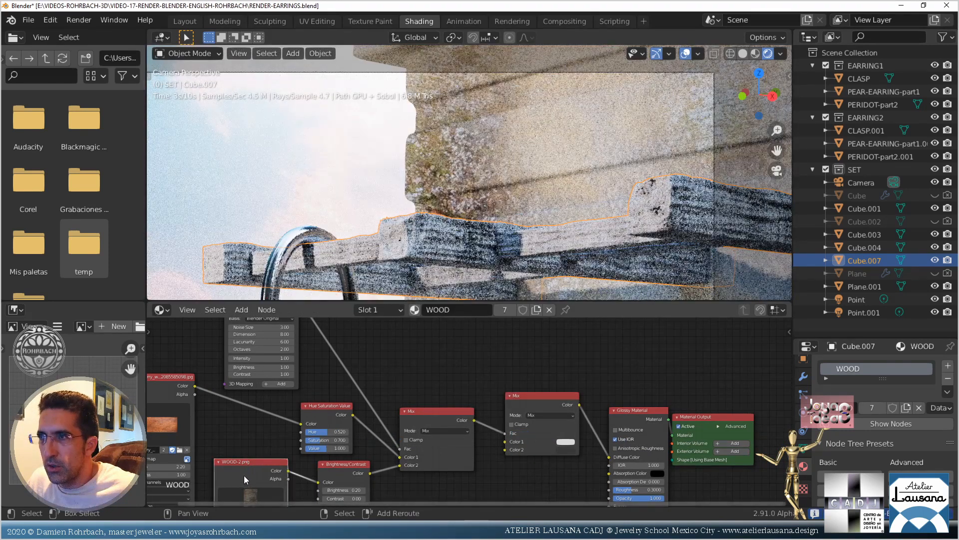
Duplicate the WOOD-2.png texture node above the Mix nodes and connect its Color output to the second Mix's Color 1
{"action": "key", "text": "shift+d"}
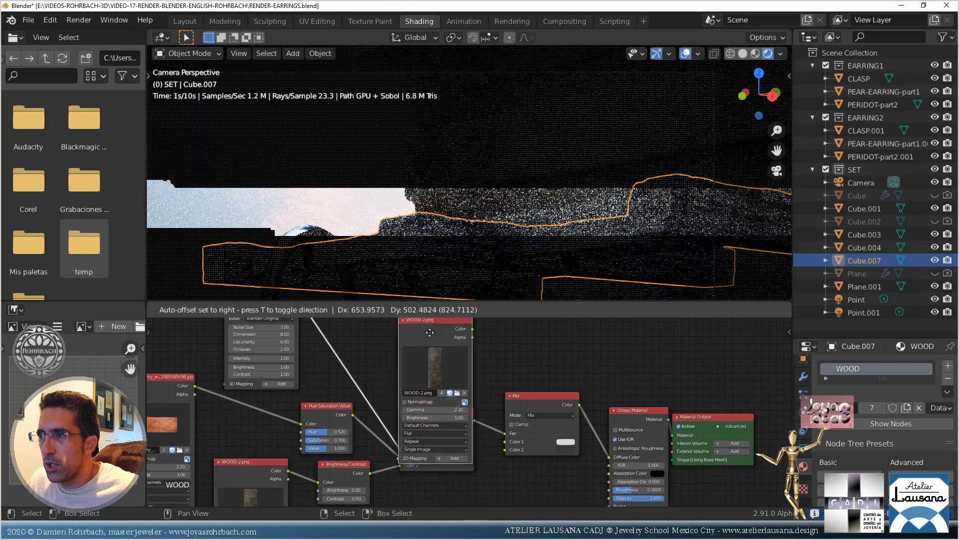
{"action": "left_click", "coordinate": [417, 370]}
{"action": "middle_click_drag", "start_coordinate": [543, 387], "coordinate": [521, 457]}
{"action": "left_click", "coordinate": [372, 327]}
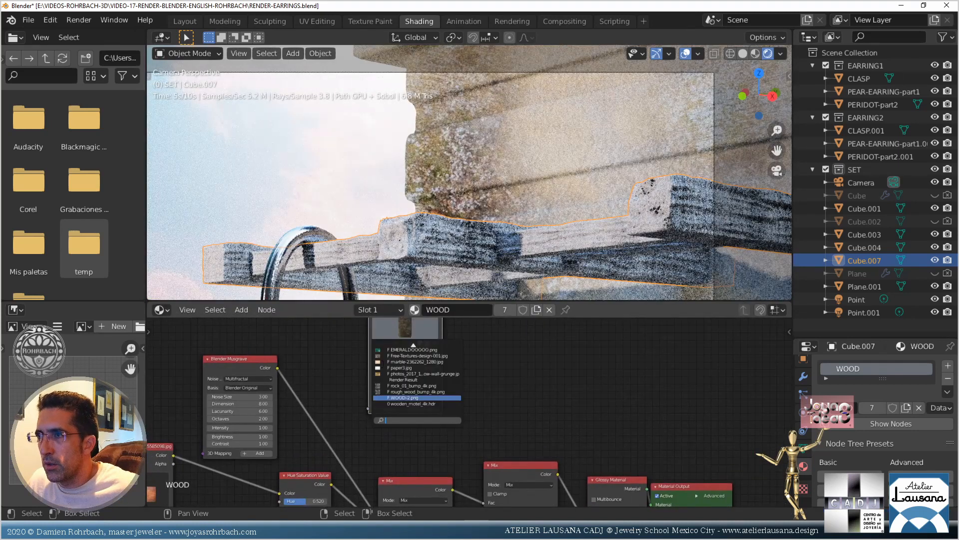
{"action": "scroll", "coordinate": [475, 397], "scroll_direction": "down", "scroll_amount": 1}
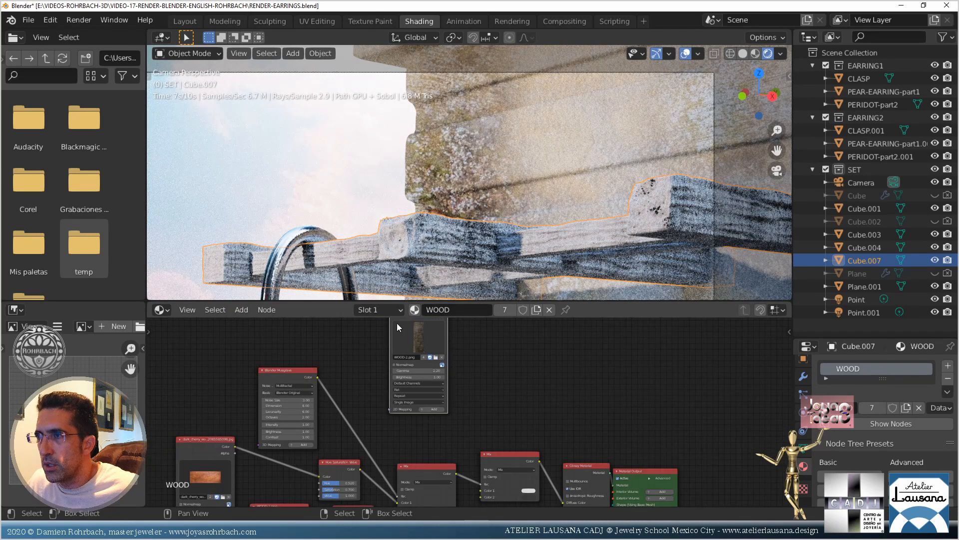
{"action": "left_click_drag", "start_coordinate": [399, 319], "coordinate": [480, 484]}
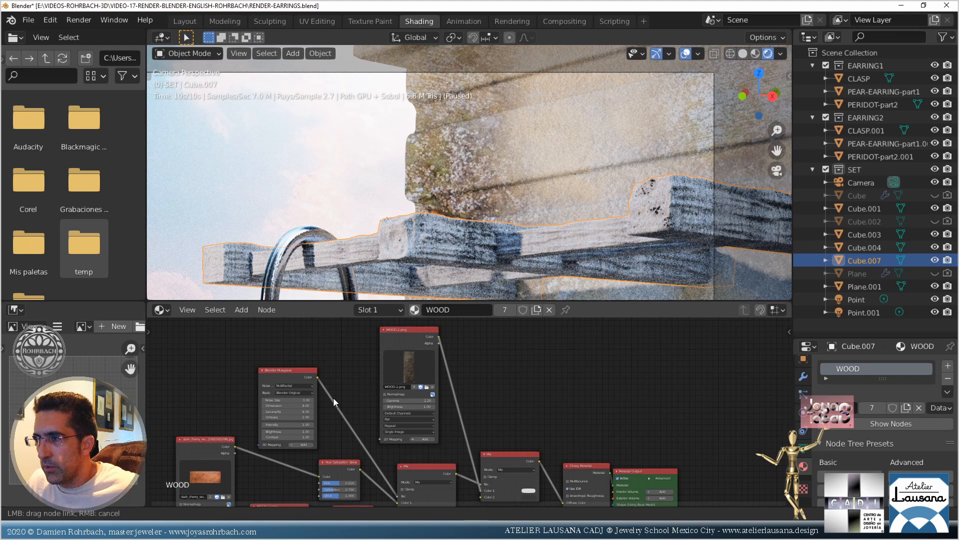
Duplicate the Blender Musgrave node as the second Mix's Fac, with the first Mix feeding Color 2, and save the file
{"action": "left_click_drag", "start_coordinate": [319, 377], "coordinate": [318, 376]}
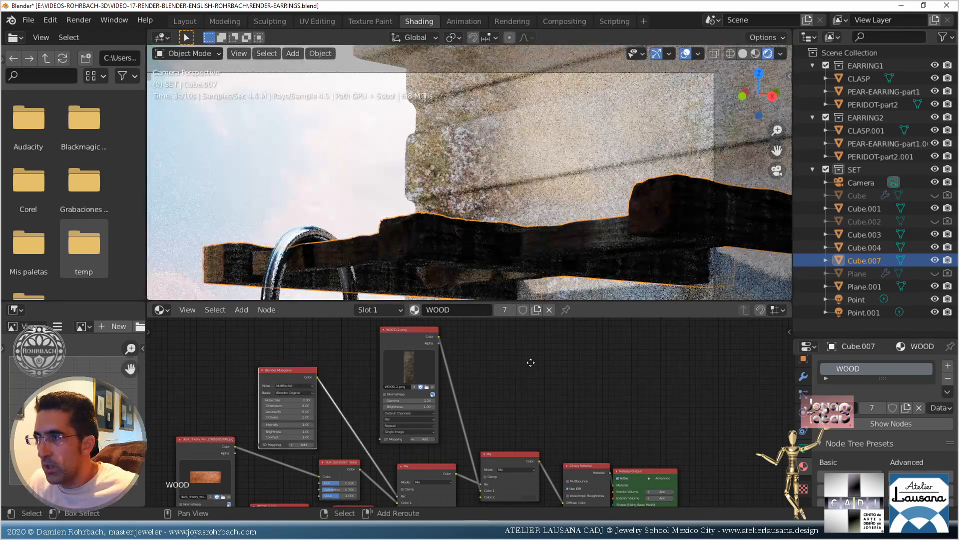
{"action": "key", "text": "shift+d"}
{"action": "left_click", "coordinate": [559, 349]}
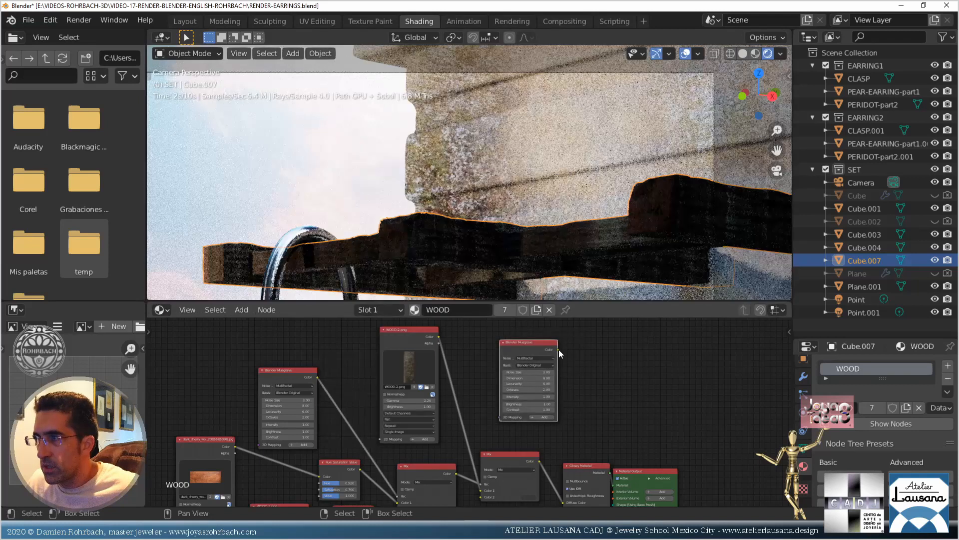
{"action": "left_click_drag", "start_coordinate": [558, 350], "coordinate": [481, 496]}
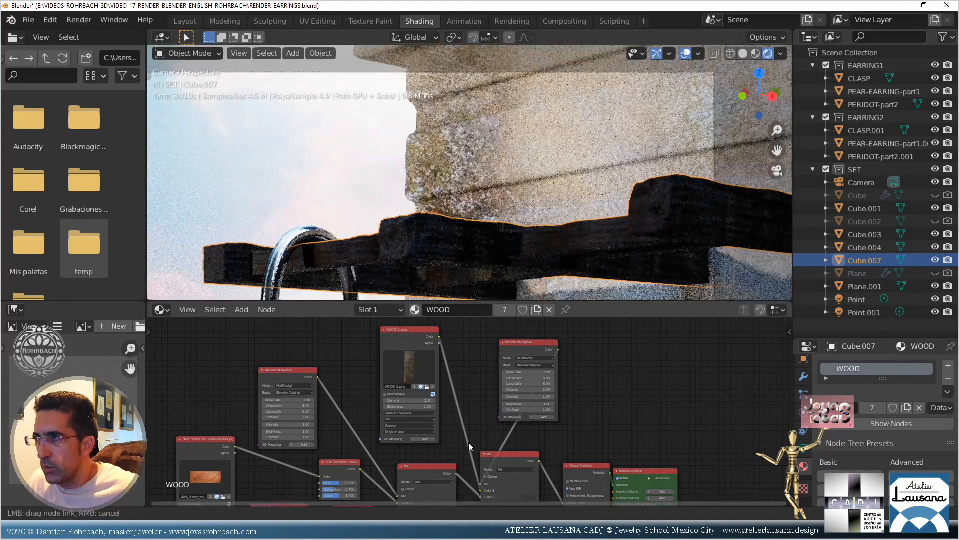
{"action": "left_click_drag", "start_coordinate": [468, 442], "coordinate": [467, 437]}
{"action": "key", "text": "ctrl+s"}
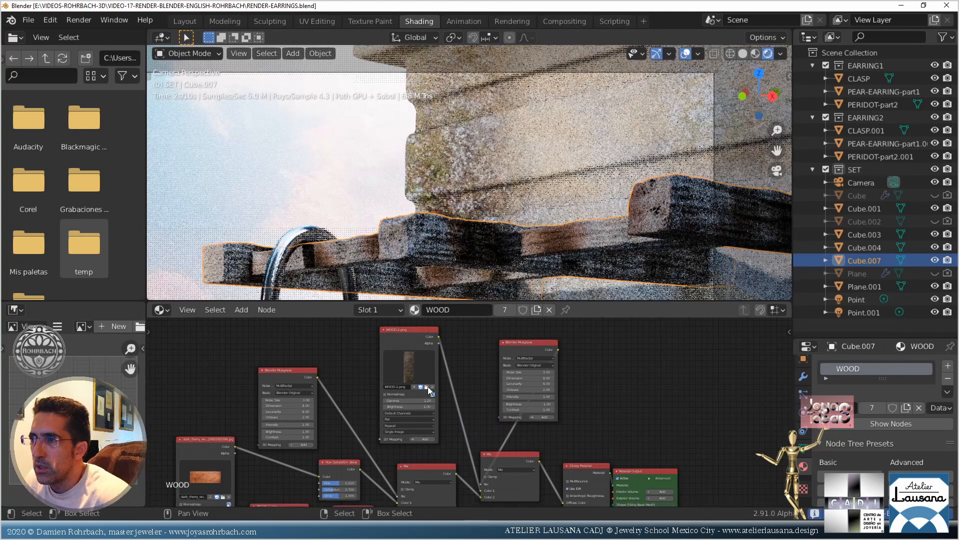
Replace the image in the upper duplicated WOOD-2.png texture node with moss4.png from the MYIMAGESworking folder
{"action": "left_click", "coordinate": [427, 385]}
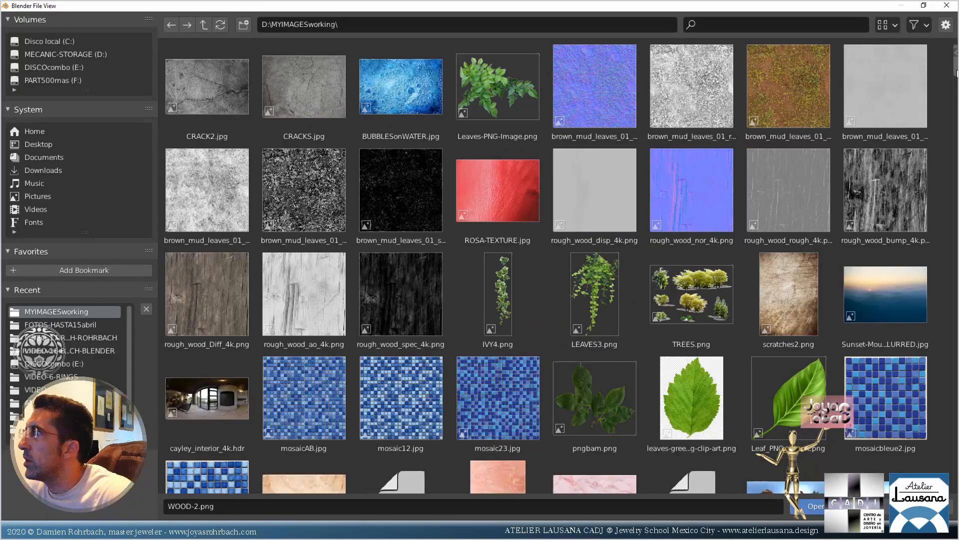
{"action": "scroll", "coordinate": [956, 163], "scroll_direction": "down", "scroll_amount": 15}
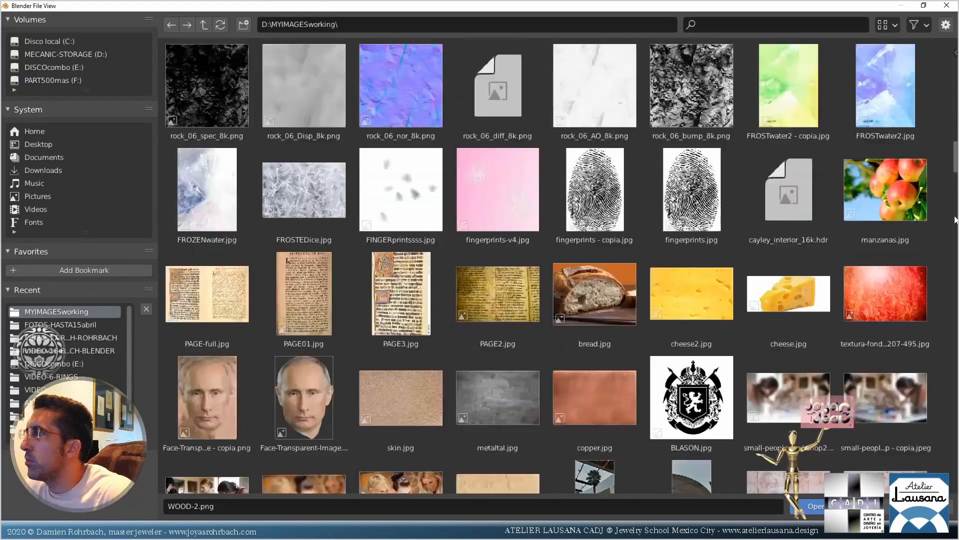
{"action": "scroll", "coordinate": [955, 263], "scroll_direction": "down", "scroll_amount": 2}
{"action": "scroll", "coordinate": [955, 264], "scroll_direction": "up", "scroll_amount": 6}
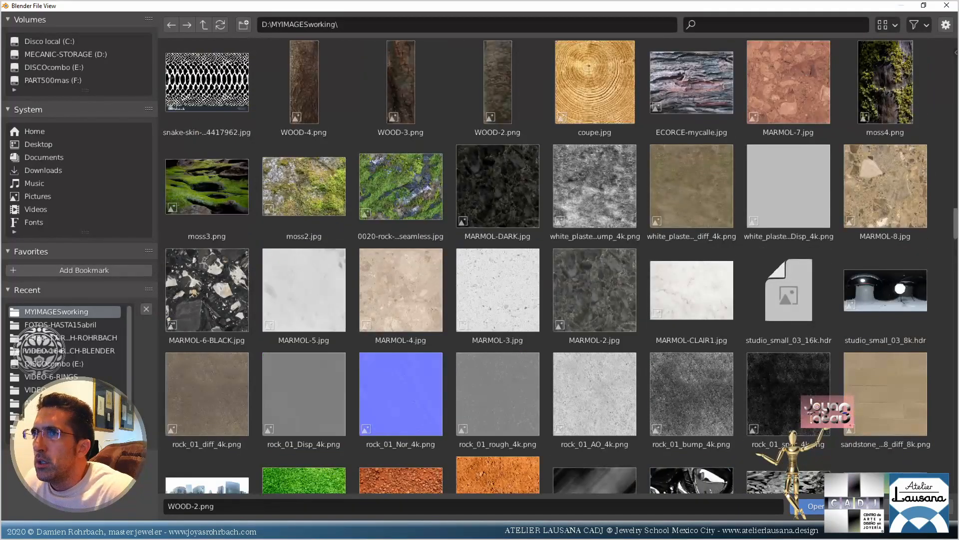
{"action": "key", "text": "Return"}
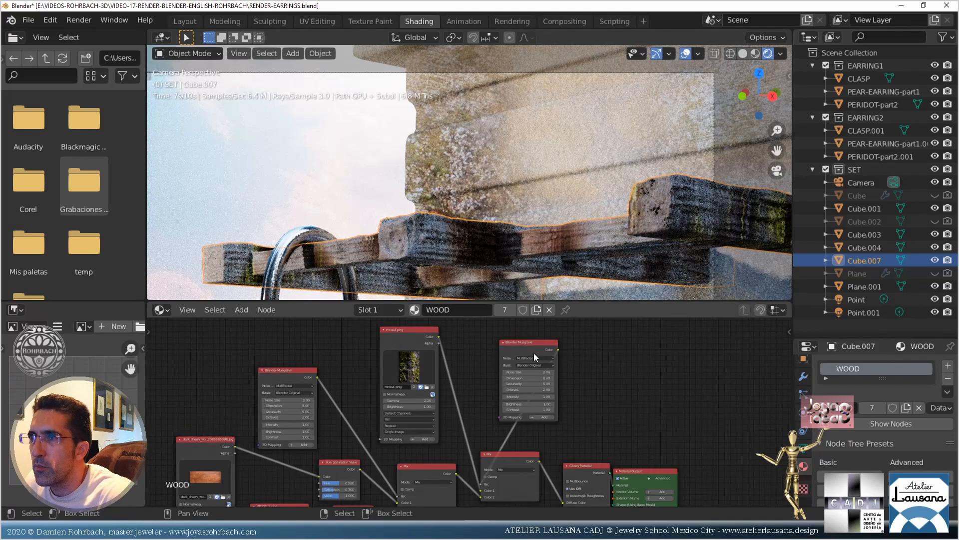
Set the second Blender Musgrave node's Dimension to 3 and its Noise Size to 2
{"action": "middle_click_drag", "start_coordinate": [515, 405], "coordinate": [493, 385]}
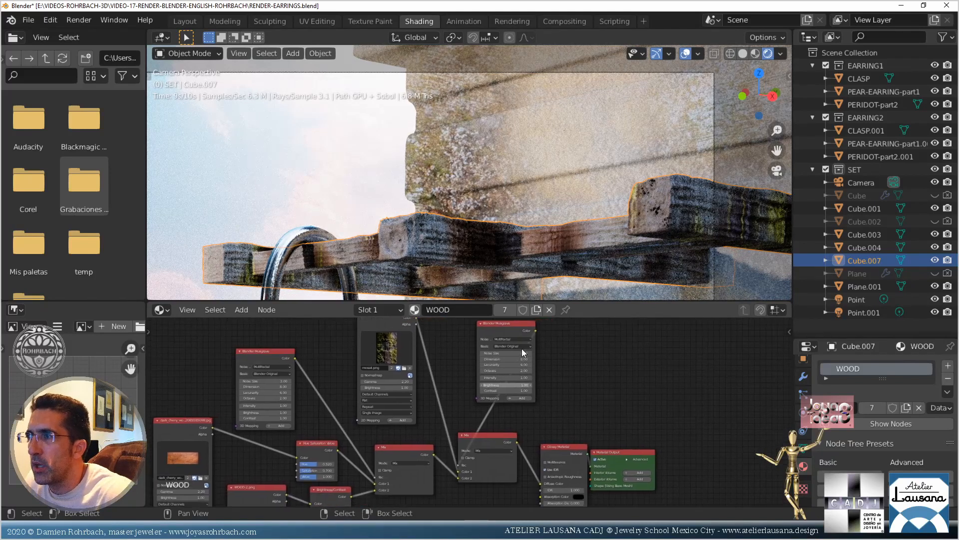
{"action": "scroll", "coordinate": [522, 349], "scroll_direction": "up", "scroll_amount": 5}
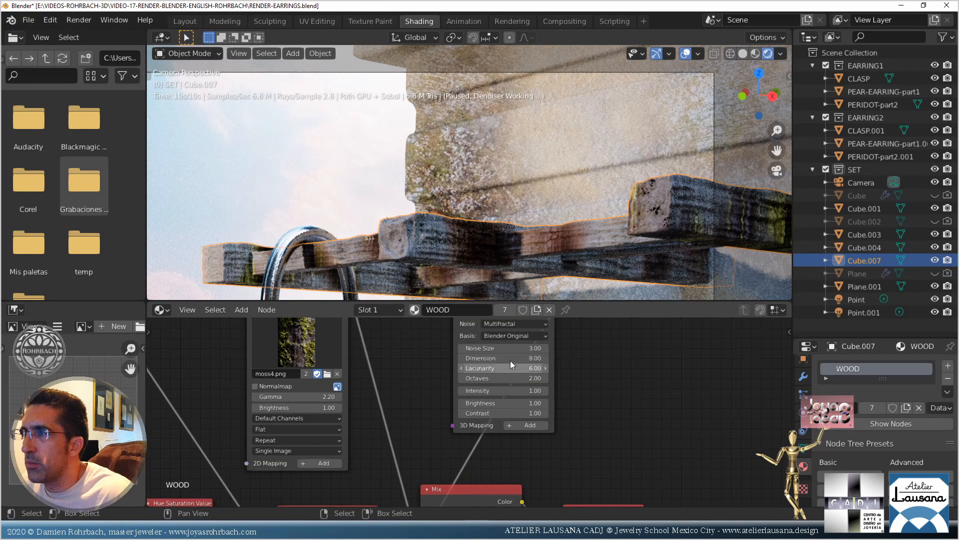
{"action": "left_click", "coordinate": [510, 358]}
{"action": "type", "text": "3"}
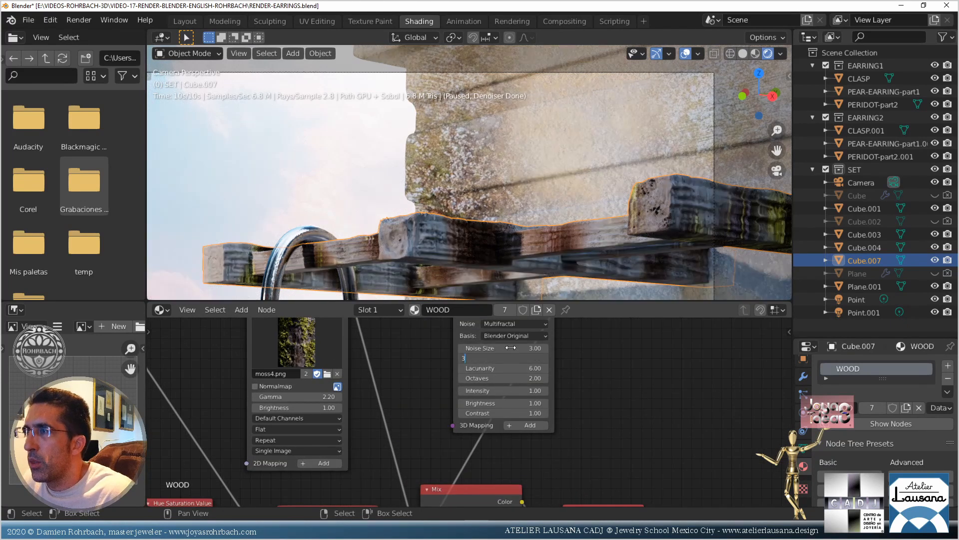
{"action": "key", "text": "Return"}
{"action": "left_click", "coordinate": [510, 347]}
{"action": "type", "text": "2"}
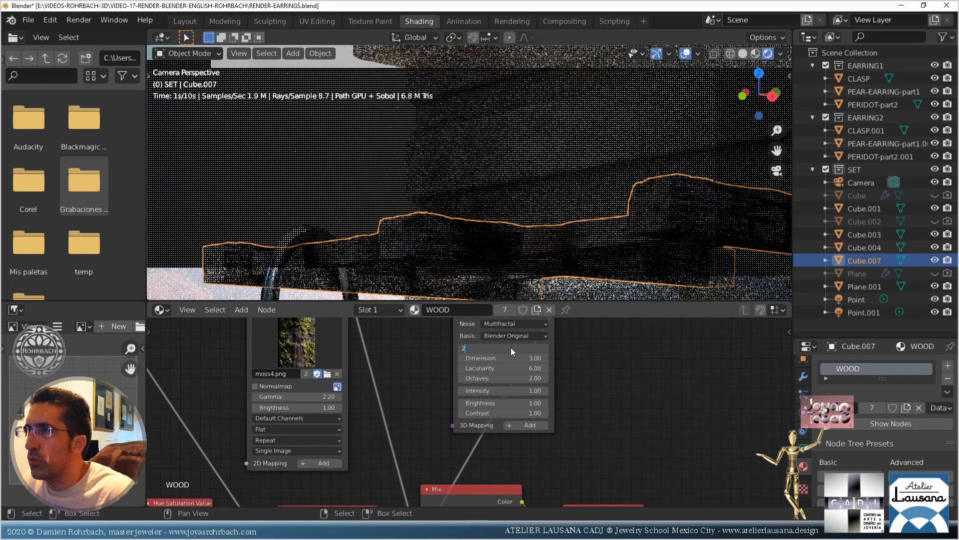
{"action": "key", "text": "Return"}
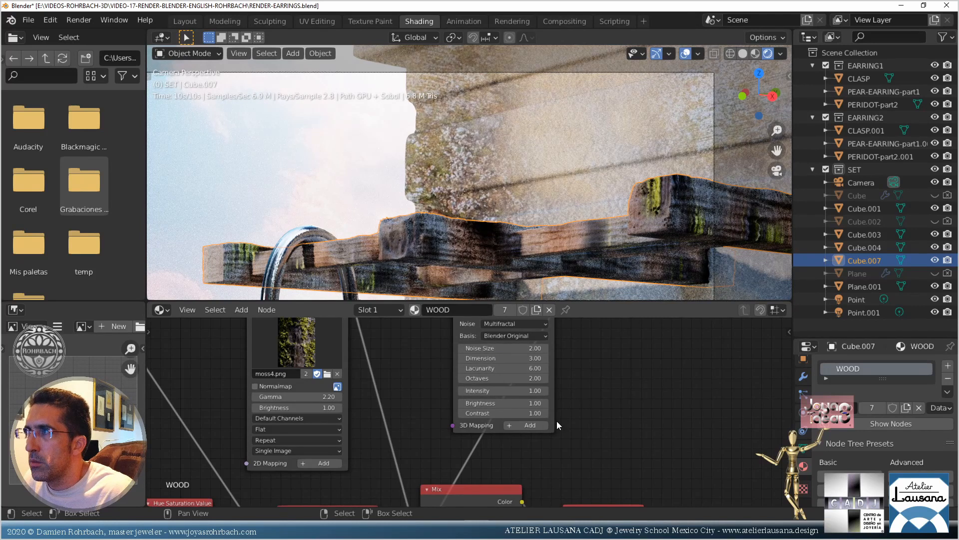
Duplicate the second Mix node and insert the copy between the rough wood bump texture and the Bump node
{"action": "scroll", "coordinate": [556, 421], "scroll_direction": "down", "scroll_amount": 2}
{"action": "scroll", "coordinate": [556, 420], "scroll_direction": "down", "scroll_amount": 5}
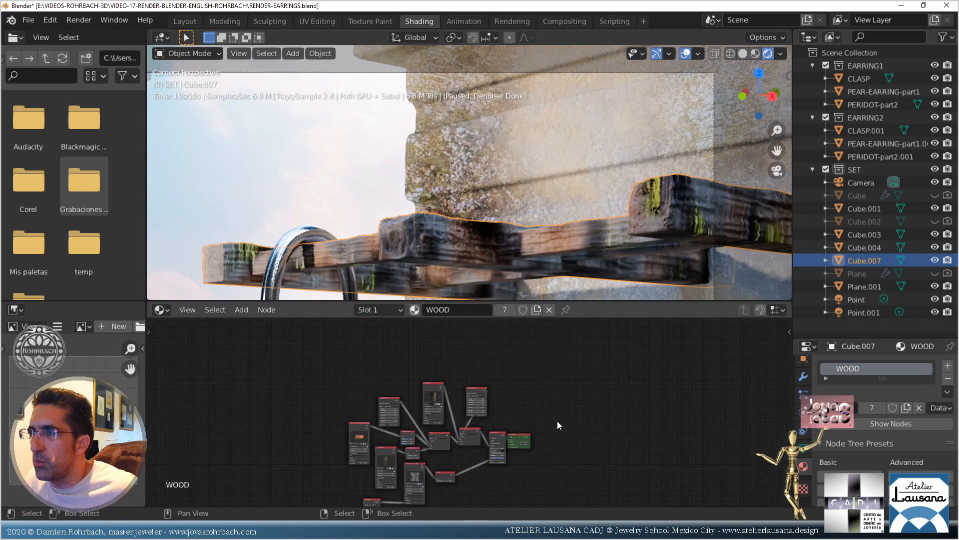
{"action": "middle_click_drag", "start_coordinate": [487, 430], "coordinate": [559, 385]}
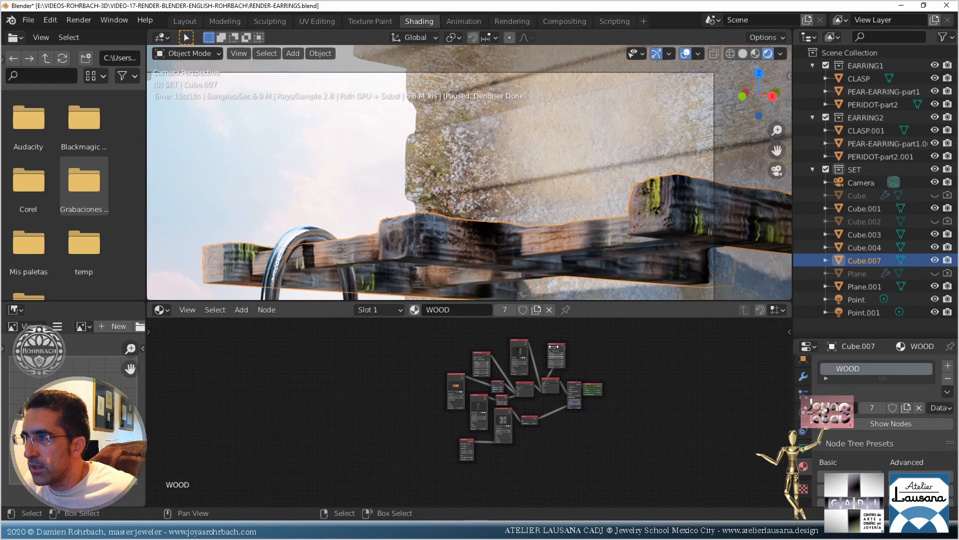
{"action": "scroll", "coordinate": [595, 369], "scroll_direction": "up", "scroll_amount": 5}
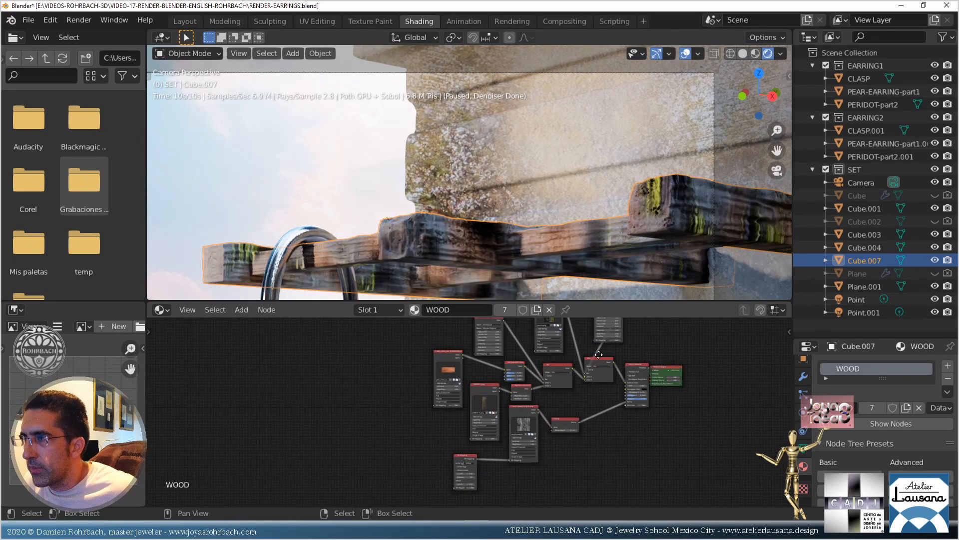
{"action": "left_click", "coordinate": [518, 384]}
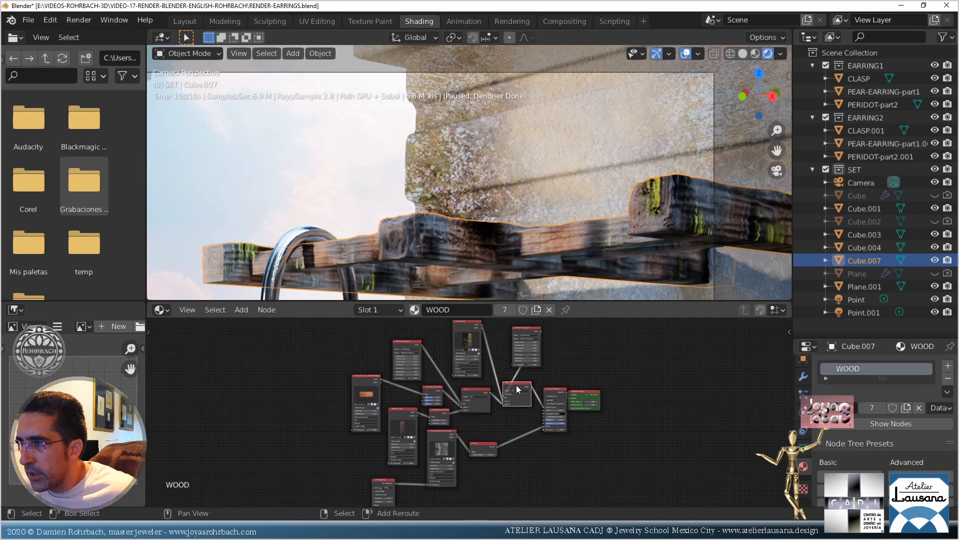
{"action": "key", "text": "shift+d"}
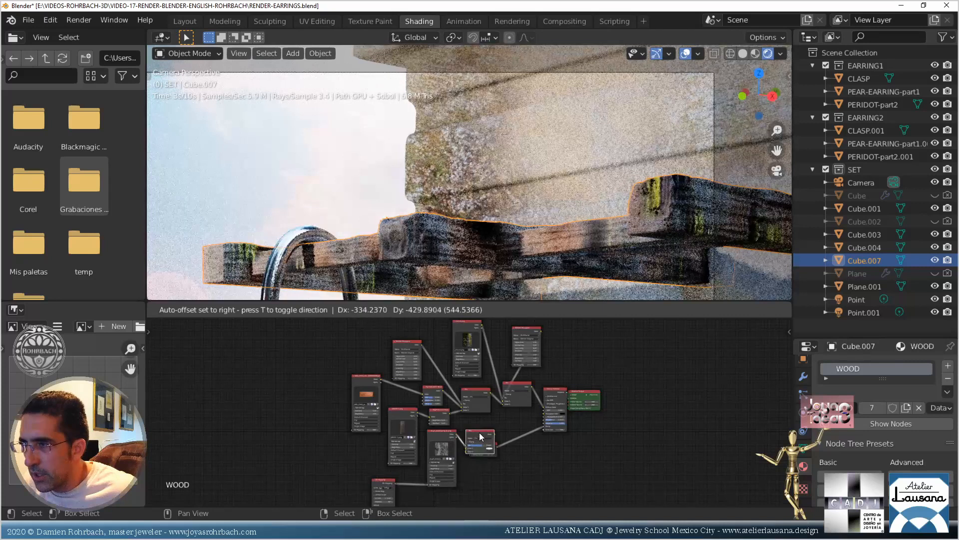
{"action": "left_click", "coordinate": [479, 433]}
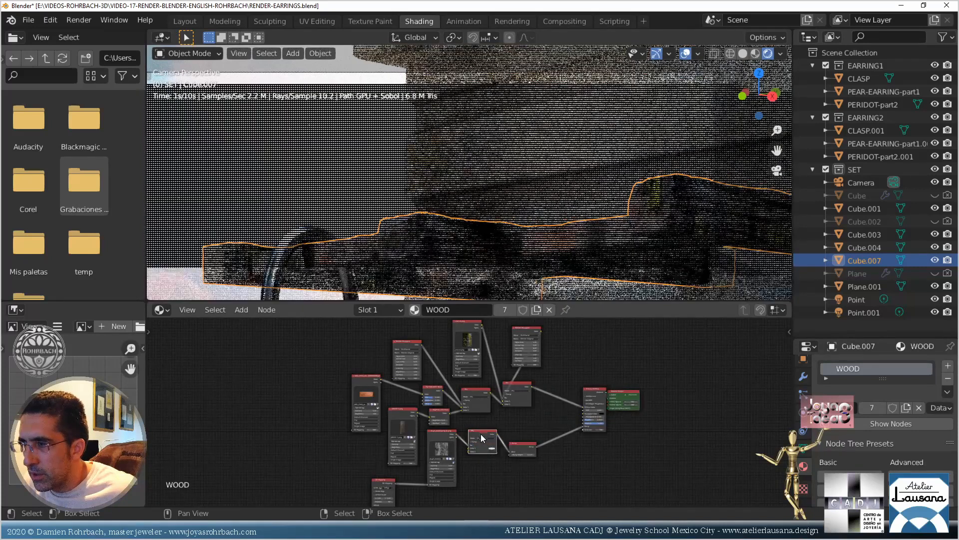
{"action": "left_click", "coordinate": [550, 383]}
{"action": "scroll", "coordinate": [550, 384], "scroll_direction": "up", "scroll_amount": 1}
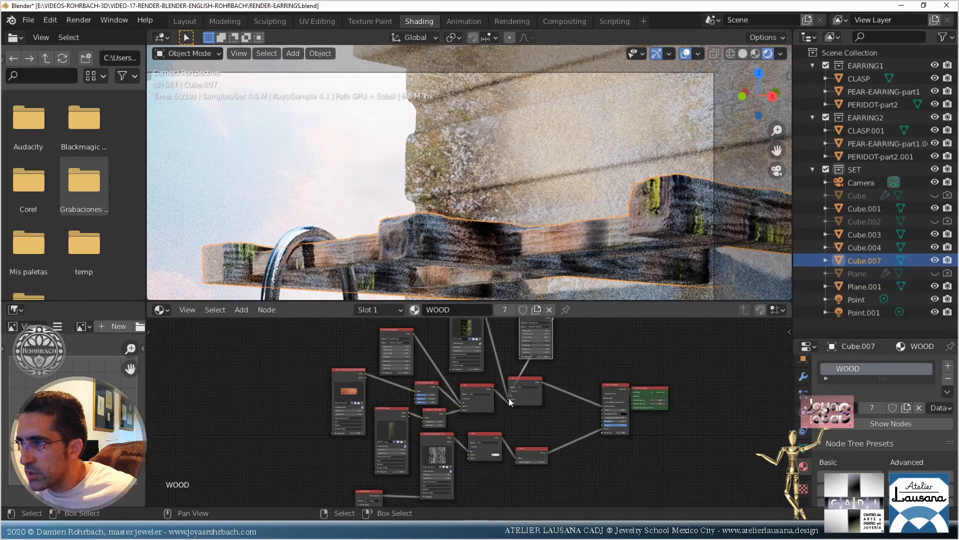
Reroute the moss4.png link from the second Mix to the bump Mix's Color 1, connect the rough wood bump texture to Color 2, and save
{"action": "scroll", "coordinate": [532, 427], "scroll_direction": "up", "scroll_amount": 3}
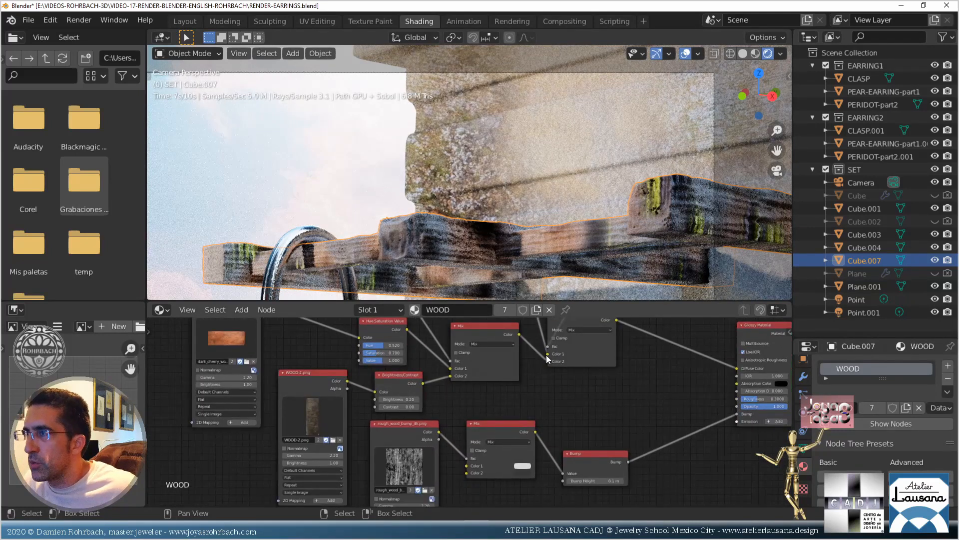
{"action": "left_click_drag", "start_coordinate": [547, 355], "coordinate": [466, 473]}
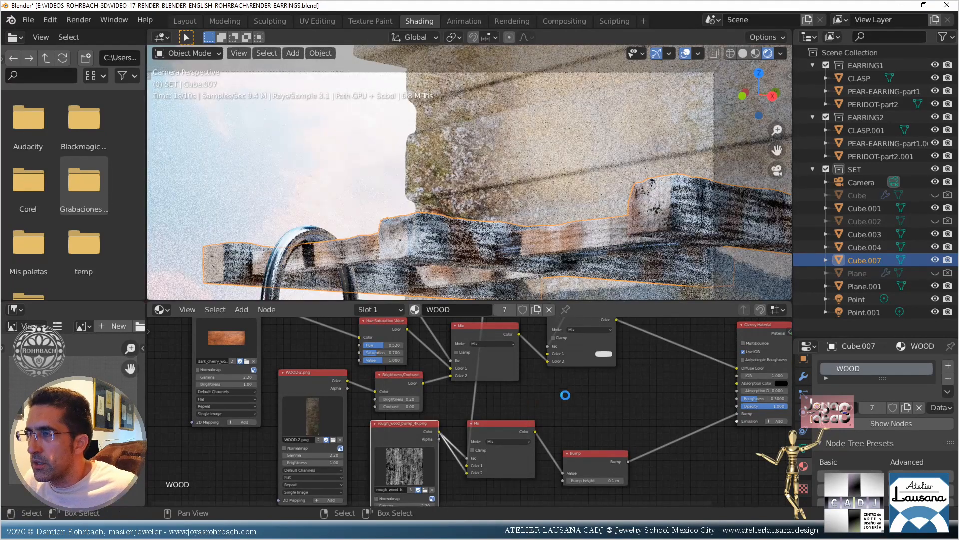
{"action": "key", "text": "ctrl+s"}
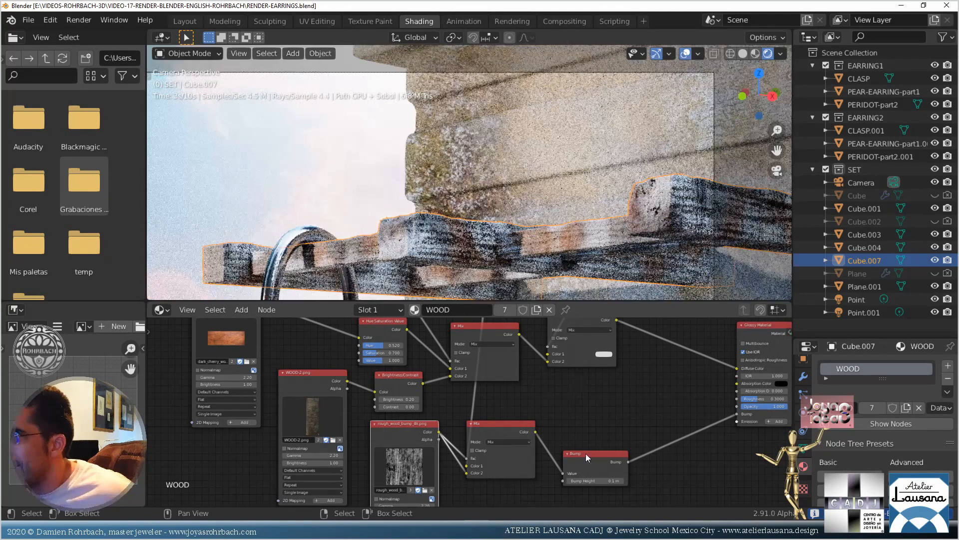
Move the Bump node and its Mix node closer to the Glossy Material, and connect the second Musgrave's Color to the bump Mix's Fac
{"action": "left_click_drag", "start_coordinate": [586, 453], "coordinate": [667, 412]}
{"action": "left_click_drag", "start_coordinate": [530, 429], "coordinate": [603, 420]}
{"action": "middle_click_drag", "start_coordinate": [590, 389], "coordinate": [498, 457]}
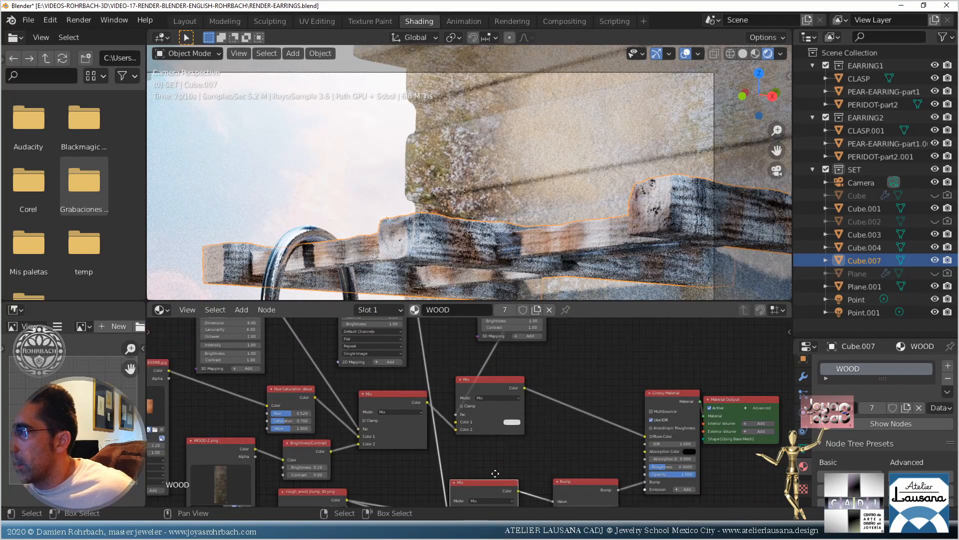
{"action": "scroll", "coordinate": [499, 457], "scroll_direction": "down", "scroll_amount": 2}
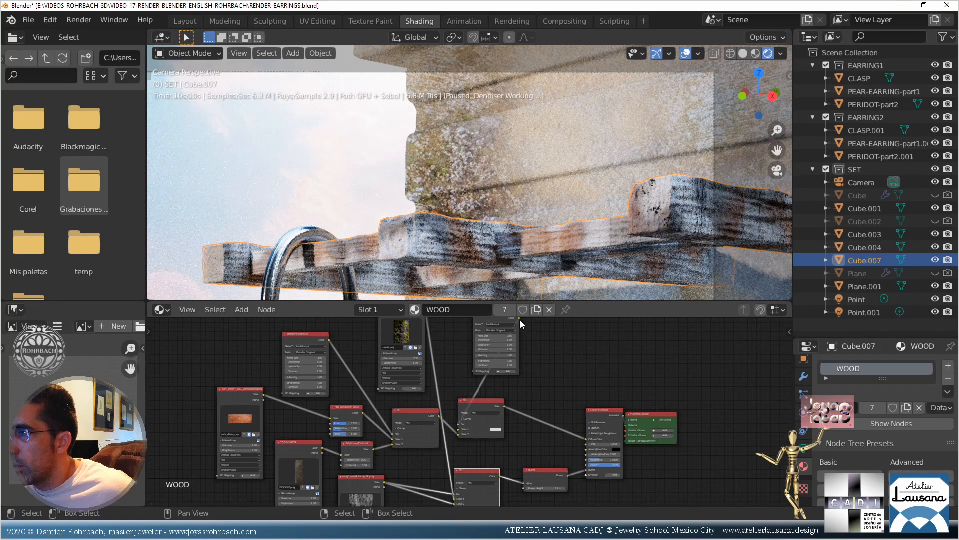
{"action": "left_click_drag", "start_coordinate": [519, 318], "coordinate": [453, 497]}
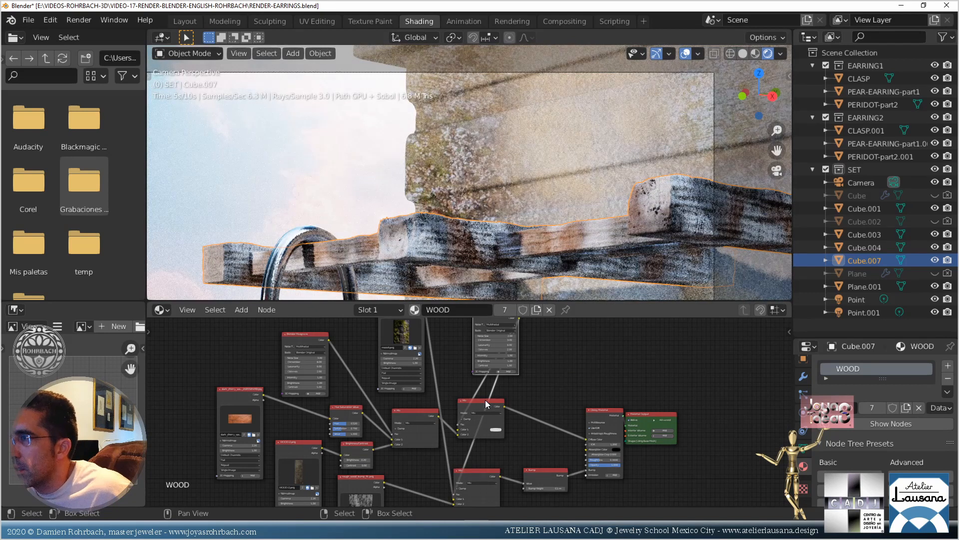
Move the second Mix node nearer the Glossy Material, reconnect the moss4.png Color output to its Color 1, and save the file
{"action": "left_click_drag", "start_coordinate": [485, 400], "coordinate": [554, 395]}
{"action": "middle_click_drag", "start_coordinate": [431, 379], "coordinate": [423, 382]}
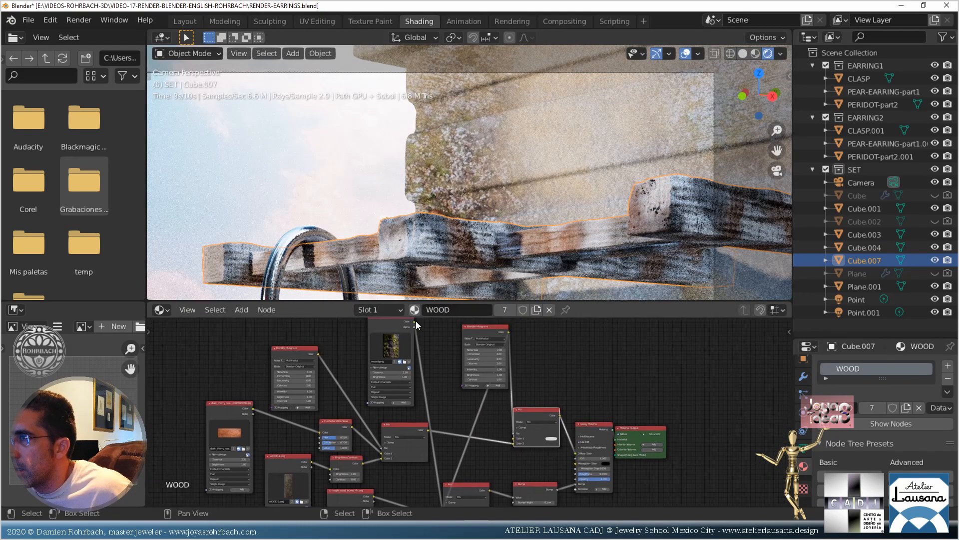
{"action": "left_click_drag", "start_coordinate": [415, 322], "coordinate": [514, 439]}
{"action": "left_click_drag", "start_coordinate": [473, 470], "coordinate": [473, 470]}
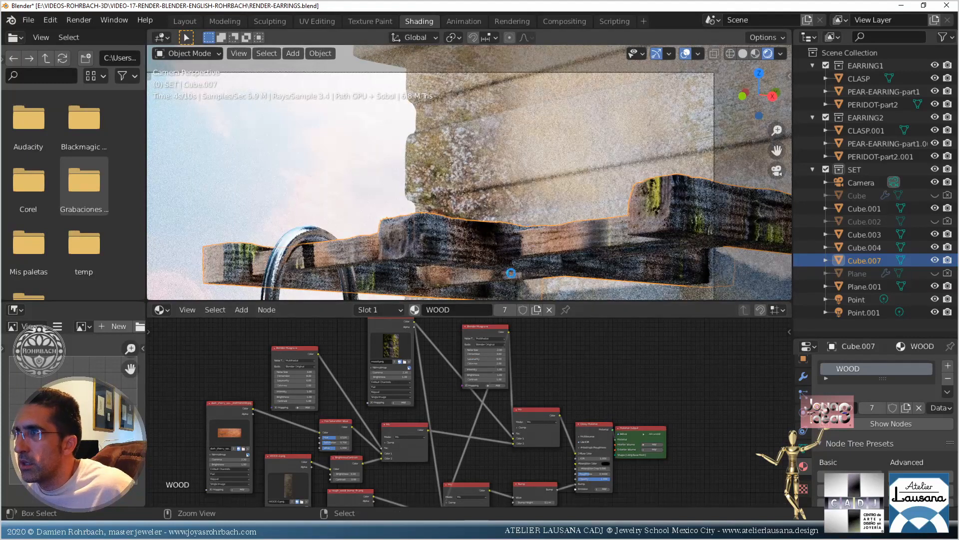
{"action": "key", "text": "ctrl+s"}
Set the Noise Size of the first Blender Musgrave node, which drives the first Mix, to 4
{"action": "middle_click_drag", "start_coordinate": [417, 403], "coordinate": [457, 404]}
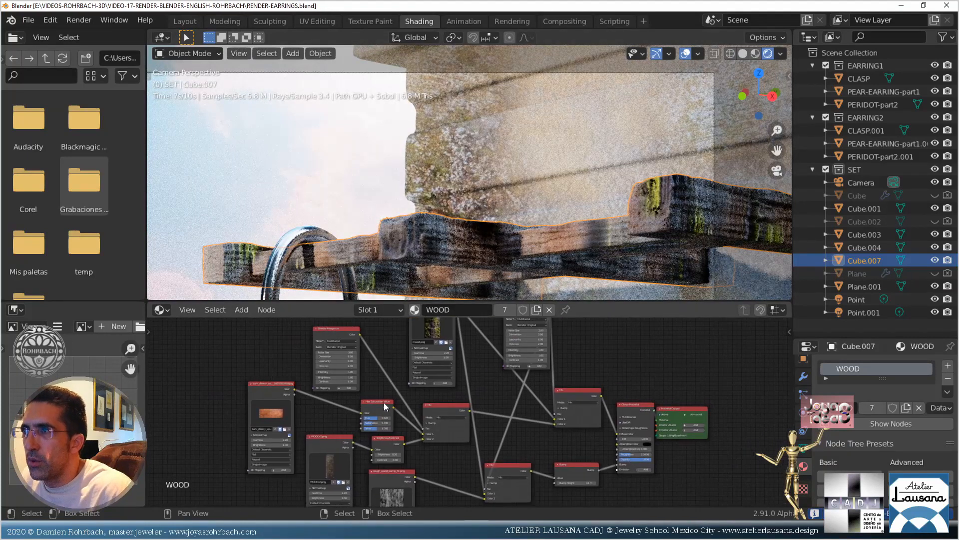
{"action": "scroll", "coordinate": [374, 398], "scroll_direction": "up", "scroll_amount": 4}
{"action": "middle_click_drag", "start_coordinate": [372, 398], "coordinate": [413, 422]}
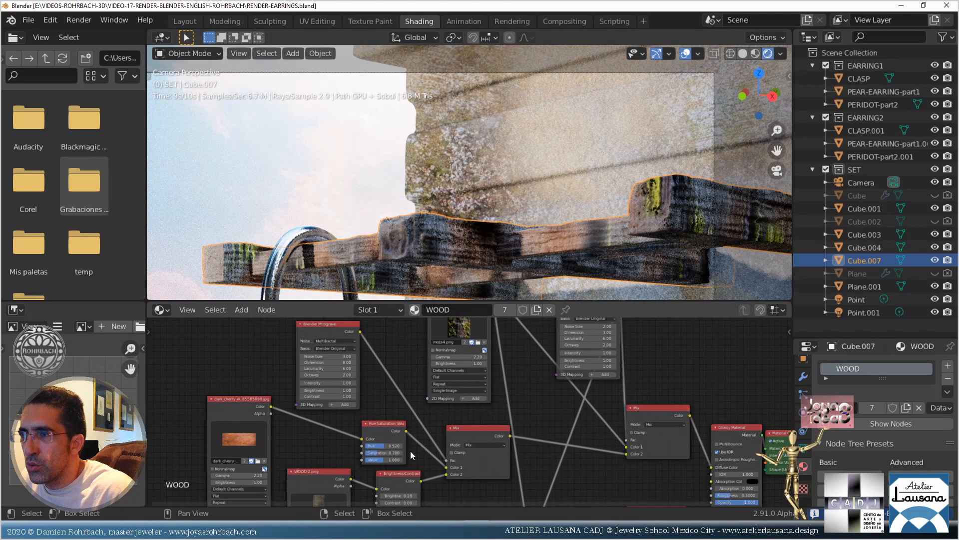
{"action": "left_click", "coordinate": [331, 357]}
{"action": "type", "text": "4"}
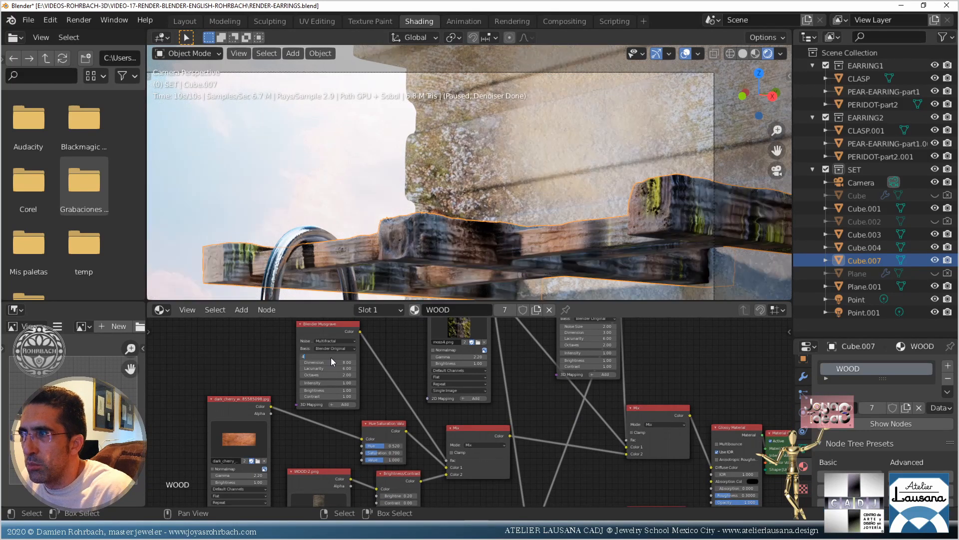
{"action": "key", "text": "Return"}
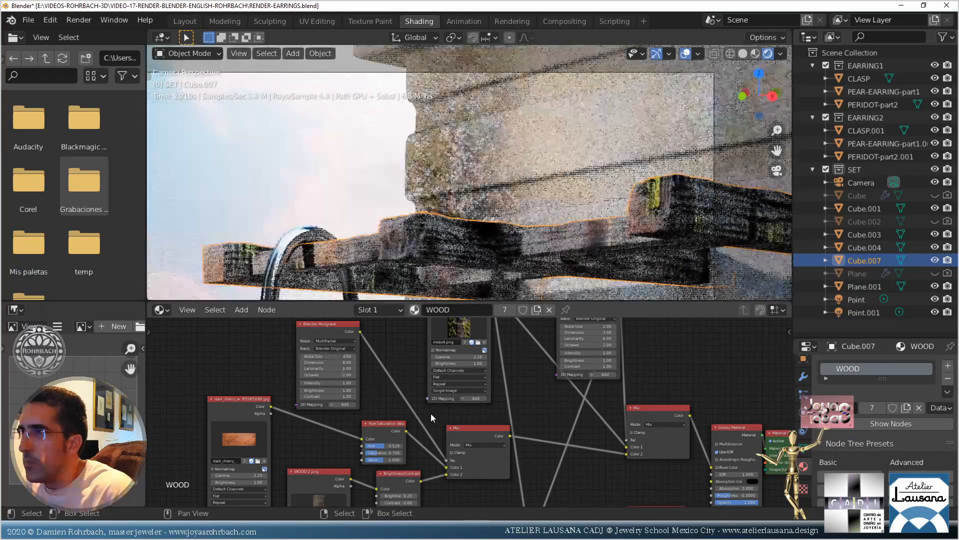
Move the 2D Mapping node clear of the textures and connect it to the dark cherry and WOOD-2.png texture nodes
{"action": "middle_click_drag", "start_coordinate": [433, 412], "coordinate": [536, 341]}
{"action": "scroll", "coordinate": [471, 409], "scroll_direction": "down", "scroll_amount": 6}
{"action": "middle_click_drag", "start_coordinate": [471, 409], "coordinate": [524, 339]}
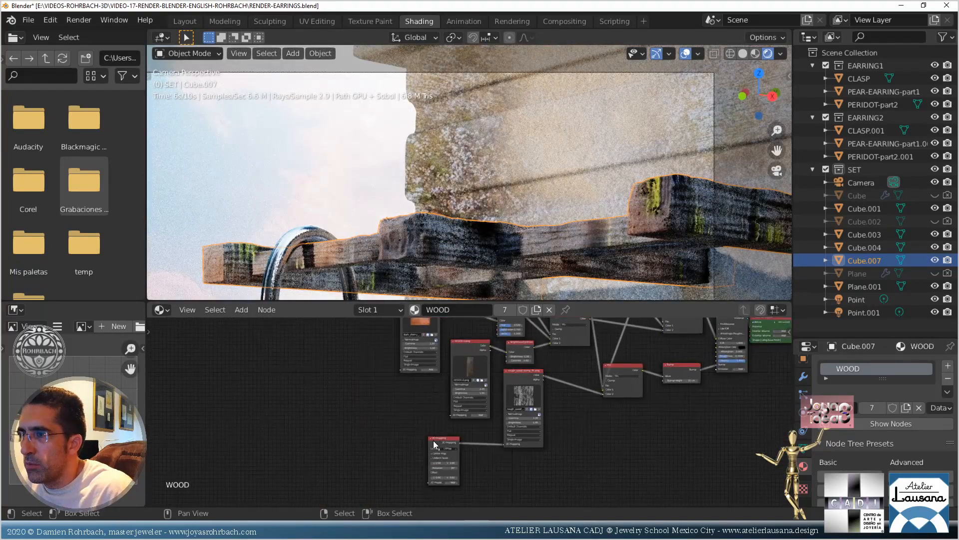
{"action": "left_click_drag", "start_coordinate": [456, 447], "coordinate": [401, 370]}
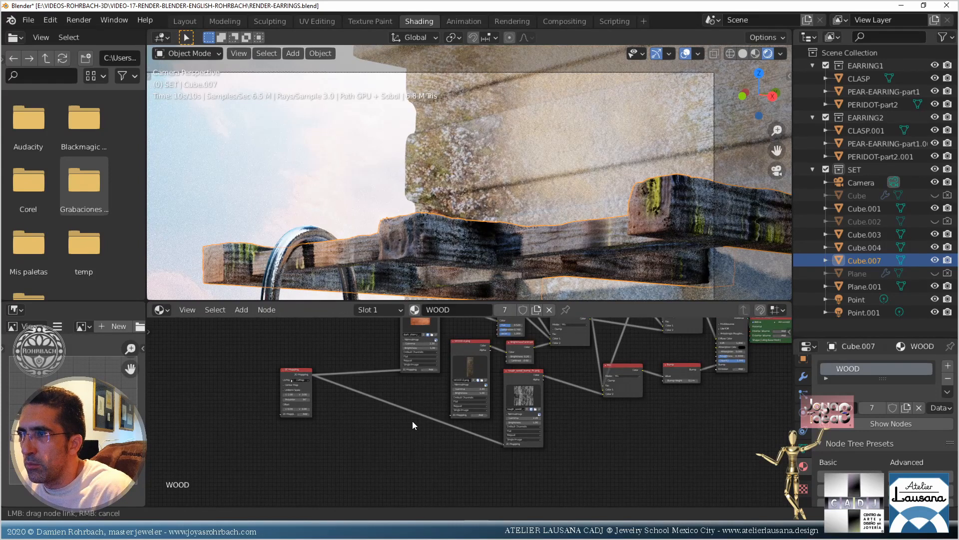
{"action": "left_click_drag", "start_coordinate": [316, 379], "coordinate": [313, 373]}
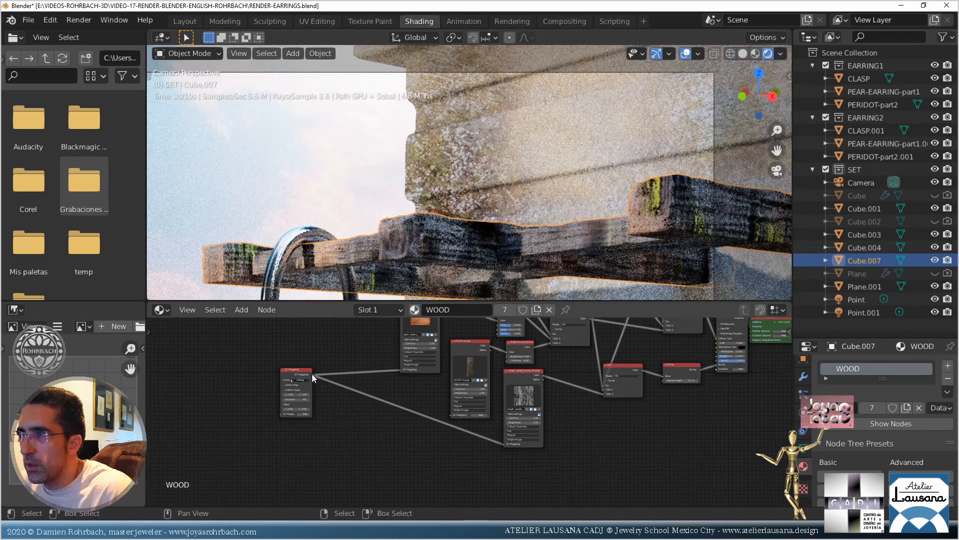
{"action": "left_click_drag", "start_coordinate": [312, 374], "coordinate": [458, 448]}
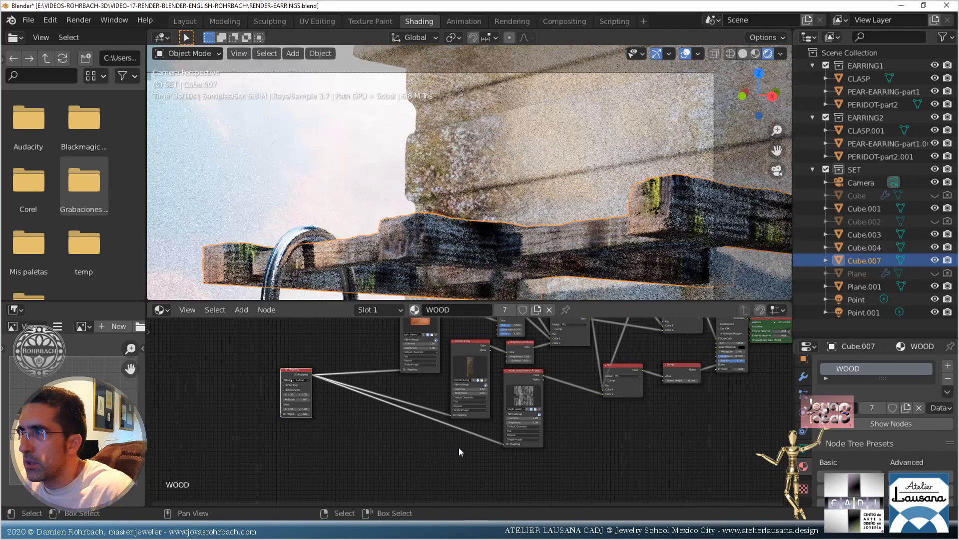
Connect the 2D Mapping node's output to the moss4.png texture node's 2D Mapping input and save the file
{"action": "middle_click_drag", "start_coordinate": [508, 400], "coordinate": [380, 493]}
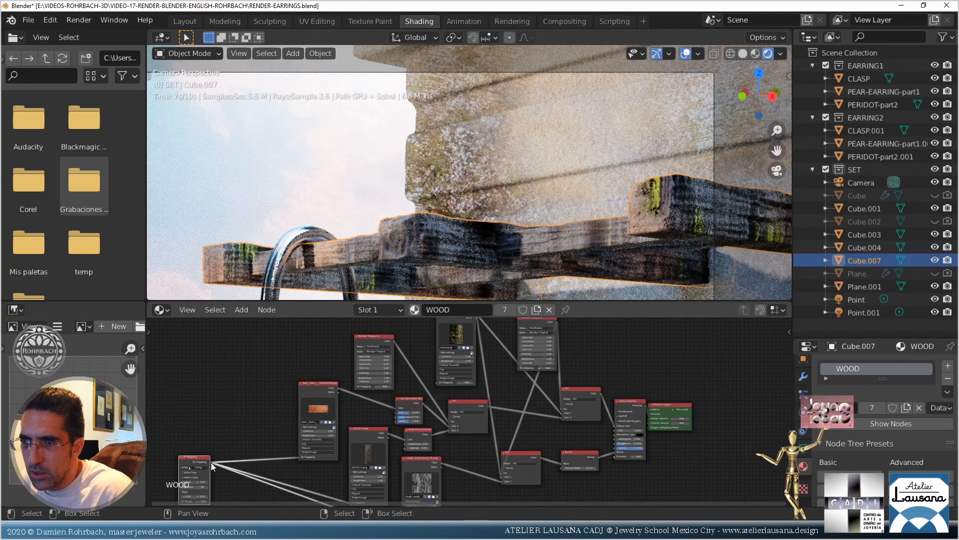
{"action": "left_click_drag", "start_coordinate": [210, 463], "coordinate": [438, 383]}
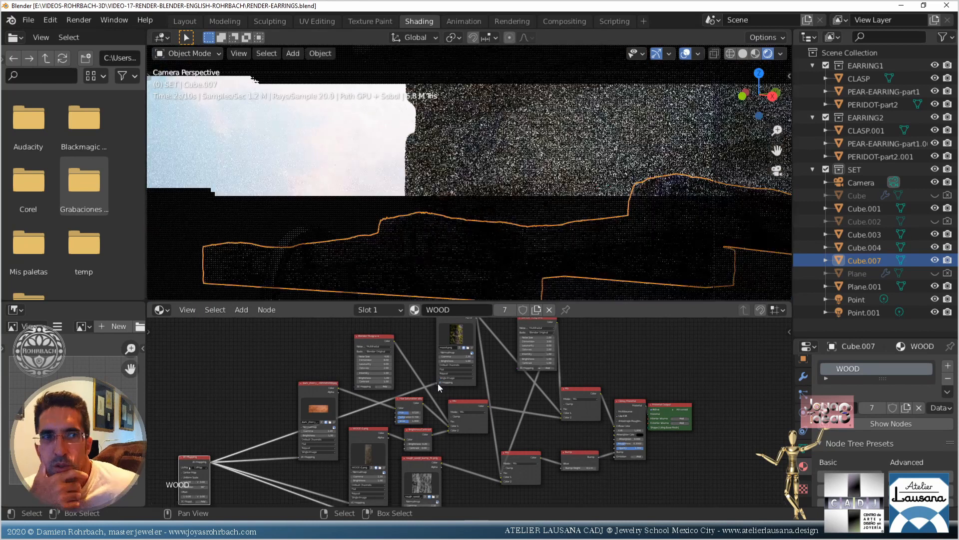
{"action": "key", "text": "ctrl+s"}
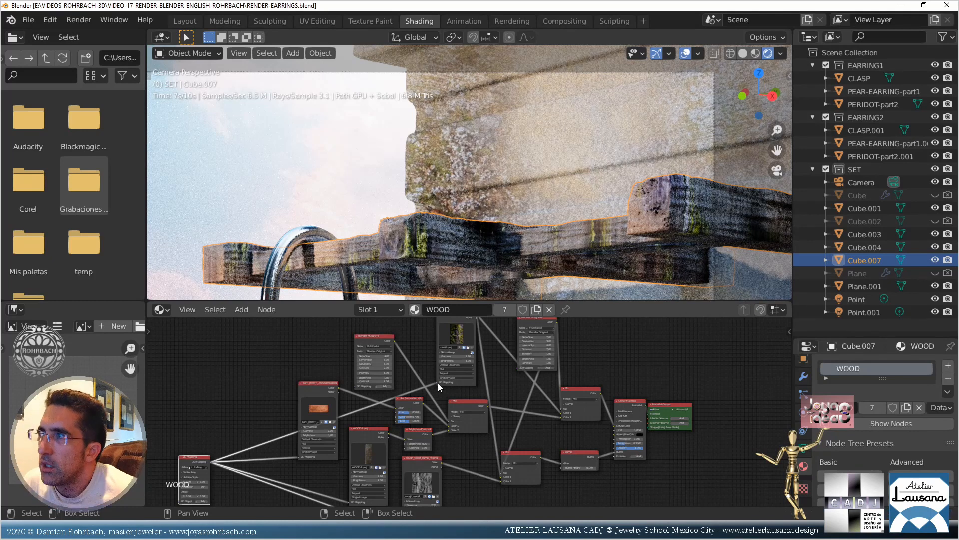
Set the 2D Mapping node's V scale to 2 and its Rotation to 0°
{"action": "middle_click_drag", "start_coordinate": [350, 436], "coordinate": [503, 373]}
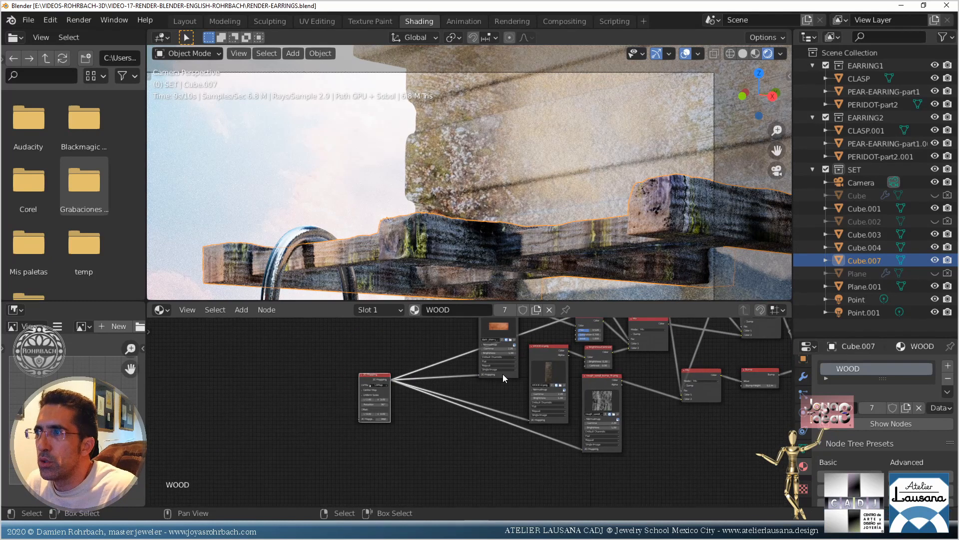
{"action": "scroll", "coordinate": [419, 406], "scroll_direction": "up", "scroll_amount": 1}
{"action": "scroll", "coordinate": [419, 406], "scroll_direction": "up", "scroll_amount": 2}
{"action": "left_click", "coordinate": [308, 389]}
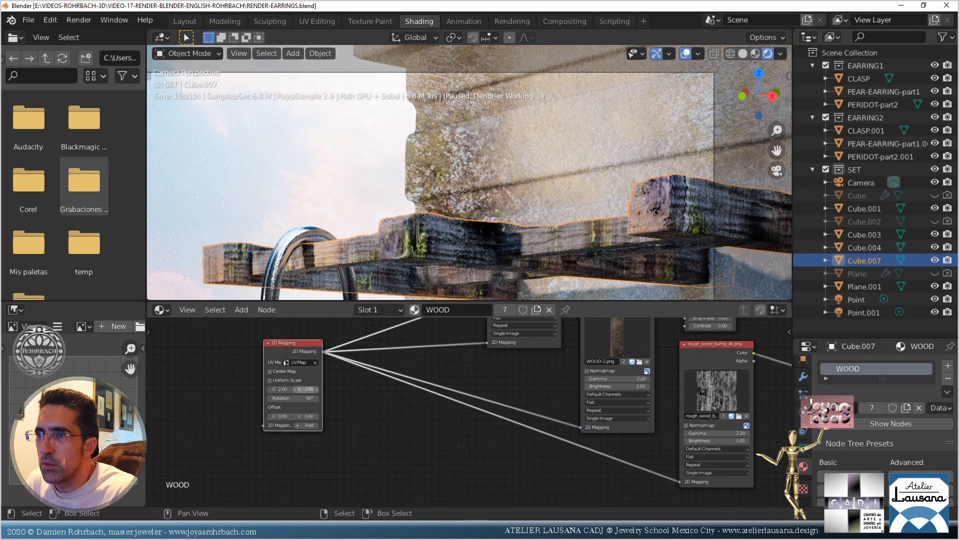
{"action": "type", "text": "2"}
{"action": "key", "text": "Return"}
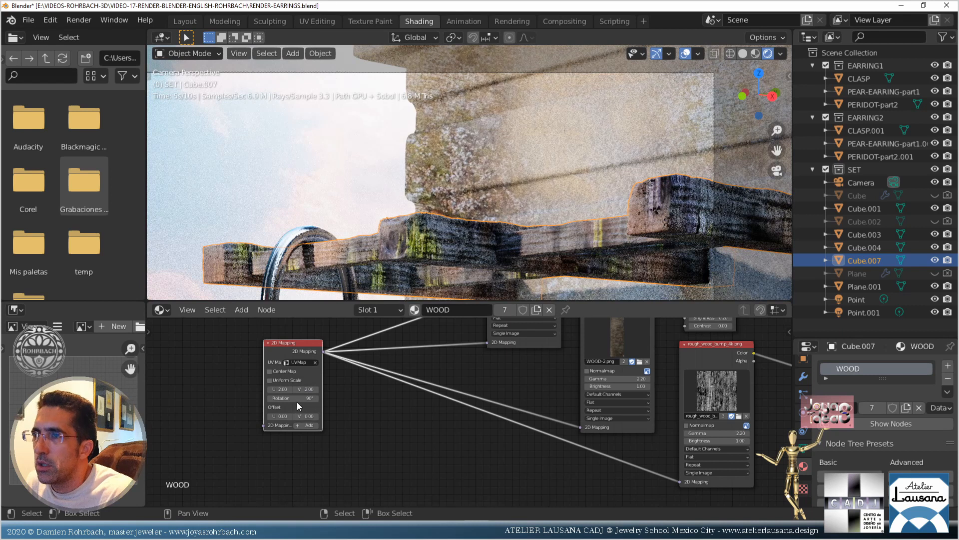
{"action": "left_click", "coordinate": [297, 399]}
{"action": "type", "text": "0"}
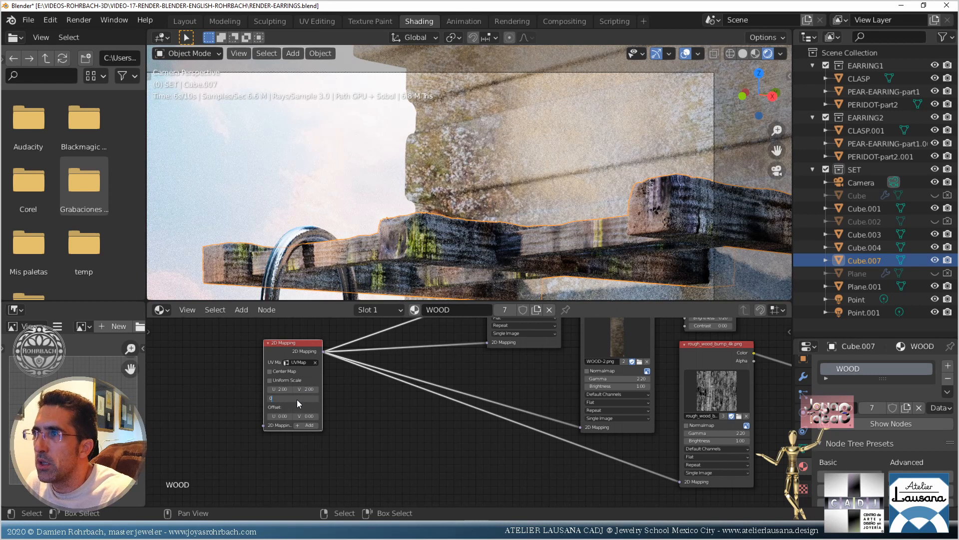
{"action": "key", "text": "Return"}
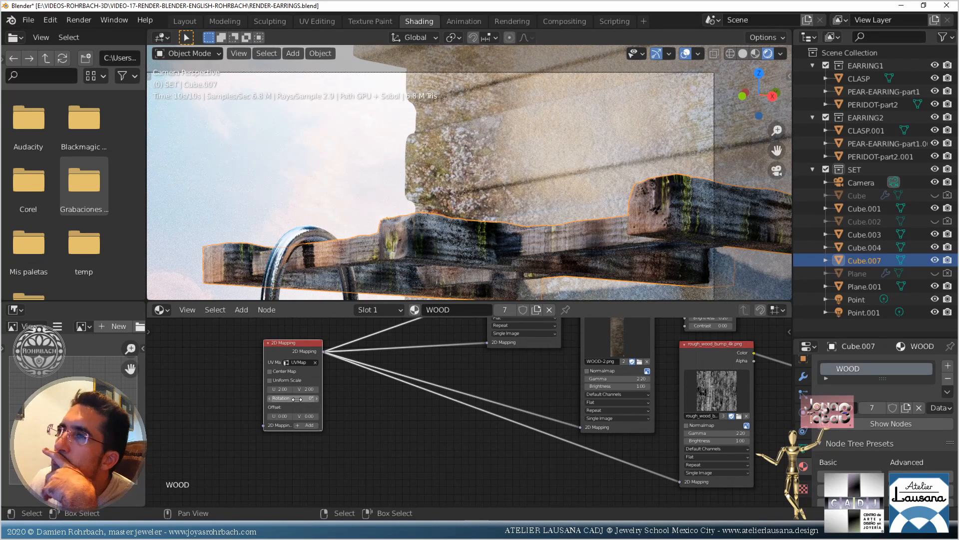
Set the 2D Mapping node's V scale to 4 and U scale to 2.4, and save the file
{"action": "left_click", "coordinate": [293, 389]}
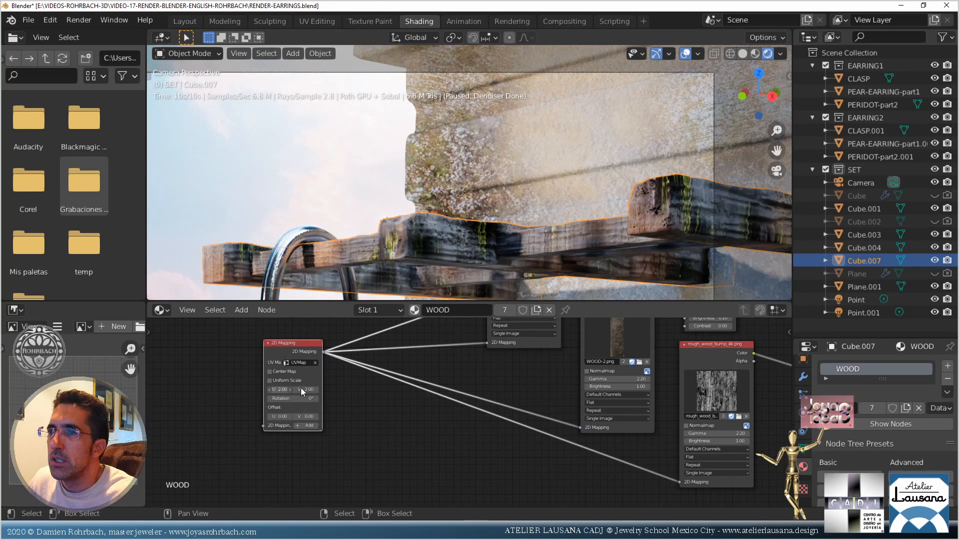
{"action": "left_click", "coordinate": [306, 389]}
{"action": "type", "text": "4"}
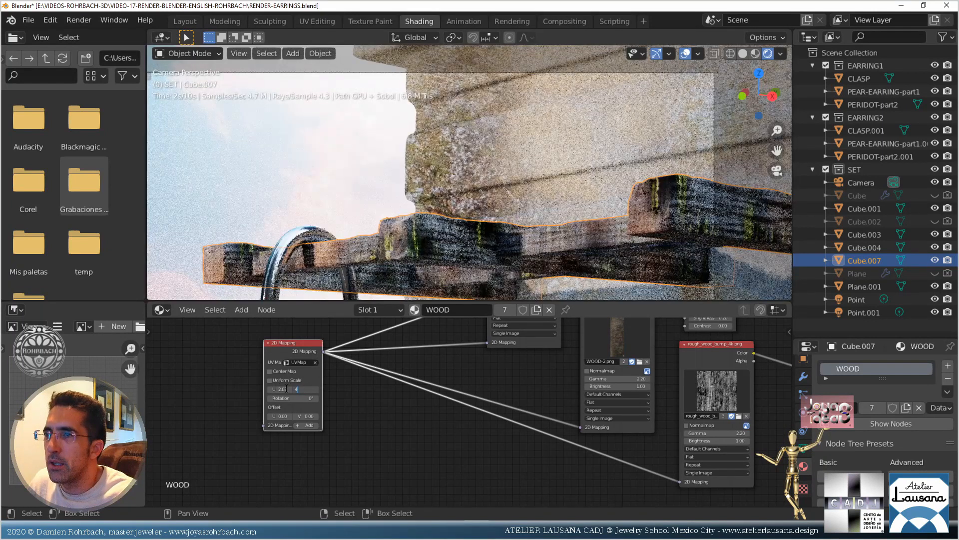
{"action": "left_click", "coordinate": [284, 388]}
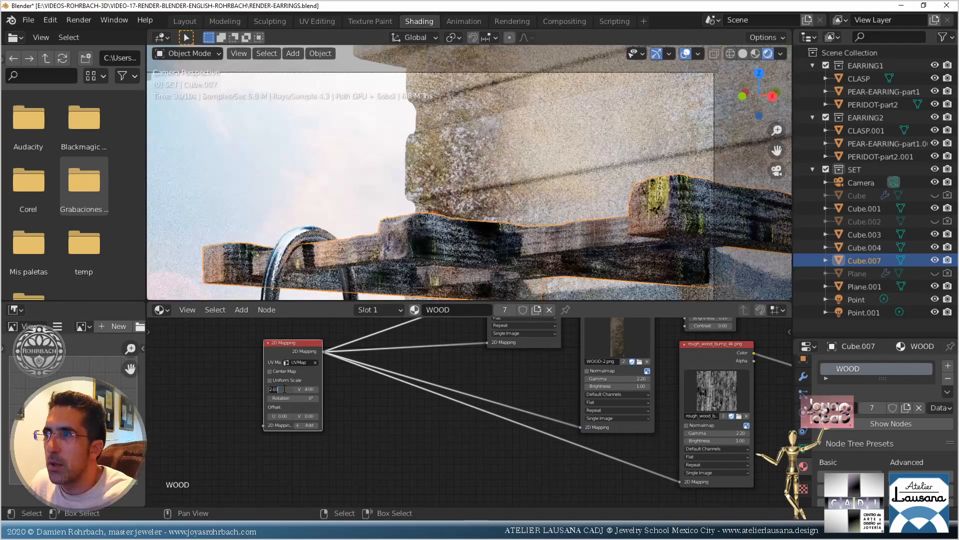
{"action": "type", "text": "2.4"}
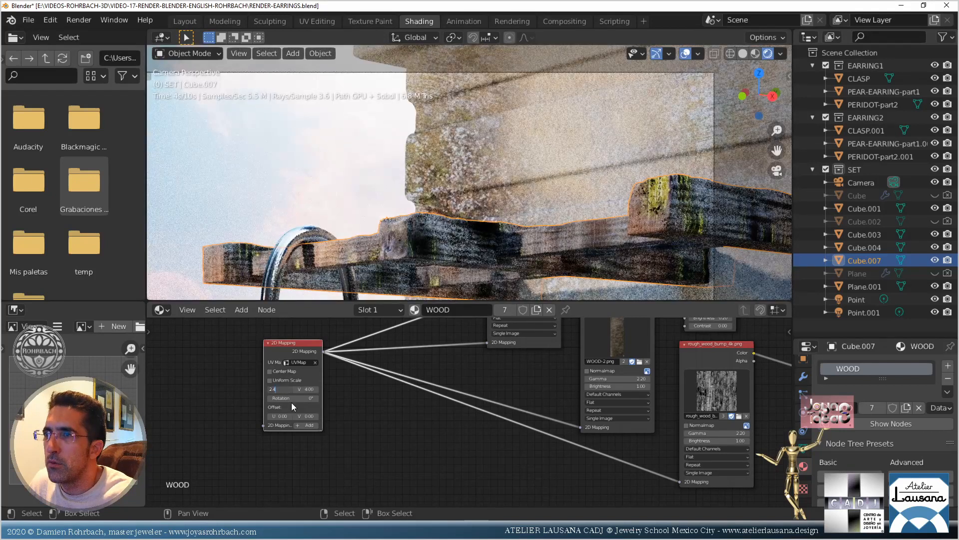
{"action": "key", "text": "Return"}
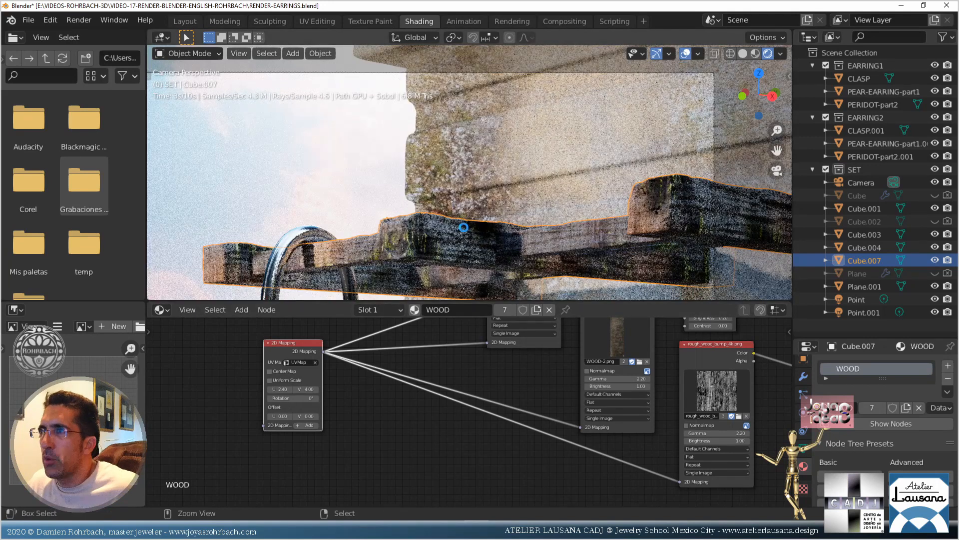
{"action": "key", "text": "ctrl+s"}
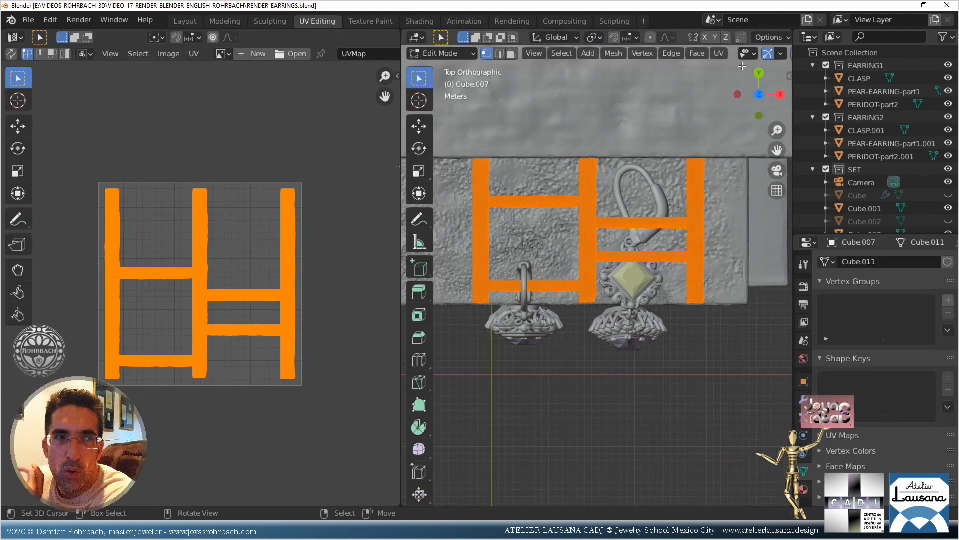
Try to unwrap the beams' mesh using Smart UV Project with a 66° angle limit
{"action": "left_click", "coordinate": [719, 53]}
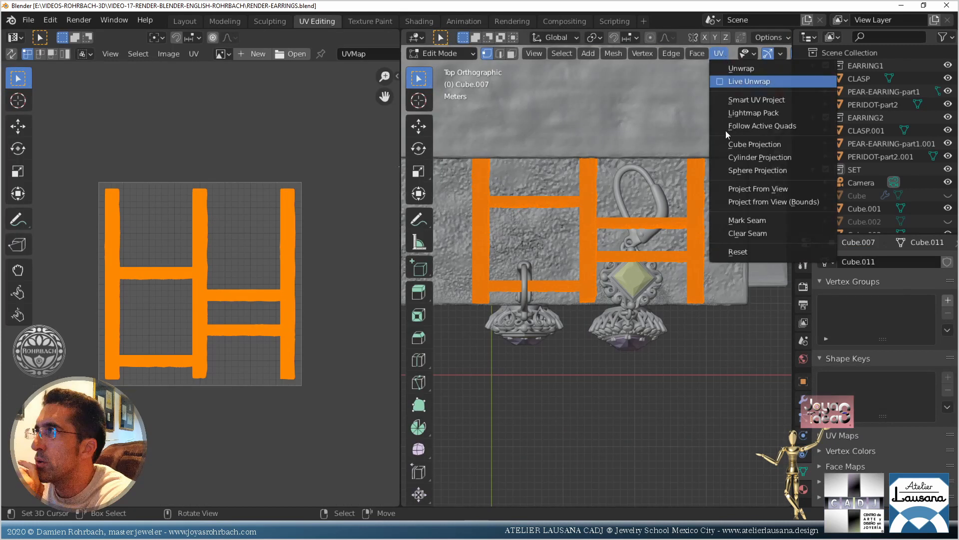
{"action": "left_click", "coordinate": [750, 99]}
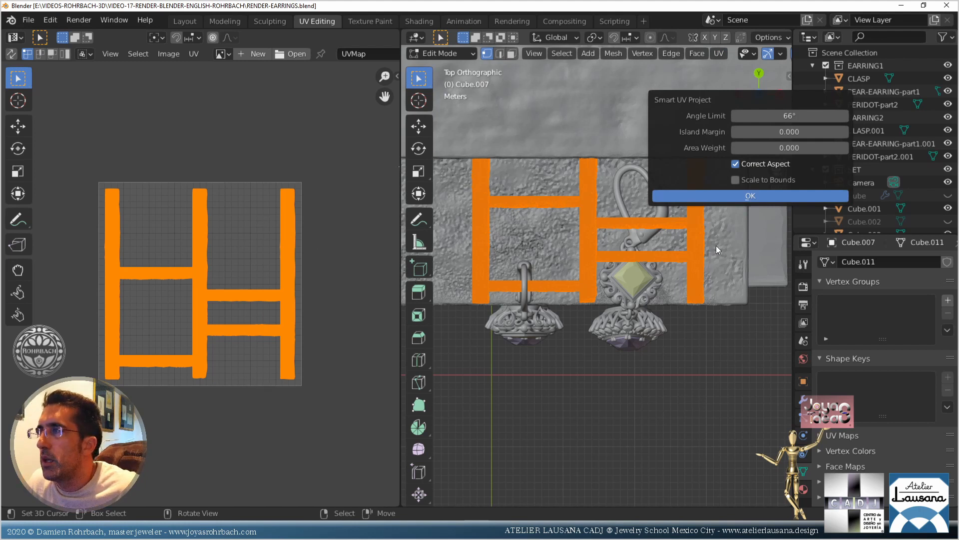
{"action": "left_click", "coordinate": [755, 197]}
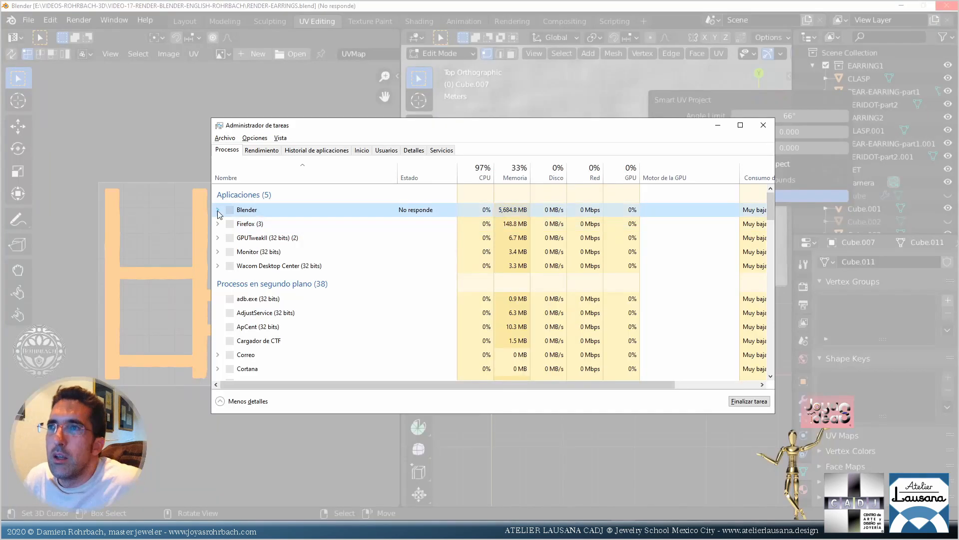
Switch to Task Manager, end the Blender task and close Task Manager
{"action": "left_click", "coordinate": [218, 211]}
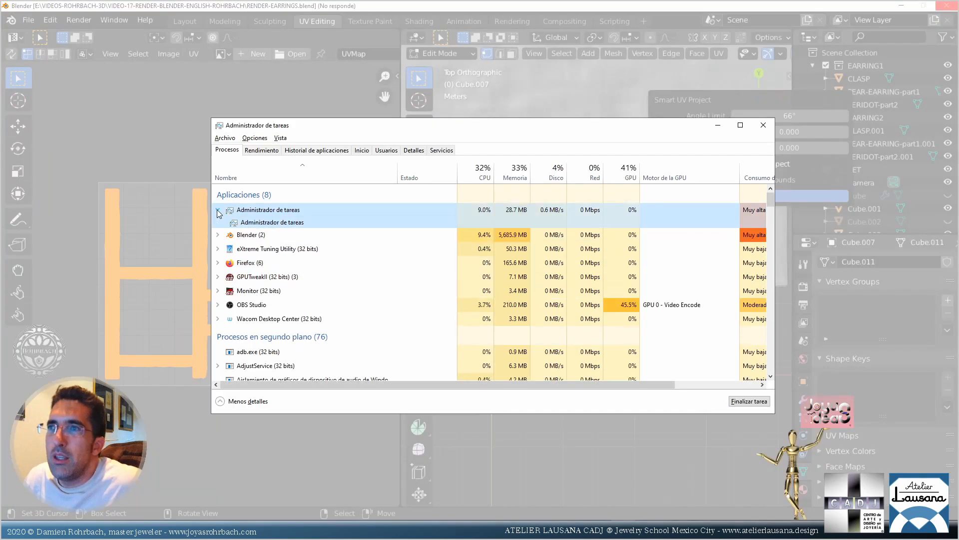
{"action": "right_click", "coordinate": [256, 236]}
{"action": "left_click", "coordinate": [290, 265]}
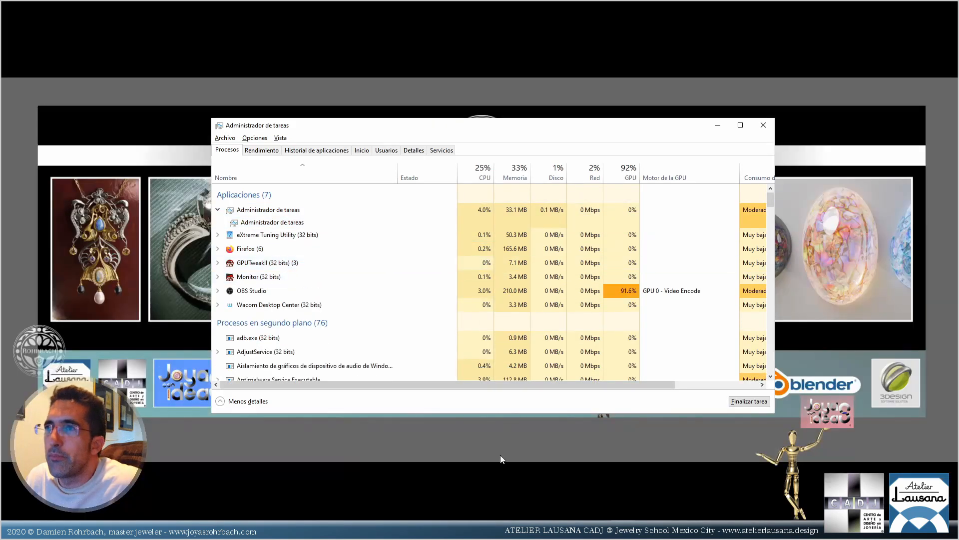
{"action": "left_click", "coordinate": [763, 126]}
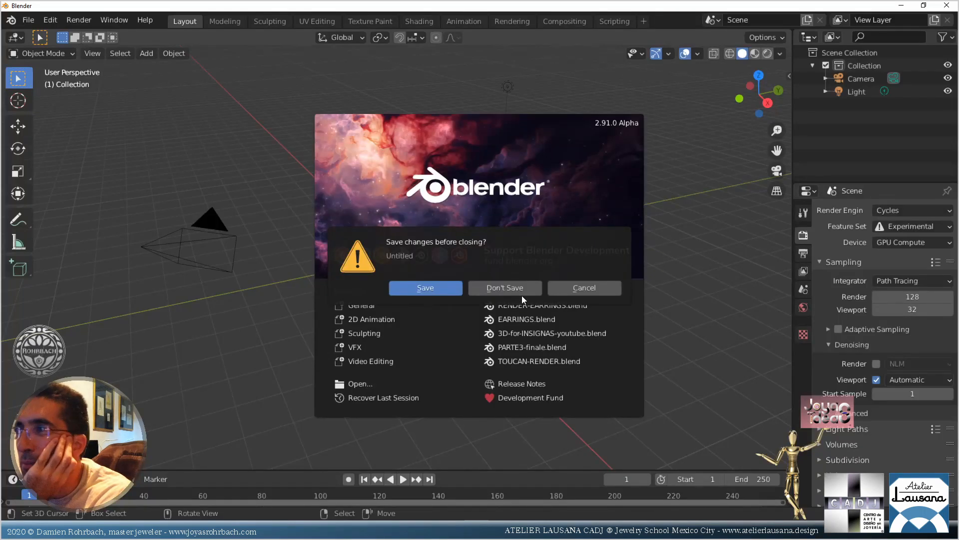
Cancel the save prompt in Blender, reopen the recent file RENDER-EARRINGS.blend and access the 2D Mapping node's U scale
{"action": "left_click", "coordinate": [578, 293]}
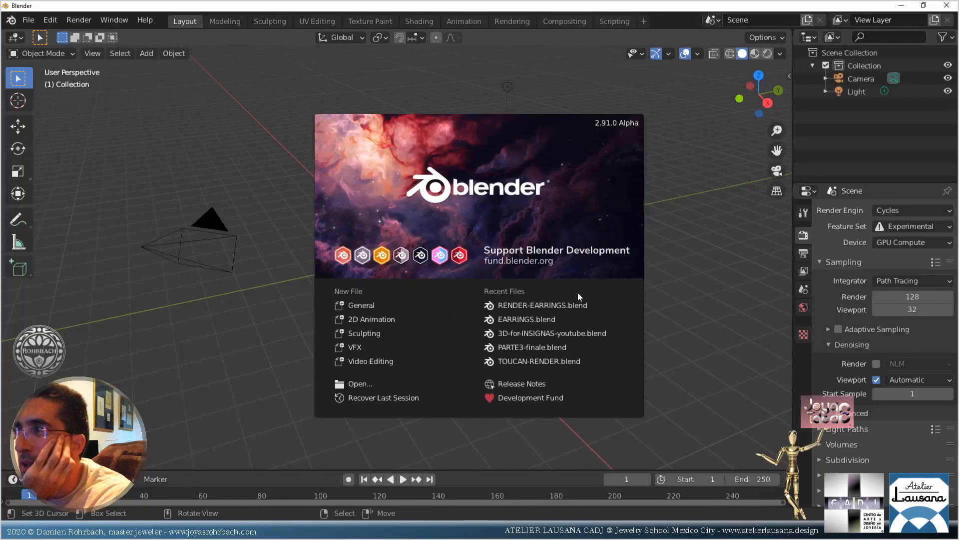
{"action": "left_click", "coordinate": [541, 306]}
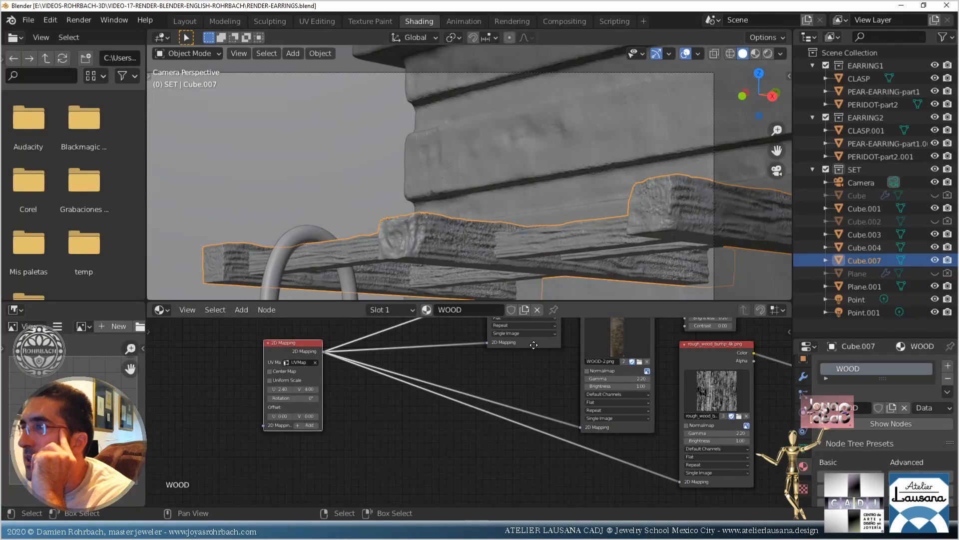
{"action": "middle_click_drag", "start_coordinate": [536, 342], "coordinate": [500, 375]}
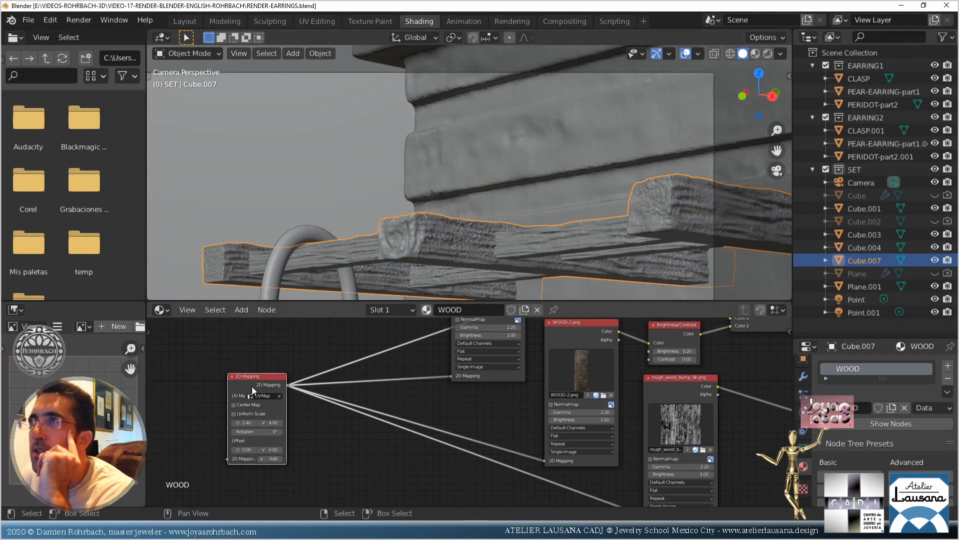
{"action": "left_click", "coordinate": [246, 422]}
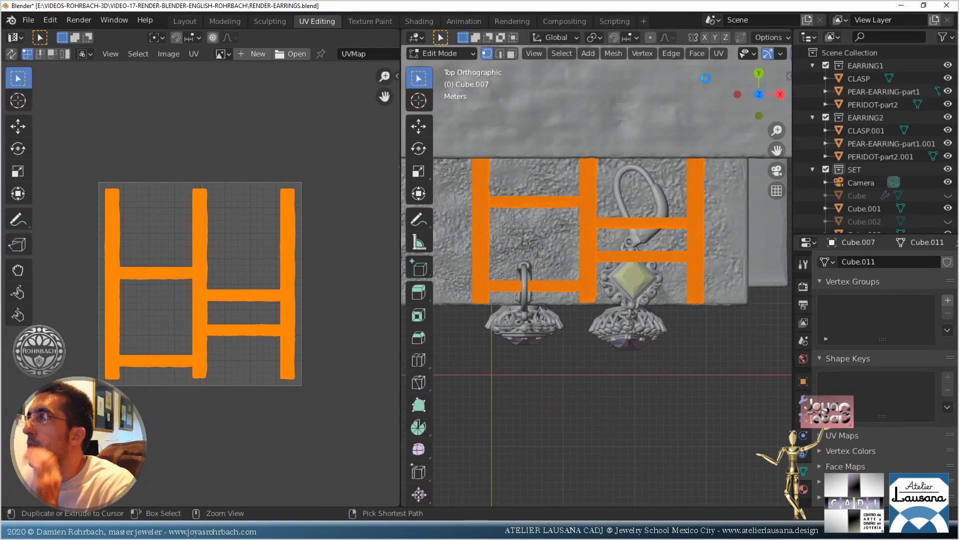
Save the file and unwrap the whole beams' mesh with Cube Projection
{"action": "key", "text": "ctrl+s"}
{"action": "left_click", "coordinate": [720, 54]}
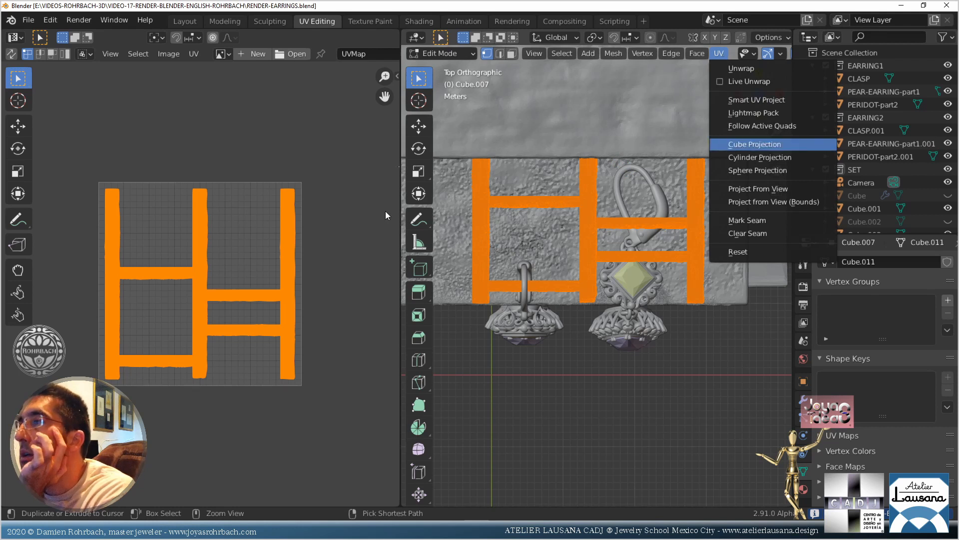
{"action": "key", "text": "Return"}
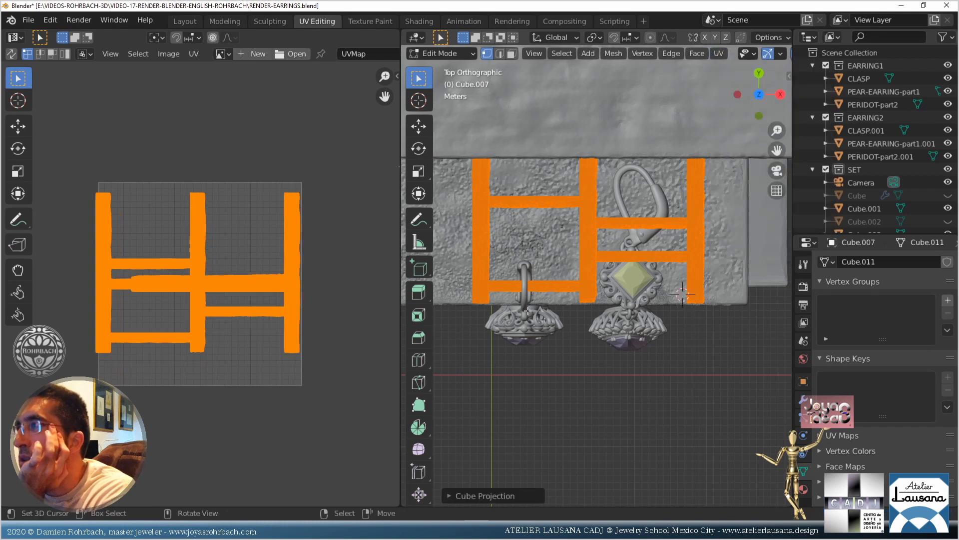
Clear the mesh selection and box-select the vertices at the beams' front end in the right orthographic view
{"action": "middle_click_drag", "start_coordinate": [614, 349], "coordinate": [616, 272]}
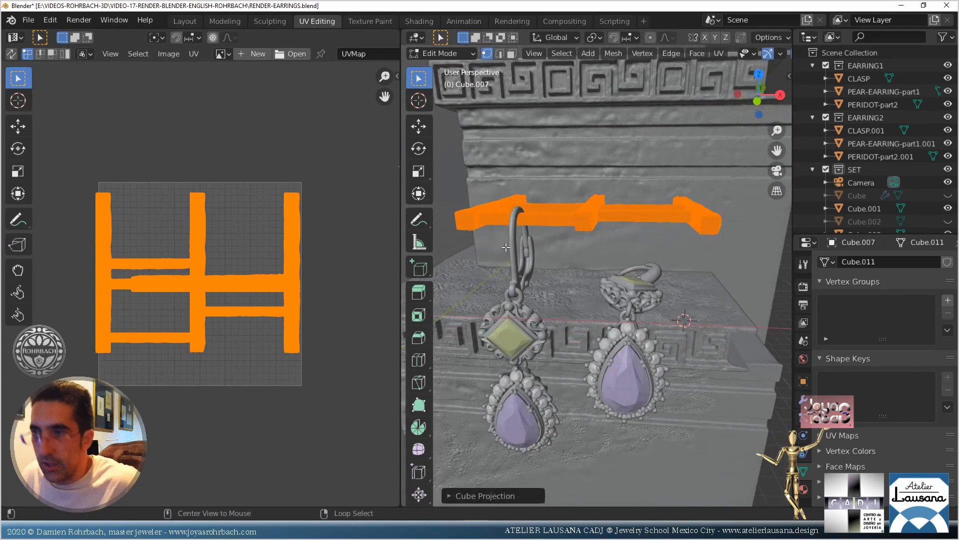
{"action": "key", "text": "alt+a"}
{"action": "key", "text": "KP_3"}
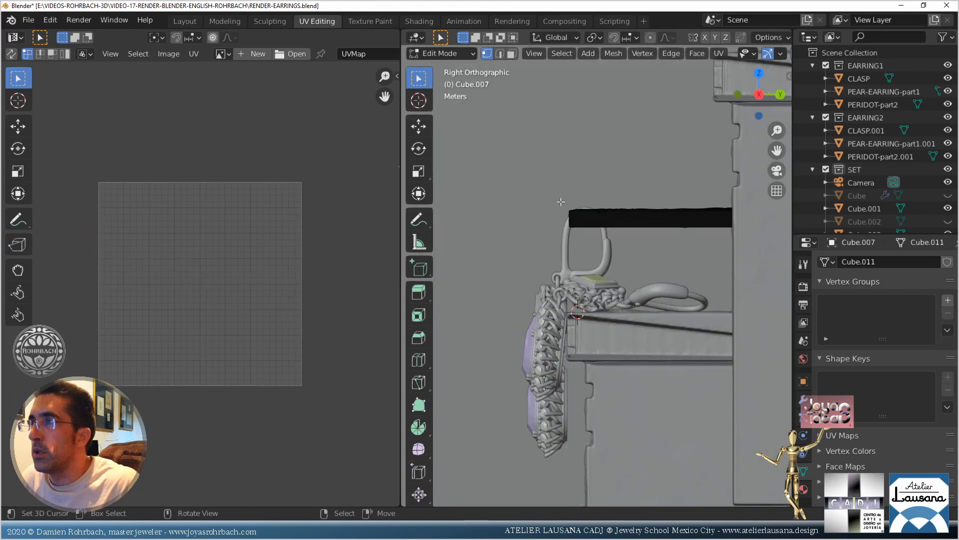
{"action": "scroll", "coordinate": [561, 202], "scroll_direction": "up", "scroll_amount": 2}
{"action": "scroll", "coordinate": [561, 202], "scroll_direction": "up", "scroll_amount": 4}
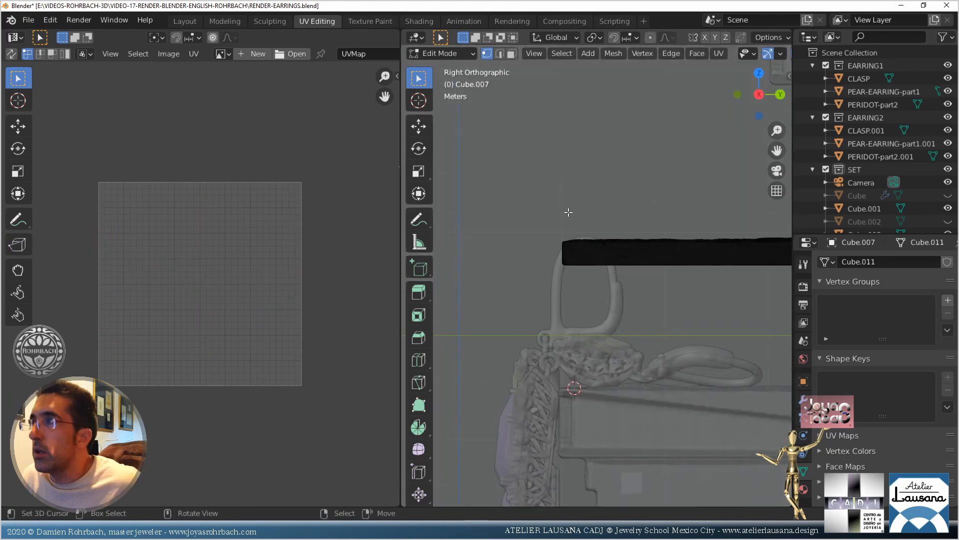
{"action": "key", "text": "b"}
{"action": "left_click_drag", "start_coordinate": [500, 175], "coordinate": [530, 270]}
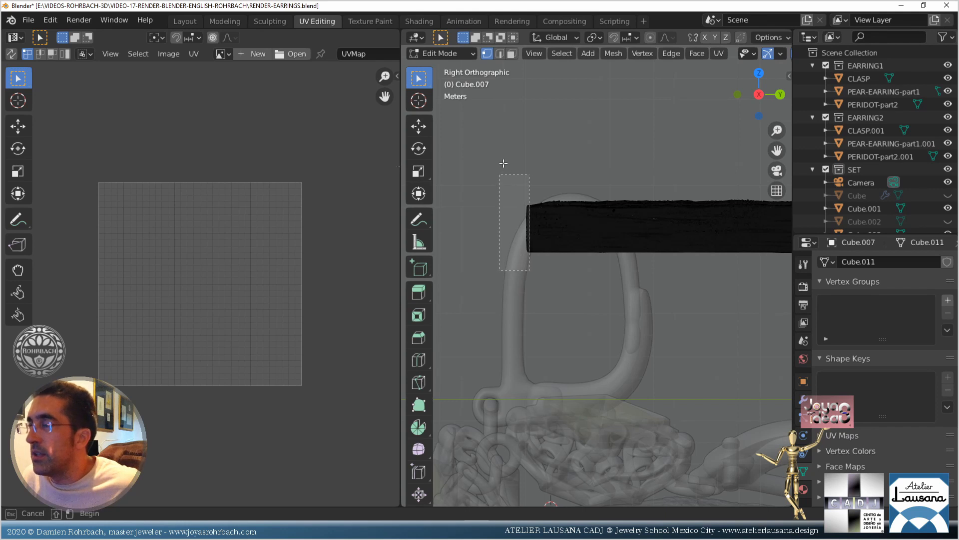
{"action": "left_click_drag", "start_coordinate": [530, 270], "coordinate": [530, 269]}
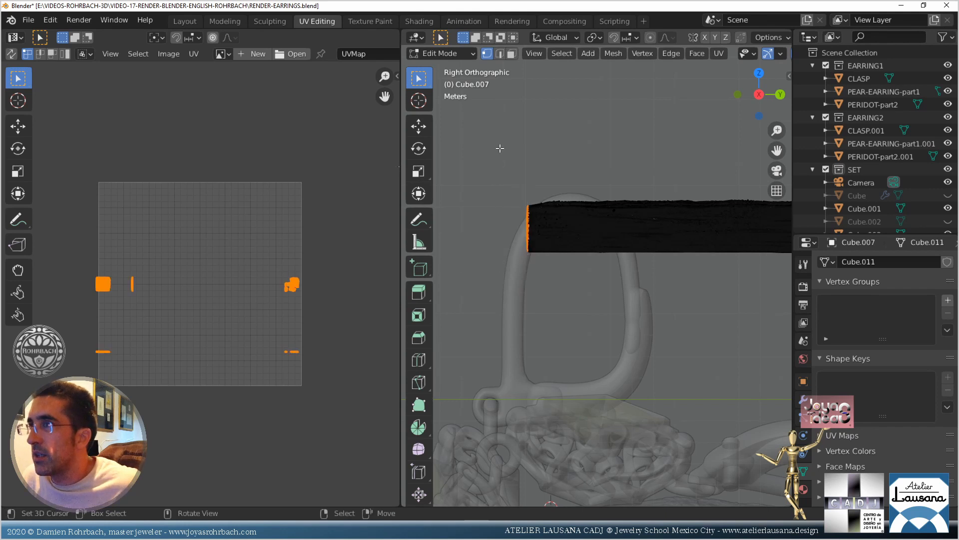
Check the selected beam ends from the front, and box-select a slightly deeper strip of end vertices in the right view
{"action": "middle_click_drag", "start_coordinate": [481, 238], "coordinate": [482, 238]}
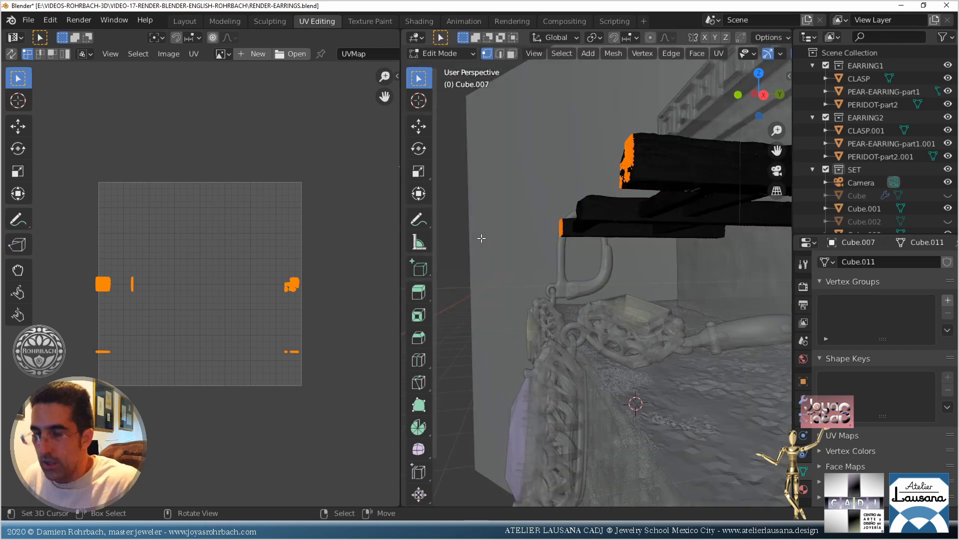
{"action": "key", "text": "KP_0"}
{"action": "key", "text": "KP_1"}
{"action": "key", "text": "KP_Decimal"}
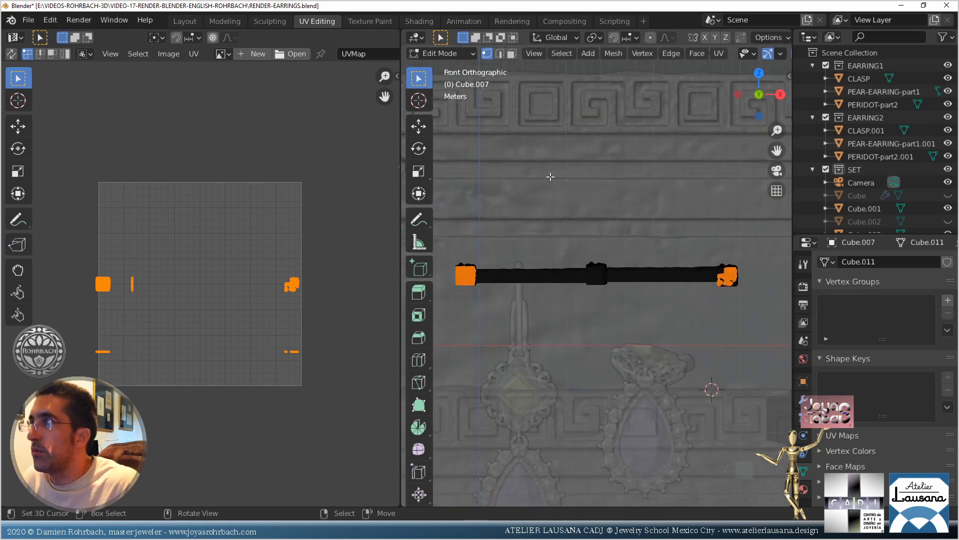
{"action": "key", "text": "KP_3"}
{"action": "scroll", "coordinate": [570, 222], "scroll_direction": "up", "scroll_amount": 3}
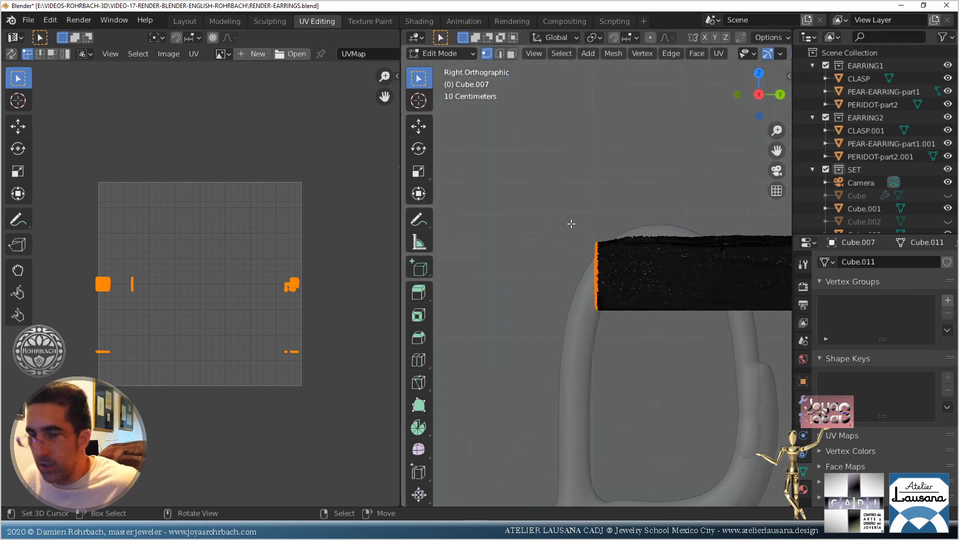
{"action": "left_click_drag", "start_coordinate": [564, 208], "coordinate": [604, 338]}
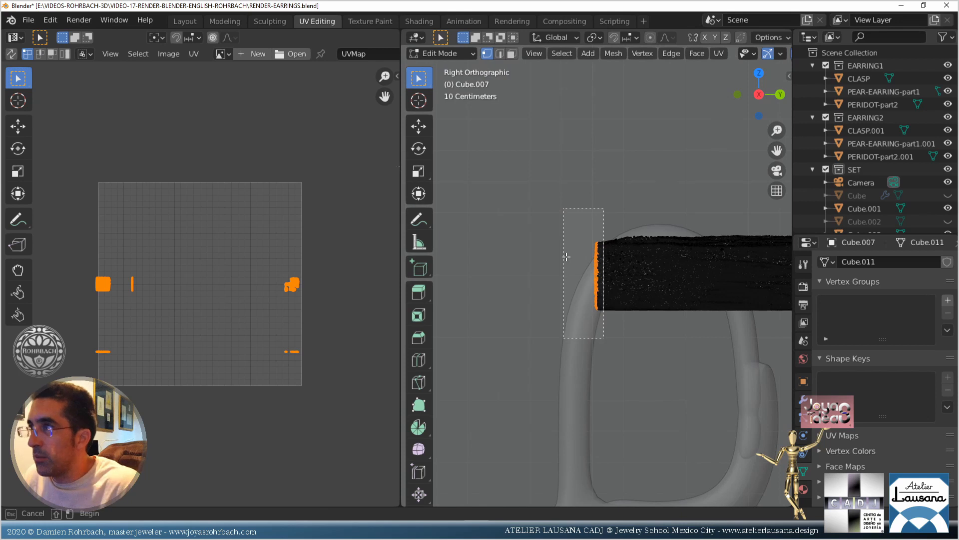
{"action": "left_click_drag", "start_coordinate": [565, 229], "coordinate": [564, 218]}
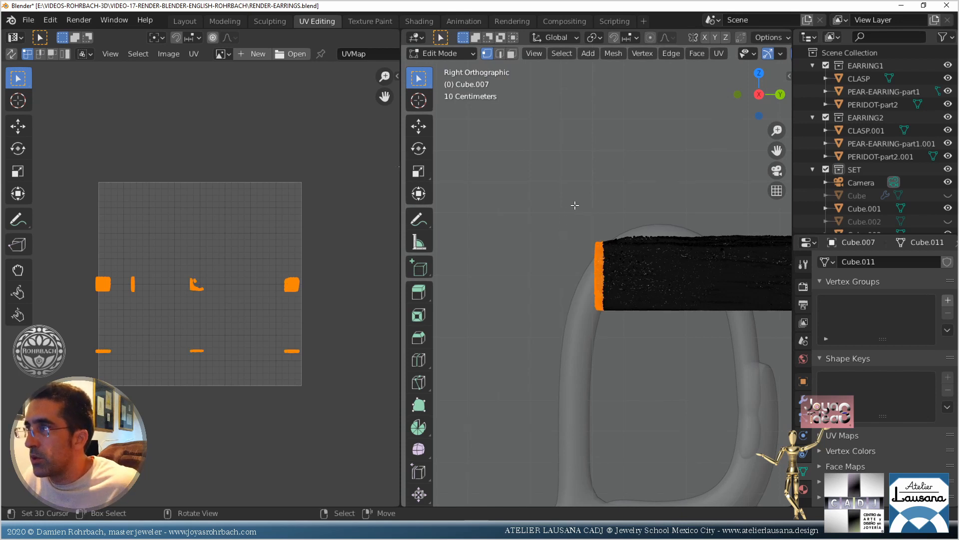
Clear the strip selection and circle-select the middle beam's end in the front orthographic view
{"action": "key", "text": "KP_1"}
{"action": "scroll", "coordinate": [577, 219], "scroll_direction": "down", "scroll_amount": 2}
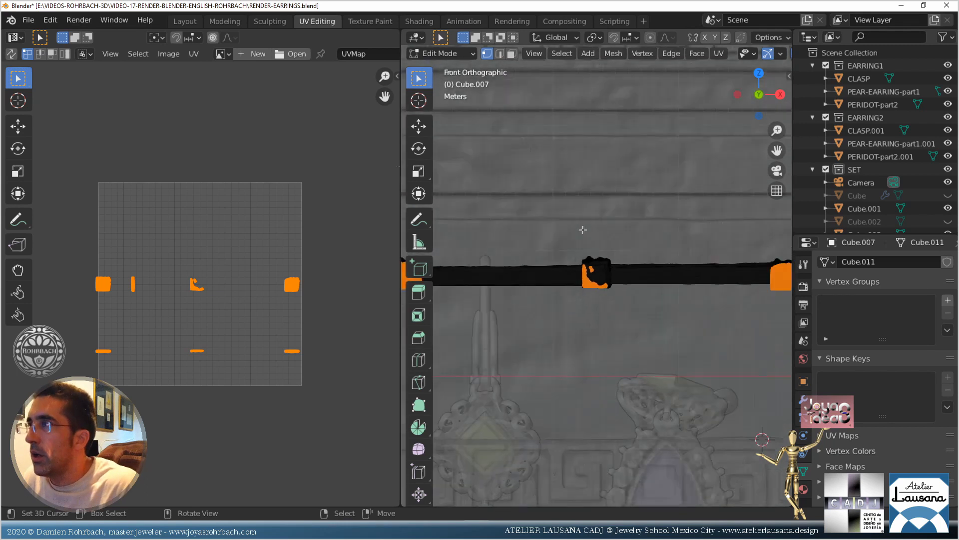
{"action": "scroll", "coordinate": [613, 266], "scroll_direction": "up", "scroll_amount": 5}
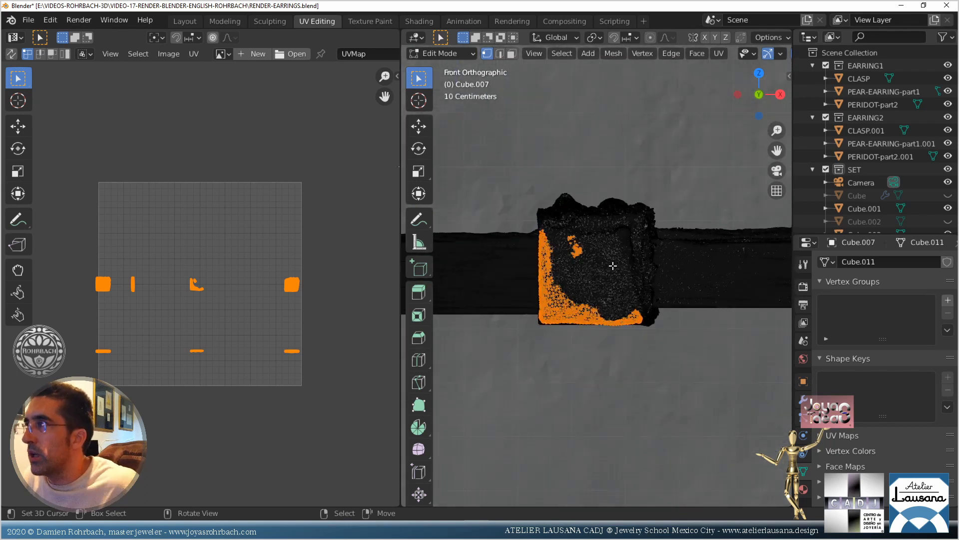
{"action": "scroll", "coordinate": [613, 265], "scroll_direction": "down", "scroll_amount": 5}
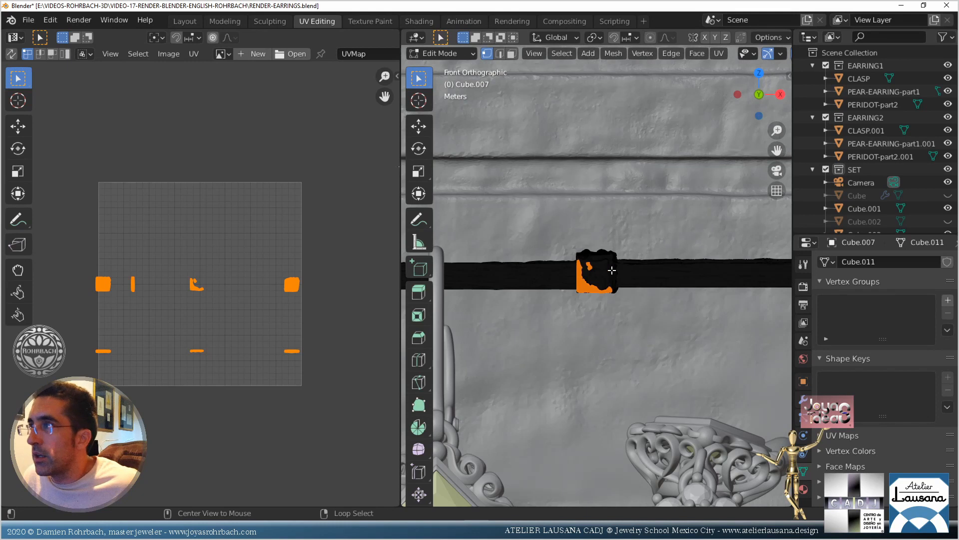
{"action": "scroll", "coordinate": [612, 270], "scroll_direction": "up", "scroll_amount": 5}
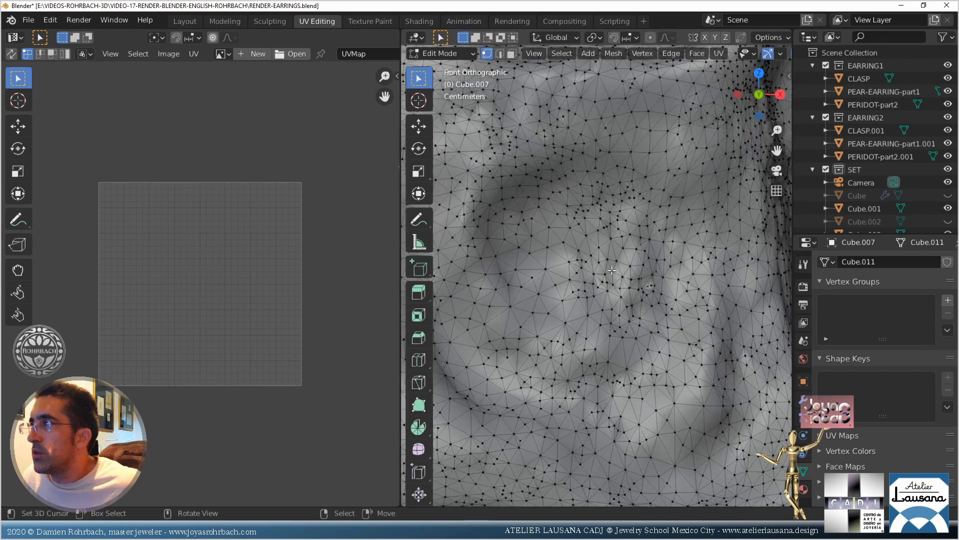
{"action": "key", "text": "alt+a"}
{"action": "key", "text": "c"}
{"action": "scroll", "coordinate": [602, 275], "scroll_direction": "down", "scroll_amount": 4}
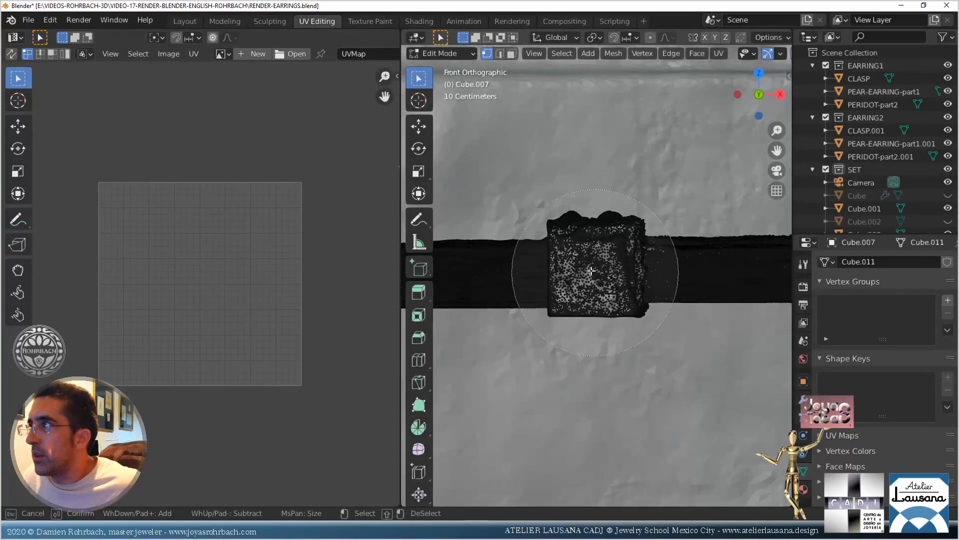
{"action": "left_click", "coordinate": [590, 309]}
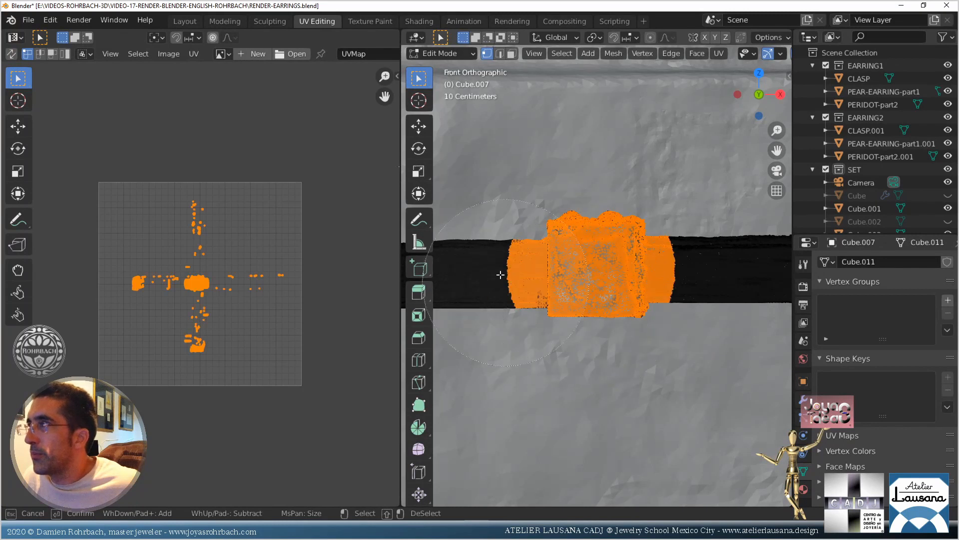
Remove the crossbeam vertices on both sides of the middle beam's end from the selection with a smaller circle brush
{"action": "scroll", "coordinate": [499, 304], "scroll_direction": "up", "scroll_amount": 4}
{"action": "scroll", "coordinate": [495, 293], "scroll_direction": "up", "scroll_amount": 2}
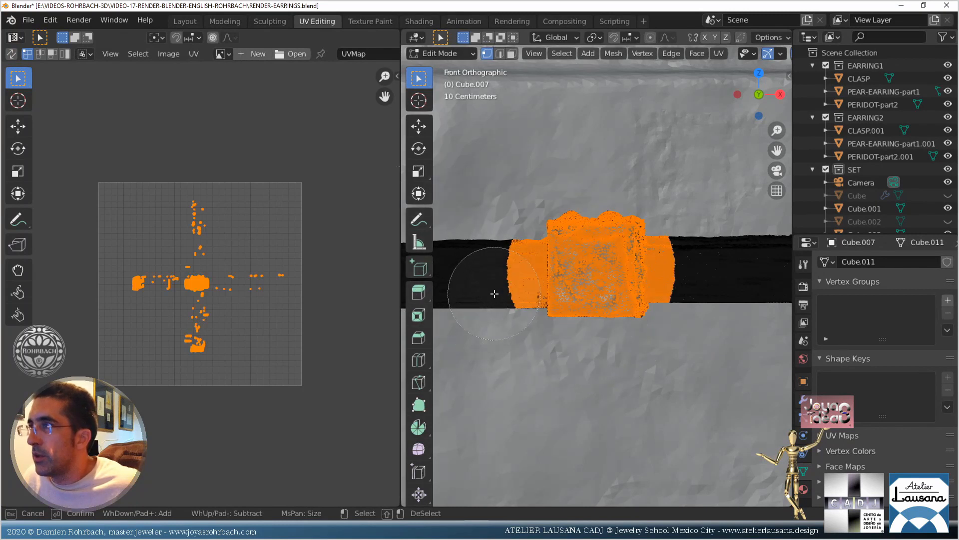
{"action": "mouse_move", "coordinate": [494, 293]}
{"action": "left_mouse_down", "text": "shift"}
{"action": "mouse_move", "coordinate": [504, 234]}
{"action": "mouse_move", "coordinate": [502, 312]}
{"action": "mouse_move", "coordinate": [505, 269]}
{"action": "left_mouse_up", "text": "shift"}
{"action": "mouse_move", "coordinate": [678, 276]}
{"action": "left_mouse_down", "text": "shift"}
{"action": "mouse_move", "coordinate": [689, 252]}
{"action": "mouse_move", "coordinate": [692, 298]}
{"action": "mouse_move", "coordinate": [691, 256]}
{"action": "left_mouse_up", "text": "shift"}
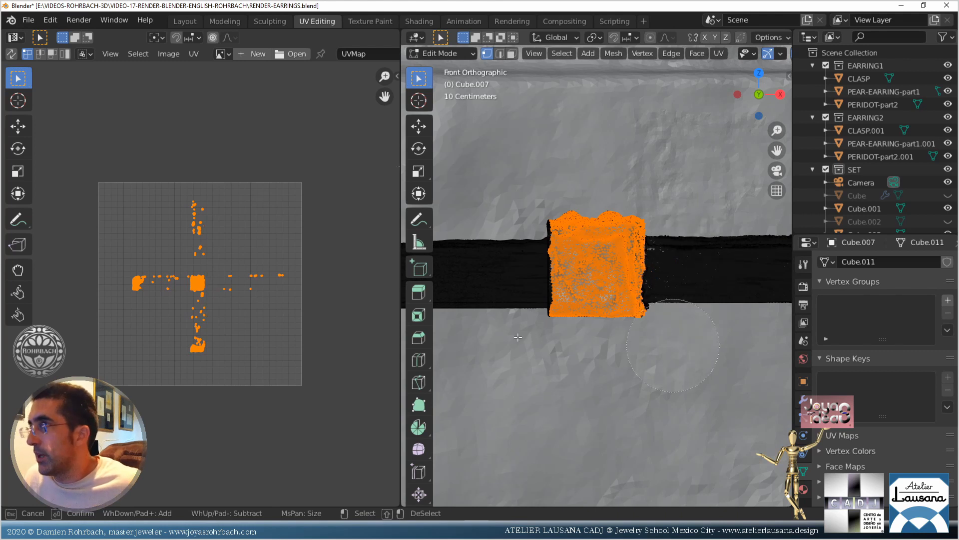
{"action": "key", "text": "Escape"}
Add the right-hand beam's end vertices to the selection with Circle Select
{"action": "mouse_move", "coordinate": [517, 338]}
{"action": "middle_mouse_down", "text": "shift"}
{"action": "mouse_move", "coordinate": [496, 339]}
{"action": "mouse_move", "coordinate": [577, 373]}
{"action": "mouse_move", "coordinate": [325, 346]}
{"action": "mouse_move", "coordinate": [346, 338]}
{"action": "middle_mouse_up", "text": "shift"}
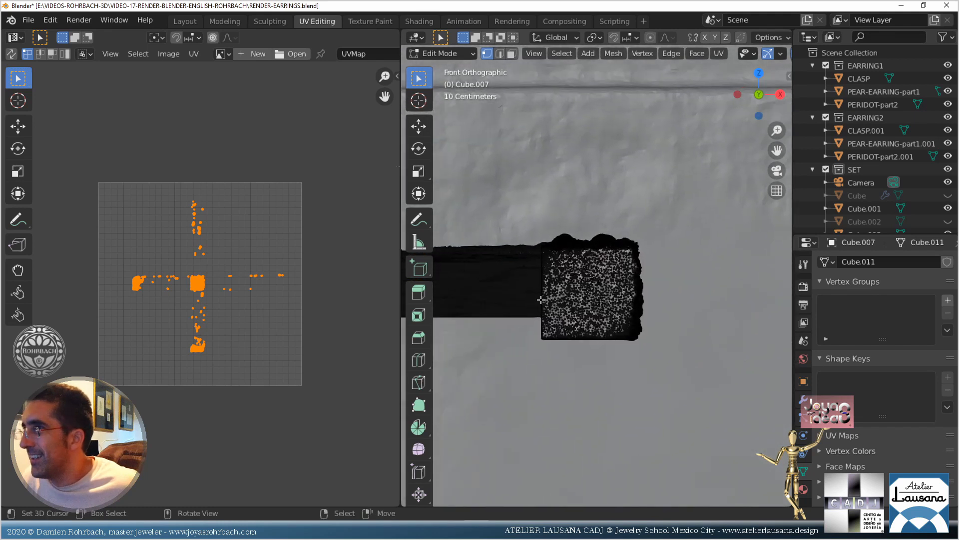
{"action": "key", "text": "c"}
{"action": "mouse_move", "coordinate": [591, 290]}
{"action": "left_mouse_down"}
{"action": "mouse_move", "coordinate": [586, 273]}
{"action": "mouse_move", "coordinate": [621, 276]}
{"action": "mouse_move", "coordinate": [623, 330]}
{"action": "mouse_move", "coordinate": [535, 307]}
{"action": "mouse_move", "coordinate": [534, 295]}
{"action": "left_mouse_up"}
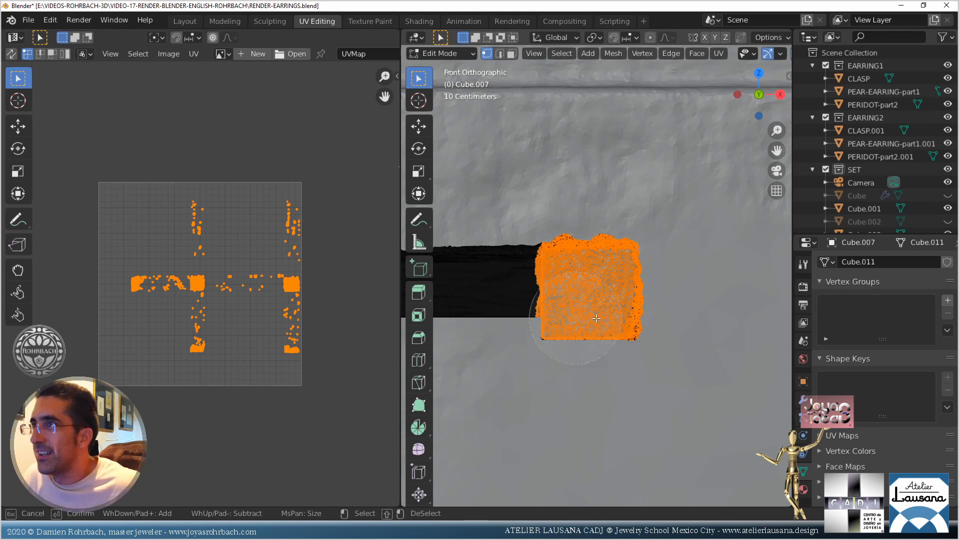
{"action": "key", "text": "Escape"}
Add the left-hand beam's end vertices to the selection with Circle Select in the front orthographic view
{"action": "mouse_move", "coordinate": [550, 336]}
{"action": "middle_mouse_down"}
{"action": "mouse_move", "coordinate": [522, 356]}
{"action": "mouse_move", "coordinate": [543, 343]}
{"action": "middle_mouse_up"}
{"action": "key", "text": "KP_1"}
{"action": "middle_click_drag", "start_coordinate": [435, 278], "coordinate": [678, 304], "text": "shift"}
{"action": "scroll", "coordinate": [648, 329], "scroll_direction": "up", "scroll_amount": 6}
{"action": "key", "text": "c"}
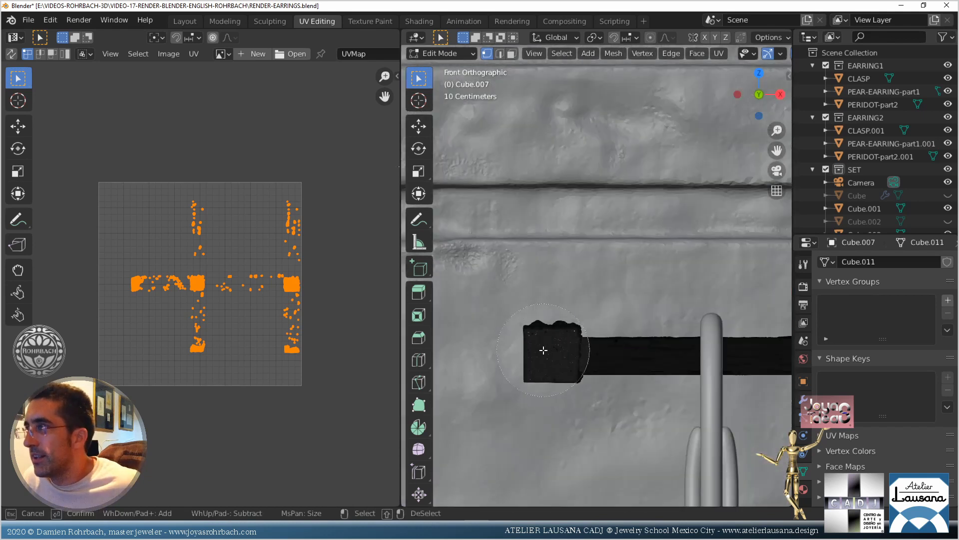
{"action": "left_click_drag", "start_coordinate": [537, 350], "coordinate": [614, 349]}
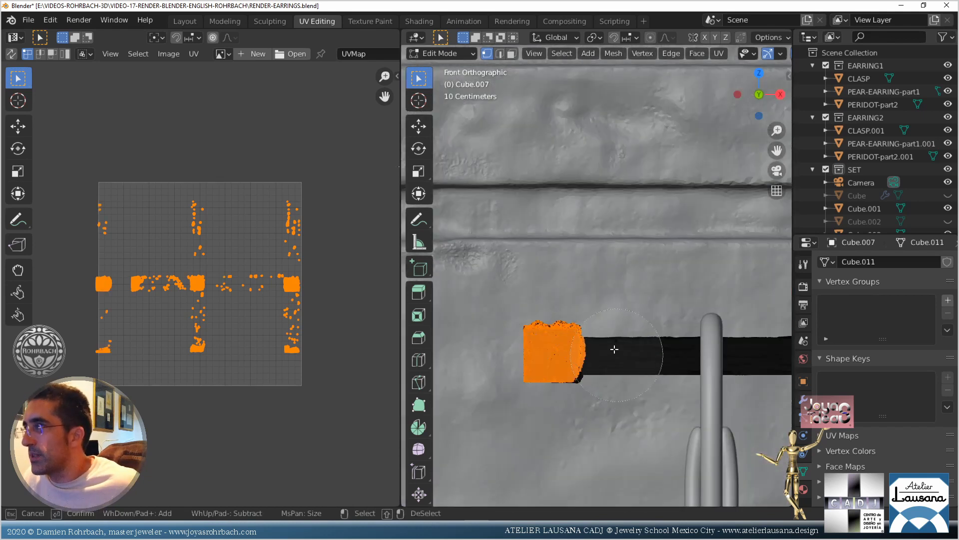
{"action": "key", "text": "Escape"}
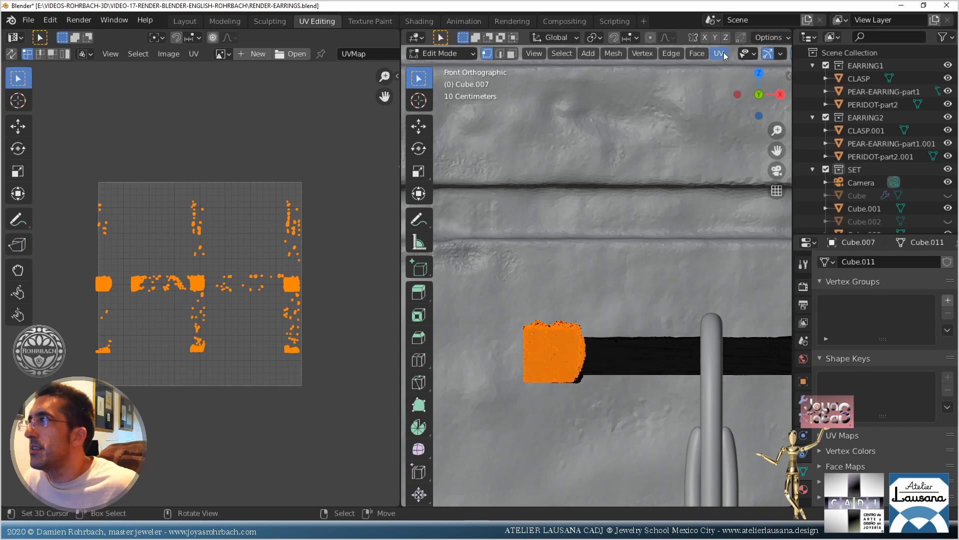
Unwrap the three selected beam ends with Project From View and move their UV islands so two lie inside the UV grid
{"action": "left_click", "coordinate": [719, 53]}
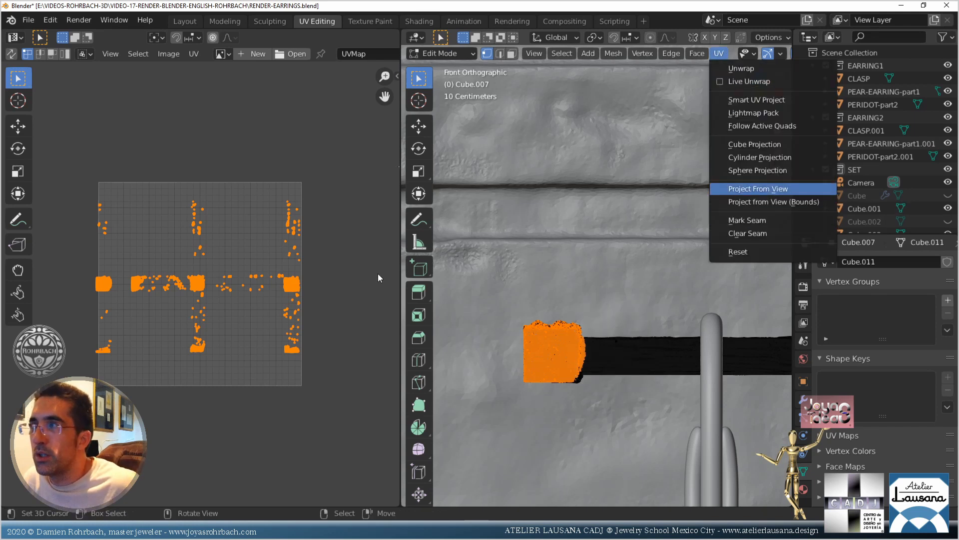
{"action": "key", "text": "Return"}
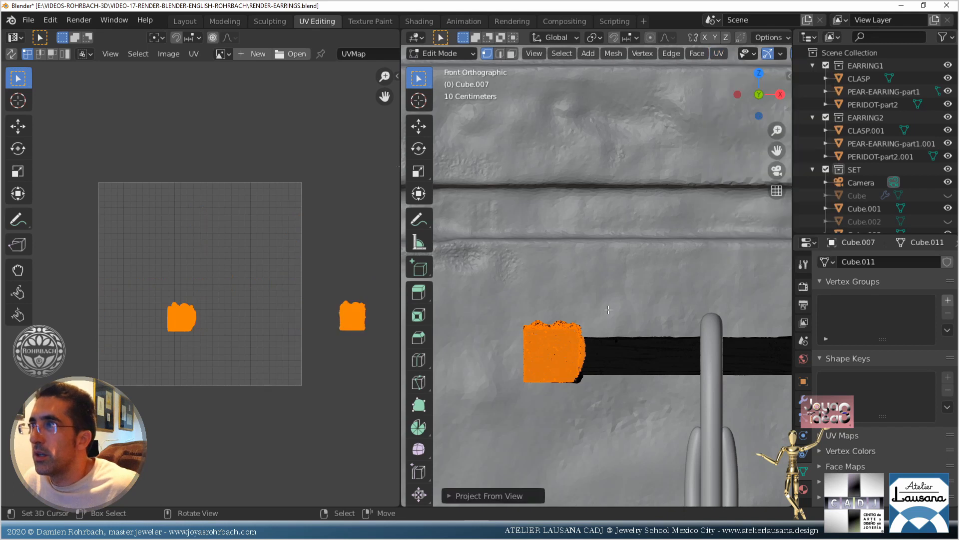
{"action": "scroll", "coordinate": [302, 311], "scroll_direction": "down", "scroll_amount": 3}
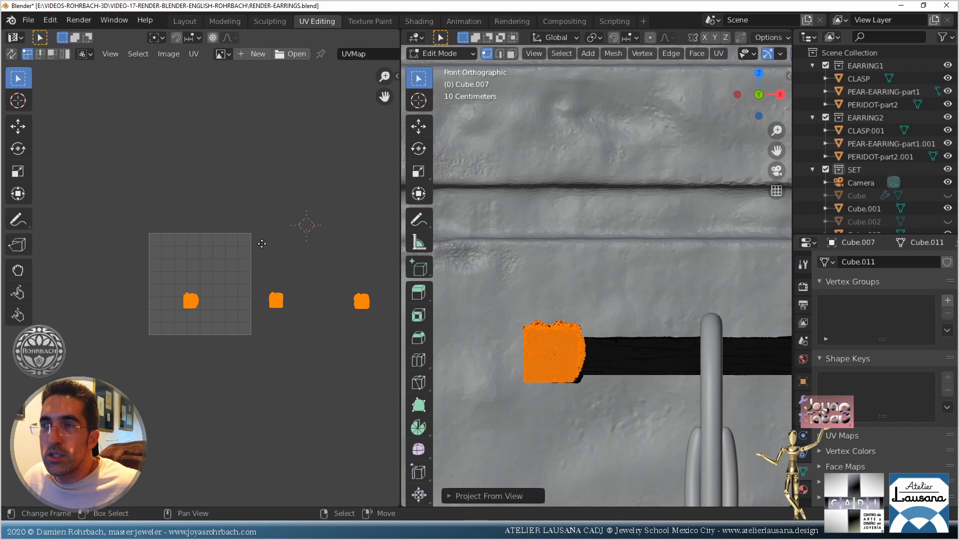
{"action": "key", "text": "g"}
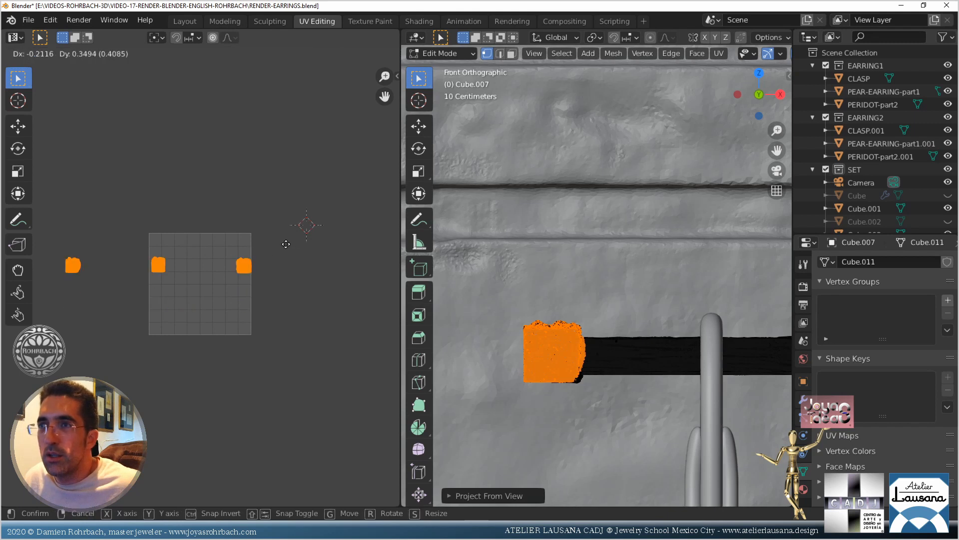
{"action": "left_click", "coordinate": [254, 59]}
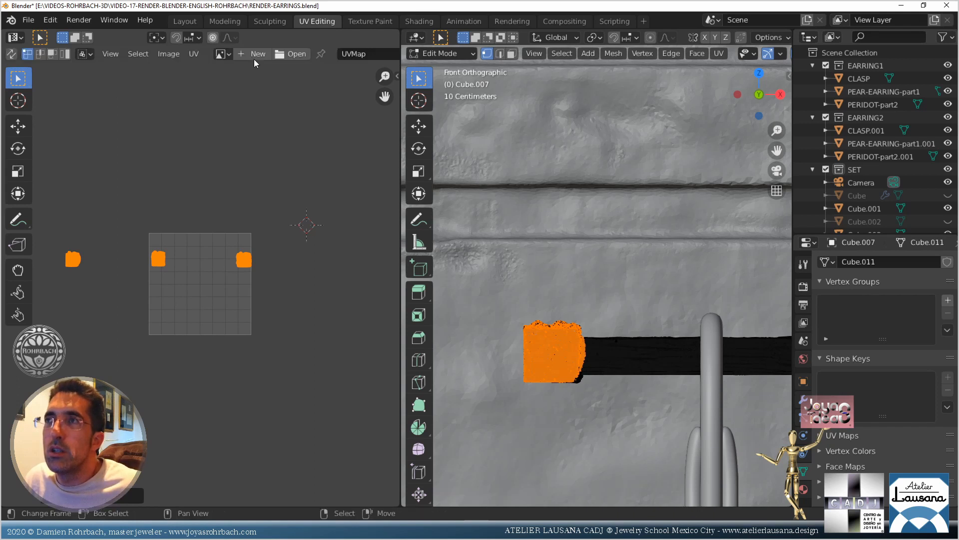
Circle-select only the UV island that lies outside the UV grid
{"action": "left_click", "coordinate": [196, 53]}
{"action": "left_click", "coordinate": [214, 122]}
{"action": "middle_click_drag", "start_coordinate": [138, 275], "coordinate": [214, 280]}
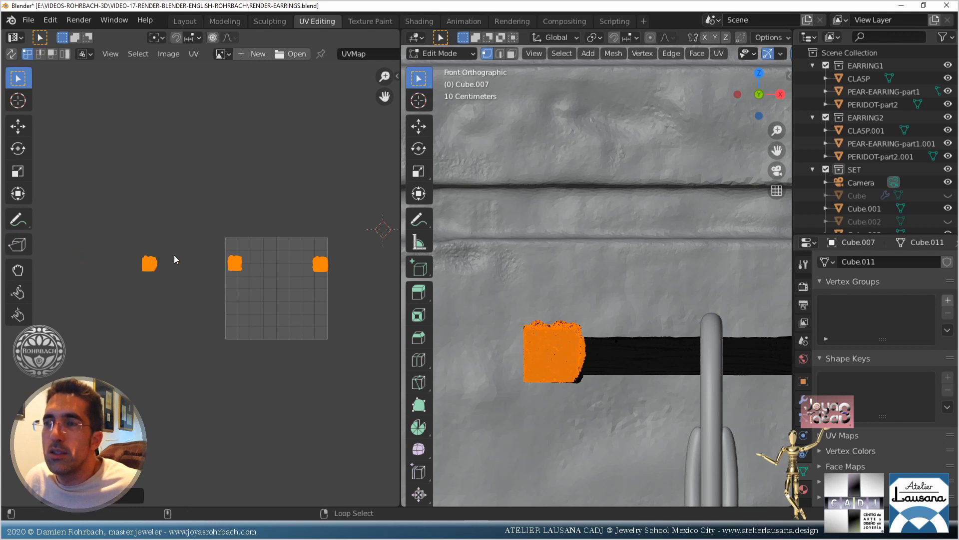
{"action": "key", "text": "c"}
{"action": "left_click", "coordinate": [150, 266]}
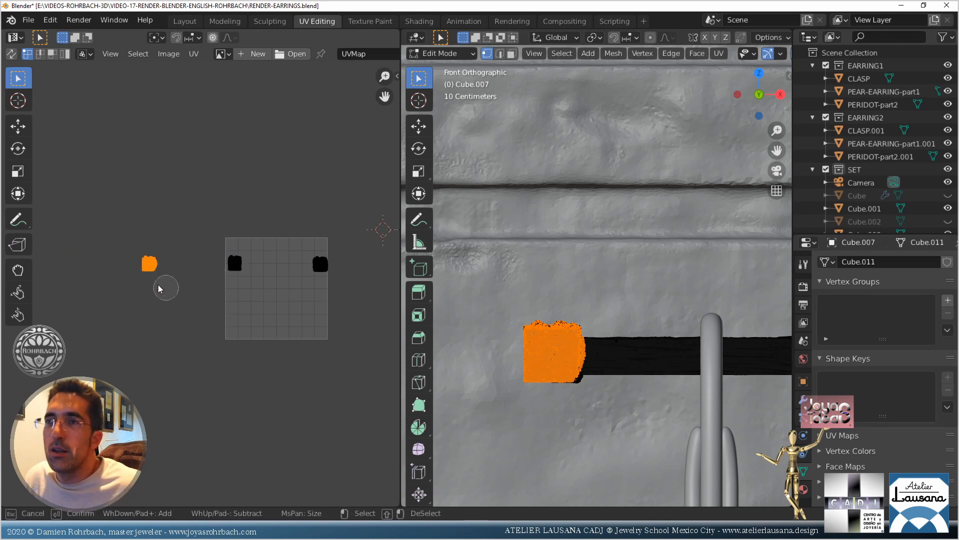
{"action": "key", "text": "Escape"}
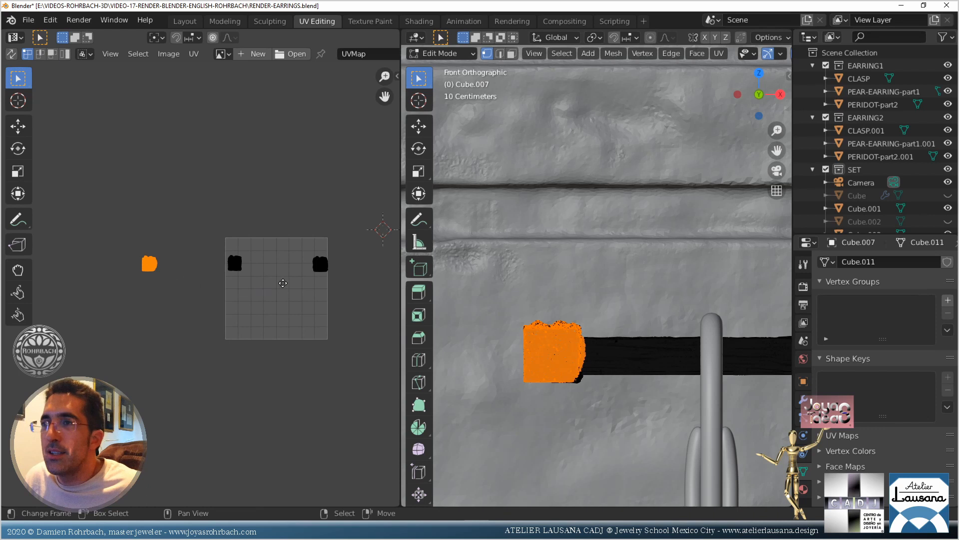
Move the selected UV island into the UV grid, just below and right of the upper-left island
{"action": "key", "text": "g"}
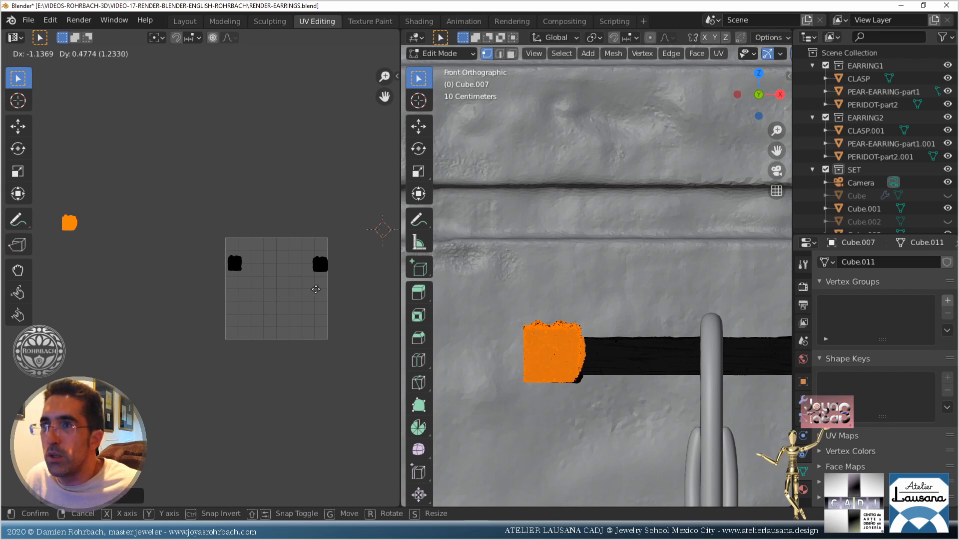
{"action": "left_click", "coordinate": [296, 294]}
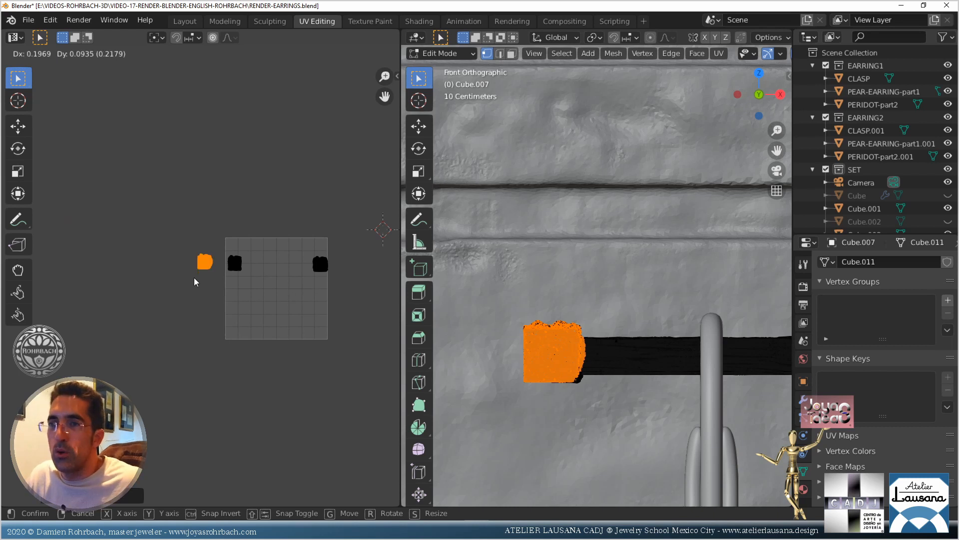
{"action": "right_click", "coordinate": [204, 261]}
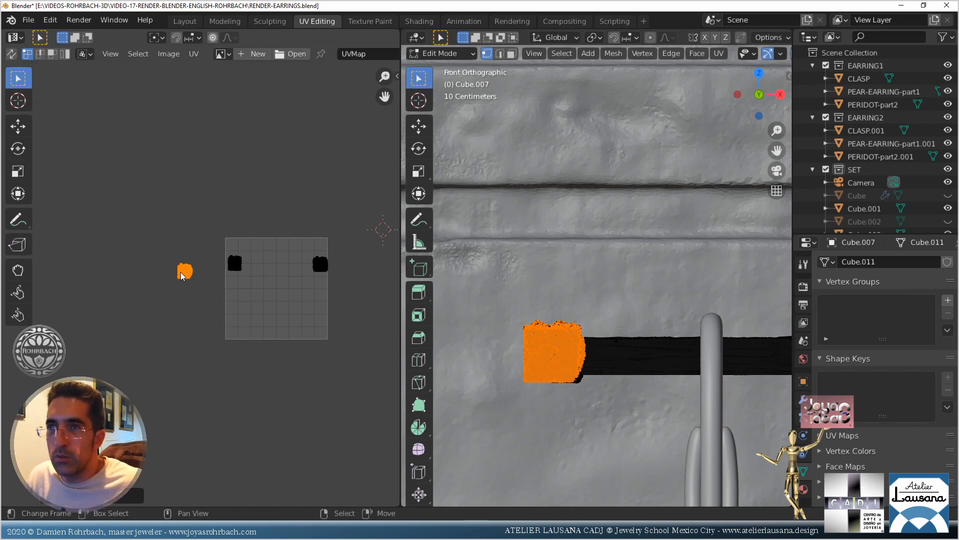
{"action": "scroll", "coordinate": [185, 273], "scroll_direction": "up", "scroll_amount": 5}
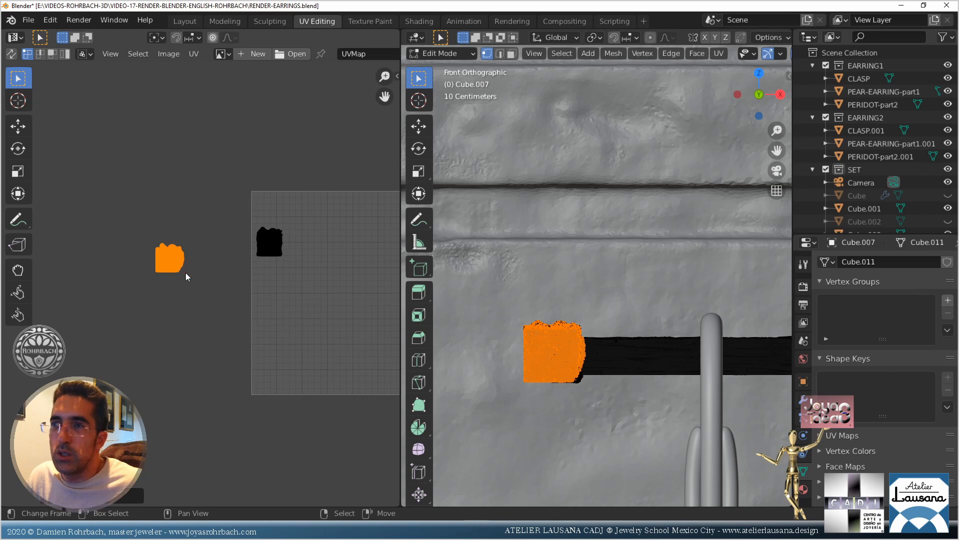
{"action": "key", "text": "g"}
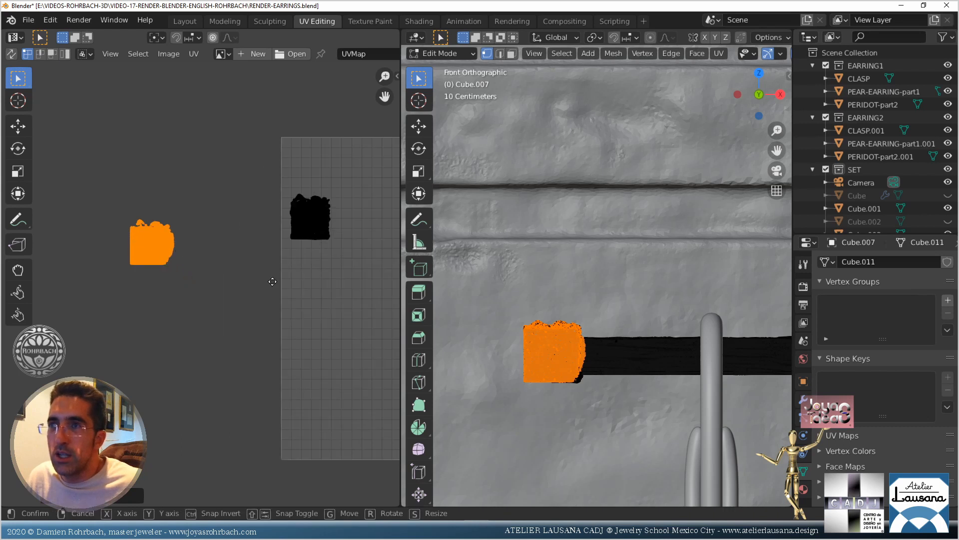
{"action": "key", "text": "g"}
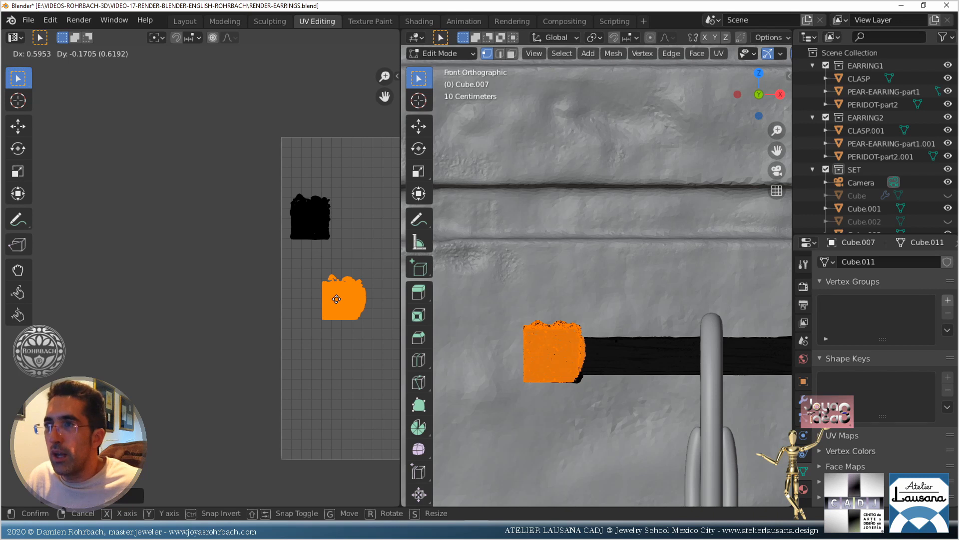
{"action": "left_click", "coordinate": [324, 288]}
{"action": "scroll", "coordinate": [324, 287], "scroll_direction": "down", "scroll_amount": 4}
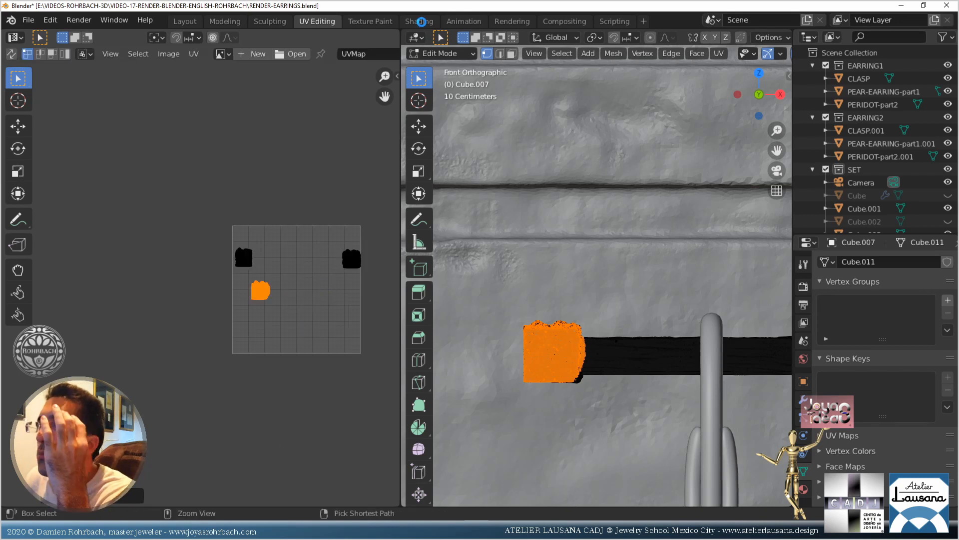
Save the file and preview the beams with rendered shading in the Shading workspace
{"action": "key", "text": "ctrl+s"}
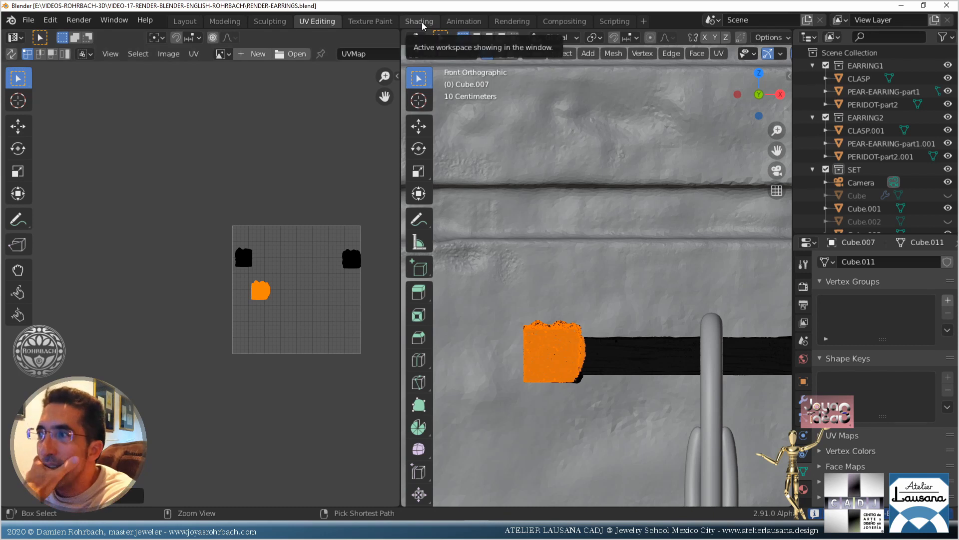
{"action": "left_click", "coordinate": [421, 22]}
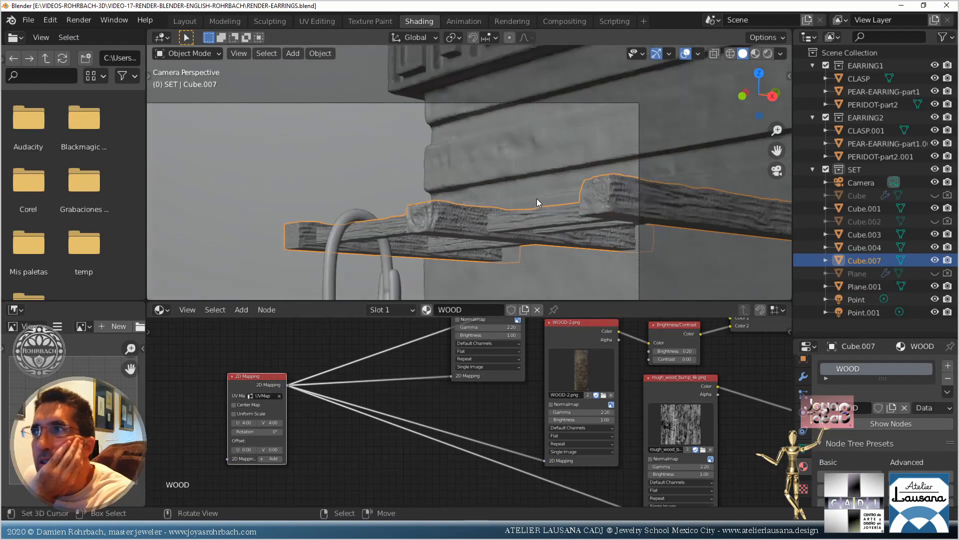
{"action": "scroll", "coordinate": [536, 199], "scroll_direction": "down", "scroll_amount": 5}
{"action": "scroll", "coordinate": [594, 194], "scroll_direction": "up", "scroll_amount": 5}
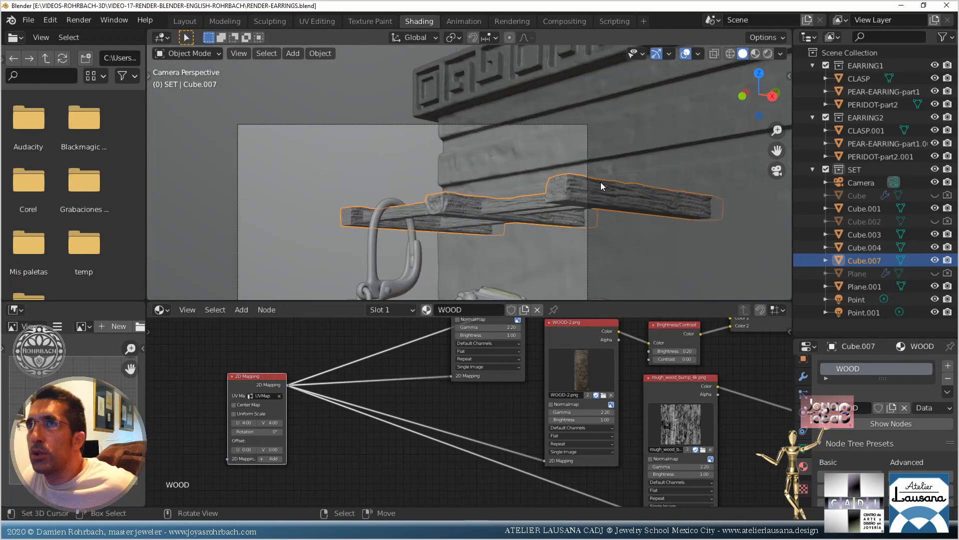
{"action": "left_click", "coordinate": [768, 53]}
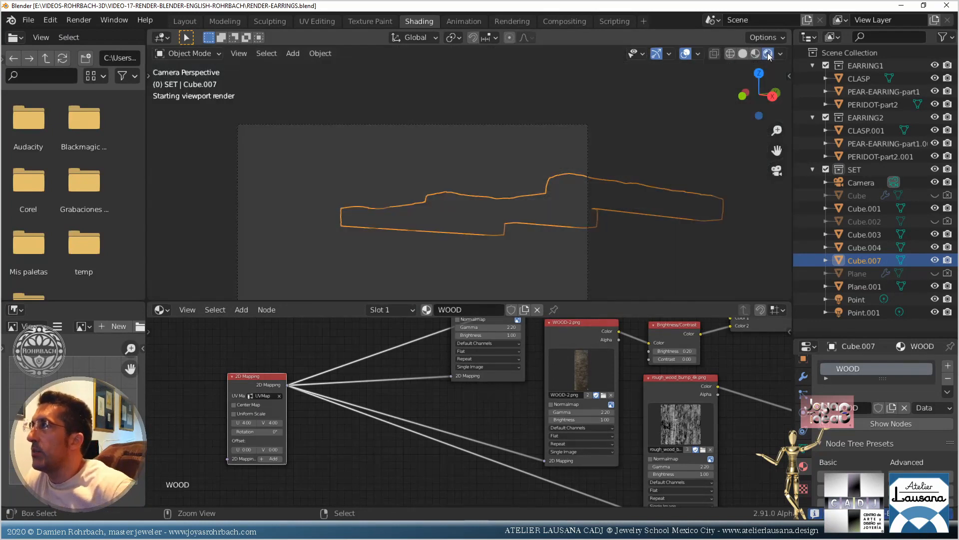
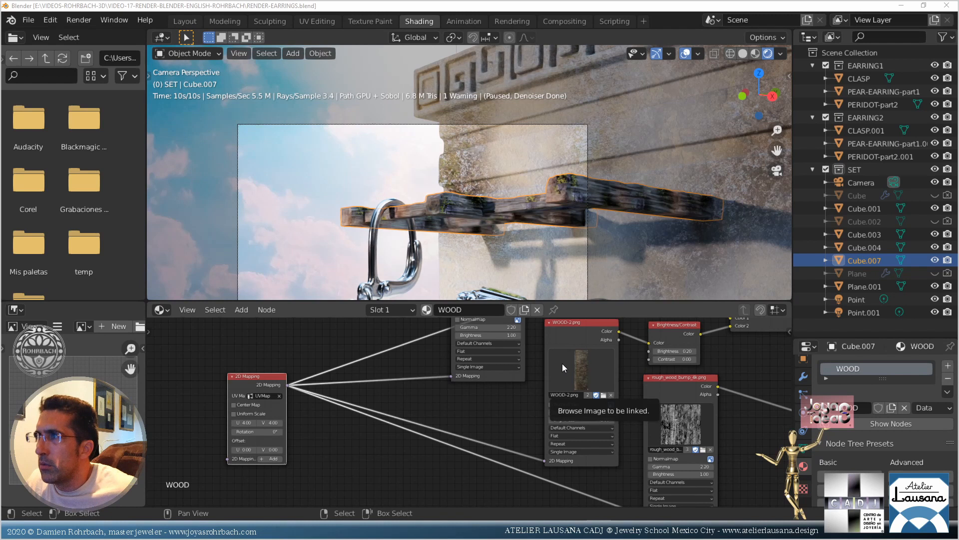
Set the U scale of the WOOD material's 2D Mapping node to 3
{"action": "left_click", "coordinate": [252, 422]}
{"action": "type", "text": "3"}
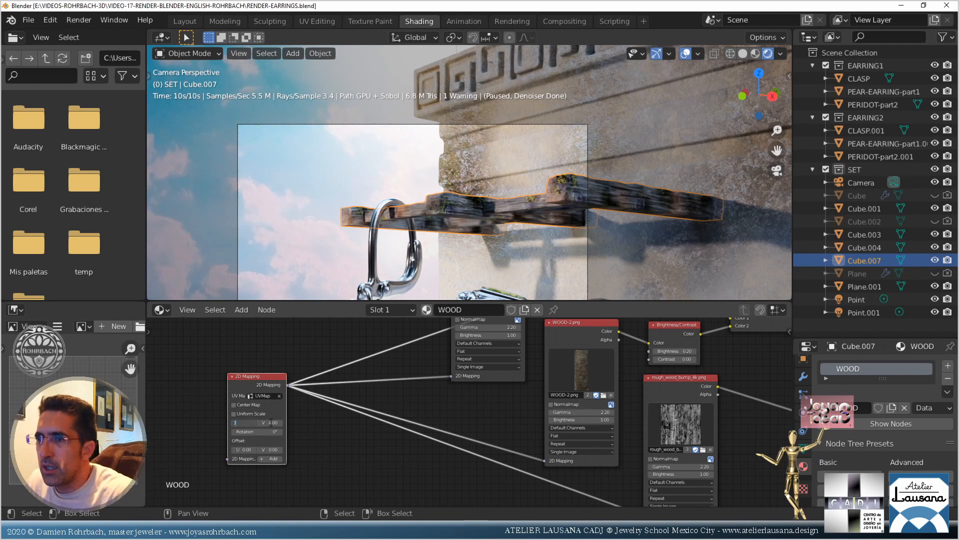
{"action": "key", "text": "Return"}
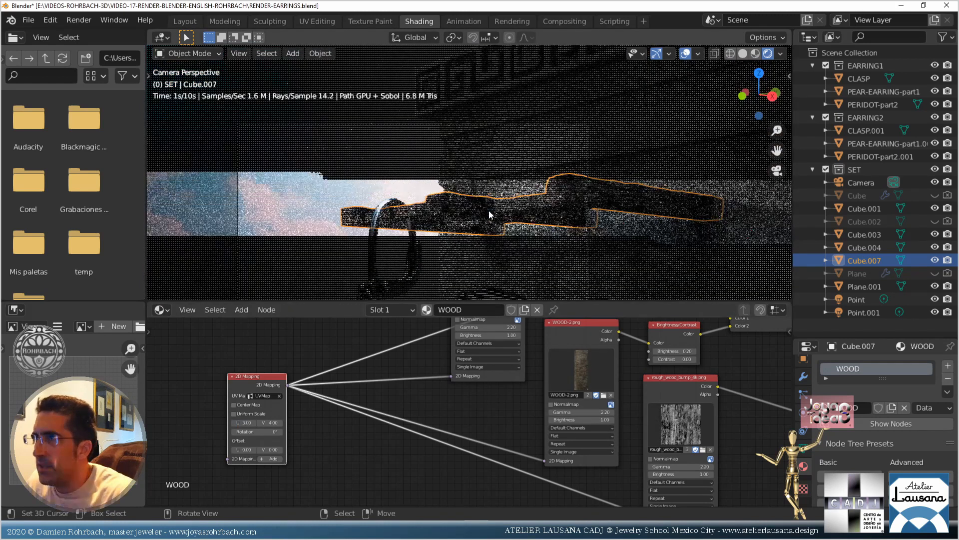
Adjust the V scale of the WOOD material's 2D Mapping node and save the file
{"action": "left_click", "coordinate": [263, 423]}
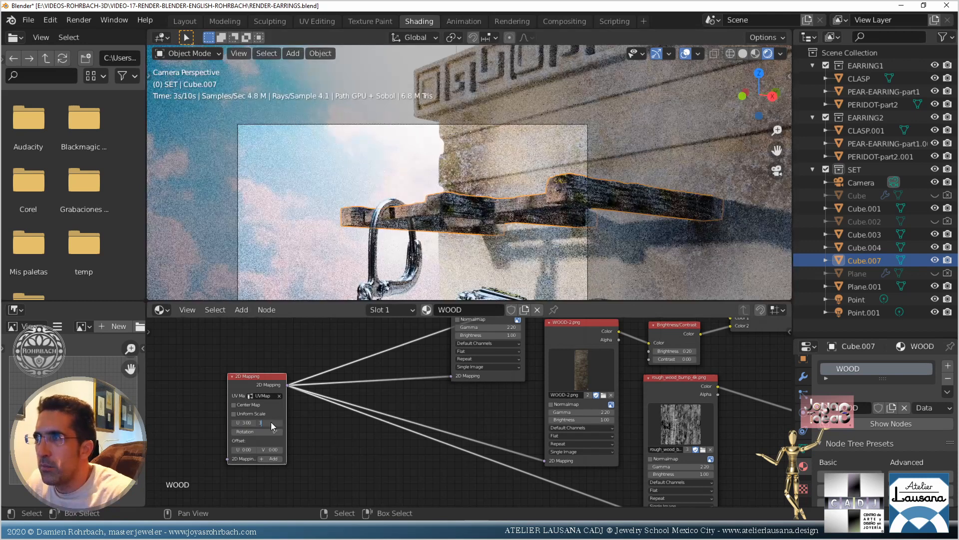
{"action": "key", "text": "Return"}
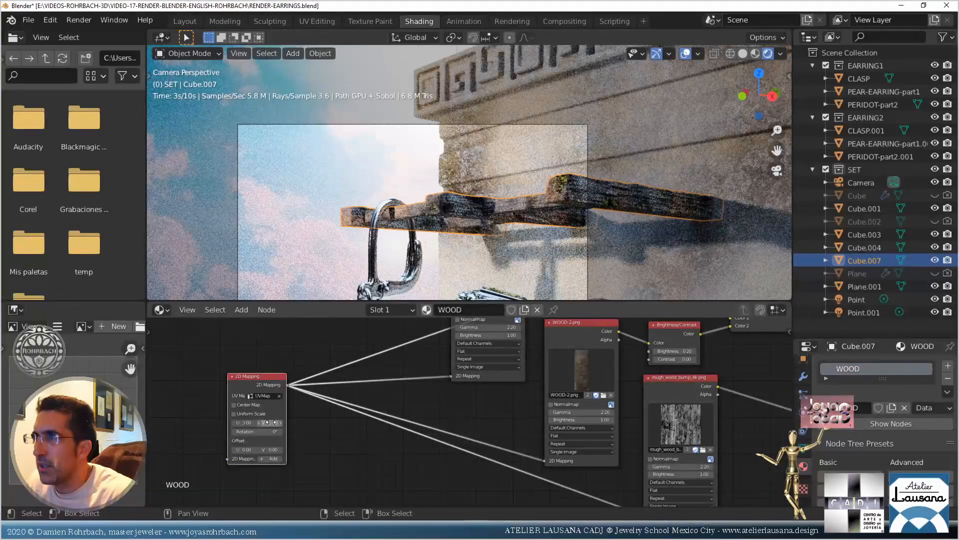
{"action": "middle_click_drag", "start_coordinate": [622, 366], "coordinate": [444, 392]}
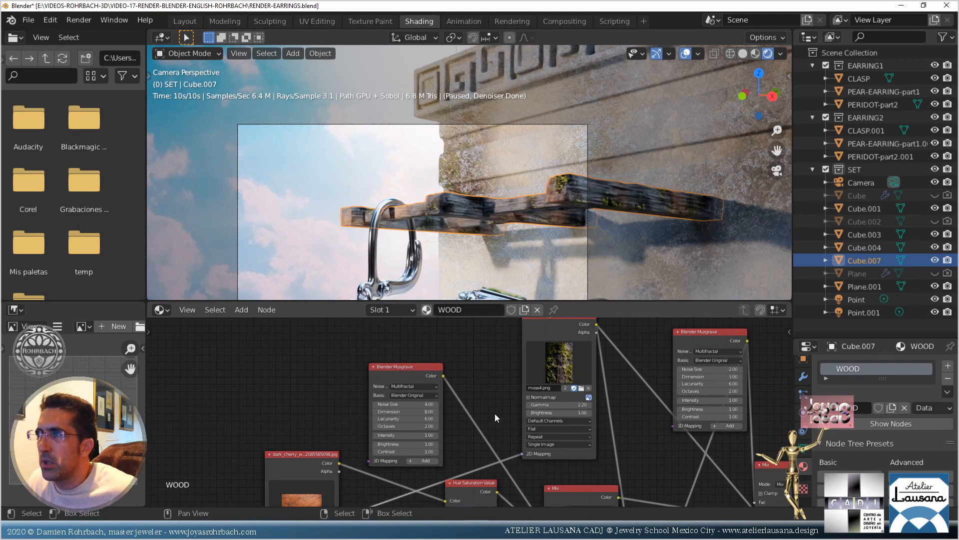
{"action": "key", "text": "ctrl+s"}
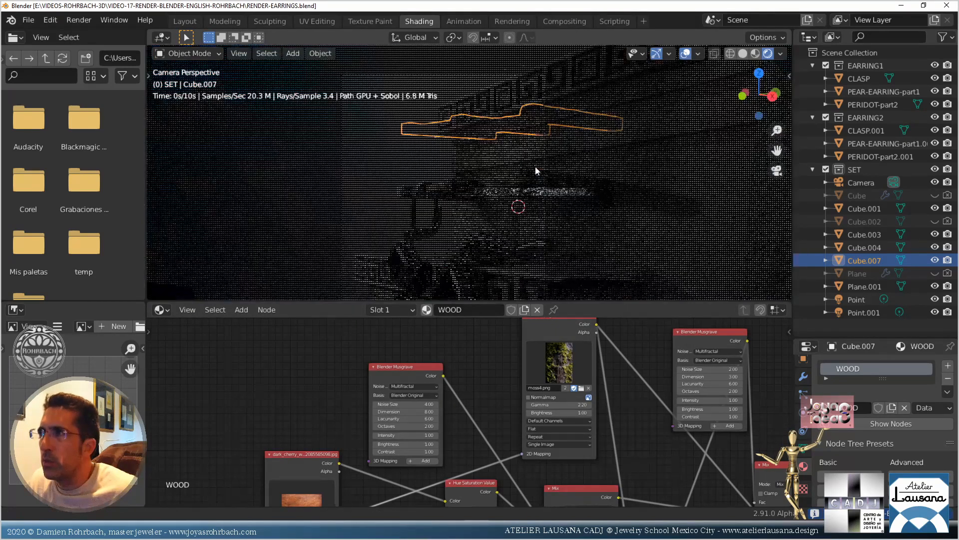
Preview the whole scene from the camera with rendered shading in the Layout workspace
{"action": "middle_click_drag", "start_coordinate": [535, 166], "coordinate": [540, 149], "text": "shift"}
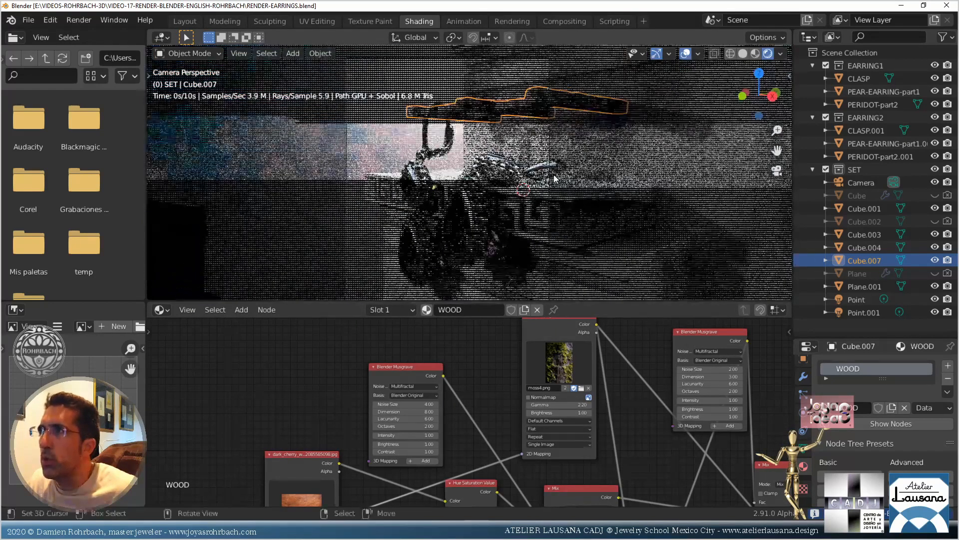
{"action": "scroll", "coordinate": [553, 176], "scroll_direction": "down", "scroll_amount": 1}
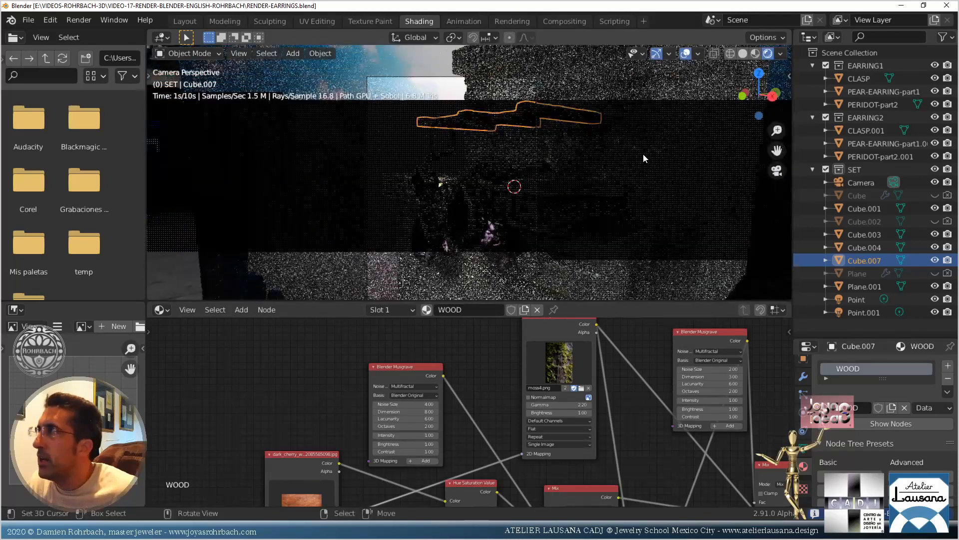
{"action": "left_click", "coordinate": [185, 22]}
{"action": "scroll", "coordinate": [319, 171], "scroll_direction": "down", "scroll_amount": 5}
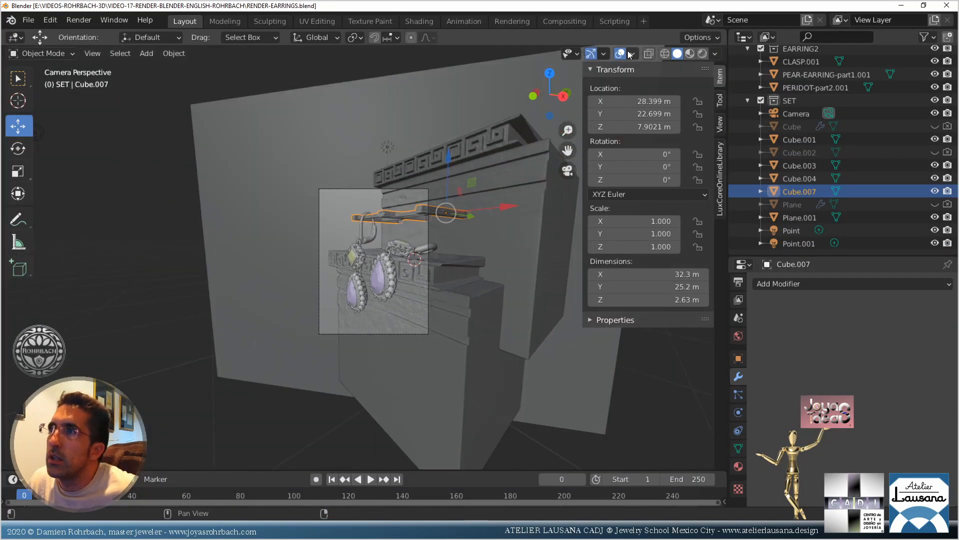
{"action": "left_click", "coordinate": [703, 54]}
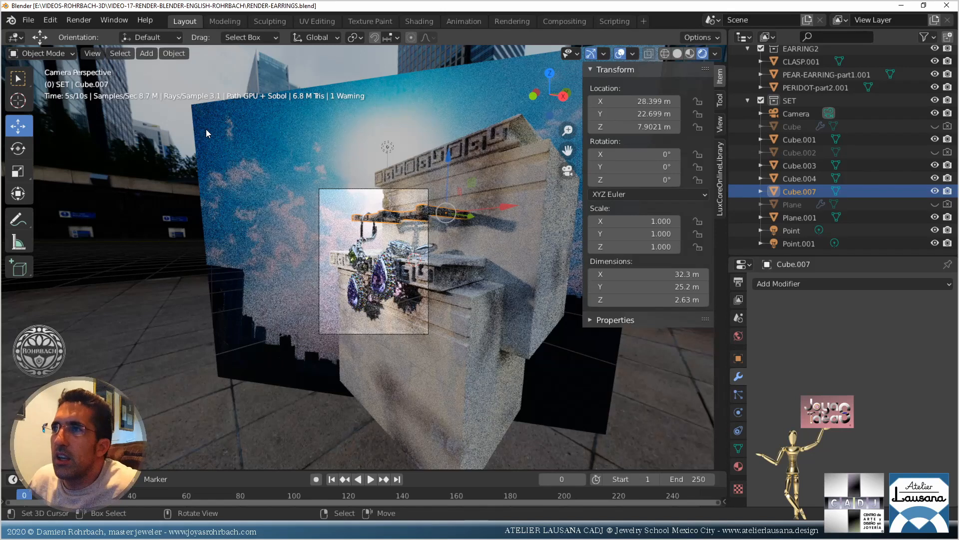
Select the sky backdrop plane, save the file and show the SKY material's nodes in the Shading workspace
{"action": "left_click", "coordinate": [274, 144]}
{"action": "key", "text": "ctrl+s"}
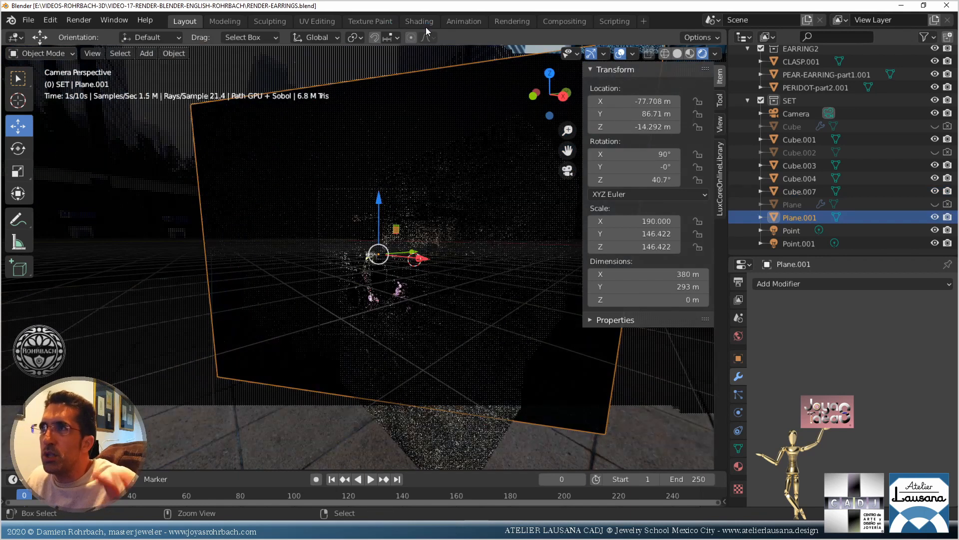
{"action": "left_click", "coordinate": [426, 21]}
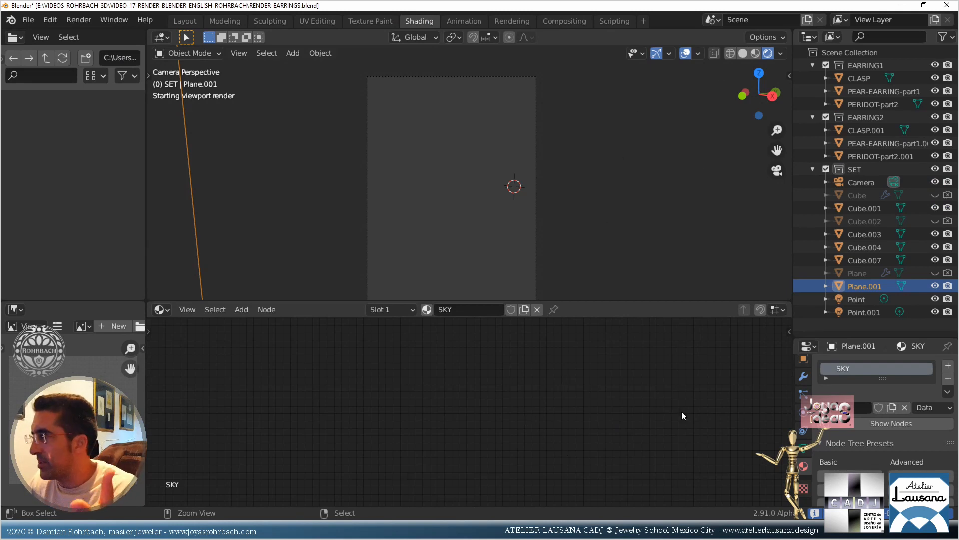
{"action": "left_click", "coordinate": [877, 424]}
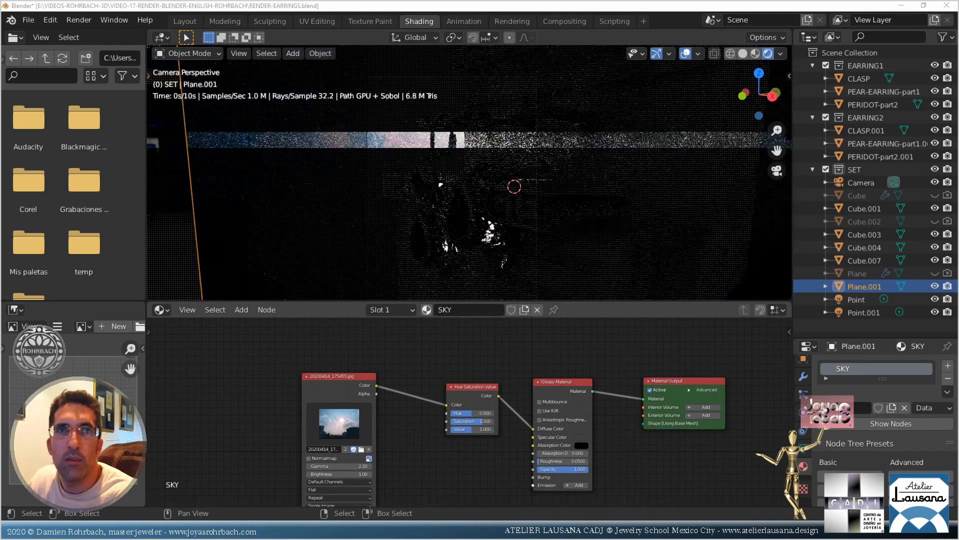
Browse the FOTOS-HASTA15abril folder for a replacement photo for the SKY material's image texture
{"action": "left_click", "coordinate": [361, 450]}
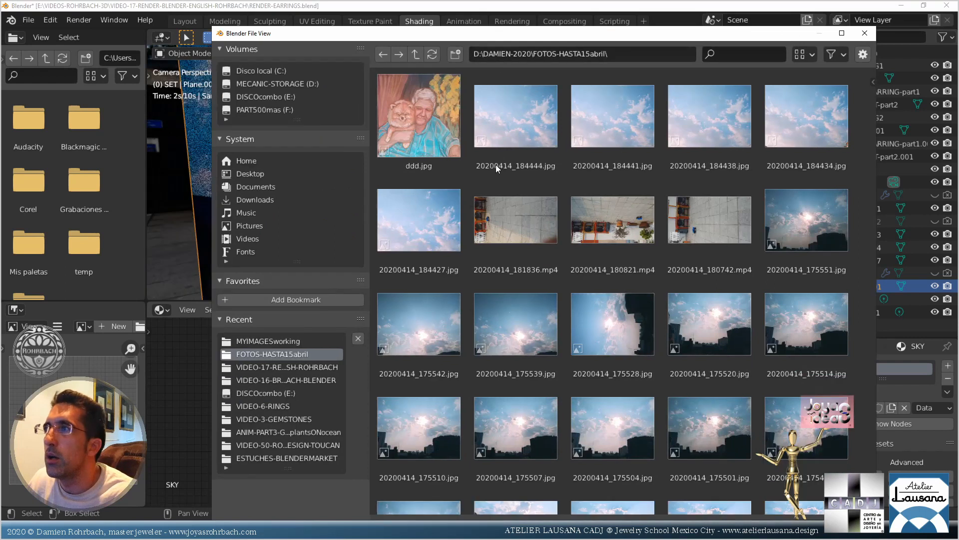
{"action": "scroll", "coordinate": [550, 299], "scroll_direction": "down", "scroll_amount": 4}
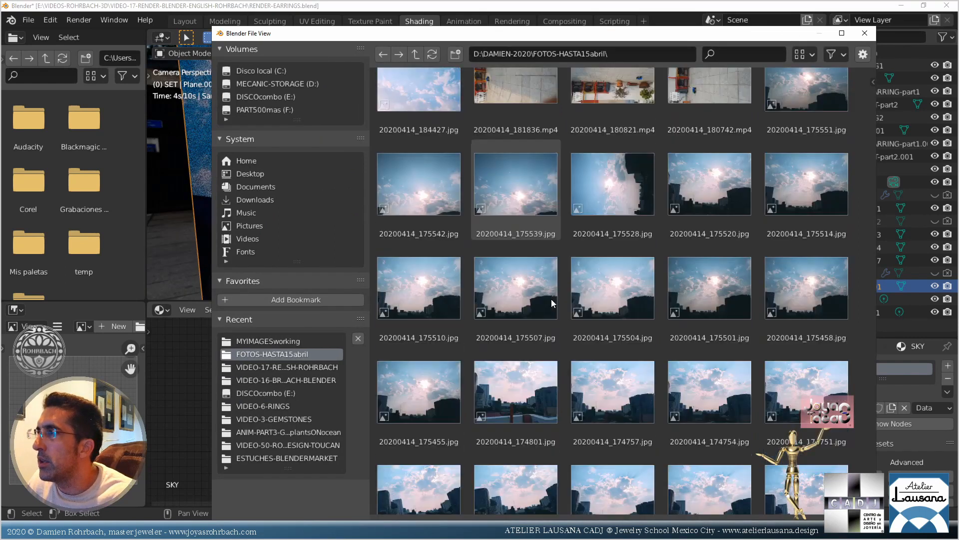
{"action": "scroll", "coordinate": [552, 302], "scroll_direction": "down", "scroll_amount": 4}
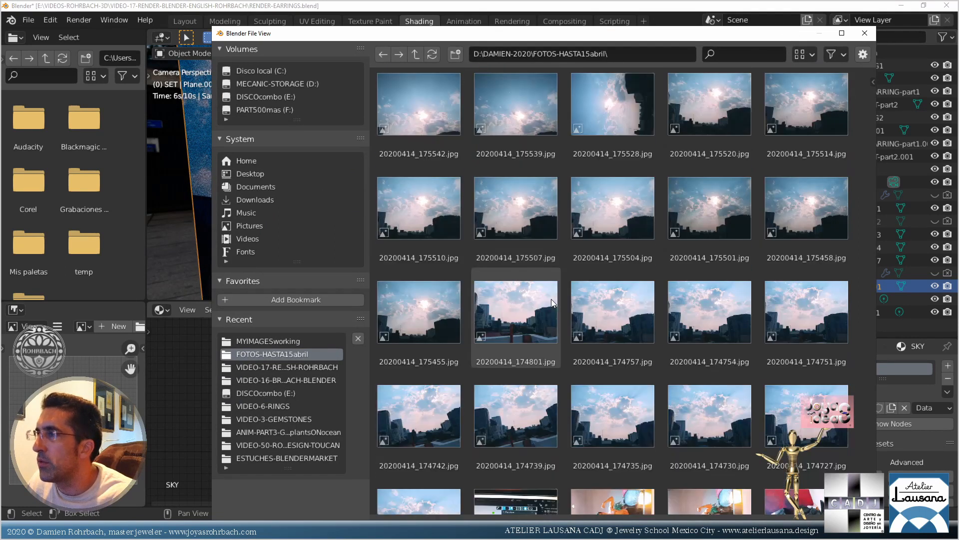
{"action": "scroll", "coordinate": [551, 301], "scroll_direction": "down", "scroll_amount": 10}
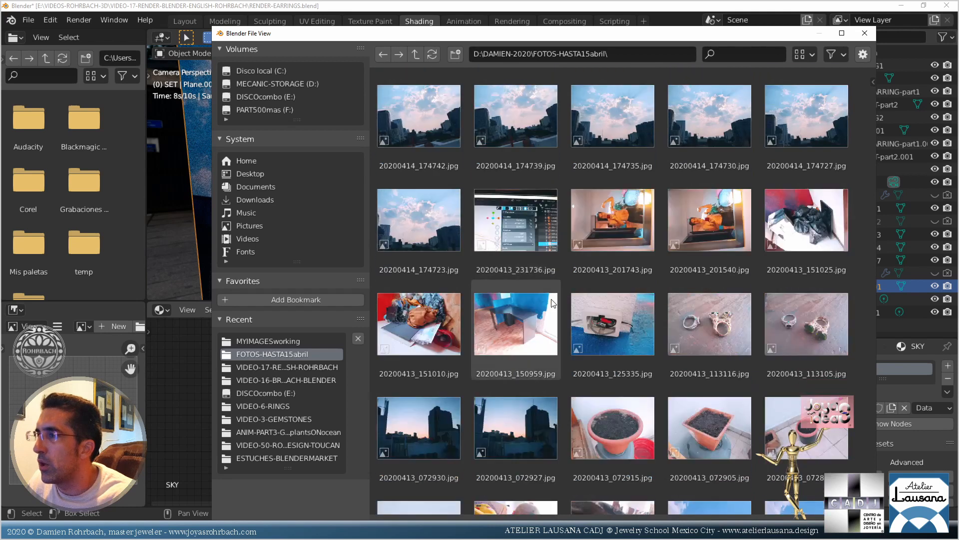
{"action": "scroll", "coordinate": [551, 302], "scroll_direction": "down", "scroll_amount": 12}
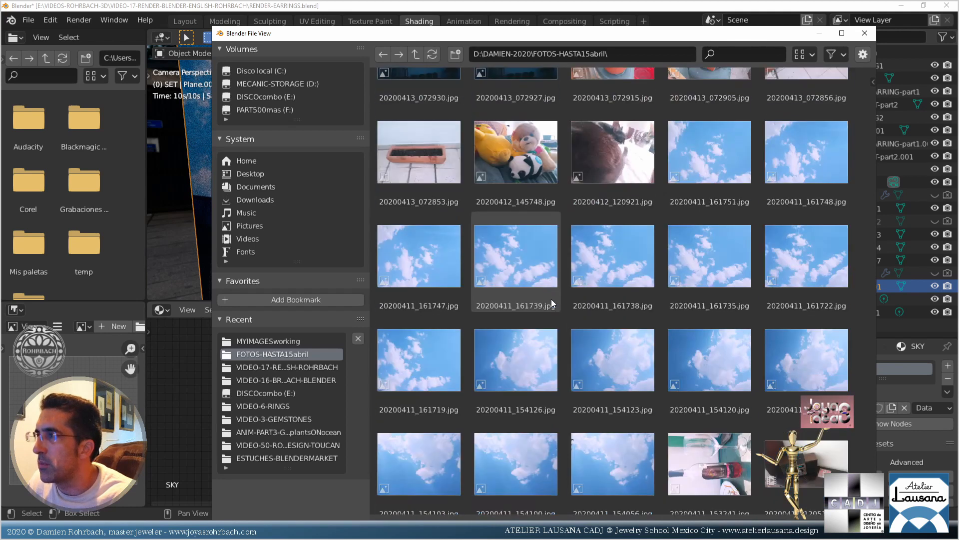
{"action": "scroll", "coordinate": [552, 302], "scroll_direction": "down", "scroll_amount": 14}
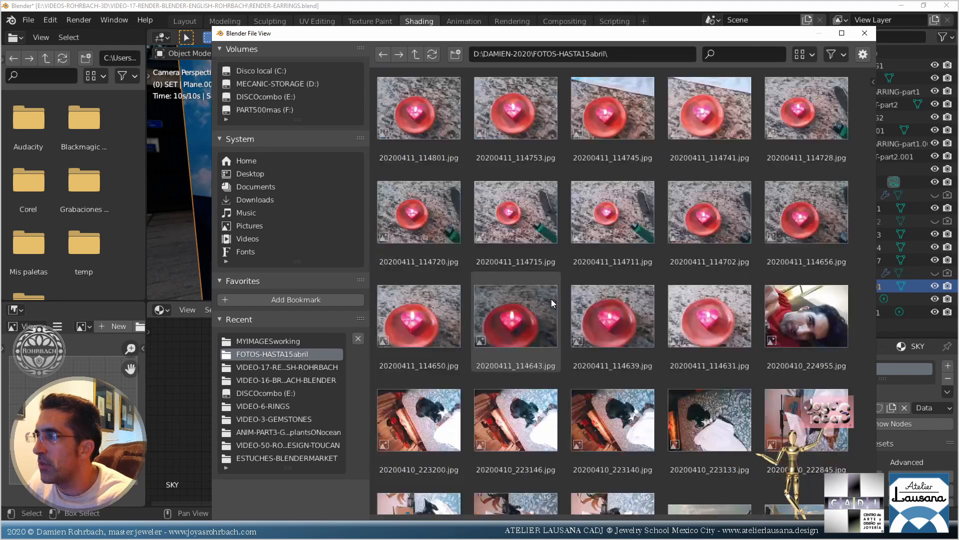
{"action": "scroll", "coordinate": [551, 302], "scroll_direction": "down", "scroll_amount": 9}
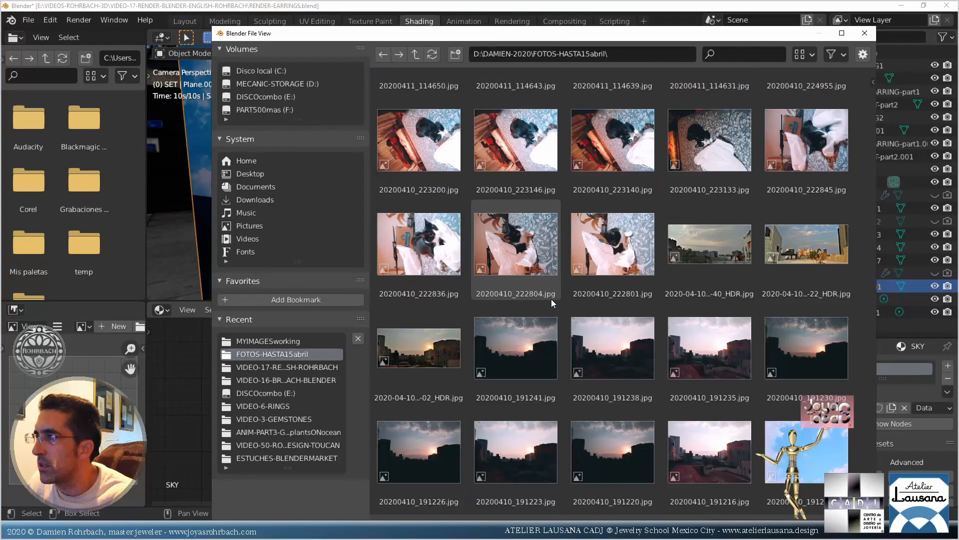
{"action": "scroll", "coordinate": [551, 299], "scroll_direction": "down", "scroll_amount": 3}
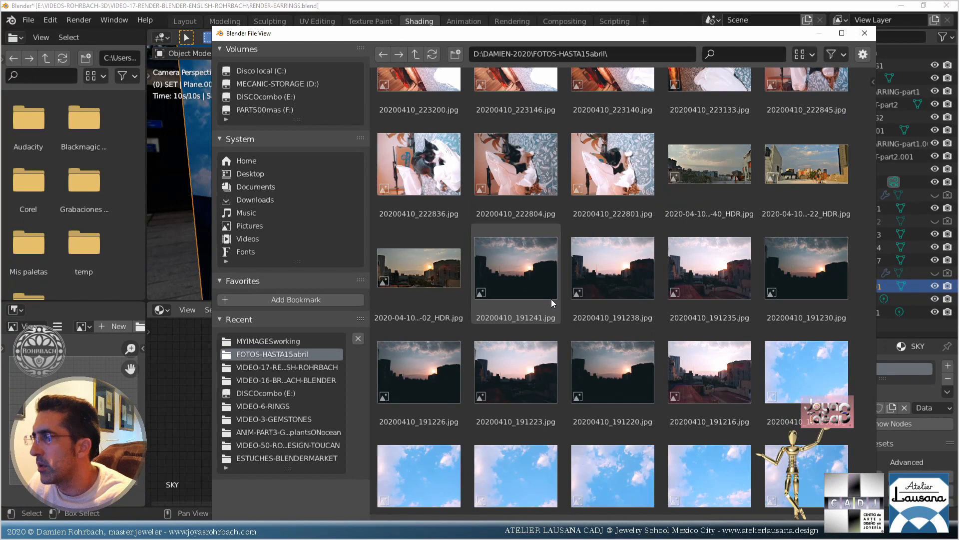
{"action": "scroll", "coordinate": [651, 439], "scroll_direction": "down", "scroll_amount": 4}
{"action": "scroll", "coordinate": [652, 440], "scroll_direction": "down", "scroll_amount": 12}
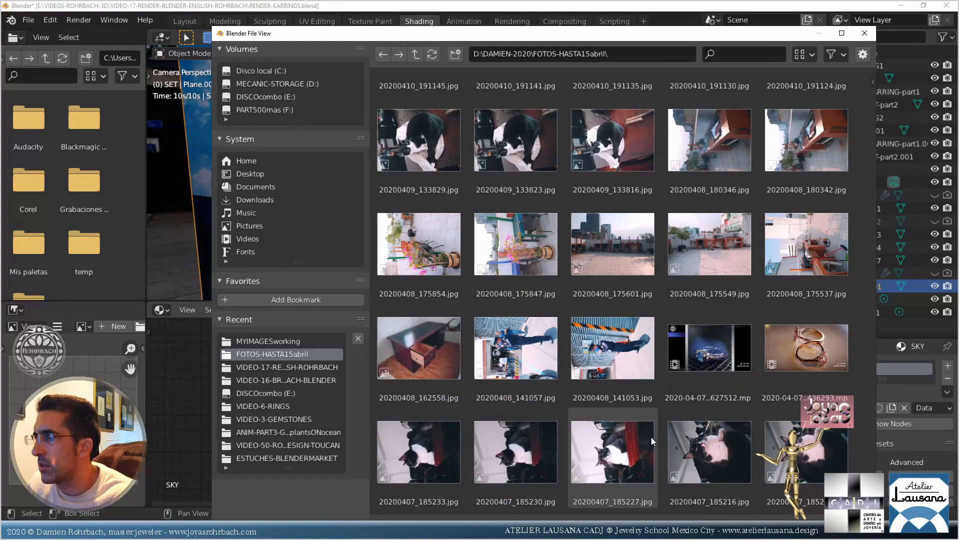
{"action": "scroll", "coordinate": [651, 437], "scroll_direction": "down", "scroll_amount": 13}
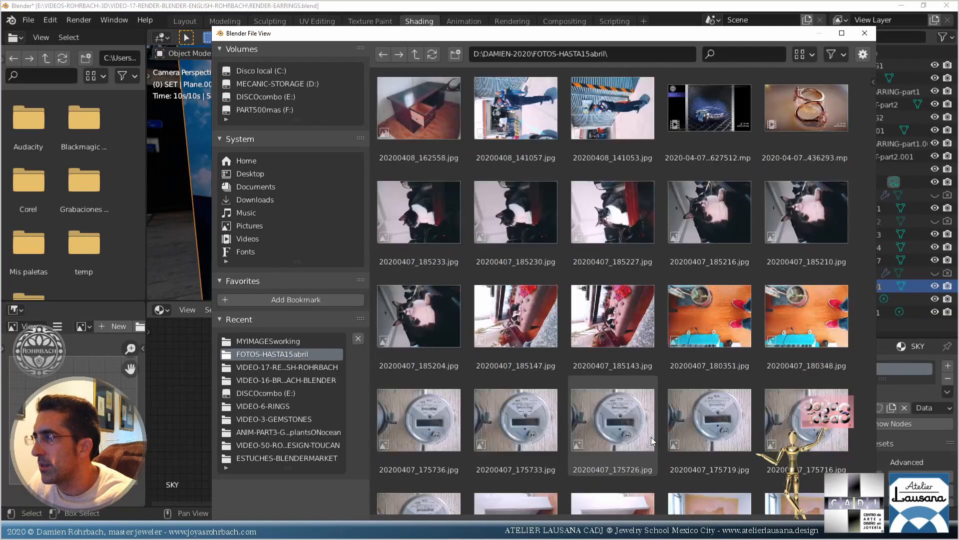
{"action": "scroll", "coordinate": [652, 437], "scroll_direction": "down", "scroll_amount": 15}
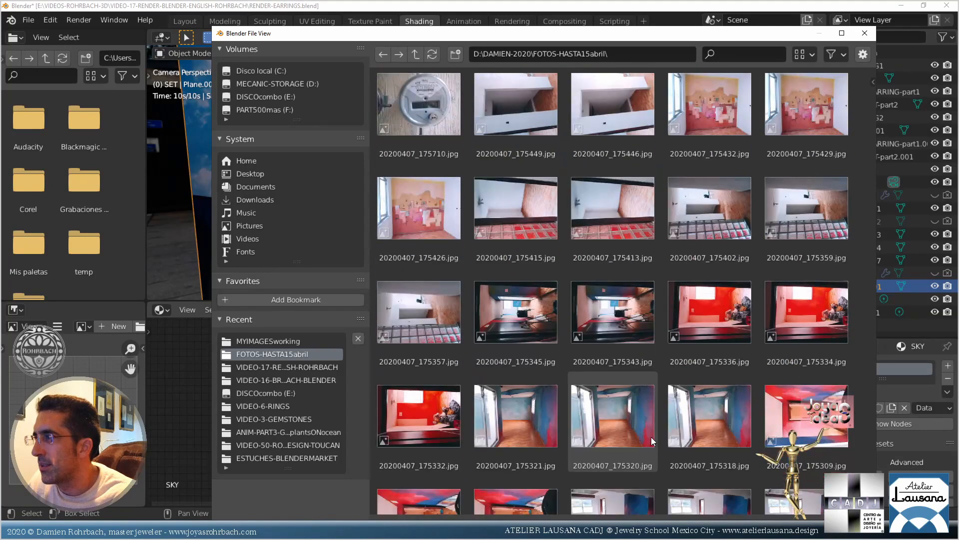
{"action": "scroll", "coordinate": [651, 436], "scroll_direction": "down", "scroll_amount": 15}
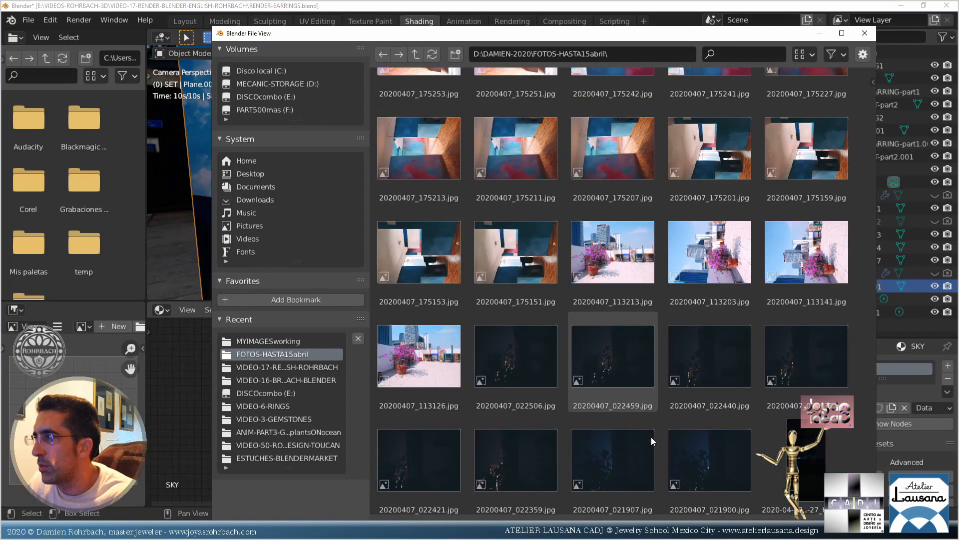
{"action": "scroll", "coordinate": [651, 440], "scroll_direction": "down", "scroll_amount": 14}
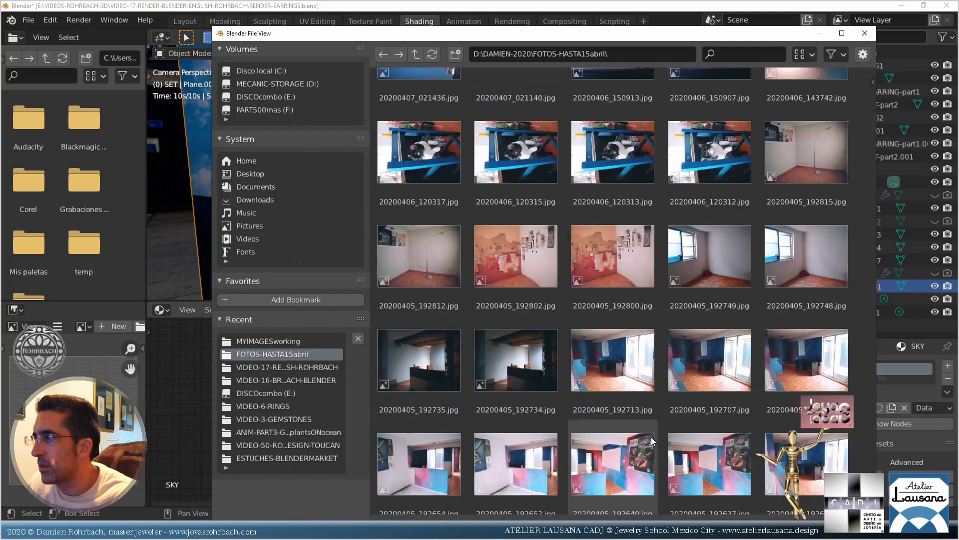
{"action": "scroll", "coordinate": [651, 440], "scroll_direction": "down", "scroll_amount": 14}
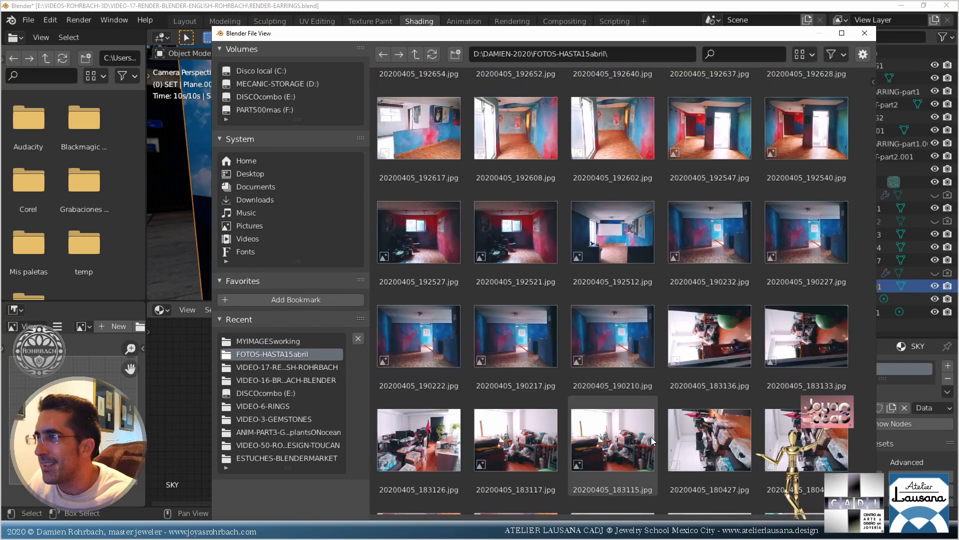
{"action": "scroll", "coordinate": [537, 372], "scroll_direction": "down", "scroll_amount": 4}
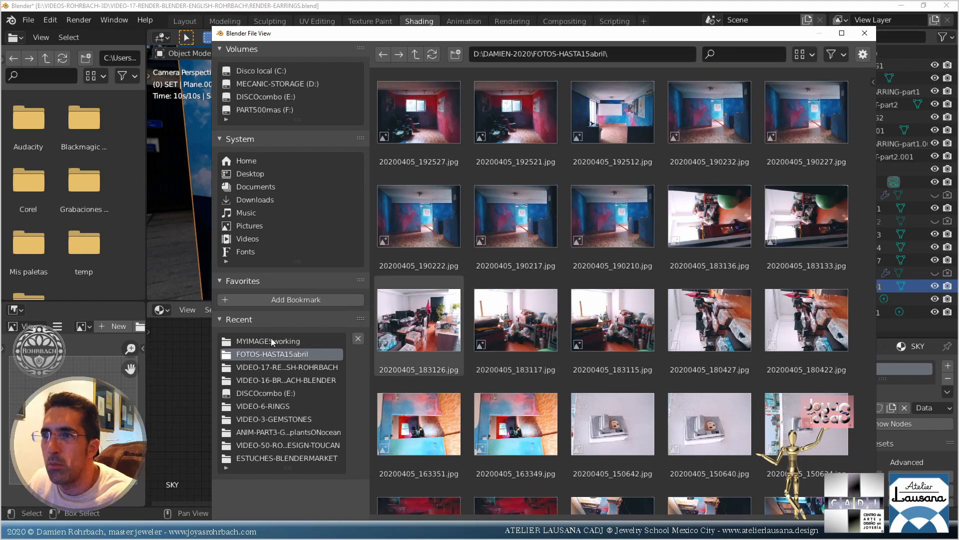
Look through the GOLDEN-ARMY-DESIGN folder on drive E for a suitable sky image
{"action": "left_click", "coordinate": [260, 96]}
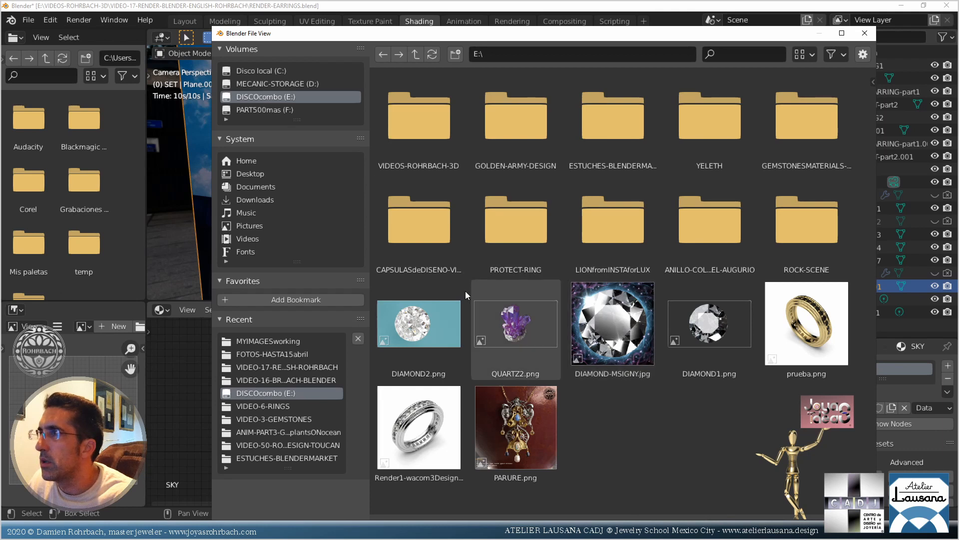
{"action": "double_click", "coordinate": [528, 122]}
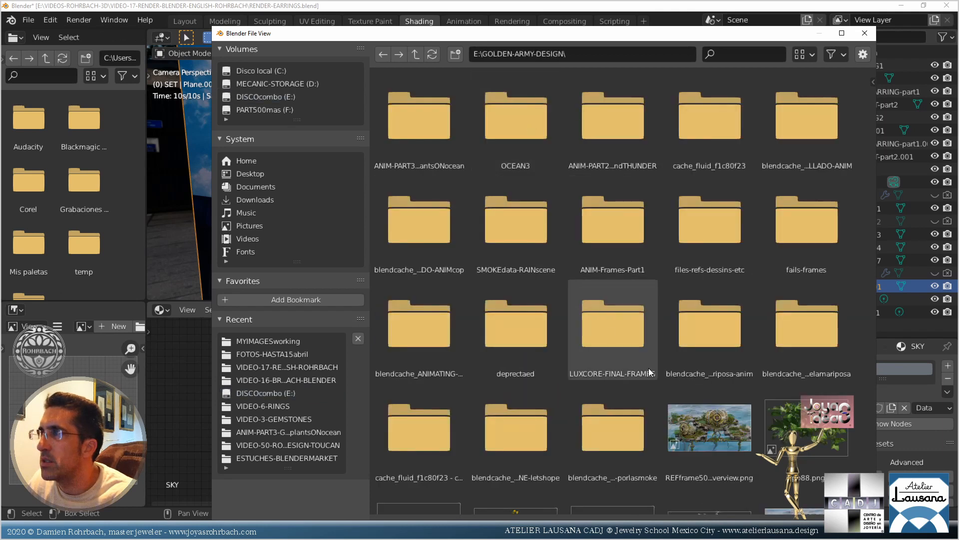
{"action": "scroll", "coordinate": [648, 367], "scroll_direction": "down", "scroll_amount": 3}
{"action": "scroll", "coordinate": [649, 368], "scroll_direction": "down", "scroll_amount": 12}
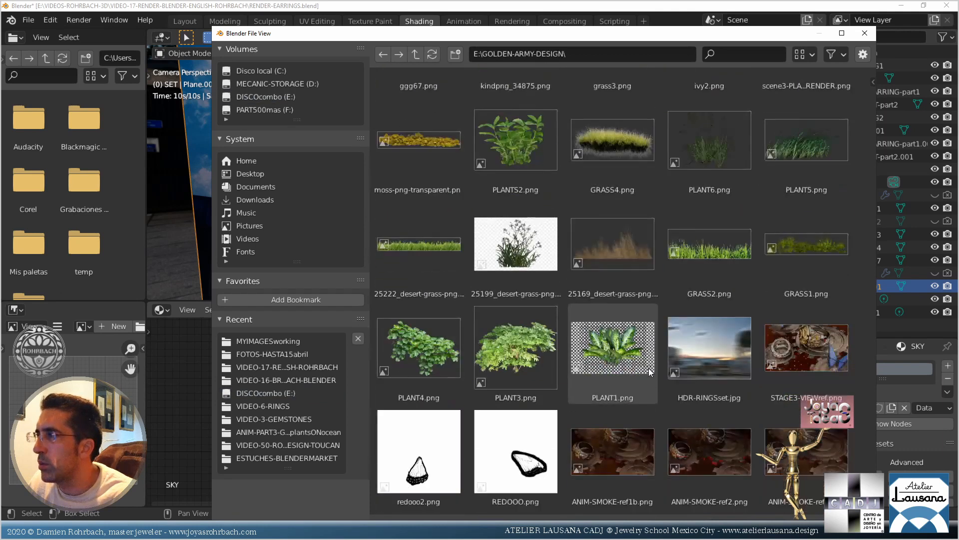
Load CIEL2.jpg from E:\PROTECT-RING into the SKY material's image node and set the Hue Saturation Value node's saturation to 1
{"action": "left_click", "coordinate": [272, 96]}
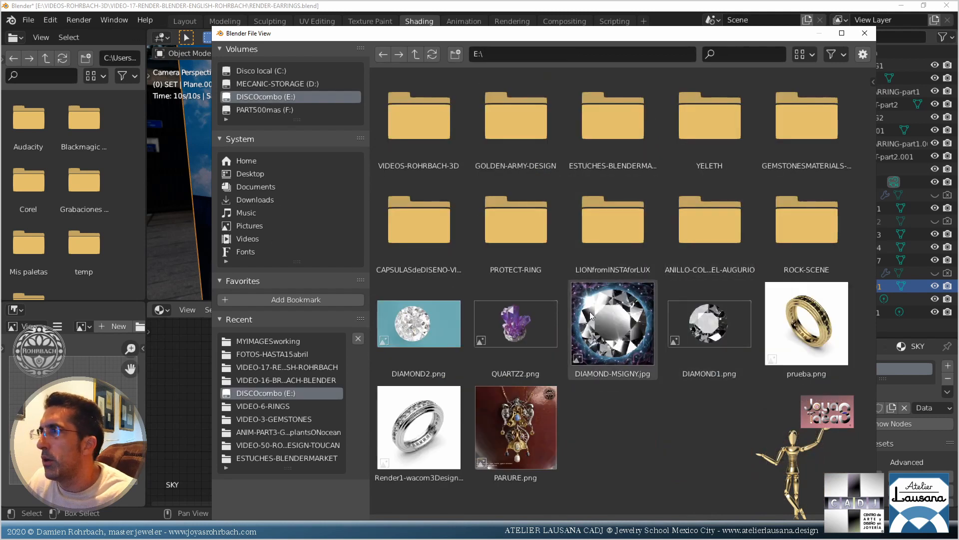
{"action": "double_click", "coordinate": [517, 226]}
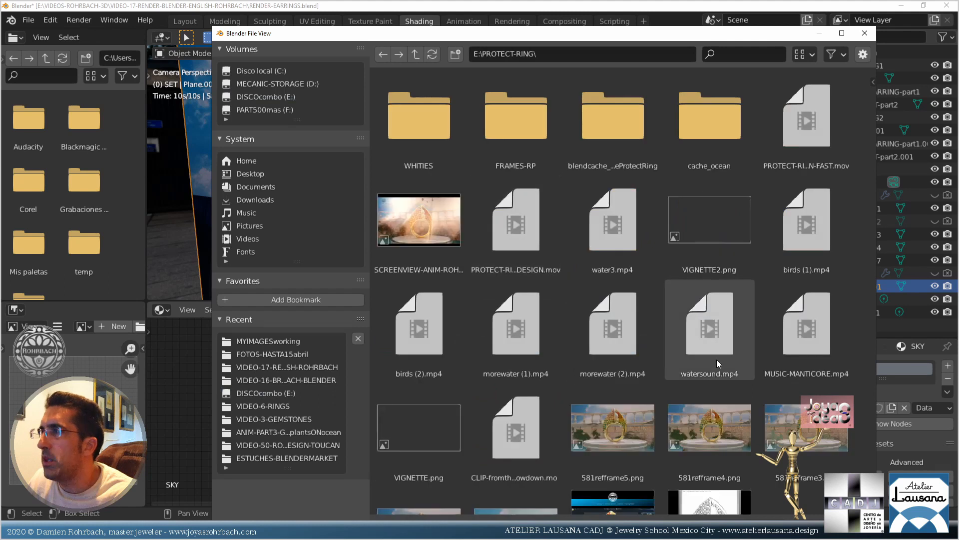
{"action": "scroll", "coordinate": [716, 359], "scroll_direction": "down", "scroll_amount": 5}
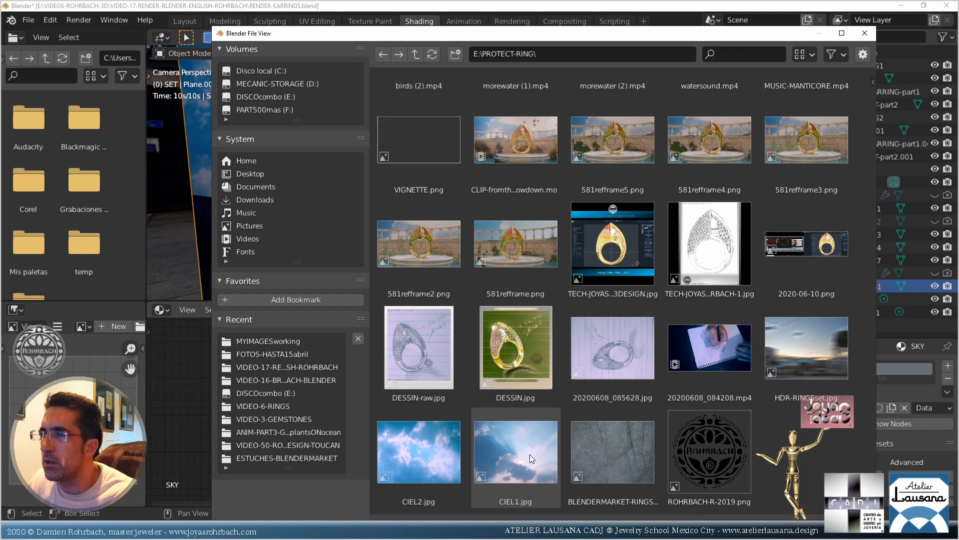
{"action": "double_click", "coordinate": [439, 453]}
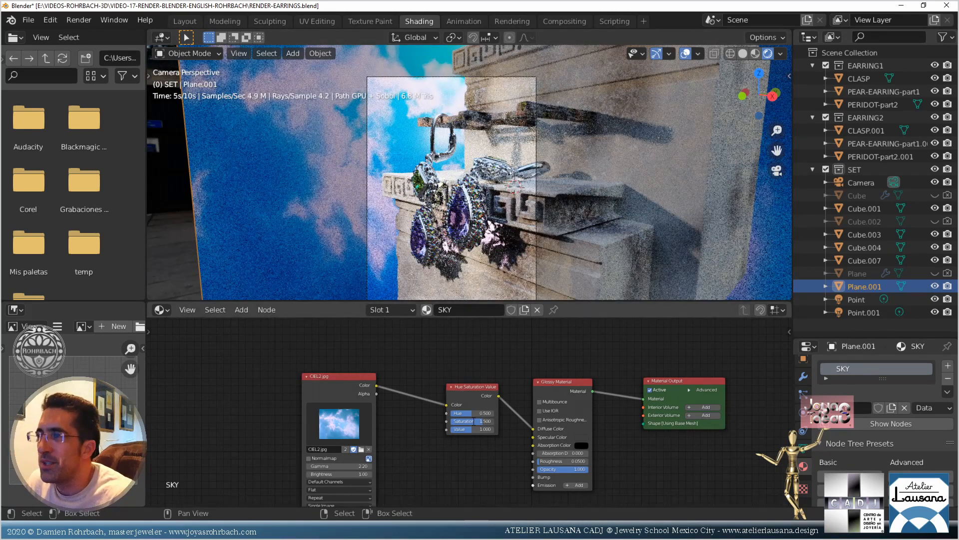
{"action": "key", "text": "Return"}
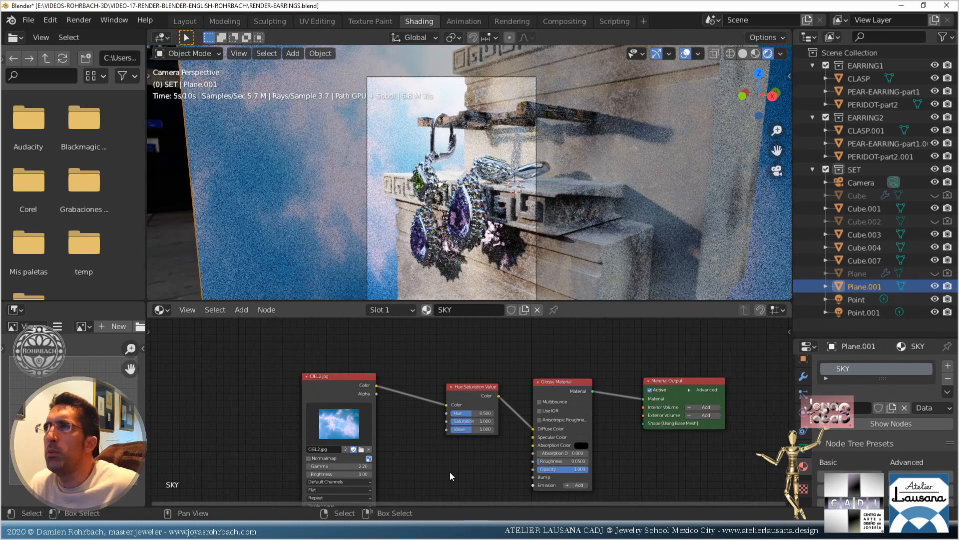
{"action": "key", "text": "ctrl"}
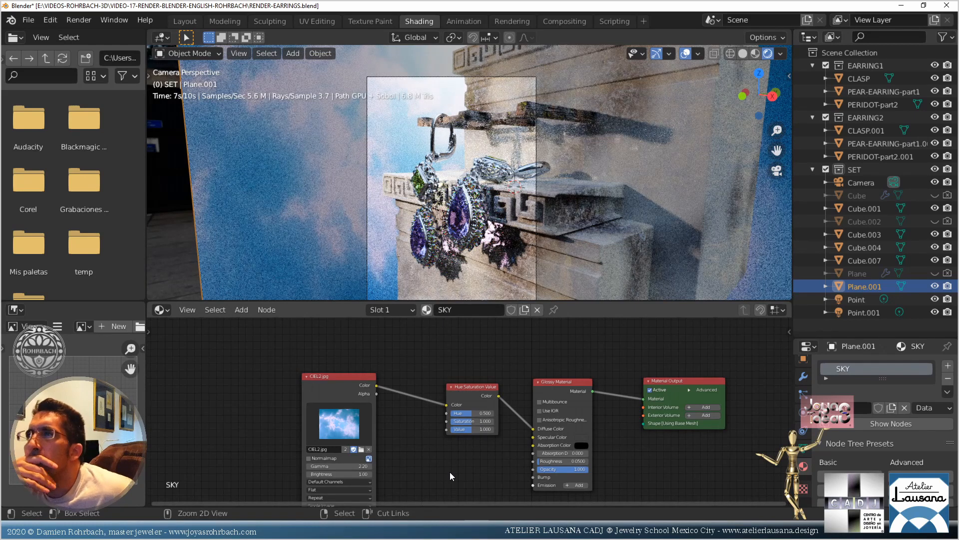
Undo the last saturation change and the loading of CIEL2.jpg in the SKY material
{"action": "key", "text": "ctrl+z"}
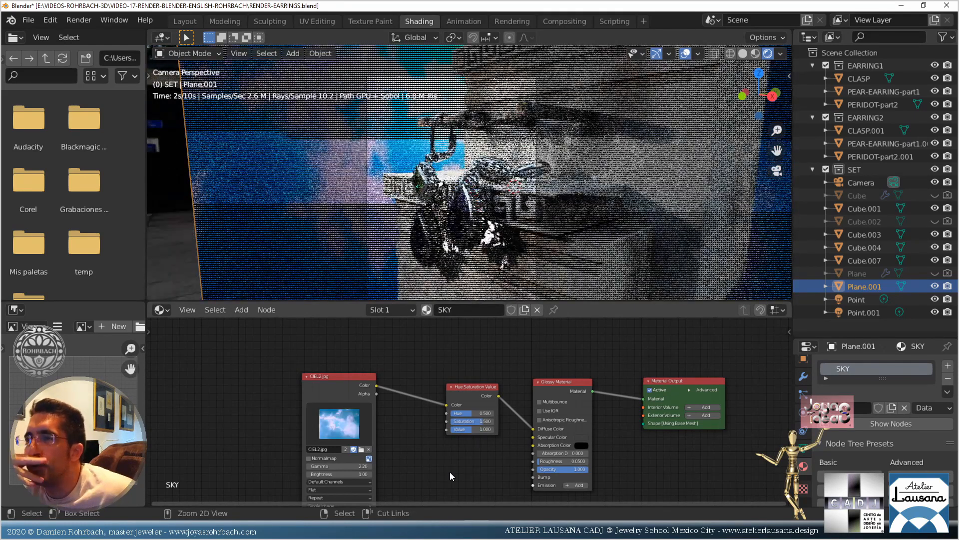
{"action": "key", "text": "ctrl+z"}
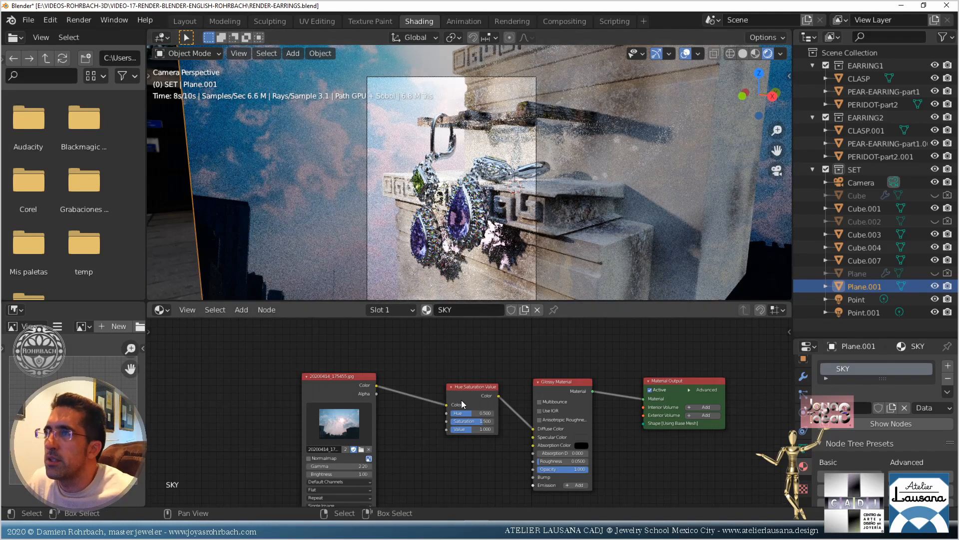
Try a saturation of 2 on the SKY material's Hue Saturation Value node, change it to 1.62 and save the file
{"action": "left_click", "coordinate": [473, 421]}
{"action": "type", "text": "2"}
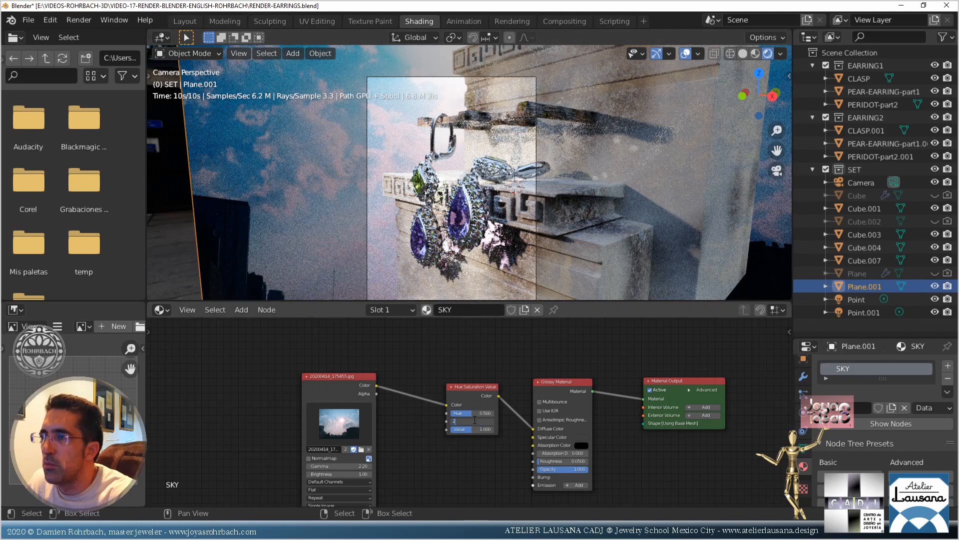
{"action": "key", "text": "Return"}
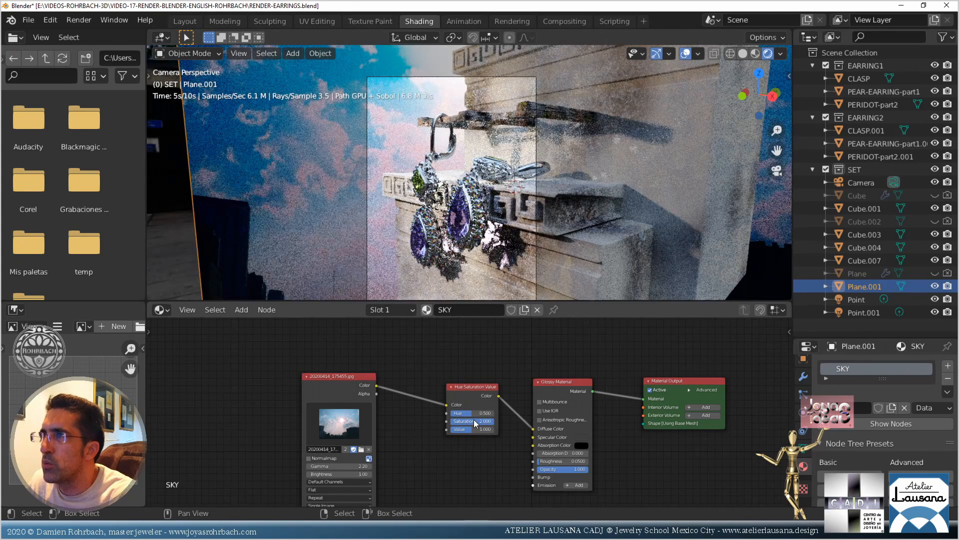
{"action": "left_click", "coordinate": [474, 421]}
{"action": "type", "text": "1"}
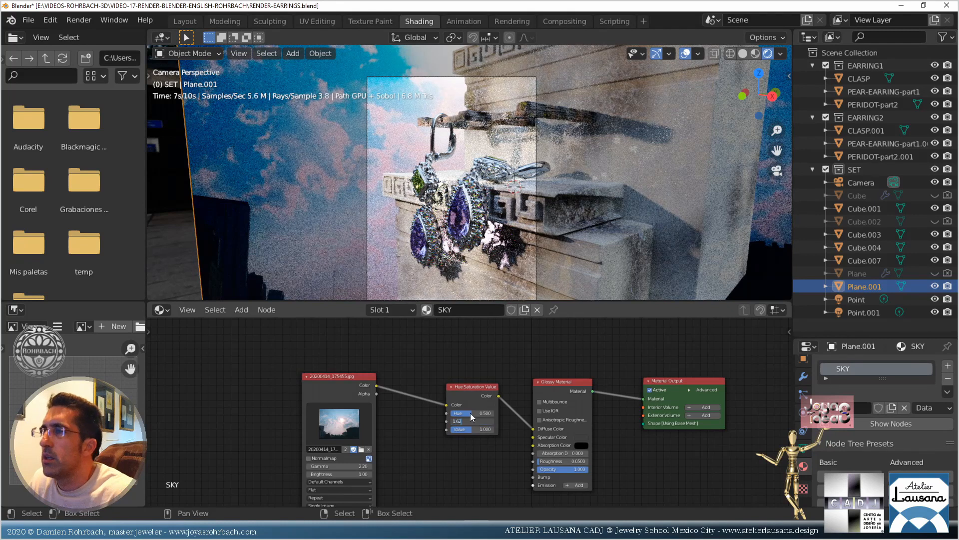
{"action": "type", "text": ".62"}
{"action": "key", "text": "Return"}
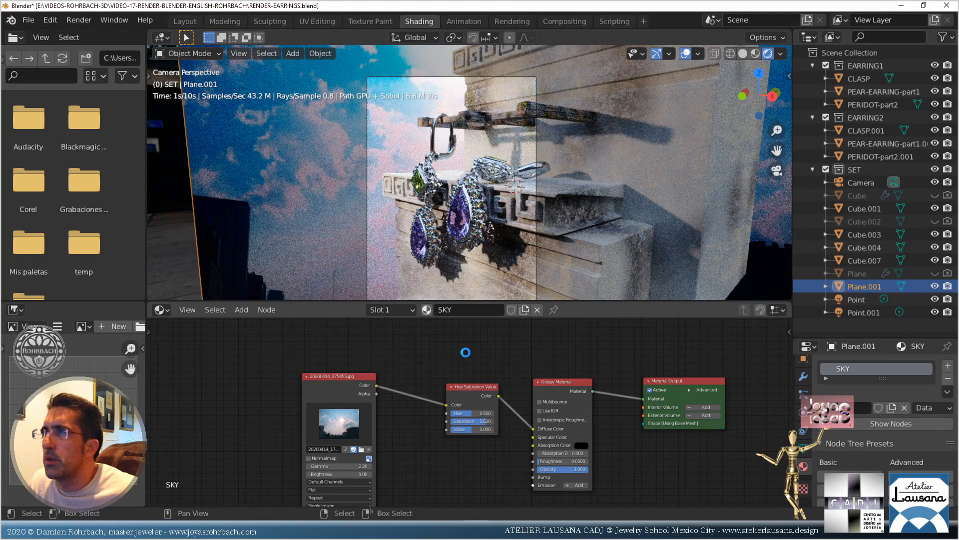
{"action": "key", "text": "ctrl+s"}
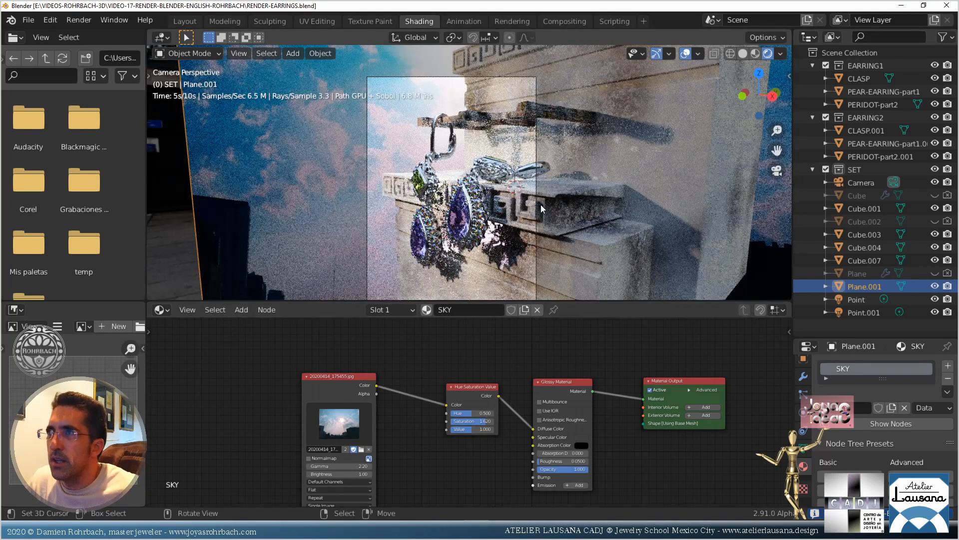
Set the sky backdrop plane's X dimension to 450 m and save the file
{"action": "key", "text": "n"}
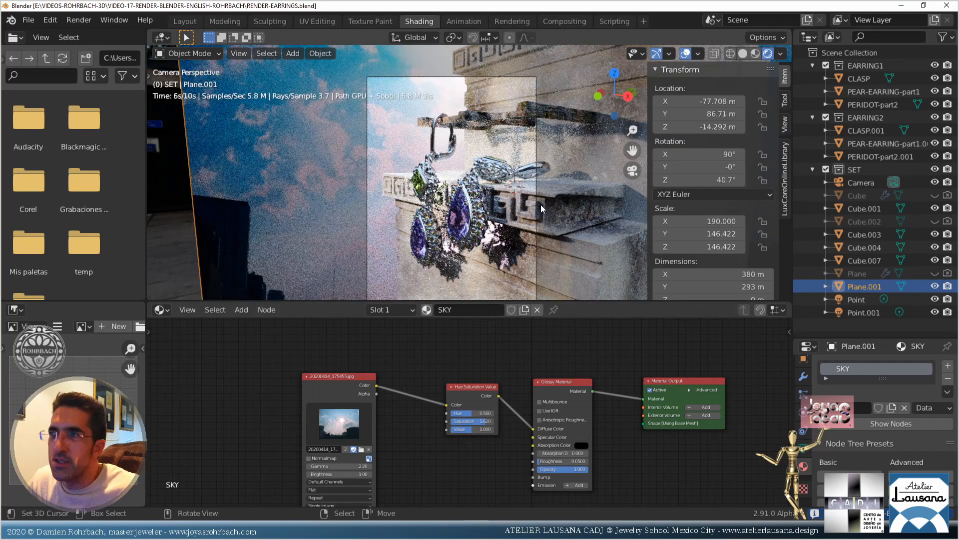
{"action": "left_click", "coordinate": [719, 274]}
{"action": "type", "text": "450"}
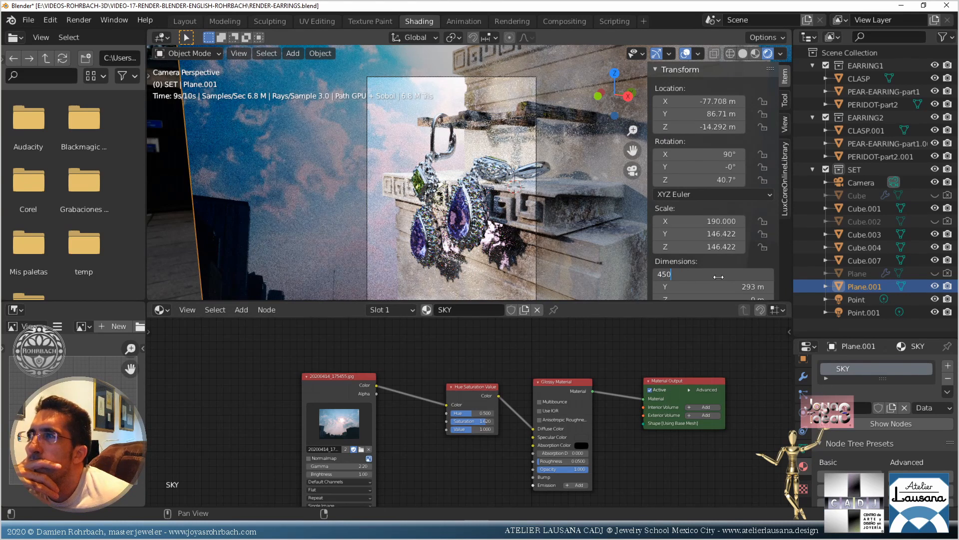
{"action": "key", "text": "Return"}
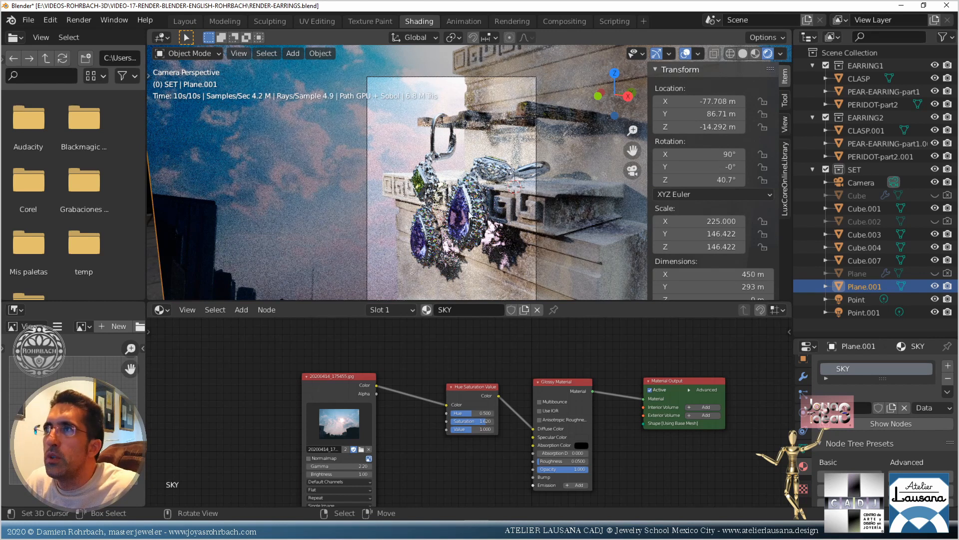
{"action": "scroll", "coordinate": [515, 195], "scroll_direction": "down", "scroll_amount": 2}
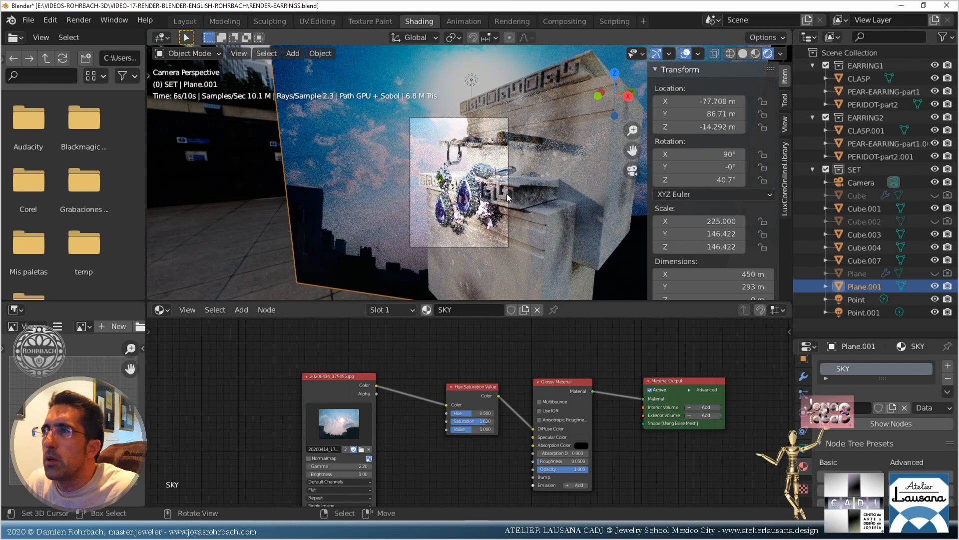
{"action": "key", "text": "ctrl+s"}
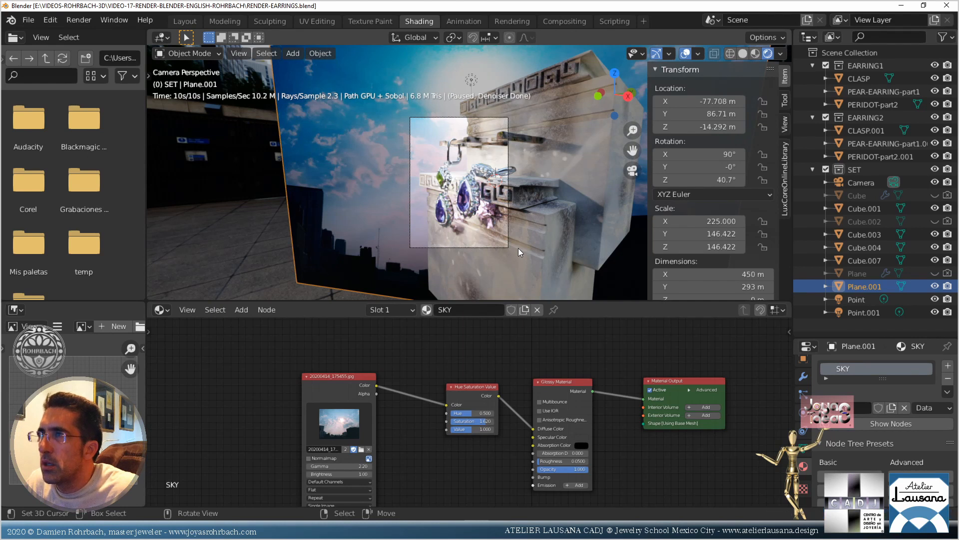
Set the saturation of the SKY material's Hue Saturation Value node to 1.31
{"action": "left_click", "coordinate": [469, 421]}
{"action": "type", "text": "1"}
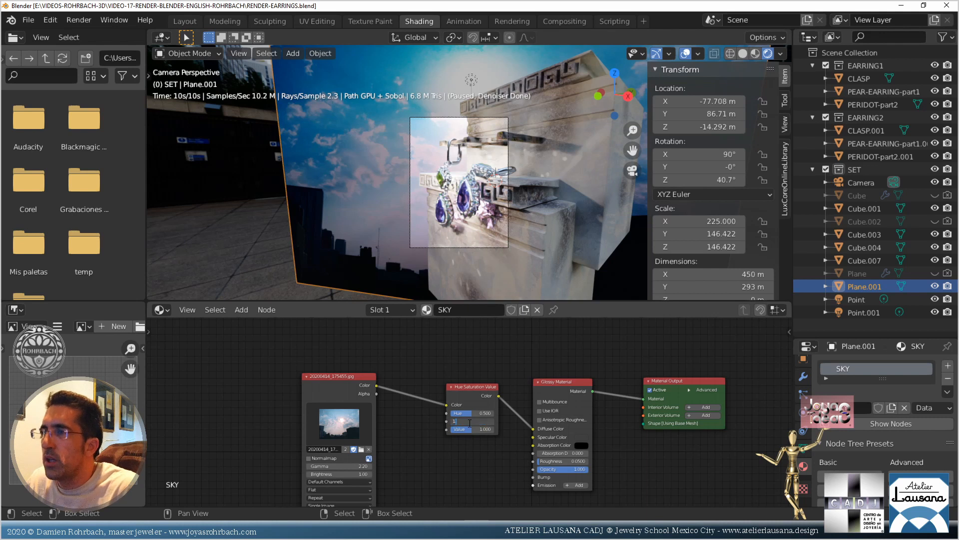
{"action": "type", "text": ".31"}
{"action": "key", "text": "Return"}
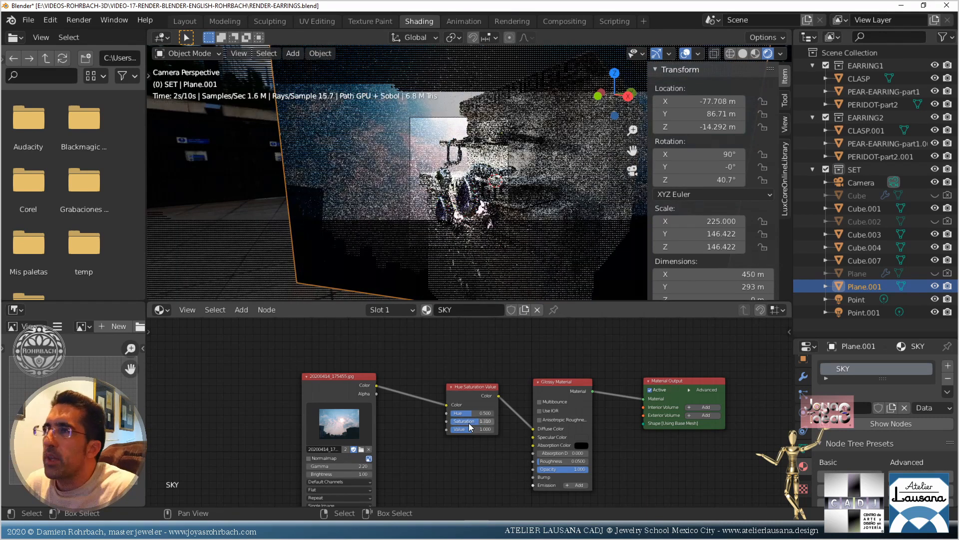
Try hue values of 0.45 and 0.55 on the SKY material's Hue Saturation Value node, and return the hue to 0.5
{"action": "left_click", "coordinate": [475, 413]}
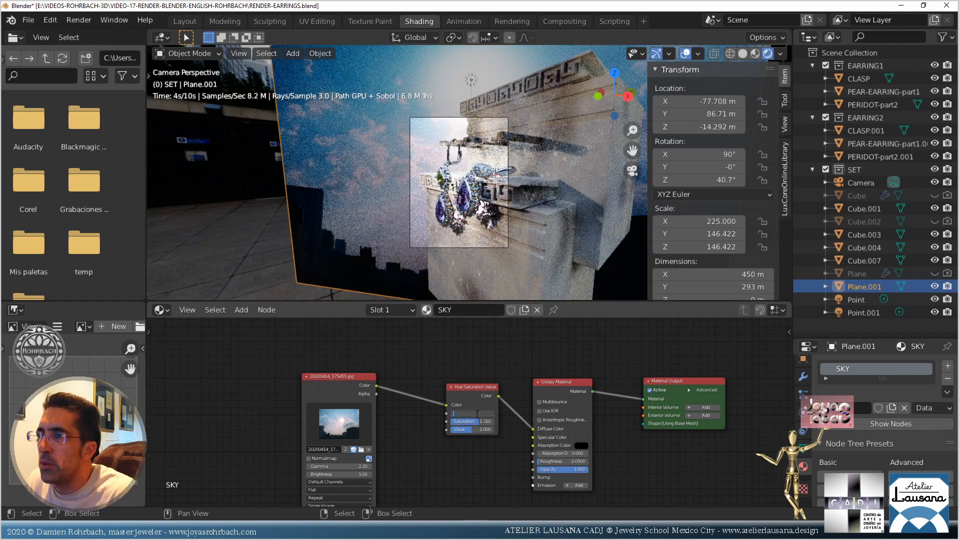
{"action": "type", "text": ".45"}
{"action": "key", "text": "Return"}
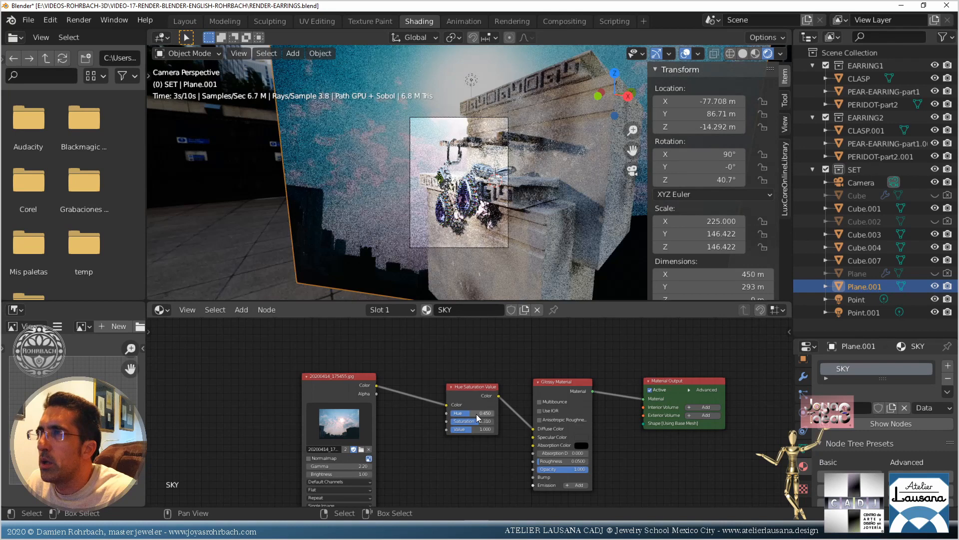
{"action": "left_click", "coordinate": [476, 414]}
{"action": "type", "text": ".55"}
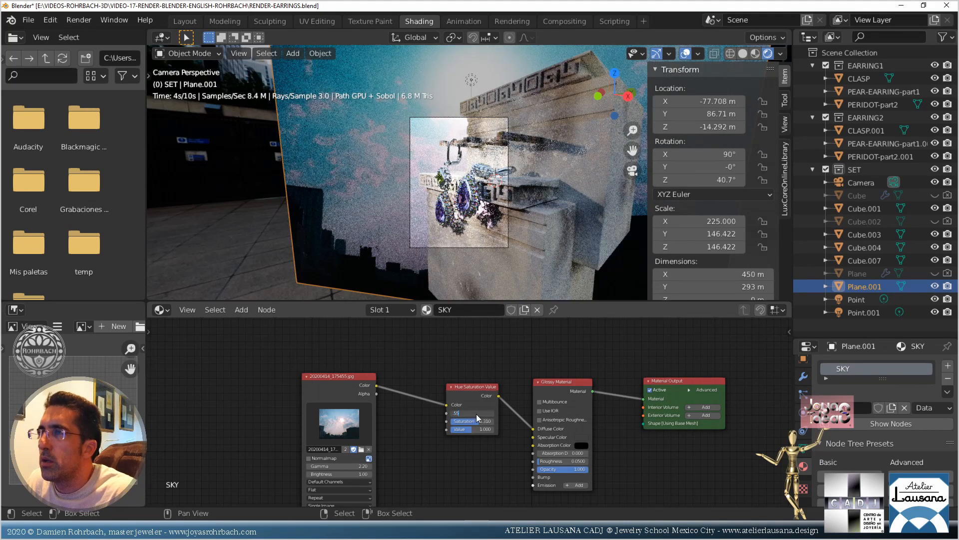
{"action": "key", "text": "Return"}
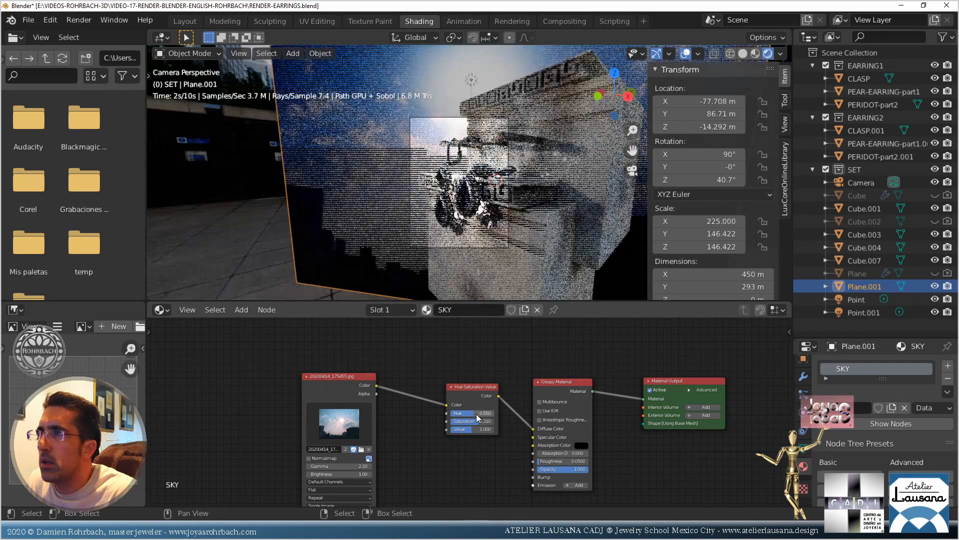
{"action": "left_click", "coordinate": [476, 414]}
{"action": "type", "text": "5"}
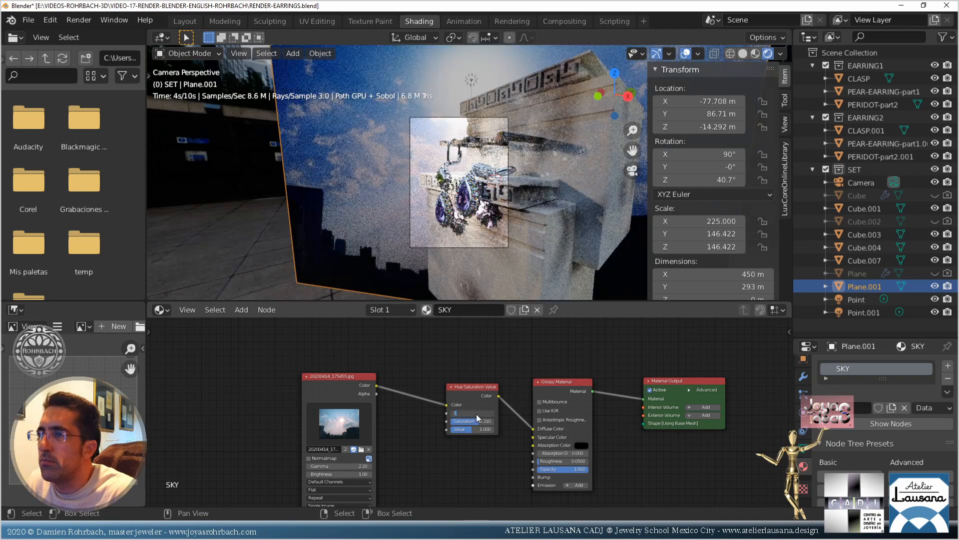
{"action": "key", "text": "Return"}
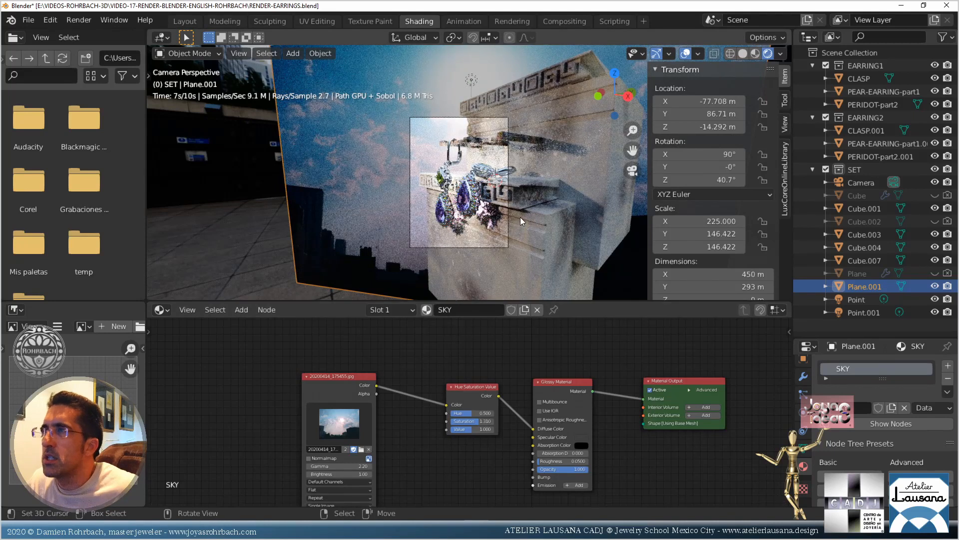
Replace paper3.jpg in the stone block's SAND STONE material with sandstone-rose.jpg from D:\MYIMAGESworking
{"action": "left_click", "coordinate": [569, 200]}
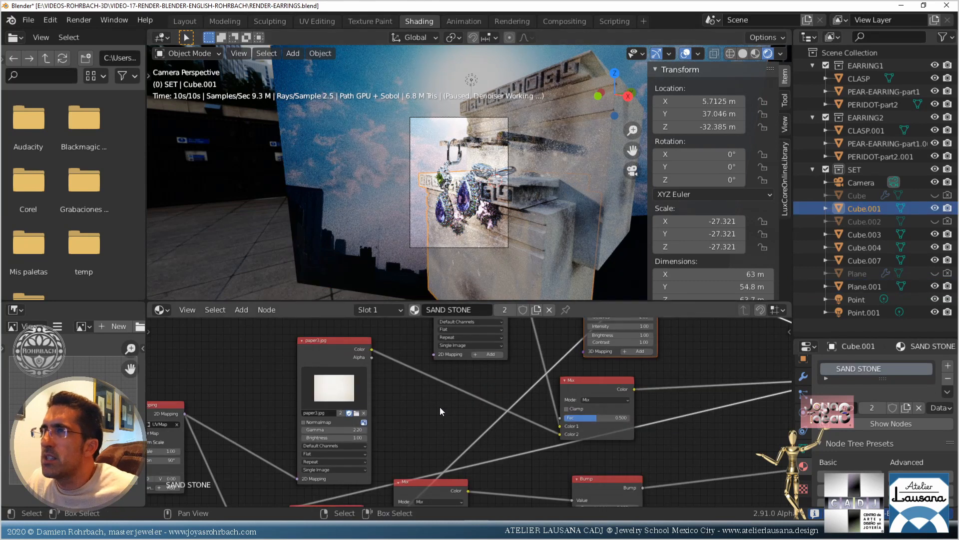
{"action": "middle_click_drag", "start_coordinate": [443, 415], "coordinate": [541, 471]}
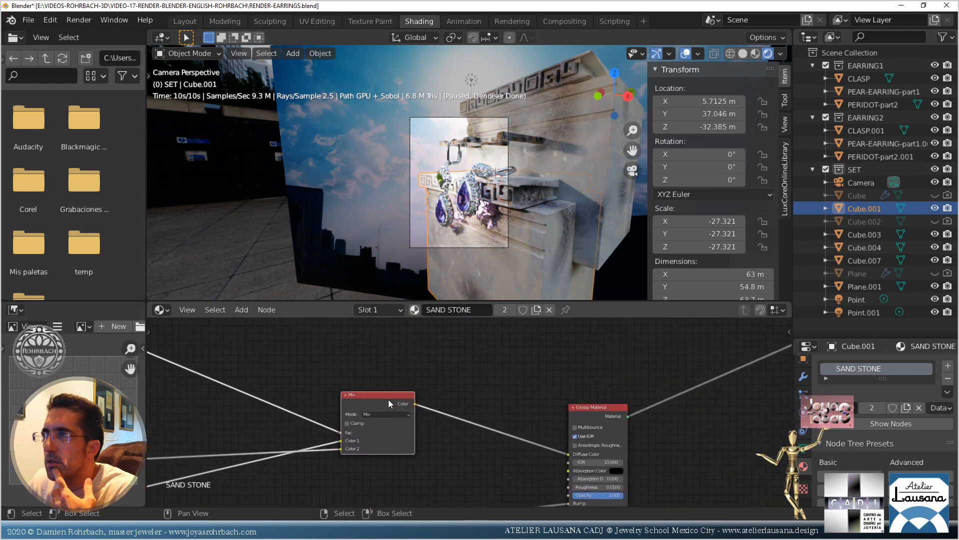
{"action": "middle_click_drag", "start_coordinate": [410, 374], "coordinate": [651, 390]}
{"action": "middle_click_drag", "start_coordinate": [471, 407], "coordinate": [748, 484]}
{"action": "middle_click_drag", "start_coordinate": [611, 486], "coordinate": [581, 351]}
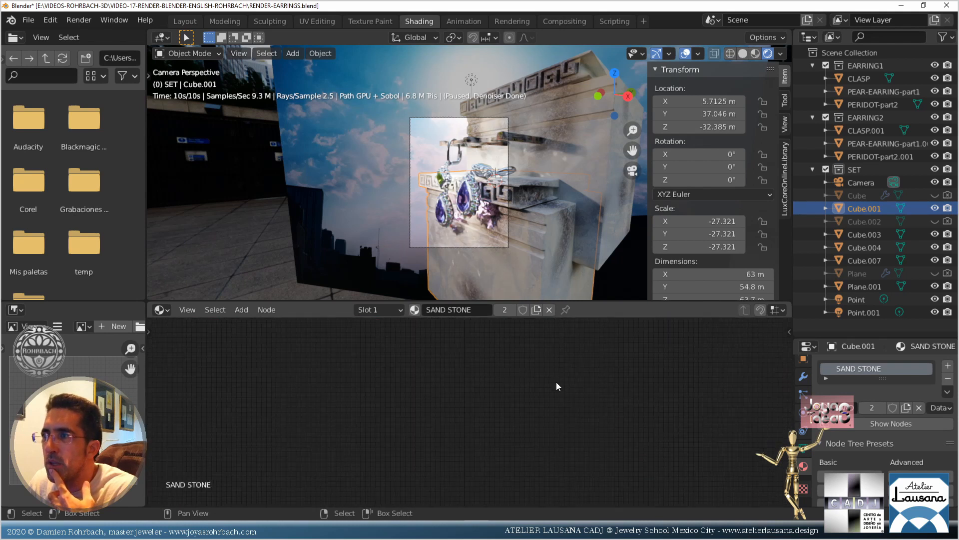
{"action": "key", "text": "Home"}
{"action": "scroll", "coordinate": [327, 414], "scroll_direction": "up", "scroll_amount": 4}
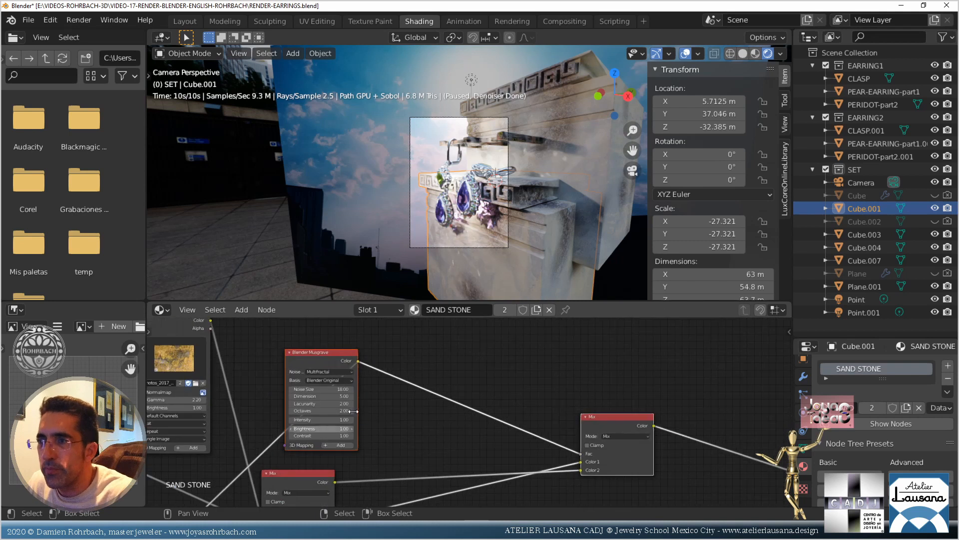
{"action": "middle_click_drag", "start_coordinate": [315, 428], "coordinate": [628, 477]}
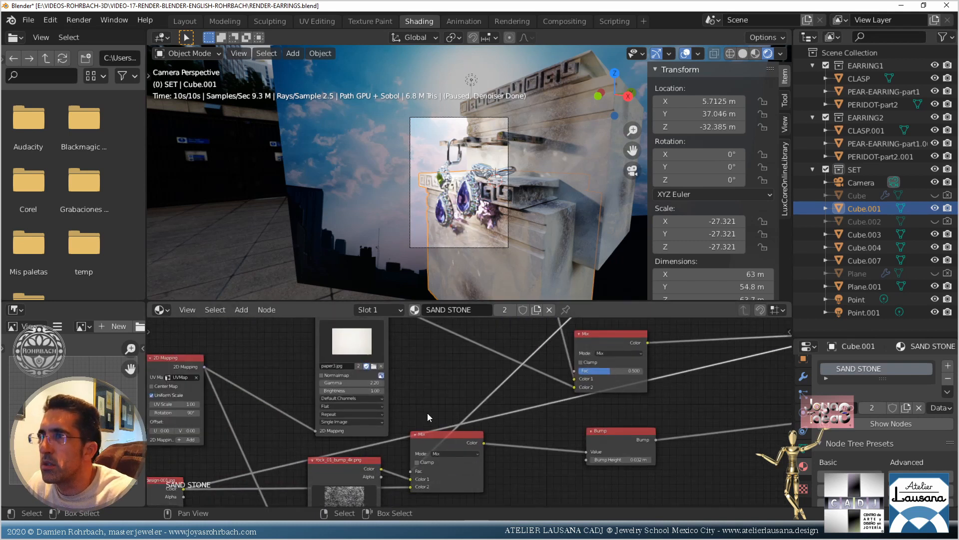
{"action": "left_click", "coordinate": [373, 366]}
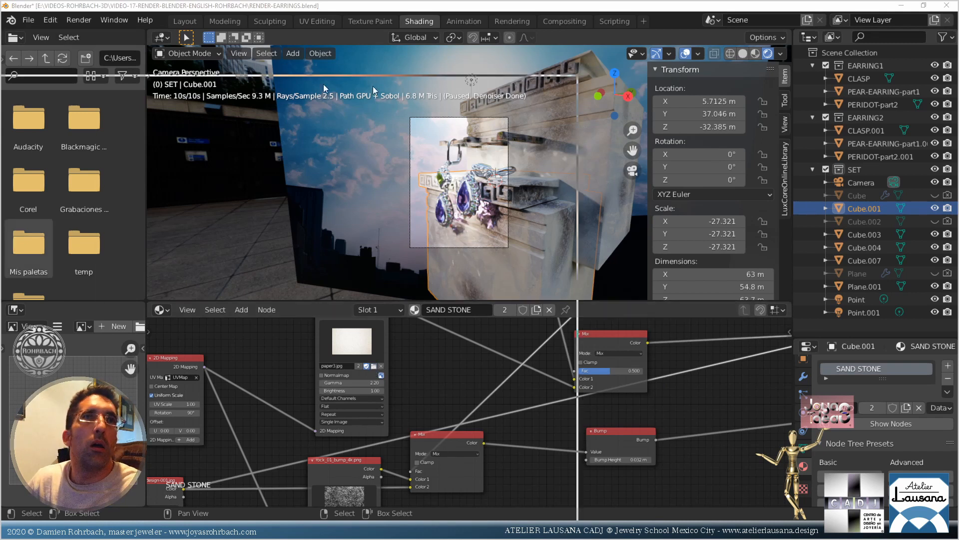
{"action": "left_click", "coordinate": [374, 366]}
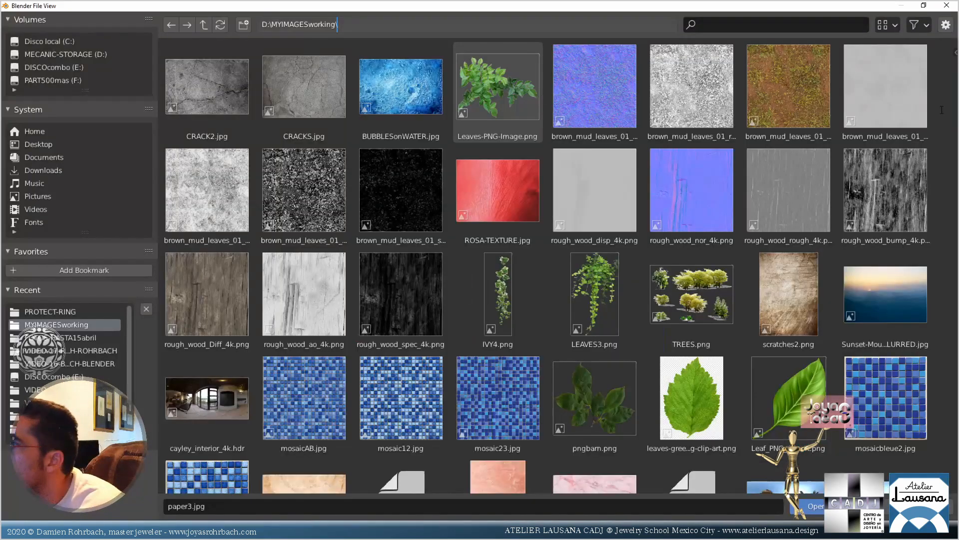
{"action": "scroll", "coordinate": [632, 410], "scroll_direction": "down", "scroll_amount": 2}
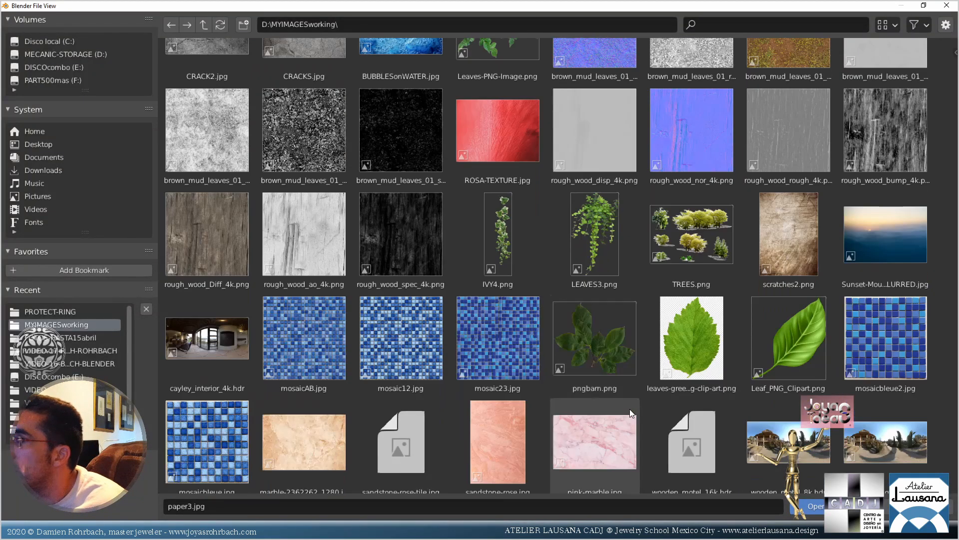
{"action": "scroll", "coordinate": [629, 409], "scroll_direction": "down", "scroll_amount": 3}
{"action": "double_click", "coordinate": [517, 342]}
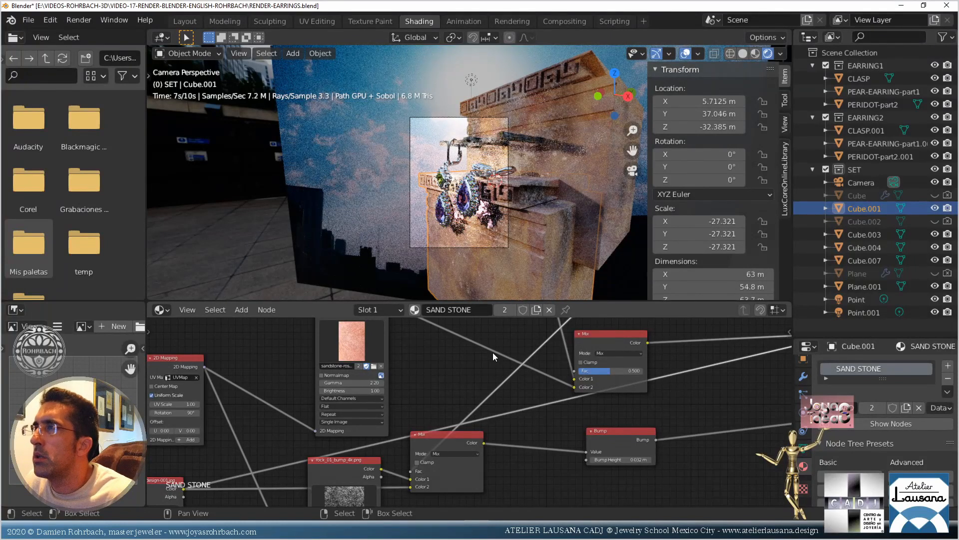
Insert an HSV node into the SAND STONE material between the sandstone-rose image and the Mix node's second colour input
{"action": "scroll", "coordinate": [493, 352], "scroll_direction": "up", "scroll_amount": 1}
{"action": "middle_click_drag", "start_coordinate": [493, 352], "coordinate": [393, 382]}
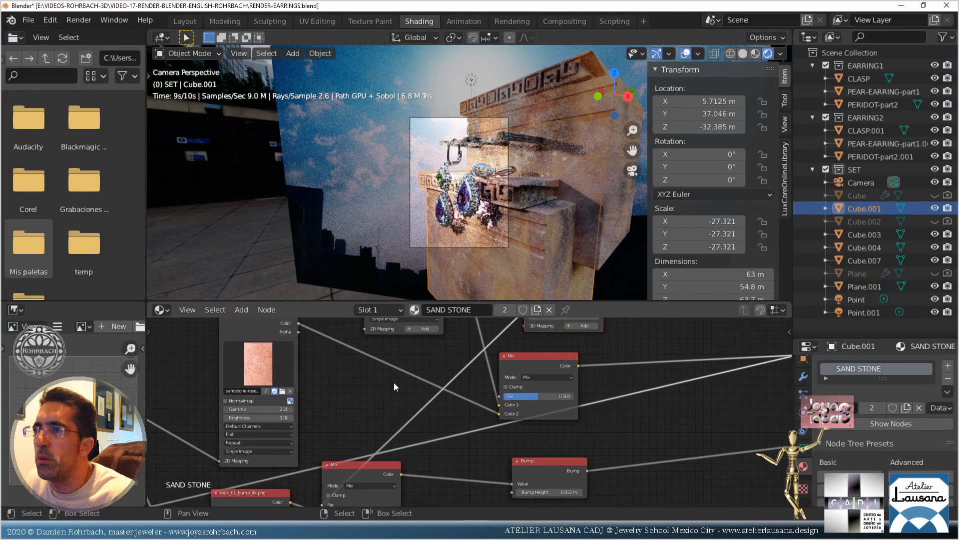
{"action": "scroll", "coordinate": [394, 382], "scroll_direction": "up", "scroll_amount": 3}
{"action": "left_click", "coordinate": [242, 310]}
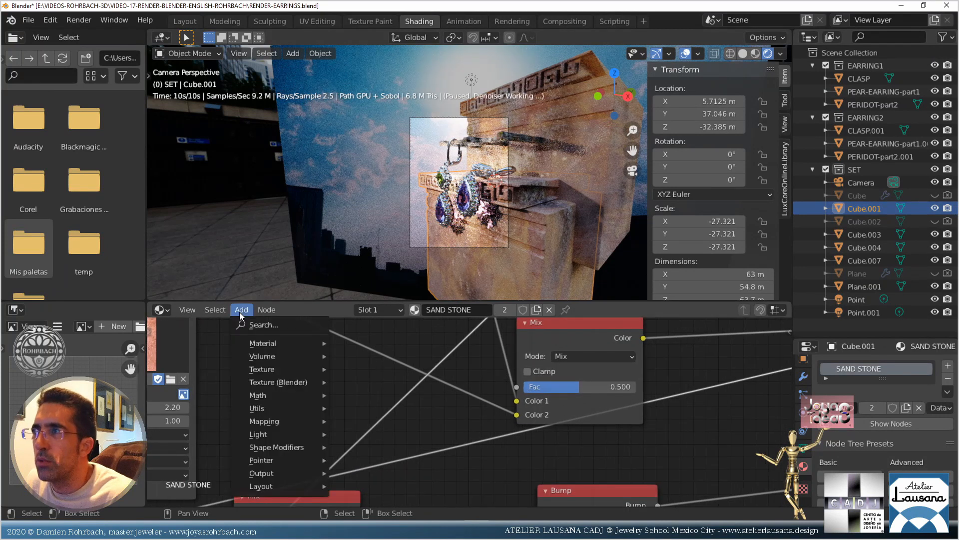
{"action": "mouse_move", "coordinate": [274, 395]}
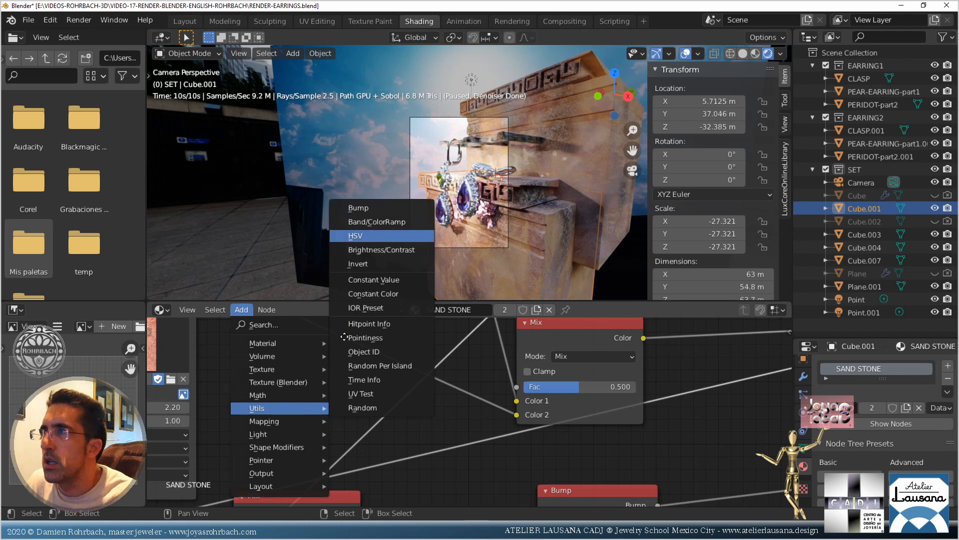
{"action": "left_click", "coordinate": [371, 235]}
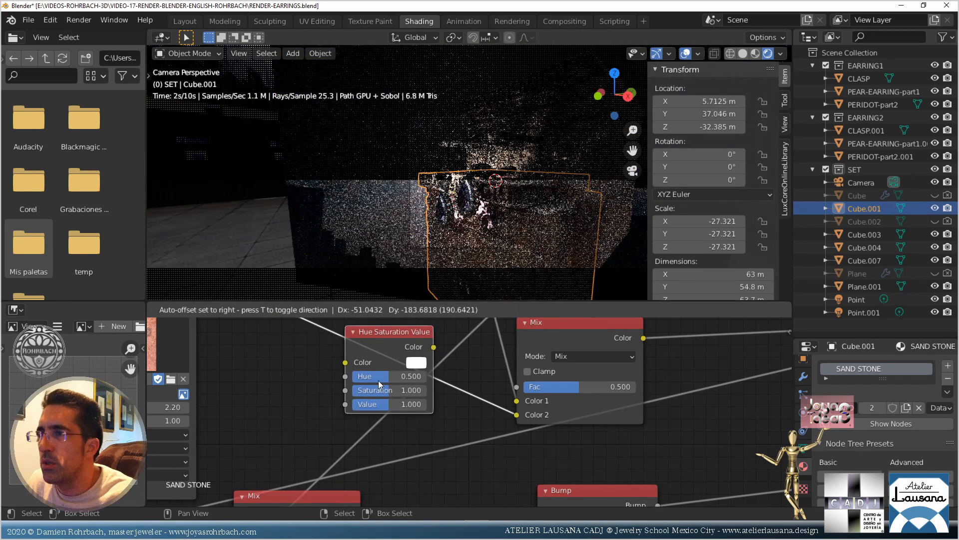
{"action": "left_click", "coordinate": [379, 382]}
Try saturation values of 0.6 and 0.75 on the SAND STONE material's new Hue Saturation Value node
{"action": "left_click", "coordinate": [382, 391]}
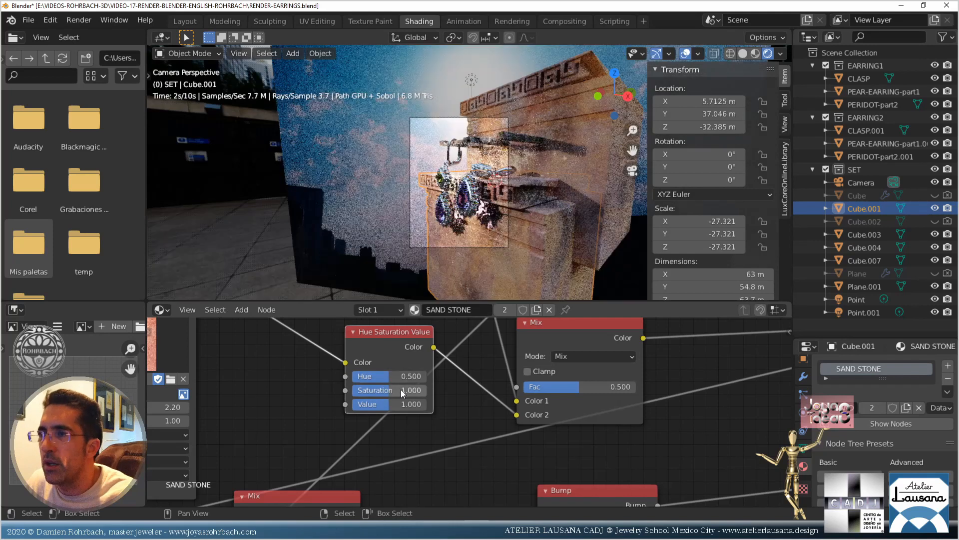
{"action": "type", "text": ".6"}
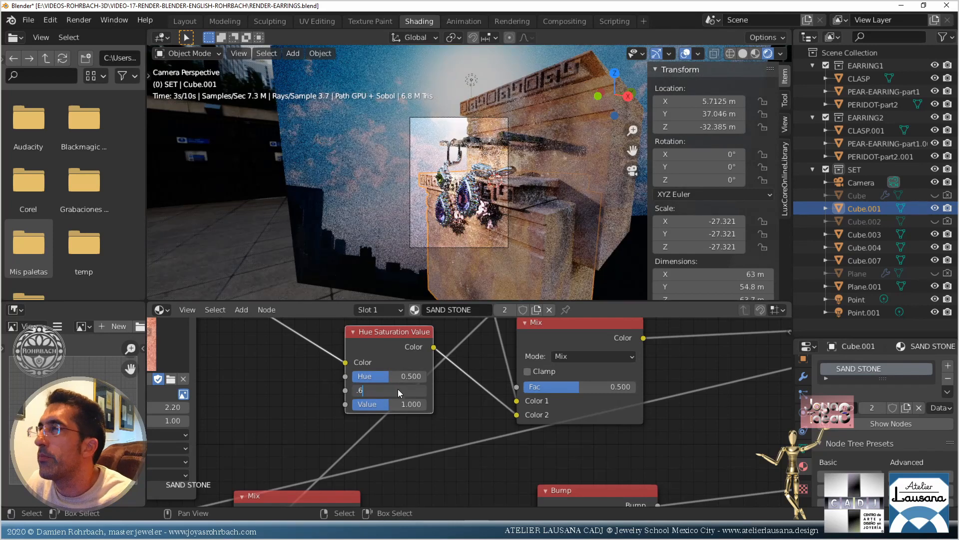
{"action": "key", "text": "Return"}
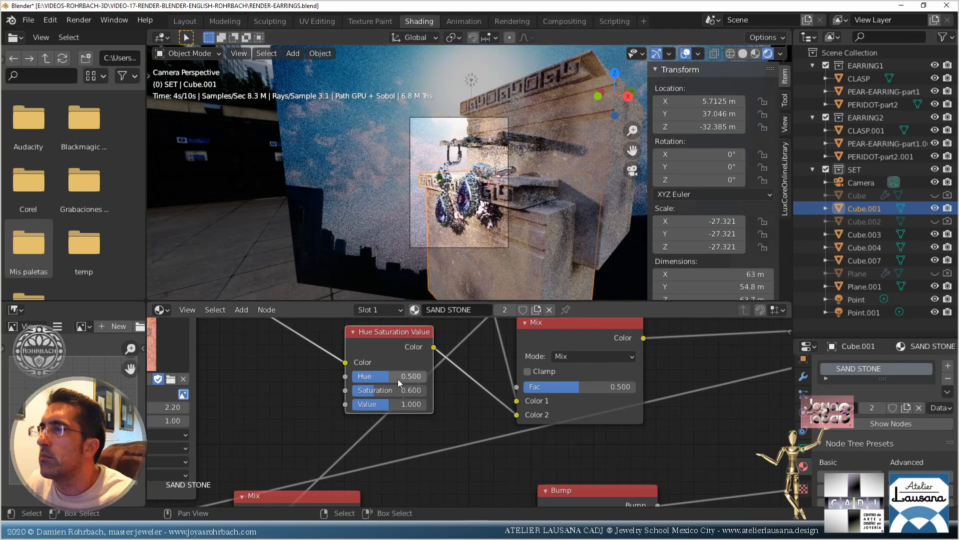
{"action": "left_click", "coordinate": [391, 389]}
{"action": "type", "text": ".75"}
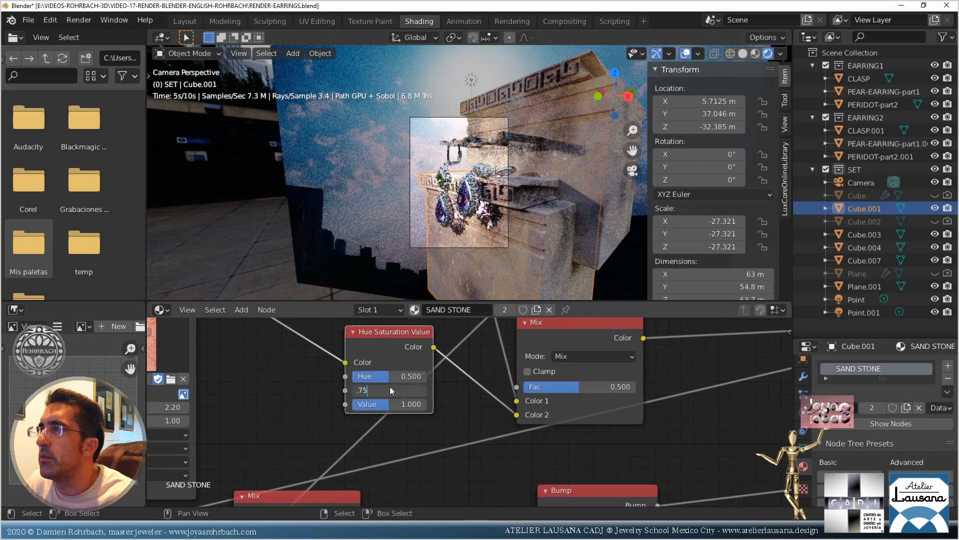
{"action": "key", "text": "Return"}
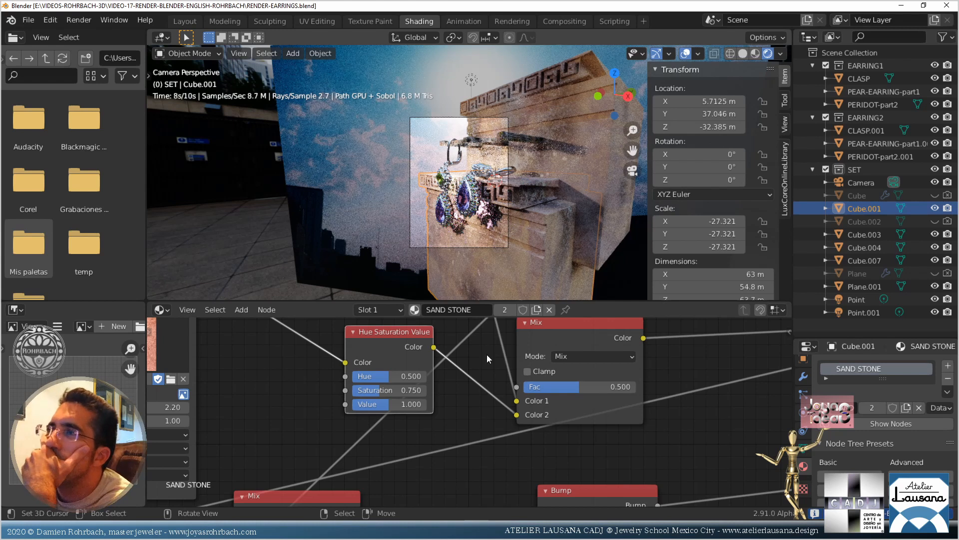
Move the Hue Saturation Value node farther from the Mix node and hide the viewport sidebar for a close view of the earrings
{"action": "left_click_drag", "start_coordinate": [350, 332], "coordinate": [289, 334]}
{"action": "scroll", "coordinate": [494, 231], "scroll_direction": "up", "scroll_amount": 5}
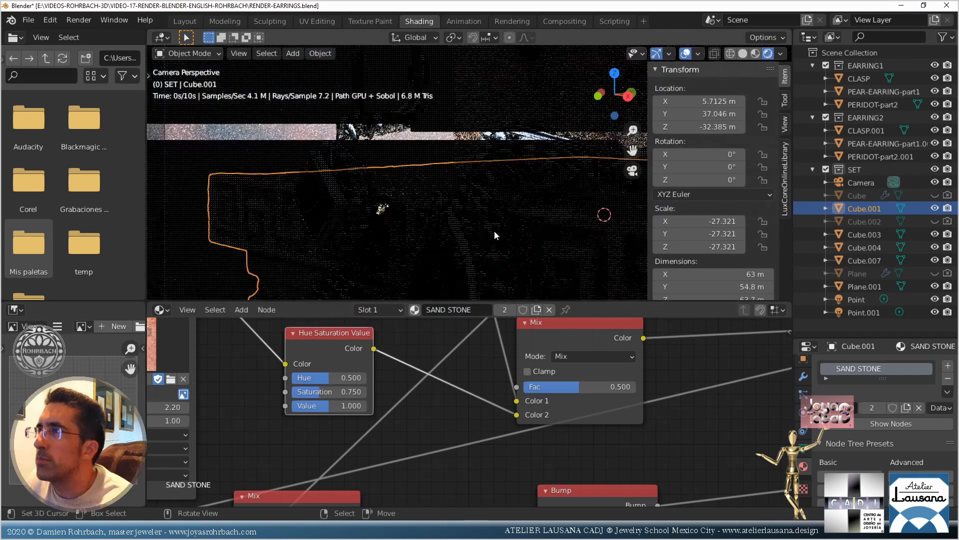
{"action": "scroll", "coordinate": [494, 235], "scroll_direction": "down", "scroll_amount": 5}
{"action": "key", "text": "n"}
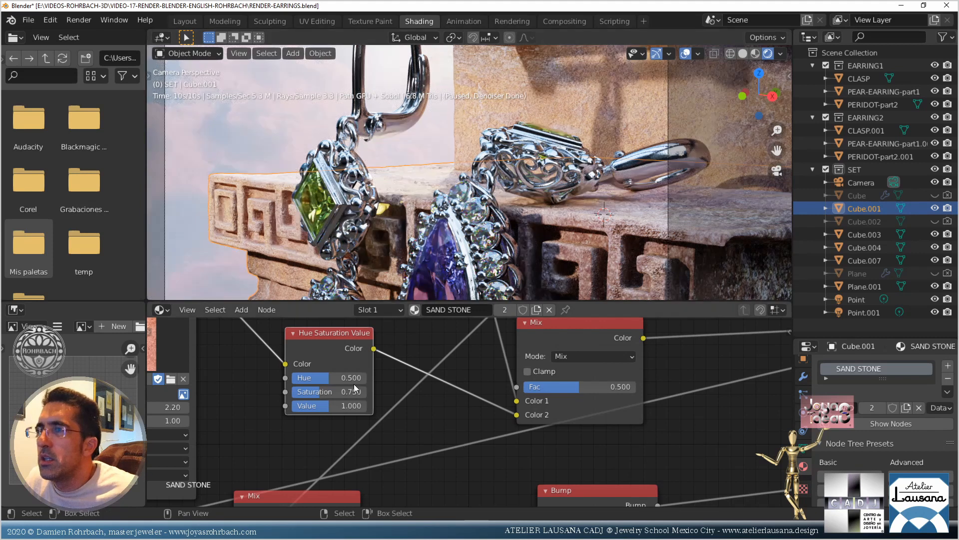
On the SAND STONE Hue Saturation Value node, try a hue of 0.55, settle on 0.525, and set the value to 1.1
{"action": "left_click", "coordinate": [335, 380]}
{"action": "type", "text": ".55"}
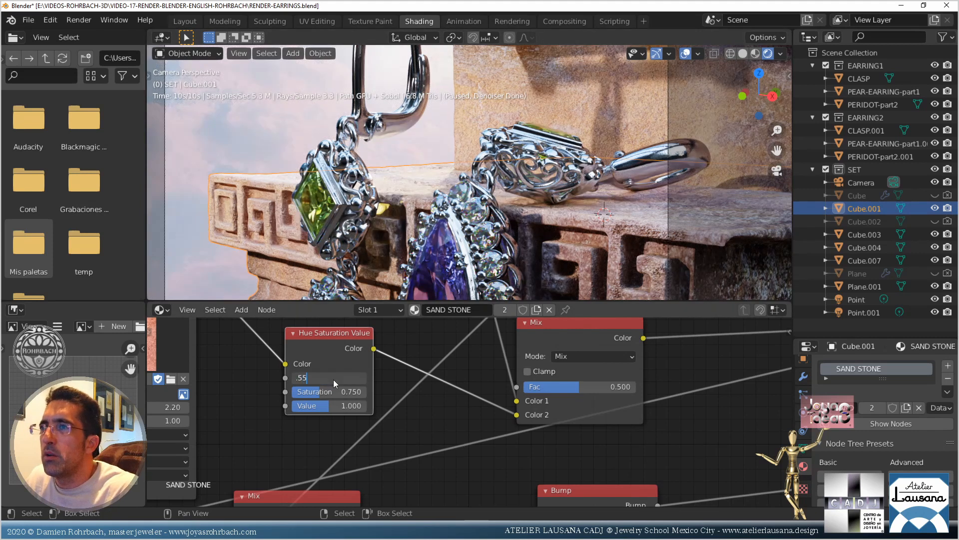
{"action": "key", "text": "Return"}
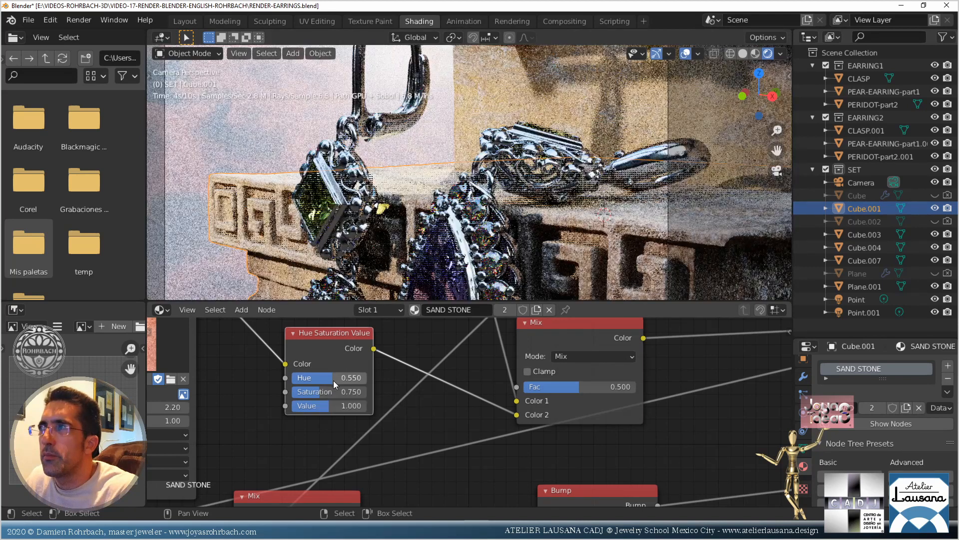
{"action": "left_click", "coordinate": [332, 381]}
{"action": "type", "text": ".52"}
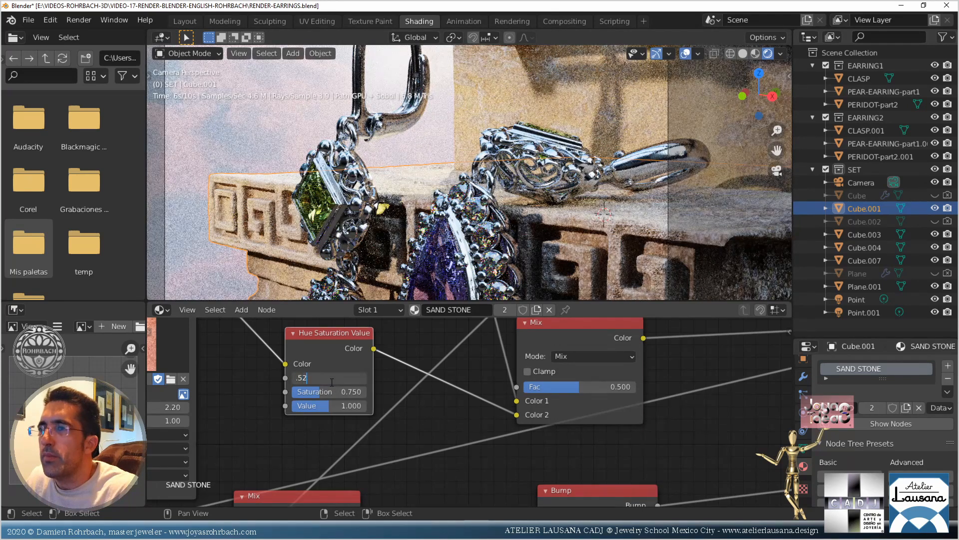
{"action": "type", "text": "5"}
{"action": "key", "text": "Return"}
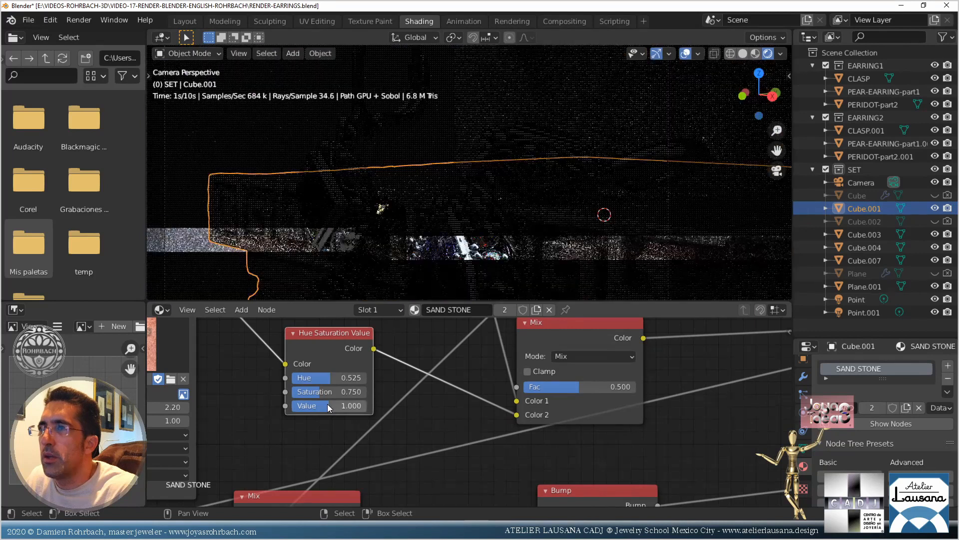
{"action": "left_click", "coordinate": [328, 405]}
{"action": "type", "text": "1.1"}
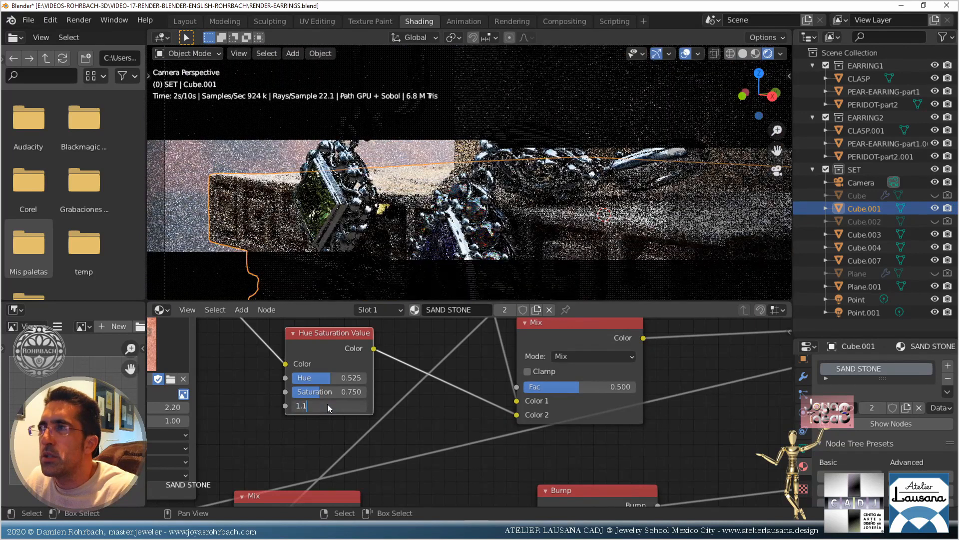
{"action": "key", "text": "Return"}
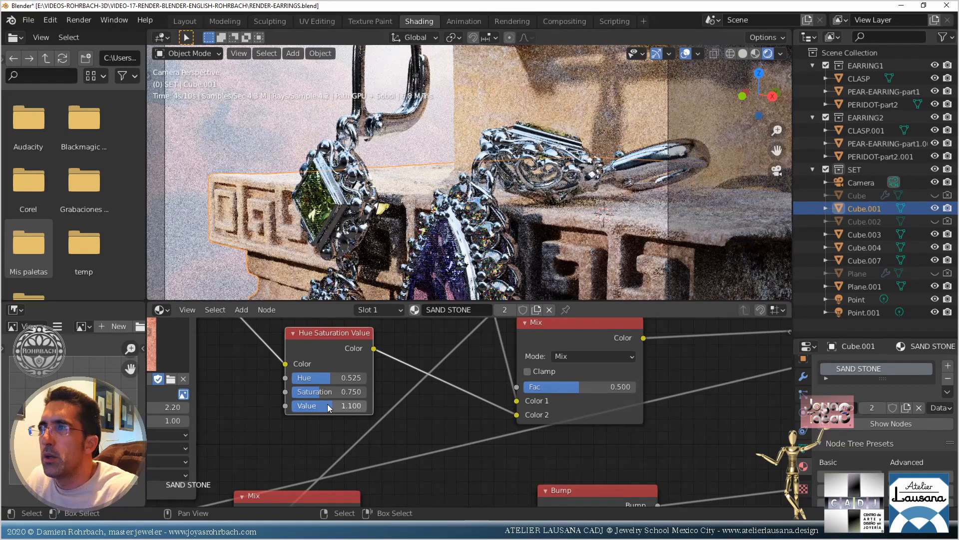
Set the saturation of the SAND STONE Hue Saturation Value node to 0.6 and save the file
{"action": "left_click", "coordinate": [331, 391]}
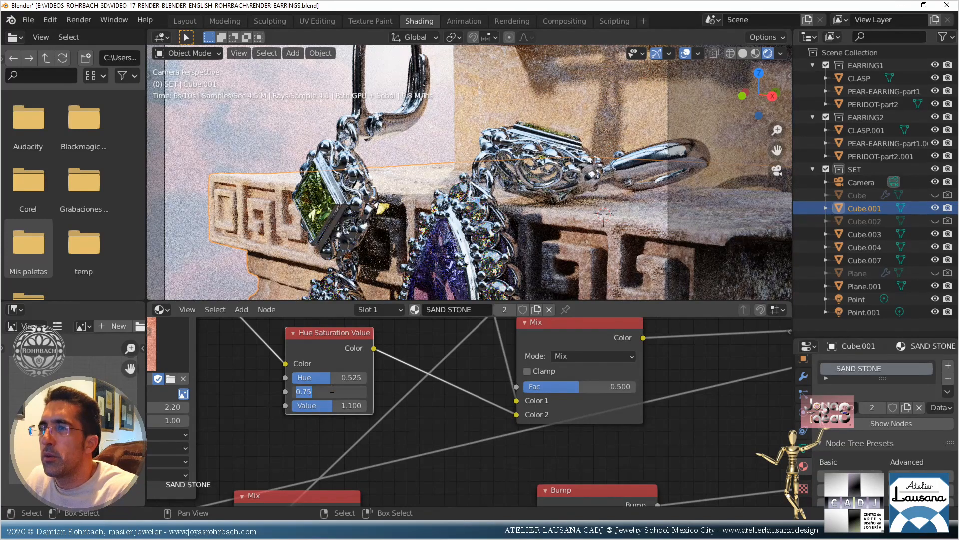
{"action": "key", "text": "BackSpace"}
{"action": "type", "text": ".6"}
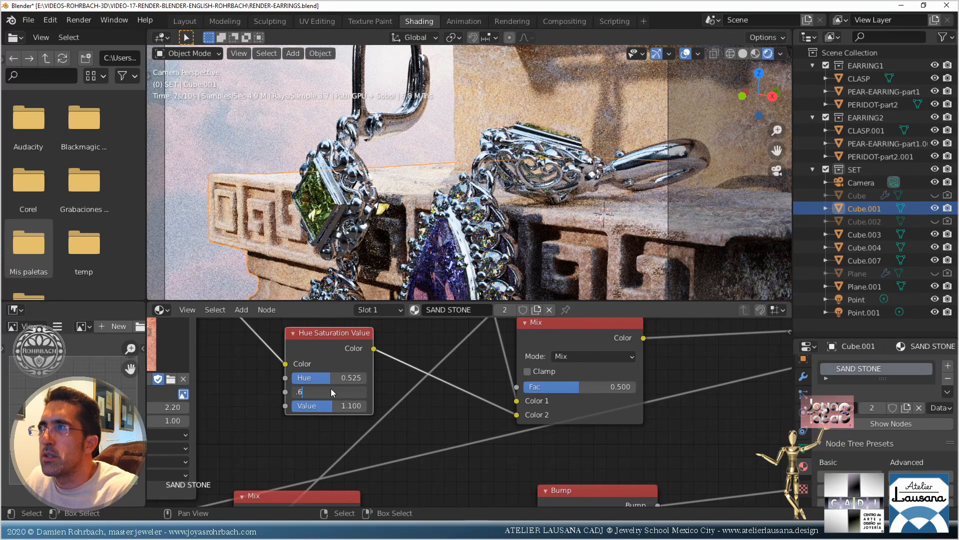
{"action": "key", "text": "Return"}
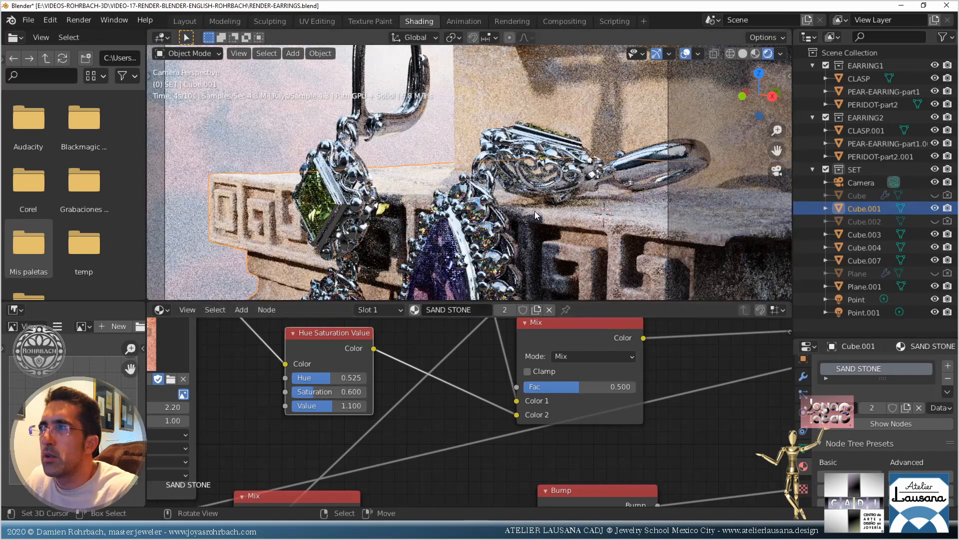
{"action": "scroll", "coordinate": [534, 211], "scroll_direction": "down", "scroll_amount": 5}
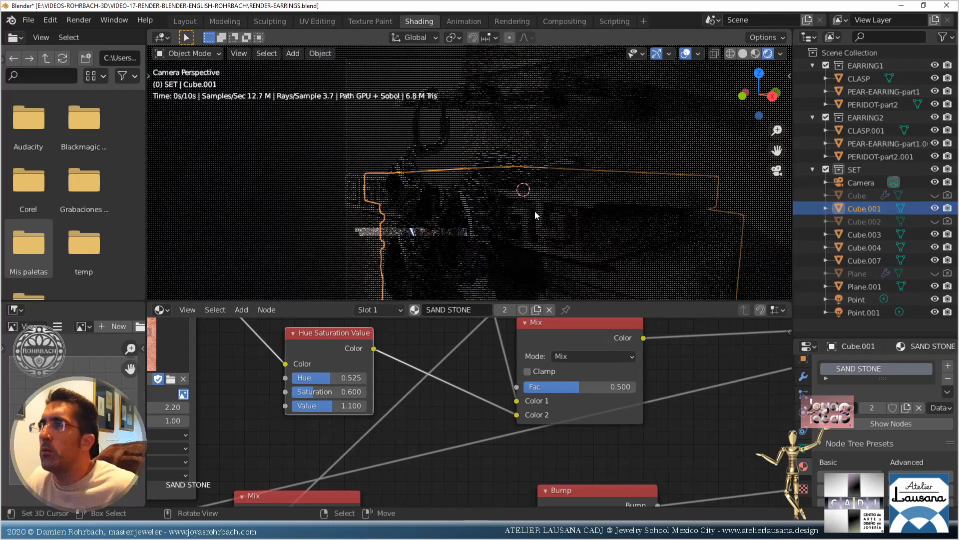
{"action": "key", "text": "ctrl+s"}
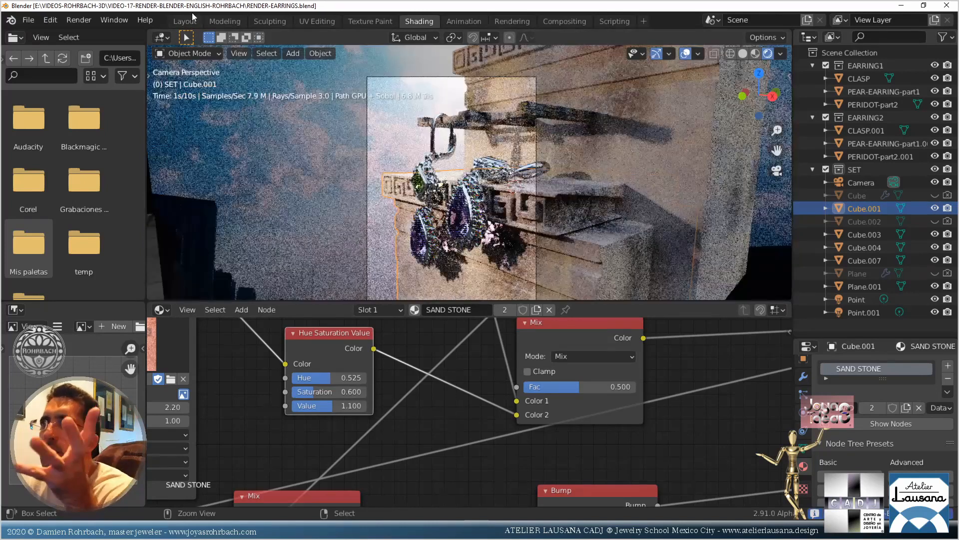
Switch to the Layout workspace with solid viewport shading and add a mesh plane to the scene
{"action": "left_click", "coordinate": [189, 20]}
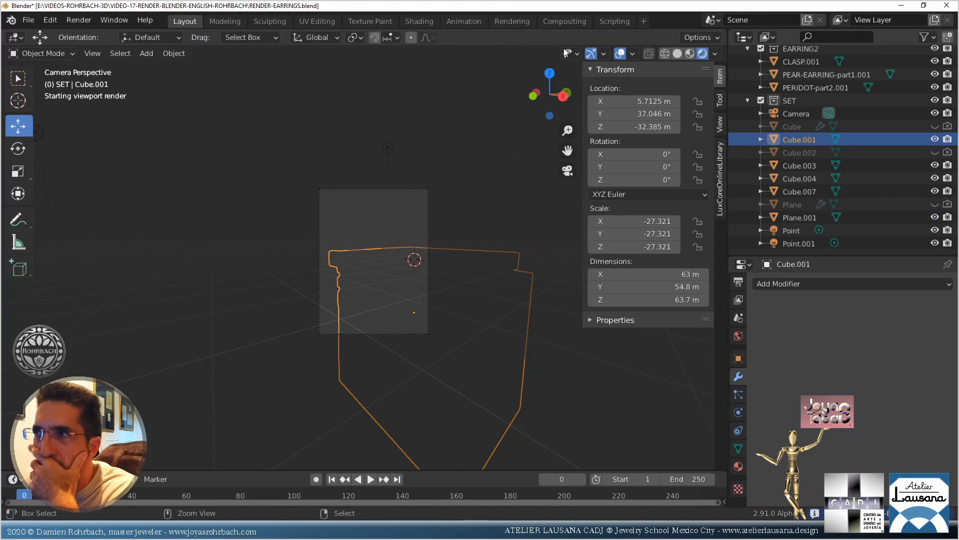
{"action": "left_click", "coordinate": [676, 54]}
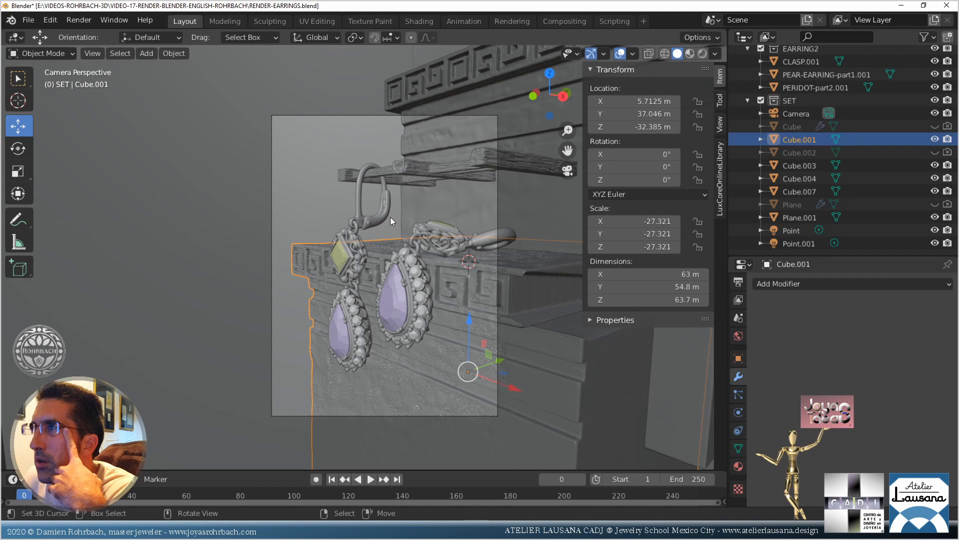
{"action": "left_click", "coordinate": [445, 157]}
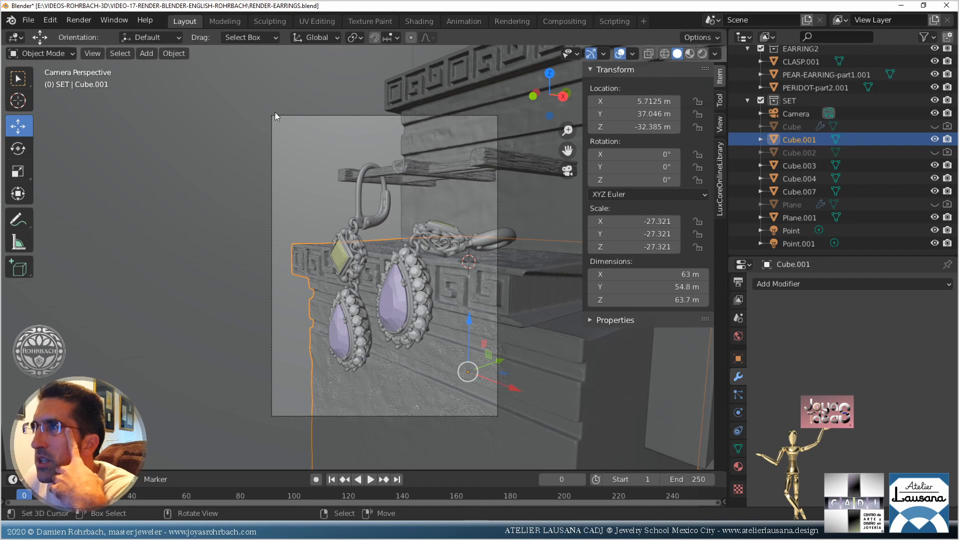
{"action": "left_click", "coordinate": [146, 53]}
{"action": "mouse_move", "coordinate": [160, 64]}
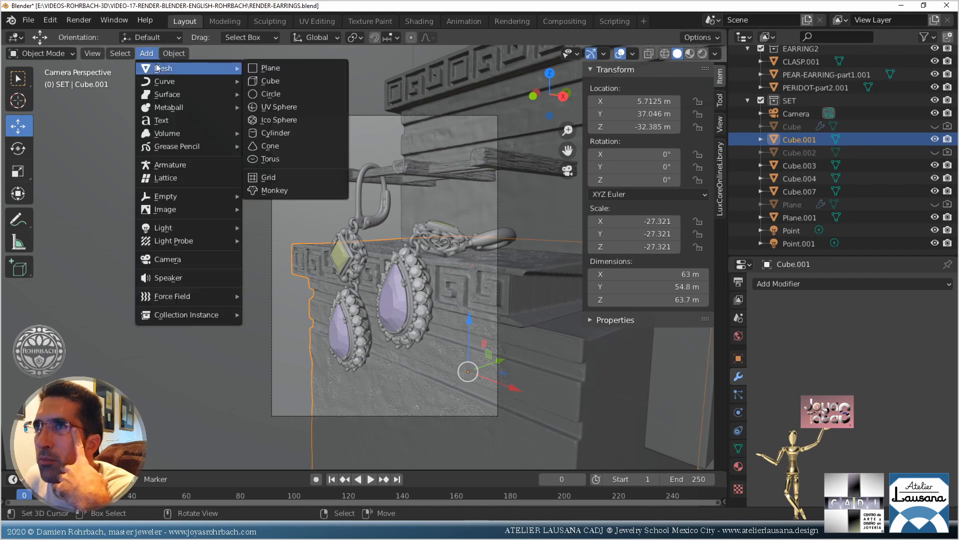
{"action": "left_click", "coordinate": [324, 65]}
Move the new plane in the front view to the wooden shelf above the earrings, at about X 19.3 m and Z 6.7 m
{"action": "key", "text": "KP_1"}
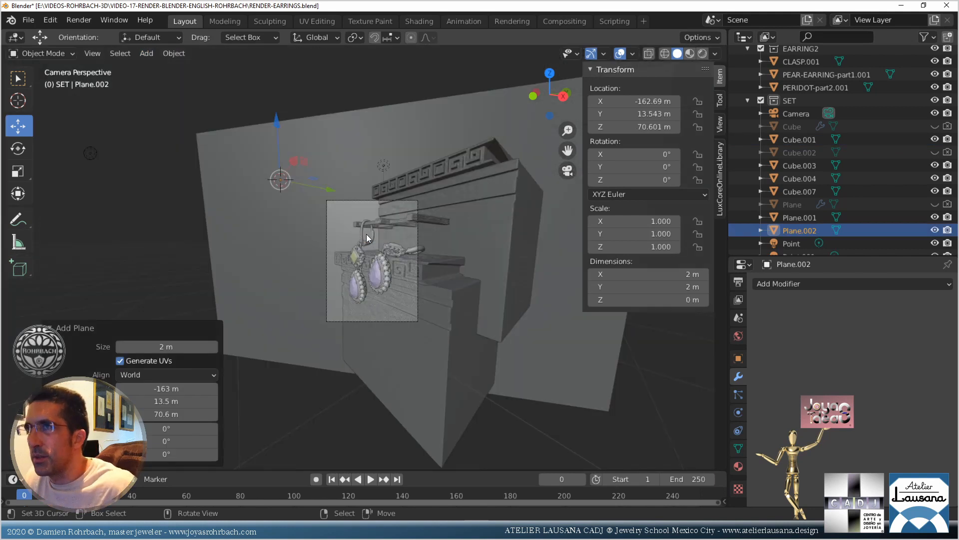
{"action": "scroll", "coordinate": [271, 240], "scroll_direction": "down", "scroll_amount": 2}
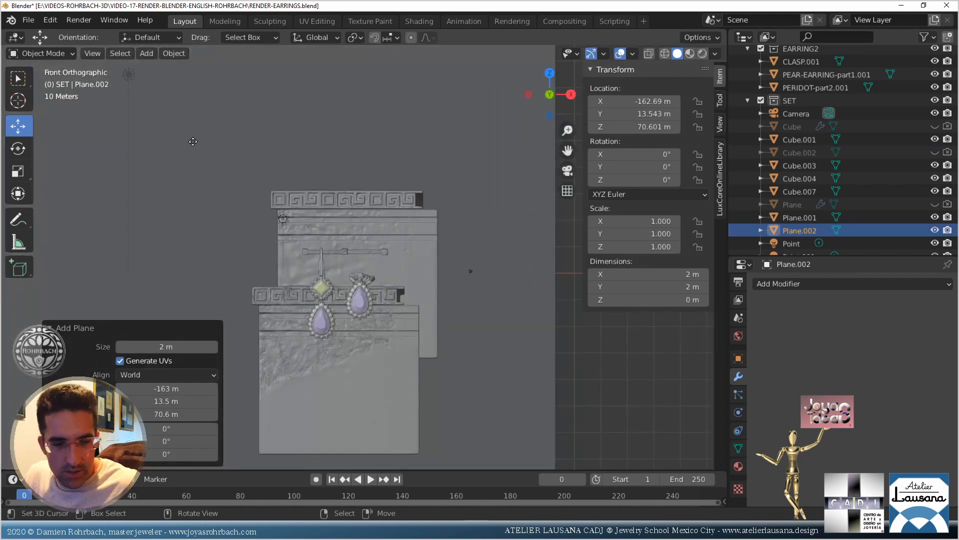
{"action": "key", "text": "g"}
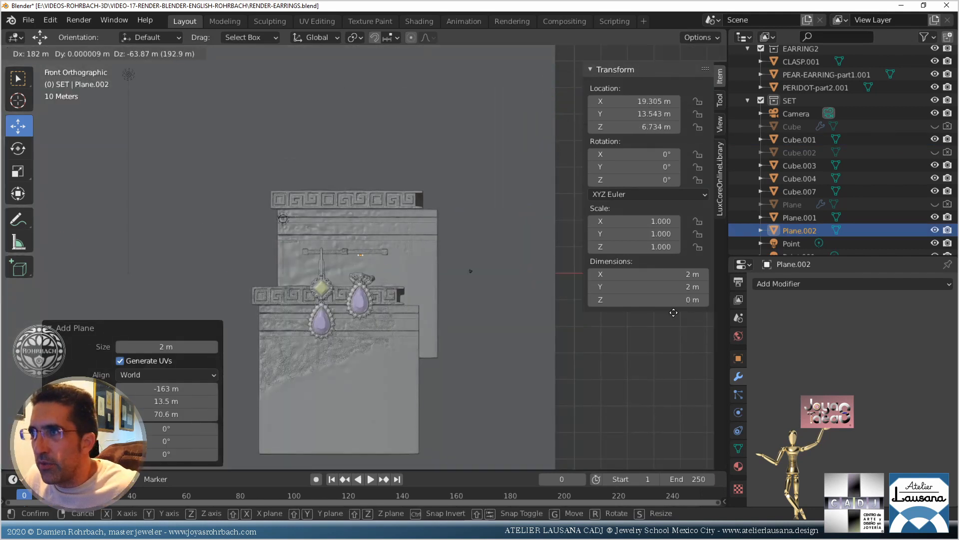
{"action": "left_click", "coordinate": [674, 312]}
Stand the new plane upright by setting its X rotation to 90°
{"action": "key", "text": "KP_3"}
{"action": "key", "text": "r"}
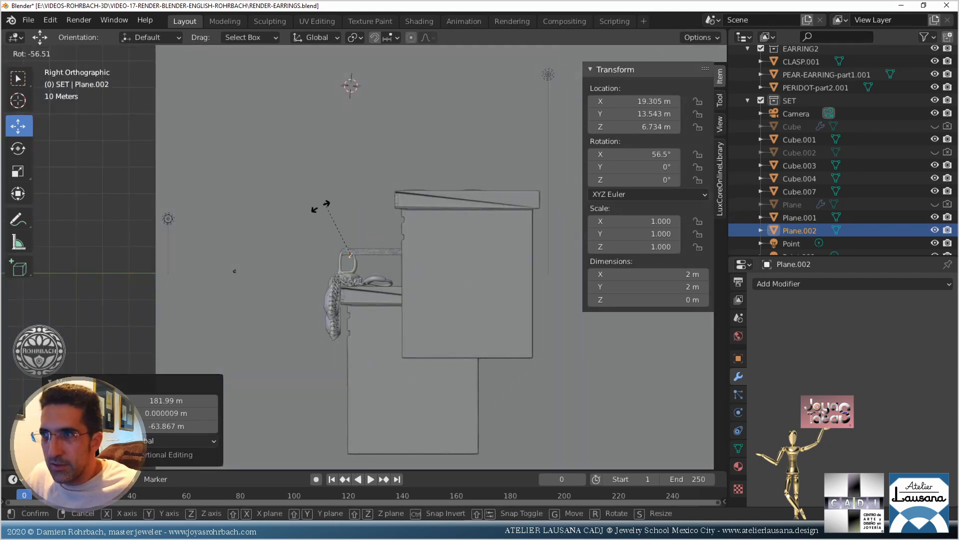
{"action": "left_click", "coordinate": [315, 211]}
{"action": "left_click", "coordinate": [653, 155]}
{"action": "type", "text": "90"}
{"action": "key", "text": "Return"}
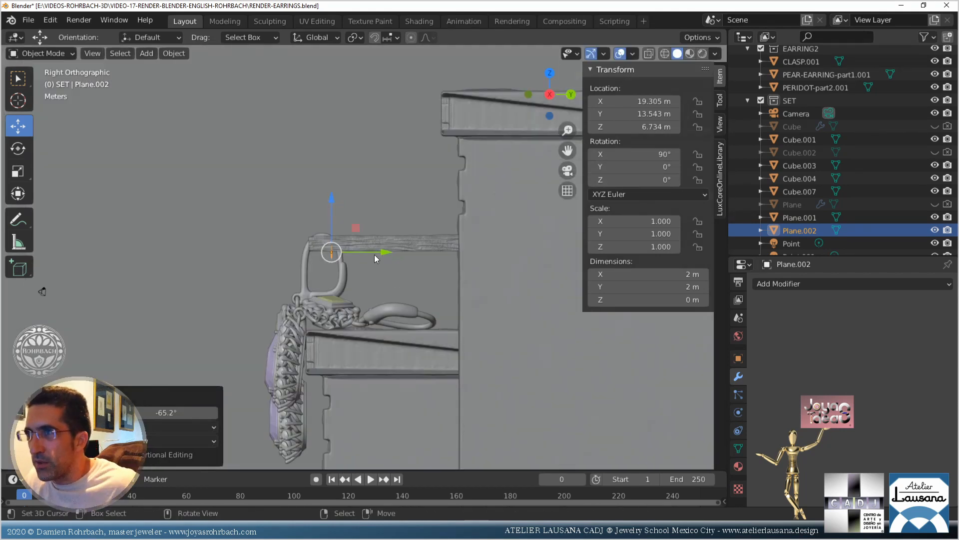
Scale the plane to about 11.8 m square and move it in the front view to about X 20.5 m, Z 8.4 m
{"action": "scroll", "coordinate": [374, 254], "scroll_direction": "up", "scroll_amount": 5}
{"action": "key", "text": "s"}
{"action": "left_click", "coordinate": [281, 234]}
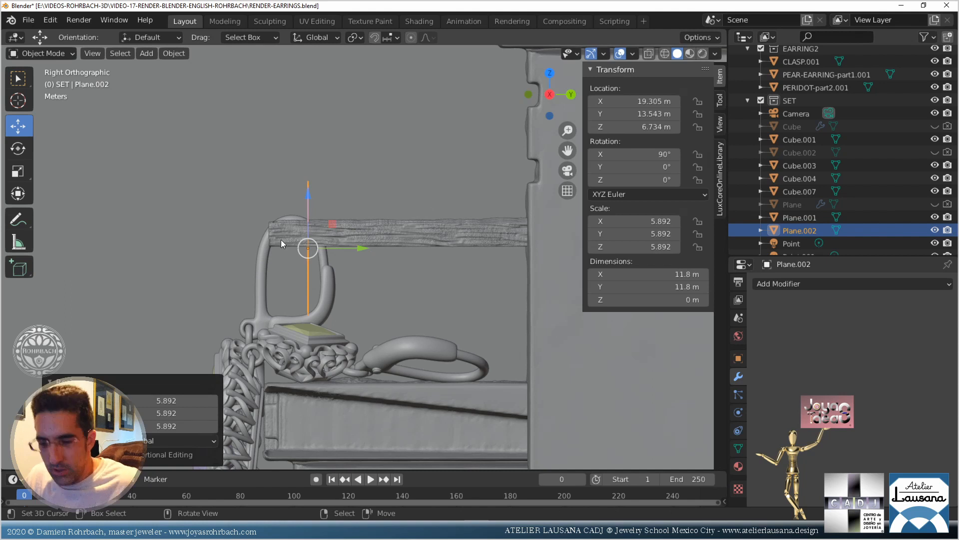
{"action": "key", "text": "KP_1"}
{"action": "key", "text": "g"}
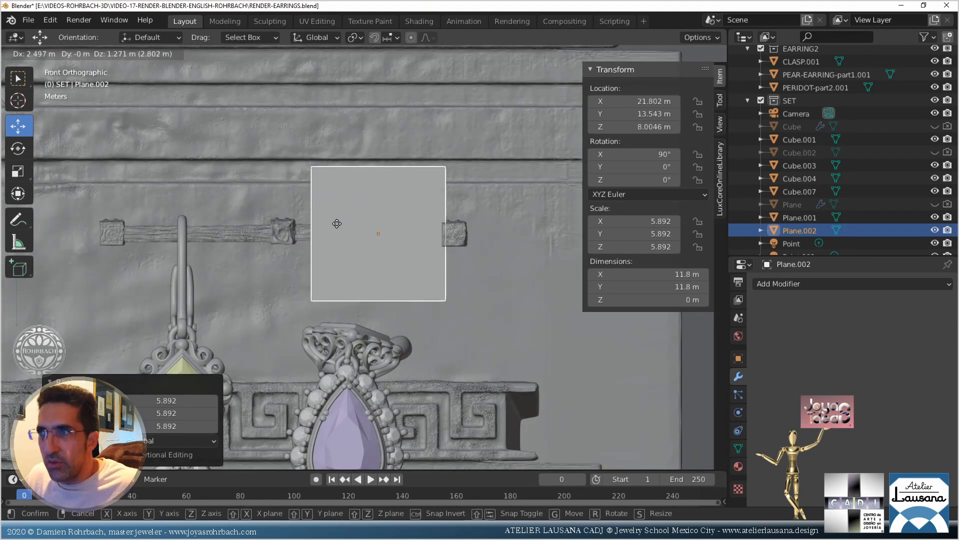
{"action": "left_click", "coordinate": [343, 221]}
Move the upright plane back along Y to about 15.8 m, among the wooden beams, and lower it to about Z 6.5 m
{"action": "middle_click_drag", "start_coordinate": [343, 220], "coordinate": [253, 268]}
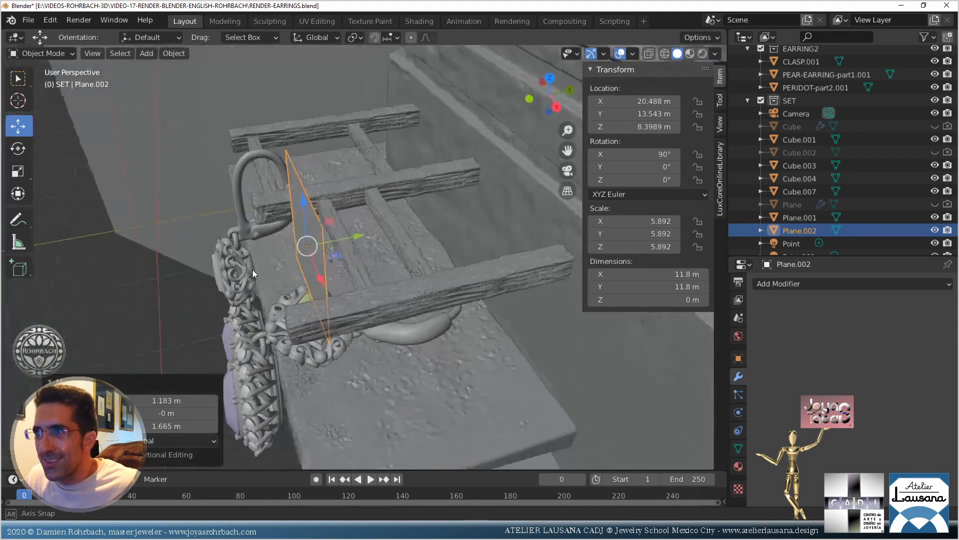
{"action": "key", "text": "g"}
{"action": "key", "text": "y"}
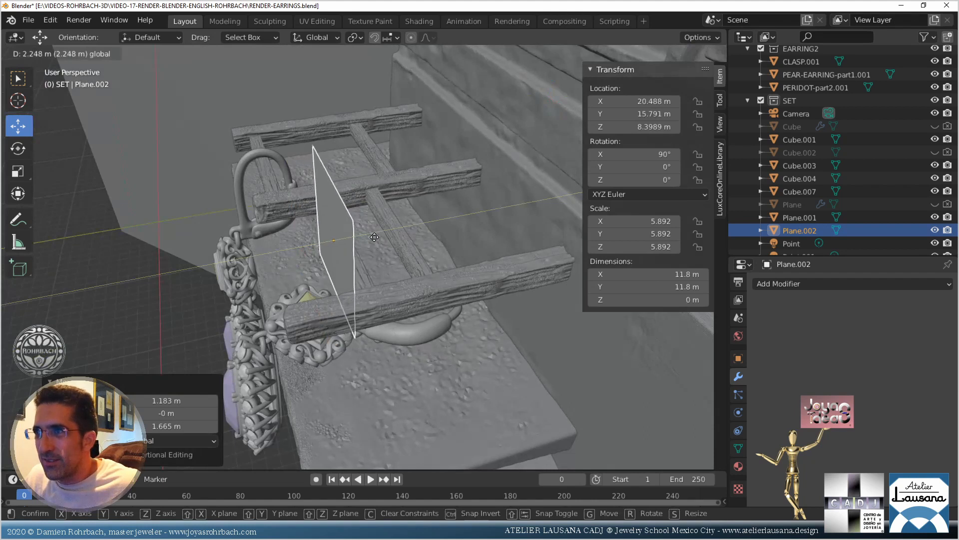
{"action": "left_click", "coordinate": [373, 237]}
{"action": "middle_click_drag", "start_coordinate": [323, 270], "coordinate": [392, 219]}
{"action": "left_click_drag", "start_coordinate": [356, 183], "coordinate": [355, 203]}
Scale the plane into a horizontal rectangle of about 12.8 m by 9 m
{"action": "key", "text": "s"}
{"action": "key", "text": "y"}
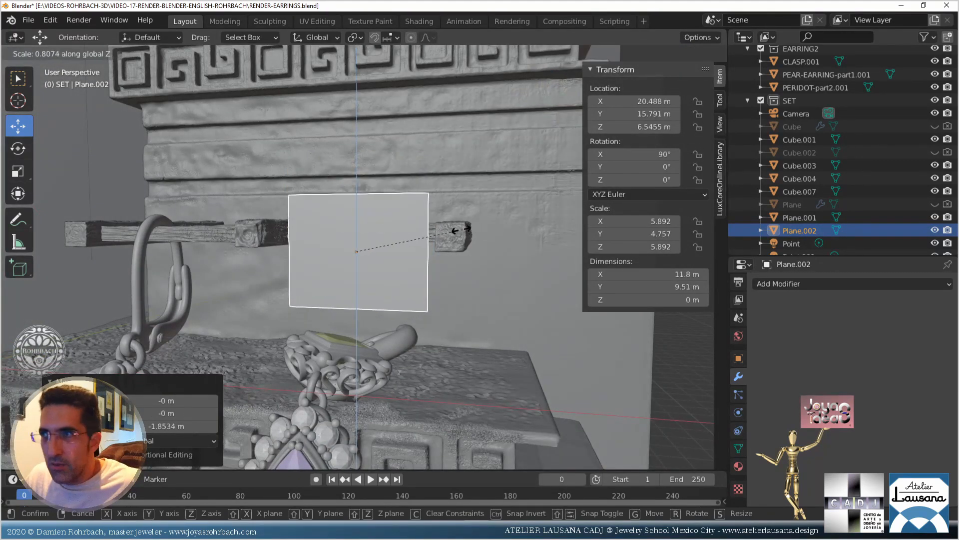
{"action": "left_click", "coordinate": [440, 234]}
{"action": "key", "text": "s"}
{"action": "left_click", "coordinate": [401, 249]}
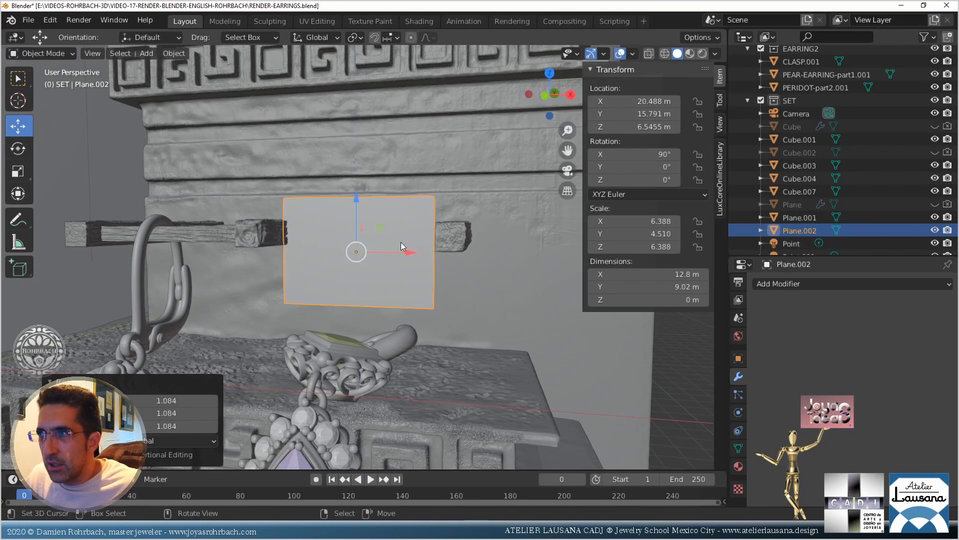
Lower the plane to about Z 5.2 m, shift it to X 20.7 m, and show it in the camera view
{"action": "left_click_drag", "start_coordinate": [356, 198], "coordinate": [355, 219]}
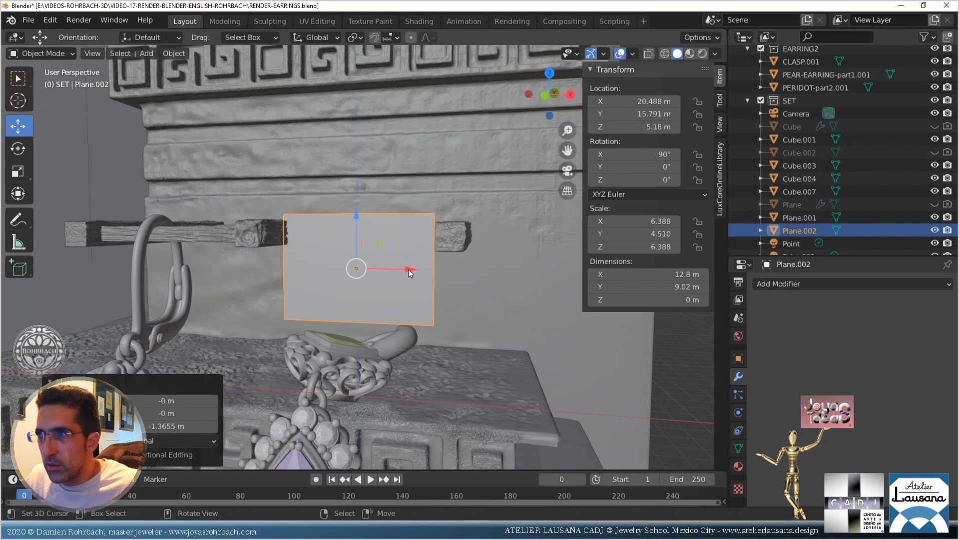
{"action": "left_click_drag", "start_coordinate": [411, 269], "coordinate": [415, 269]}
{"action": "key", "text": "KP_0"}
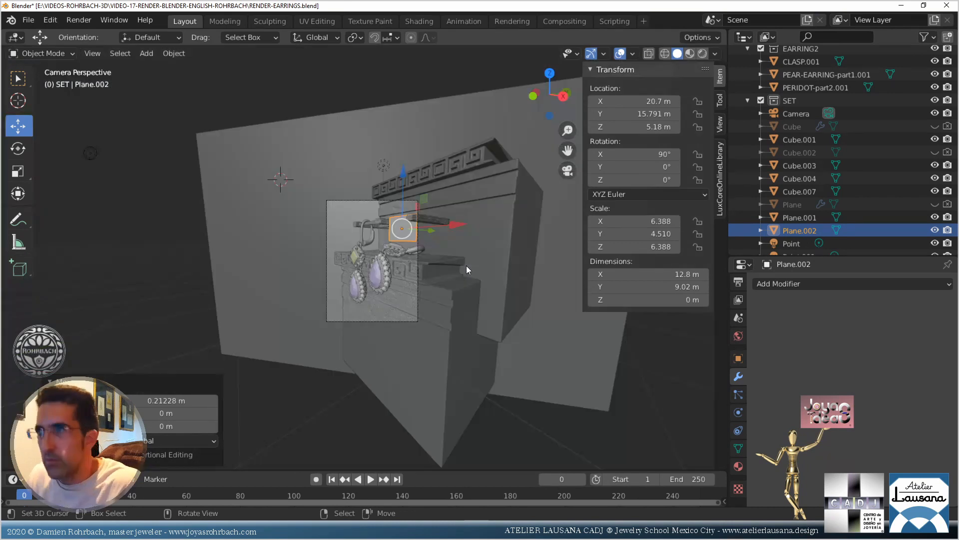
{"action": "scroll", "coordinate": [465, 214], "scroll_direction": "up", "scroll_amount": 6}
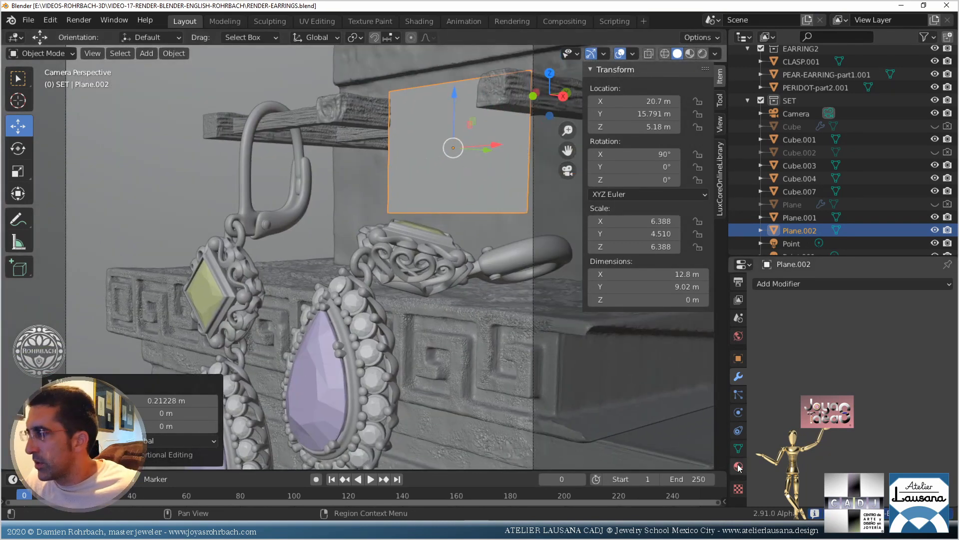
Create a new material for the plane and name it IVY
{"action": "left_click", "coordinate": [738, 468]}
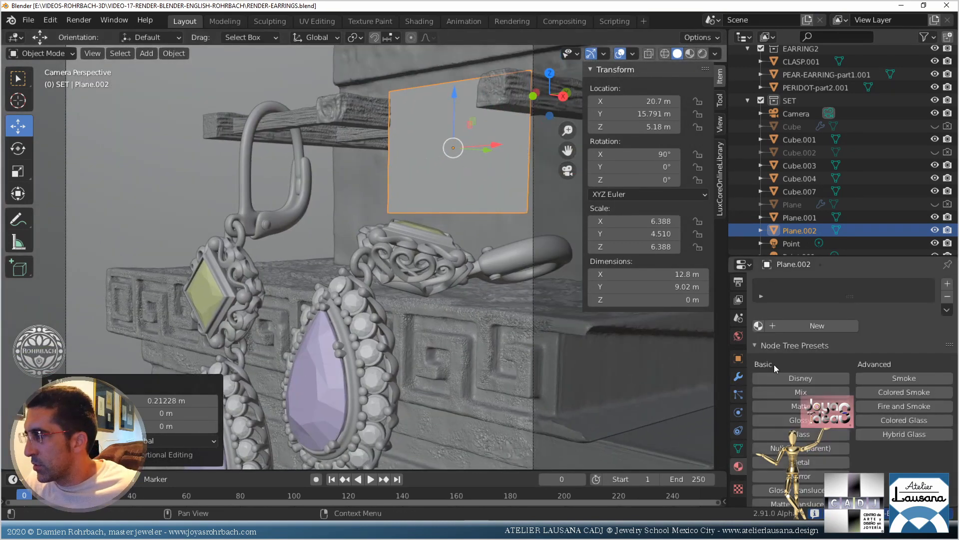
{"action": "left_click", "coordinate": [806, 329]}
{"action": "type", "text": "IVY"}
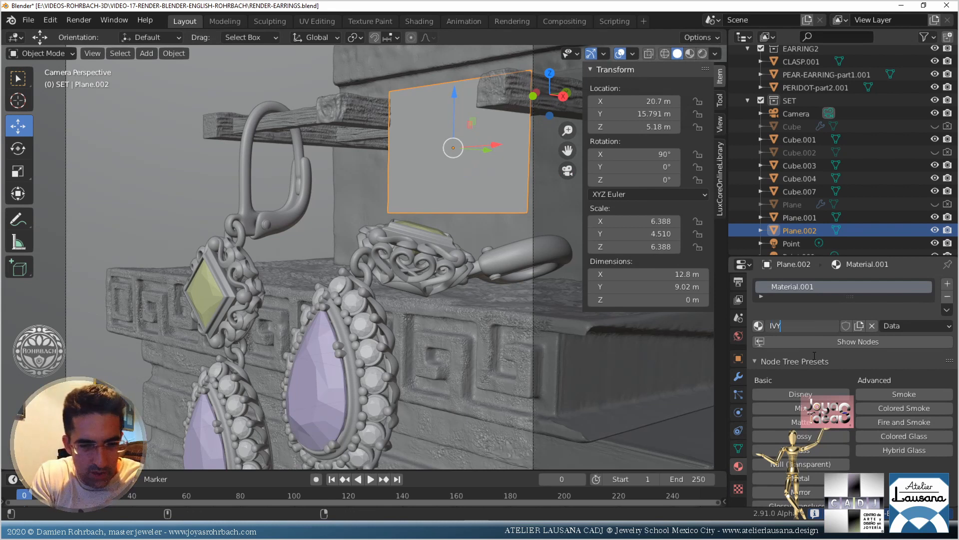
{"action": "key", "text": "Return"}
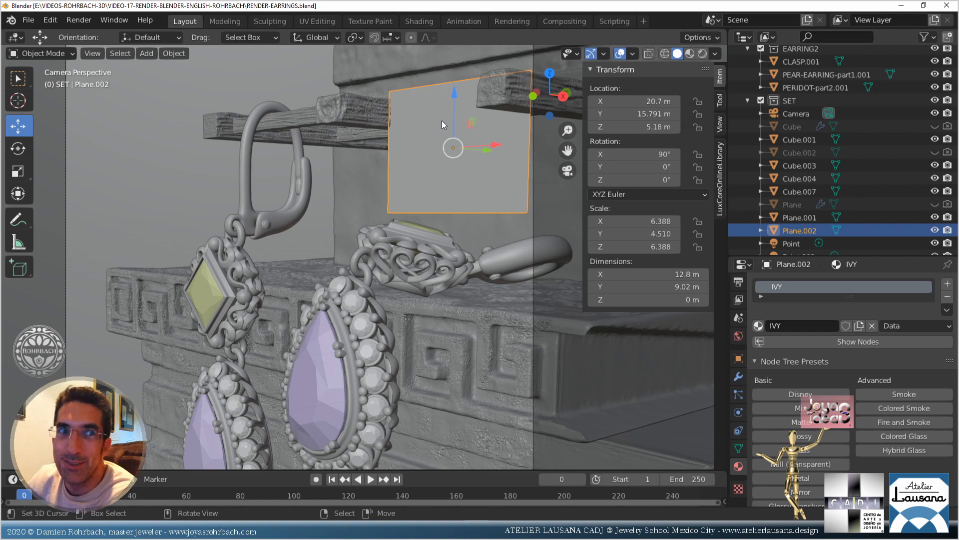
In the Shading workspace, add an Imagemap node with LEAVES3.png to IVY, linking Color to Diffuse Color and Alpha to Opacity of the Matte Material
{"action": "left_click", "coordinate": [431, 25]}
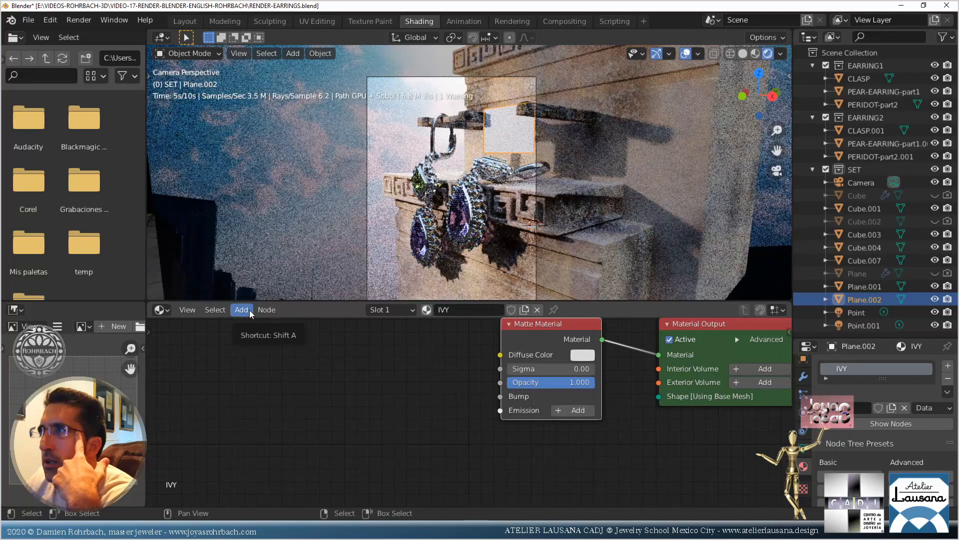
{"action": "left_click", "coordinate": [251, 314]}
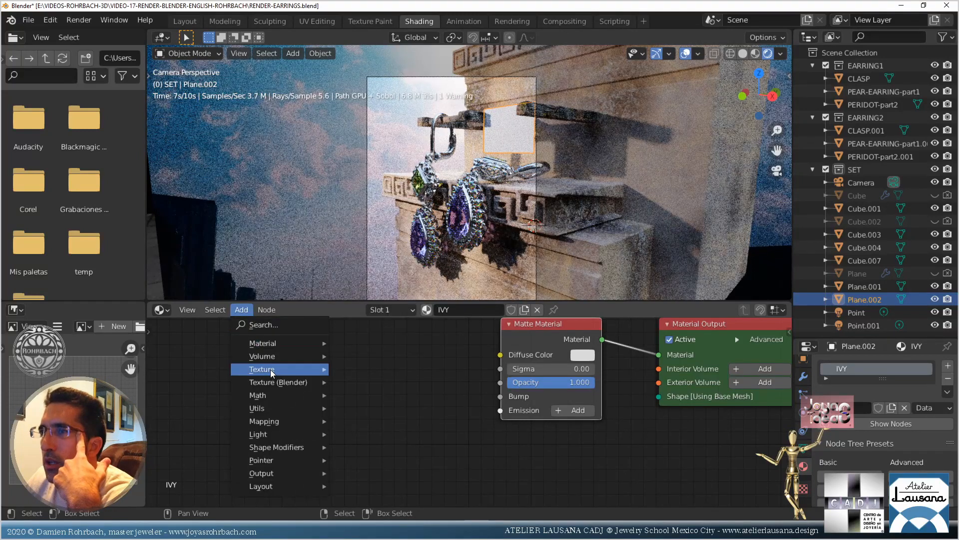
{"action": "mouse_move", "coordinate": [270, 369]}
{"action": "left_click", "coordinate": [369, 214]}
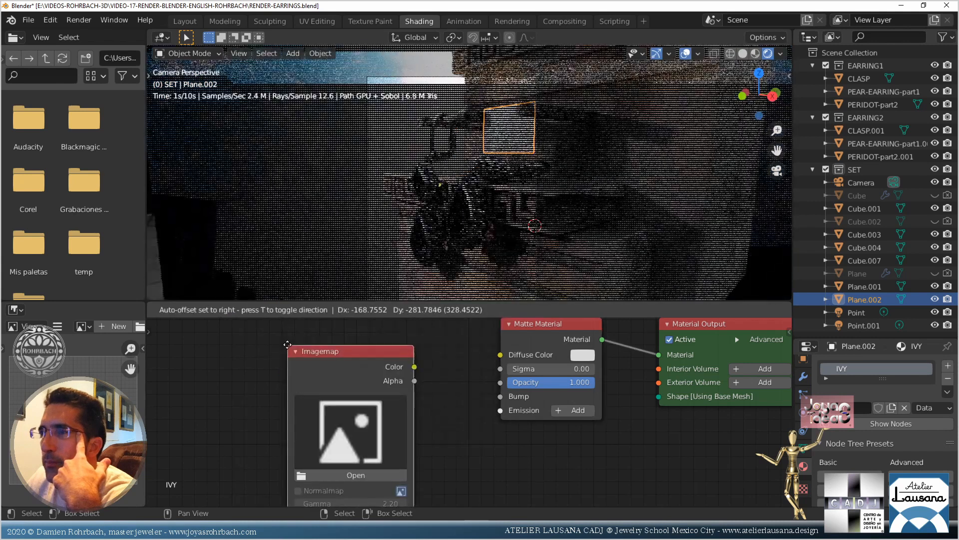
{"action": "left_click", "coordinate": [268, 333]}
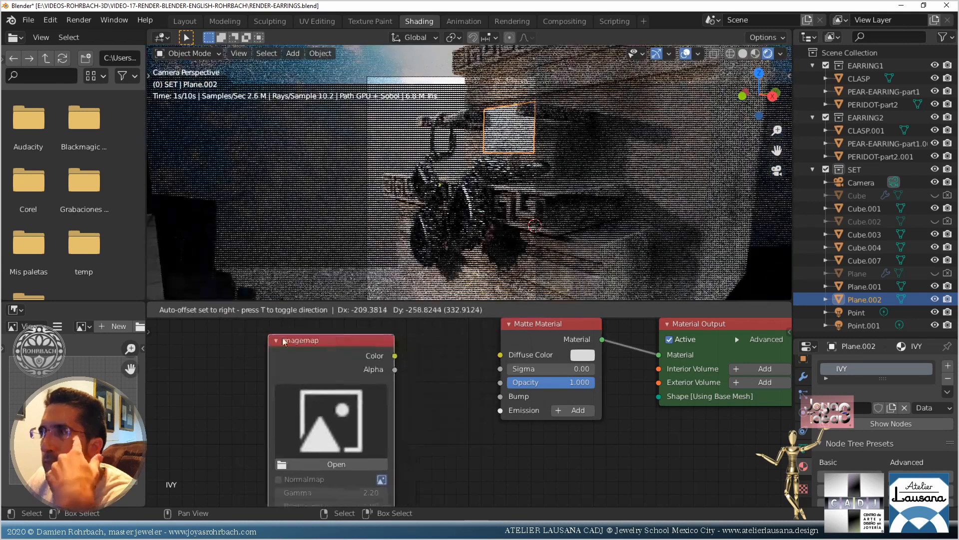
{"action": "left_click_drag", "start_coordinate": [395, 355], "coordinate": [500, 355]}
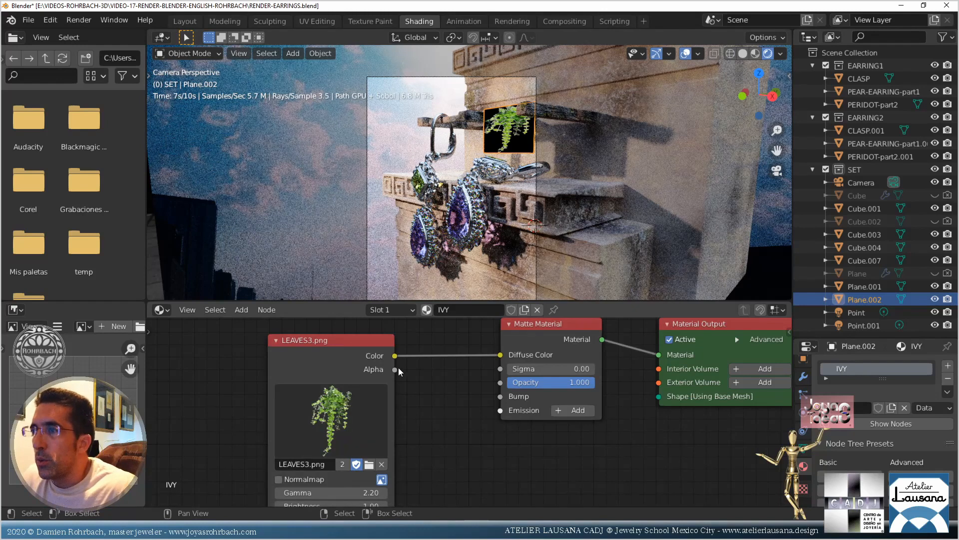
{"action": "left_click_drag", "start_coordinate": [395, 370], "coordinate": [444, 428]}
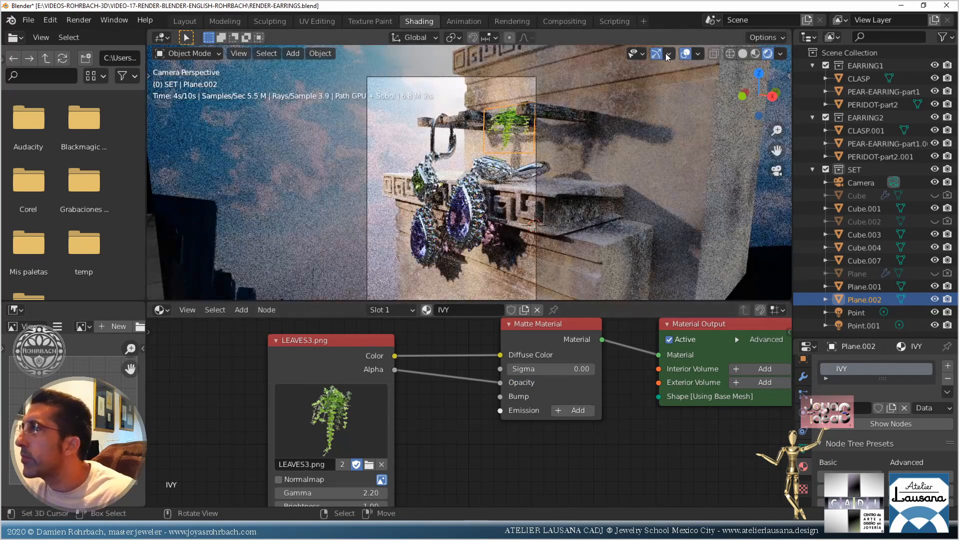
Hide the viewport overlays and inspect the rendered ivy leaves up close in the camera view
{"action": "left_click", "coordinate": [683, 56]}
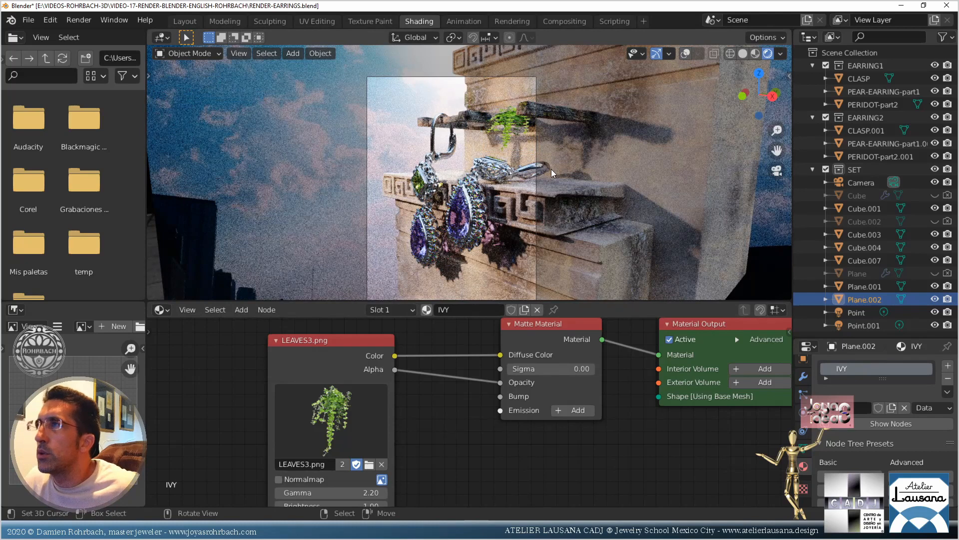
{"action": "middle_click_drag", "start_coordinate": [546, 141], "coordinate": [495, 204], "text": "shift"}
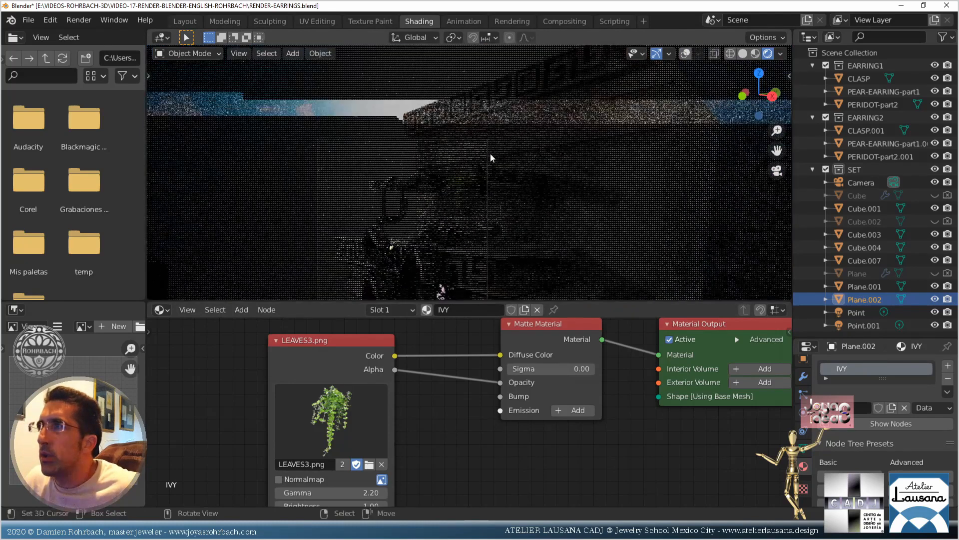
{"action": "scroll", "coordinate": [490, 153], "scroll_direction": "up", "scroll_amount": 4}
{"action": "middle_click_drag", "start_coordinate": [493, 158], "coordinate": [457, 208], "text": "shift"}
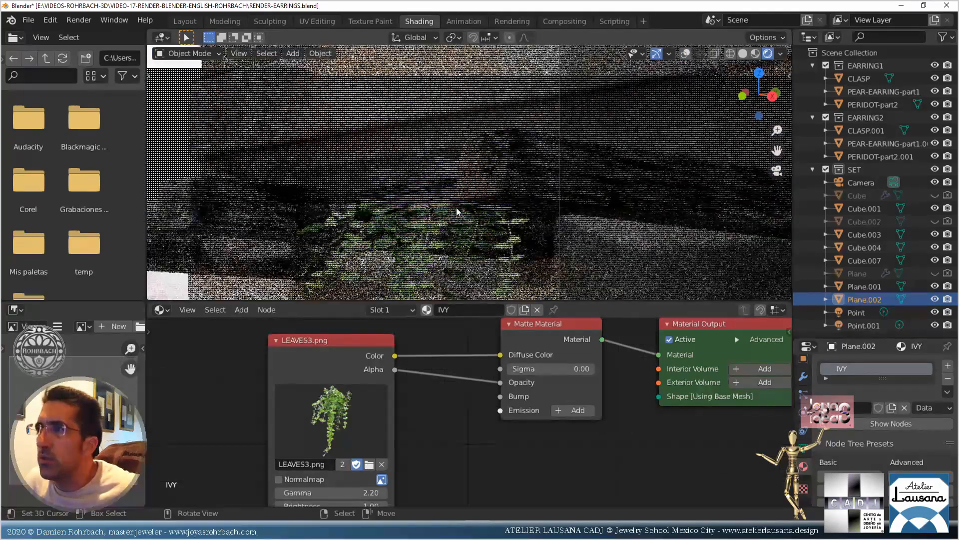
Restore the viewport overlays, select the ivy plane, and set its X dimension to 10 m
{"action": "left_click", "coordinate": [424, 201]}
{"action": "key", "text": "n"}
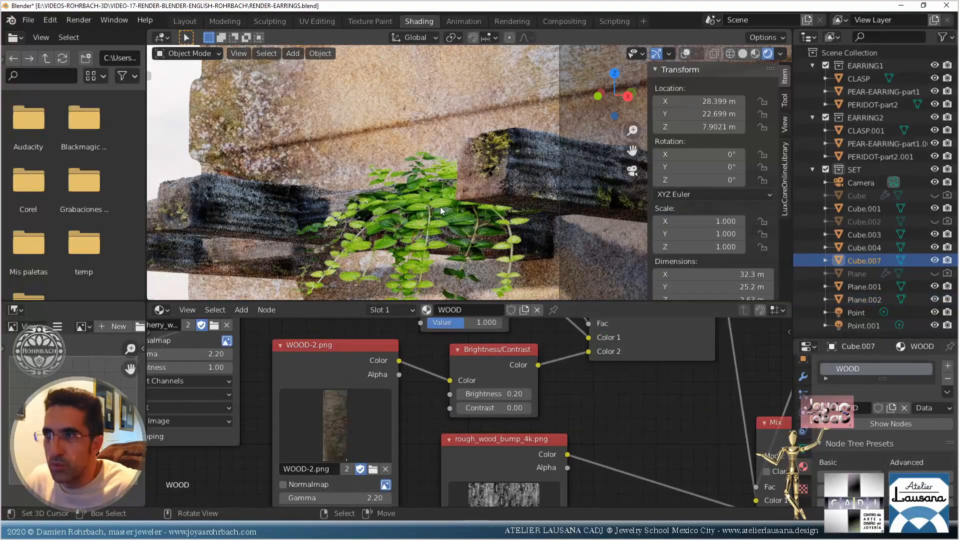
{"action": "left_click", "coordinate": [685, 53]}
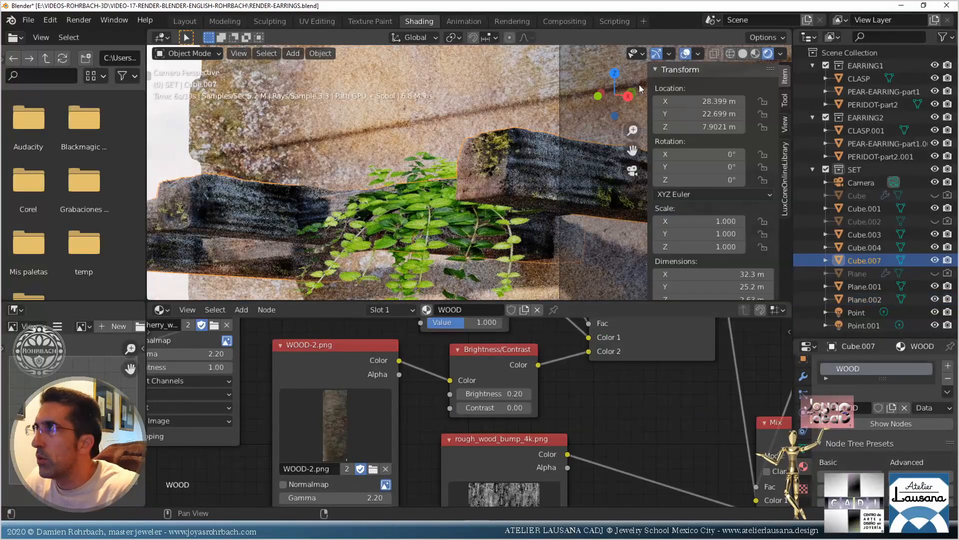
{"action": "left_click", "coordinate": [428, 258]}
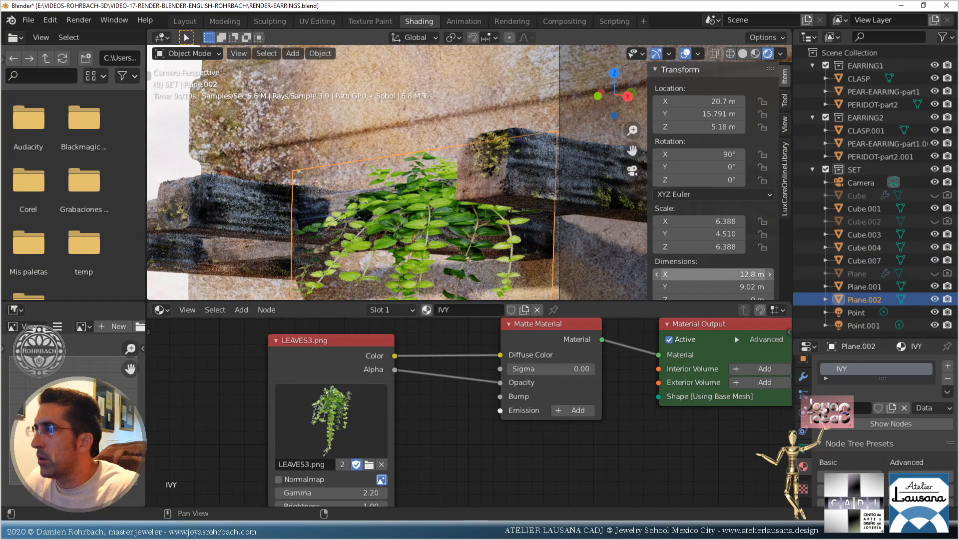
{"action": "left_click", "coordinate": [702, 274]}
{"action": "type", "text": "10"}
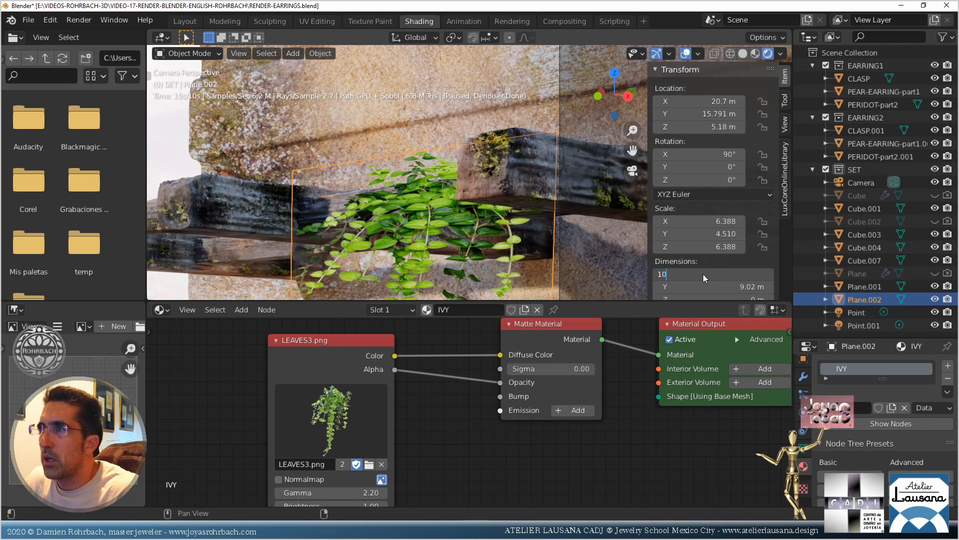
{"action": "key", "text": "Return"}
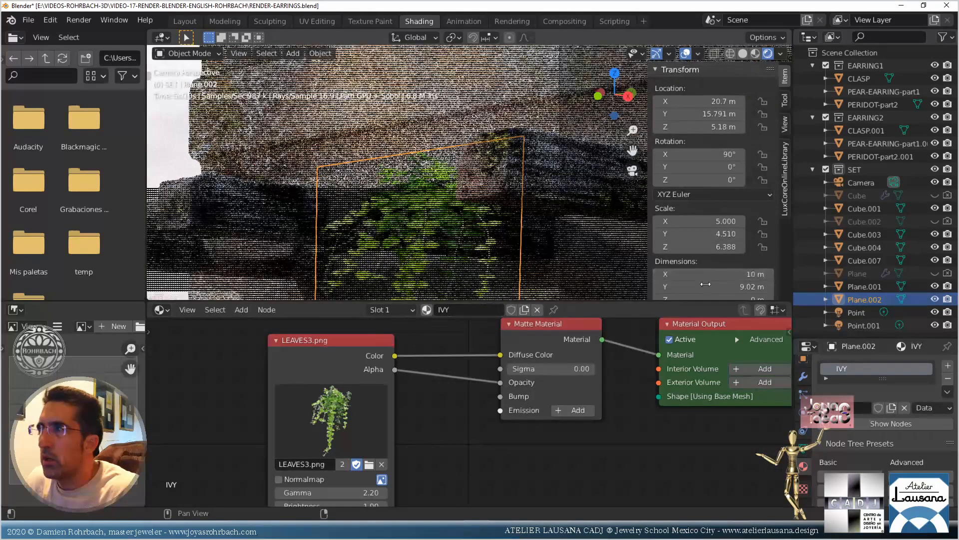
Set the ivy plane's dimensions to 10 m in Y and 8 m in X
{"action": "left_click", "coordinate": [705, 284]}
{"action": "type", "text": "10"}
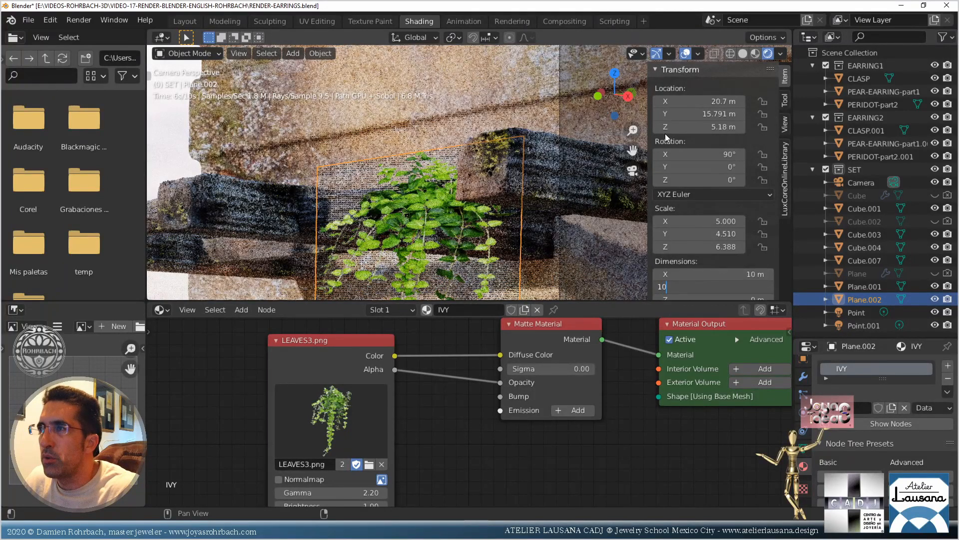
{"action": "key", "text": "Return"}
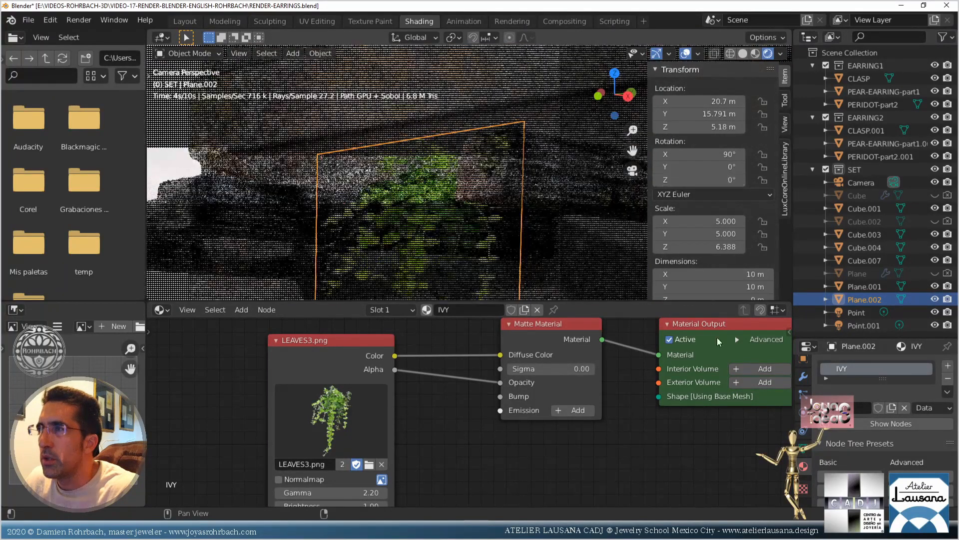
{"action": "left_click", "coordinate": [712, 274]}
{"action": "type", "text": "8"}
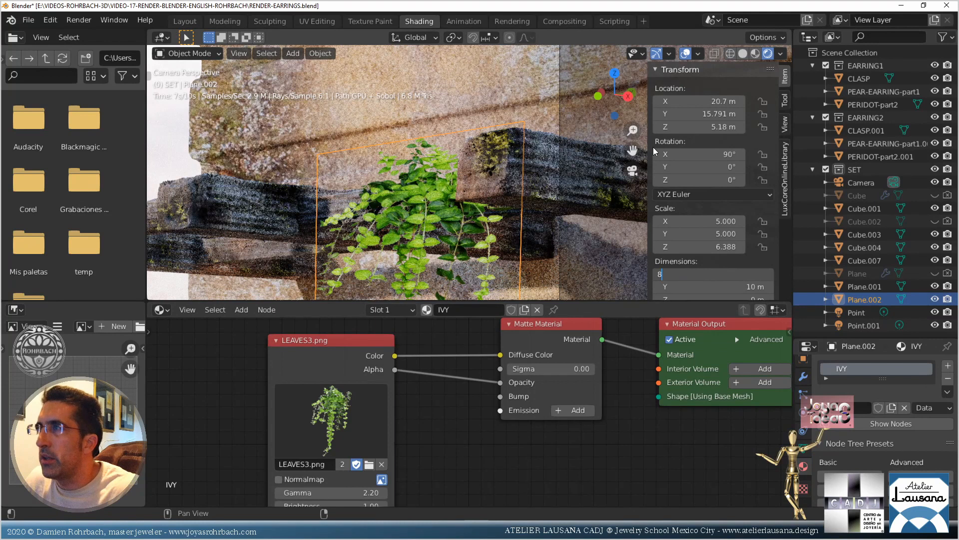
{"action": "key", "text": "Return"}
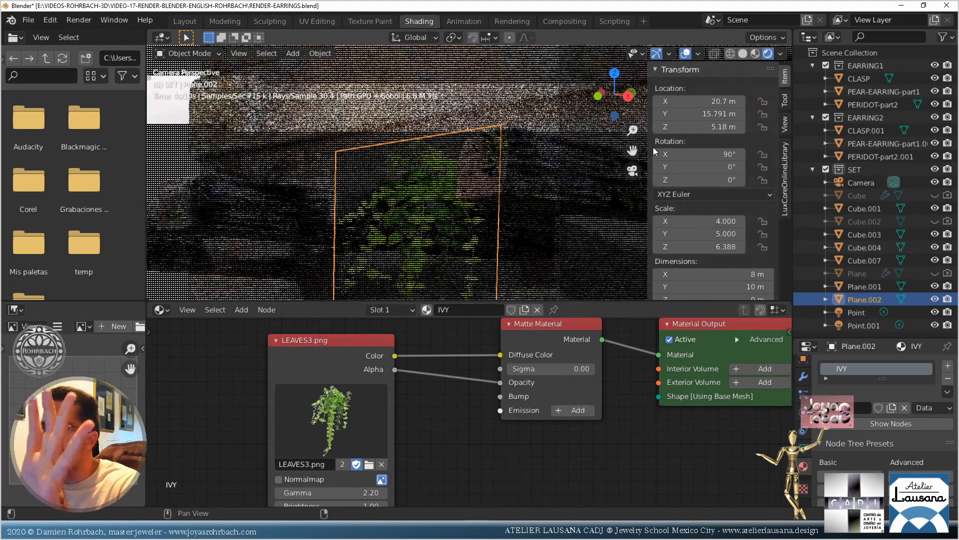
Try X locations of 23 m and 17 m for the ivy plane along the wooden beams
{"action": "left_click", "coordinate": [701, 102]}
{"action": "type", "text": "23"}
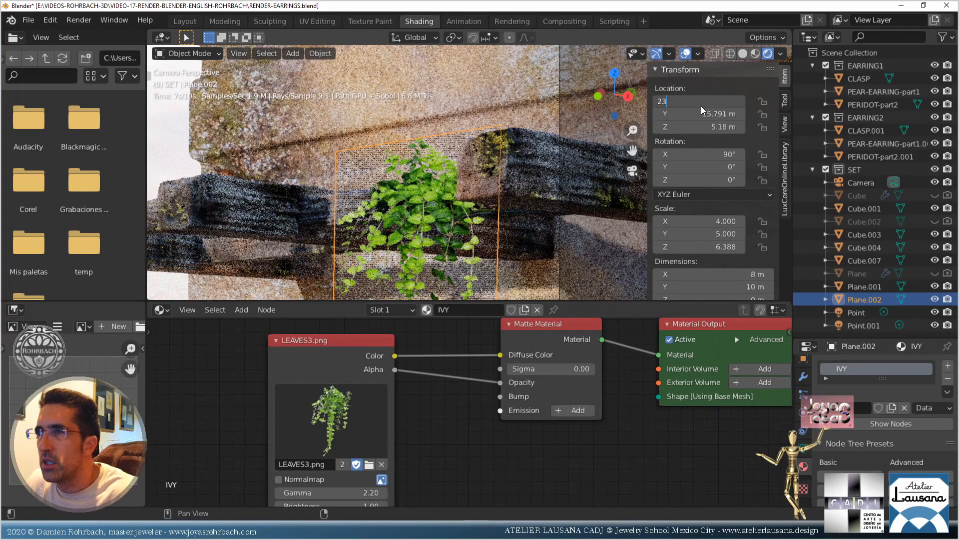
{"action": "key", "text": "Return"}
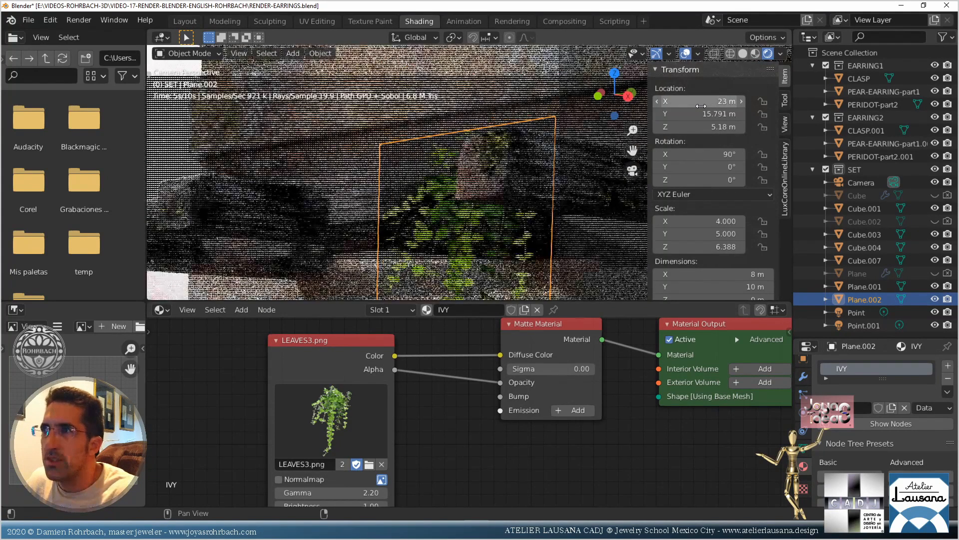
{"action": "left_click", "coordinate": [702, 101]}
{"action": "type", "text": "17"}
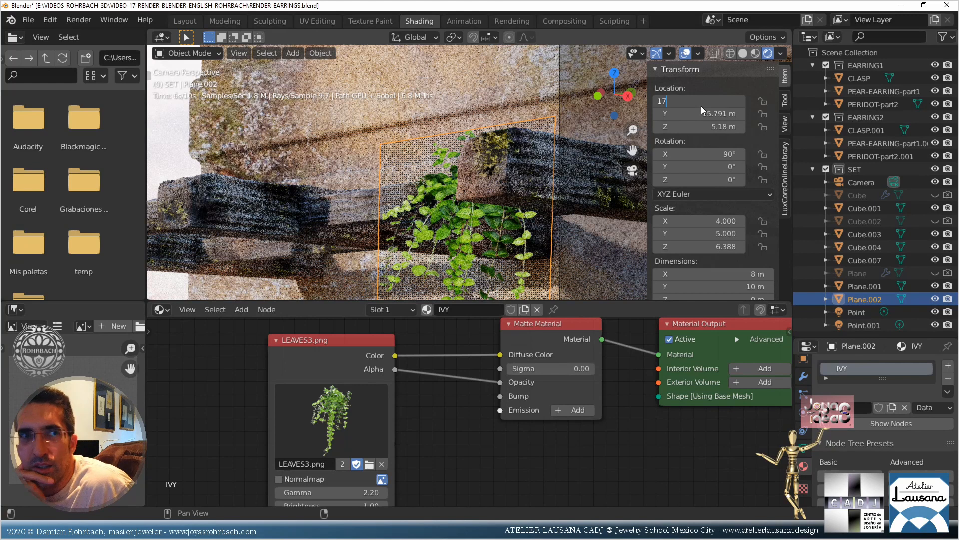
{"action": "key", "text": "Return"}
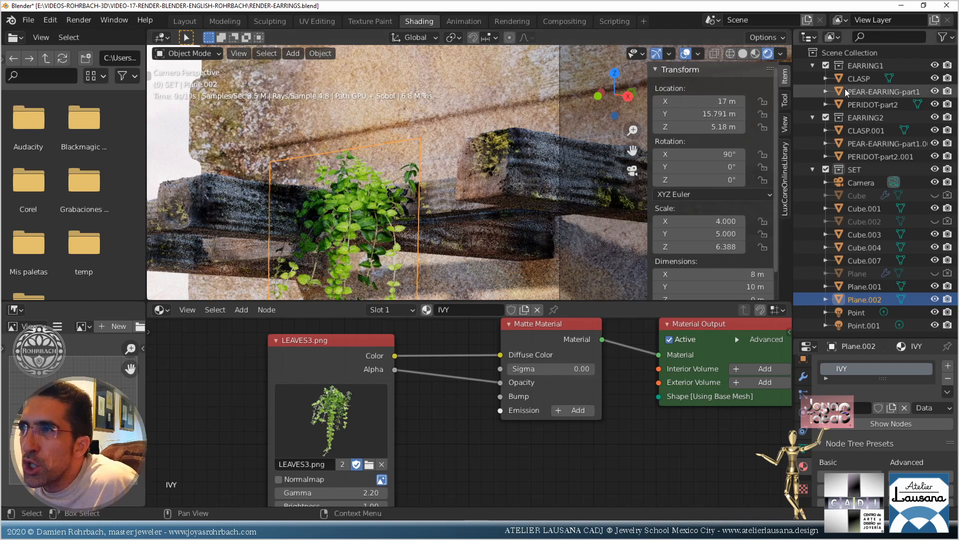
Set the ivy plane's X location to 18 m and save the file
{"action": "left_click", "coordinate": [694, 102]}
{"action": "type", "text": "18"}
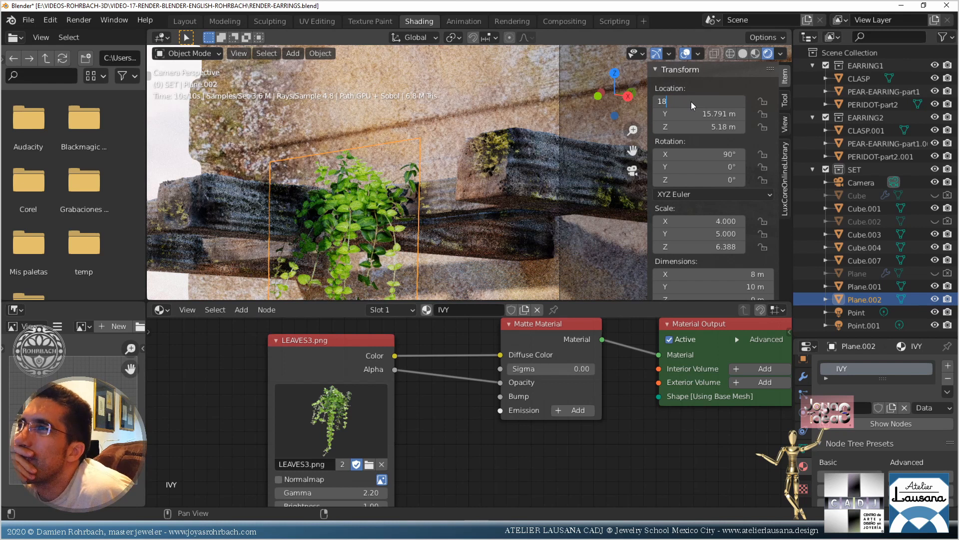
{"action": "key", "text": "Return"}
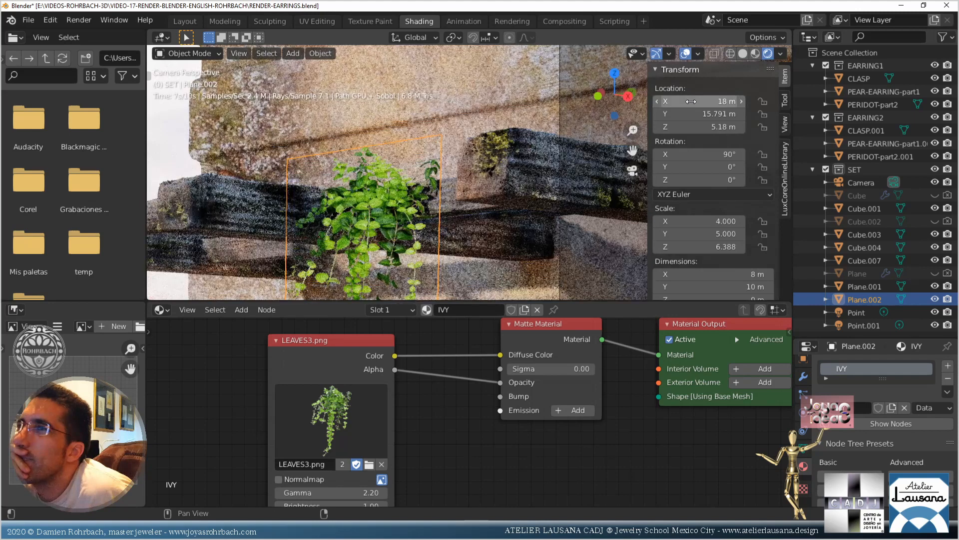
{"action": "middle_click_drag", "start_coordinate": [402, 211], "coordinate": [498, 130], "text": "shift"}
{"action": "scroll", "coordinate": [463, 171], "scroll_direction": "up", "scroll_amount": 6}
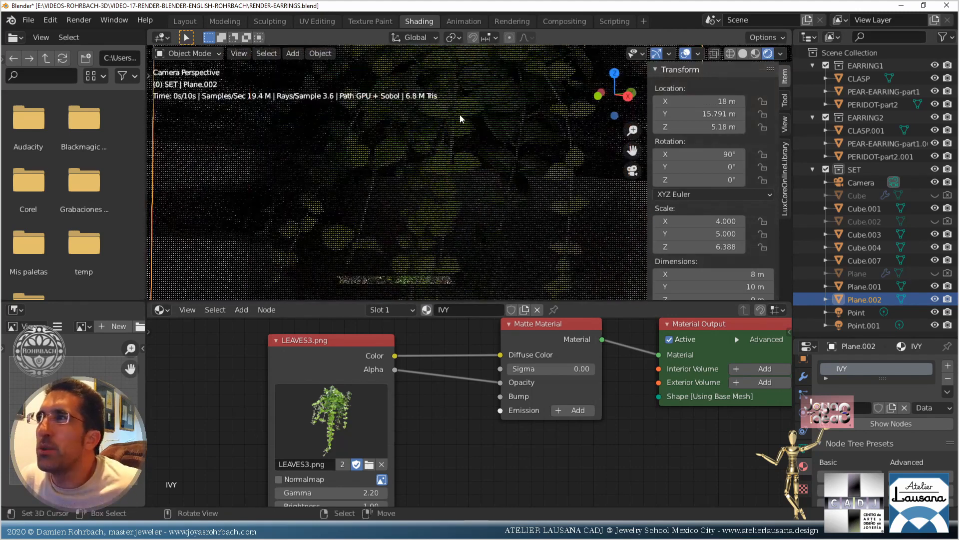
{"action": "middle_click_drag", "start_coordinate": [488, 195], "coordinate": [495, 201], "text": "shift"}
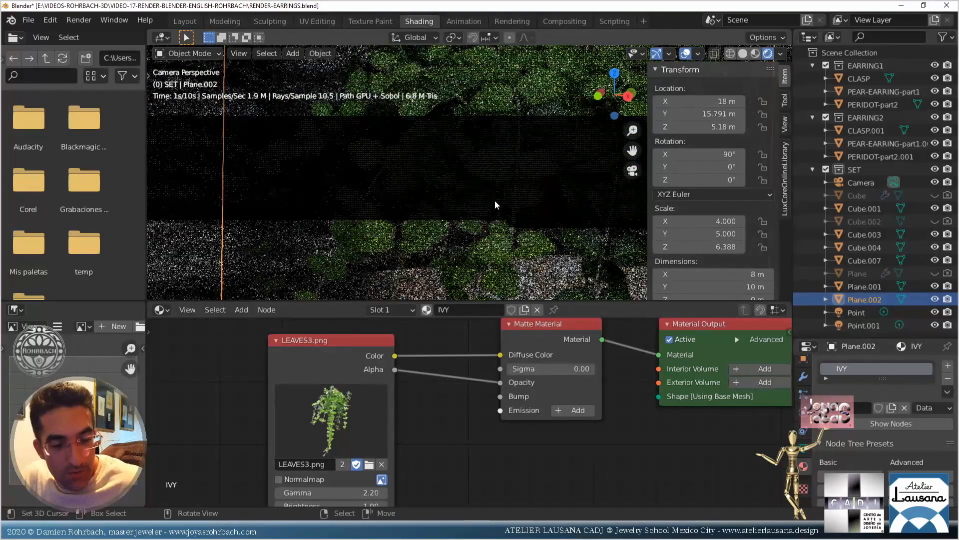
{"action": "key", "text": "ctrl+s"}
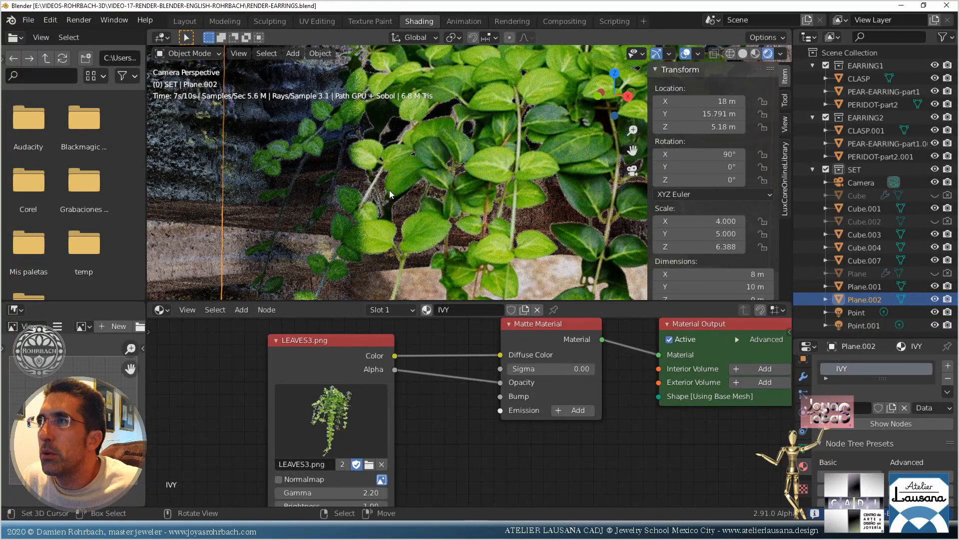
Set the ivy plane's Z location to 5.62 m
{"action": "scroll", "coordinate": [390, 194], "scroll_direction": "down", "scroll_amount": 13}
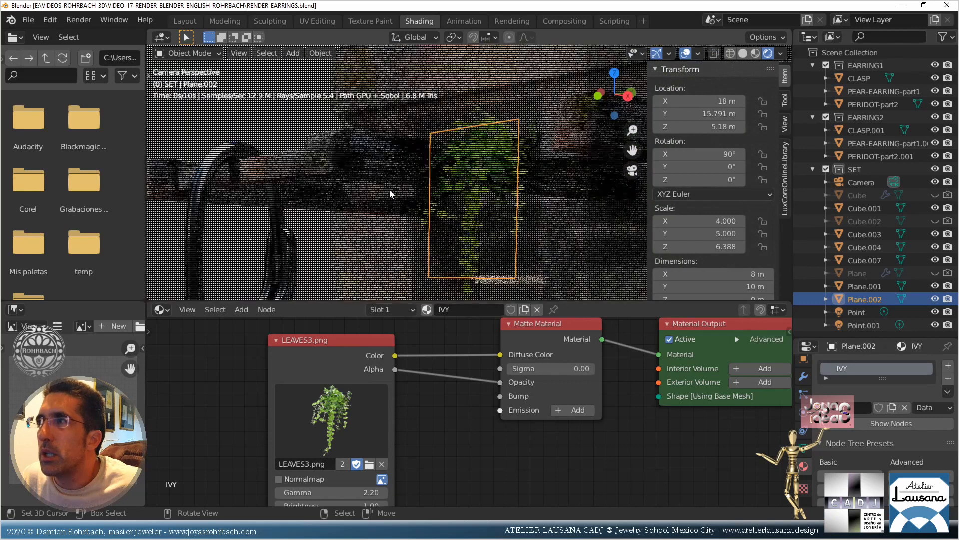
{"action": "scroll", "coordinate": [390, 193], "scroll_direction": "down", "scroll_amount": 5}
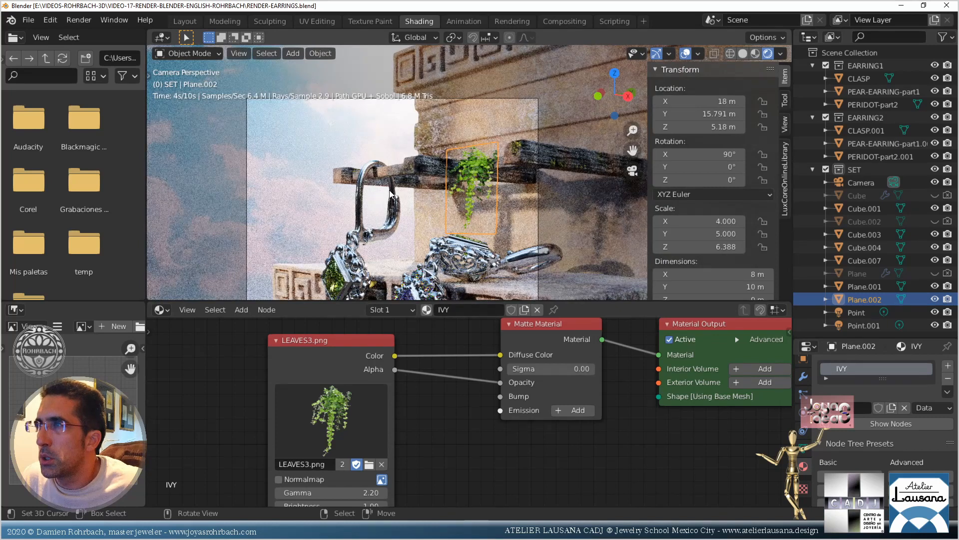
{"action": "double_click", "coordinate": [694, 127]}
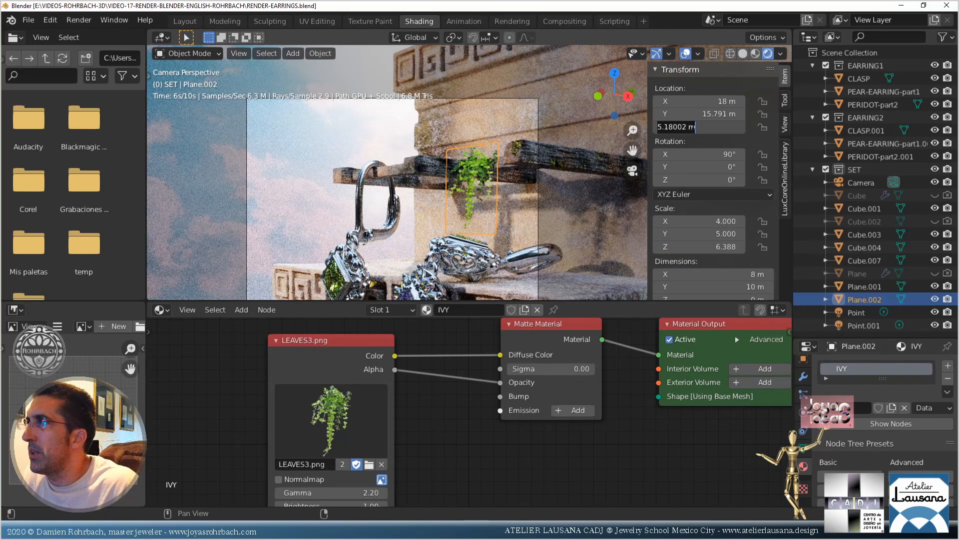
{"action": "key", "text": "ctrl+a"}
{"action": "type", "text": "5.62"}
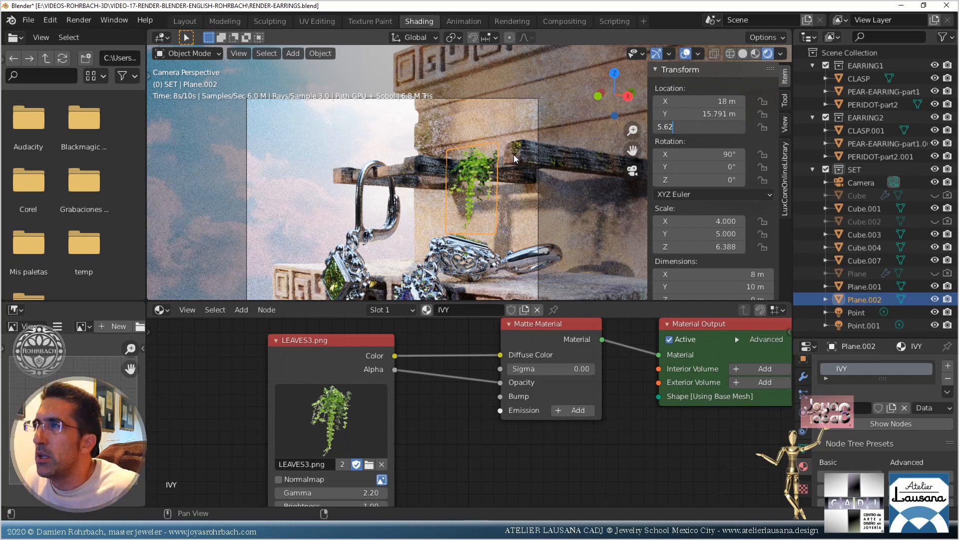
{"action": "key", "text": "Return"}
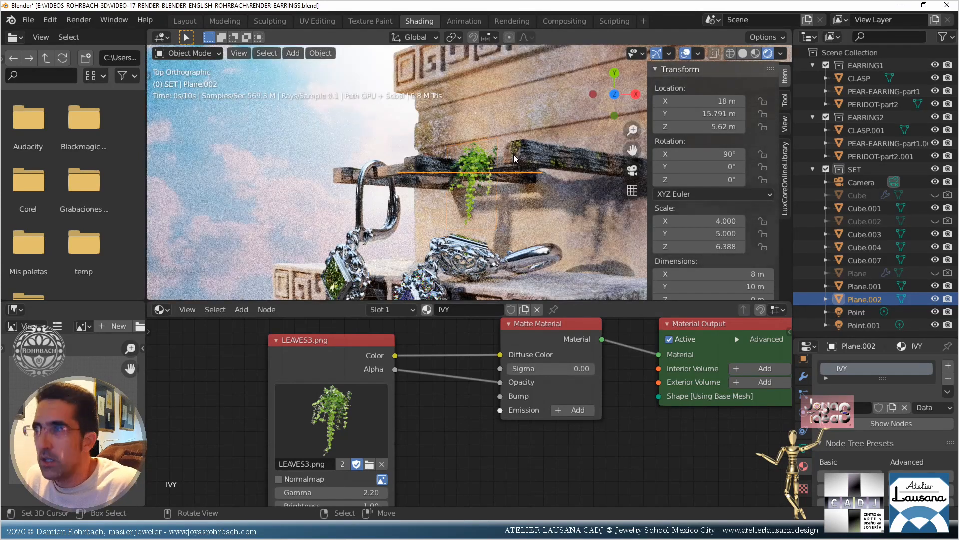
Hide the transform sidebar, inspect the ivy on the beams through the camera, and save the file
{"action": "key", "text": "KP_7"}
{"action": "key", "text": "KP_0"}
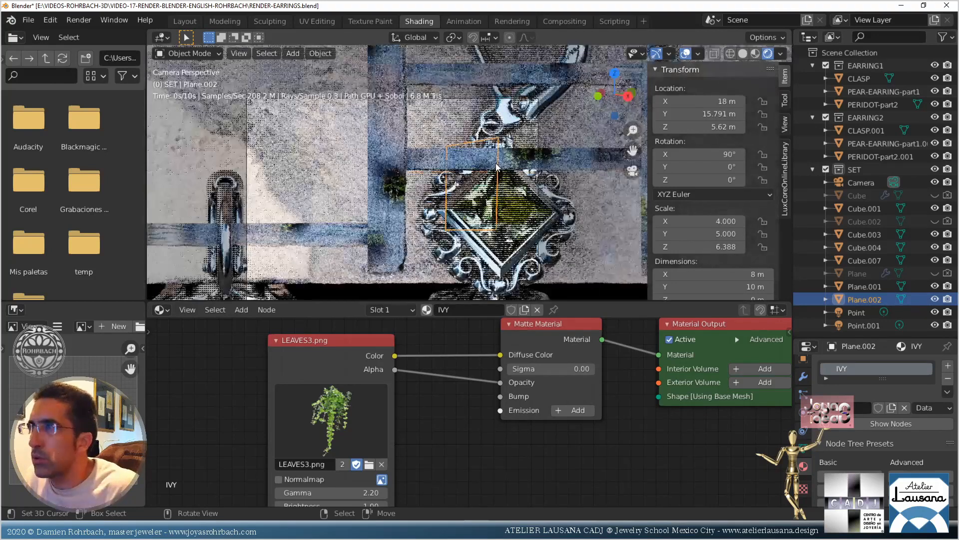
{"action": "scroll", "coordinate": [491, 168], "scroll_direction": "up", "scroll_amount": 5}
{"action": "key", "text": "n"}
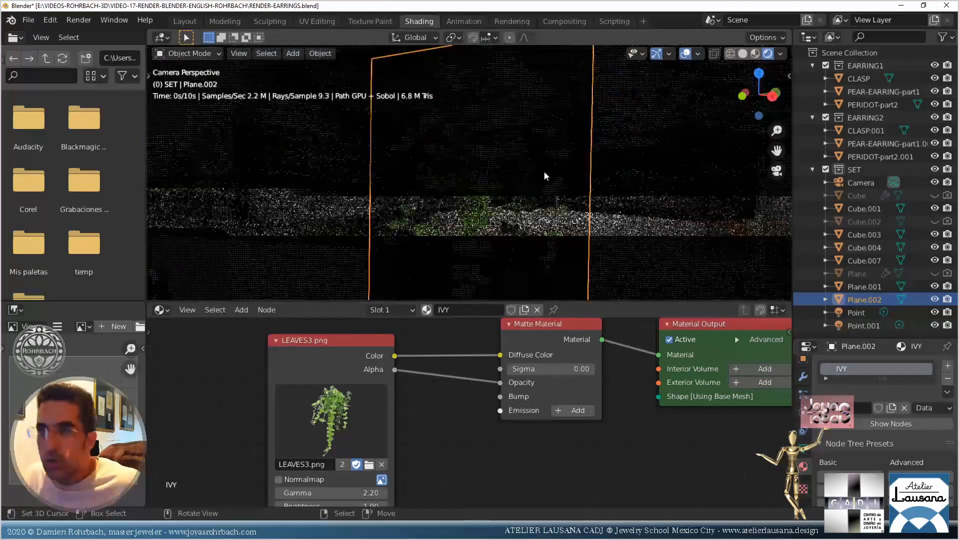
{"action": "scroll", "coordinate": [531, 185], "scroll_direction": "down", "scroll_amount": 4}
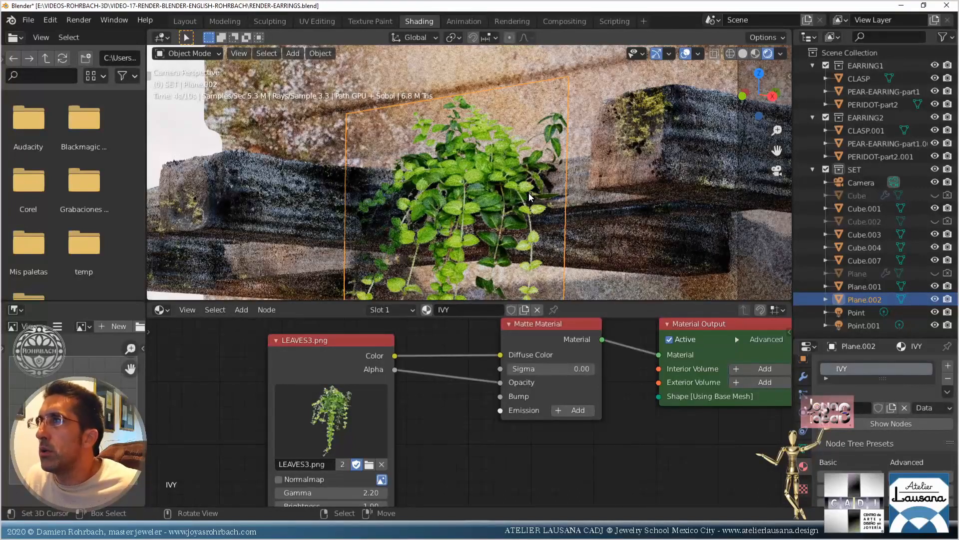
{"action": "key", "text": "ctrl"}
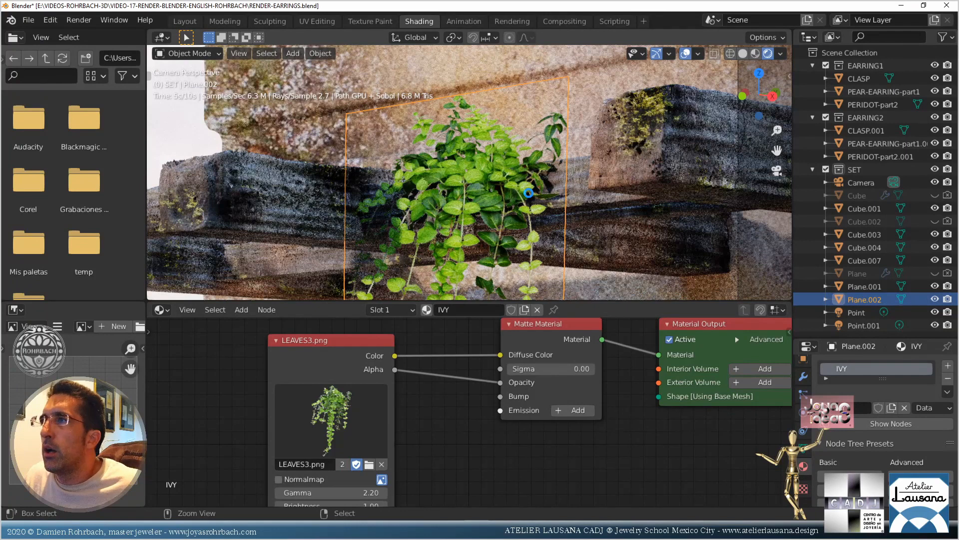
{"action": "key", "text": "ctrl+s"}
In the Layout workspace, duplicate the ivy plane and place the copy below the hanging earring at about X 10, Y -0.3, Z -26.5 m
{"action": "scroll", "coordinate": [529, 193], "scroll_direction": "down", "scroll_amount": 10}
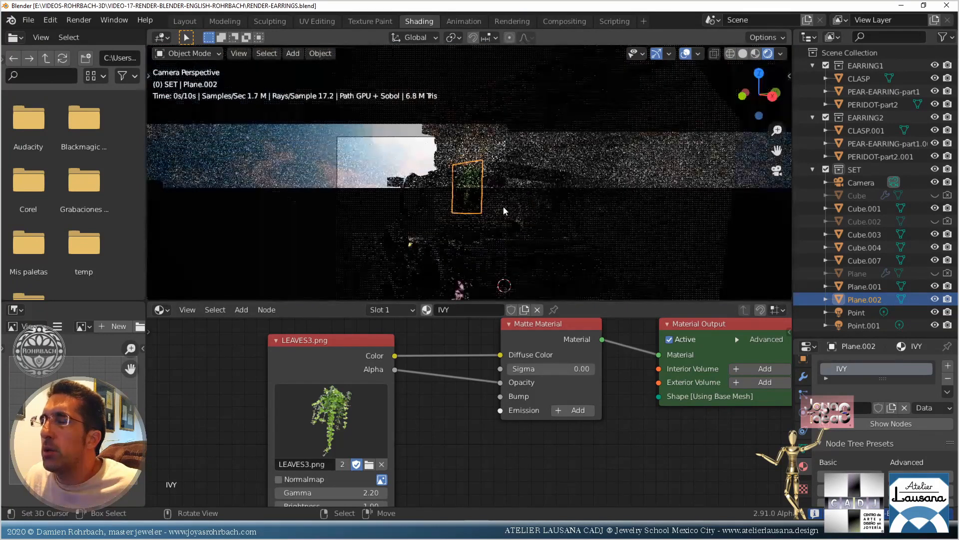
{"action": "scroll", "coordinate": [487, 214], "scroll_direction": "up", "scroll_amount": 2}
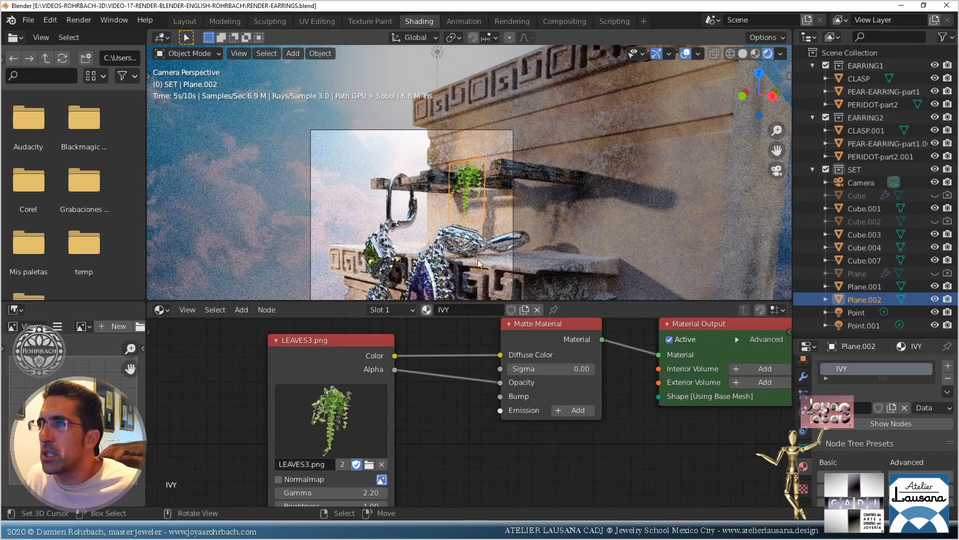
{"action": "middle_click_drag", "start_coordinate": [478, 269], "coordinate": [507, 178], "text": "shift"}
{"action": "scroll", "coordinate": [509, 183], "scroll_direction": "down", "scroll_amount": 1}
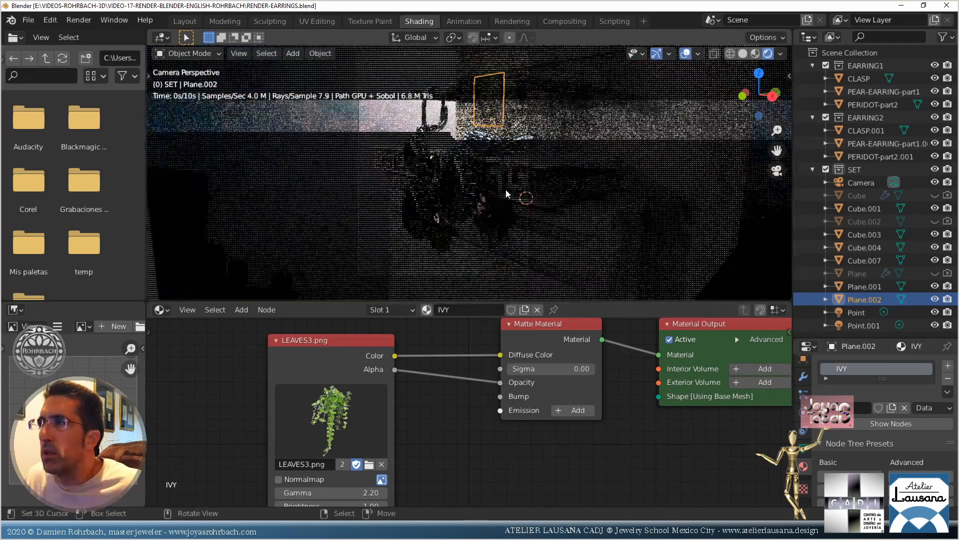
{"action": "left_click", "coordinate": [185, 21]}
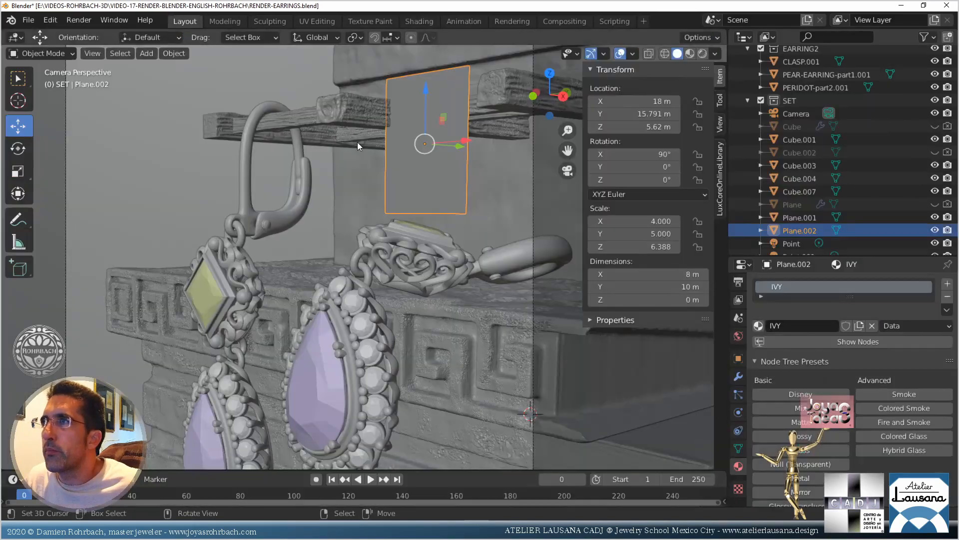
{"action": "scroll", "coordinate": [360, 142], "scroll_direction": "down", "scroll_amount": 3}
{"action": "middle_click_drag", "start_coordinate": [400, 169], "coordinate": [421, 128], "text": "shift"}
{"action": "key", "text": "shift+d"}
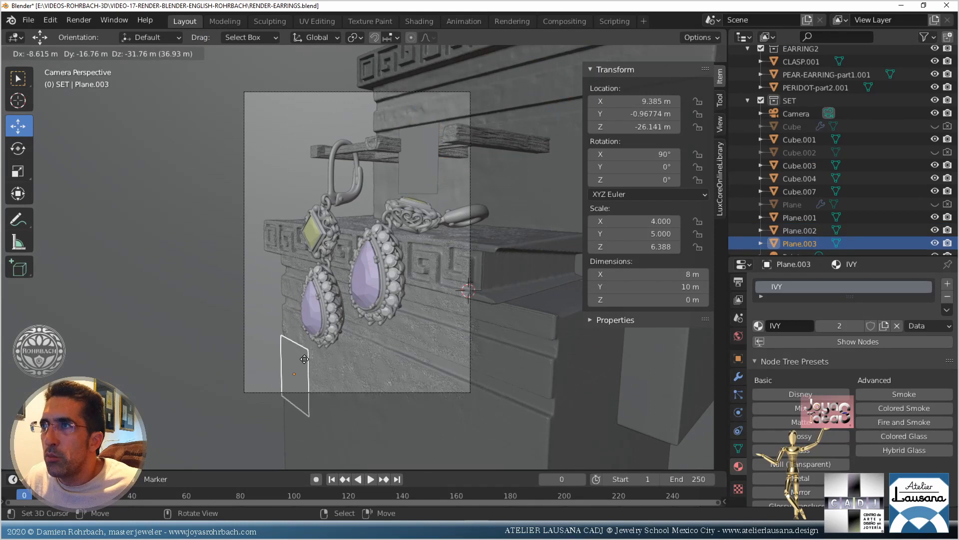
{"action": "left_click", "coordinate": [310, 365]}
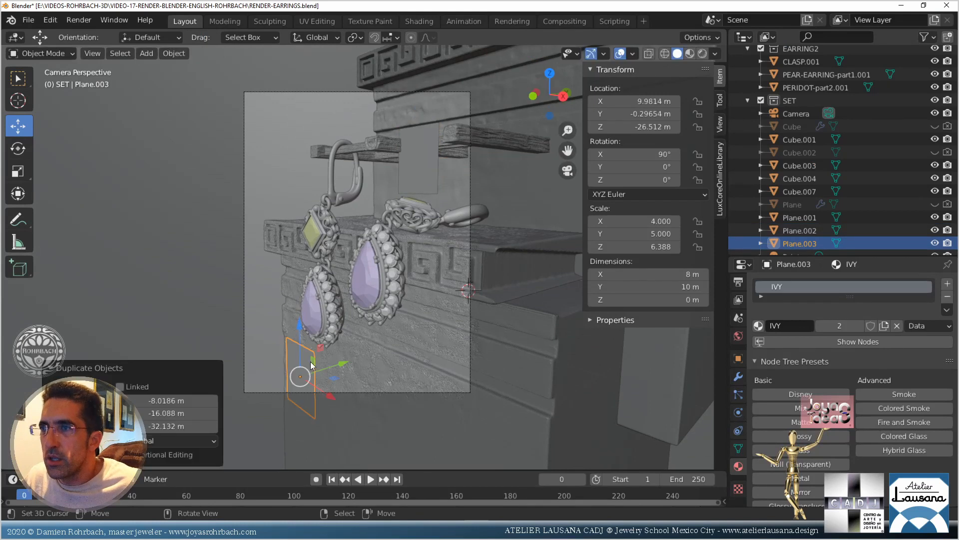
In front view, move the copied plane to the wall's lower left area, about X -14.1, Z -36.7 m, and scale it up by about 1.66
{"action": "key", "text": "KP_1"}
{"action": "scroll", "coordinate": [313, 365], "scroll_direction": "down", "scroll_amount": 5}
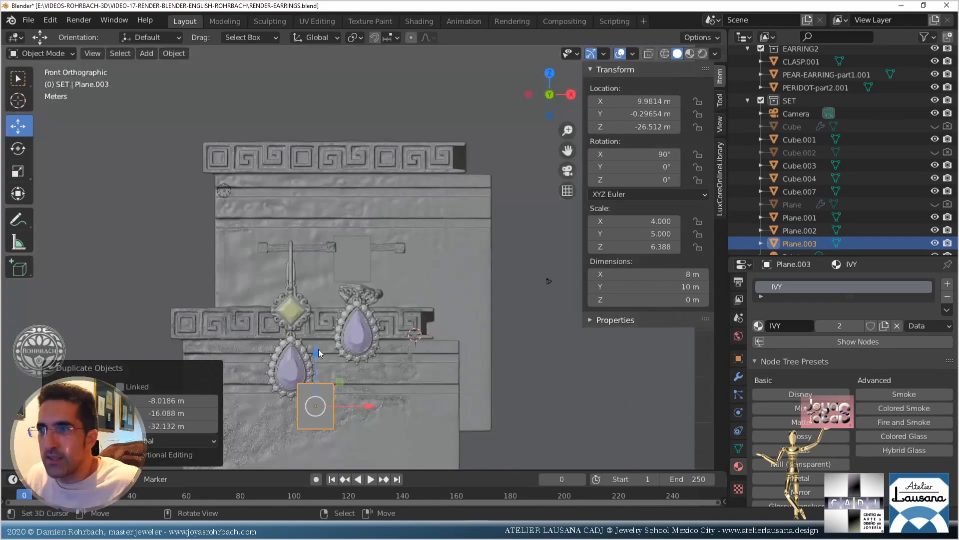
{"action": "middle_click_drag", "start_coordinate": [363, 396], "coordinate": [450, 254], "text": "shift"}
{"action": "key", "text": "g"}
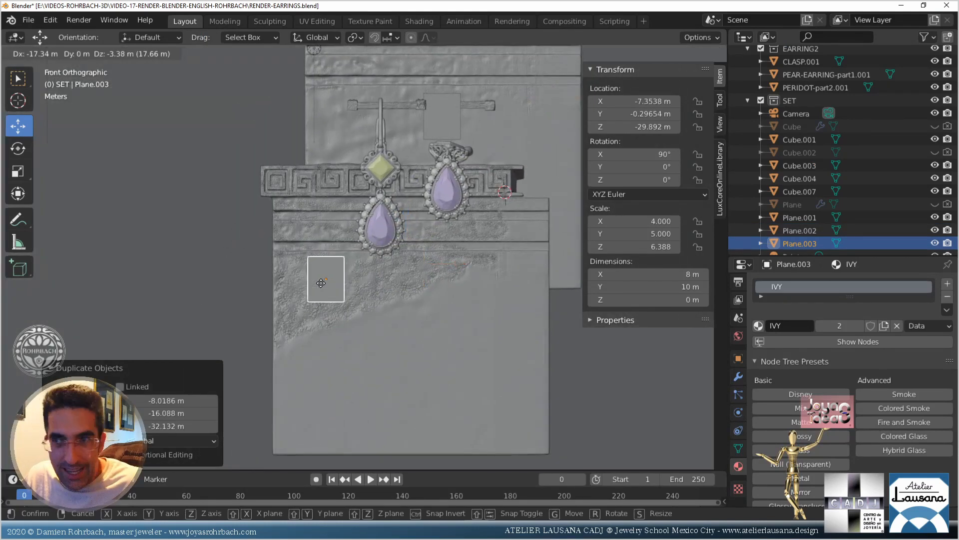
{"action": "left_click", "coordinate": [294, 305]}
{"action": "key", "text": "s"}
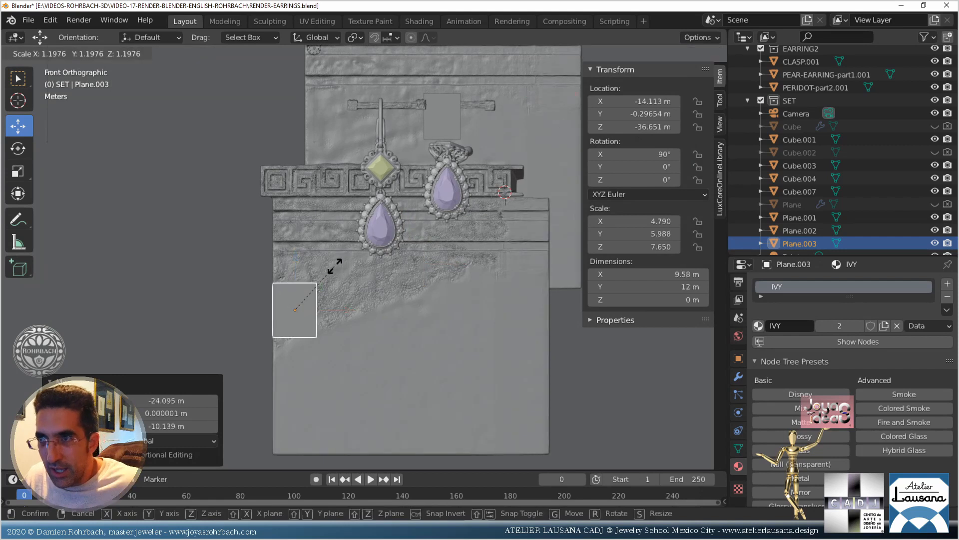
{"action": "left_click", "coordinate": [355, 259]}
Move the copied plane against the lower wall's front face at about Y 12.1 m and lower it to about Z -36.8 m
{"action": "key", "text": "KP_3"}
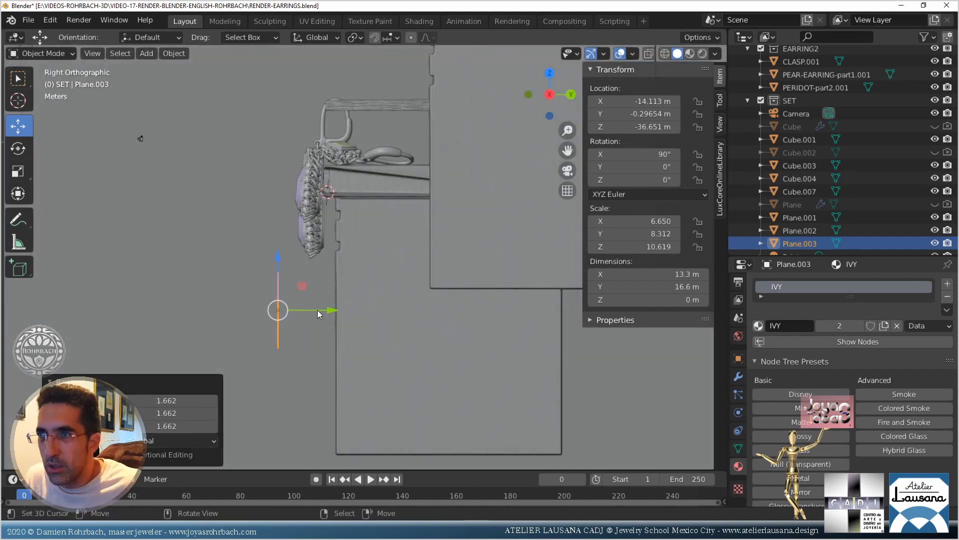
{"action": "key", "text": "g"}
{"action": "left_click", "coordinate": [337, 339]}
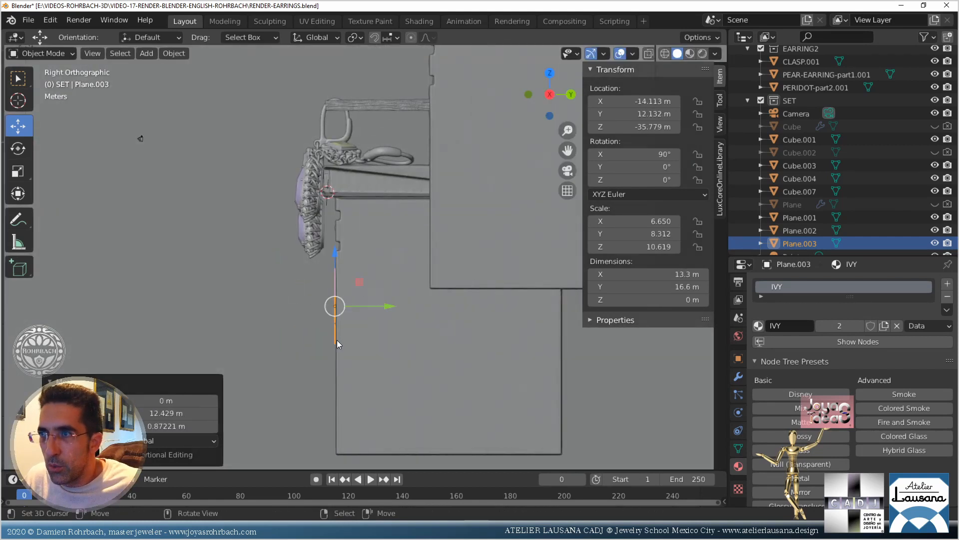
{"action": "key", "text": "shift+Left"}
{"action": "key", "text": "KP_0"}
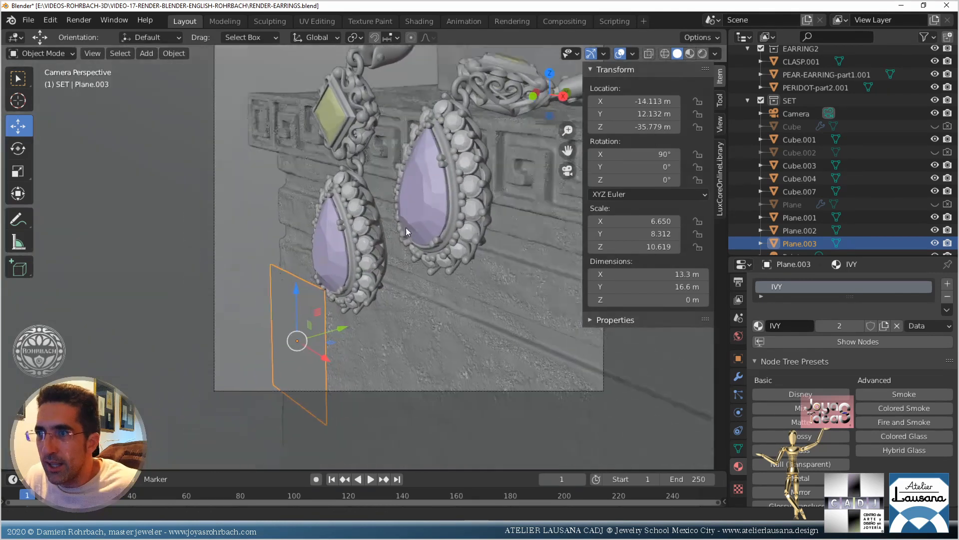
{"action": "middle_click_drag", "start_coordinate": [406, 228], "coordinate": [447, 158], "text": "shift"}
{"action": "left_click_drag", "start_coordinate": [337, 223], "coordinate": [337, 231]}
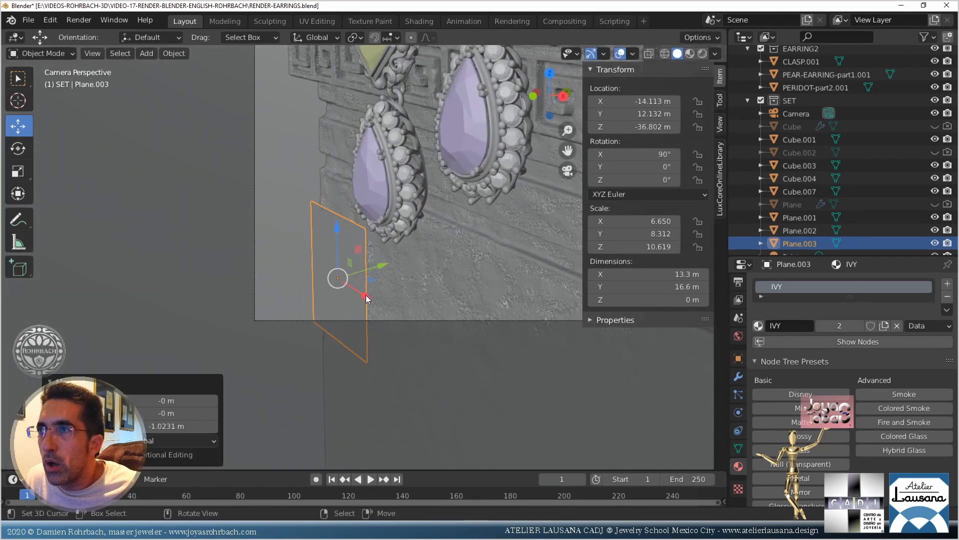
Shift the lower wall's plane along X to about -11.1 m and give it its own copy of the IVY material
{"action": "left_click_drag", "start_coordinate": [366, 299], "coordinate": [377, 305]}
{"action": "left_click", "coordinate": [885, 326]}
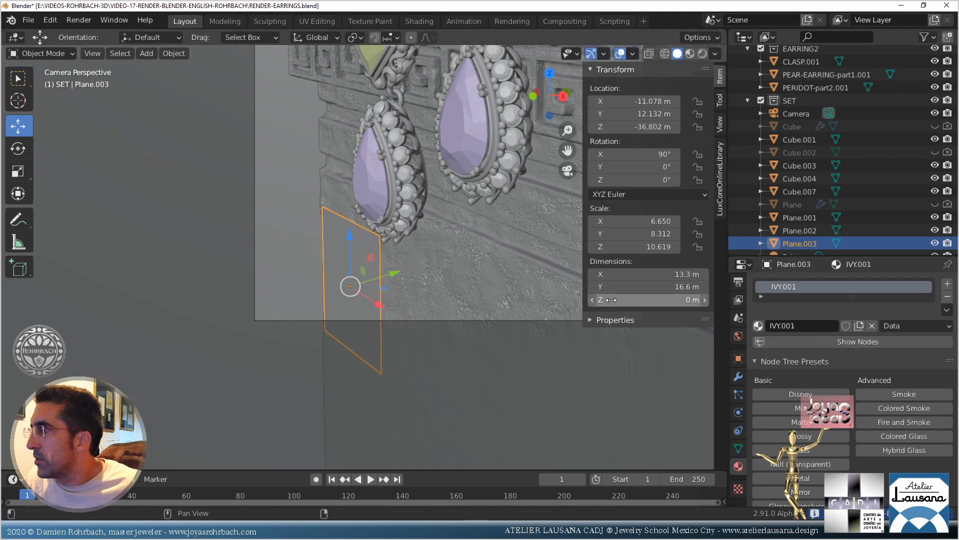
In the Shading workspace, replace the IVY.001 material's leaf image with IVY4.png and save the file
{"action": "left_click", "coordinate": [431, 21]}
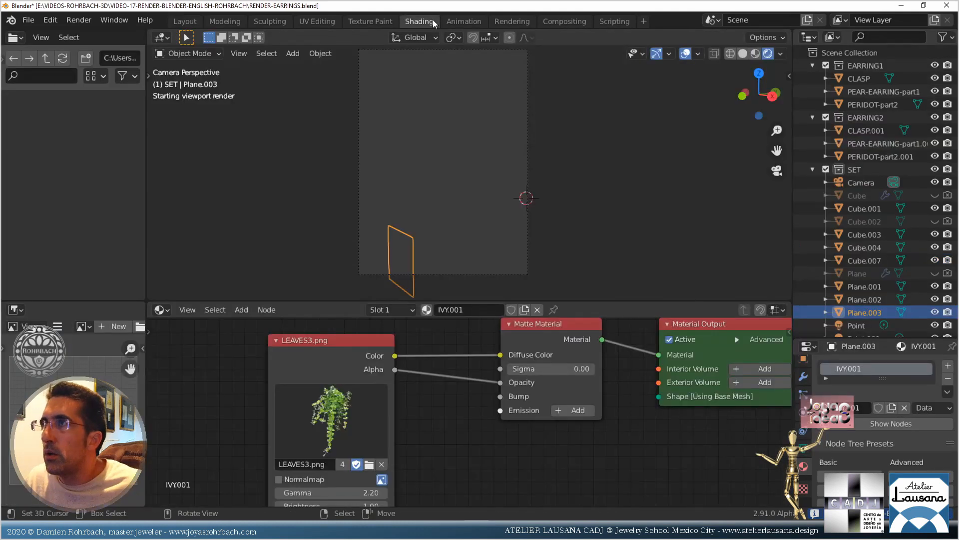
{"action": "left_click", "coordinate": [369, 464]}
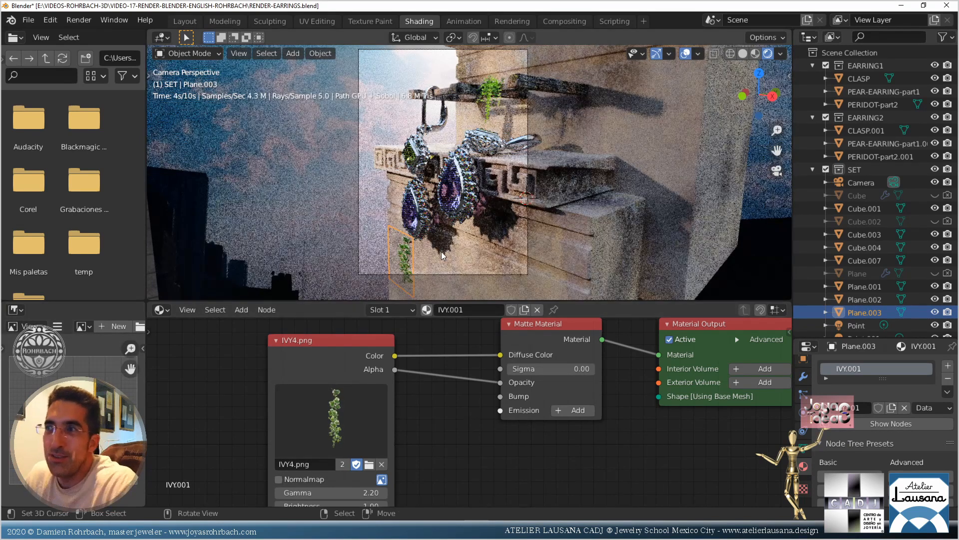
{"action": "key", "text": "ctrl+s"}
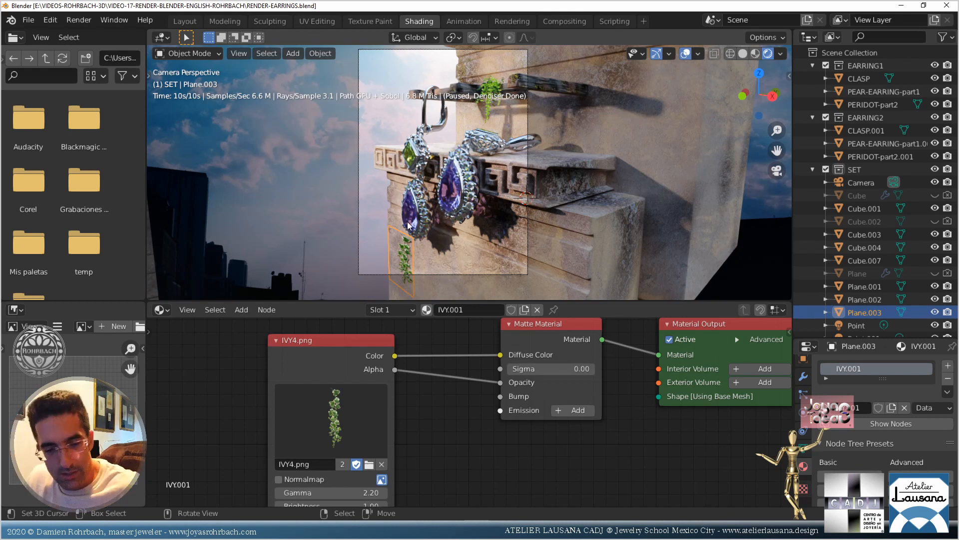
Set the ivy plane's Y dimension to 21 m, and increase it to 26 m
{"action": "key", "text": "n"}
{"action": "scroll", "coordinate": [712, 284], "scroll_direction": "down", "scroll_amount": 2}
{"action": "left_click", "coordinate": [726, 259]}
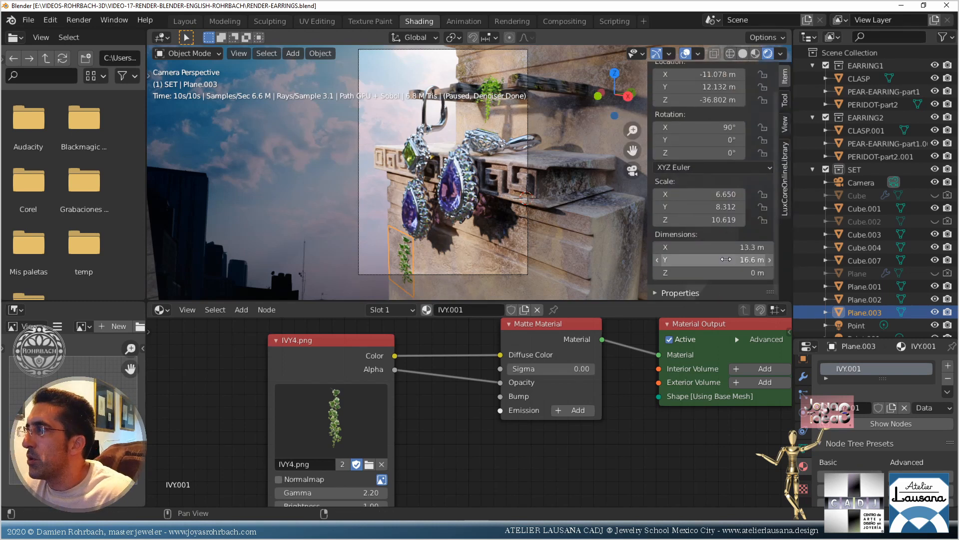
{"action": "type", "text": "21"}
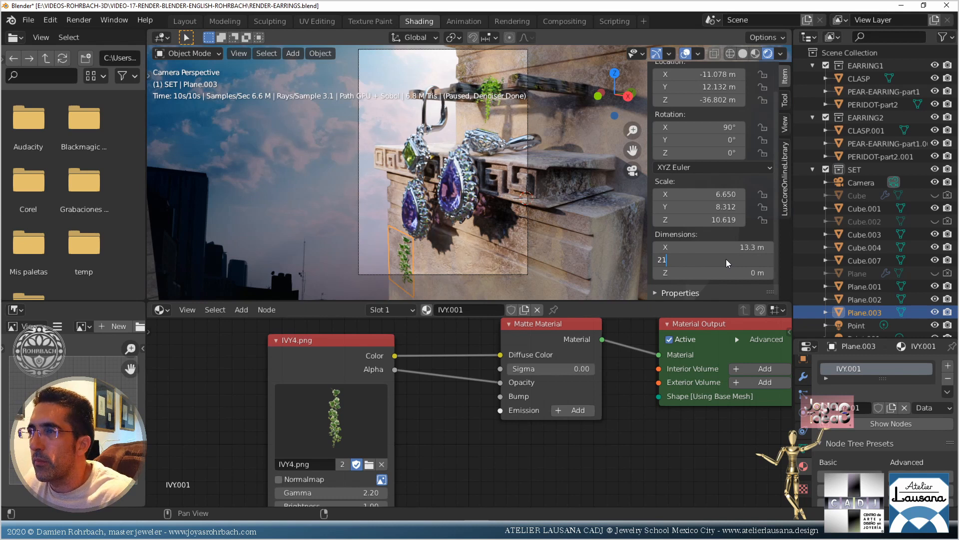
{"action": "key", "text": "Return"}
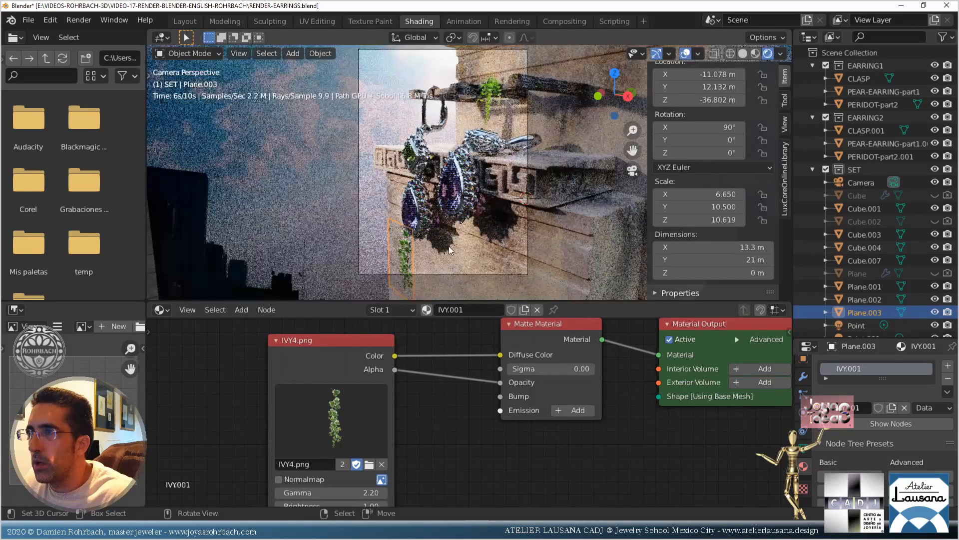
{"action": "left_click", "coordinate": [709, 259]}
{"action": "type", "text": "26"}
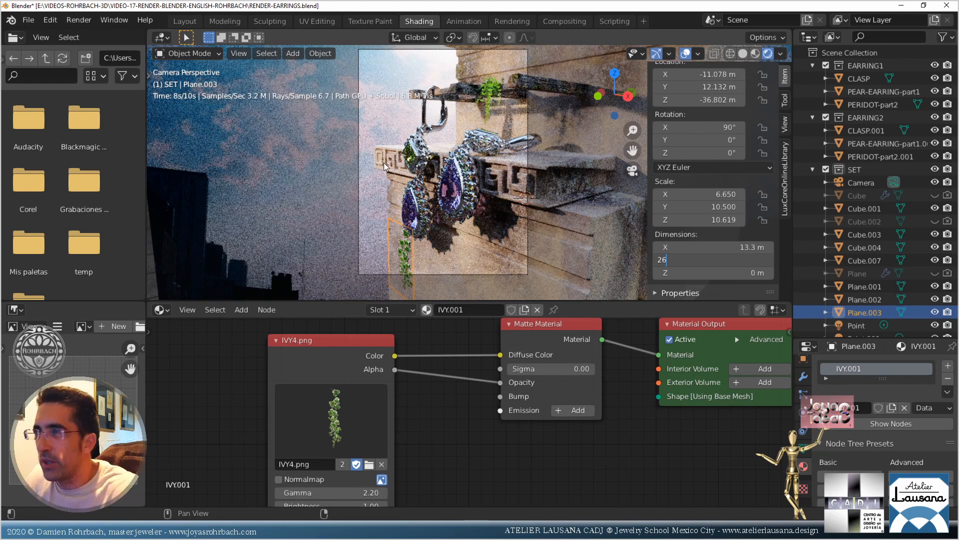
{"action": "key", "text": "Return"}
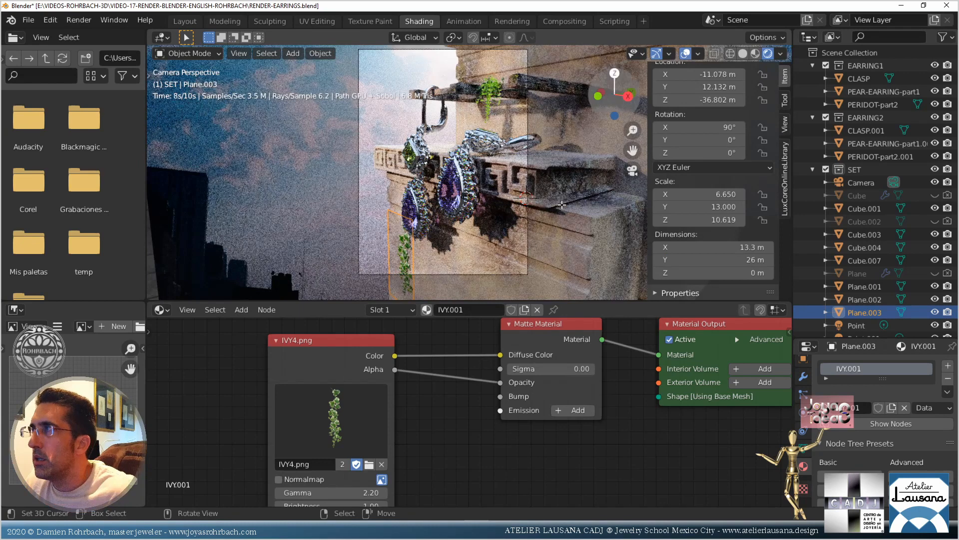
Set the ivy plane's location to X -15 m and Z -38 m, and save the file
{"action": "middle_click_drag", "start_coordinate": [463, 227], "coordinate": [510, 146], "text": "shift"}
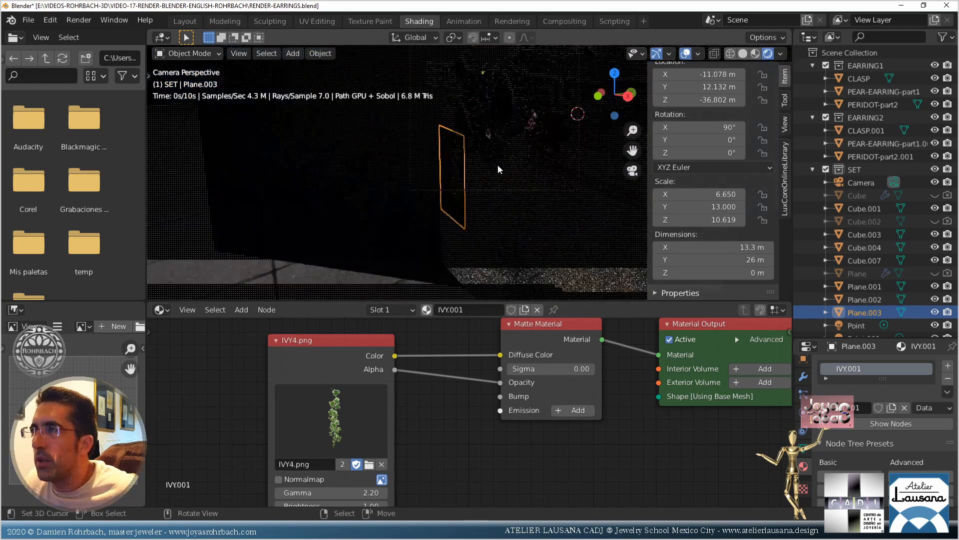
{"action": "scroll", "coordinate": [499, 169], "scroll_direction": "up", "scroll_amount": 6}
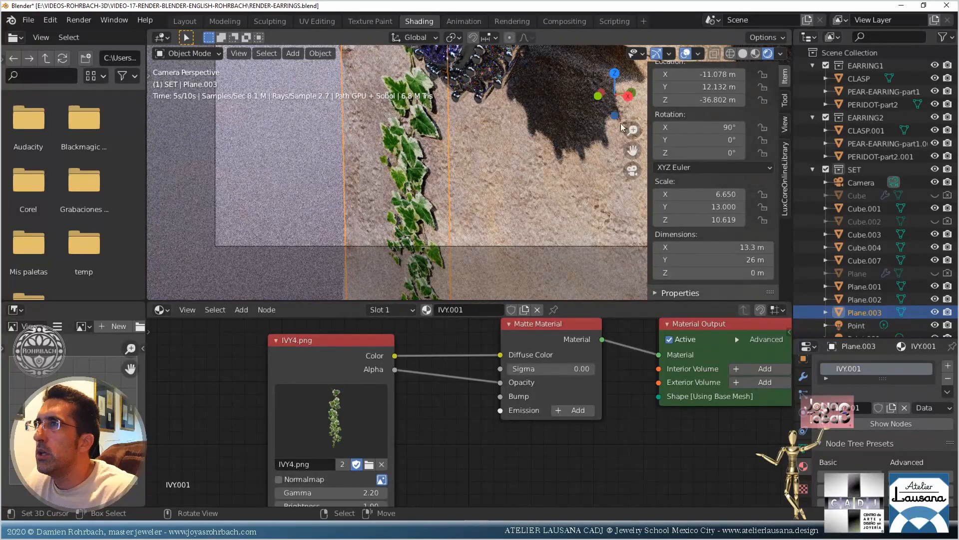
{"action": "left_click", "coordinate": [703, 75]}
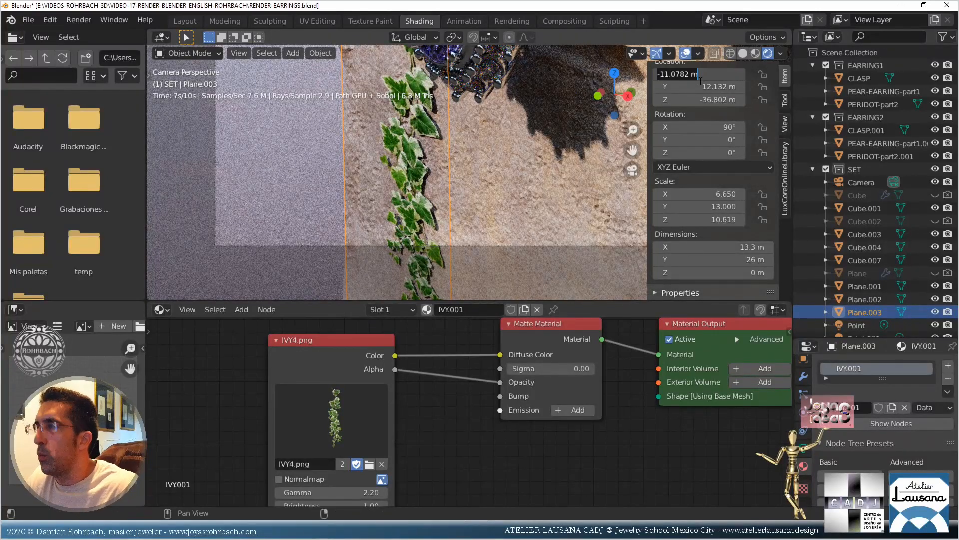
{"action": "type", "text": "-15"}
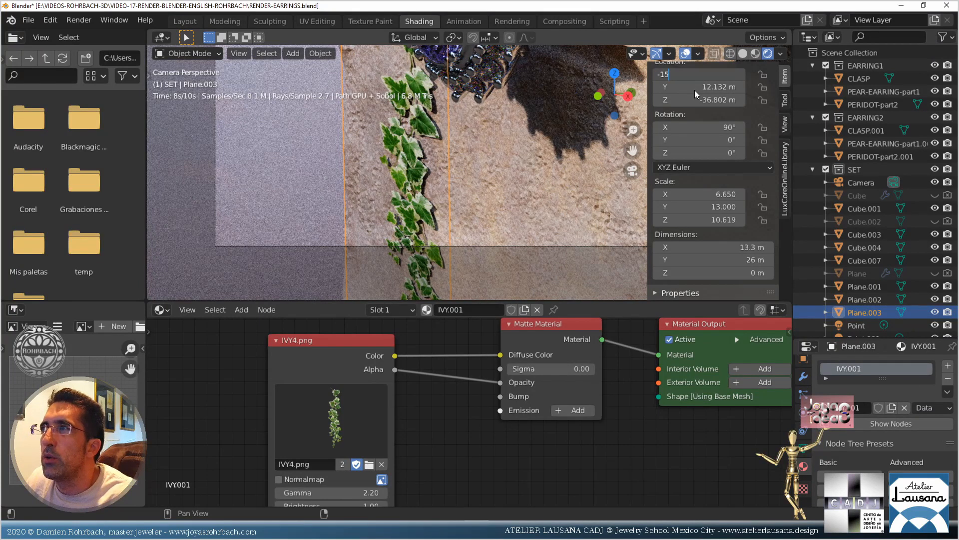
{"action": "key", "text": "Return"}
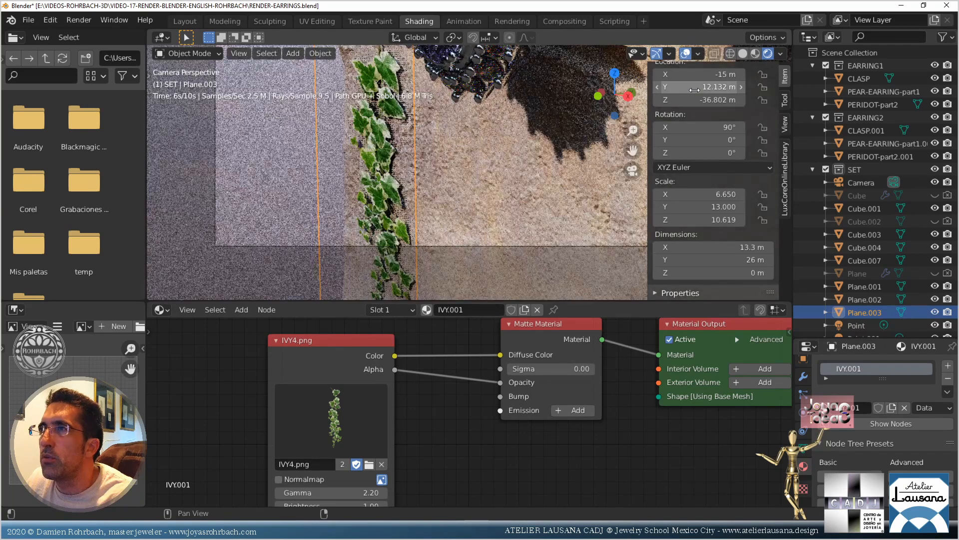
{"action": "left_click", "coordinate": [695, 99]}
{"action": "type", "text": "-"}
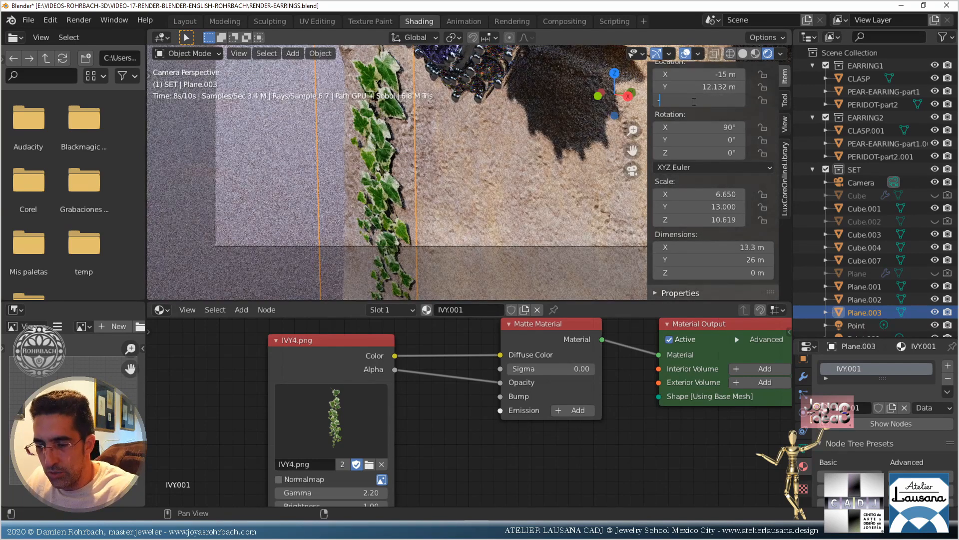
{"action": "type", "text": "38"}
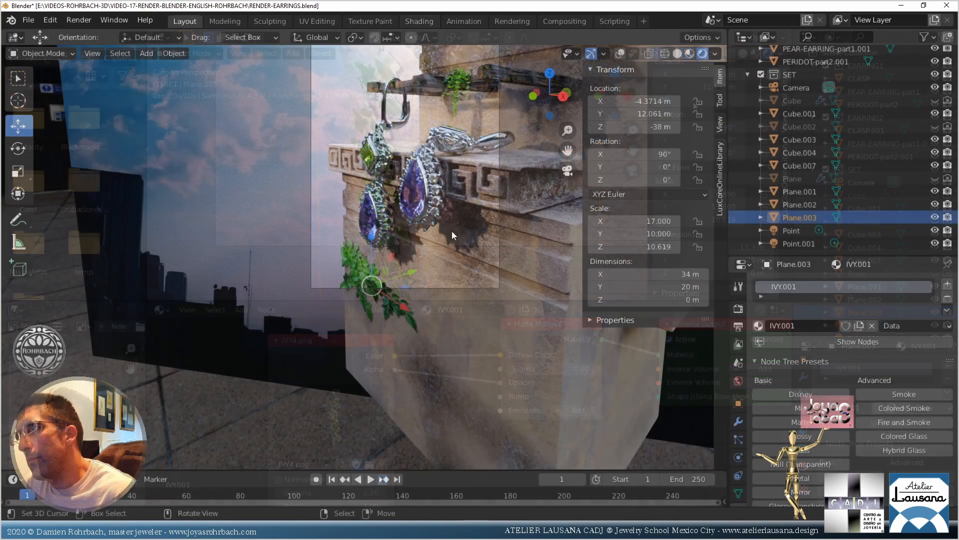
{"action": "key", "text": "ctrl+s"}
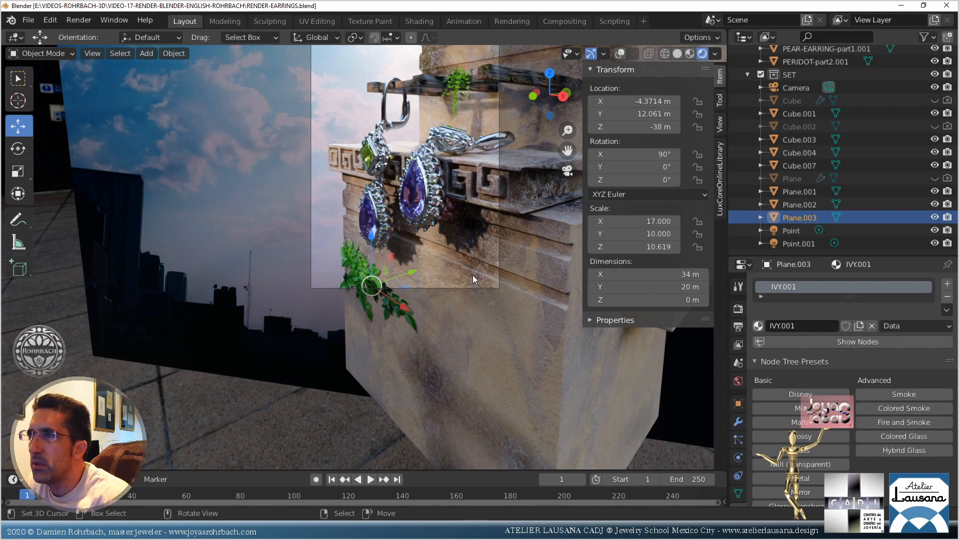
In solid front view, duplicate the ivy plane to about X 34.6, Z -35.6 m and make the copy's material single-user
{"action": "left_click", "coordinate": [677, 54]}
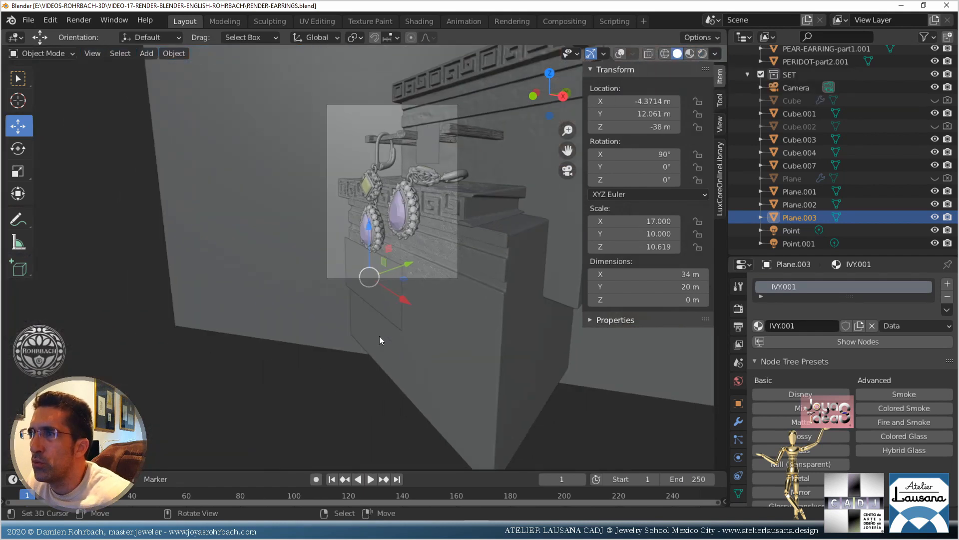
{"action": "key", "text": "KP_1"}
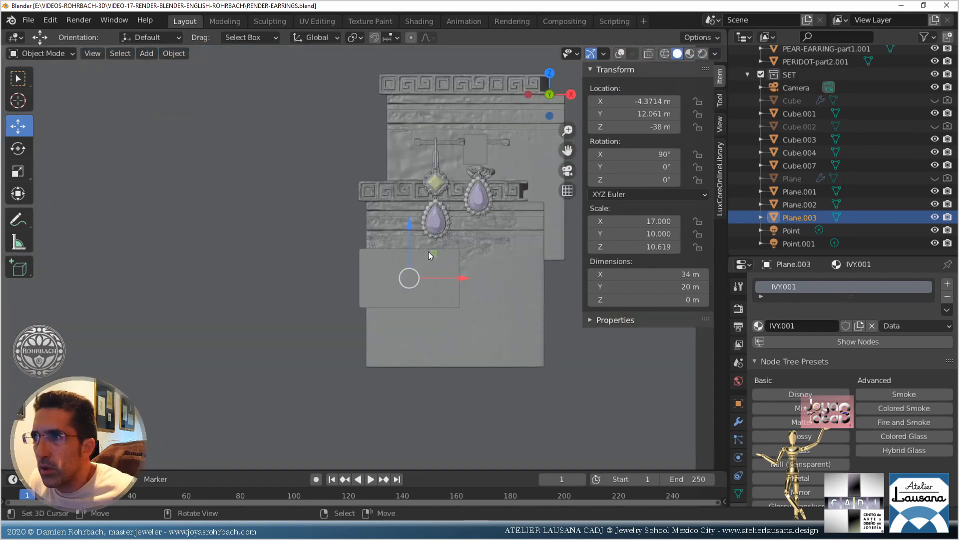
{"action": "key", "text": "shift+d"}
{"action": "left_click", "coordinate": [522, 271]}
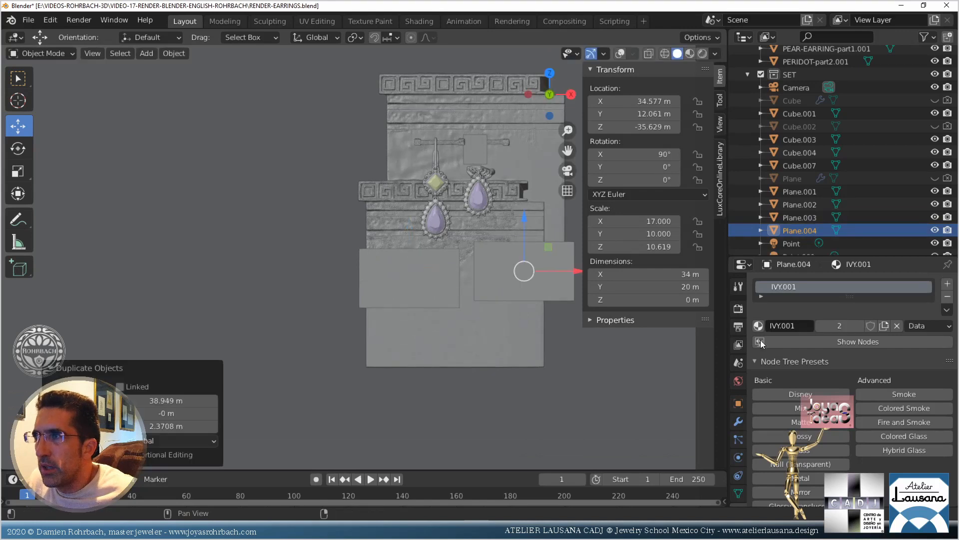
{"action": "left_click", "coordinate": [883, 326]}
In camera view, raise the copied plane to about Z -28.4 m and shift it along X to about 37.9 m
{"action": "scroll", "coordinate": [508, 266], "scroll_direction": "up", "scroll_amount": 3}
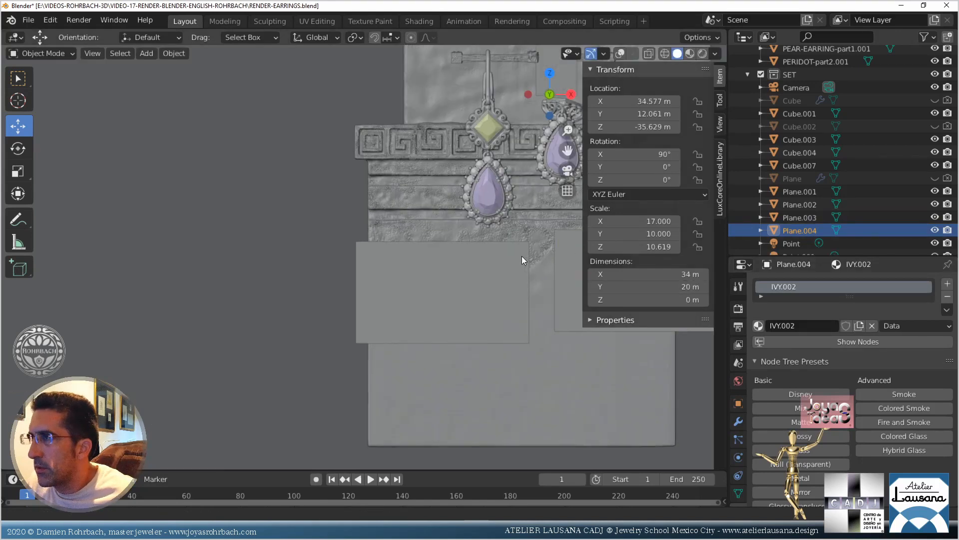
{"action": "middle_click_drag", "start_coordinate": [522, 256], "coordinate": [355, 280], "text": "shift"}
{"action": "key", "text": "KP_0"}
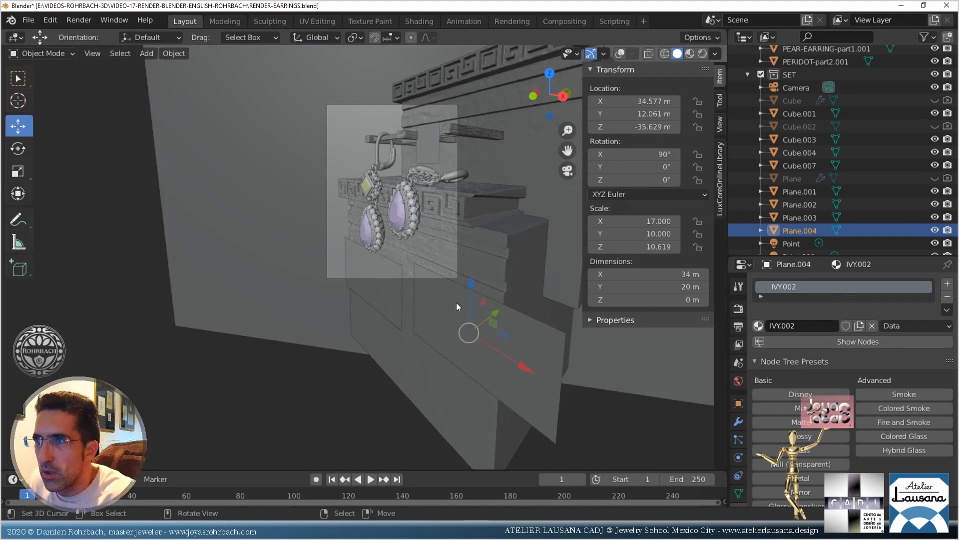
{"action": "left_click_drag", "start_coordinate": [472, 289], "coordinate": [473, 264]}
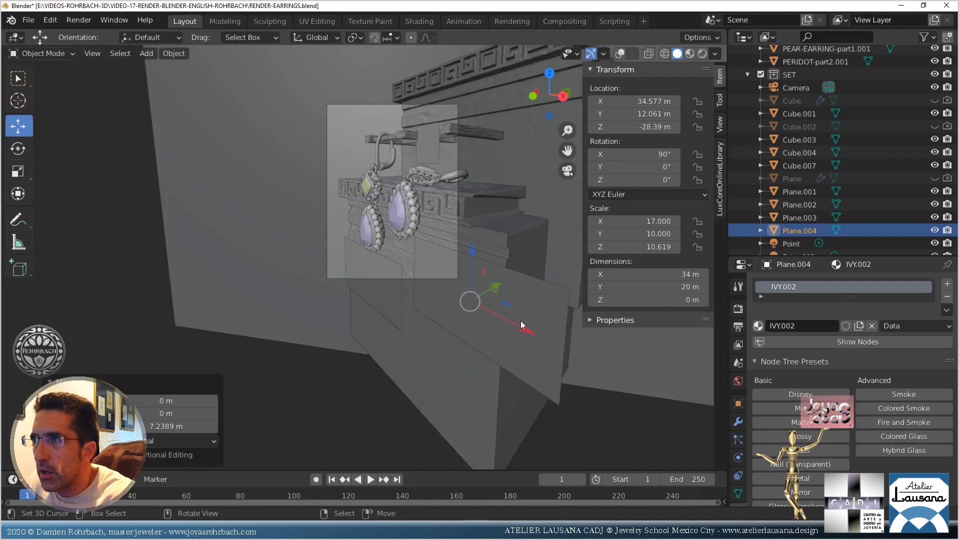
{"action": "left_click_drag", "start_coordinate": [524, 329], "coordinate": [546, 338]}
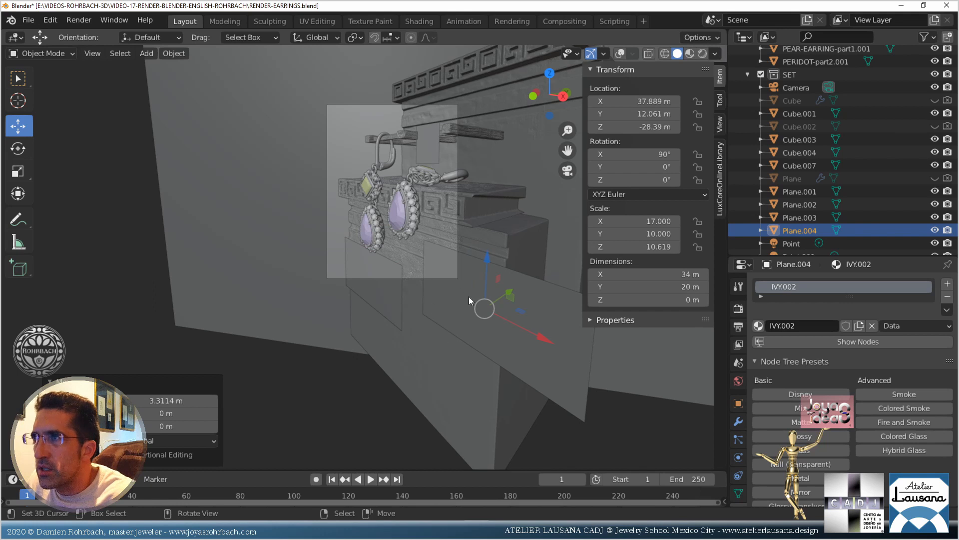
Duplicate the plane straight up to about Z -8.6 m and scale the new copy down by about 0.324
{"action": "key", "text": "shift+d"}
{"action": "key", "text": "z"}
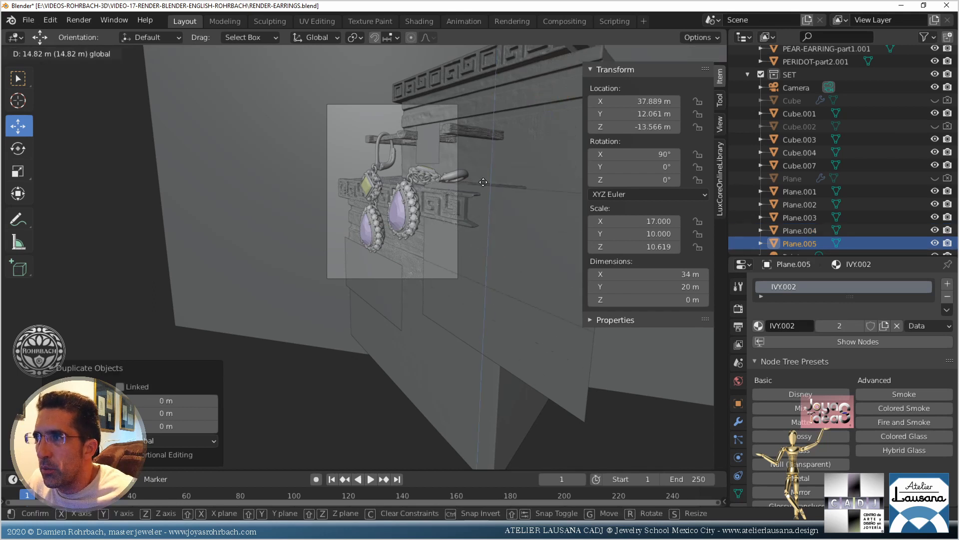
{"action": "left_click", "coordinate": [484, 167]}
{"action": "key", "text": "s"}
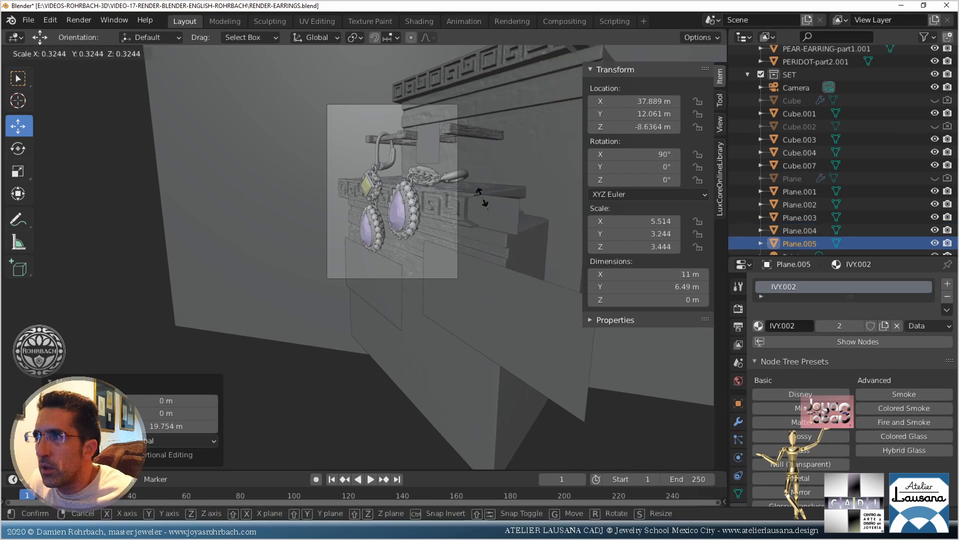
{"action": "left_click", "coordinate": [483, 198]}
Move the small plane to the front of the Greek-key ledge at about Y 9.6 m and raise it to about Z -5.9 m
{"action": "middle_click_drag", "start_coordinate": [483, 199], "coordinate": [407, 274]}
{"action": "key", "text": "g"}
{"action": "key", "text": "y"}
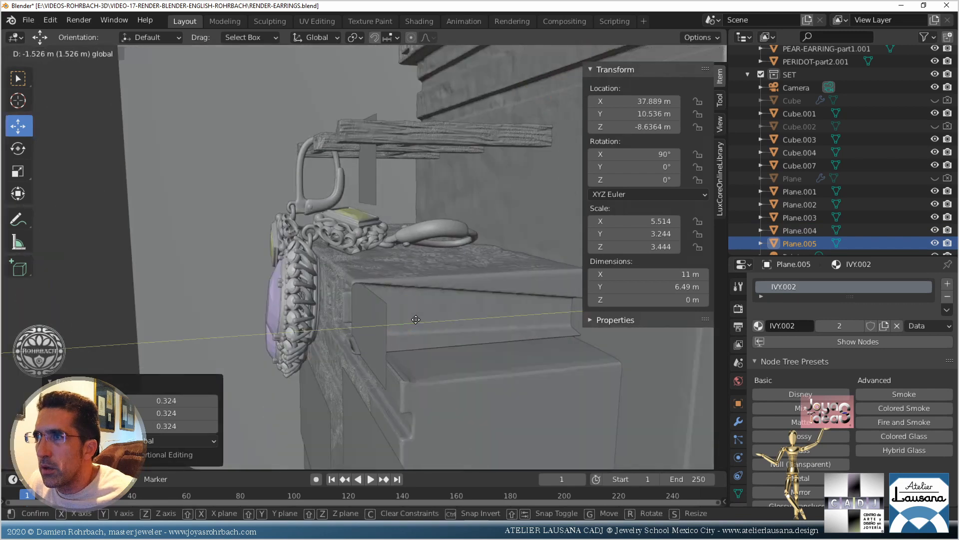
{"action": "left_click", "coordinate": [407, 320]}
{"action": "key", "text": "g"}
{"action": "key", "text": "z"}
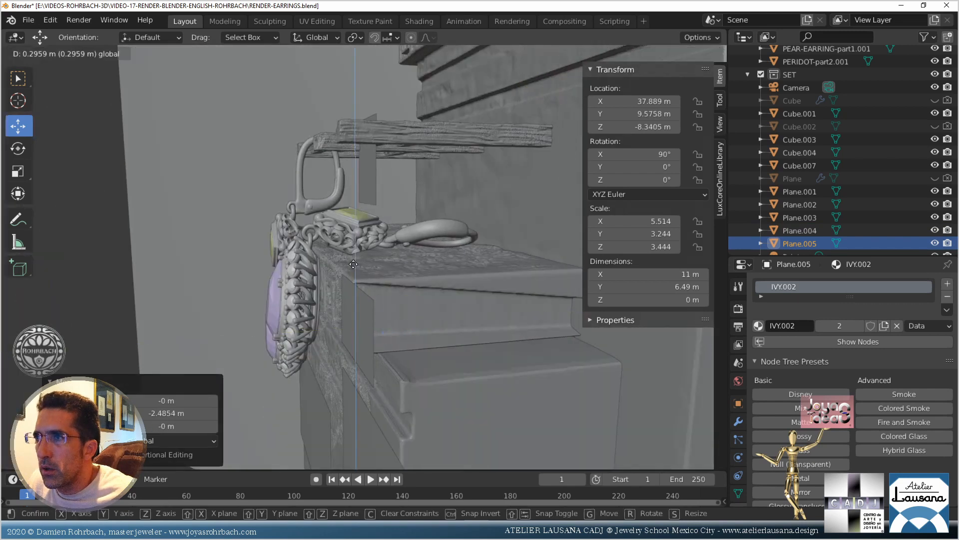
{"action": "left_click", "coordinate": [356, 245]}
In front view, resize the small plane to about 10.9 by 2.97 m and move it onto the ledge at about X 30.7, Z -4.4 m
{"action": "key", "text": "KP_0"}
{"action": "scroll", "coordinate": [380, 265], "scroll_direction": "up", "scroll_amount": 3}
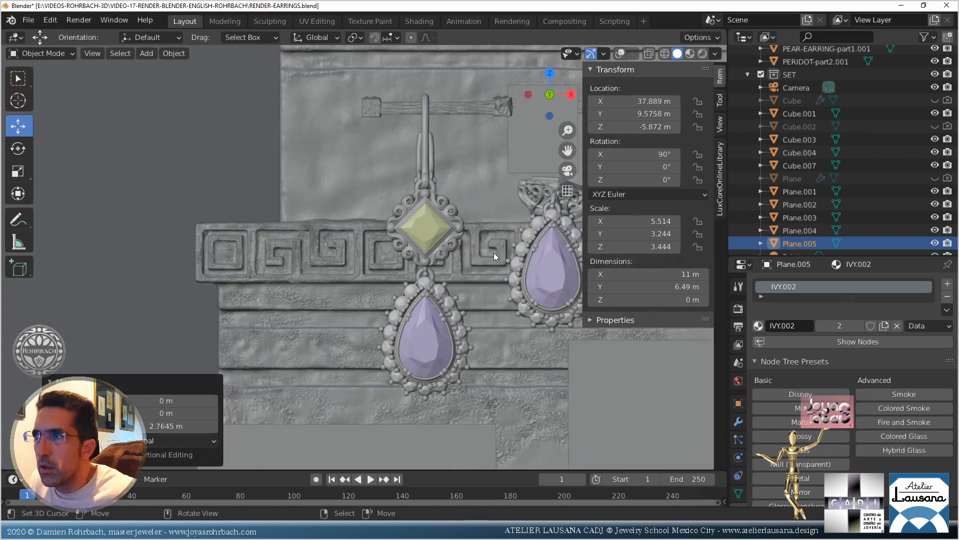
{"action": "scroll", "coordinate": [424, 295], "scroll_direction": "up", "scroll_amount": 3}
{"action": "key", "text": "s"}
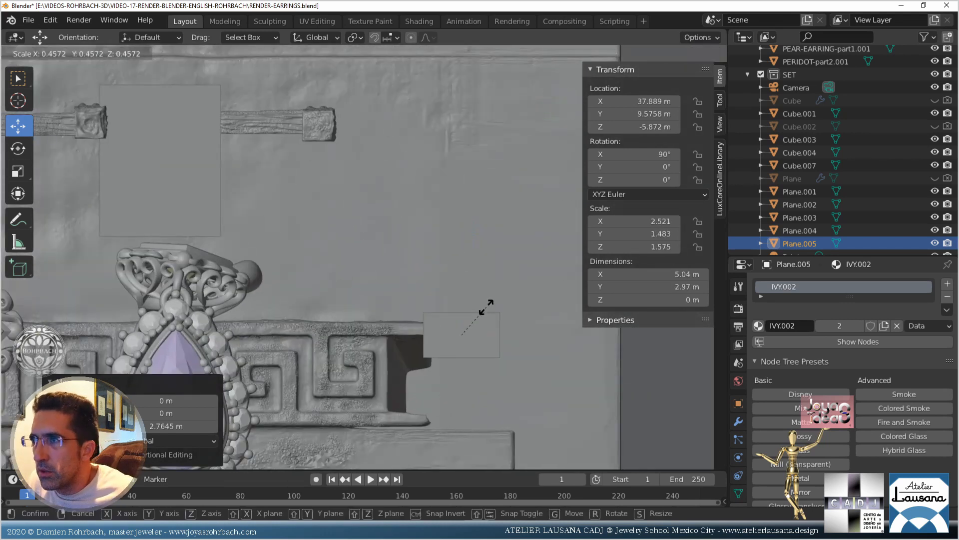
{"action": "left_click", "coordinate": [489, 309]}
{"action": "key", "text": "s"}
{"action": "key", "text": "x"}
{"action": "left_click", "coordinate": [533, 320]}
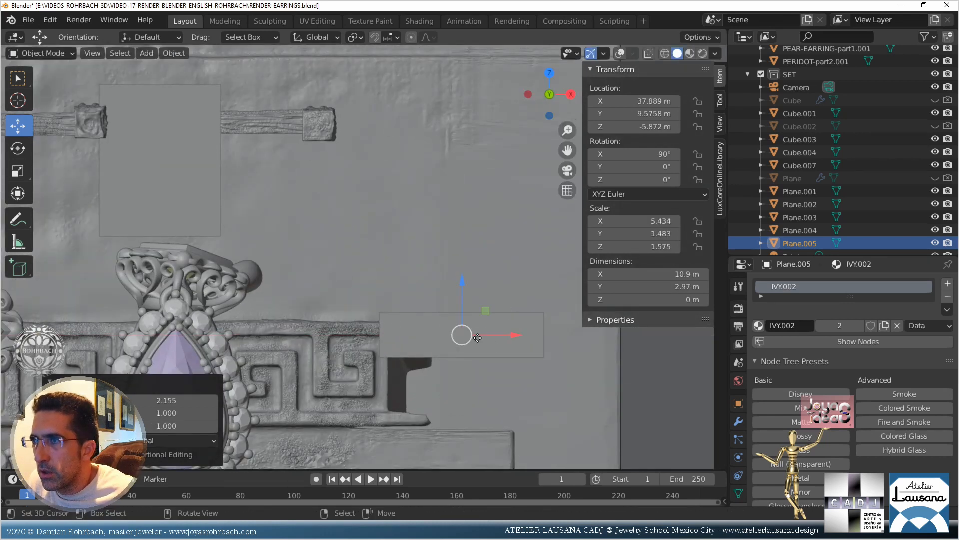
{"action": "key", "text": "g"}
{"action": "left_click", "coordinate": [377, 319]}
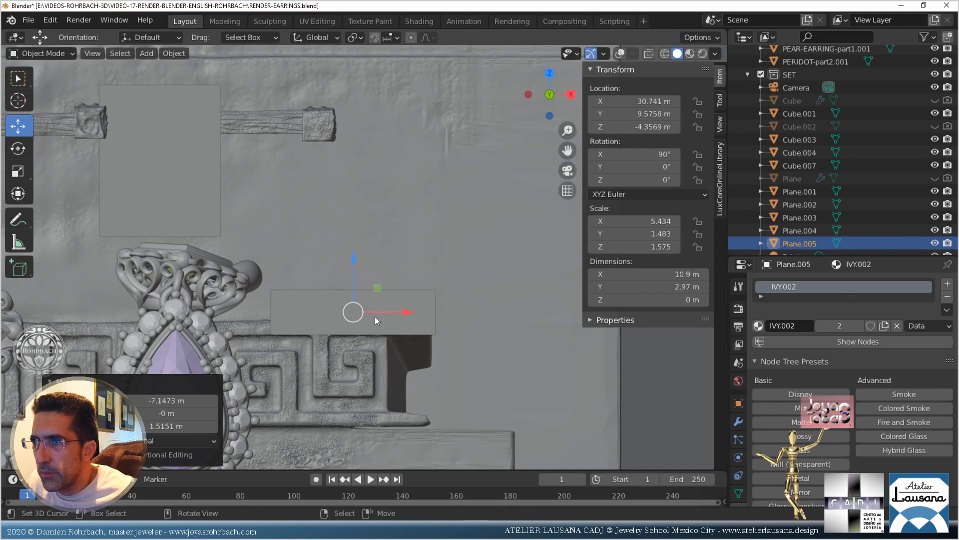
In side view, fit the small plane to the ledge's front edge at about Y 10, Z -4 m, and save the file
{"action": "key", "text": "KP_0"}
{"action": "scroll", "coordinate": [273, 329], "scroll_direction": "up", "scroll_amount": 3}
{"action": "middle_click_drag", "start_coordinate": [176, 328], "coordinate": [388, 226], "text": "shift"}
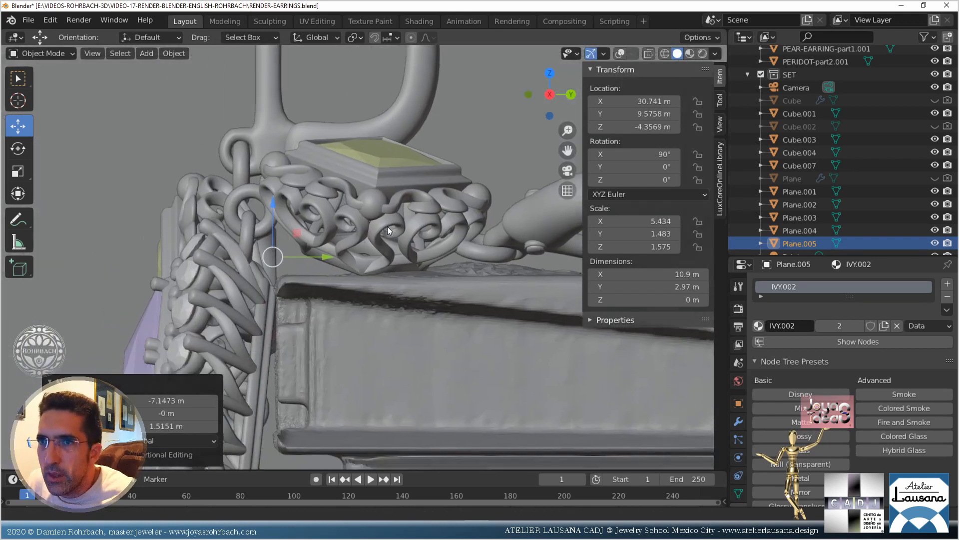
{"action": "scroll", "coordinate": [314, 277], "scroll_direction": "up", "scroll_amount": 2}
{"action": "key", "text": "g"}
{"action": "key", "text": "z"}
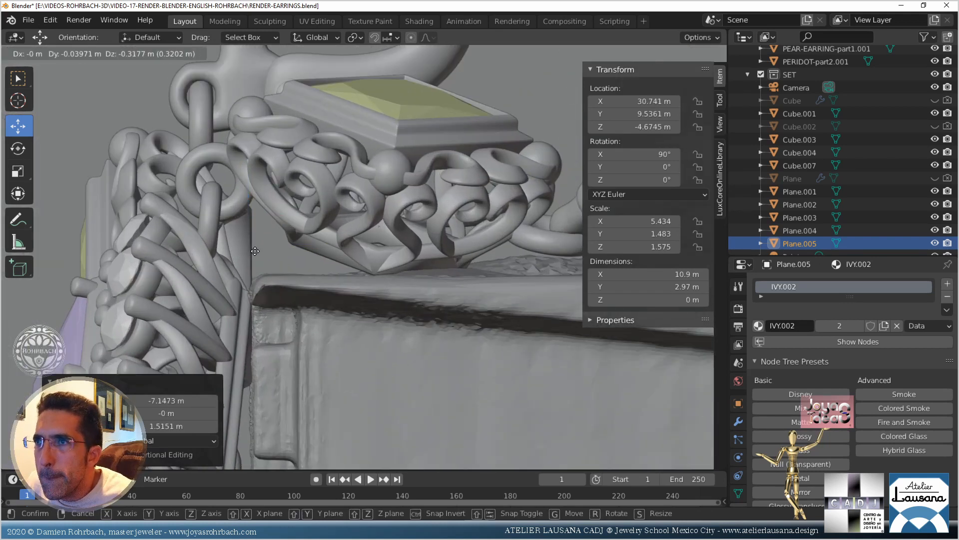
{"action": "left_click", "coordinate": [258, 246]}
{"action": "middle_click_drag", "start_coordinate": [258, 247], "coordinate": [299, 247]}
{"action": "key", "text": "g"}
{"action": "key", "text": "z"}
{"action": "left_click", "coordinate": [294, 202]}
{"action": "key", "text": "g"}
{"action": "key", "text": "y"}
{"action": "left_click", "coordinate": [306, 234]}
{"action": "key", "text": "ctrl+s"}
{"action": "key", "text": "KP_0"}
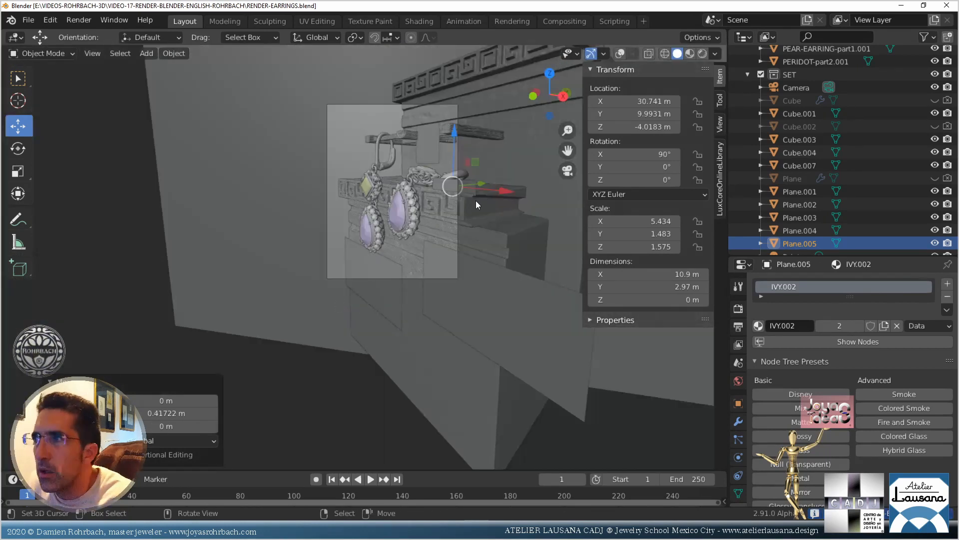
Scale the small ledge plane down by about 0.572 and lower it to about Z -4.54 m
{"action": "key", "text": "s"}
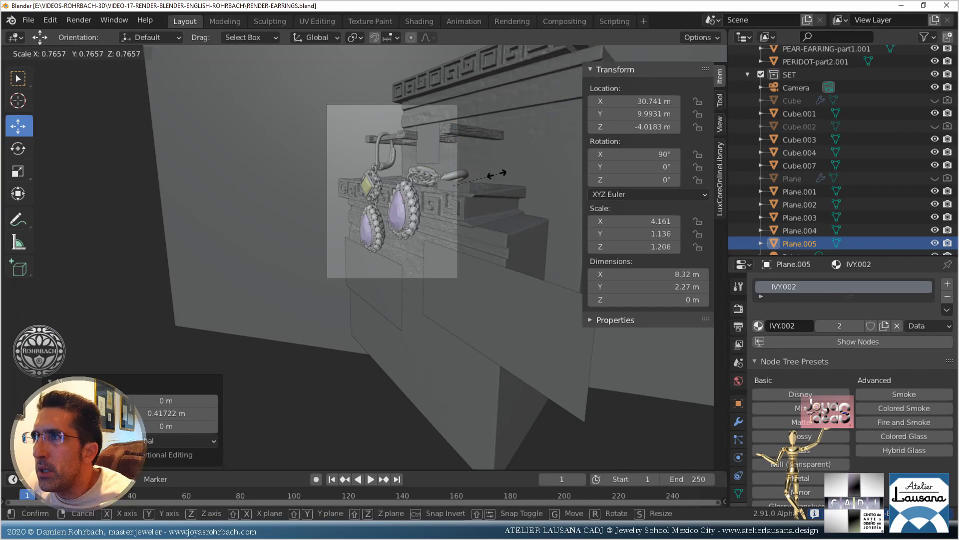
{"action": "left_click", "coordinate": [486, 176]}
{"action": "key", "text": "KP_Decimal"}
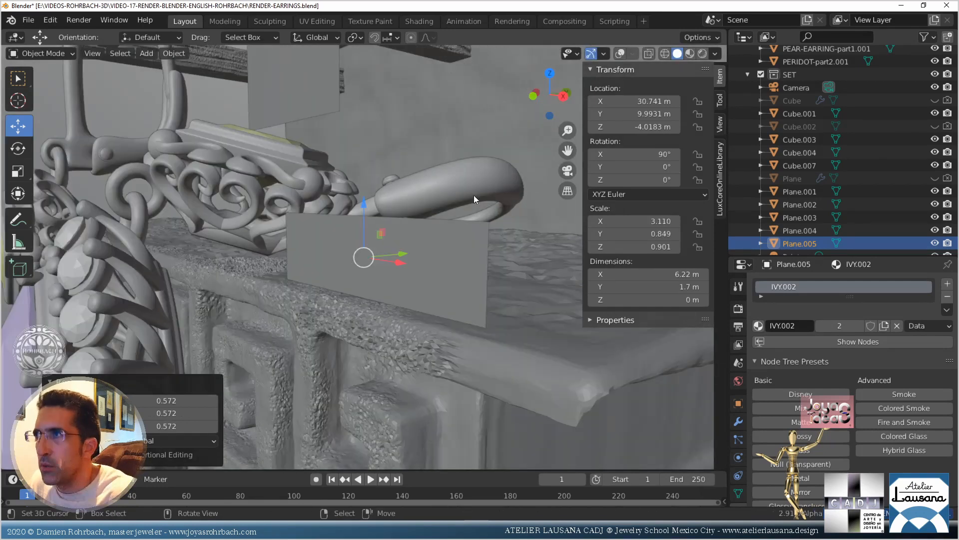
{"action": "left_click_drag", "start_coordinate": [364, 202], "coordinate": [363, 230]}
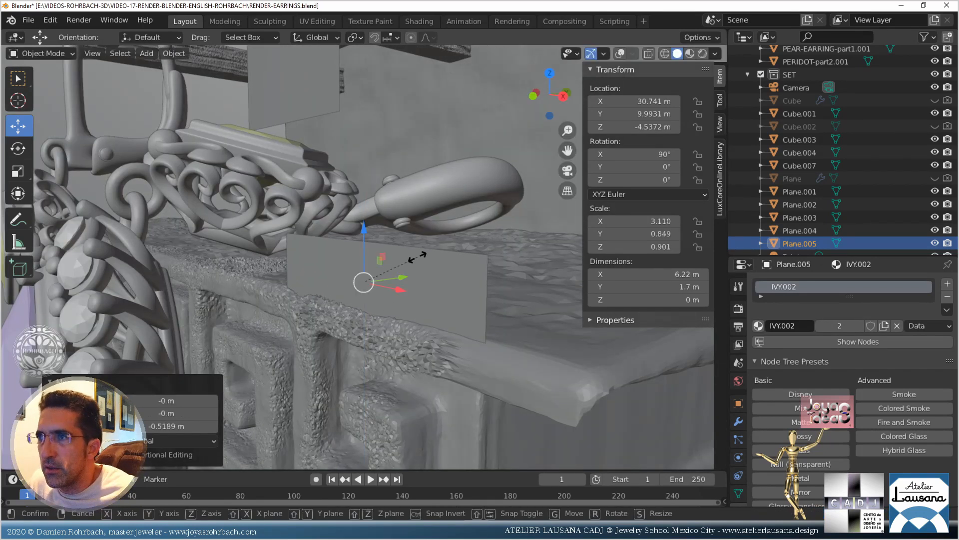
Widen the small plane along X to about 7.28 m and shift it along X to about 30.26 m
{"action": "key", "text": "s"}
{"action": "key", "text": "x"}
{"action": "left_click", "coordinate": [415, 298]}
{"action": "key", "text": "g"}
{"action": "key", "text": "x"}
{"action": "left_click", "coordinate": [390, 286]}
In camera view, shift the small plane along X to about 30.13 m and save the file
{"action": "key", "text": "KP_0"}
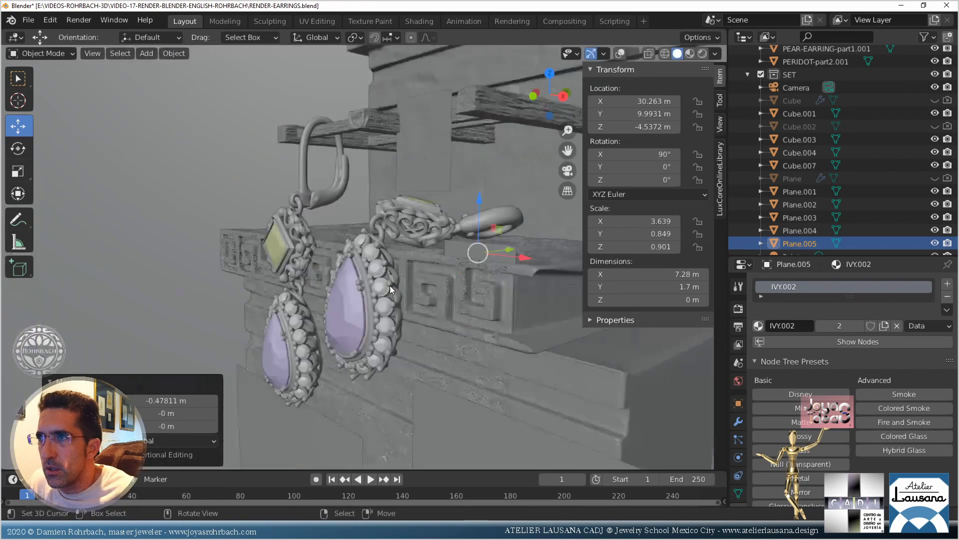
{"action": "key", "text": "KP_Decimal"}
{"action": "key", "text": "KP_0"}
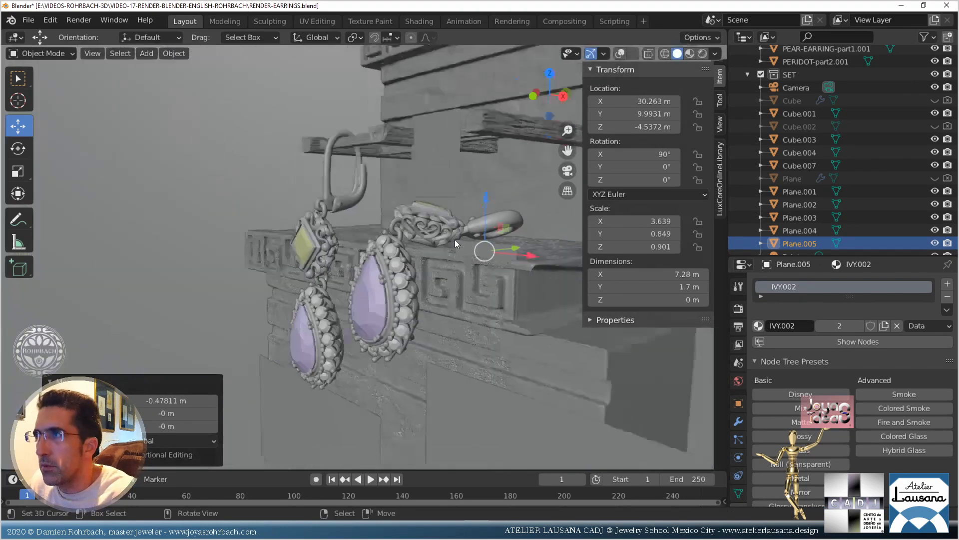
{"action": "middle_click_drag", "start_coordinate": [536, 140], "coordinate": [458, 200], "text": "shift"}
{"action": "key", "text": "g"}
{"action": "key", "text": "x"}
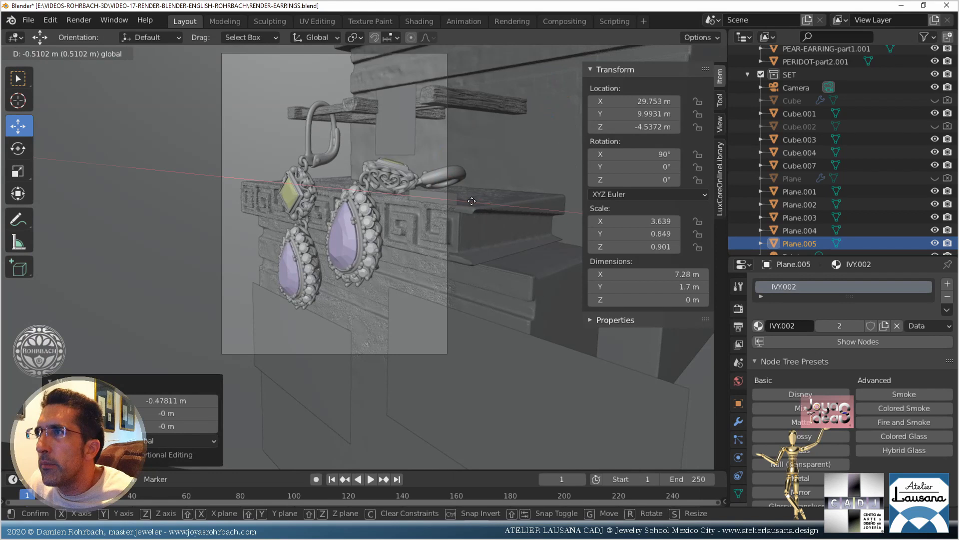
{"action": "left_click", "coordinate": [444, 241]}
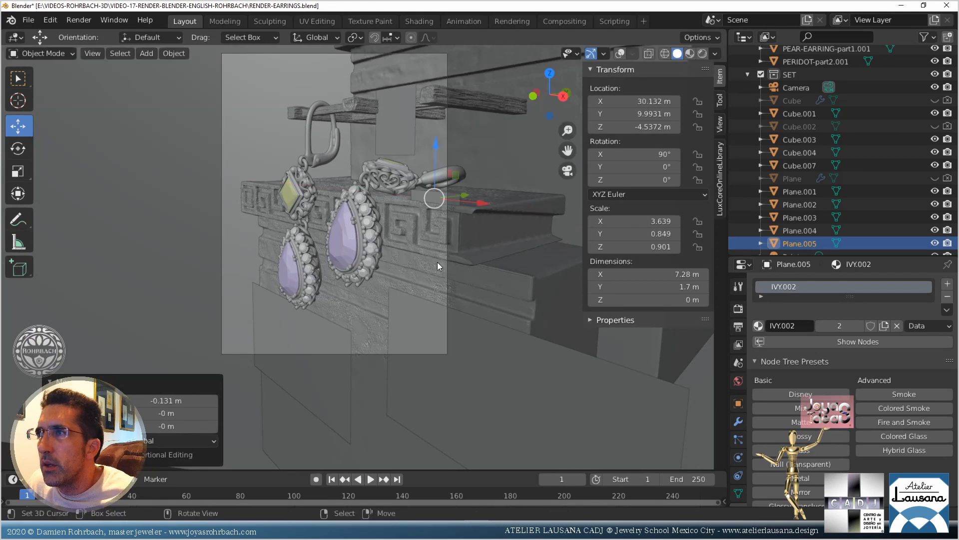
{"action": "key", "text": "ctrl+s"}
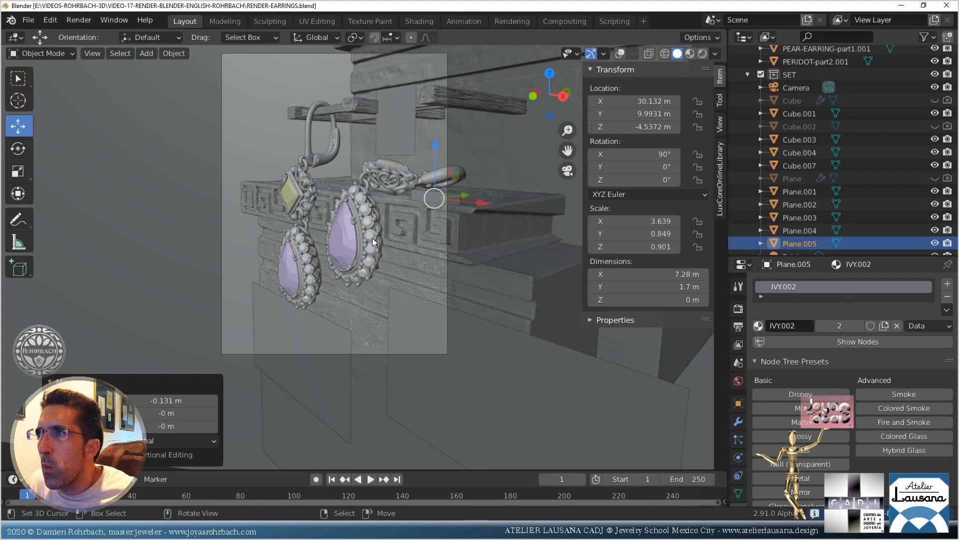
Duplicate the small plane along X to about -7.8 m, move the copy to about Y 31.8 m, and save the file
{"action": "key", "text": "shift+d"}
{"action": "key", "text": "x"}
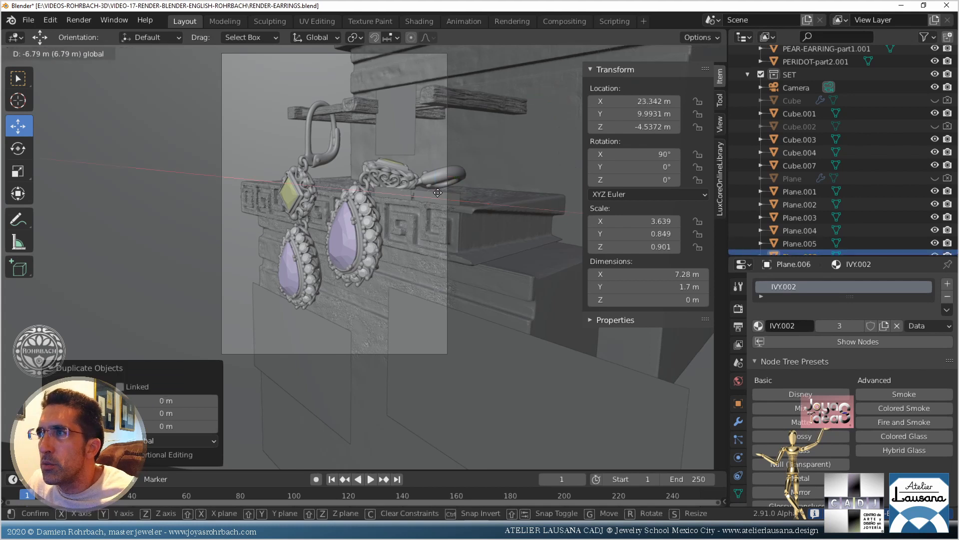
{"action": "left_click", "coordinate": [277, 179]}
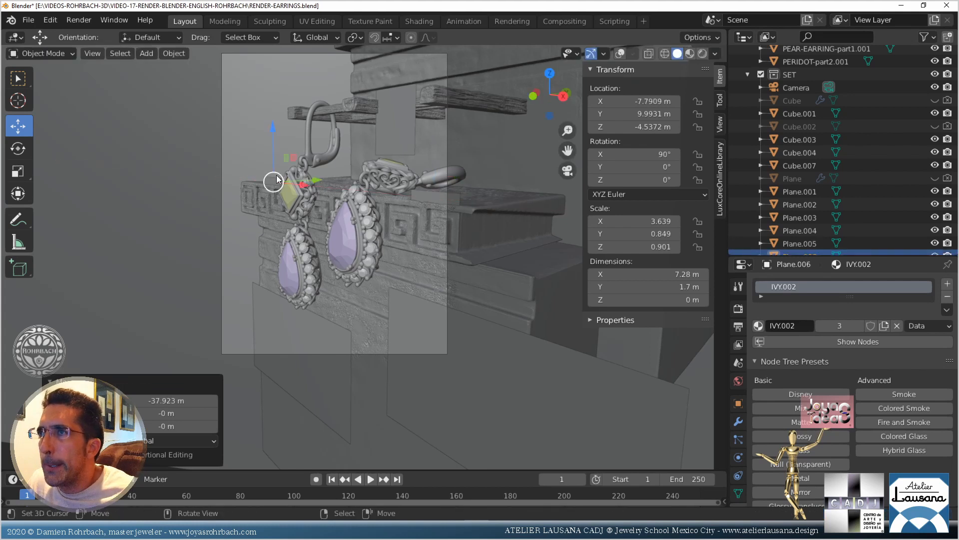
{"action": "key", "text": "g"}
{"action": "key", "text": "y"}
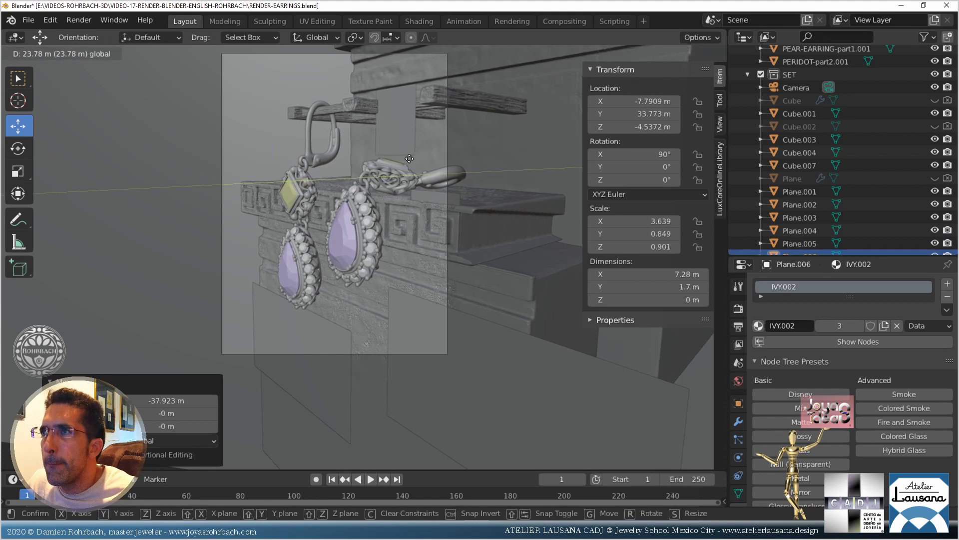
{"action": "left_click", "coordinate": [402, 159]}
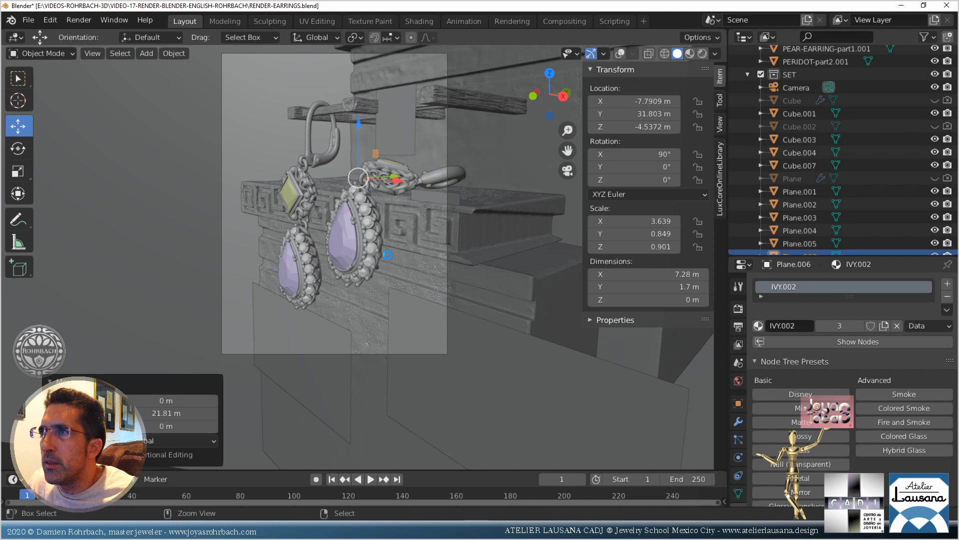
{"action": "key", "text": "ctrl+s"}
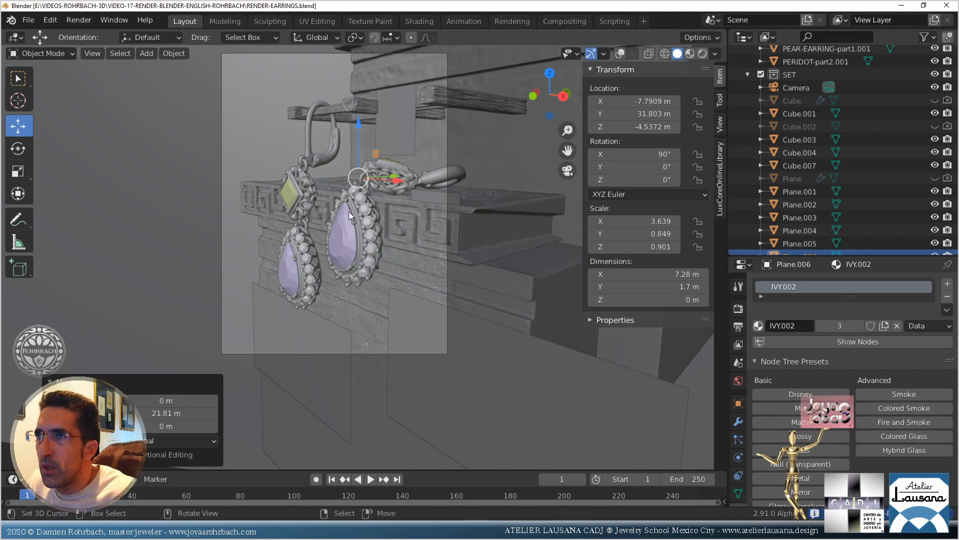
In top view, rotate the copied plane by -116° and move it along X to about -23.1 m, beside the ledge's far edge
{"action": "key", "text": "KP_Decimal"}
{"action": "key", "text": "KP_7"}
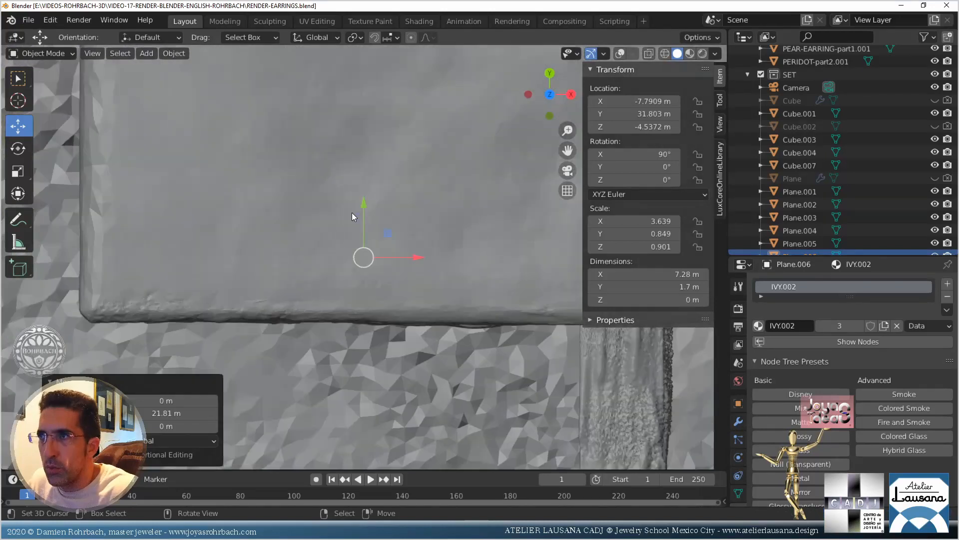
{"action": "type", "text": "r"}
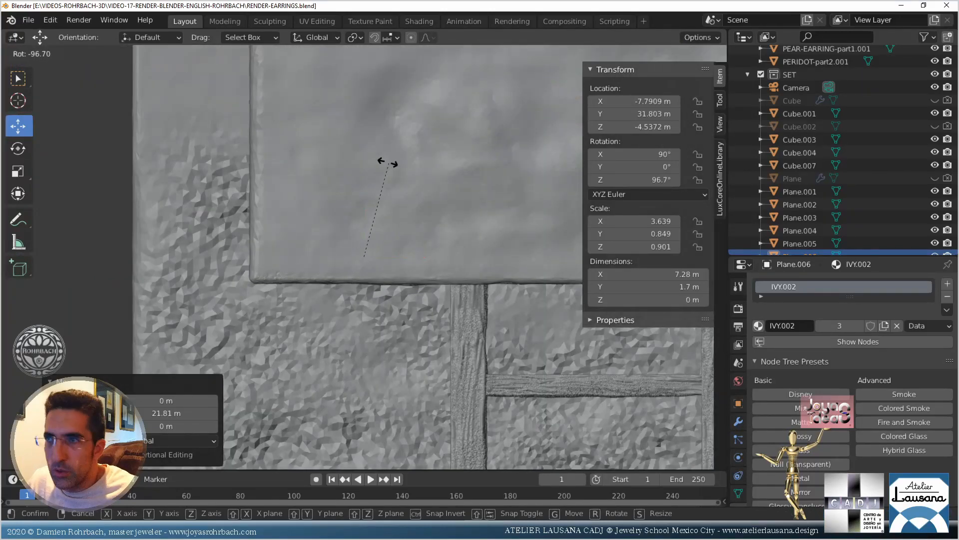
{"action": "type", "text": "-116"}
{"action": "key", "text": "Return"}
{"action": "scroll", "coordinate": [479, 250], "scroll_direction": "down", "scroll_amount": 2}
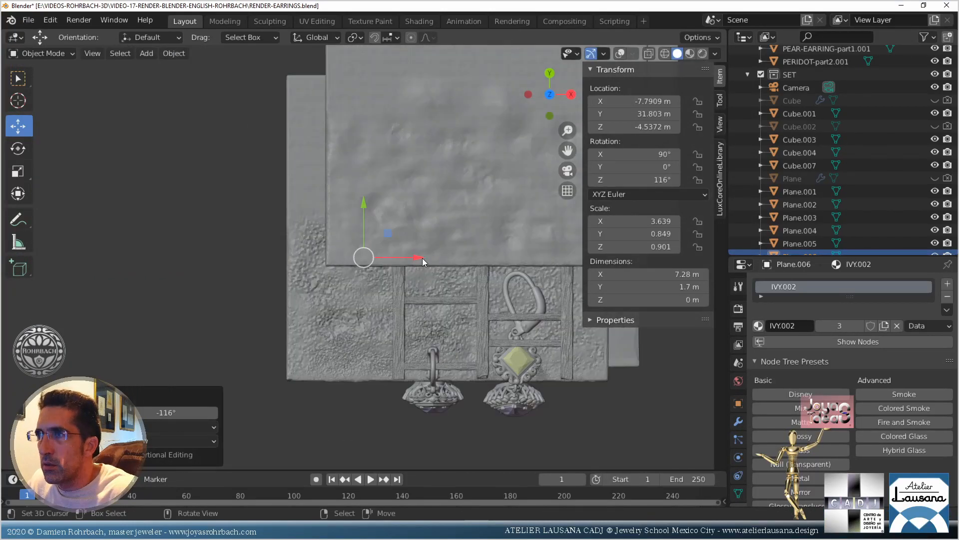
{"action": "left_click_drag", "start_coordinate": [422, 258], "coordinate": [333, 250]}
{"action": "middle_click_drag", "start_coordinate": [304, 306], "coordinate": [295, 290]}
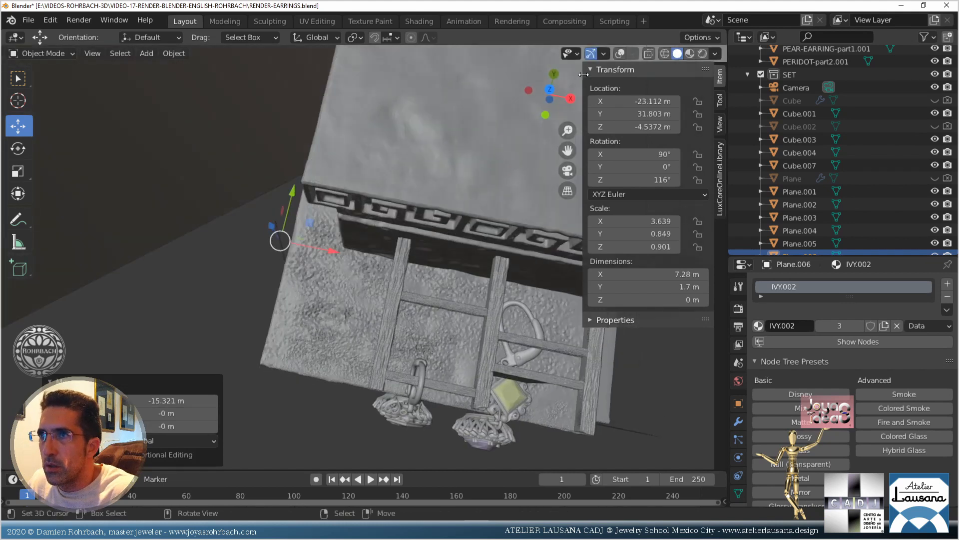
With overlays shown in top view, rotate the copy to about 90.3° on Z and move it to about X -21.3, Y 26.8 m
{"action": "key", "text": "alt+z"}
{"action": "key", "text": "KP_7"}
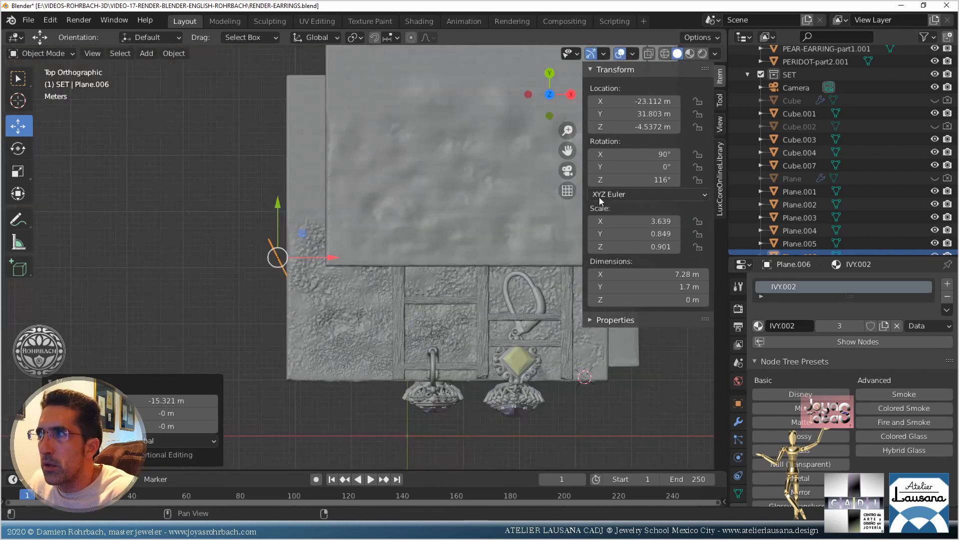
{"action": "middle_click_drag", "start_coordinate": [525, 214], "coordinate": [309, 202]}
{"action": "key", "text": "KP_7"}
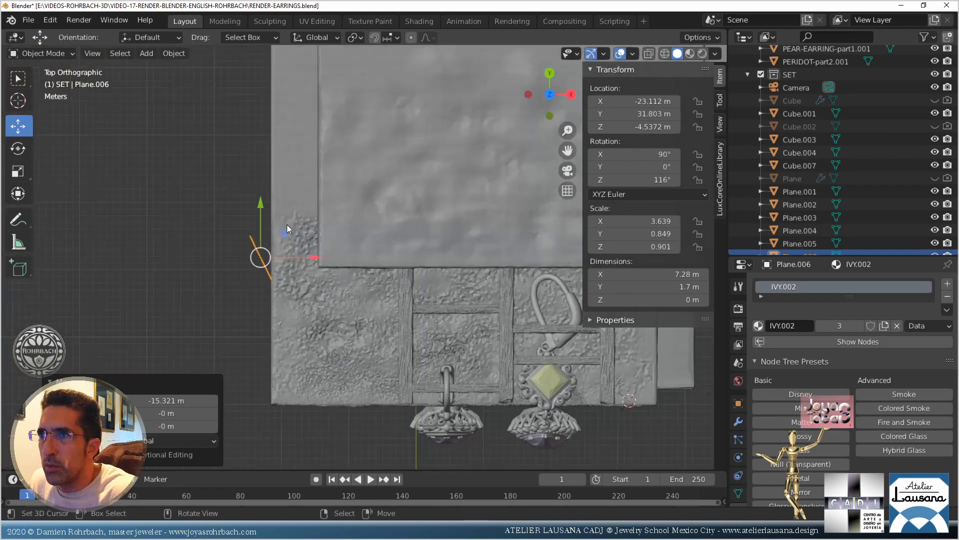
{"action": "key", "text": "r"}
{"action": "key", "text": "r"}
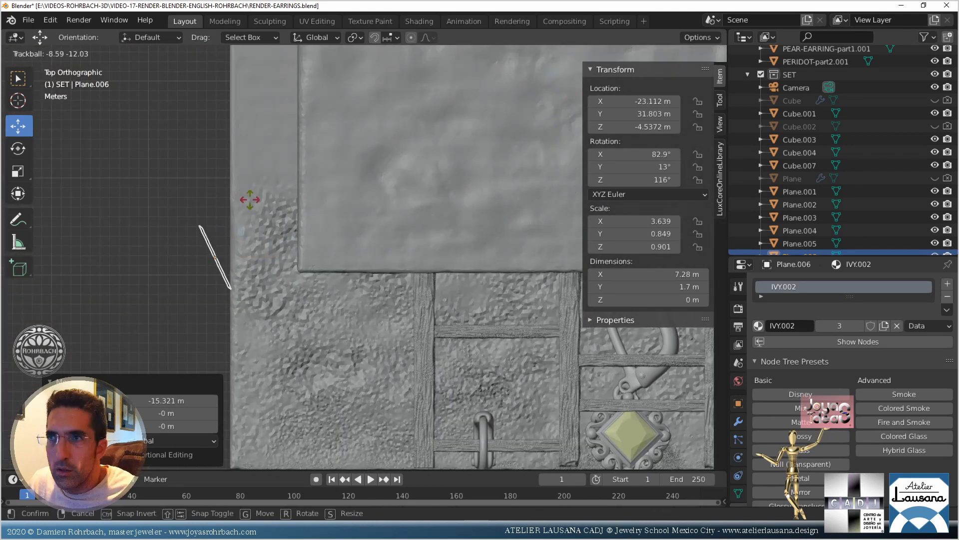
{"action": "key", "text": "Escape"}
{"action": "key", "text": "r"}
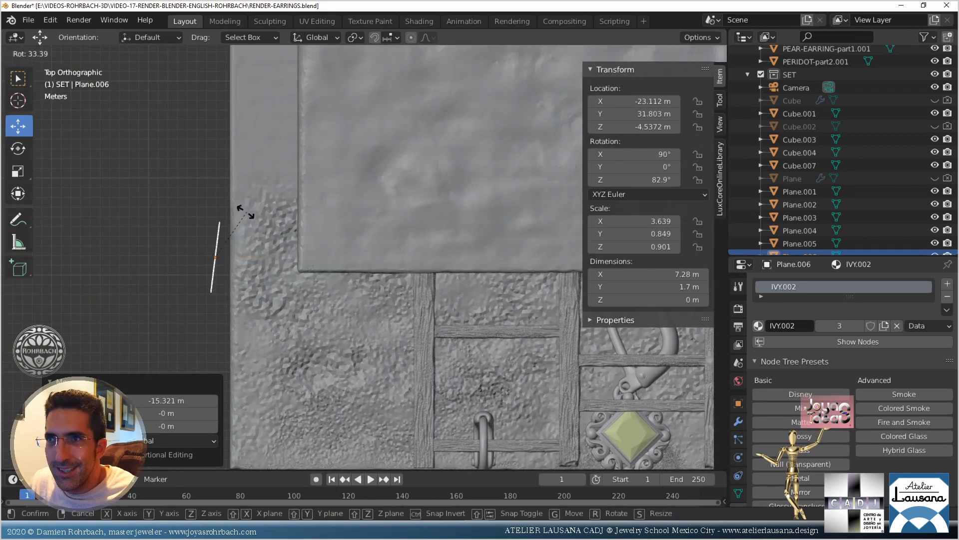
{"action": "left_click", "coordinate": [232, 205]}
{"action": "key", "text": "g"}
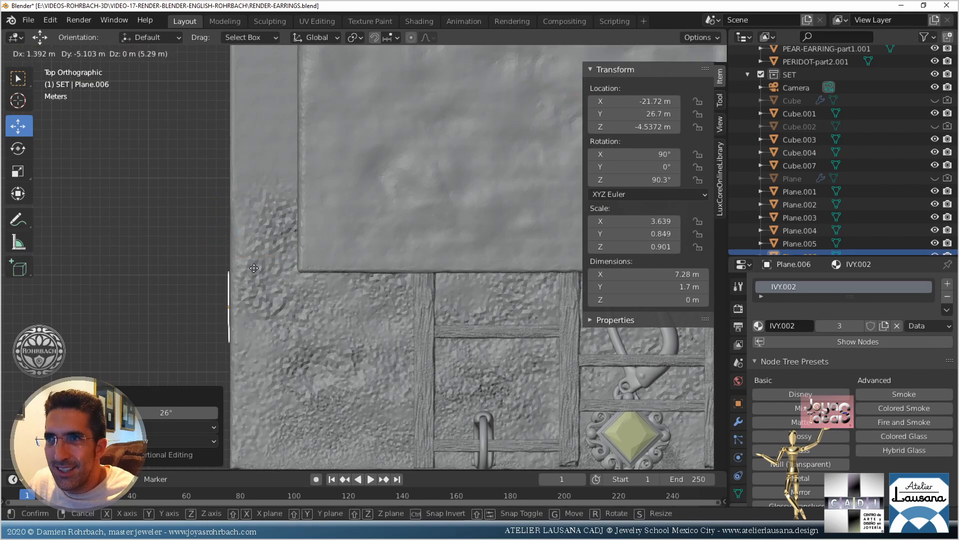
{"action": "left_click", "coordinate": [258, 268]}
Lower the copied plane to about Z -4.62 m and shift it inward to about X -20.4 m on the ledge
{"action": "key", "text": "KP_0"}
{"action": "key", "text": "KP_Decimal"}
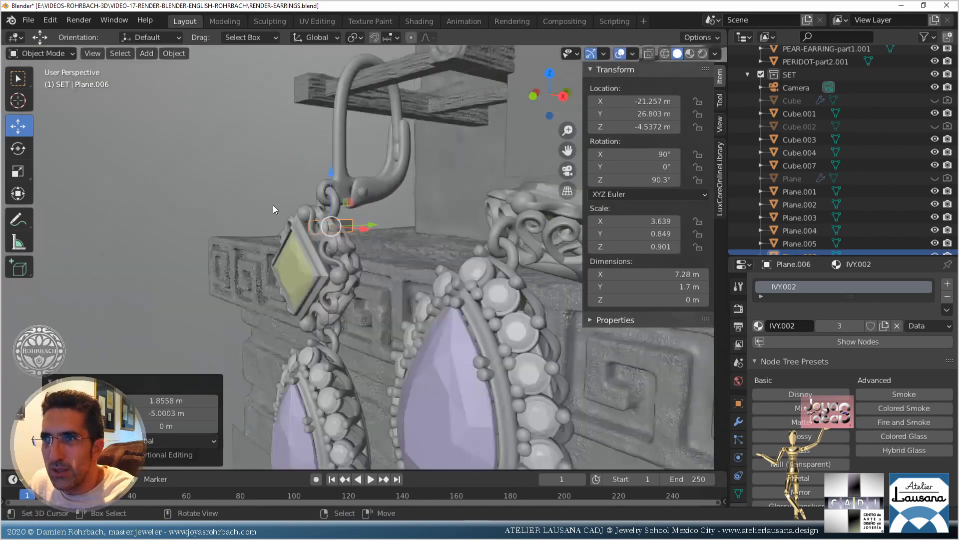
{"action": "left_click_drag", "start_coordinate": [364, 211], "coordinate": [365, 215]}
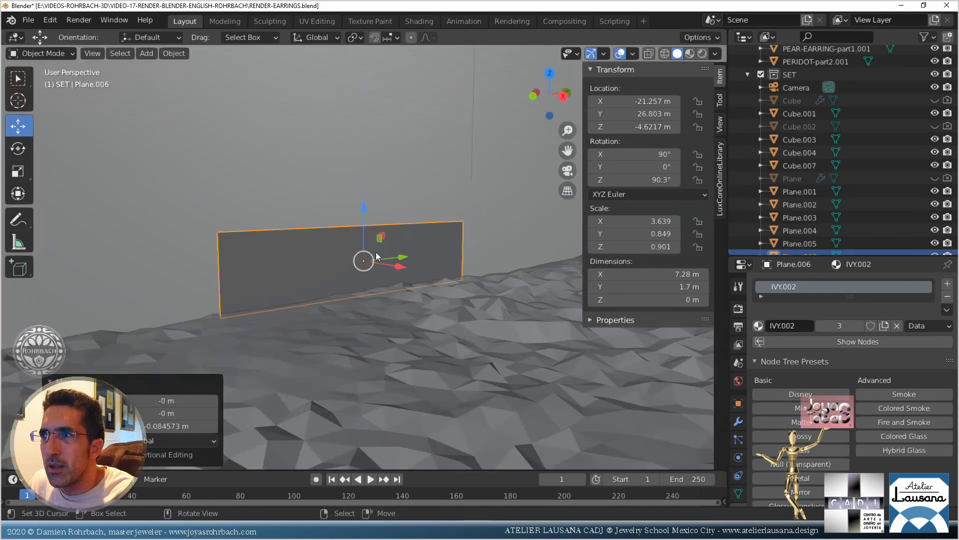
{"action": "left_click_drag", "start_coordinate": [394, 264], "coordinate": [403, 271]}
{"action": "key", "text": "KP_0"}
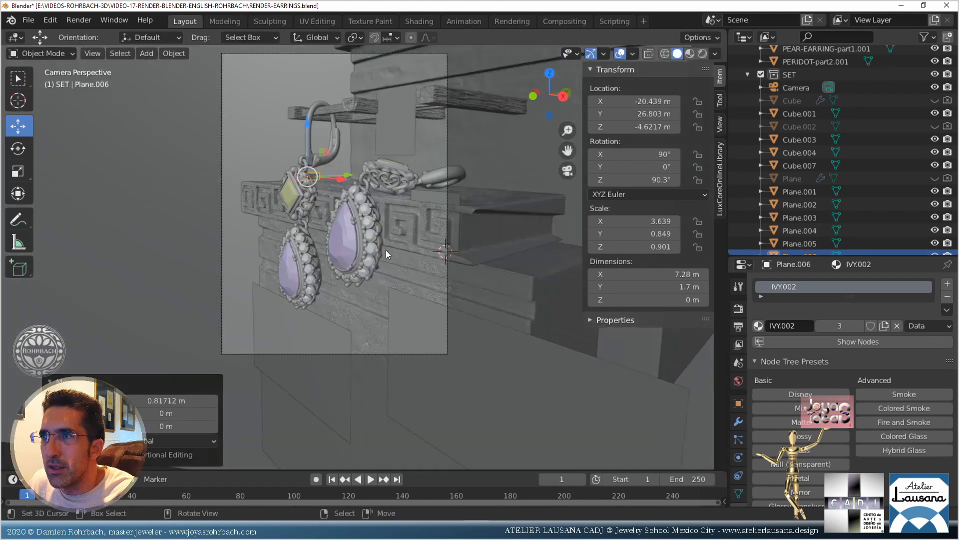
Enlarge the copied plane by about 1.876, place it at about Y 36.2, Z -4.24 m, and save the file
{"action": "left_click_drag", "start_coordinate": [355, 180], "coordinate": [383, 169]}
{"action": "key", "text": "s"}
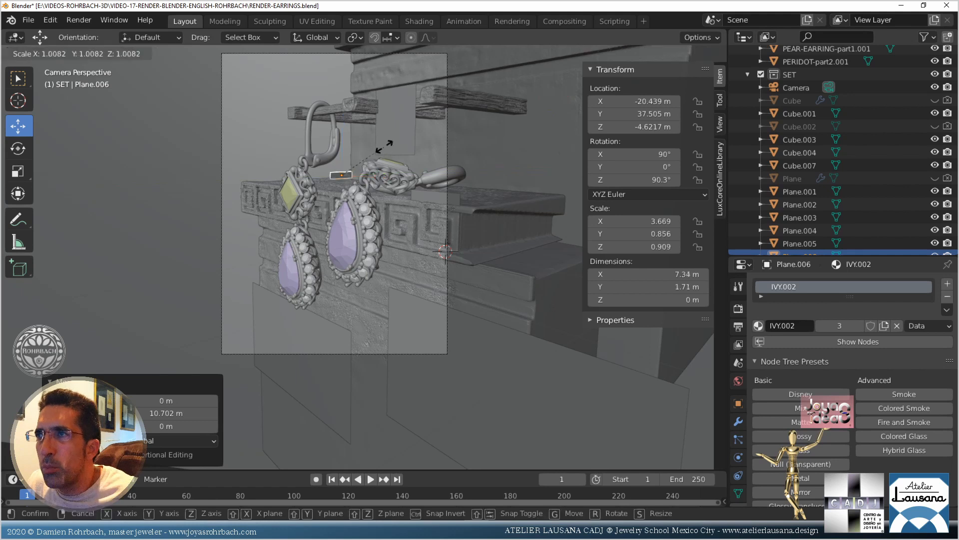
{"action": "left_click", "coordinate": [401, 151]}
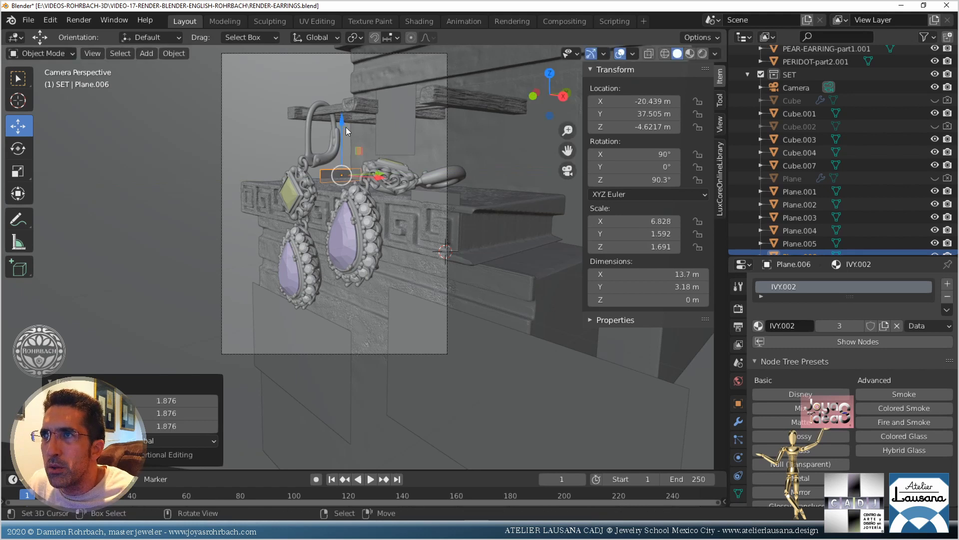
{"action": "left_click_drag", "start_coordinate": [342, 121], "coordinate": [342, 114]}
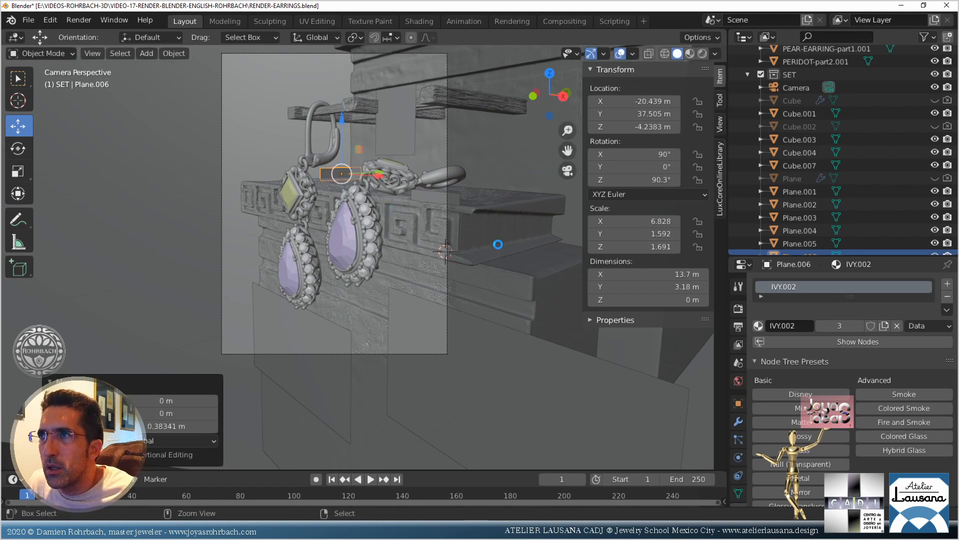
{"action": "key", "text": "ctrl+s"}
{"action": "left_click_drag", "start_coordinate": [378, 174], "coordinate": [378, 168]}
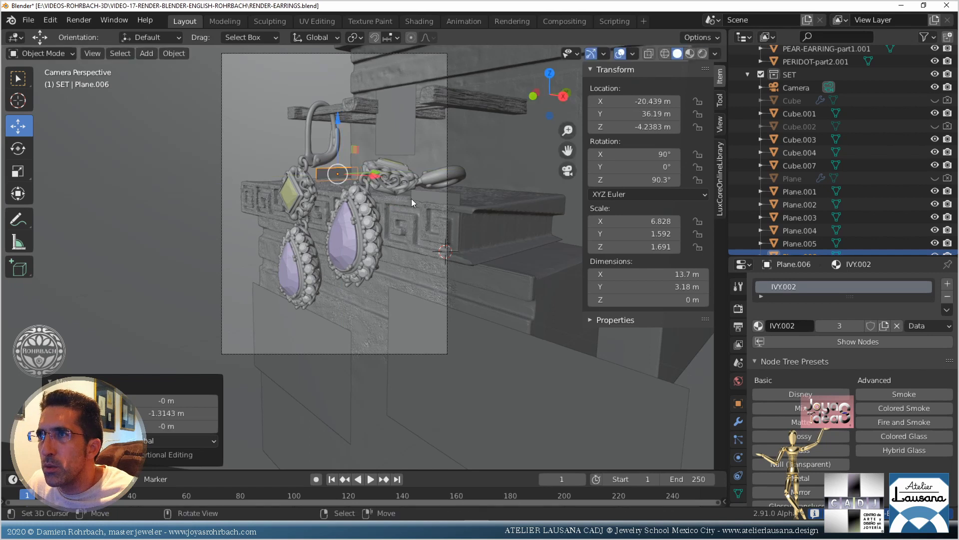
Give each of the two small ledge planes its own single-user copy of the IVY.002 material
{"action": "left_click", "coordinate": [331, 332]}
{"action": "left_click", "coordinate": [430, 331]}
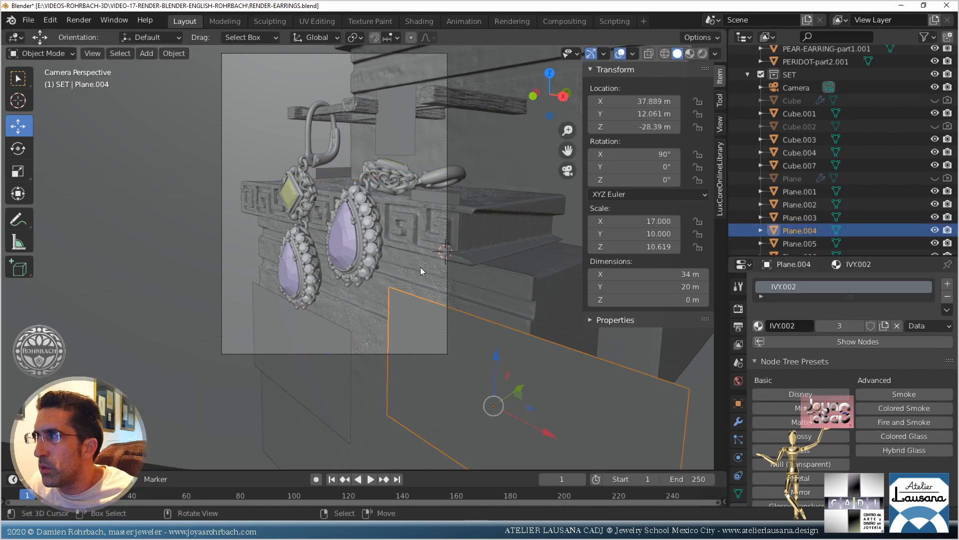
{"action": "left_click", "coordinate": [431, 198]}
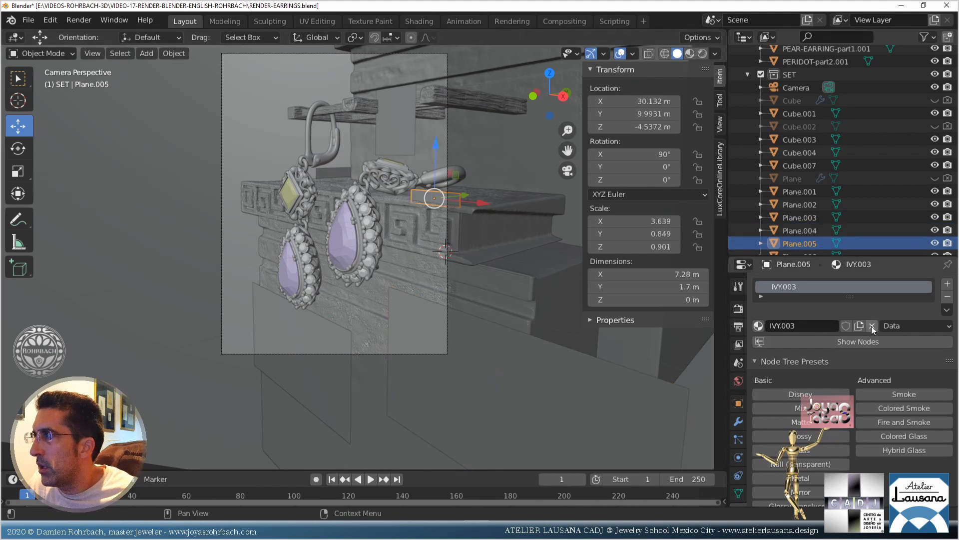
{"action": "left_click", "coordinate": [342, 173]}
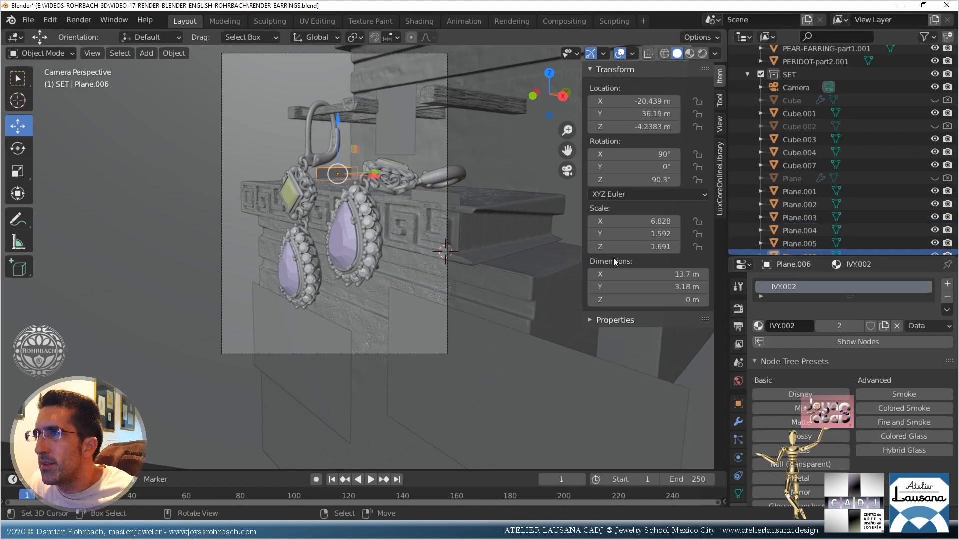
{"action": "left_click", "coordinate": [879, 325]}
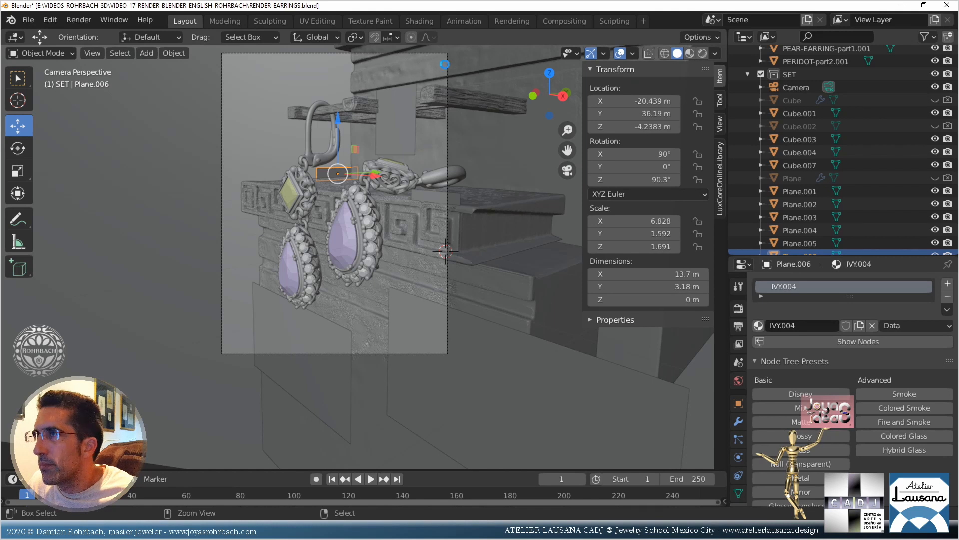
In the Shading workspace, load ggg67.png as the image texture of the ledge plane's IVY.004 material
{"action": "left_click", "coordinate": [419, 21]}
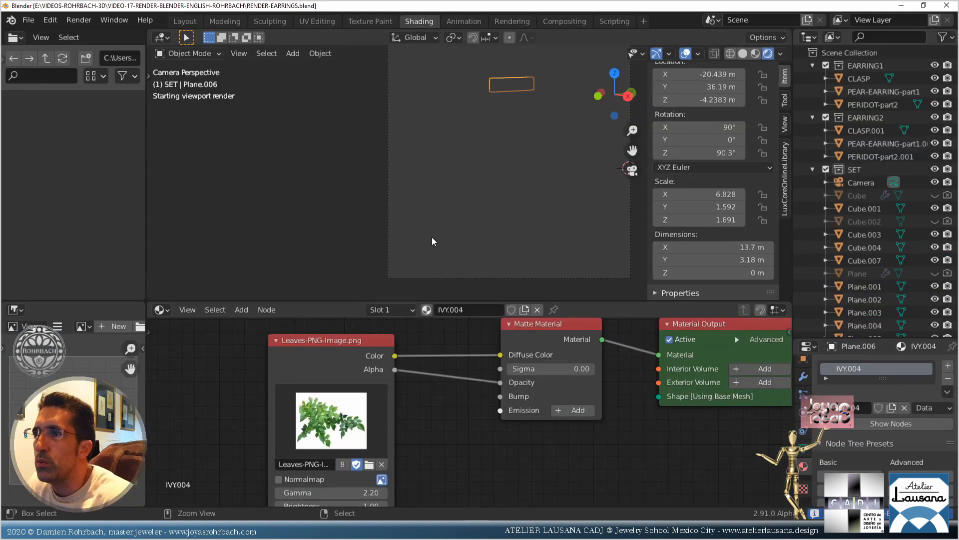
{"action": "left_click", "coordinate": [370, 463]}
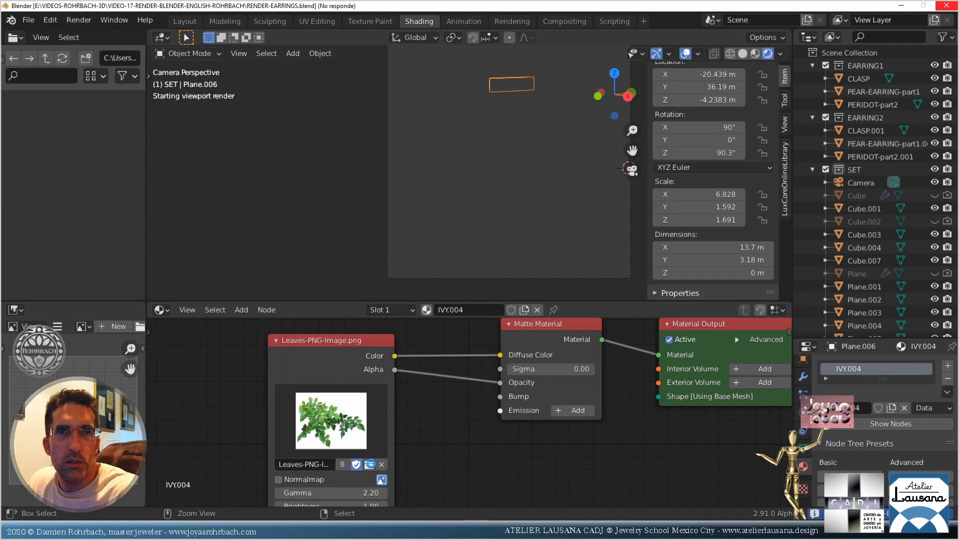
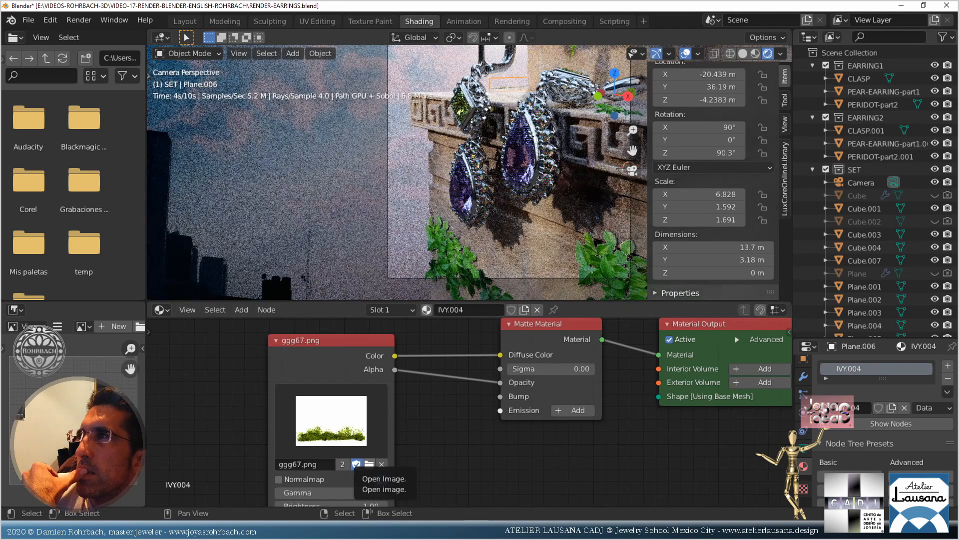
Set the ledge plane's Z location to -3 m
{"action": "double_click", "coordinate": [699, 100]}
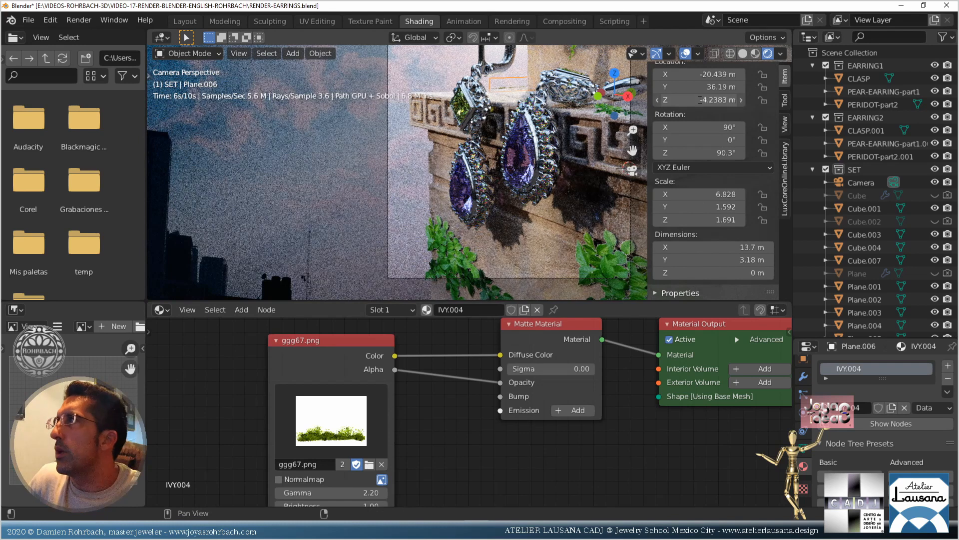
{"action": "key", "text": "BackSpace"}
{"action": "key", "text": "BackSpace"}
{"action": "key", "text": "BackSpace"}
{"action": "key", "text": "BackSpace"}
{"action": "key", "text": "BackSpace"}
{"action": "key", "text": "BackSpace"}
{"action": "key", "text": "BackSpace"}
{"action": "key", "text": "BackSpace"}
{"action": "key", "text": "BackSpace"}
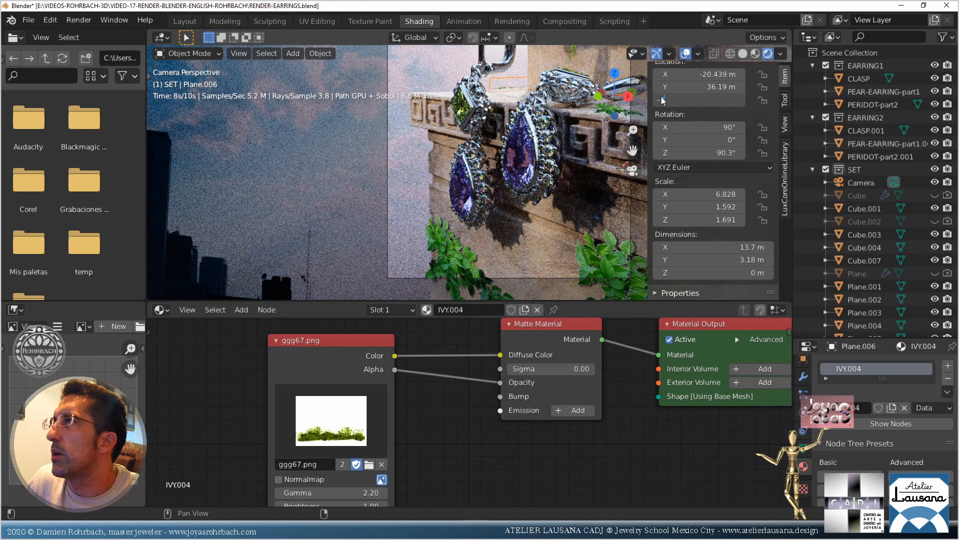
{"action": "type", "text": "3"}
{"action": "key", "text": "Return"}
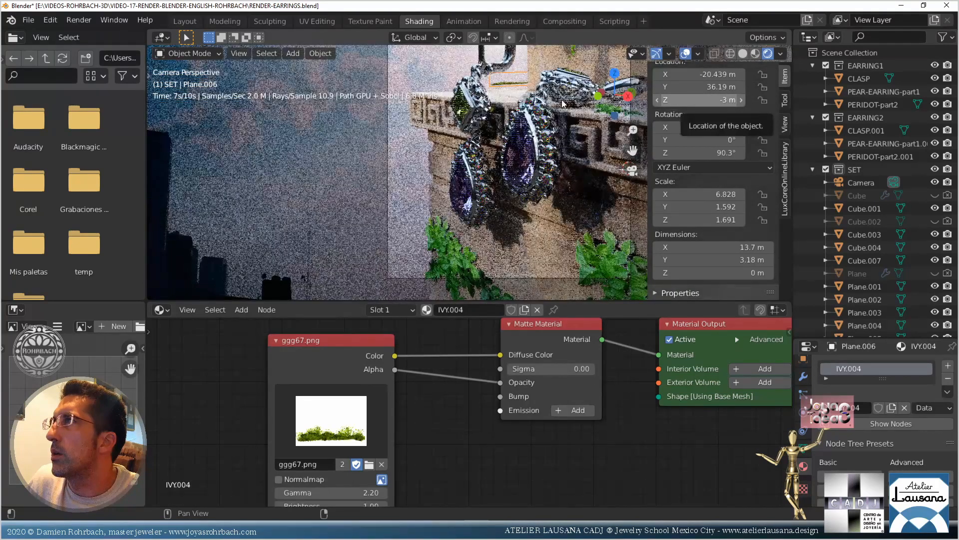
{"action": "left_click", "coordinate": [695, 101]}
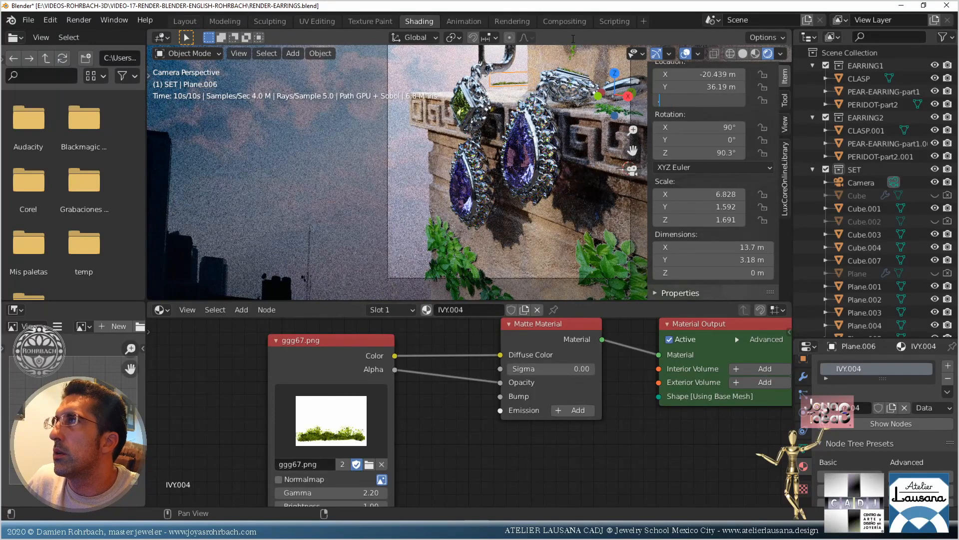
{"action": "type", "text": "-3"}
{"action": "key", "text": "Escape"}
Frame the ledge plane, set its Y dimension to 6 m, and check it from the camera
{"action": "key", "text": "KP_Decimal"}
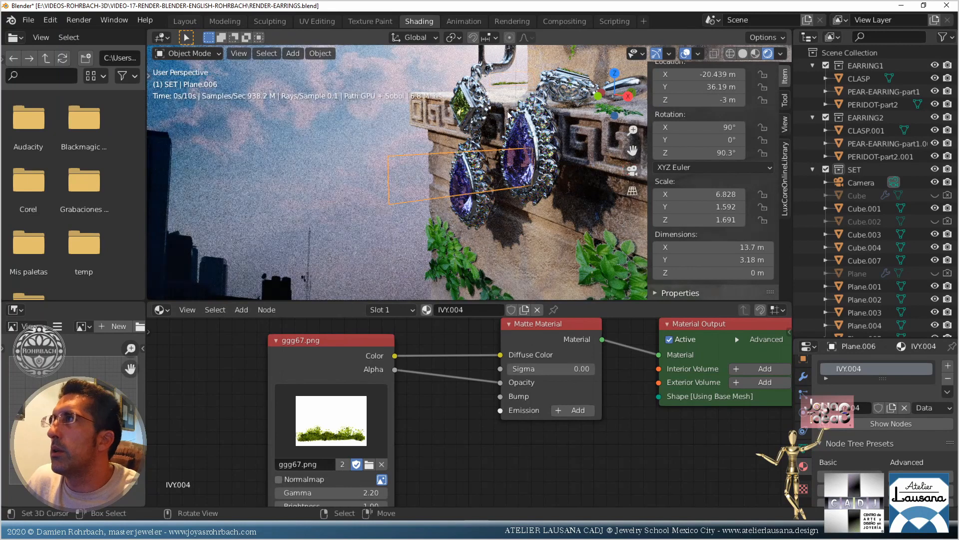
{"action": "scroll", "coordinate": [472, 179], "scroll_direction": "up", "scroll_amount": 3}
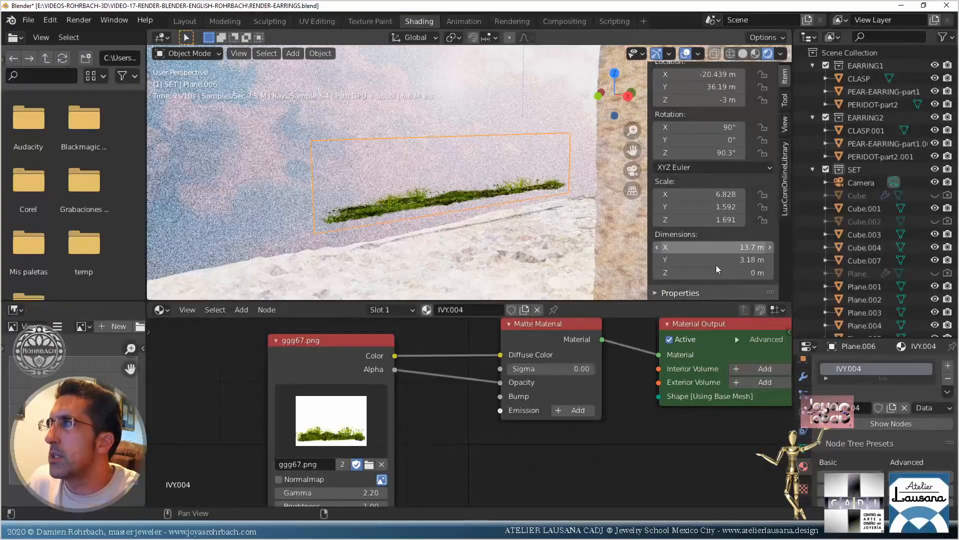
{"action": "left_click", "coordinate": [716, 264]}
{"action": "type", "text": "6"}
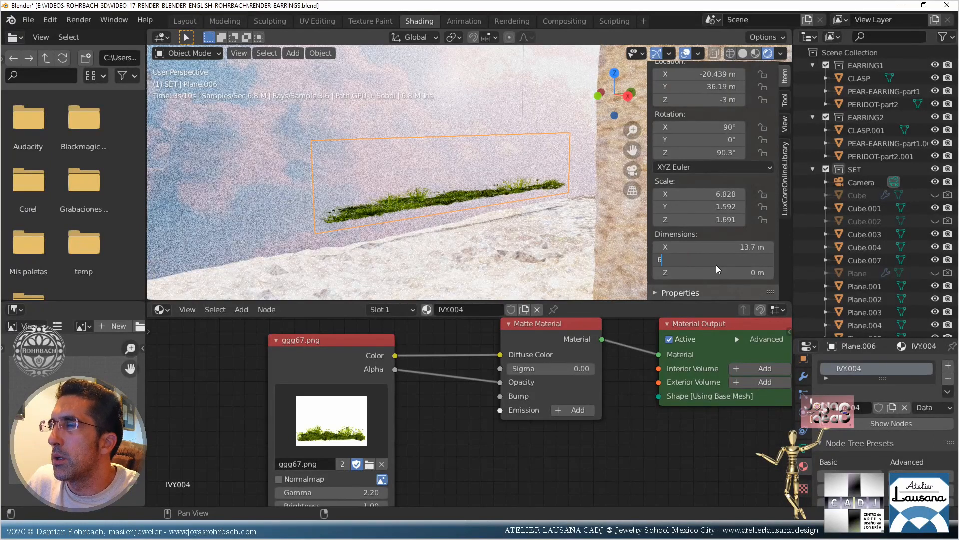
{"action": "key", "text": "Return"}
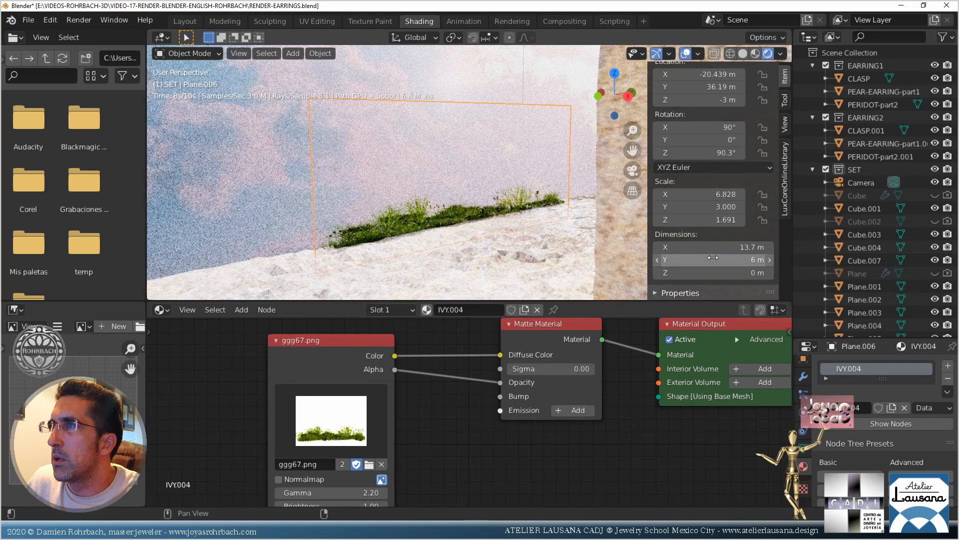
{"action": "key", "text": "KP_0"}
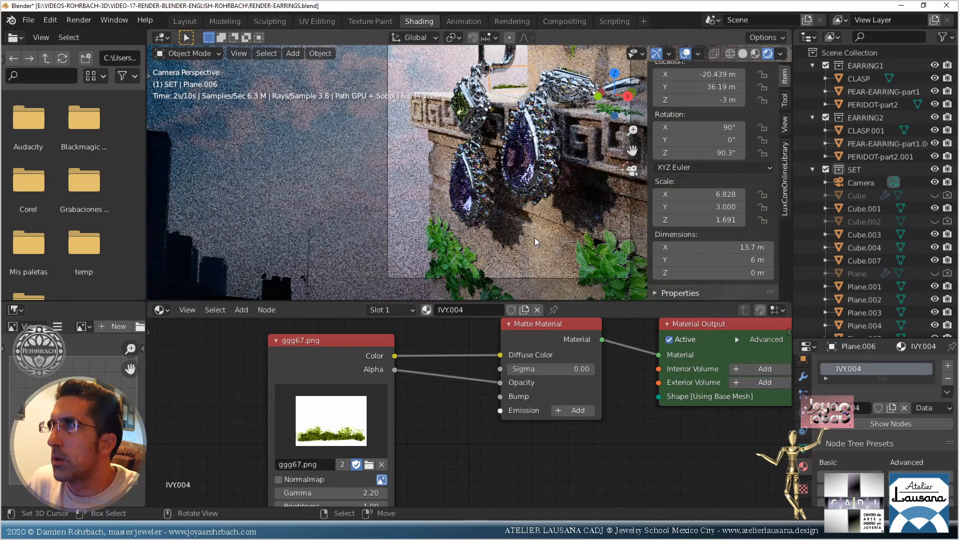
{"action": "key", "text": "KP_0"}
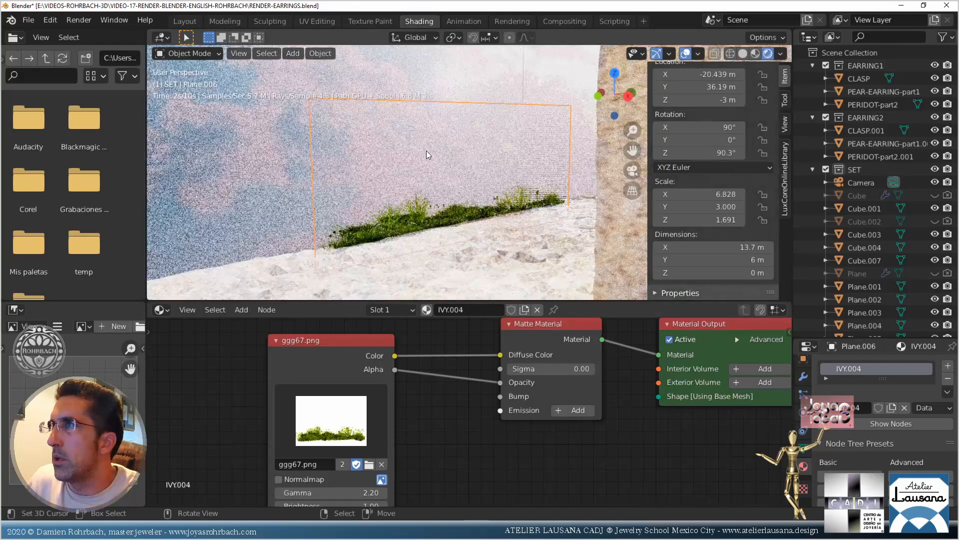
Set the ledge plane's origin to its geometry
{"action": "left_click", "coordinate": [311, 52]}
{"action": "mouse_move", "coordinate": [341, 81]}
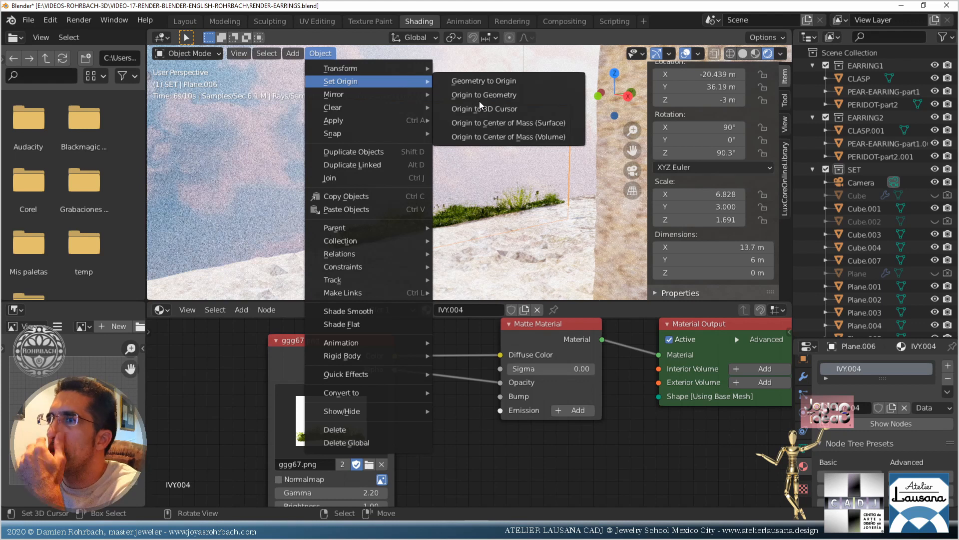
{"action": "left_click", "coordinate": [479, 100]}
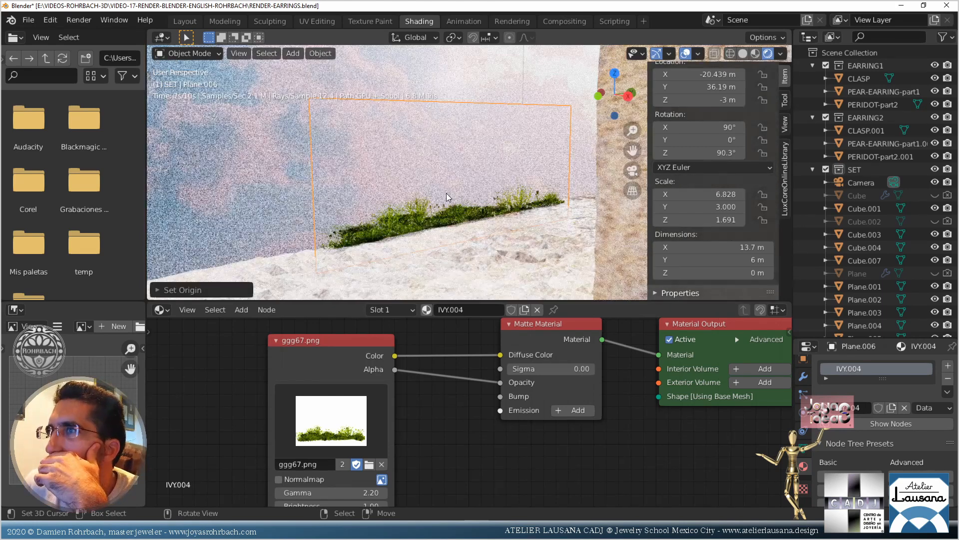
Move the ledge plane along global X to about -12.9 m and check it from the camera
{"action": "scroll", "coordinate": [446, 193], "scroll_direction": "down", "scroll_amount": 4}
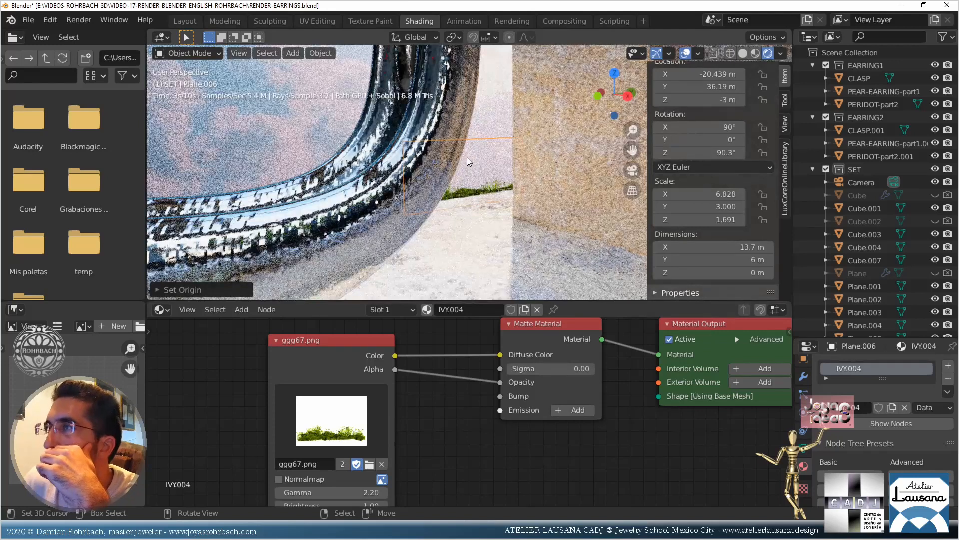
{"action": "key", "text": "g"}
{"action": "key", "text": "x"}
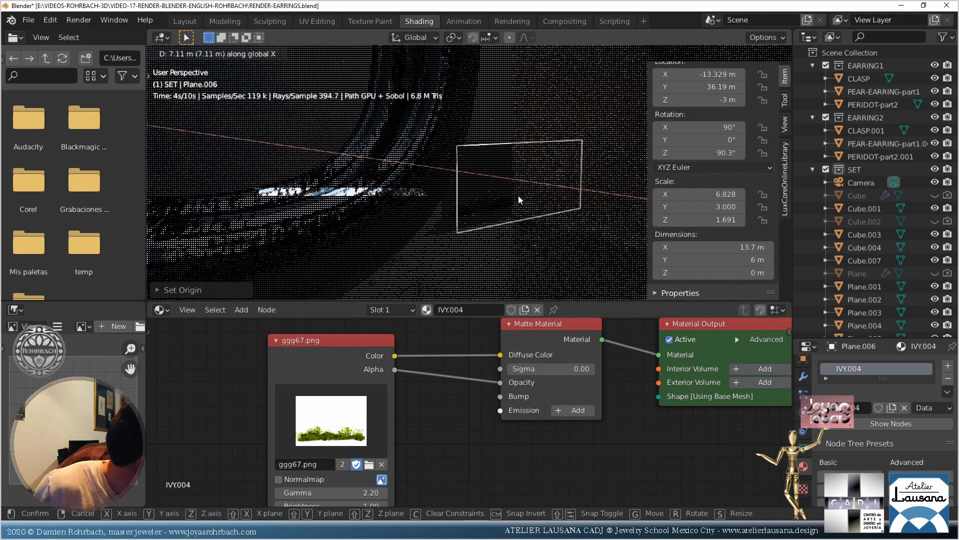
{"action": "left_click", "coordinate": [518, 196]}
{"action": "key", "text": "KP_0"}
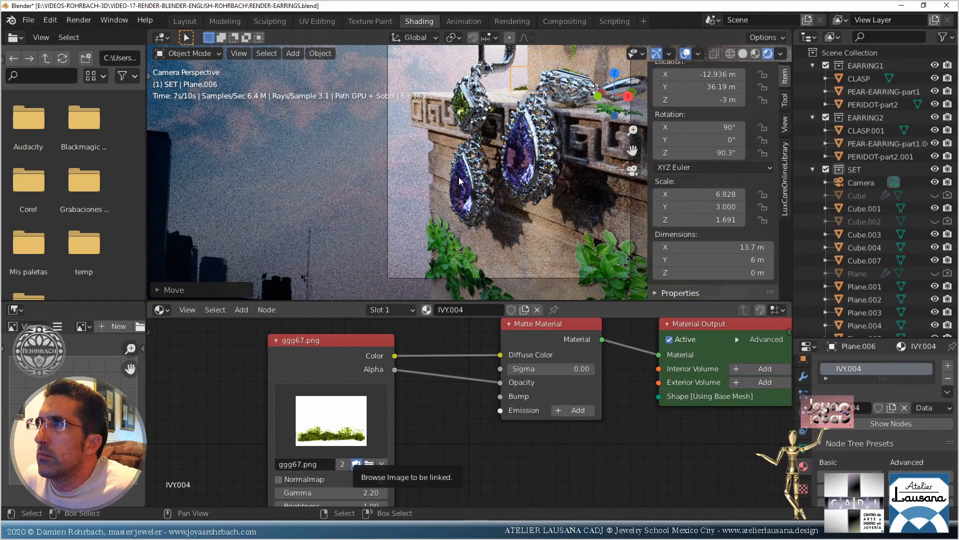
Try the ledge plane's Z location at -2.5 m and readjust it to -2.9 m
{"action": "middle_click_drag", "start_coordinate": [488, 121], "coordinate": [498, 154]}
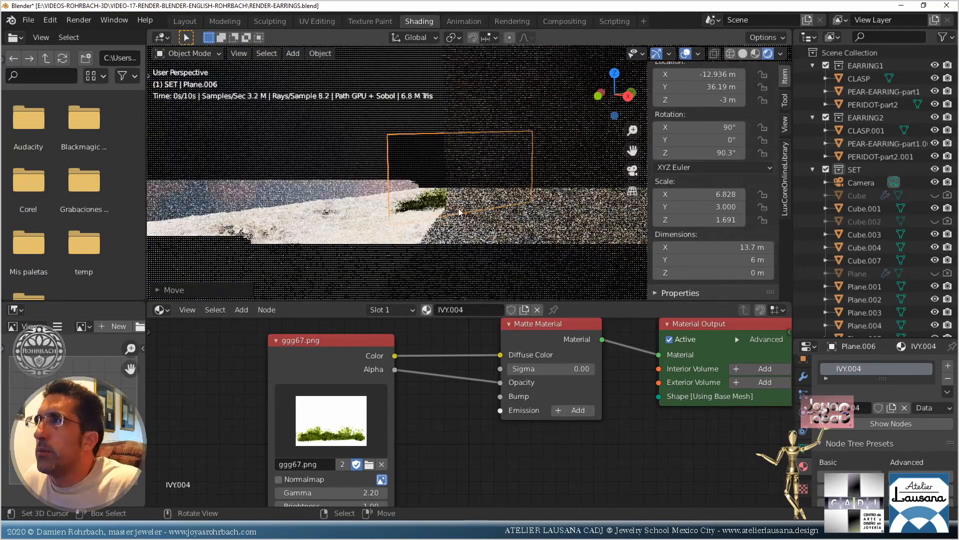
{"action": "scroll", "coordinate": [450, 211], "scroll_direction": "up", "scroll_amount": 4}
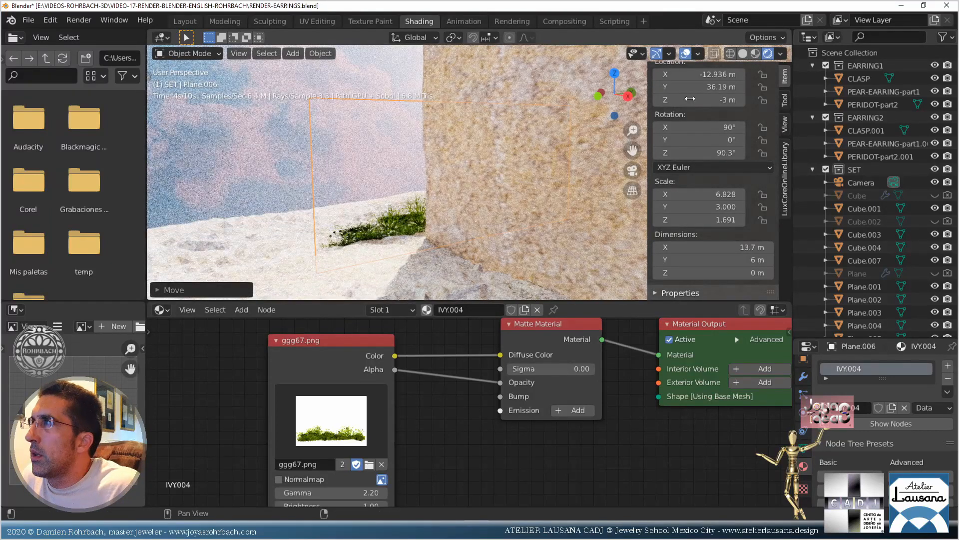
{"action": "left_click", "coordinate": [719, 100]}
{"action": "type", "text": "-5"}
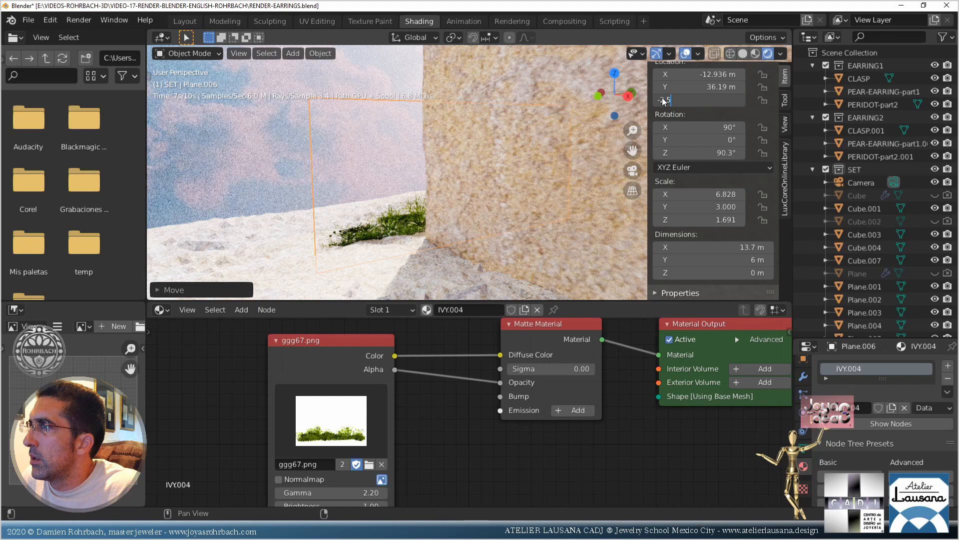
{"action": "key", "text": "Return"}
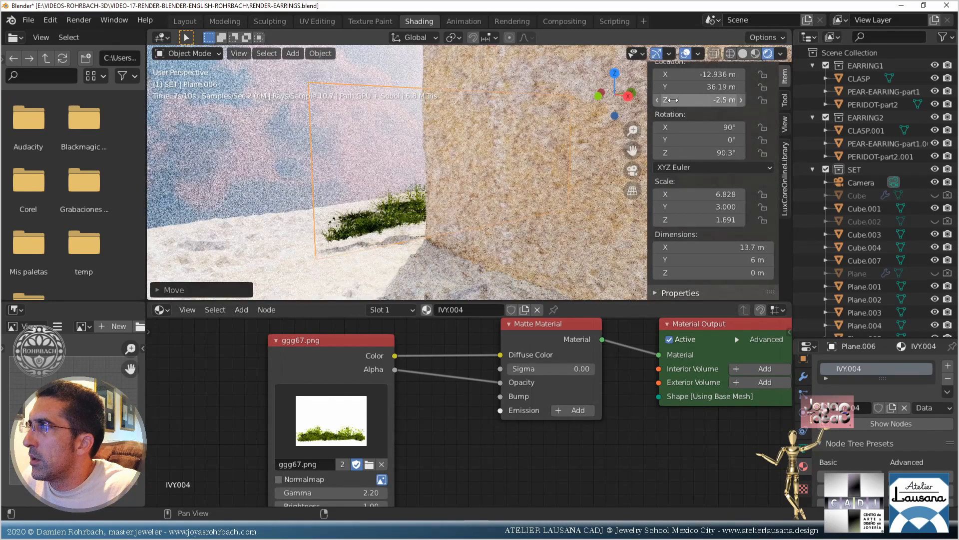
{"action": "left_click", "coordinate": [696, 99]}
{"action": "left_click_drag", "start_coordinate": [682, 100], "coordinate": [664, 95]}
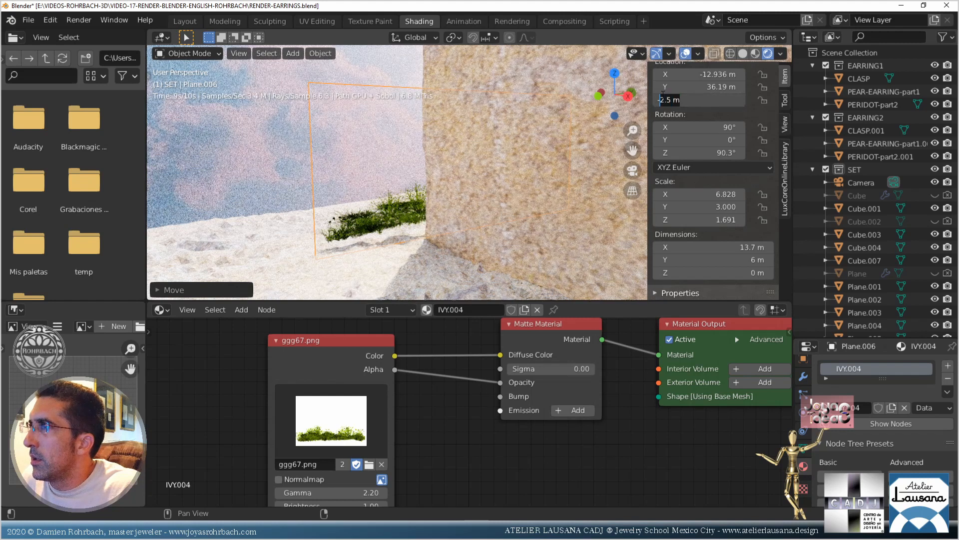
{"action": "type", "text": "2.9"}
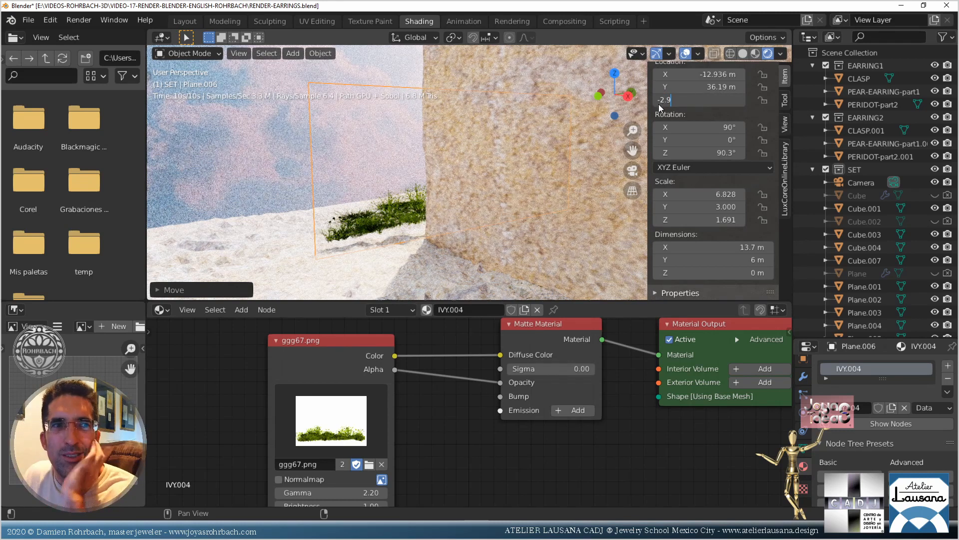
{"action": "key", "text": "Return"}
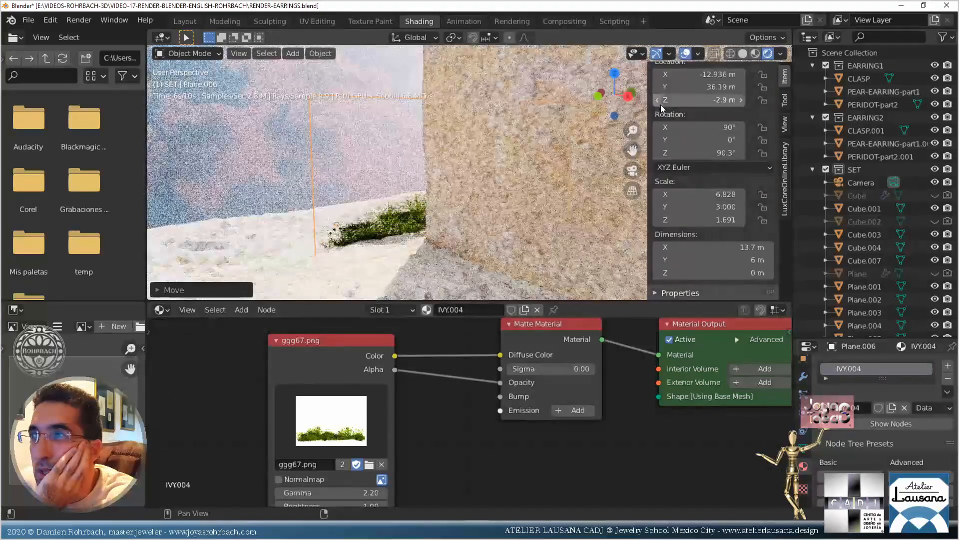
Set the plane's X location to -12.7 m and replace its IVY.004 texture with the 25169_desert-grass-png.png image
{"action": "left_click", "coordinate": [692, 77]}
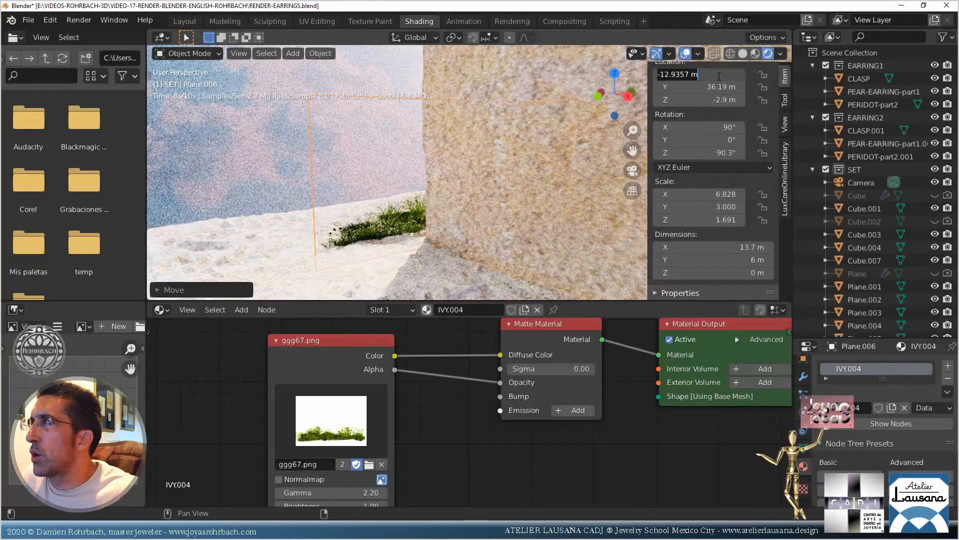
{"action": "left_click", "coordinate": [675, 74]}
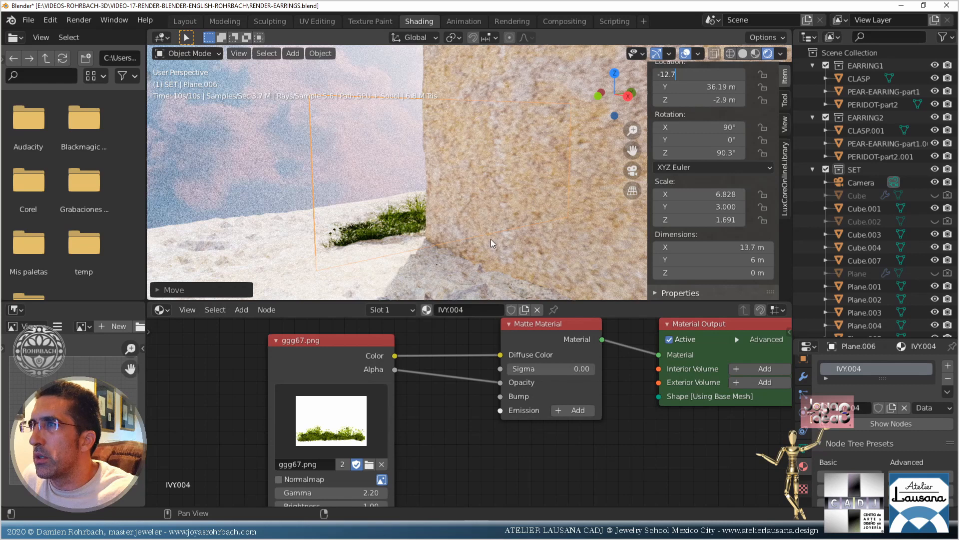
{"action": "key", "text": "Return"}
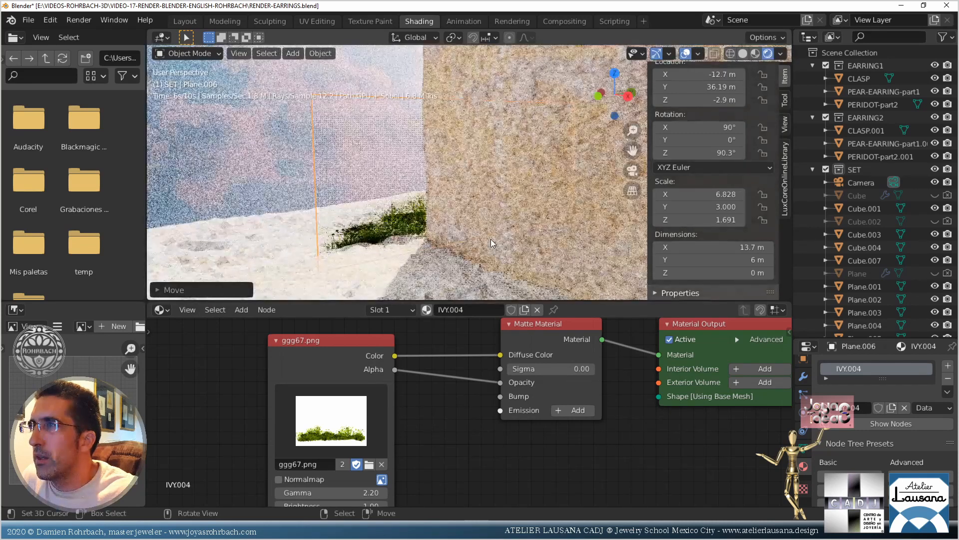
{"action": "key", "text": "KP_0"}
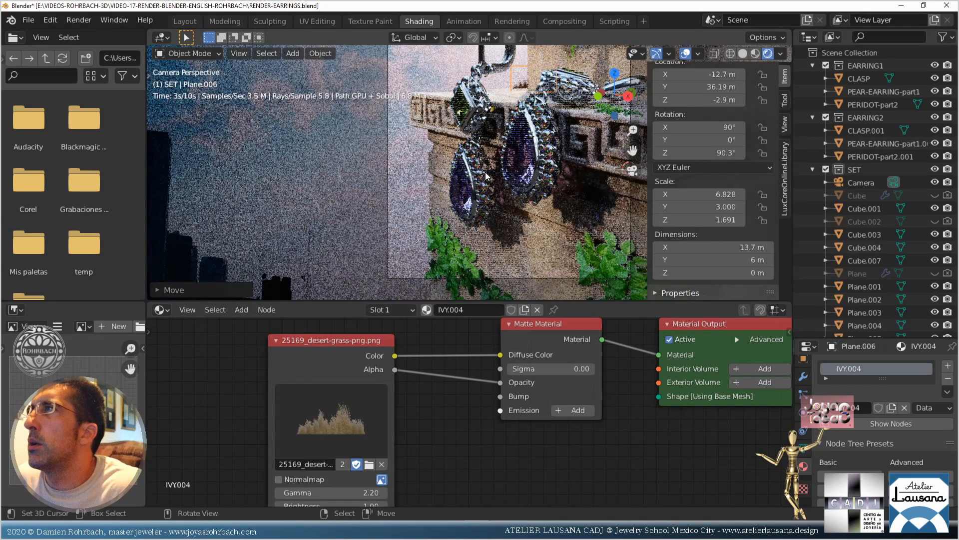
Try the desert-grass plane's Z location at -3.3 m
{"action": "middle_click_drag", "start_coordinate": [486, 176], "coordinate": [469, 212]}
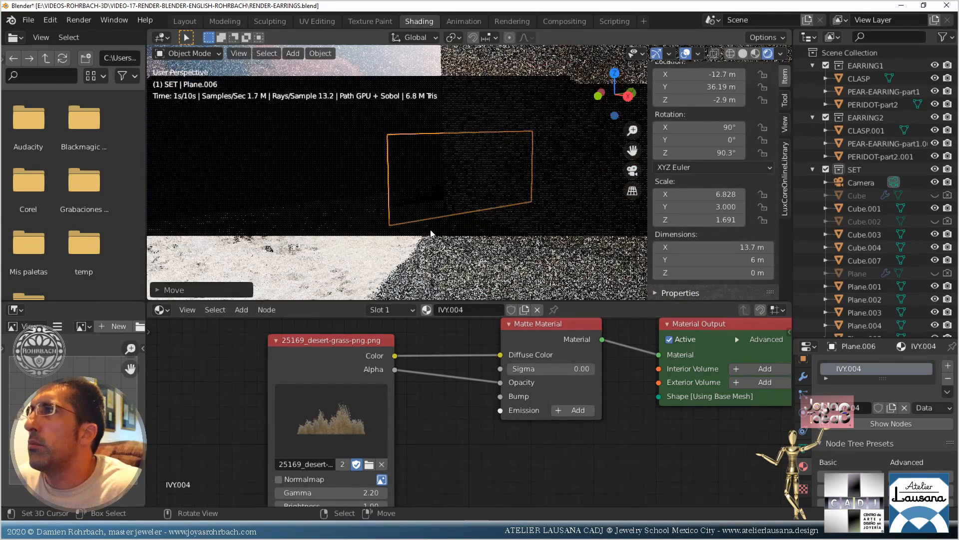
{"action": "scroll", "coordinate": [418, 229], "scroll_direction": "up", "scroll_amount": 2}
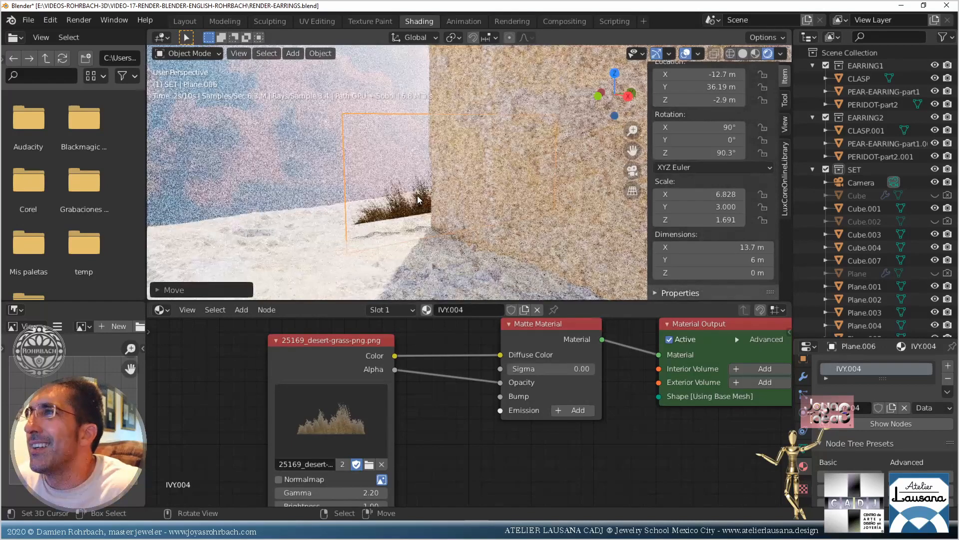
{"action": "left_click", "coordinate": [698, 99]}
{"action": "left_click", "coordinate": [663, 100]}
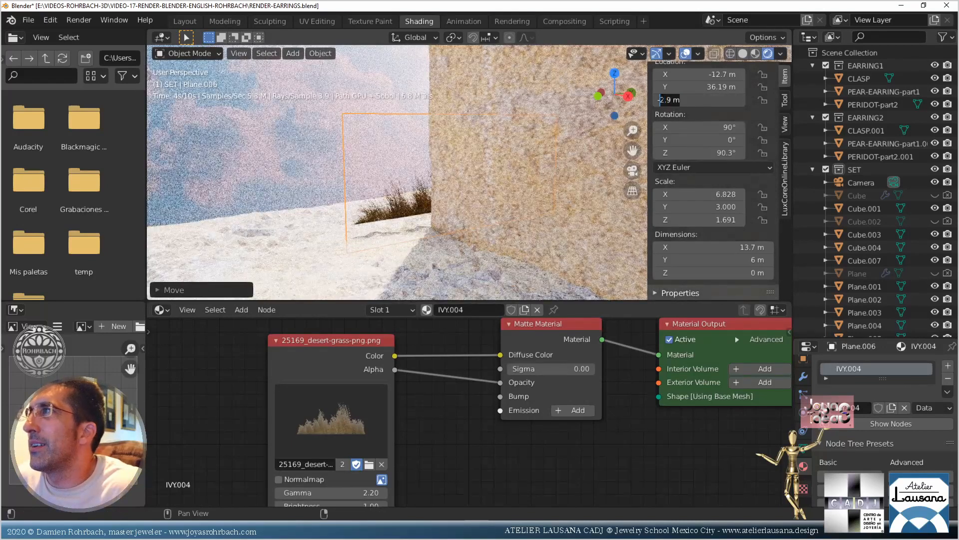
{"action": "type", "text": "-3.3"}
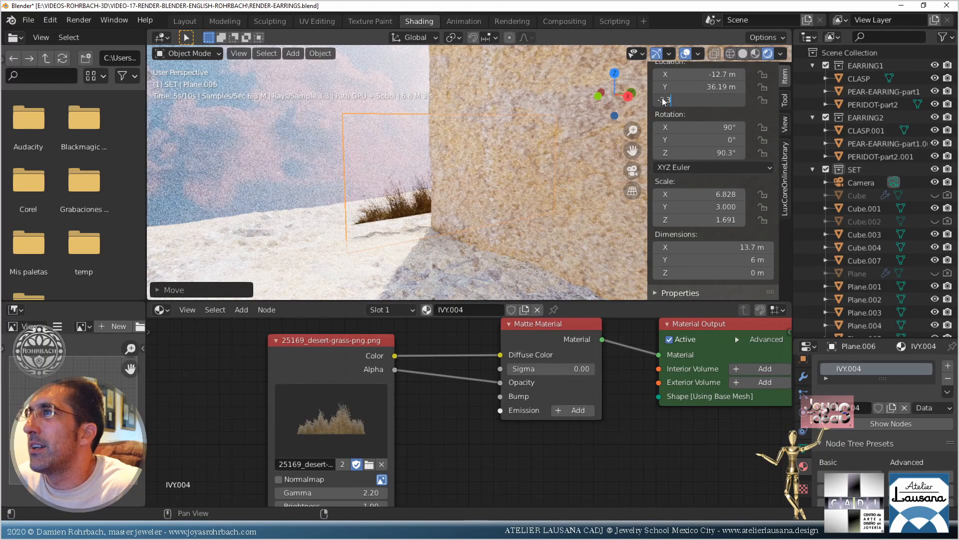
{"action": "key", "text": "Return"}
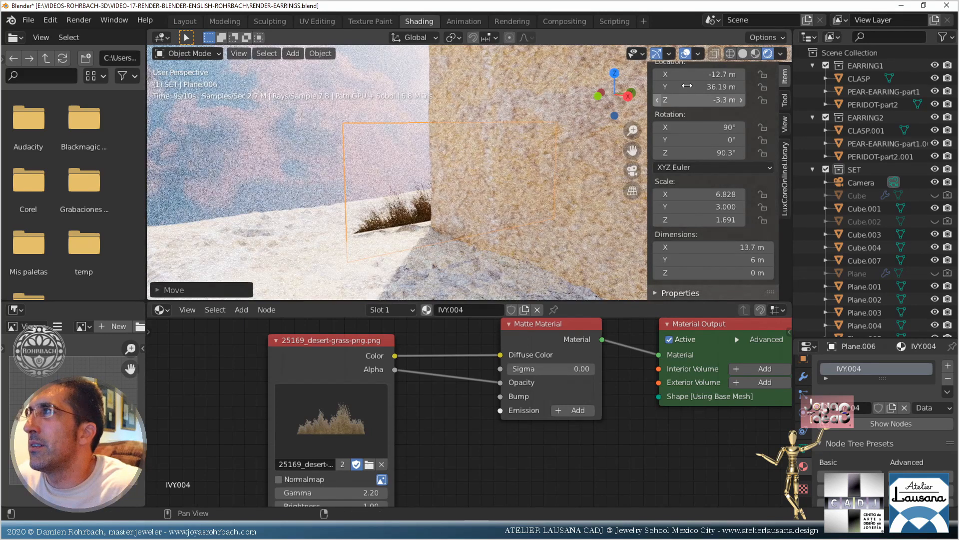
Set the desert-grass plane's Y location to 33 m
{"action": "left_click", "coordinate": [703, 89]}
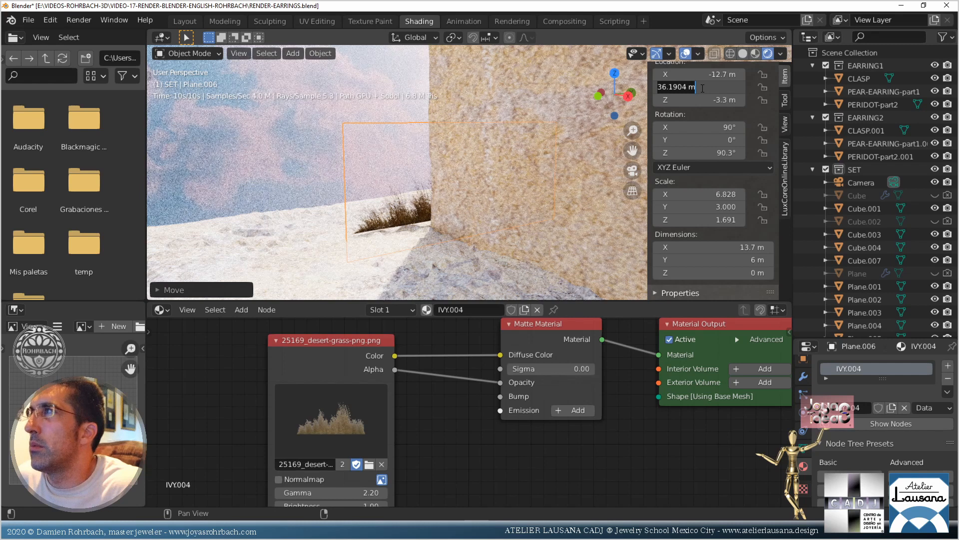
{"action": "type", "text": "3"}
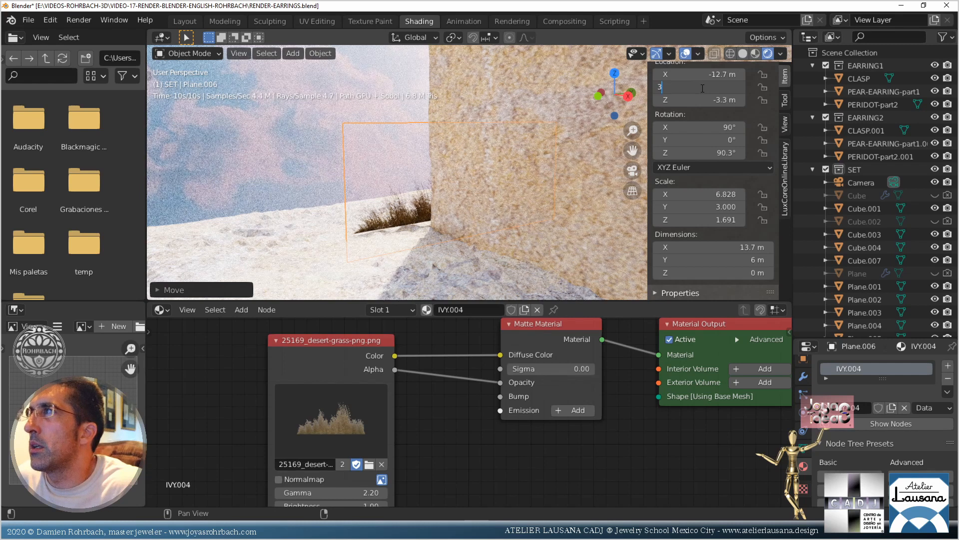
{"action": "type", "text": "3"}
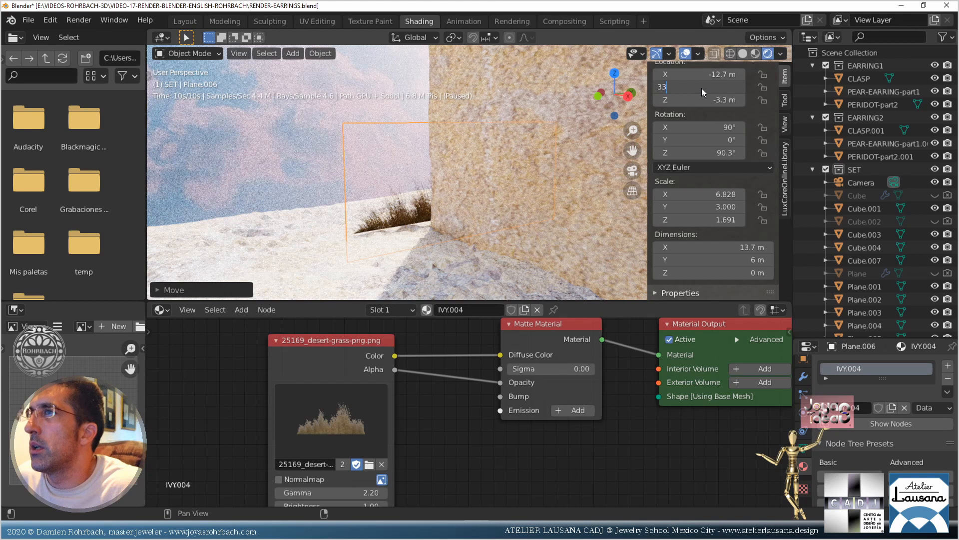
{"action": "key", "text": "Return"}
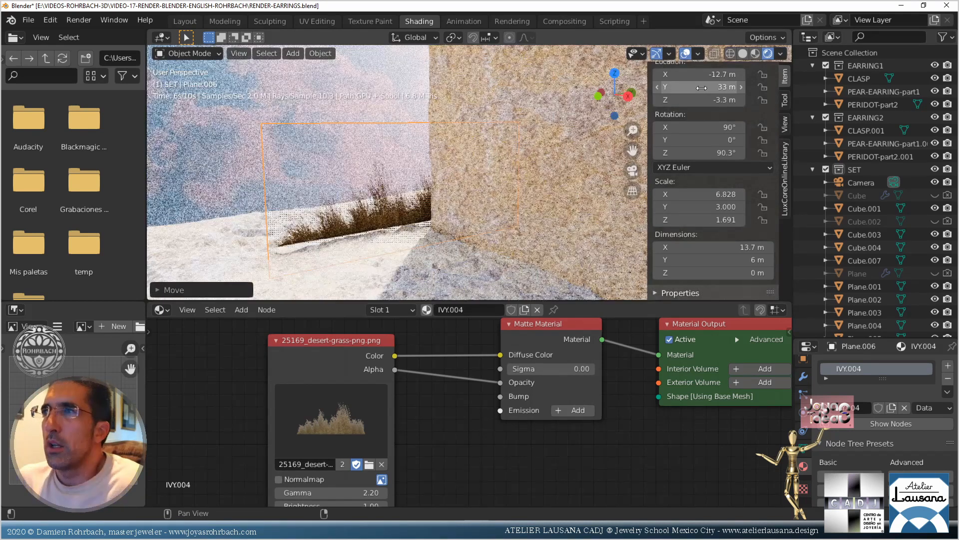
Lower the desert-grass plane to a Z location of -3.8 m, return to the camera view and save the file
{"action": "left_click", "coordinate": [709, 101]}
{"action": "left_click", "coordinate": [667, 99]}
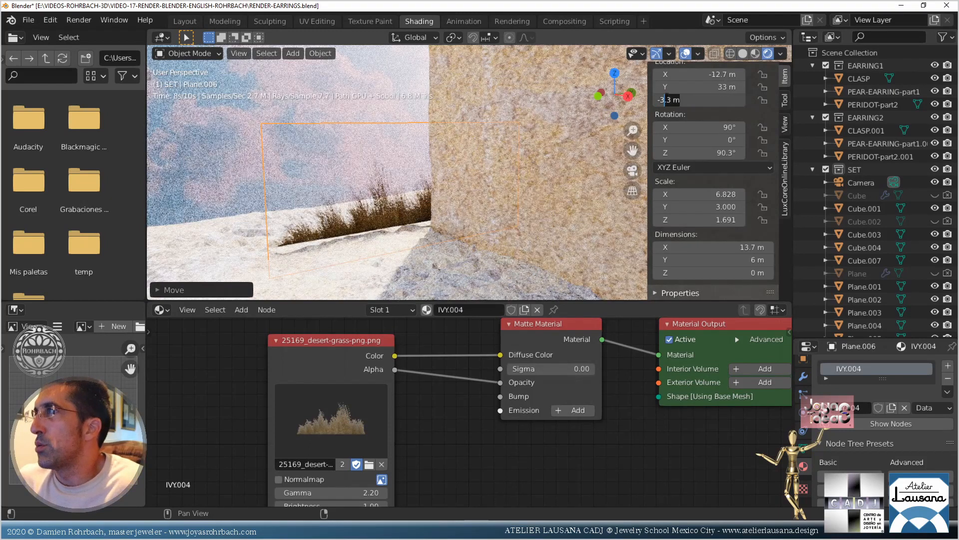
{"action": "type", "text": "."}
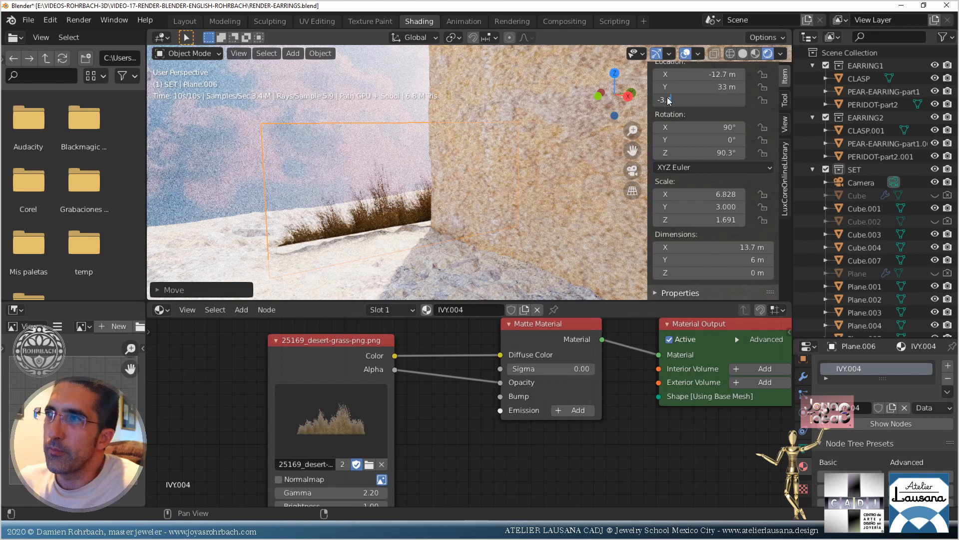
{"action": "type", "text": "8"}
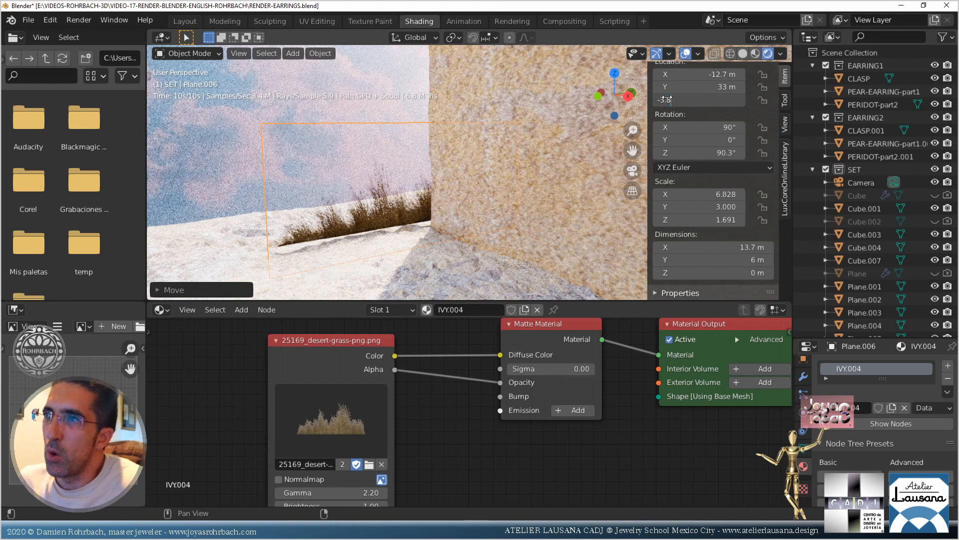
{"action": "key", "text": "Return"}
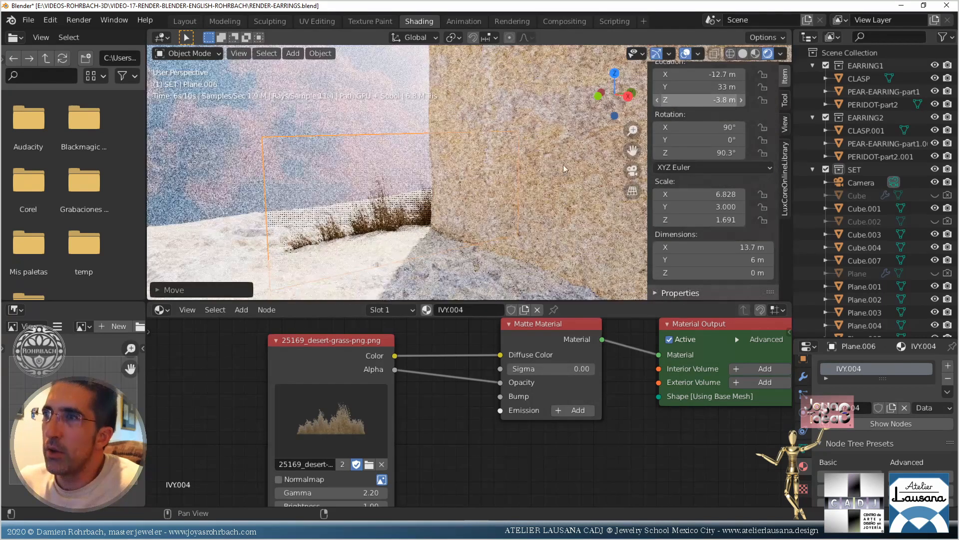
{"action": "key", "text": "KP_0"}
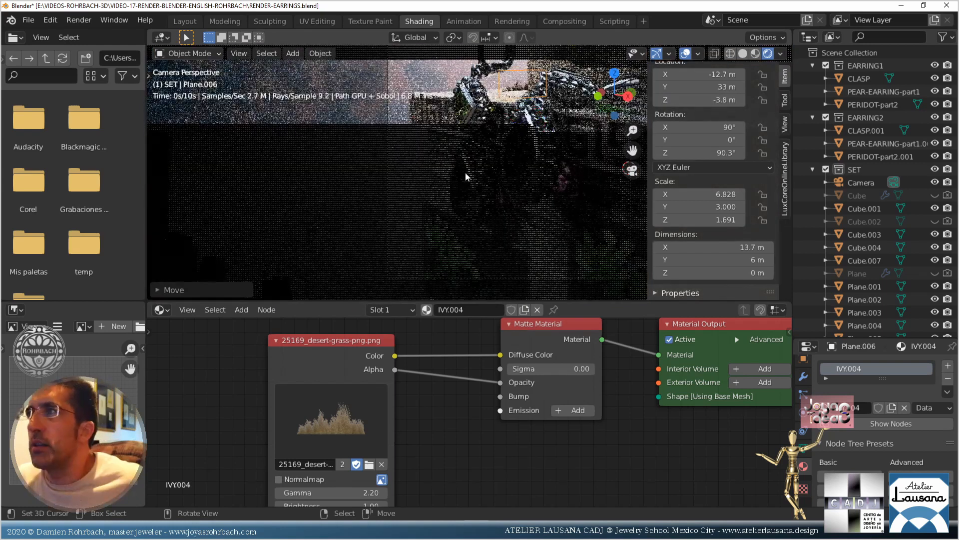
{"action": "key", "text": "ctrl+s"}
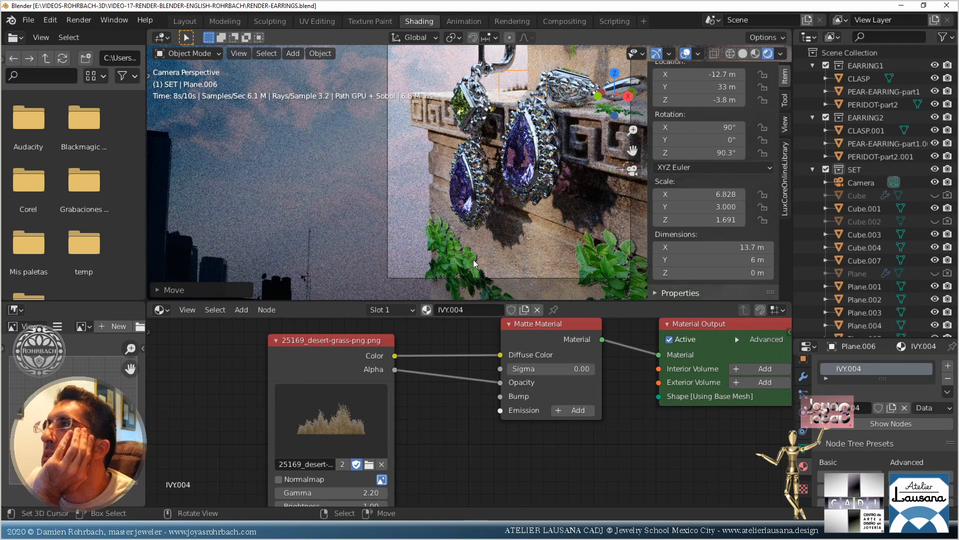
Lower the ppp88.png ivy plane on the stone wall, trying a Z location of -29 m and then -31 m
{"action": "left_click", "coordinate": [597, 261]}
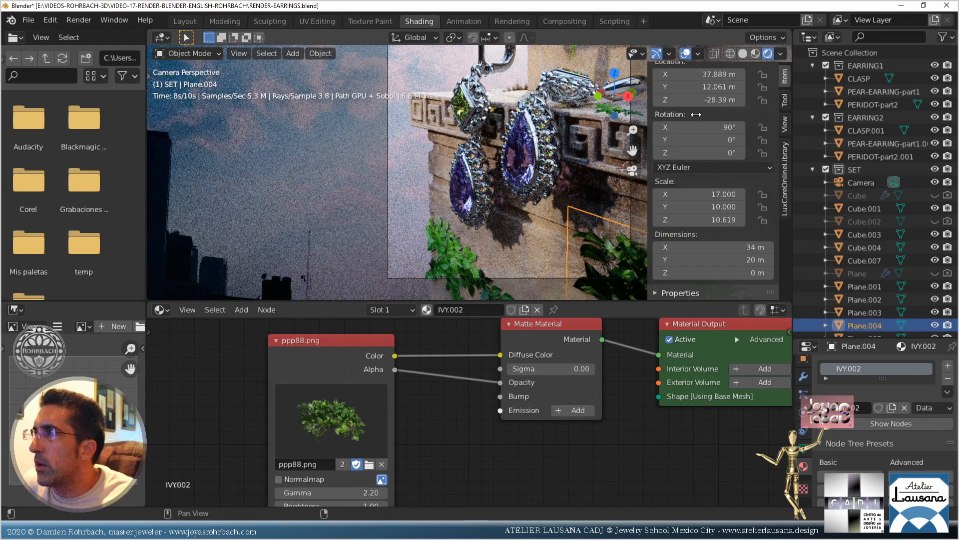
{"action": "left_click", "coordinate": [699, 100]}
{"action": "left_click", "coordinate": [670, 99]}
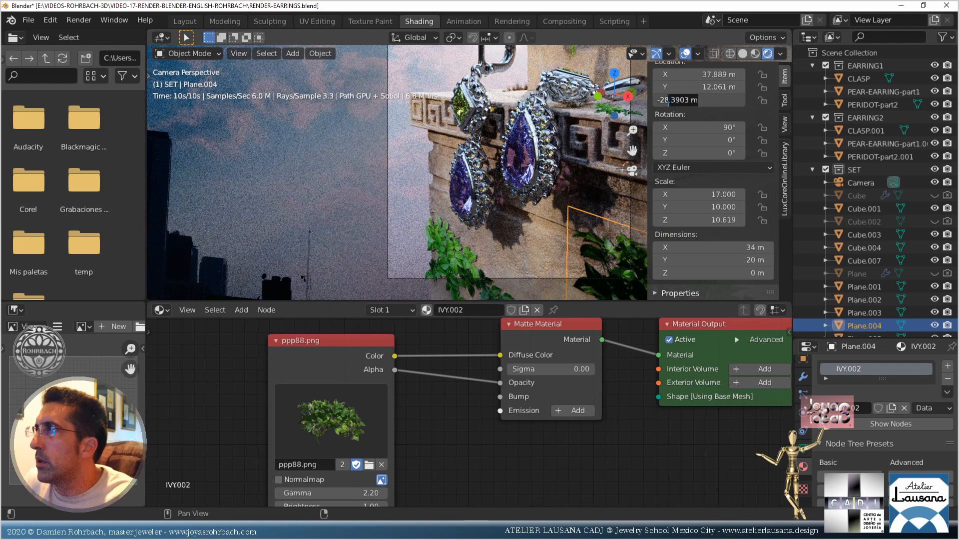
{"action": "left_click_drag", "start_coordinate": [669, 100], "coordinate": [664, 100]}
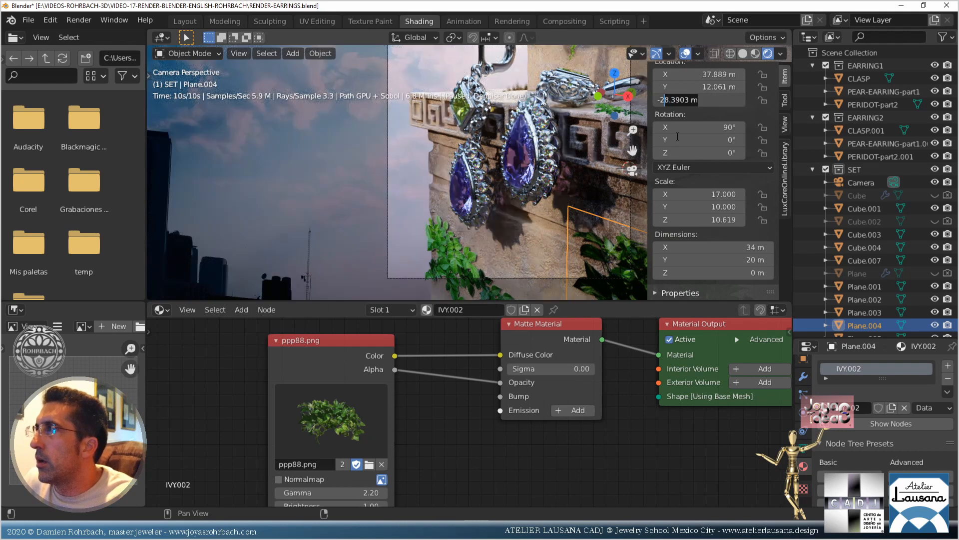
{"action": "type", "text": "9"}
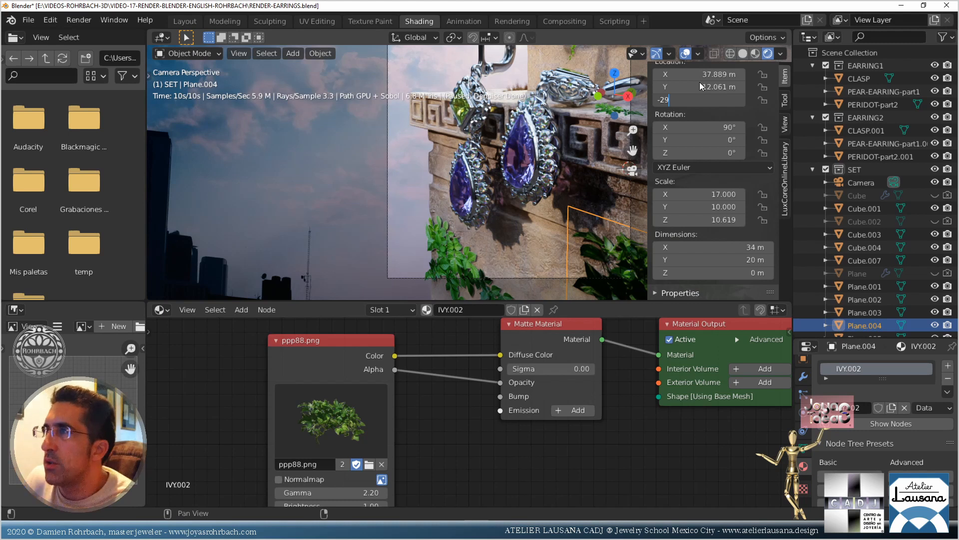
{"action": "key", "text": "Return"}
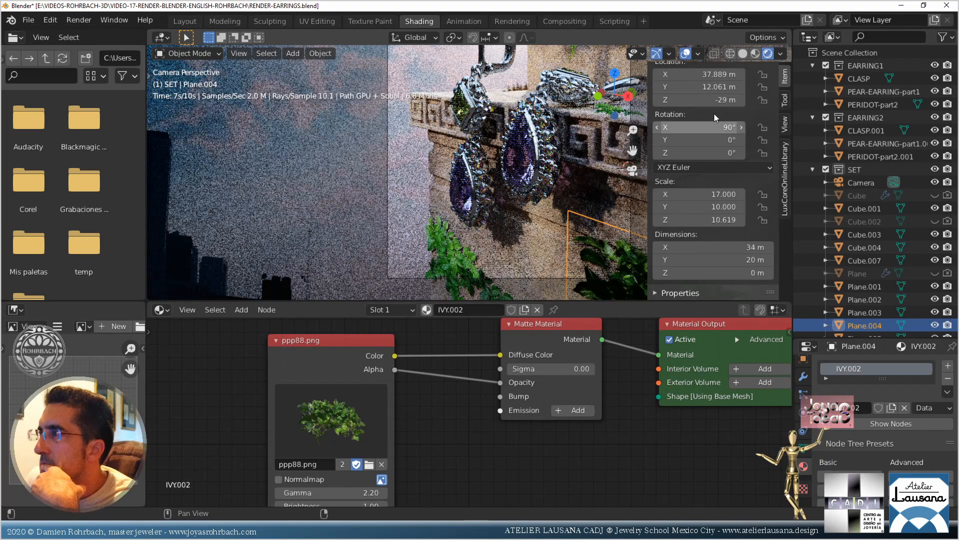
{"action": "left_click", "coordinate": [724, 100]}
{"action": "left_click_drag", "start_coordinate": [686, 100], "coordinate": [663, 101]}
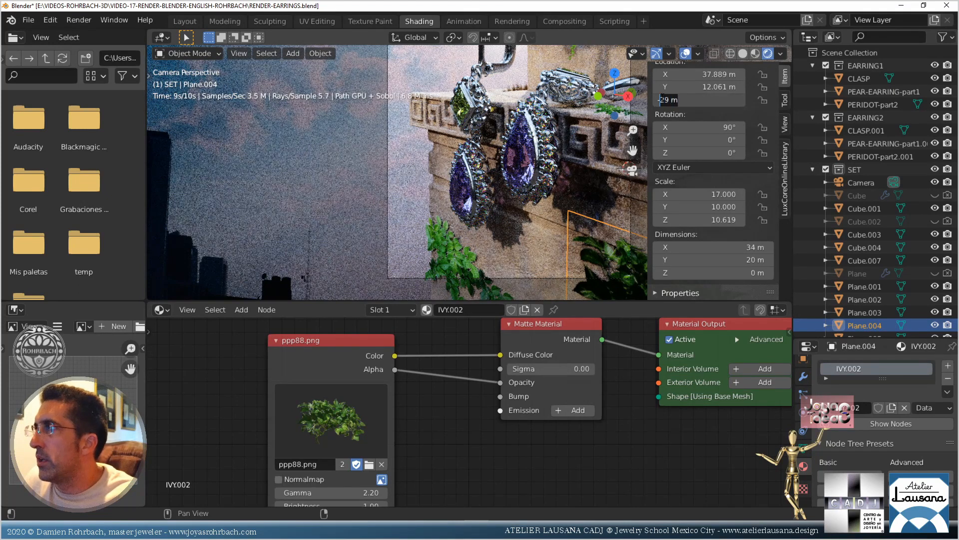
{"action": "key", "text": "BackSpace"}
{"action": "type", "text": "31"}
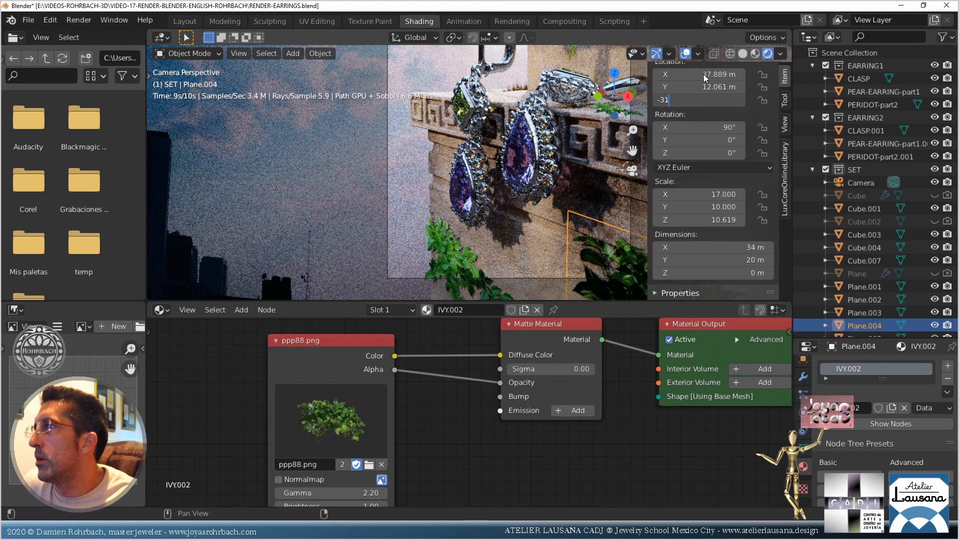
Set the ppp88.png ivy plane's X location to 35 m and save the file
{"action": "left_click", "coordinate": [703, 74]}
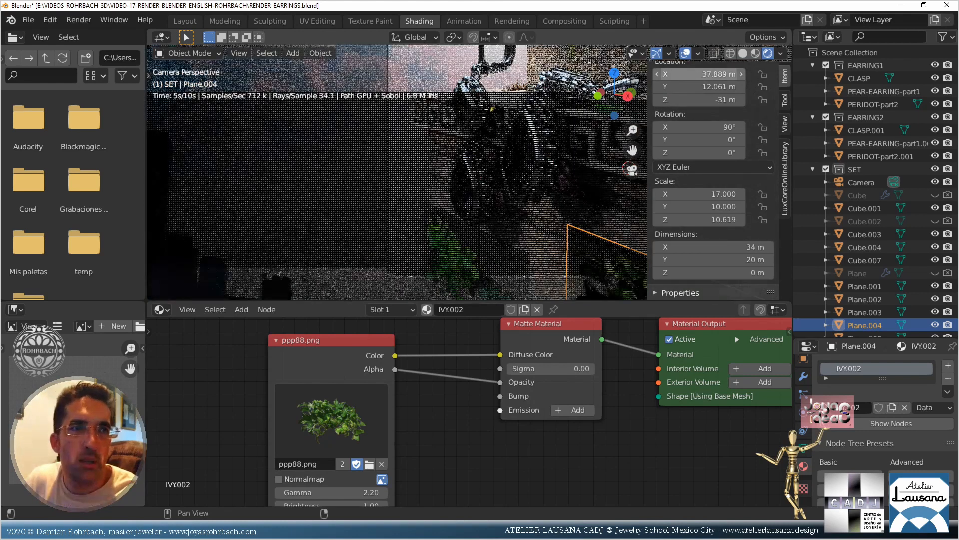
{"action": "type", "text": "3"}
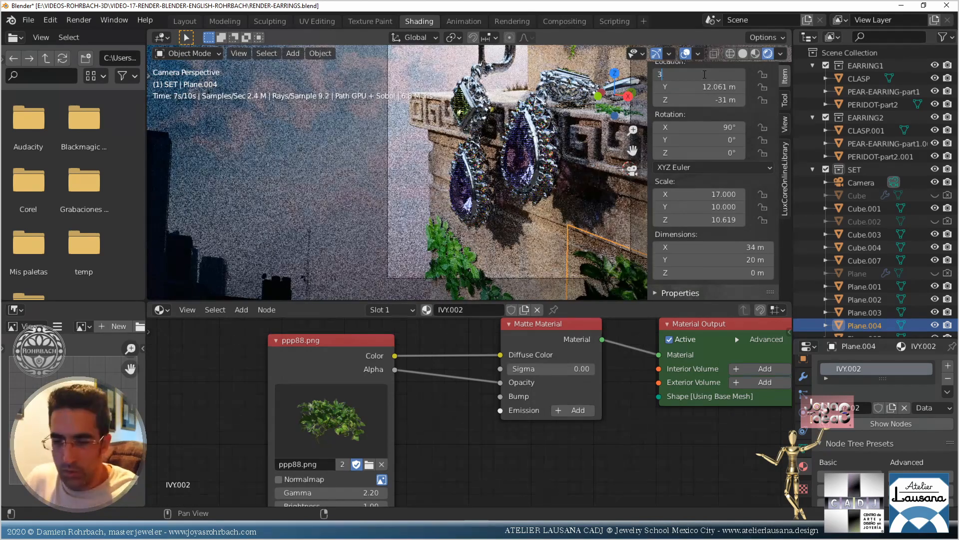
{"action": "type", "text": "5"}
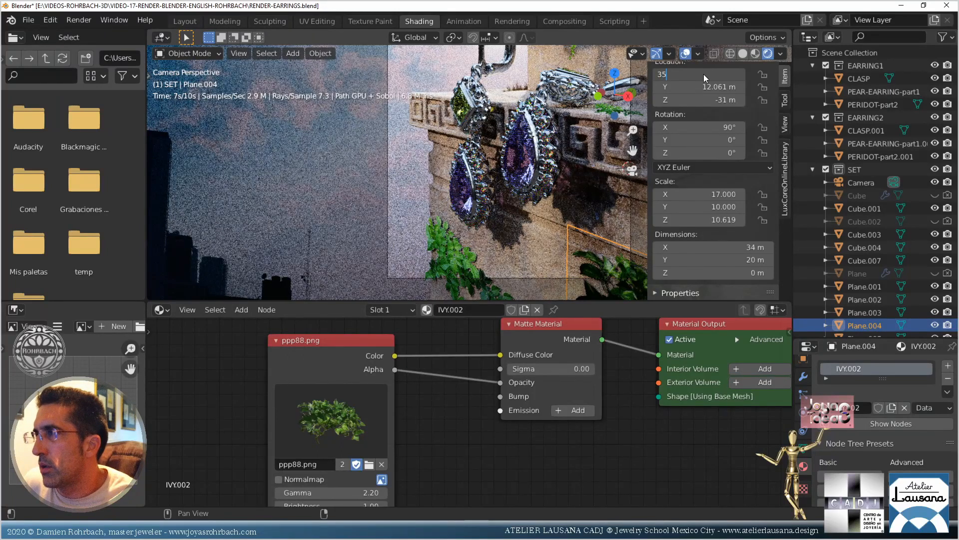
{"action": "key", "text": "Return"}
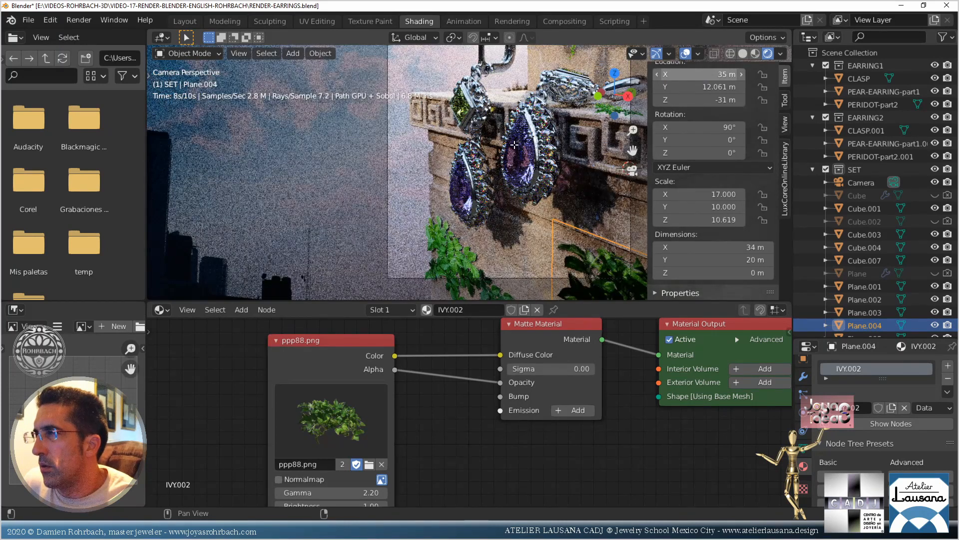
{"action": "scroll", "coordinate": [518, 161], "scroll_direction": "down", "scroll_amount": 2}
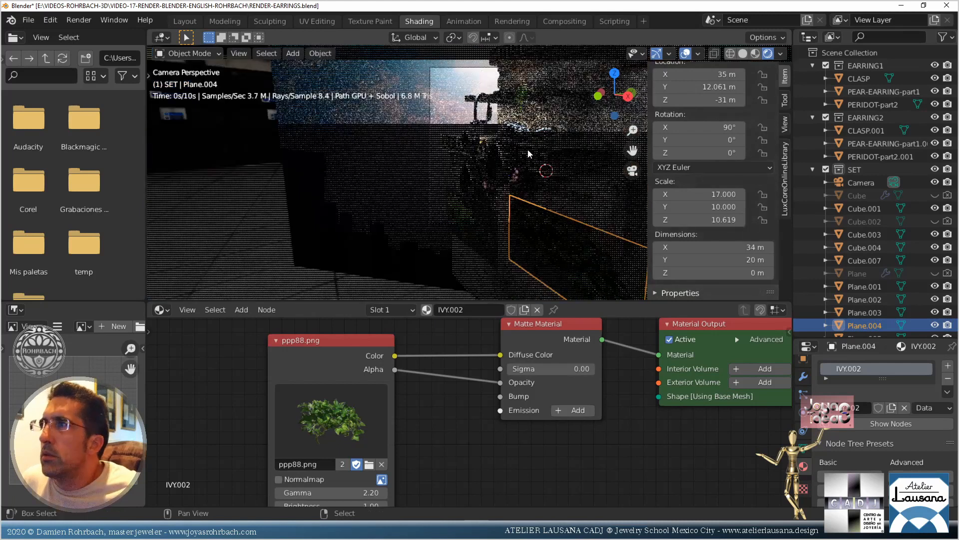
{"action": "middle_click_drag", "start_coordinate": [528, 150], "coordinate": [508, 167], "text": "shift"}
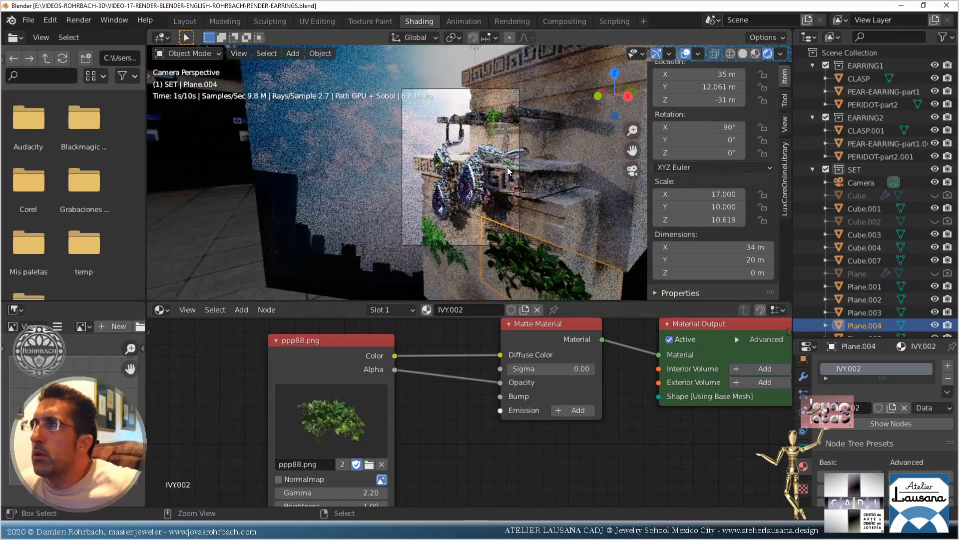
{"action": "key", "text": "ctrl+s"}
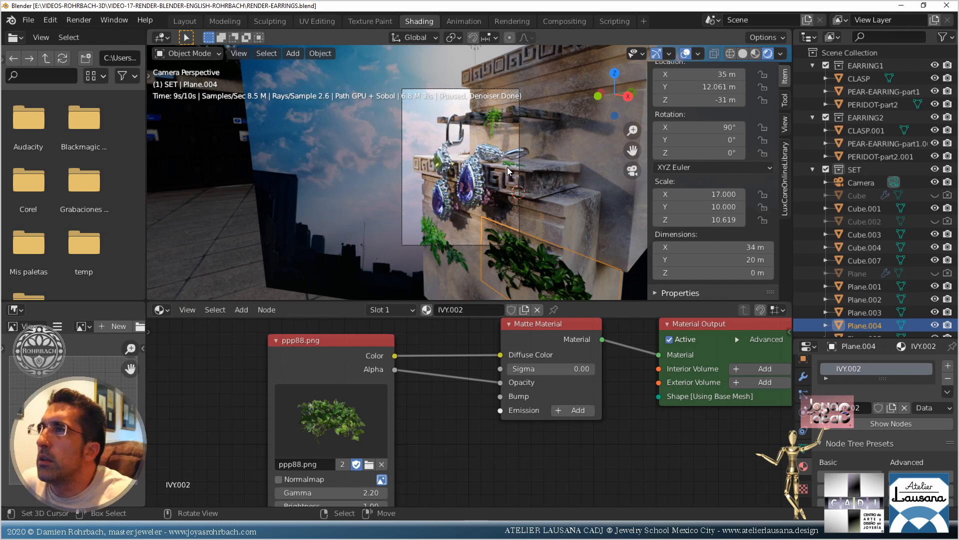
Replace the IVY.003 leaves texture of the small plane on the ledge beside the earrings with the moss-png-transparent.png image
{"action": "left_click", "coordinate": [508, 164]}
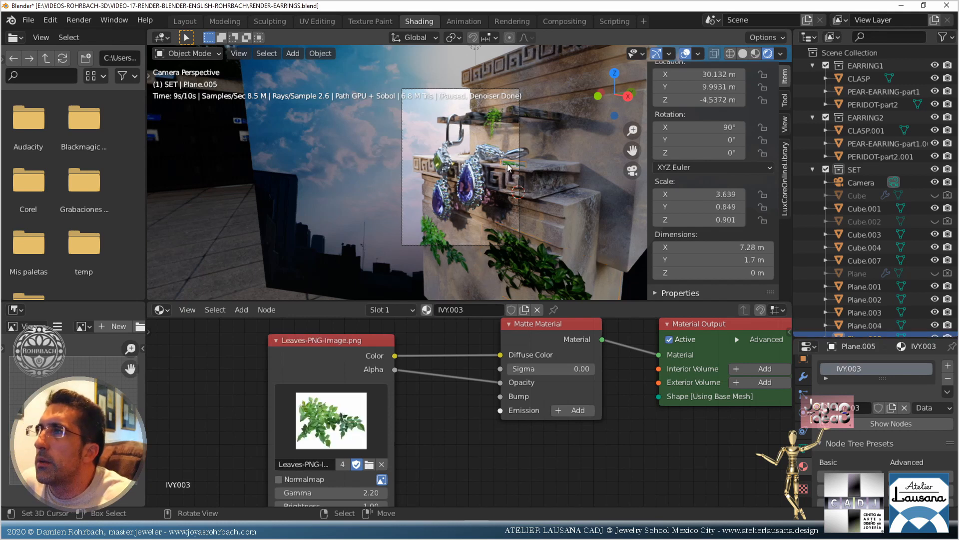
{"action": "left_click", "coordinate": [370, 466]}
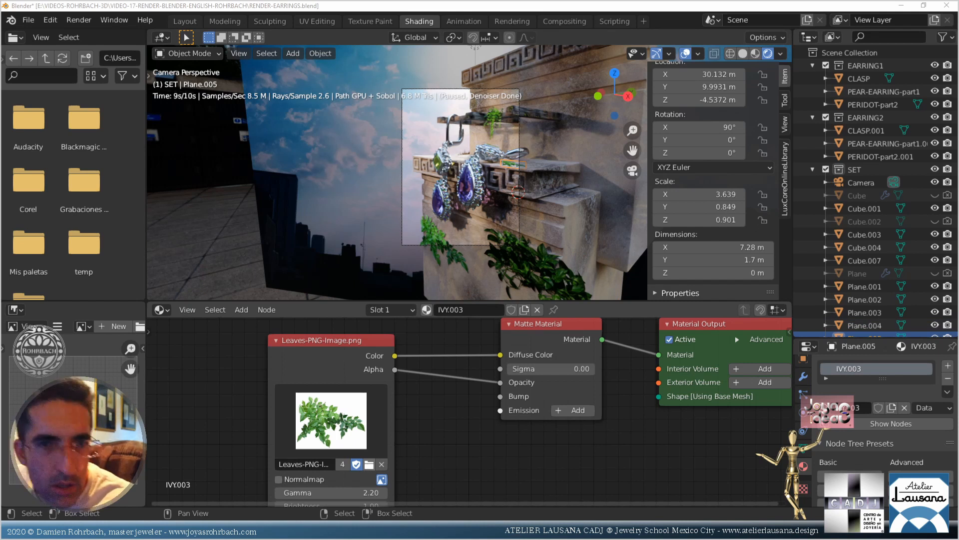
{"action": "key", "text": "Escape"}
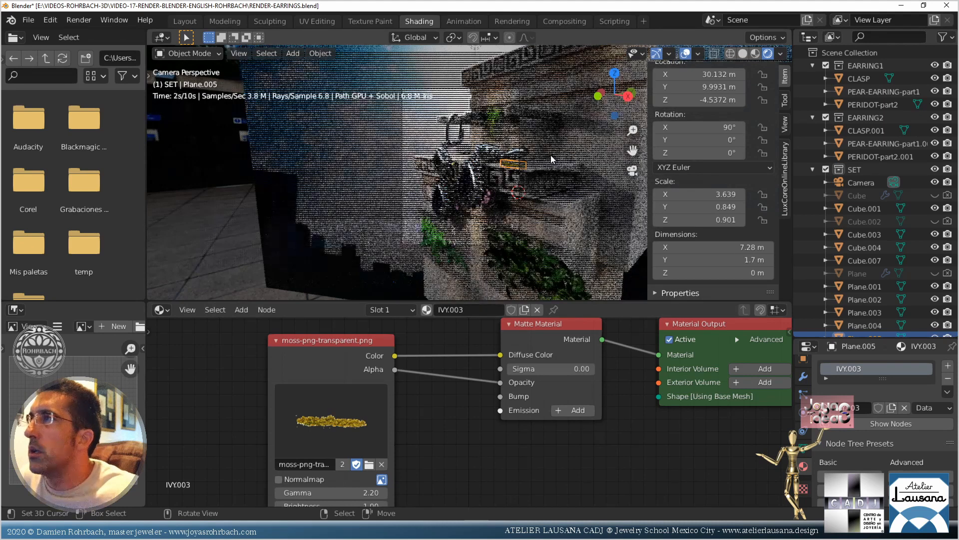
Set the moss plane's Y location to 9.5 m and its Y dimension to 1.5 m
{"action": "key", "text": "KP_Decimal"}
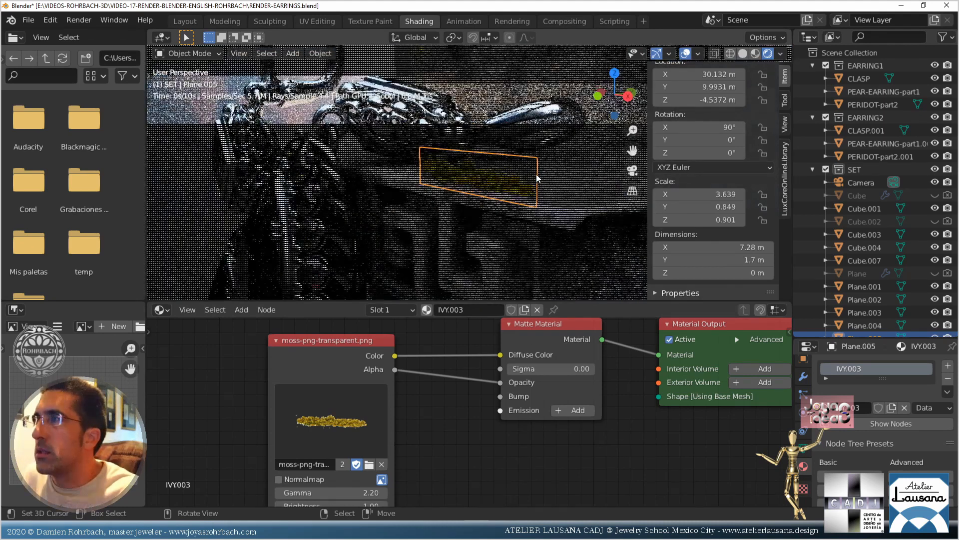
{"action": "scroll", "coordinate": [563, 189], "scroll_direction": "up", "scroll_amount": 3}
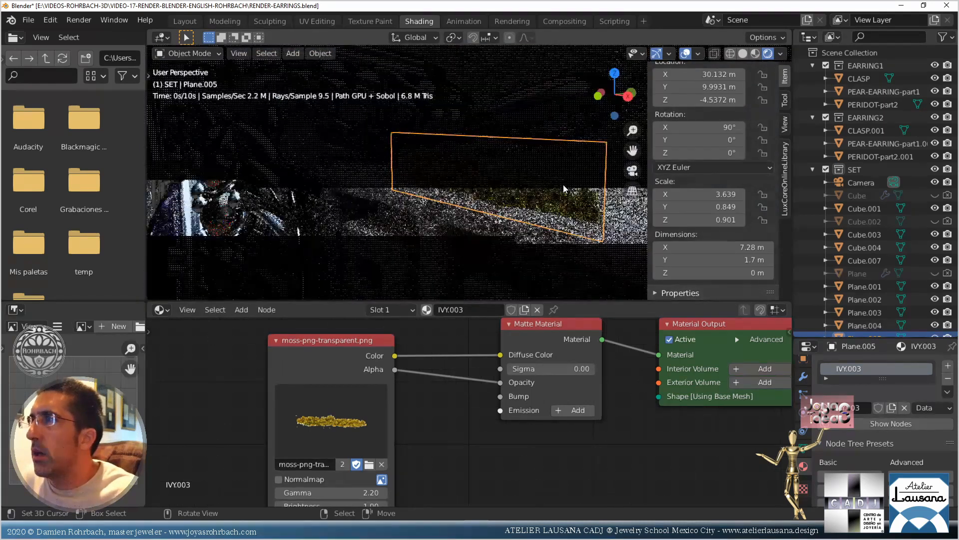
{"action": "left_click", "coordinate": [703, 85]}
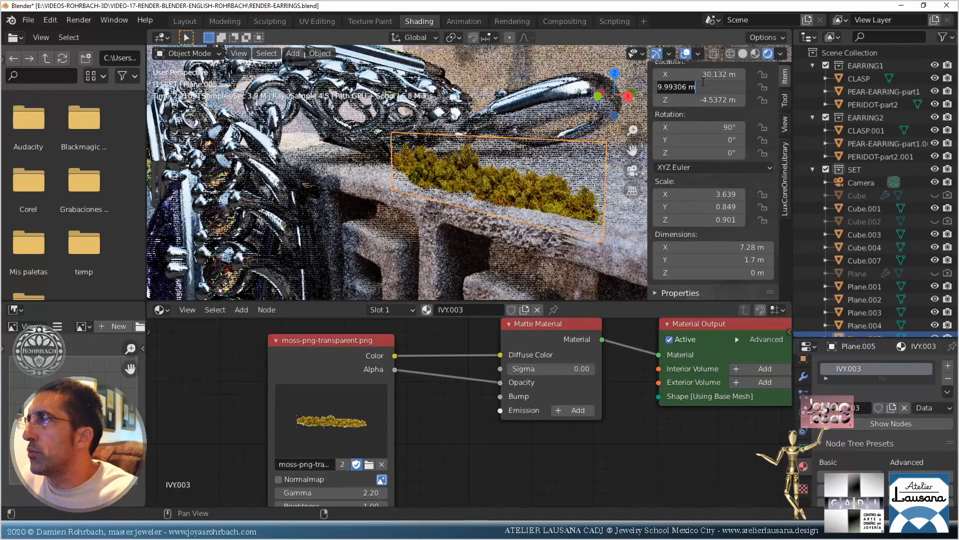
{"action": "type", "text": "9.5"}
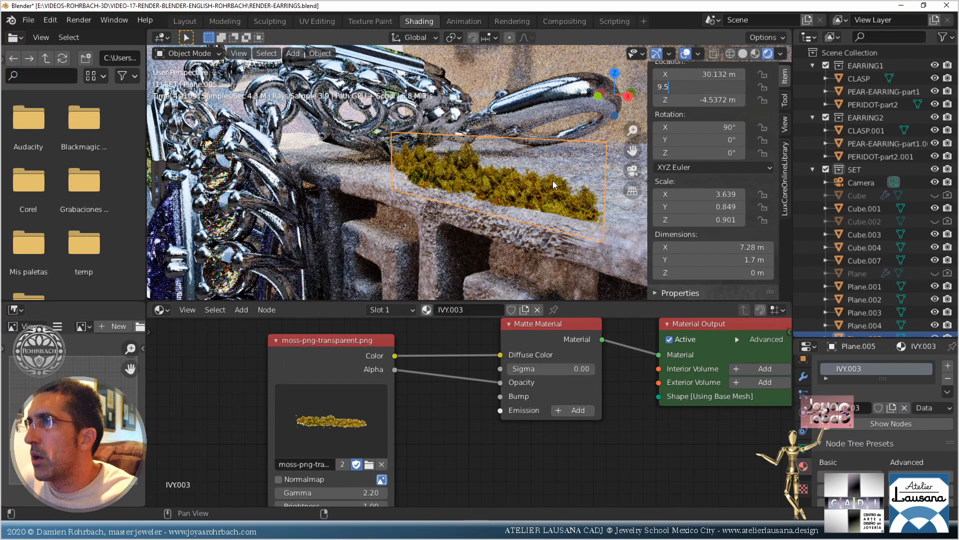
{"action": "key", "text": "Return"}
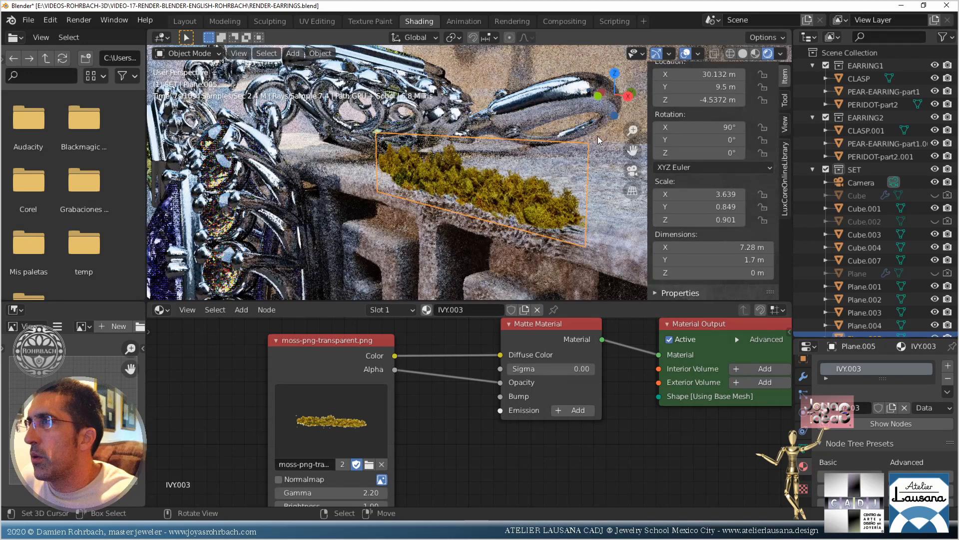
{"action": "left_click", "coordinate": [720, 259]}
{"action": "type", "text": "1"}
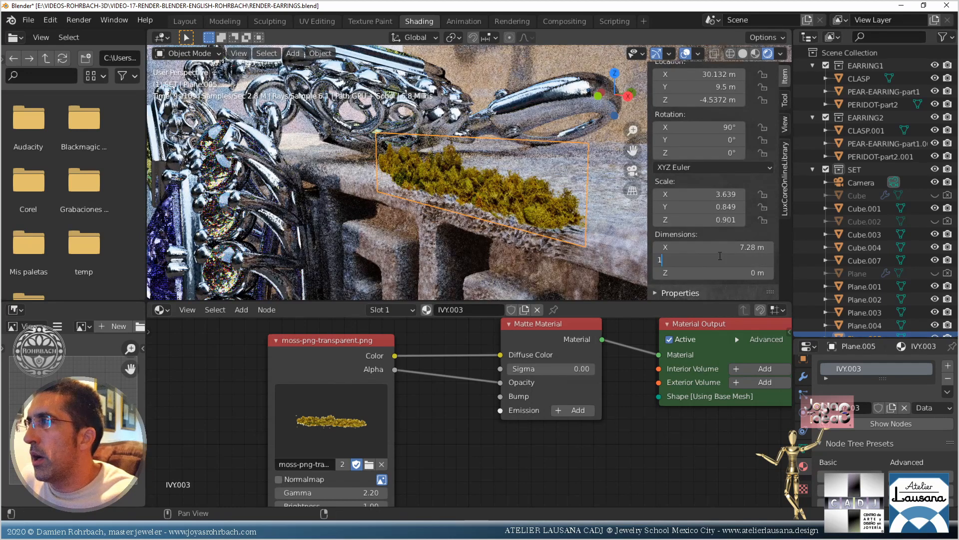
{"action": "type", "text": ".5"}
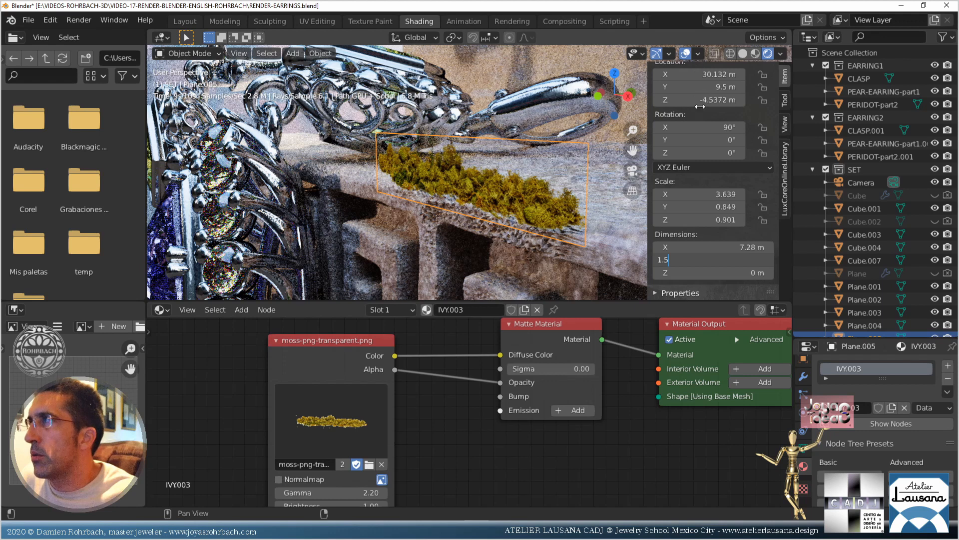
{"action": "key", "text": "Return"}
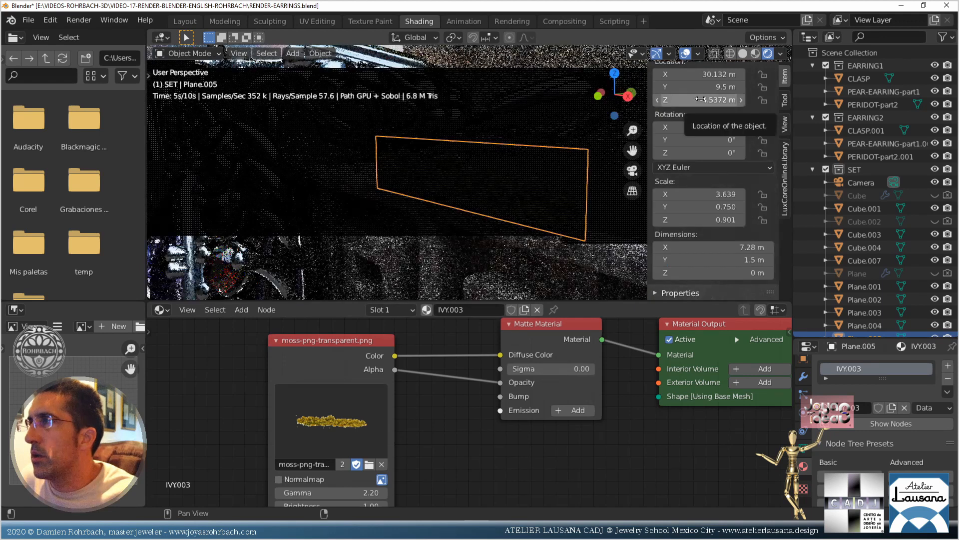
Lower the moss plane on the ledge, trying a Z location of -5 m and then -5.3 m, and save the file
{"action": "left_click", "coordinate": [724, 99]}
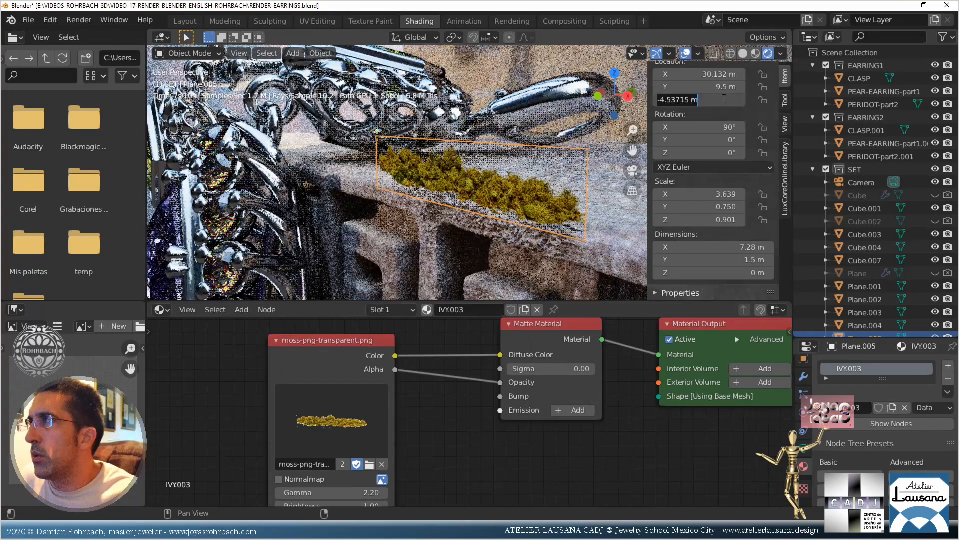
{"action": "key", "text": "Home"}
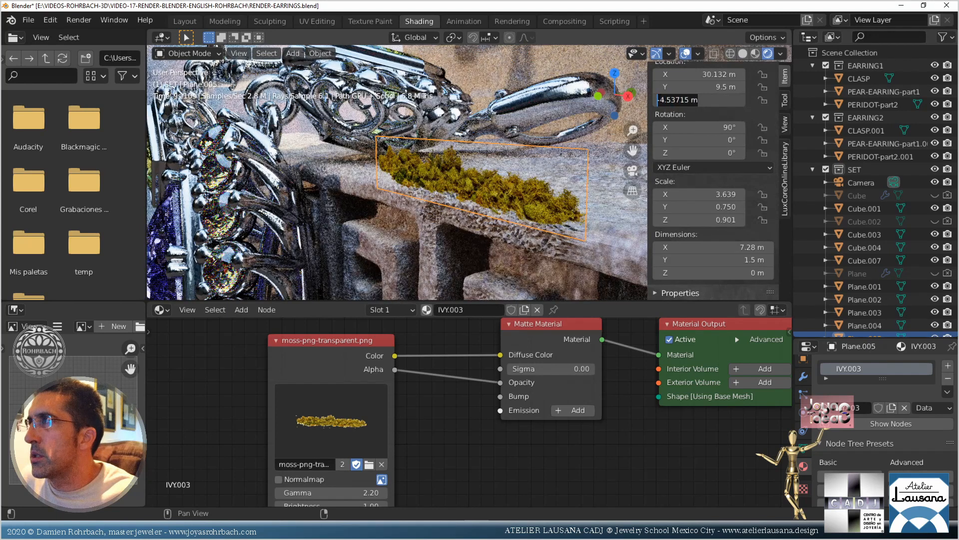
{"action": "key", "text": "ctrl+a"}
{"action": "type", "text": "-5"}
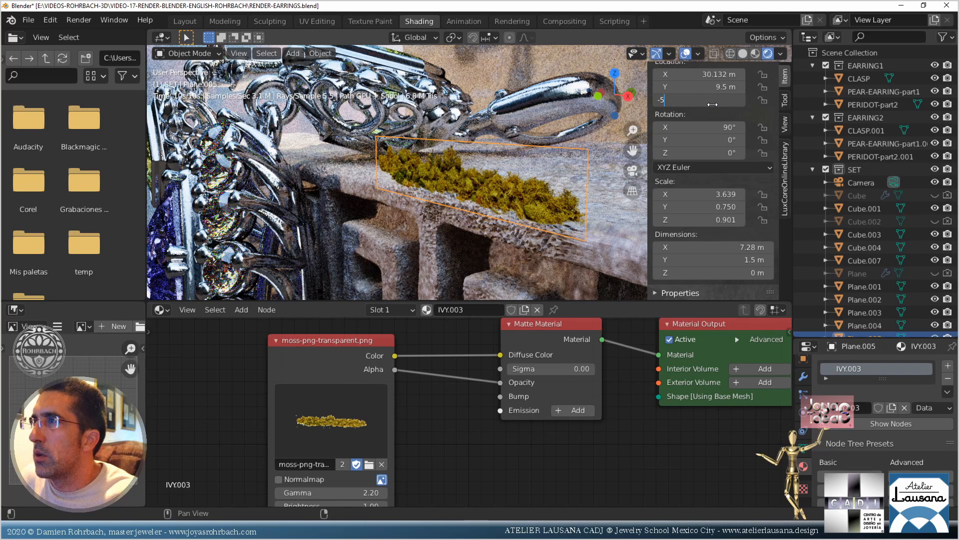
{"action": "key", "text": "Return"}
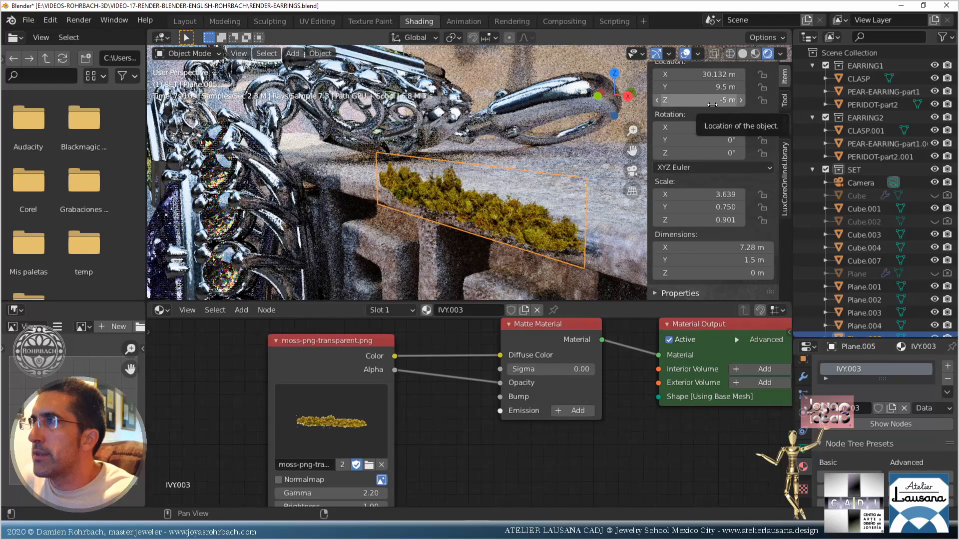
{"action": "left_click", "coordinate": [699, 99]}
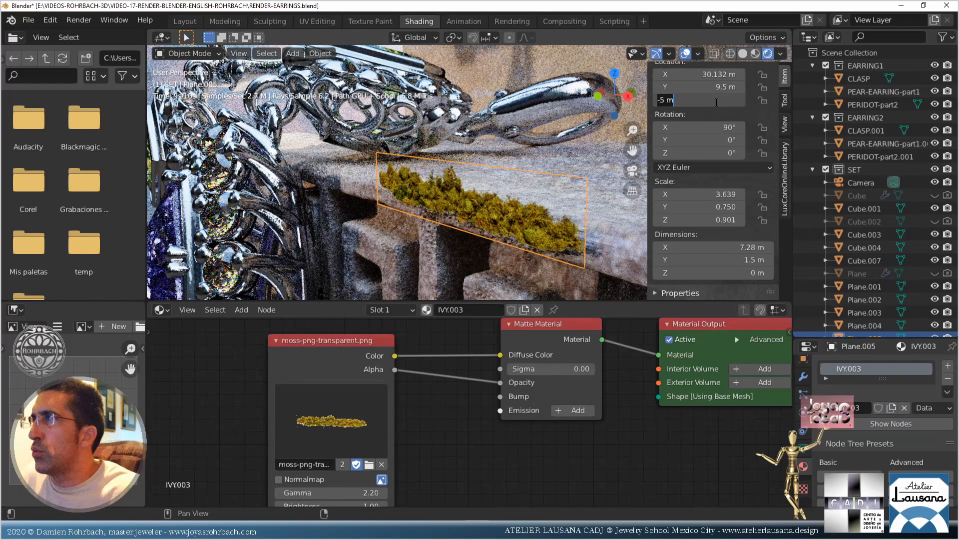
{"action": "type", "text": "."}
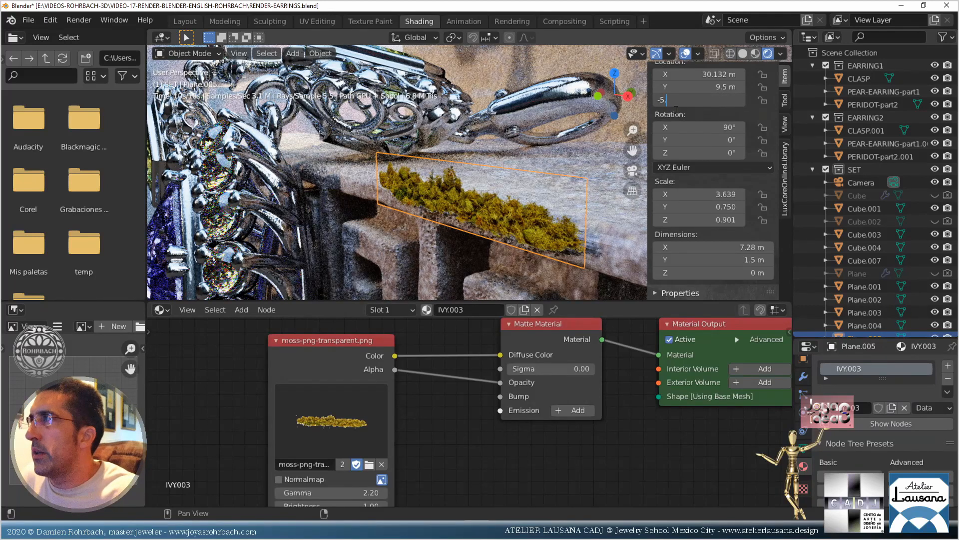
{"action": "type", "text": "3"}
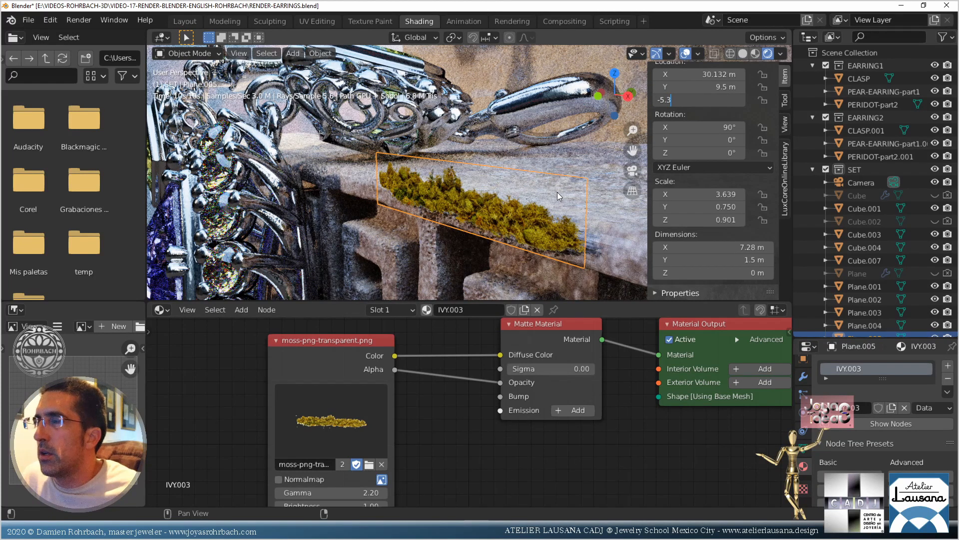
{"action": "key", "text": "Return"}
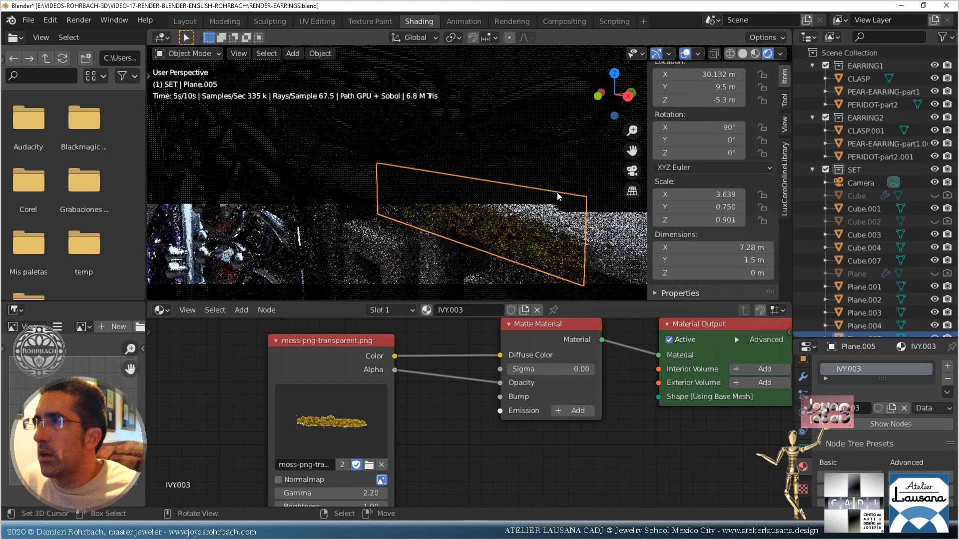
{"action": "key", "text": "ctrl+s"}
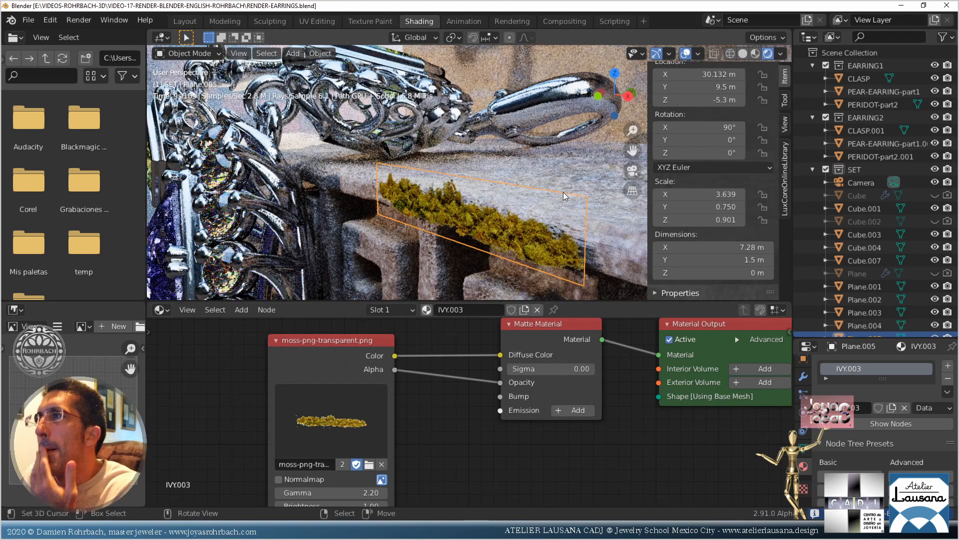
Set the moss plane's Y location to 9.75 m
{"action": "double_click", "coordinate": [693, 83]}
{"action": "type", "text": "9.75"}
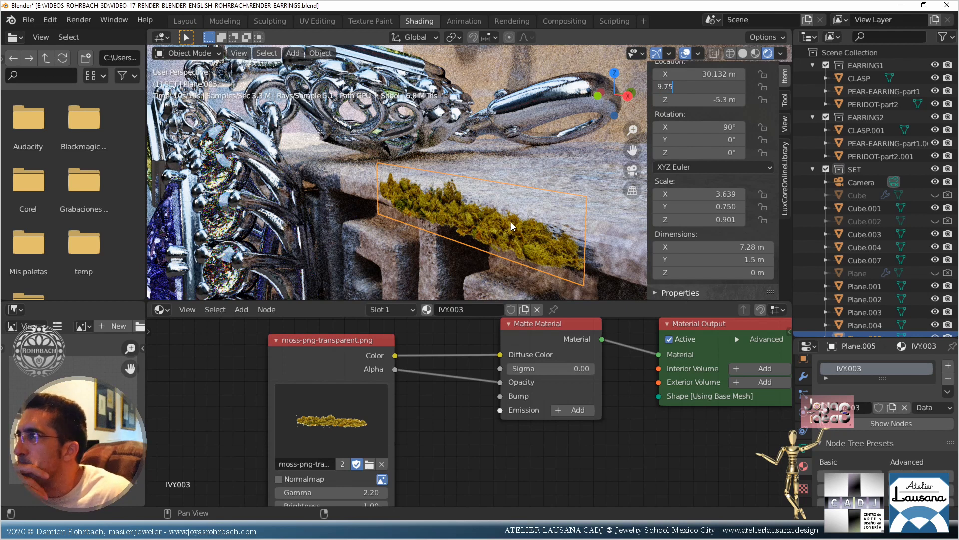
{"action": "key", "text": "Return"}
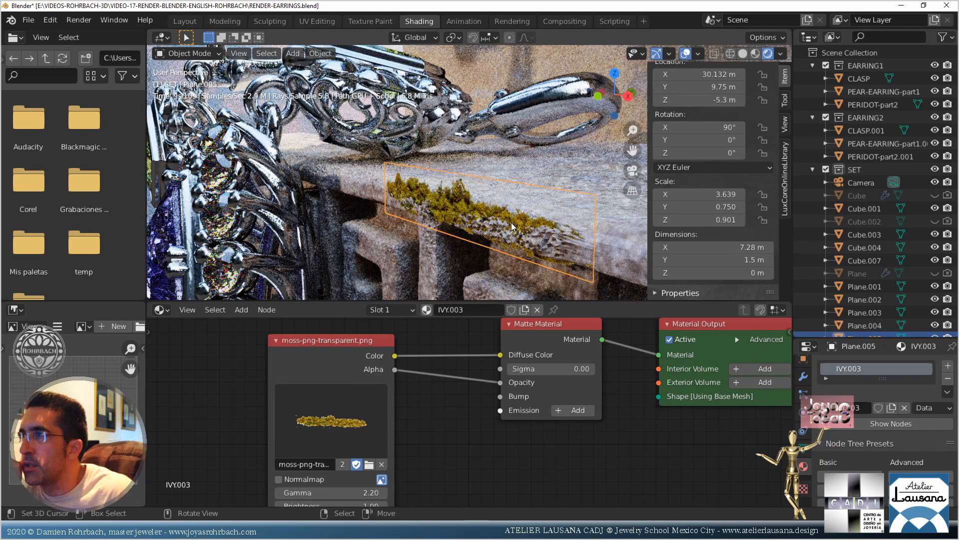
Widen the moss plane, trying an X dimension of 8.6 m and then 9.4 m, return to the camera view and save the file
{"action": "left_click", "coordinate": [705, 248]}
{"action": "type", "text": "8.6"}
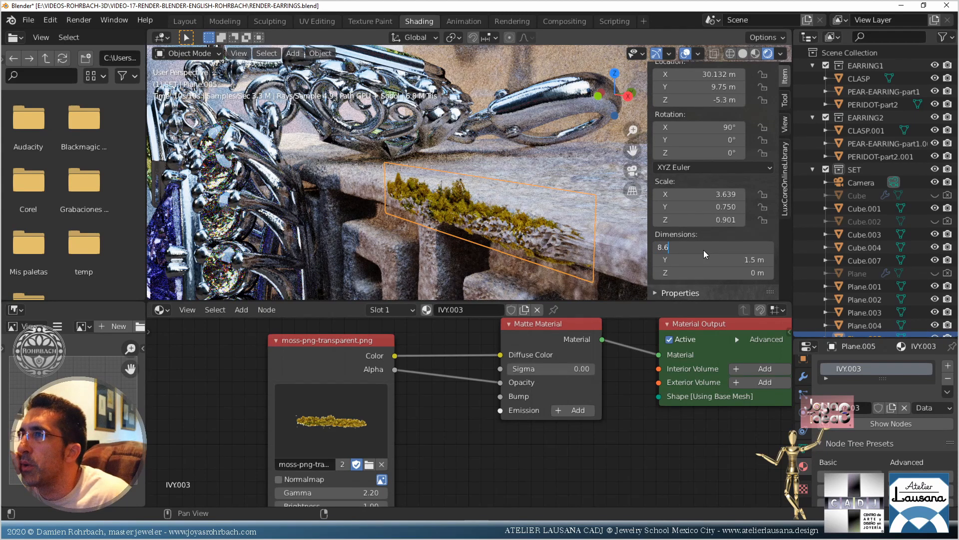
{"action": "key", "text": "Return"}
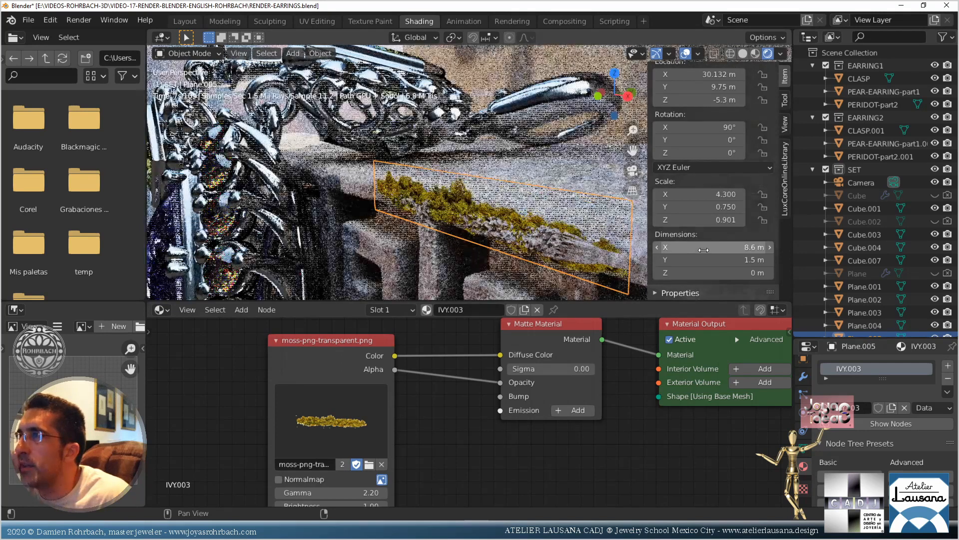
{"action": "left_click", "coordinate": [735, 248]}
{"action": "type", "text": "9.4"}
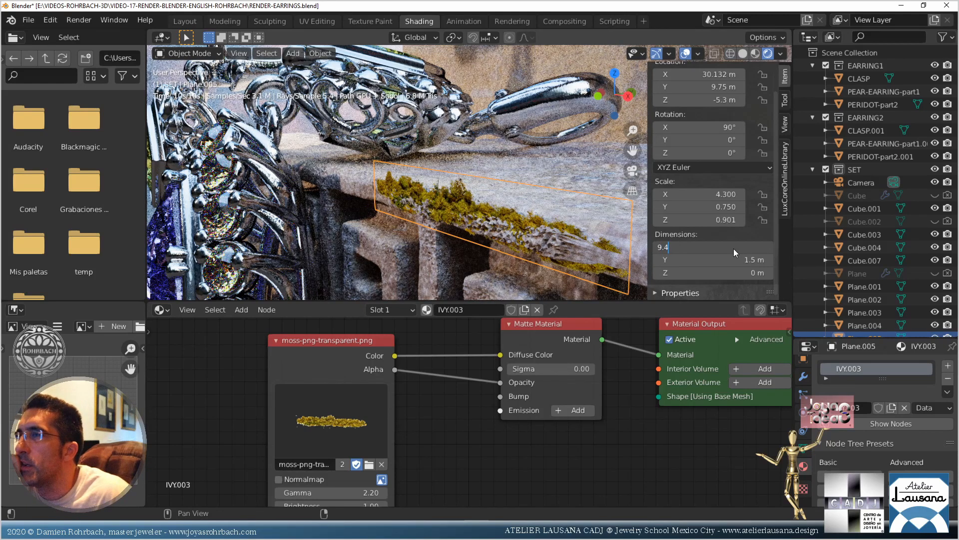
{"action": "key", "text": "Return"}
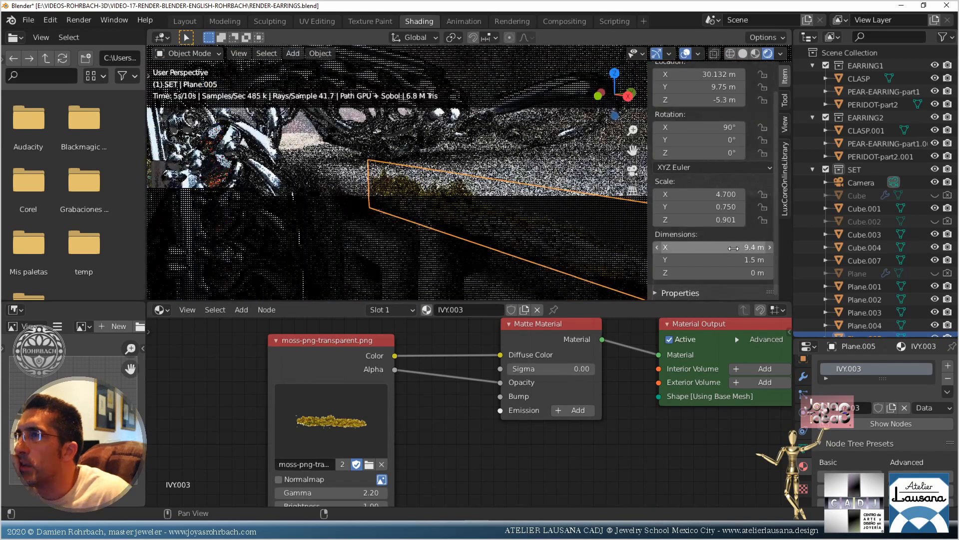
{"action": "key", "text": "KP_0"}
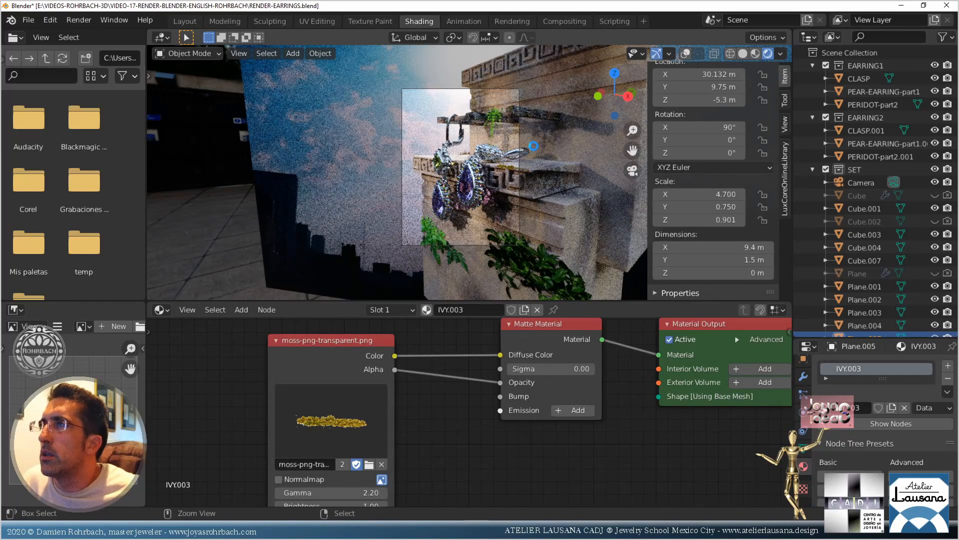
{"action": "key", "text": "ctrl+s"}
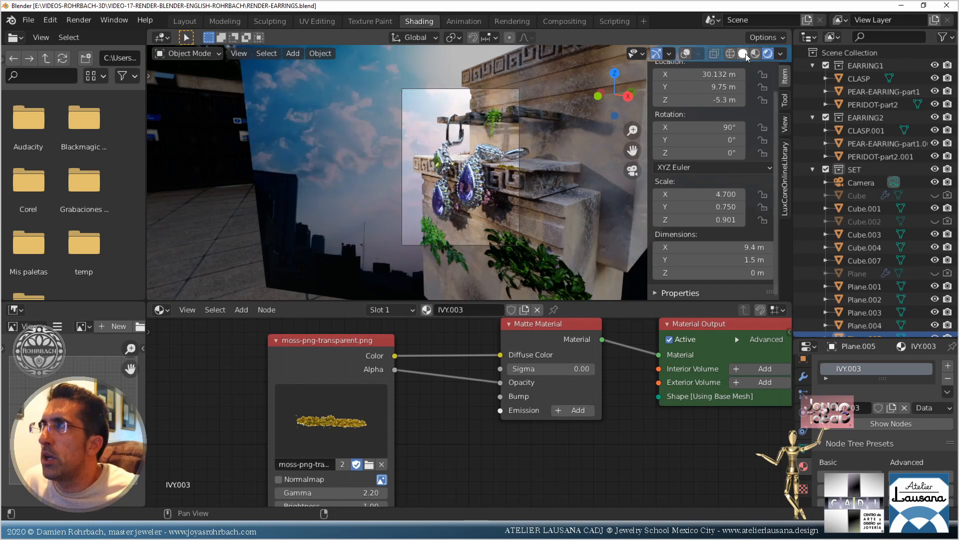
Switch the viewport to solid shading and duplicate the desert-grass plane behind the earrings in place
{"action": "key", "text": "z"}
{"action": "scroll", "coordinate": [434, 168], "scroll_direction": "up", "scroll_amount": 8}
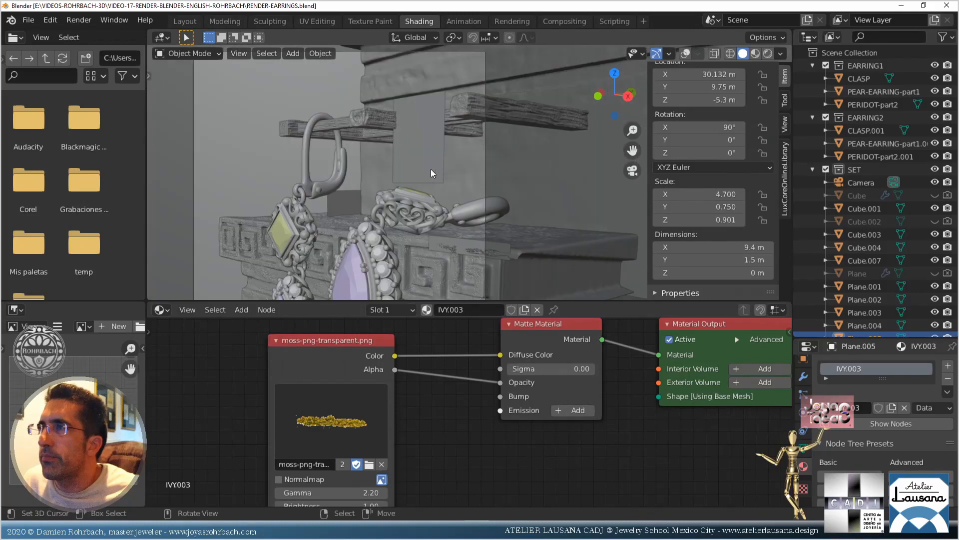
{"action": "left_click", "coordinate": [378, 188]}
{"action": "scroll", "coordinate": [423, 158], "scroll_direction": "up", "scroll_amount": 2}
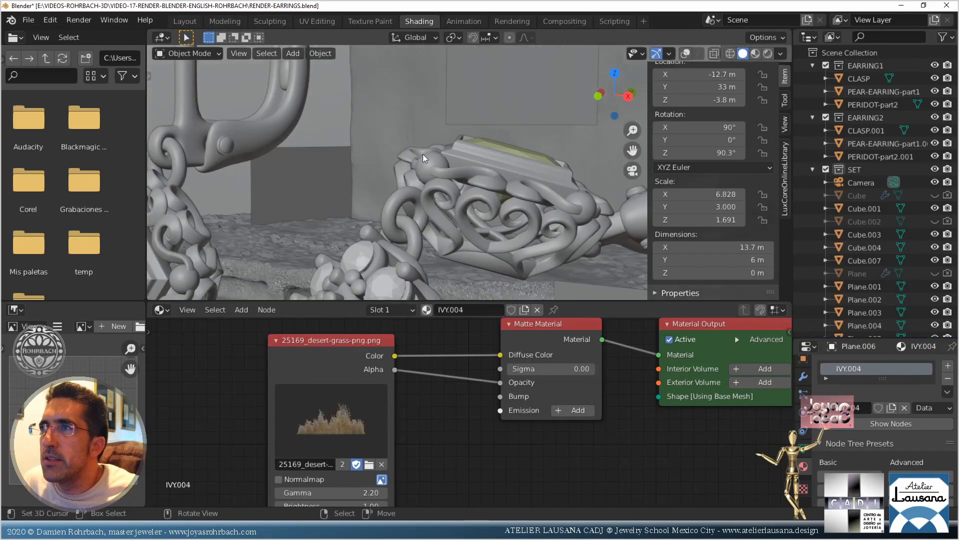
{"action": "left_click", "coordinate": [685, 53]}
{"action": "key", "text": "shift+d"}
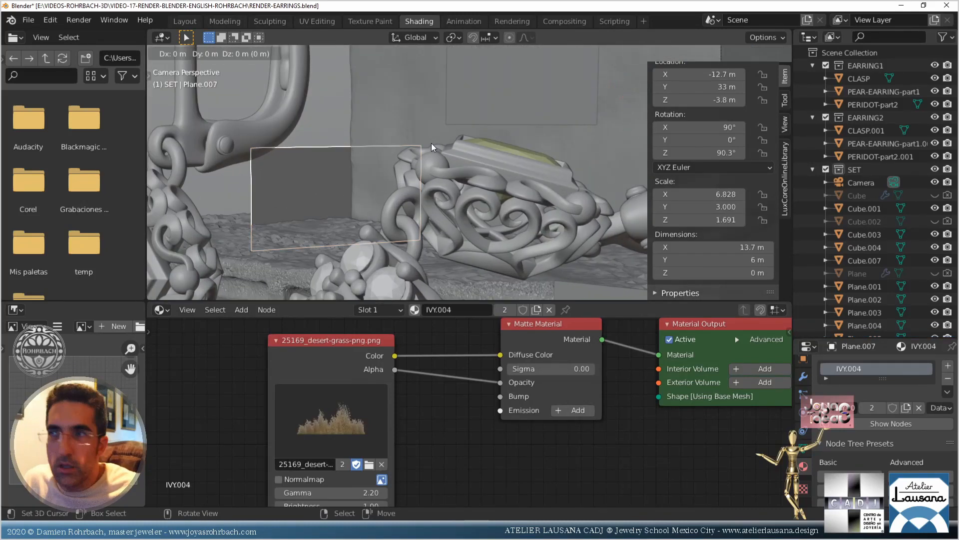
{"action": "key", "text": "Escape"}
Set the duplicated desert-grass plane's Z rotation to -90°
{"action": "left_click", "coordinate": [688, 156]}
{"action": "type", "text": "-90"}
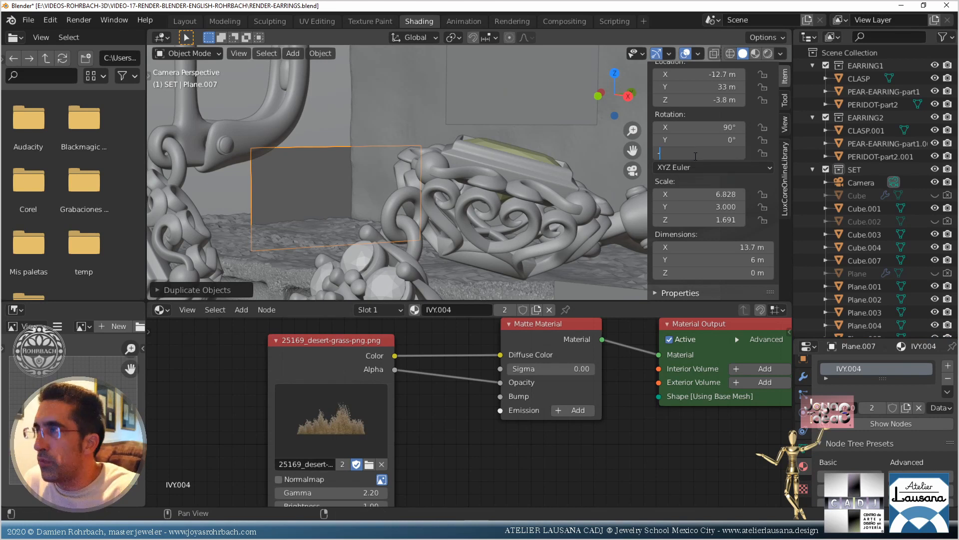
{"action": "key", "text": "Return"}
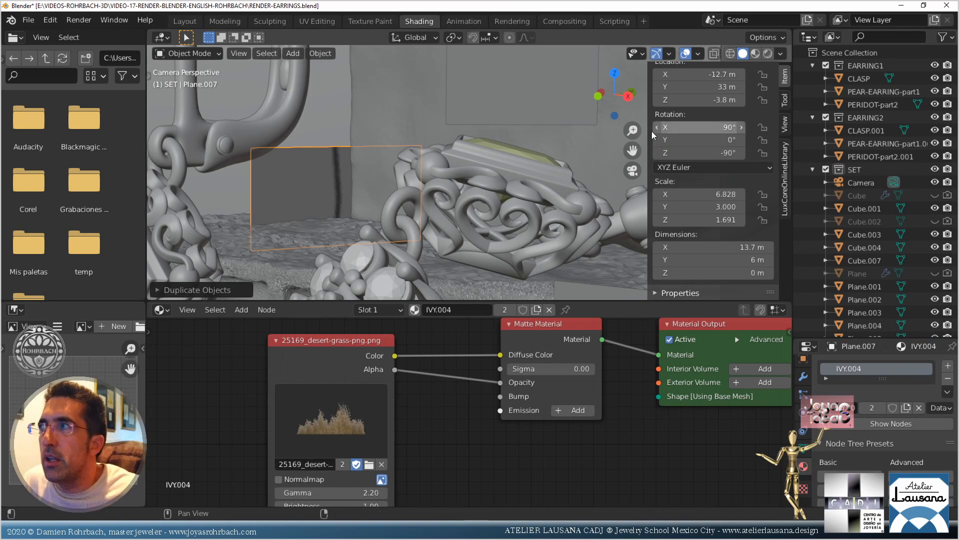
Scale the duplicated desert-grass plane up in the top view to about 28 by 12.3 m
{"action": "key", "text": "KP_7"}
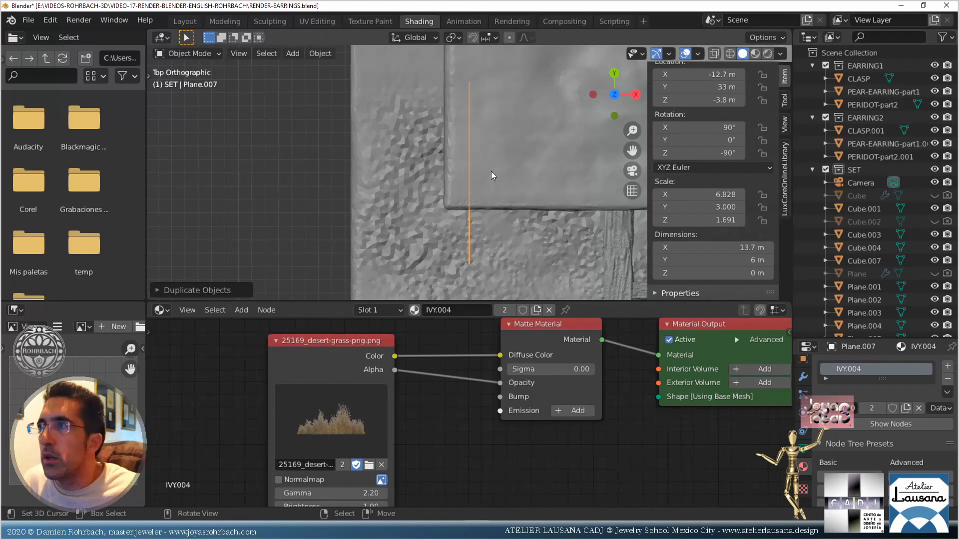
{"action": "key", "text": "s"}
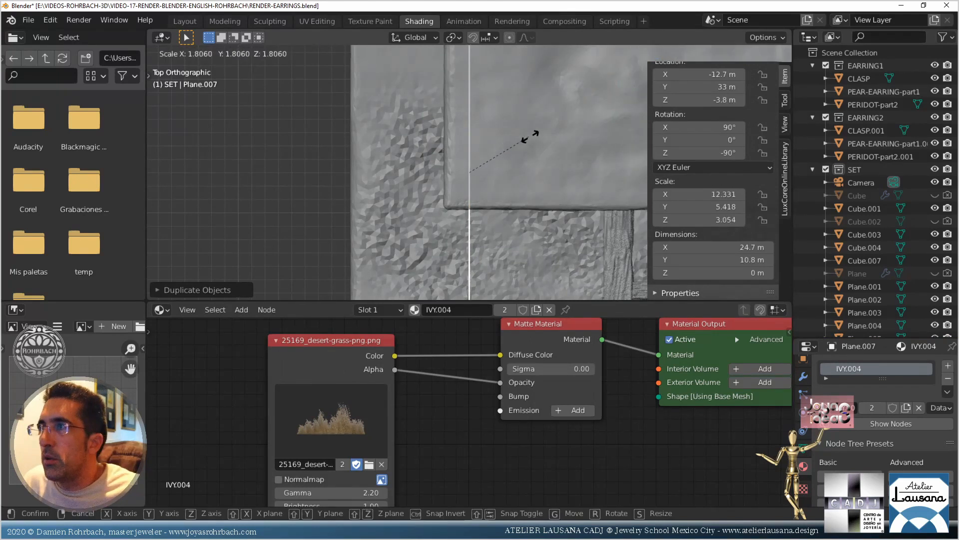
{"action": "left_click", "coordinate": [529, 146]}
Move the enlarged desert-grass plane beside the stone block's corner, to about X -11.9 m, Y 33.3 m, Z -4.4 m
{"action": "key", "text": "g"}
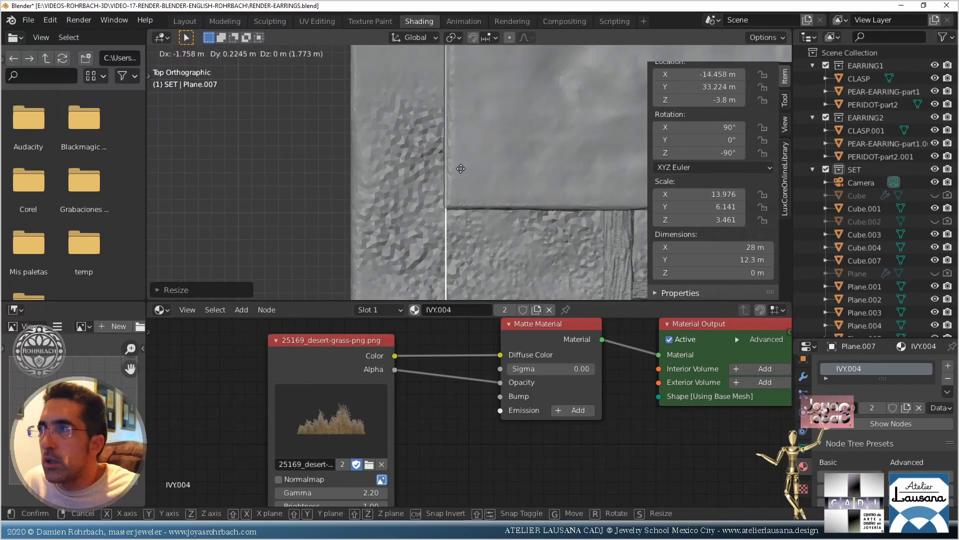
{"action": "left_click", "coordinate": [462, 169]}
{"action": "middle_click_drag", "start_coordinate": [463, 169], "coordinate": [445, 121]}
{"action": "key", "text": "g"}
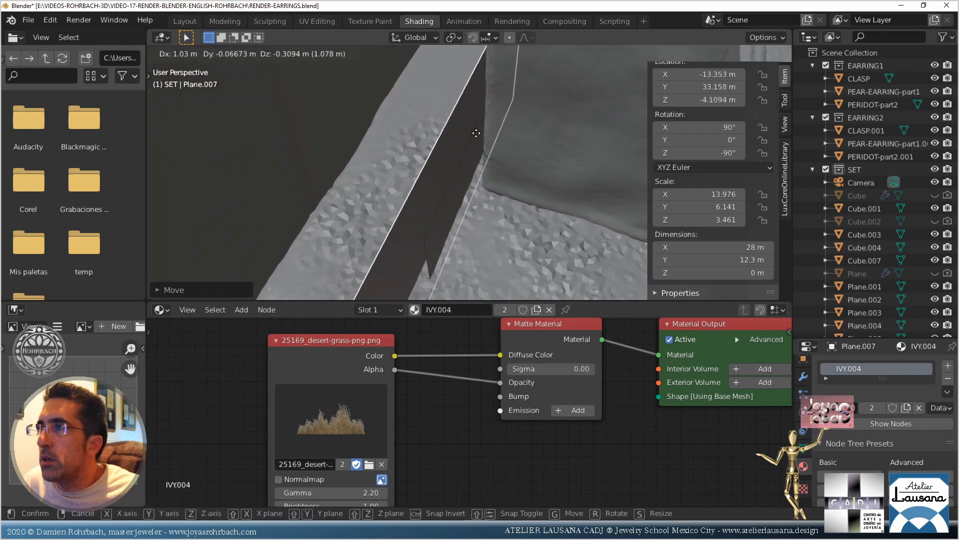
{"action": "left_click", "coordinate": [494, 144]}
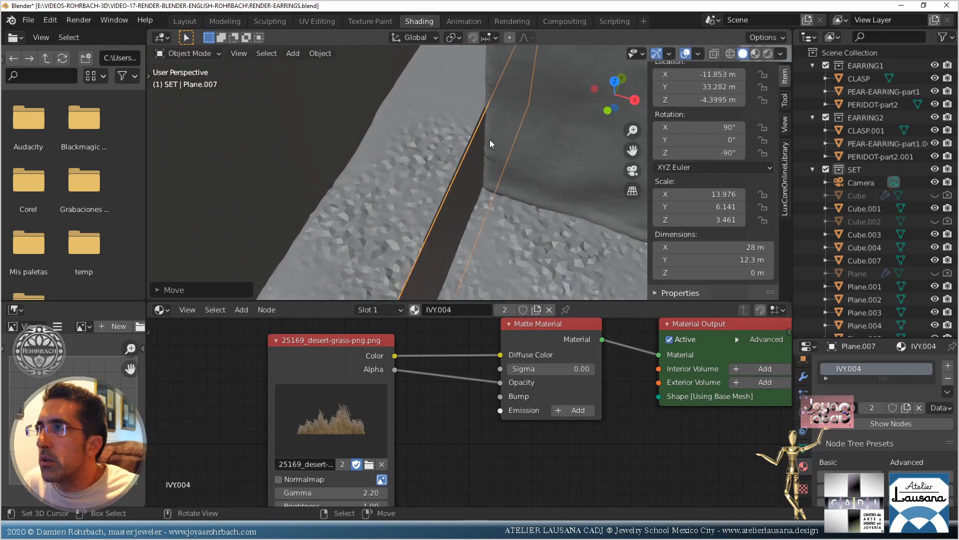
Move the smaller desert-grass plane nearer the wall corner and the enlarged one to about X -12.4 m, Y 33.2 m, Z -4.4 m
{"action": "middle_click_drag", "start_coordinate": [490, 139], "coordinate": [480, 169]}
{"action": "left_click", "coordinate": [471, 177]}
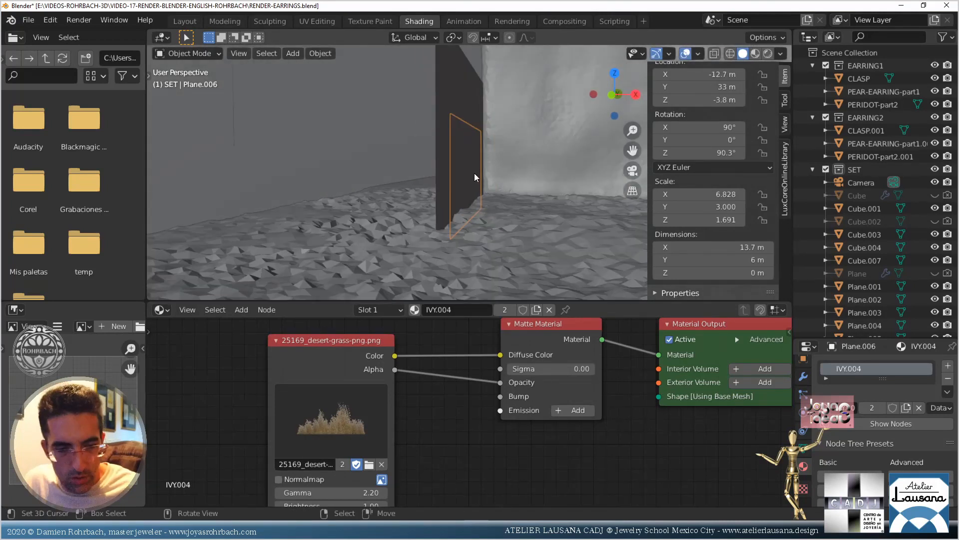
{"action": "key", "text": "g"}
{"action": "left_click", "coordinate": [452, 166]}
{"action": "right_click", "coordinate": [452, 166]}
{"action": "key", "text": "g"}
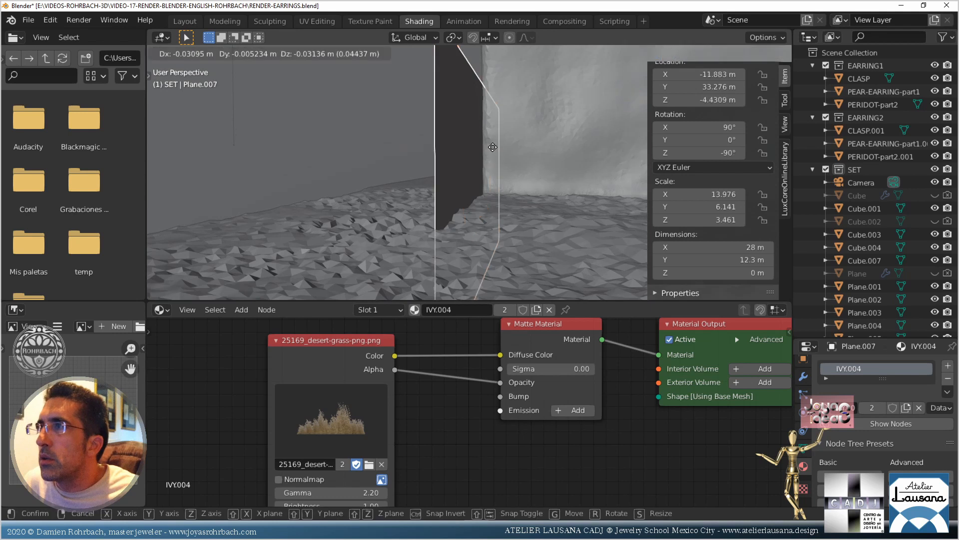
{"action": "left_click", "coordinate": [485, 149]}
Move the smaller desert-grass plane to about X -11.9 m, Y 33.1 m, Z -4.1 m and save the file
{"action": "right_click", "coordinate": [473, 162]}
{"action": "key", "text": "g"}
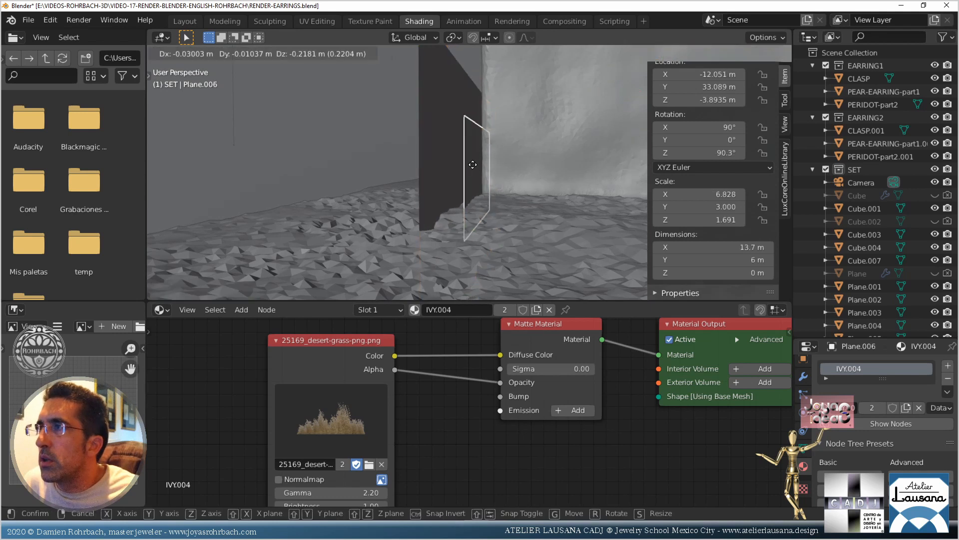
{"action": "left_click", "coordinate": [512, 153]}
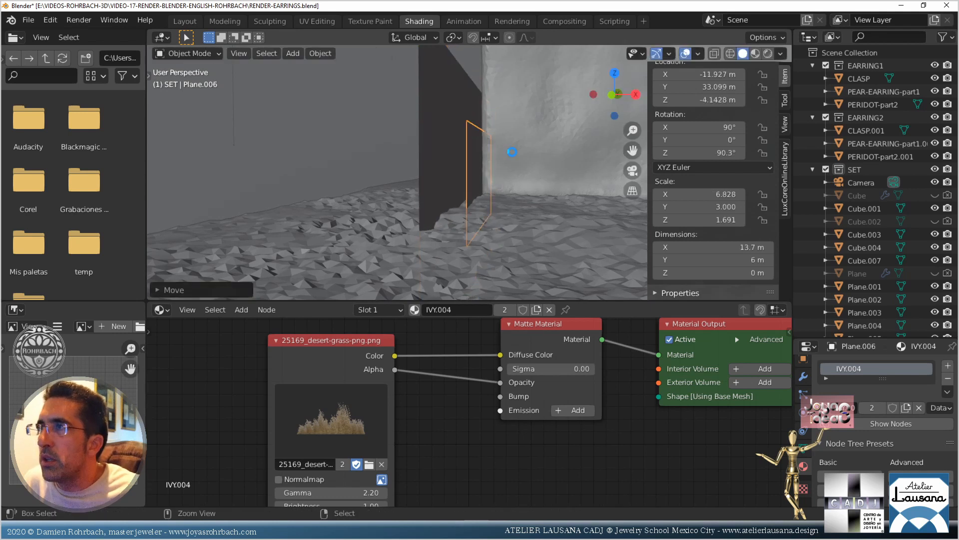
{"action": "key", "text": "ctrl+s"}
Show the grass area behind the earrings through the camera in rendered shading
{"action": "key", "text": "KP_0"}
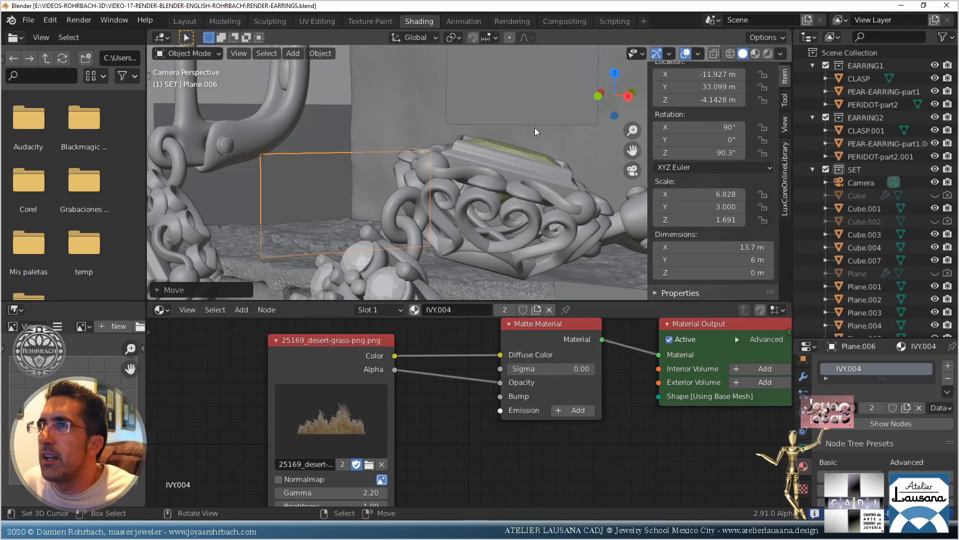
{"action": "middle_click_drag", "start_coordinate": [535, 128], "coordinate": [624, 114], "text": "shift"}
{"action": "left_click", "coordinate": [768, 54]}
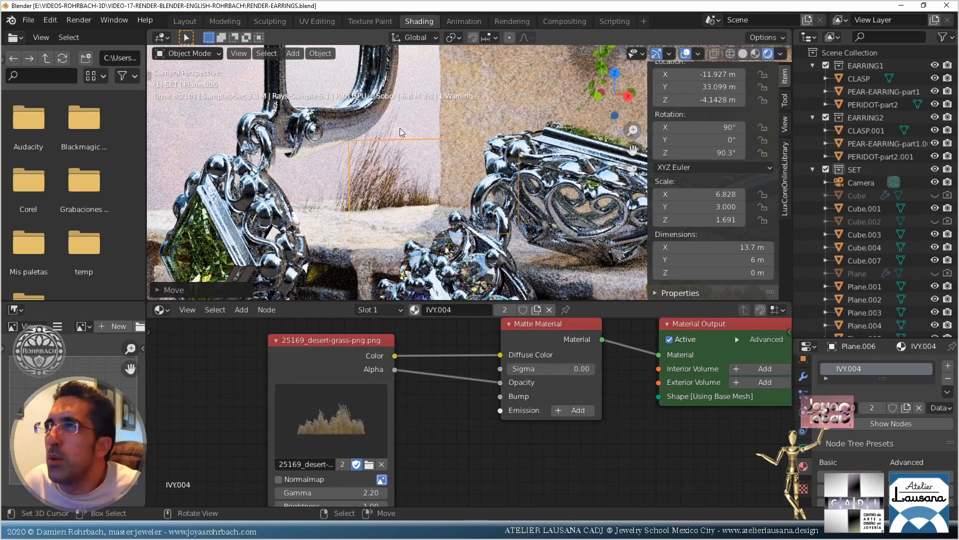
Select the enlarged desert-grass plane and set its Y rotation to 30°
{"action": "left_click", "coordinate": [336, 194]}
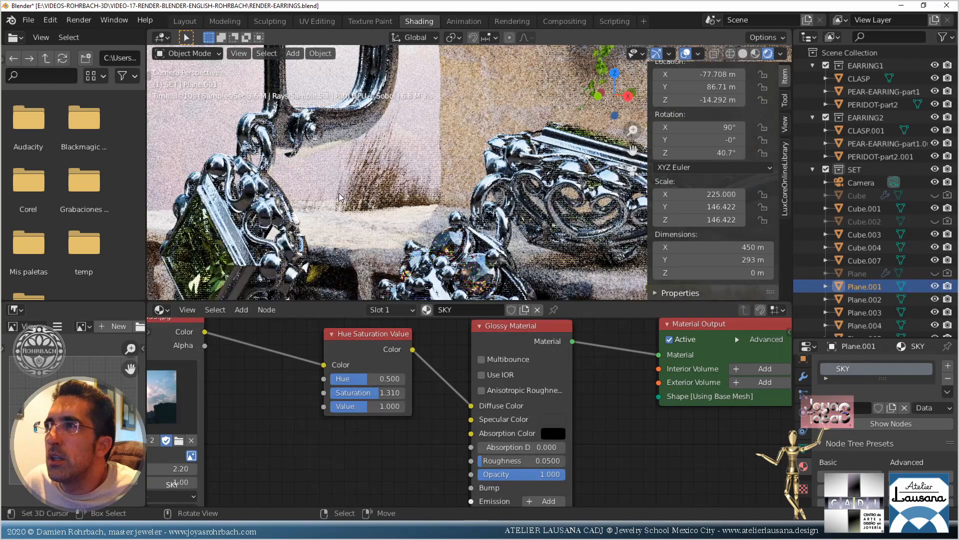
{"action": "left_click", "coordinate": [340, 197]}
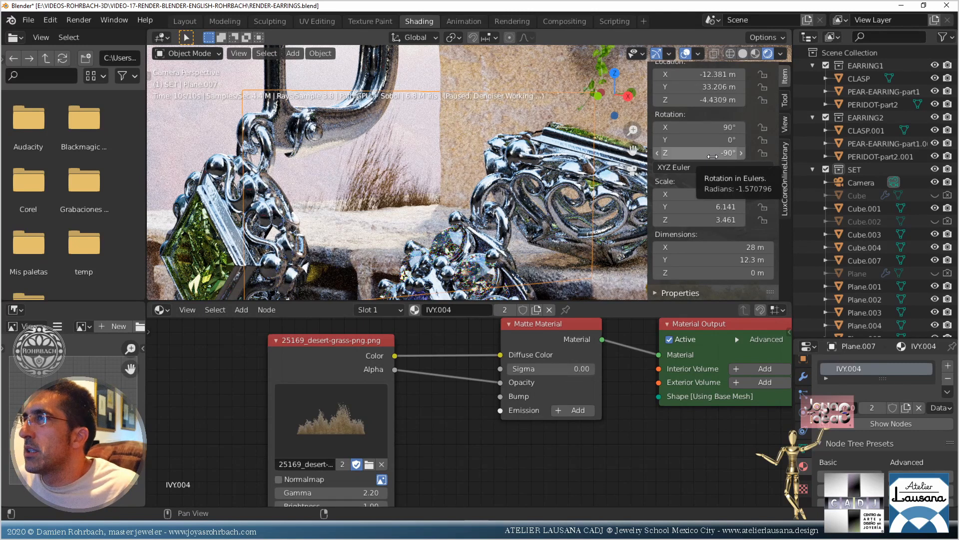
{"action": "left_click", "coordinate": [713, 140]}
{"action": "type", "text": "30"}
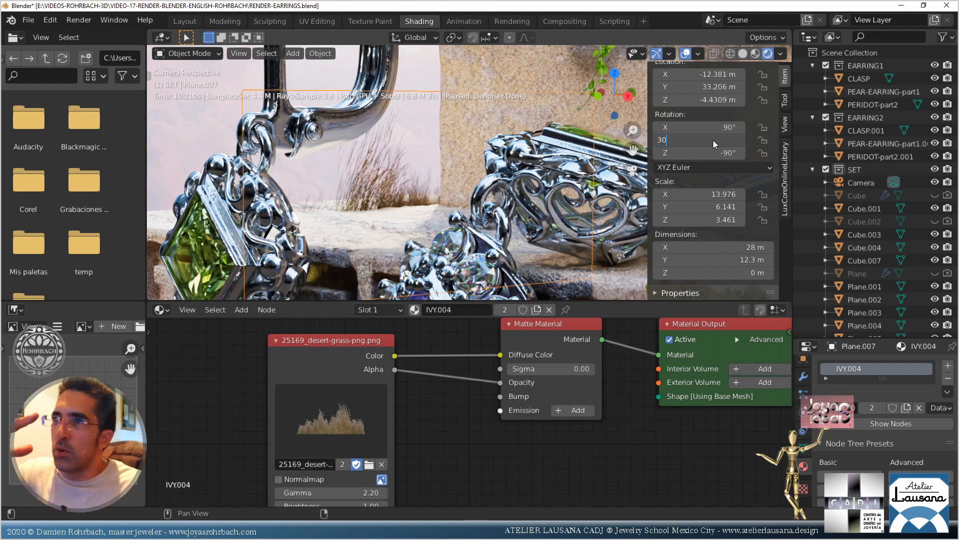
{"action": "key", "text": "Return"}
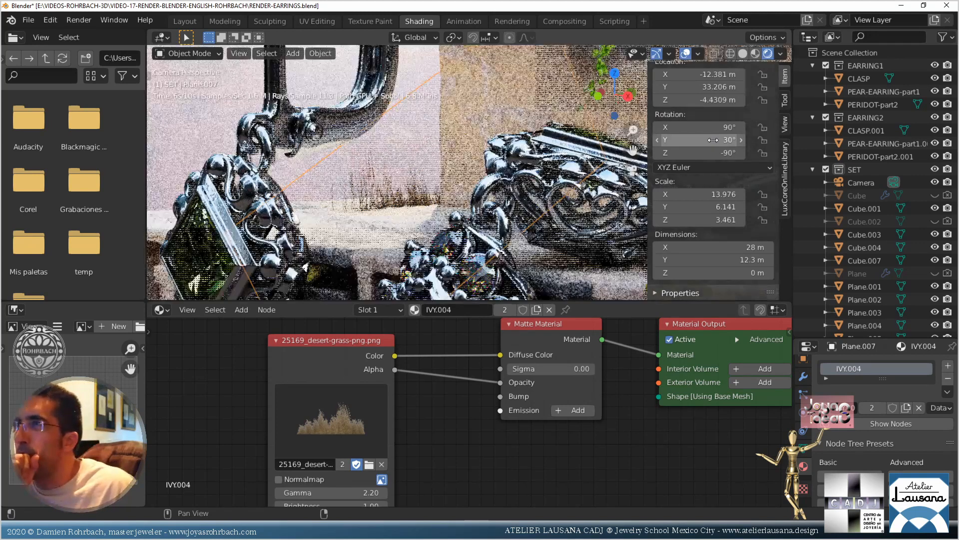
Set the enlarged desert-grass plane's Y rotation to 60° and its Z location to 0 m
{"action": "left_click", "coordinate": [713, 139]}
{"action": "type", "text": "60"}
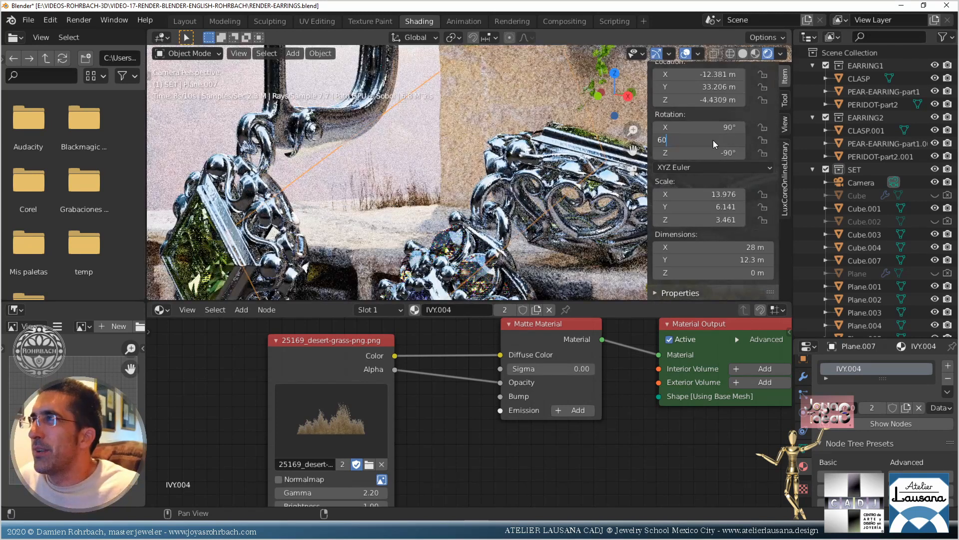
{"action": "left_click", "coordinate": [698, 99]}
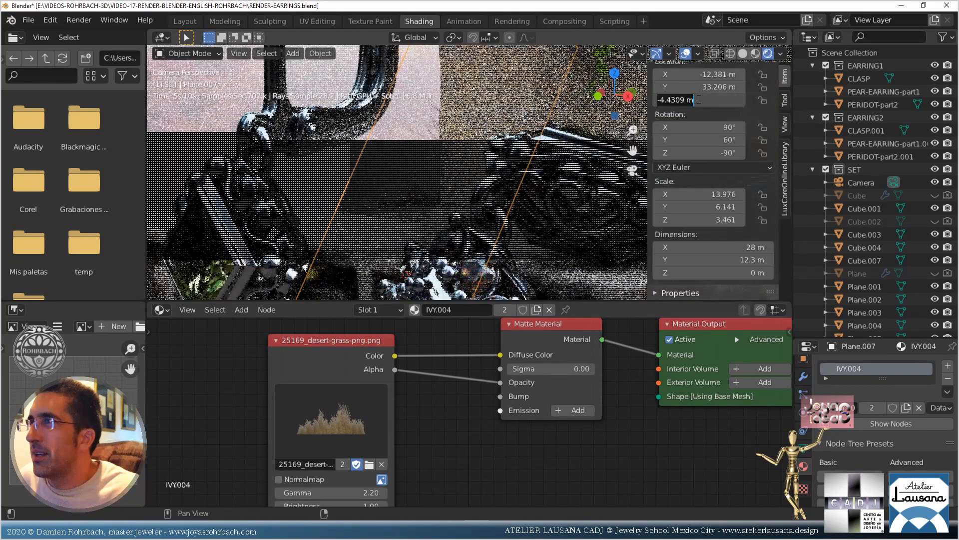
{"action": "type", "text": "0"}
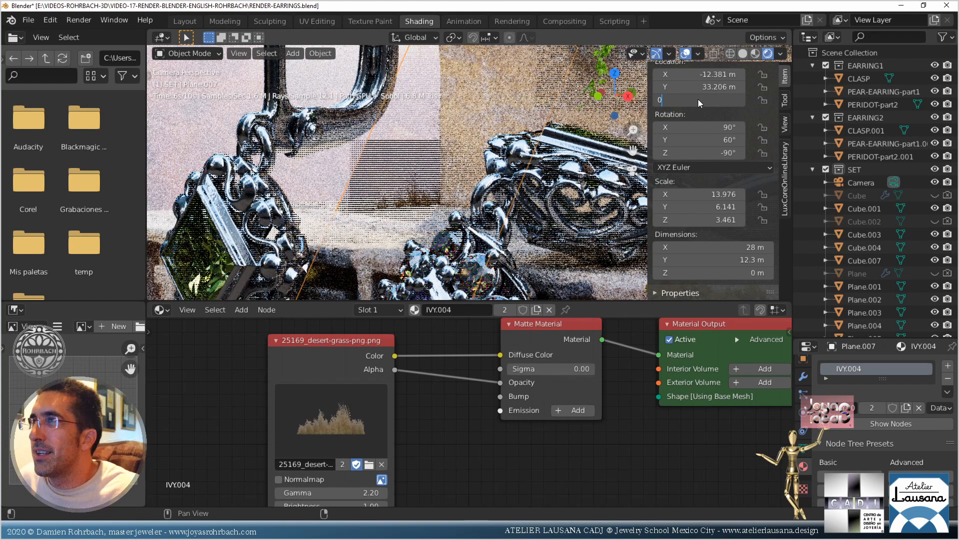
{"action": "key", "text": "Return"}
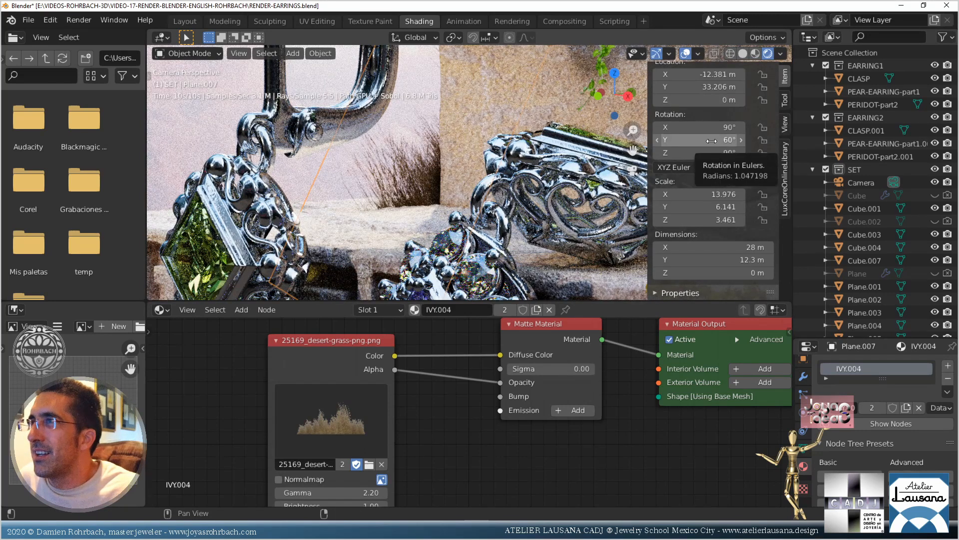
Set the smaller desert-grass plane's location to X -10 m and Z -3.5 m
{"action": "scroll", "coordinate": [428, 200], "scroll_direction": "down", "scroll_amount": 3}
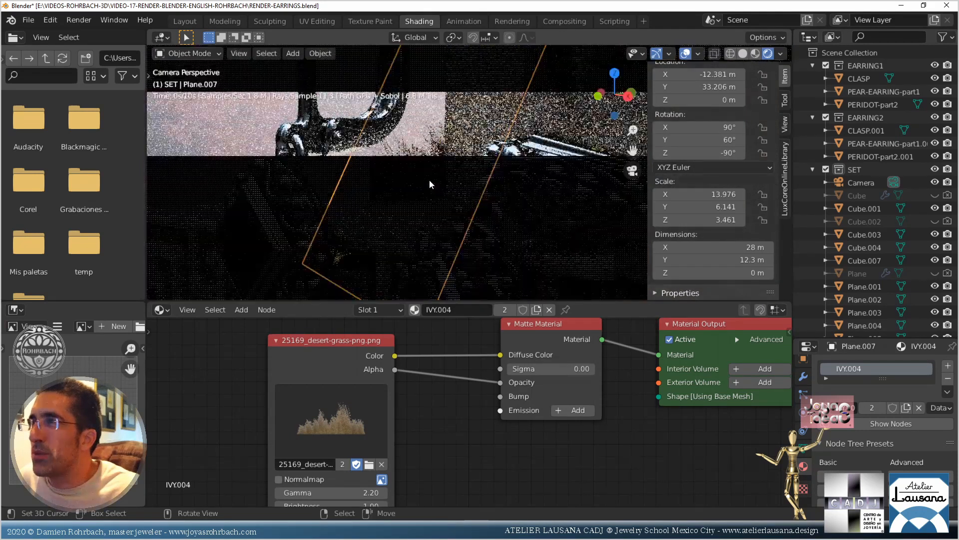
{"action": "left_click", "coordinate": [430, 183]}
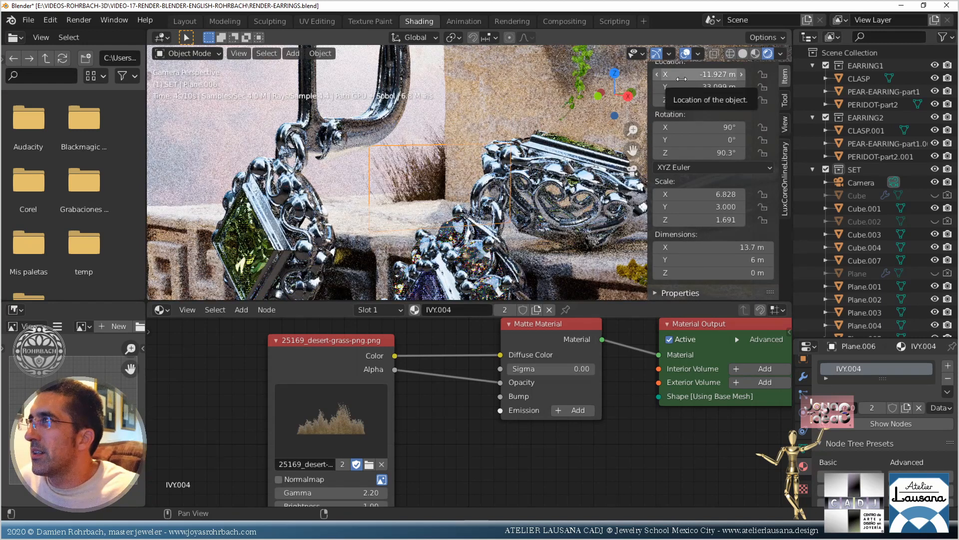
{"action": "left_click", "coordinate": [681, 78]}
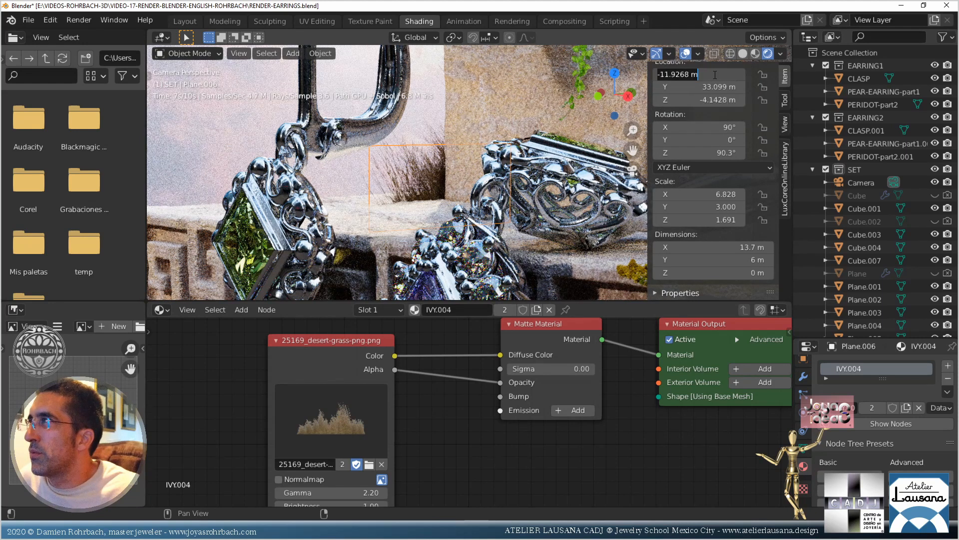
{"action": "left_click", "coordinate": [664, 73]}
{"action": "type", "text": "0"}
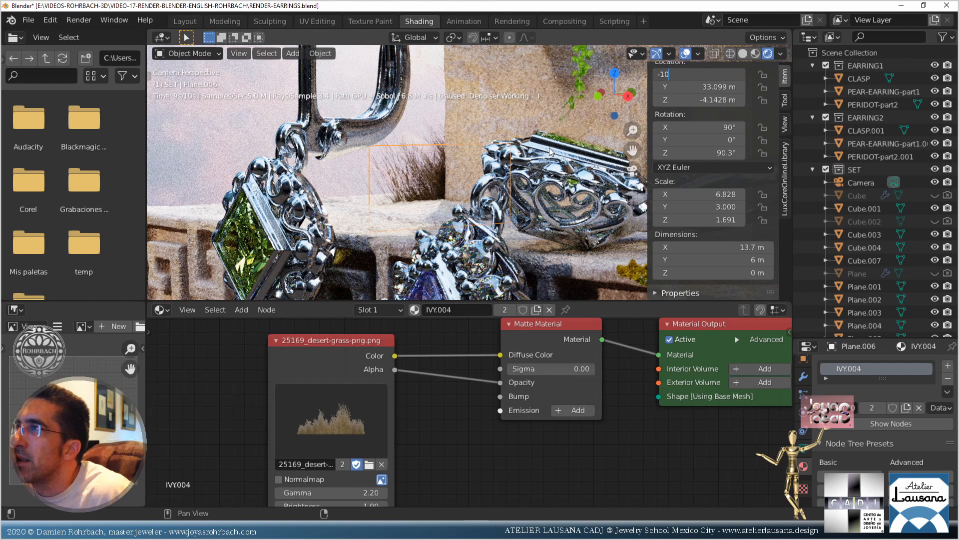
{"action": "key", "text": "Return"}
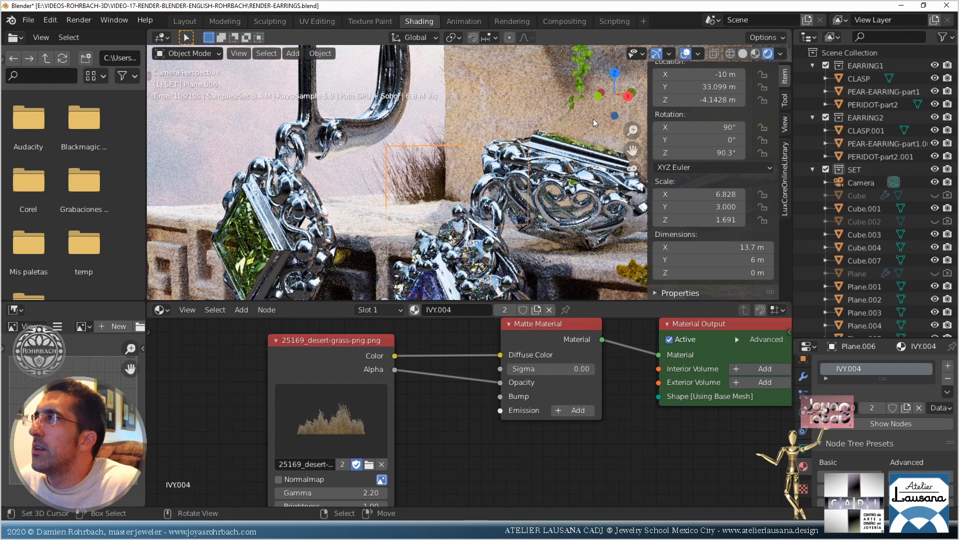
{"action": "left_click", "coordinate": [699, 99]}
{"action": "type", "text": "-3."}
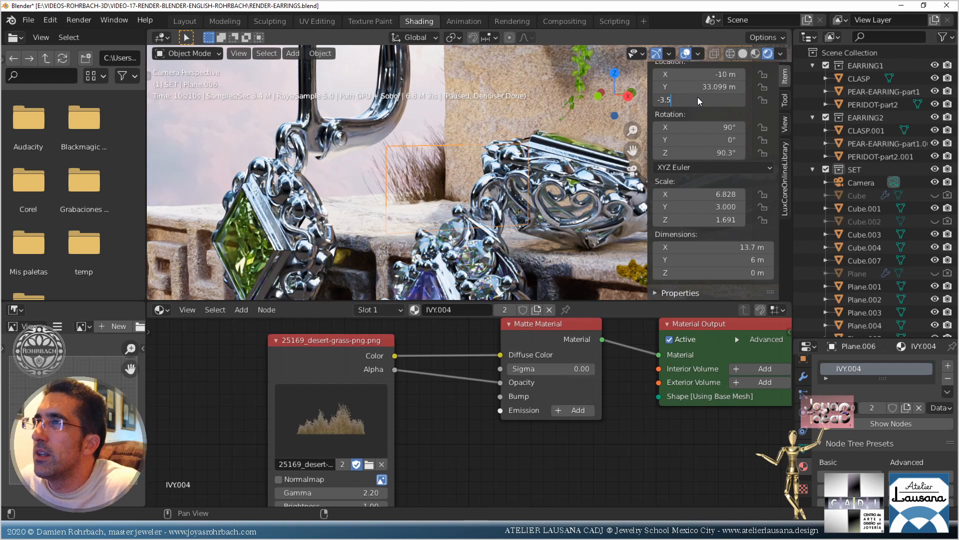
{"action": "type", "text": "5"}
{"action": "key", "text": "Return"}
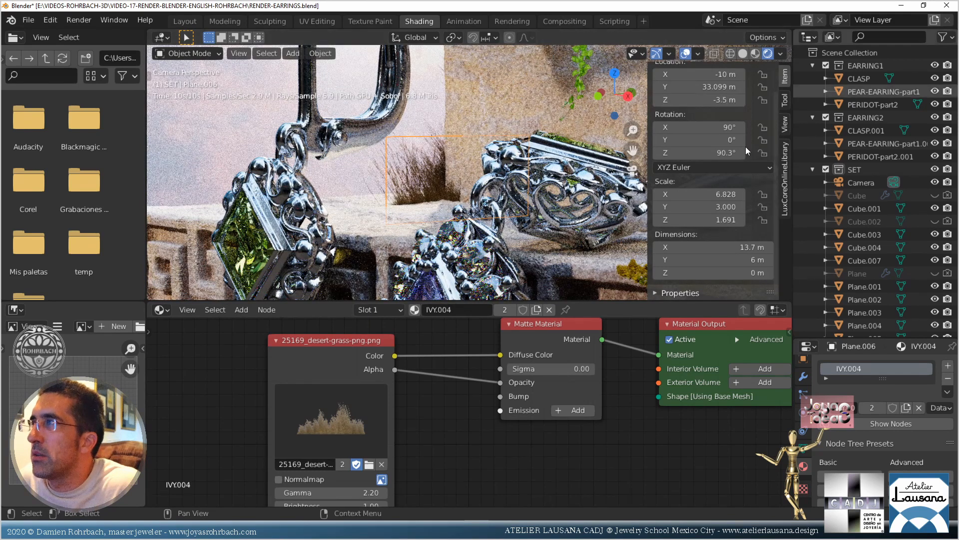
Set the smaller desert-grass plane's Z rotation to 120° and its X location to -10.8 m
{"action": "left_click", "coordinate": [723, 153]}
{"action": "type", "text": "120"}
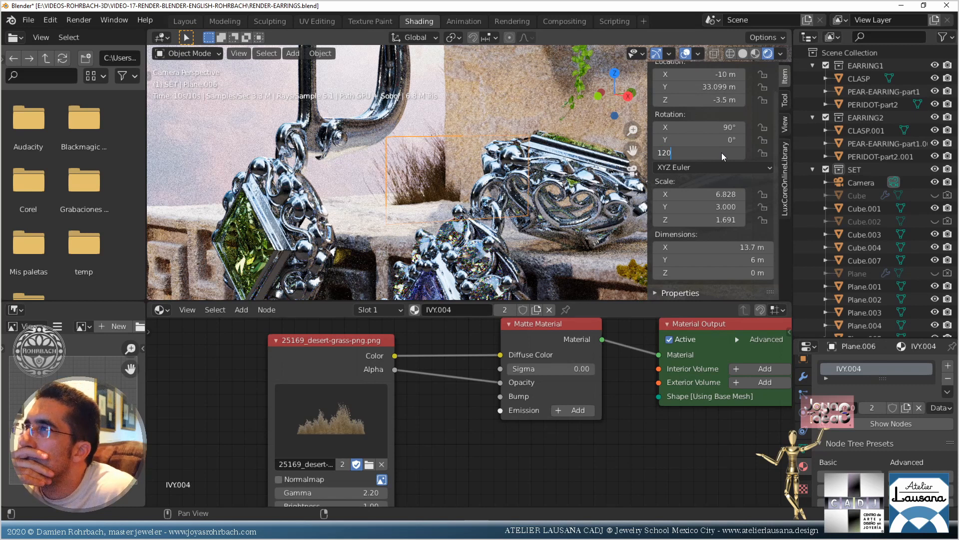
{"action": "key", "text": "Return"}
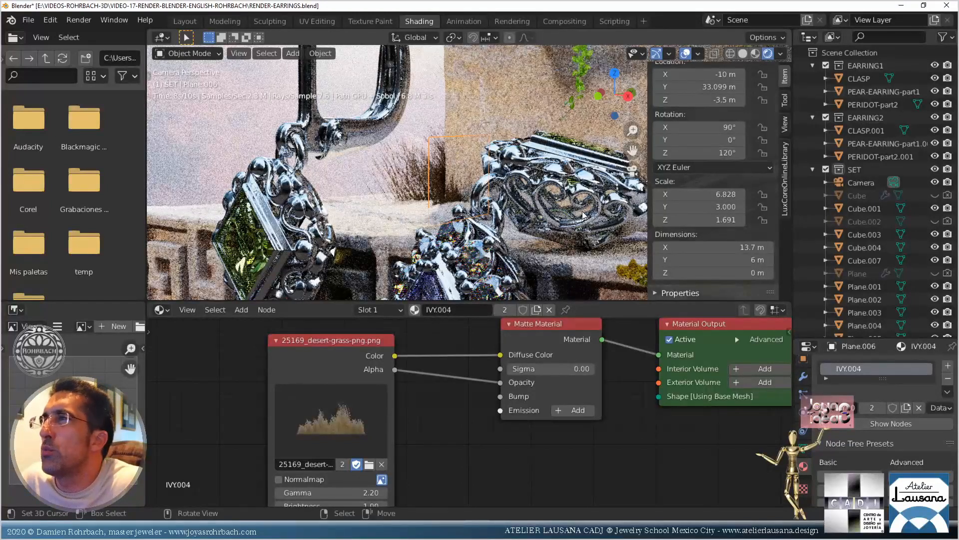
{"action": "left_click", "coordinate": [697, 76]}
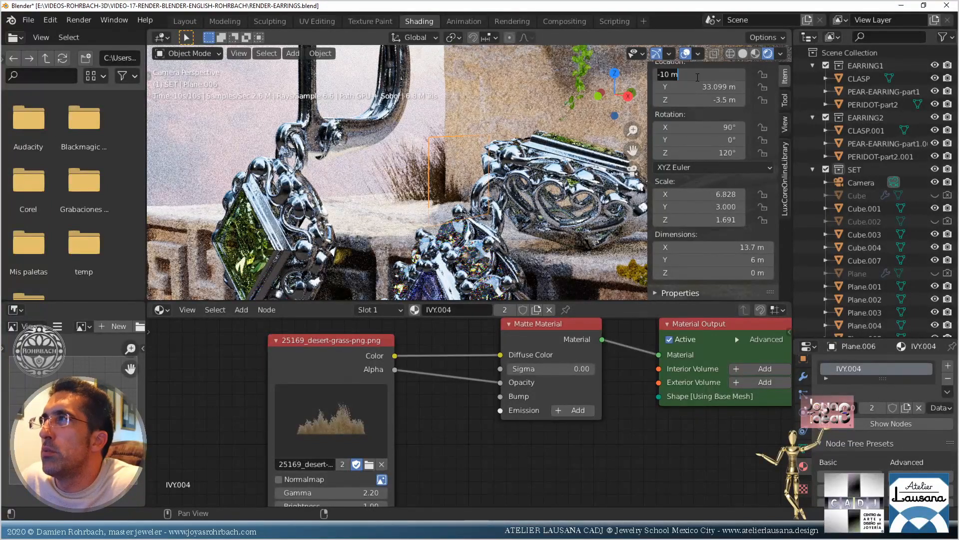
{"action": "key", "text": "BackSpace"}
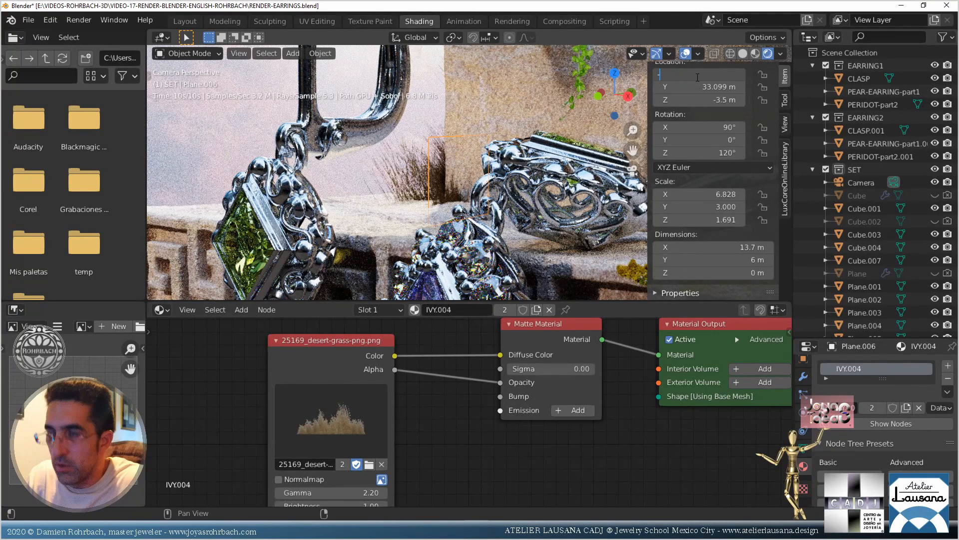
{"action": "type", "text": "-10.8"}
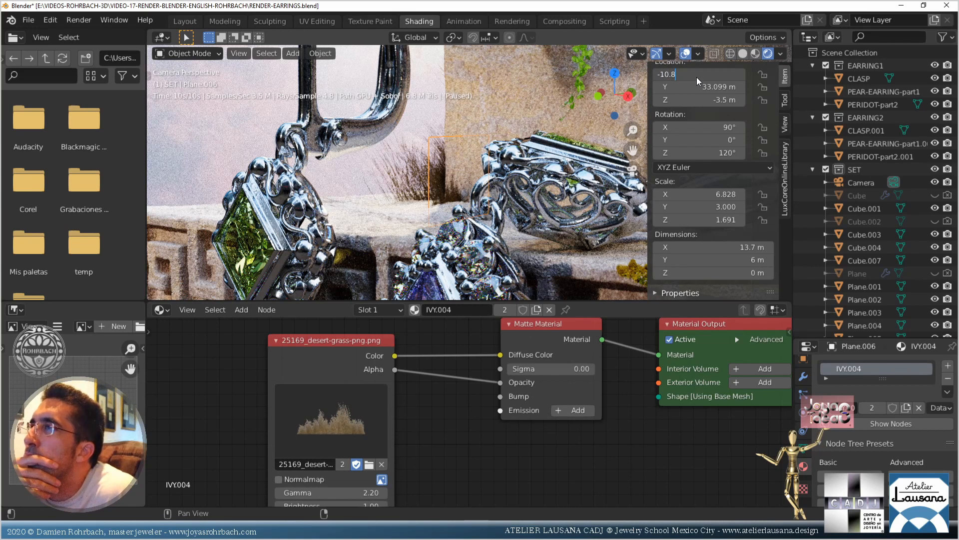
{"action": "key", "text": "Return"}
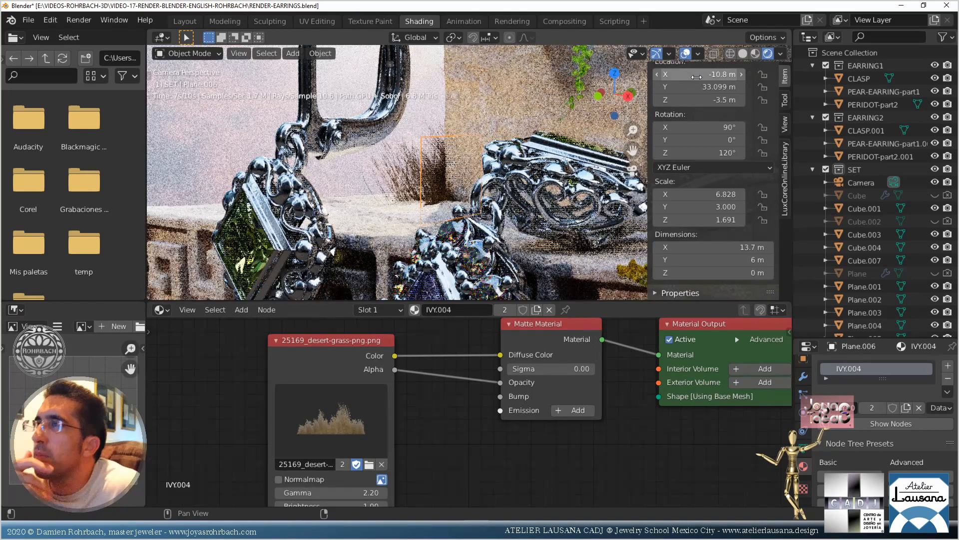
Set the enlarged desert-grass plane's Y dimension to 8 m
{"action": "left_click", "coordinate": [394, 186]}
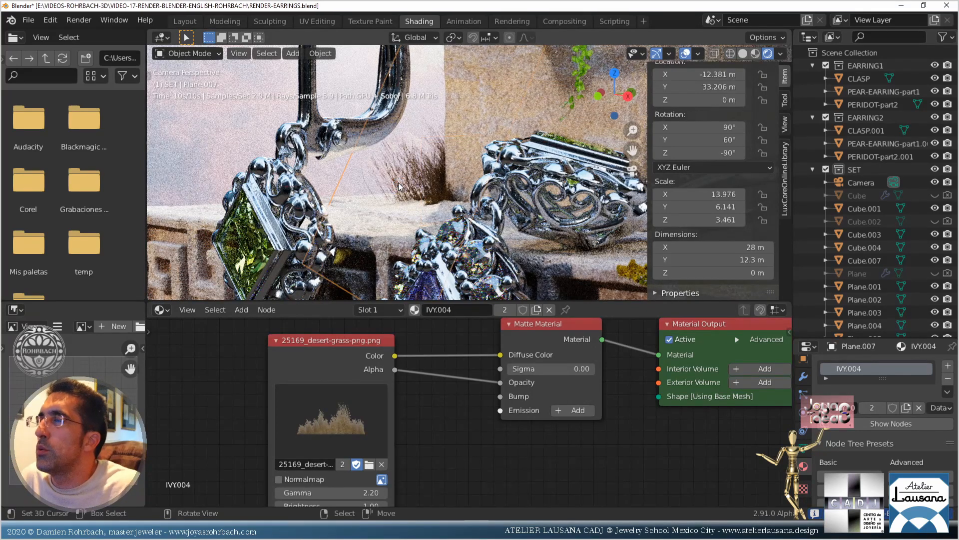
{"action": "left_click", "coordinate": [708, 260]}
{"action": "type", "text": "8"}
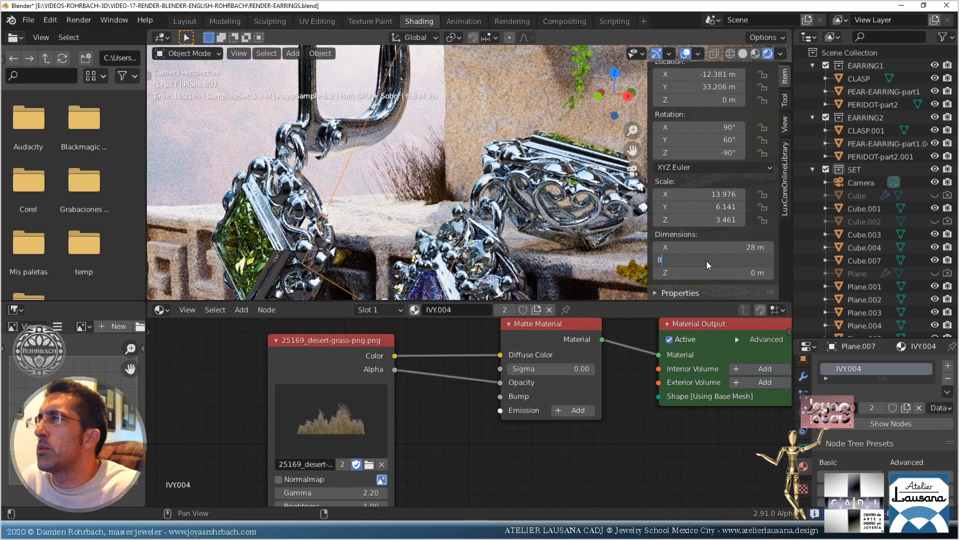
{"action": "key", "text": "Return"}
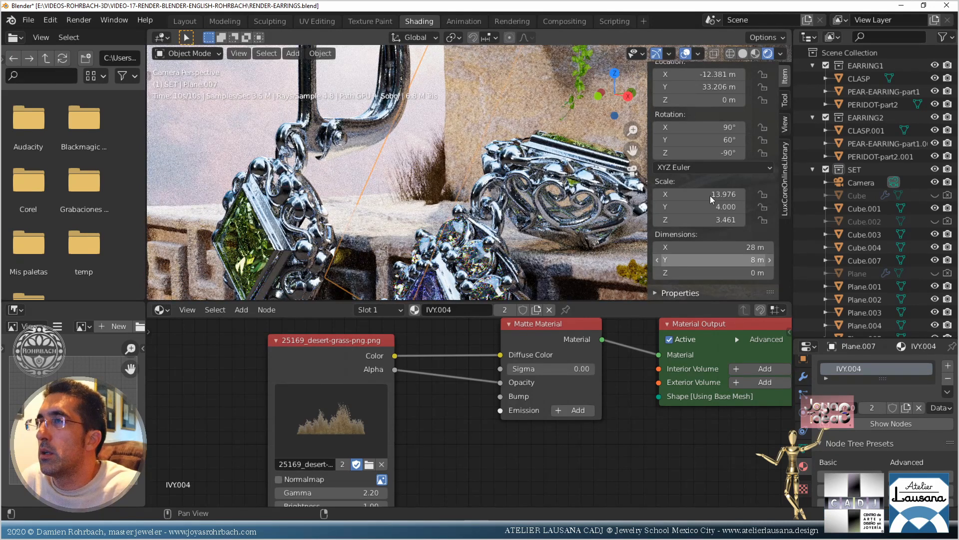
Set the enlarged desert-grass plane's Y rotation to 45° and its Z location to -2 m, and save the file
{"action": "left_click", "coordinate": [711, 140]}
{"action": "type", "text": "45"}
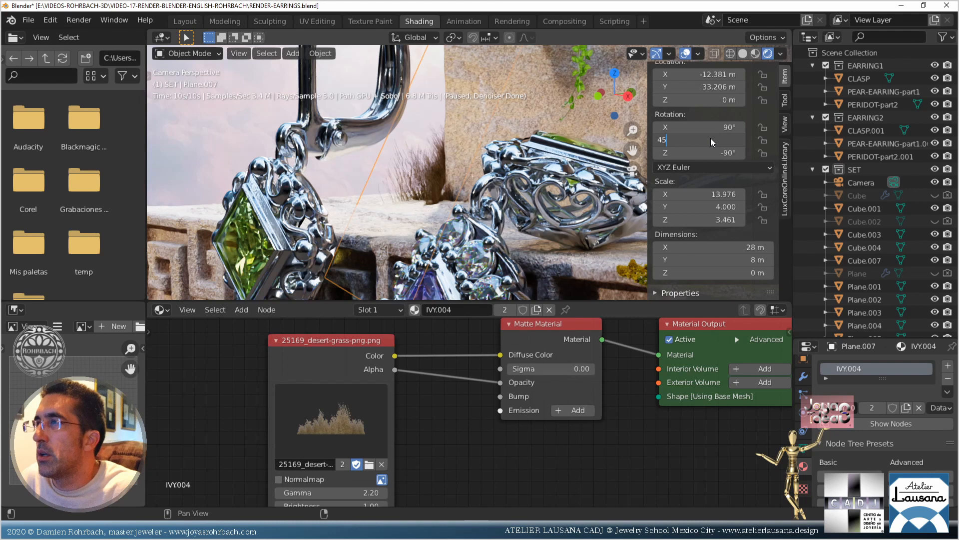
{"action": "key", "text": "Return"}
{"action": "left_click", "coordinate": [709, 100]}
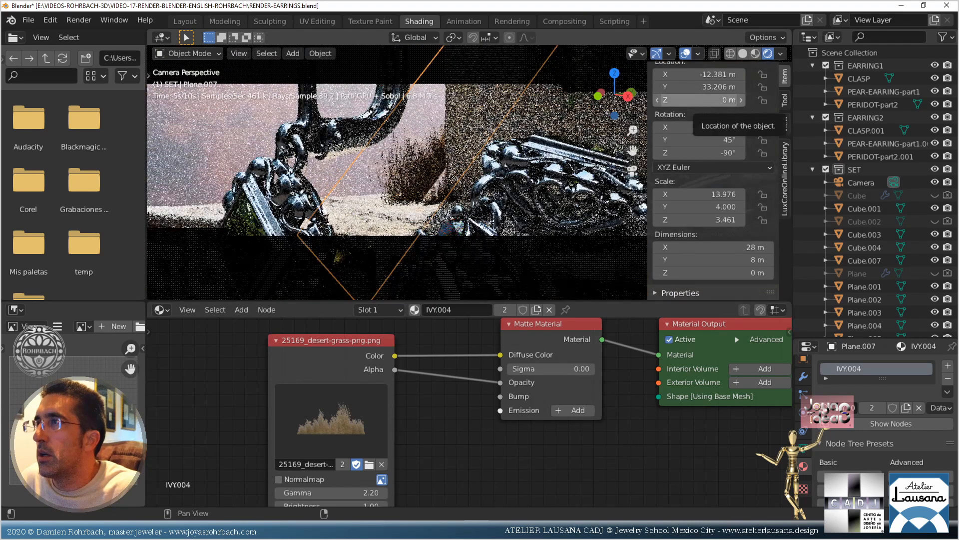
{"action": "type", "text": "-2"}
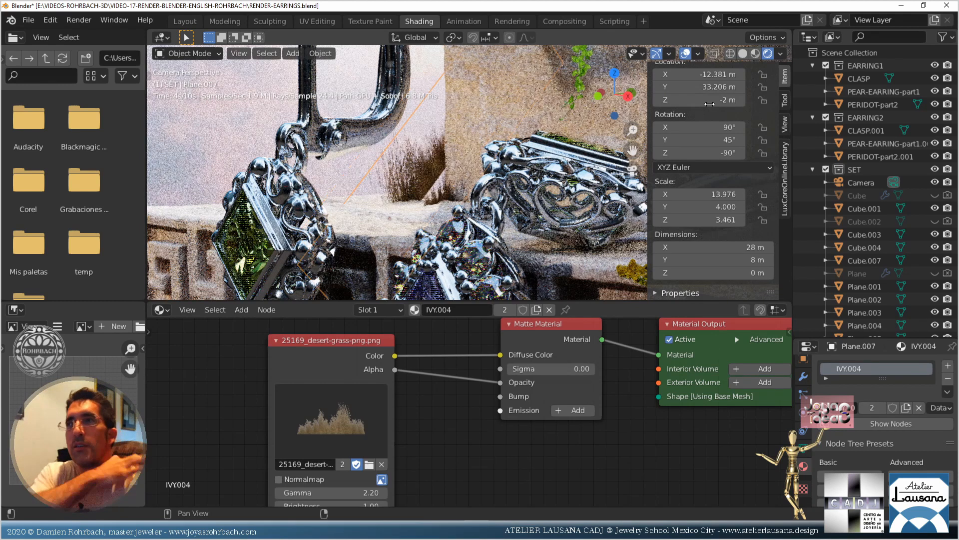
{"action": "key", "text": "Return"}
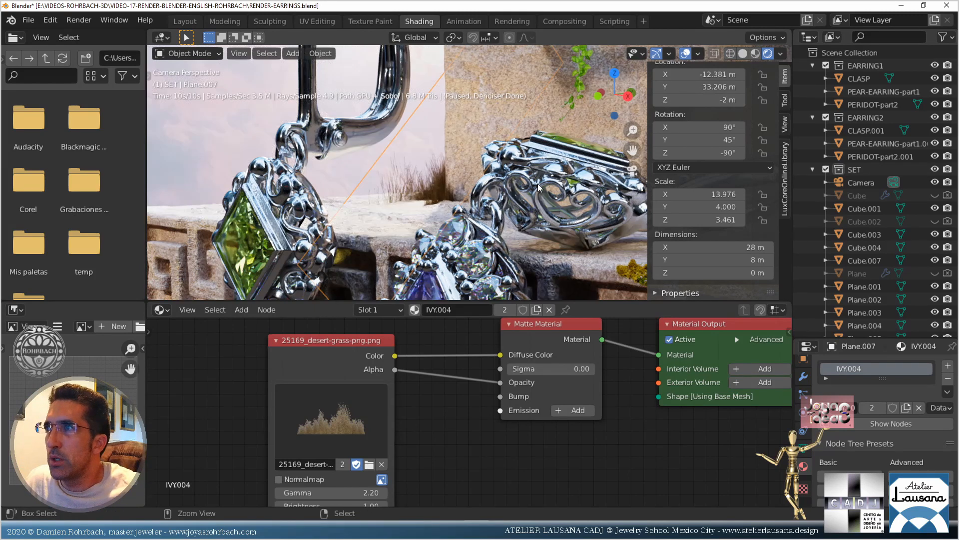
{"action": "key", "text": "ctrl+s"}
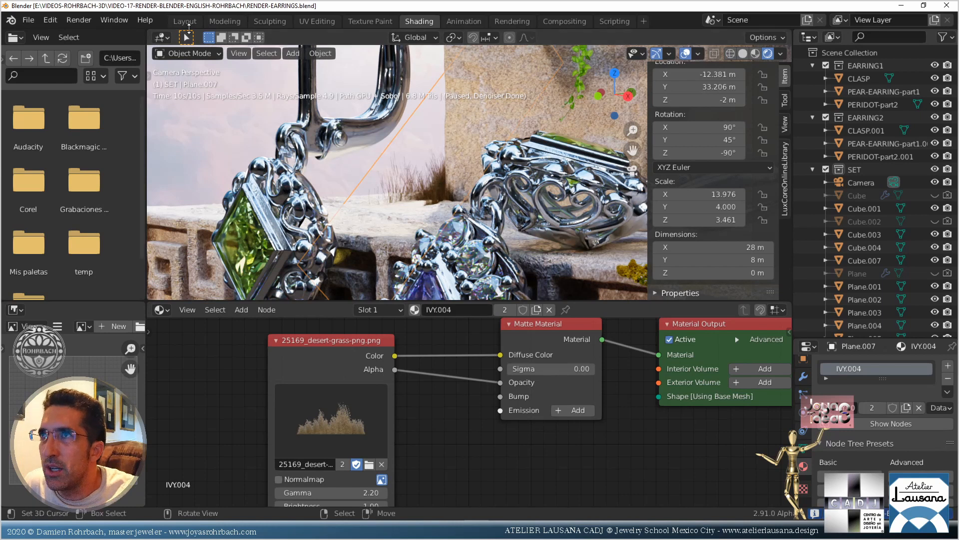
Duplicate the front moss plane to about X -12 m, Y 28.6 m on the ledge and rotate it about 57° around Z
{"action": "left_click", "coordinate": [742, 53]}
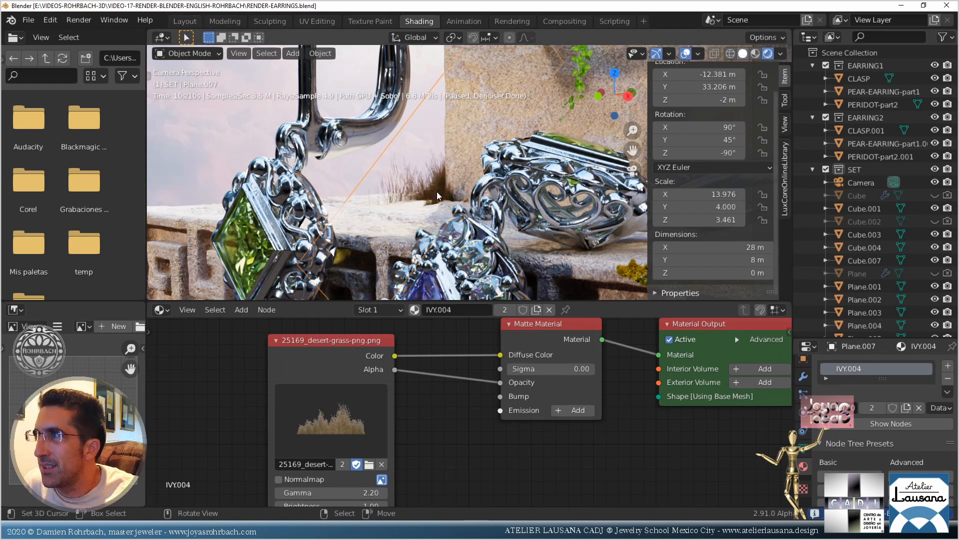
{"action": "left_click", "coordinate": [556, 218]}
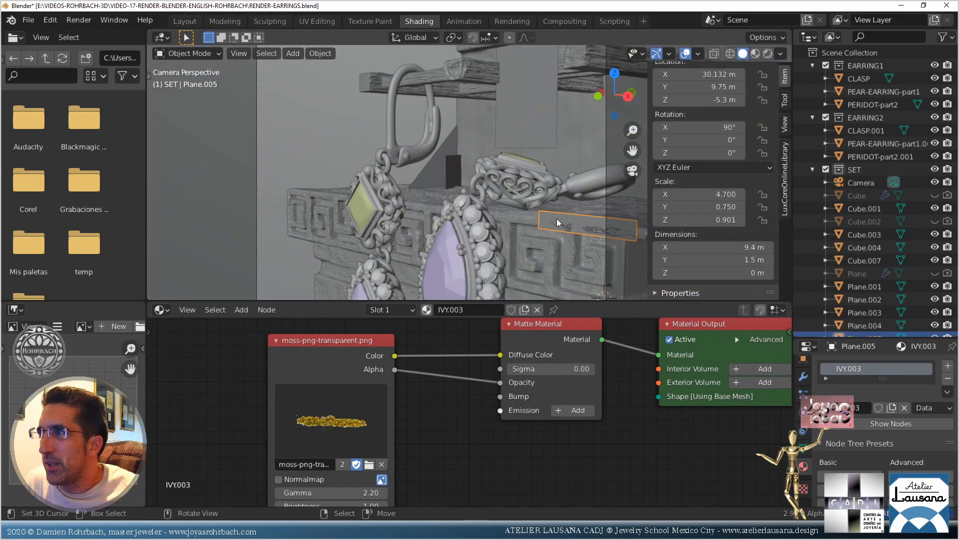
{"action": "key", "text": "KP_7"}
{"action": "scroll", "coordinate": [556, 218], "scroll_direction": "down", "scroll_amount": 6}
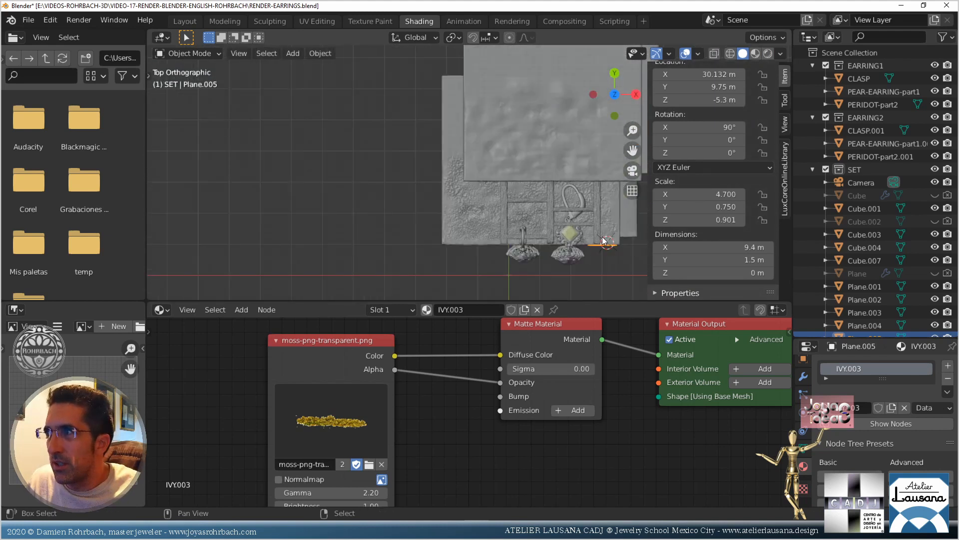
{"action": "key", "text": "shift+d"}
{"action": "left_click", "coordinate": [497, 166]}
{"action": "key", "text": "r"}
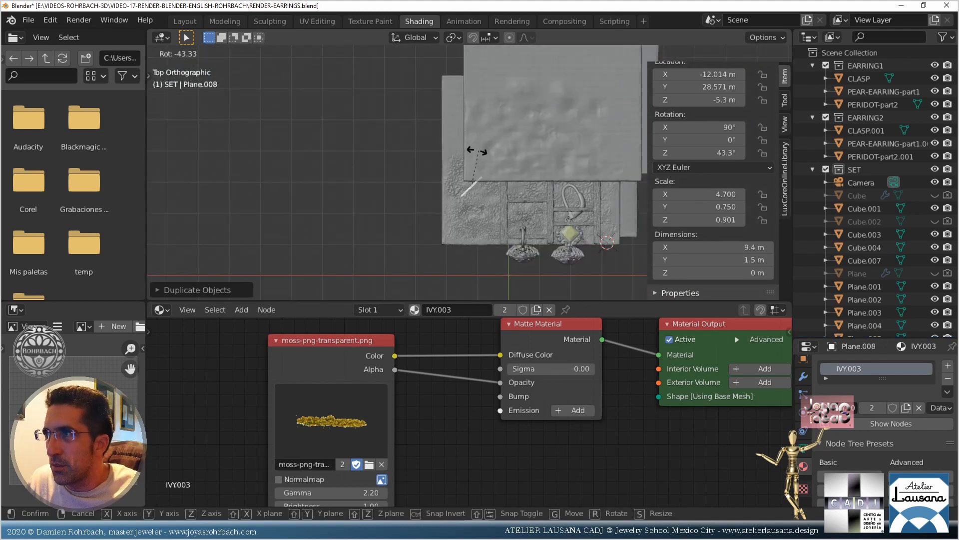
{"action": "left_click", "coordinate": [472, 148]}
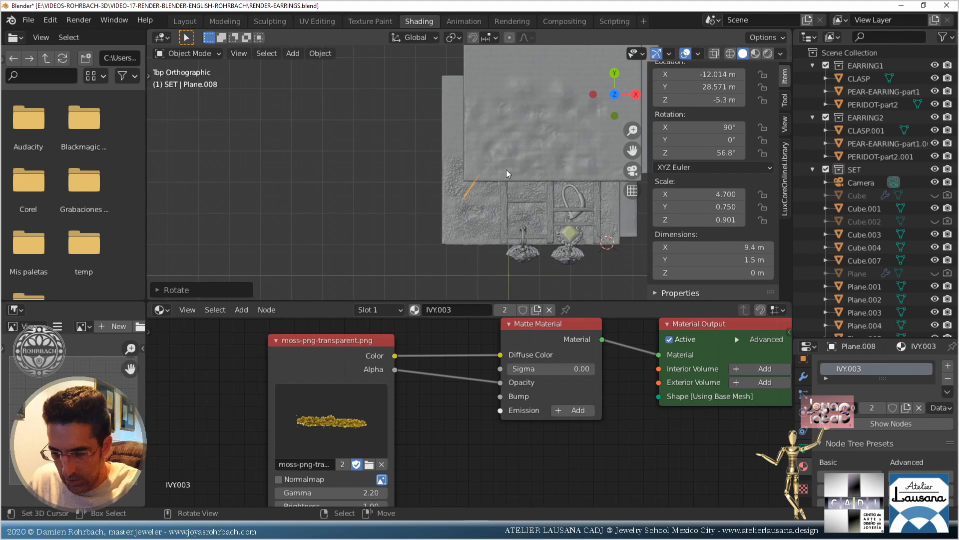
Enlarge the duplicated moss plane to about 13.4 m long and stretch its height to about 3.4 m
{"action": "key", "text": "KP_0"}
{"action": "middle_click_drag", "start_coordinate": [415, 200], "coordinate": [445, 238]}
{"action": "scroll", "coordinate": [445, 238], "scroll_direction": "up", "scroll_amount": 2}
{"action": "key", "text": "KP_Decimal"}
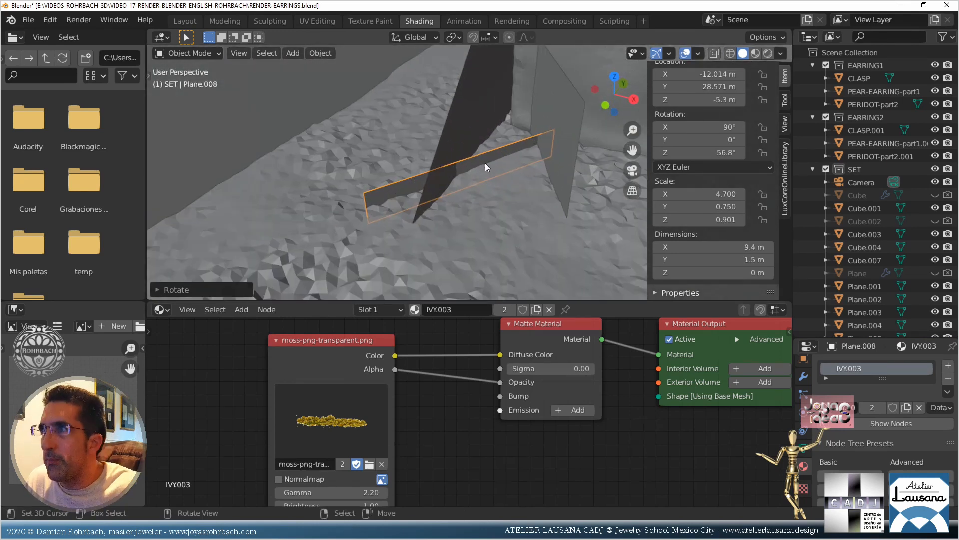
{"action": "key", "text": "s"}
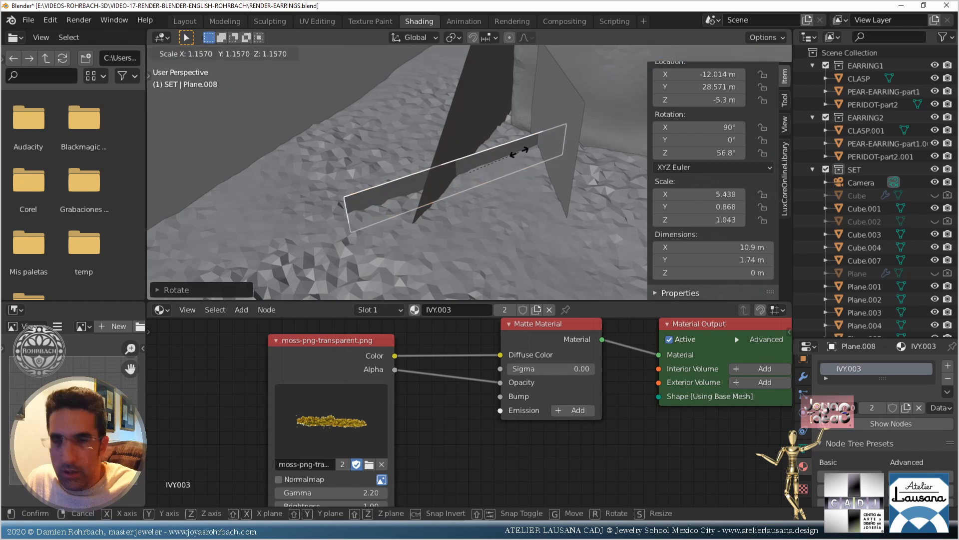
{"action": "left_click", "coordinate": [502, 163]}
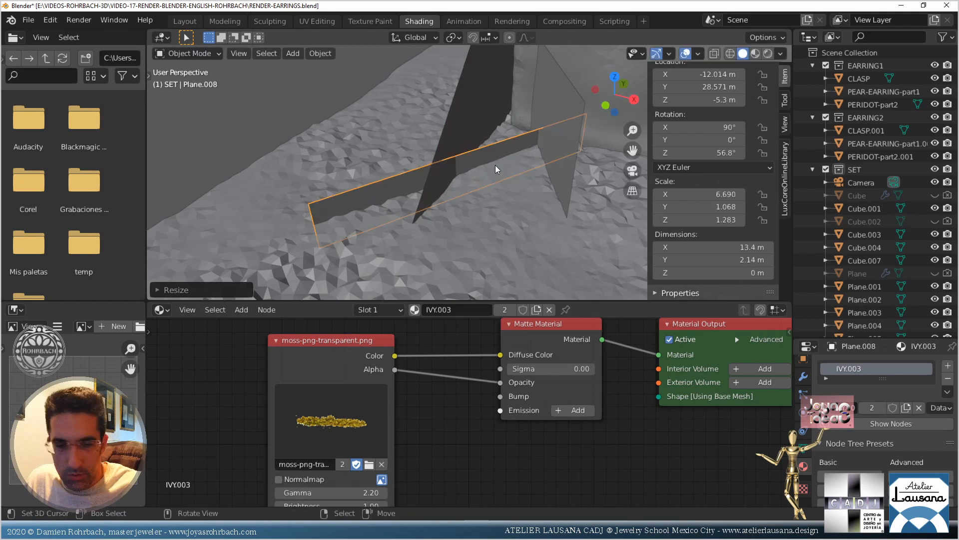
{"action": "key", "text": "s"}
{"action": "key", "text": "z"}
{"action": "left_click", "coordinate": [510, 160]}
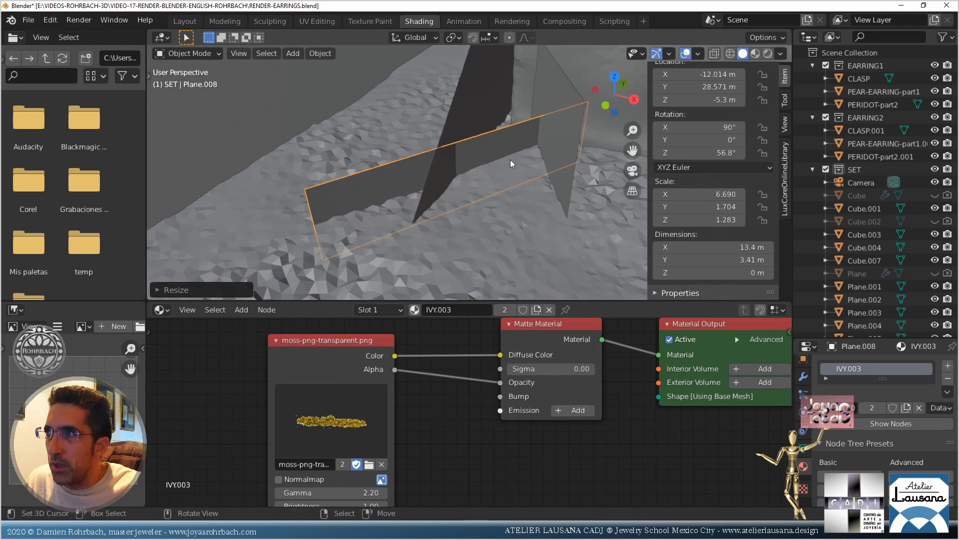
Move the enlarged moss plane along X to about -13.5 m and try Z rotations of 20°, 90° and 80°
{"action": "key", "text": "g"}
{"action": "key", "text": "x"}
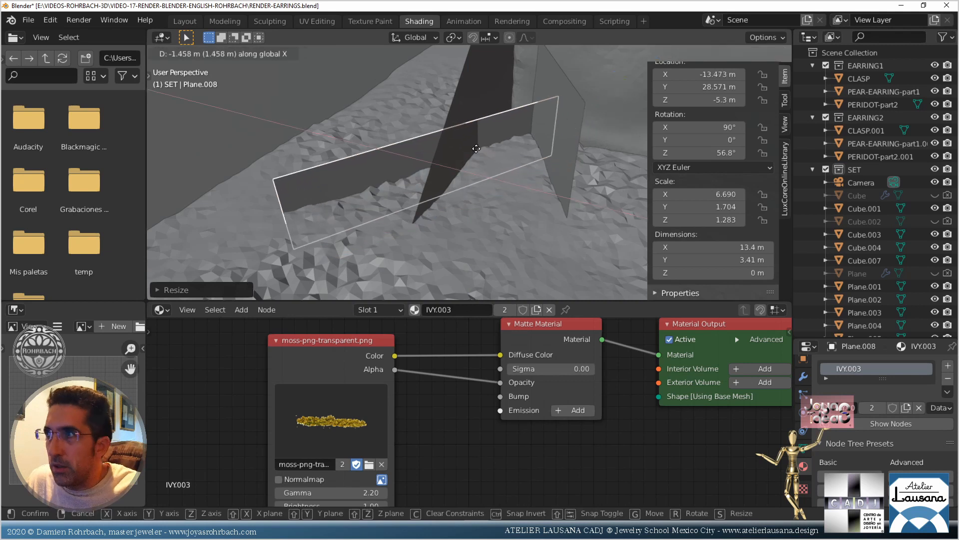
{"action": "left_click", "coordinate": [476, 148]}
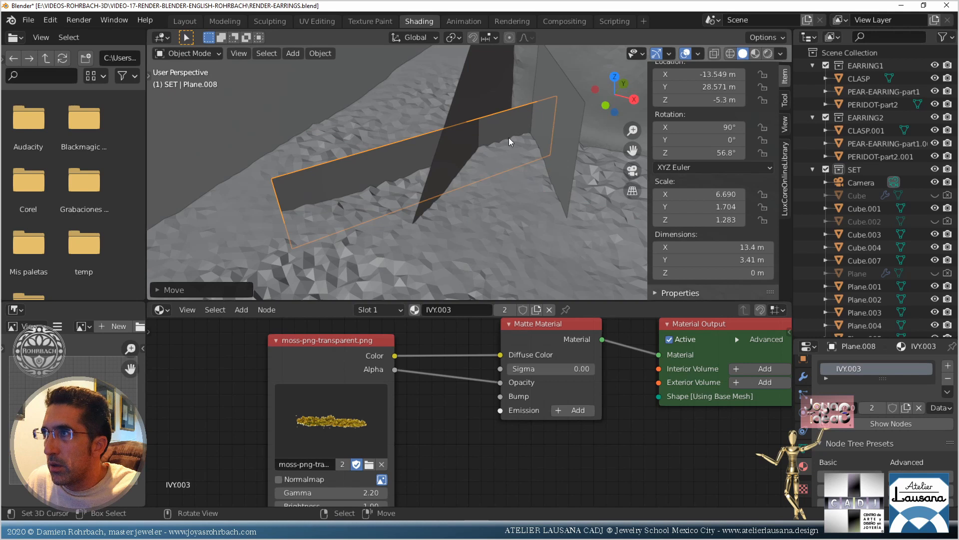
{"action": "left_click", "coordinate": [700, 154]}
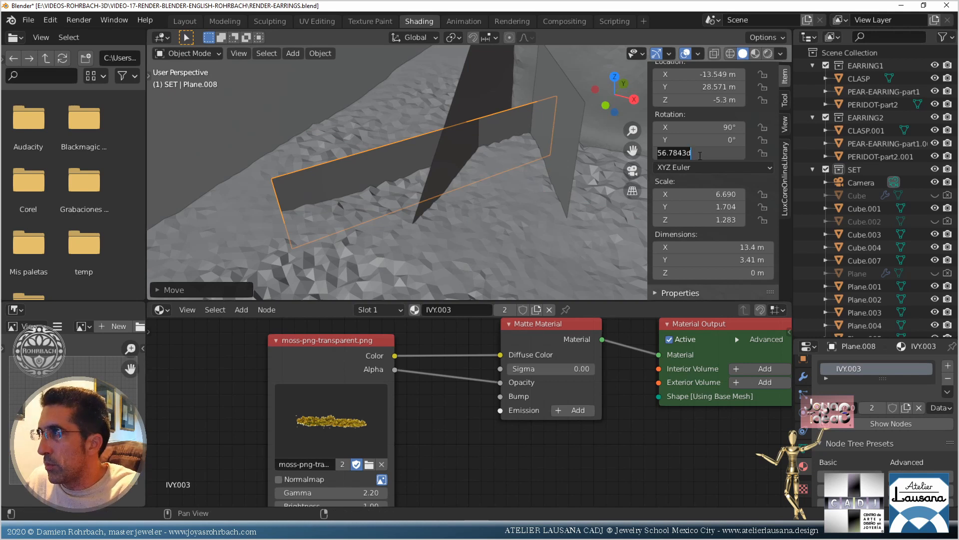
{"action": "type", "text": "20"}
{"action": "key", "text": "Return"}
{"action": "left_click", "coordinate": [699, 154]}
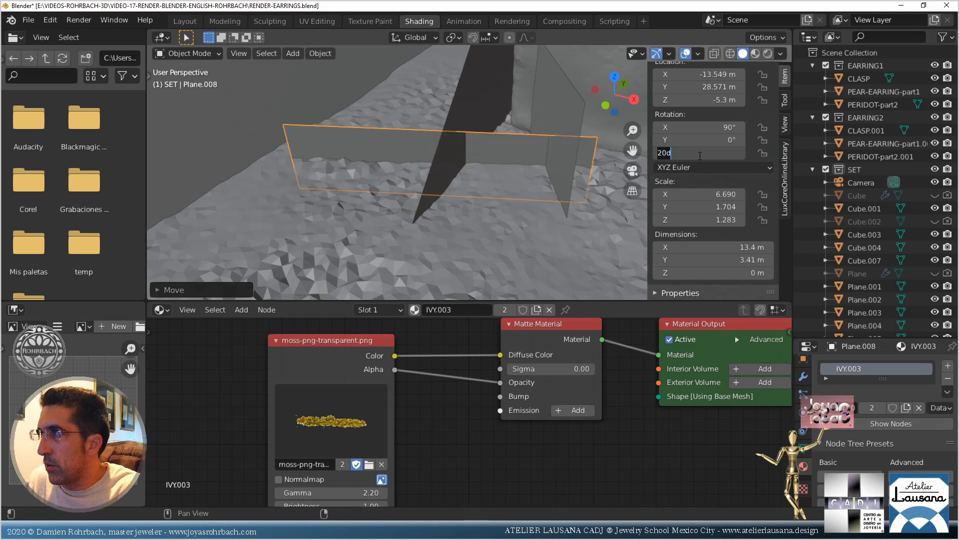
{"action": "type", "text": "90"}
{"action": "key", "text": "Return"}
{"action": "left_click", "coordinate": [698, 154]}
{"action": "type", "text": "80"}
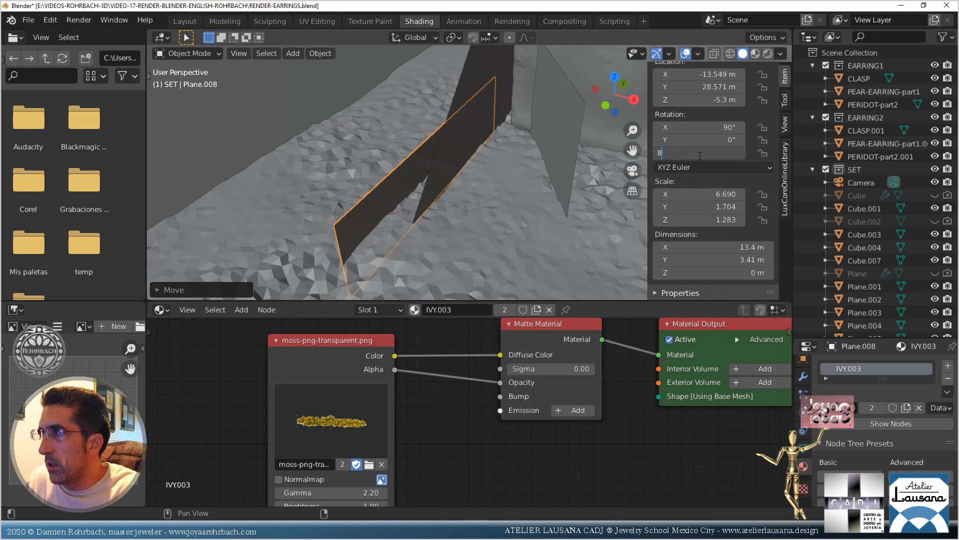
{"action": "key", "text": "Return"}
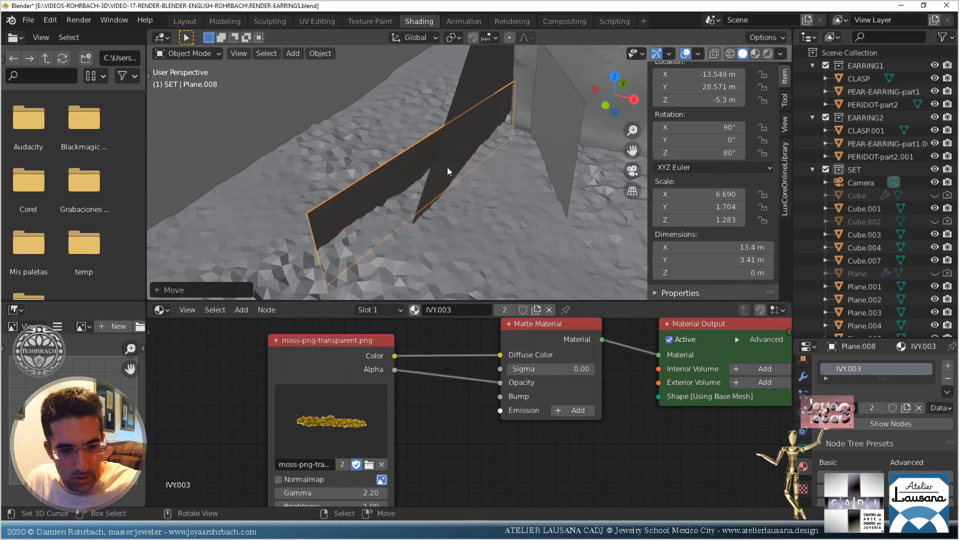
Move the enlarged moss plane beside the grass planes, to about X -11 m and Y 31.8 m
{"action": "key", "text": "g"}
{"action": "key", "text": "x"}
{"action": "key", "text": "Escape"}
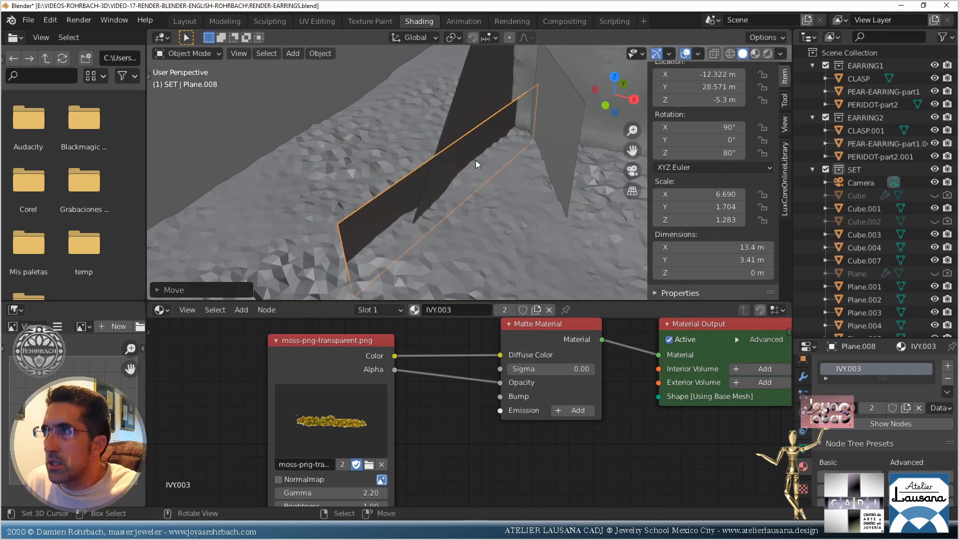
{"action": "key", "text": "g"}
{"action": "key", "text": "y"}
{"action": "key", "text": "Escape"}
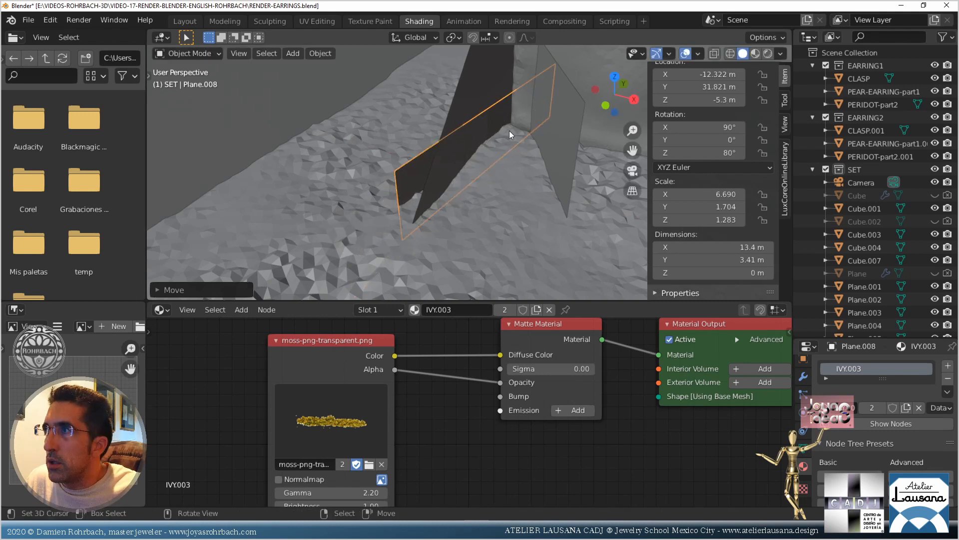
{"action": "key", "text": "g"}
{"action": "key", "text": "x"}
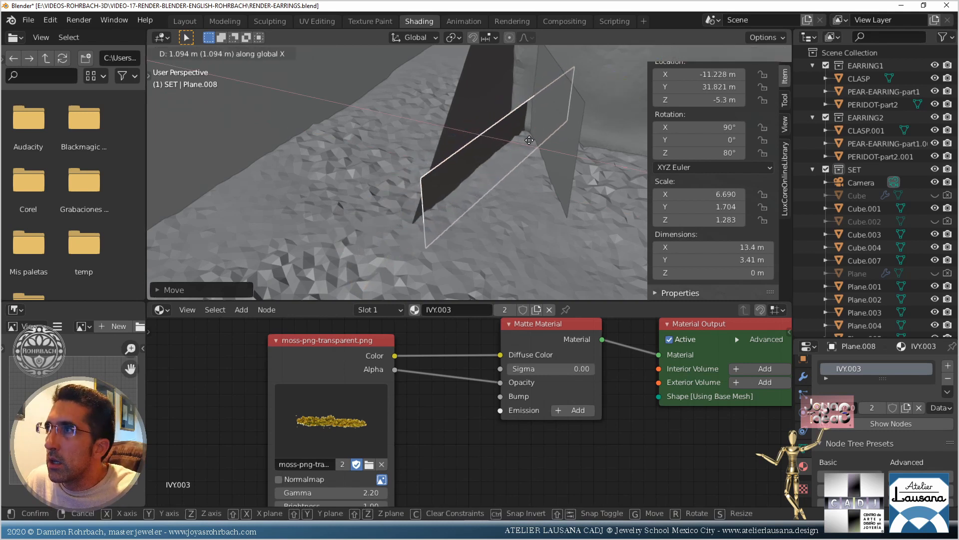
{"action": "left_click", "coordinate": [534, 142]}
Show the rendered camera view and set the enlarged moss plane's Z rotation to -90°
{"action": "key", "text": "KP_0"}
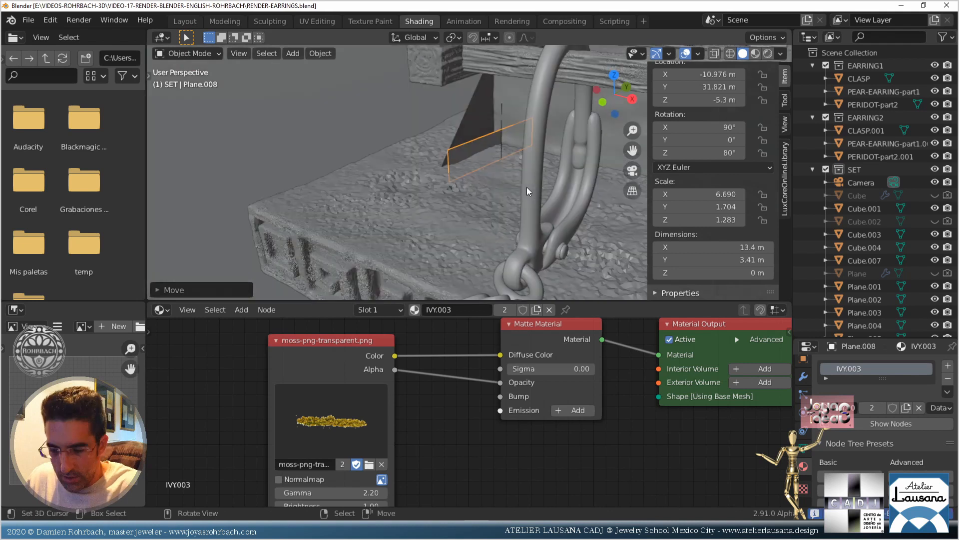
{"action": "left_click", "coordinate": [768, 53]}
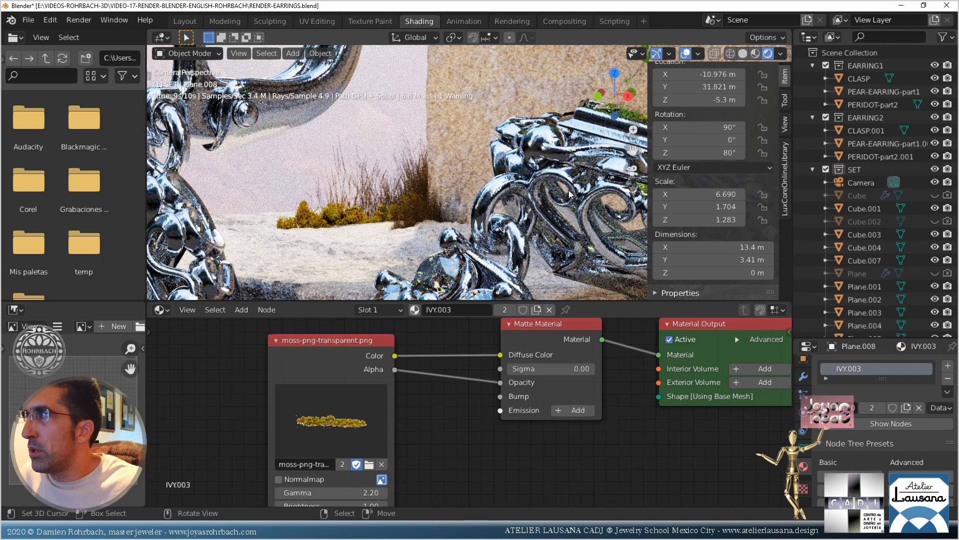
{"action": "left_click", "coordinate": [695, 152]}
{"action": "type", "text": "80d"}
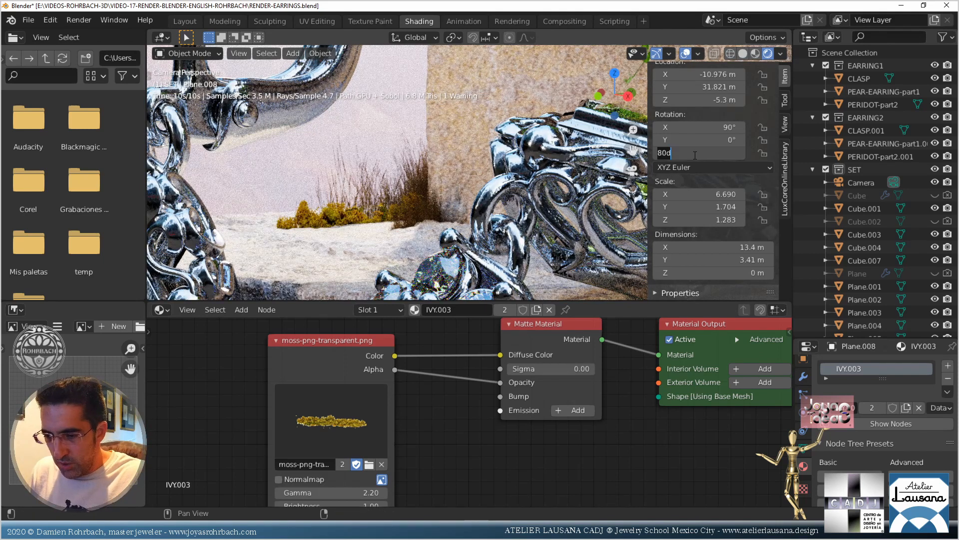
{"action": "key", "text": "BackSpace"}
{"action": "key", "text": "BackSpace"}
{"action": "key", "text": "BackSpace"}
{"action": "type", "text": "-90"}
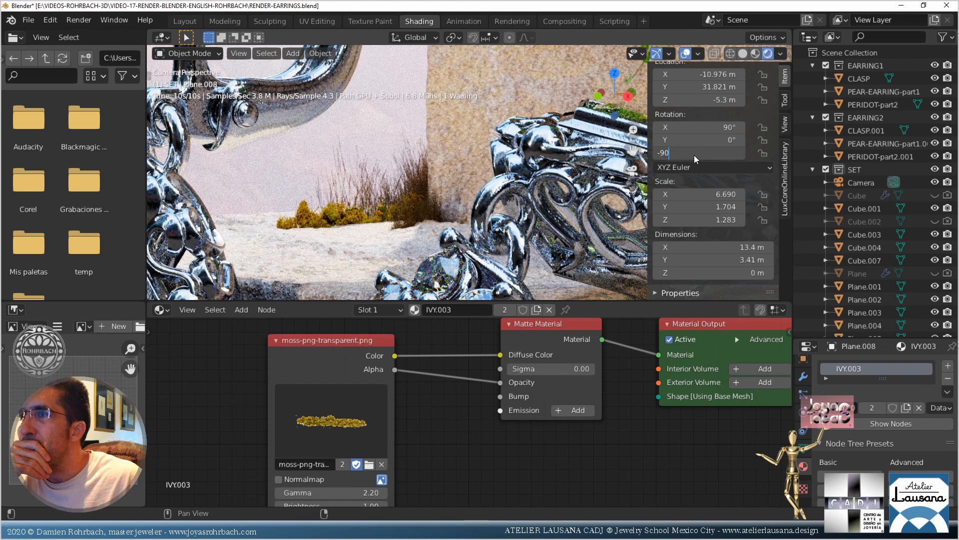
{"action": "key", "text": "Return"}
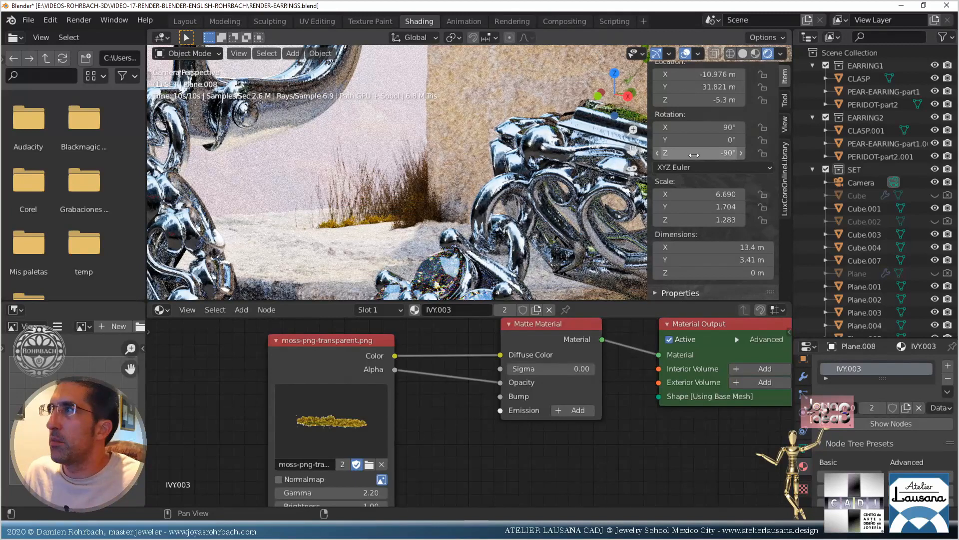
Set the enlarged moss plane's Z location to -4.5 m
{"action": "left_click", "coordinate": [695, 100]}
{"action": "type", "text": "-4"}
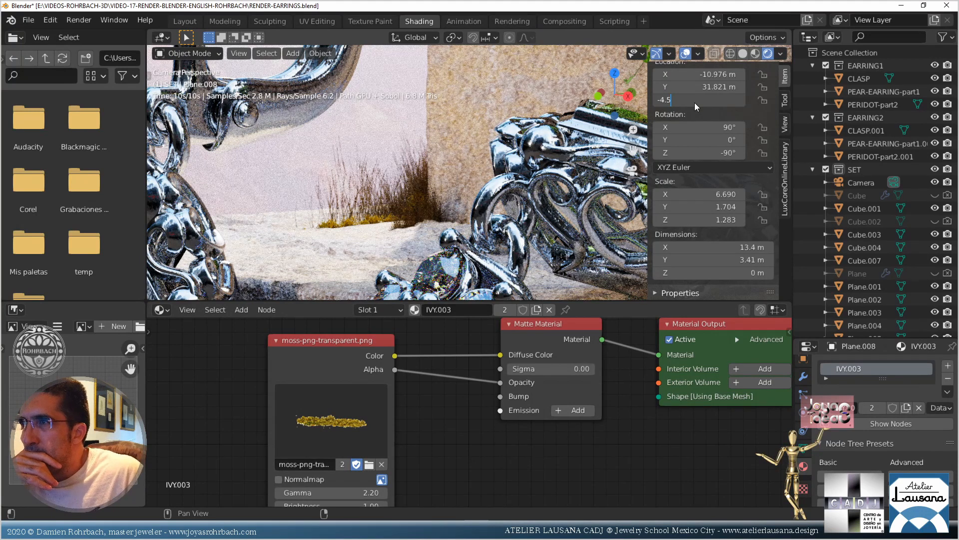
{"action": "type", "text": ".5"}
{"action": "key", "text": "Return"}
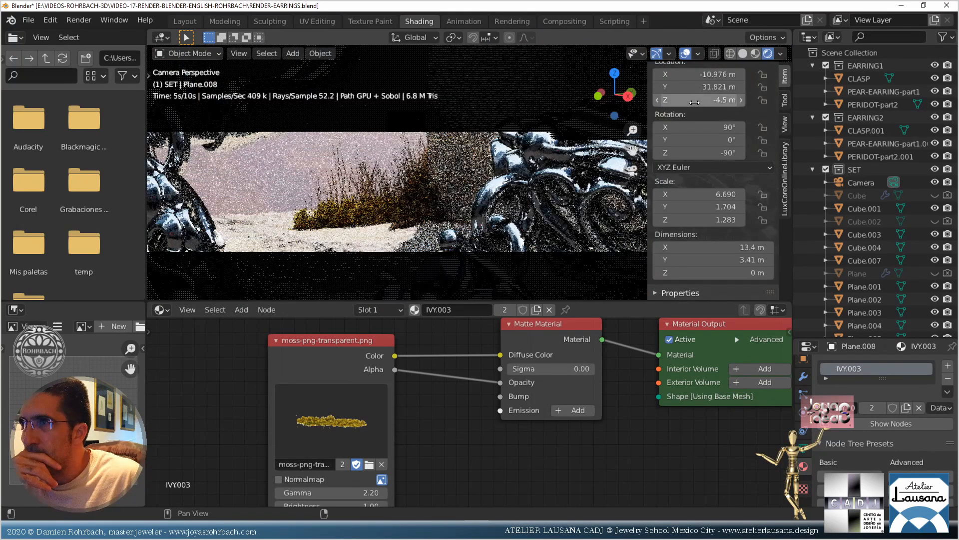
Set the enlarged moss plane's Z location to -4.9 m
{"action": "left_click", "coordinate": [705, 102]}
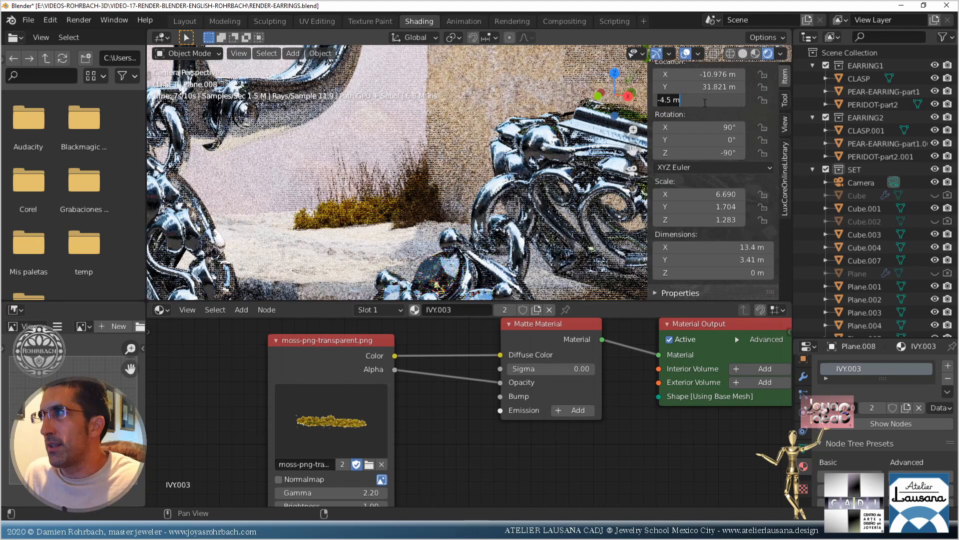
{"action": "left_click_drag", "start_coordinate": [685, 102], "coordinate": [668, 100]}
{"action": "type", "text": "9"}
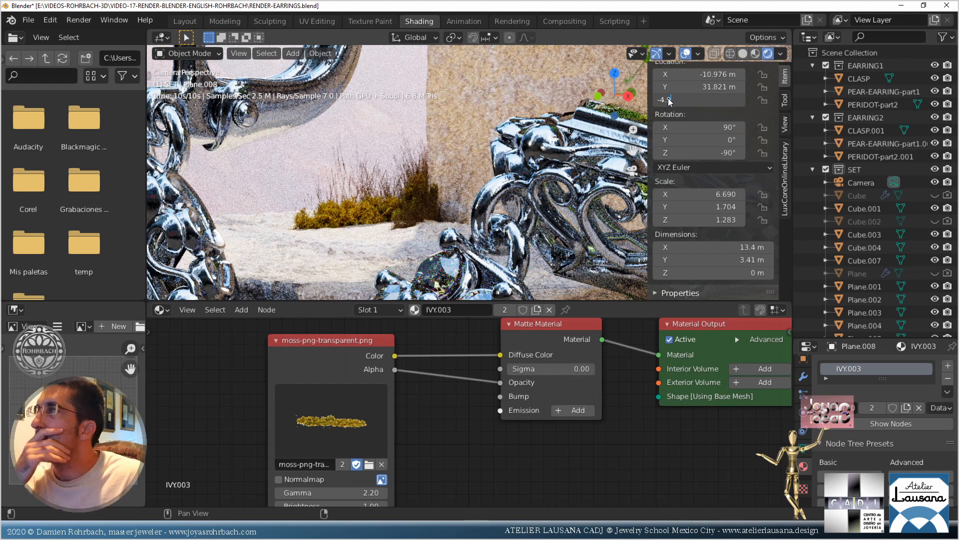
{"action": "key", "text": "Return"}
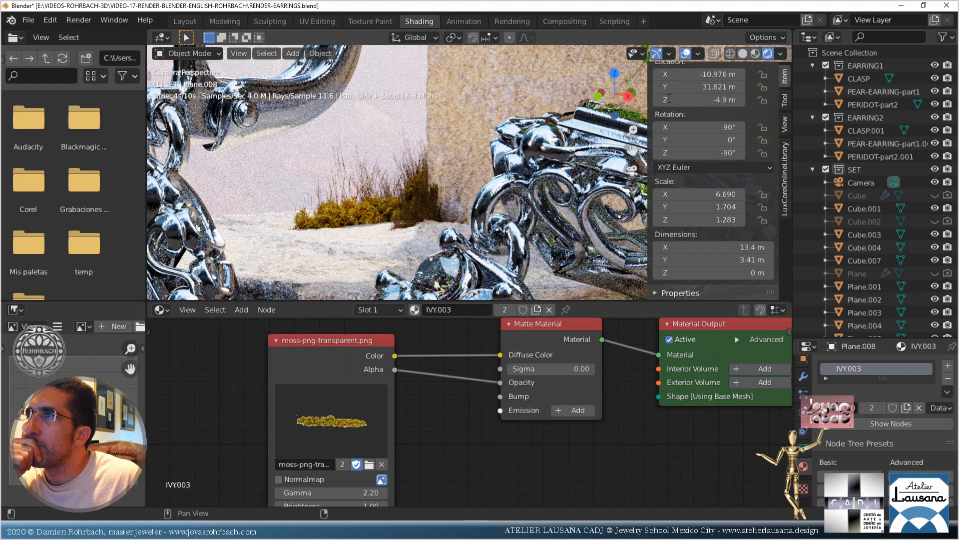
Try a Z location of -4.85 m for the enlarged moss plane and undo the location changes
{"action": "key", "text": "BackSpace"}
{"action": "key", "text": "KP_5"}
{"action": "key", "text": "Return"}
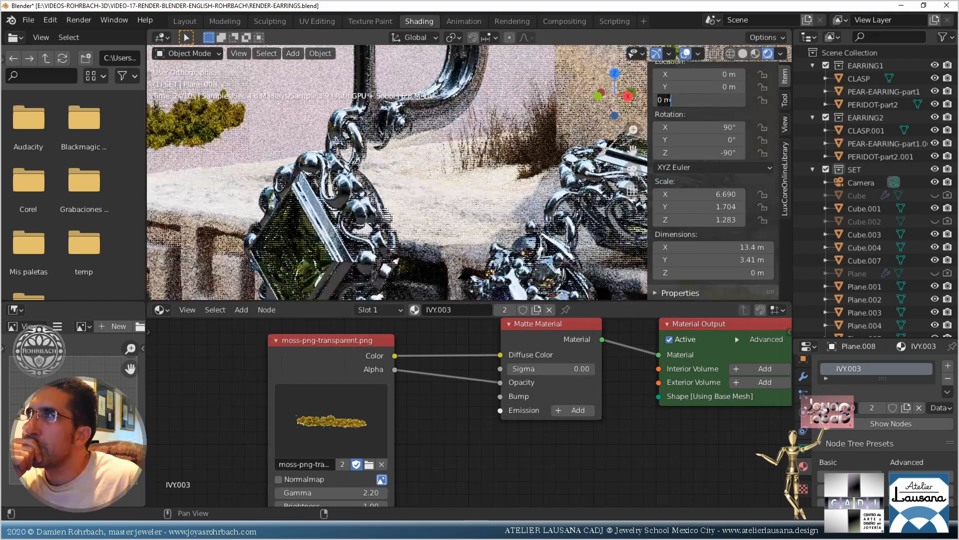
{"action": "type", "text": "-4.05"}
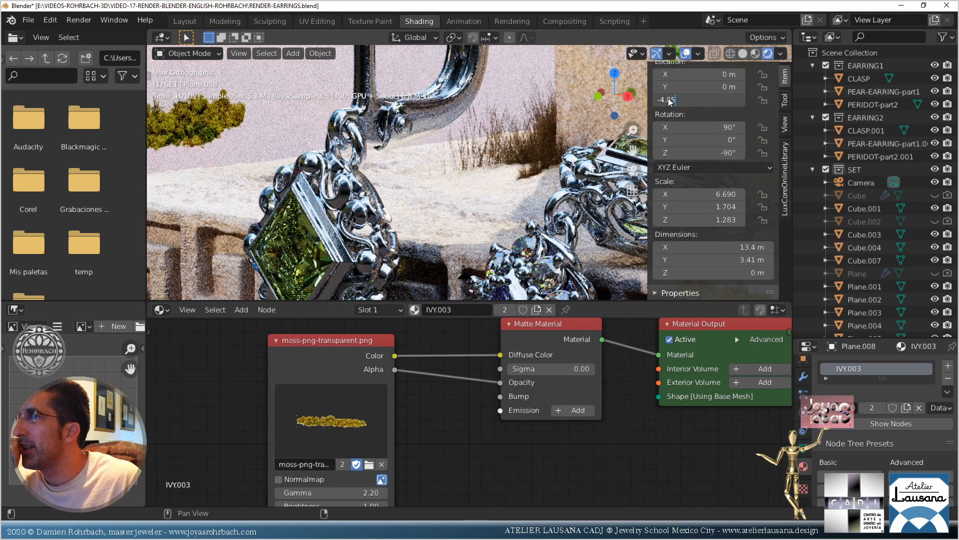
{"action": "key", "text": "Return"}
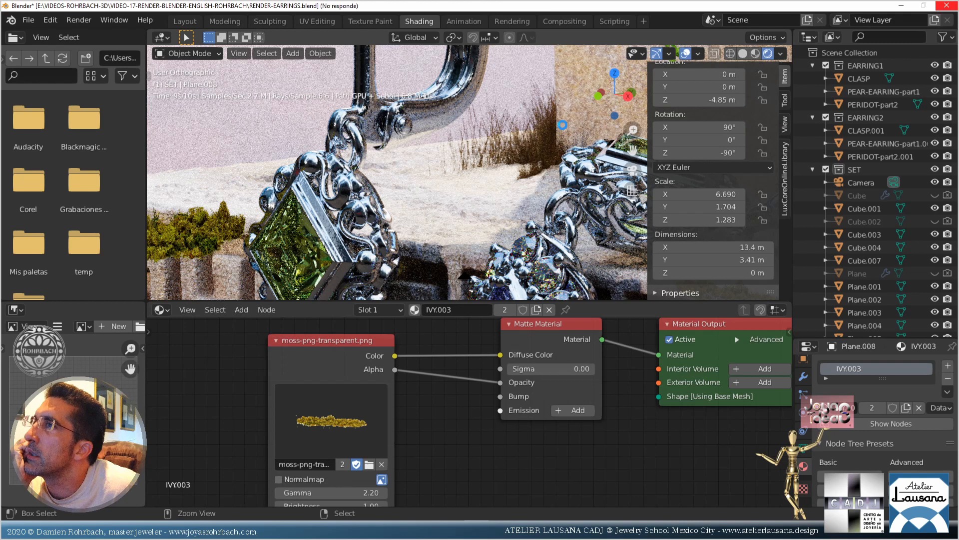
{"action": "key", "text": "alt+g"}
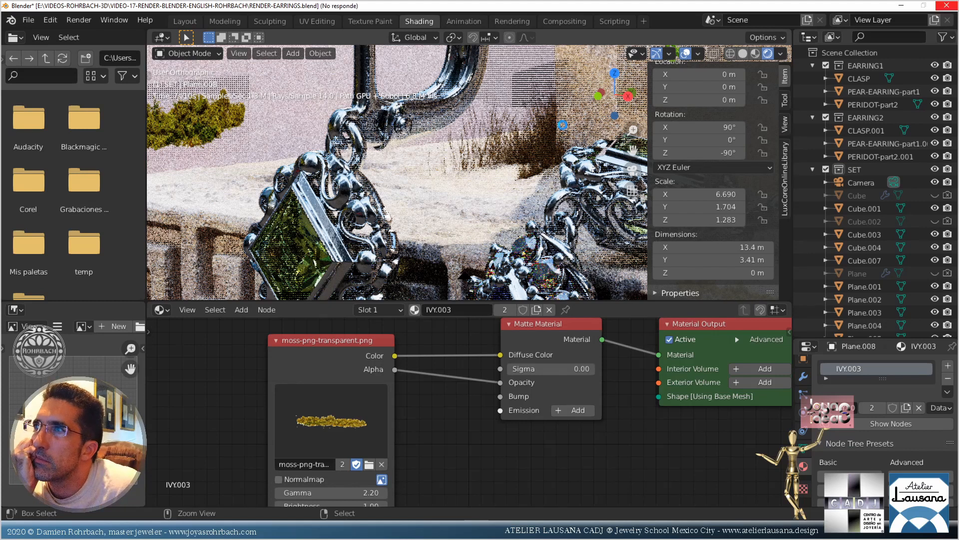
{"action": "key", "text": "ctrl+z"}
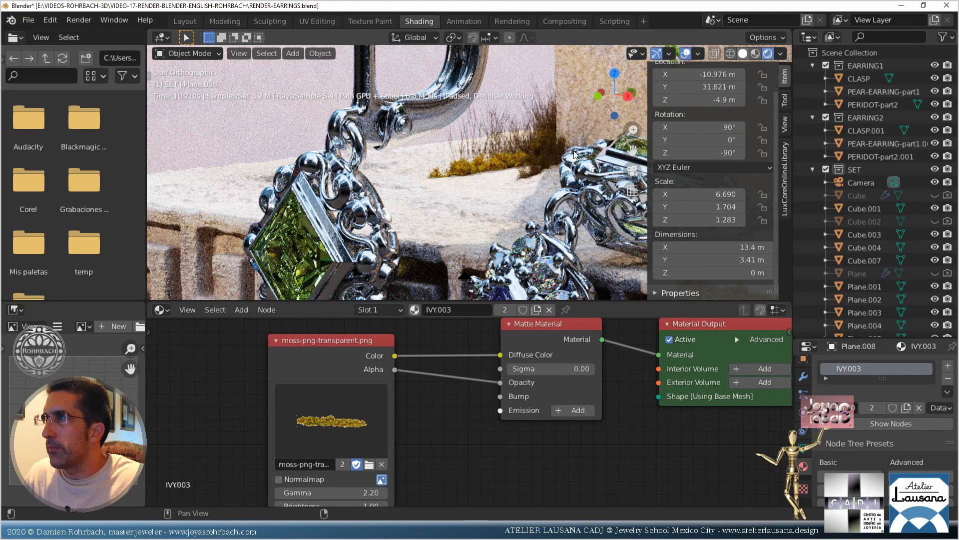
Rotate the enlarged moss plane in solid top view to a Z rotation of about -84.4°
{"action": "left_click", "coordinate": [743, 53]}
{"action": "right_click", "coordinate": [461, 141]}
{"action": "key", "text": "KP_7"}
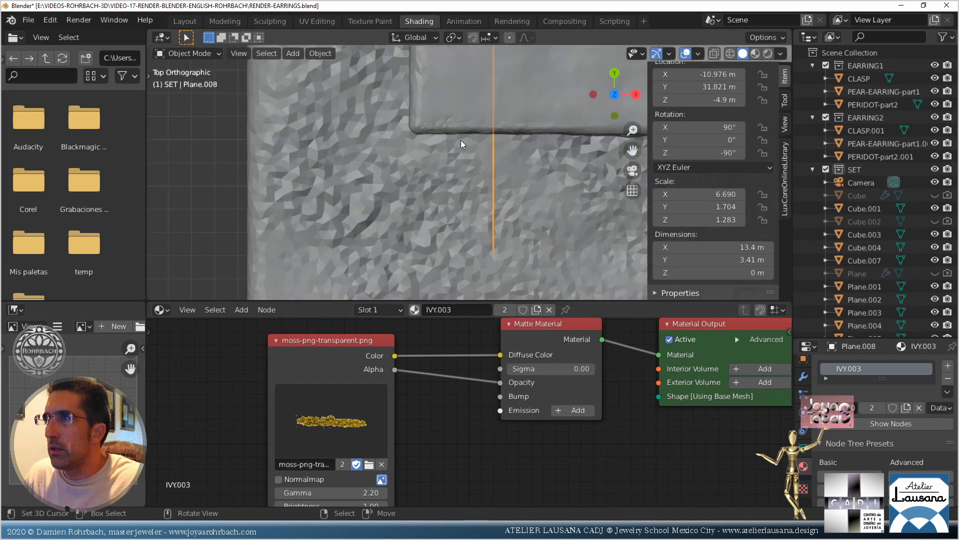
{"action": "key", "text": "KP_Decimal"}
{"action": "scroll", "coordinate": [496, 193], "scroll_direction": "up", "scroll_amount": 2}
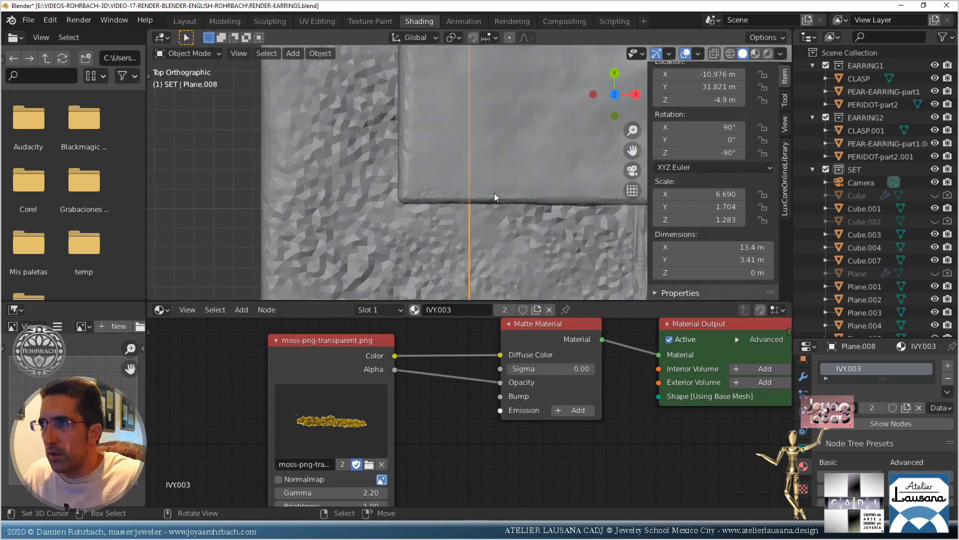
{"action": "key", "text": "r"}
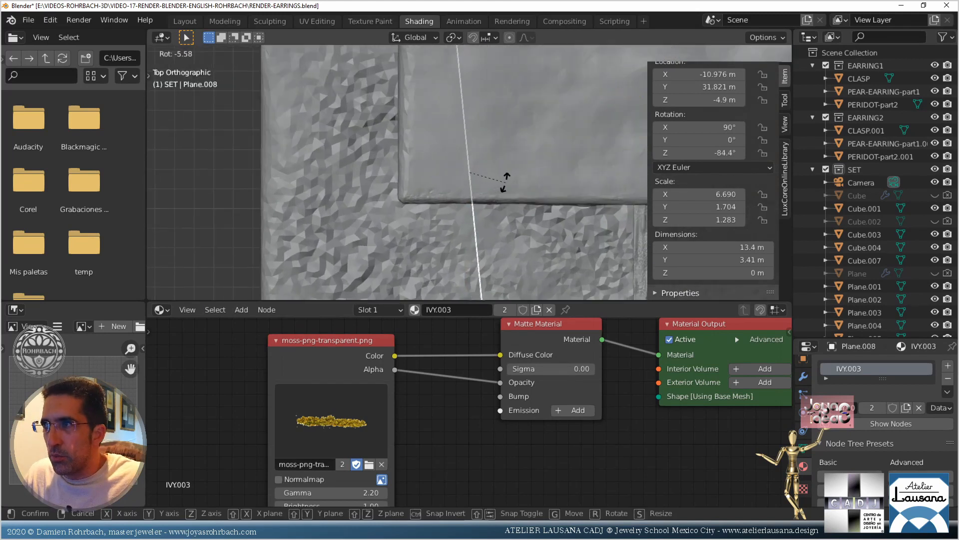
{"action": "left_click", "coordinate": [504, 179]}
Move the enlarged moss plane to about X -11.46, Y 32.04, Z -4.83 m beside the stone block
{"action": "key", "text": "g"}
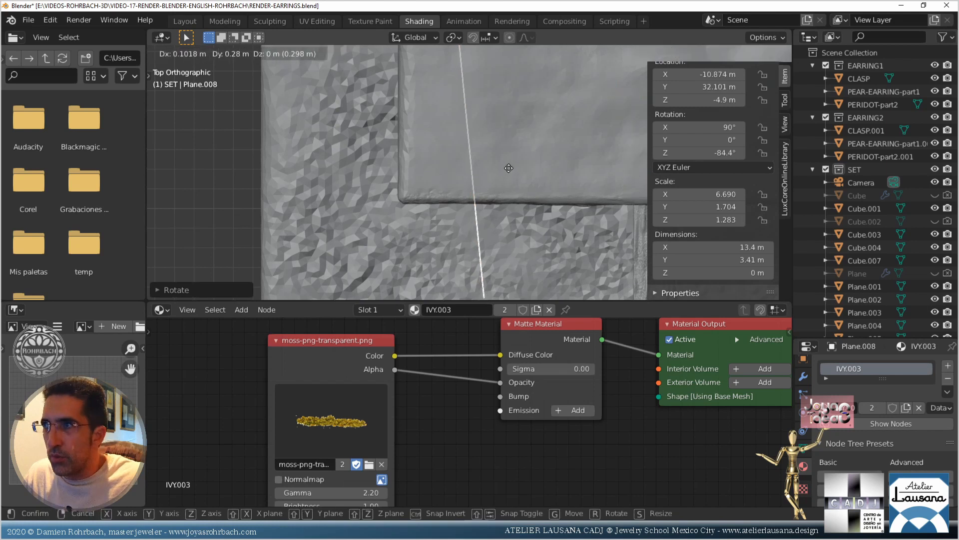
{"action": "left_click", "coordinate": [509, 164]}
{"action": "middle_click_drag", "start_coordinate": [508, 163], "coordinate": [475, 160]}
{"action": "key", "text": "g"}
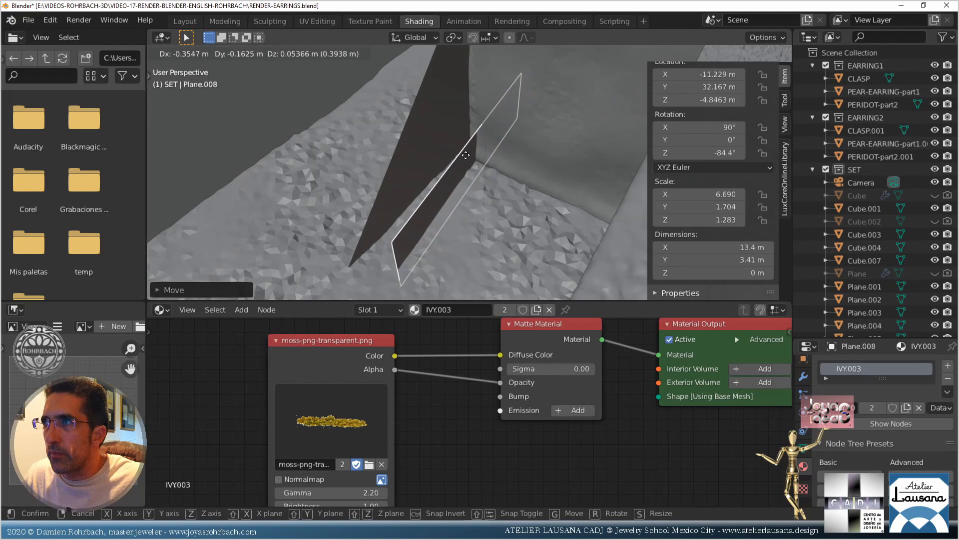
{"action": "left_click", "coordinate": [479, 179]}
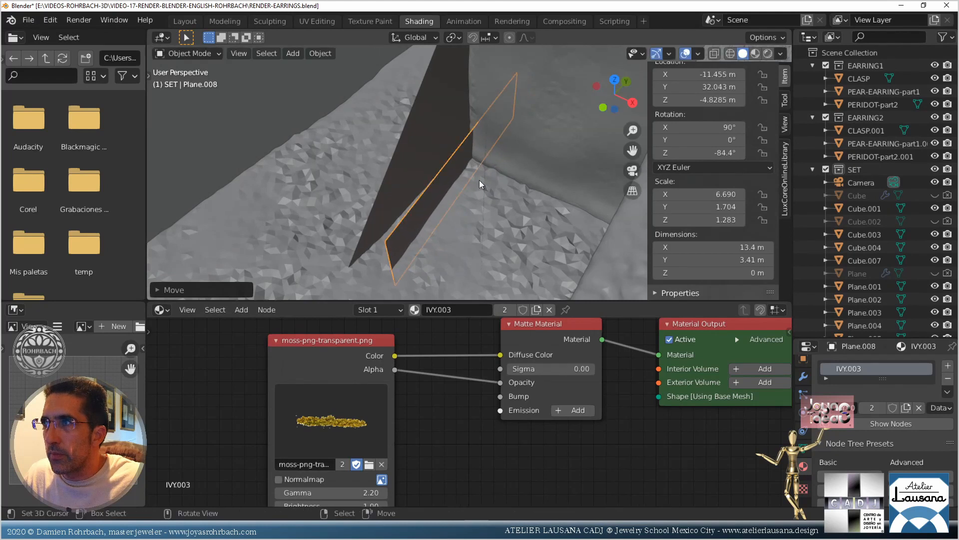
Move the desert-grass plane with the 120° Z rotation to about X -11.27, Y 32.65, Z -3.70 m
{"action": "mouse_move", "coordinate": [479, 180]}
{"action": "middle_mouse_down"}
{"action": "mouse_move", "coordinate": [460, 164]}
{"action": "mouse_move", "coordinate": [478, 160]}
{"action": "middle_mouse_up"}
{"action": "left_click", "coordinate": [461, 164]}
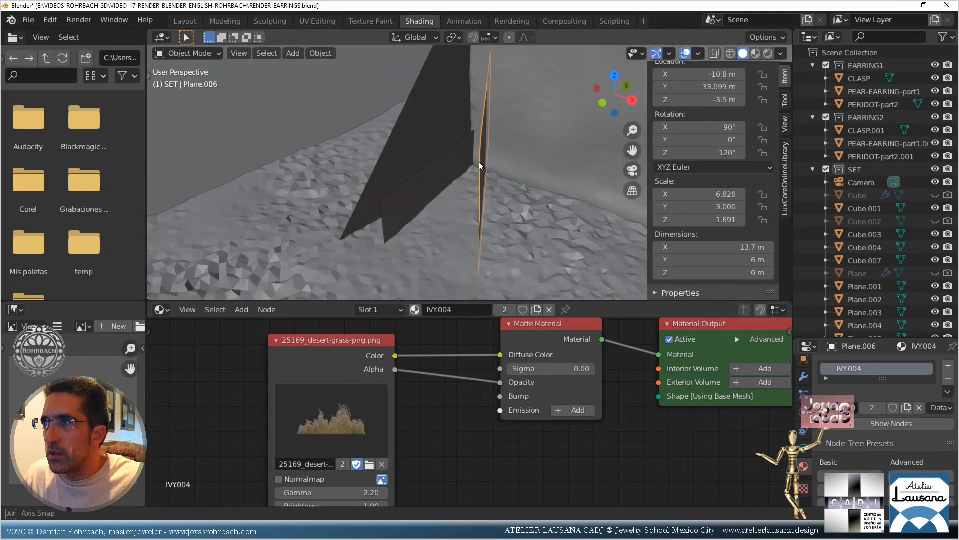
{"action": "key", "text": "g"}
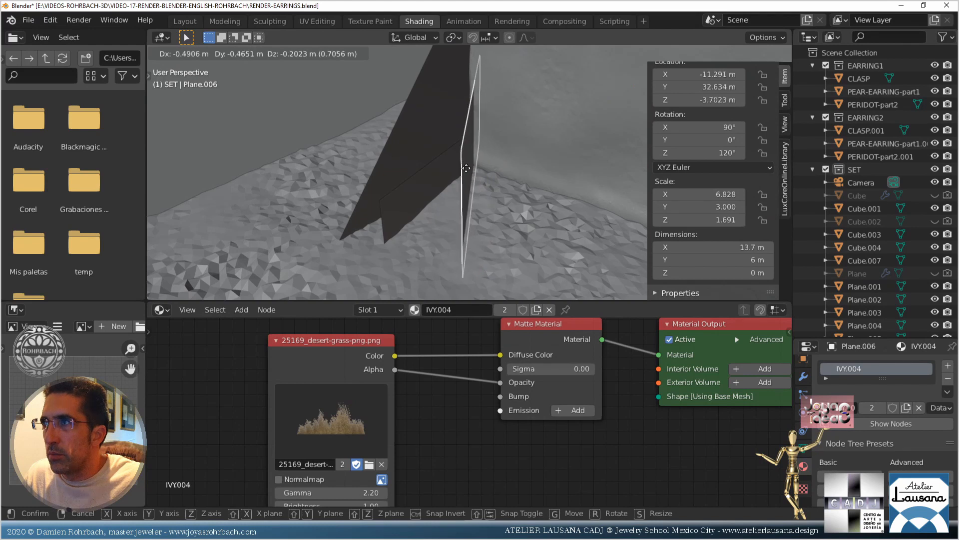
{"action": "left_click", "coordinate": [457, 196]}
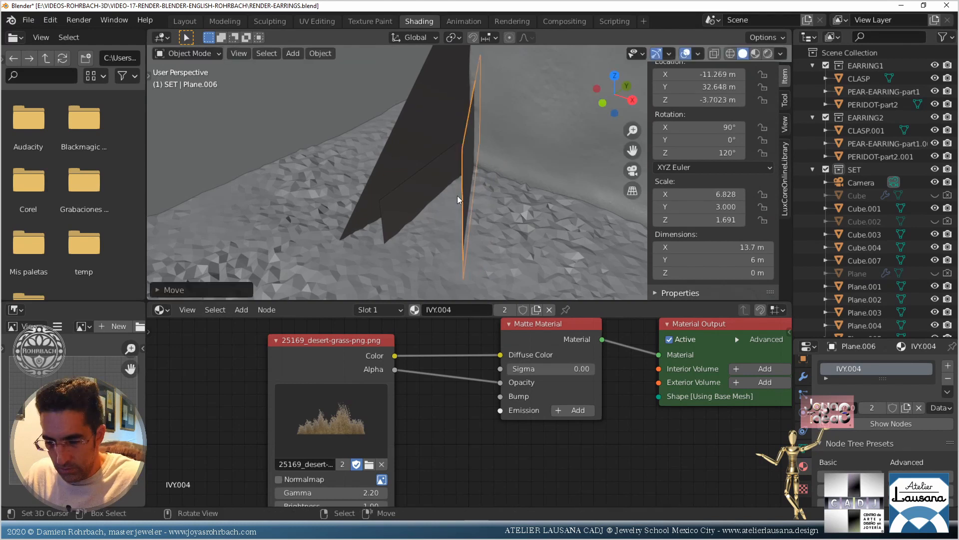
Save the file and show the rendered camera view
{"action": "key", "text": "KP_0"}
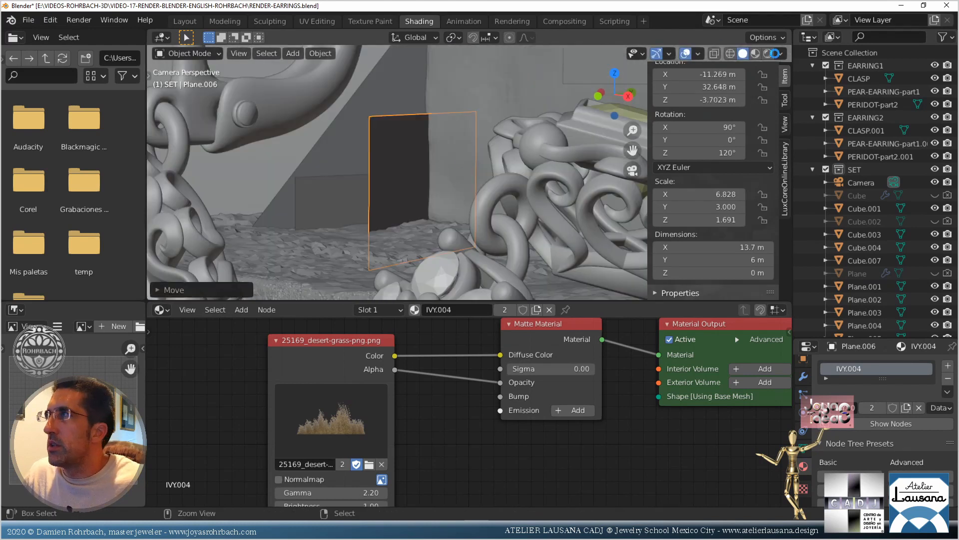
{"action": "key", "text": "ctrl+s"}
{"action": "left_click", "coordinate": [768, 54]}
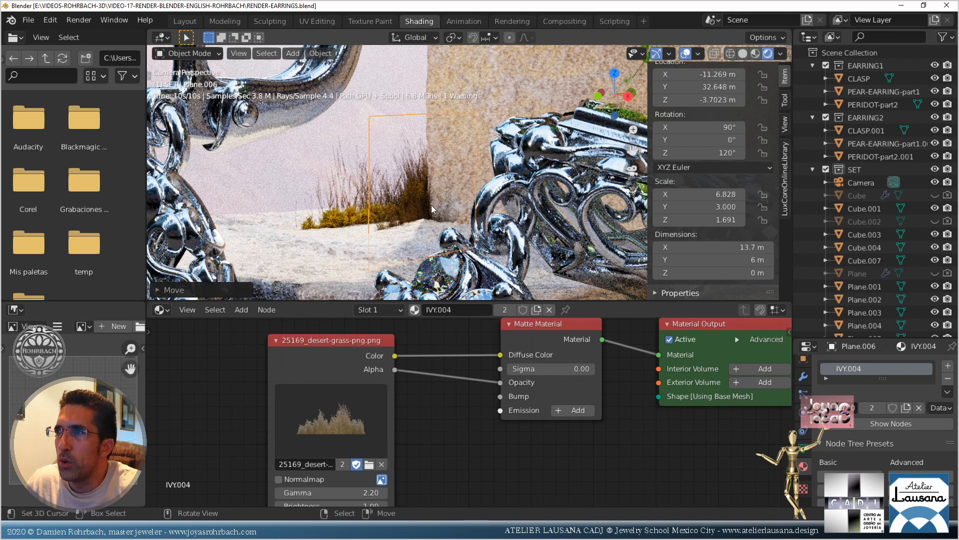
Duplicate the moved desert-grass plane in solid top view, turning the copy to about 251° in Z and placing it across the block's front edge
{"action": "left_click", "coordinate": [412, 211]}
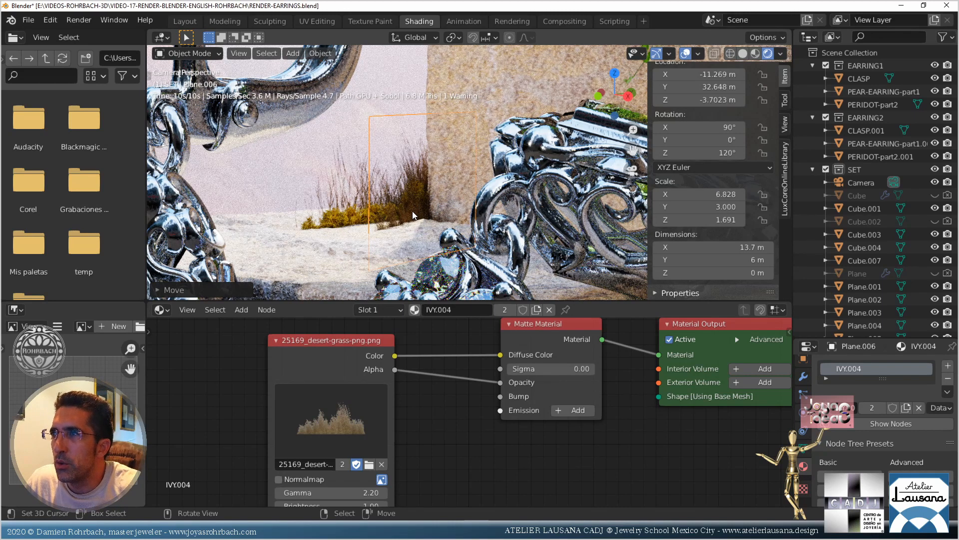
{"action": "left_click", "coordinate": [742, 52]}
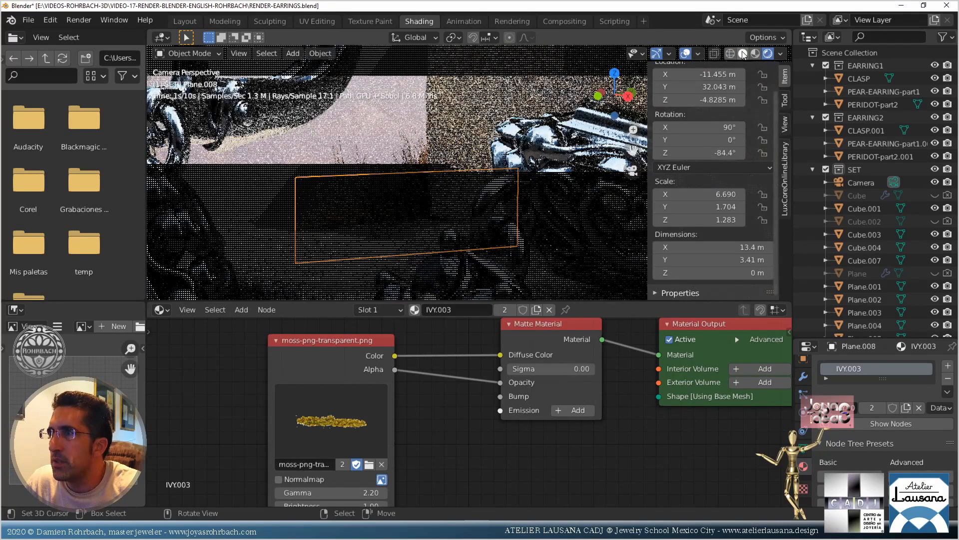
{"action": "right_click", "coordinate": [402, 151]}
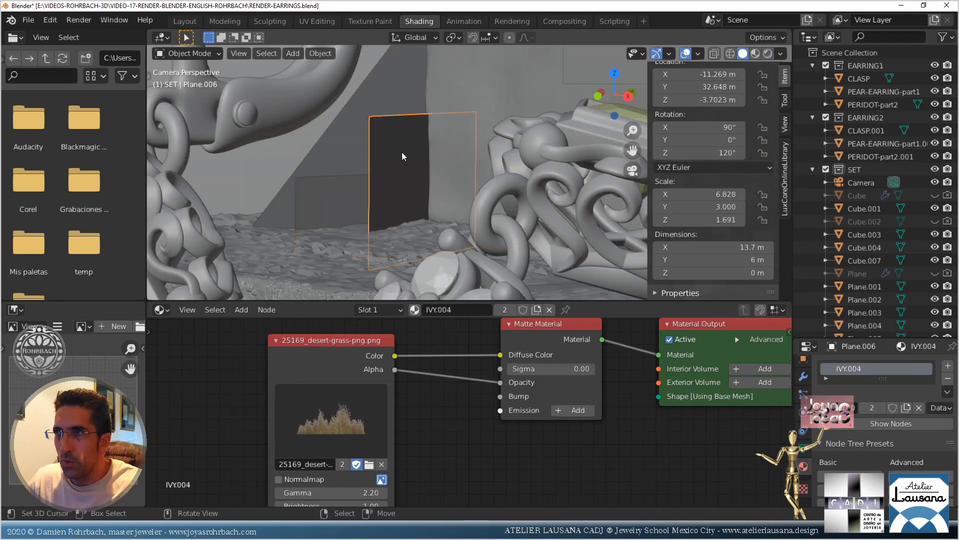
{"action": "key", "text": "KP_7"}
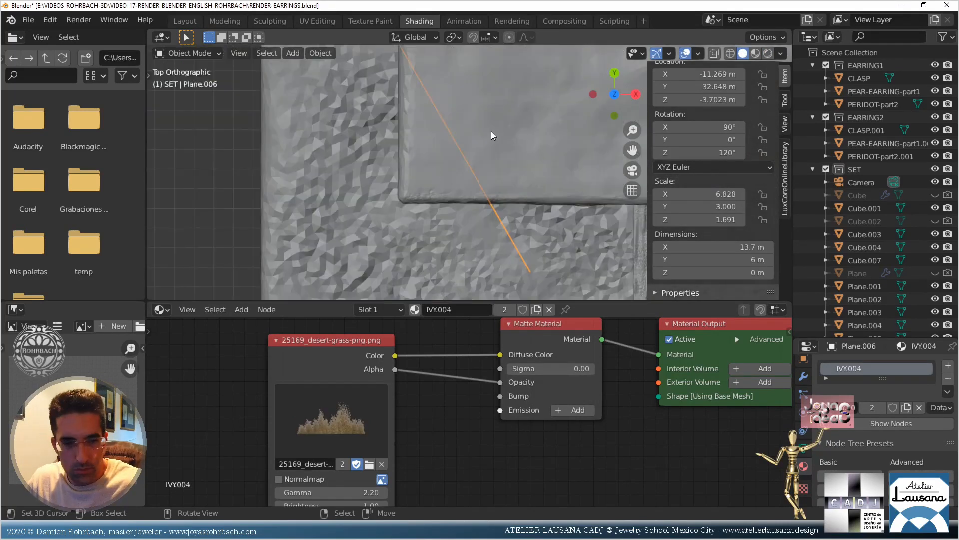
{"action": "key", "text": "shift+d"}
{"action": "left_click", "coordinate": [513, 199]}
{"action": "key", "text": "r"}
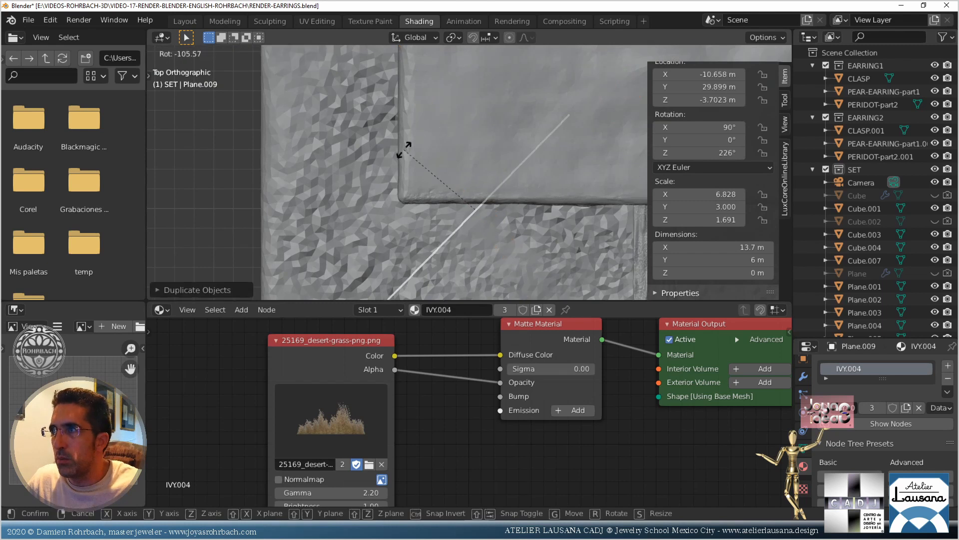
{"action": "left_click", "coordinate": [392, 194]}
{"action": "key", "text": "g"}
{"action": "left_click", "coordinate": [466, 204]}
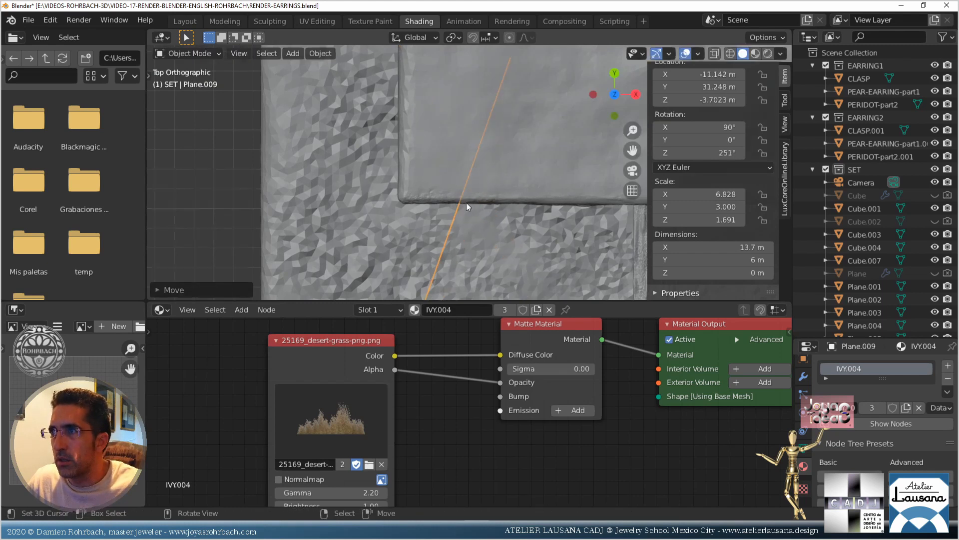
Move the grass copy to about X -7.44, Y 31.96, Z -4.61 m, sinking its base into the ledge
{"action": "middle_click_drag", "start_coordinate": [466, 202], "coordinate": [478, 133]}
{"action": "key", "text": "g"}
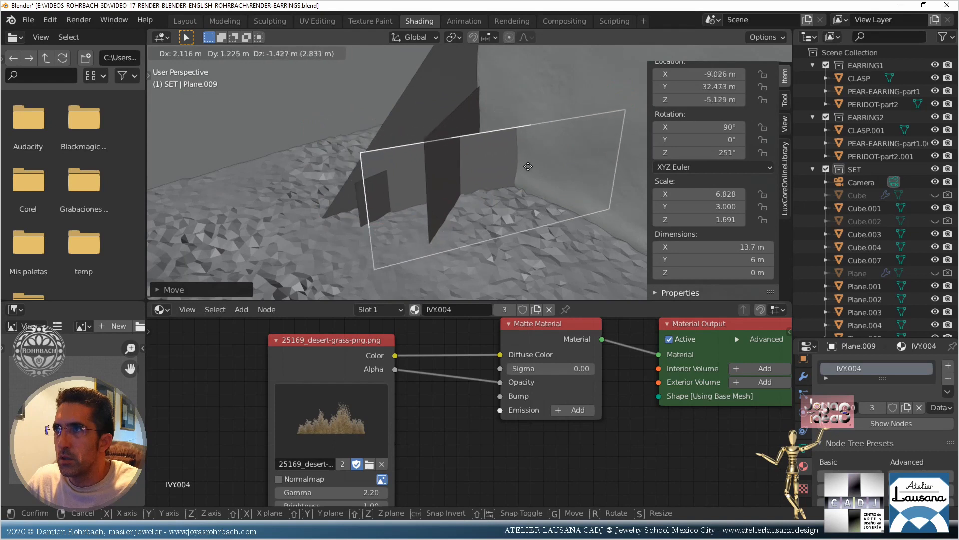
{"action": "left_click", "coordinate": [532, 168]}
{"action": "middle_click_drag", "start_coordinate": [532, 168], "coordinate": [475, 145]}
{"action": "key", "text": "g"}
{"action": "left_click", "coordinate": [495, 118]}
{"action": "key", "text": "g"}
{"action": "left_click", "coordinate": [535, 159]}
{"action": "key", "text": "g"}
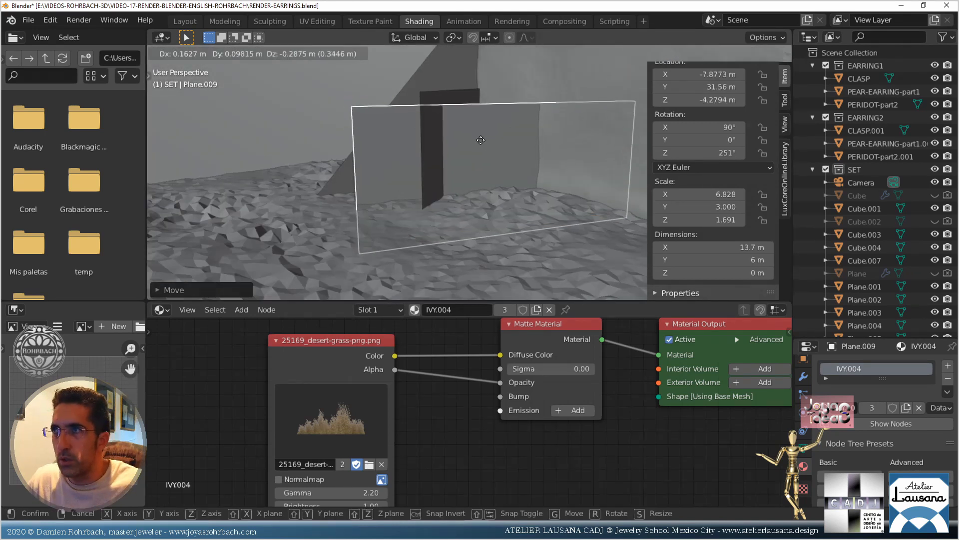
{"action": "left_click", "coordinate": [493, 147]}
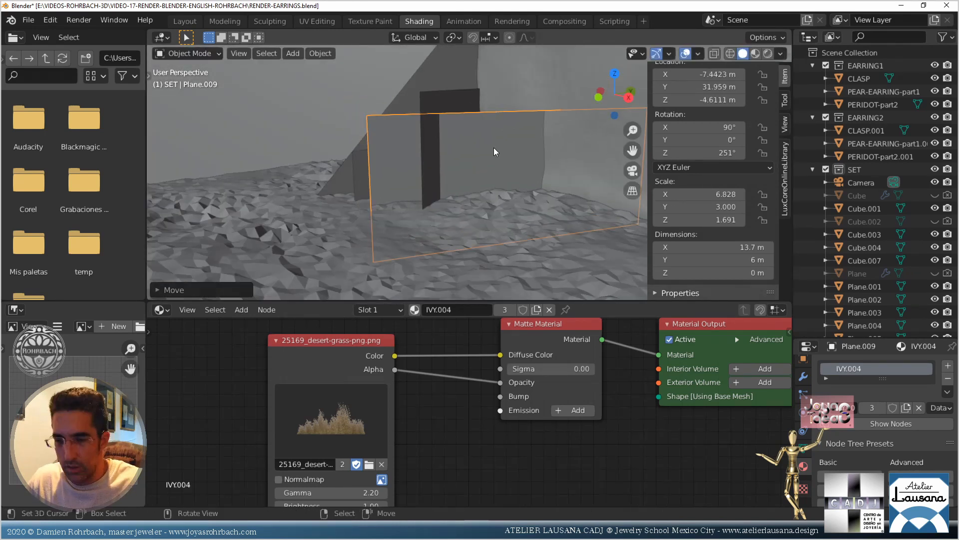
Duplicate the grass copy, turning the new plane to about 440° in Z and placing it near X -7.03, Y 29.36 m
{"action": "key", "text": "KP_7"}
{"action": "key", "text": "shift+d"}
{"action": "key", "text": "r"}
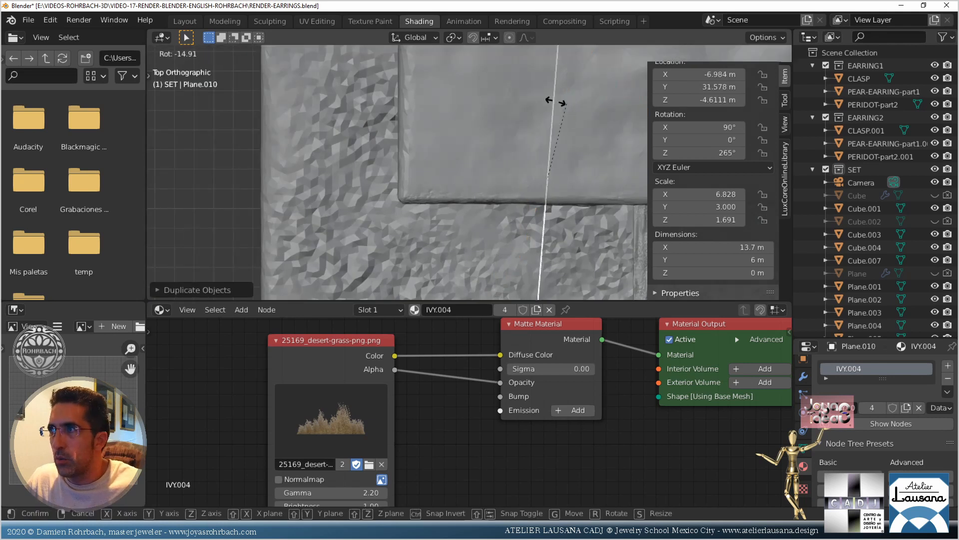
{"action": "left_click", "coordinate": [524, 244]}
{"action": "key", "text": "g"}
{"action": "left_click", "coordinate": [521, 273]}
{"action": "middle_click_drag", "start_coordinate": [513, 223], "coordinate": [510, 176]}
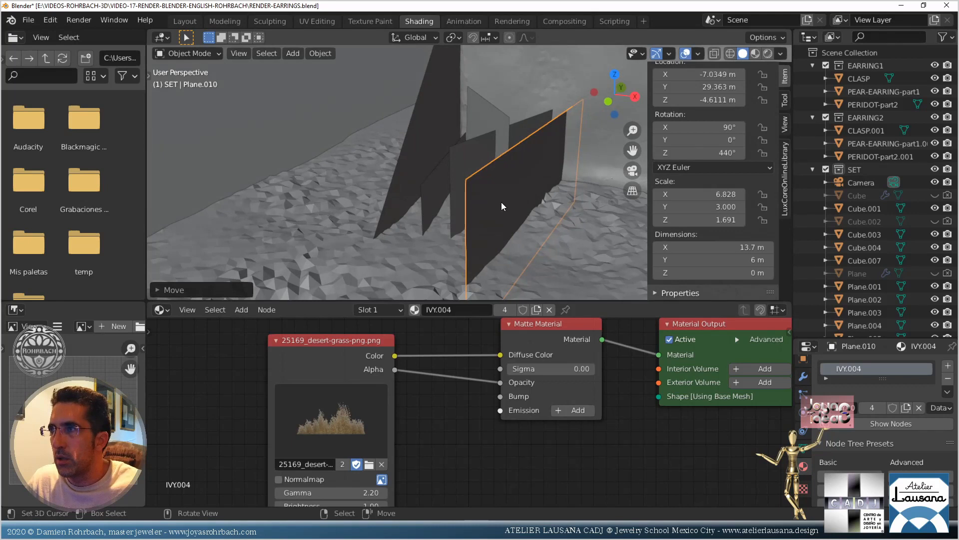
Rotate the second grass copy in top view to a Z rotation of about 400°
{"action": "key", "text": "KP_7"}
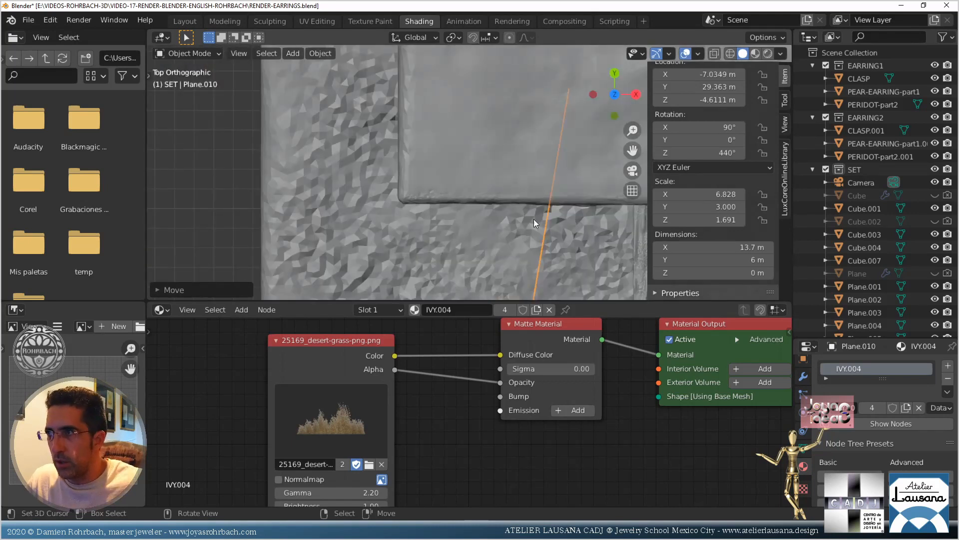
{"action": "key", "text": "r"}
{"action": "left_click", "coordinate": [533, 248]}
{"action": "key", "text": "g"}
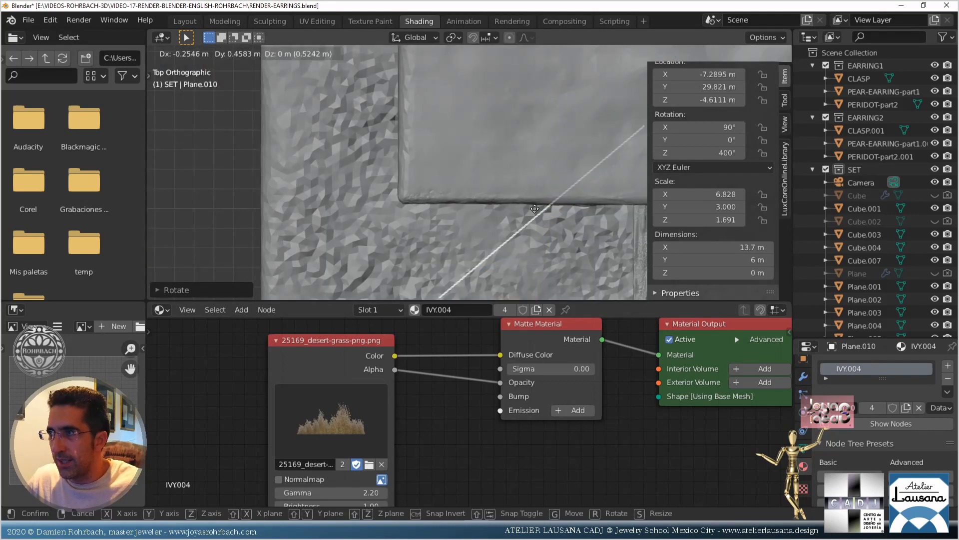
{"action": "right_click", "coordinate": [544, 233]}
{"action": "middle_click_drag", "start_coordinate": [544, 233], "coordinate": [505, 181]}
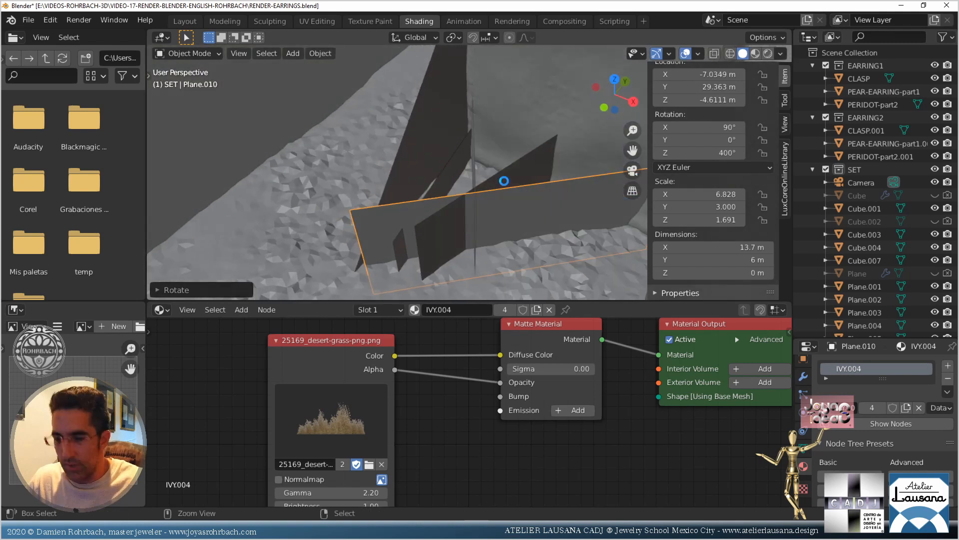
Move the second grass copy in camera view to about X -6.68, Y 29.68, Z -5.26 m and save the file for a rendered preview
{"action": "key", "text": "ctrl+s"}
{"action": "key", "text": "KP_0"}
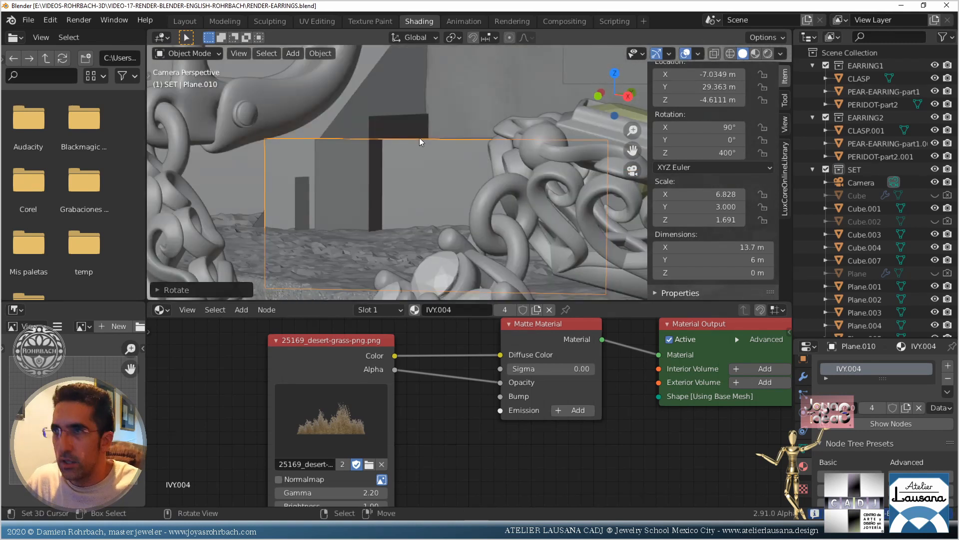
{"action": "key", "text": "g"}
{"action": "left_click", "coordinate": [464, 113]}
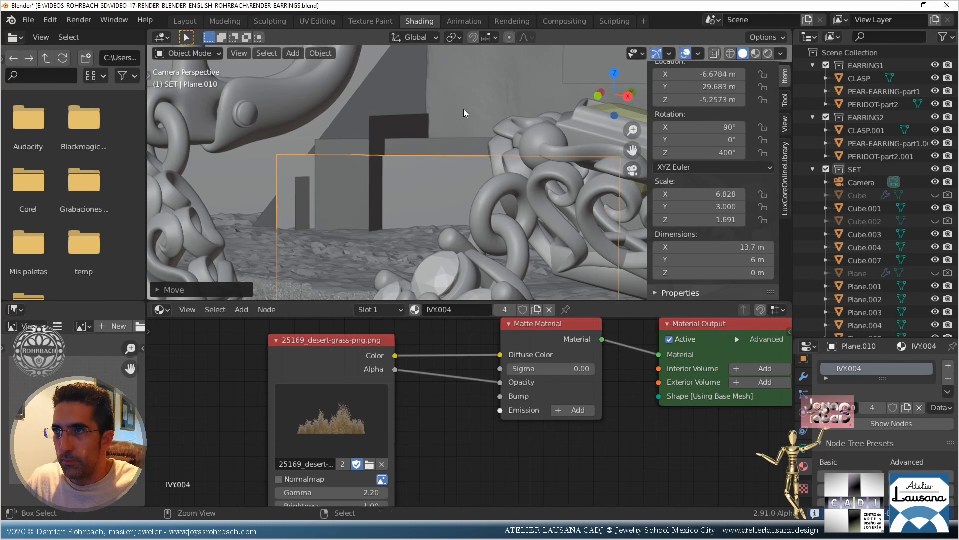
{"action": "key", "text": "ctrl+s"}
{"action": "left_click", "coordinate": [768, 53]}
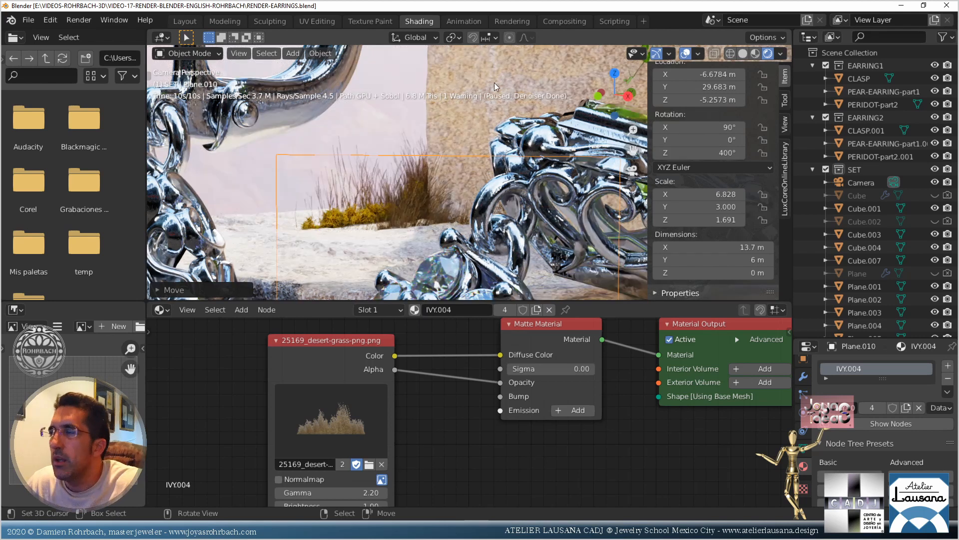
Tilt the first grass copy in solid view to a rotation of about 96° X, 21.6° Y and 254° Z
{"action": "left_click", "coordinate": [444, 153]}
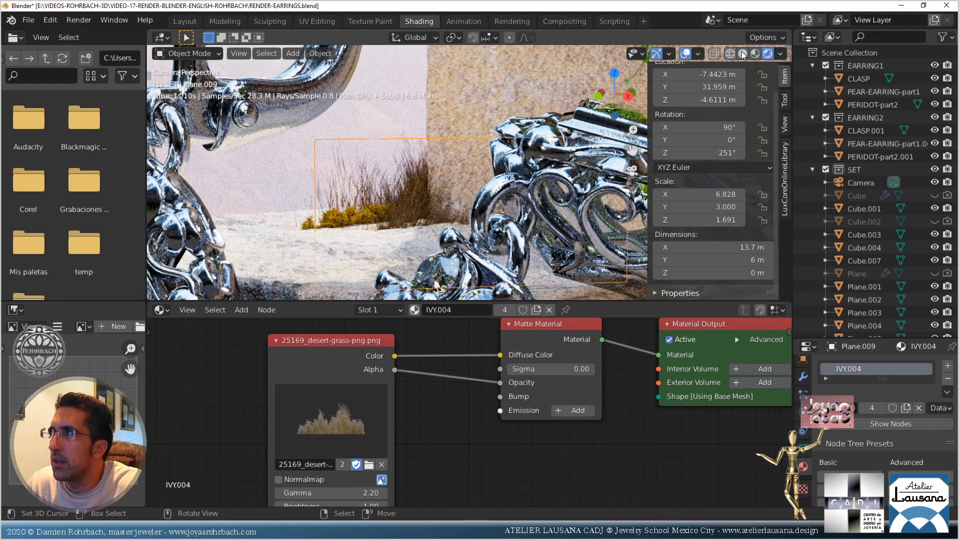
{"action": "left_click", "coordinate": [743, 53]}
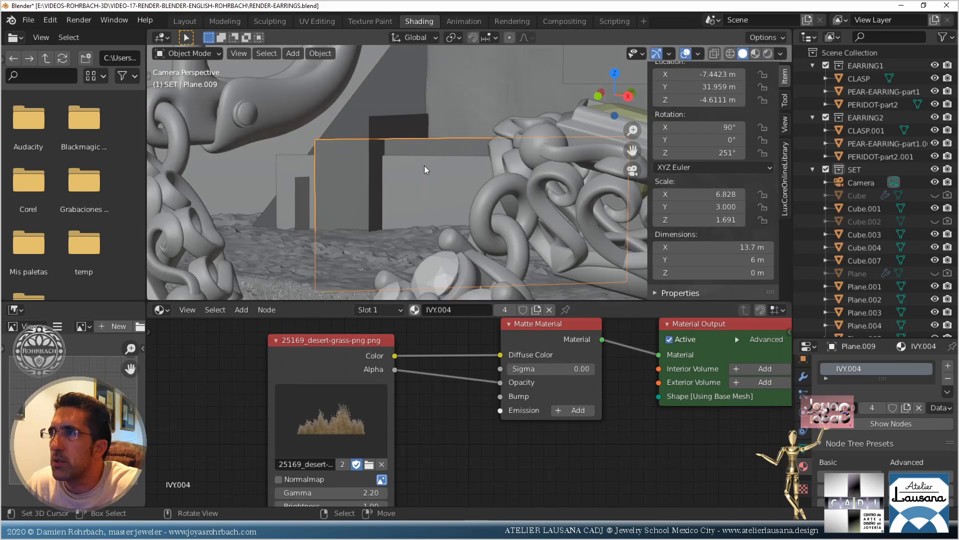
{"action": "mouse_move", "coordinate": [424, 166]}
{"action": "middle_mouse_down"}
{"action": "mouse_move", "coordinate": [456, 192]}
{"action": "mouse_move", "coordinate": [435, 182]}
{"action": "middle_mouse_up"}
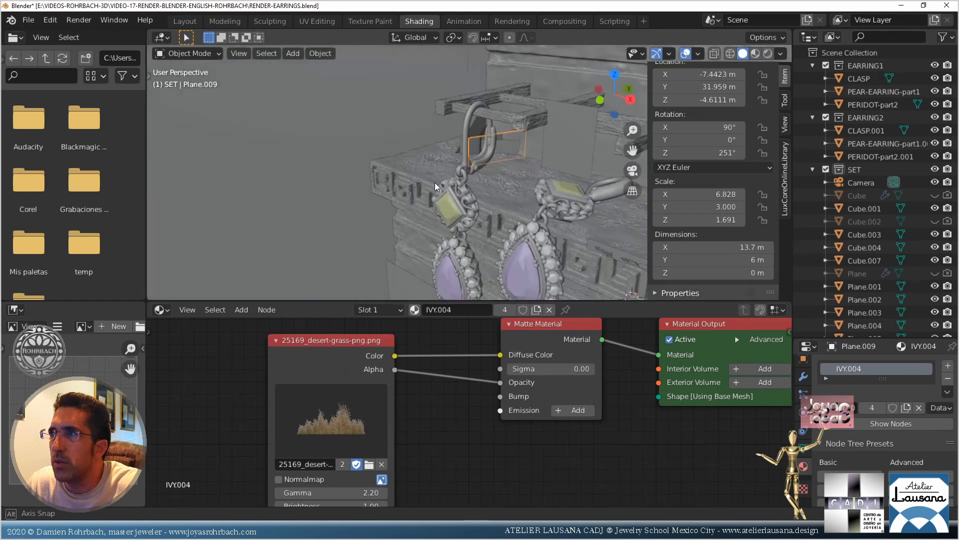
{"action": "key", "text": "KP_Decimal"}
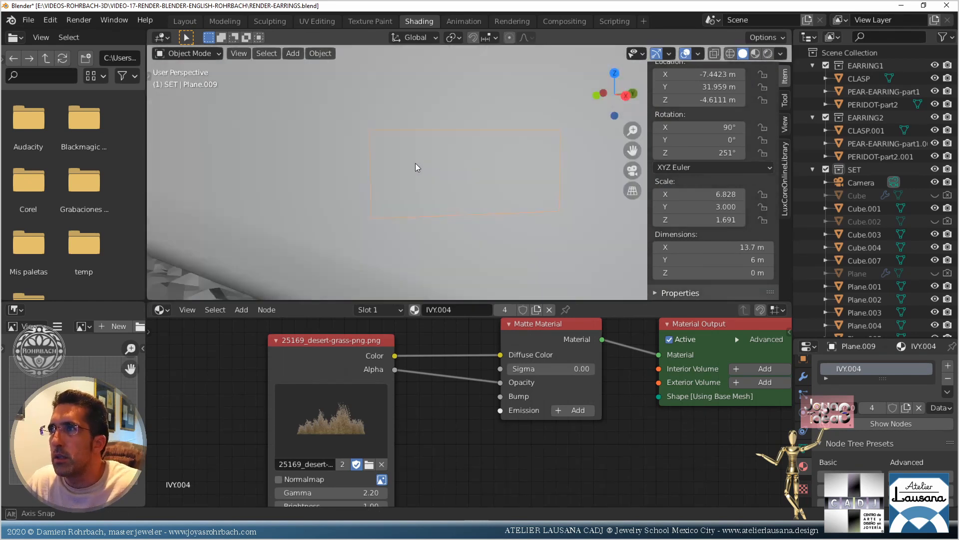
{"action": "key", "text": "r"}
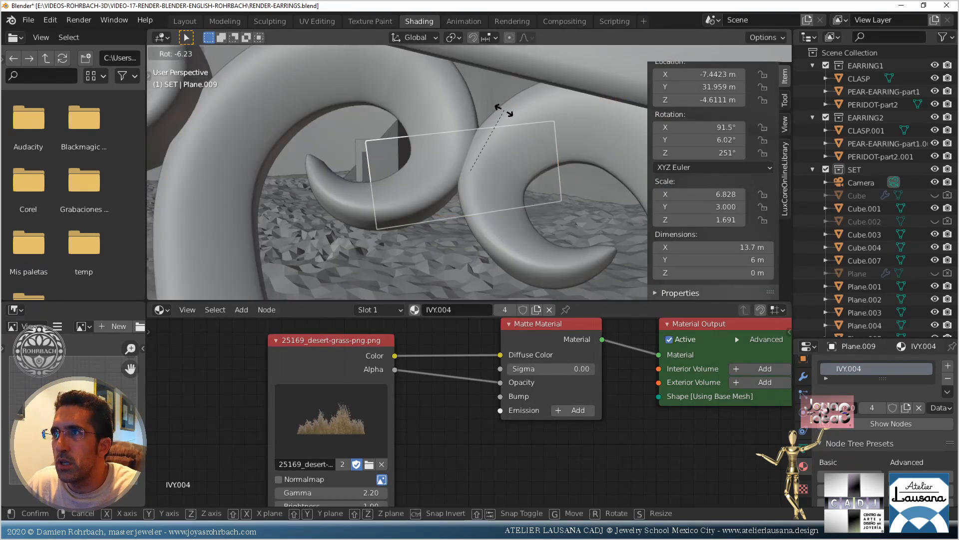
{"action": "left_click", "coordinate": [454, 157]}
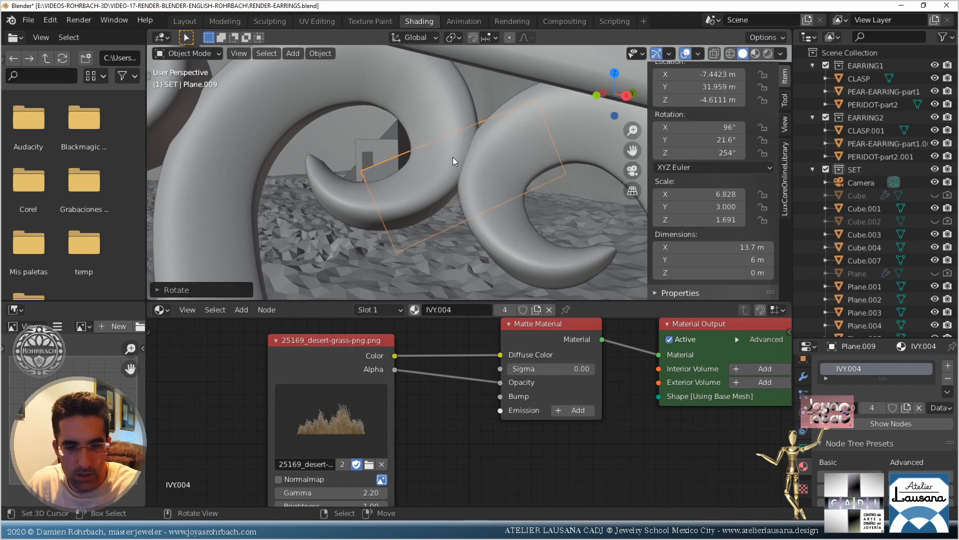
Move the tilted grass copy to about X -8.36, Y 30.58, Z -4.44 m and switch to top view
{"action": "key", "text": "g"}
{"action": "left_click", "coordinate": [430, 154]}
{"action": "key", "text": "KP_7"}
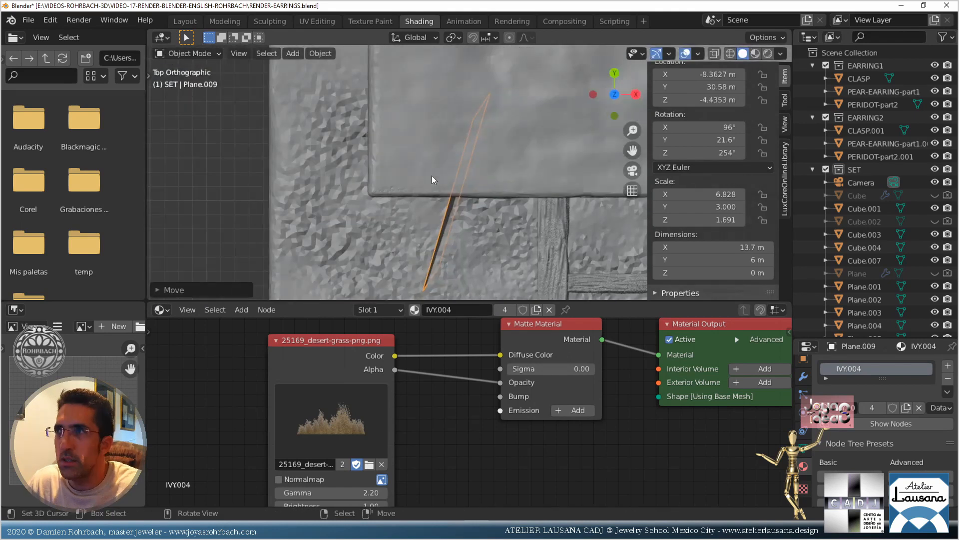
Duplicate the second grass copy and rotate the duplicate to about 75.6° X, -11.1° Y and 417° Z
{"action": "middle_click_drag", "start_coordinate": [432, 175], "coordinate": [409, 142]}
{"action": "left_click", "coordinate": [463, 204]}
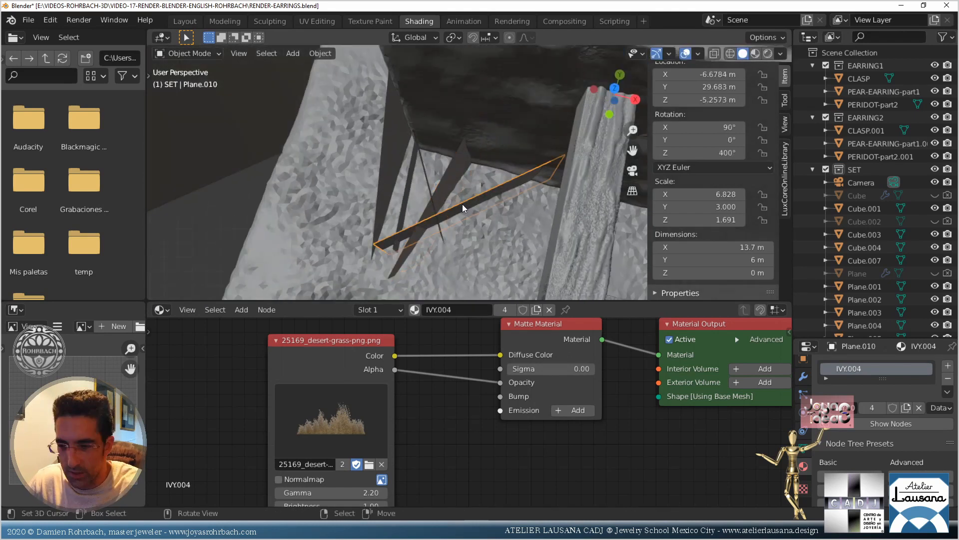
{"action": "key", "text": "KP_7"}
{"action": "middle_click_drag", "start_coordinate": [492, 201], "coordinate": [481, 155]}
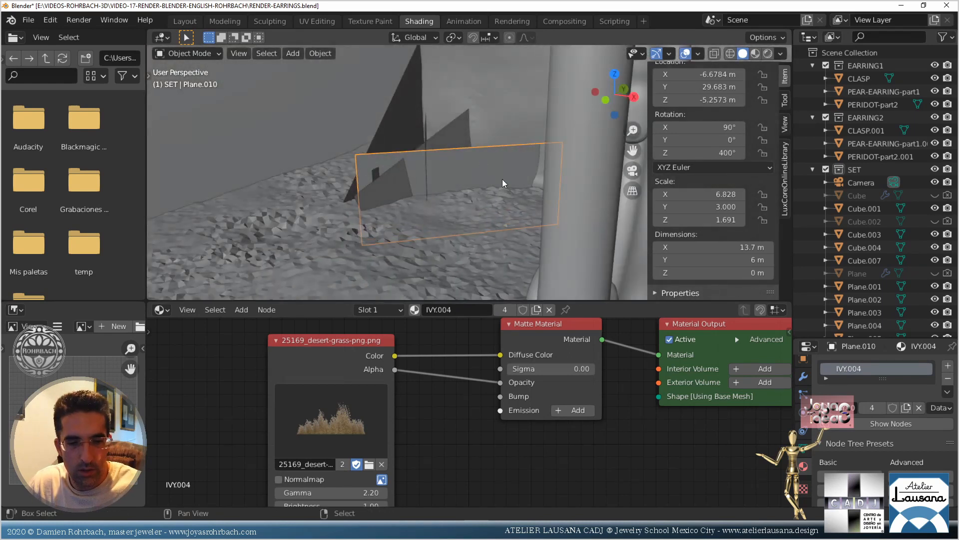
{"action": "key", "text": "shift+d"}
{"action": "left_click", "coordinate": [477, 188]}
{"action": "mouse_move", "coordinate": [477, 187]}
{"action": "middle_mouse_down"}
{"action": "mouse_move", "coordinate": [469, 197]}
{"action": "mouse_move", "coordinate": [487, 208]}
{"action": "mouse_move", "coordinate": [507, 128]}
{"action": "mouse_move", "coordinate": [493, 115]}
{"action": "mouse_move", "coordinate": [482, 180]}
{"action": "middle_mouse_up"}
{"action": "key", "text": "r"}
{"action": "left_click", "coordinate": [472, 113]}
Move the new grass copy to about X -7.16, Y 28.85, Z -5.10 m, save, and render a preview in camera view
{"action": "key", "text": "g"}
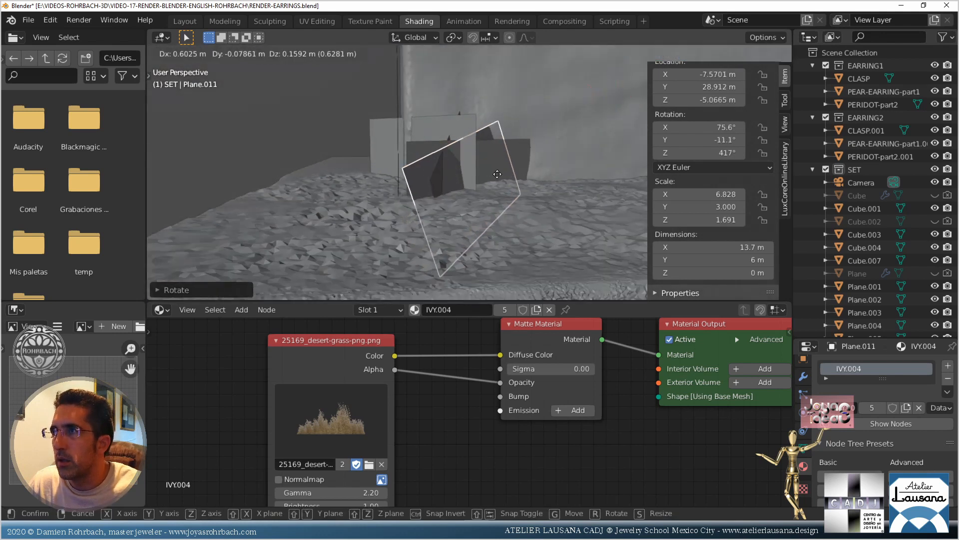
{"action": "left_click", "coordinate": [502, 175]}
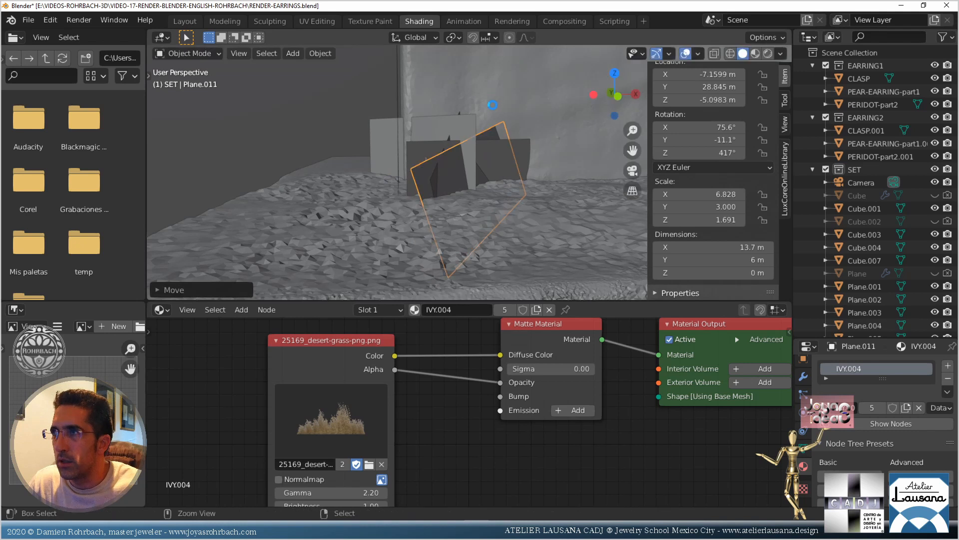
{"action": "key", "text": "ctrl+s"}
{"action": "key", "text": "KP_0"}
{"action": "left_click", "coordinate": [767, 54]}
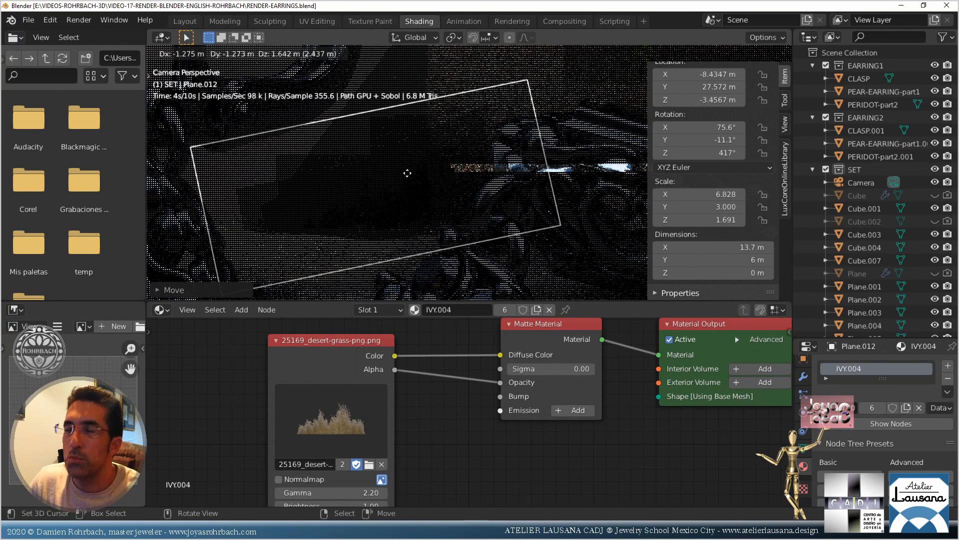
Place another duplicate of the newest grass copy and rotate it in solid view to about 70.1° X, -18.7° Y and 434° Z
{"action": "left_click", "coordinate": [407, 173]}
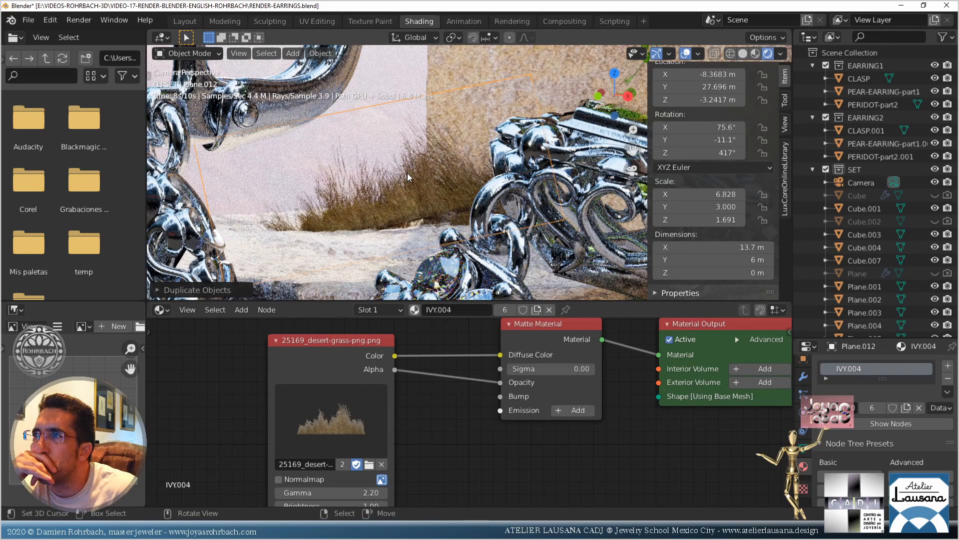
{"action": "left_click", "coordinate": [739, 55]}
{"action": "mouse_move", "coordinate": [356, 201]}
{"action": "middle_mouse_down"}
{"action": "mouse_move", "coordinate": [359, 193]}
{"action": "mouse_move", "coordinate": [454, 209]}
{"action": "mouse_move", "coordinate": [491, 162]}
{"action": "mouse_move", "coordinate": [498, 132]}
{"action": "mouse_move", "coordinate": [514, 155]}
{"action": "mouse_move", "coordinate": [499, 97]}
{"action": "mouse_move", "coordinate": [403, 134]}
{"action": "mouse_move", "coordinate": [382, 109]}
{"action": "mouse_move", "coordinate": [484, 113]}
{"action": "middle_mouse_up"}
{"action": "key", "text": "r"}
{"action": "left_click", "coordinate": [503, 132]}
{"action": "key", "text": "r"}
{"action": "left_click", "coordinate": [460, 94]}
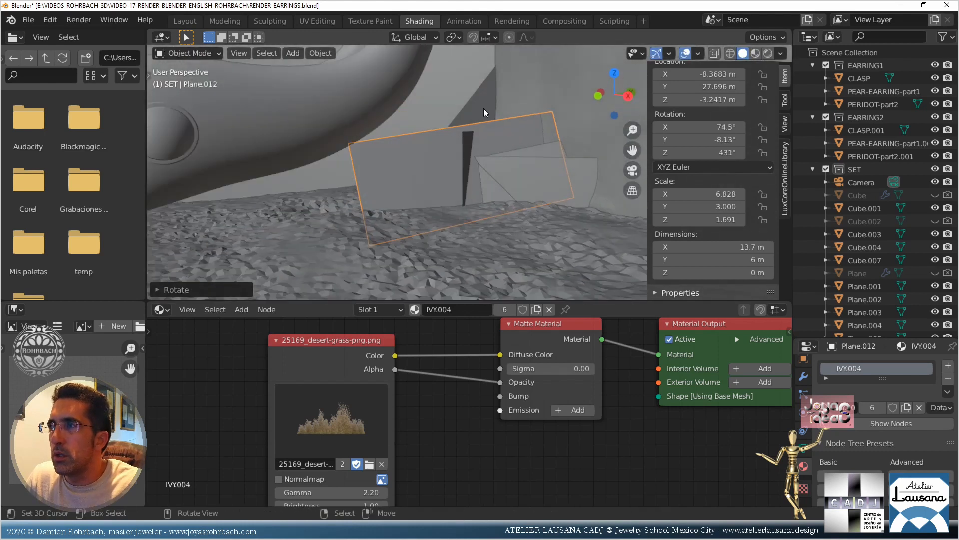
{"action": "key", "text": "r"}
{"action": "left_click", "coordinate": [519, 122]}
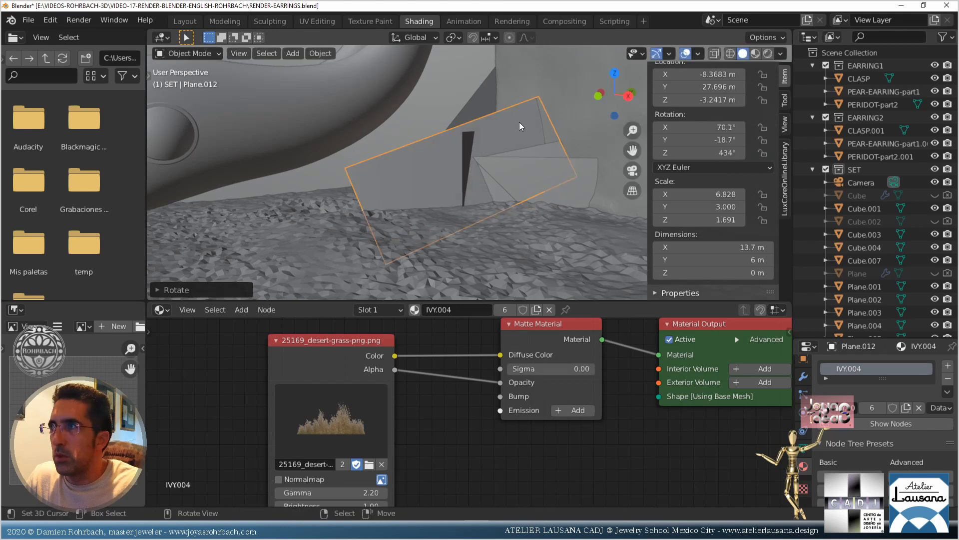
Move this grass copy to about X -6.72, Y 29.67, Z -3.37 m, save, and check the rendered camera view up close
{"action": "key", "text": "g"}
{"action": "left_click", "coordinate": [540, 160]}
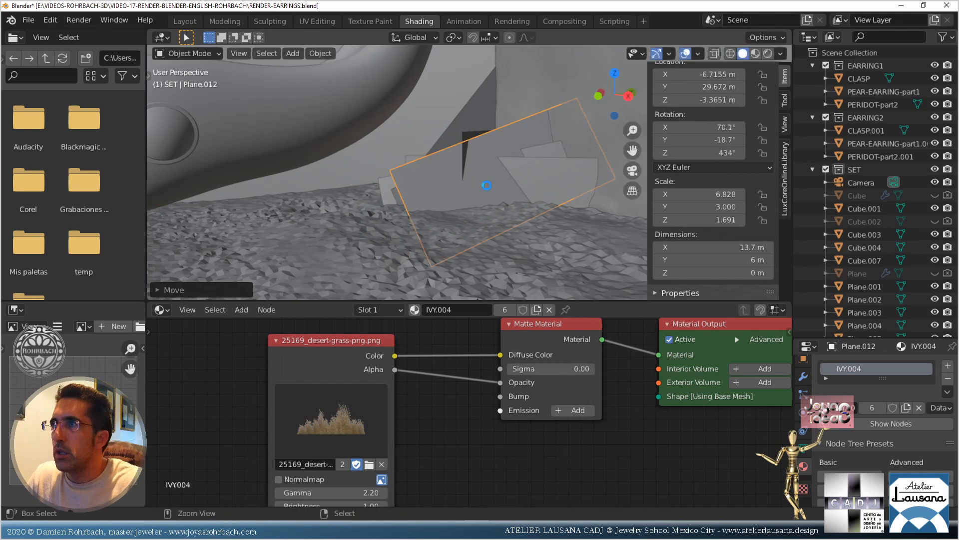
{"action": "key", "text": "ctrl+s"}
{"action": "key", "text": "KP_0"}
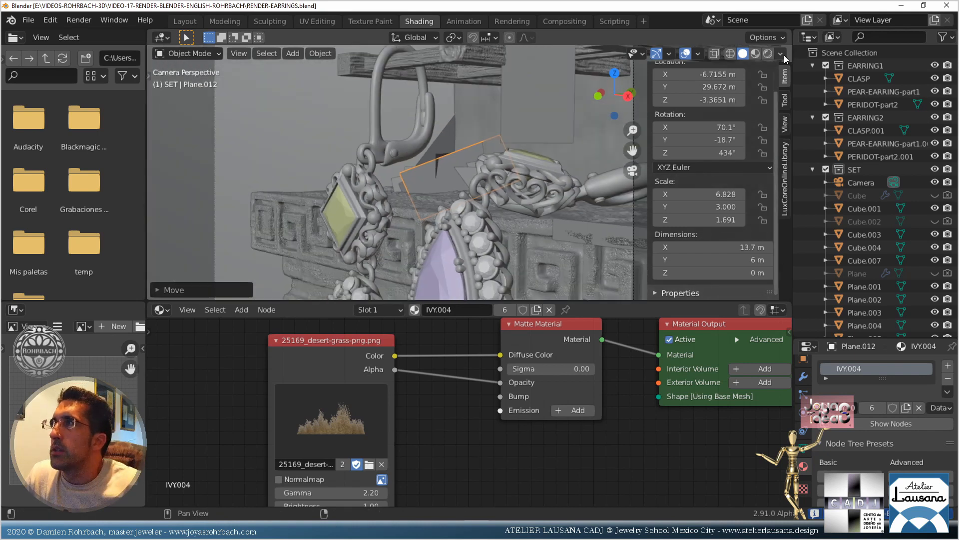
{"action": "left_click", "coordinate": [768, 53]}
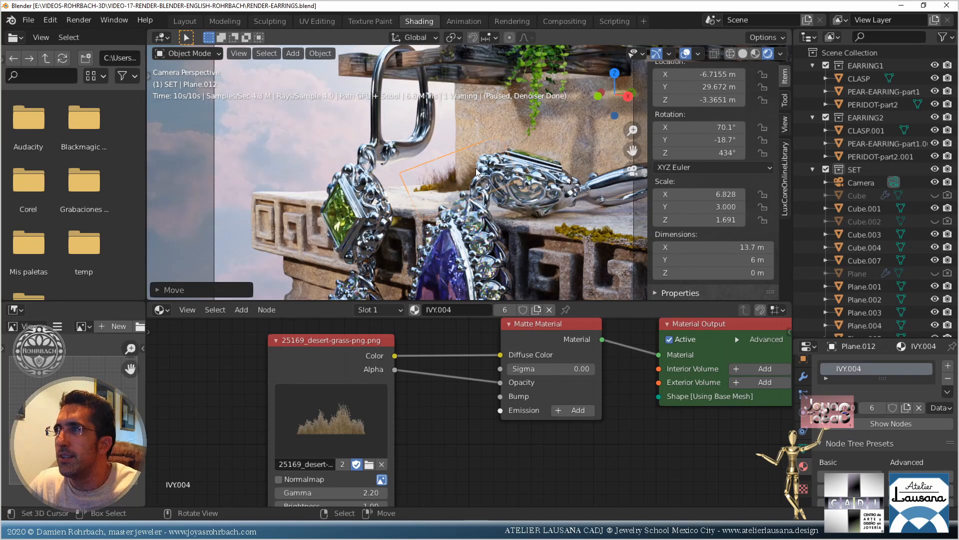
{"action": "scroll", "coordinate": [478, 172], "scroll_direction": "up", "scroll_amount": 6}
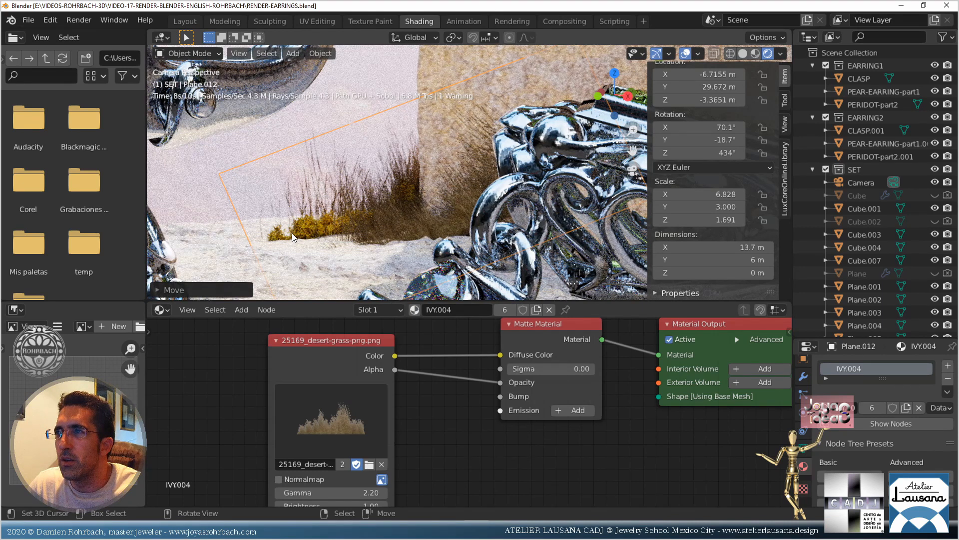
Rotate the grass copy in solid camera view to about 73.6° X, -10.2° Y and 432° Z
{"action": "left_click", "coordinate": [743, 53]}
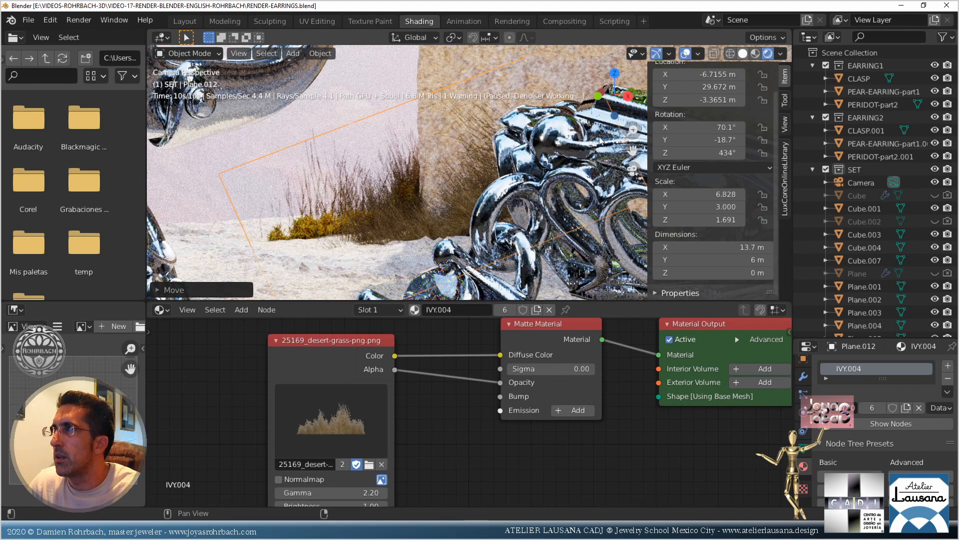
{"action": "key", "text": "r"}
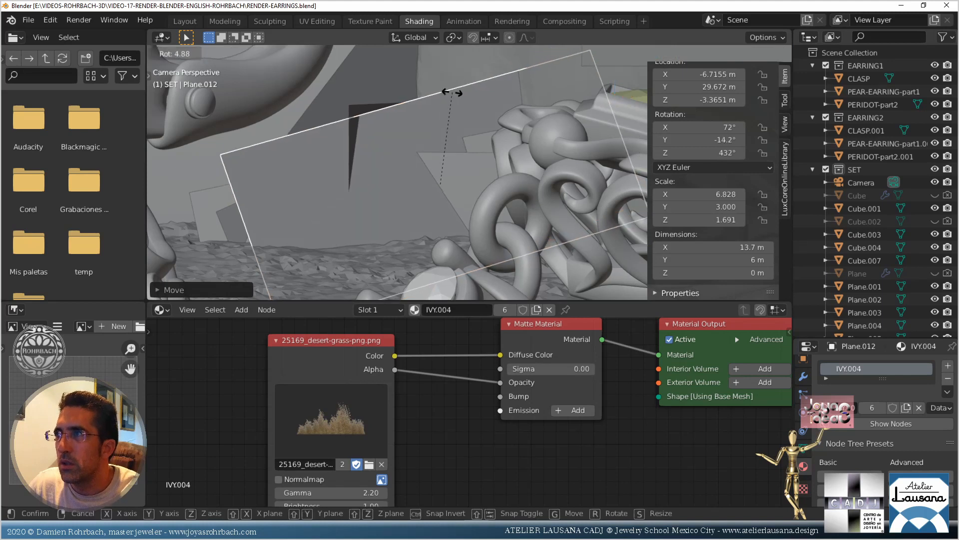
{"action": "left_click", "coordinate": [459, 94]}
Duplicate the large 28 × 8 m grass plane and rotate the duplicate to about 82.8° X, 26.5° Y and -97.4° Z
{"action": "middle_click_drag", "start_coordinate": [460, 94], "coordinate": [578, 131]}
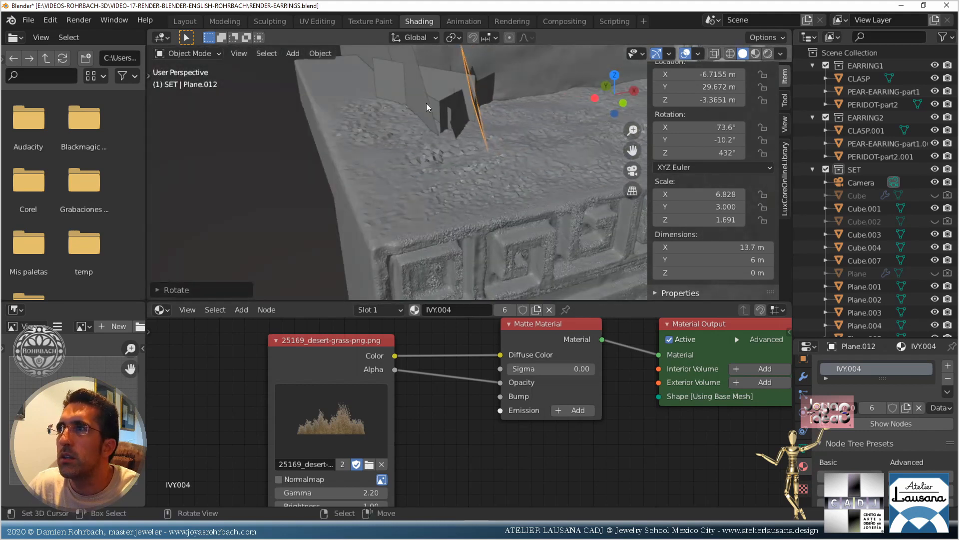
{"action": "right_click", "coordinate": [427, 103]}
{"action": "middle_click_drag", "start_coordinate": [427, 103], "coordinate": [529, 104]}
{"action": "key", "text": "shift+d"}
{"action": "left_click", "coordinate": [490, 108]}
{"action": "key", "text": "r"}
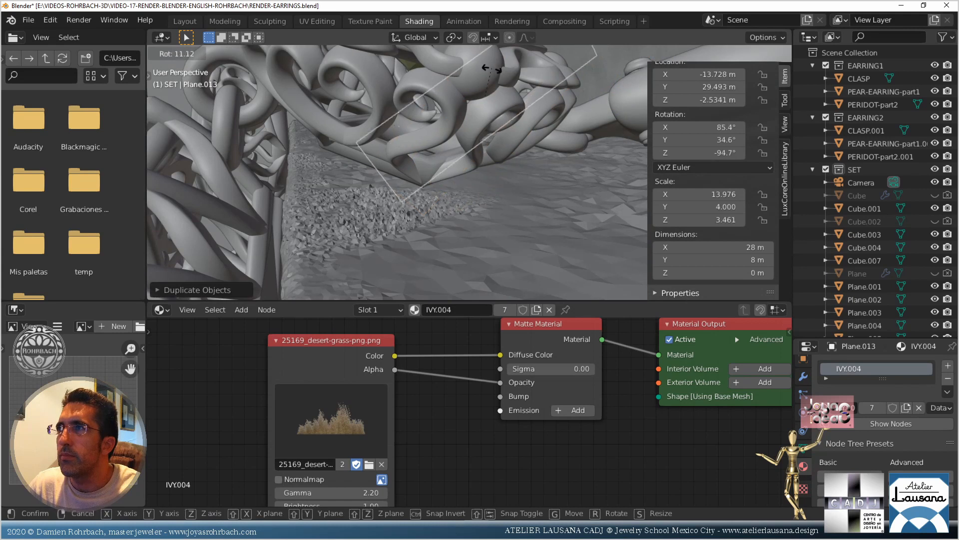
{"action": "left_click", "coordinate": [500, 93]}
Move the large grass copy to about X -14.67, Y 25.91, Z -5.09 m, save, and render a preview in camera view
{"action": "scroll", "coordinate": [536, 185], "scroll_direction": "up", "scroll_amount": 8}
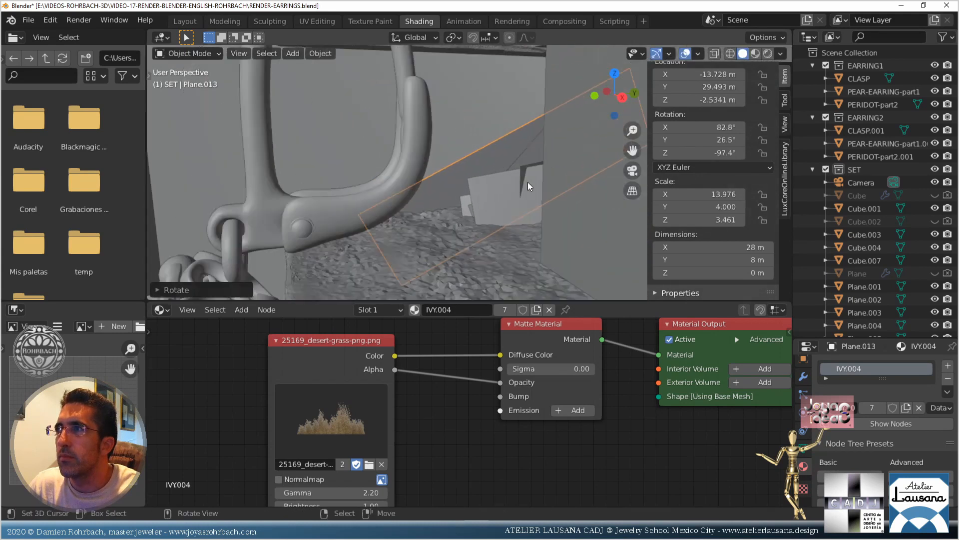
{"action": "key", "text": "g"}
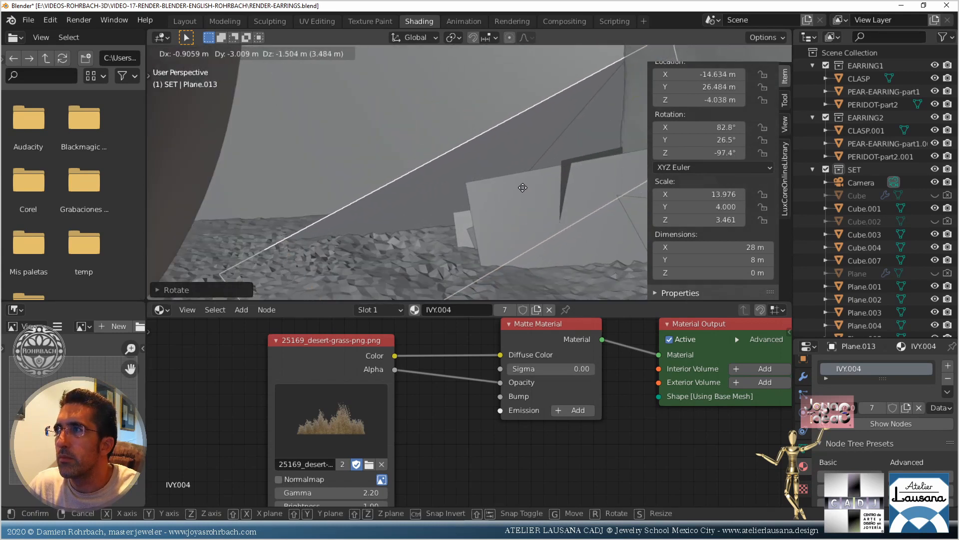
{"action": "left_click", "coordinate": [514, 206]}
{"action": "key", "text": "KP_0"}
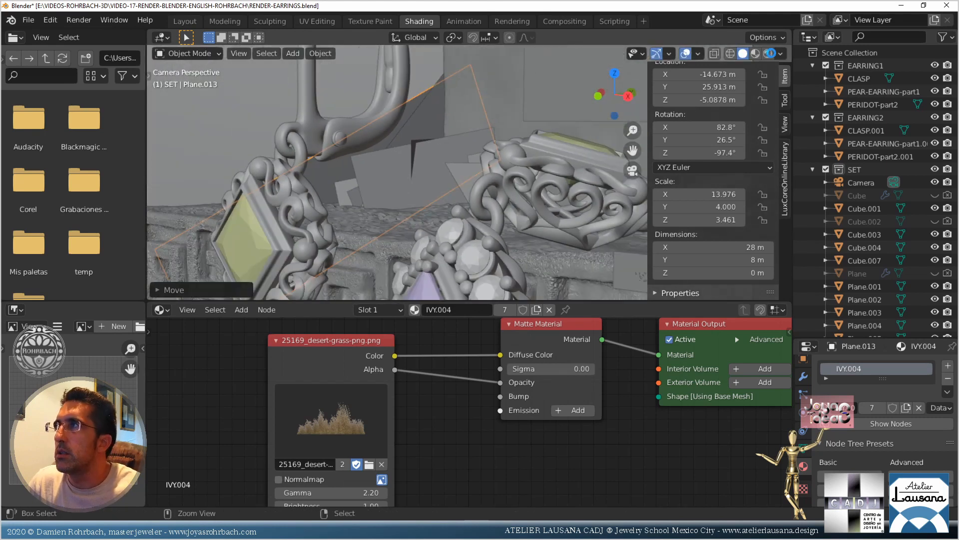
{"action": "key", "text": "ctrl+s"}
{"action": "left_click", "coordinate": [768, 53]}
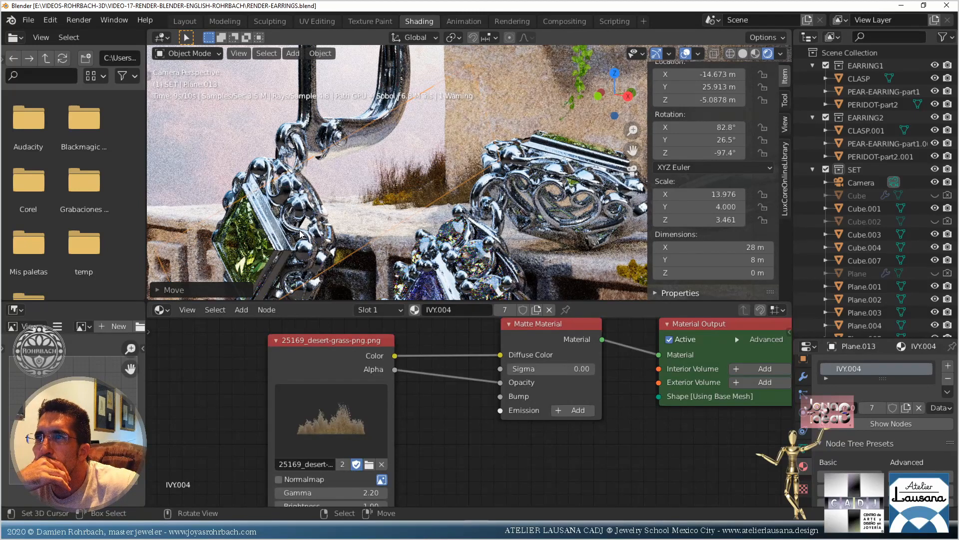
Set the large grass copy's Z location to -4.5 m
{"action": "left_click", "coordinate": [695, 100]}
{"action": "left_click", "coordinate": [664, 100]}
{"action": "left_click_drag", "start_coordinate": [661, 97], "coordinate": [660, 99]}
{"action": "type", "text": "4.5"}
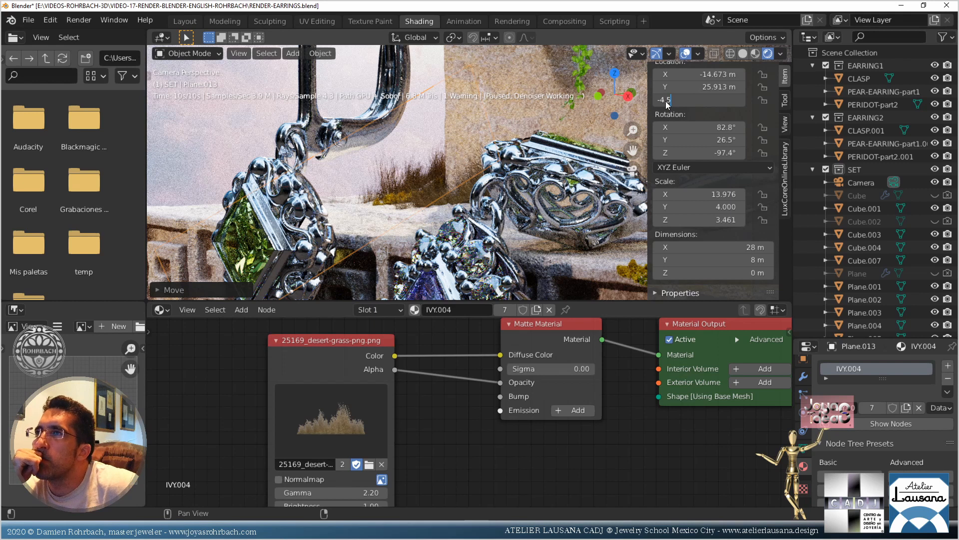
{"action": "key", "text": "Return"}
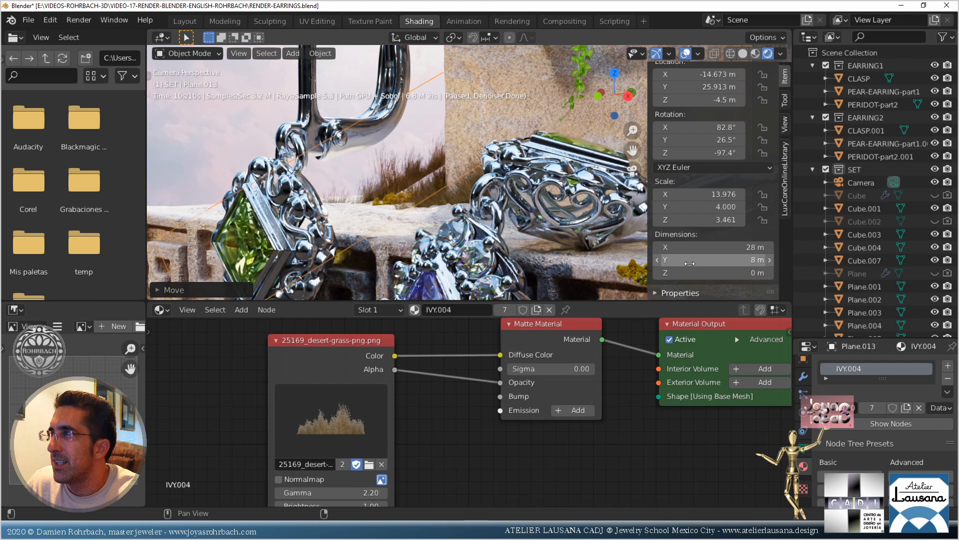
Set the large grass copy's dimensions to 20 m in X and 16 m in Y
{"action": "left_click", "coordinate": [707, 250]}
{"action": "type", "text": "20"}
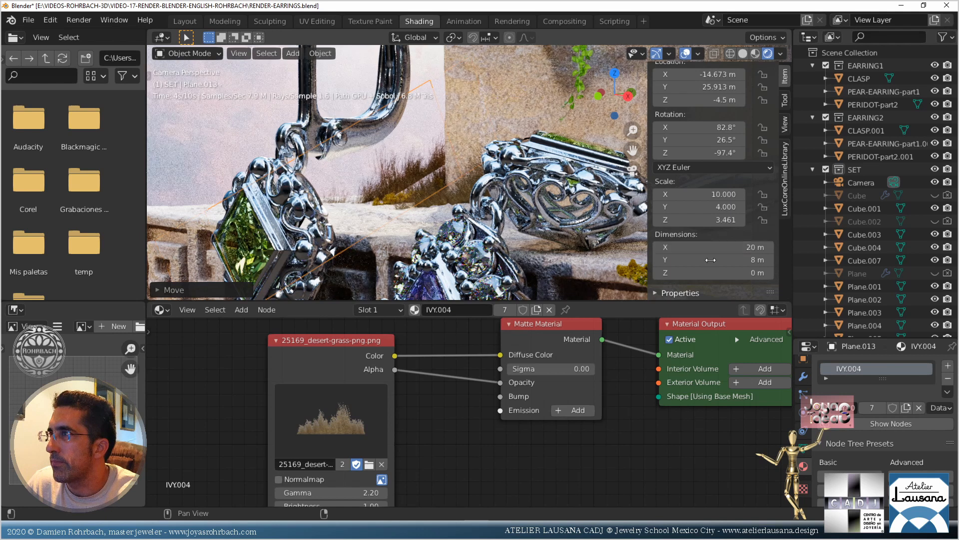
{"action": "key", "text": "Return"}
{"action": "left_click", "coordinate": [712, 260]}
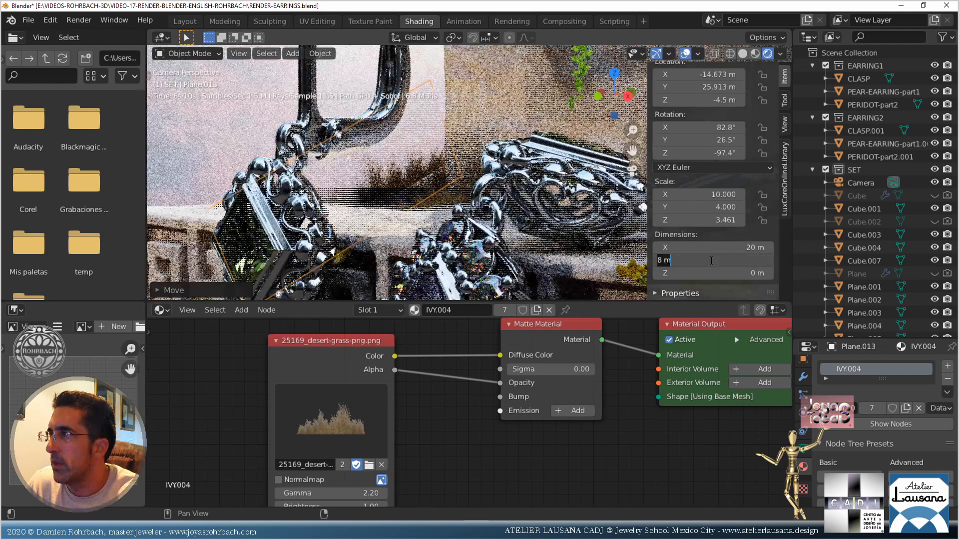
{"action": "type", "text": "16"}
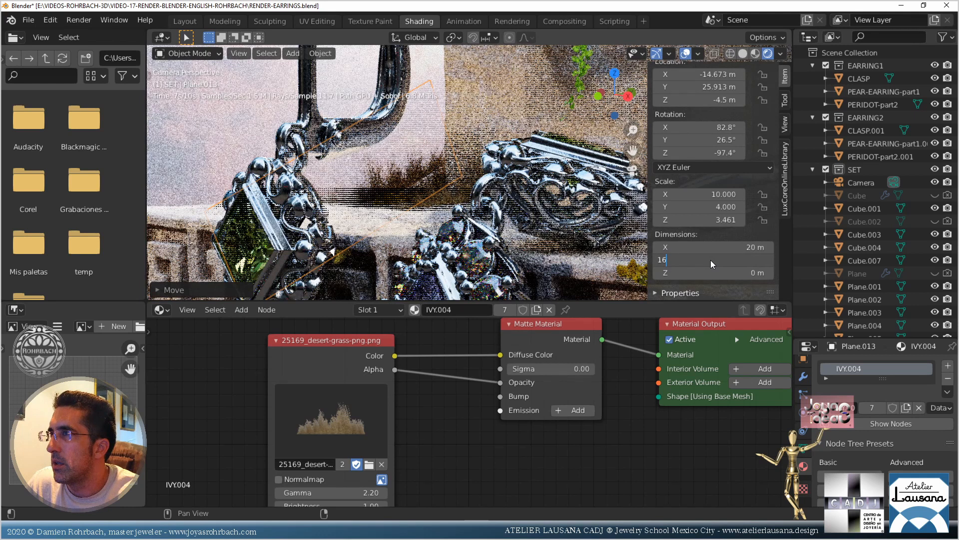
{"action": "key", "text": "Return"}
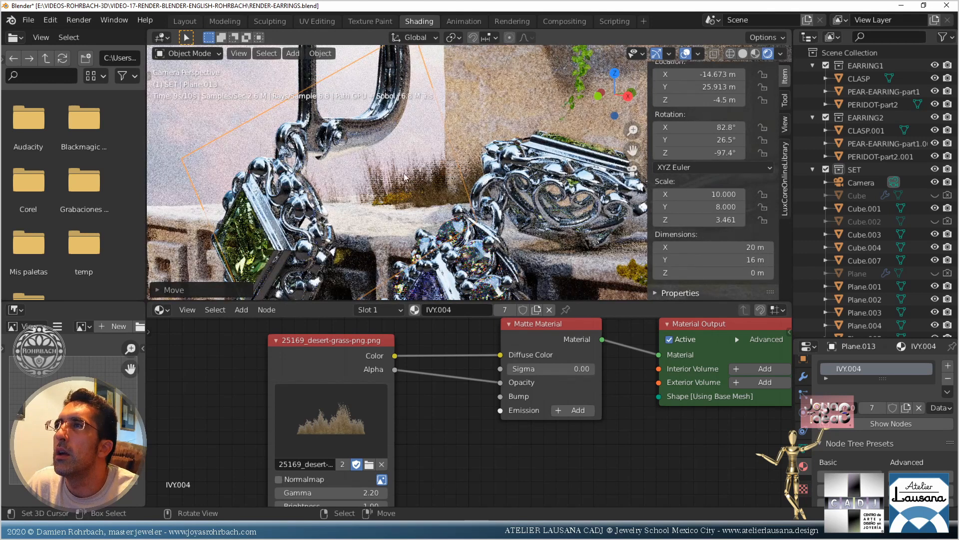
Switch the viewport to solid shading in camera view and save the file
{"action": "left_click", "coordinate": [743, 53]}
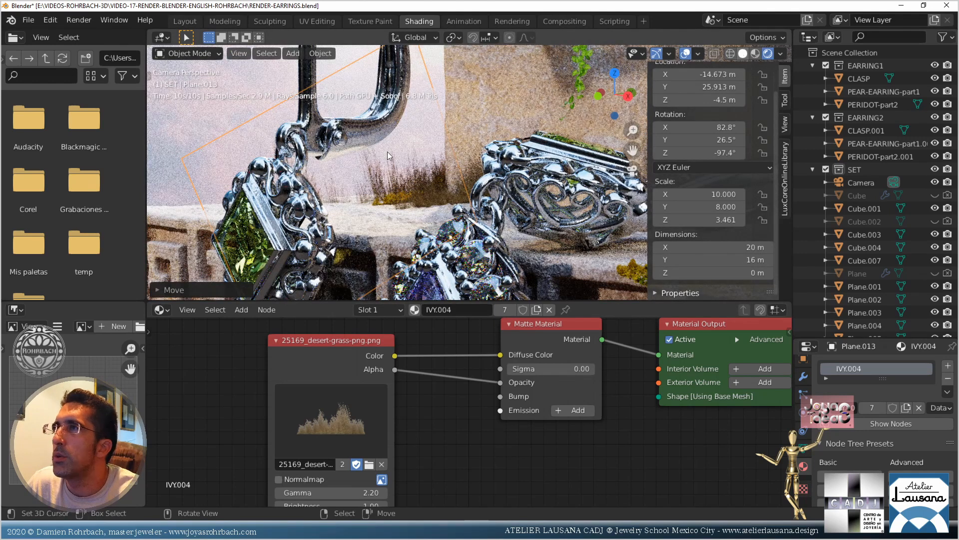
{"action": "mouse_move", "coordinate": [371, 171]}
{"action": "middle_mouse_down"}
{"action": "mouse_move", "coordinate": [482, 201]}
{"action": "mouse_move", "coordinate": [411, 180]}
{"action": "mouse_move", "coordinate": [339, 181]}
{"action": "mouse_move", "coordinate": [379, 182]}
{"action": "middle_mouse_up"}
{"action": "key", "text": "KP_0"}
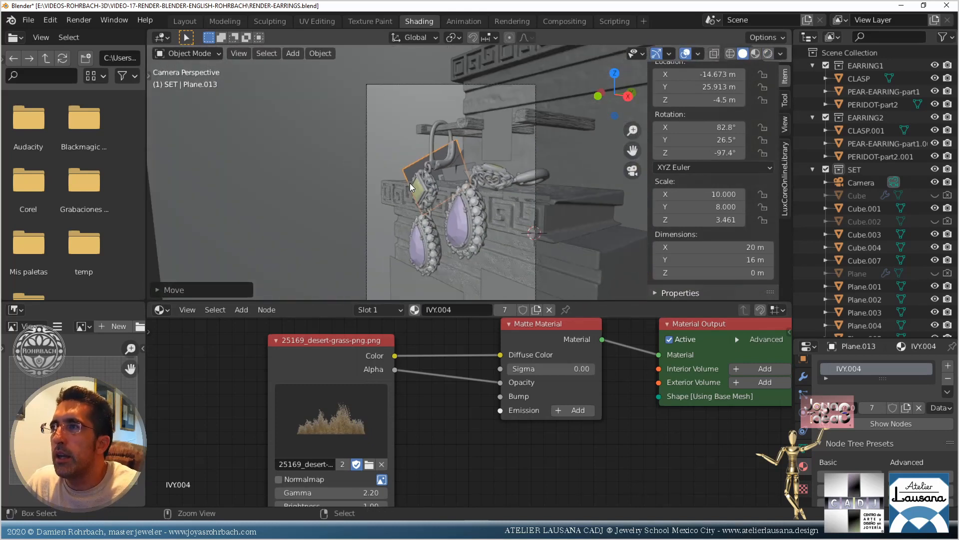
{"action": "key", "text": "ctrl+s"}
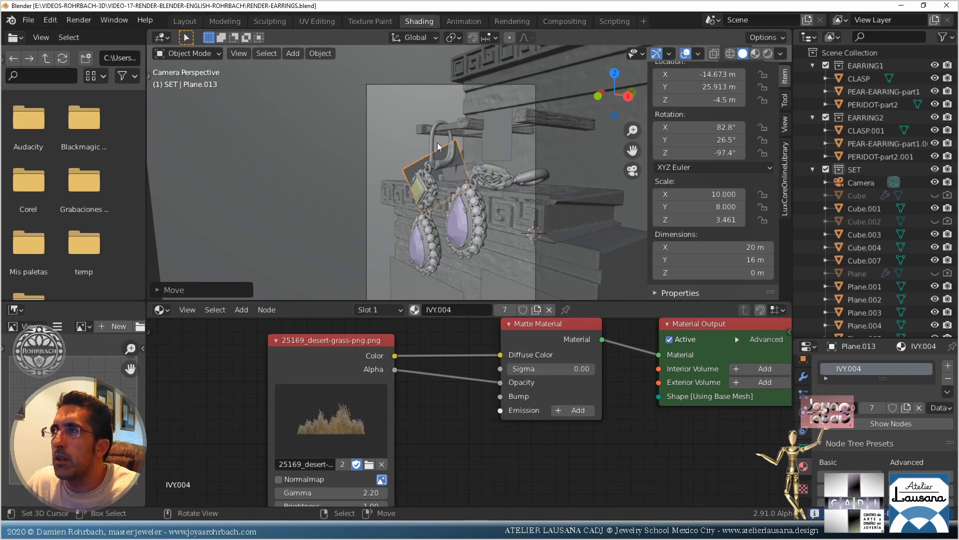
Duplicate the moss plane on the ledge's front and move the duplicate along the X axis to about -17.6 m
{"action": "scroll", "coordinate": [410, 169], "scroll_direction": "up", "scroll_amount": 4}
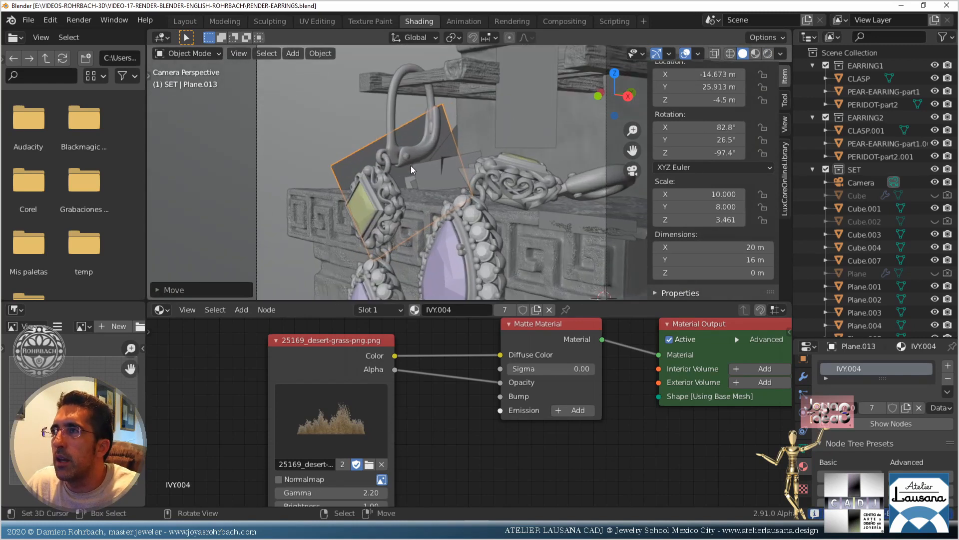
{"action": "left_click", "coordinate": [585, 220]}
{"action": "key", "text": "shift+d"}
{"action": "right_click", "coordinate": [586, 220]}
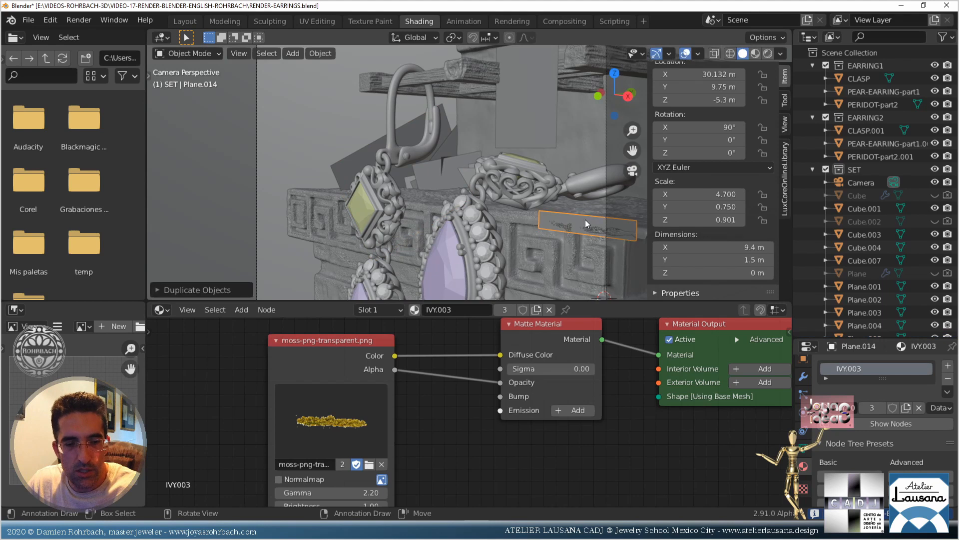
{"action": "key", "text": "g"}
{"action": "key", "text": "x"}
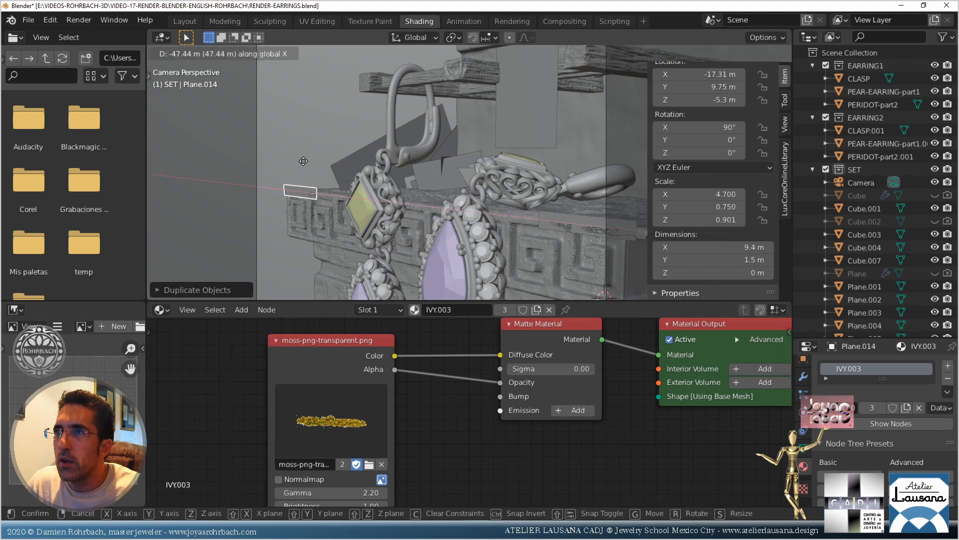
{"action": "left_click", "coordinate": [300, 186]}
Move the moss copy along the Y axis to about 10.05 m at the ledge's far corner
{"action": "key", "text": "g"}
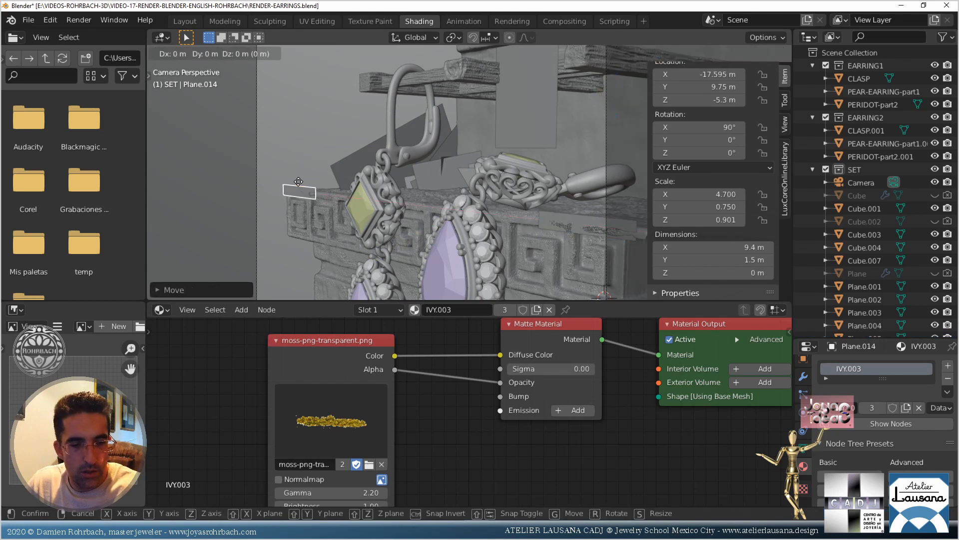
{"action": "key", "text": "y"}
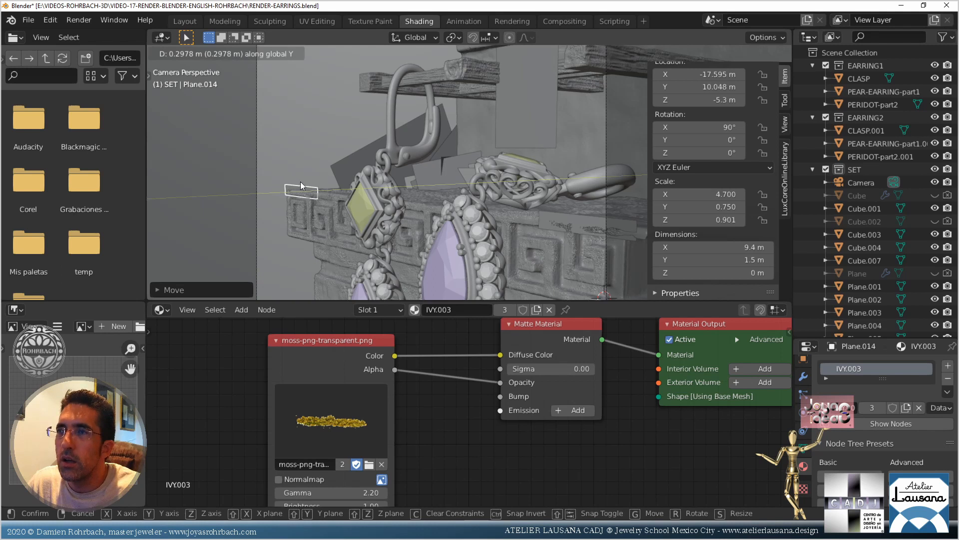
{"action": "left_click", "coordinate": [301, 182]}
{"action": "middle_click_drag", "start_coordinate": [367, 186], "coordinate": [452, 198], "text": "shift"}
{"action": "scroll", "coordinate": [420, 192], "scroll_direction": "up", "scroll_amount": 4}
{"action": "middle_click_drag", "start_coordinate": [332, 218], "coordinate": [451, 159], "text": "shift"}
{"action": "scroll", "coordinate": [454, 158], "scroll_direction": "up", "scroll_amount": 2}
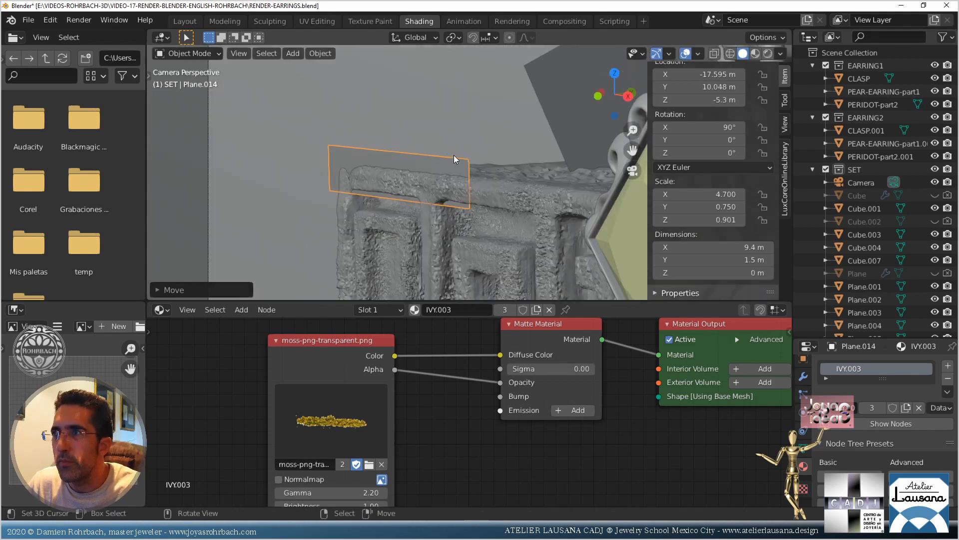
Rotate the moss copy about -1.09° around Z and reposition it at about X -16.93 m, Y 9.84 m against the ledge's front face
{"action": "key", "text": "KP_7"}
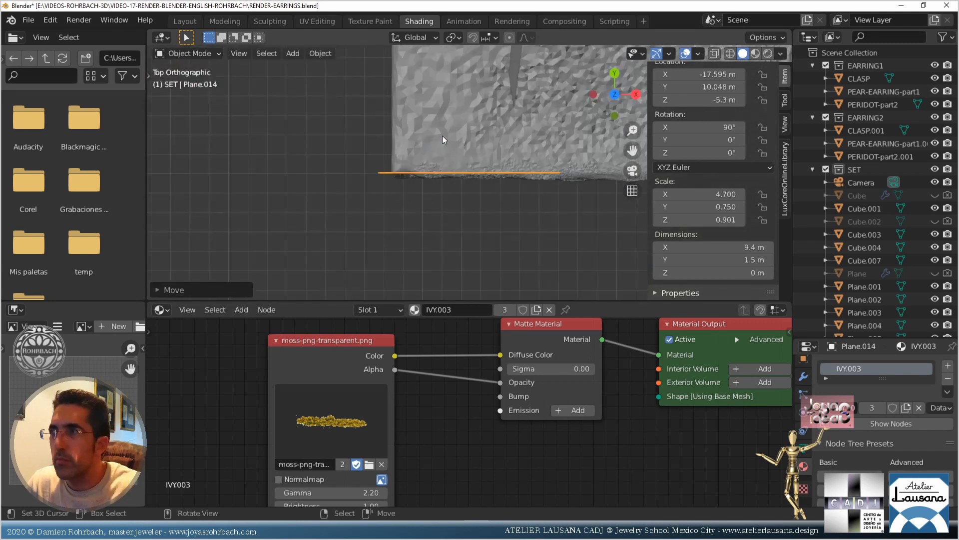
{"action": "key", "text": "r"}
{"action": "left_click", "coordinate": [475, 121]}
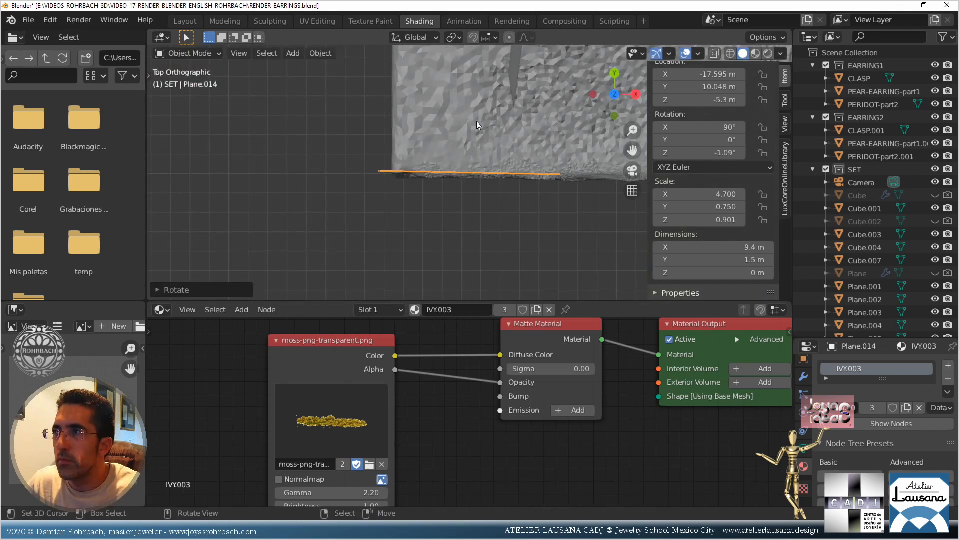
{"action": "key", "text": "g"}
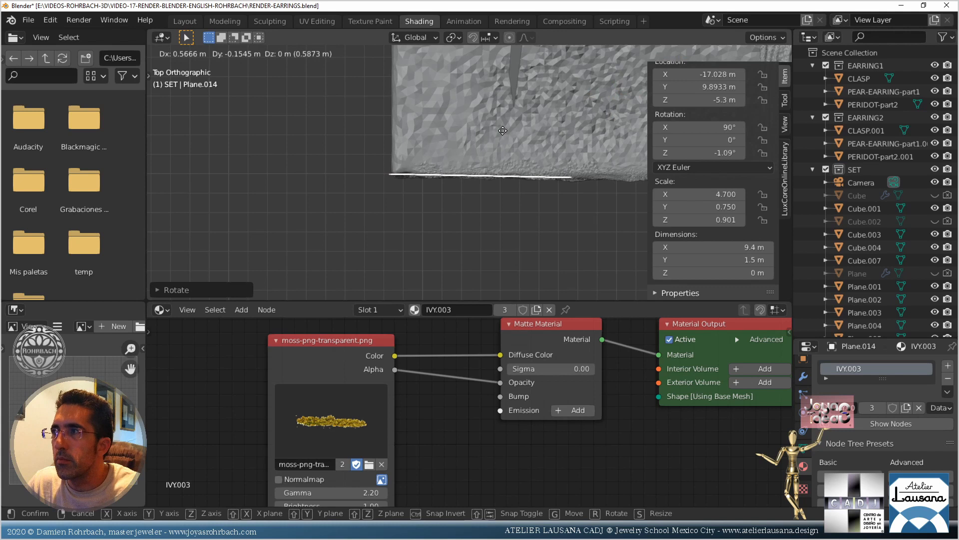
{"action": "left_click", "coordinate": [504, 131]}
{"action": "key", "text": "KP_0"}
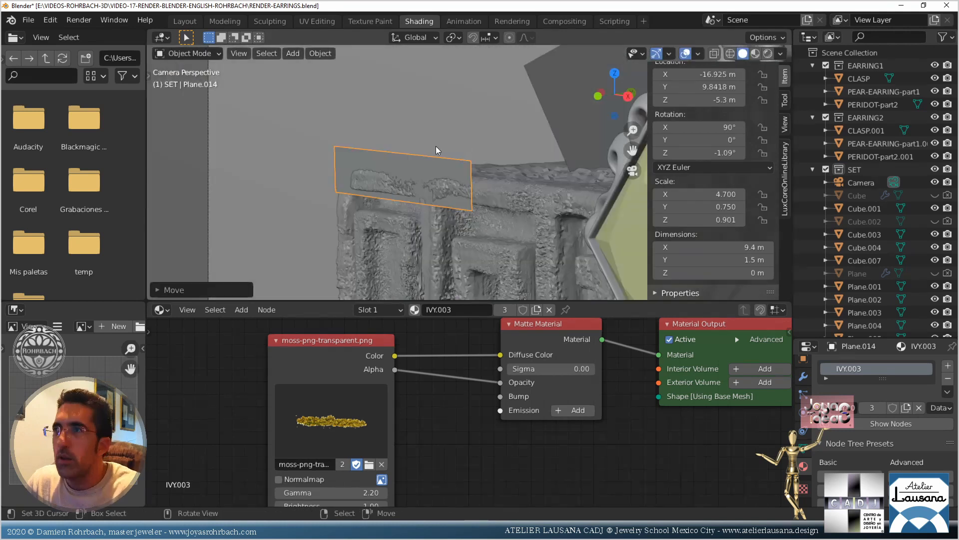
Save the file and preview the camera view in rendered shading with the viewport's properties sidebar hidden
{"action": "key", "text": "ctrl+s"}
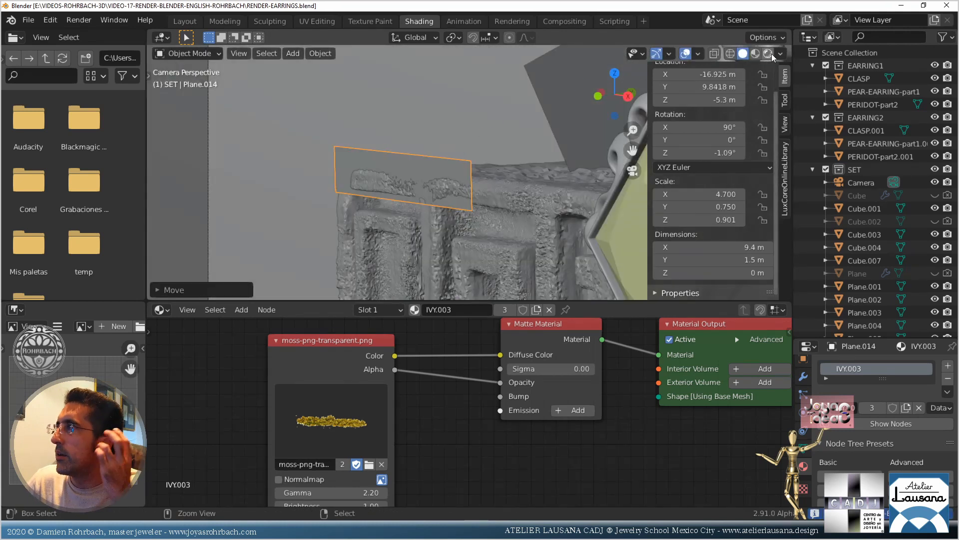
{"action": "left_click", "coordinate": [768, 53]}
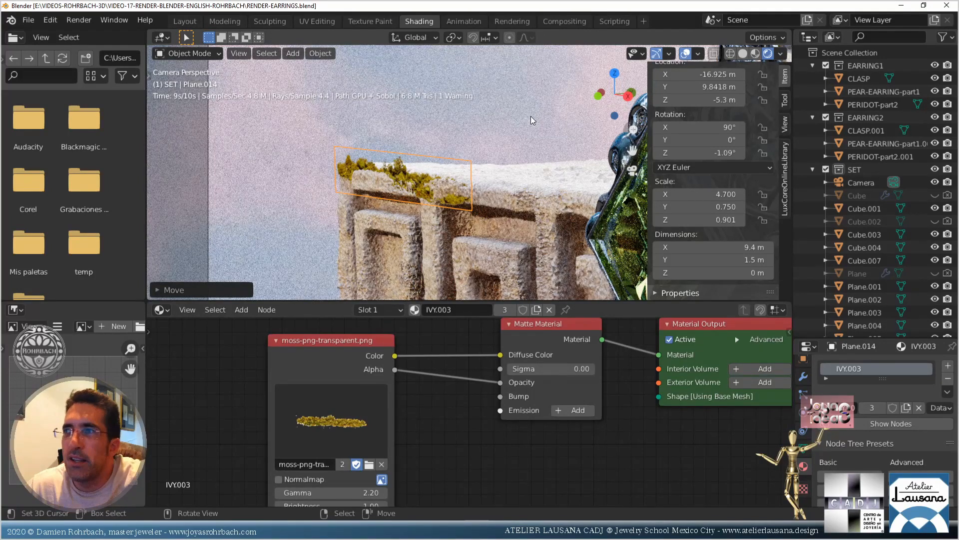
{"action": "scroll", "coordinate": [546, 191], "scroll_direction": "down", "scroll_amount": 4}
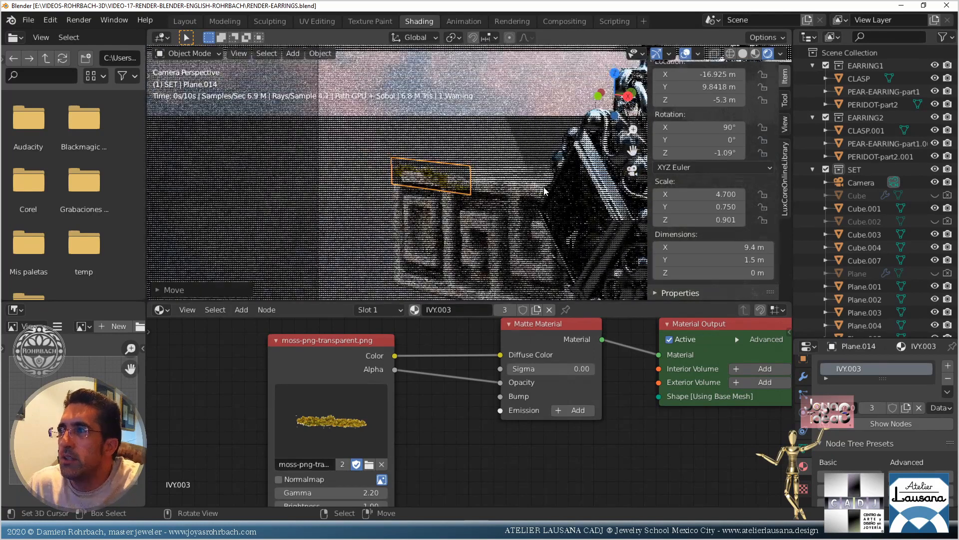
{"action": "scroll", "coordinate": [545, 192], "scroll_direction": "down", "scroll_amount": 1}
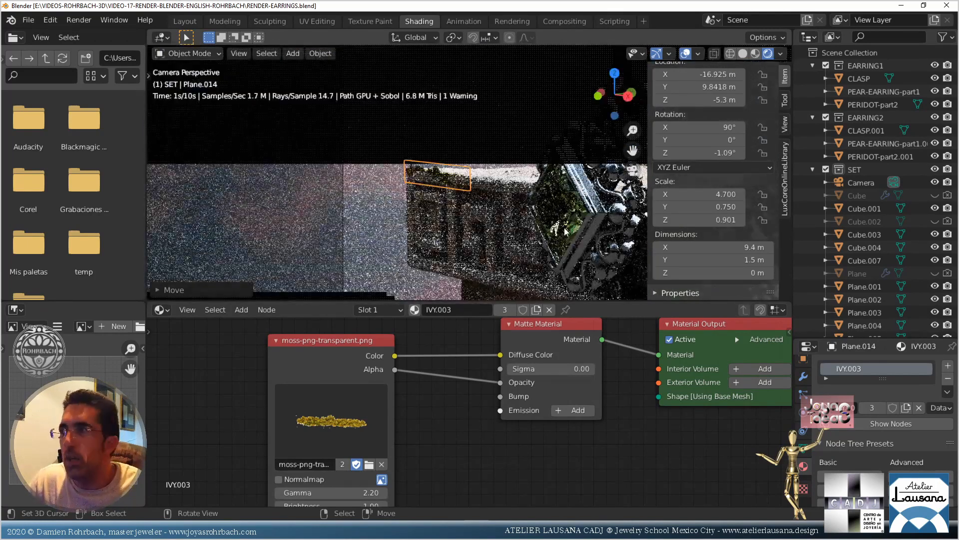
{"action": "key", "text": "n"}
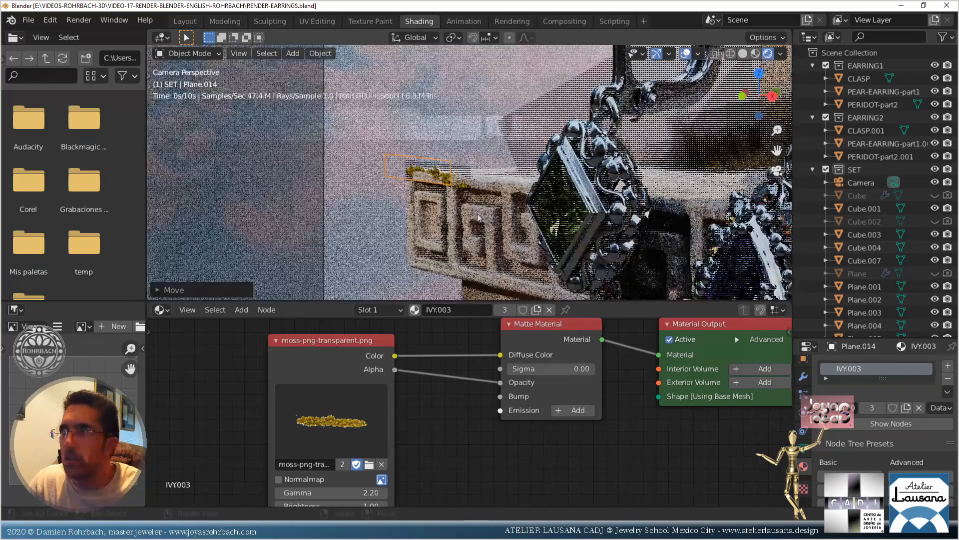
{"action": "scroll", "coordinate": [478, 217], "scroll_direction": "down", "scroll_amount": 3}
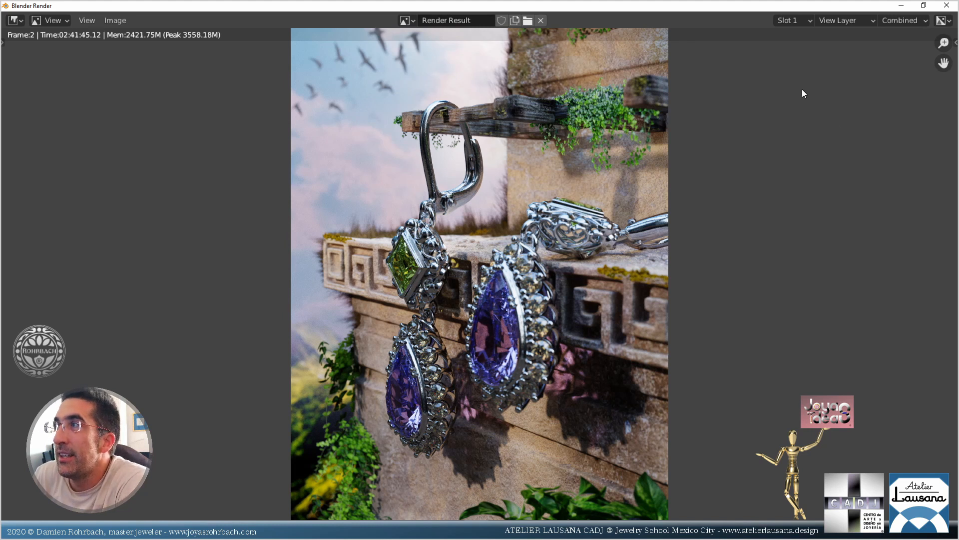
Display the DENOISED pass of the finished render and bring up the image saving options
{"action": "left_click", "coordinate": [899, 21]}
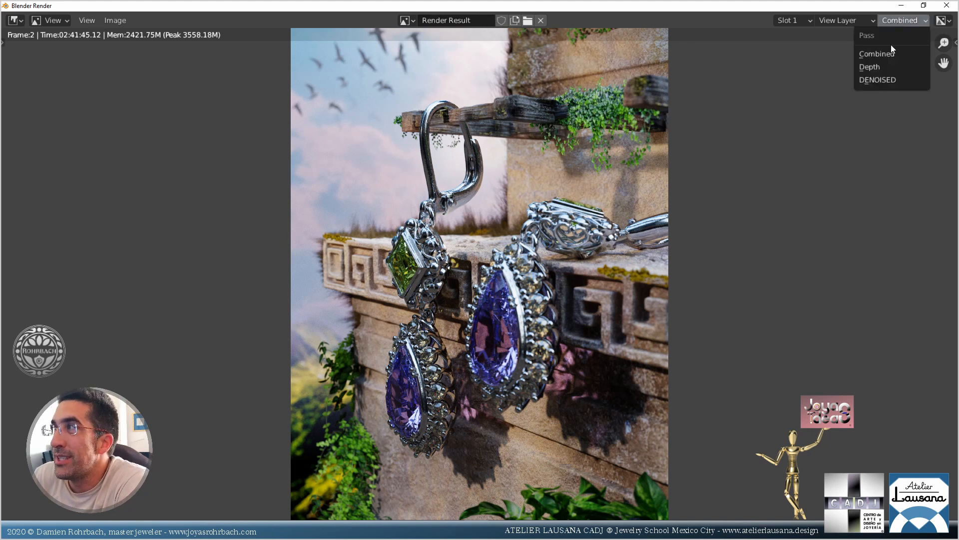
{"action": "left_click", "coordinate": [879, 81]}
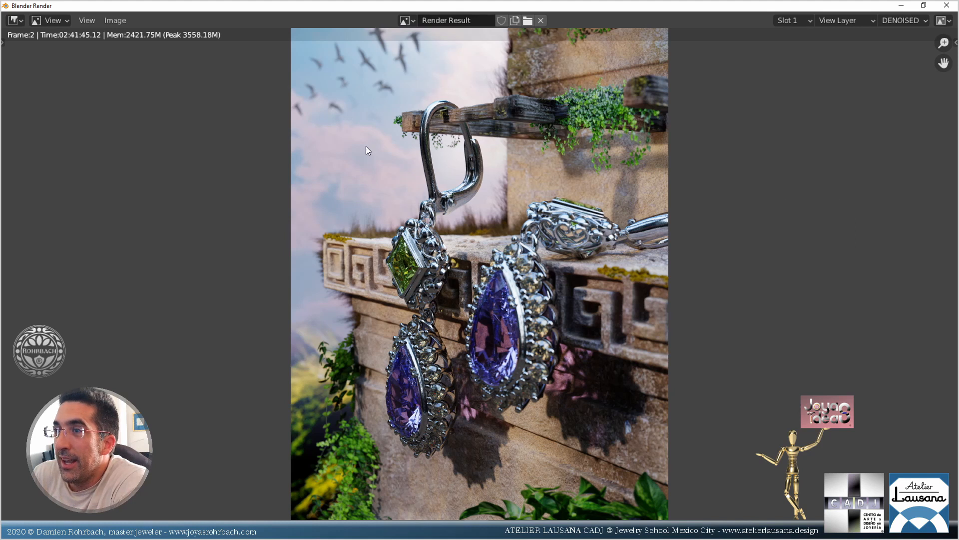
{"action": "left_click", "coordinate": [112, 20]}
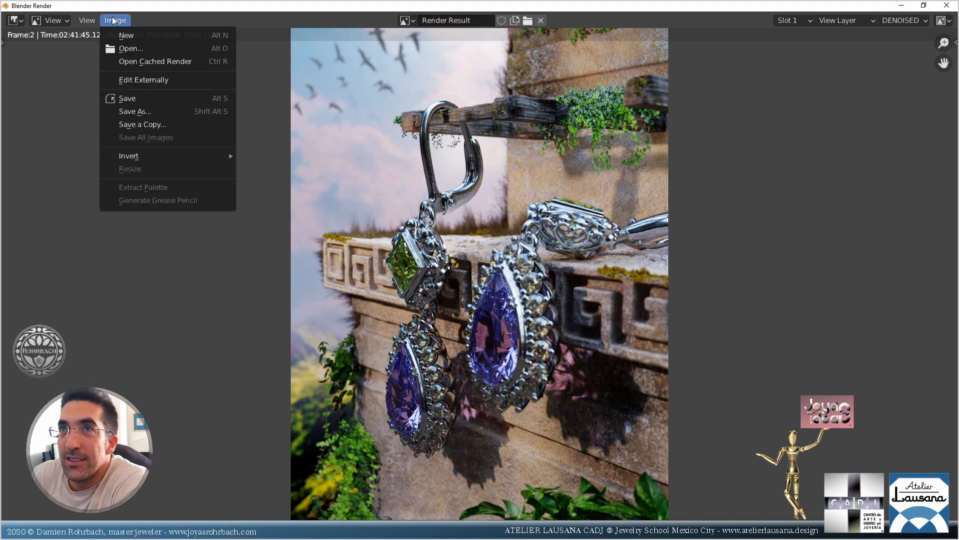
{"action": "left_click", "coordinate": [140, 99]}
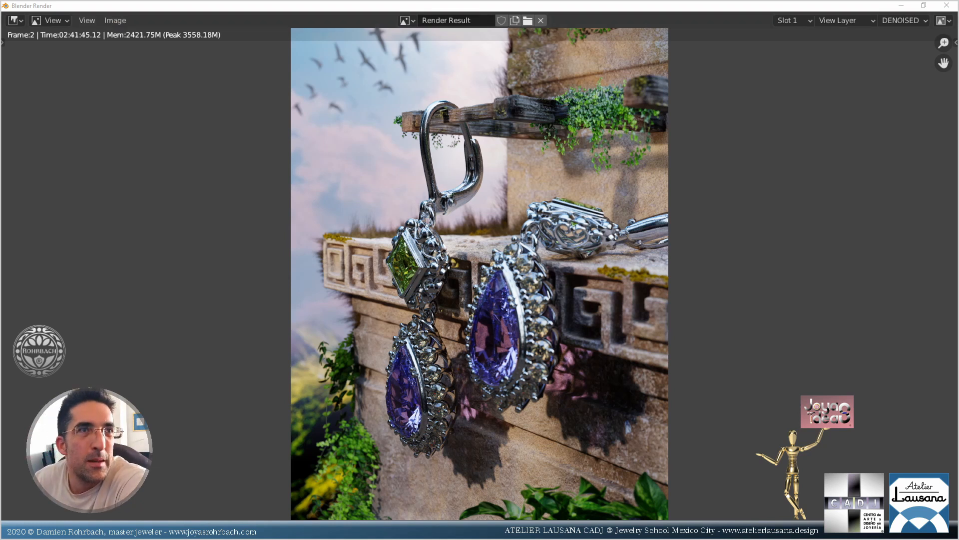
{"action": "key", "text": "shift+alt+s"}
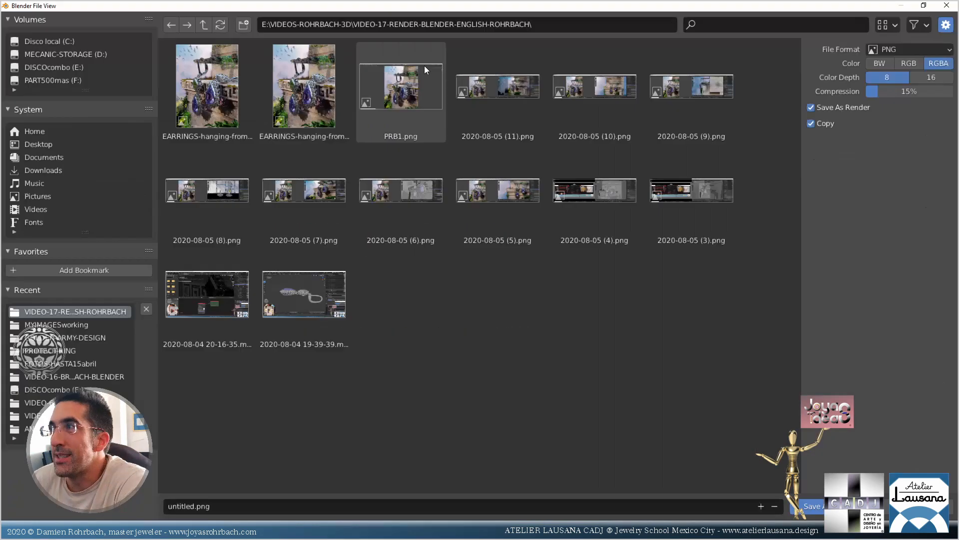
Set the PNG compression to 0% for the saved render
{"action": "left_click", "coordinate": [919, 94]}
{"action": "type", "text": "0"}
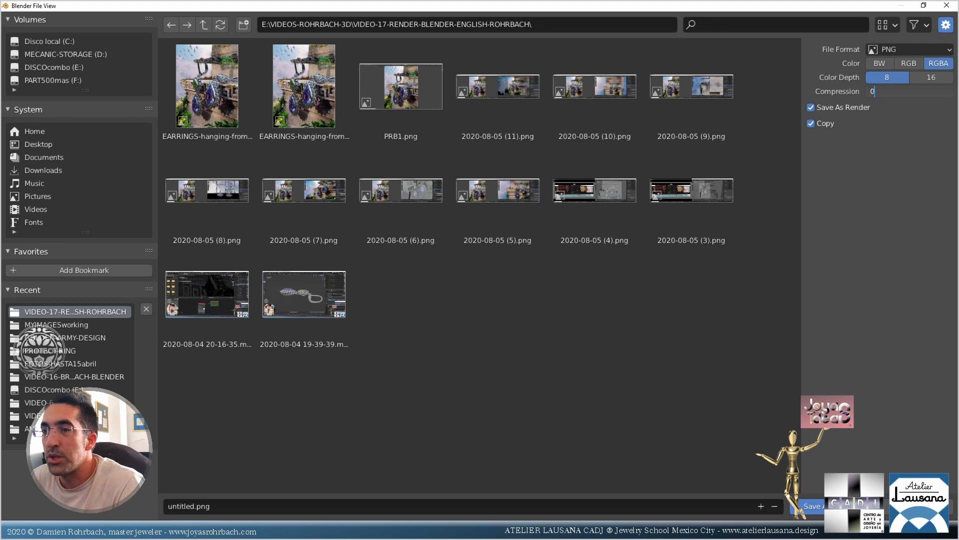
{"action": "key", "text": "Return"}
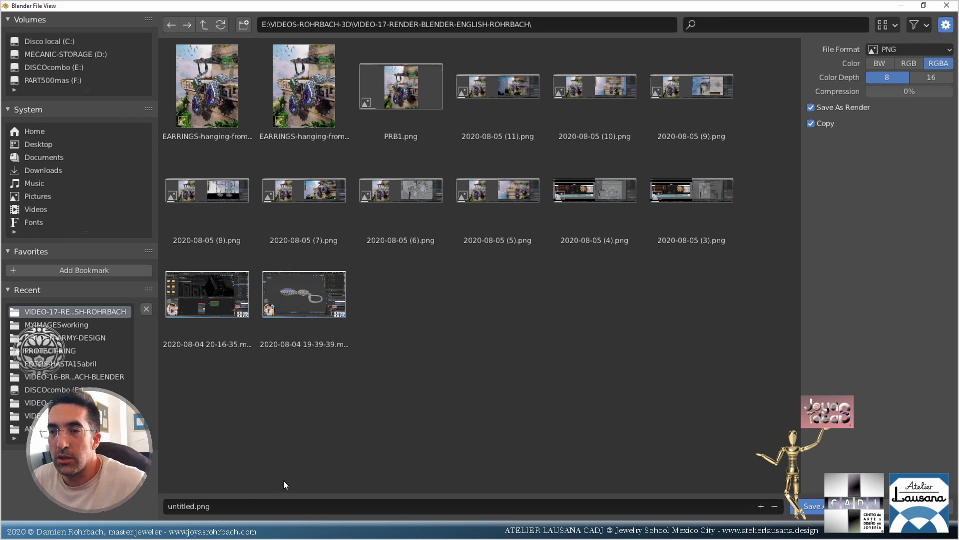
Name the image RENDER-4K-photon-EARRINGS-v2.png and save it in the current project folder
{"action": "left_click", "coordinate": [253, 503]}
{"action": "type", "text": "RENDER-4K"}
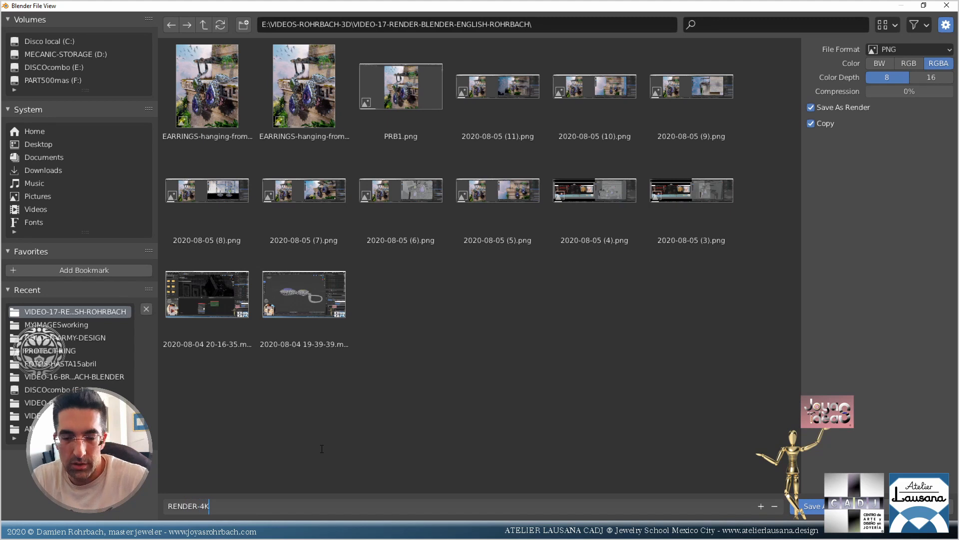
{"action": "type", "text": "-photon"}
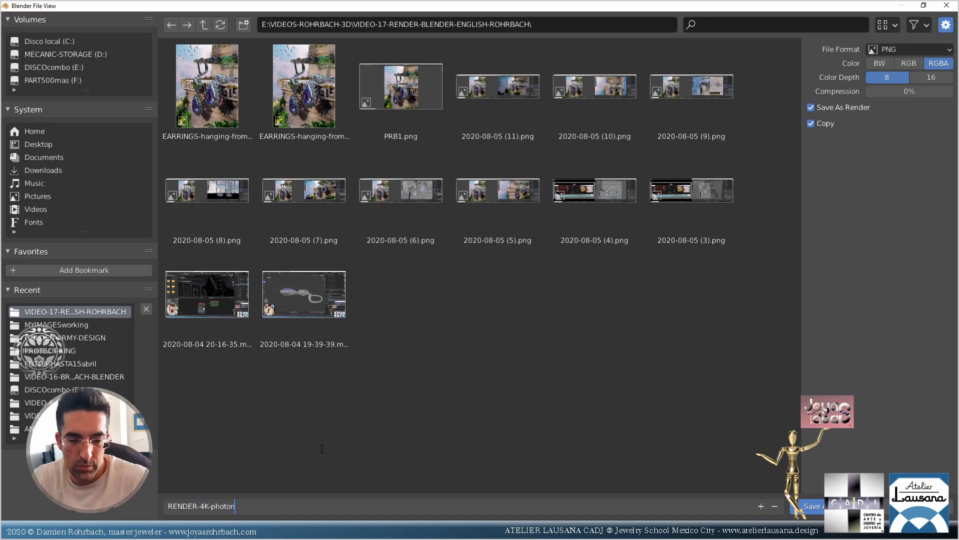
{"action": "type", "text": "-"}
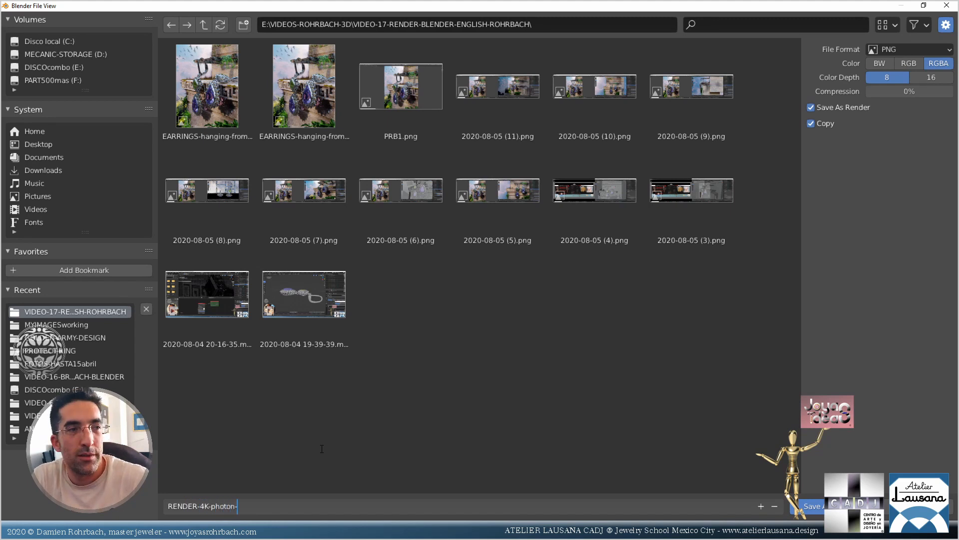
{"action": "type", "text": "EA"}
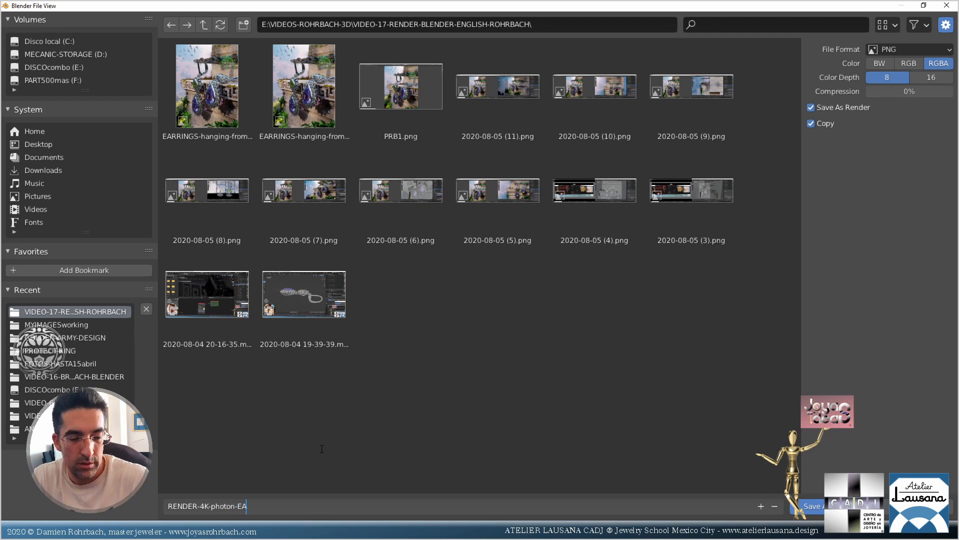
{"action": "type", "text": "RRINGS"}
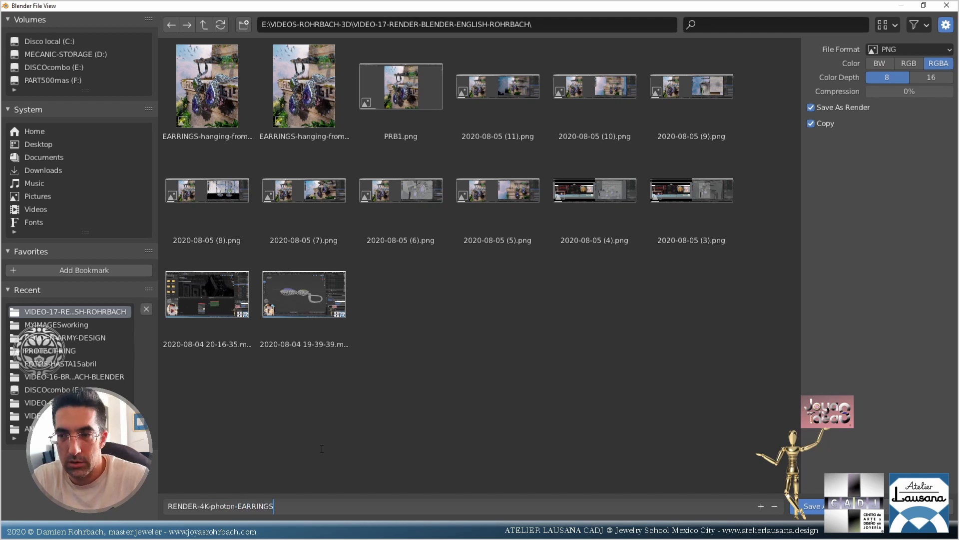
{"action": "type", "text": "-v2"}
{"action": "key", "text": "Return"}
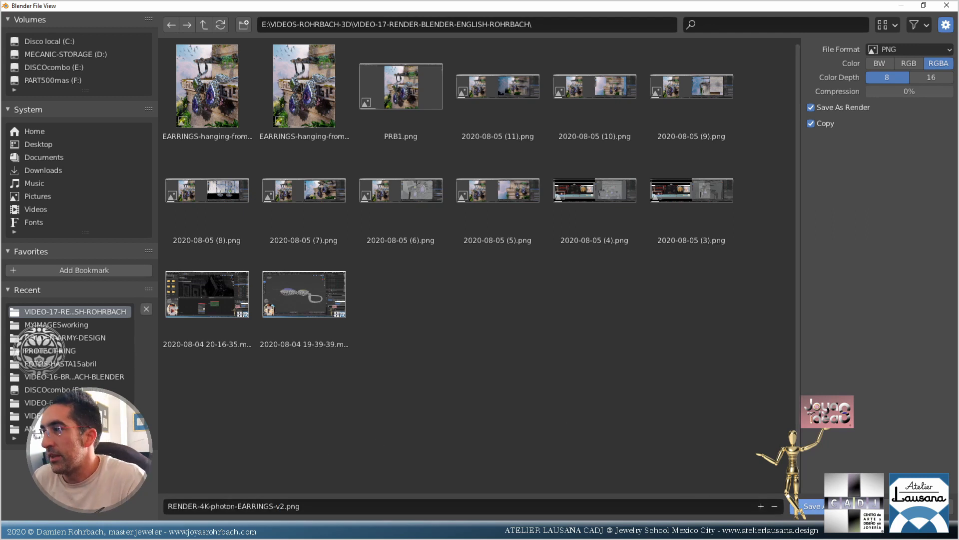
{"action": "left_click", "coordinate": [809, 505]}
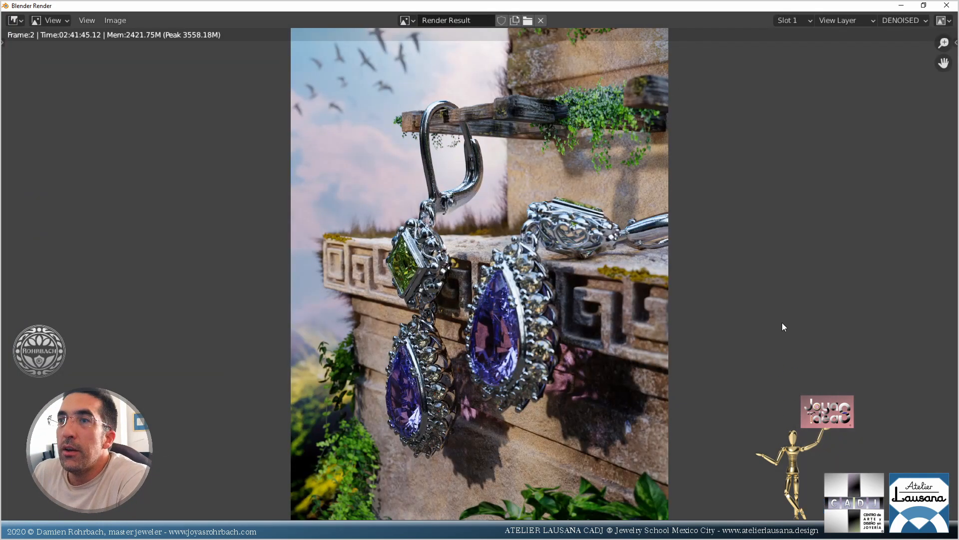